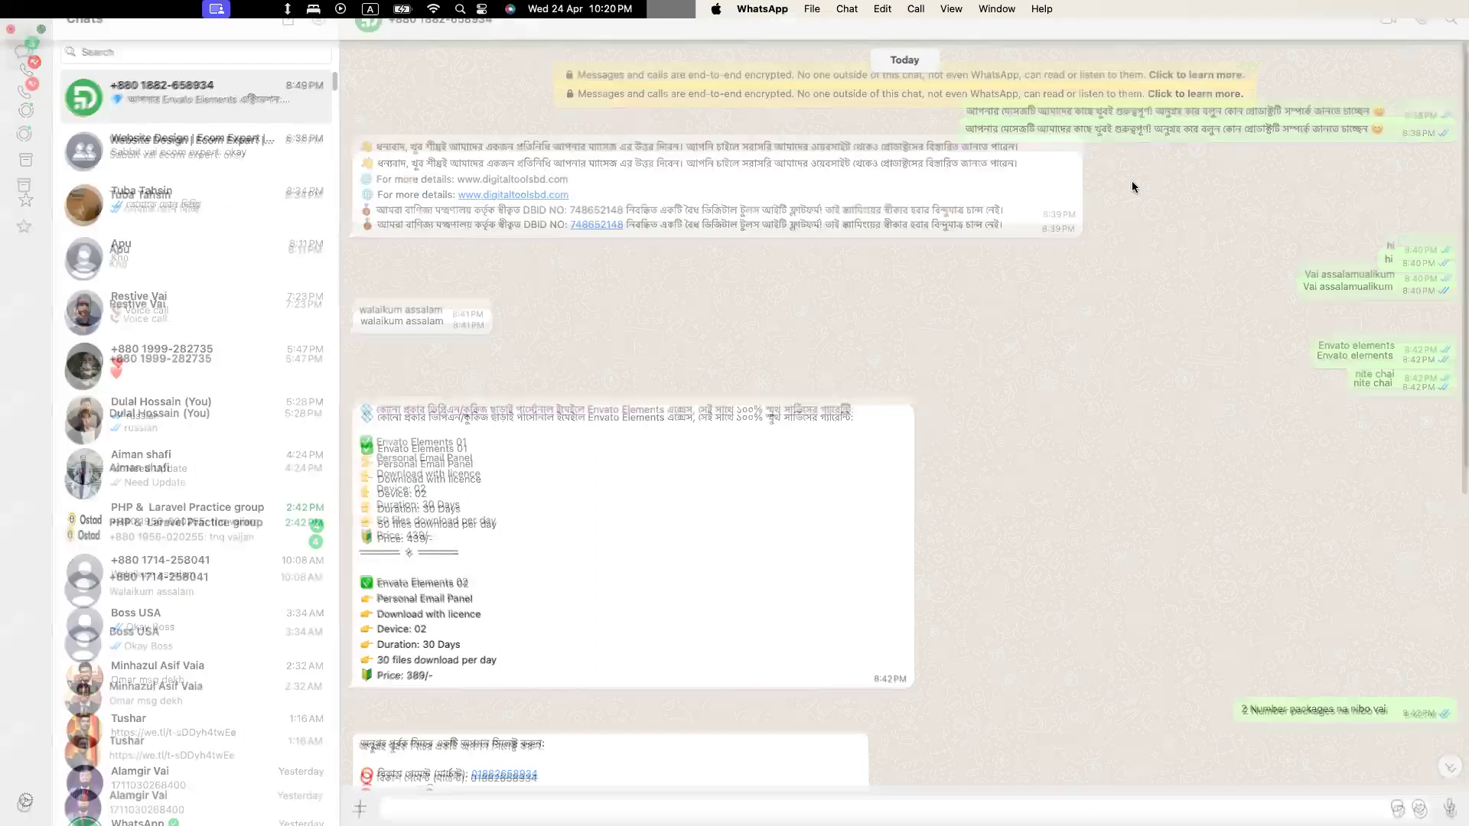
click(43, 31)
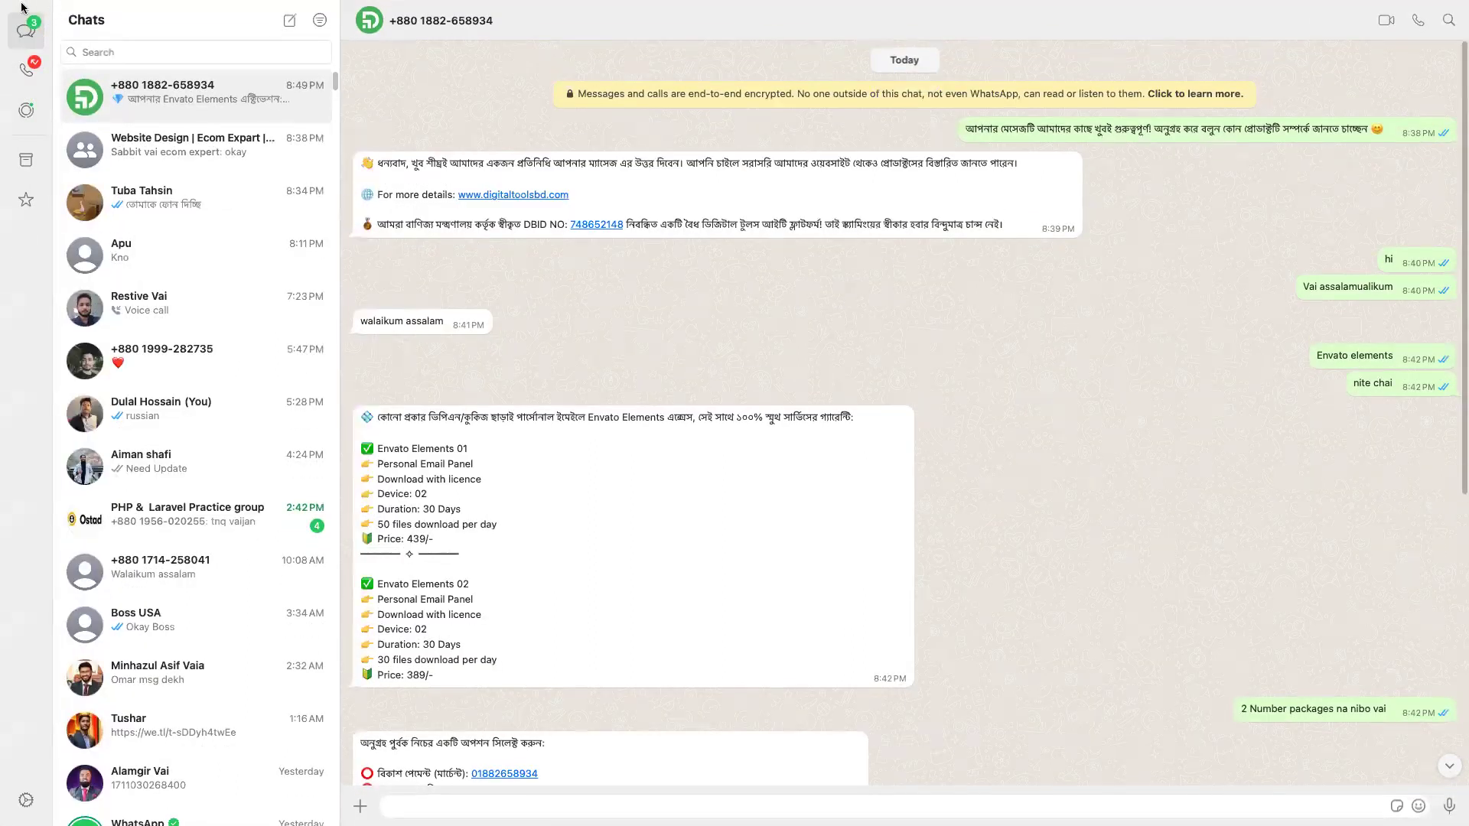
mouse_move(42, 32)
drag(542, 29, 1468, 114)
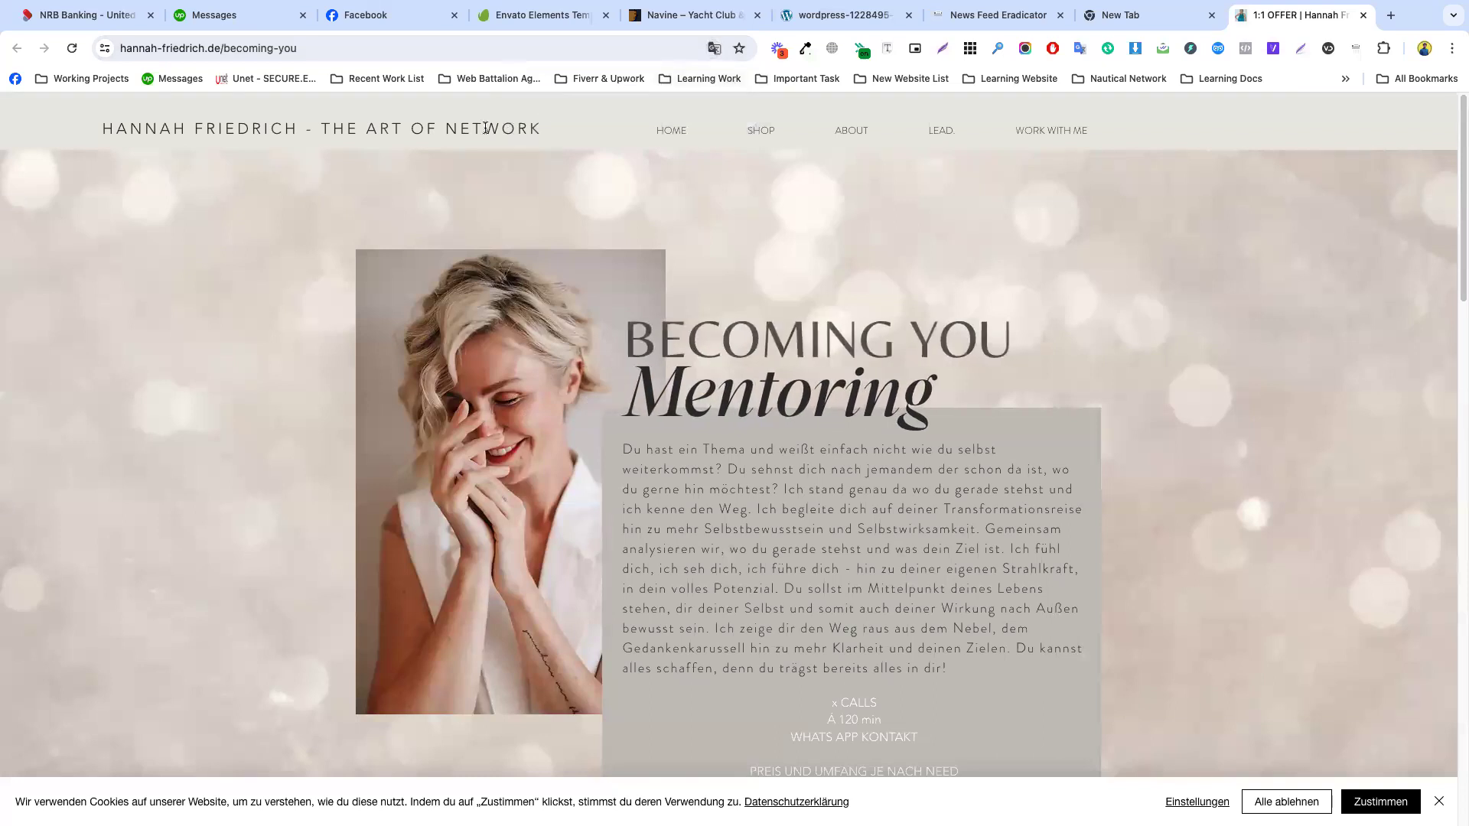
- Open the mentoring website's home page and look through its sections
click(666, 132)
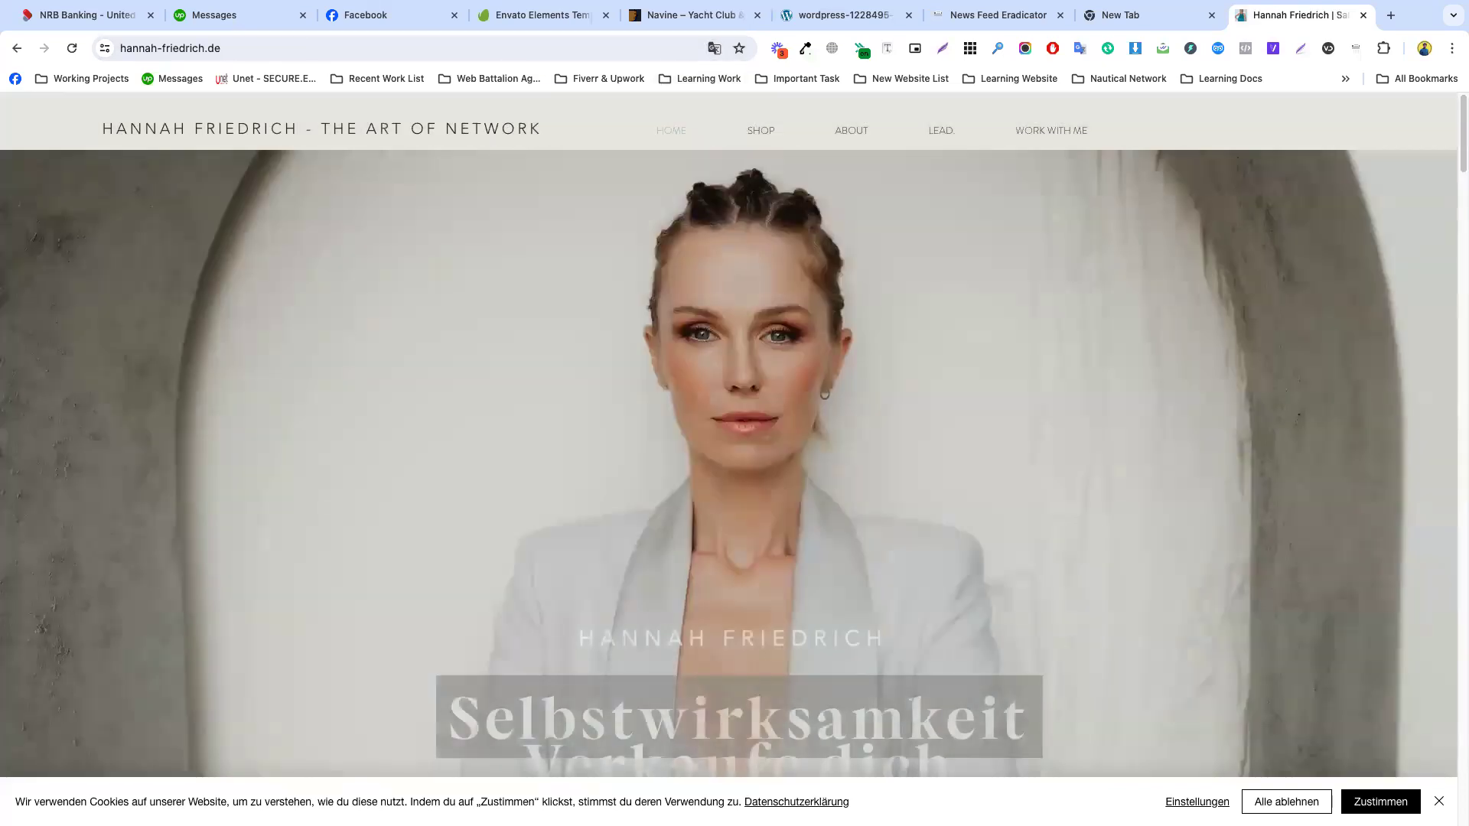
scroll(870, 195, down, 1)
scroll(868, 193, down, 10)
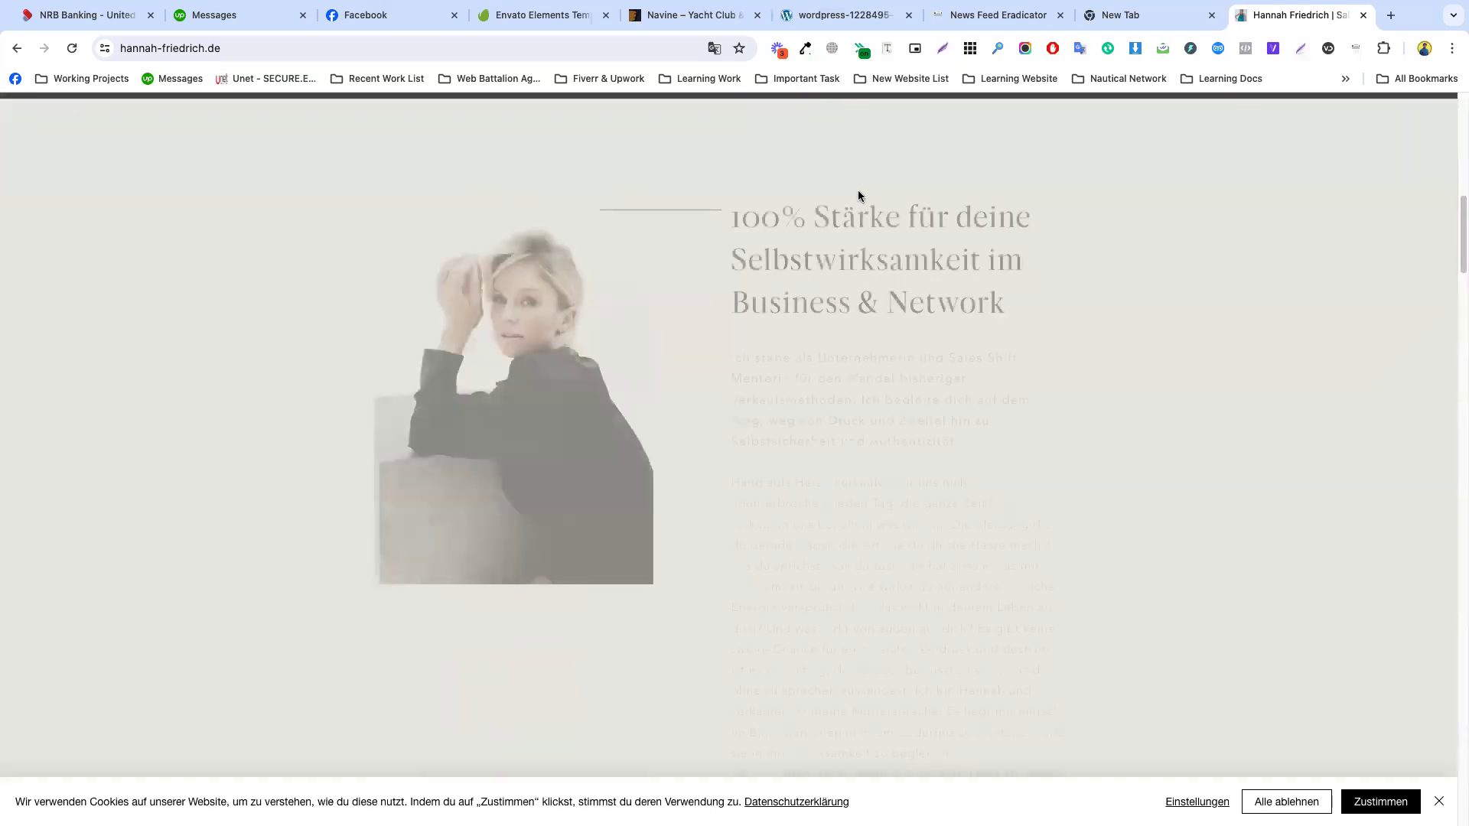
scroll(689, 340, down, 5)
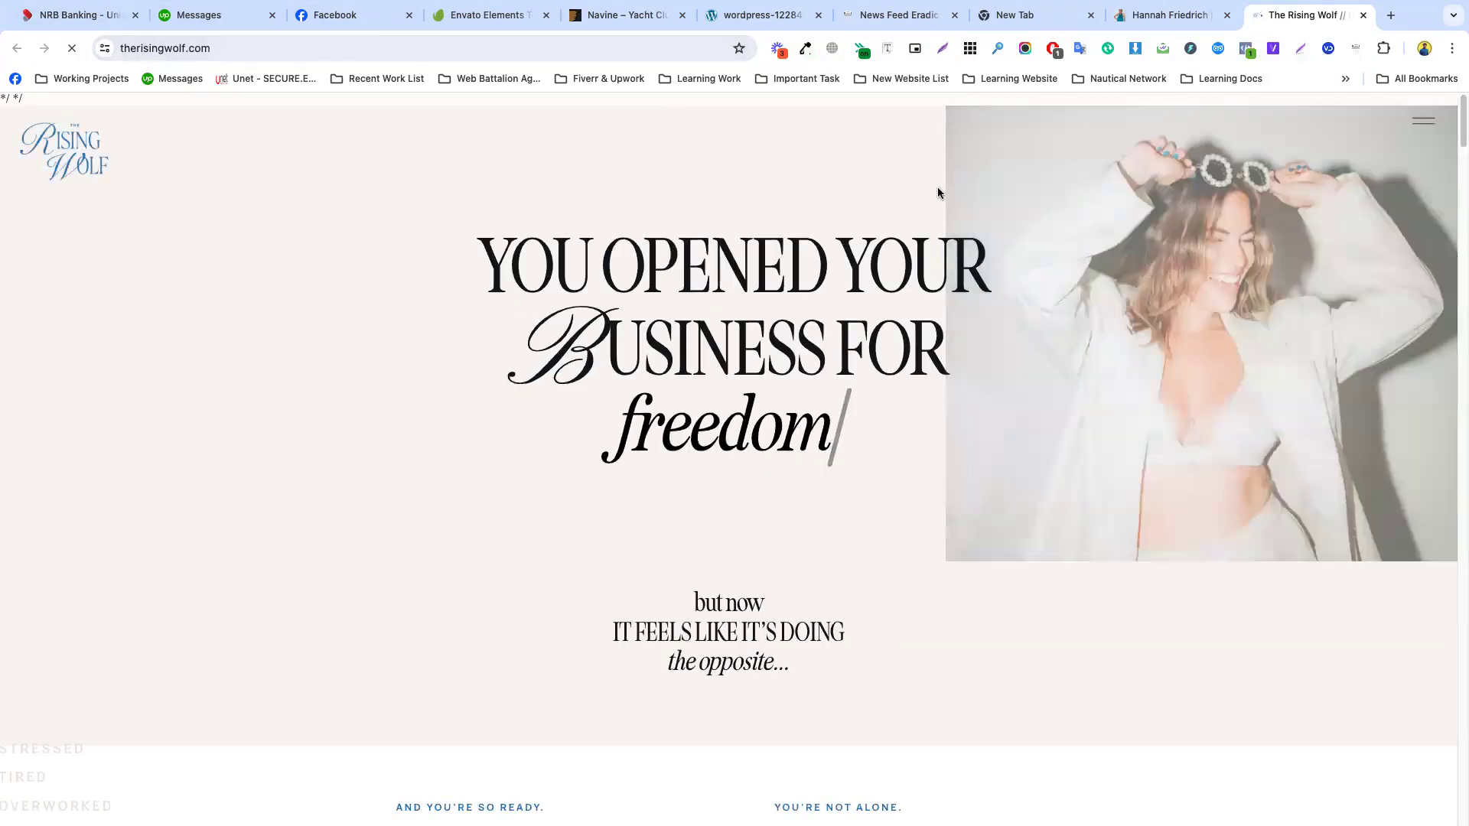
- Examine the hero section of The Rising Wolf home page, dismissing the New Membership popup
scroll(773, 279, down, 15)
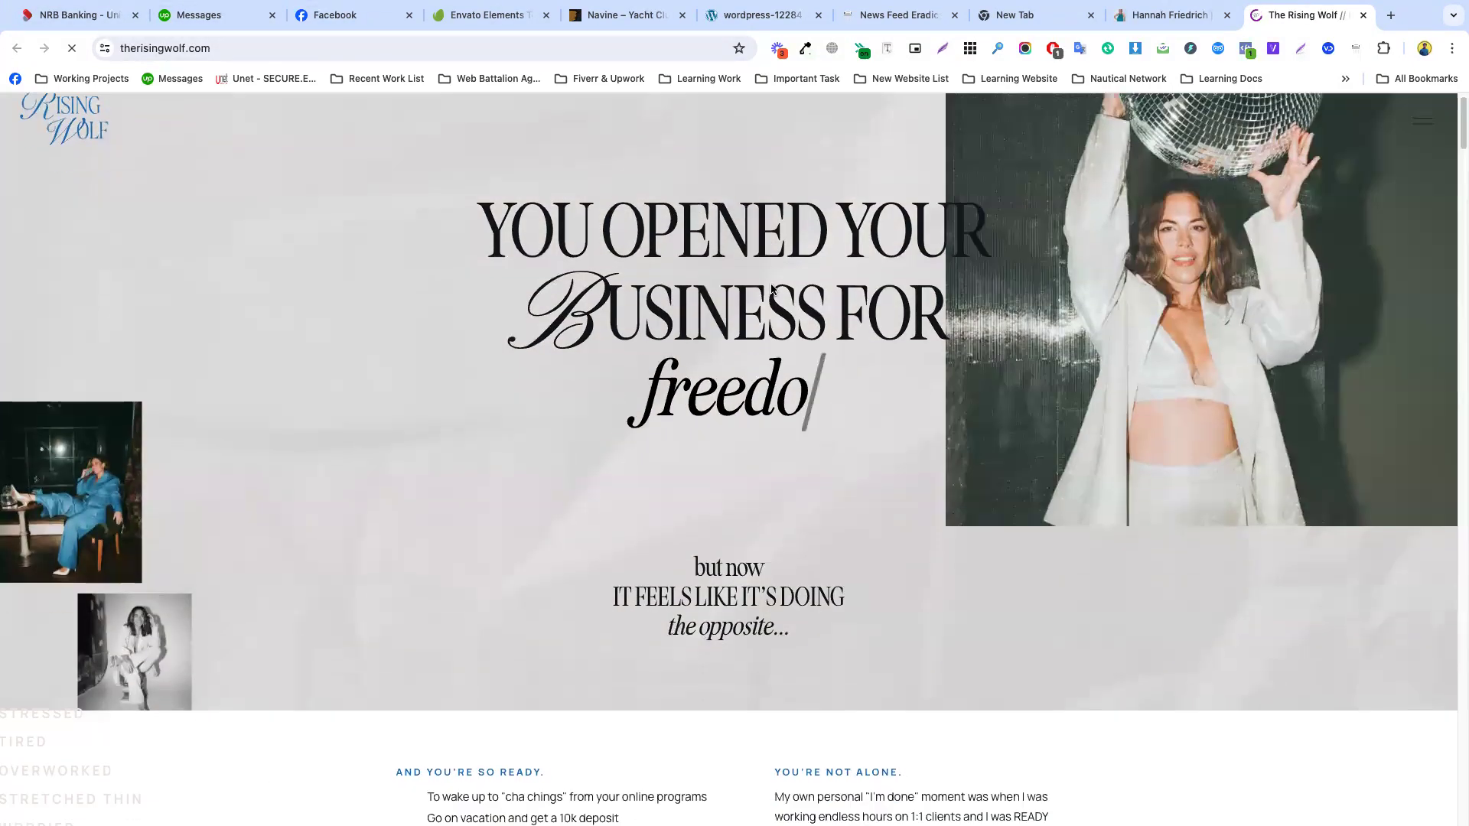
scroll(787, 283, down, 20)
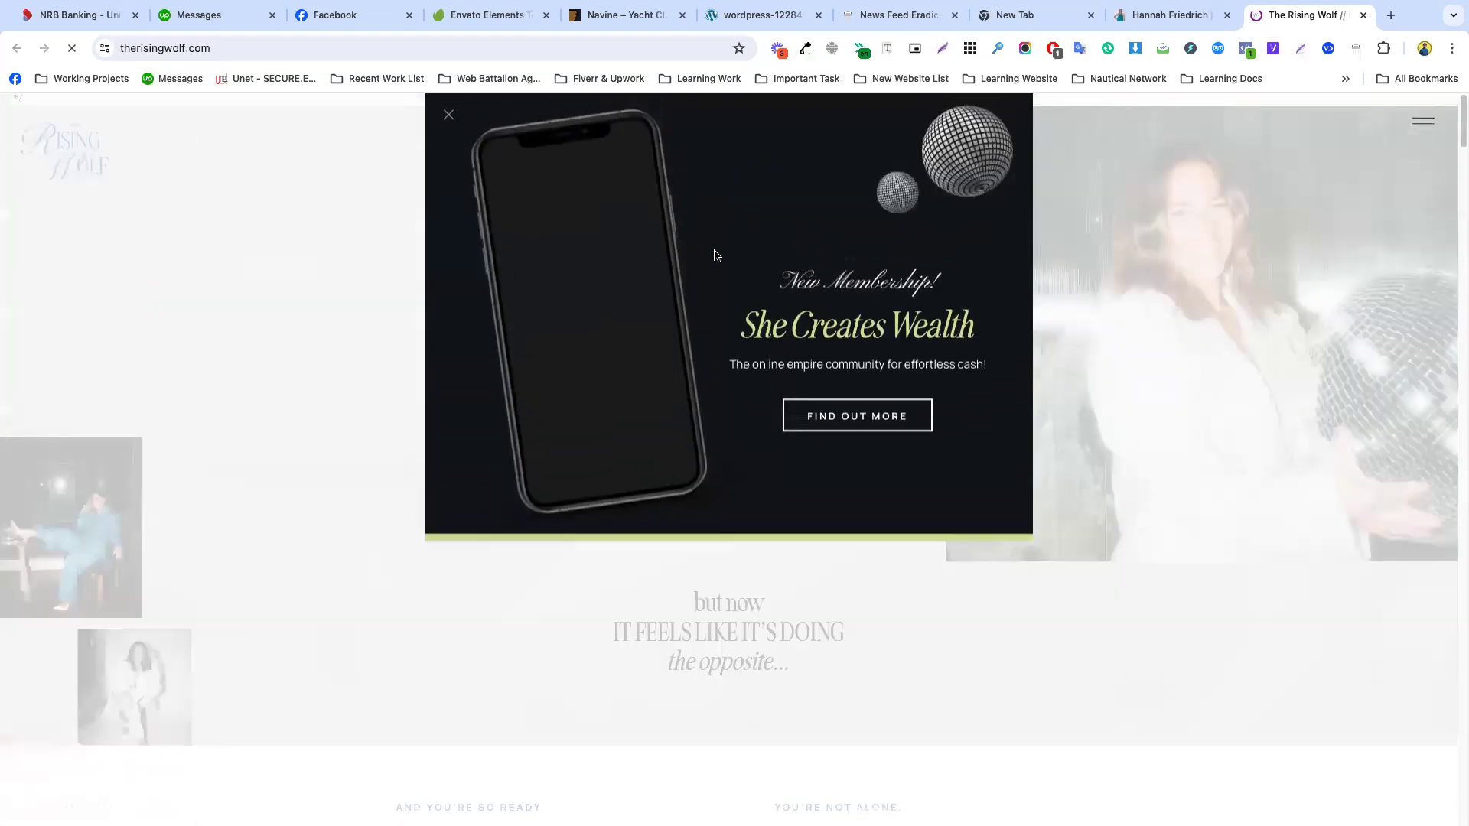
click(450, 121)
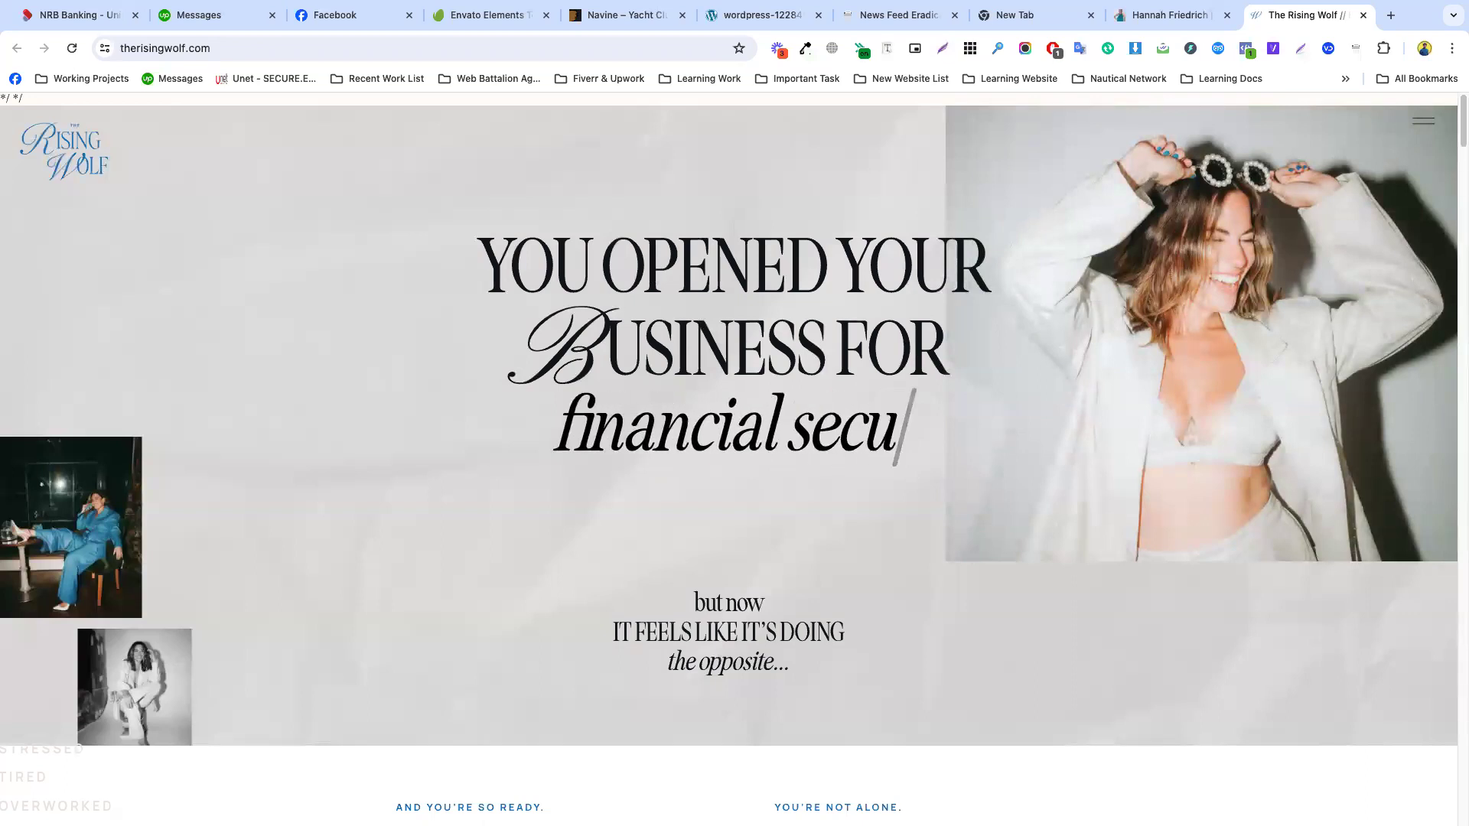
drag(537, 274, 585, 291)
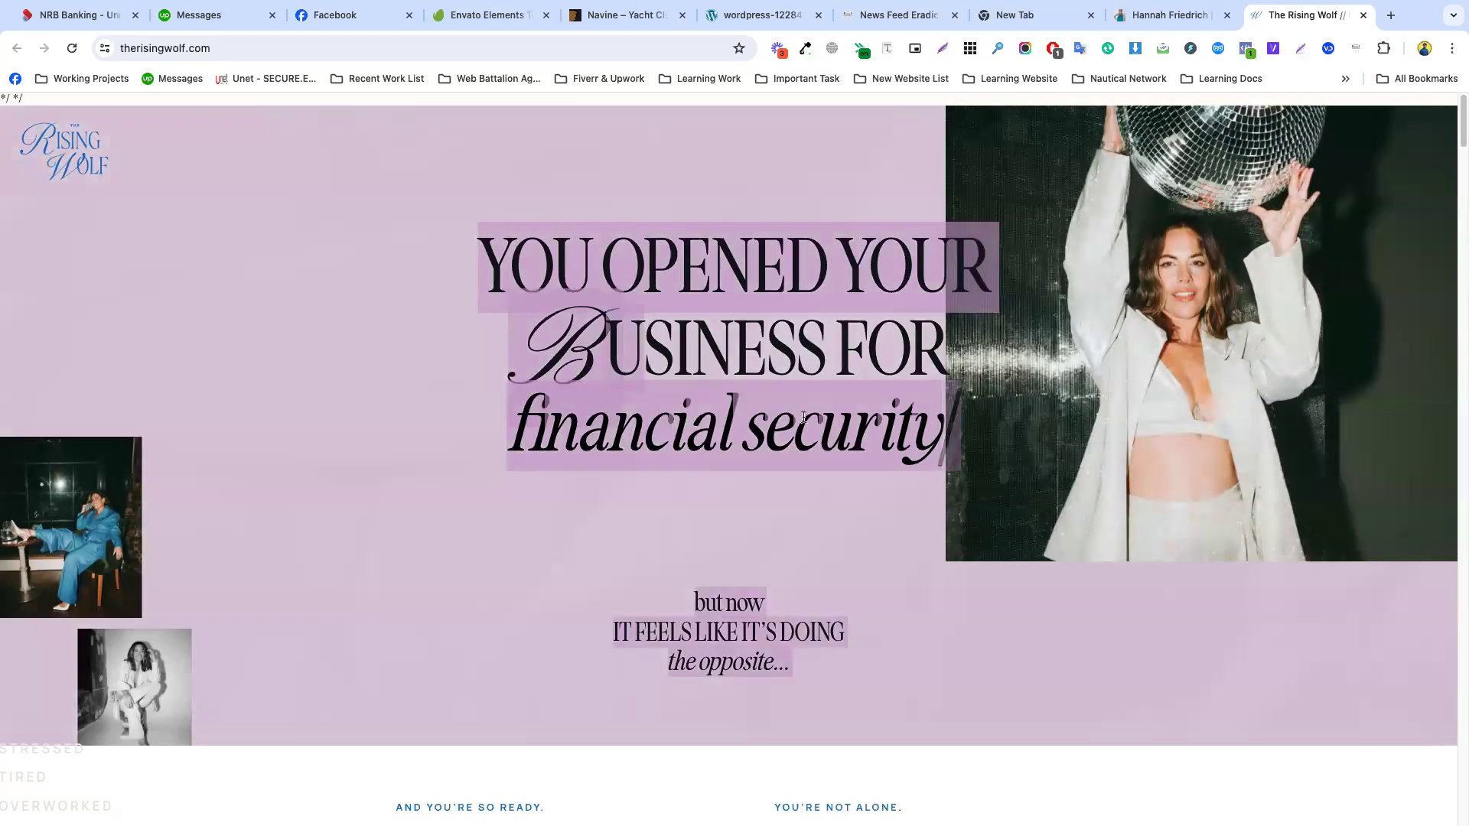
click(360, 436)
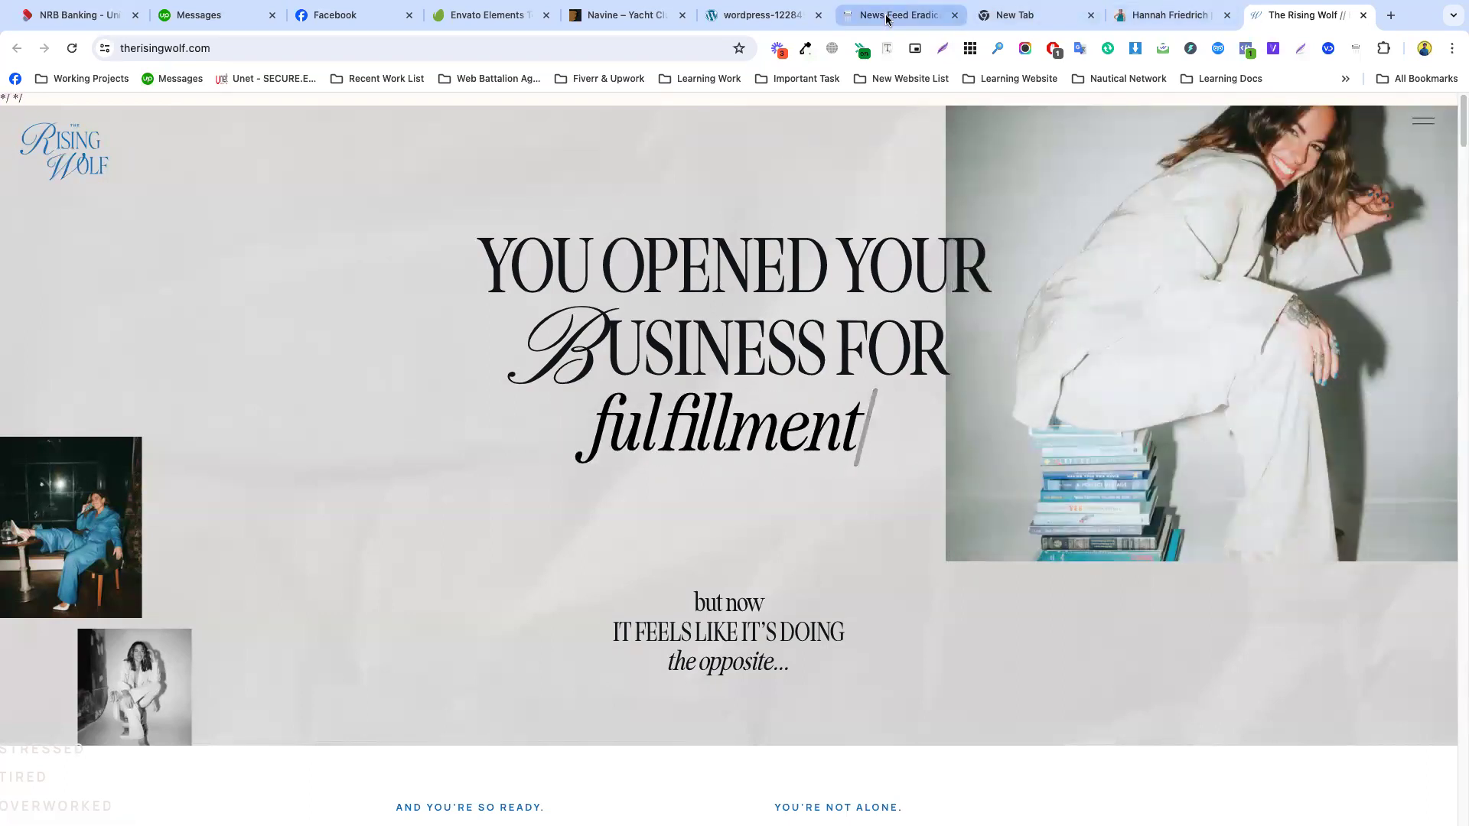
- Open the Wix Studio sites dashboard in the empty browser tab
click(1010, 15)
click(513, 48)
text(w)
key(Return)
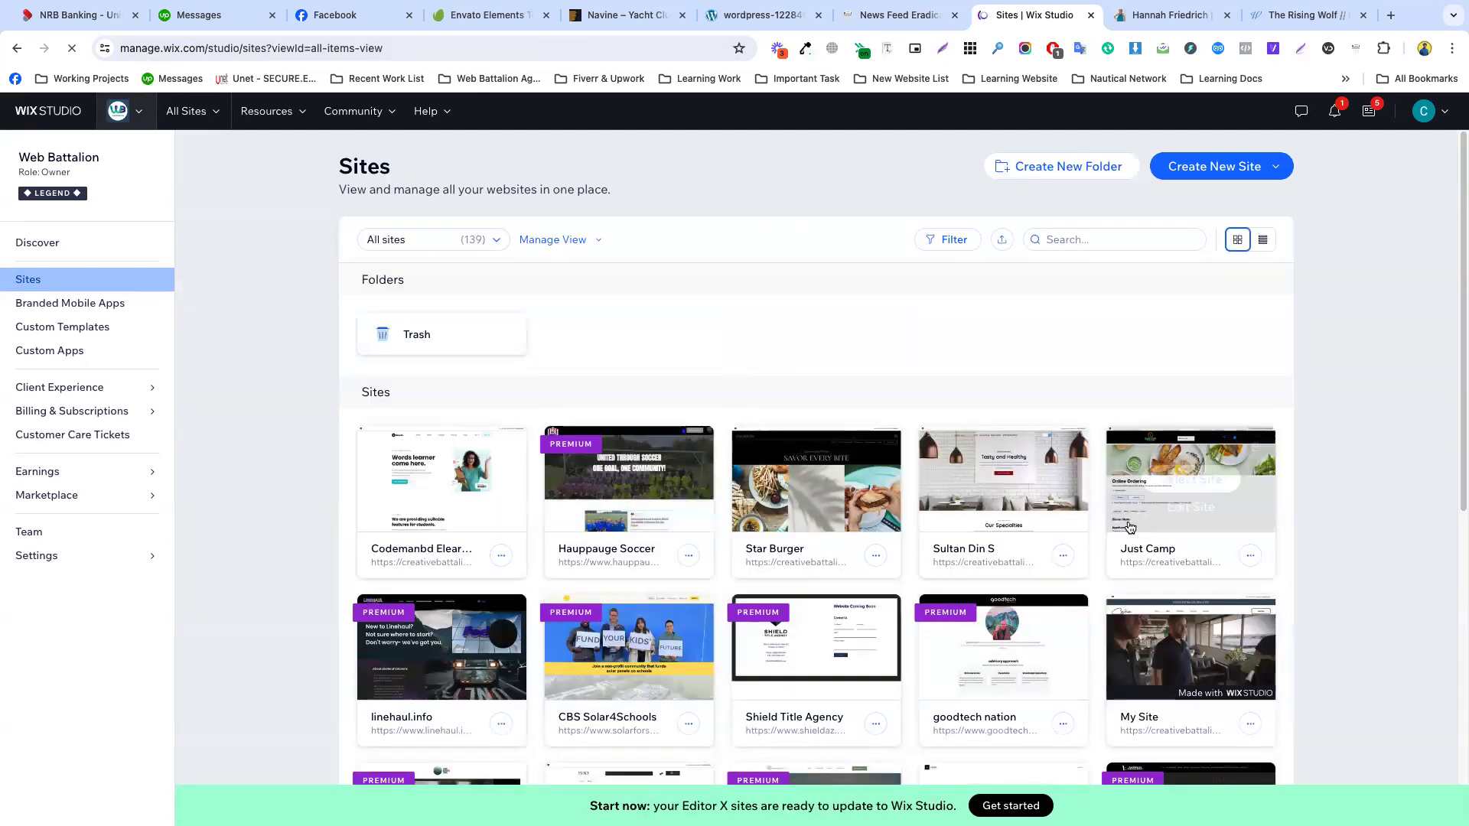
scroll(627, 490, down, 1)
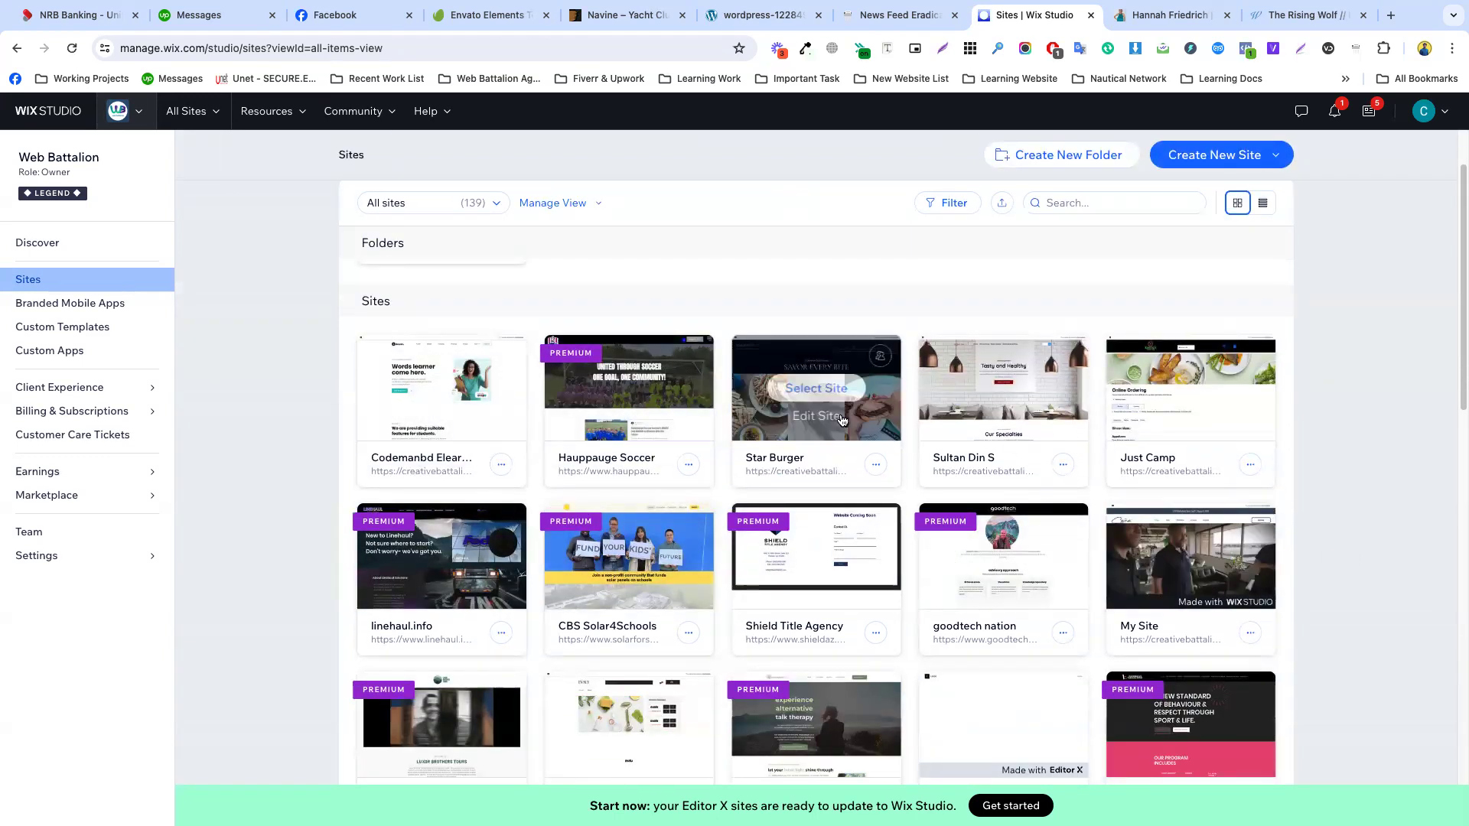
scroll(1277, 423, down, 1)
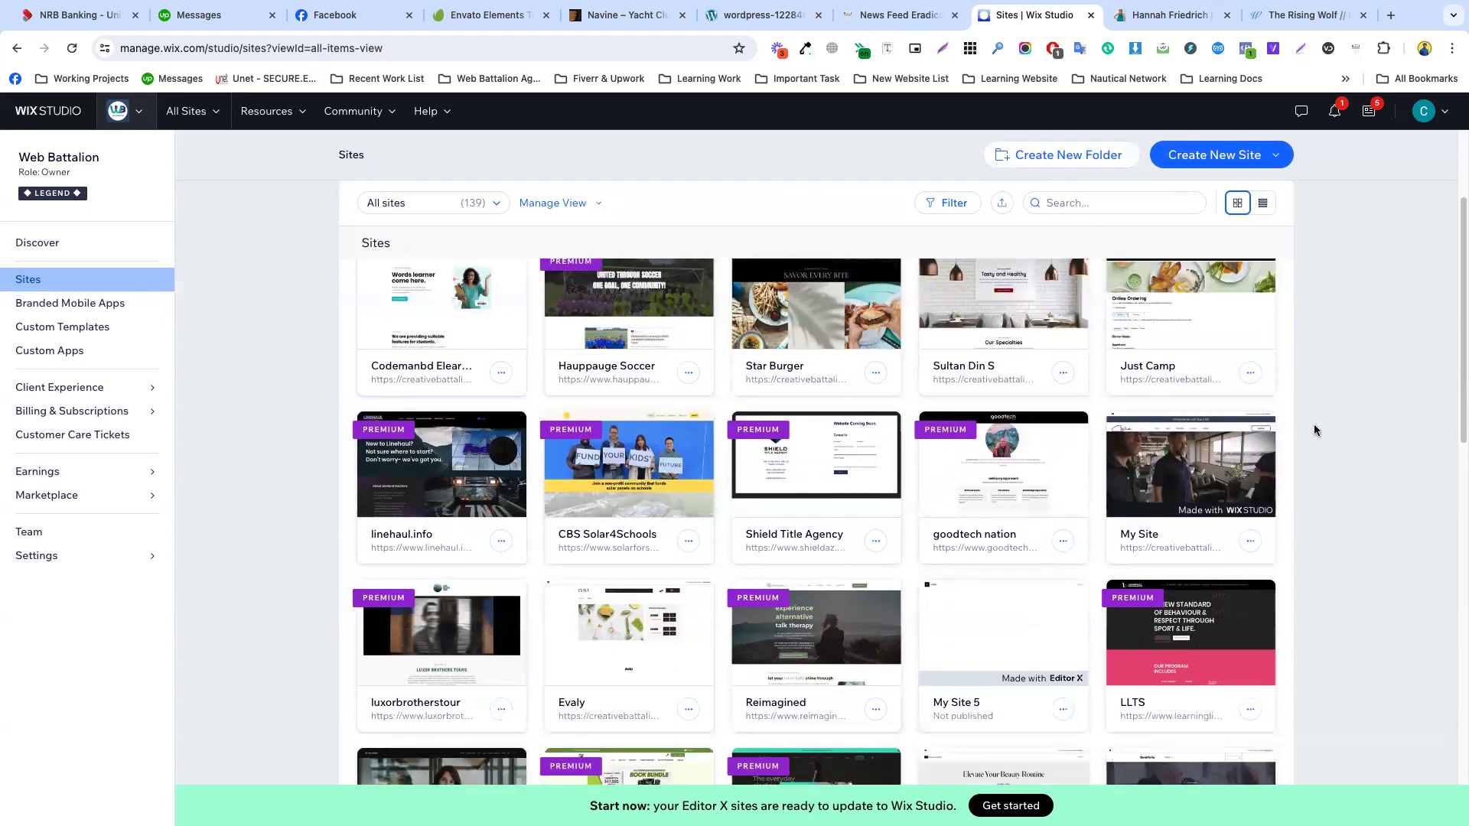
scroll(1315, 430, up, 1)
scroll(1314, 430, down, 1)
scroll(689, 322, up, 2)
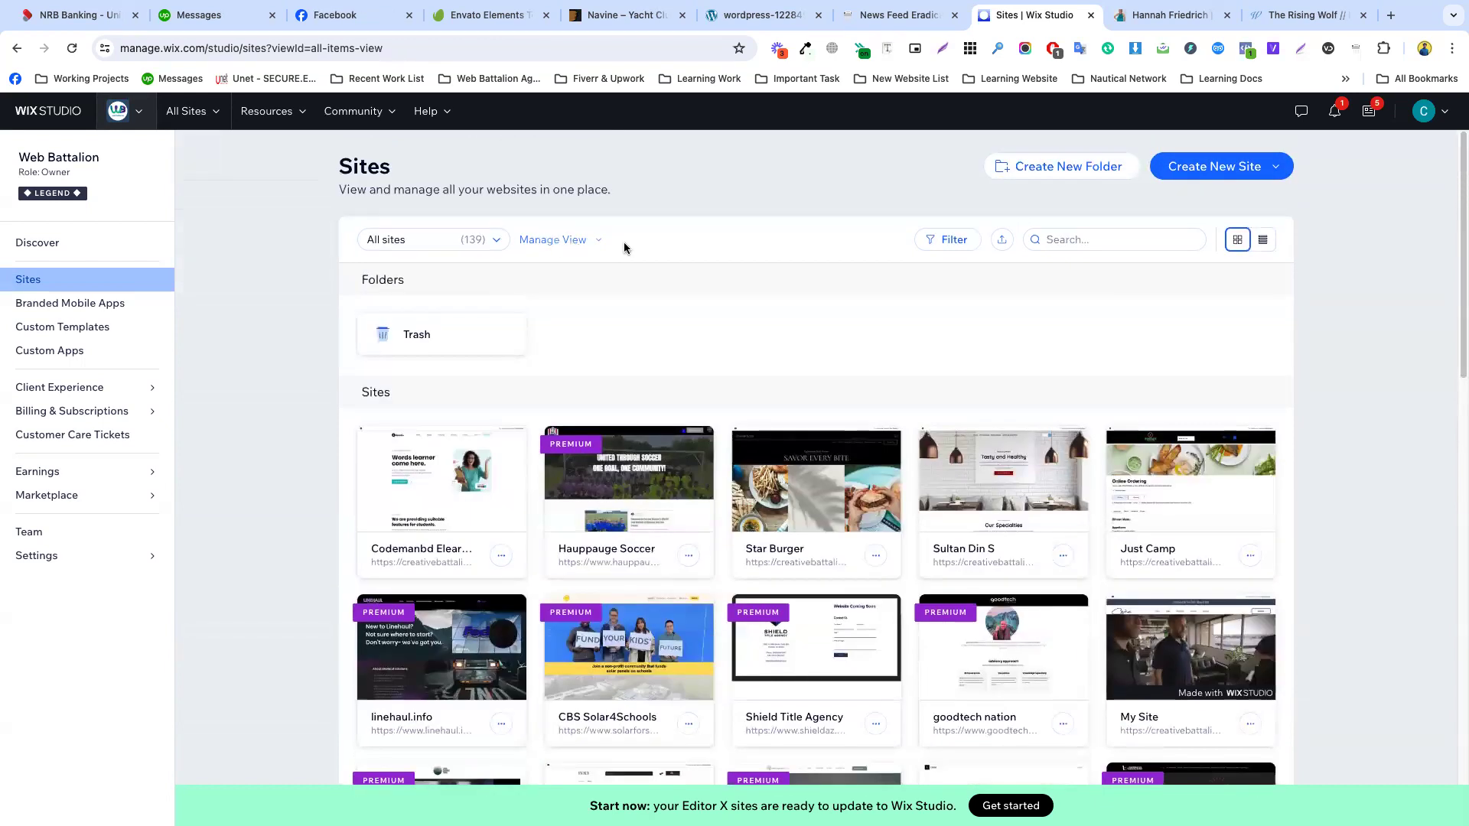
click(1002, 240)
click(912, 388)
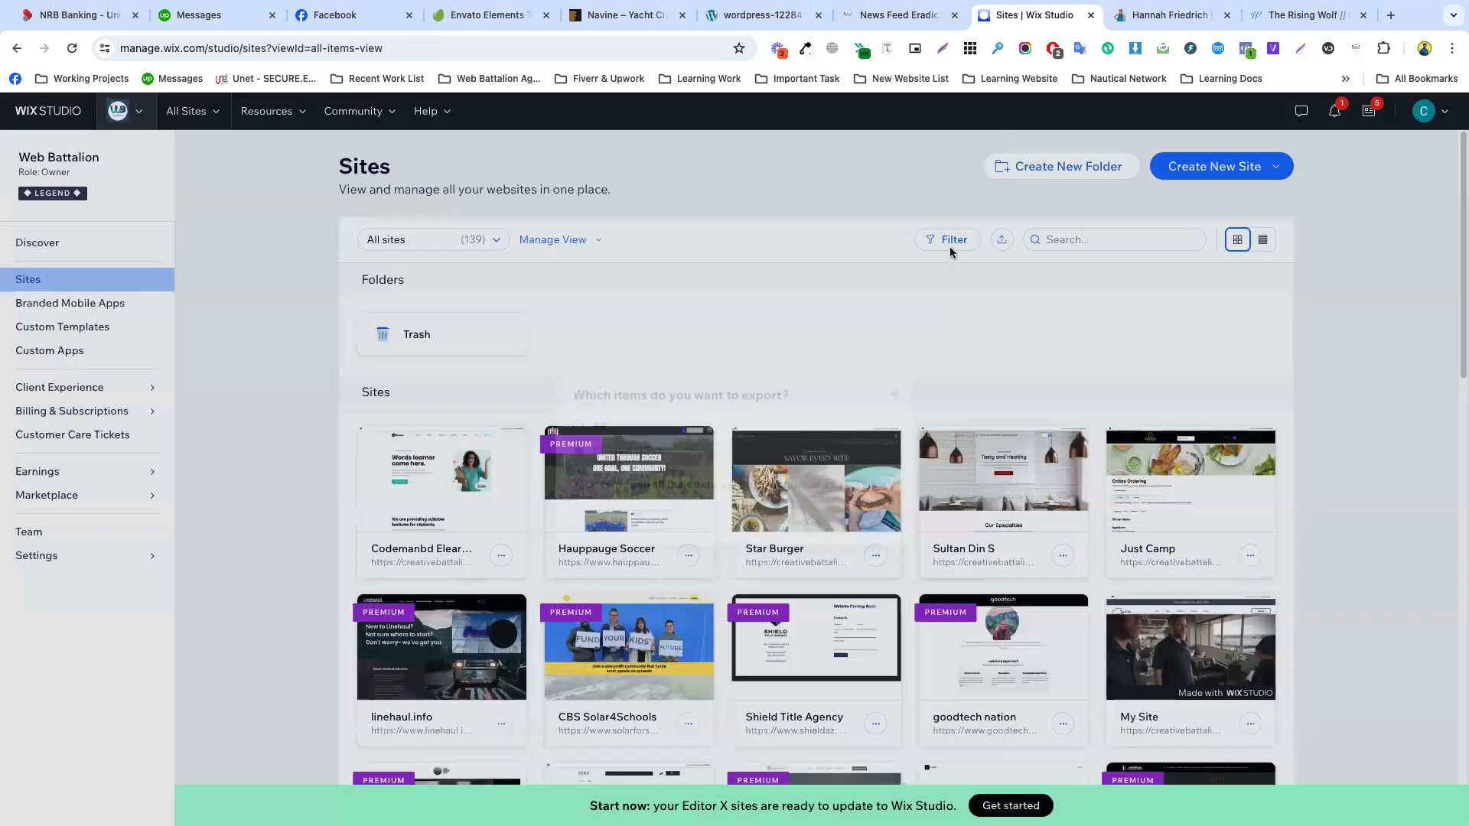
- Filter the sites list to the Free plan and the Studio editor type
click(948, 241)
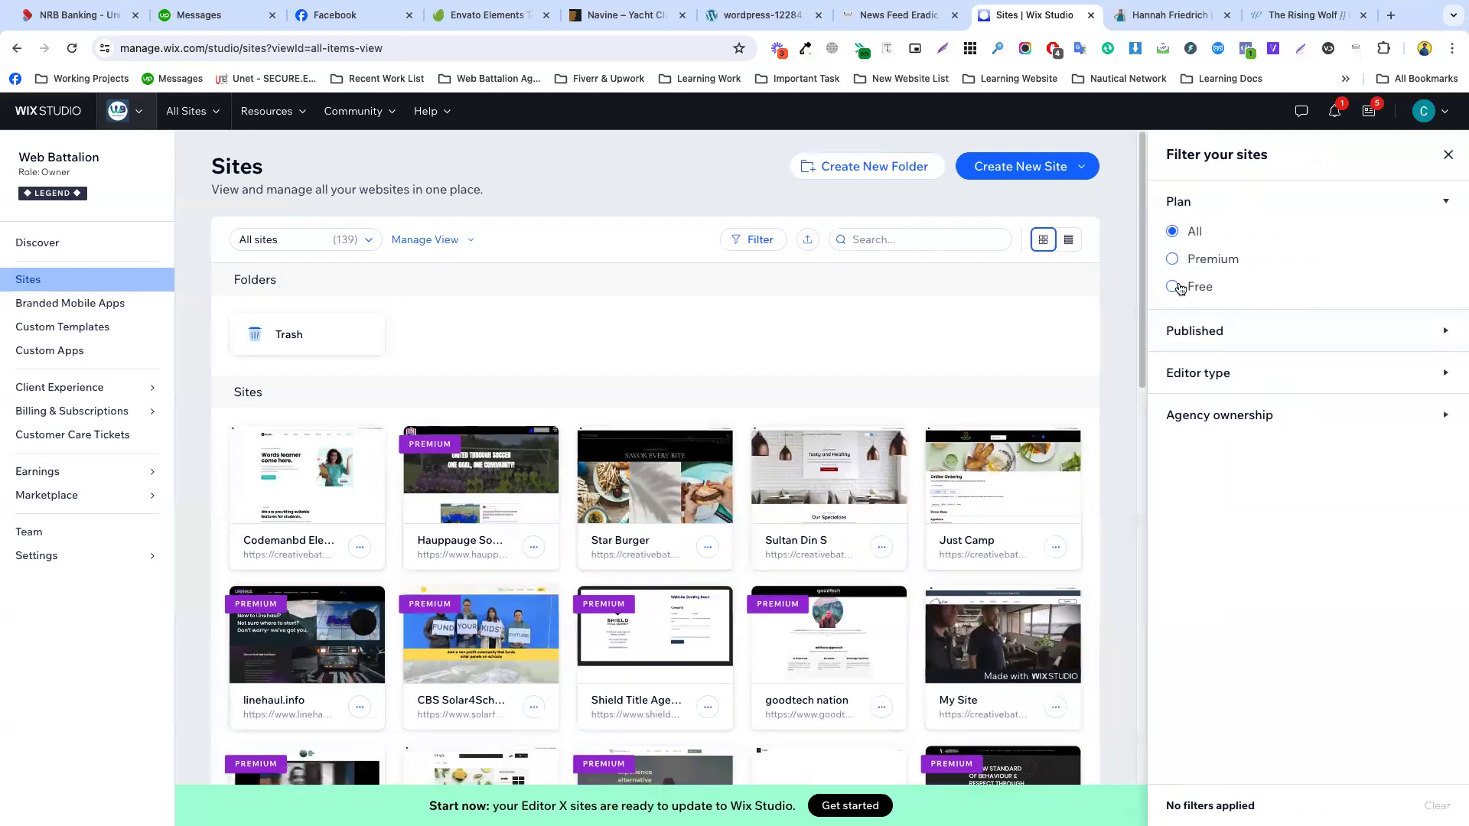
click(1177, 288)
click(1222, 331)
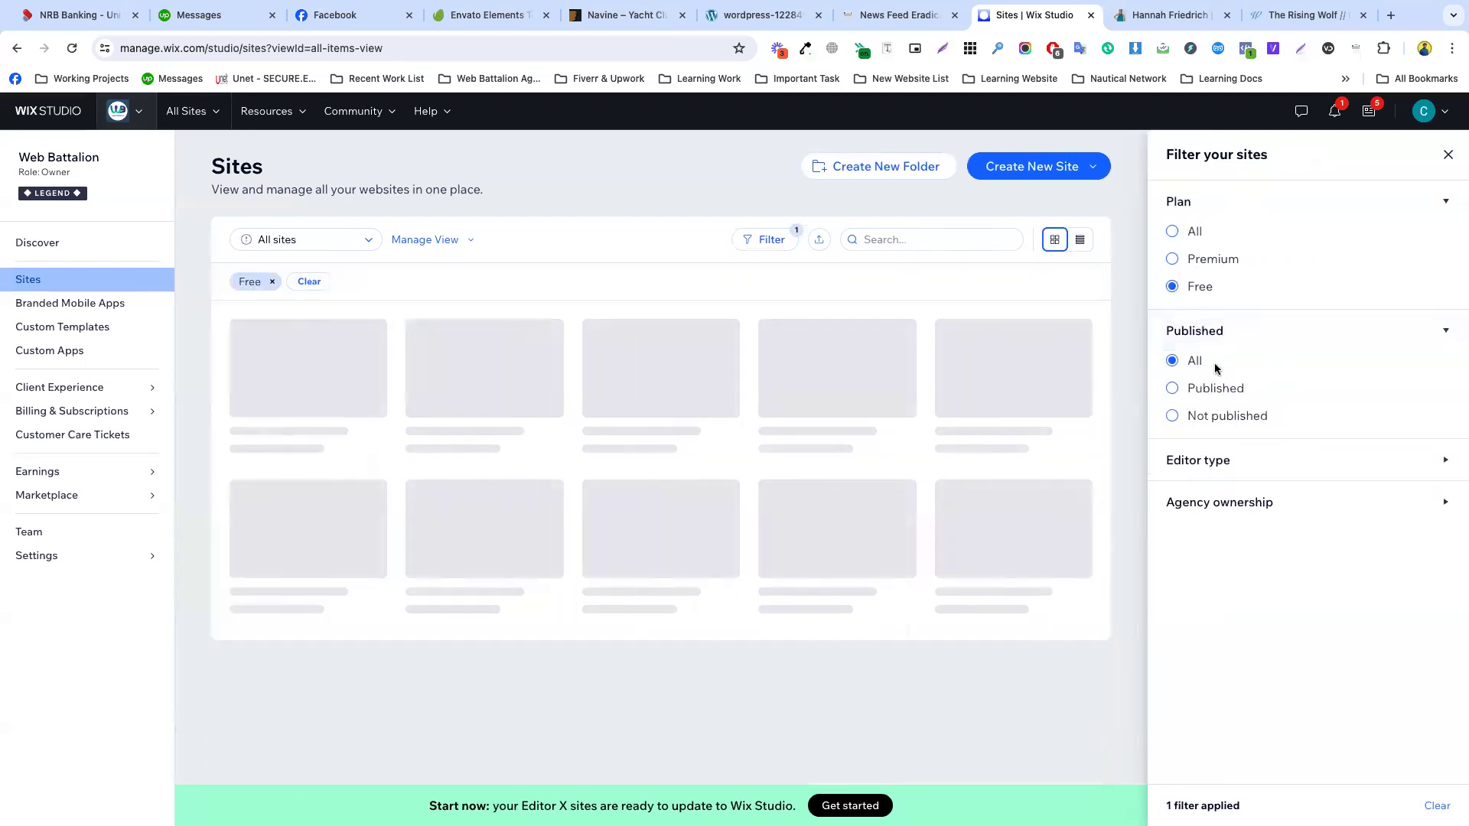
click(1225, 460)
click(1173, 601)
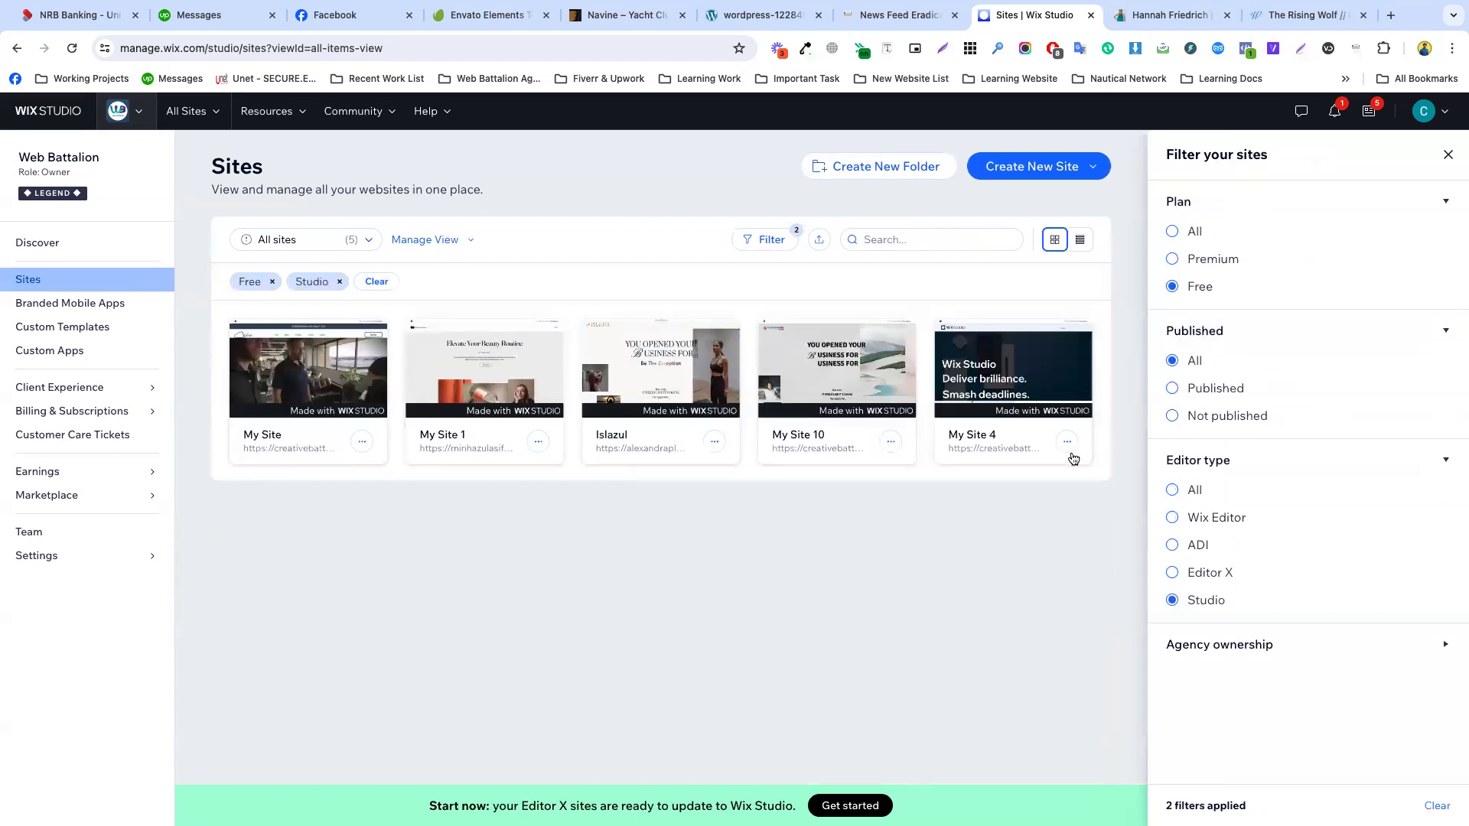
- Open the site named My Site for editing in the Wix Studio editor
mouse_move(299, 398)
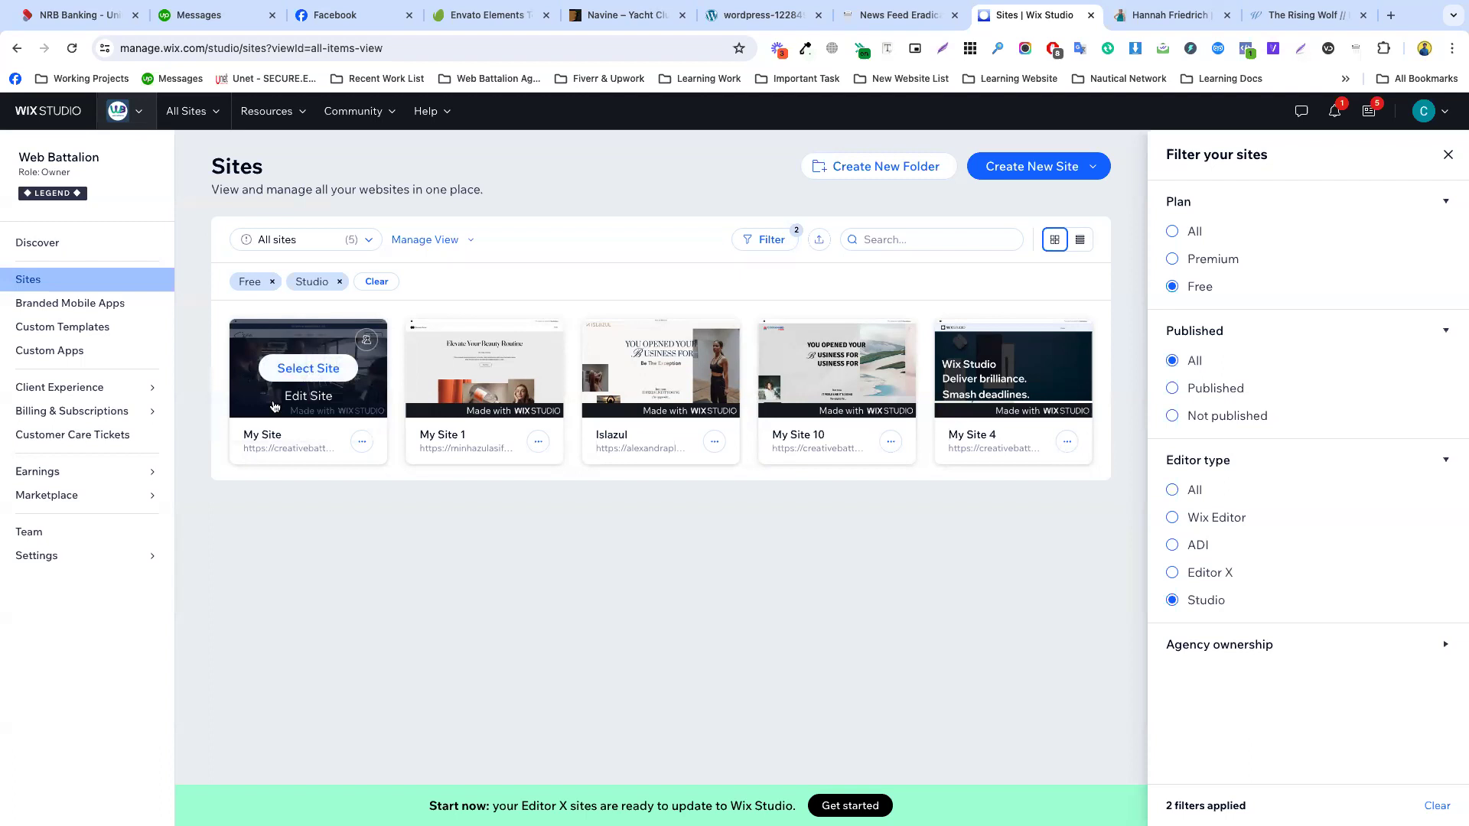
click(308, 403)
click(977, 15)
click(1044, 15)
click(649, 44)
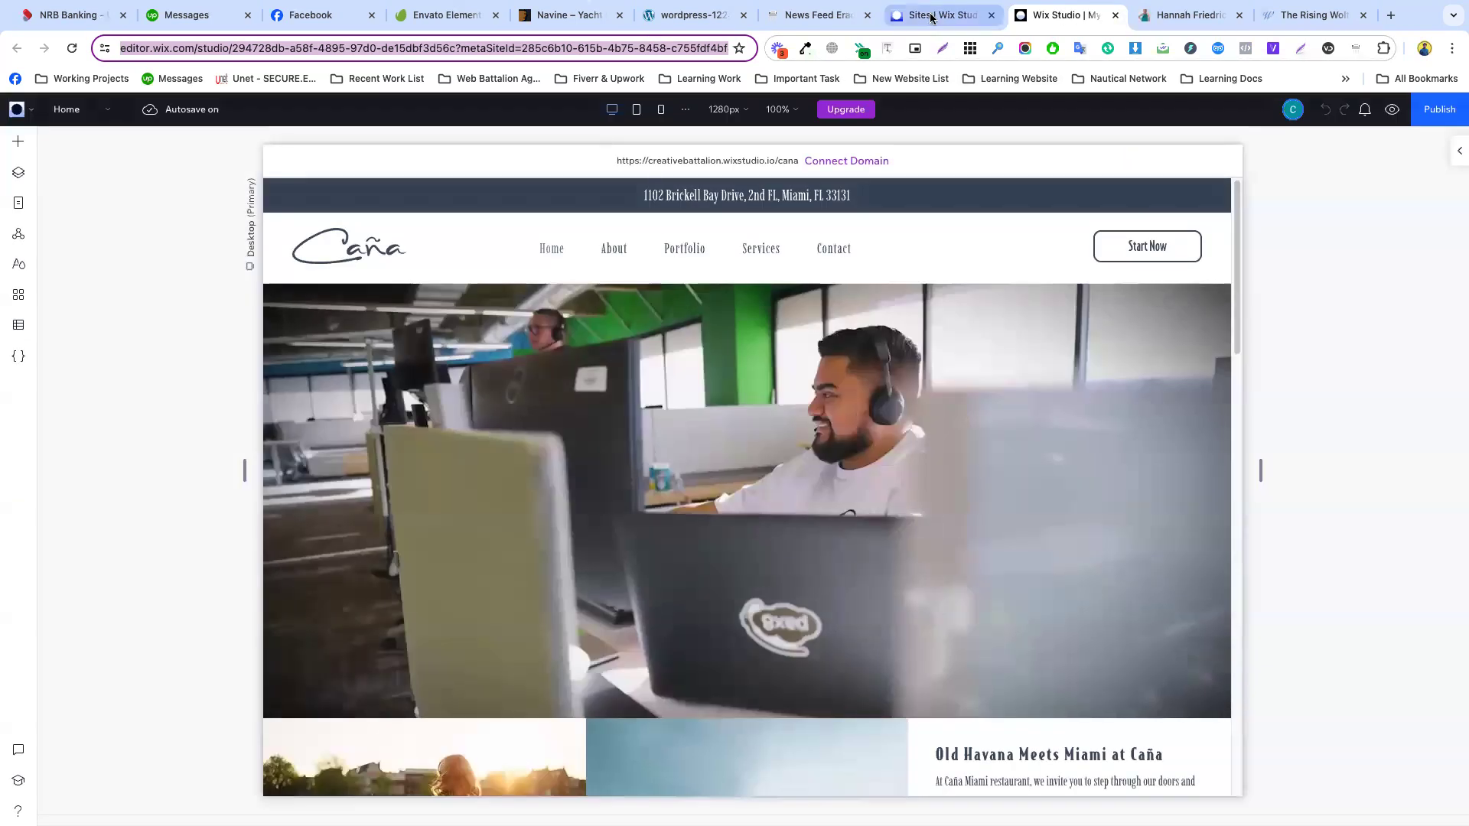
click(930, 15)
click(1055, 16)
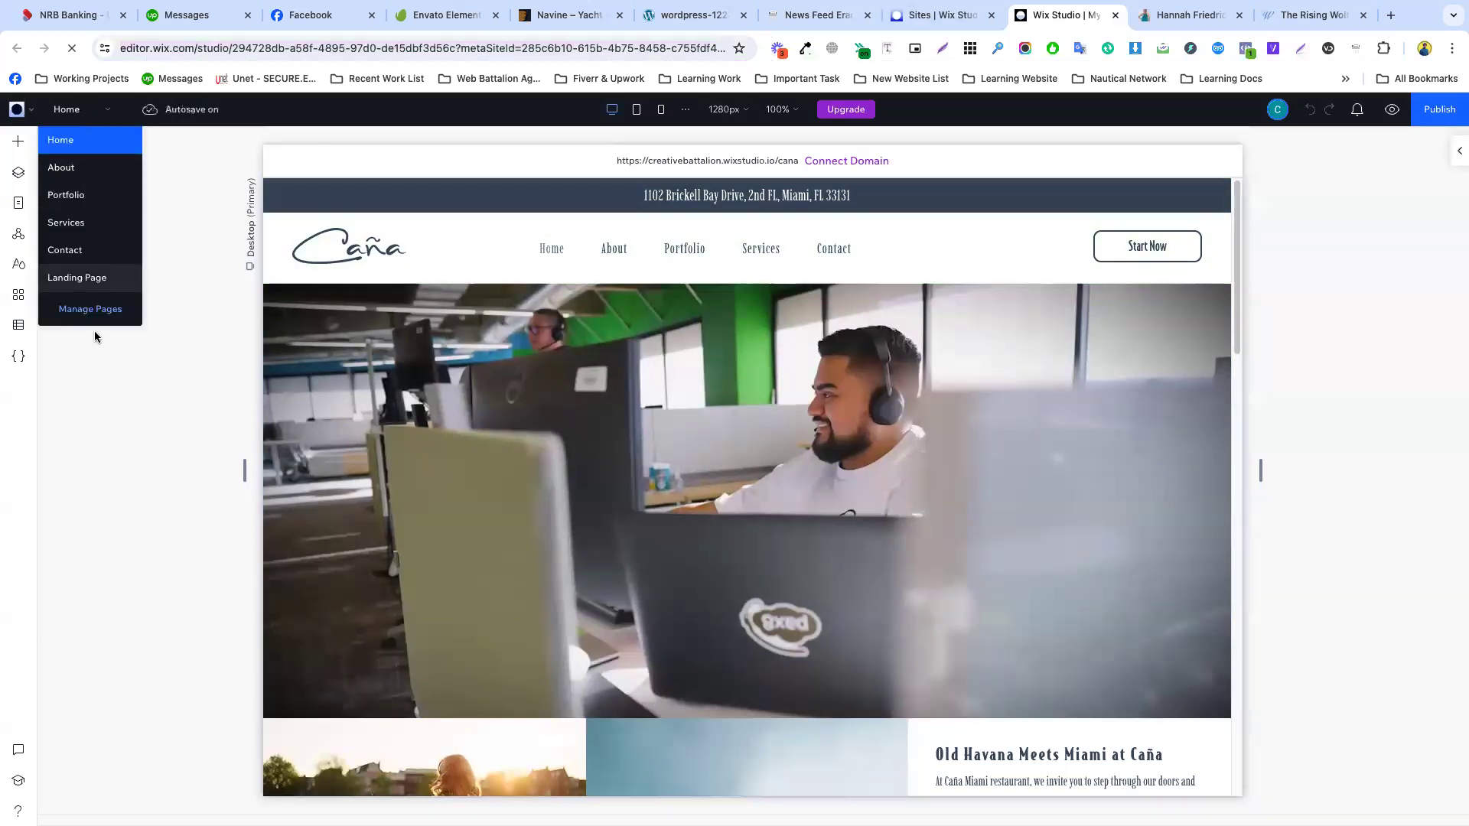
- Add a standard blank page to the site and name it The Rising Wolf
click(93, 309)
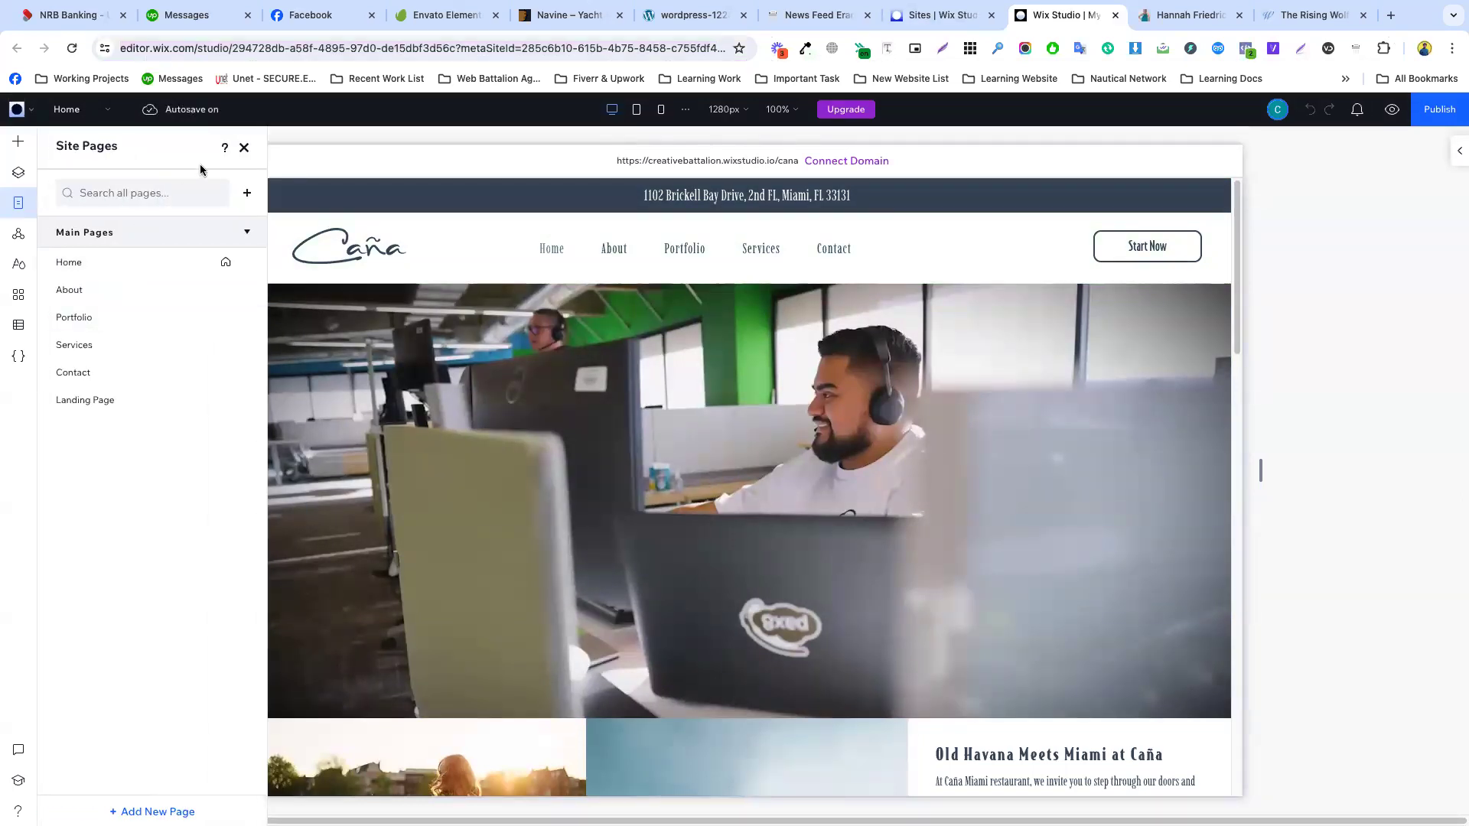
click(246, 195)
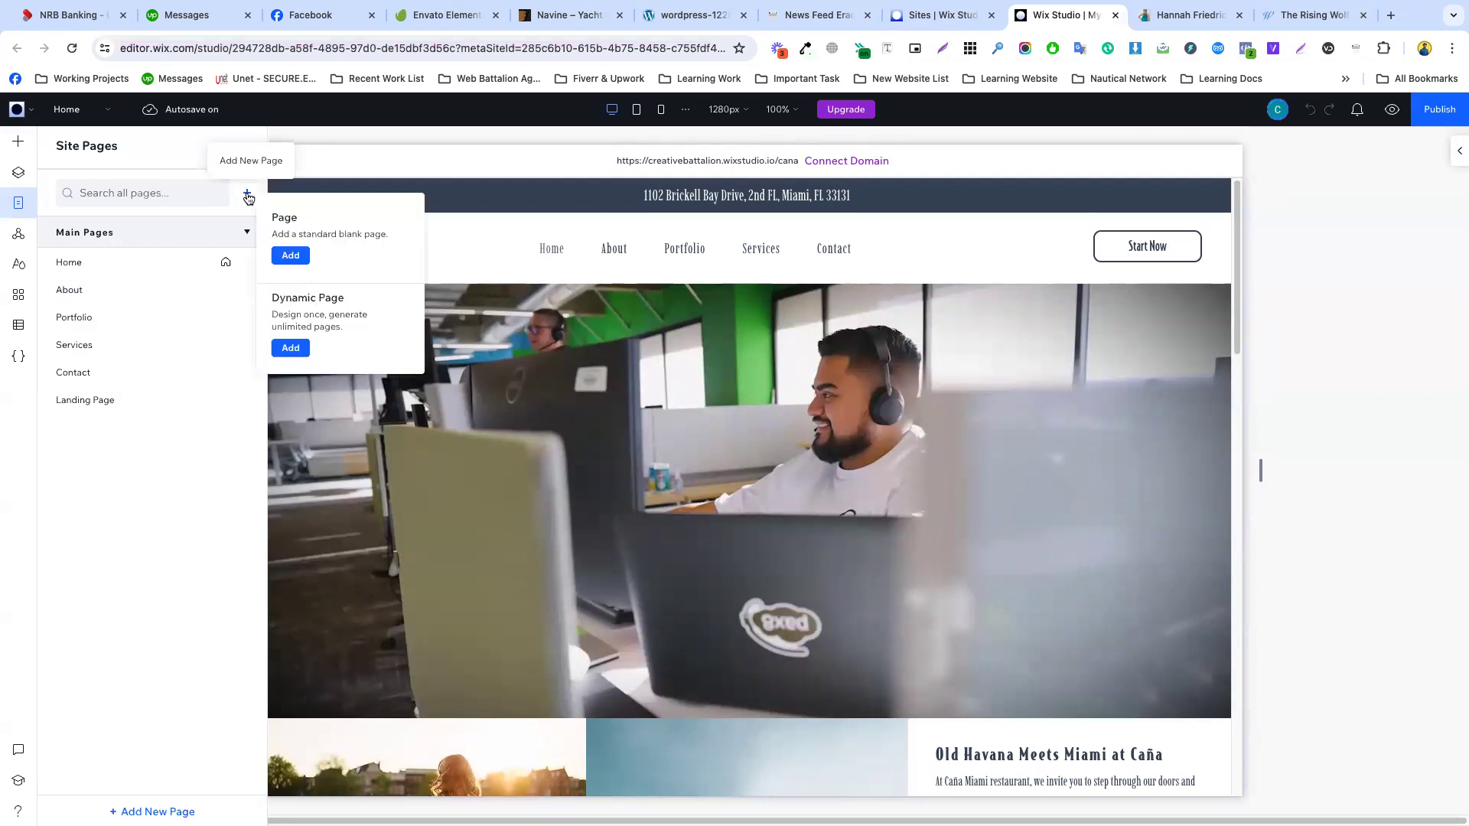
click(290, 255)
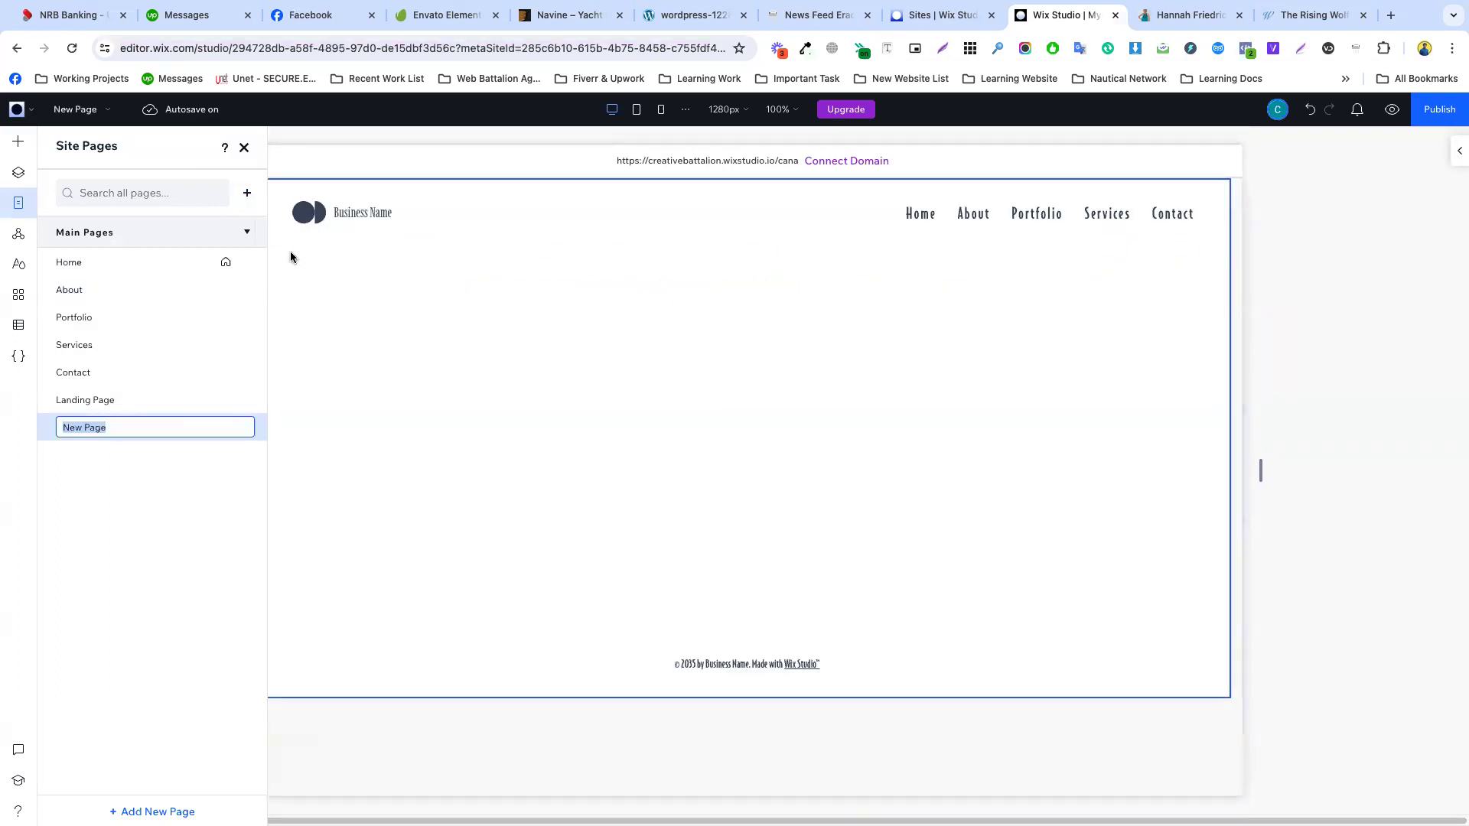
text(The R)
key(Return)
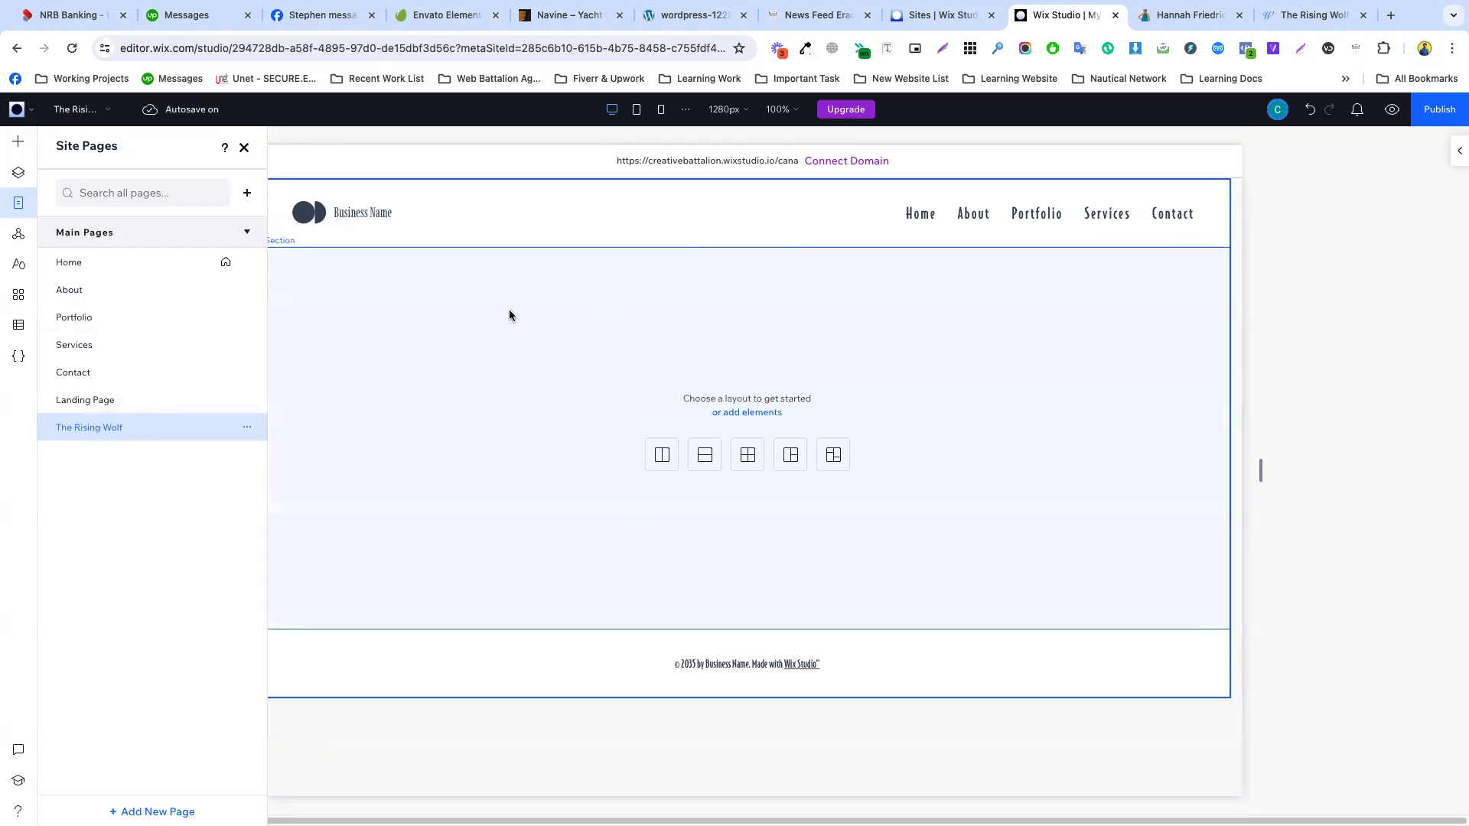
click(509, 316)
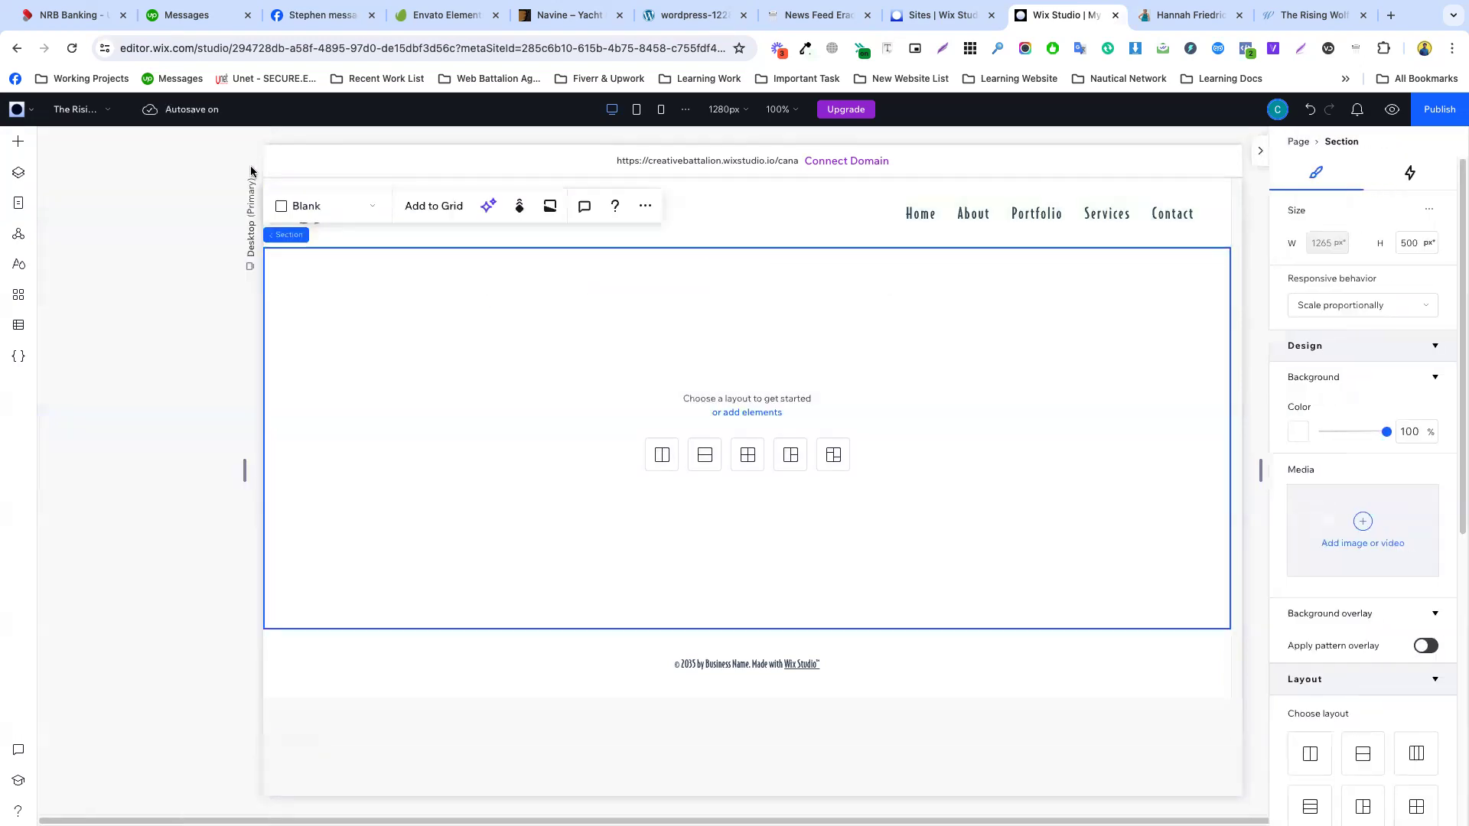
- Rearrange the browser tabs so the Wix Studio editor sits directly before The Rising Wolf reference site
click(1191, 23)
click(1312, 17)
drag(1310, 17, 574, 17)
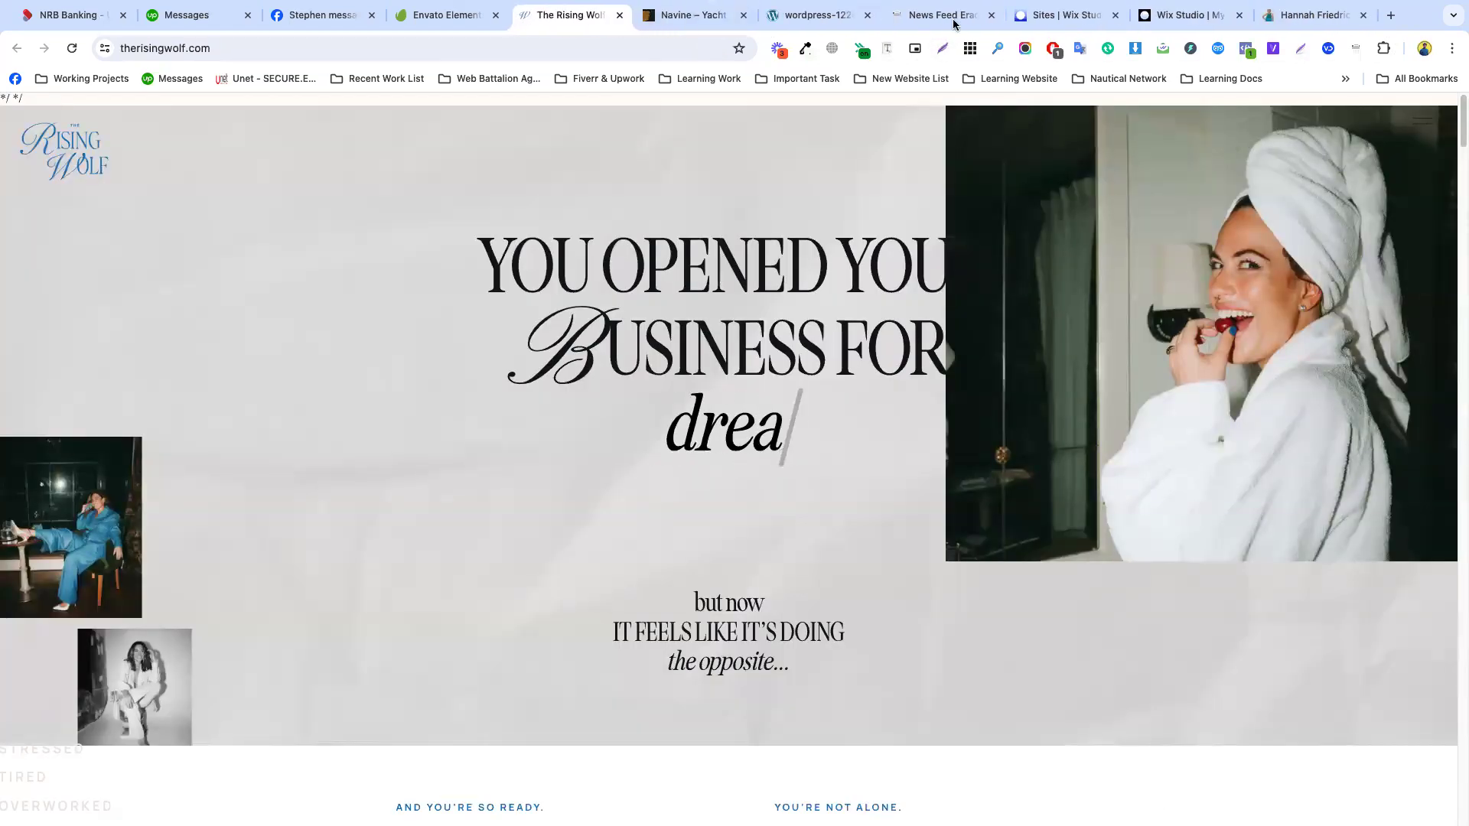
drag(1312, 16, 1194, 17)
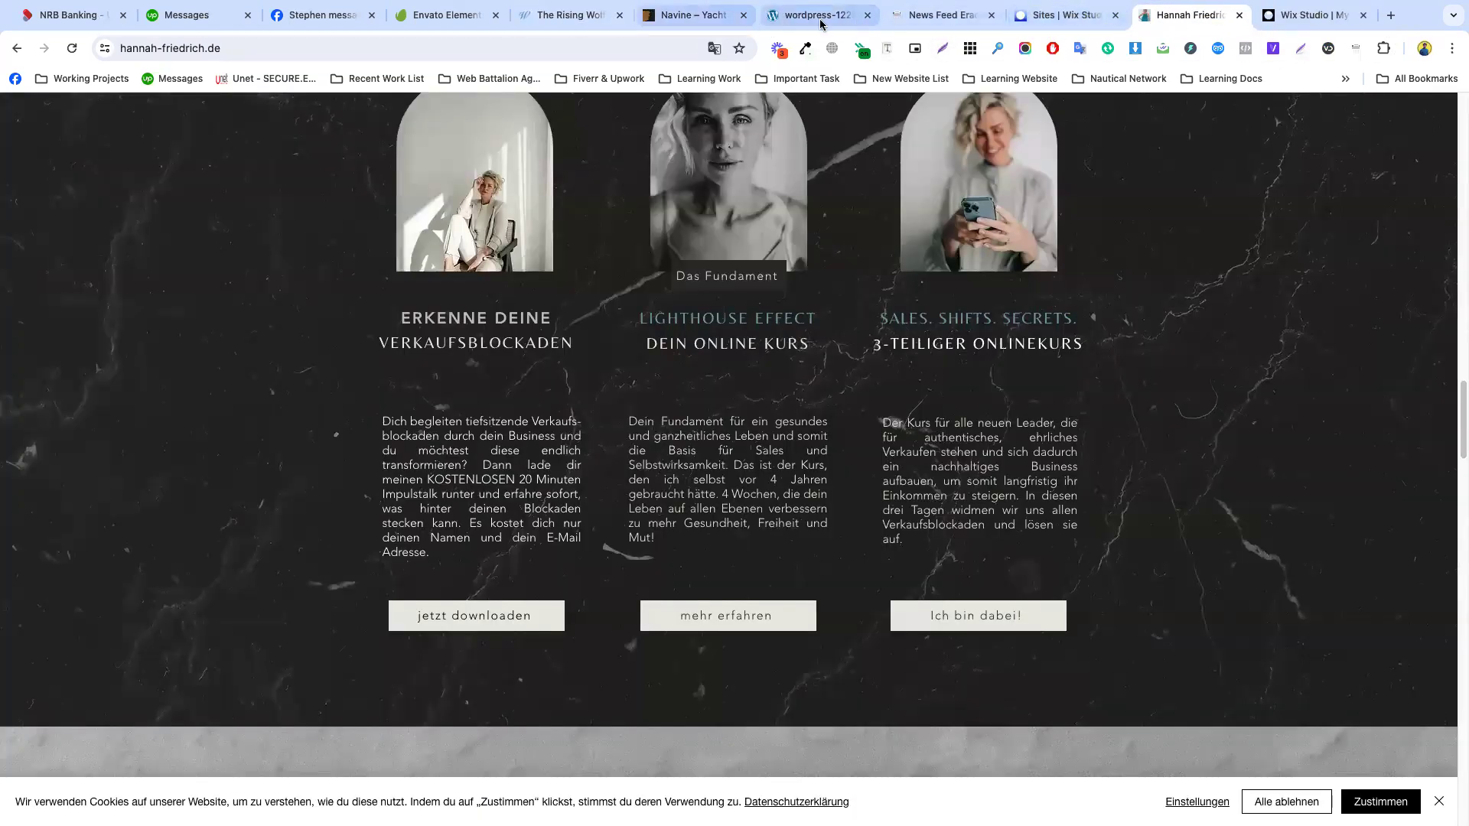
click(1068, 16)
click(1186, 15)
click(1303, 16)
drag(1303, 17, 693, 23)
drag(570, 15, 674, 16)
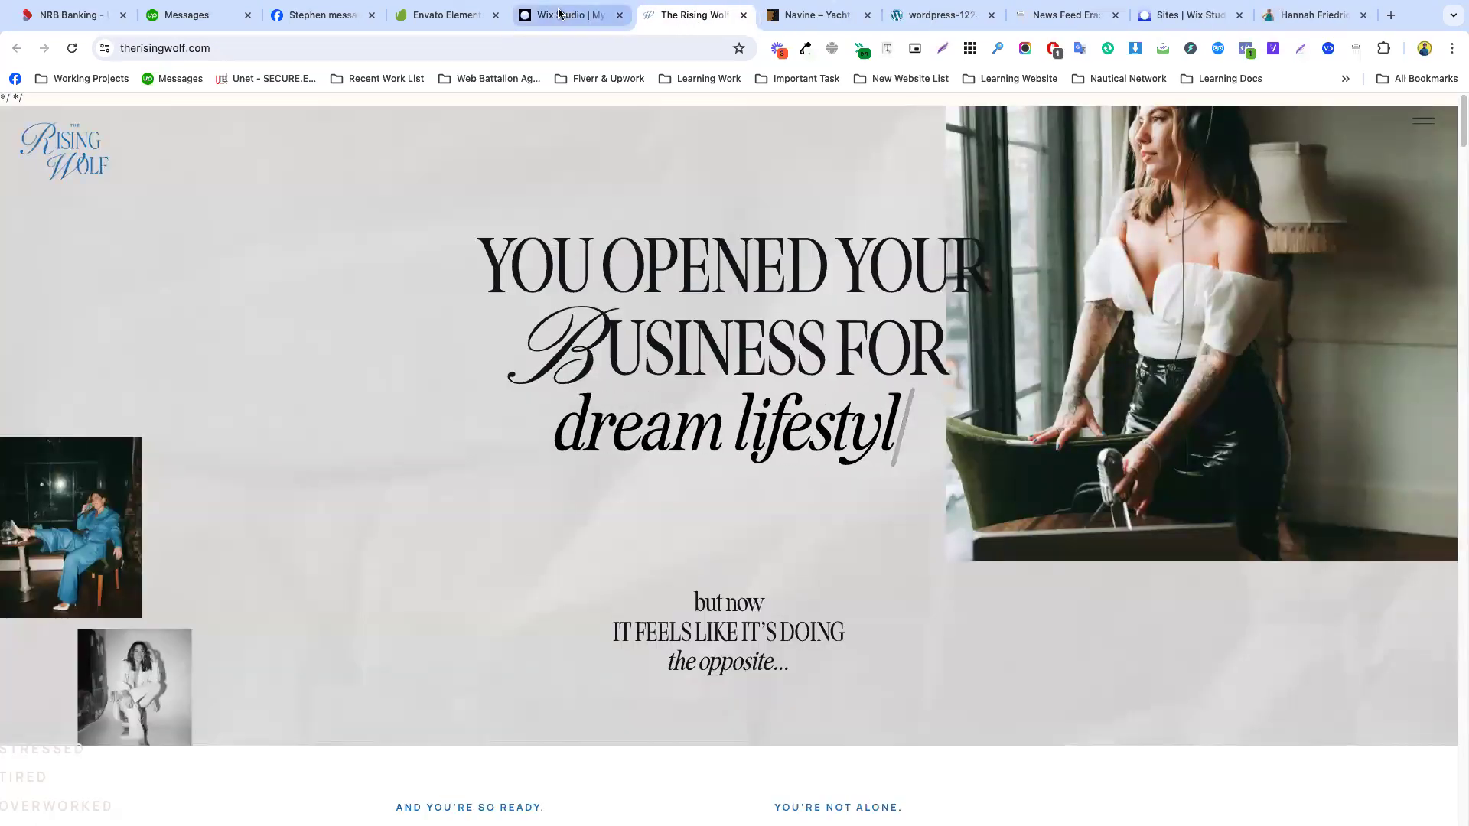
- Check the navigation menu on The Rising Wolf reference site, opening and closing it
click(561, 13)
click(686, 19)
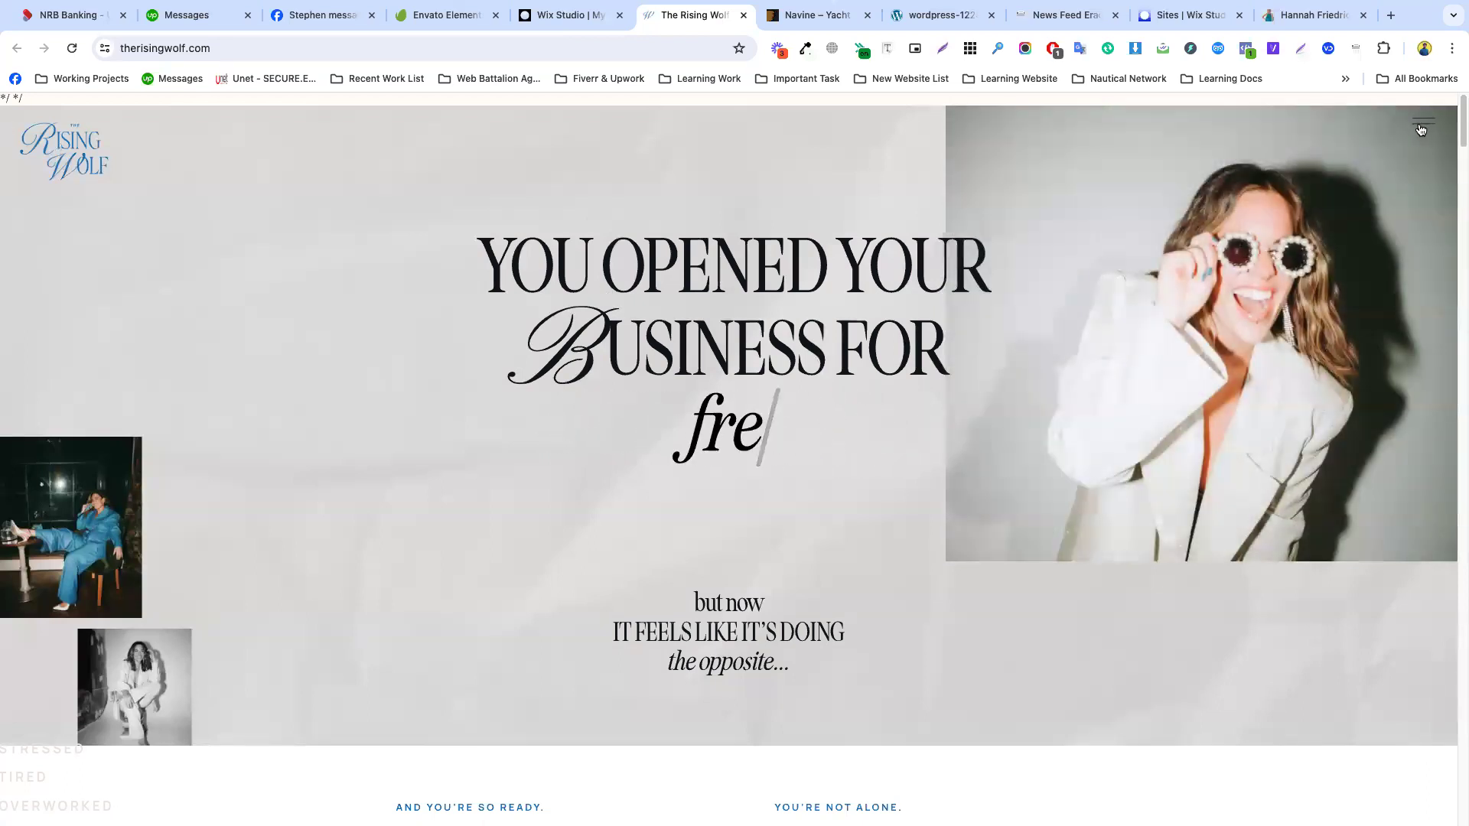
click(1423, 127)
click(1424, 128)
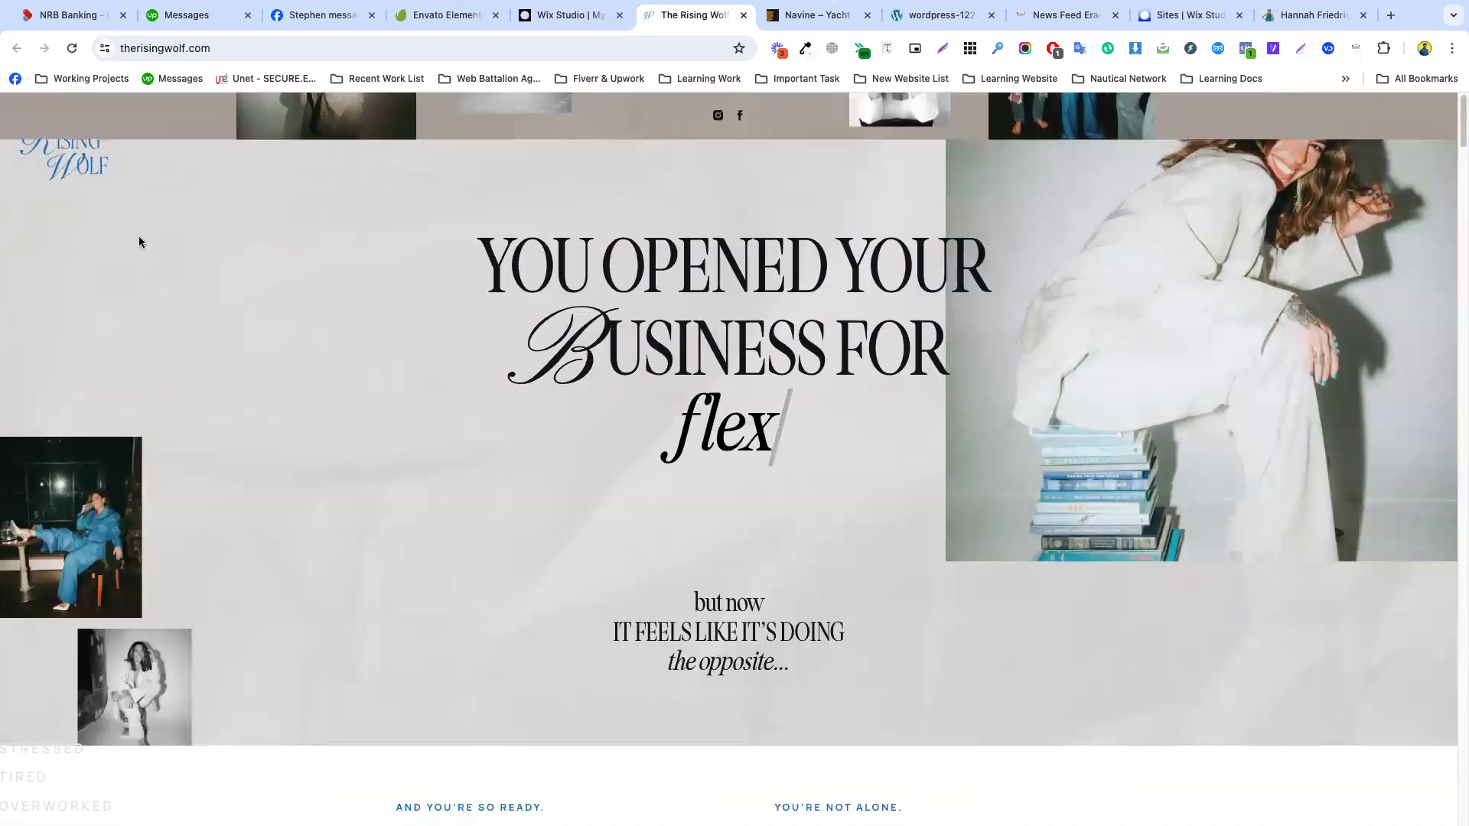
- Return to the Wix Studio editor and delete the logo and Business Name stack from the header
click(578, 15)
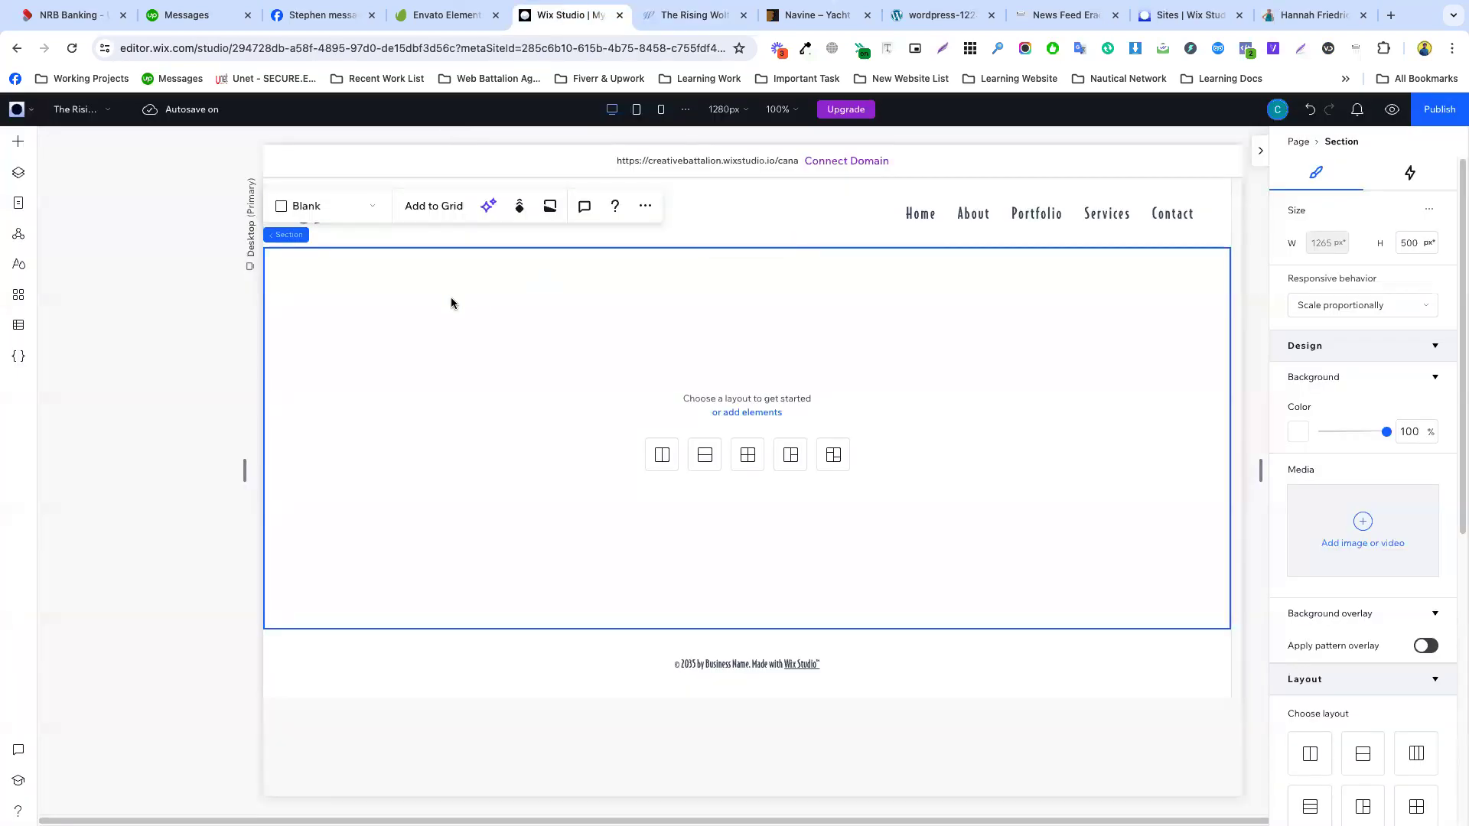
click(548, 224)
click(364, 221)
right_click(365, 222)
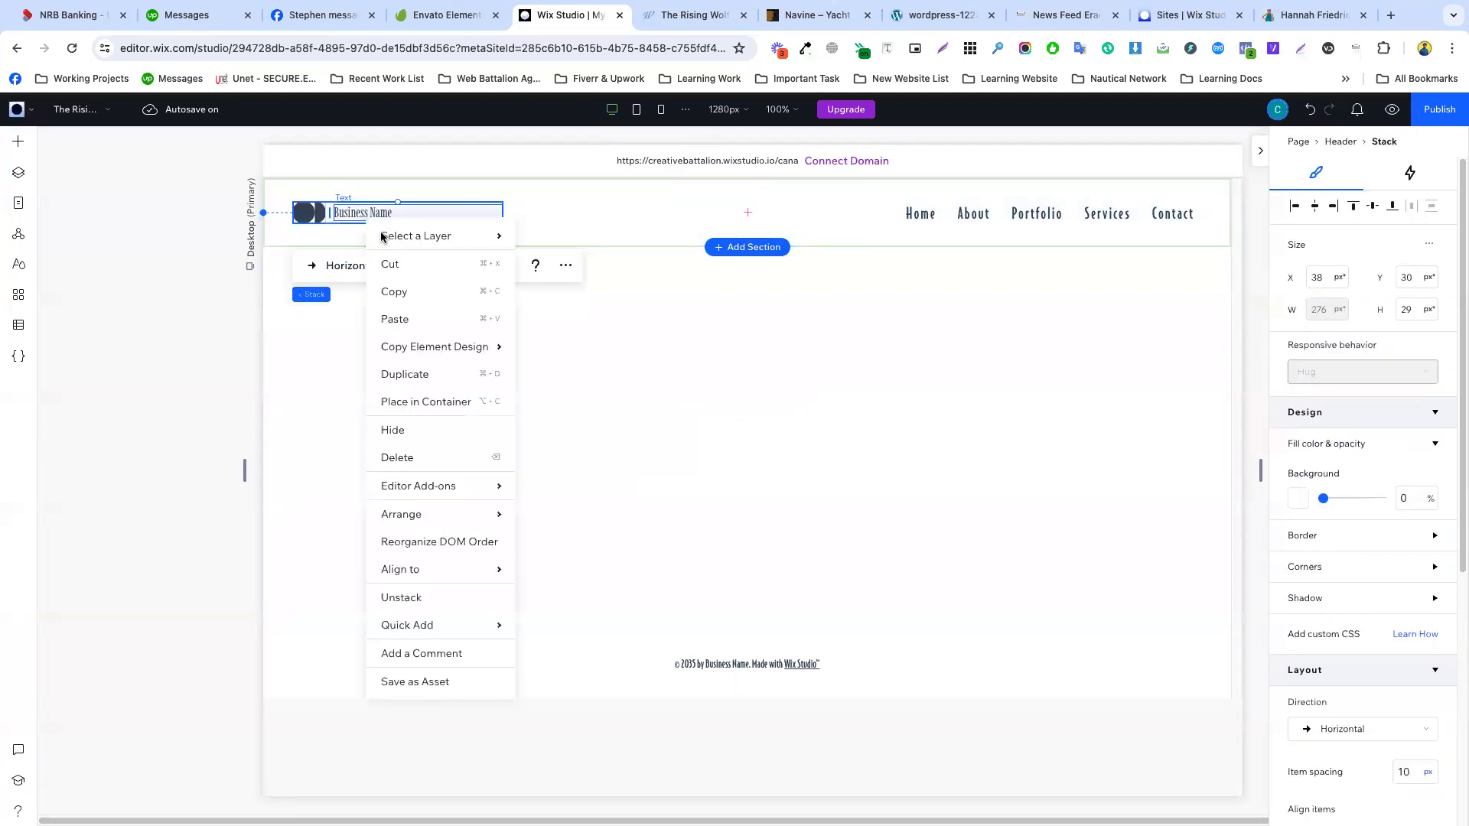
click(414, 459)
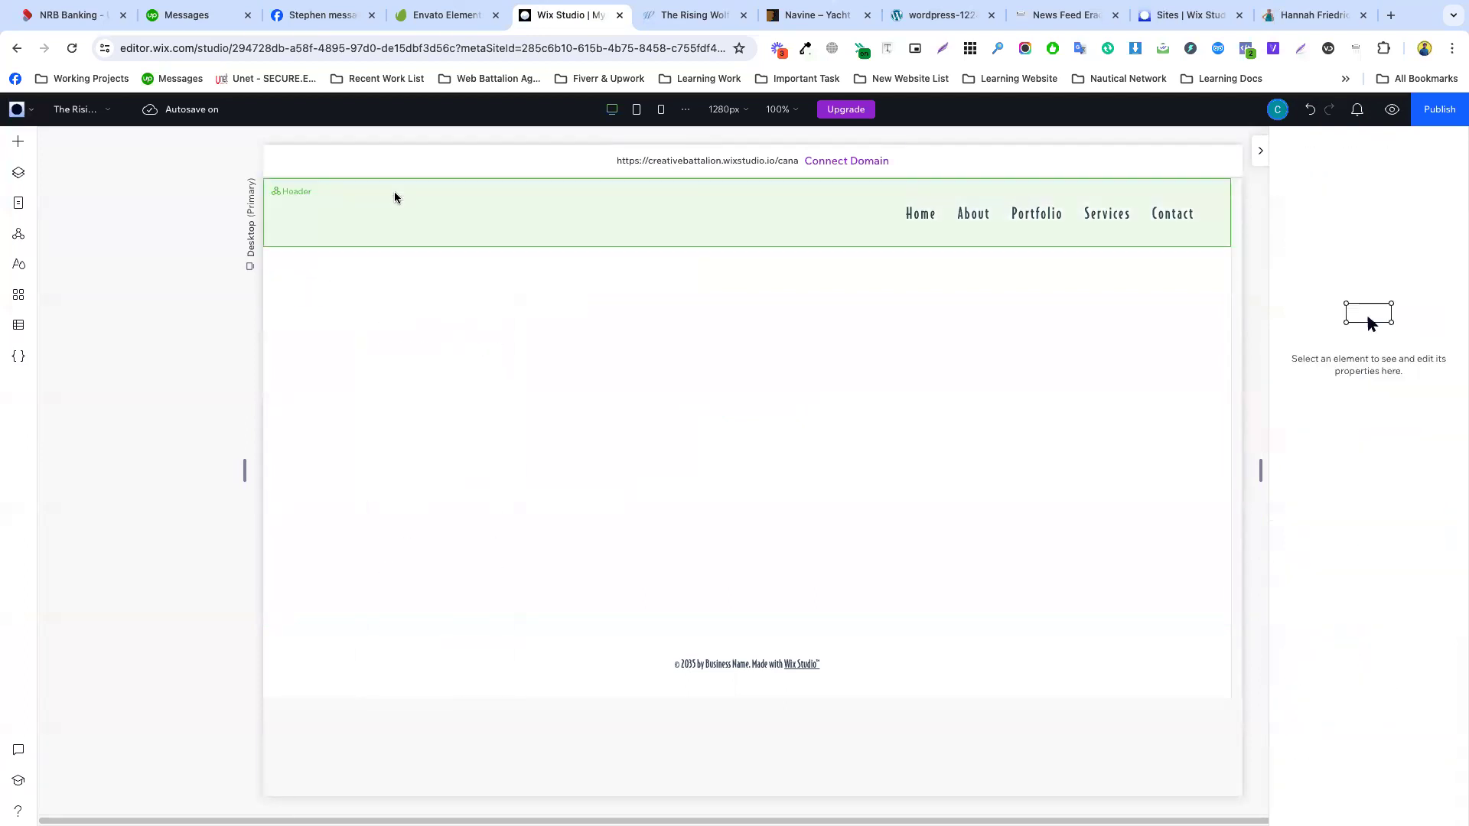
- Delete the horizontal navigation menu from the header
click(1000, 214)
right_click(974, 218)
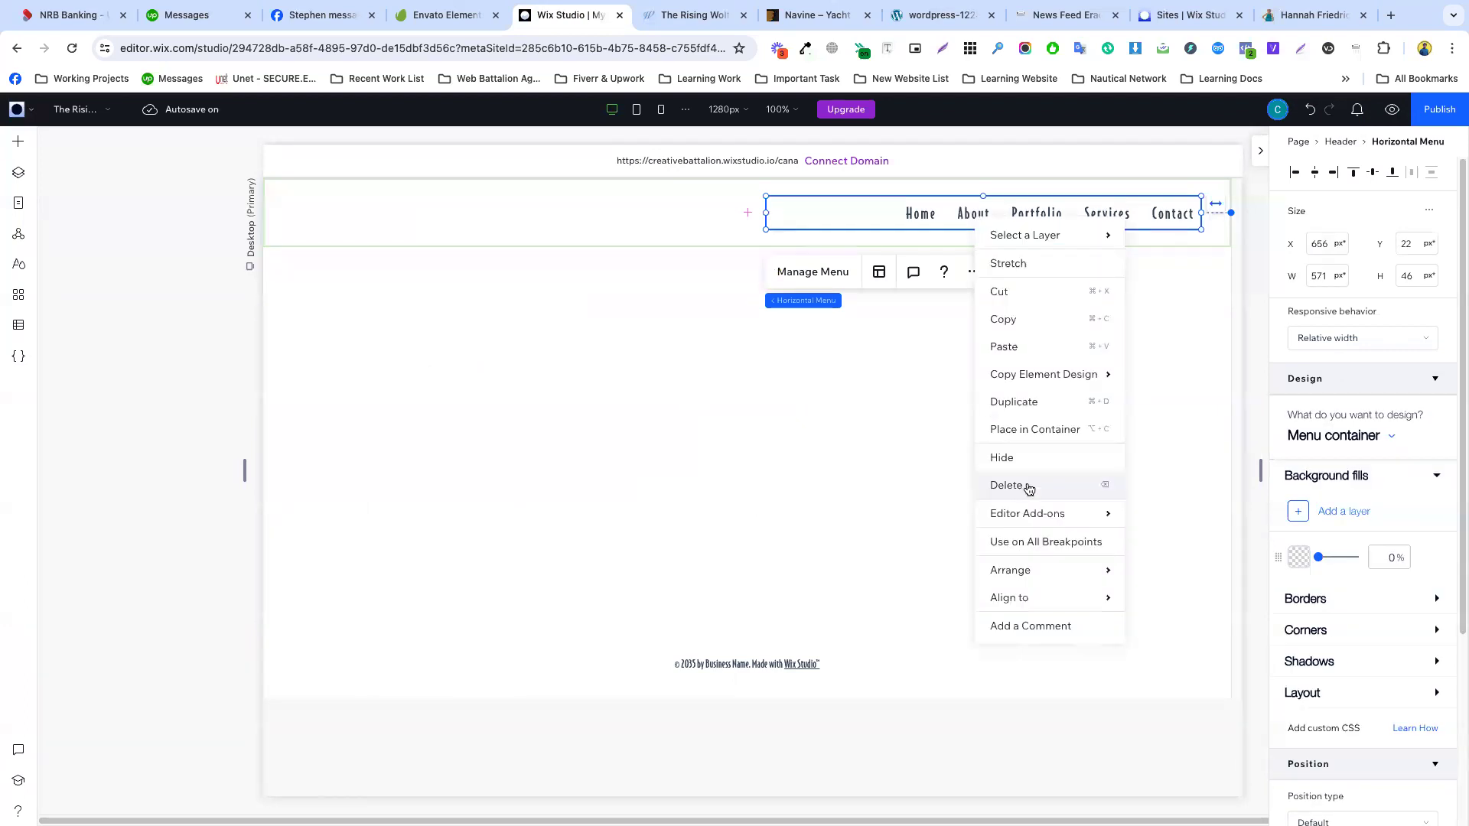
click(1020, 490)
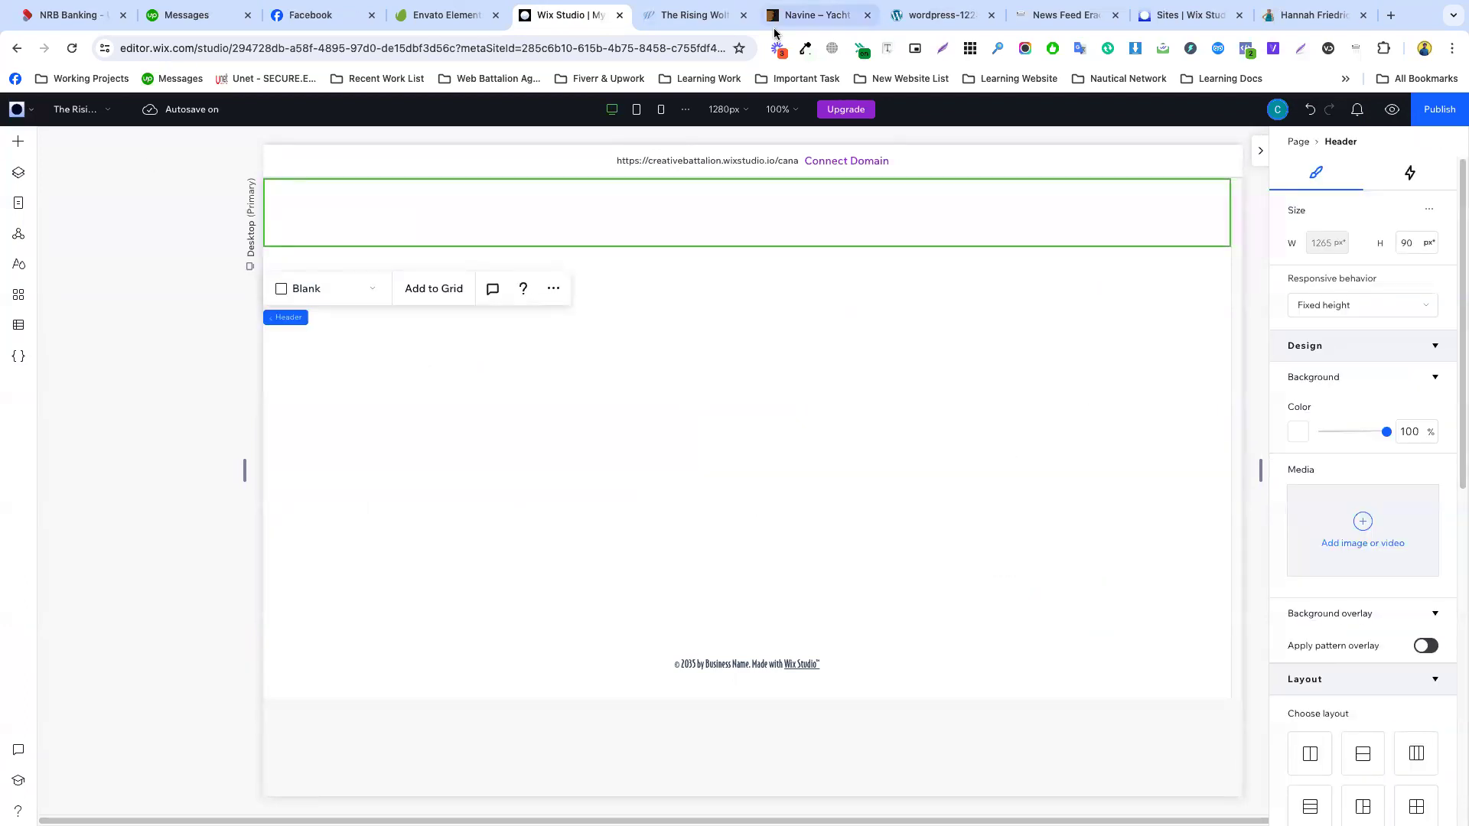
- Inspect the logo on The Rising Wolf reference site and open its source image trw_primary_logo_santorini_blue.png in a new tab
click(689, 16)
right_click(75, 156)
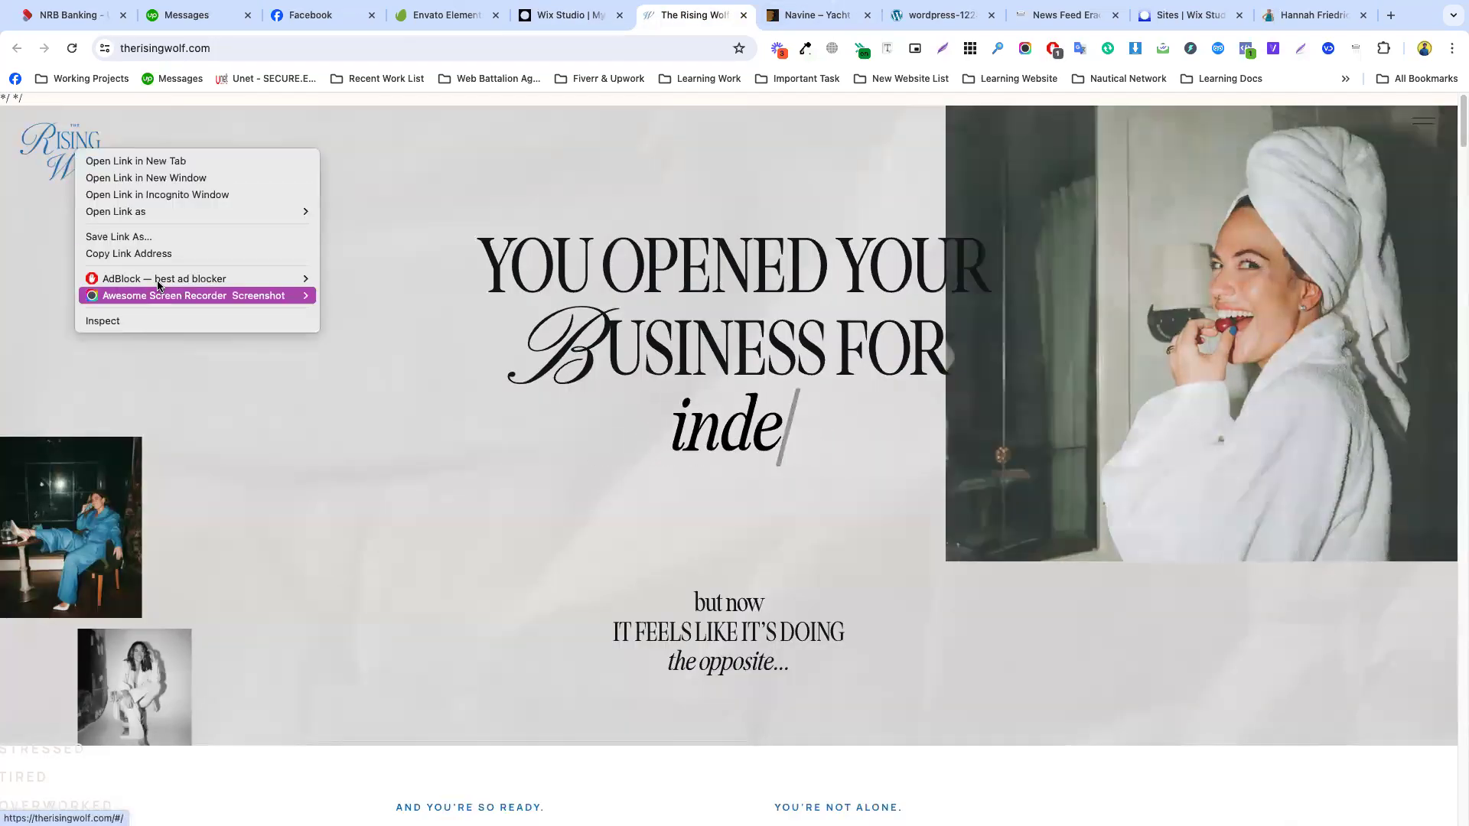
click(135, 321)
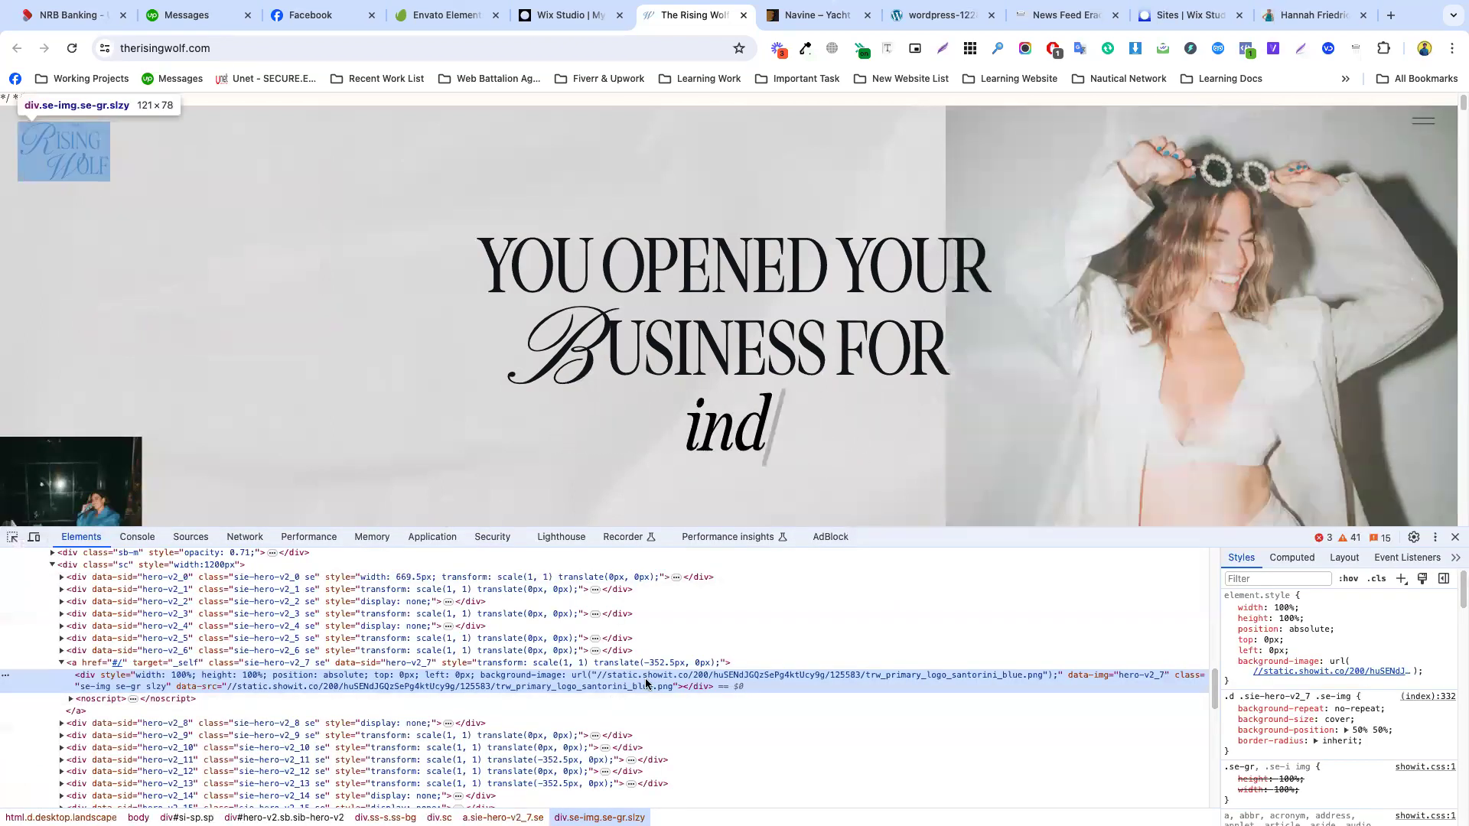
mouse_move(1331, 671)
click(1334, 796)
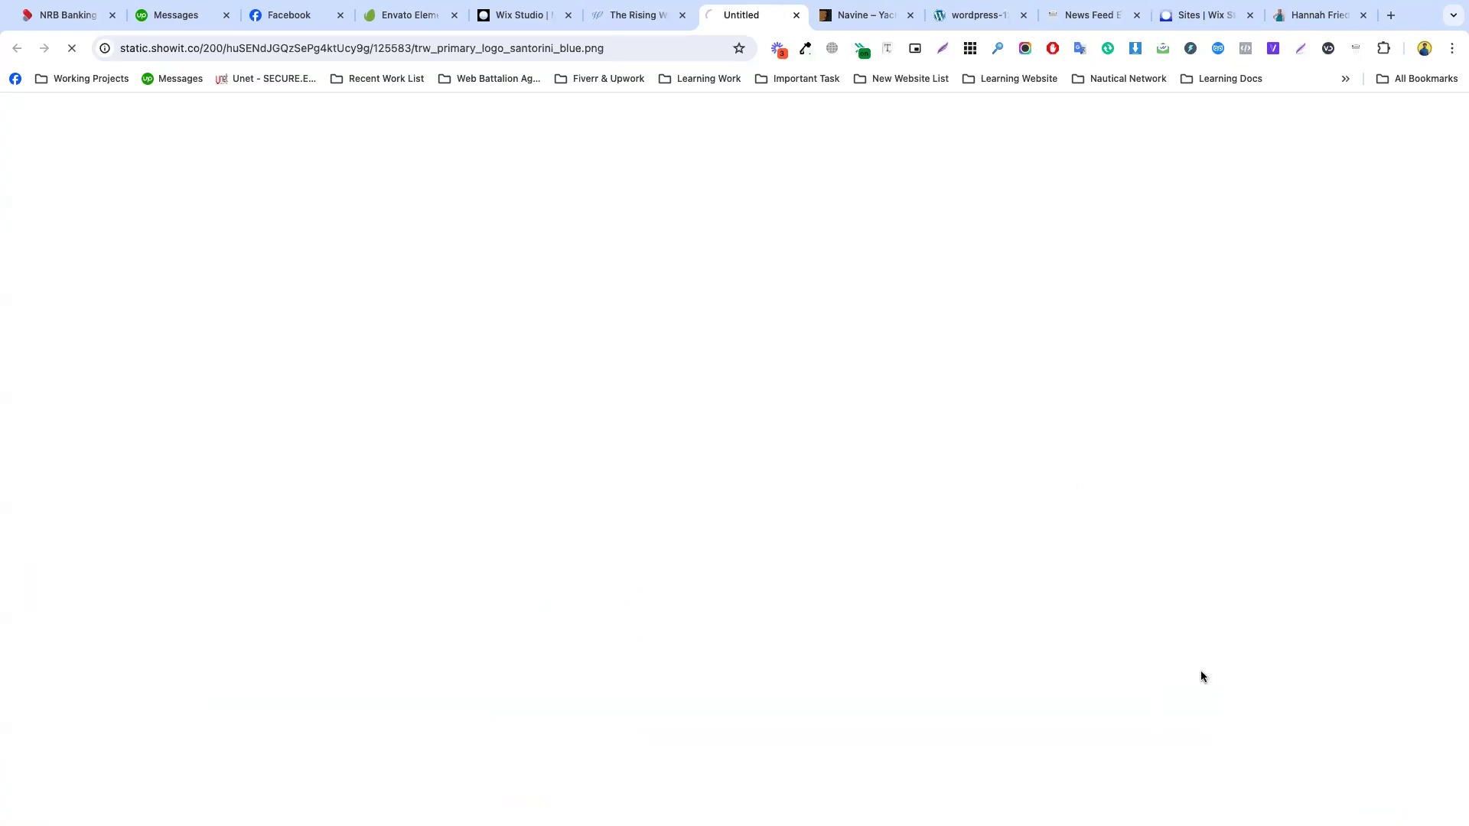
right_click(746, 444)
click(797, 477)
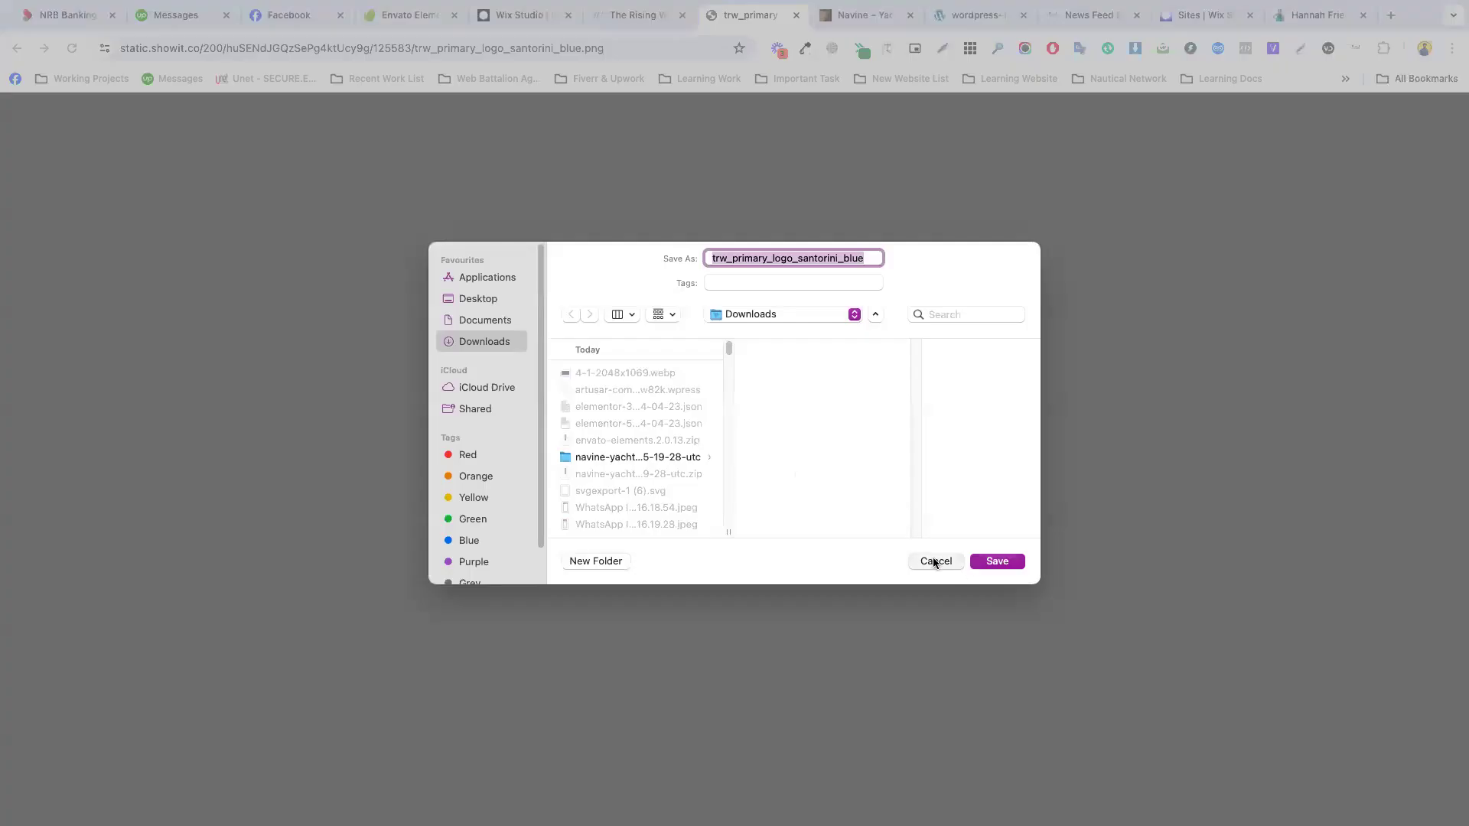
click(934, 563)
- Copy the opened logo image to the clipboard
right_click(746, 433)
click(819, 481)
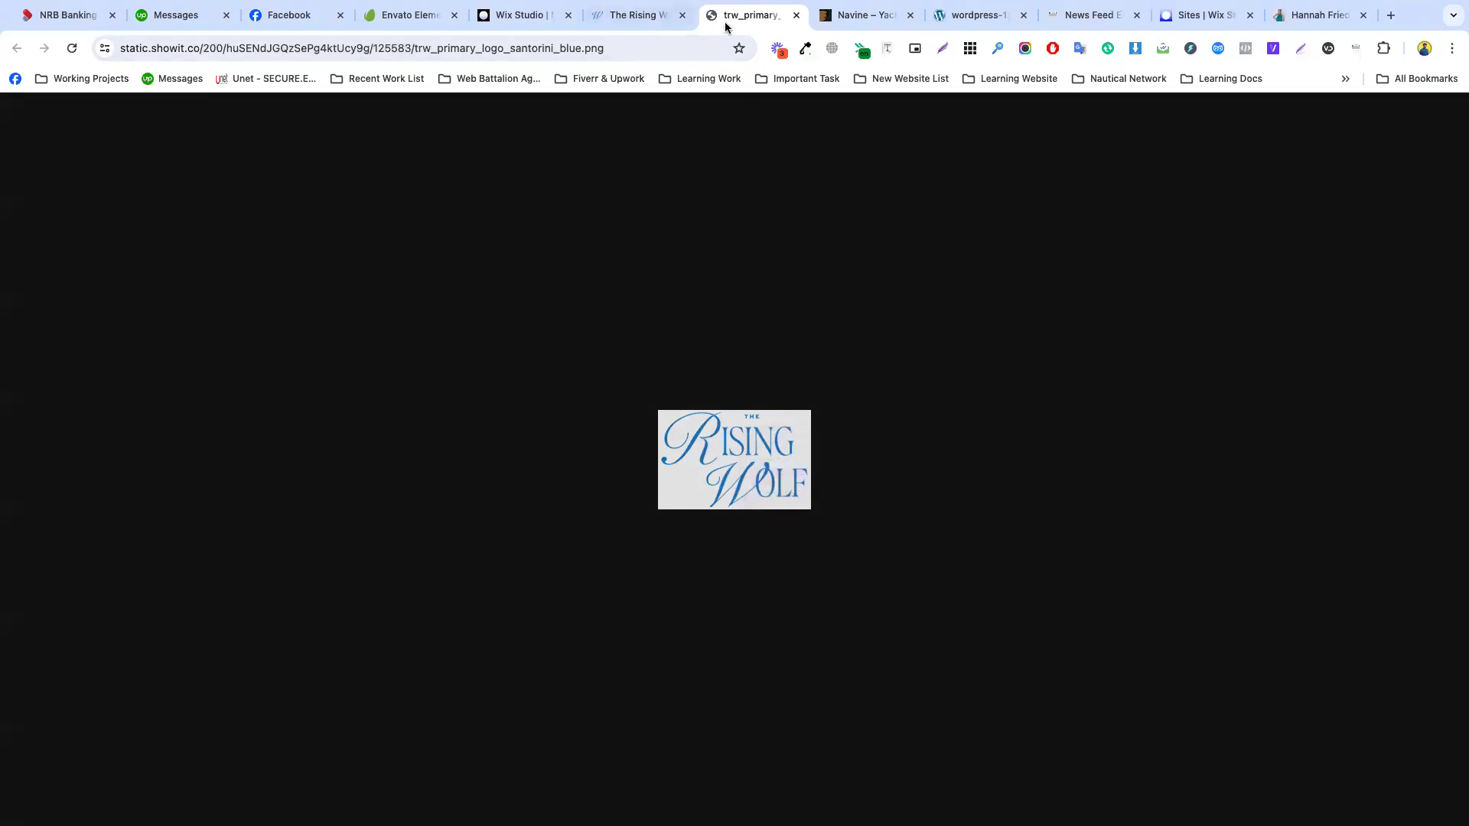
- Return to the Wix Studio editor and increase the header's height to about 181 px
click(842, 16)
click(950, 18)
click(637, 17)
click(524, 16)
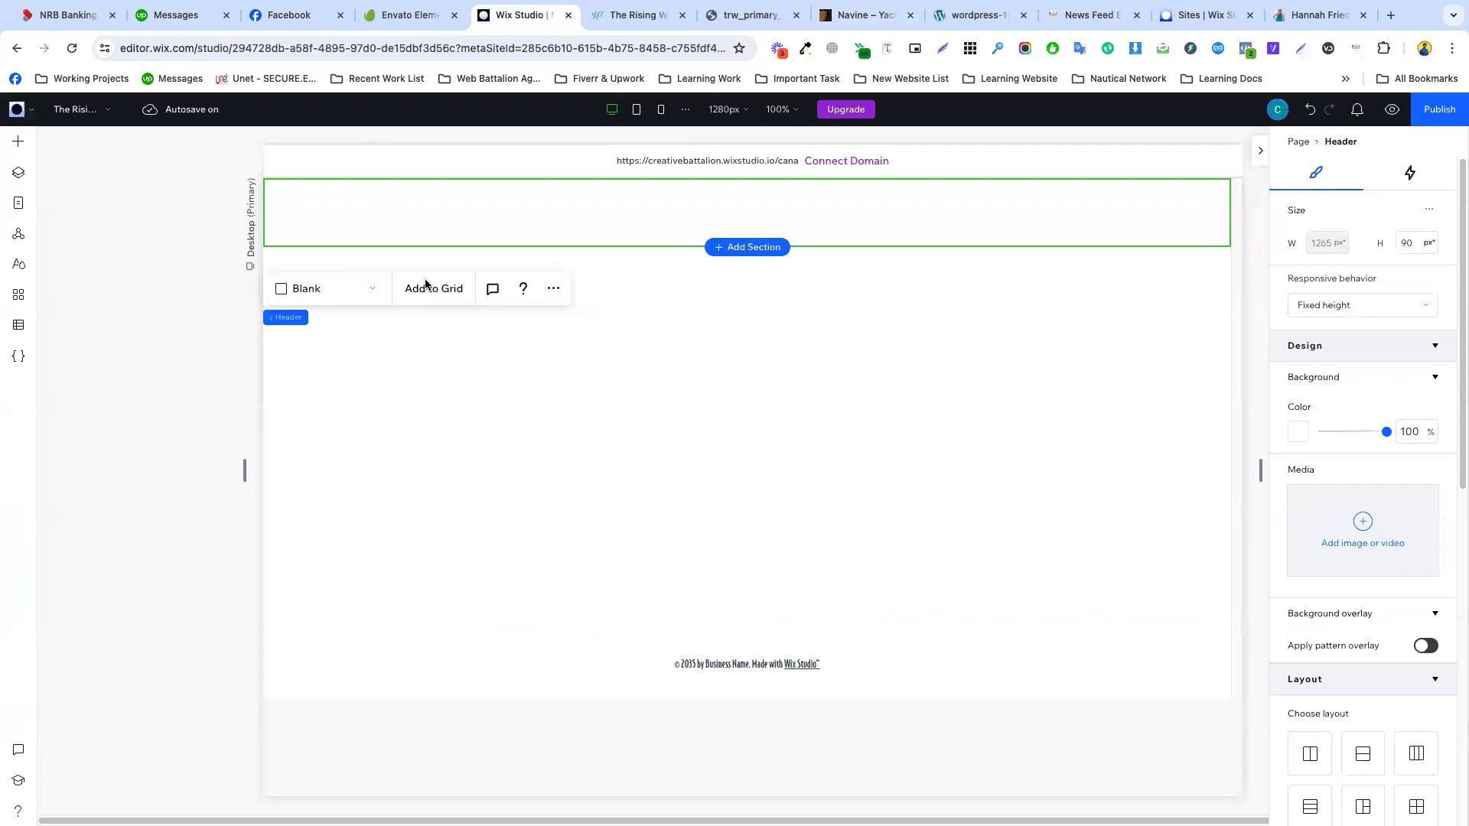
drag(822, 247, 821, 314)
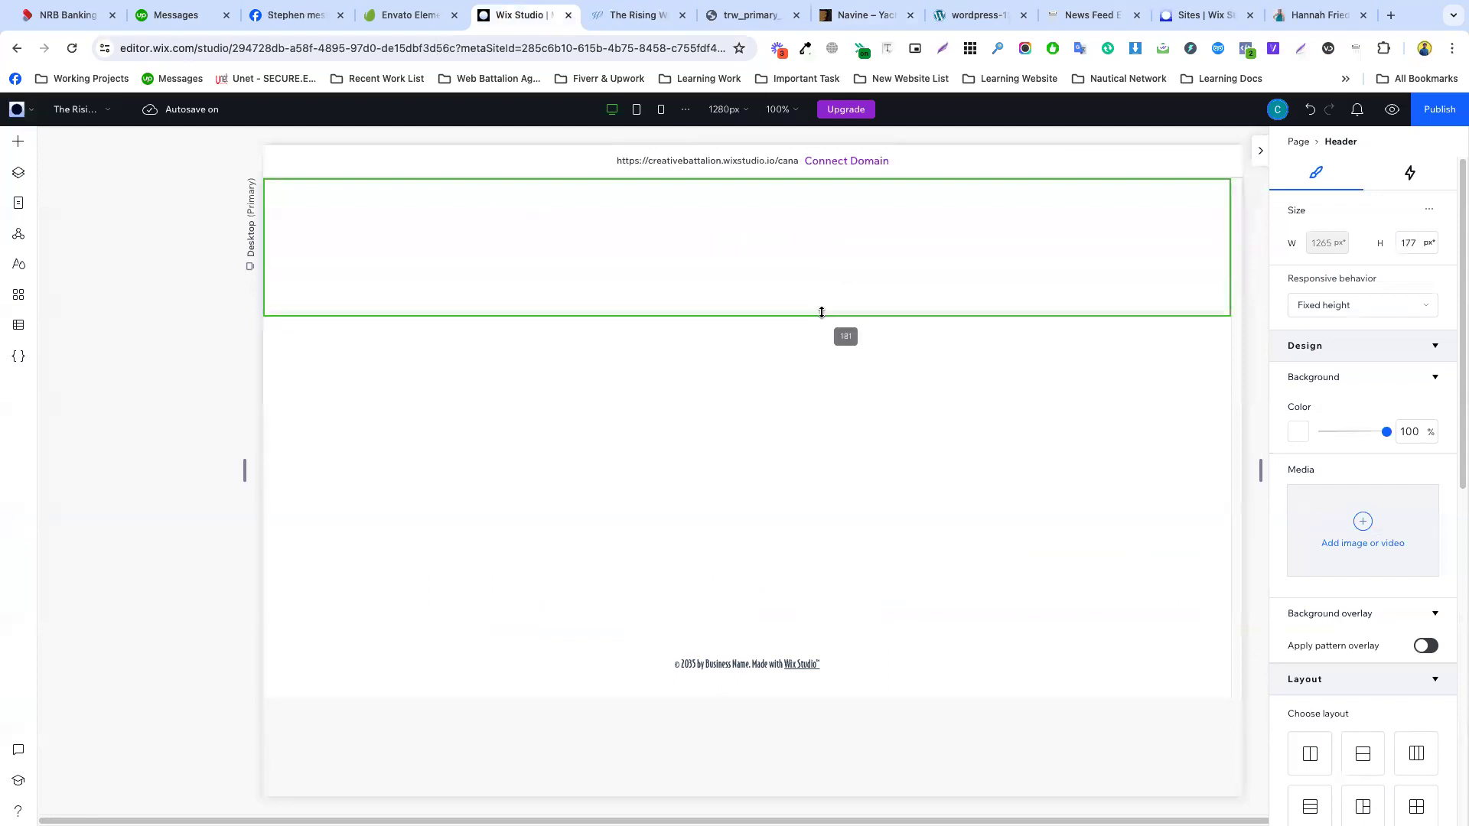
- Try to paste the copied logo into the header, and delete the pasted element
right_click(364, 244)
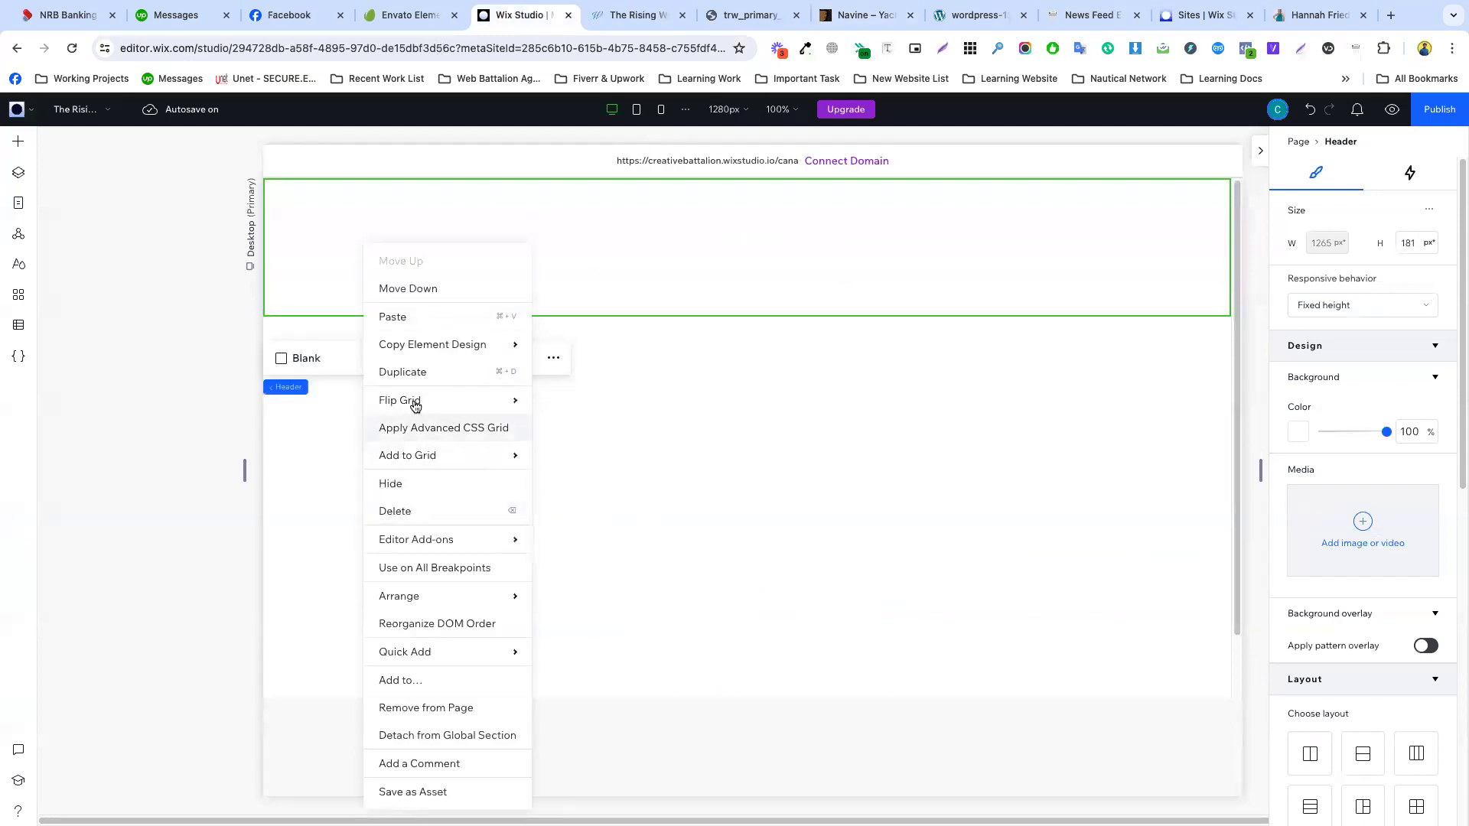
click(394, 316)
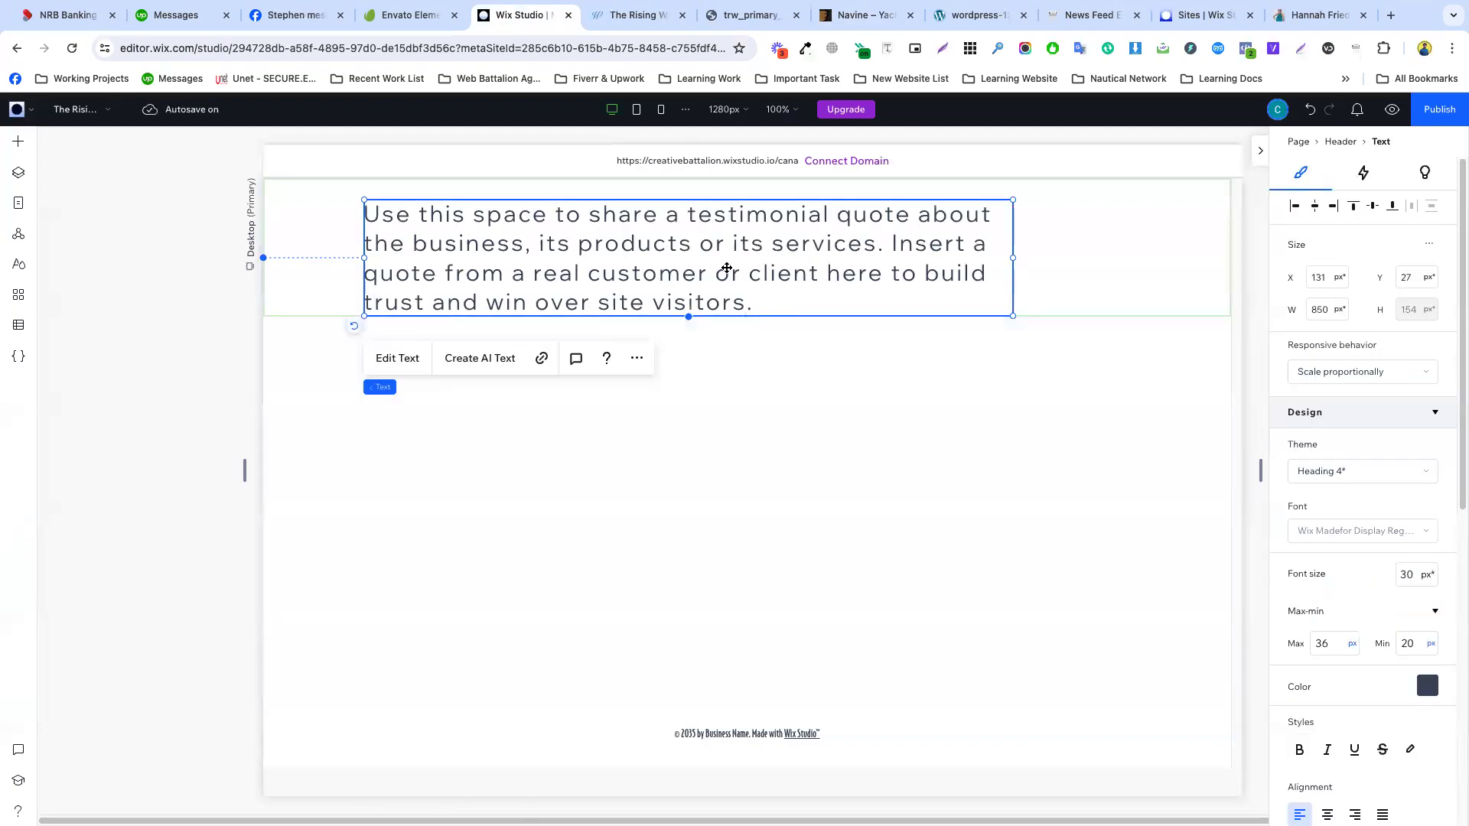
key(Delete)
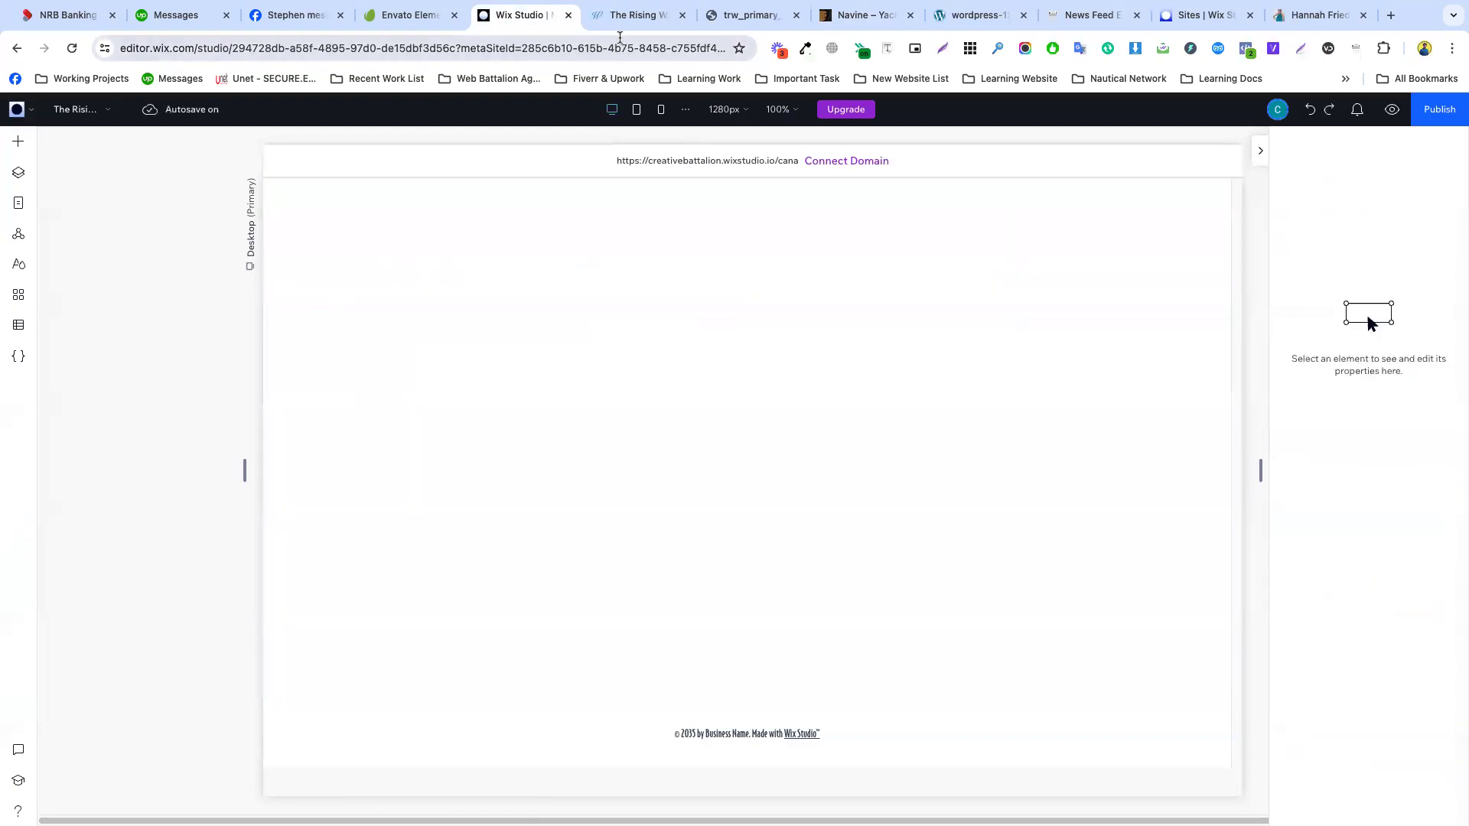
- Copy the logo image again, try to paste it into the blank section below the header, and undo the paste
click(739, 17)
right_click(756, 451)
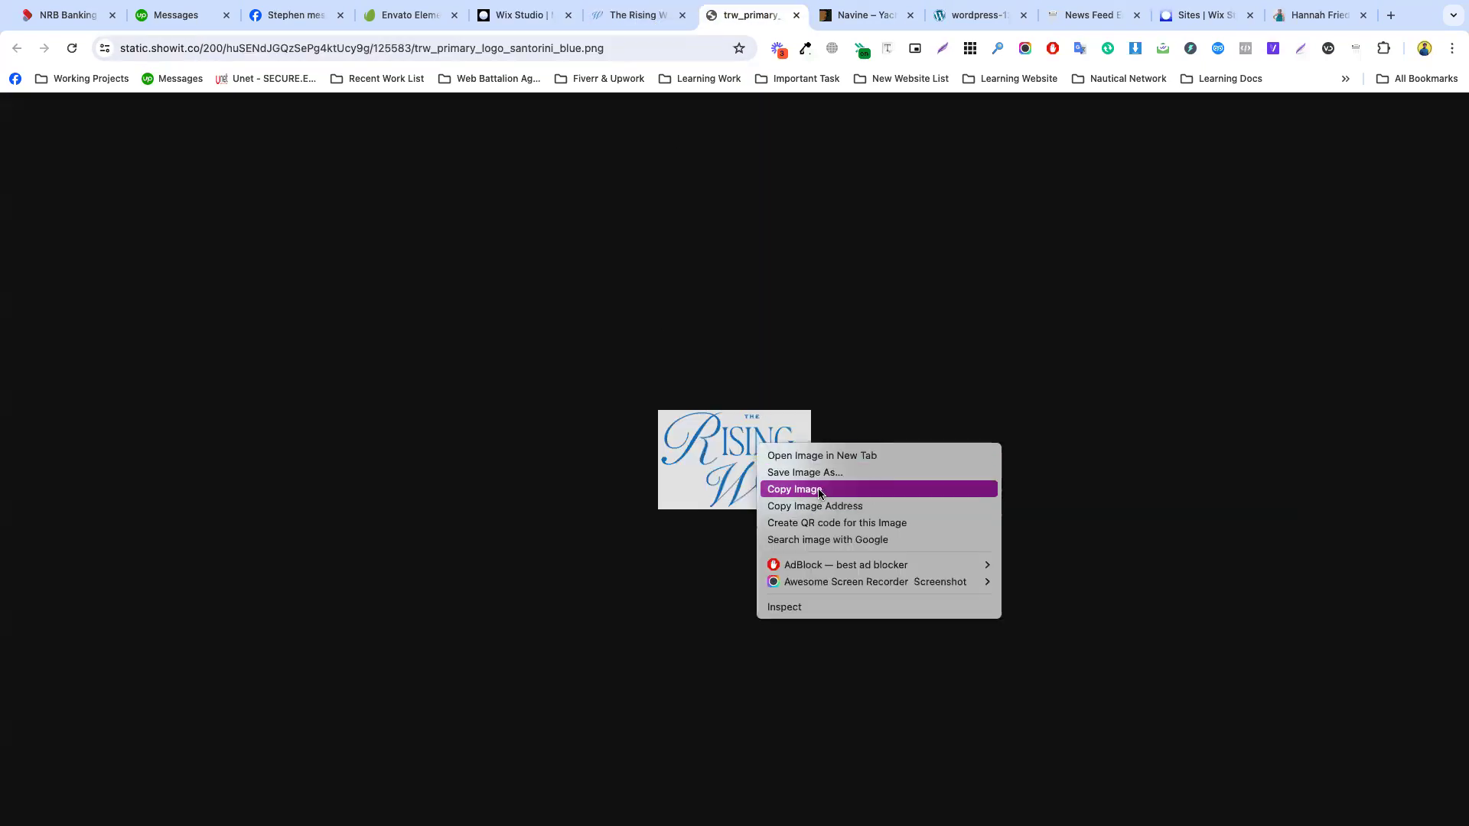
click(781, 485)
click(620, 23)
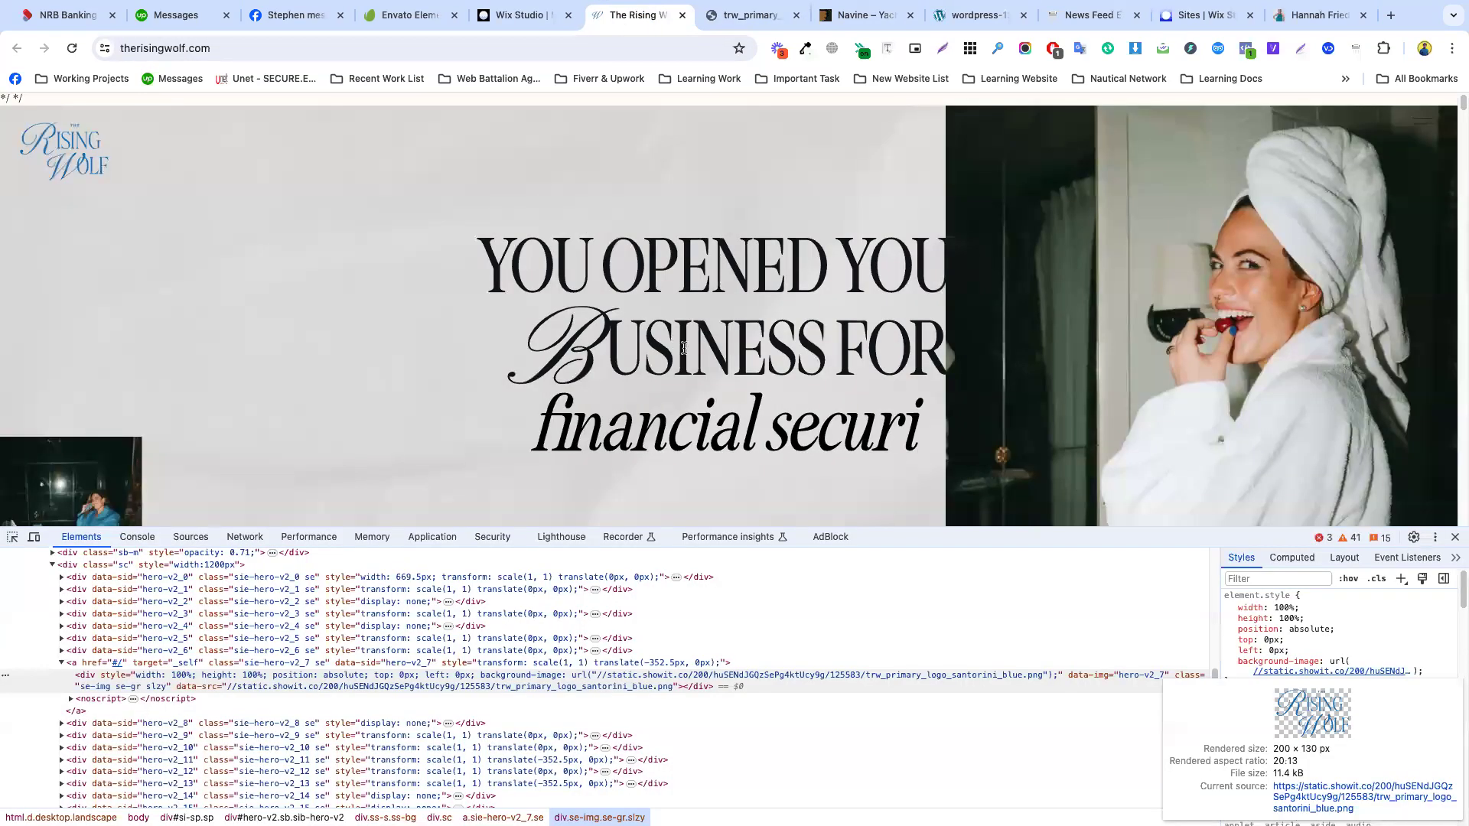
click(525, 22)
click(742, 372)
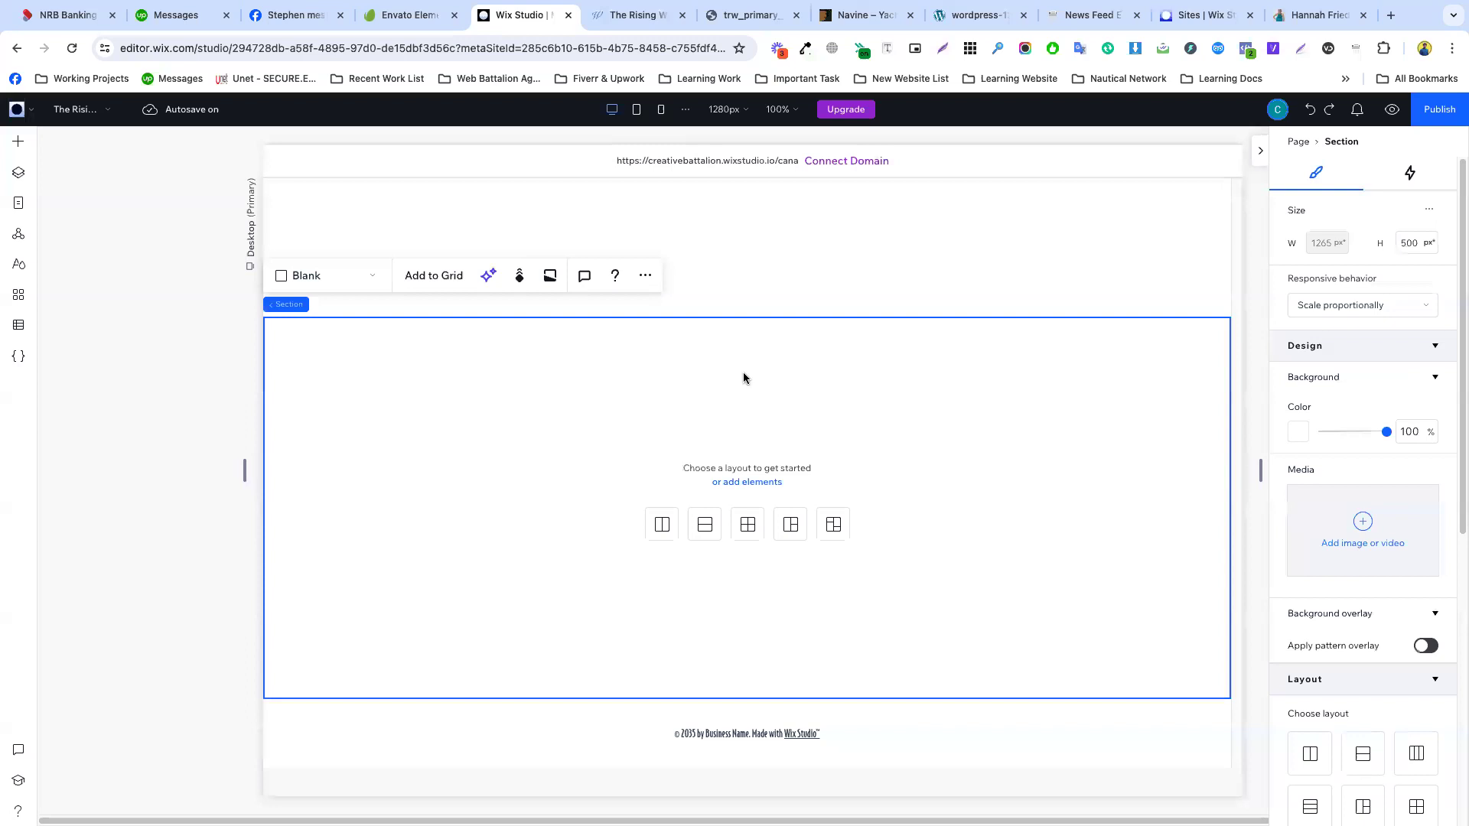
key(ctrl+v)
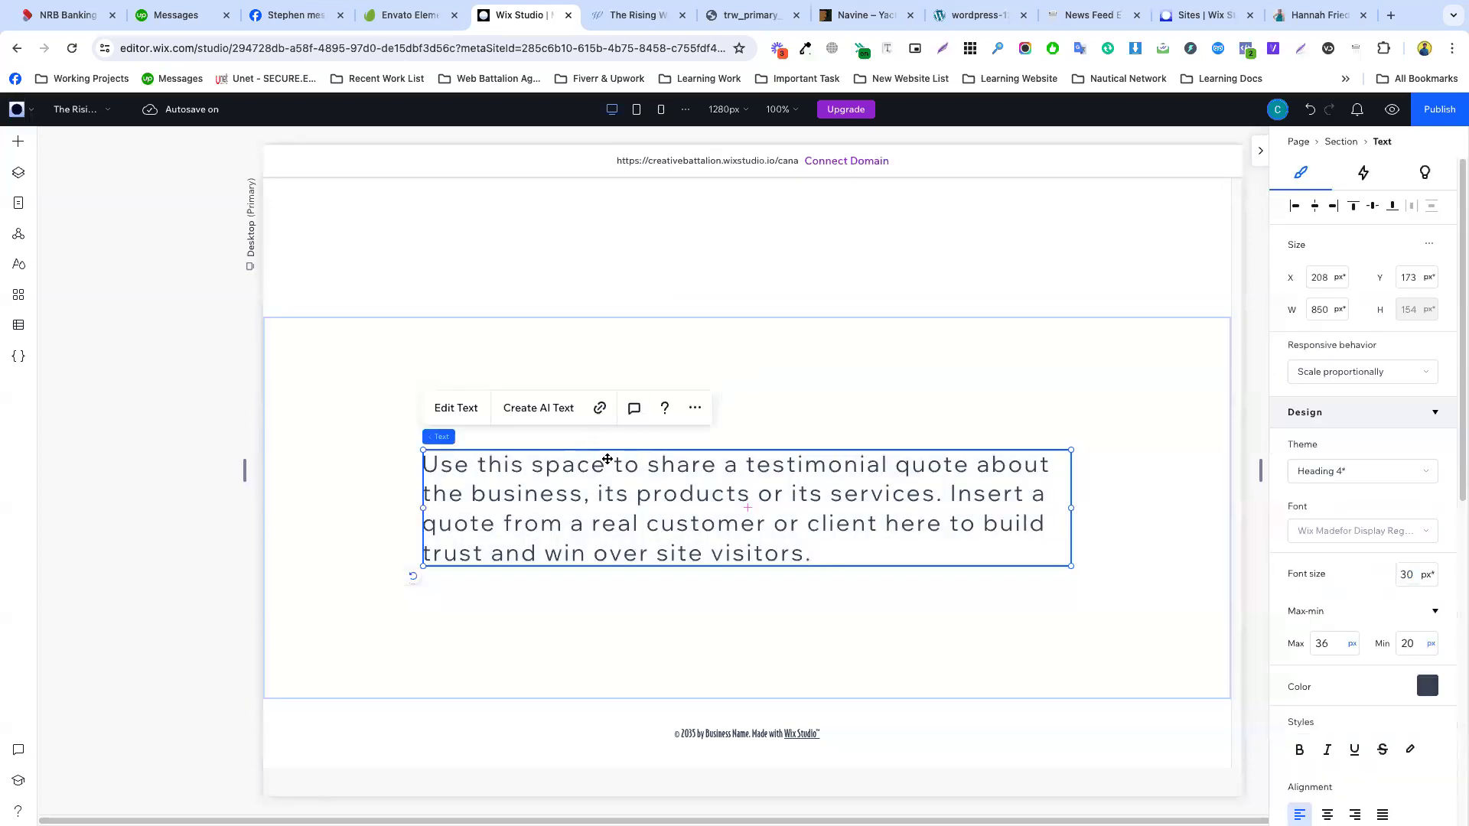
key(ctrl+z)
- Return to the logo image's browser tab and save it to Downloads as trw_primary_logo_santorini_blue.png
click(633, 16)
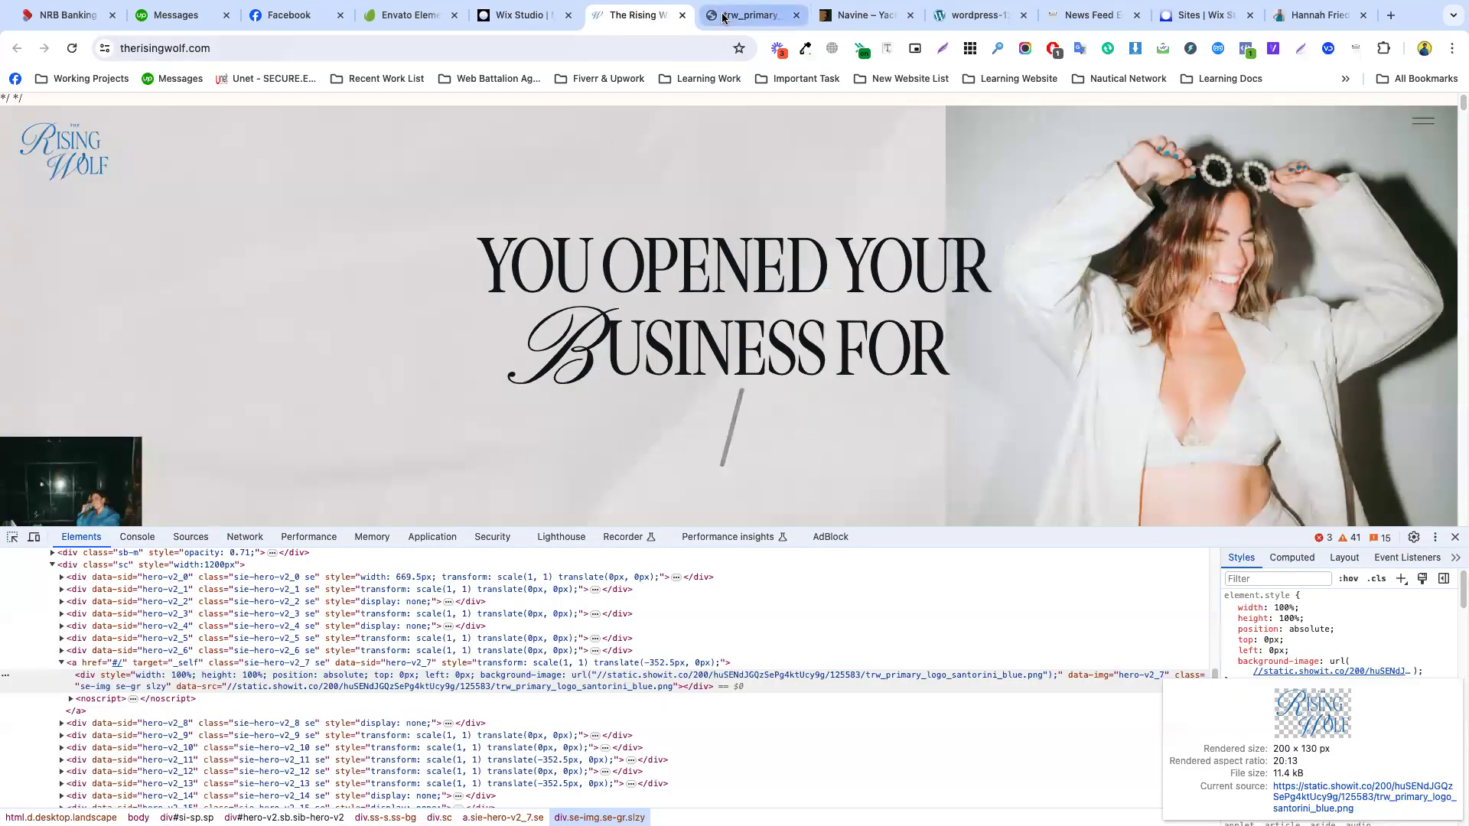
click(724, 17)
right_click(726, 425)
click(781, 454)
key(Return)
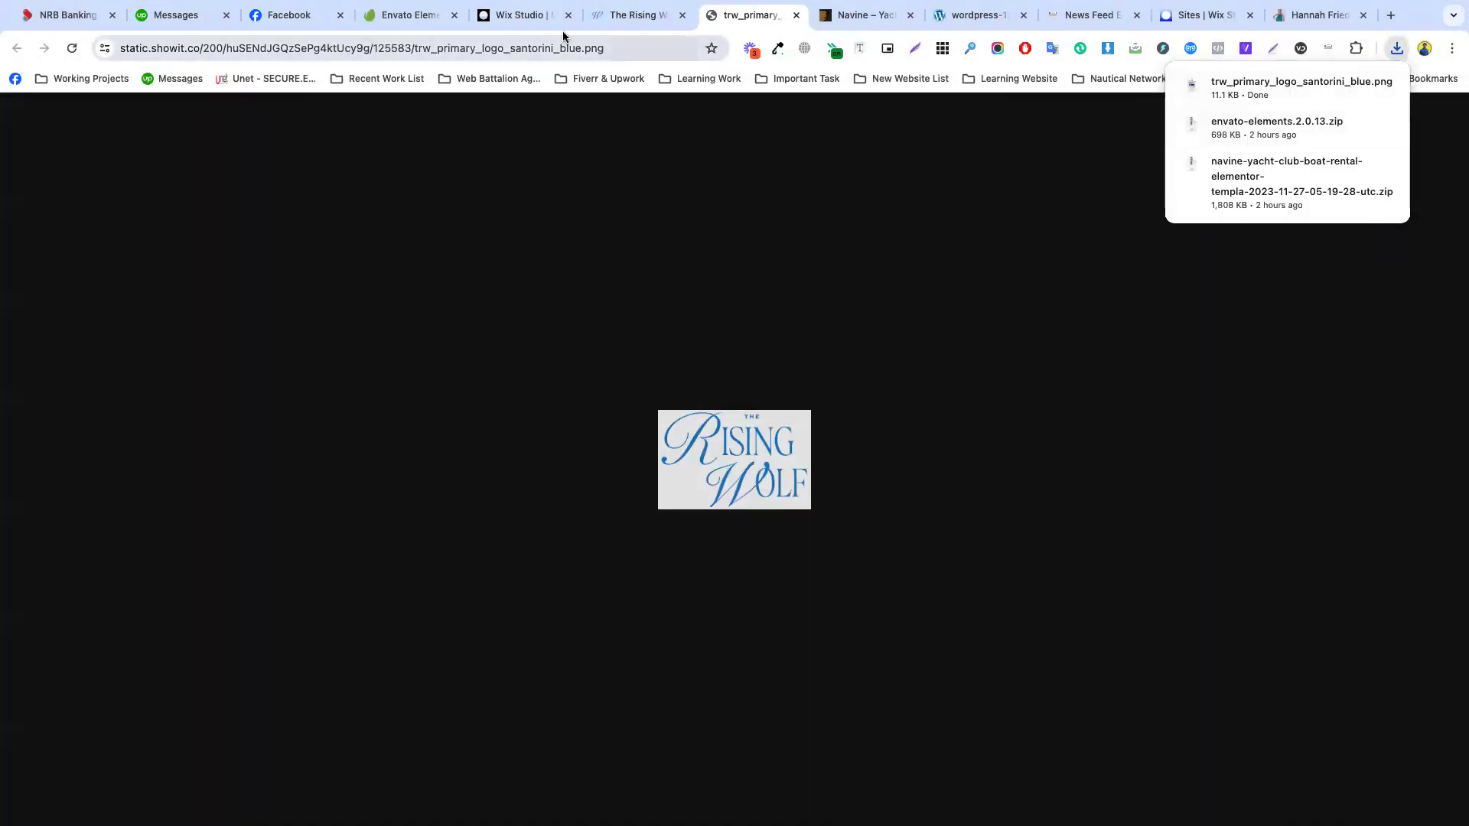
- Try to drop the downloaded logo file onto the page in the Wix Studio editor, and return to the editor's tab
click(549, 17)
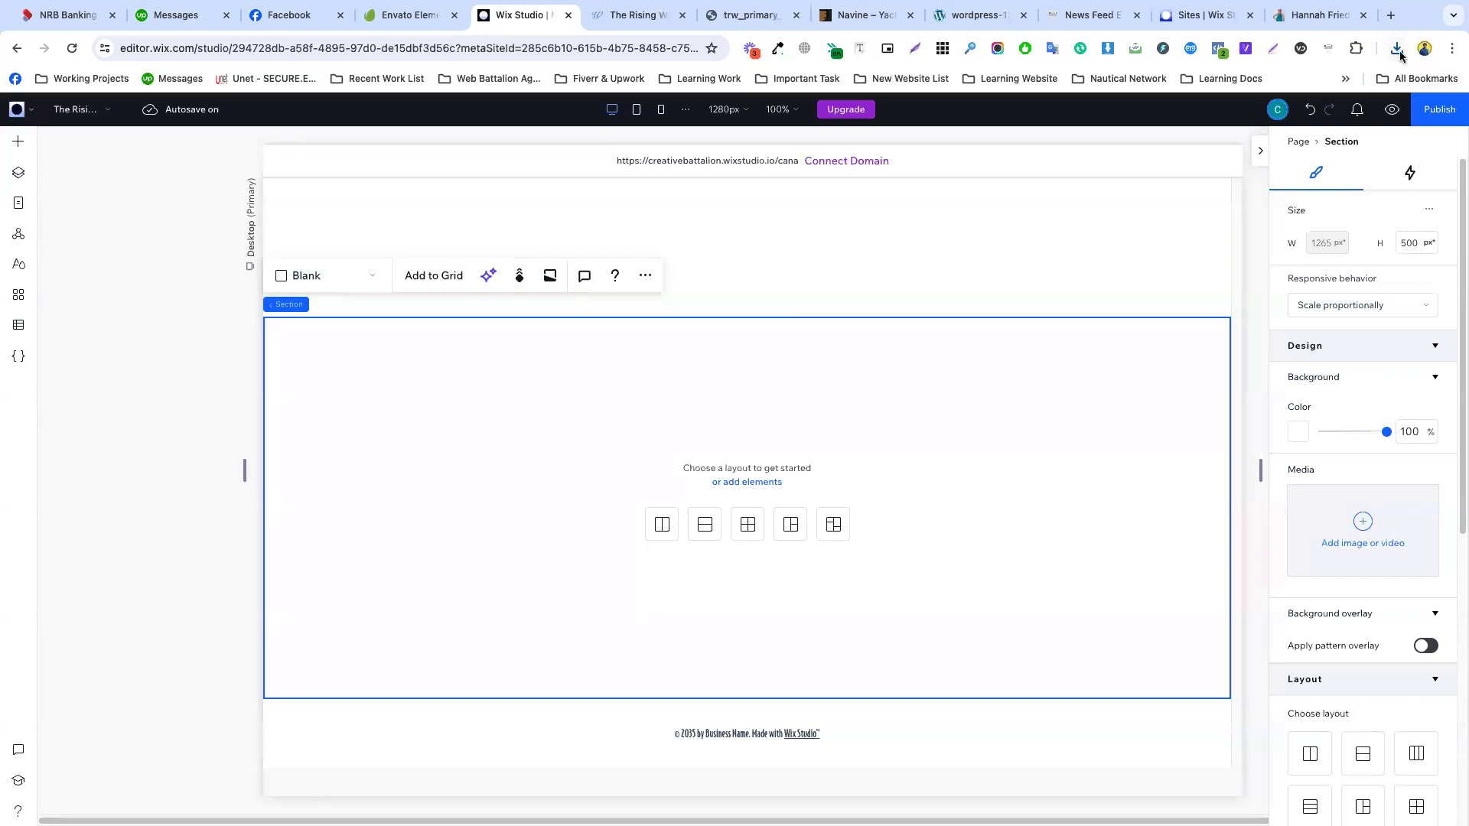
click(1397, 49)
drag(1224, 115, 647, 453)
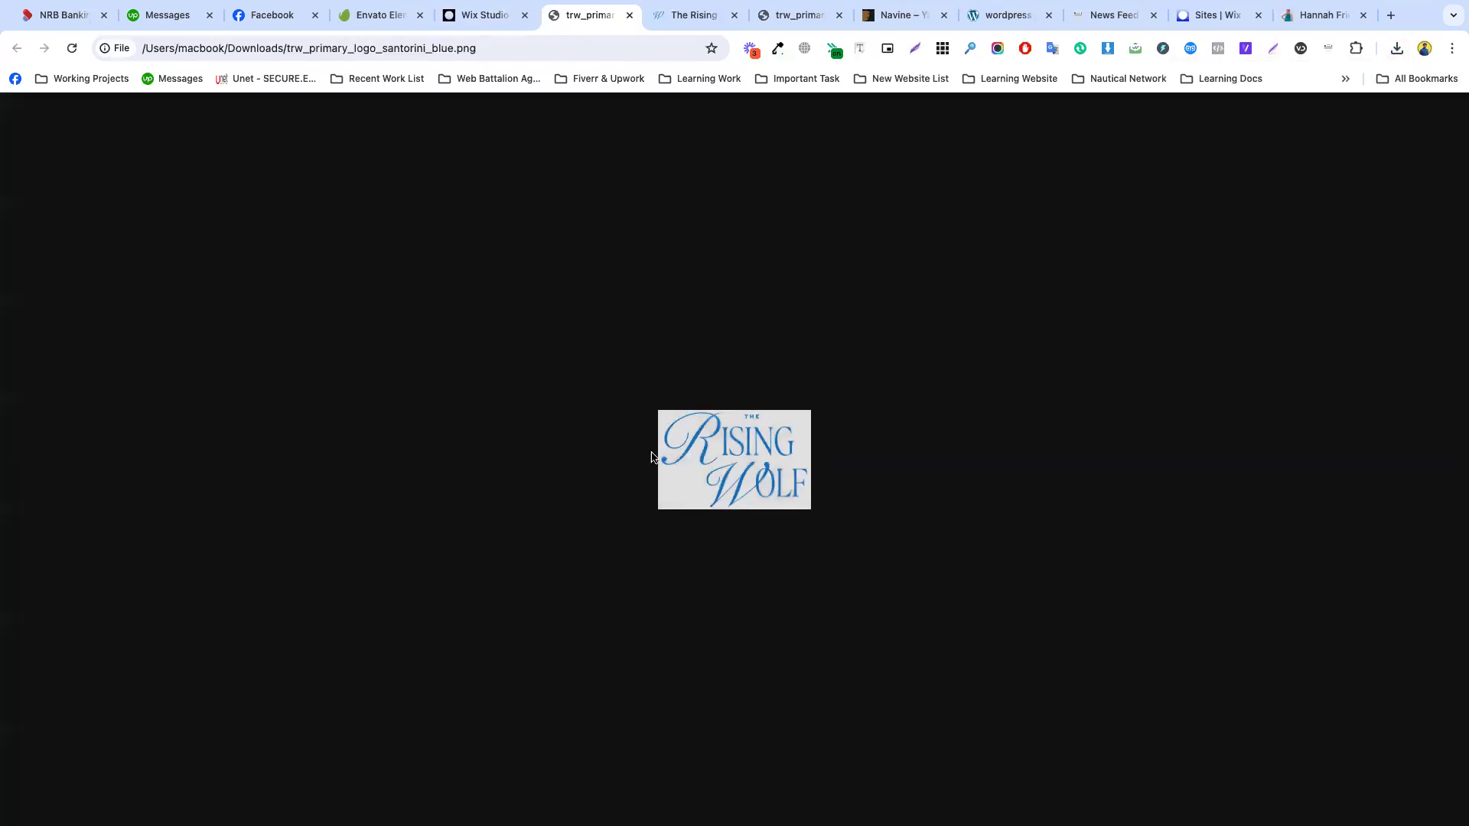
click(487, 16)
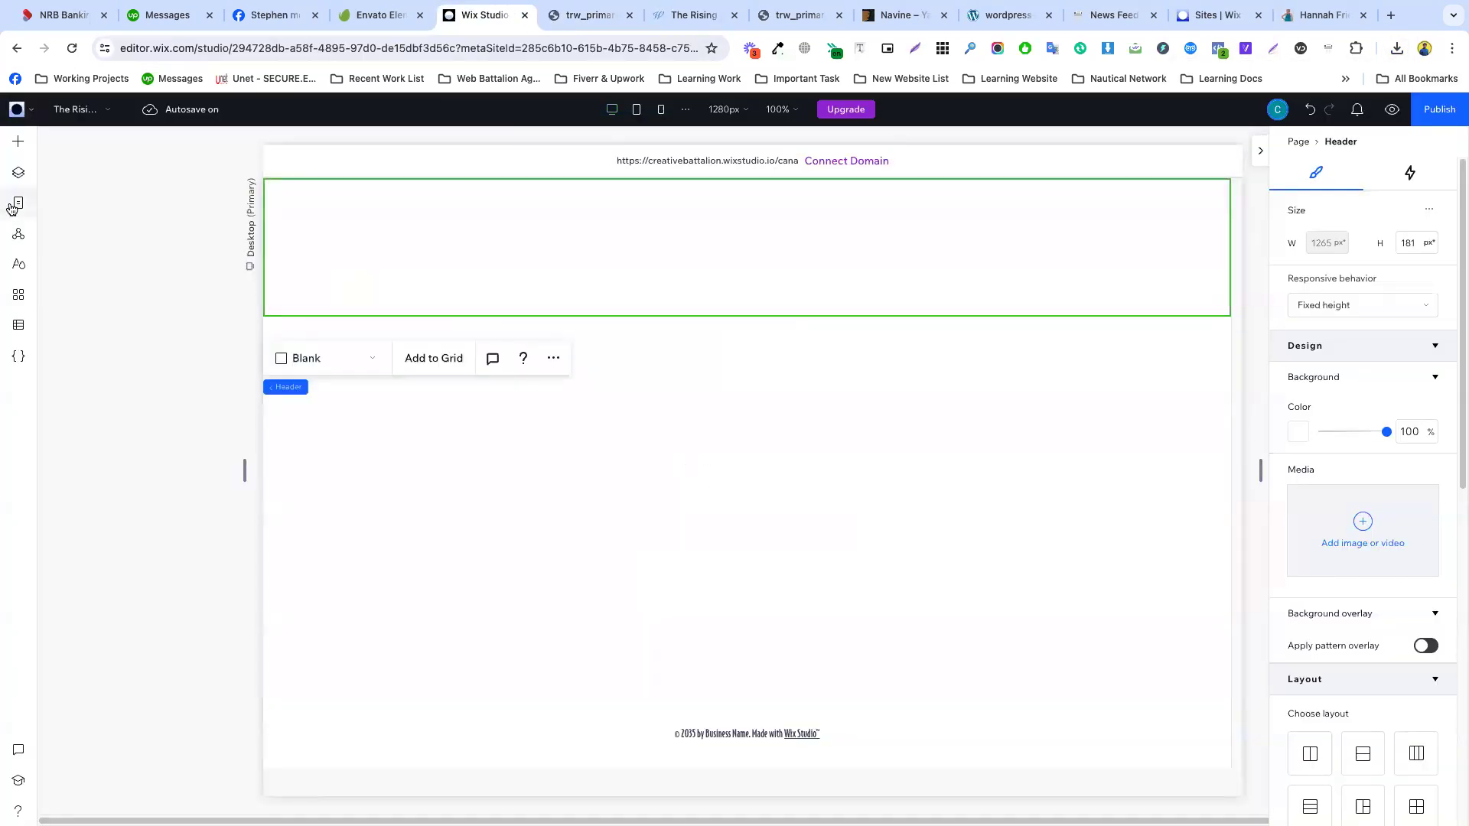
- Add an image element to the blank section below the header and shrink it to about 139 by 93 px
click(18, 141)
drag(348, 240, 584, 442)
drag(695, 511, 580, 436)
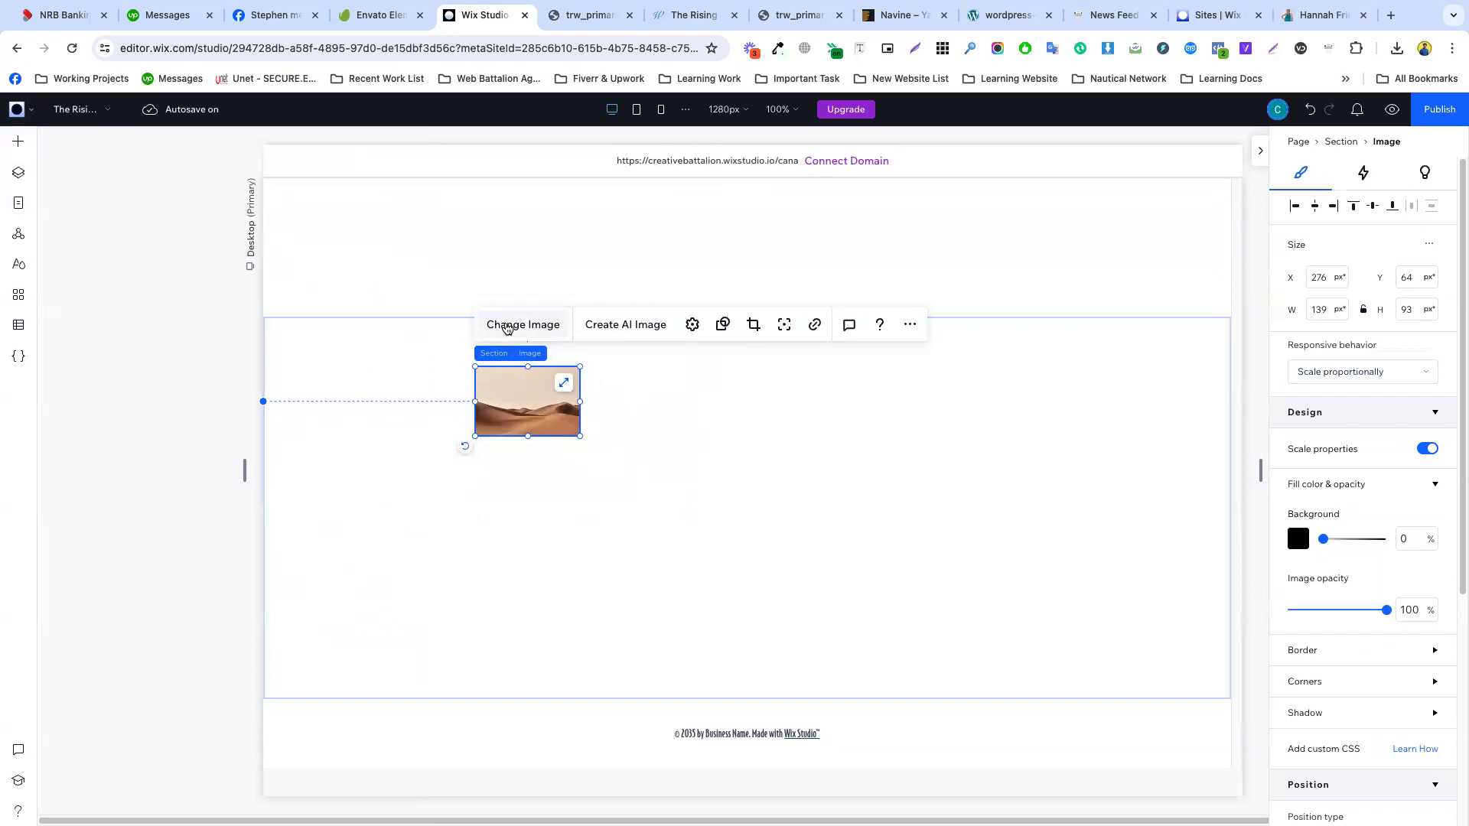
- Upload the downloaded logo file to Site Files and replace the placeholder image with the Rising Wolf logo image.png
click(506, 325)
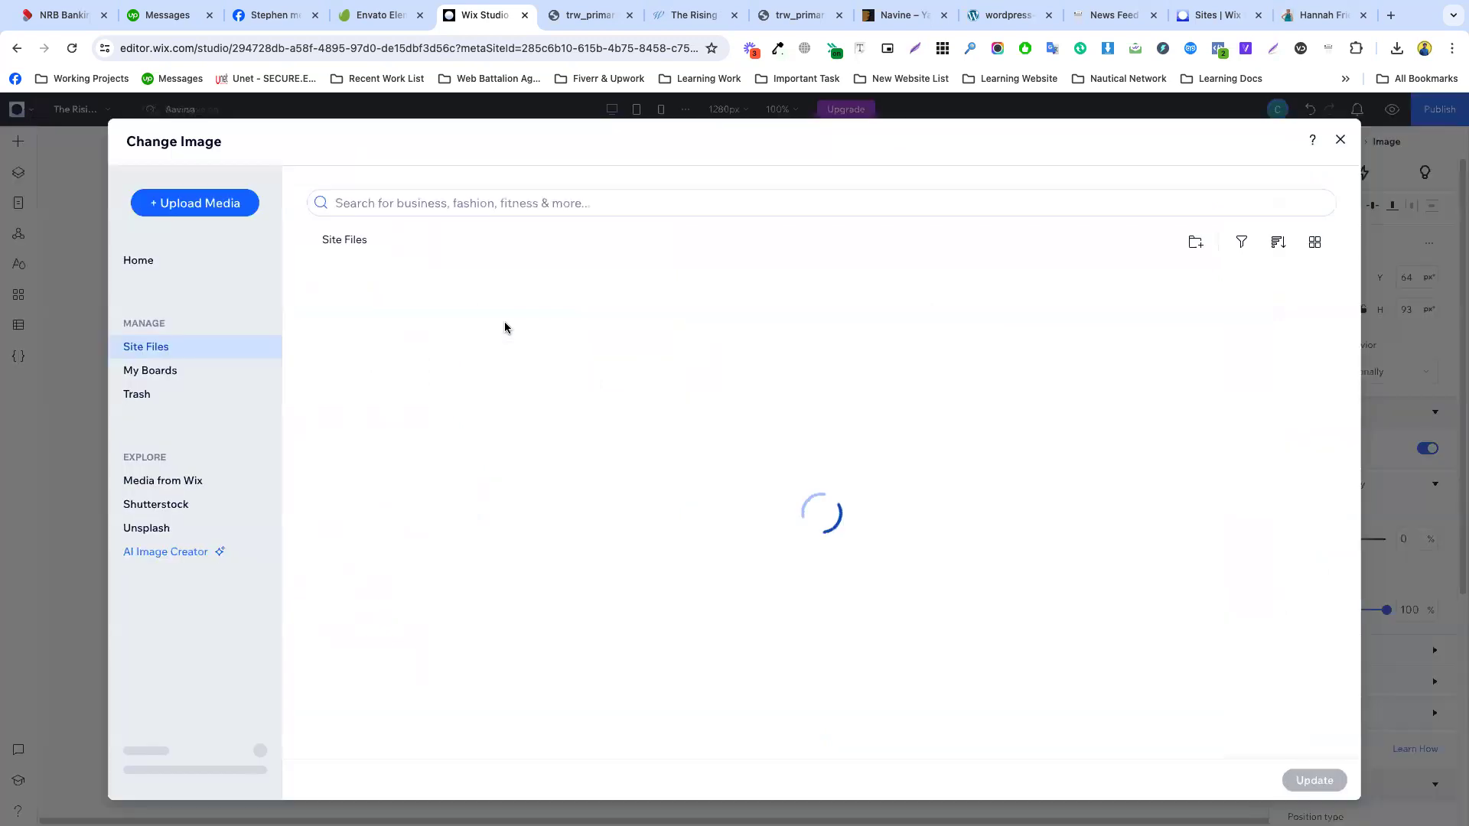
click(1400, 48)
drag(1279, 110, 676, 330)
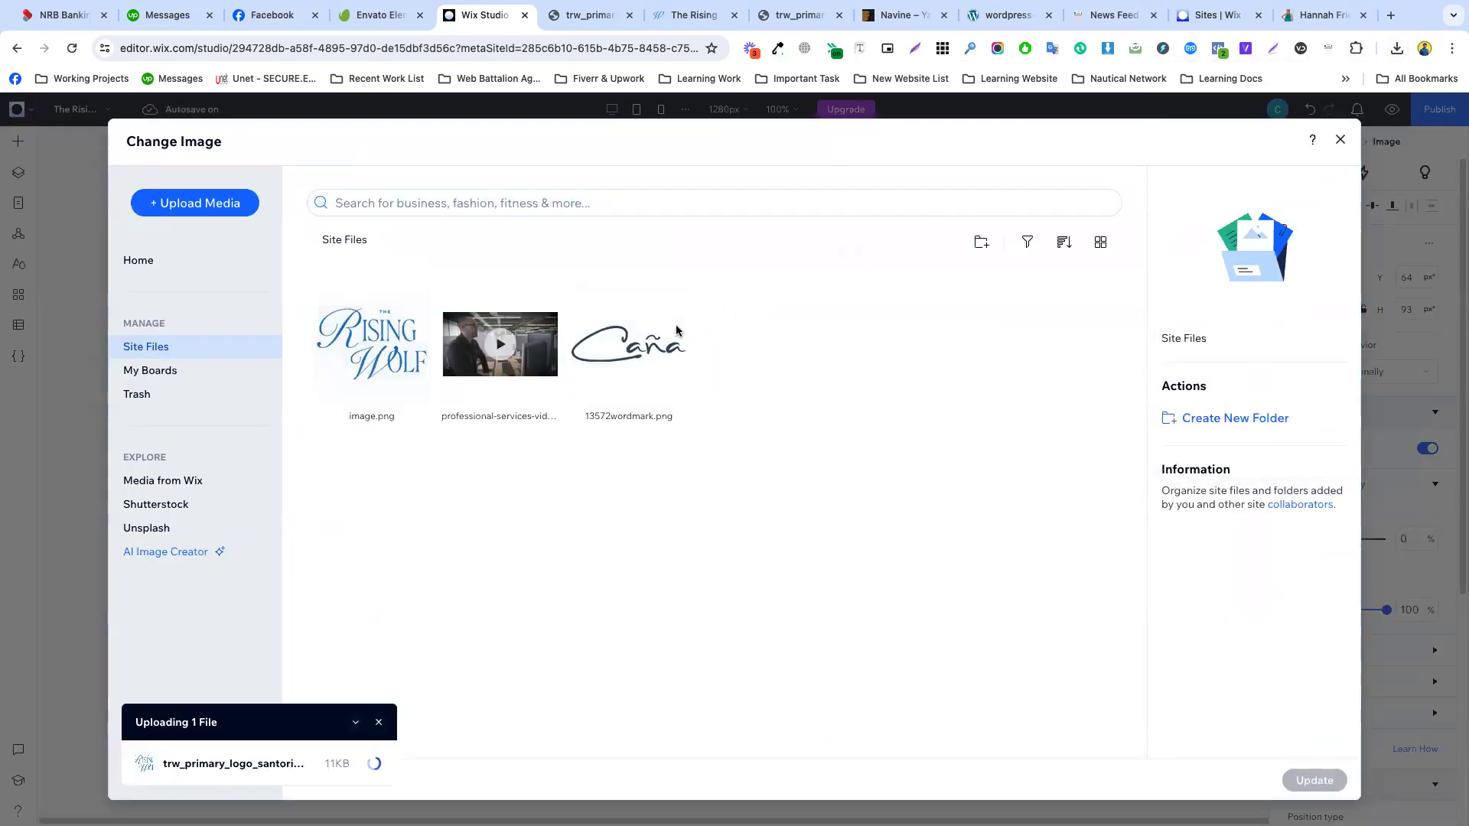
click(372, 345)
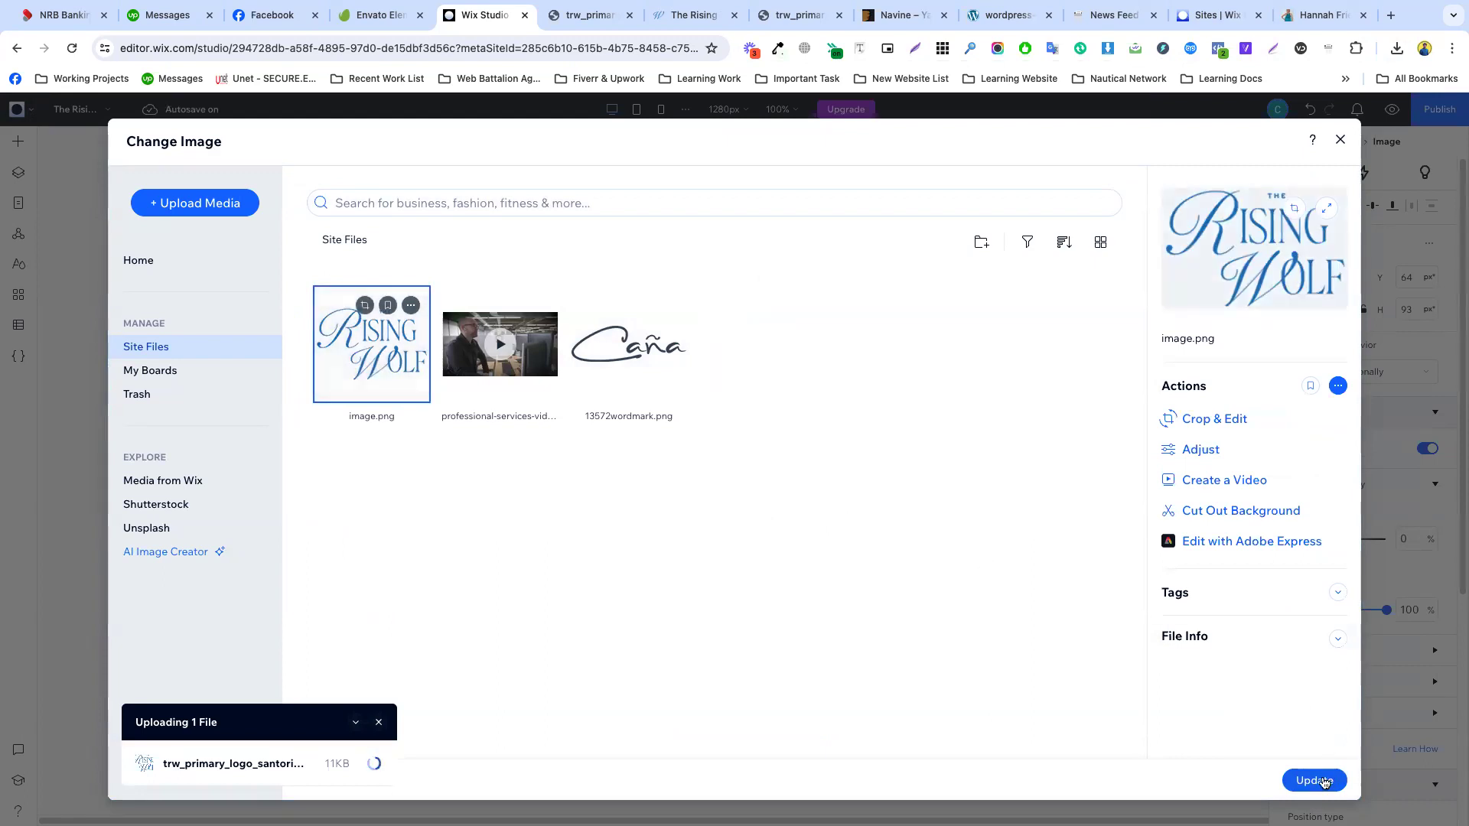
click(1314, 780)
- Close the image settings and move the logo into the header at about X 41, Y 28 px
click(693, 325)
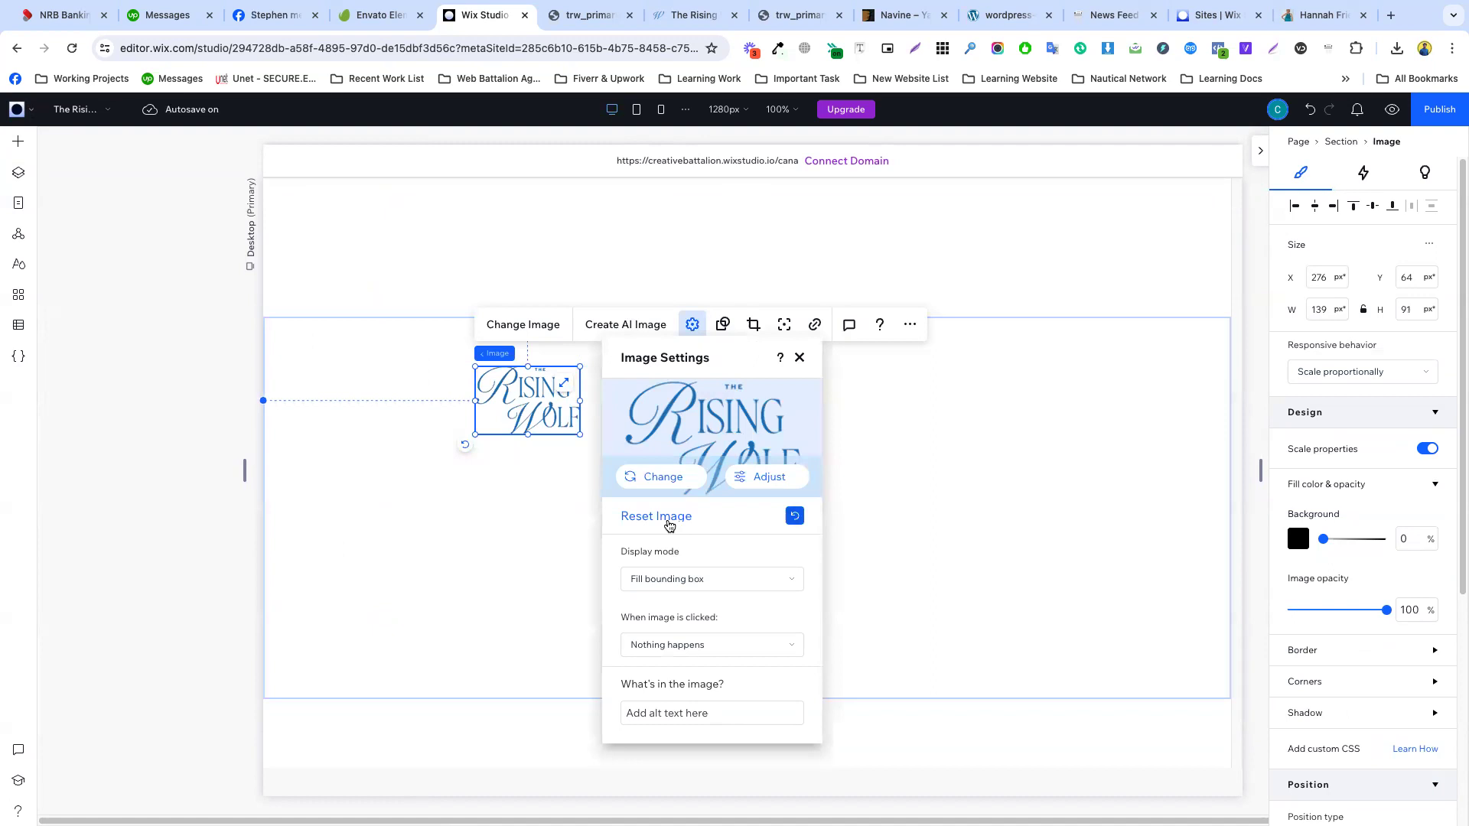
click(551, 485)
drag(542, 403, 368, 242)
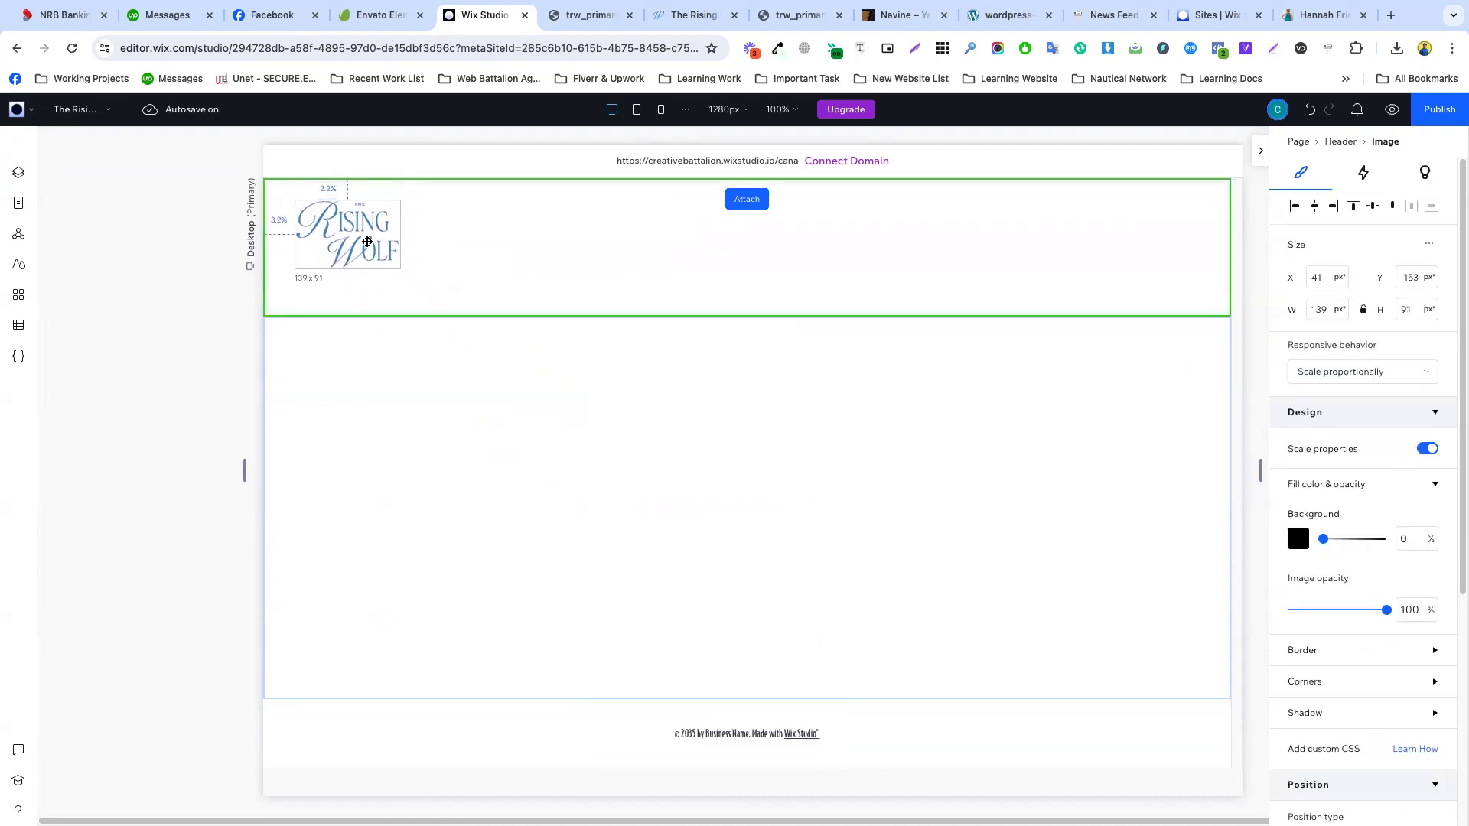
click(479, 249)
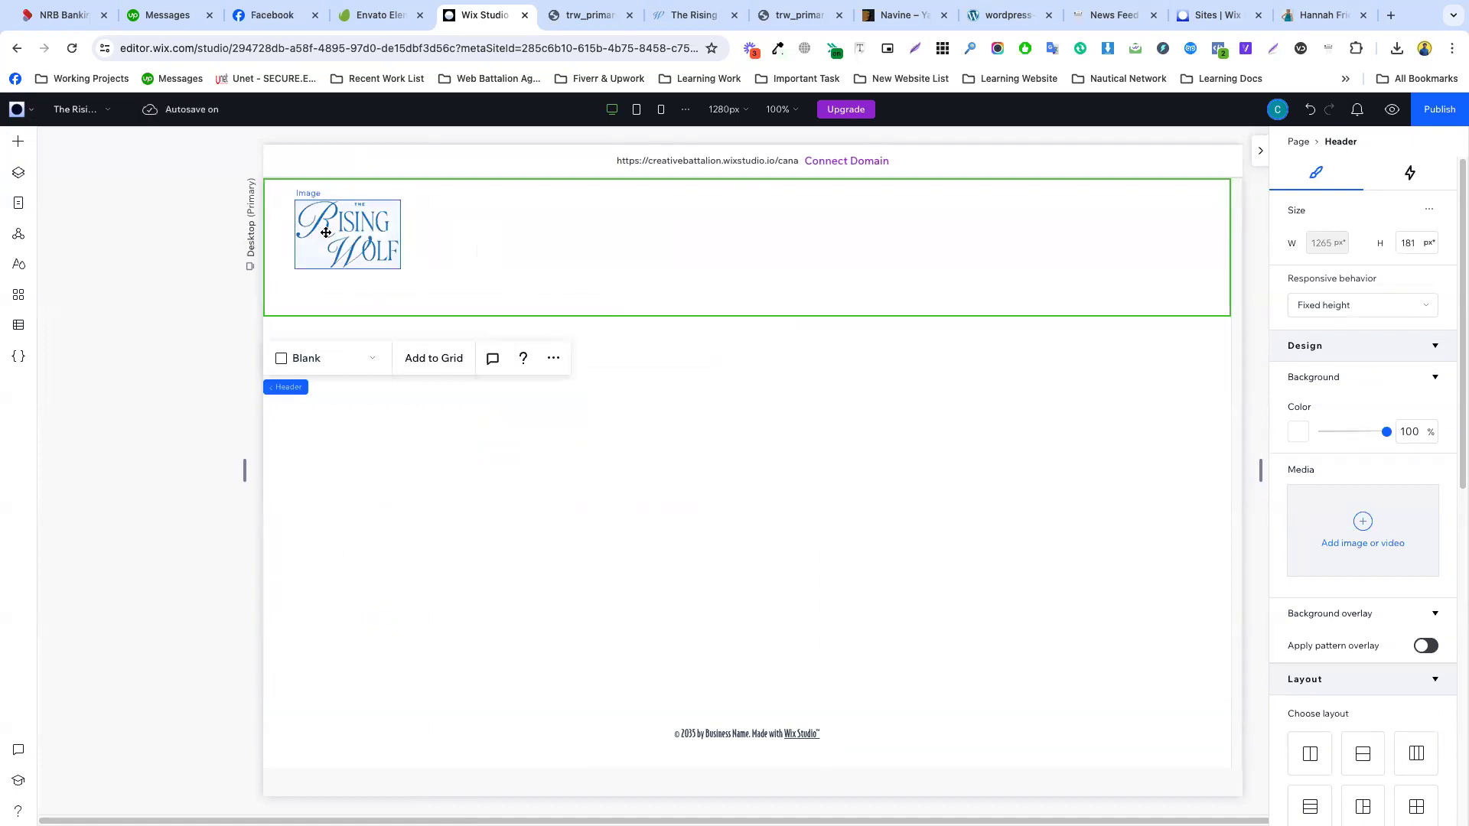
click(276, 238)
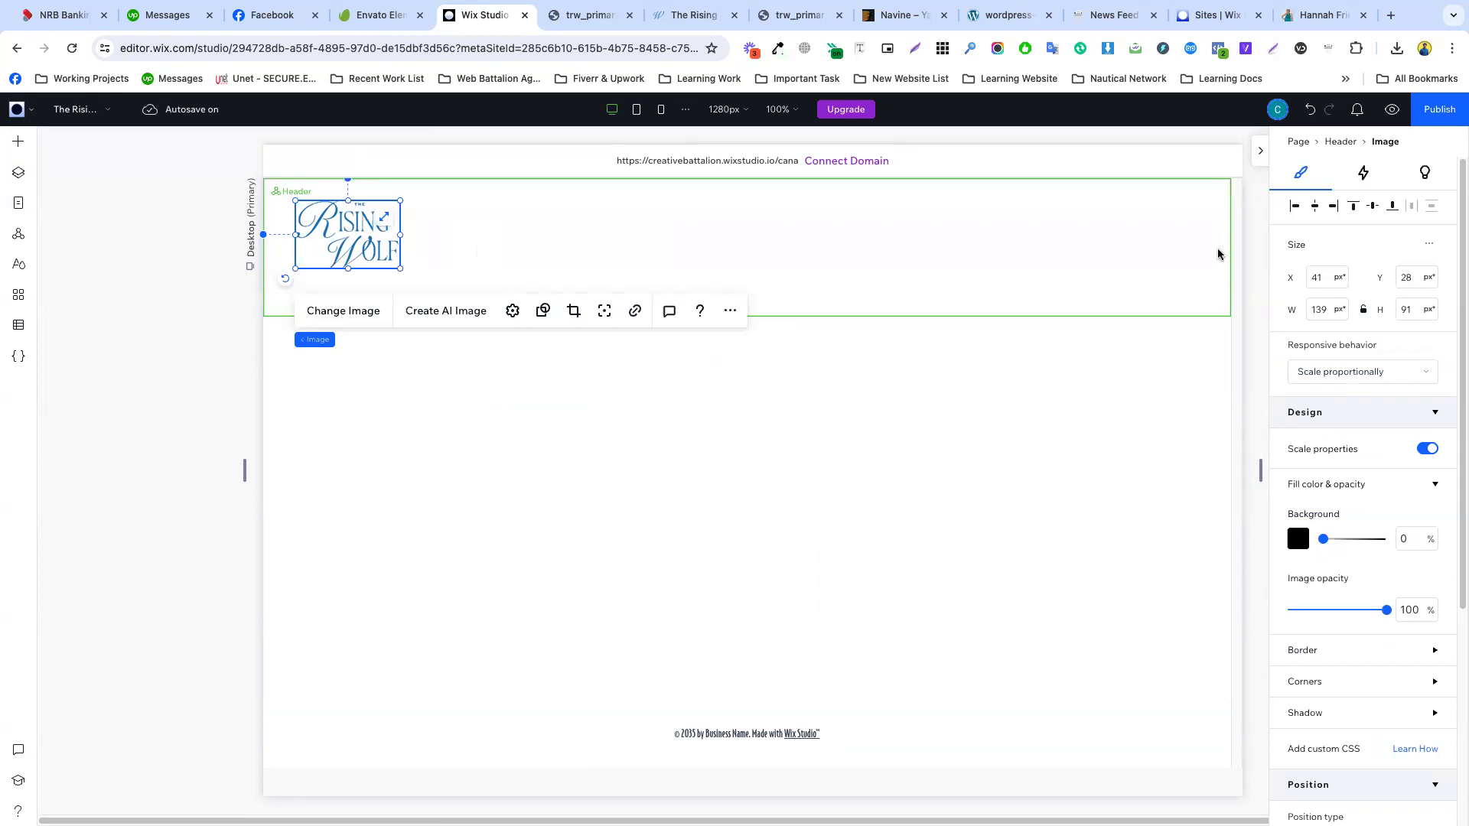
- Scale the logo in the header down from its lower-right corner
drag(400, 268, 343, 228)
click(518, 236)
click(316, 231)
- Set the header's padding to 3% on all four sides
click(765, 310)
scroll(1372, 568, down, 10)
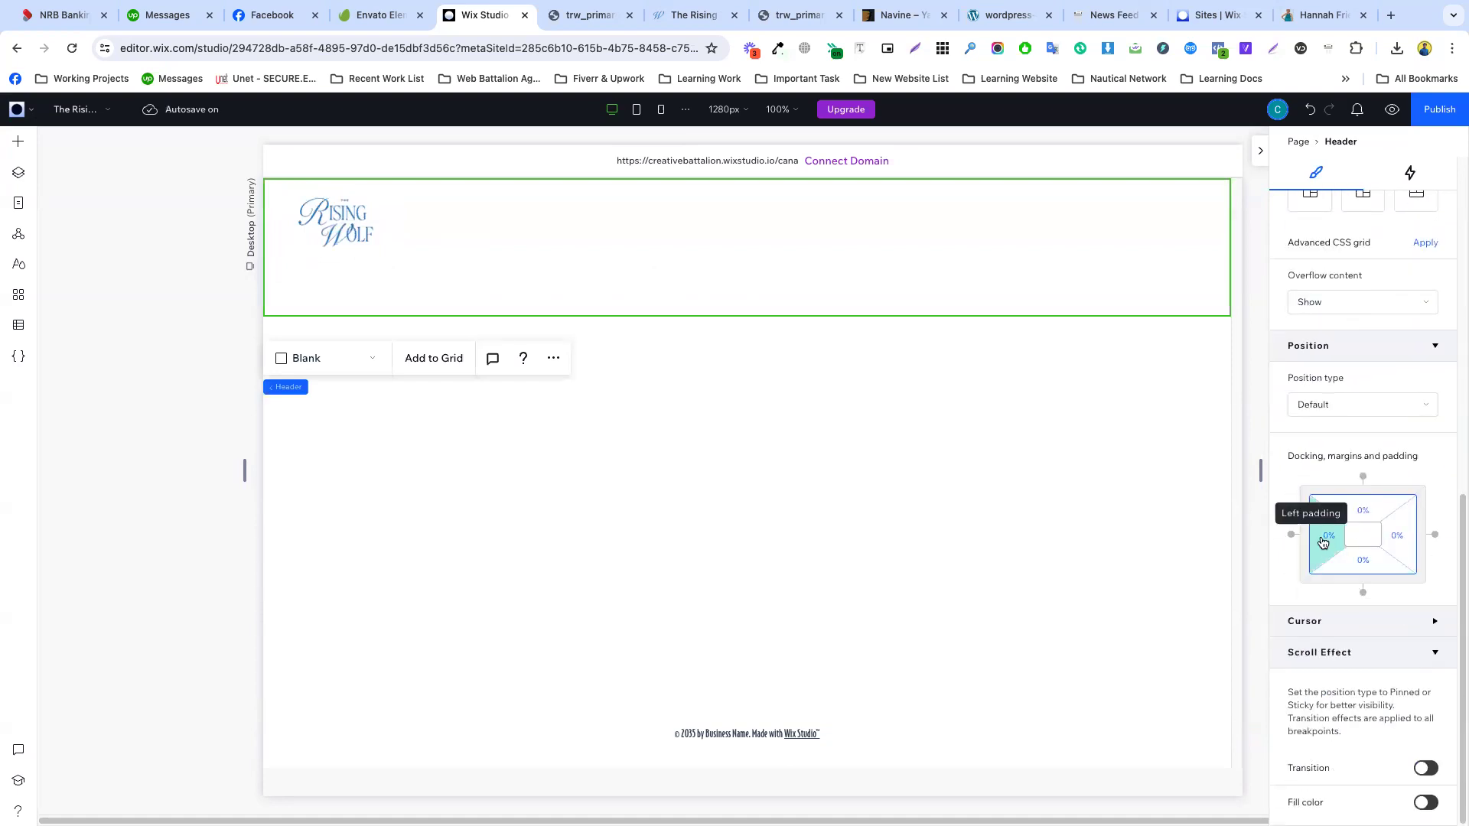
click(1323, 543)
text(3)
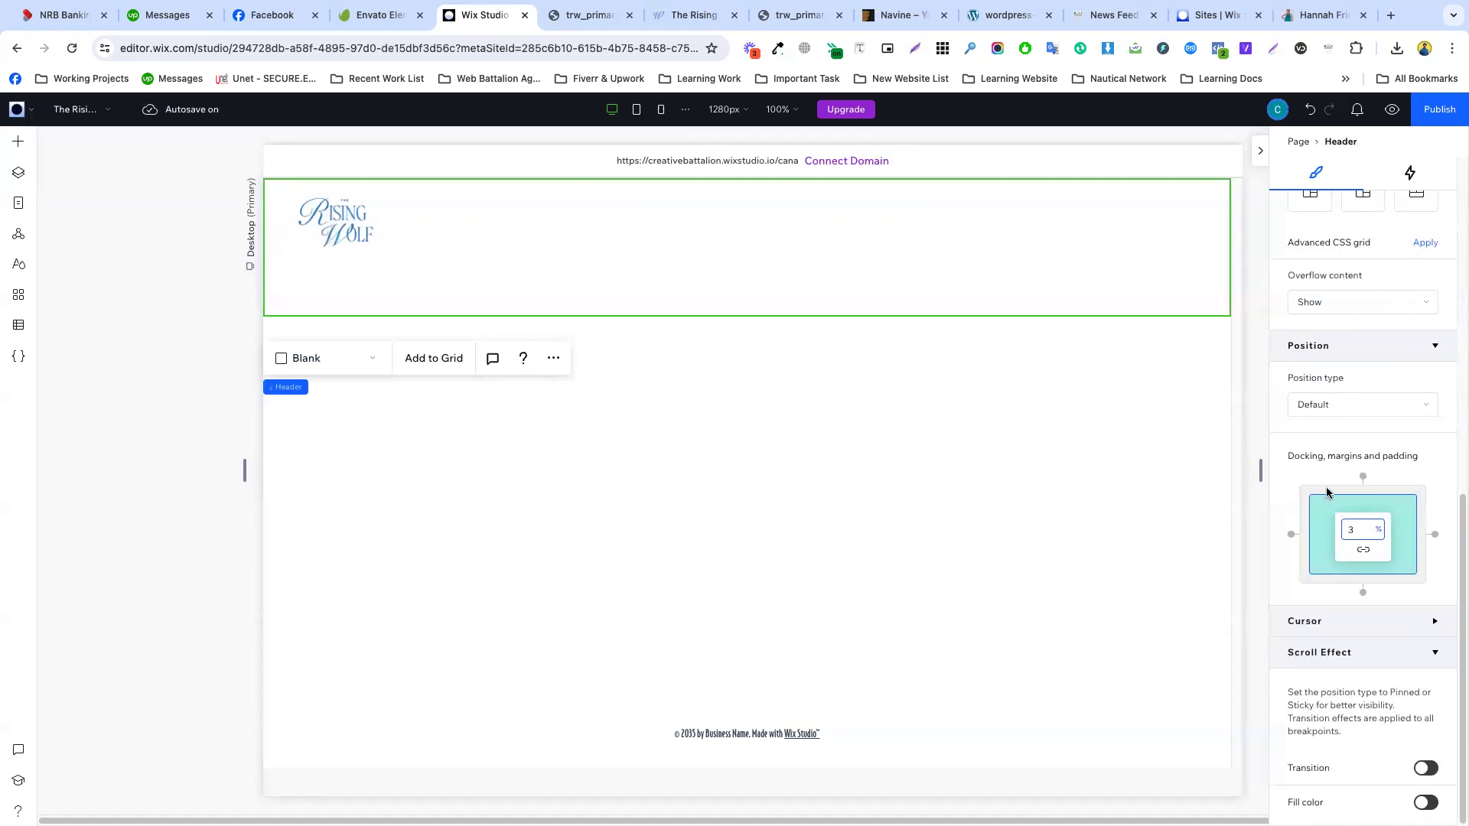
key(Return)
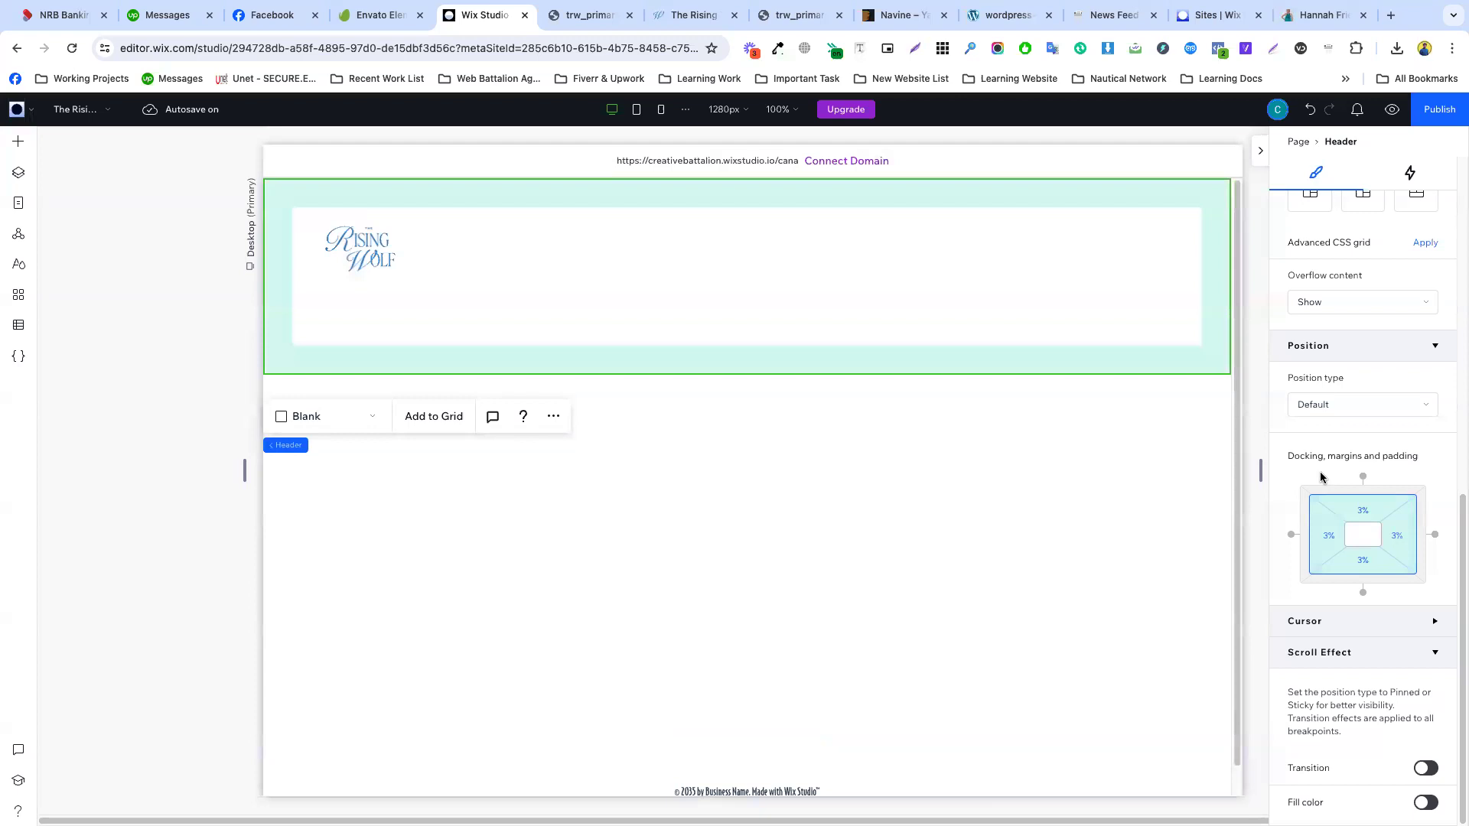
- Reset the header's linked padding to 0%, unlink the sides, and set only the left padding to 3%
click(1333, 543)
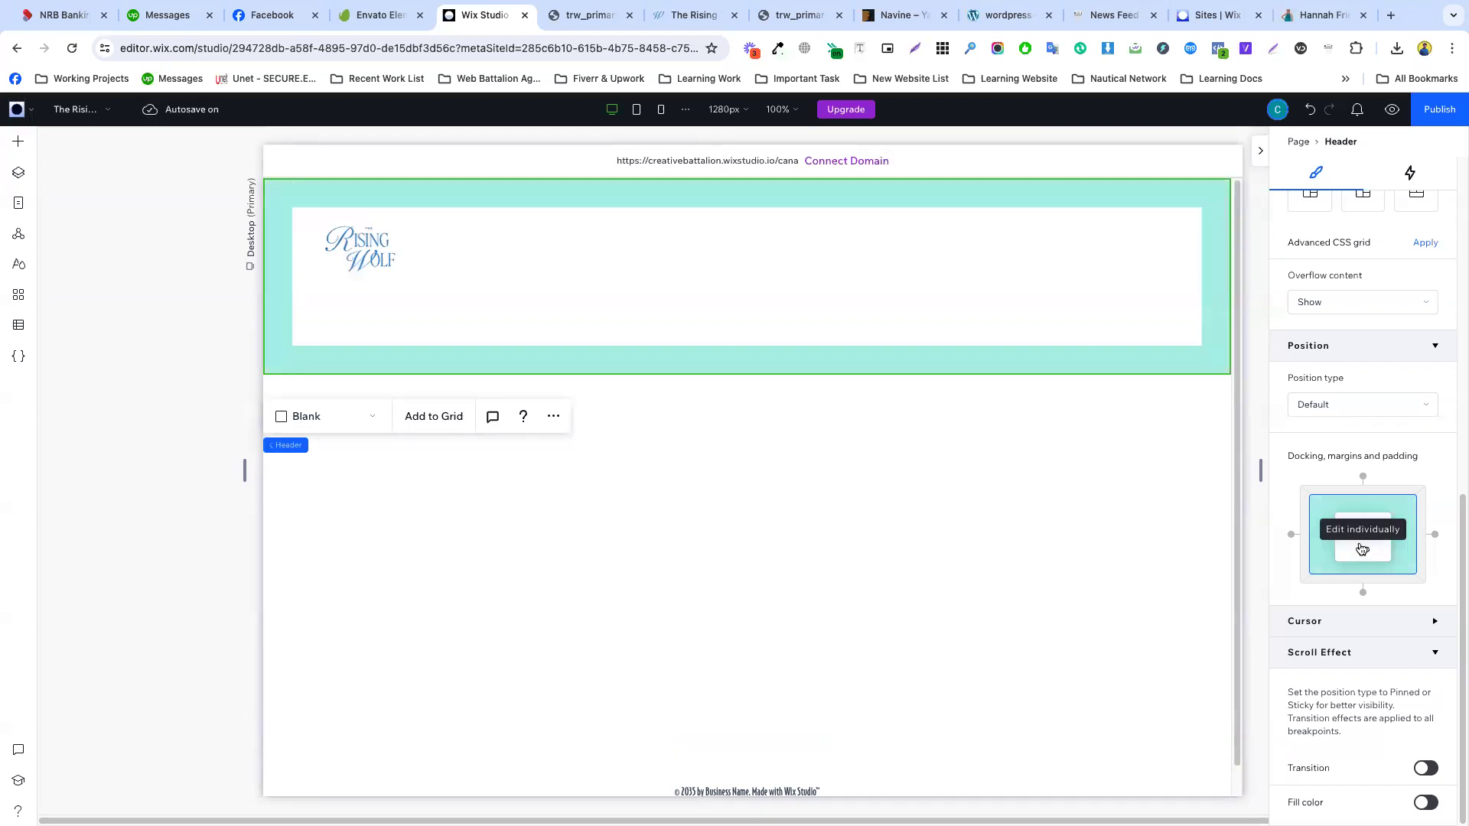
key(Return)
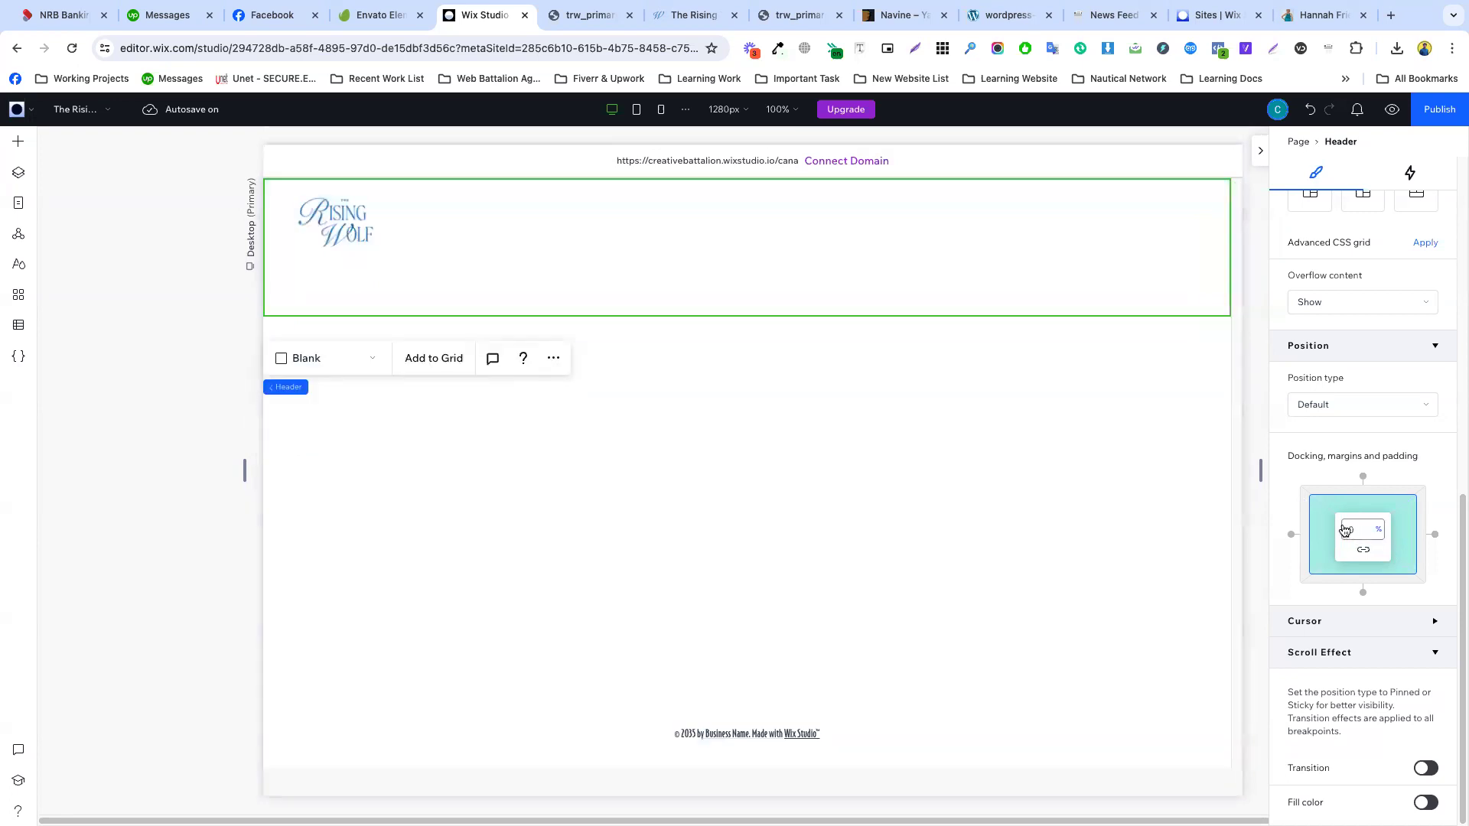
click(1368, 549)
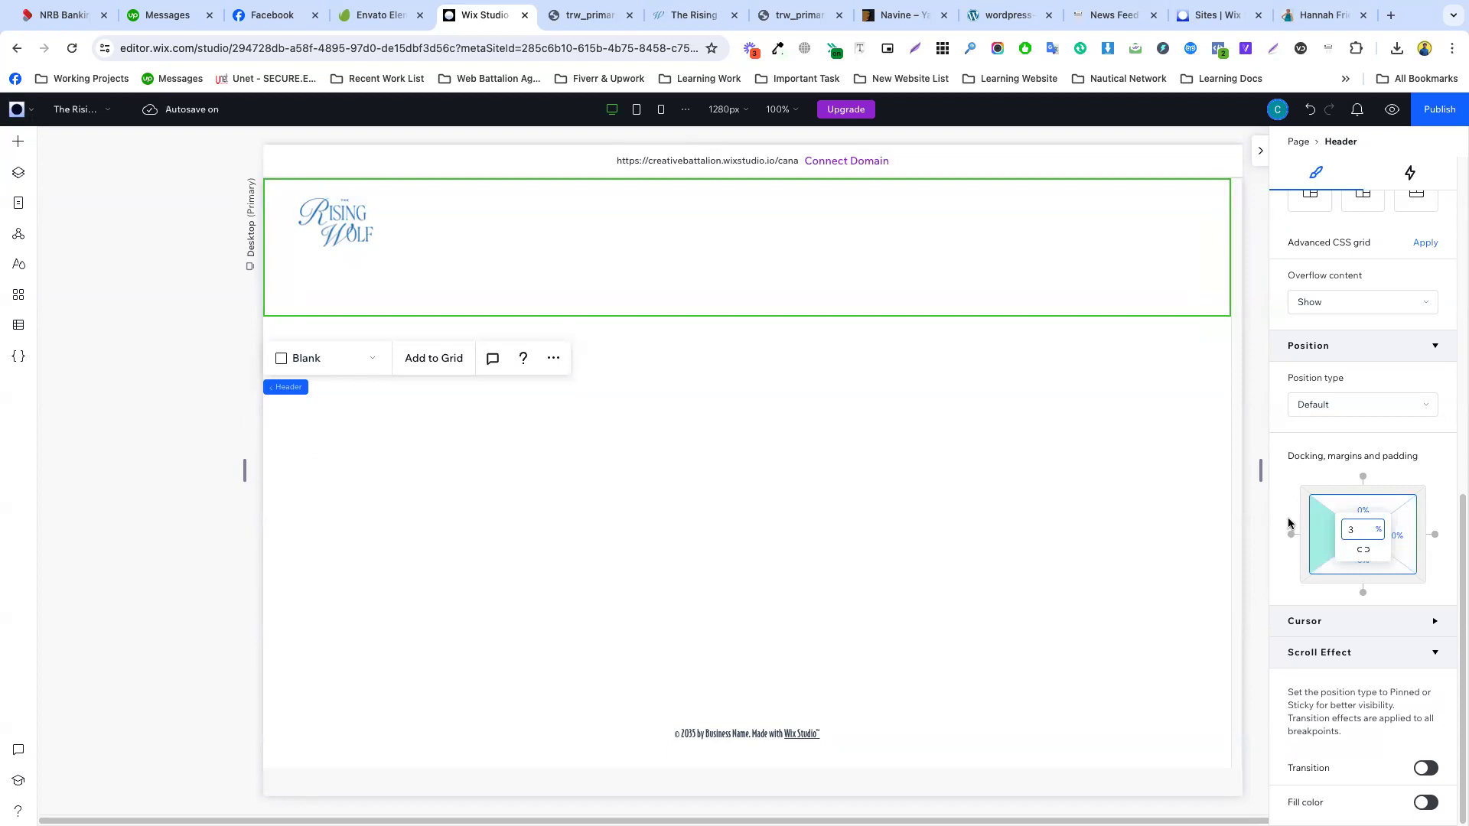
text(3)
key(Return)
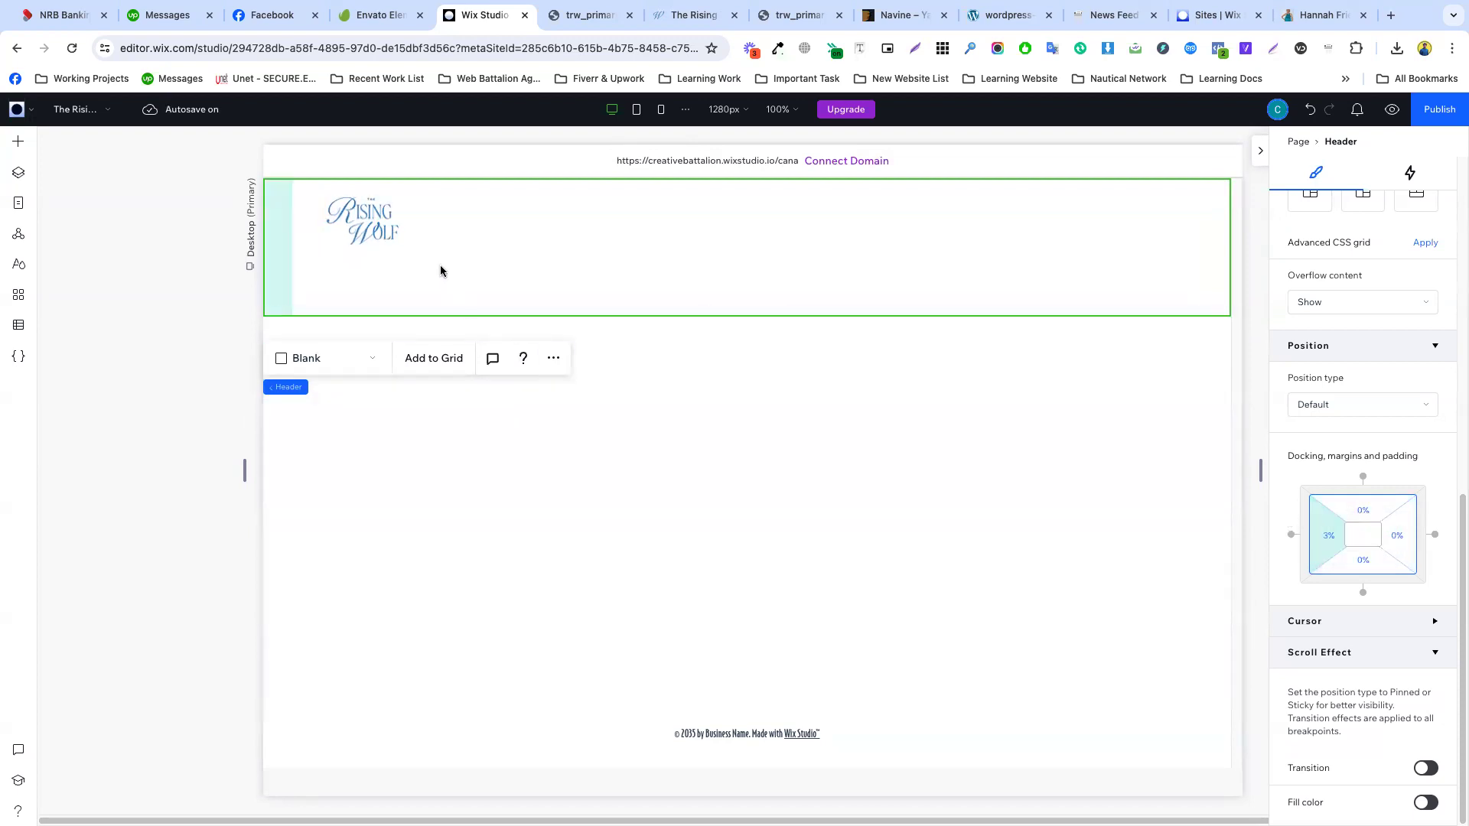
- Align the logo with the header's left padding edge and reduce the header's height to about 102 px
drag(361, 214, 337, 217)
click(529, 233)
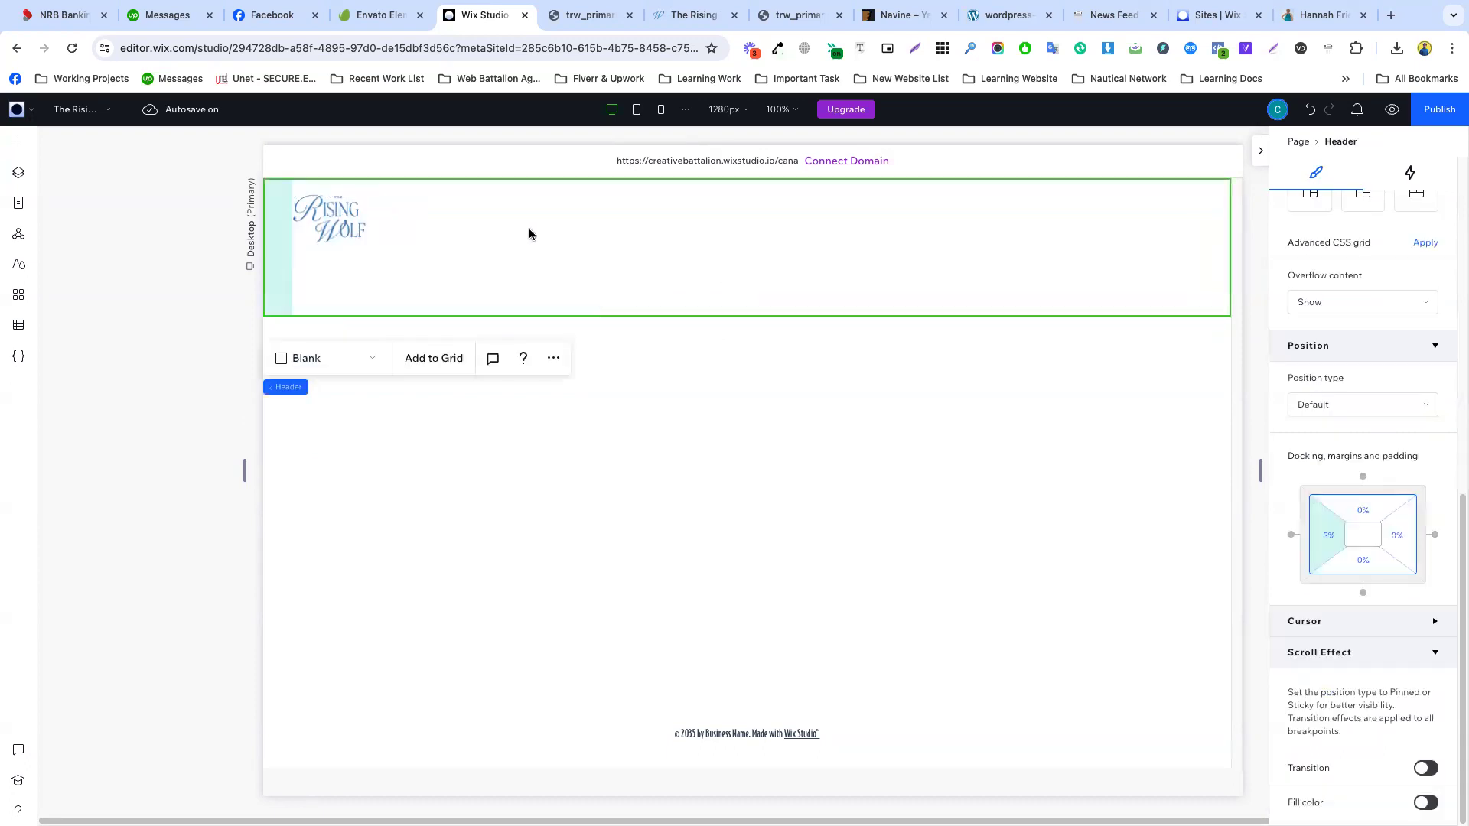
drag(934, 315, 926, 254)
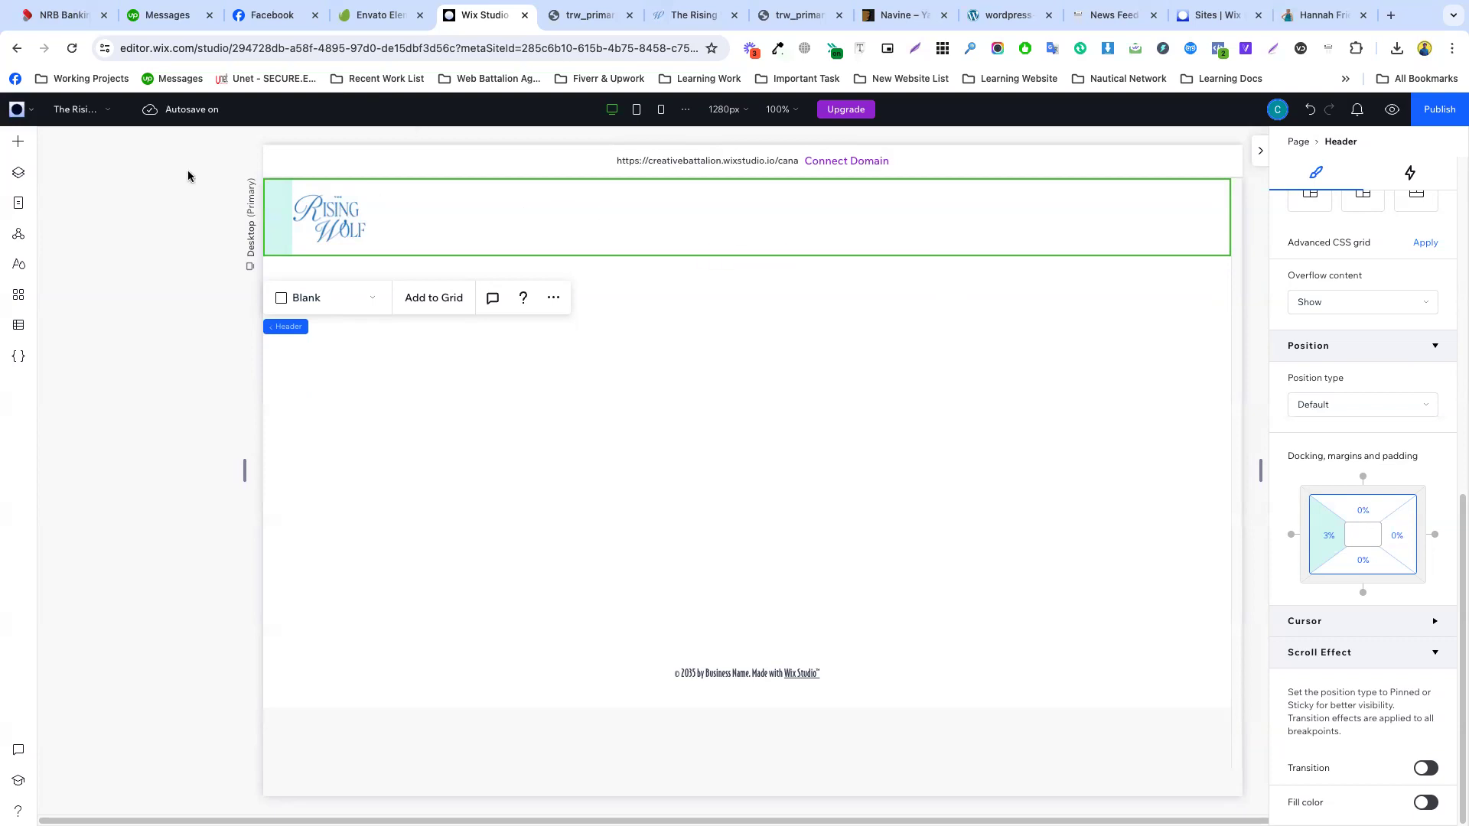
- Add the circular outlined hamburger menu near the right end of the header
click(17, 144)
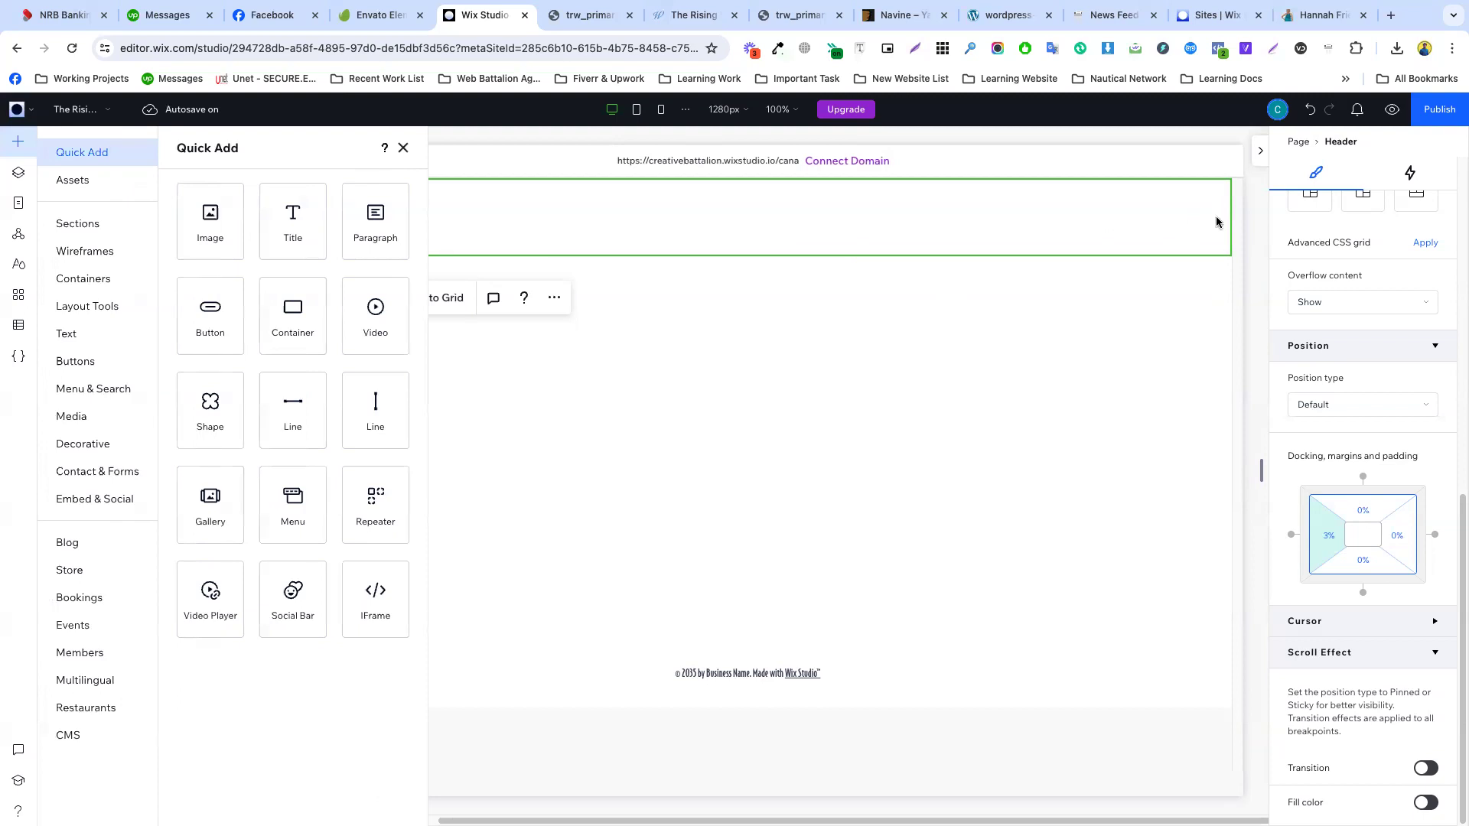
click(92, 392)
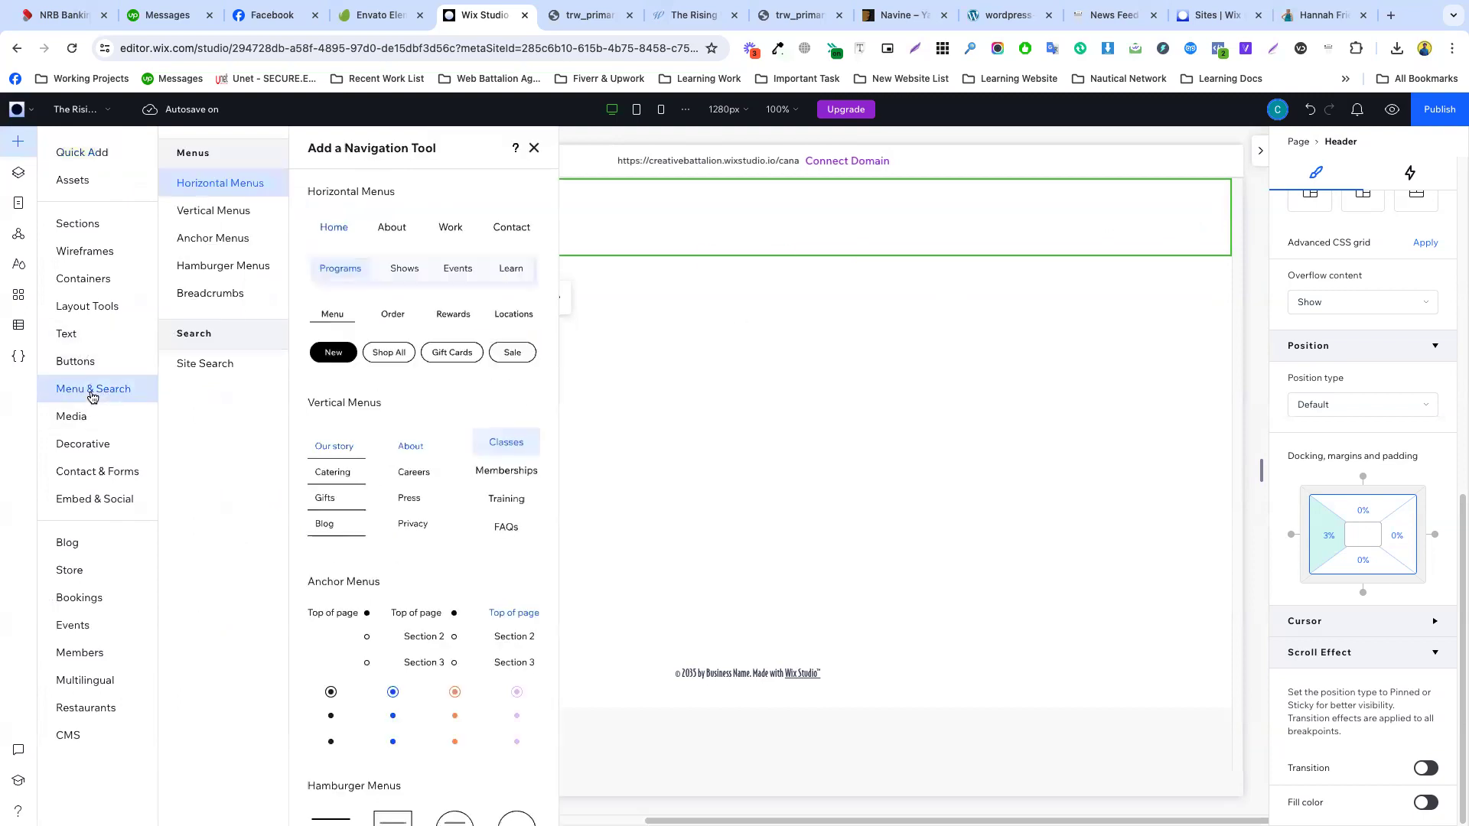
scroll(365, 422, down, 6)
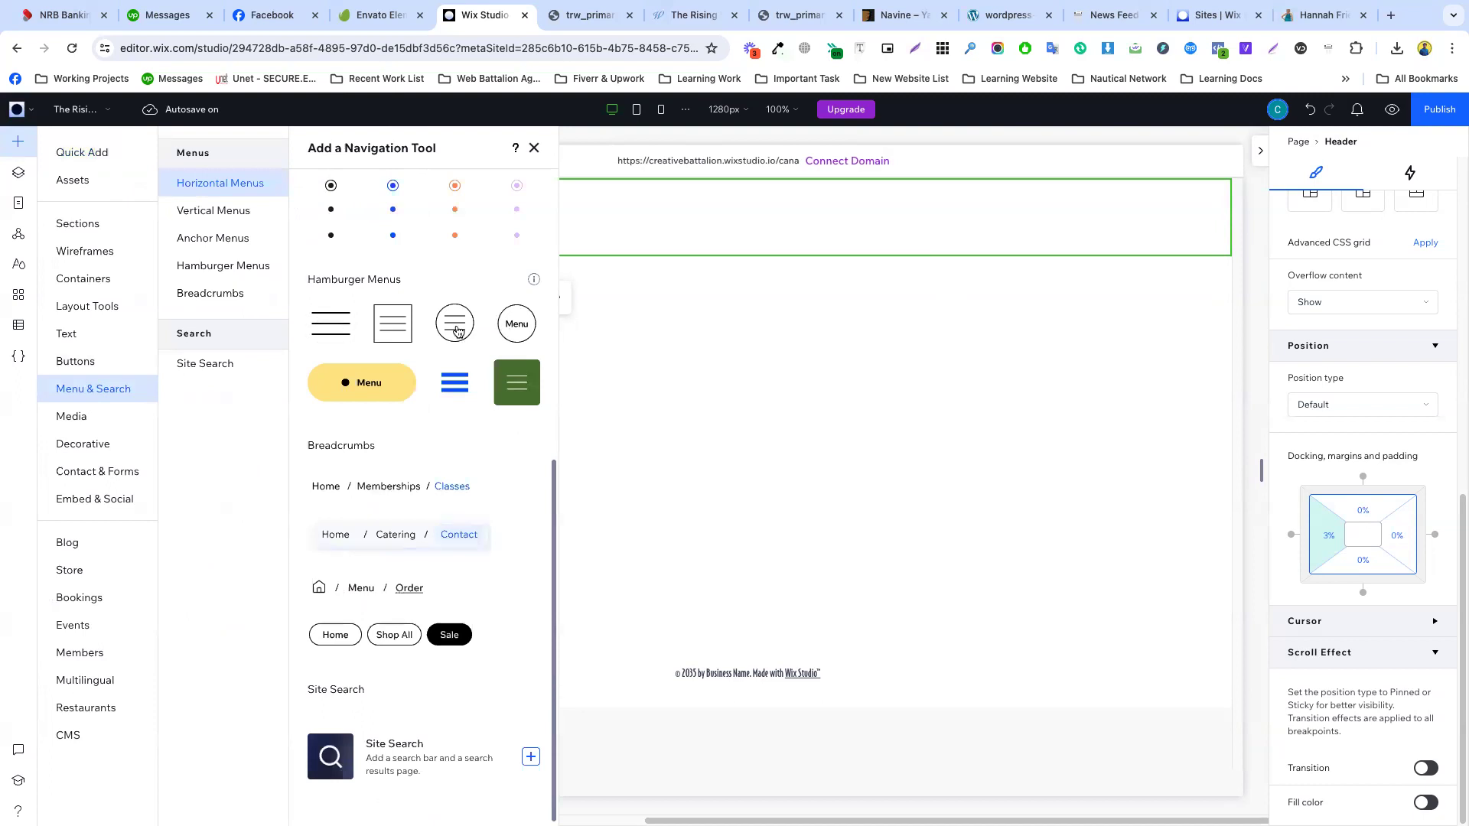
drag(454, 331, 1179, 219)
click(1213, 237)
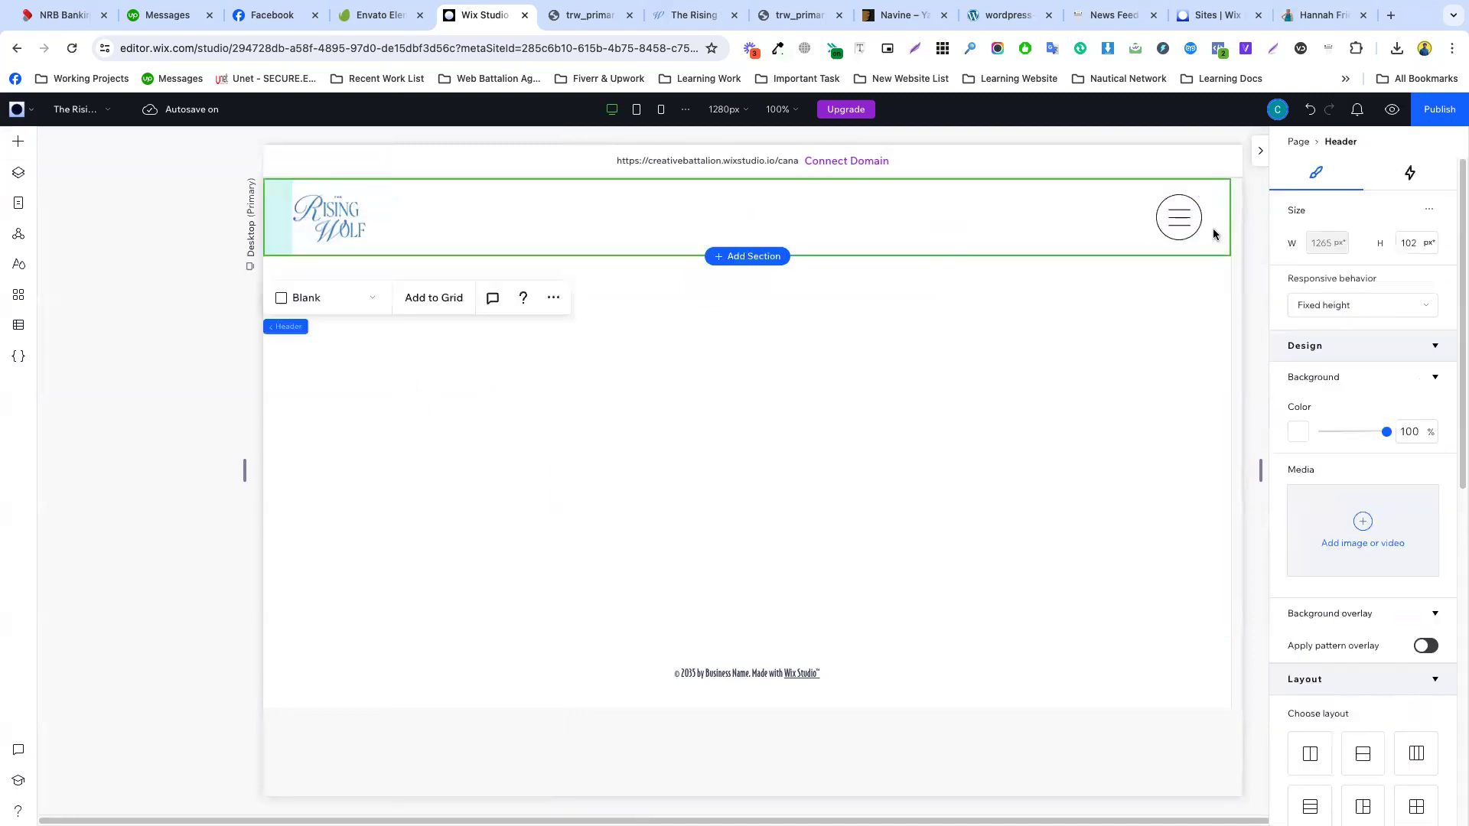
- Set the header's right padding to 3%
scroll(1305, 561, down, 8)
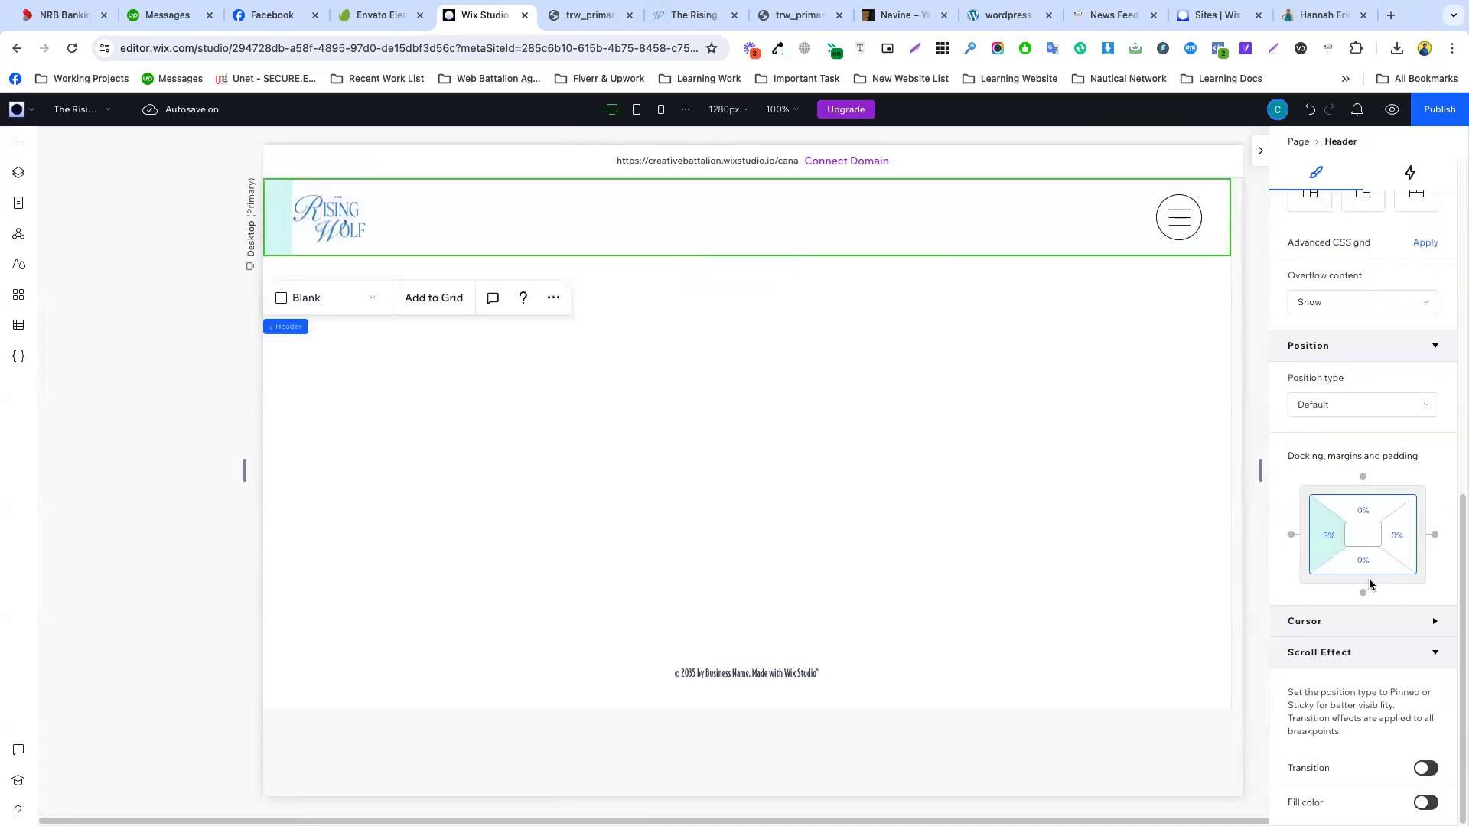
click(1378, 547)
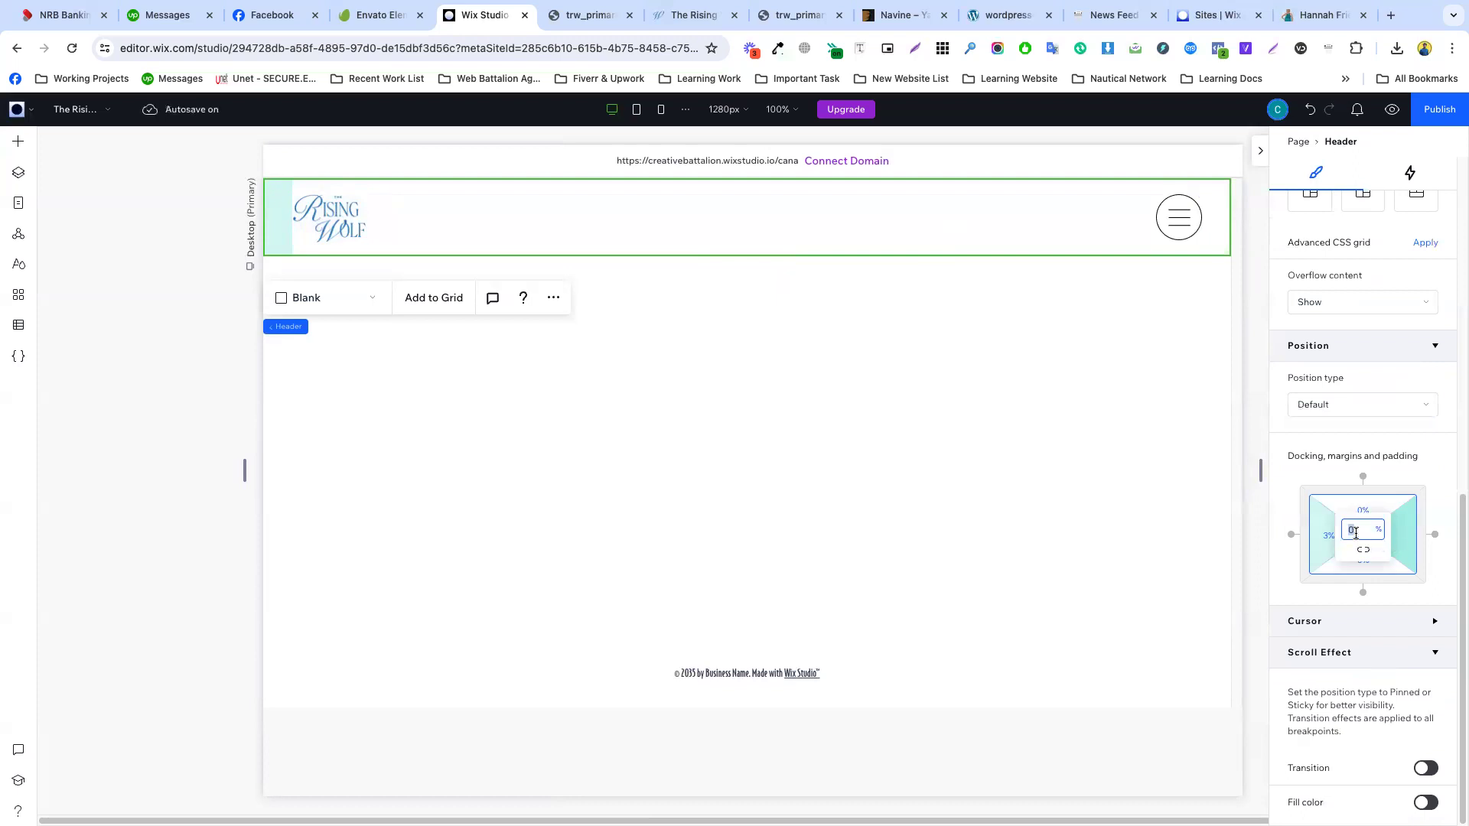
click(1280, 522)
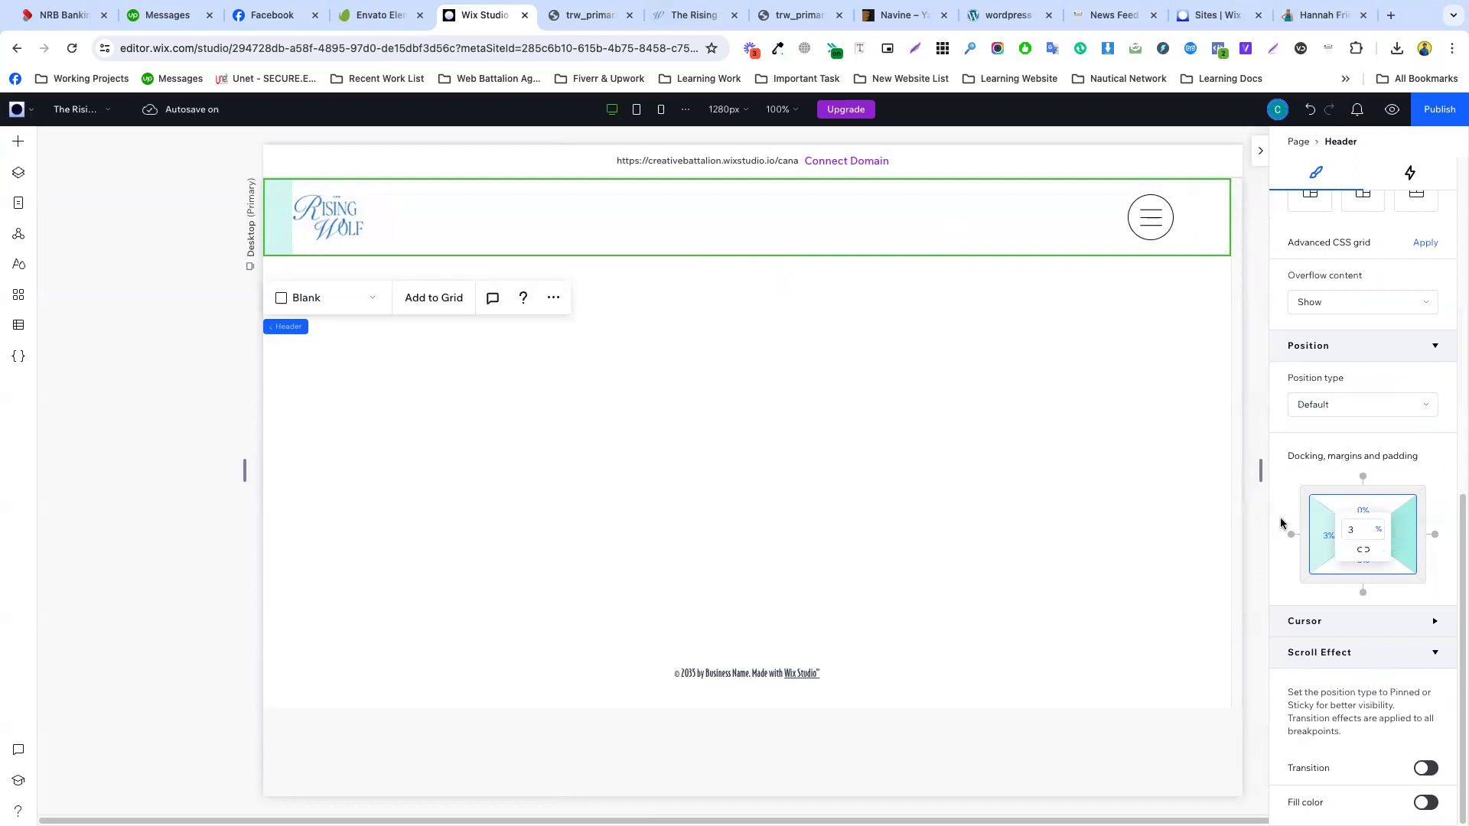
- Move the hamburger menu flush with the header's right padding edge, at about X 1129, Y 21 px
click(1151, 218)
drag(1151, 218, 1176, 222)
click(1095, 226)
- Open the hamburger menu for editing, examine its full-screen container and close button, and finish editing
click(1187, 217)
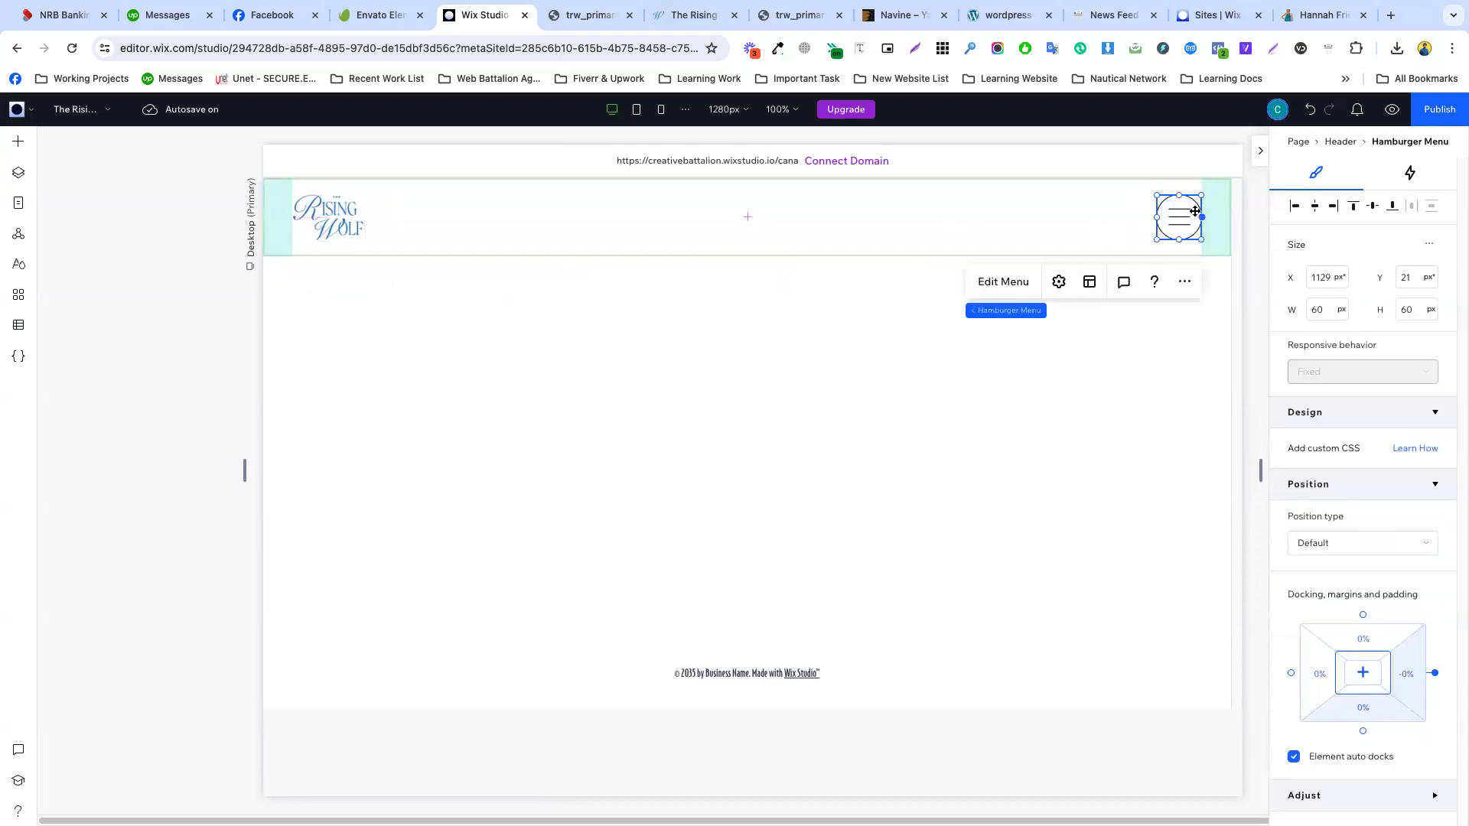
click(995, 293)
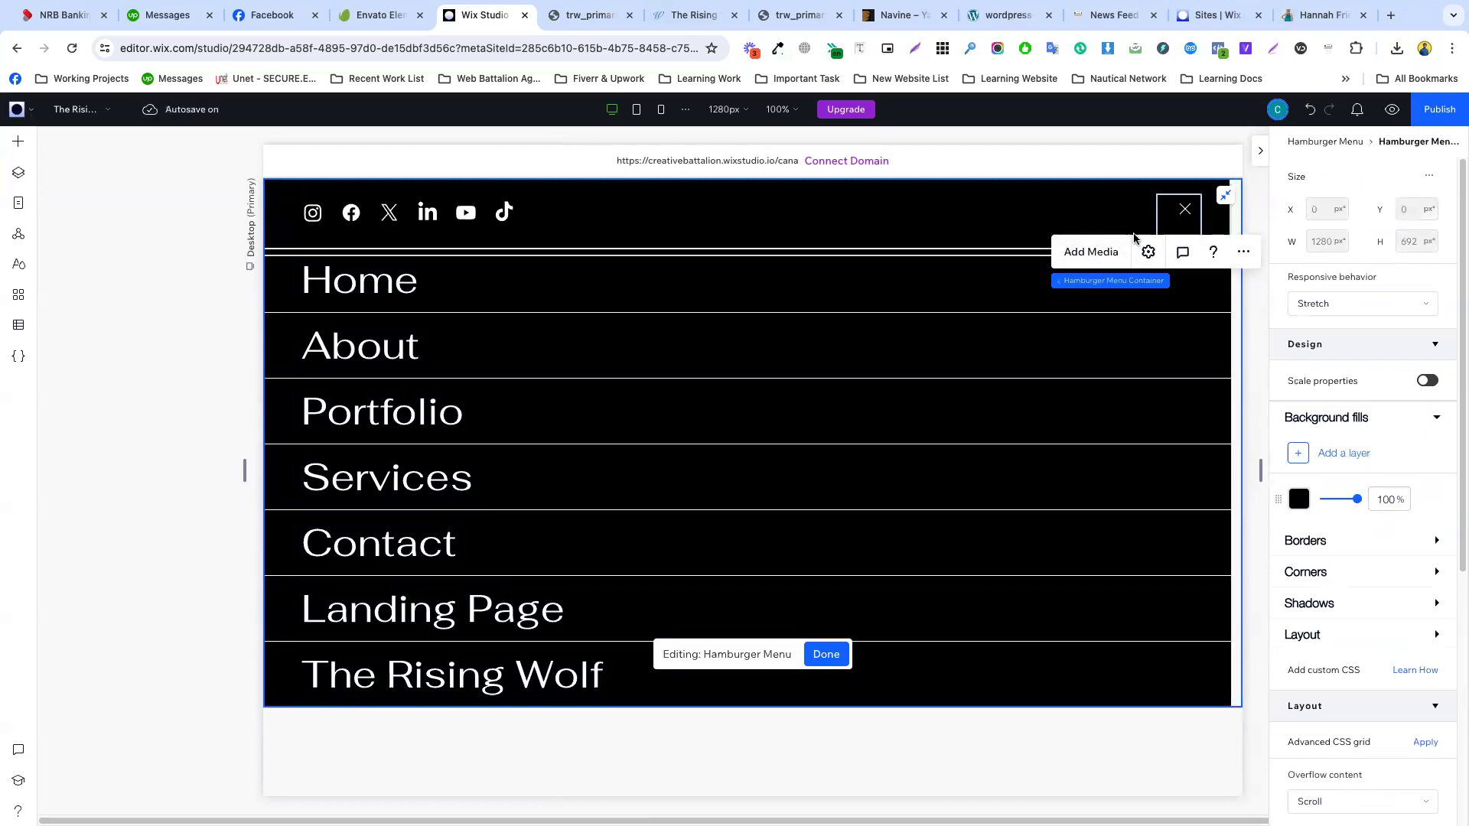
click(199, 312)
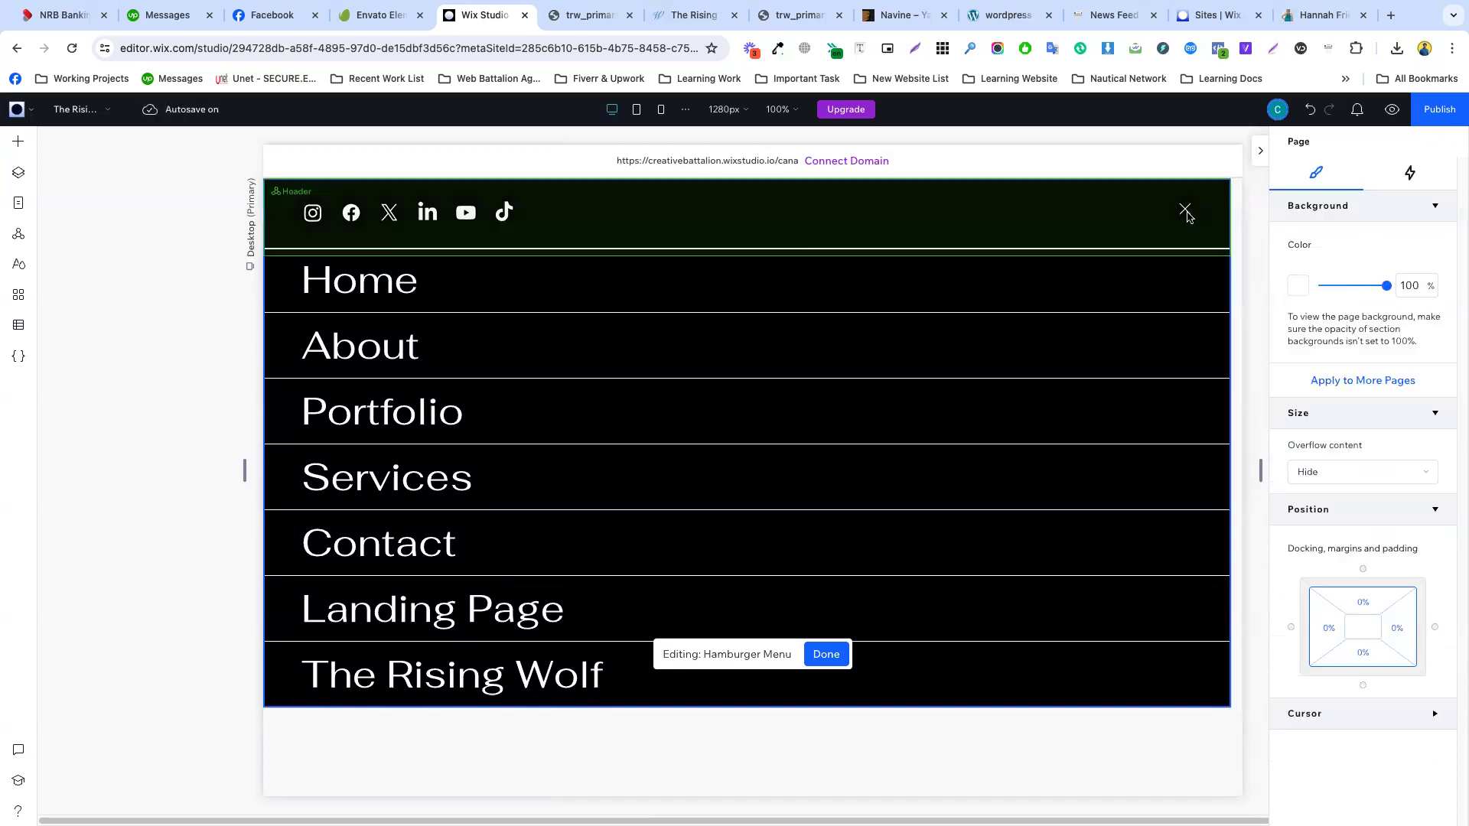
click(1186, 212)
click(1237, 195)
click(1186, 212)
click(1186, 212)
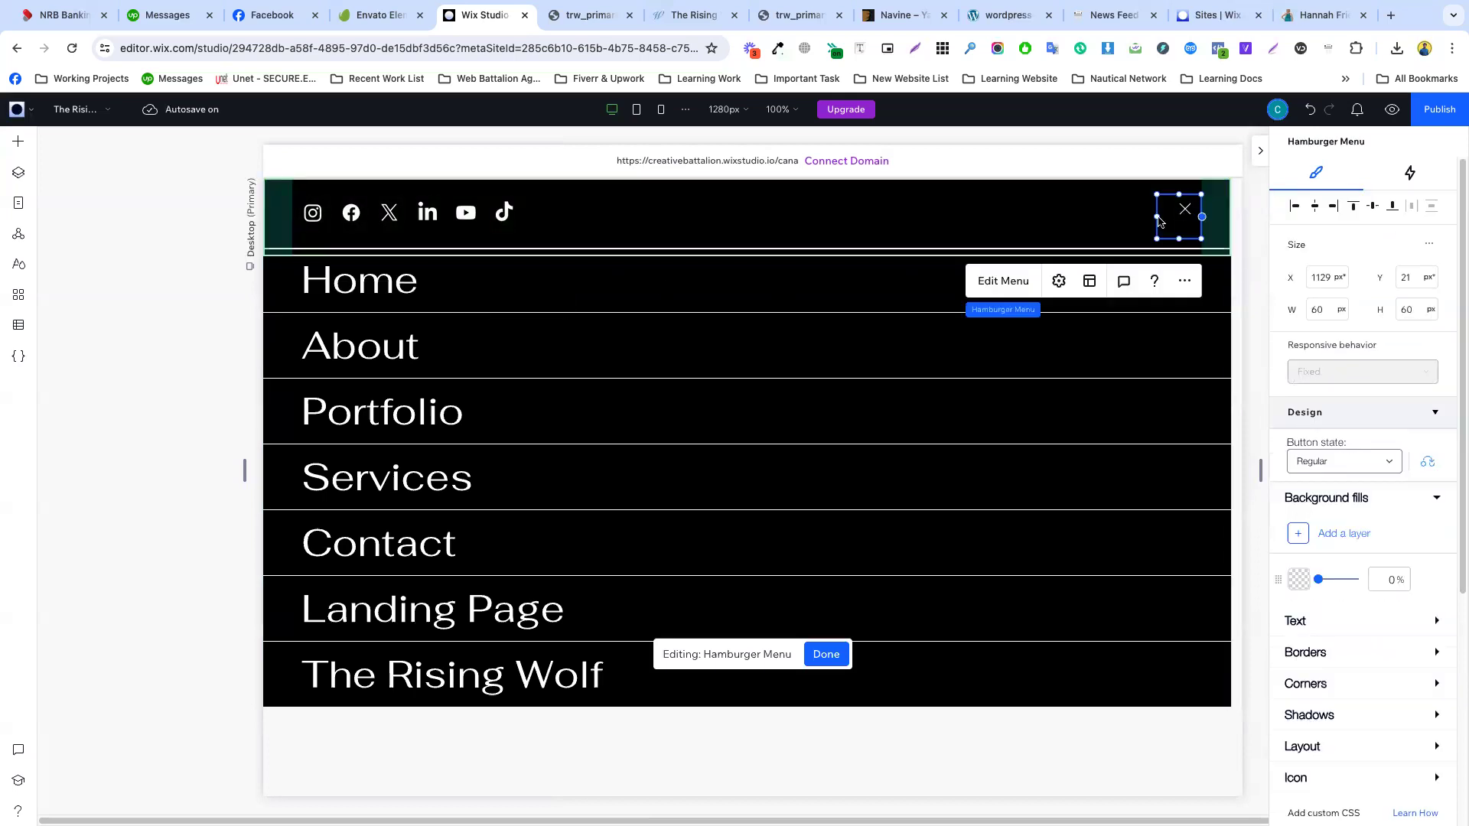
click(995, 280)
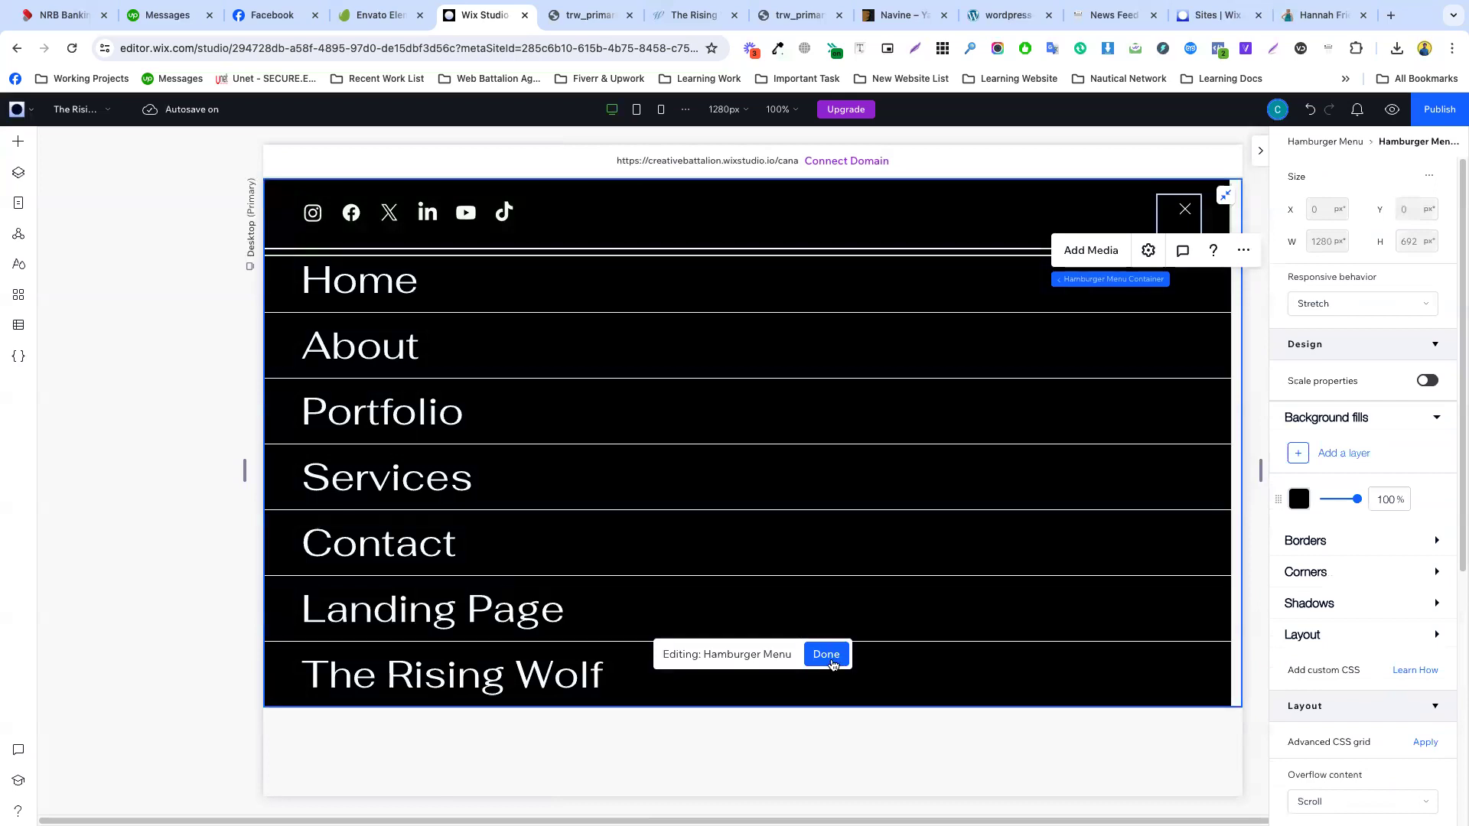
click(826, 654)
- Scale the hamburger menu button down to about 46 by 46 px
click(947, 307)
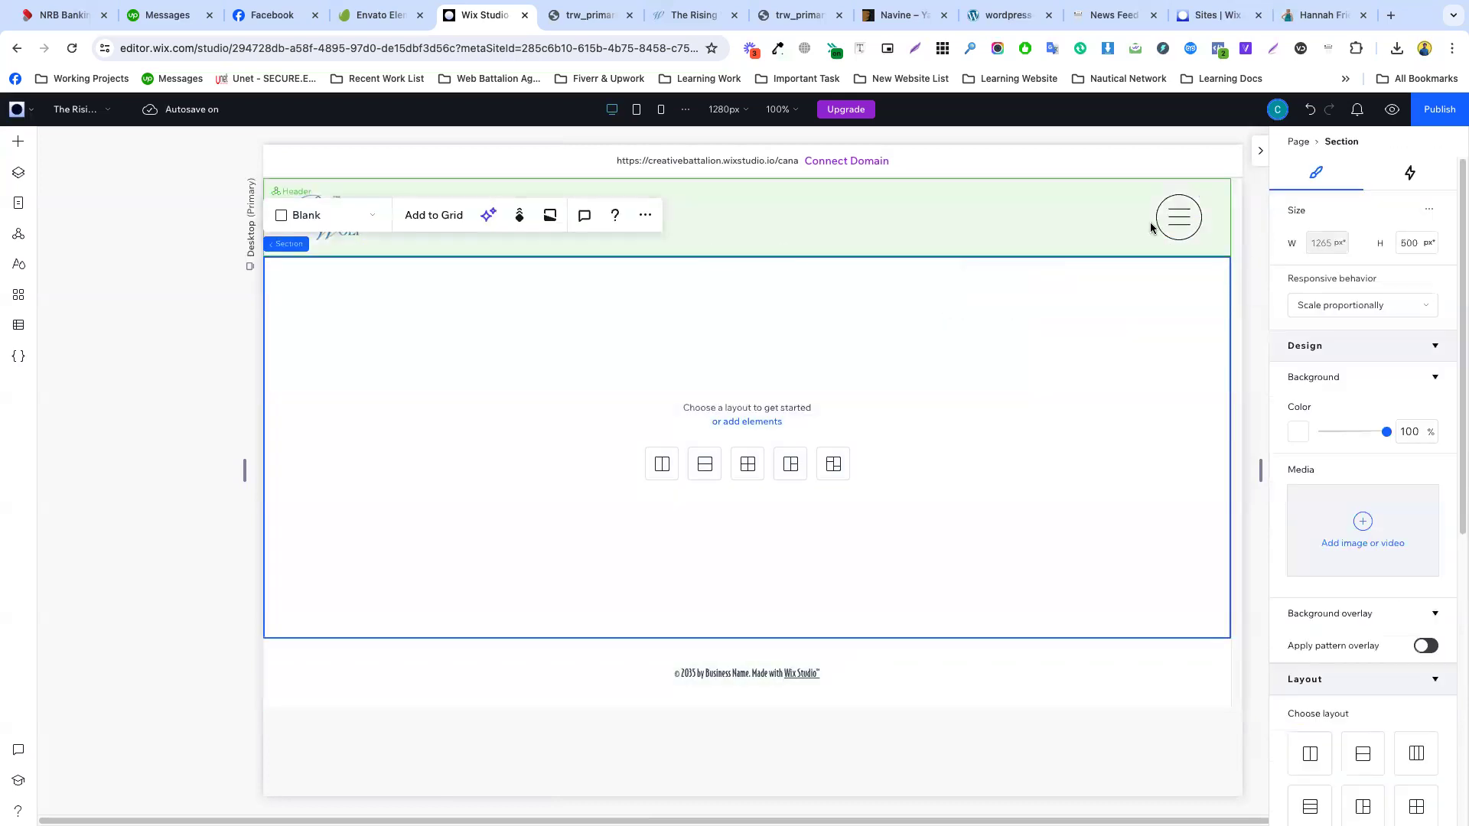
click(1197, 234)
drag(1201, 240, 1181, 224)
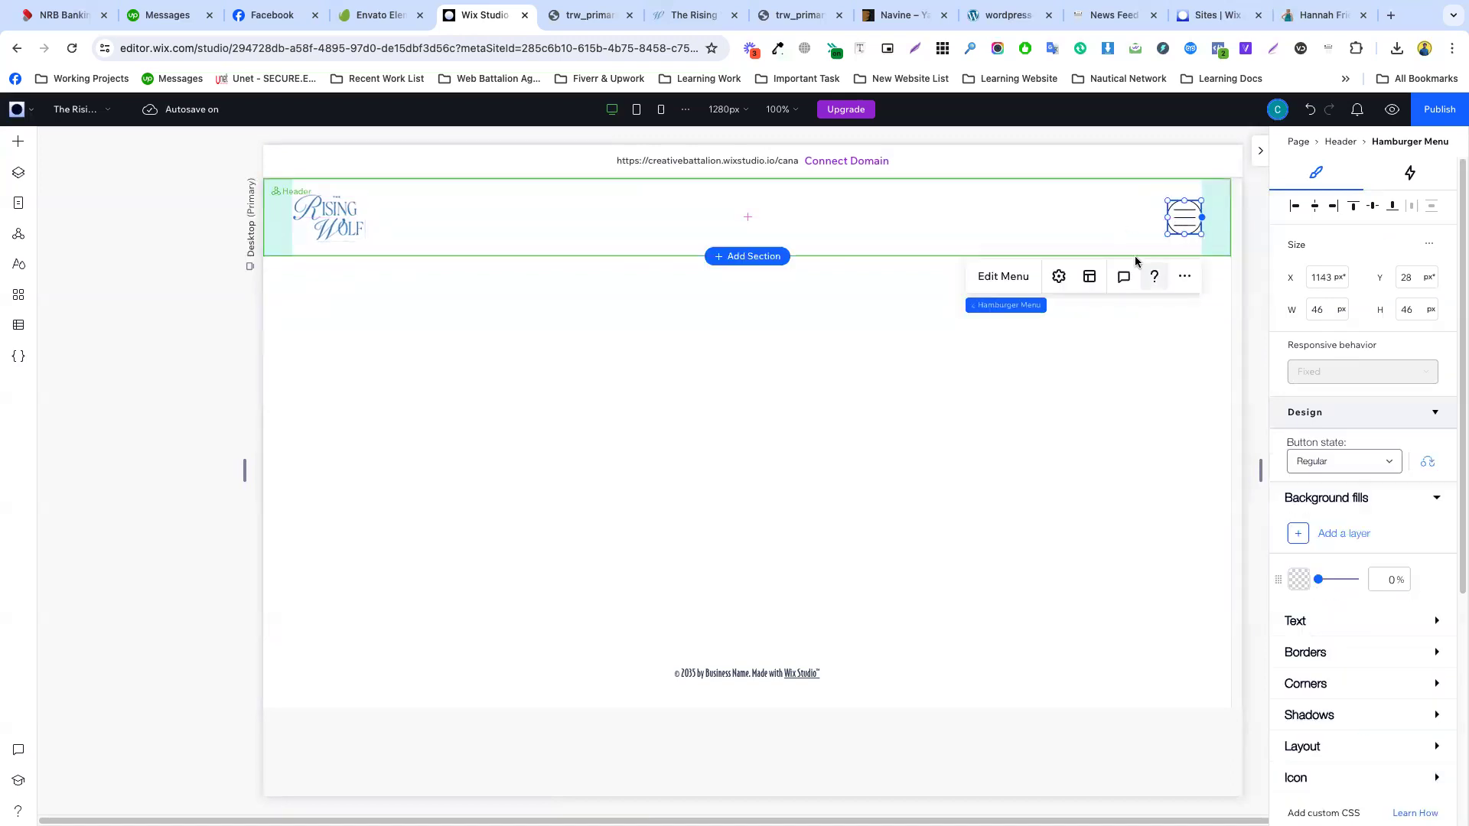
- Try showing the text label on the hamburger menu button
scroll(1301, 443, down, 3)
click(1301, 438)
scroll(1324, 429, down, 3)
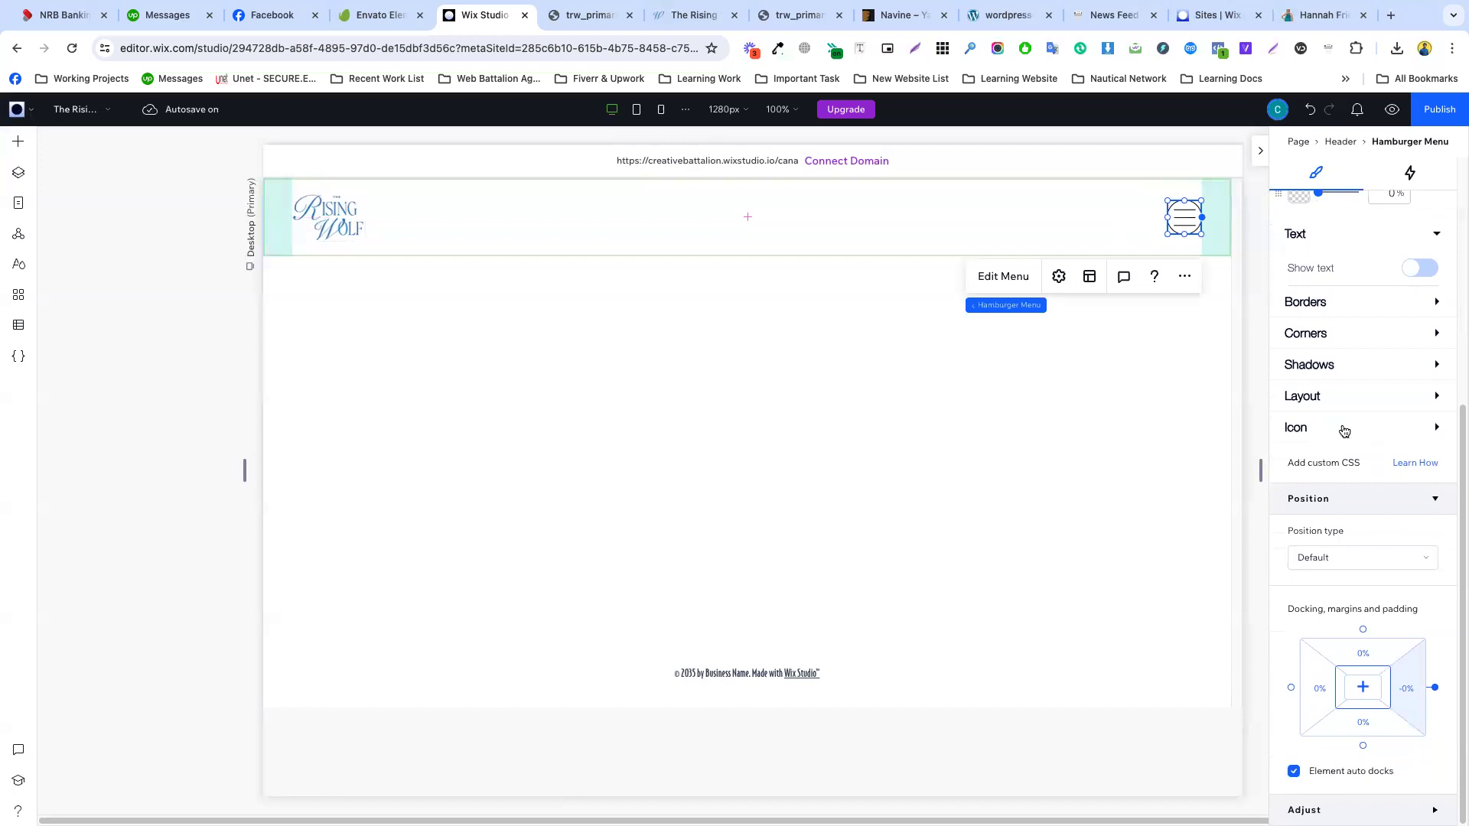
click(1418, 270)
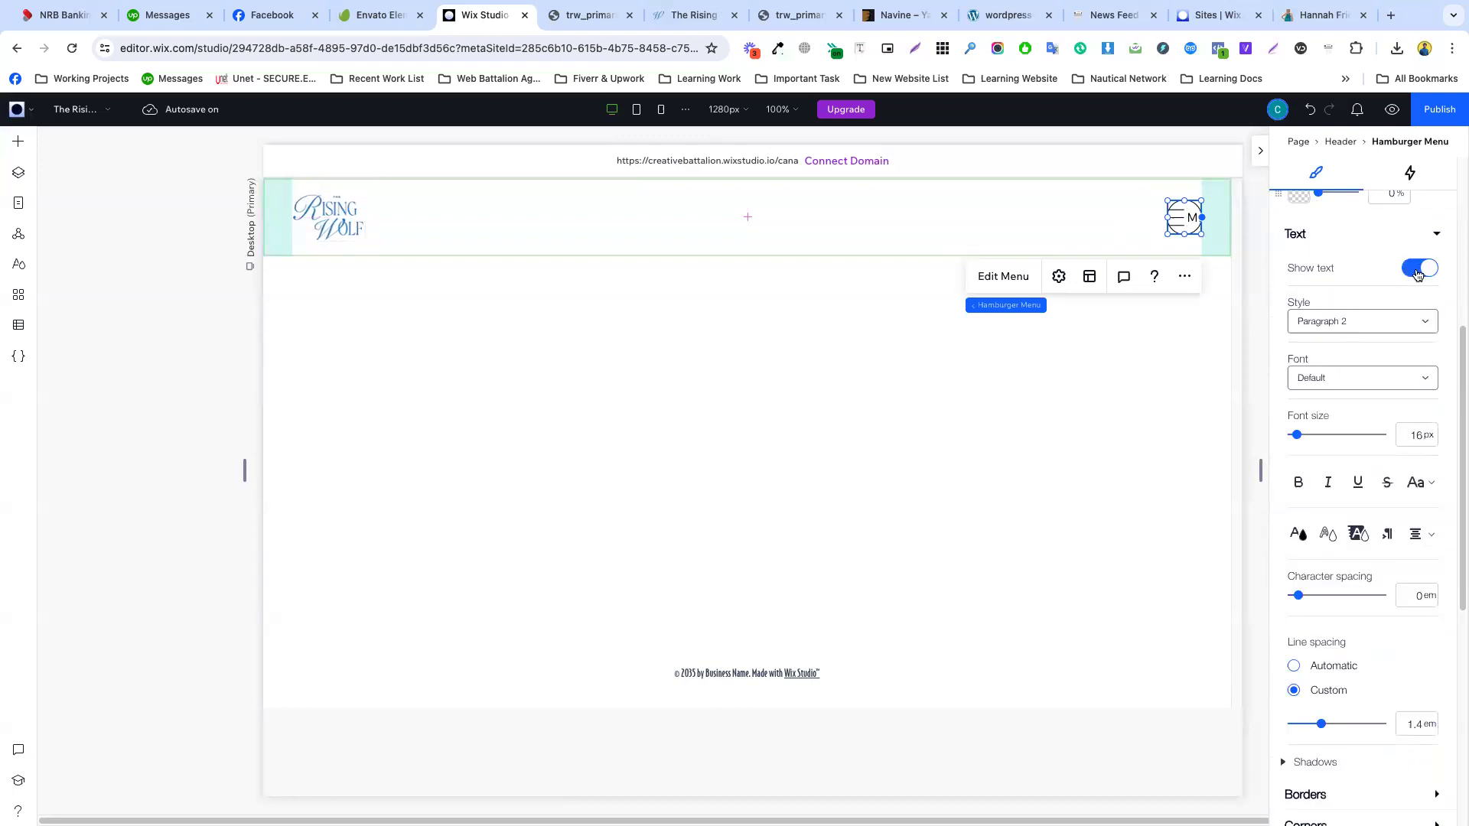
click(1418, 269)
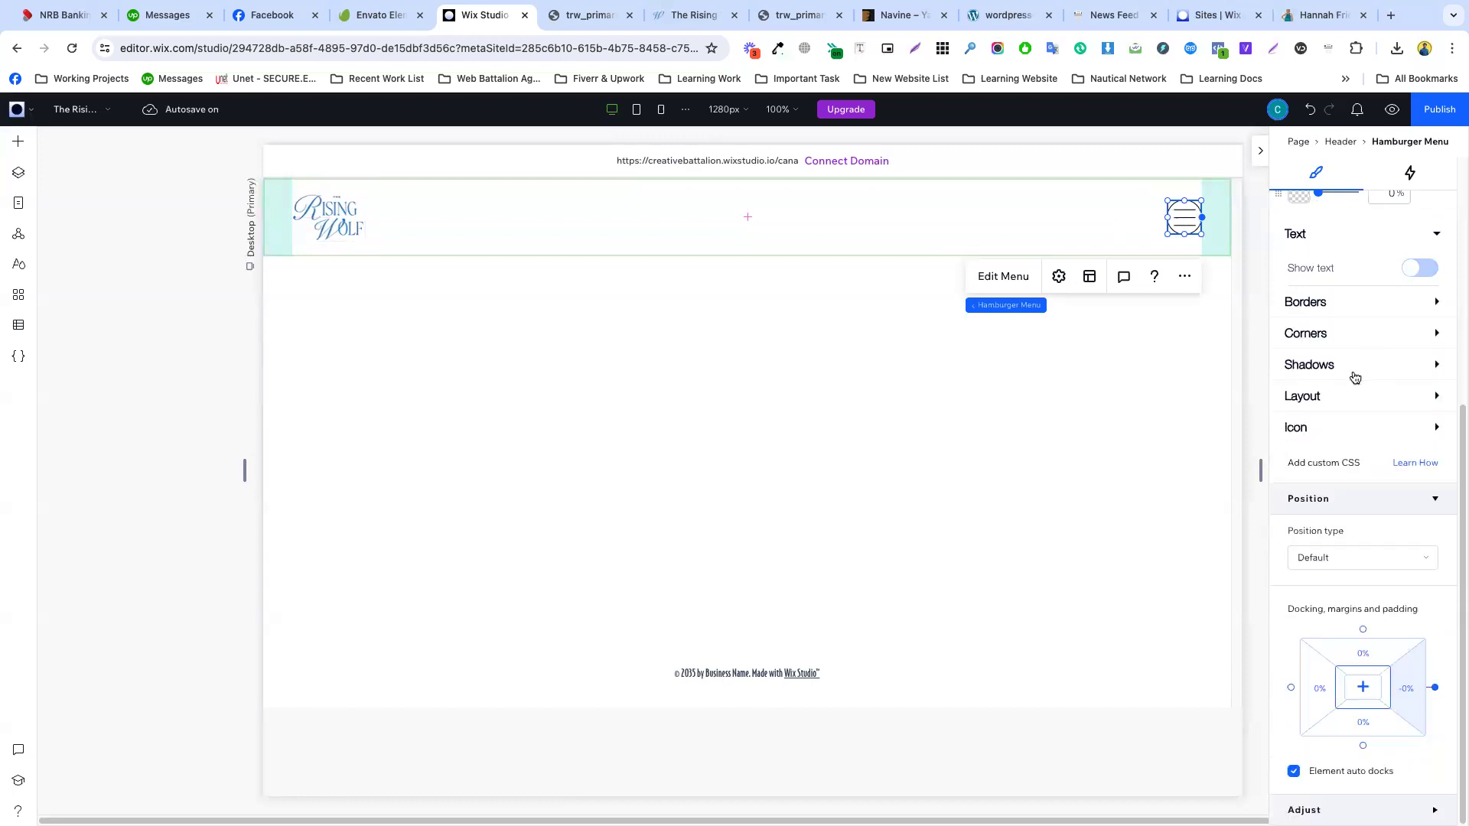
- Reorder the header's layers so the Hamburger Menu sits below the logo image
scroll(1331, 350, up, 5)
click(18, 173)
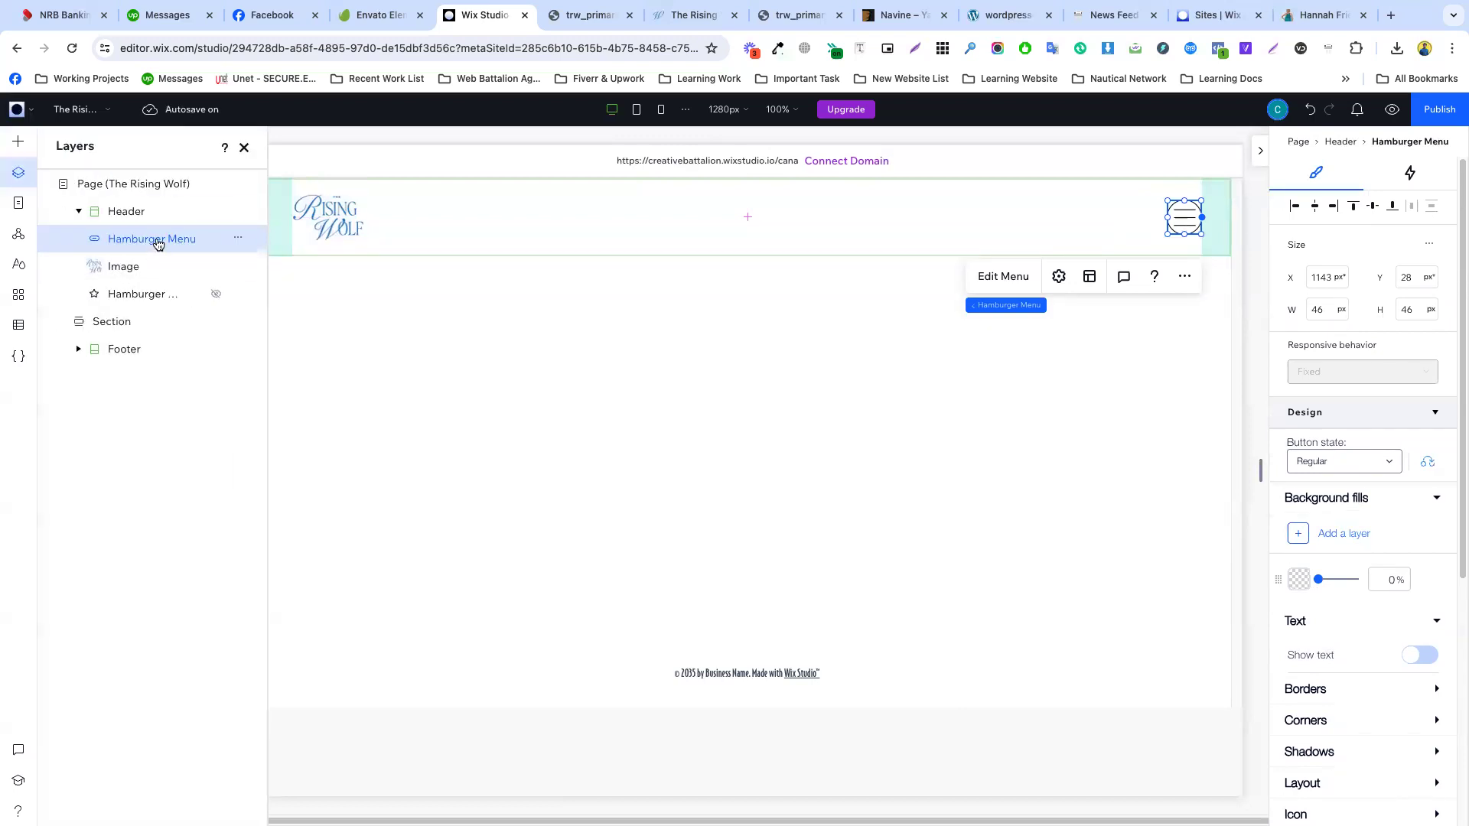
drag(155, 265, 155, 266)
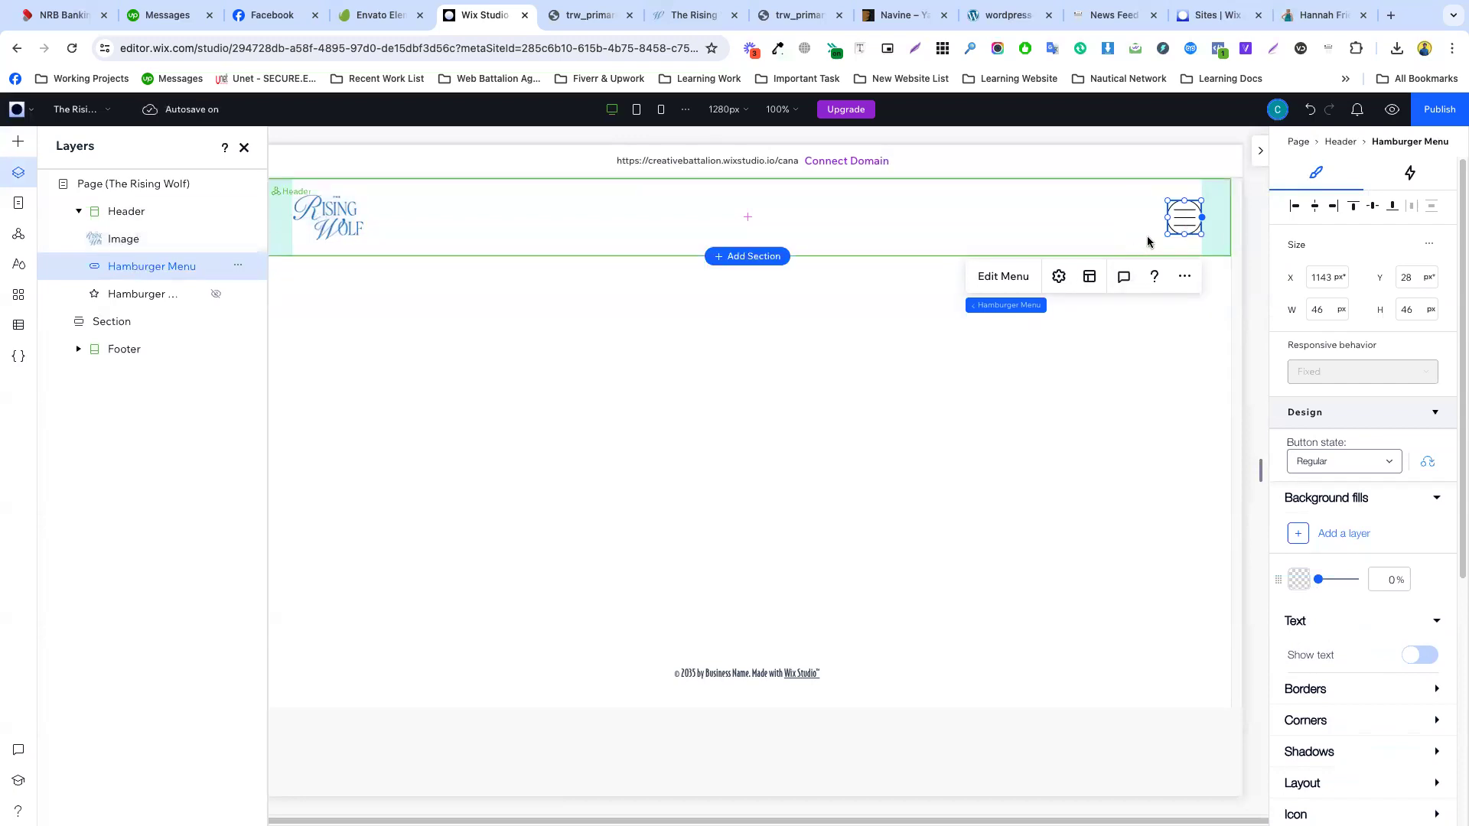
- Check the display options in the hamburger menu button's settings and close them without a change
click(1059, 279)
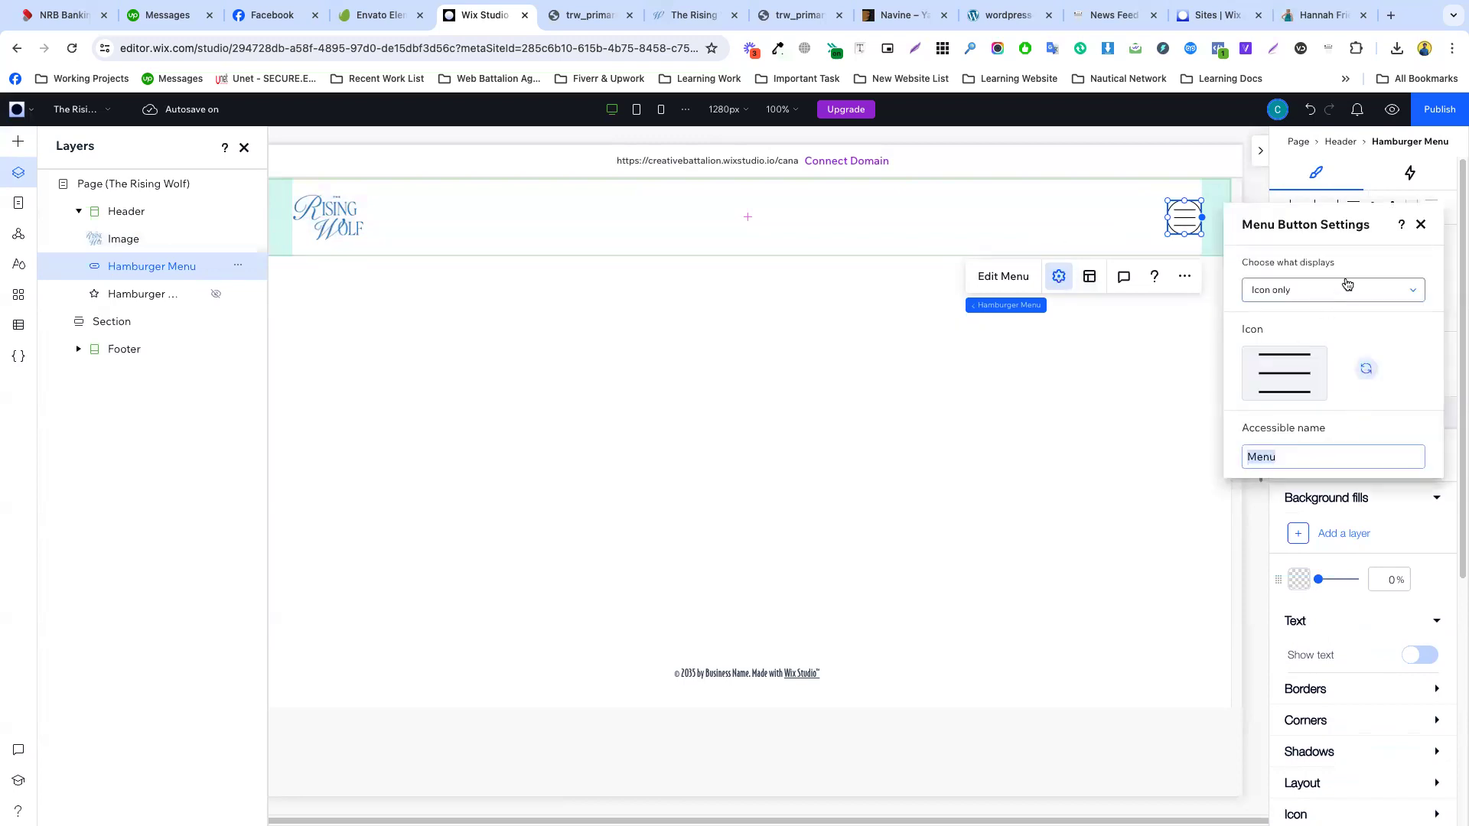
click(1316, 292)
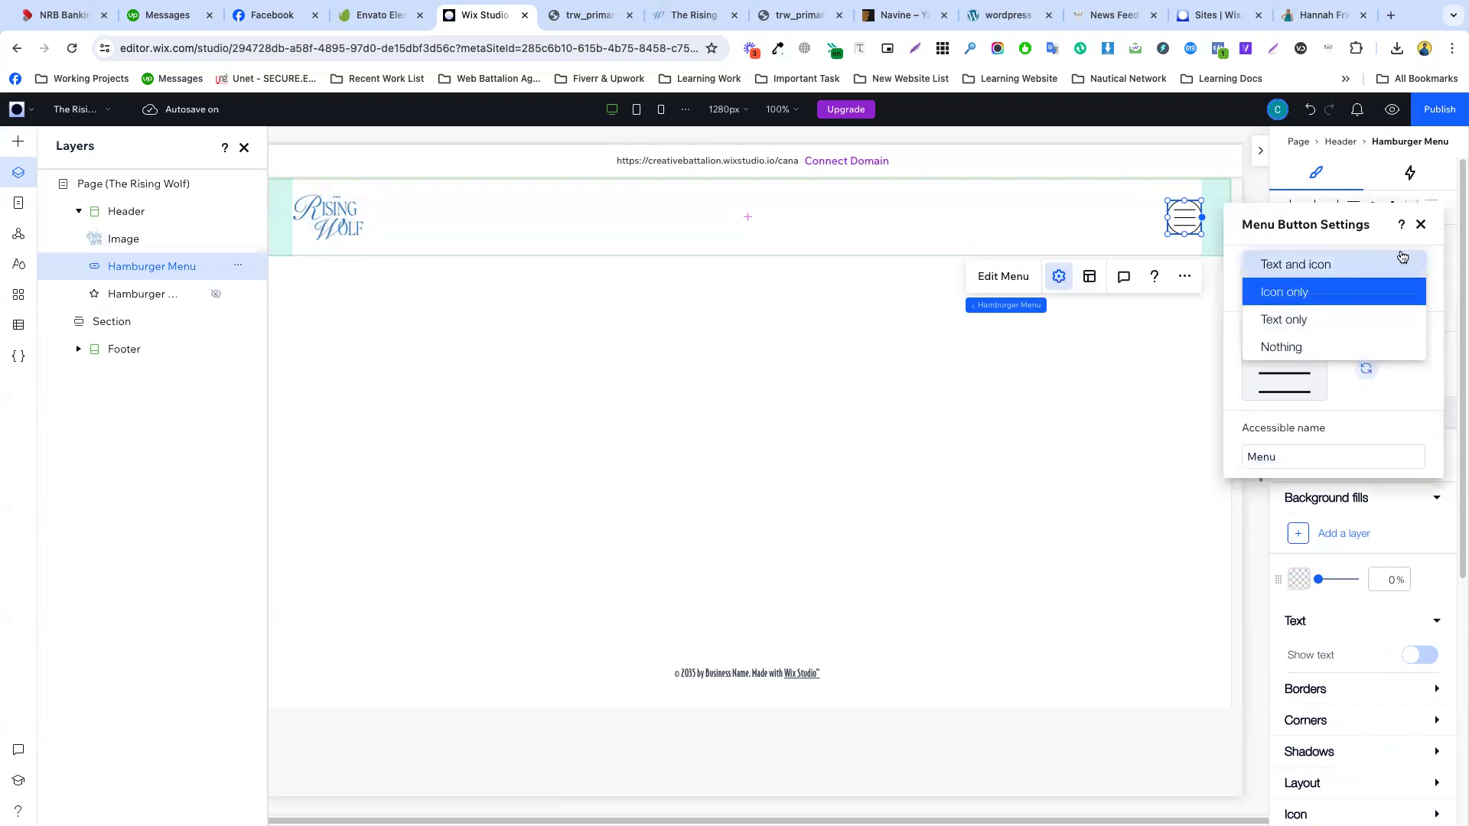
click(1419, 230)
click(1420, 226)
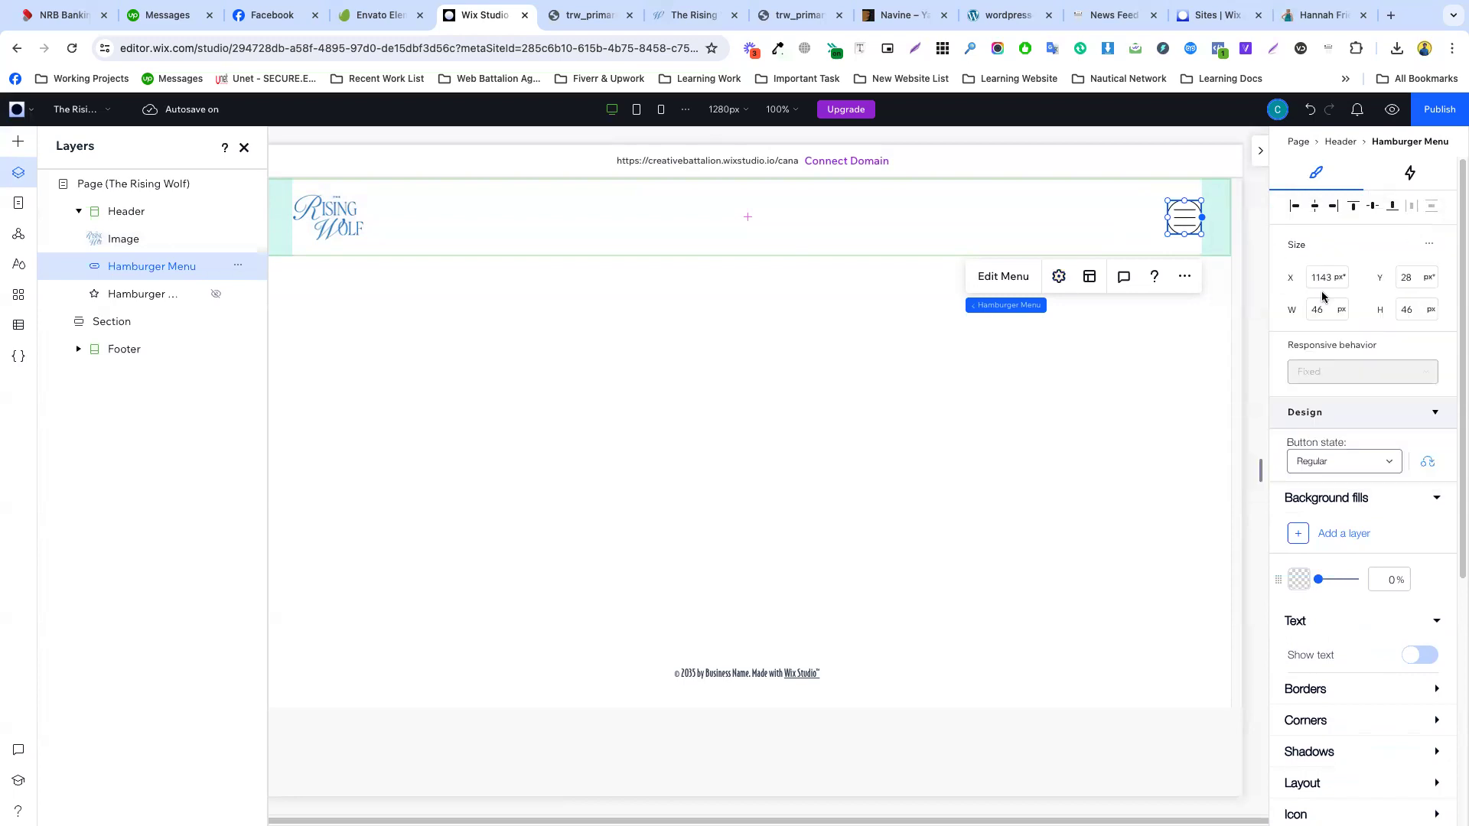
- Reduce the hamburger menu's icon size to 23 px and deselect the button
scroll(1337, 375, down, 4)
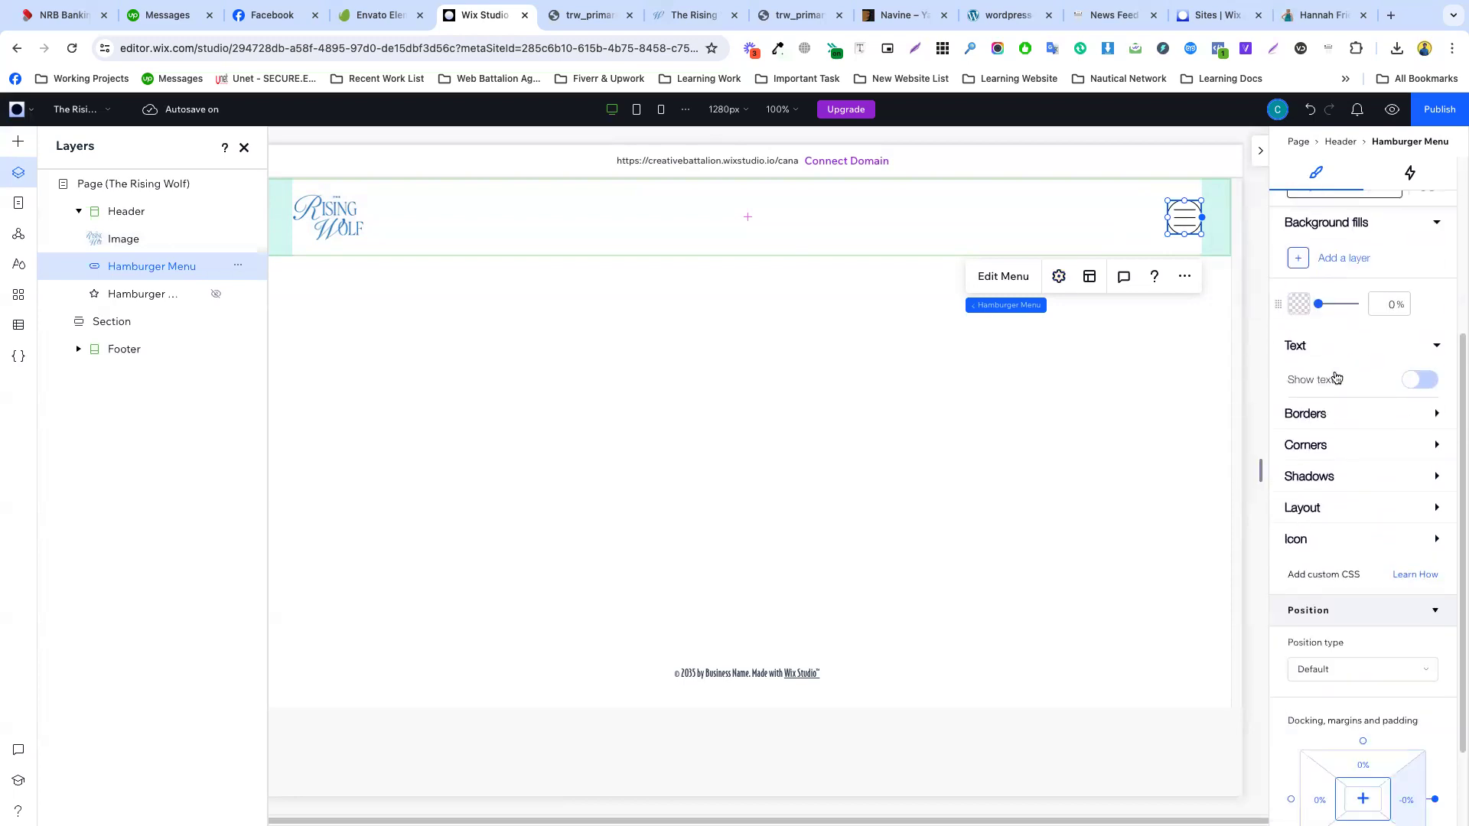
scroll(1325, 375, down, 2)
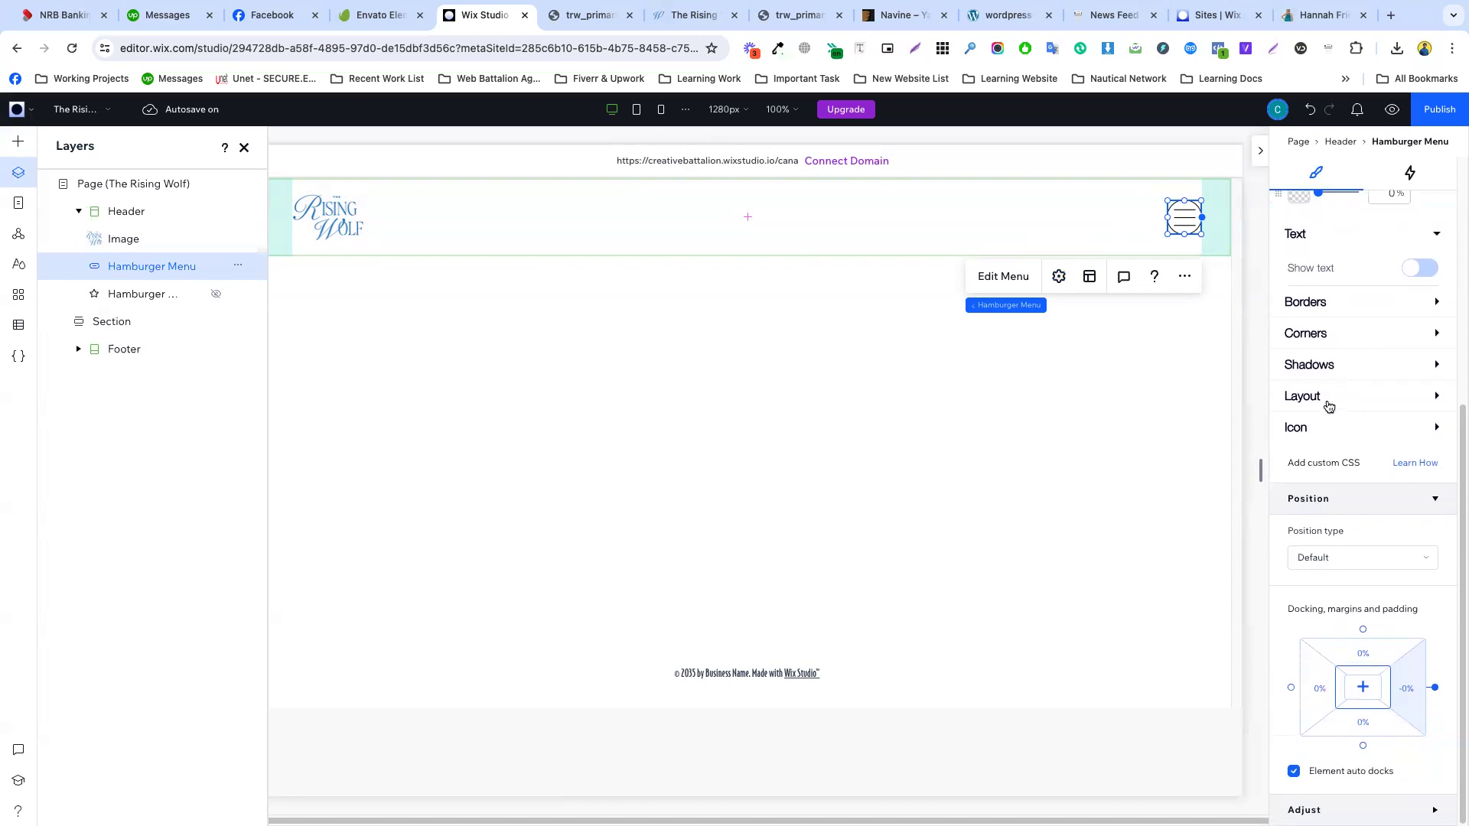
click(1329, 429)
scroll(1332, 405, down, 3)
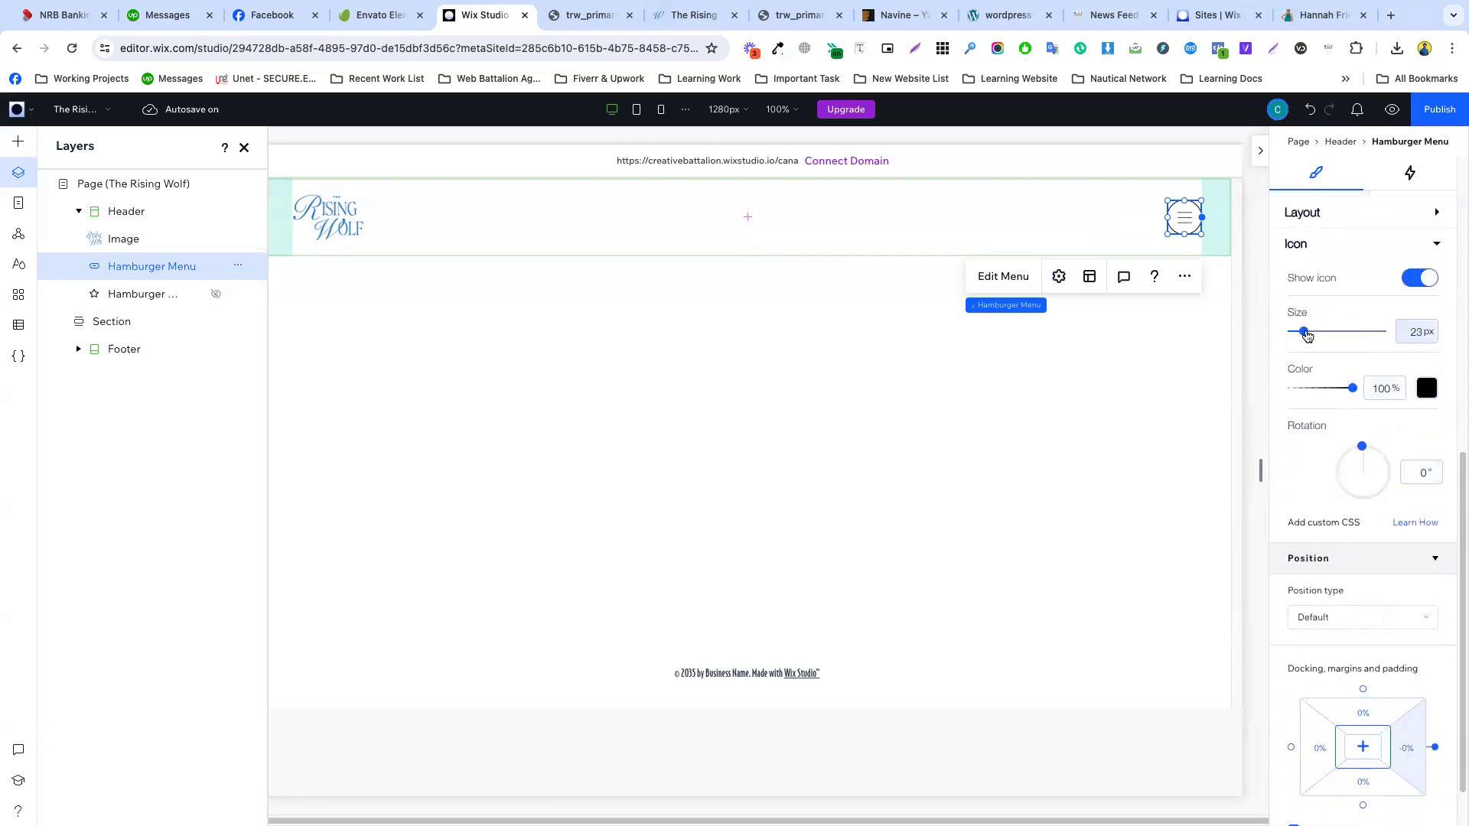
click(1127, 207)
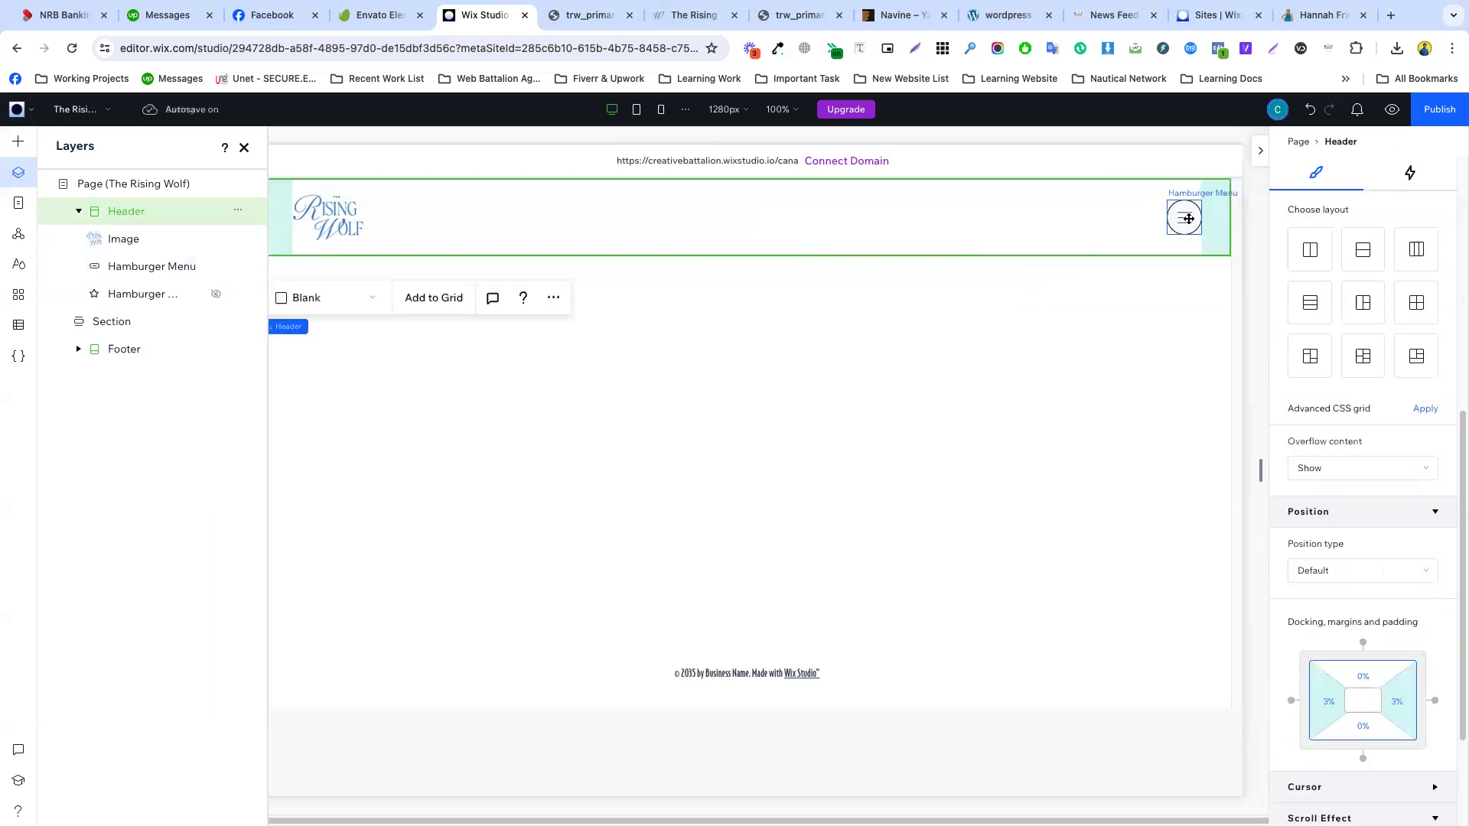
click(1079, 337)
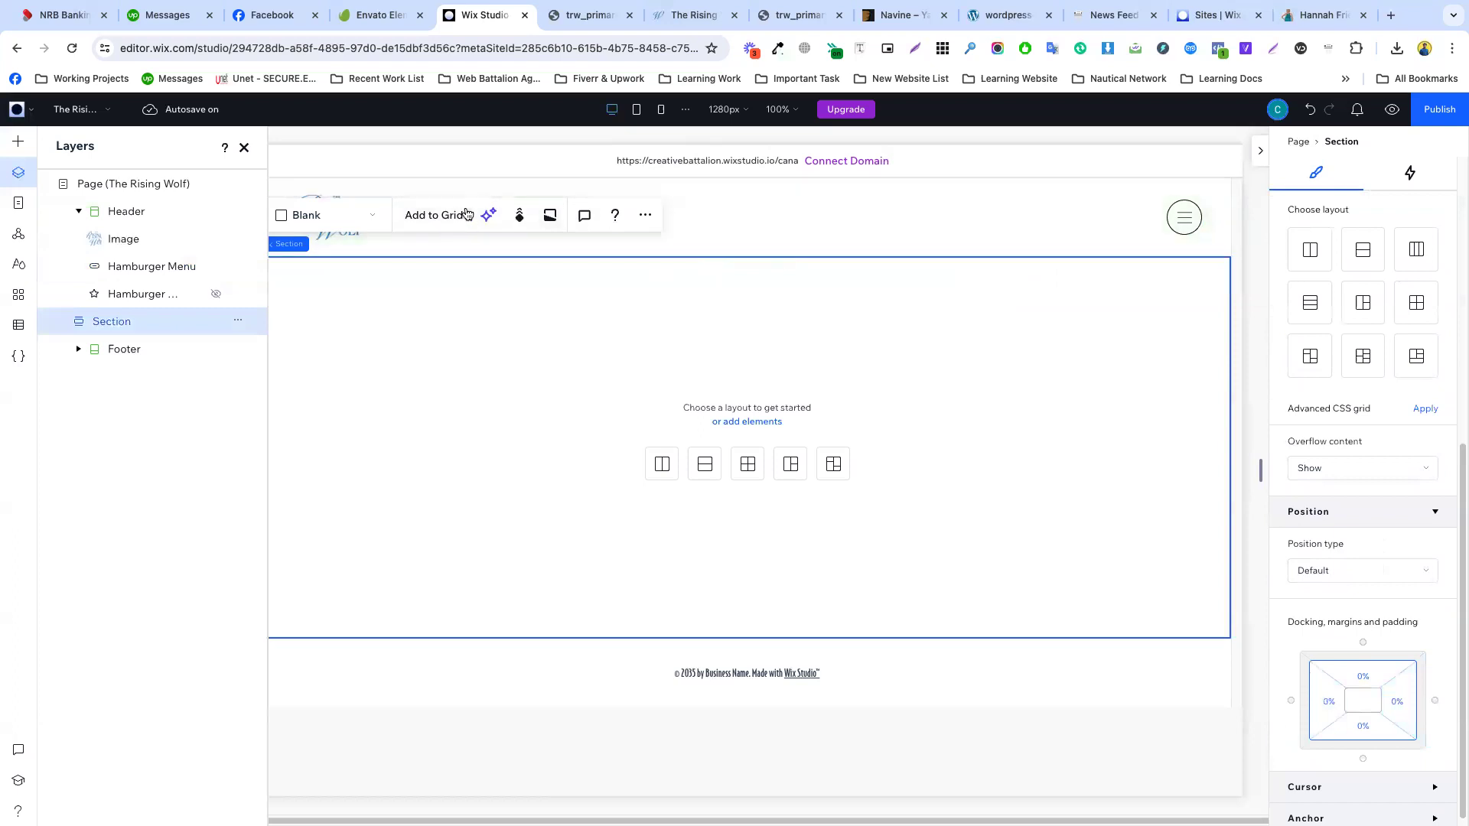
click(755, 240)
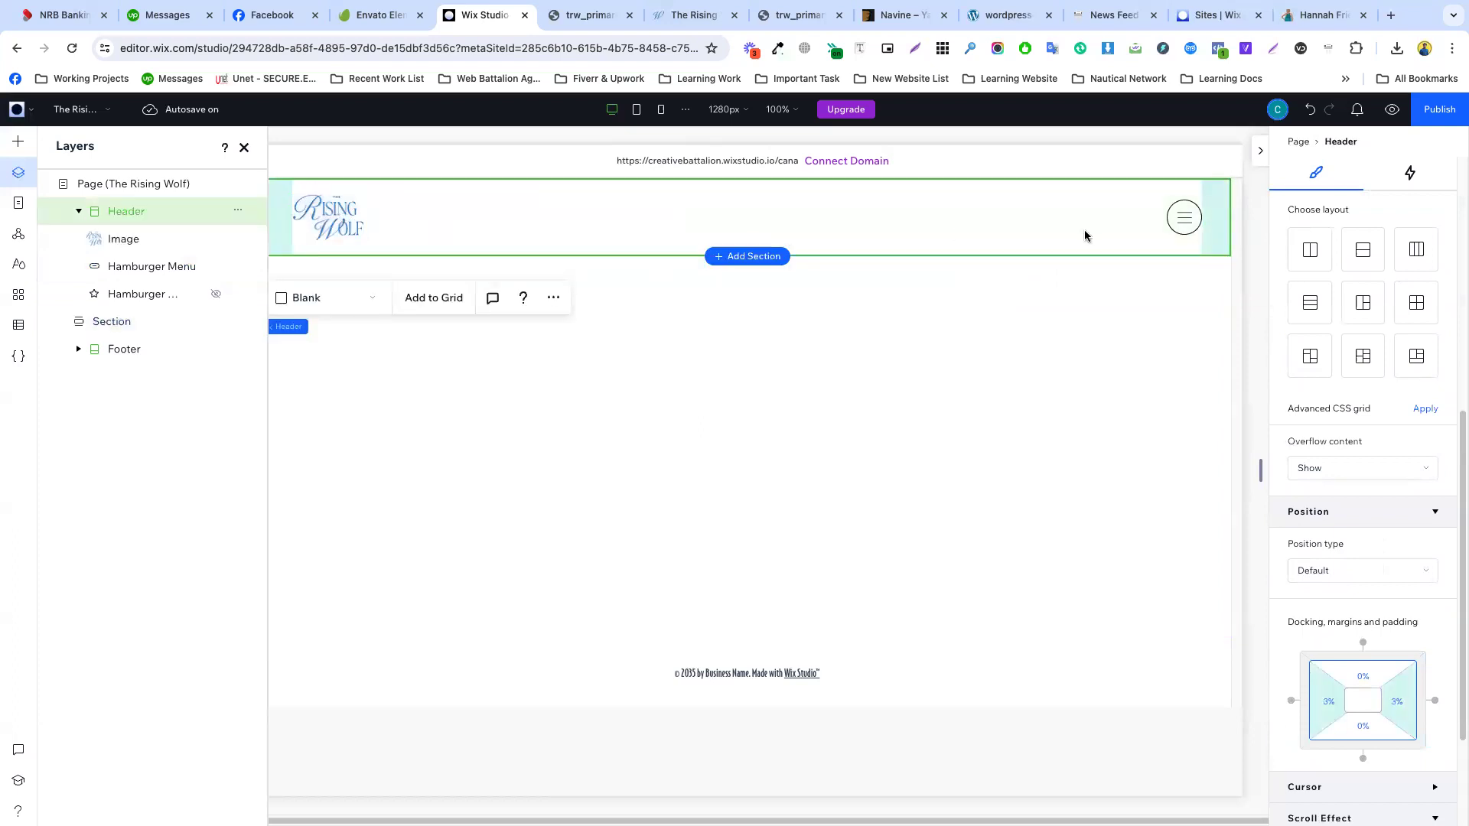
- Switch to The Rising Wolf website to look at the original hero design
click(593, 16)
click(678, 14)
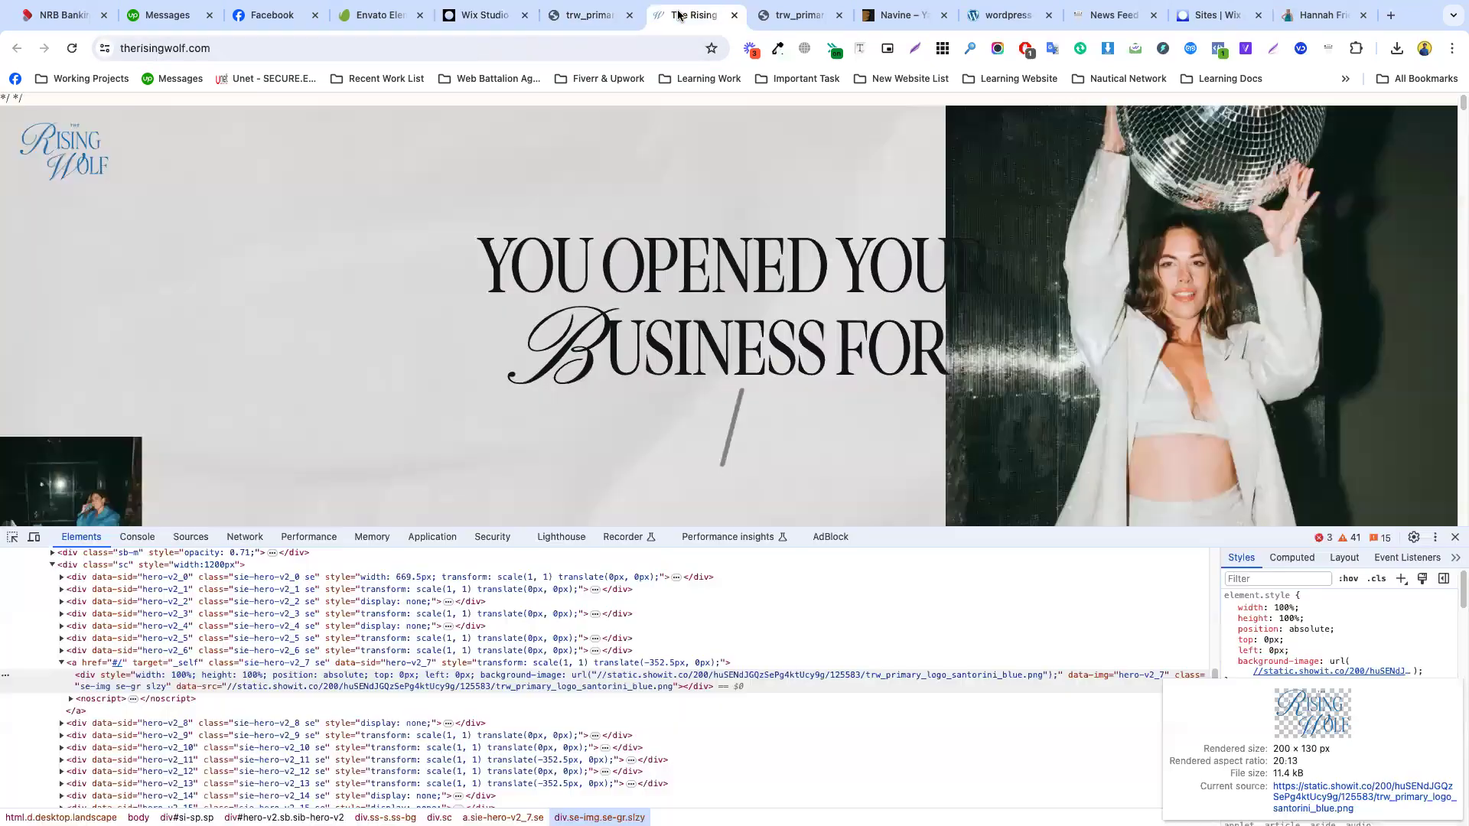
- Move The Rising Wolf tab directly beside the Wix Studio tab and close the developer tools to view the full hero
drag(679, 15, 599, 17)
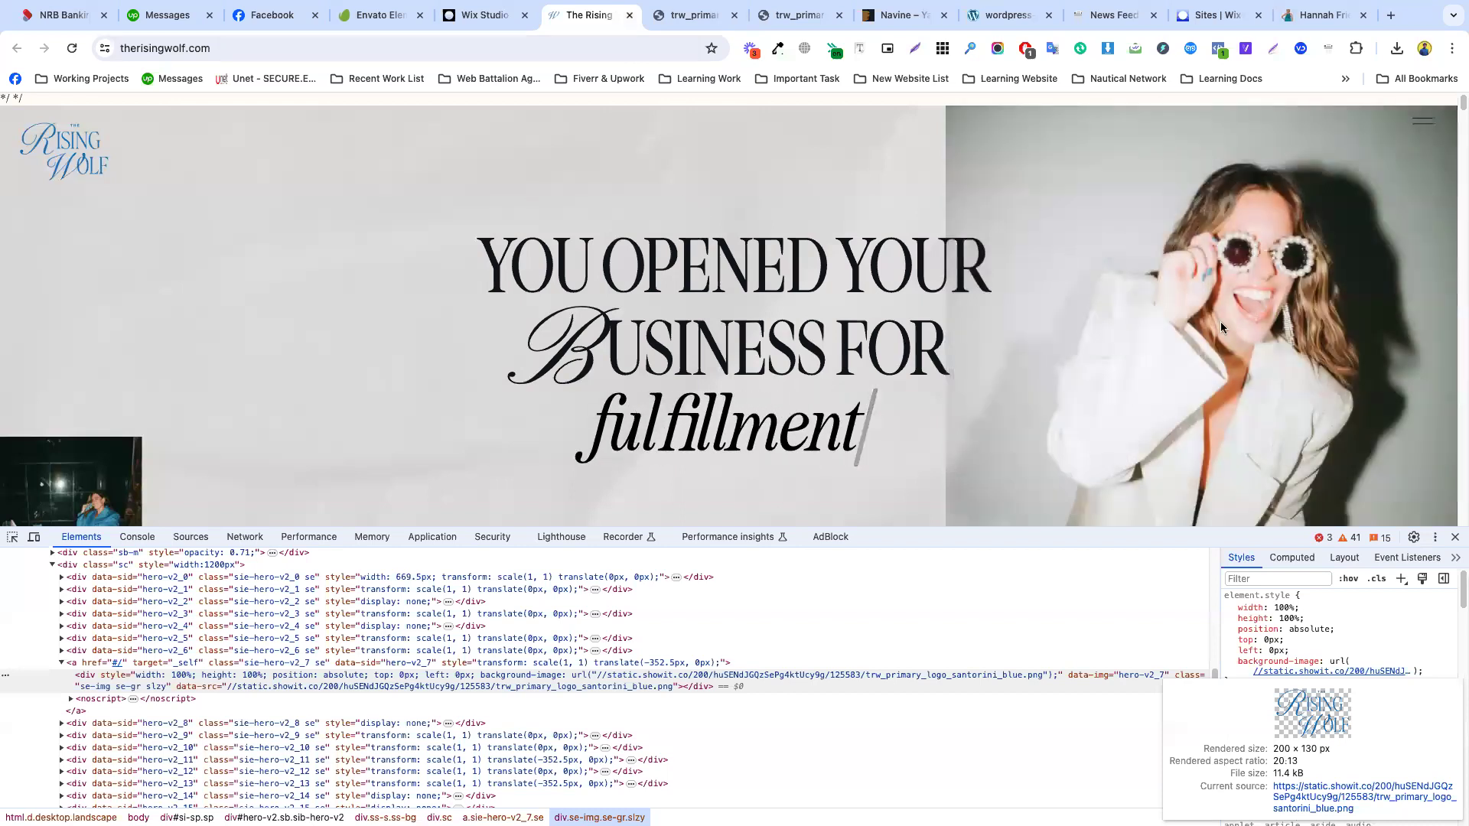
click(1454, 539)
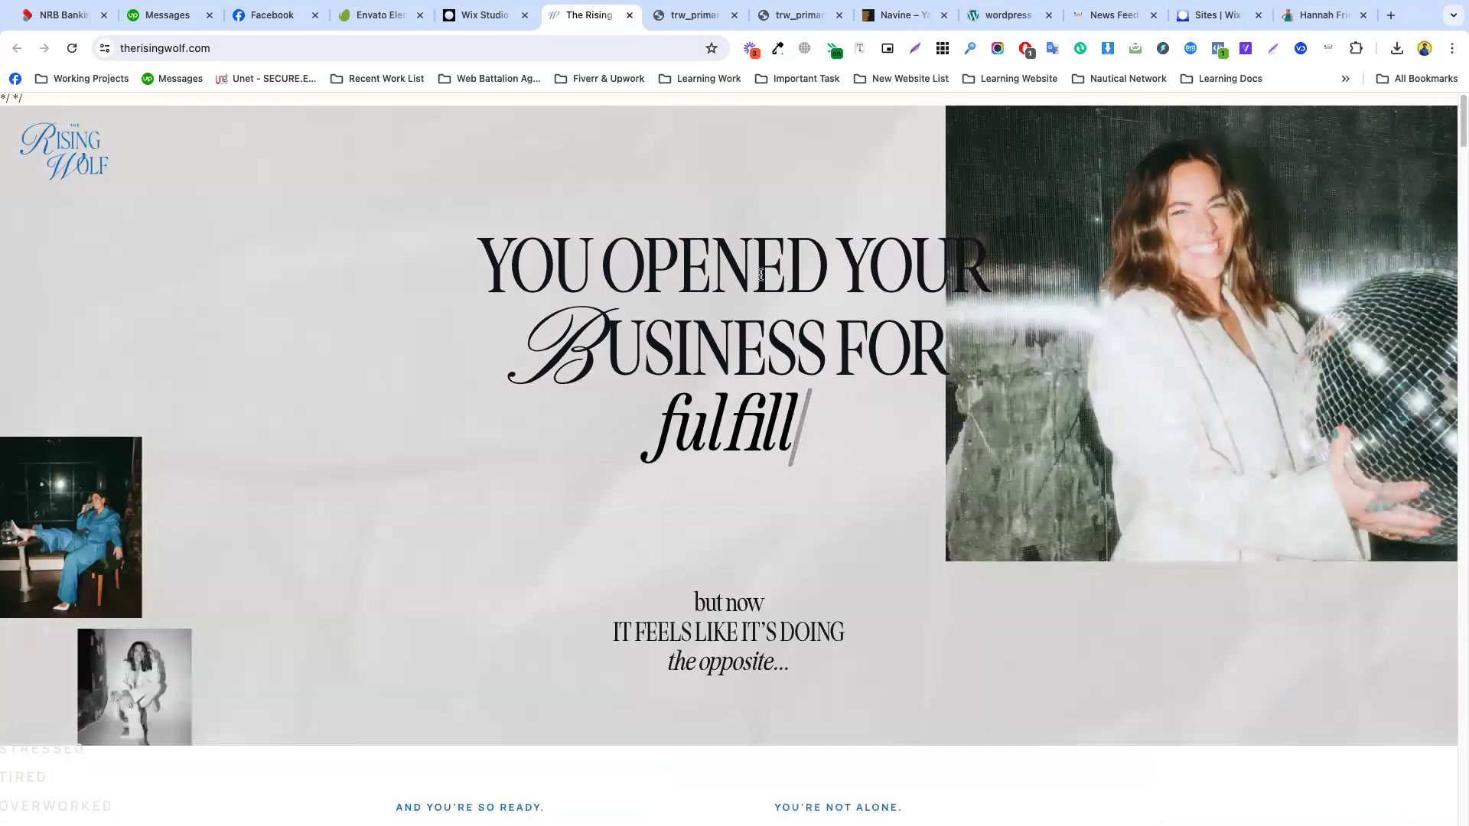
scroll(801, 470, down, 1)
scroll(793, 475, up, 1)
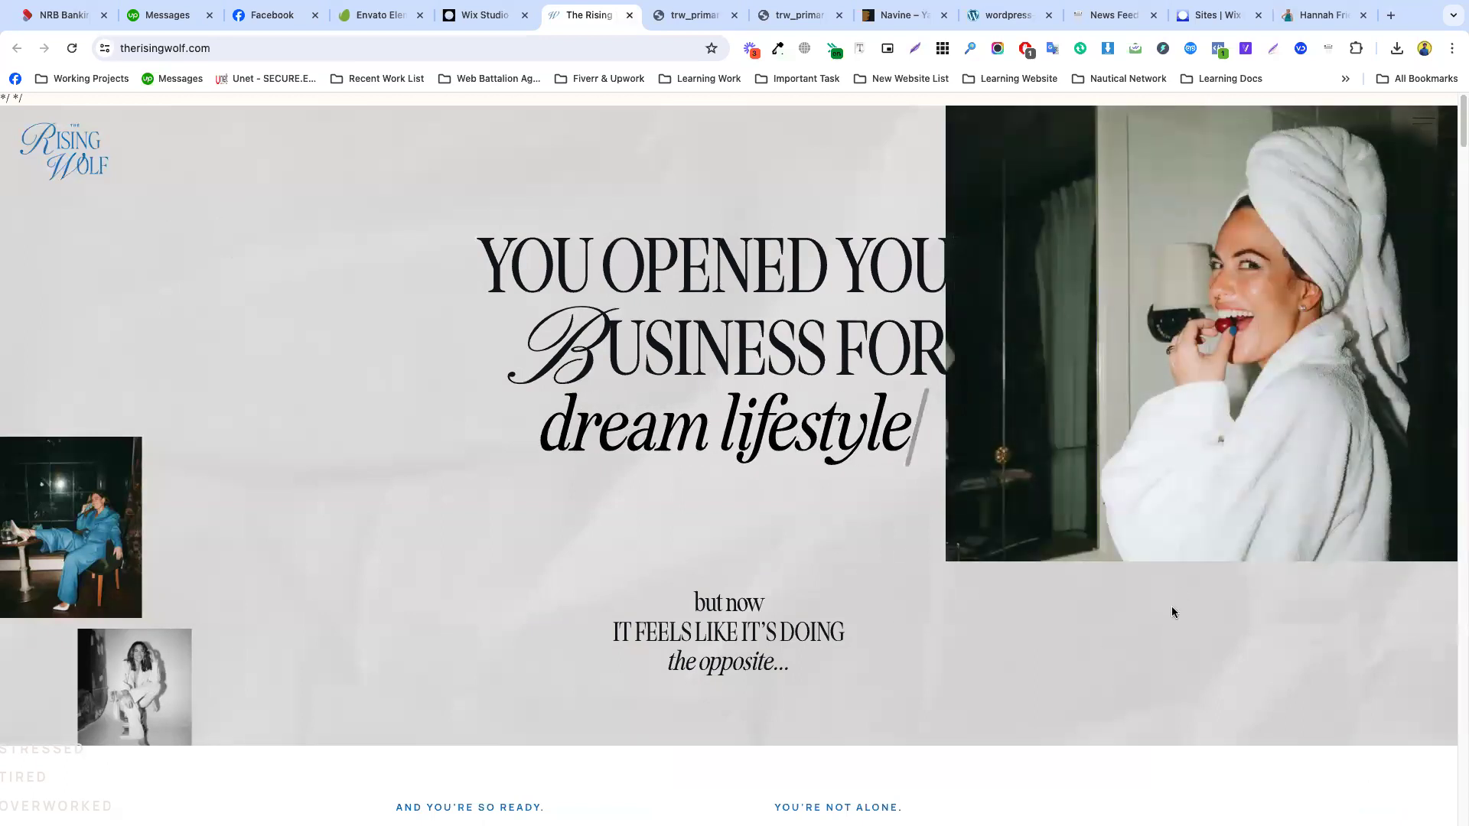
- Inspect the hero's background area and expand the si-sp container and its navigation div in the element tree
right_click(347, 376)
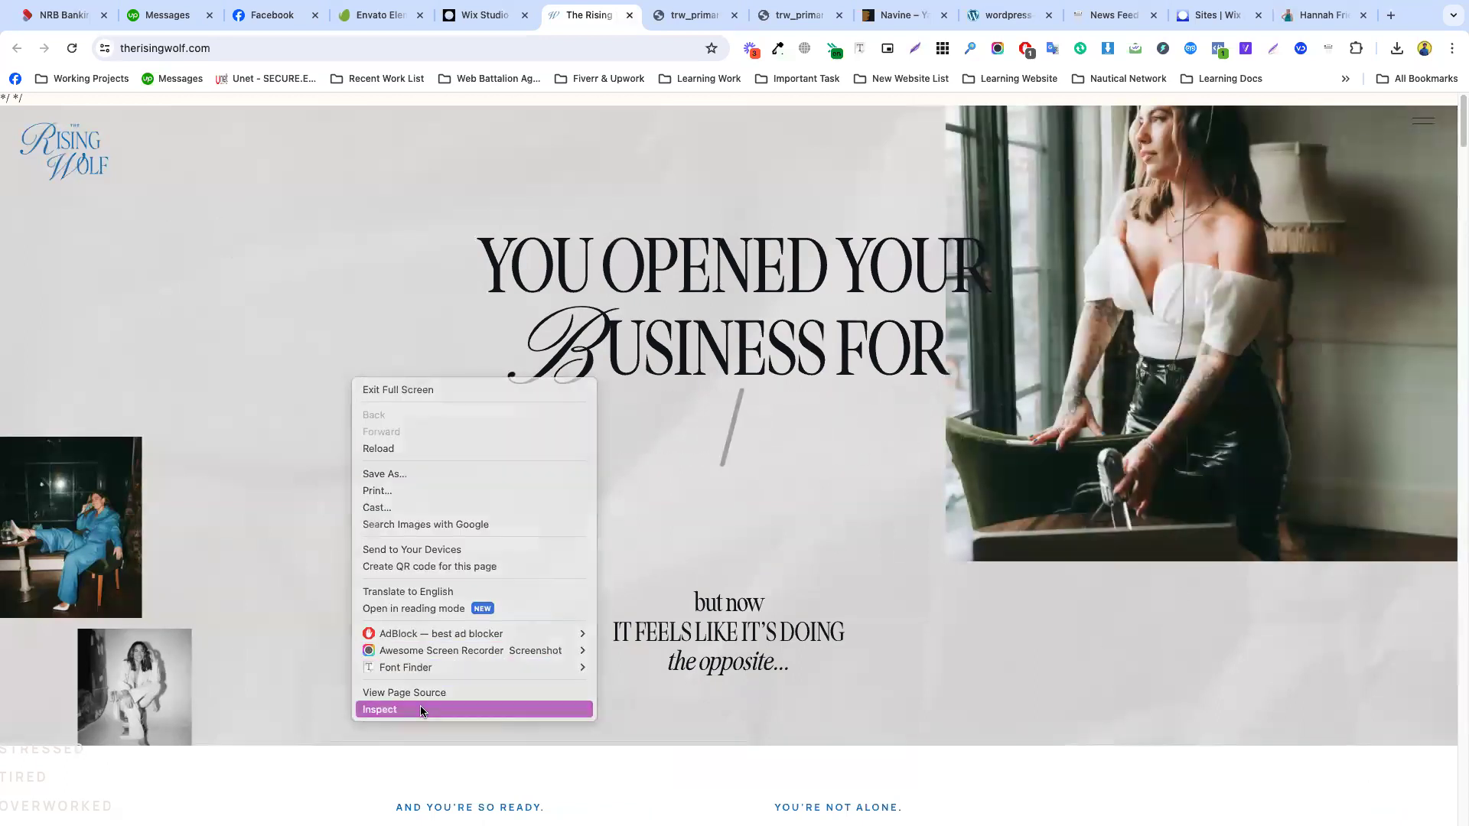
click(420, 709)
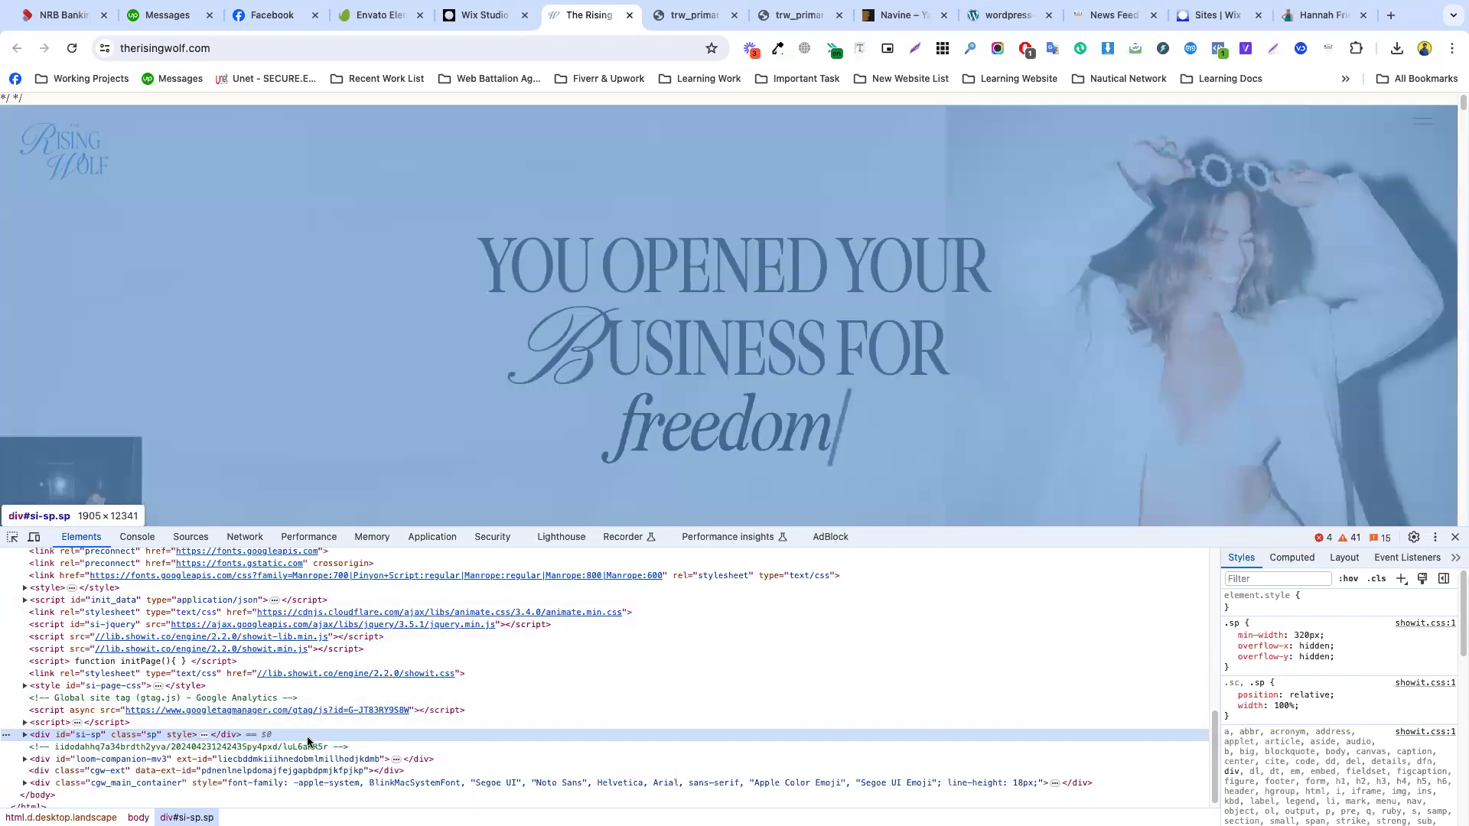
double_click(308, 736)
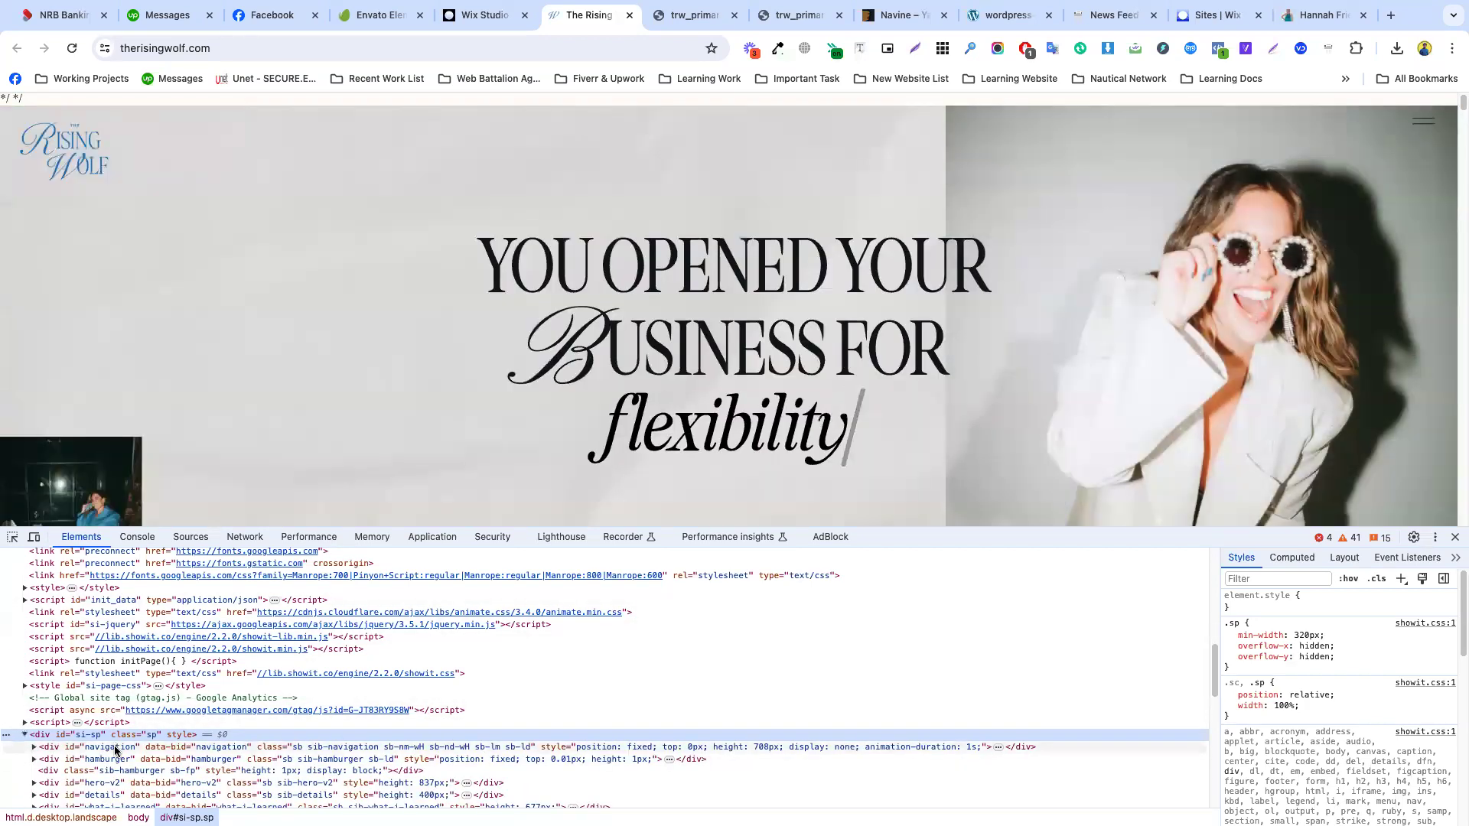
scroll(153, 650, down, 1)
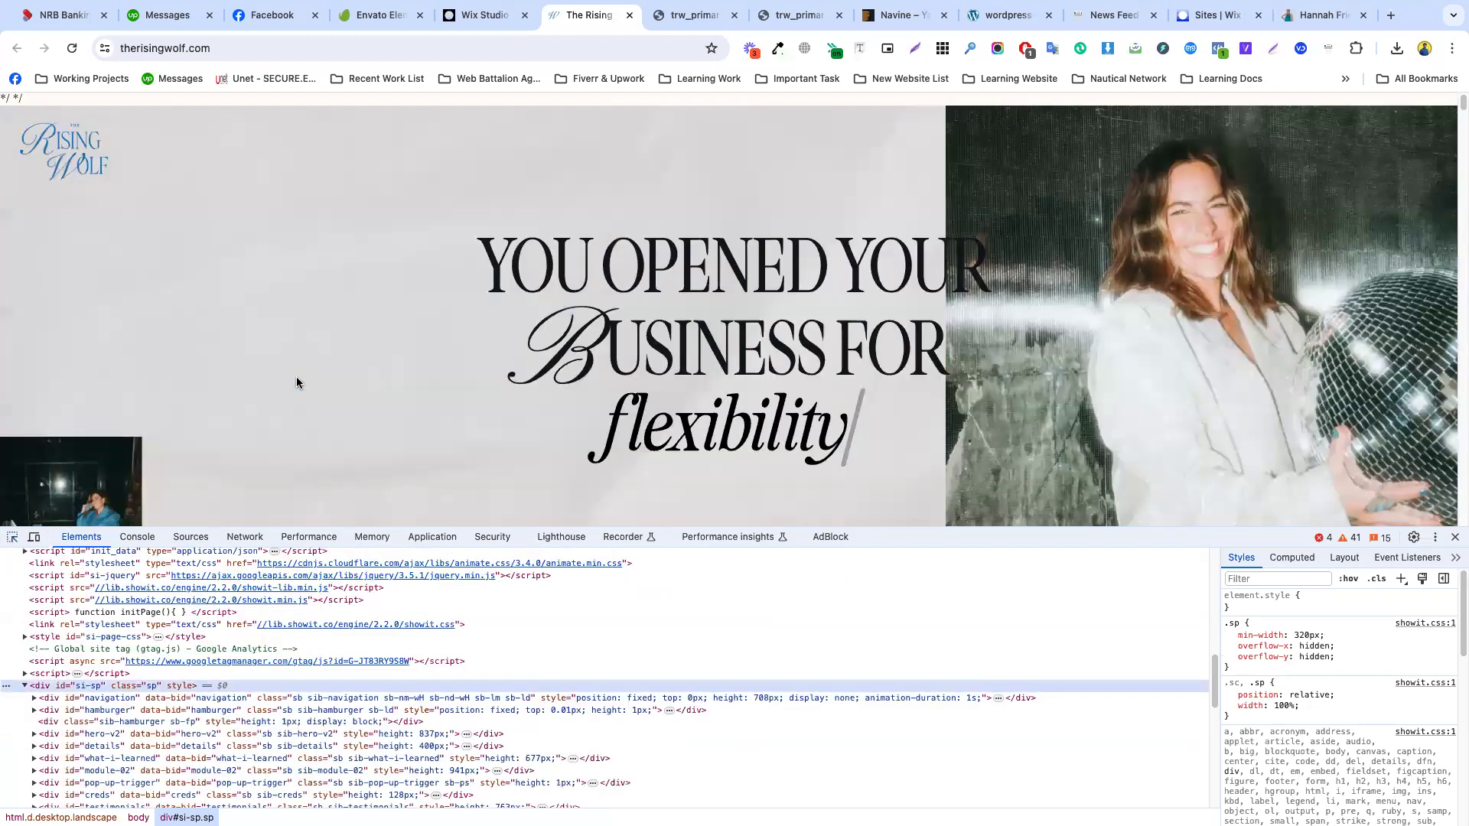
double_click(880, 698)
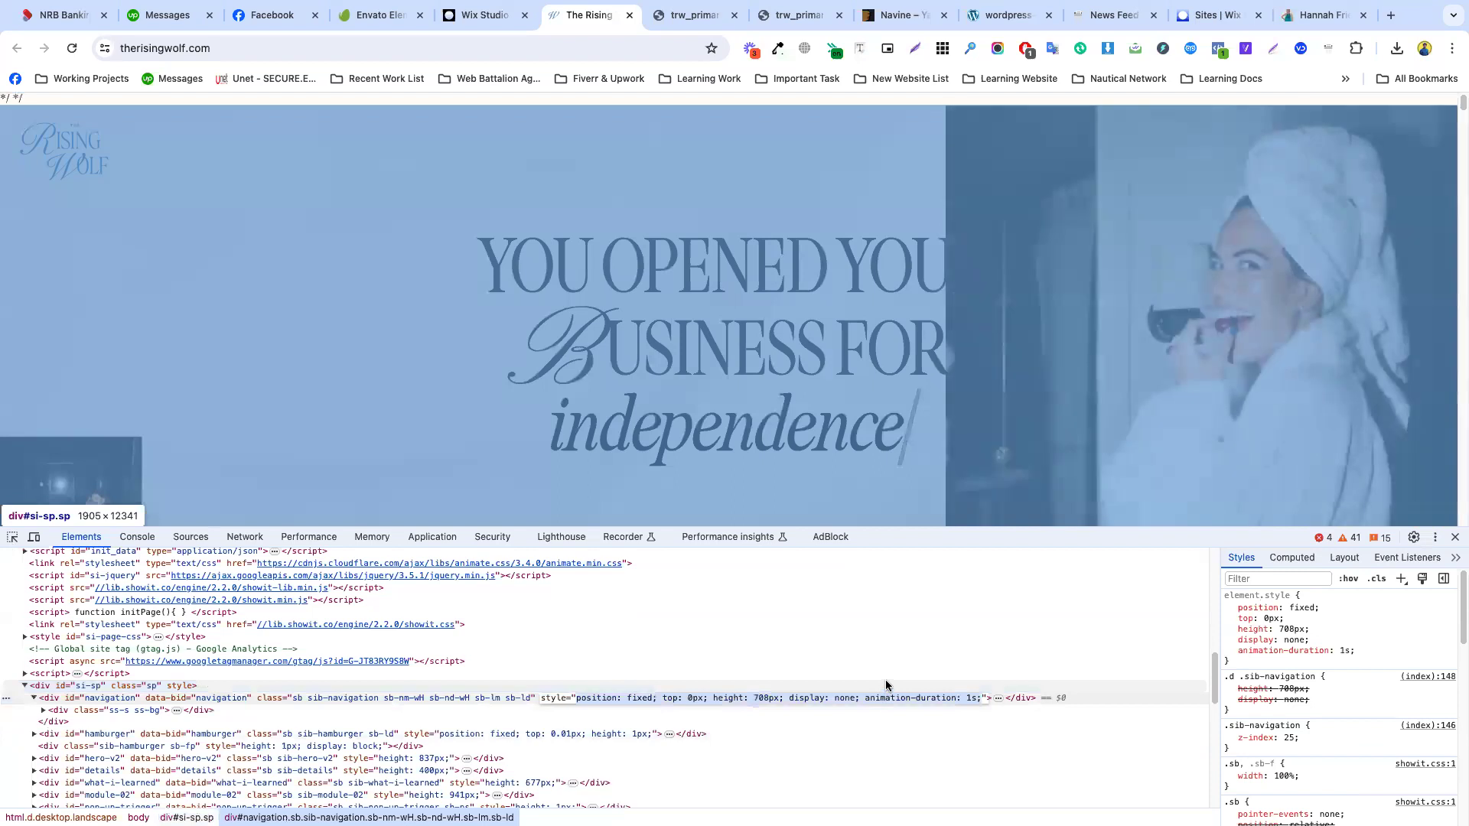
click(886, 686)
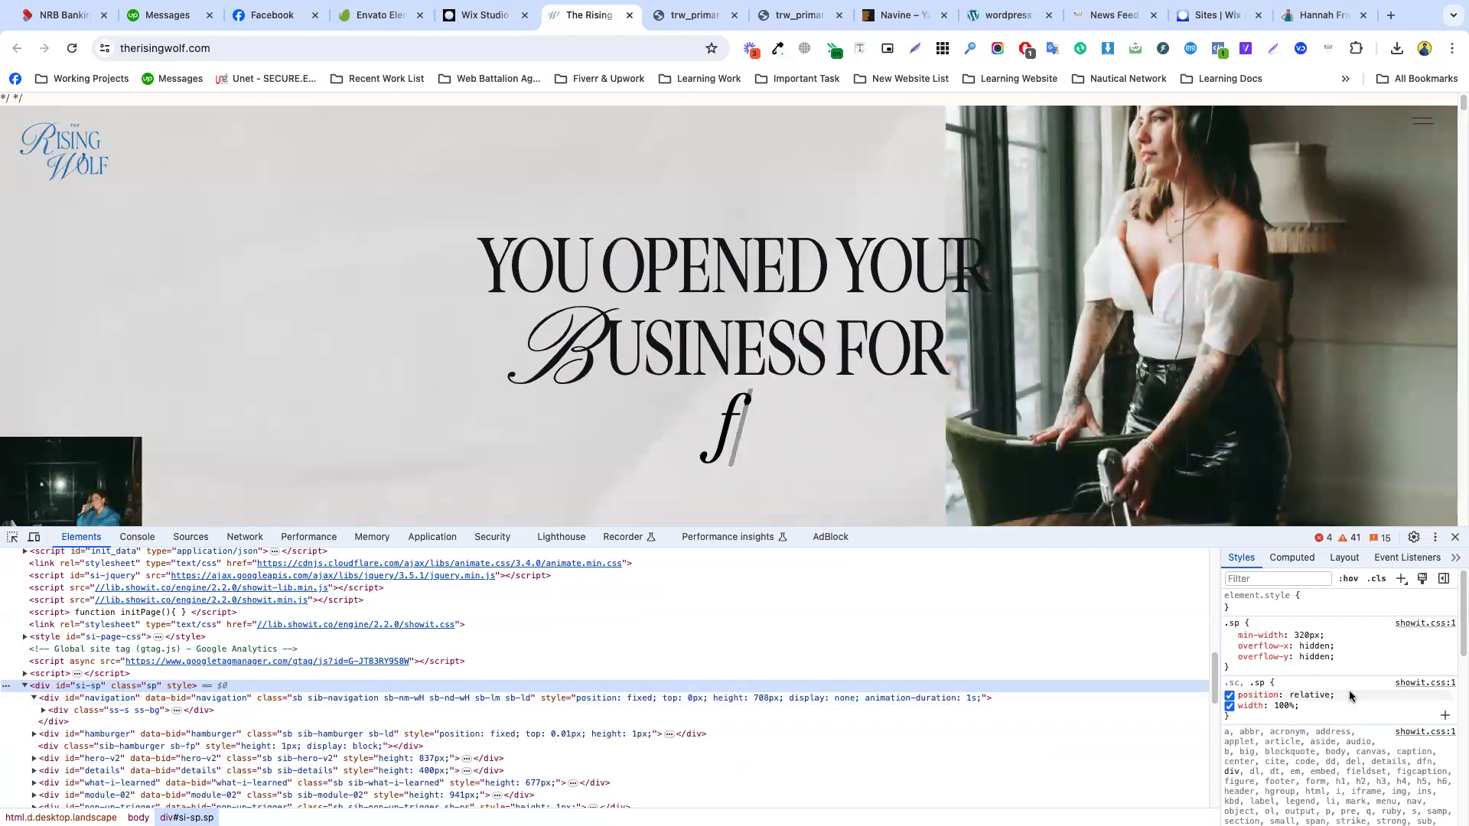
- Review the si-sp container's style rules down to its box model, looking for a background source
scroll(1335, 692, down, 5)
scroll(1329, 693, down, 5)
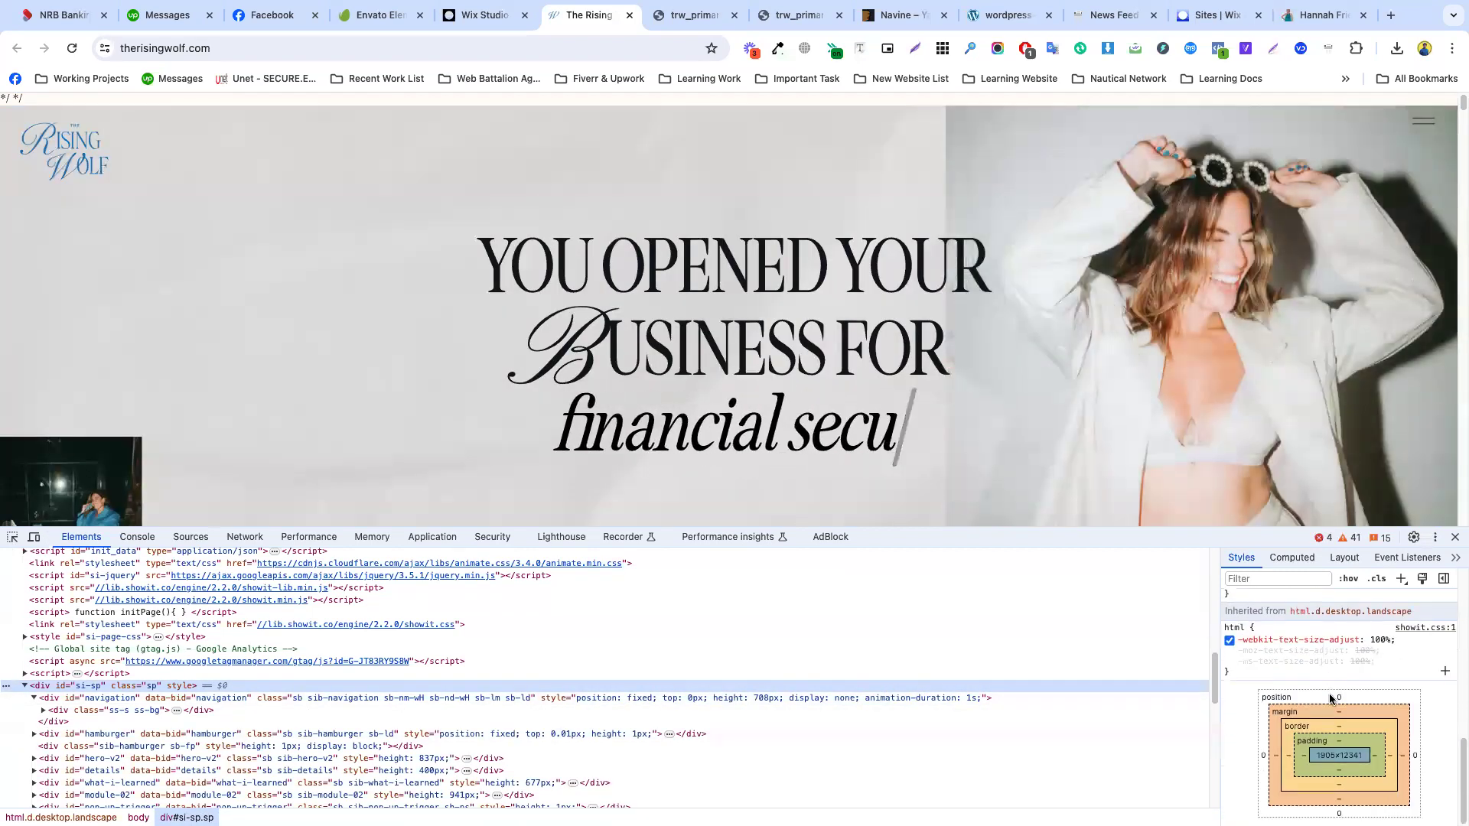
right_click(360, 346)
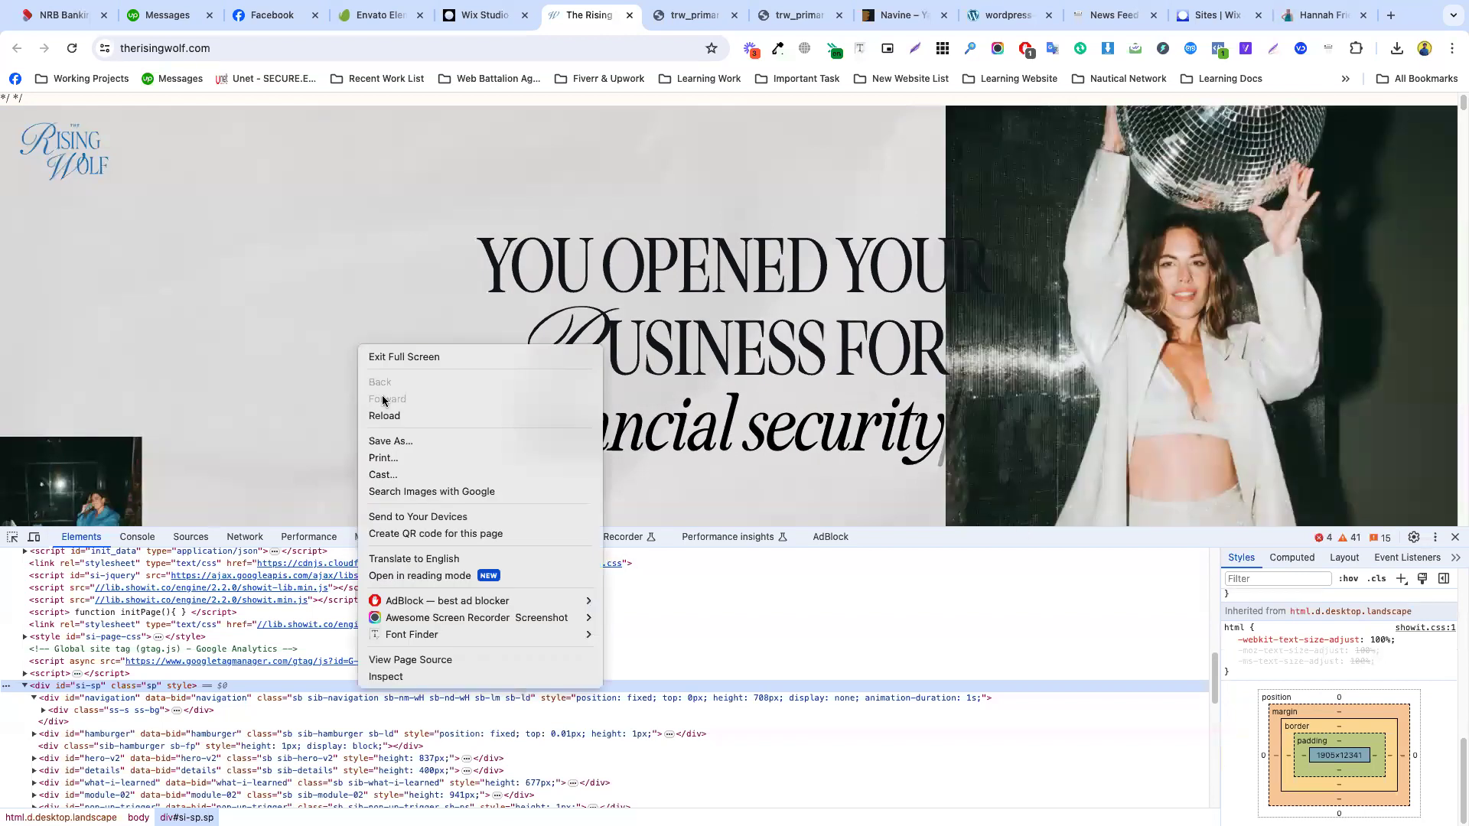
click(320, 447)
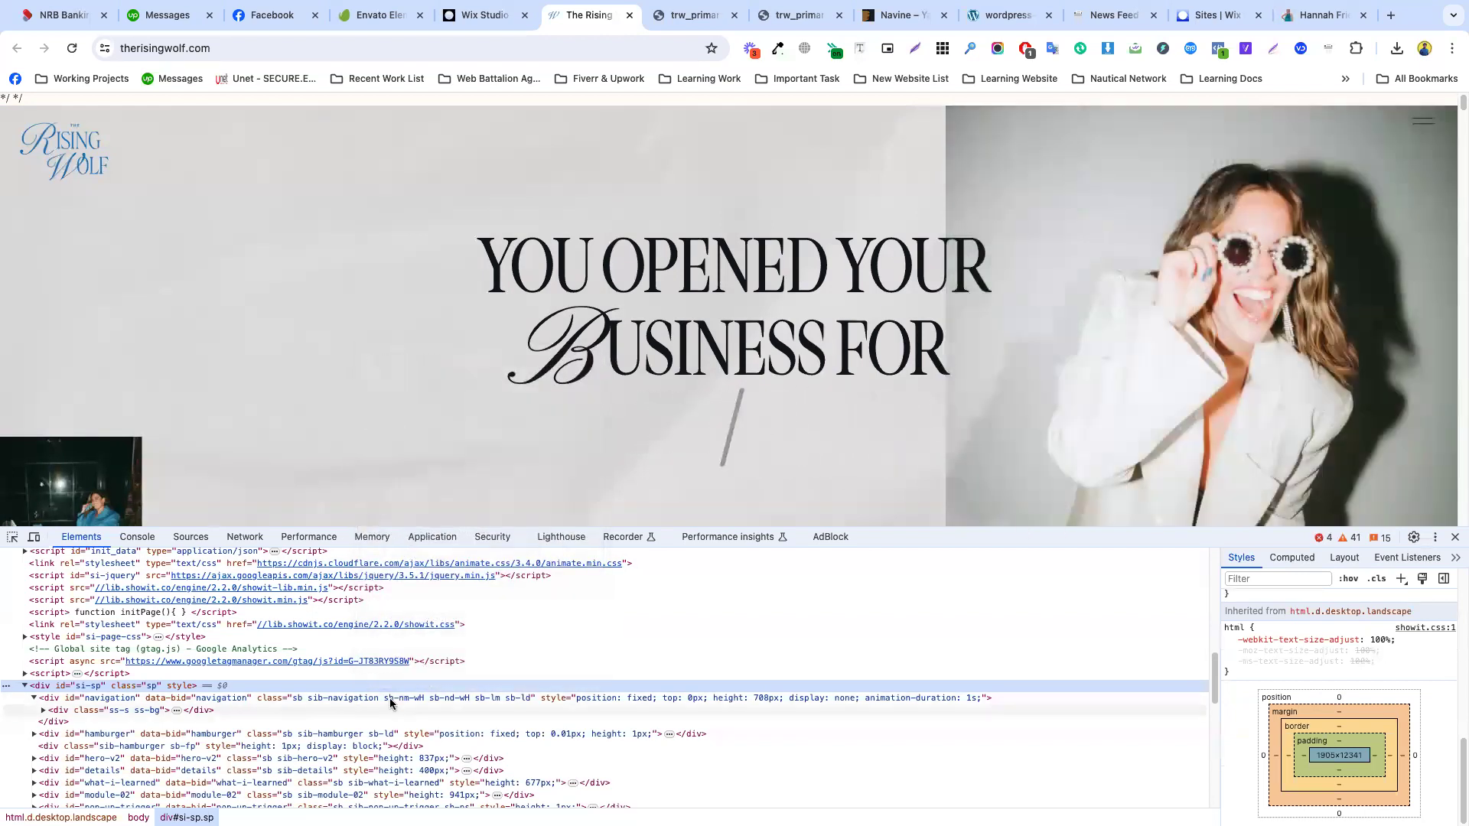
- Expand the navigation div's ss-bg layer down to its sb-m video element and examine the video source
click(389, 698)
click(375, 713)
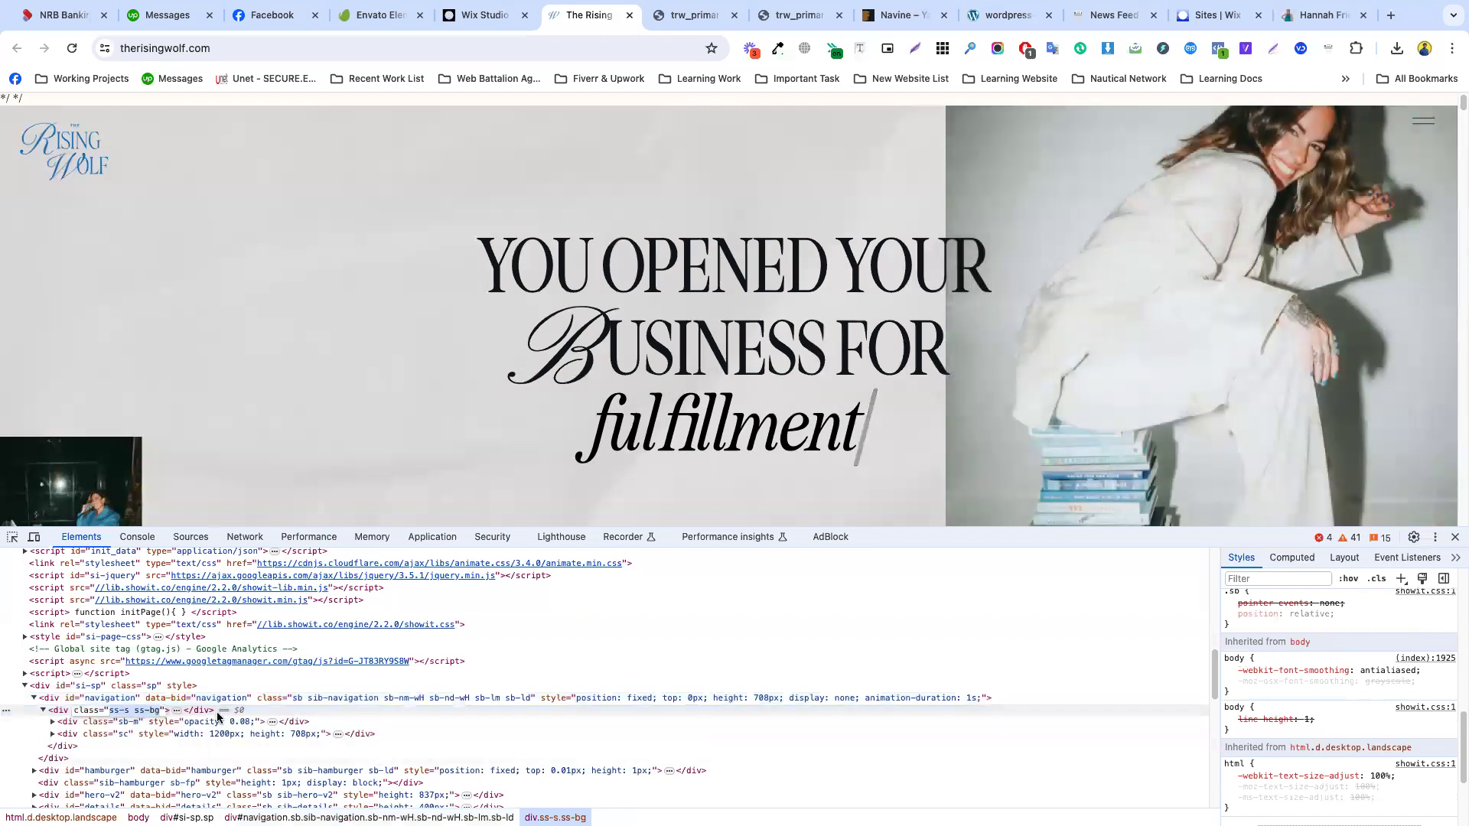
click(177, 711)
double_click(327, 723)
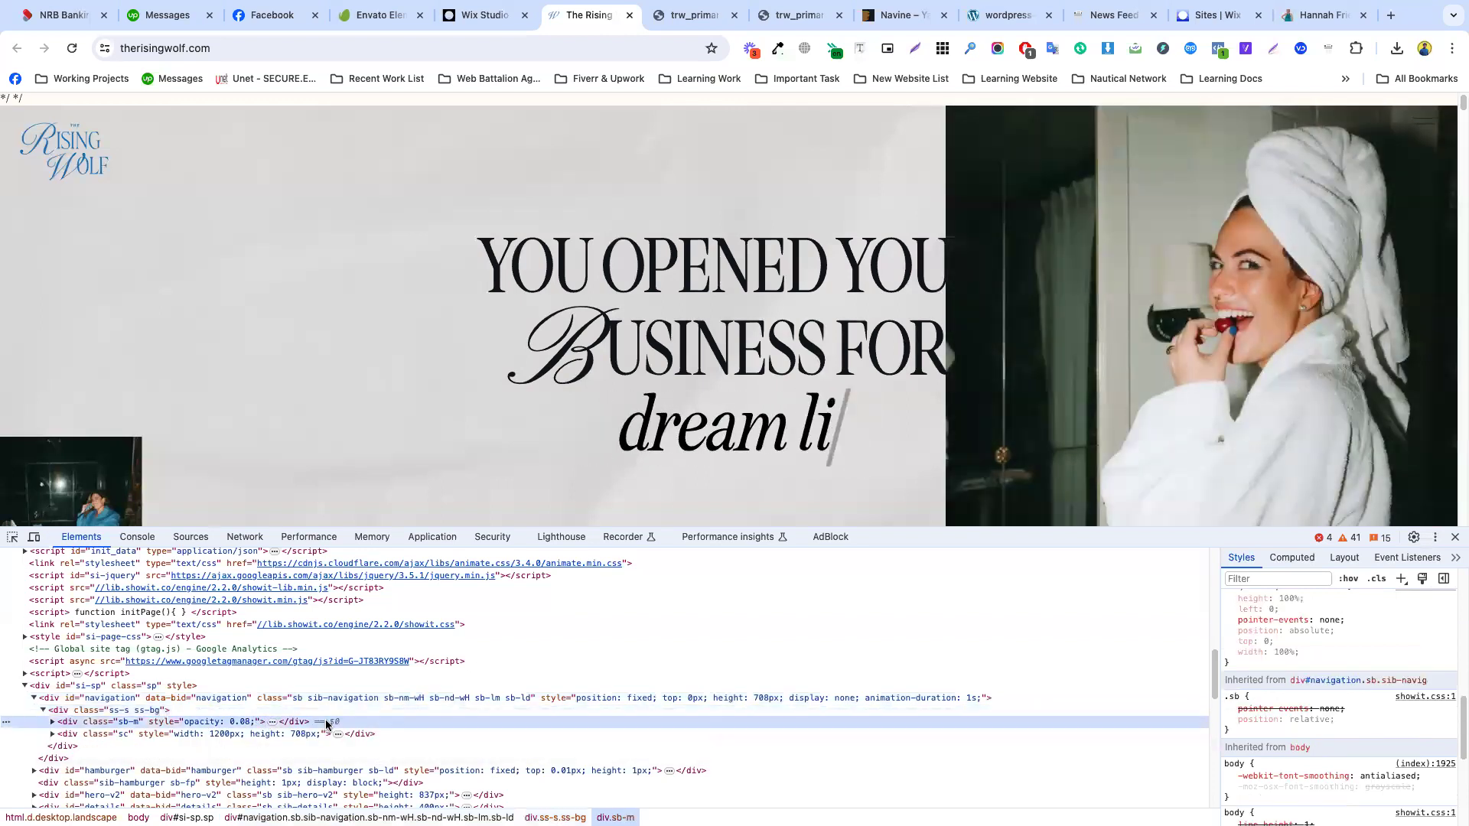
click(418, 733)
double_click(418, 733)
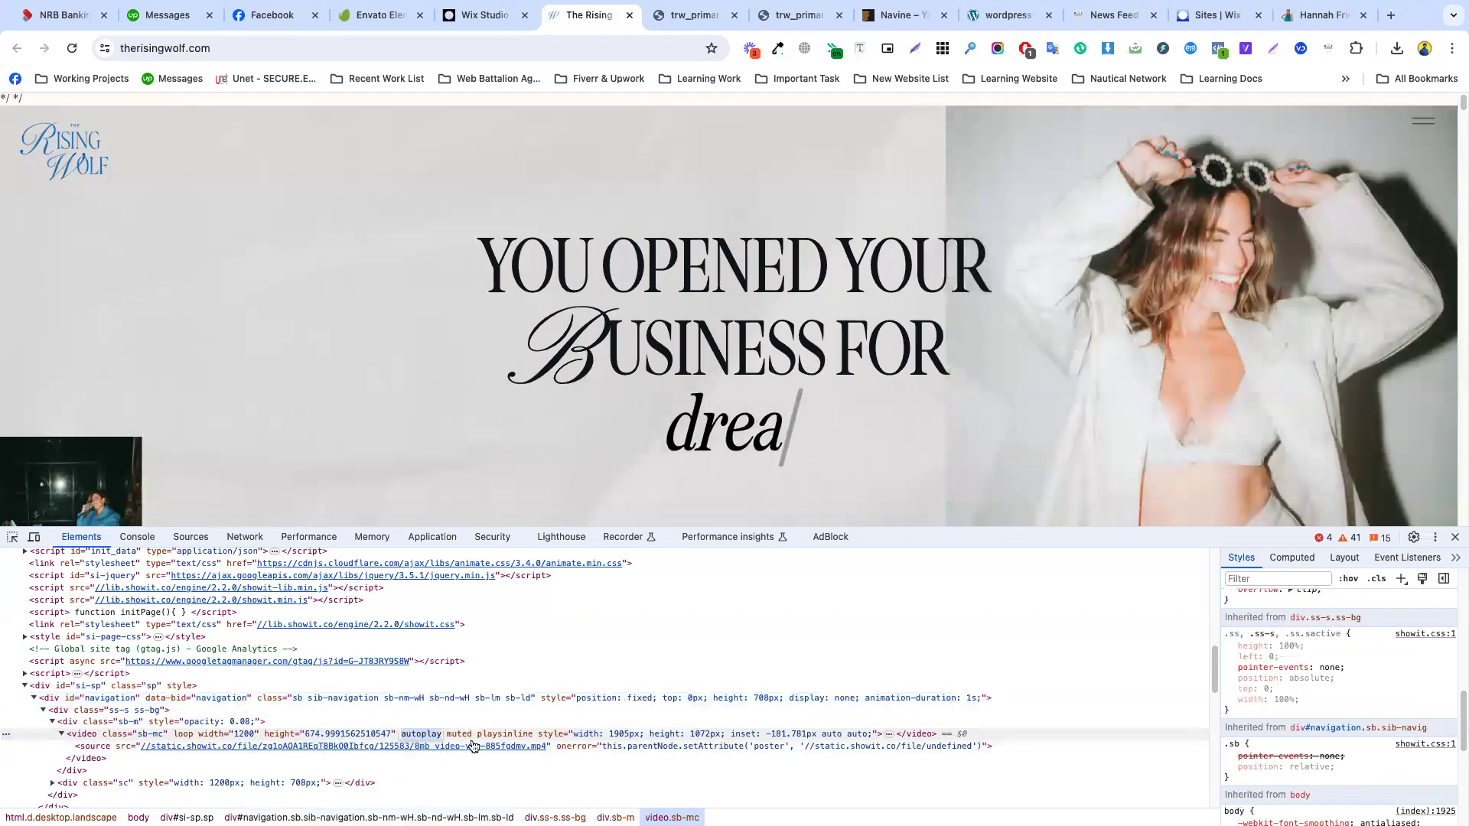
click(637, 749)
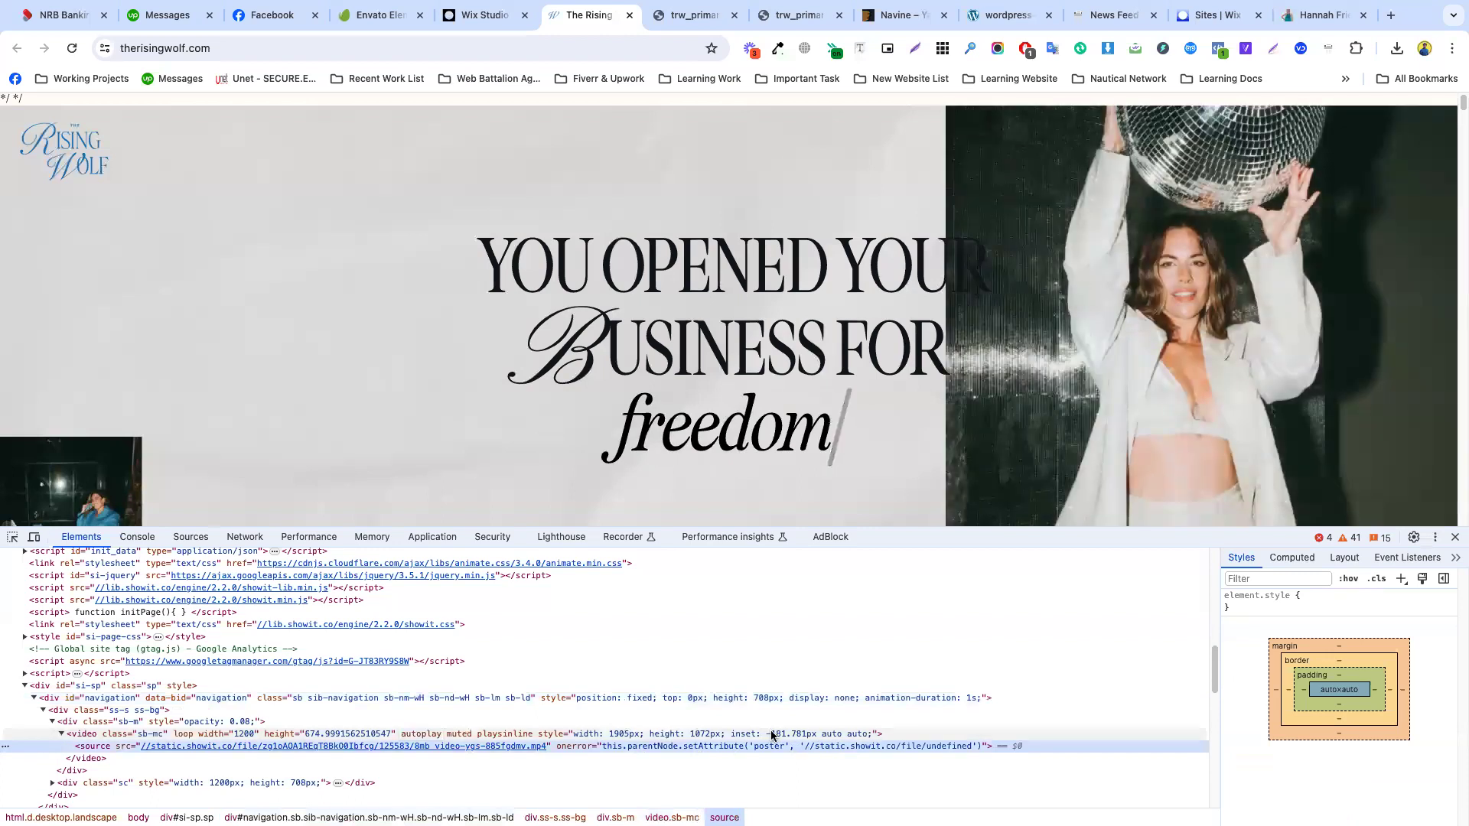
click(771, 735)
click(598, 722)
- Expand the navigation's sc container and check the ss-bg layer's styles for the hero background
scroll(596, 721, down, 2)
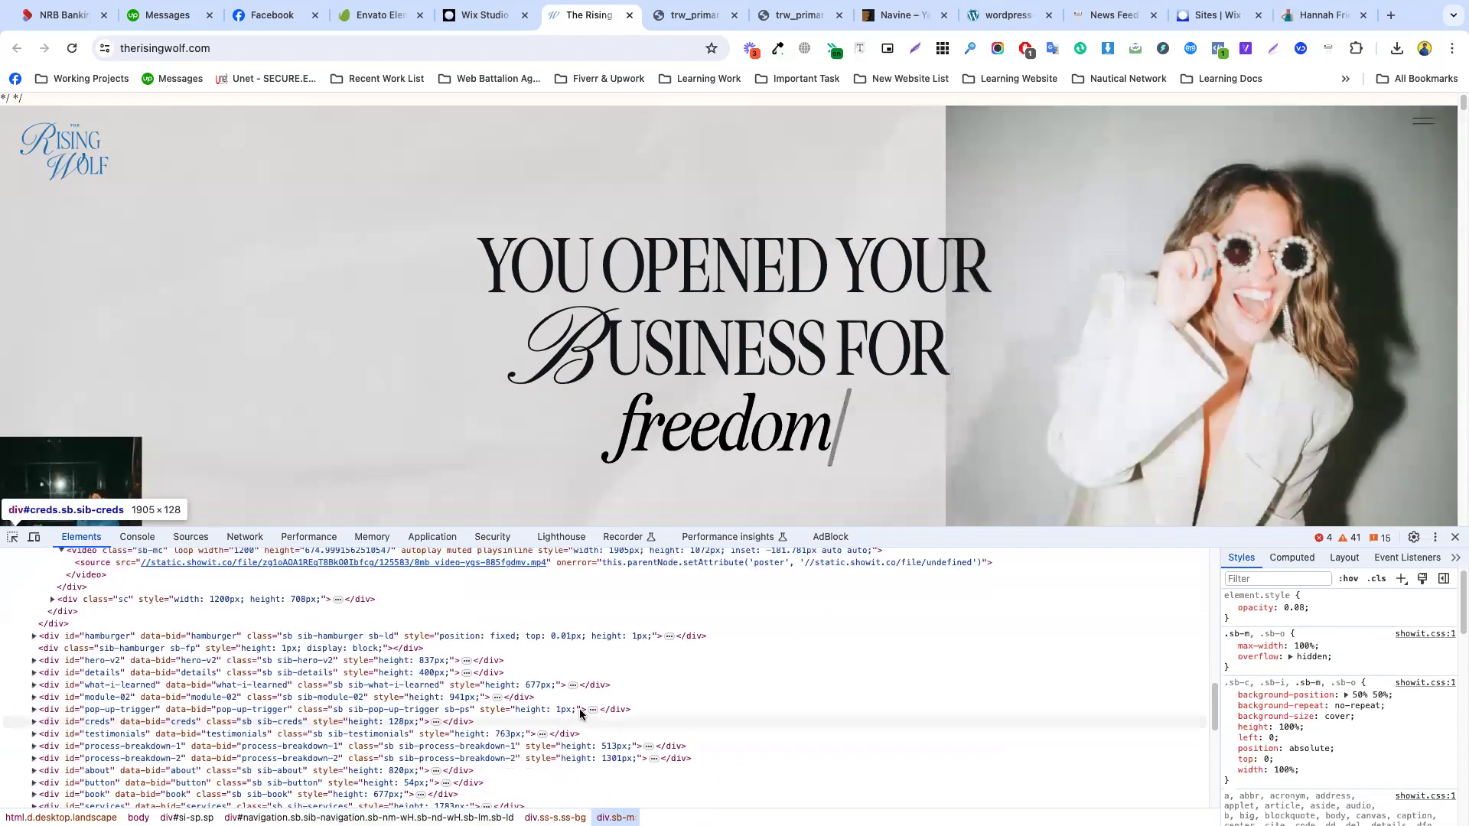
scroll(582, 713, up, 1)
double_click(384, 691)
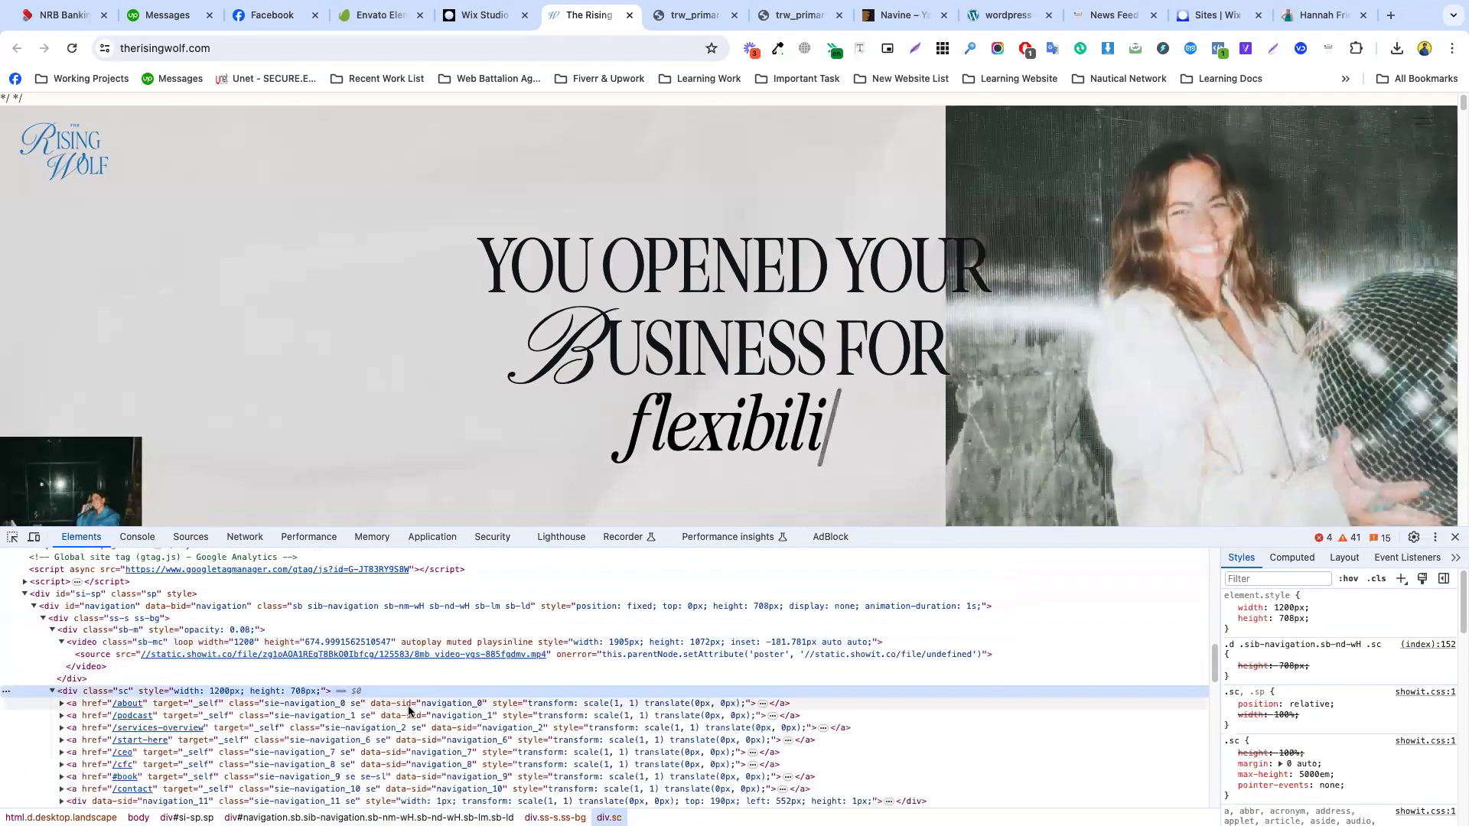
click(1200, 703)
click(879, 692)
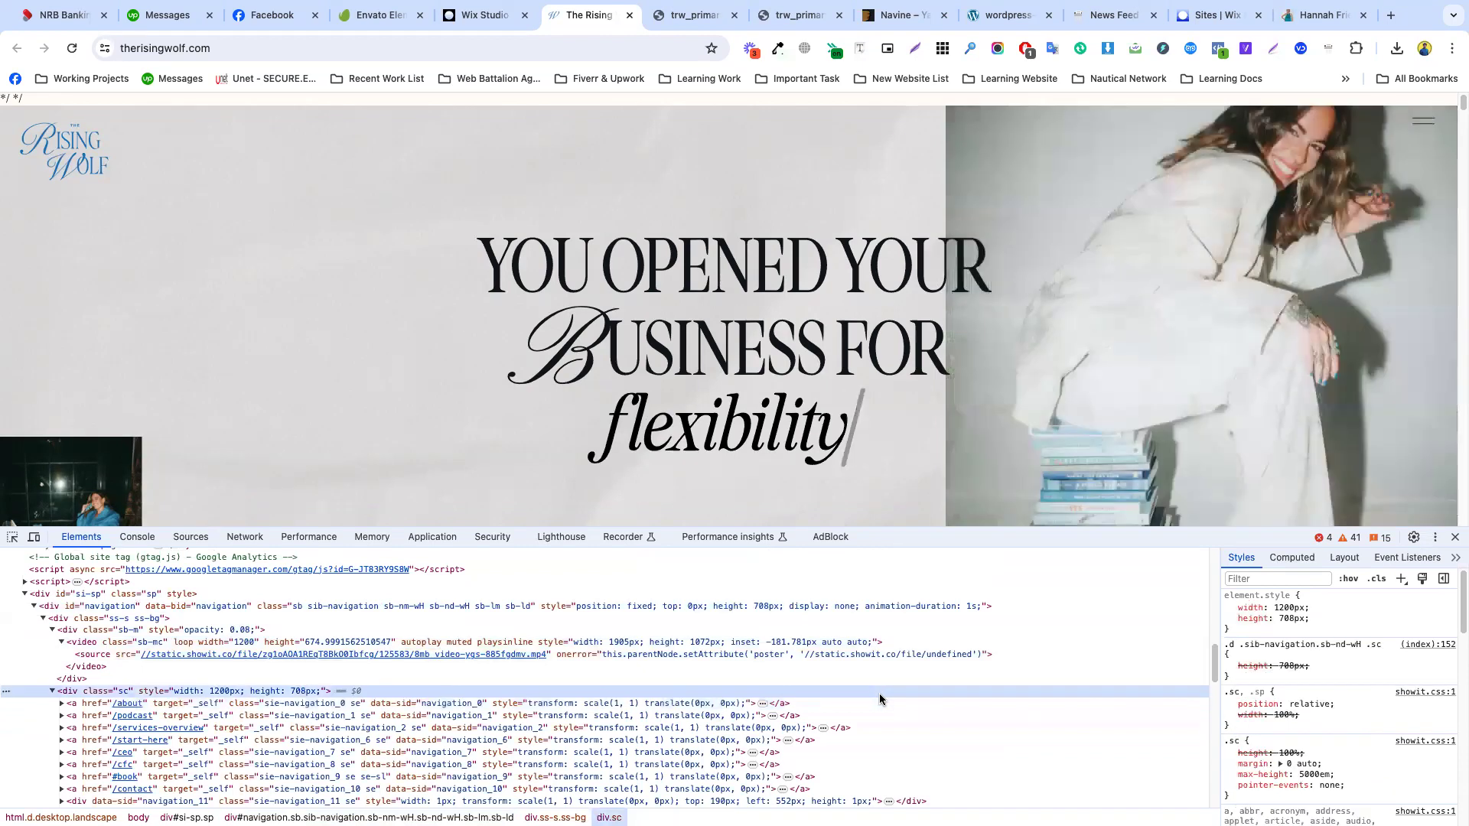
click(153, 618)
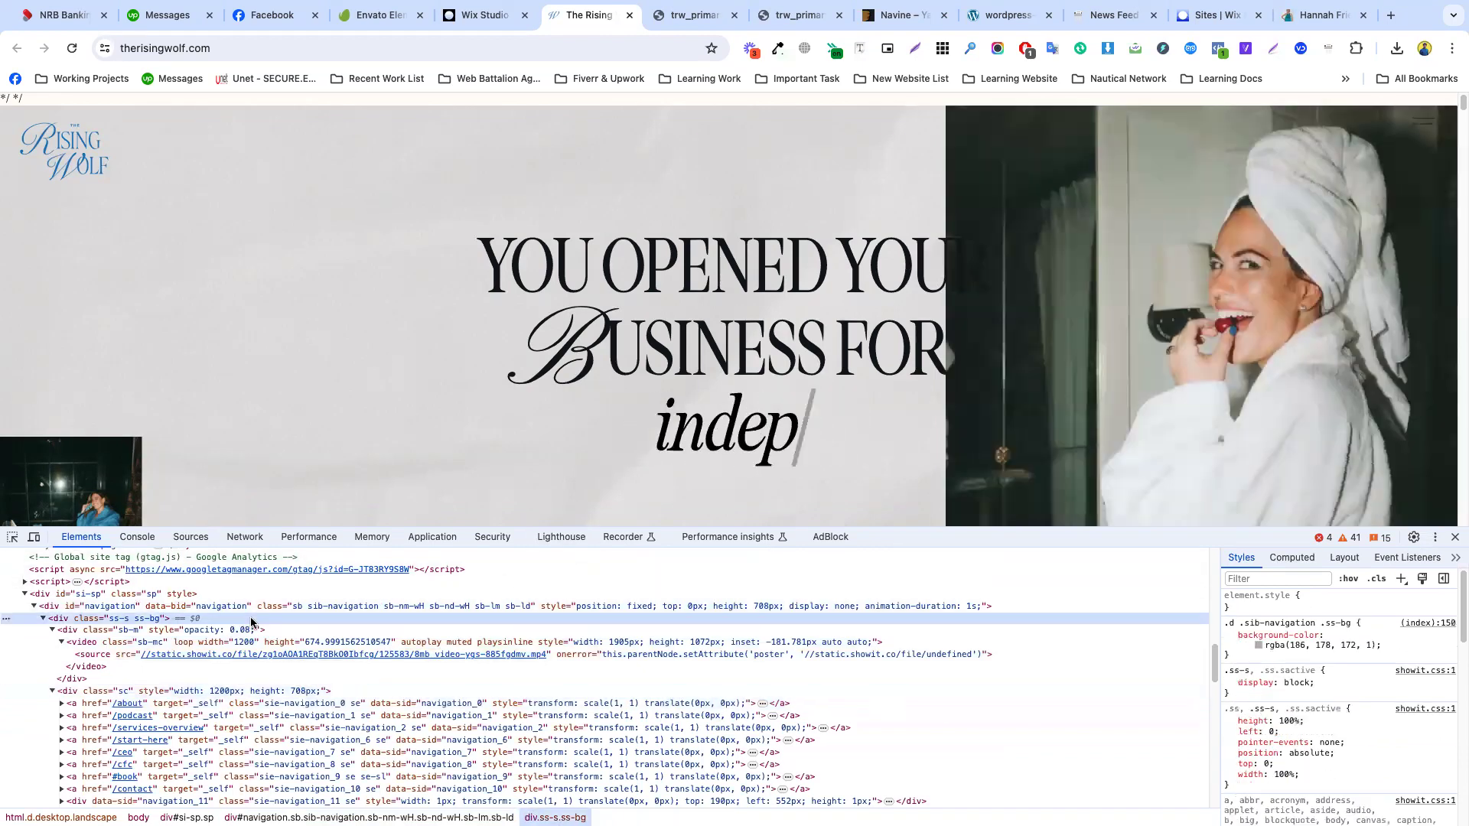
click(214, 656)
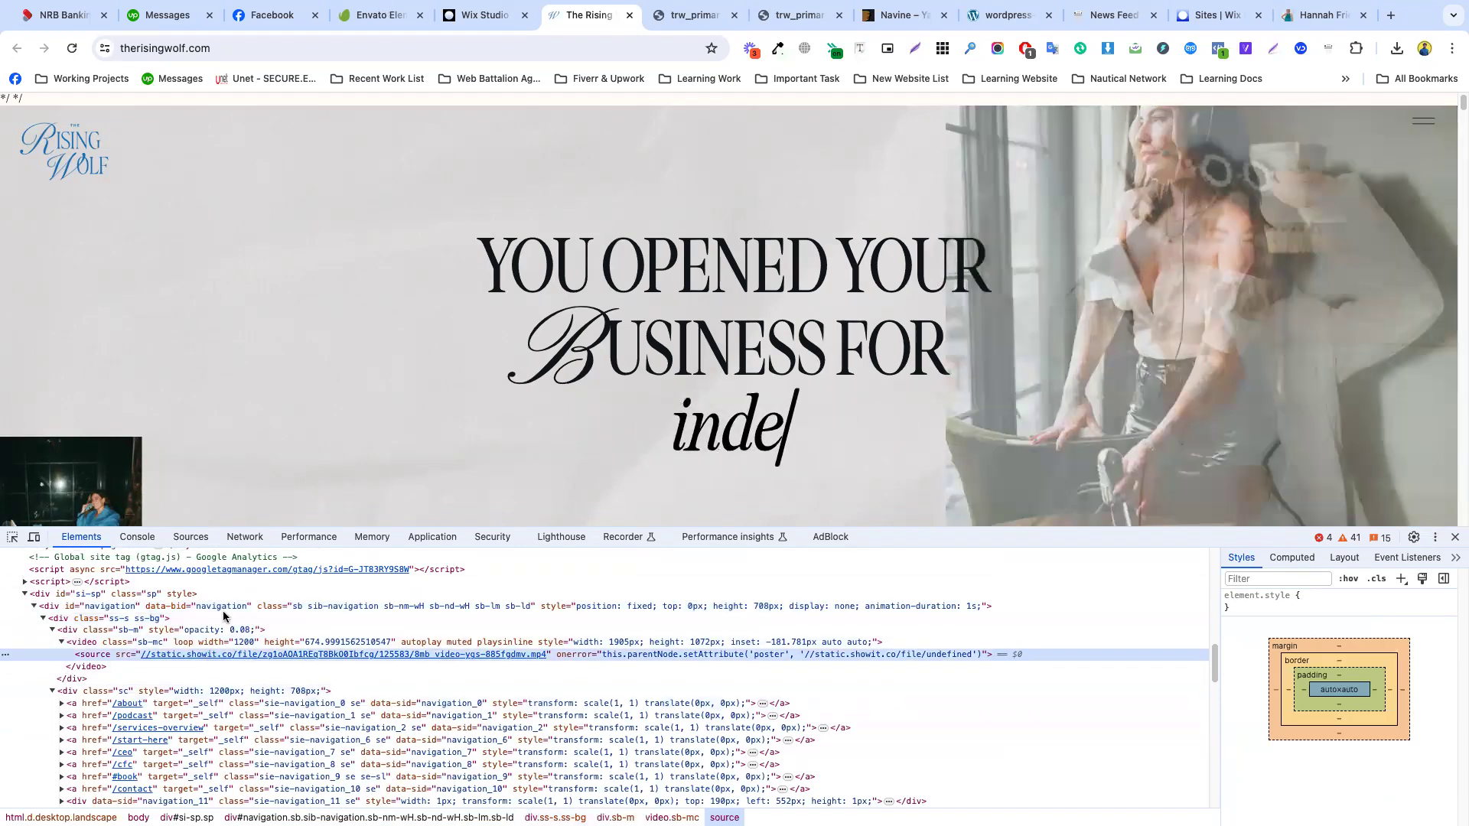
- Recheck the si-sp container's styles and look through the surrounding element tree
scroll(345, 636, up, 2)
scroll(345, 636, up, 1)
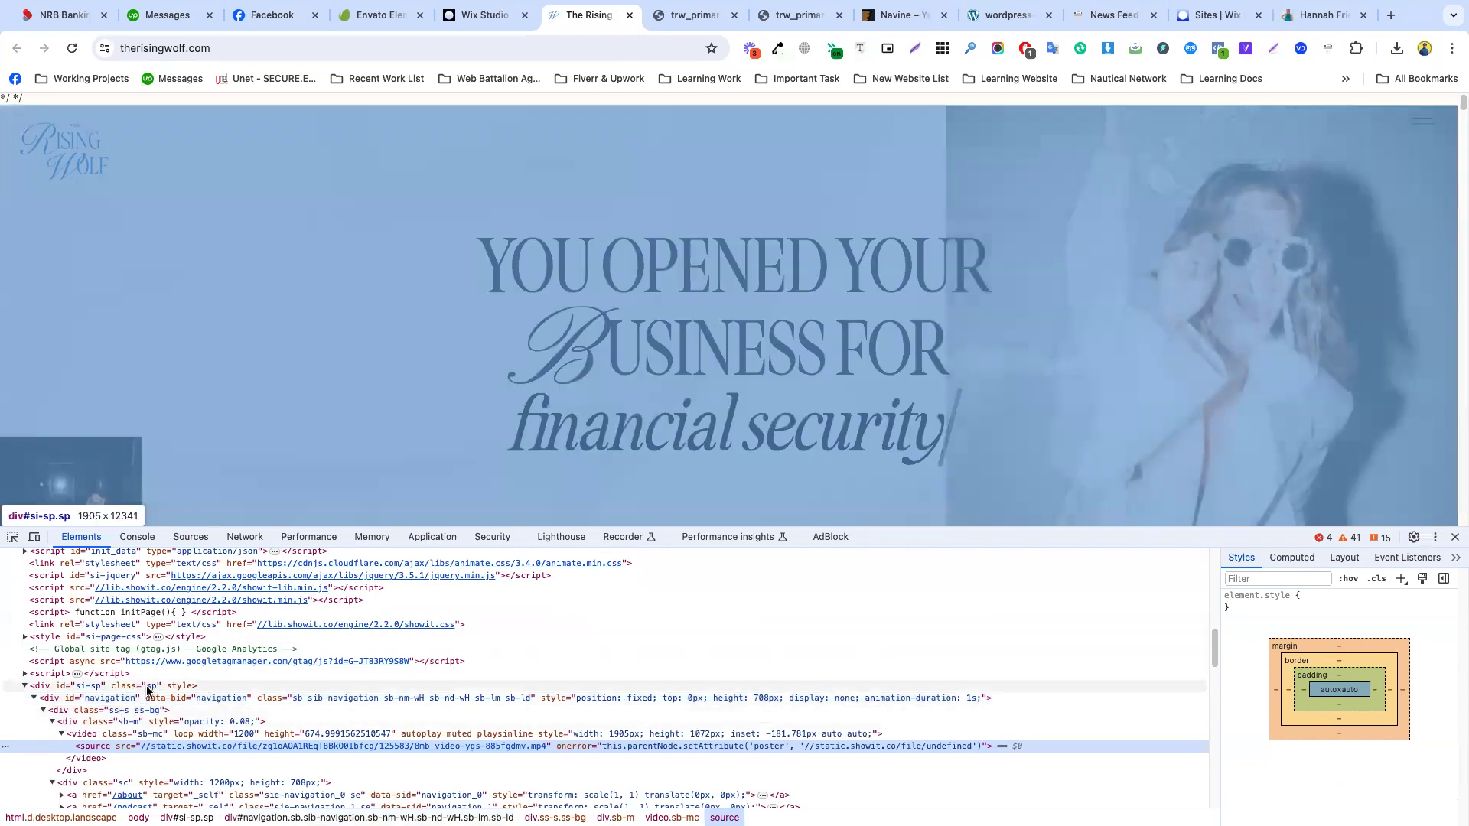
click(145, 686)
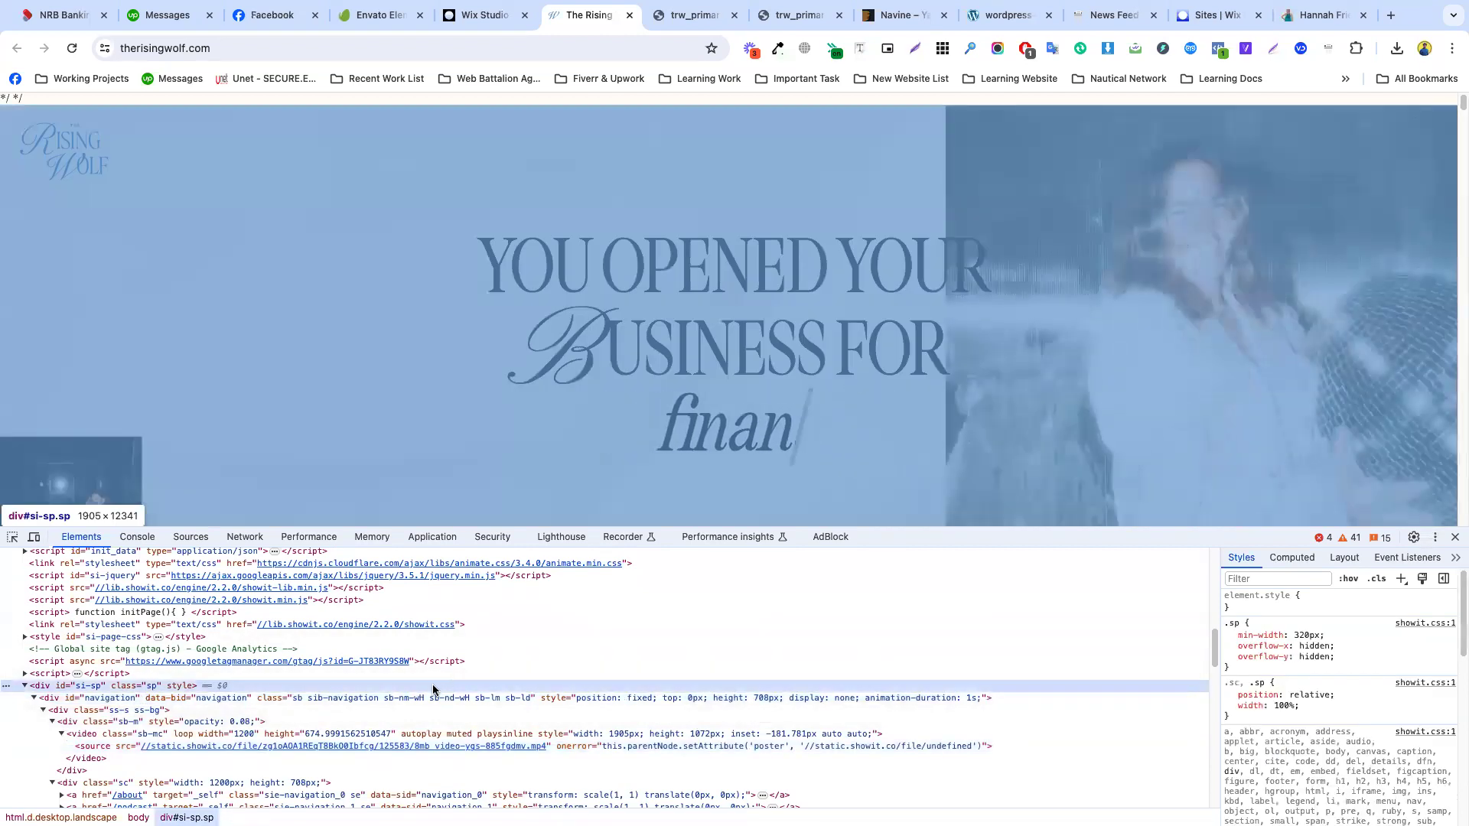
scroll(1321, 694, down, 3)
scroll(1321, 694, up, 5)
scroll(1154, 687, down, 2)
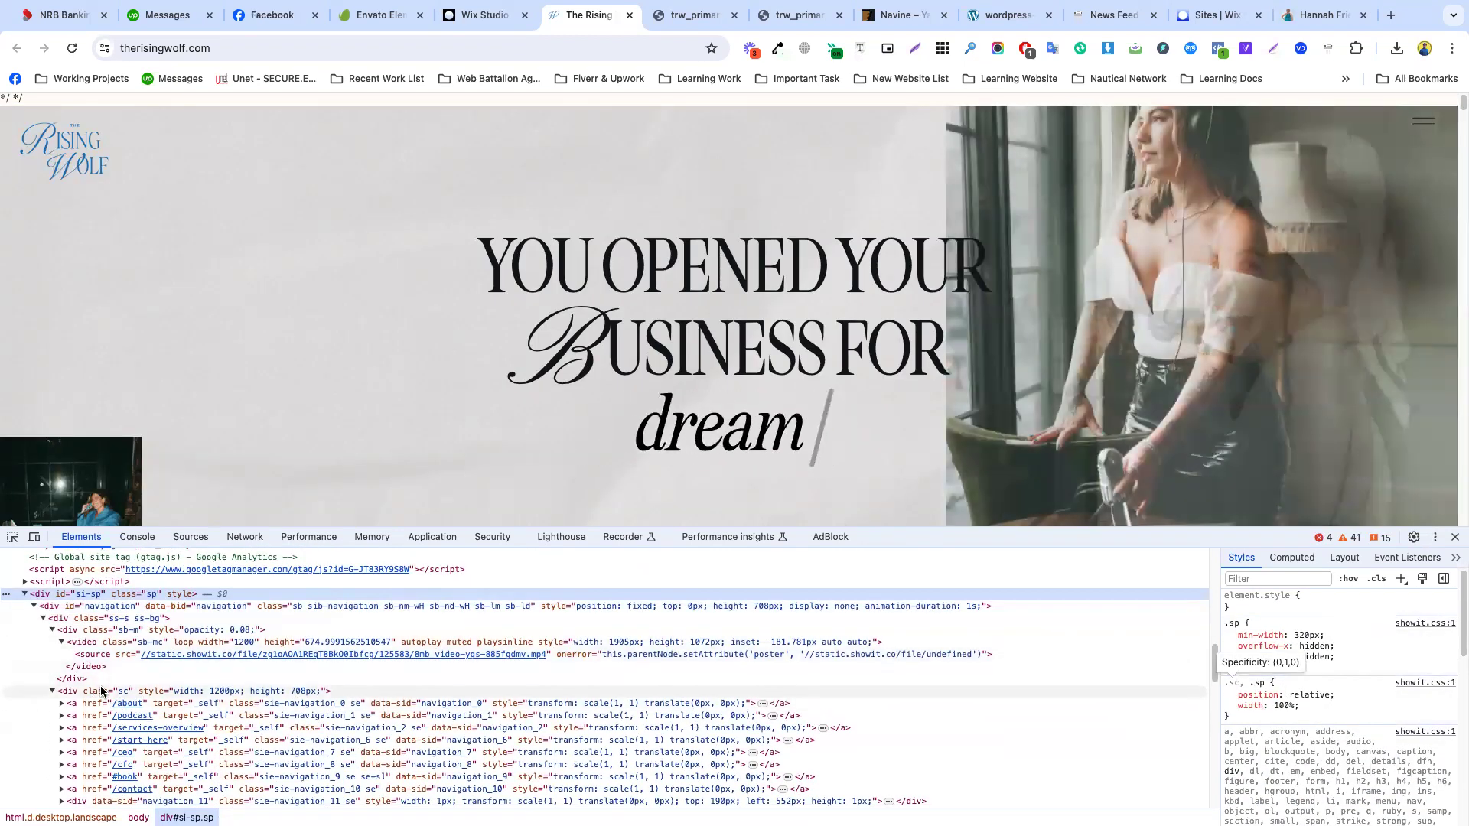
- Find the hero-v2 div and expand it down to its sb-m layer to reveal the background image source
scroll(191, 681, down, 10)
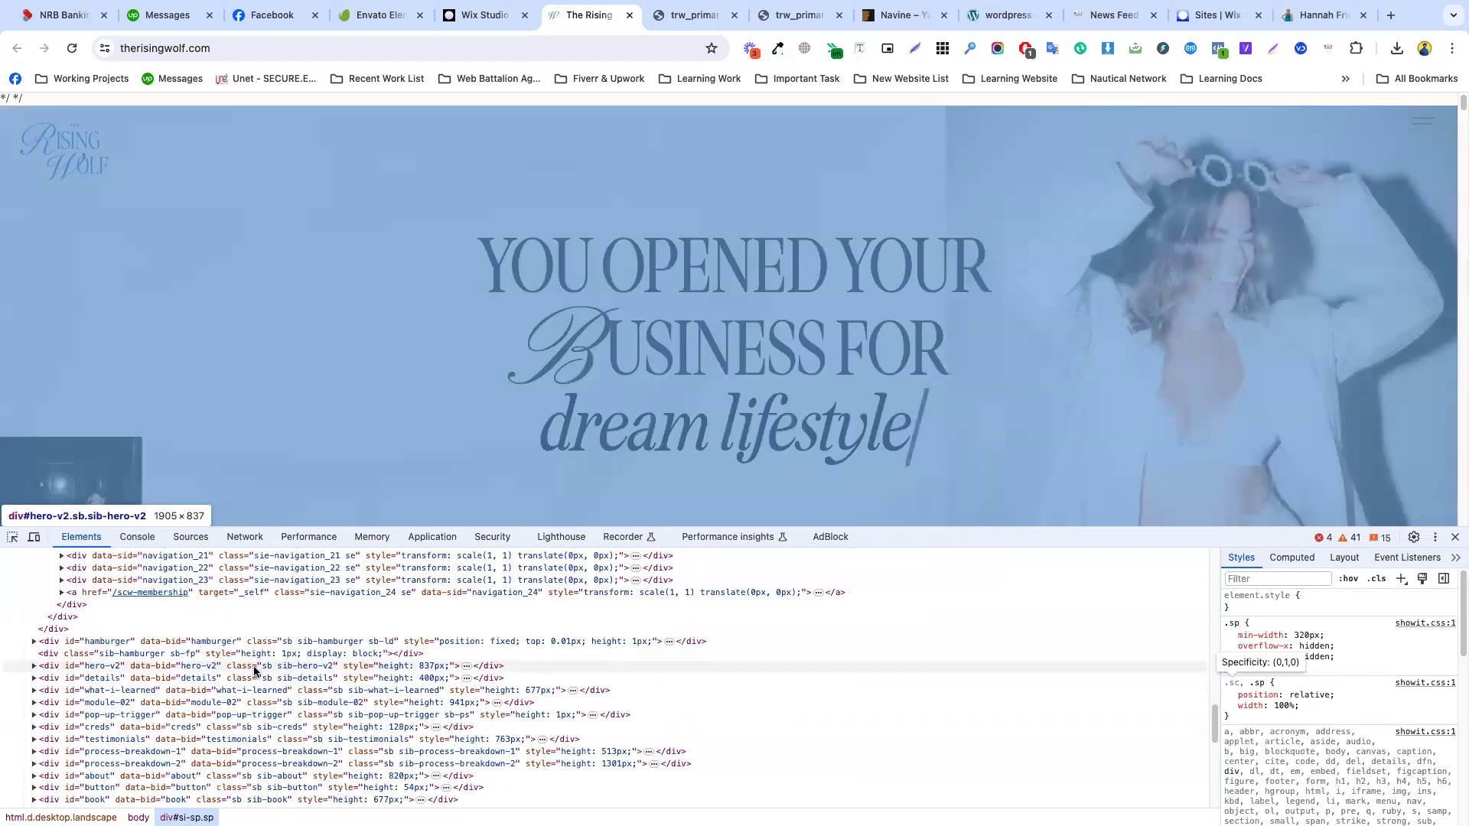
click(257, 670)
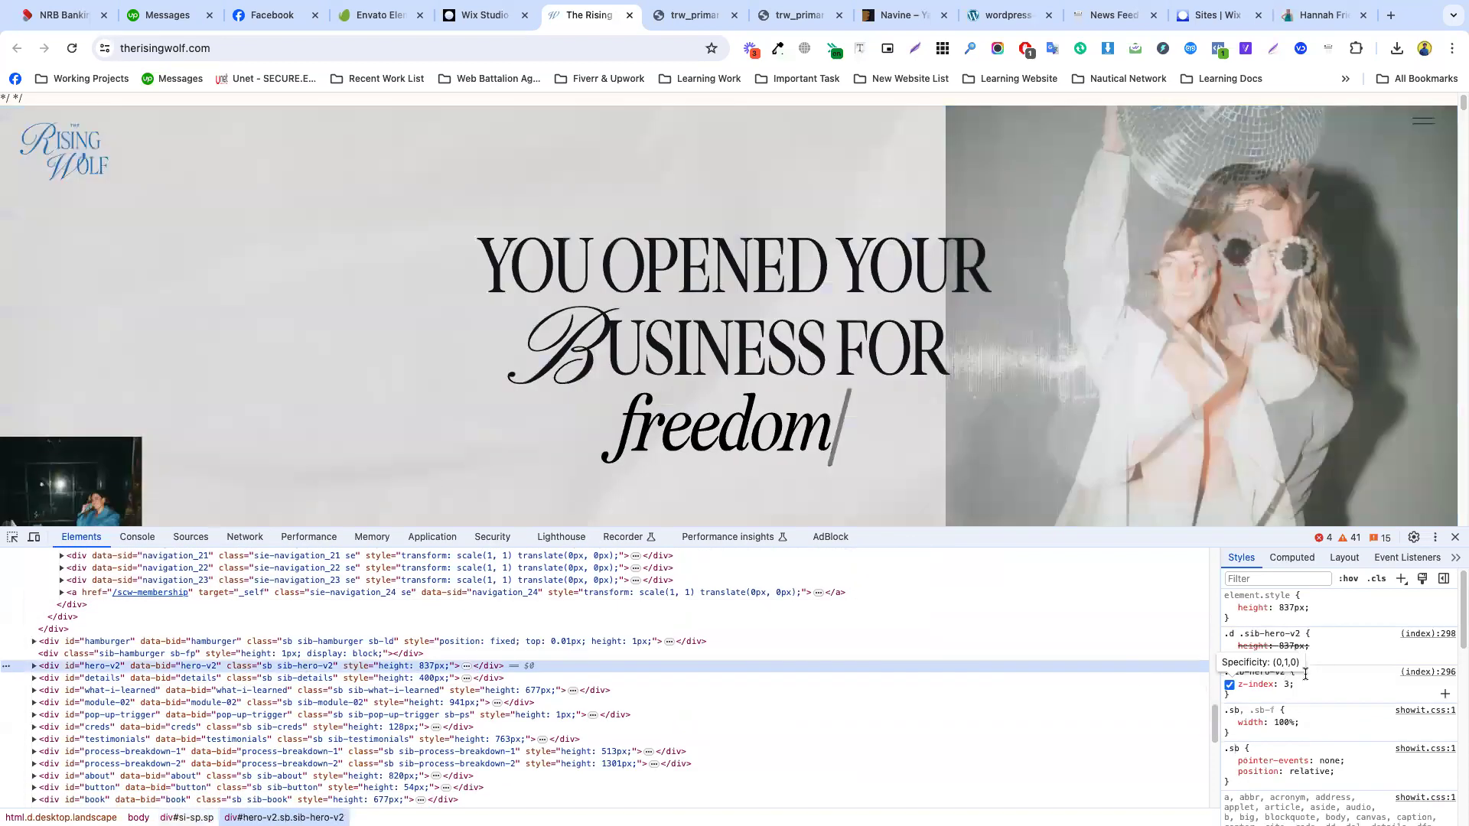
scroll(1282, 682, down, 5)
scroll(1282, 682, down, 5)
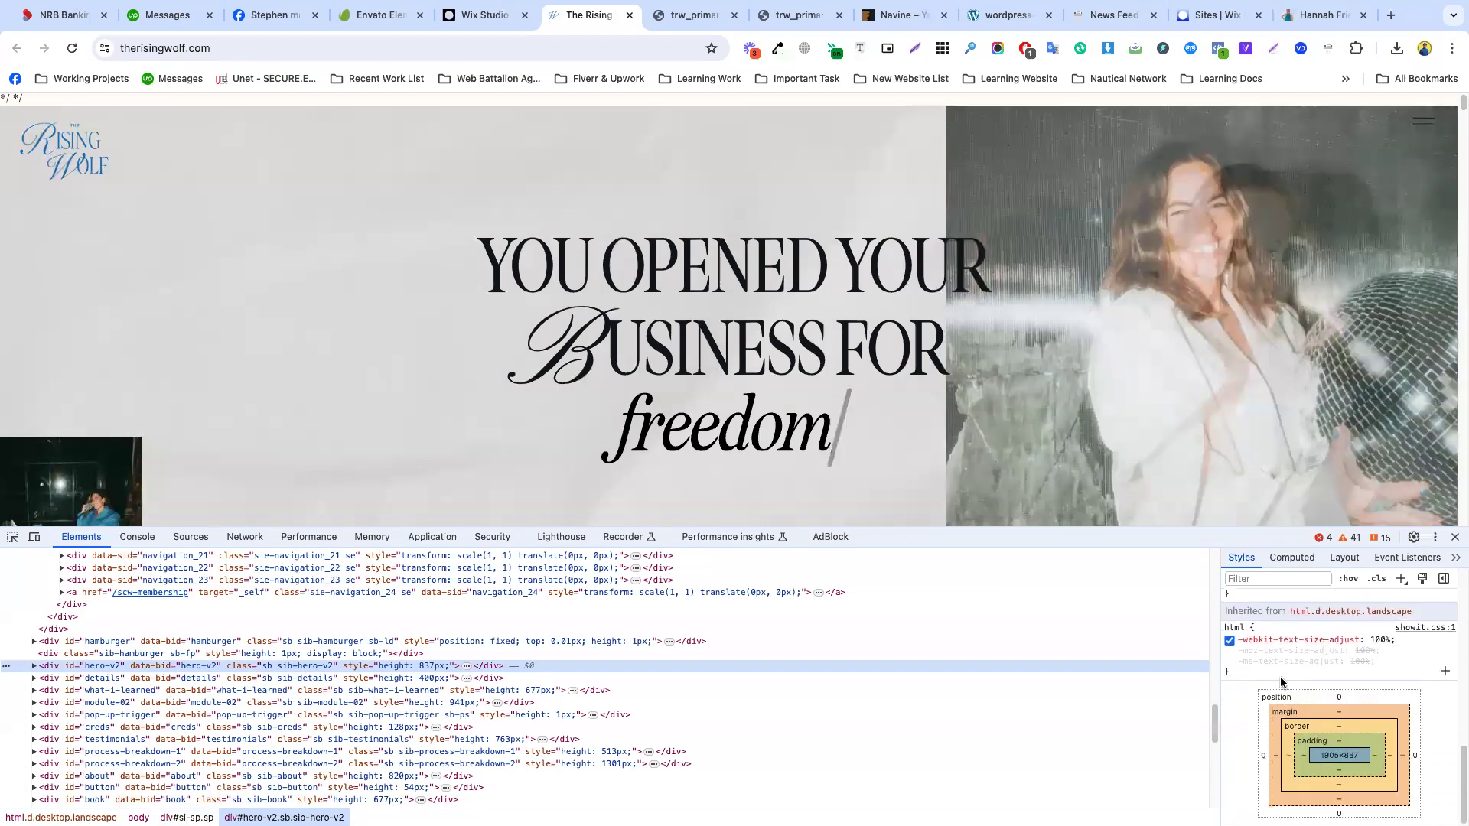
double_click(515, 670)
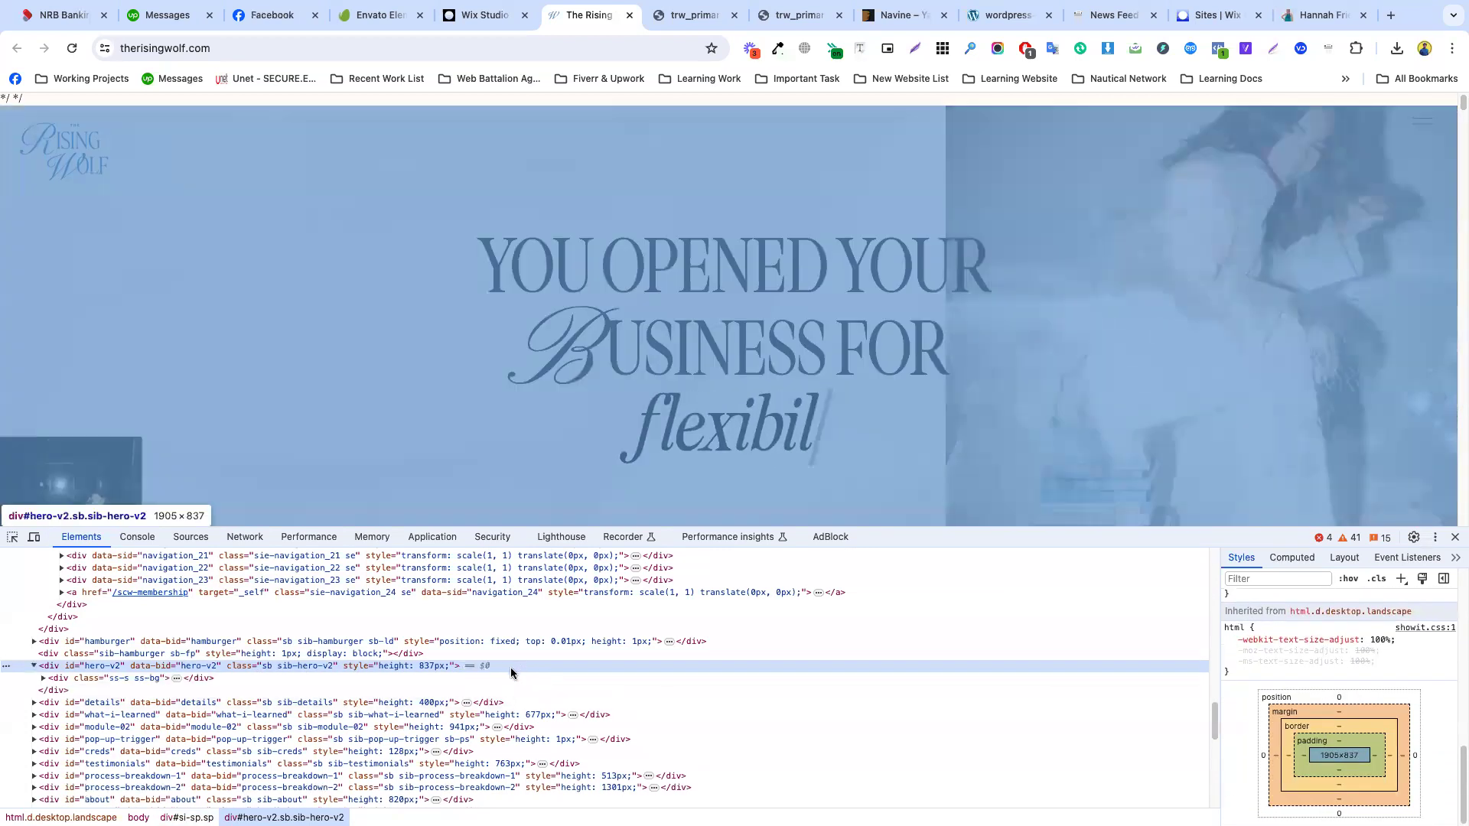
double_click(498, 678)
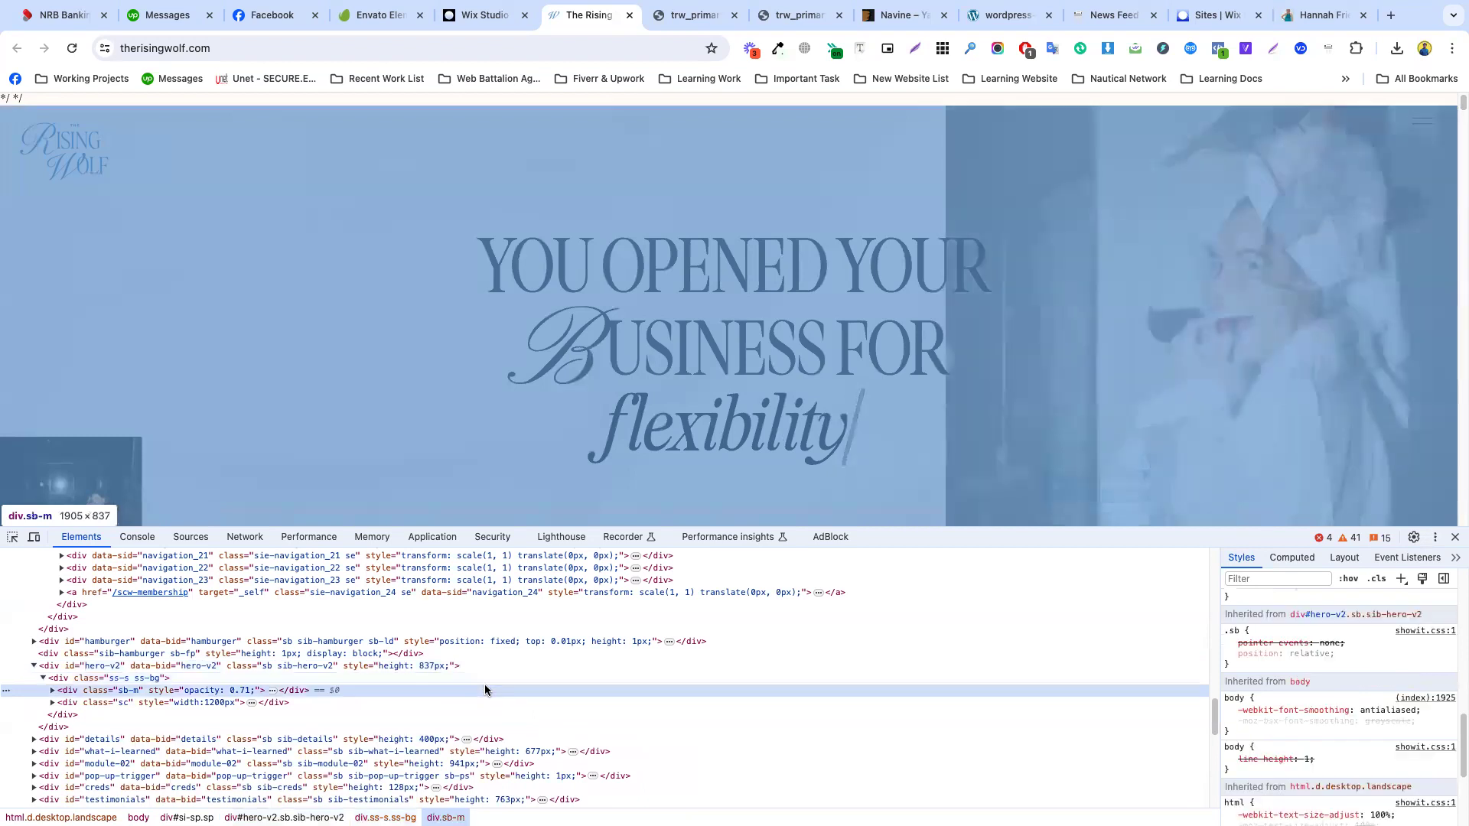
double_click(490, 690)
mouse_move(466, 717)
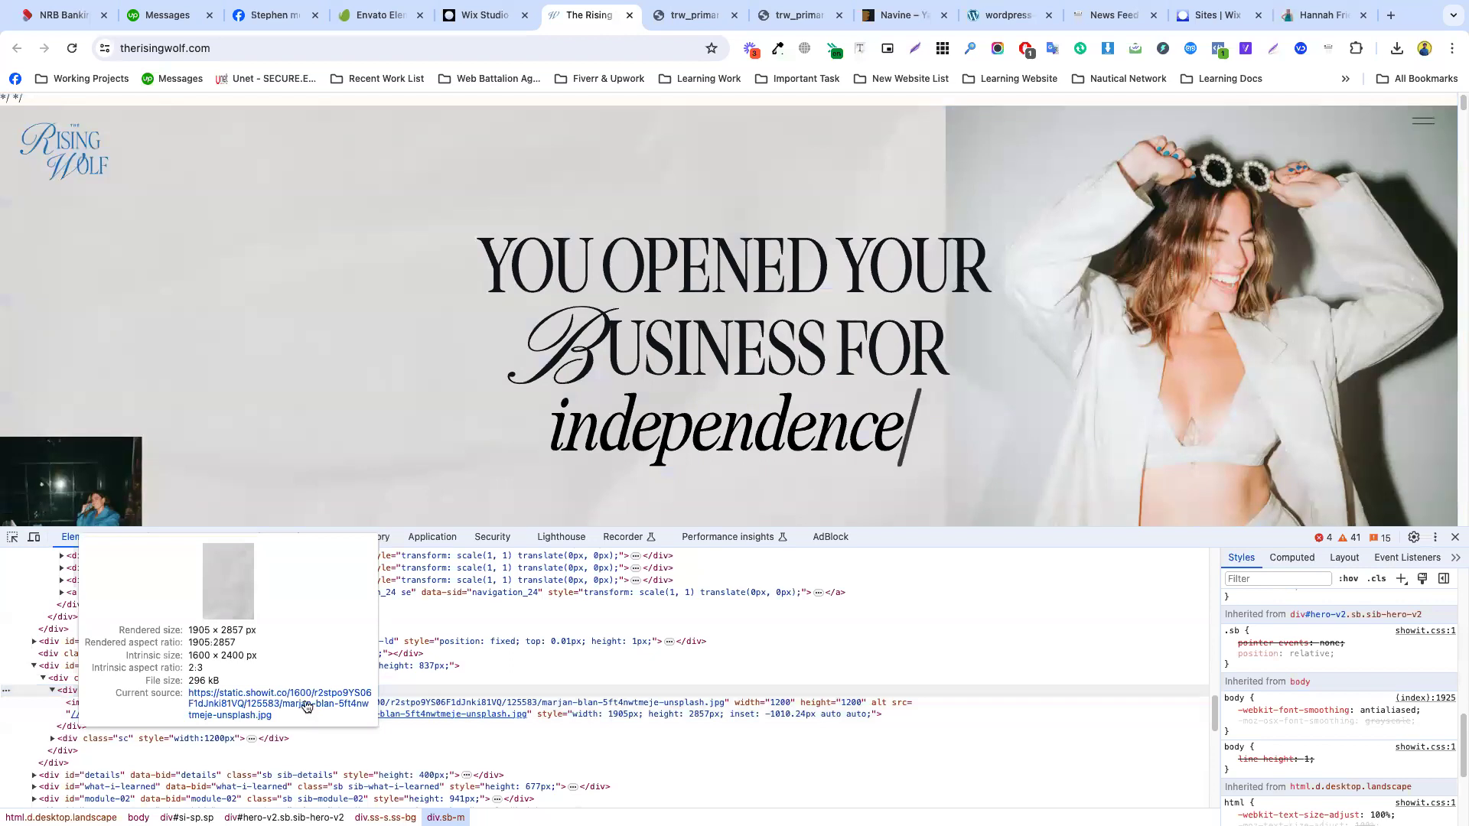
- Open the hero's background image marjan-blan-5ft4nwtmeje-unsplash.jpg in its own tab and save it to the computer
click(306, 706)
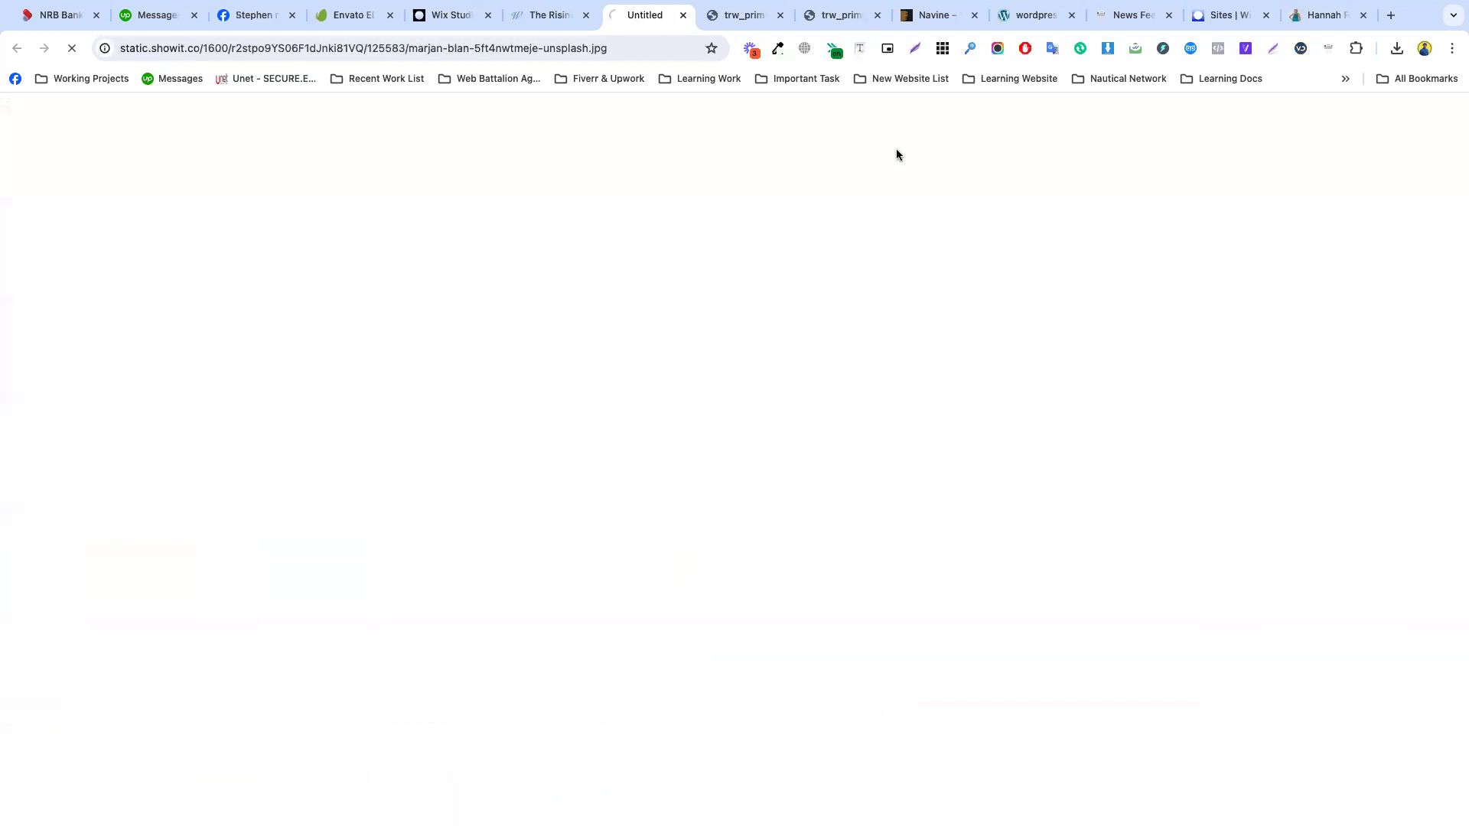
right_click(690, 270)
click(742, 293)
key(Return)
- Switch to the Wix Studio editor and select the empty section below the header
click(546, 14)
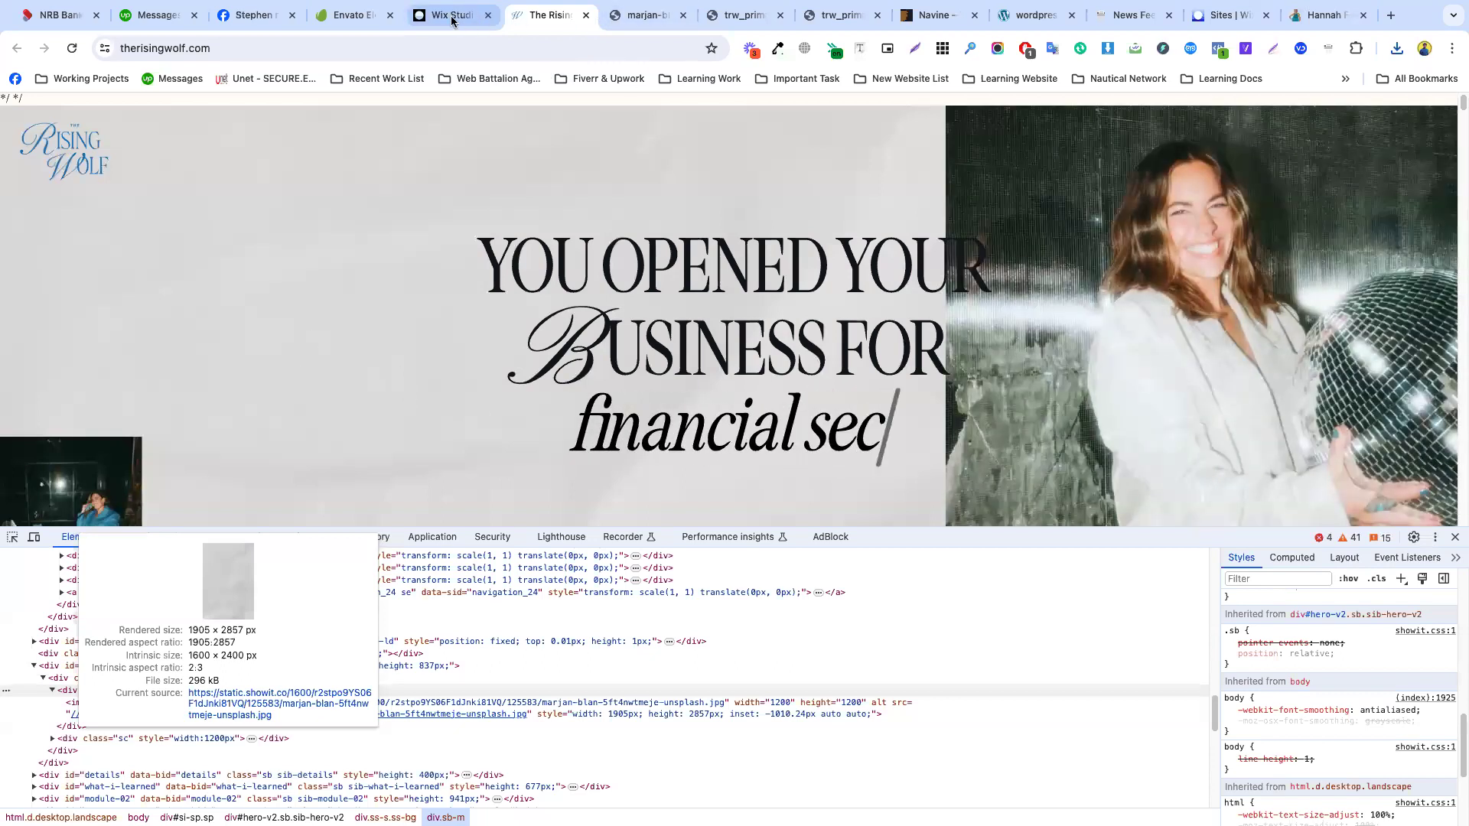
key(ctrl+shift+Tab)
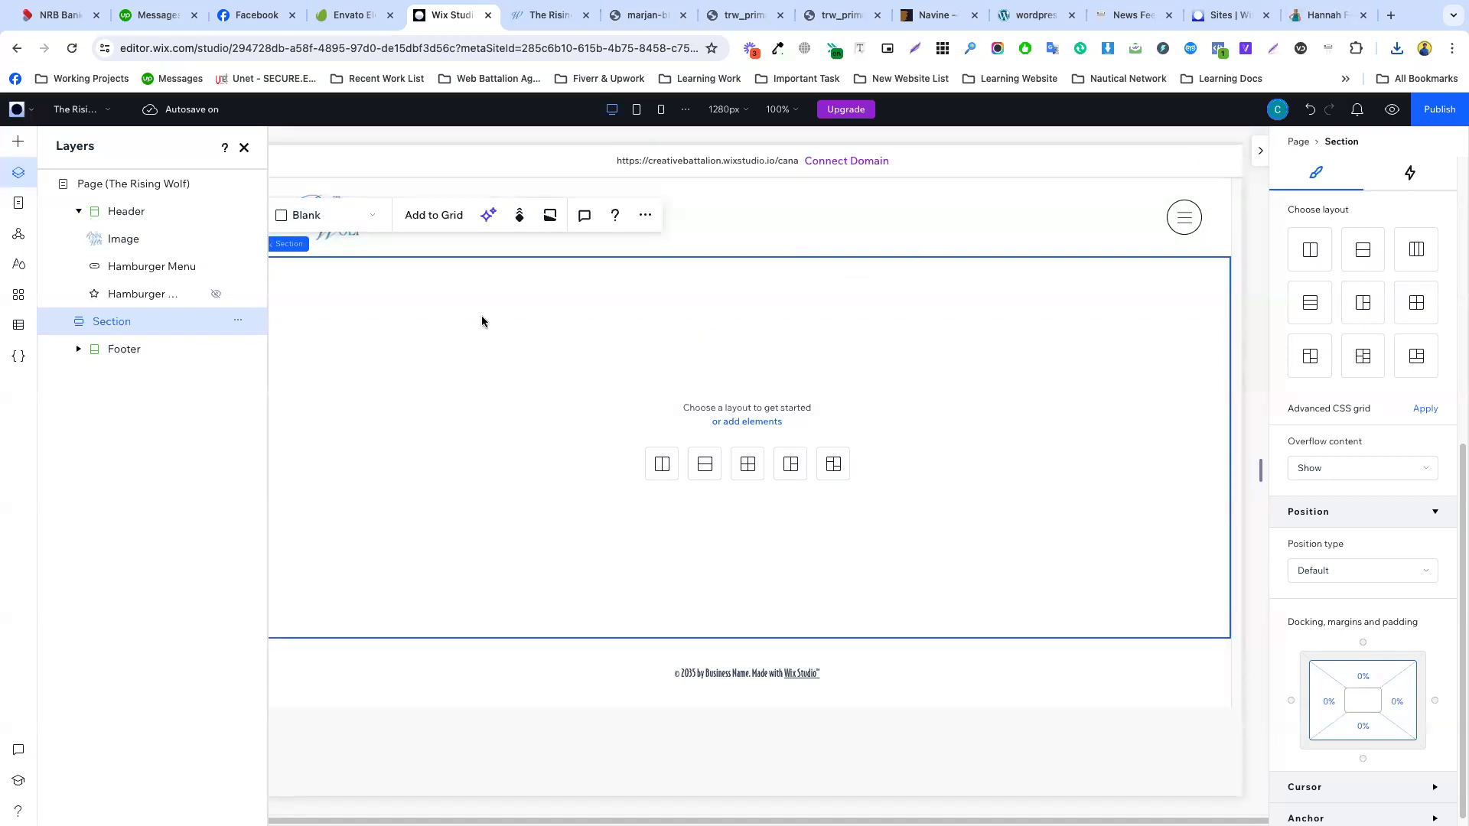
click(802, 218)
click(329, 221)
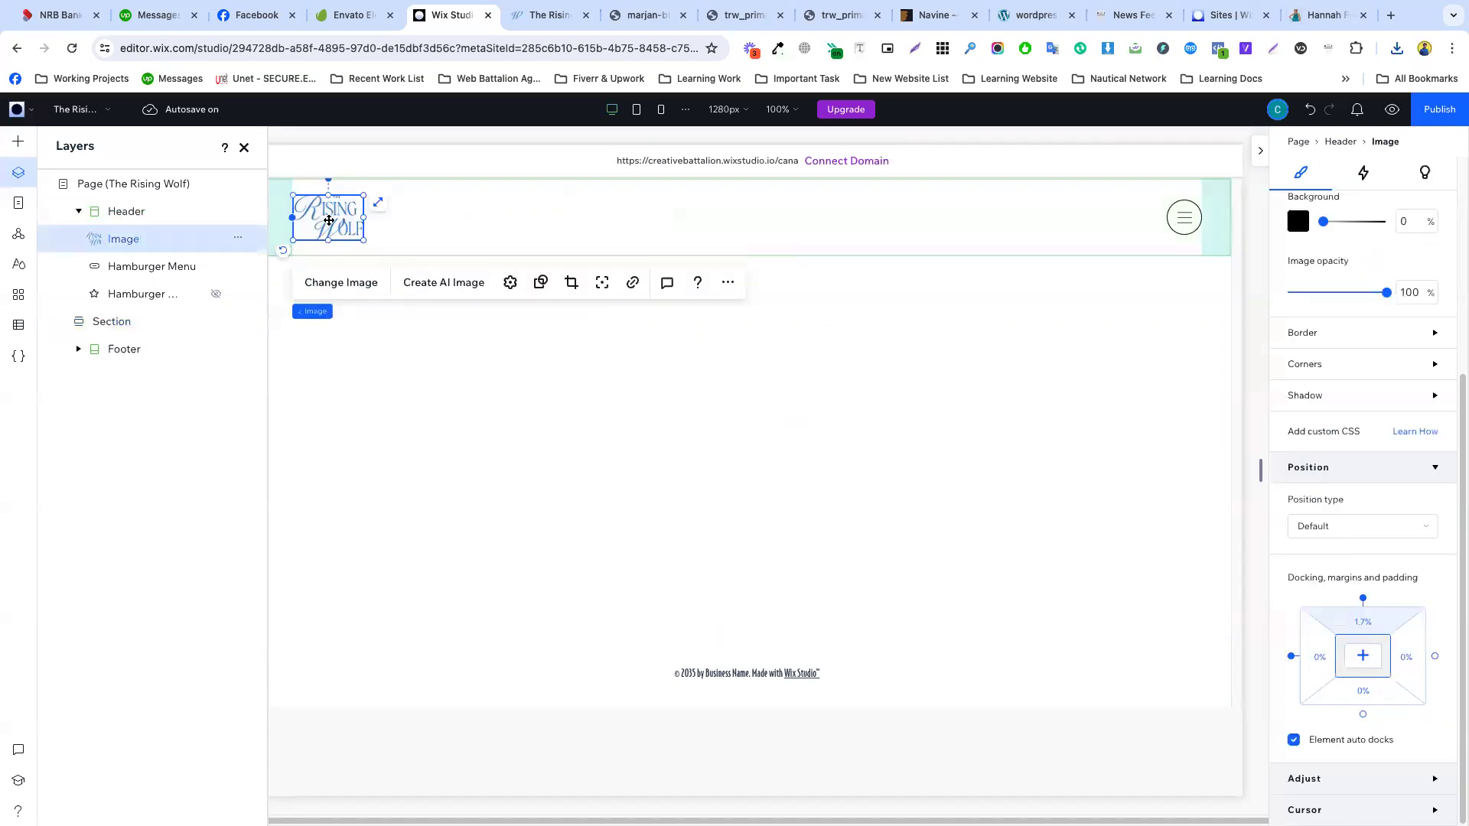
click(476, 490)
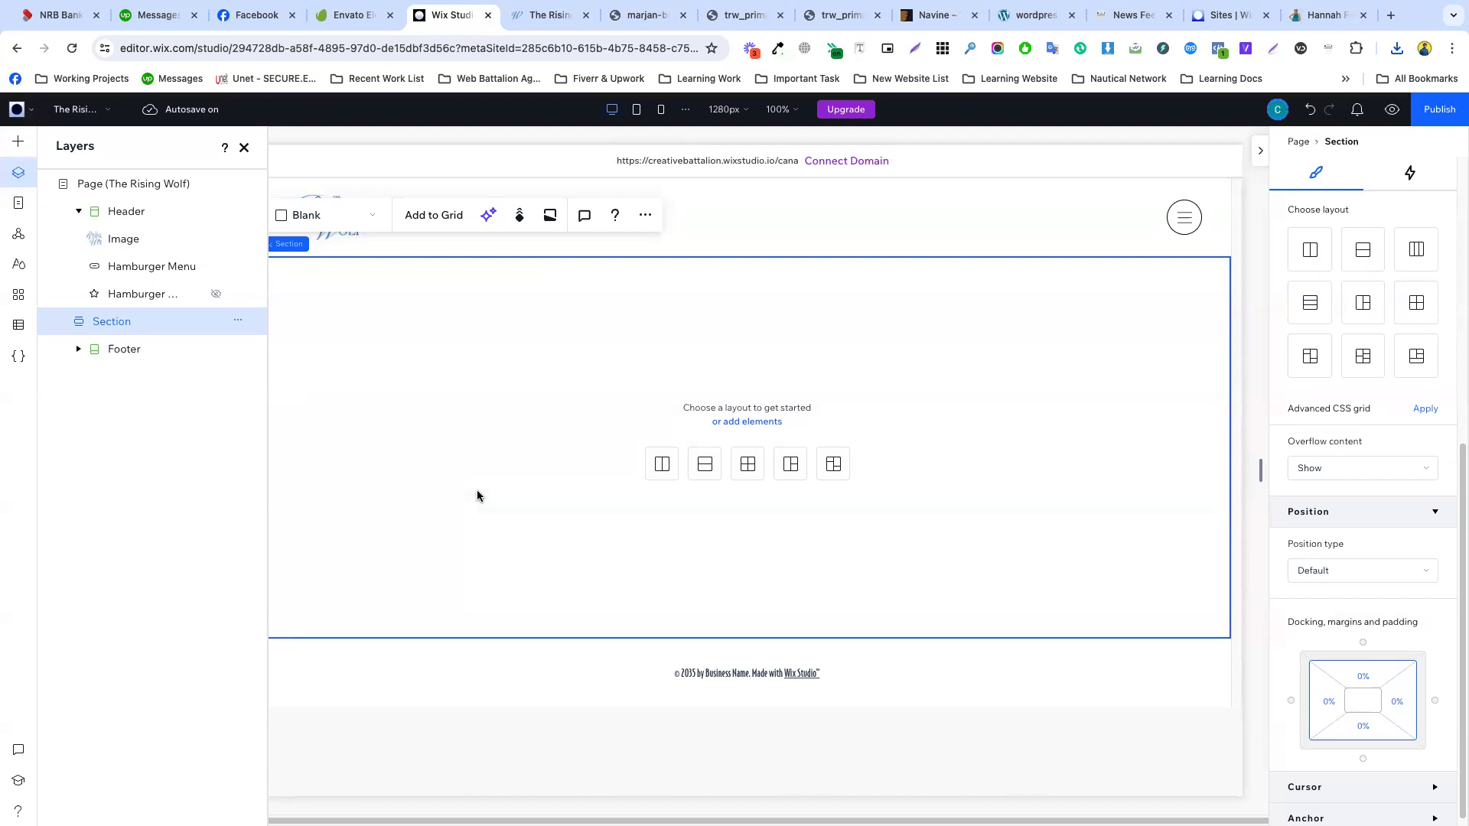
- Paste the copied Rising Wolf logo into the empty section and reposition it within the section
key(ctrl+v)
click(746, 447)
drag(746, 448, 510, 388)
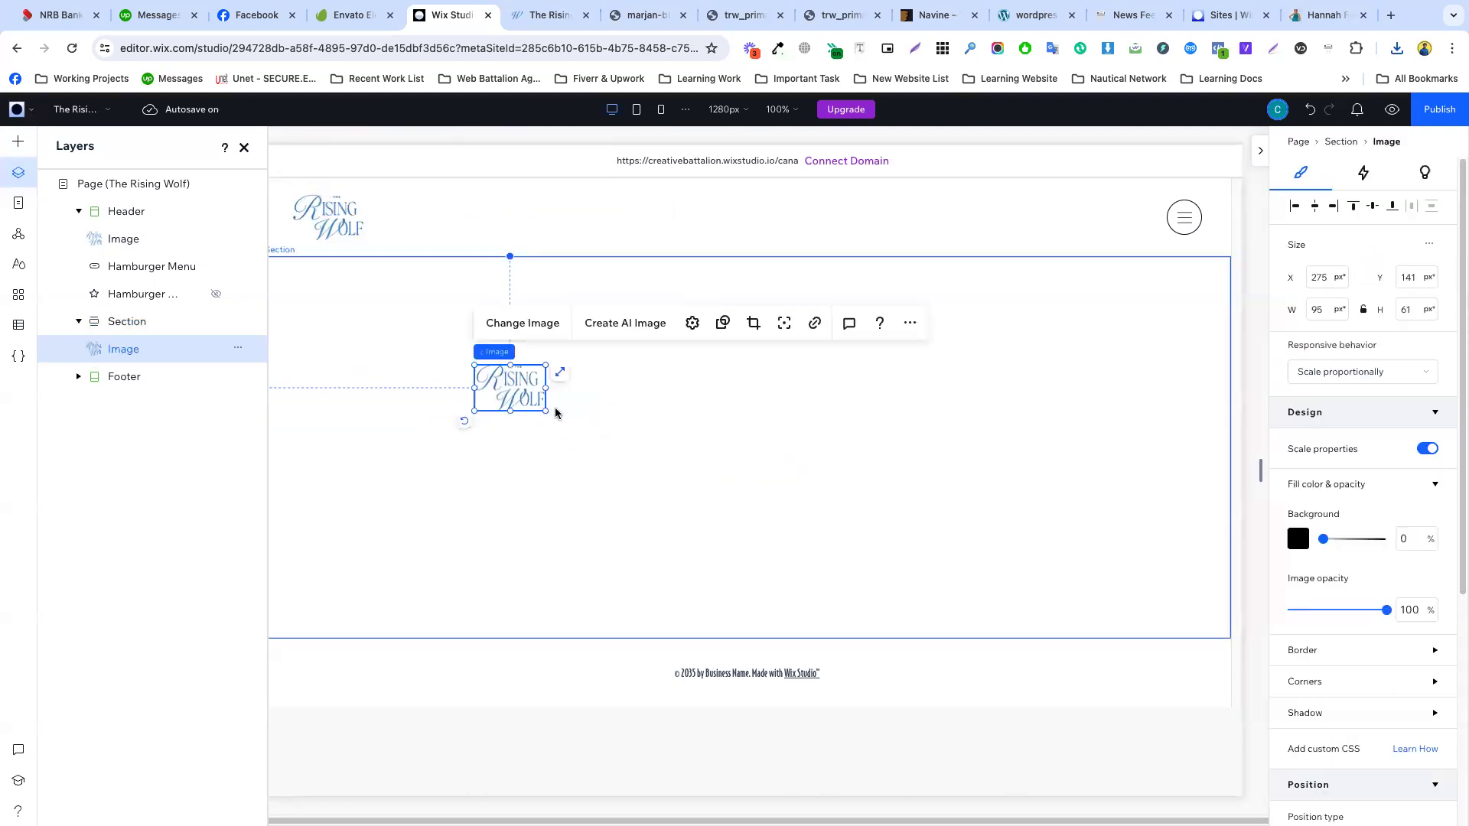
click(704, 415)
drag(479, 398, 397, 426)
- Check The Rising Wolf site's hero for reference, return to the Wix Studio editor and move the pasted logo into the footer
click(548, 15)
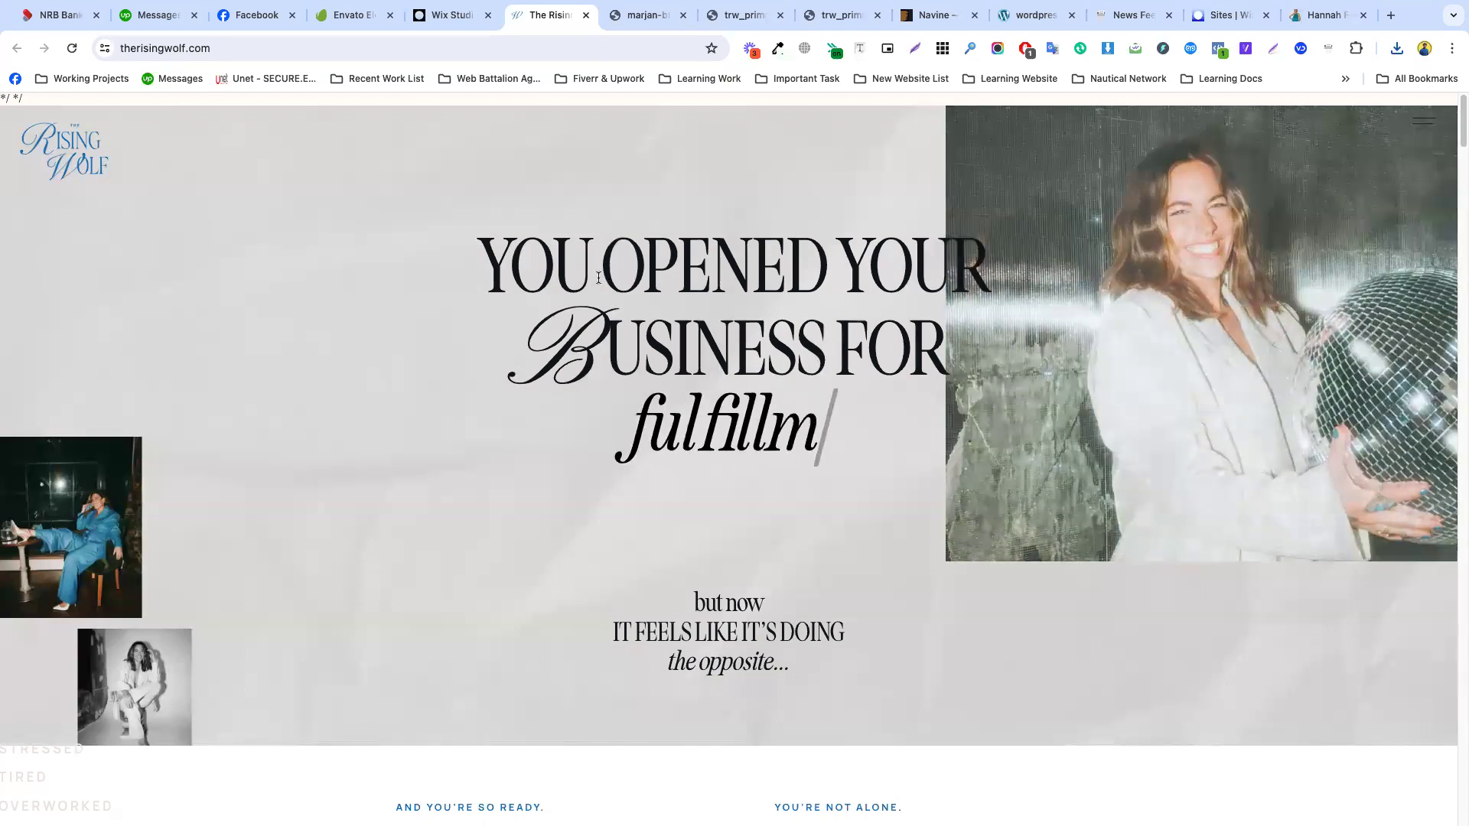
click(453, 16)
drag(406, 408, 588, 672)
click(466, 363)
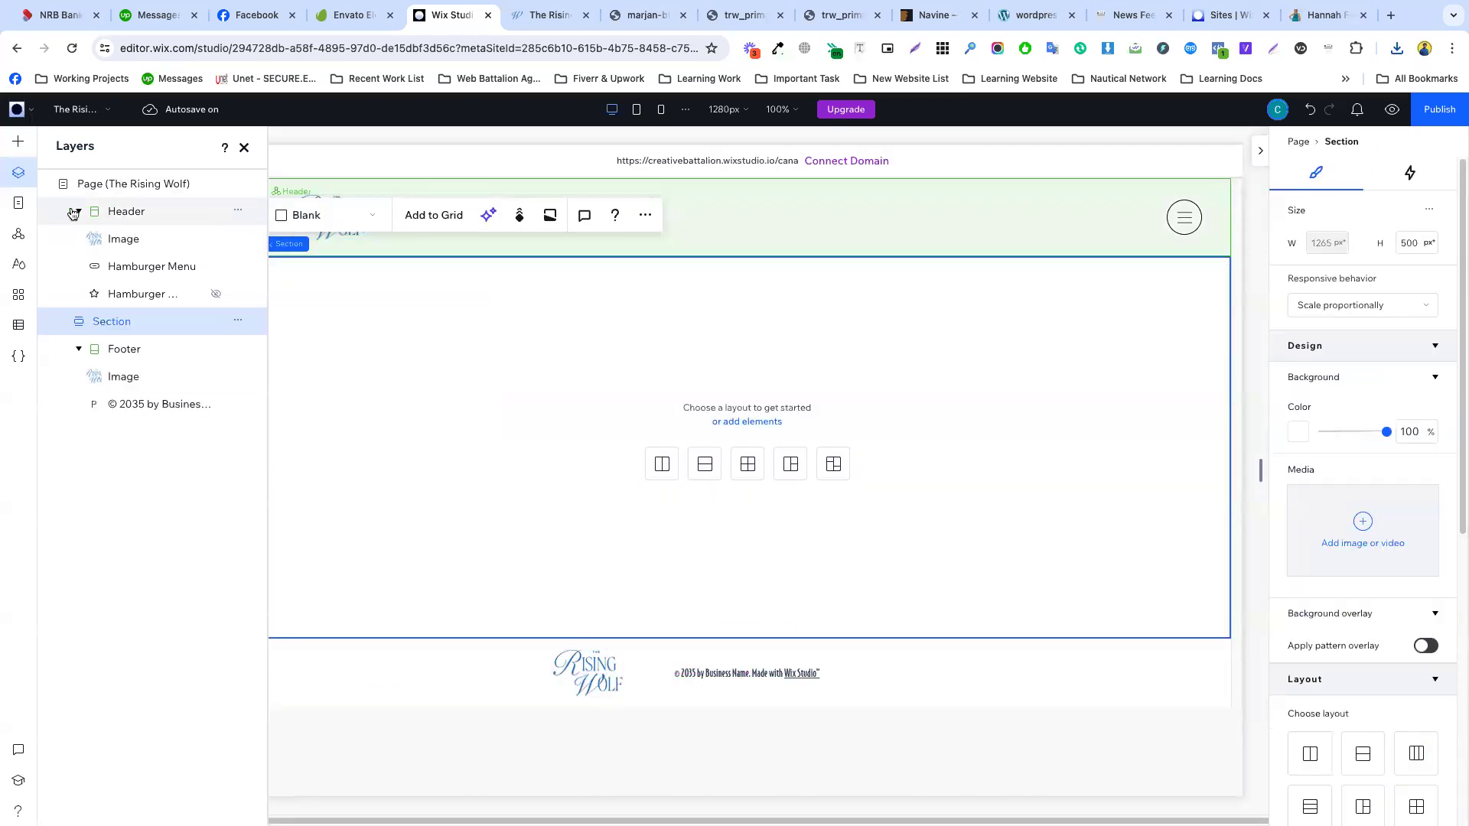
- Add a container to the section and size it to about 1202 × 338 px, extending up behind the header
click(17, 142)
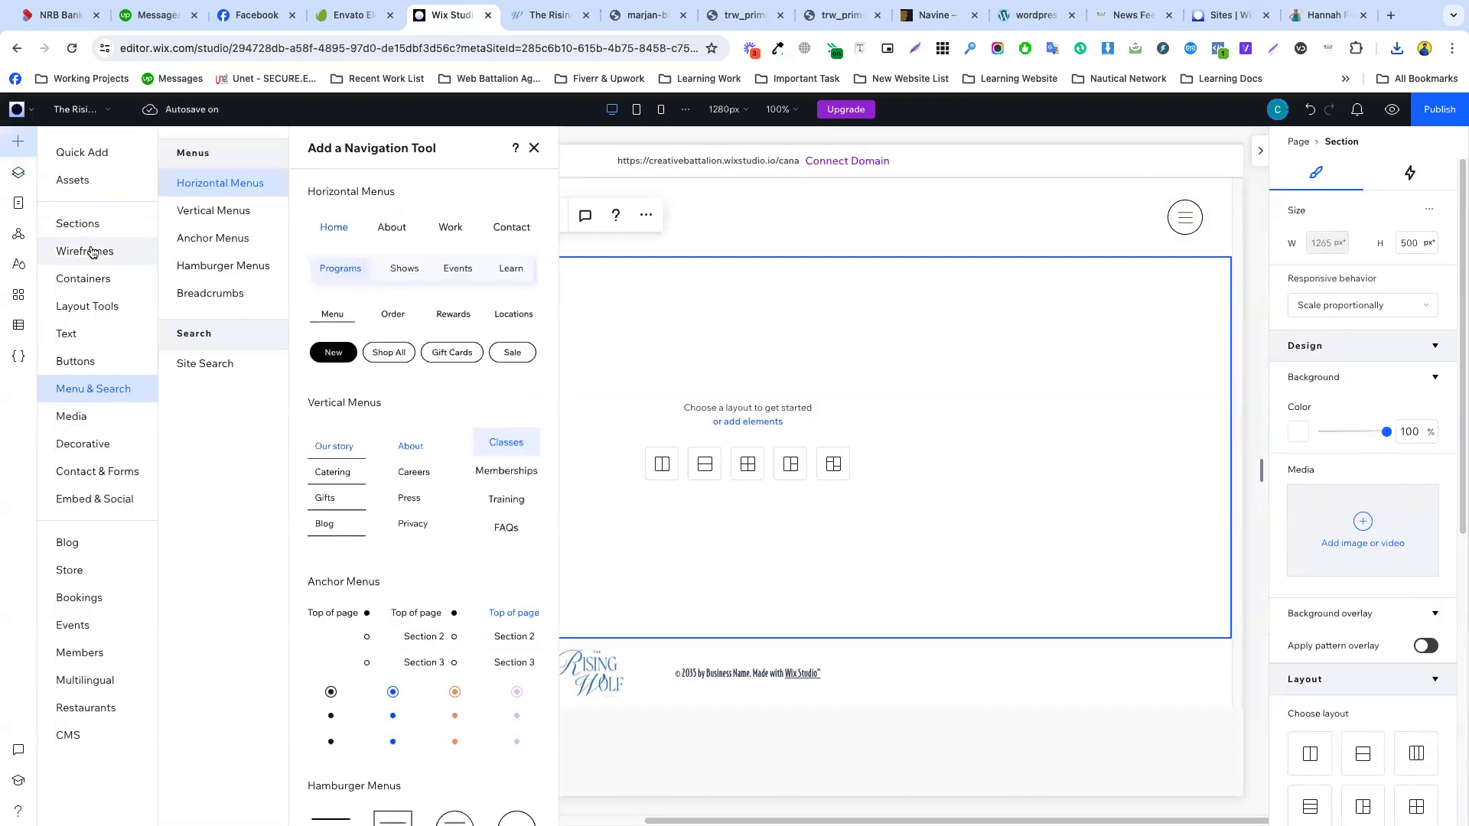
click(85, 165)
drag(293, 320, 466, 358)
drag(459, 468, 462, 563)
drag(495, 515, 388, 367)
drag(517, 309, 1182, 310)
right_click(830, 339)
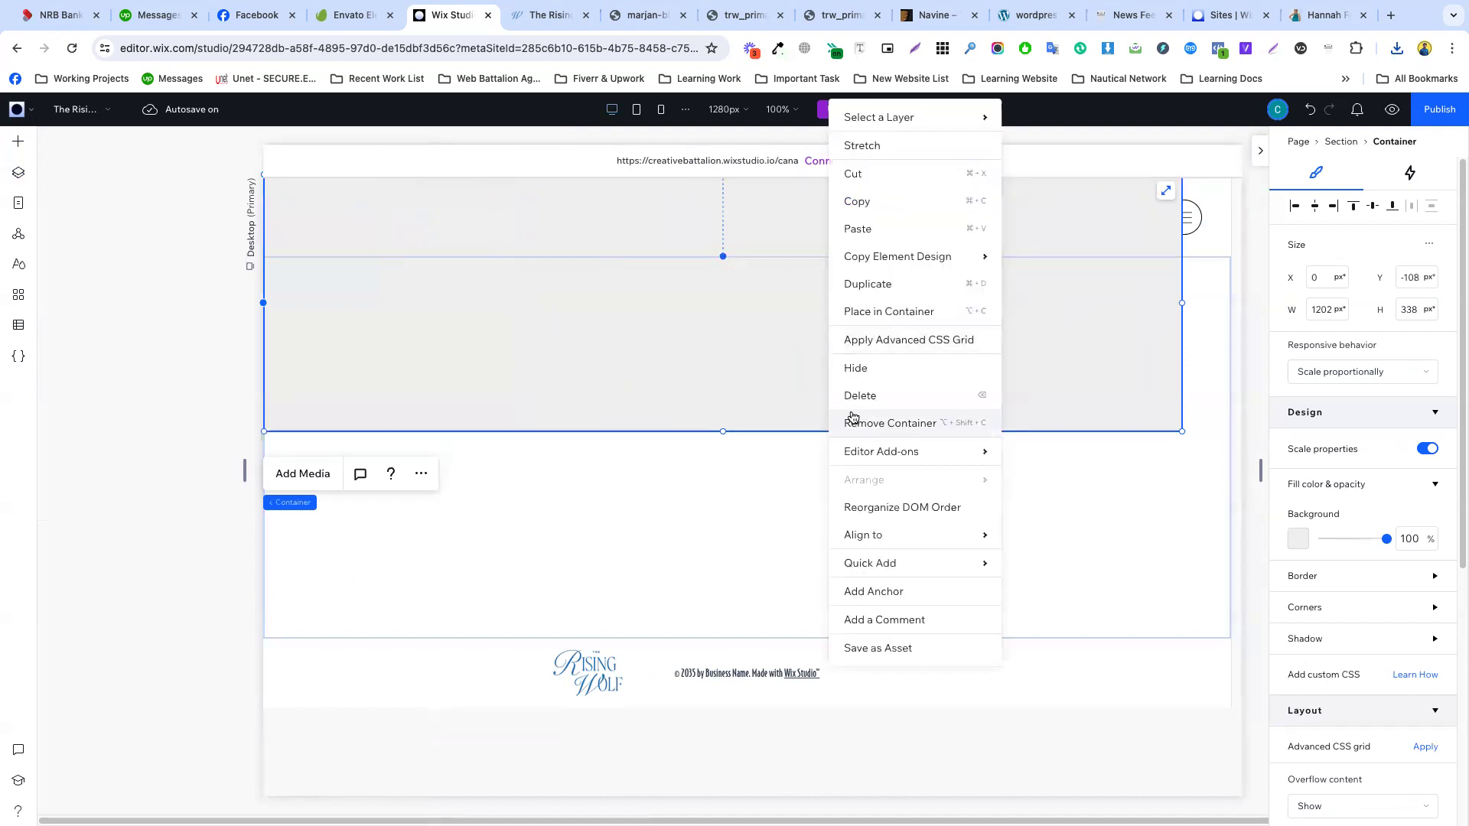
mouse_move(889, 539)
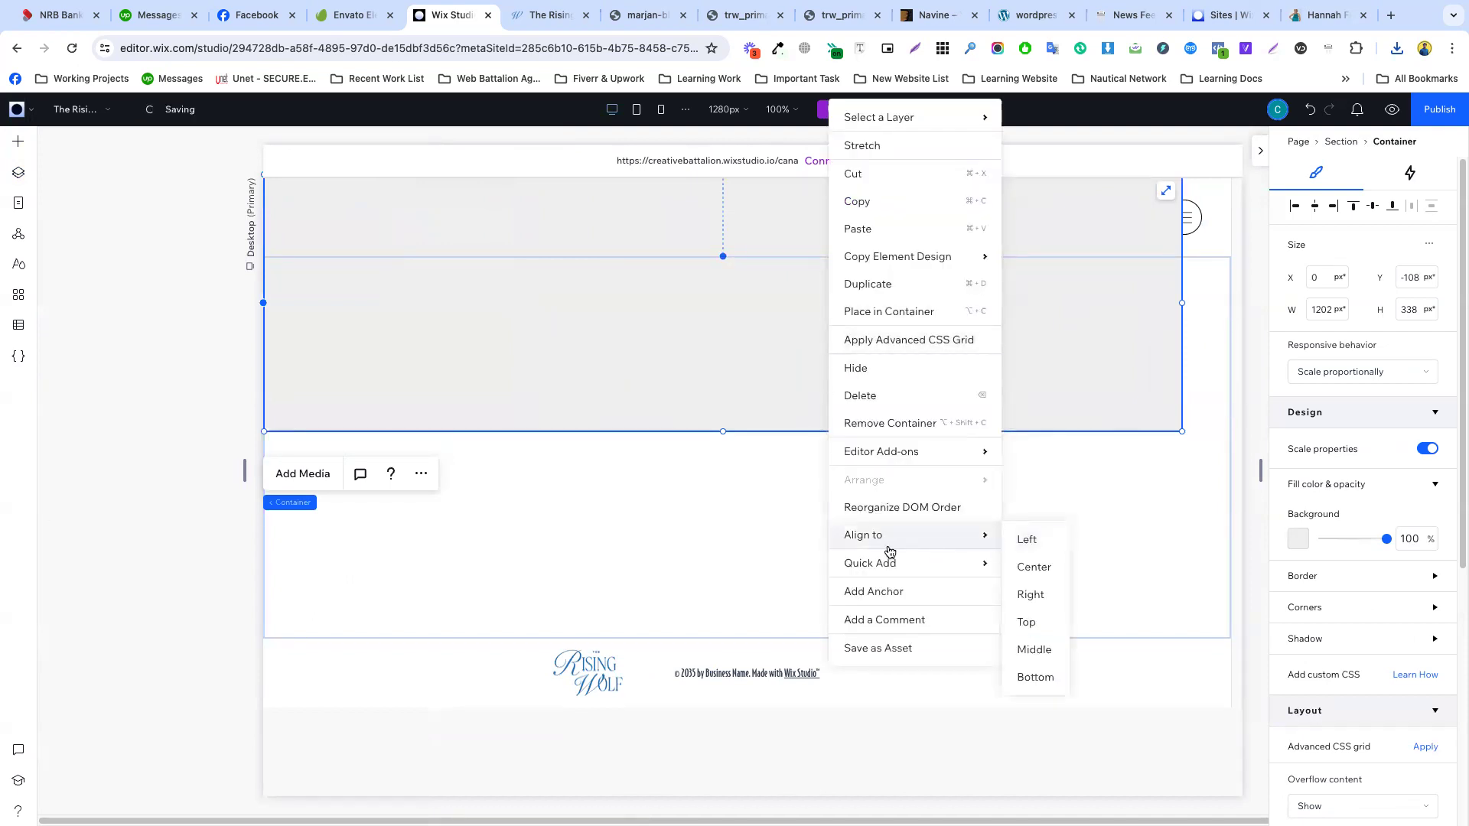
click(774, 403)
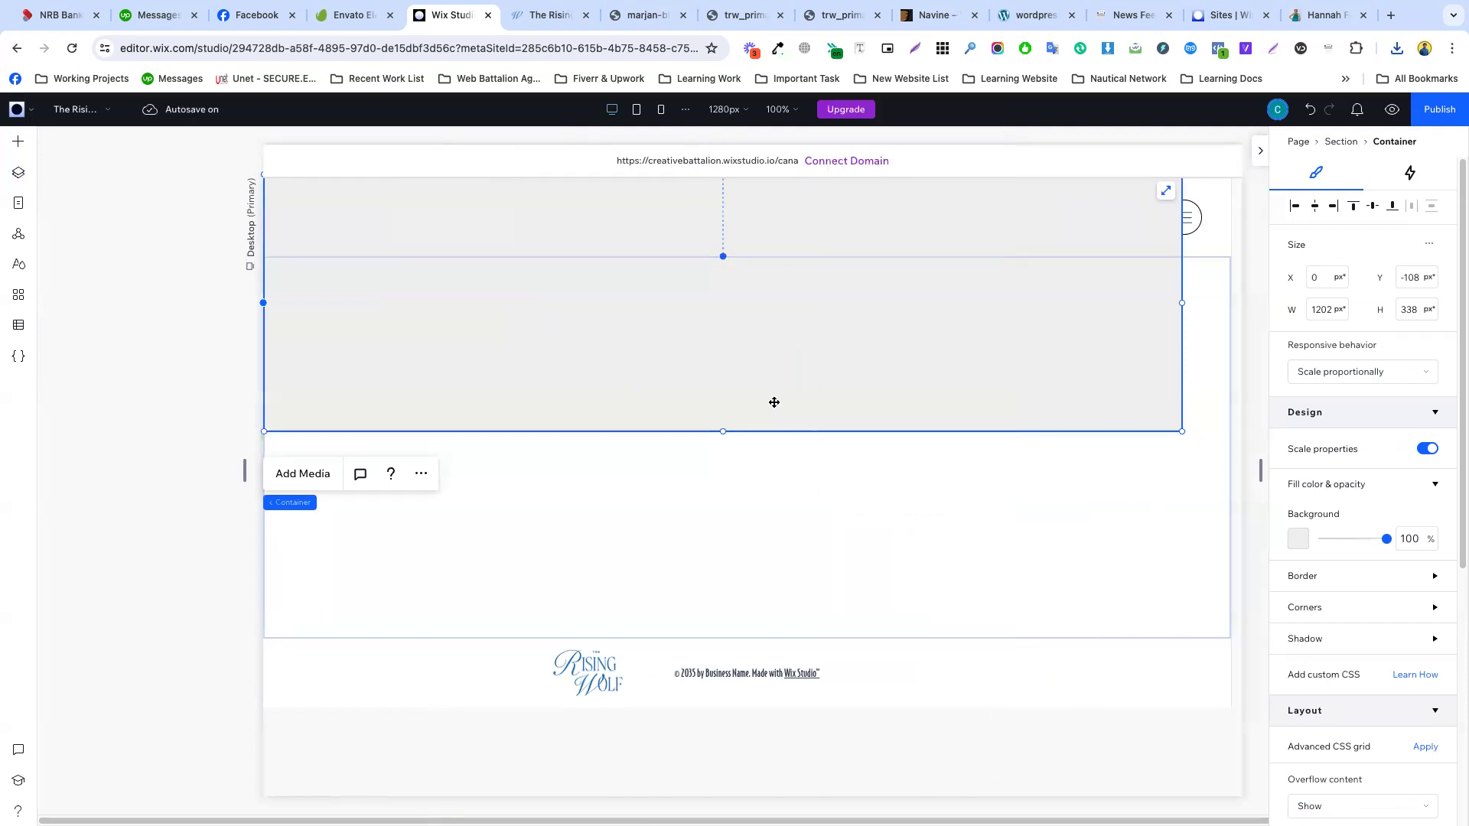
right_click(778, 386)
mouse_move(830, 487)
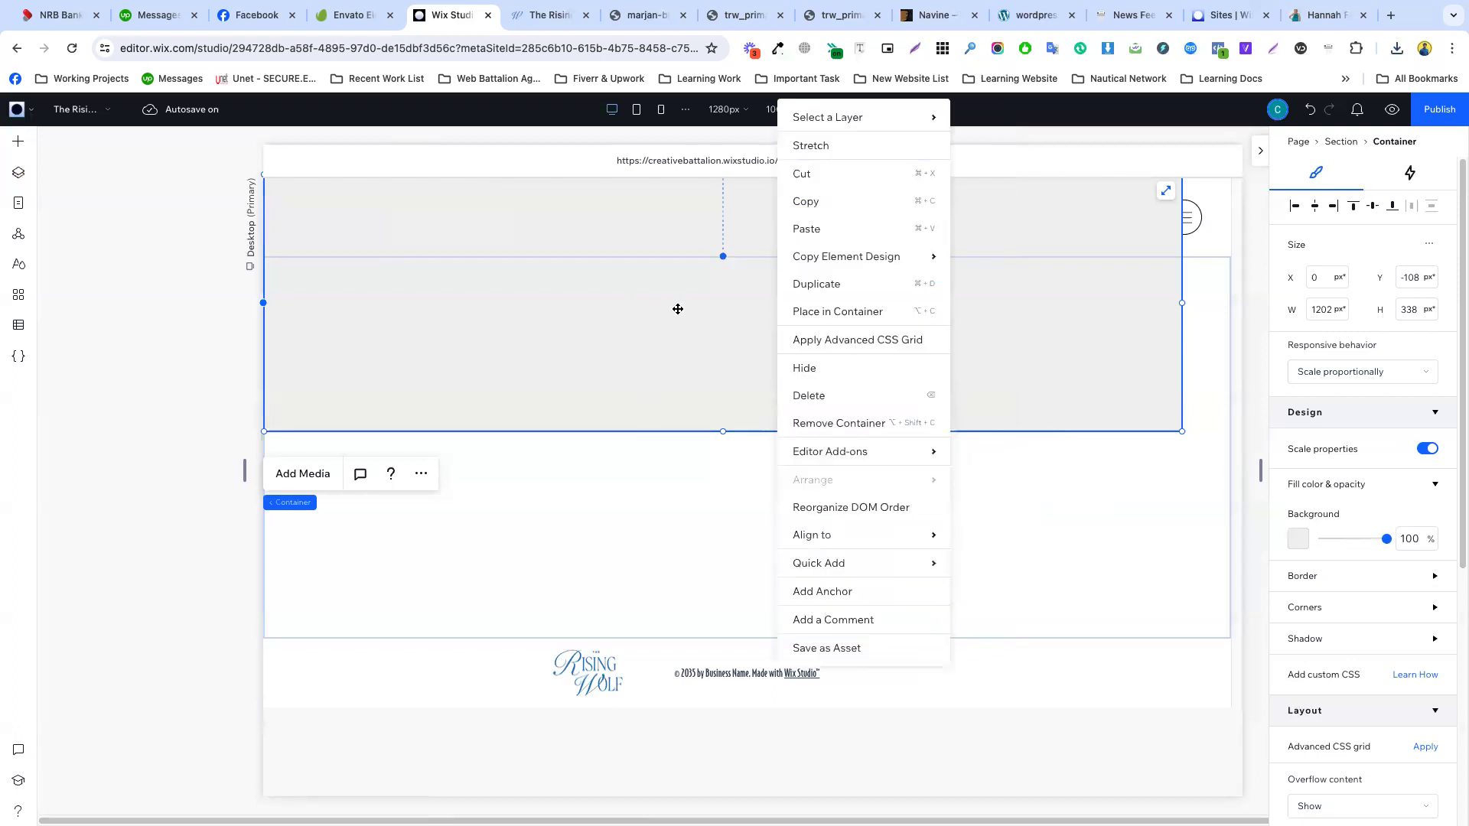
- Bring the header to the front and set its background color opacity to 0%
click(1205, 233)
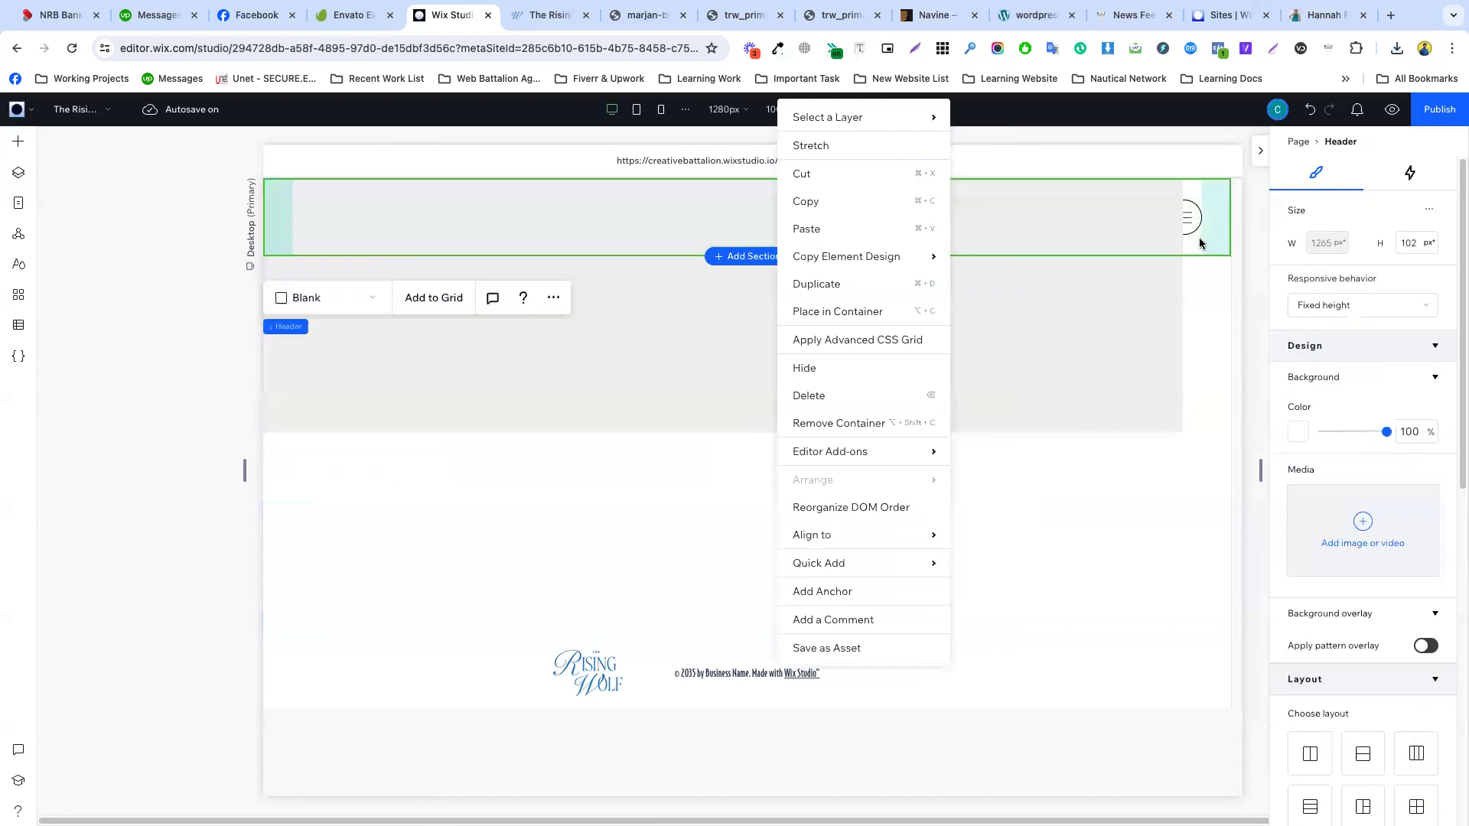
right_click(1196, 238)
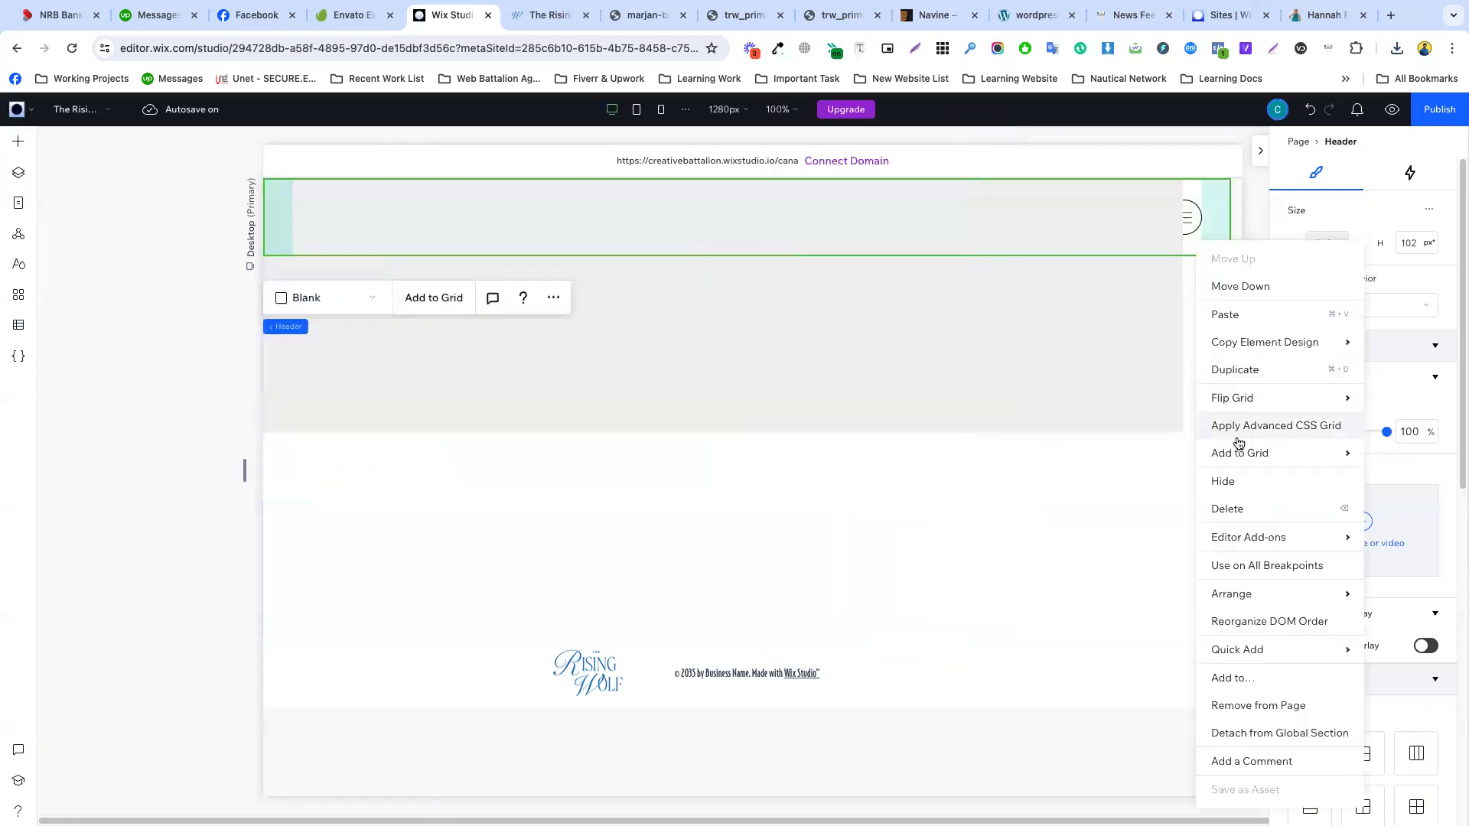
mouse_move(1272, 590)
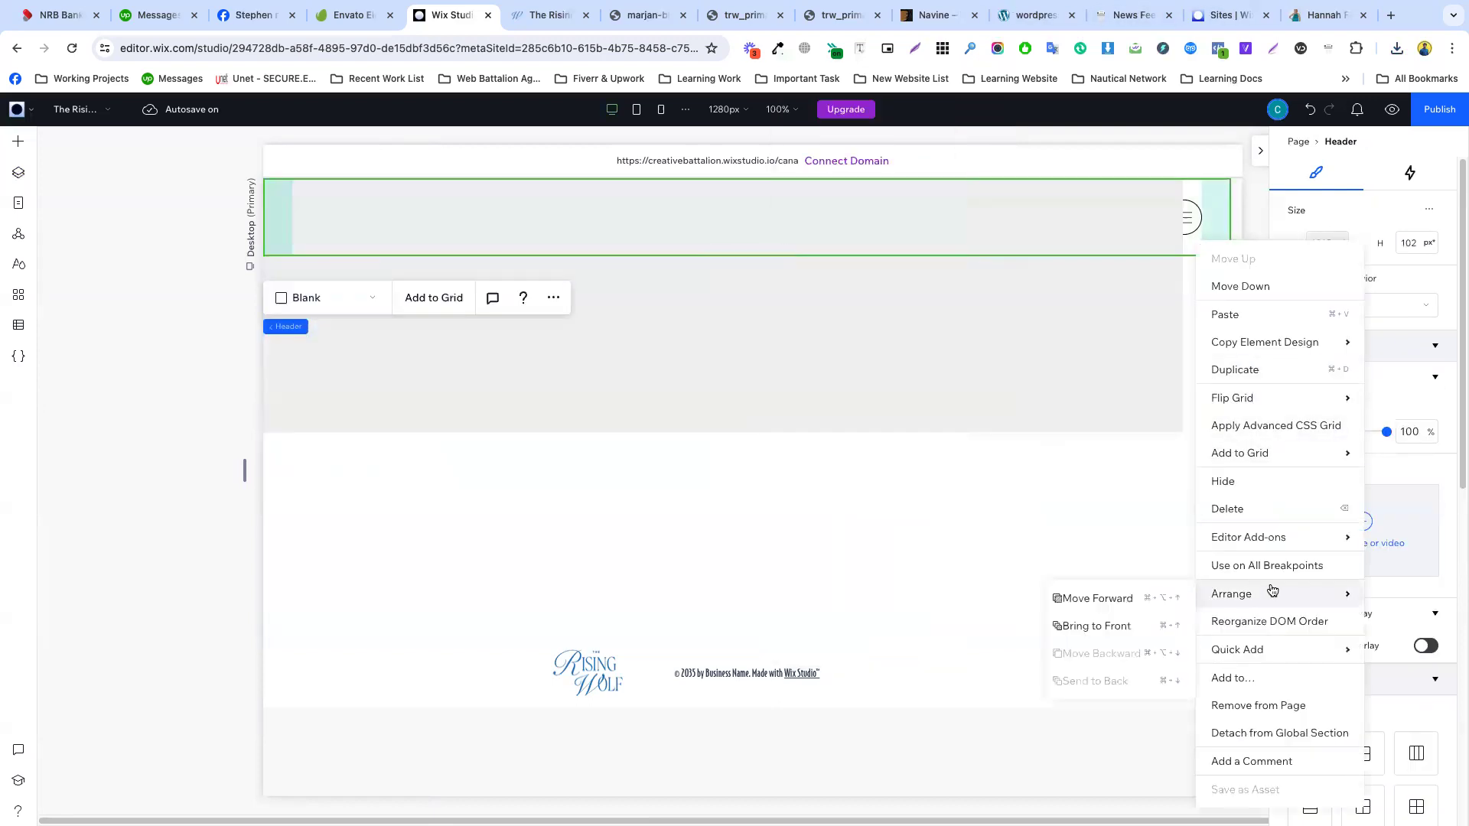
click(1118, 627)
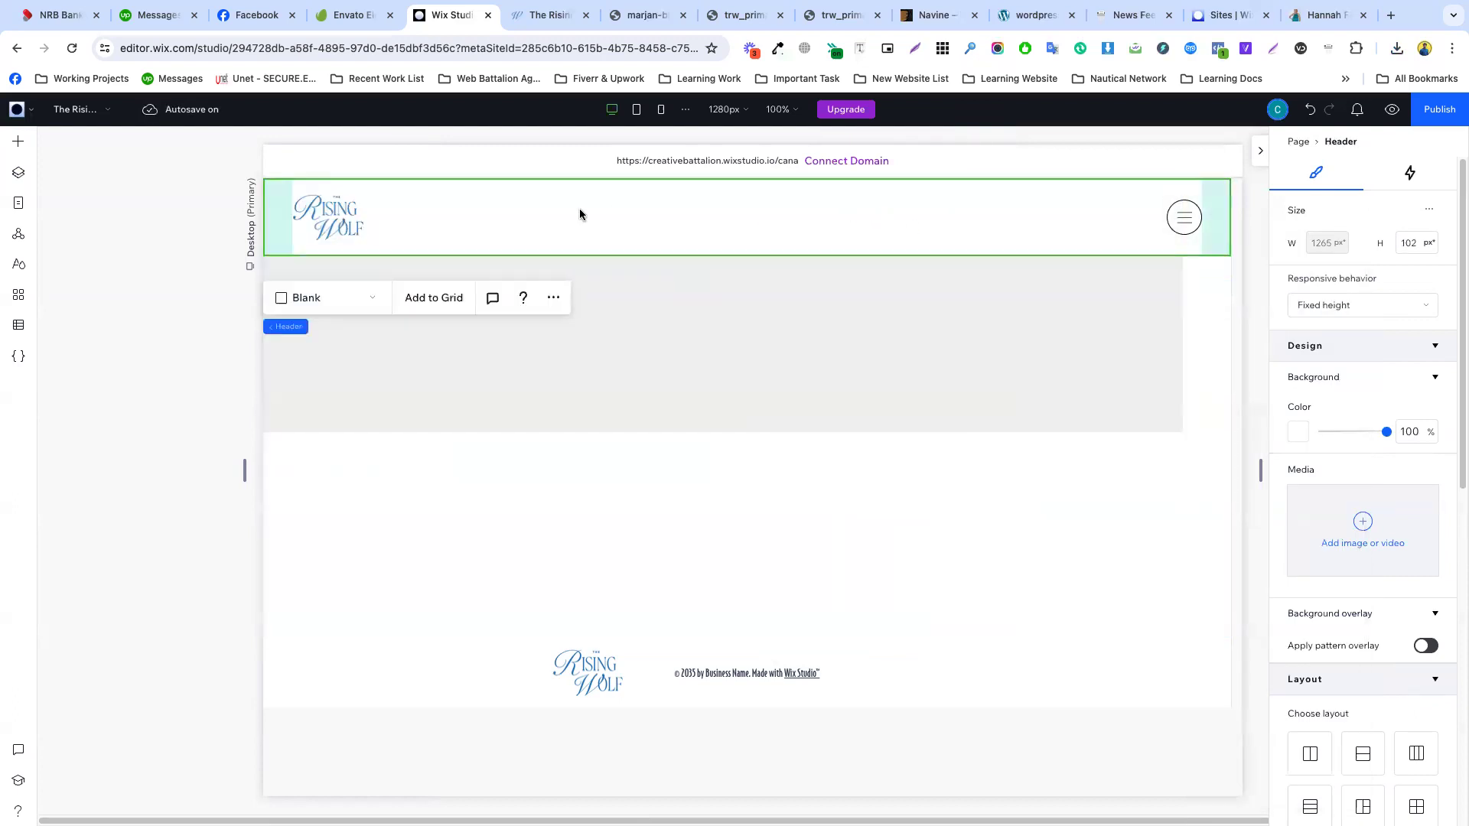
click(19, 174)
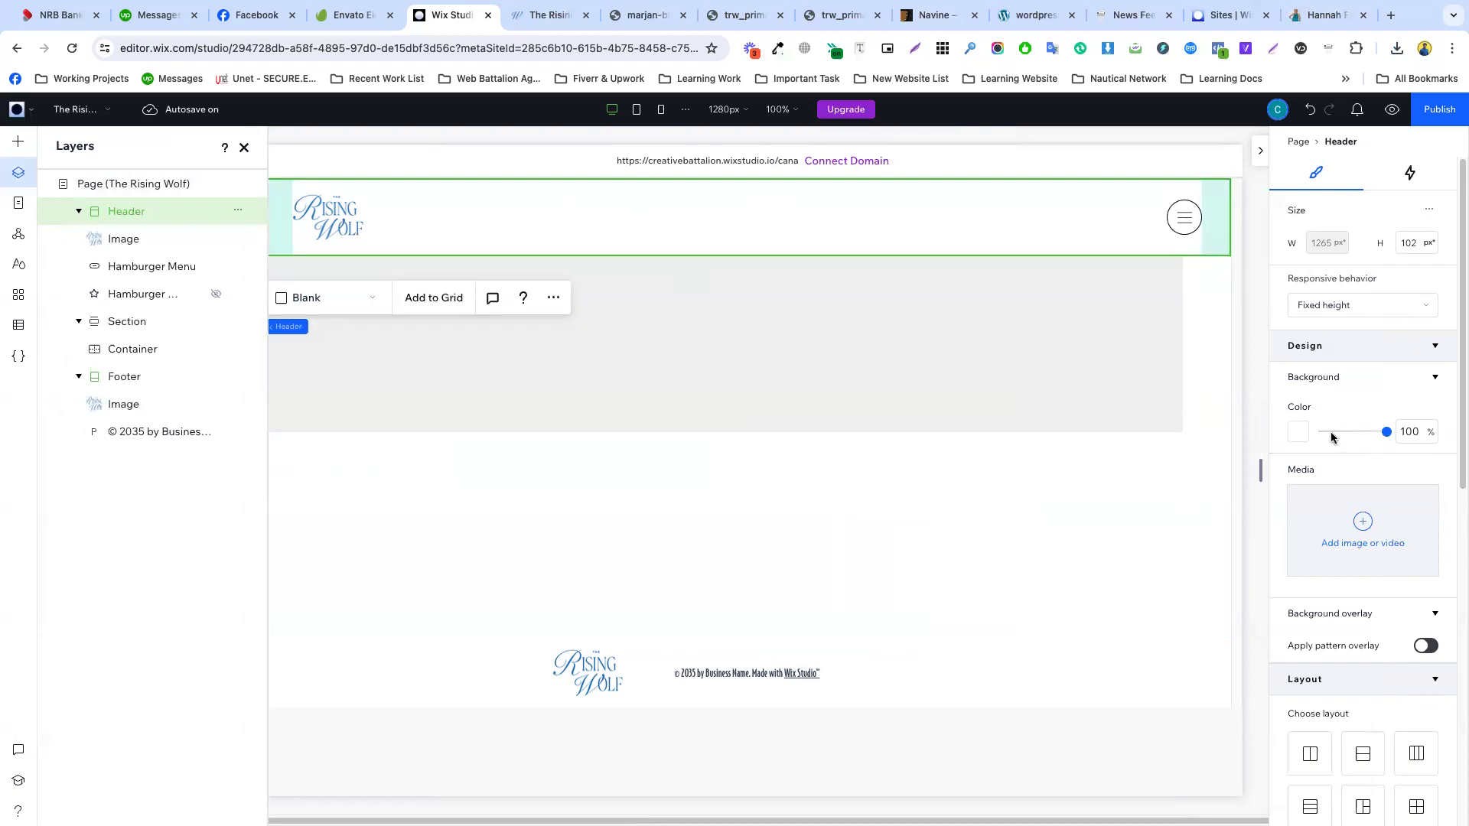
drag(1329, 434, 1310, 434)
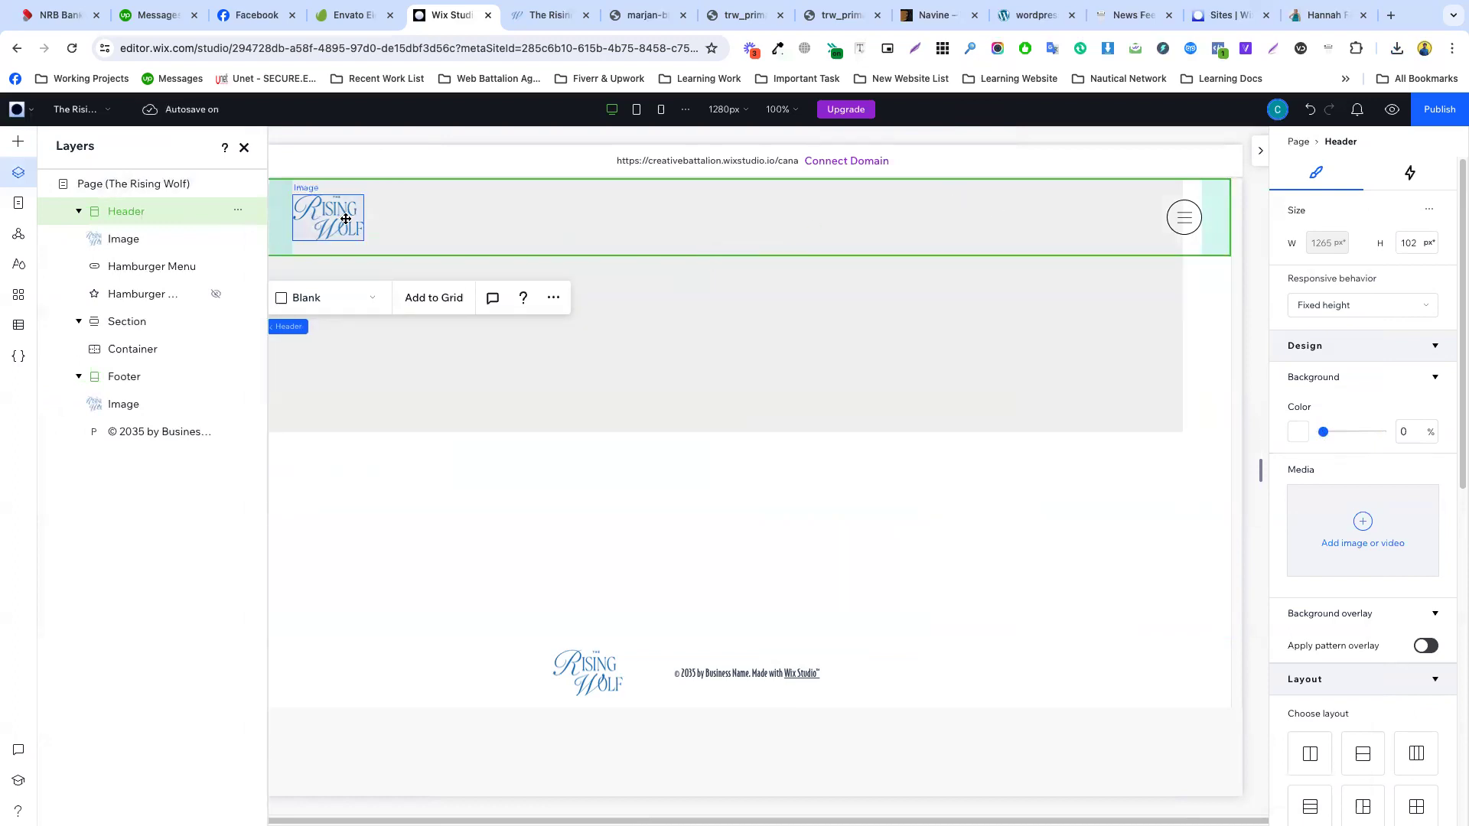
- Set the section container's background color to black (#000000) from the theme colors
click(1040, 346)
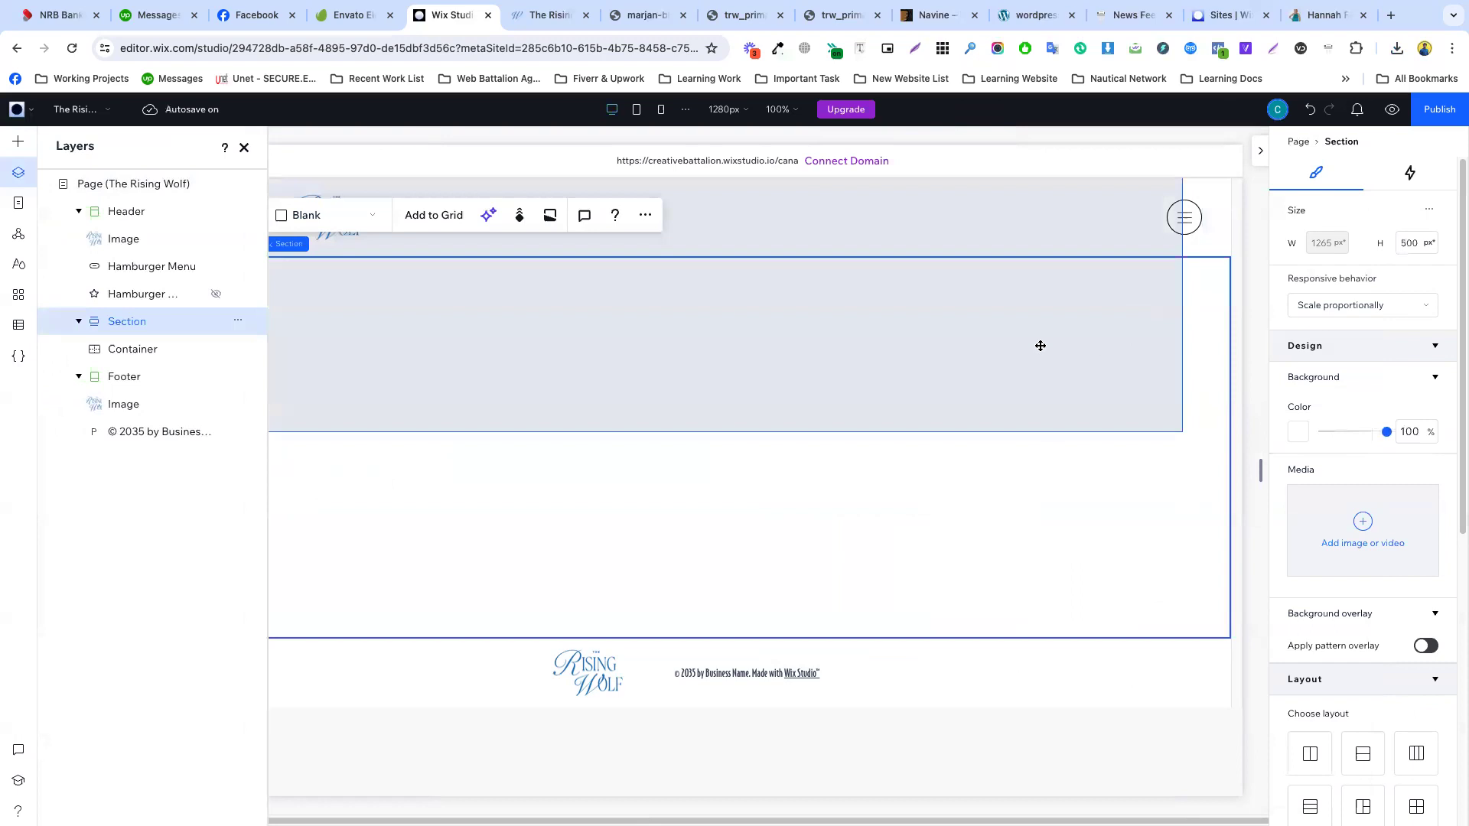
click(1040, 346)
click(1299, 536)
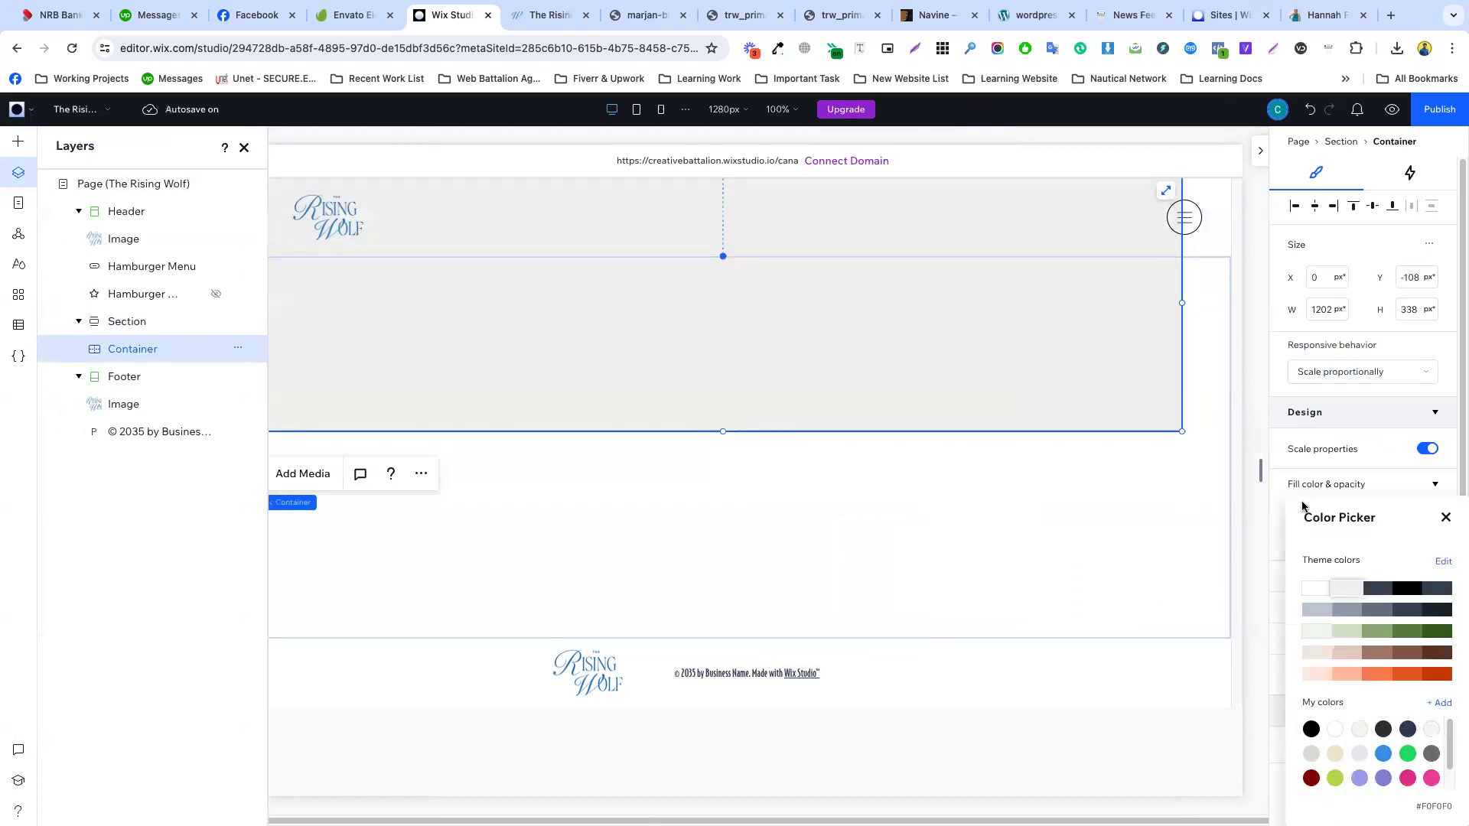
click(1399, 589)
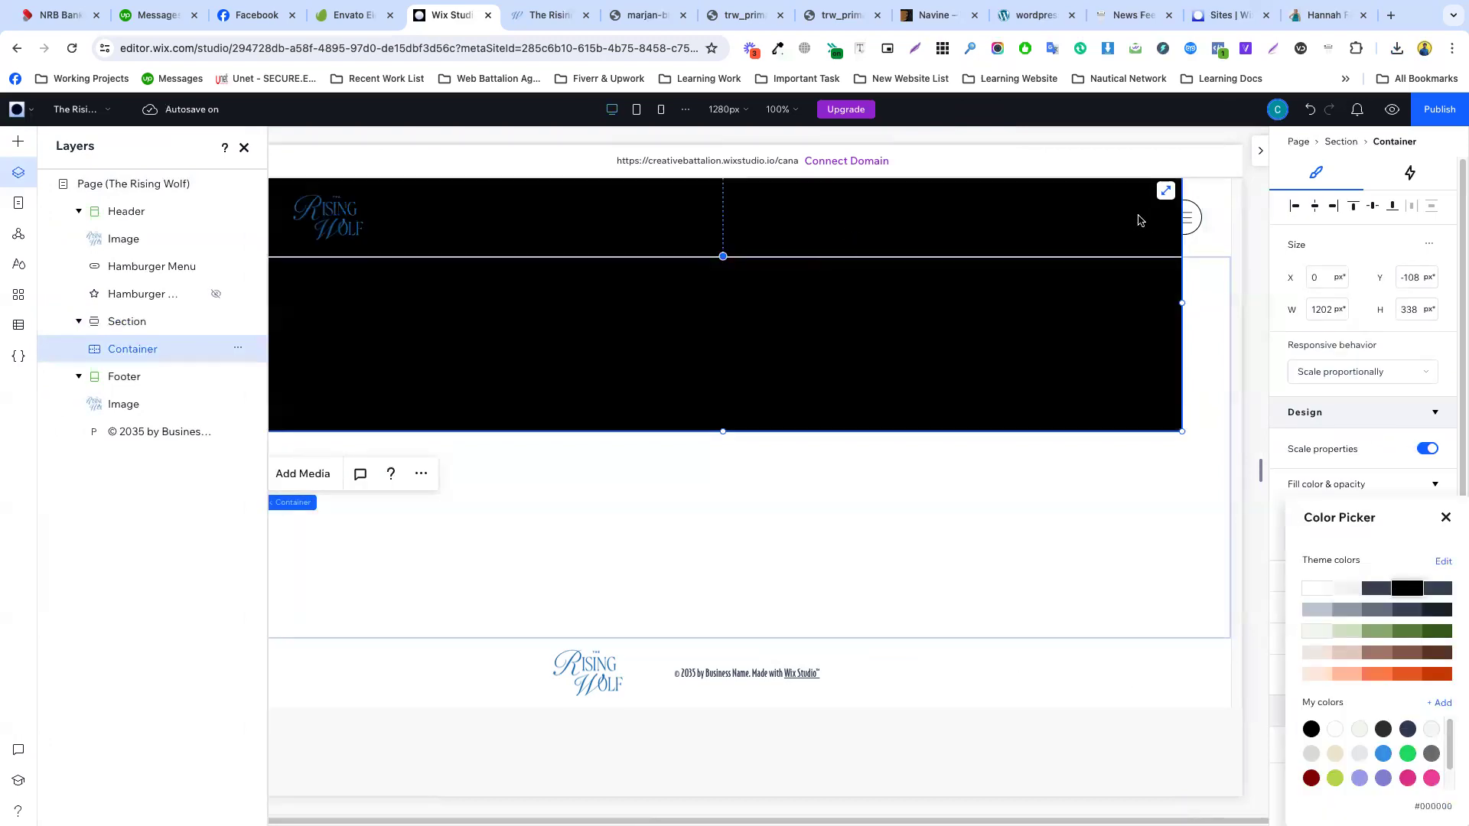
click(1108, 485)
- Resize the container to 1265 × 608 px so it fills the section, and set its background opacity to 0%
drag(1179, 305, 1224, 312)
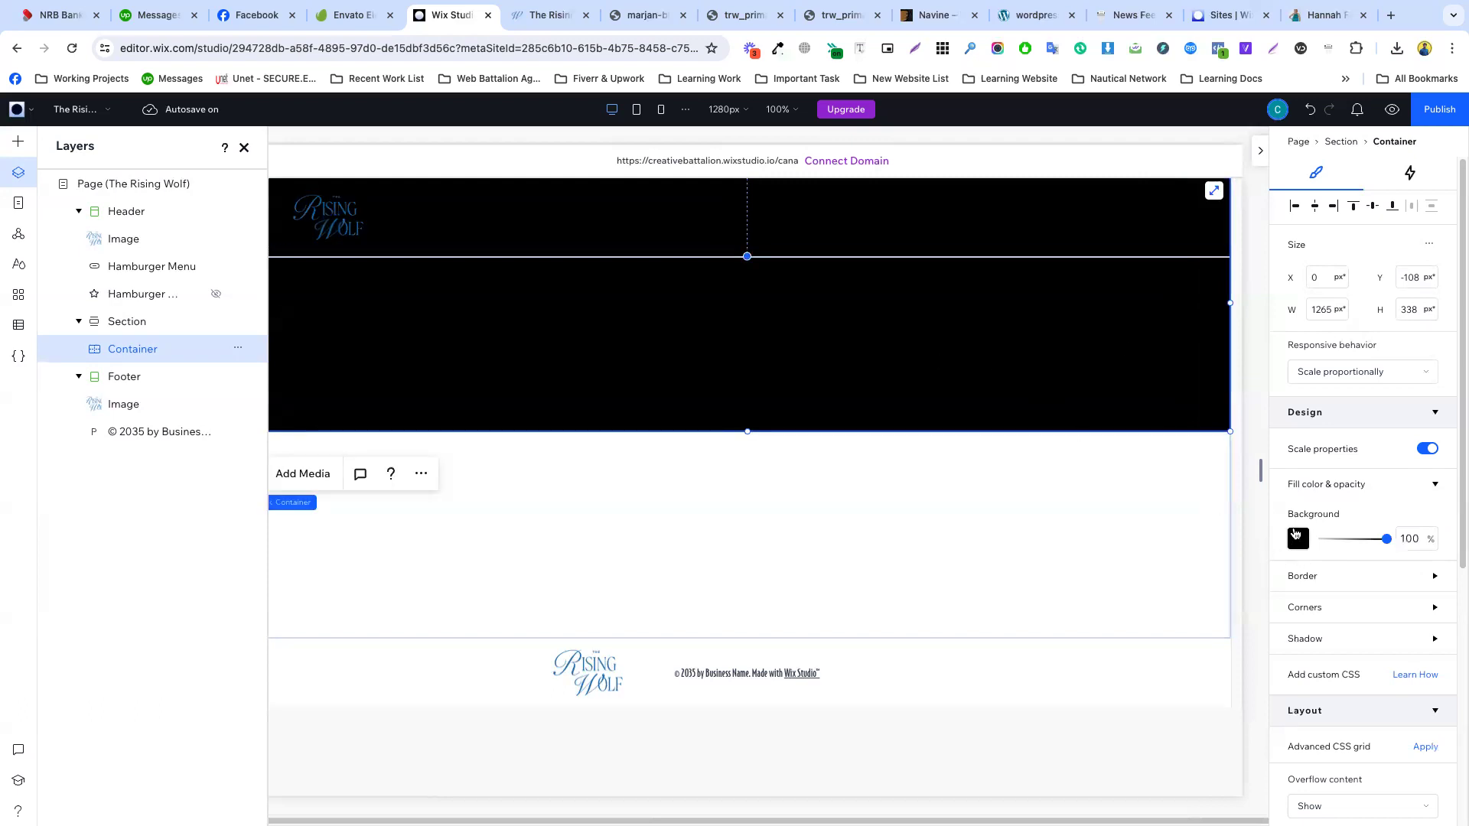
drag(1387, 542, 1313, 542)
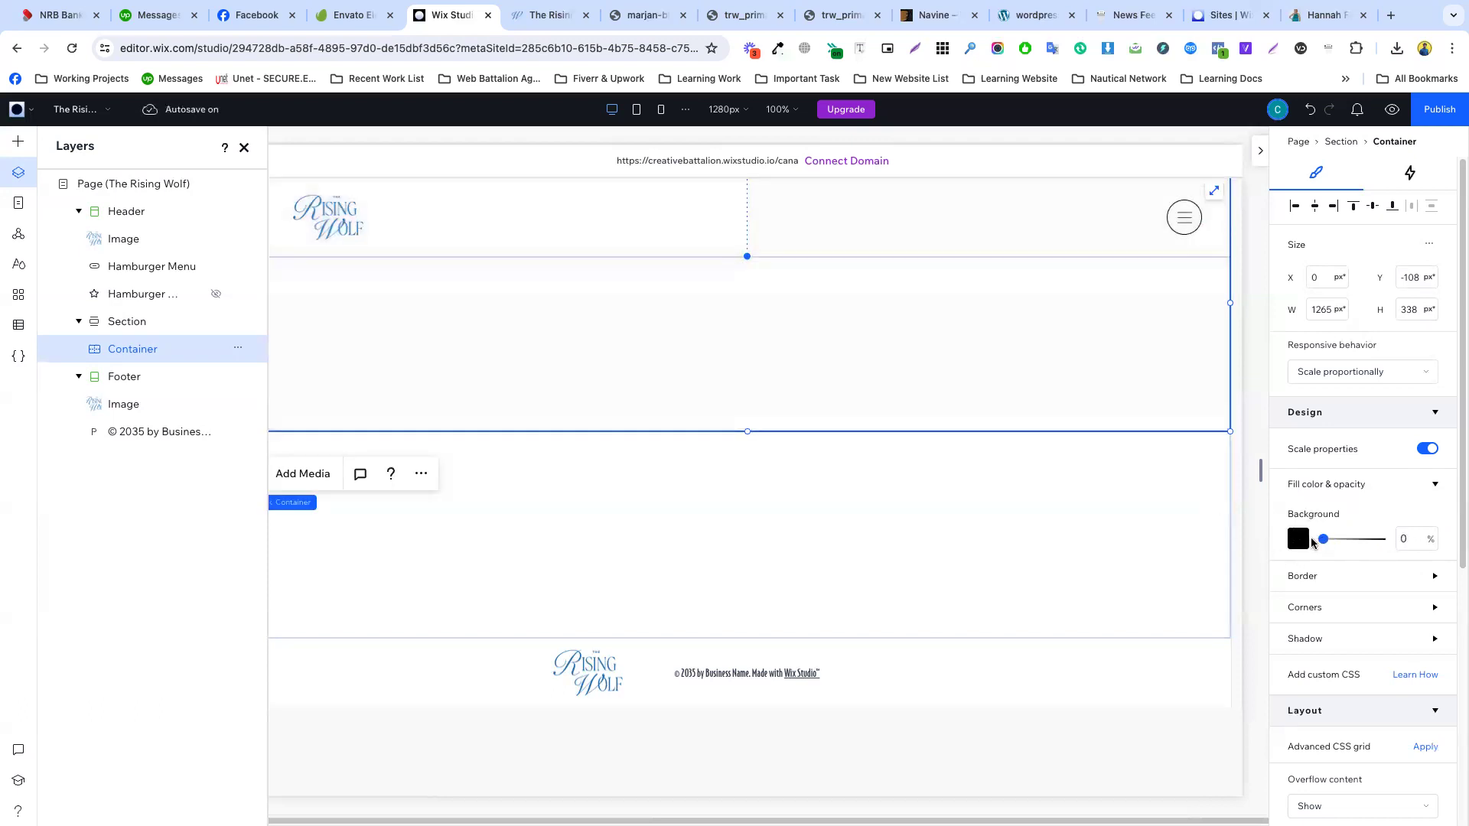
click(834, 456)
click(718, 365)
drag(746, 432, 750, 638)
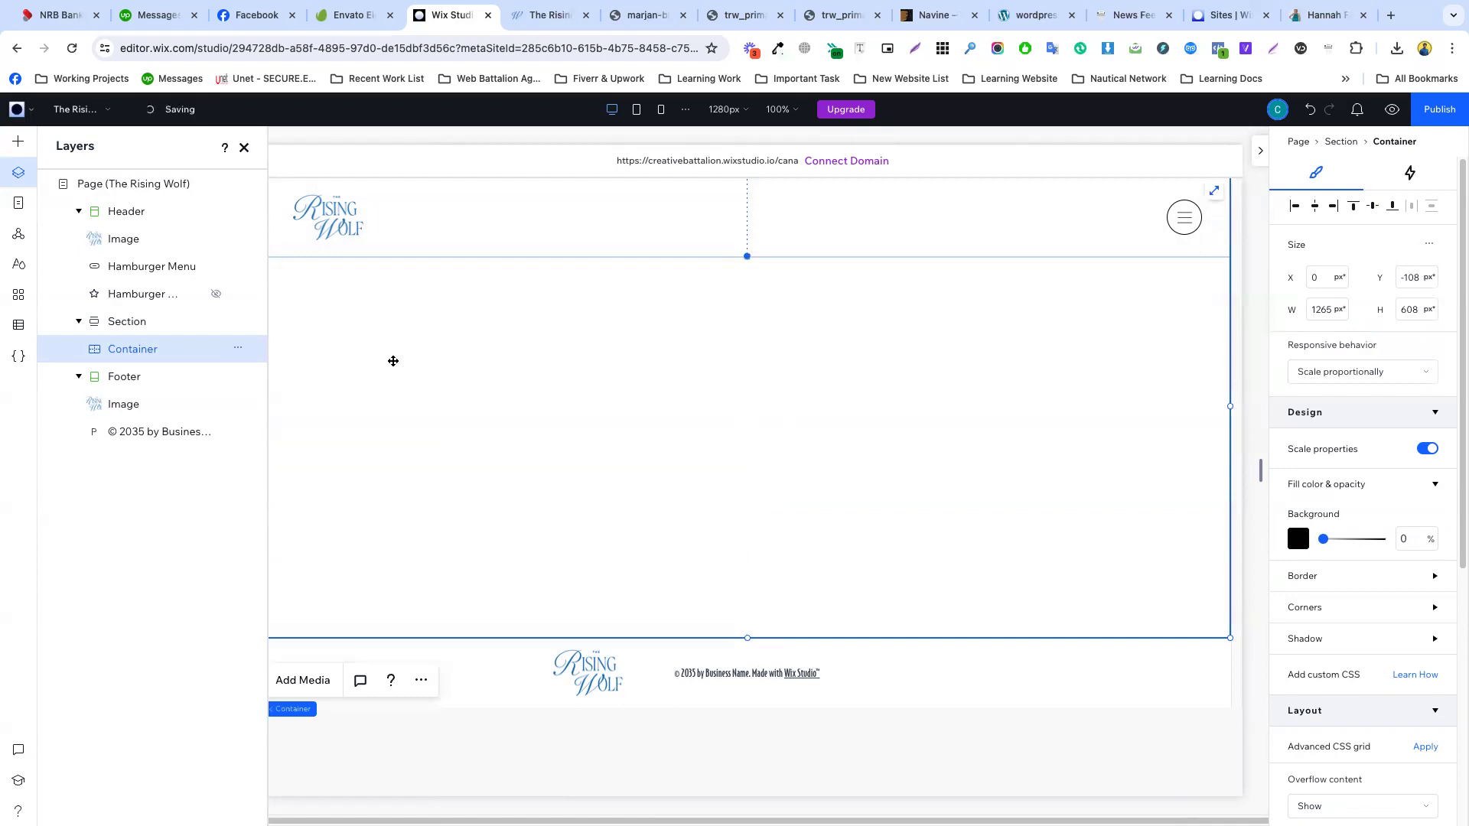
- Move the footer's logo image into the section's container, stretch it to fill, and unstretch it to 500 × 325 px
scroll(1333, 402, down, 1)
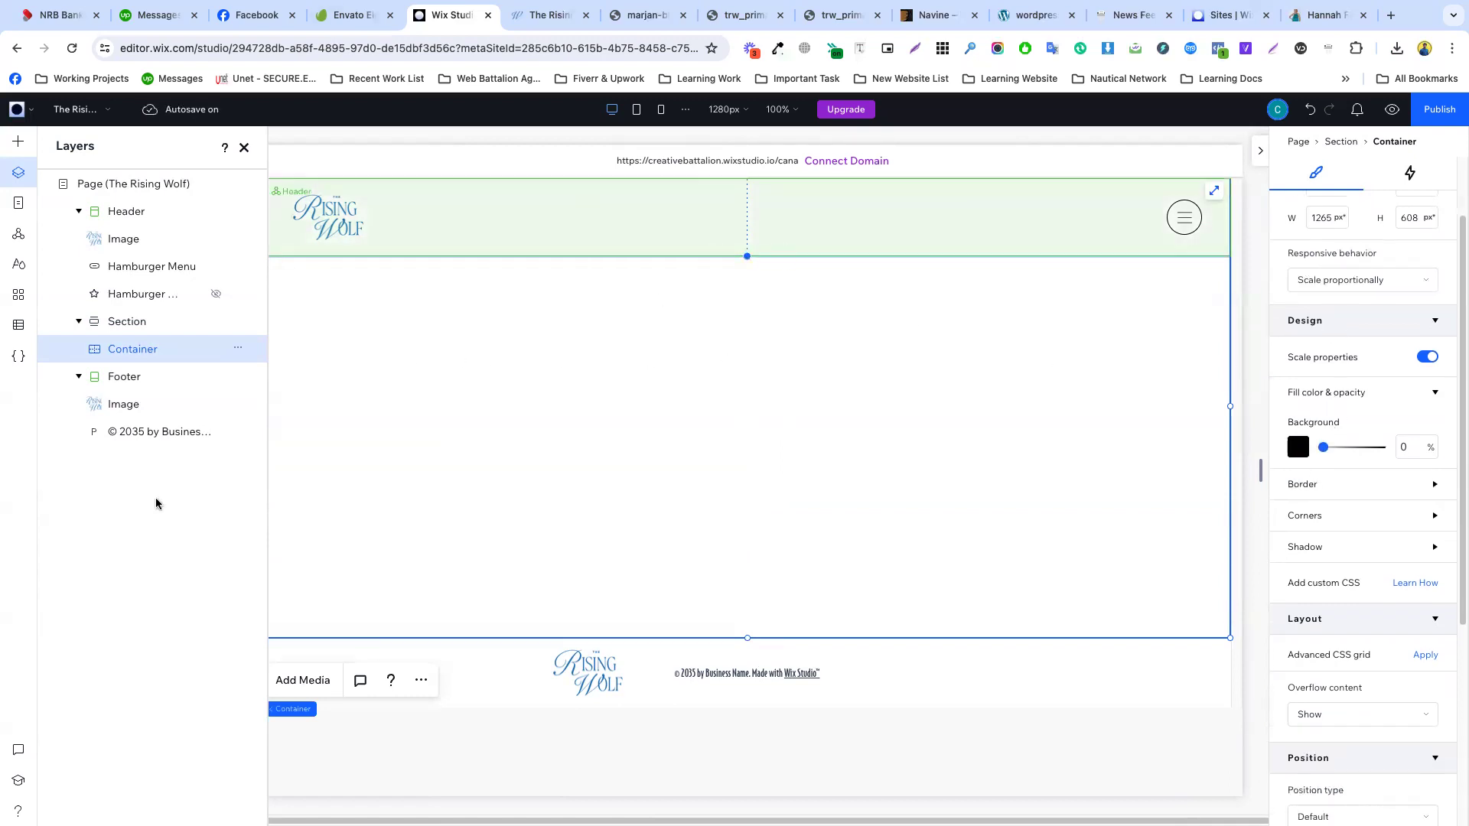
click(586, 676)
click(582, 661)
drag(581, 661, 609, 481)
click(656, 469)
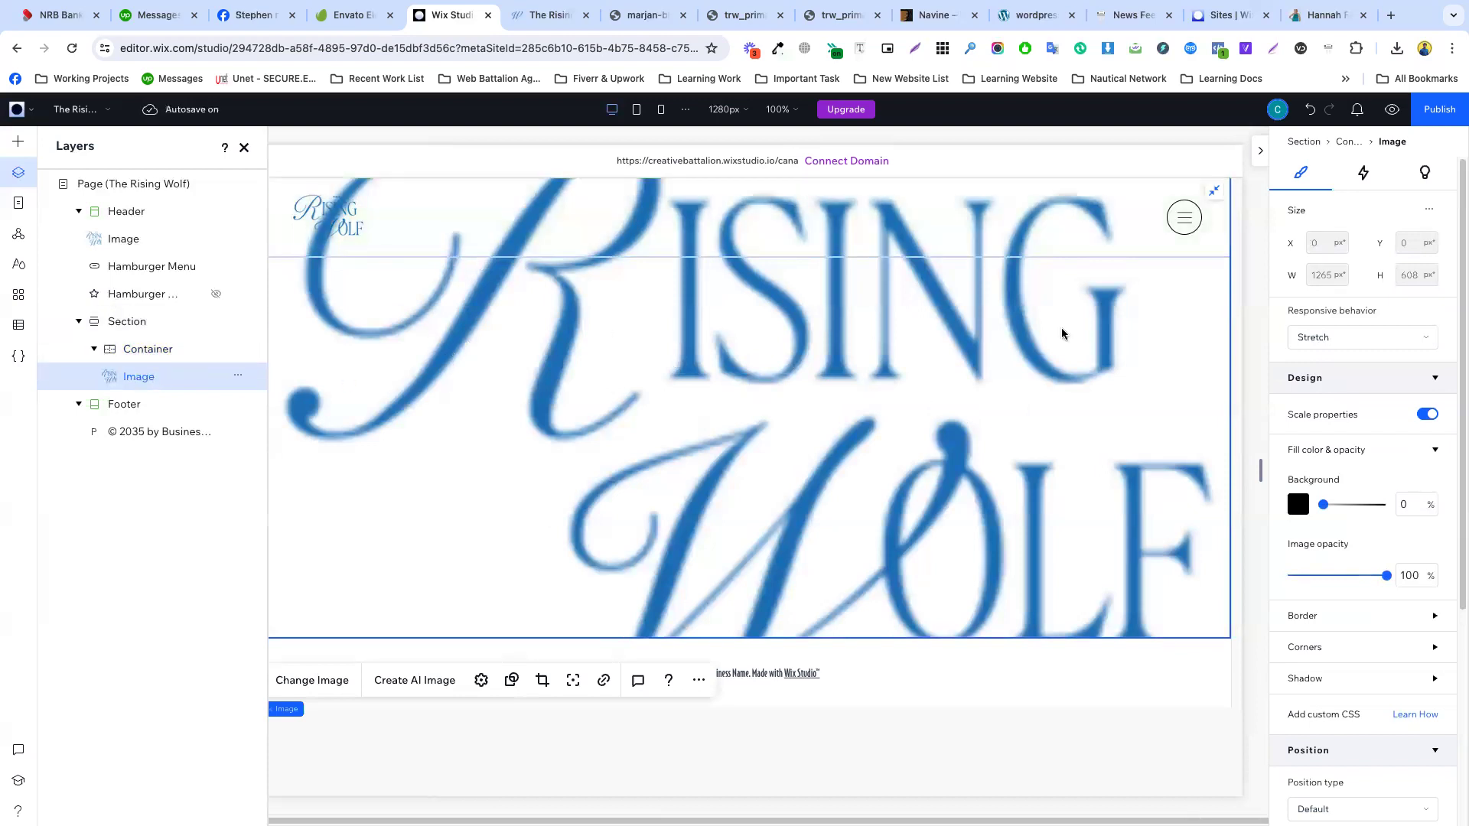
click(1214, 190)
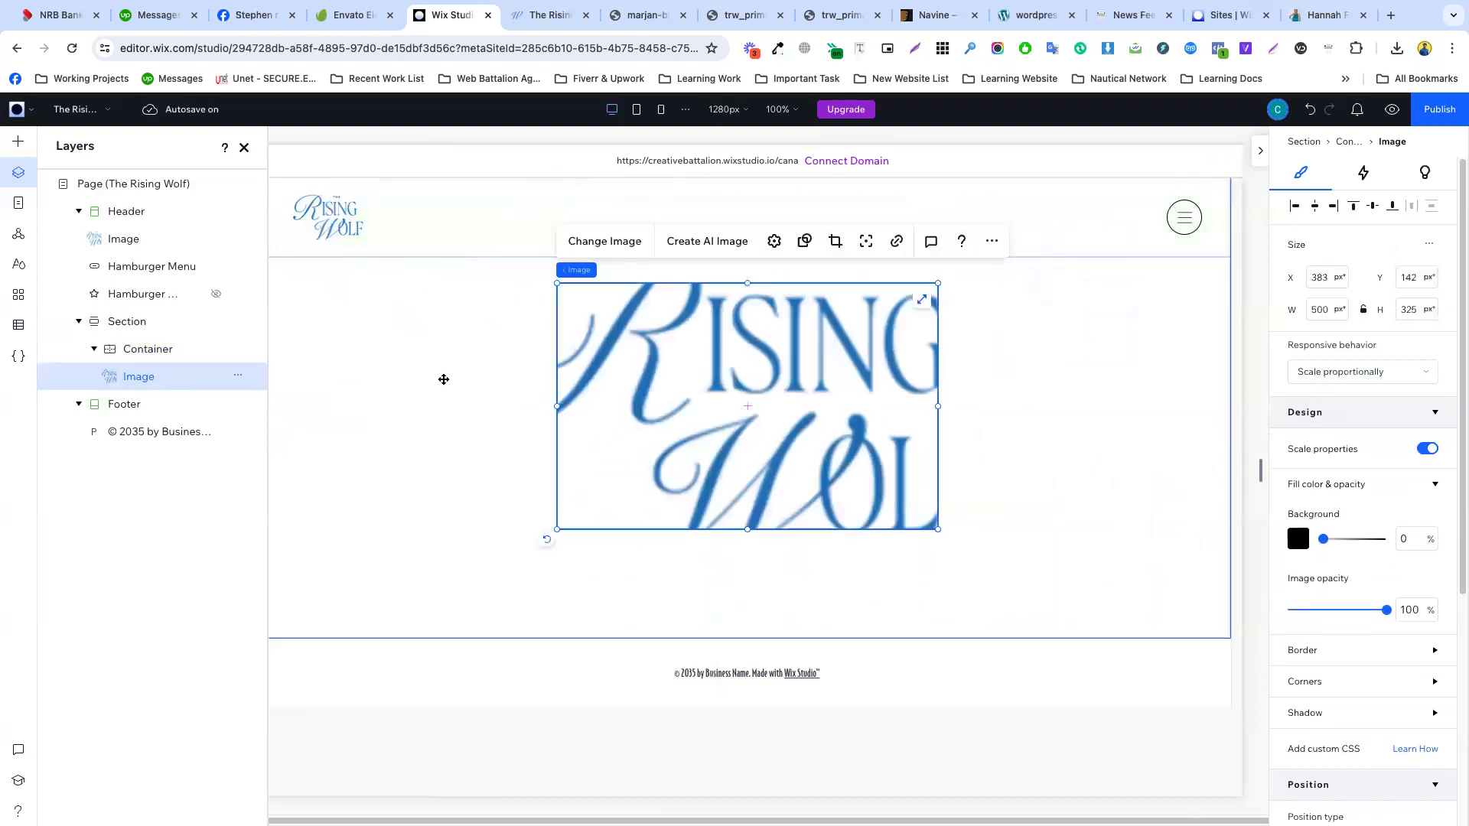
- Upload the downloaded marjan-blan-5ft4nwtmeje-unsplash.jpg and replace the container's logo image with it
click(626, 251)
click(1396, 49)
drag(1271, 123, 721, 346)
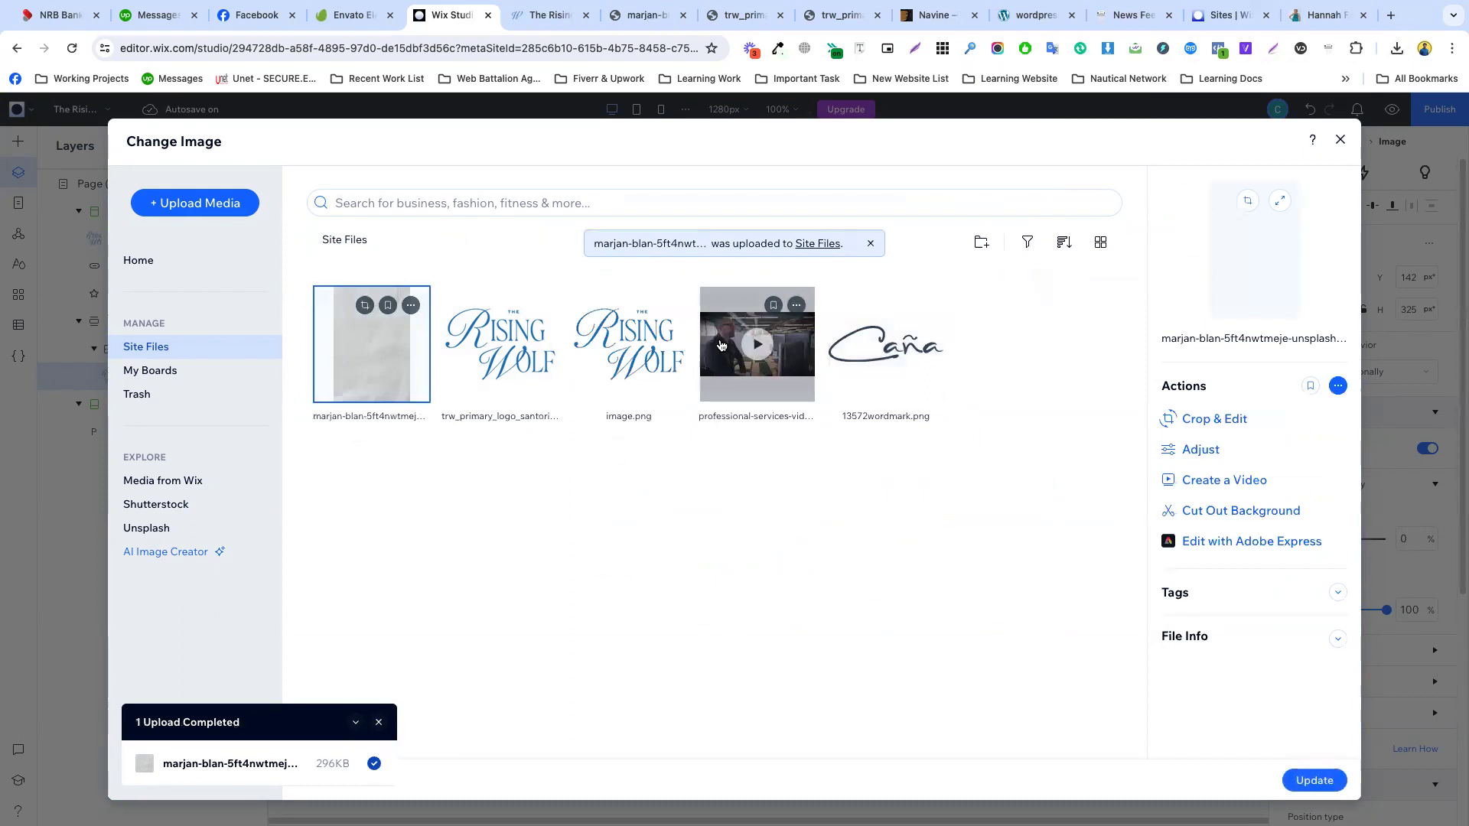
click(1315, 782)
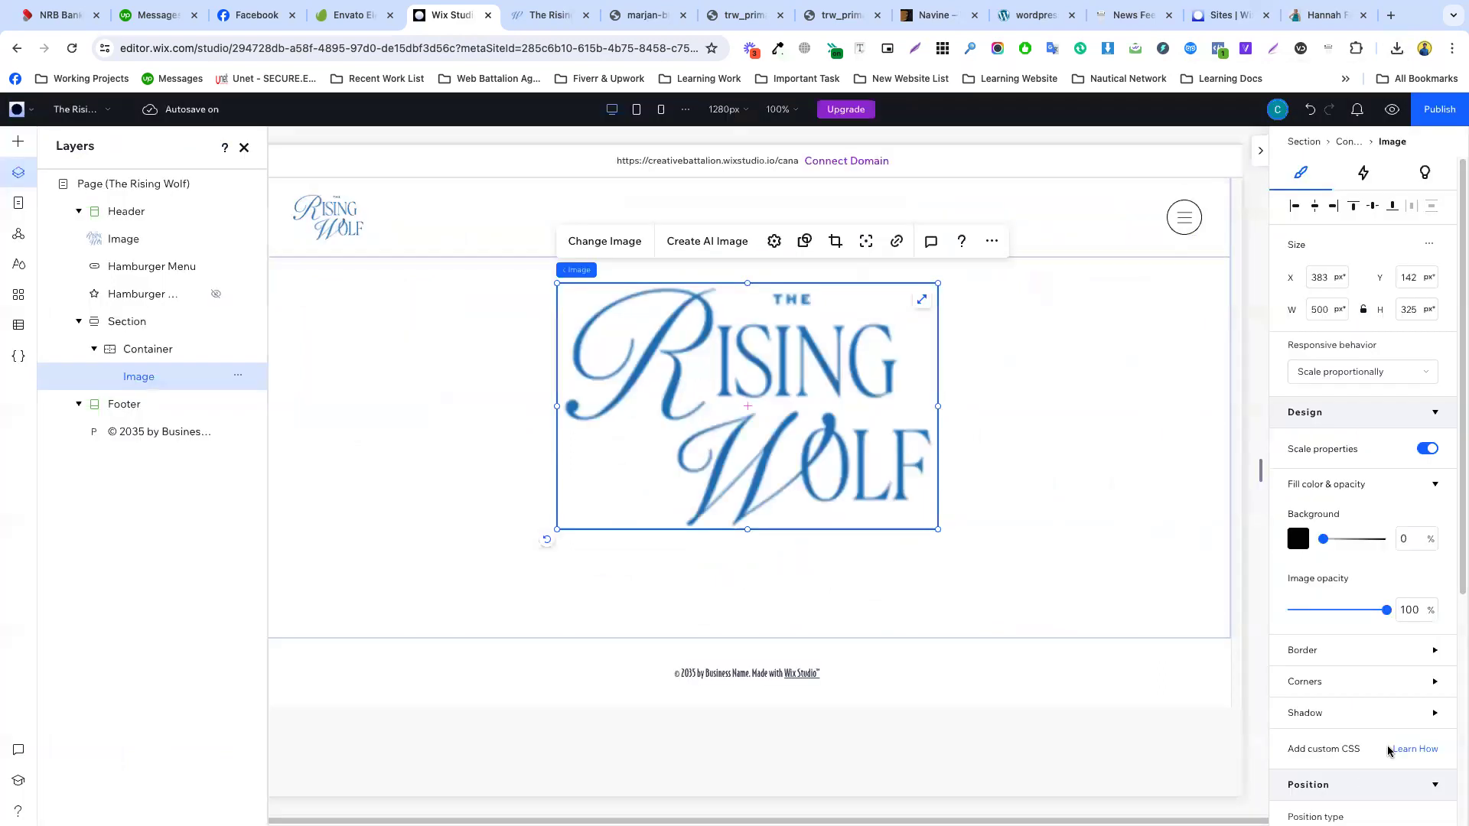
- Stretch the paper-texture image to fill the container and set its image opacity to 26%
click(921, 300)
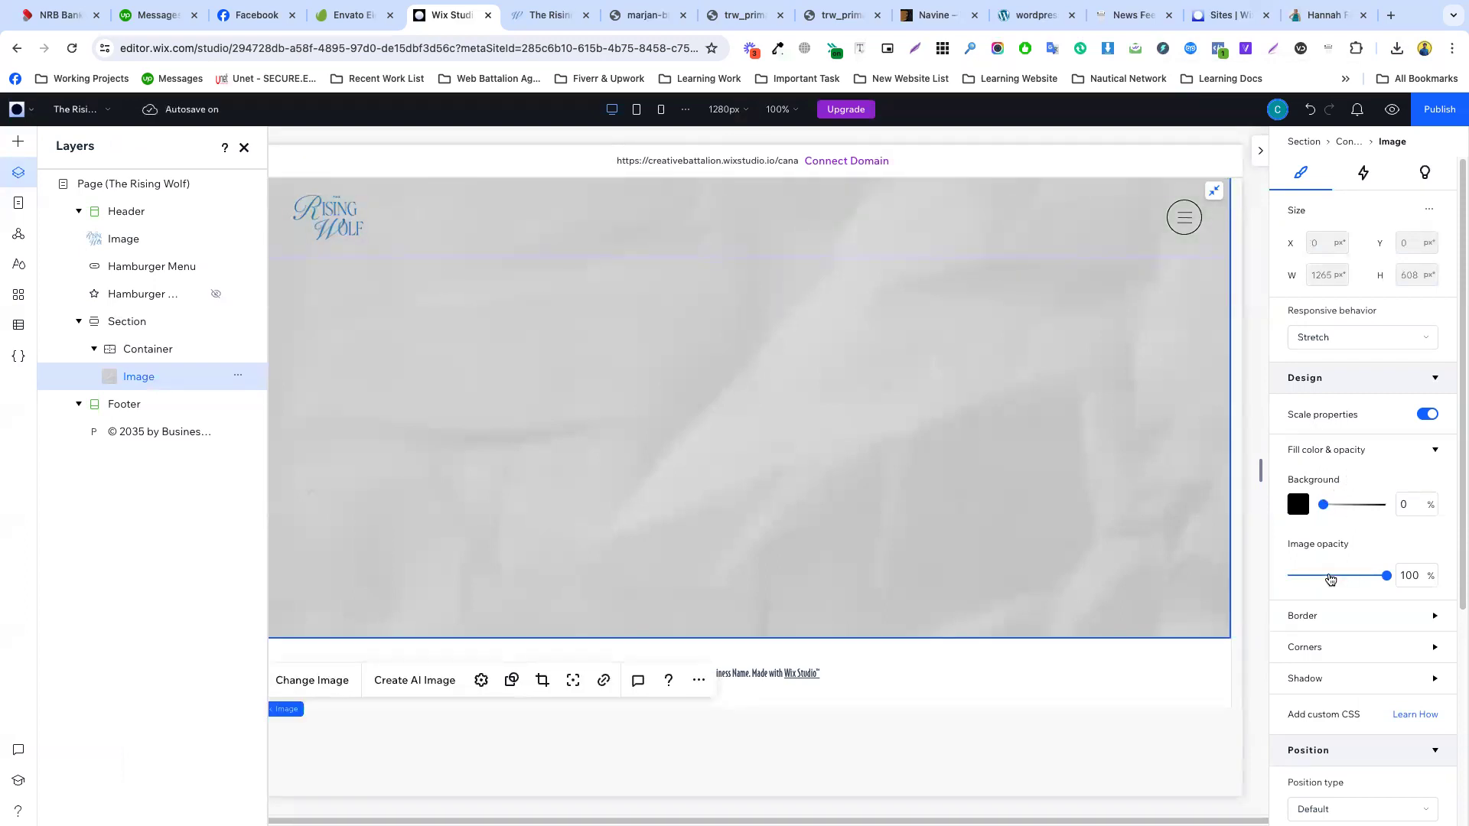
click(1319, 576)
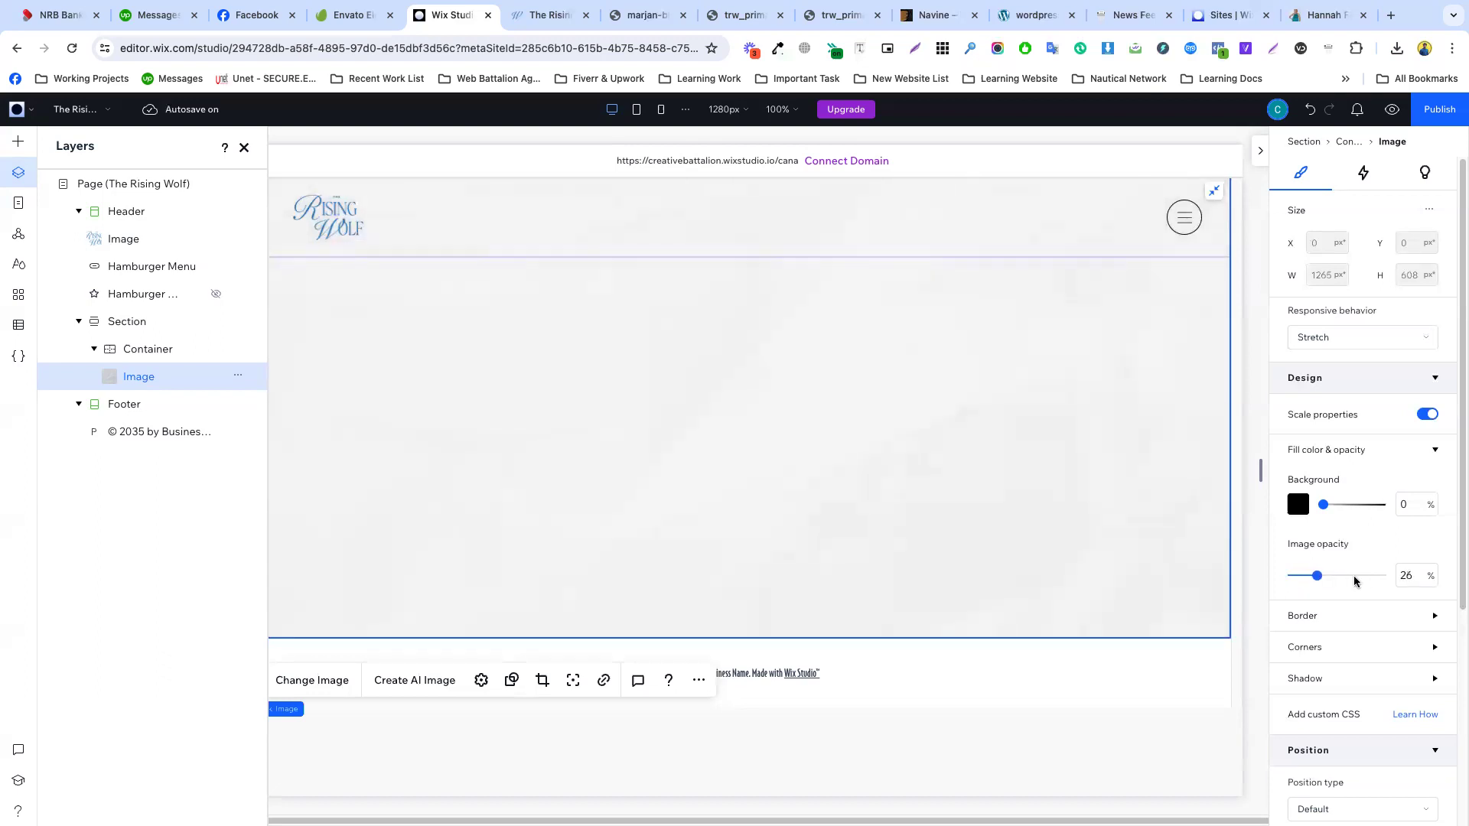
click(244, 148)
click(113, 291)
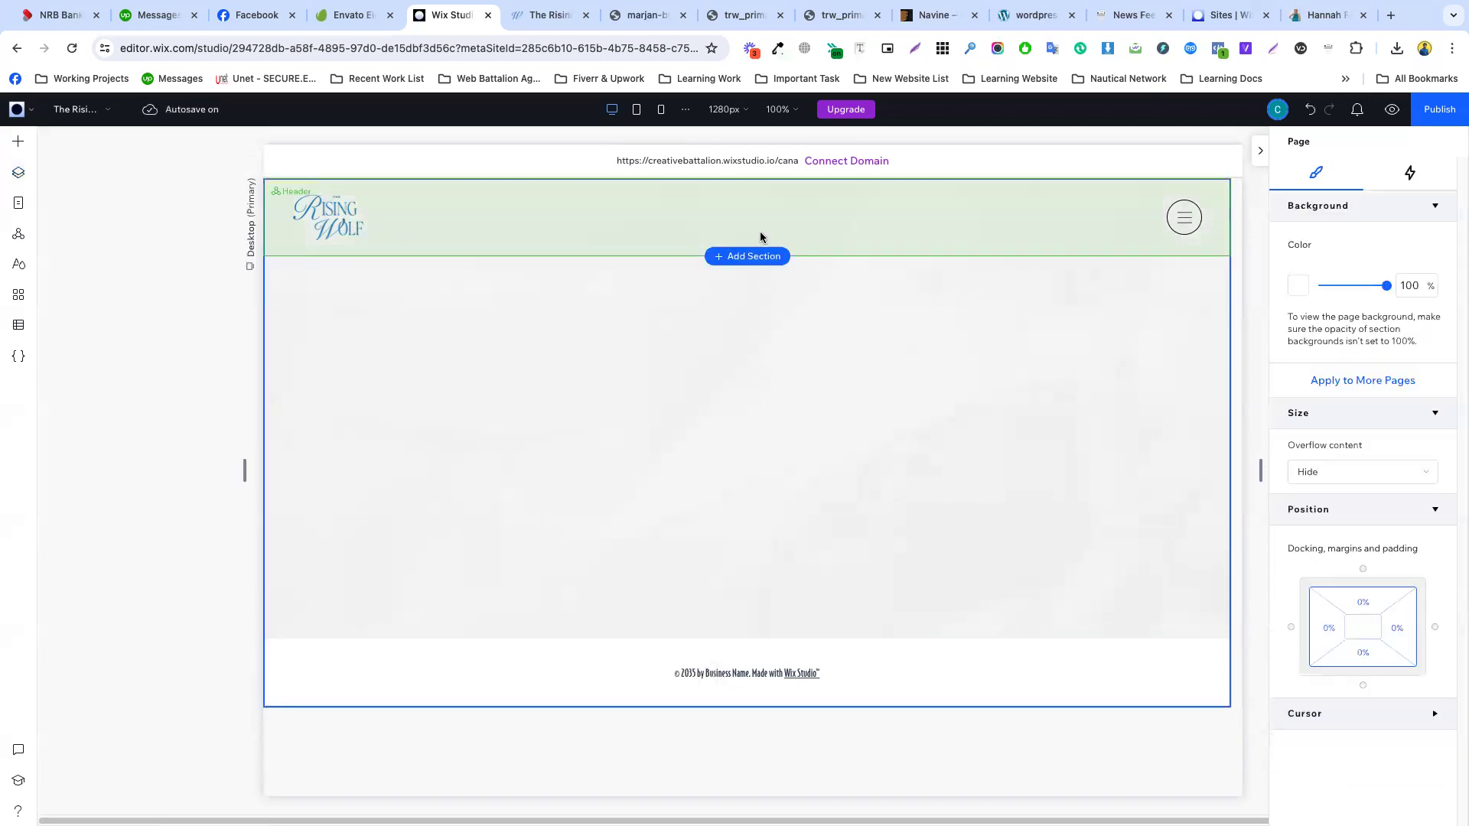
click(1137, 363)
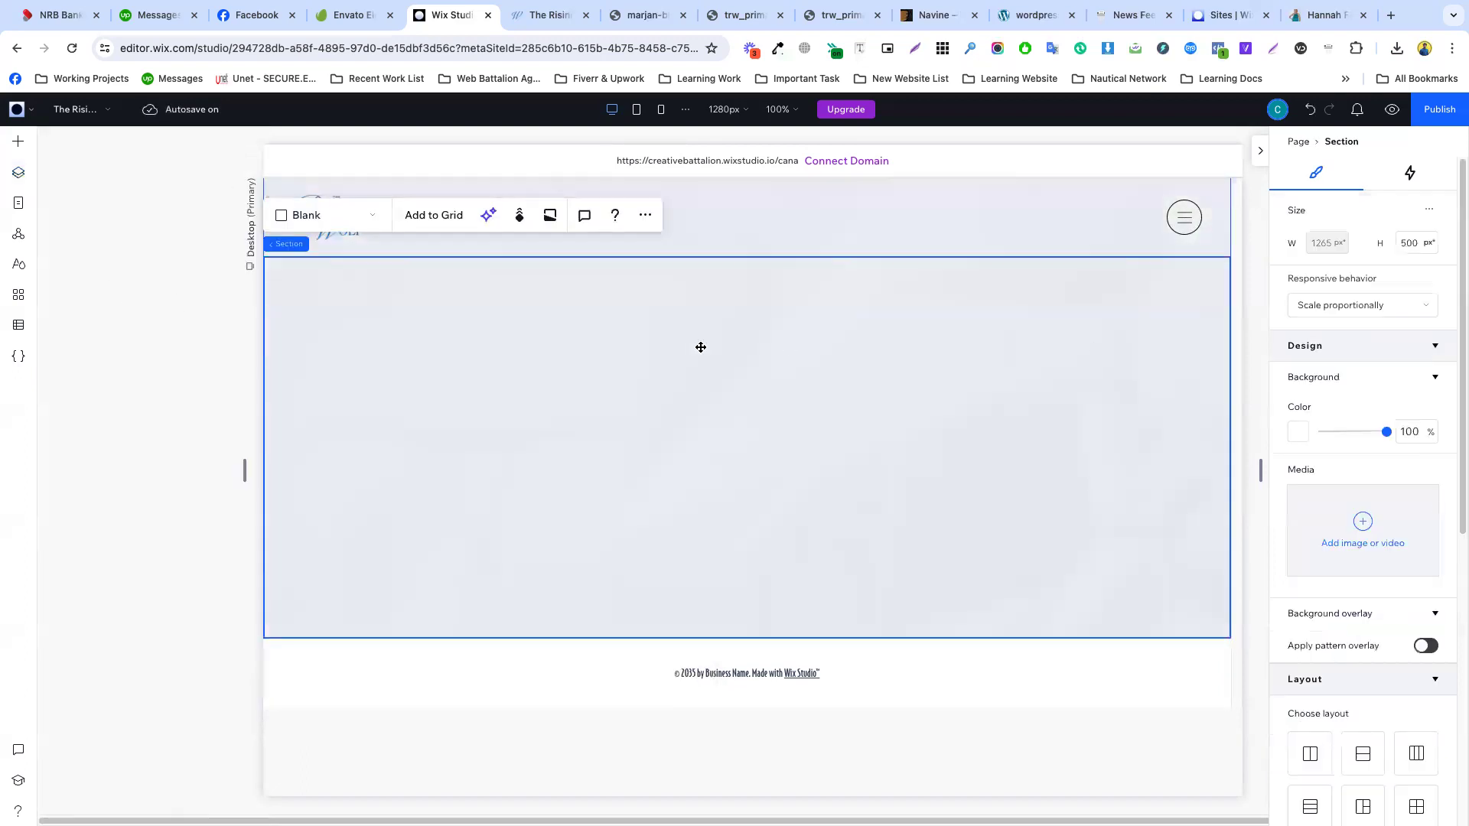
click(704, 350)
- Switch to The Rising Wolf site and inspect the hero's photo slideshow, selecting its sie-hero-v2_0 element for its size and styles
click(547, 16)
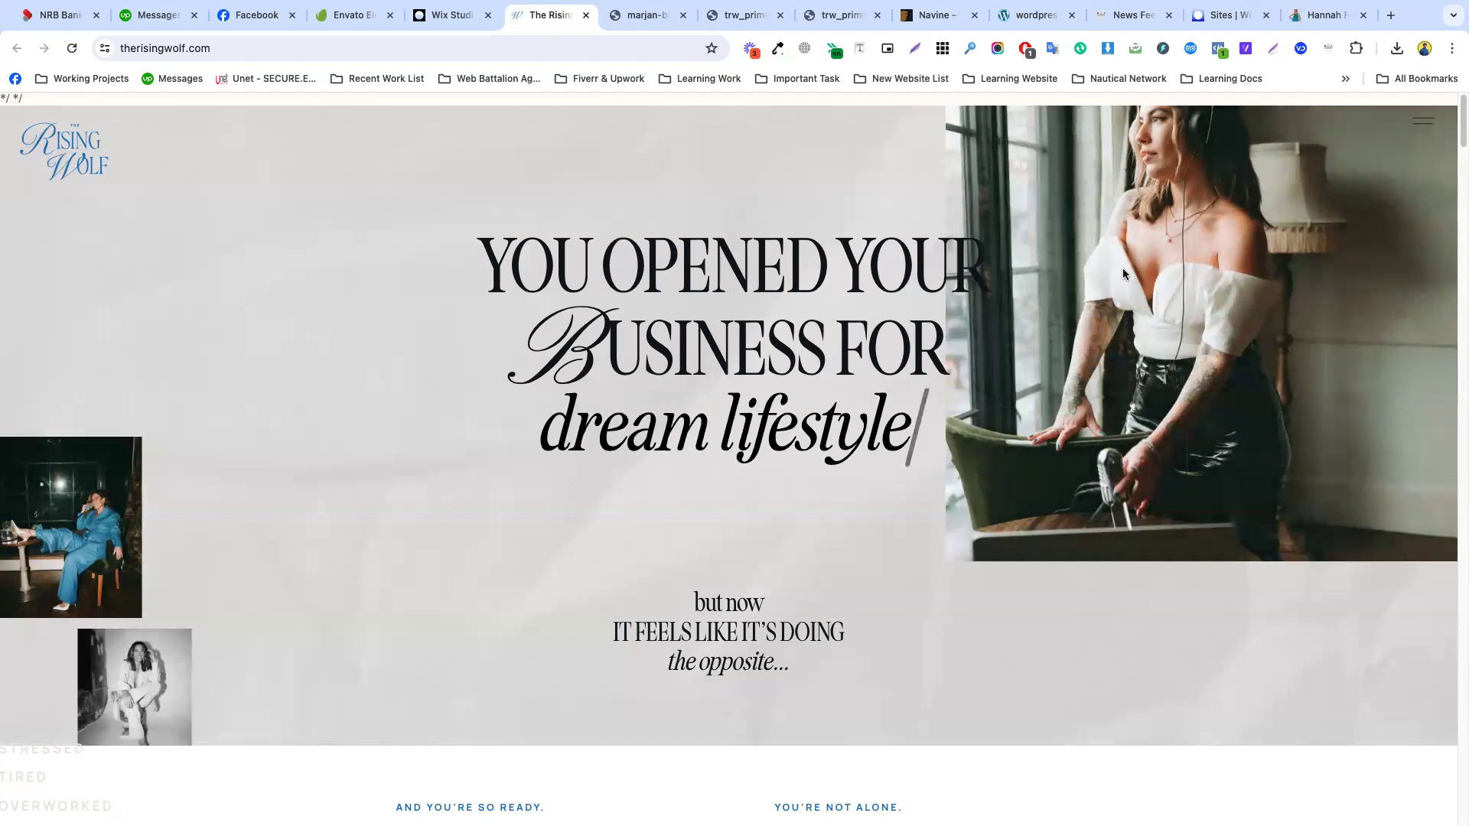
right_click(1123, 268)
click(1160, 599)
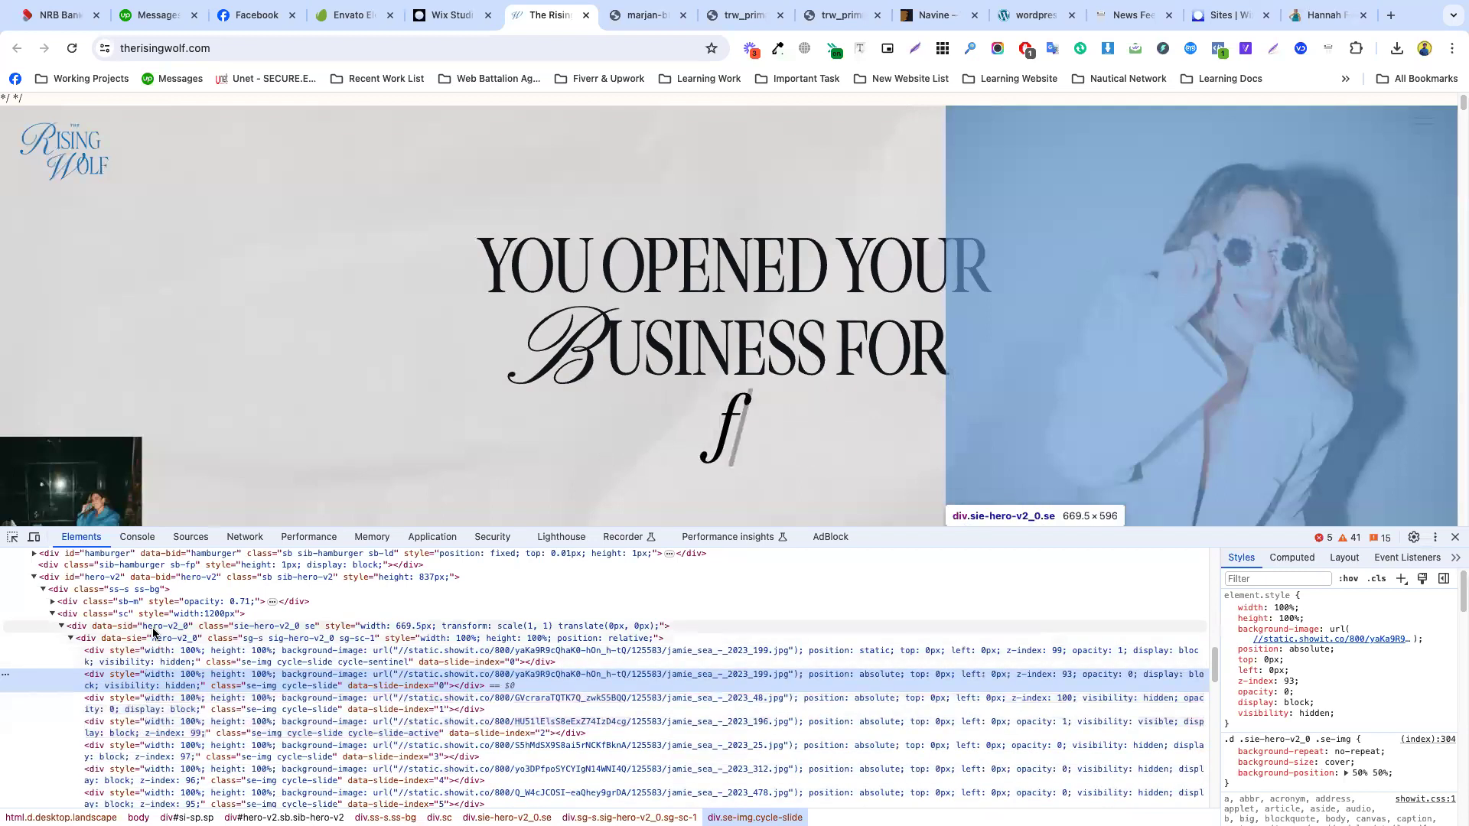
scroll(229, 697, up, 2)
click(237, 706)
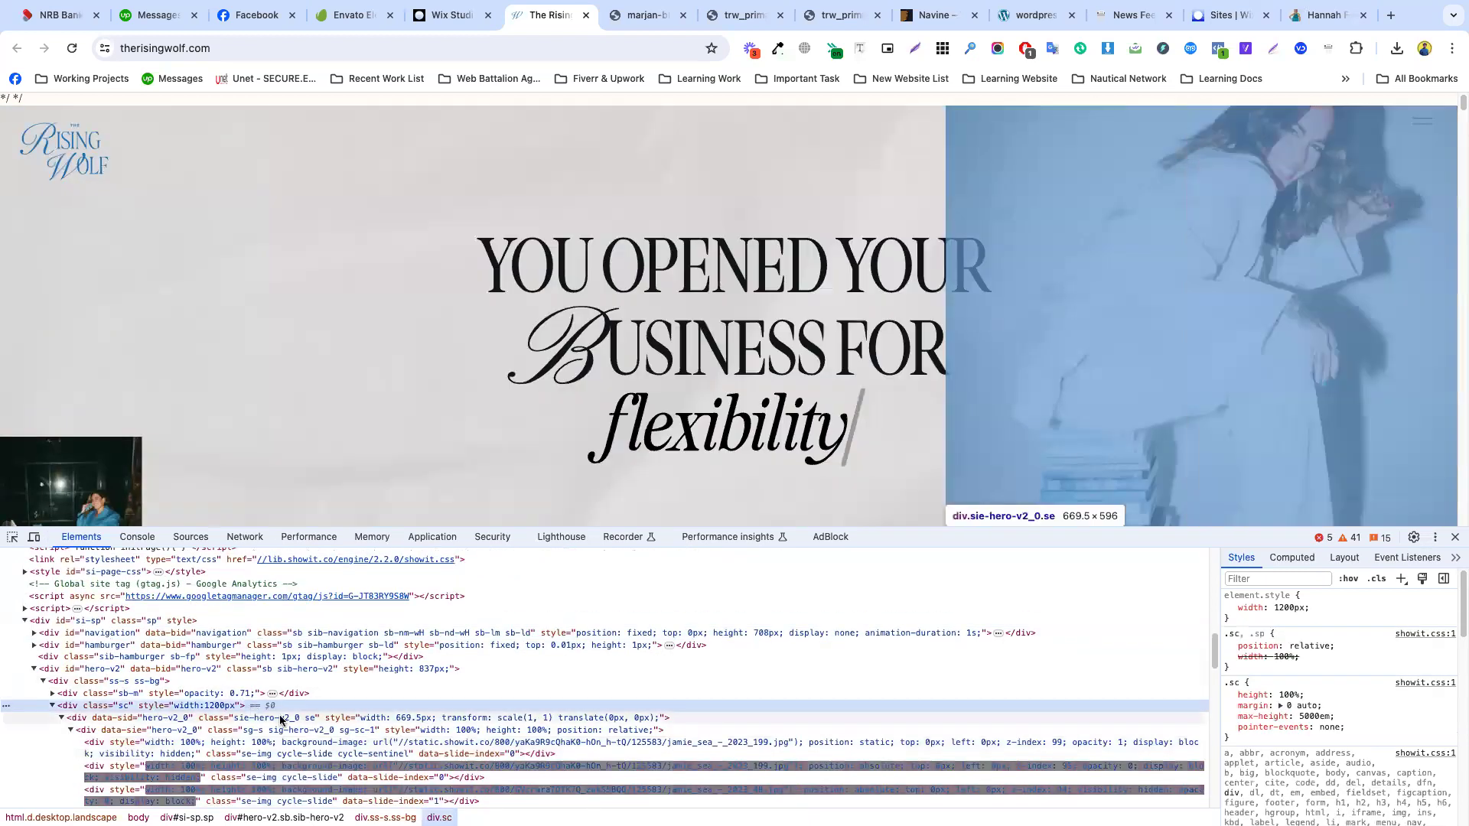
click(281, 720)
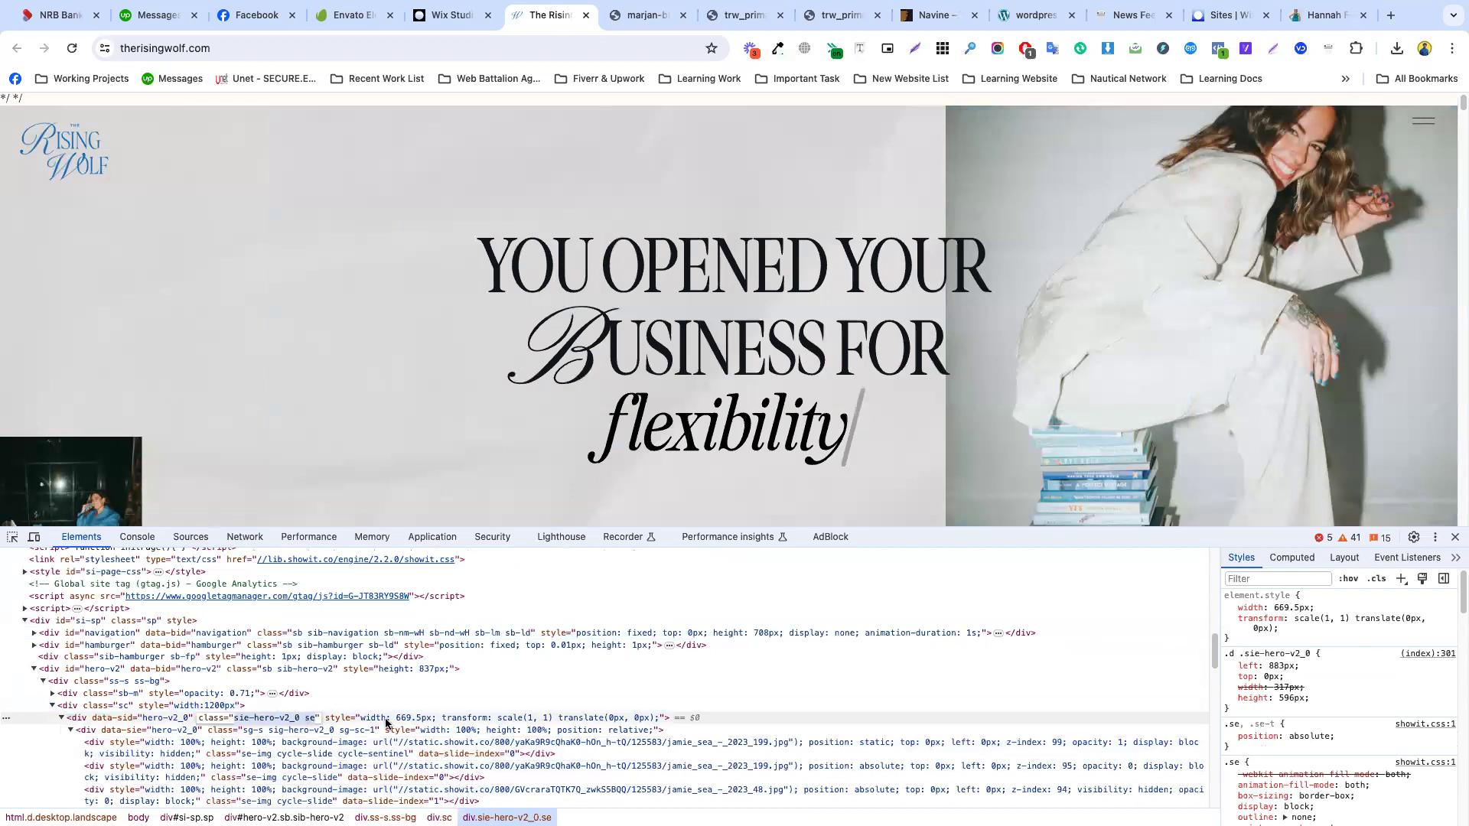
- Copy the background-image URL of jamie_sea_-_2023_48.jpg from the hero slideshow's markup and open it in a new browser tab
click(505, 740)
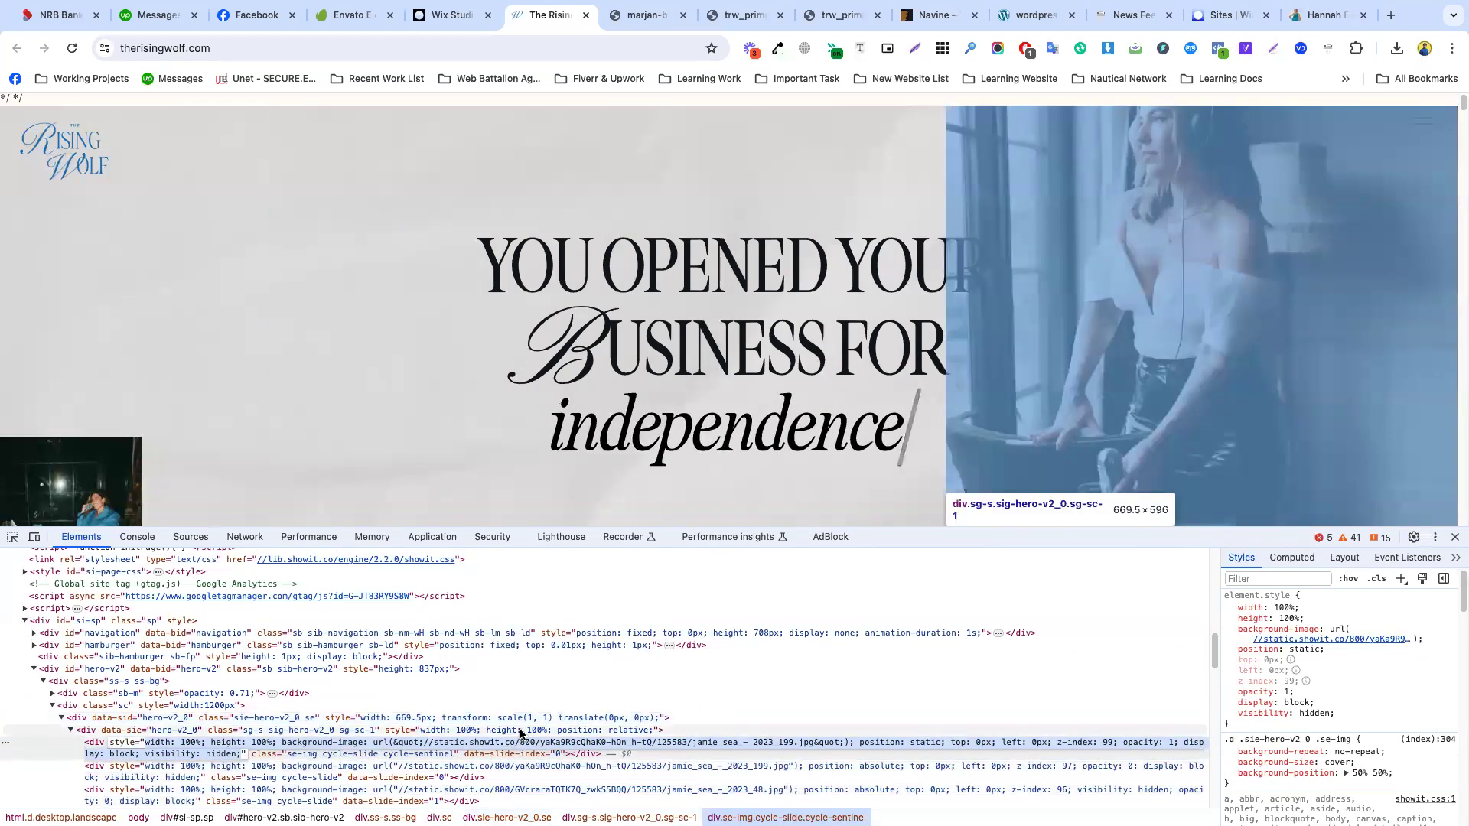
scroll(517, 712, down, 2)
click(531, 700)
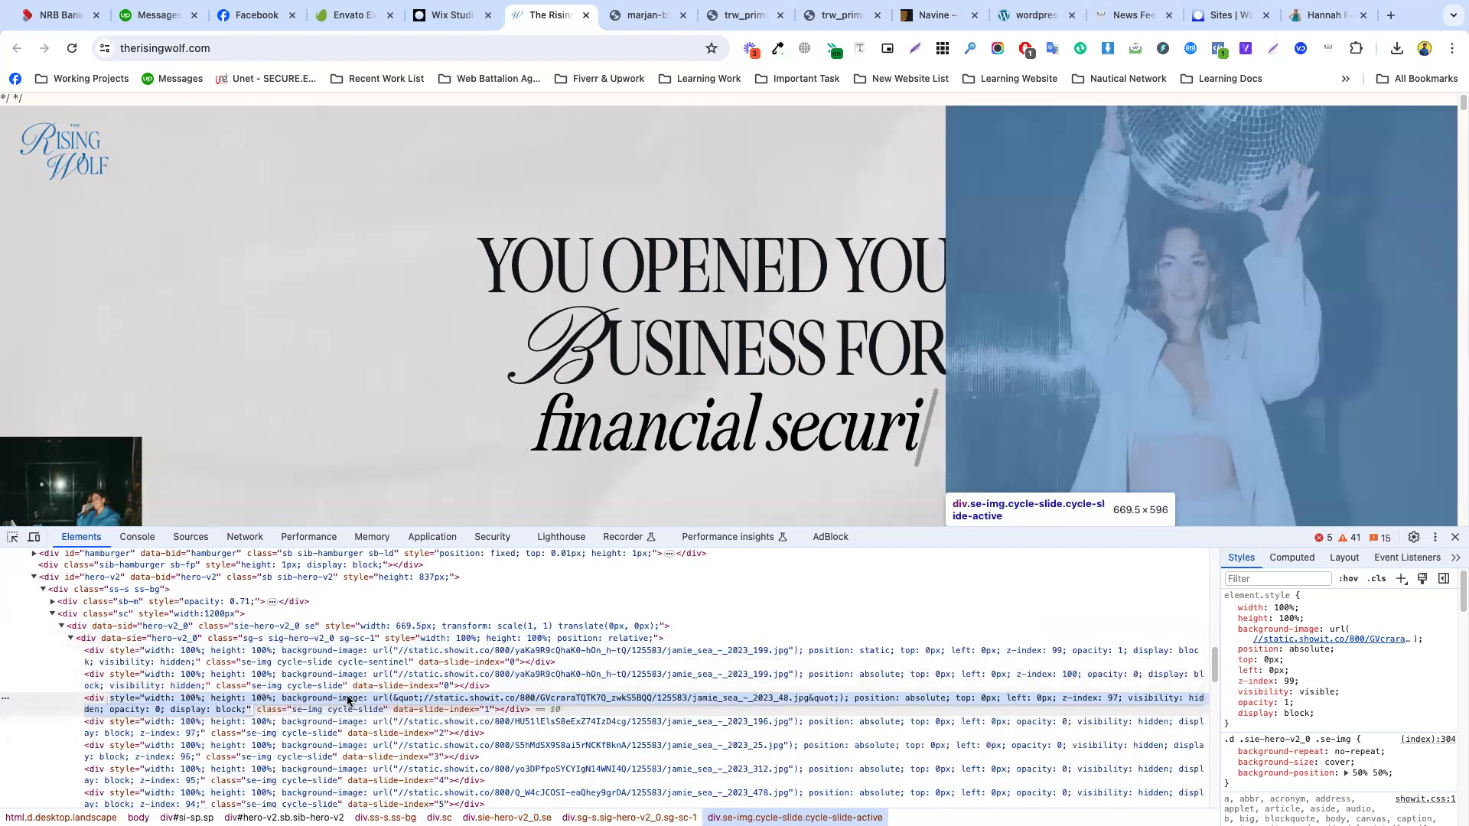
drag(433, 699, 806, 700)
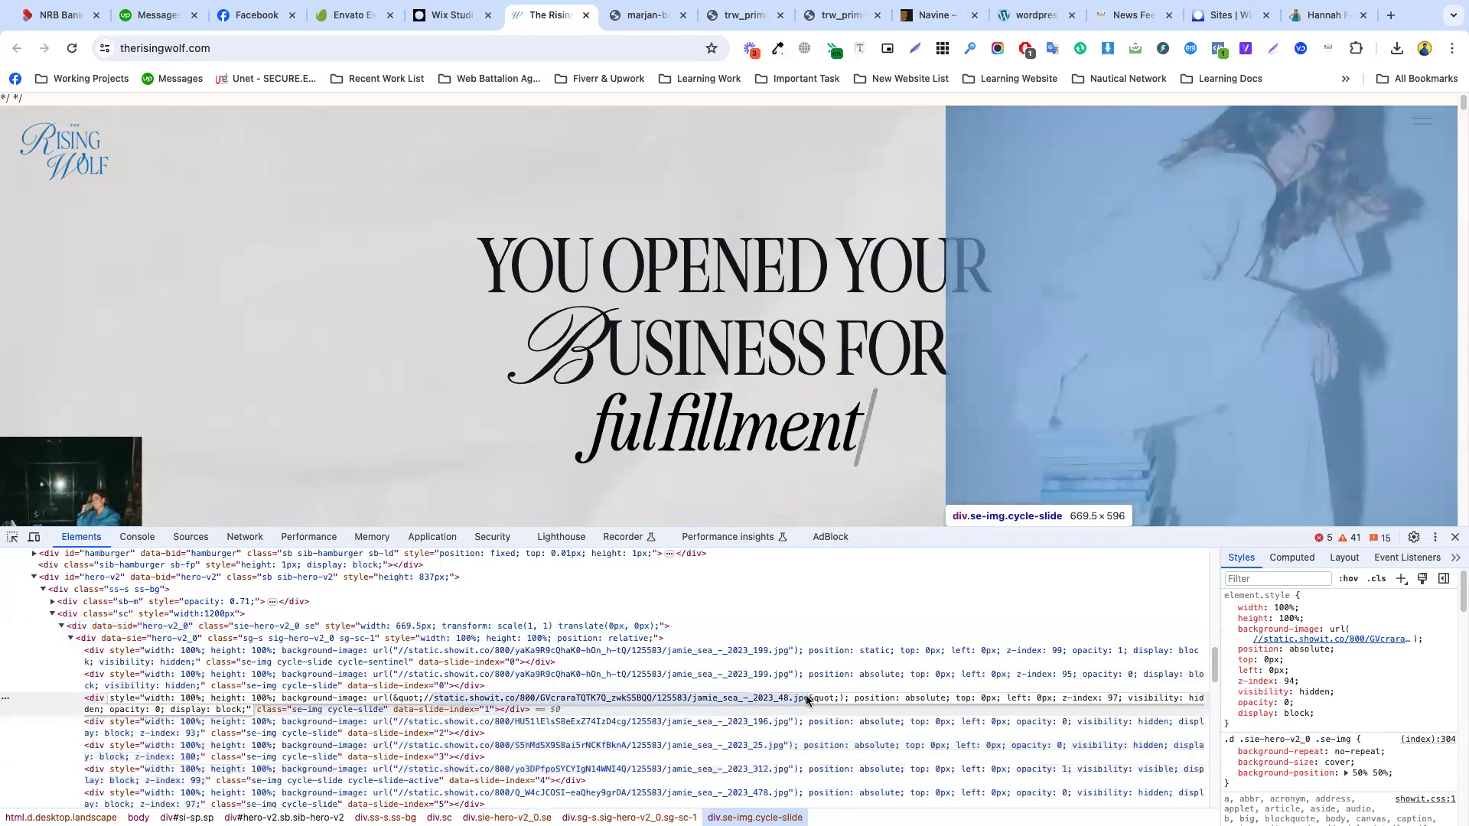
key(ctrl+c)
key(ctrl+t)
key(ctrl+v)
key(Return)
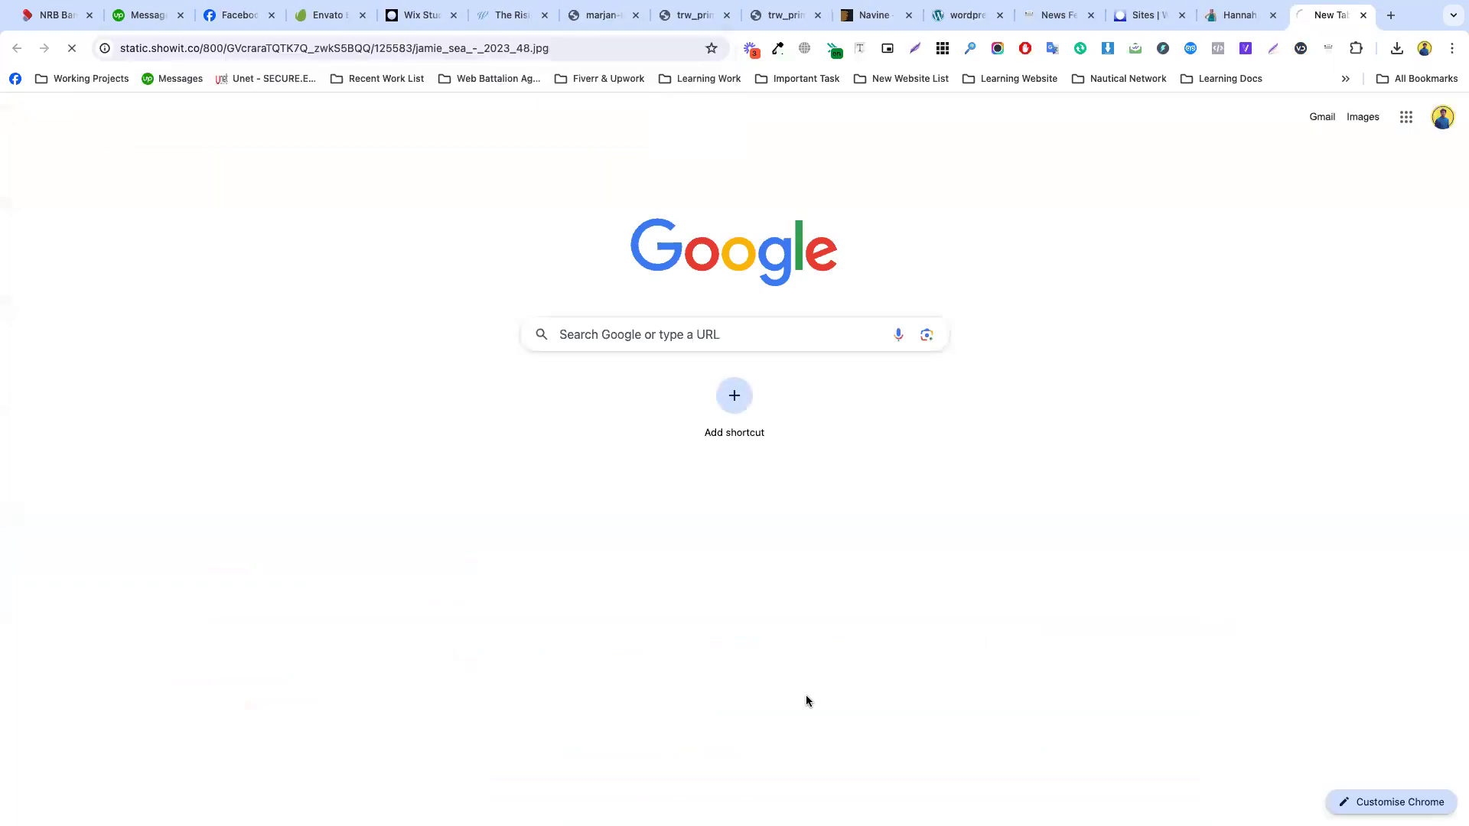
right_click(678, 462)
click(716, 486)
key(Return)
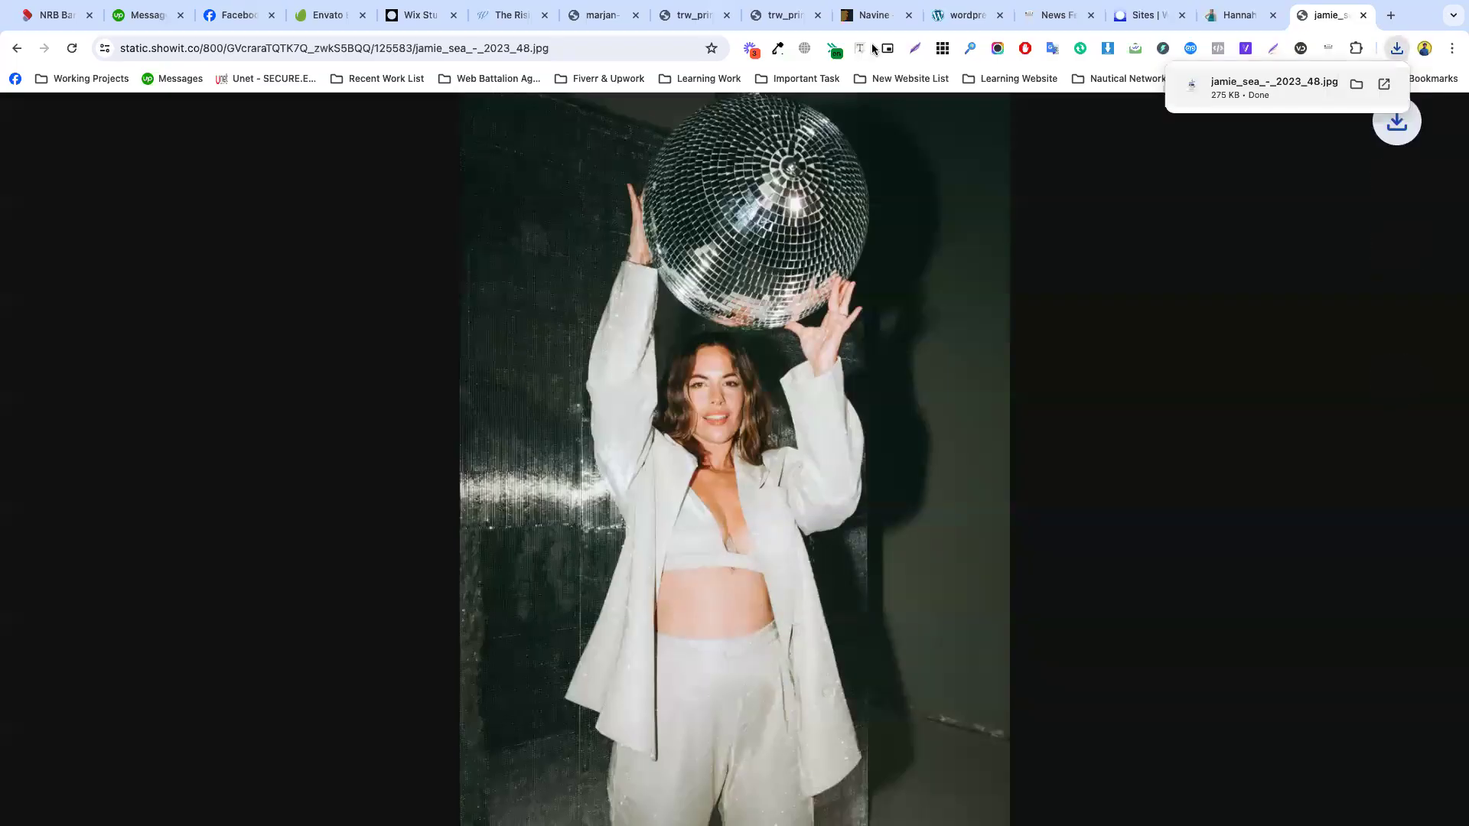
- Return to Wix Studio and increase the hero container's height to 706 px
click(1228, 17)
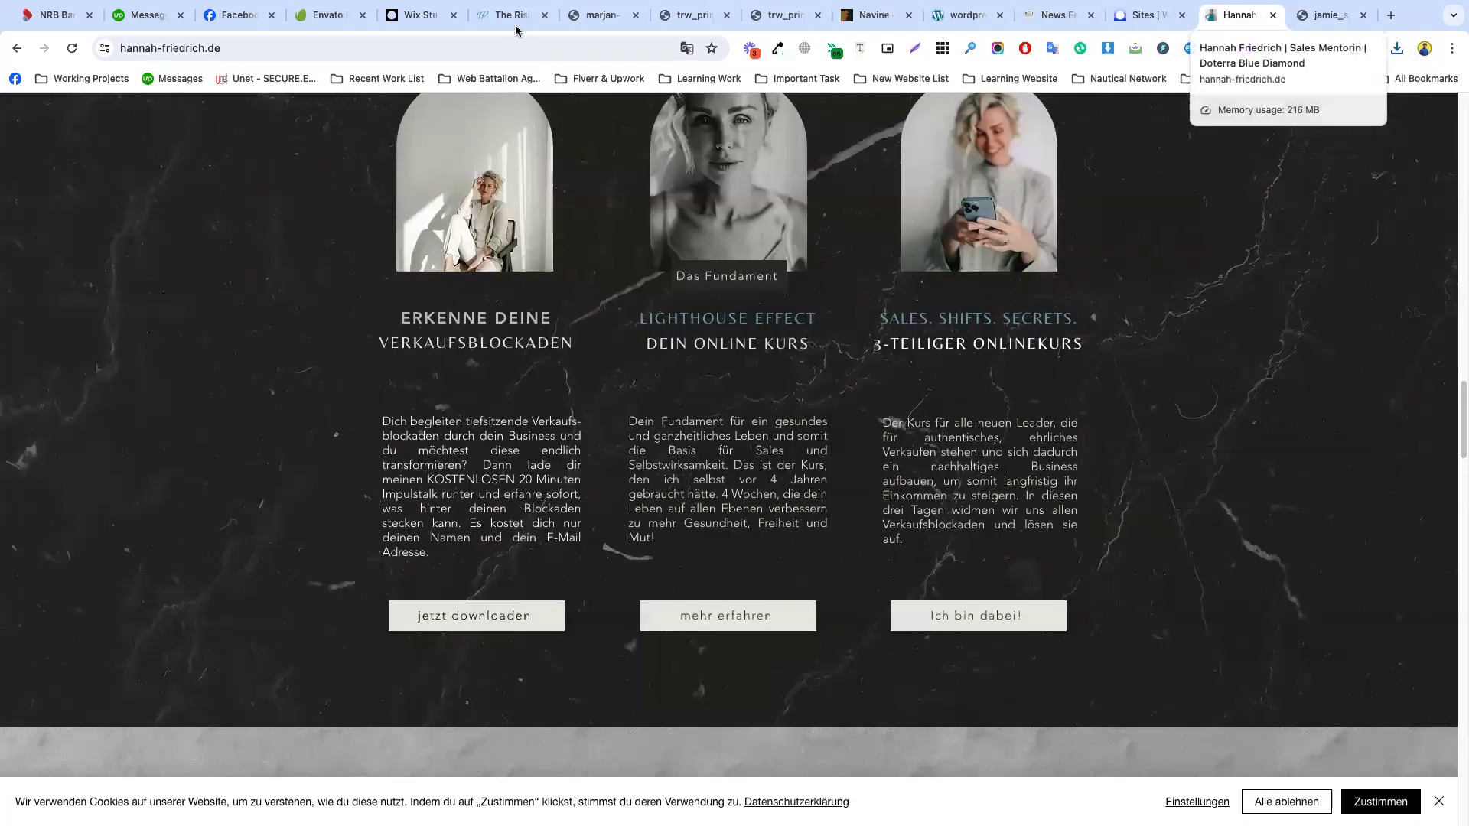
click(573, 17)
click(420, 16)
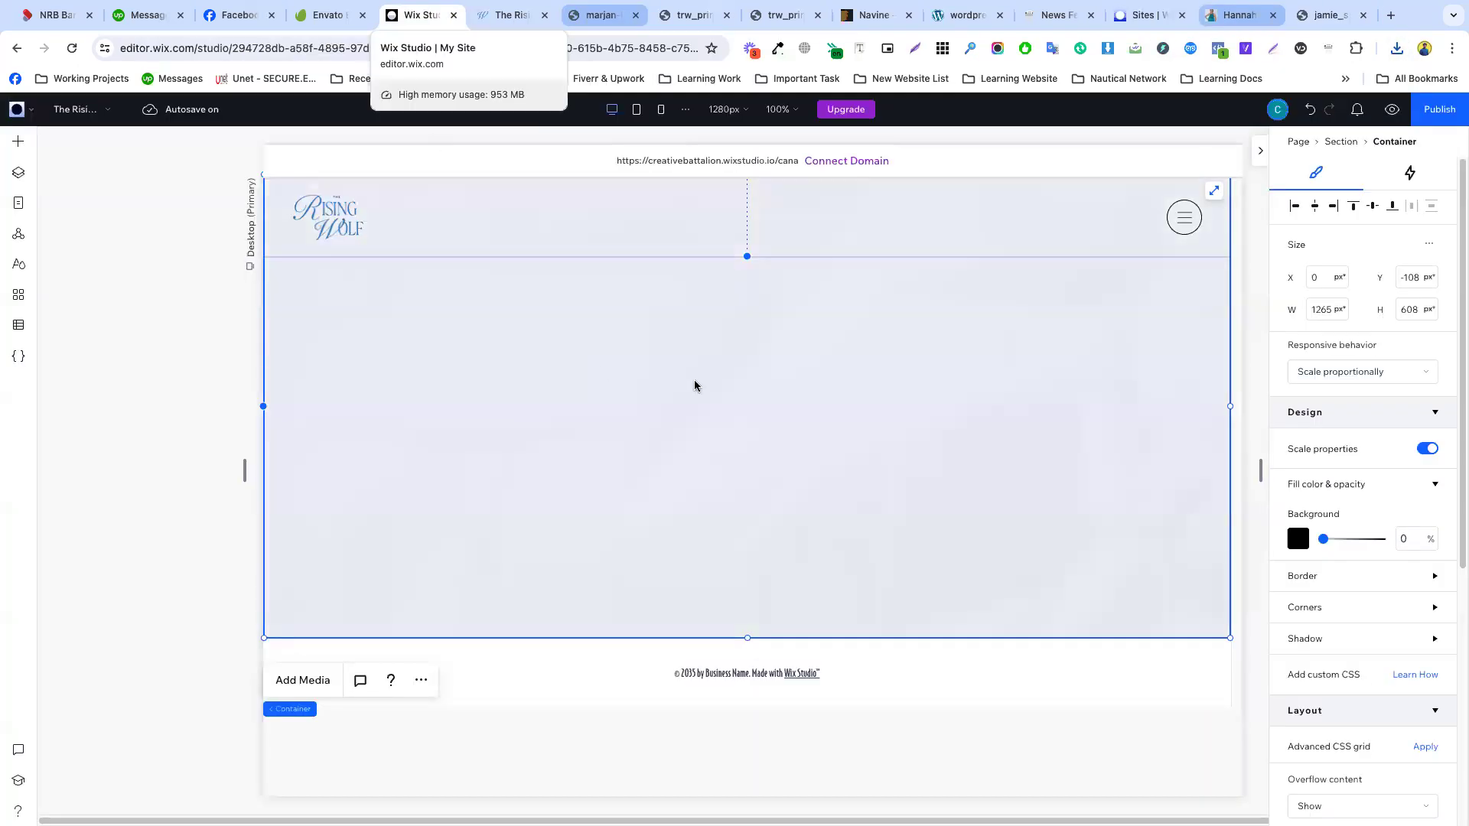
click(689, 384)
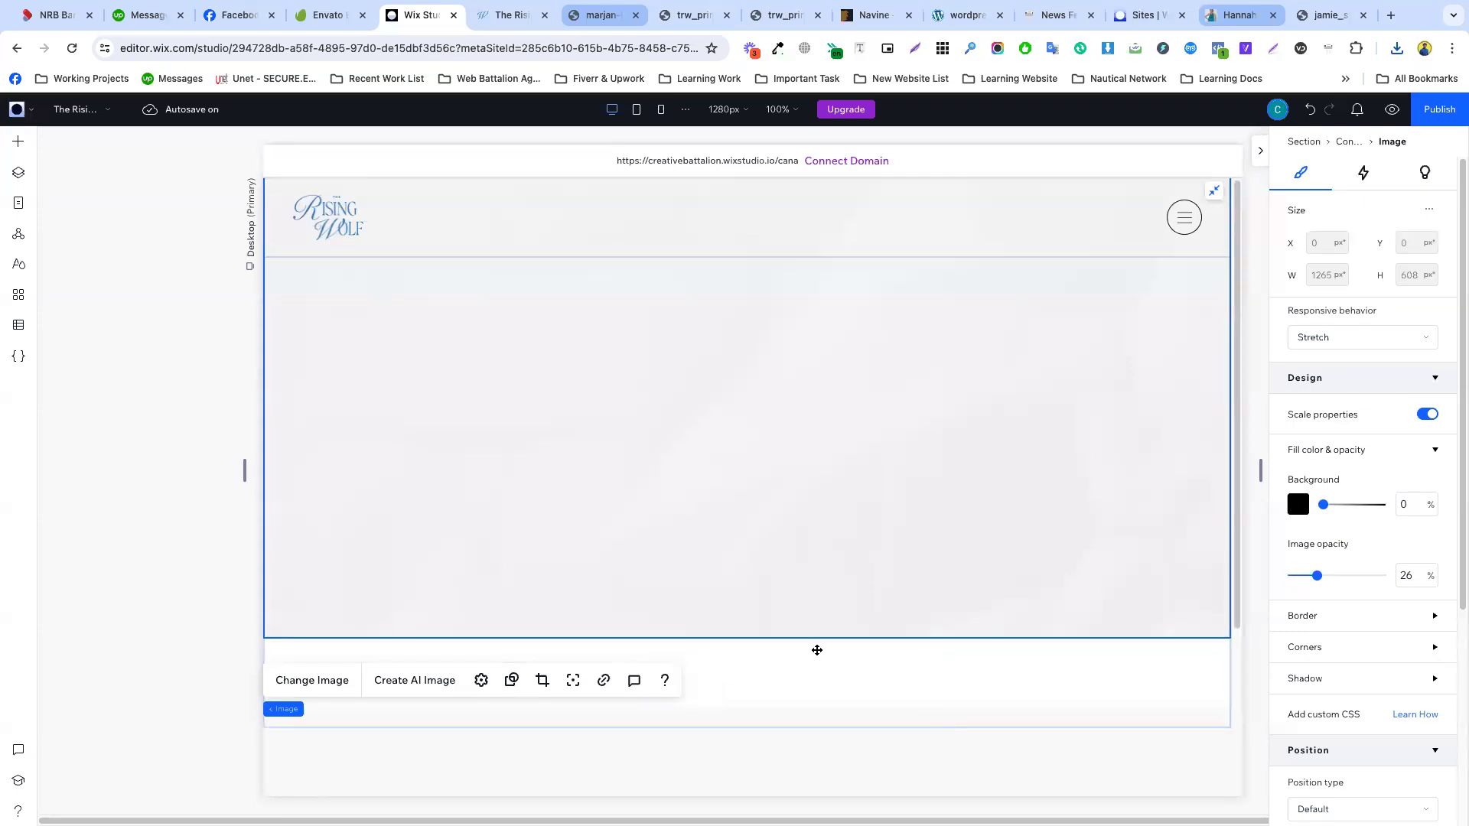
click(827, 672)
scroll(734, 589, down, 2)
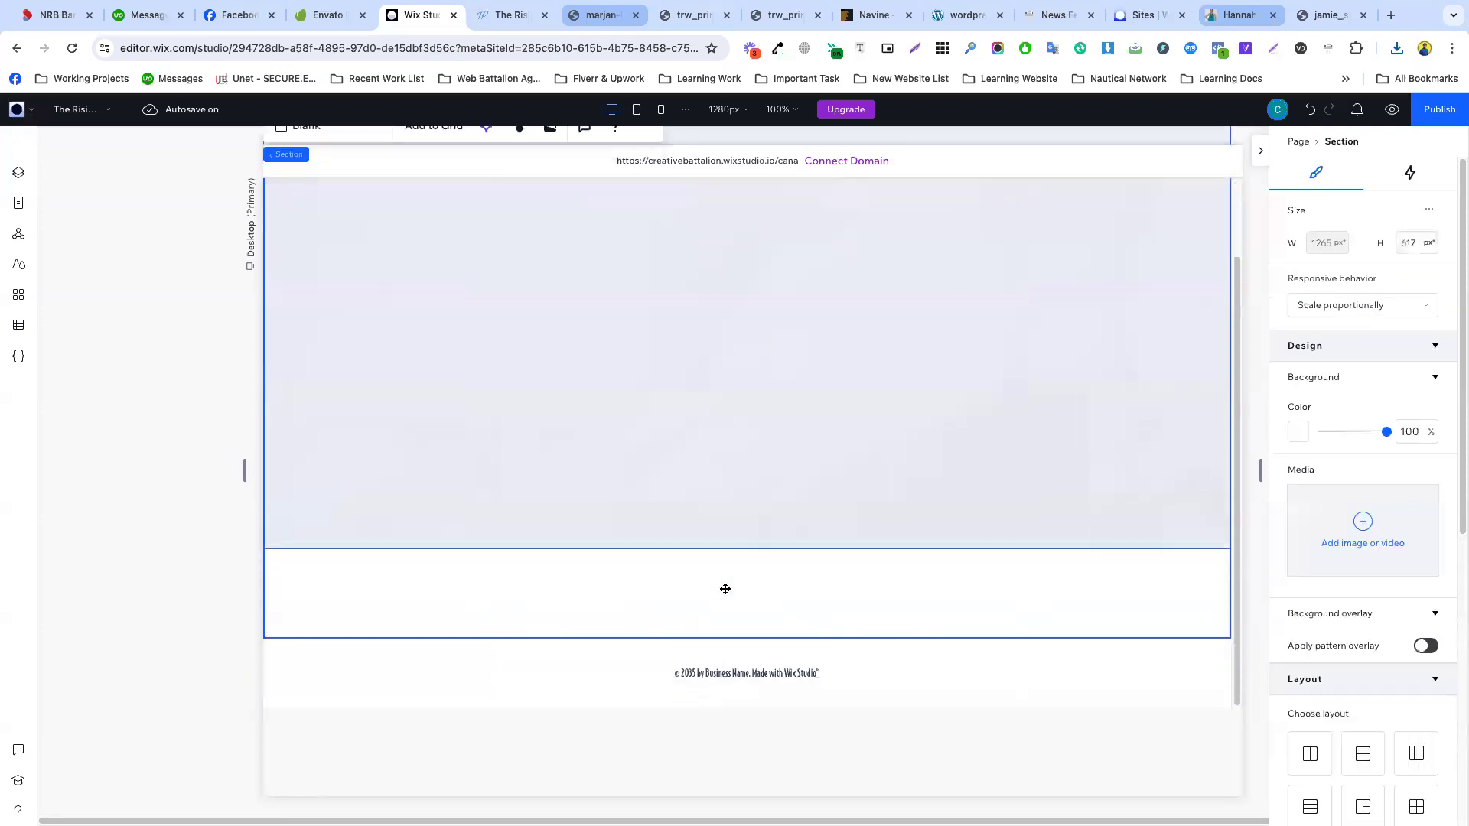
click(750, 545)
drag(753, 549, 754, 623)
scroll(796, 563, up, 2)
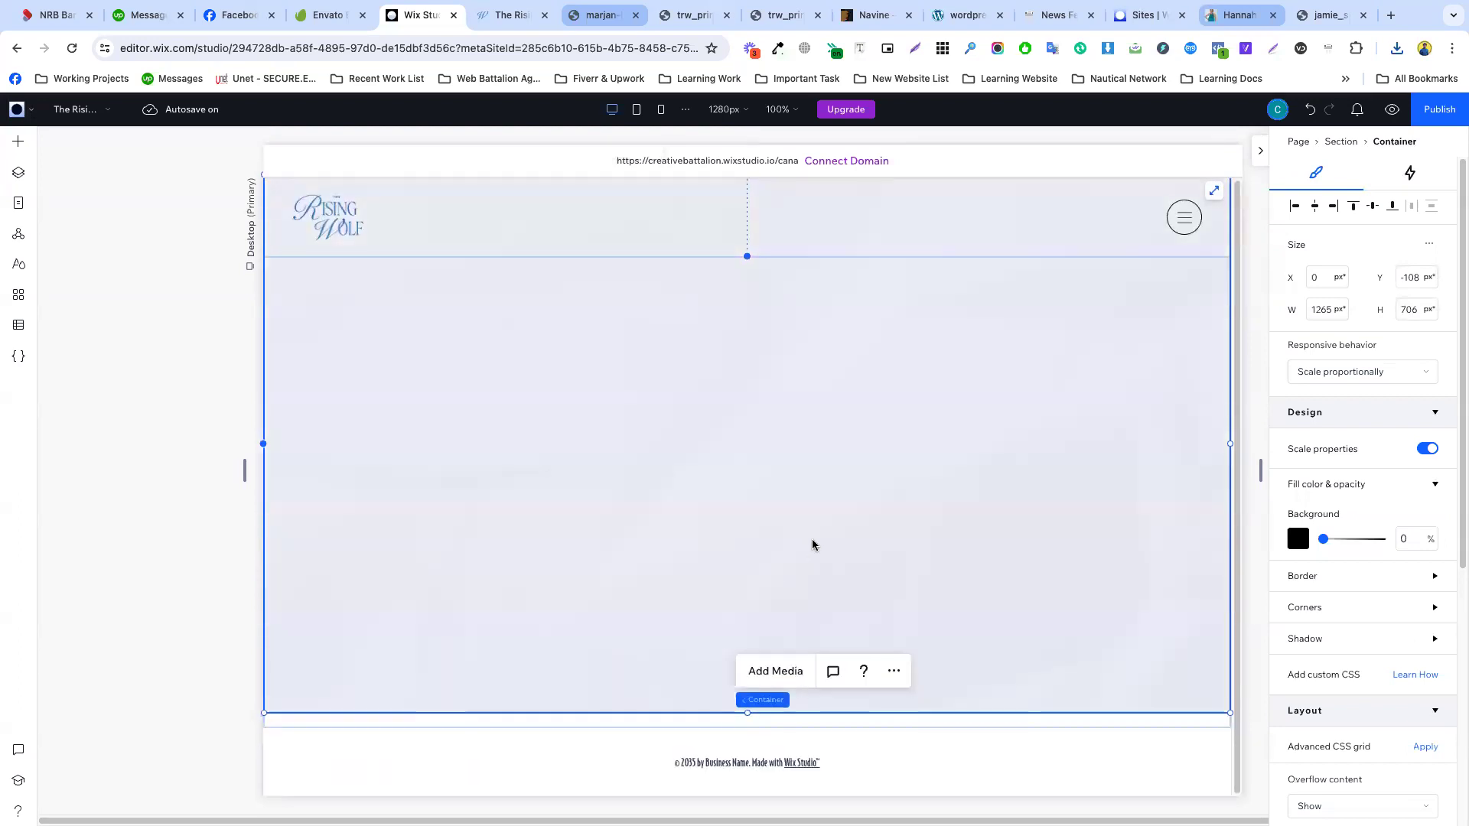
- Add the blue New Arrivals slideshow repeater to the hero container and resize it to 455 × 468 px
click(1102, 428)
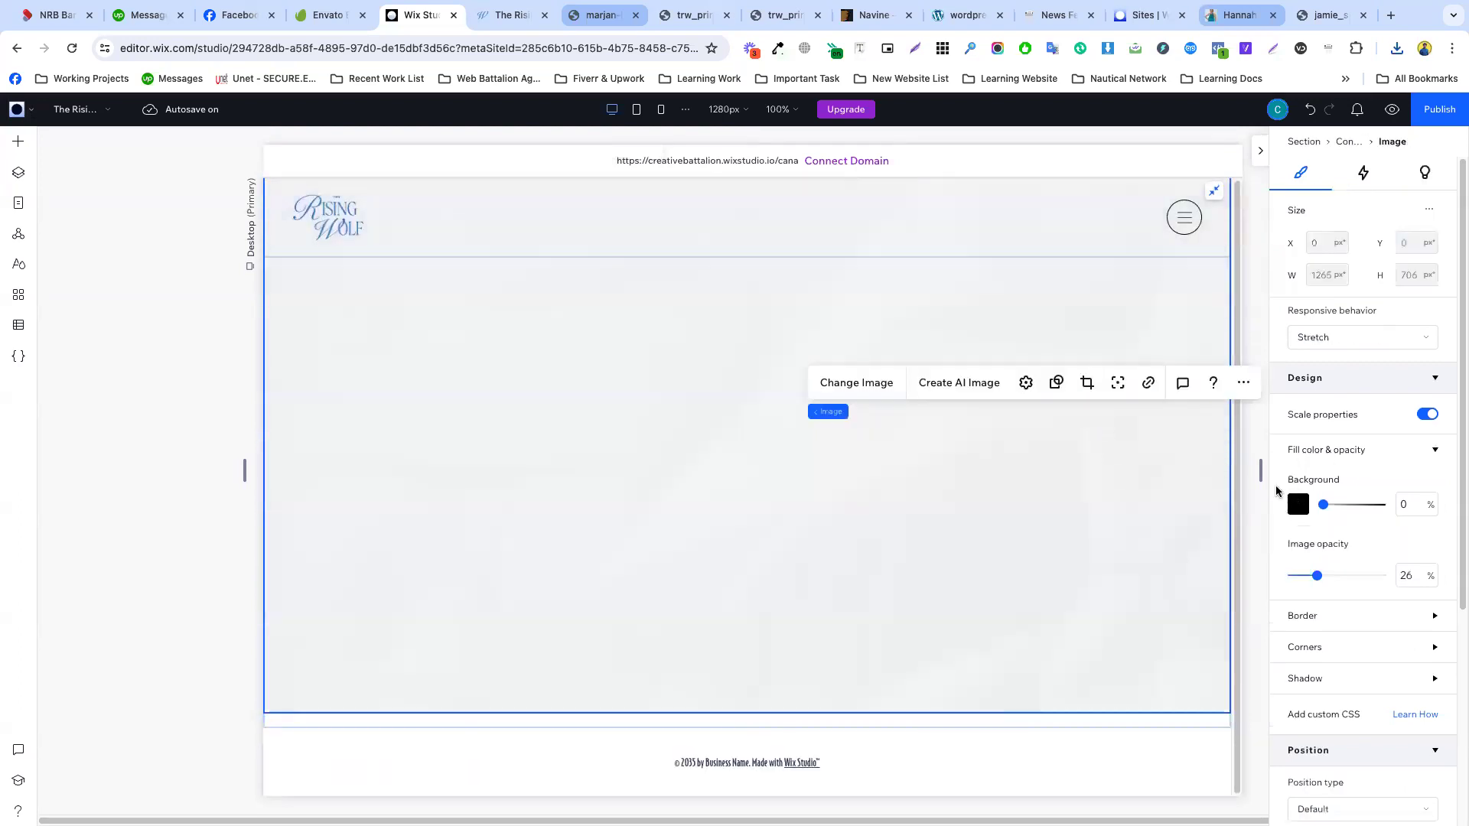
click(177, 348)
click(21, 147)
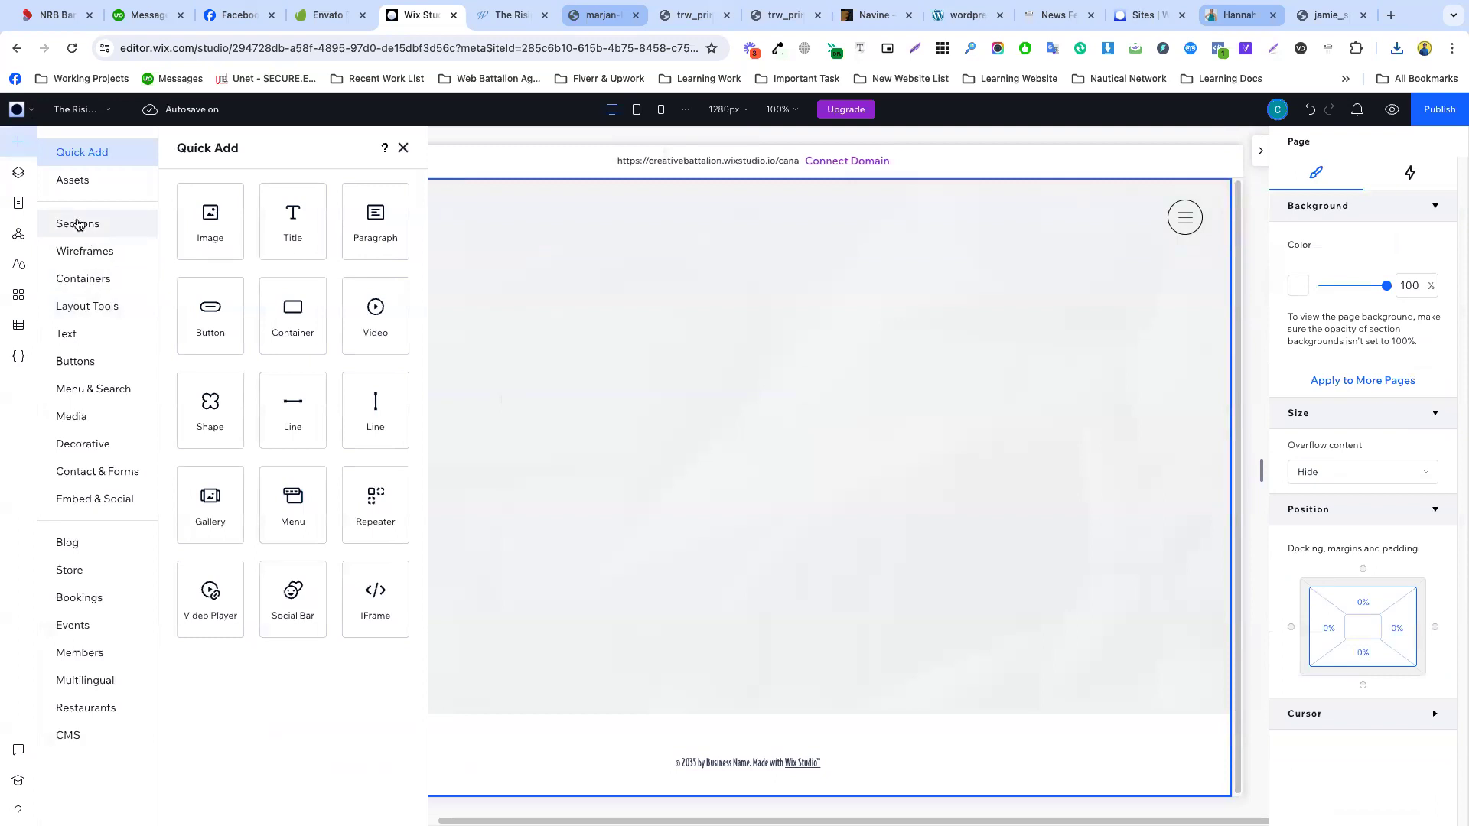
click(80, 181)
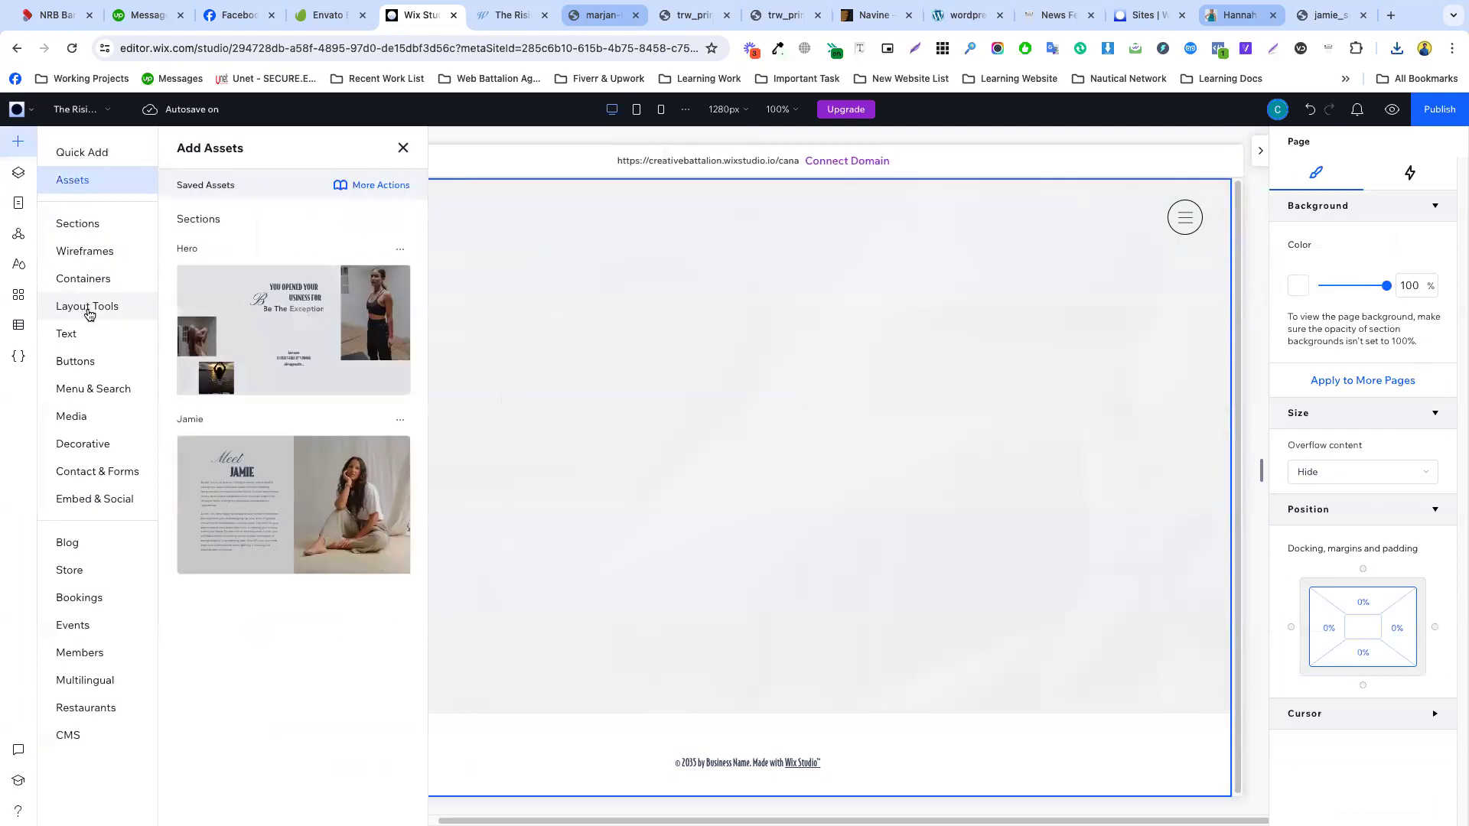
click(89, 306)
click(198, 296)
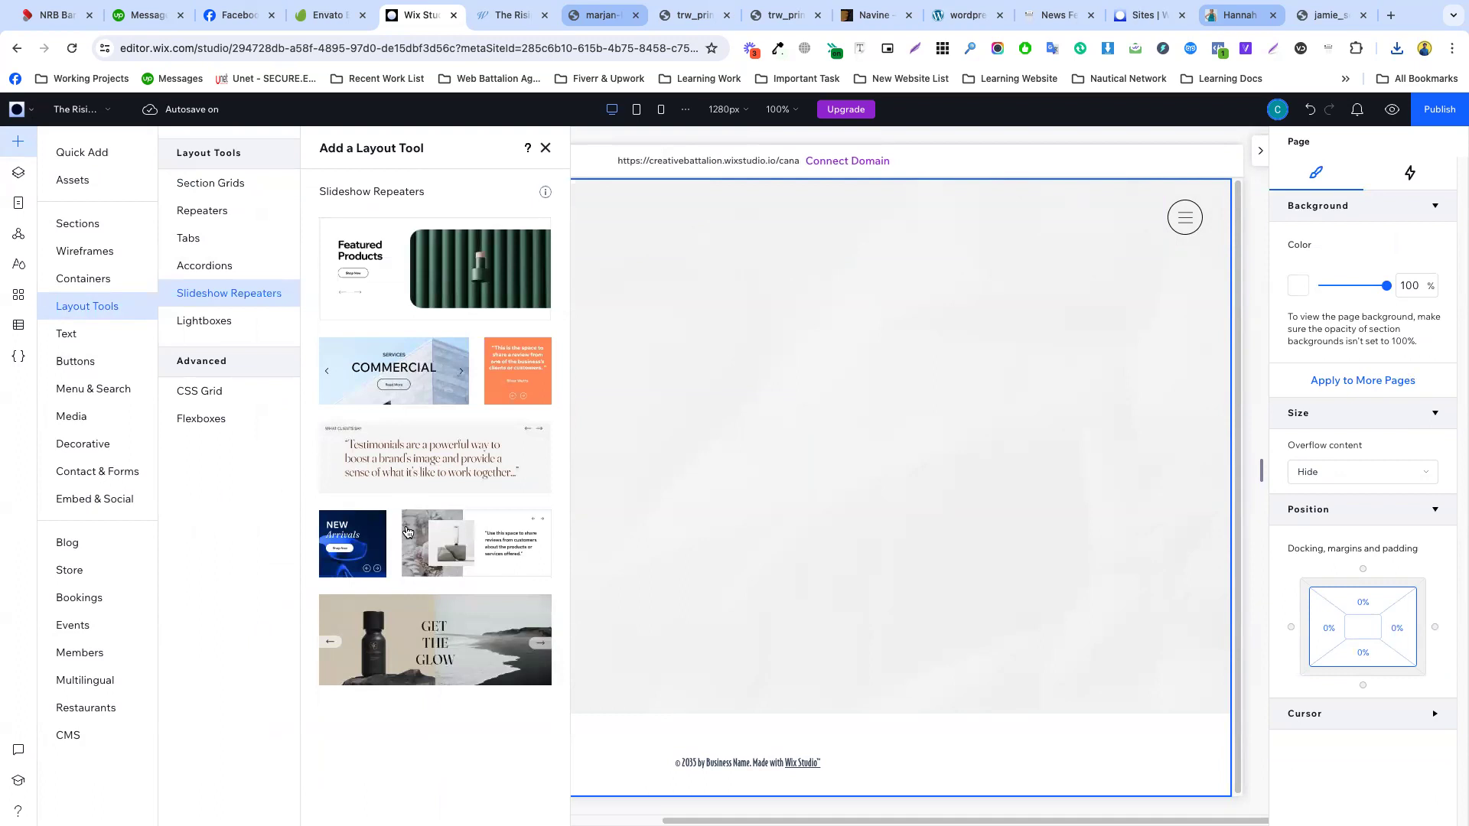
drag(404, 532, 801, 429)
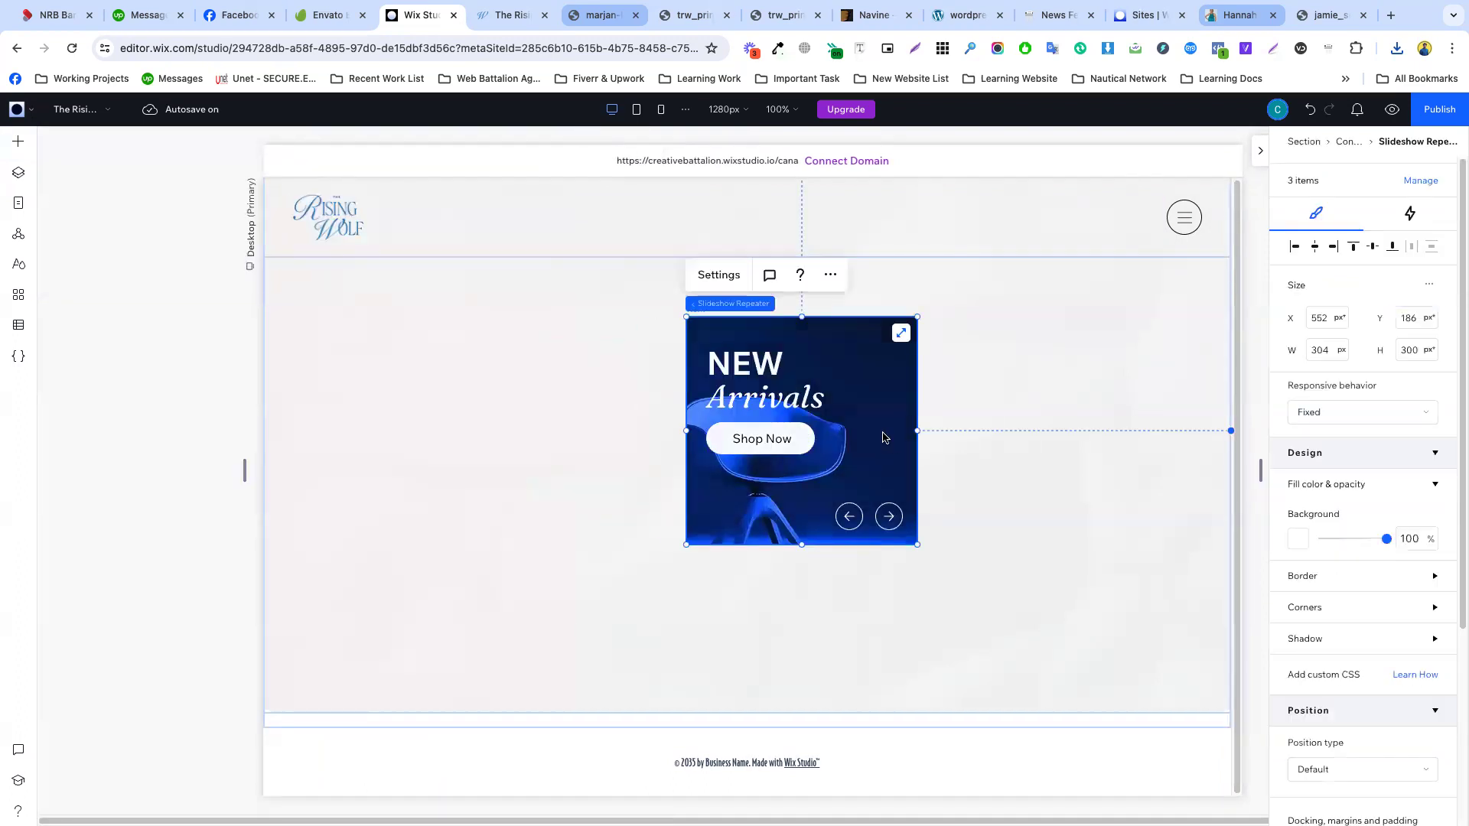
drag(917, 430, 1033, 431)
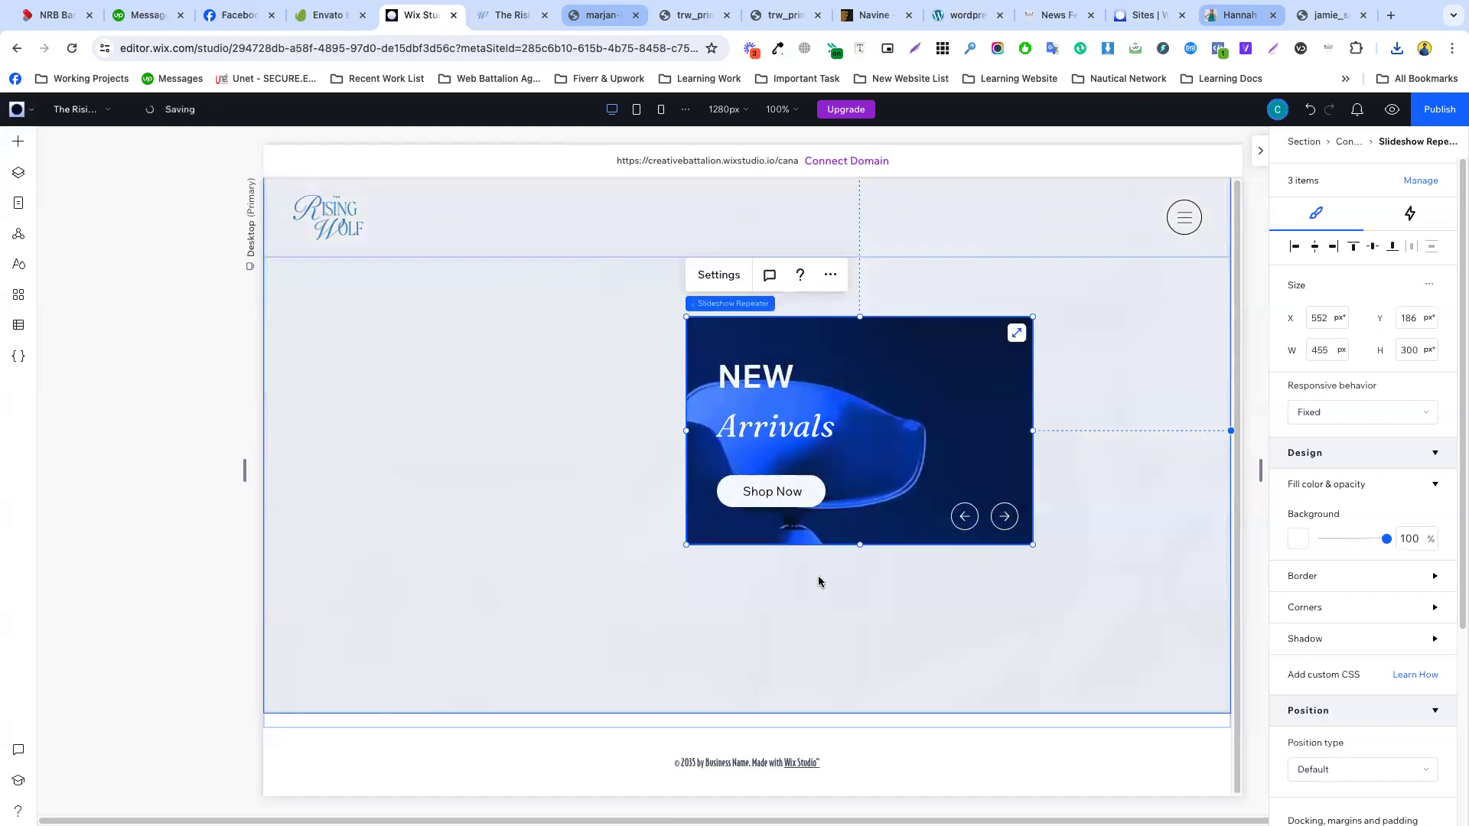
drag(862, 547, 860, 673)
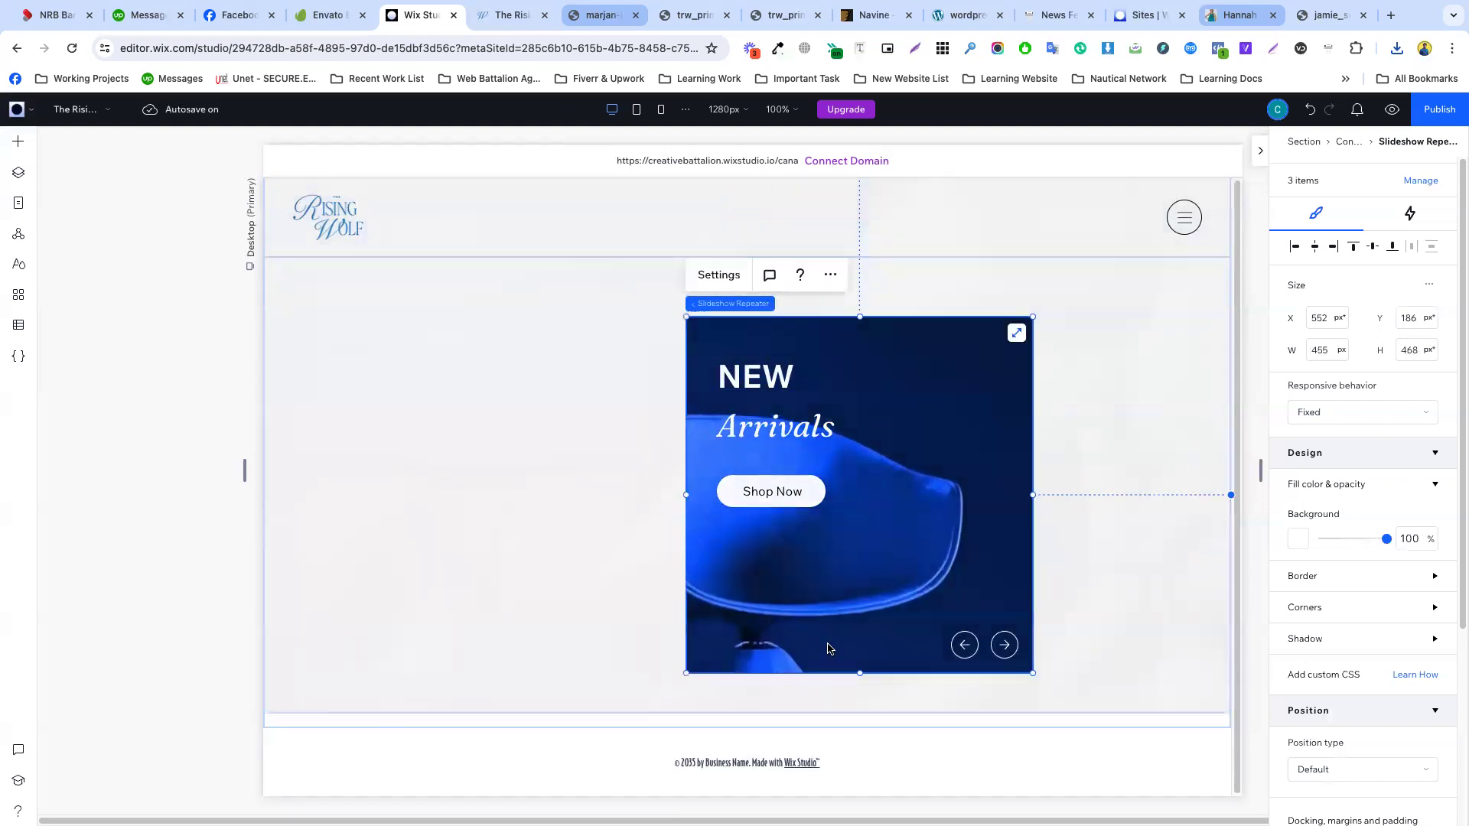
- Delete the Shop Now button and the NEW title from the slideshow's first slide
click(773, 493)
right_click(773, 491)
mouse_move(797, 359)
key(Escape)
click(758, 376)
right_click(764, 383)
mouse_move(816, 526)
click(794, 621)
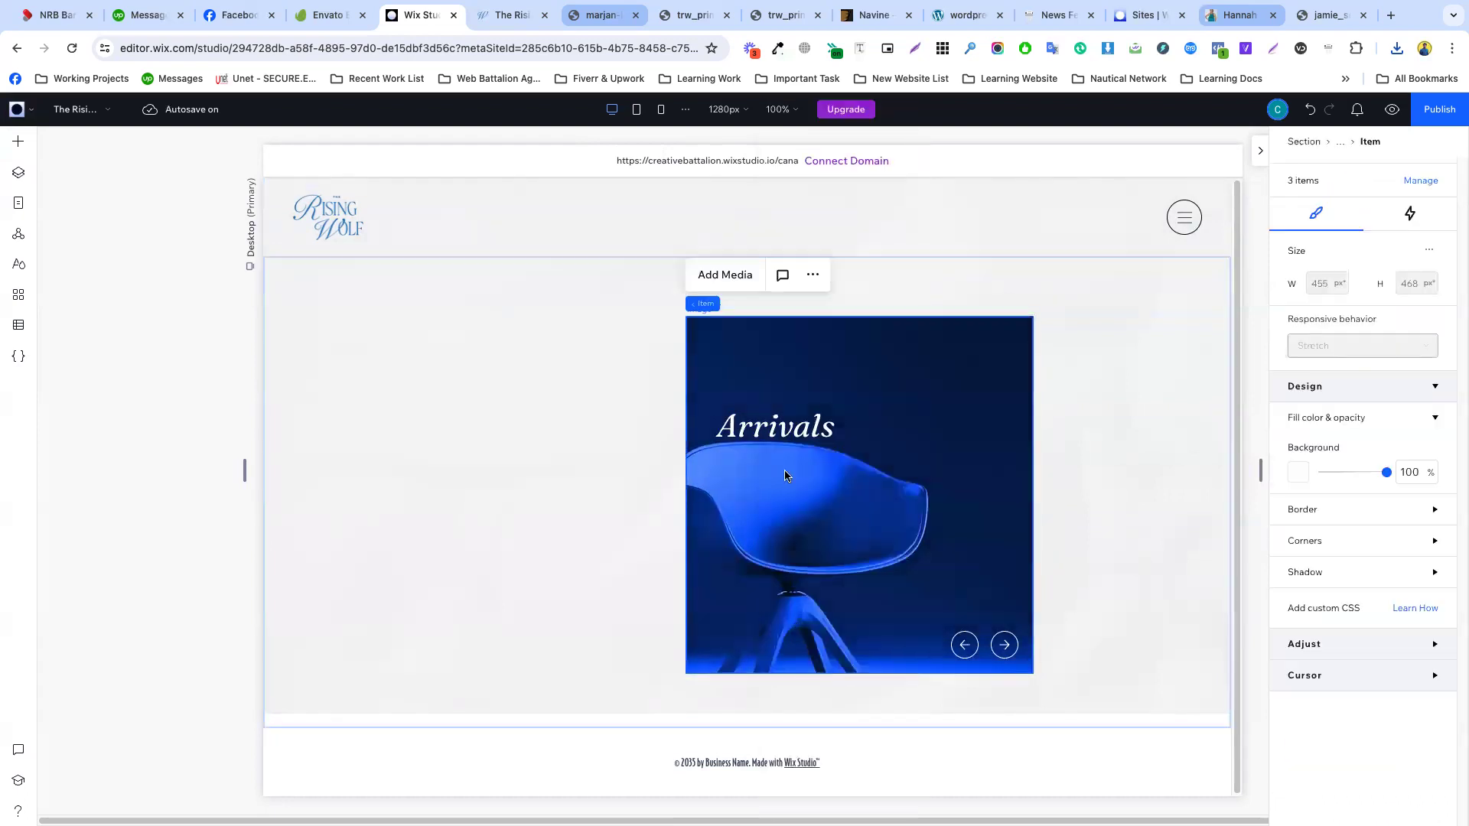
- Delete the Arrivals text from the slide and hide the stack holding the slideshow's navigation arrows
click(766, 427)
right_click(769, 429)
mouse_move(804, 453)
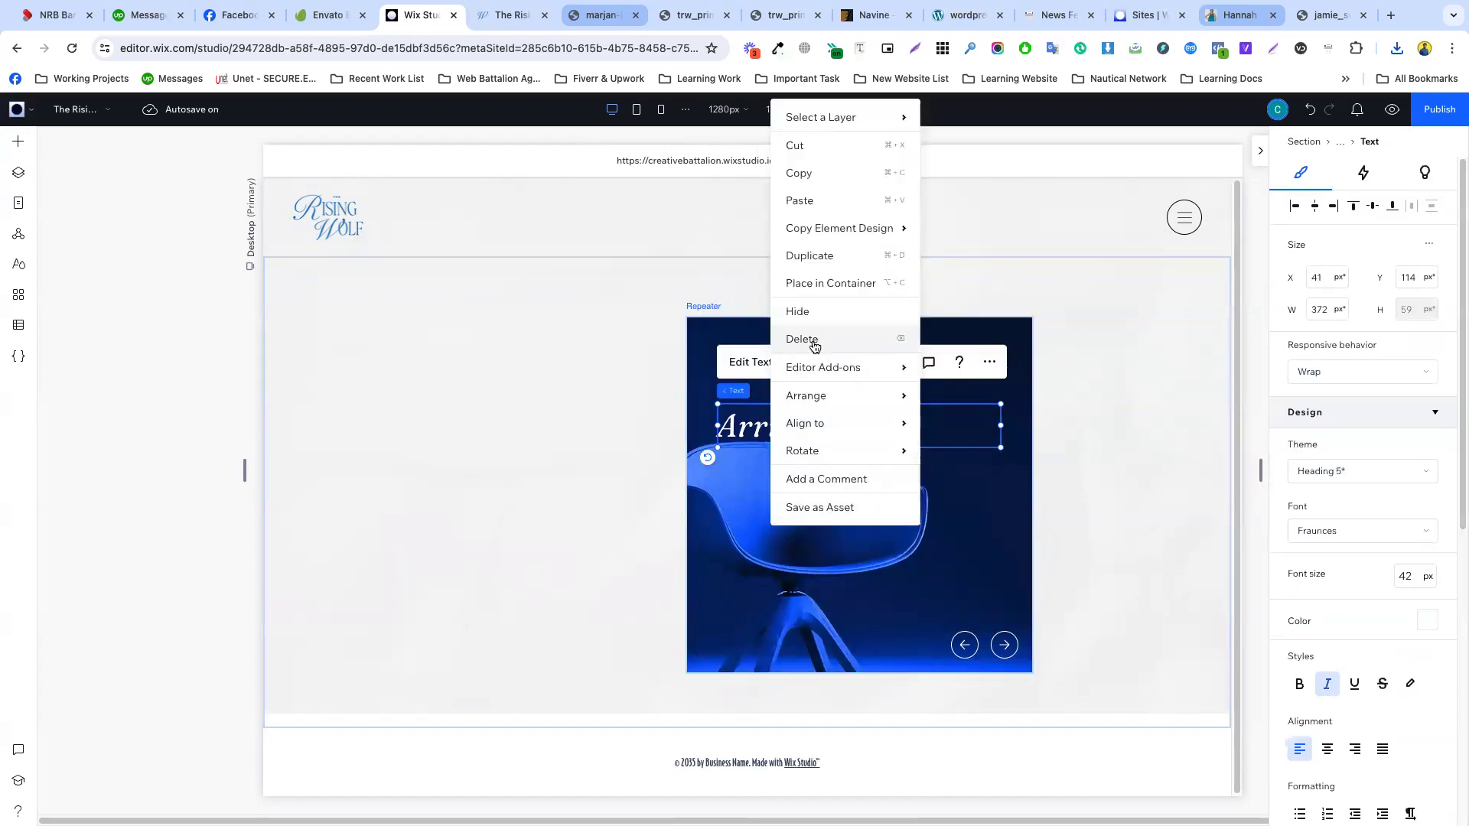
click(803, 339)
right_click(985, 638)
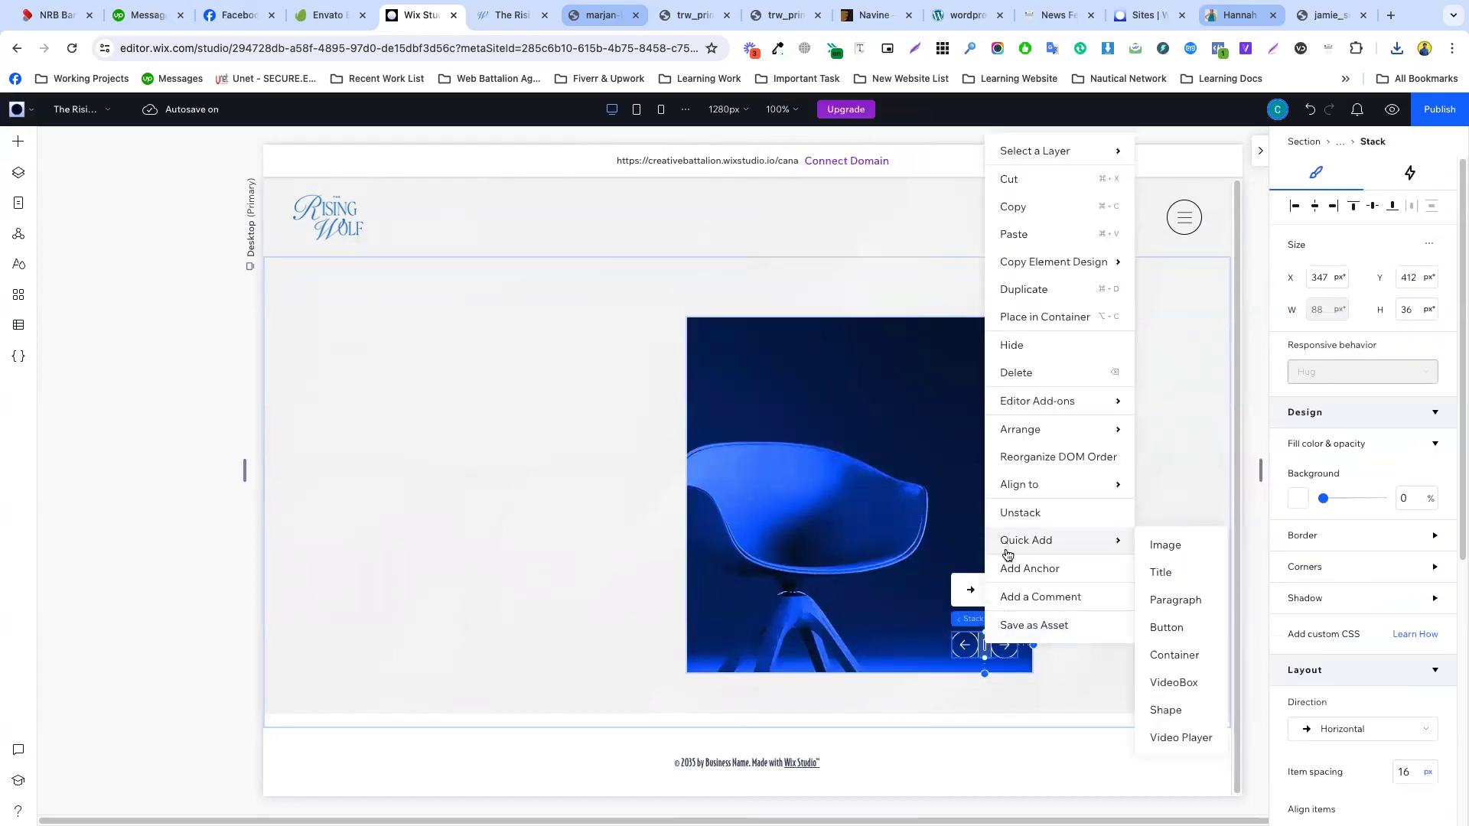
click(1012, 345)
- Upload the downloaded jamie_sea_-_2023_48.jpg and add it as the media of the slideshow's first item
click(770, 417)
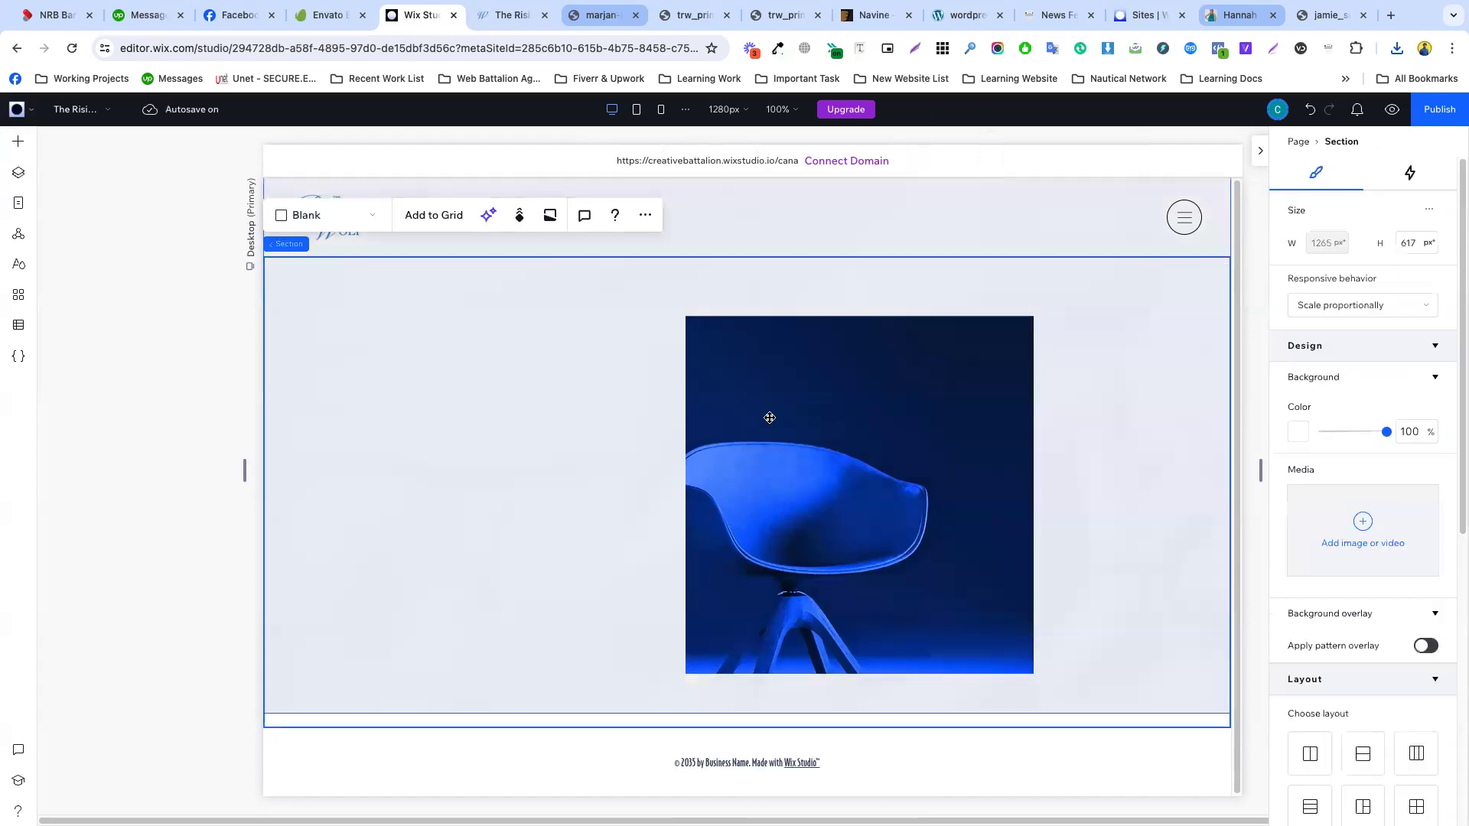
click(768, 416)
click(811, 423)
click(816, 430)
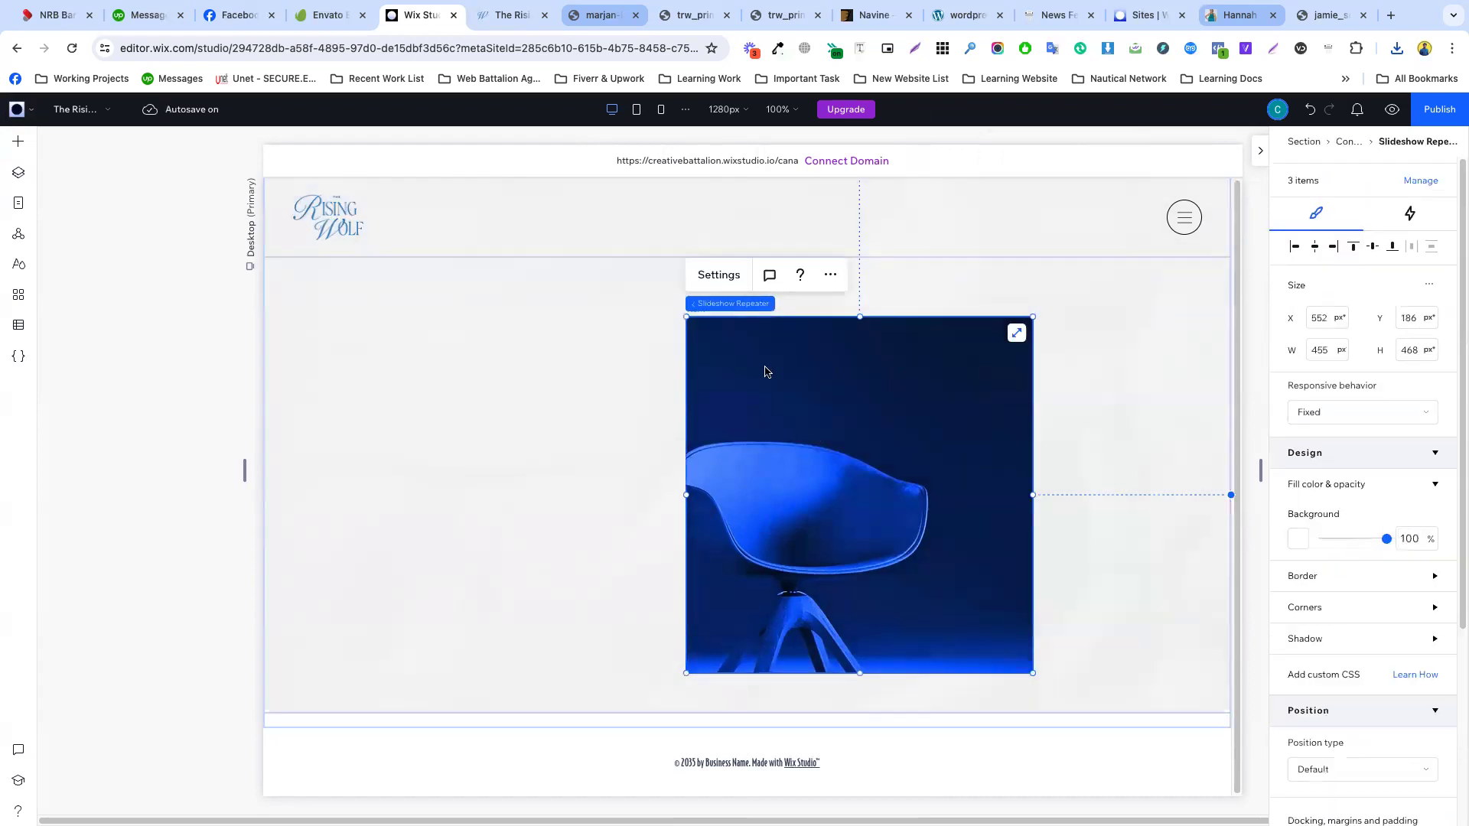
click(768, 371)
click(906, 397)
click(843, 392)
click(776, 370)
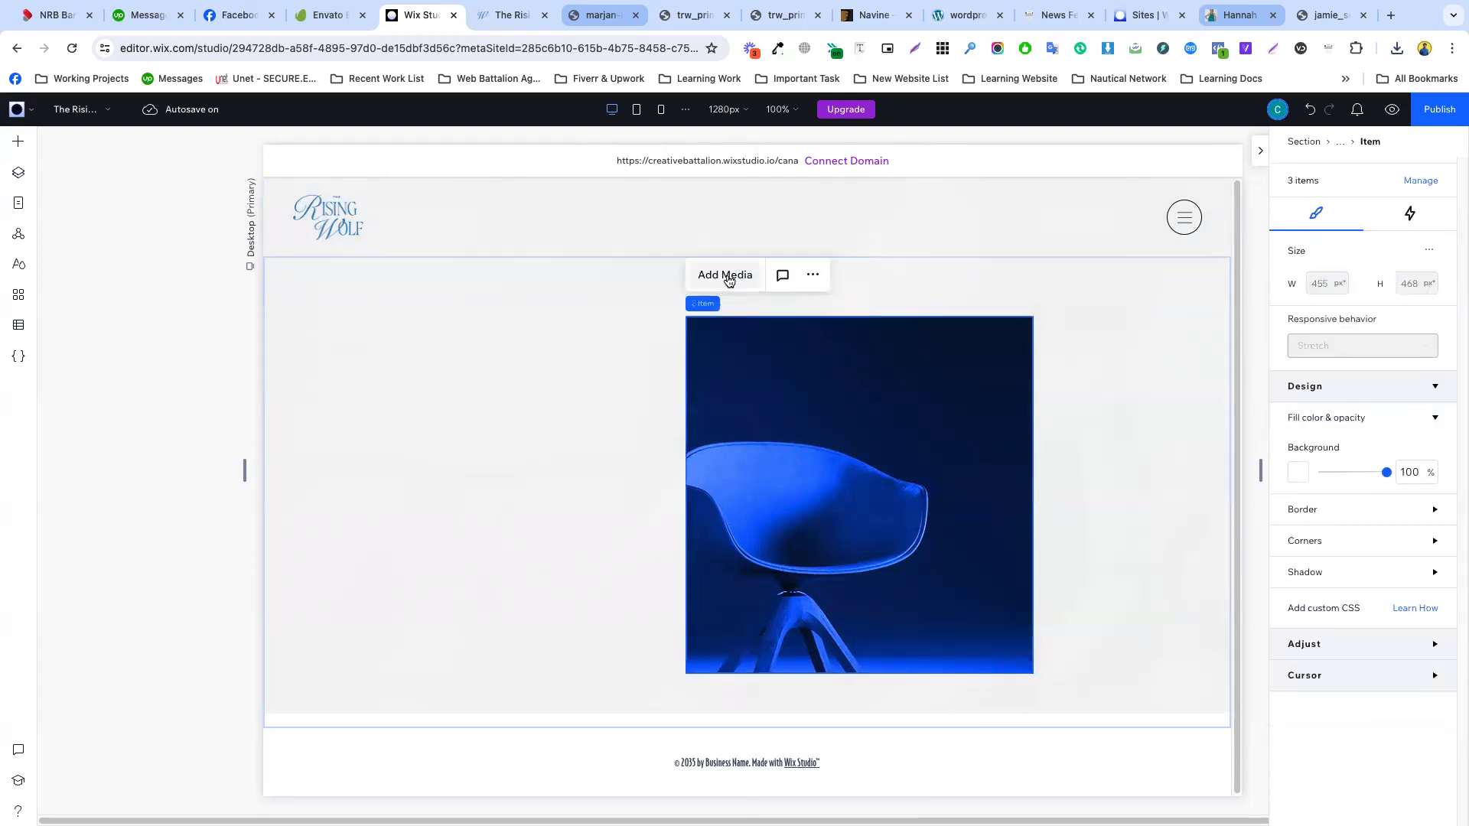
click(733, 277)
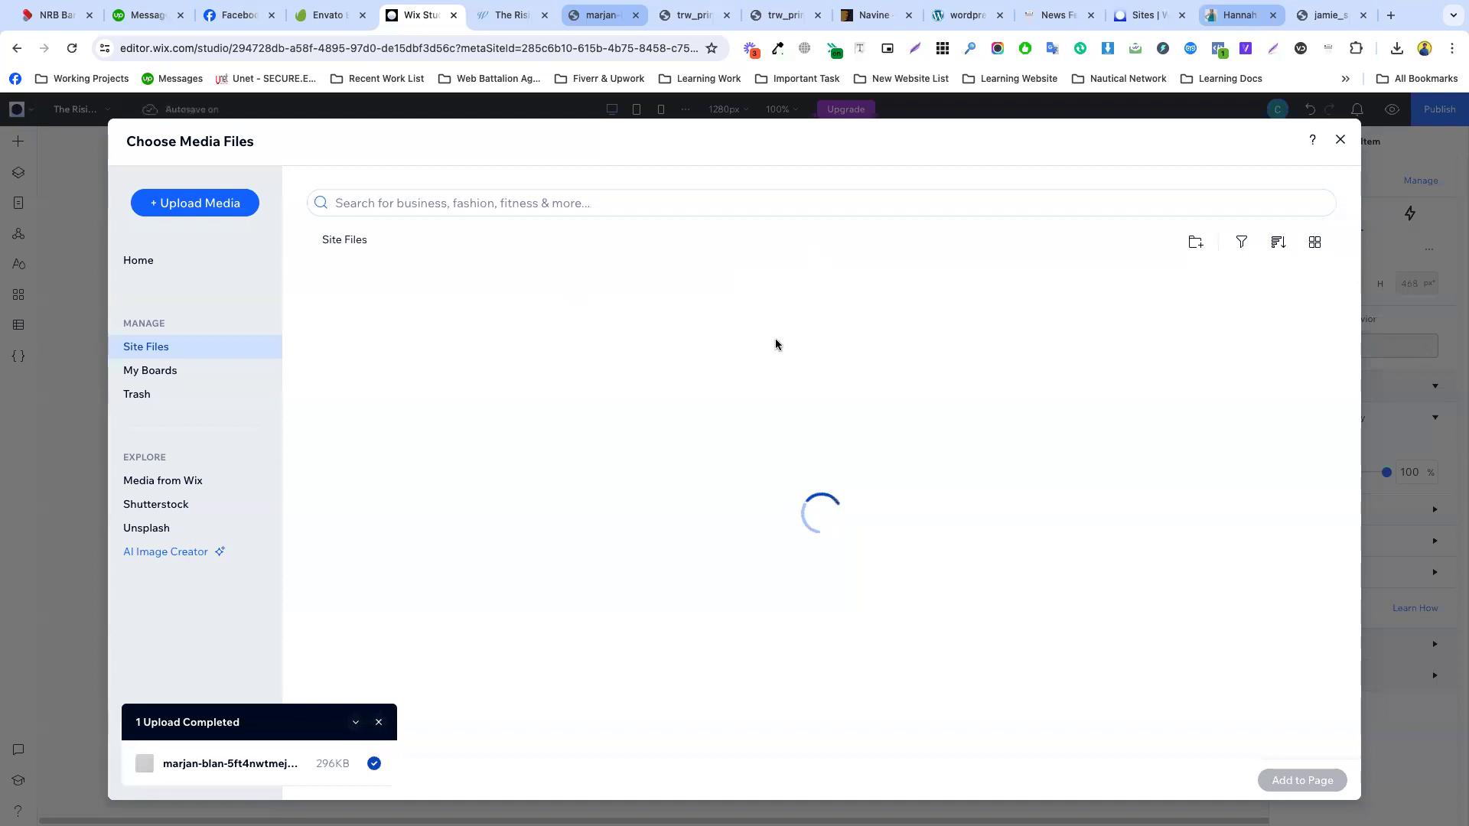
click(1398, 50)
drag(1195, 144, 629, 333)
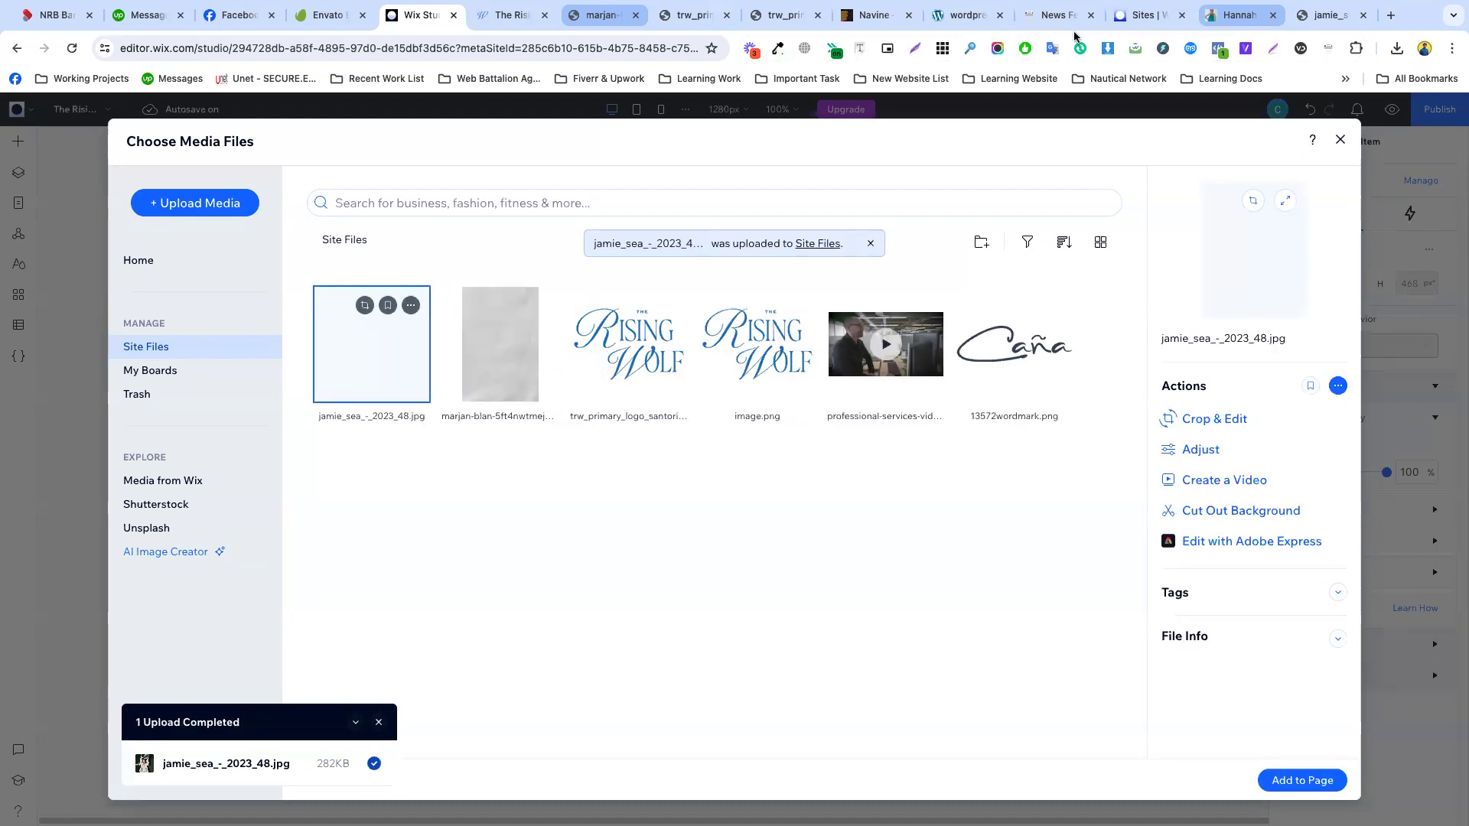
click(1317, 784)
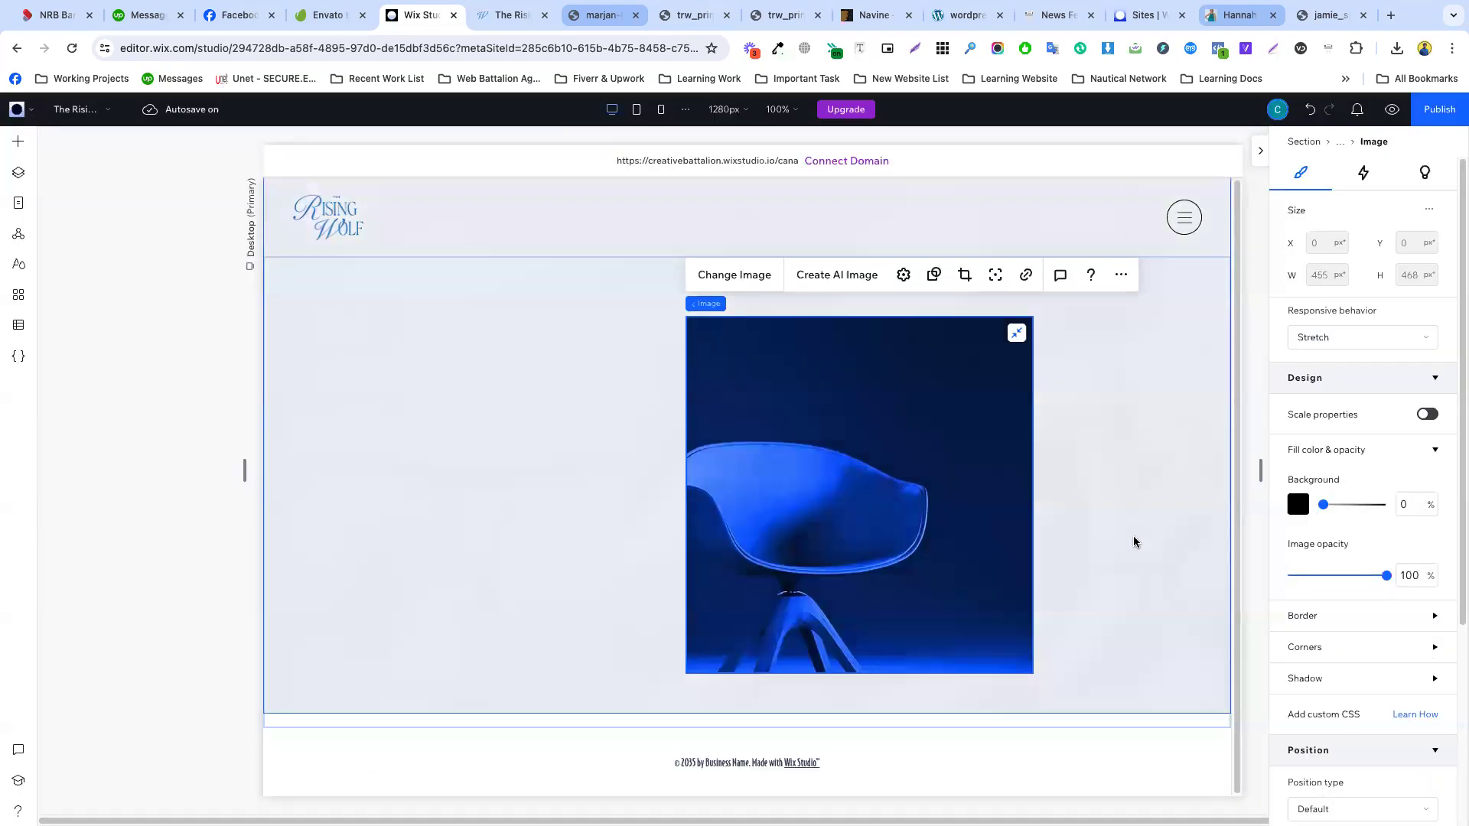
- Unstretch the blue chair image in the slide to 328 × 328 px
click(842, 435)
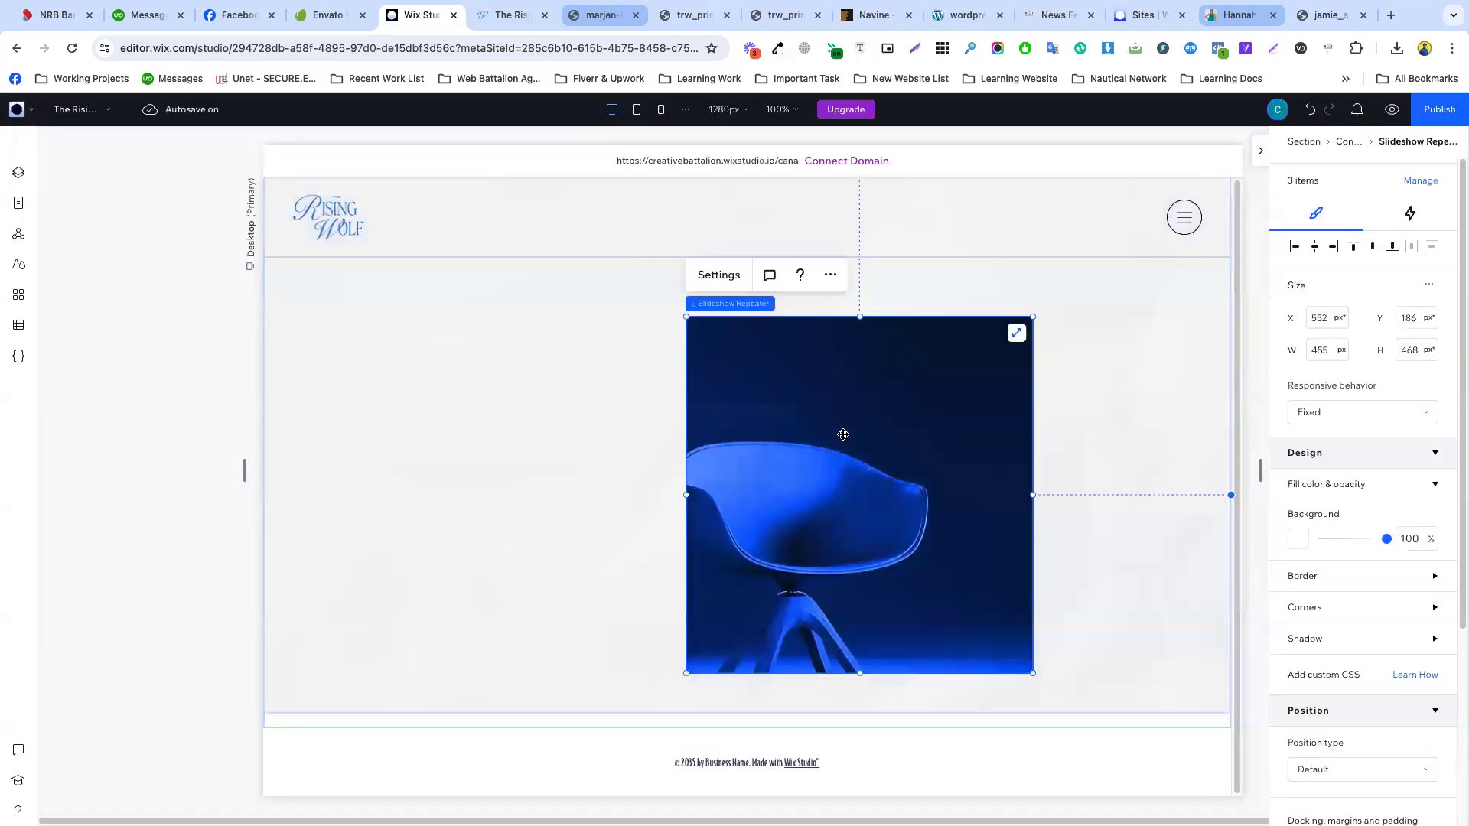
click(934, 428)
key(Escape)
click(729, 280)
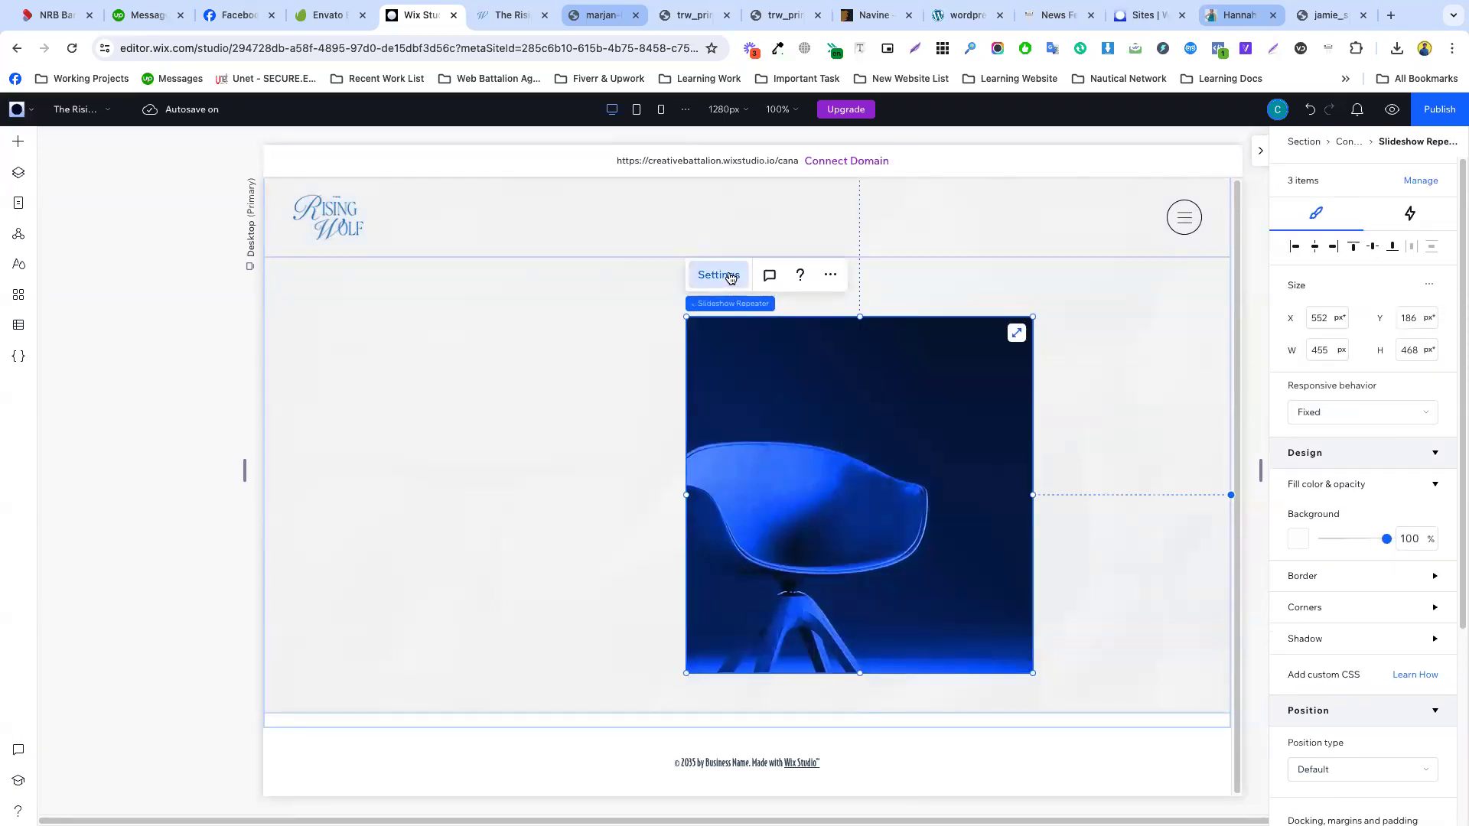
click(893, 405)
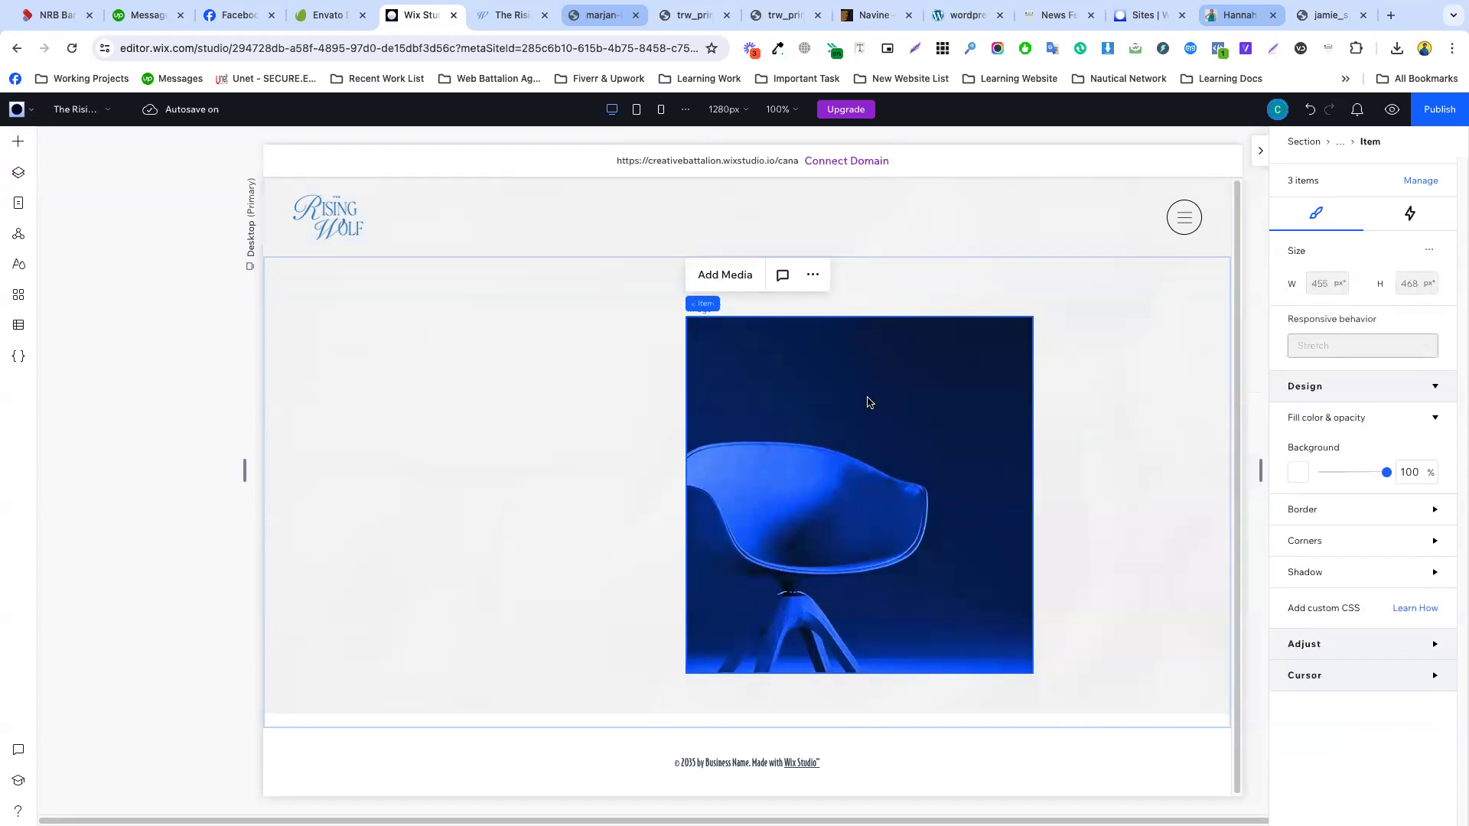
click(1017, 336)
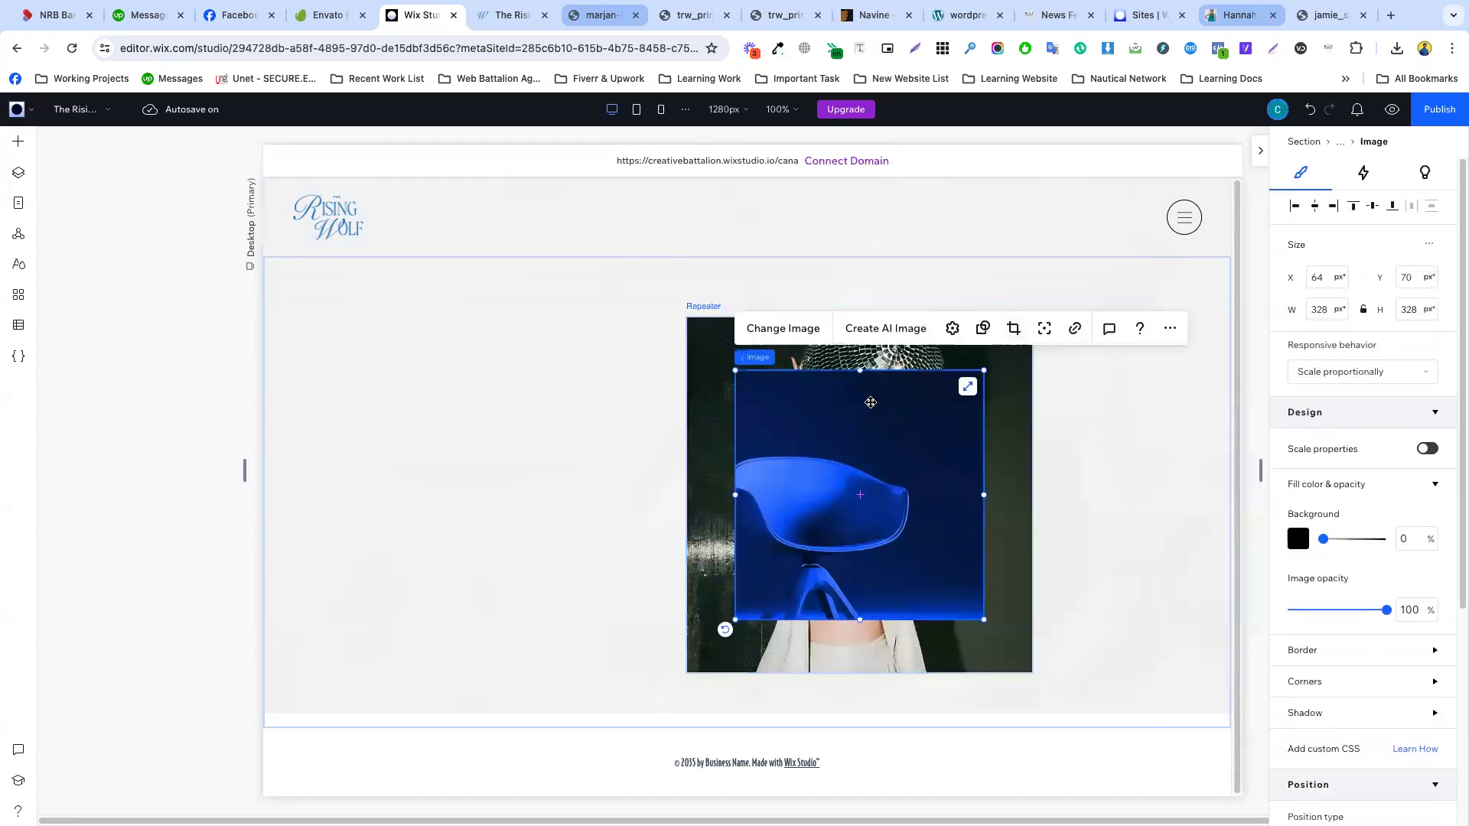
- Replace the slide's blue chair image with jamie_sea_-_2023_48.jpg and stretch it to fill the slide
click(1003, 417)
click(920, 413)
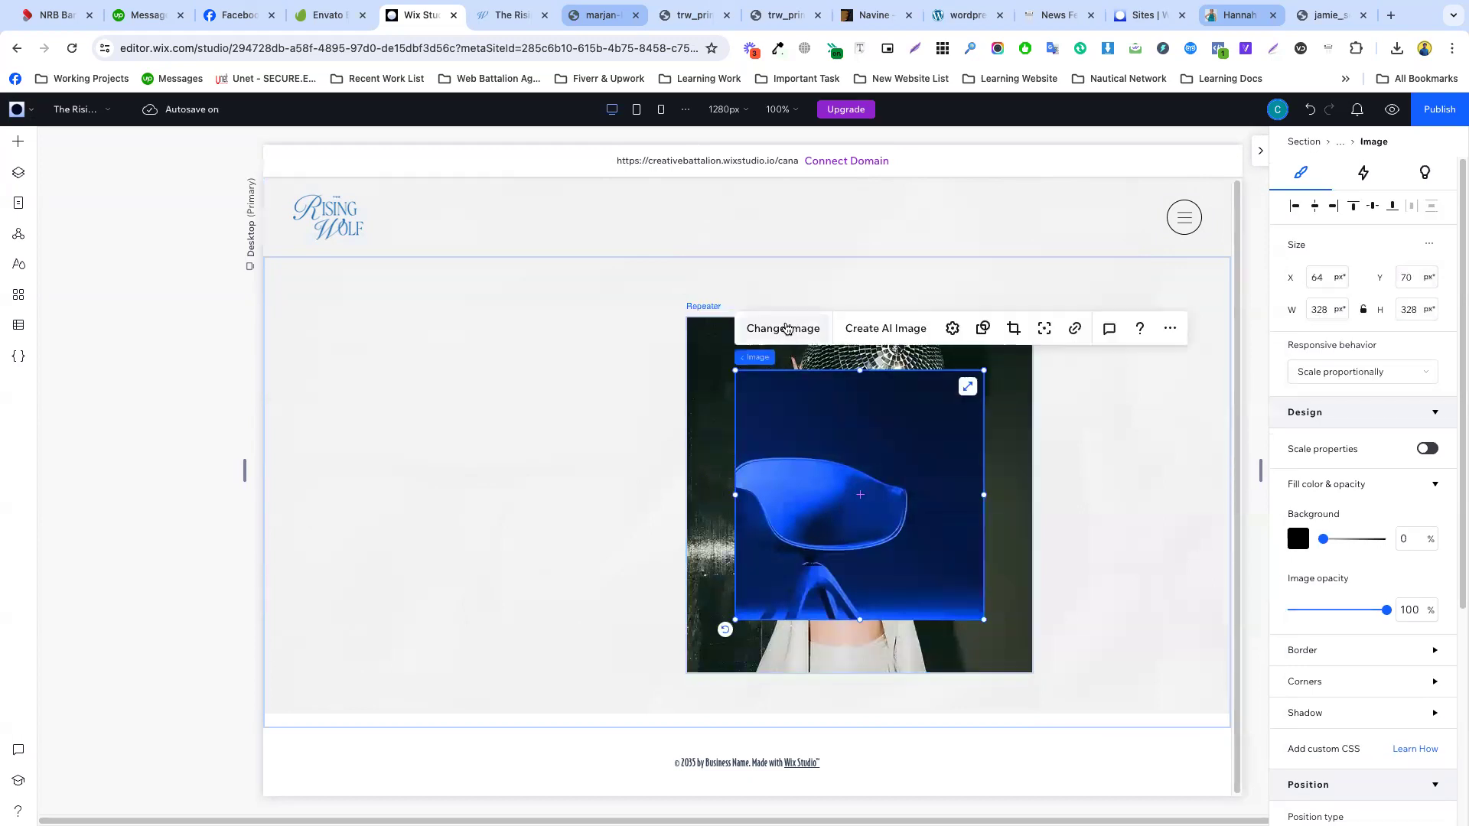
click(796, 330)
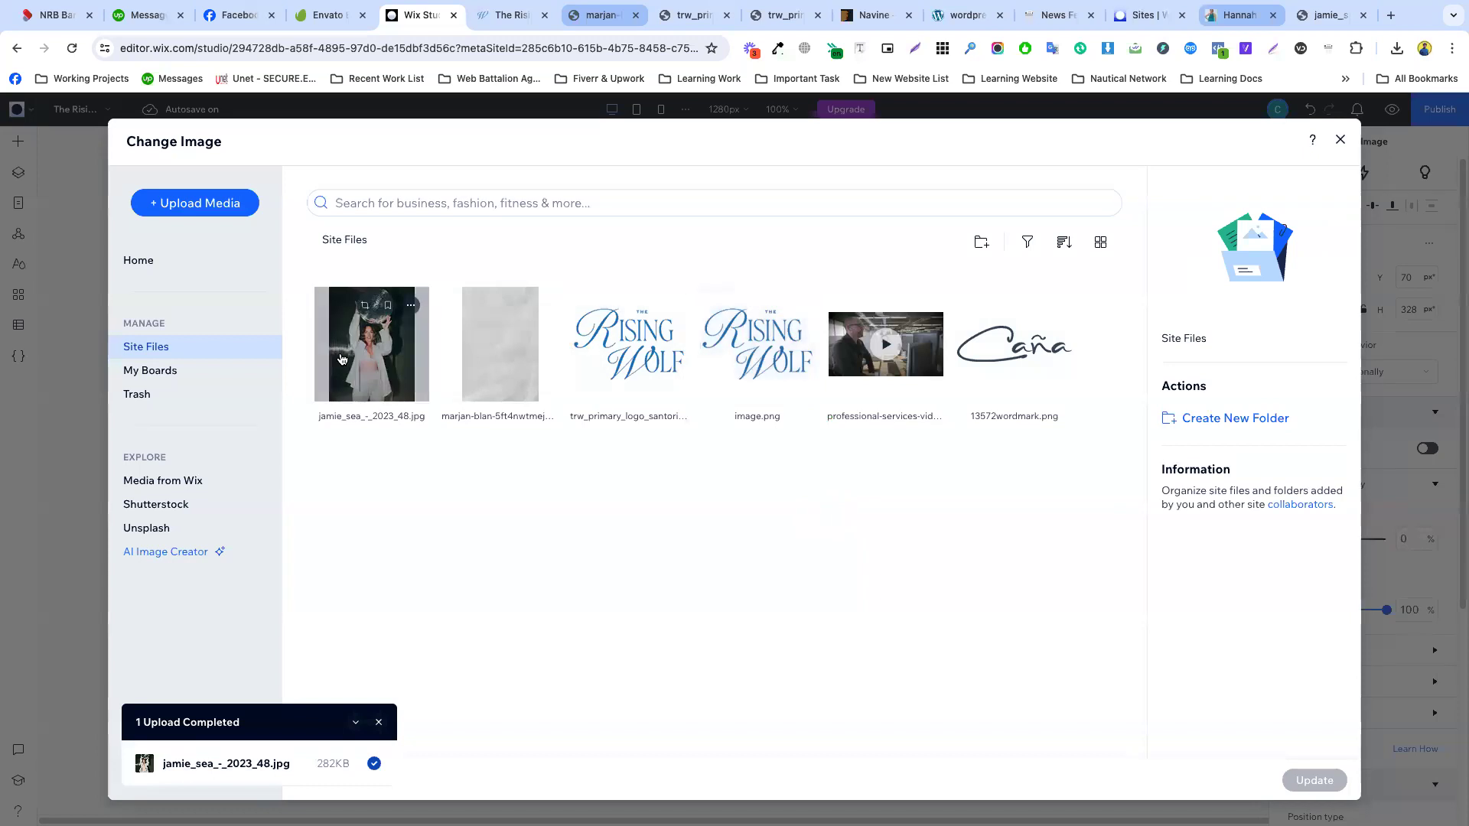
click(1298, 777)
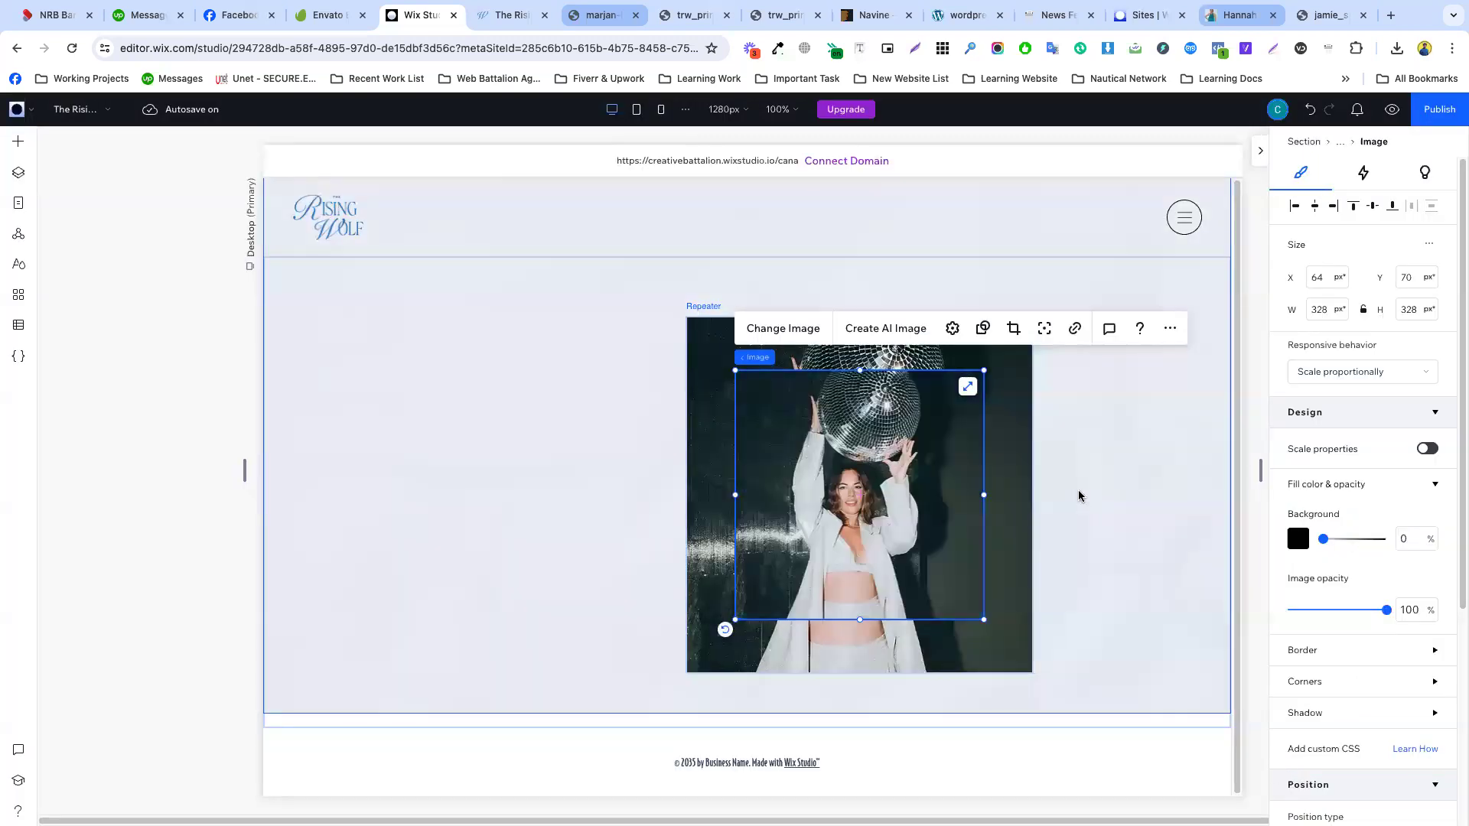
click(968, 387)
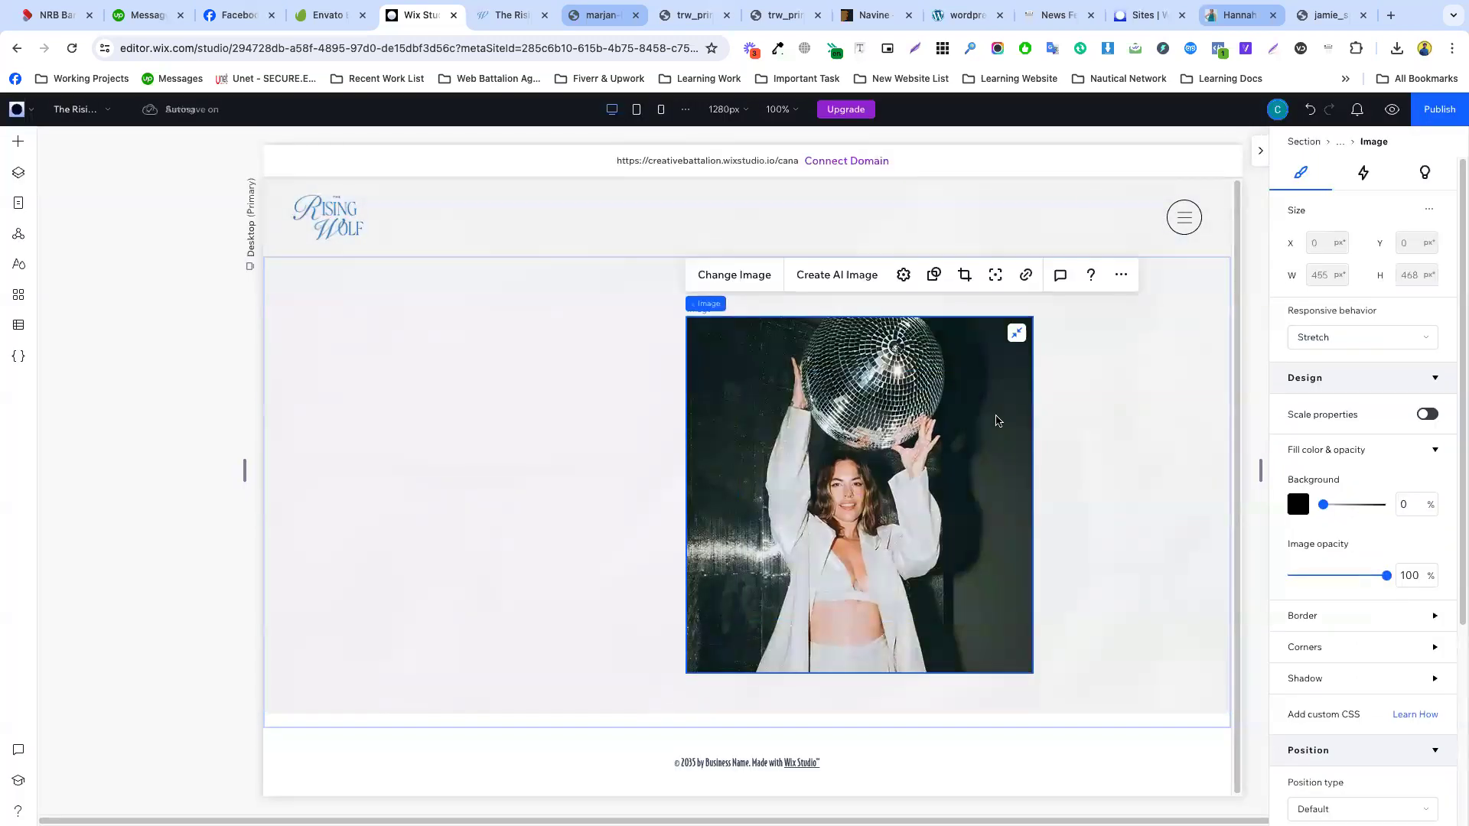
click(1080, 429)
click(836, 460)
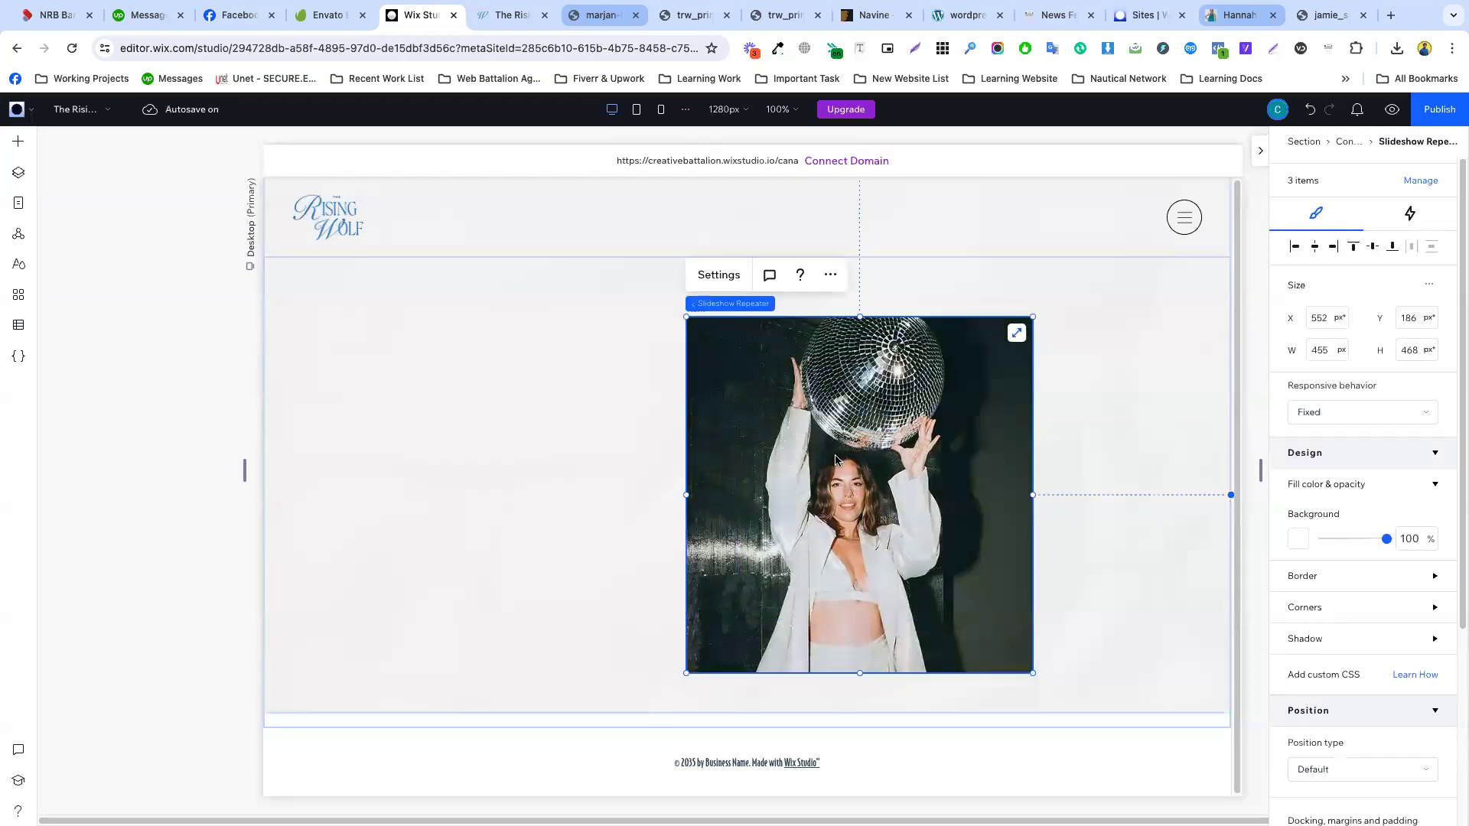
- Resize the slideshow repeater in the hero section to 403 × 537 px
drag(1033, 495, 994, 495)
drag(841, 316, 840, 264)
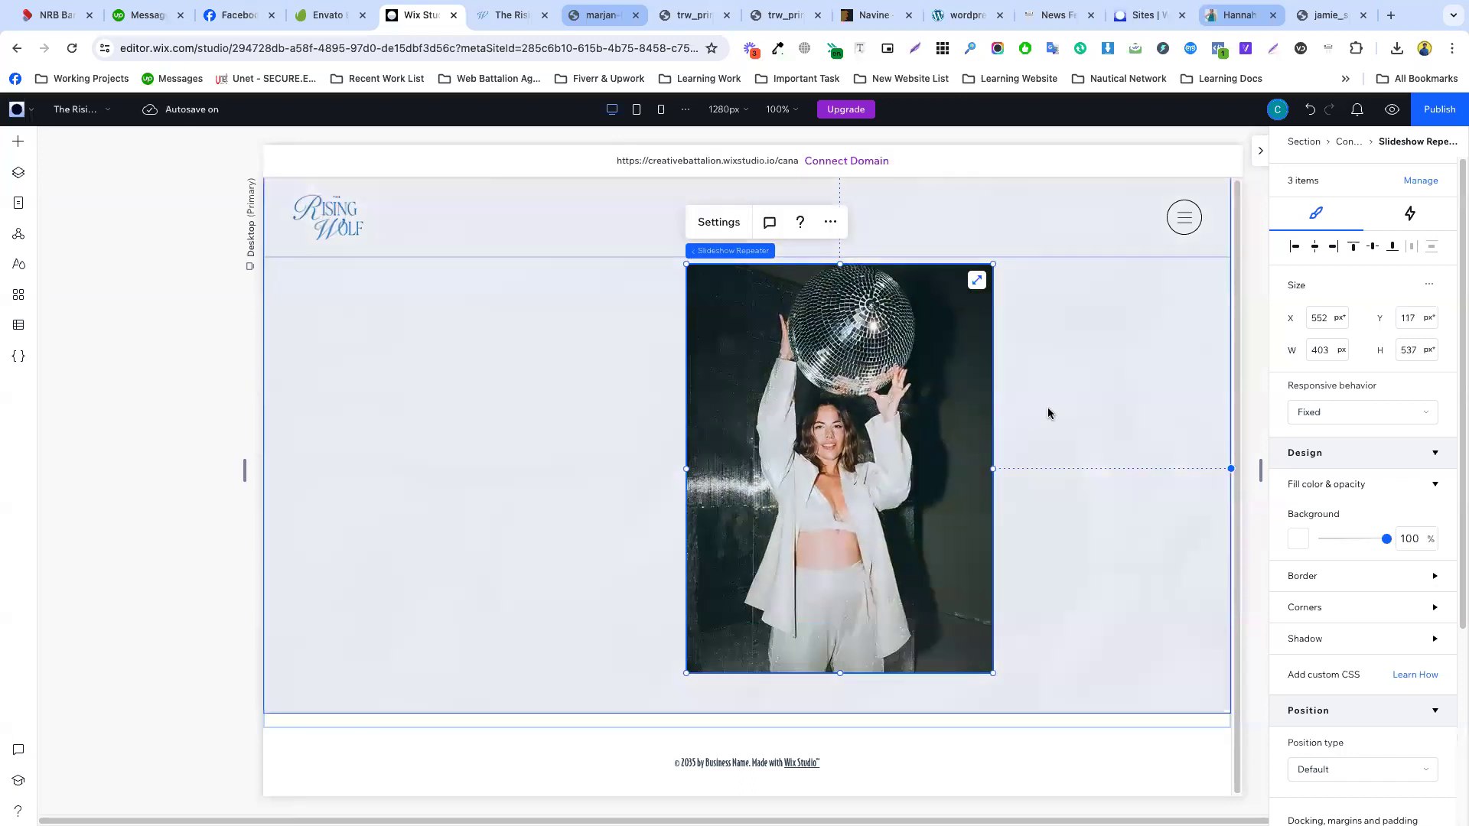
click(1025, 418)
click(814, 419)
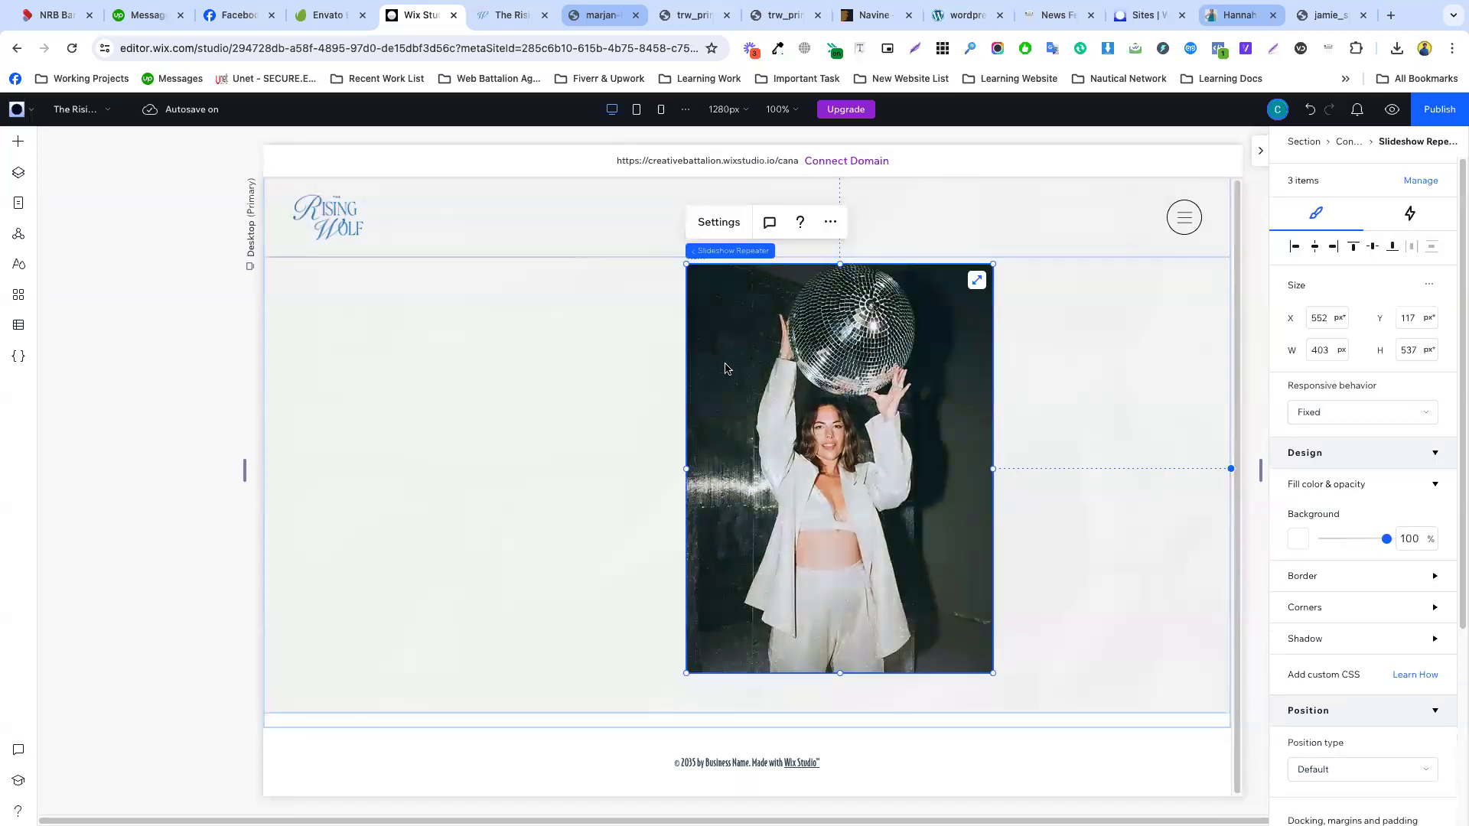
click(860, 396)
click(675, 379)
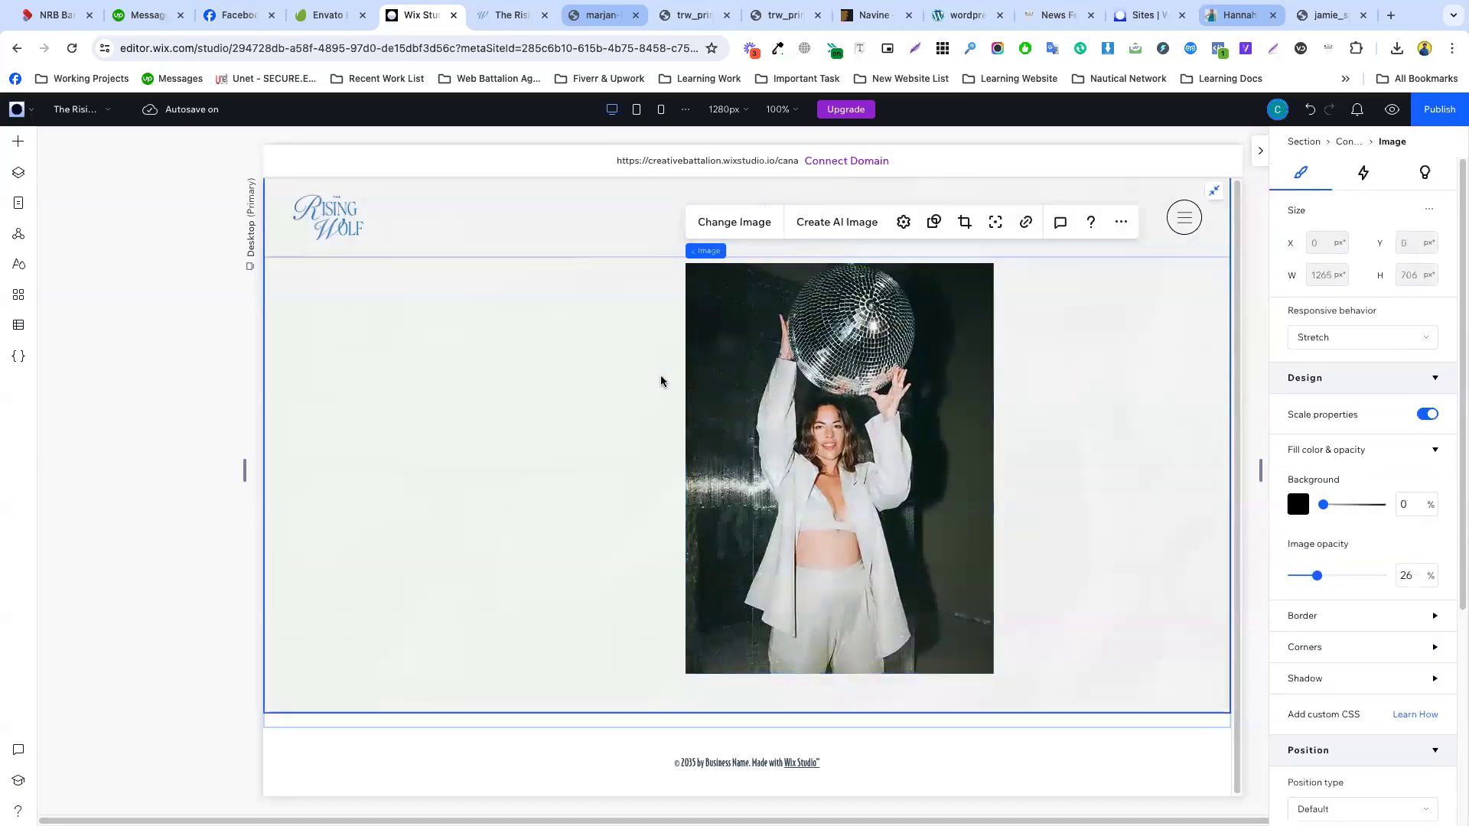
- Examine each of the slideshow repeater's three items in turn to compare their images
click(750, 289)
click(1416, 181)
click(1334, 210)
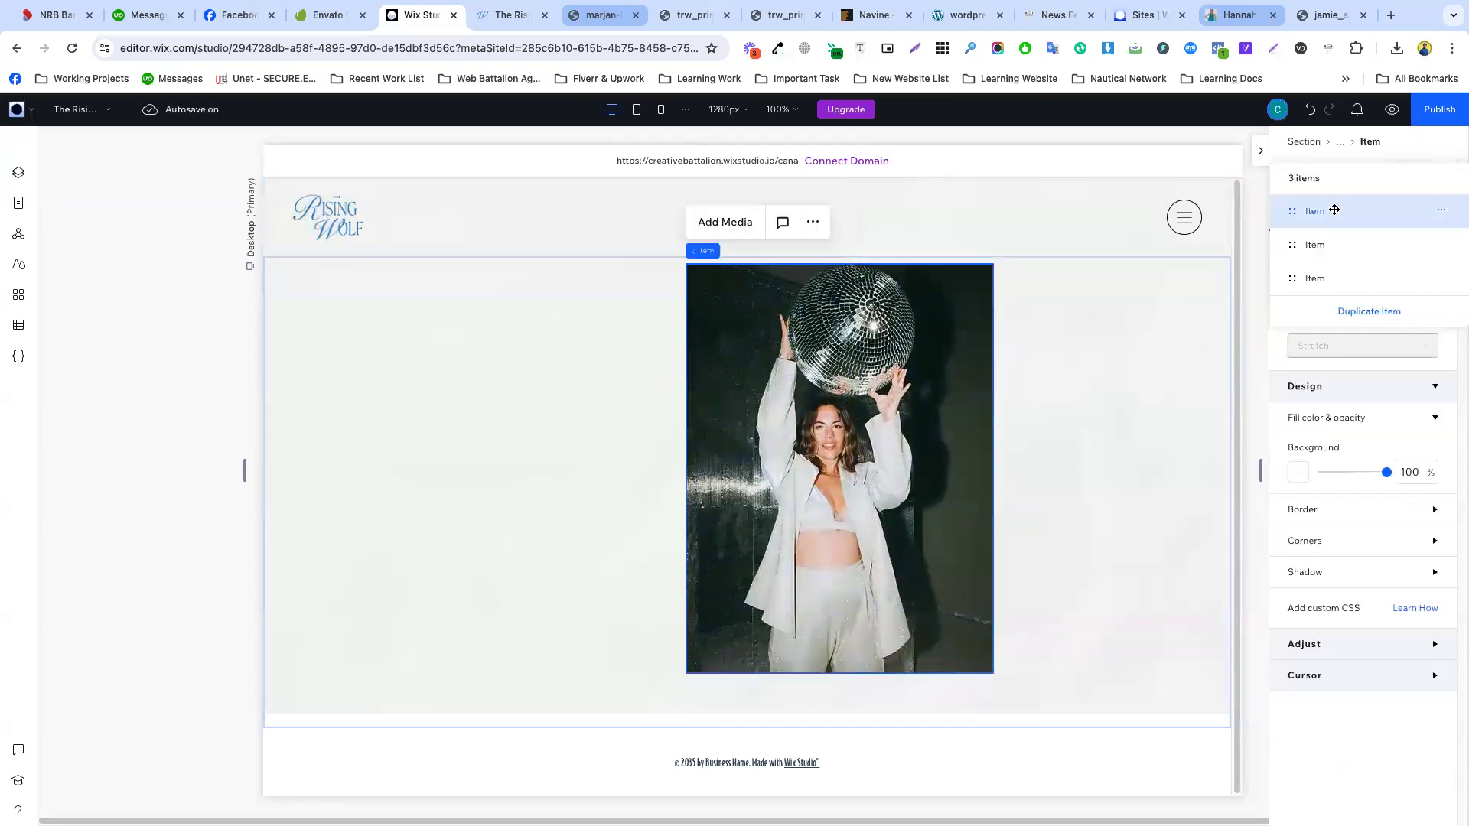
click(1333, 241)
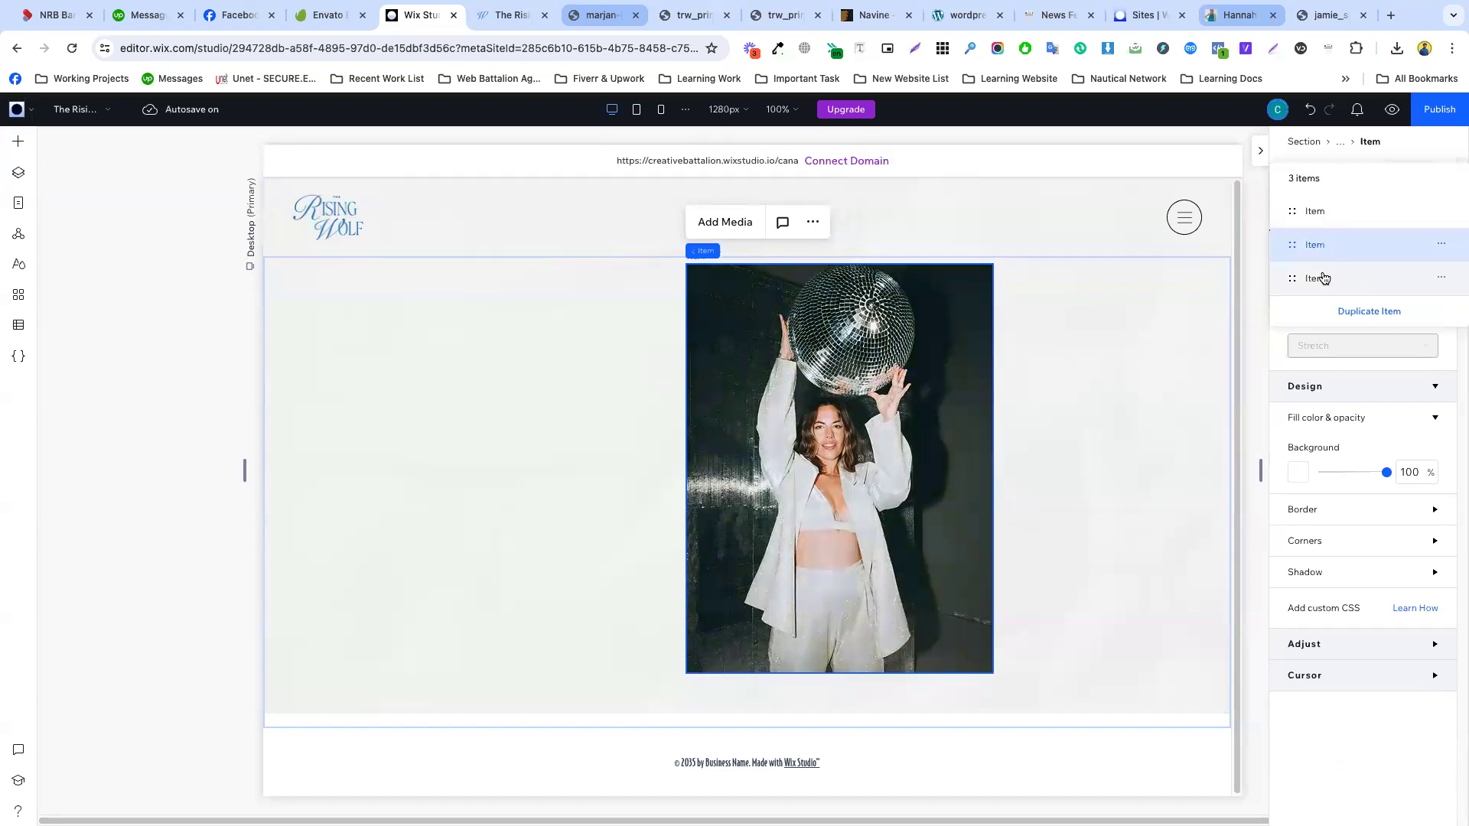
click(1322, 278)
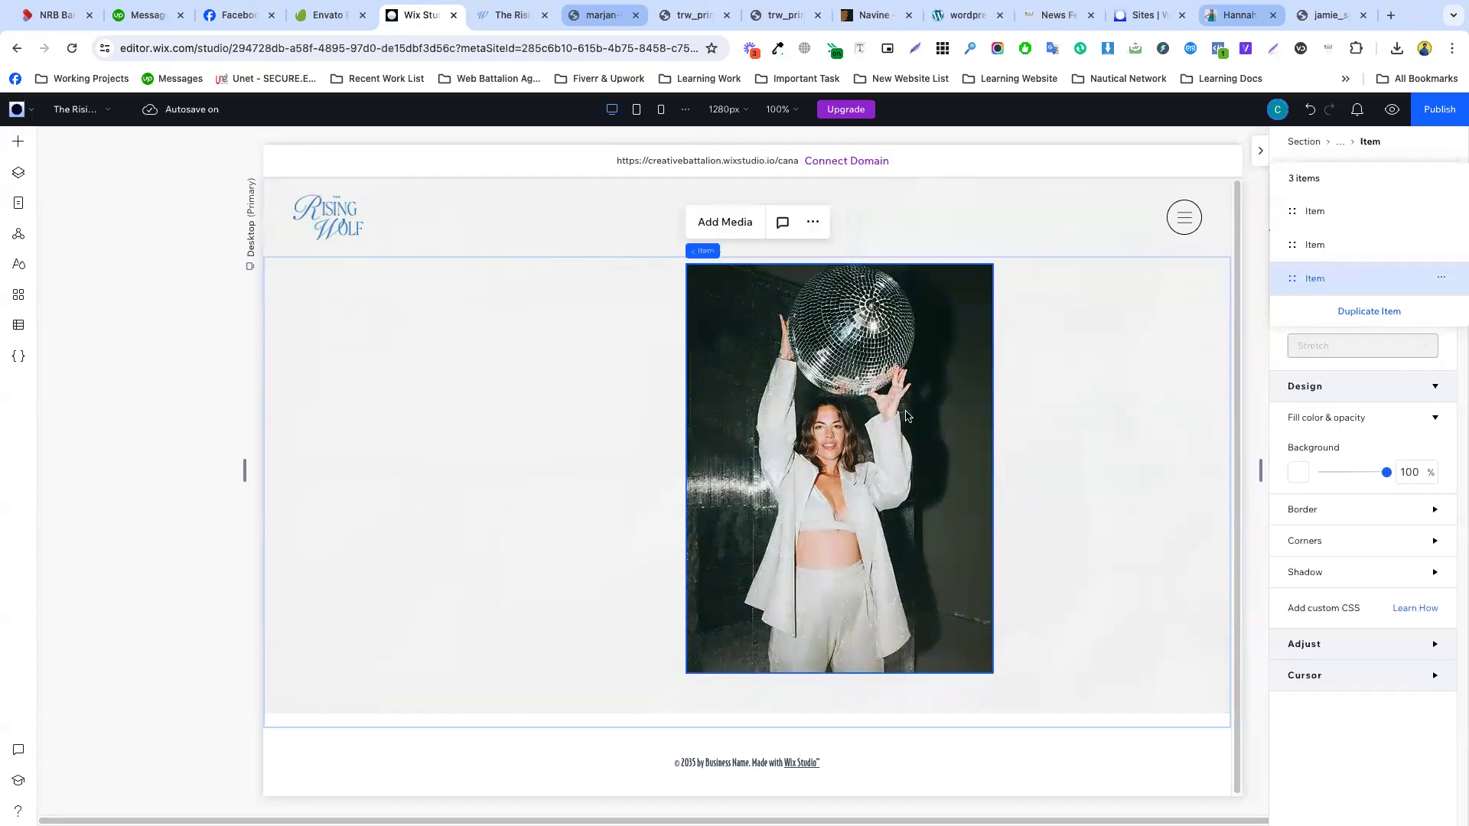
click(906, 416)
click(1080, 502)
click(844, 407)
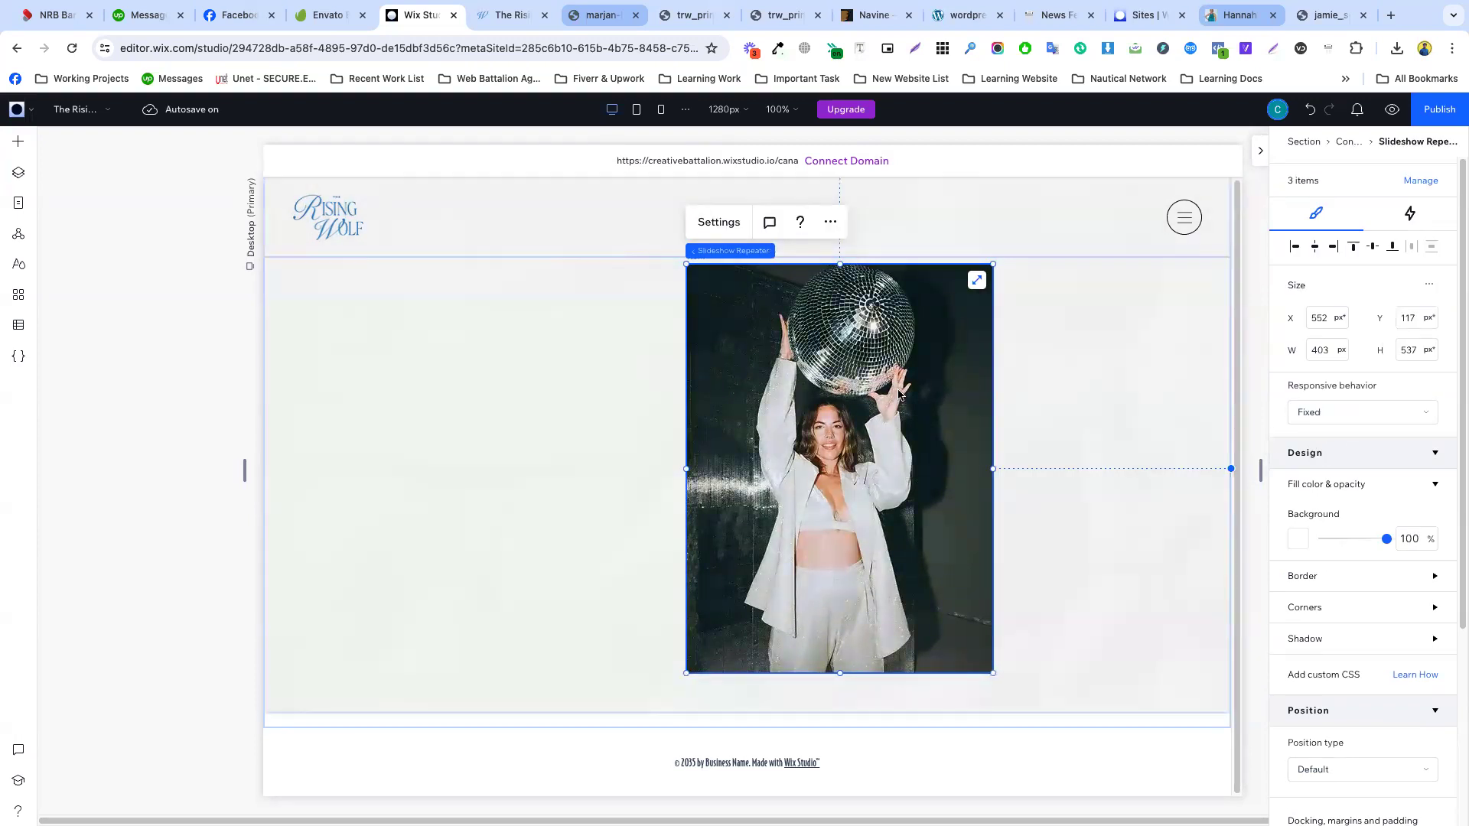
- Move the slideshow repeater into the hero's upper-right corner, over the header, and increase its height to 582 px
click(1039, 370)
click(803, 386)
drag(838, 446, 1068, 402)
mouse_move(1071, 457)
mouse_down()
mouse_move(1068, 445)
mouse_move(1062, 457)
mouse_up()
mouse_move(1078, 589)
mouse_down()
mouse_move(1078, 663)
mouse_move(1077, 614)
mouse_up()
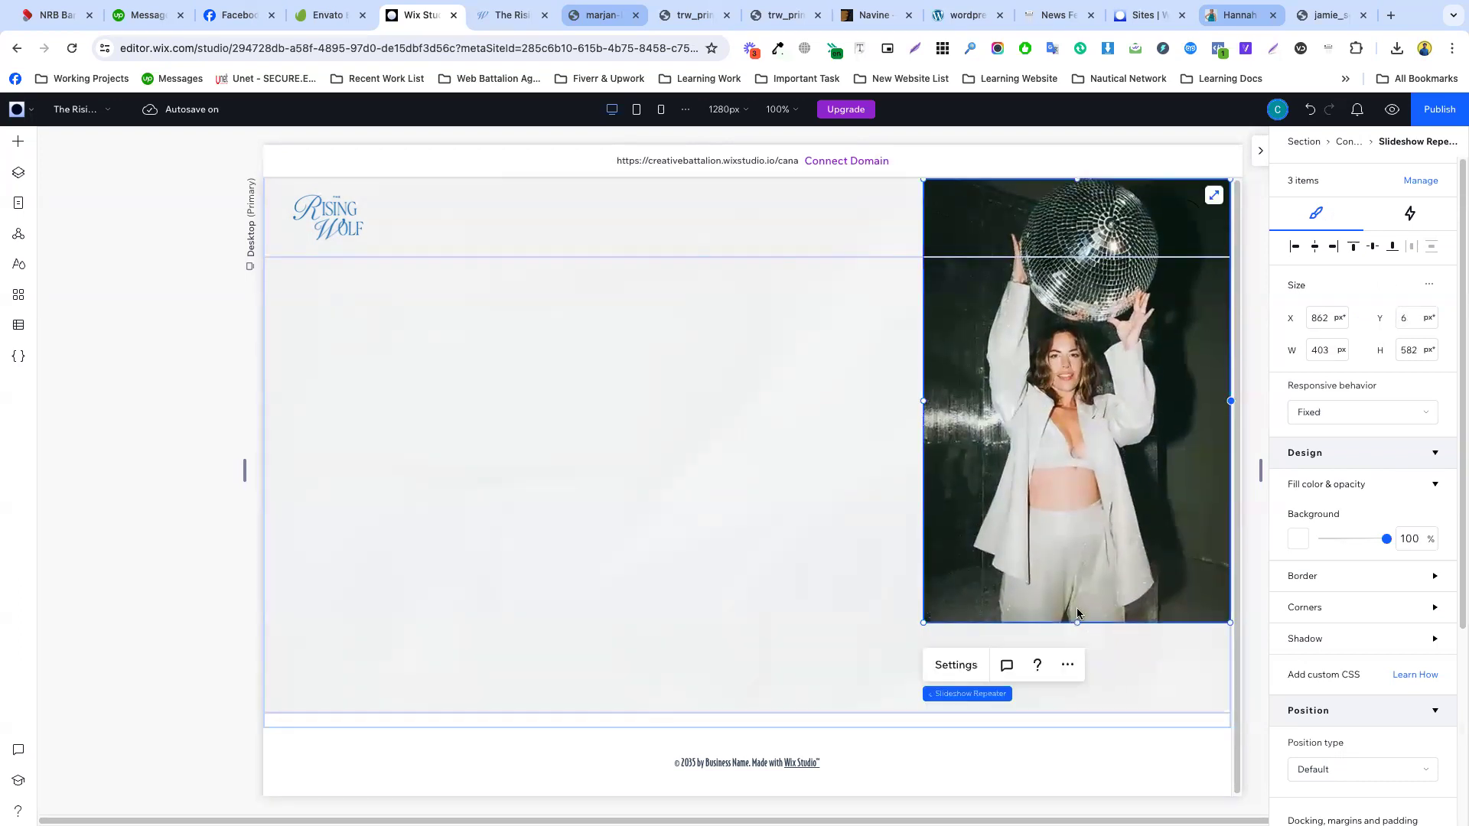
click(839, 434)
click(1072, 437)
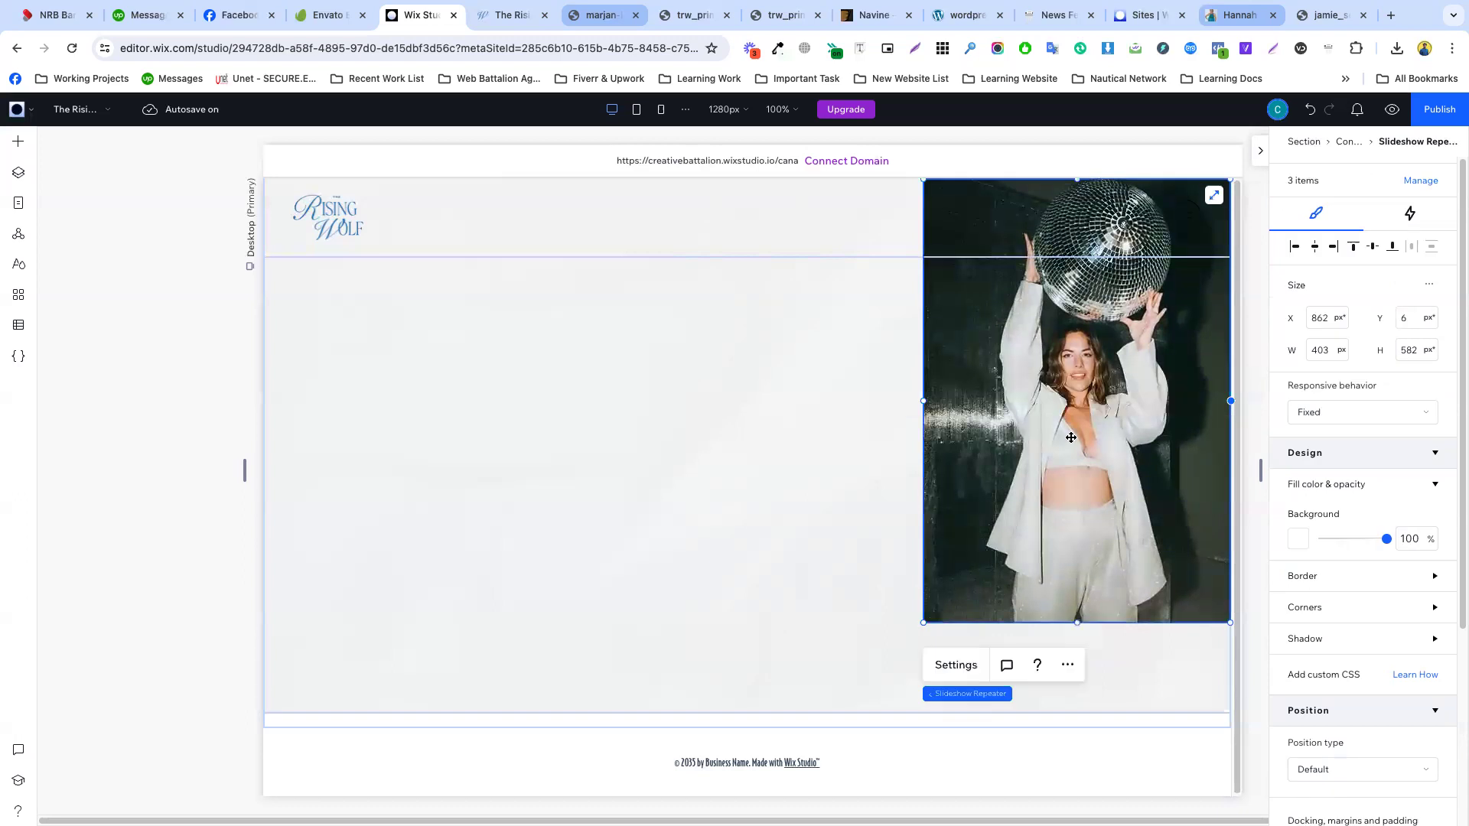
- Preview the page and unhide the stack holding the slideshow's navigation arrows
click(1392, 109)
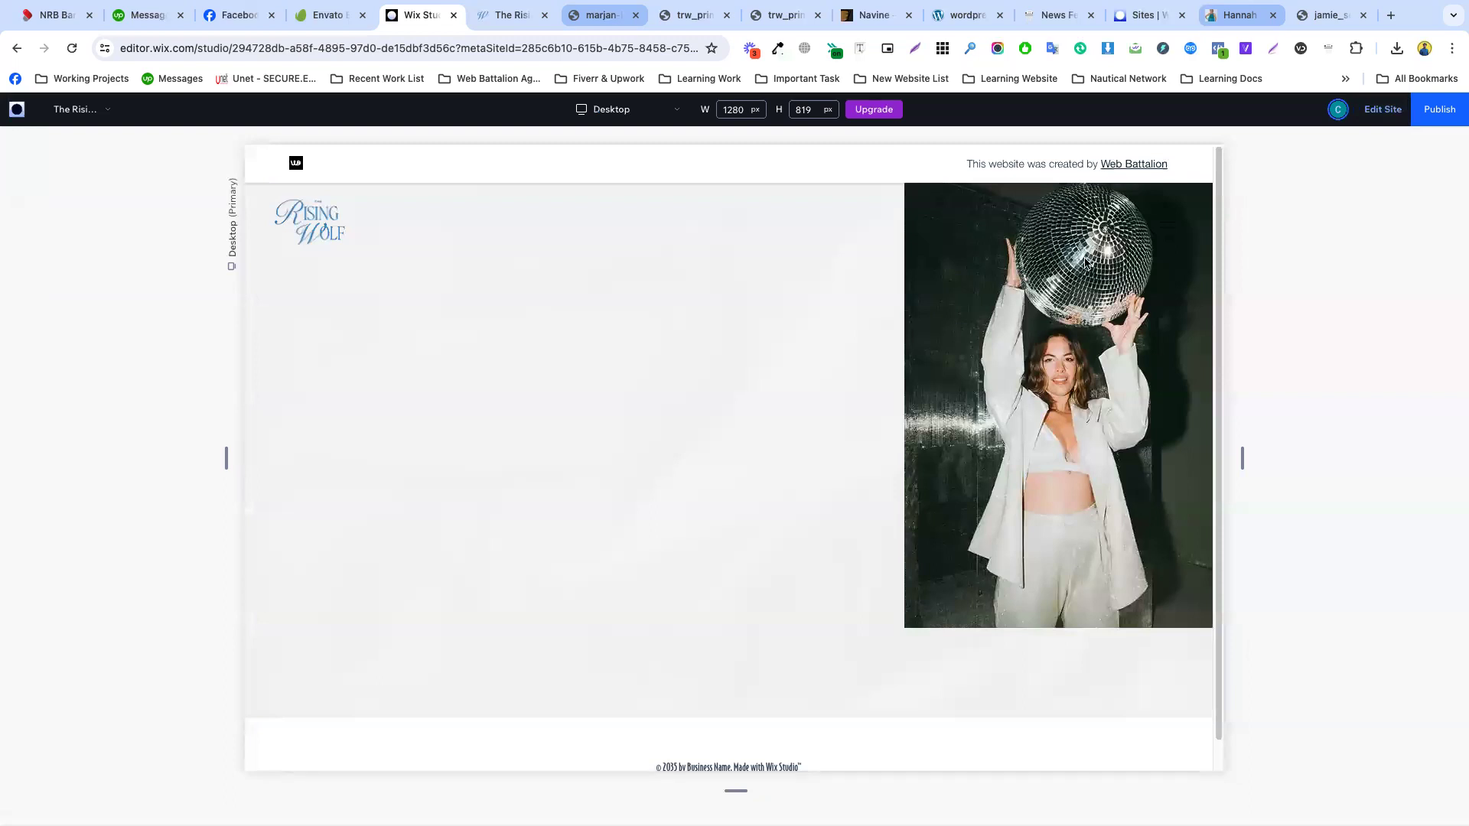
click(1386, 109)
click(1105, 401)
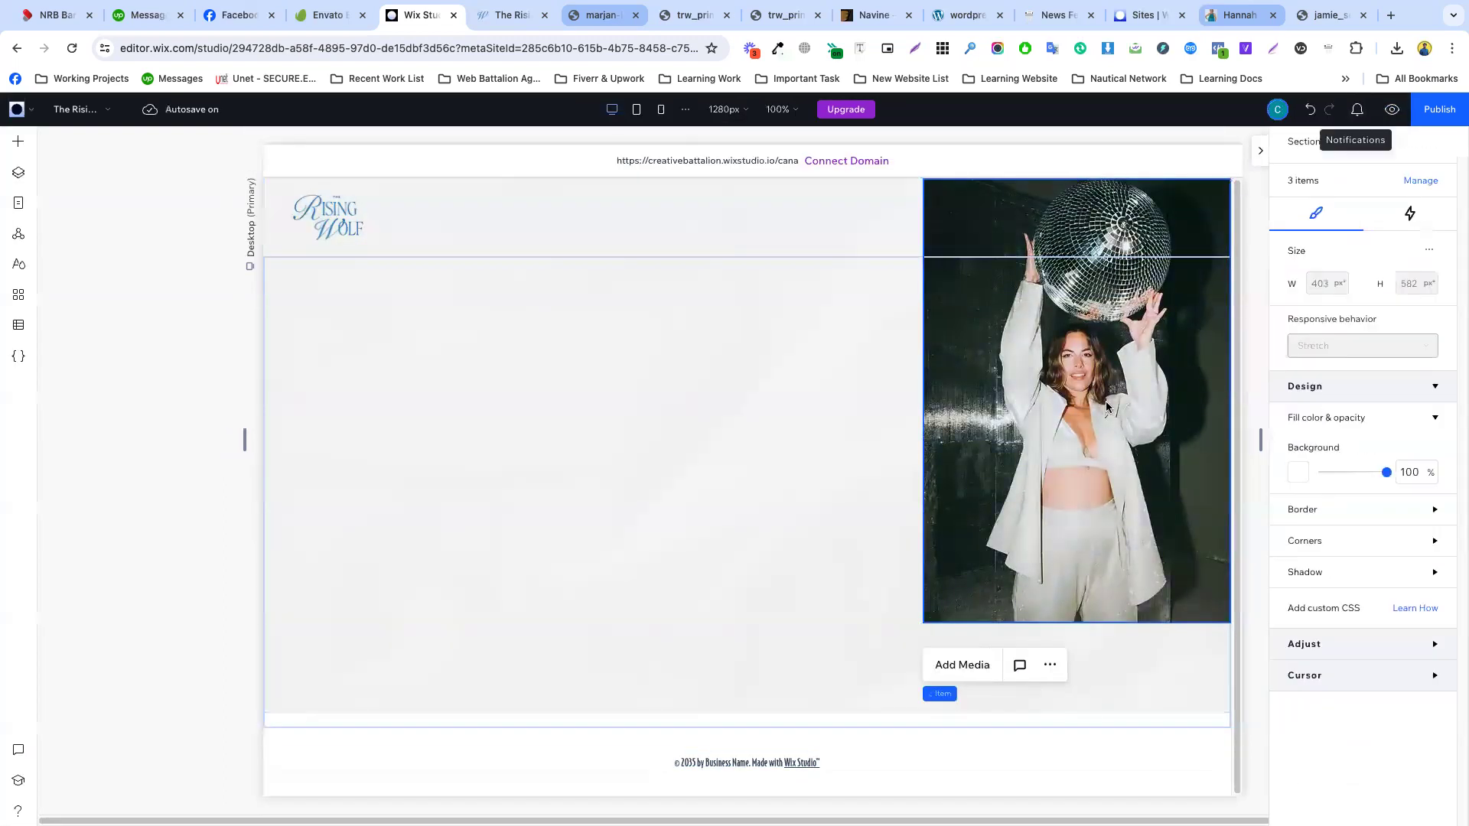
click(18, 172)
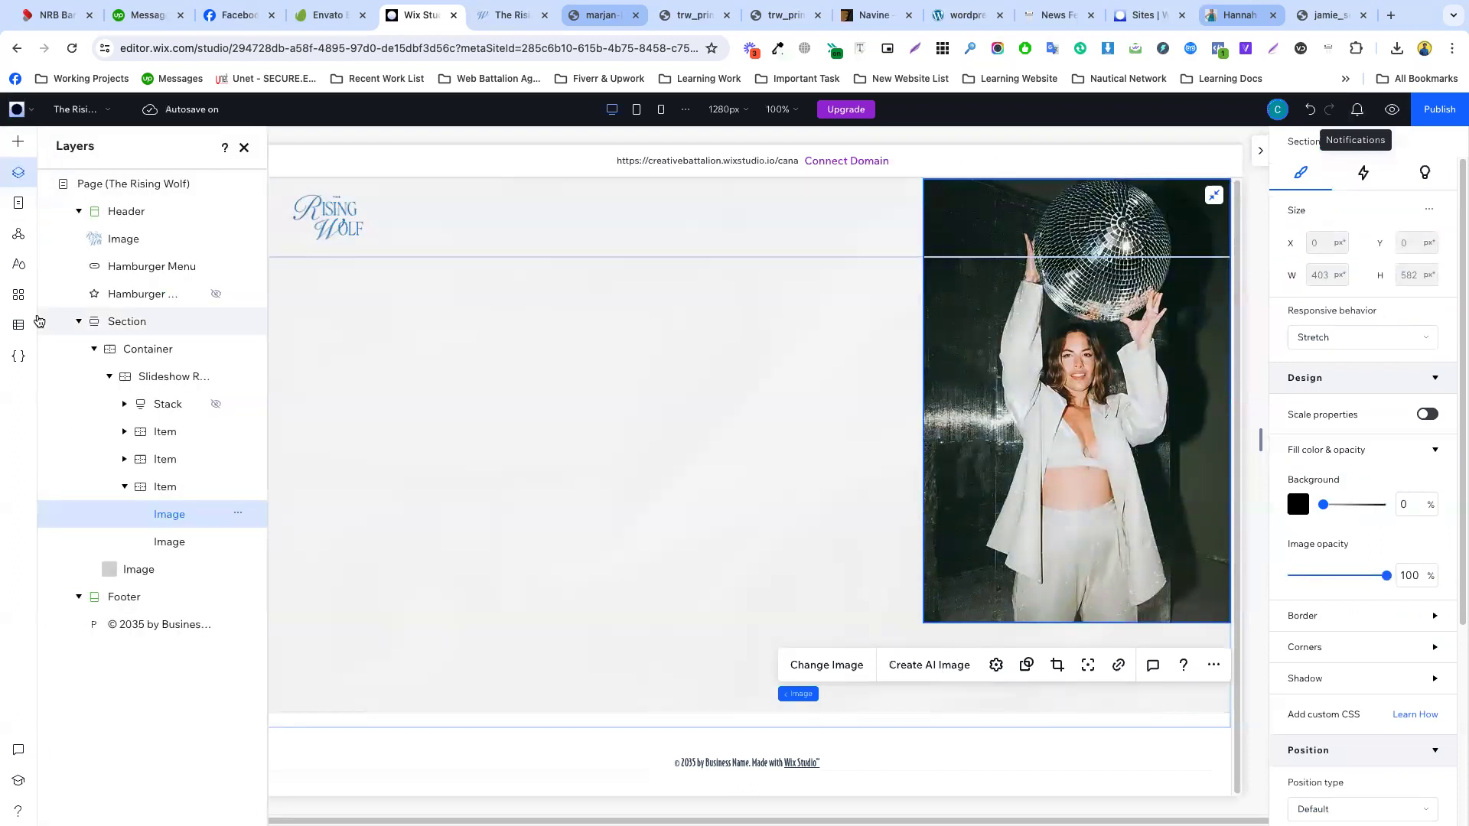
click(182, 405)
key(Escape)
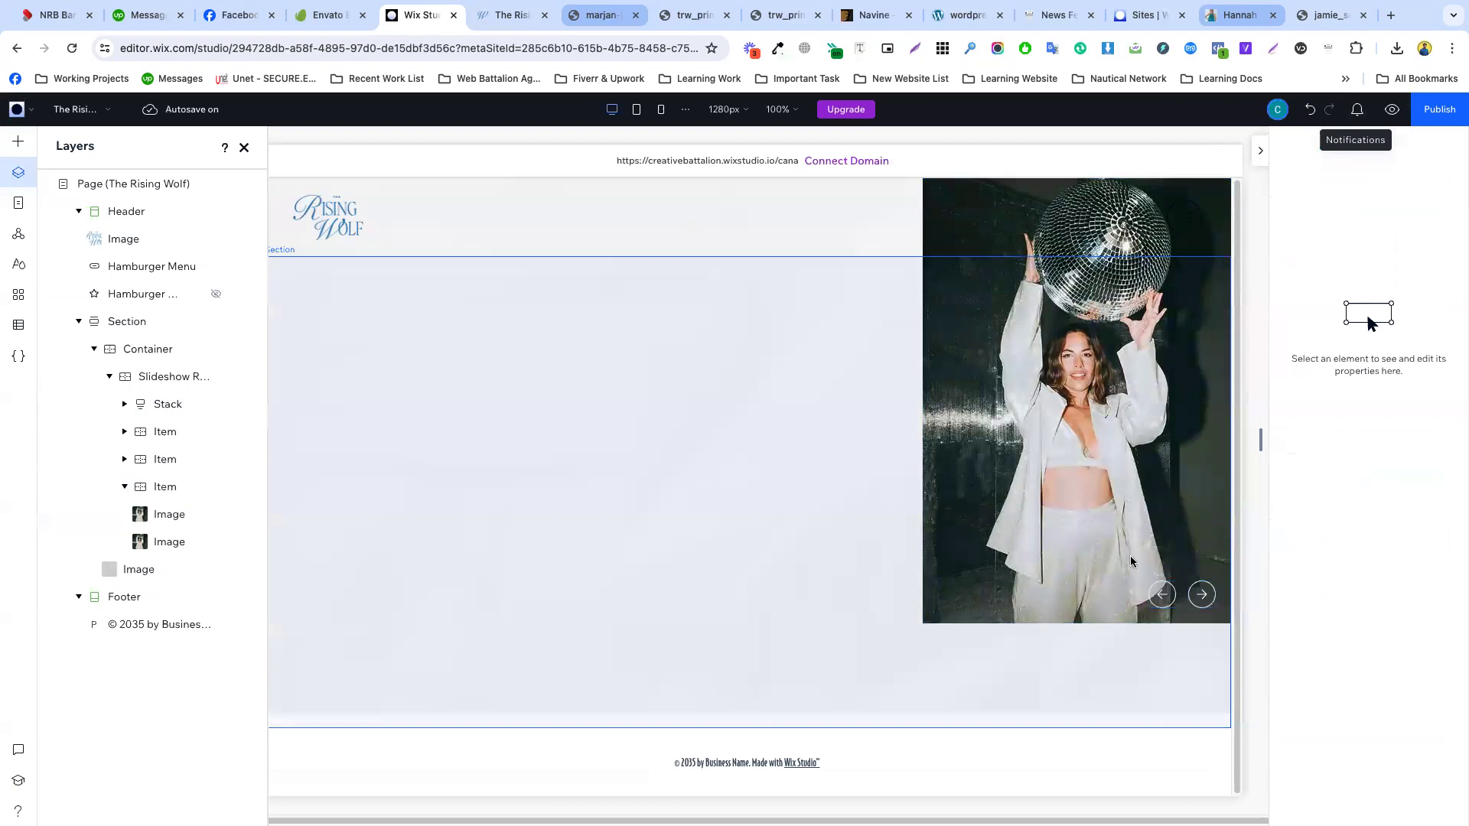
- Preview the site again and test the slideshow's previous and next arrows before returning to editing
click(1392, 109)
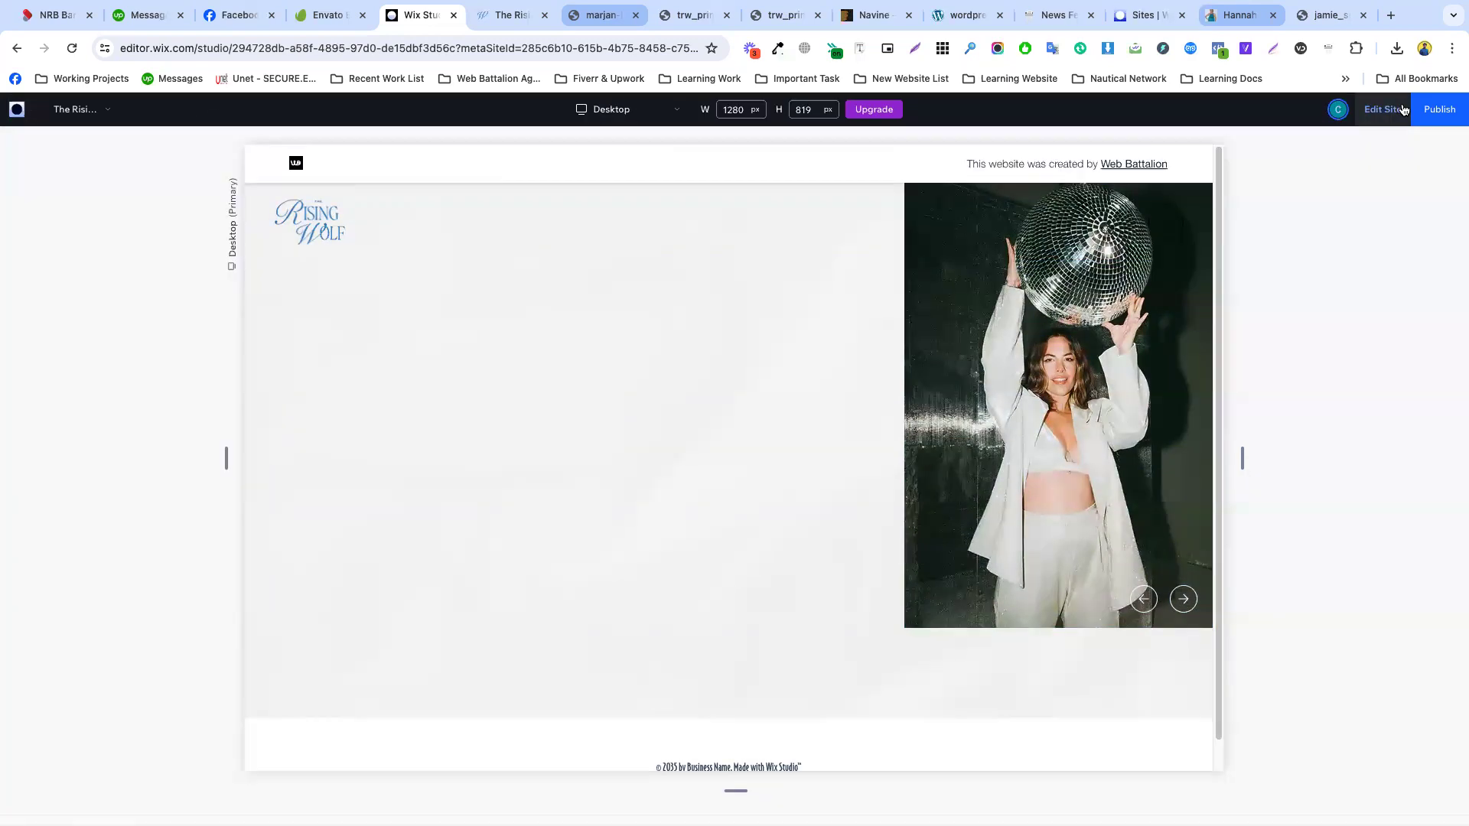
click(1185, 599)
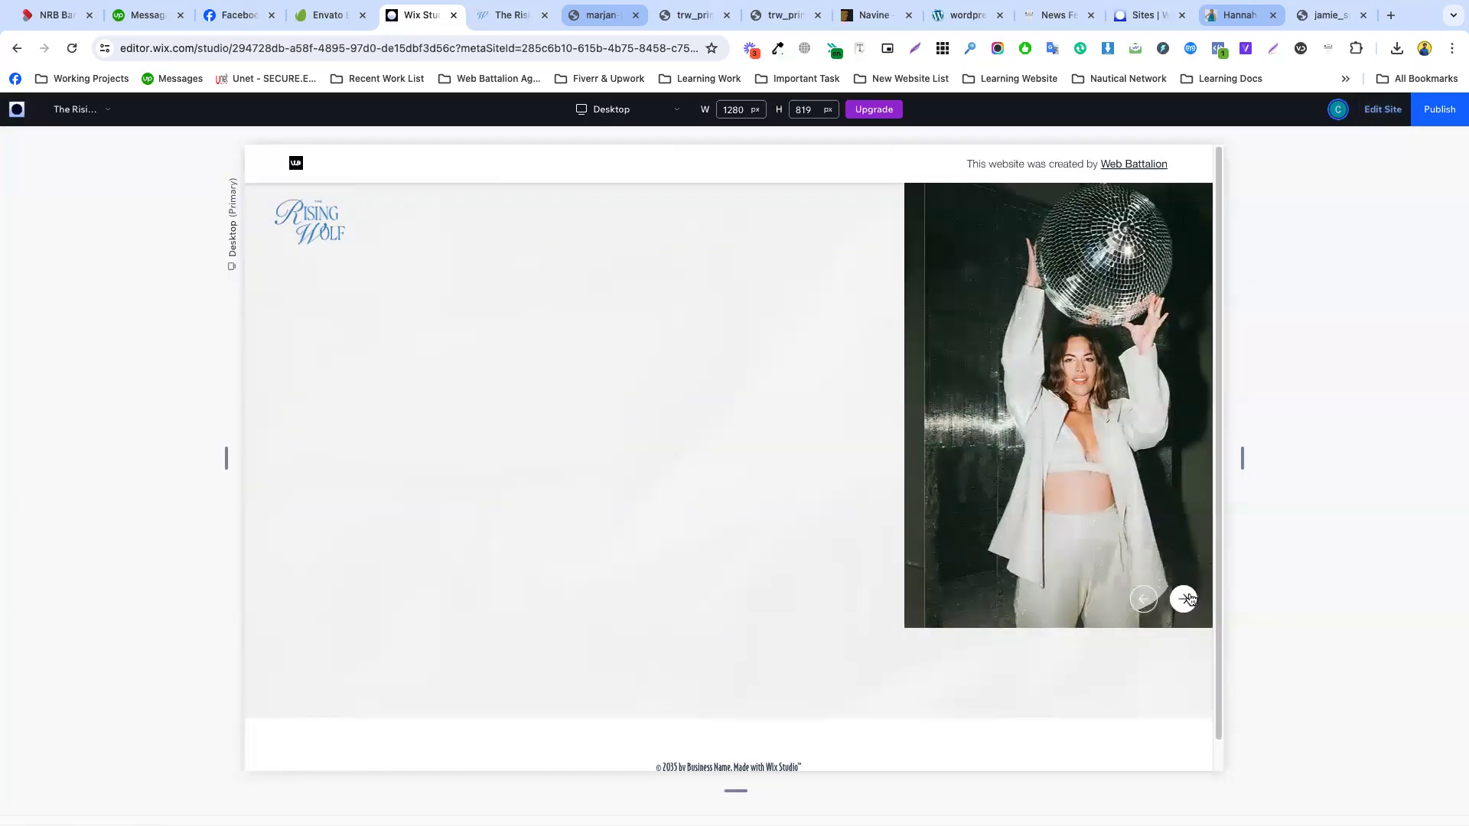
click(1143, 602)
click(1184, 599)
click(1144, 600)
click(1144, 602)
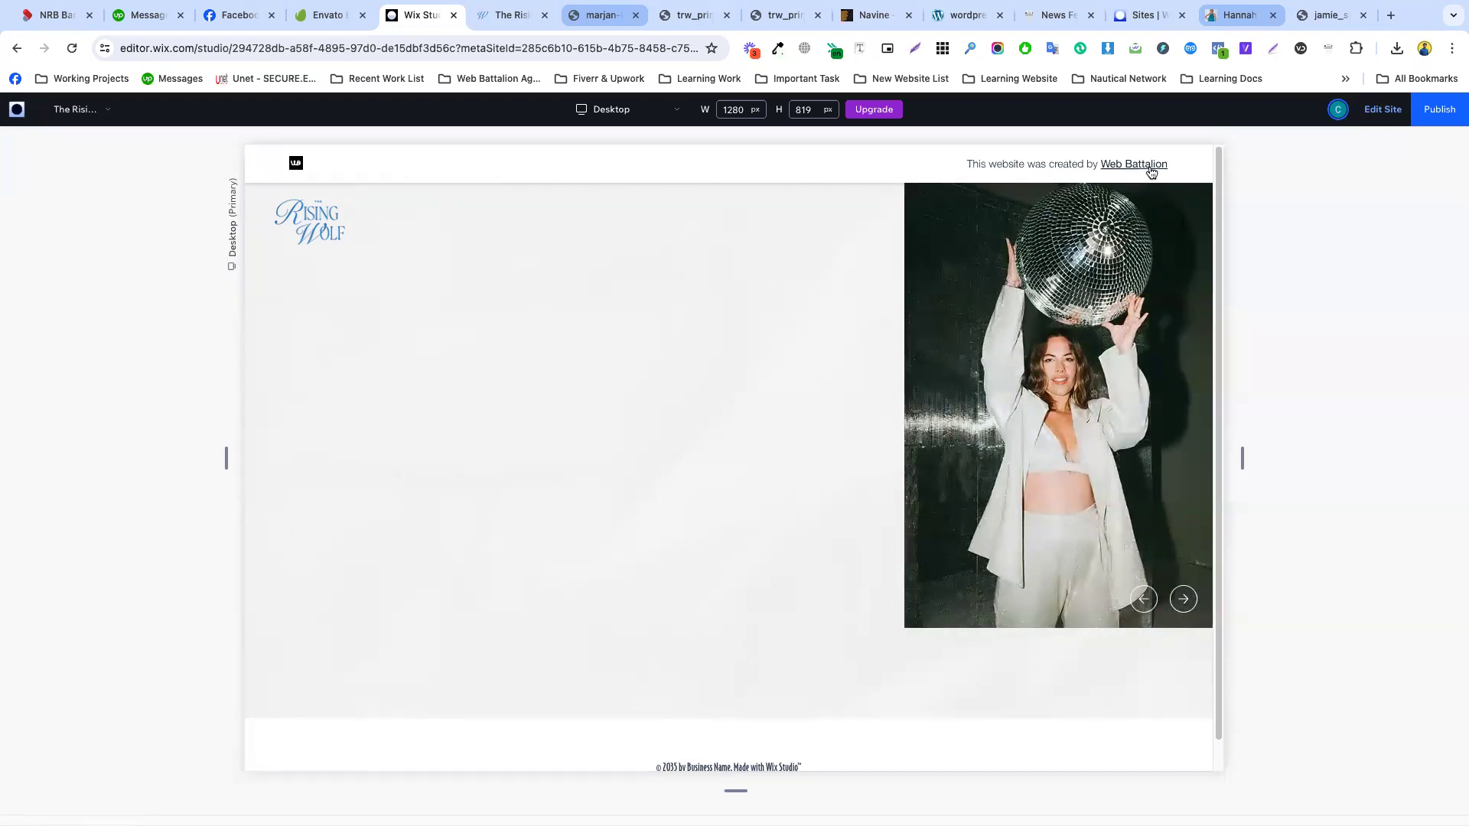
click(1384, 109)
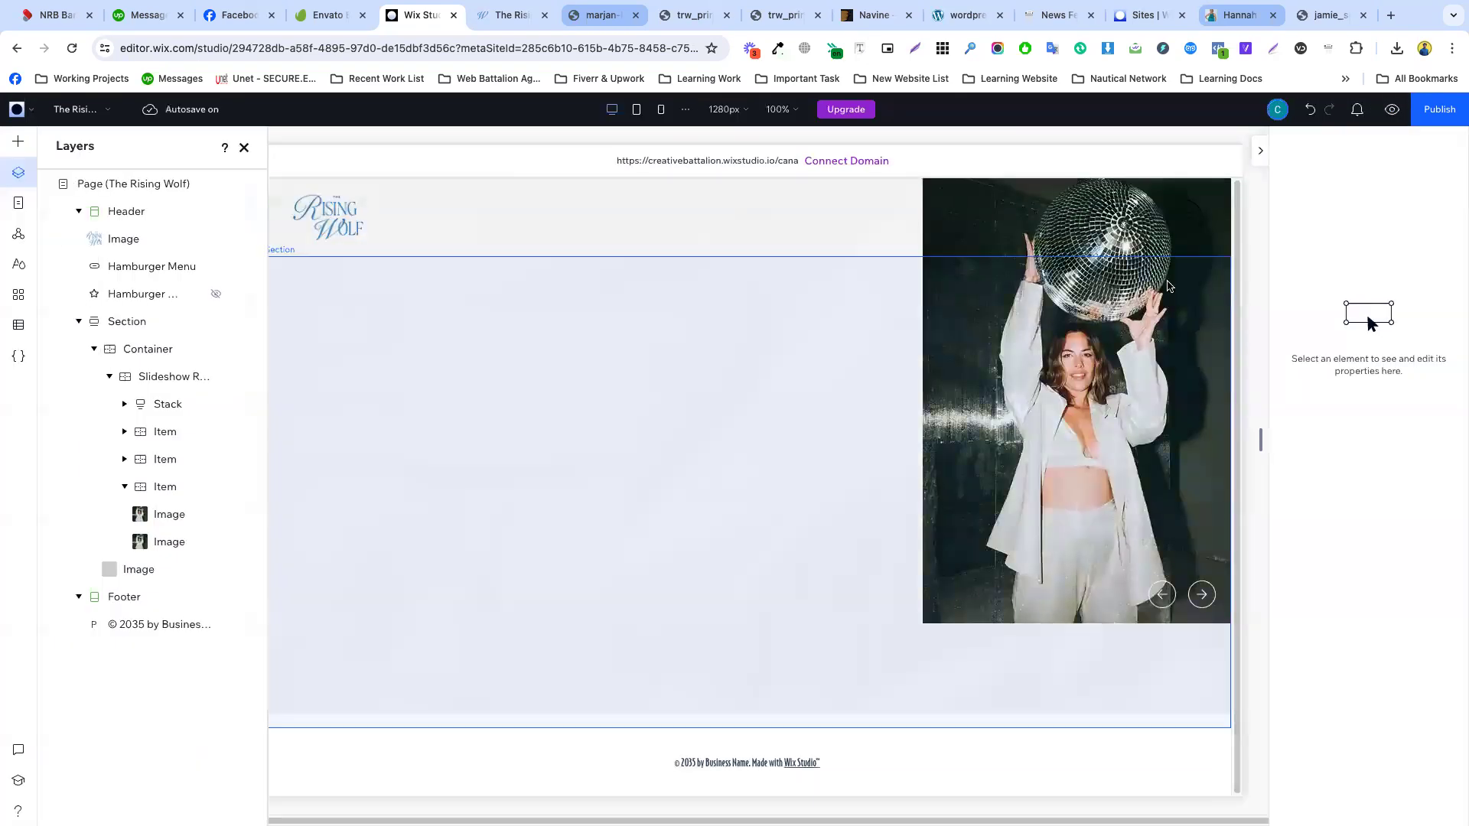
- Change the header hamburger menu's icon color to white (#FFFFFF) in its regular state
click(1087, 366)
click(1087, 366)
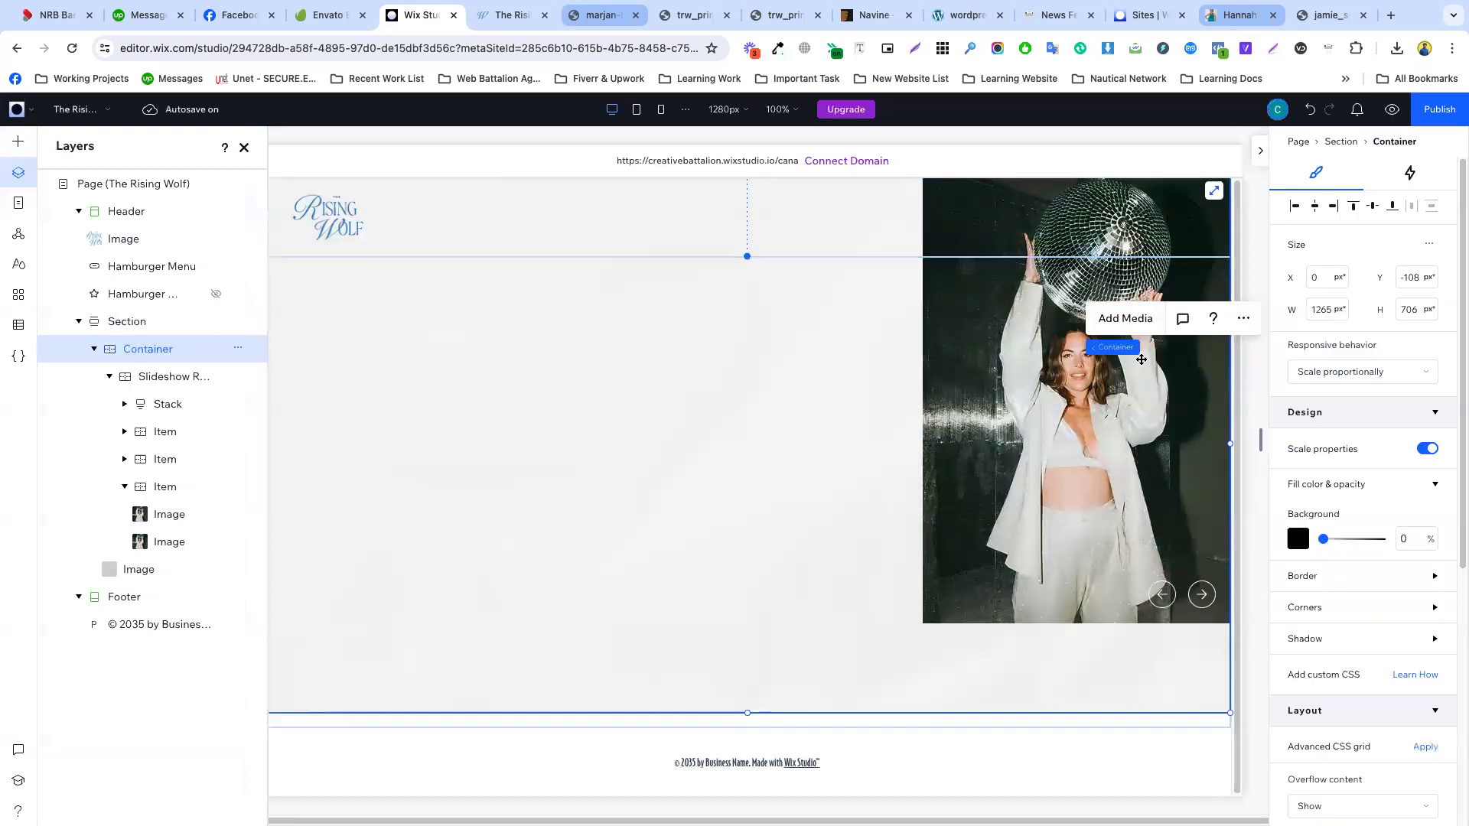
click(1185, 222)
click(1185, 218)
click(1307, 411)
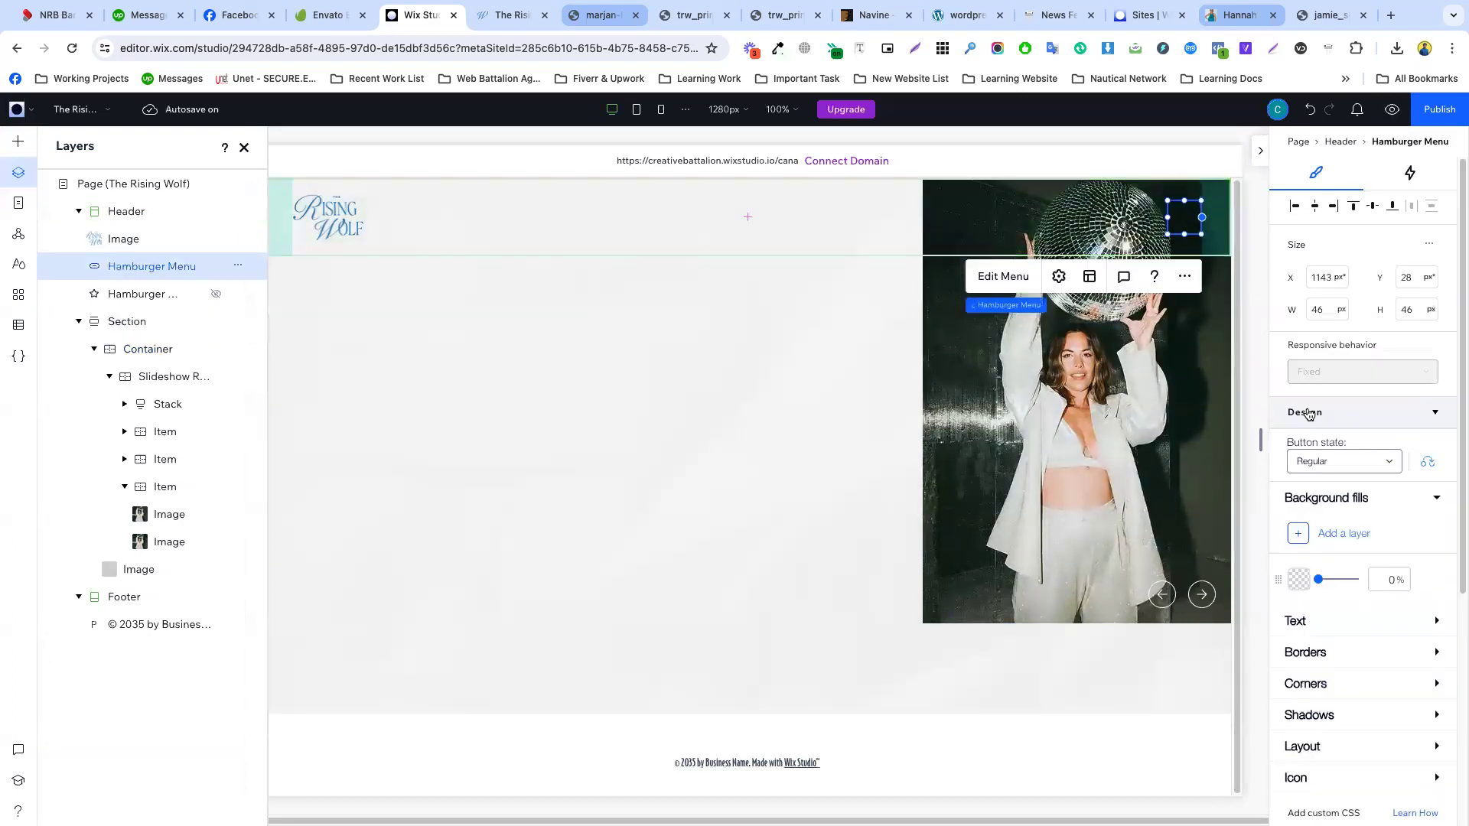
scroll(1322, 513, down, 1)
scroll(1315, 496, up, 1)
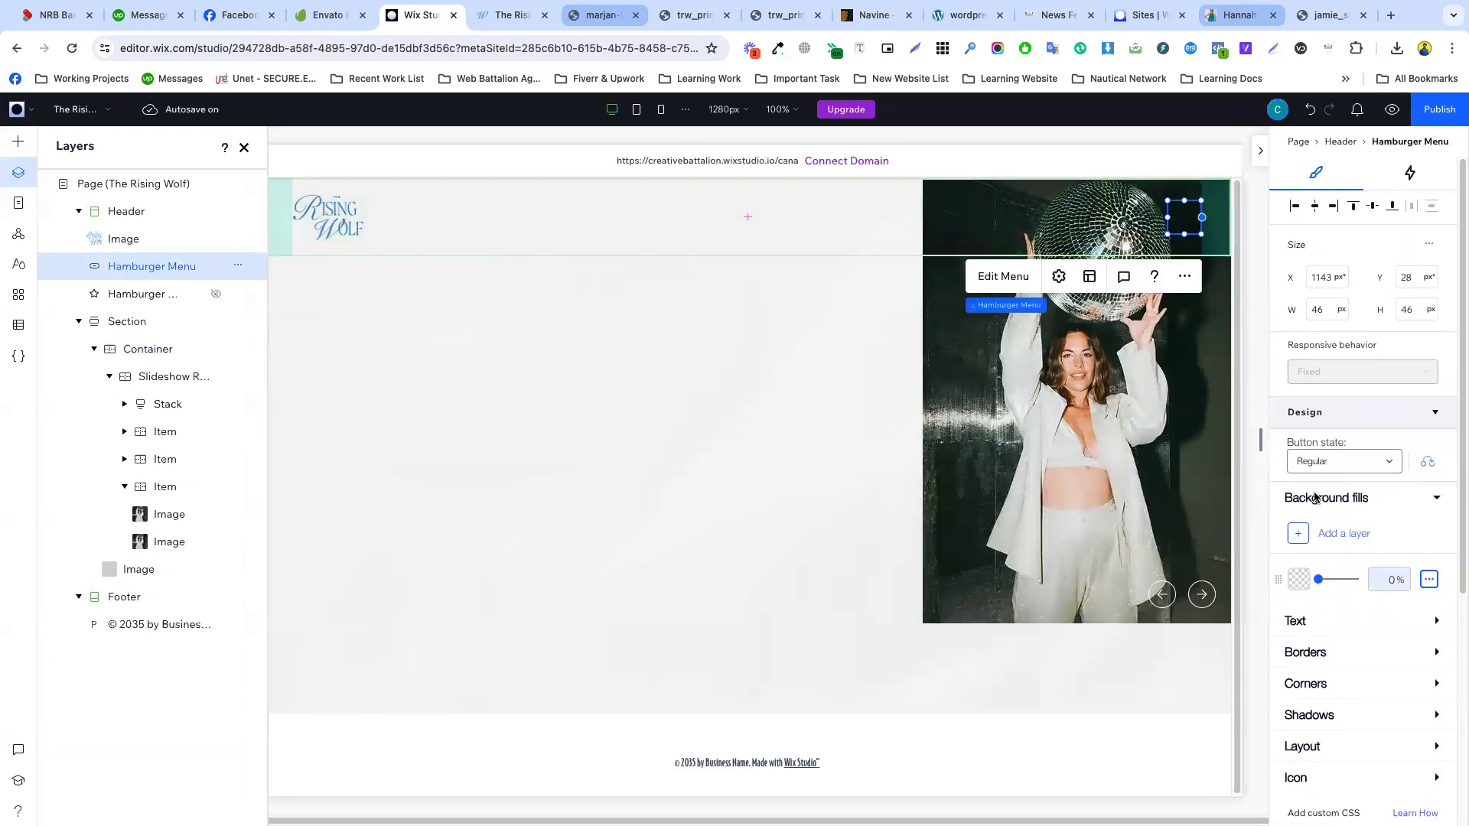
scroll(1343, 535, down, 1)
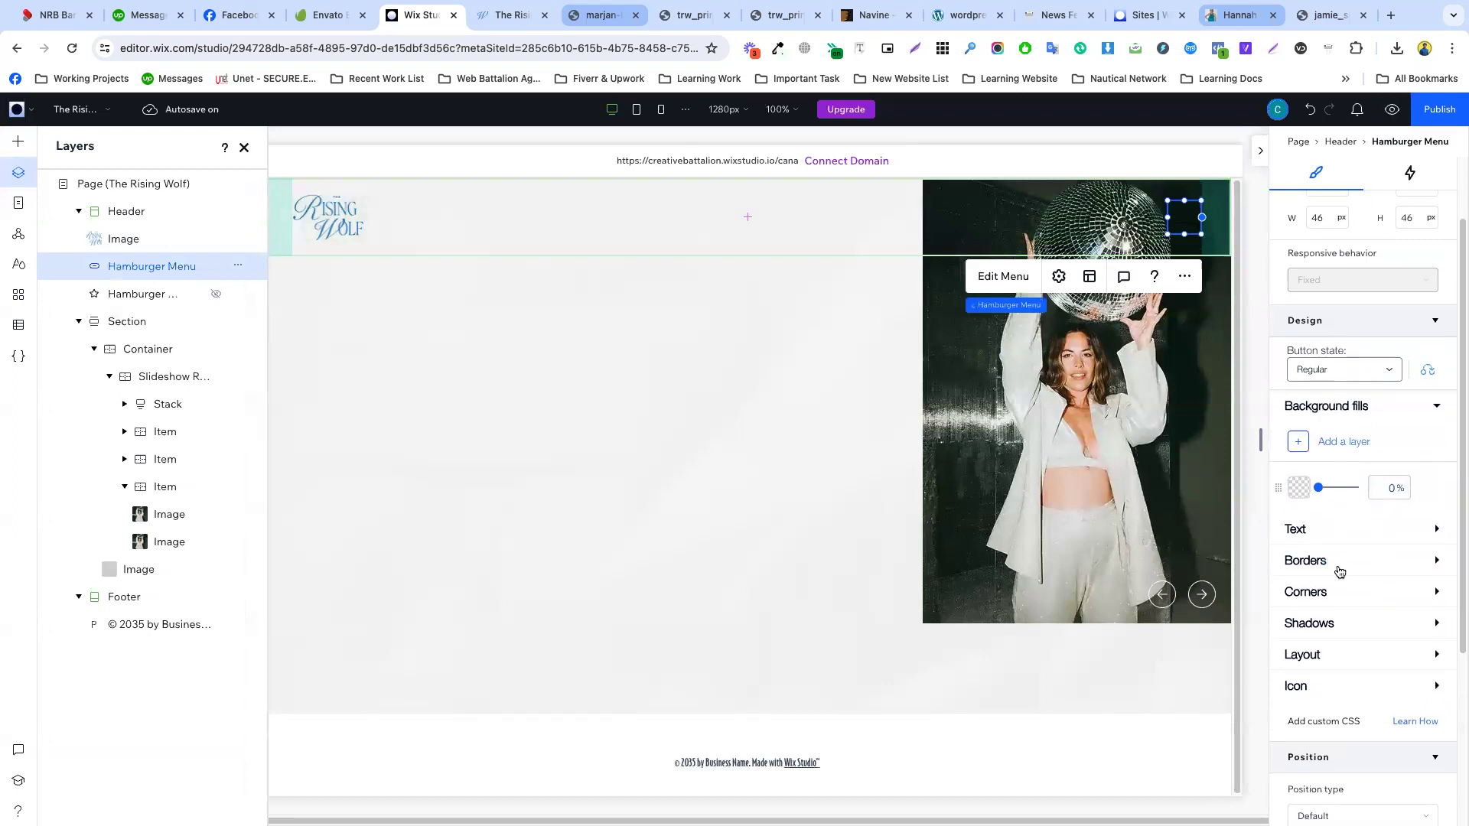
click(1314, 693)
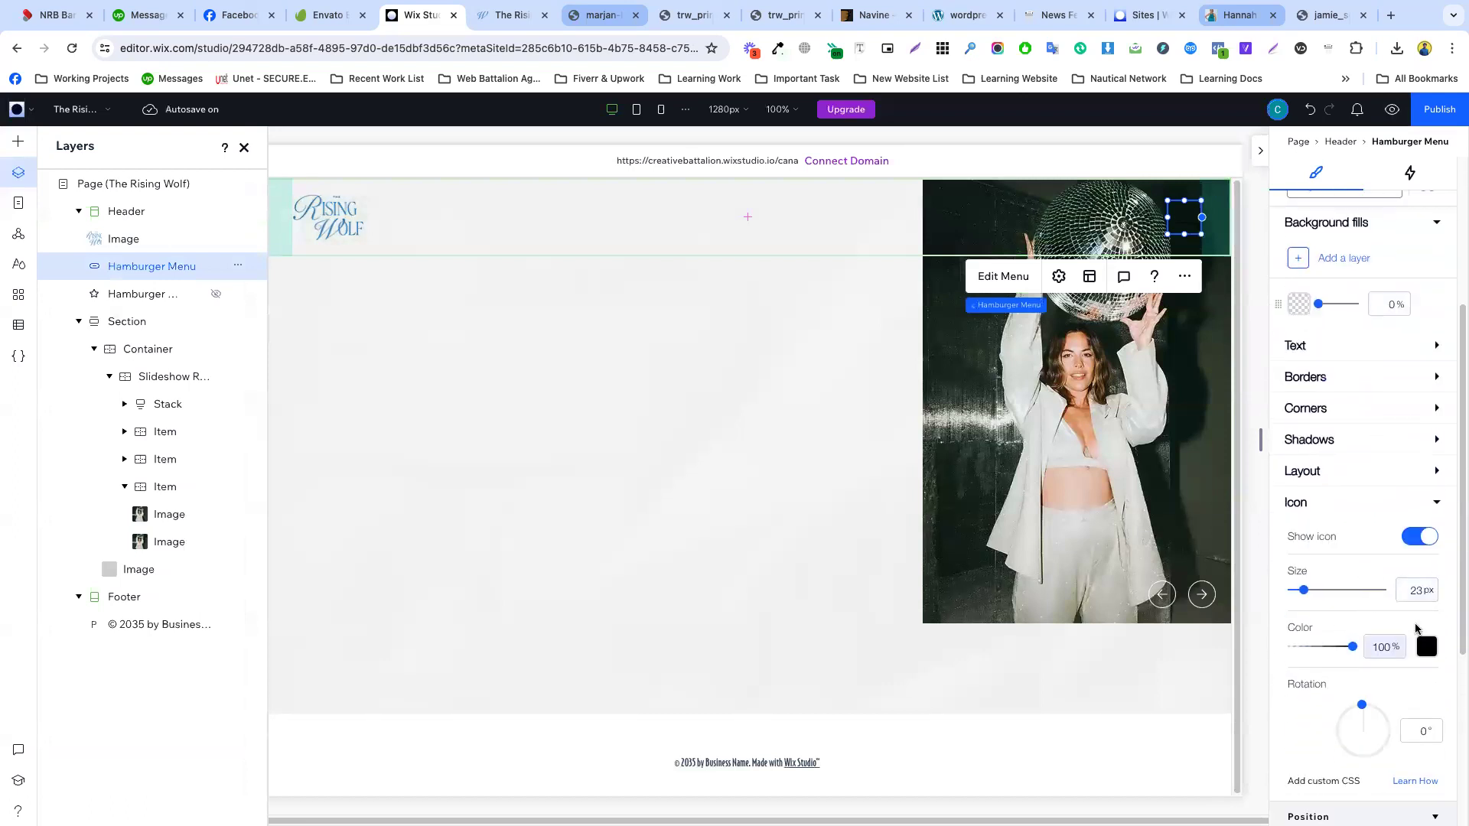
click(1425, 647)
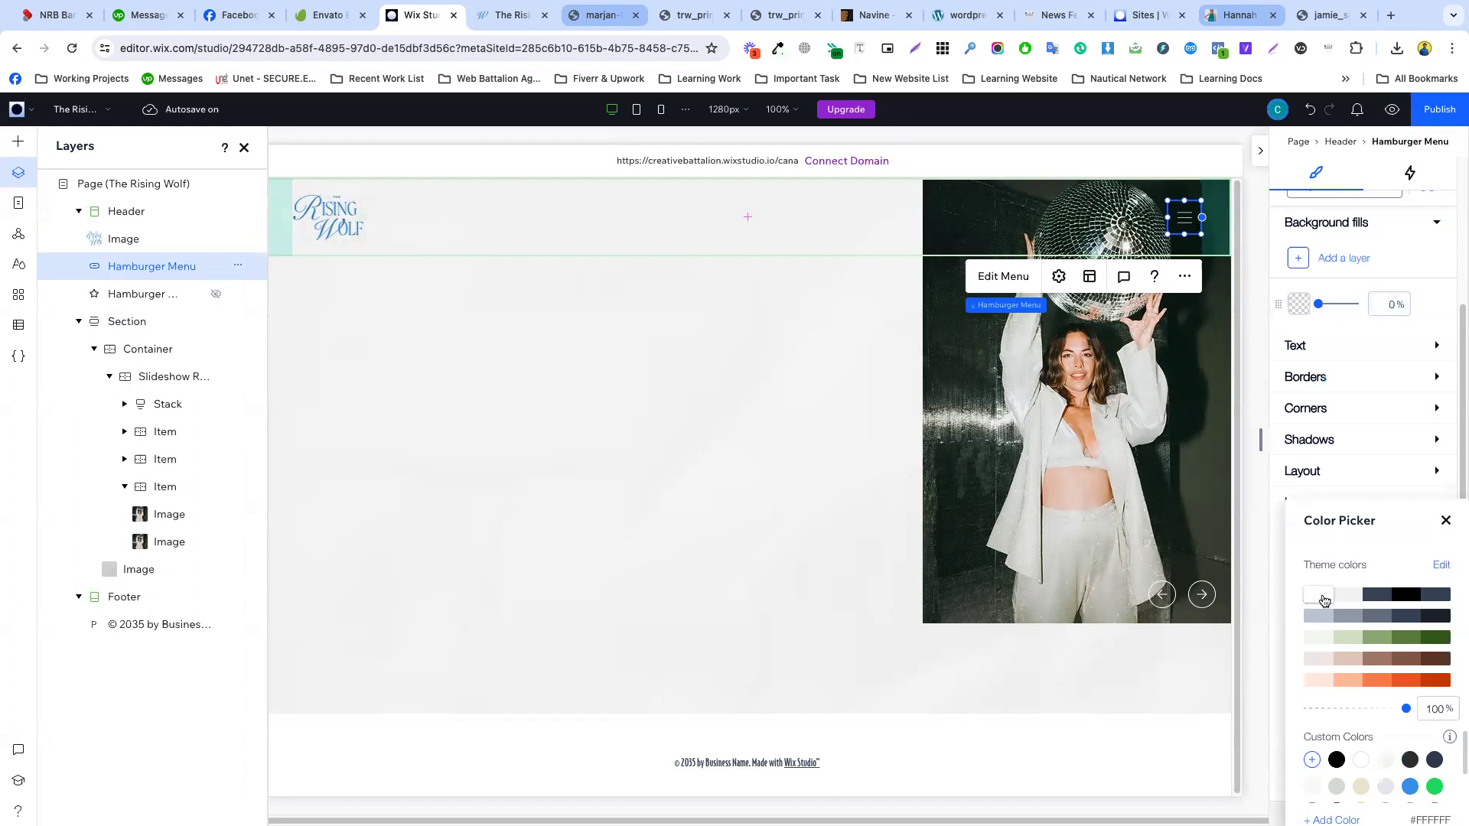
click(1324, 492)
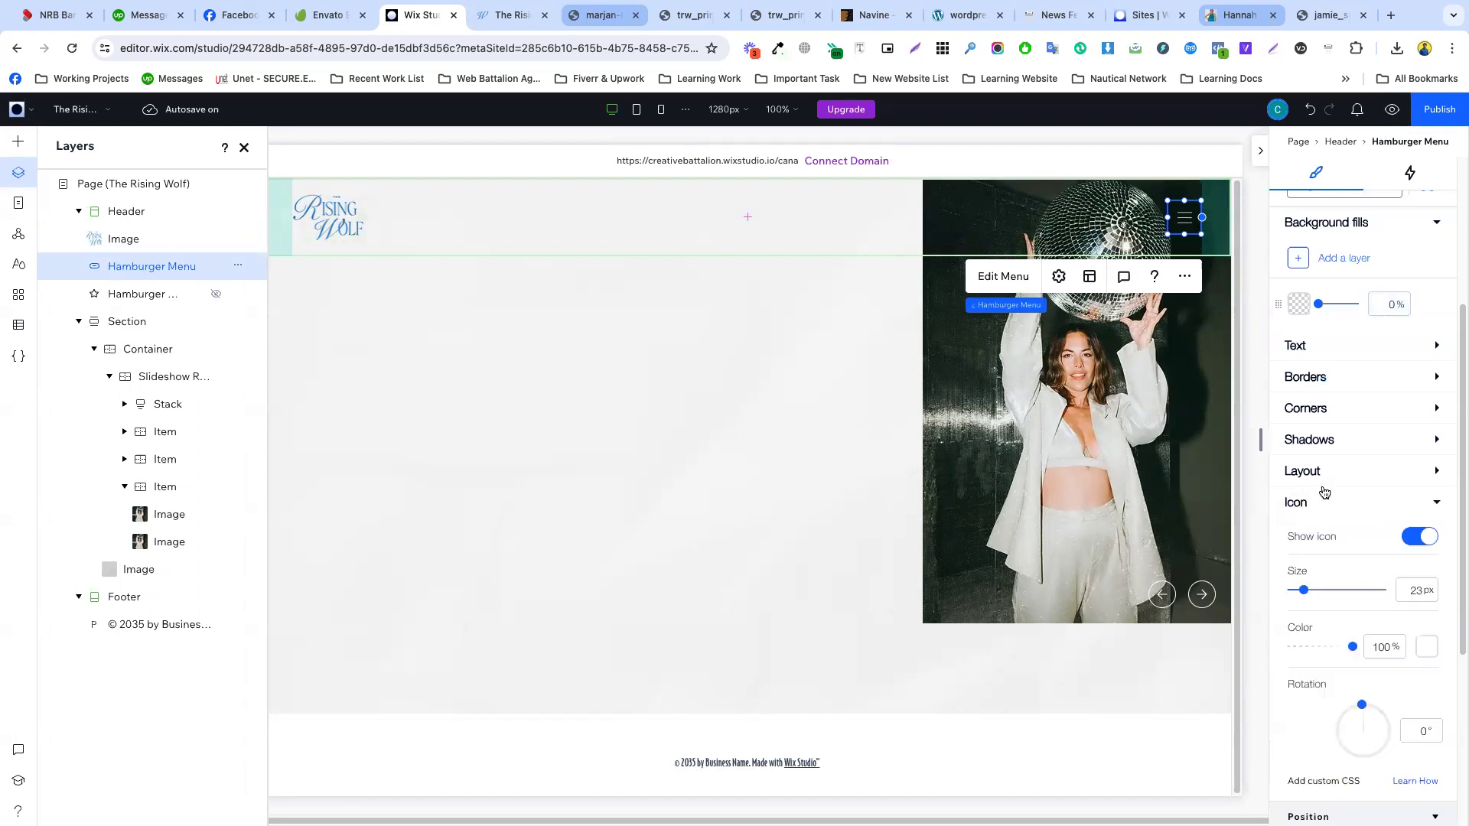
- Set the hamburger menu's border color to white (#FFFFFF)
click(1306, 410)
click(1307, 377)
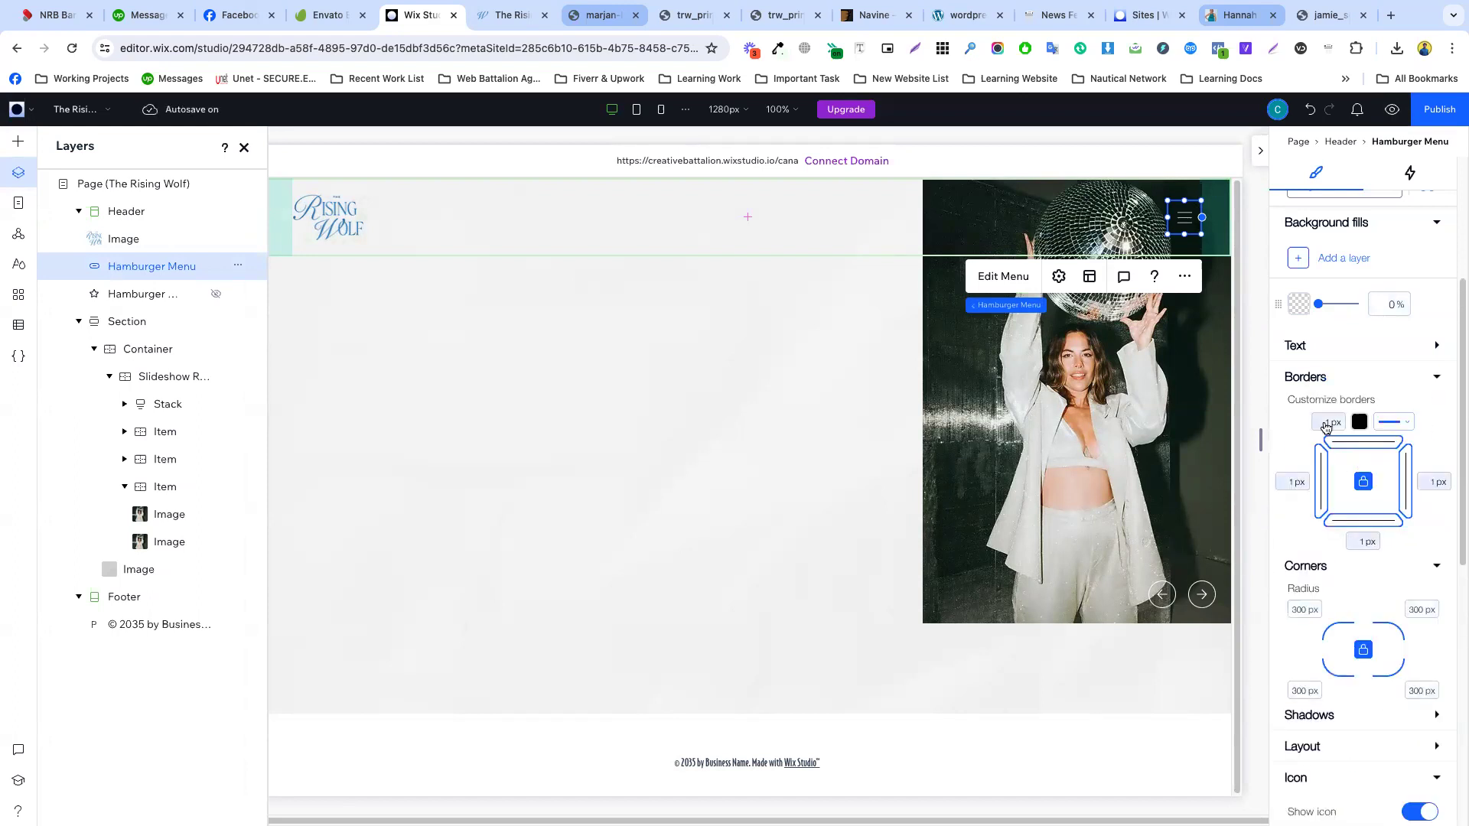
click(1358, 423)
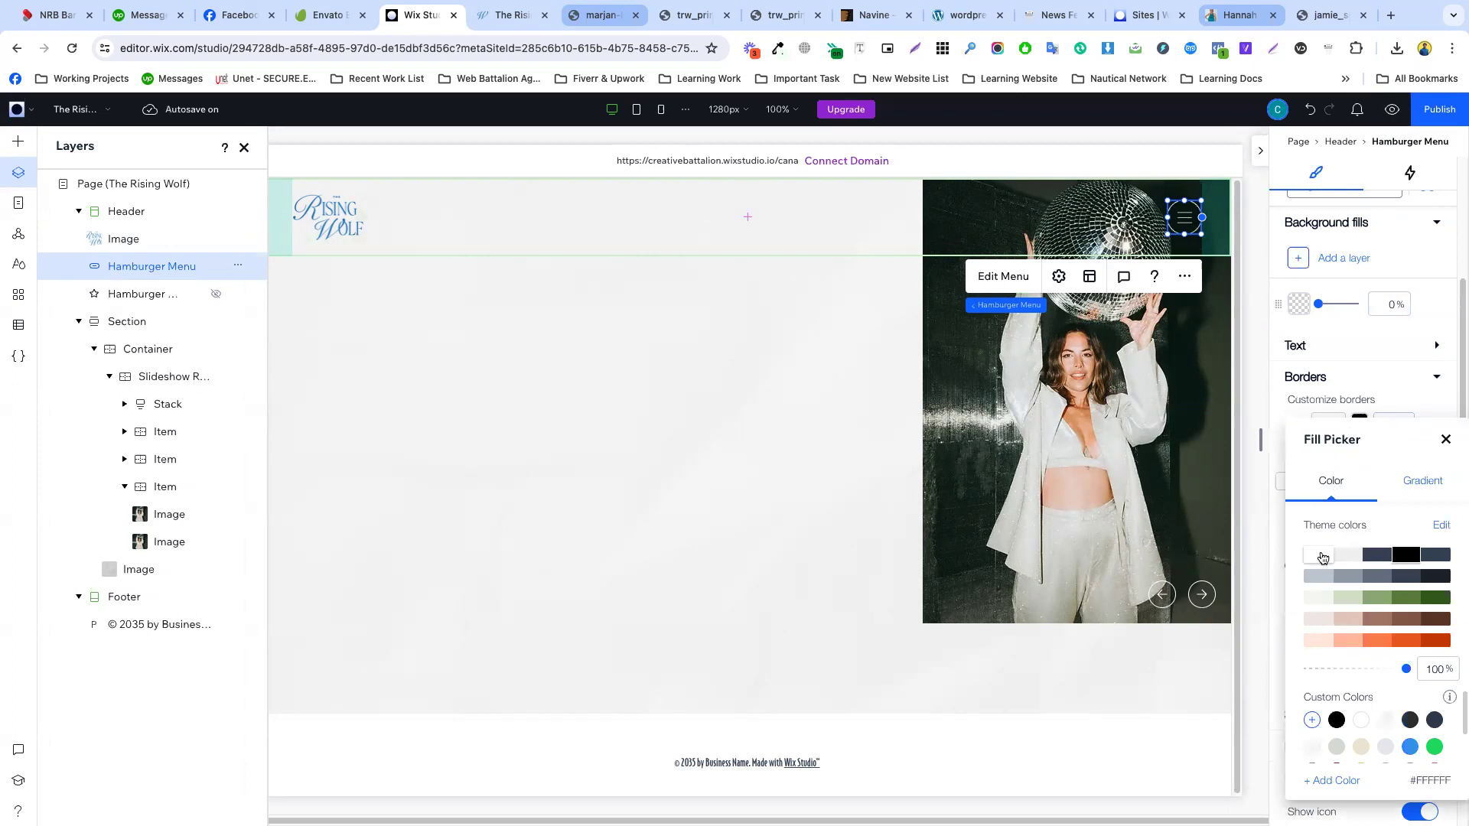
click(801, 377)
click(801, 377)
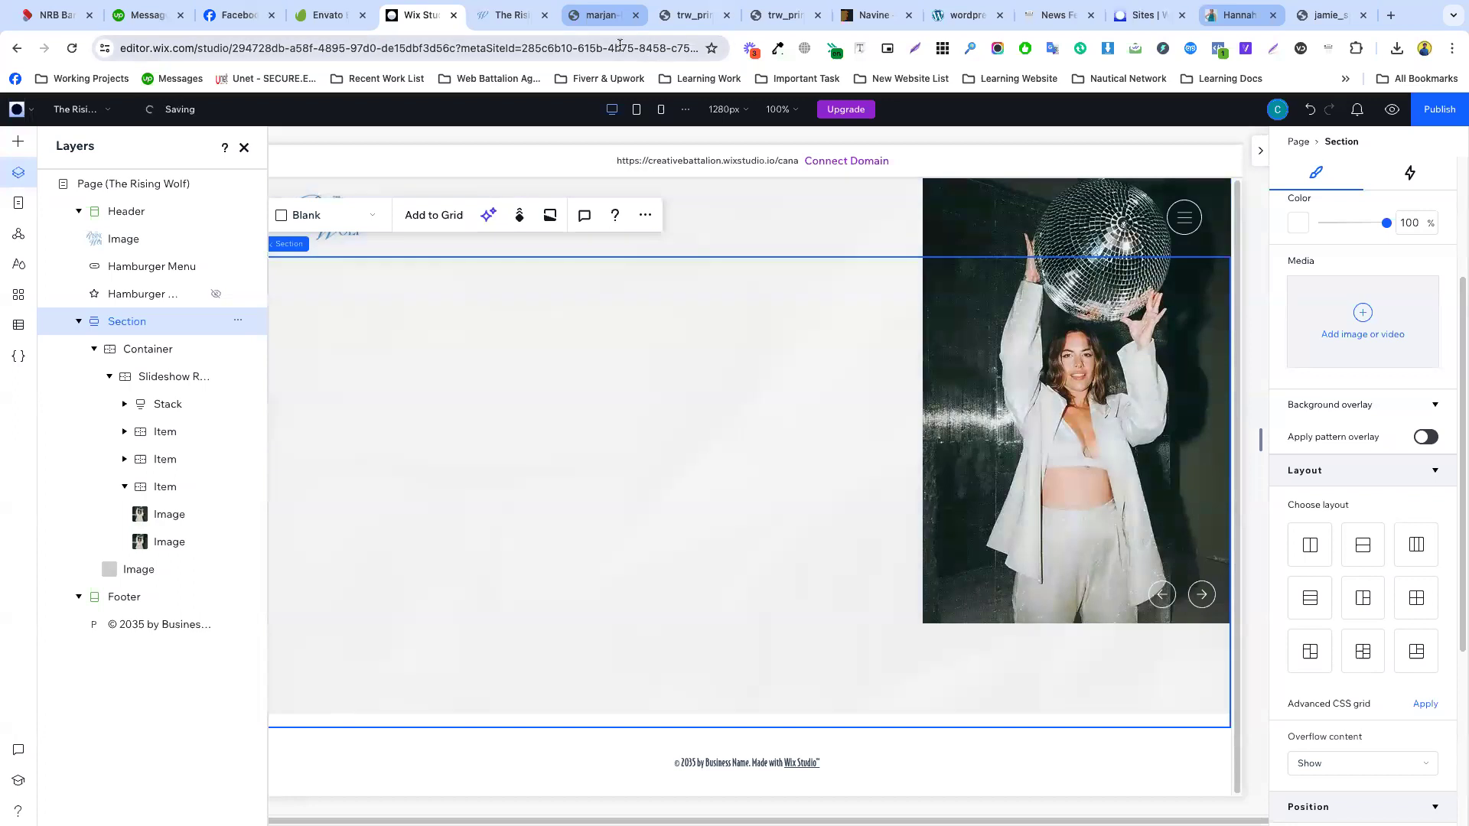
- Check the original Rising Wolf hero without developer tools and widen the Wix slideshow repeater leftward to about 529 px
click(486, 8)
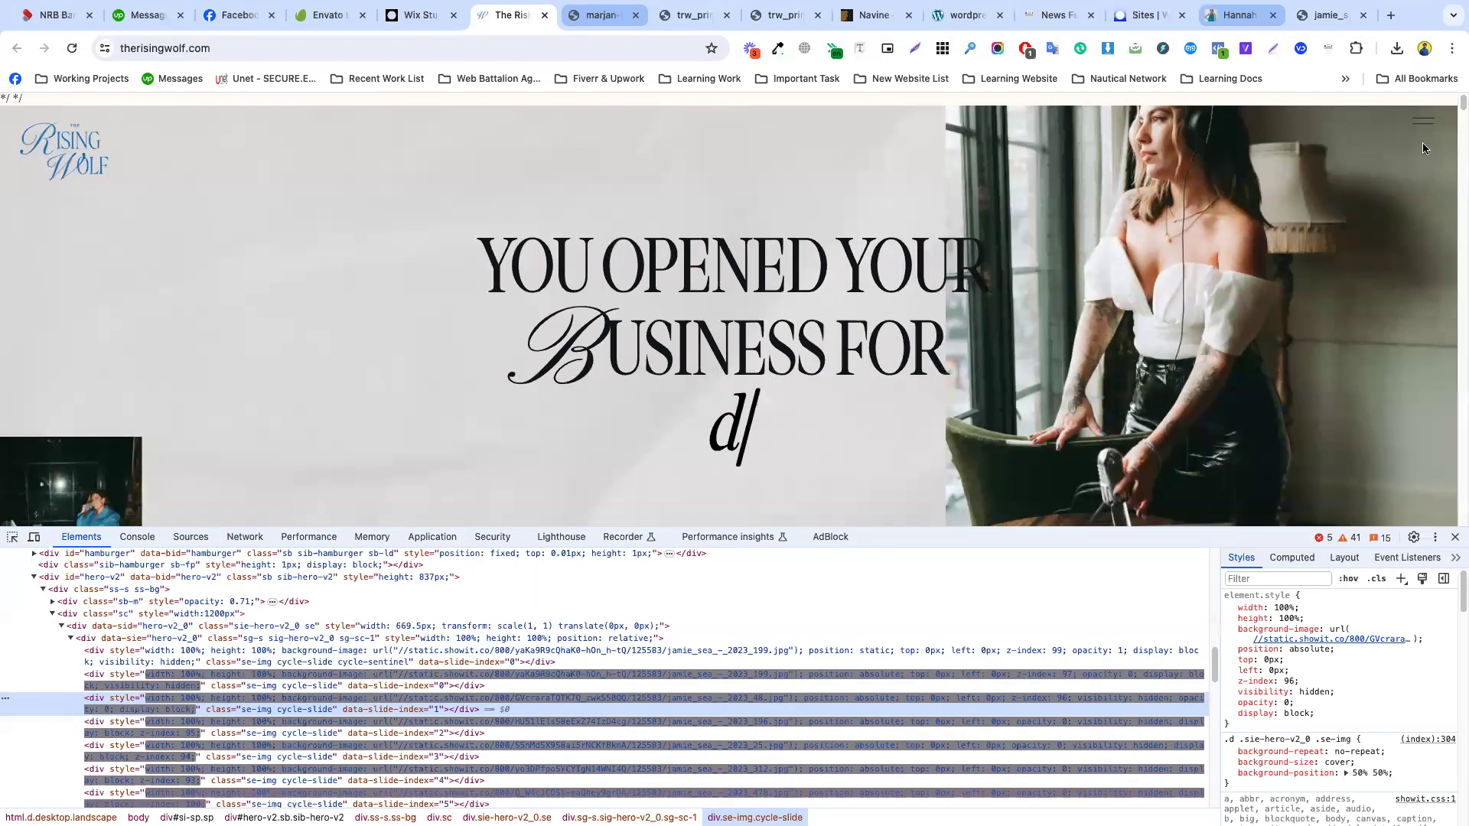
click(1455, 538)
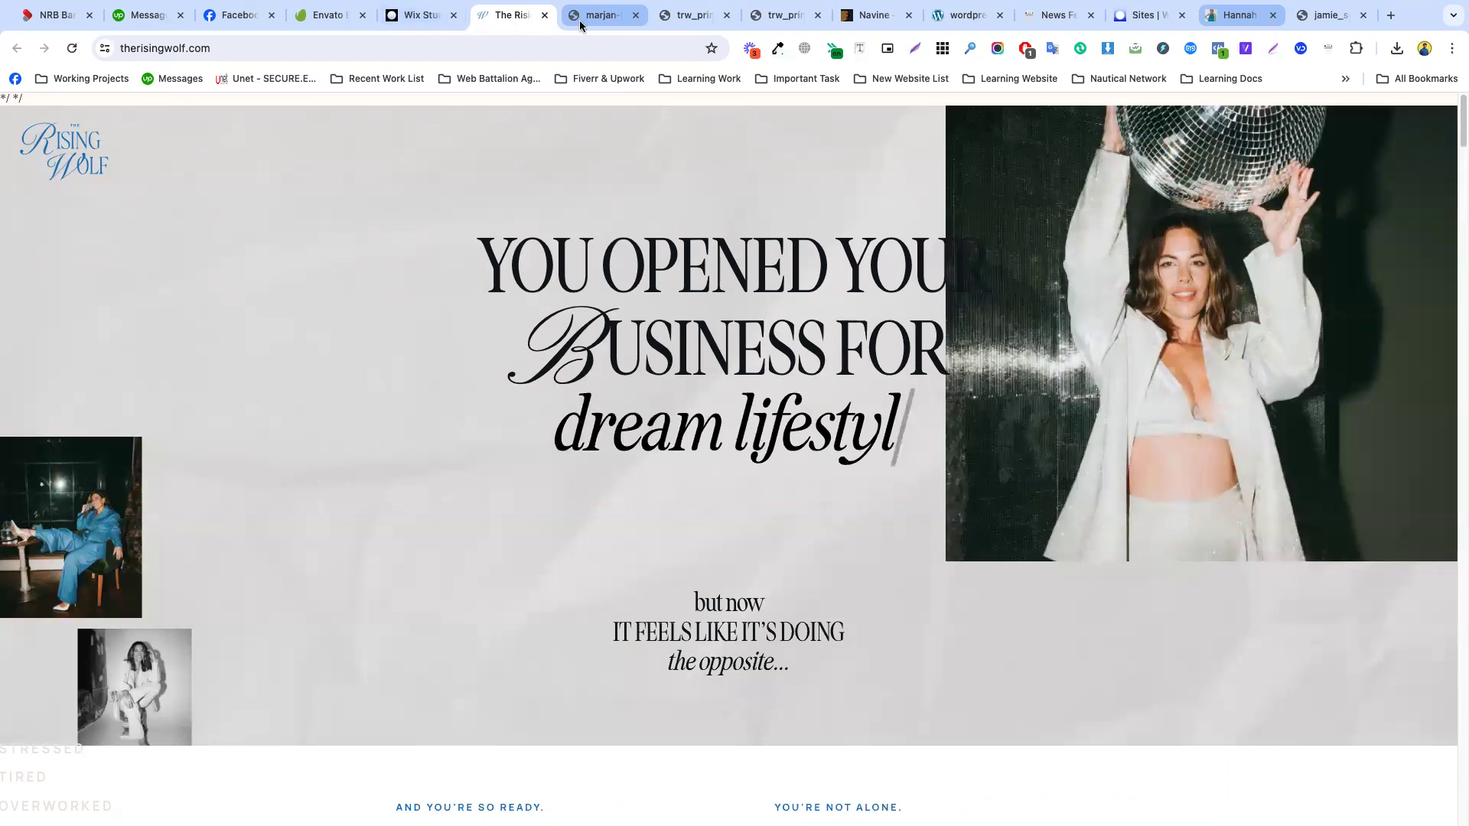
click(392, 19)
click(961, 359)
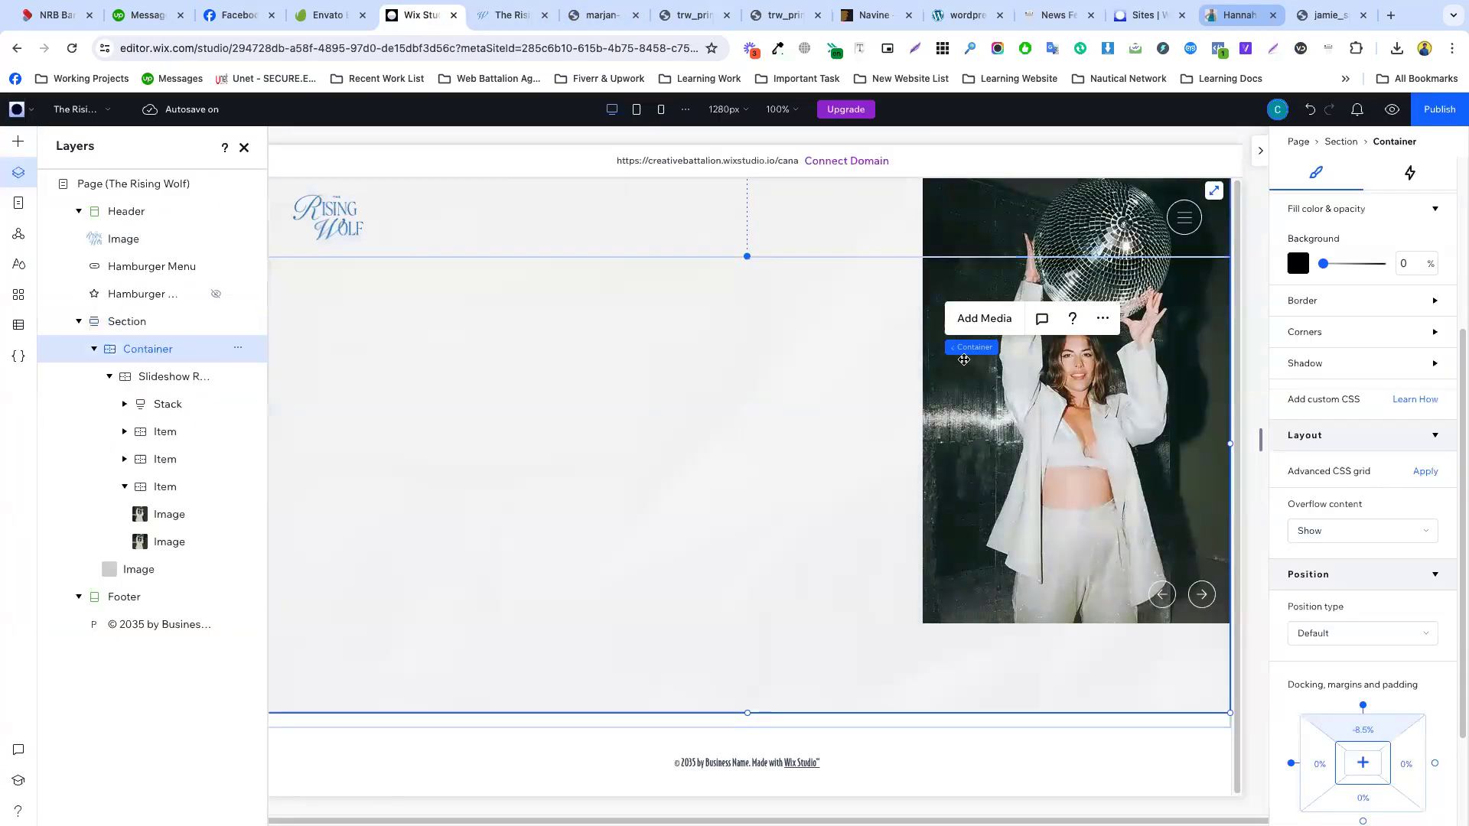
click(931, 386)
drag(924, 401, 827, 403)
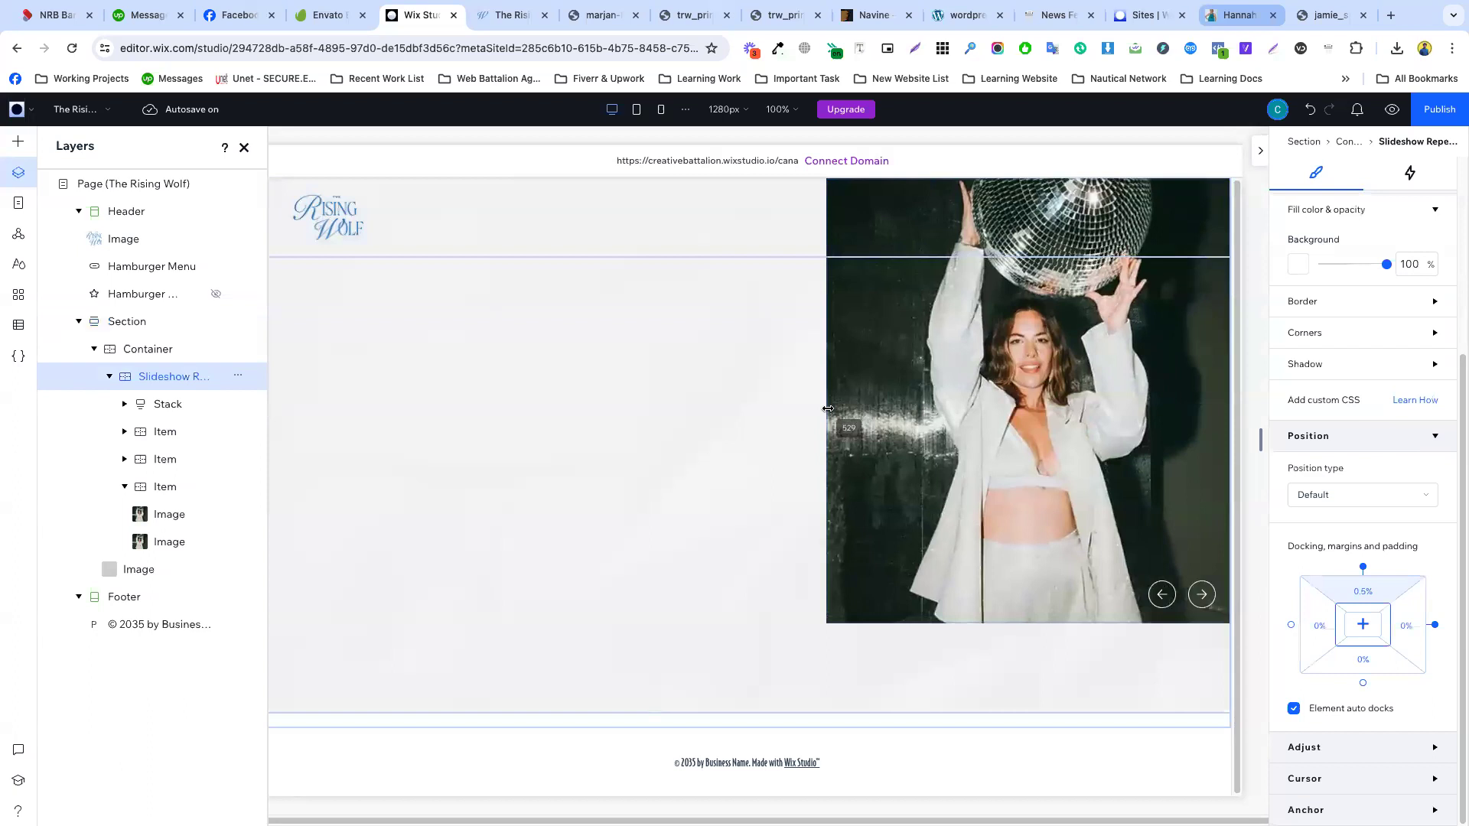
click(736, 411)
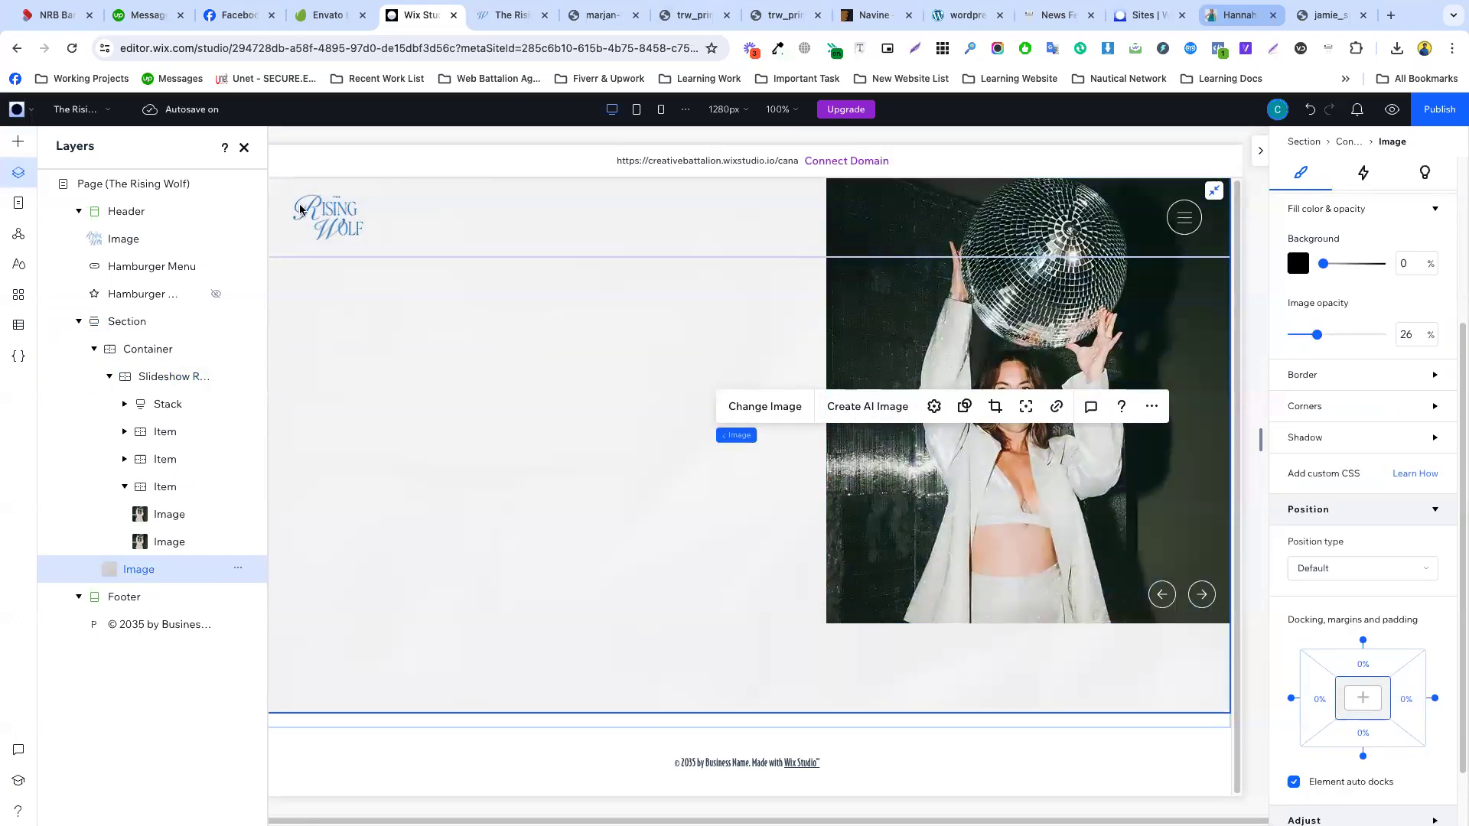
click(245, 148)
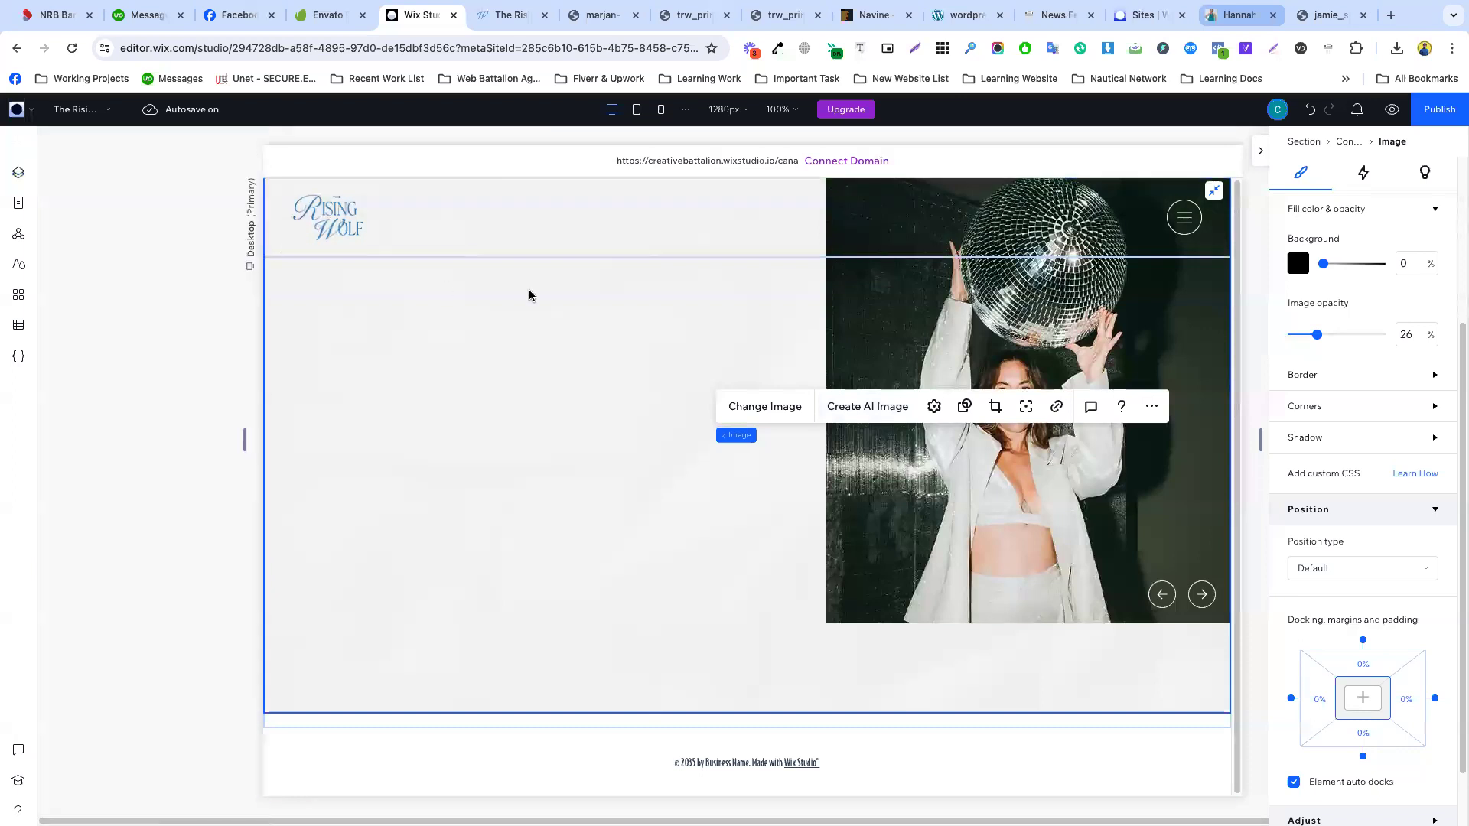
click(832, 307)
- Copy the "You opened your" heading text from the original Rising Wolf site and inspect its font styles
click(505, 13)
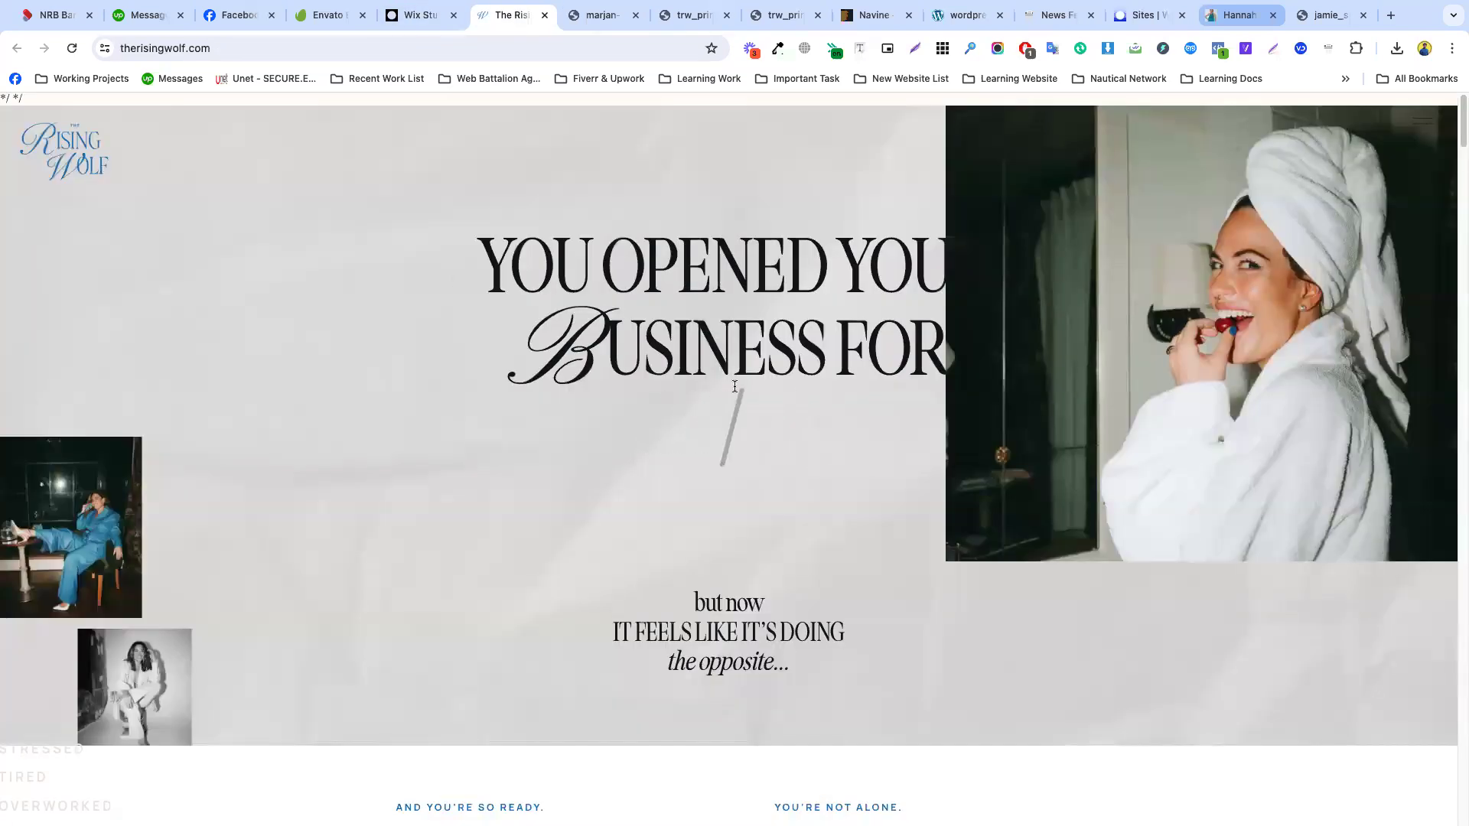
drag(481, 264, 972, 261)
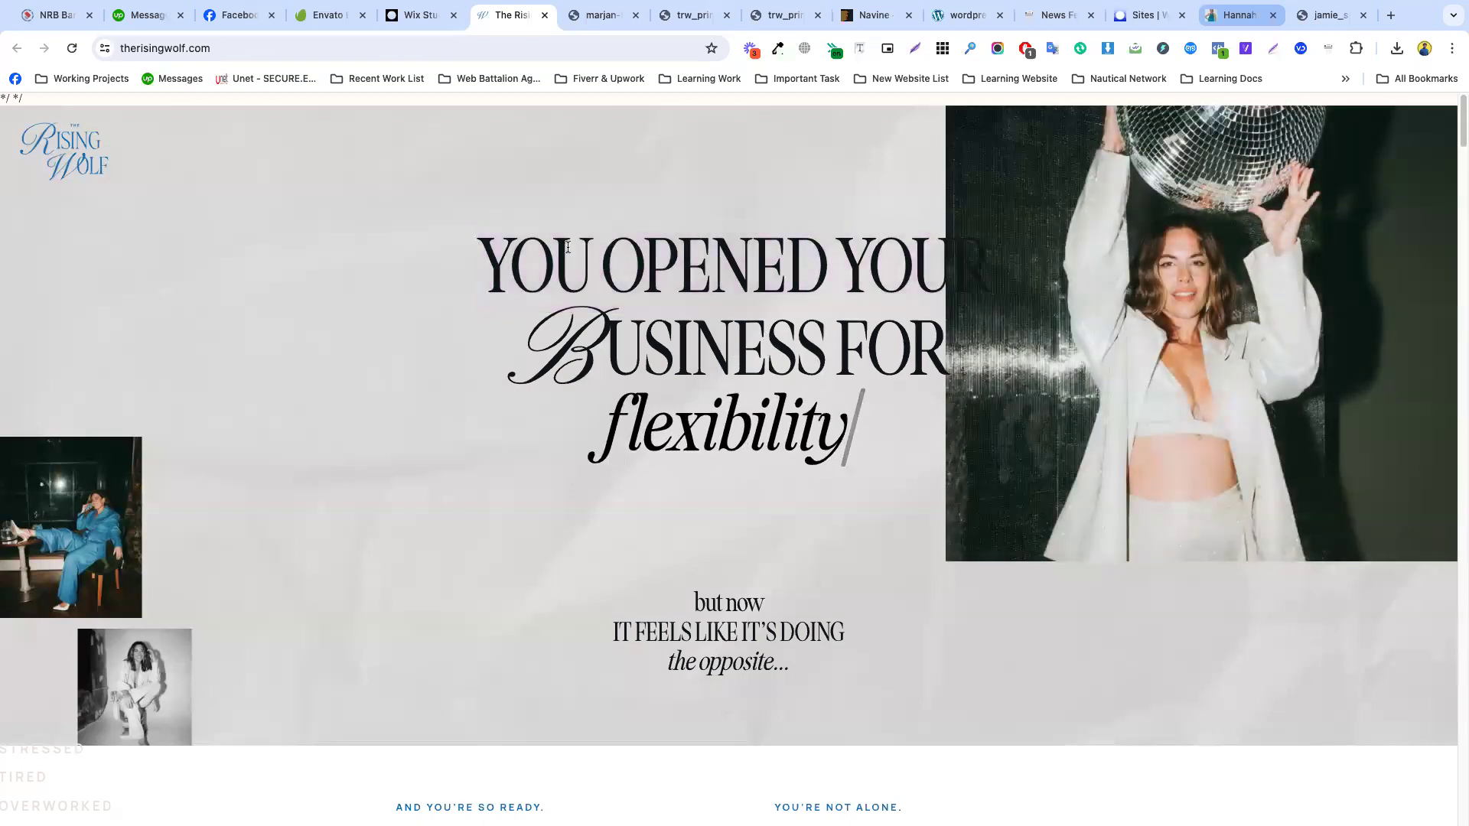
right_click(723, 248)
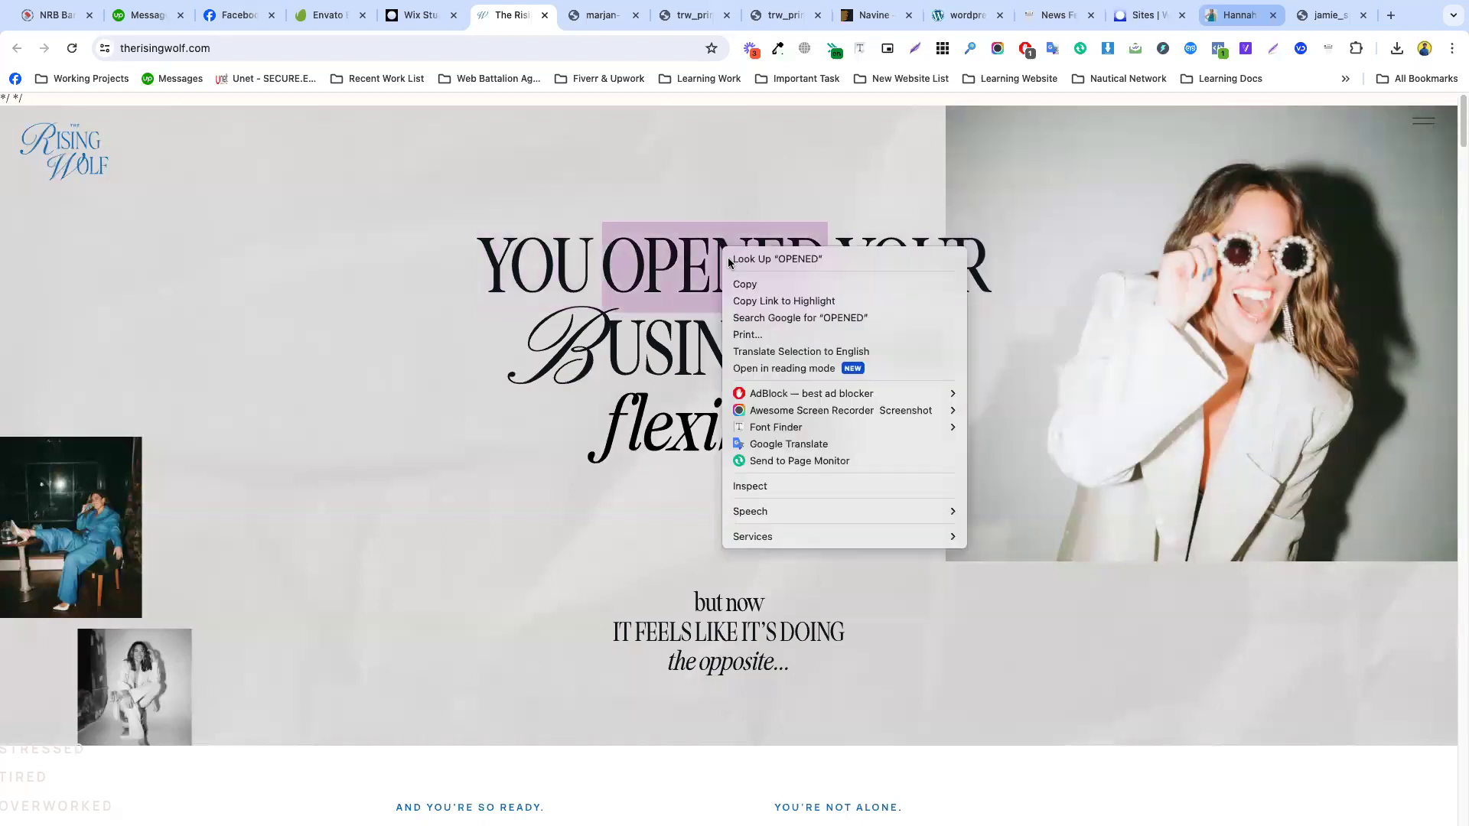
click(772, 486)
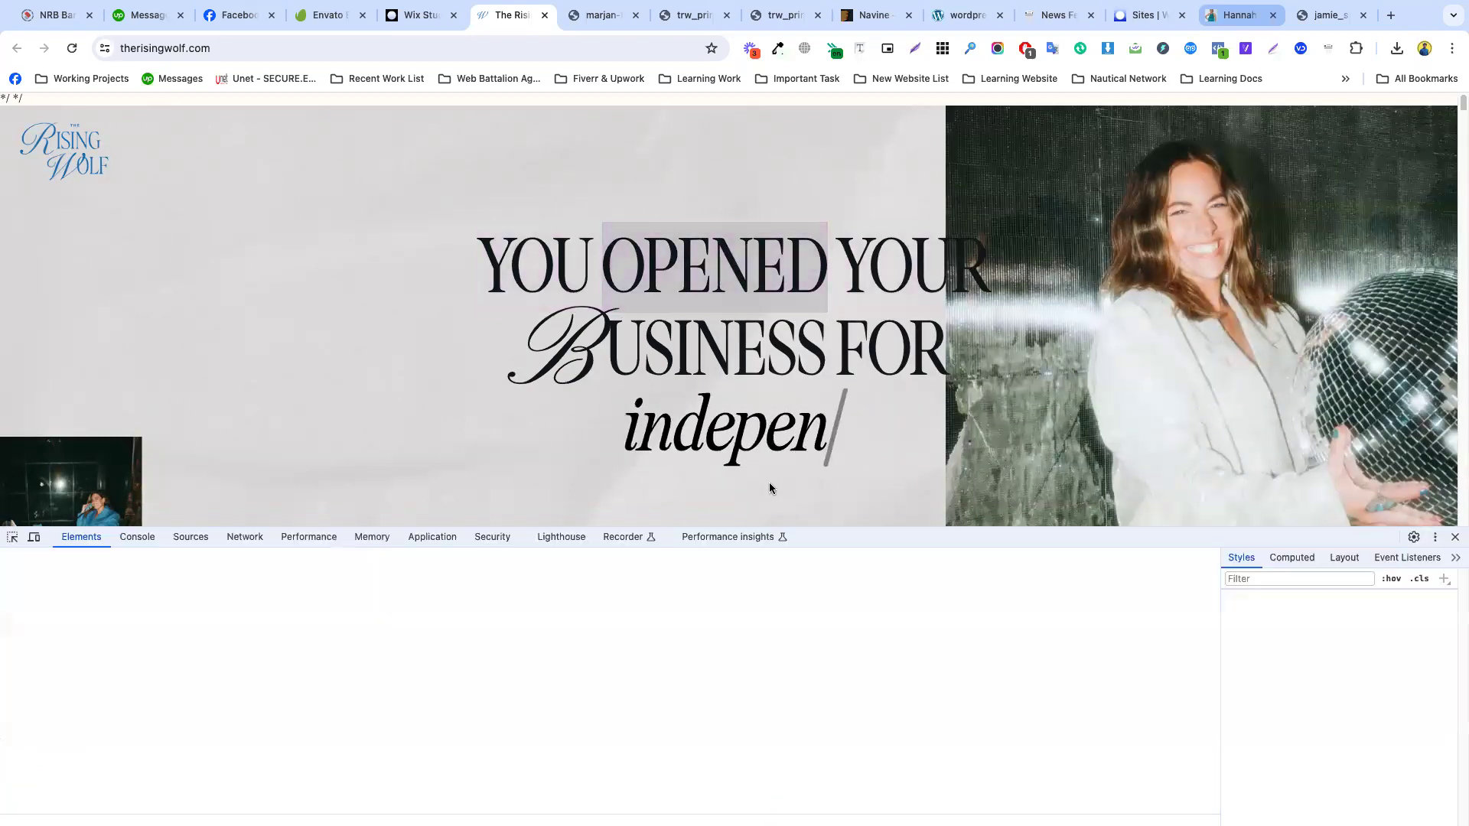
key(super+shift+c)
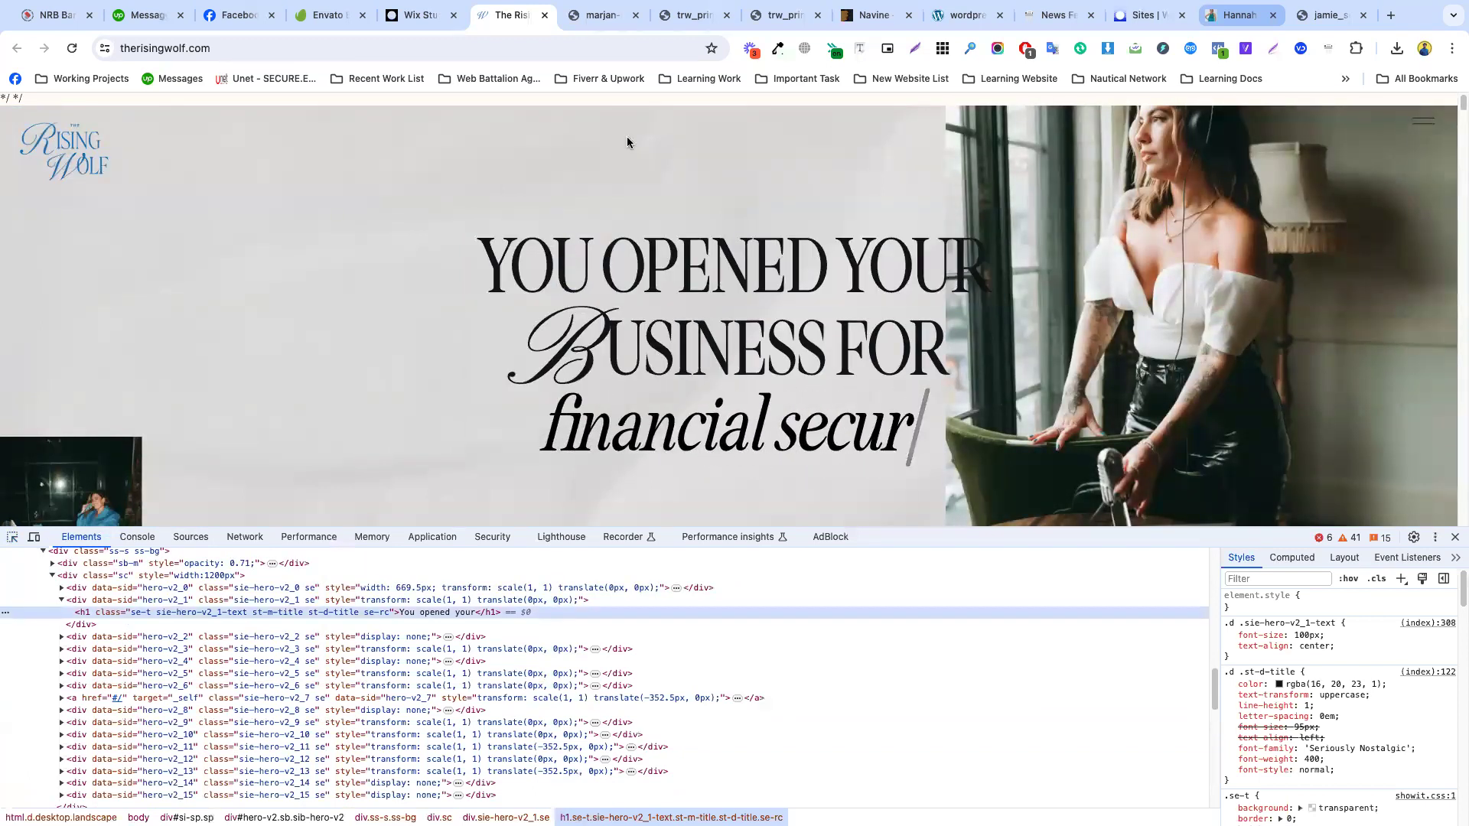
- Return to Wix Studio and add a title over the hero's empty area reading "YOU OPENED YOUR"
click(601, 15)
click(405, 15)
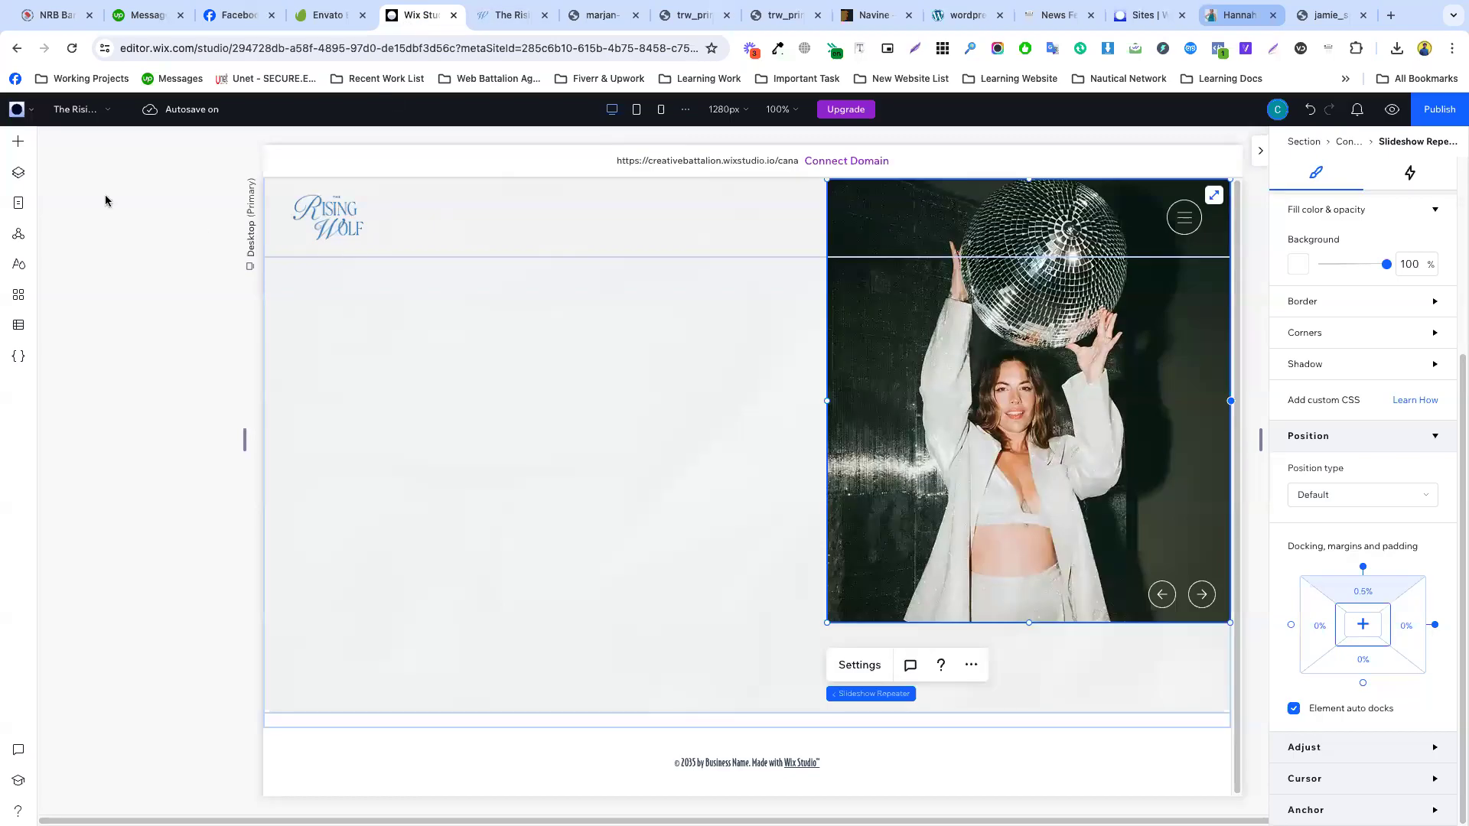
click(24, 153)
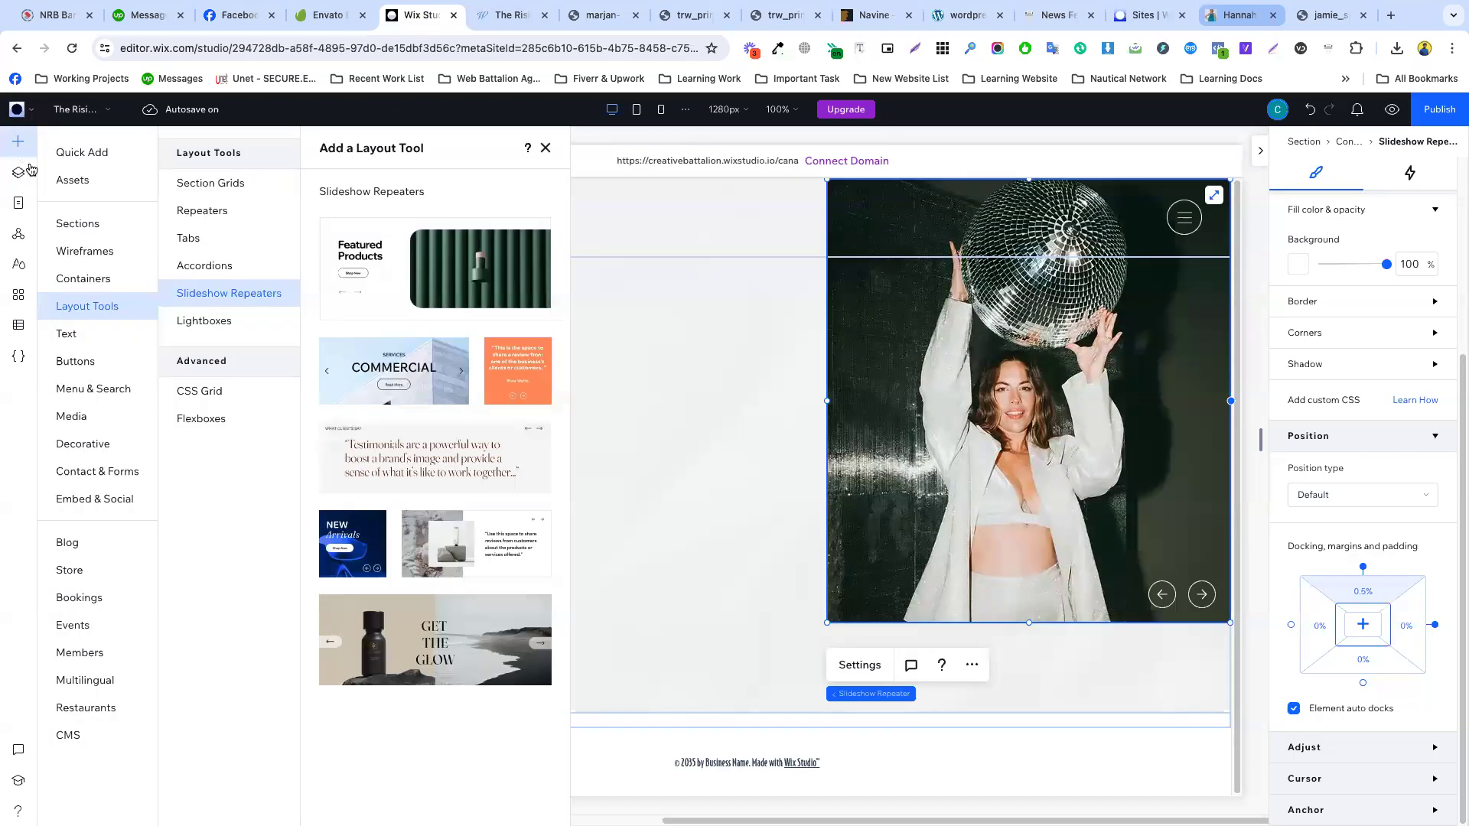
click(755, 288)
click(34, 154)
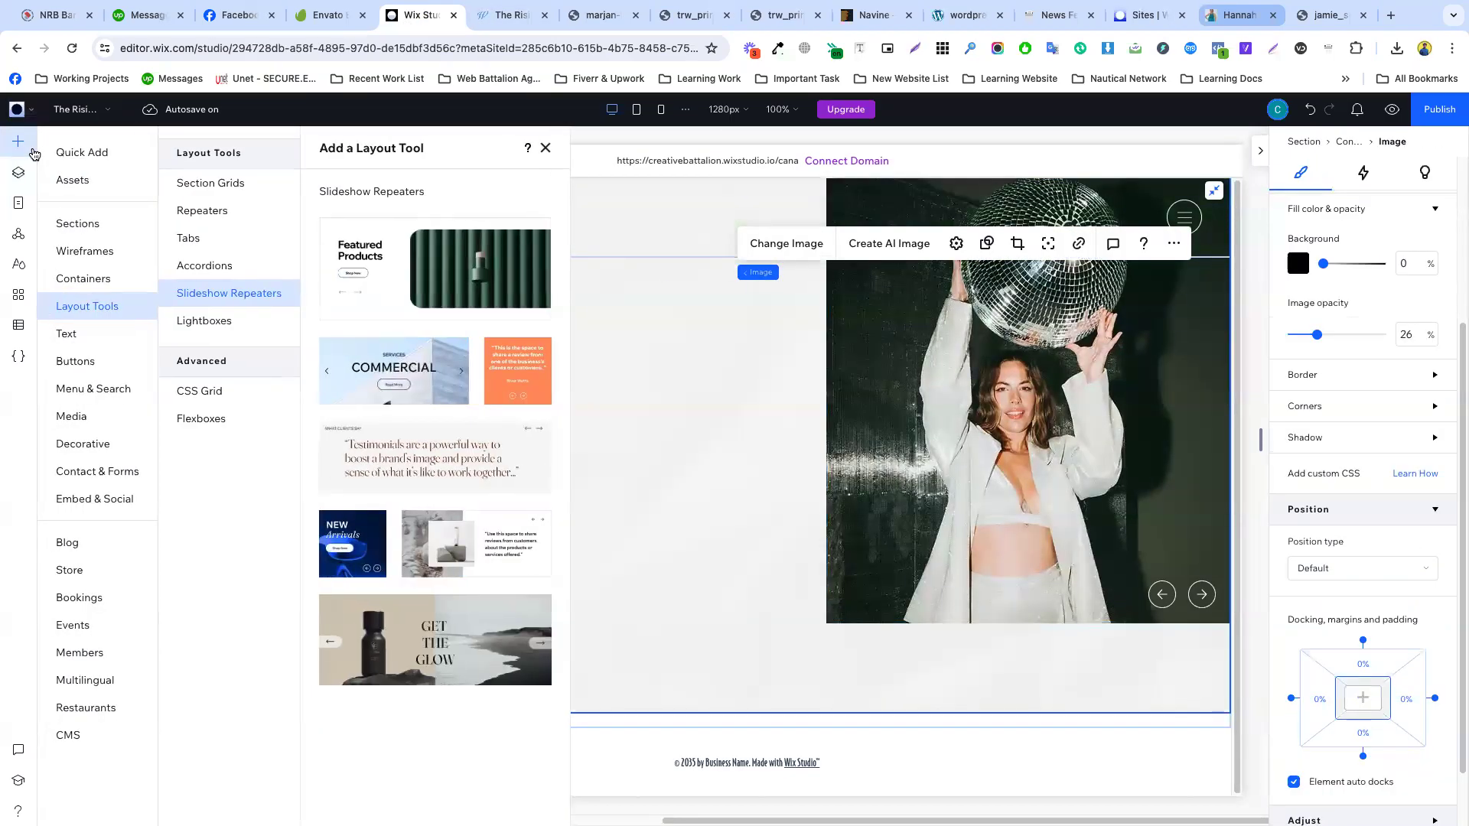
click(77, 153)
drag(375, 310, 613, 415)
double_click(598, 395)
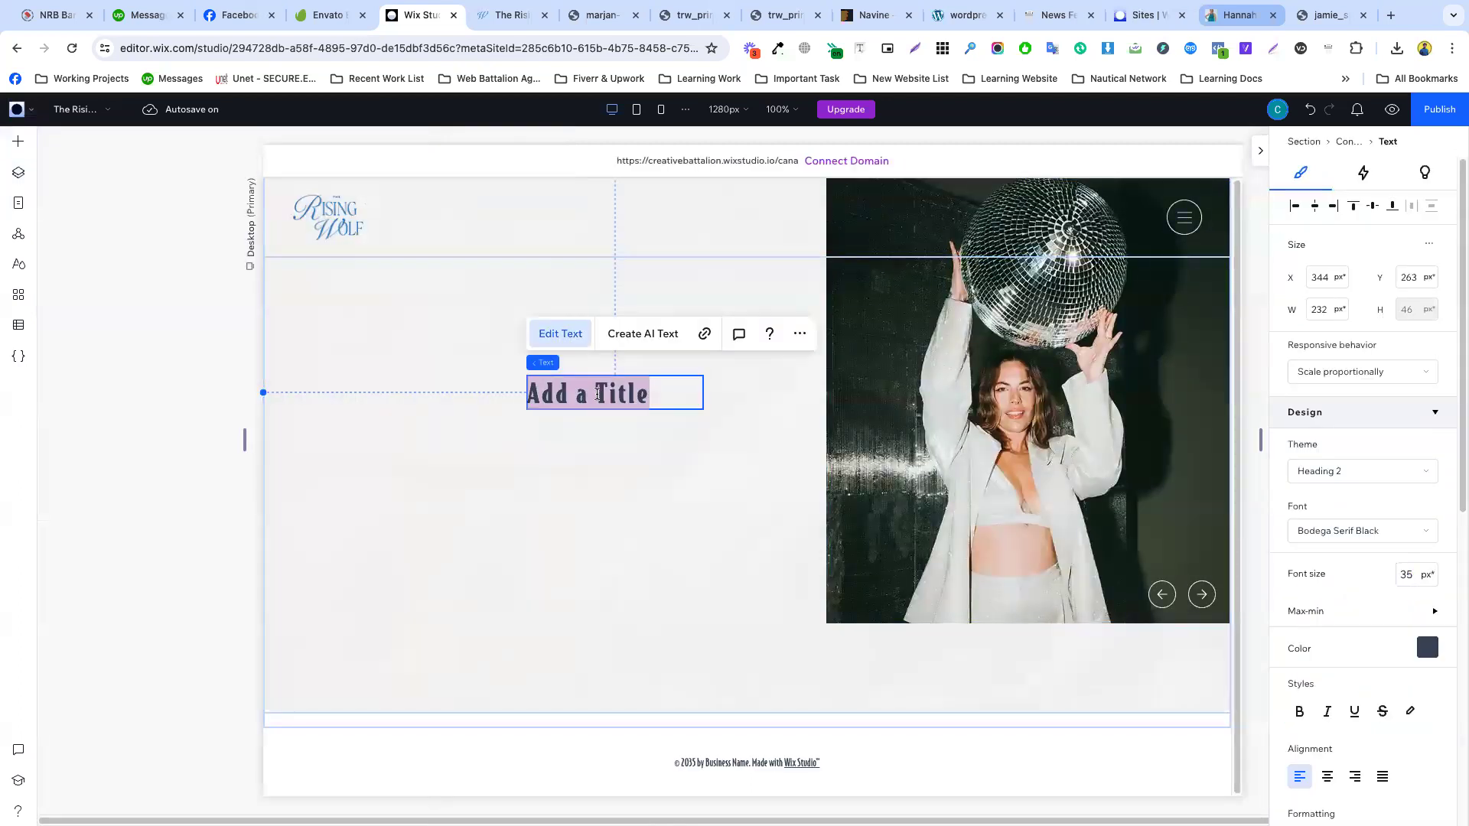
key(ctrl+v)
key(ctrl+a)
click(576, 341)
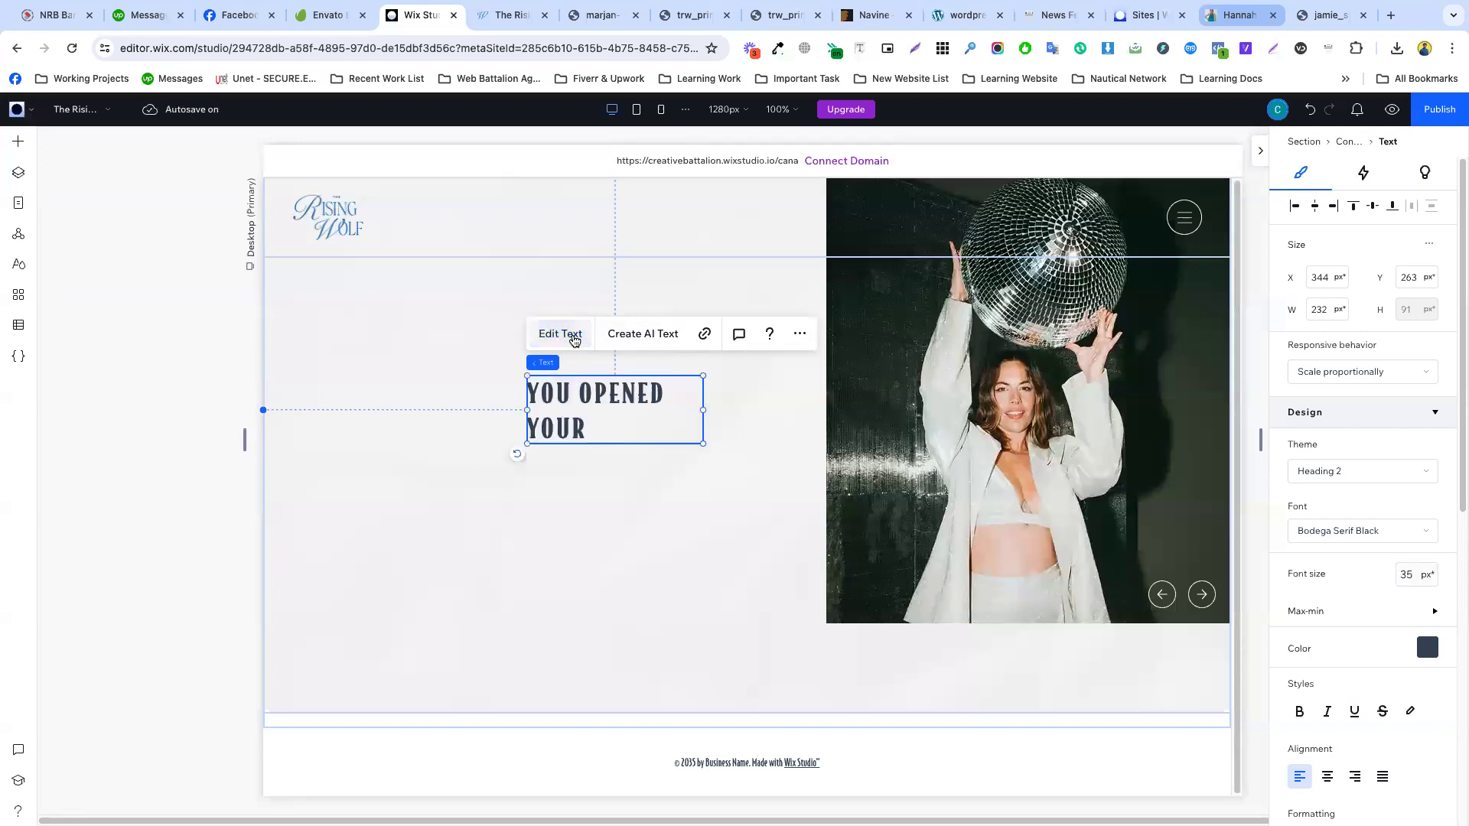
- Search the heading's font list for "Serious" and apply the Signika font
click(1352, 534)
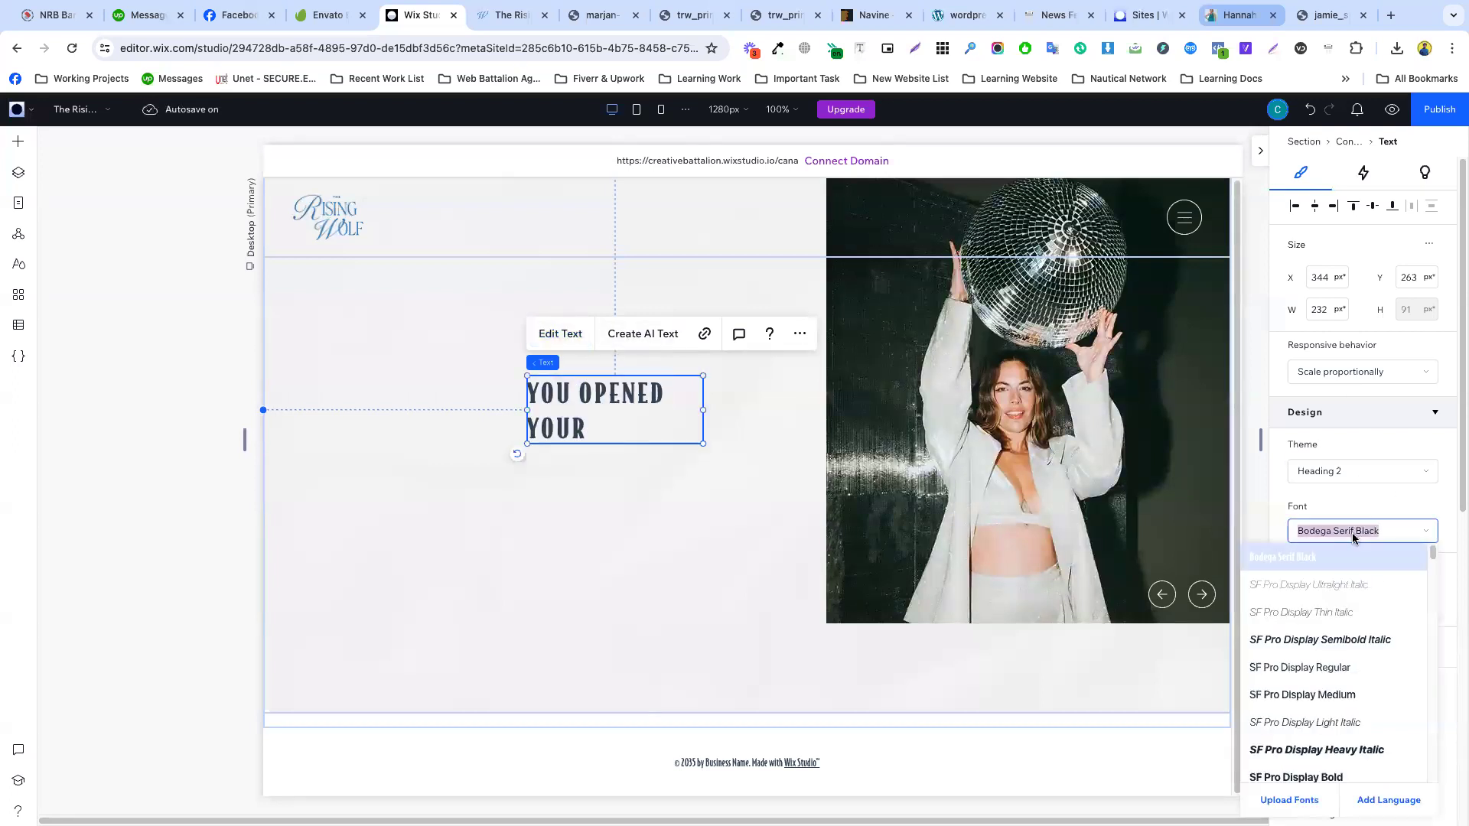
text(Serious)
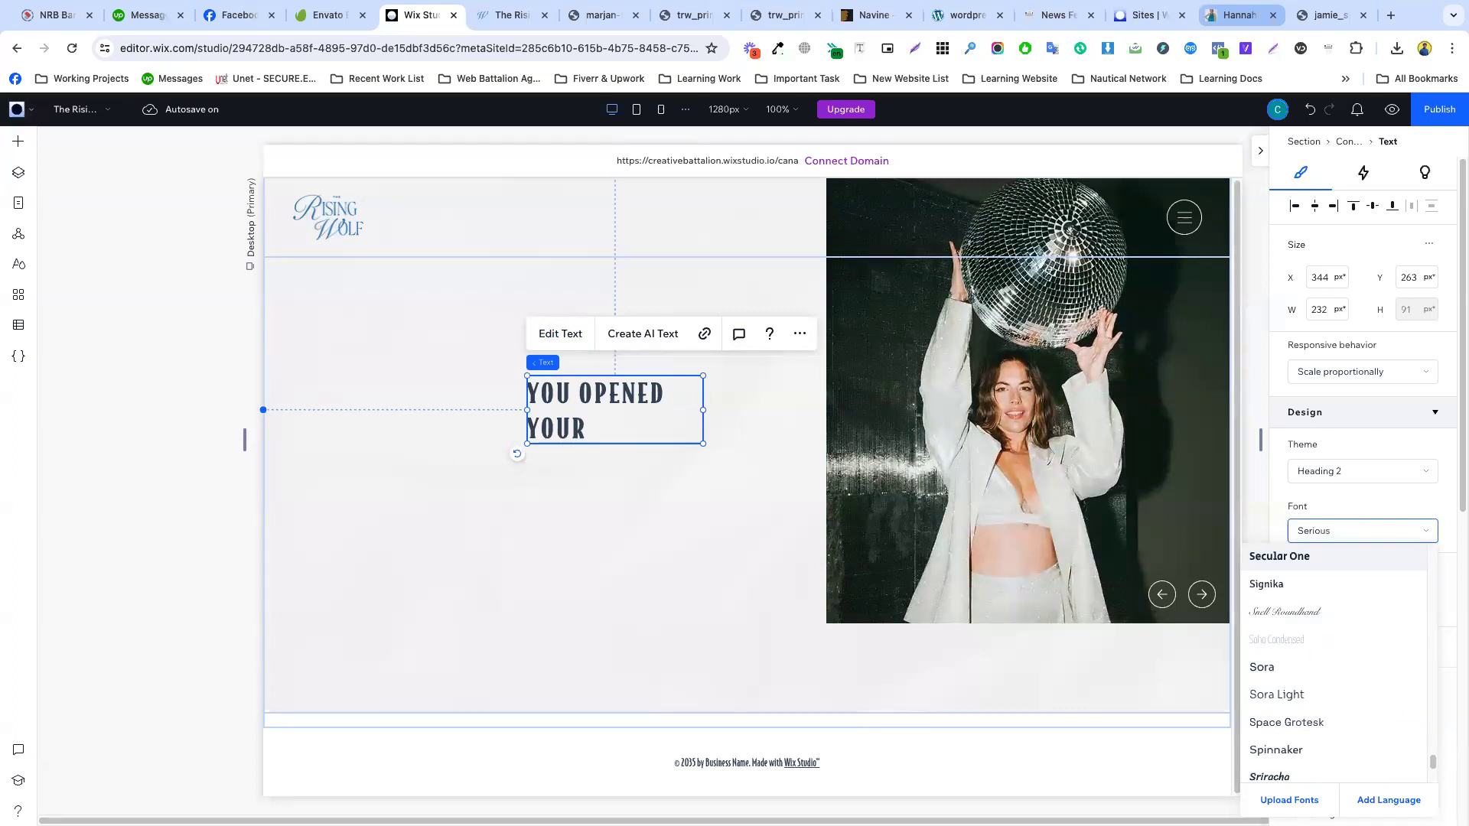
click(1336, 588)
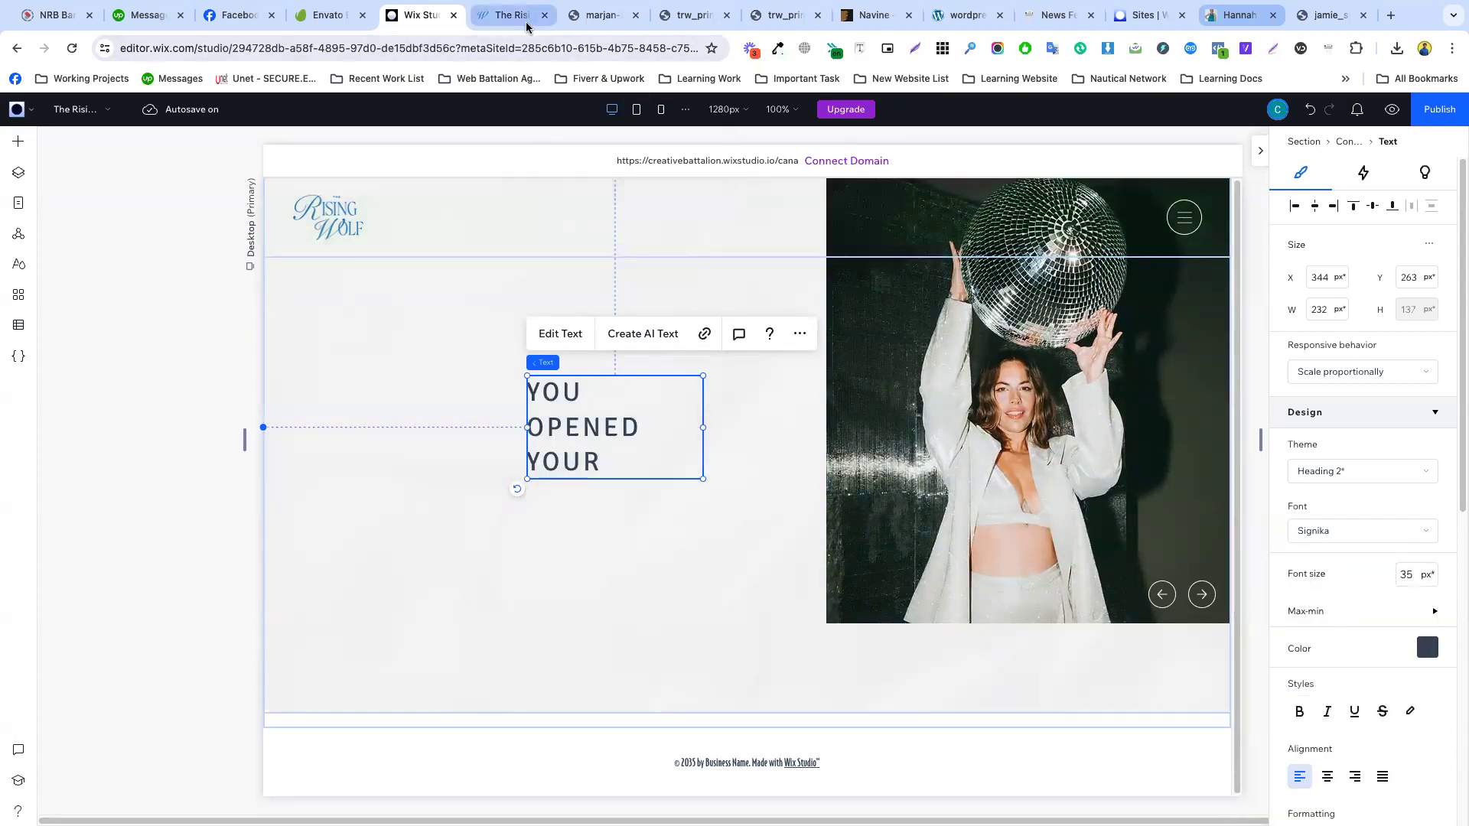
- Copy the font-family name "Seriously Nostalgic" from the original site's inspected heading style
click(507, 14)
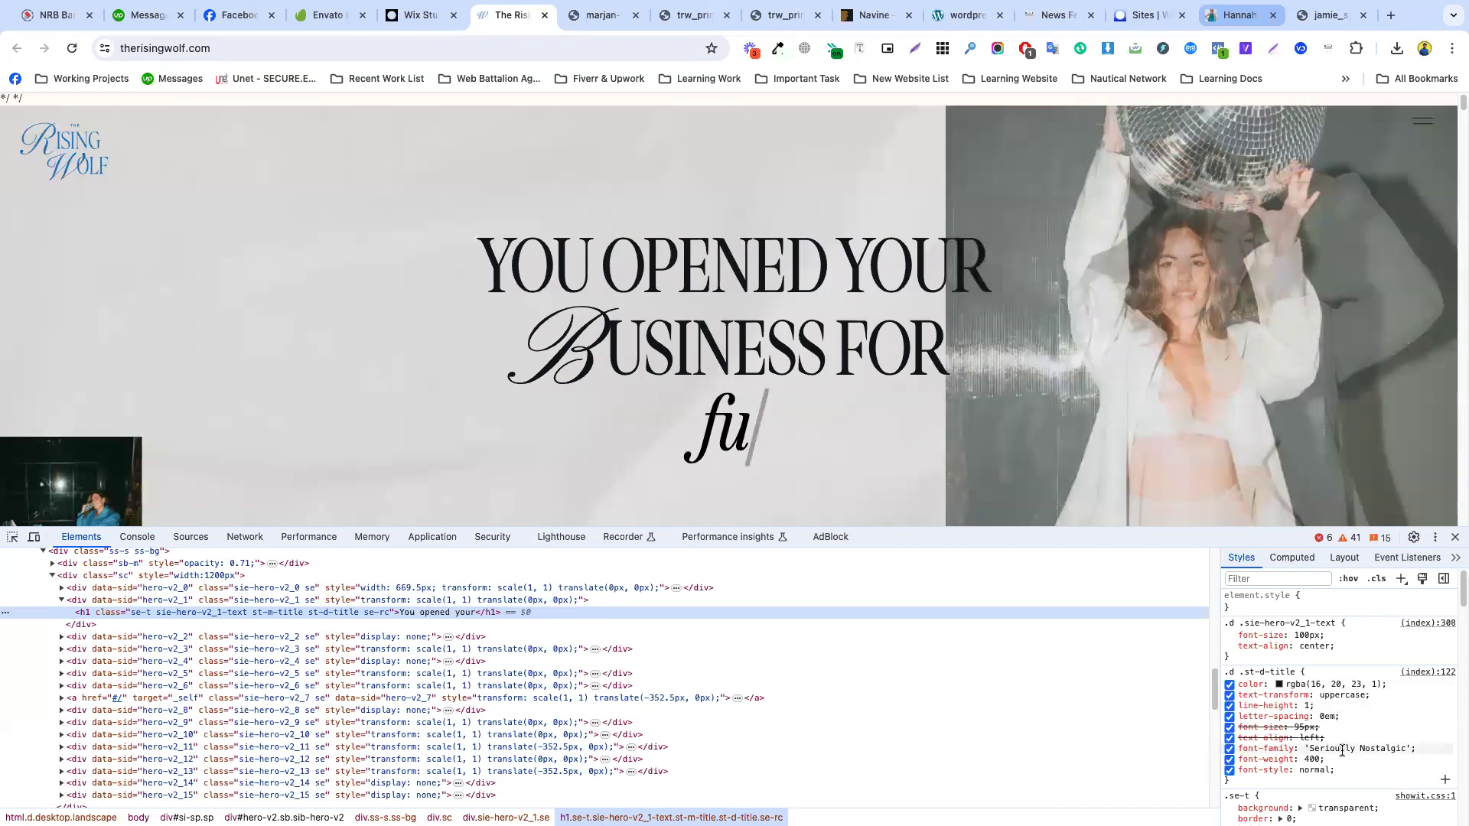
click(1343, 751)
key(ctrl+c)
click(1322, 751)
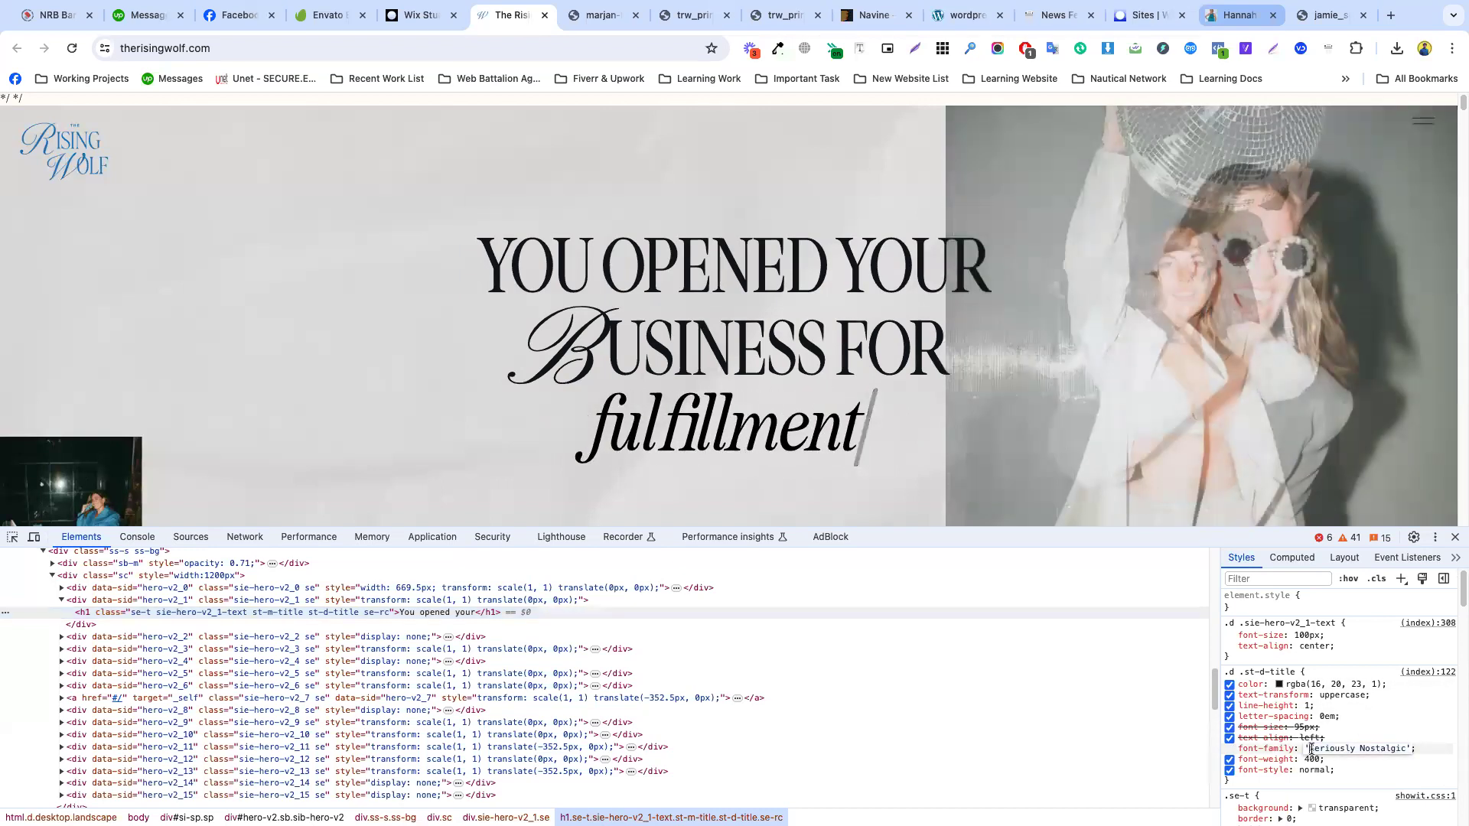
drag(1309, 750, 1393, 751)
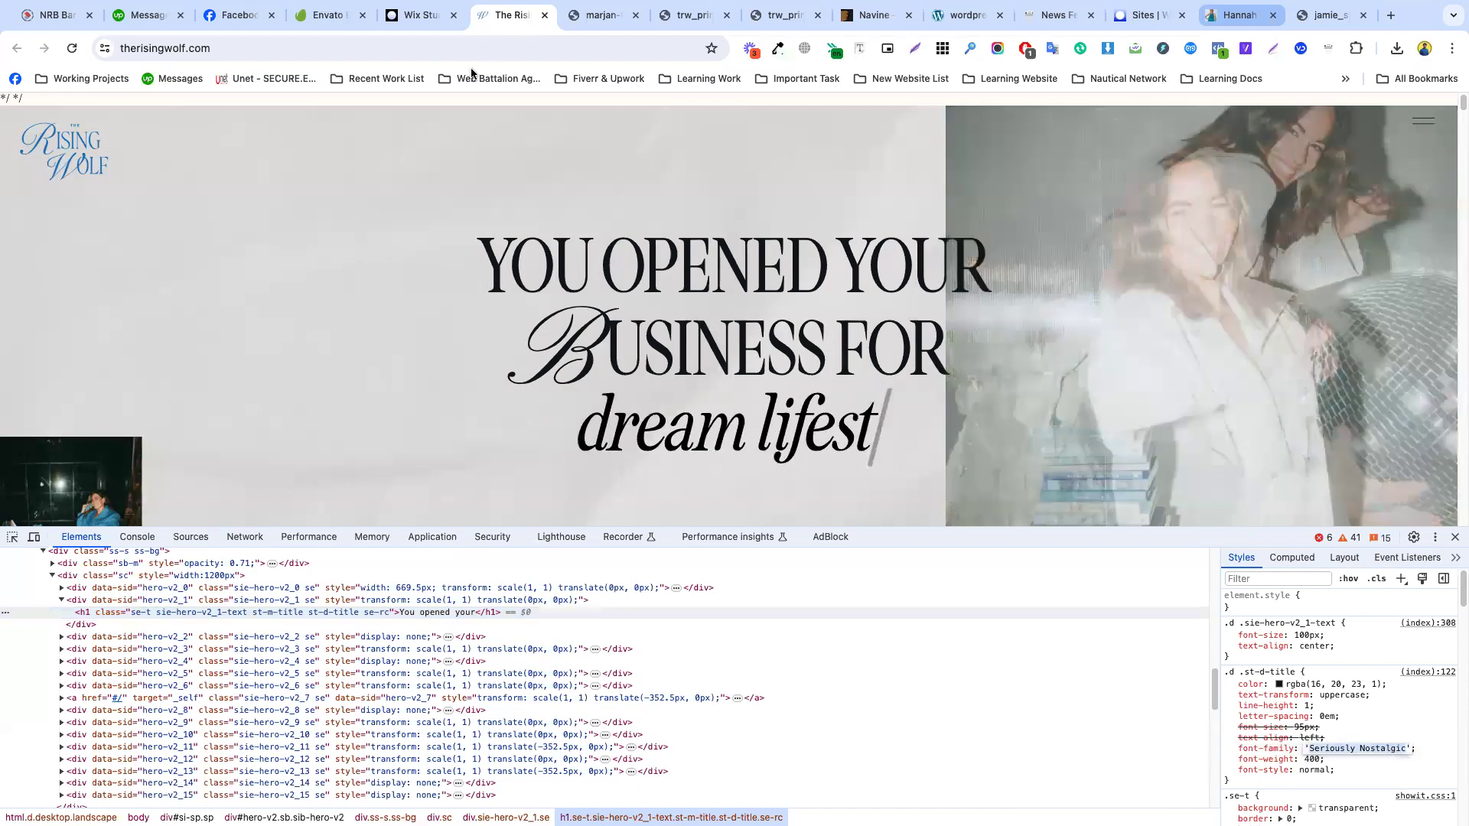
- Try to look up "seriously nostalgic serif font free download" from the Envato help article's tab
click(417, 15)
click(329, 15)
click(370, 51)
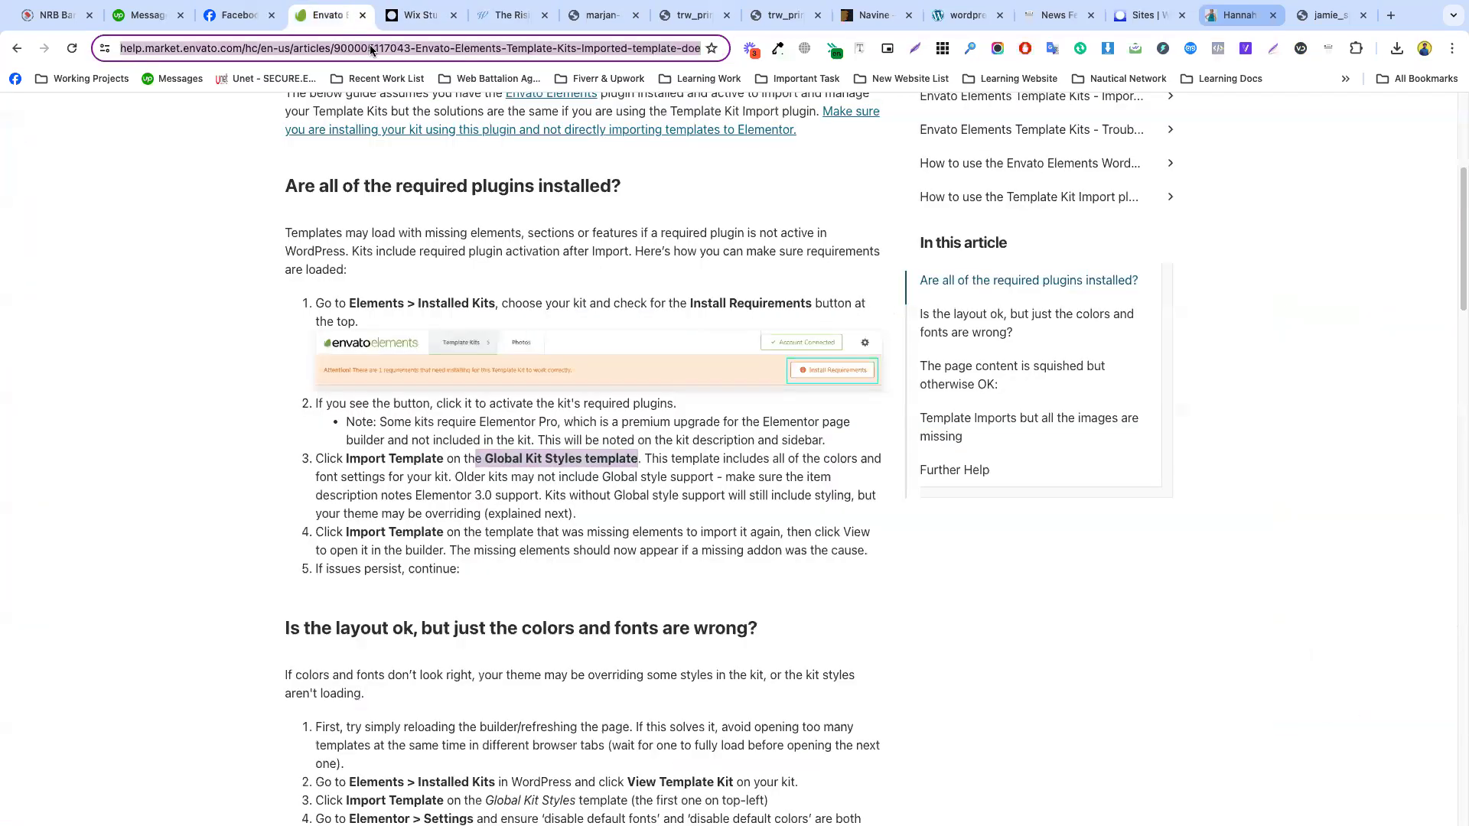
key(ctrl+v)
key(Down)
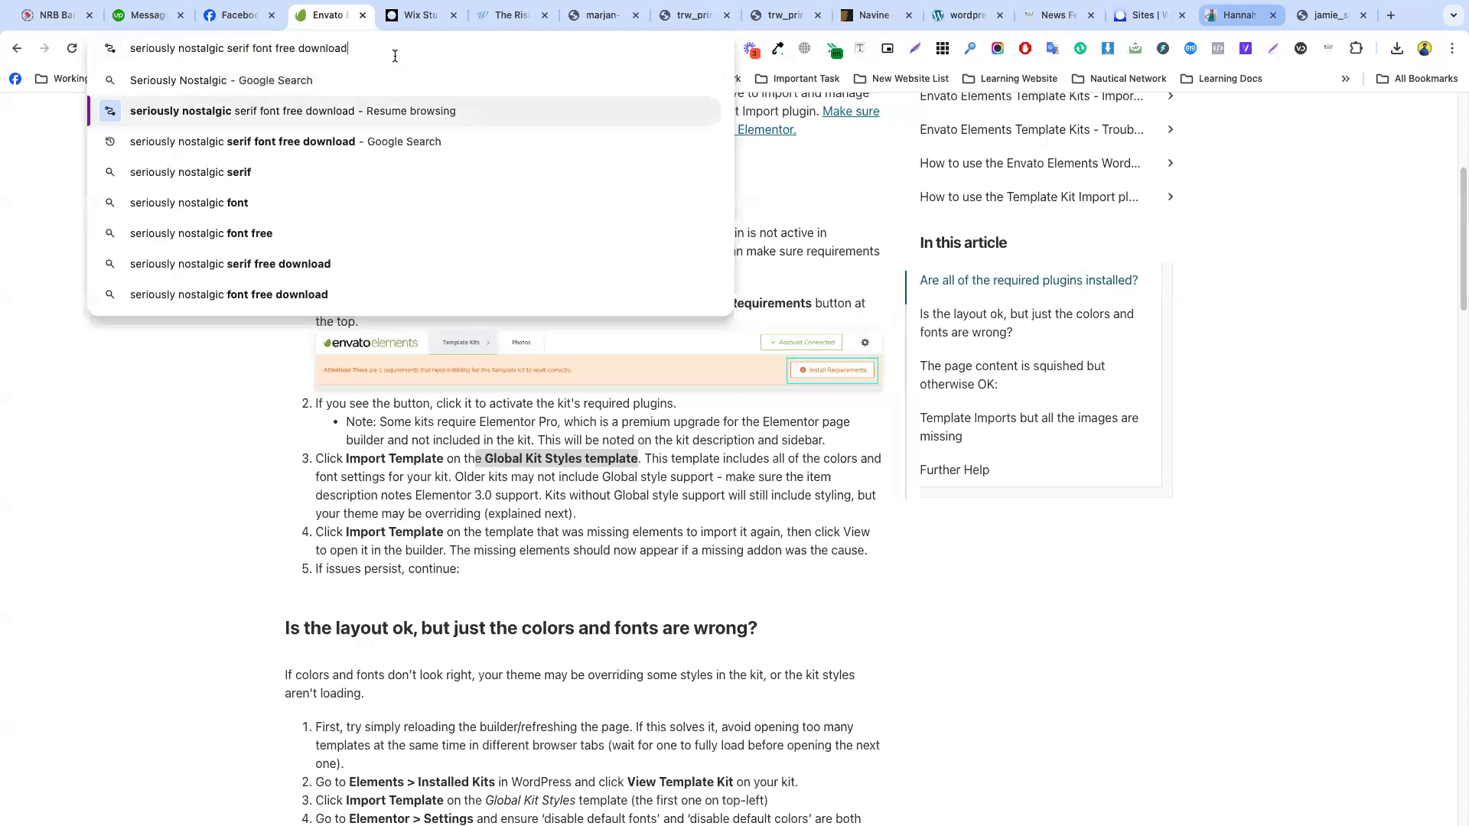
key(Return)
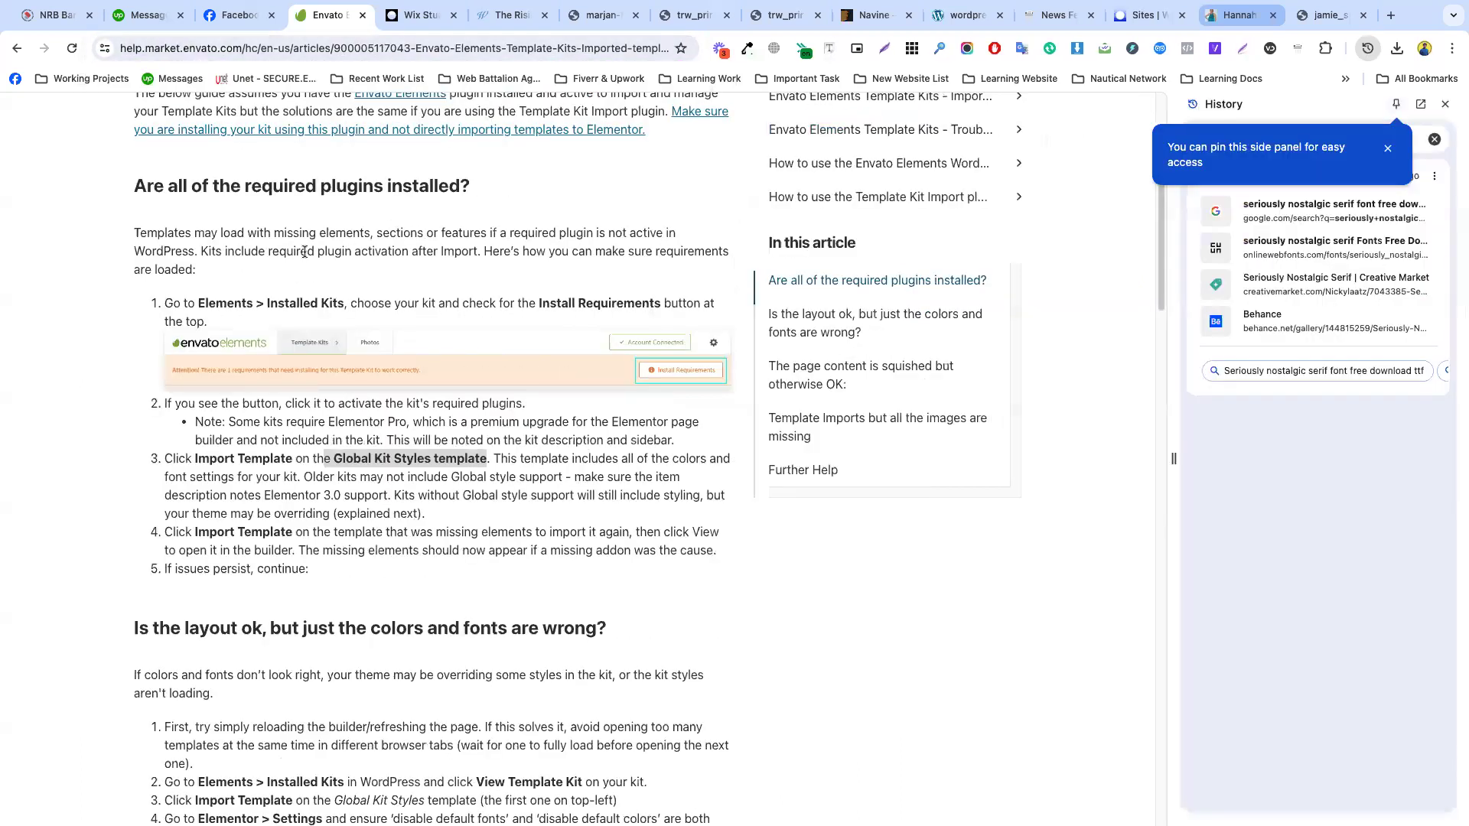
scroll(287, 251, up, 5)
click(283, 49)
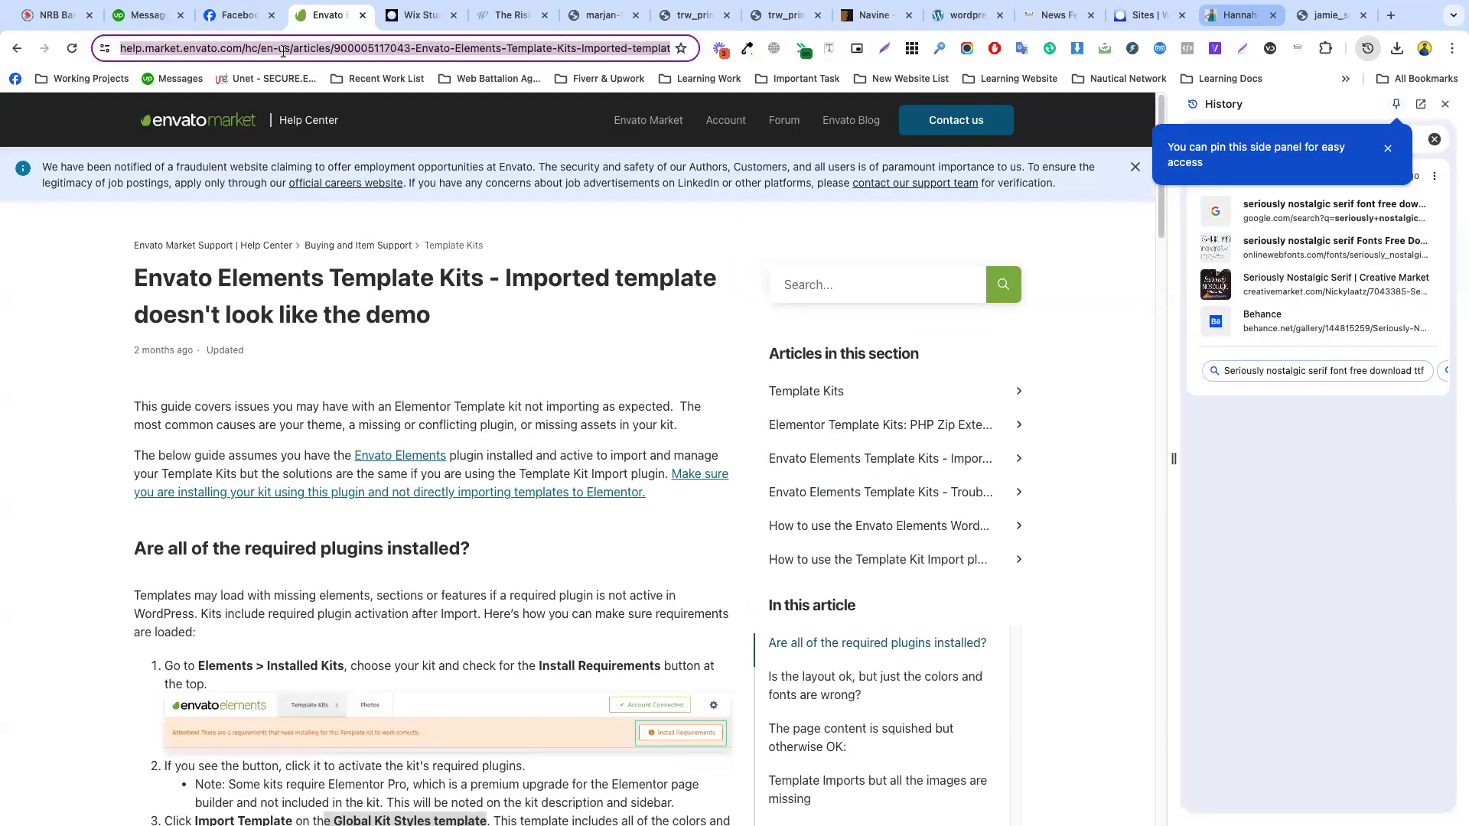
text(Seriously Nostalgic)
key(Down)
key(Escape)
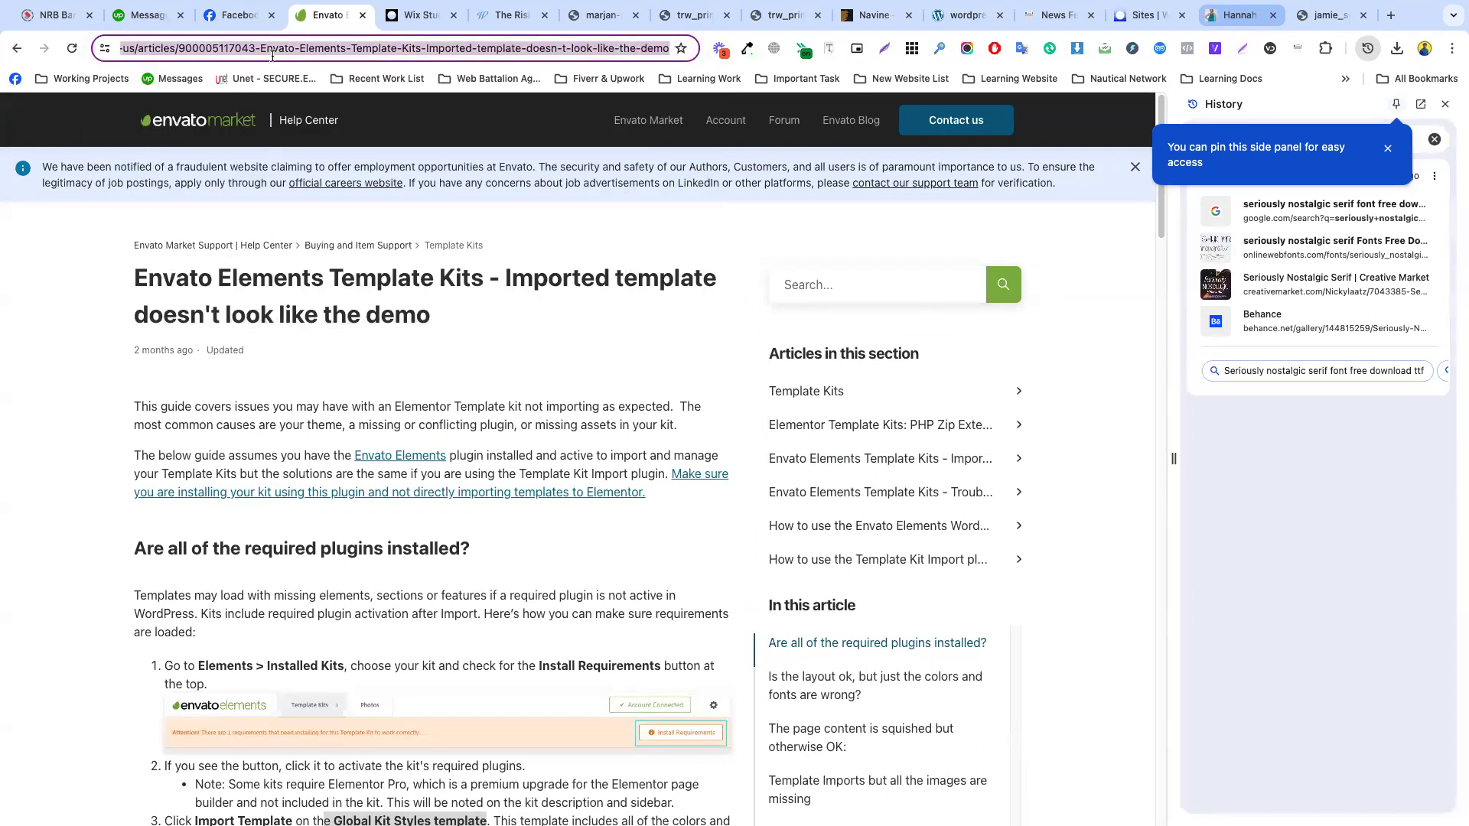
- Search Google for "seriously nostalgic serif font free download" in the first browser tab and open the Fontaza result
click(146, 15)
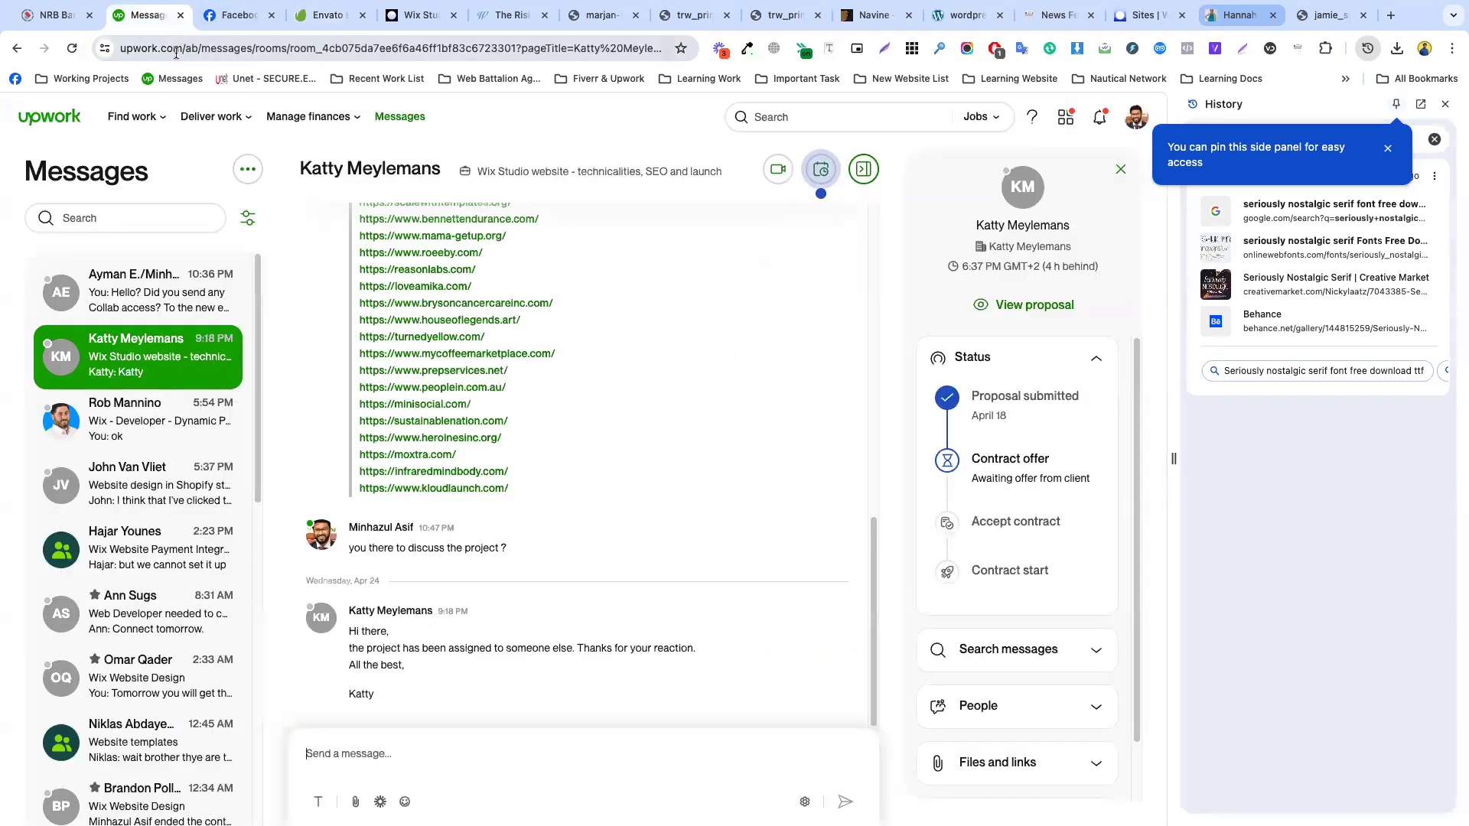
click(53, 15)
click(260, 54)
text(Seriously Nostalgic)
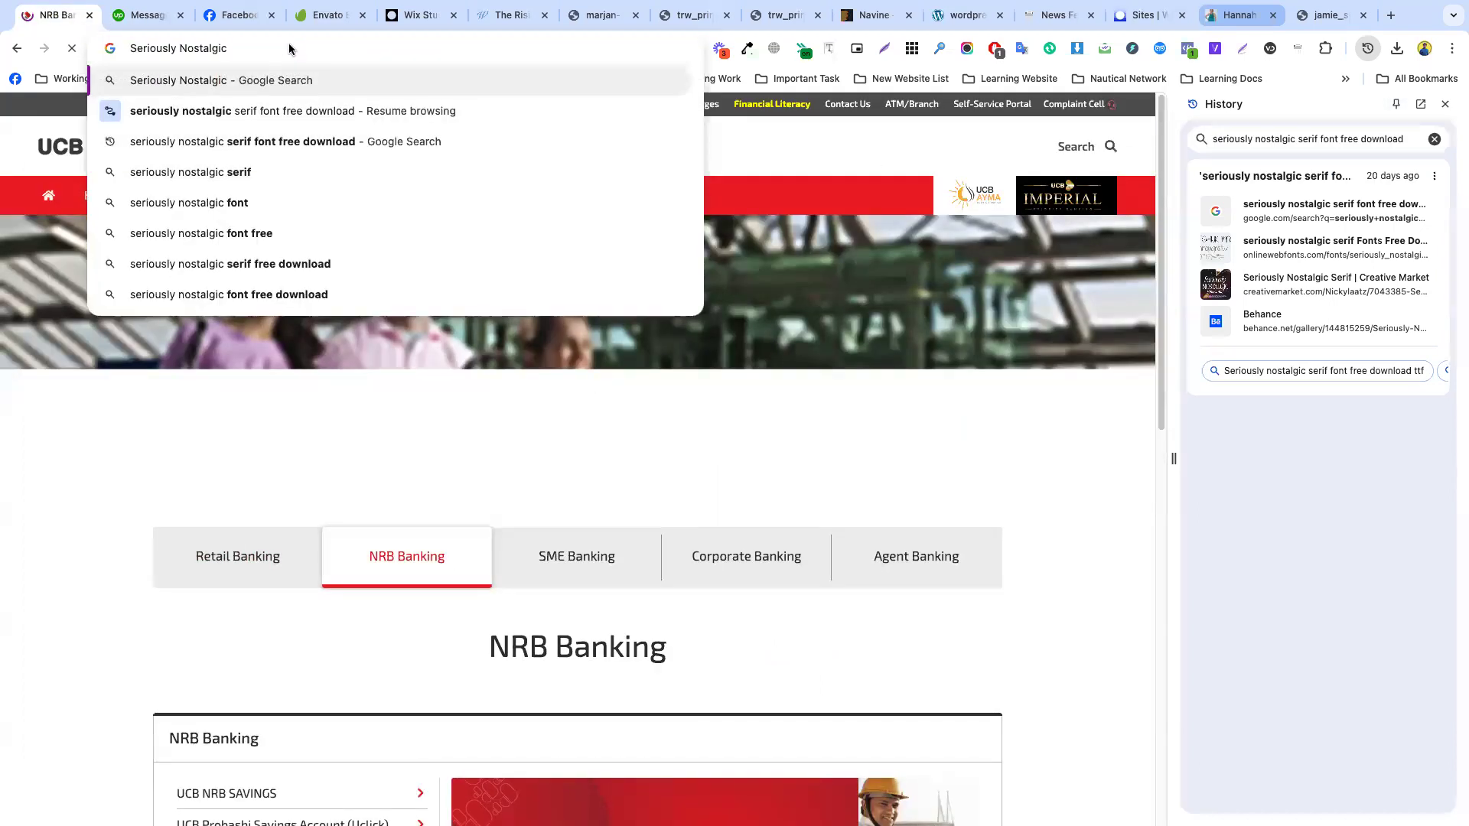
click(306, 141)
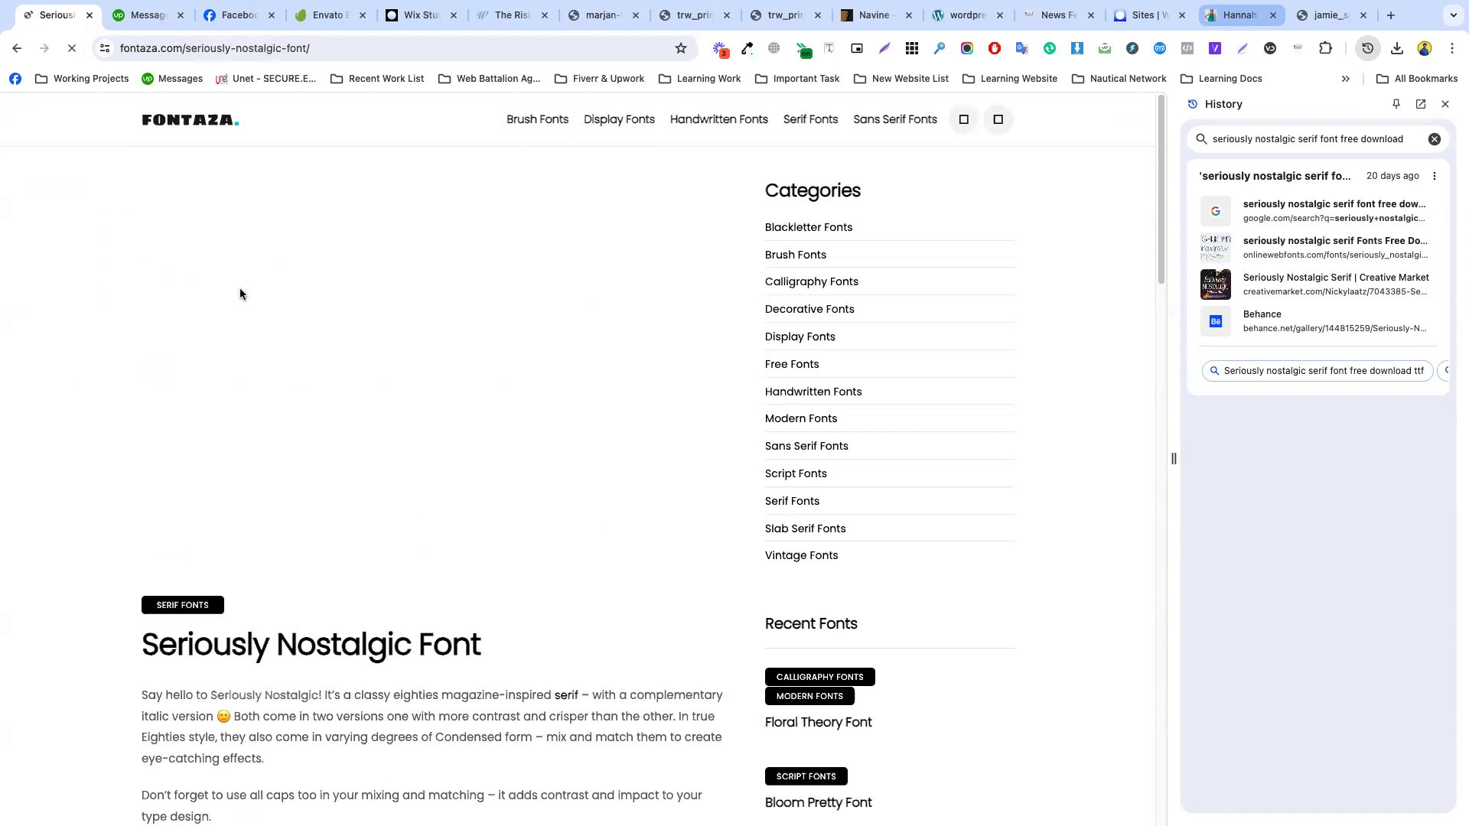
- Look through Fontaza's Seriously Nostalgic Font page and follow its download link
scroll(503, 417, up, 2)
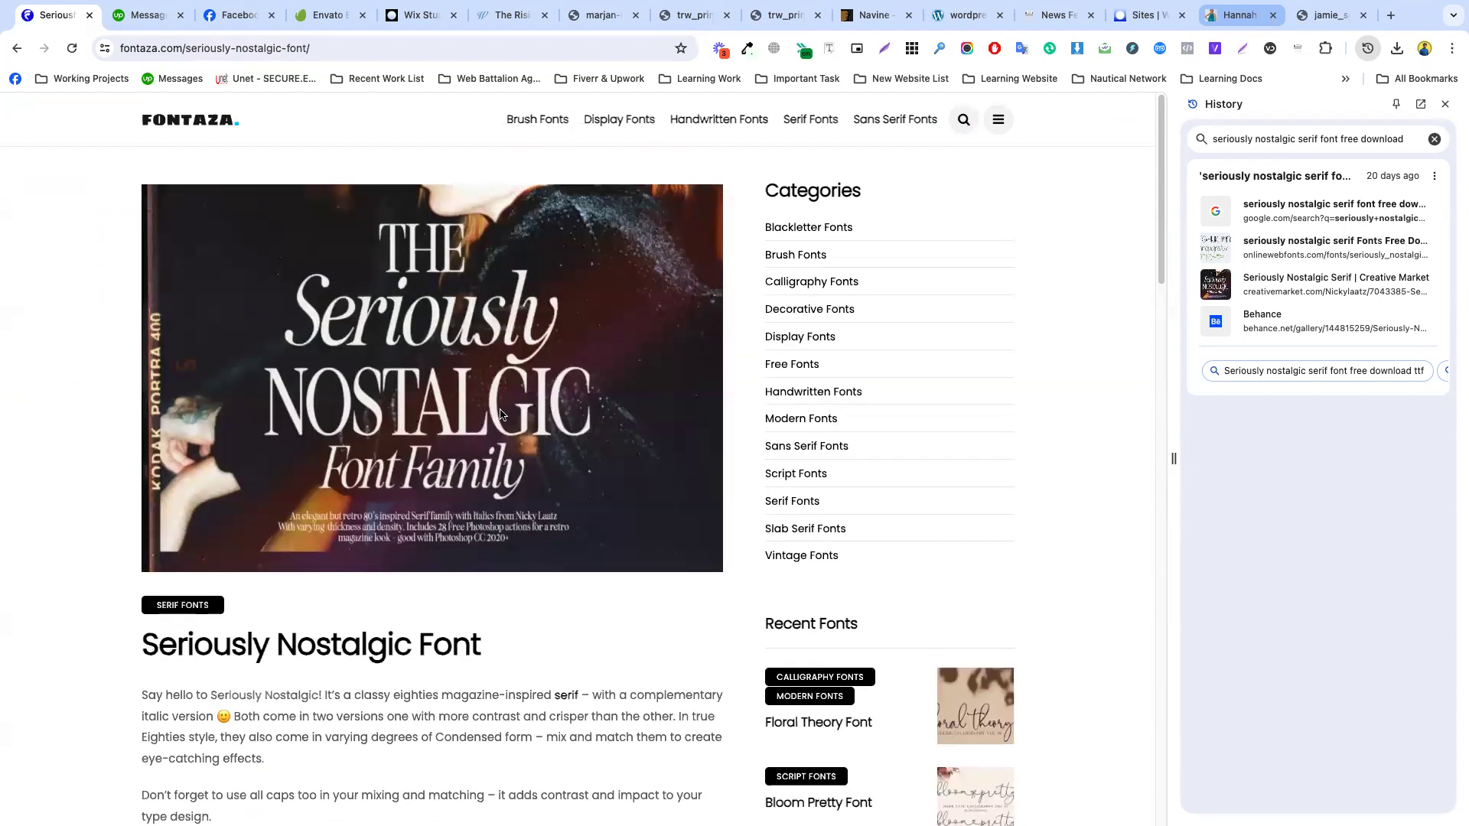
scroll(499, 463, down, 12)
scroll(496, 371, down, 15)
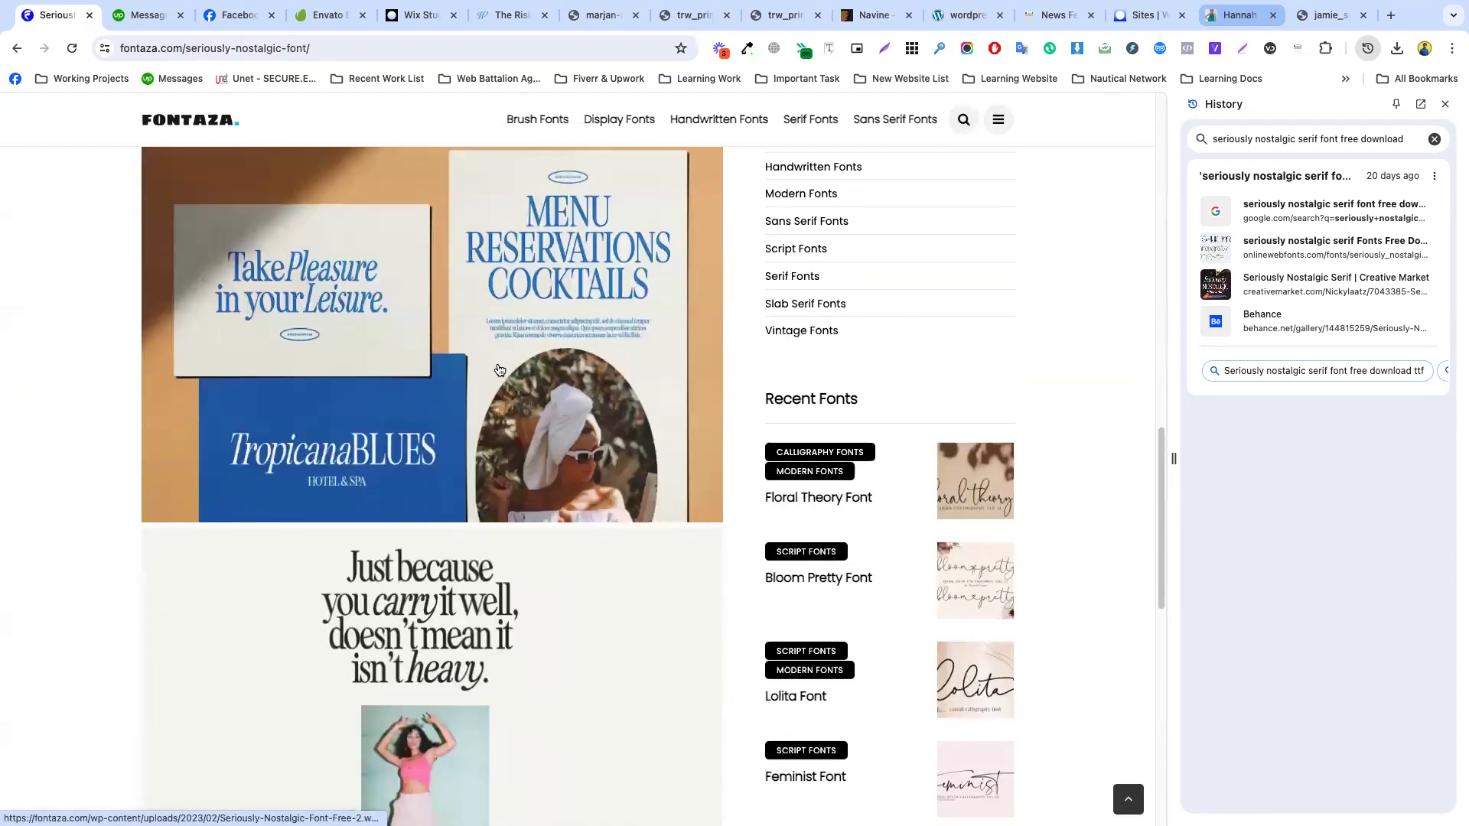
scroll(486, 363, up, 2)
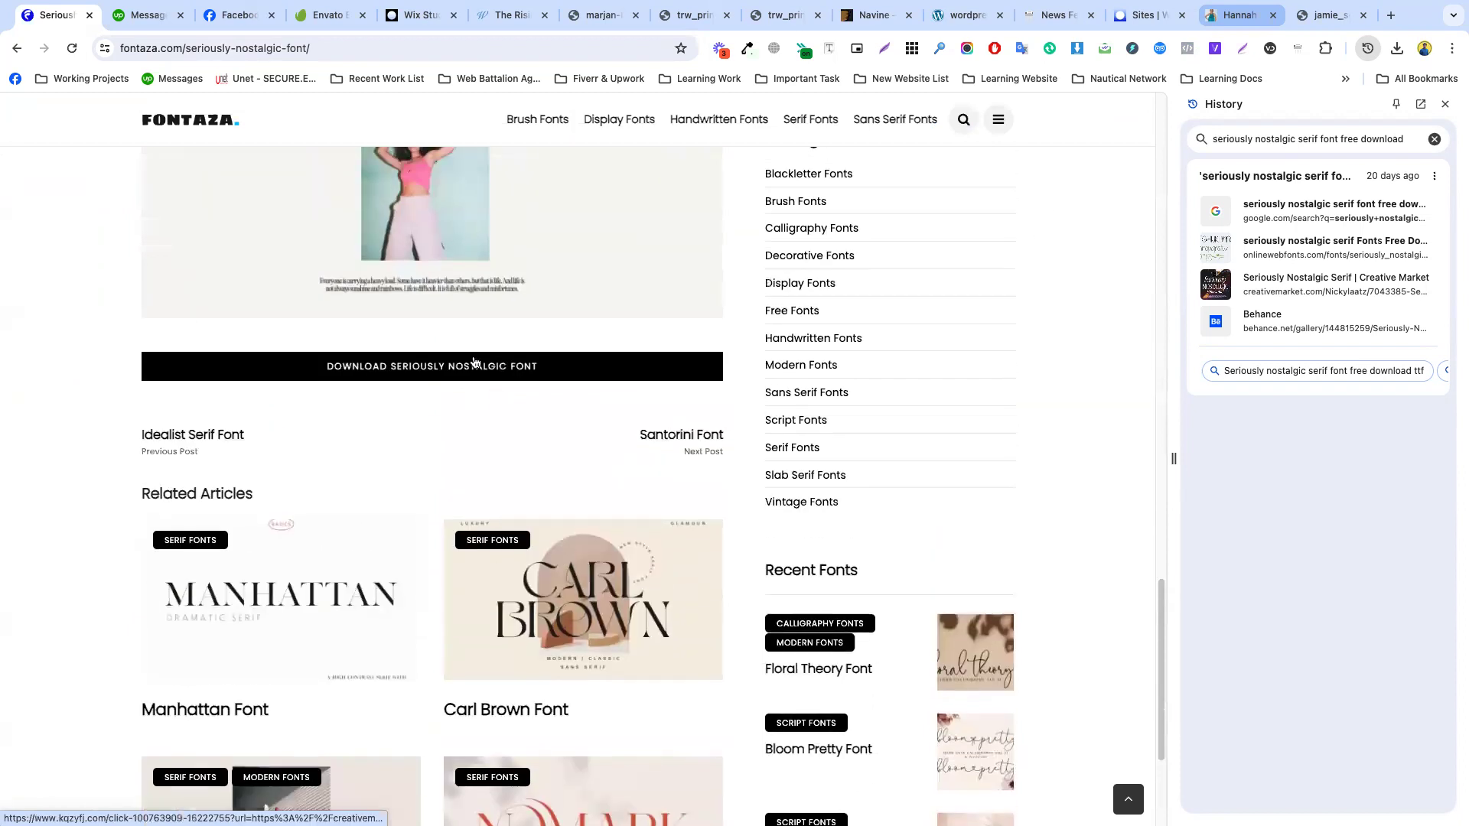
click(423, 366)
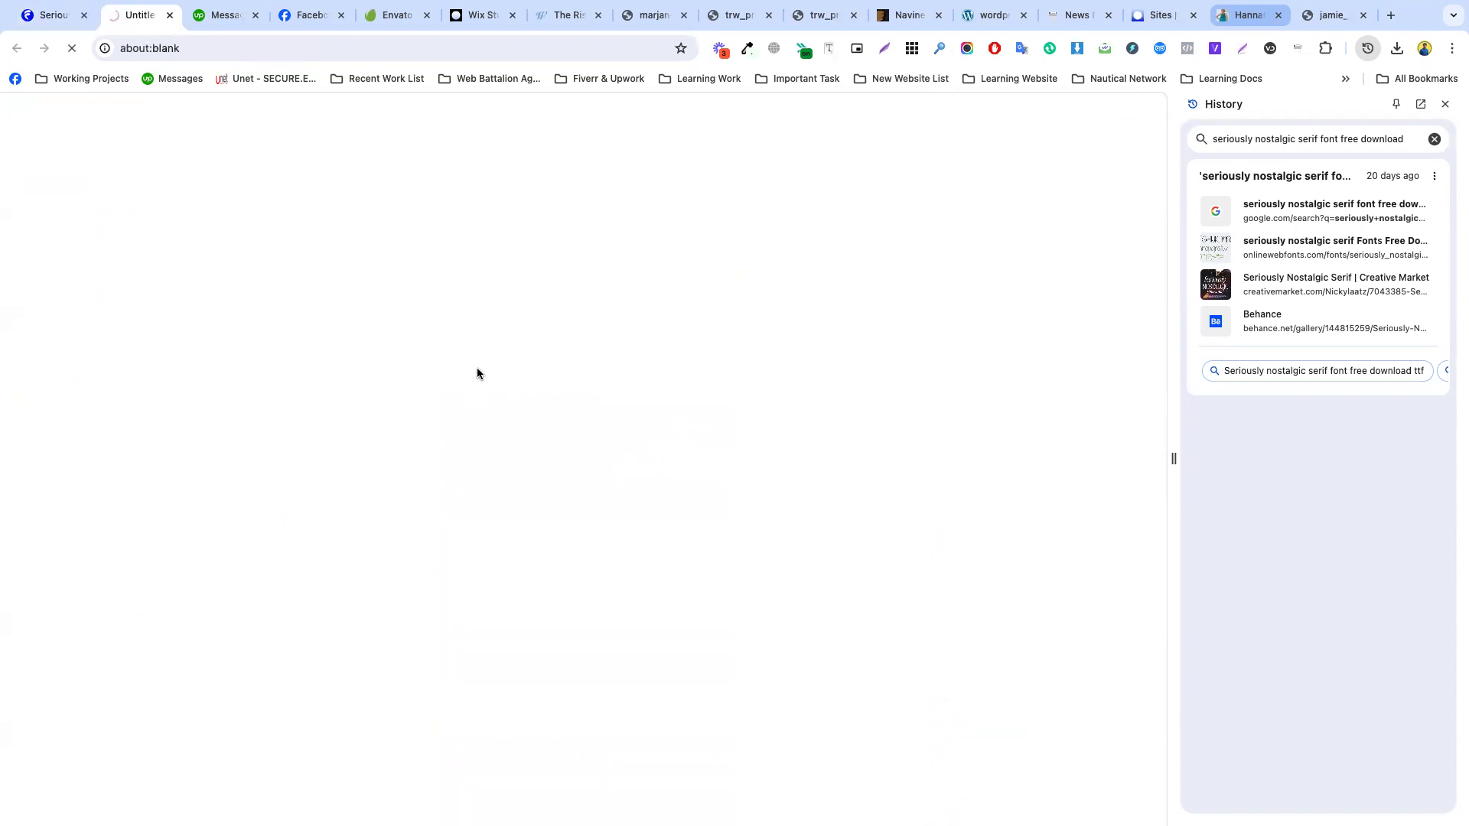
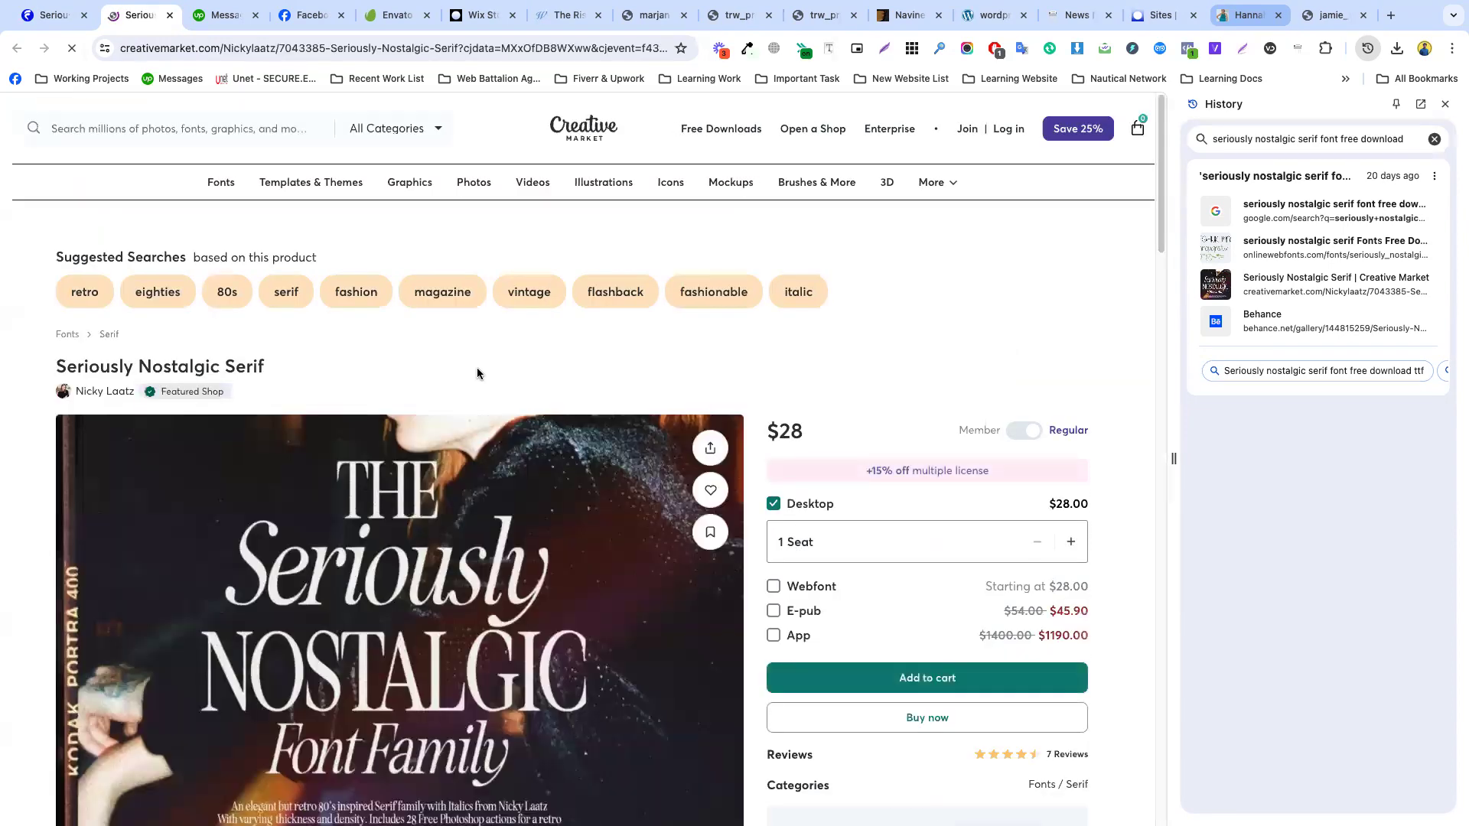
- Go back to the Google results and open Creative Market's Seriously Nostalgic Serif listing
click(31, 15)
click(16, 47)
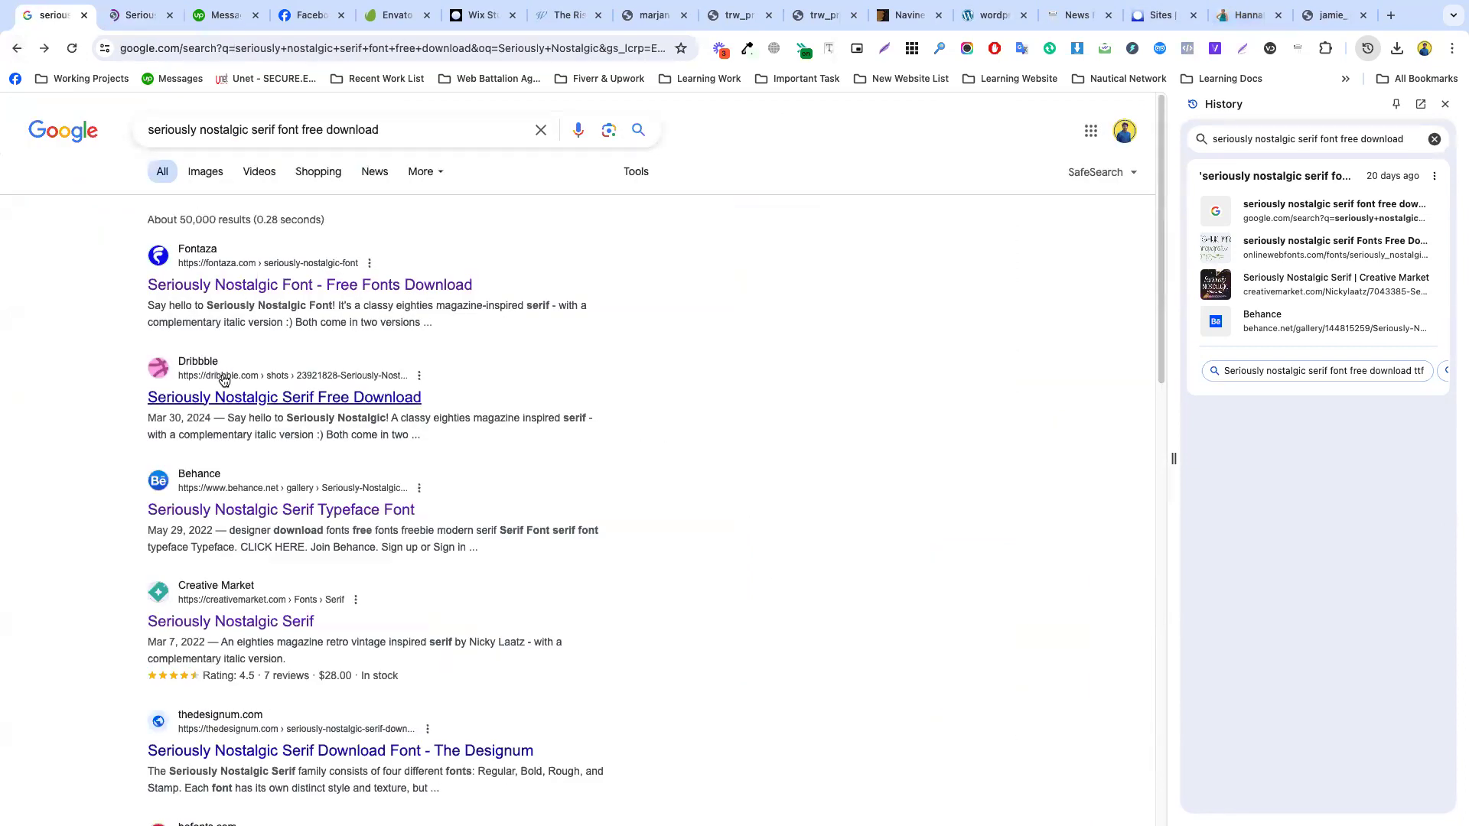
scroll(283, 414, down, 3)
click(238, 439)
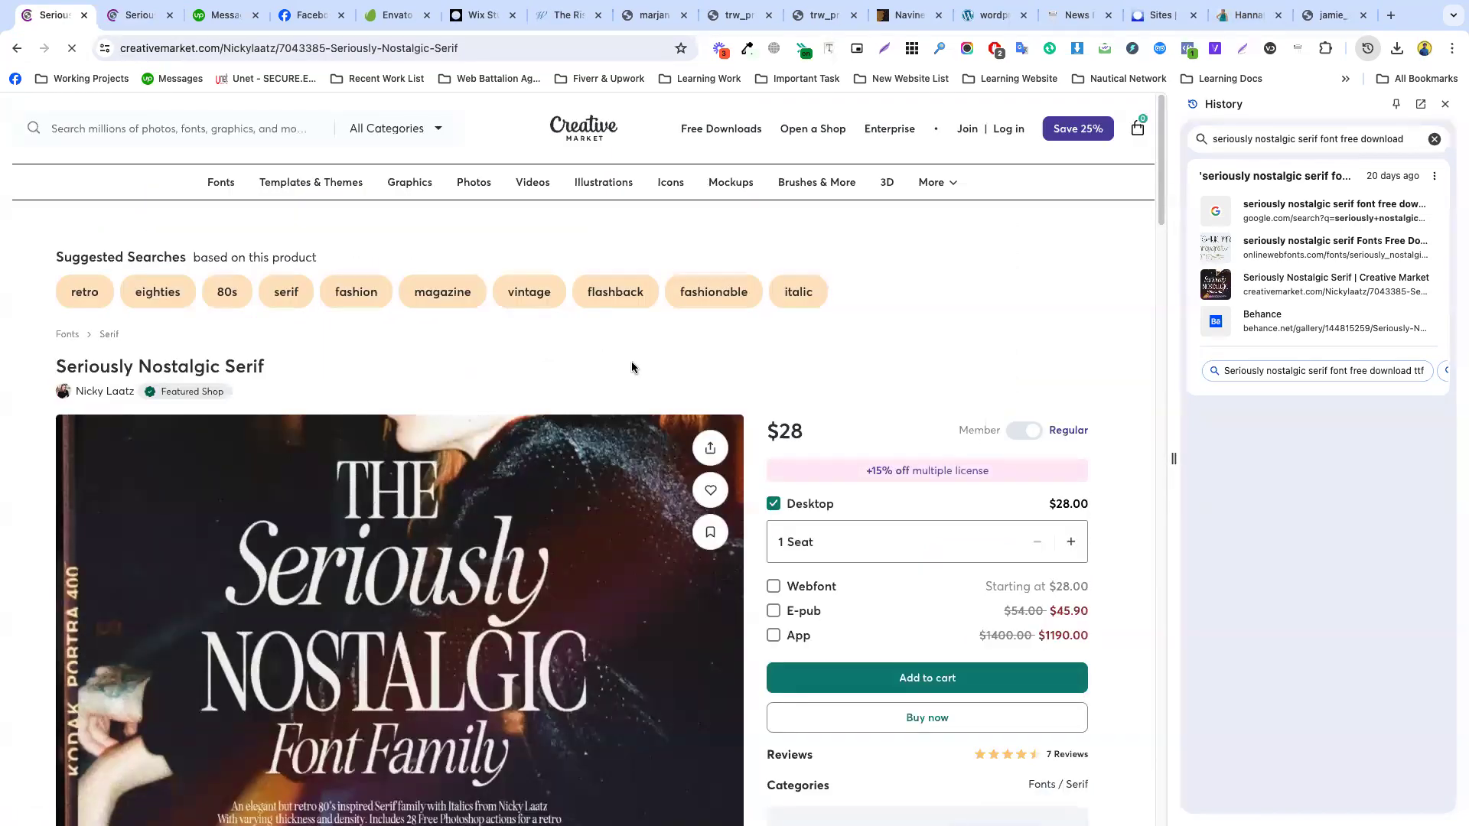
- Return to the Google results and open the designer's Seriously Nostalgic Serif shop result and MyFonts' Nostalgic serif Fonts page
click(17, 48)
scroll(276, 476, down, 3)
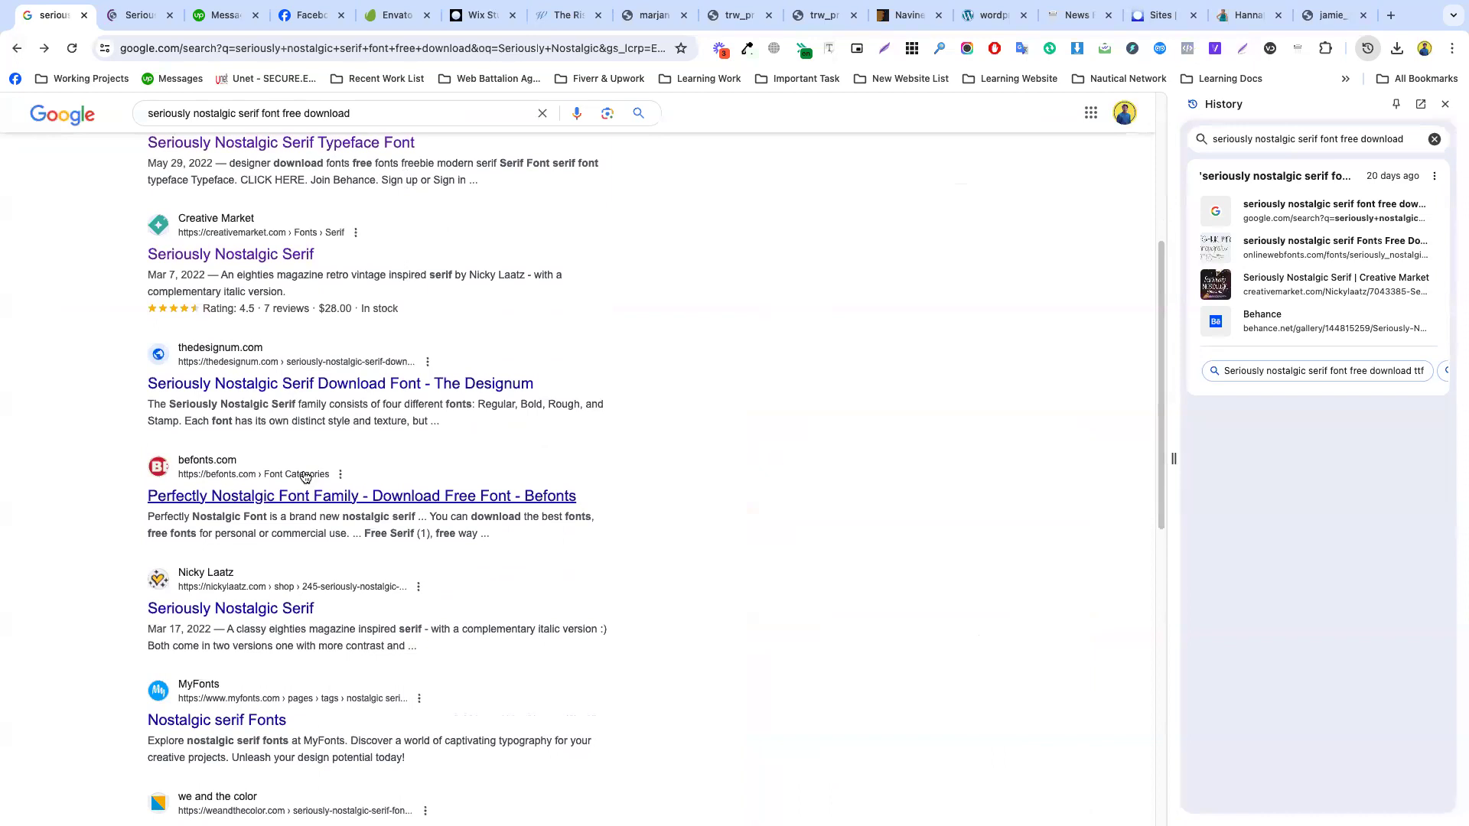
scroll(304, 478, down, 3)
click(295, 425)
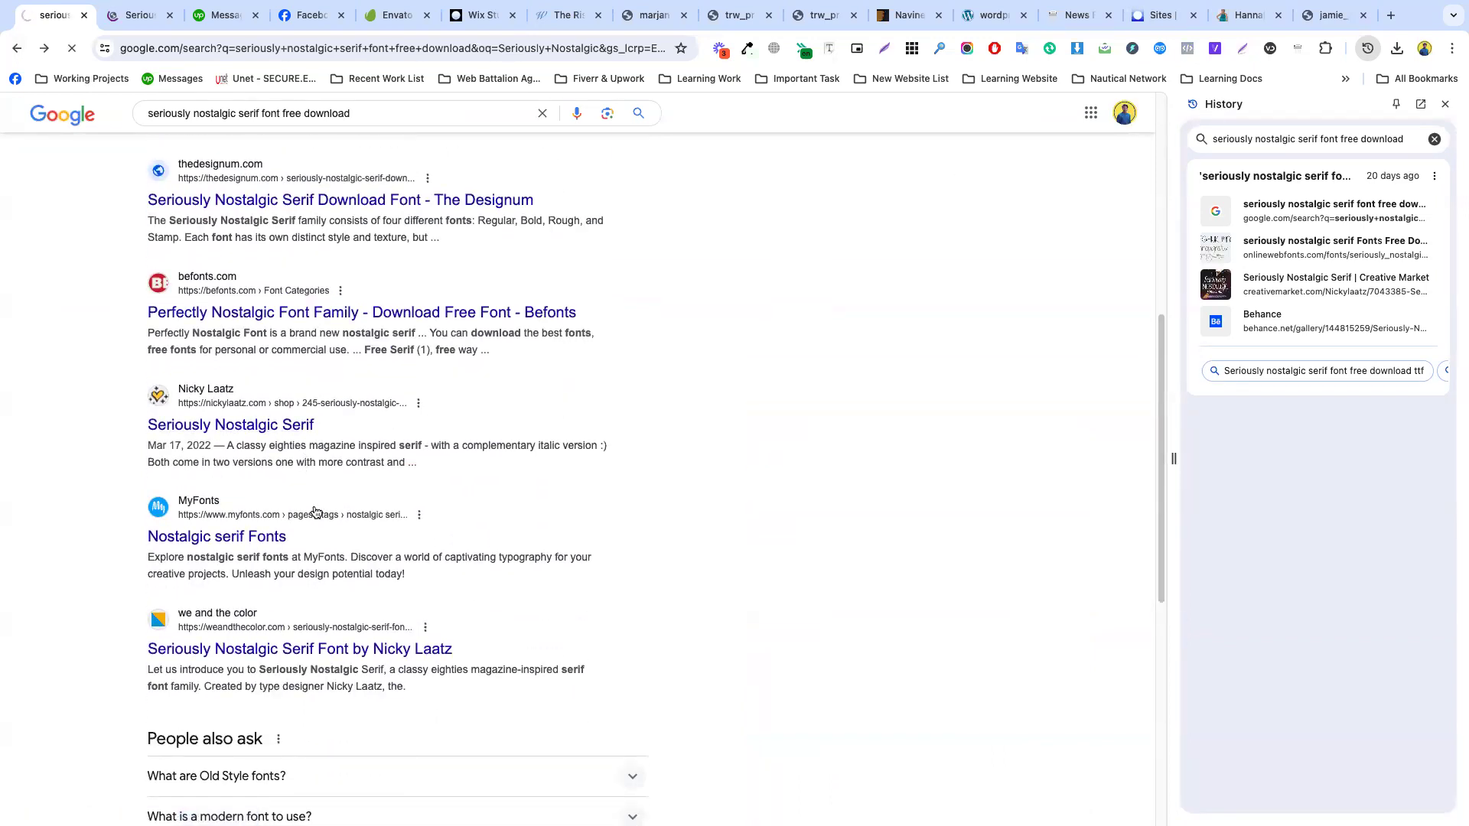
middle_click(259, 542)
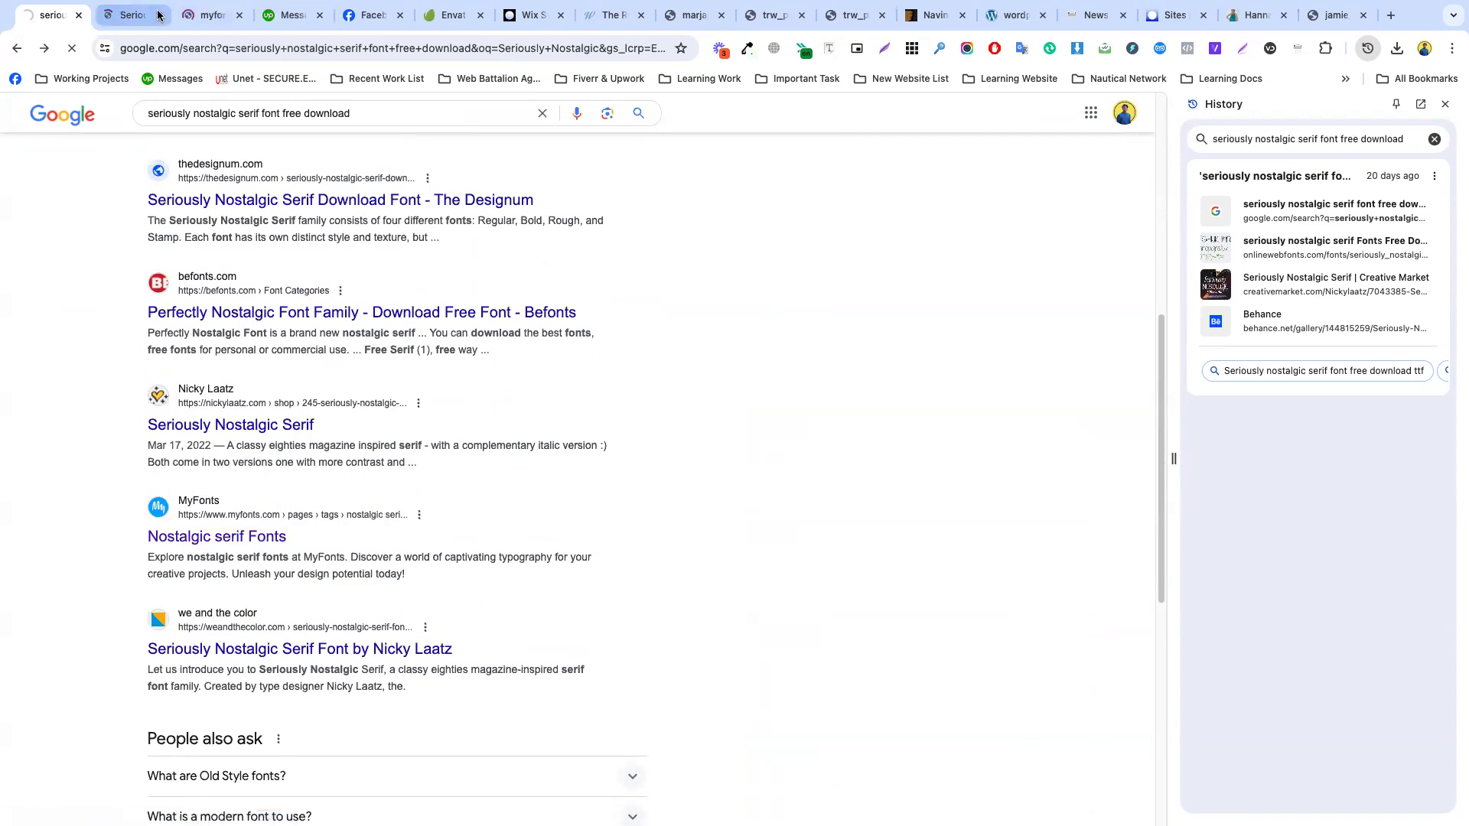
click(205, 15)
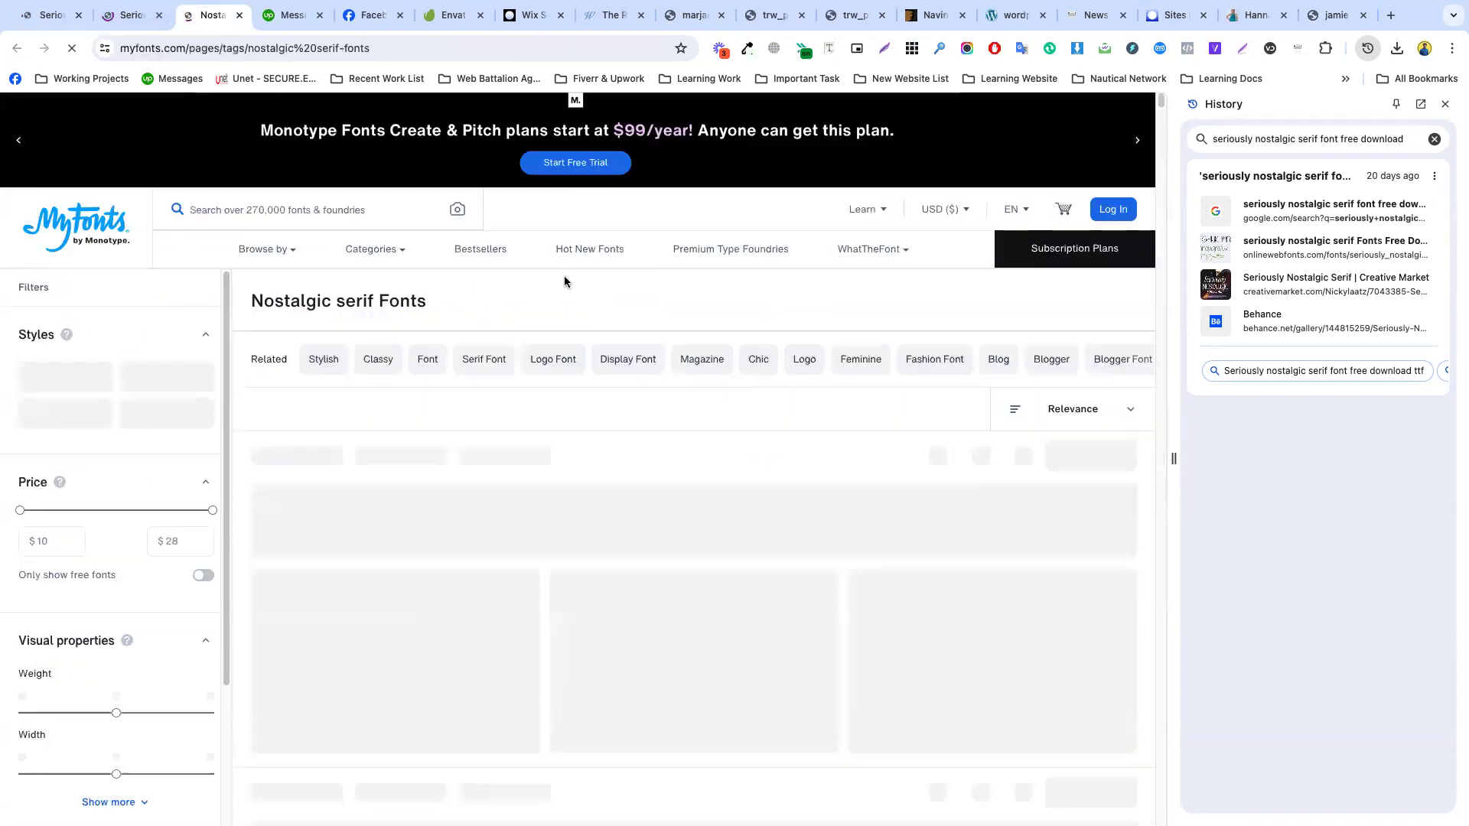
- Leave the font pages and check the "You opened your" heading on The Rising Wolf reference site
key(ctrl+shift+Tab)
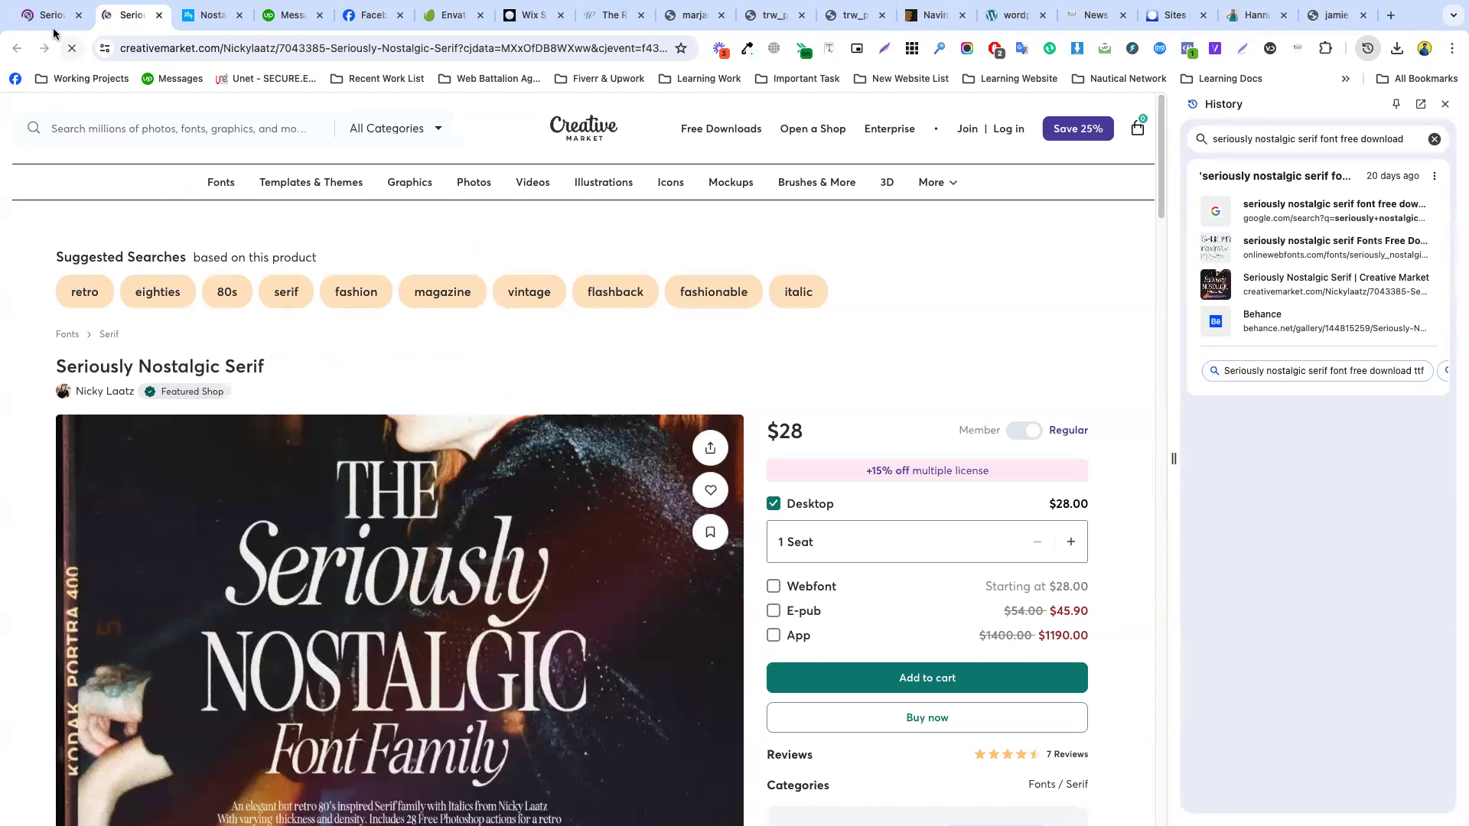
click(54, 29)
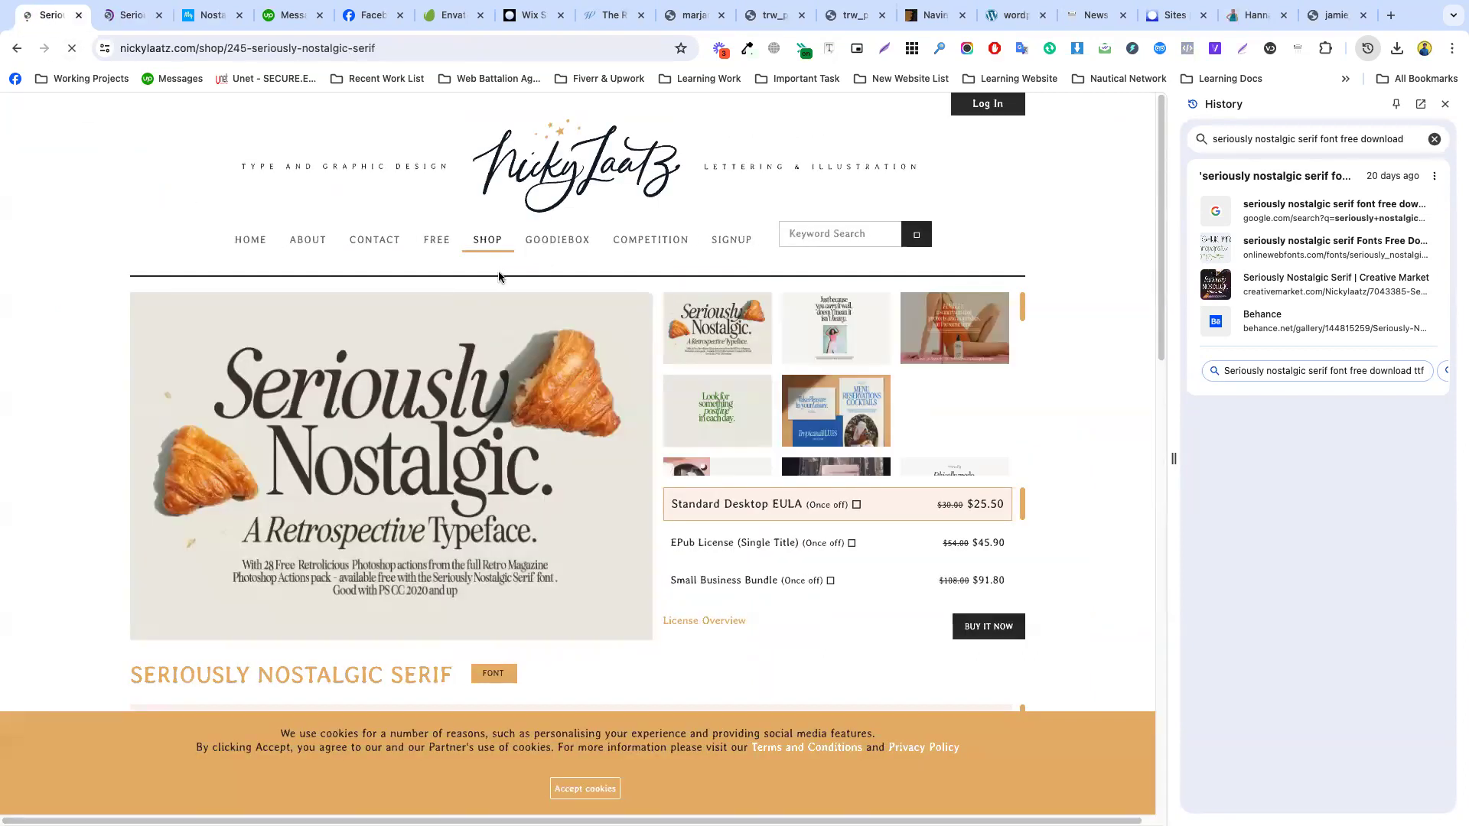
click(17, 50)
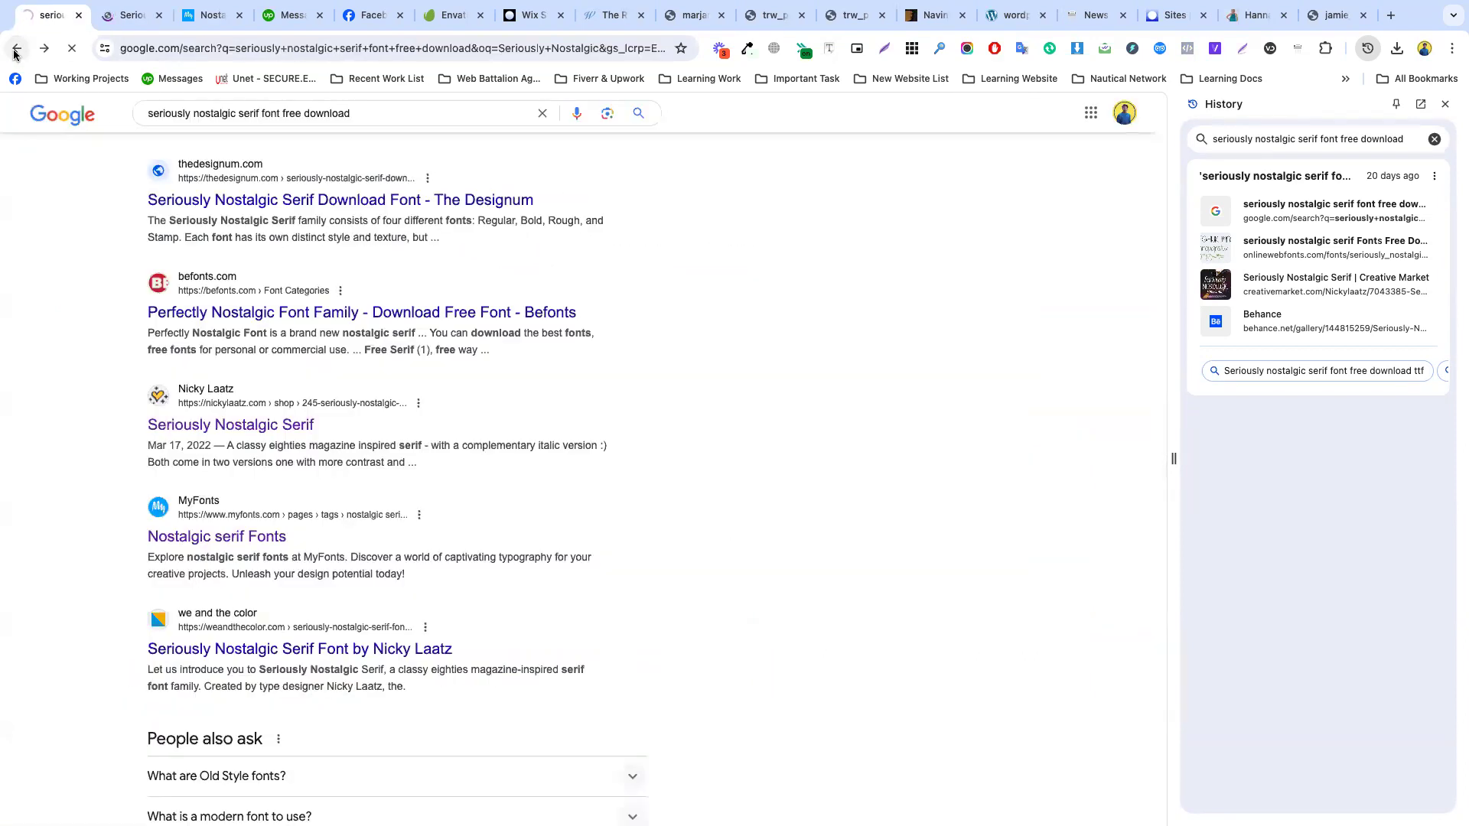
click(15, 51)
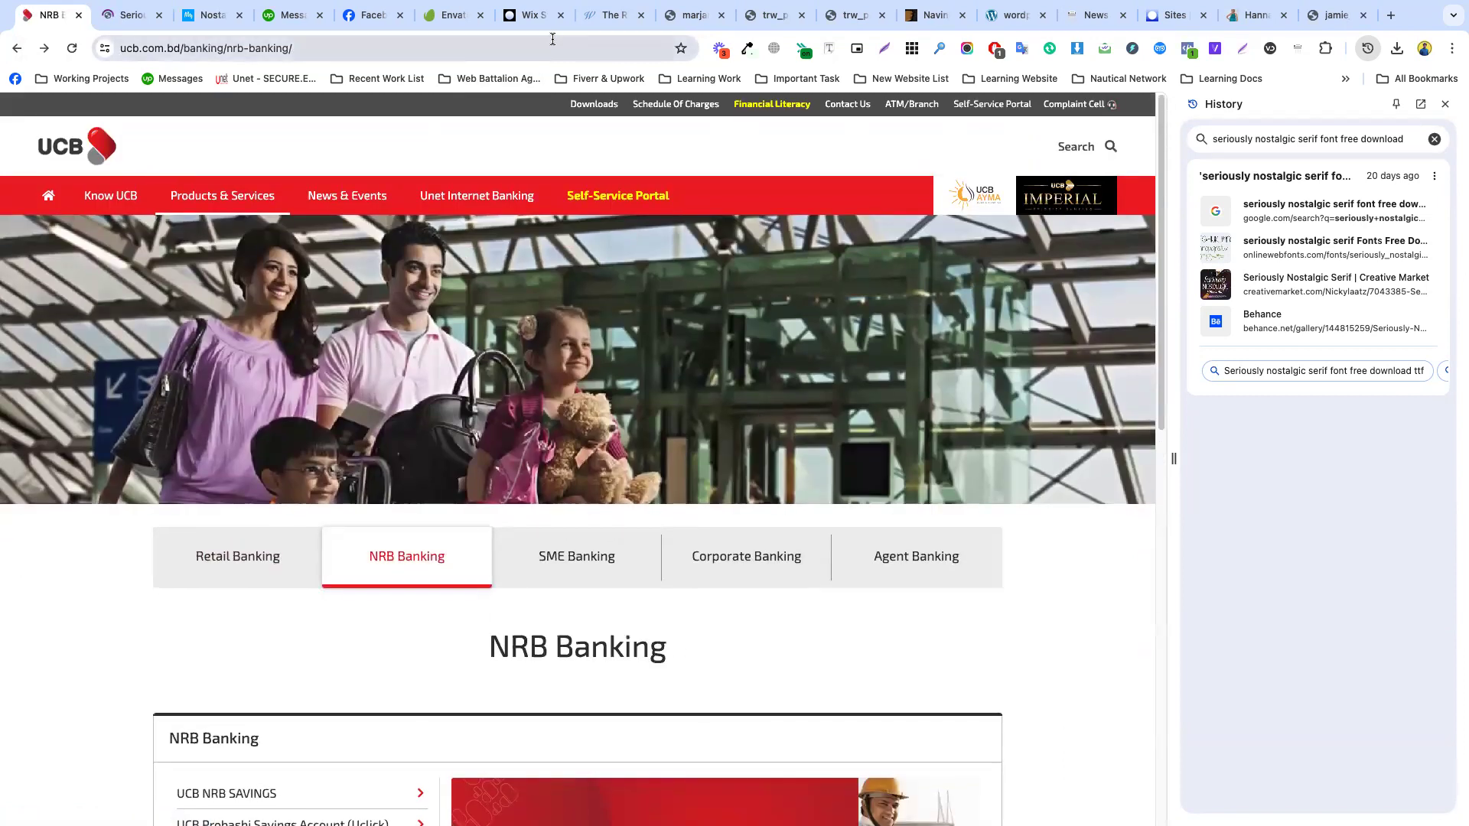
click(612, 15)
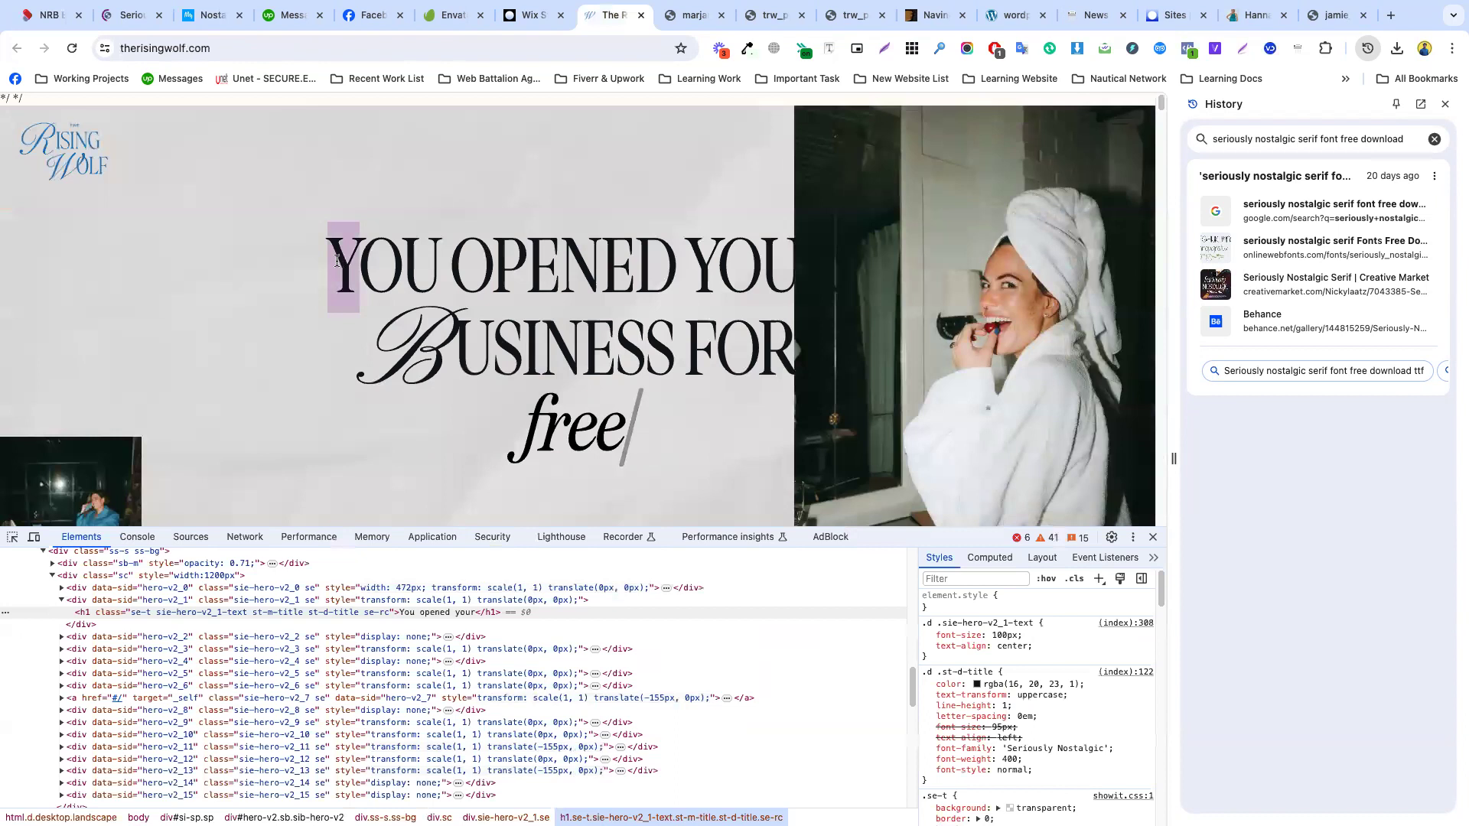
double_click(566, 260)
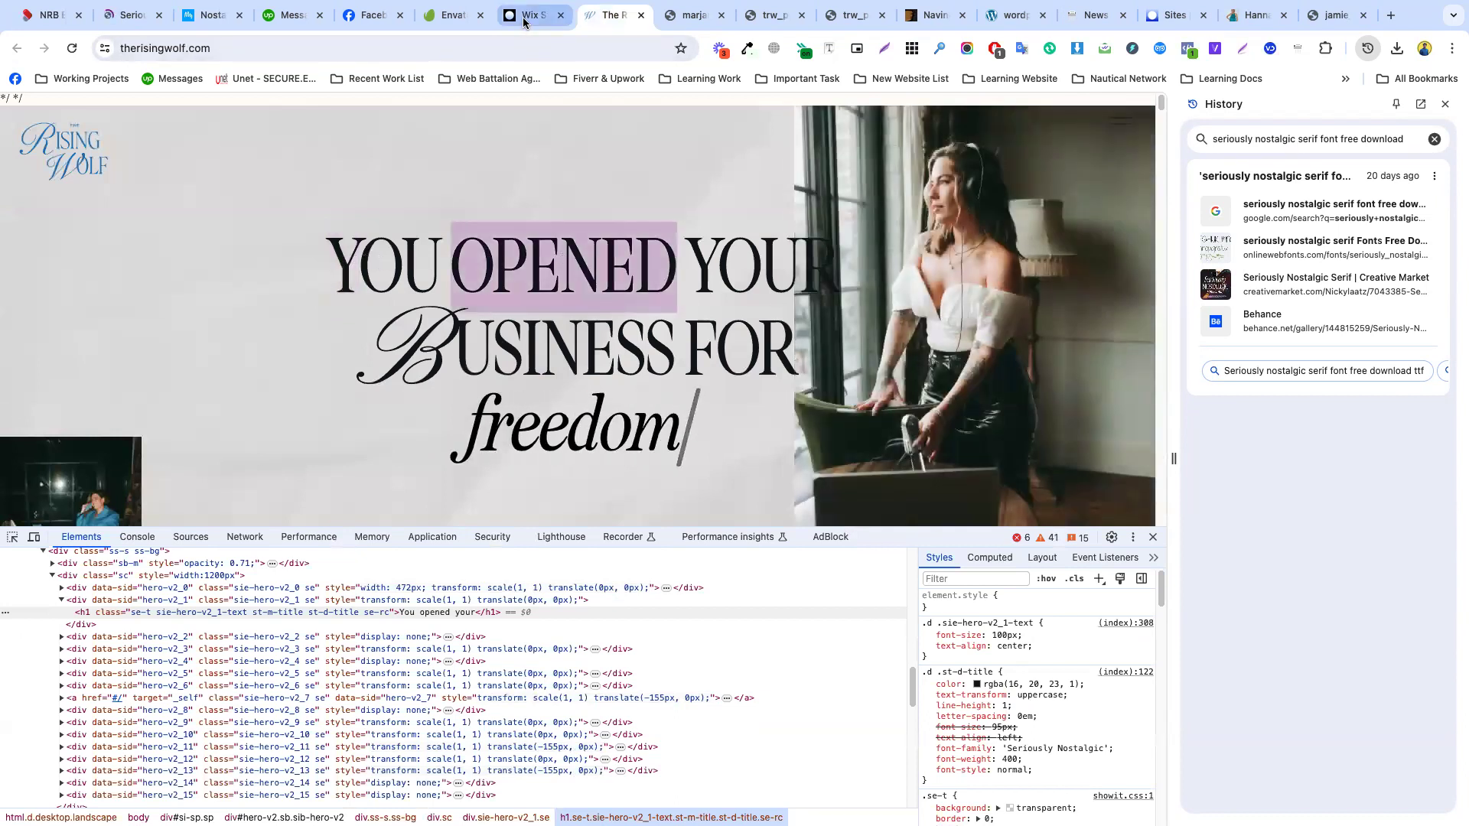
- Switch back to Wix Studio and set the "You opened your" heading's font to Bodega Serif Black
click(520, 15)
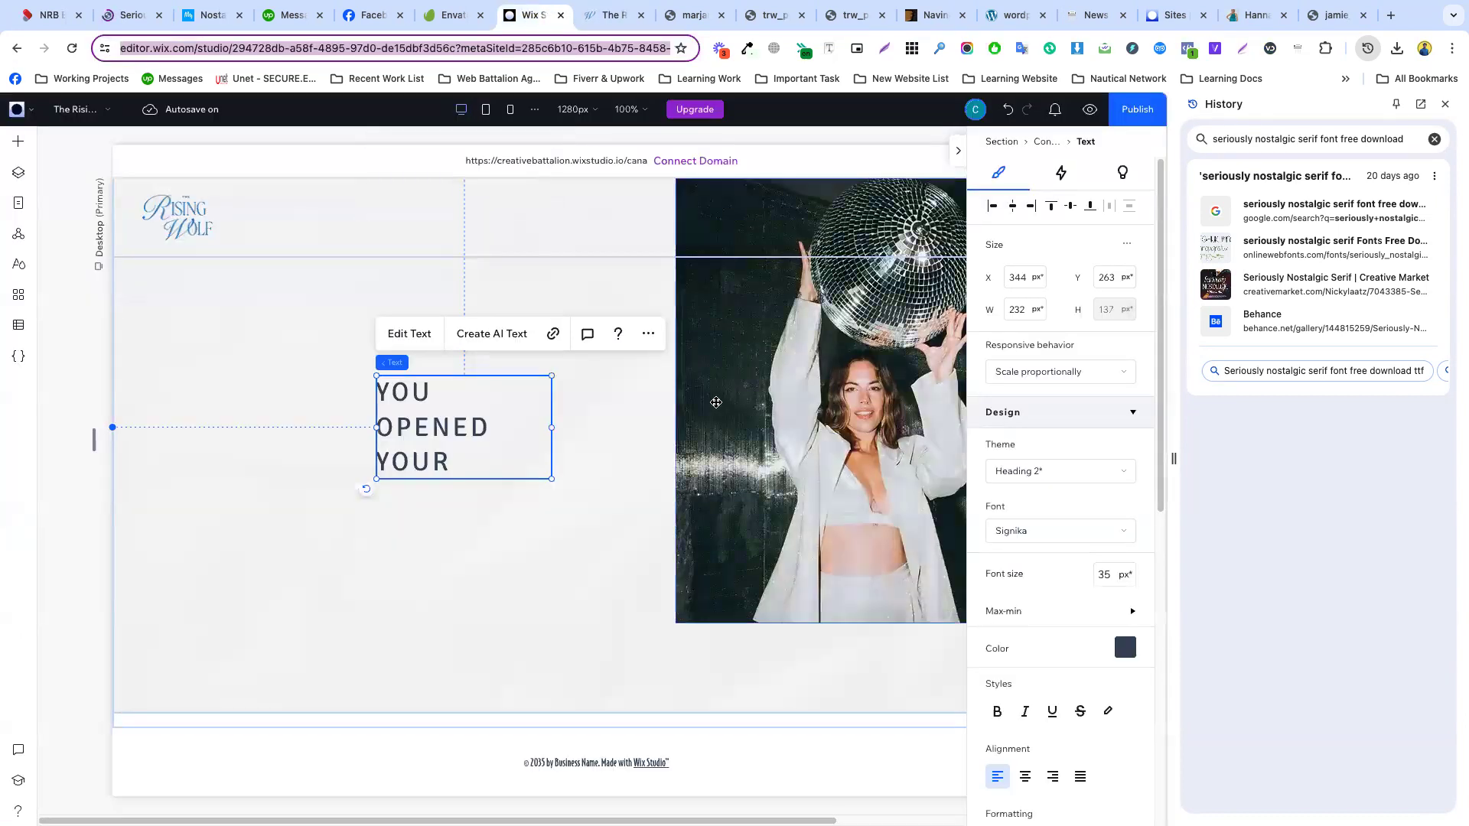
click(415, 336)
click(595, 443)
click(481, 429)
click(534, 498)
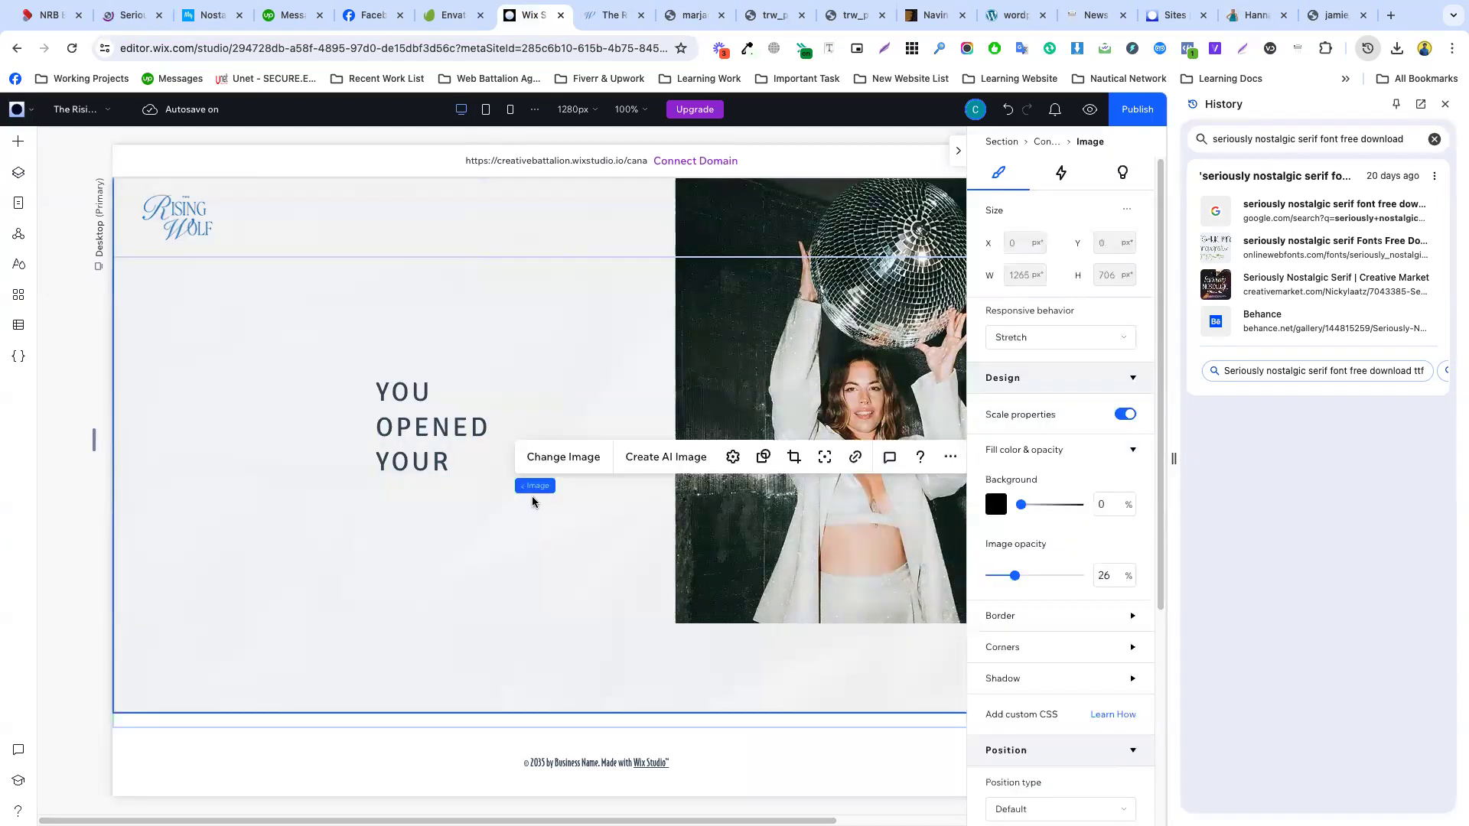
click(466, 505)
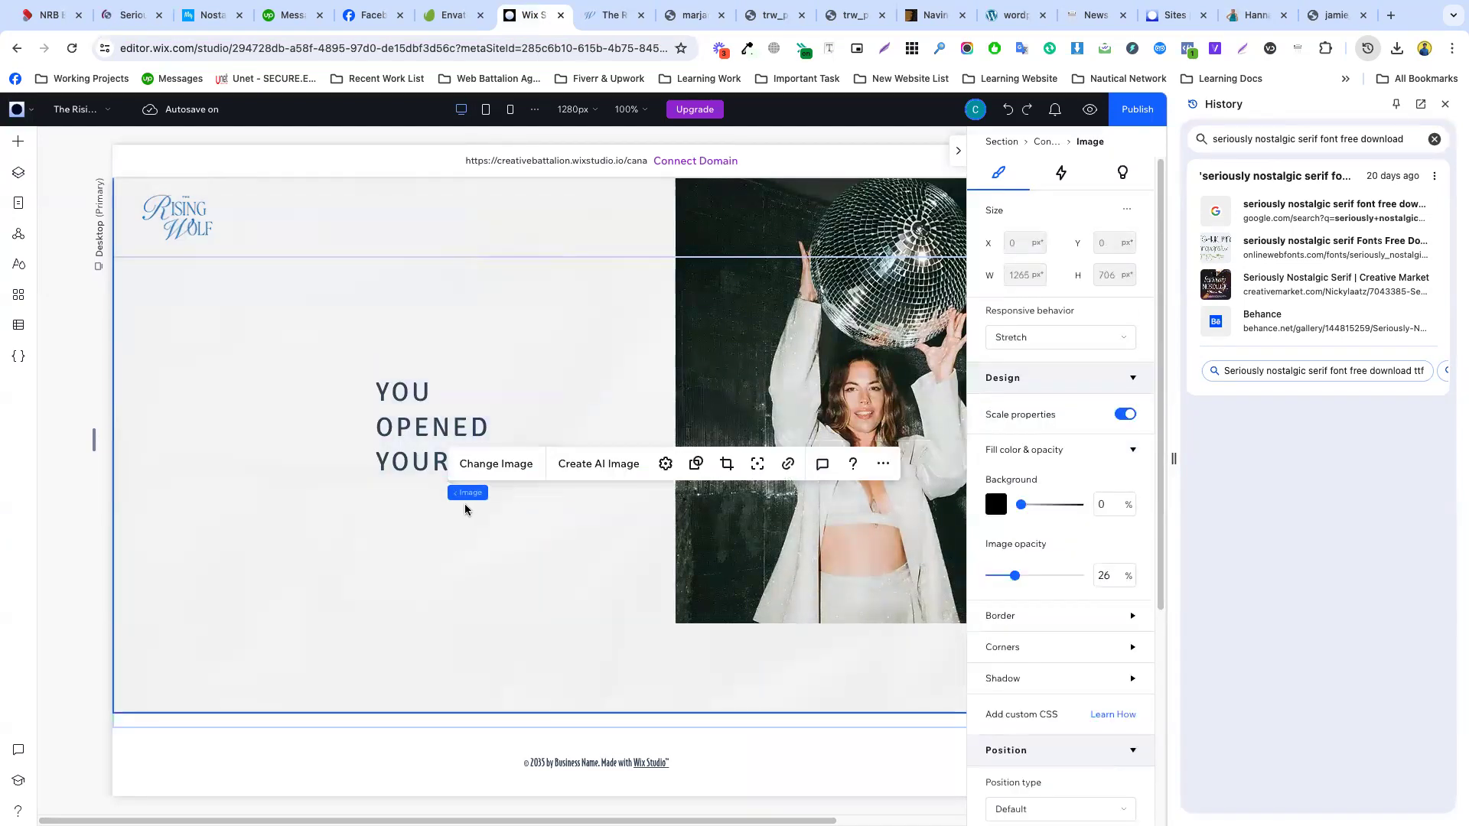
double_click(465, 419)
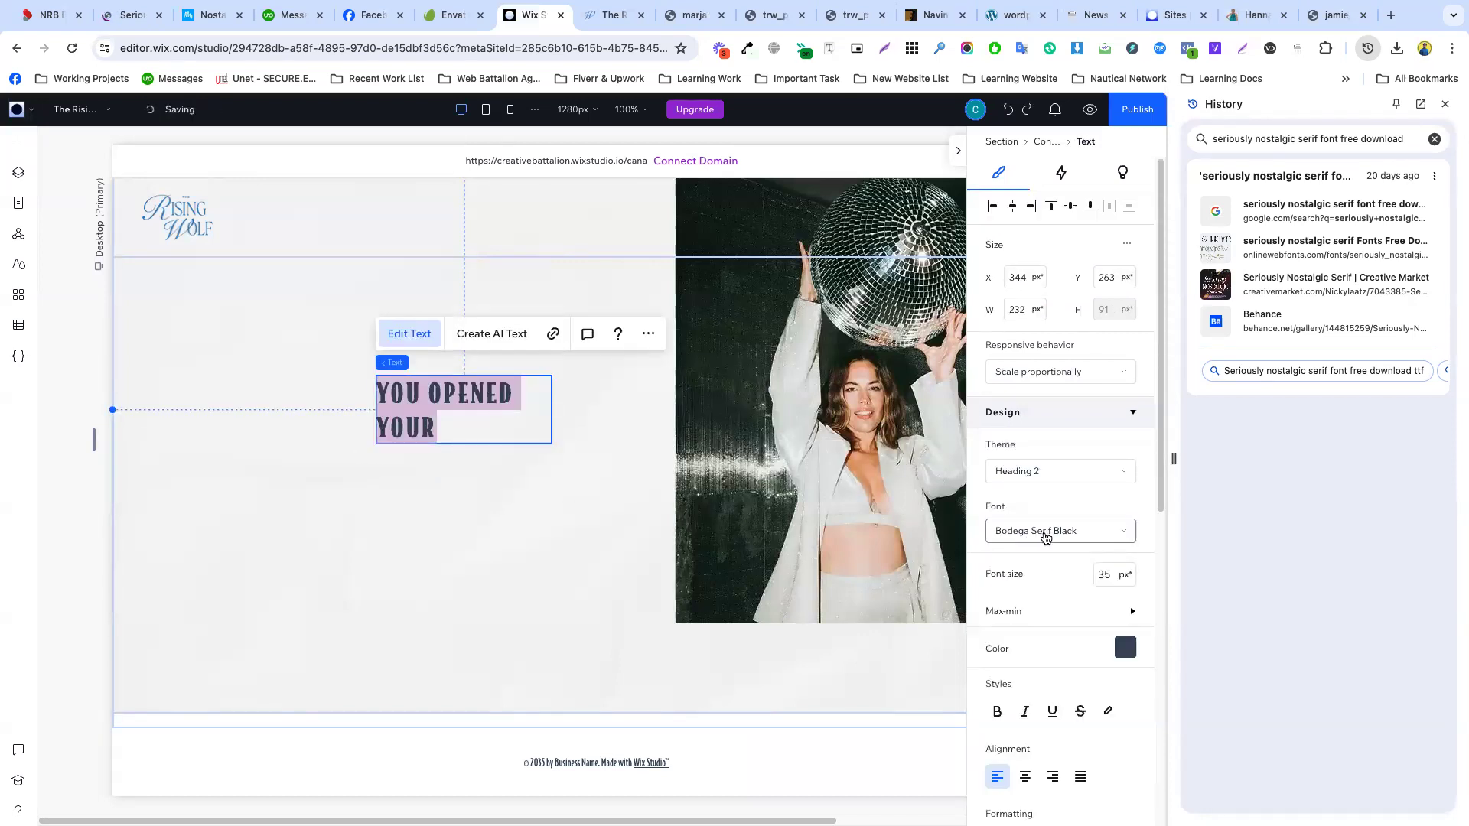
click(533, 502)
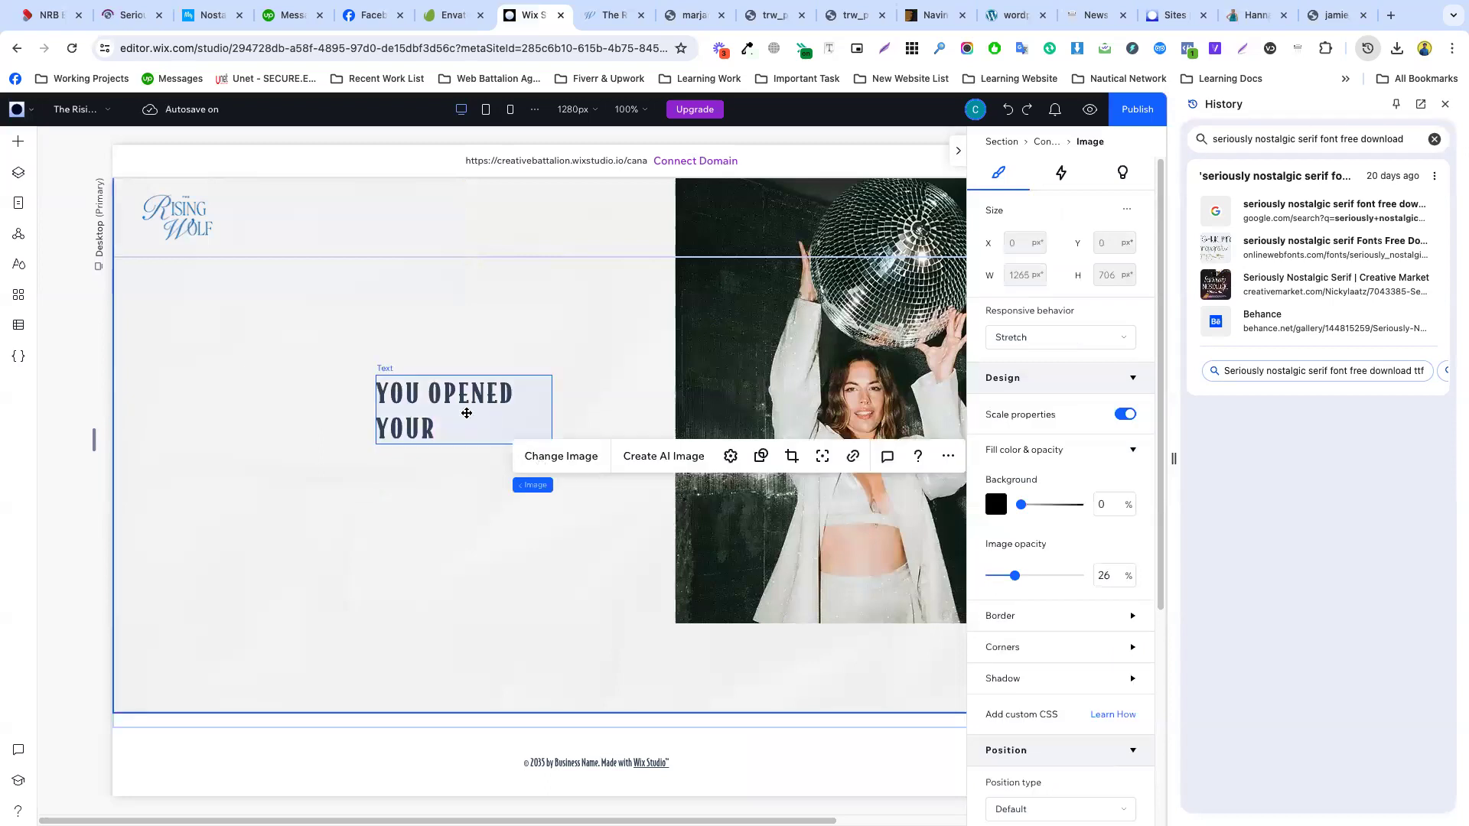
- Widen the heading's text box to about 357 px so it fits on one line, and centre its text
click(520, 430)
drag(551, 410, 649, 417)
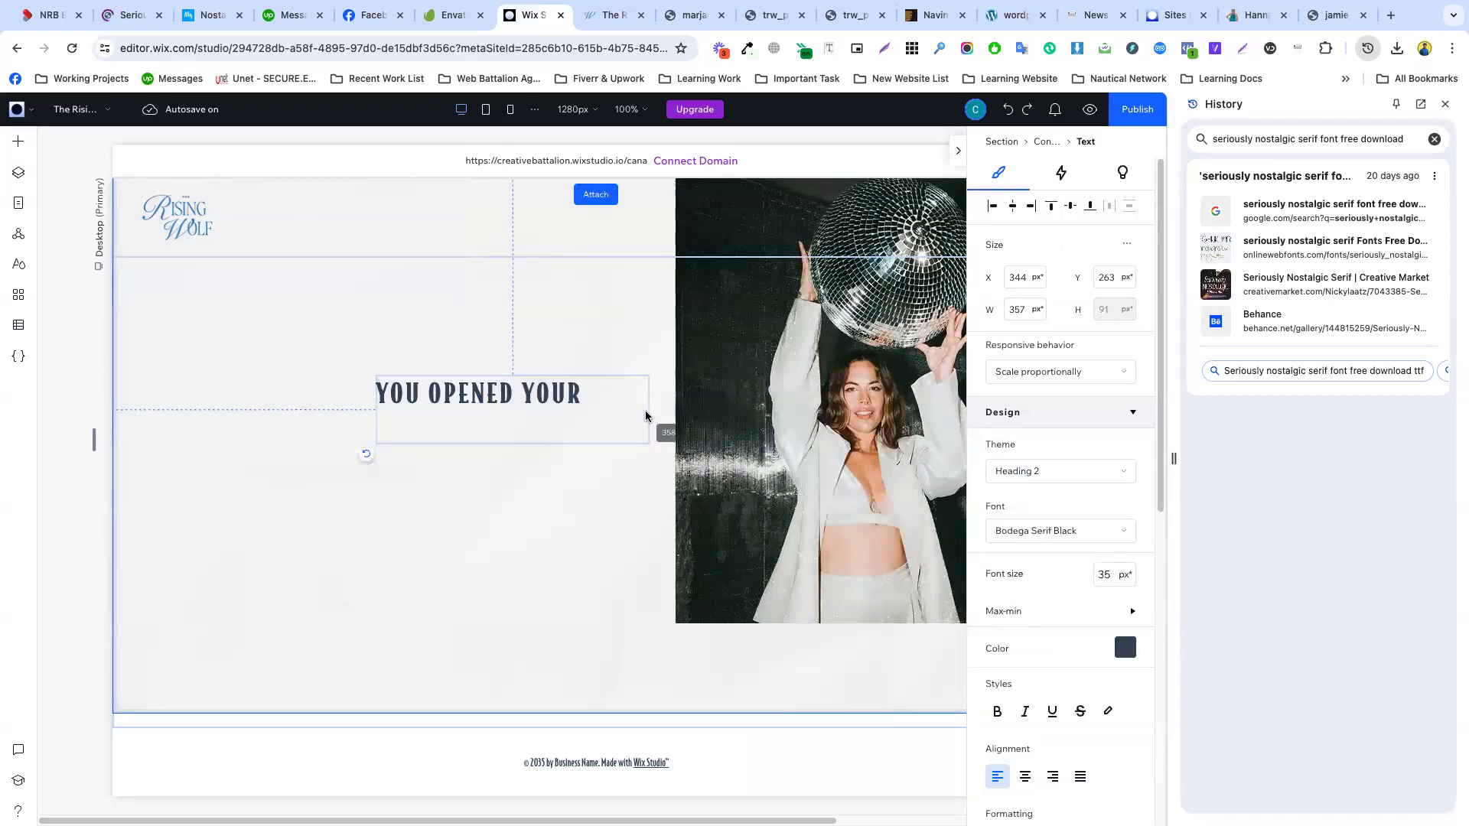
double_click(509, 399)
scroll(1043, 600, down, 3)
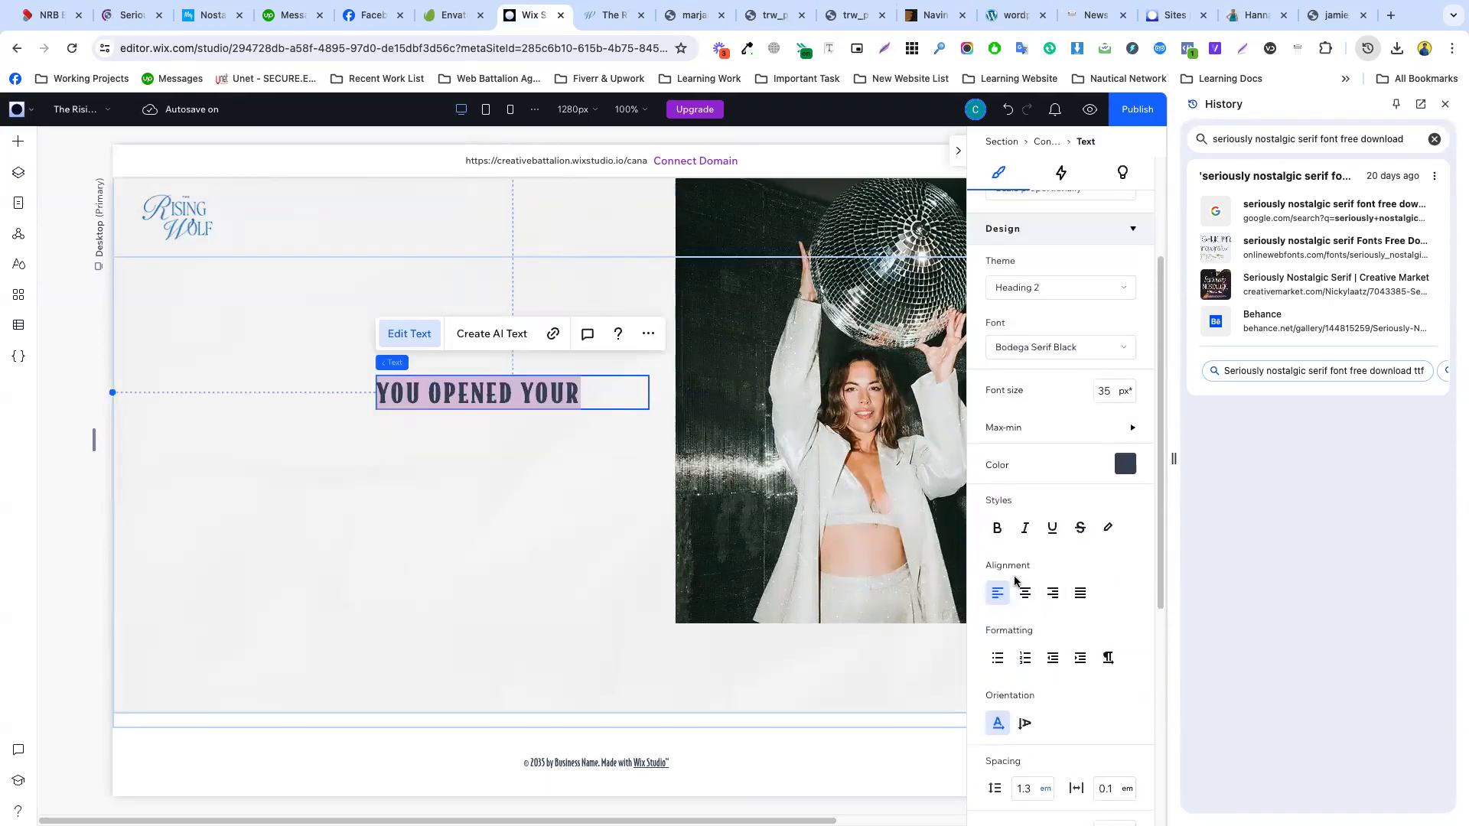
click(1024, 594)
- Enlarge the heading's font size, trying 45 px before settling on 65 px
click(1112, 390)
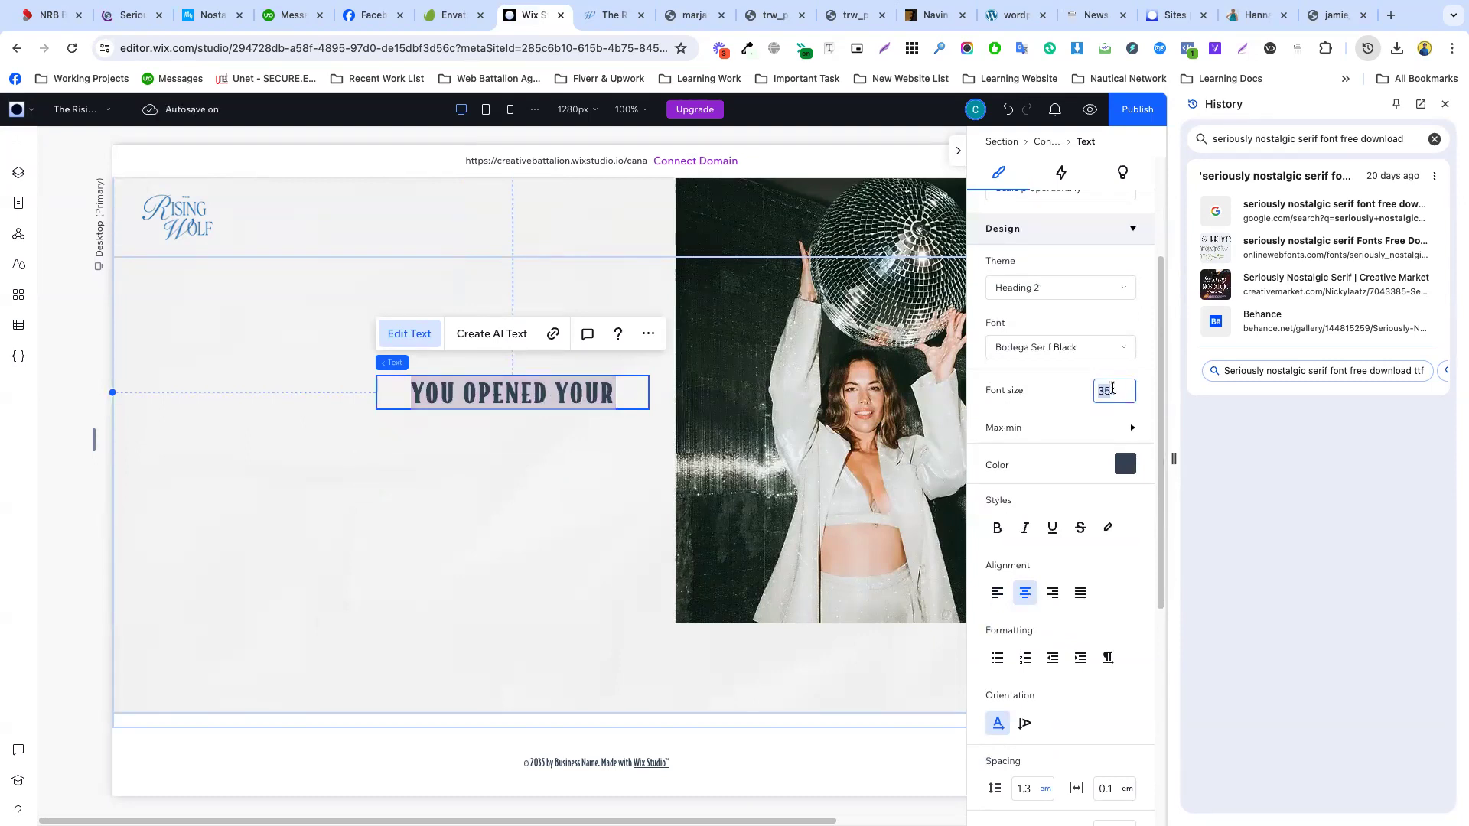
key(Return)
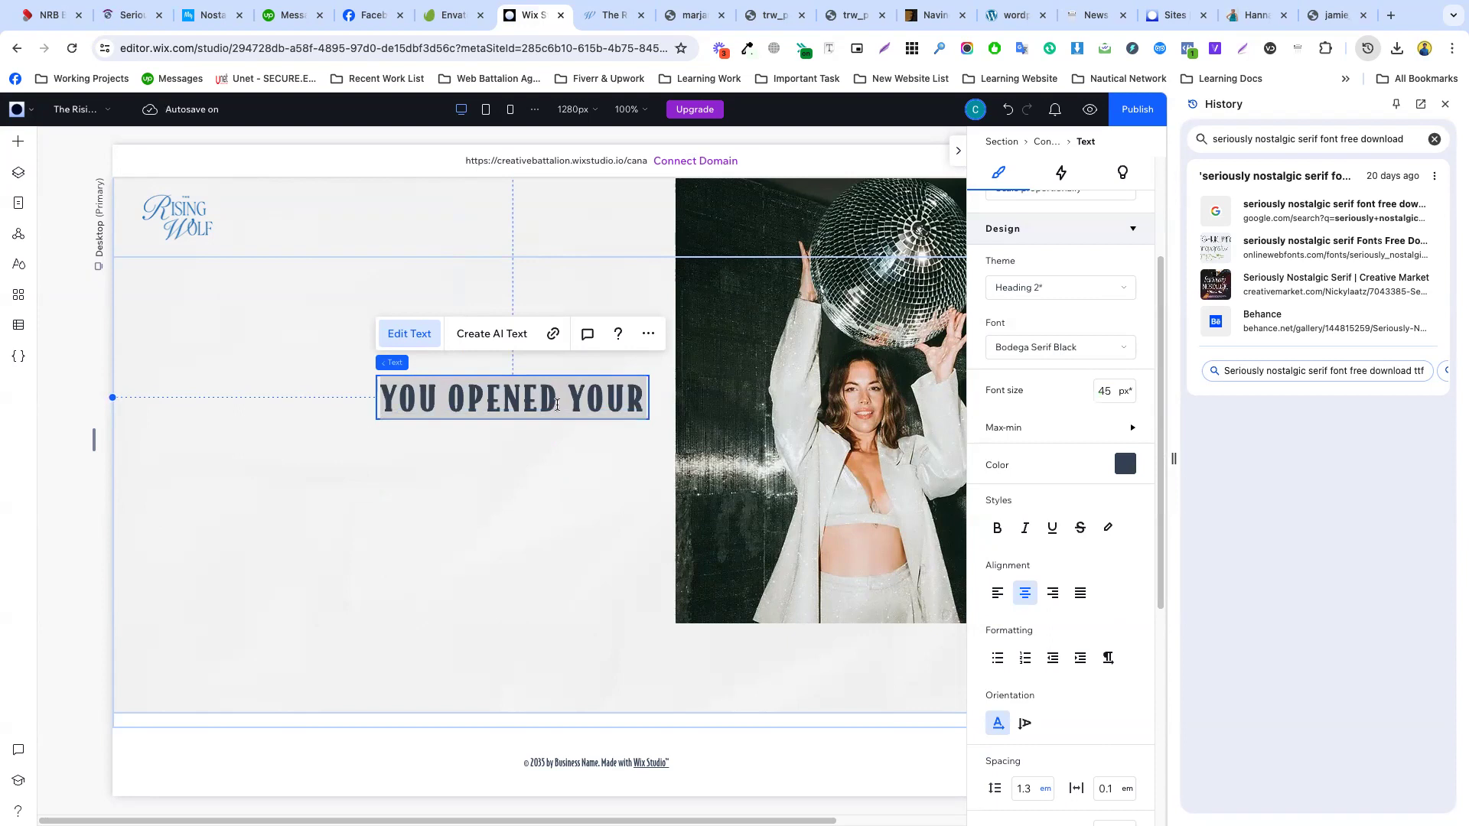
click(1101, 389)
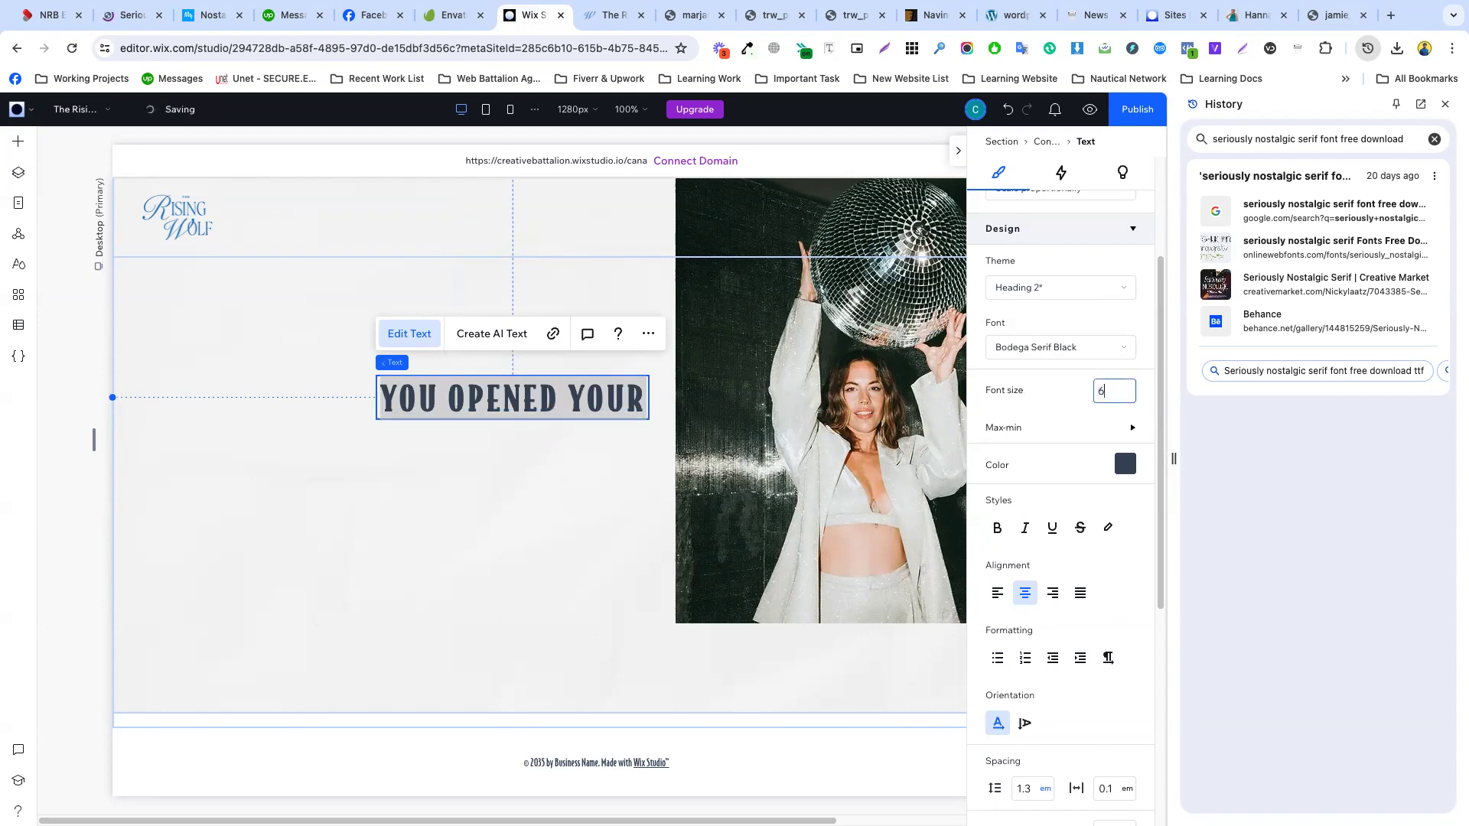
key(Return)
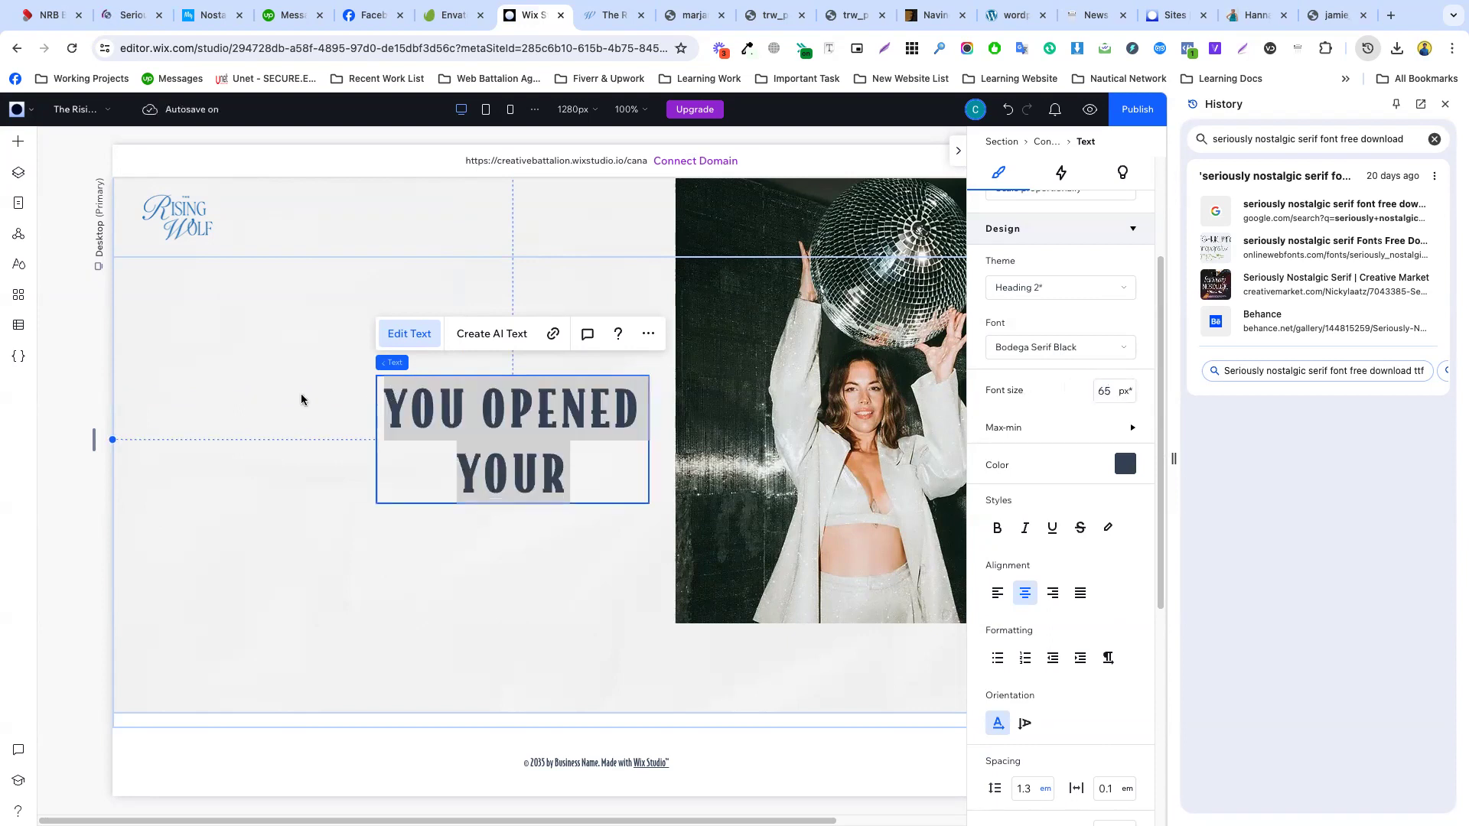
- Widen the heading's text box to about 531 px and move it up to about X 300, Y 212
click(301, 399)
click(643, 440)
drag(649, 440, 778, 440)
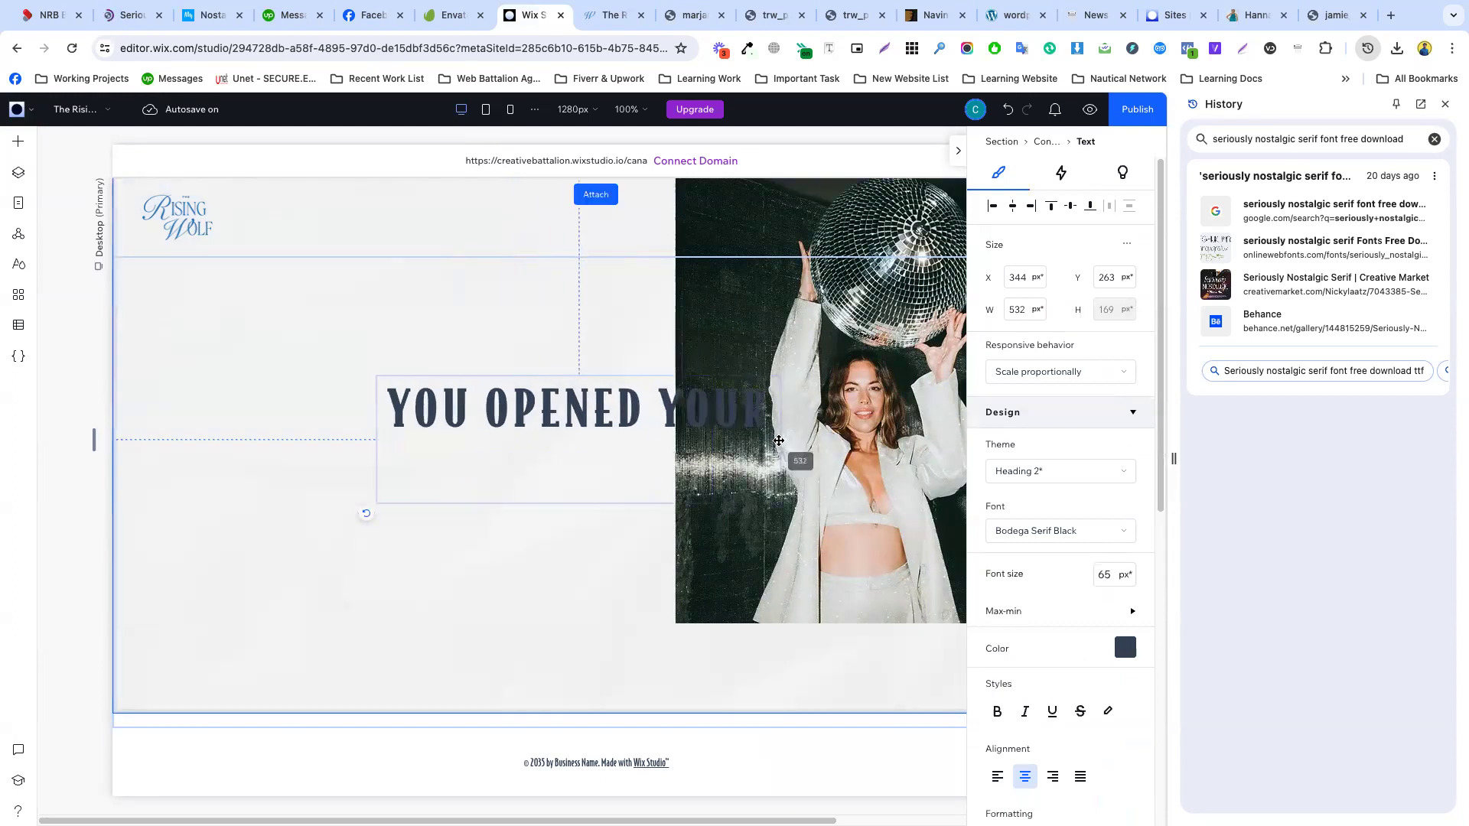
drag(585, 406, 557, 367)
click(597, 436)
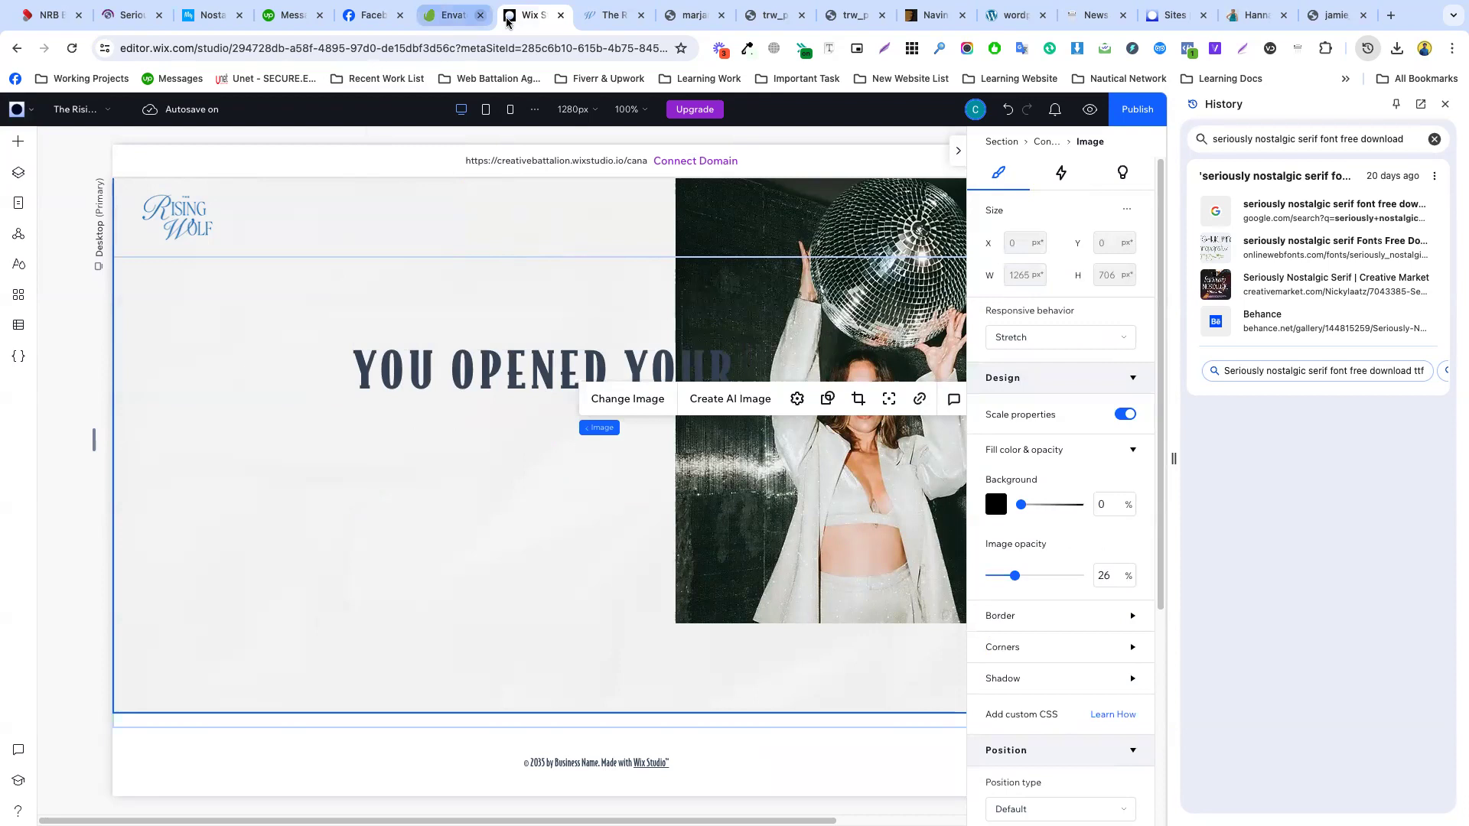
- Try bold styling on the "You opened your" heading
click(530, 349)
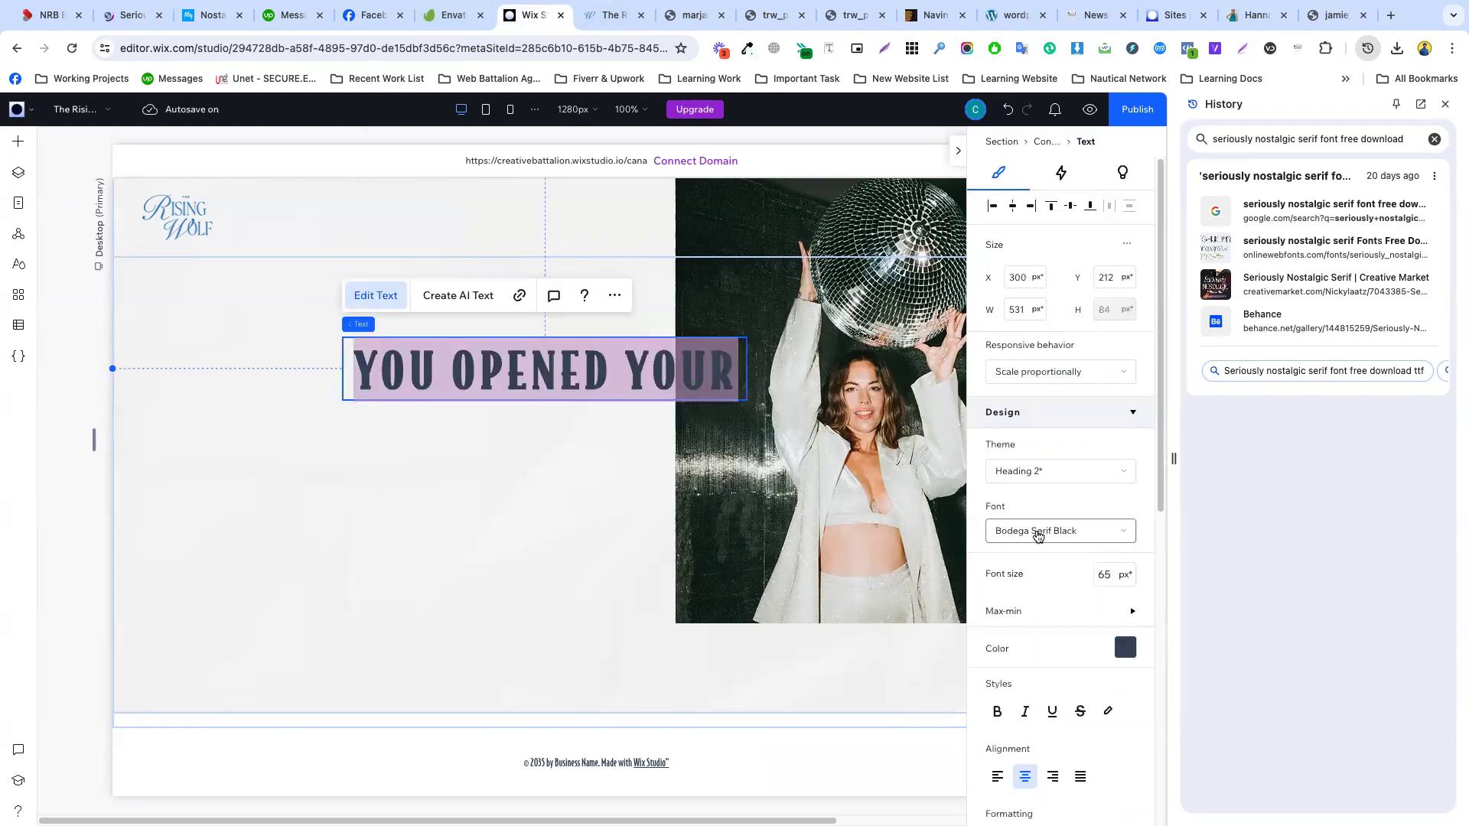
scroll(1026, 569, down, 2)
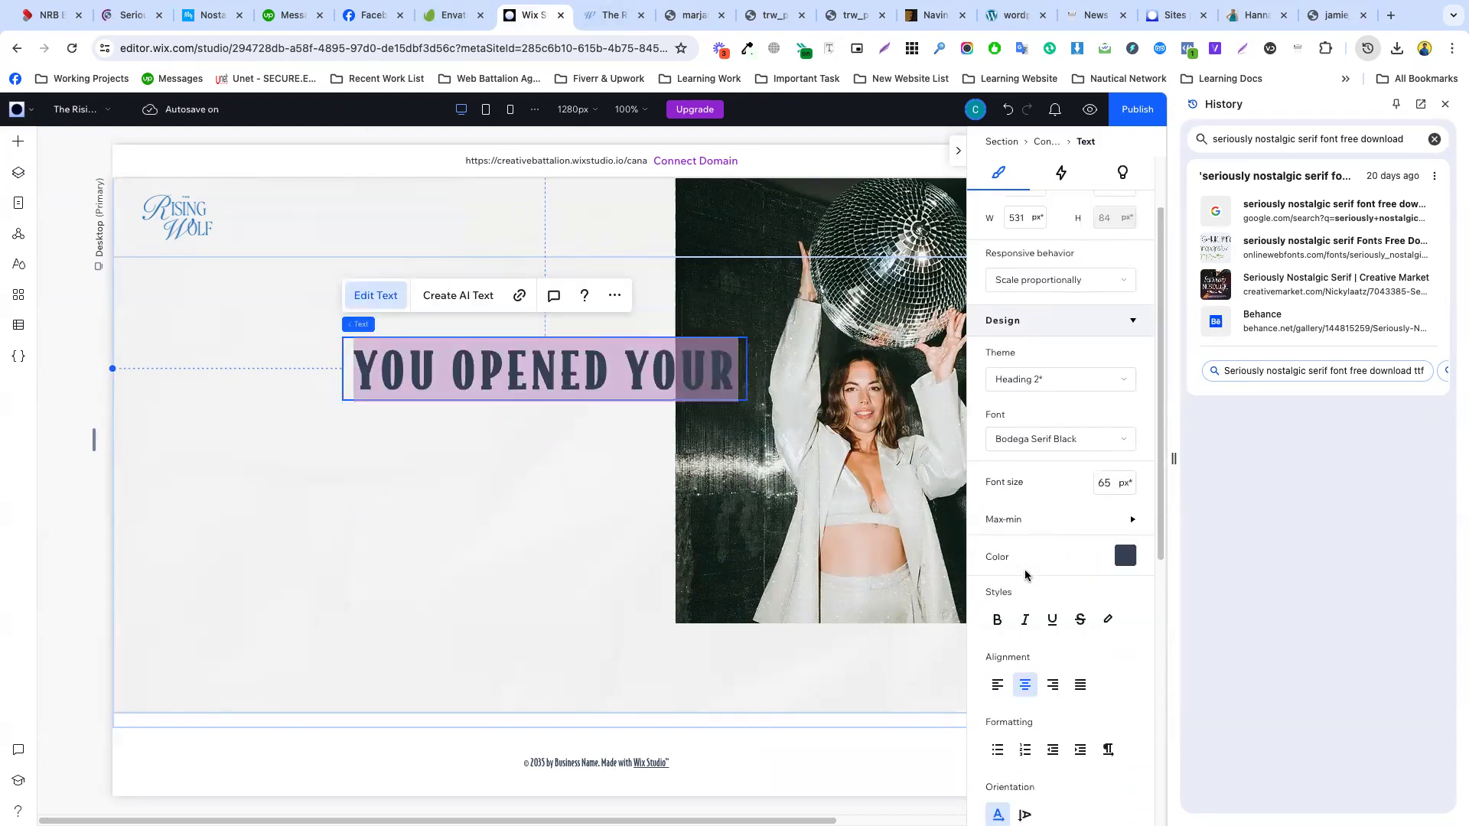
click(995, 625)
click(591, 477)
click(528, 363)
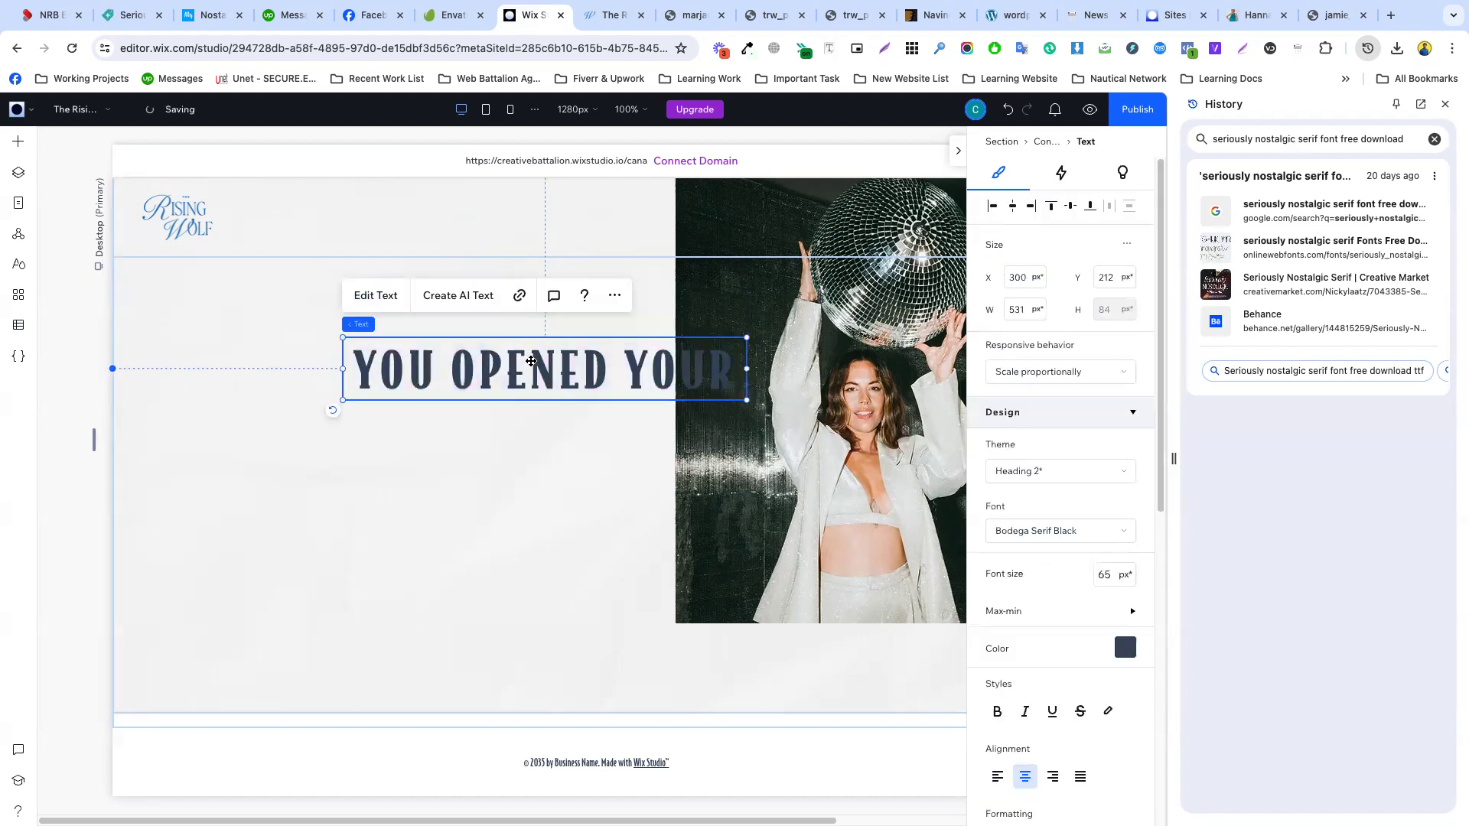
- Inspect the decorative letter B before "usiness for" on The Rising Wolf site to check its font styles
click(612, 16)
scroll(505, 257, down, 2)
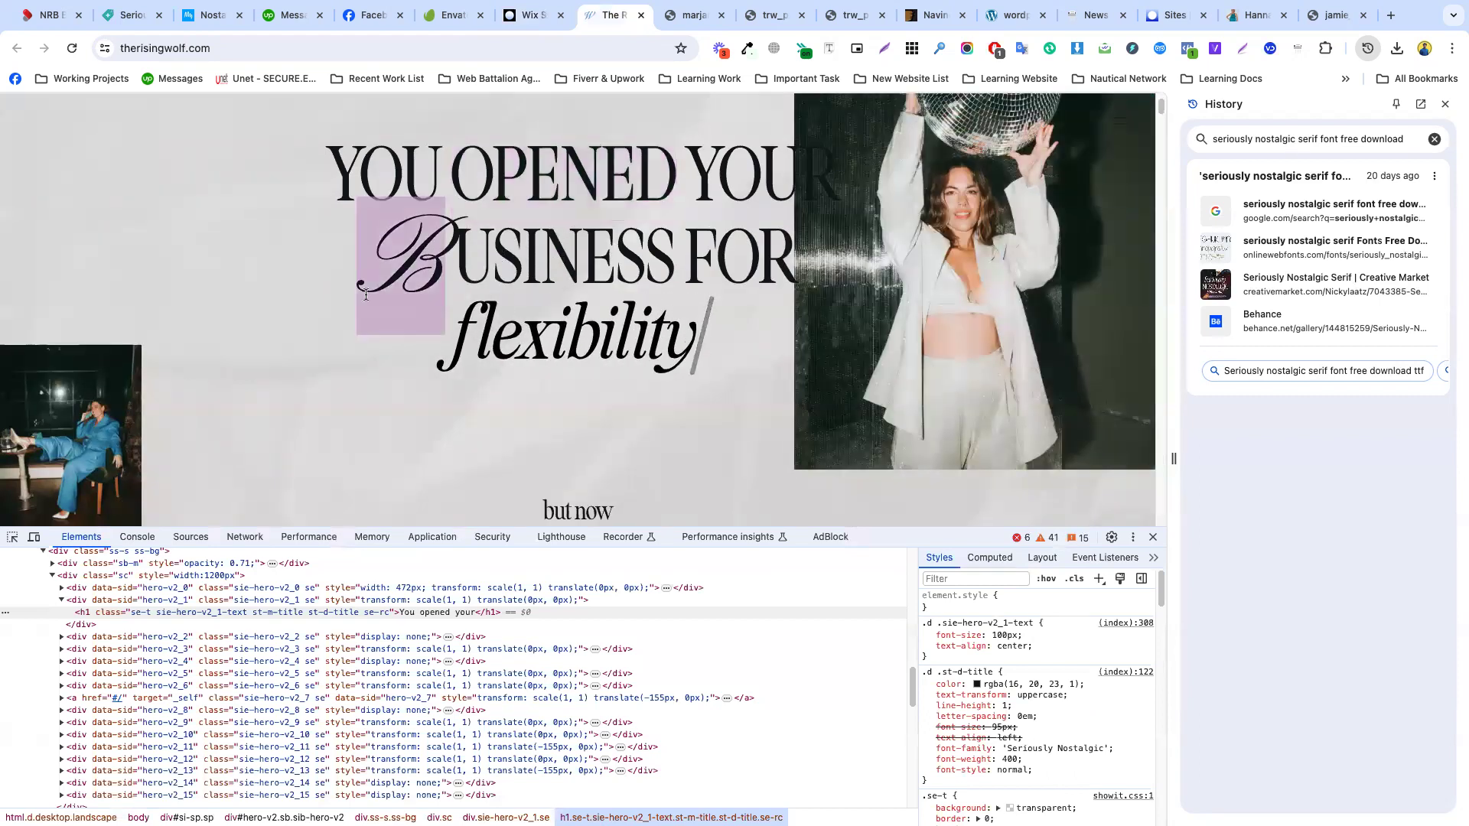
click(13, 538)
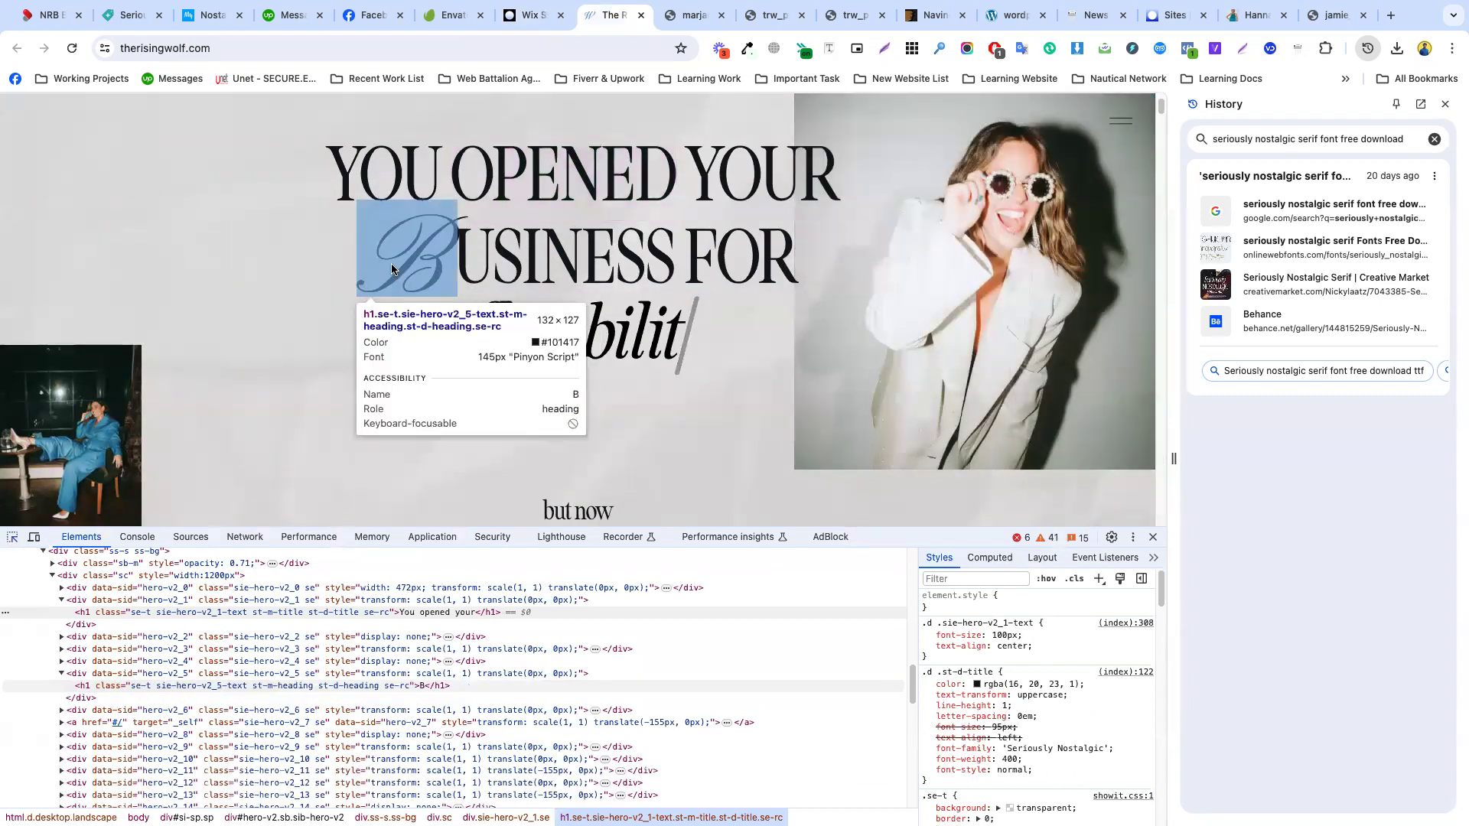
click(392, 269)
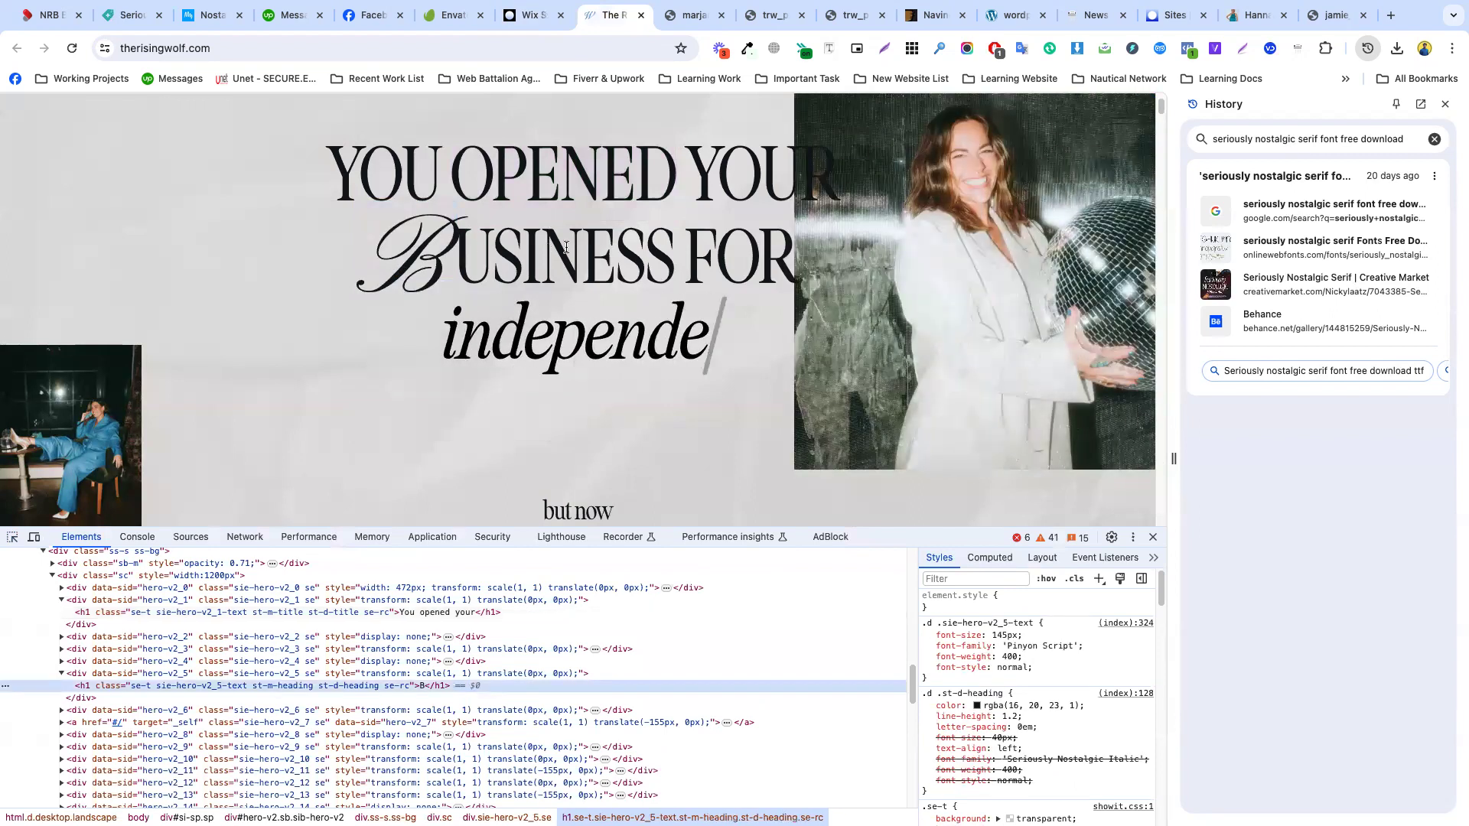
- Return to Wix Studio, duplicate the heading directly below the original at about Y 297, and replace the copy's text with "&"
click(528, 15)
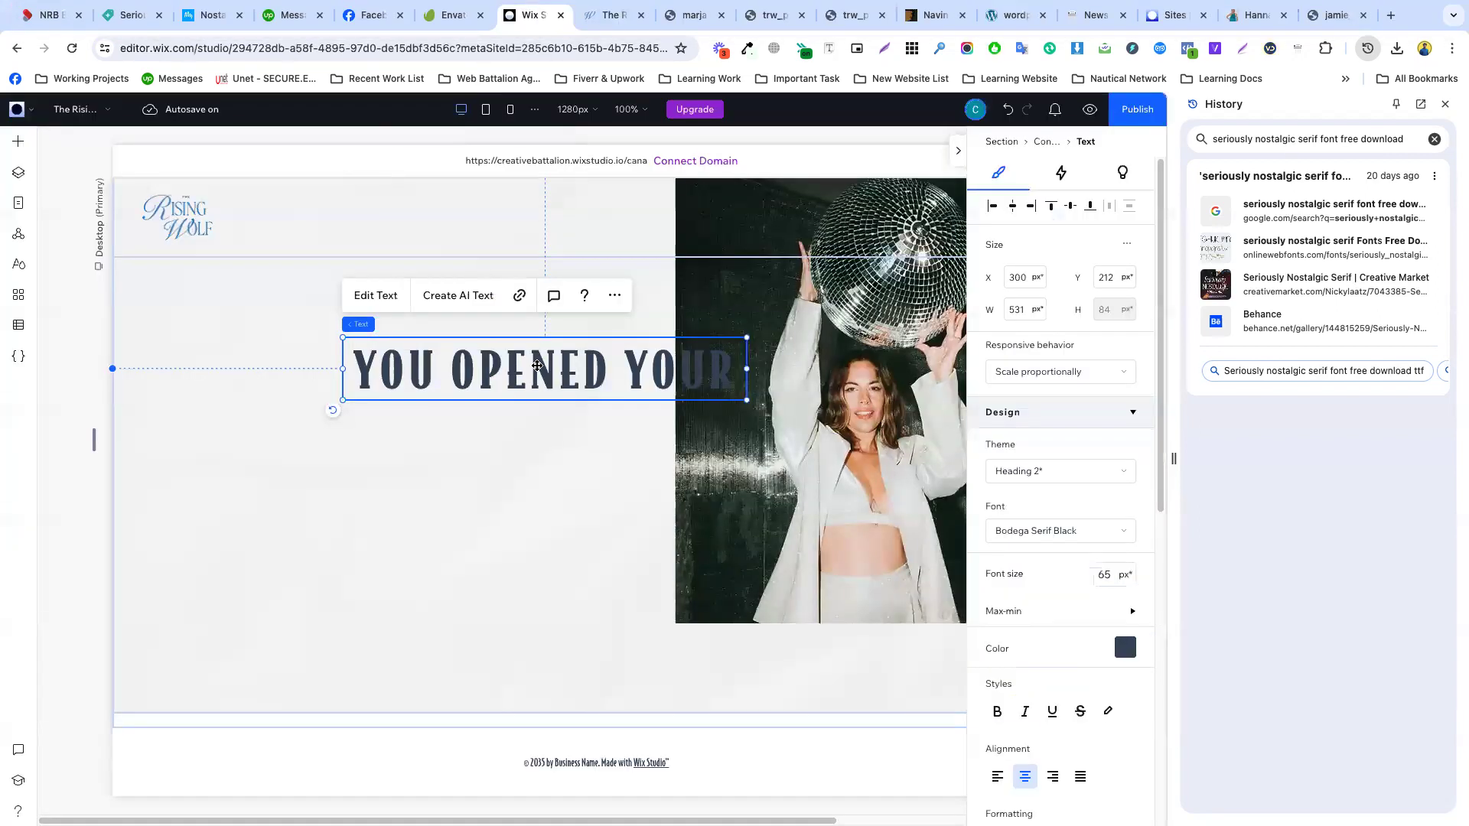
click(543, 427)
click(492, 364)
drag(493, 364, 511, 424)
double_click(485, 423)
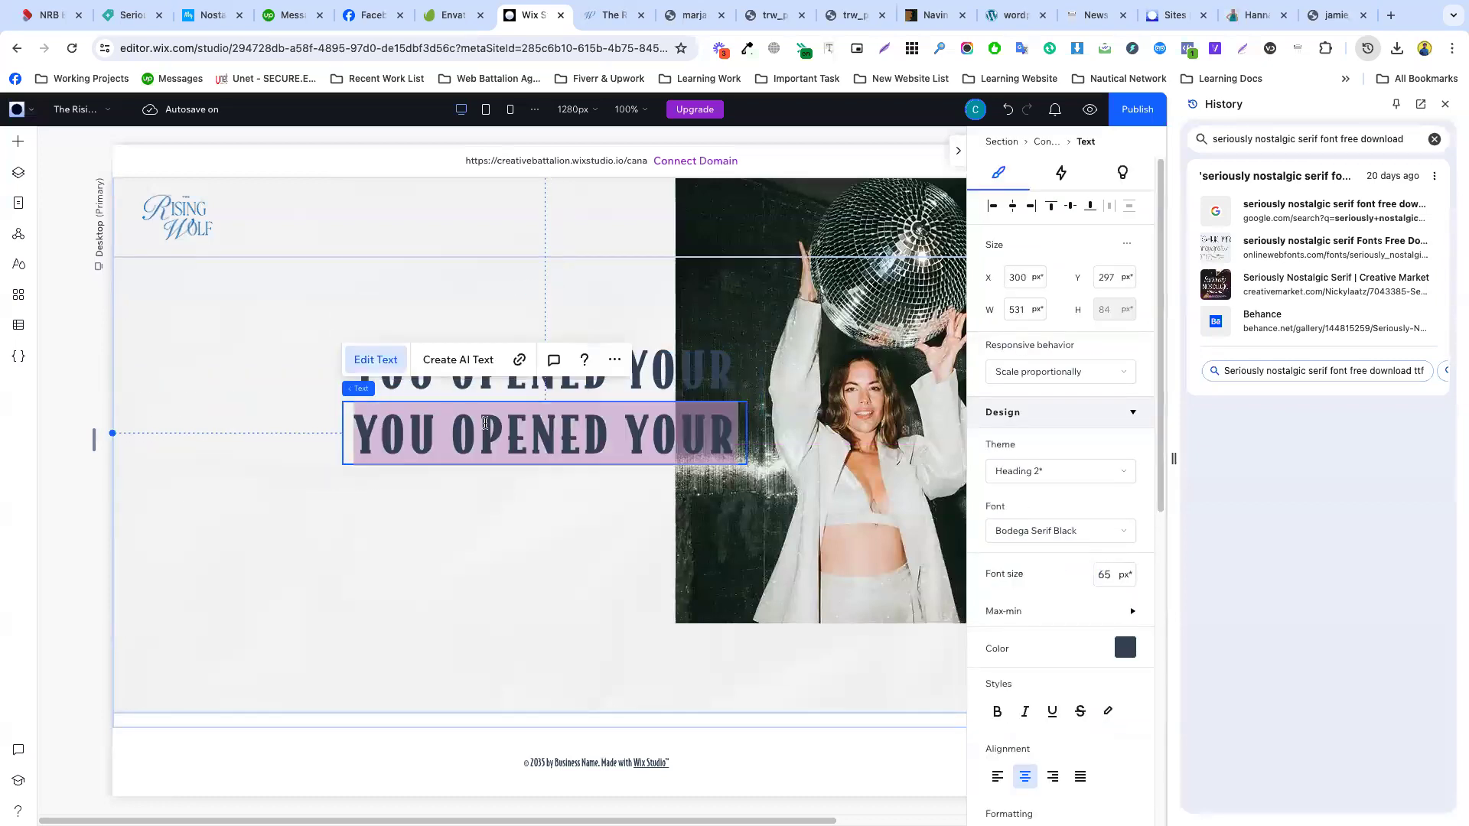
text(&)
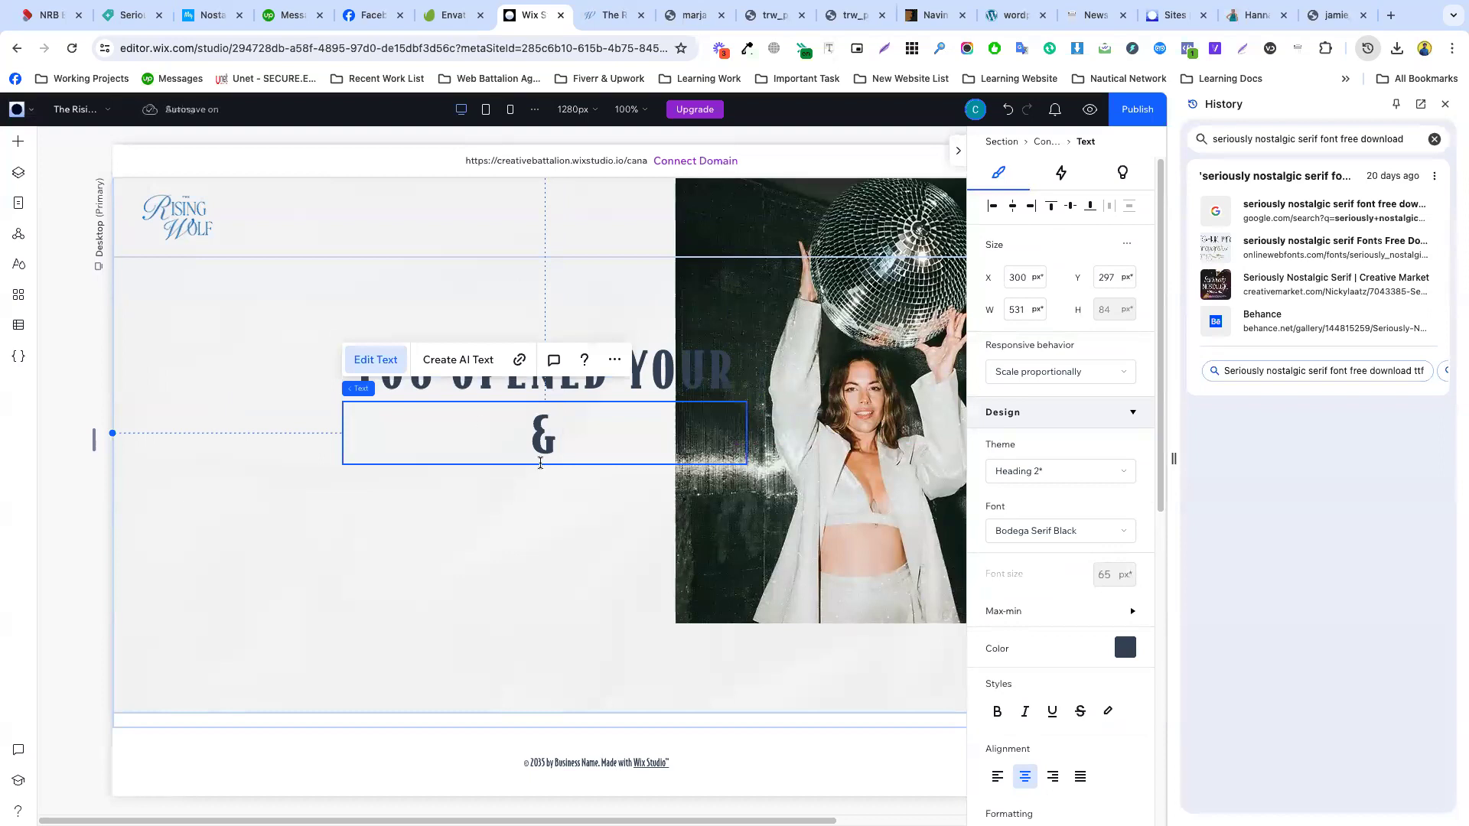
- Select the "&" text, open the font manager from its font options, and look through the uploaded fonts
double_click(567, 433)
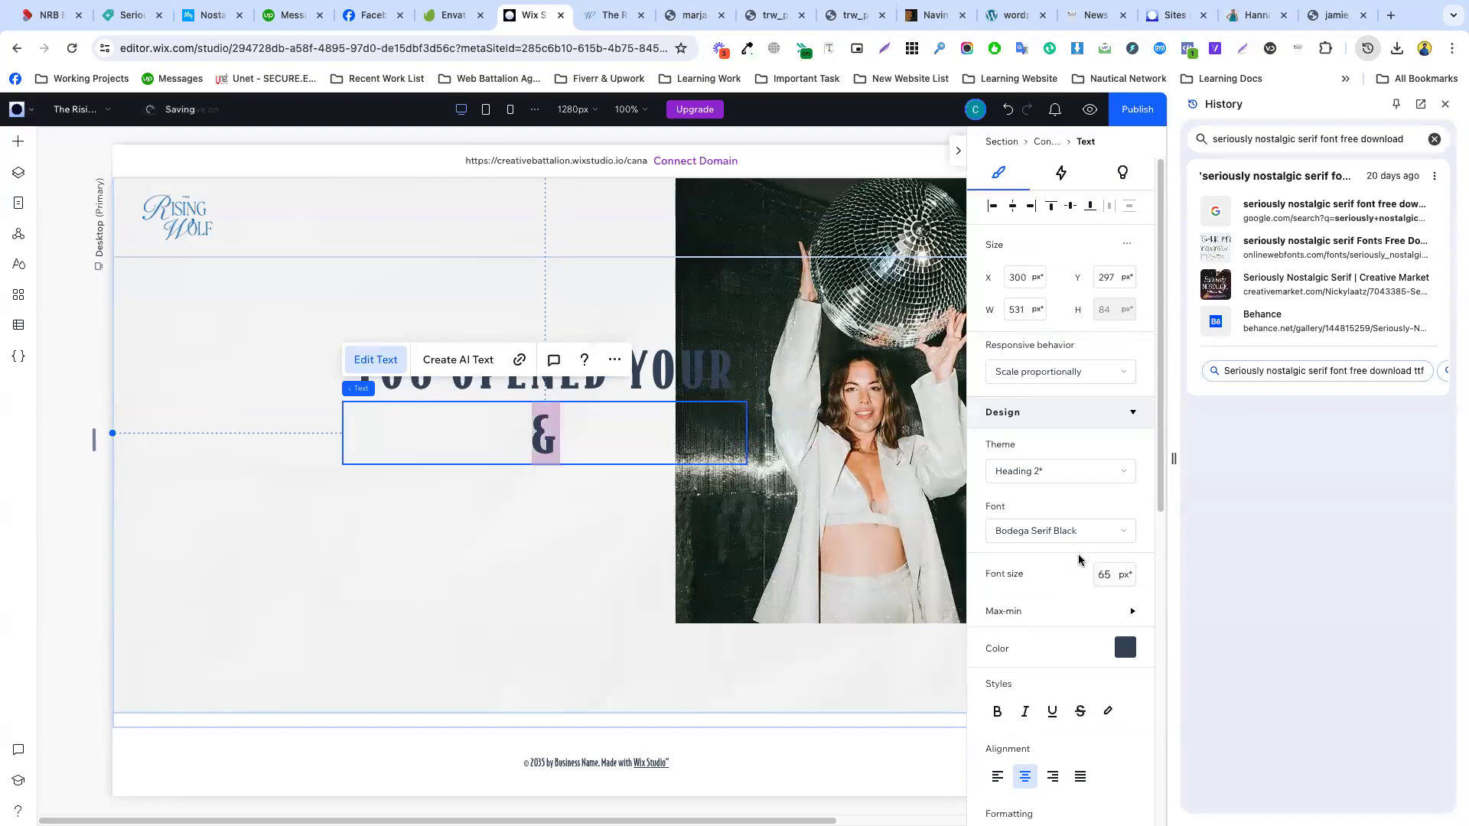
click(1064, 535)
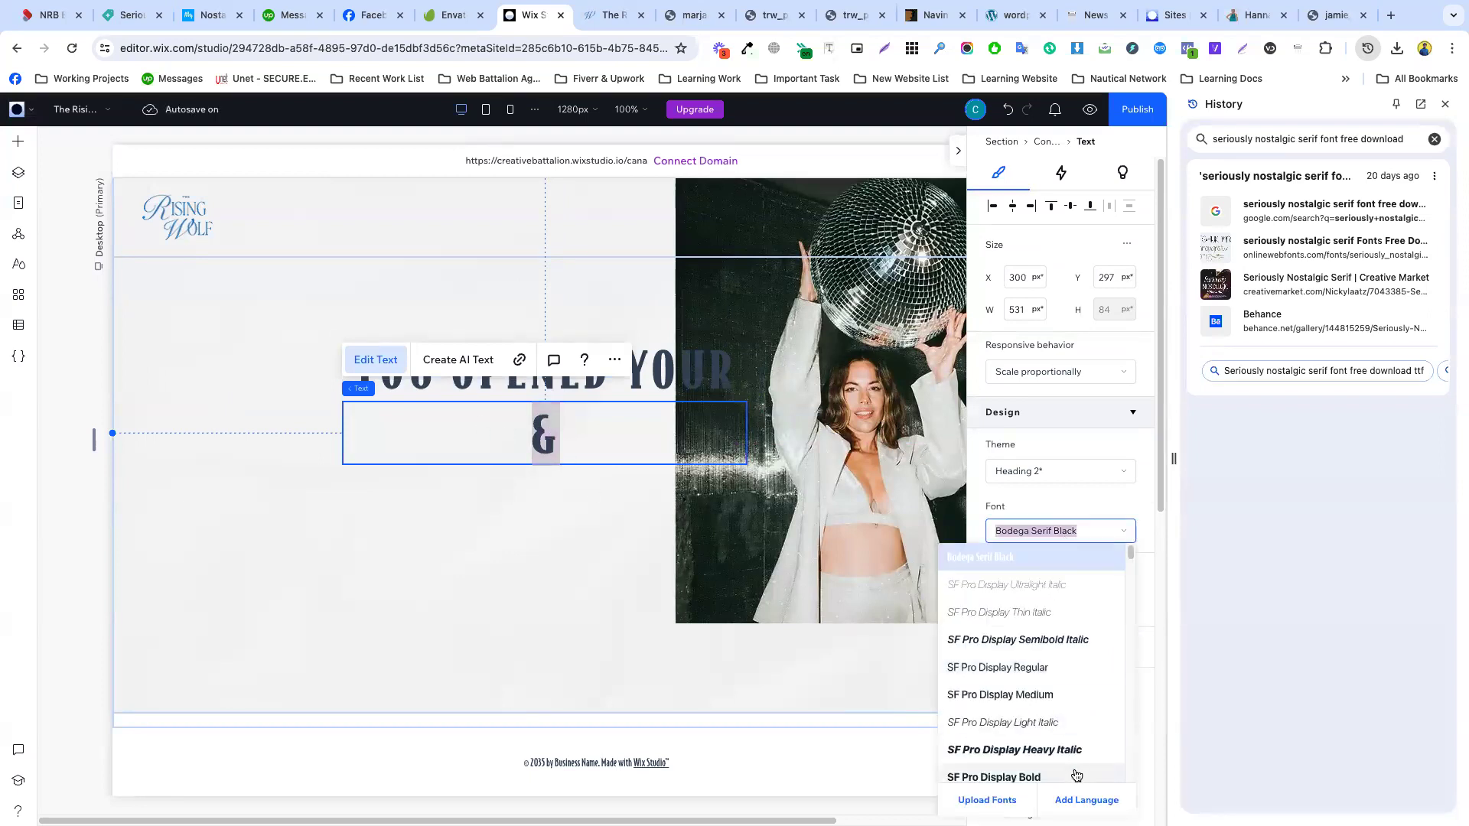
click(987, 800)
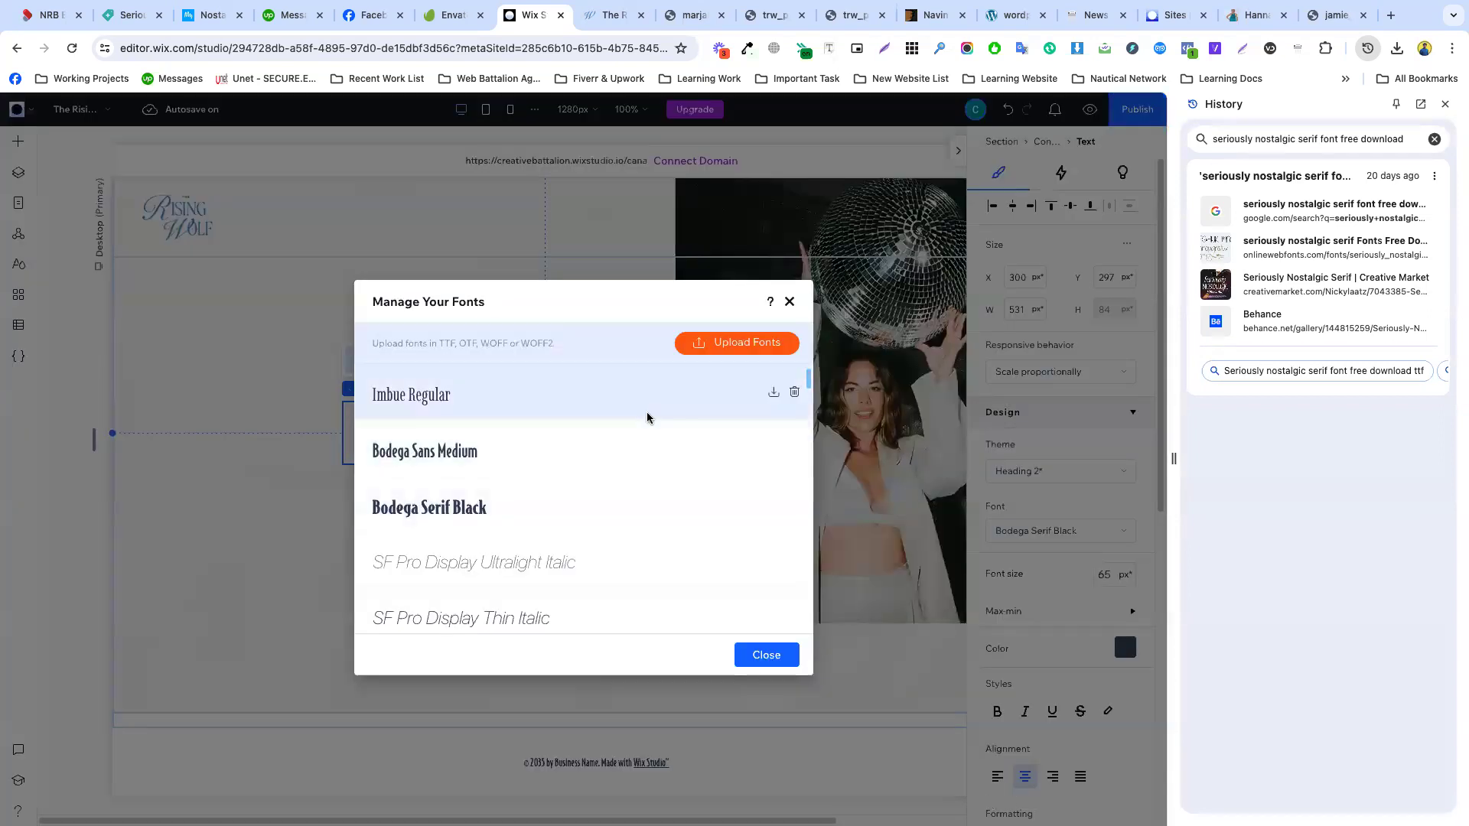
scroll(598, 442, down, 3)
scroll(599, 442, up, 3)
scroll(600, 444, down, 3)
scroll(600, 444, down, 2)
scroll(600, 444, up, 4)
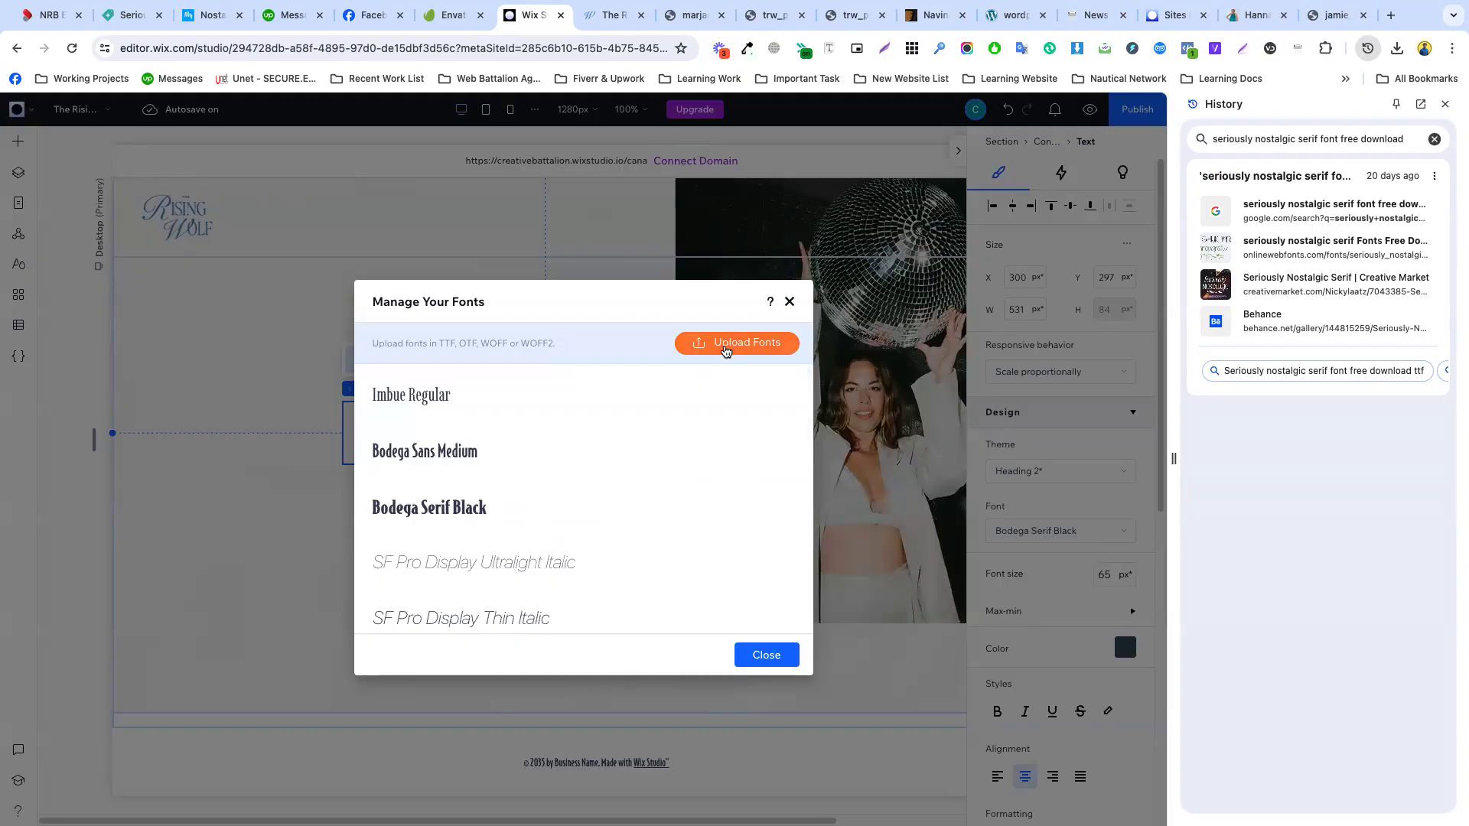
click(727, 346)
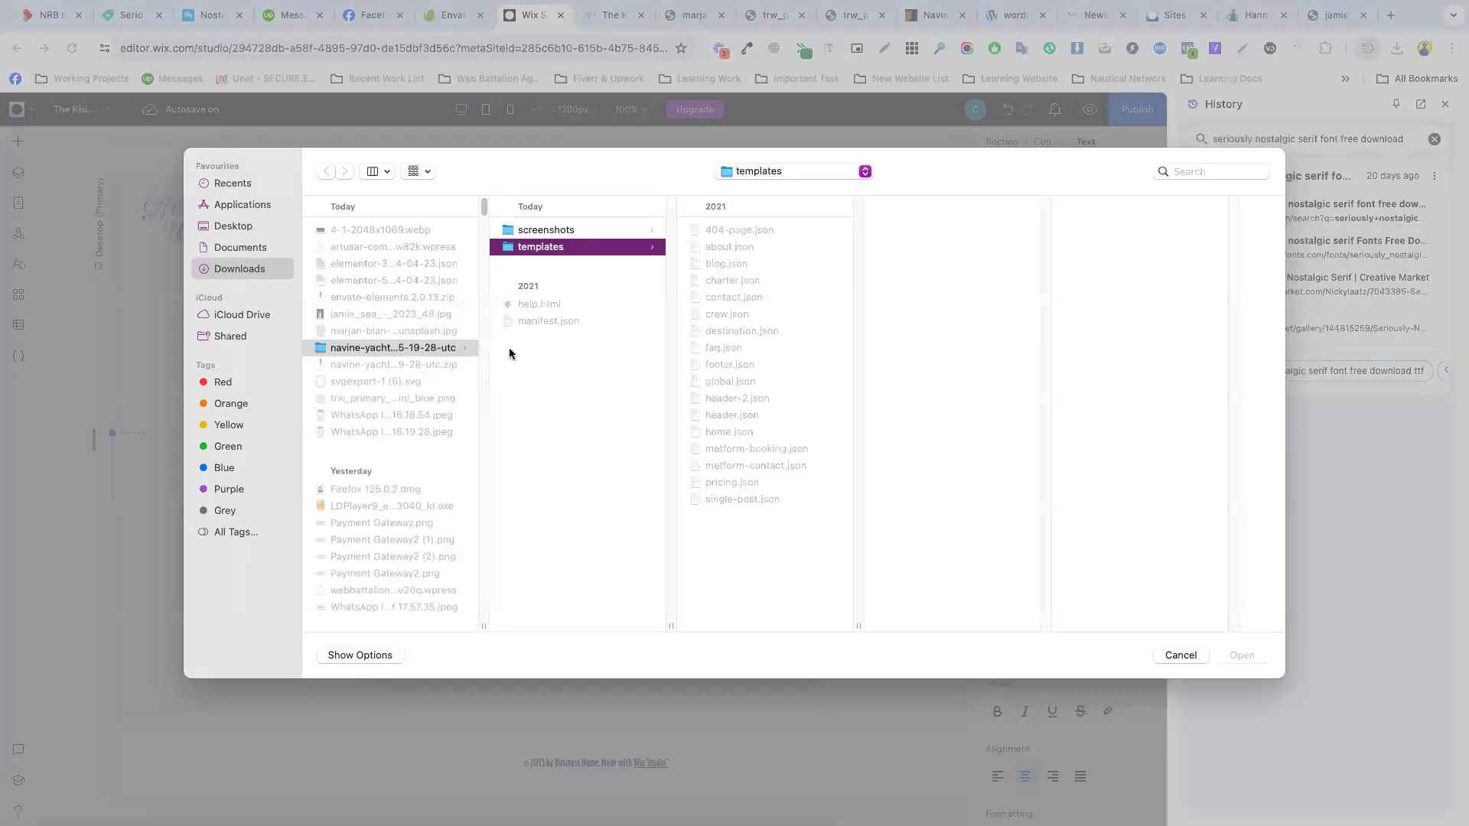
click(278, 269)
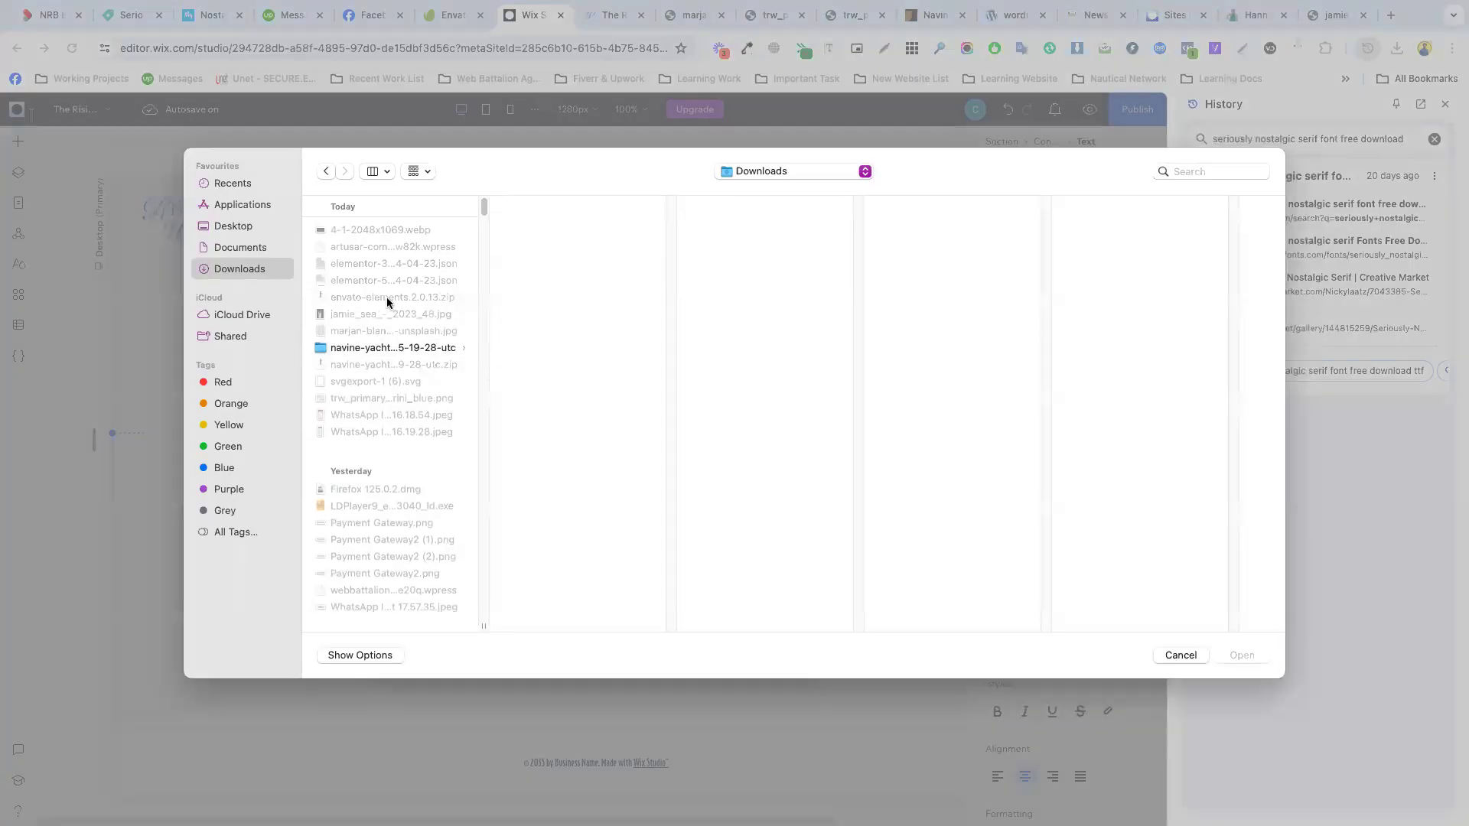
text(pr)
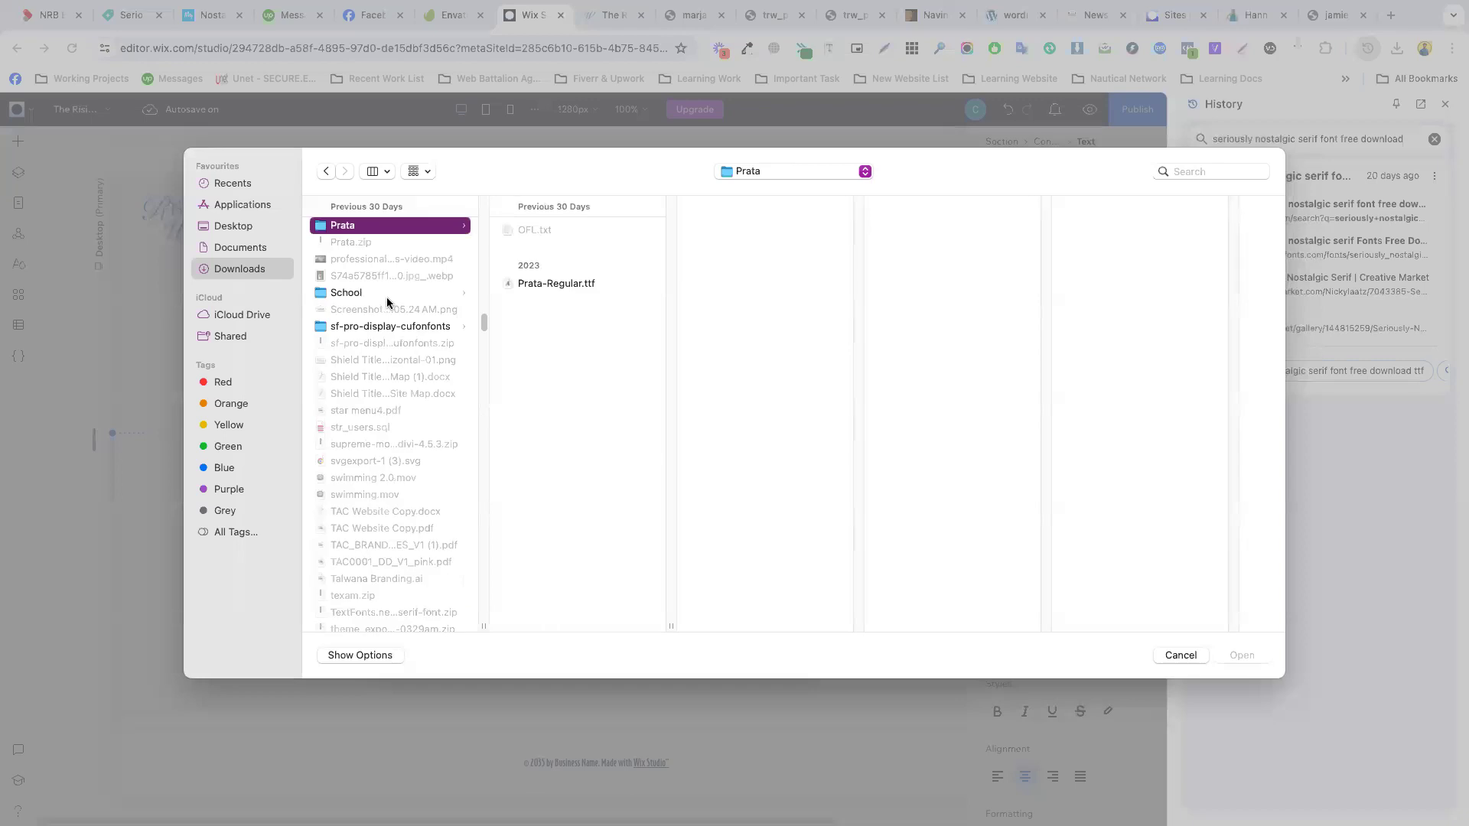
scroll(388, 297, up, 3)
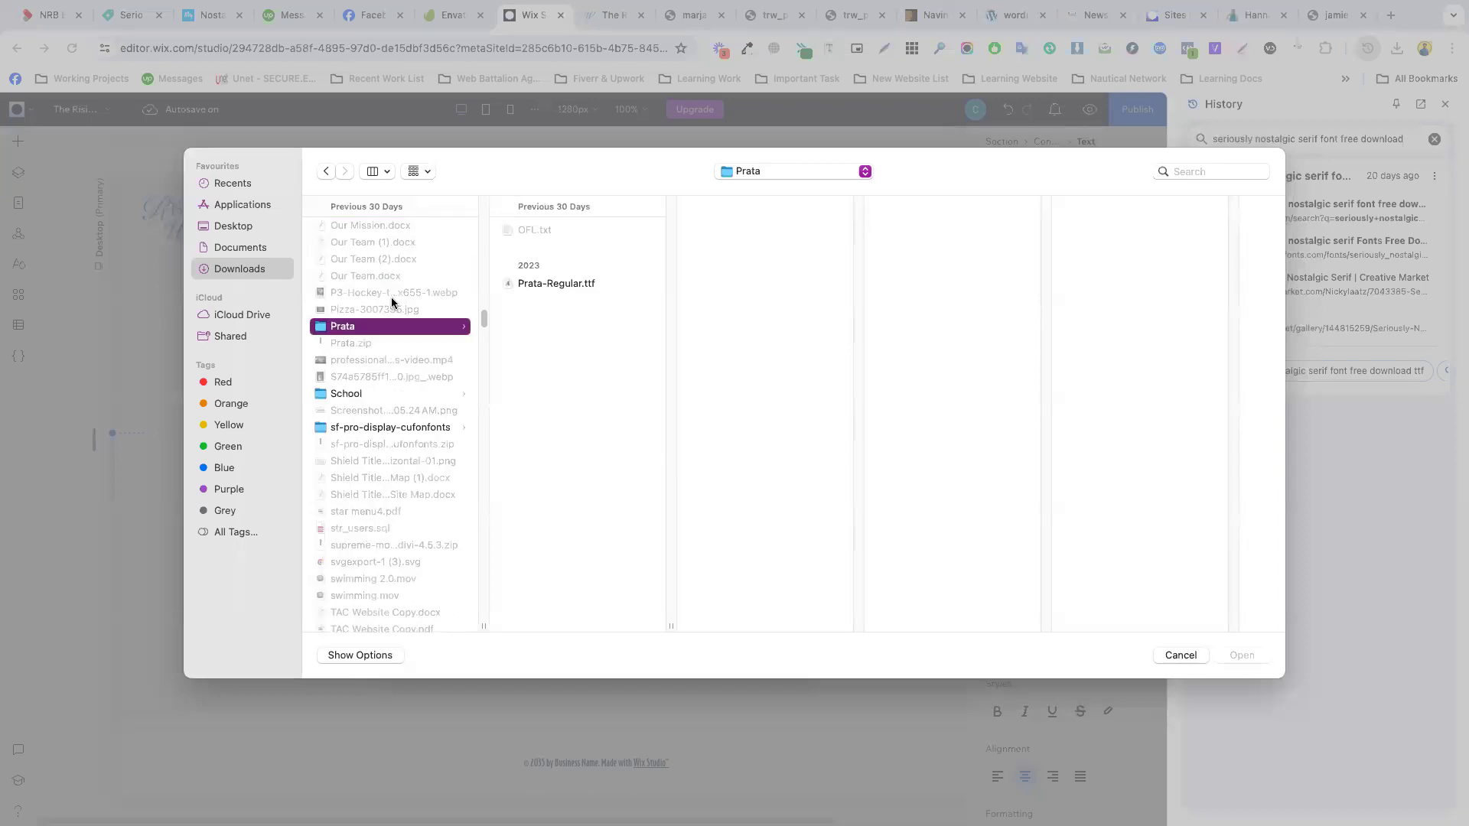
scroll(392, 302, down, 3)
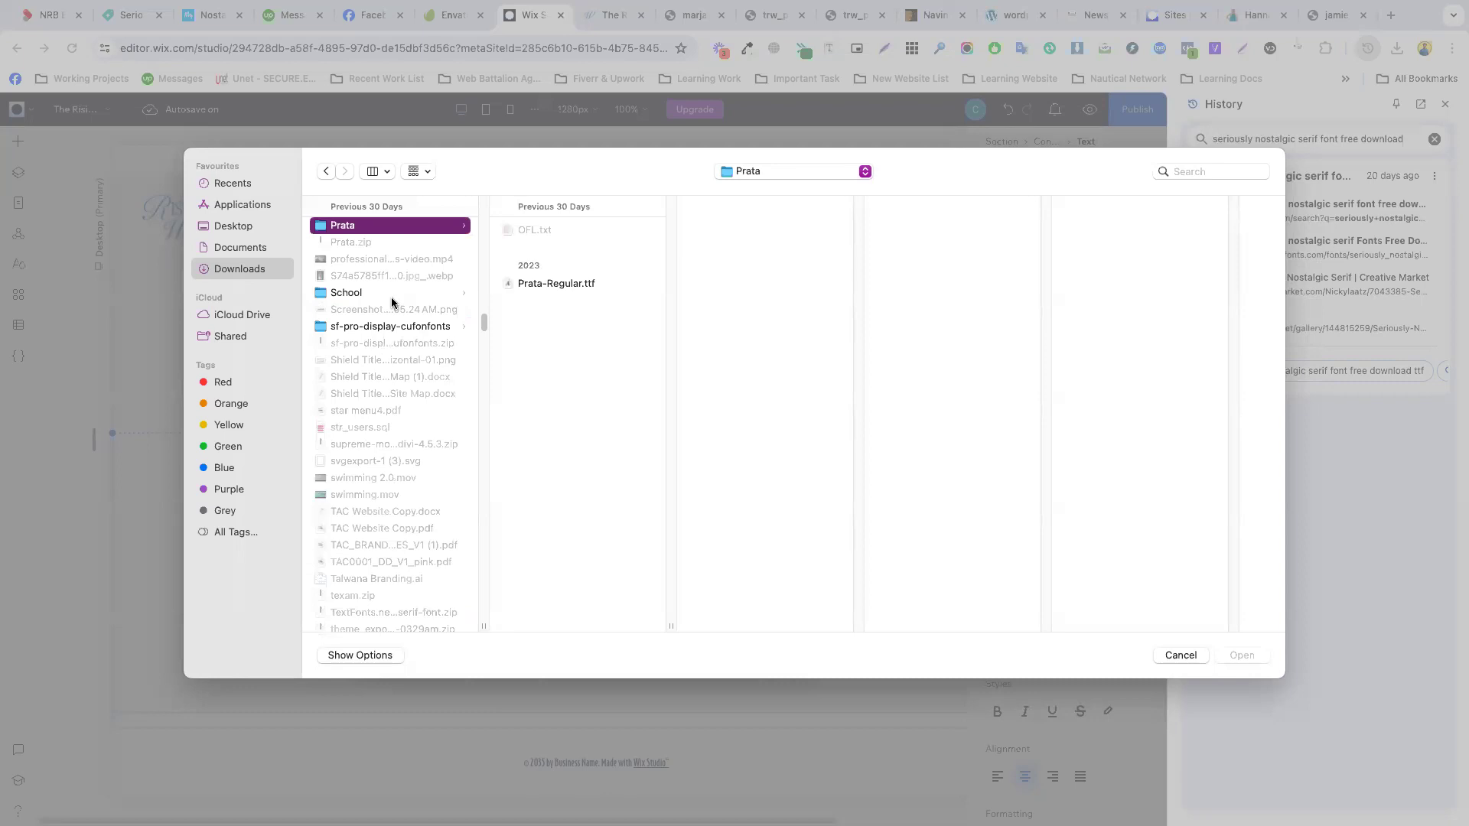
click(553, 285)
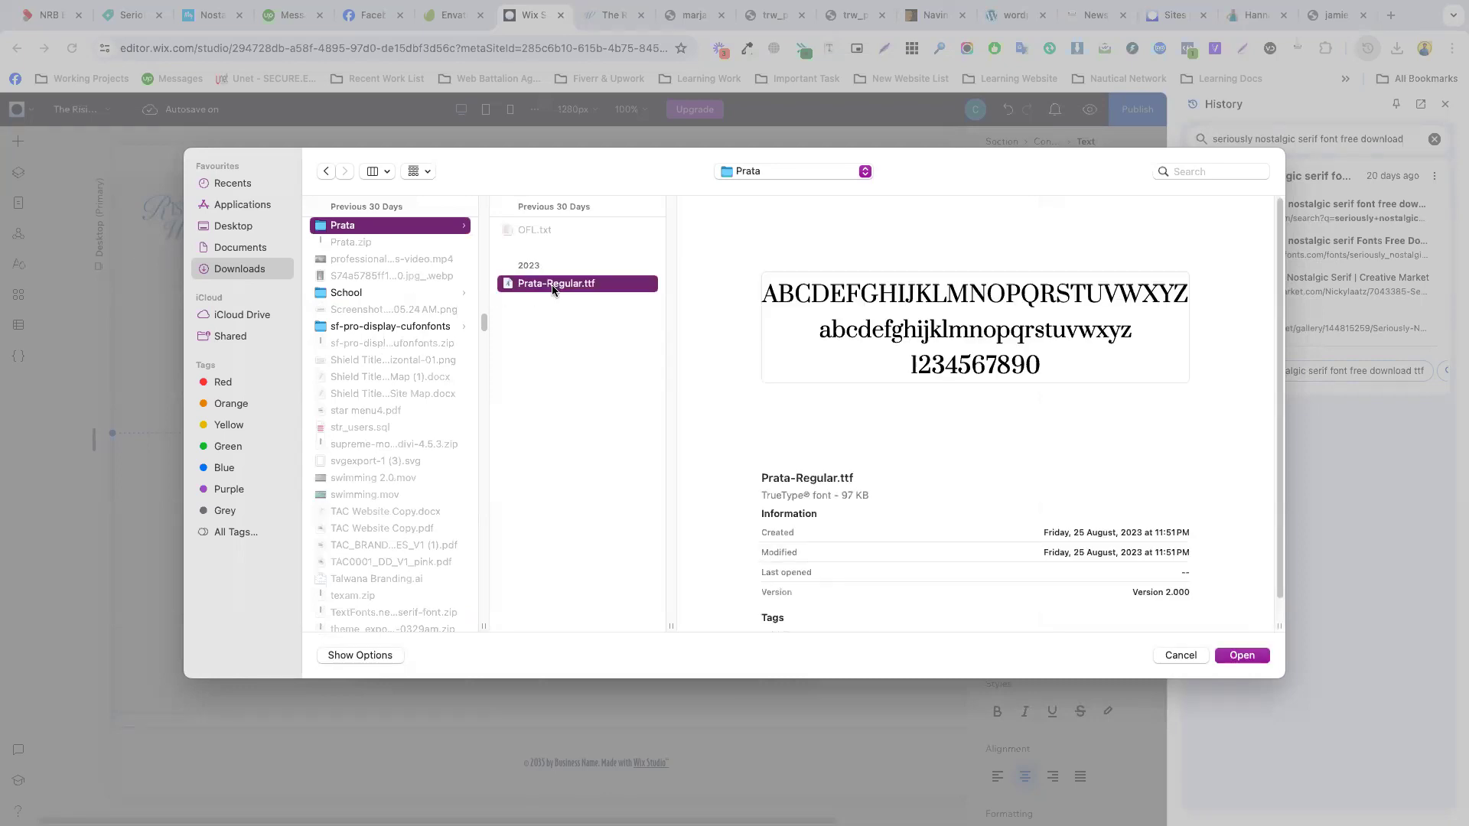
scroll(377, 294, up, 12)
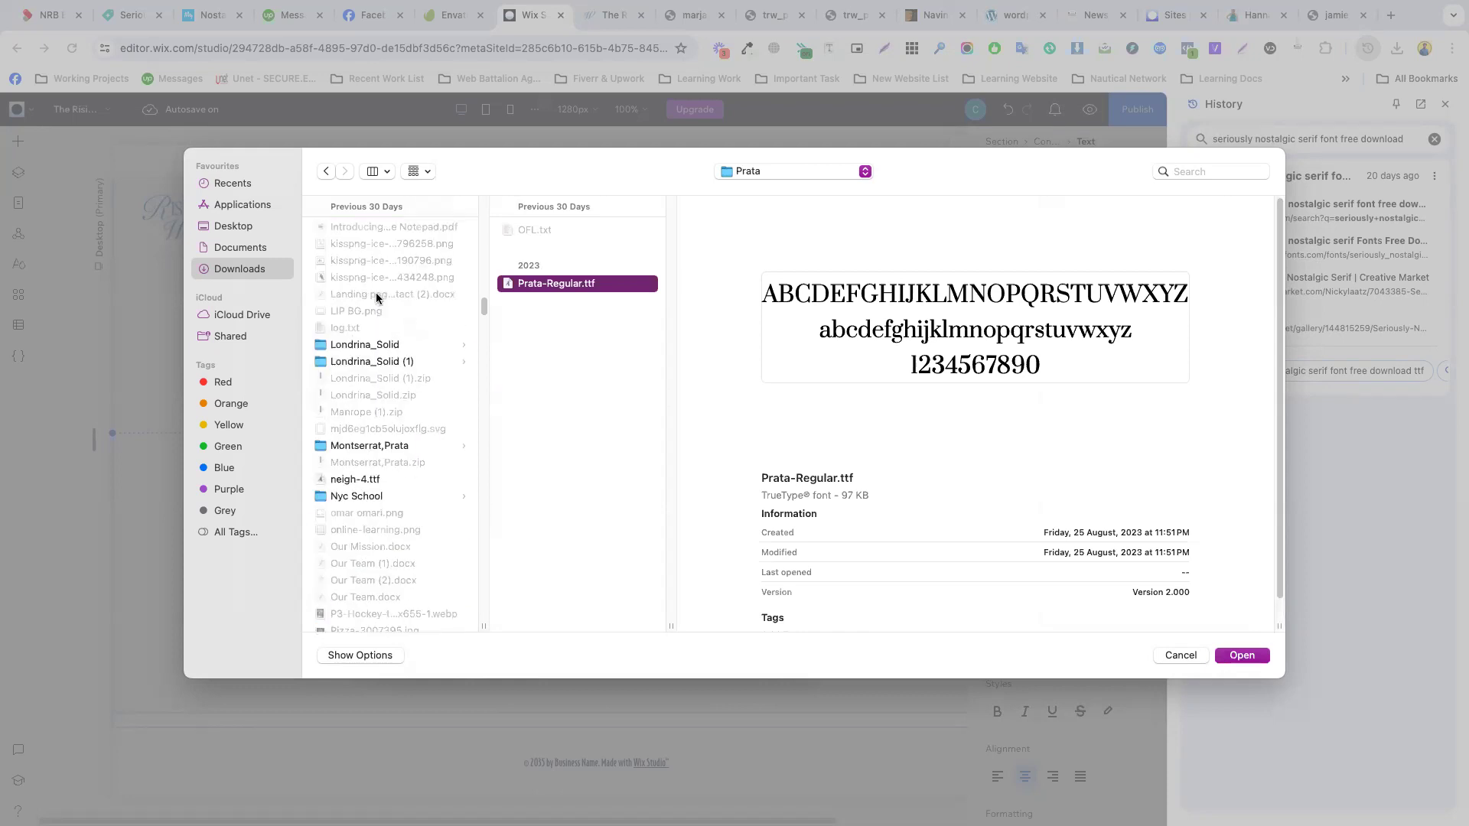
scroll(381, 296, up, 10)
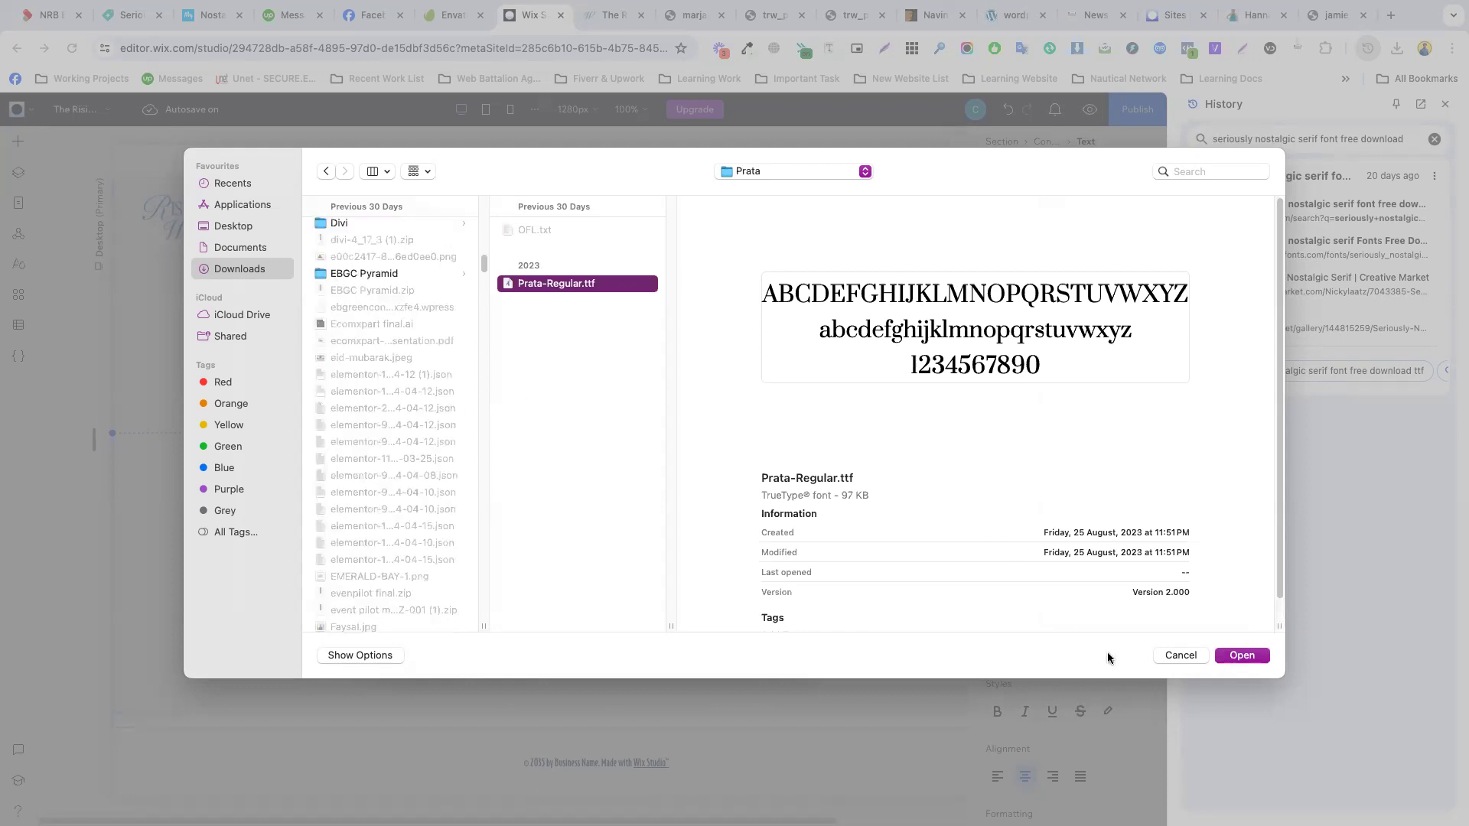
click(1172, 656)
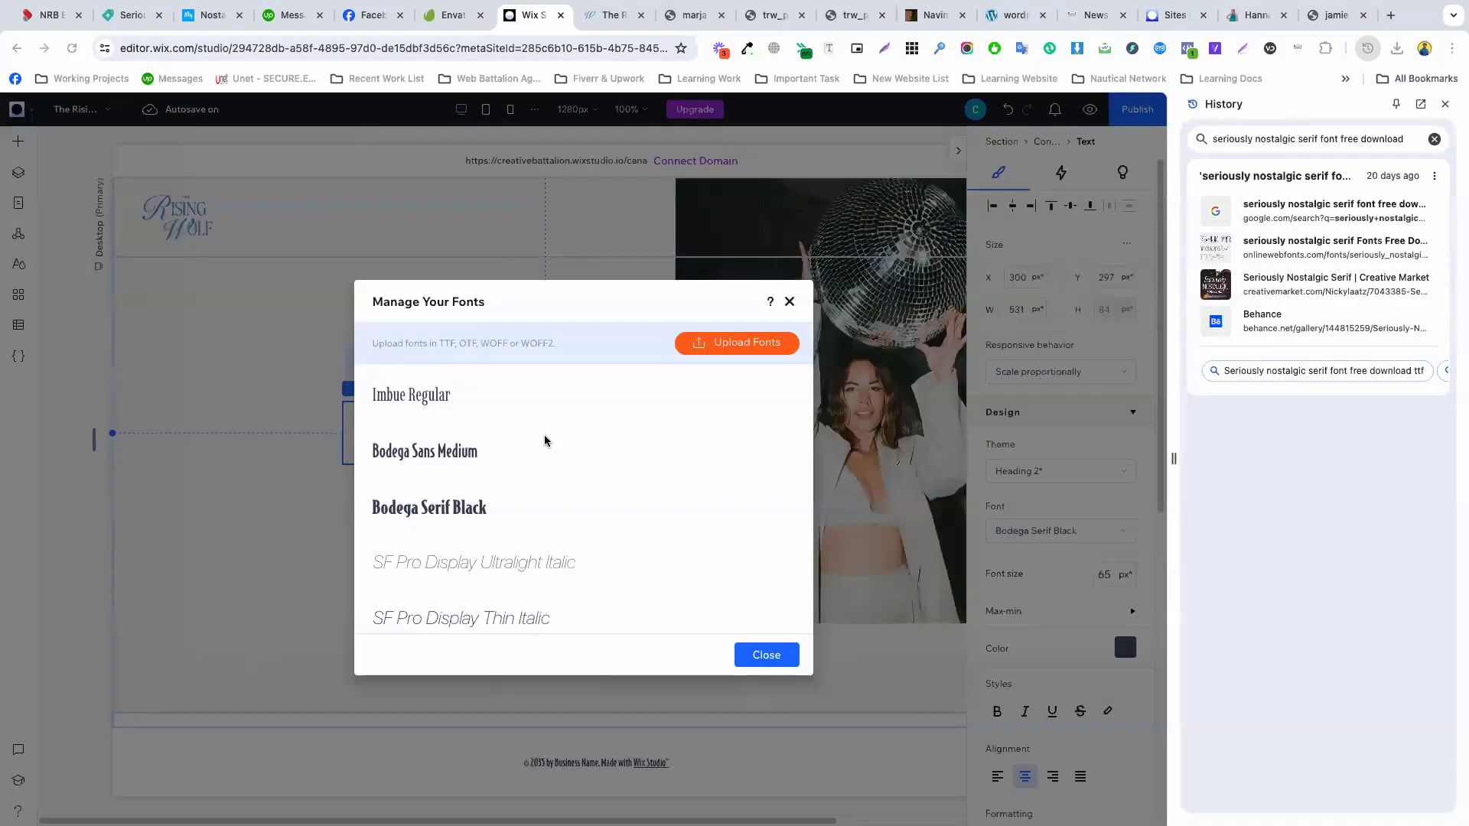
click(789, 303)
- Set the font of the selected "&" text to Pinyon Script
click(1045, 534)
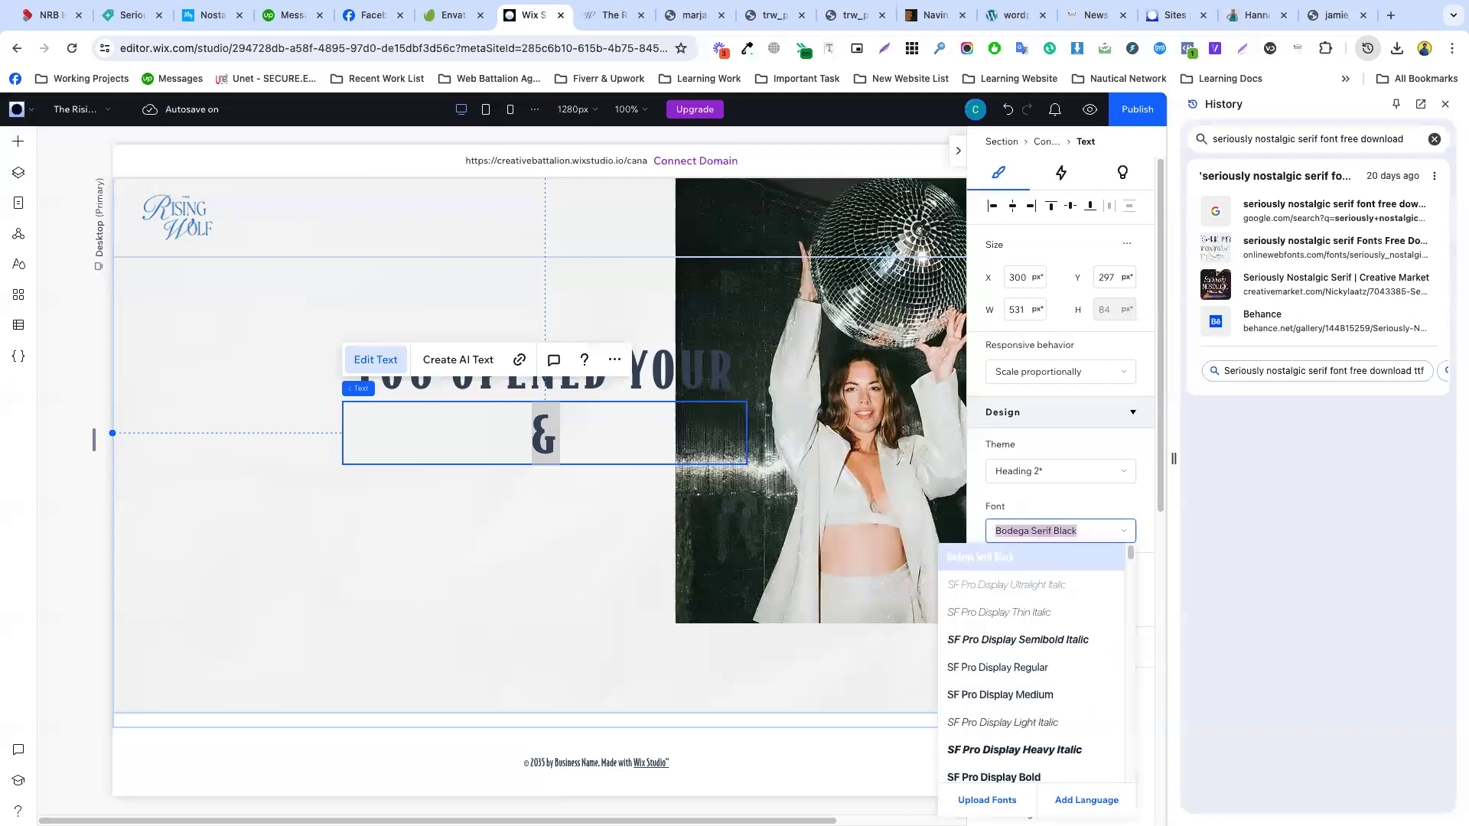
text(pi)
key(Return)
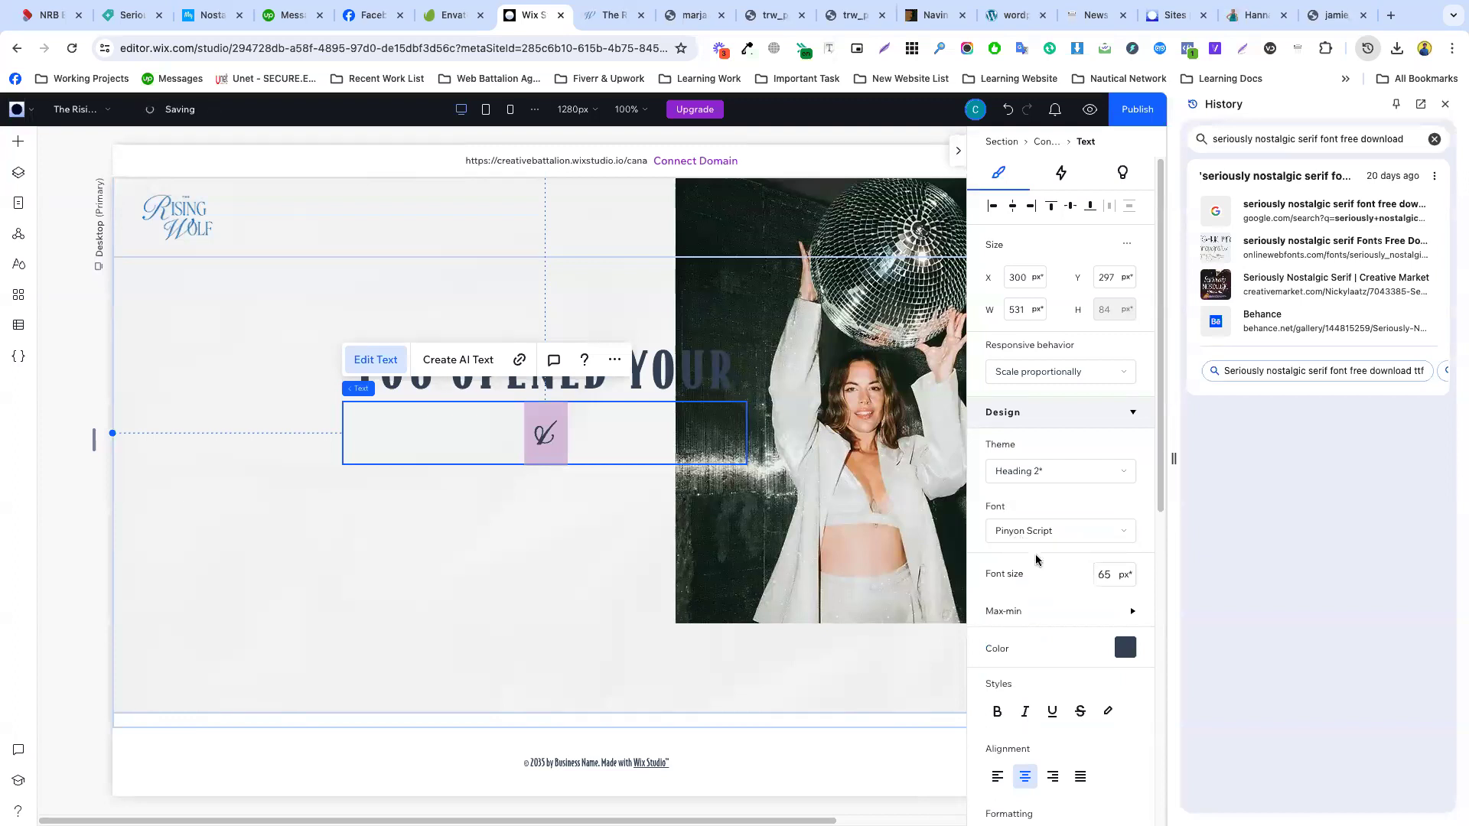
- Copy the decorative letter B from The Rising Wolf site, paste it over the "&" in Wix Studio, and complete the word as "Business"
click(616, 15)
double_click(397, 276)
key(ctrl+c)
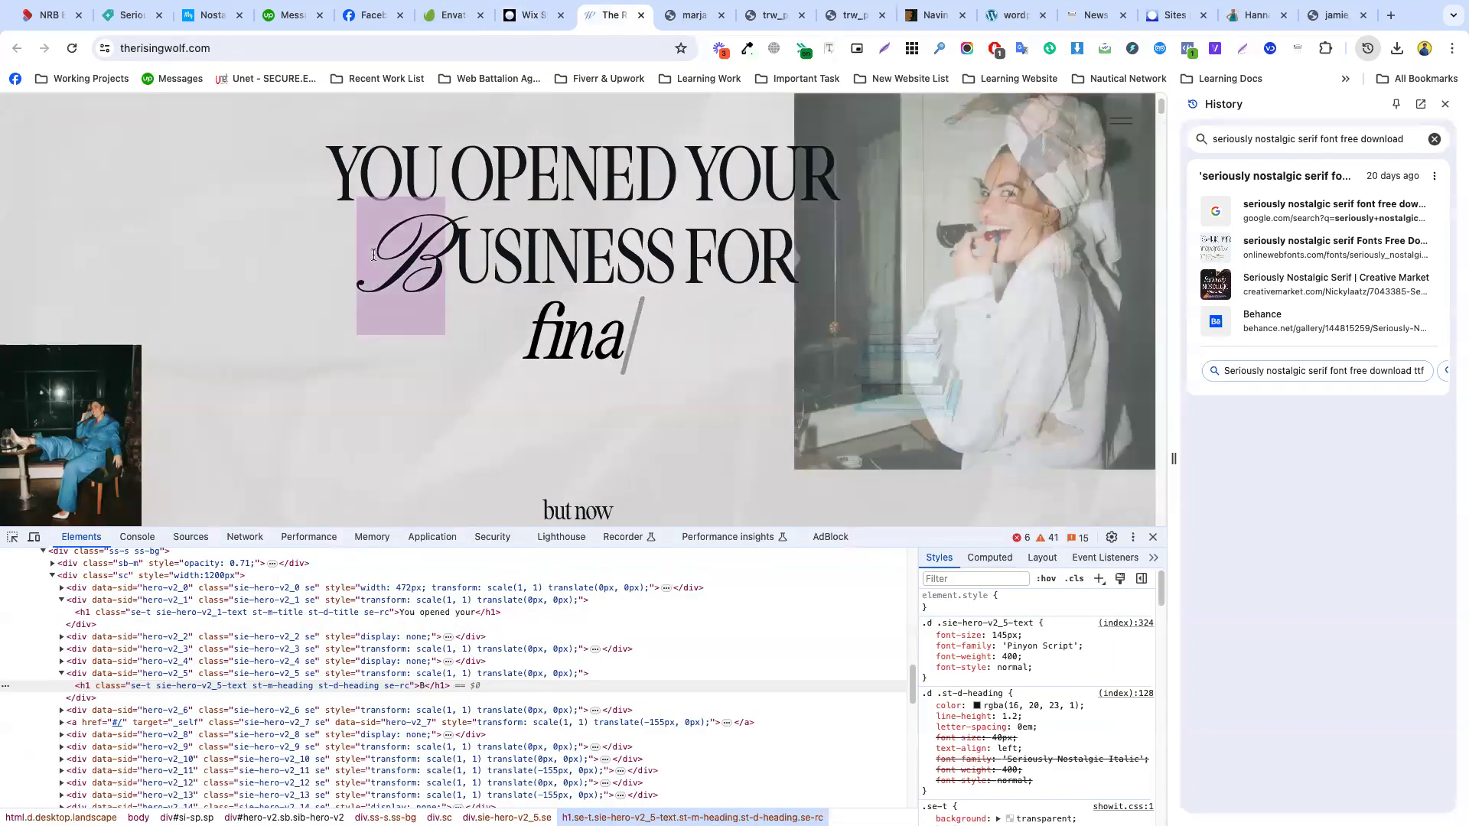
click(533, 15)
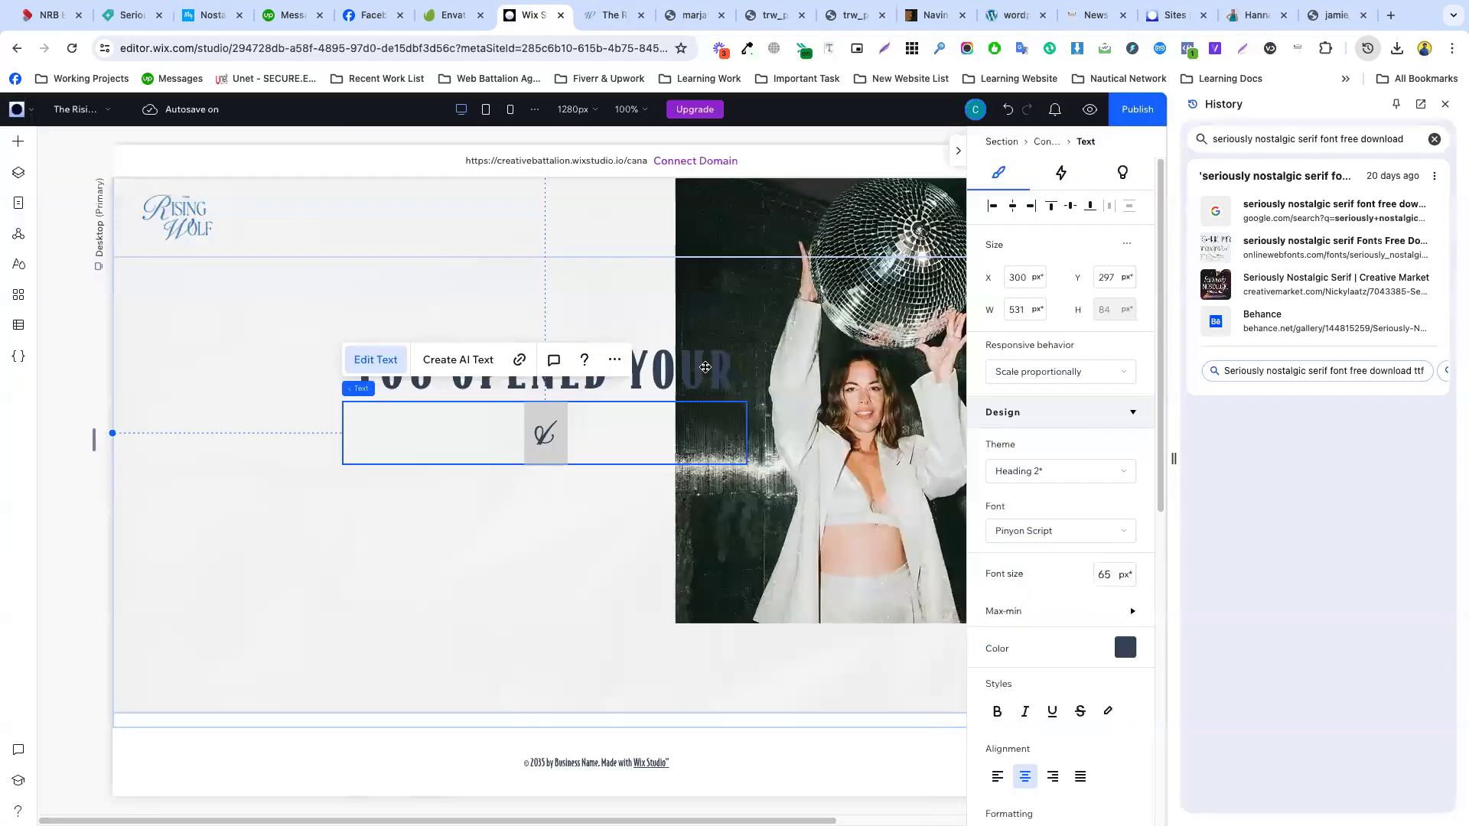
key(ctrl+v)
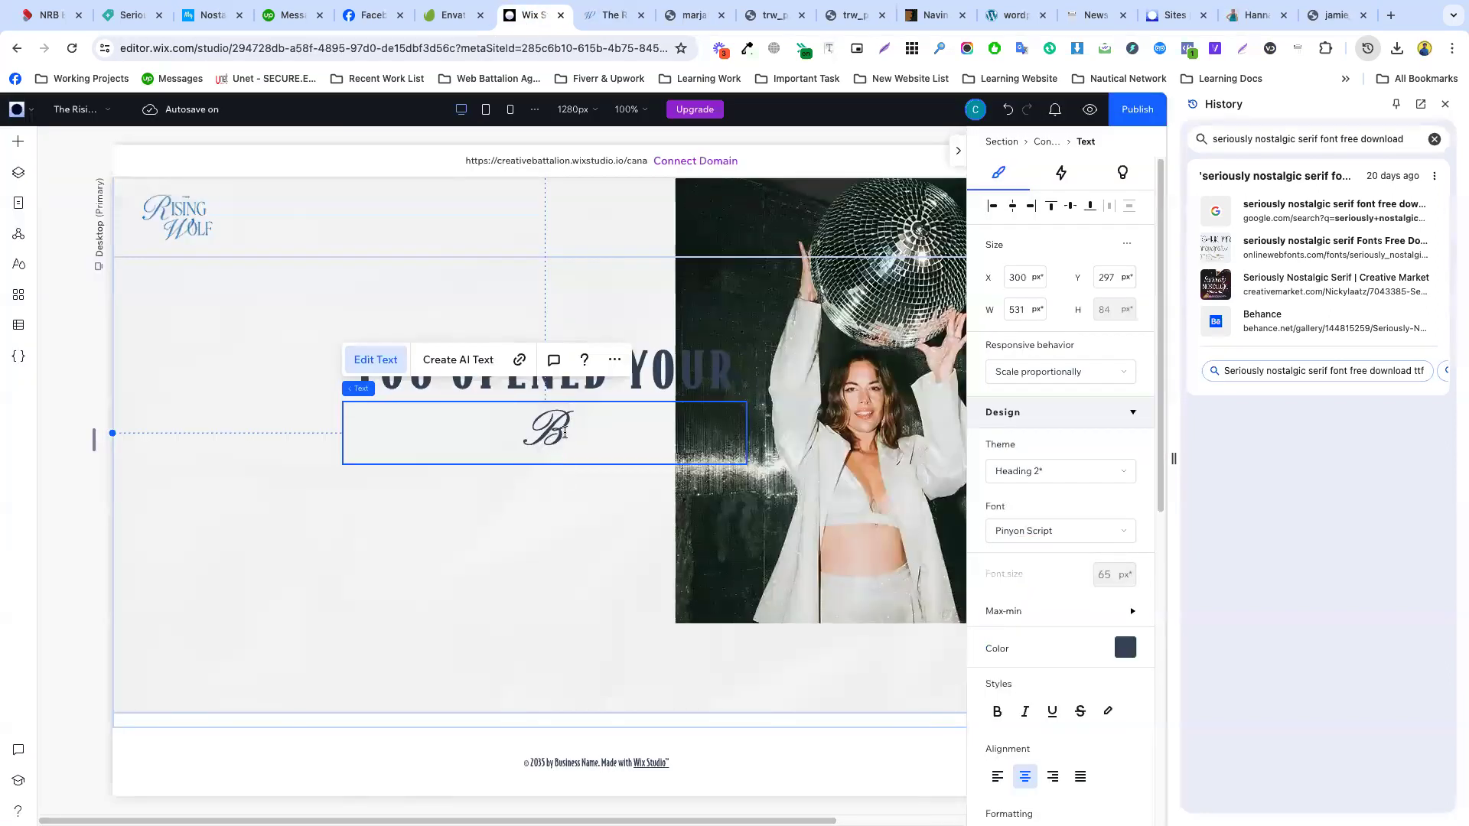
text(usiness)
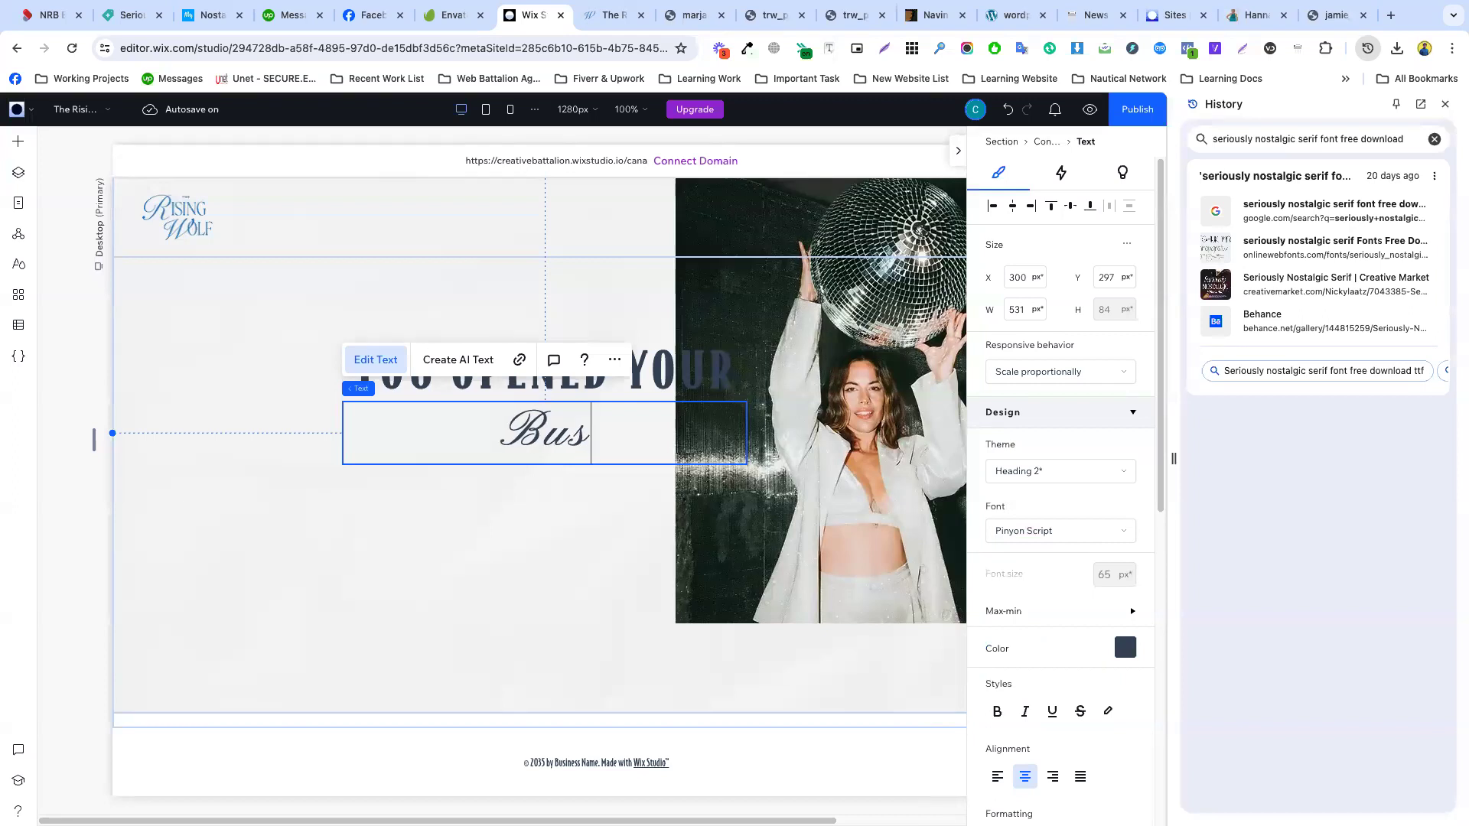
- Set the font of the letters "usiness" to Bodega Sans Medium, leaving the B in script
double_click(577, 437)
drag(492, 437, 646, 437)
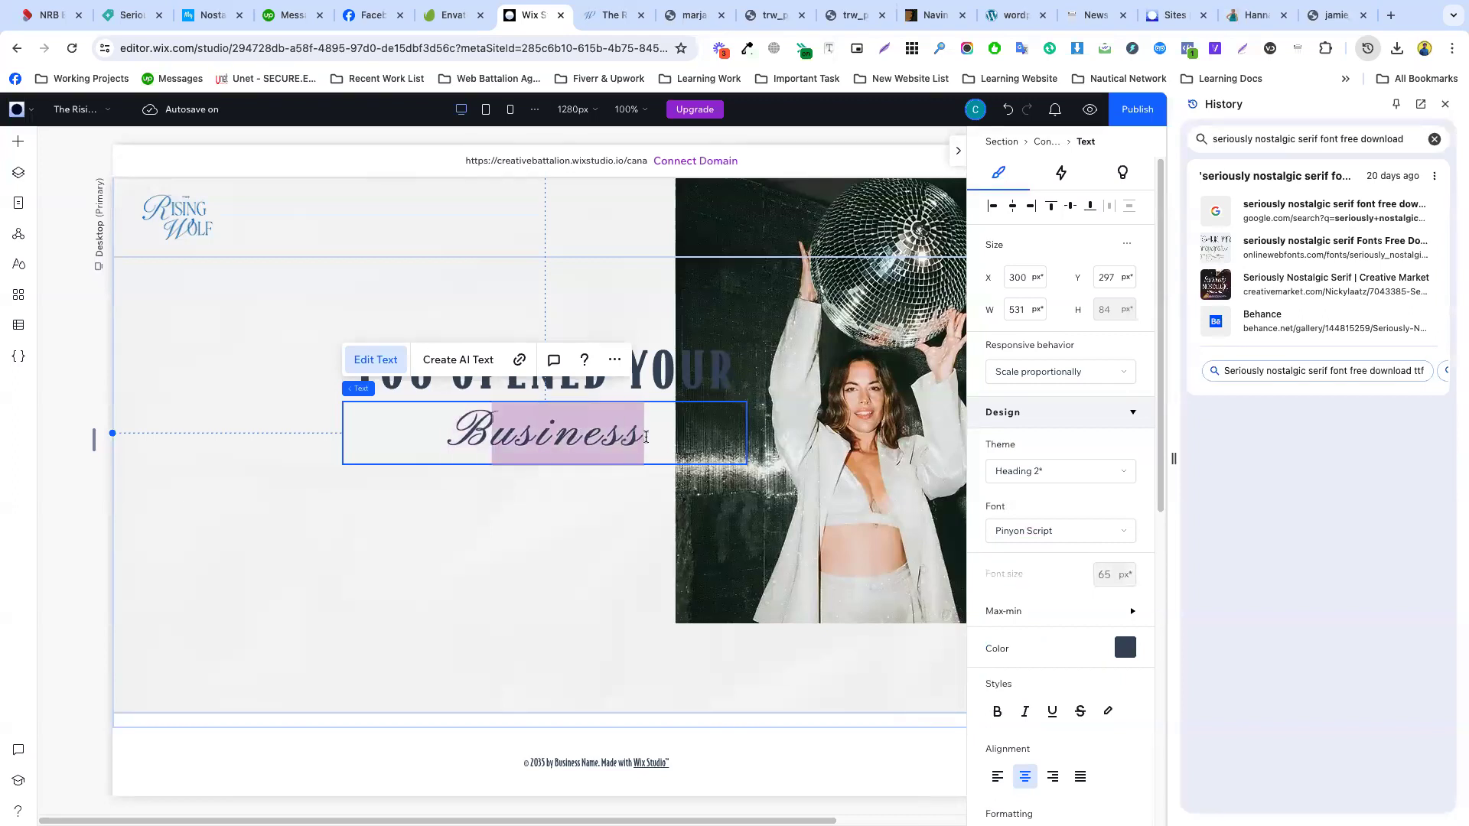
click(1032, 528)
text(b)
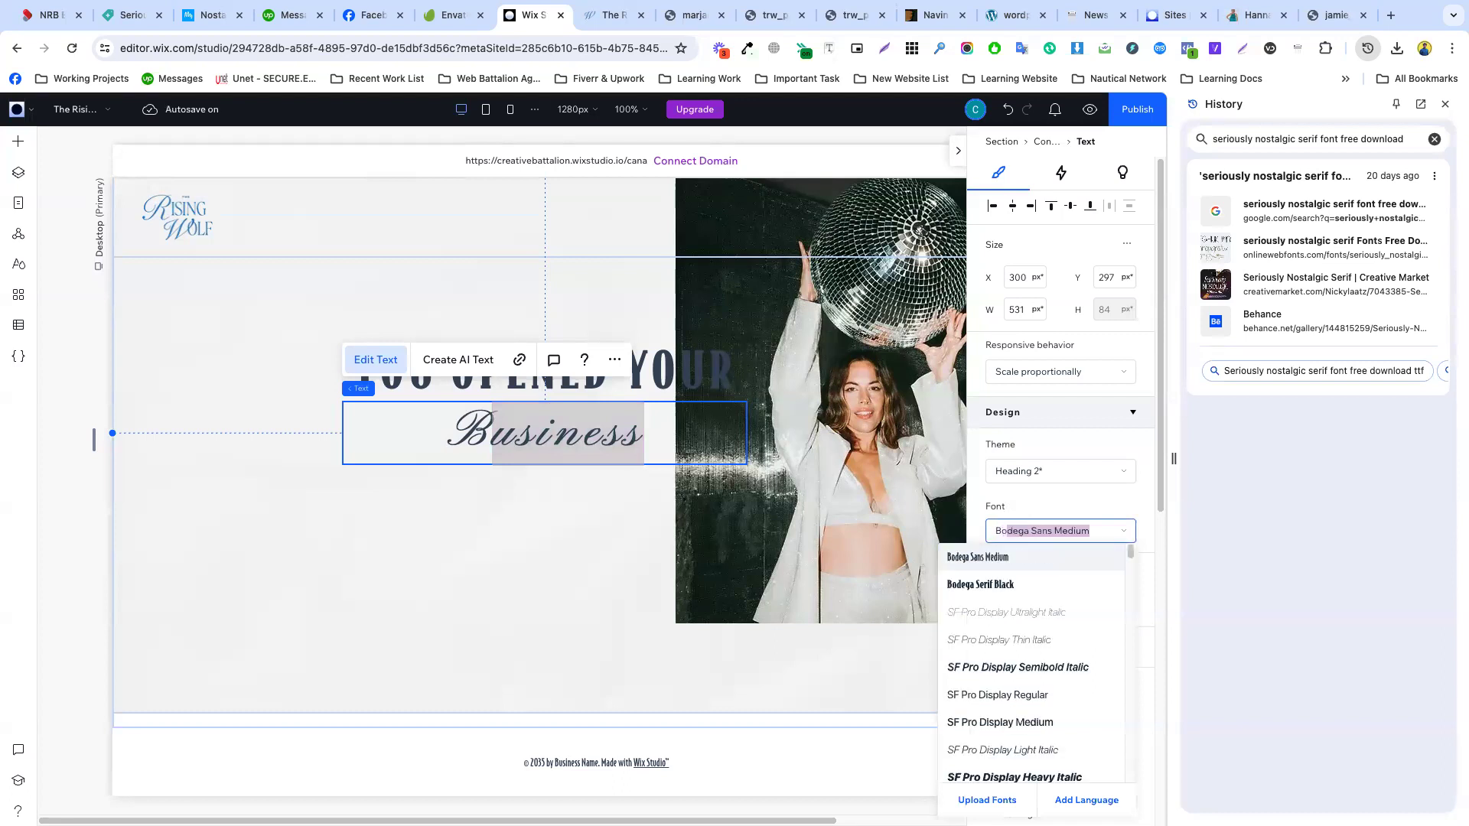
key(Return)
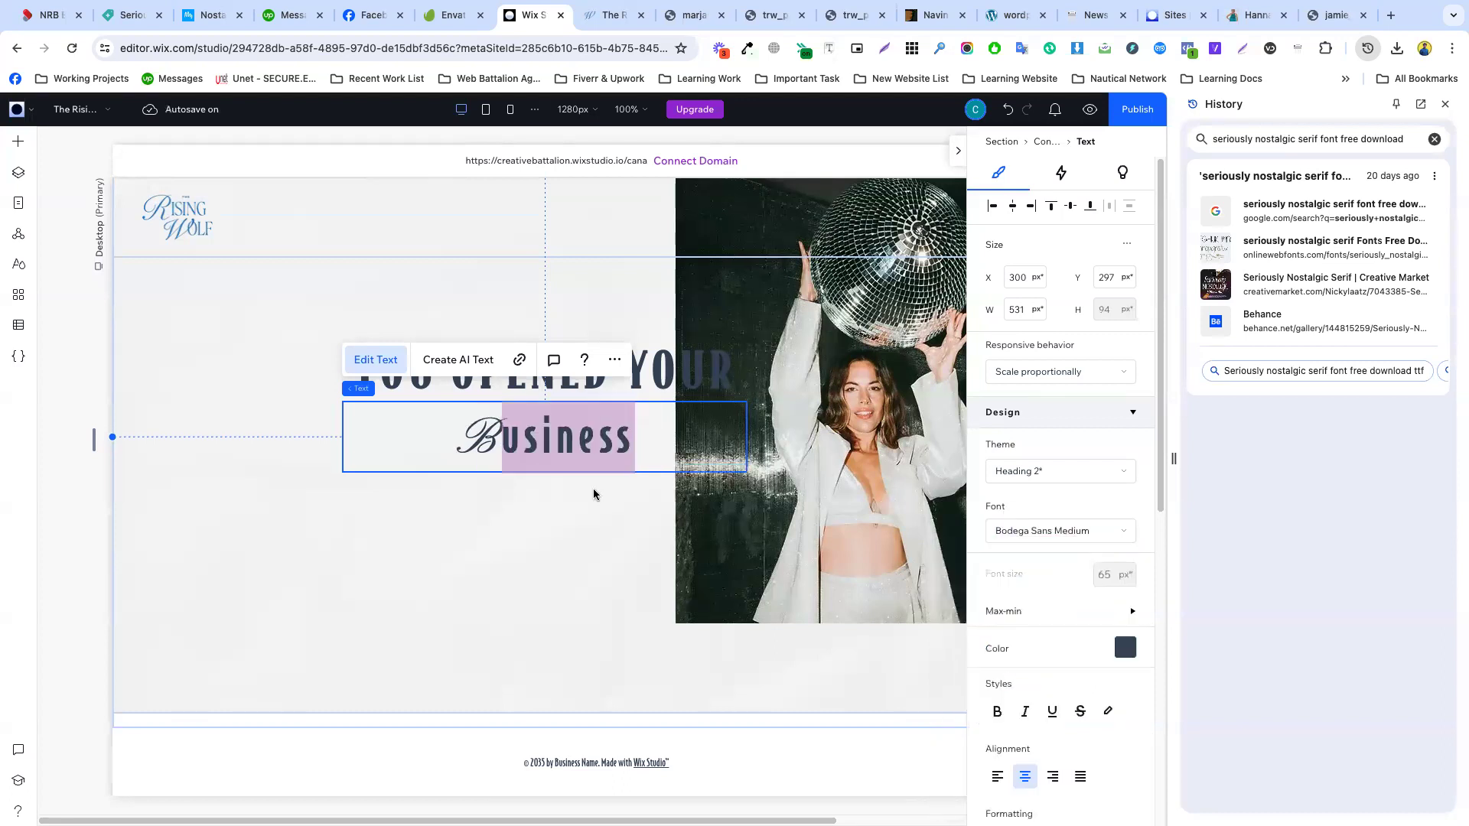
- Set the font size of "Business" to 75 px and move the text box up slightly to about Y 290
double_click(573, 445)
click(1102, 575)
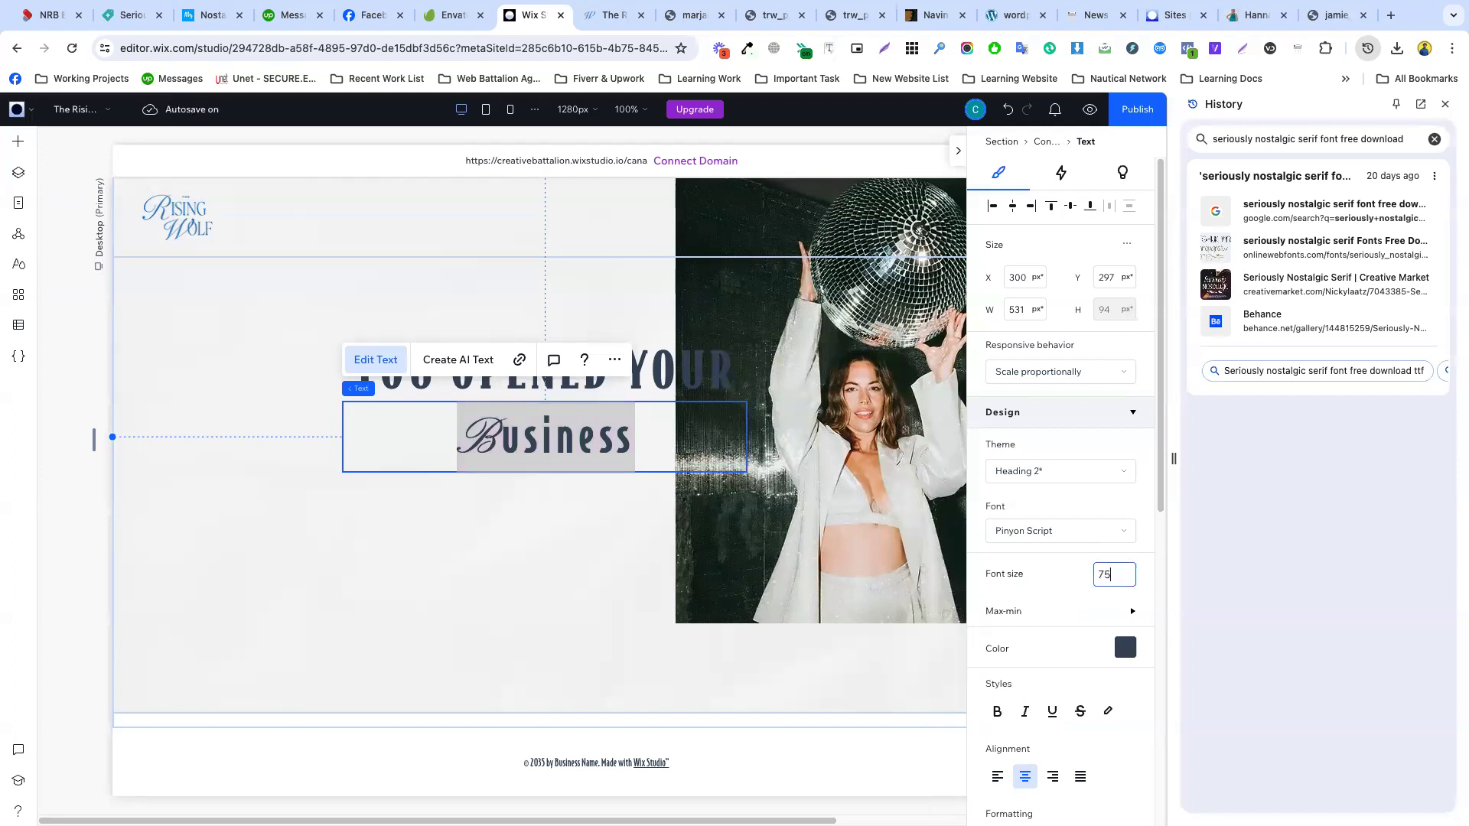
key(Return)
click(502, 525)
click(565, 453)
drag(564, 453, 542, 449)
- Check the heading's wording on The Rising Wolf site, return to Wix Studio, and add "FOR" after "Business"
click(450, 16)
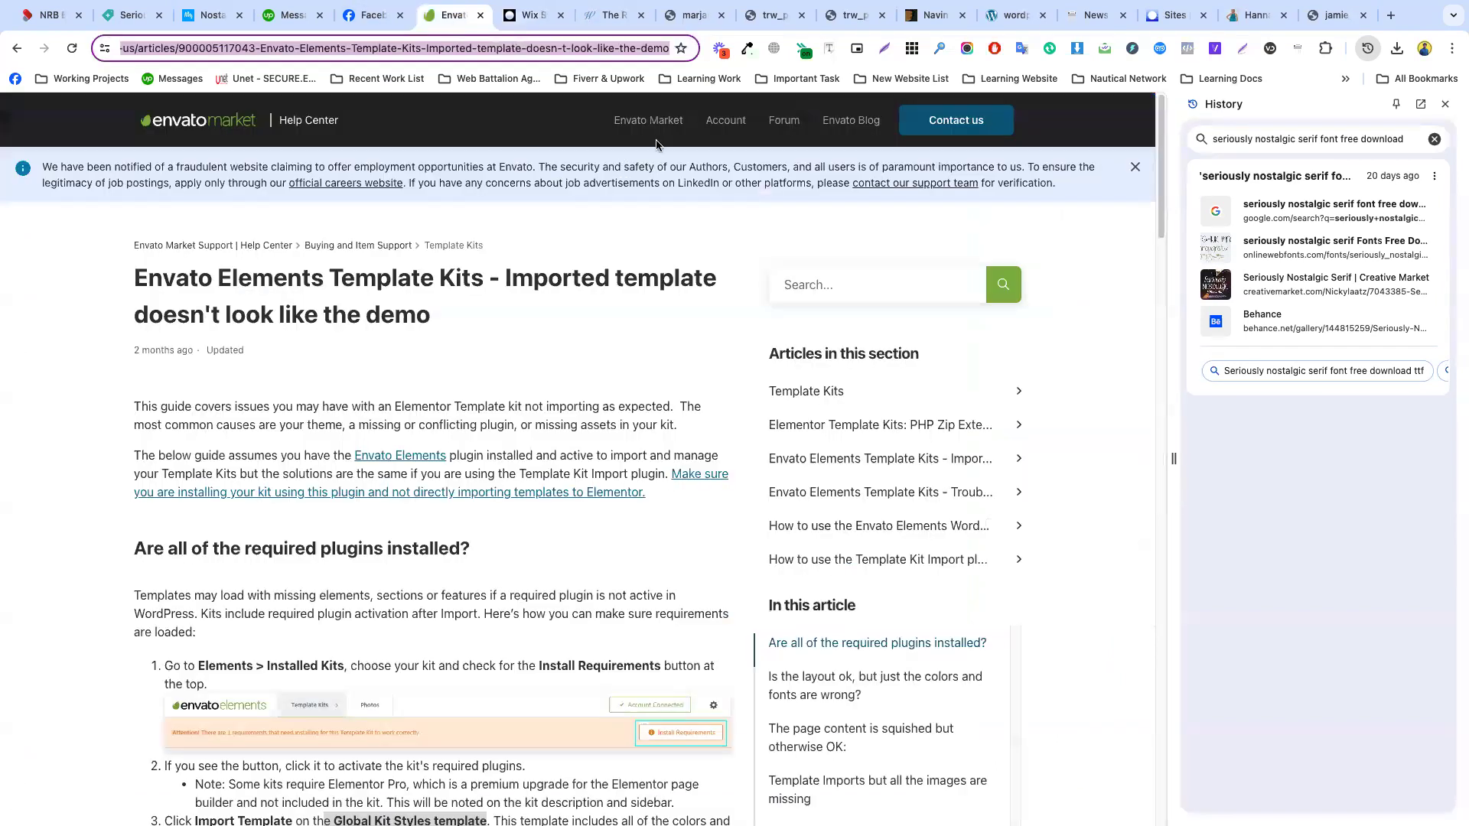
click(590, 17)
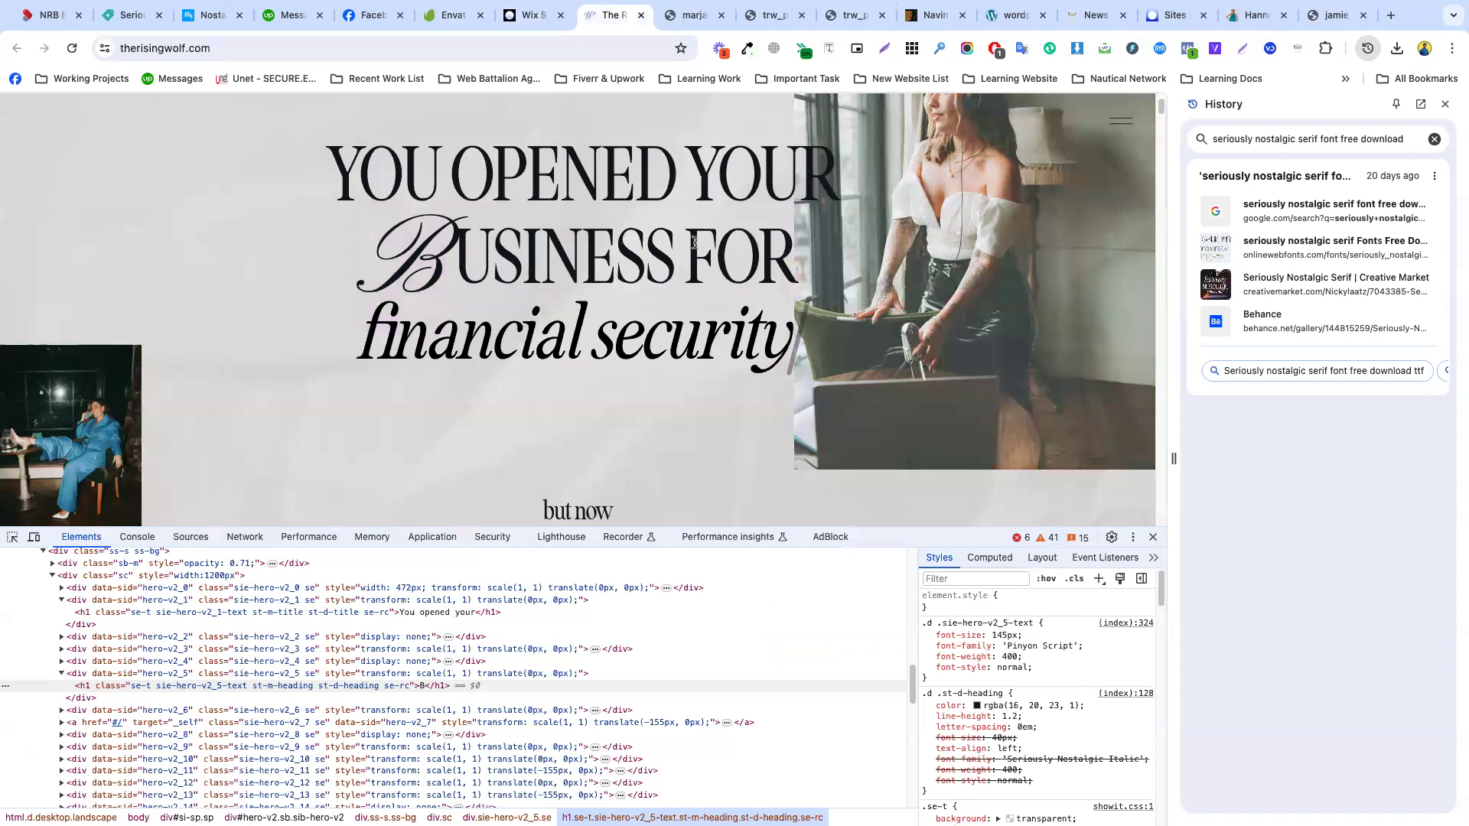
click(529, 16)
double_click(642, 434)
click(642, 434)
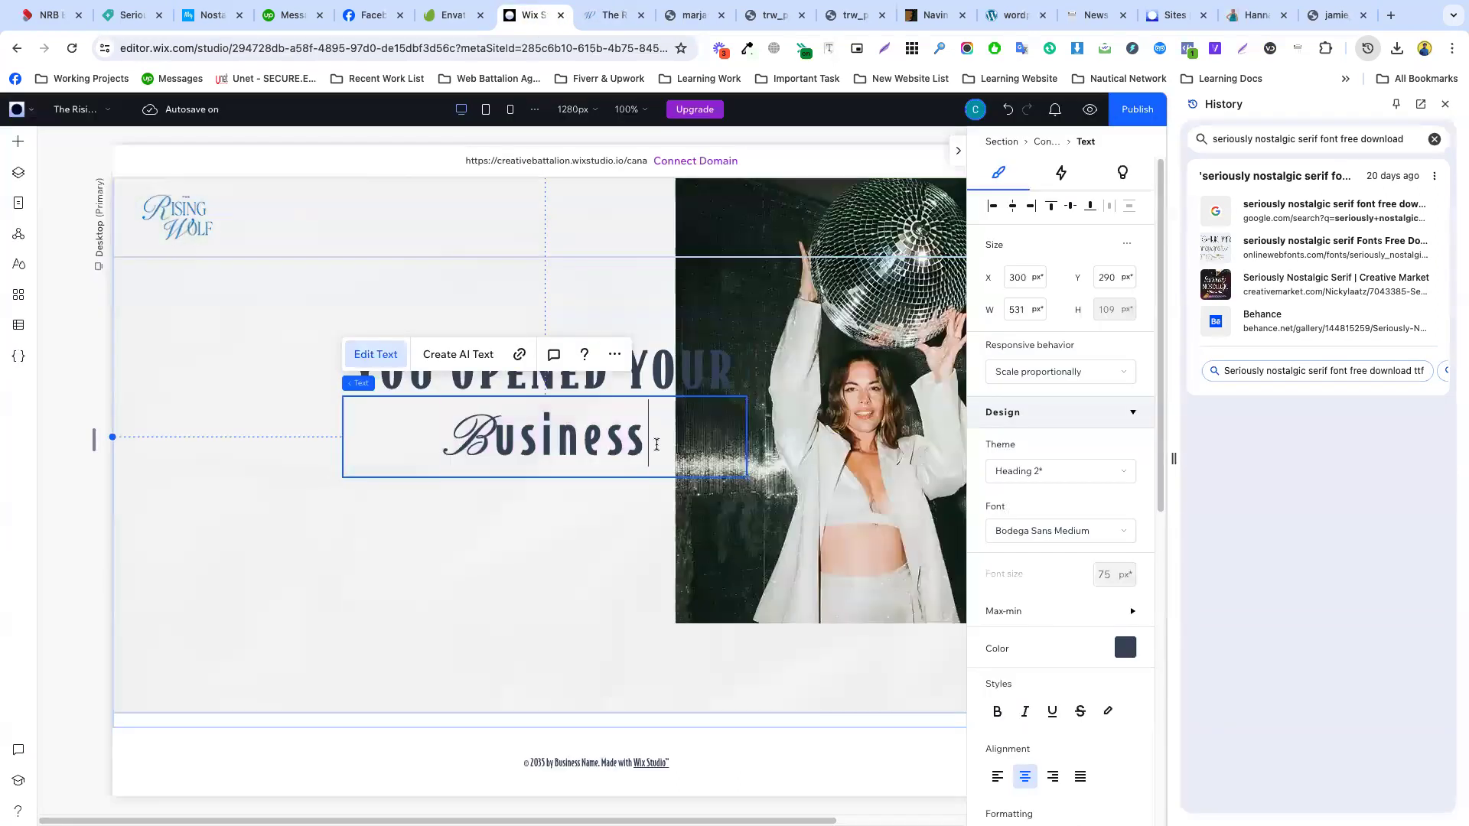
text(FOR)
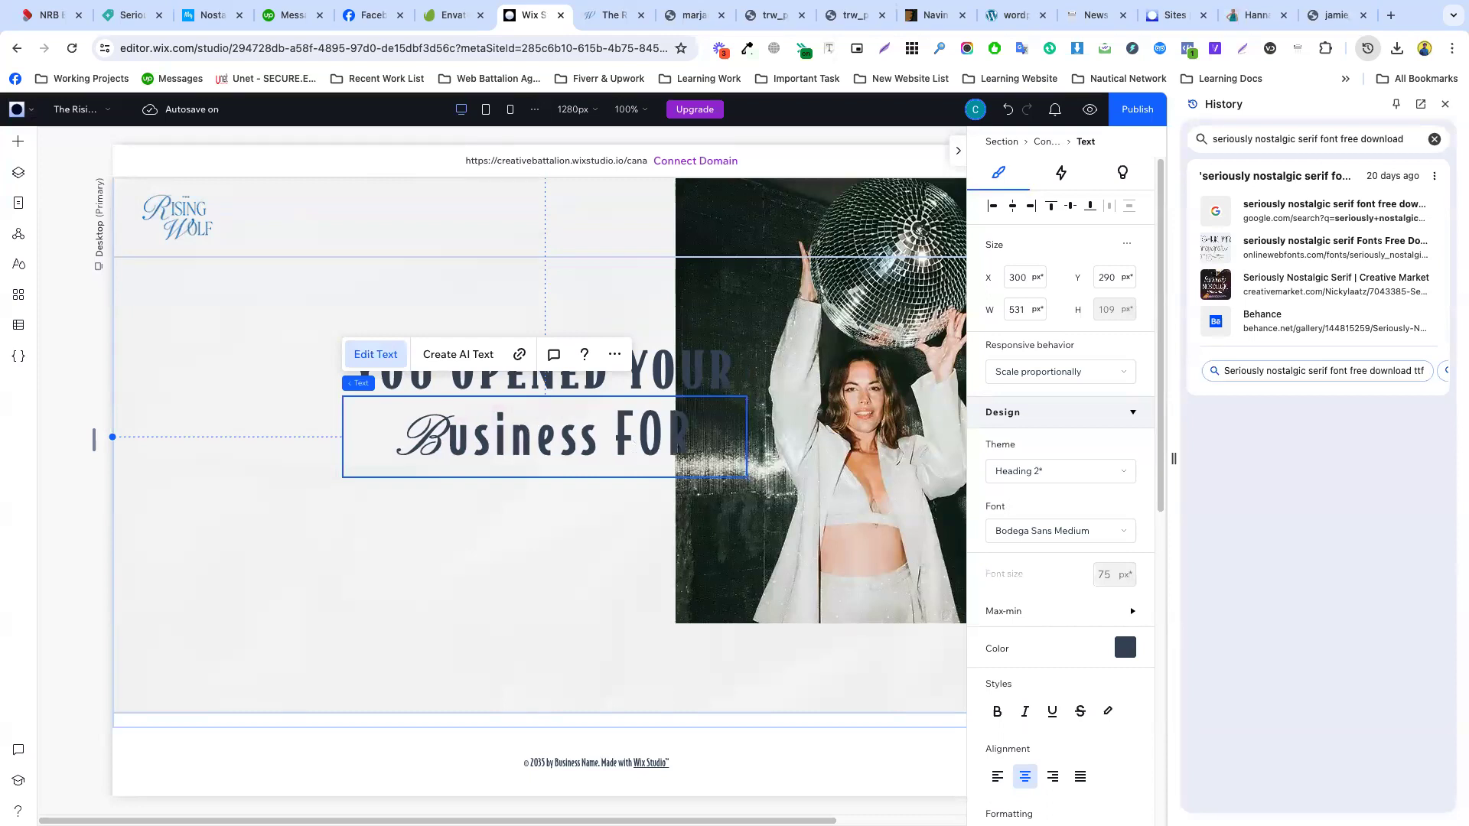
- Select the letters "usiness" within the "Business FOR" line, excluding the script B
click(615, 514)
click(543, 442)
double_click(516, 440)
drag(449, 441, 592, 437)
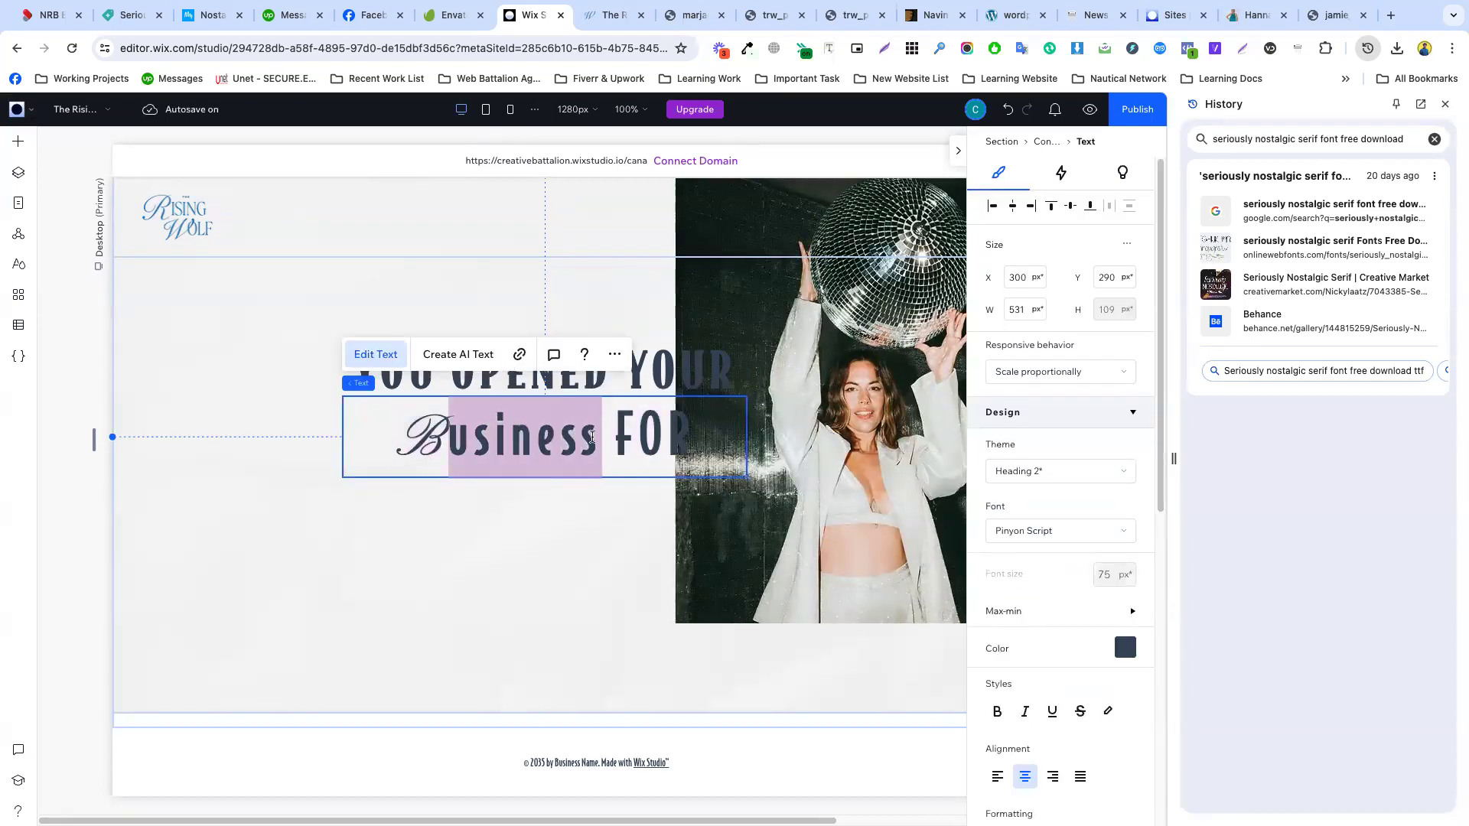
- Retype "usiness" as "USINESS" in the heading's second line and shift that line slightly to the left
text(USINESS)
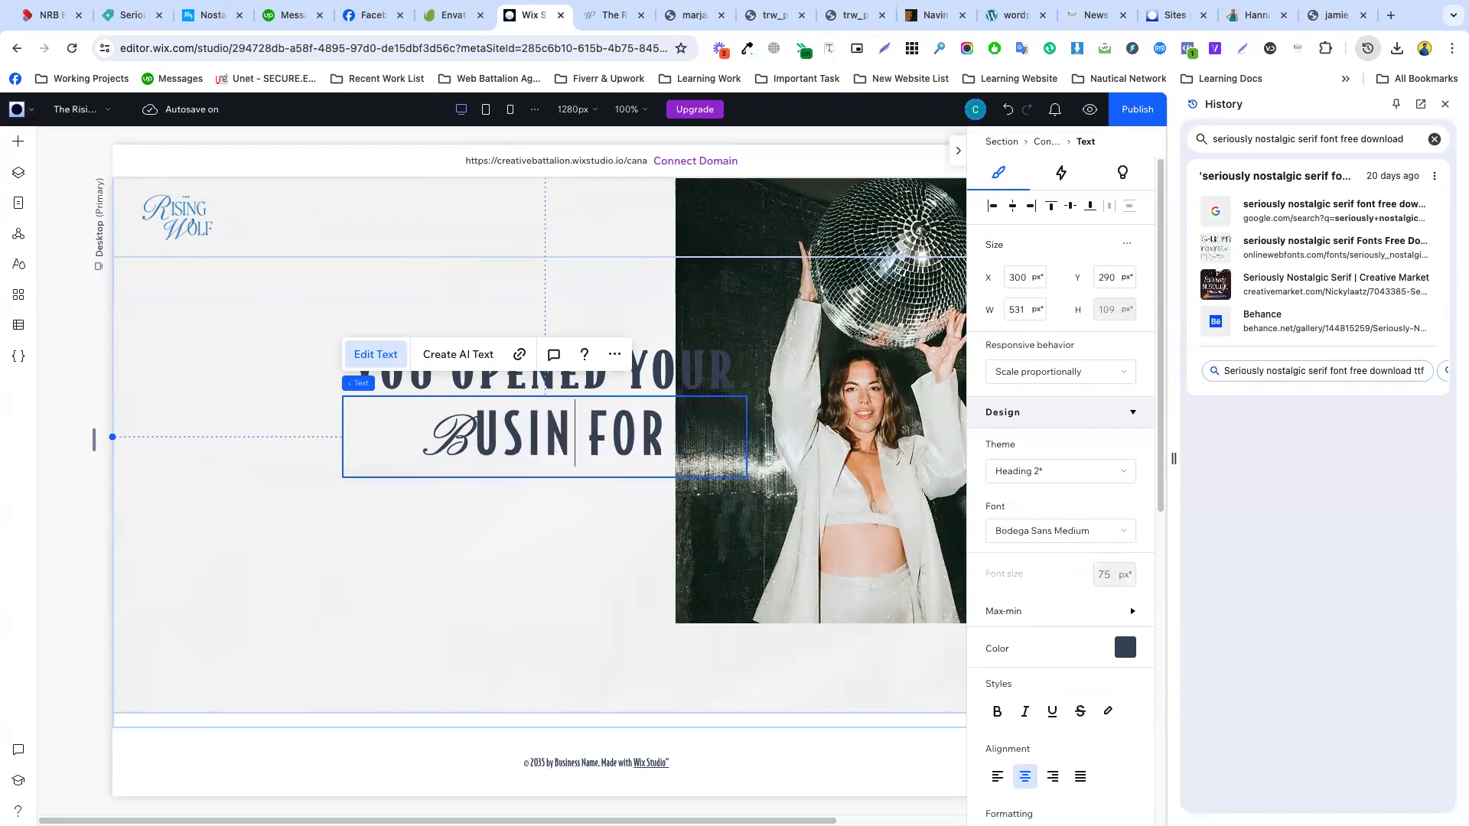
click(610, 479)
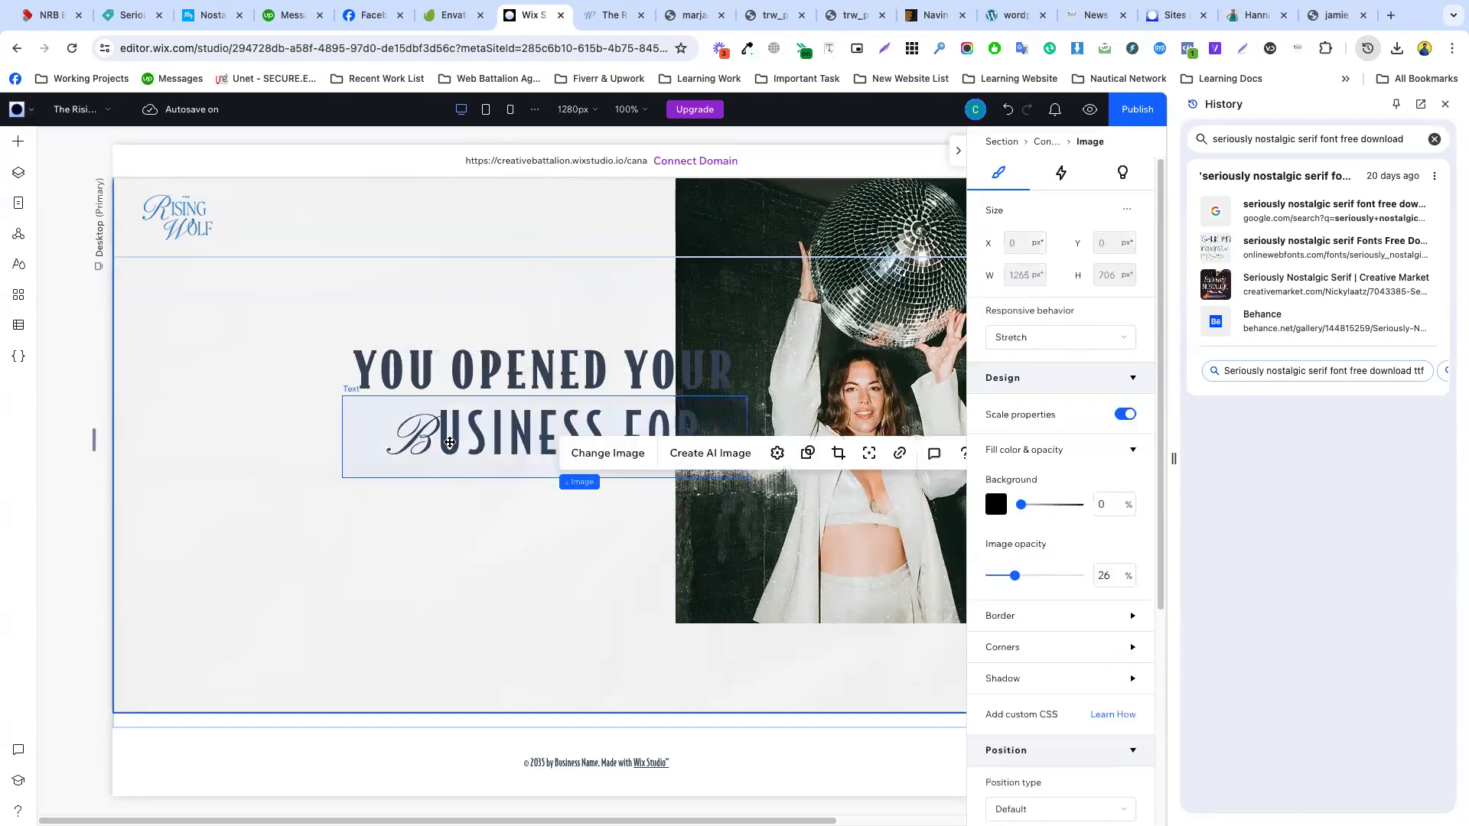
click(540, 433)
drag(541, 433, 522, 436)
click(502, 515)
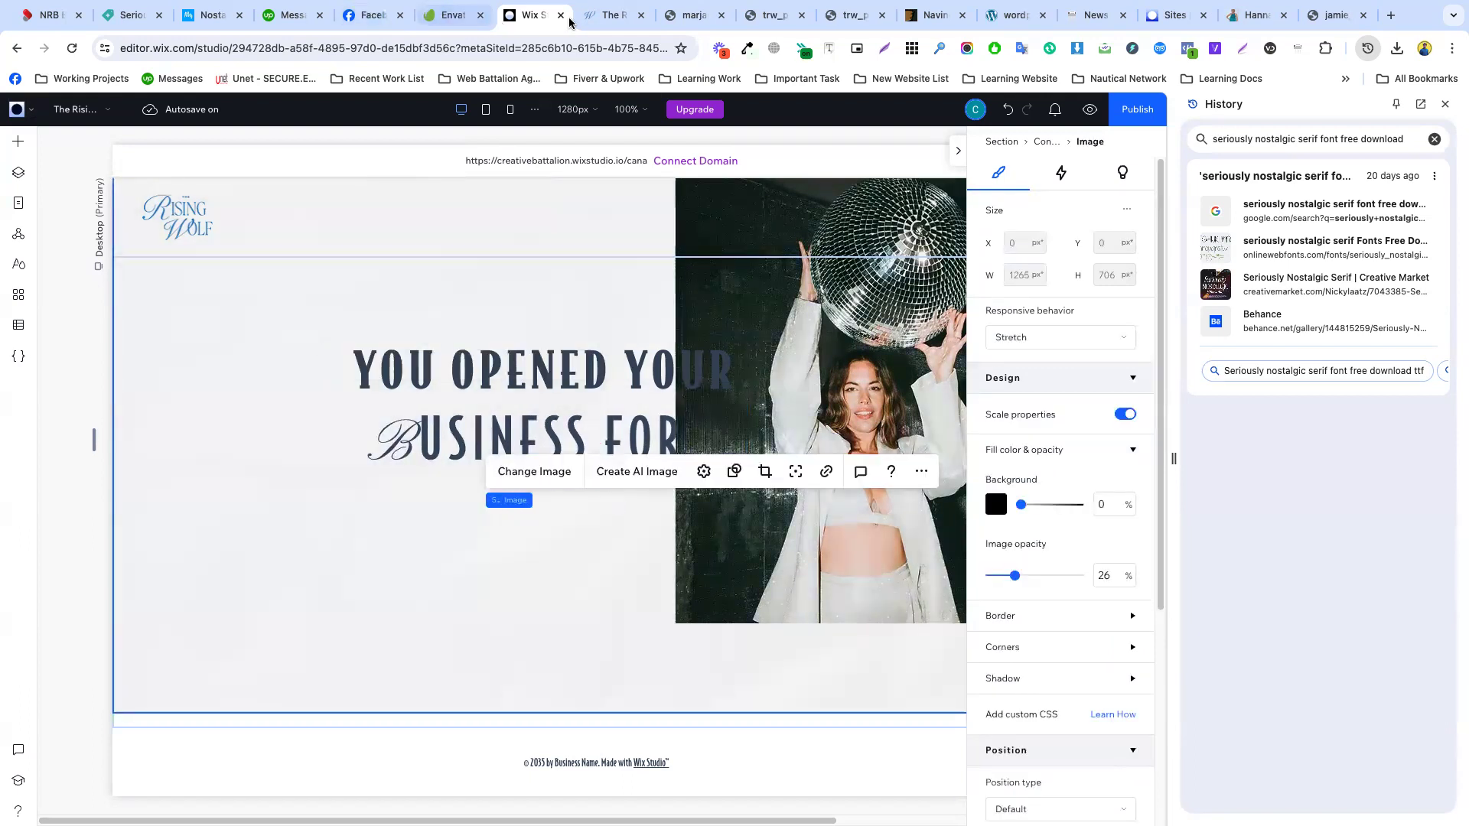
- Compare with the reference site's headline and move both heading lines further left, placing the second line at about X 260, Y 289 px
click(612, 15)
scroll(641, 328, up, 1)
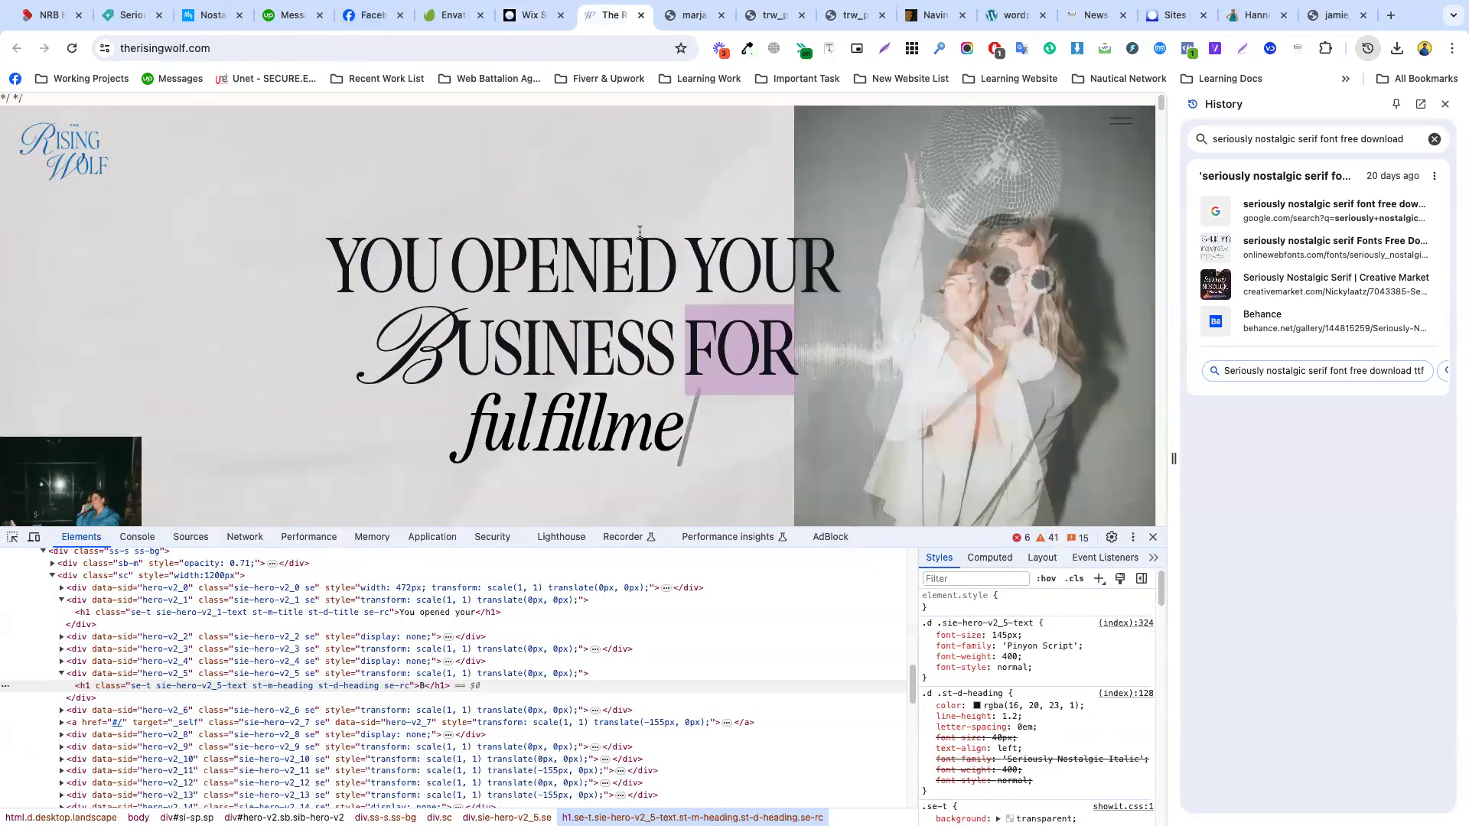
click(532, 16)
click(545, 361)
mouse_move(533, 363)
mouse_down()
mouse_move(501, 359)
mouse_move(528, 362)
mouse_up()
drag(552, 428, 545, 428)
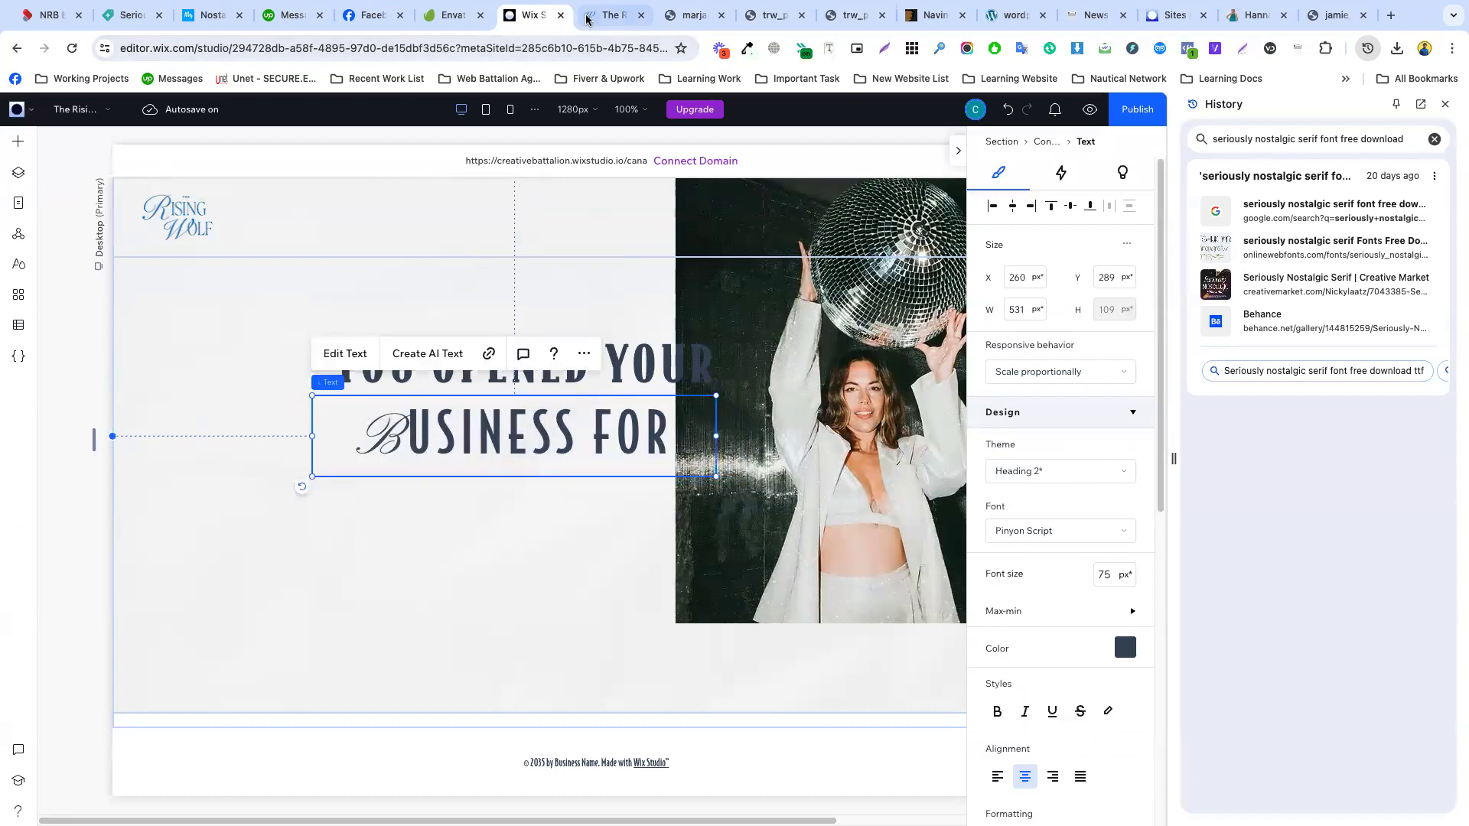
- Check the reference site's animated headline line and add the "Let's Talk" text marquee below the "BUSINESS FOR" line
click(611, 16)
scroll(565, 350, down, 1)
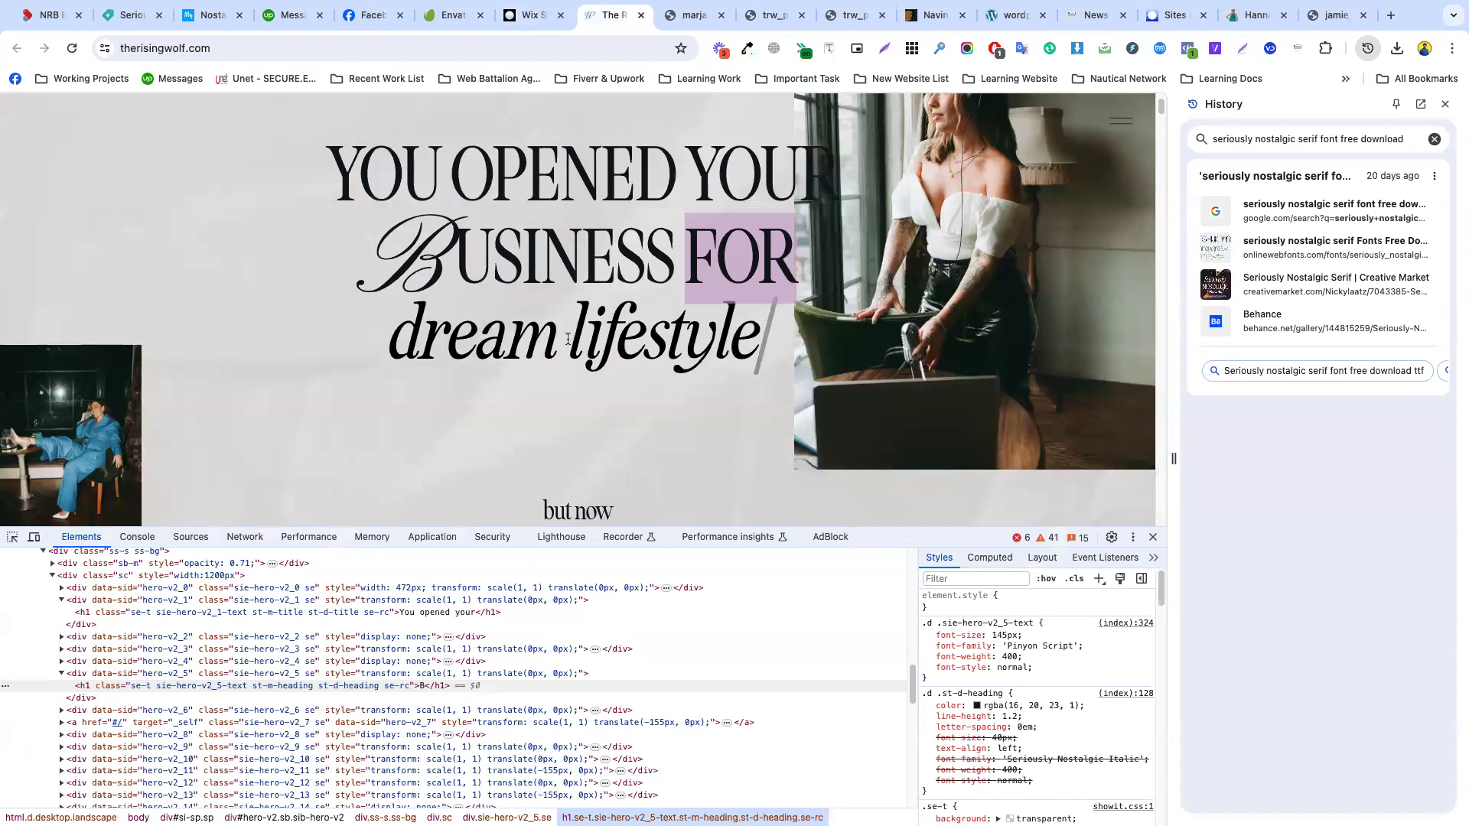
click(531, 16)
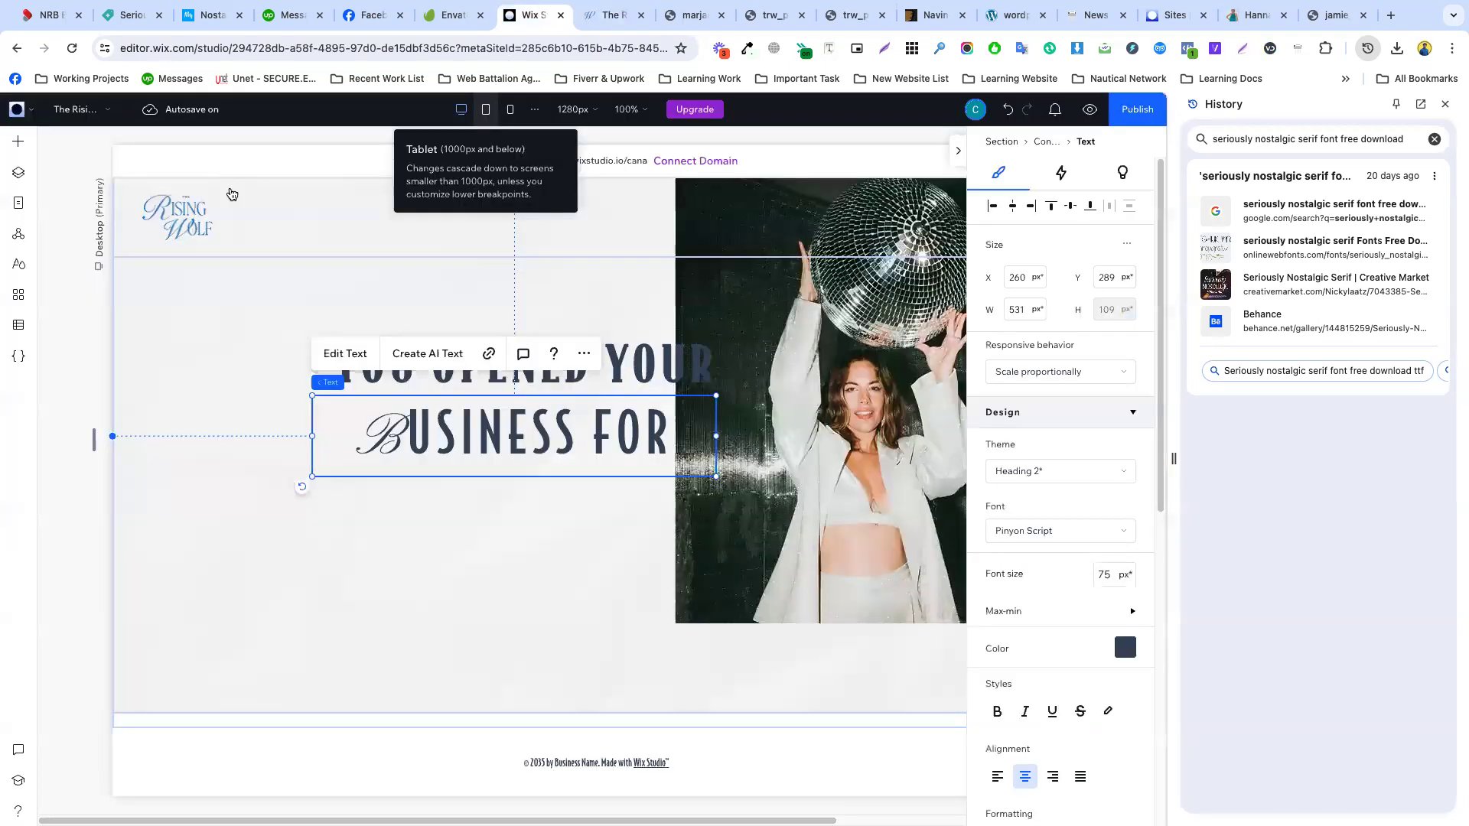
click(17, 143)
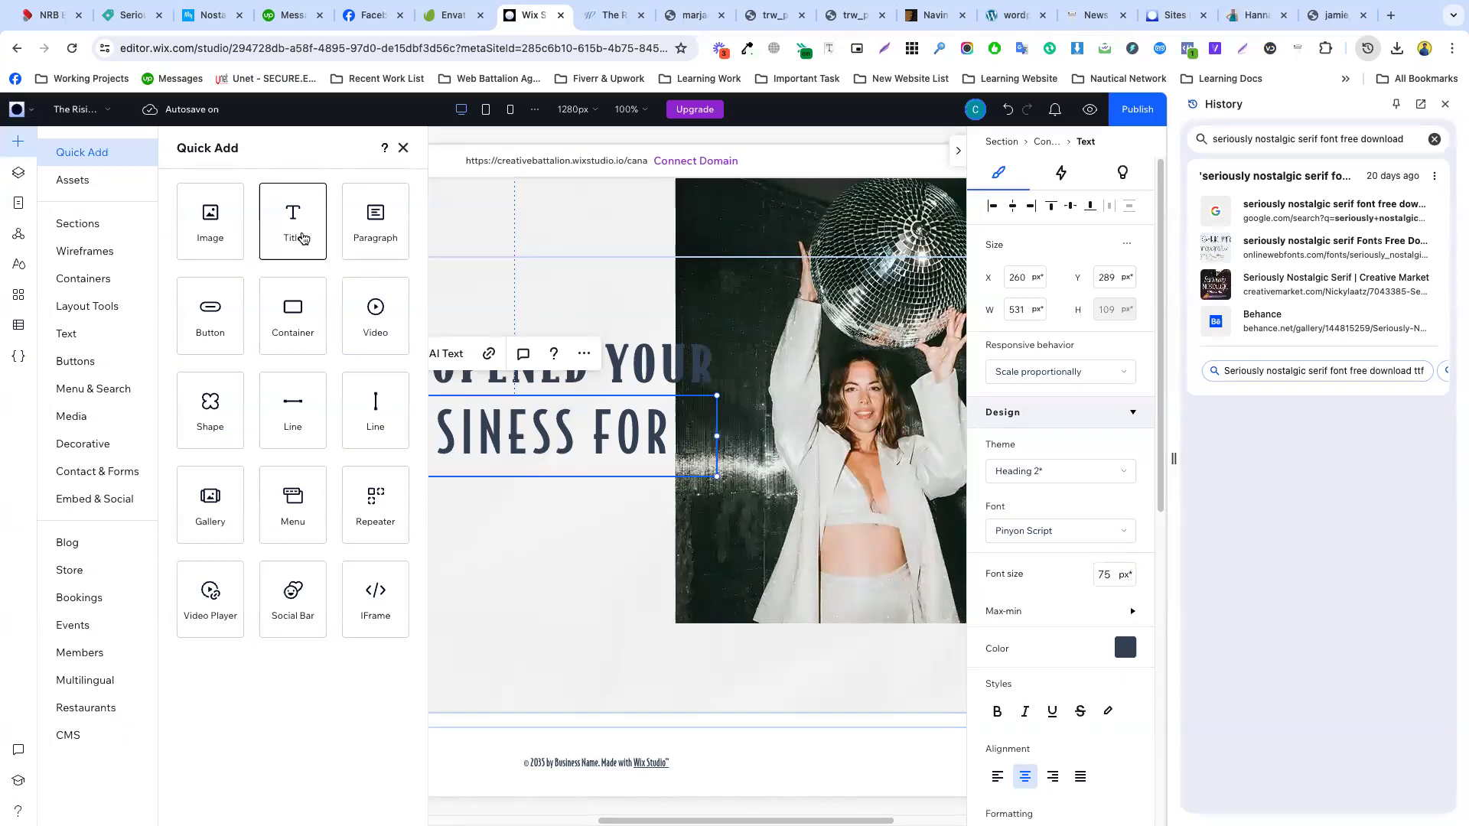
click(72, 179)
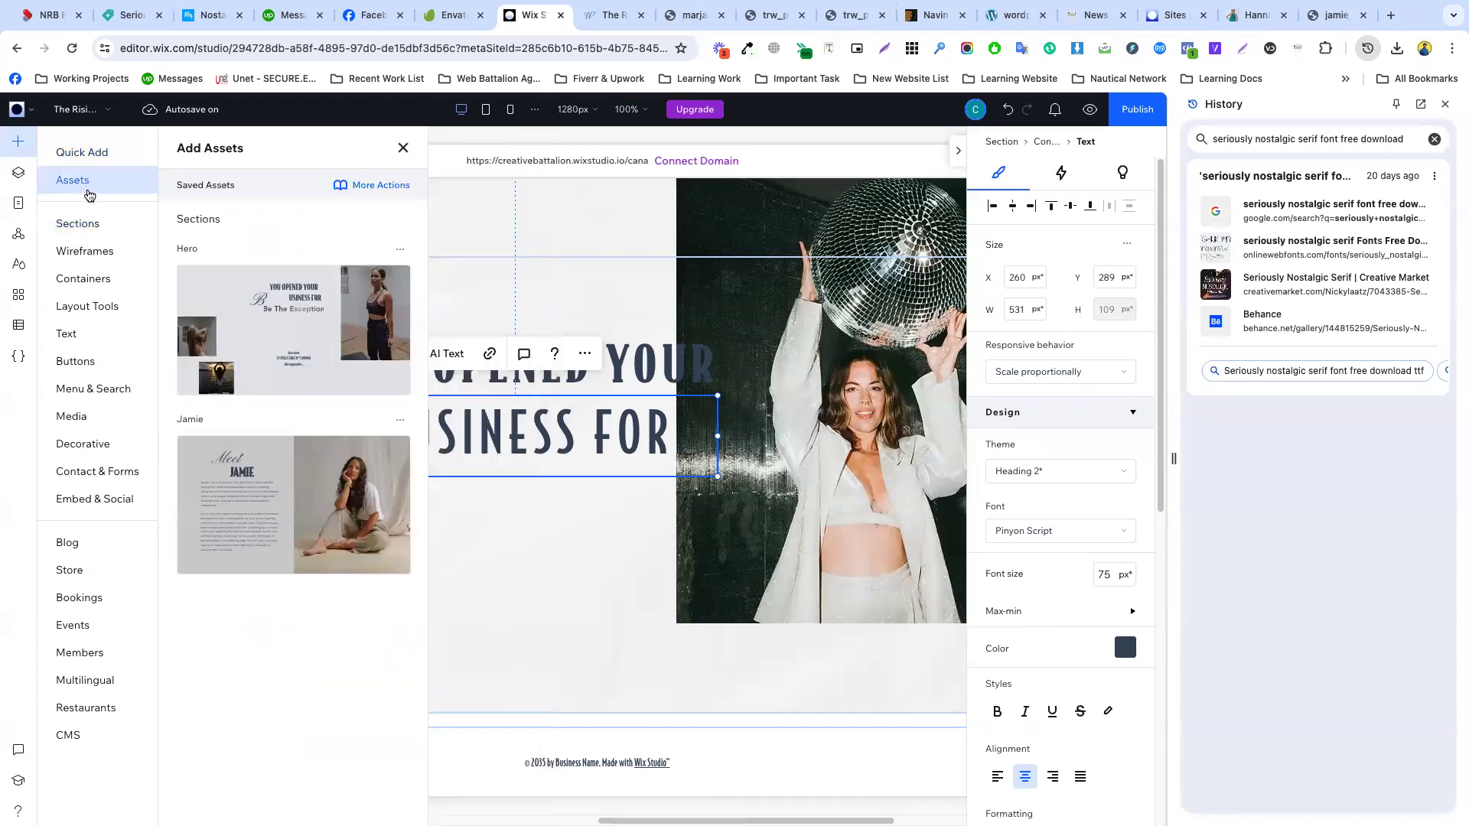
mouse_move(87, 220)
mouse_move(82, 195)
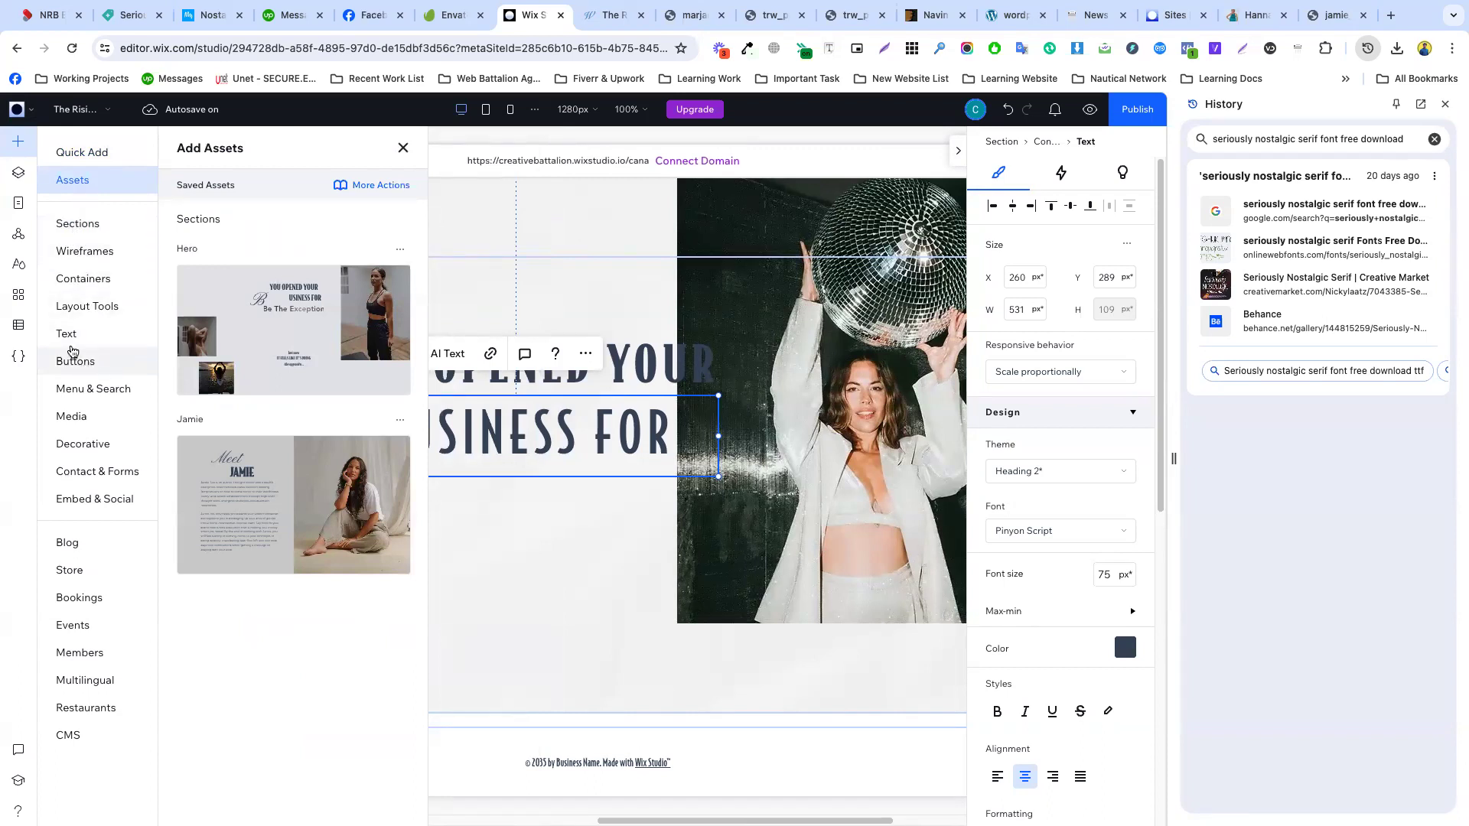
mouse_move(72, 340)
click(197, 237)
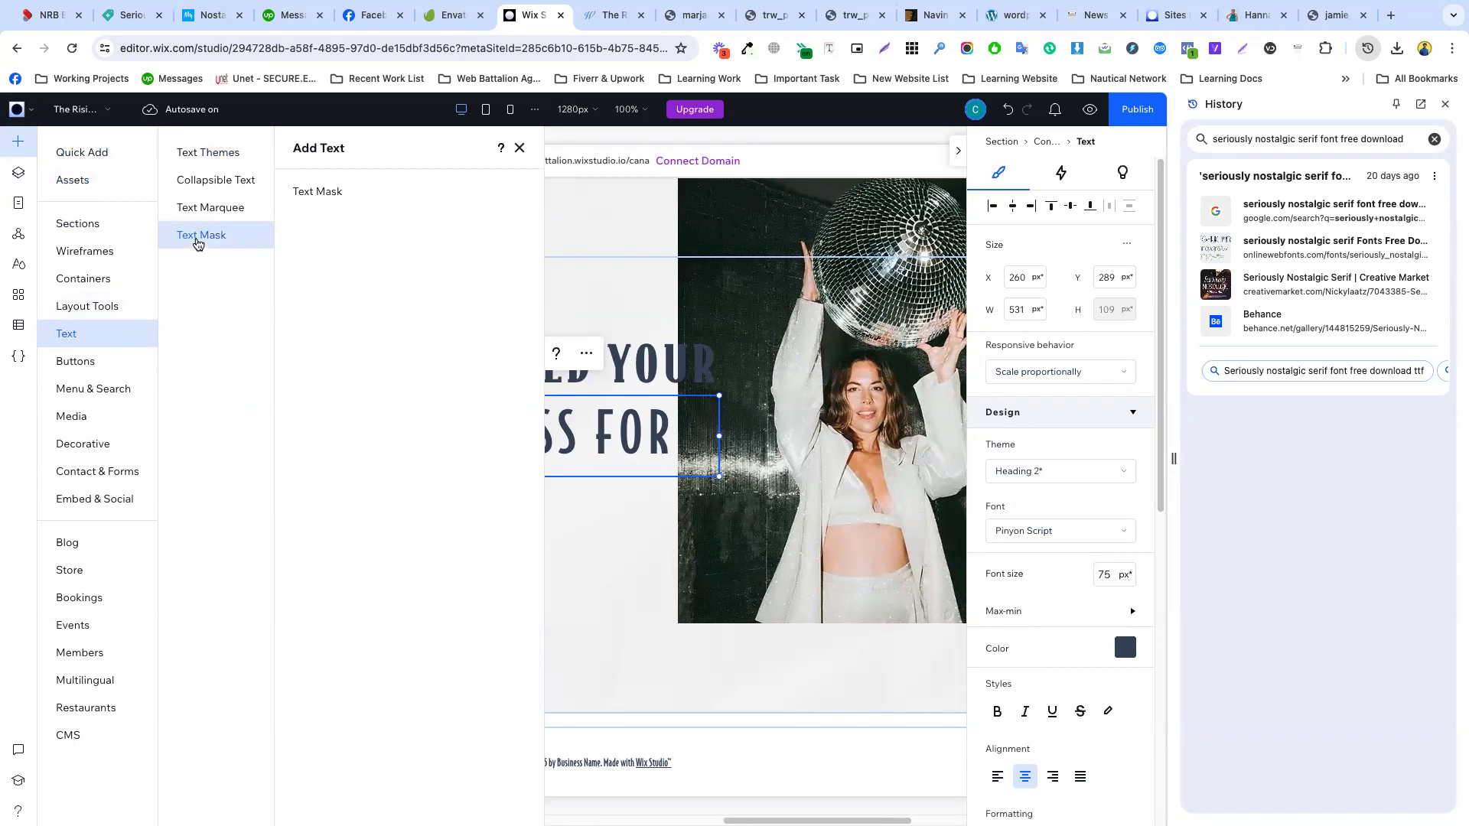
scroll(388, 311, down, 3)
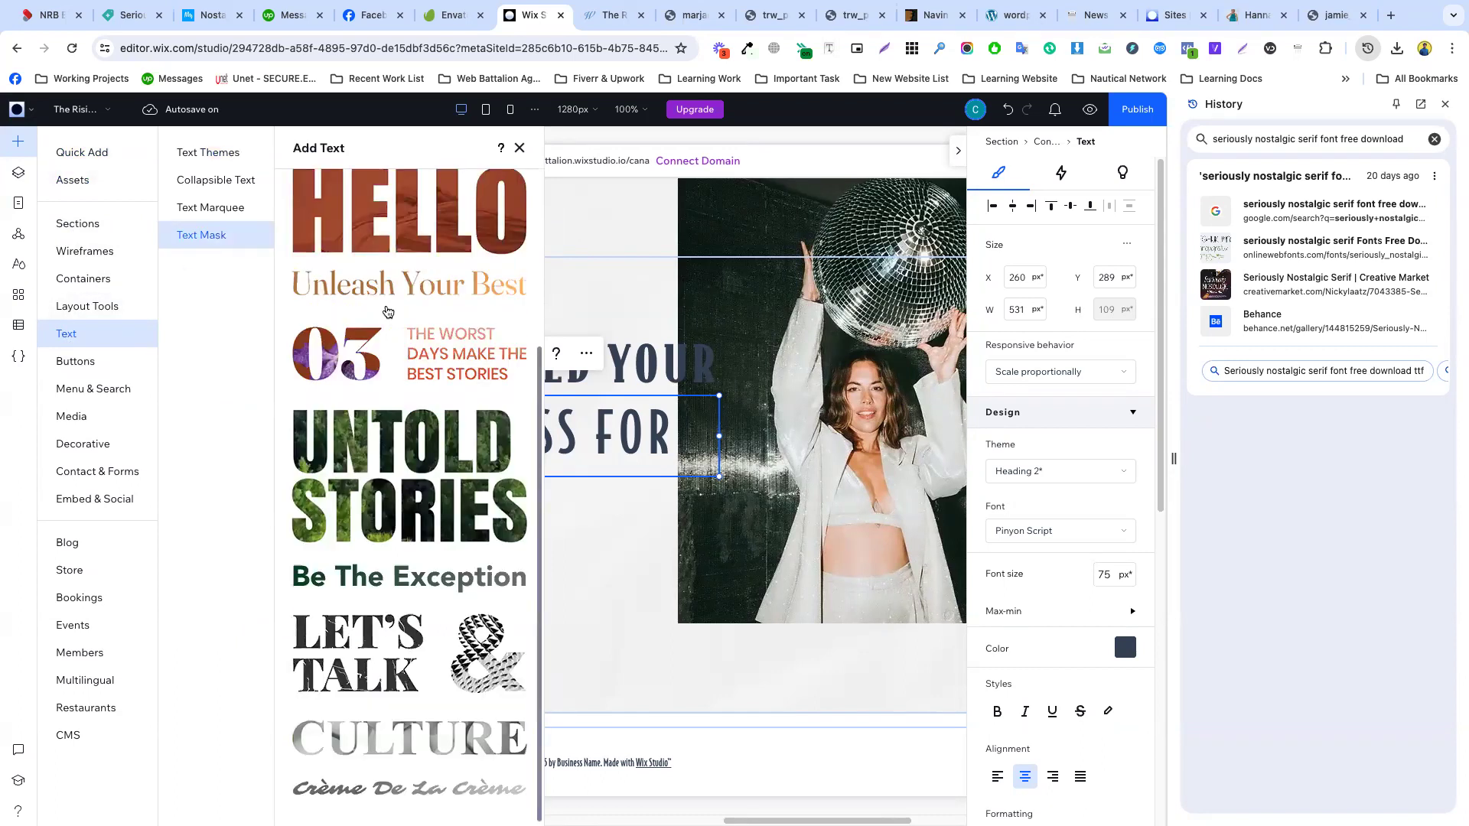
click(208, 209)
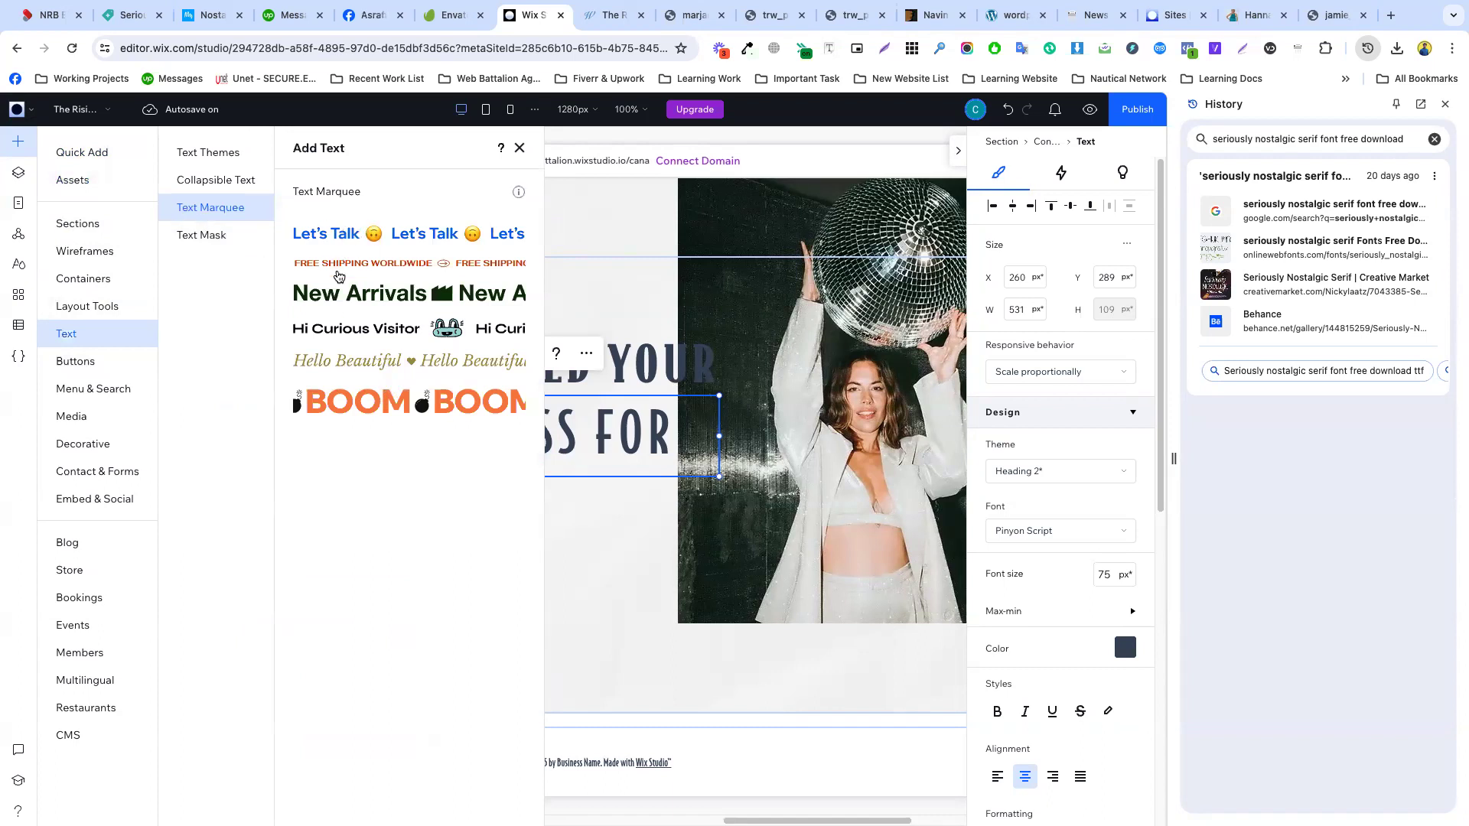
drag(391, 235, 510, 506)
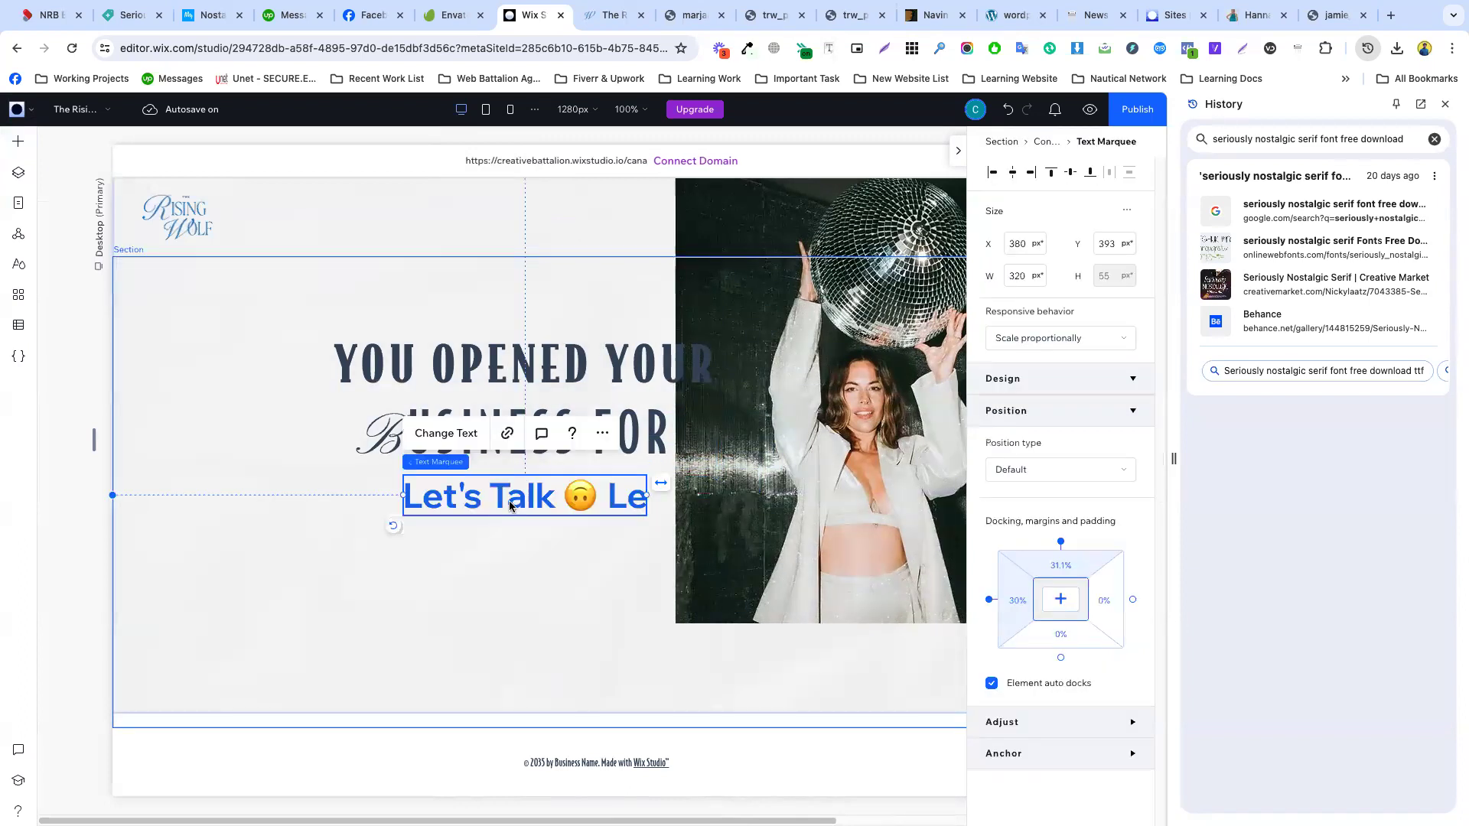
- Stretch the text marquee to about 342 px wide, starting at about X 364 px
click(527, 520)
click(473, 497)
drag(403, 496, 391, 496)
drag(647, 495, 649, 495)
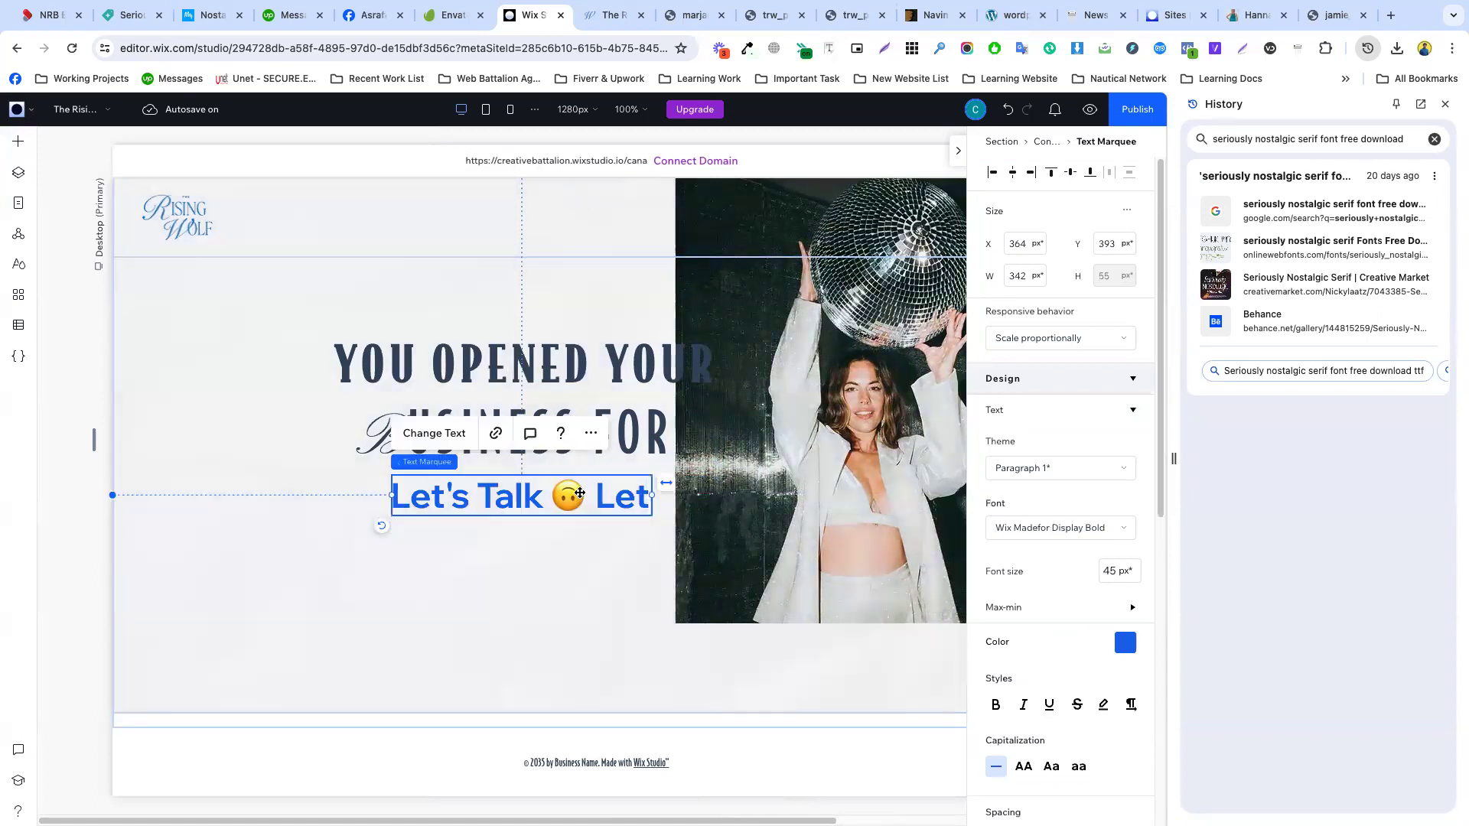
- Preview the page to check how the marquee text scrolls under the heading
click(1090, 109)
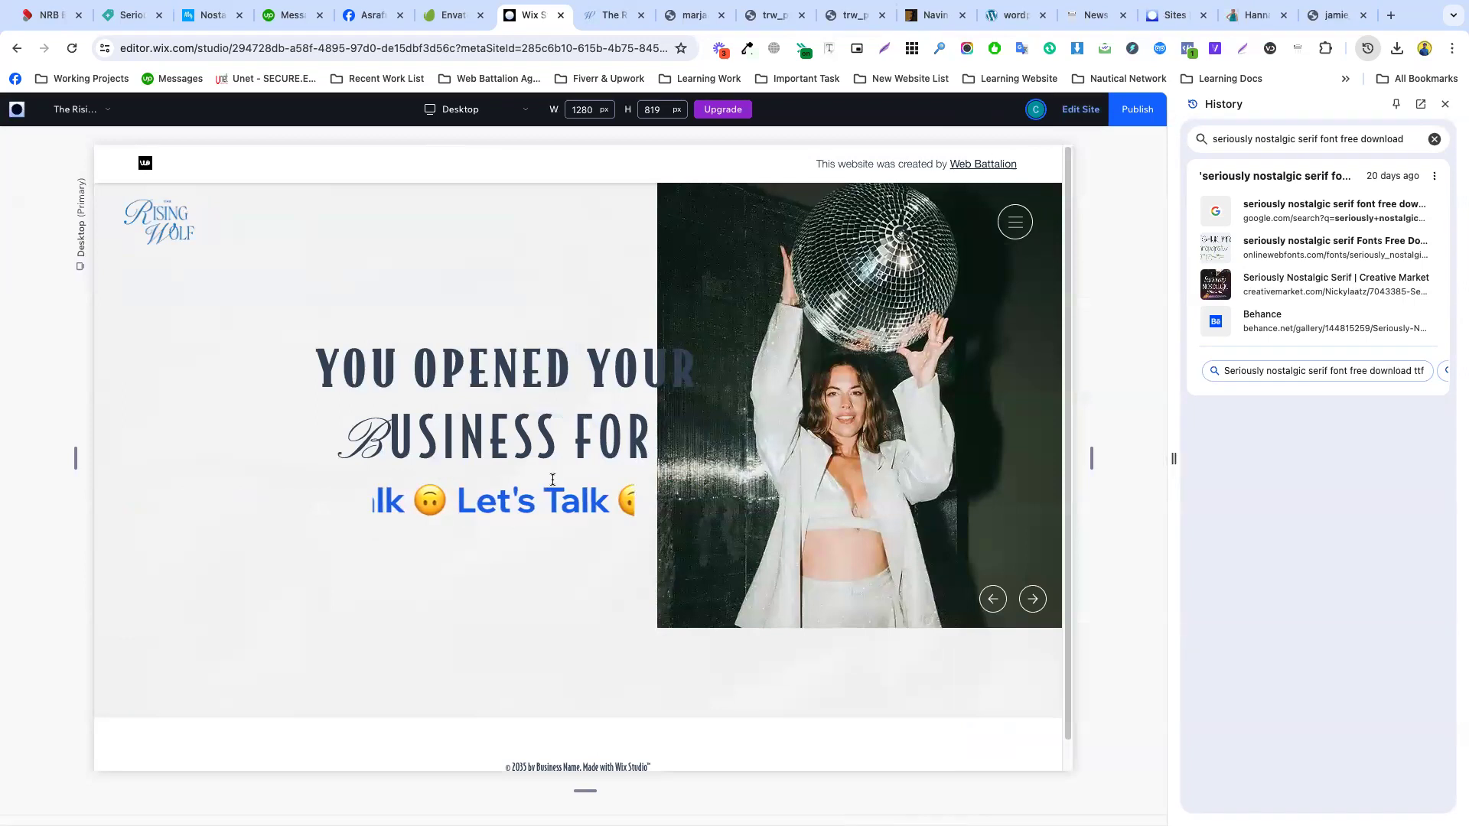
drag(487, 499, 485, 465)
click(540, 503)
triple_click(540, 502)
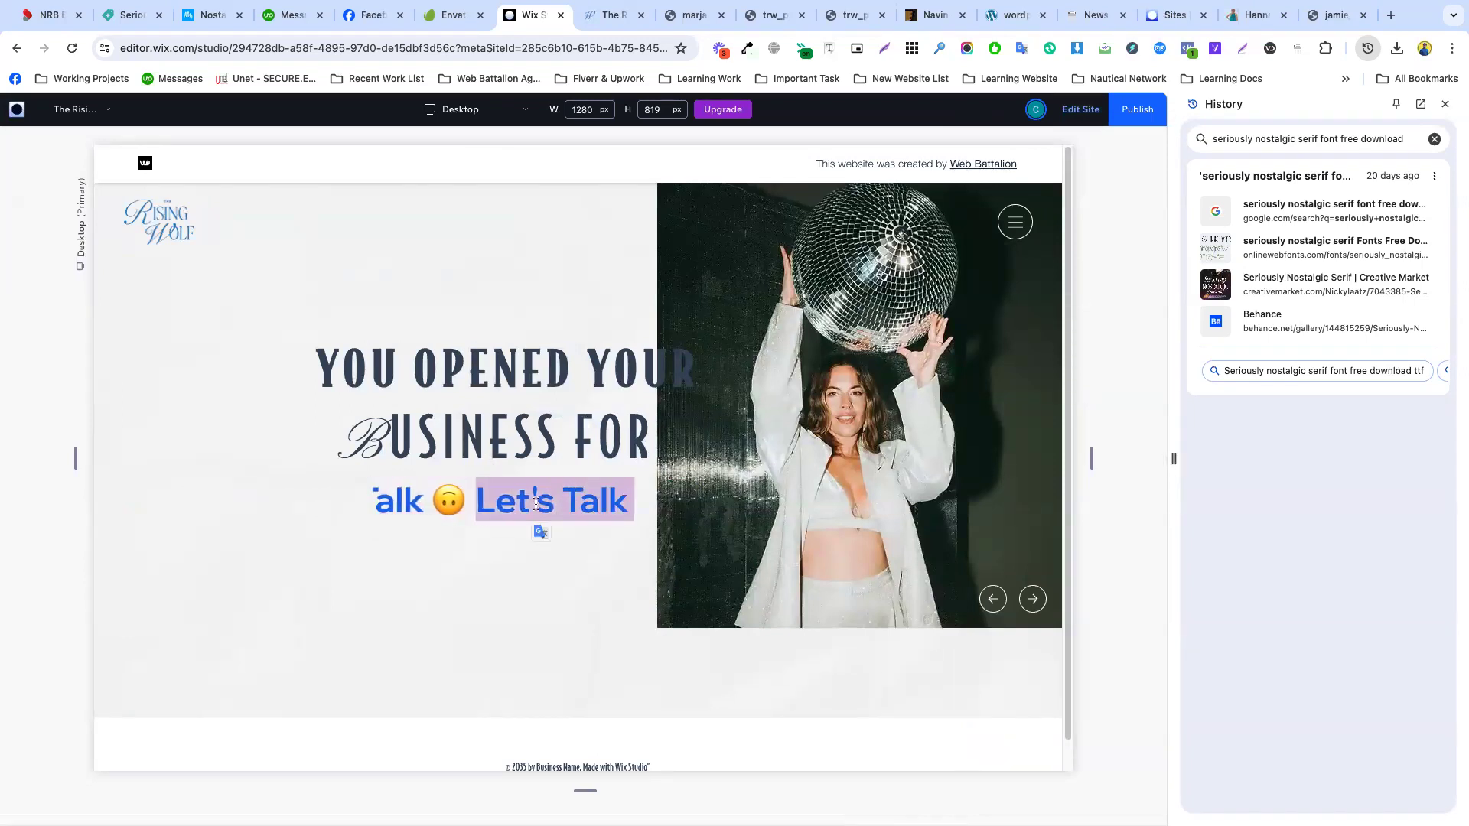
- Copy the word "freedom" from the reference site's animated headline, then return to editing the marquee in the site editor
click(612, 16)
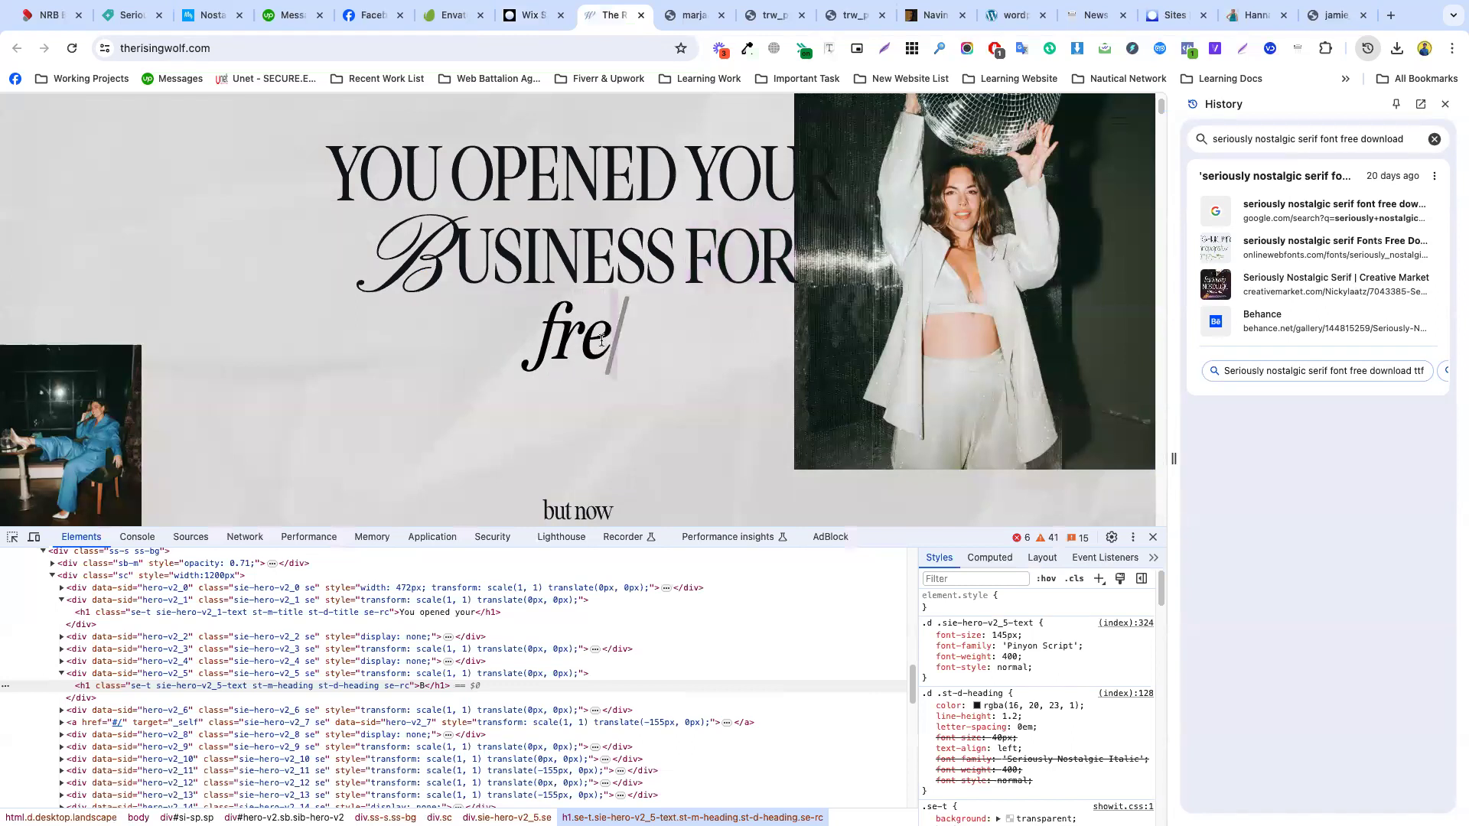
triple_click(606, 341)
key(ctrl+c)
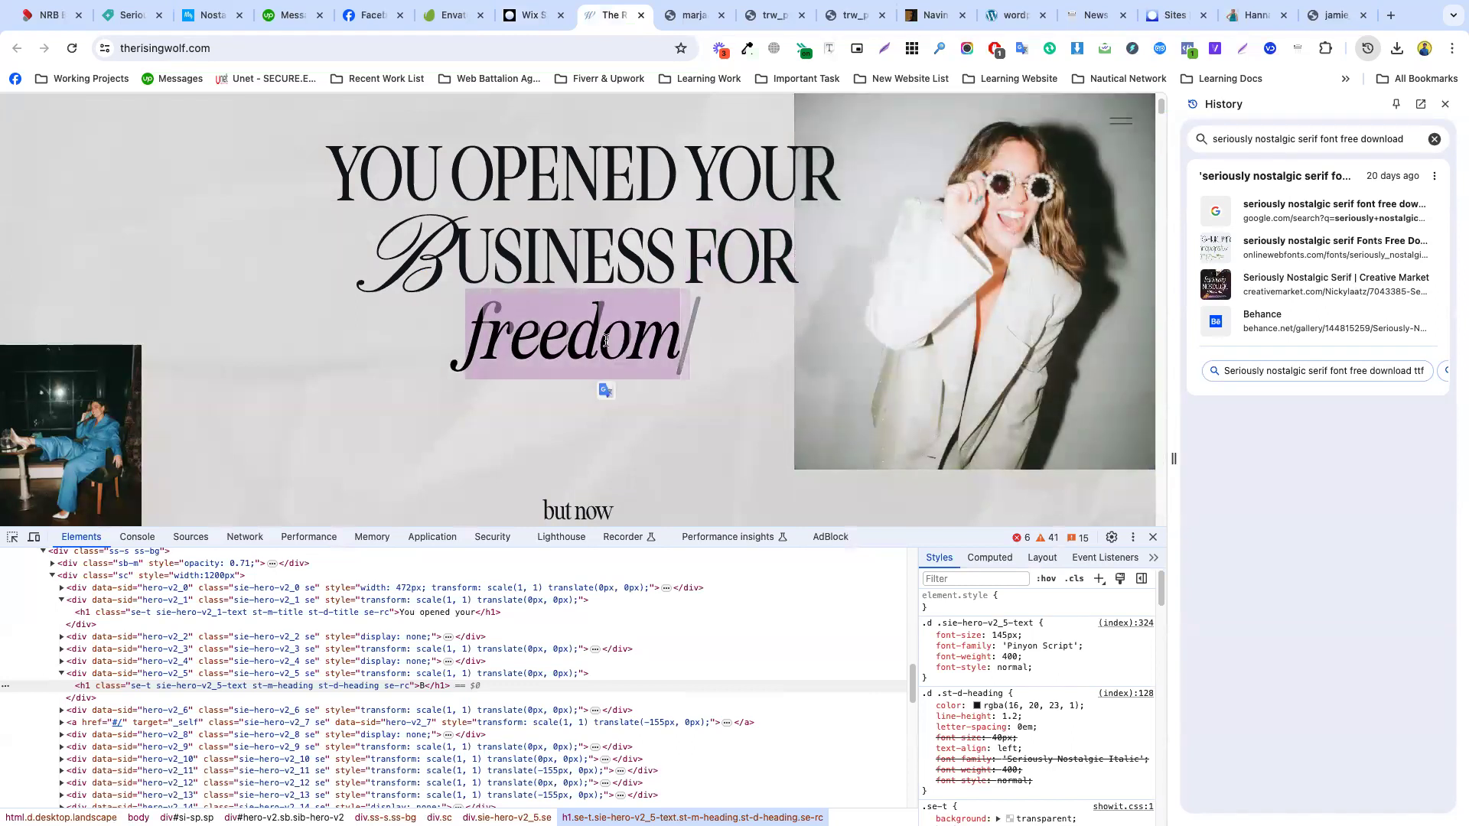
click(534, 15)
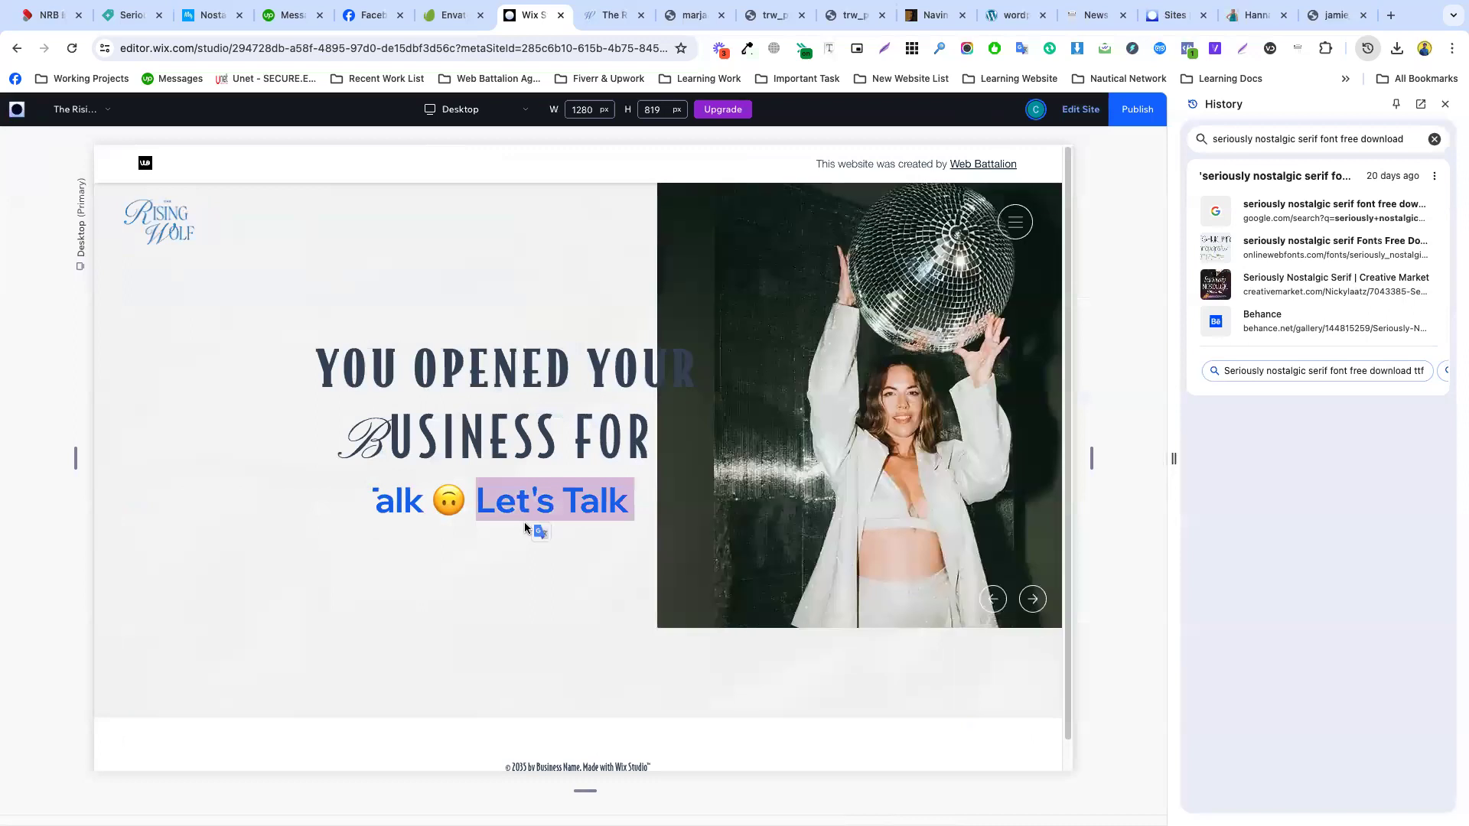
double_click(499, 502)
click(367, 513)
click(1081, 109)
click(531, 494)
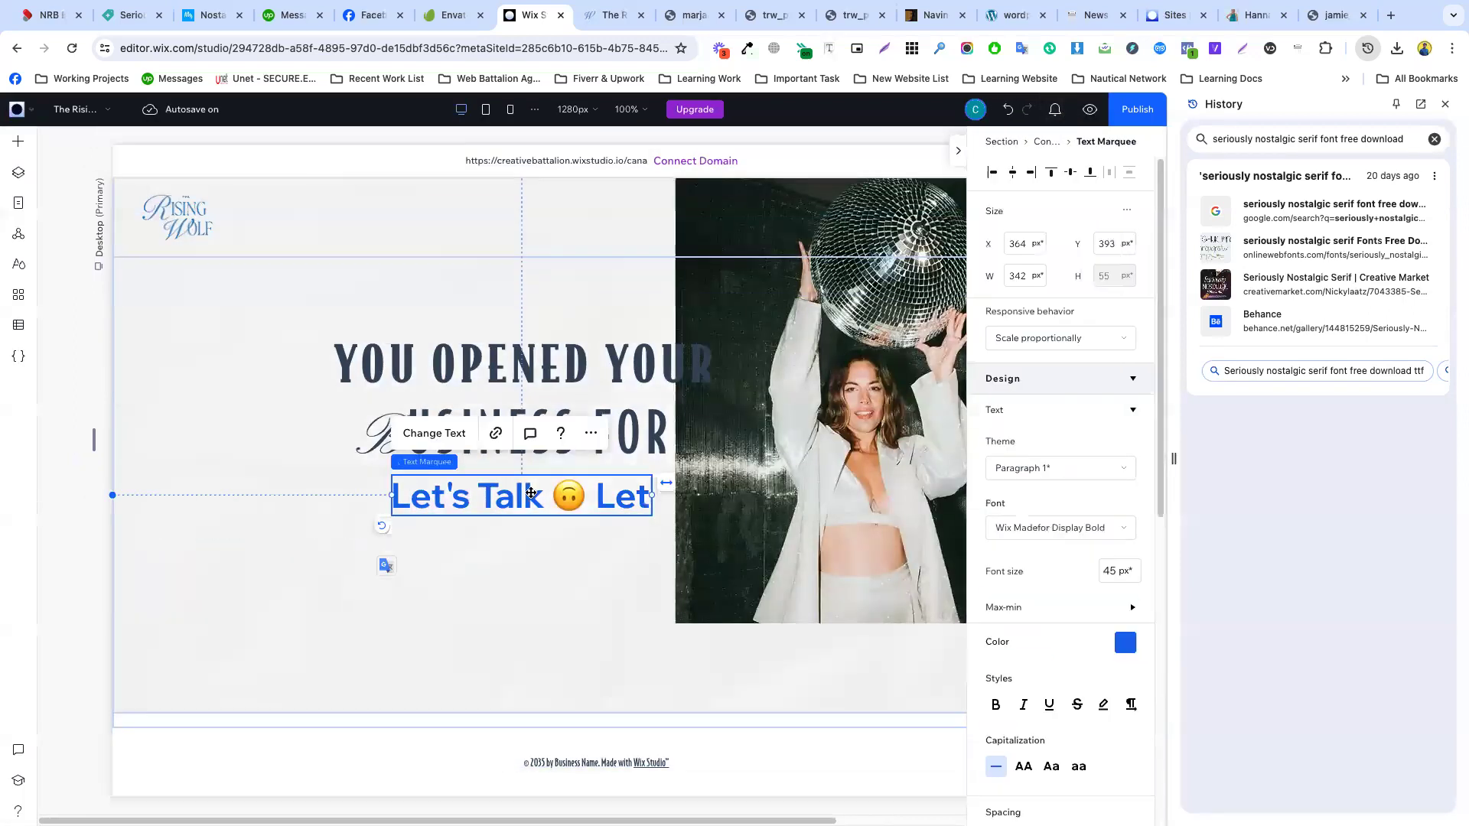
- Replace the marquee's "Let's Talk" text with the copied word "freedom"
click(431, 433)
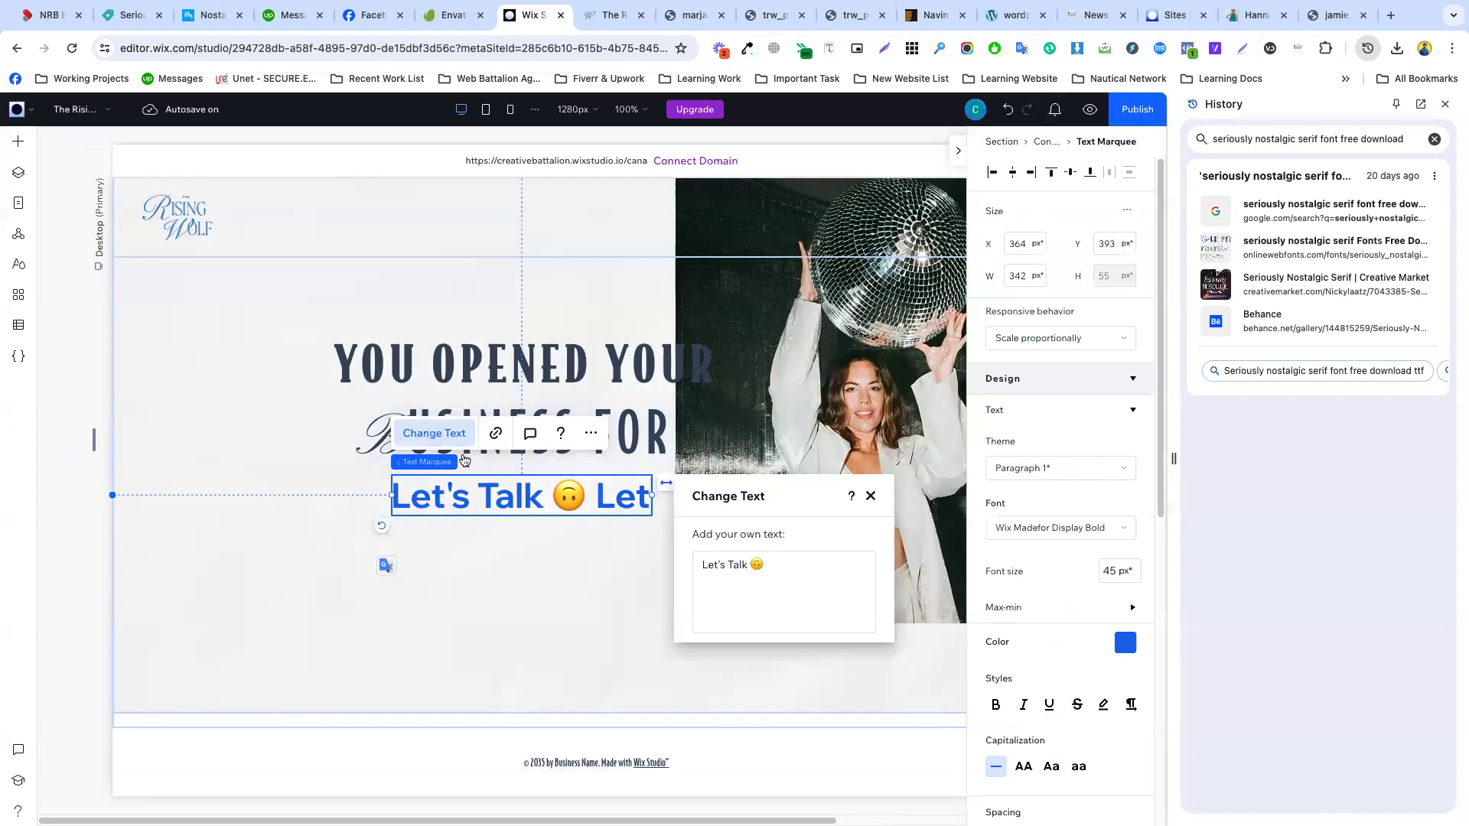
triple_click(775, 564)
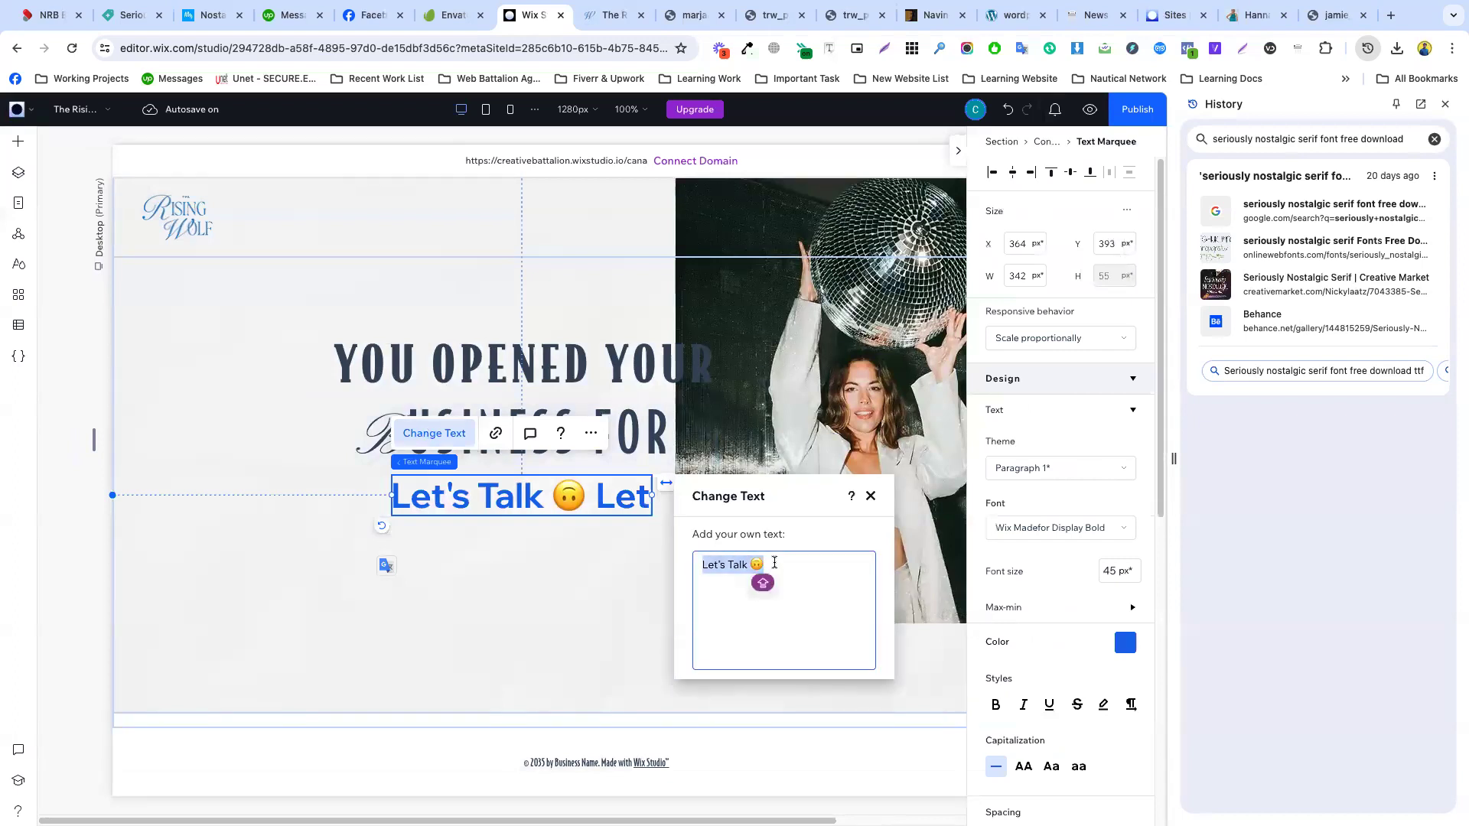
key(ctrl+v)
key(BackSpace)
key(BackSpace)
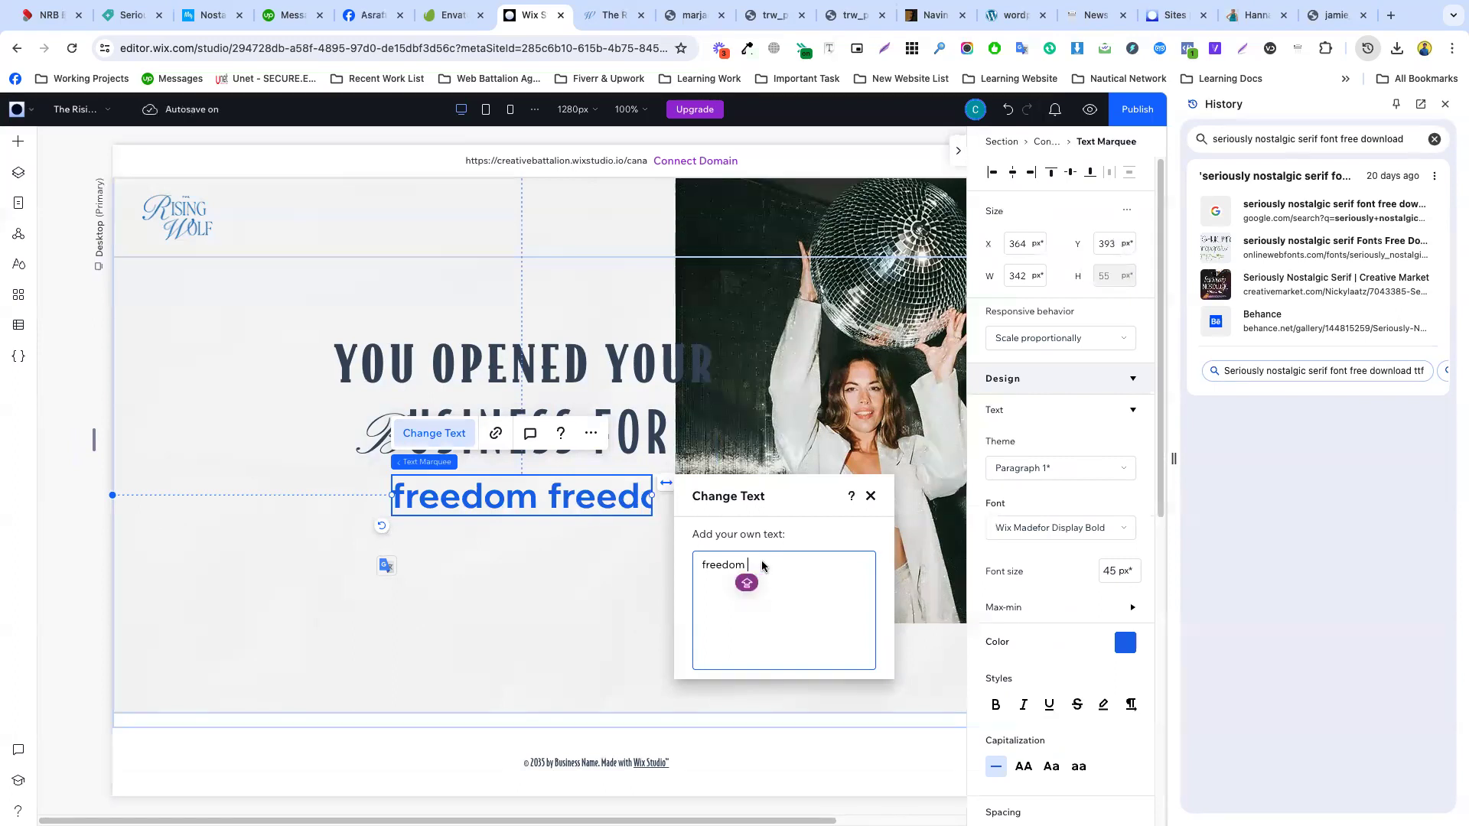
text(| :IFESTY)
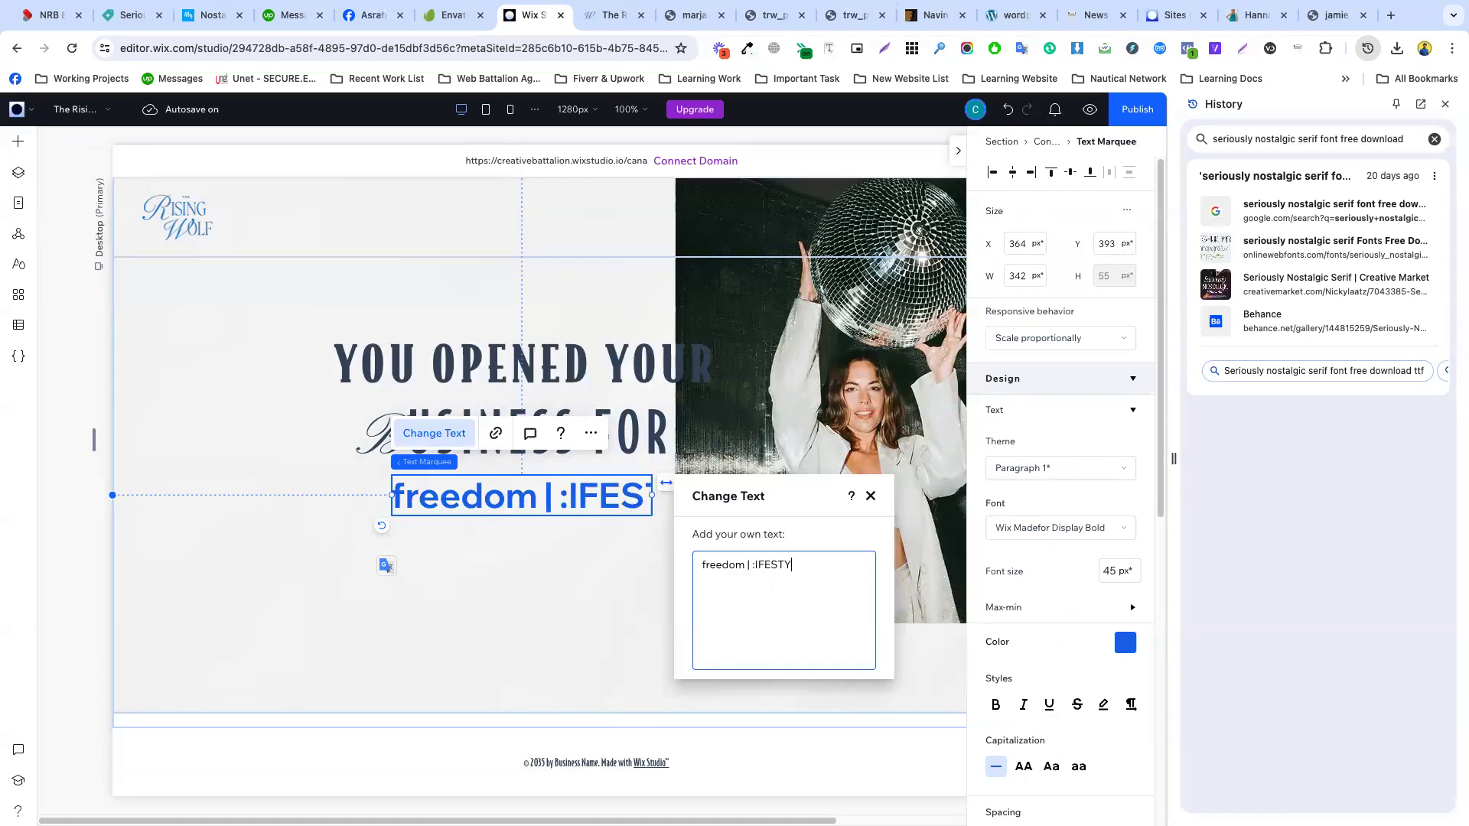
text(LE)
key(BackSpace)
key(BackSpace)
key(BackSpace)
key(BackSpace)
key(BackSpace)
key(BackSpace)
key(BackSpace)
key(BackSpace)
key(BackSpace)
key(BackSpace)
key(BackSpace)
key(BackSpace)
key(BackSpace)
key(BackSpace)
key(BackSpace)
key(BackSpace)
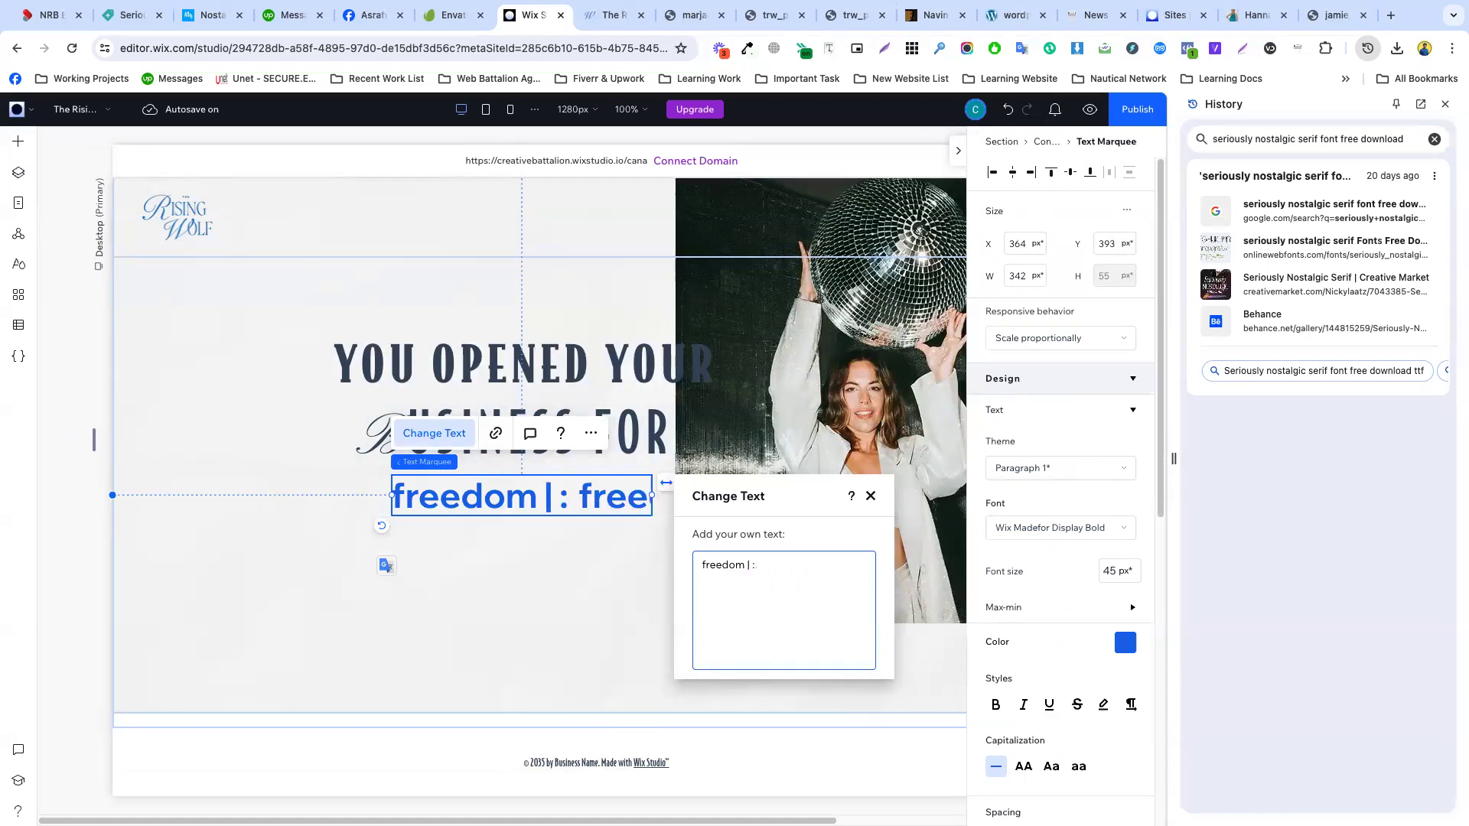
- Set the marquee's entire text to "LIFE STYLE | FREEDOME"
text(LIFE STYU)
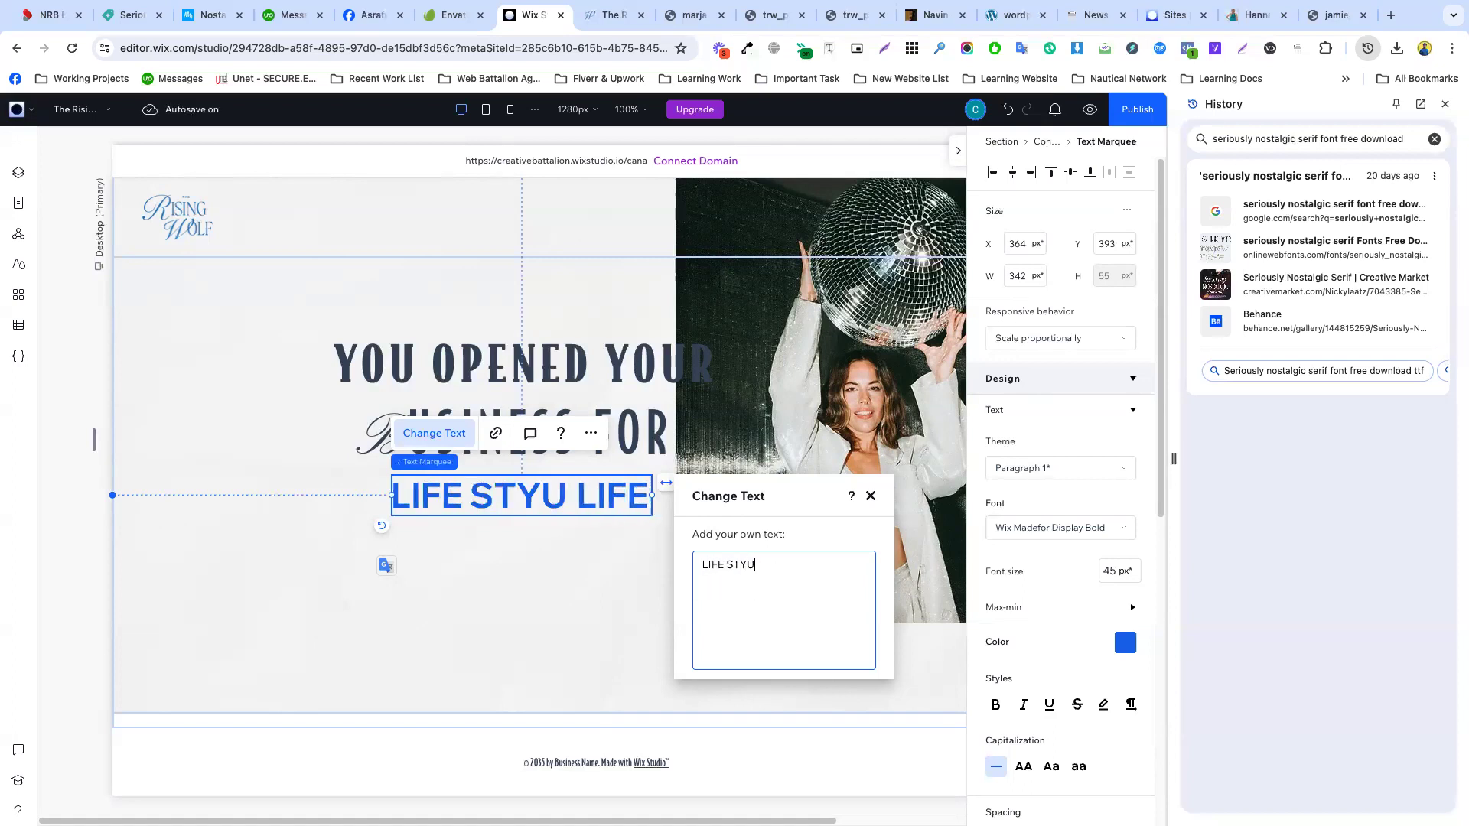
key(BackSpace)
text(LE )
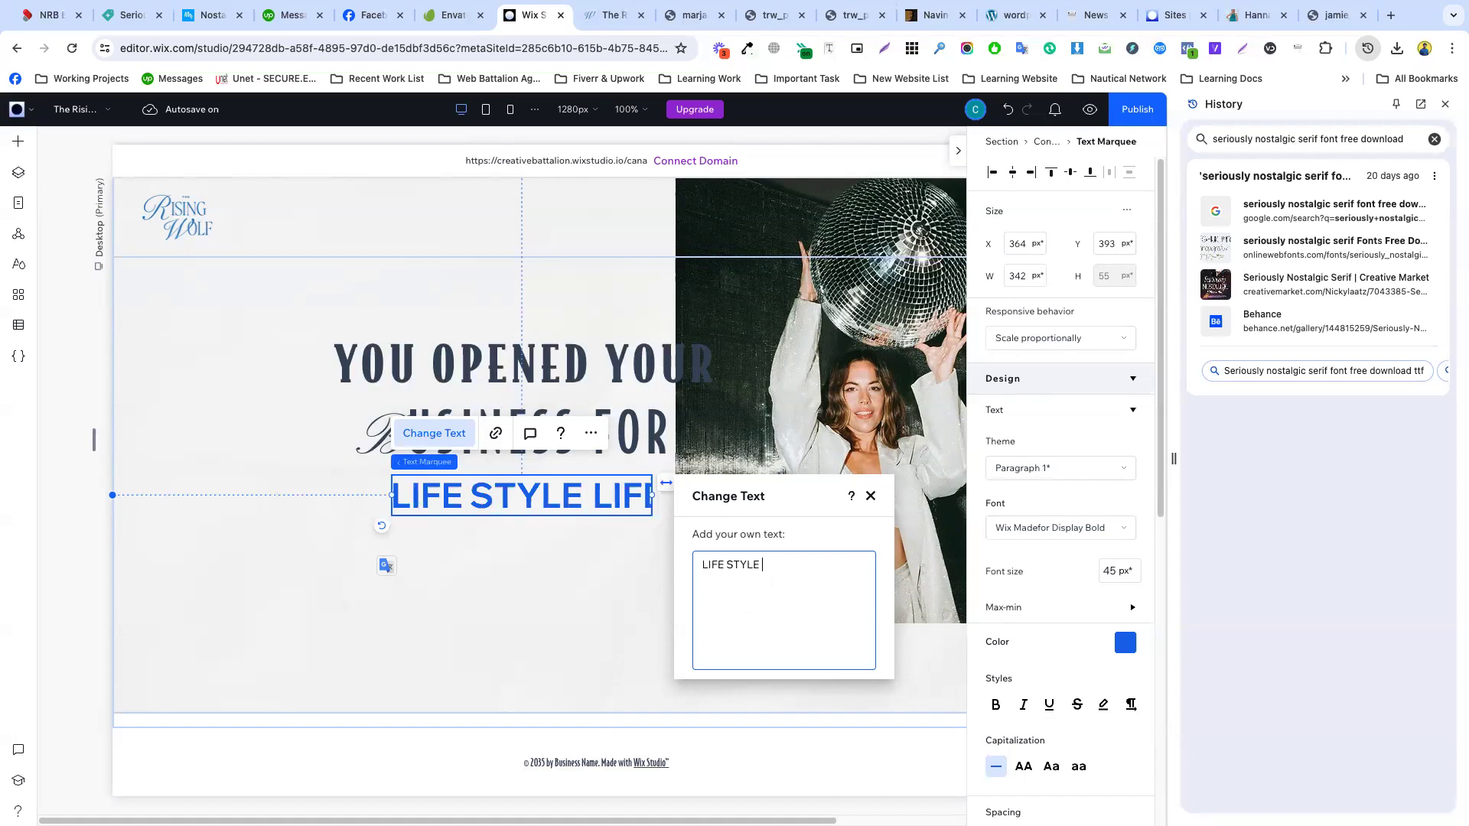
text(| FREEDOME)
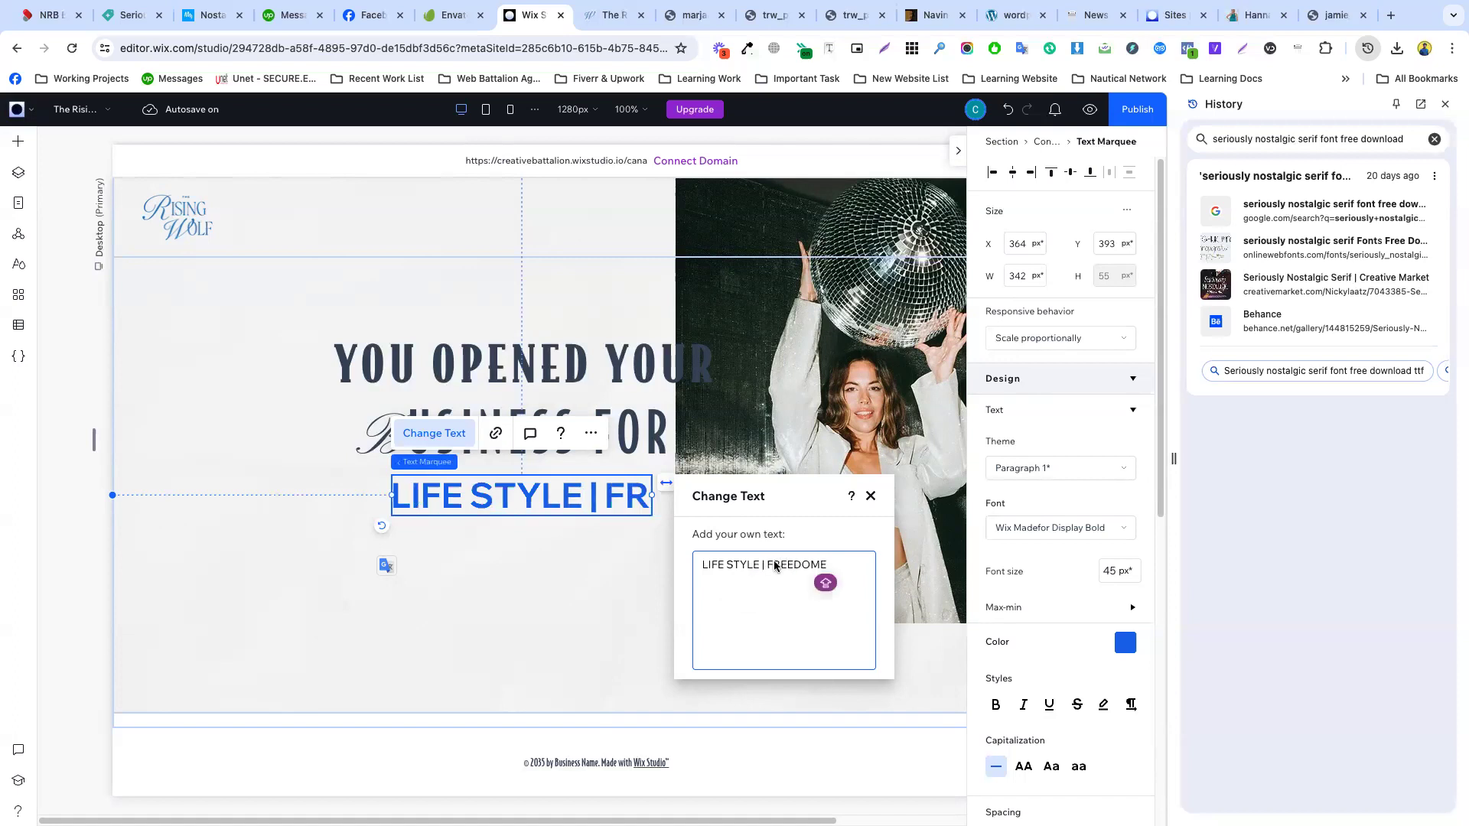
click(788, 533)
- Set the marquee's font size to 35 px and change its text from blue to a dark theme color
click(1113, 572)
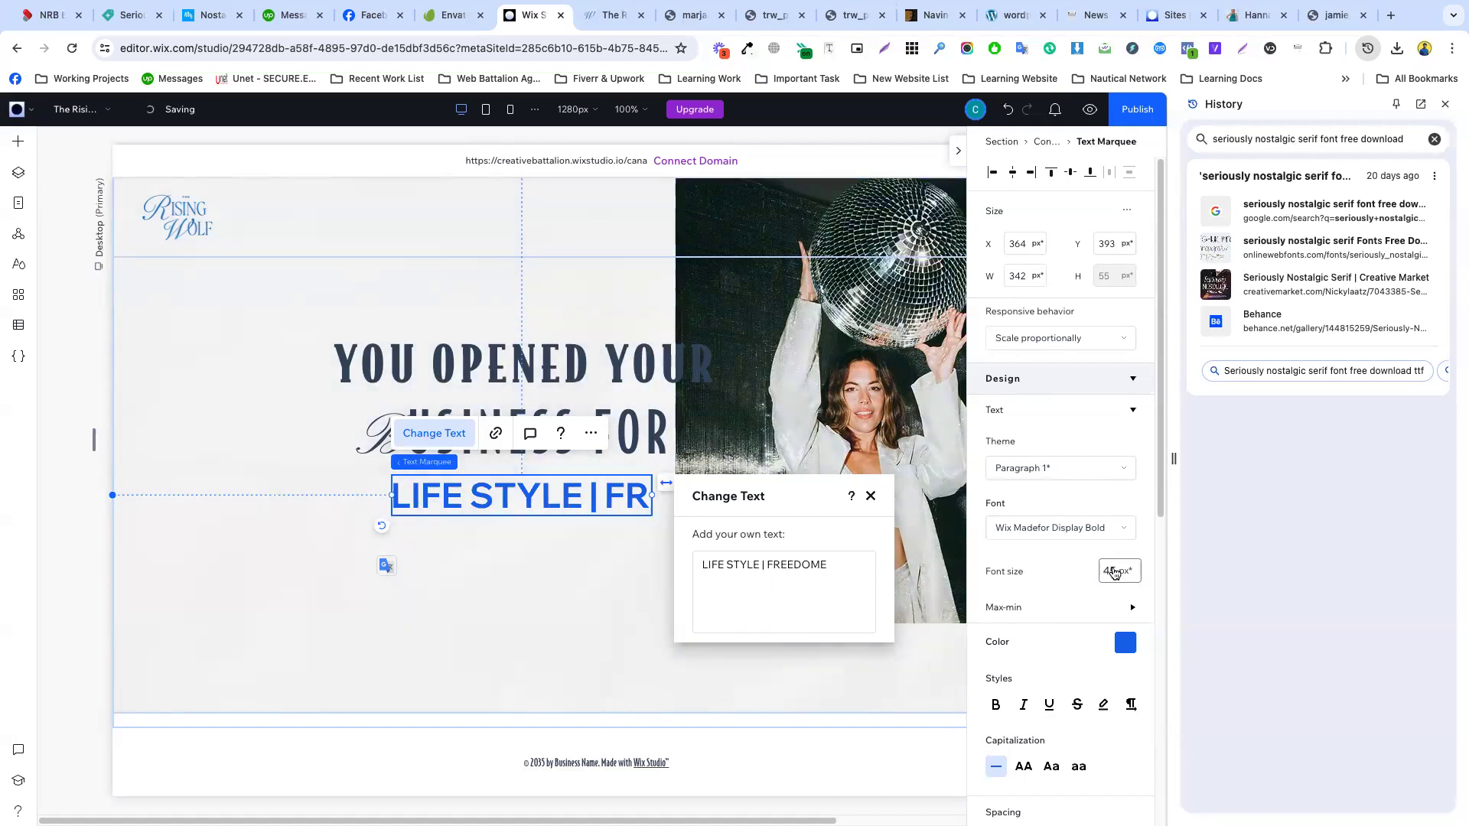
text(3)
click(1074, 579)
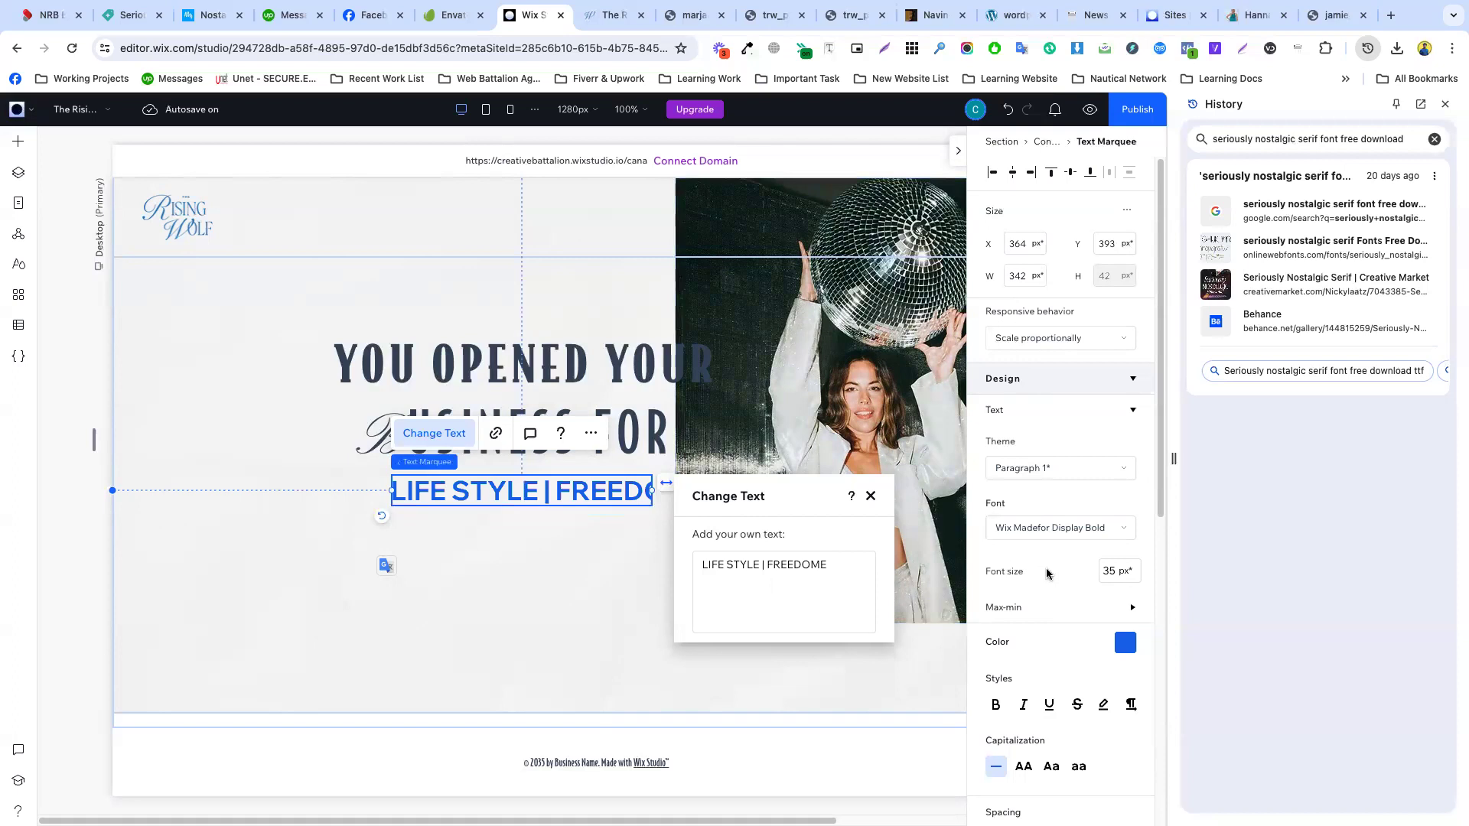
click(1125, 643)
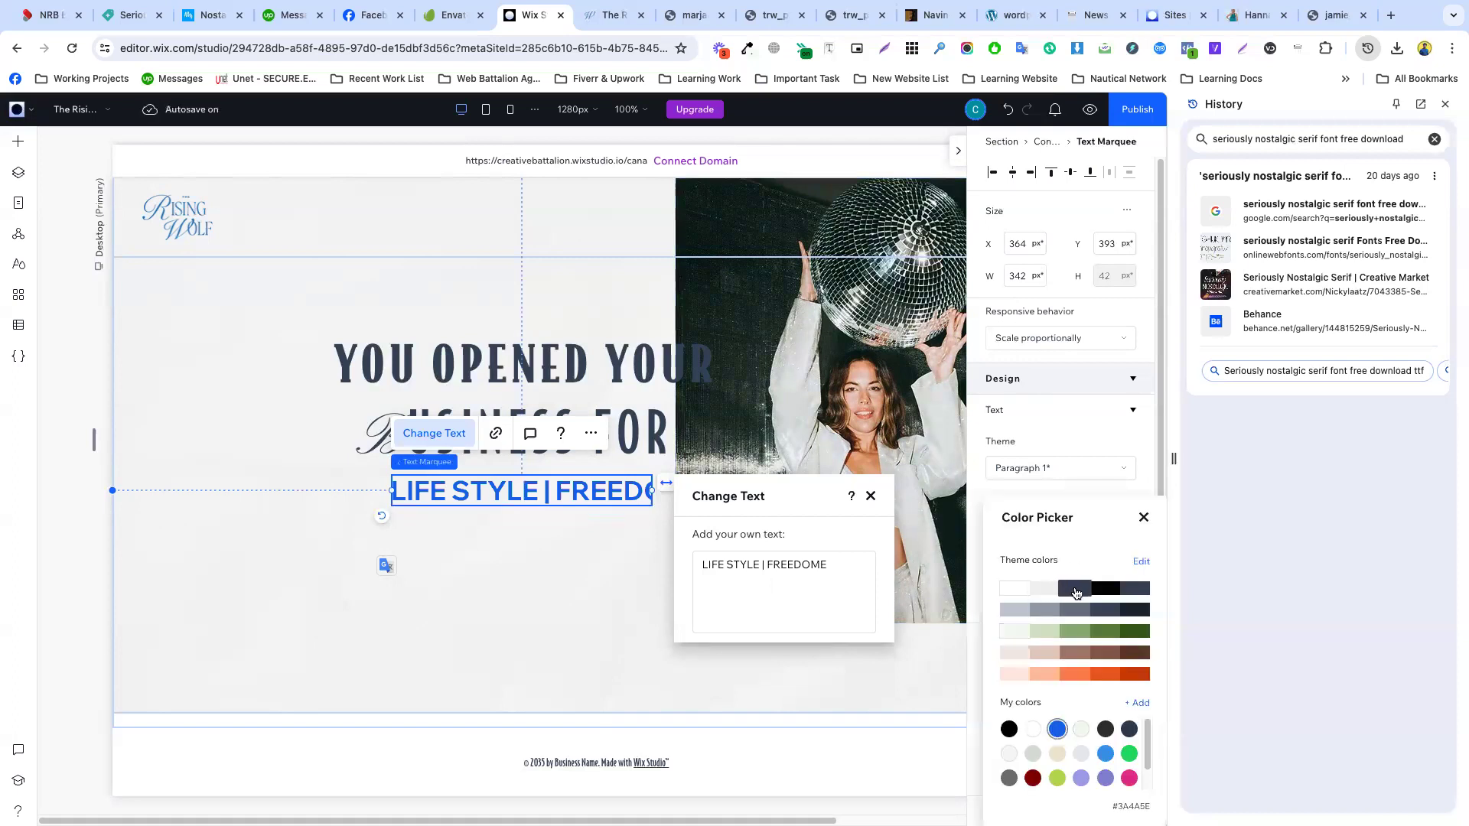
click(1122, 593)
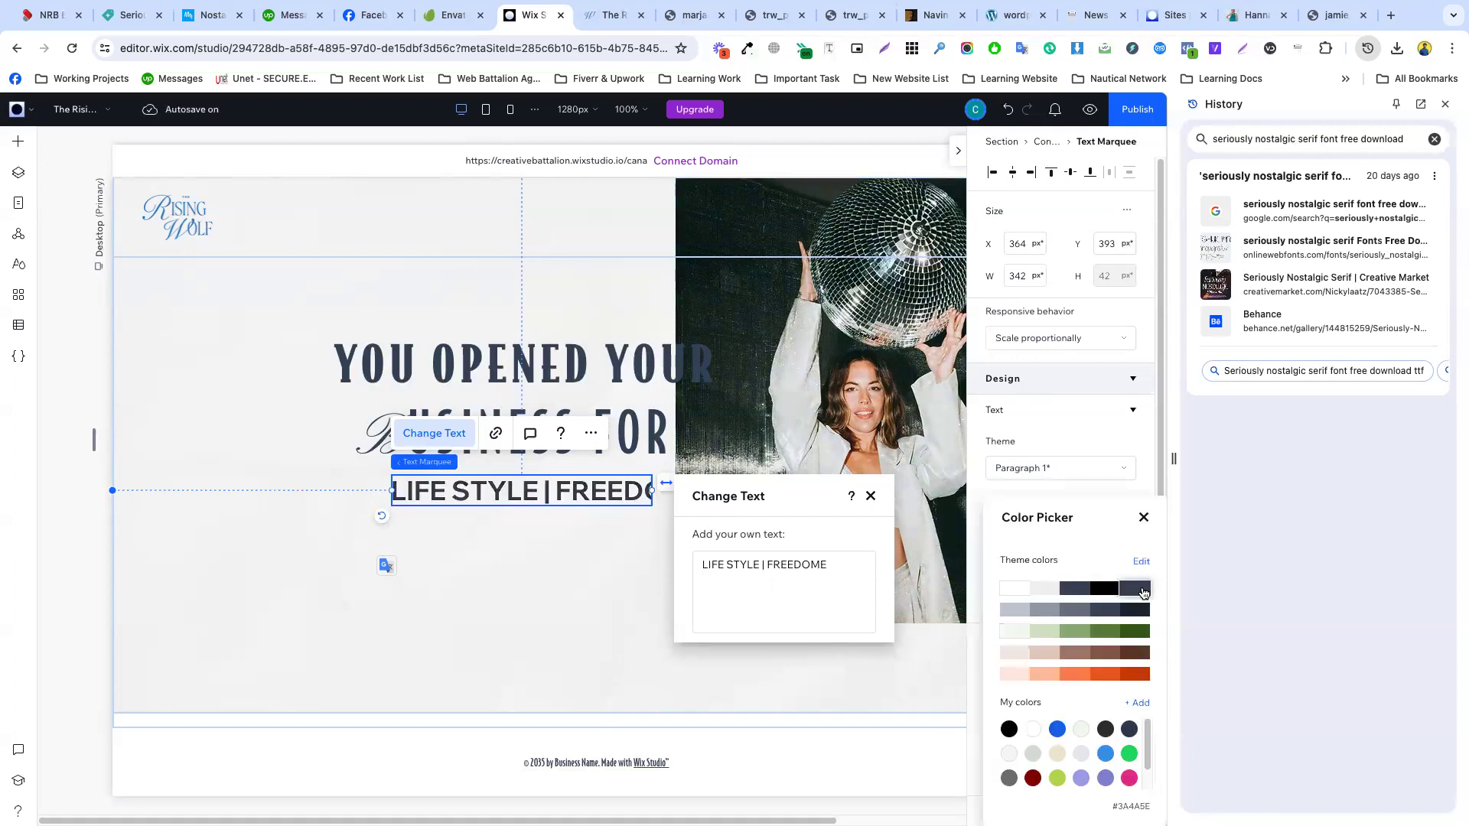
click(552, 587)
click(553, 588)
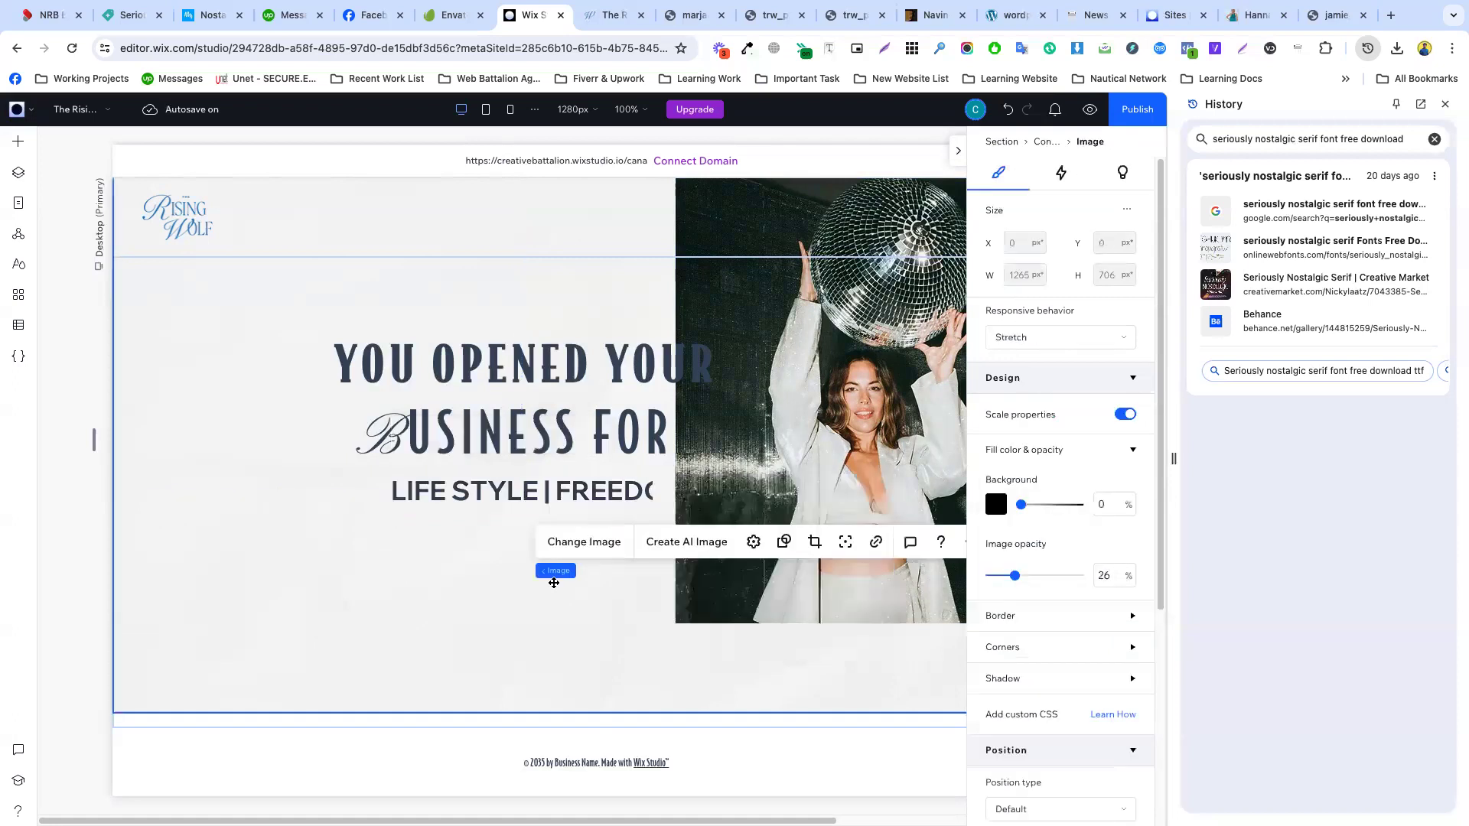
- Set the text marquee's font to Bodega Sans Medium
click(547, 490)
click(1022, 528)
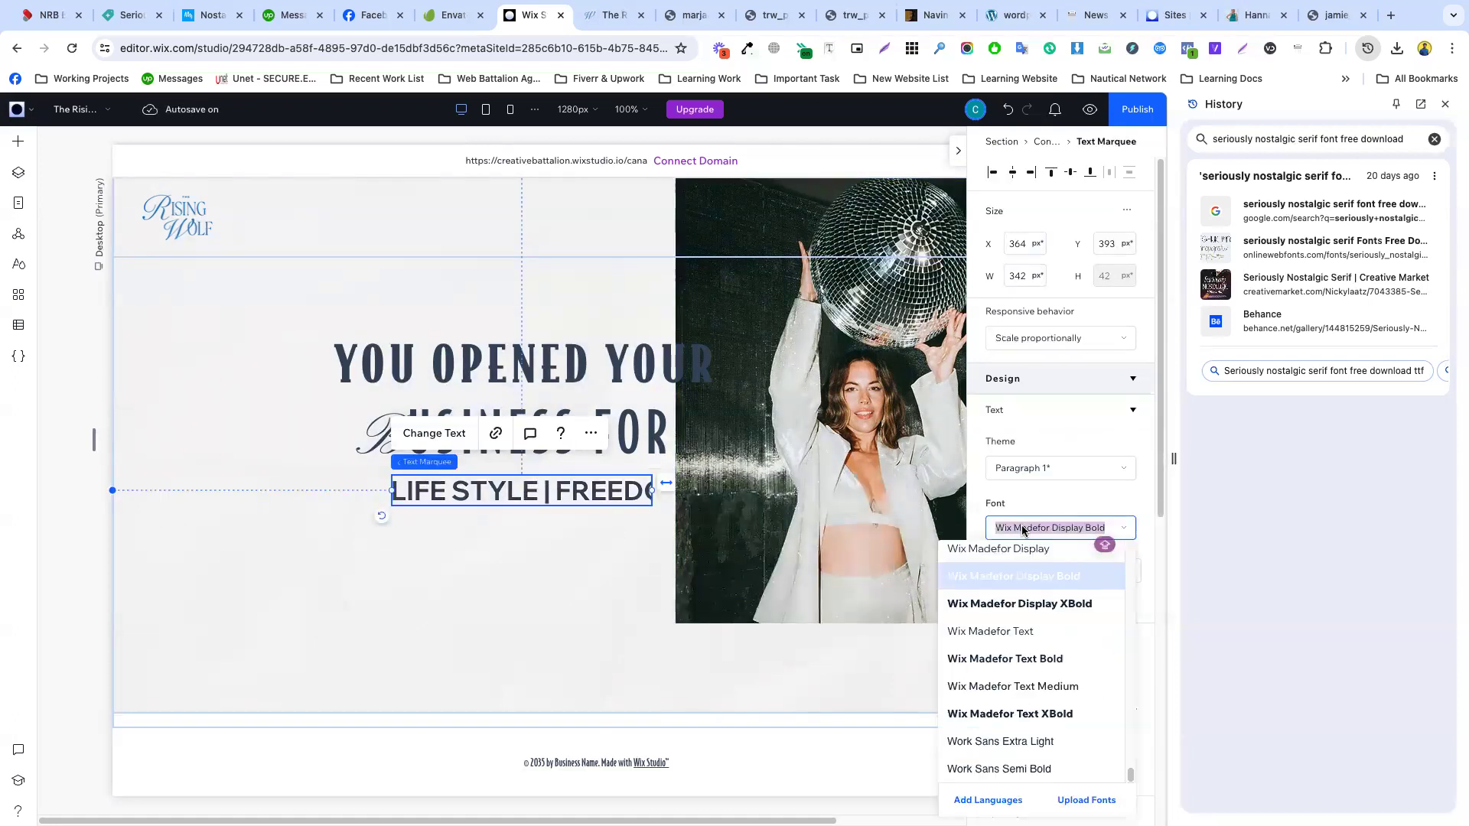
text(Bodega Sans Medium)
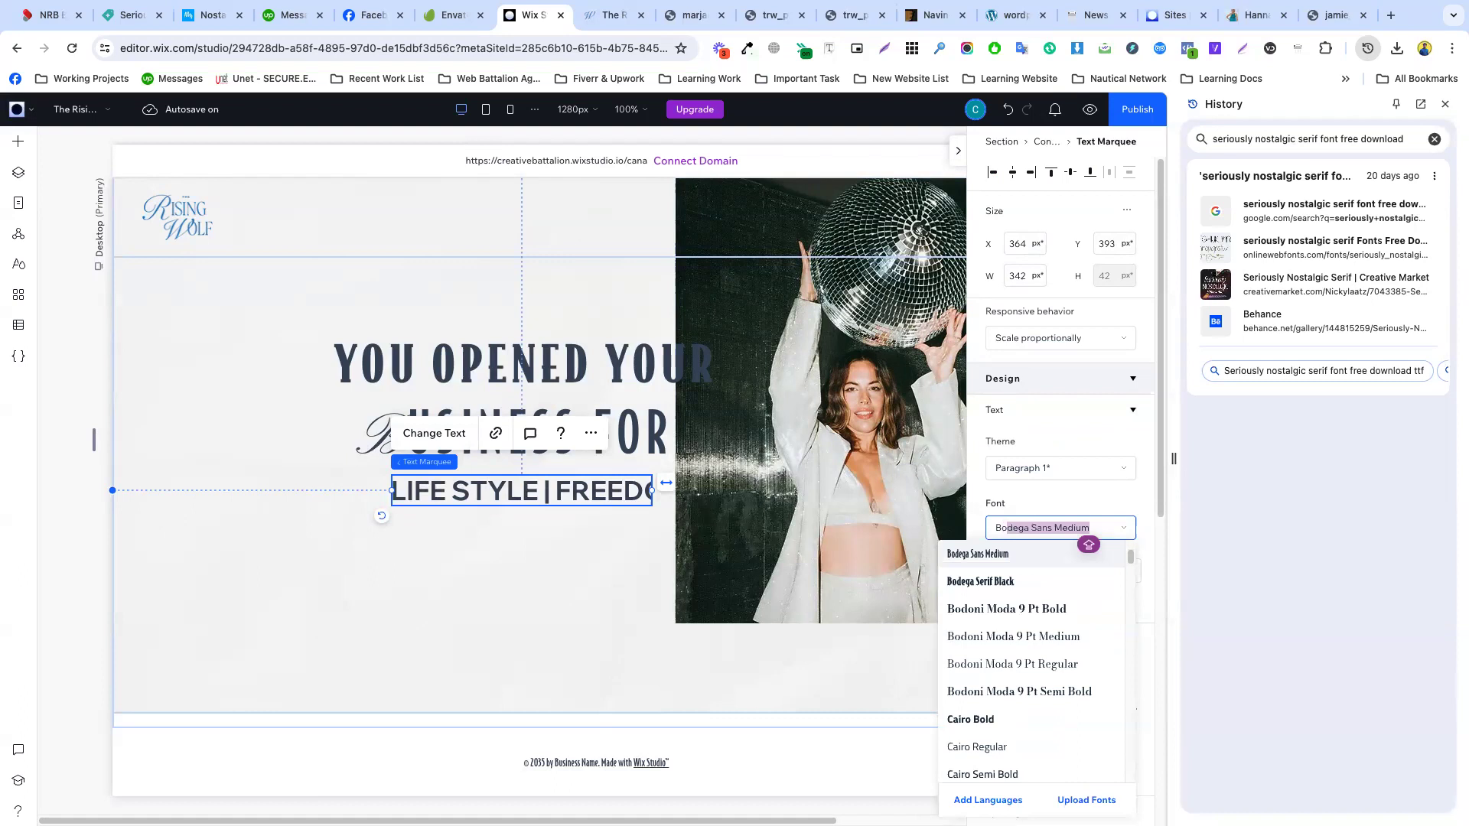
key(Return)
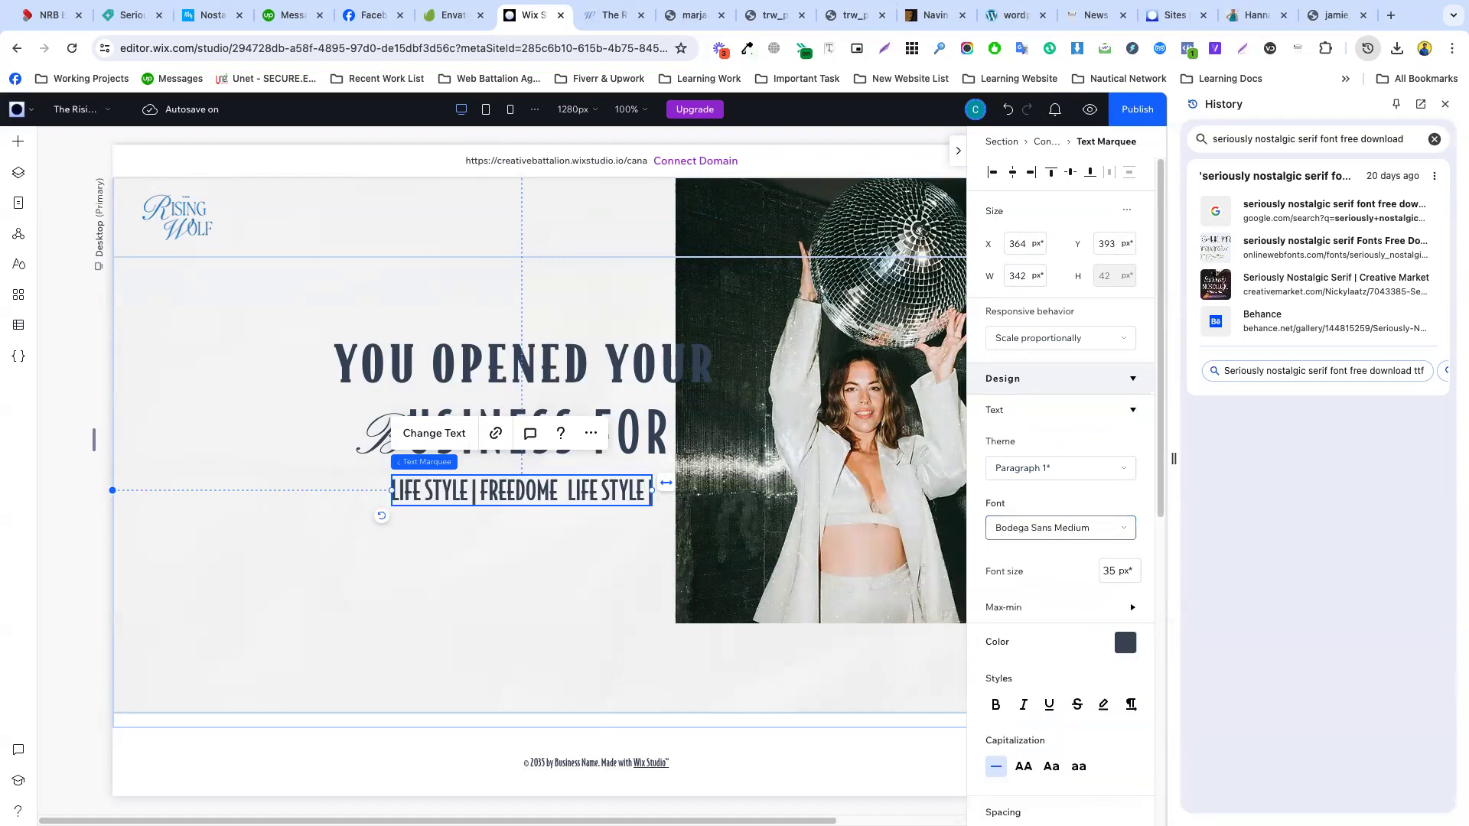
- Set the marquee text's capitalization to all uppercase
scroll(1041, 566, down, 3)
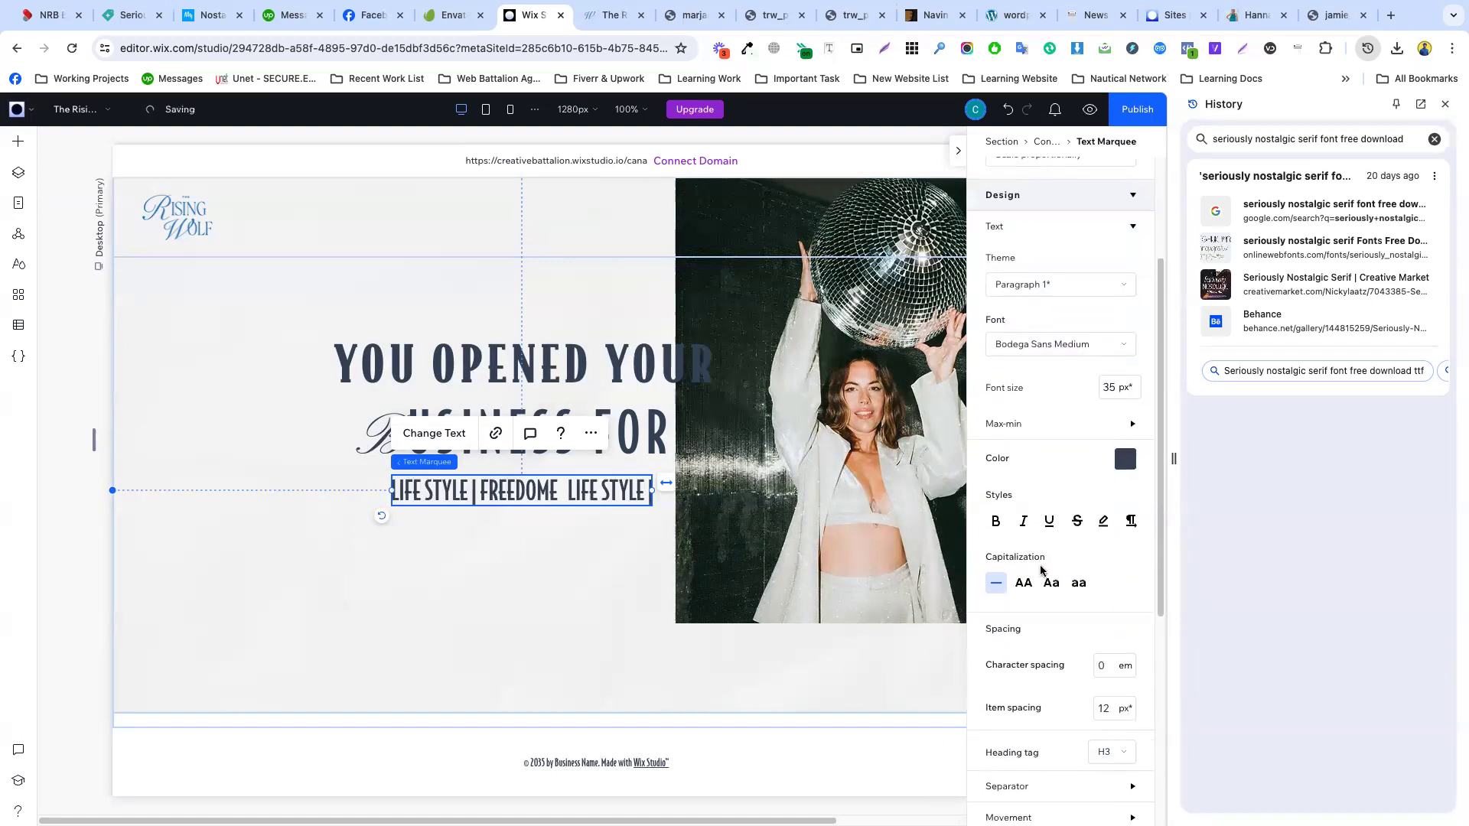
click(1025, 585)
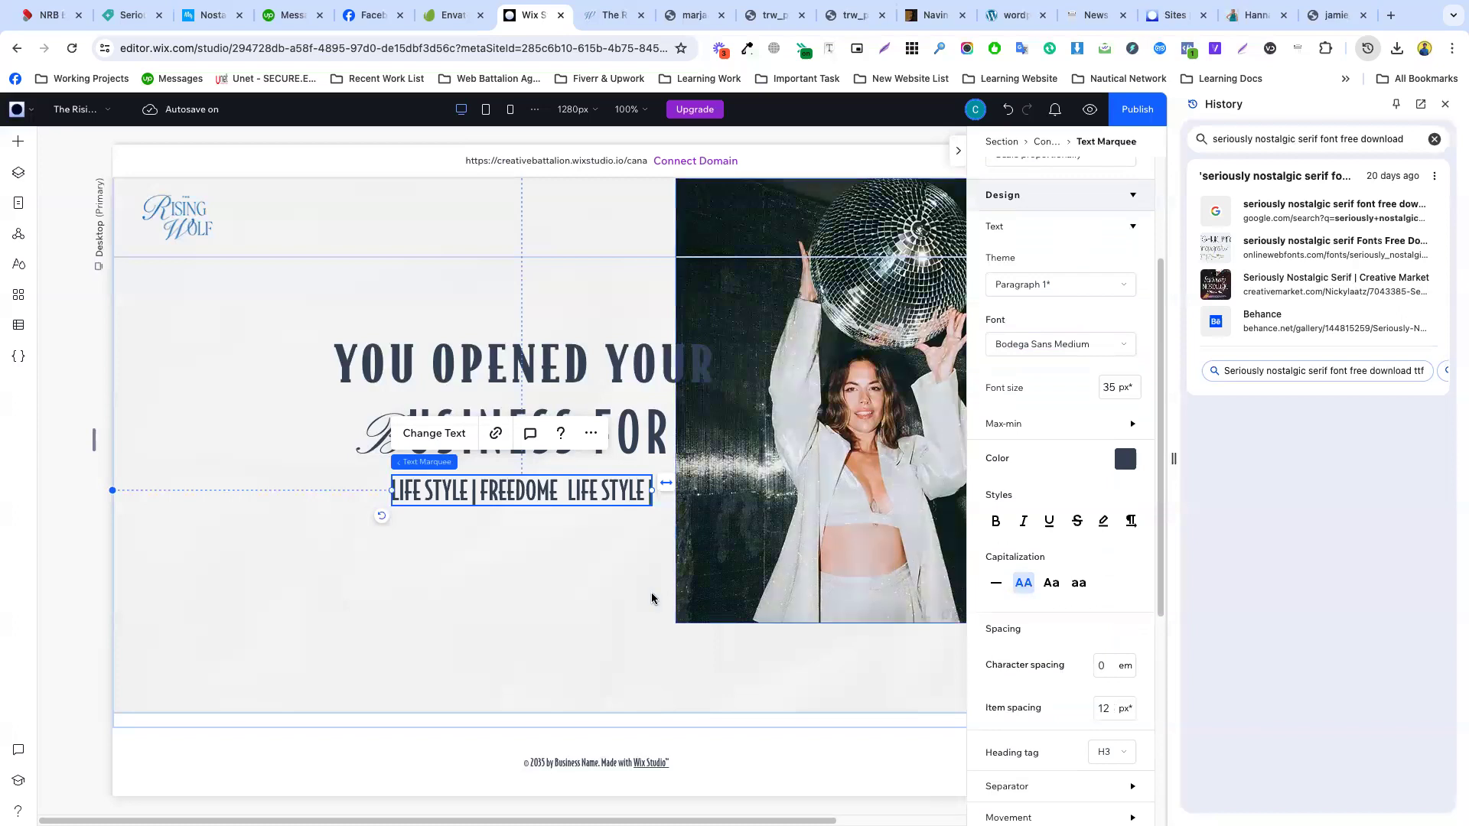
click(1109, 667)
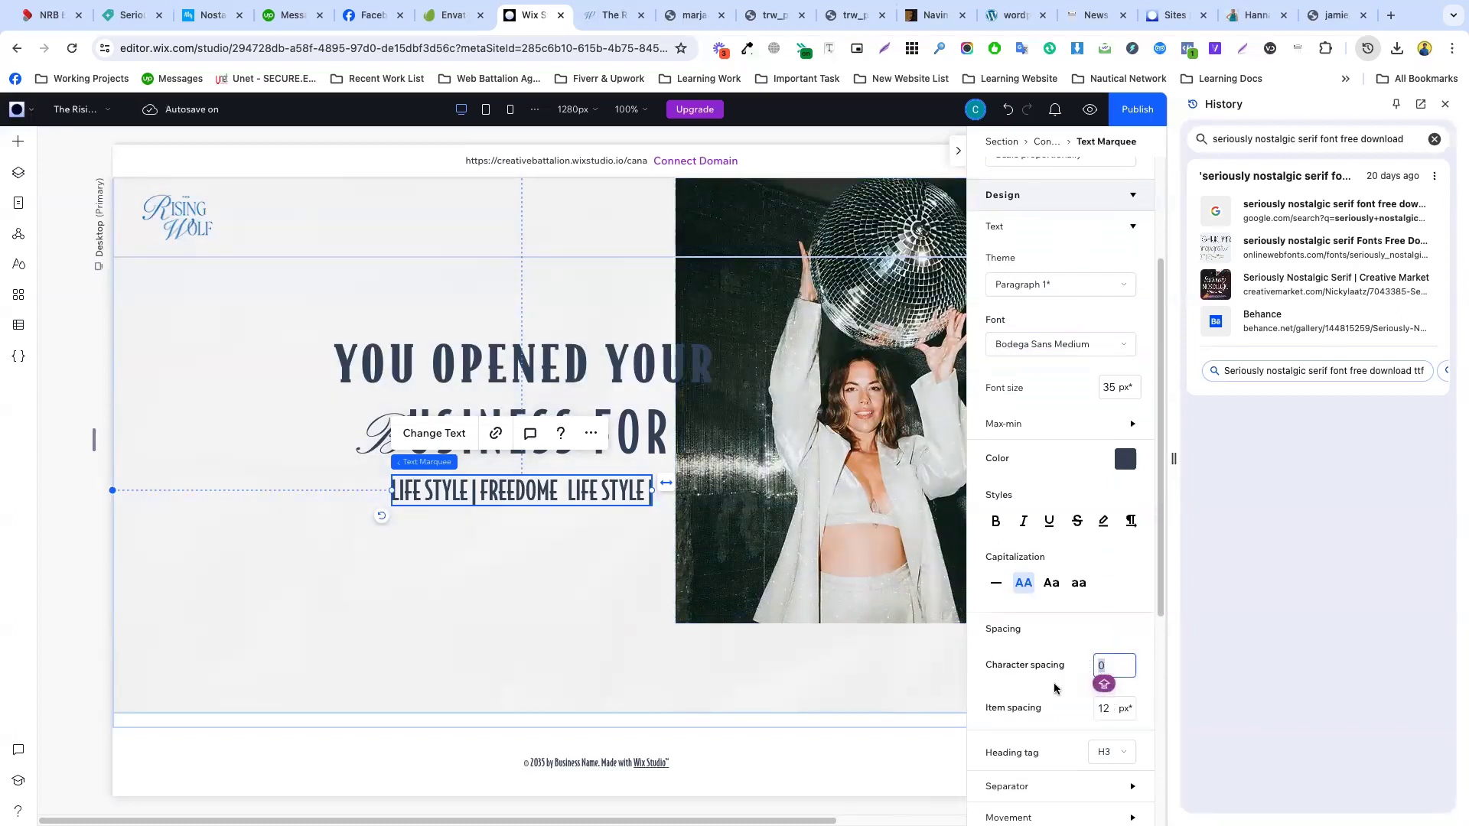
click(503, 567)
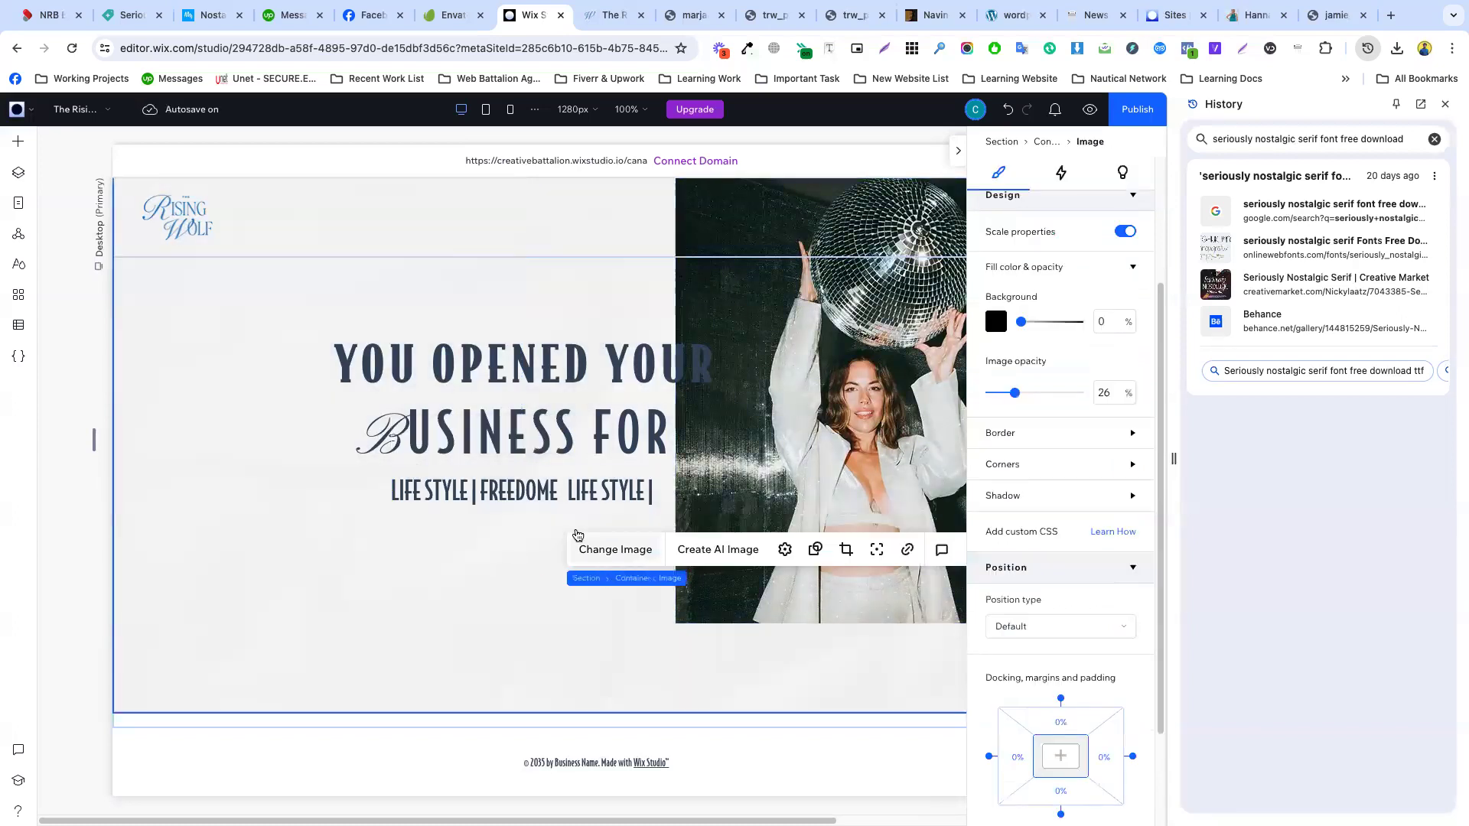
click(572, 493)
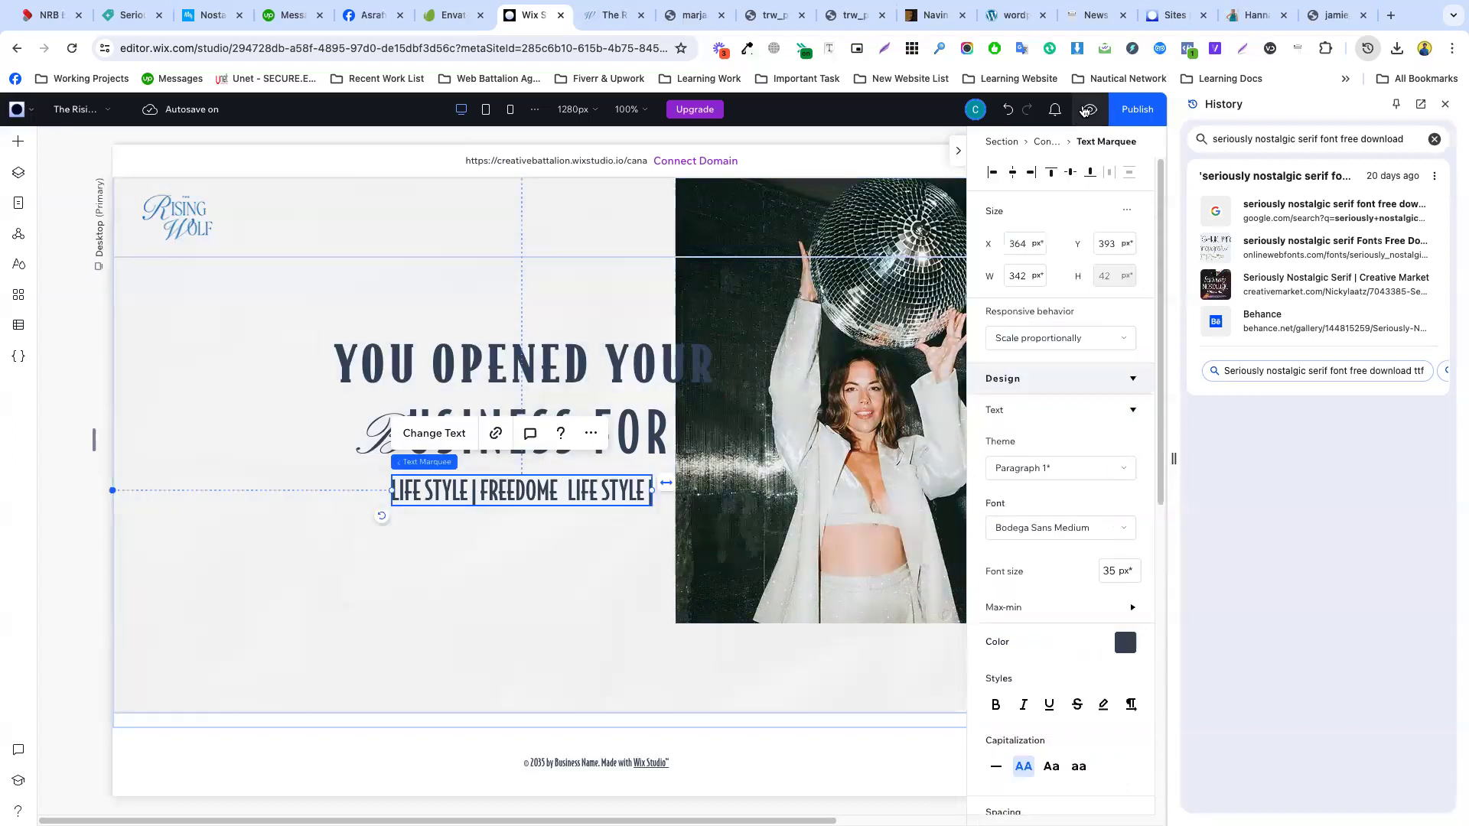
- Preview the animated marquee and compare the page with the small photos in the reference site's hero, closing the reference site's developer tools
click(1086, 114)
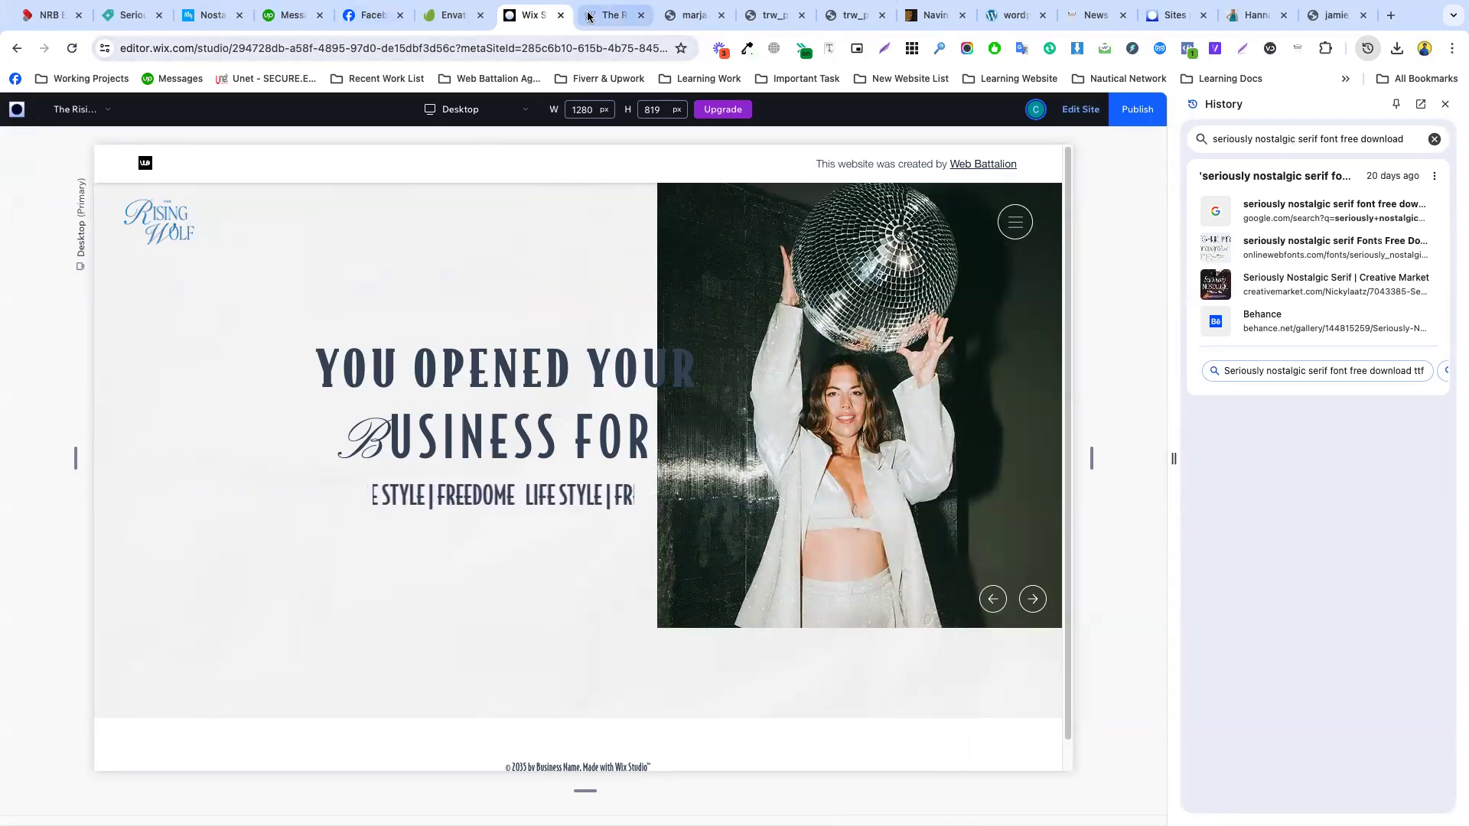
click(612, 15)
scroll(188, 283, down, 2)
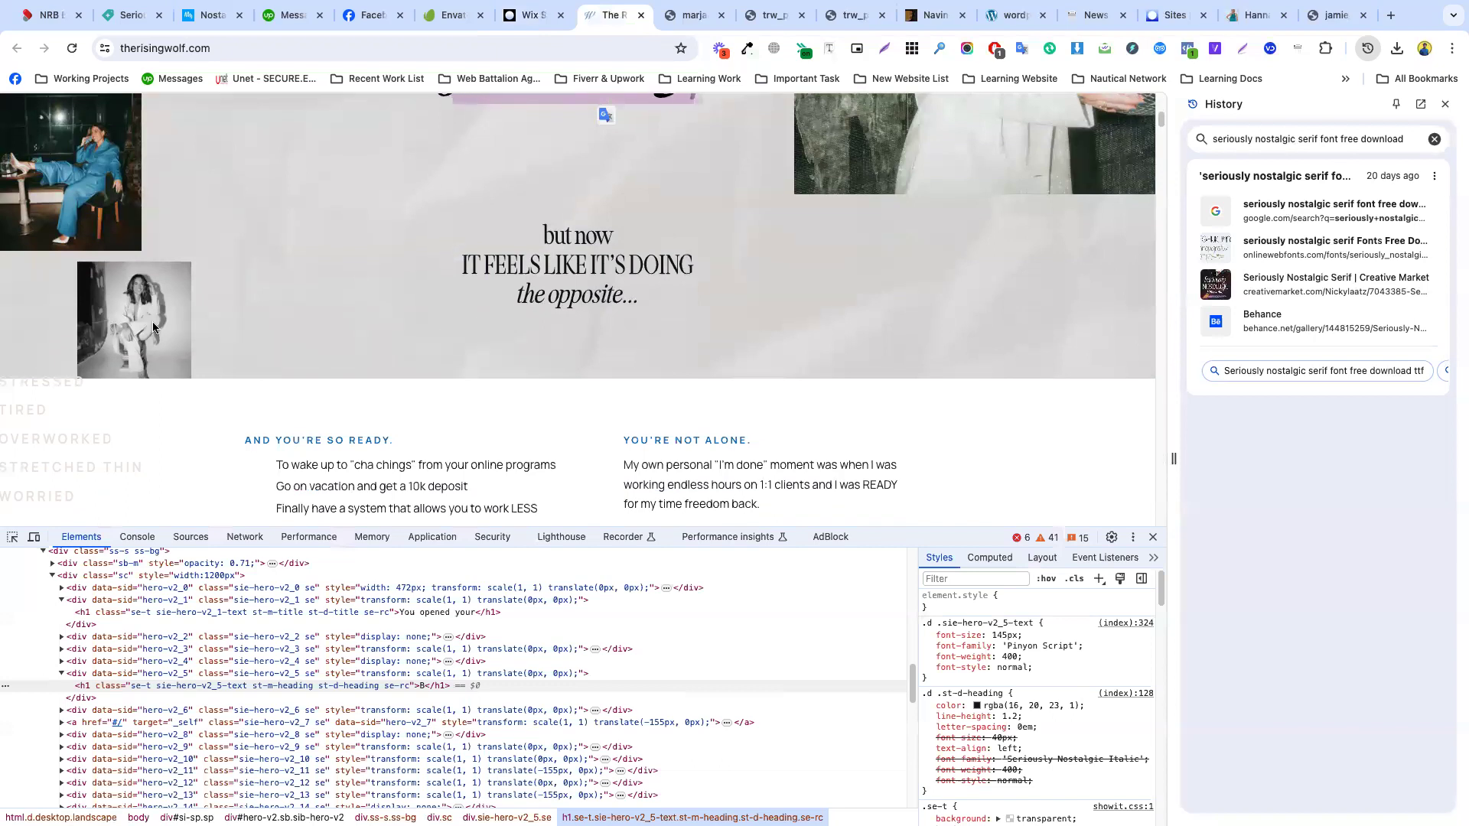
click(1154, 537)
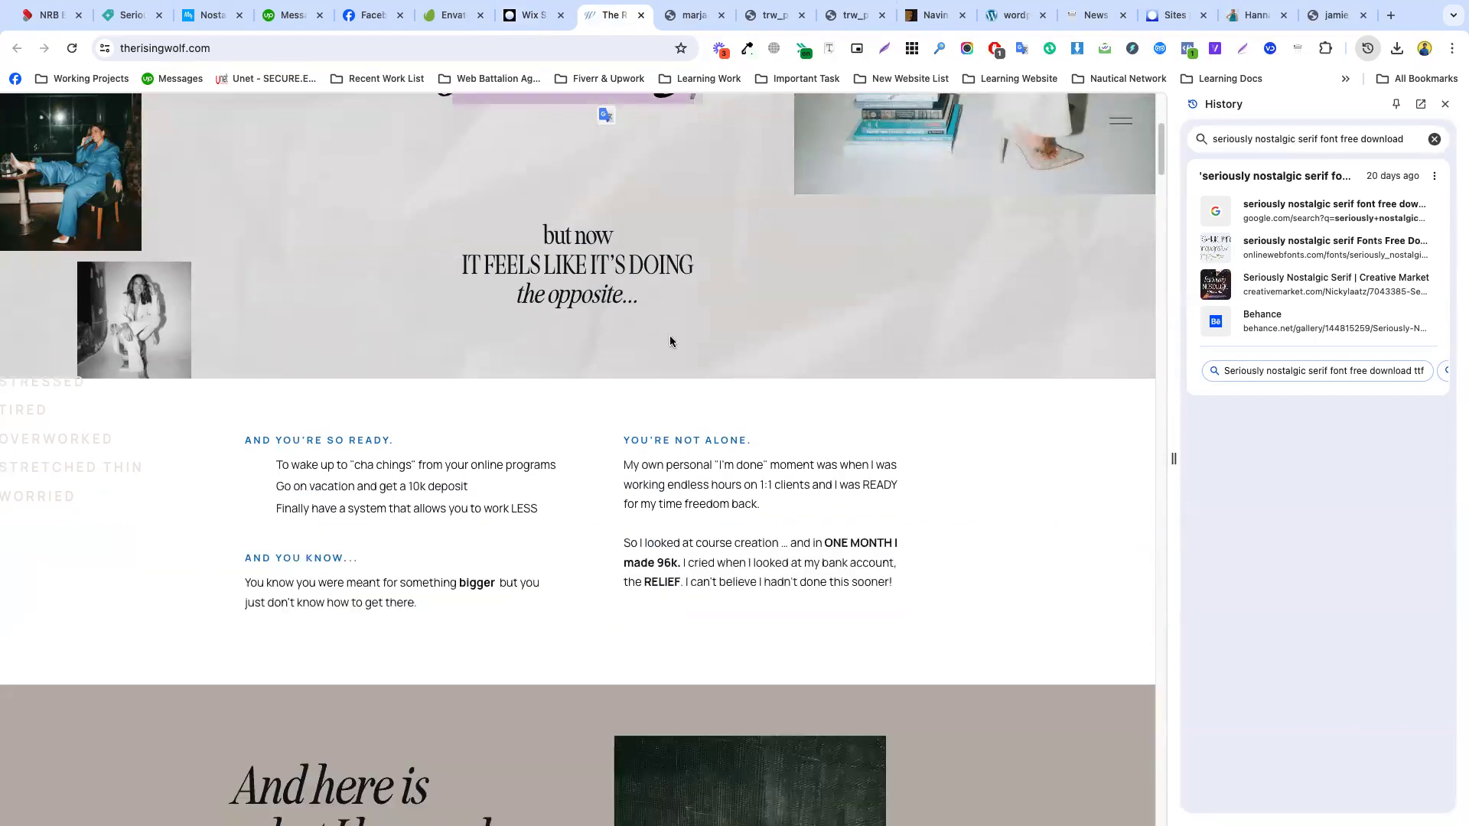
scroll(505, 329, up, 3)
right_click(85, 318)
click(217, 298)
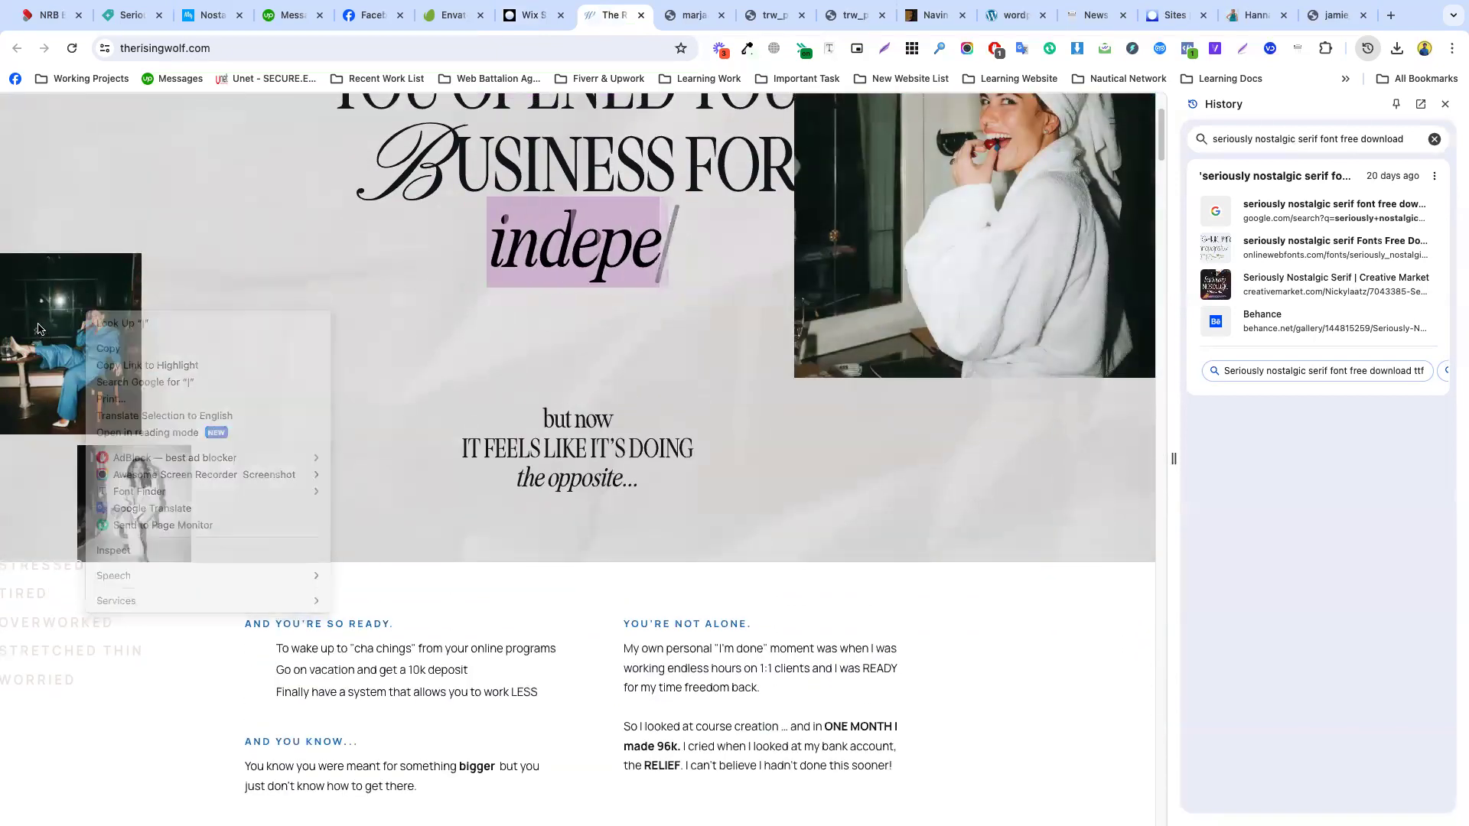
click(530, 15)
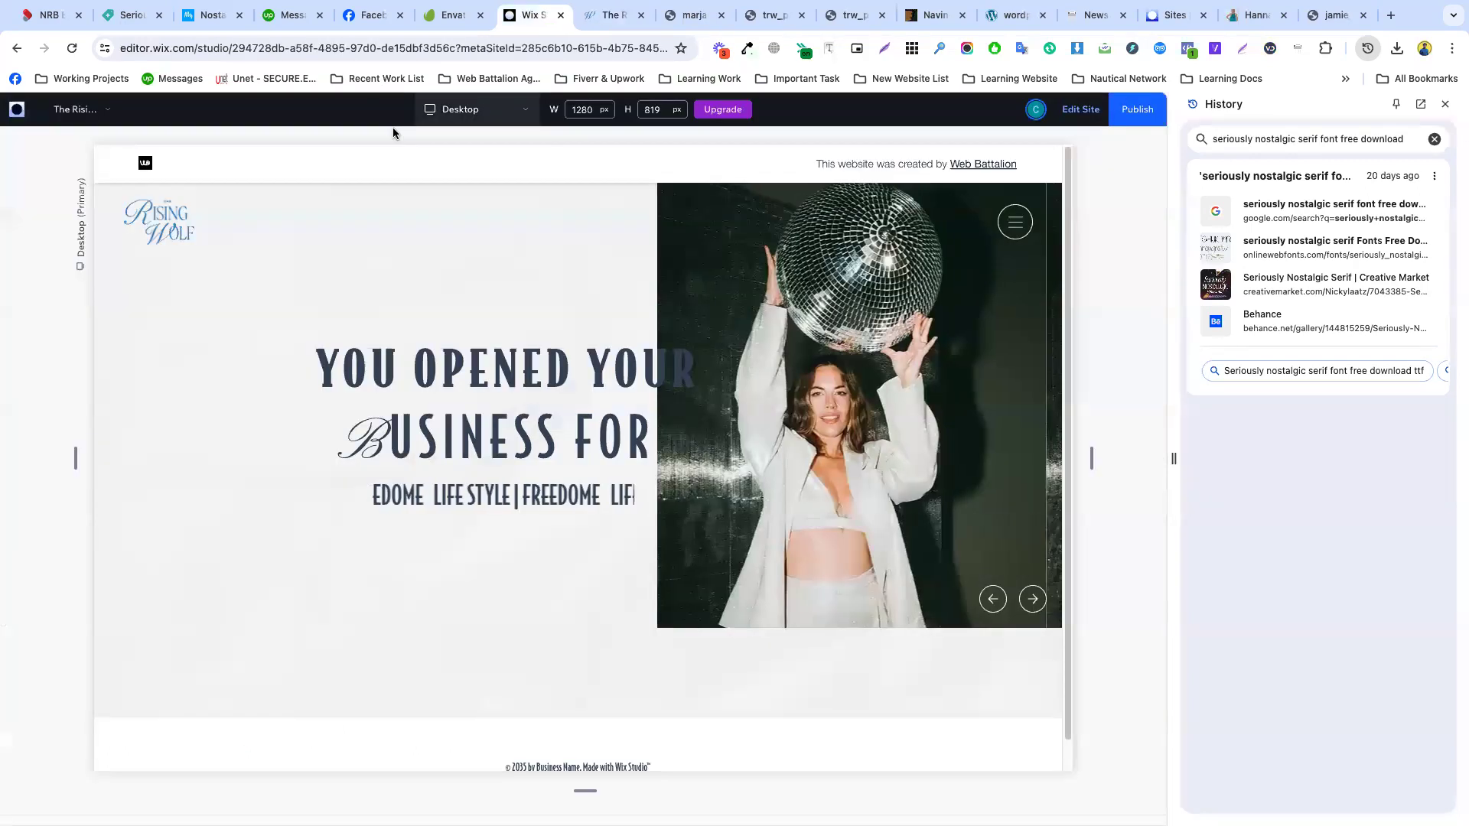
scroll(517, 184, up, 1)
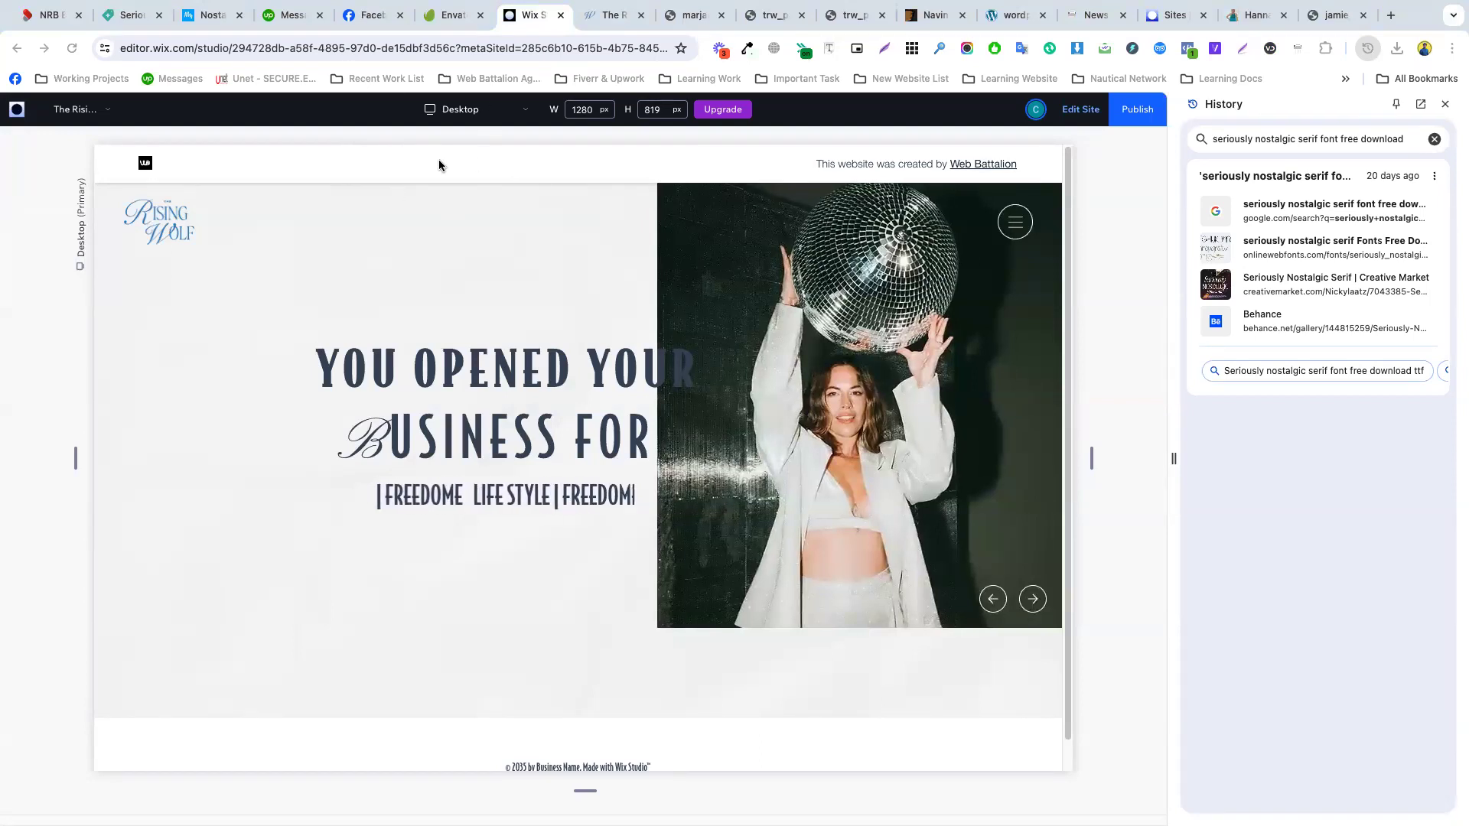
- Return to editing the site, add an image beside the hero heading and resize it to about 208 × 194 px
click(1081, 111)
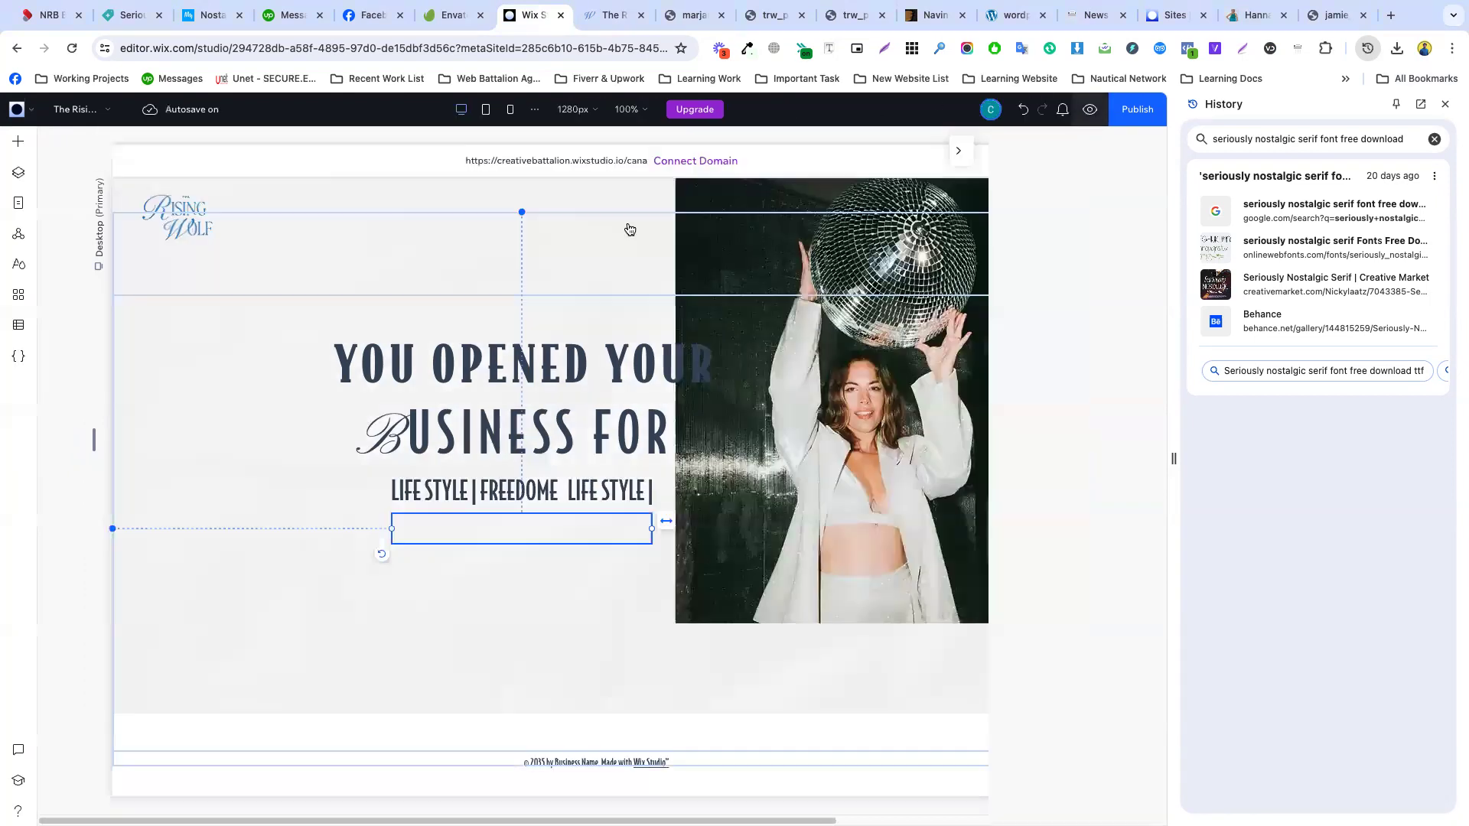
click(19, 143)
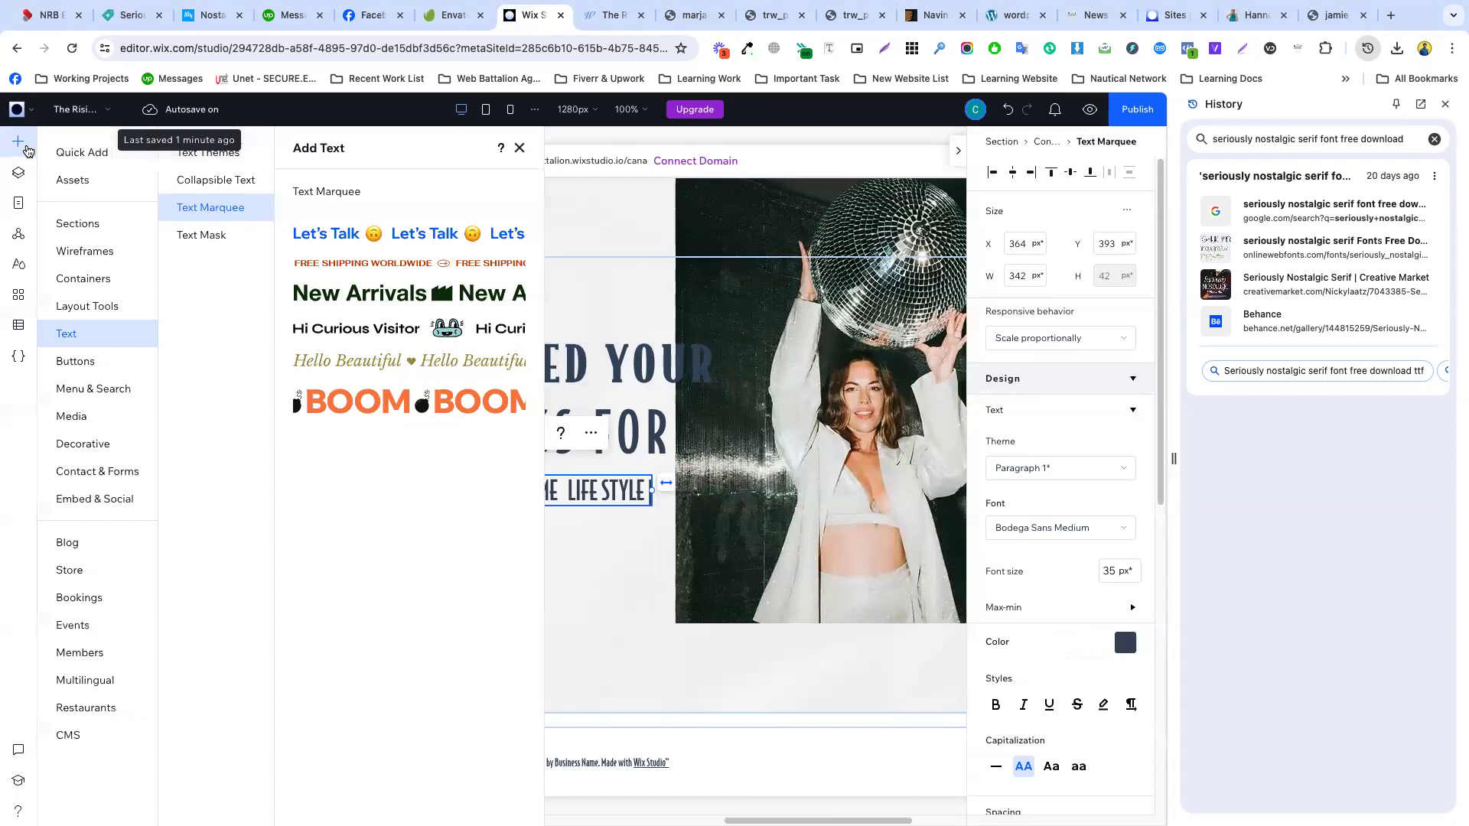
click(69, 151)
drag(212, 222, 228, 546)
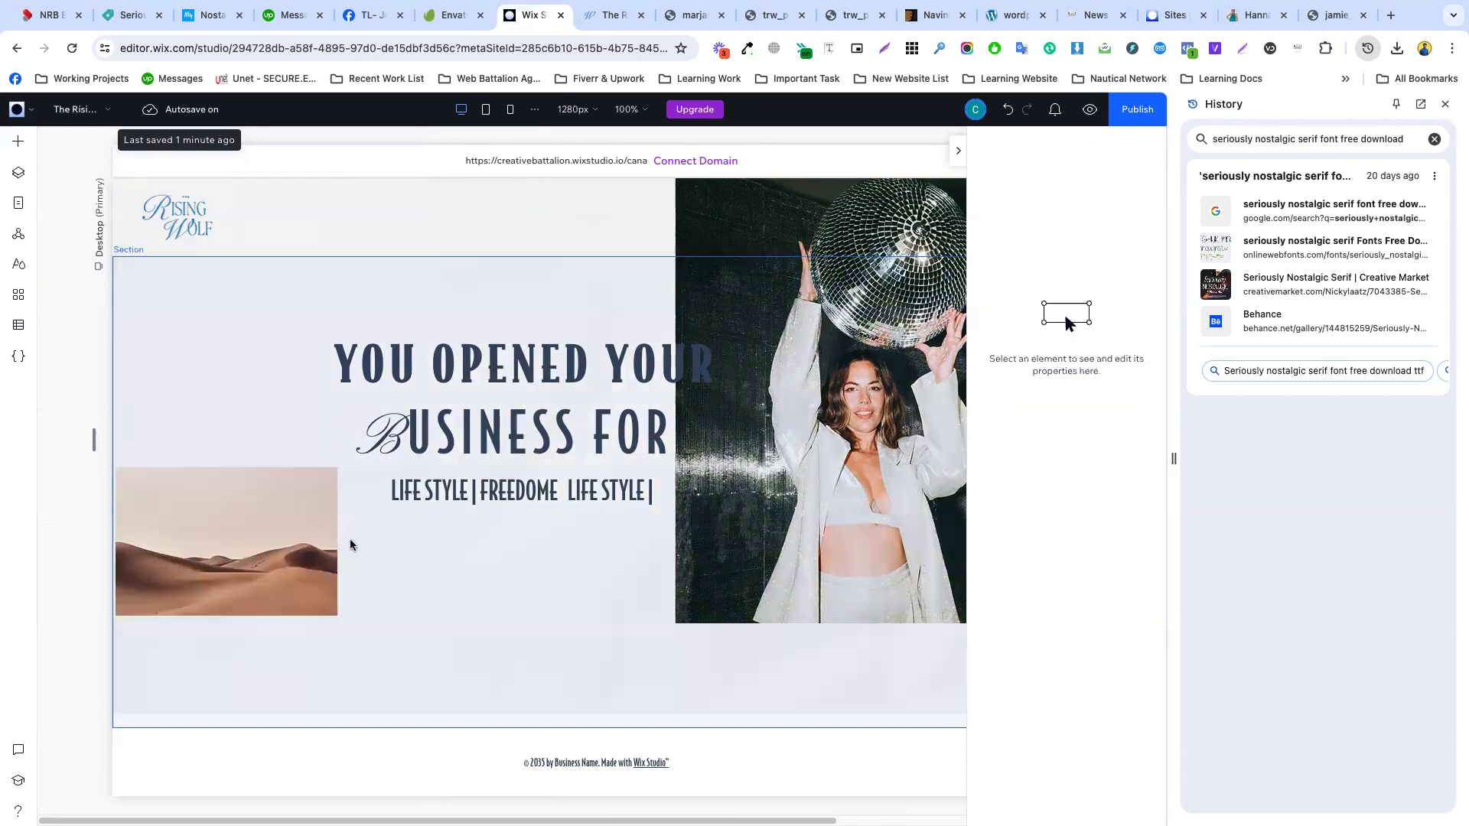
drag(339, 543, 274, 541)
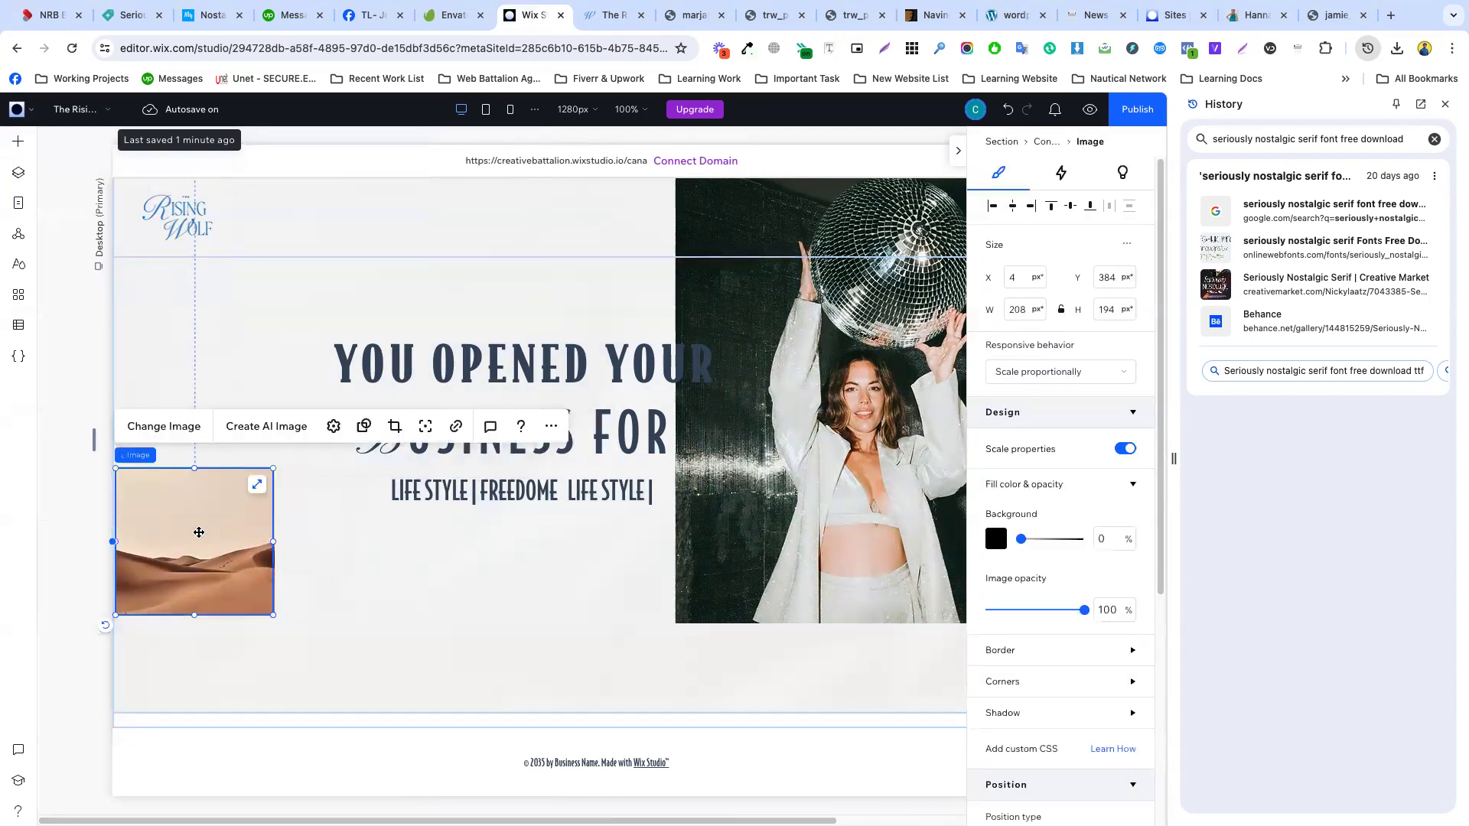
- Move the new desert image against the hero's left edge, to about X 0 and Y 435 px
click(328, 534)
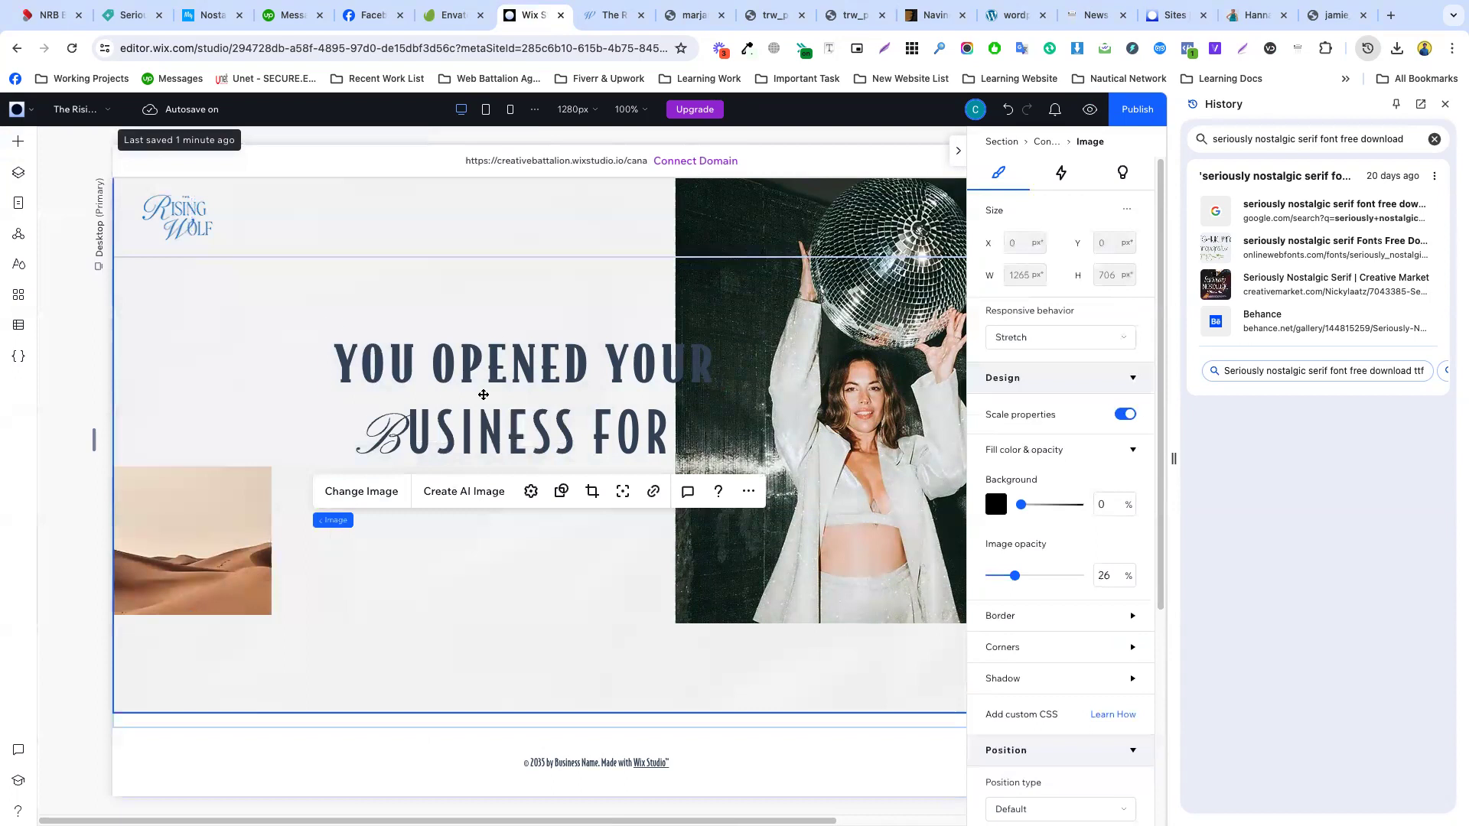
click(193, 511)
drag(193, 512, 196, 551)
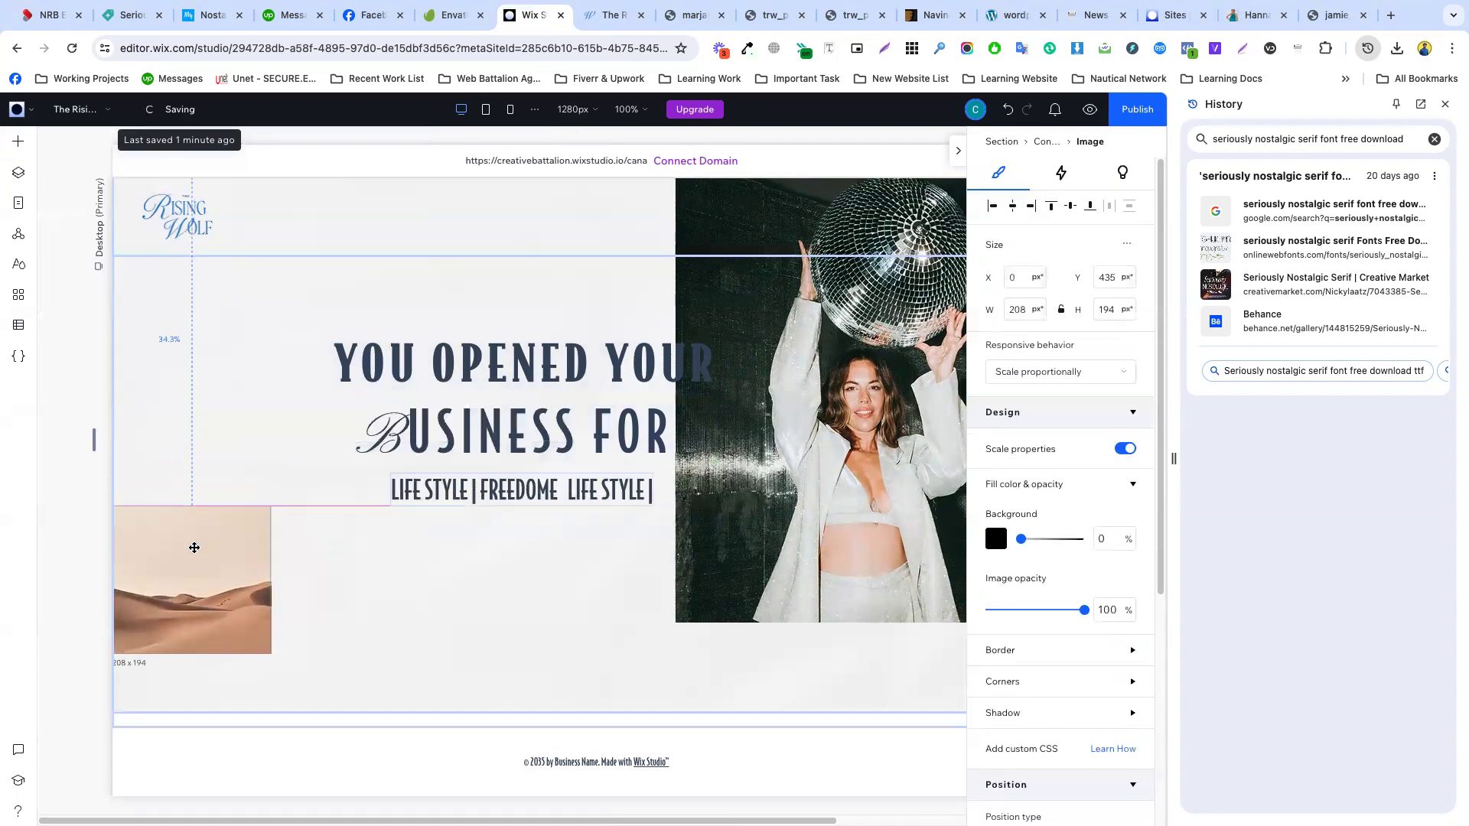
click(406, 564)
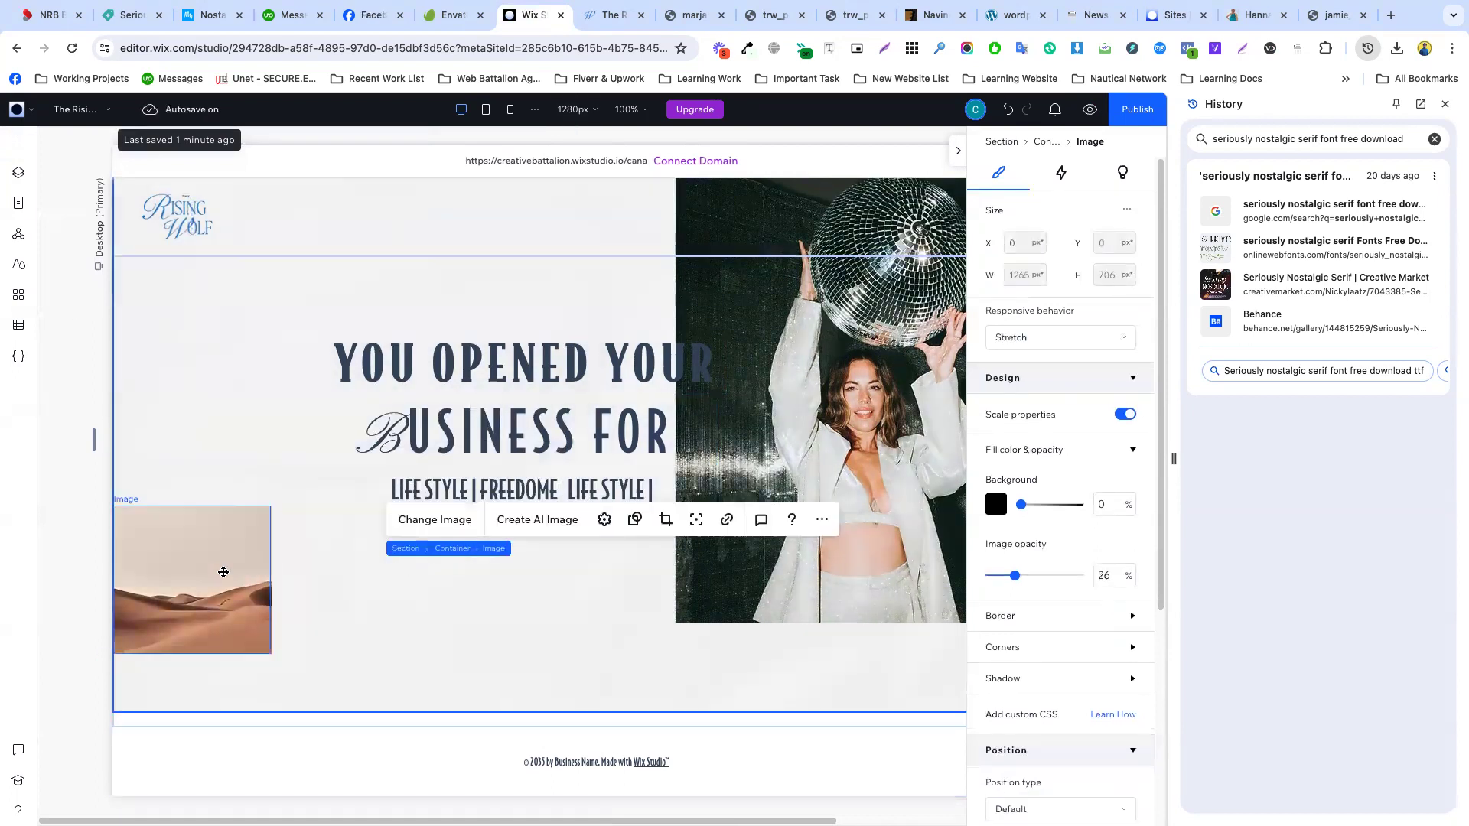
- Extend the hero section's bottom edge downward past its background image
click(801, 708)
drag(808, 727, 811, 792)
scroll(593, 528, down, 1)
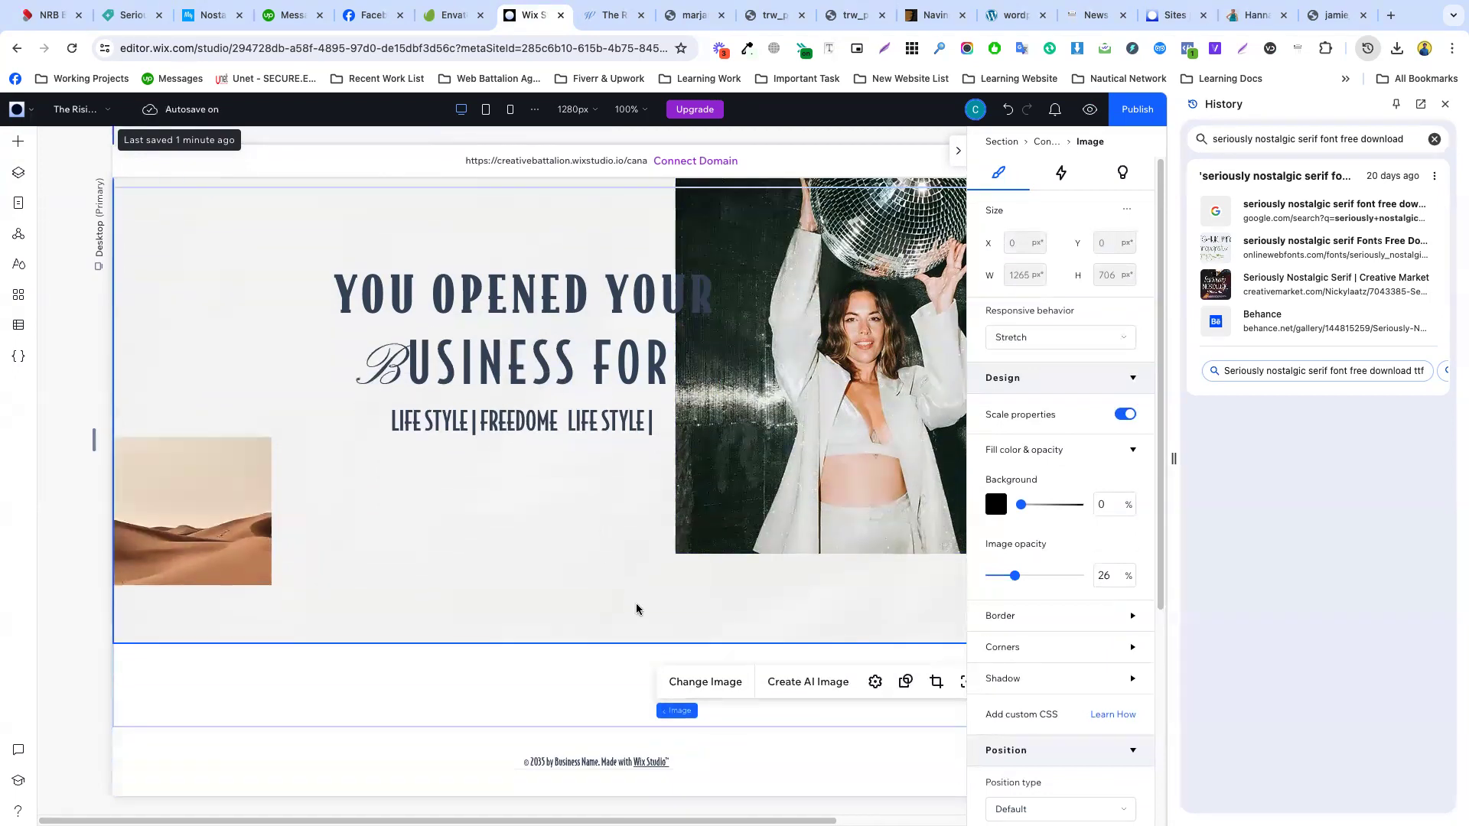
- Stretch the hero container downward to a height of about 890 px
click(660, 640)
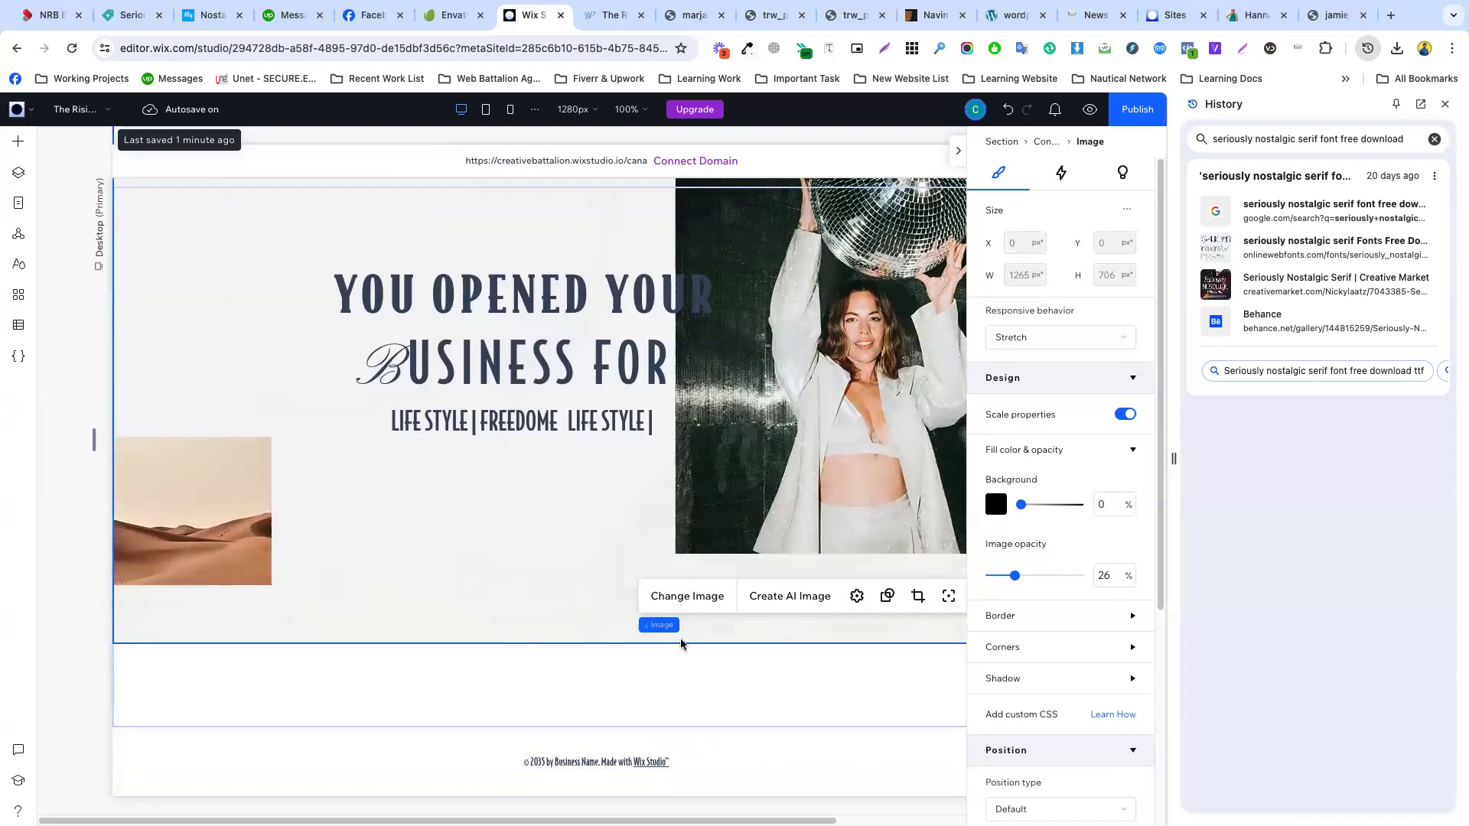
click(681, 639)
click(629, 636)
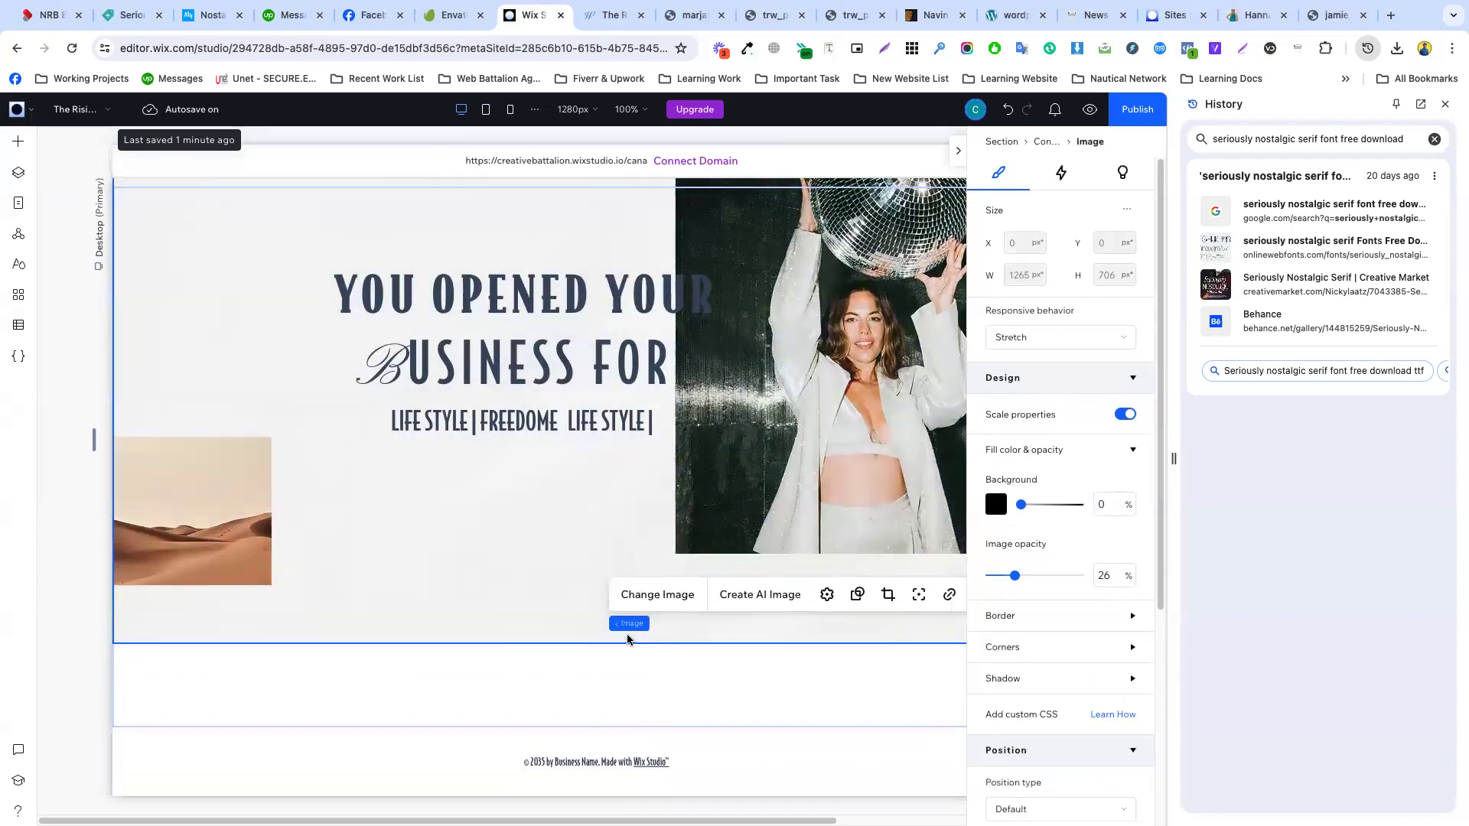
click(611, 655)
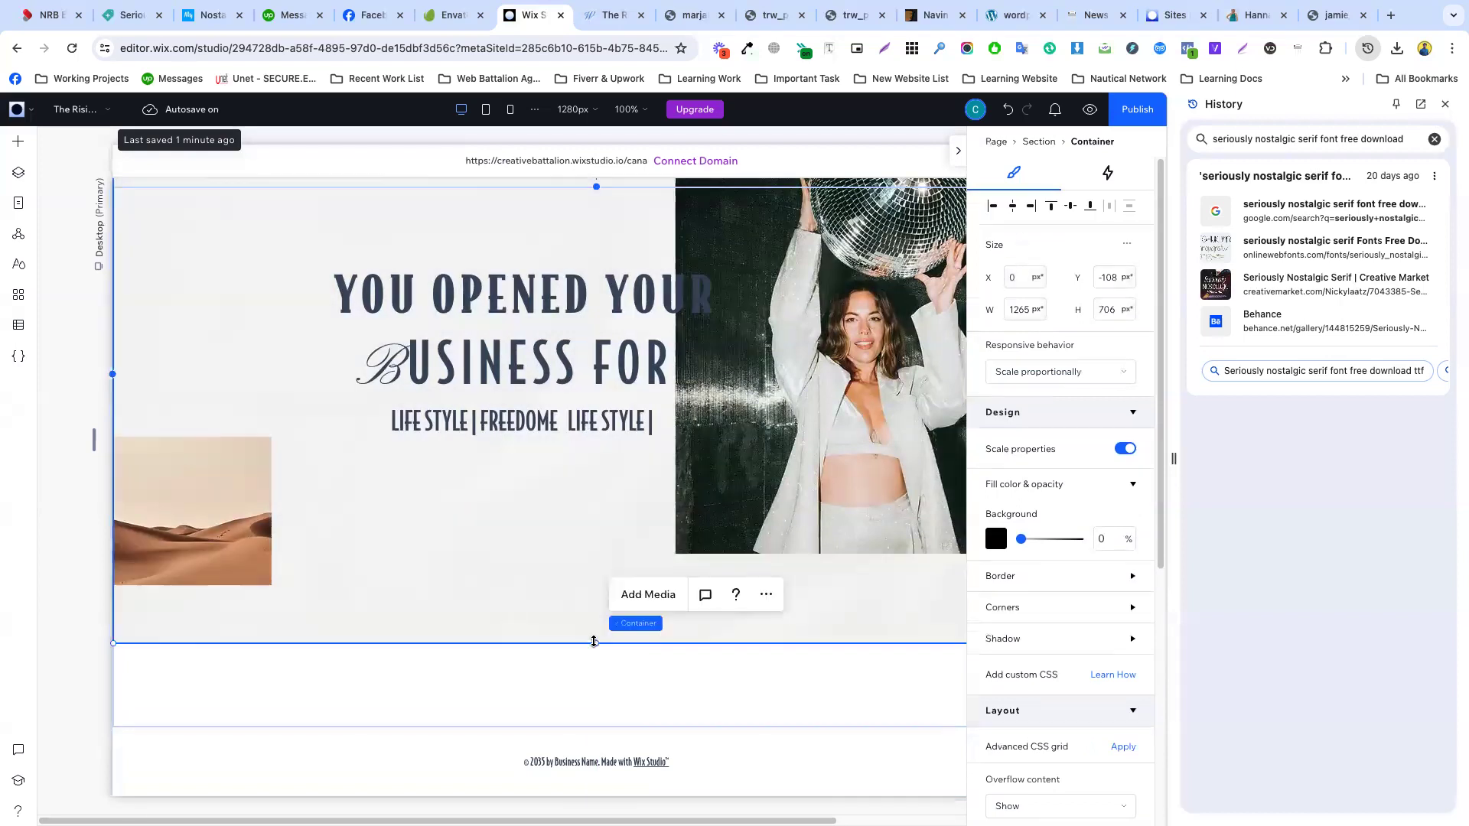
drag(594, 641, 599, 707)
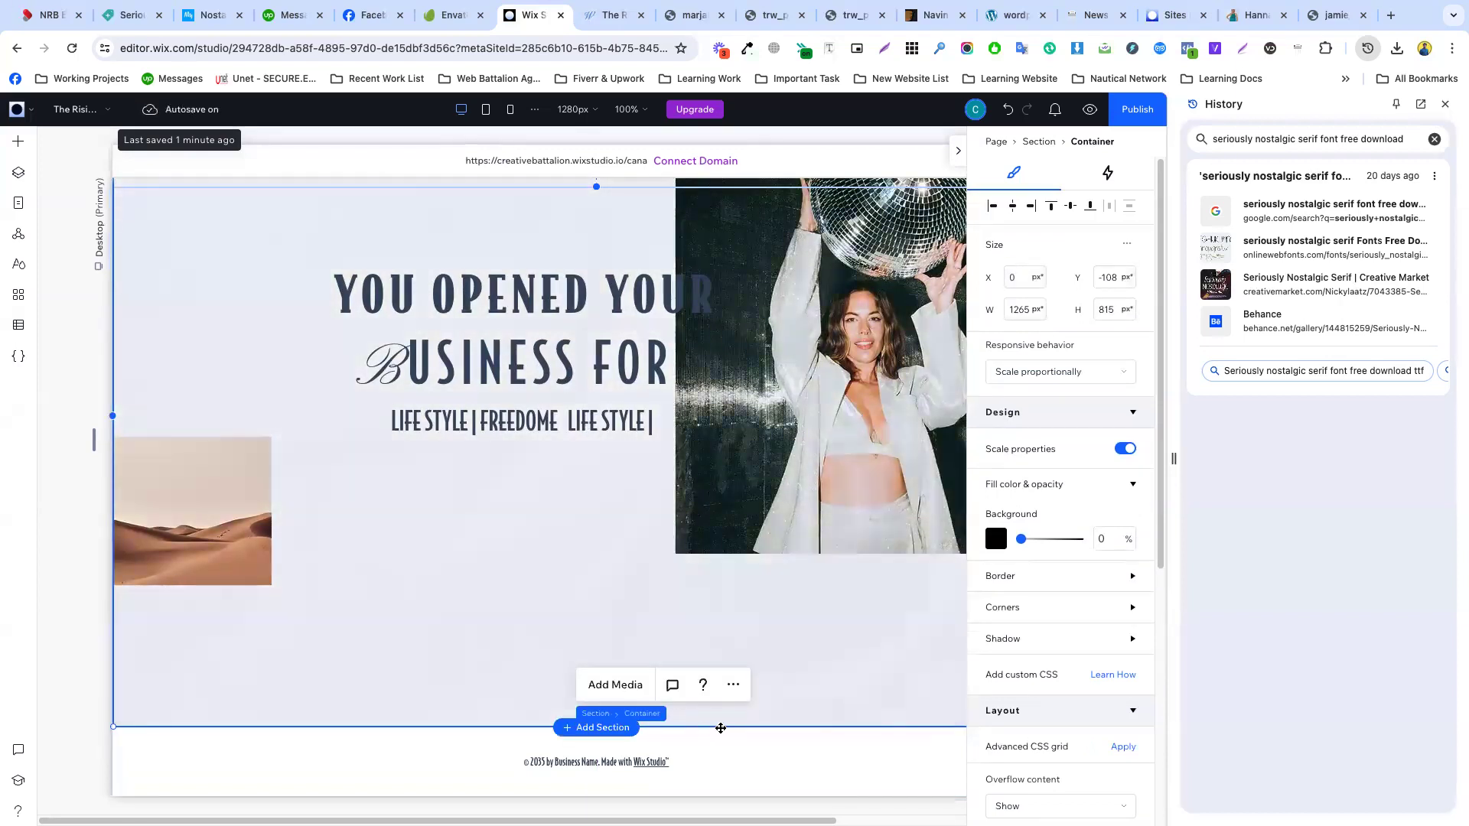
drag(730, 727, 730, 785)
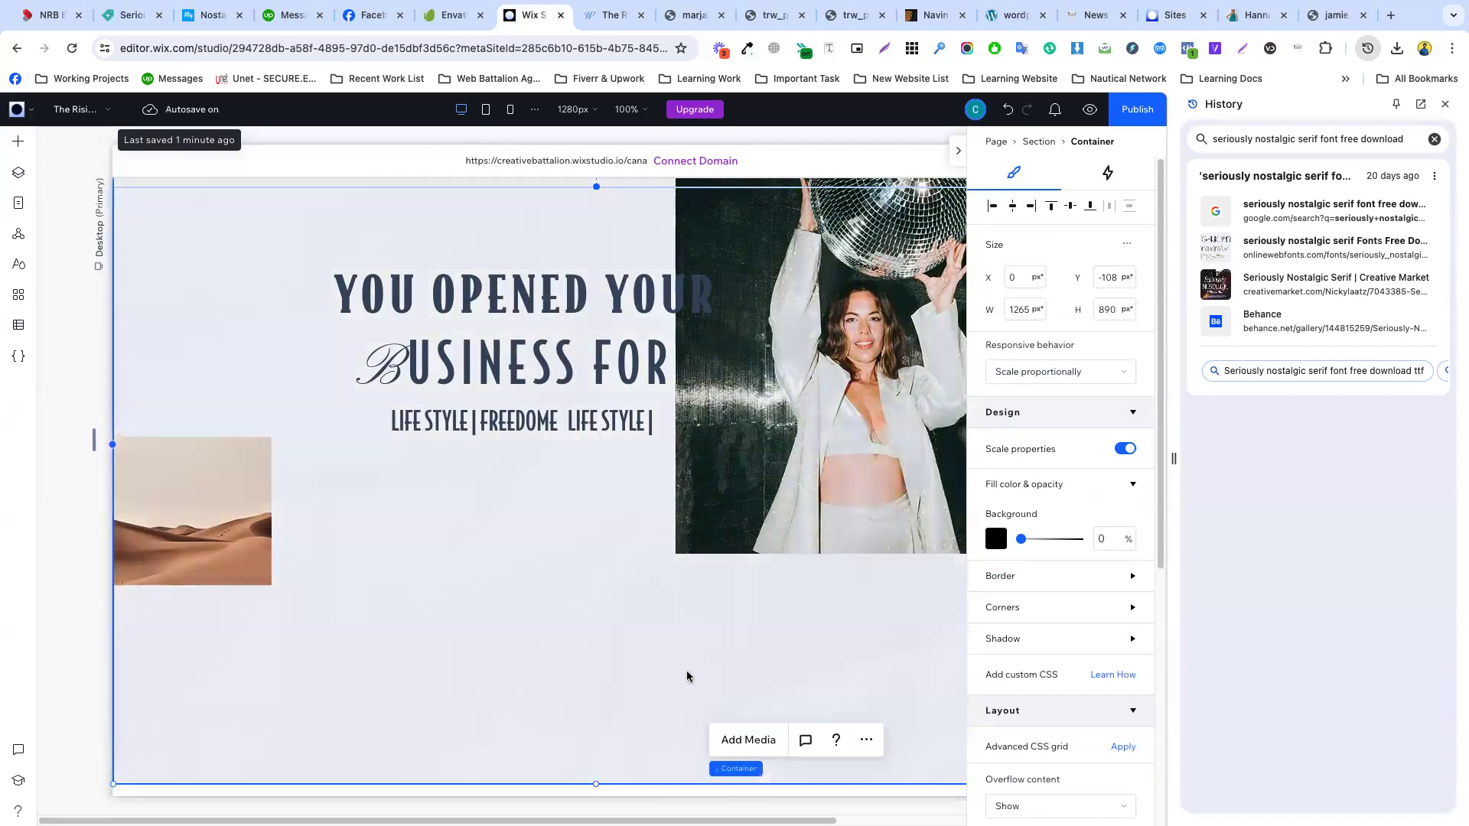
- Place a copy of the desert image below the first one, slightly larger and offset to the right
click(243, 511)
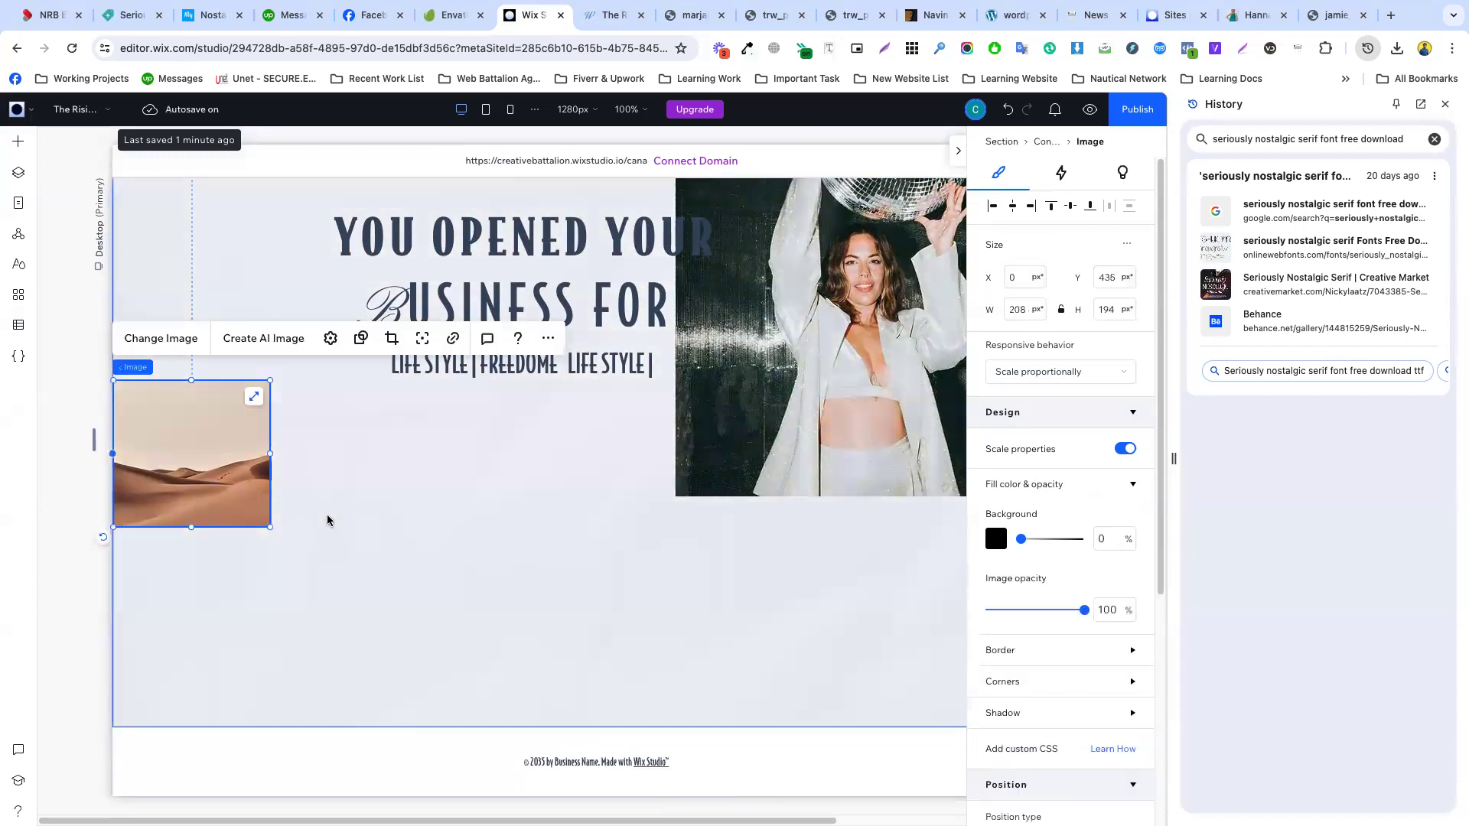
click(328, 521)
click(206, 470)
drag(206, 470, 310, 618)
drag(225, 543, 225, 537)
click(526, 568)
scroll(663, 456, up, 1)
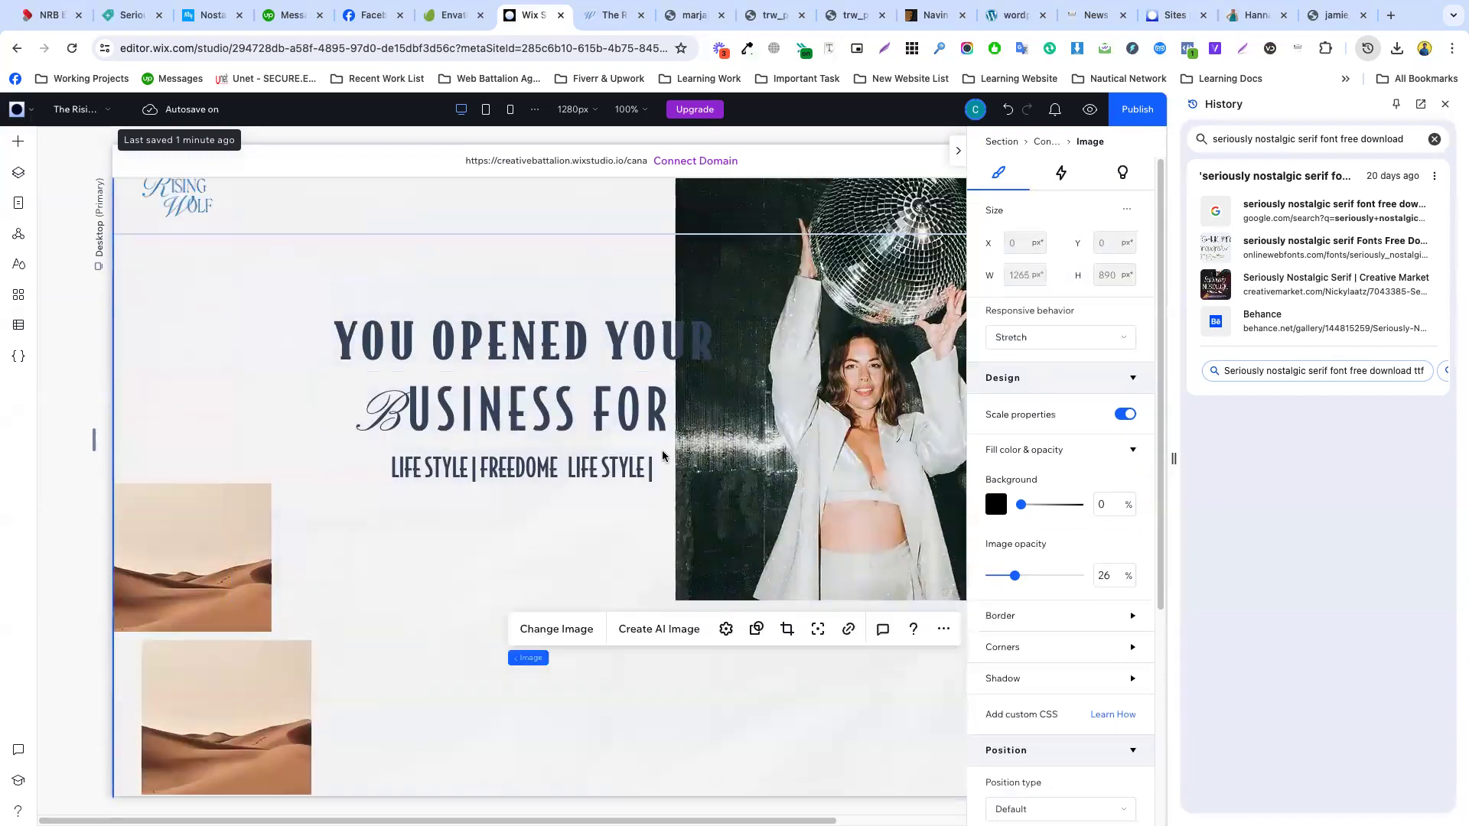
- Publish the site, dismiss the confirmation, and hide the element properties to view the full hero
scroll(663, 456, up, 1)
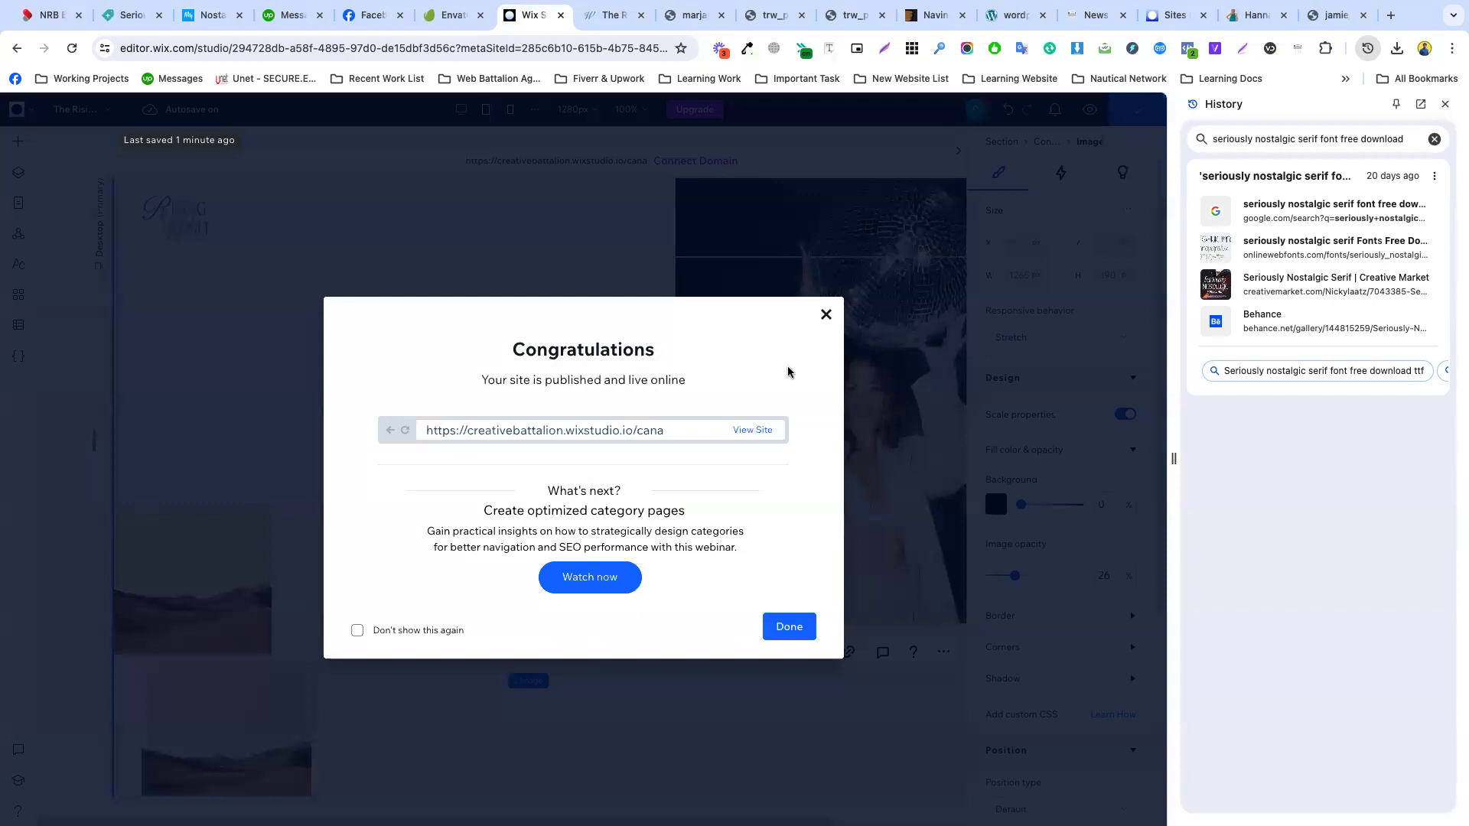
click(789, 628)
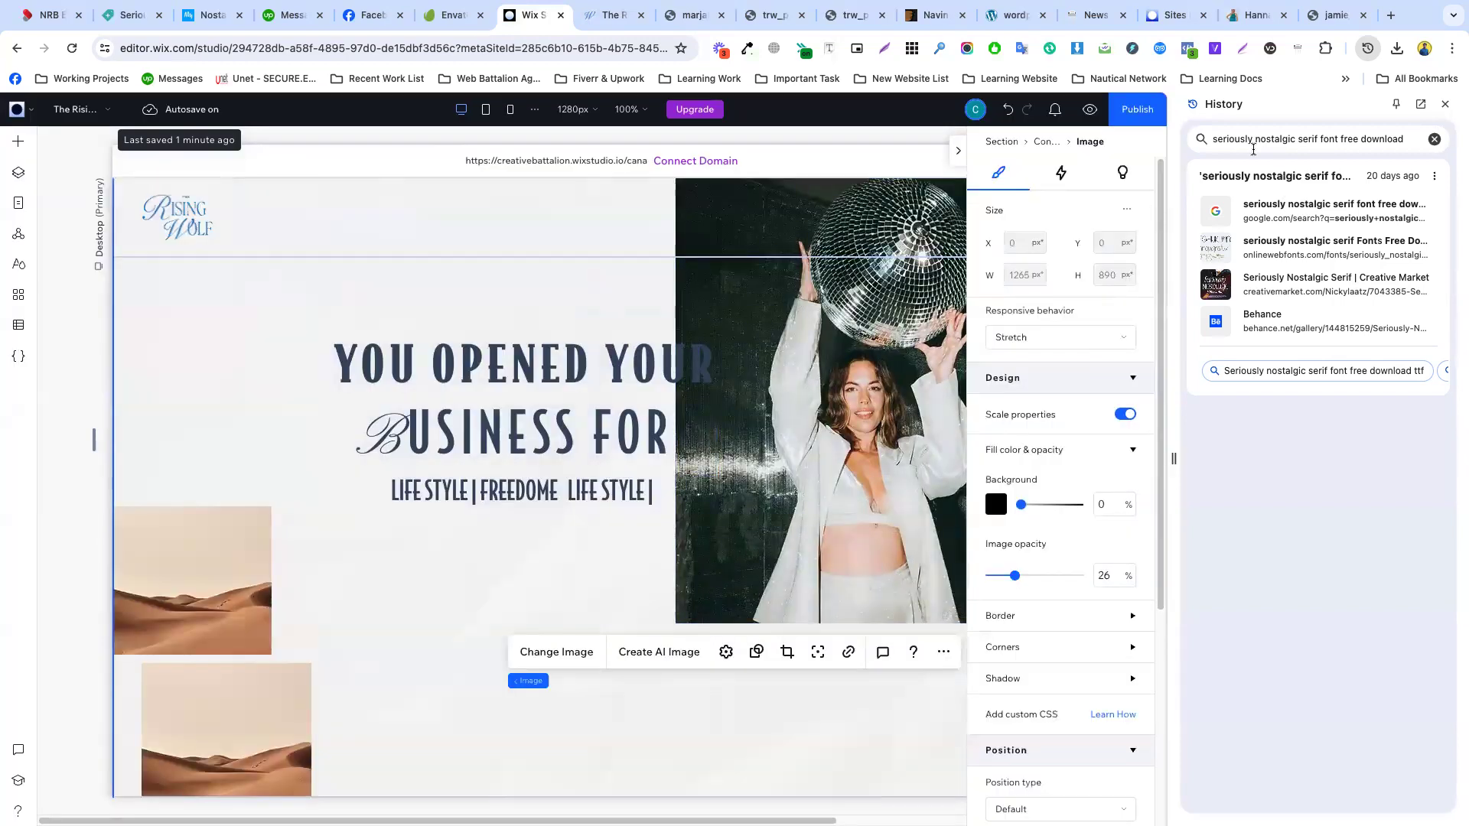
click(956, 157)
scroll(669, 449, down, 2)
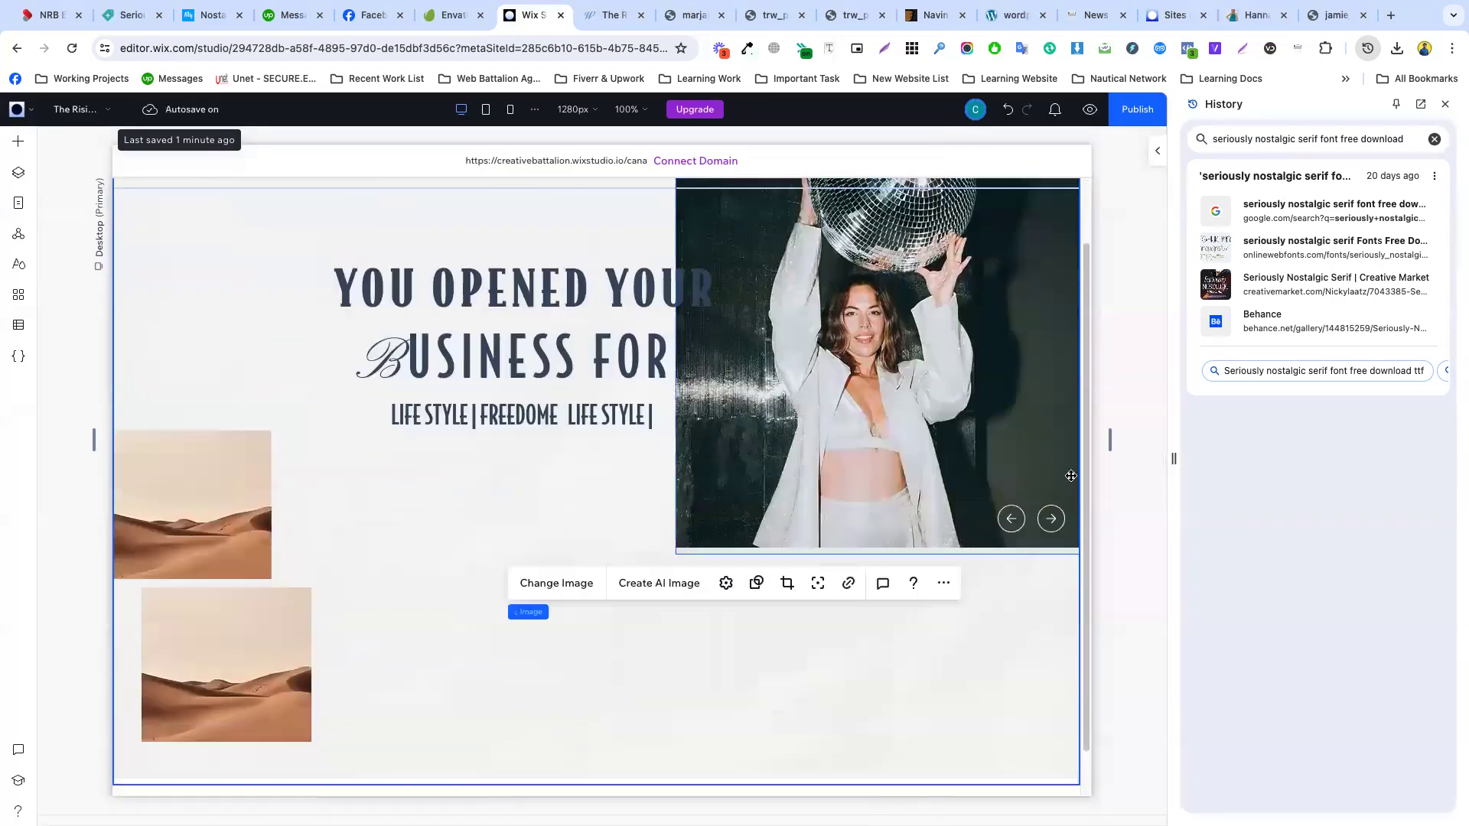
- Examine the reference site's hero layout and its "but now IT FEELS LIKE IT'S DOING the opposite..." text
click(612, 15)
drag(544, 419, 617, 419)
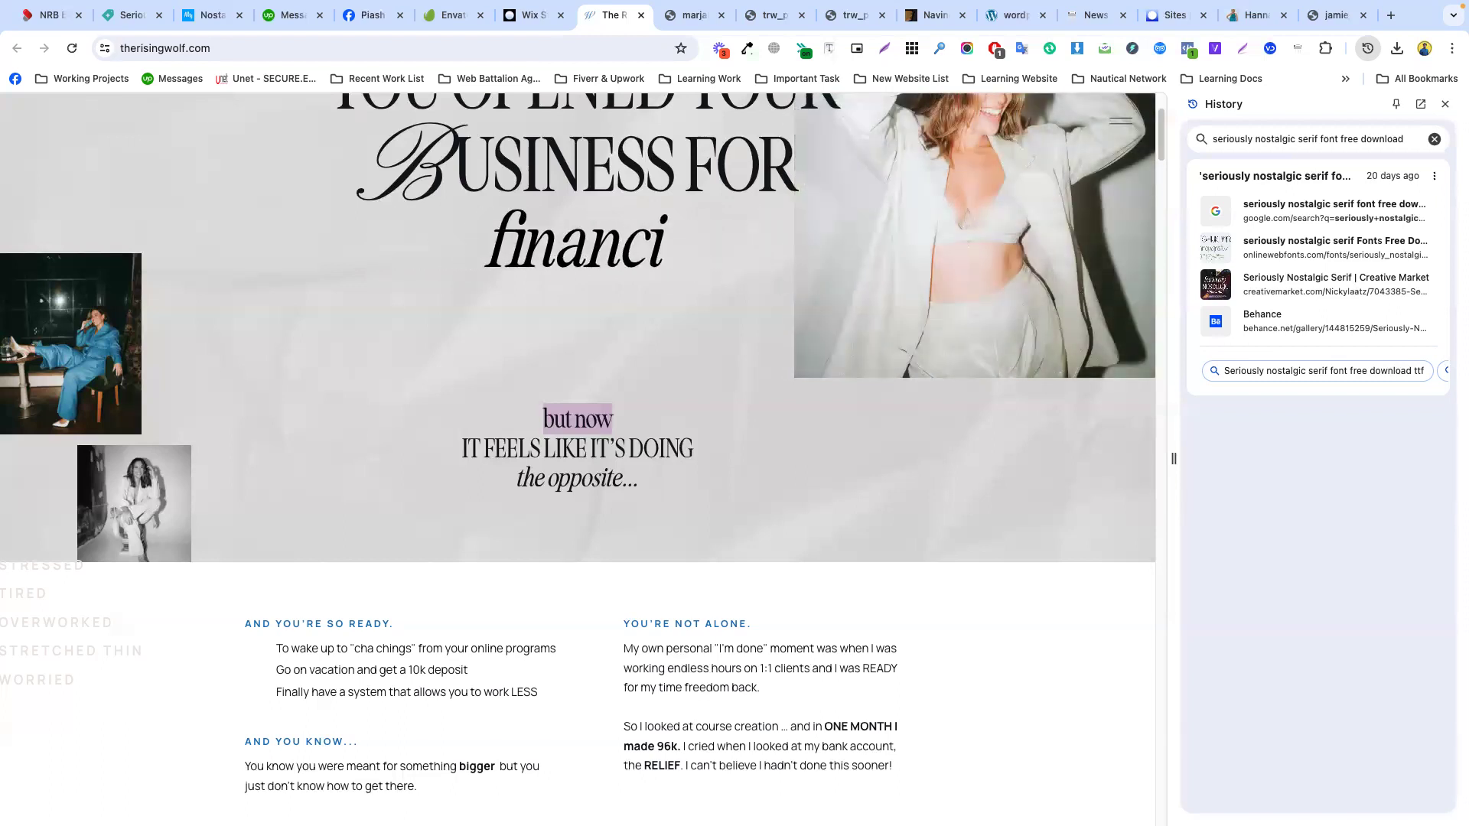
scroll(691, 256, up, 3)
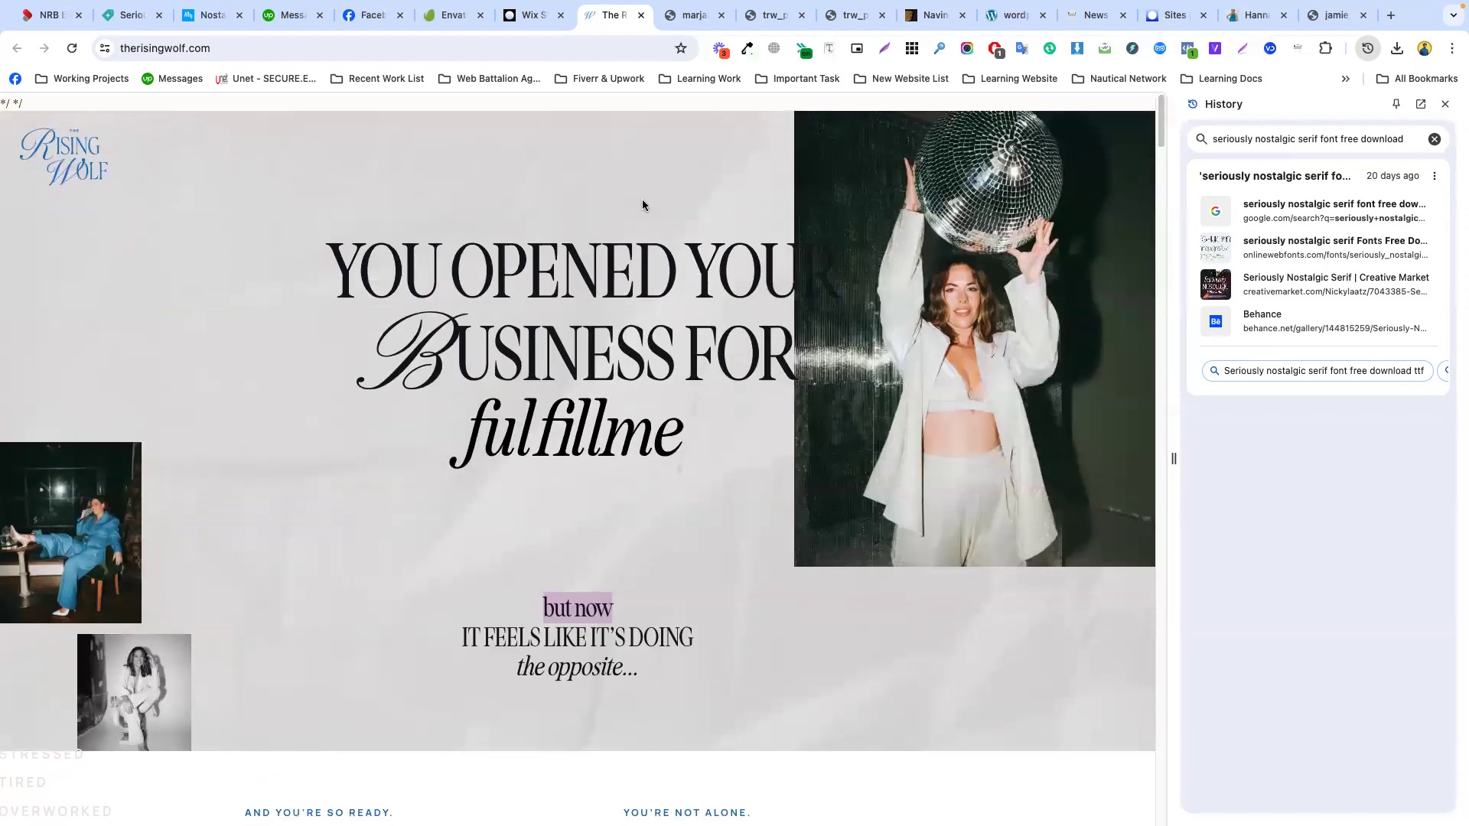
scroll(695, 396, down, 4)
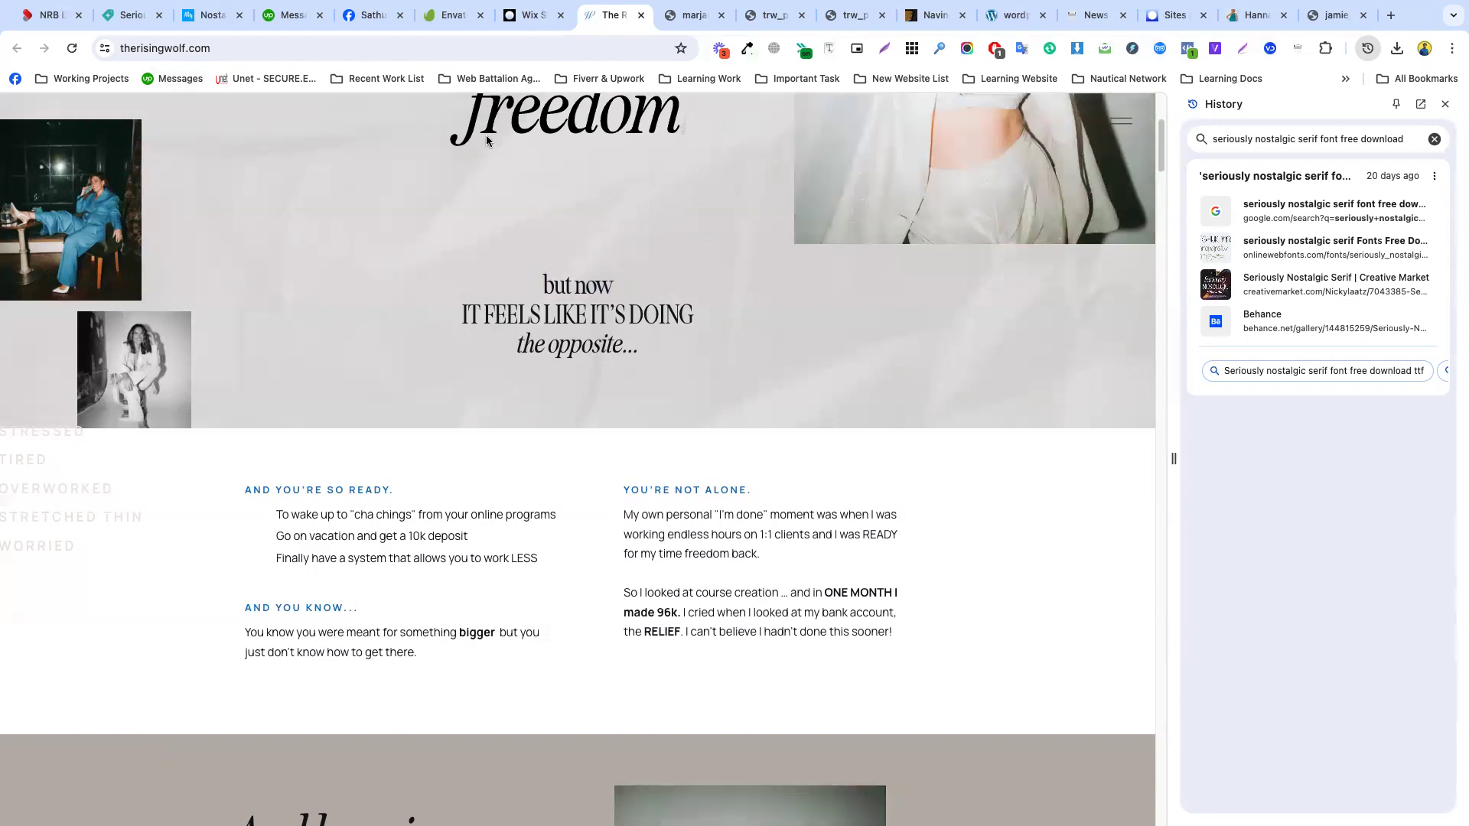
- Close the browser history and copy the "but now IT FEELS LIKE IT'S DOING" text from the reference hero
scroll(635, 246, up, 1)
scroll(636, 247, up, 3)
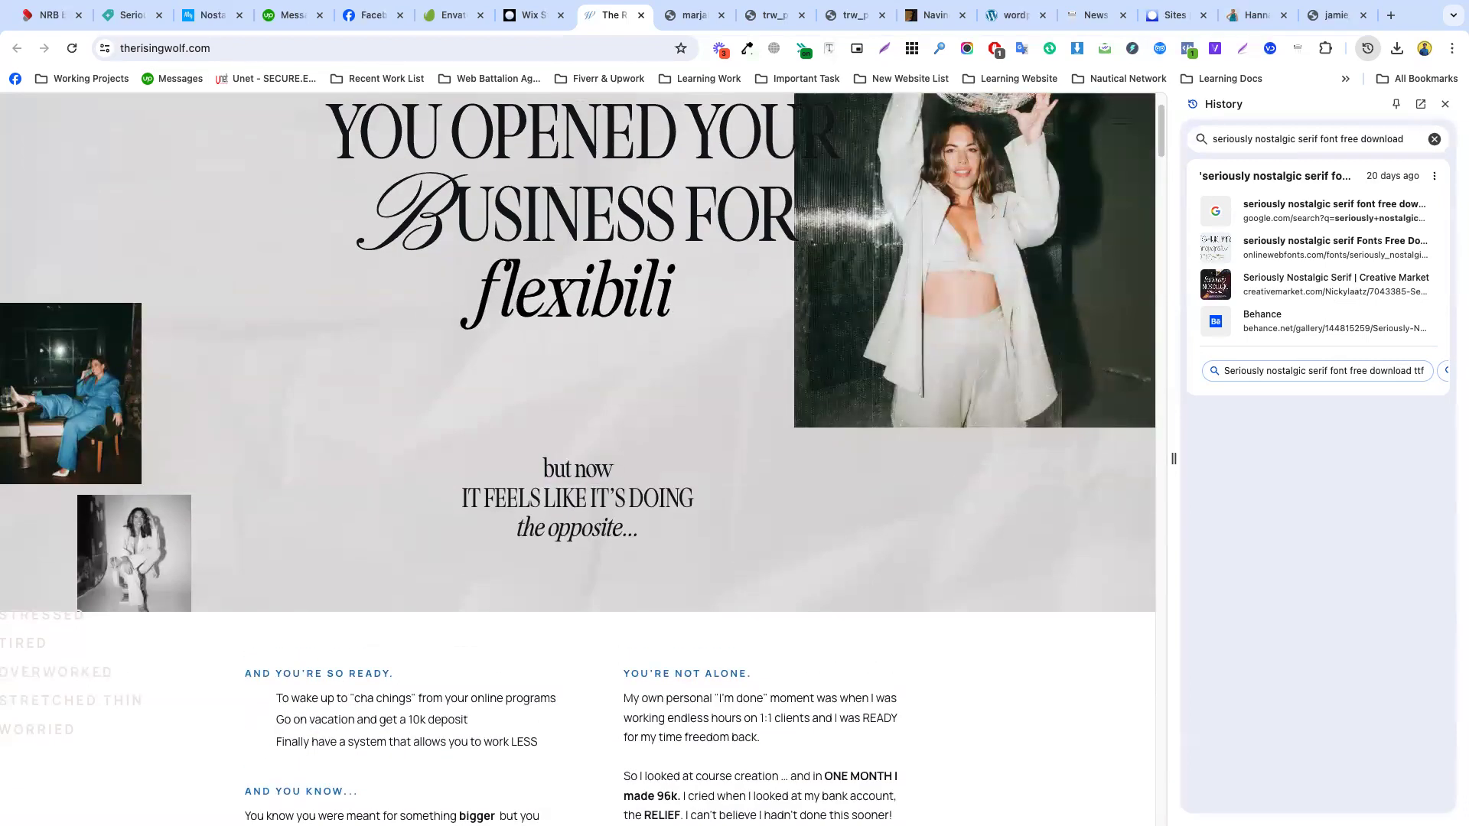
click(1446, 104)
scroll(688, 291, down, 4)
drag(695, 285, 788, 345)
click(787, 344)
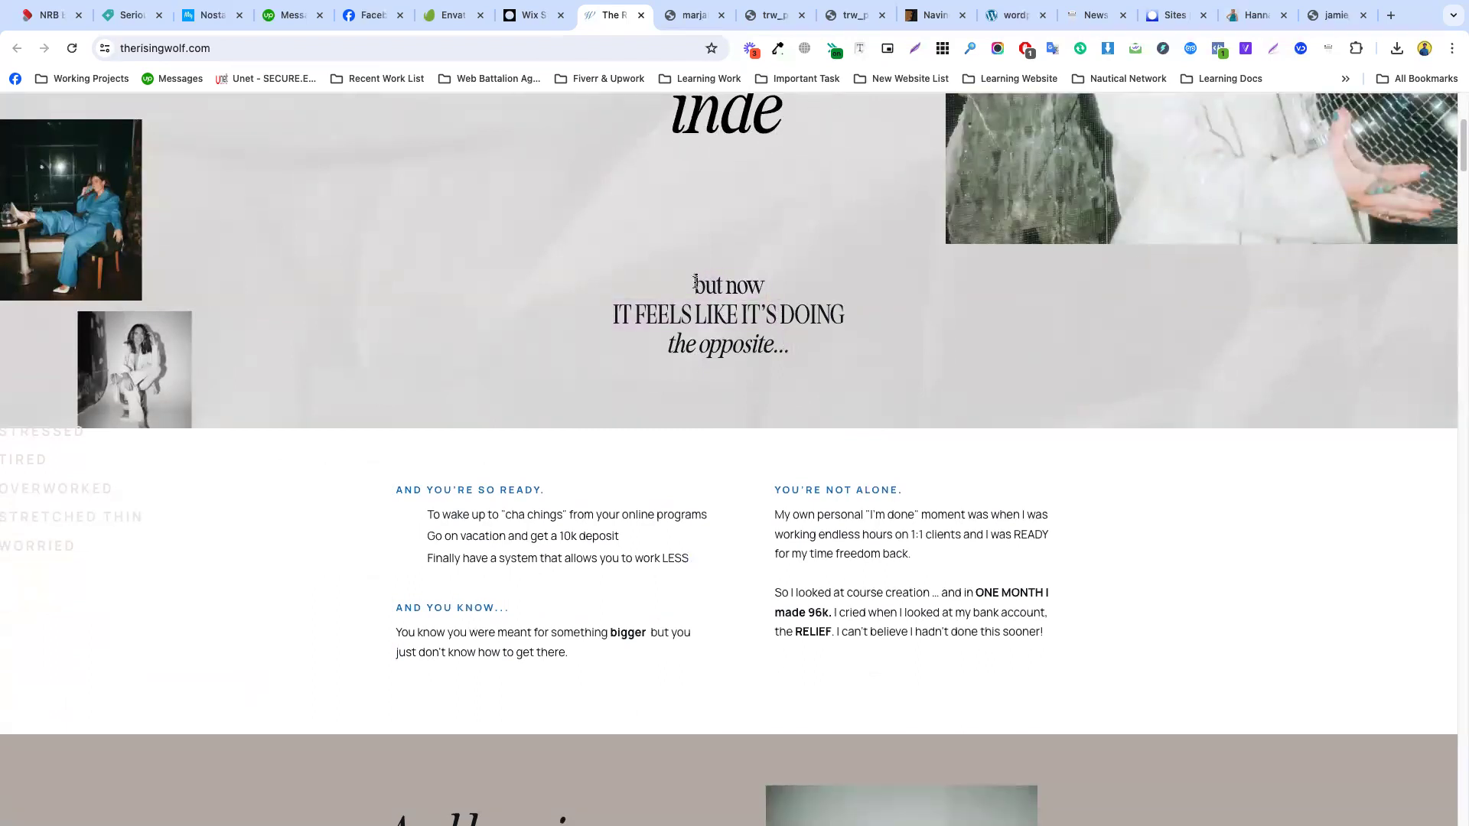
drag(694, 283, 852, 308)
key(ctrl+c)
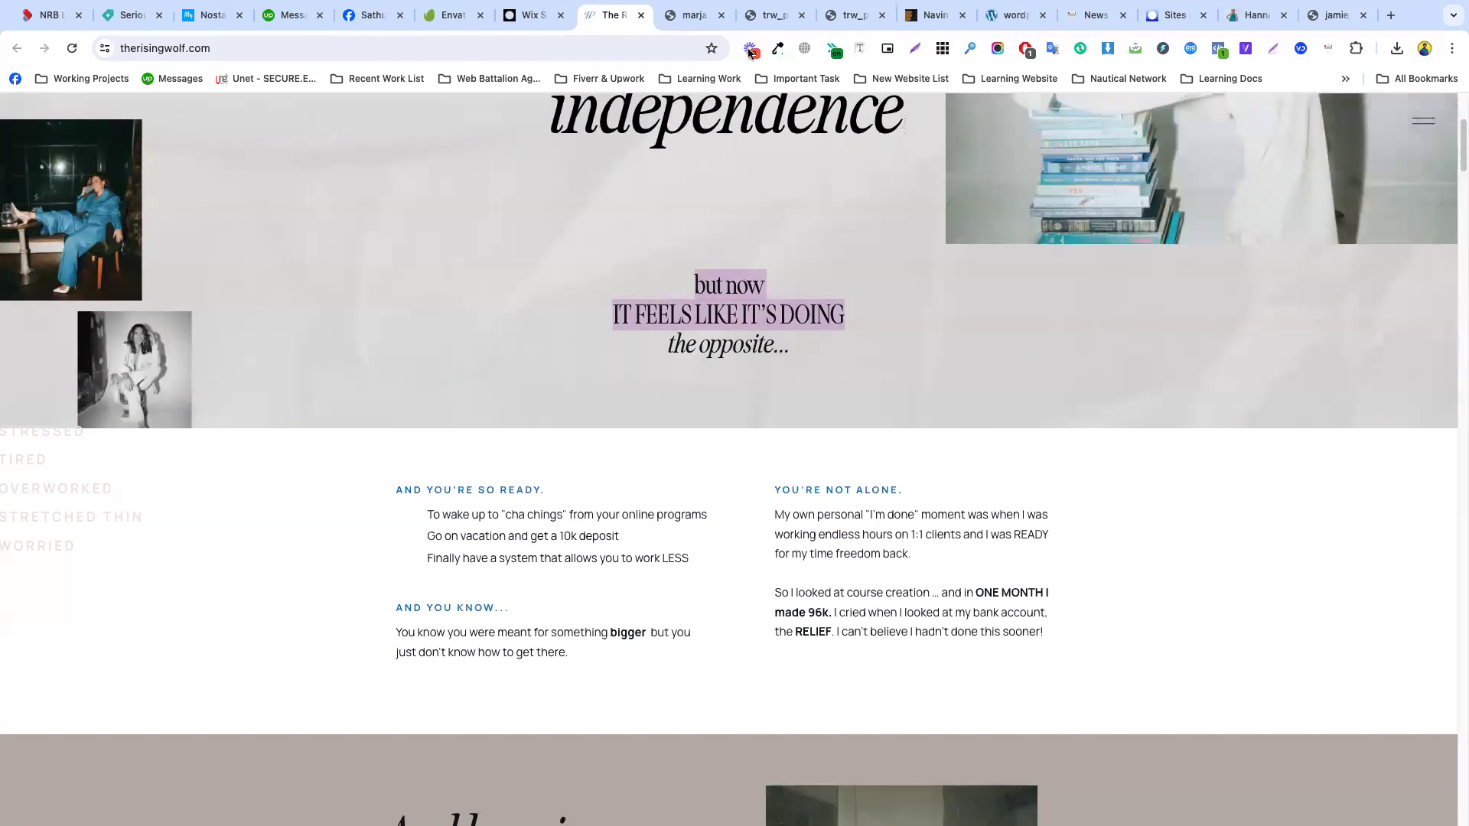
- Switch to the Wix Studio editor and place a copy of the "YOU OPENED YOUR" heading in the empty lower middle of the hero
click(529, 15)
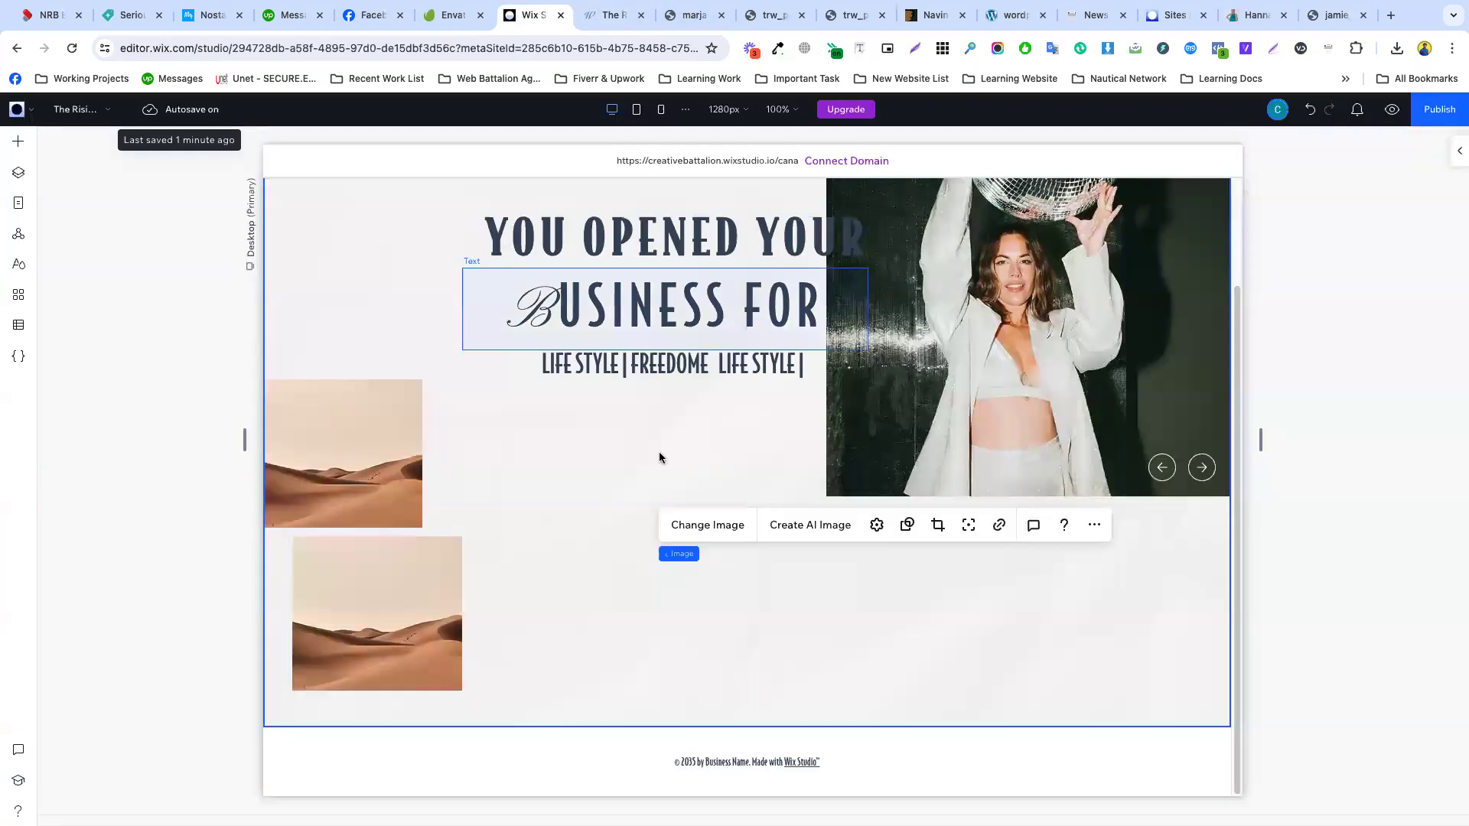
click(653, 358)
click(661, 259)
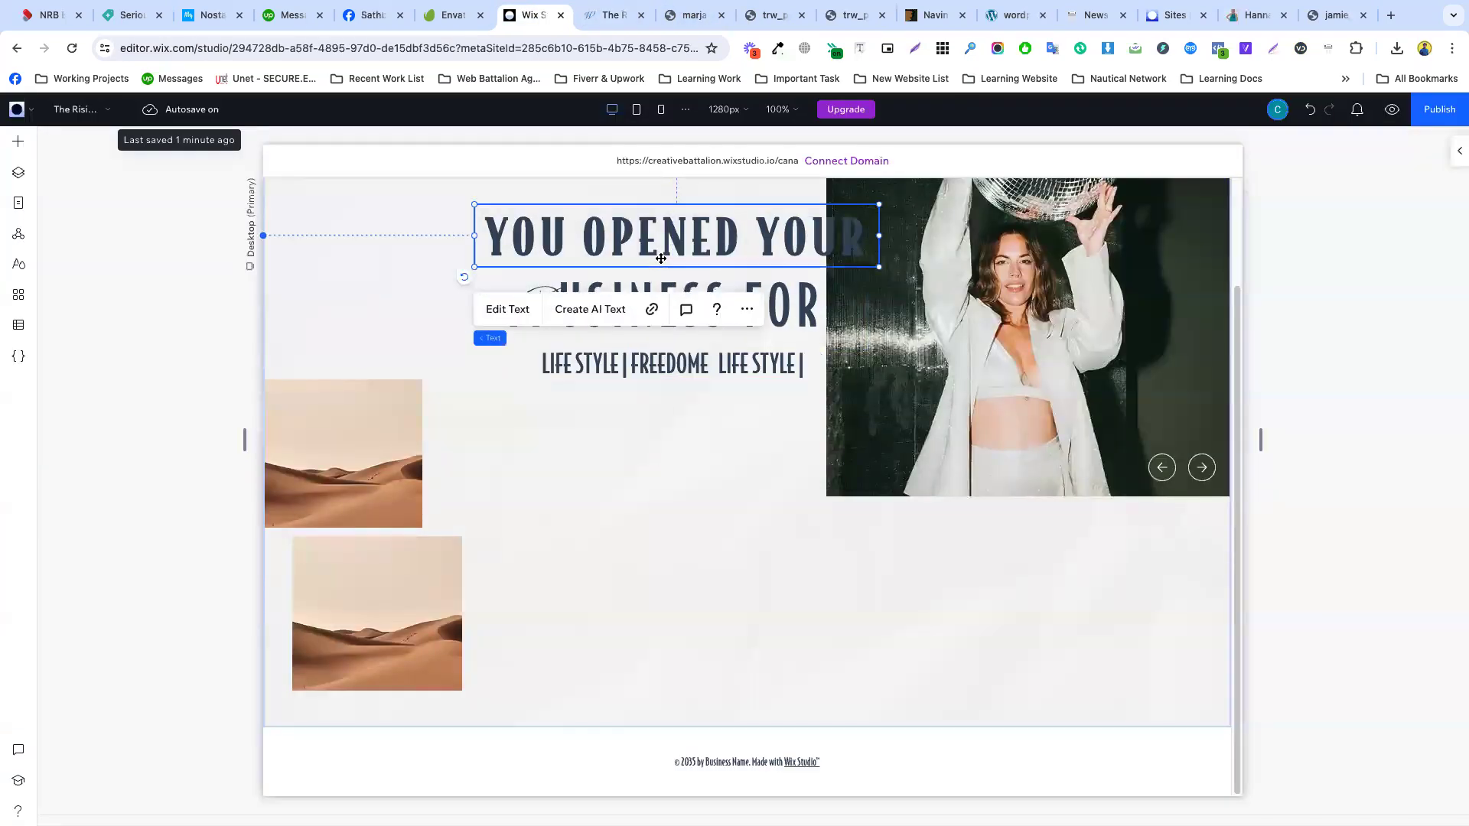
right_click(659, 244)
click(699, 318)
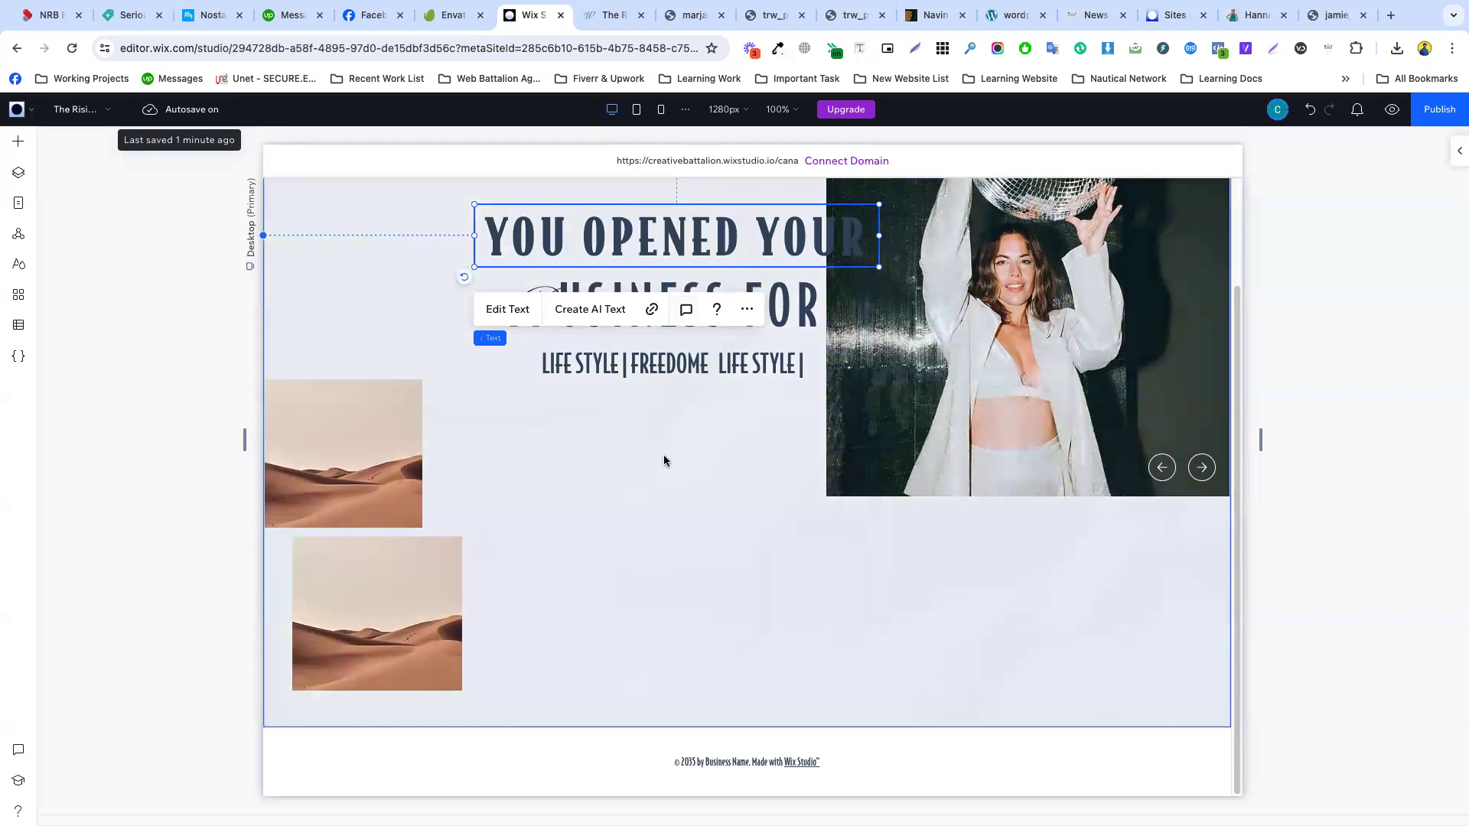
click(651, 541)
key(ctrl+v)
drag(692, 404, 683, 586)
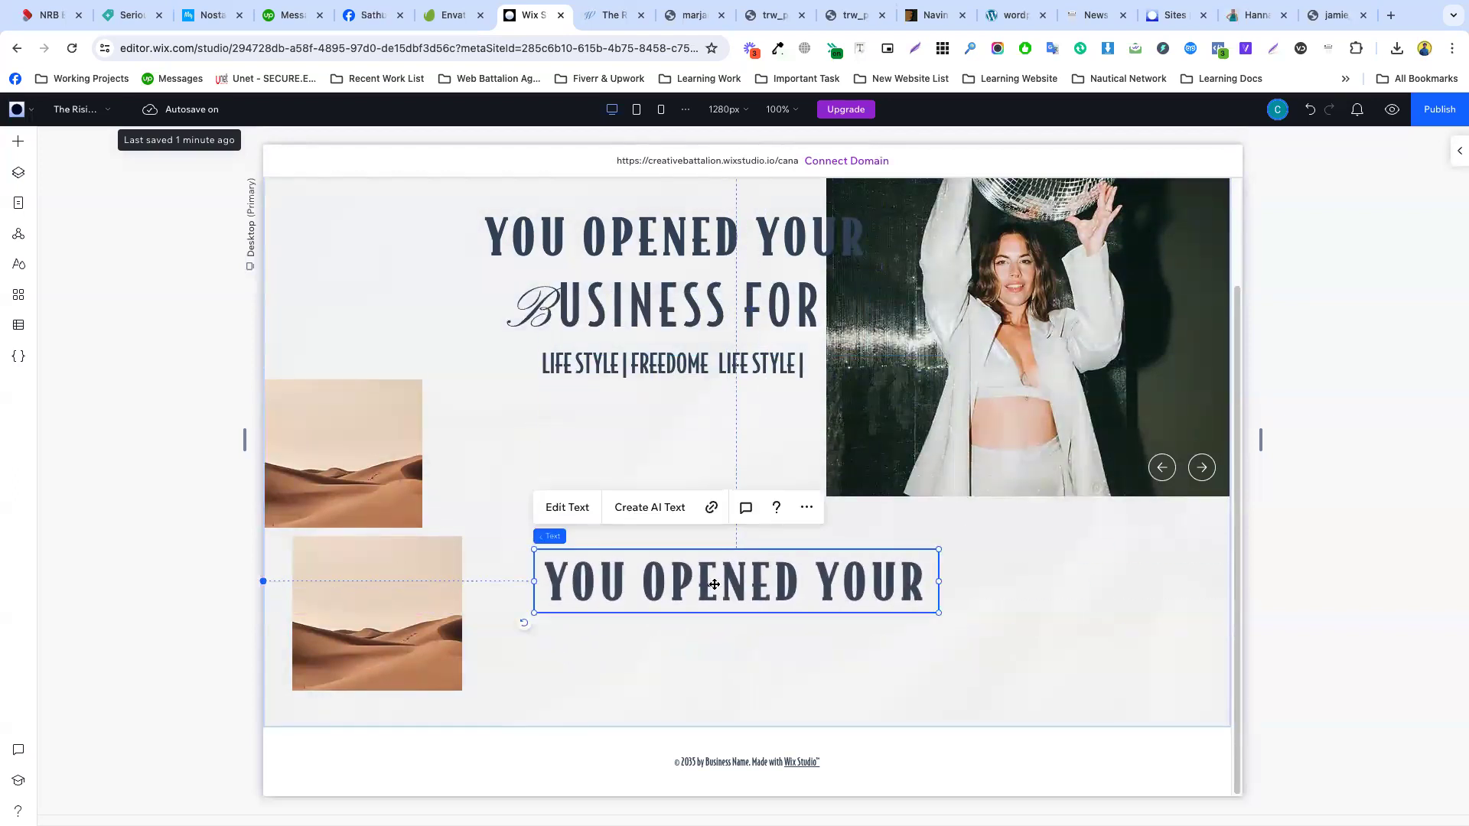
- Set the copied heading's font size to 30 px and replace its text with "but now IT FEELS LIKE IT'S DOING"
double_click(683, 586)
click(1407, 574)
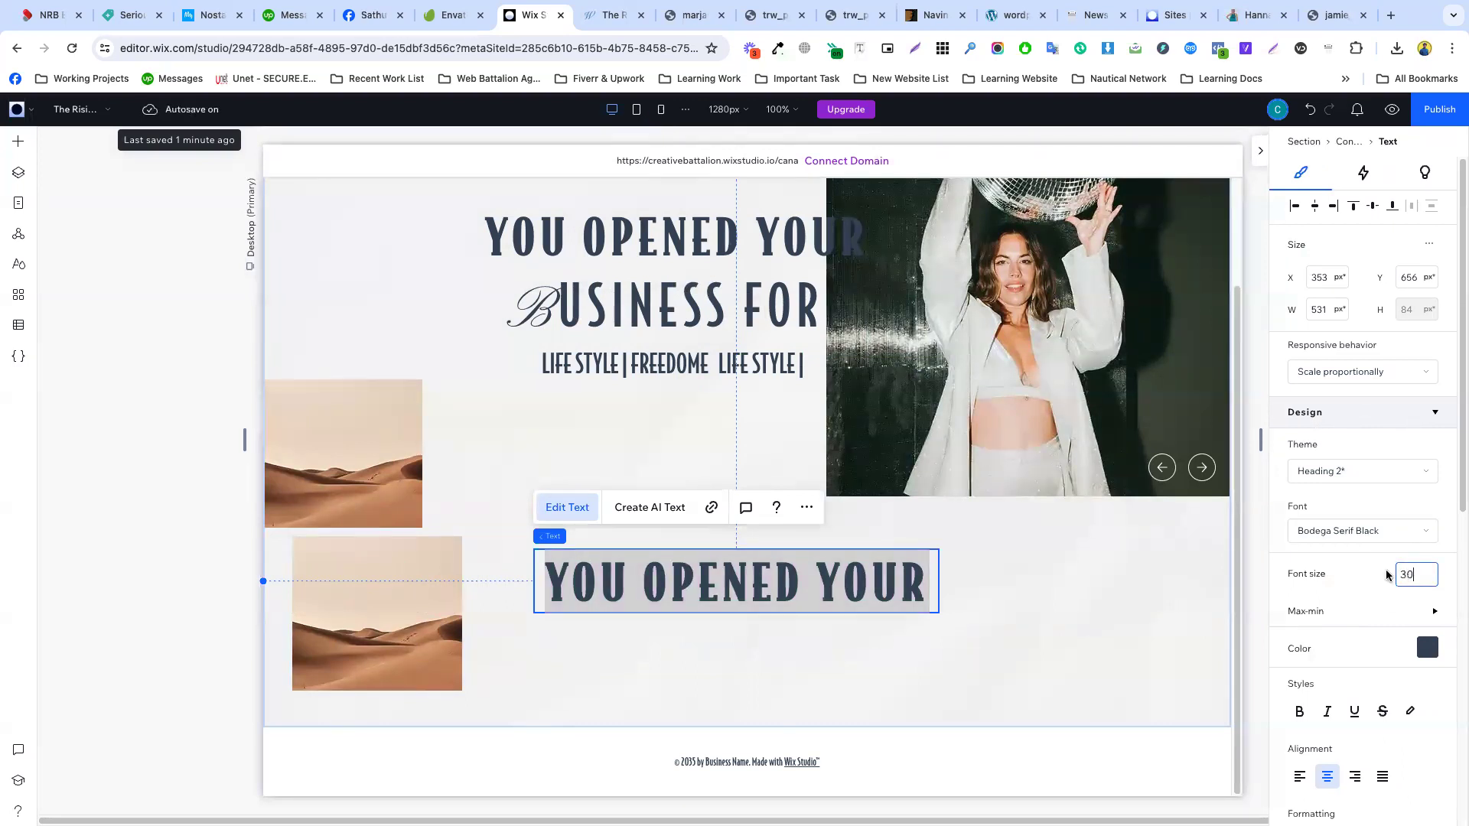
key(Return)
double_click(748, 564)
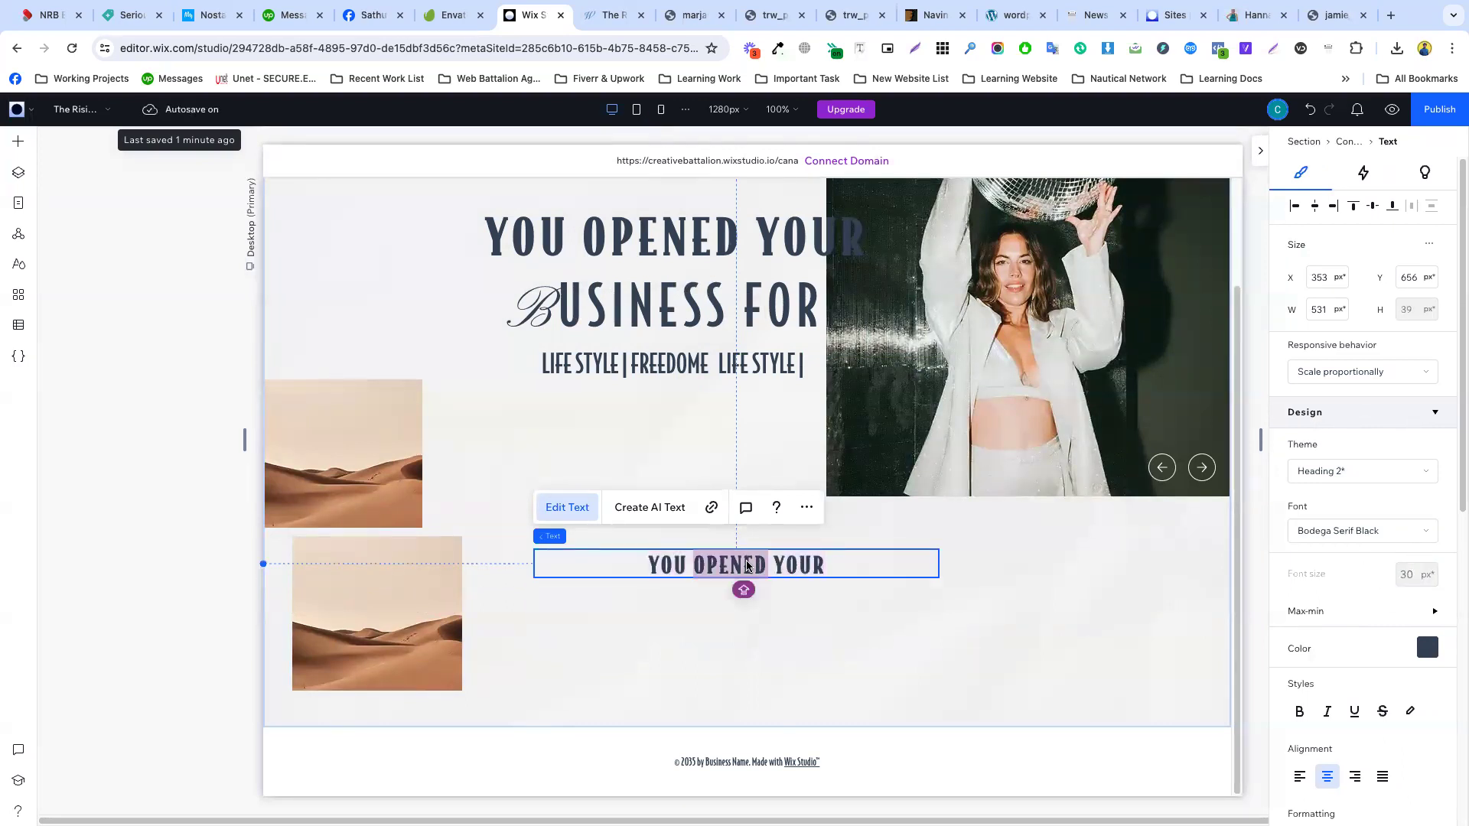
click(612, 15)
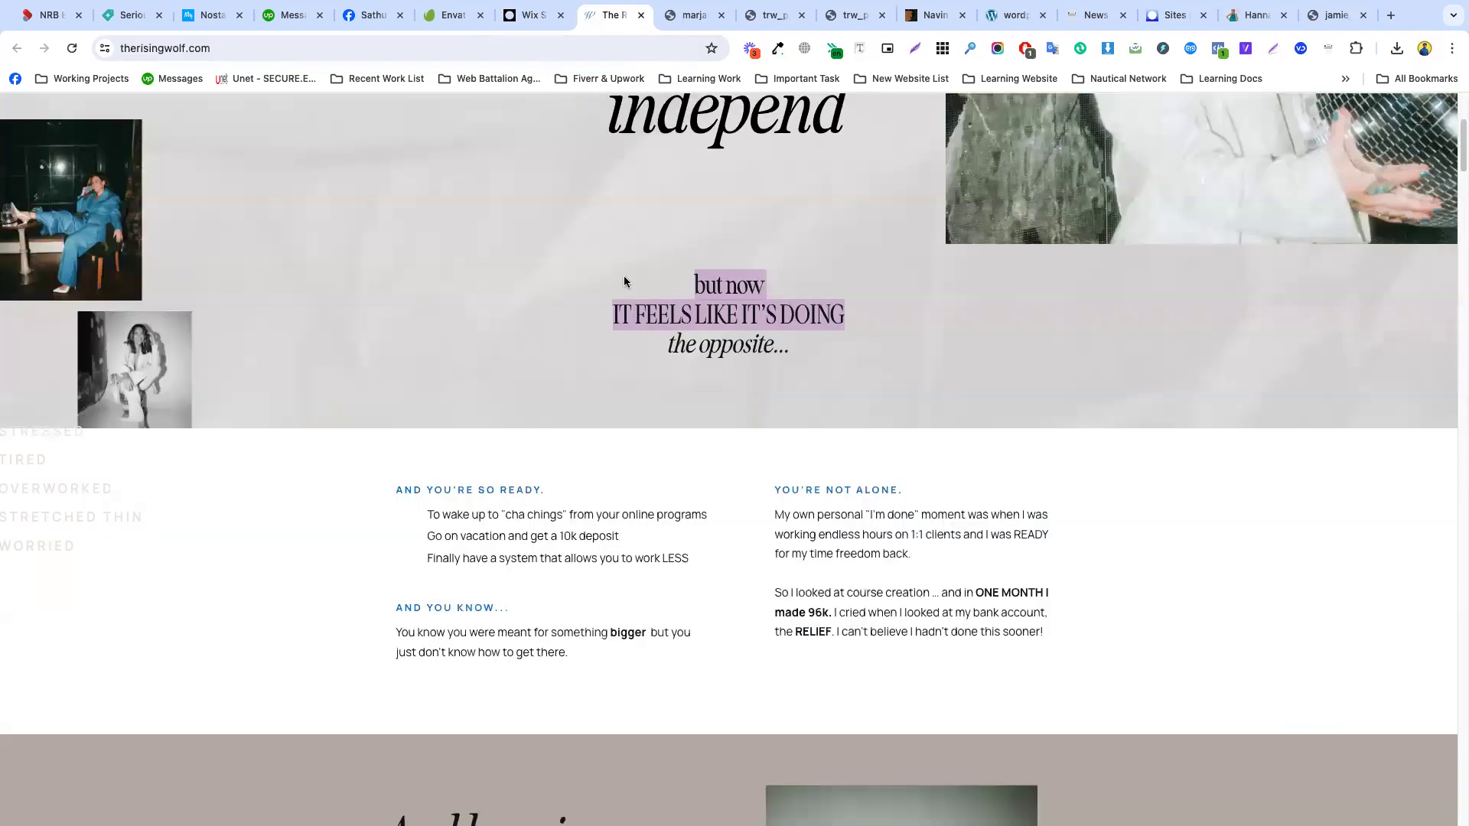
click(533, 15)
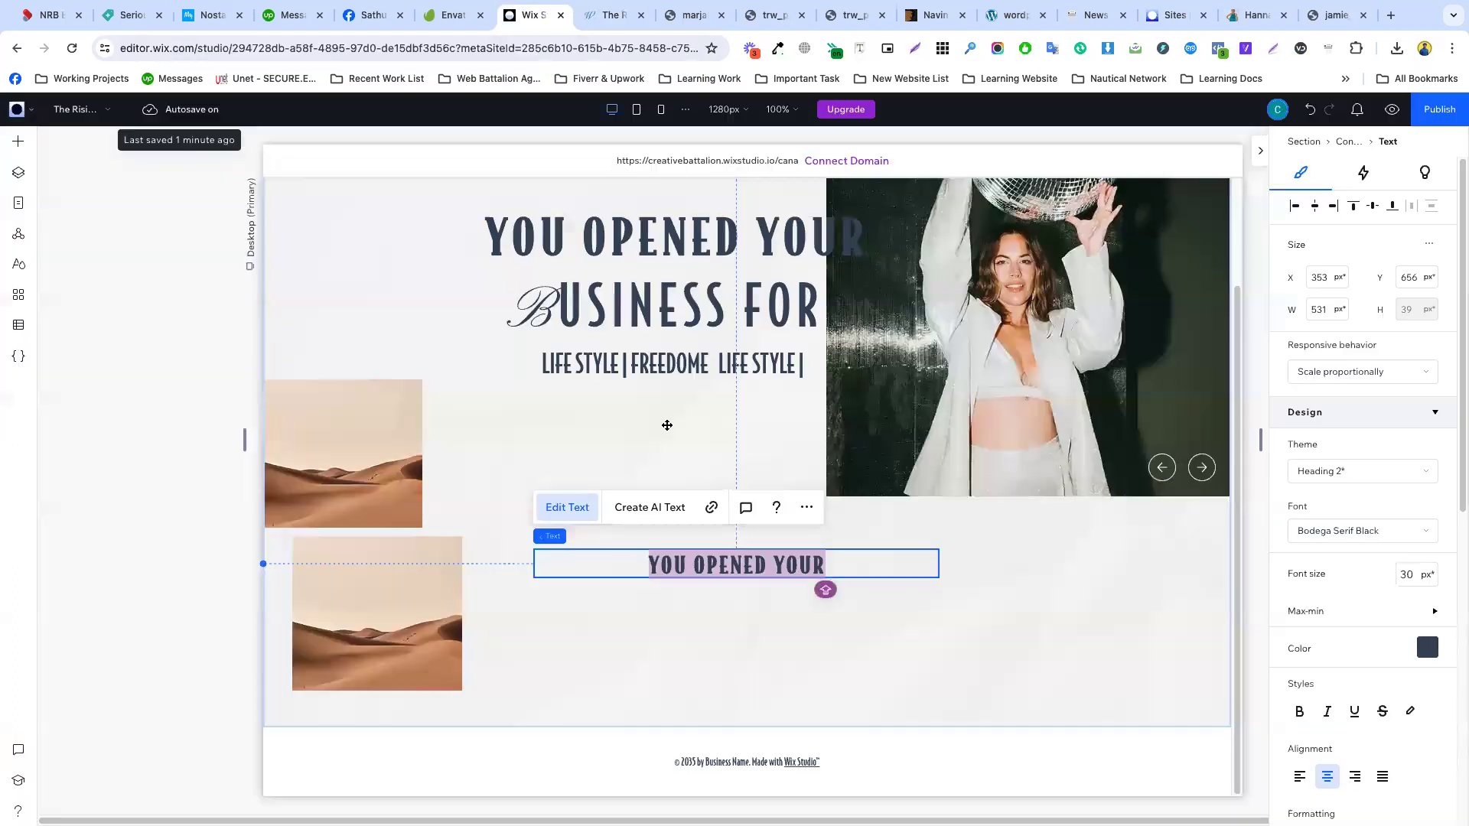
key(ctrl+v)
triple_click(731, 570)
click(975, 579)
click(753, 590)
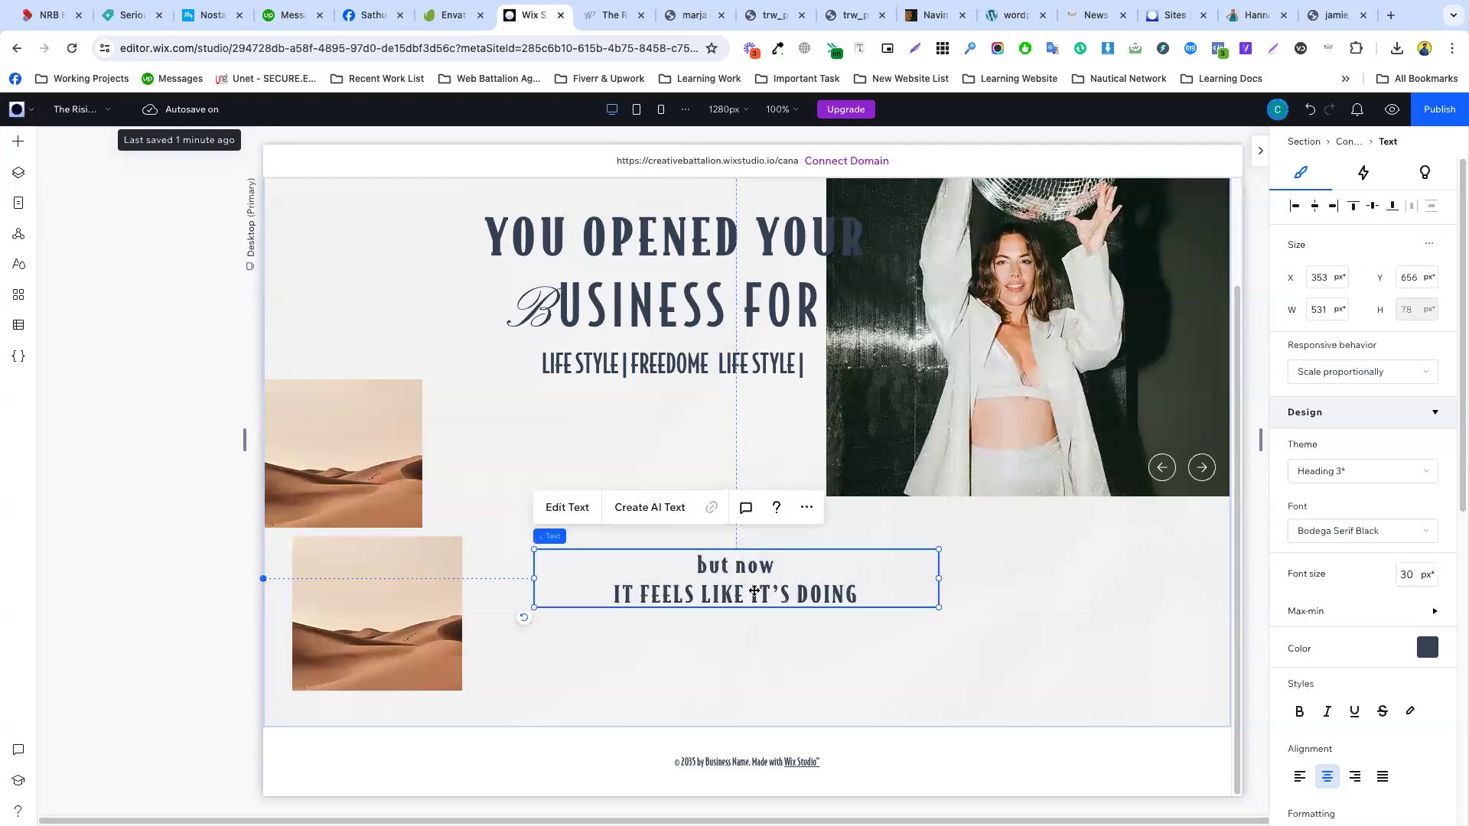
- Move the "but now" text block slightly up and set its font size to 25 px
drag(733, 580, 731, 568)
double_click(733, 573)
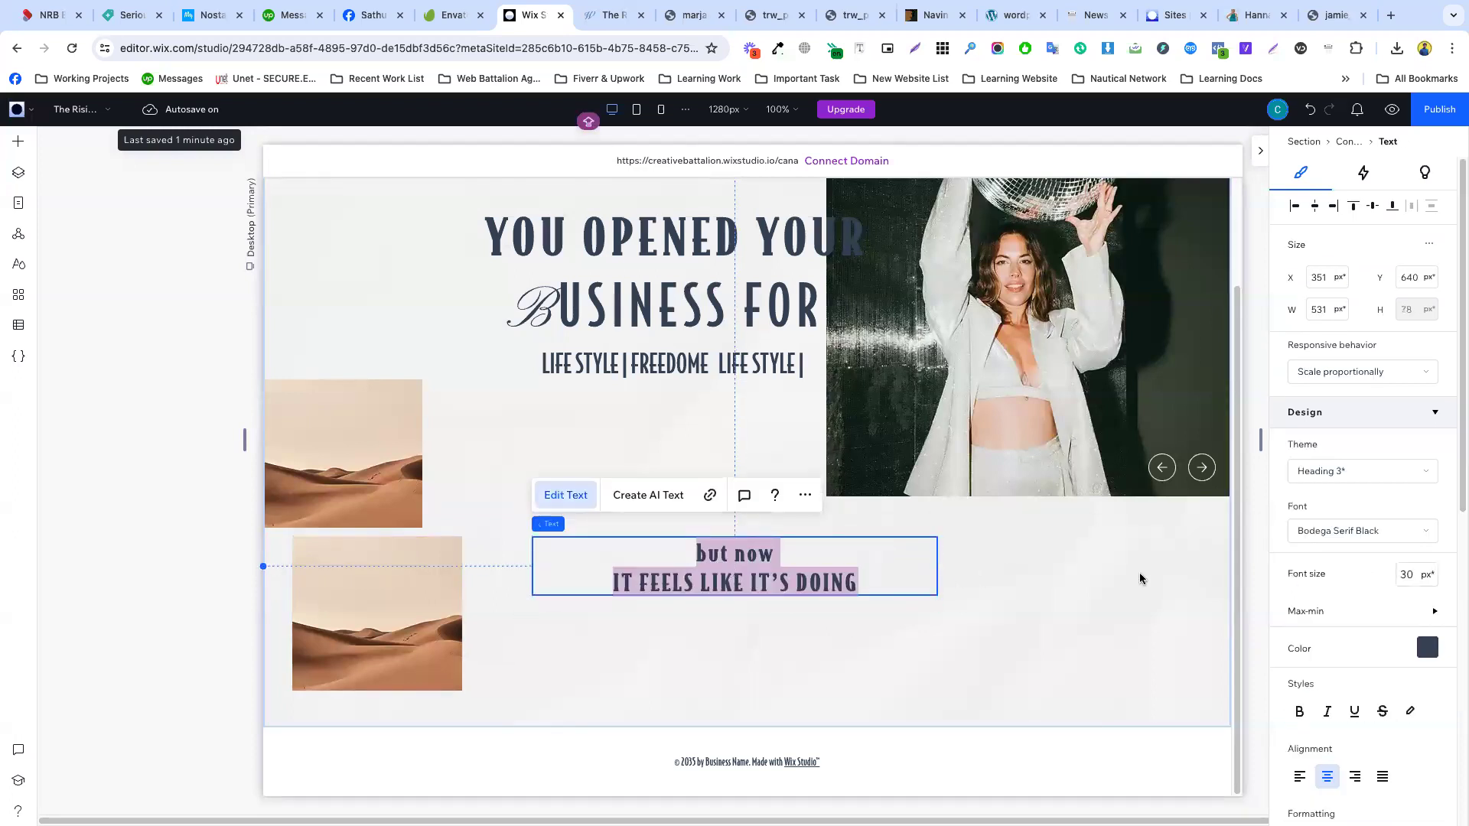
click(1414, 576)
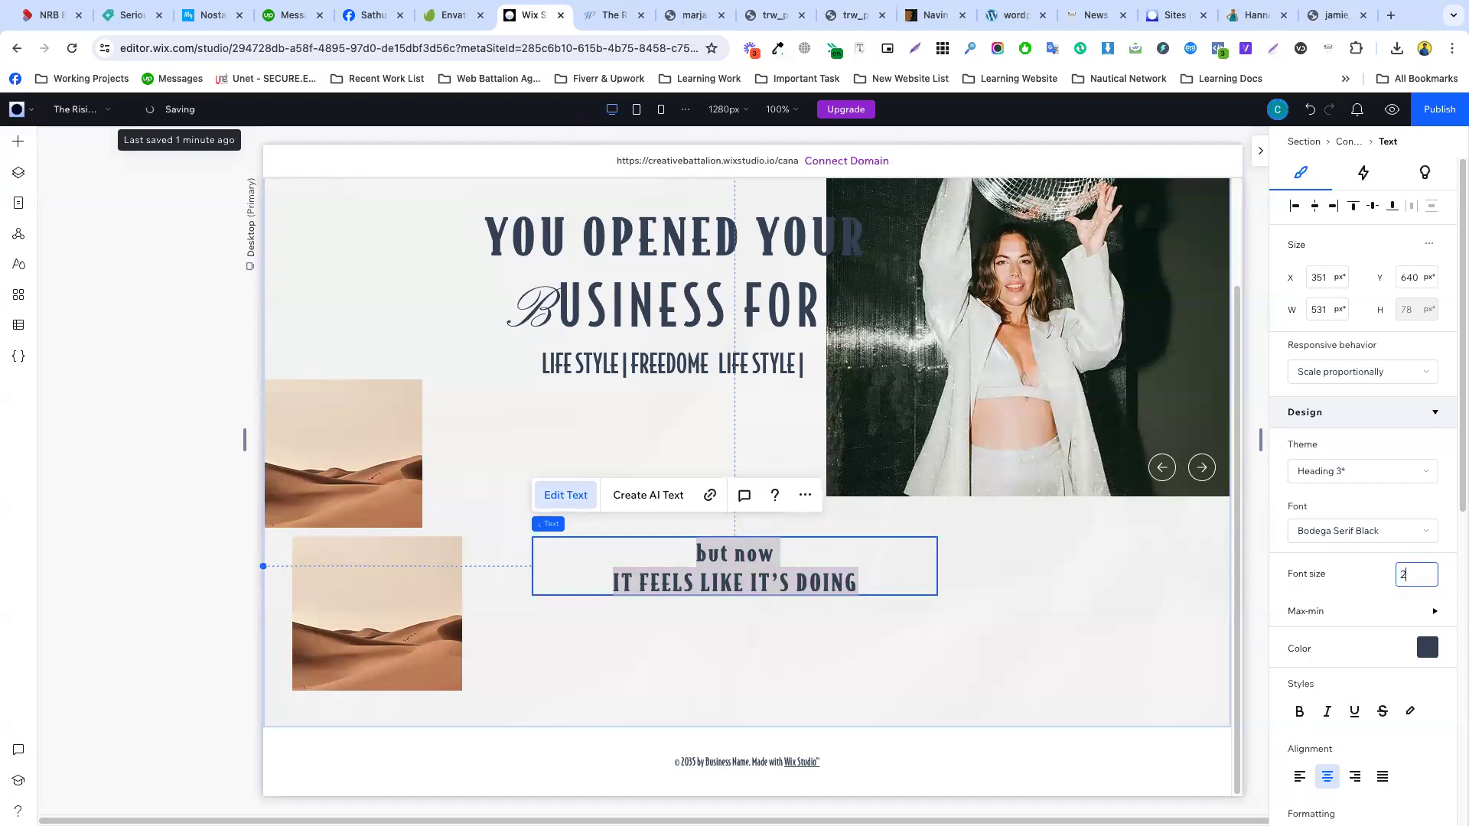
key(Return)
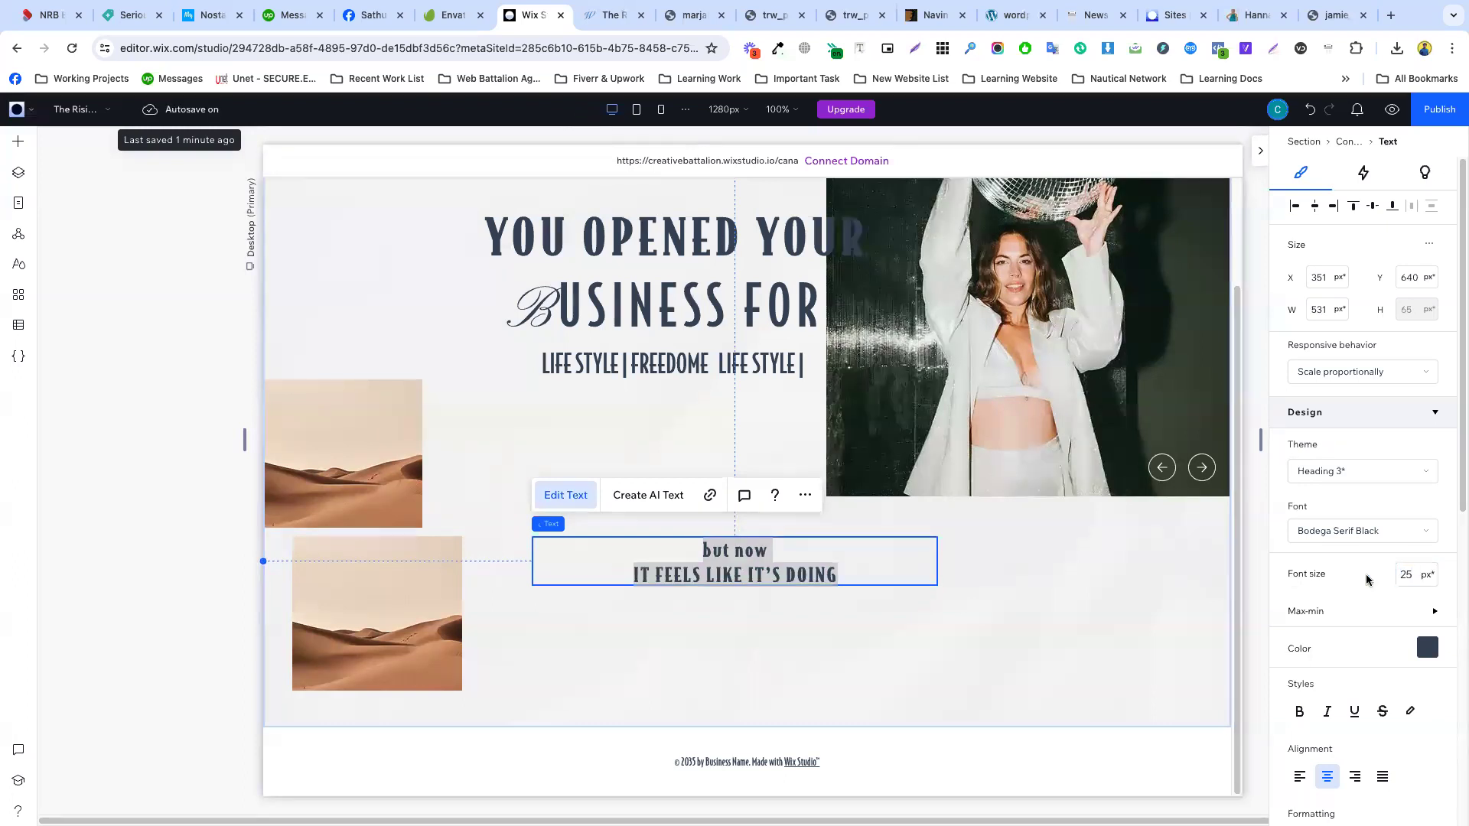
- Narrow the "but now" text box to about 384 px wide and position it at about X 343, Y 629 beneath the heading lines
click(952, 573)
click(751, 570)
drag(755, 572, 721, 564)
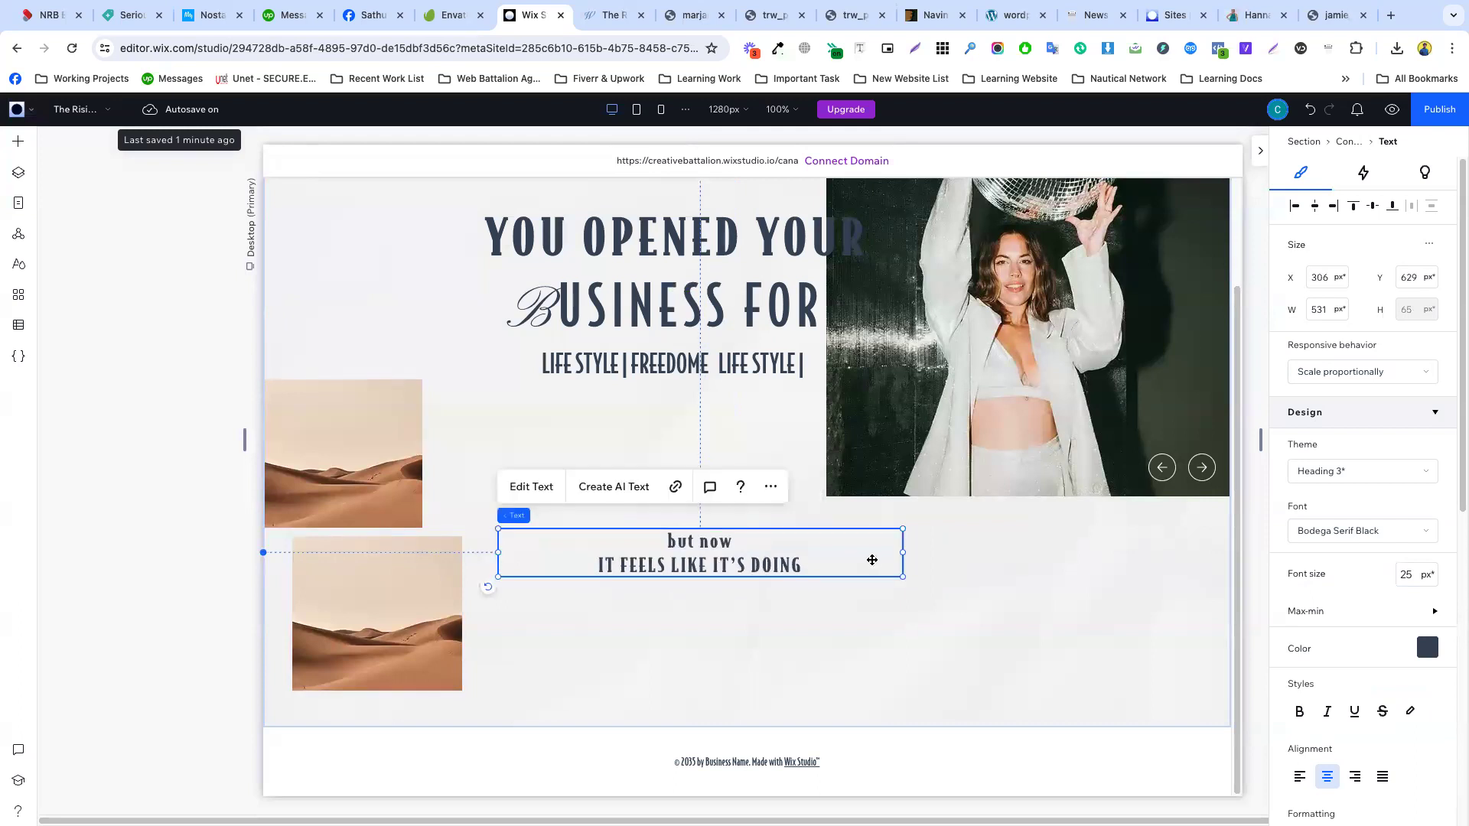
drag(903, 552, 791, 554)
drag(670, 562, 694, 562)
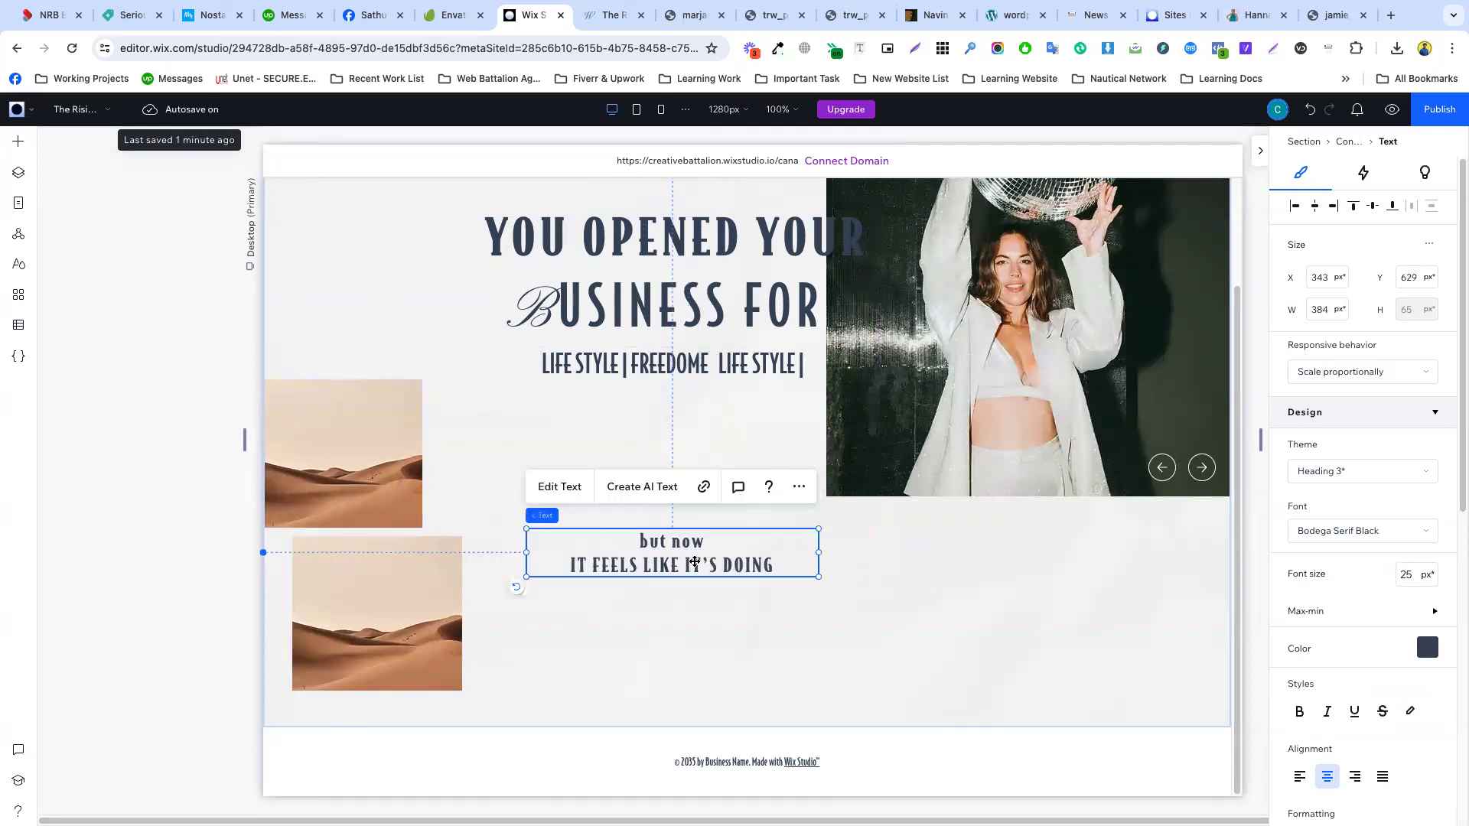
click(911, 568)
- Copy the "the opposite..." line from the reference site and return to the Wix Studio editor
click(612, 16)
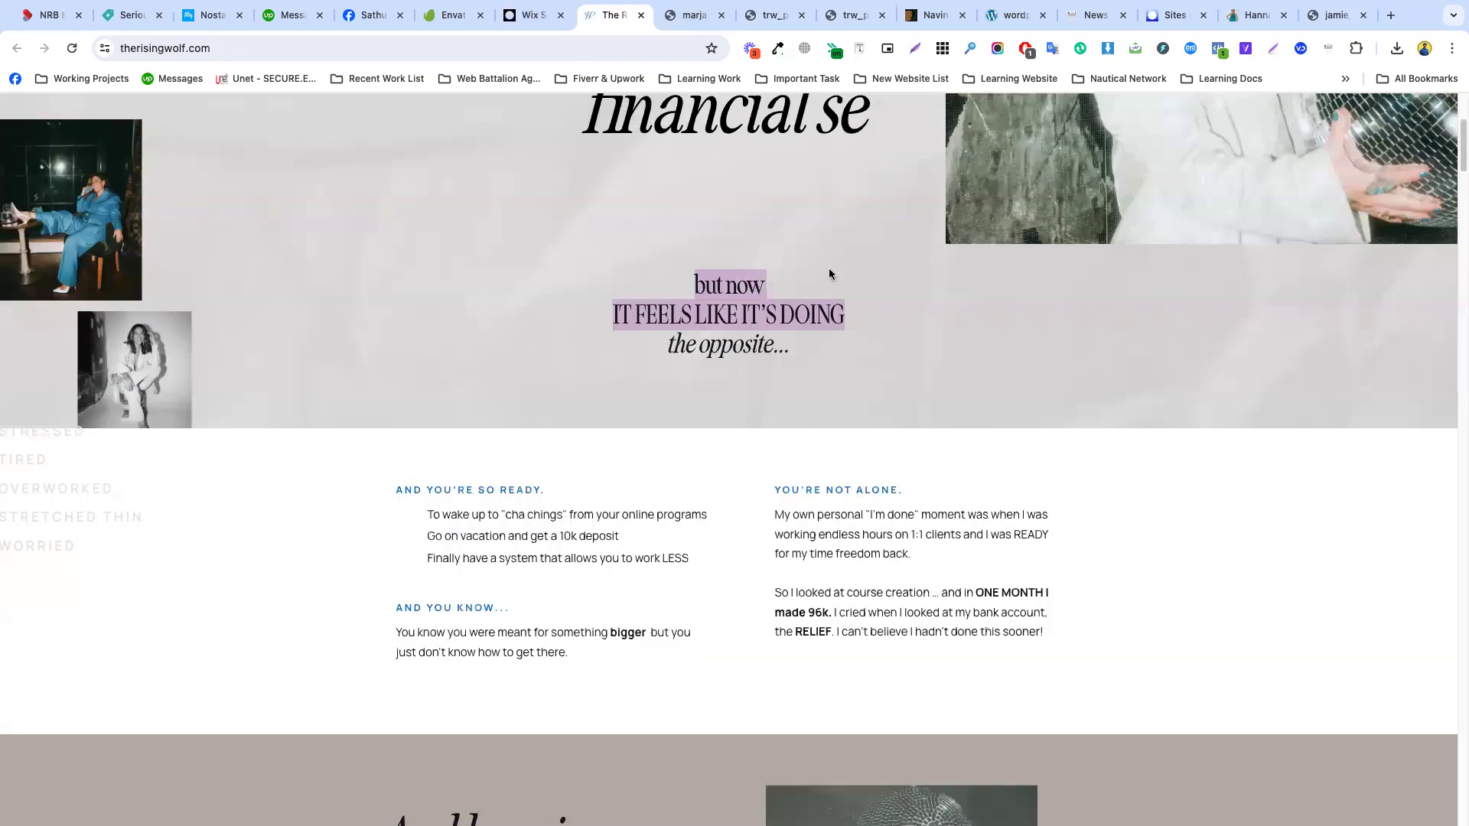
scroll(830, 278, up, 1)
triple_click(707, 435)
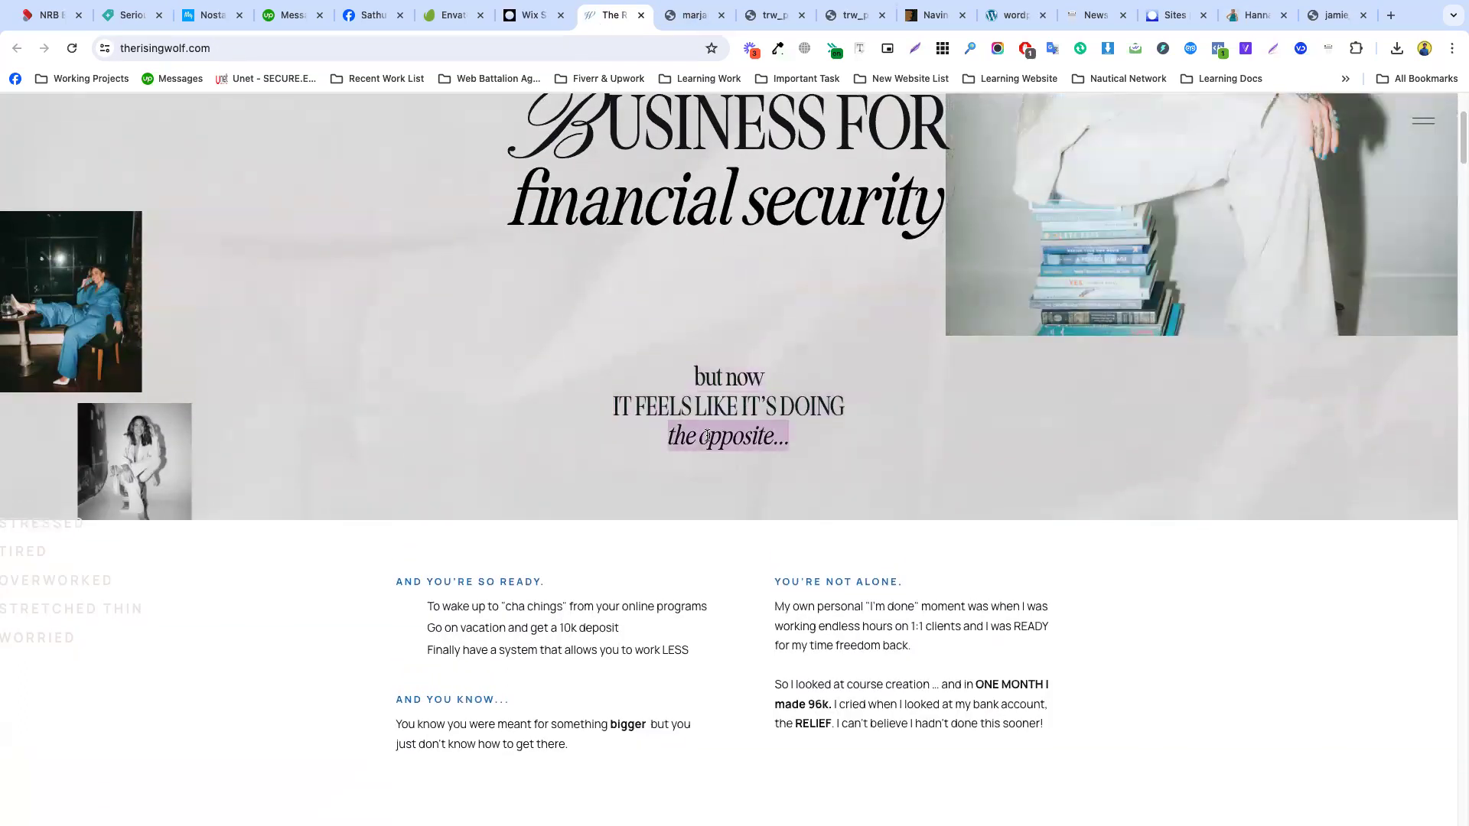
click(534, 16)
- Duplicate the "but now" text block directly beneath the original and replace the copy's text with "the opposite..."
click(674, 545)
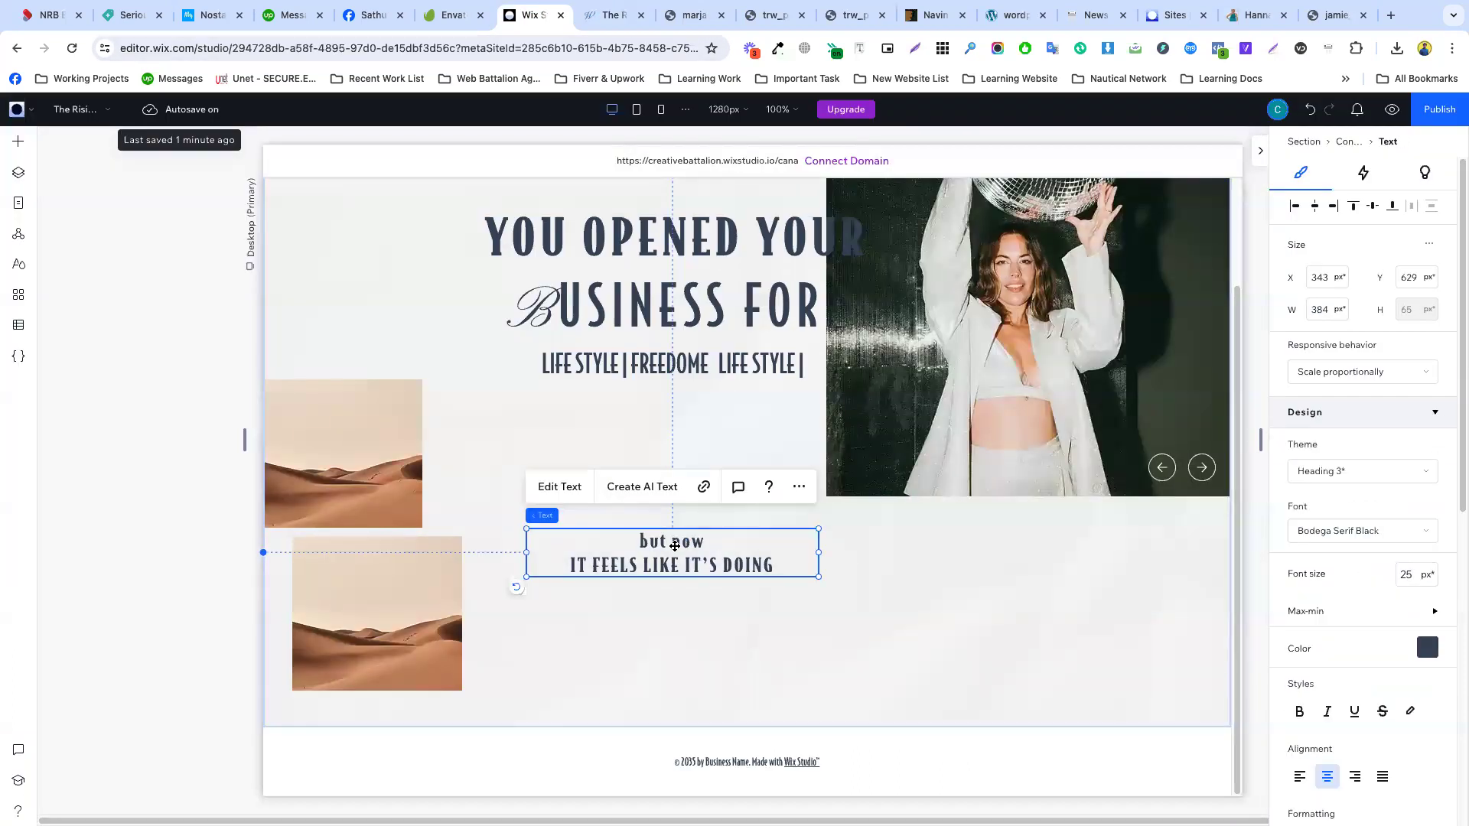
drag(675, 546, 664, 600)
double_click(664, 599)
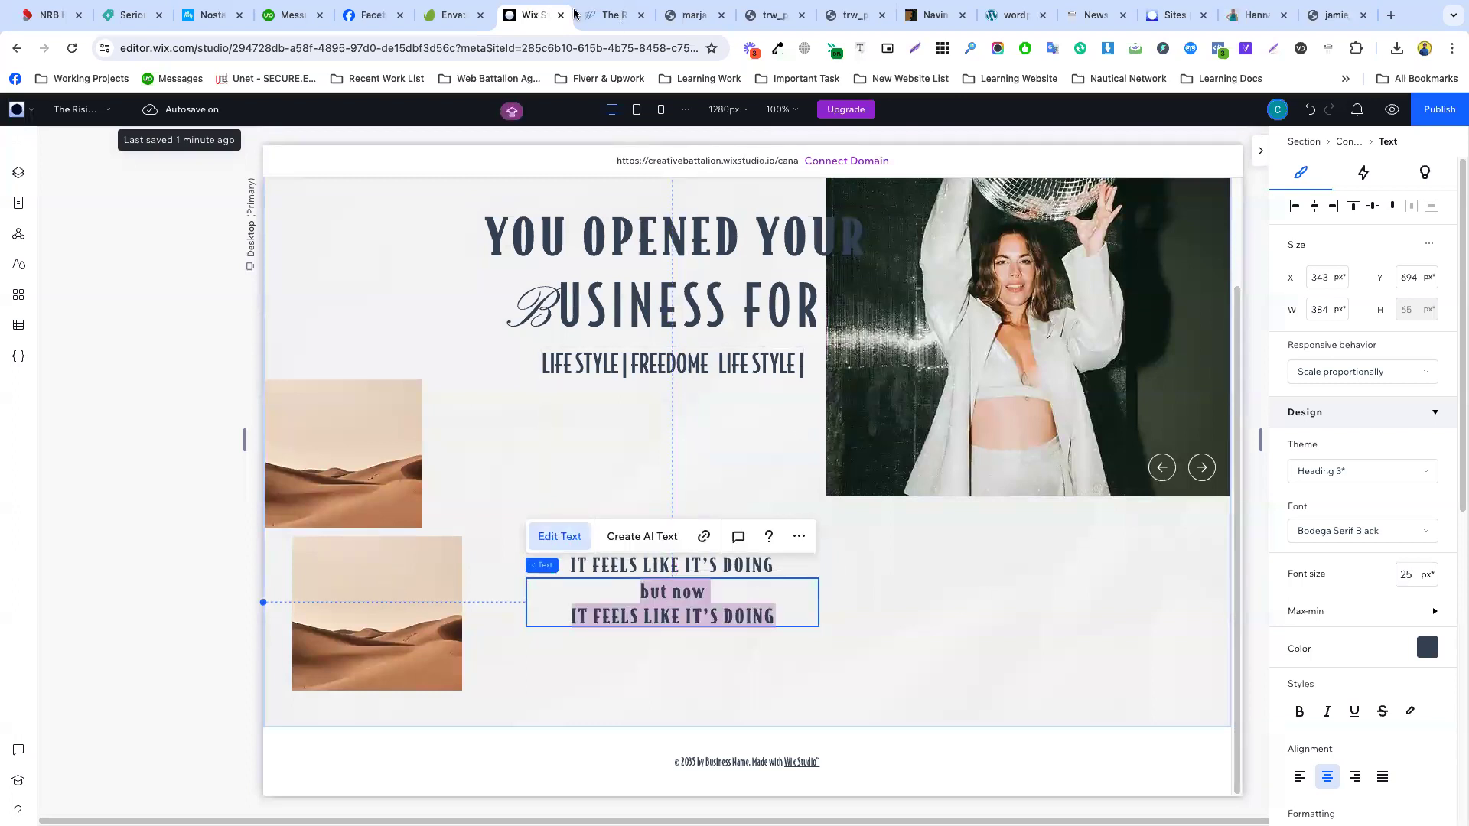
click(605, 14)
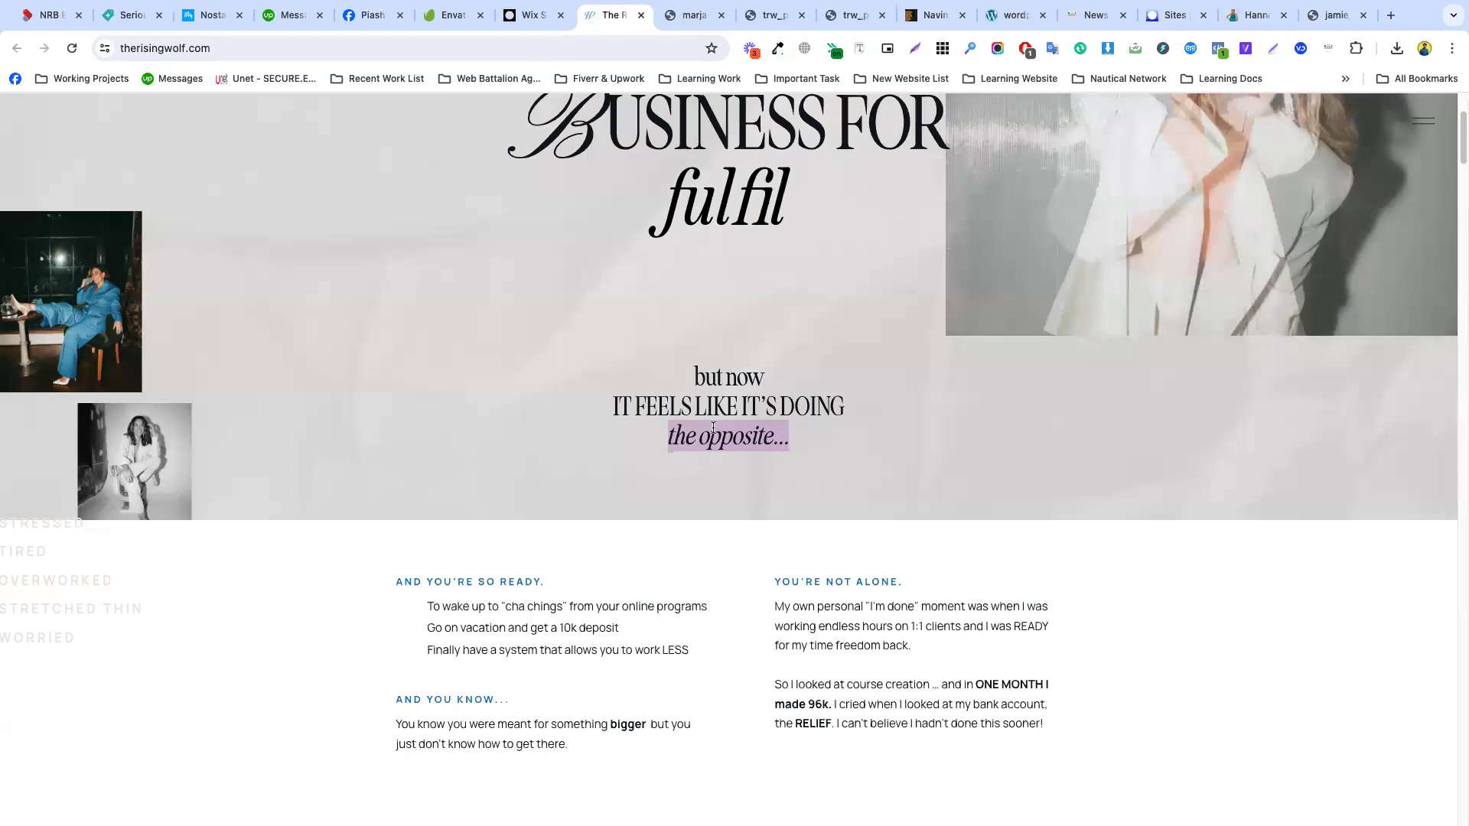
click(533, 15)
double_click(704, 606)
triple_click(704, 606)
key(ctrl+a)
text(the opposite...)
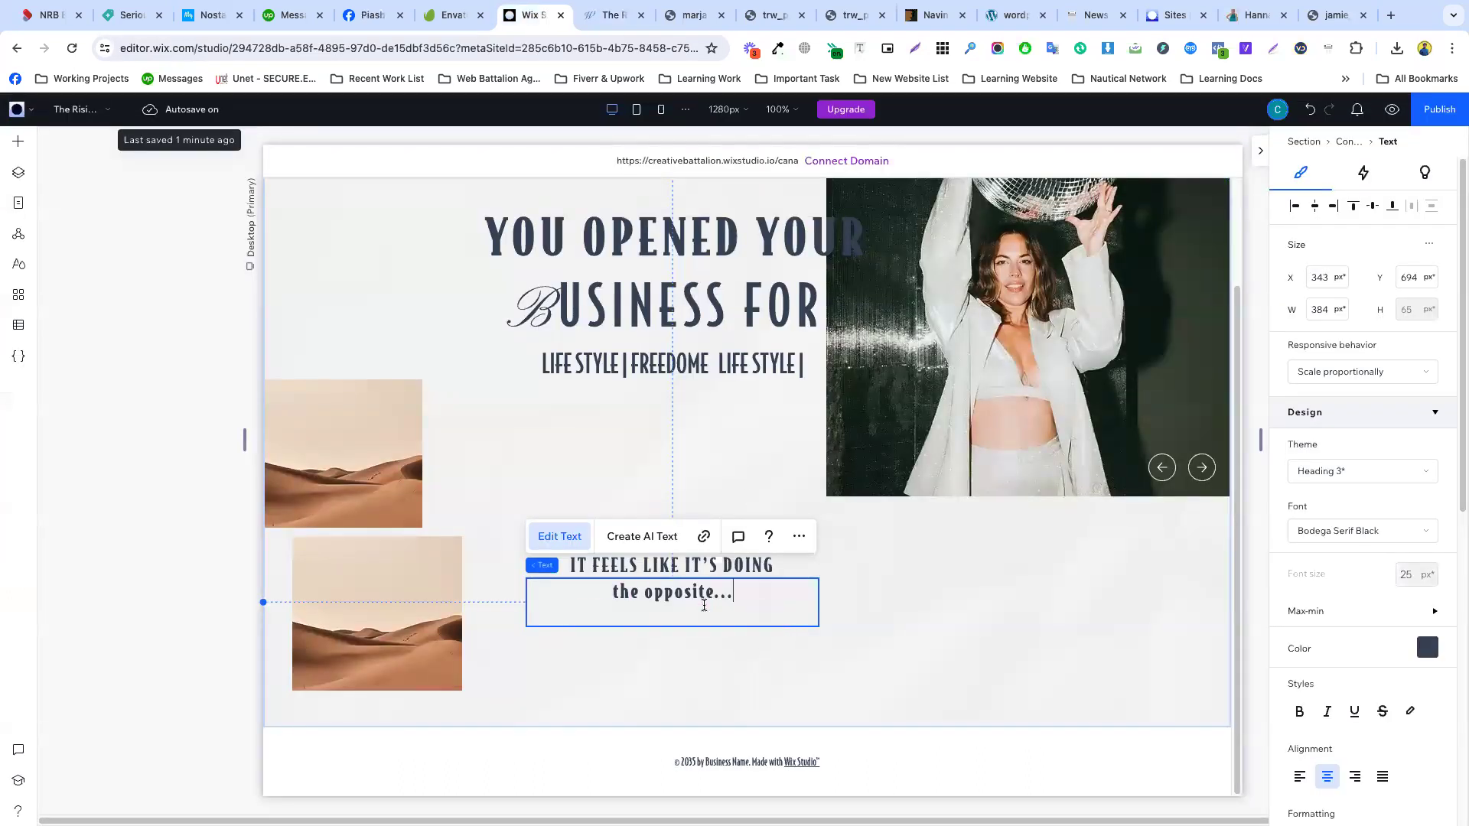
- Italicize "the opposite..." and shift it slightly down from the line above
key(ctrl+shift+Left)
key(ctrl+shift+Left)
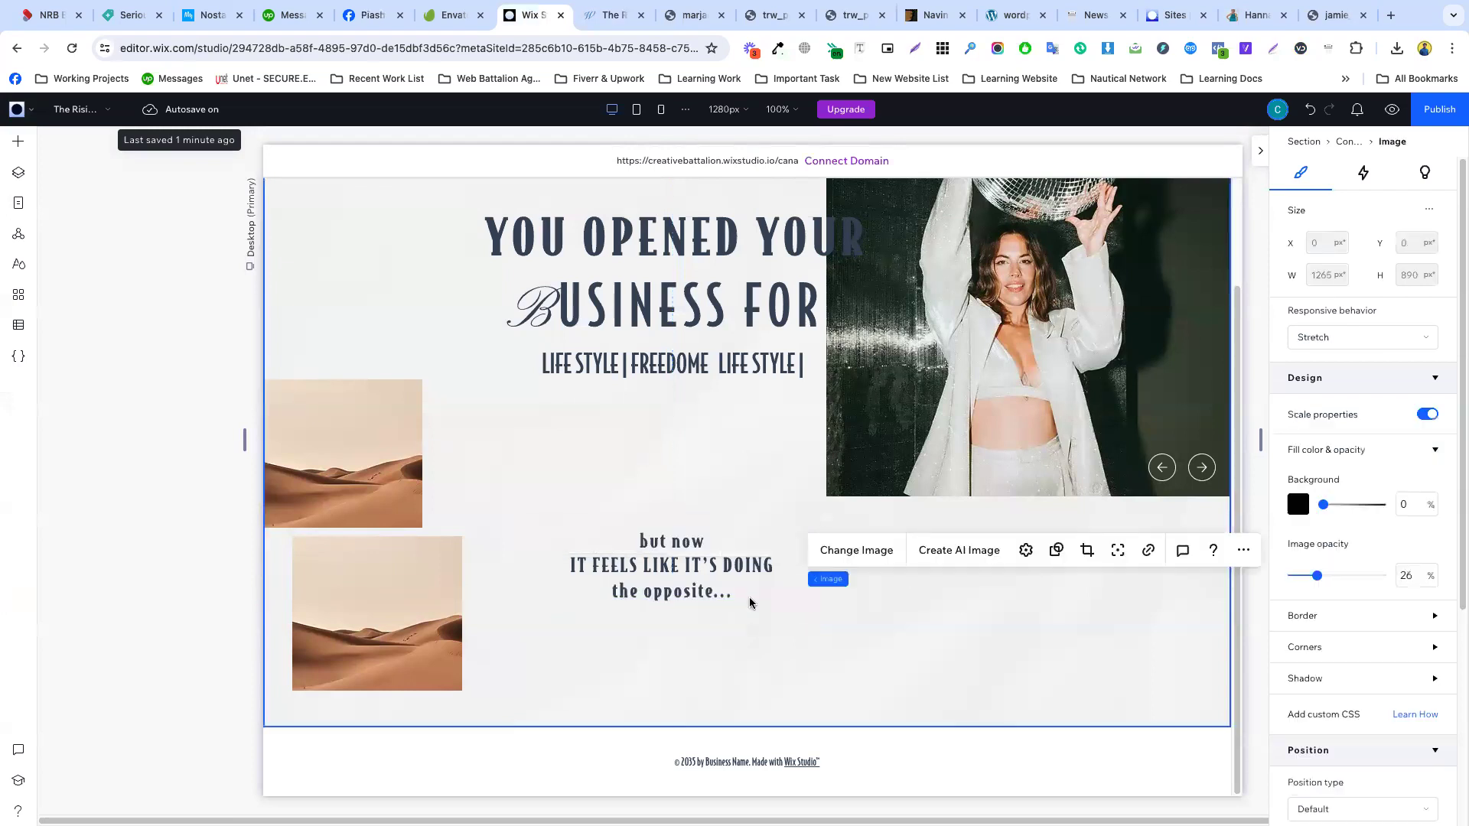
scroll(1321, 679, down, 1)
click(1327, 619)
click(983, 631)
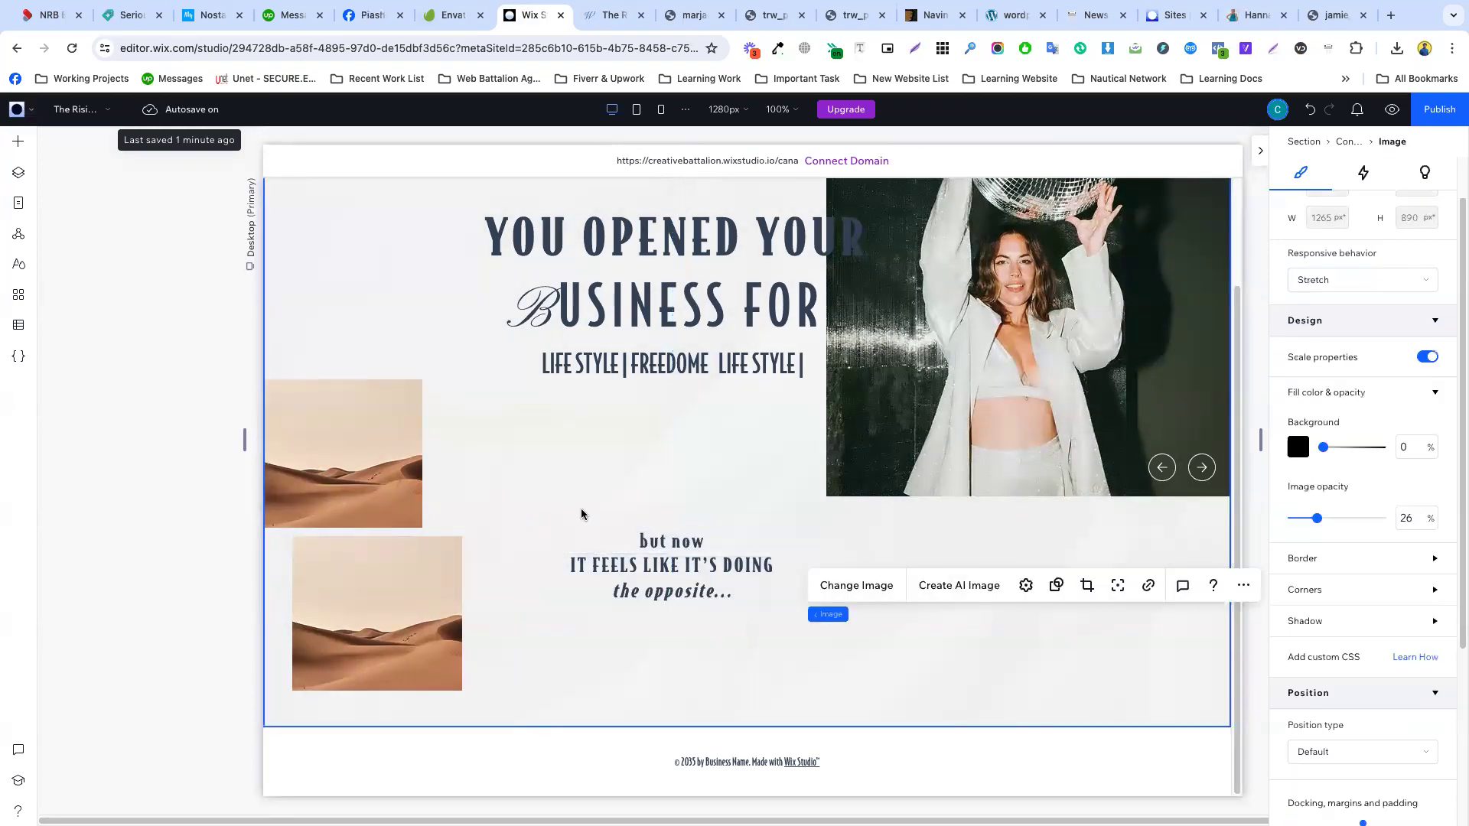
drag(692, 591, 763, 595)
click(988, 599)
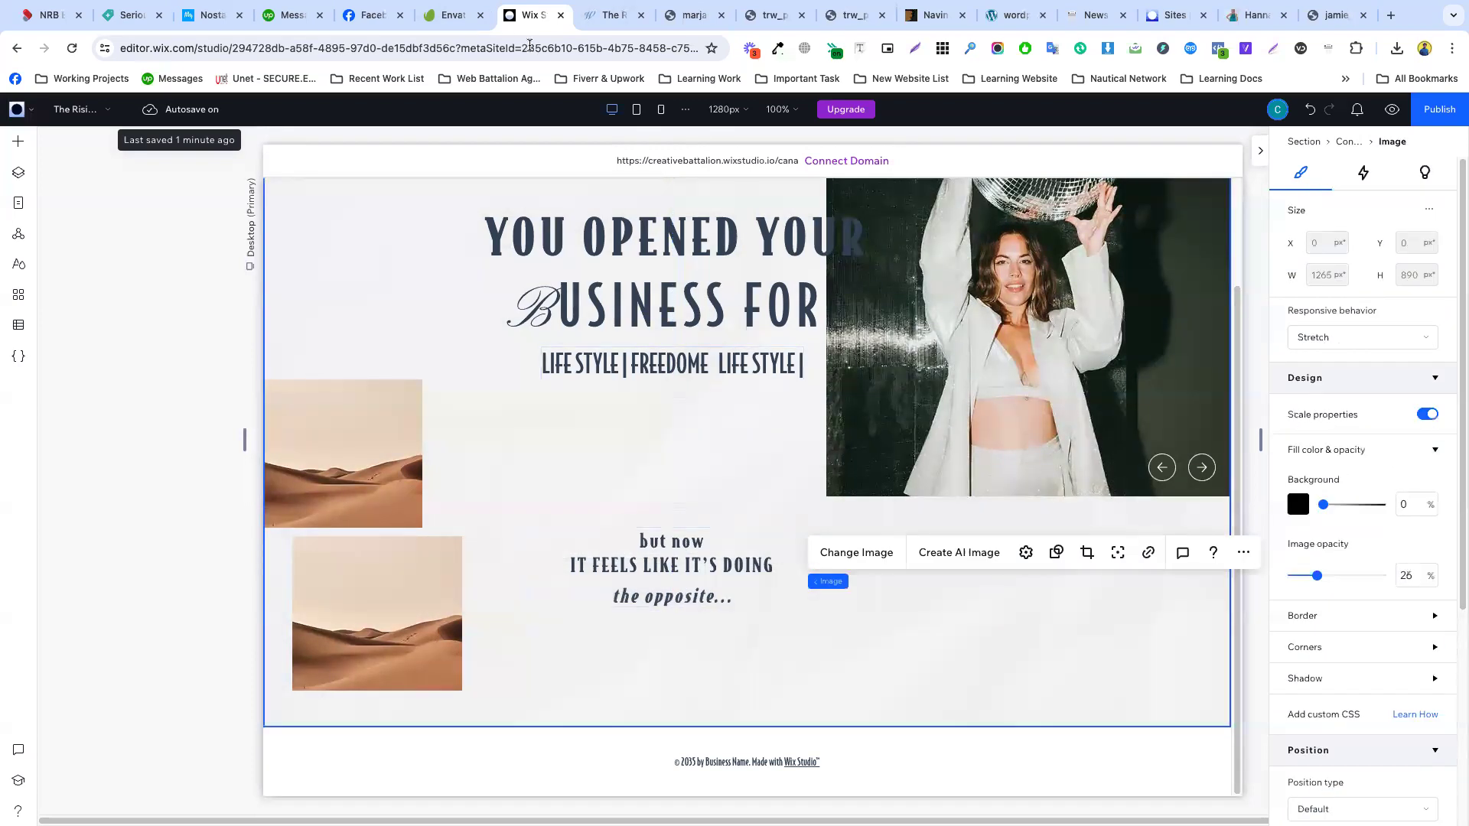
- Compare with the reference site's staggered images, then resize the lower desert image to about 194 by 234 px at about X 91, Y 656
click(612, 15)
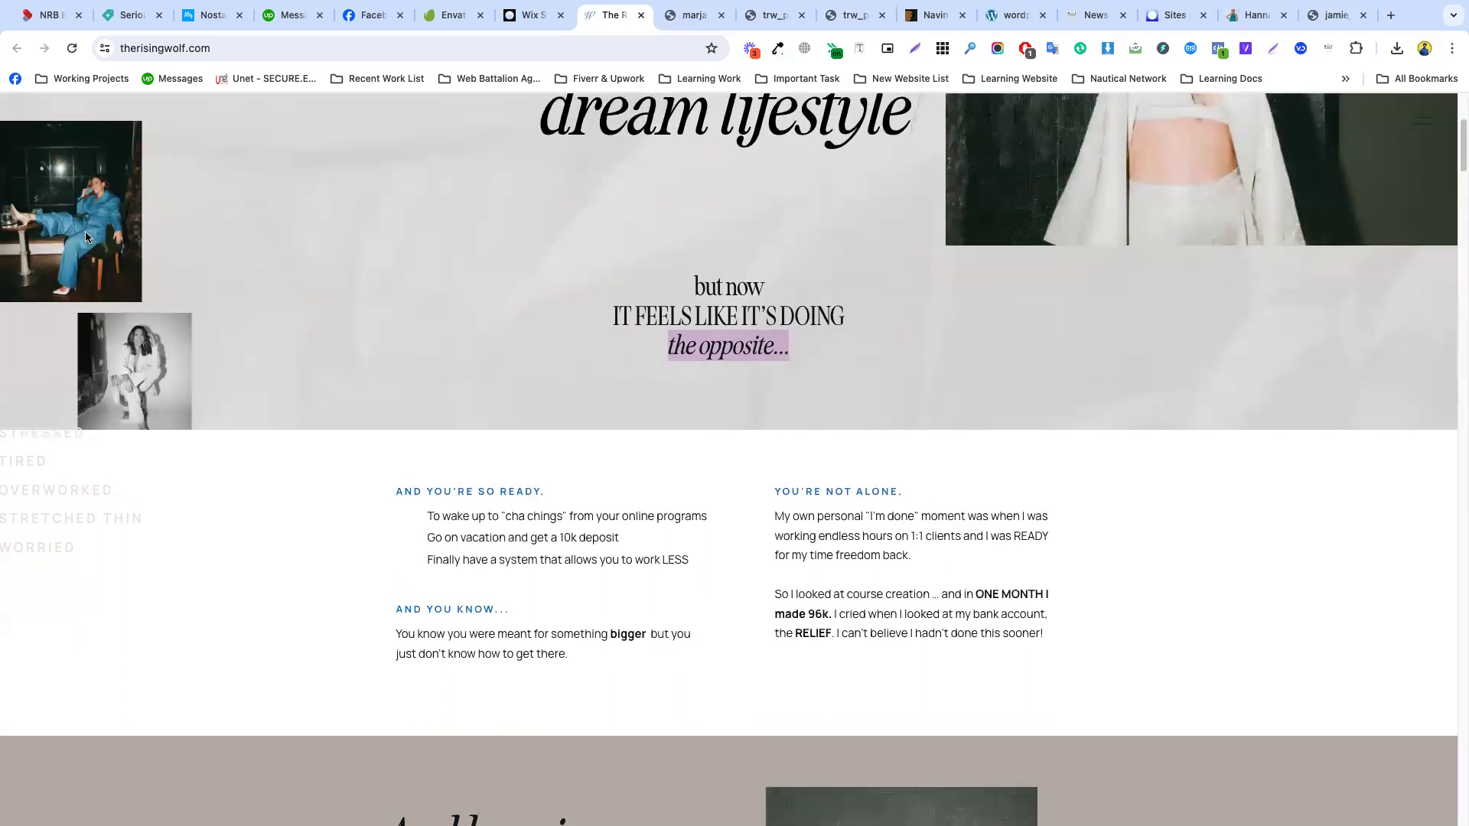
scroll(86, 237, up, 3)
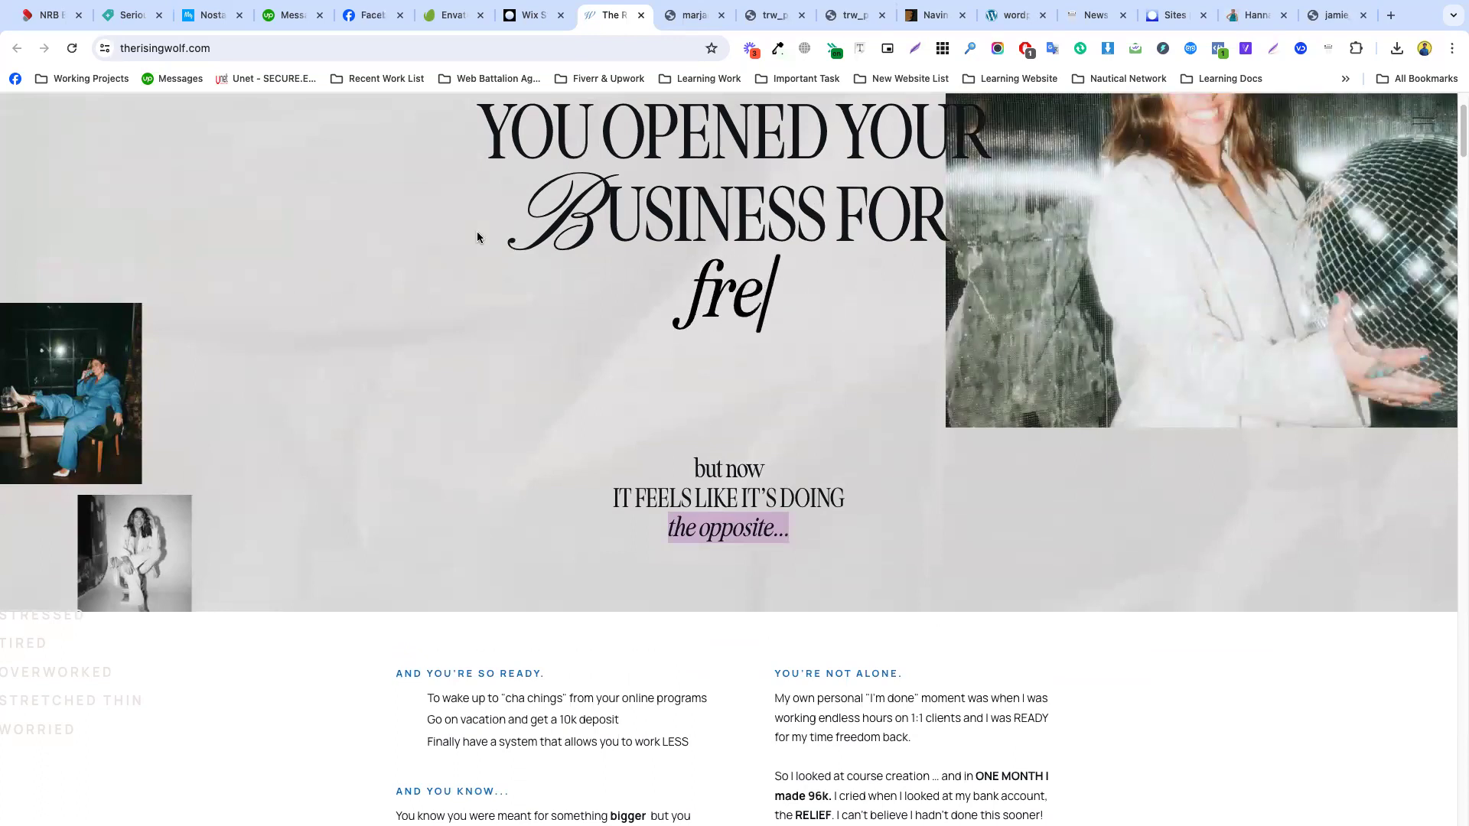
click(531, 15)
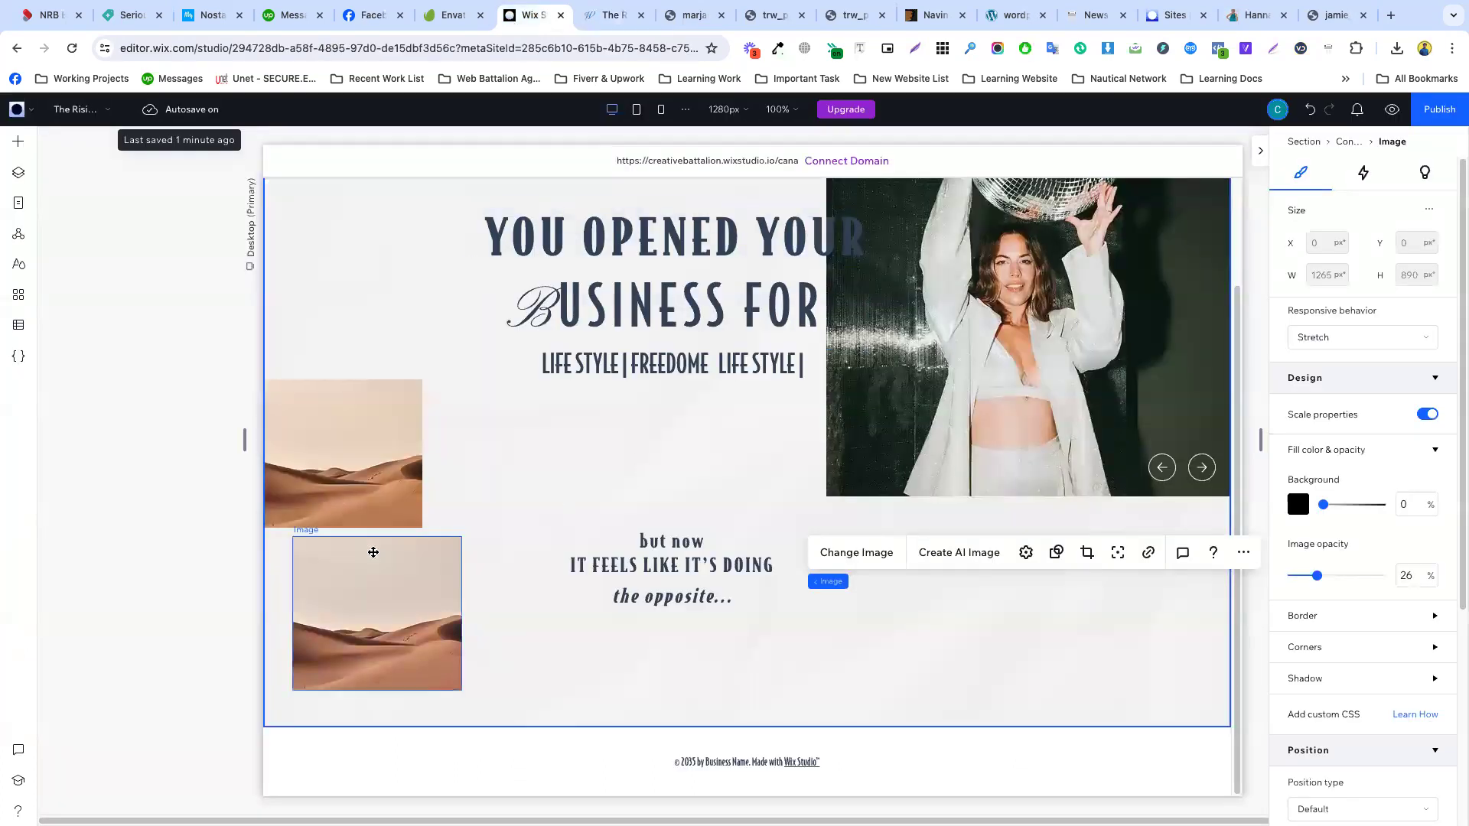
click(337, 572)
drag(291, 613, 332, 624)
drag(461, 614, 481, 613)
drag(407, 690, 412, 726)
drag(405, 539, 406, 551)
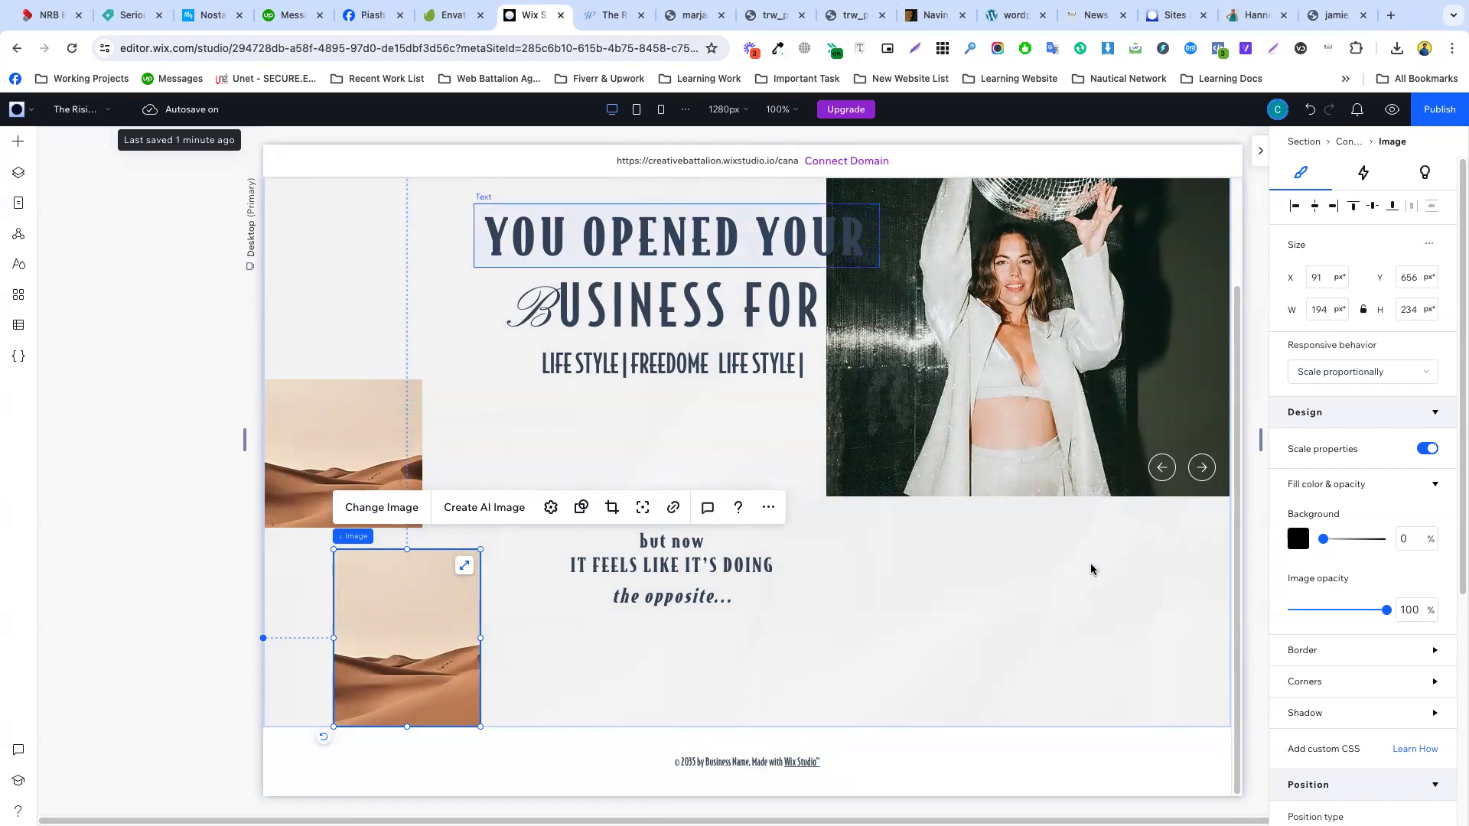
- Shorten the lower desert image from its bottom edge until it is roughly square, leaving a gap above the hero's bottom edge
click(315, 462)
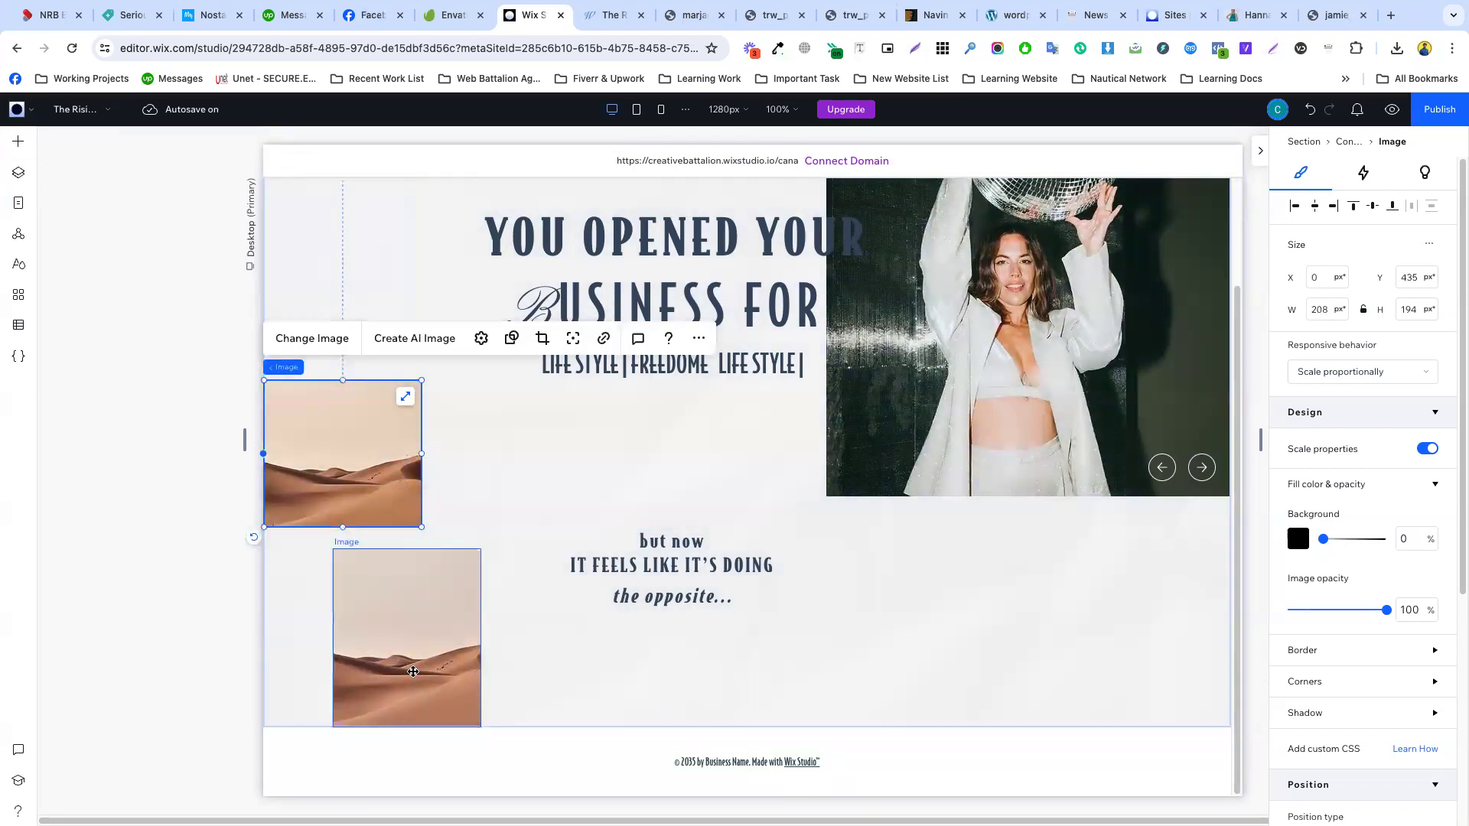
click(440, 715)
drag(406, 727, 406, 694)
click(562, 687)
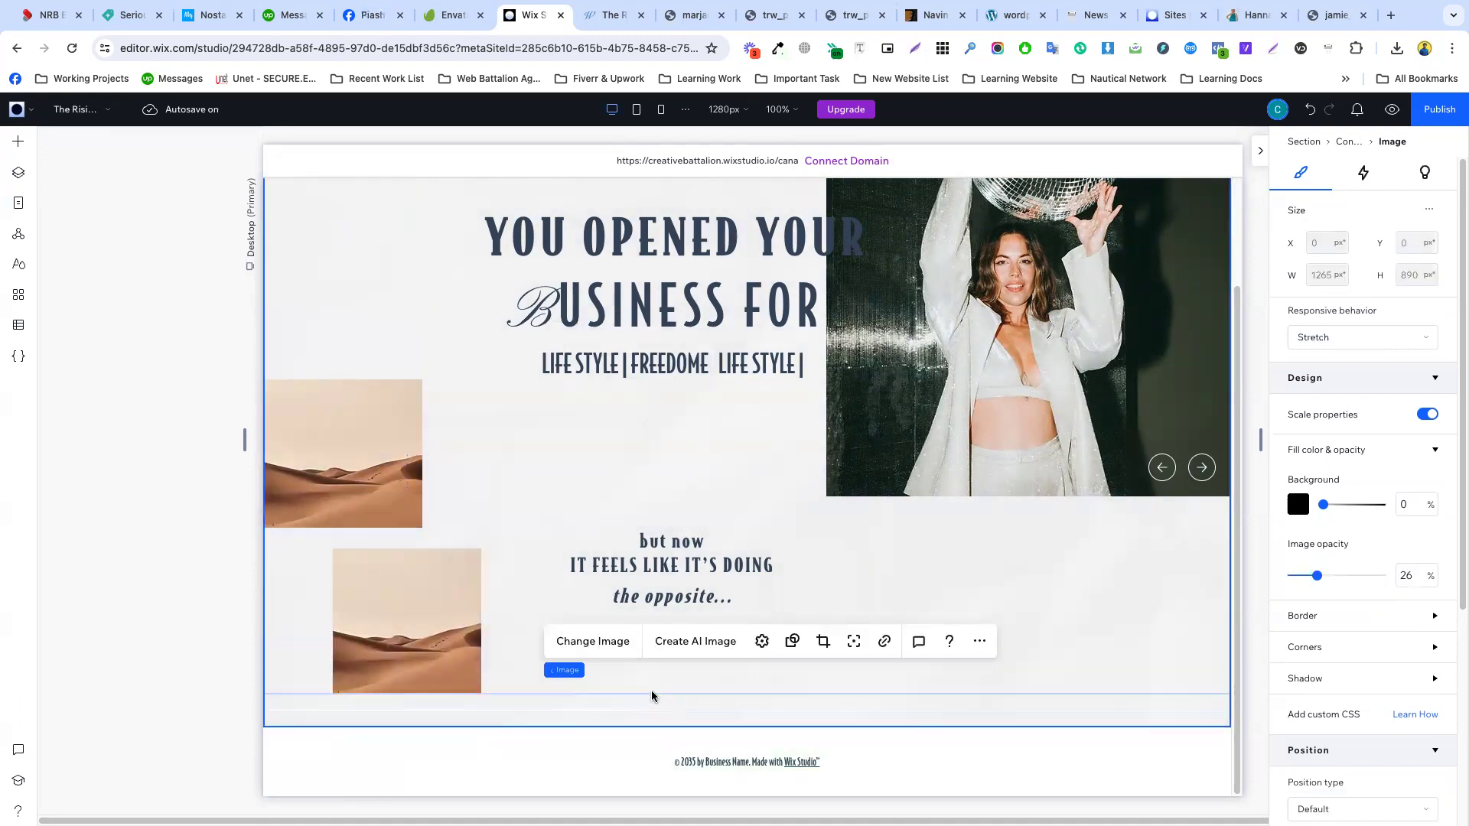
- Try to pull up the hero's bottom edge to close the gap below the lower desert image
click(652, 696)
click(621, 717)
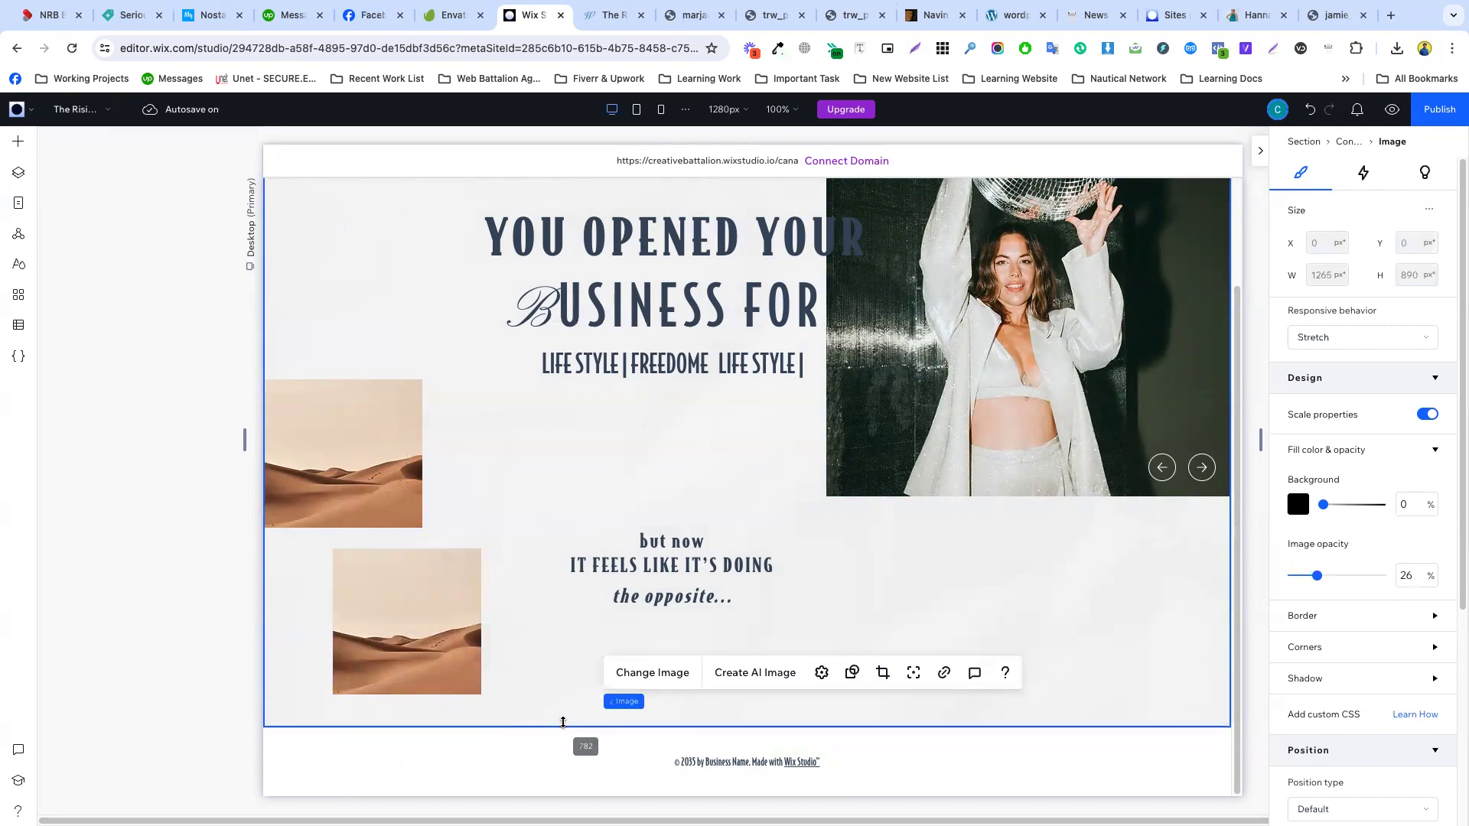
click(564, 703)
click(553, 712)
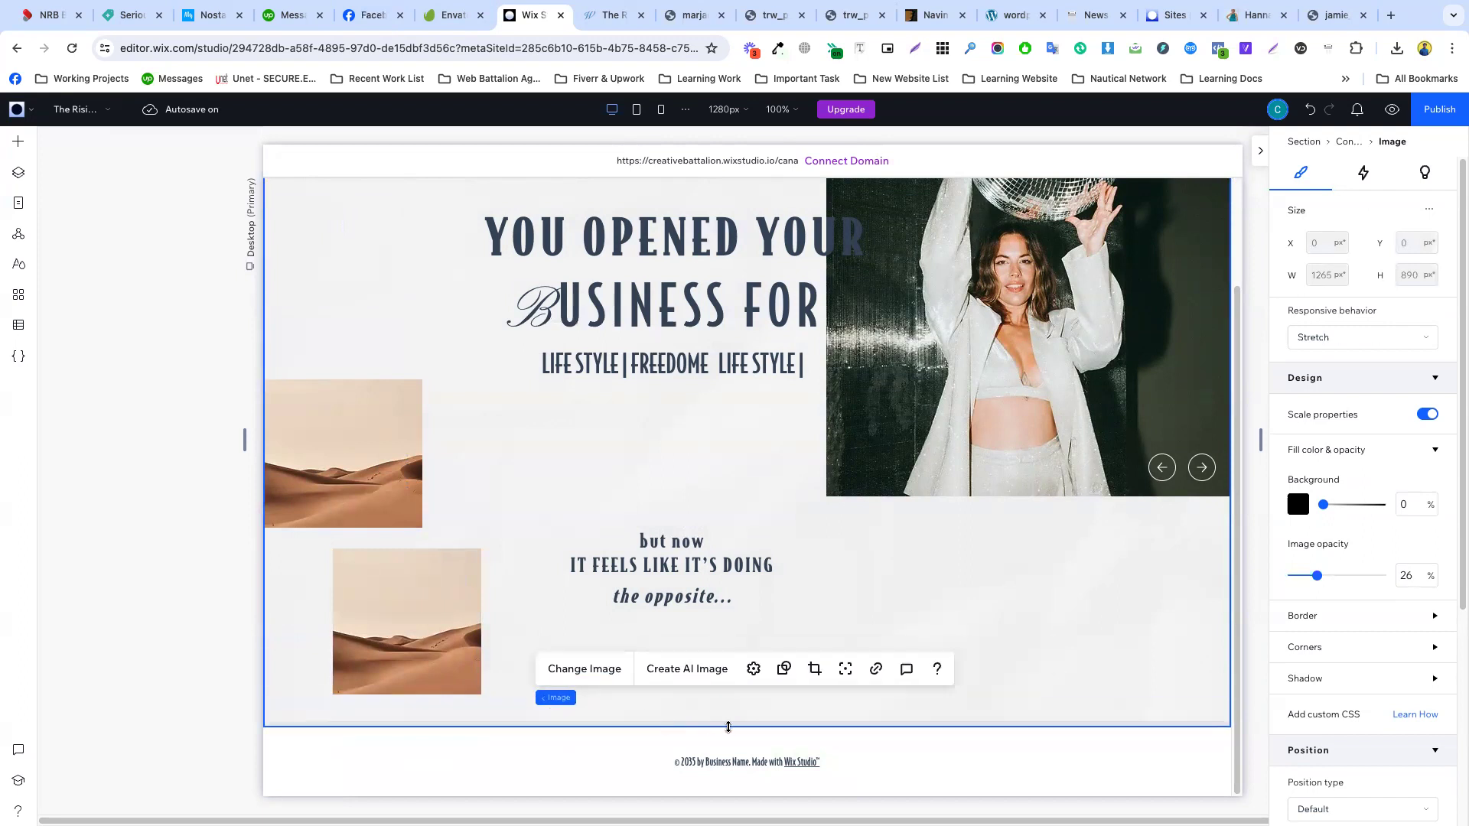
click(735, 728)
click(792, 649)
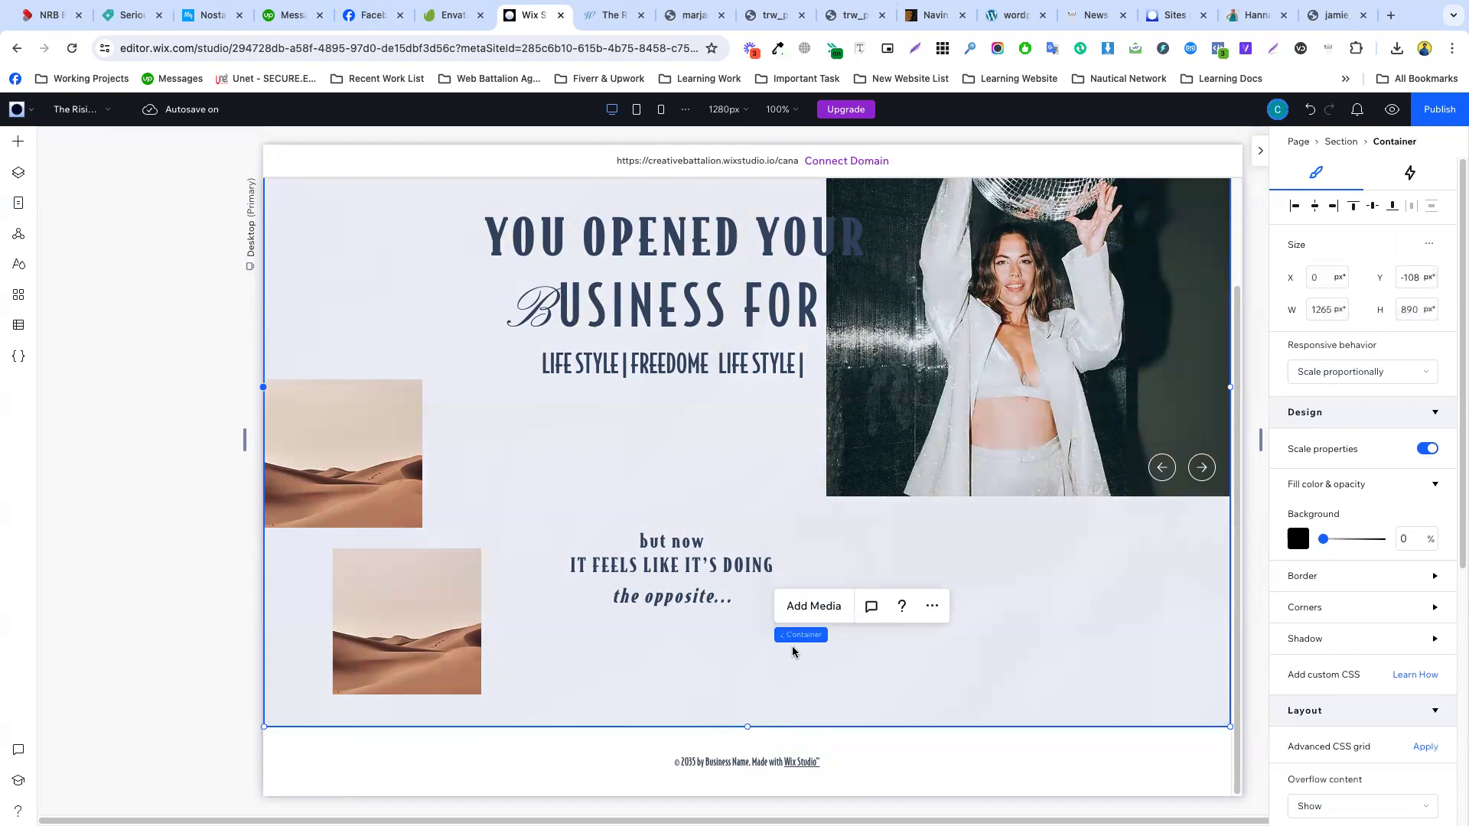
click(705, 697)
drag(711, 724, 718, 693)
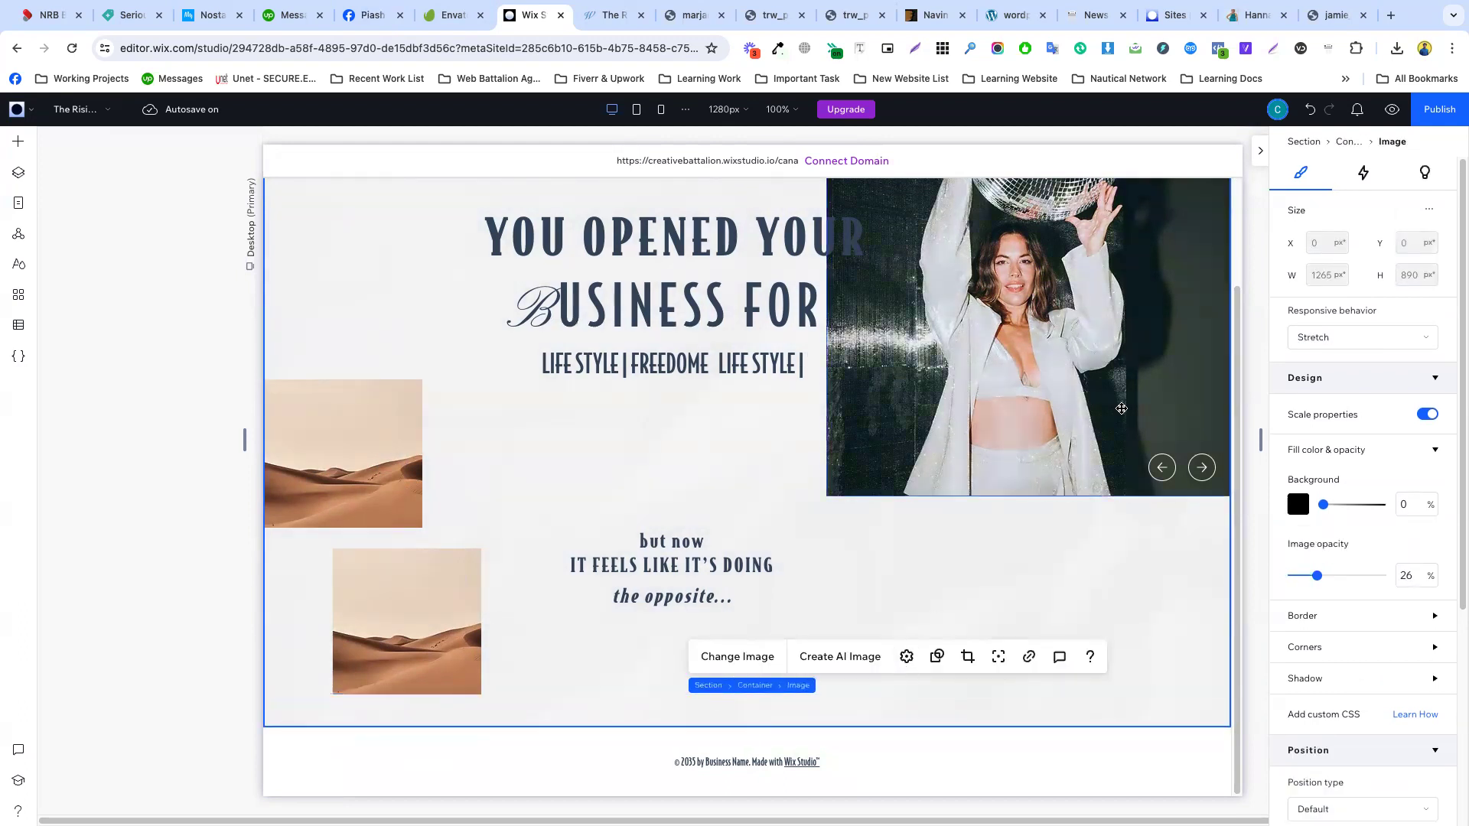
- Turn off stretching on the hero's semi-transparent background image so it no longer fills the container
scroll(1075, 388, up, 2)
scroll(574, 354, down, 2)
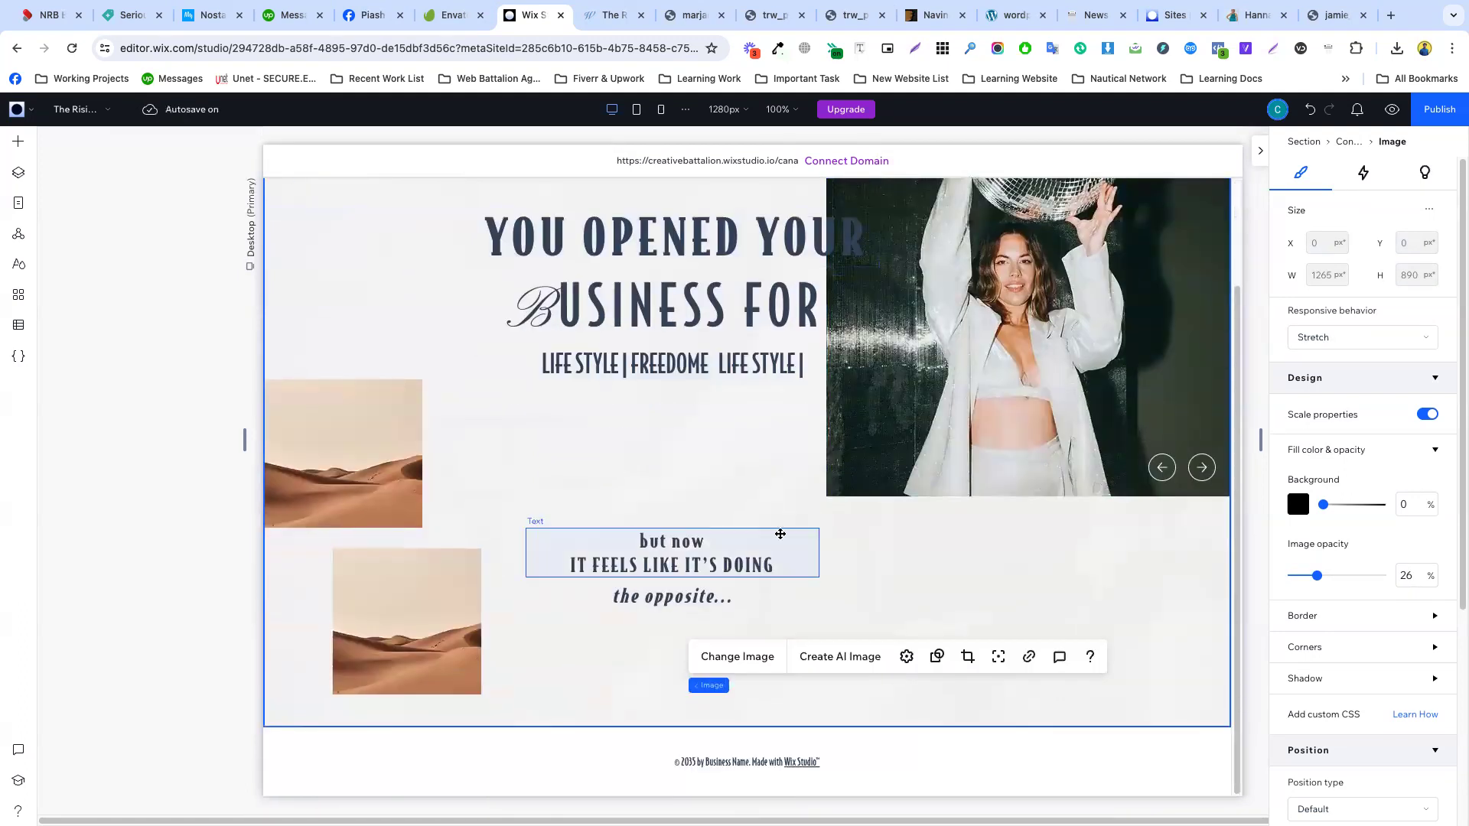
click(873, 550)
scroll(985, 539, up, 2)
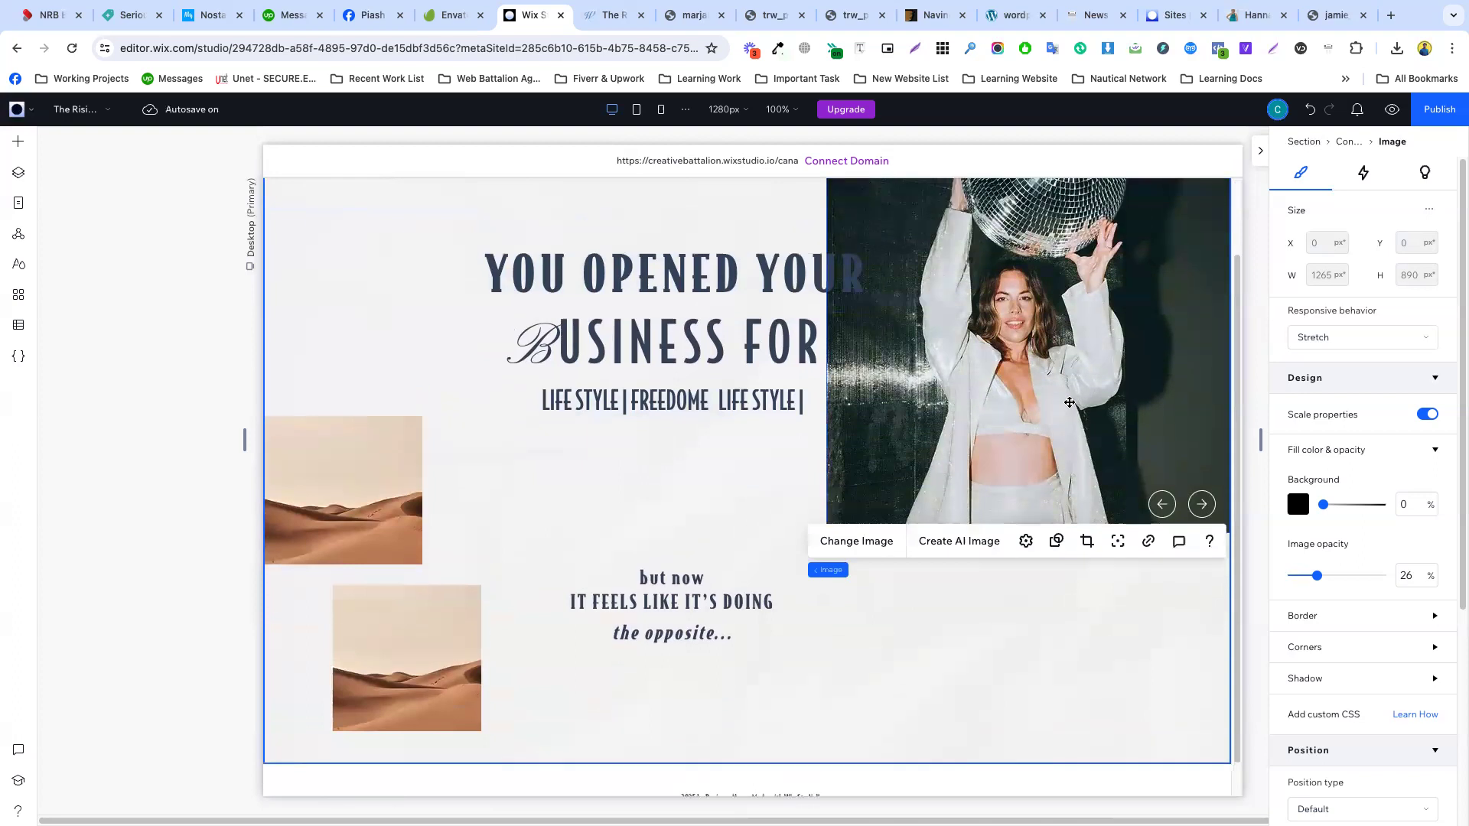
click(1213, 193)
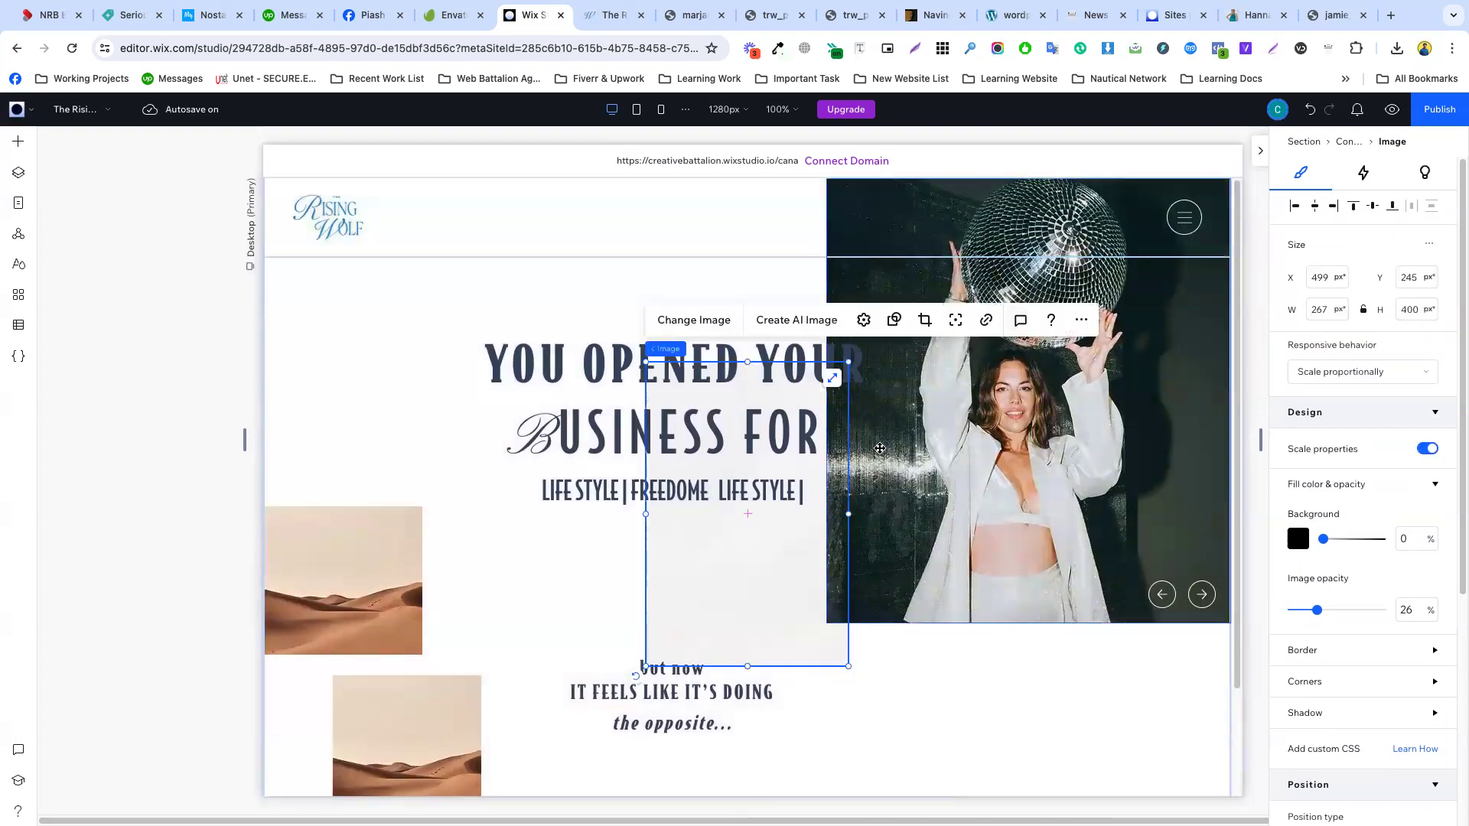
- Add a blank section directly below the hero section
scroll(679, 666, down, 2)
click(679, 665)
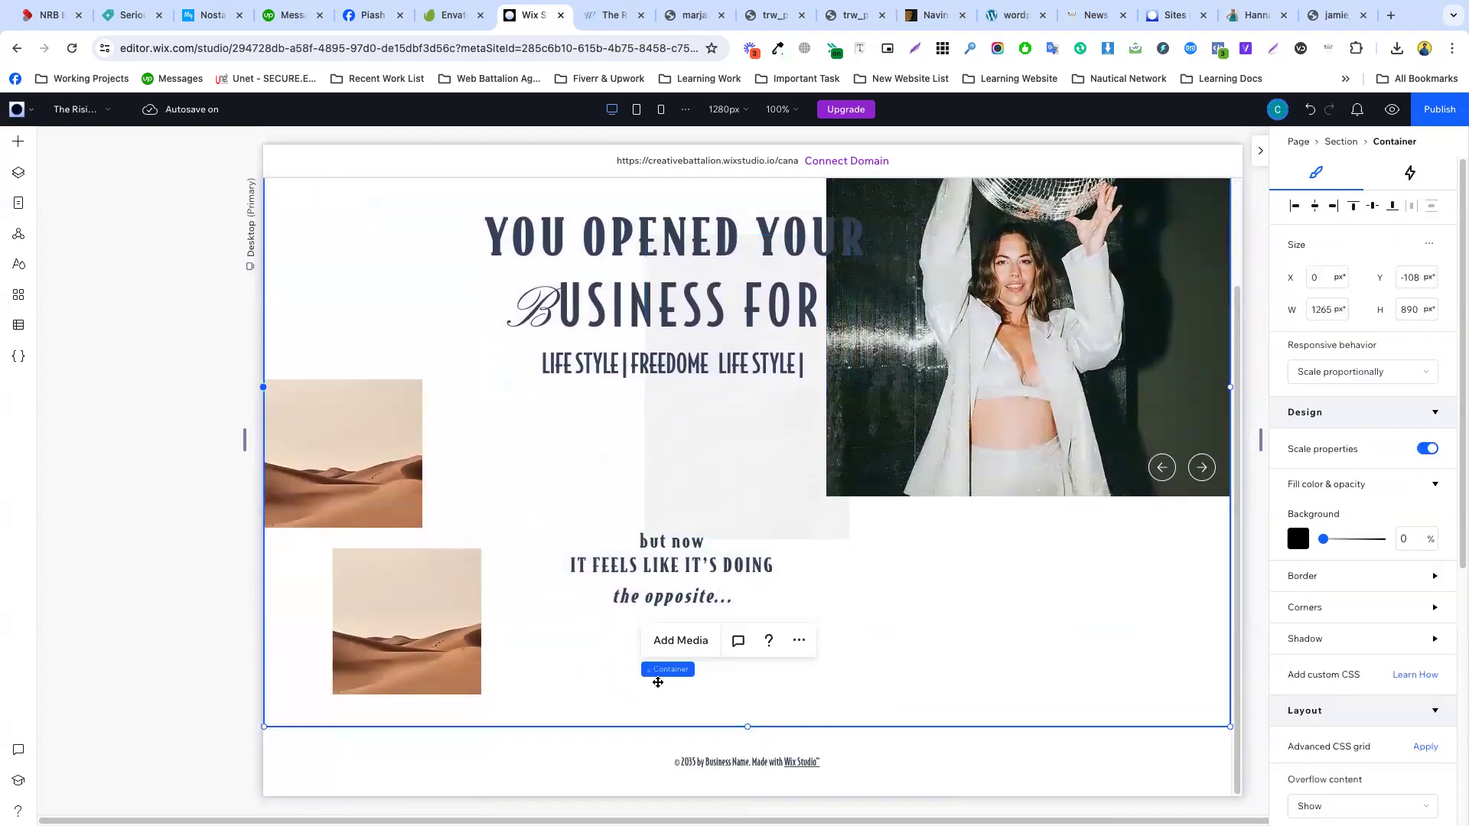
click(543, 701)
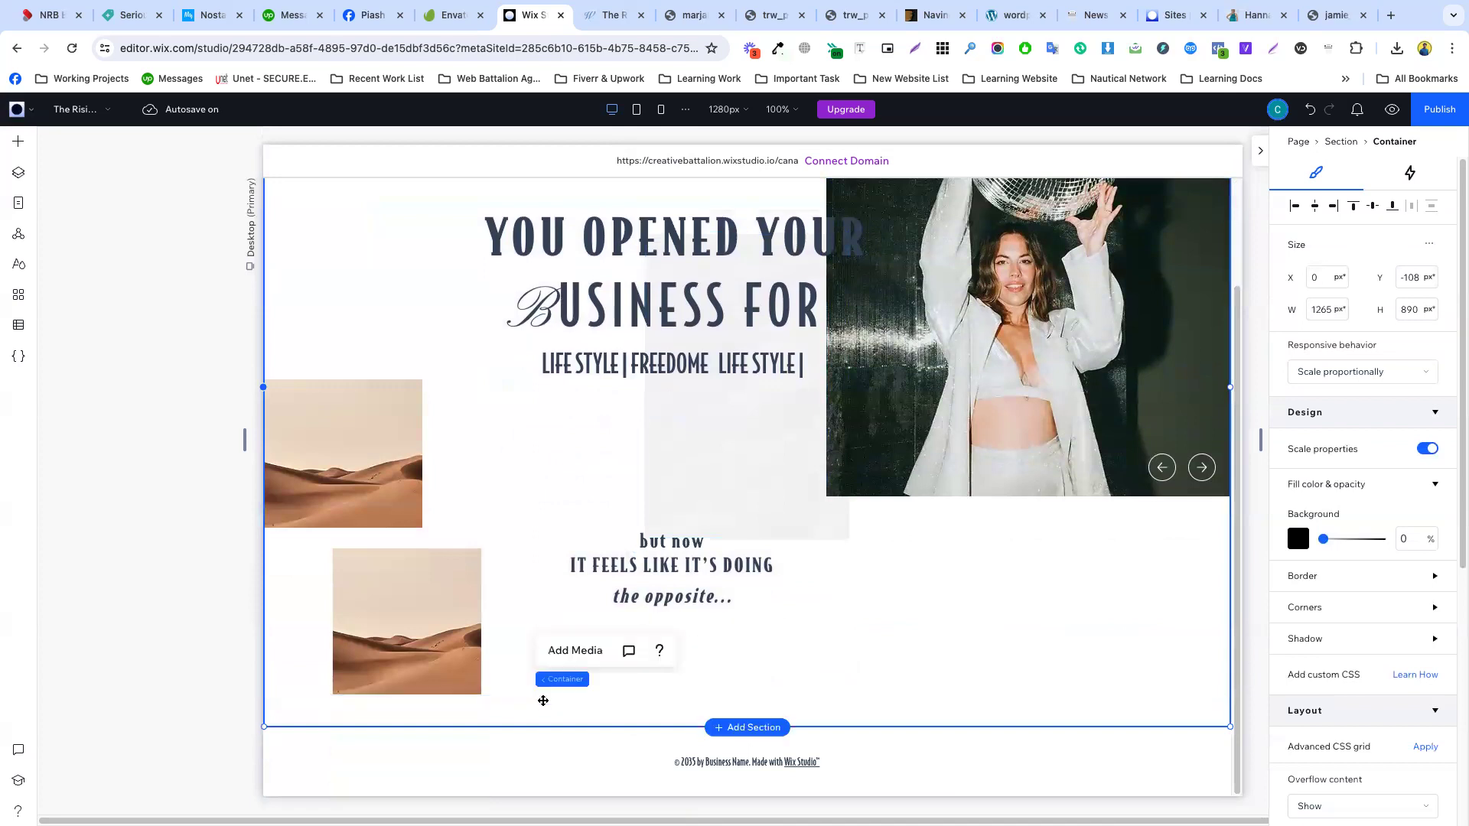
click(632, 707)
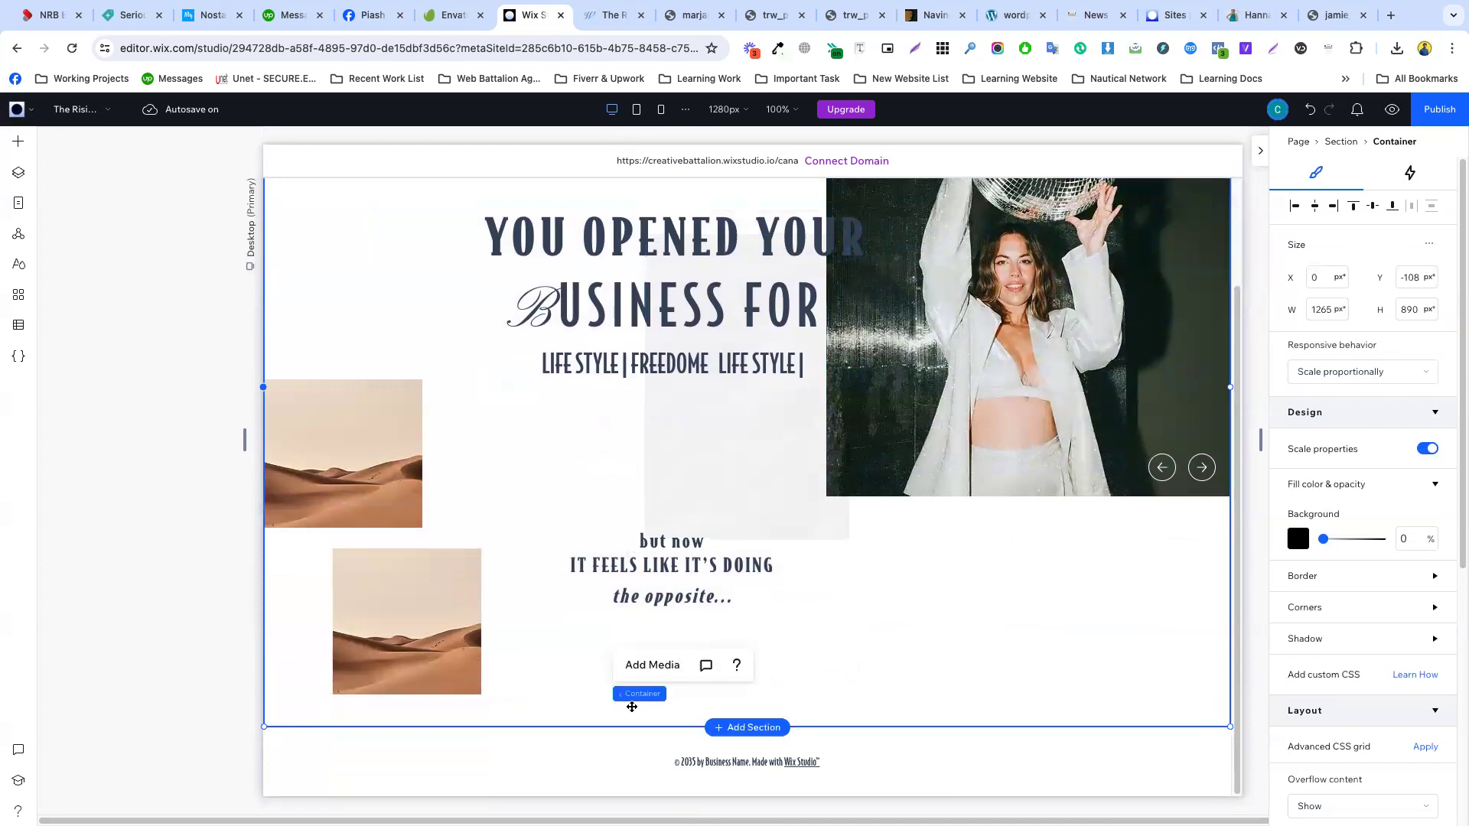
drag(798, 726, 802, 694)
click(749, 729)
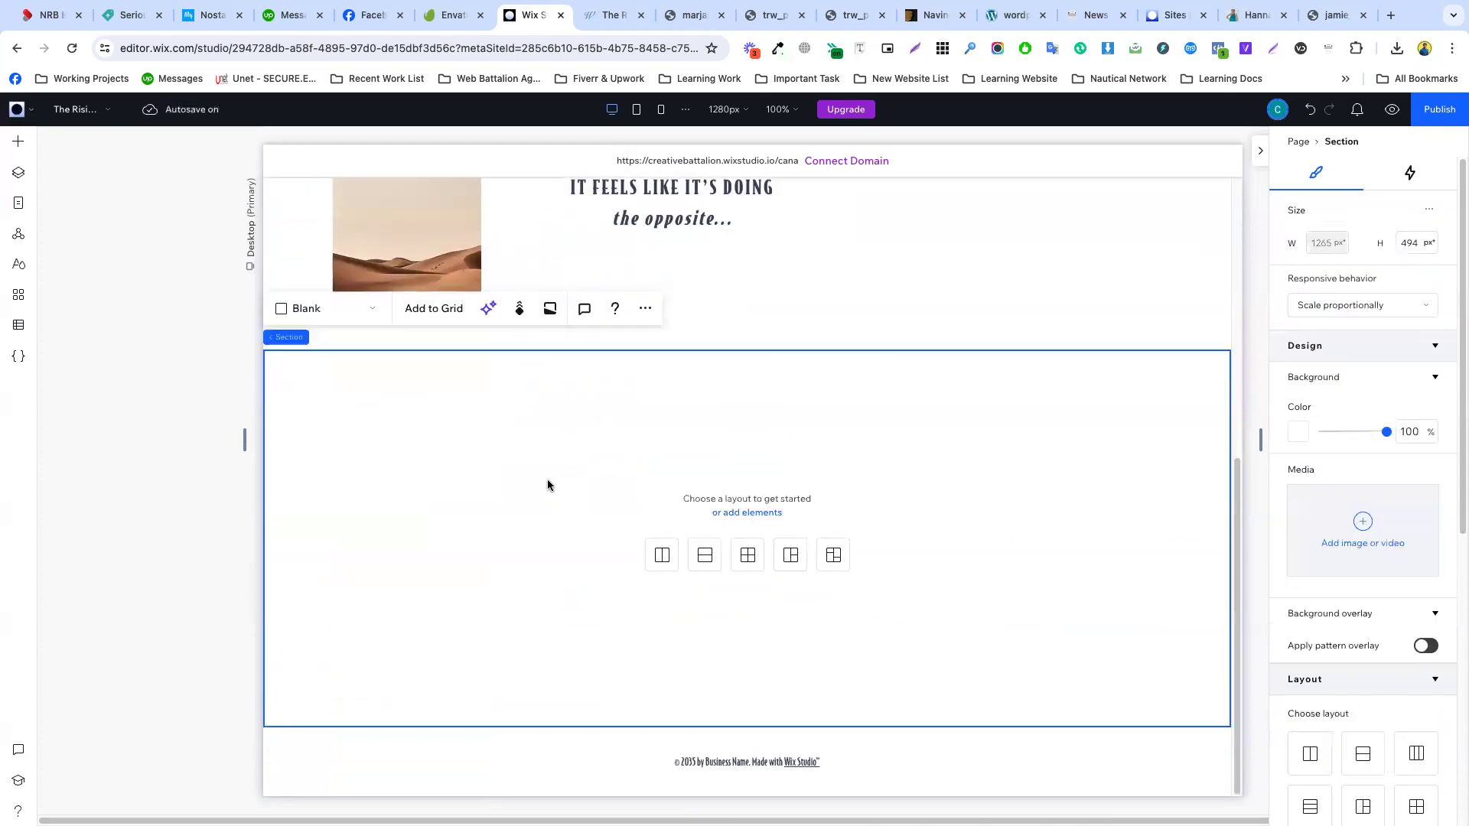
- Shorten the hero section to about 705 px so its bottom edge meets the lower desert image
scroll(547, 484, up, 2)
click(704, 516)
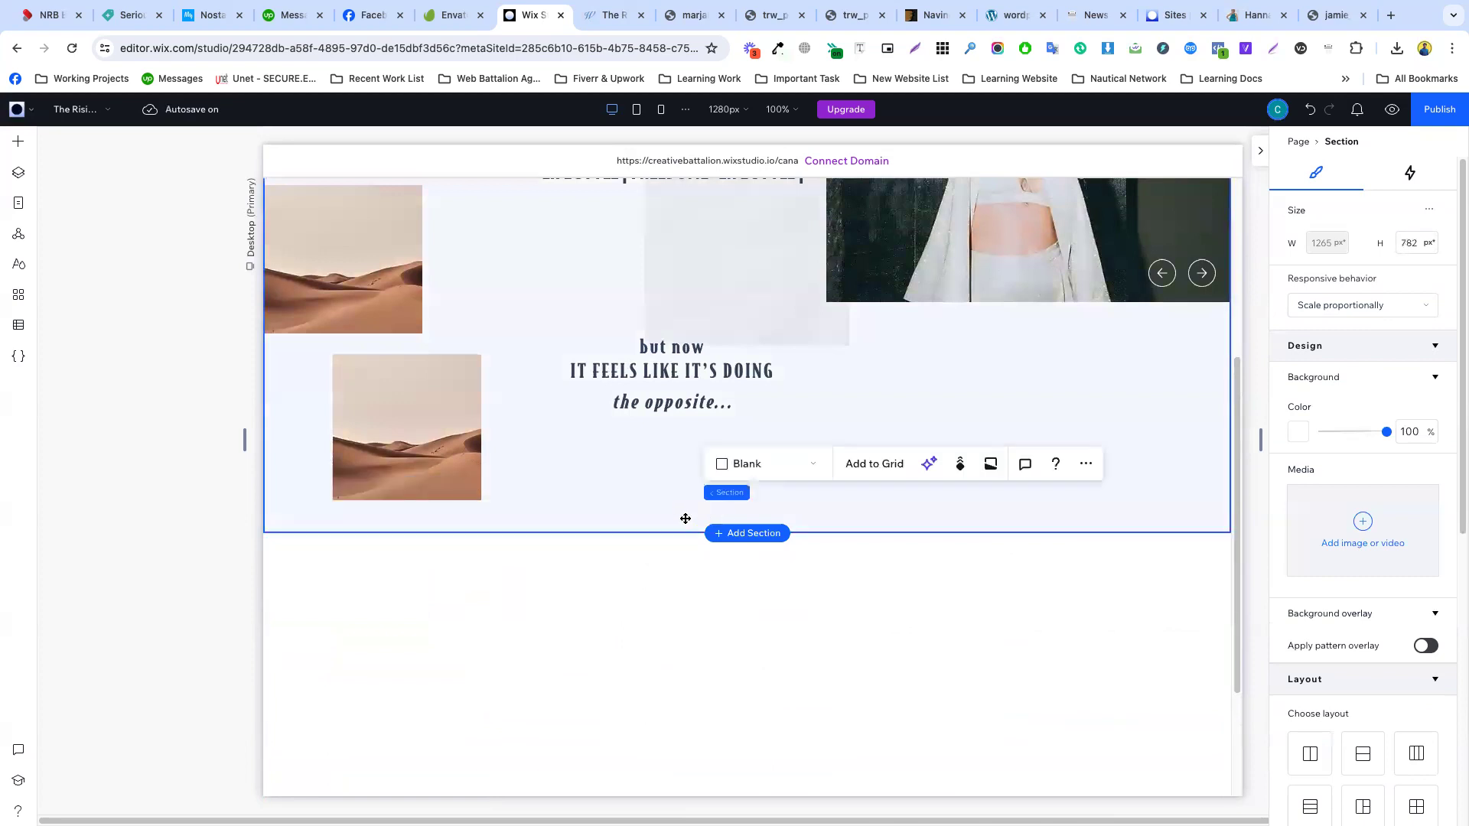
click(684, 520)
drag(642, 525, 580, 482)
scroll(914, 399, up, 4)
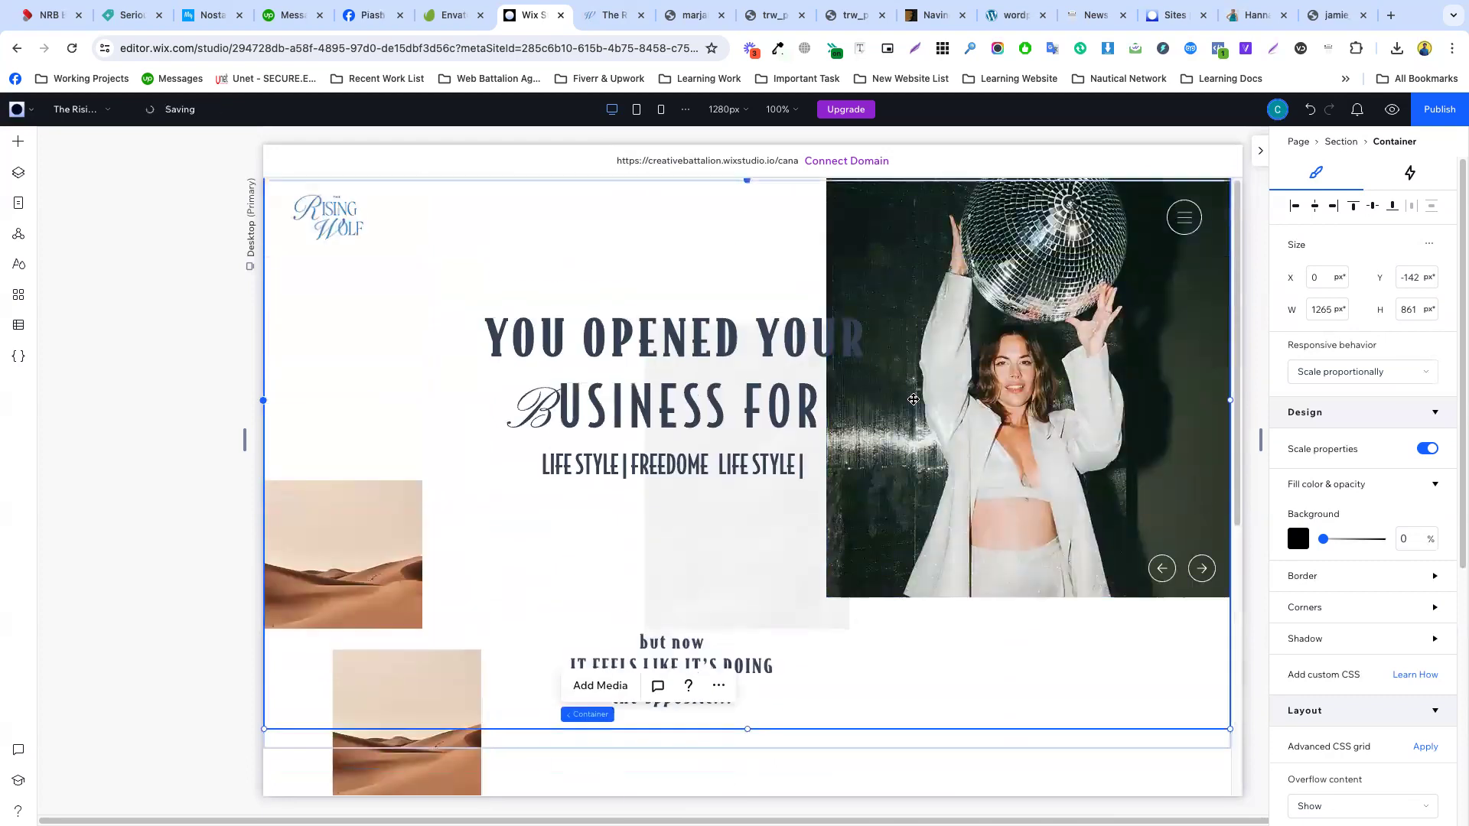
scroll(909, 383, down, 5)
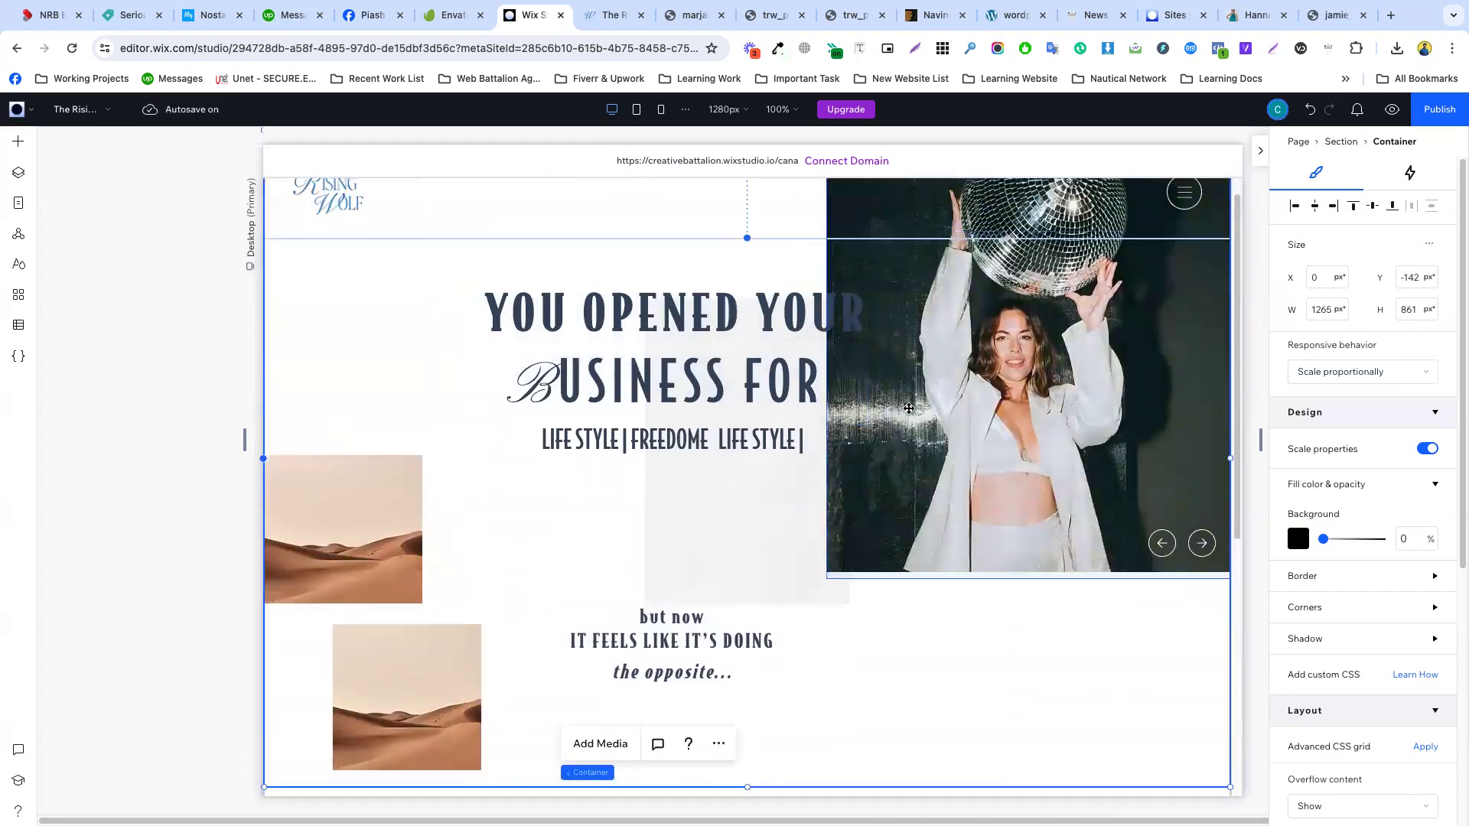
drag(487, 467, 505, 457)
click(557, 473)
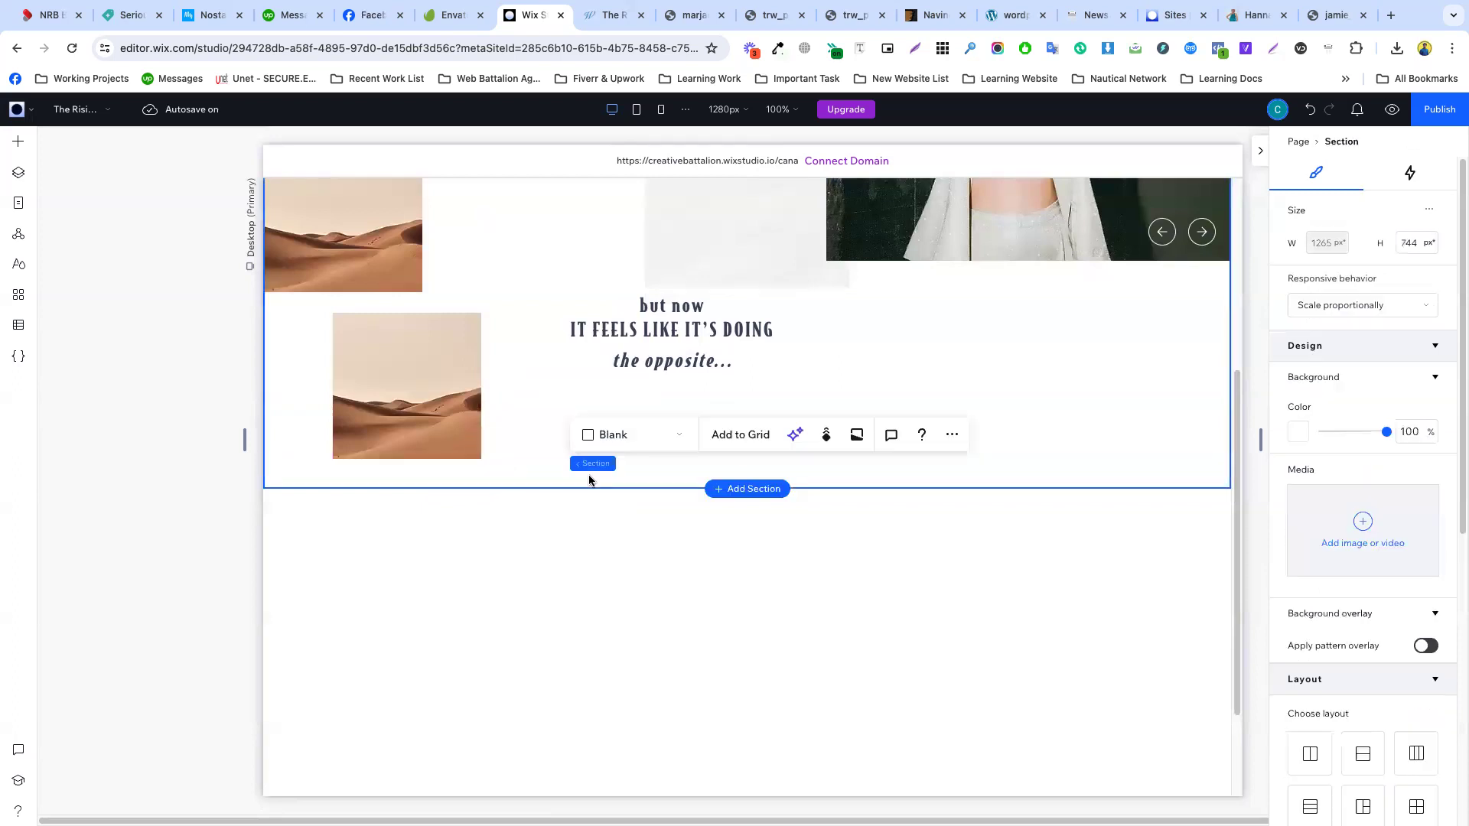
drag(871, 488, 871, 457)
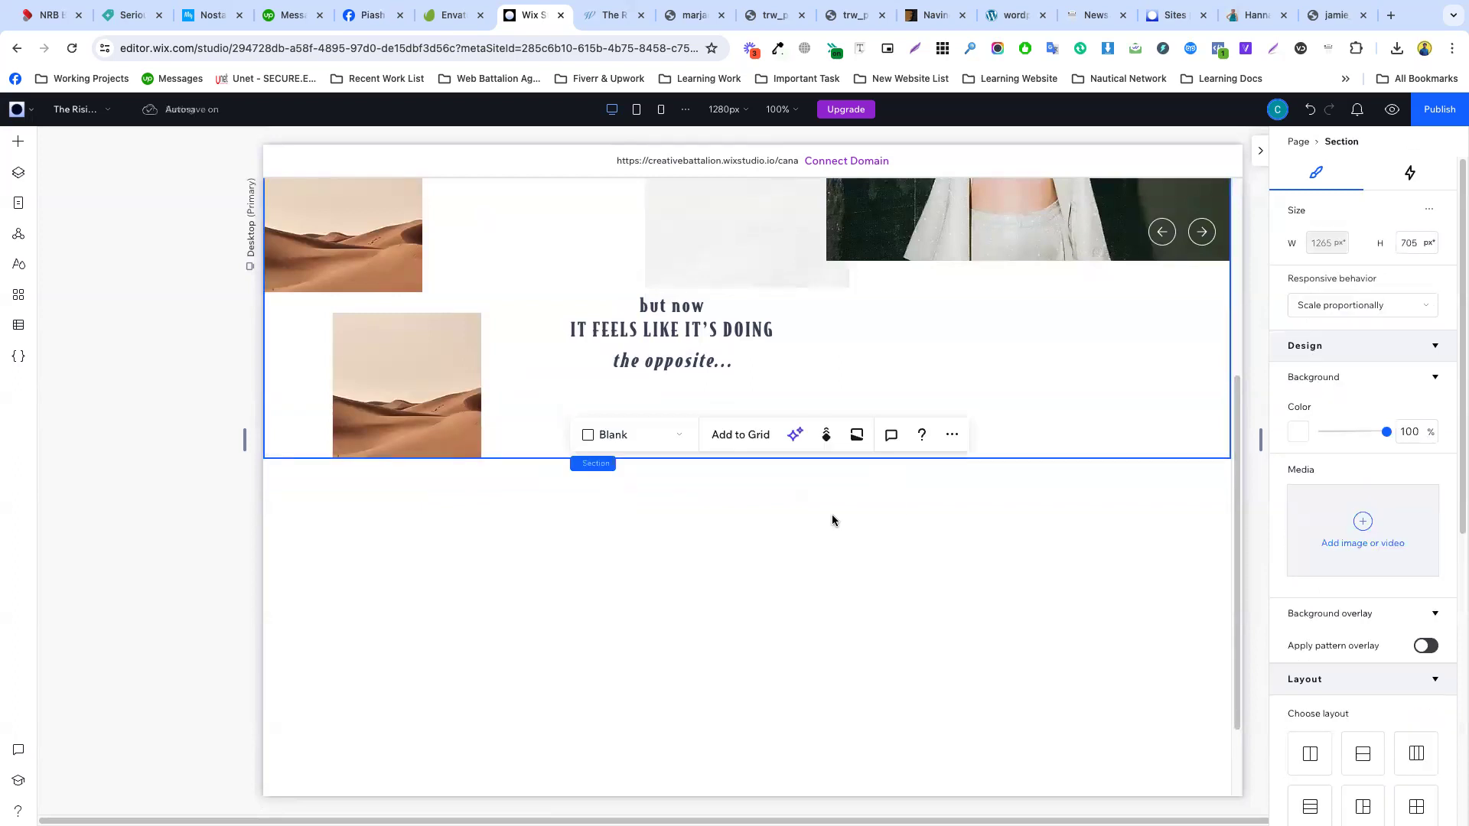
- Stretch the semi-transparent background image to fill the hero container
scroll(862, 528, up, 5)
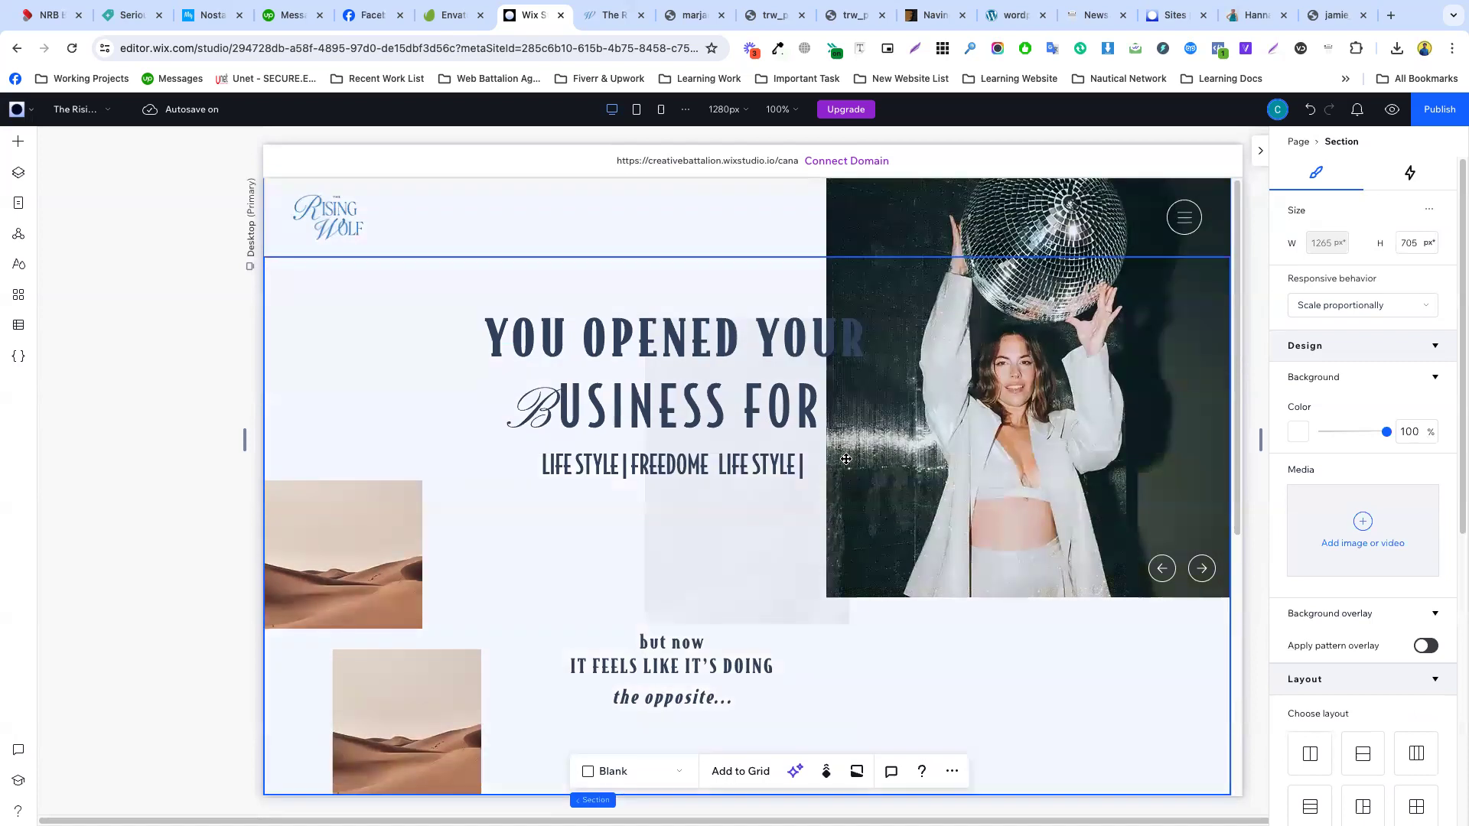
scroll(827, 457, down, 3)
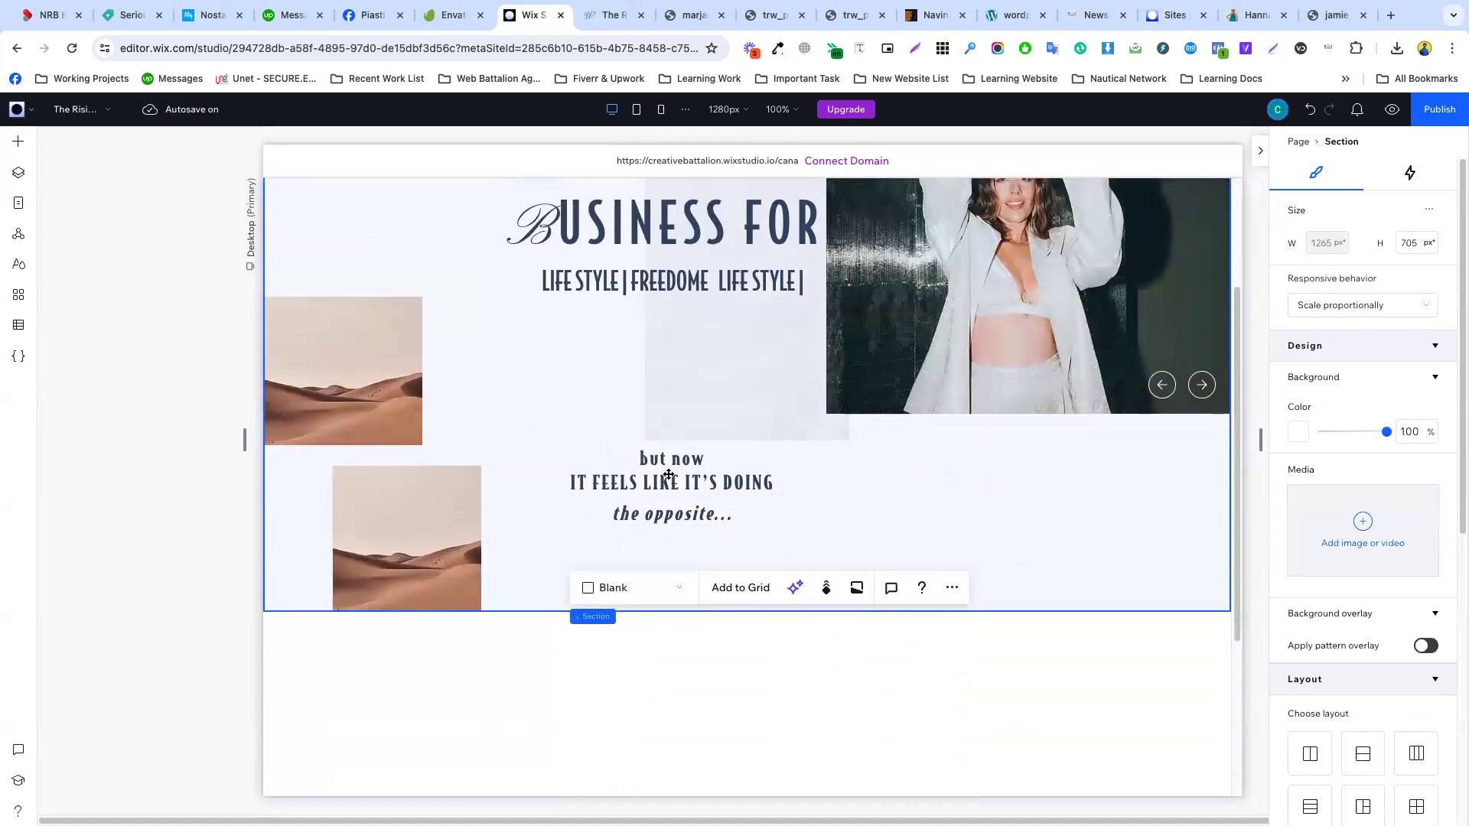
click(668, 475)
click(914, 495)
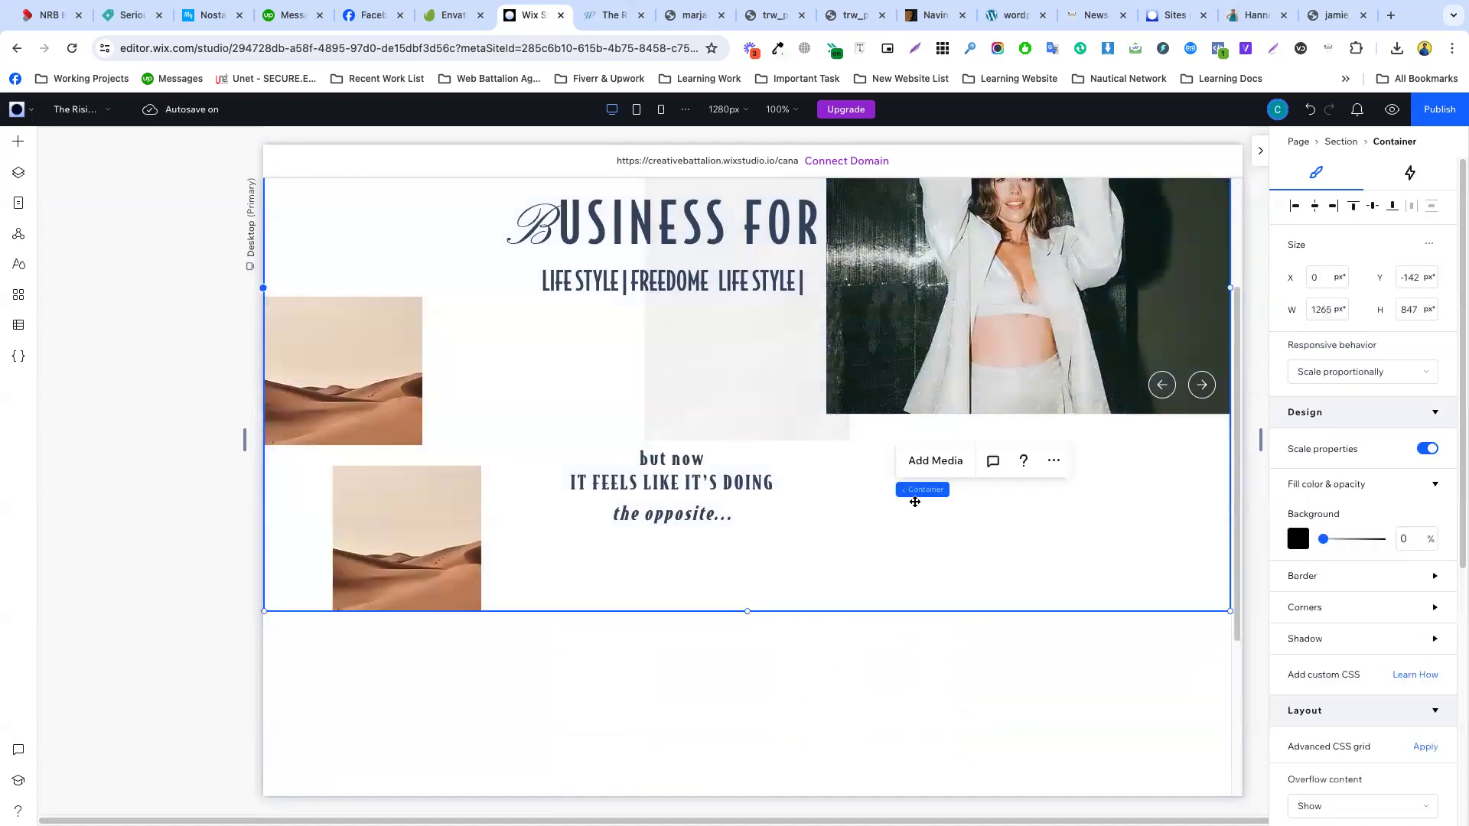
click(755, 406)
scroll(756, 406, up, 3)
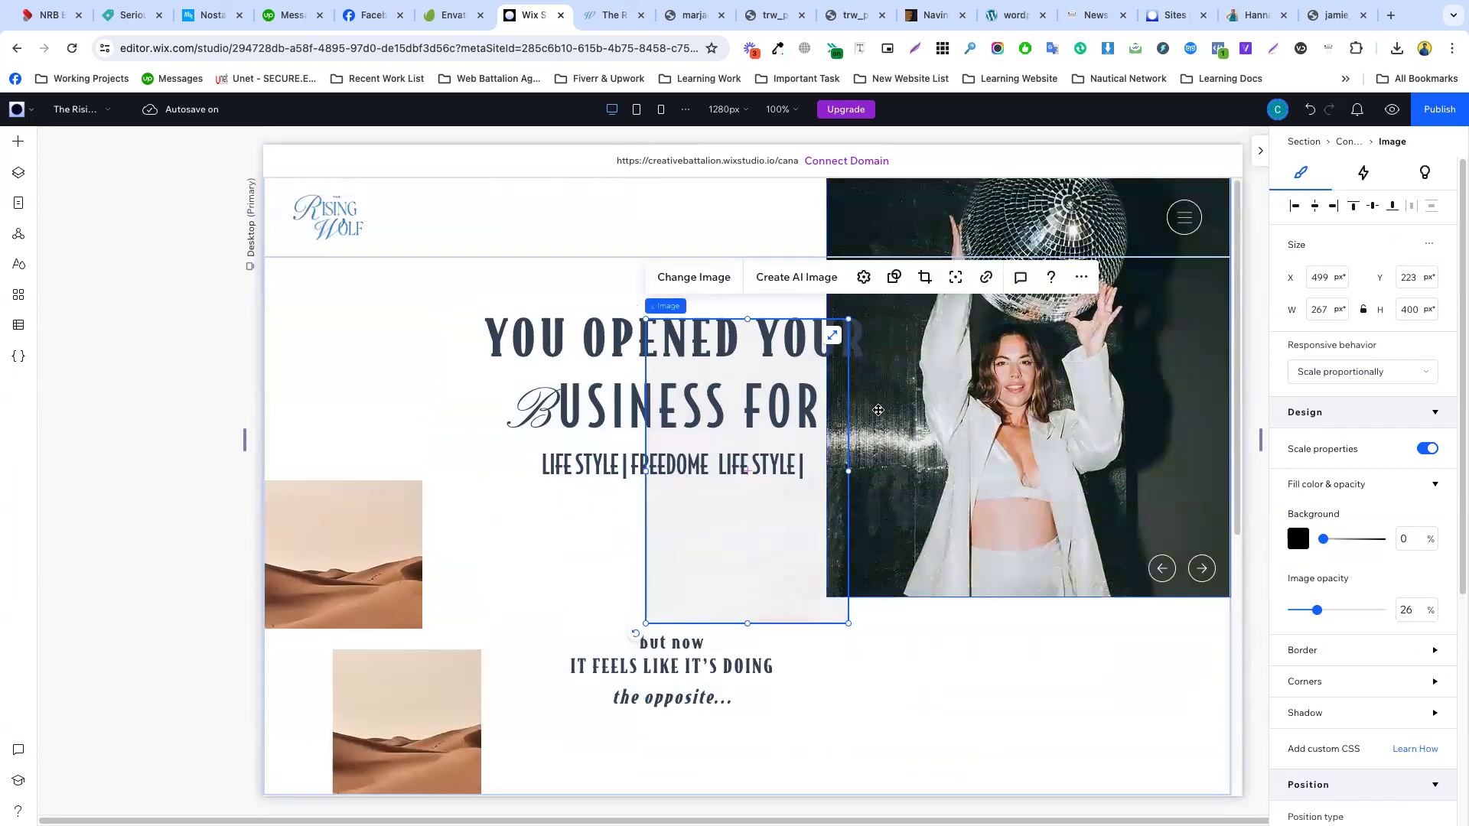
click(834, 340)
- Shift the "but now" text block and "the opposite..." slightly right, placing the latter at about X 364, Y 700
scroll(922, 433, down, 5)
click(691, 374)
drag(697, 375, 694, 413)
click(674, 408)
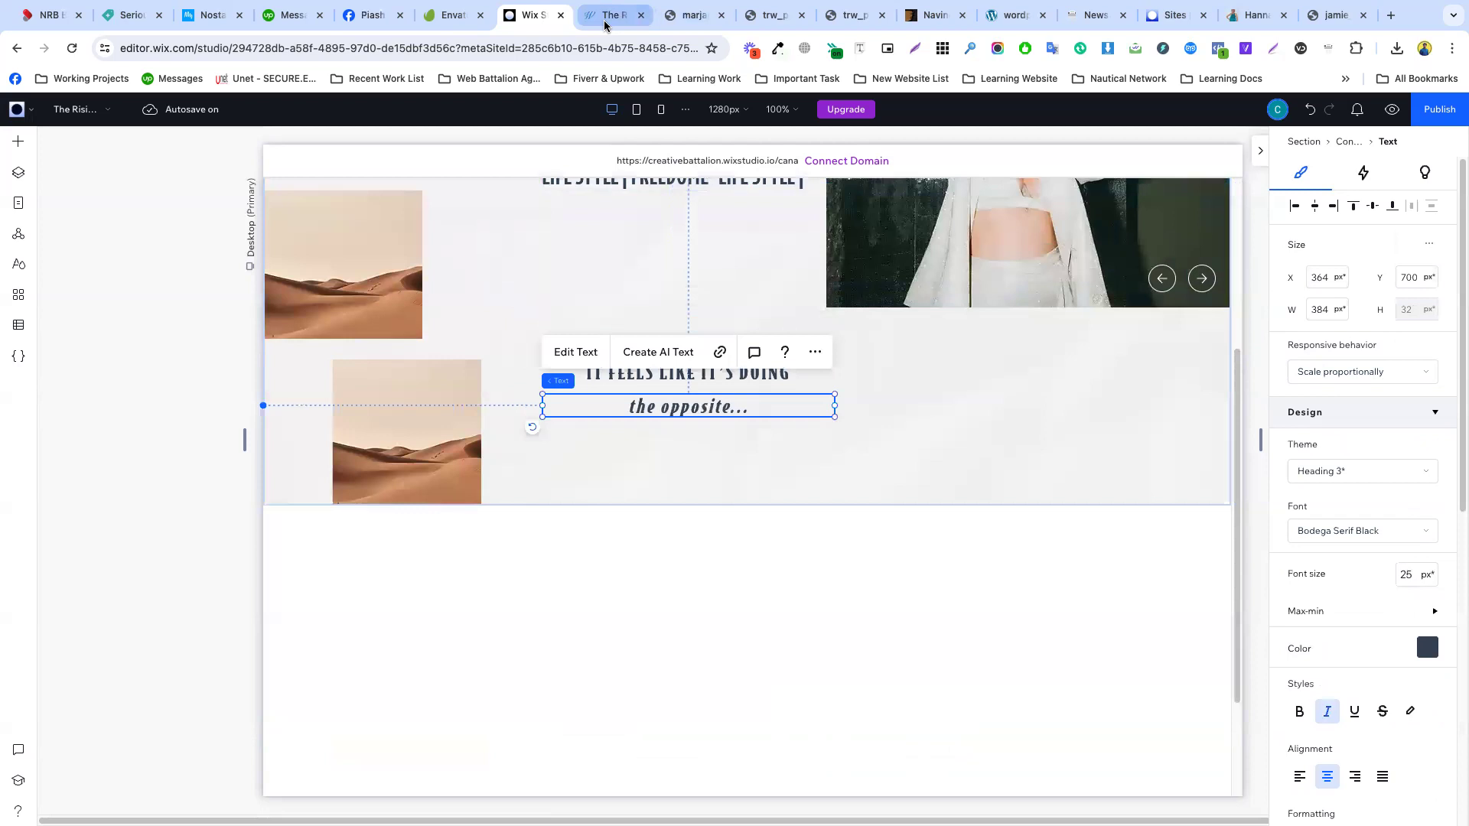
- Examine the hero's text and image placement against the reference site's hero section
click(612, 15)
scroll(696, 452, down, 2)
scroll(689, 387, up, 3)
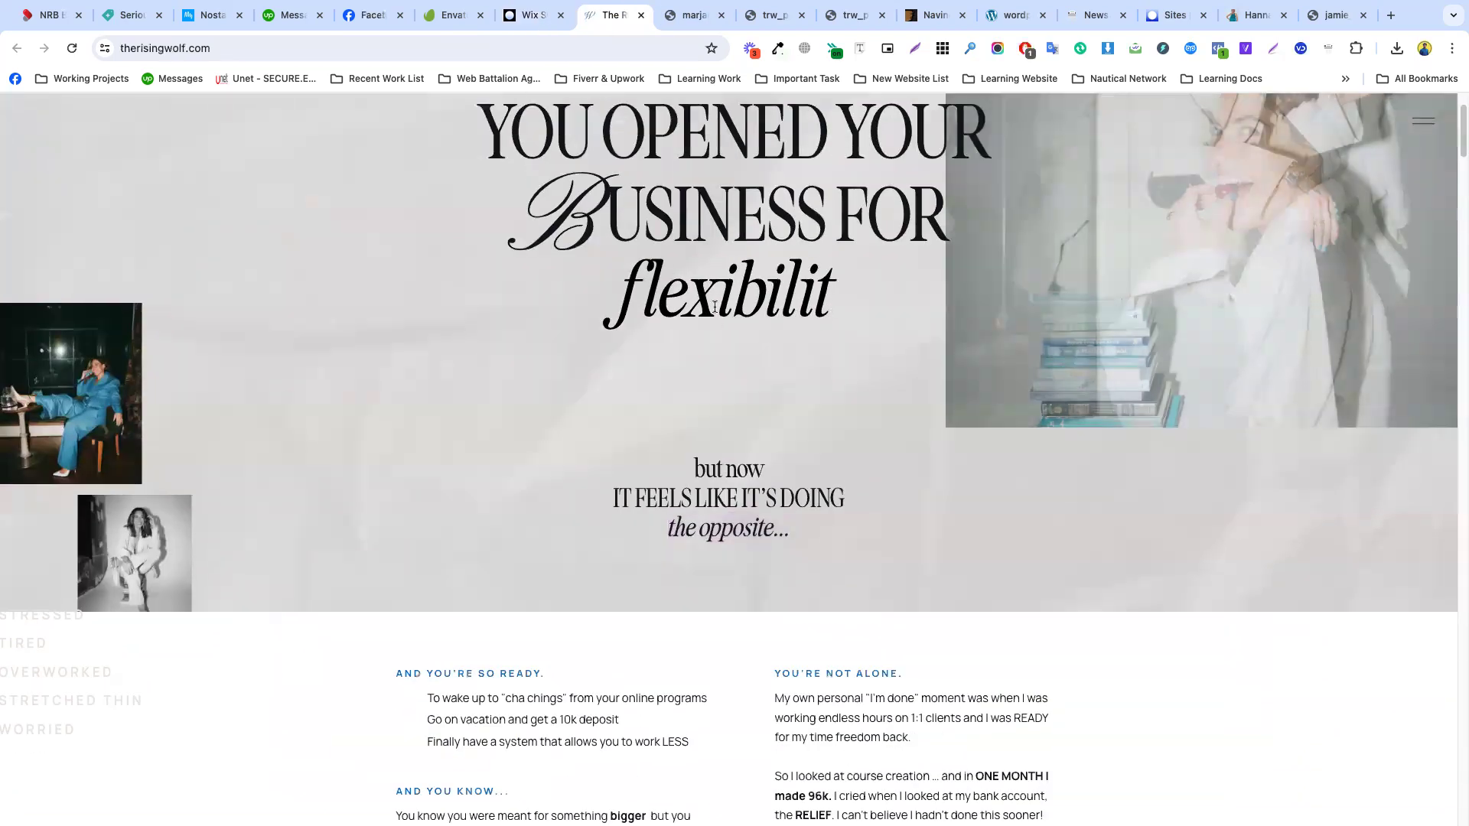
click(530, 15)
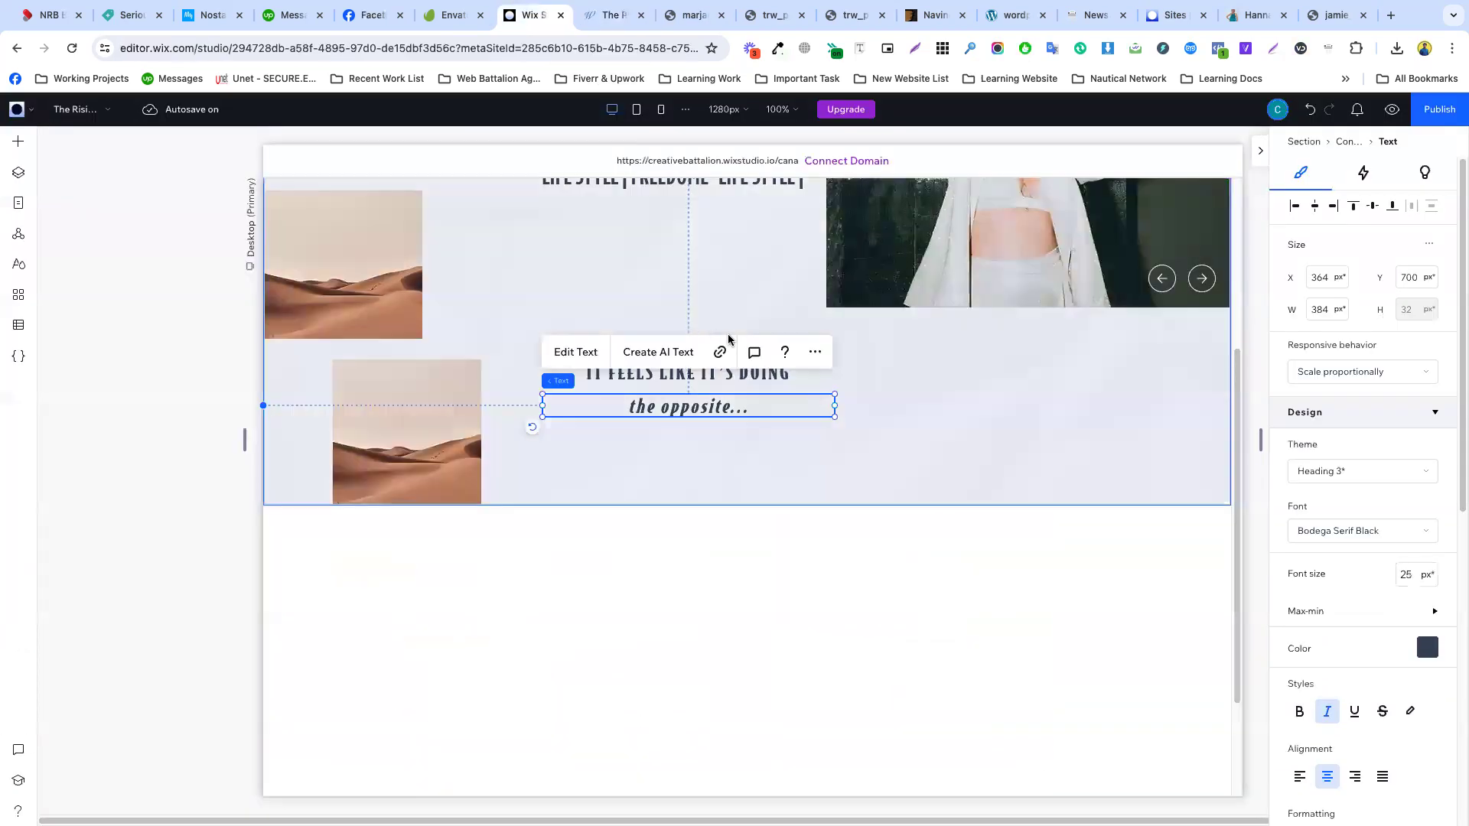
click(701, 252)
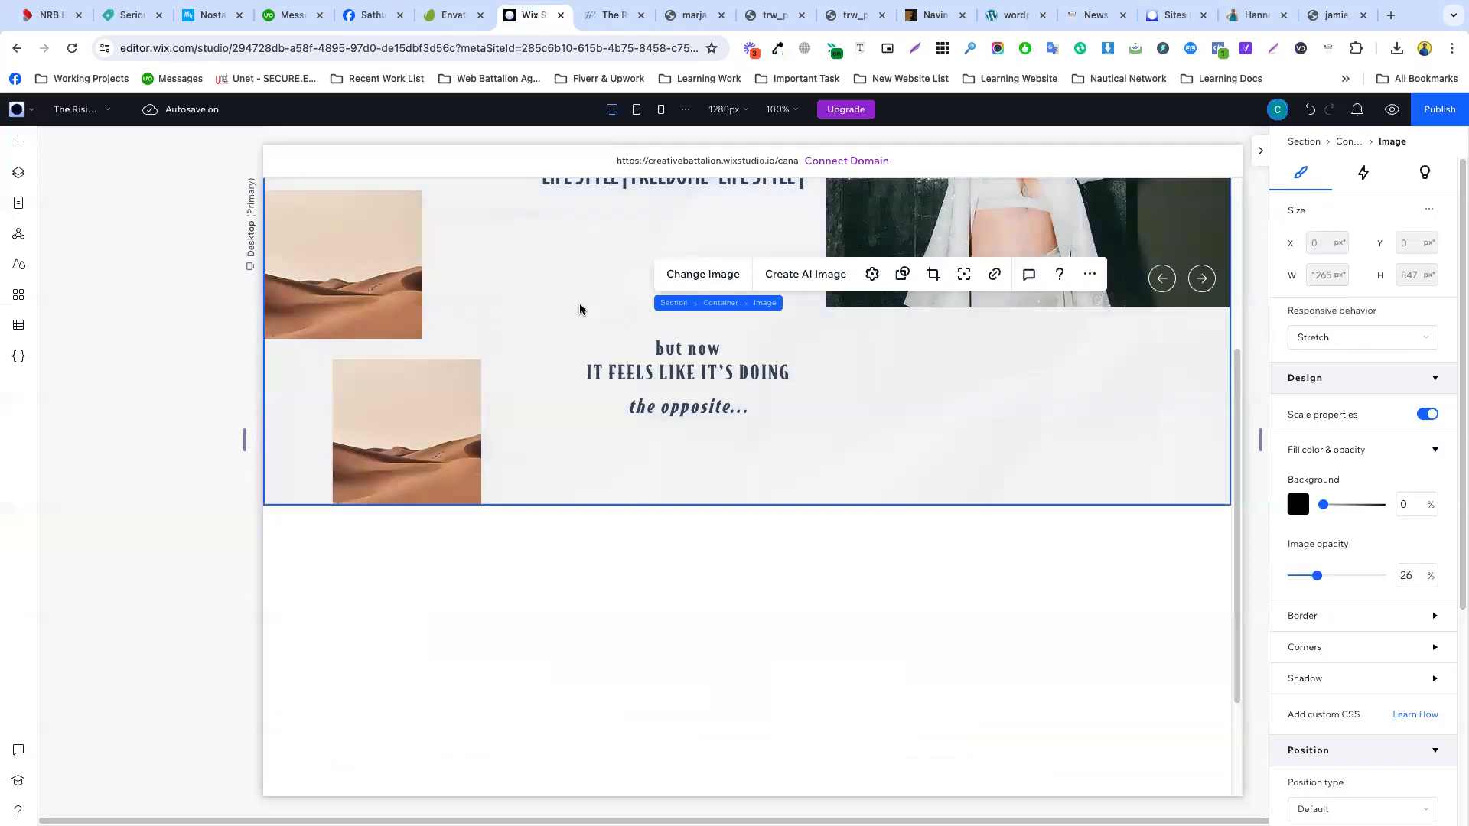
scroll(541, 303, down, 1)
scroll(541, 303, up, 5)
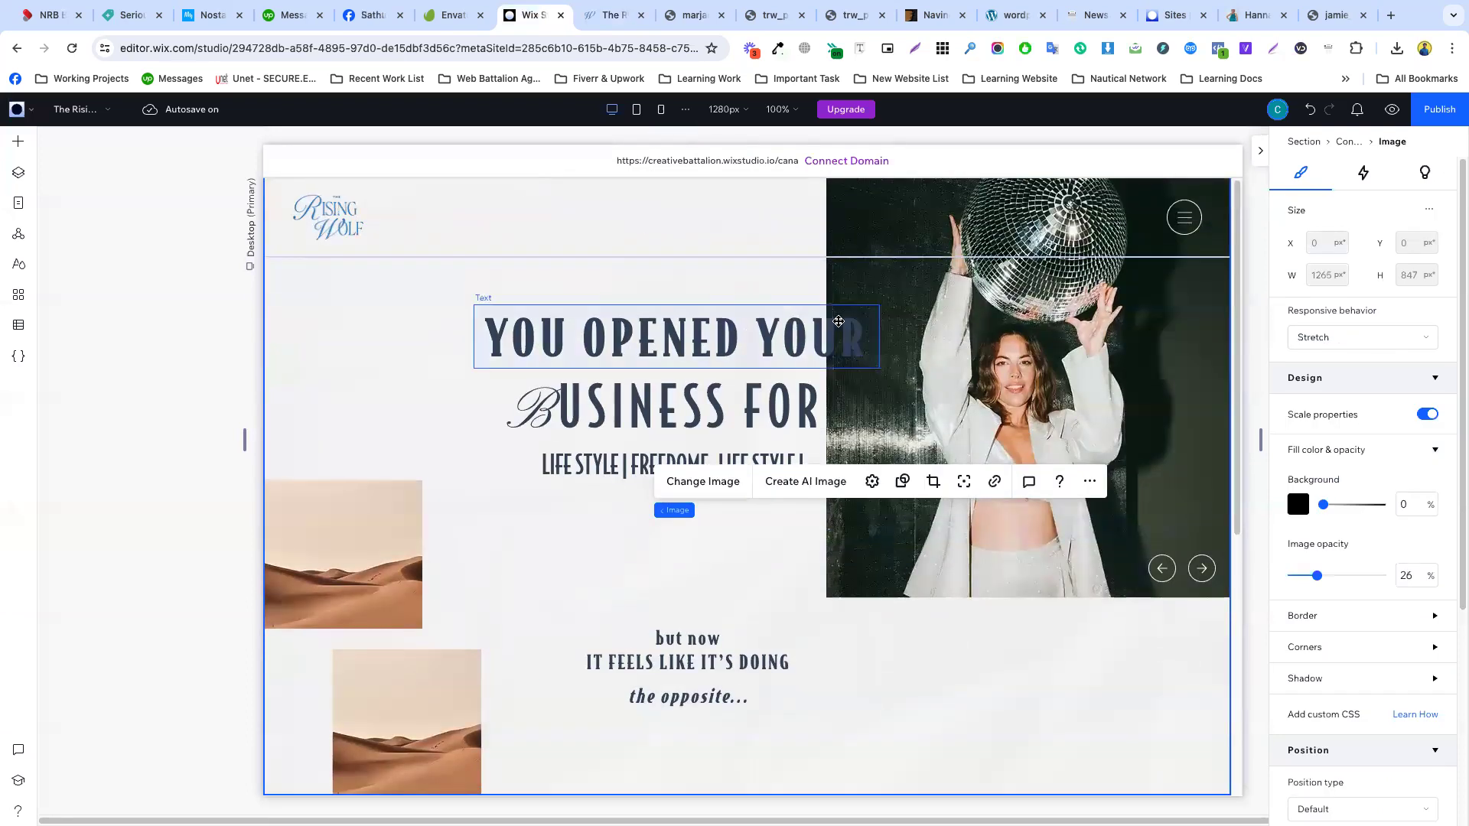
scroll(917, 400, down, 5)
scroll(941, 404, up, 3)
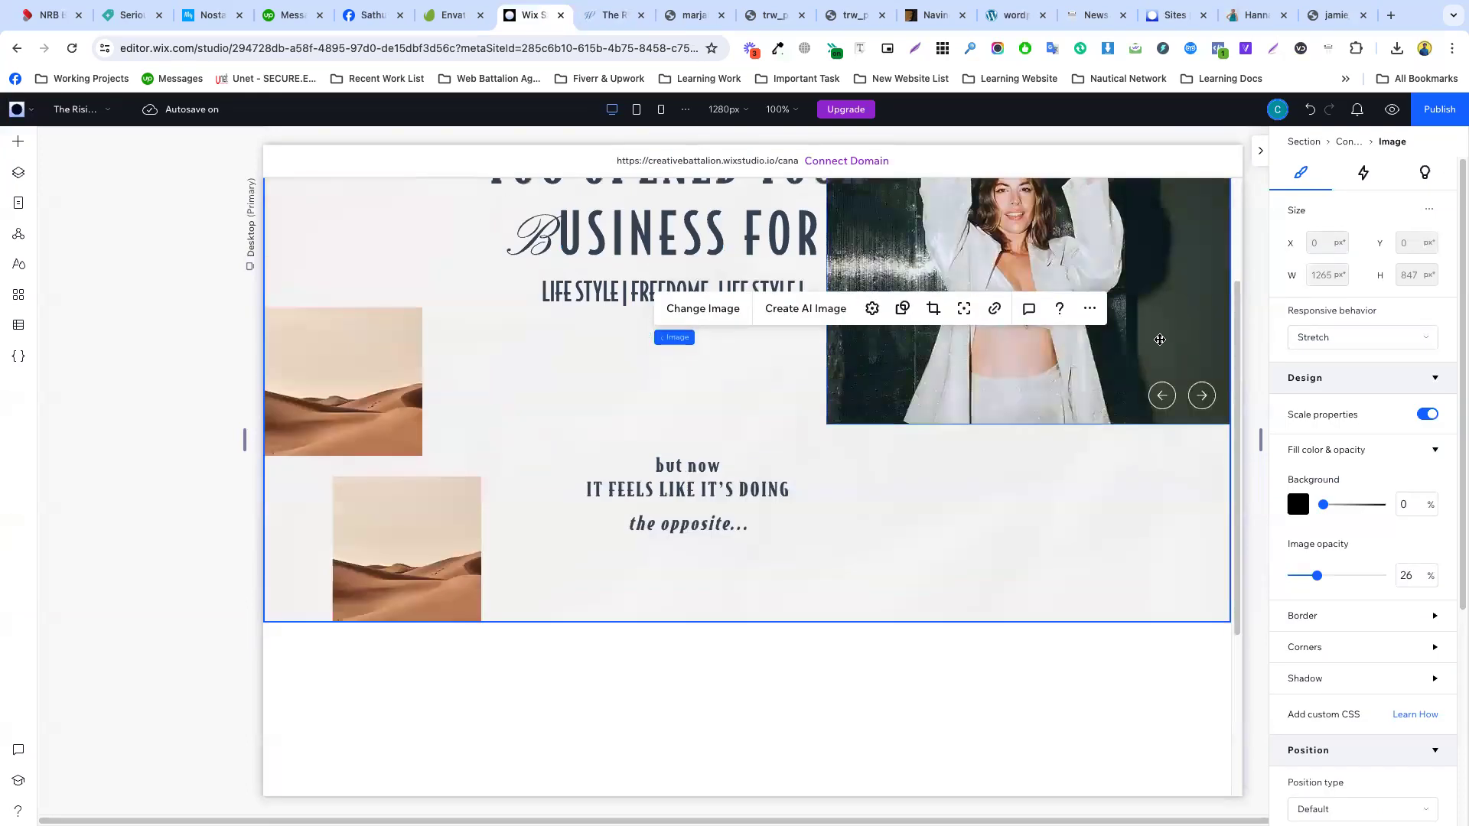
- Remove the previous and next arrow buttons from the hero slideshow
click(1161, 382)
click(1161, 393)
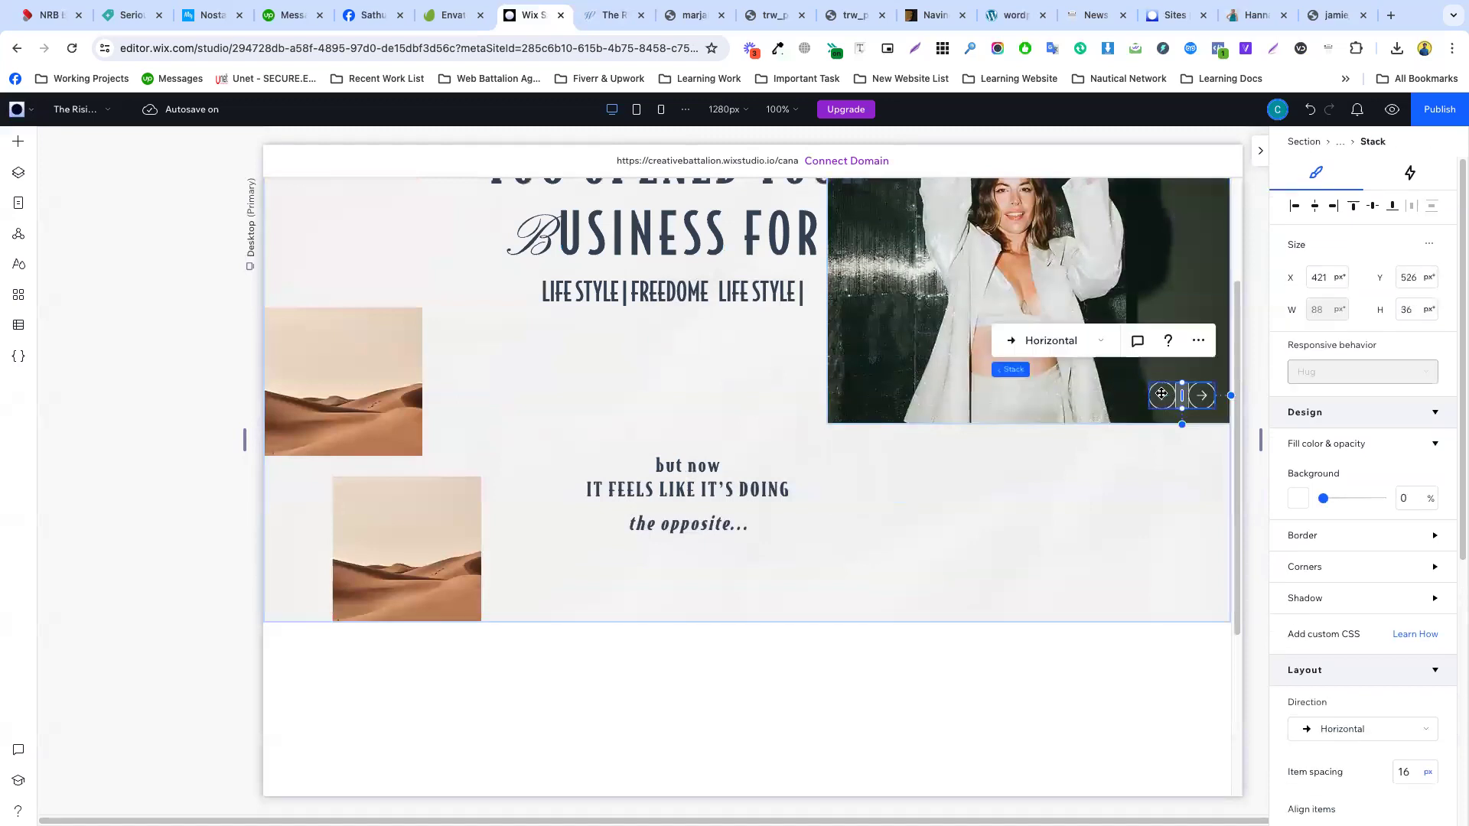
right_click(1160, 393)
click(1193, 320)
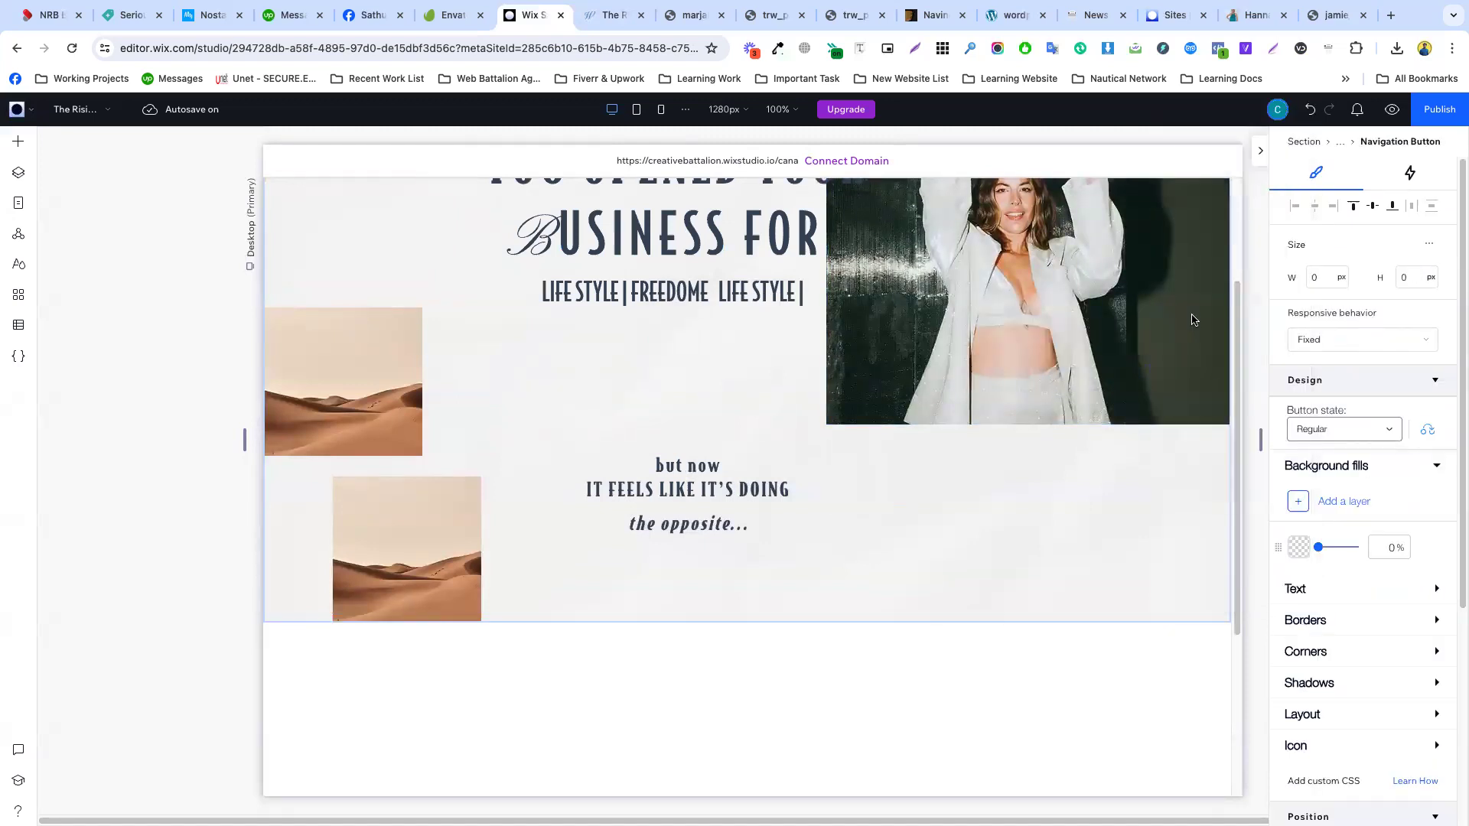
scroll(1115, 420, up, 3)
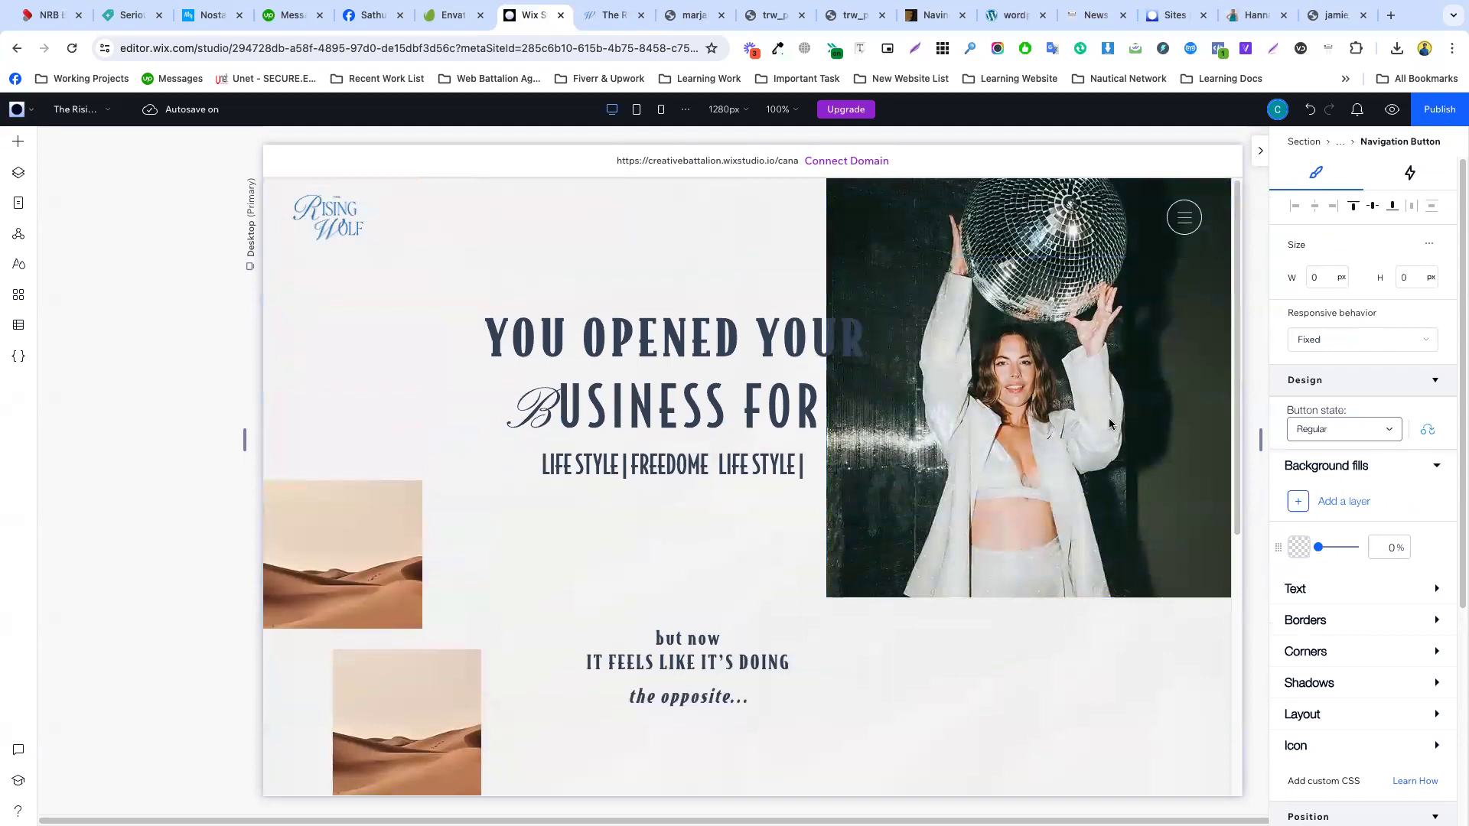
click(885, 516)
click(827, 495)
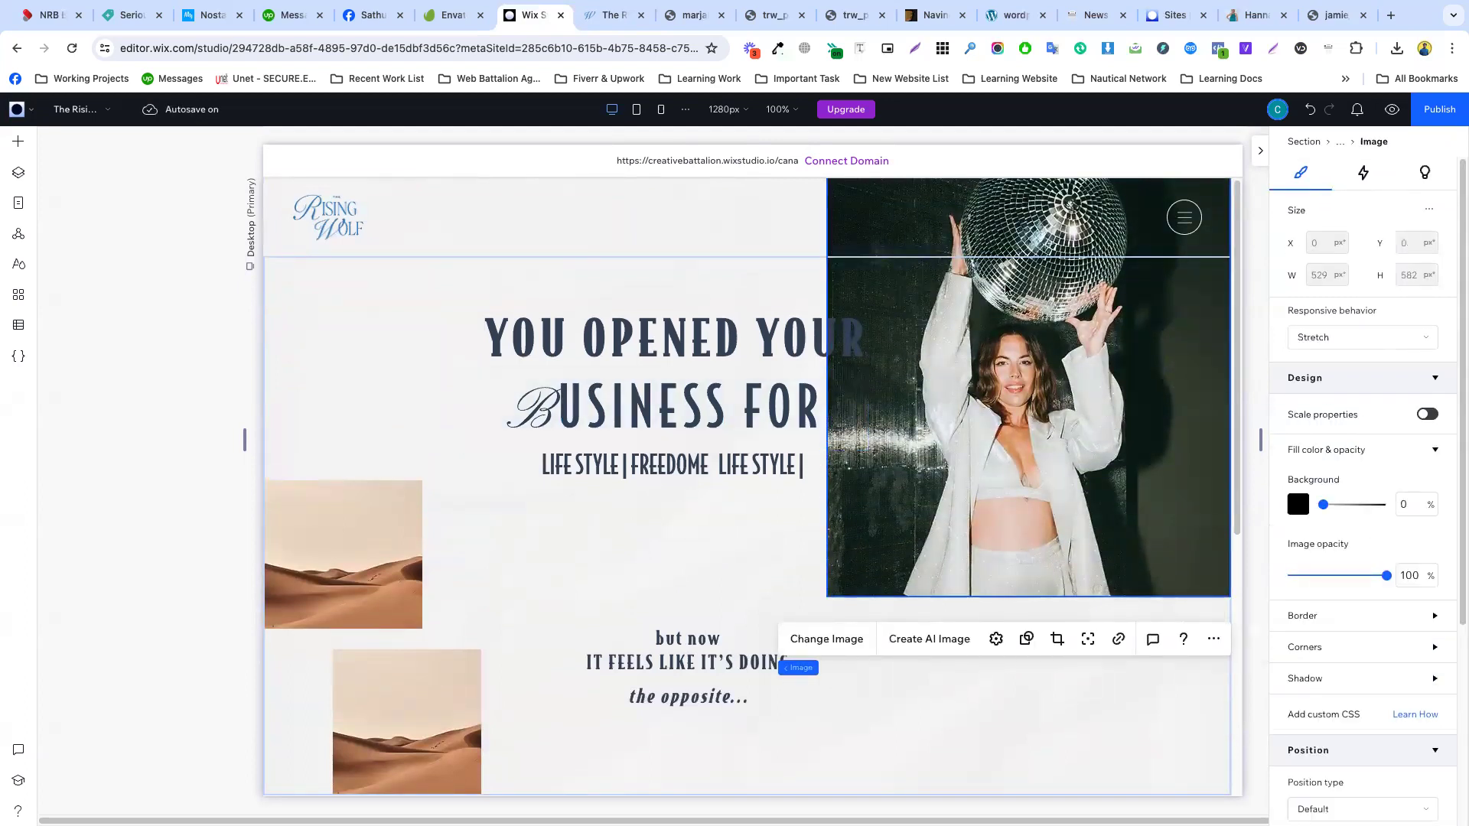
click(961, 374)
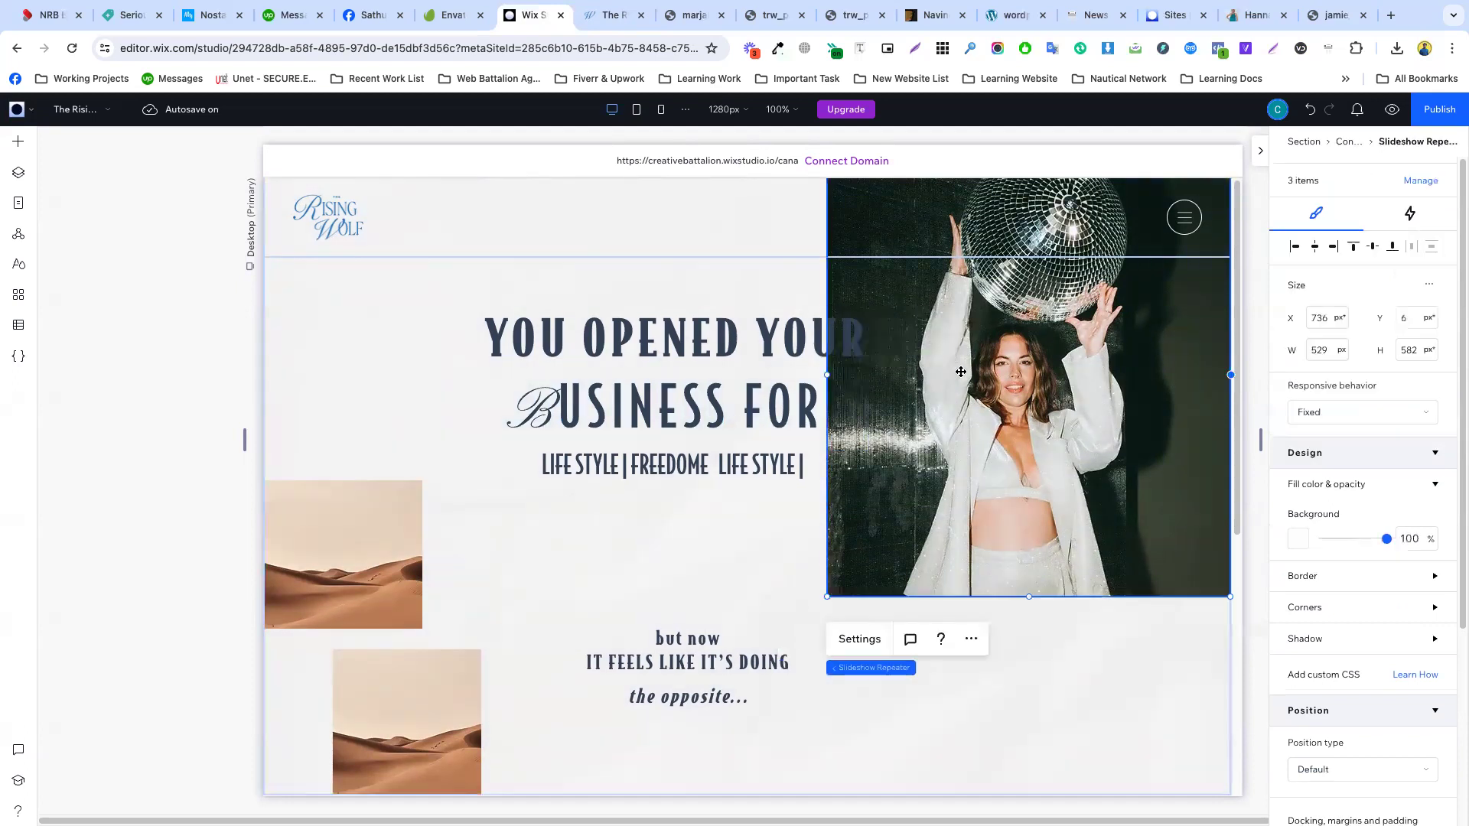
click(1108, 210)
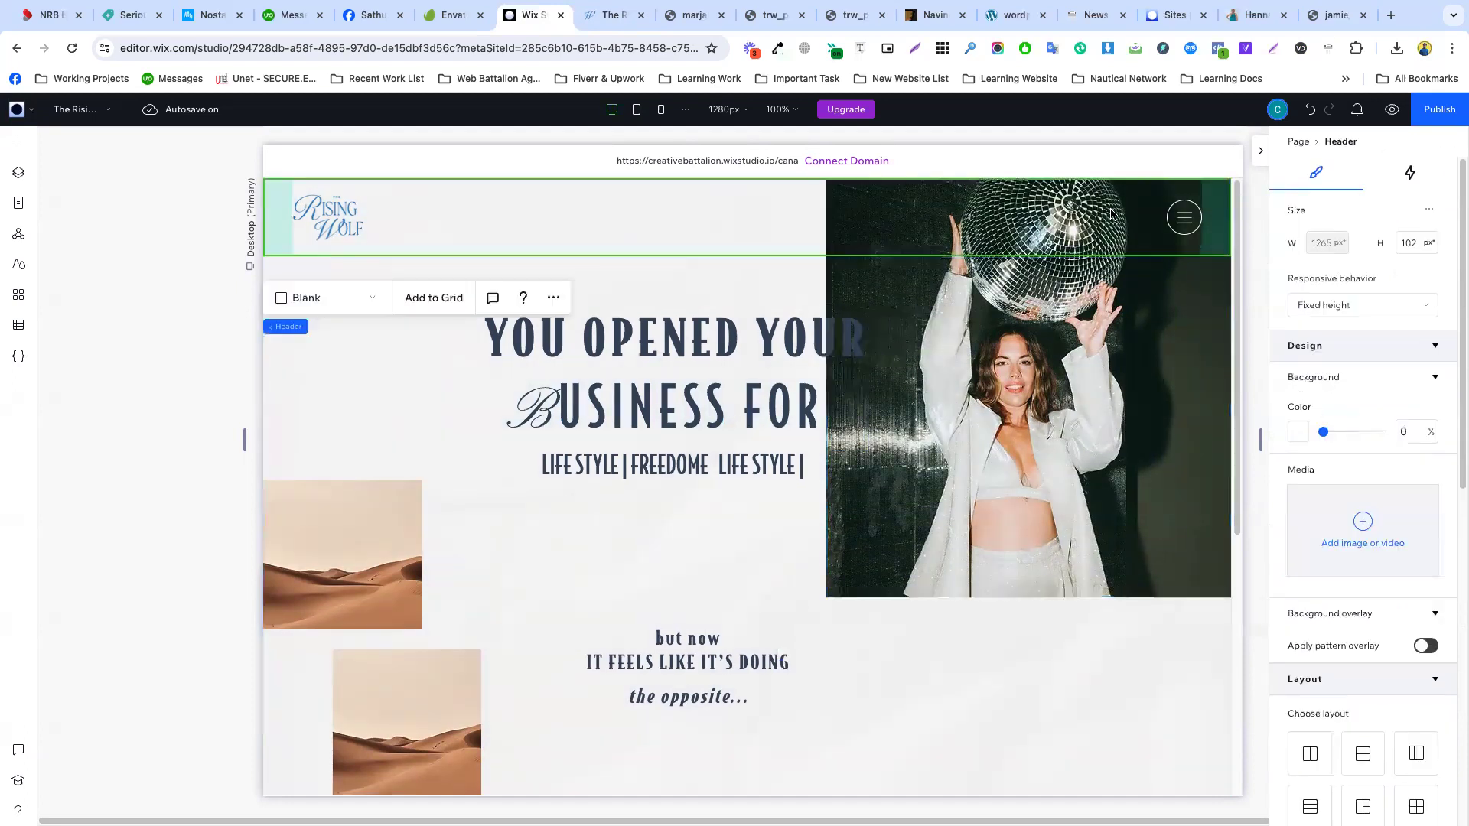
click(1205, 276)
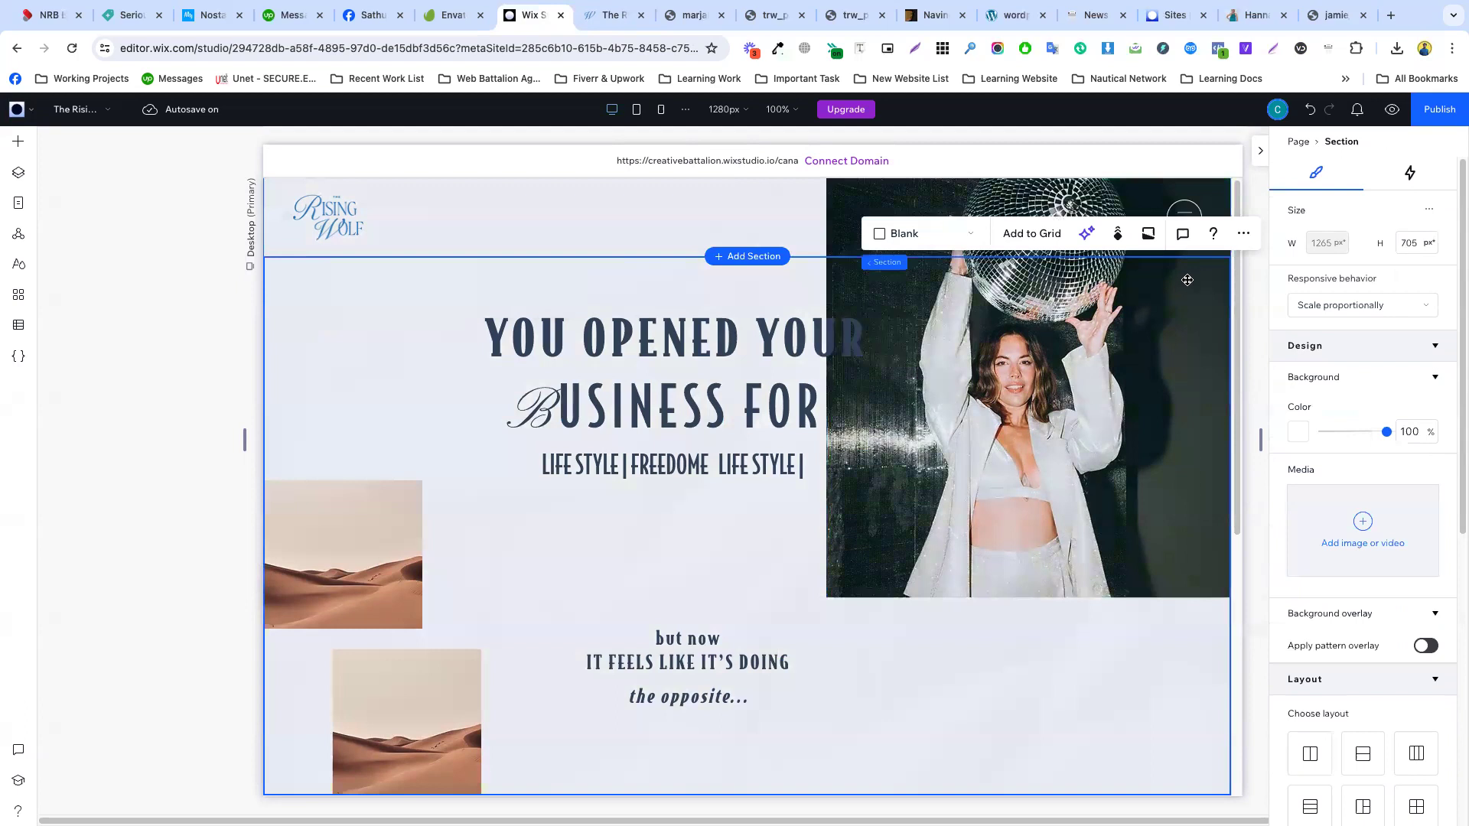
click(1185, 281)
click(1184, 281)
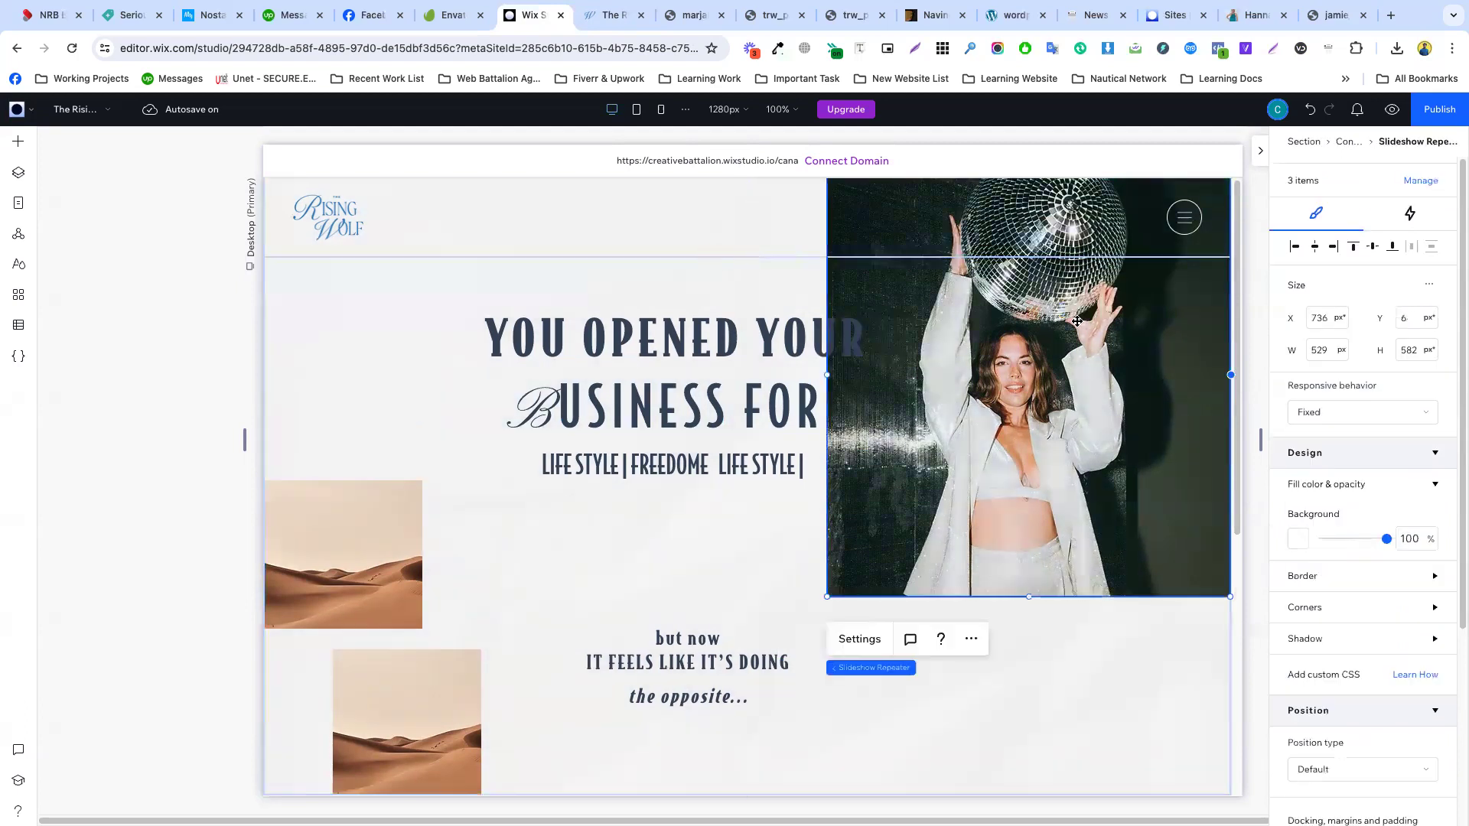
click(757, 492)
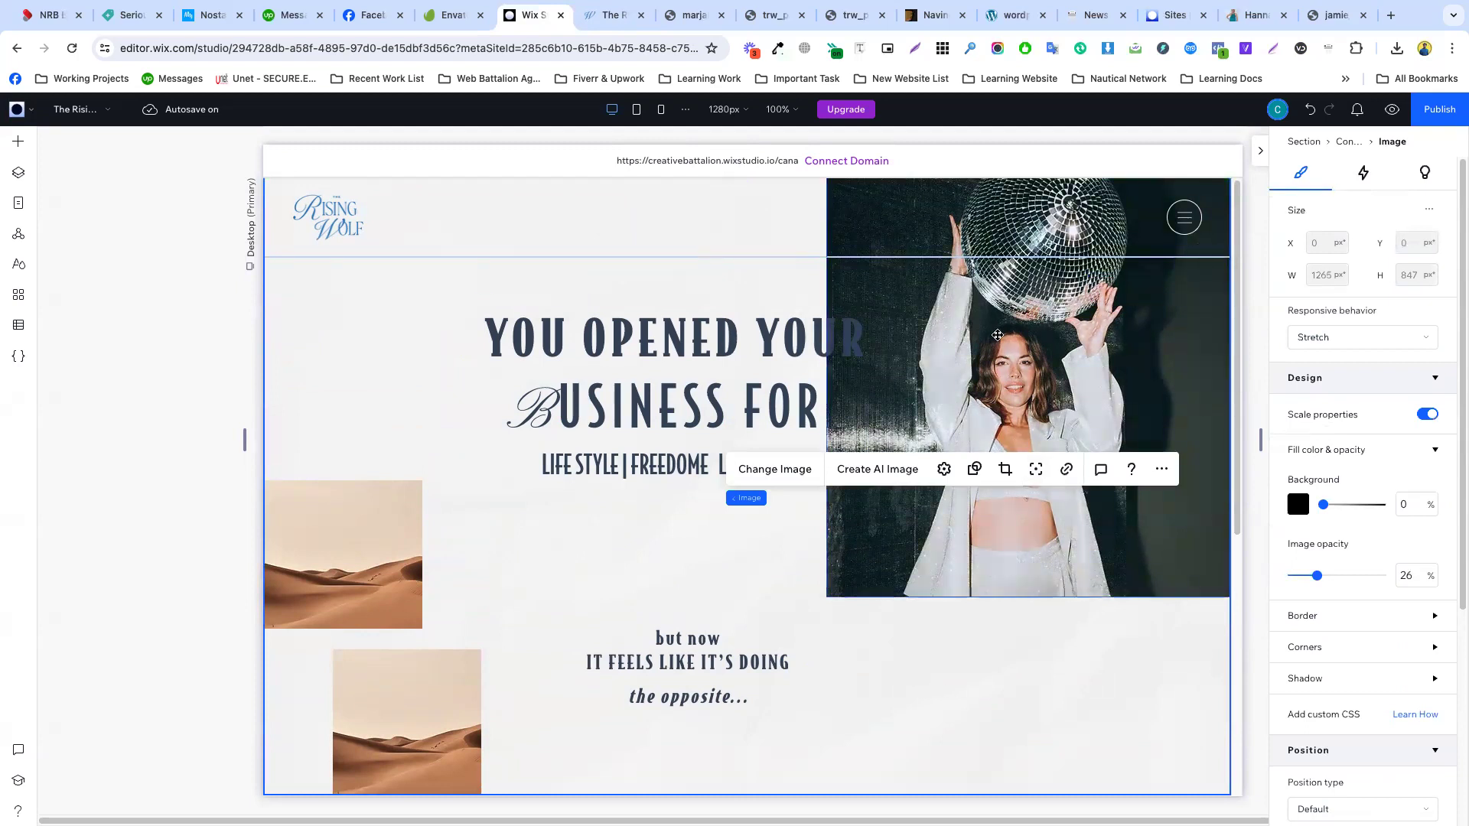
- Extend the hero section's lower edge slightly downward, beyond the hero container
scroll(787, 518, down, 1)
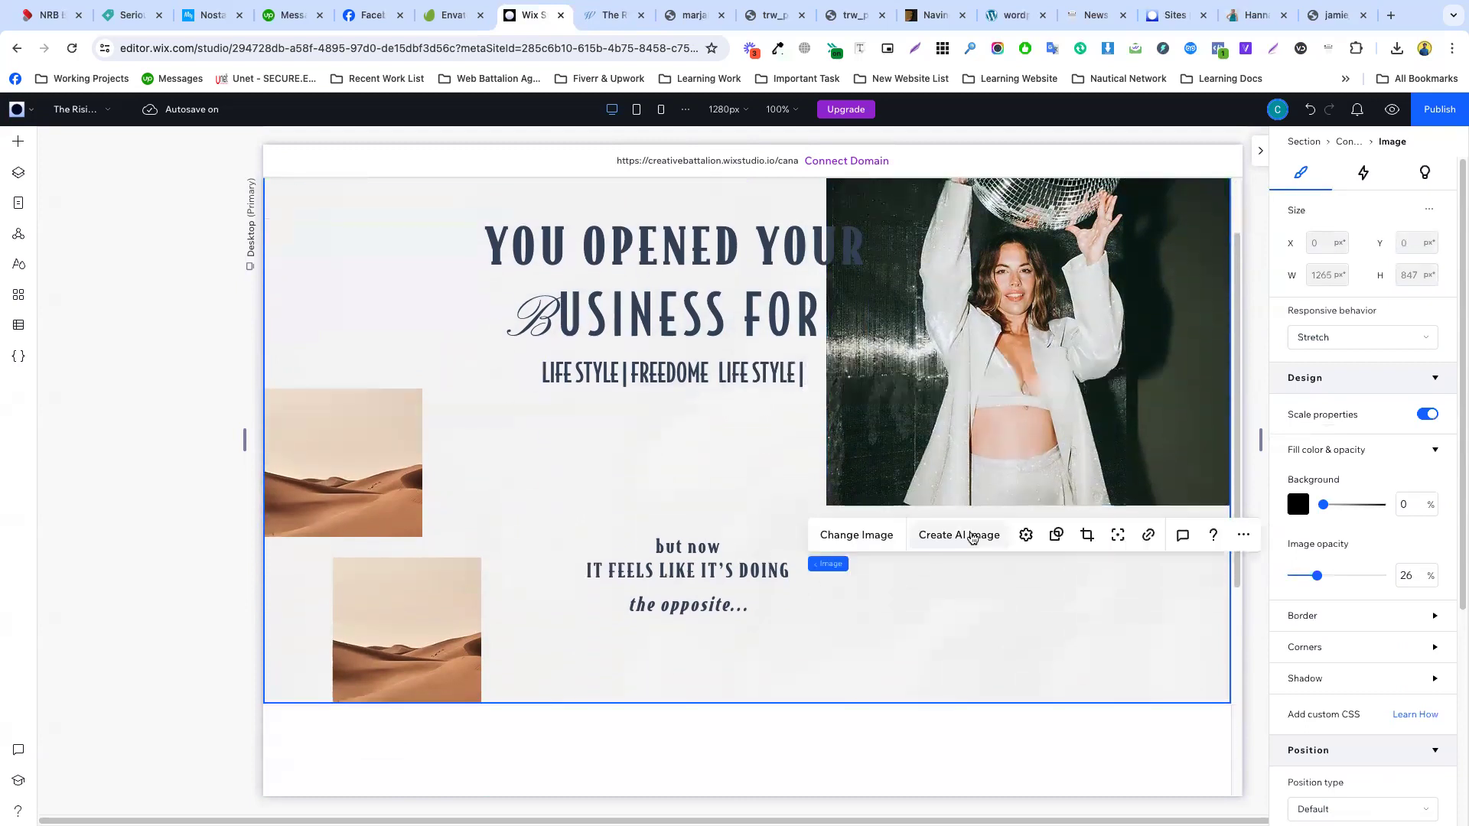
scroll(880, 470, up, 1)
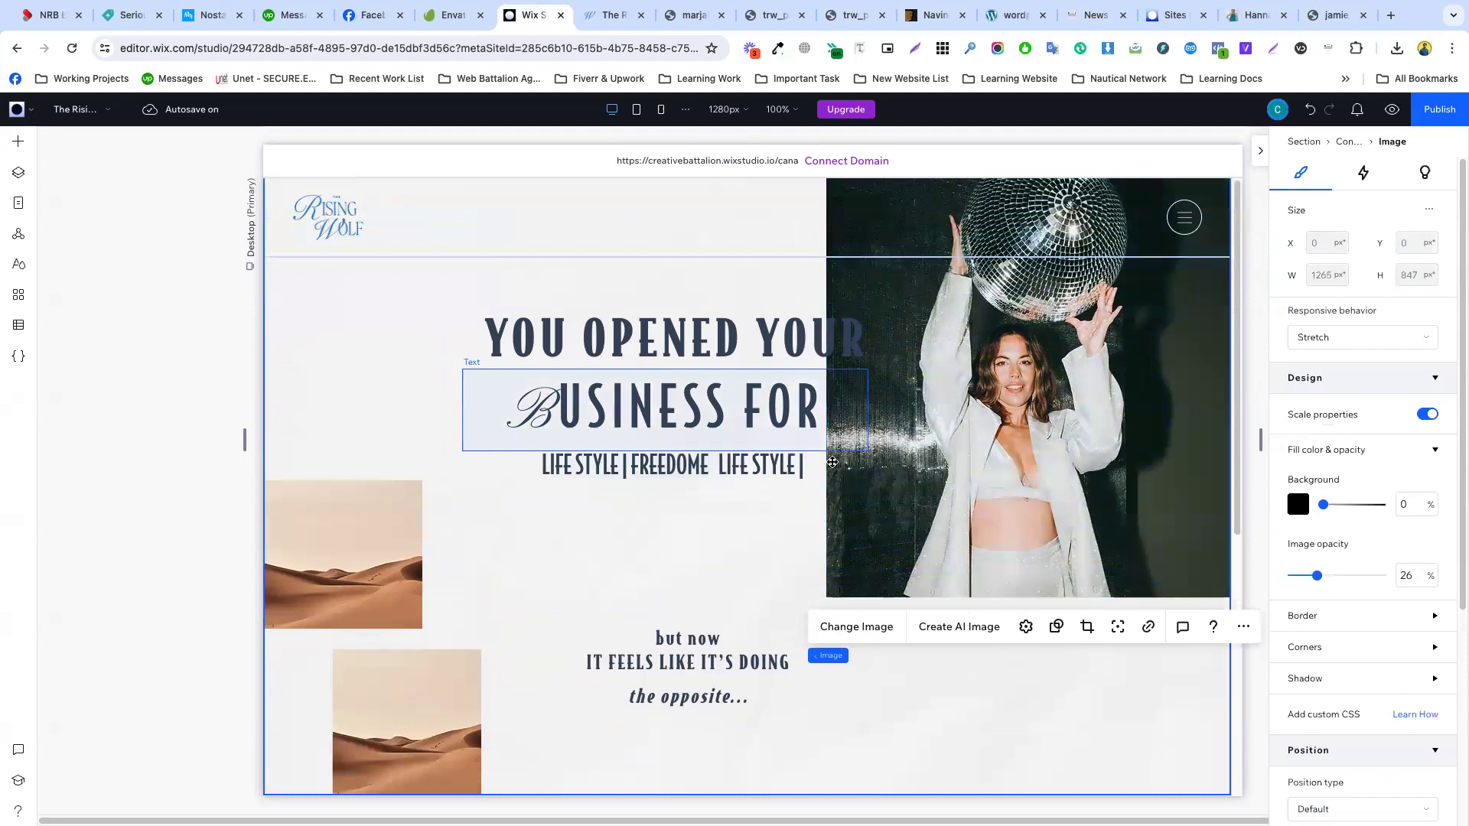
click(726, 516)
scroll(743, 565, down, 2)
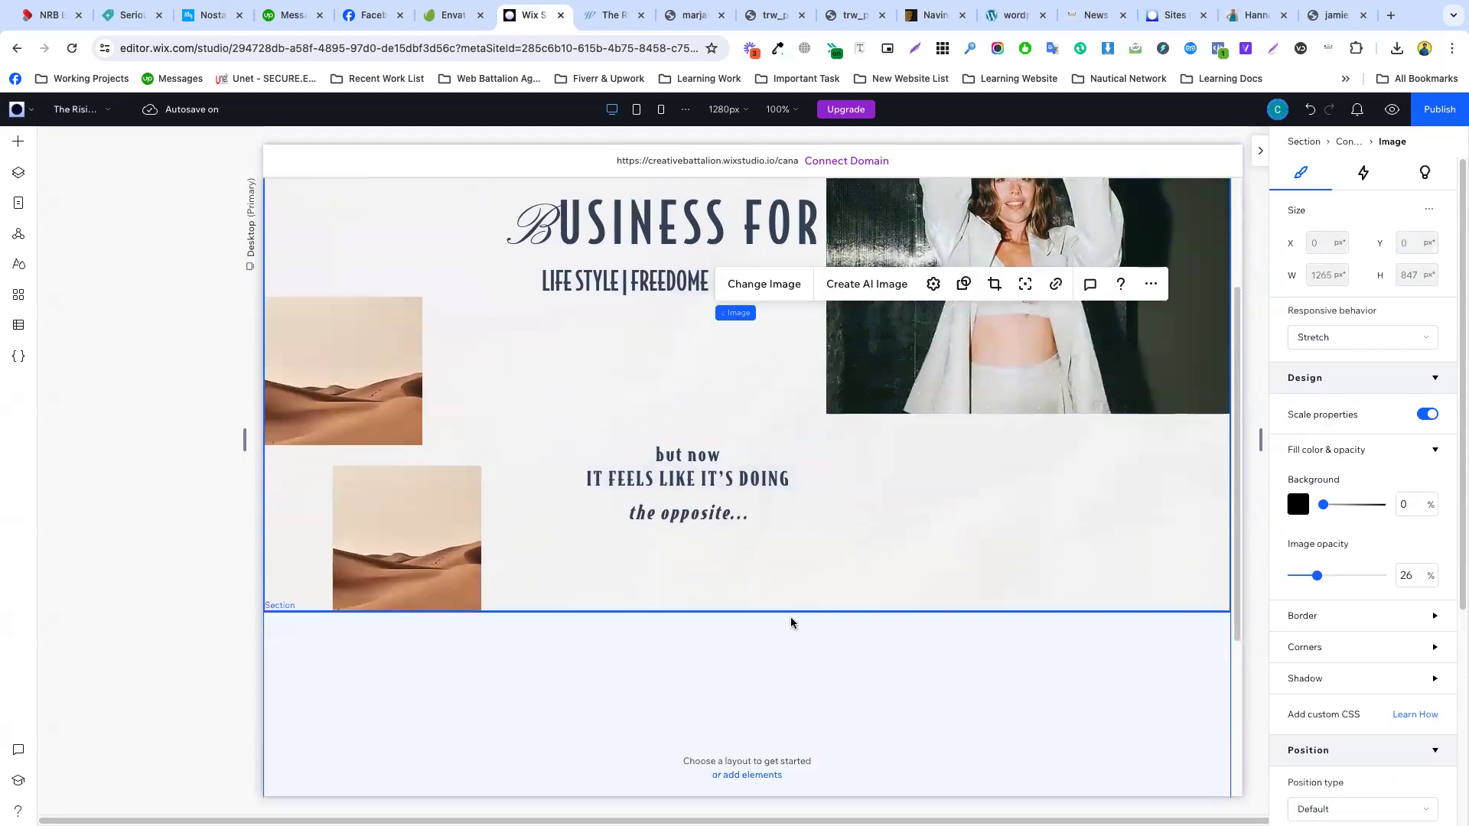
drag(802, 612, 801, 649)
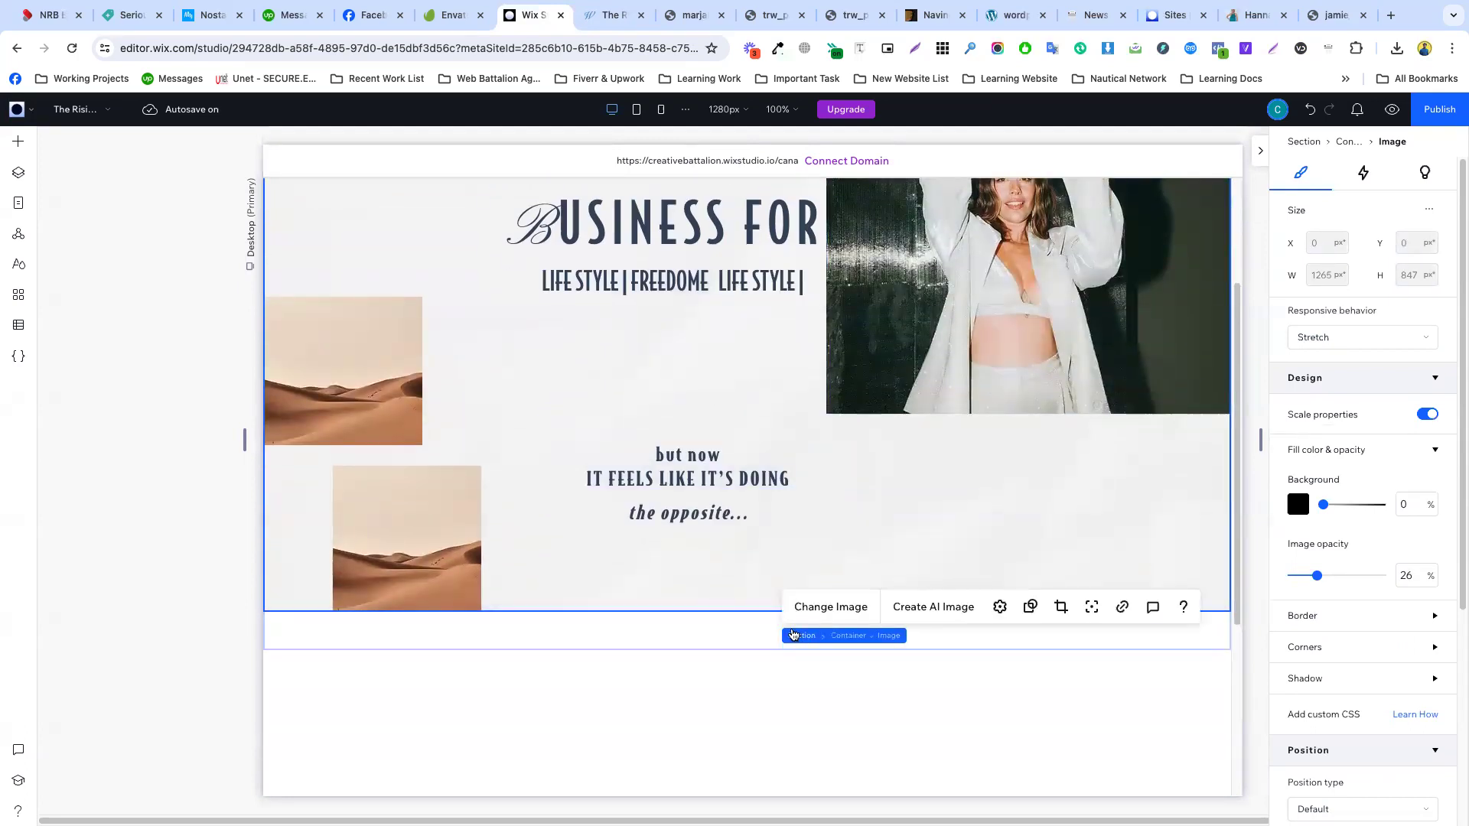
- Move the hero container down within its section to about Y -102 px
click(700, 623)
click(626, 610)
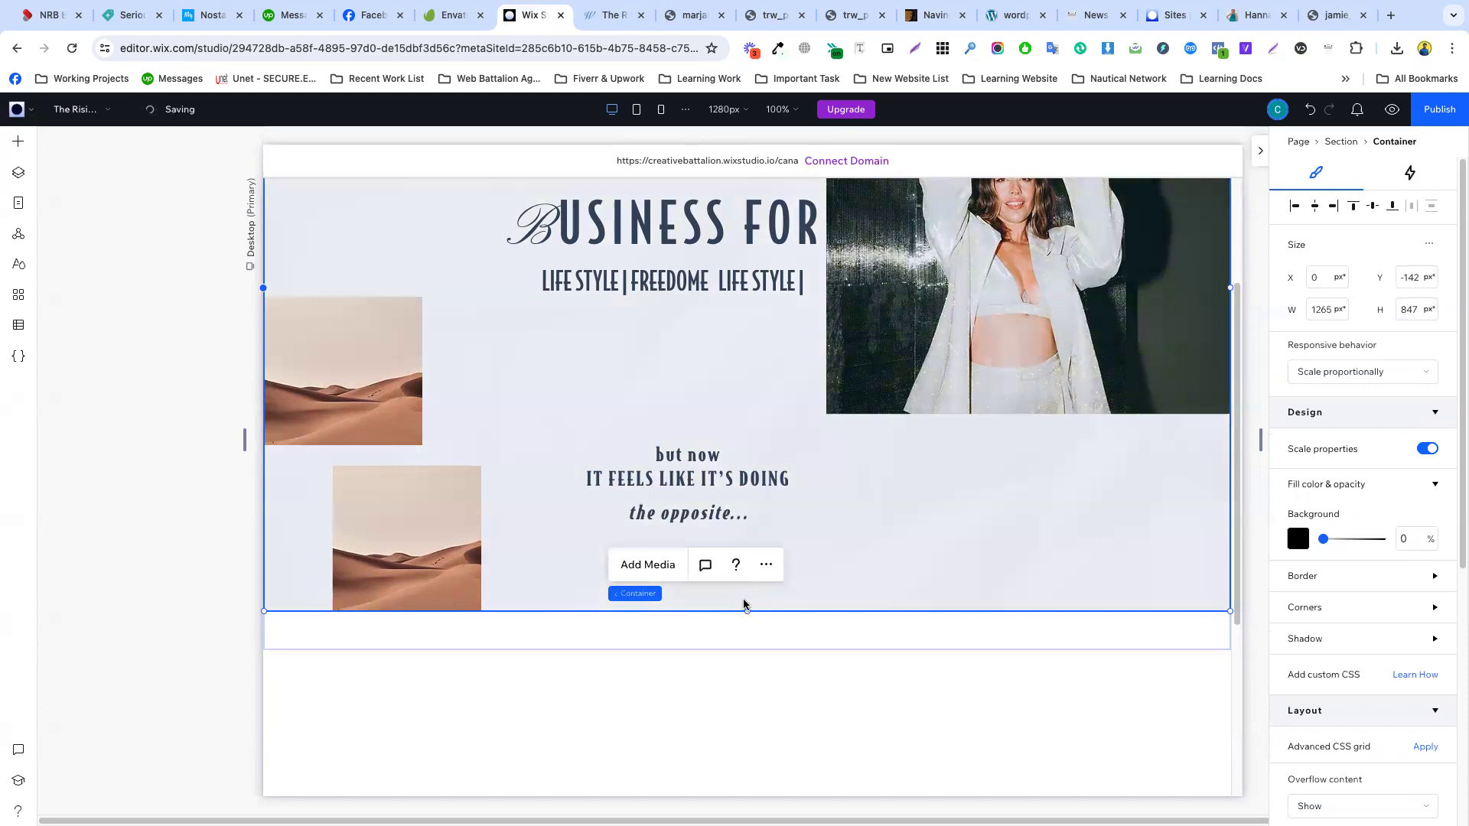
drag(747, 610, 701, 619)
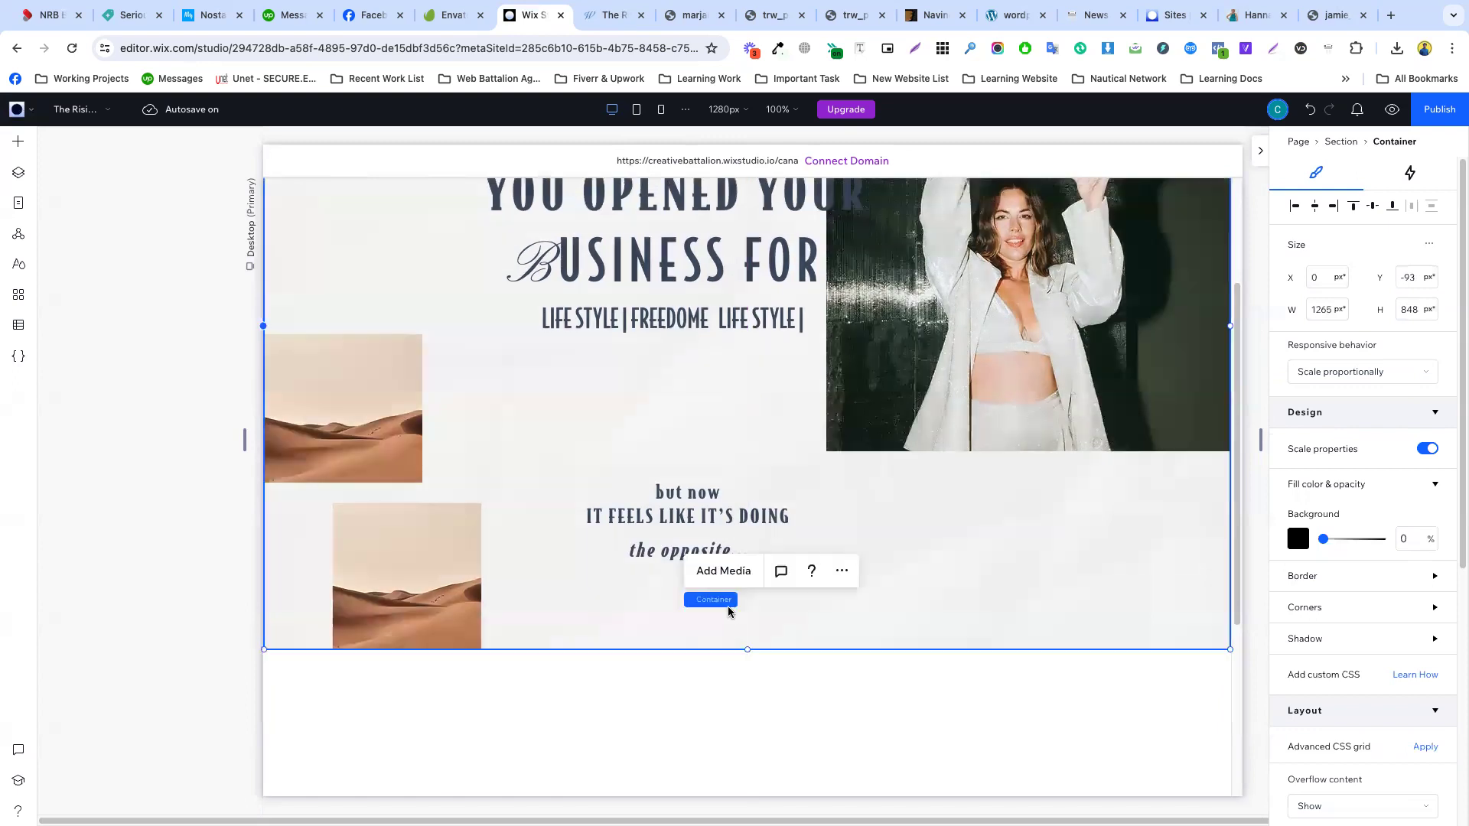
scroll(981, 562, up, 3)
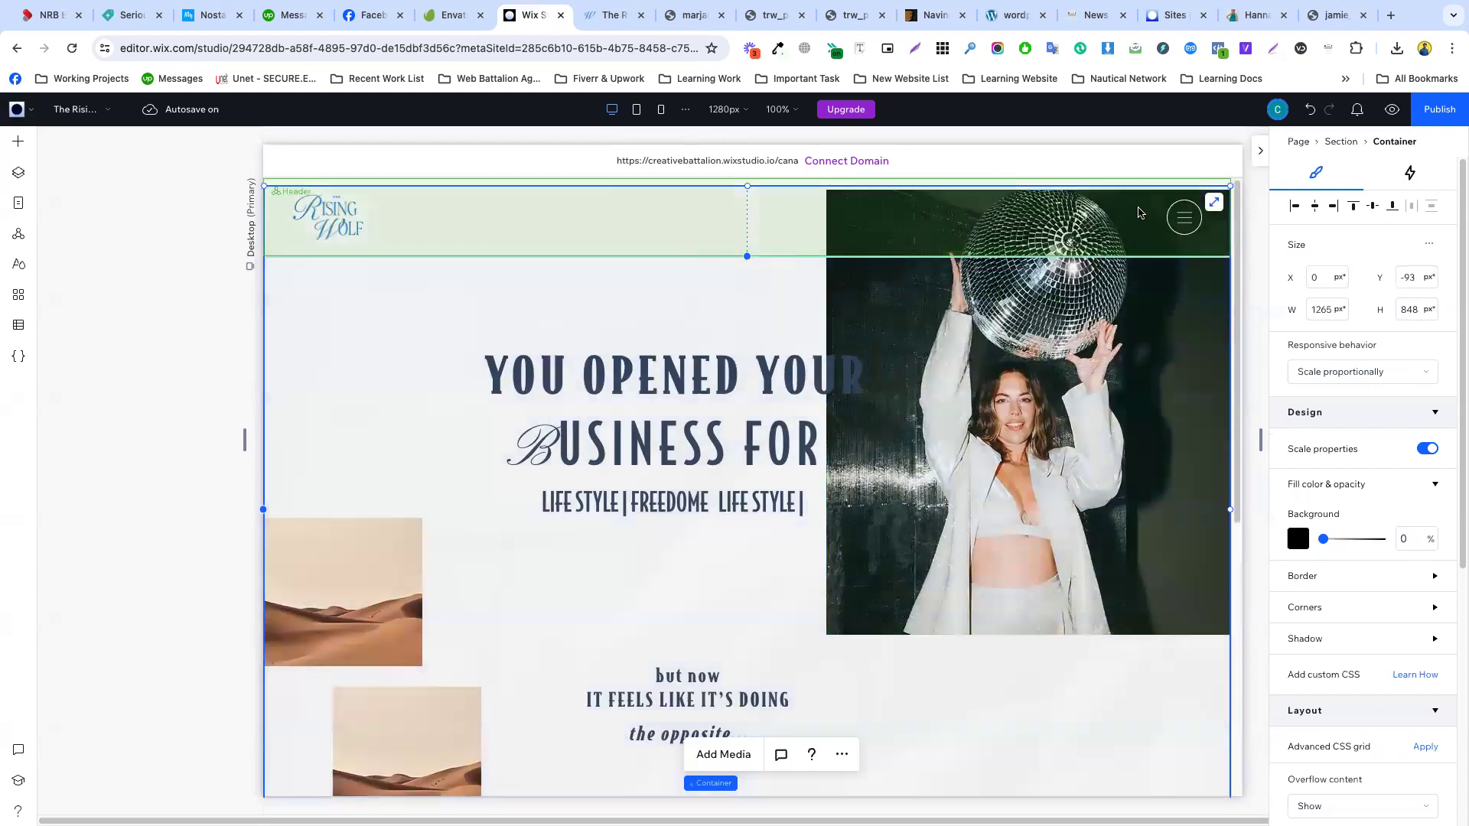
mouse_move(760, 327)
mouse_down()
mouse_move(755, 396)
mouse_move(764, 318)
mouse_up()
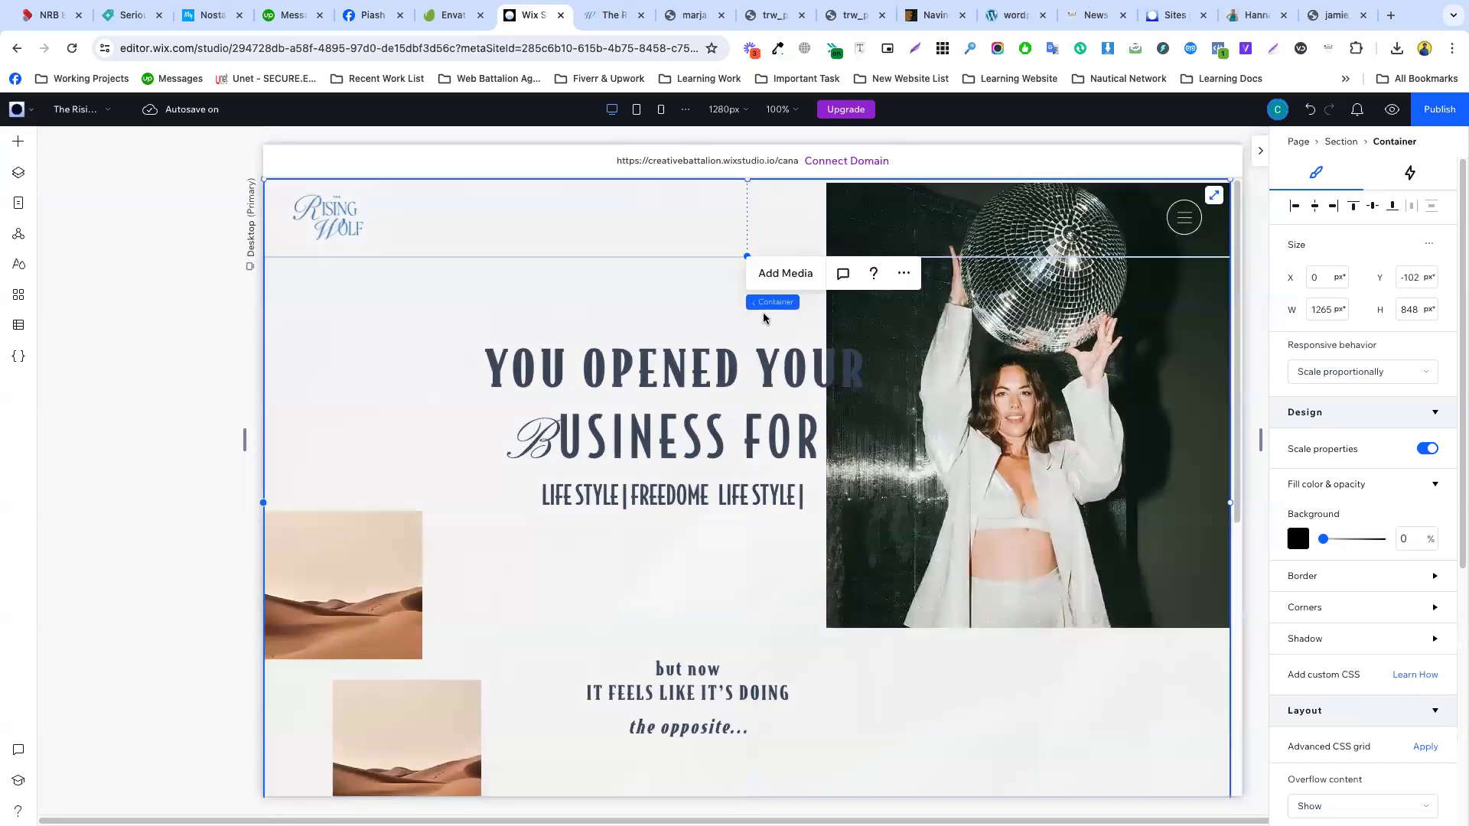
- Nudge the hero slideshow up to Y 0 so it meets the container's upper edge
click(973, 336)
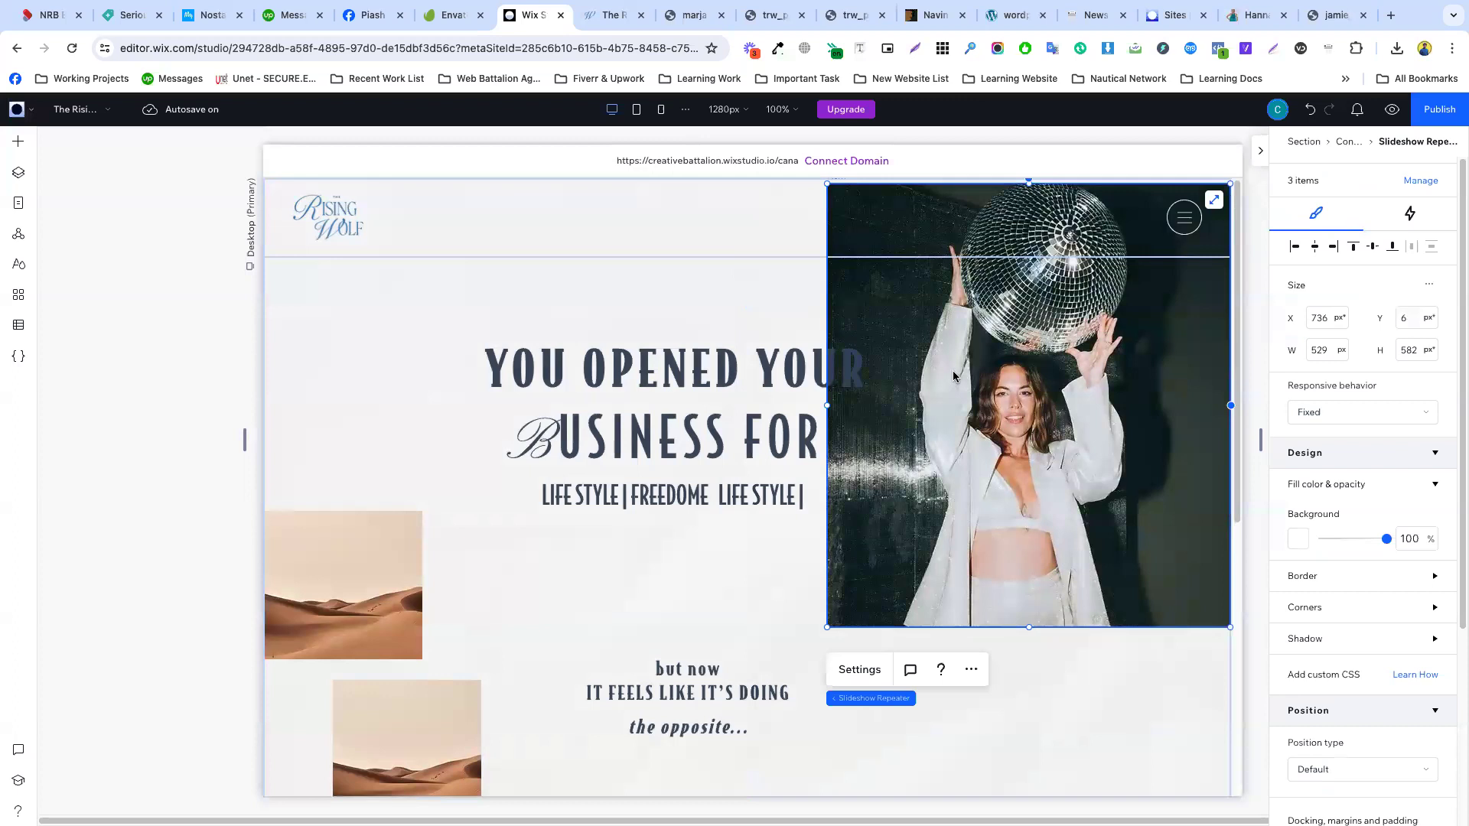
key(Up)
key(Up)
key(Up)
key(Up)
key(Up)
key(Up)
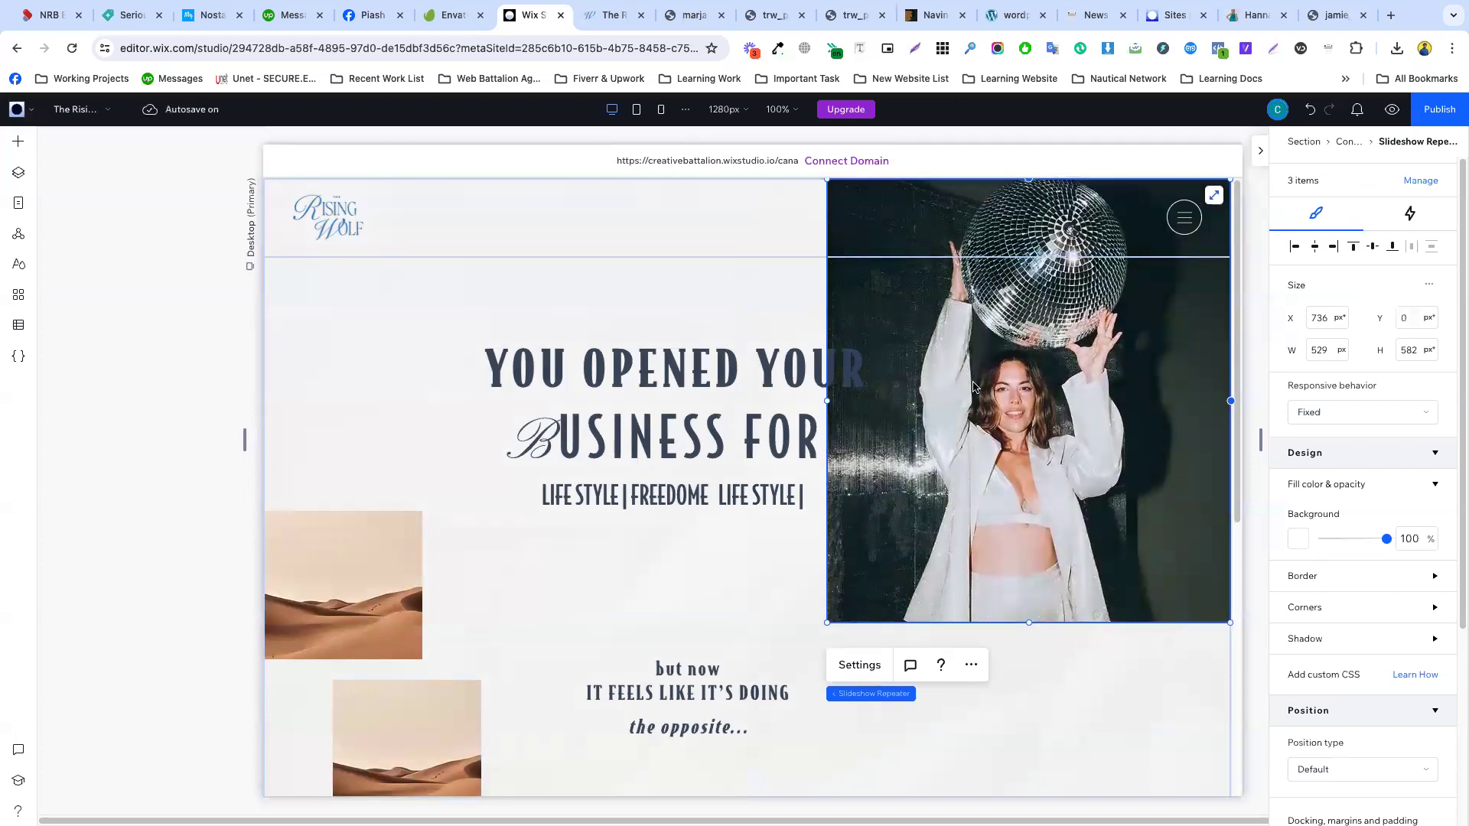
click(800, 605)
- Narrow the hero slideshow from its heading side to about 490 px wide
click(907, 429)
drag(828, 400, 857, 401)
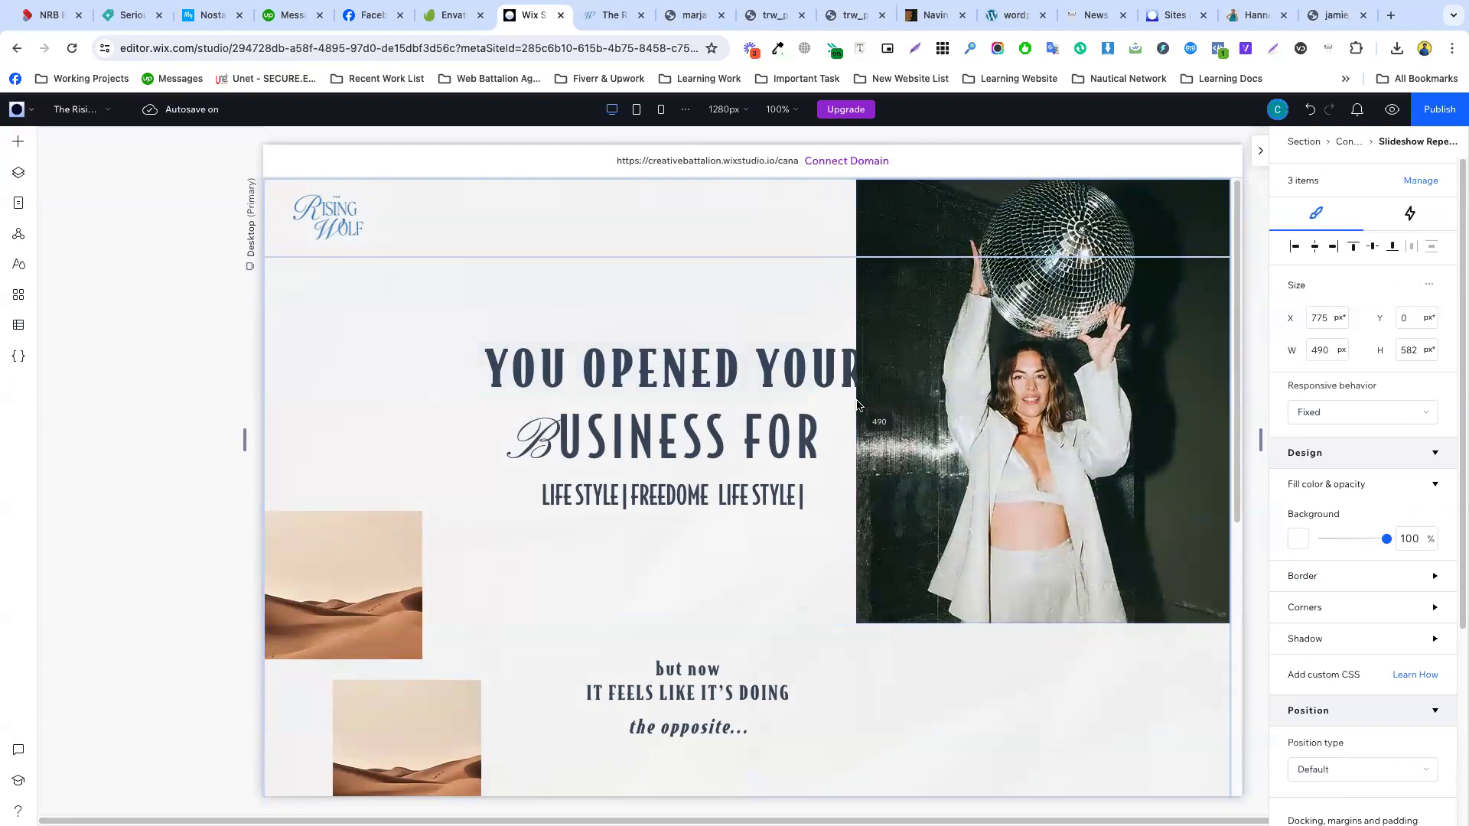
click(809, 572)
- Shorten the hero section slightly so the blank section below meets the hero container's lower edge
scroll(809, 572, down, 1)
scroll(809, 572, down, 2)
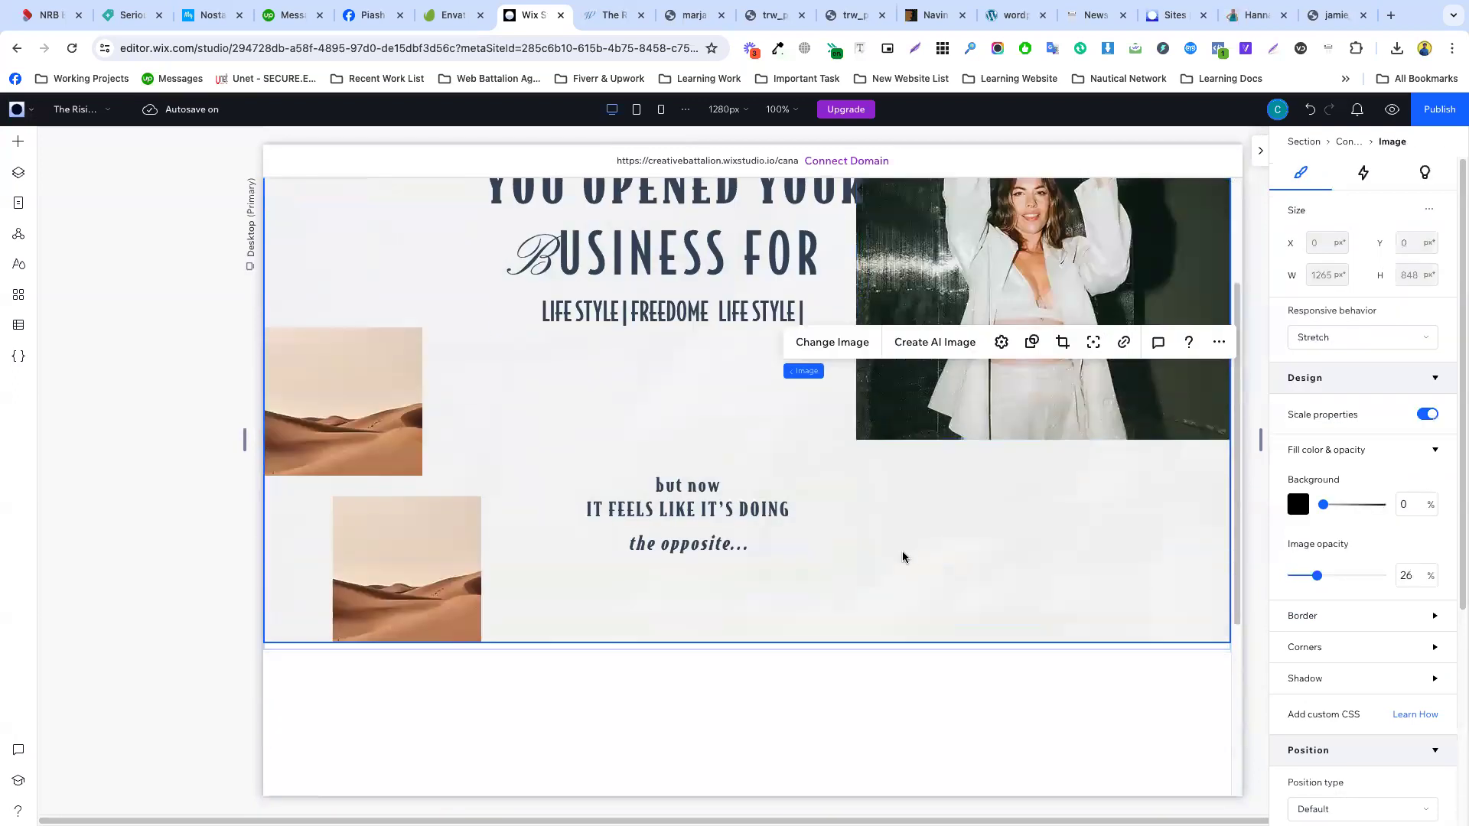
scroll(591, 361, down, 2)
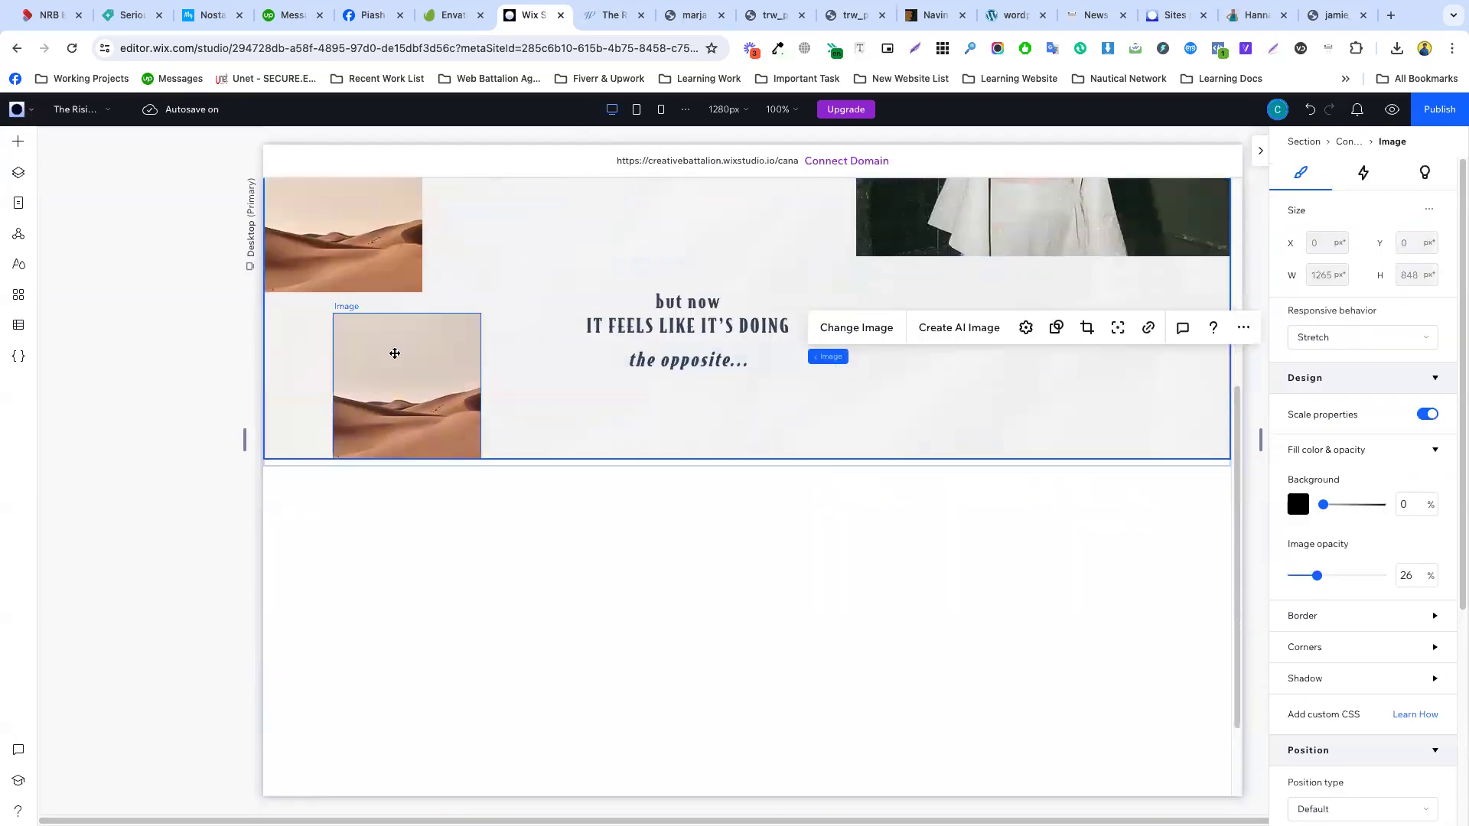
click(693, 484)
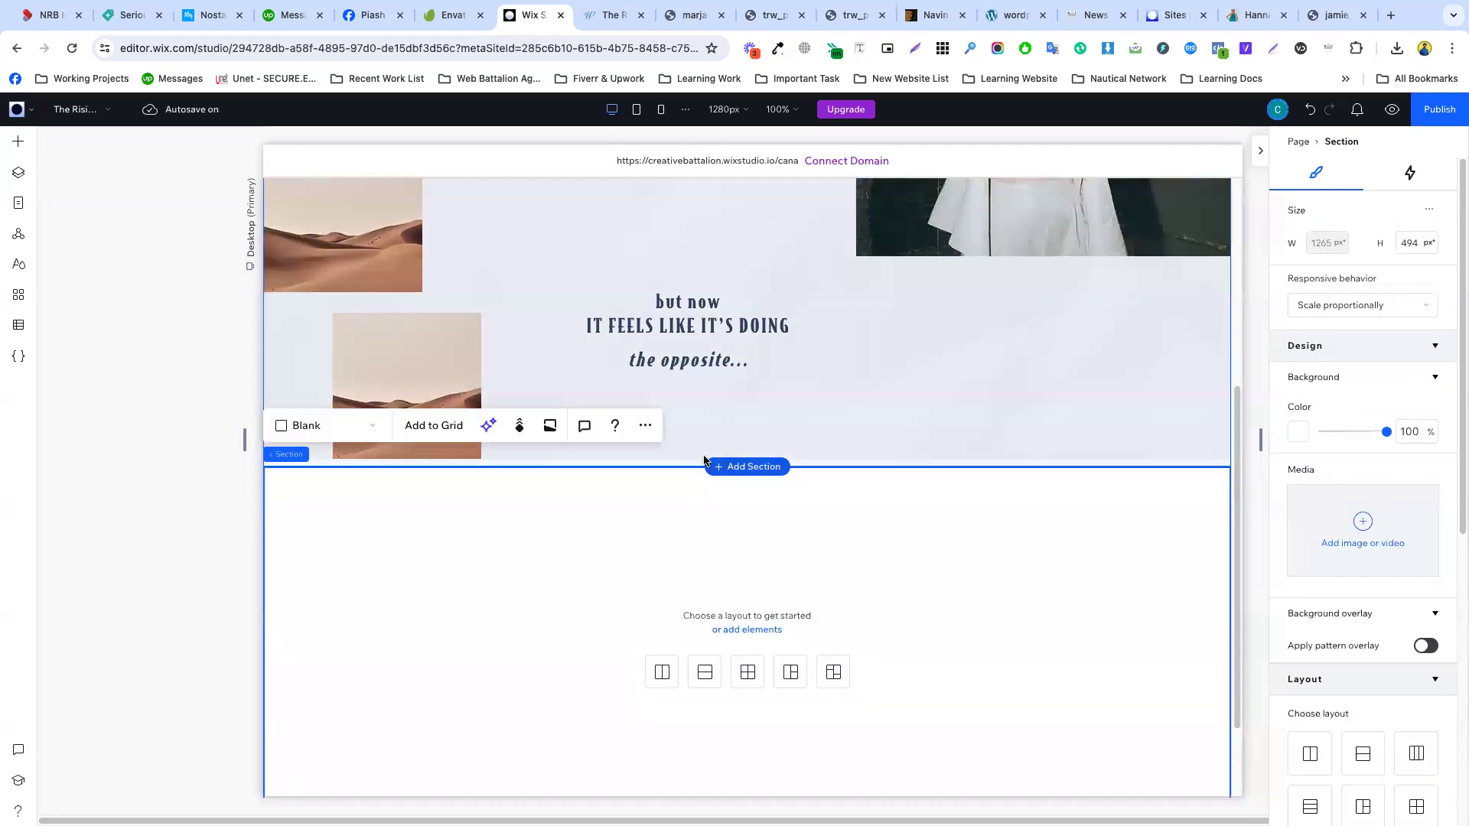
drag(829, 466, 846, 461)
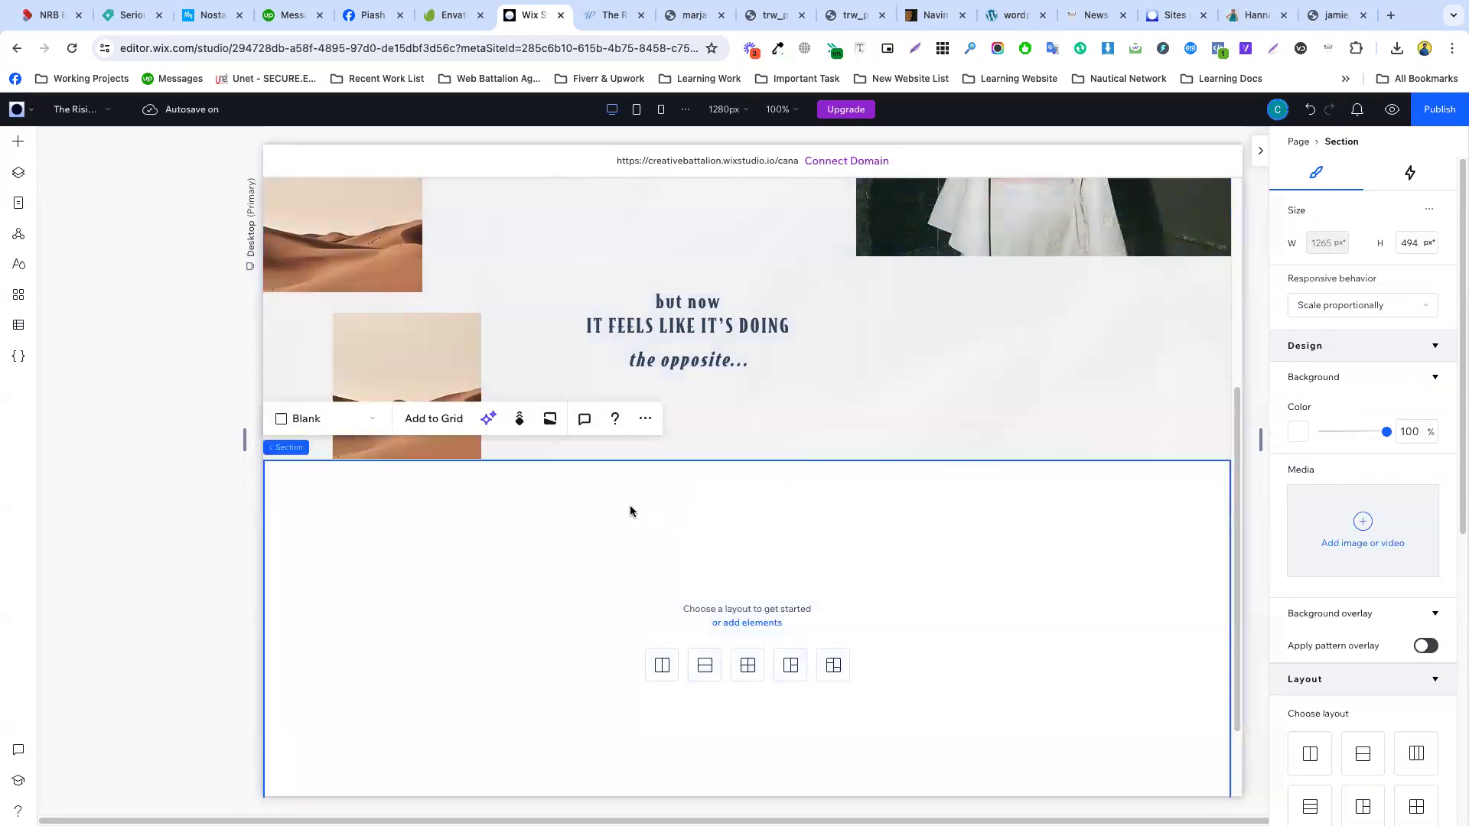
- Switch to the reference site and examine the text section directly beneath its hero
scroll(633, 508, down, 2)
click(619, 7)
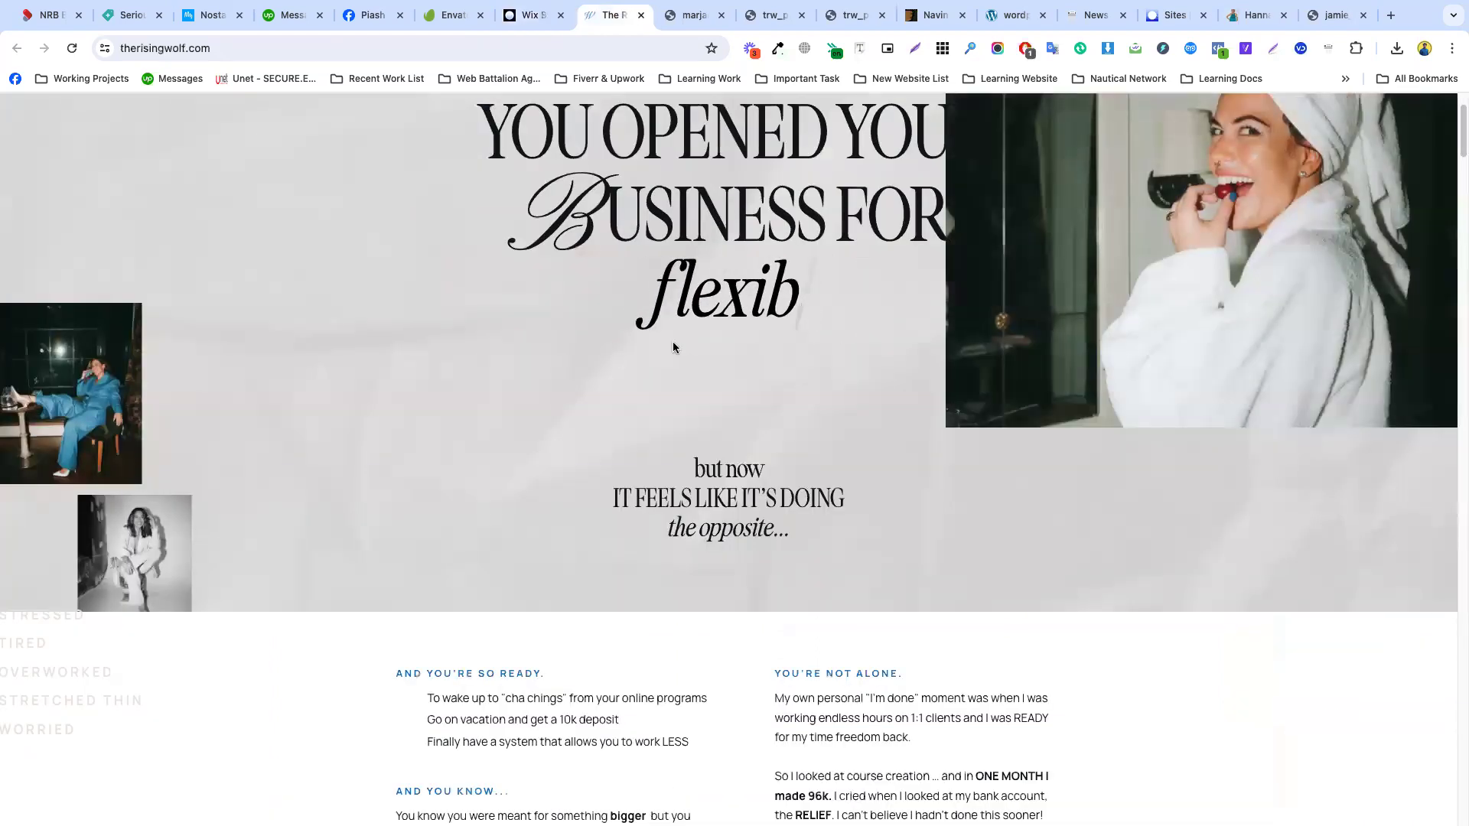
scroll(673, 341, down, 5)
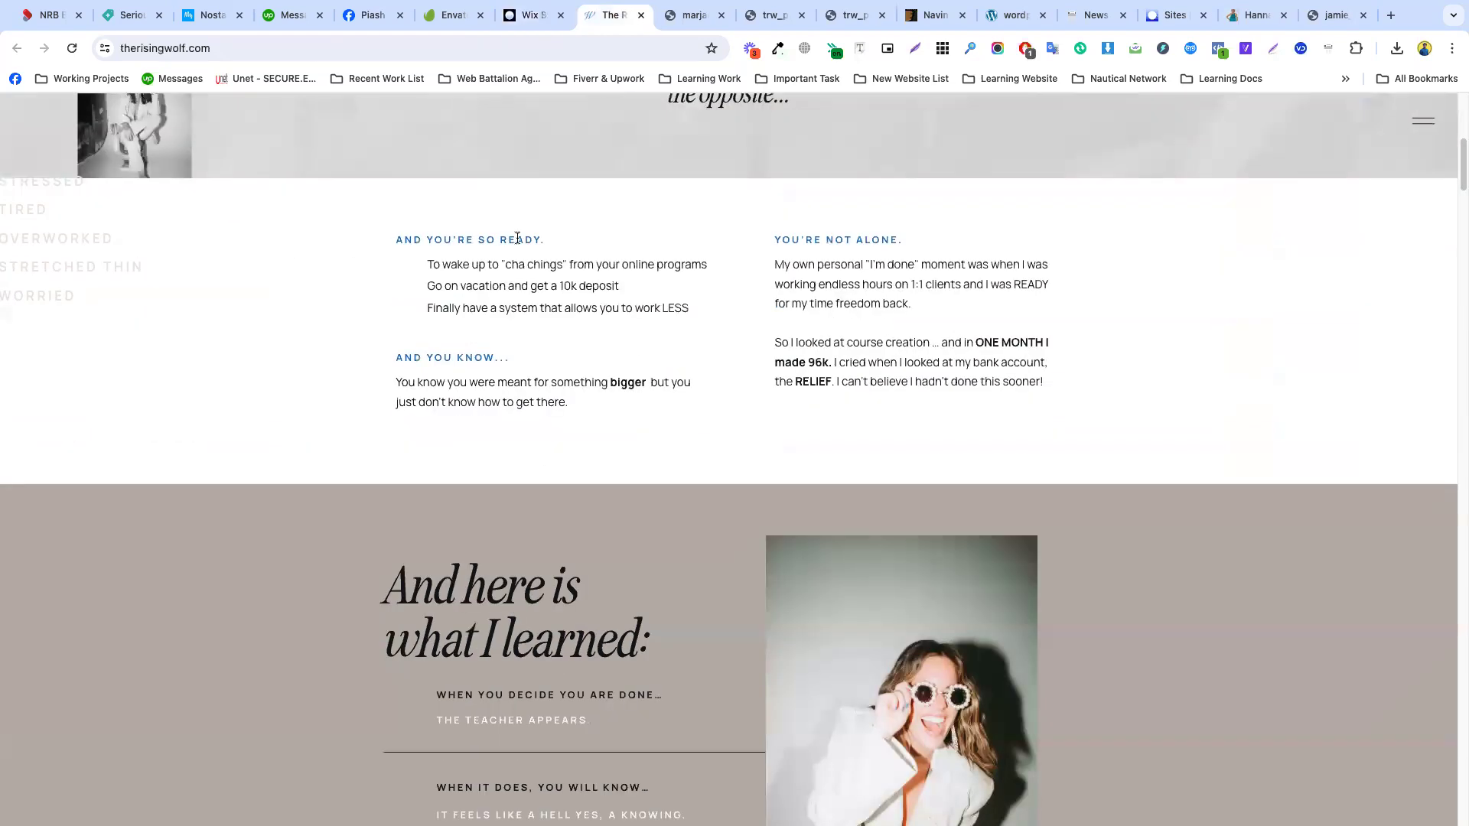
drag(398, 236, 650, 288)
click(677, 292)
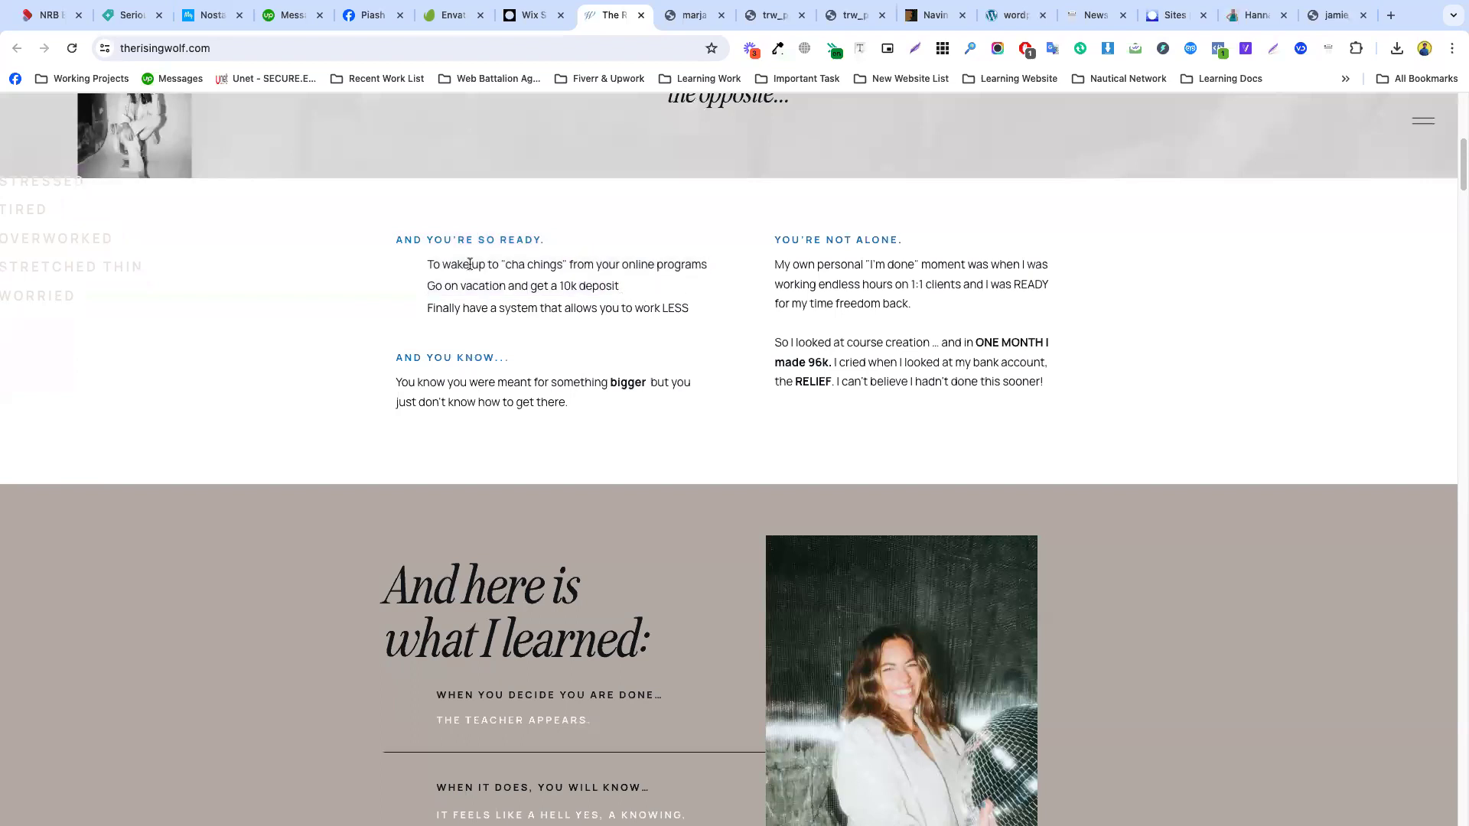
double_click(34, 186)
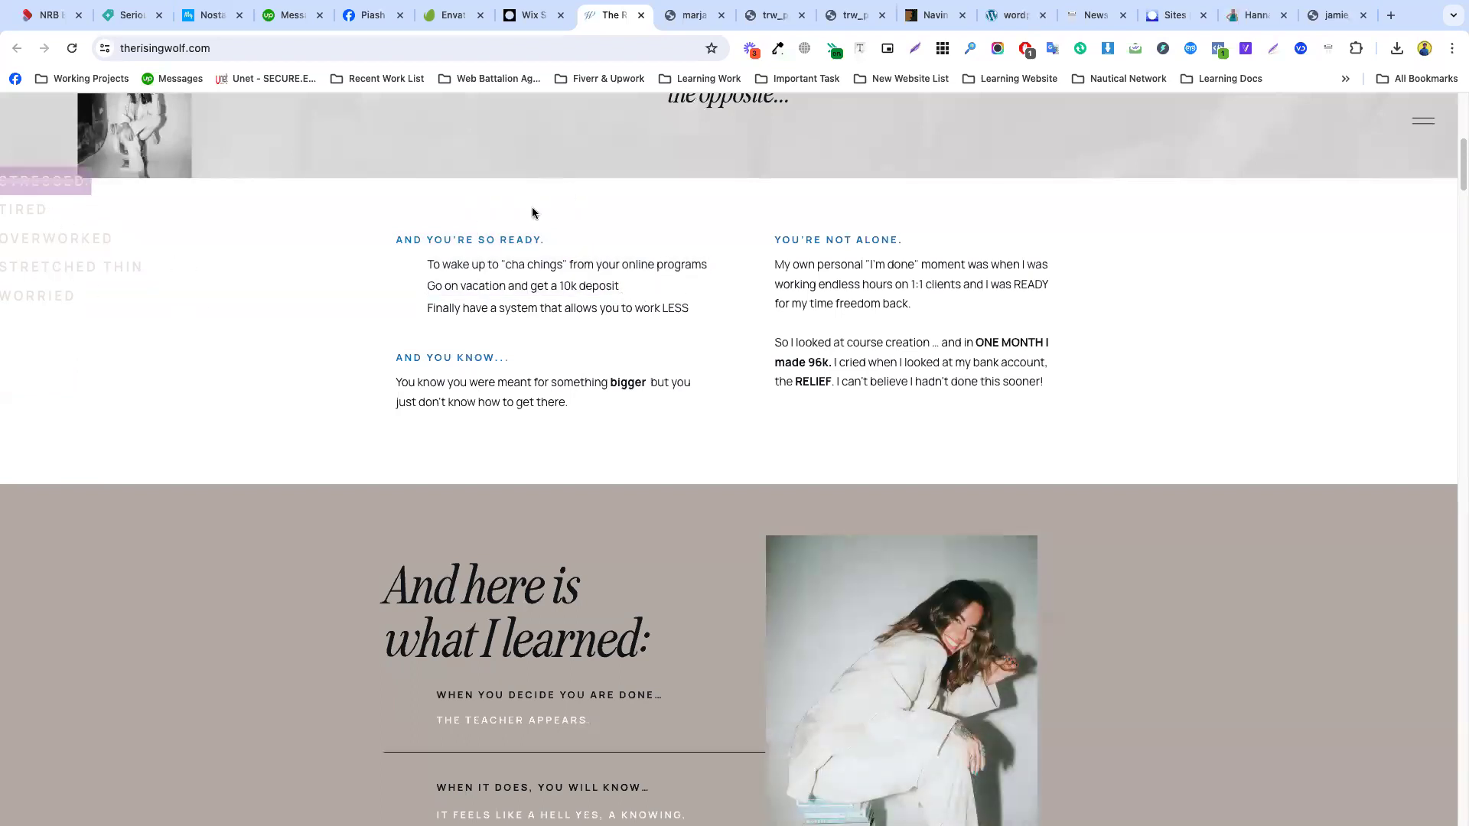
scroll(533, 213, down, 1)
scroll(462, 283, up, 2)
- Copy the heading "AND YOU'RE SO READY." from the reference site
double_click(487, 331)
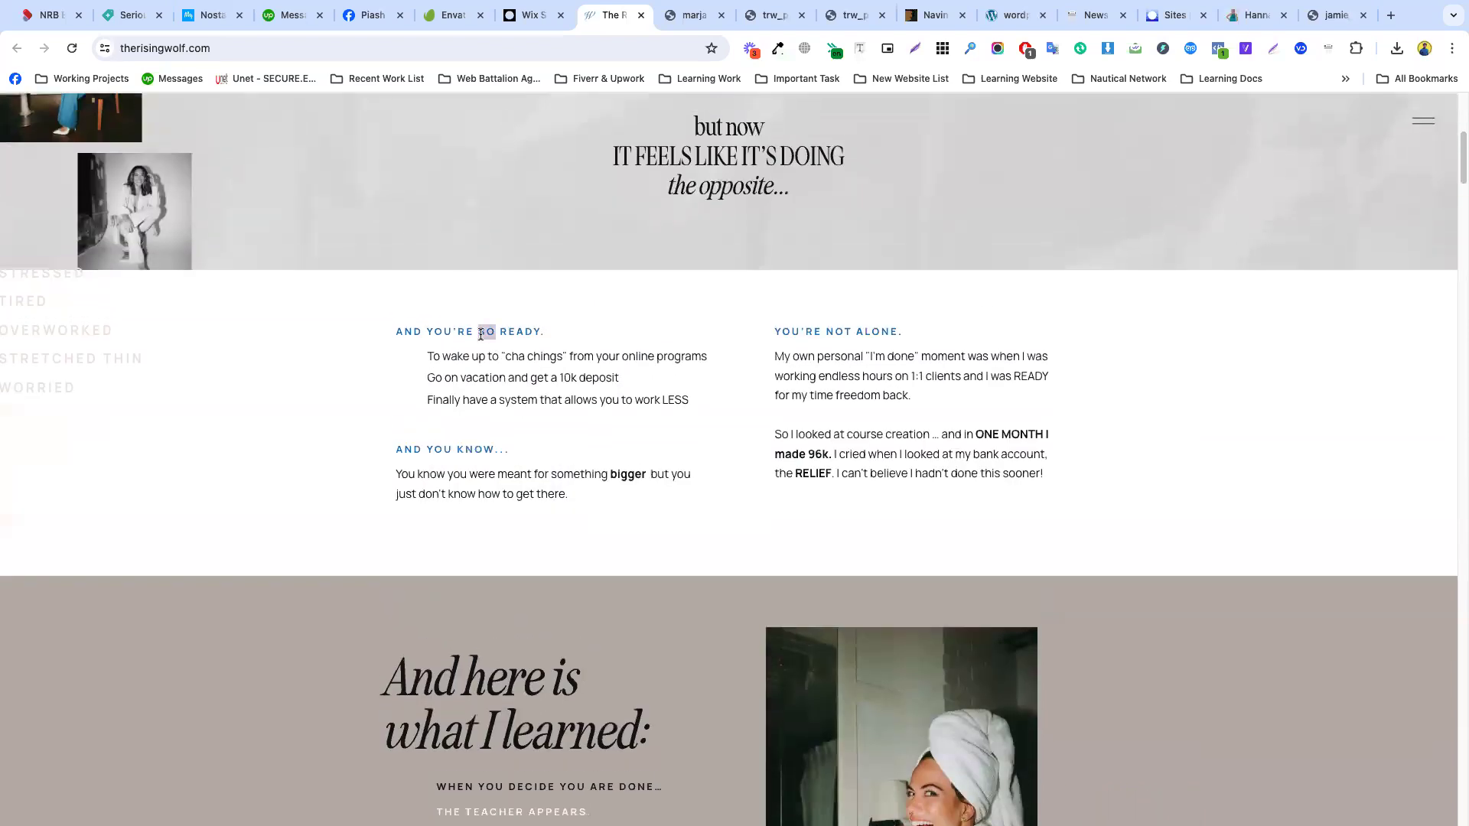
triple_click(516, 331)
key(ctrl+c)
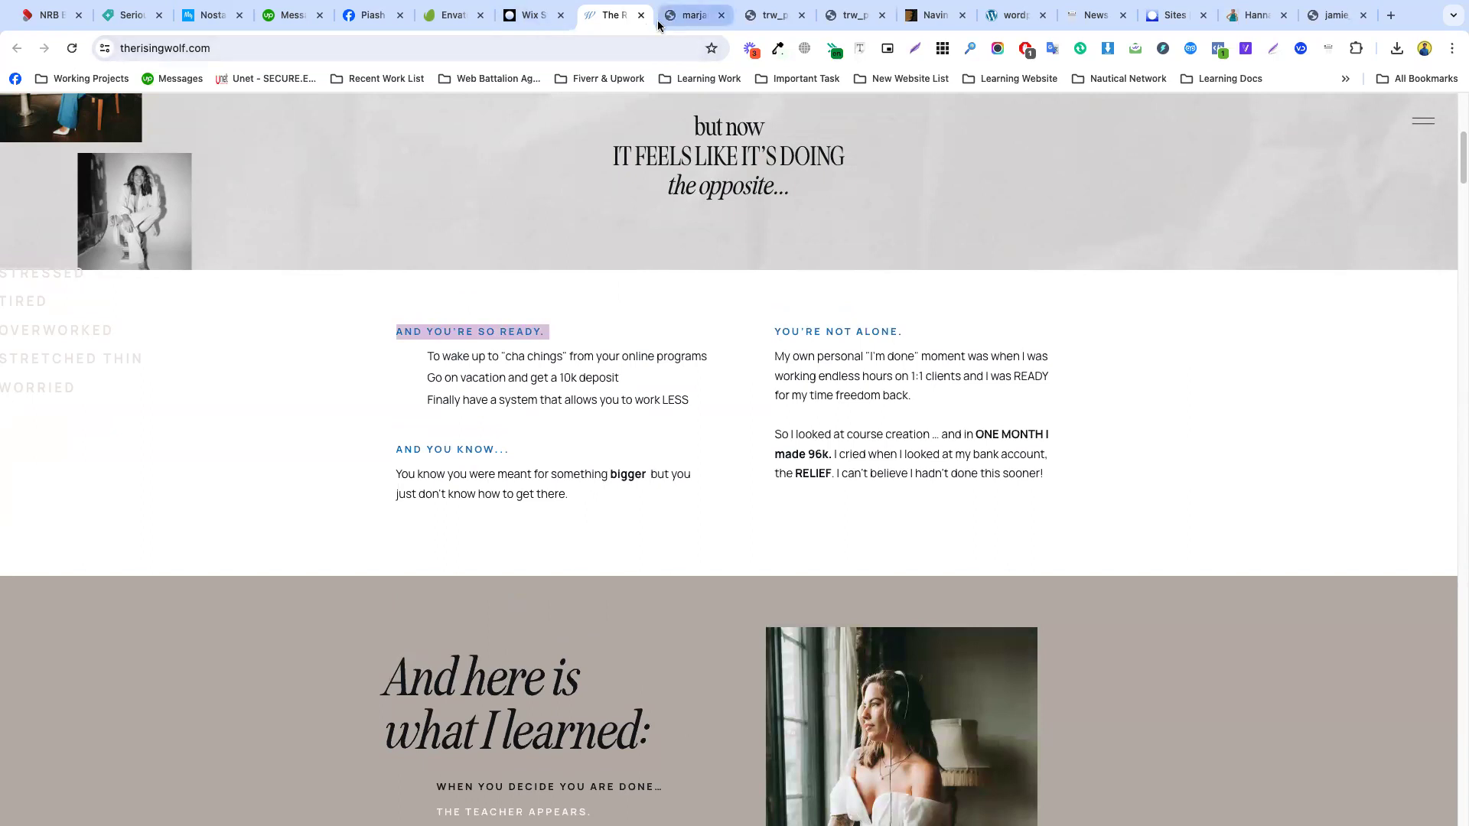
- Back in Wix Studio, add a paragraph text to the blank section under the hero, reading "AND YOU'RE SO READY."
click(537, 19)
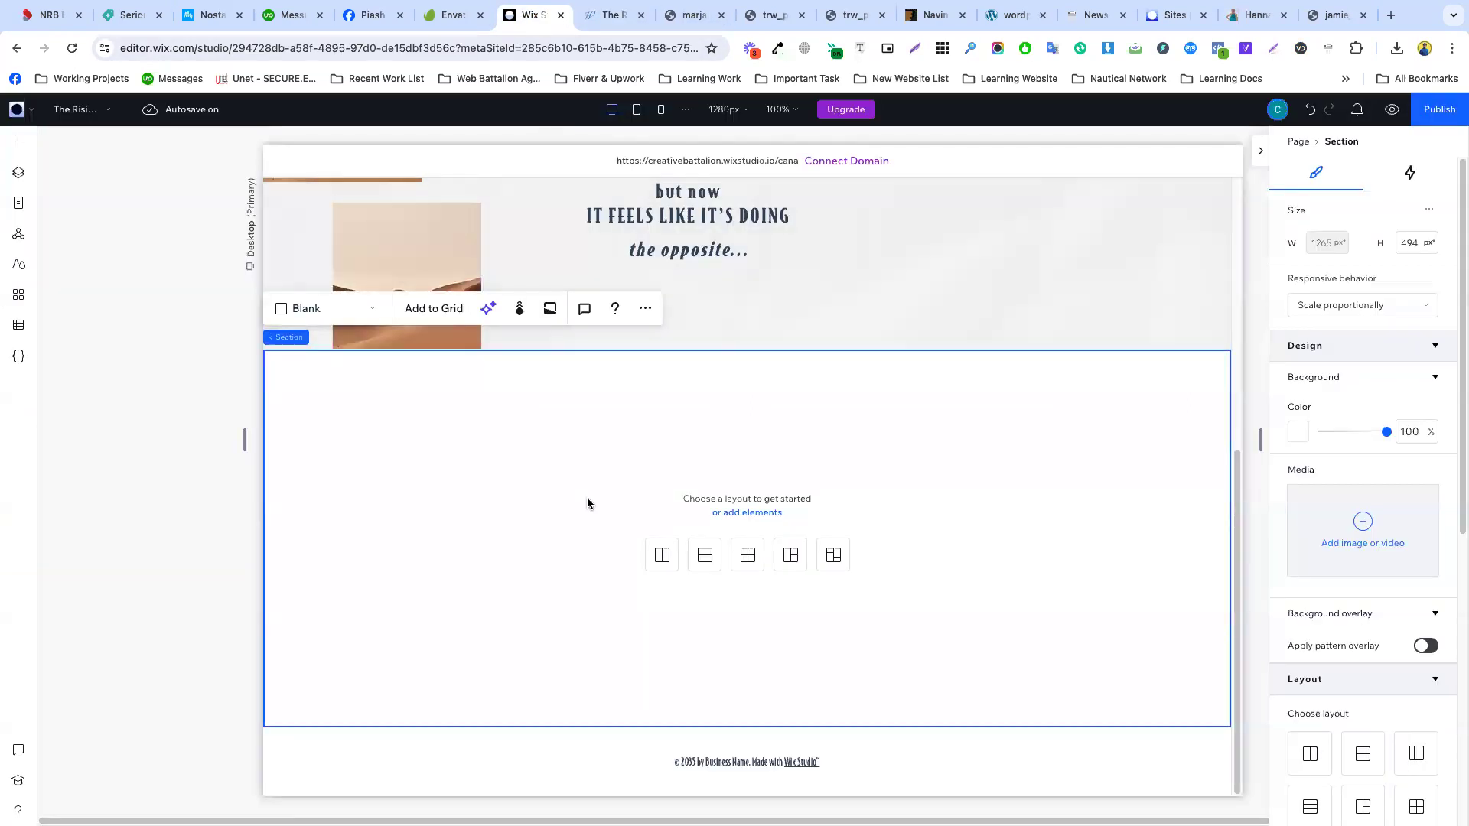
click(19, 150)
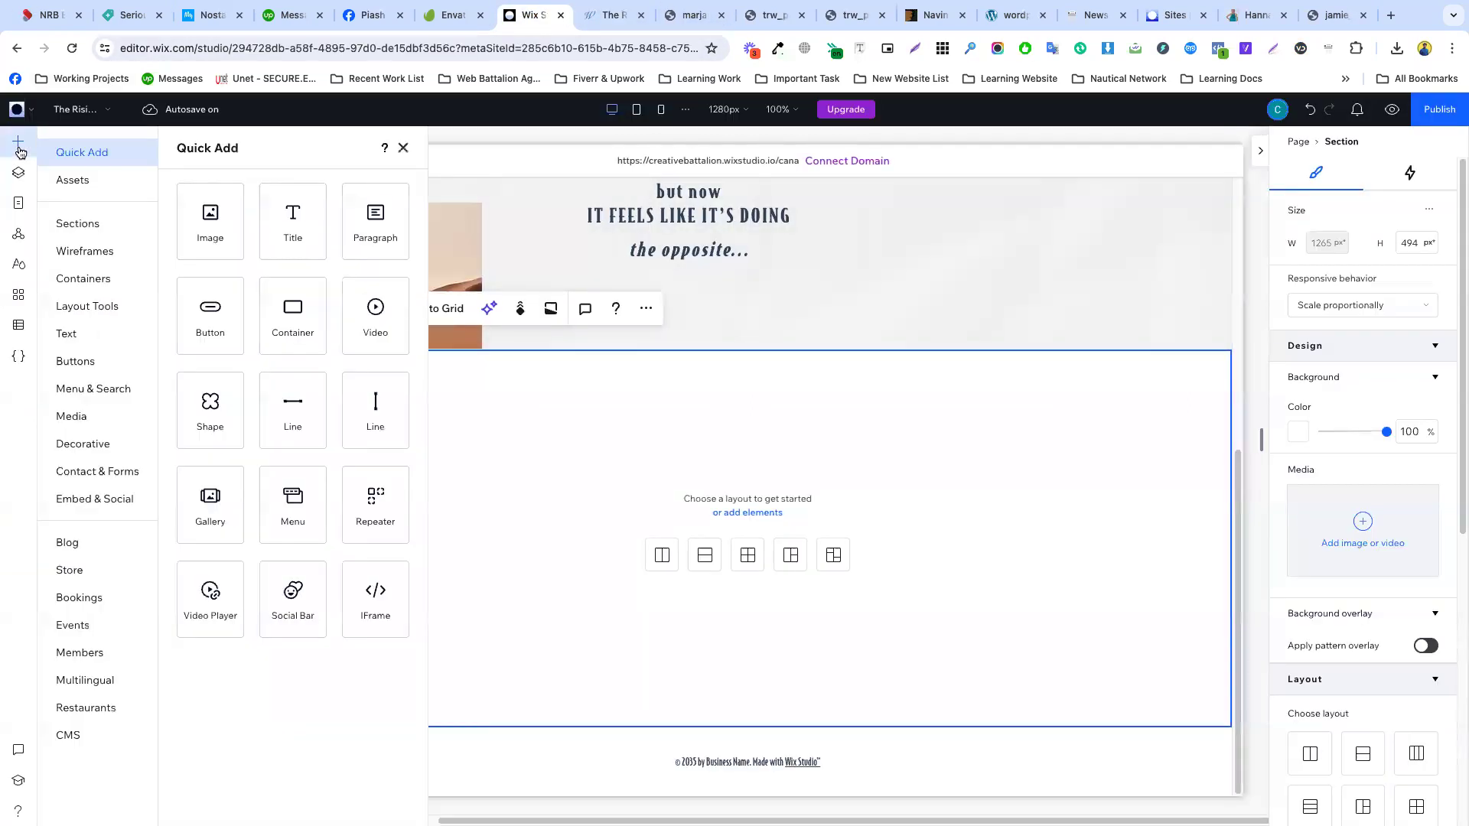
click(90, 335)
click(205, 153)
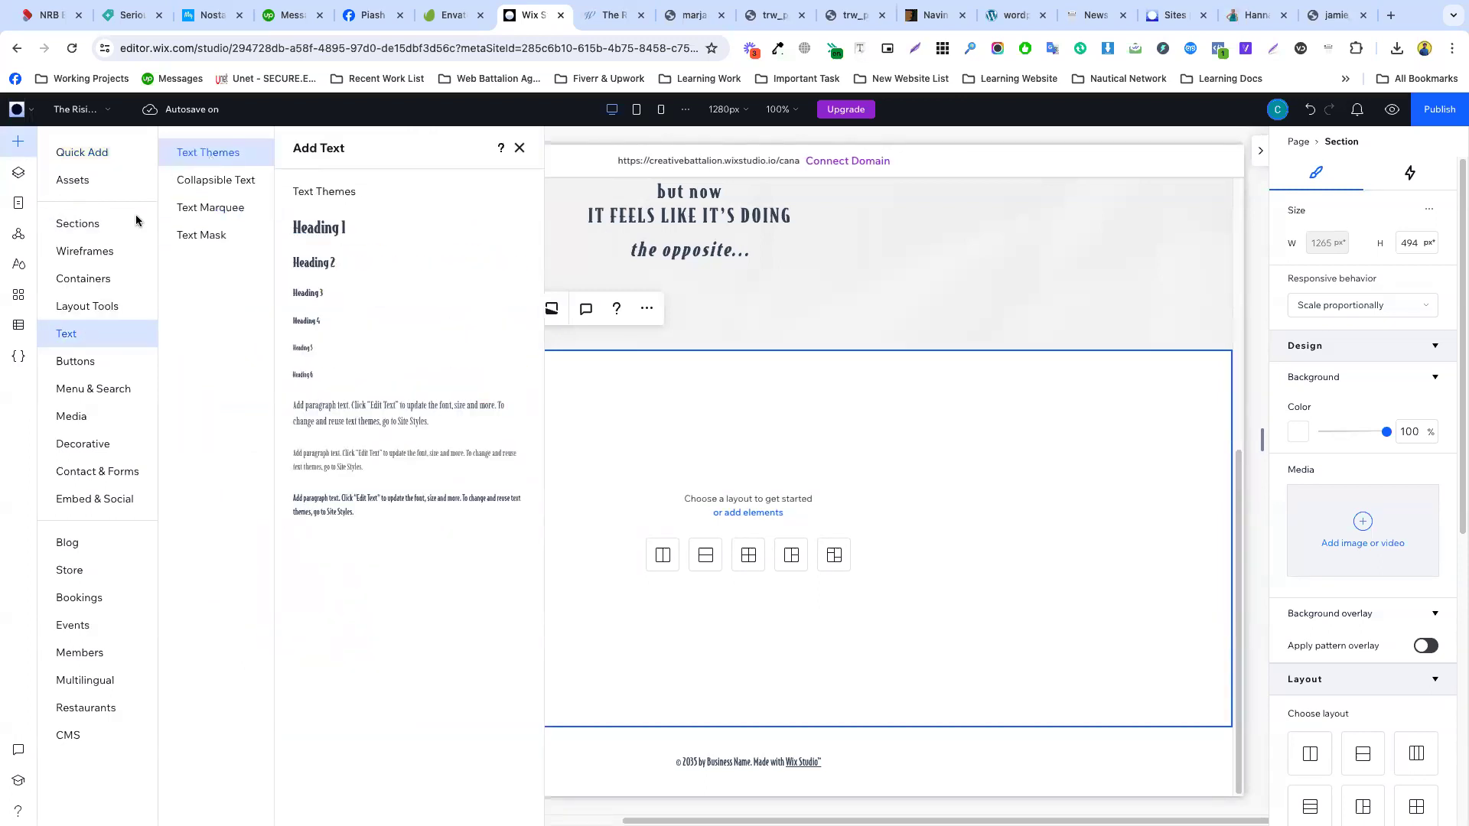
drag(329, 410, 571, 438)
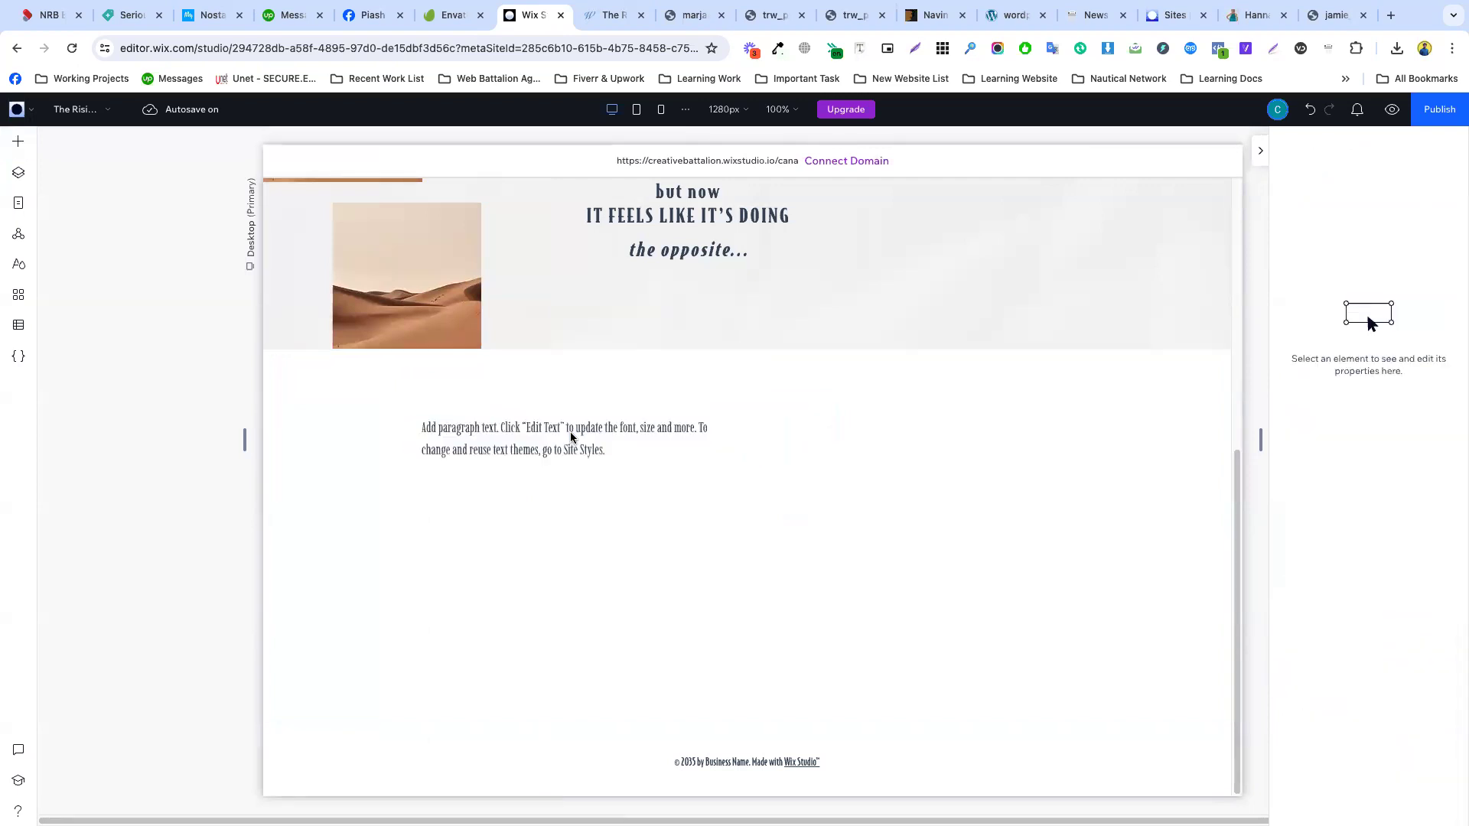
double_click(542, 437)
key(ctrl+v)
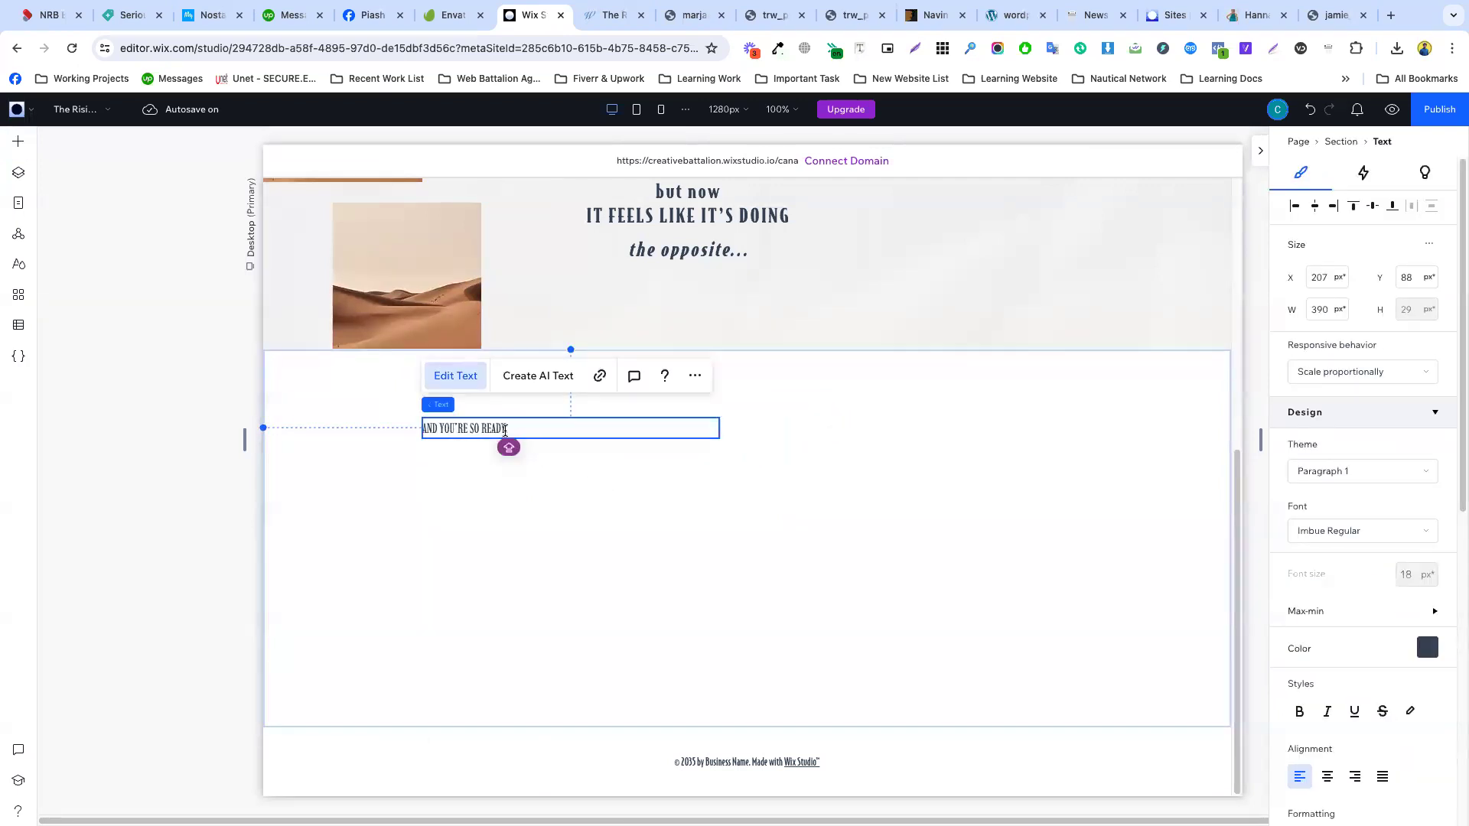
- Inspect the font styling of the "AND YOU'RE SO READY." heading on the reference site
key(ctrl+a)
click(613, 15)
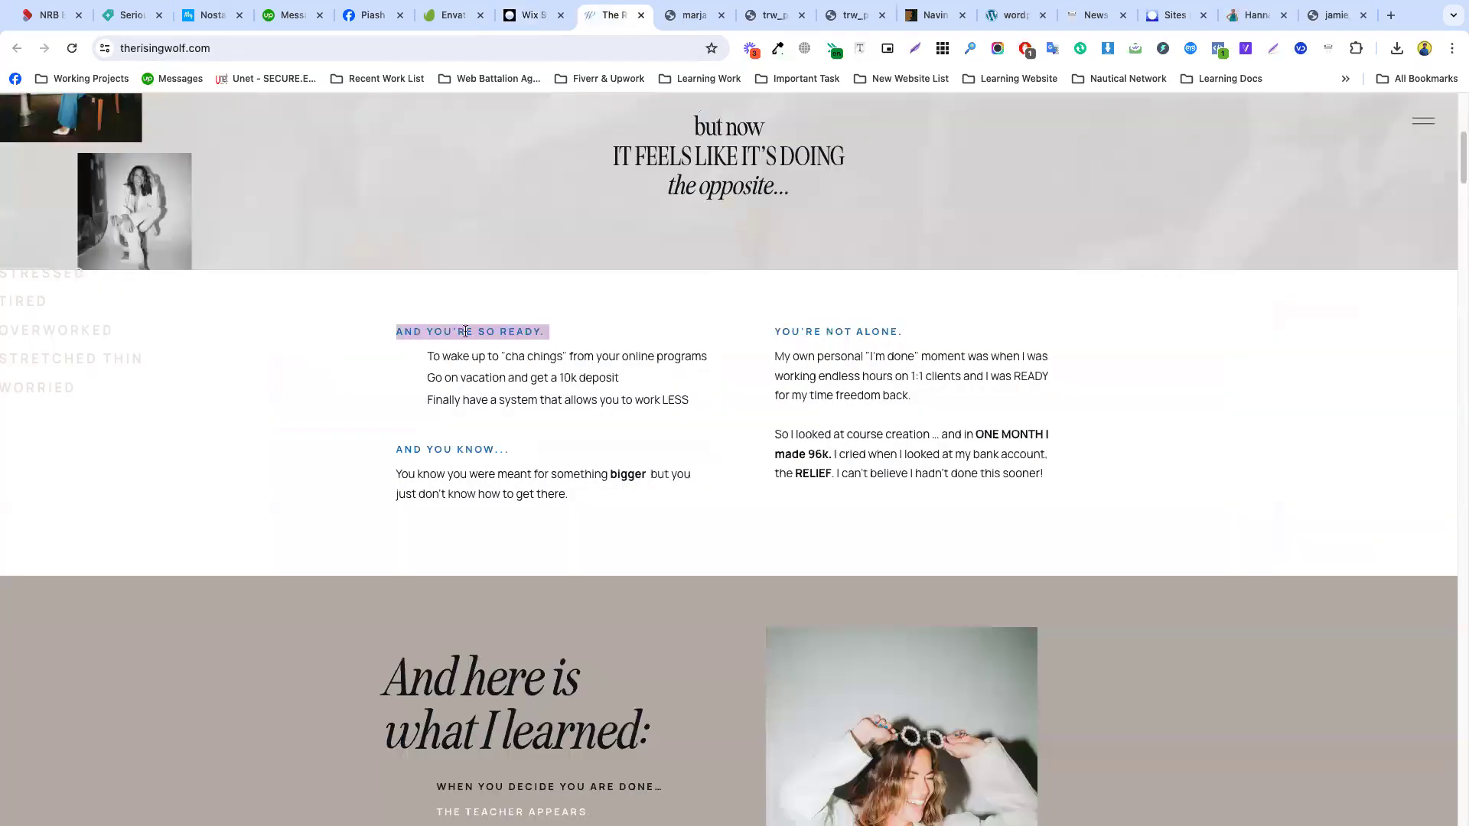
right_click(506, 332)
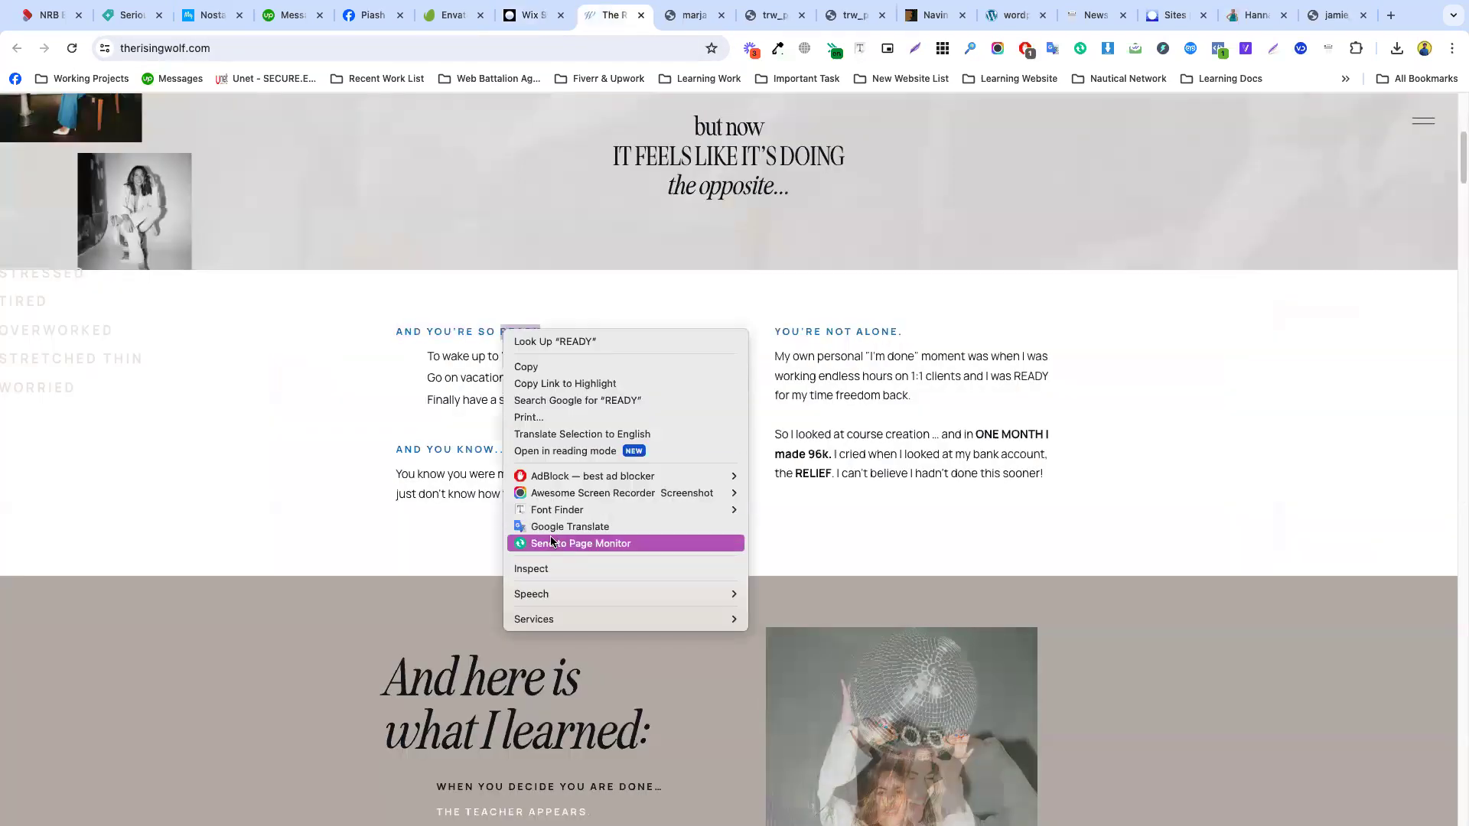
click(553, 571)
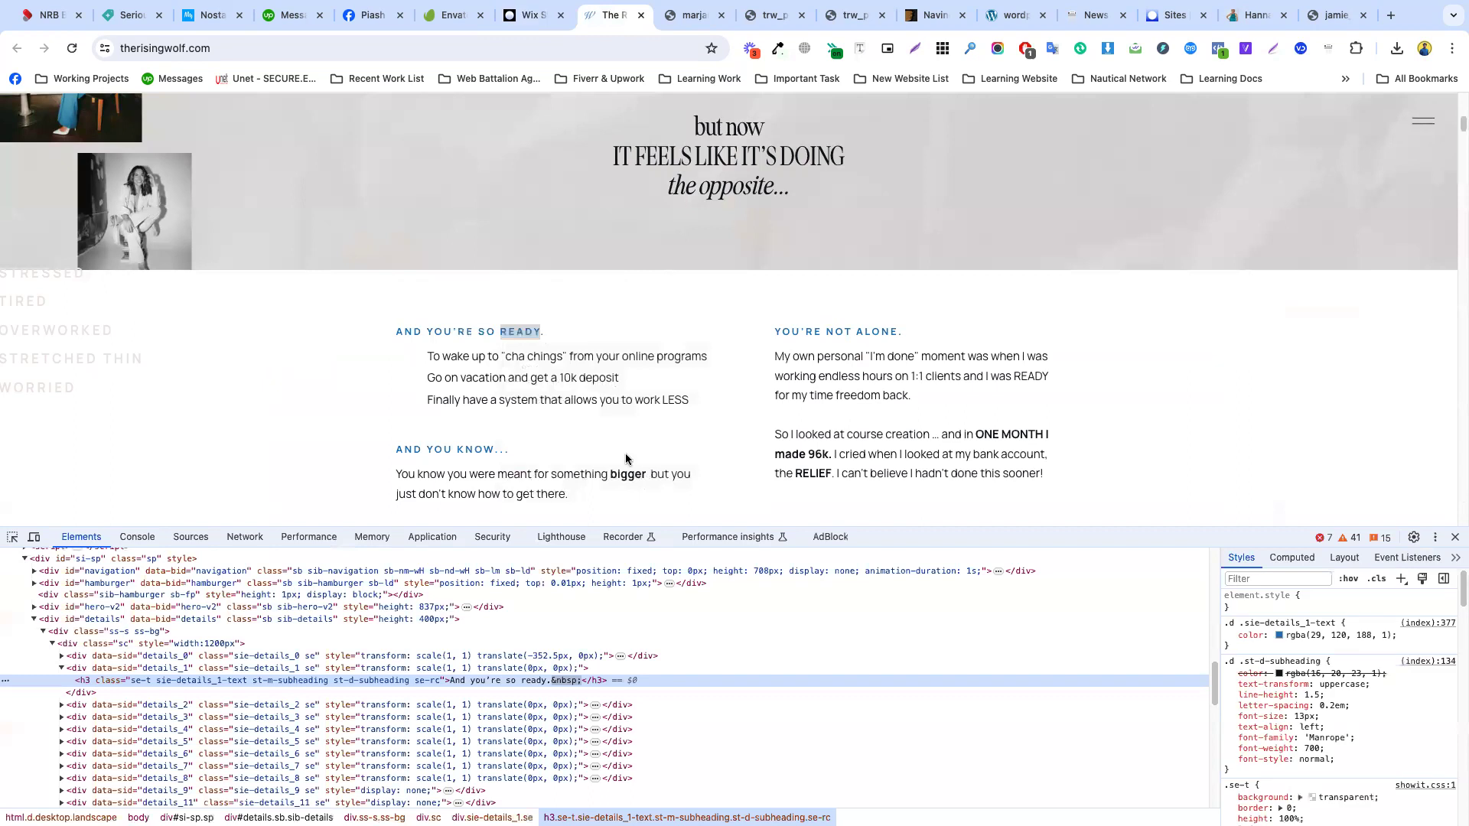
click(10, 539)
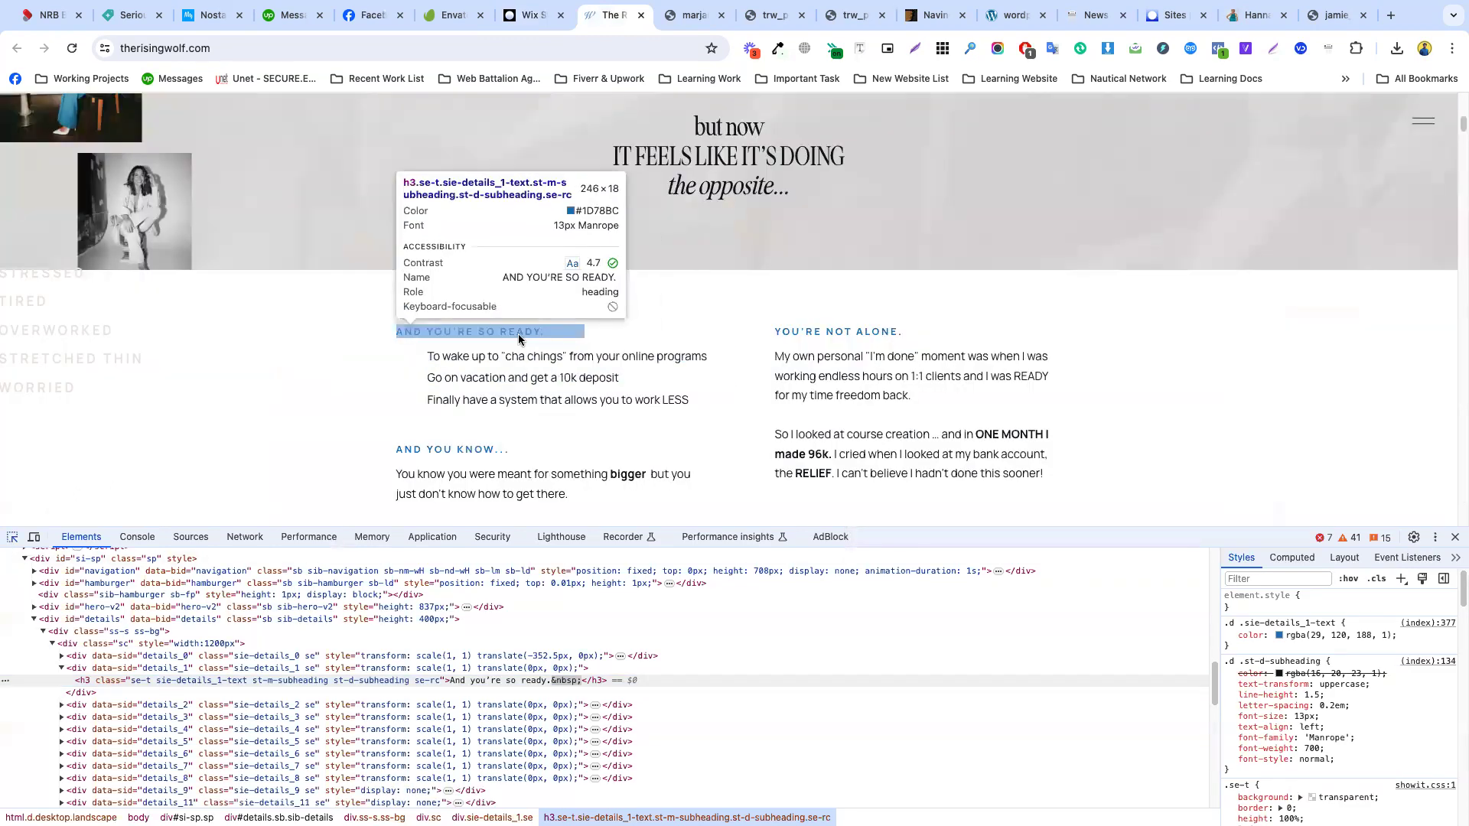
click(517, 334)
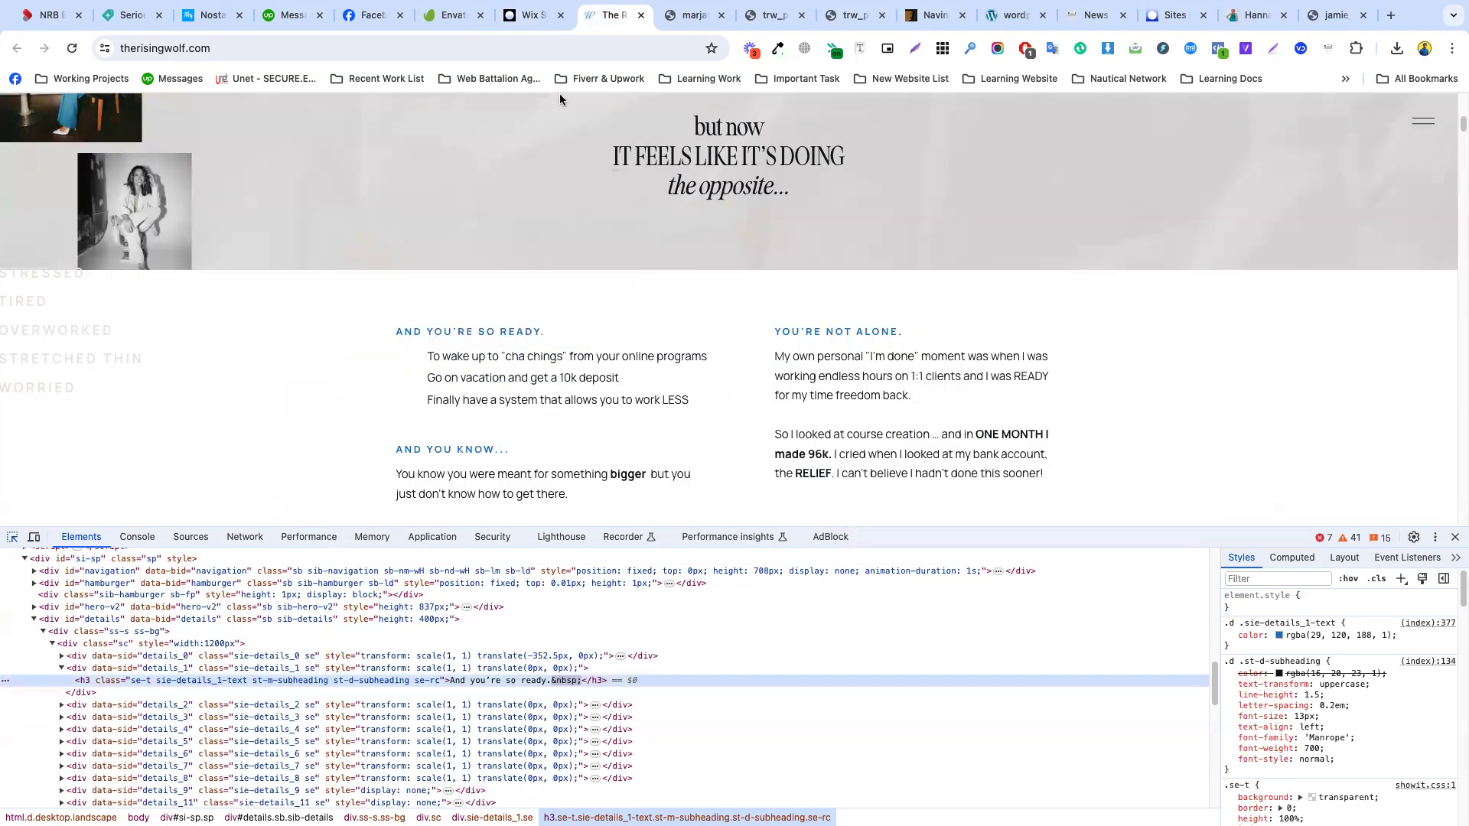
- Set the font of the "AND YOU'RE SO READY." text in Wix Studio to Manrope Regular
click(520, 19)
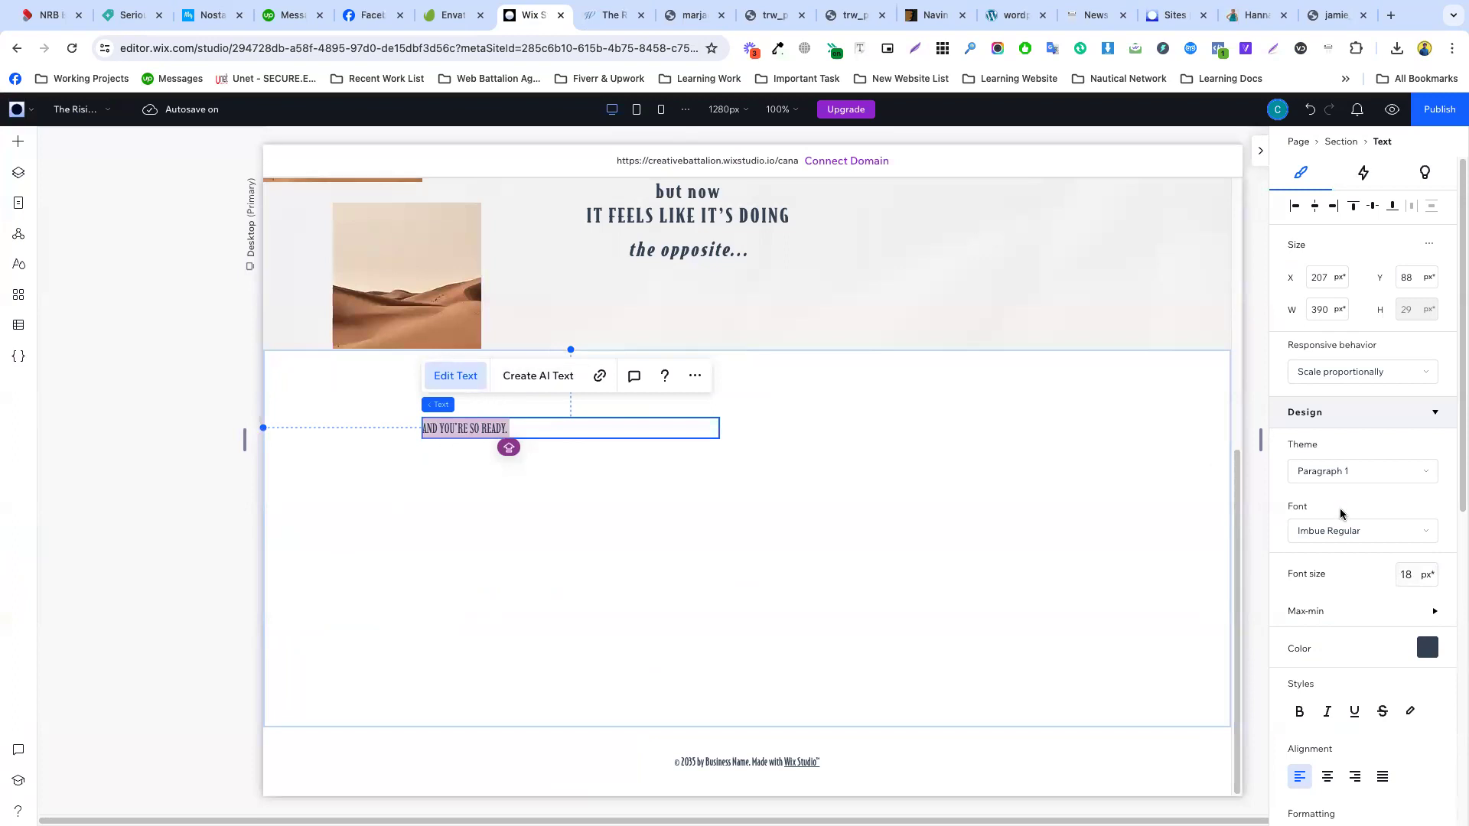
click(1345, 530)
text(Manro)
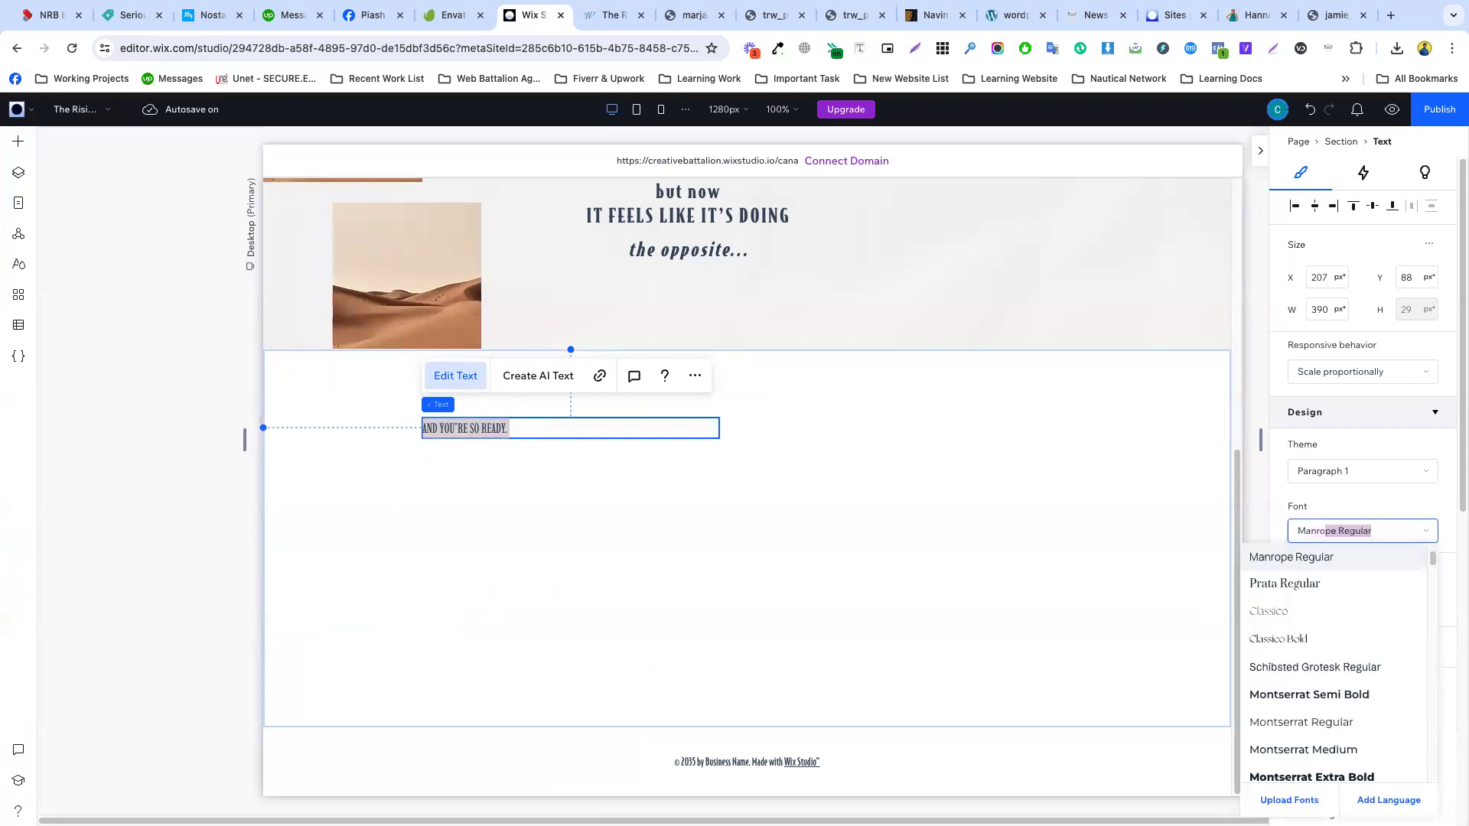
key(Return)
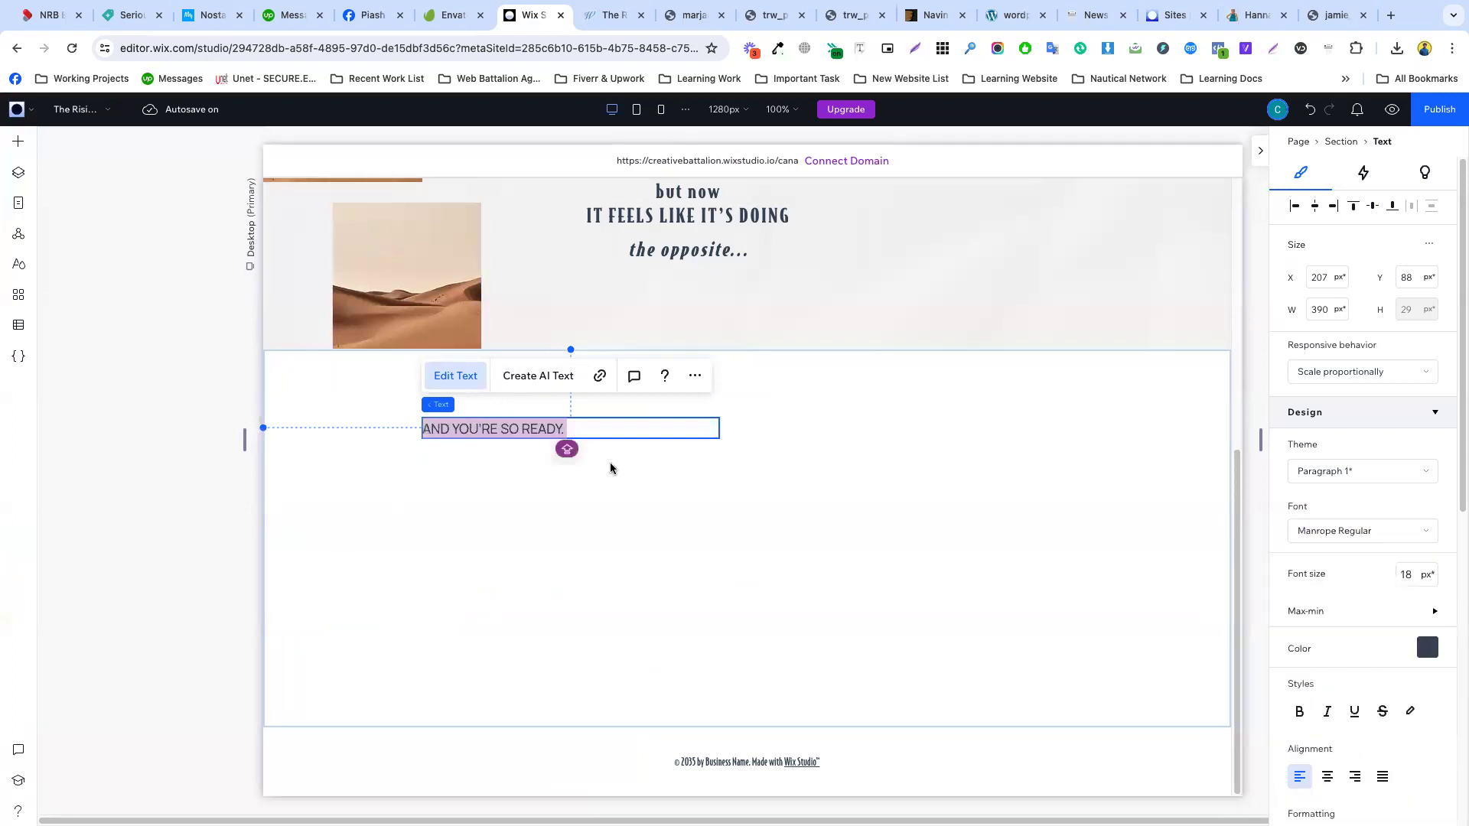
click(540, 469)
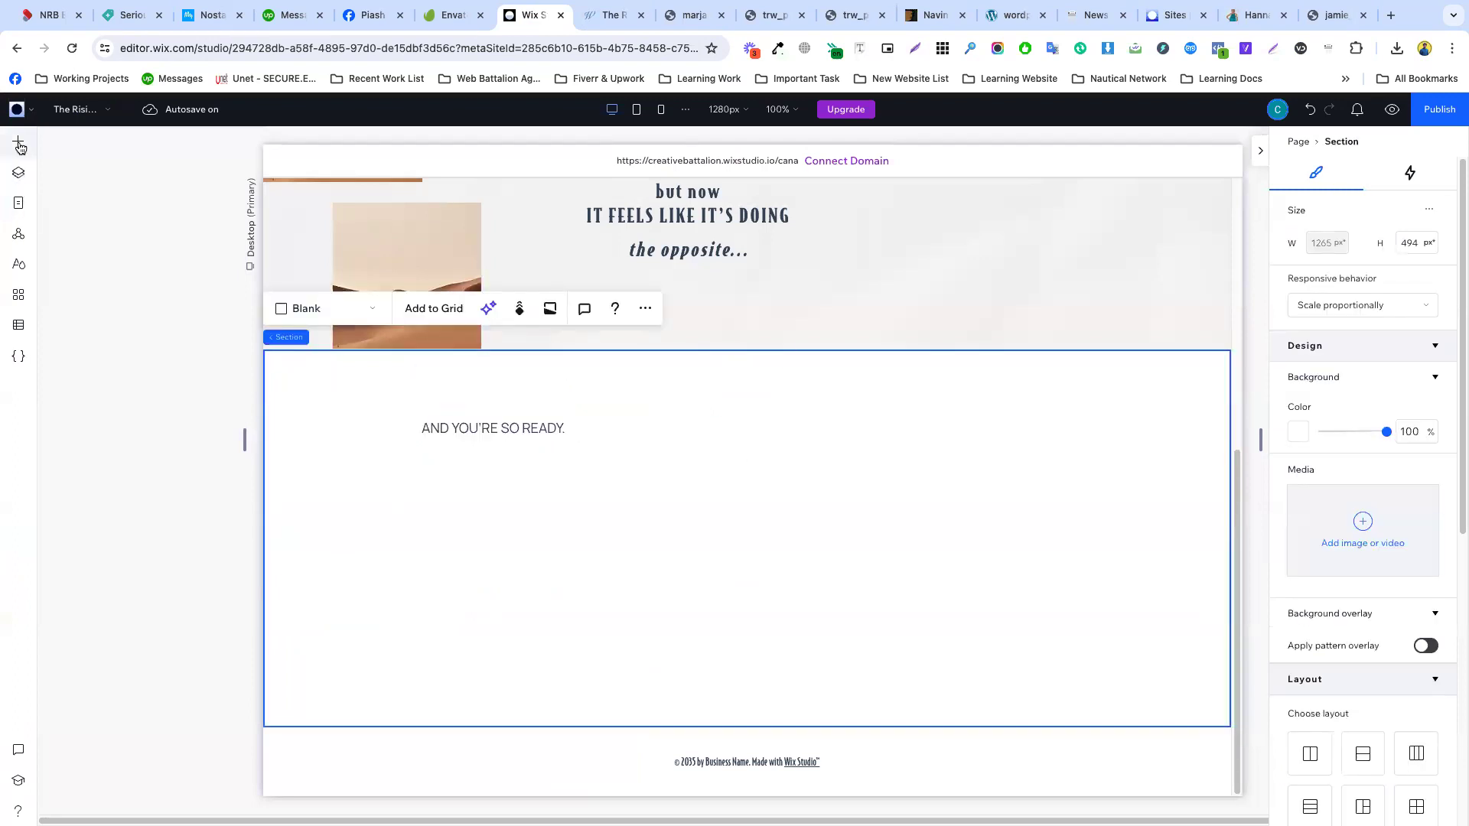
- Set the font of the site's Paragraph 1 typography style to Manrope Regular and apply the change
click(20, 199)
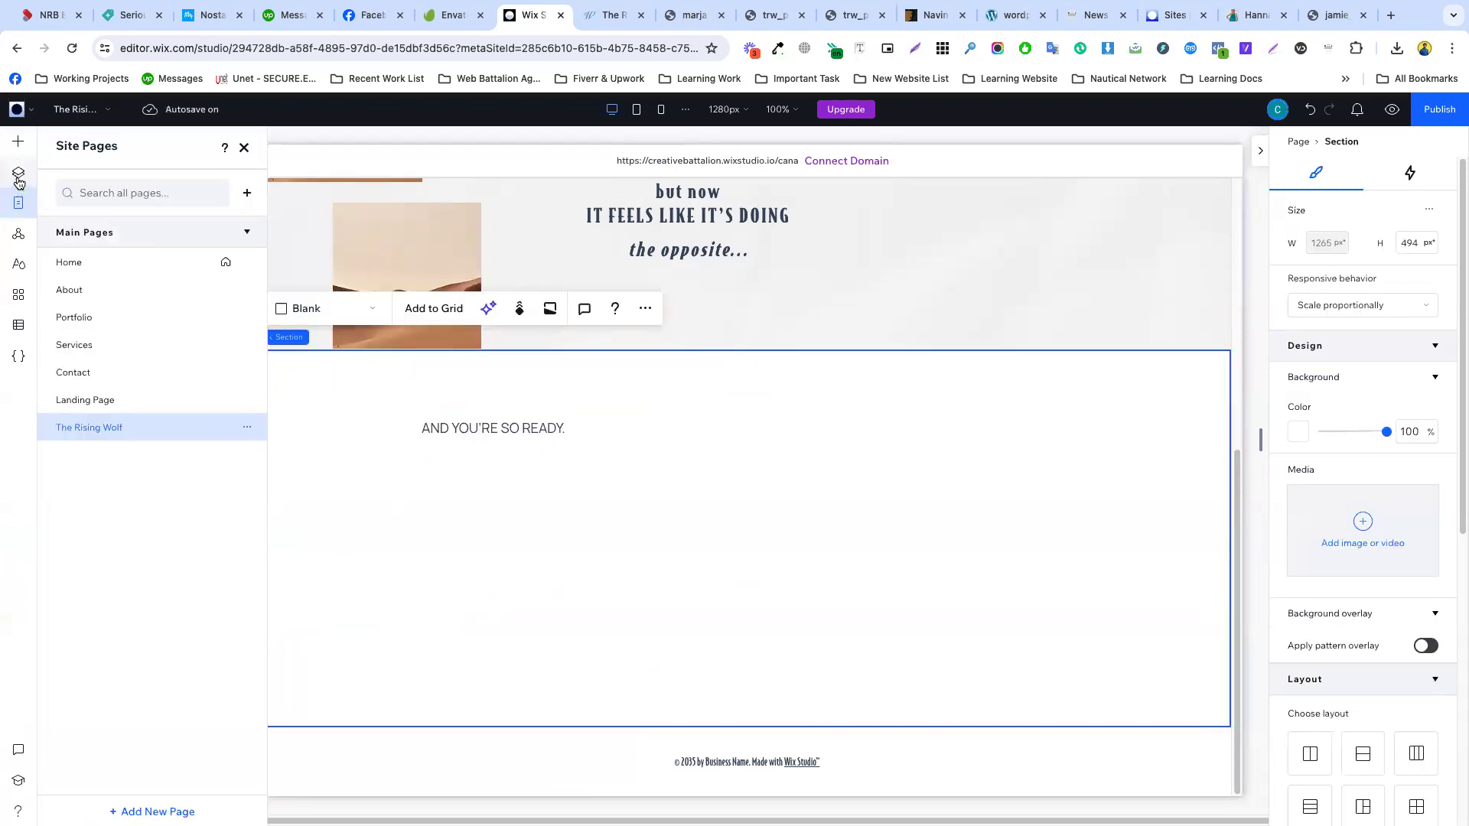
click(18, 172)
click(19, 234)
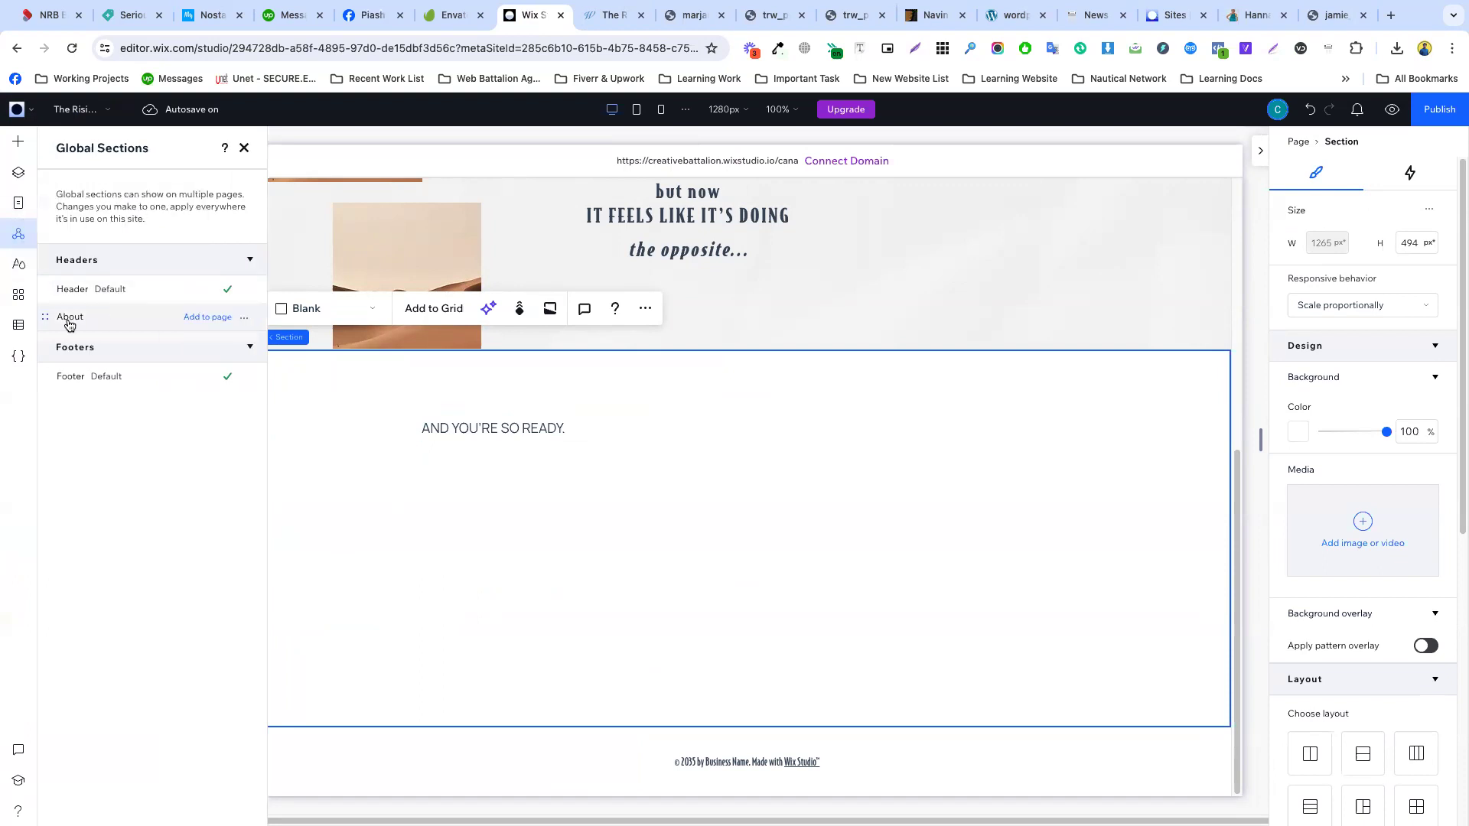
click(19, 265)
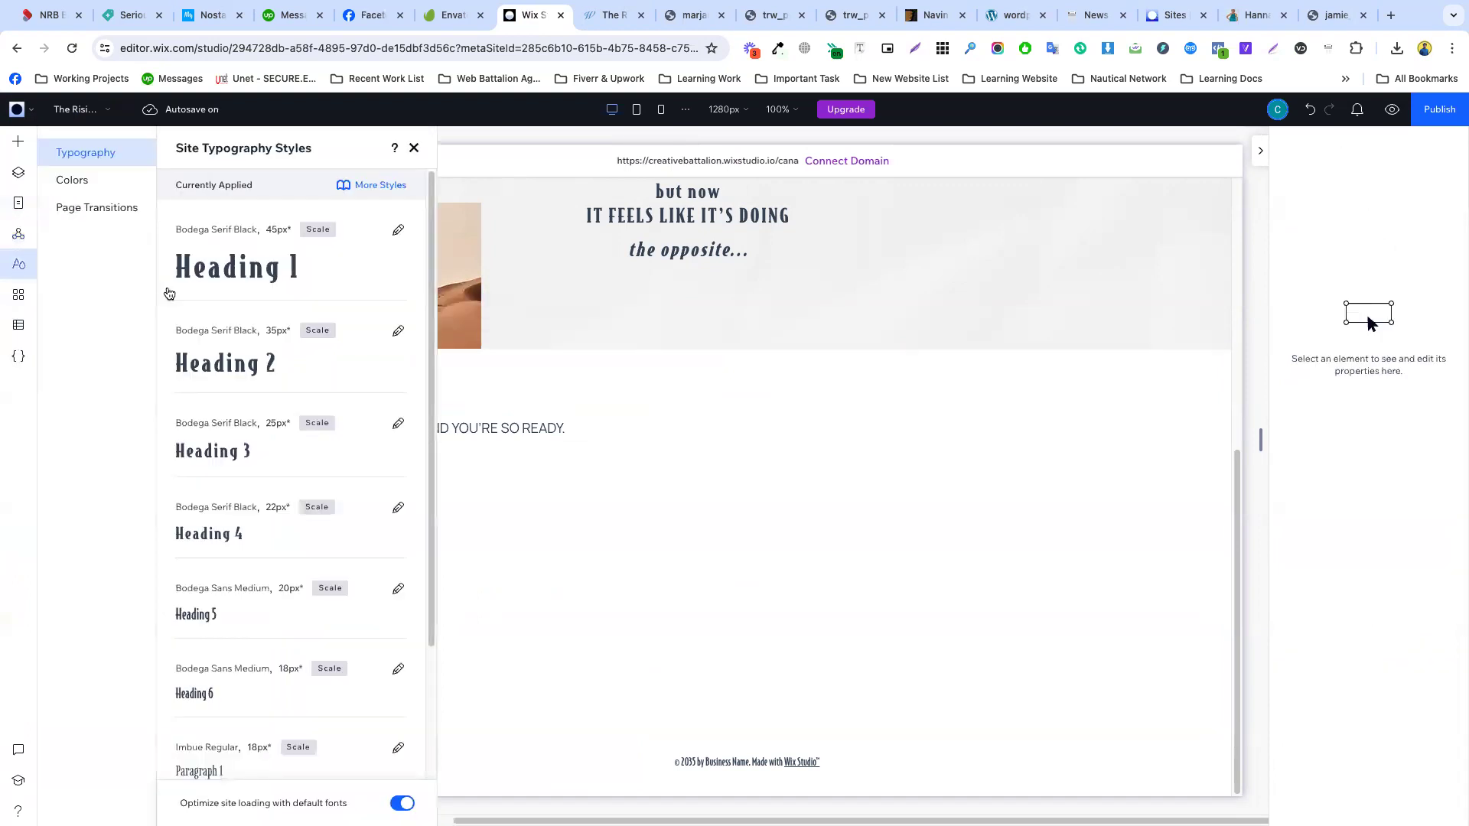
scroll(296, 364, down, 2)
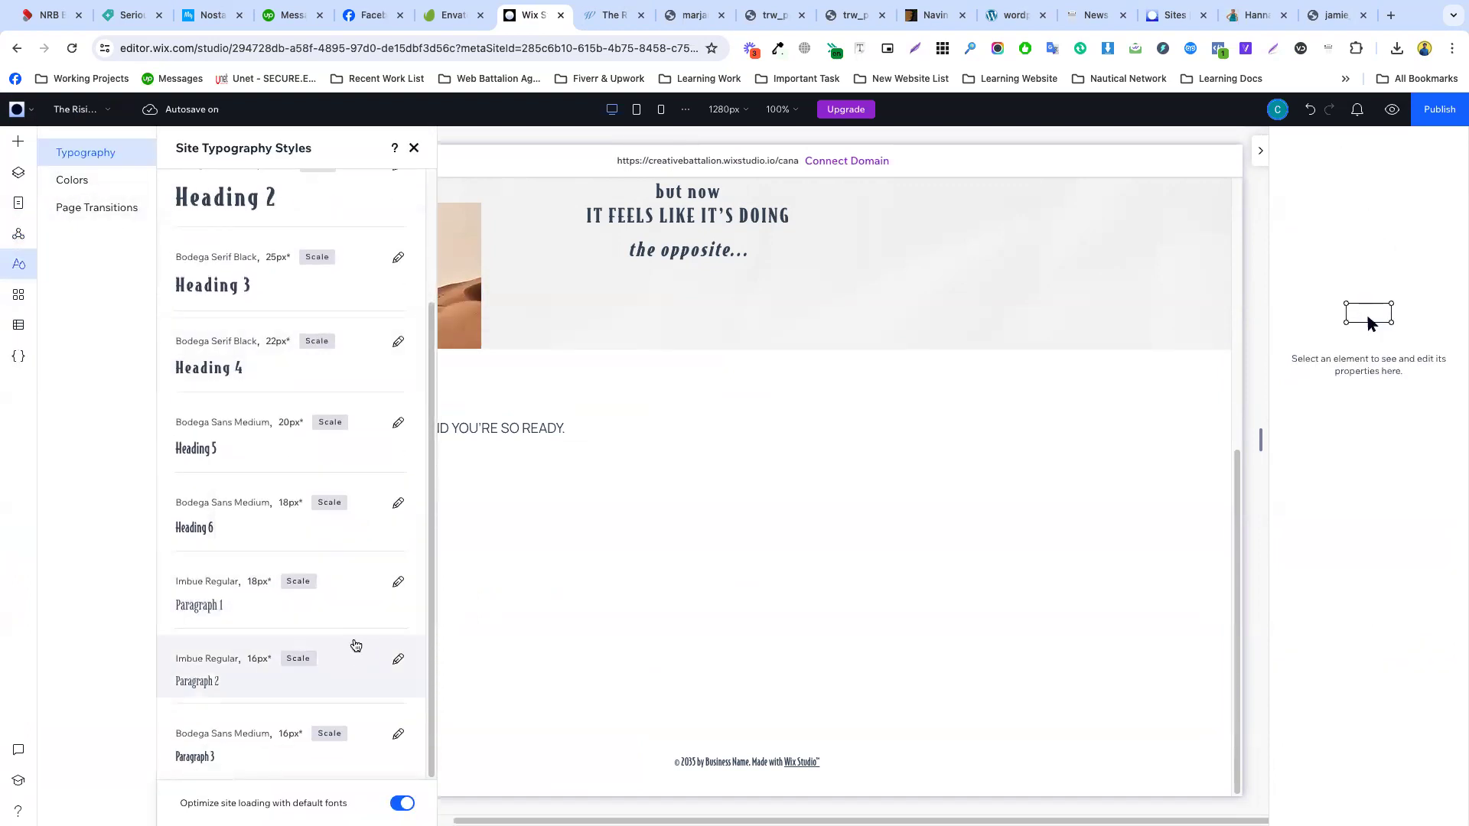
click(398, 584)
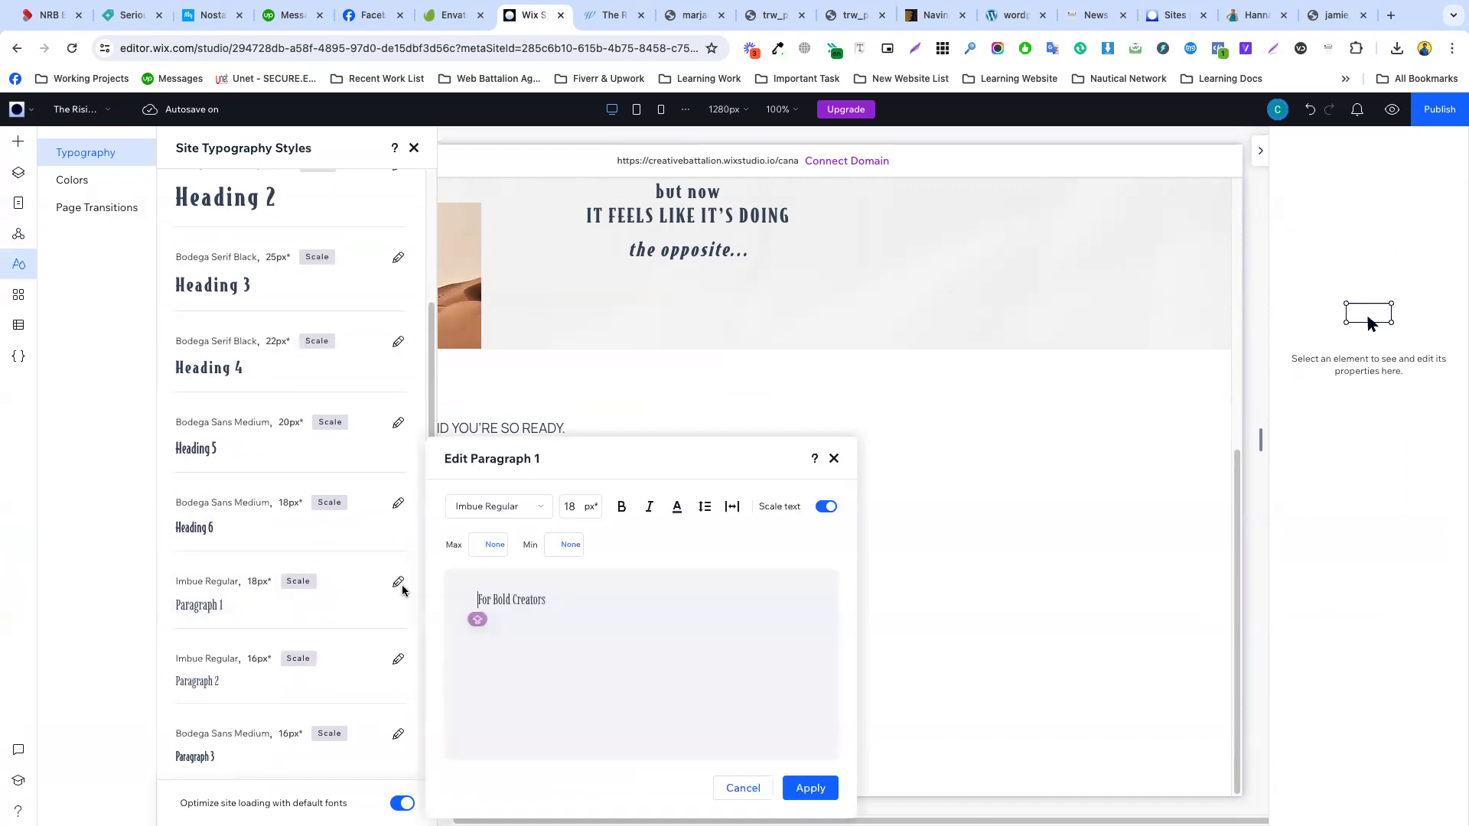
click(523, 508)
text(Manrop)
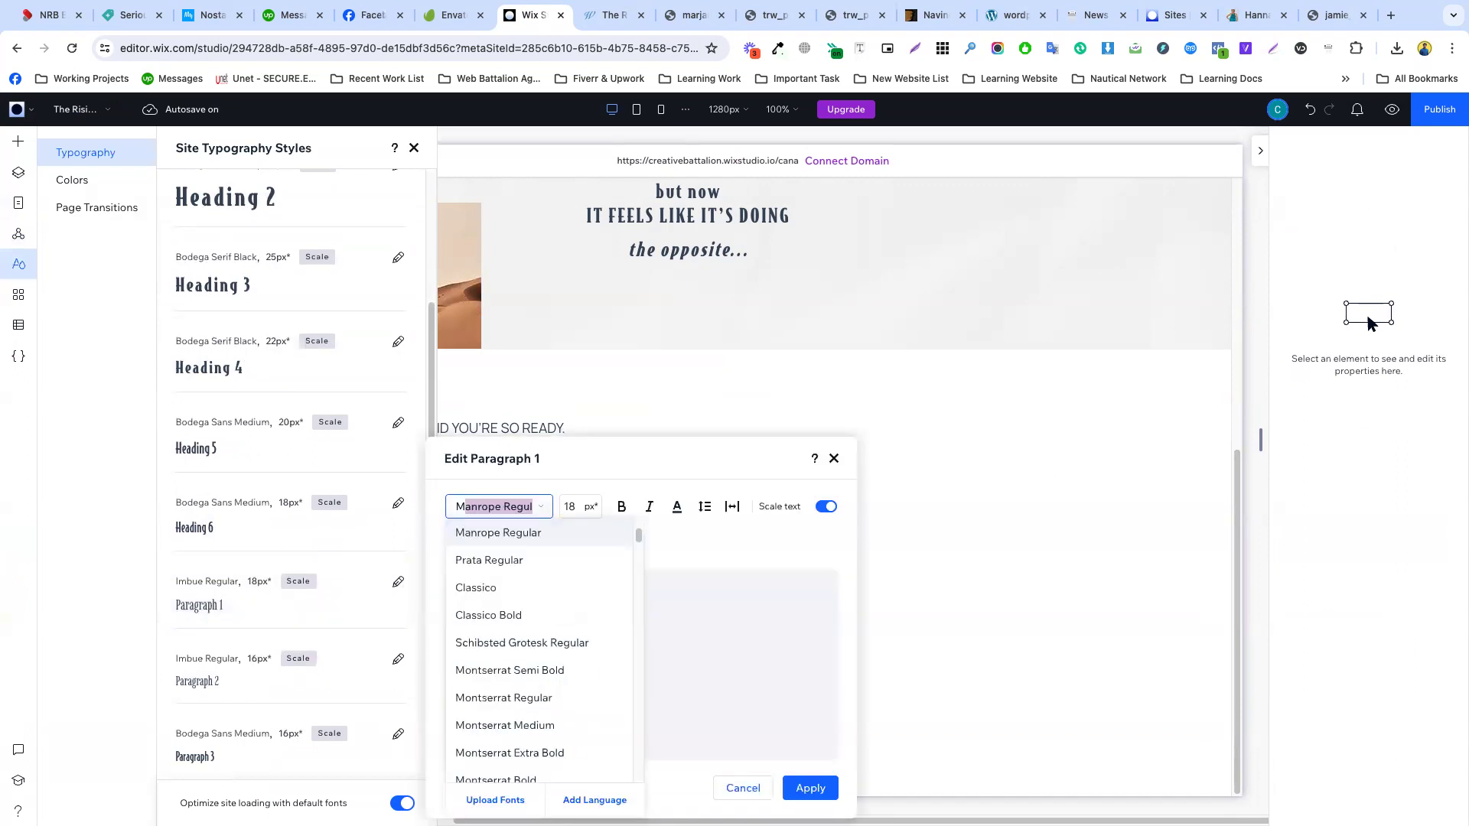
key(Return)
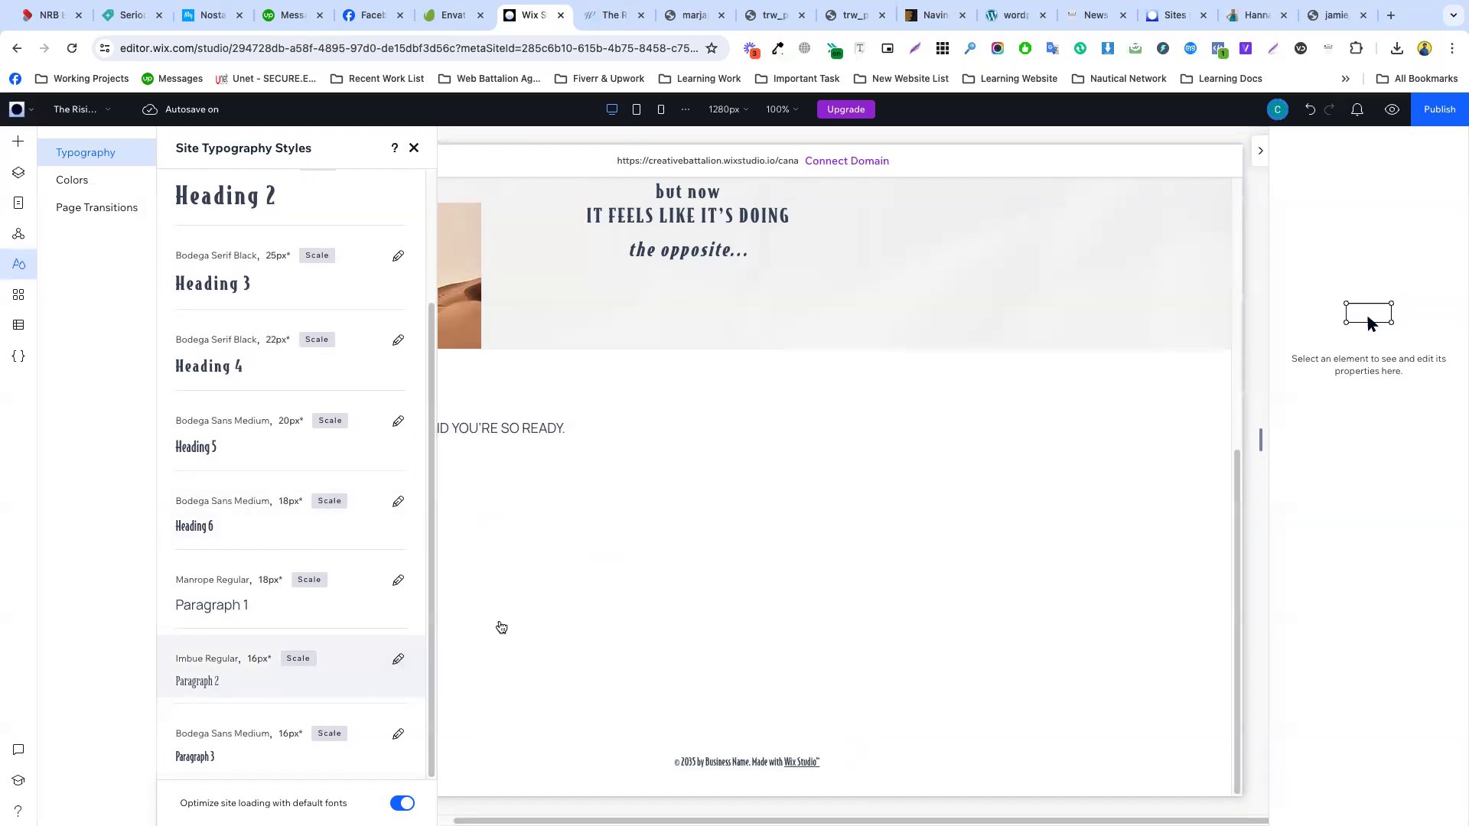
- Change the Paragraph 2 typography style's font to Manrope Regular and apply it
click(493, 507)
text(Manrope Regul)
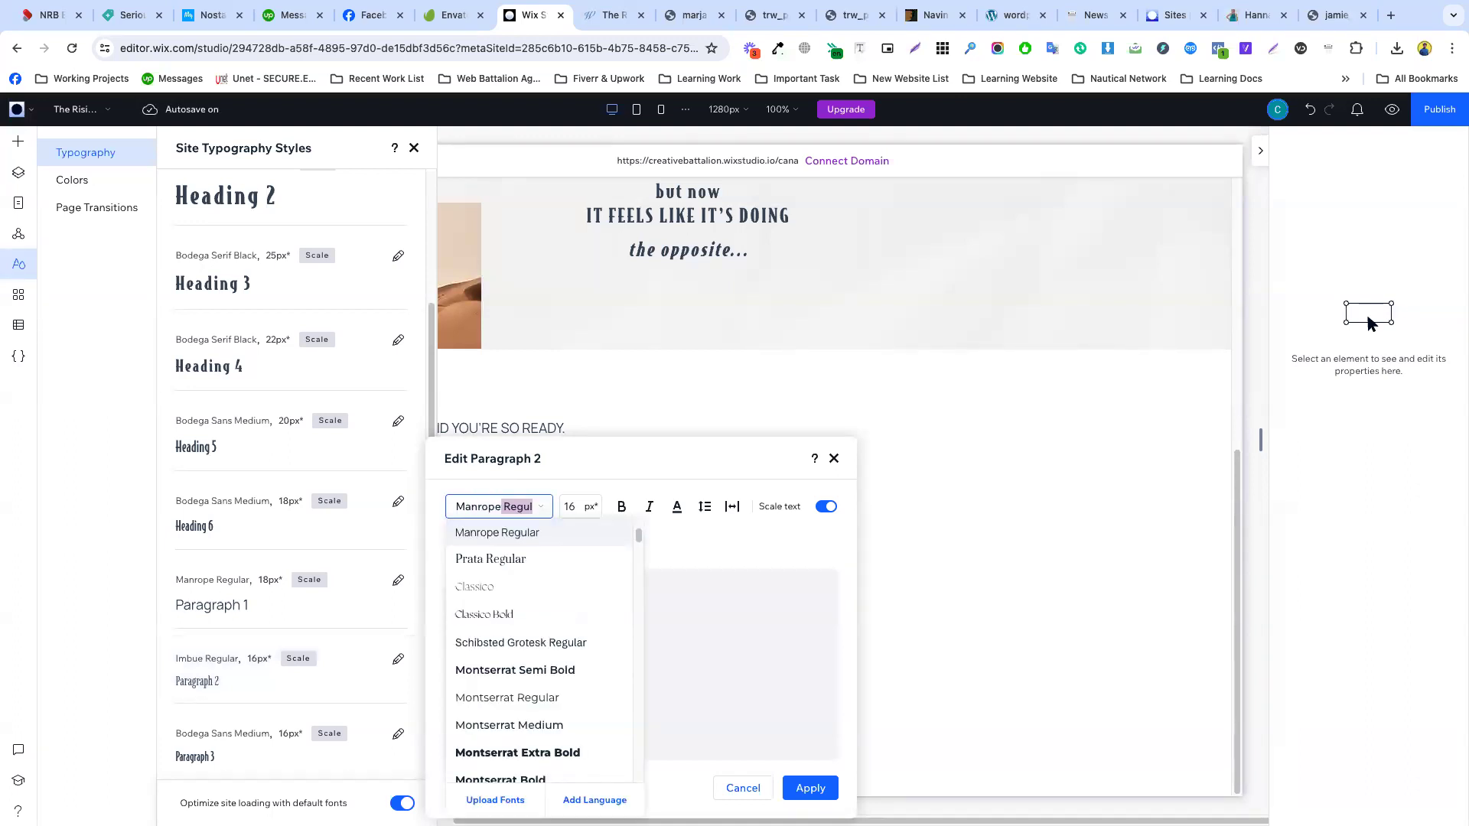
key(Return)
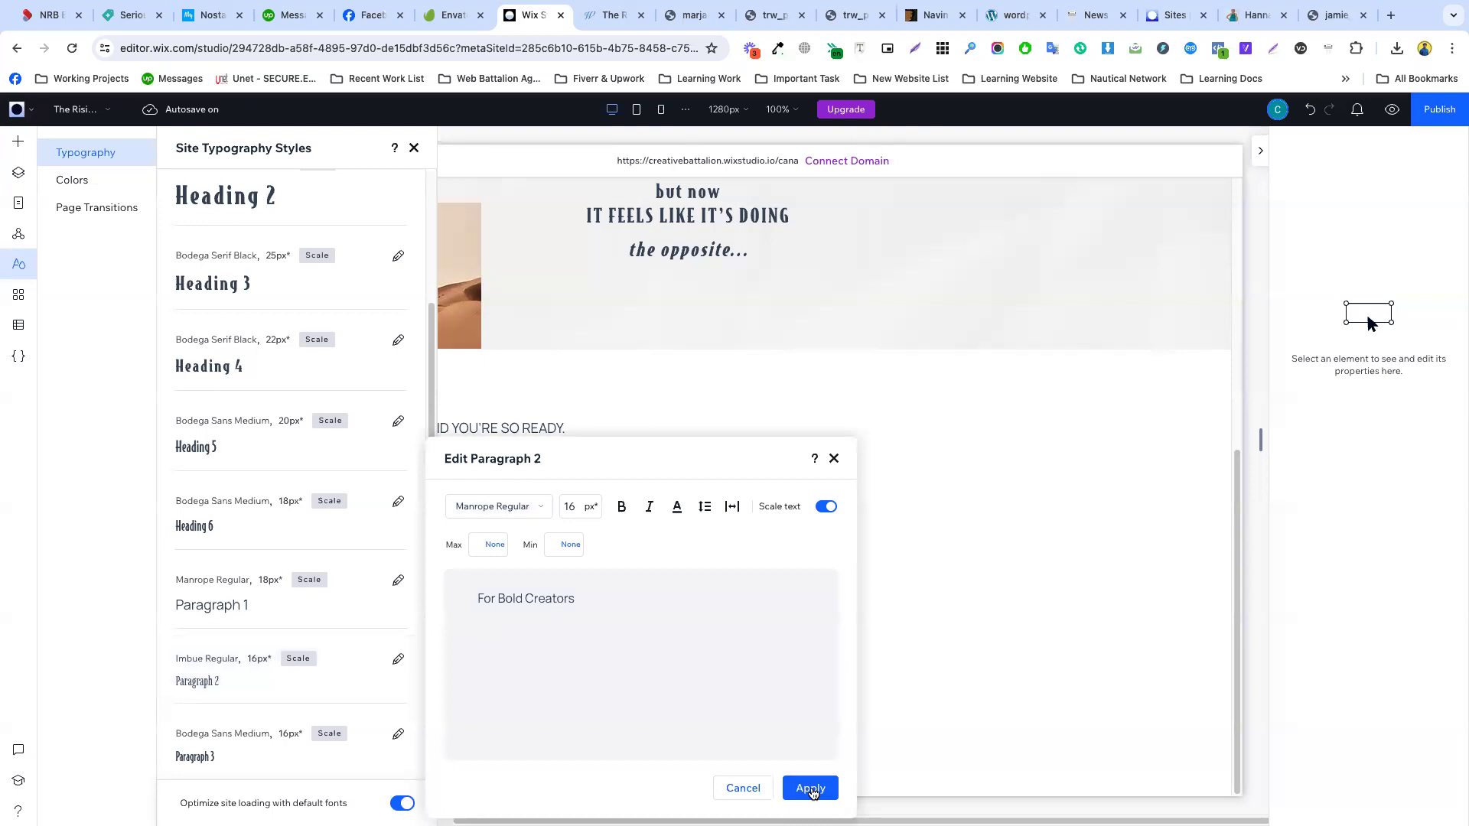
click(812, 790)
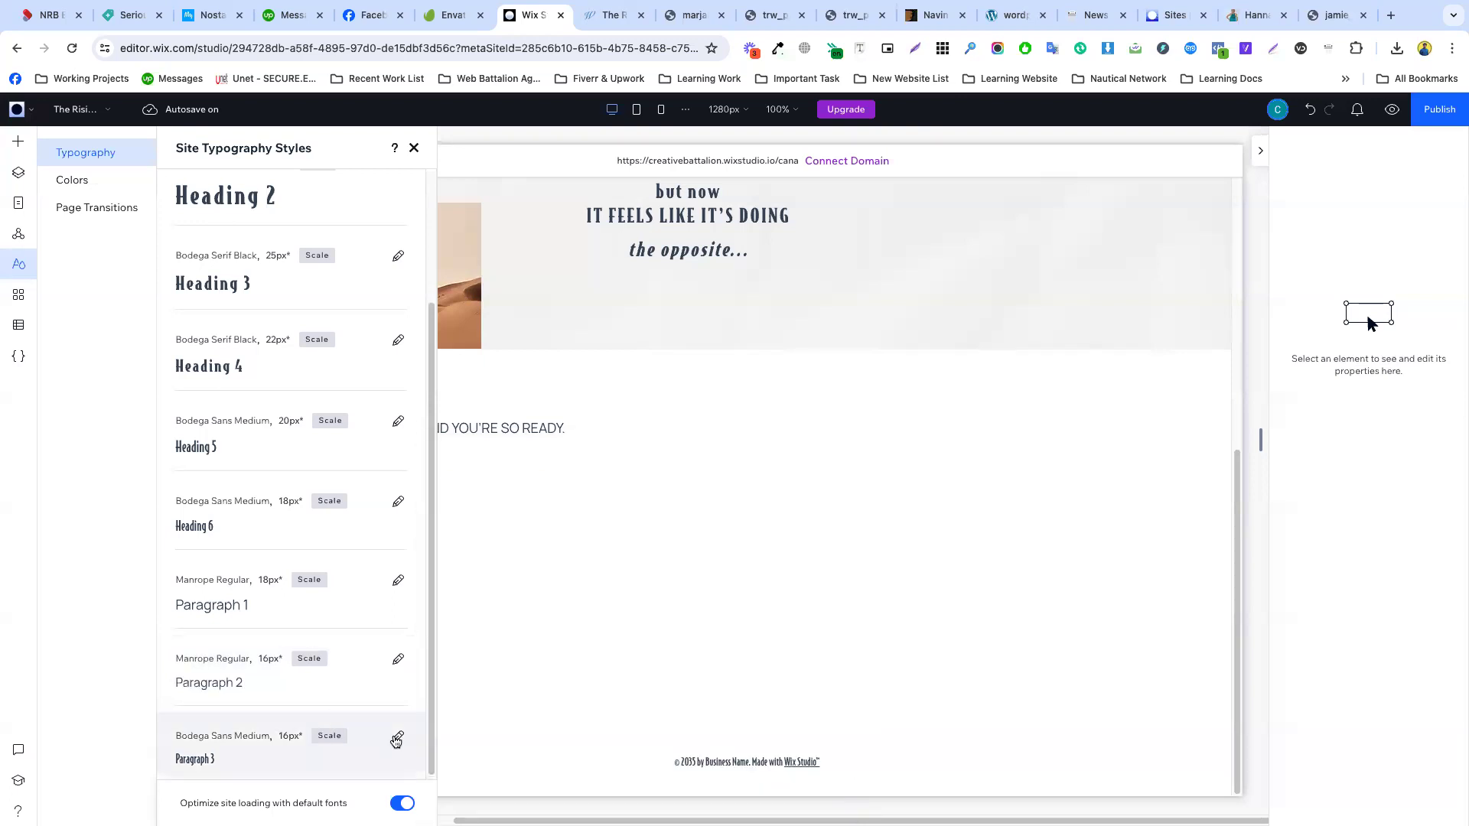
- Change the Paragraph 3 typography style's font to Manrope Regular and apply it
click(398, 736)
click(497, 507)
text(Manrope)
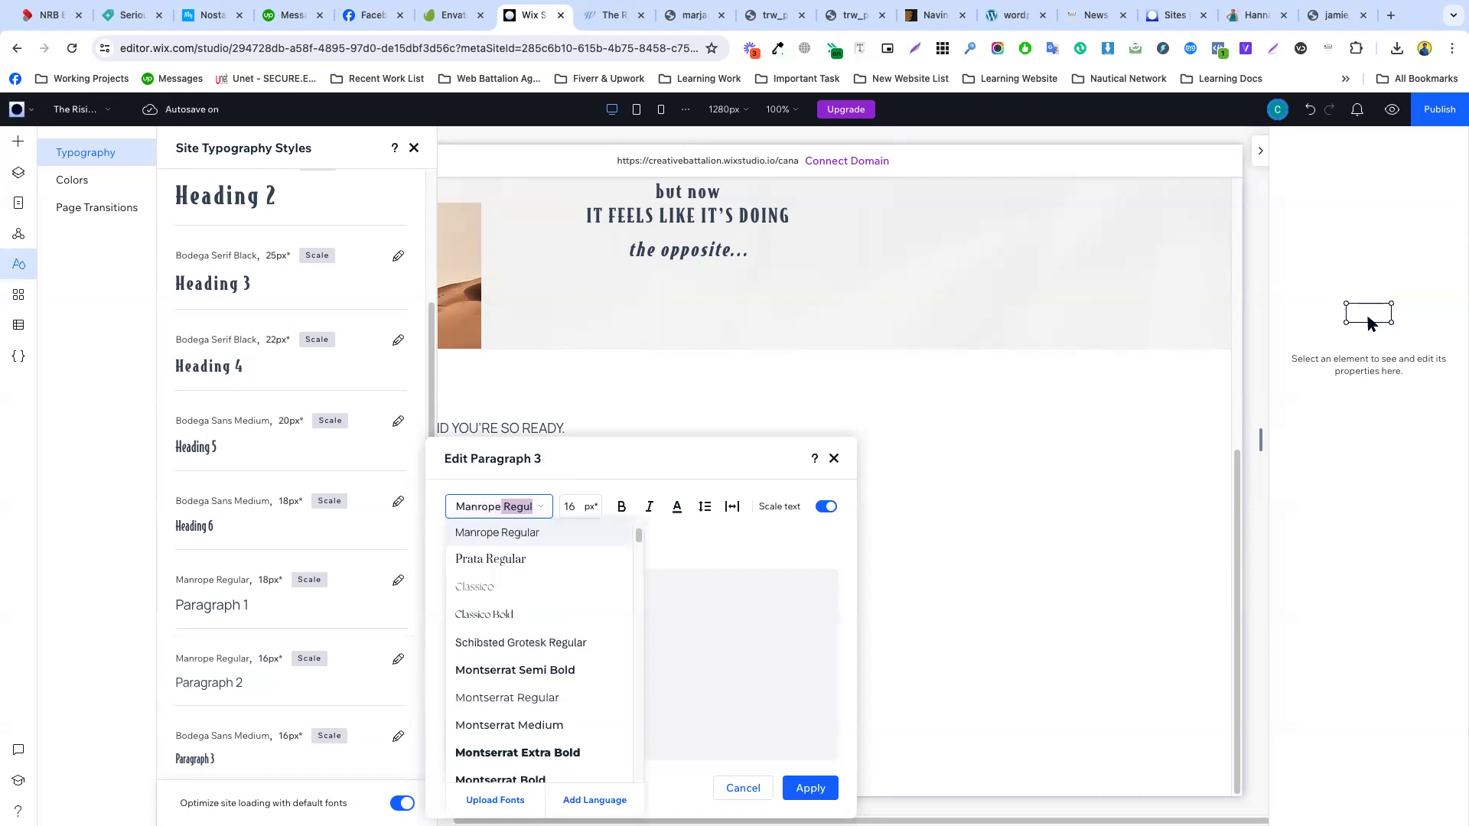
key(Return)
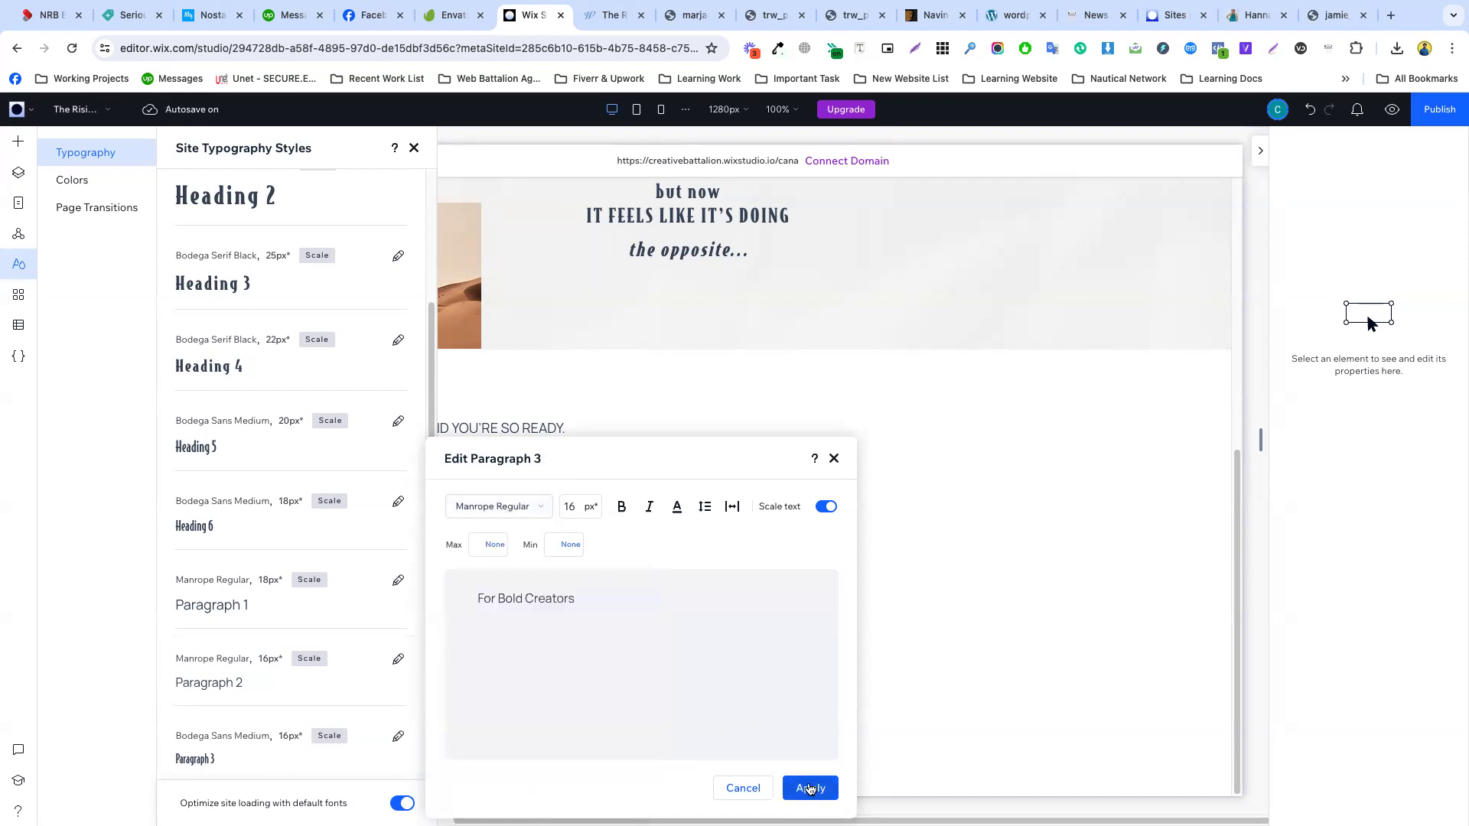
click(808, 789)
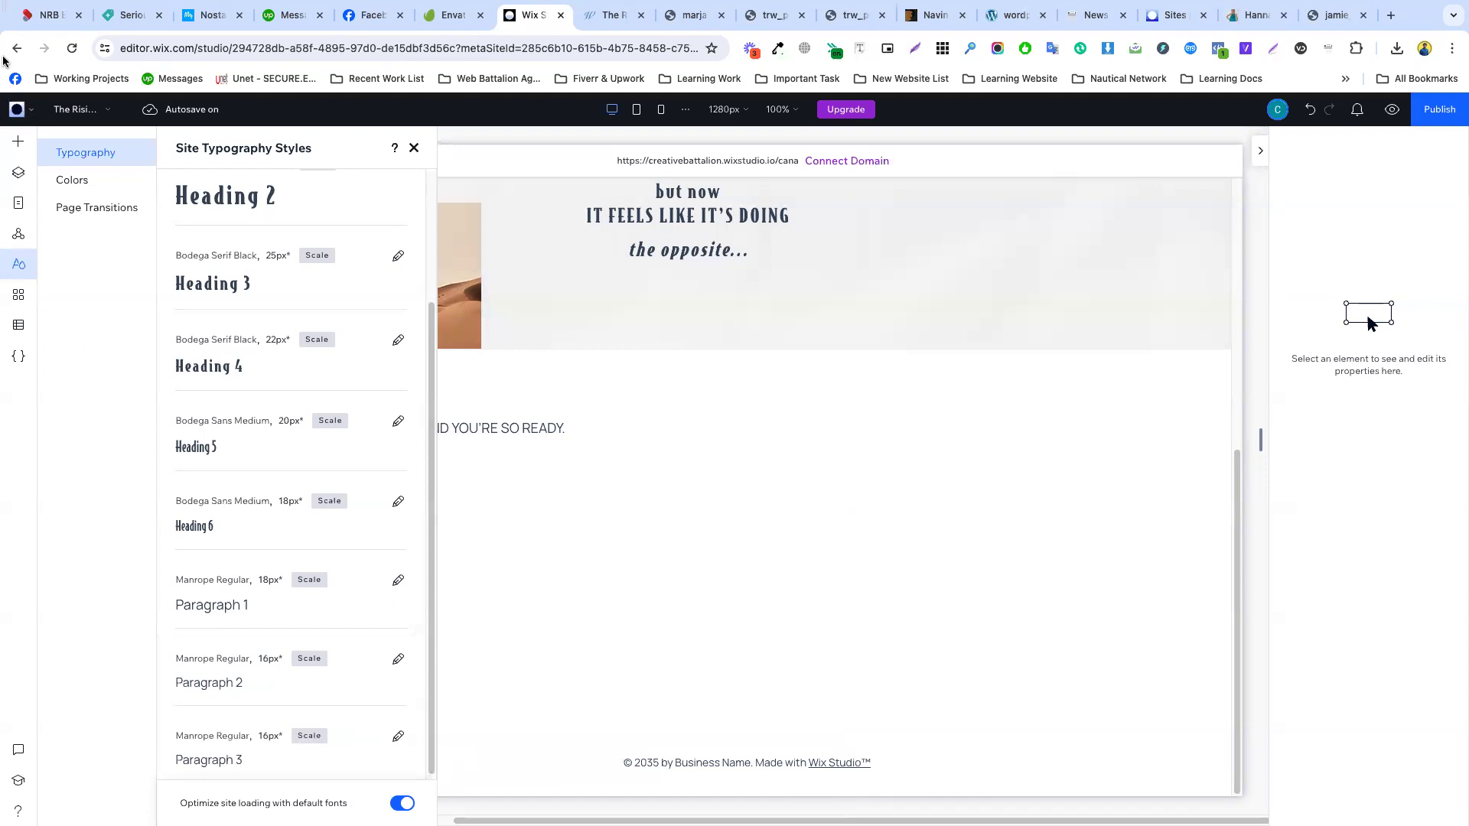
- Set the font size of the "AND YOU'RE SO READY." text to 16 px
click(594, 444)
double_click(510, 425)
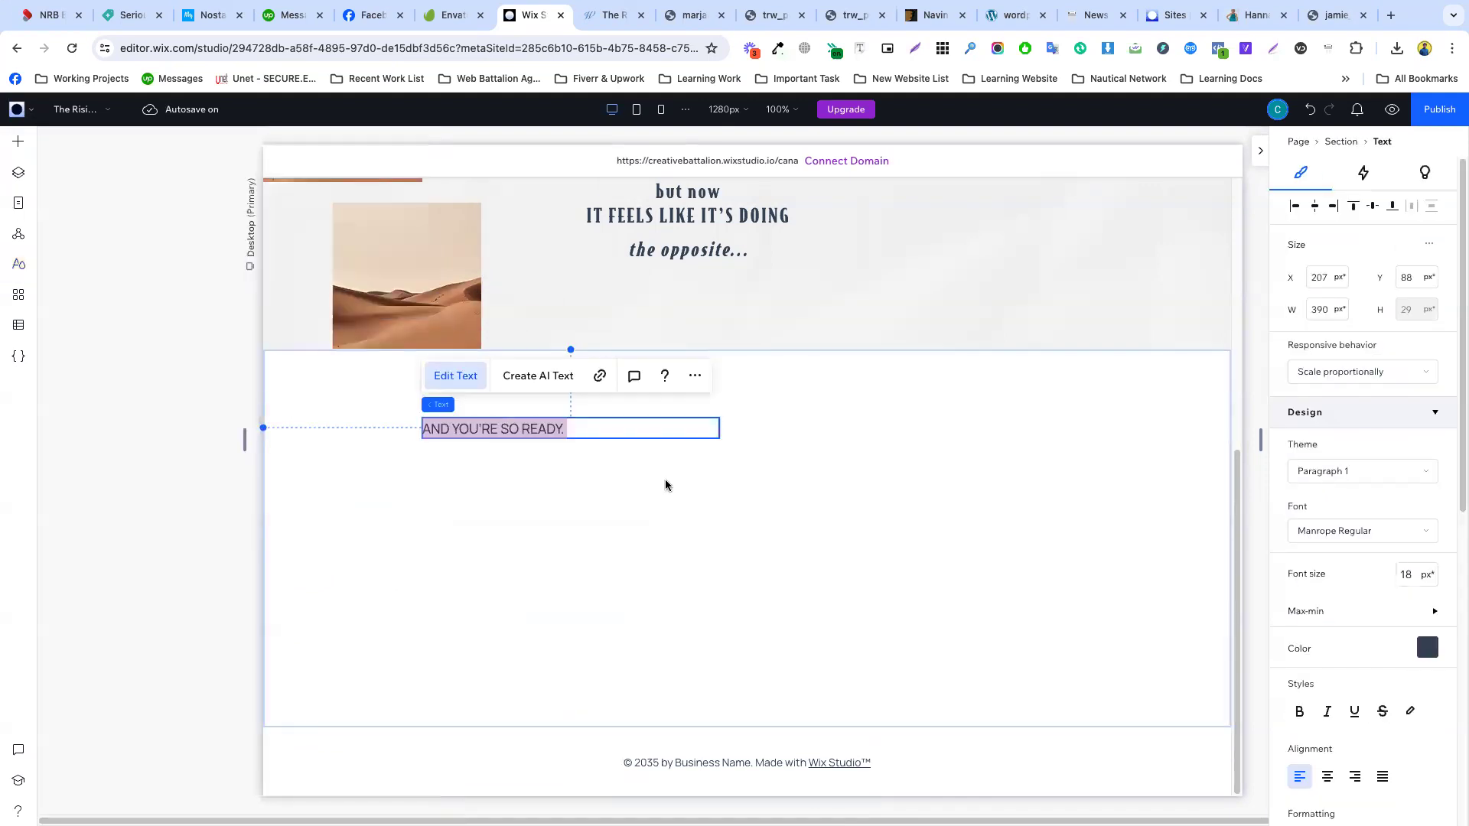
click(1405, 580)
text(16)
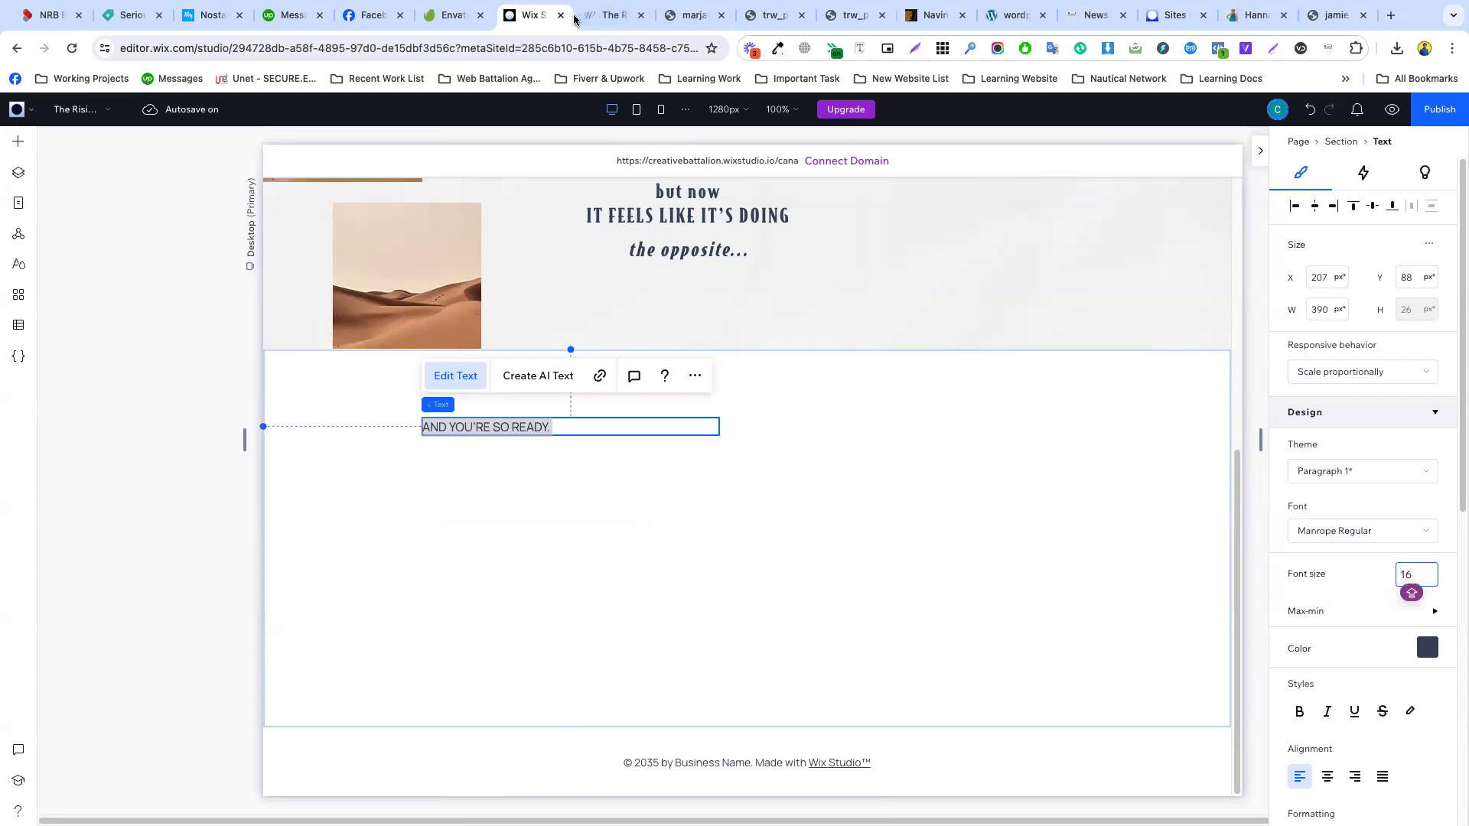
click(612, 15)
click(532, 20)
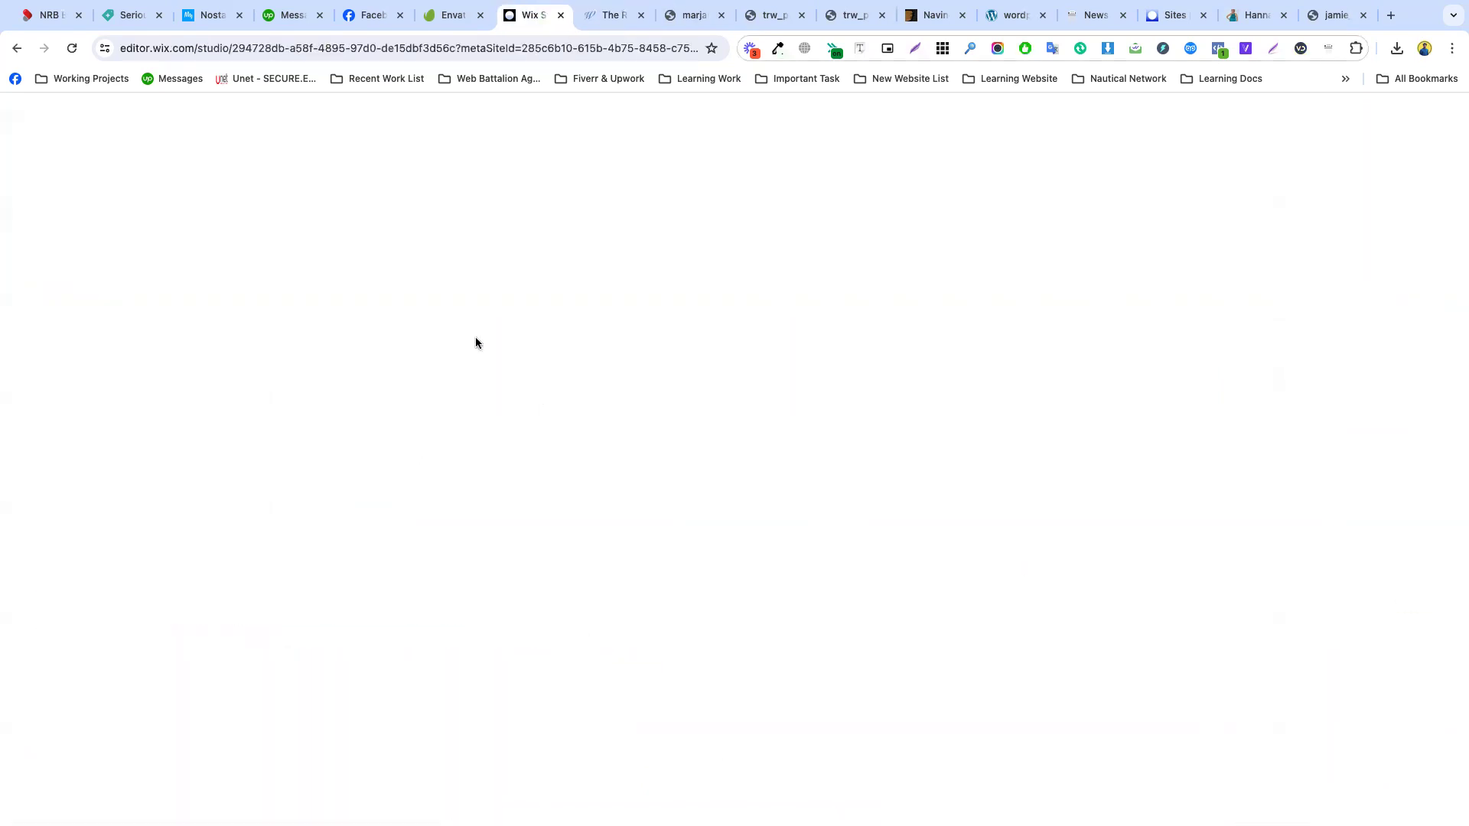
- Make the "AND YOU'RE SO READY." text bold and set its font size to 14 px
triple_click(482, 424)
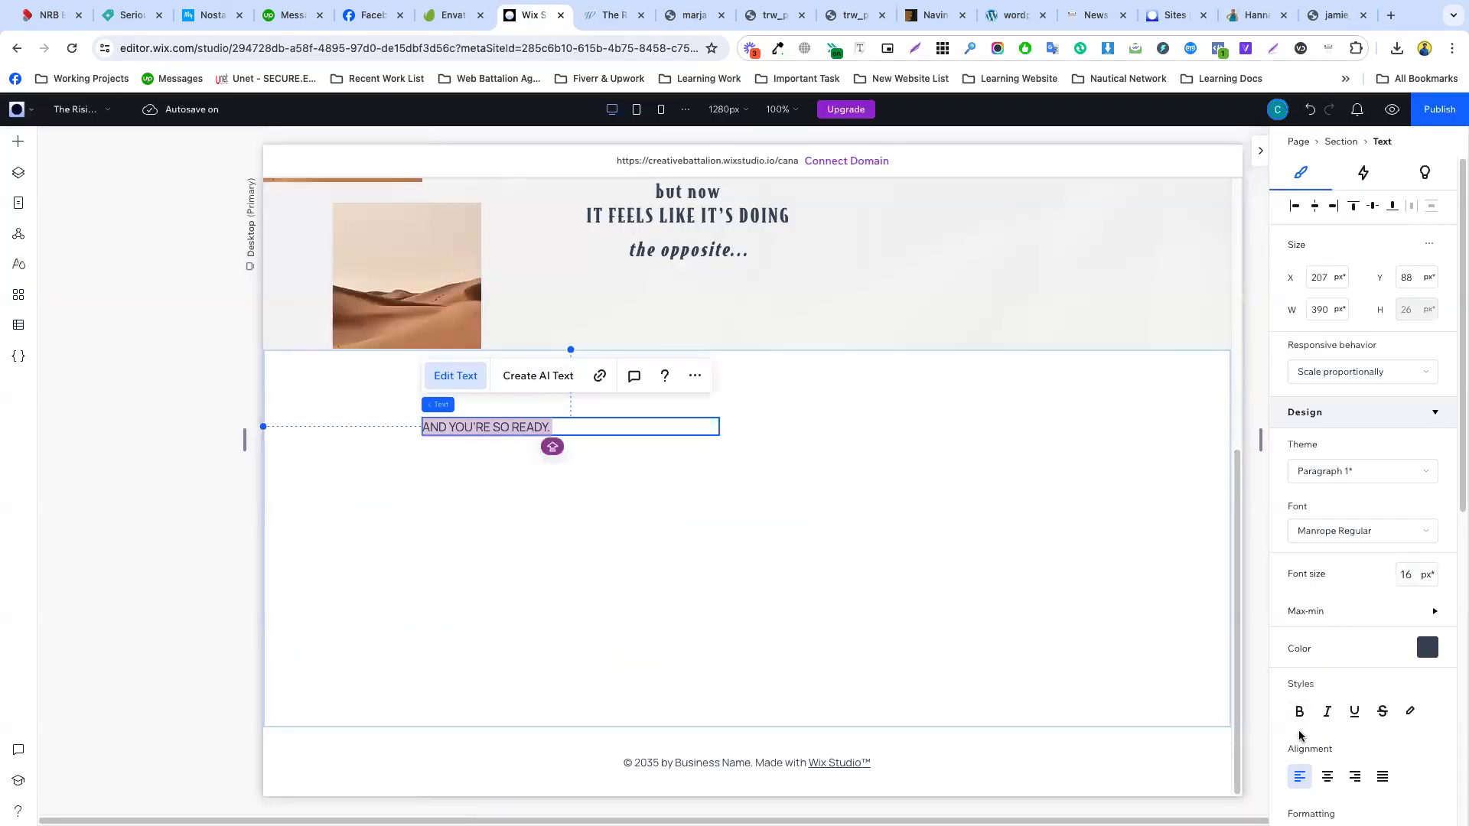
click(1407, 575)
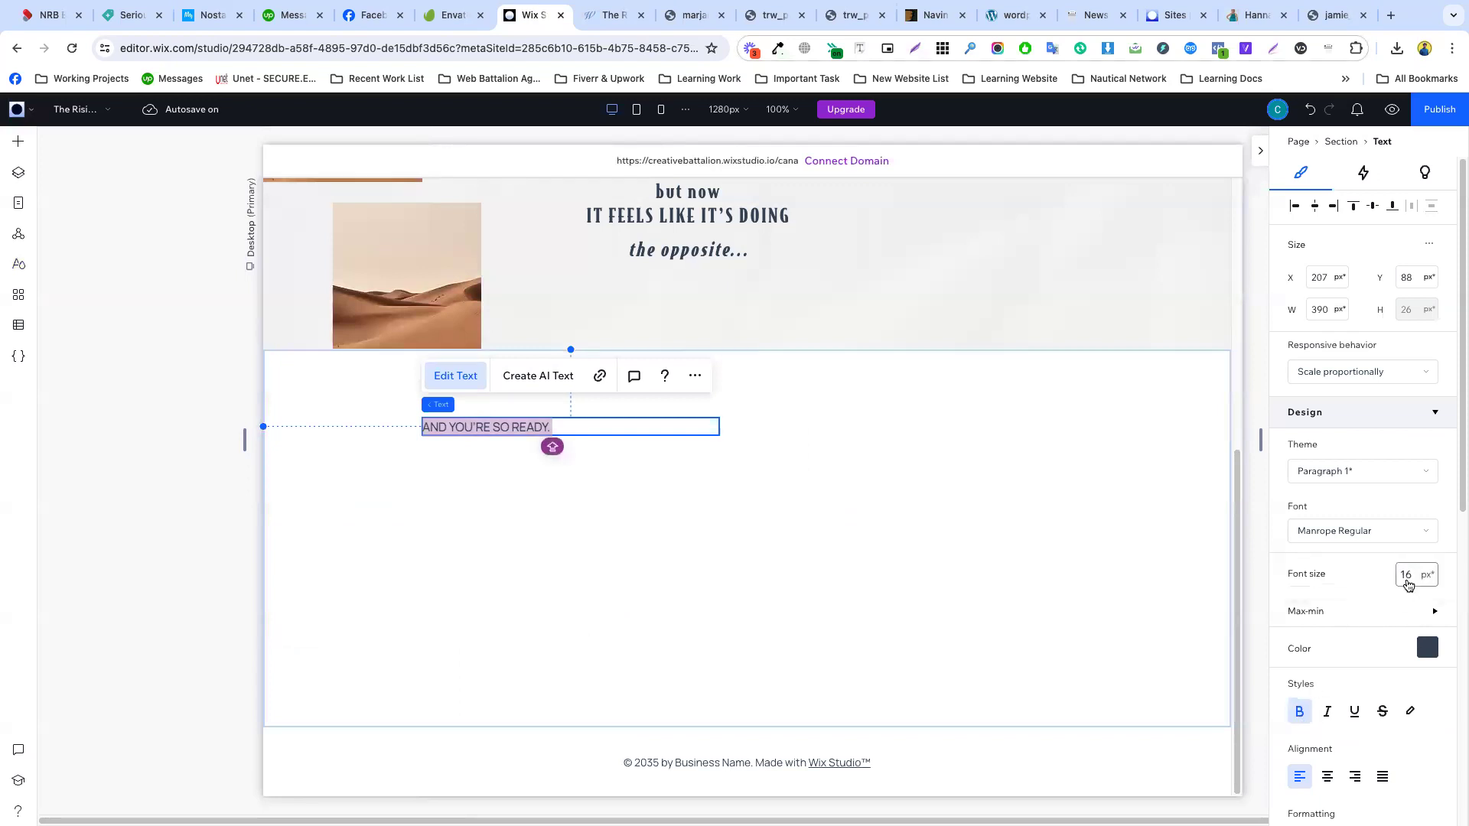
text(14)
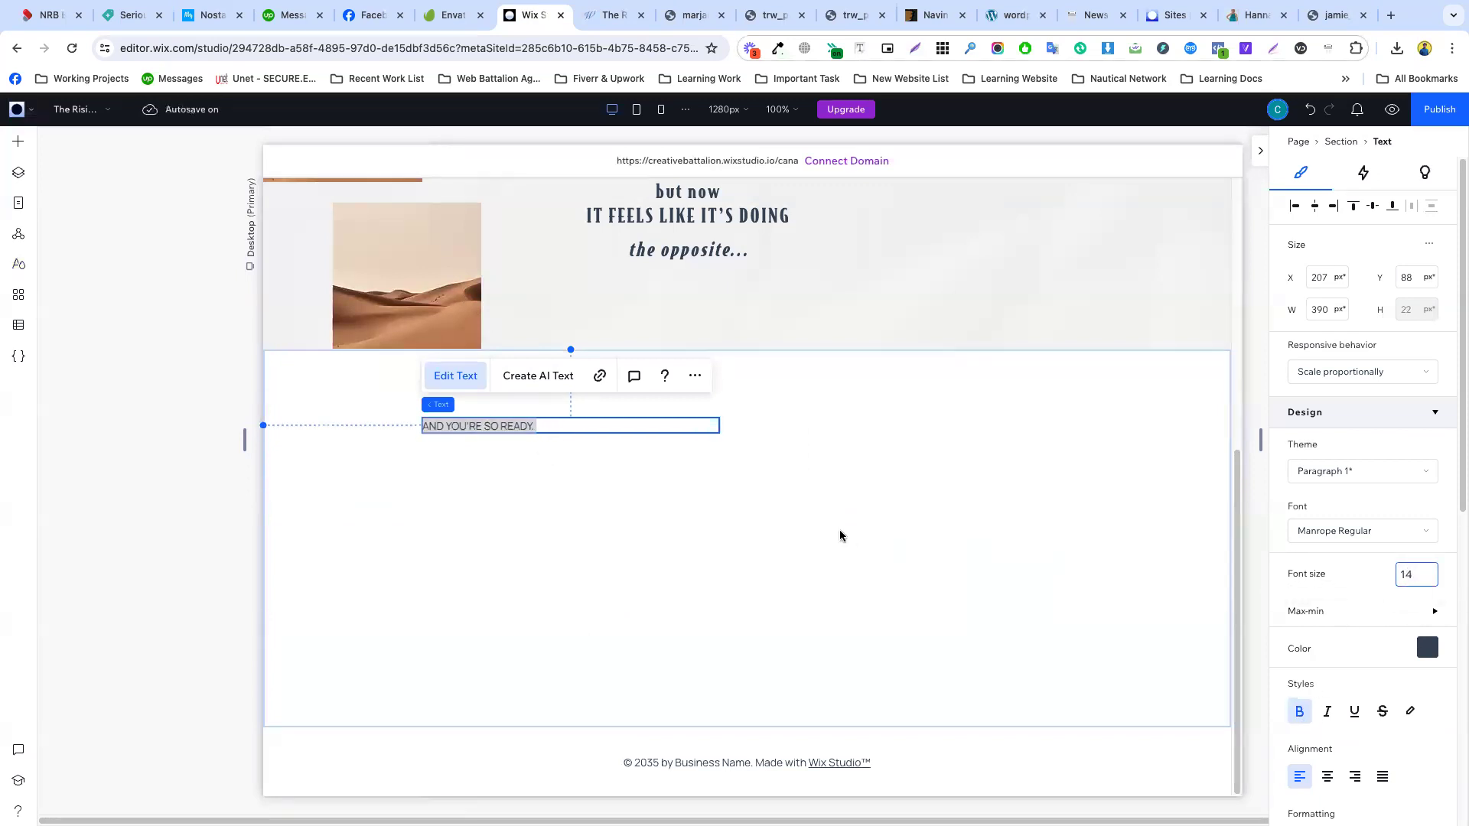
- Return the bold "AND YOU'RE SO READY." text to a font size of 16 px
click(839, 529)
click(515, 428)
double_click(515, 428)
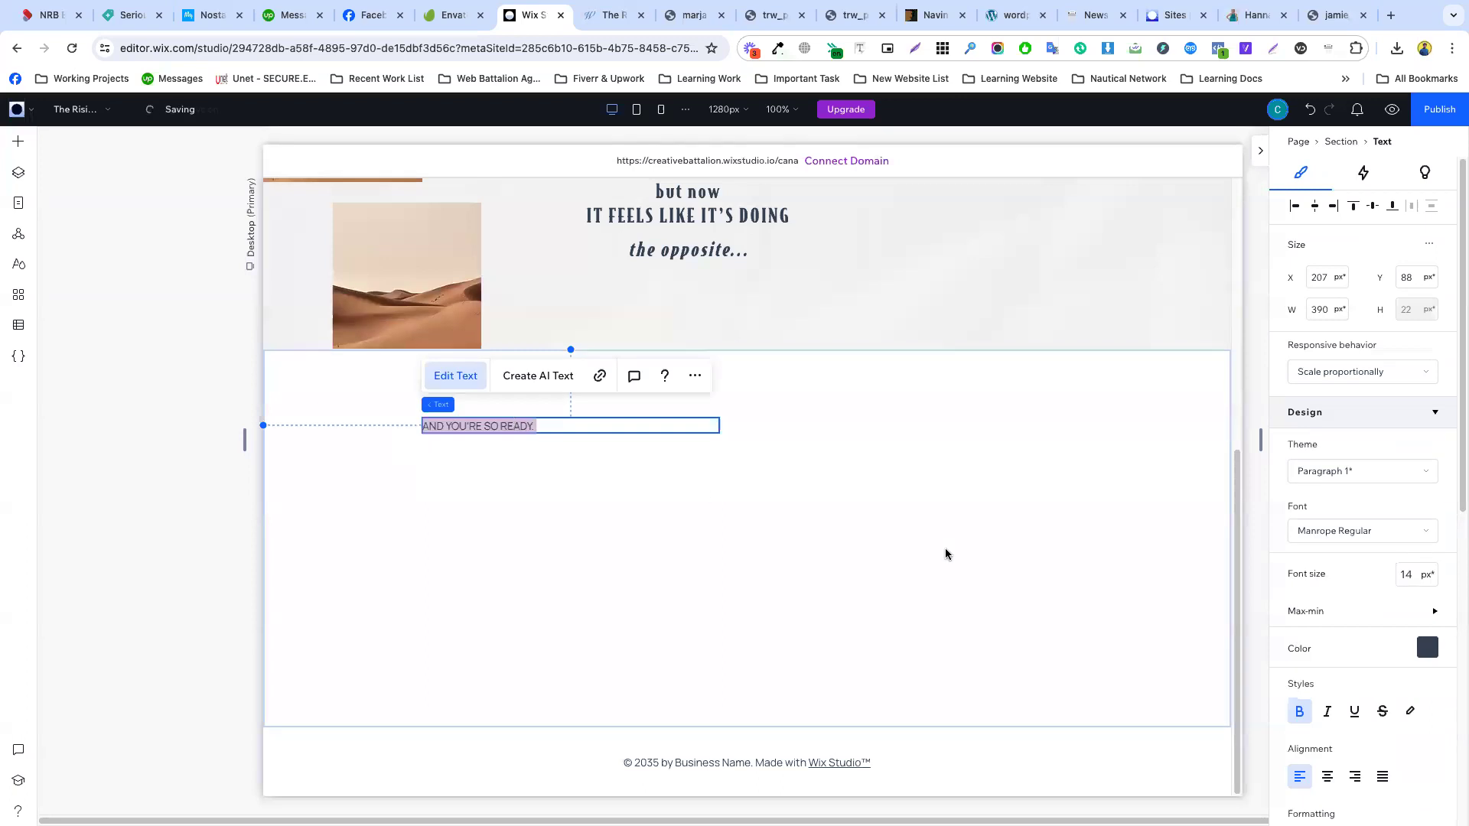
click(1407, 574)
text(16)
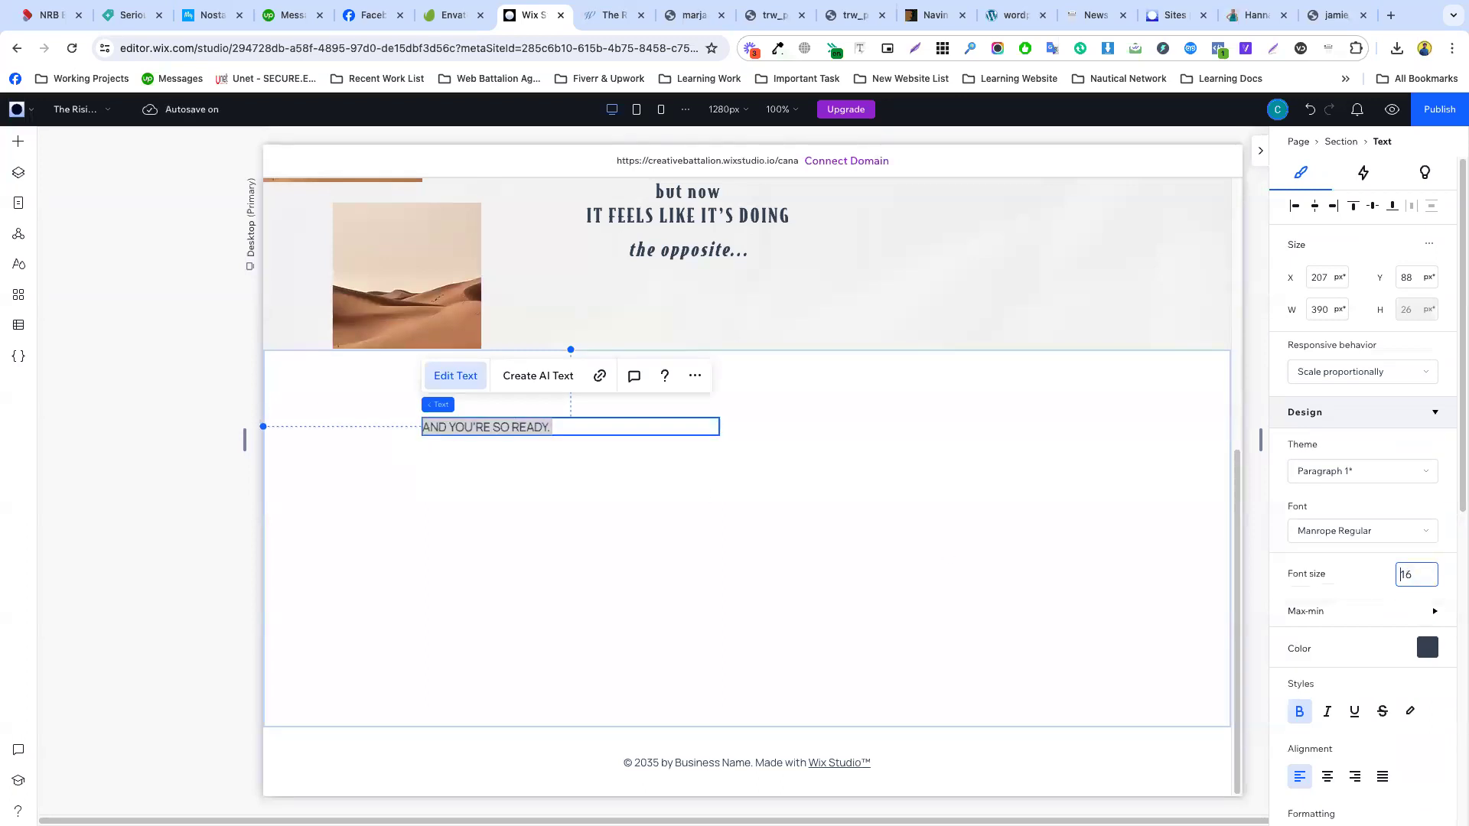
click(679, 481)
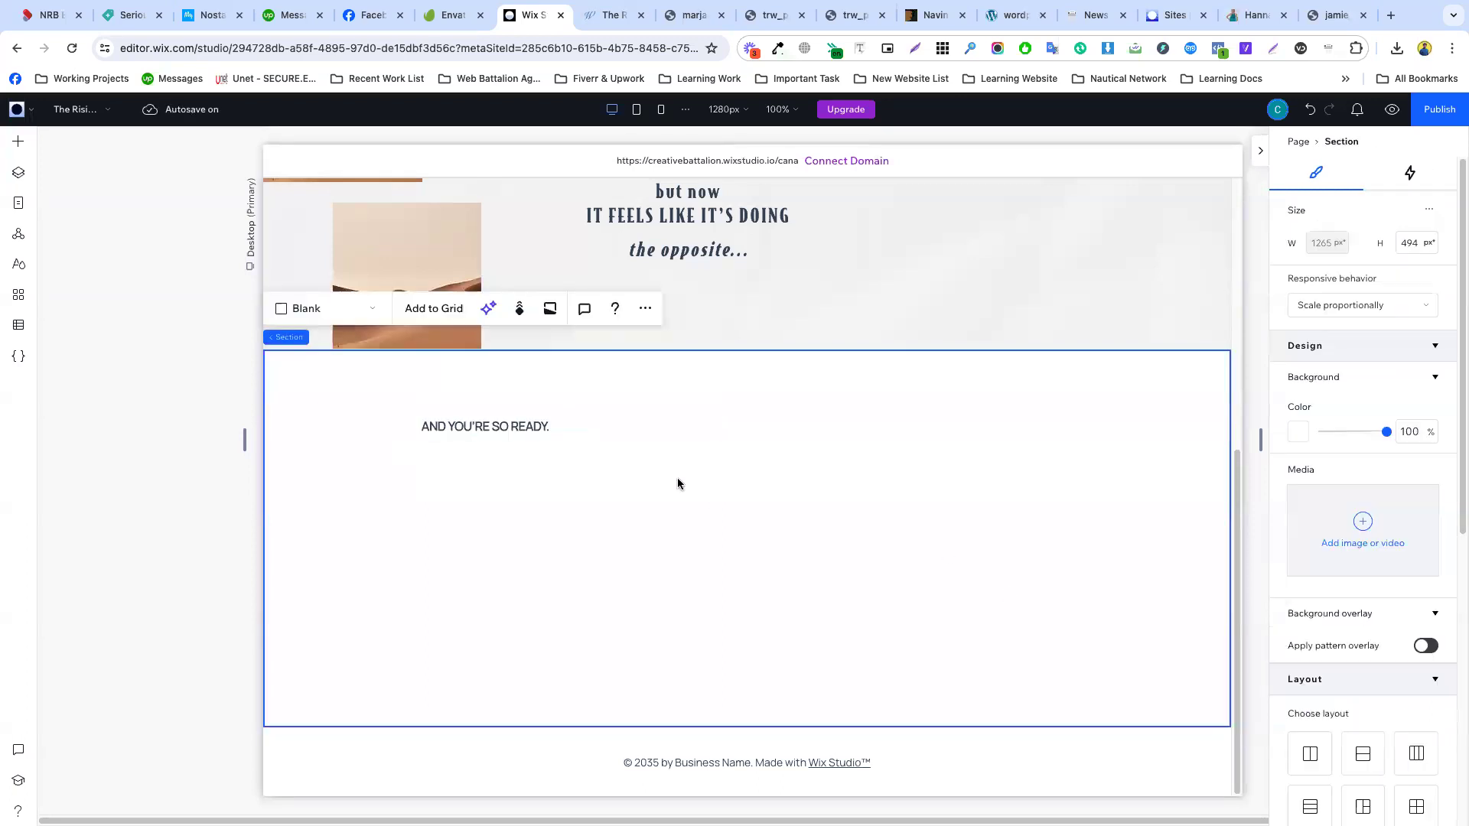
- Duplicate the "AND YOU'RE SO READY." text and place the copy directly beneath the original, aligned to its left edge
click(526, 428)
key(ctrl+d)
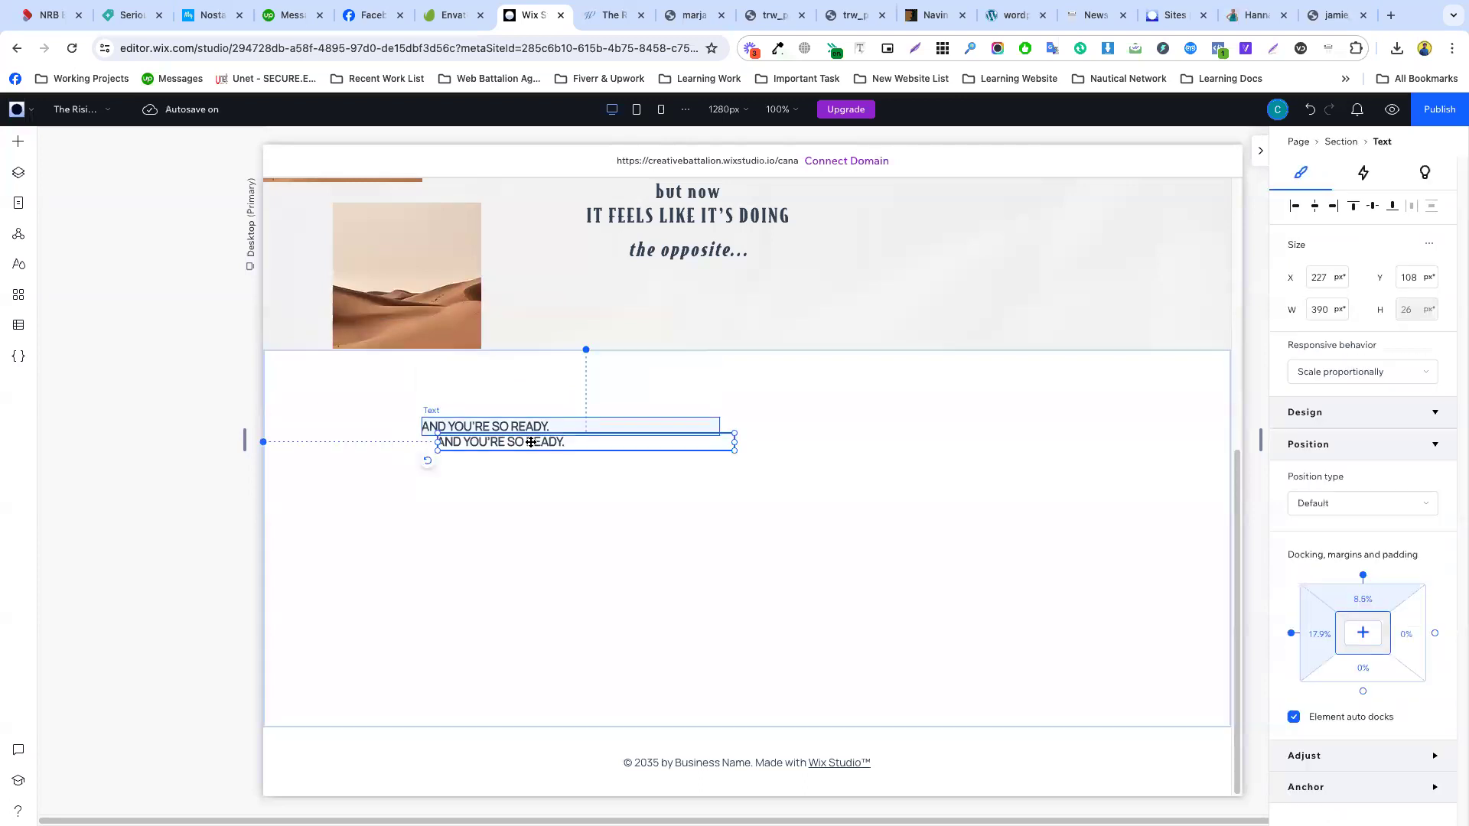
drag(492, 456, 507, 454)
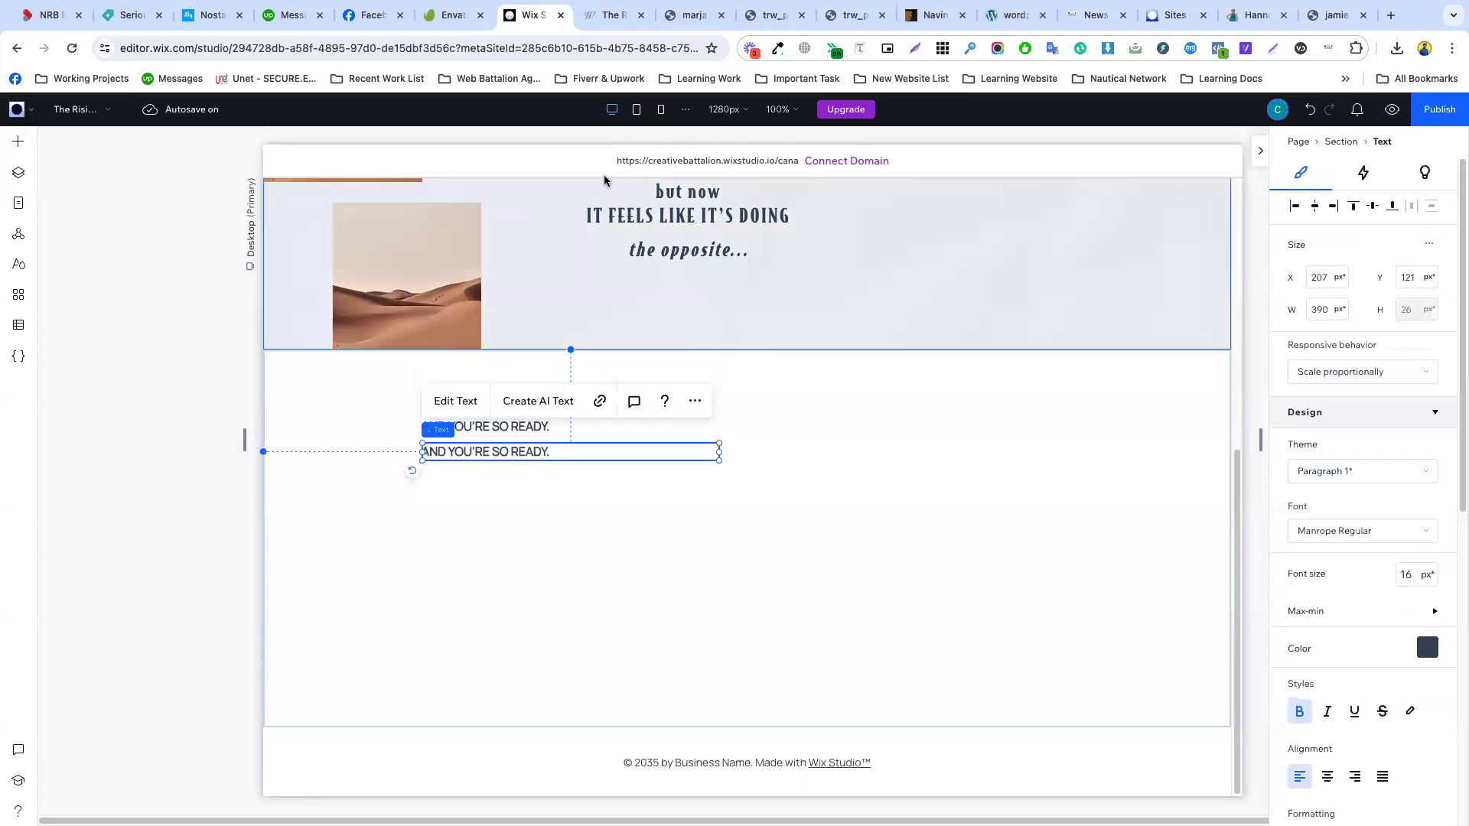
- Copy the three lines under "AND YOU'RE SO READY." from the reference site and replace the duplicated text in Wix Studio with them
click(603, 19)
drag(427, 355, 687, 393)
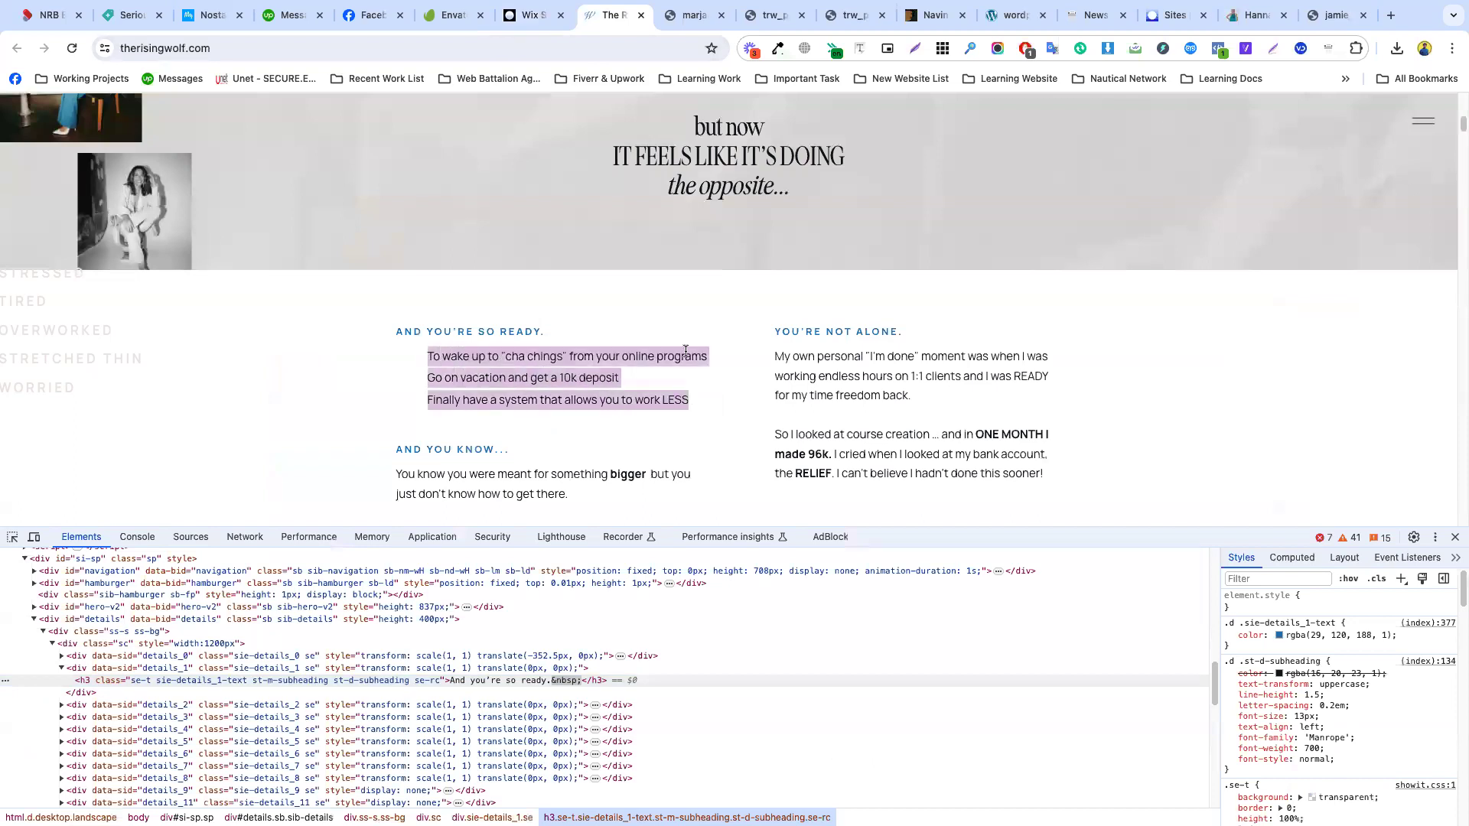
click(516, 22)
double_click(585, 451)
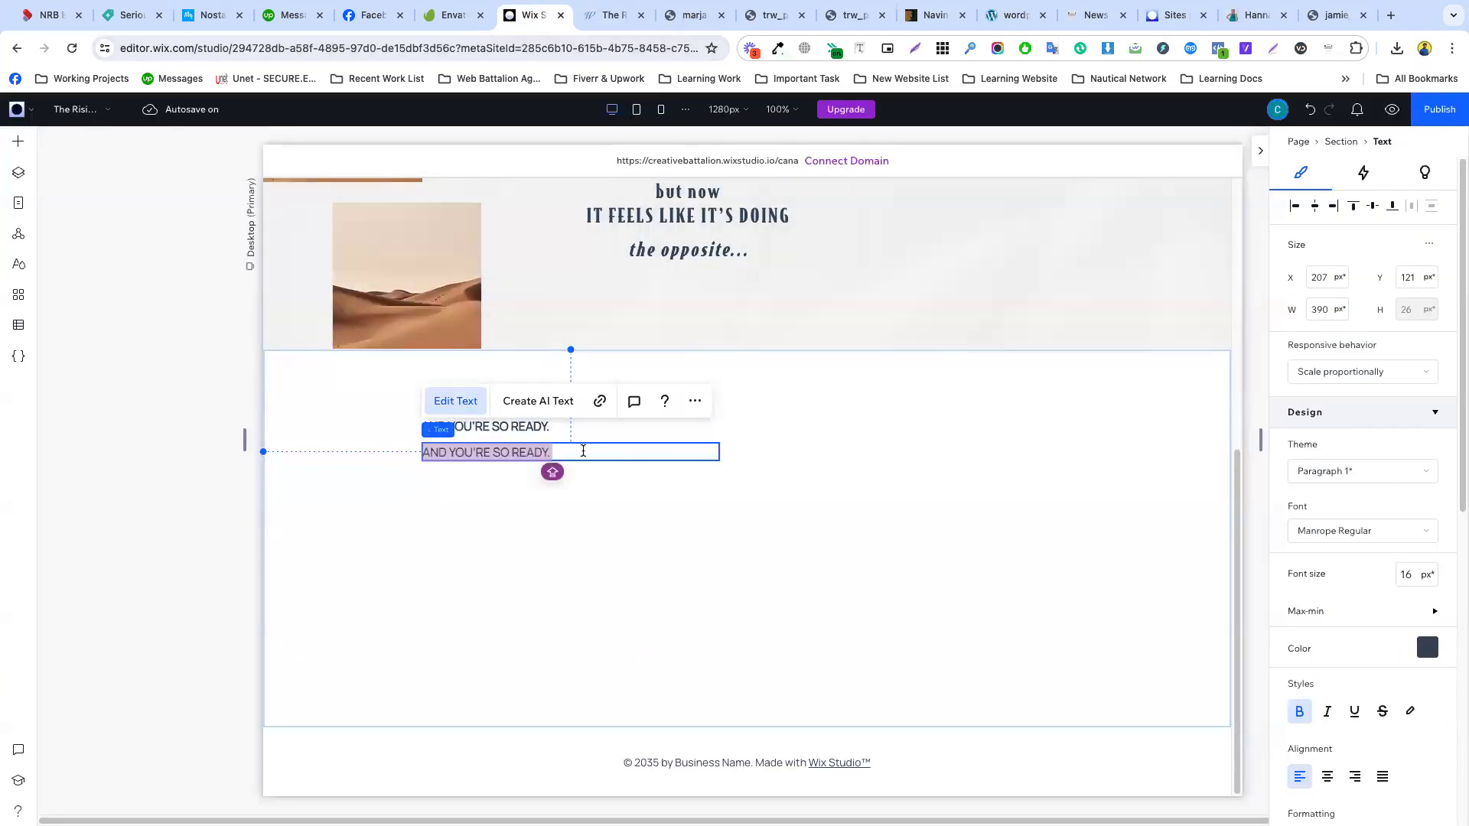
text(To wake up to "cha chings" from your online programs Go on vacation and get a 10k deposit Finally have a system that allows you to work LESS)
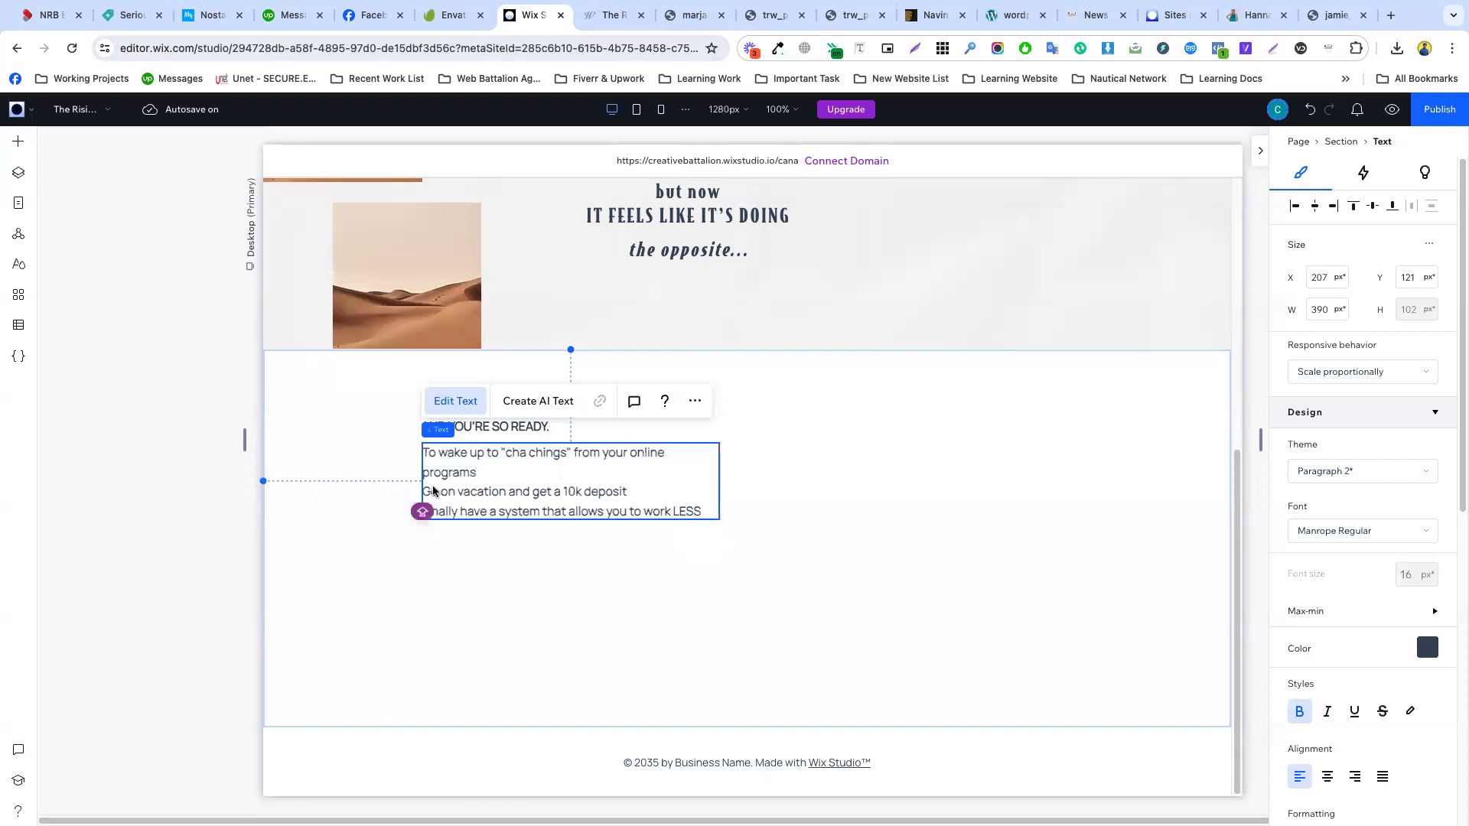
- Remove the line break before "Go on vacation" so it continues after "programs" in the pasted paragraph
click(626, 580)
click(438, 488)
double_click(428, 490)
click(451, 494)
key(BackSpace)
click(580, 506)
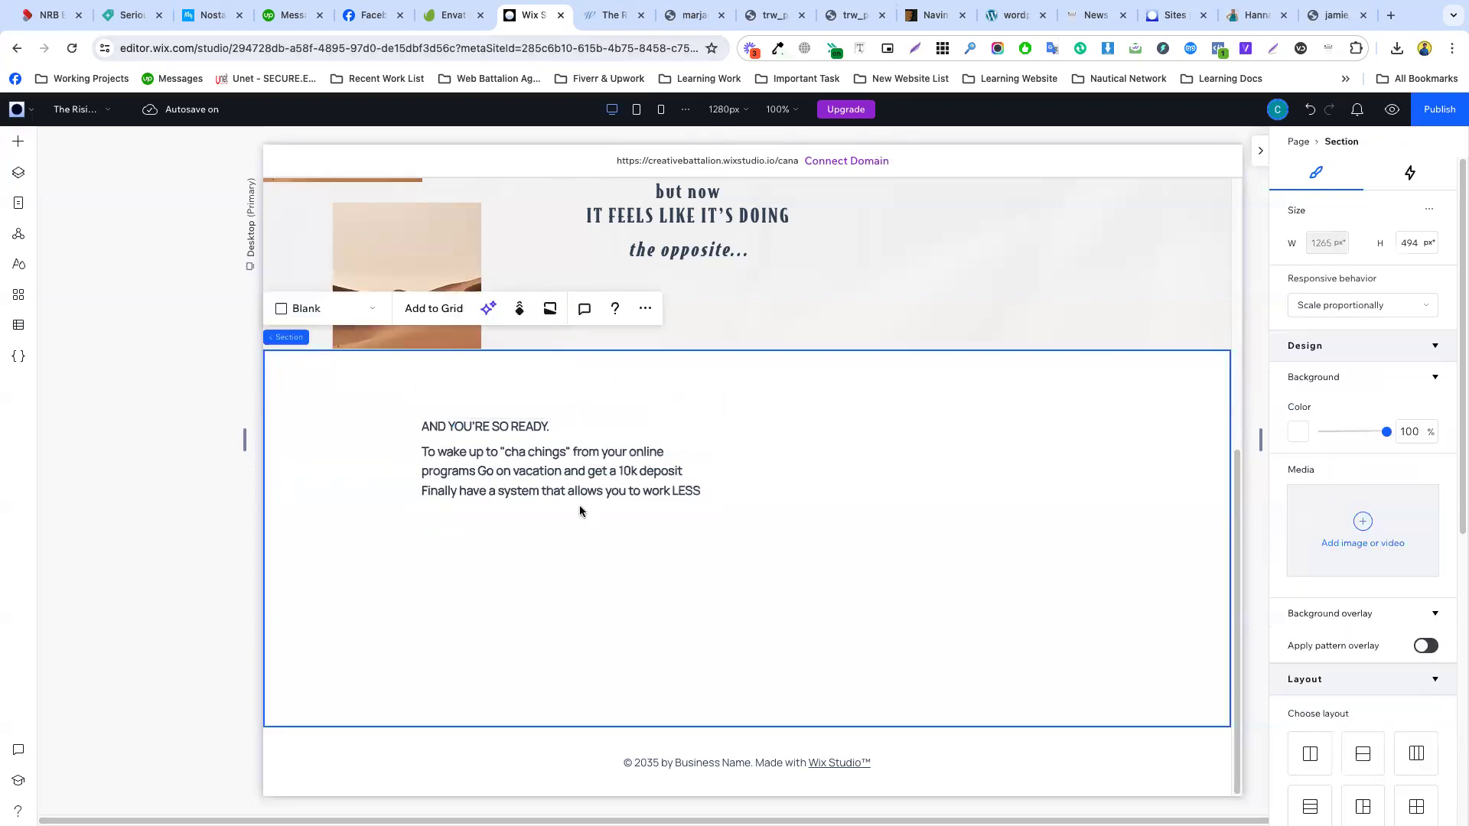
- Check the paragraph against the reference site and remove bold from all of its text in Wix Studio
click(541, 470)
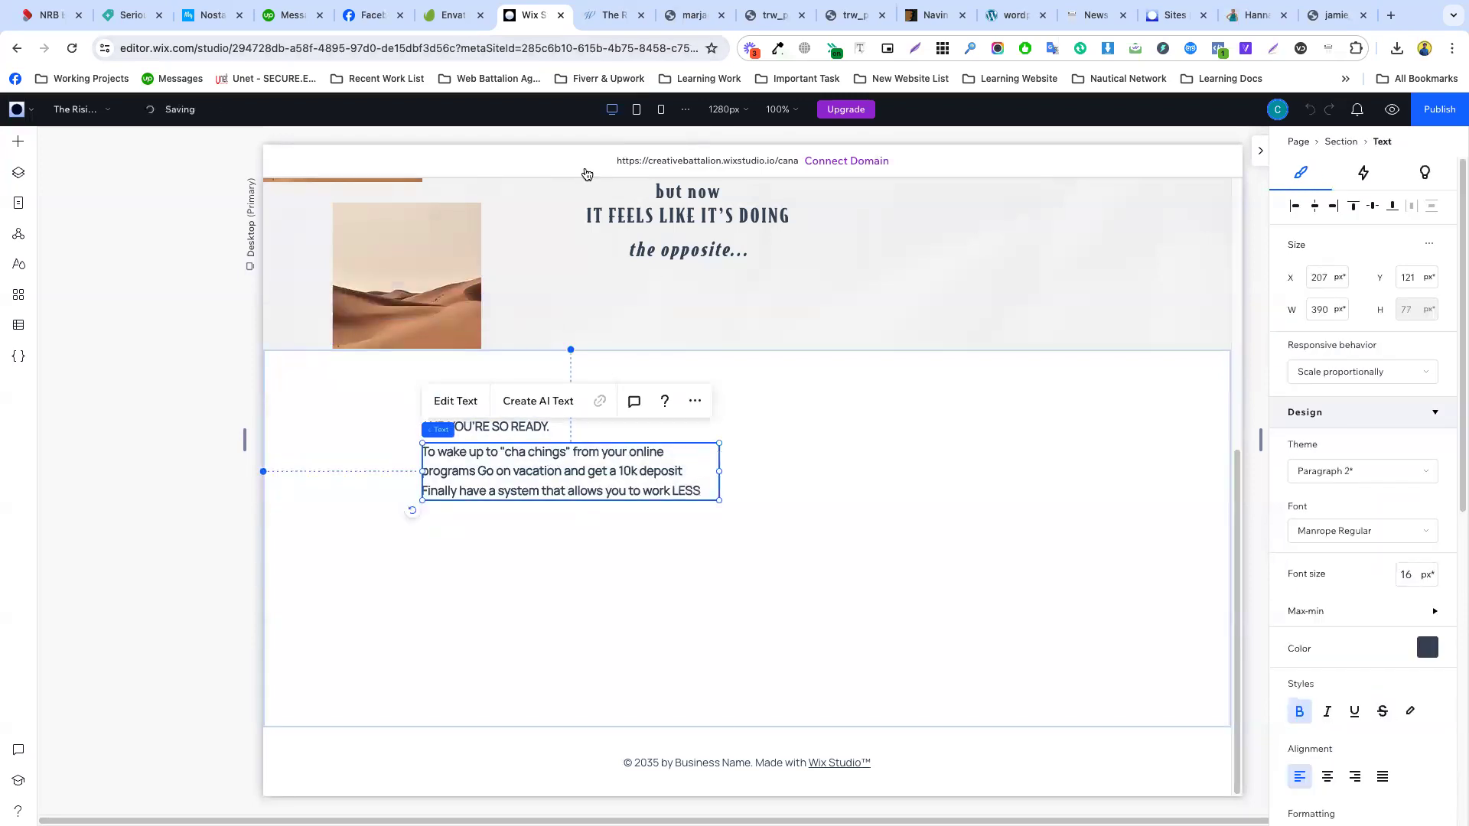
click(613, 28)
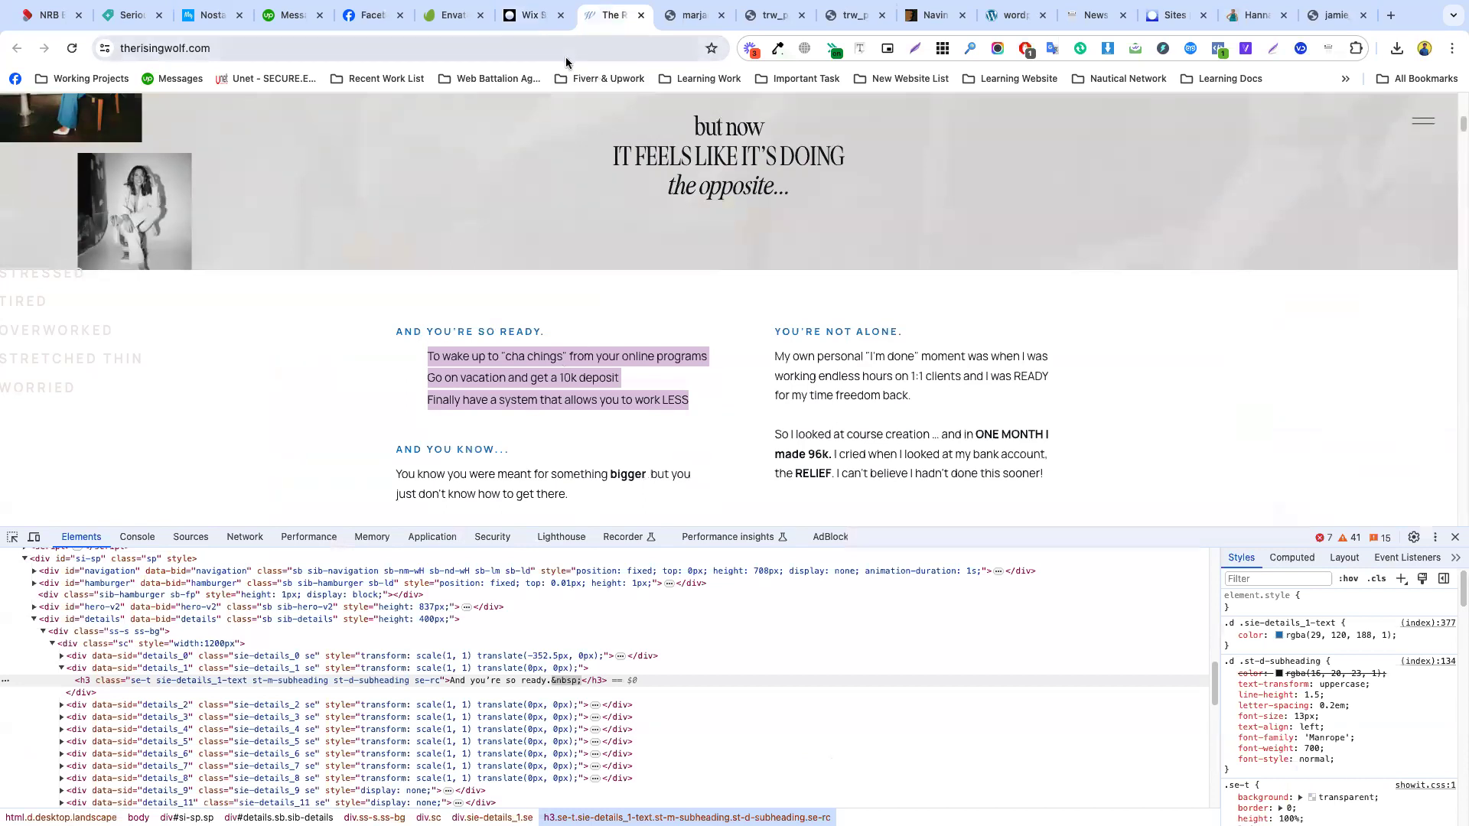
click(532, 21)
double_click(590, 471)
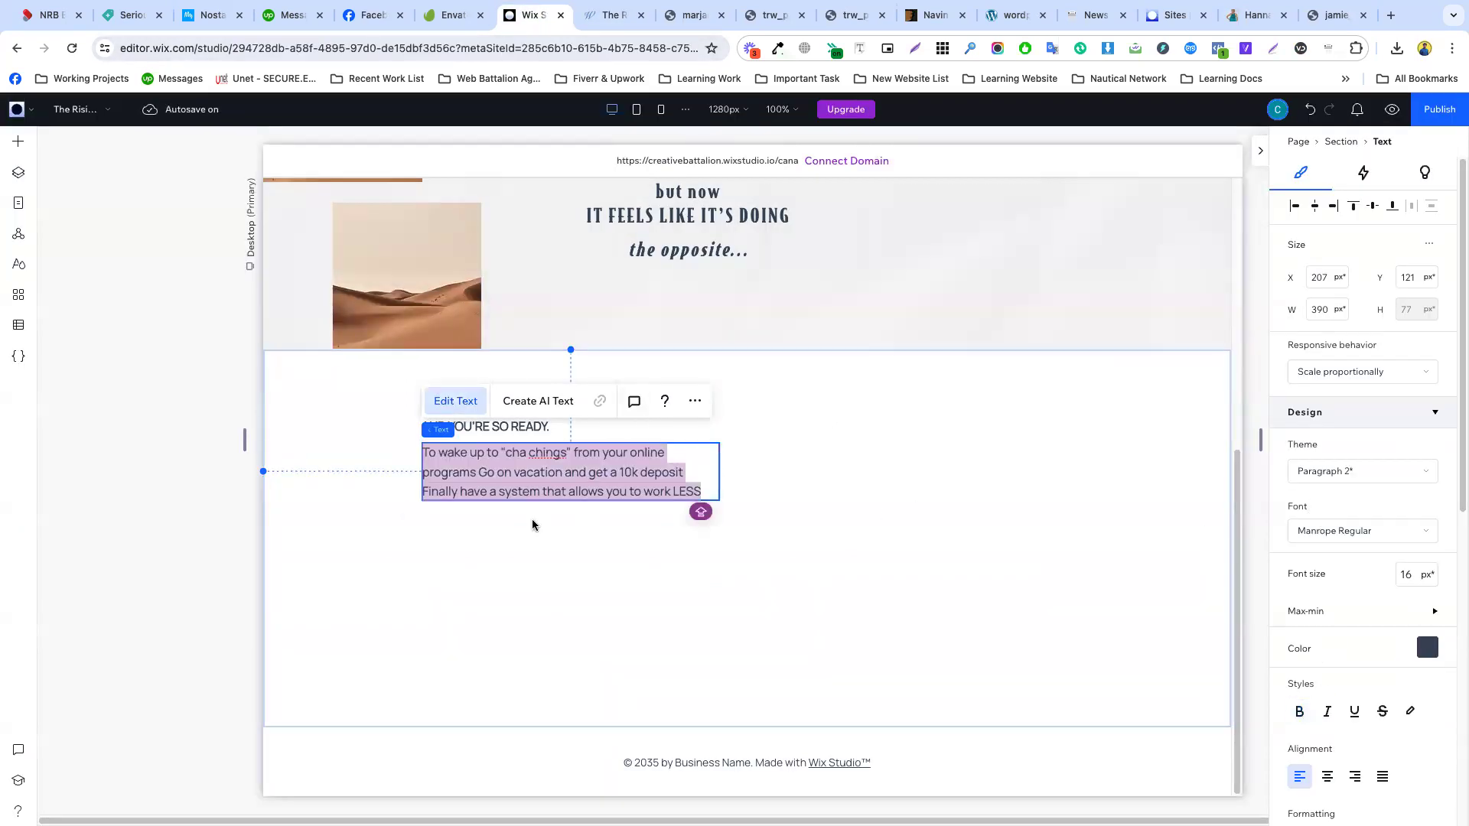
click(797, 508)
- Shift the paragraph slightly right so it is indented under the heading, and narrow its text box from the right
drag(508, 469, 502, 479)
mouse_move(748, 474)
mouse_down()
mouse_move(697, 476)
mouse_move(748, 476)
mouse_up()
click(804, 476)
- Stack the "AND YOU'RE SO READY." heading and the paragraph beneath it together
click(504, 427)
shift+click(490, 475)
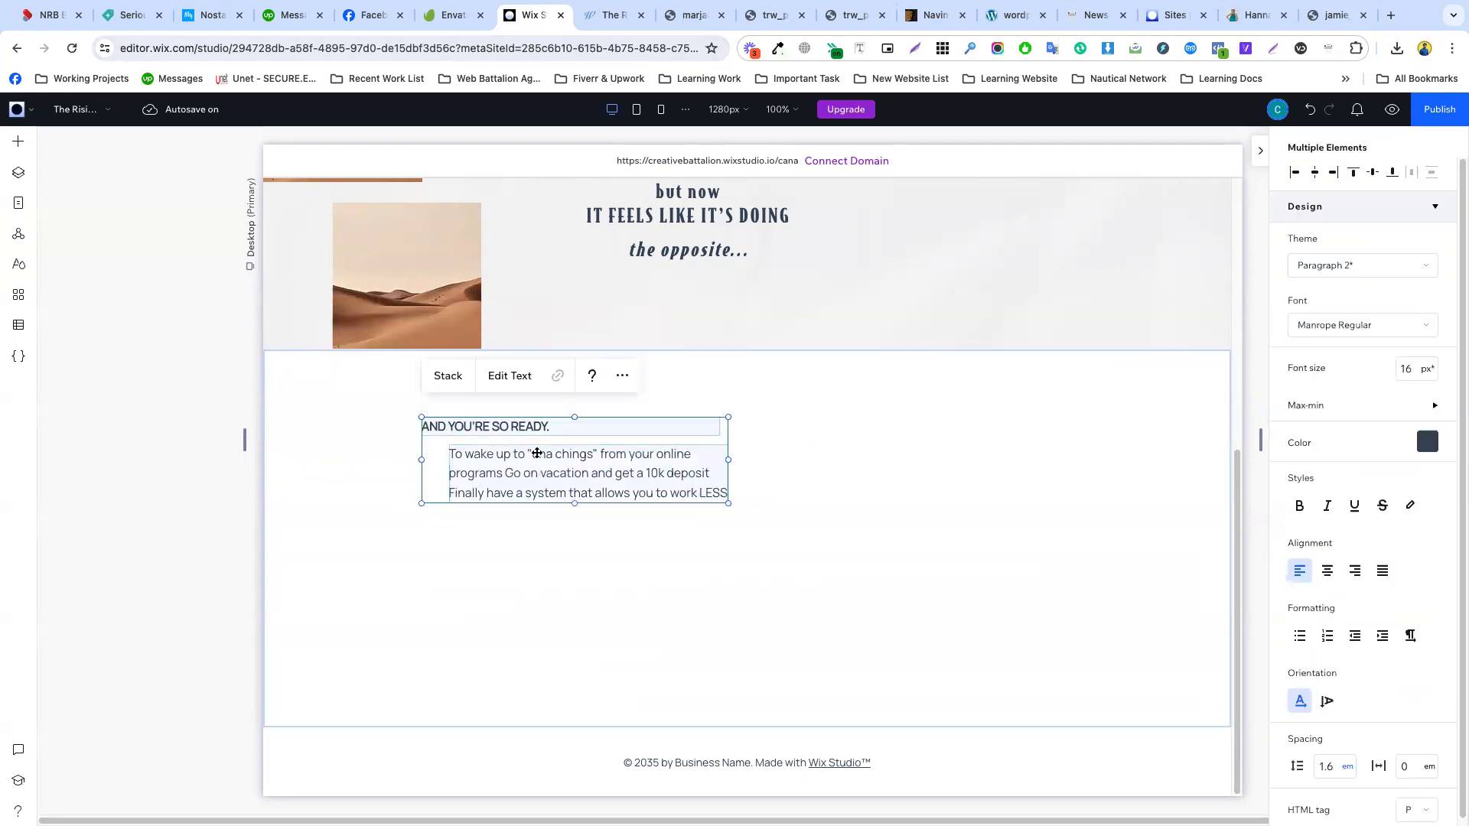
click(450, 378)
click(783, 423)
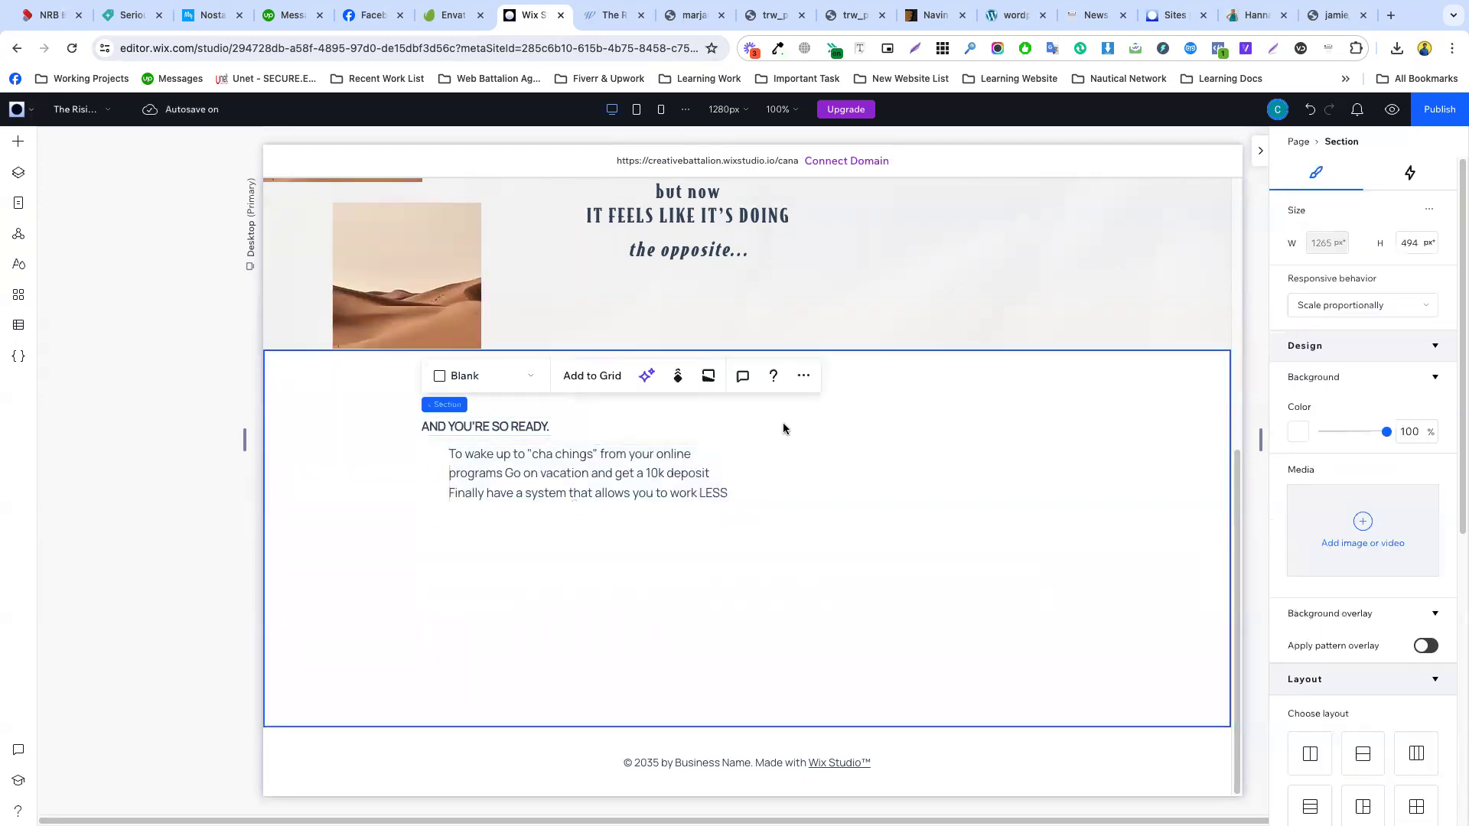
- Duplicate the "AND YOU'RE SO READY." stack and place the copy directly below the original, aligned with its left edge
click(594, 448)
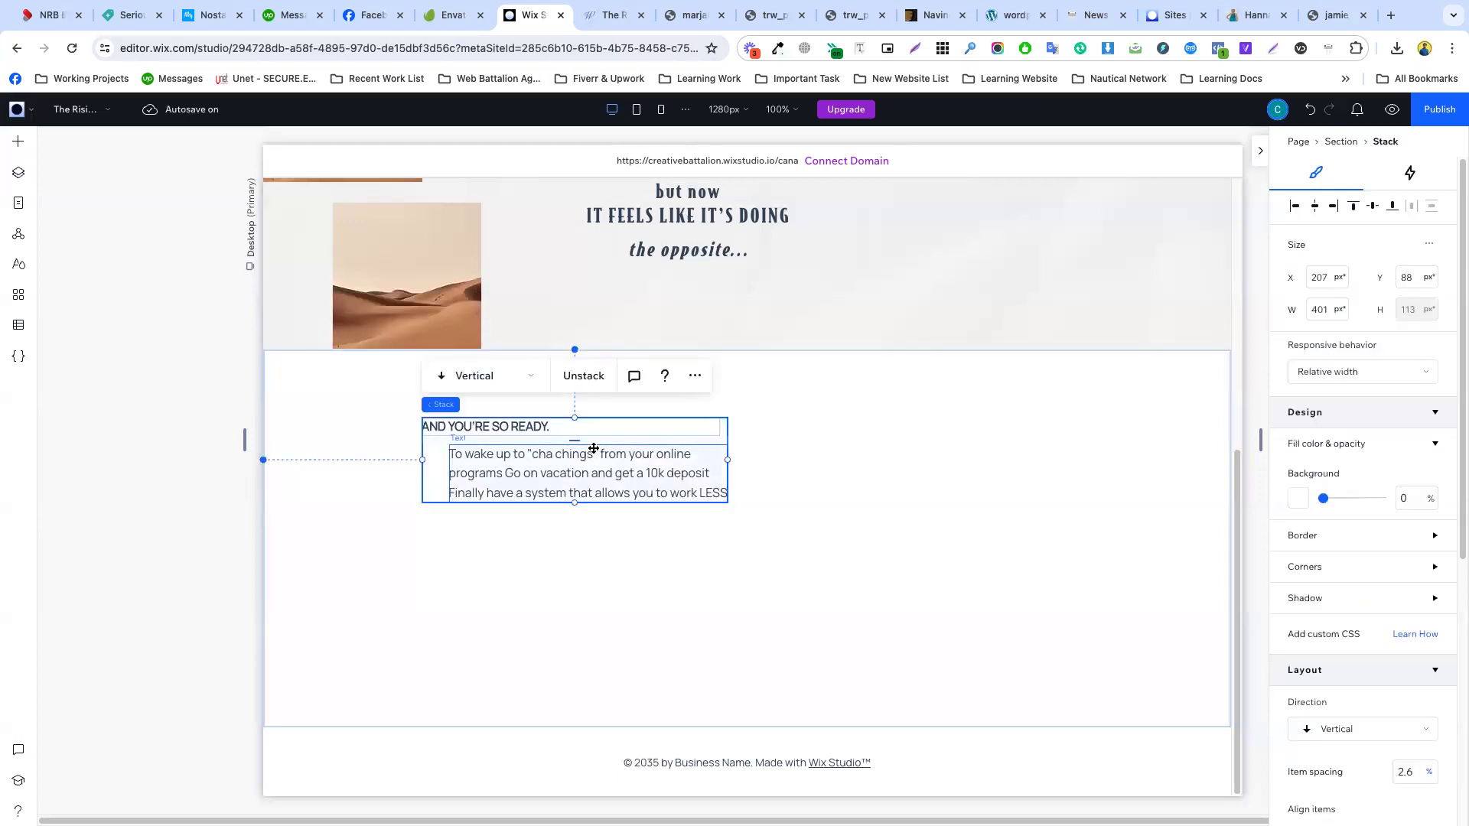
key(ctrl+d)
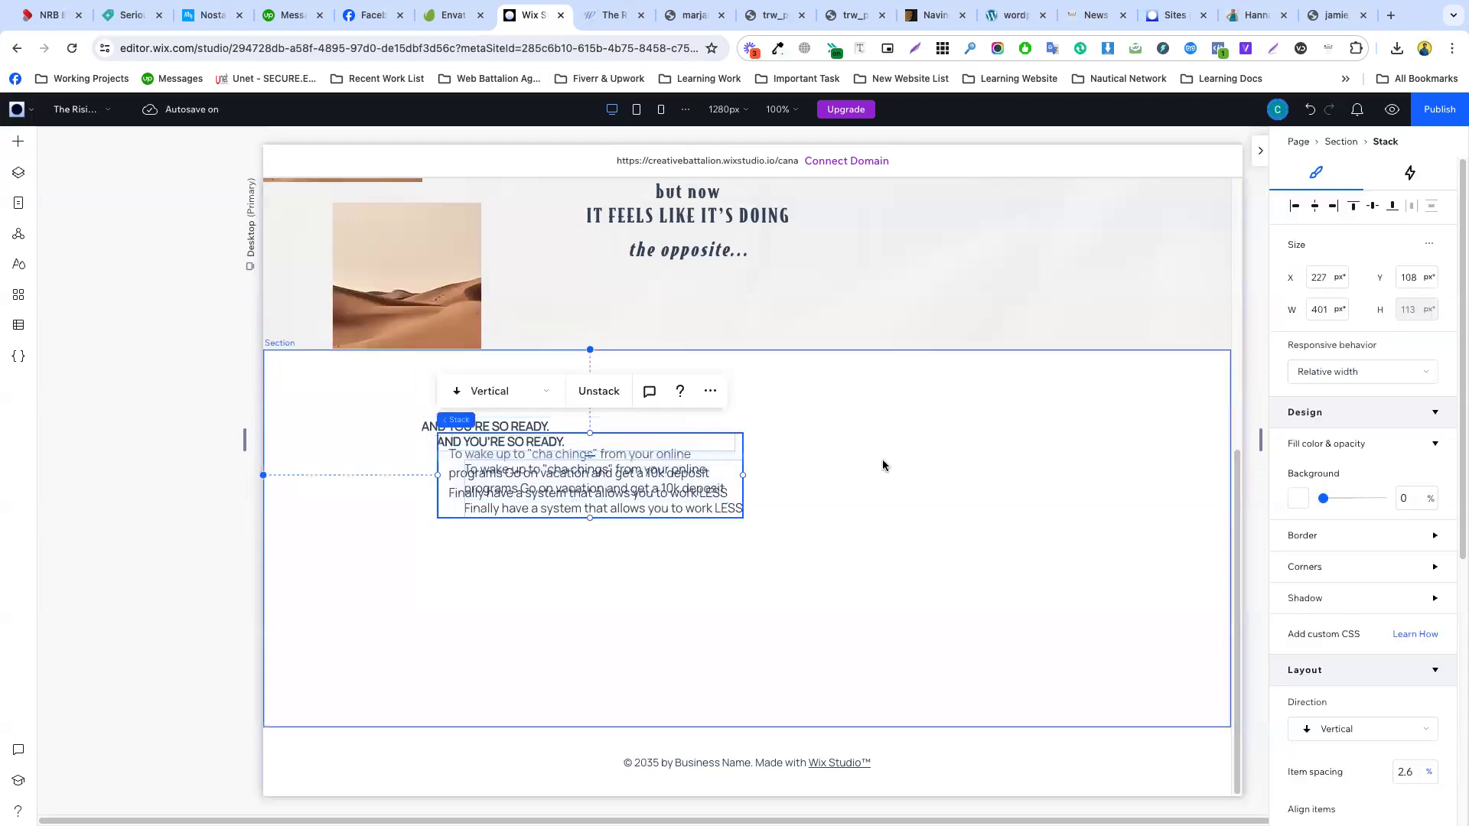
click(884, 466)
drag(659, 489, 644, 580)
click(853, 568)
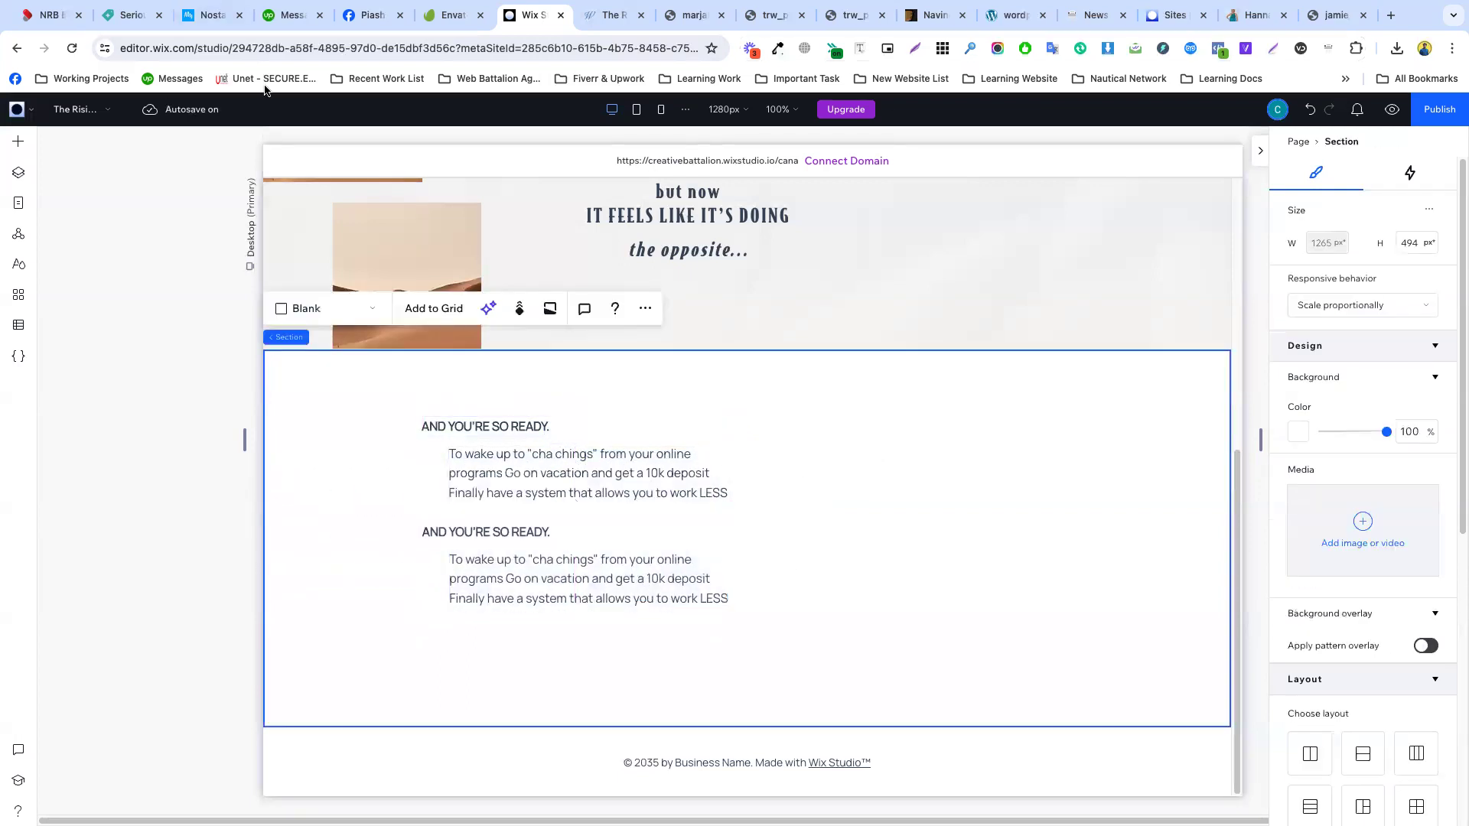
- Replace the lower stack's heading with "AND YOU KNOW..." copied from the reference site
click(612, 15)
scroll(460, 422, down, 1)
triple_click(452, 361)
key(ctrl+c)
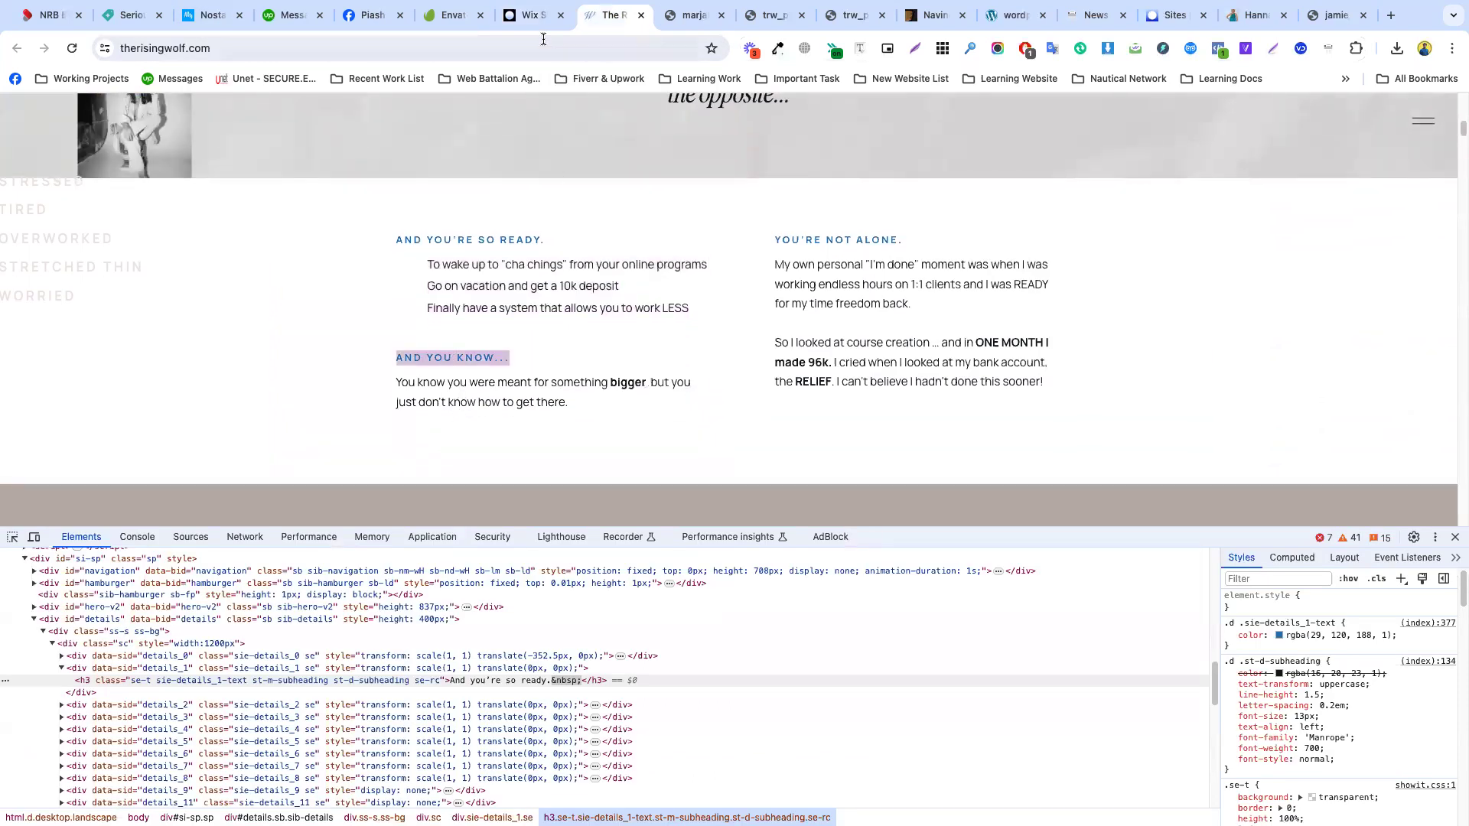
click(533, 15)
click(497, 532)
click(497, 532)
double_click(498, 531)
key(ctrl+v)
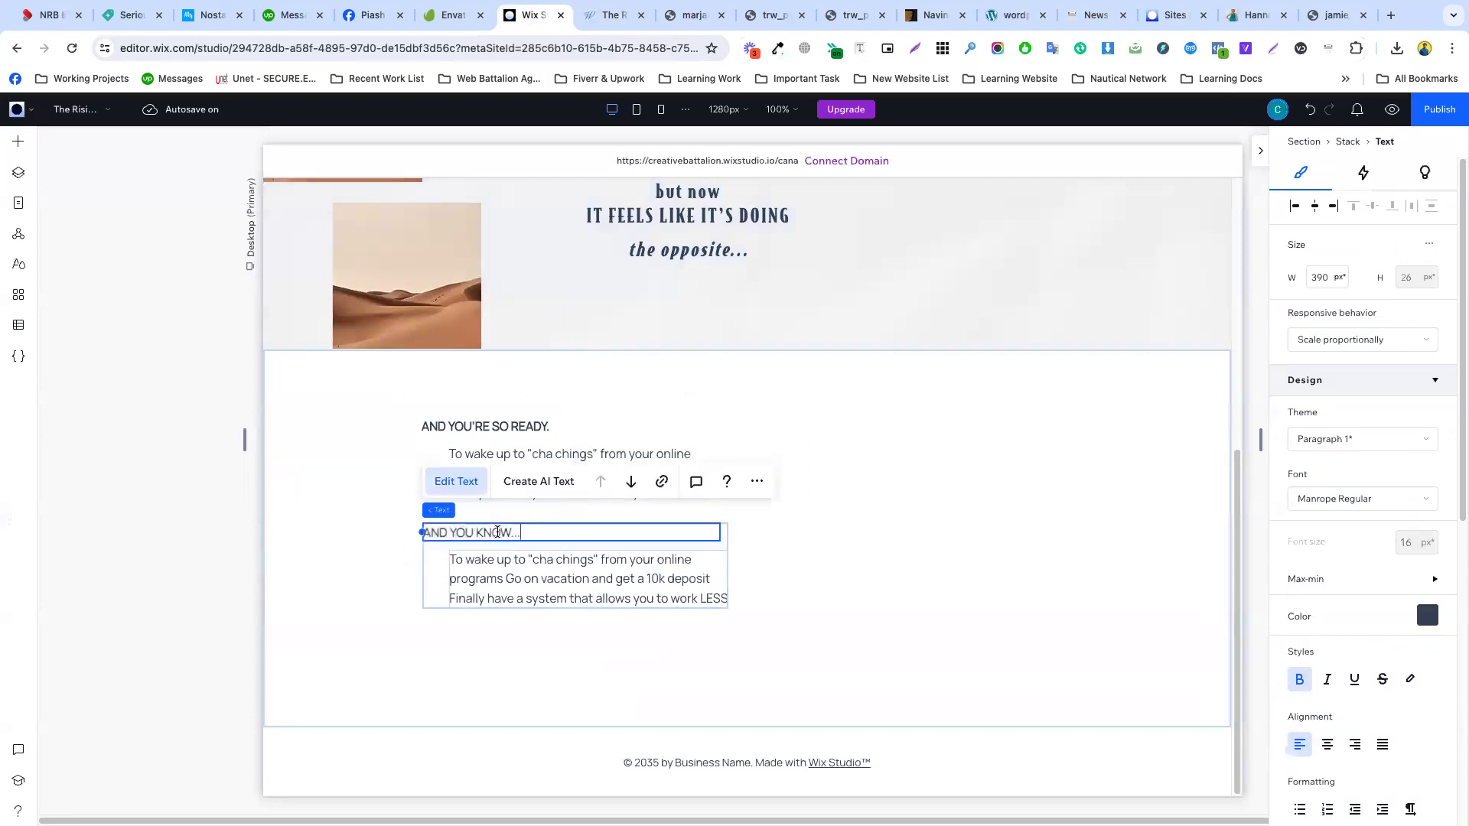
- Replace the paragraph under "AND YOU KNOW..." with the reference site's "You know you were meant for something bigger" text
click(608, 15)
triple_click(494, 396)
key(ctrl+c)
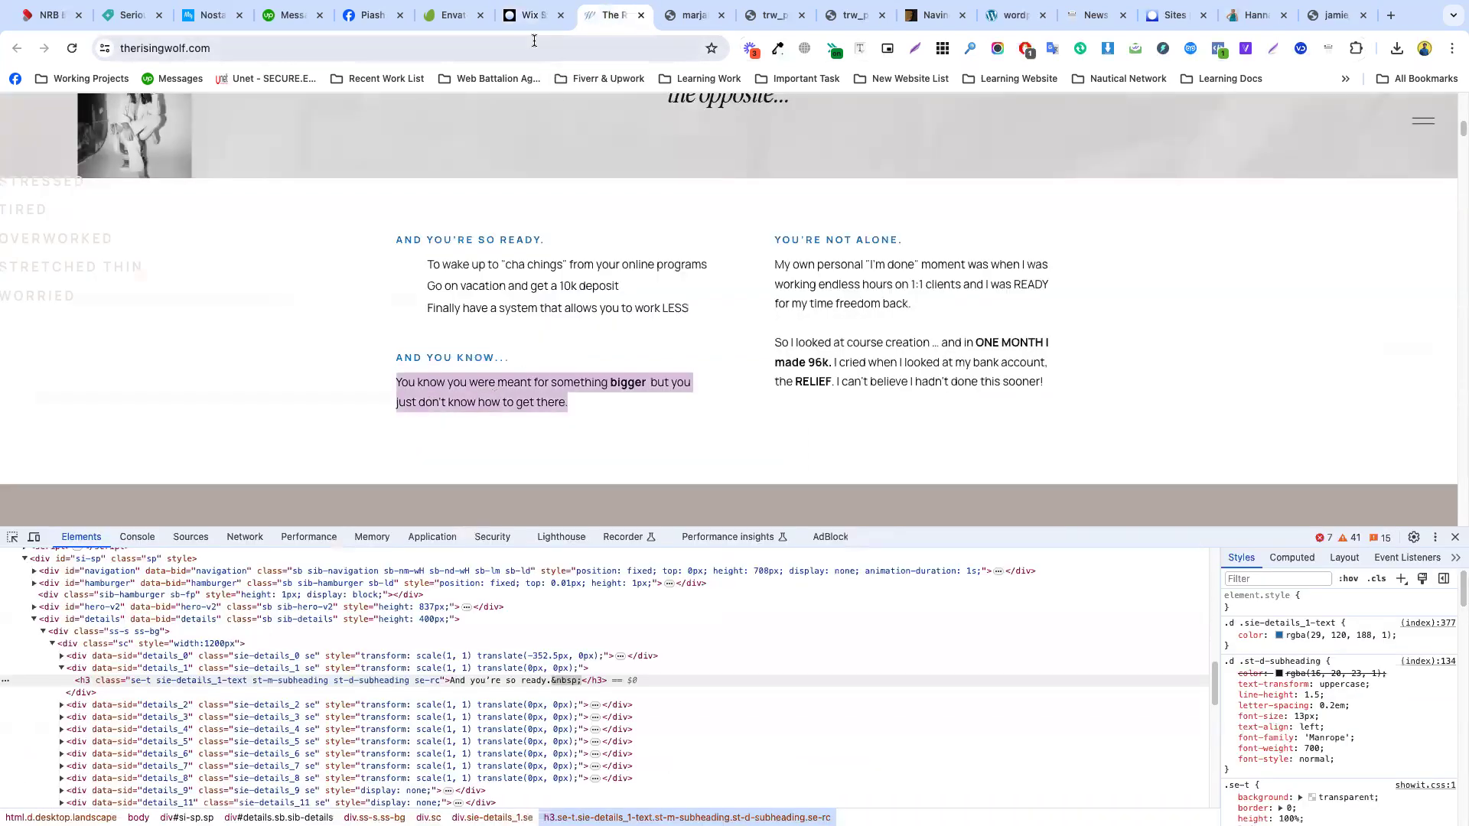
click(533, 16)
click(549, 572)
double_click(550, 575)
key(ctrl+v)
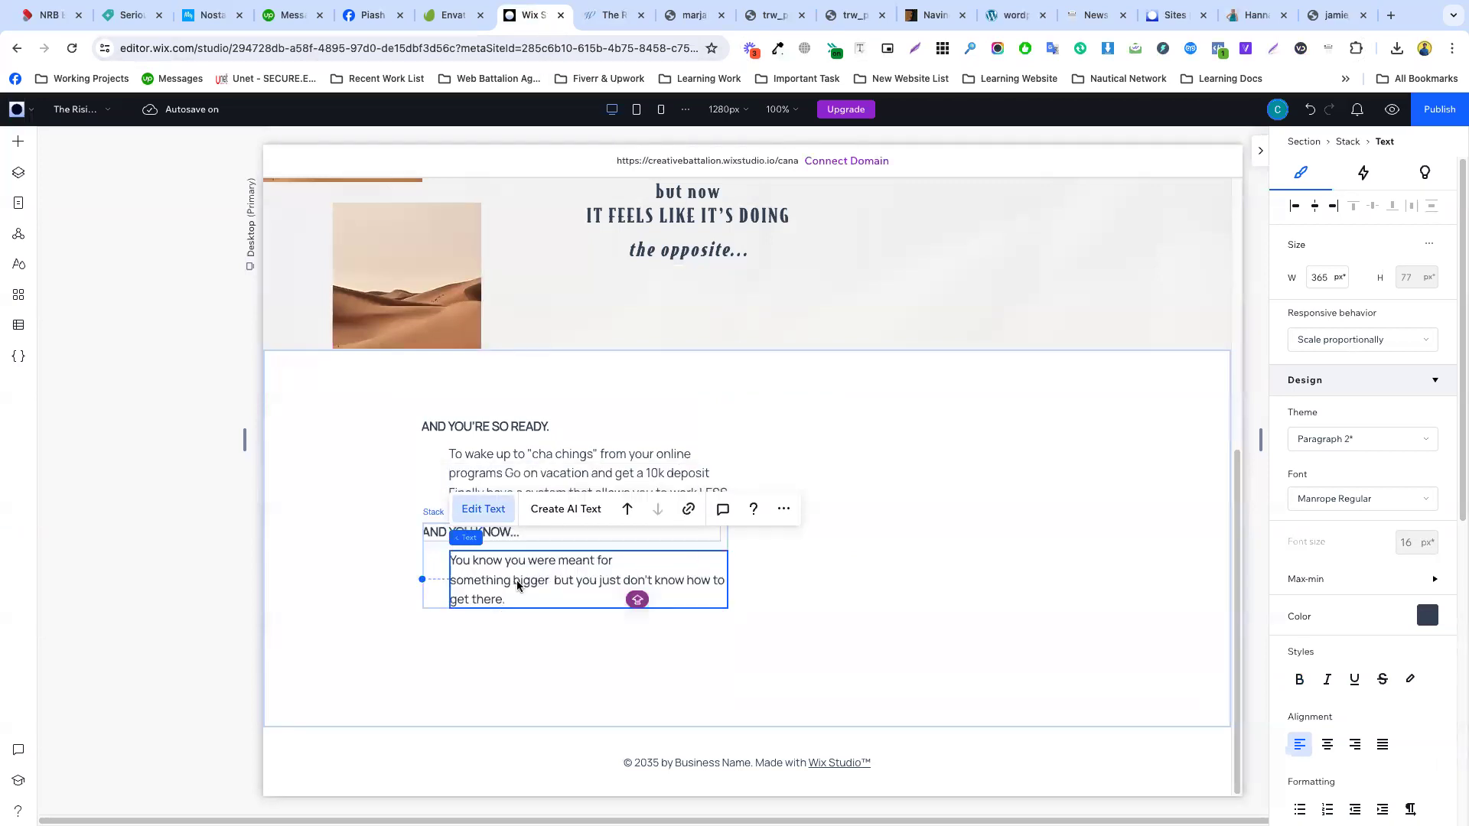
- Make the word "bigger" bold in the paragraph under "AND YOU KNOW..."
double_click(530, 580)
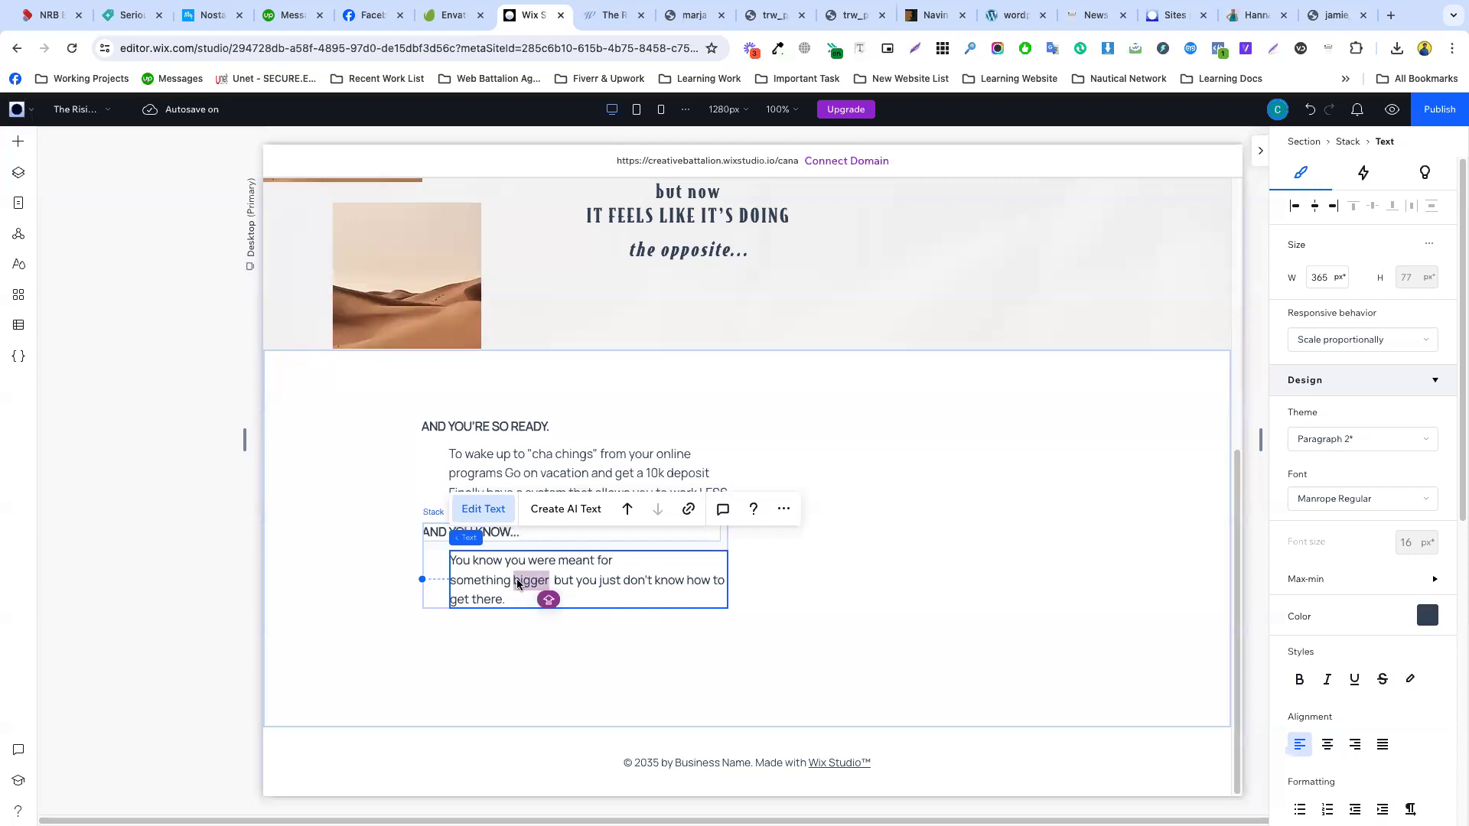
key(ctrl+b)
click(602, 634)
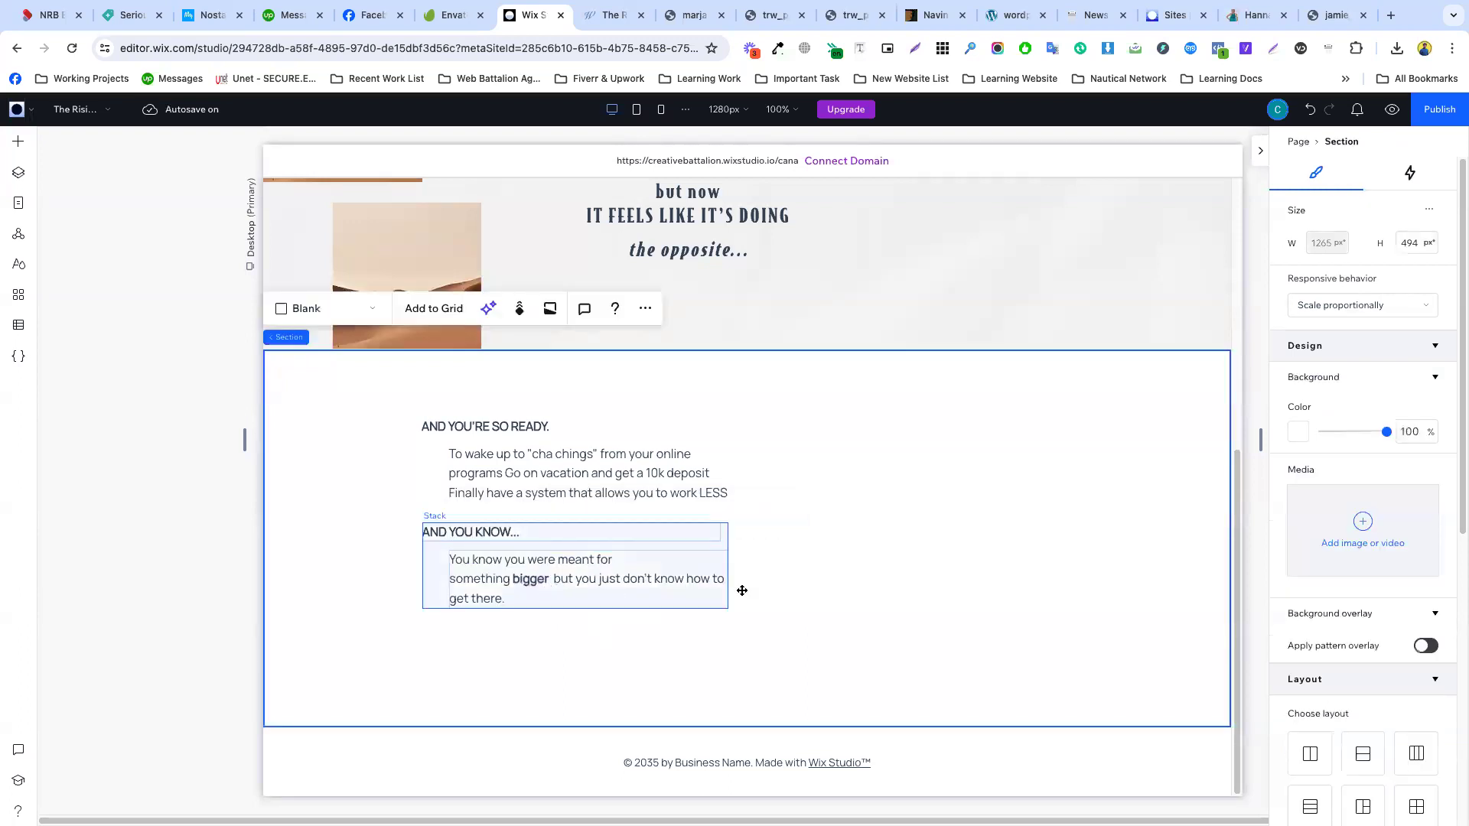
- Compare the paragraph with the reference site and try to remove the line break before "something" in Wix Studio
click(614, 15)
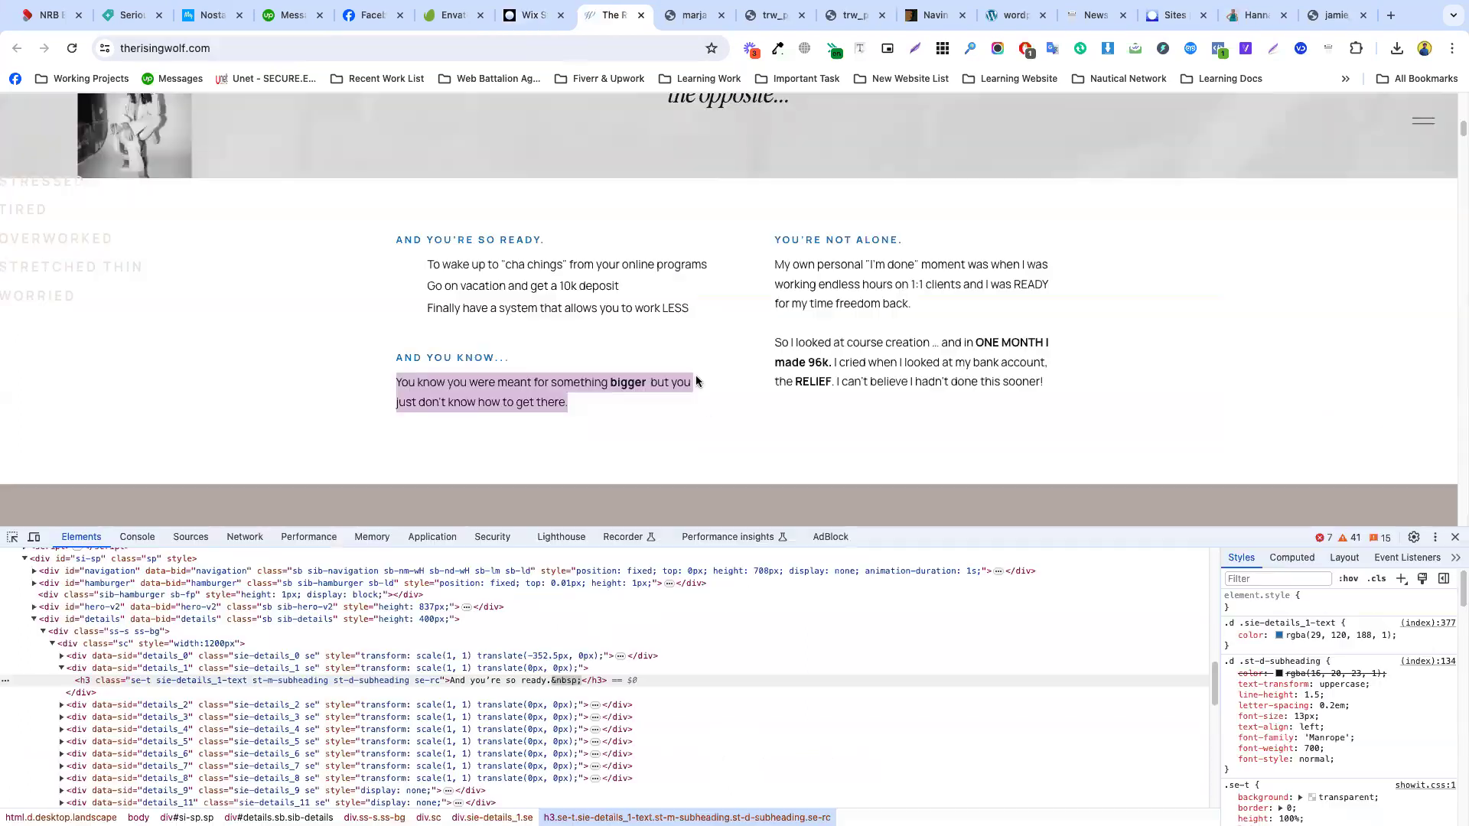
click(533, 15)
click(474, 582)
click(459, 580)
double_click(457, 579)
click(459, 591)
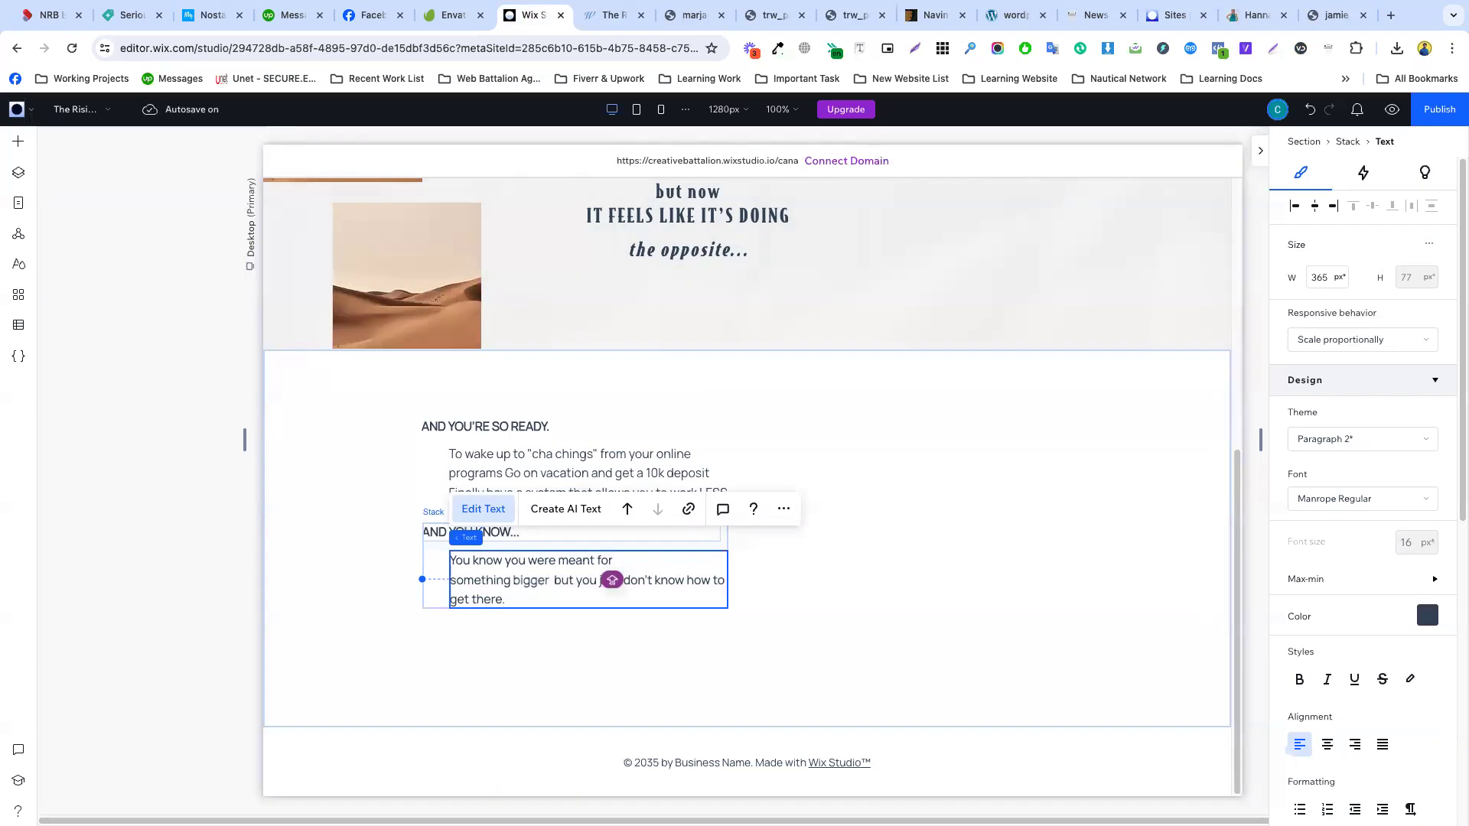
key(BackSpace)
double_click(453, 587)
click(452, 588)
click(406, 530)
click(500, 574)
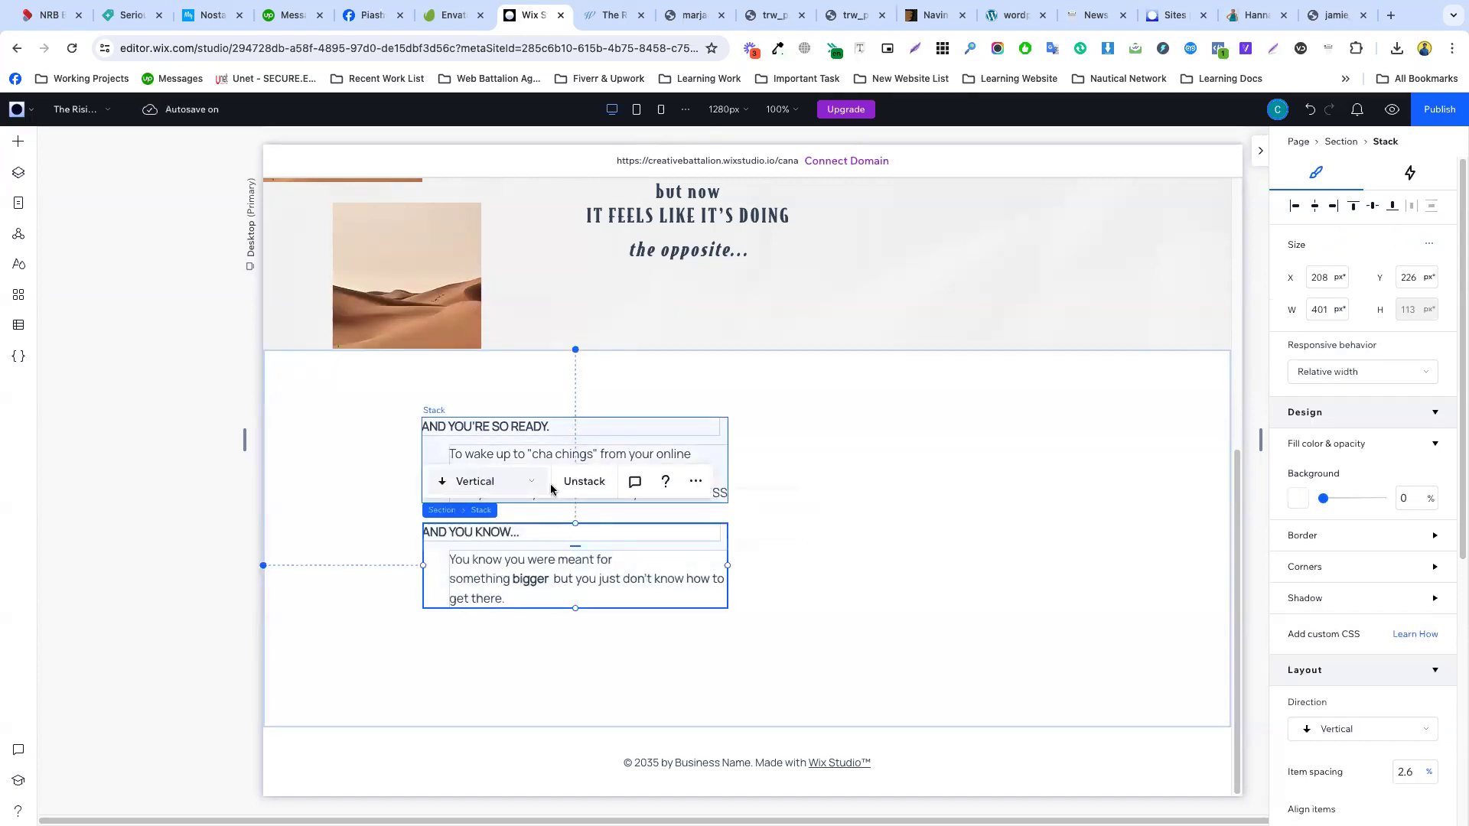
- Unstack the "AND YOU KNOW..." heading and paragraph, and widen the paragraph's text box to about 389 px
click(574, 487)
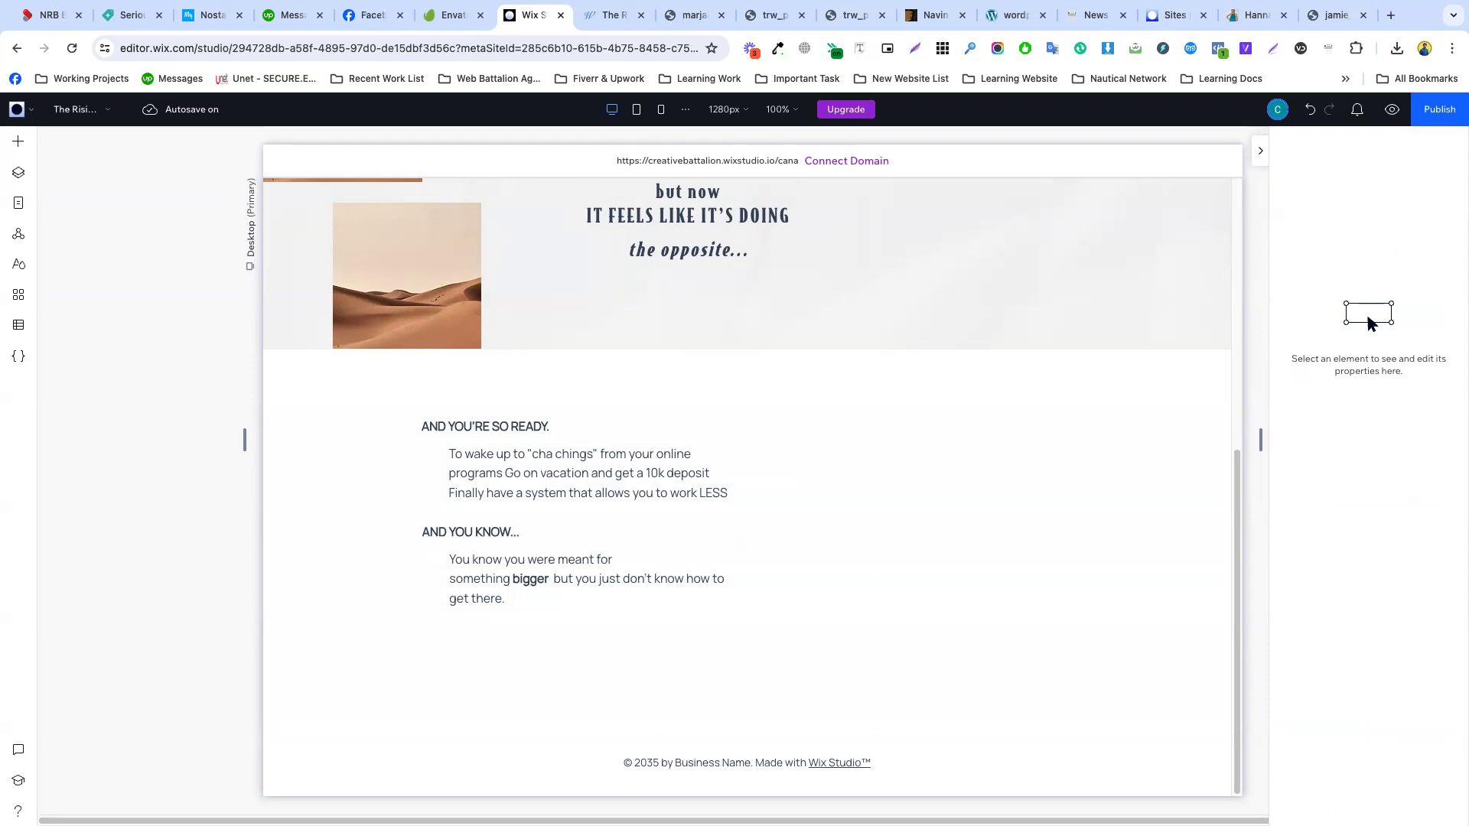
click(490, 545)
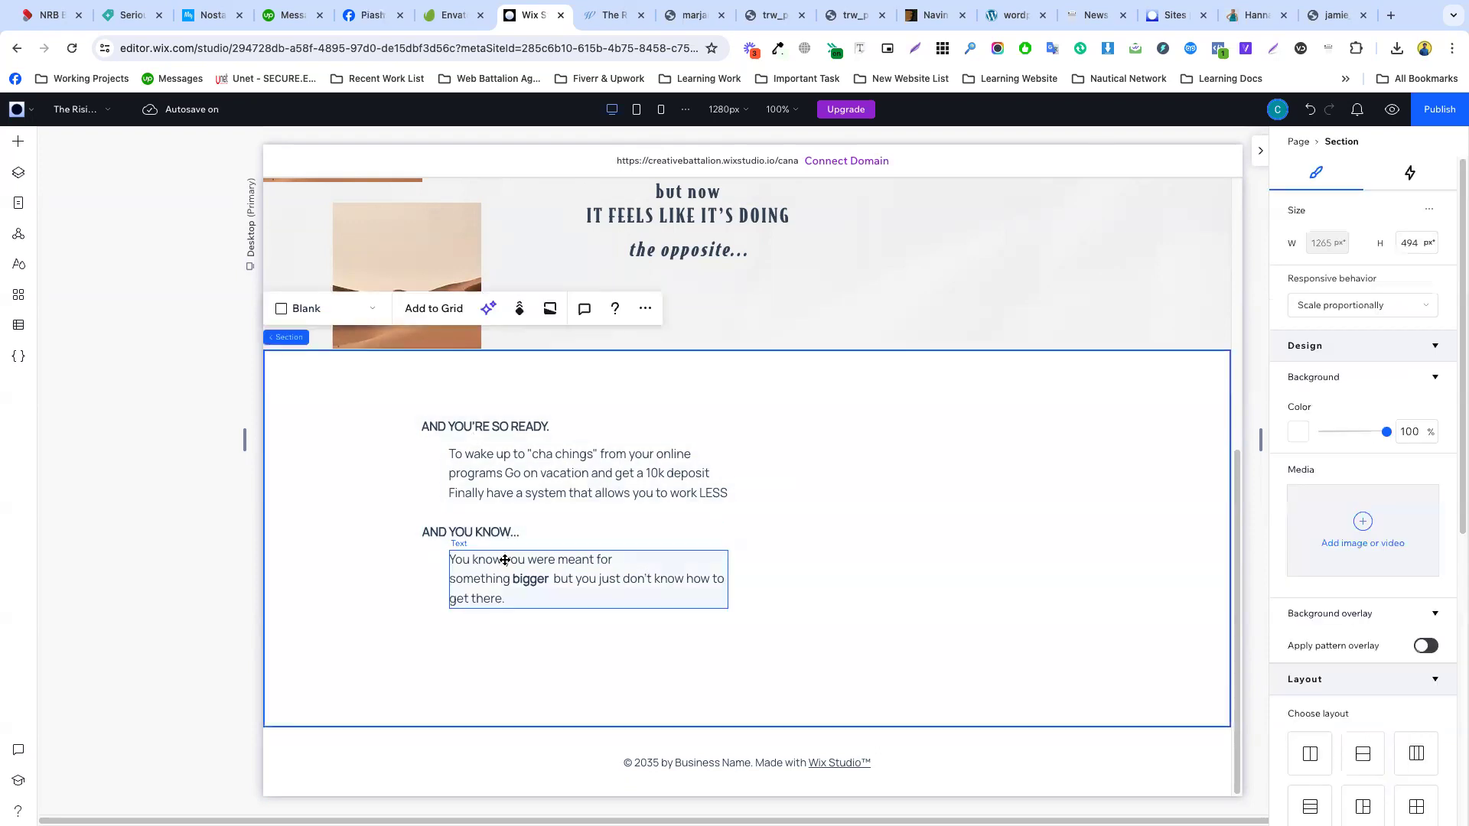
click(505, 561)
mouse_move(727, 579)
mouse_down()
mouse_move(772, 587)
mouse_move(745, 581)
mouse_up()
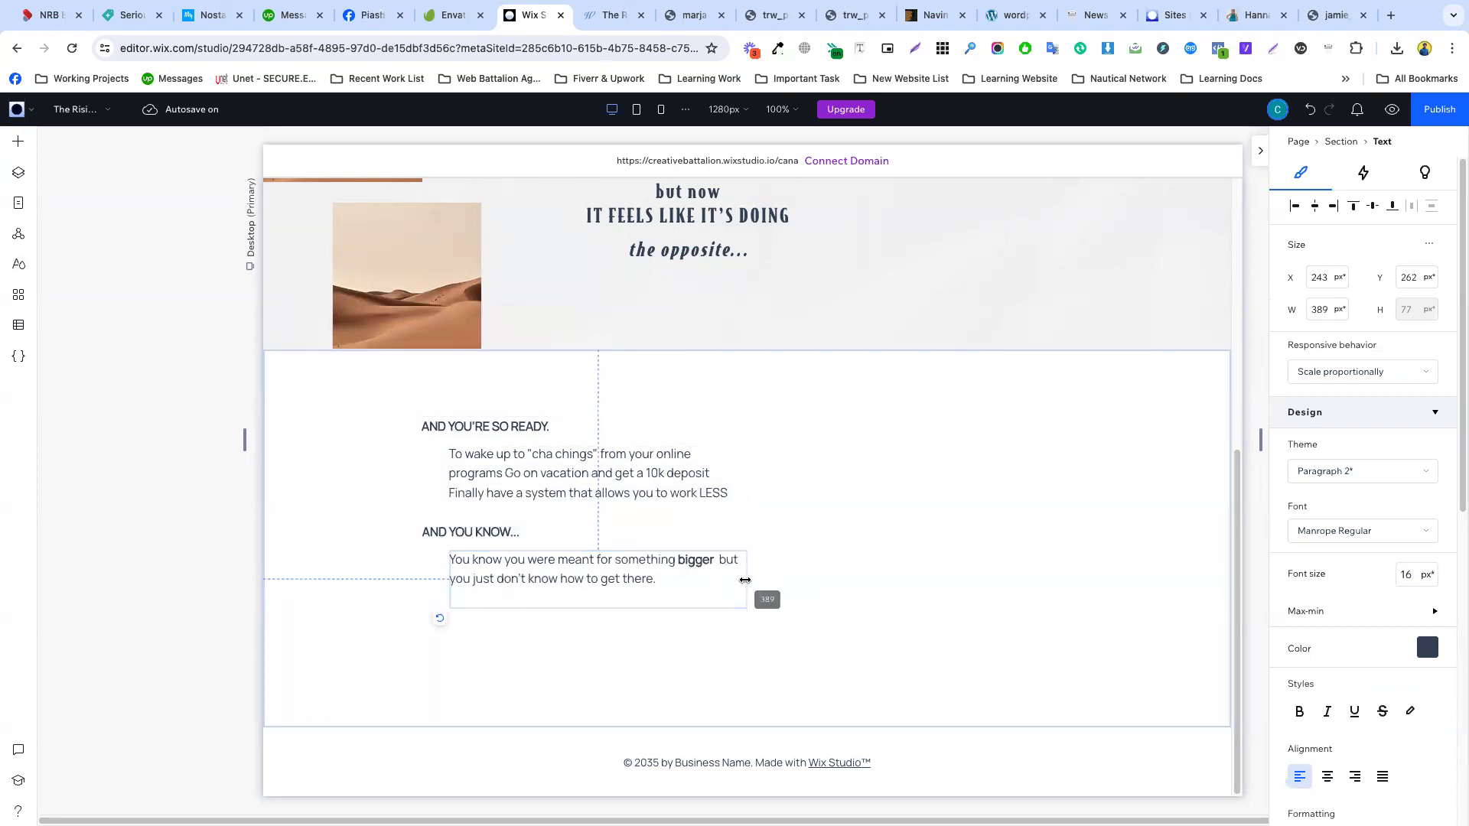
click(861, 594)
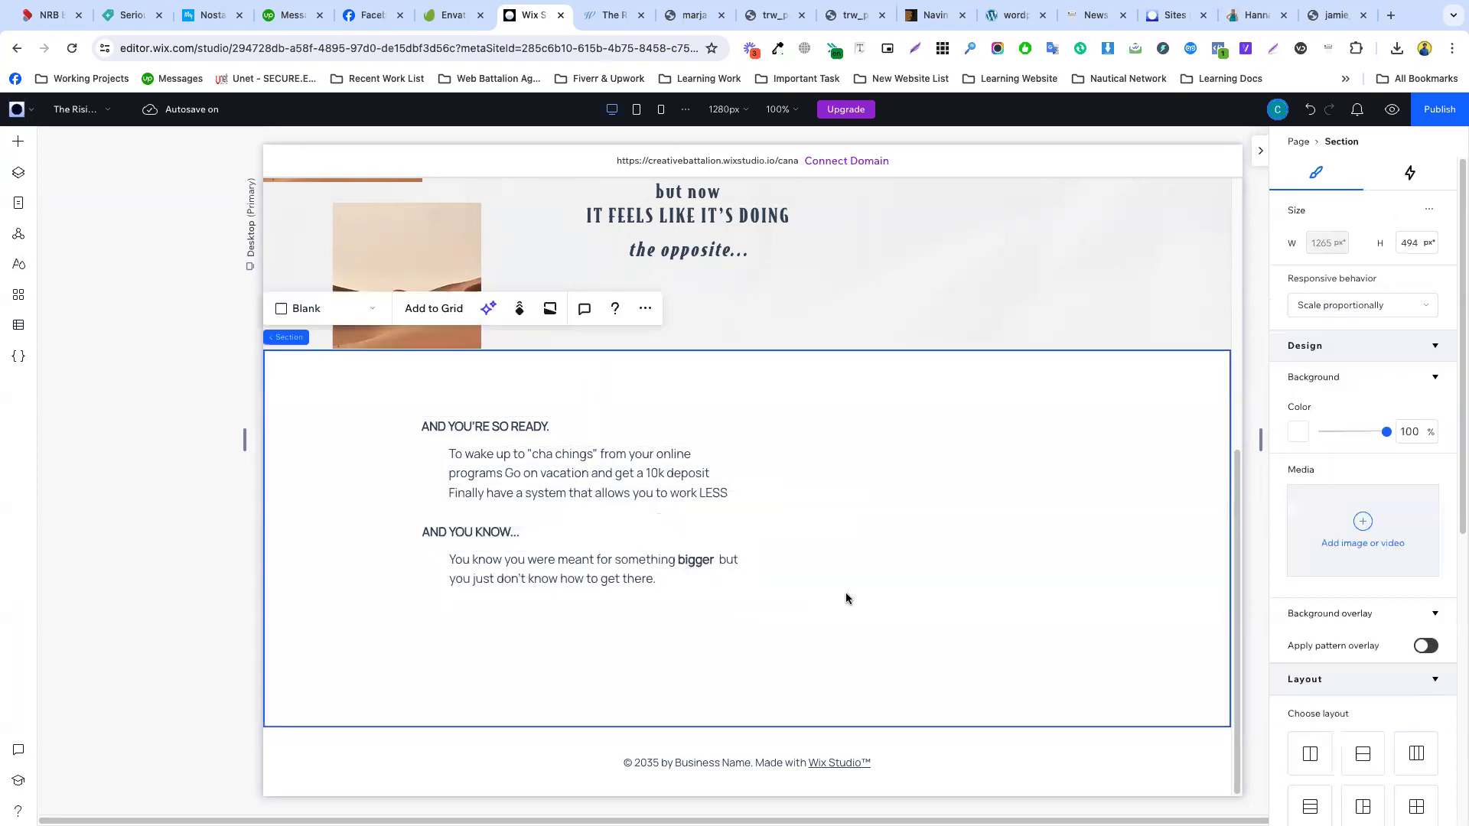
- Copy the "AND YOU'RE SO READY." stack and place the duplicate level with it as a right-hand column at about X 662 px
click(562, 467)
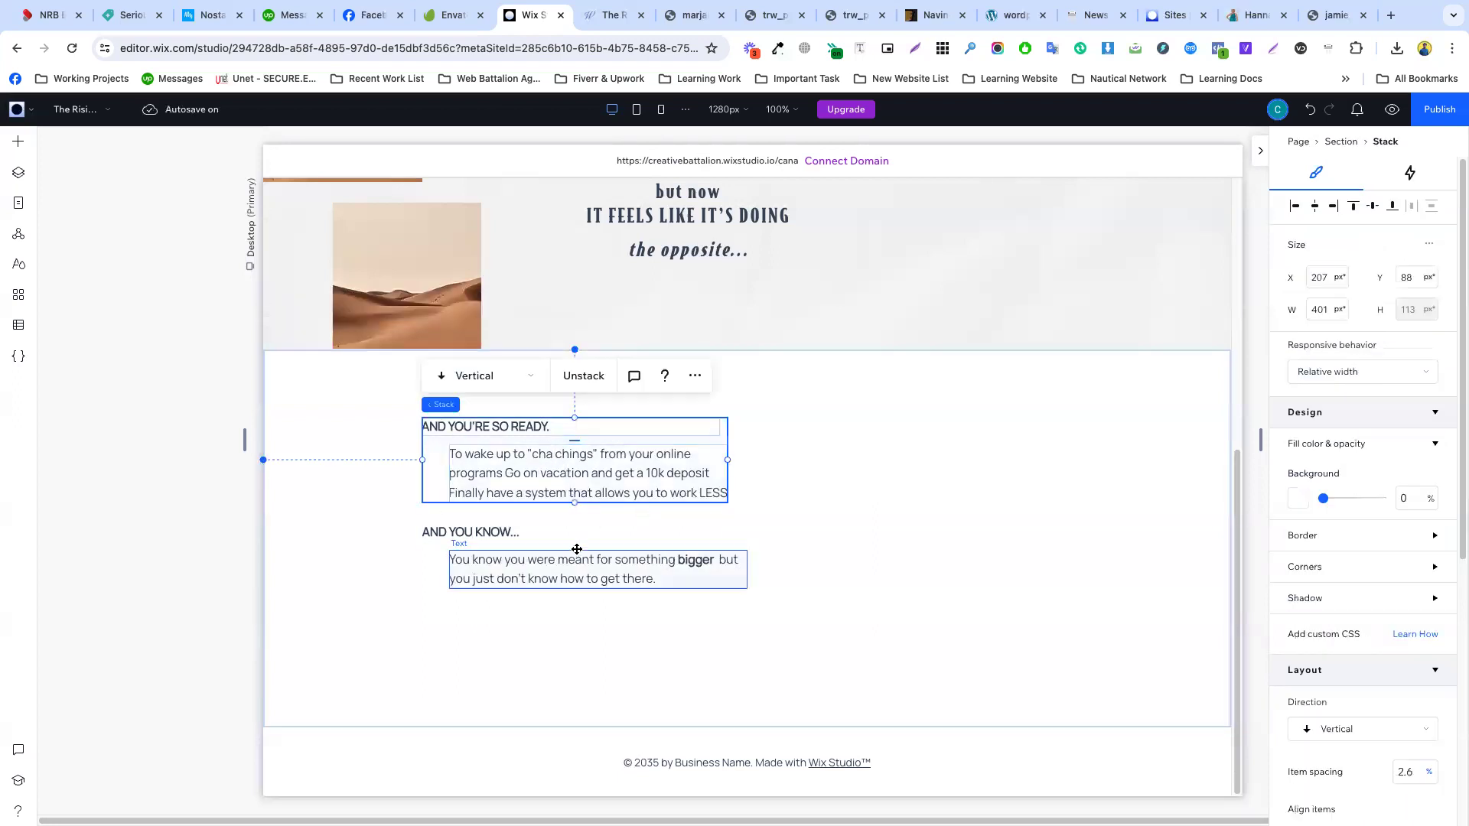
click(971, 462)
key(super+v)
drag(802, 536, 963, 457)
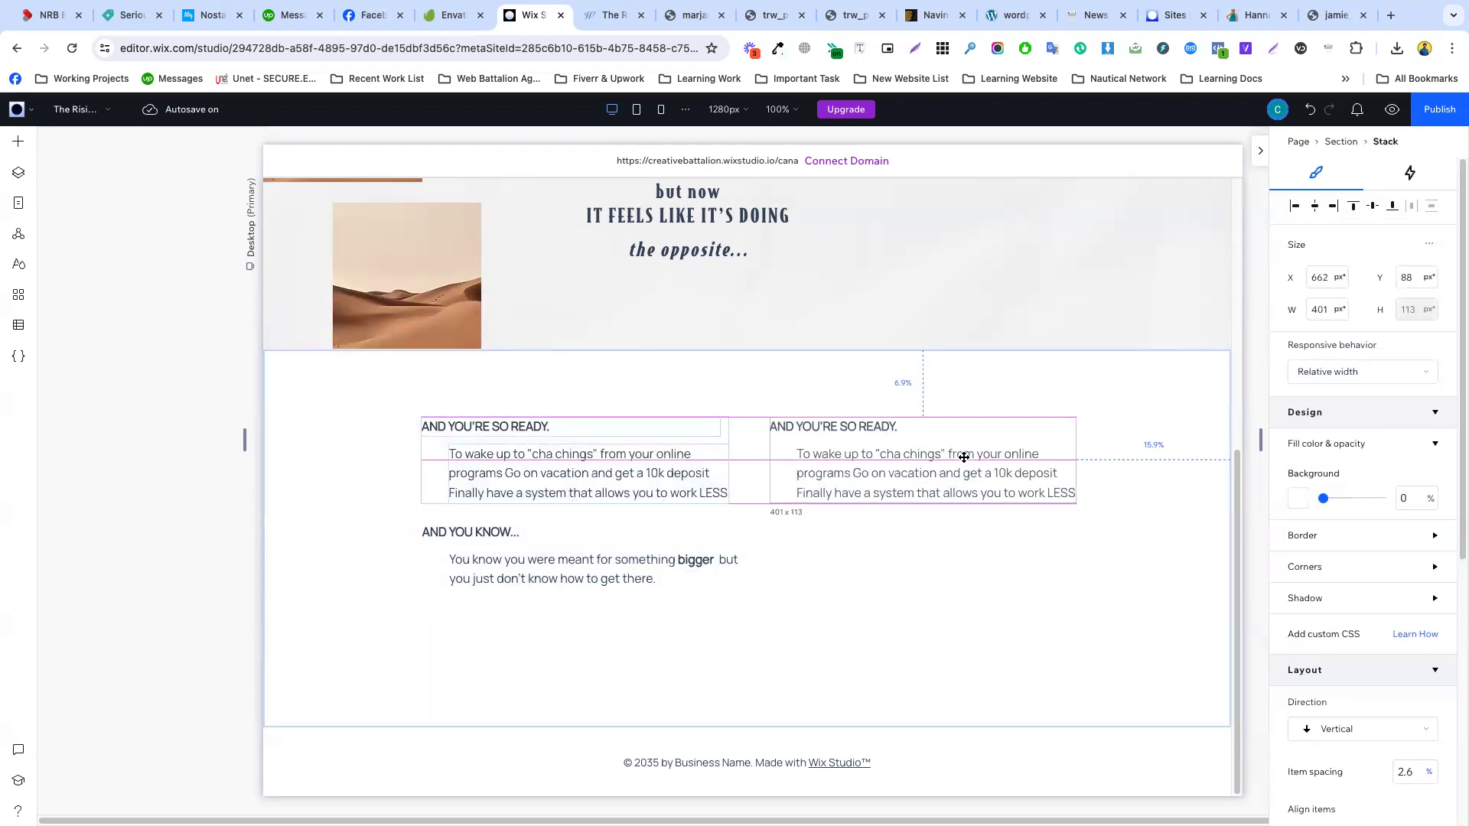
click(974, 548)
- Replace the right column's heading with "YOU'RE NOT ALONE." copied from the reference site
click(594, 18)
triple_click(799, 238)
key(ctrl+c)
key(ctrl+shift+Tab)
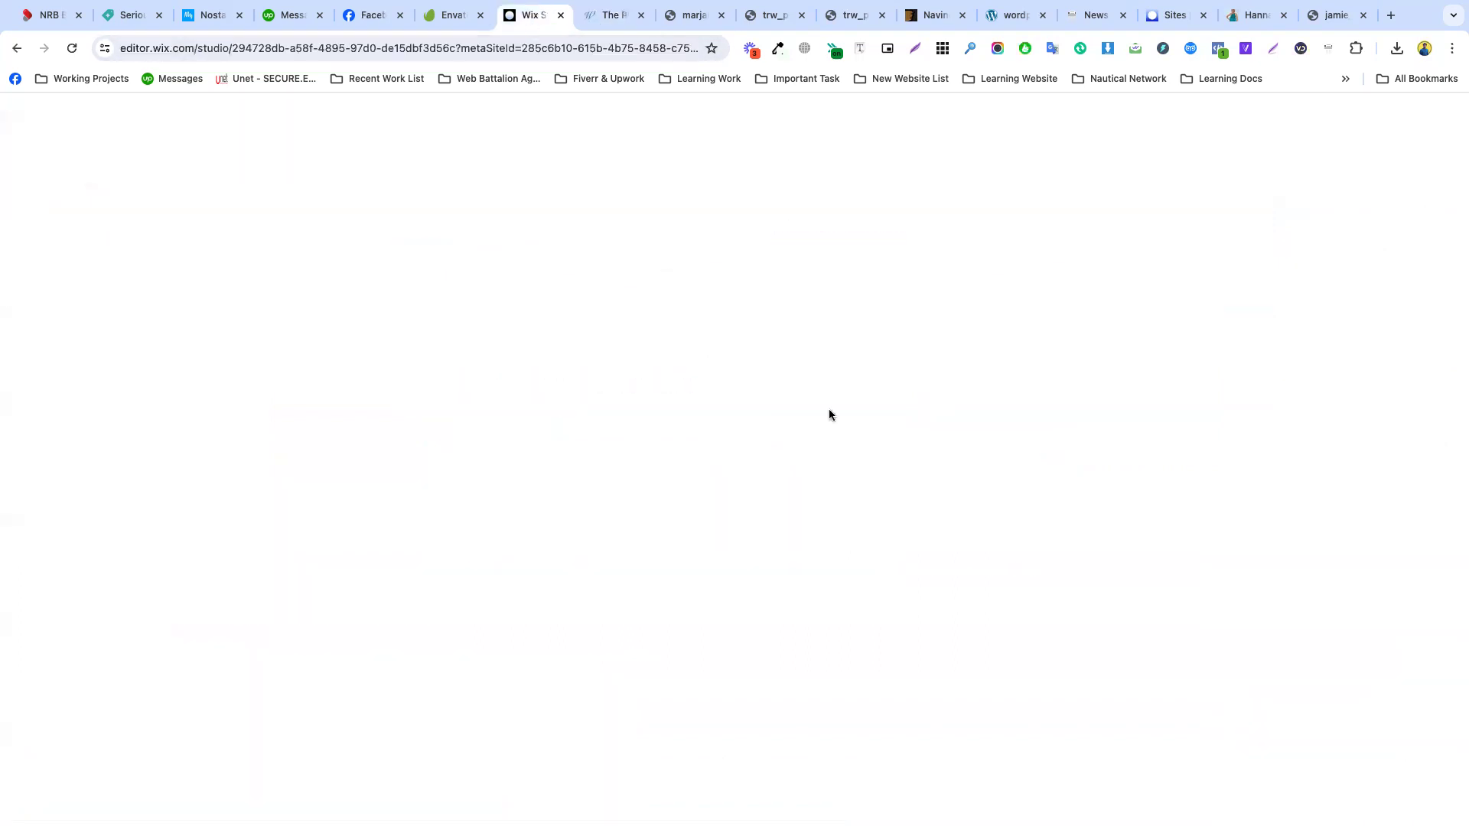
click(842, 425)
double_click(842, 425)
key(ctrl+v)
- Replace the right column's paragraph with the reference site's two-paragraph text starting "My own personal "I'm done" moment"
click(867, 457)
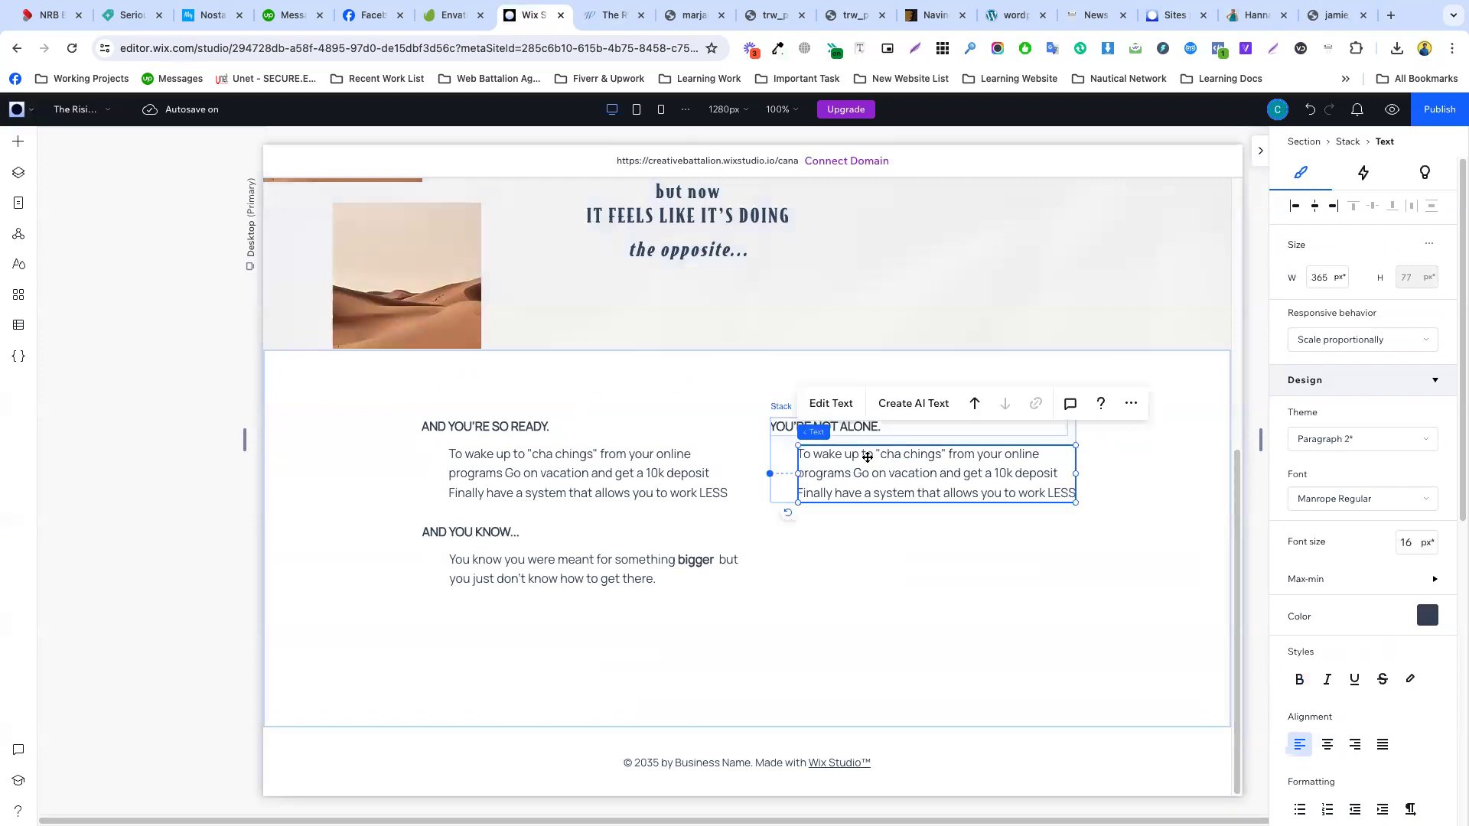
click(612, 16)
drag(1044, 375, 775, 268)
key(ctrl+c)
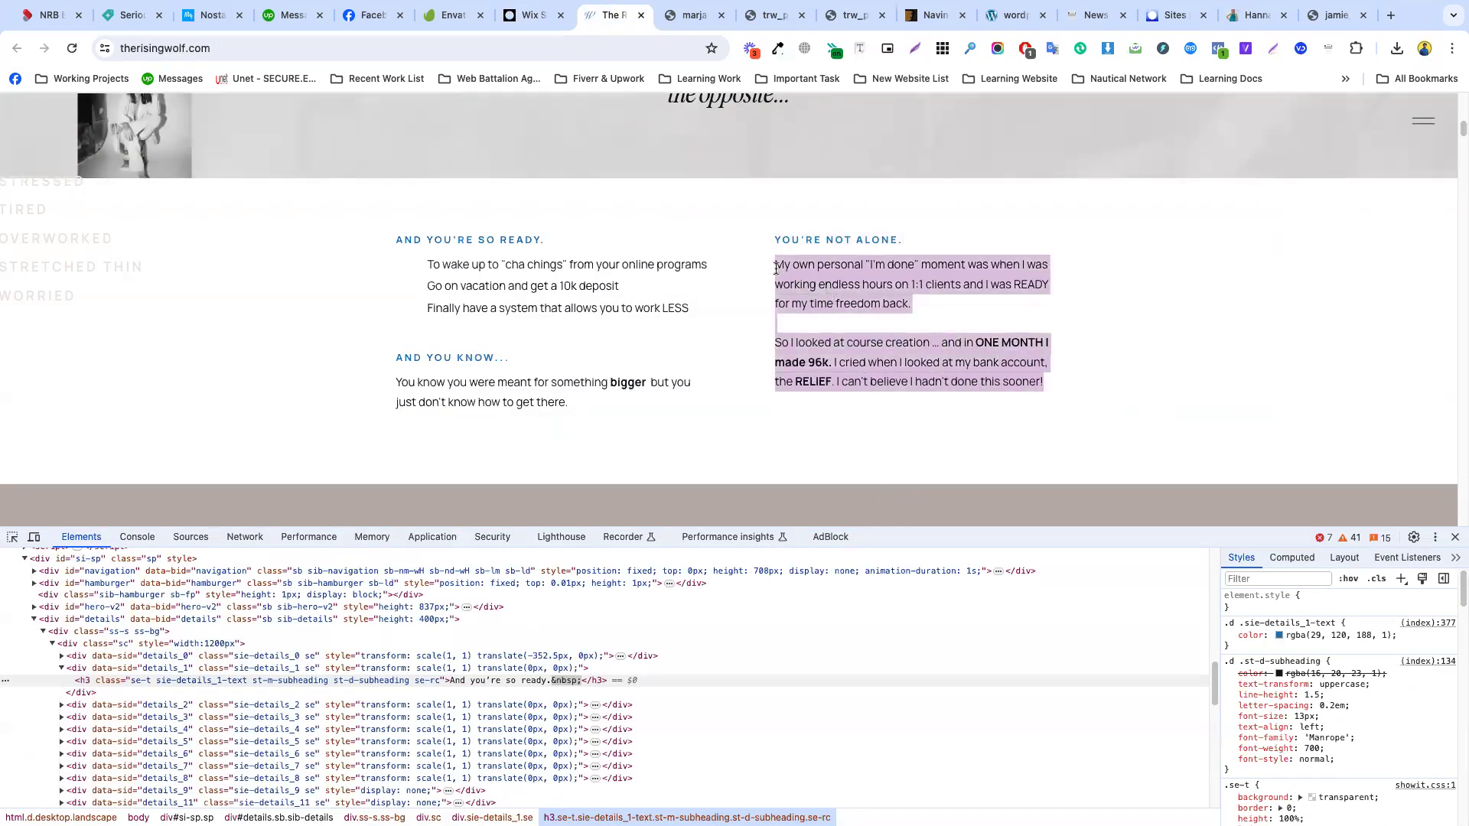
click(528, 26)
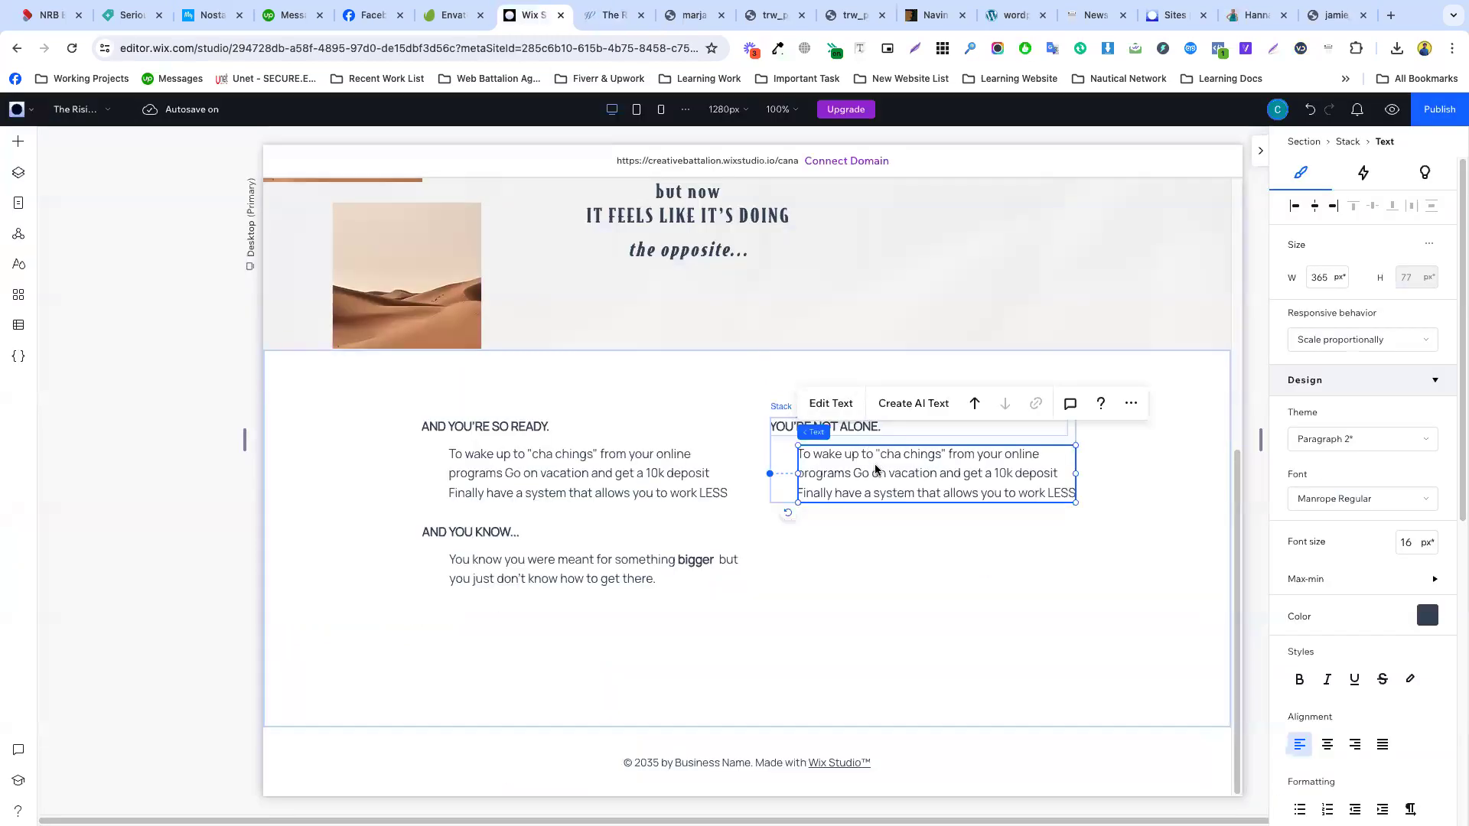
double_click(876, 469)
key(ctrl+a)
key(ctrl+v)
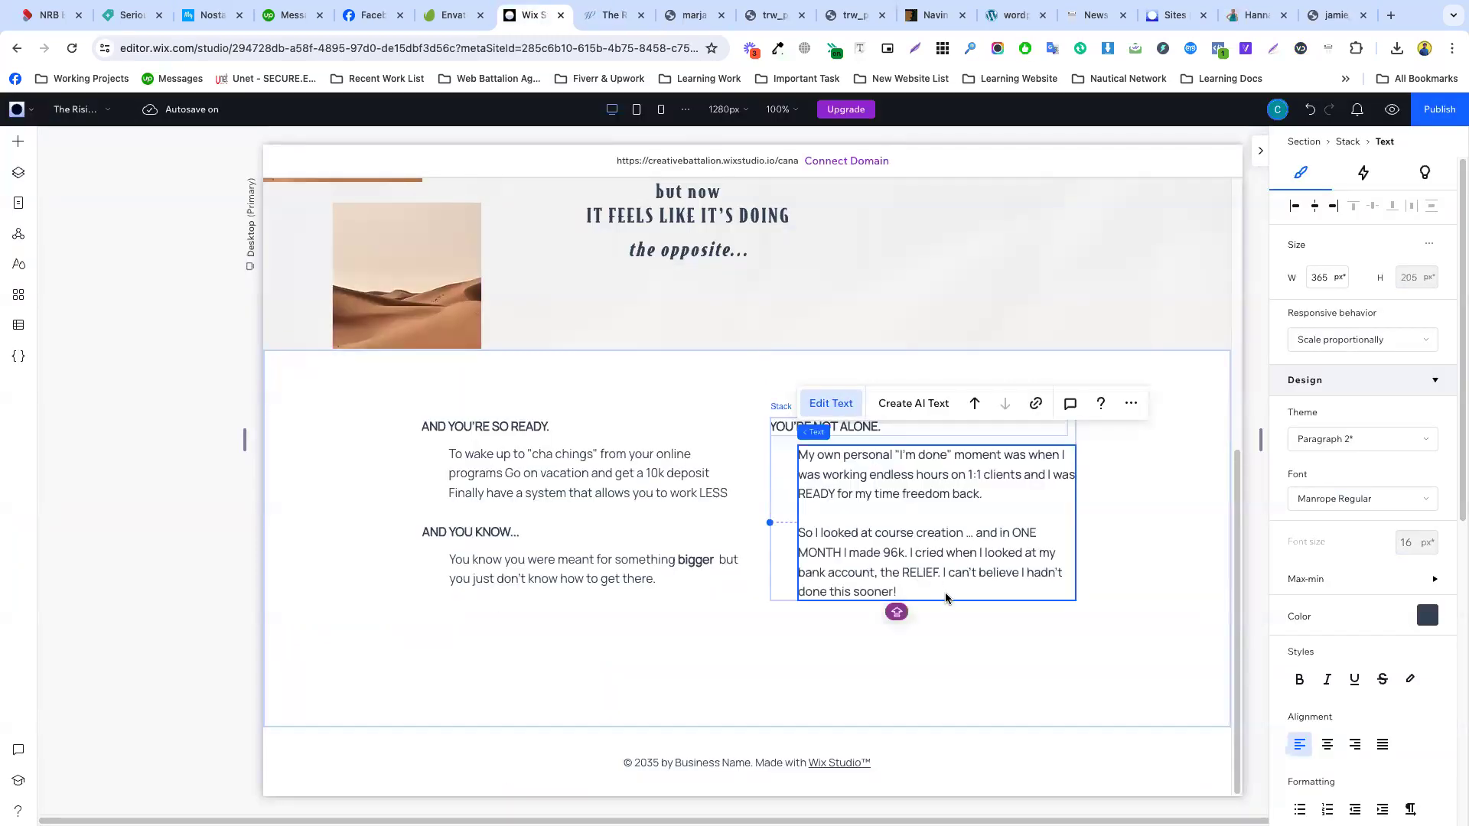
click(957, 631)
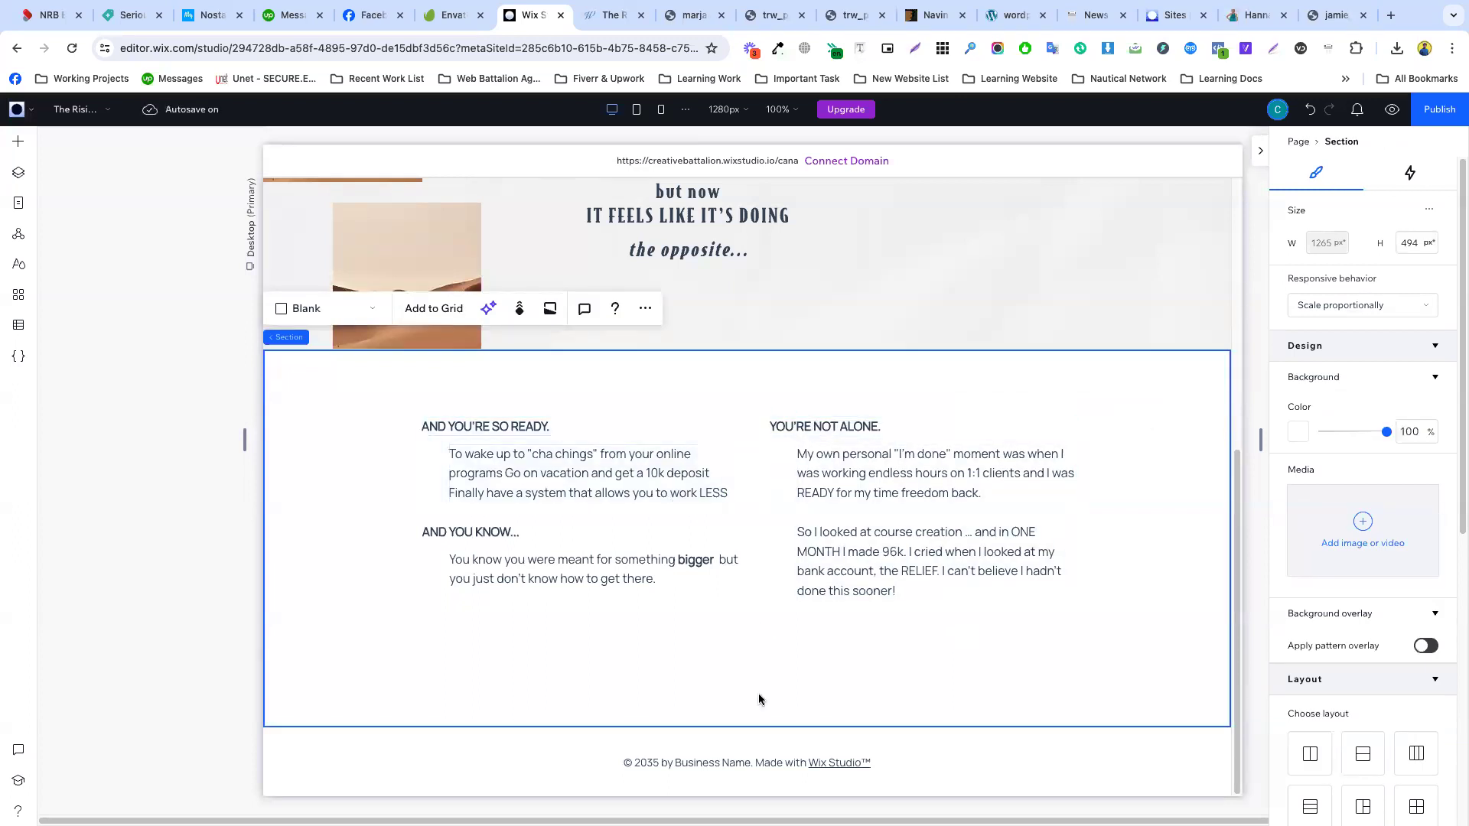
- Shorten the two-column text section to a height of 409 px and add a blank section beneath it
drag(812, 722, 819, 655)
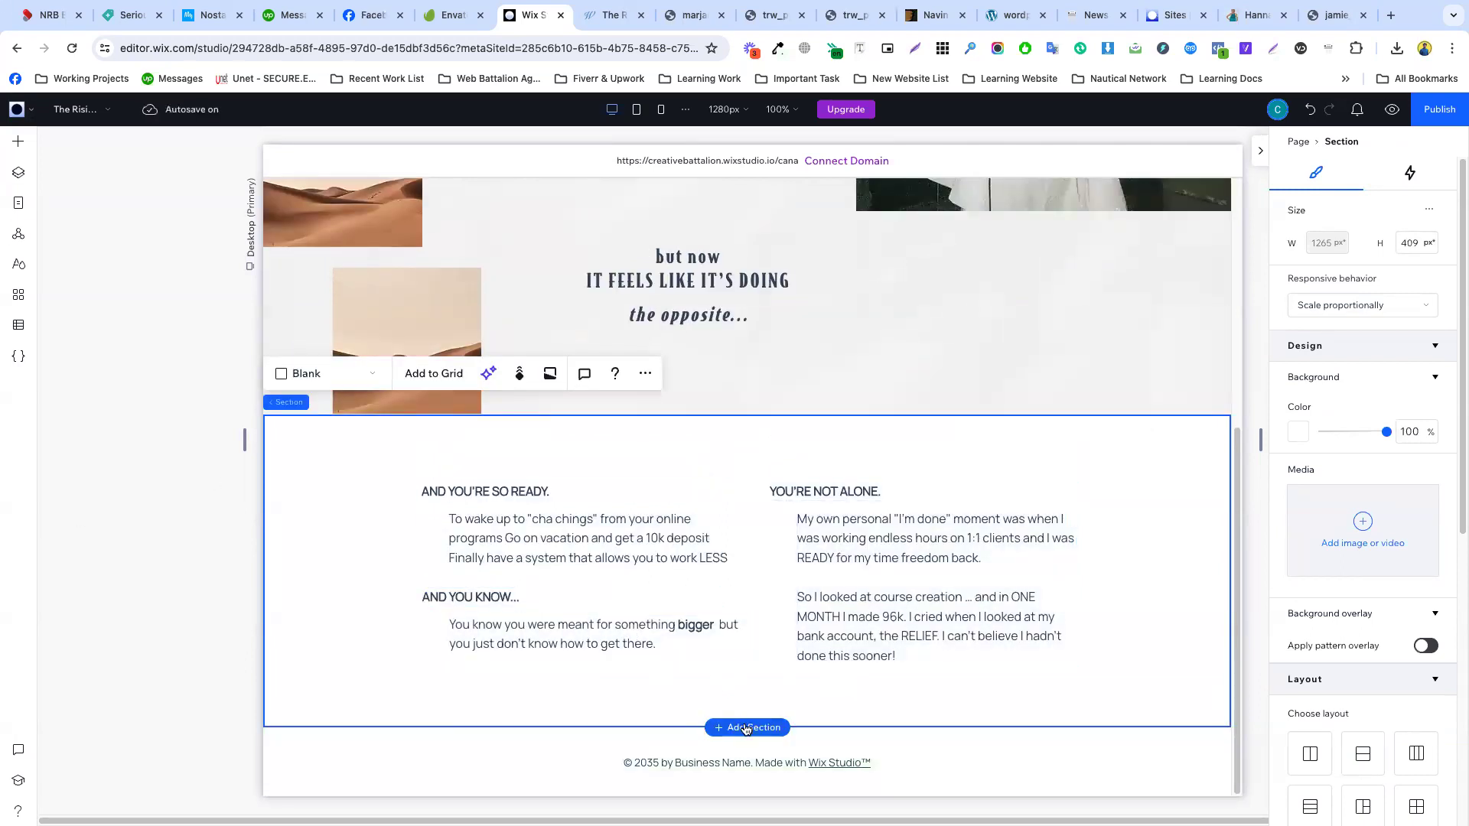
scroll(590, 229, down, 5)
- Close the developer tools on the reference site and examine the "And here is what I learned:" section and its heading
click(612, 15)
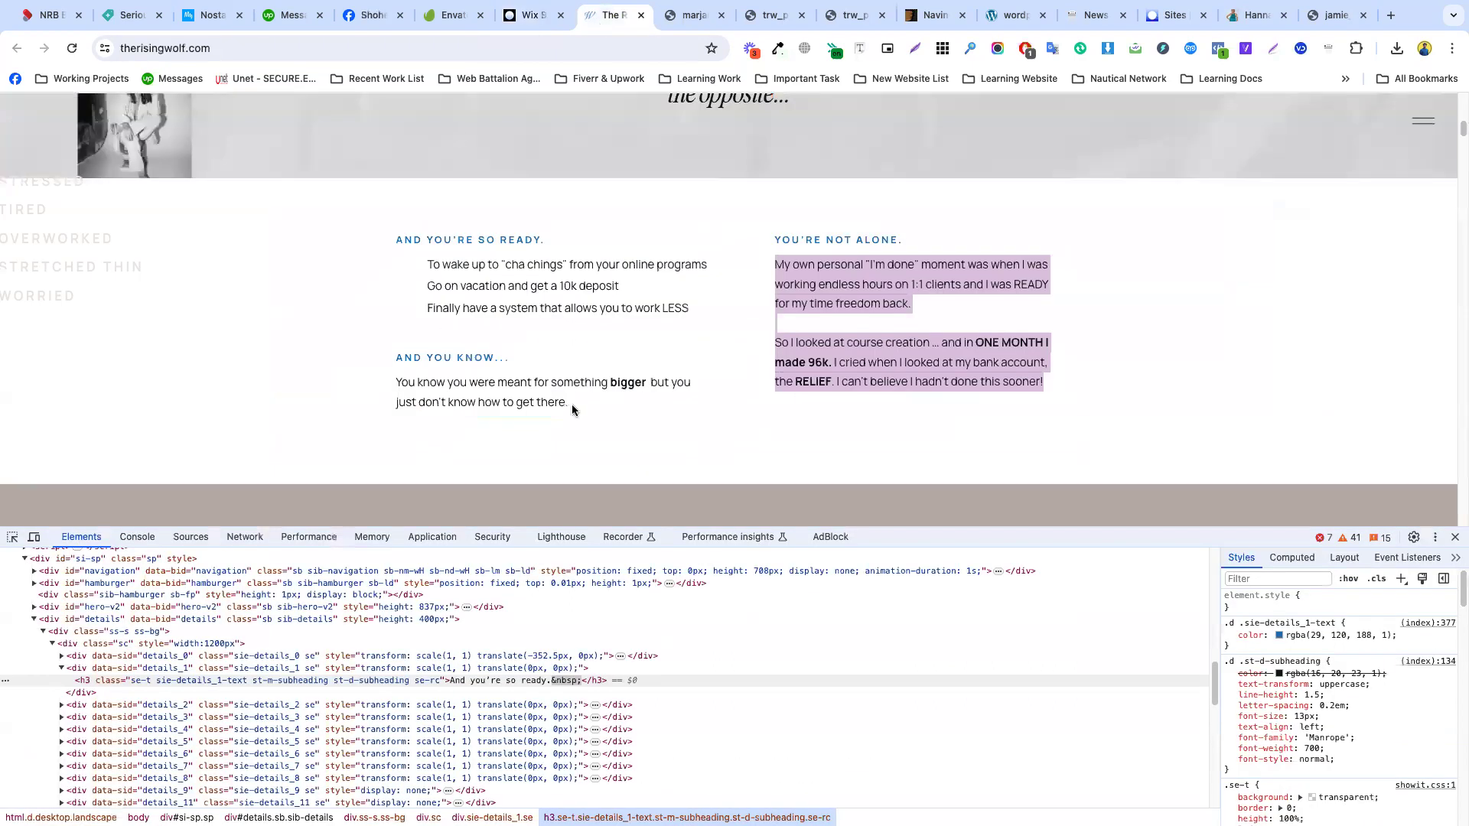
scroll(564, 338, up, 5)
scroll(659, 357, down, 10)
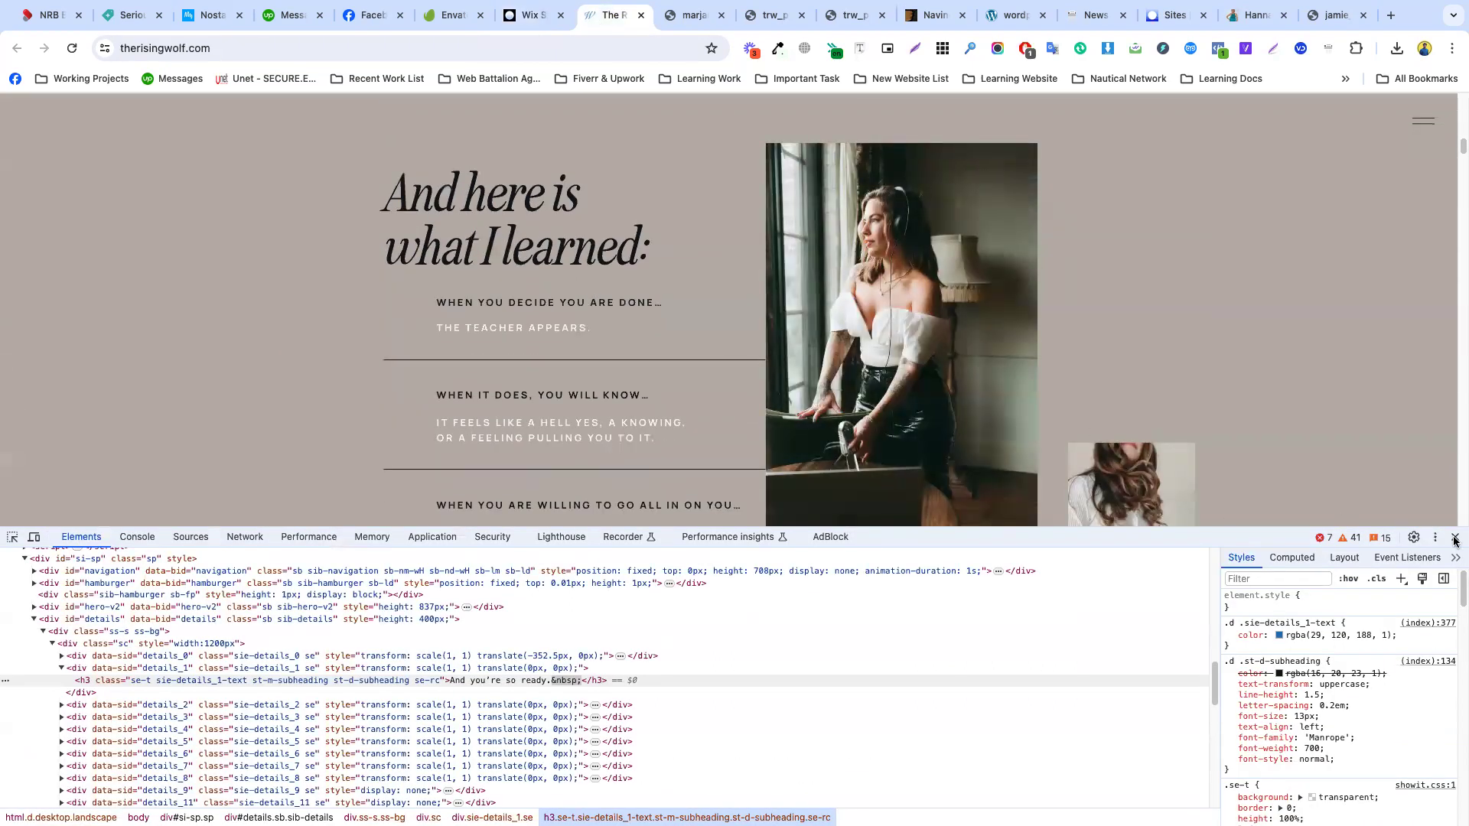
click(1455, 541)
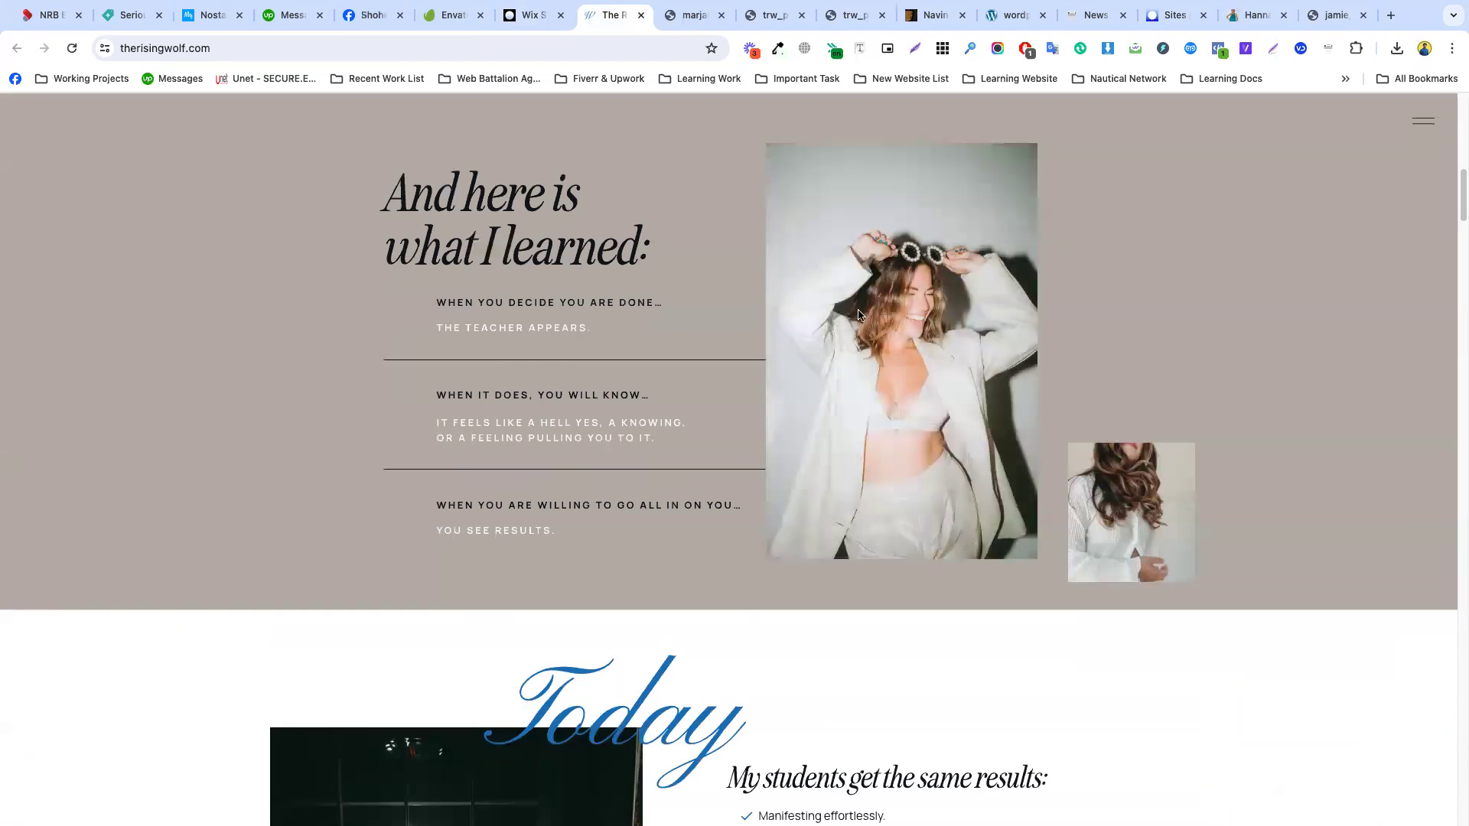
scroll(856, 312, up, 12)
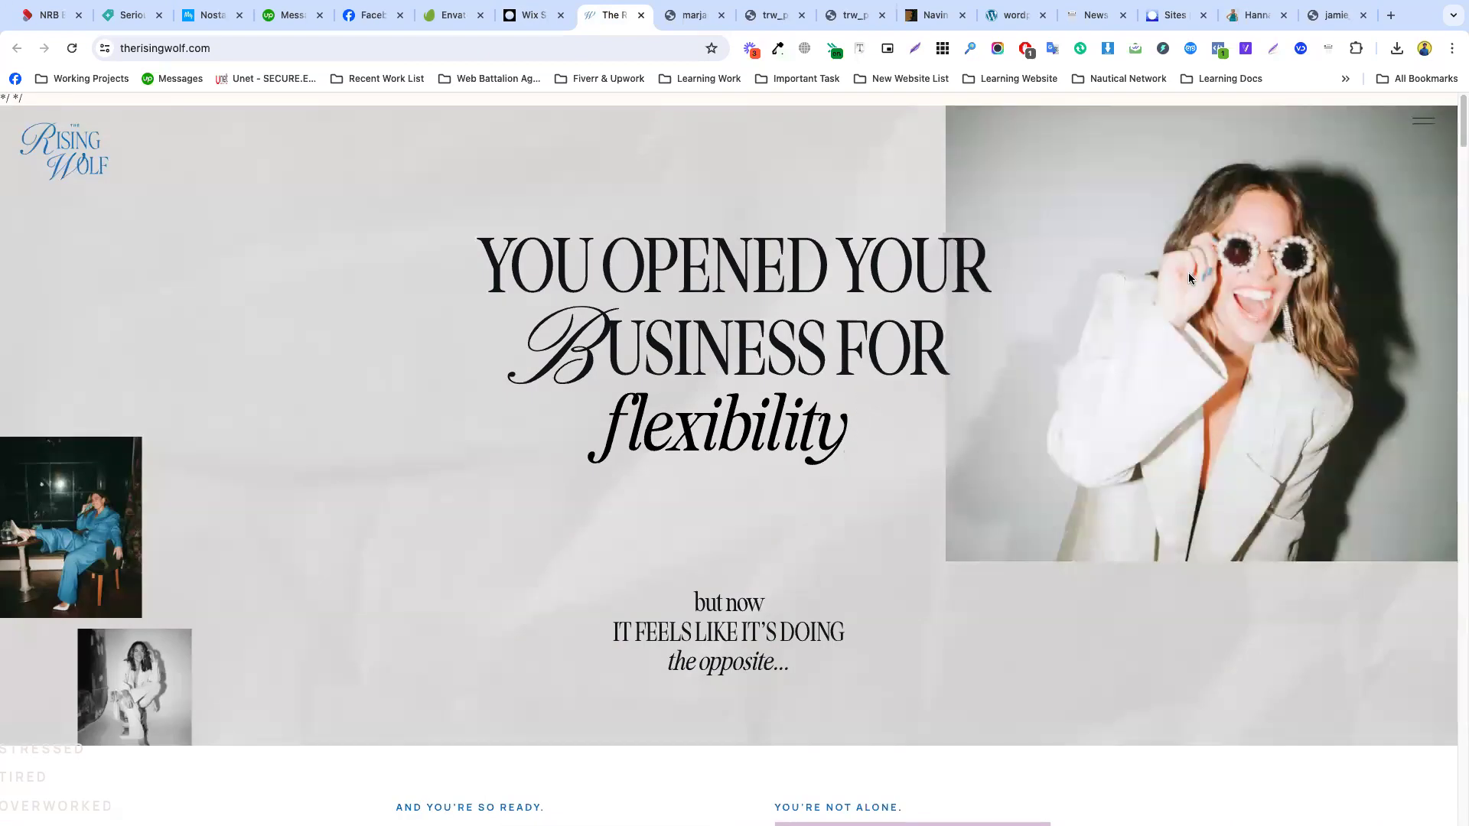
scroll(779, 285, down, 5)
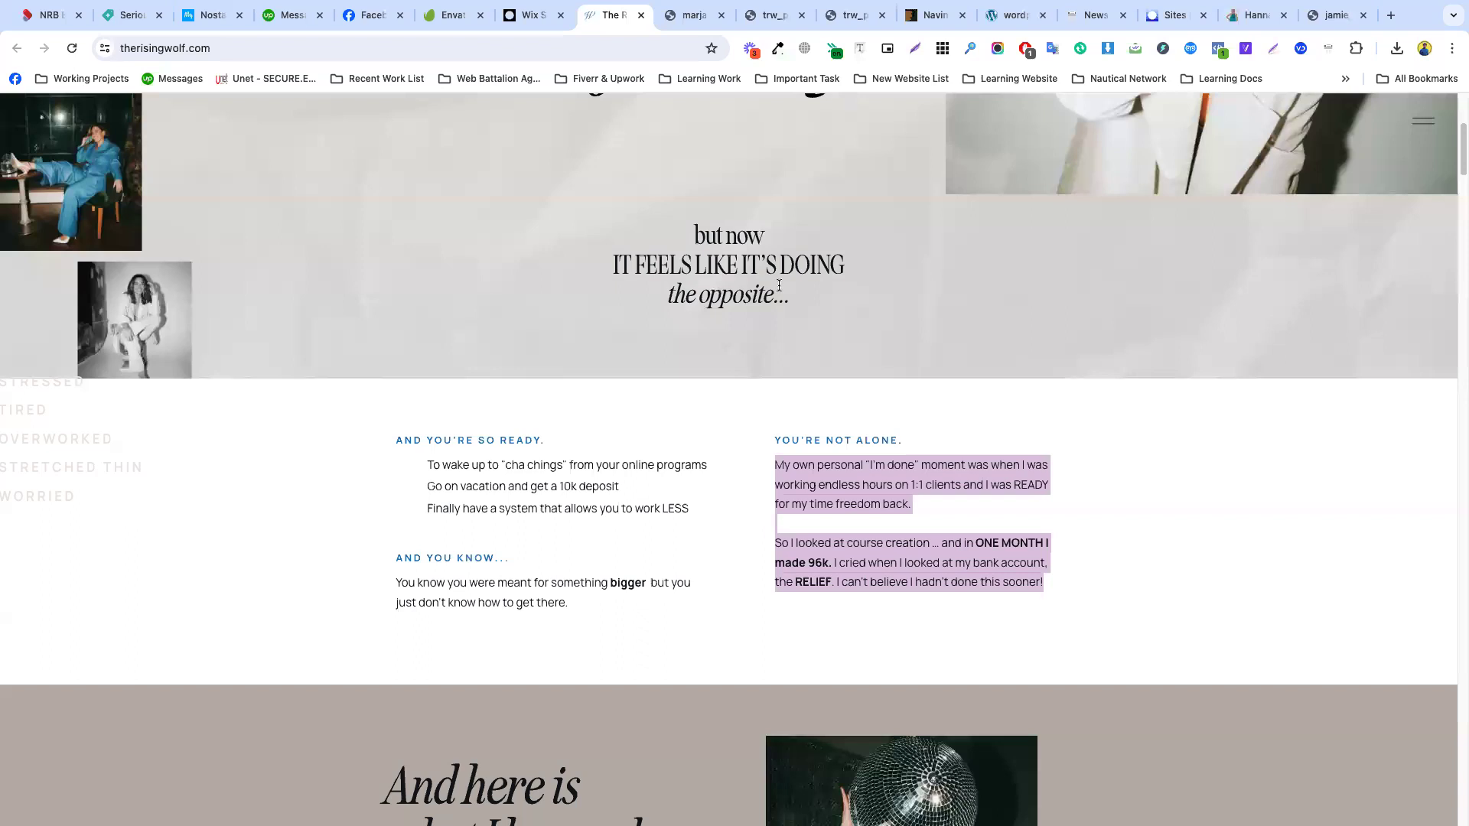
scroll(779, 286, down, 7)
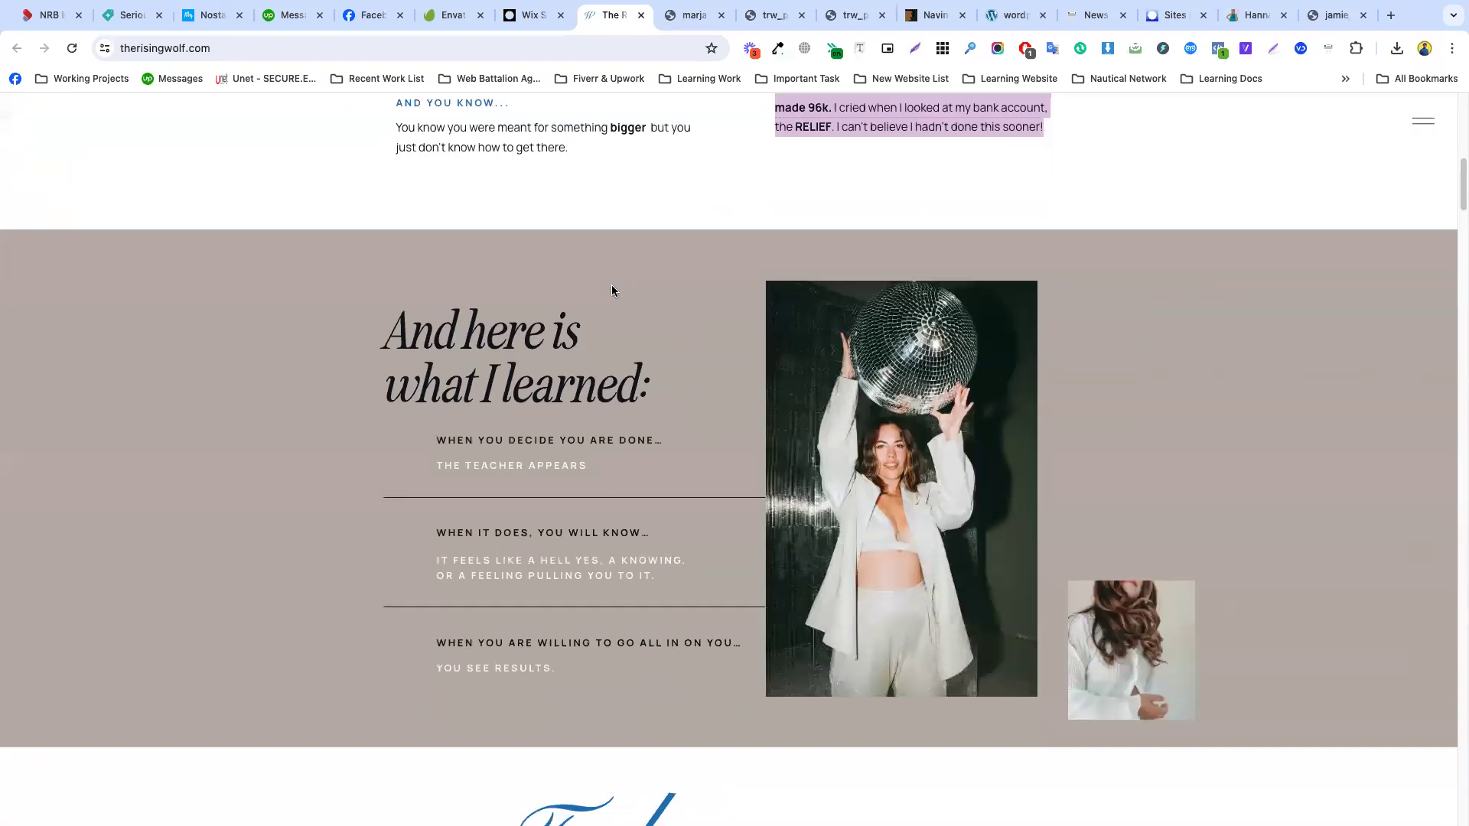
triple_click(637, 308)
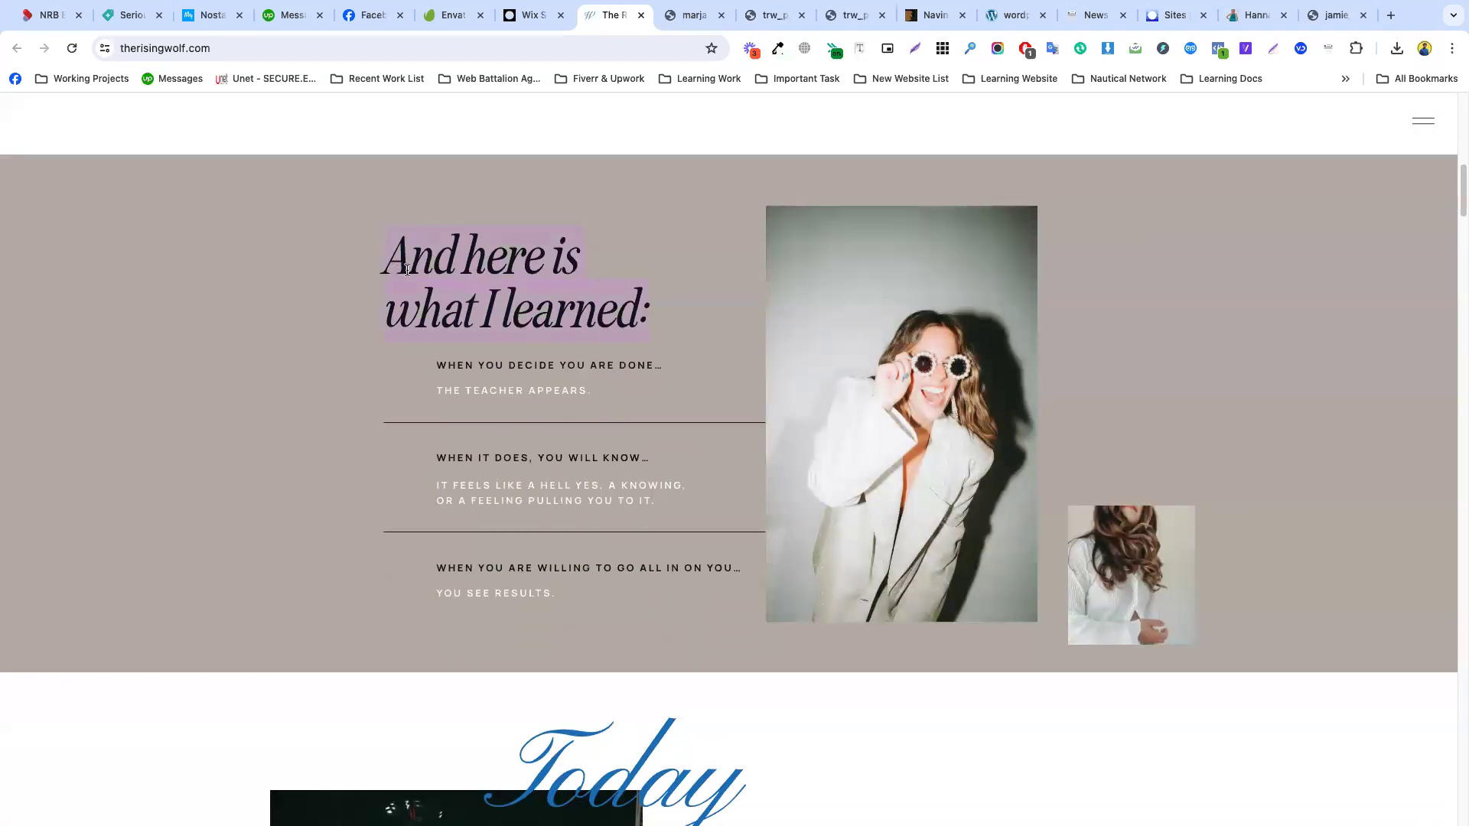
- In Wix Studio, copy the hero's "YOU OPENED YOUR" heading into the blank section and position it at X 208, Y 82
click(523, 15)
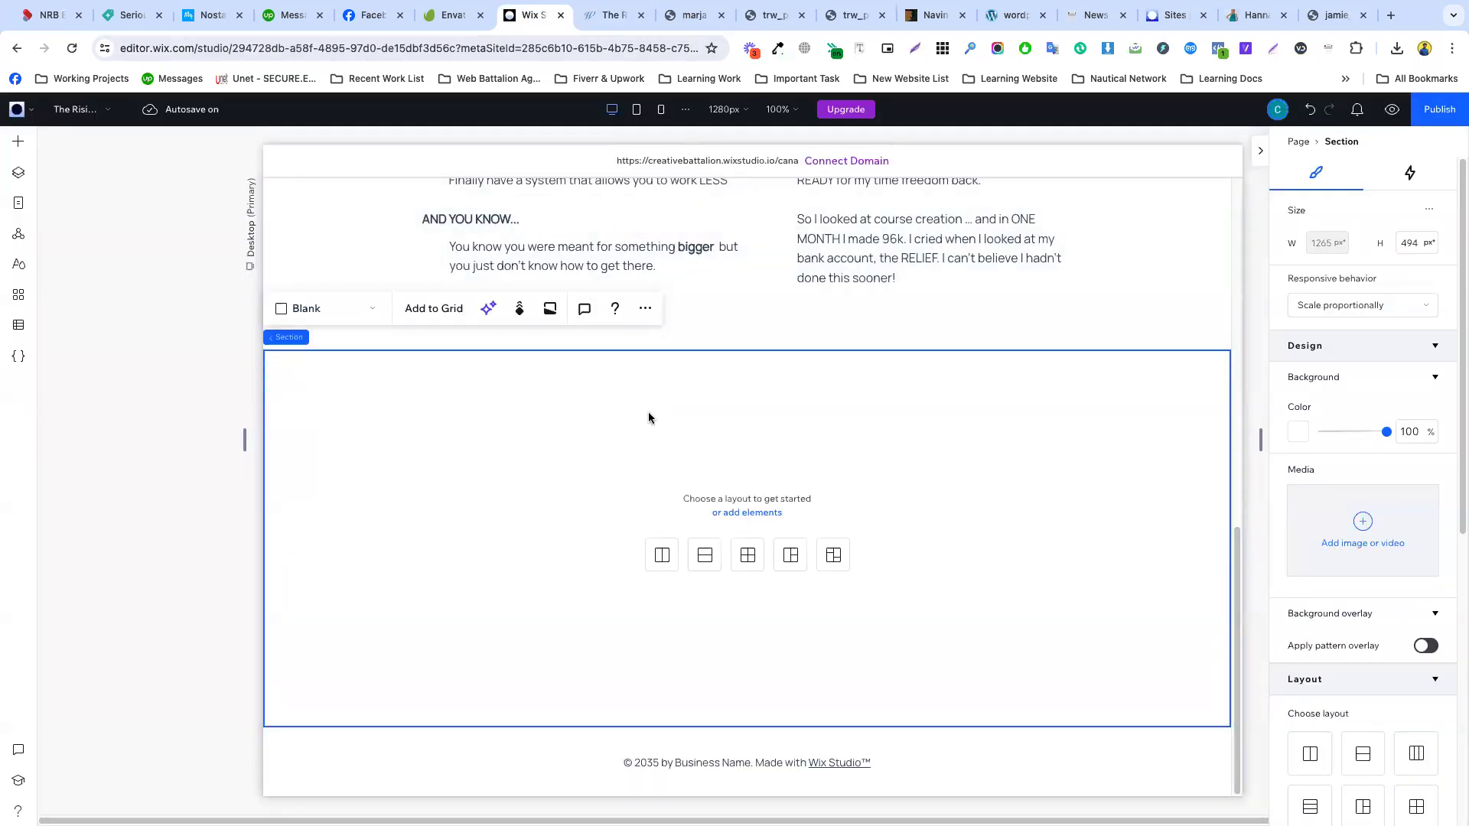
scroll(659, 375, up, 10)
scroll(673, 306, down, 2)
scroll(650, 299, up, 1)
click(635, 313)
click(556, 269)
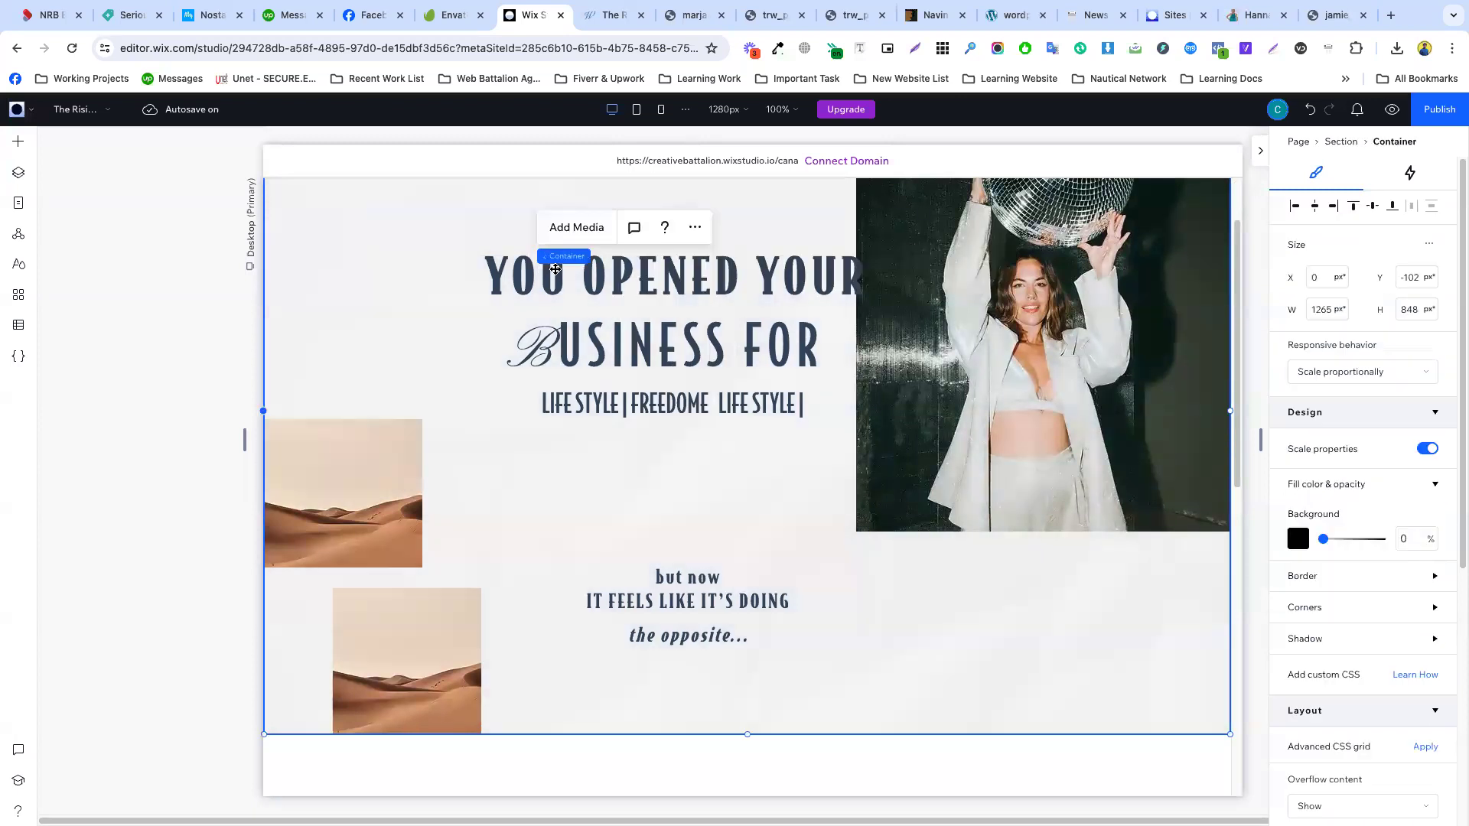
right_click(541, 277)
click(631, 338)
scroll(631, 334, down, 1)
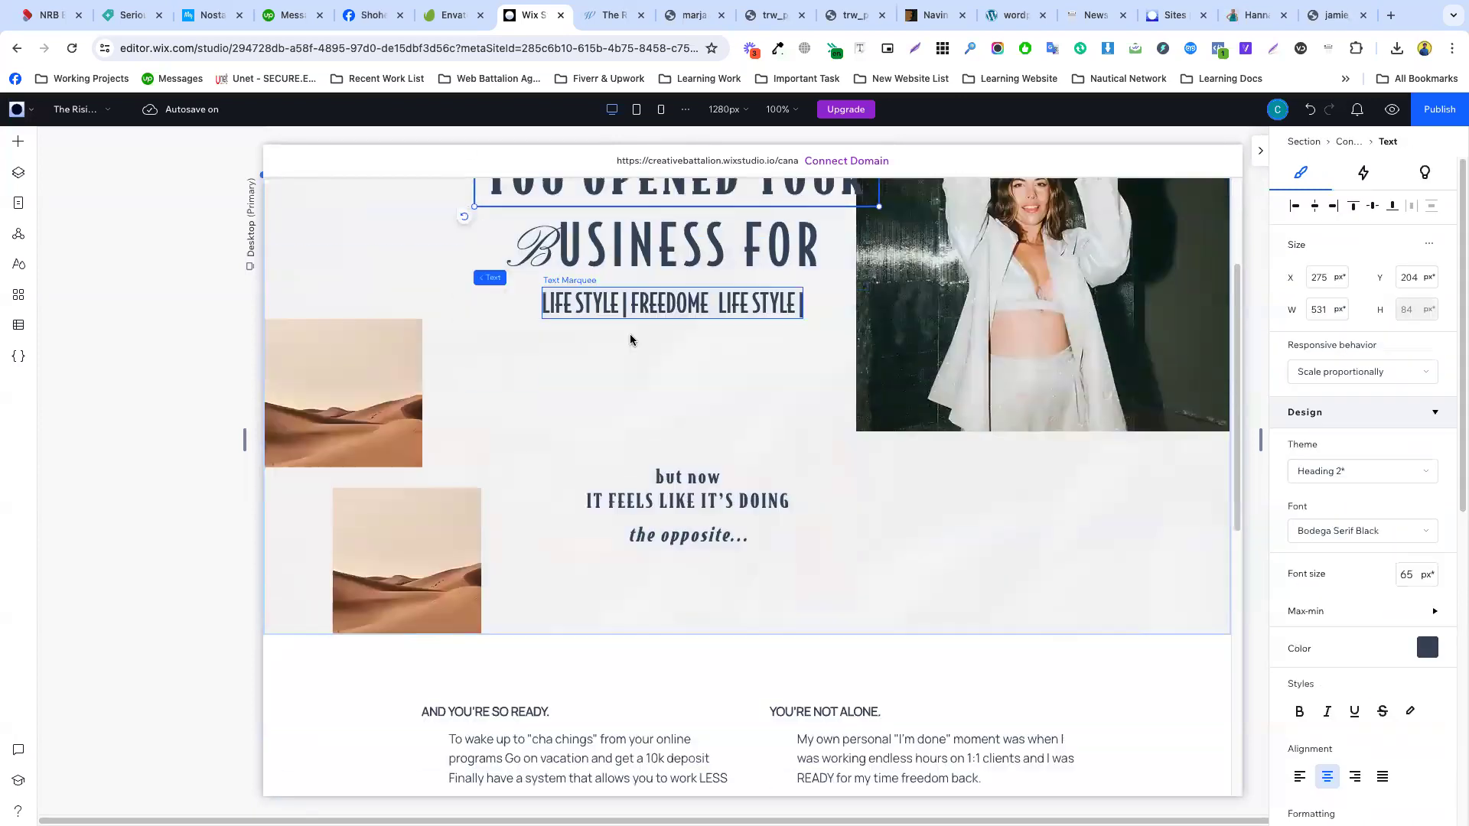
scroll(631, 339, down, 7)
click(567, 423)
key(ctrl+v)
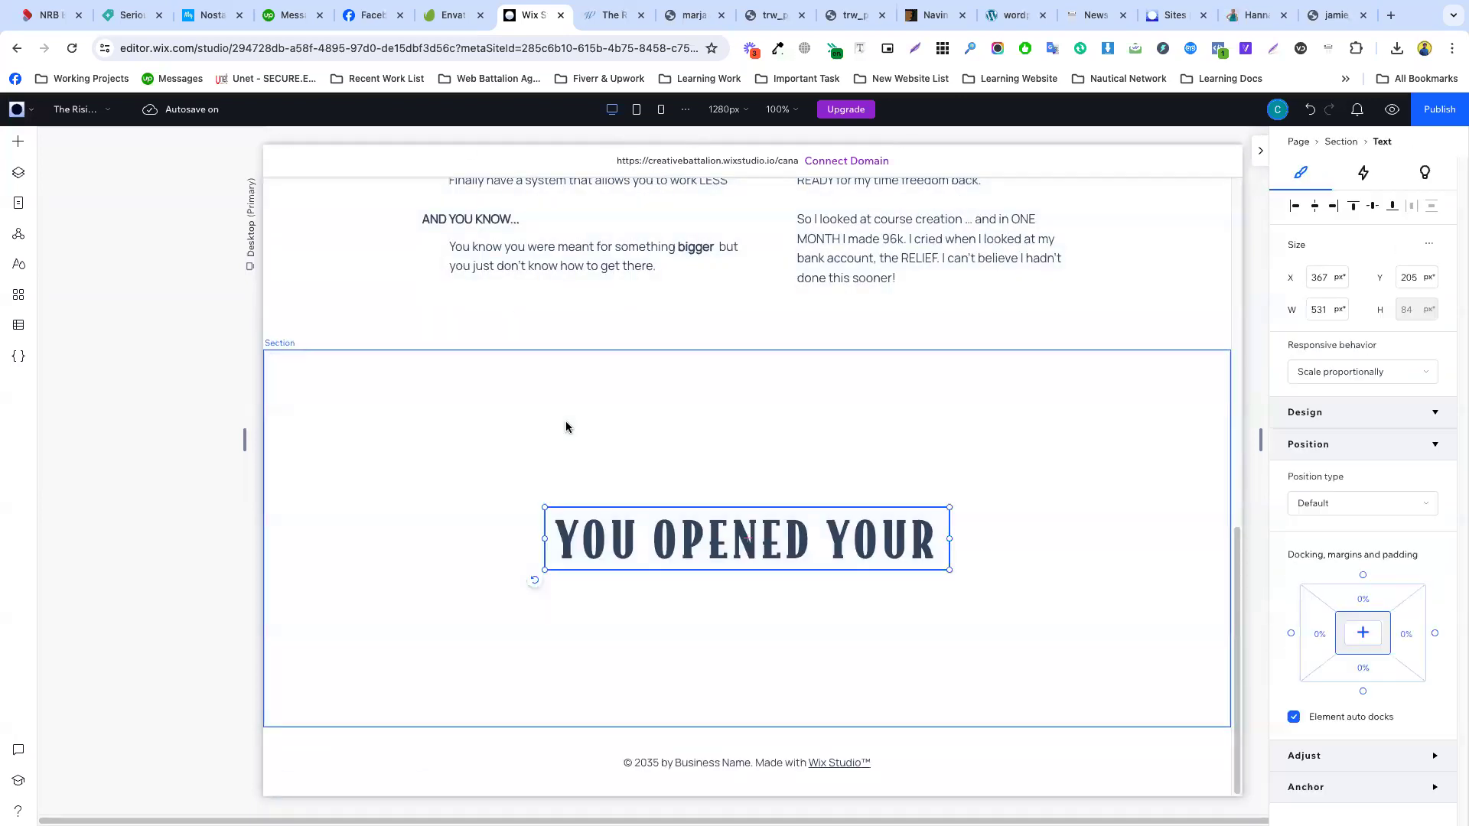
drag(708, 531, 582, 436)
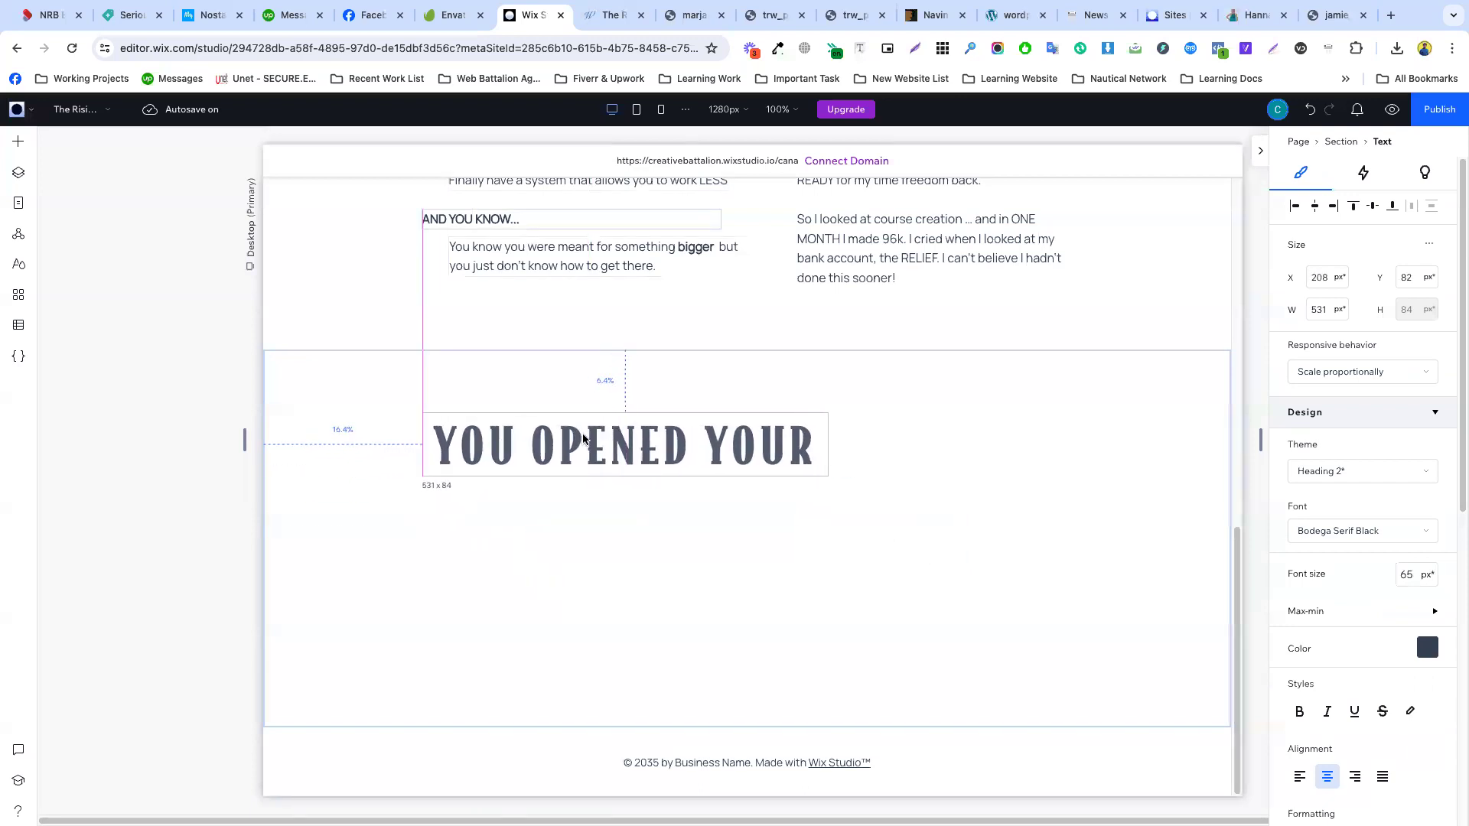
- Replace the pasted heading's text with "And here is what I learned:" from the reference site and left-align it
key(ctrl+Tab)
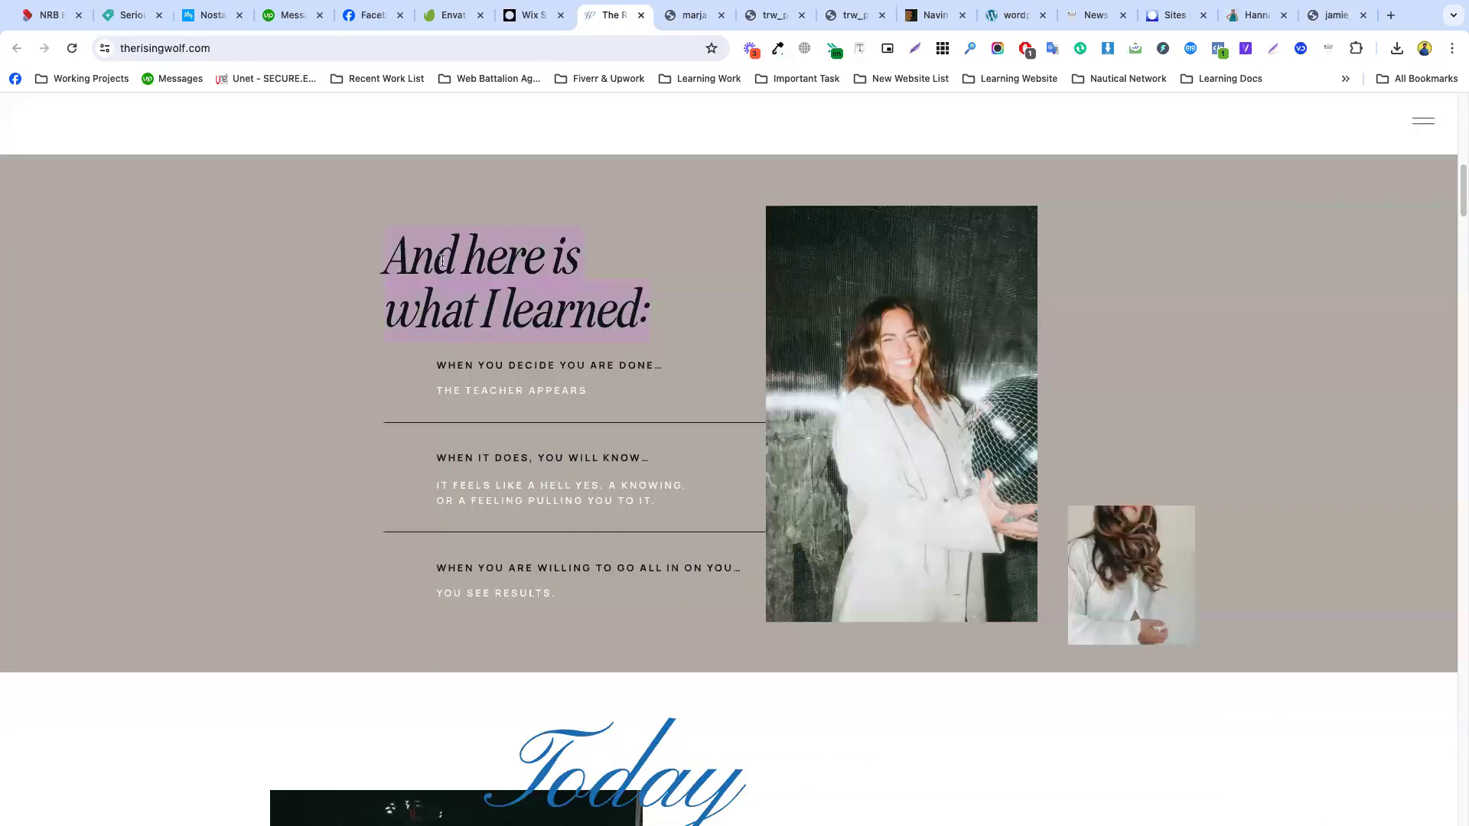
click(511, 17)
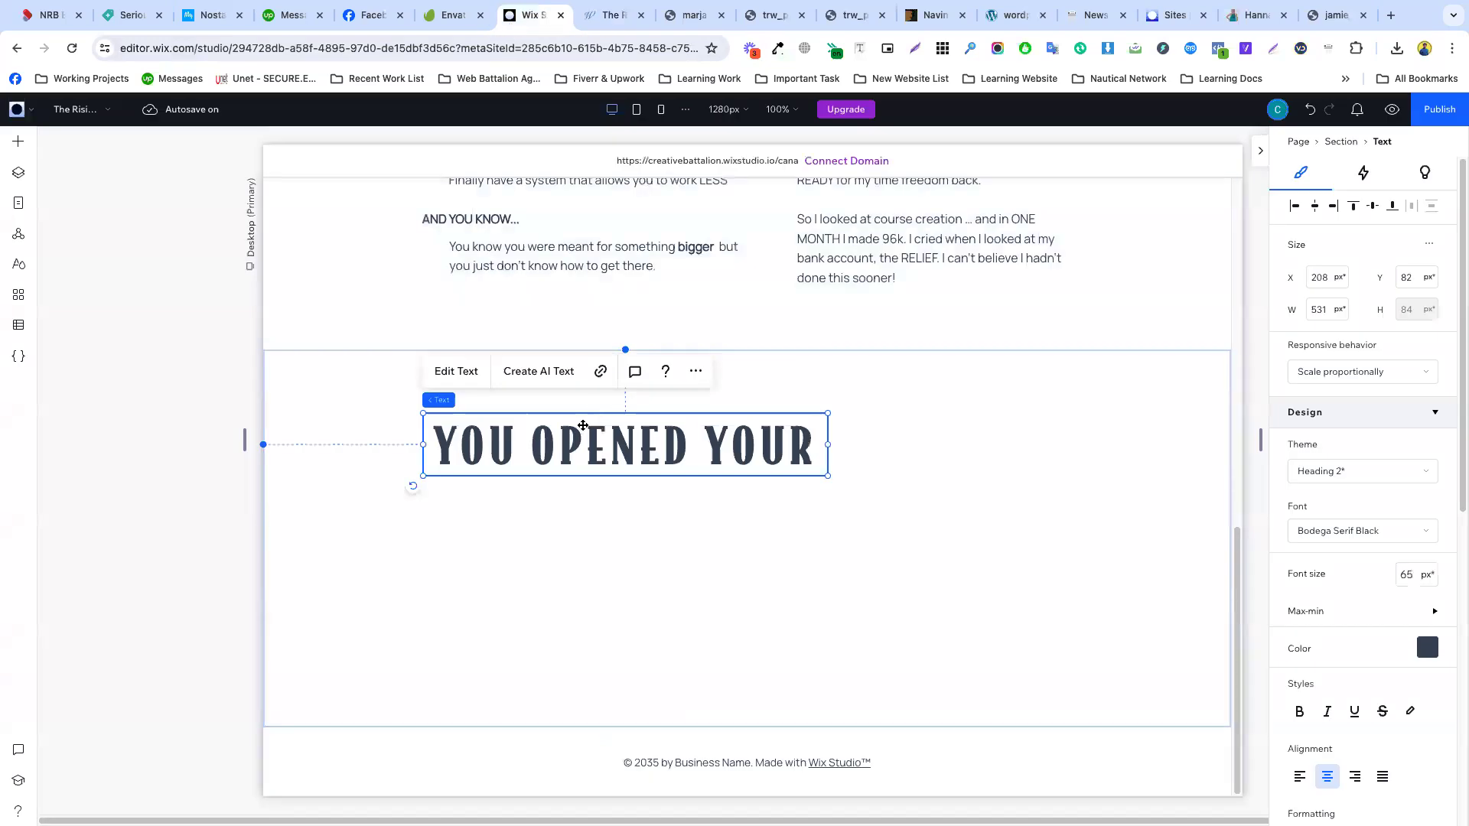
double_click(581, 427)
key(ctrl+v)
double_click(582, 444)
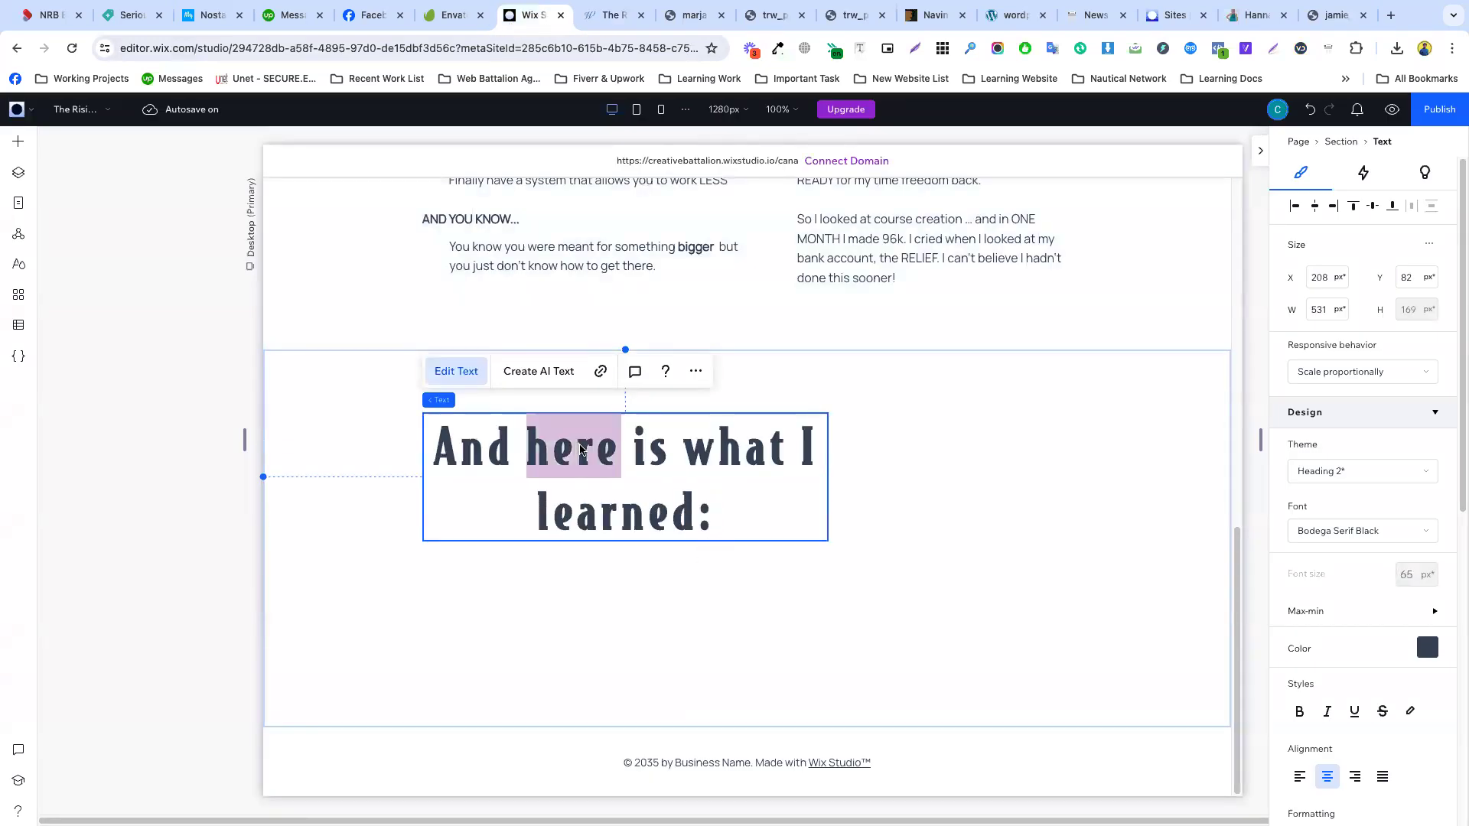
key(ctrl+a)
click(1300, 776)
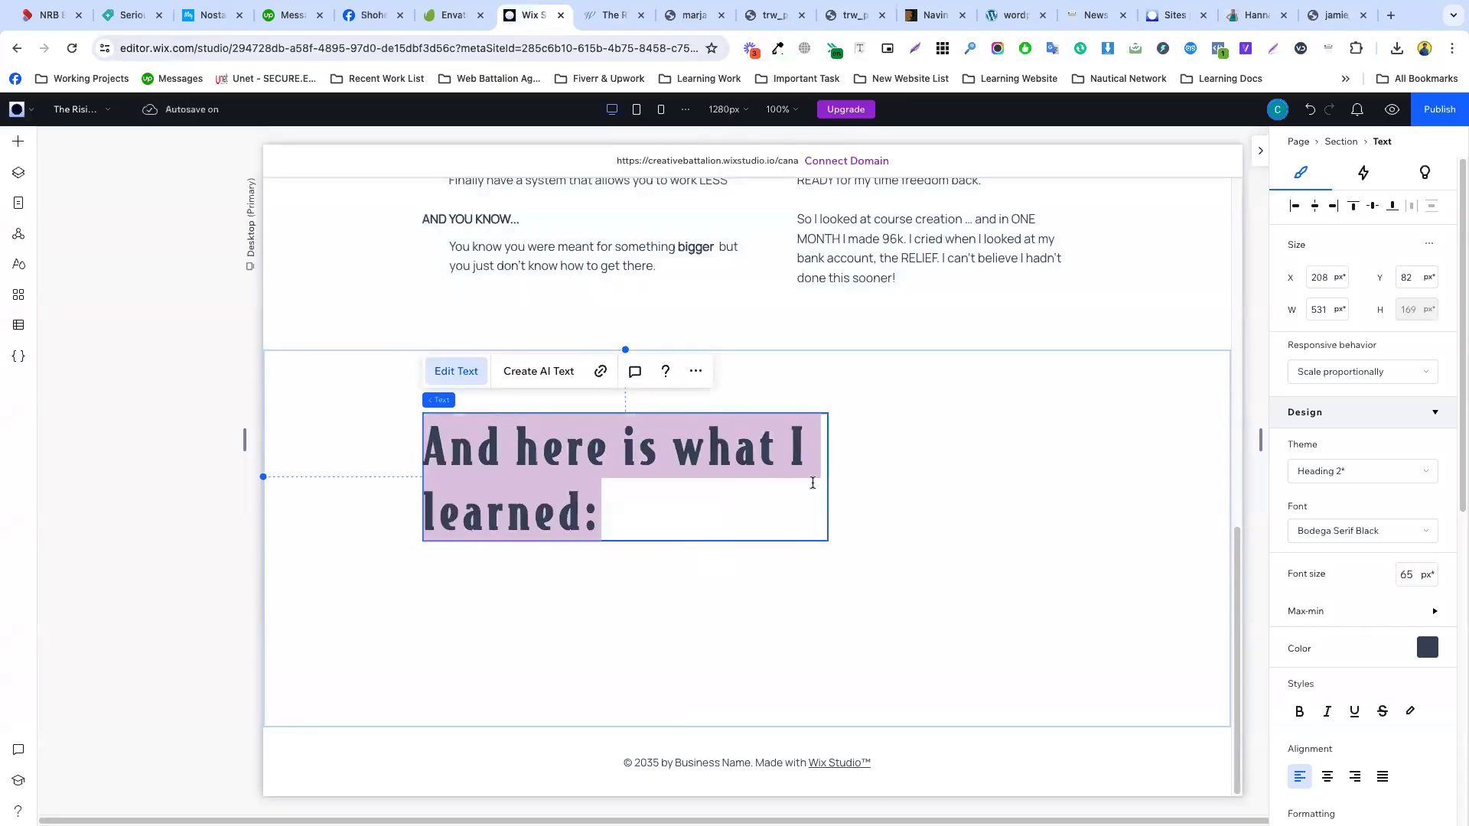
- Compare with the reference site and set the "And here is what I learned:" heading's font size to 35 px
click(609, 16)
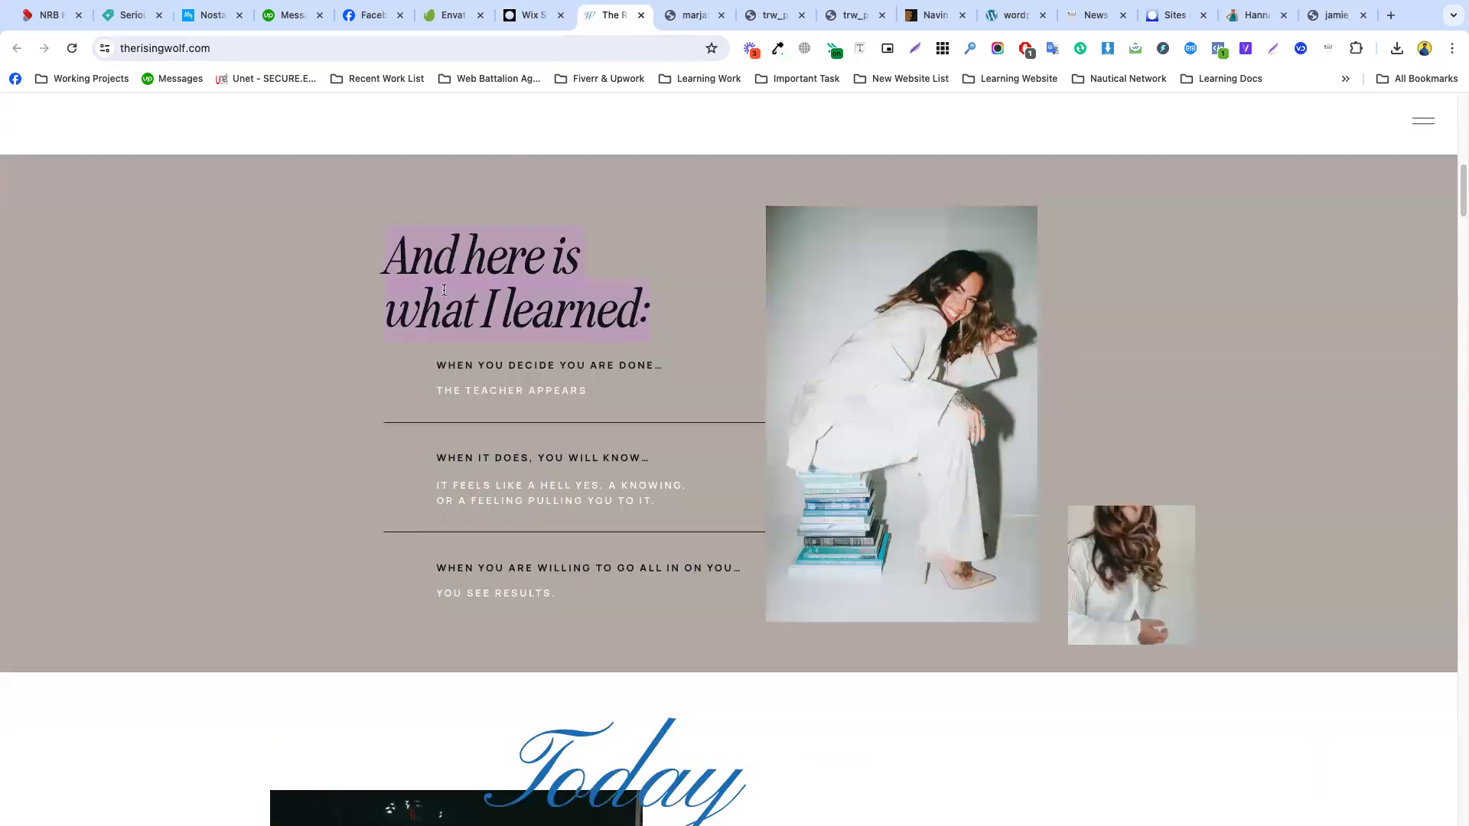
click(528, 15)
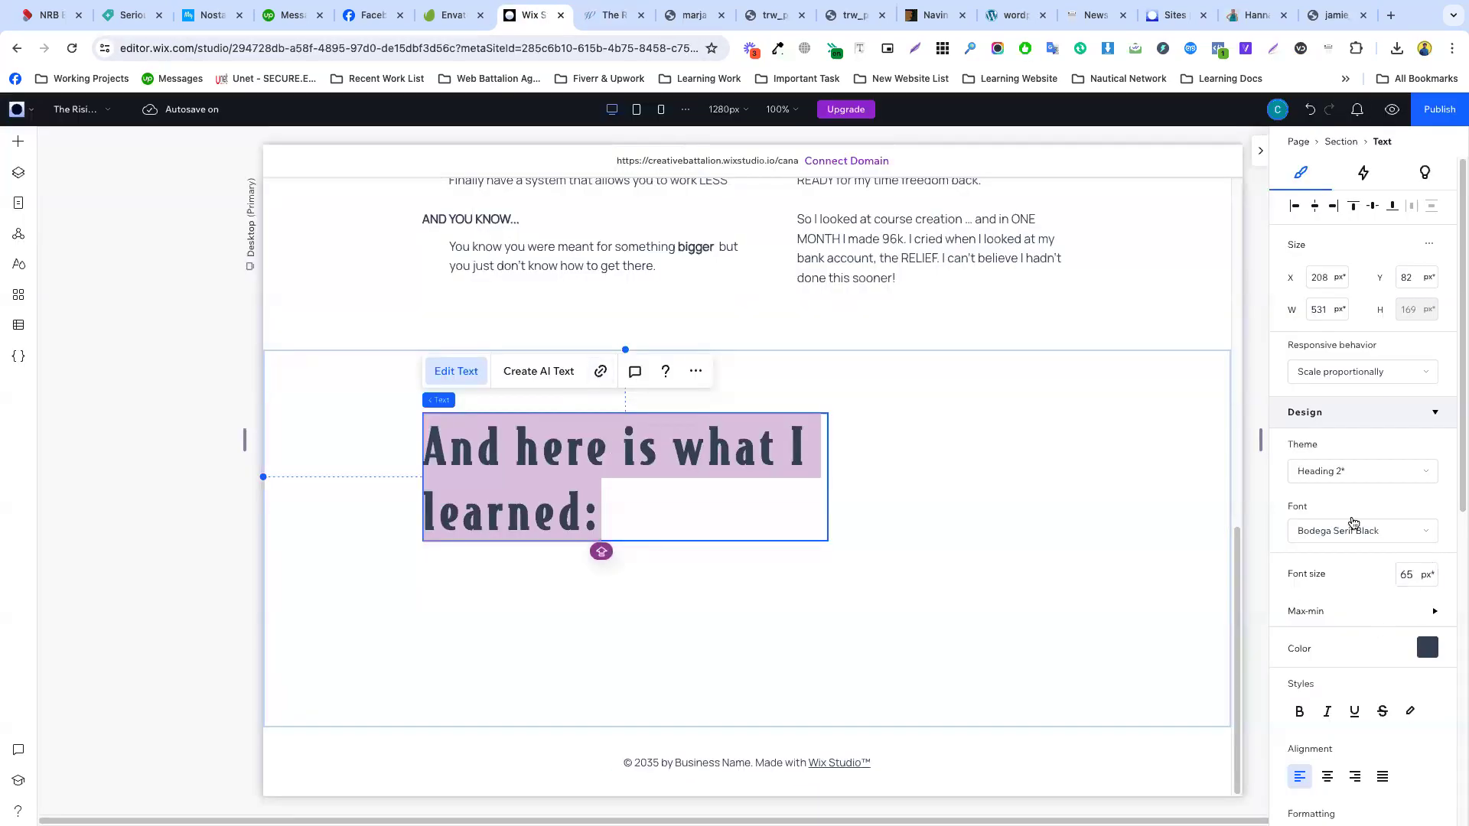
click(1411, 575)
text(3)
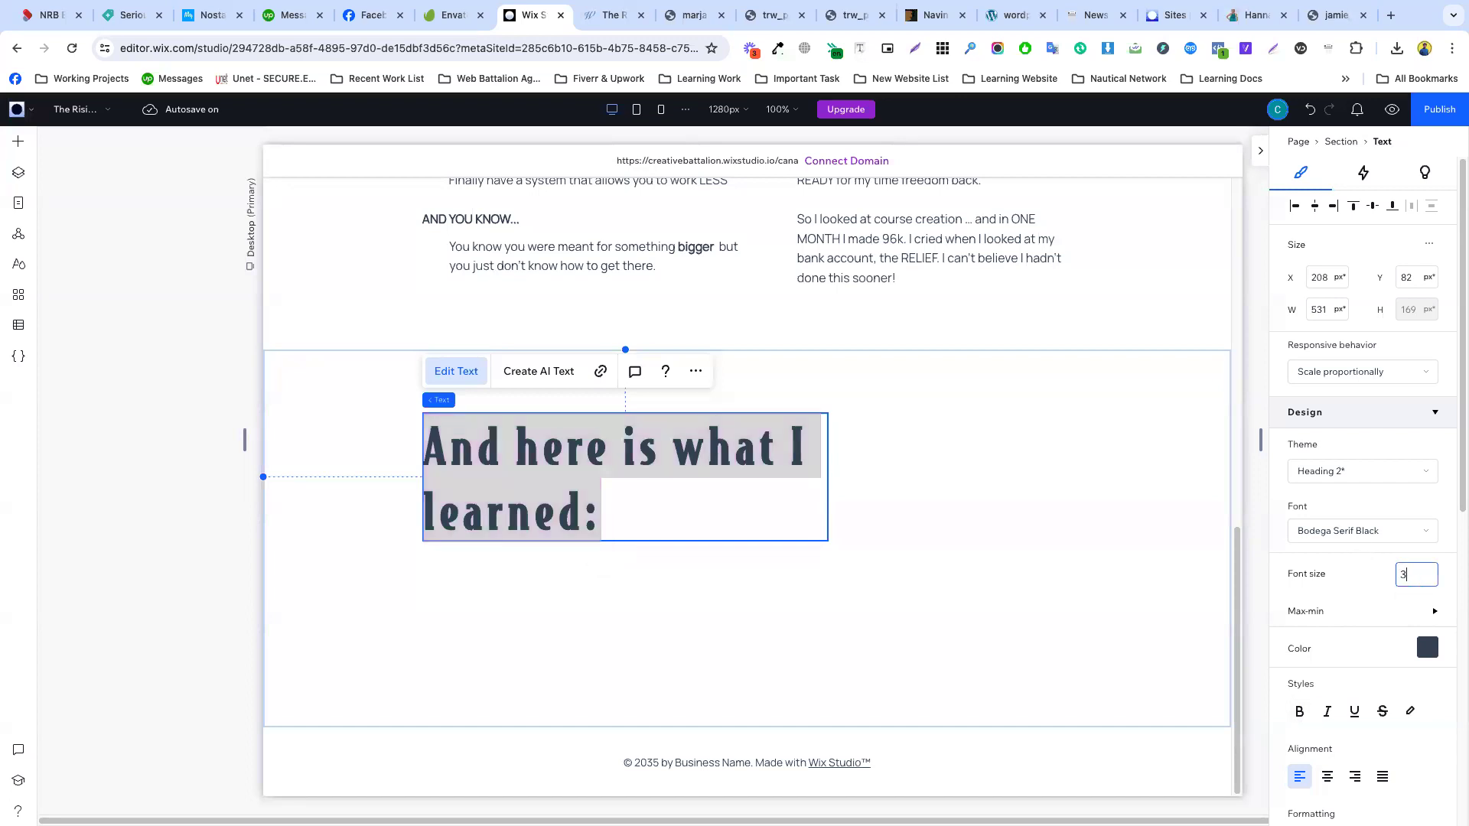
key(Return)
- Try SF Pro Display Regular and Schibsted Grotesk Regular as the font for the "And here is what I learned:" heading
triple_click(630, 431)
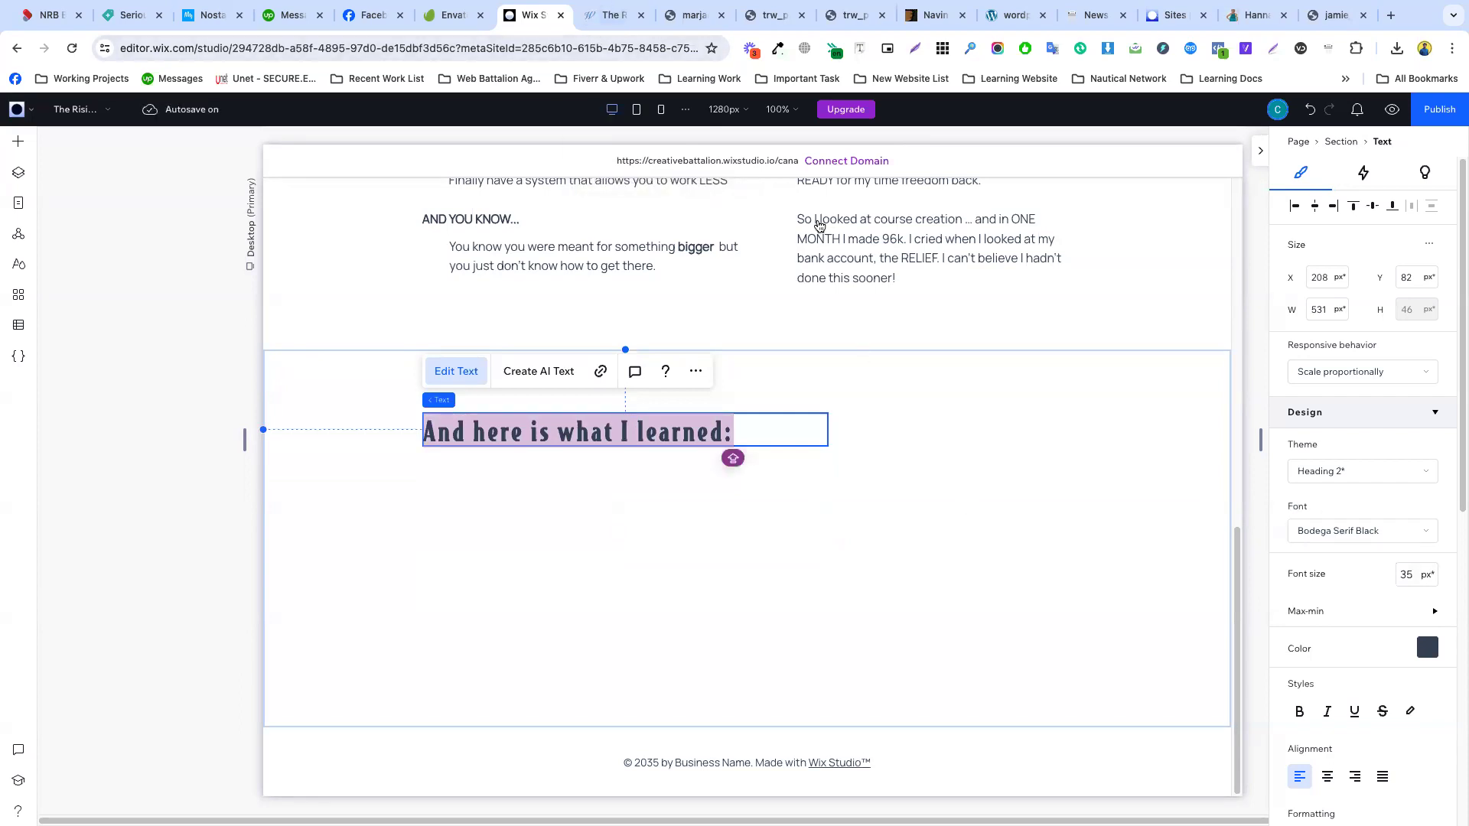
click(618, 19)
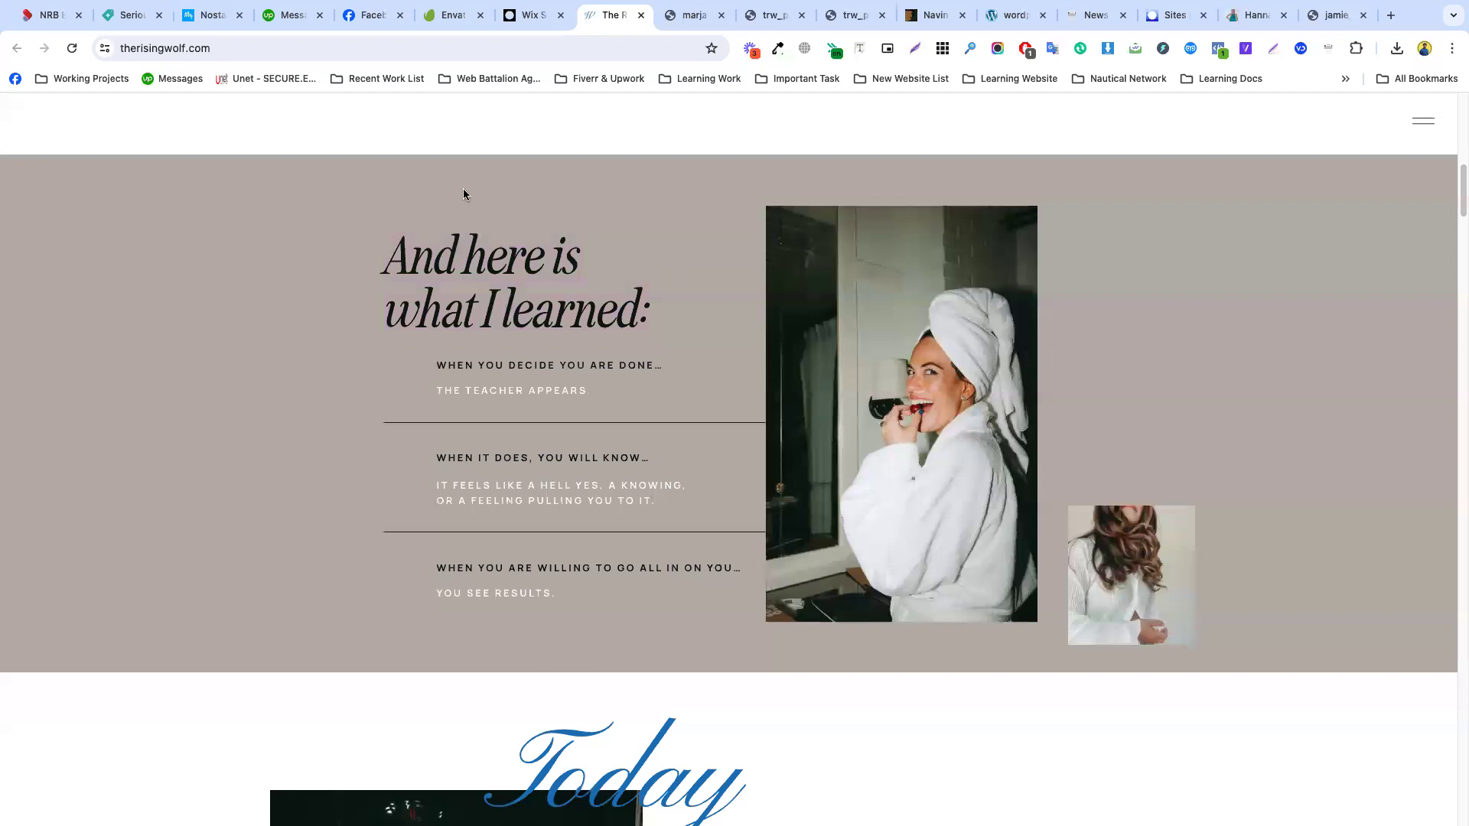
click(534, 15)
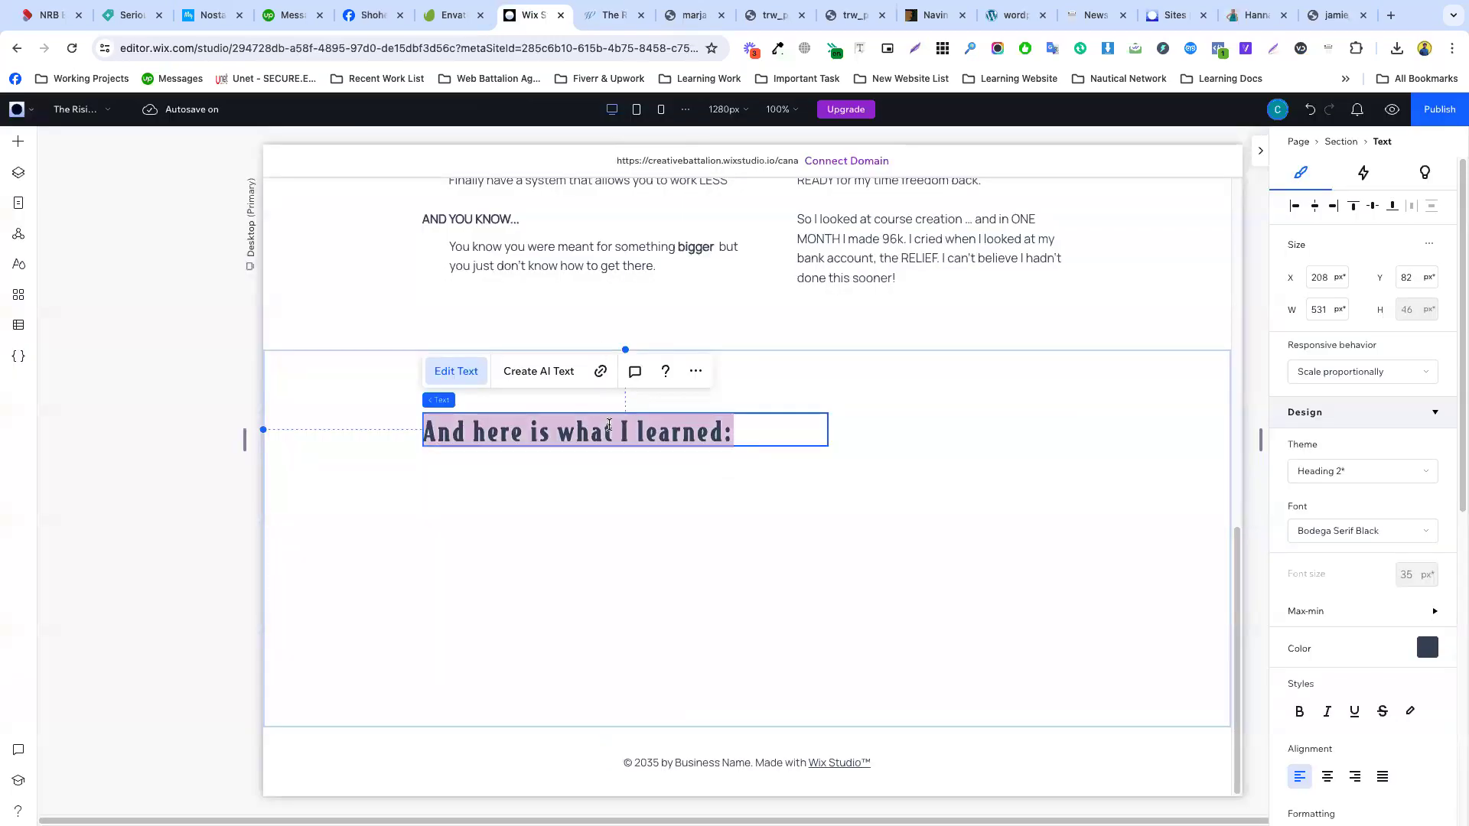
click(1367, 529)
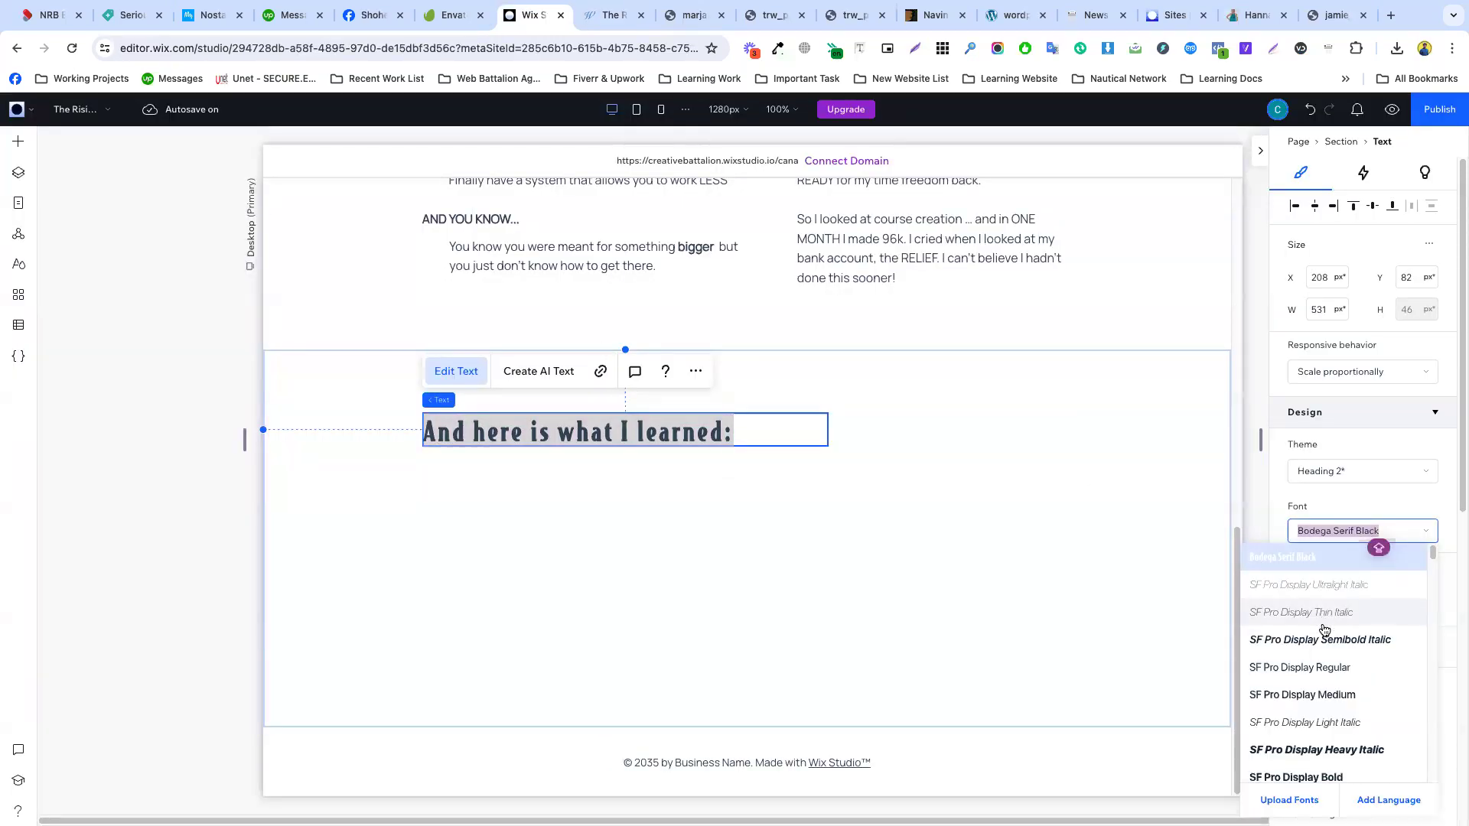
click(1305, 667)
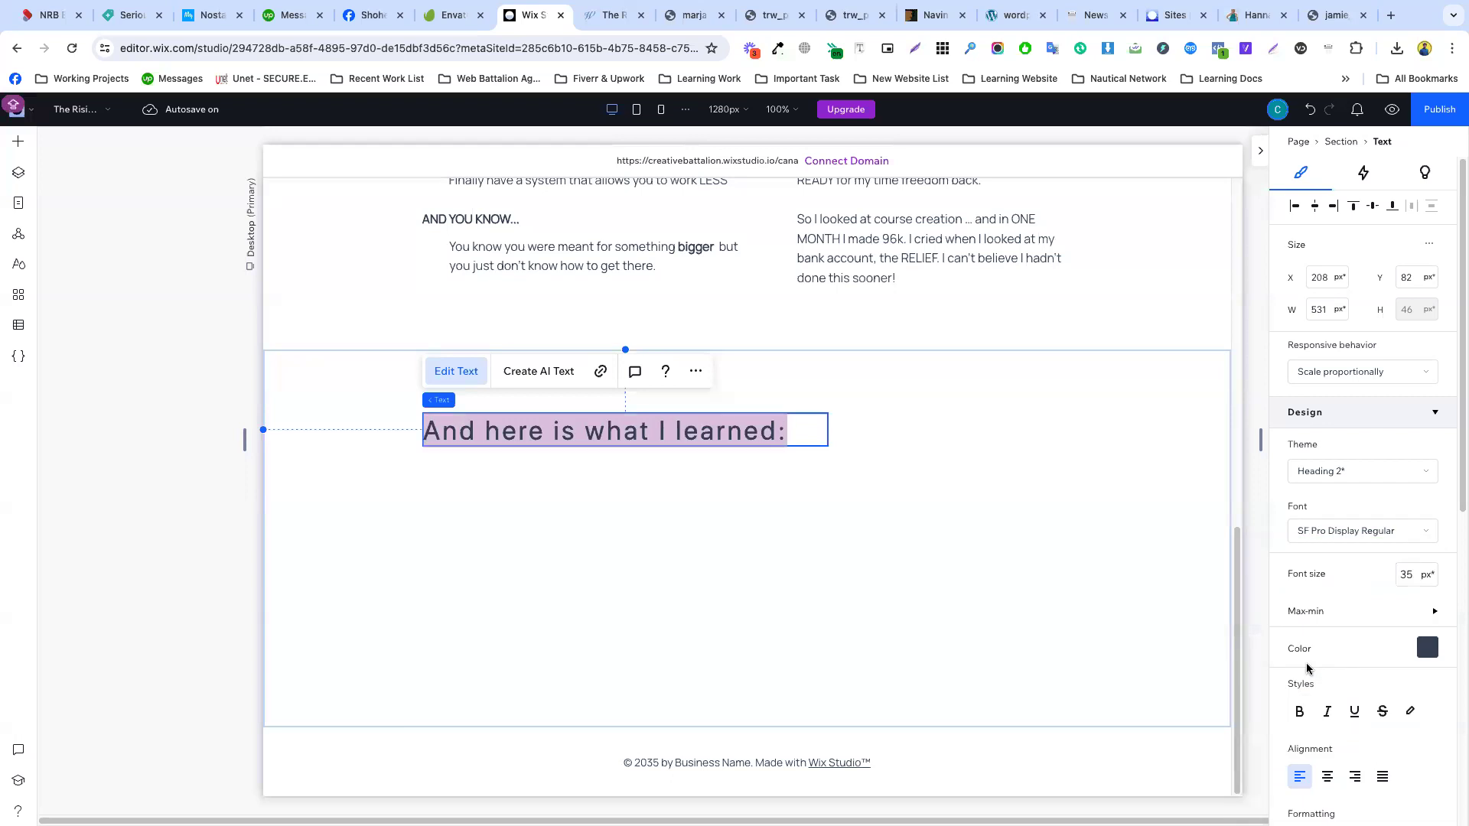
click(1333, 533)
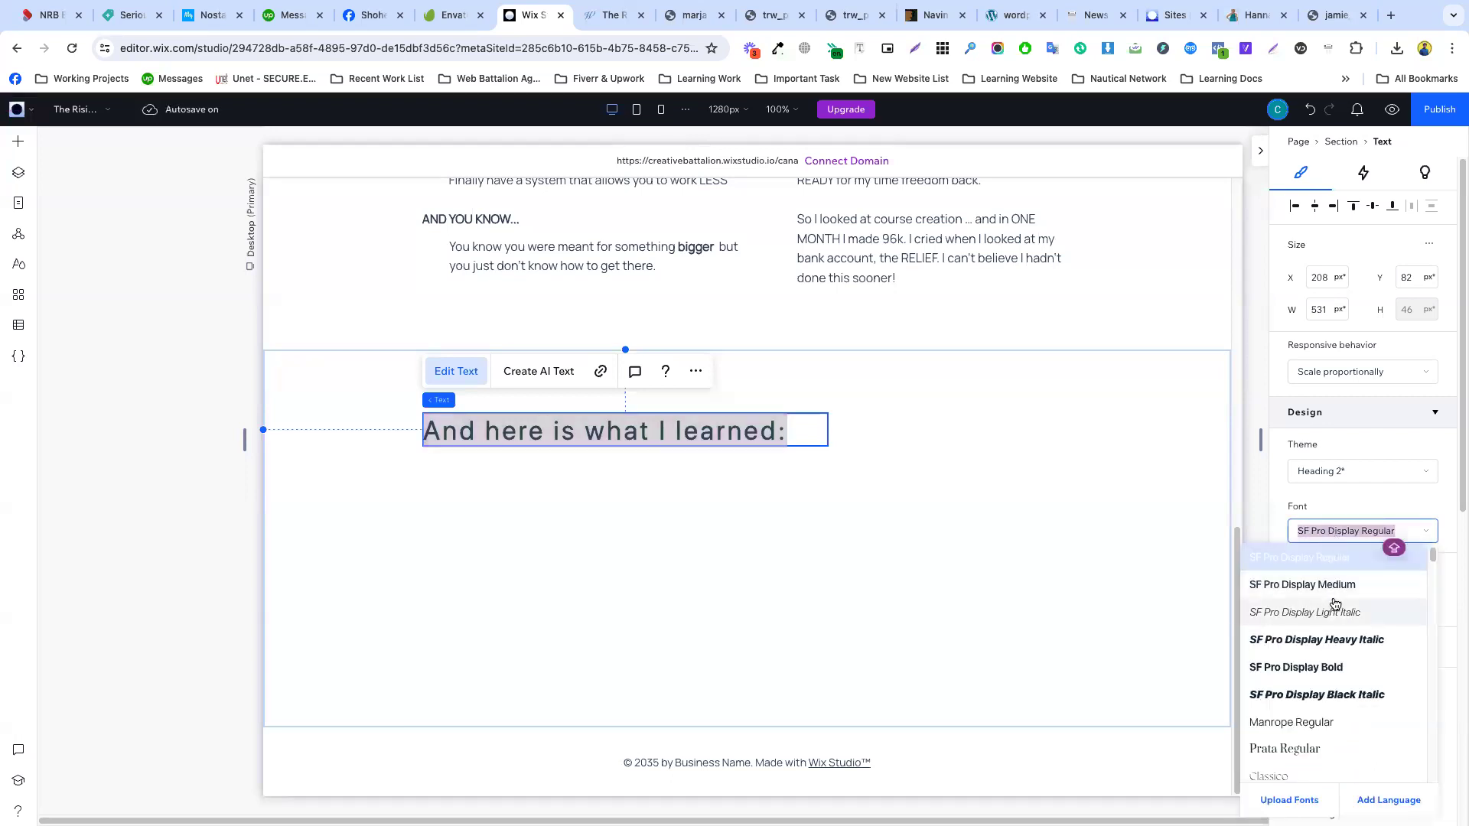
scroll(1335, 604, down, 3)
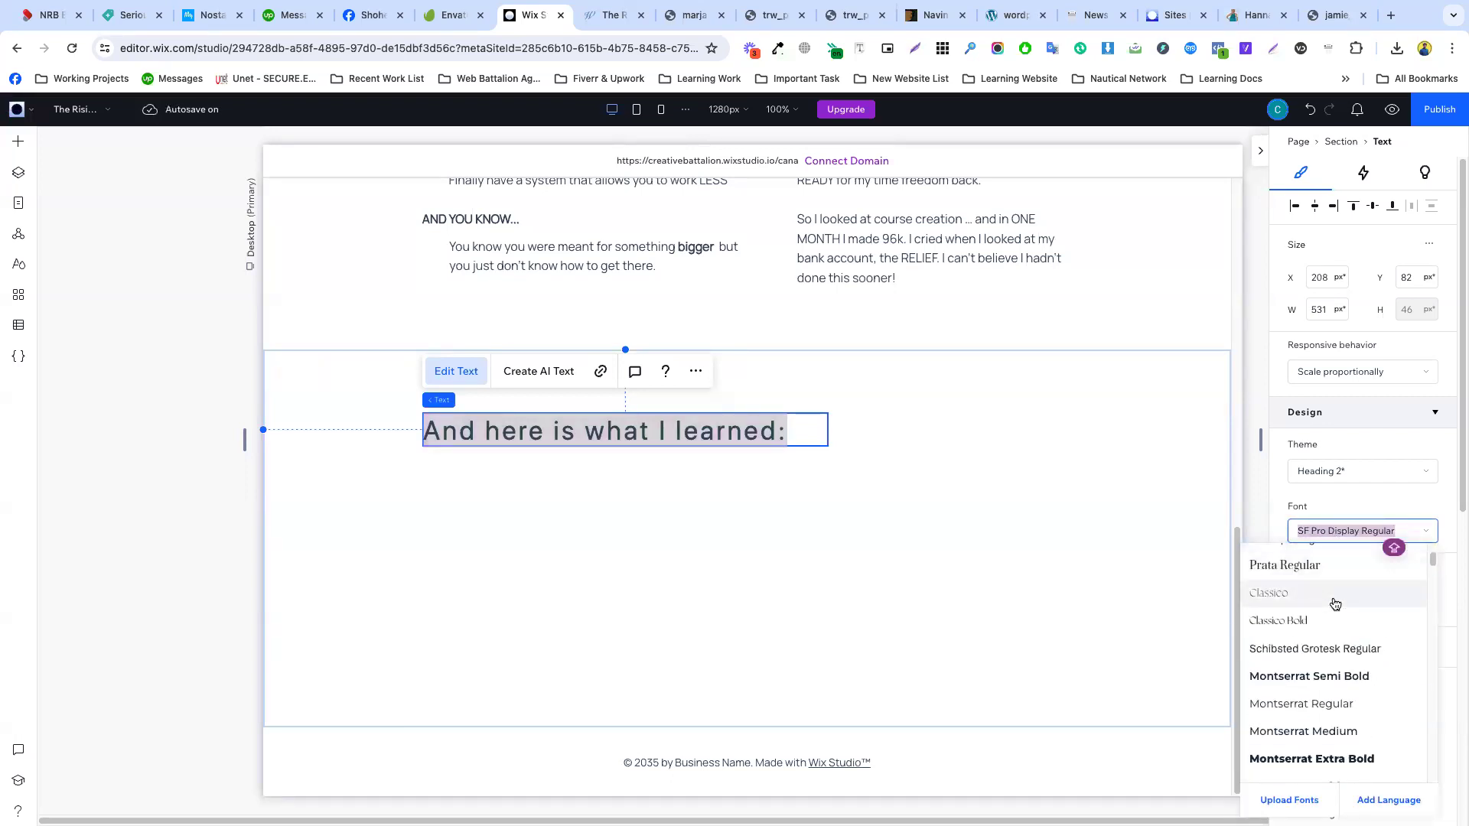
click(1337, 649)
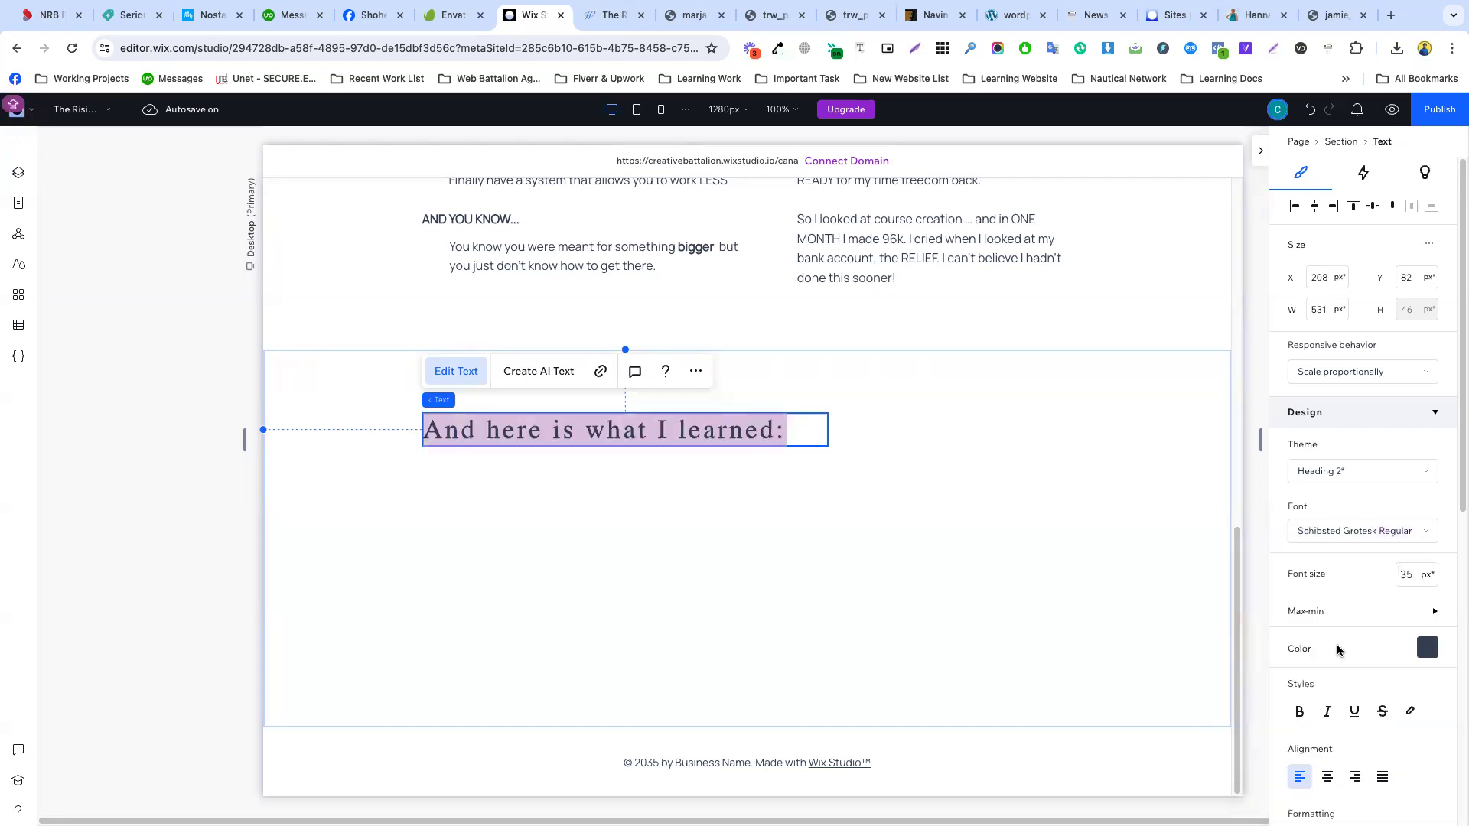
- Set the "And here is what I learned:" heading's font to Outfit Semi Bold and make it italic
click(1332, 531)
scroll(1341, 595, down, 2)
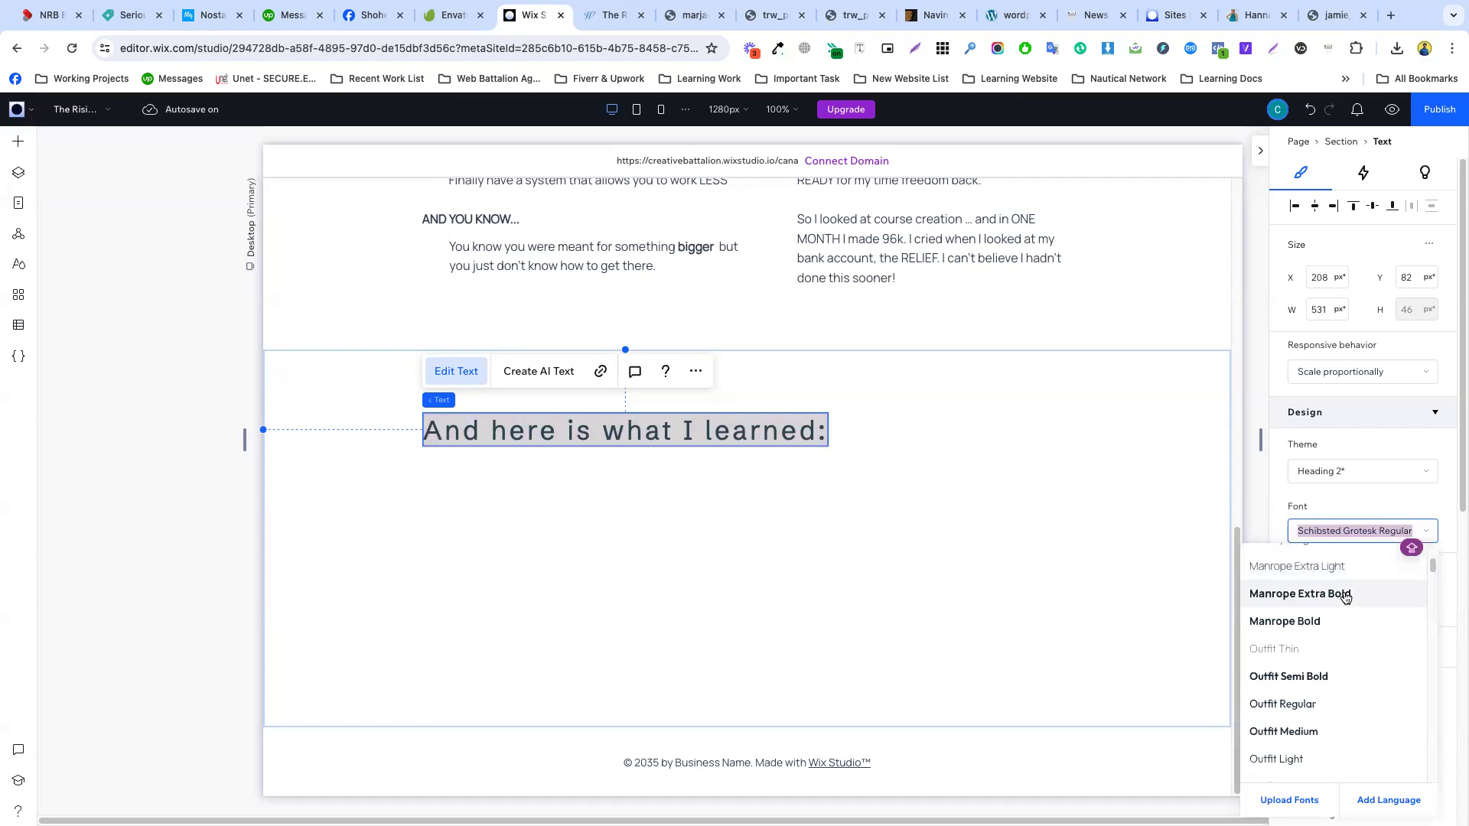
scroll(1331, 593, down, 2)
click(1327, 586)
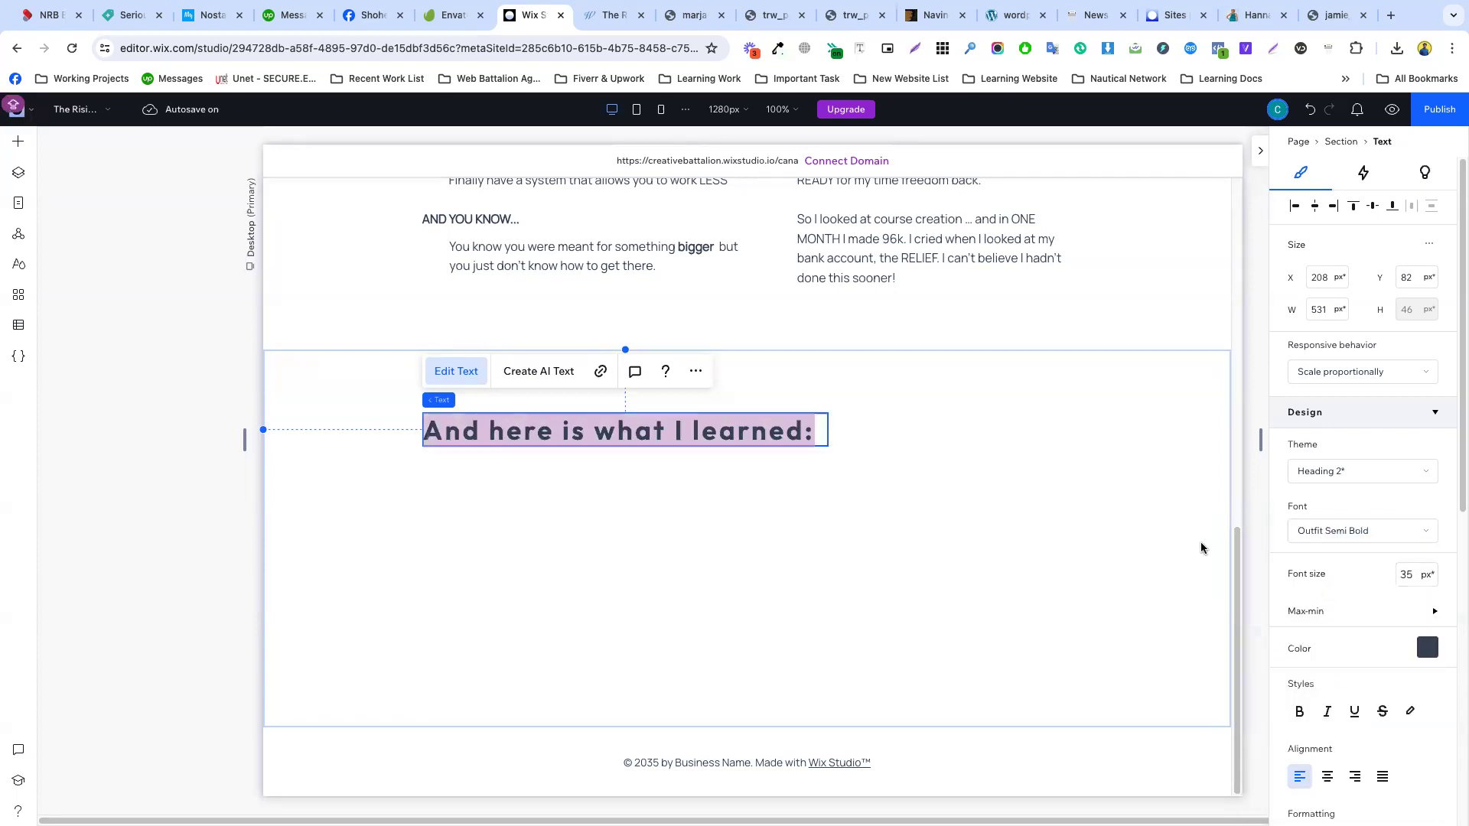
click(828, 447)
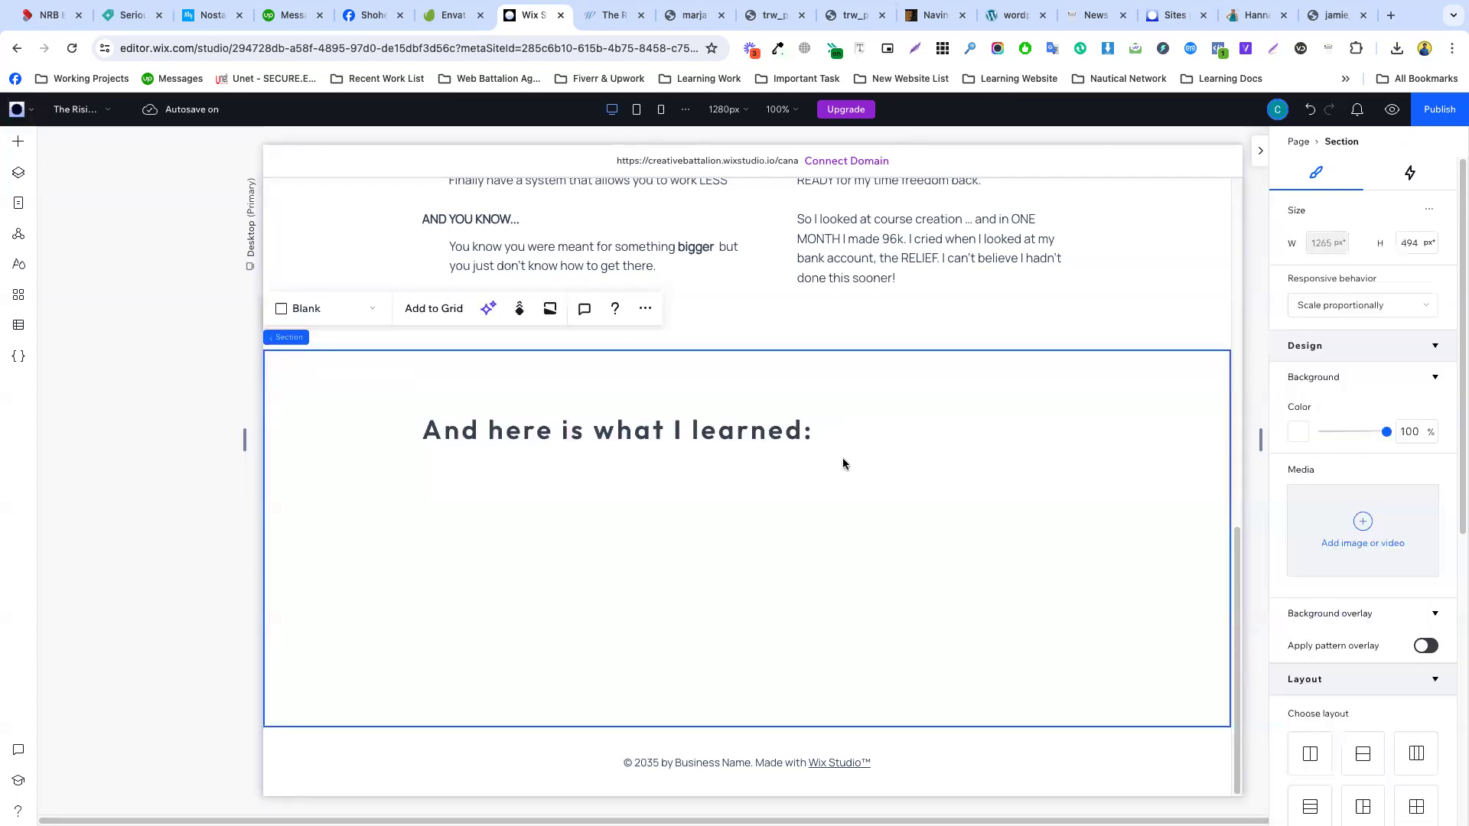
double_click(644, 415)
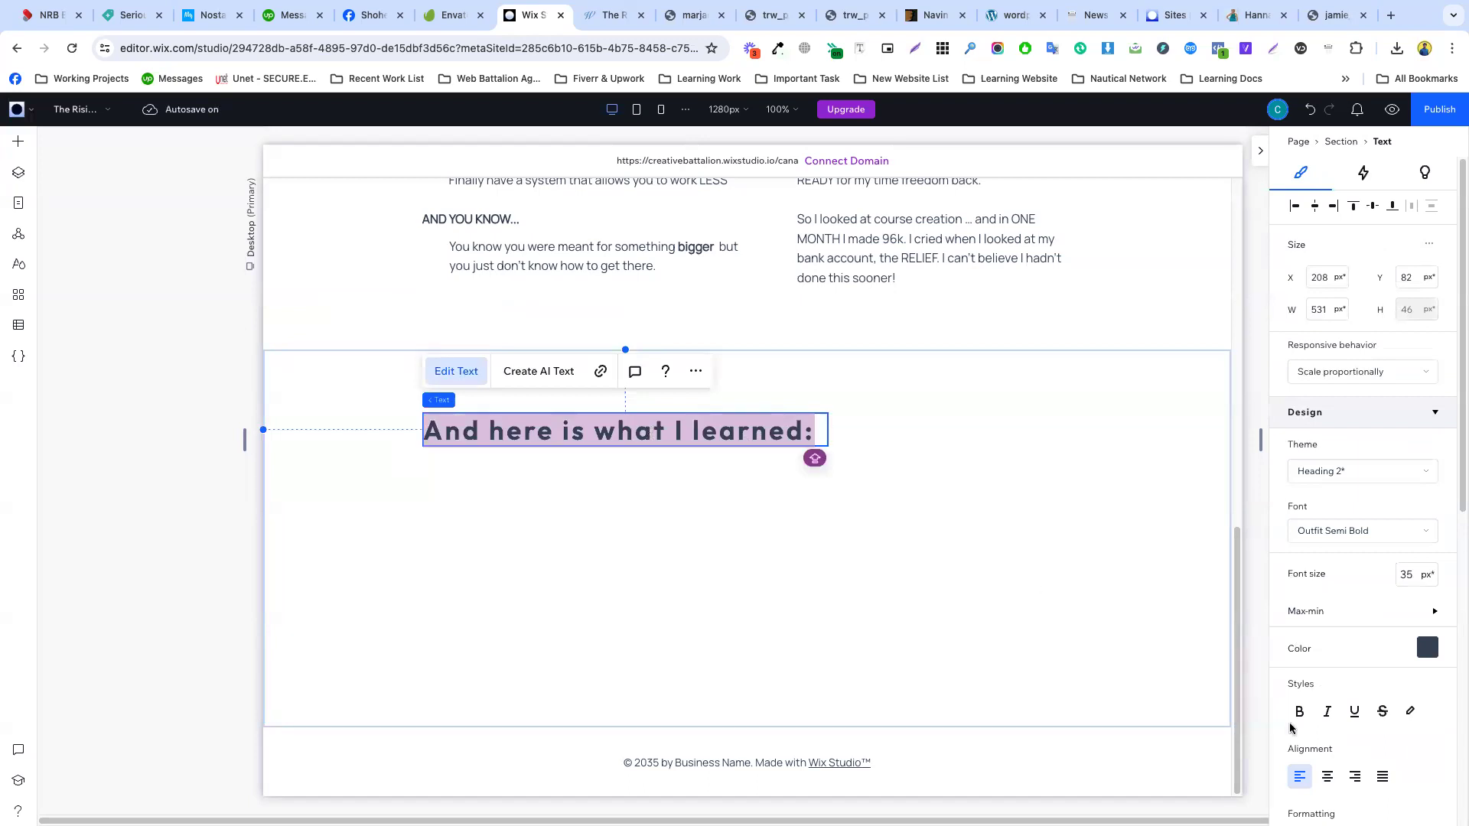
click(1327, 712)
click(740, 487)
- Narrow the "And here is what I learned:" text box to about 355 px wide
click(592, 427)
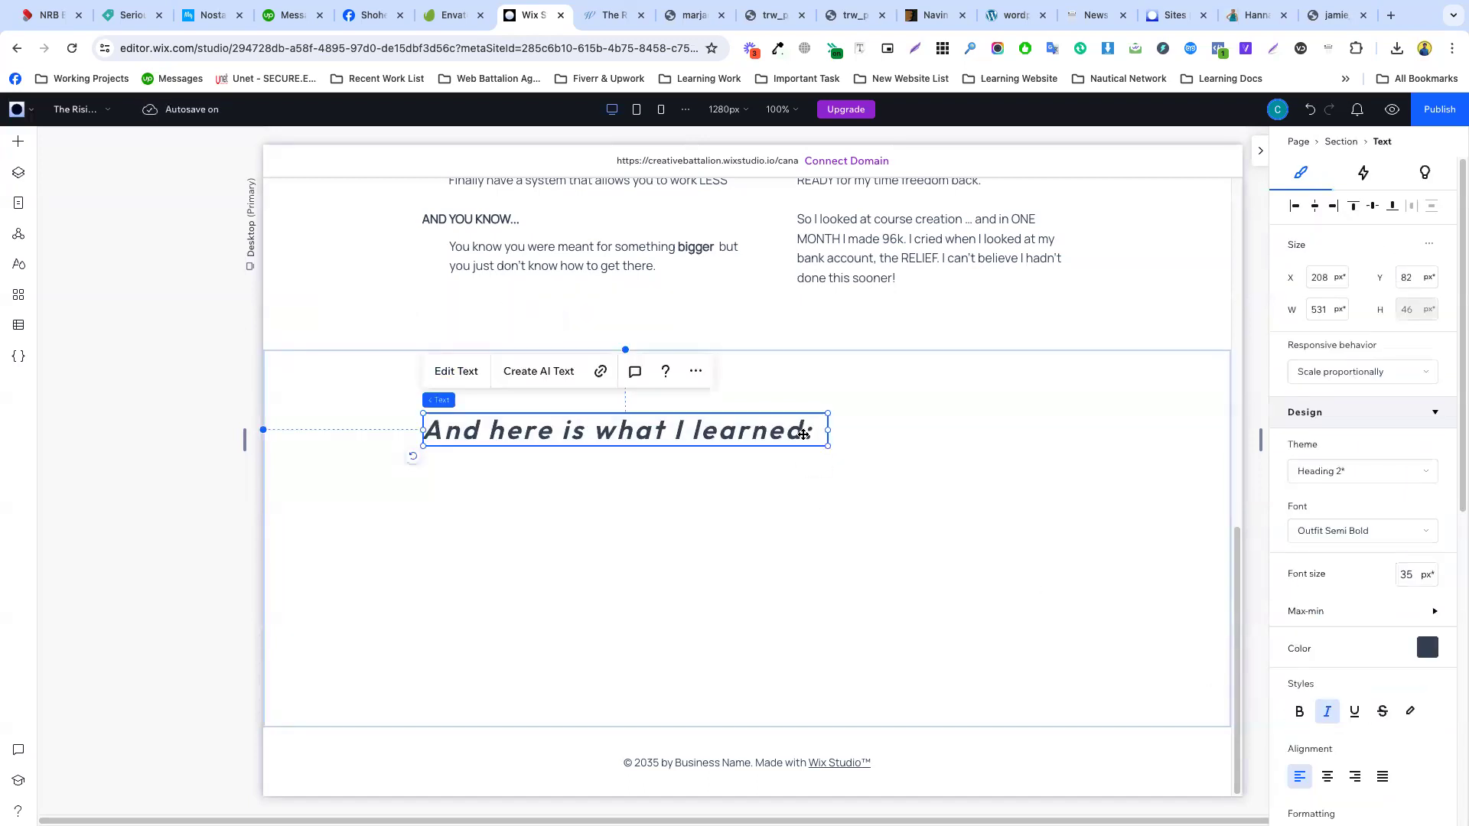
drag(830, 431, 742, 446)
click(741, 447)
- Set the heading's font size to 45 px and widen its text box to about 447 px
double_click(580, 443)
click(1407, 574)
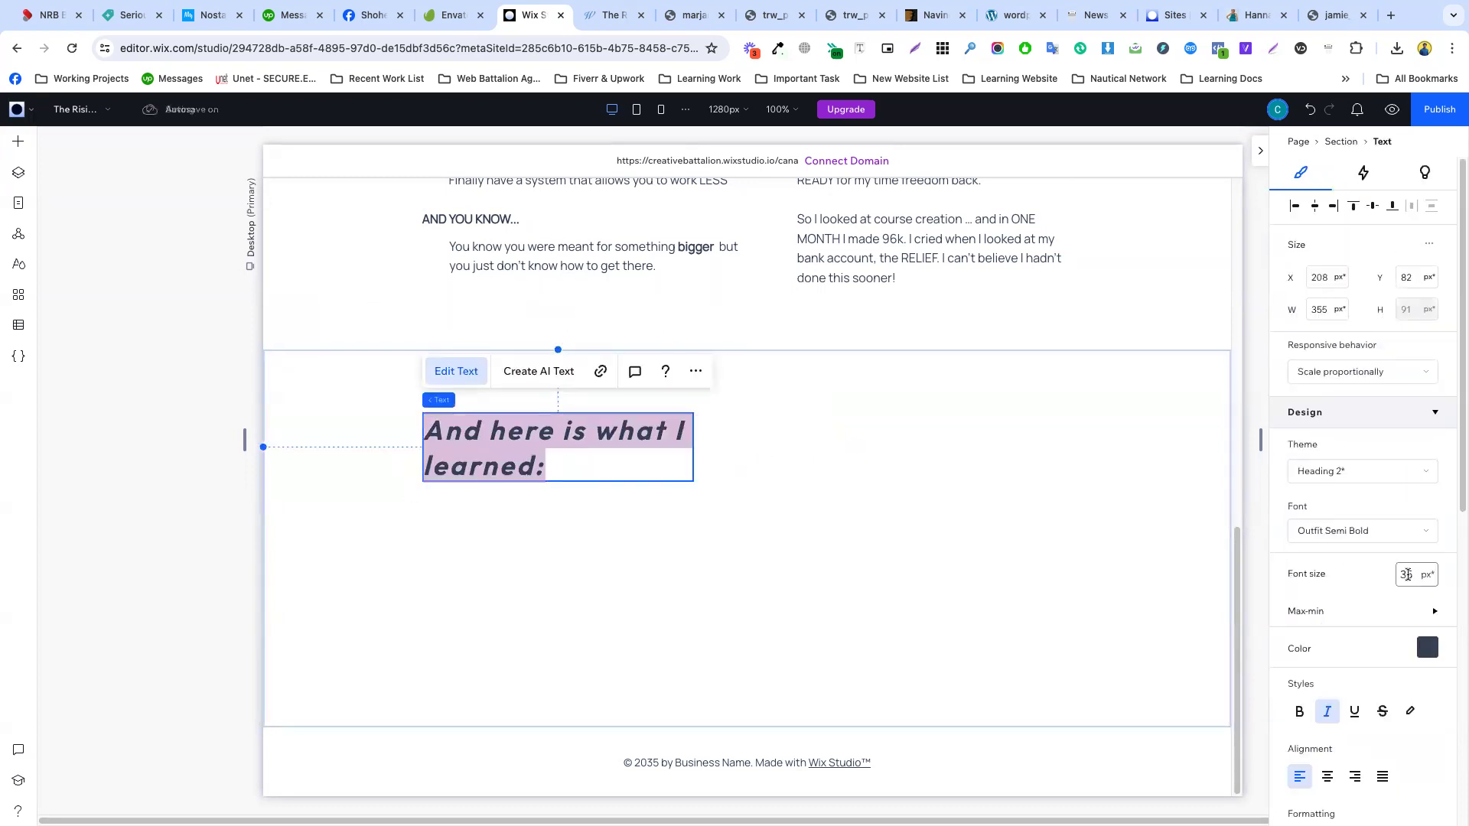
text(45)
key(Return)
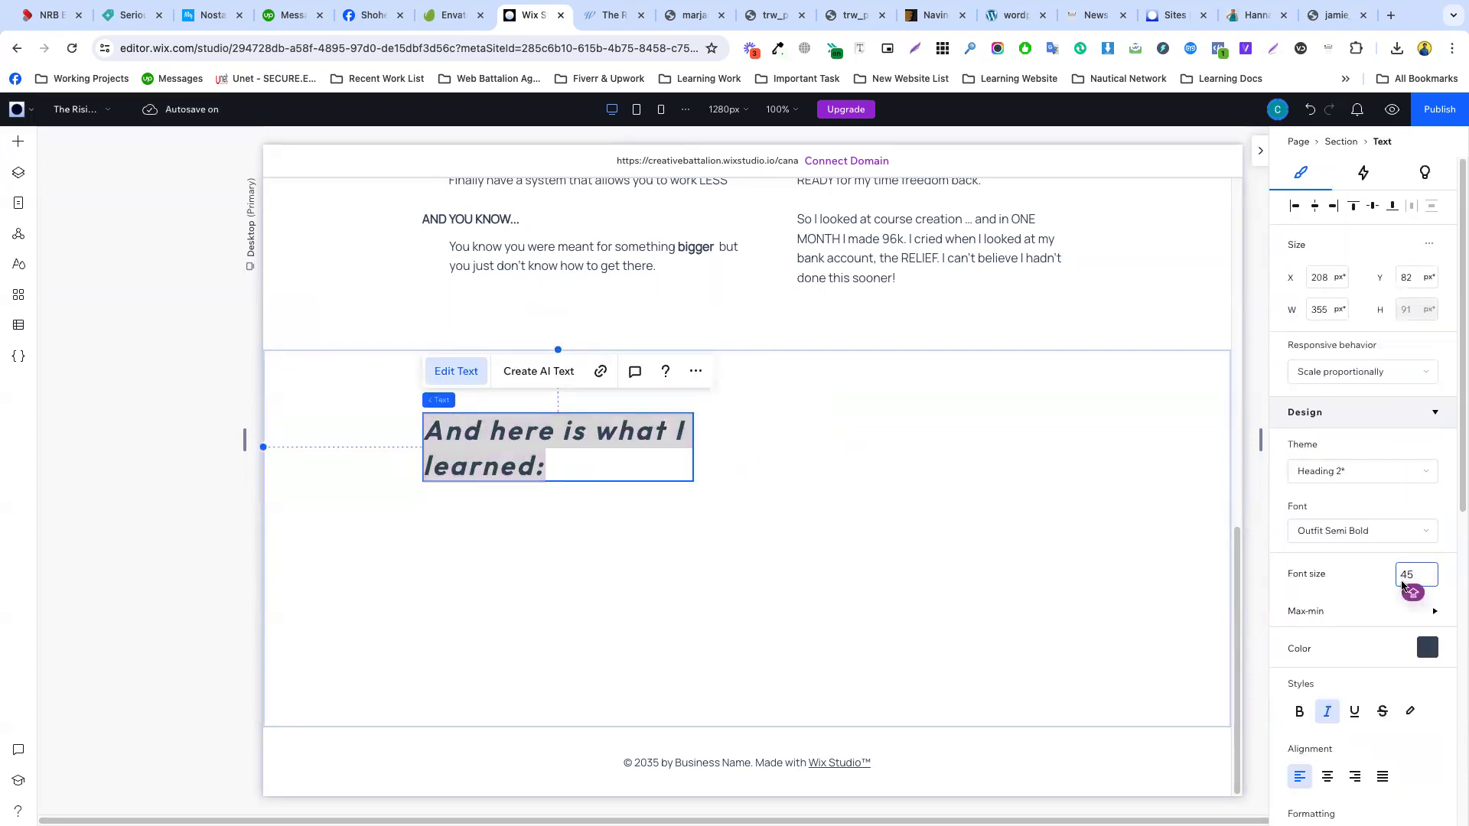
click(765, 505)
click(603, 481)
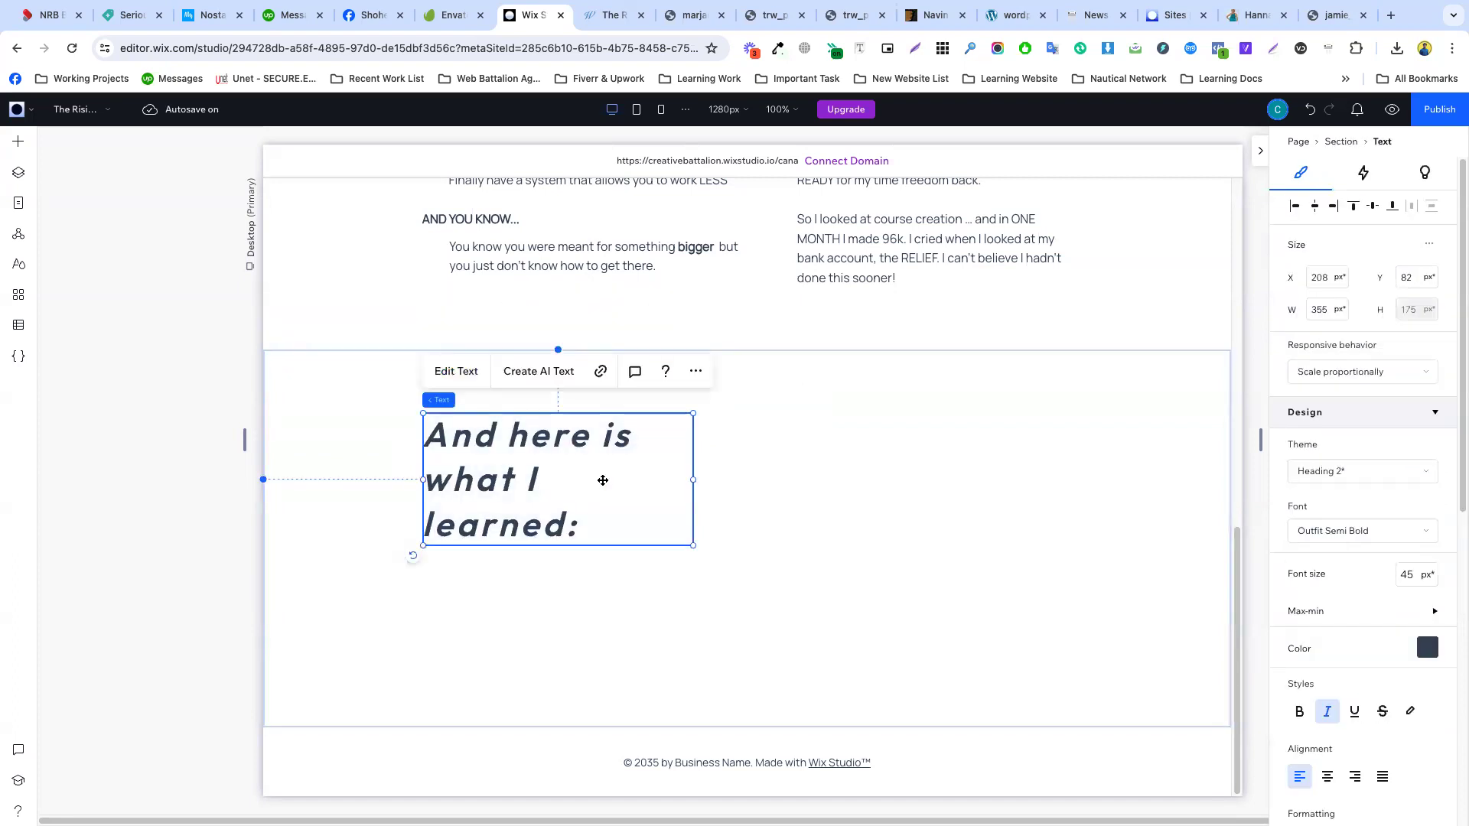
drag(688, 482, 763, 482)
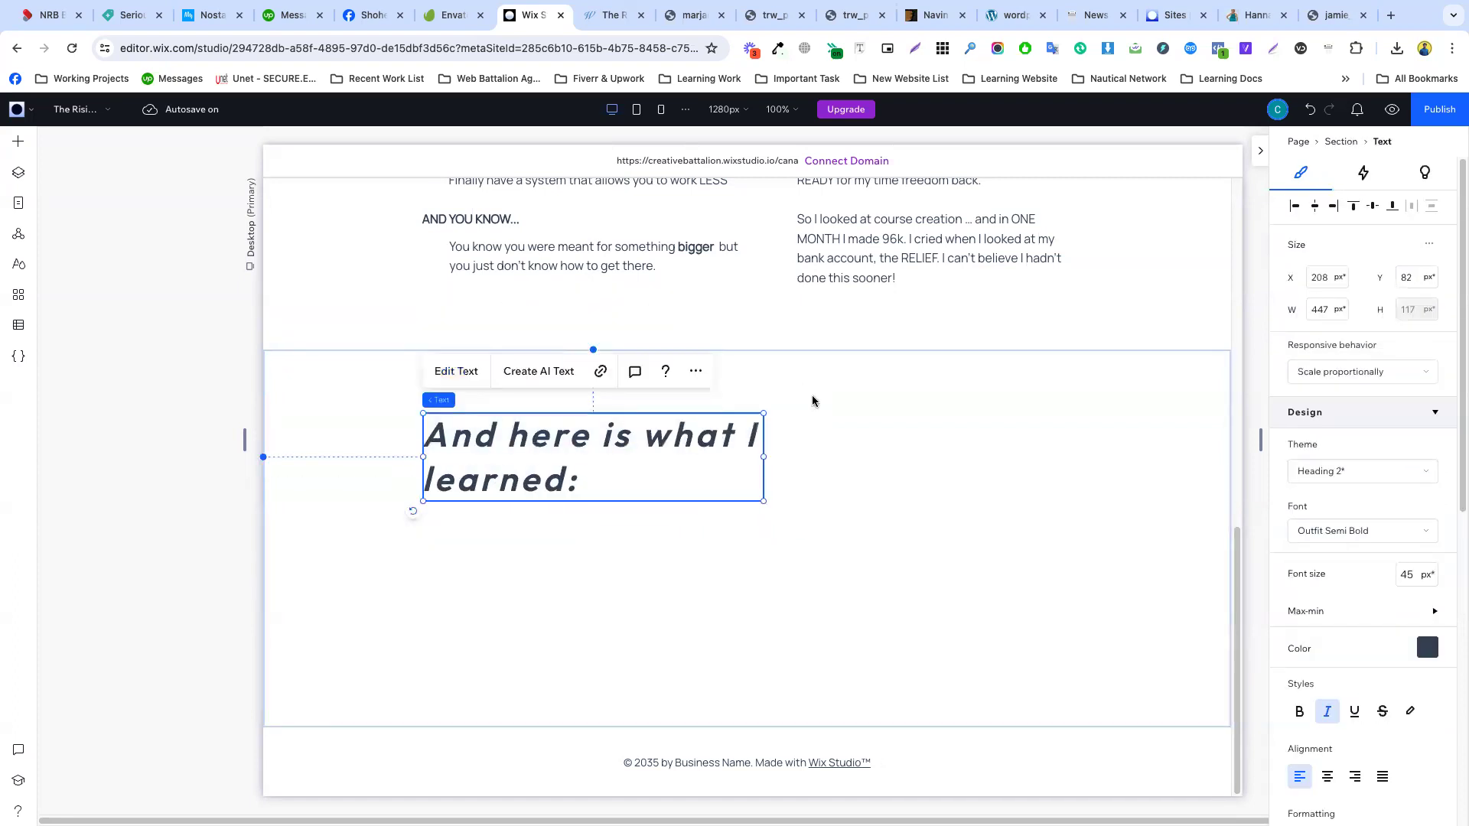
- Place the reference site's tab before the Wix Studio tab and inspect its "And here is what I learned:" heading's font and size in the developer tools
click(453, 15)
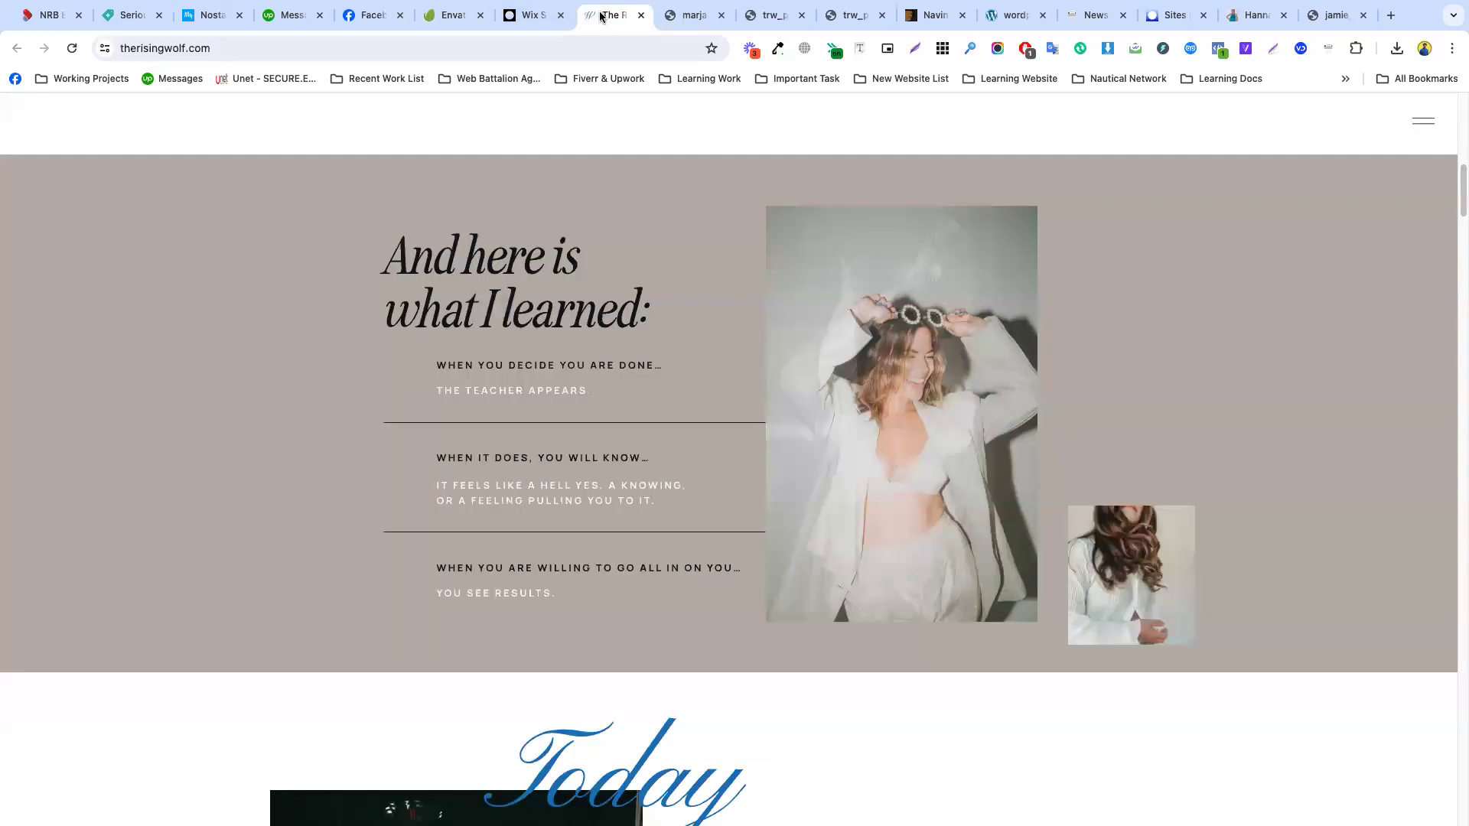
drag(608, 16, 536, 15)
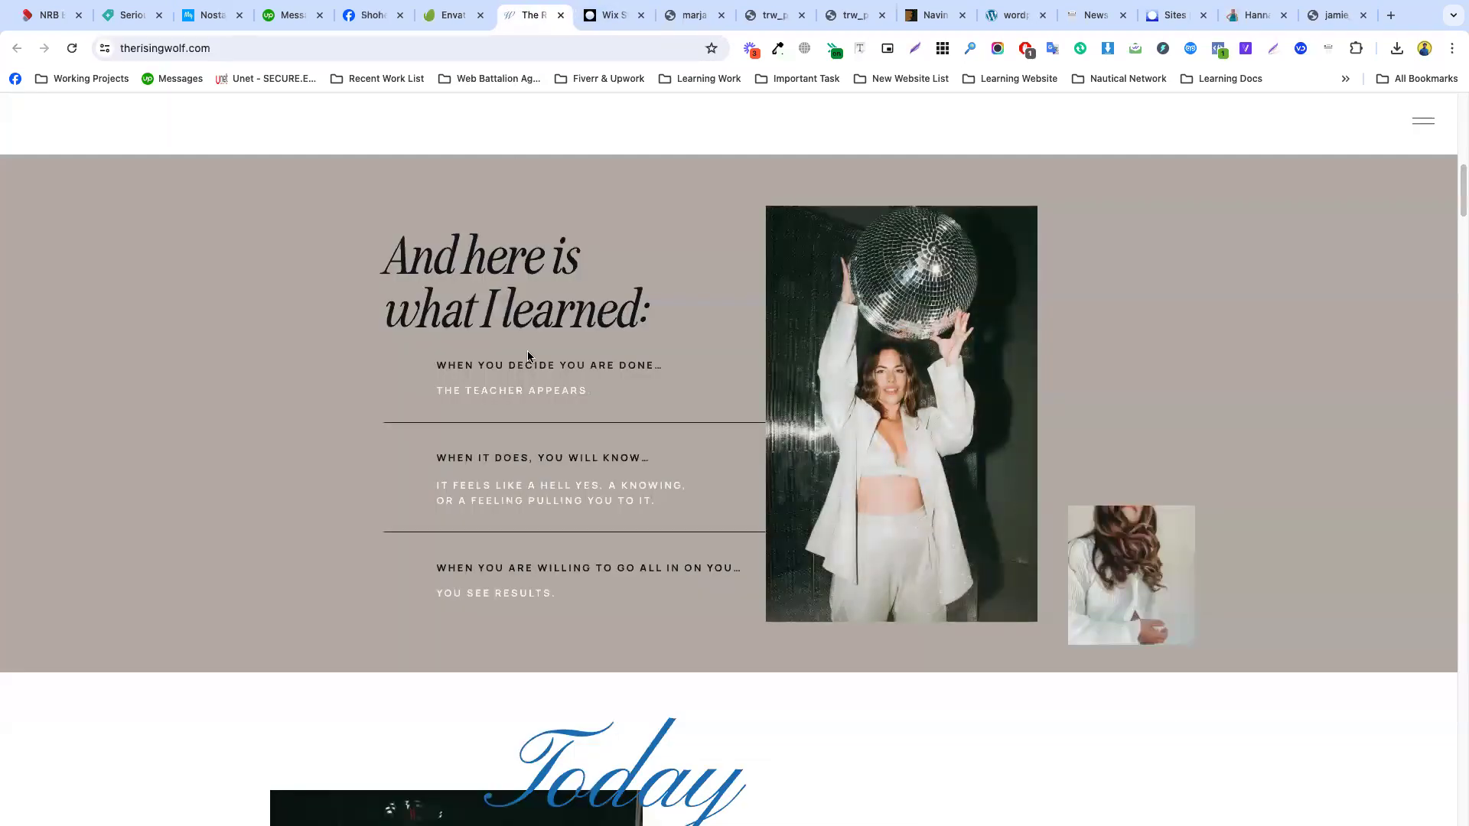
right_click(472, 268)
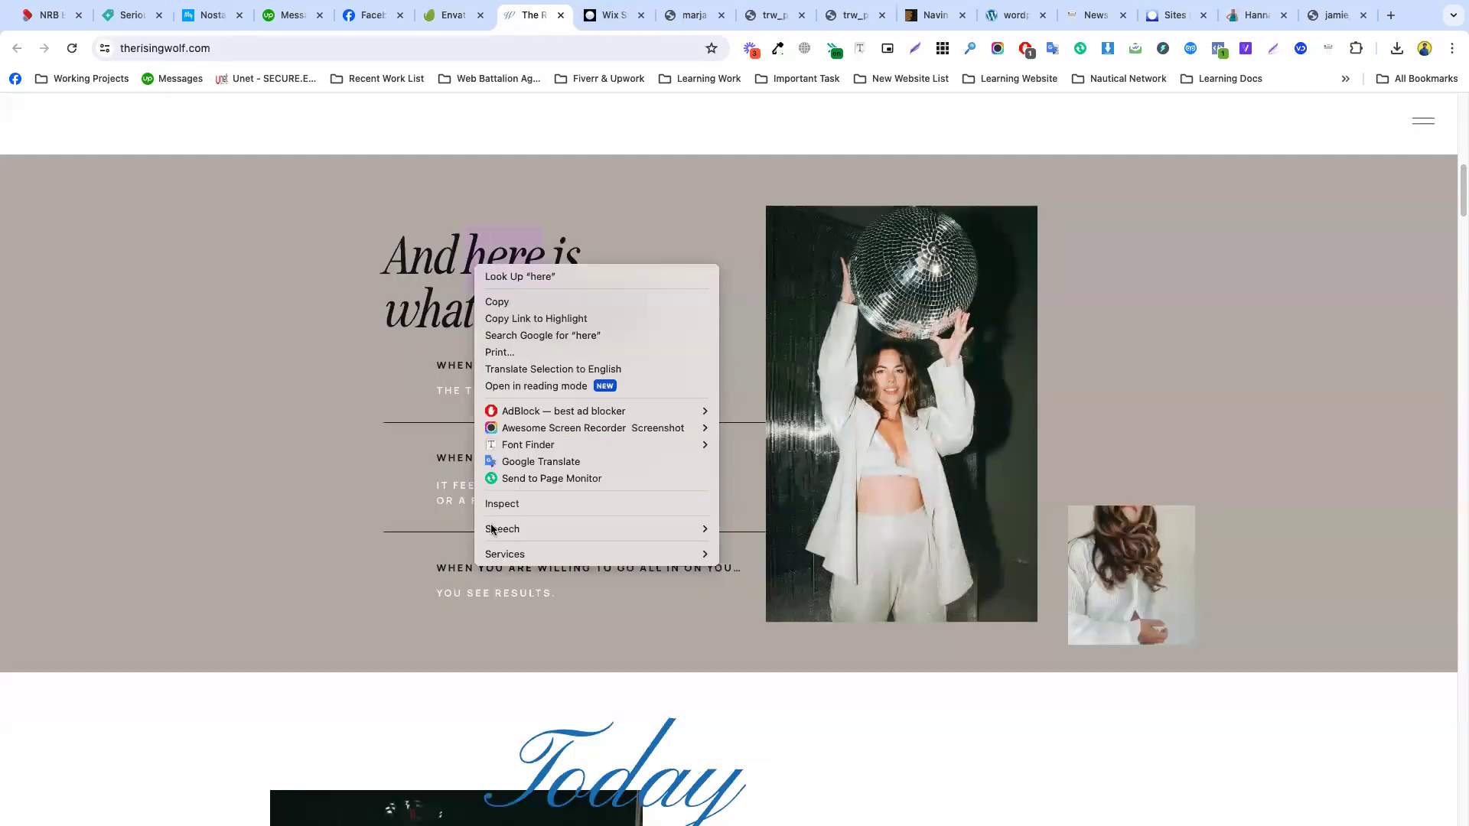
click(530, 503)
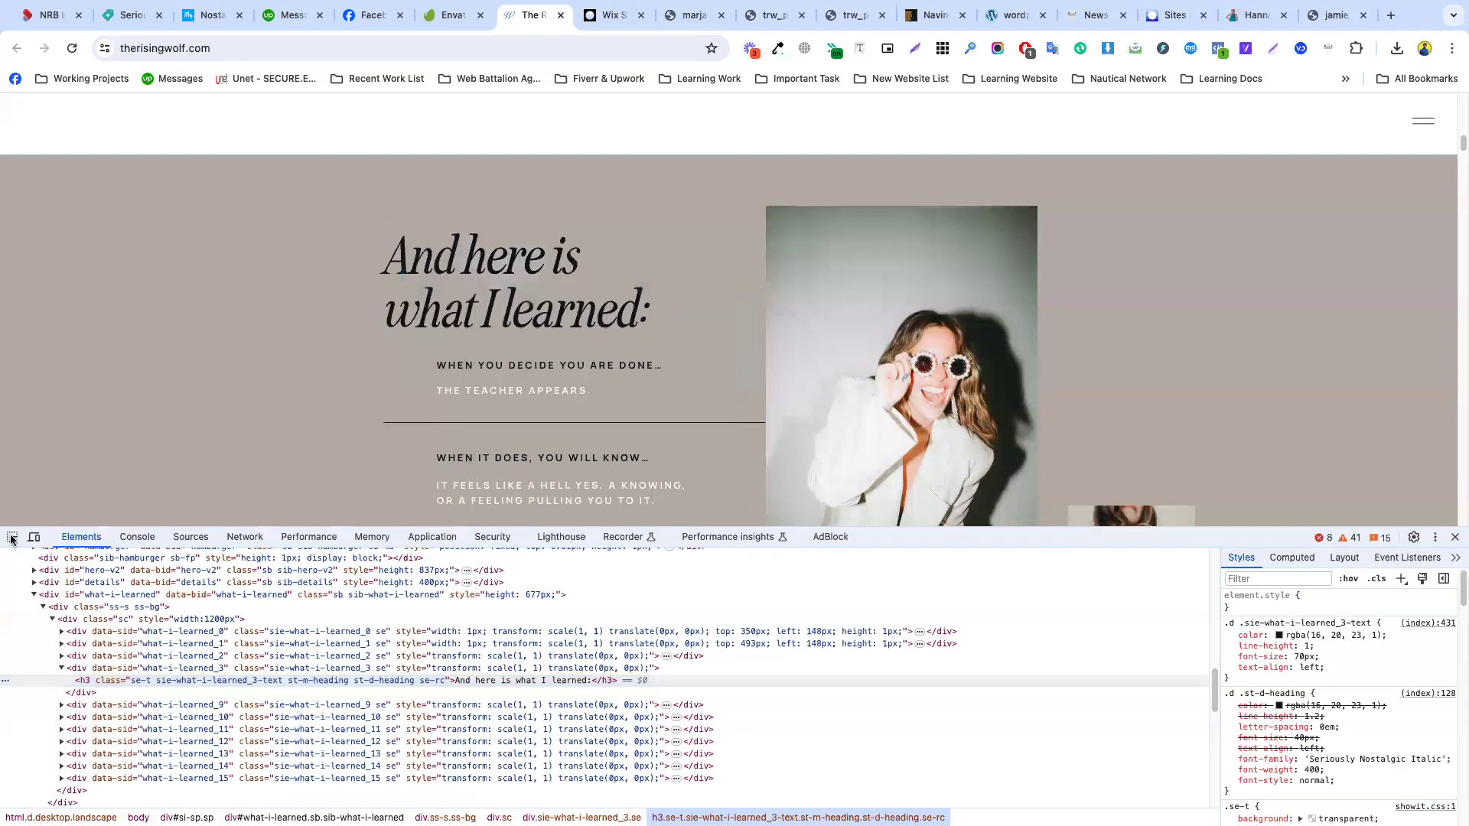
click(12, 538)
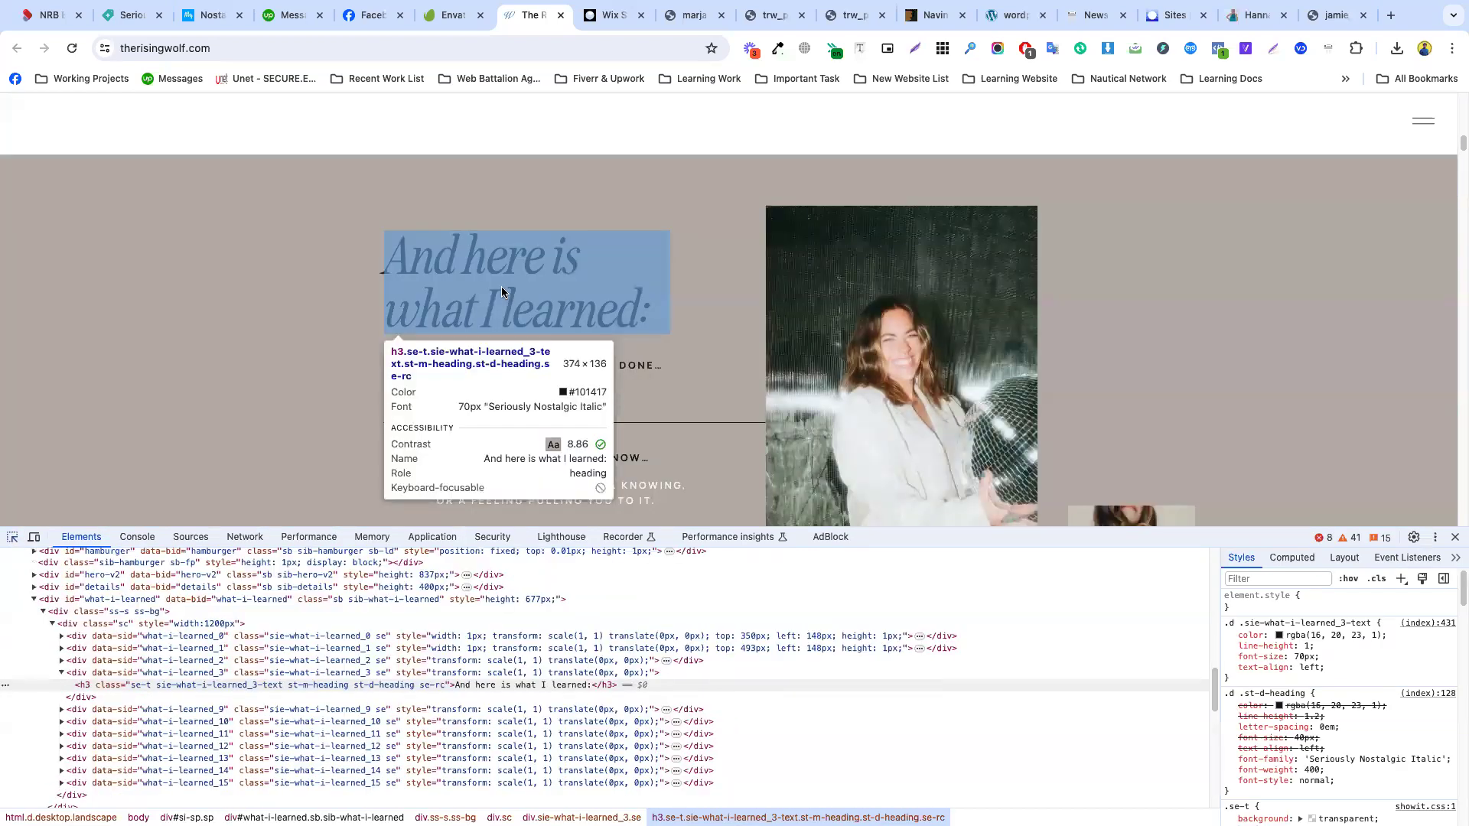
click(502, 288)
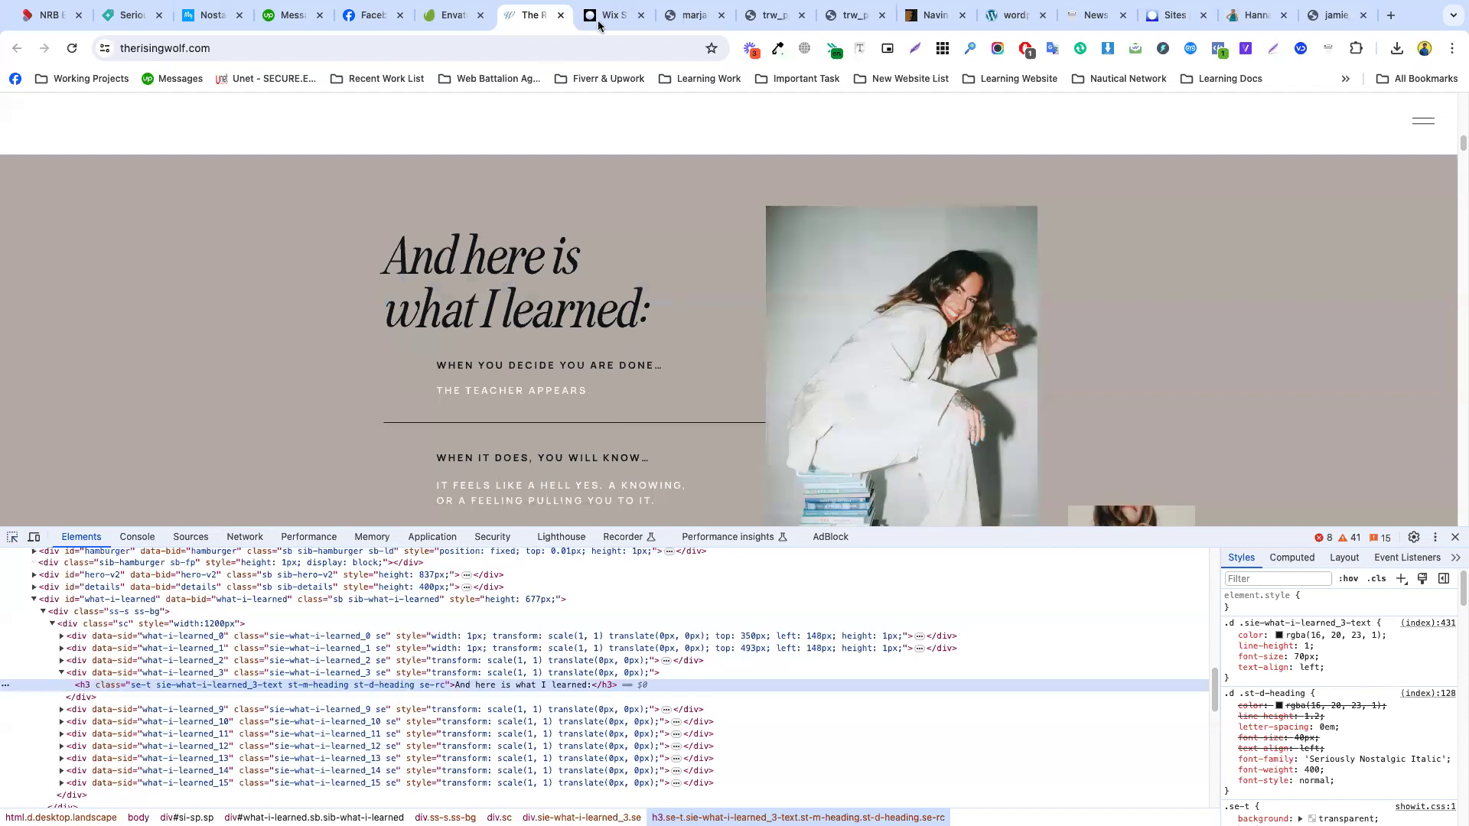
- Return to the Wix Studio tab and set the "And here is what I learned:" heading's font to Palatino Linotype
click(600, 23)
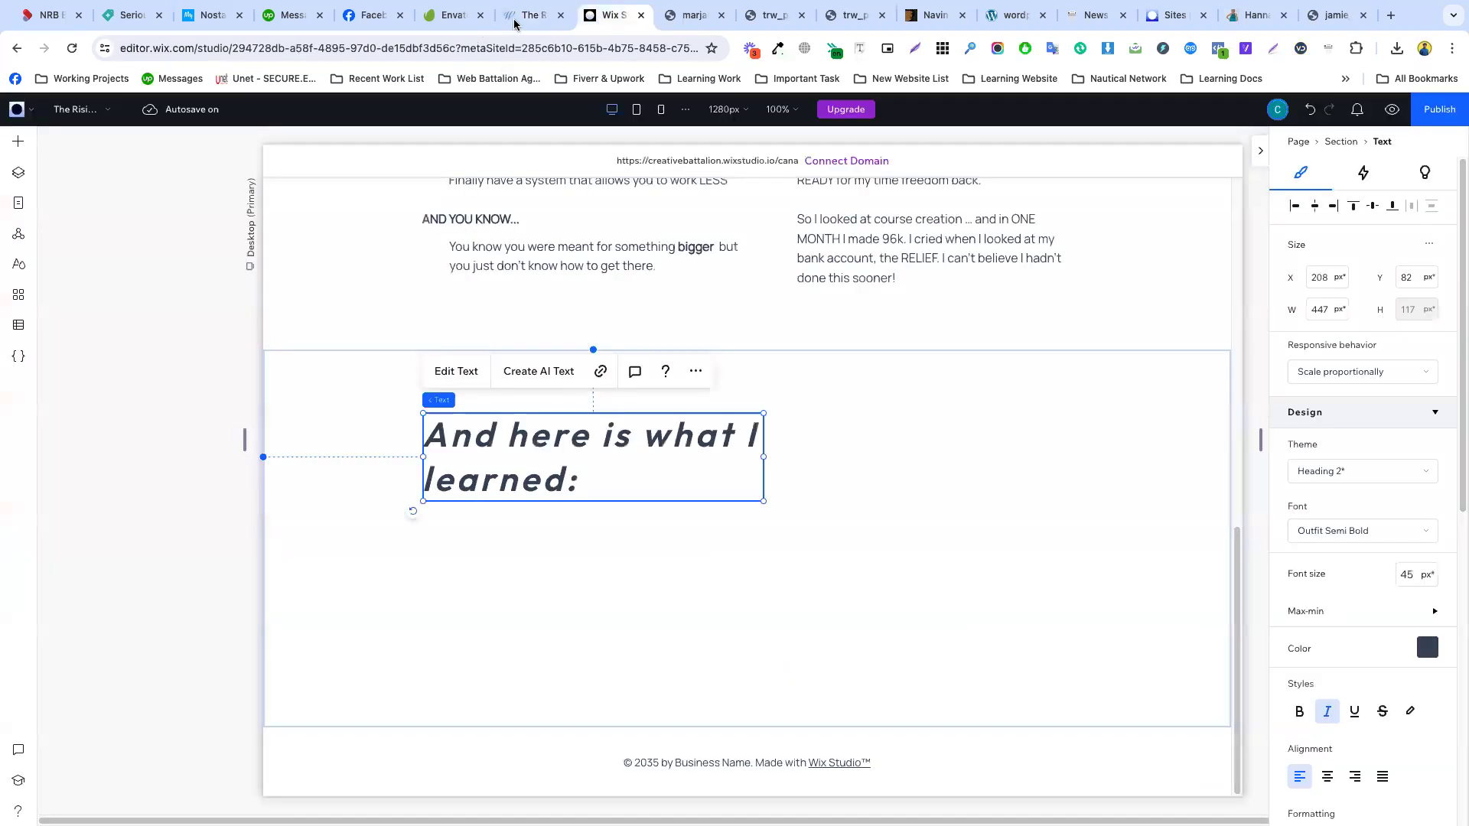
double_click(627, 458)
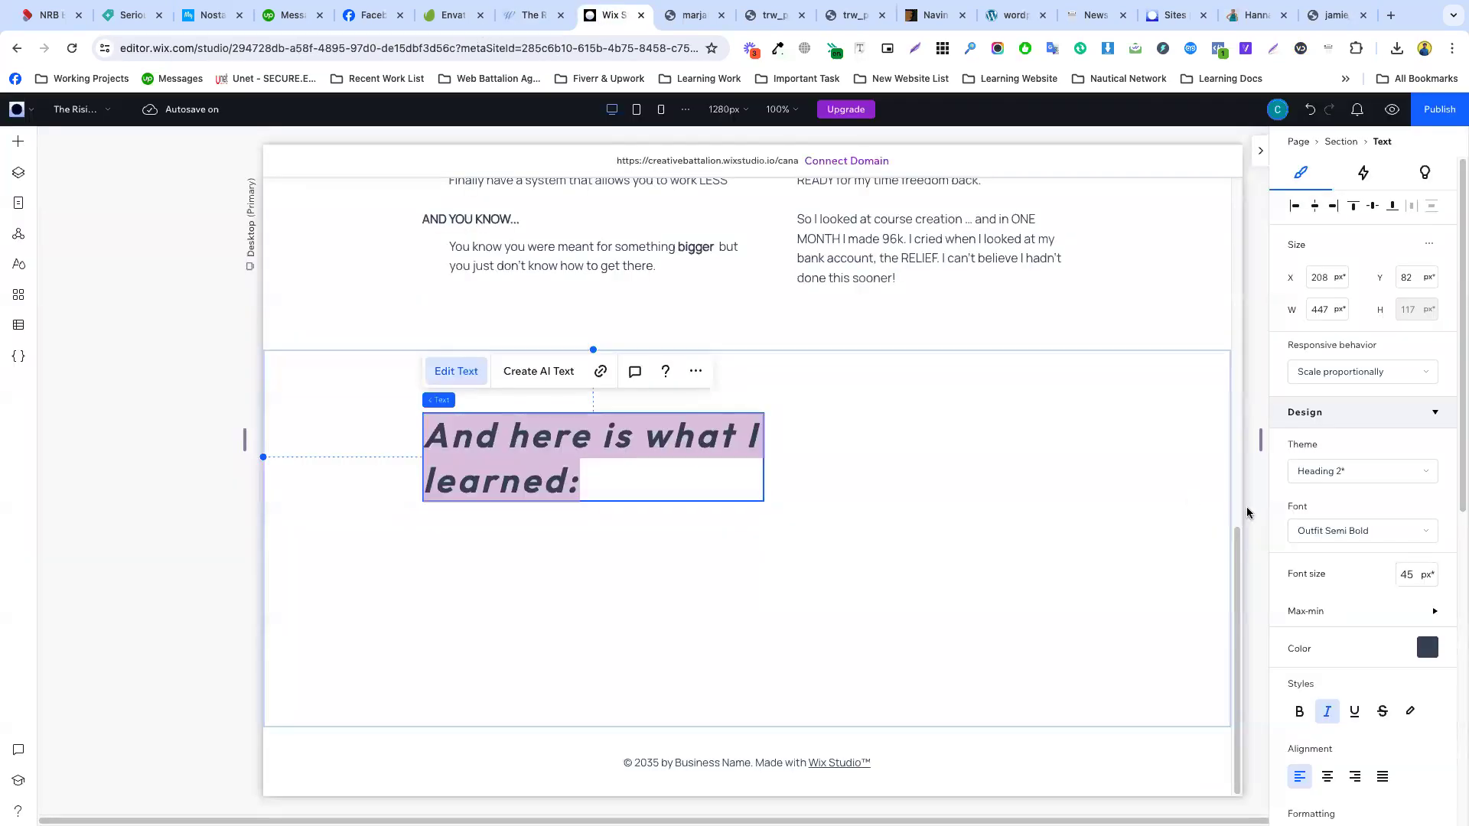
click(1351, 531)
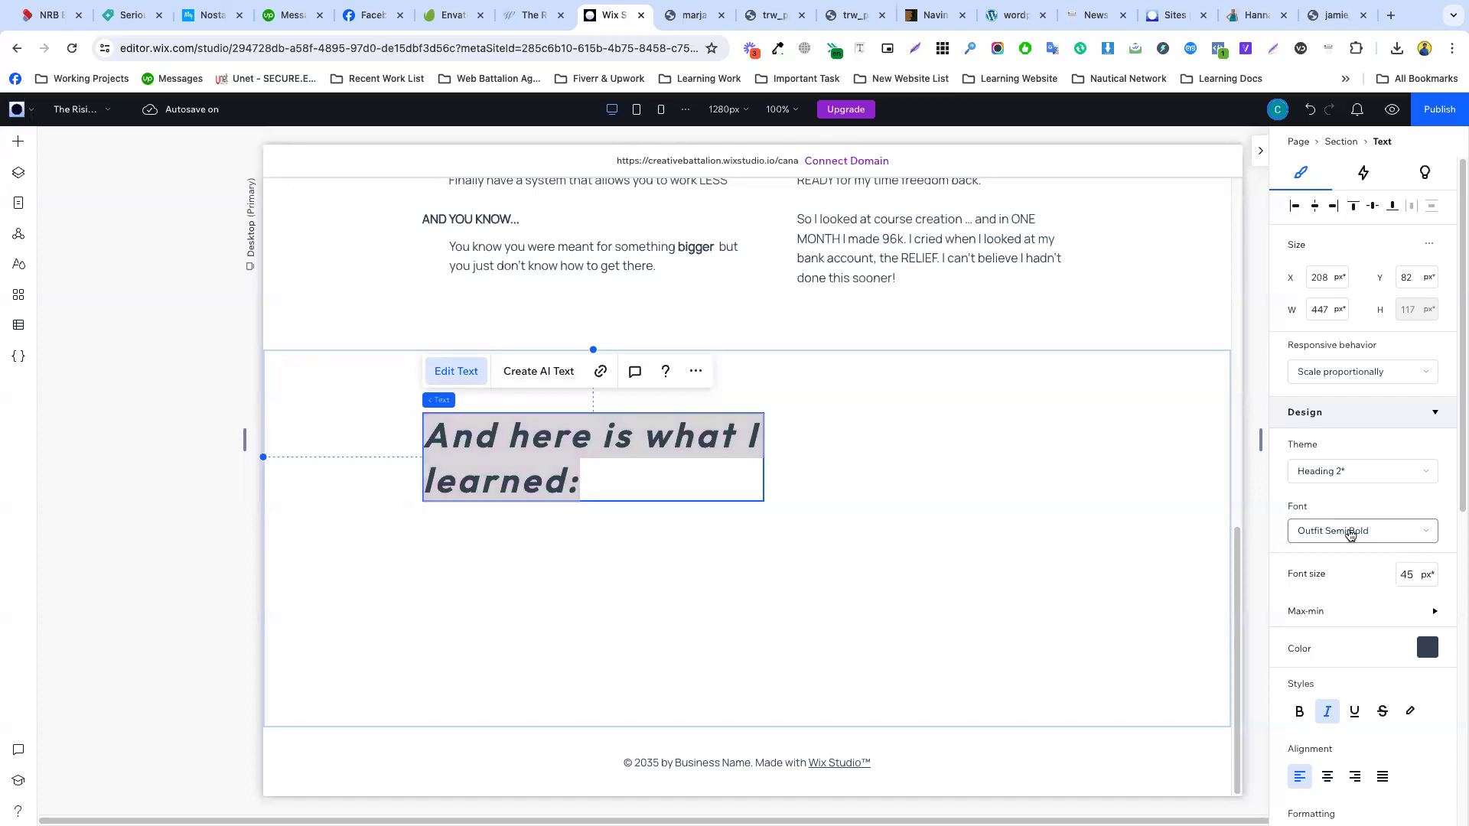
text(NoS)
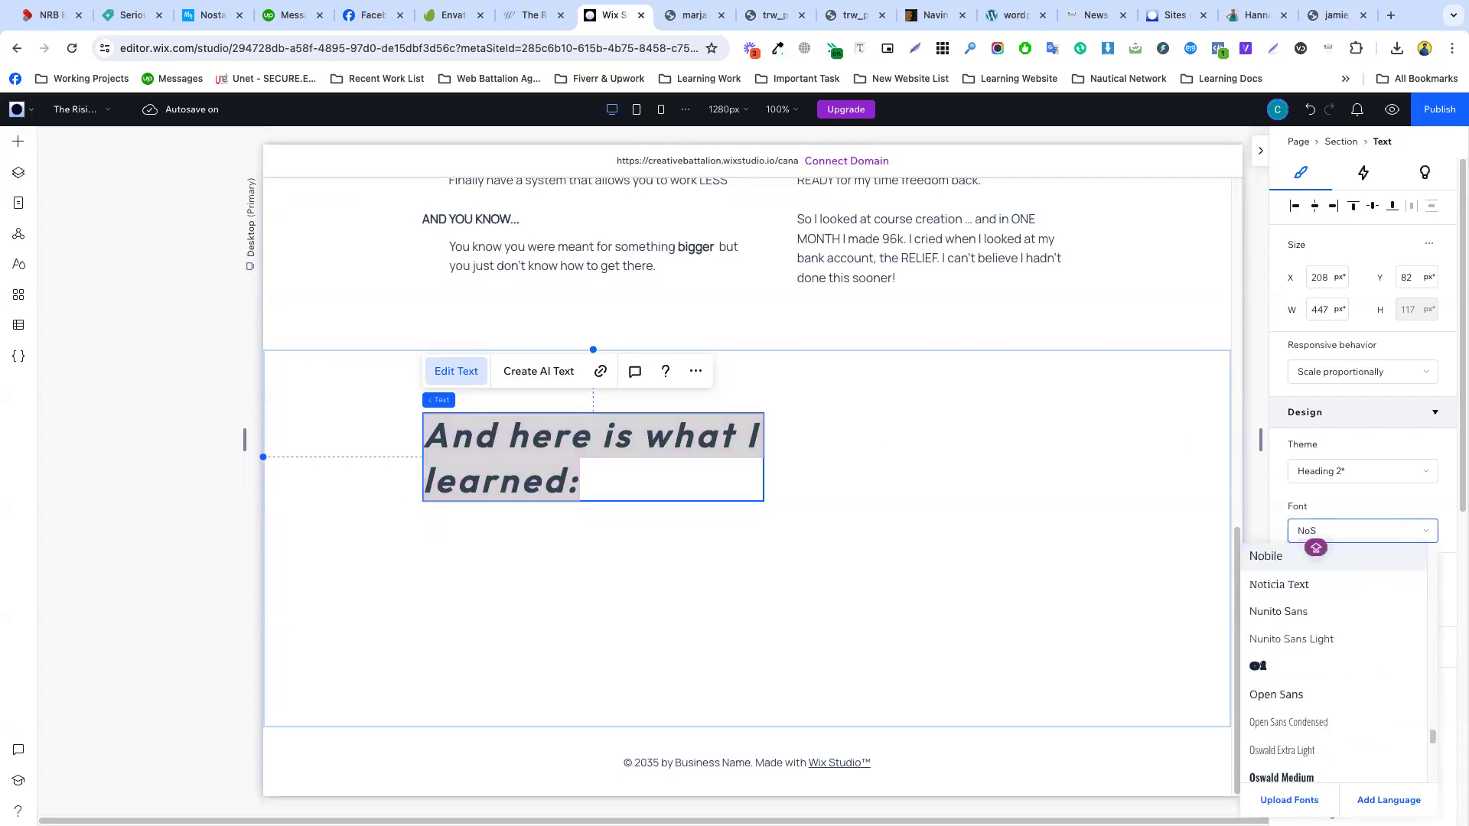
key(BackSpace)
text(OSS)
click(1307, 588)
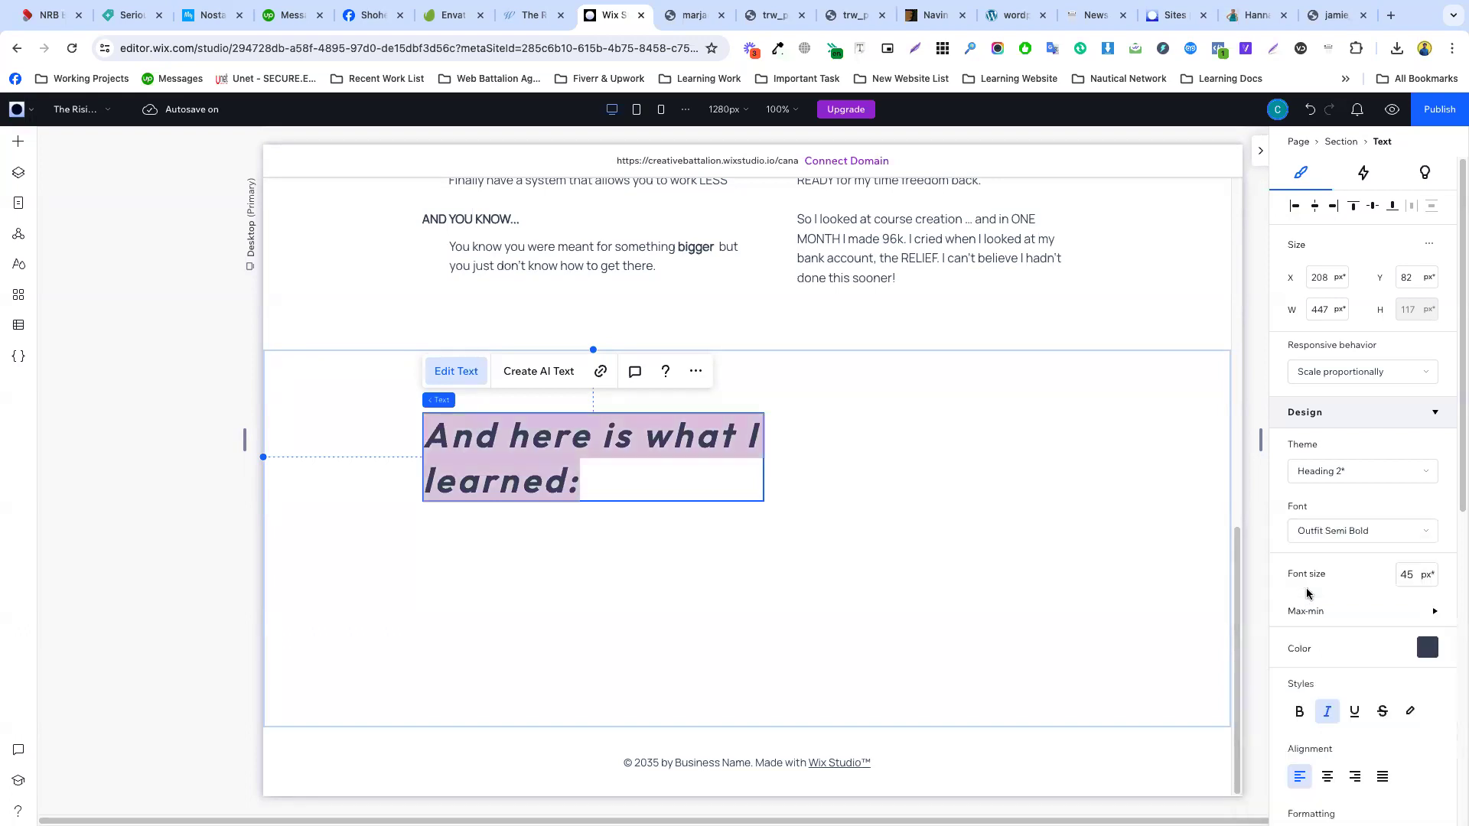
click(1339, 534)
scroll(1343, 597, down, 2)
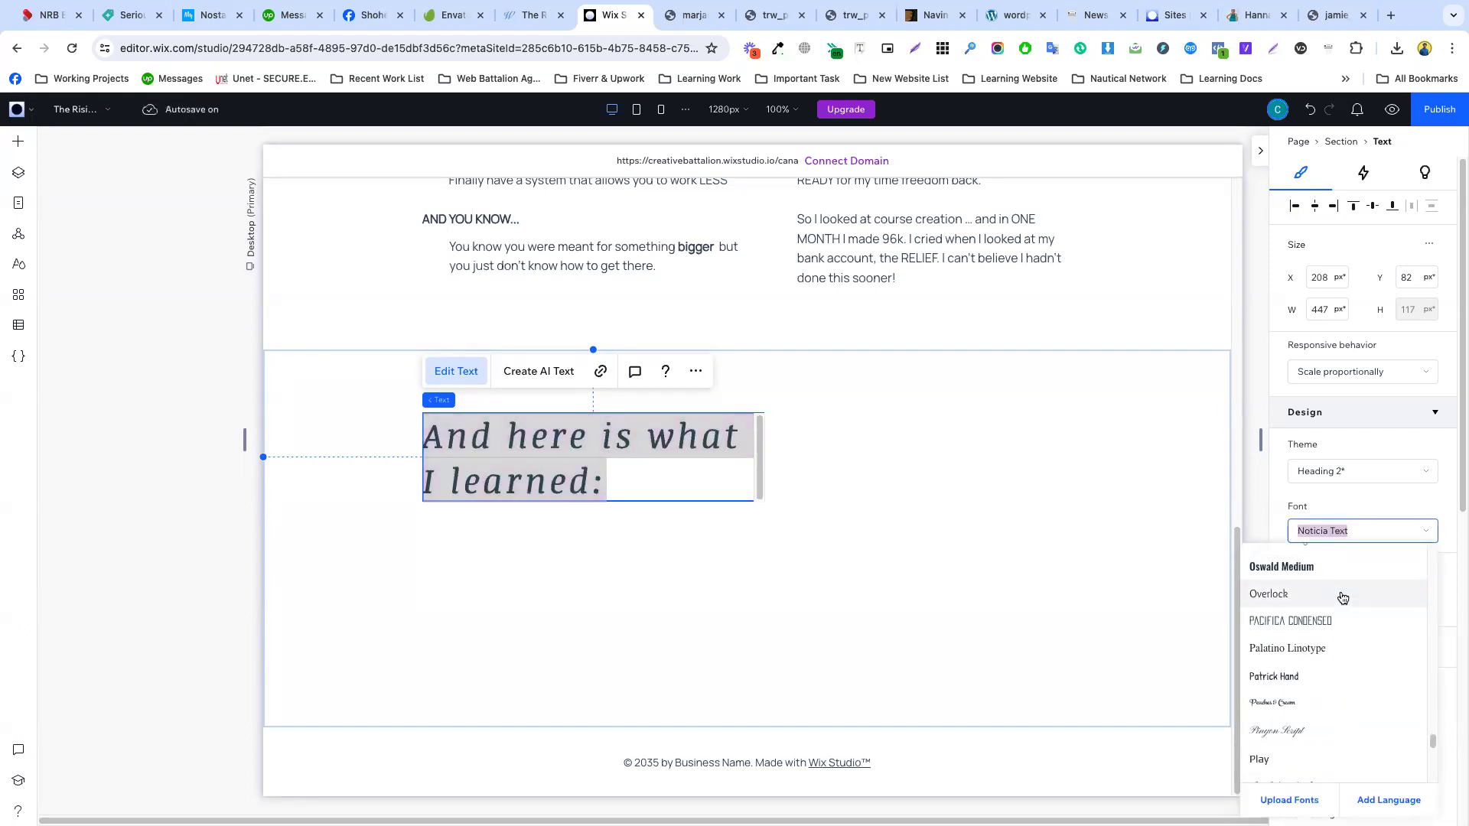
click(1323, 649)
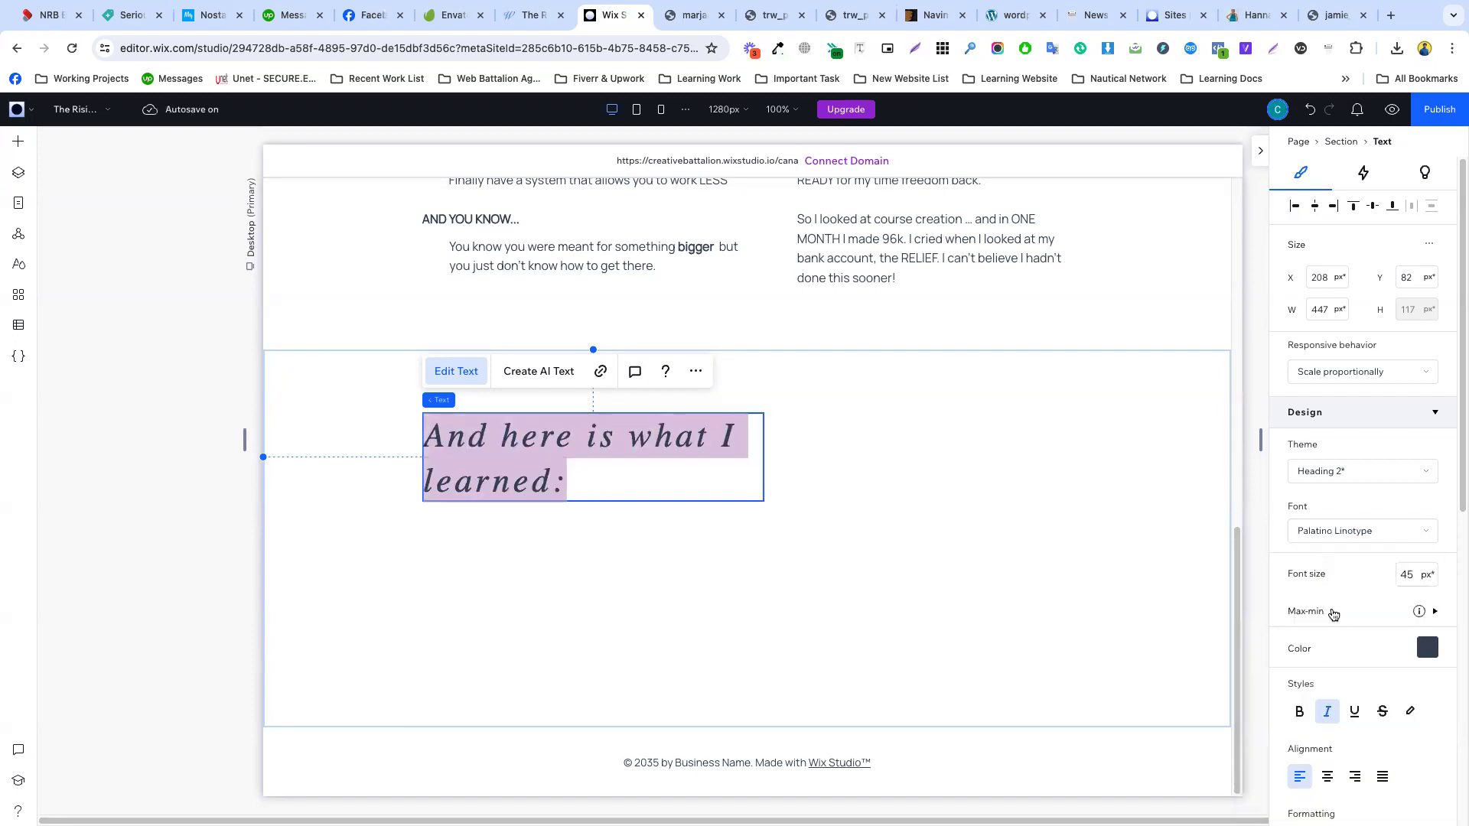
- Try a line spacing of 0.1 em on the "And here is what I learned:" heading
scroll(1332, 607, down, 5)
click(1330, 605)
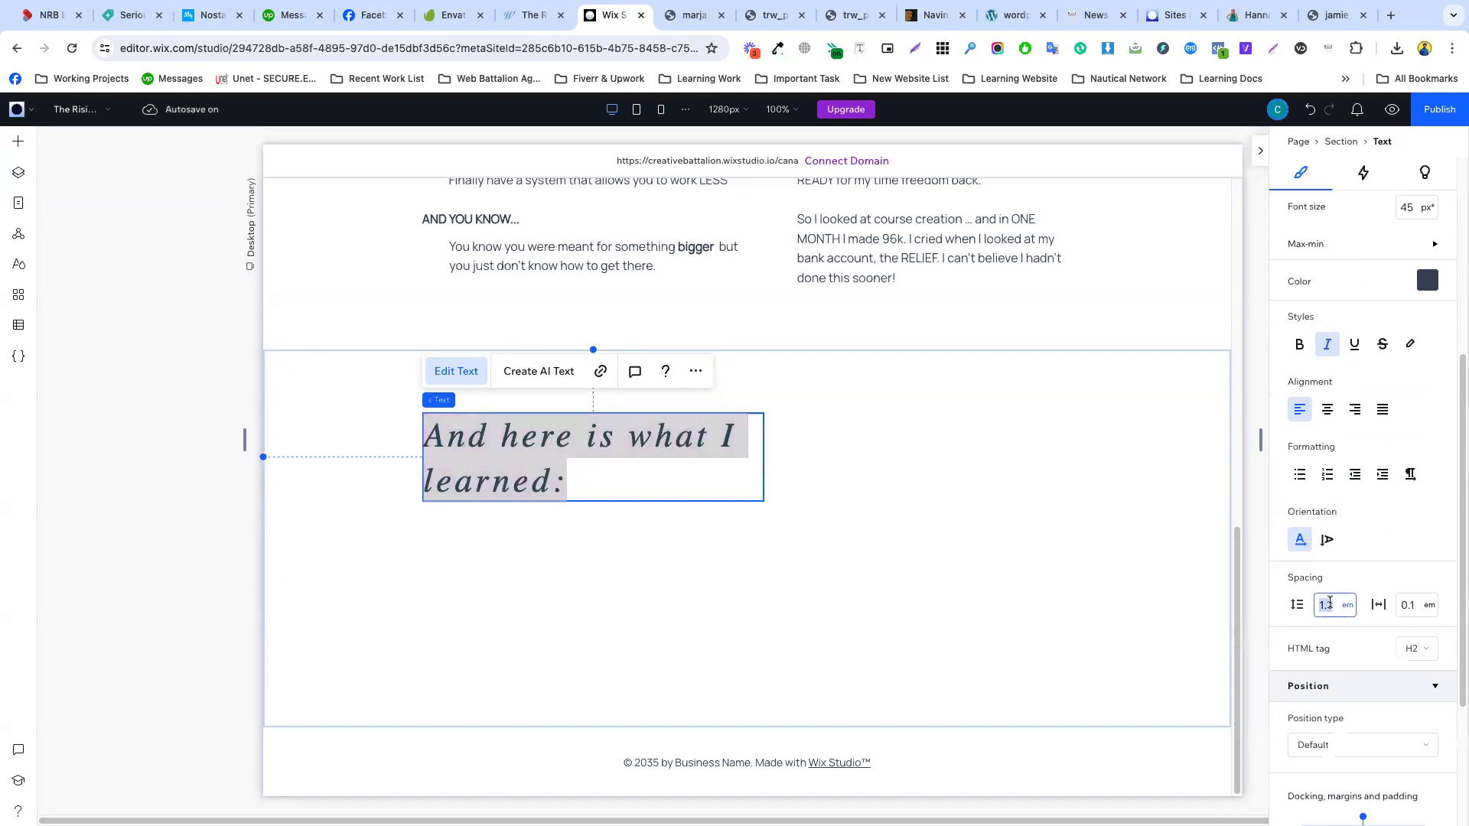
click(1330, 585)
click(1325, 606)
text(0.05)
click(1337, 585)
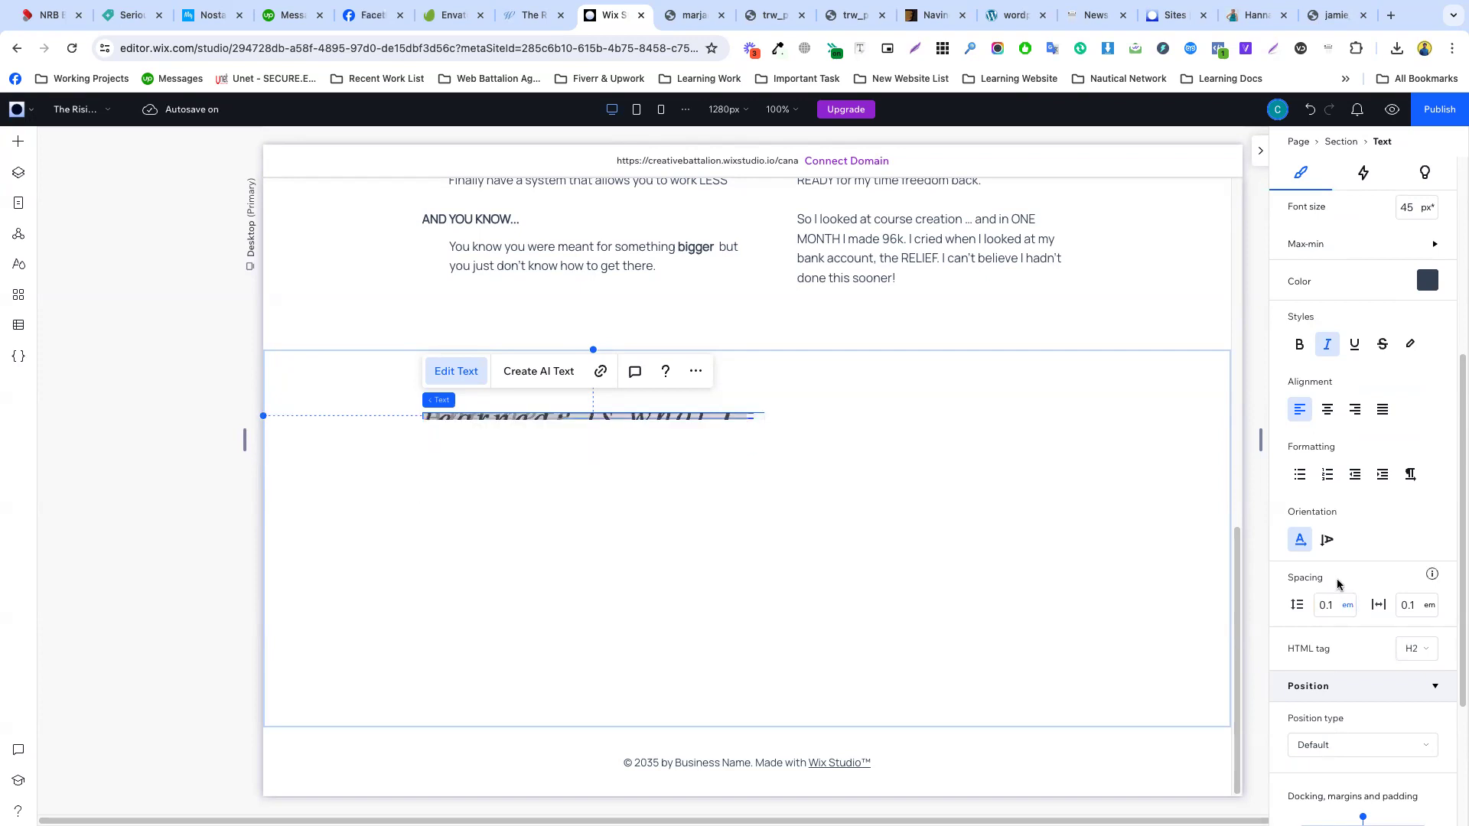
- Tighten the heading's letter spacing and set its line spacing to 0.9 em
click(1332, 606)
click(1404, 606)
click(1330, 608)
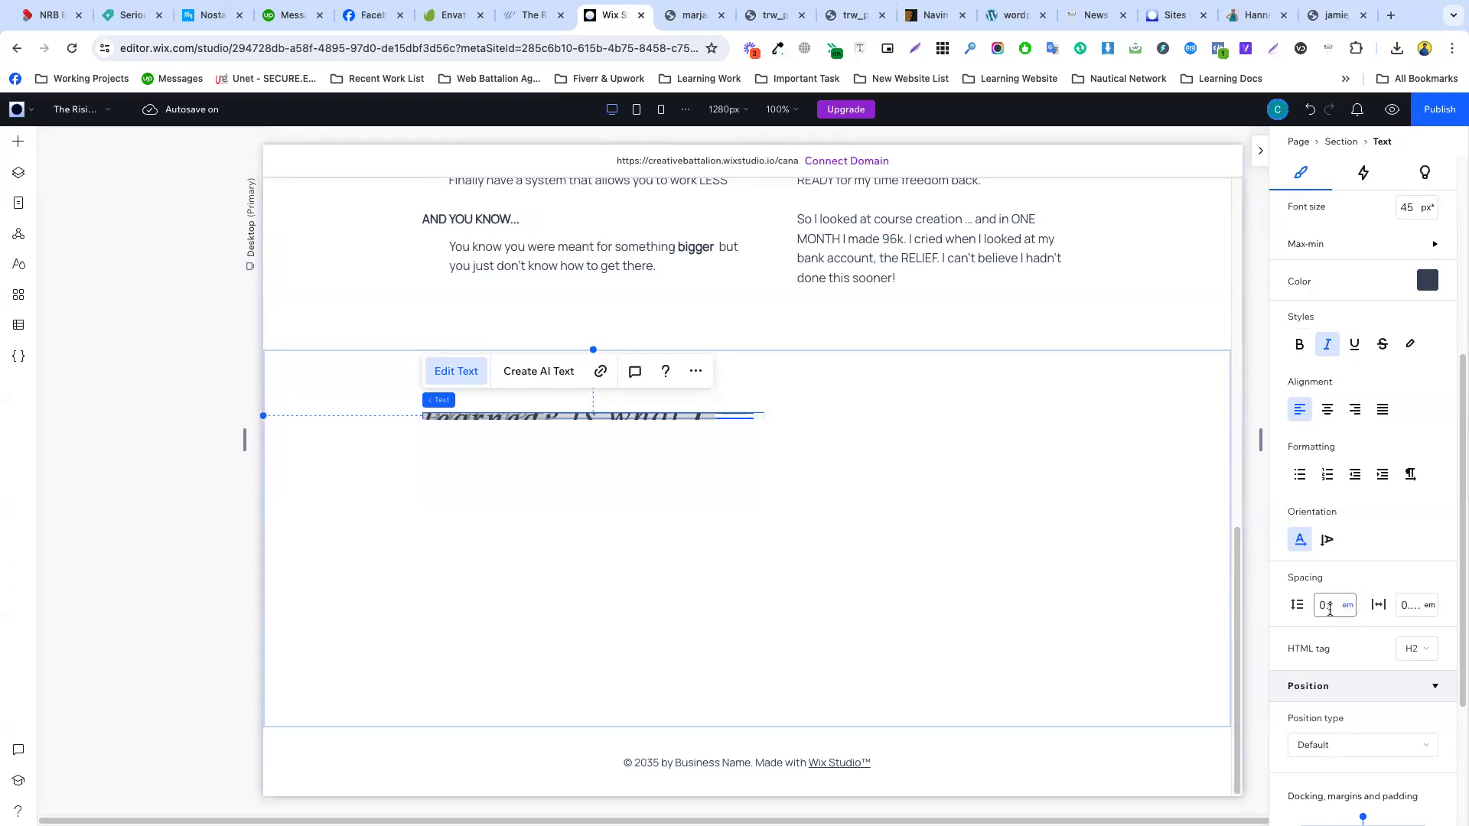
key(BackSpace)
click(1342, 591)
click(1327, 607)
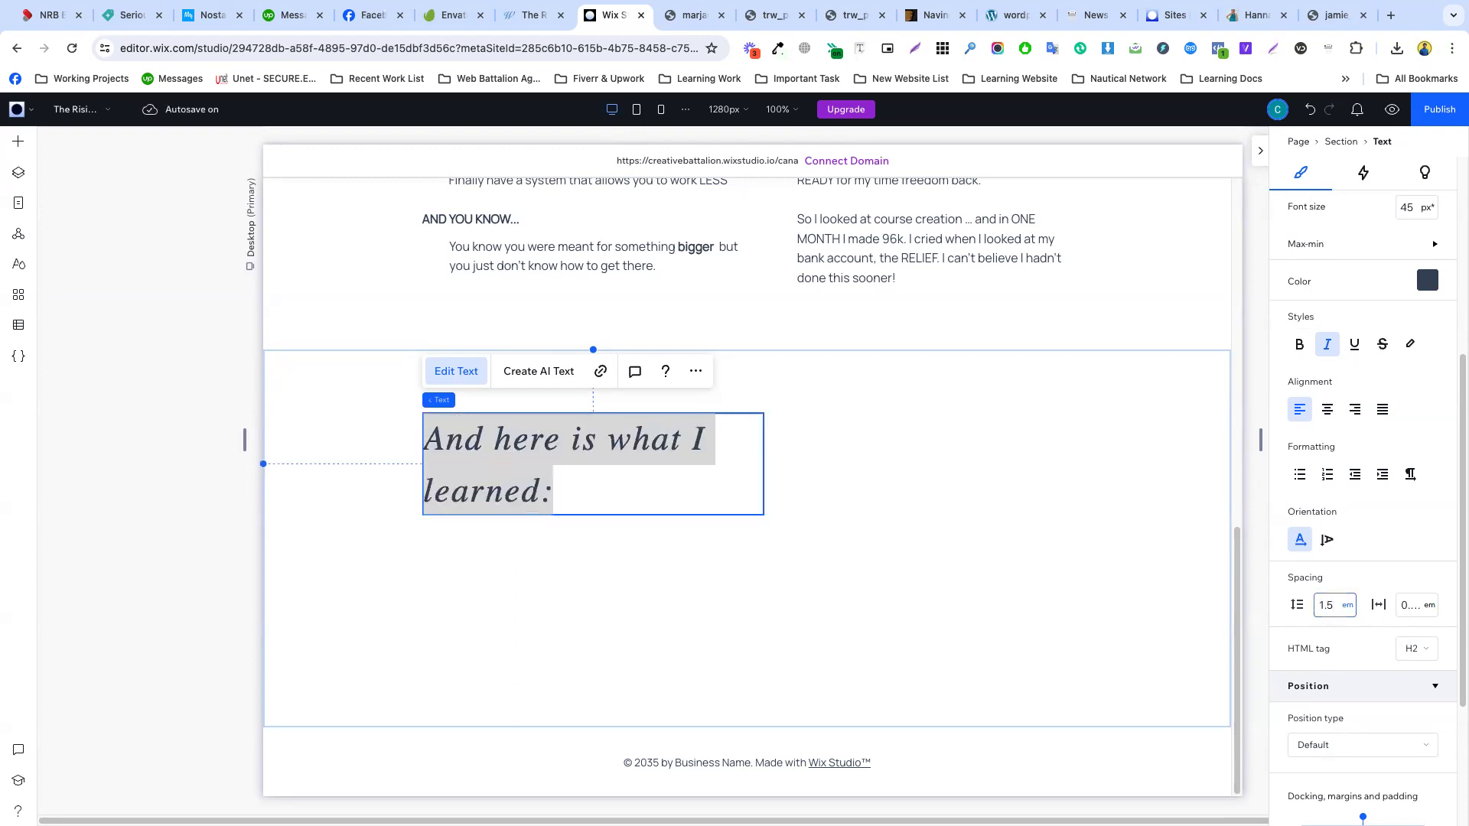
double_click(1323, 609)
text(0.9)
key(Return)
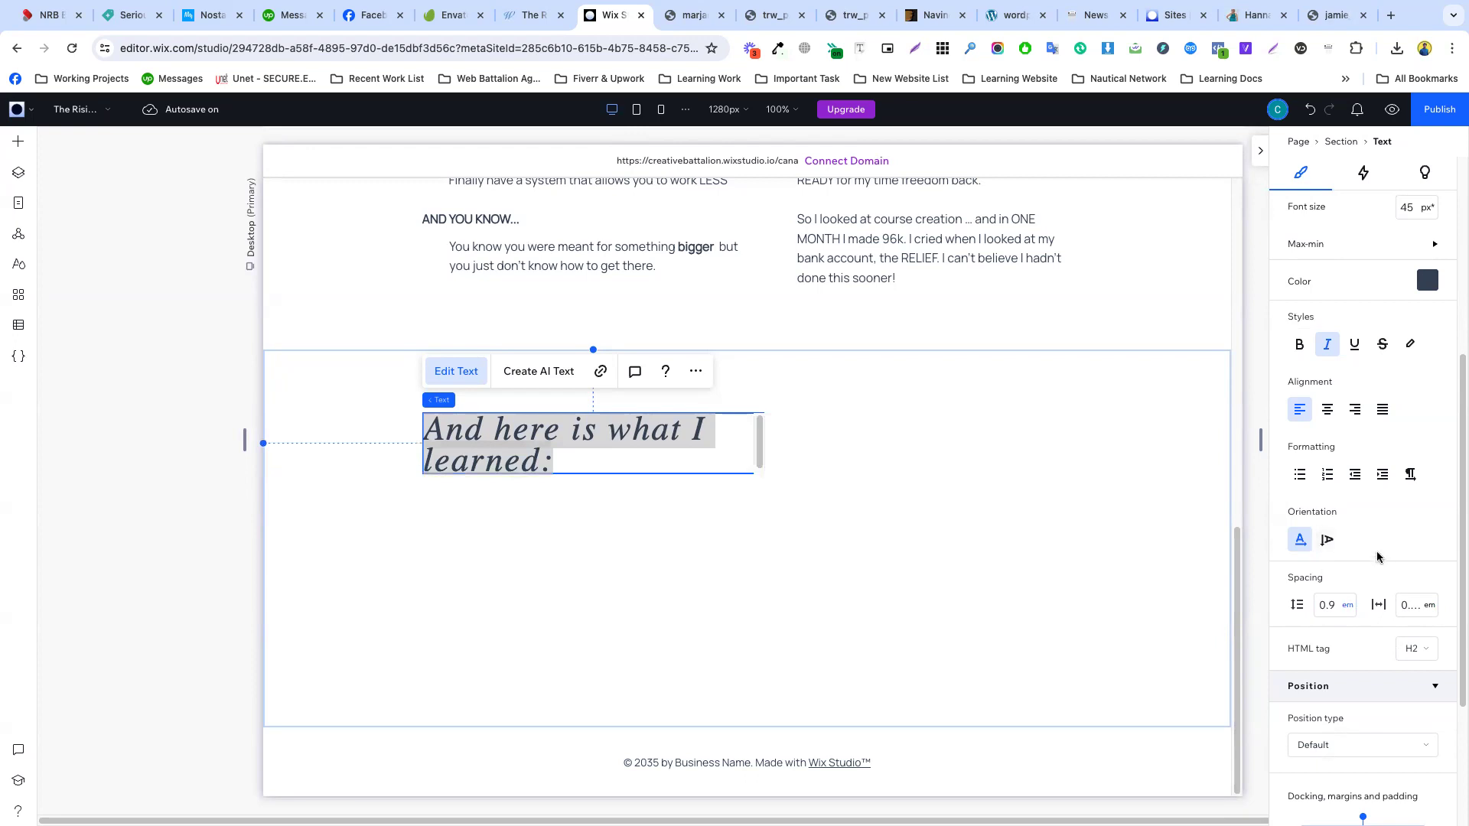
- Make the "And here is what I learned:" heading bold
click(644, 501)
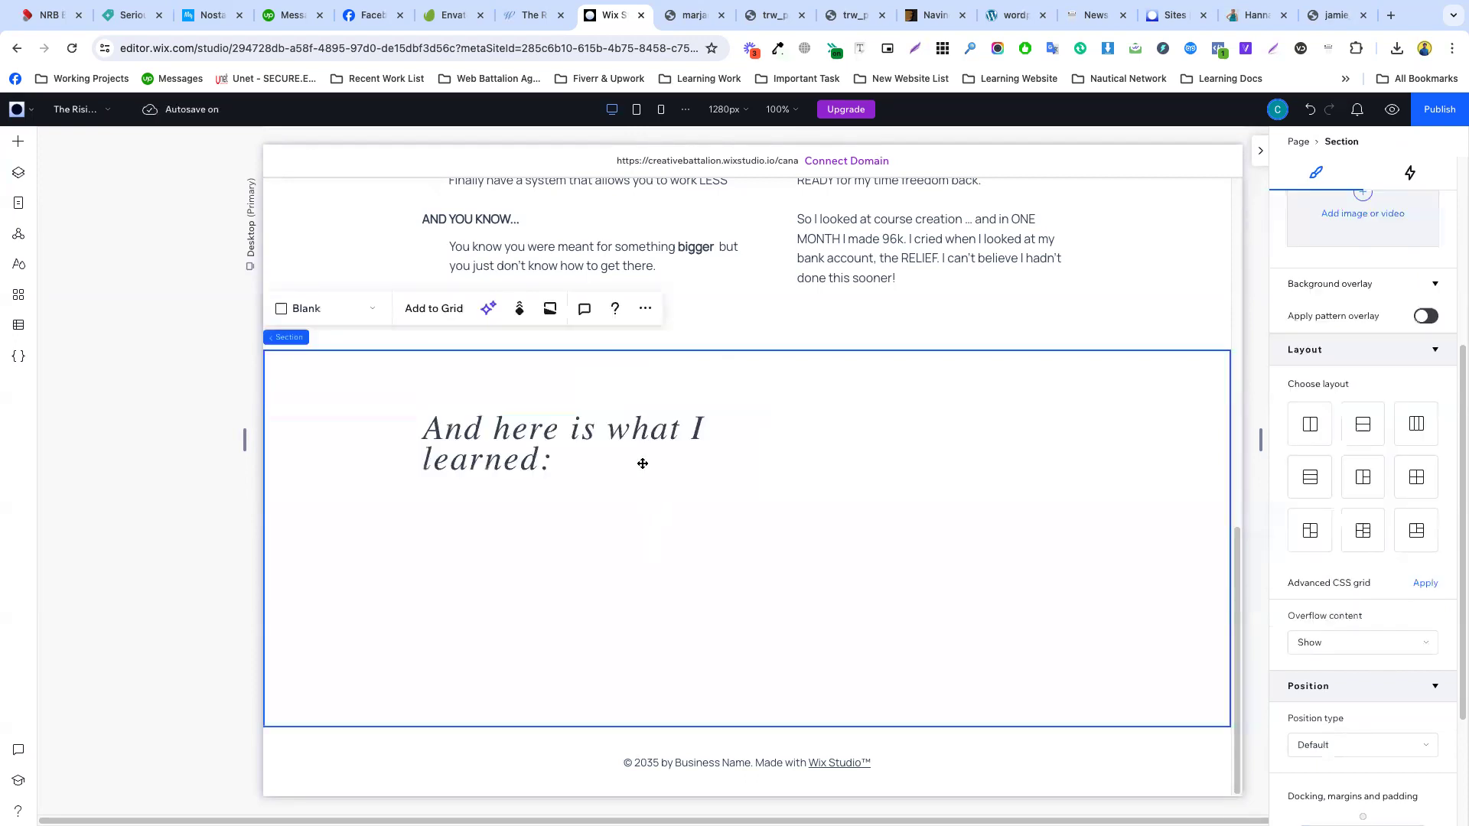
click(594, 458)
double_click(594, 458)
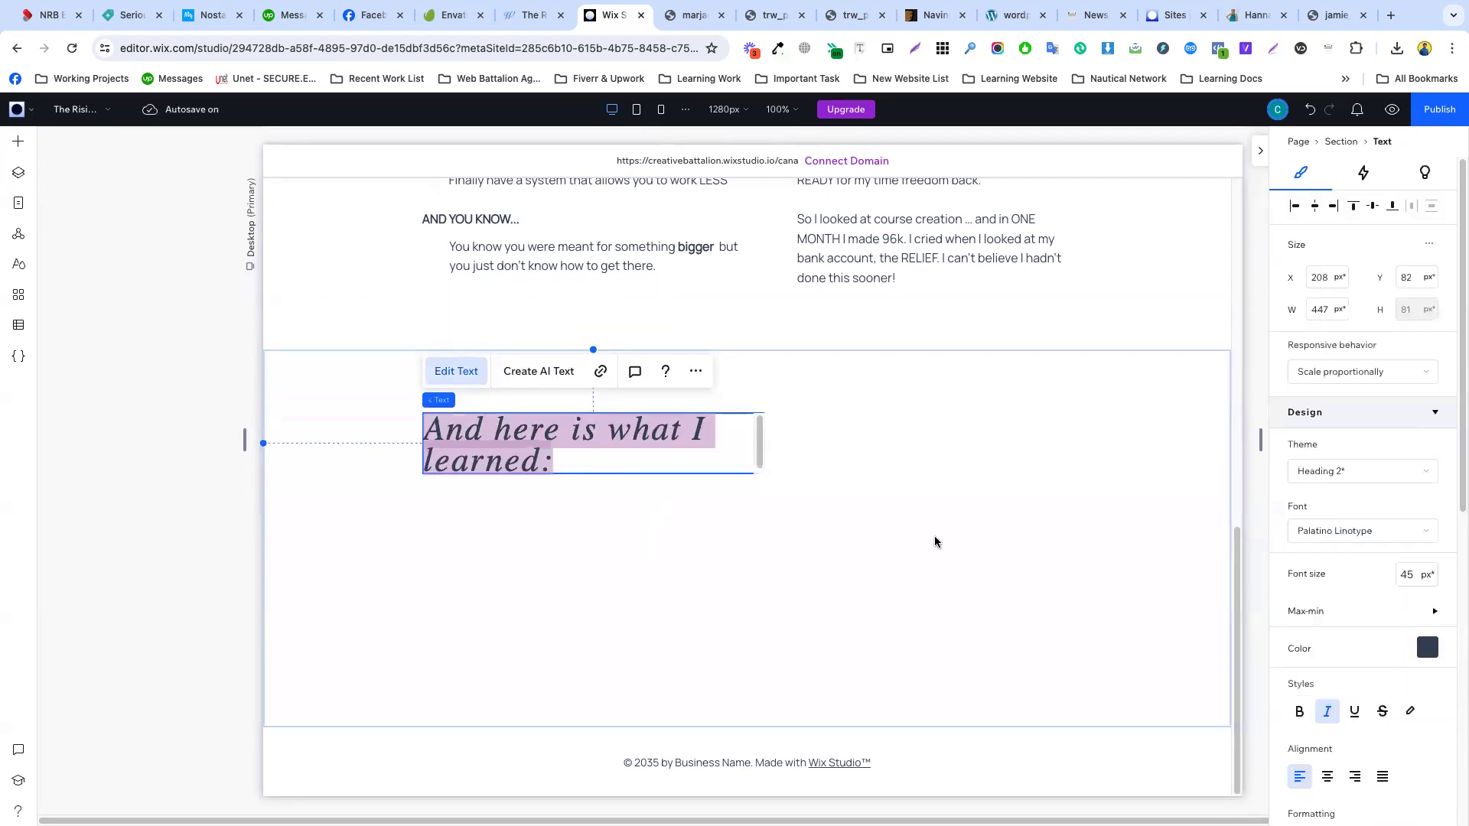
click(1298, 713)
click(723, 491)
- Narrow the heading's text box to about 340 px so its lines break as on the reference site
click(727, 447)
drag(764, 444, 712, 445)
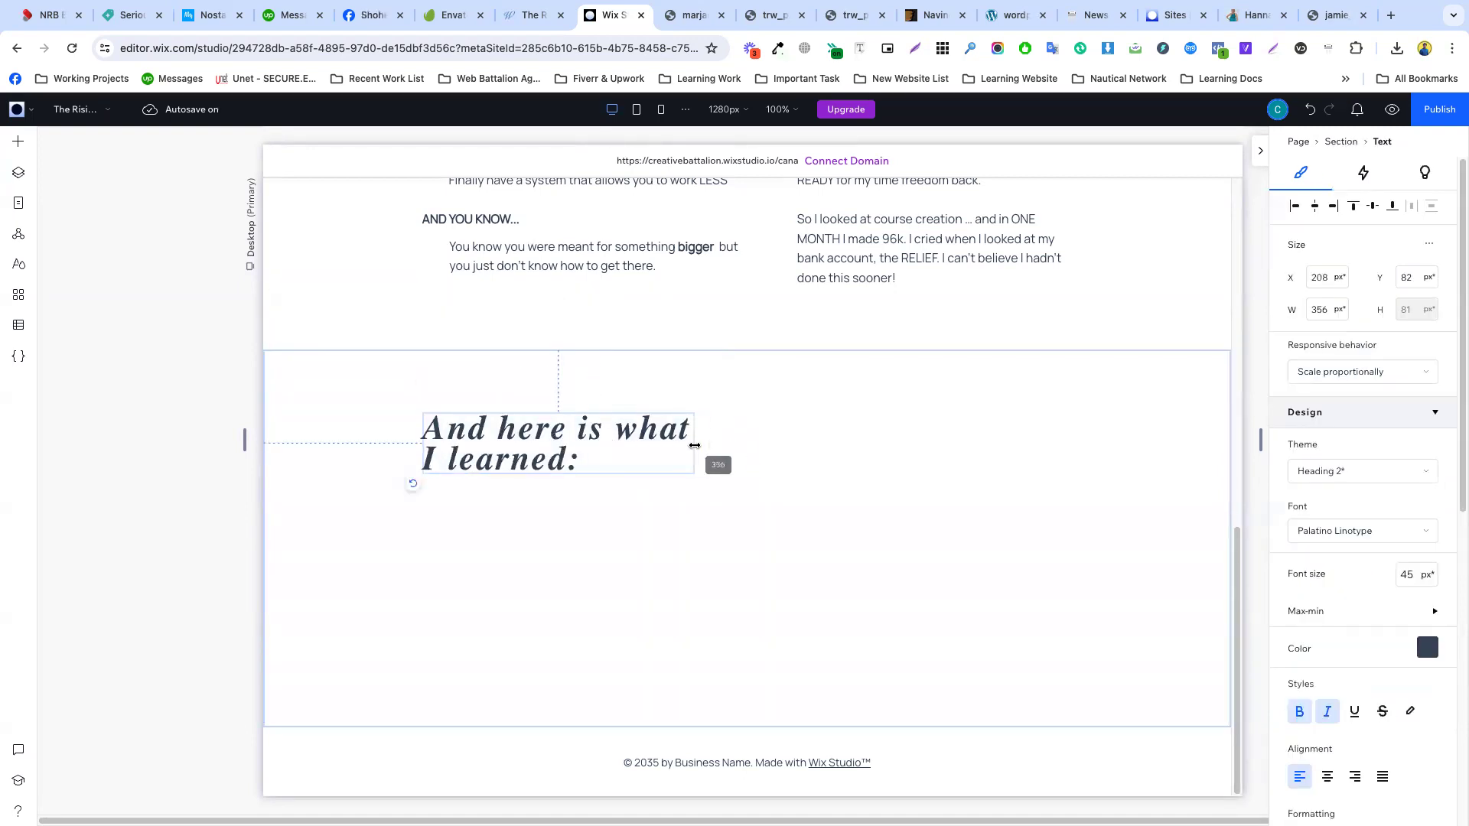
click(814, 443)
click(534, 15)
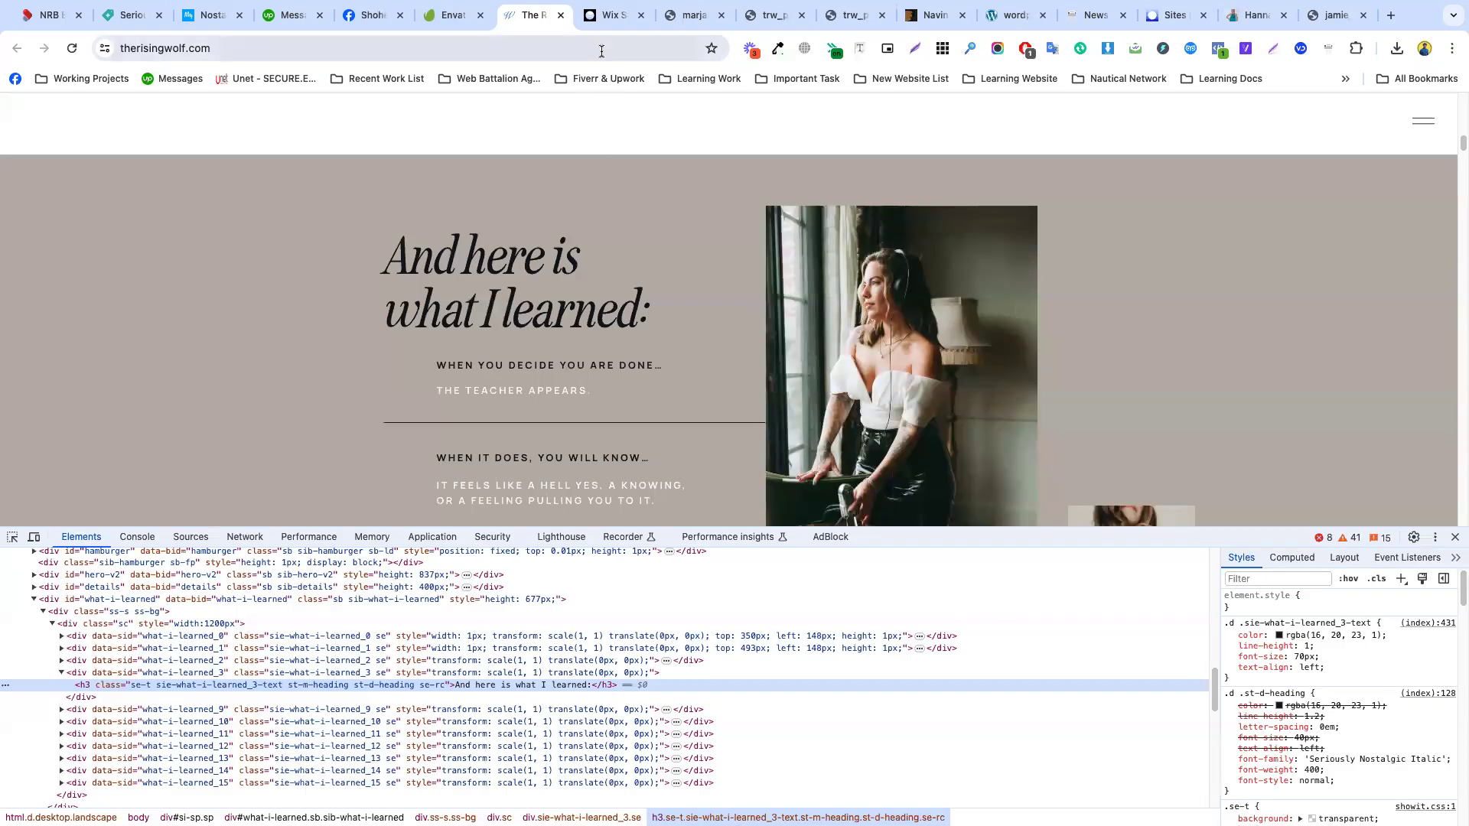
click(612, 16)
click(686, 437)
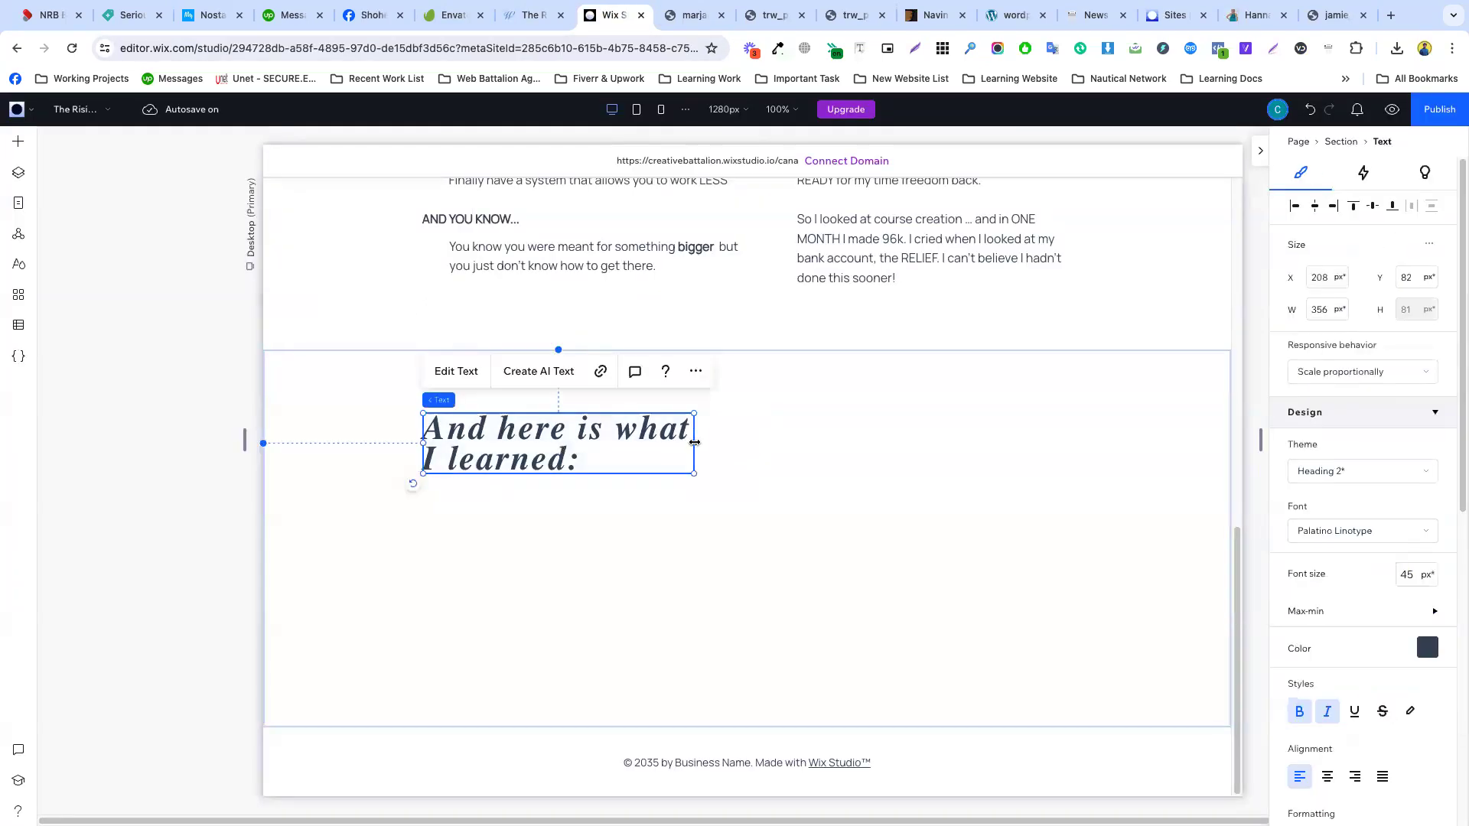
drag(694, 443, 680, 443)
click(759, 446)
- Set the heading's font size to 55 px and widen its text box to about 400 px
double_click(583, 453)
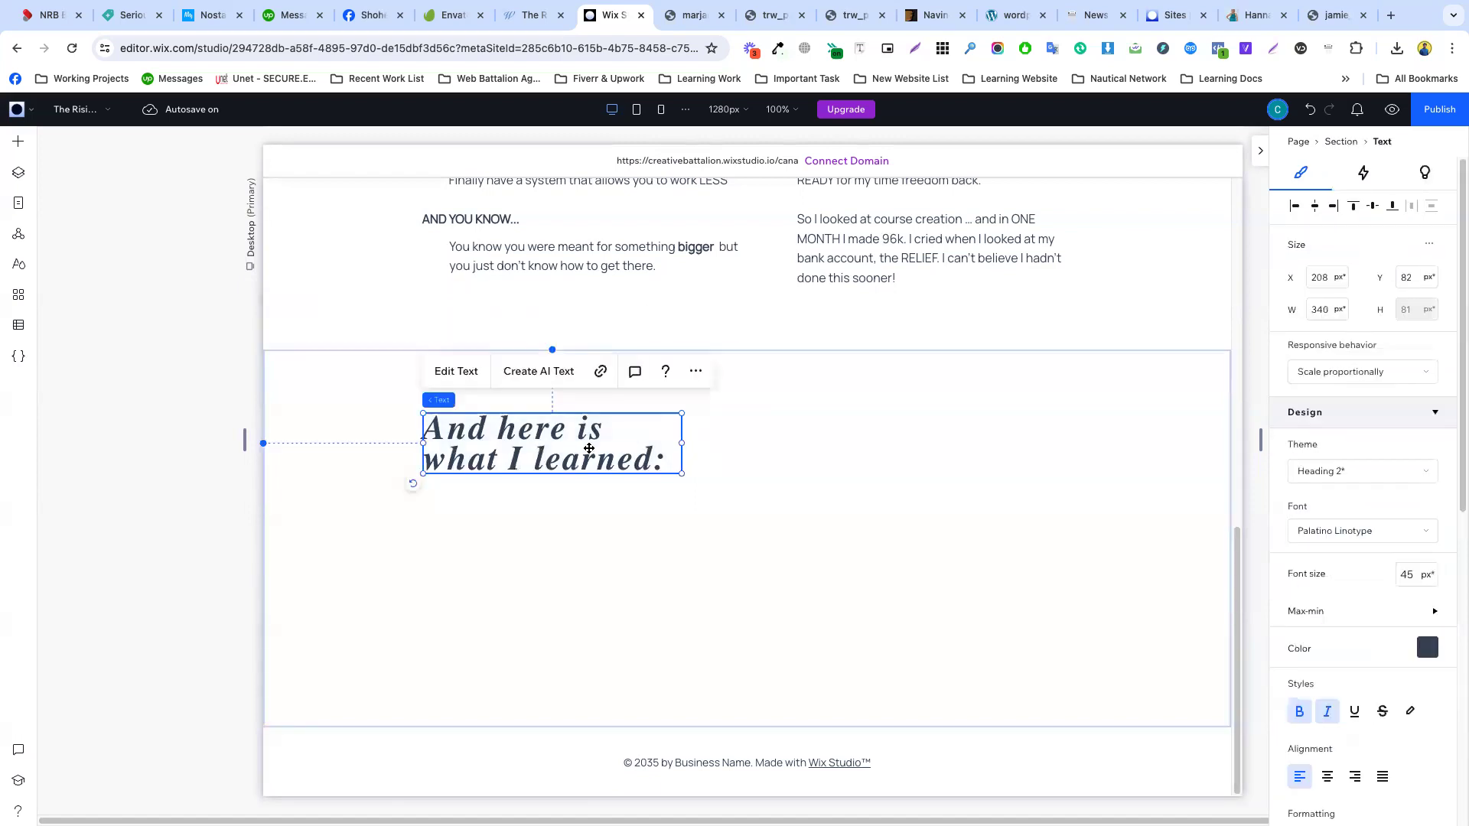
click(1418, 574)
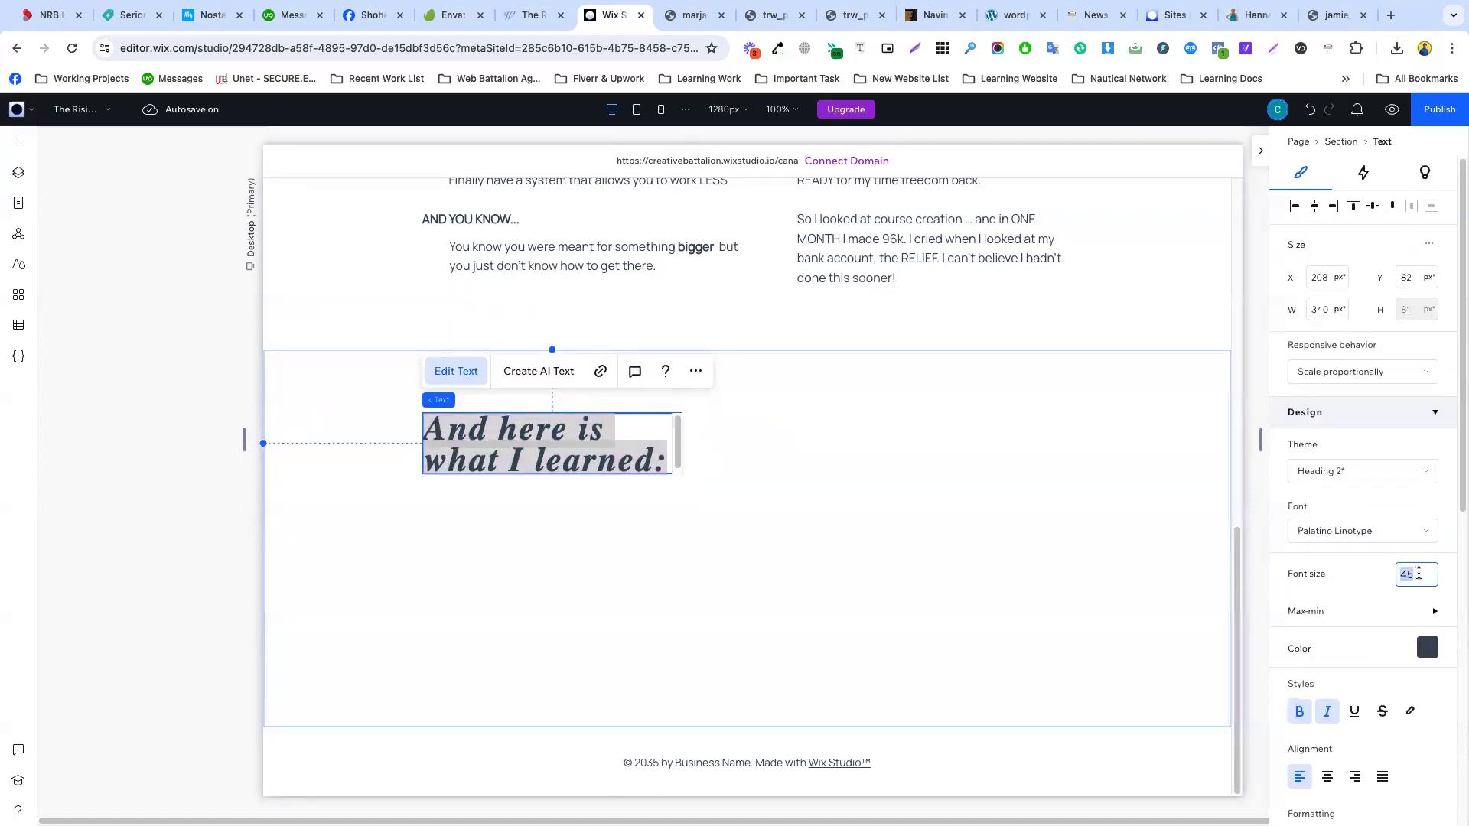
text(55)
drag(677, 444, 721, 464)
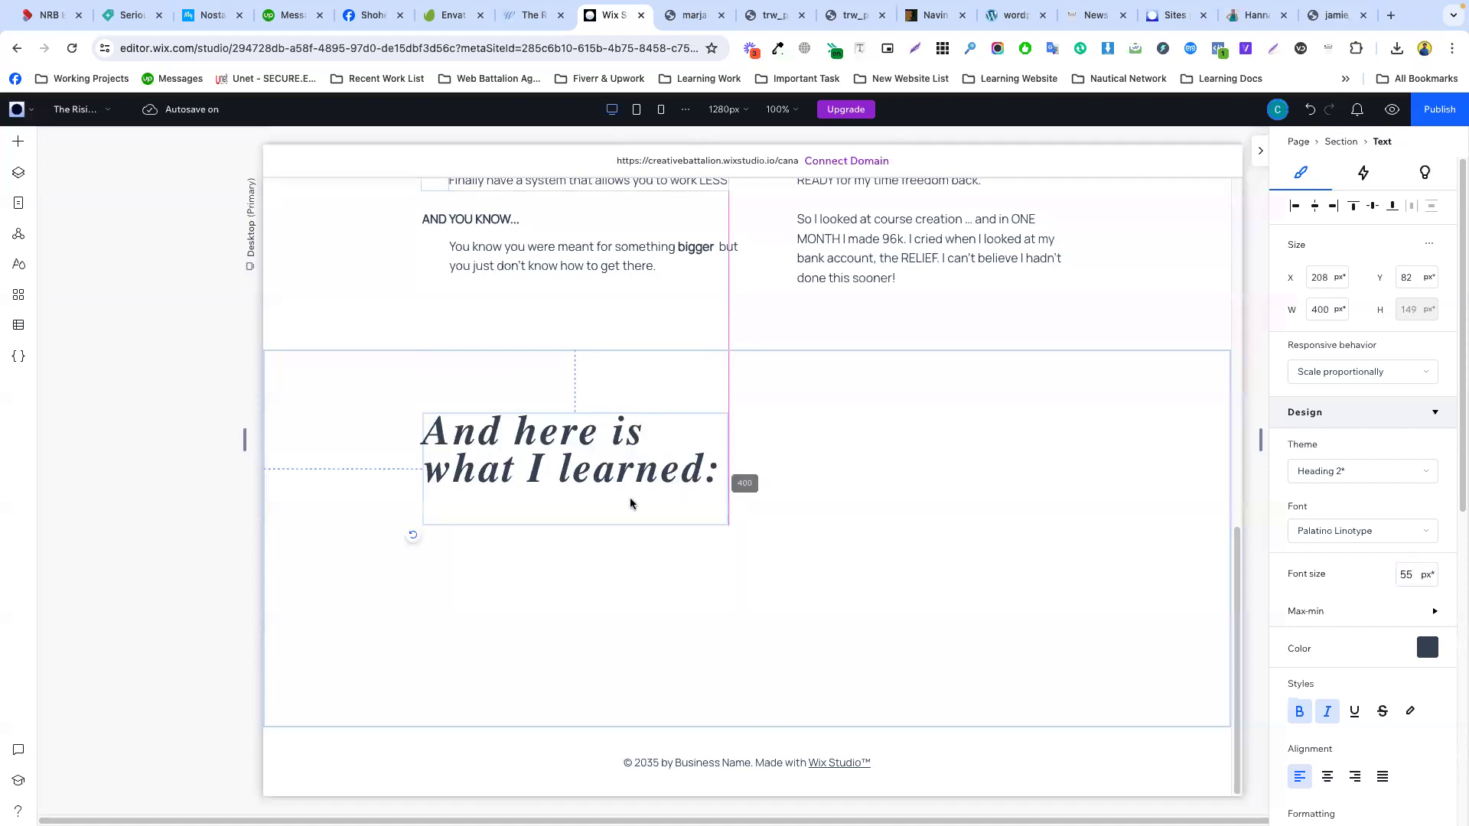
click(598, 518)
click(510, 453)
click(847, 476)
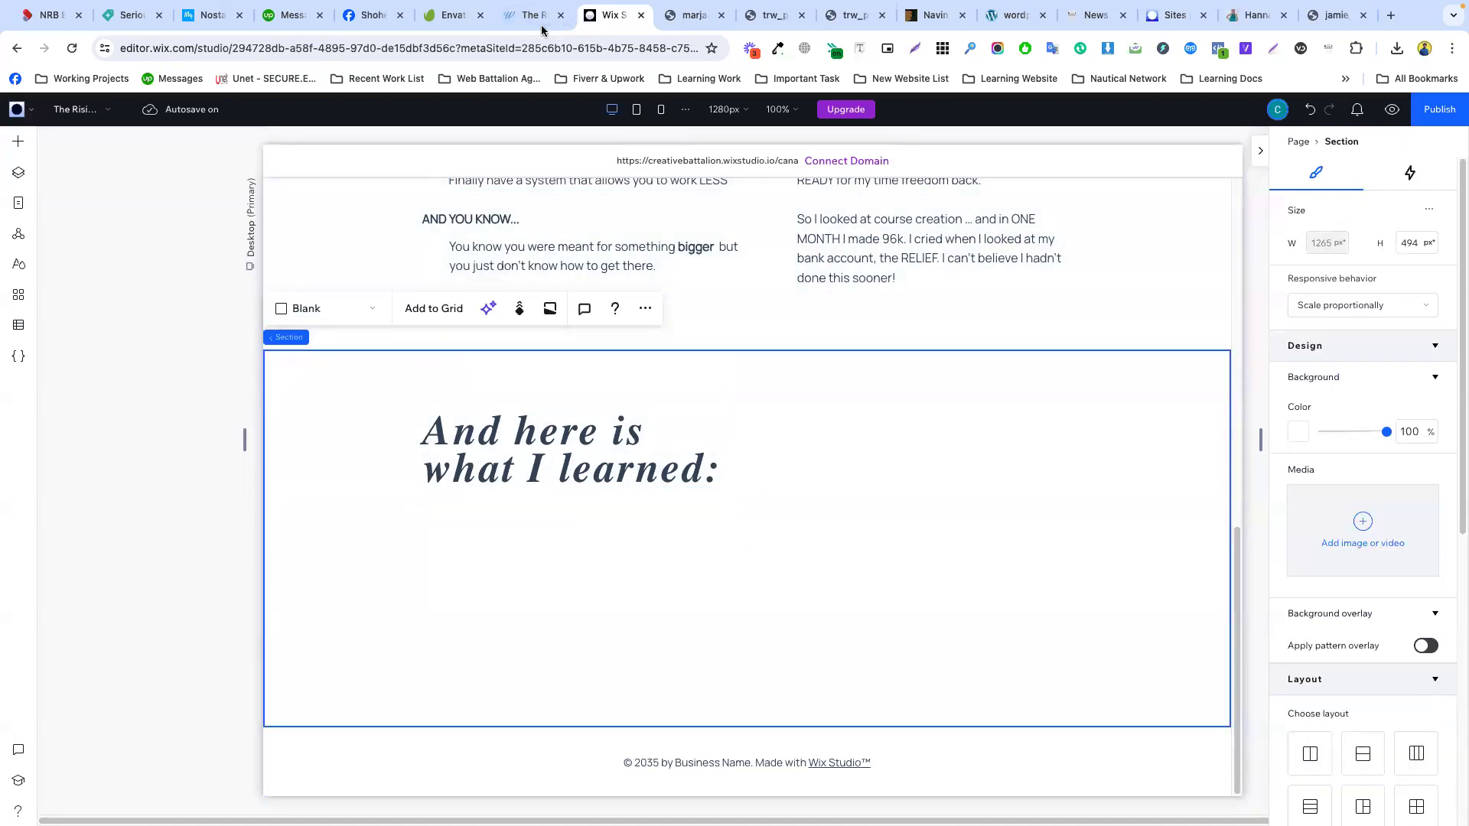
- Duplicate the "AND YOU KNOW…" text into the new section and place it below the heading at about X 292, Y 211 px
click(508, 18)
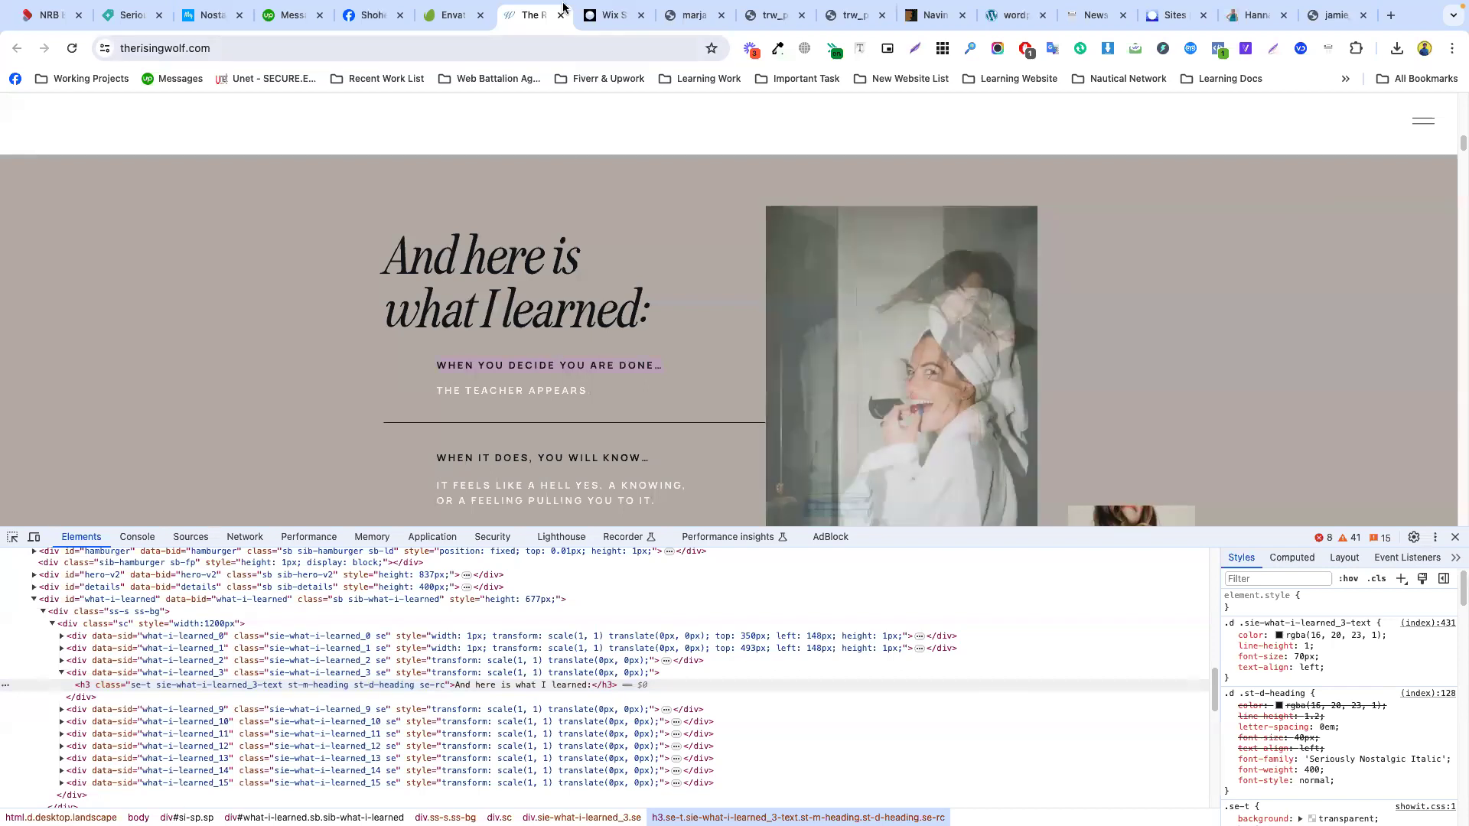
click(609, 15)
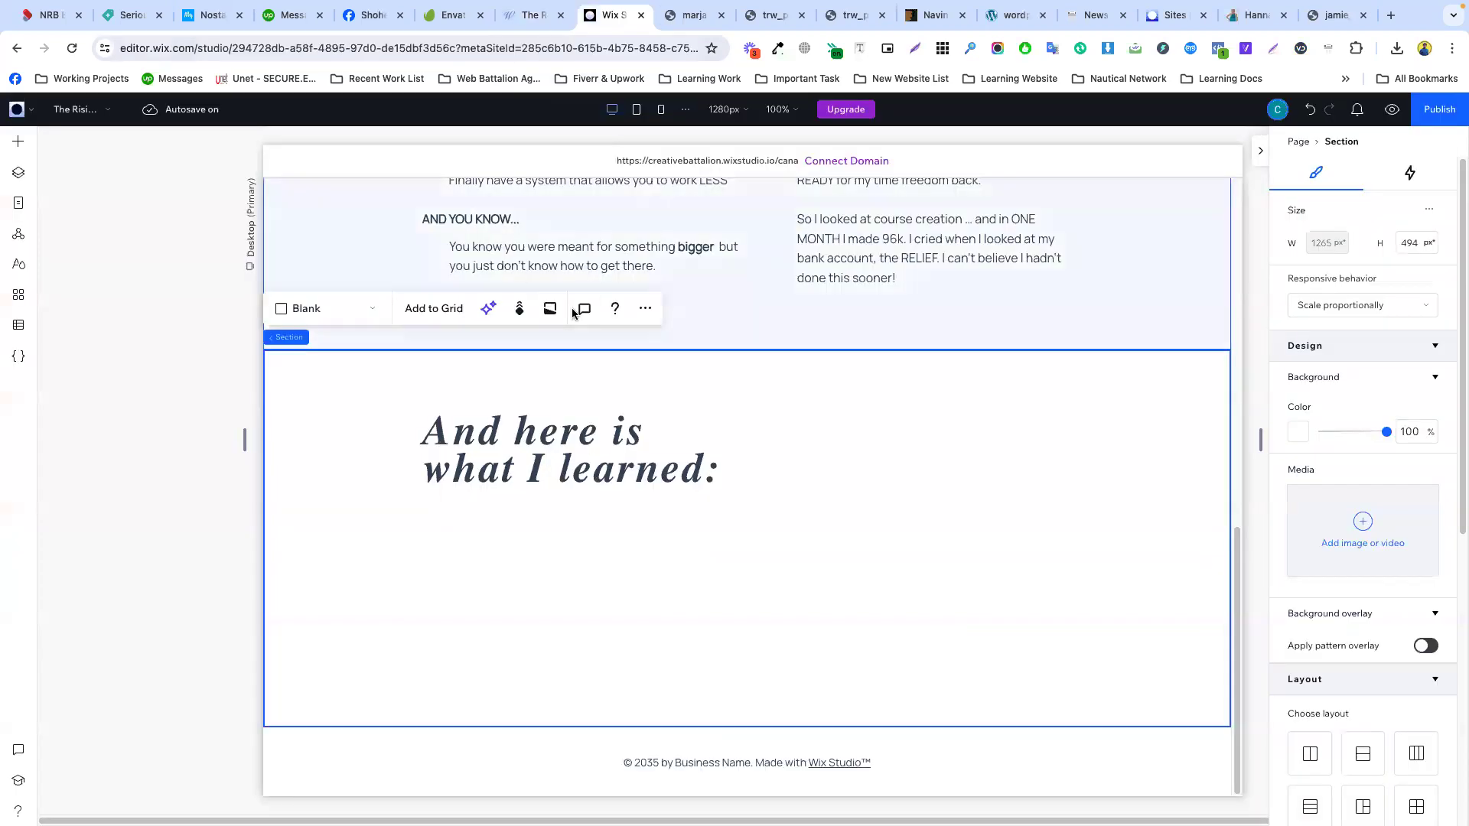
click(545, 254)
click(517, 224)
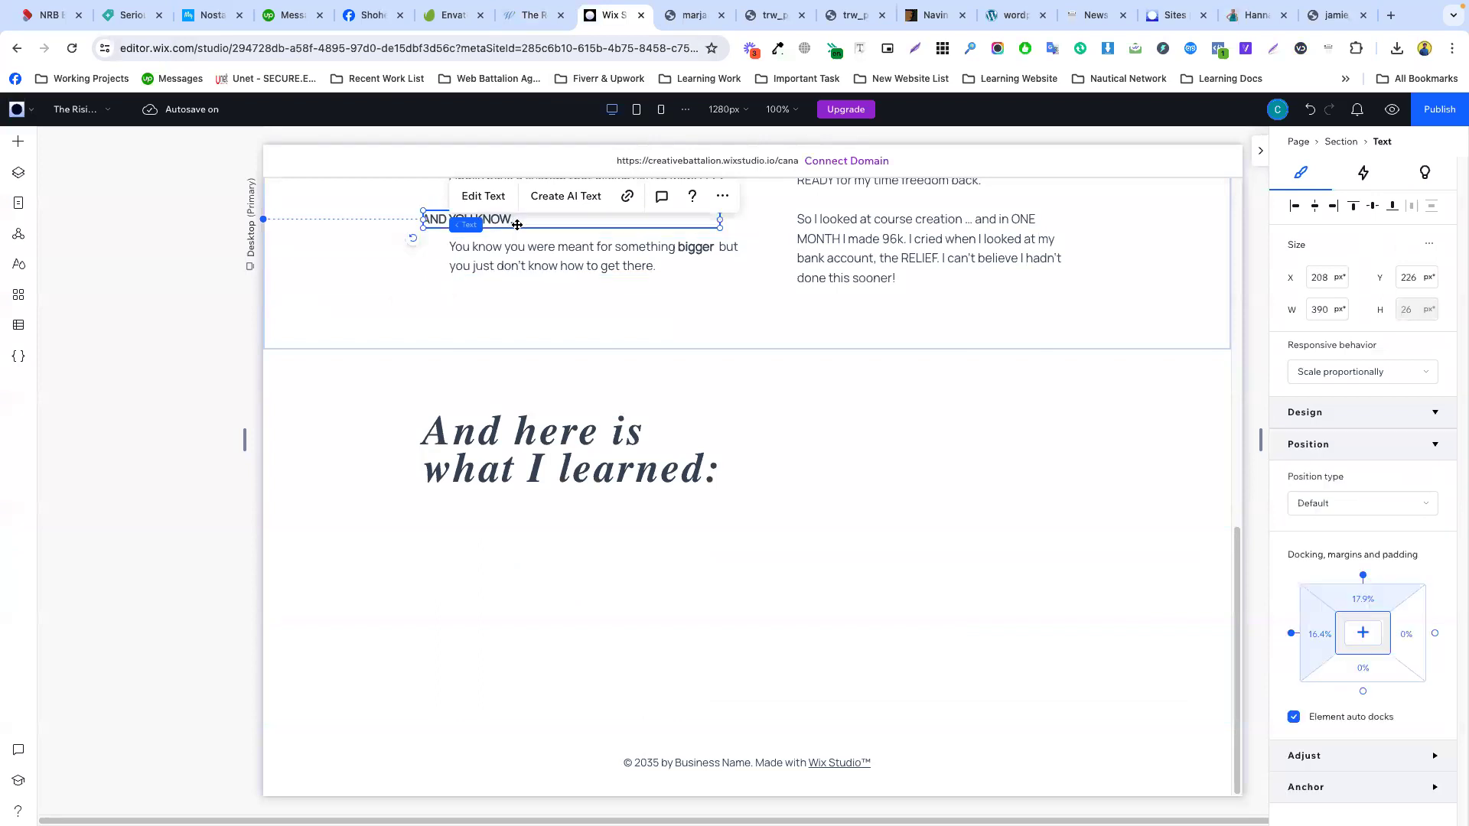
click(540, 505)
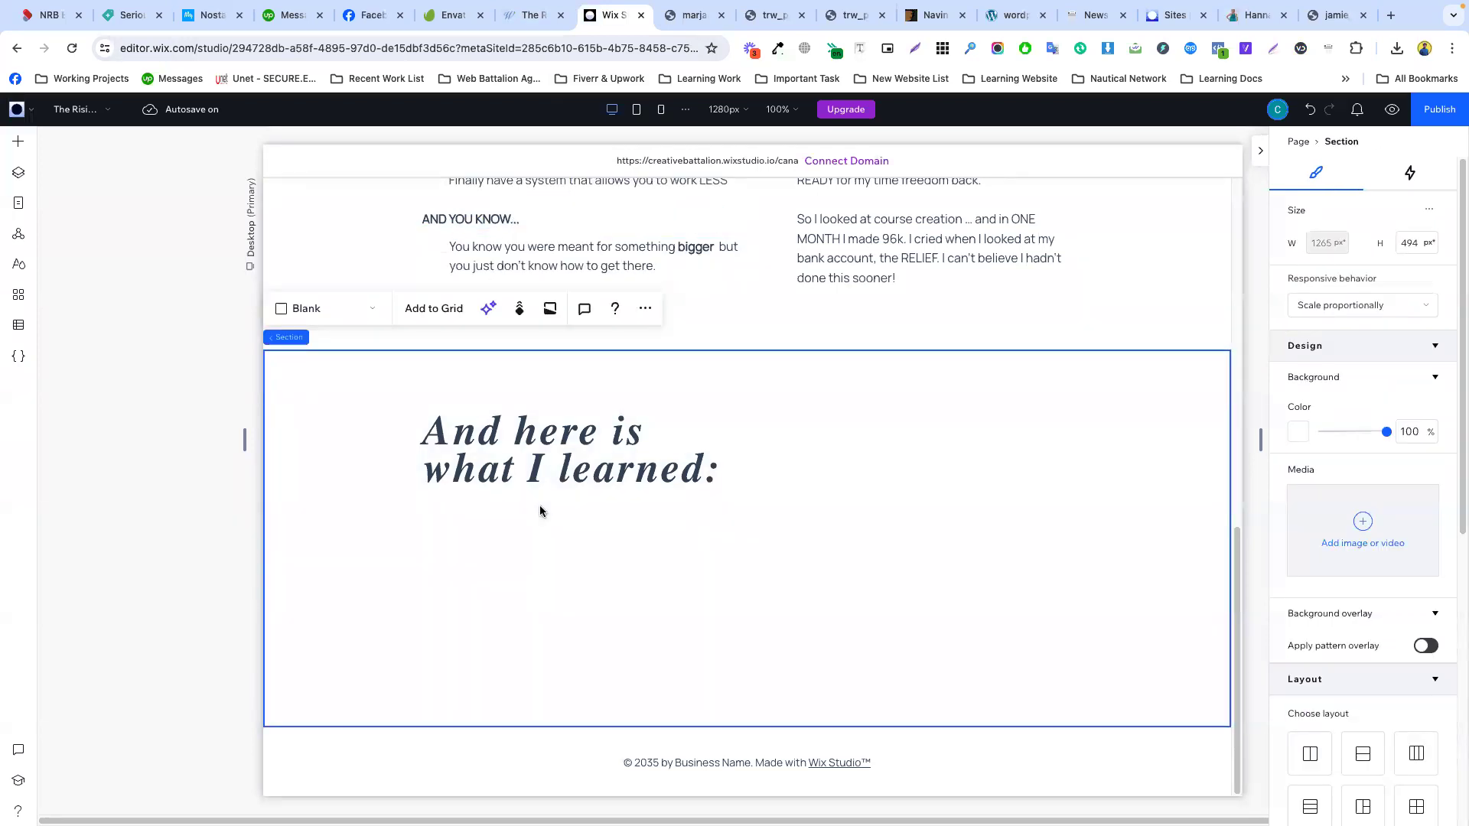
key(ctrl+v)
drag(493, 437, 540, 520)
- Replace the duplicated text with "WHEN YOU DECIDE YOU ARE DONE…" from the reference site
double_click(554, 519)
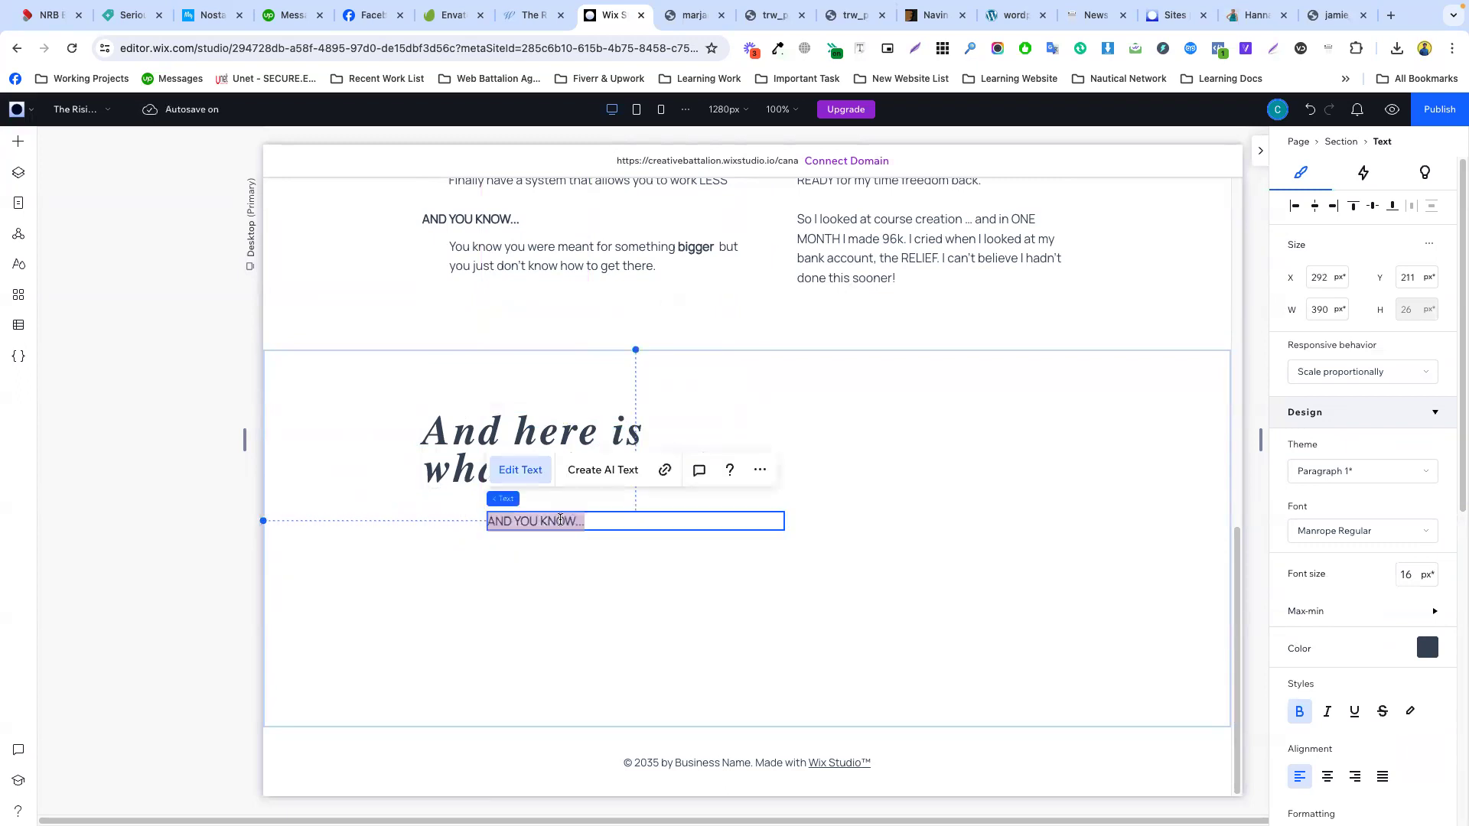
click(530, 15)
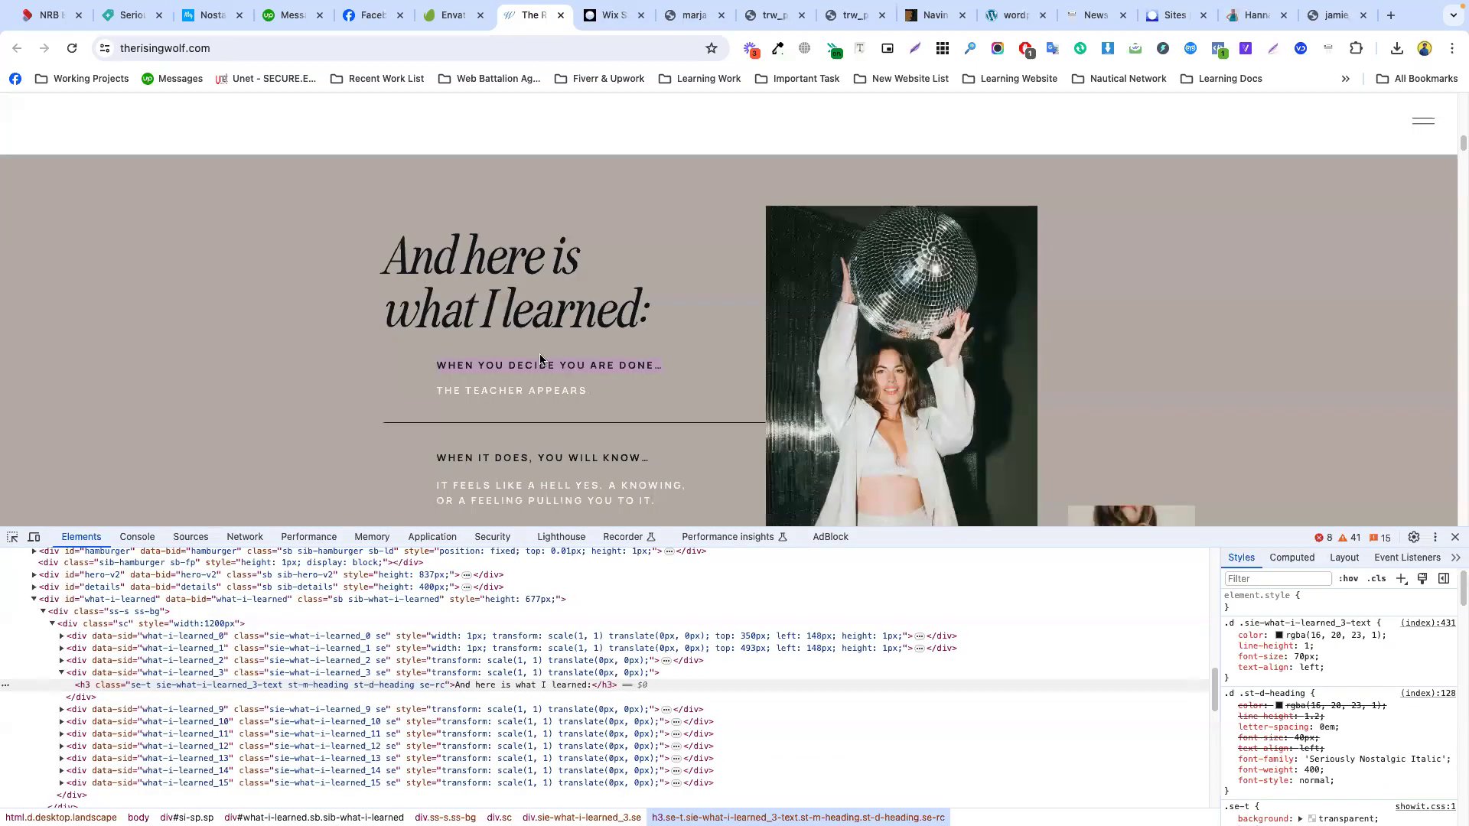
click(615, 16)
triple_click(590, 515)
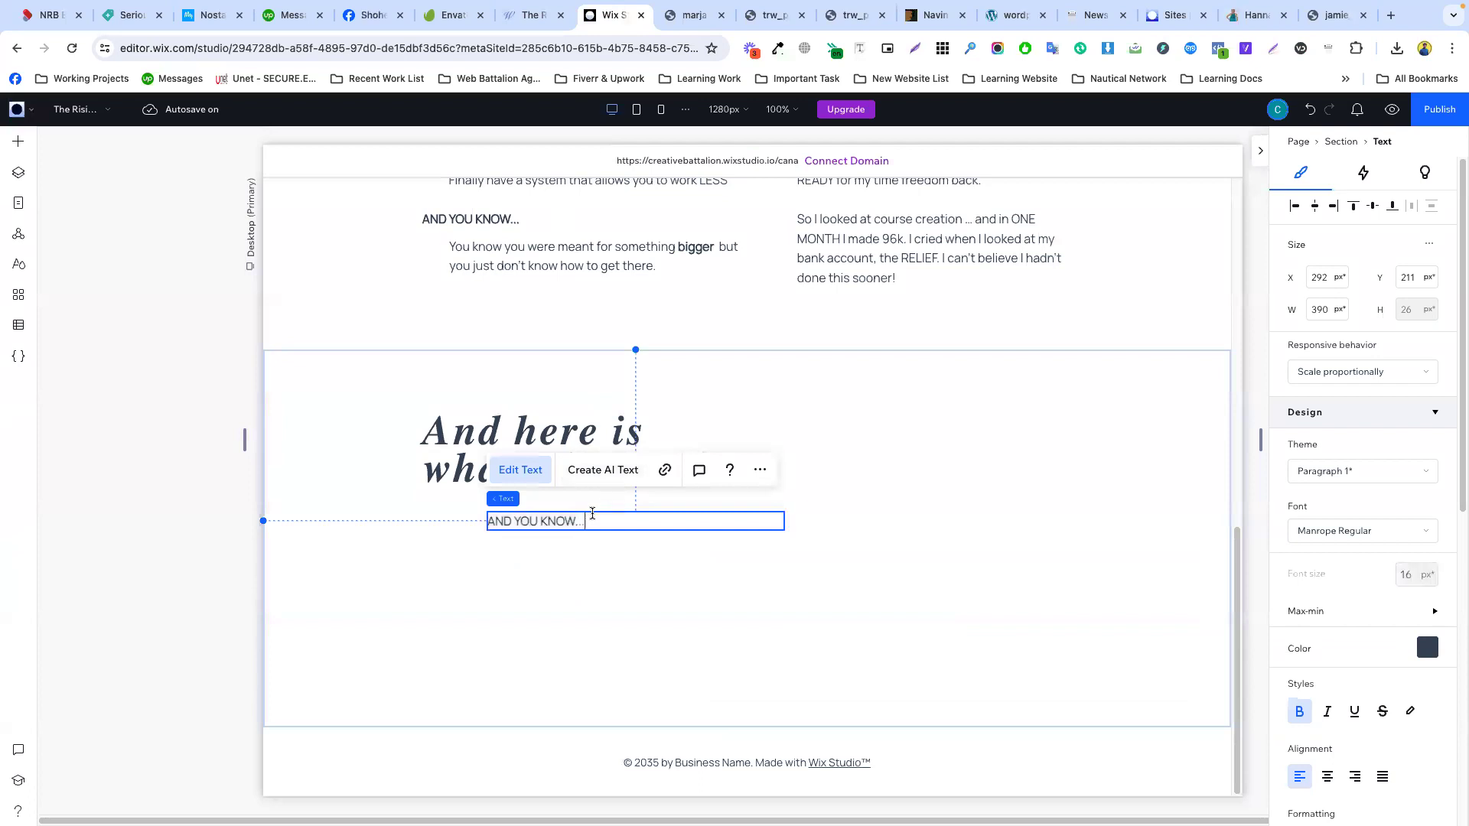
text(WHEN YOU DECIDE YOU ARE DONE…)
click(609, 550)
click(518, 519)
- Copy the "You know you were meant for something bigger" paragraph and place the copy under "WHEN YOU DECIDE YOU ARE DONE…", aligned at X 292 px
click(576, 258)
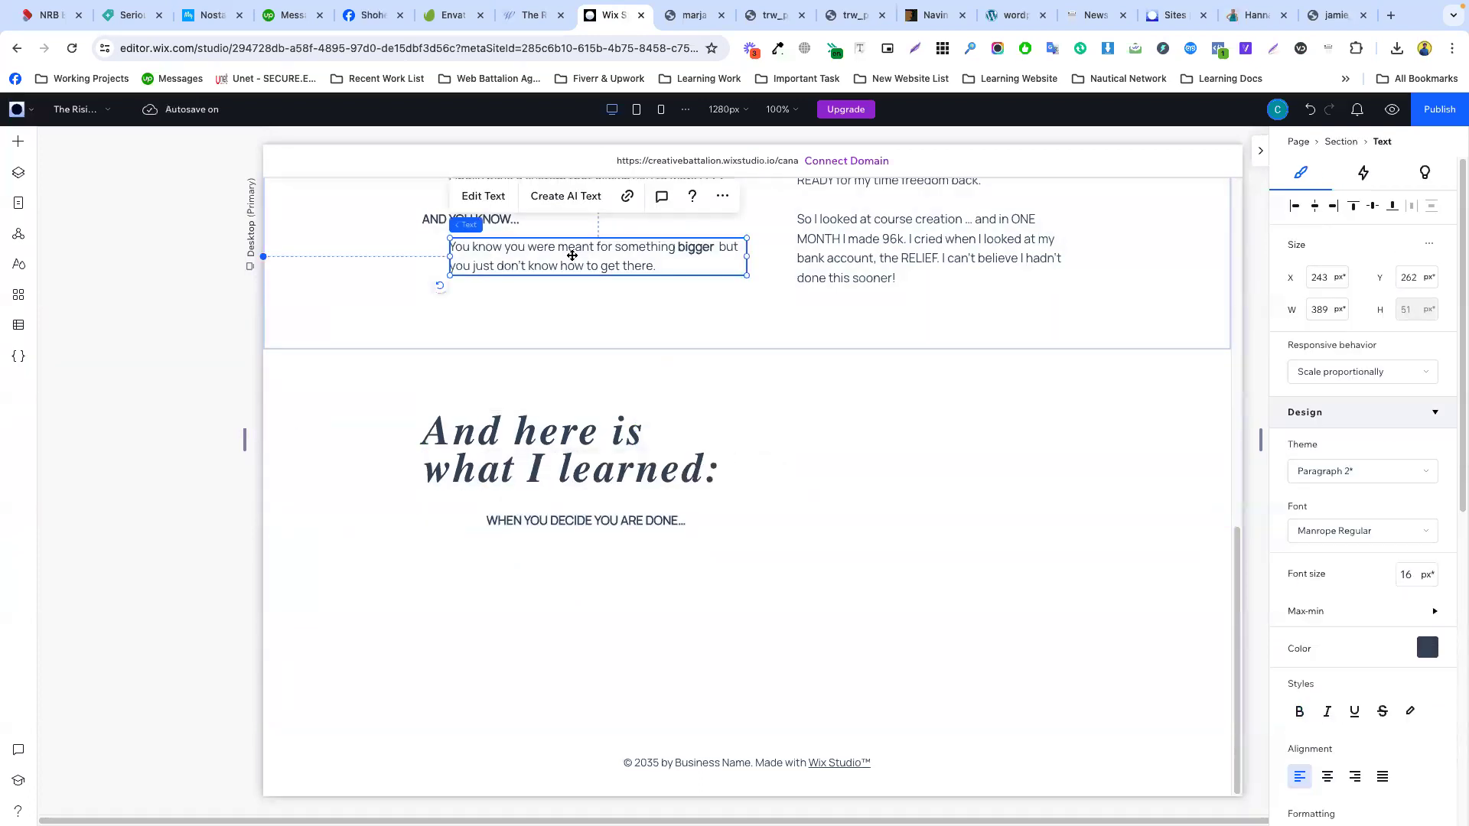
key(ctrl+c)
click(594, 523)
key(ctrl+v)
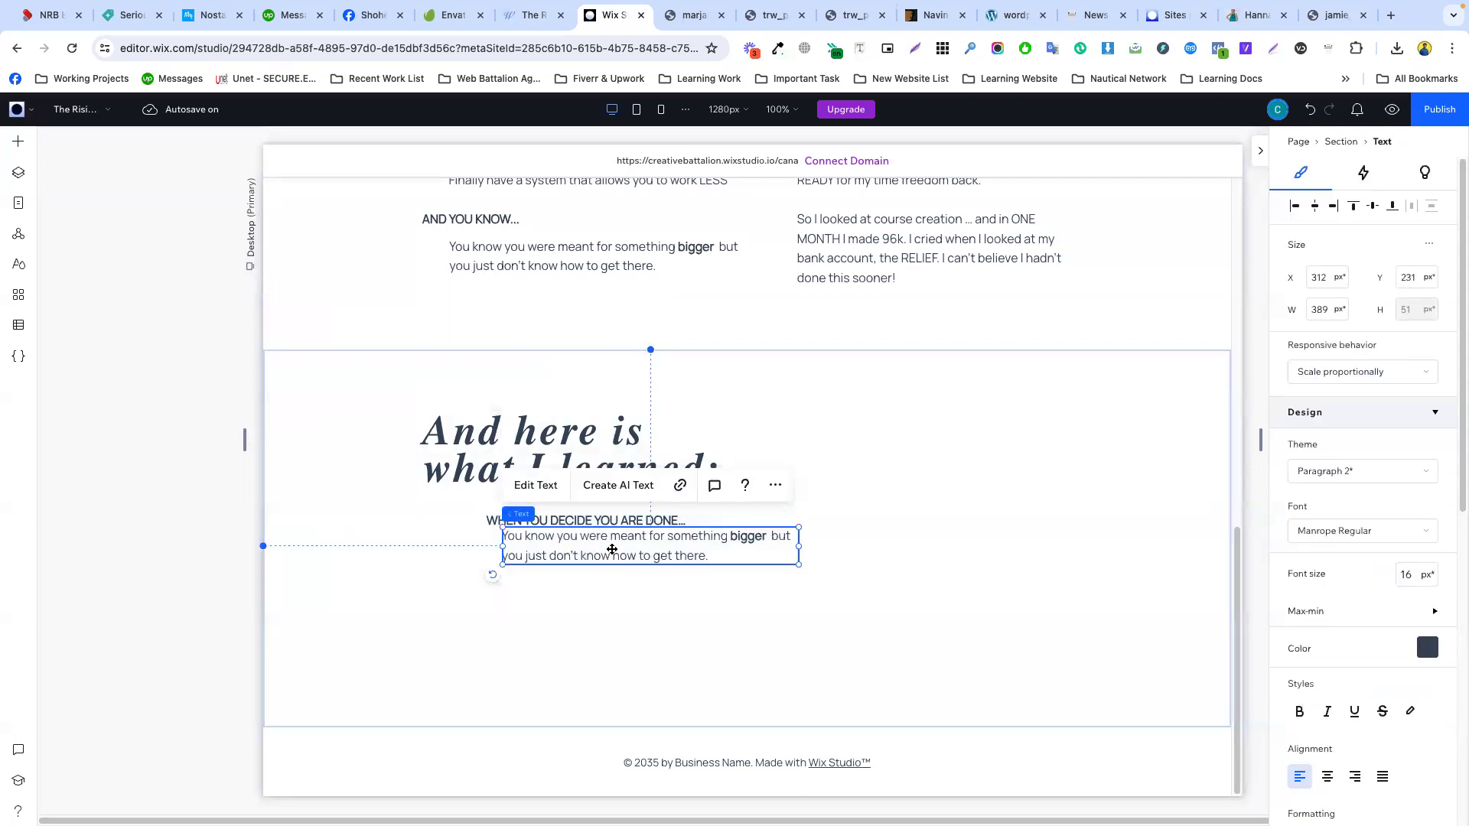
drag(574, 561, 597, 560)
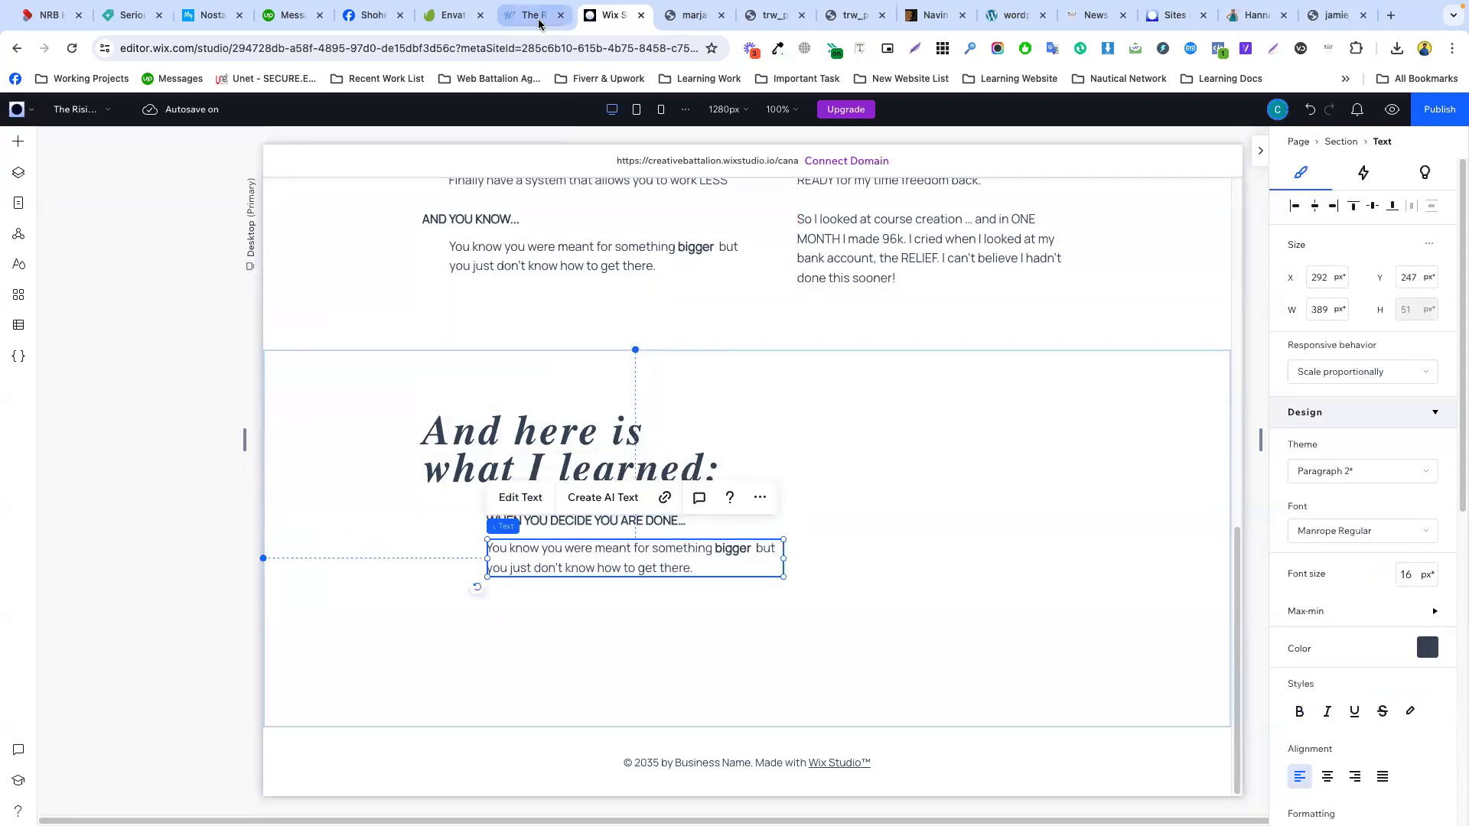
- Replace the copied paragraph's text with "THE TEACHER APPEARS." from the reference site
click(534, 15)
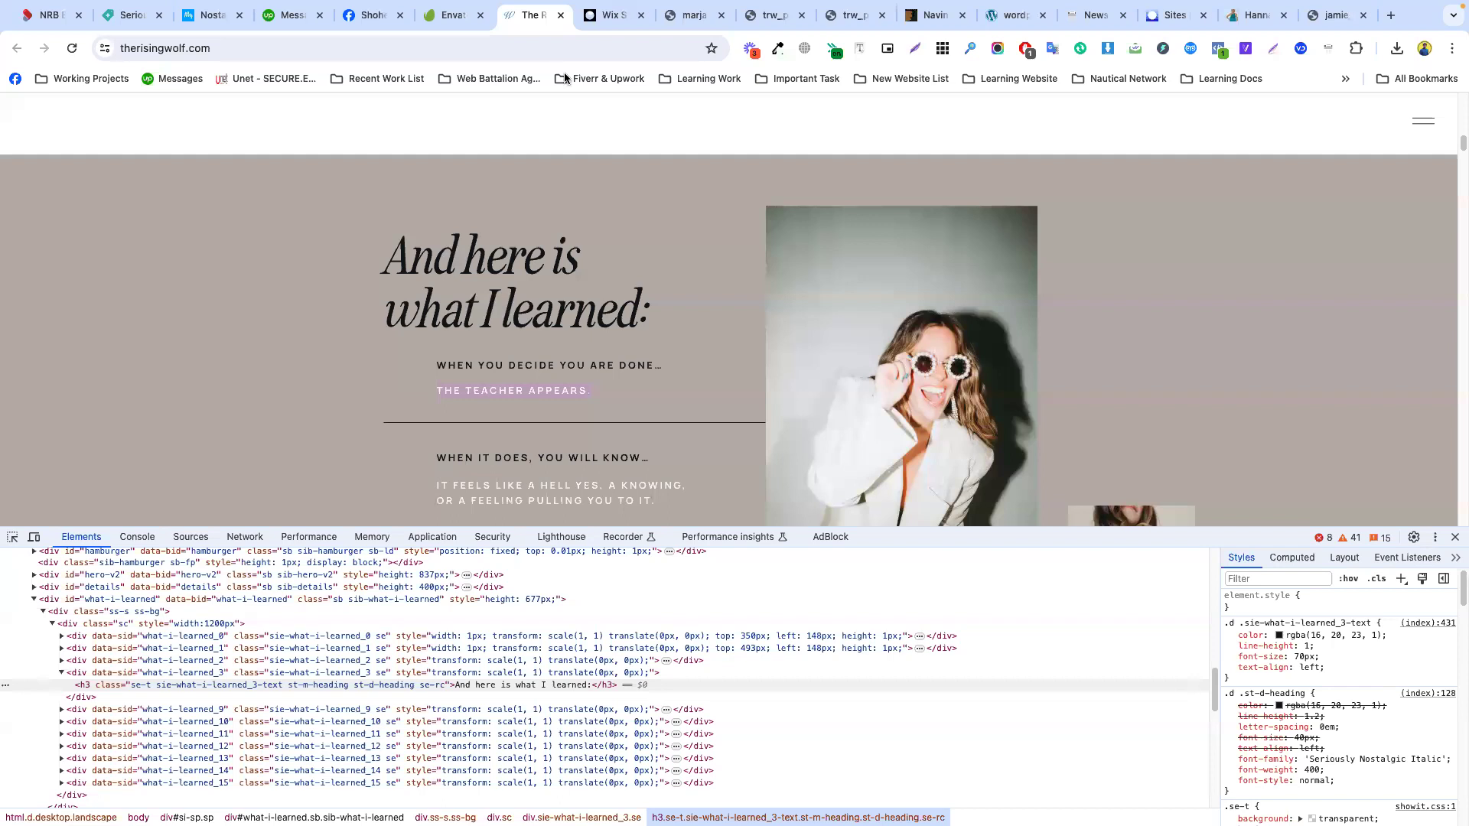
click(612, 14)
double_click(613, 565)
key(ctrl+v)
click(614, 601)
click(545, 550)
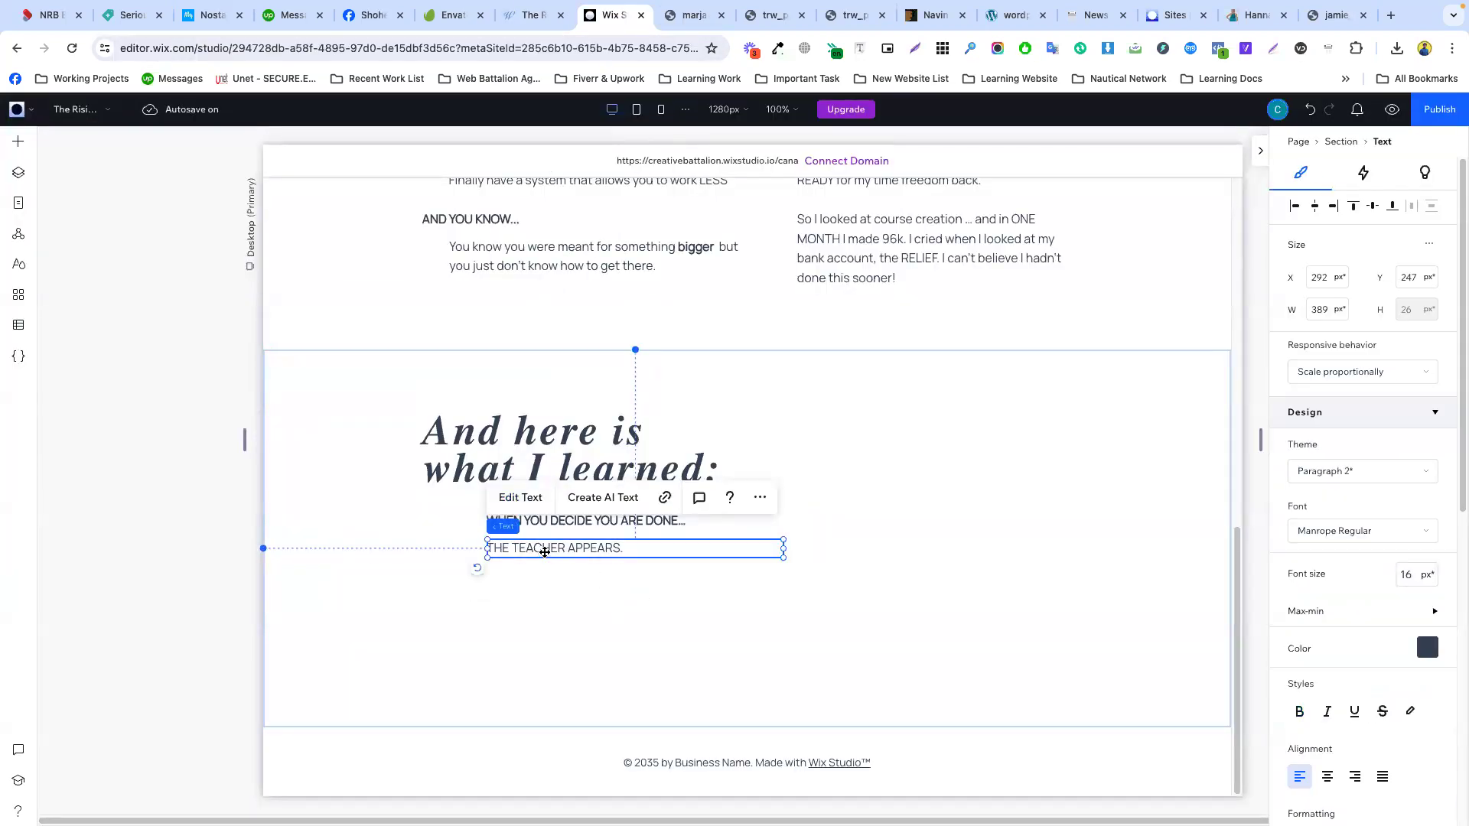
click(641, 602)
- Switch to the Rising Wolf reference page and sample the taupe background colour of its "And here is what I learned:" section
click(533, 15)
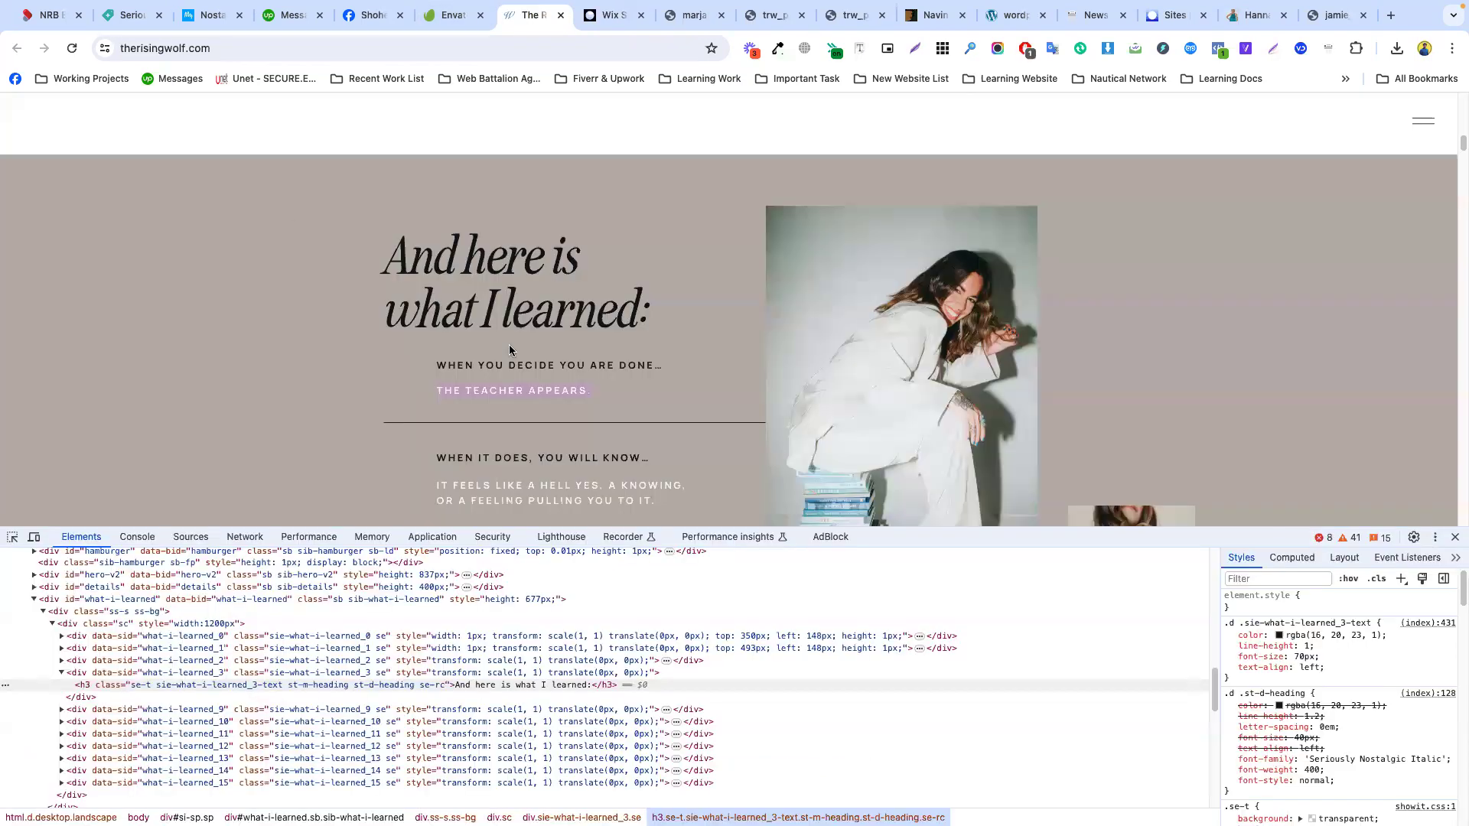
click(778, 48)
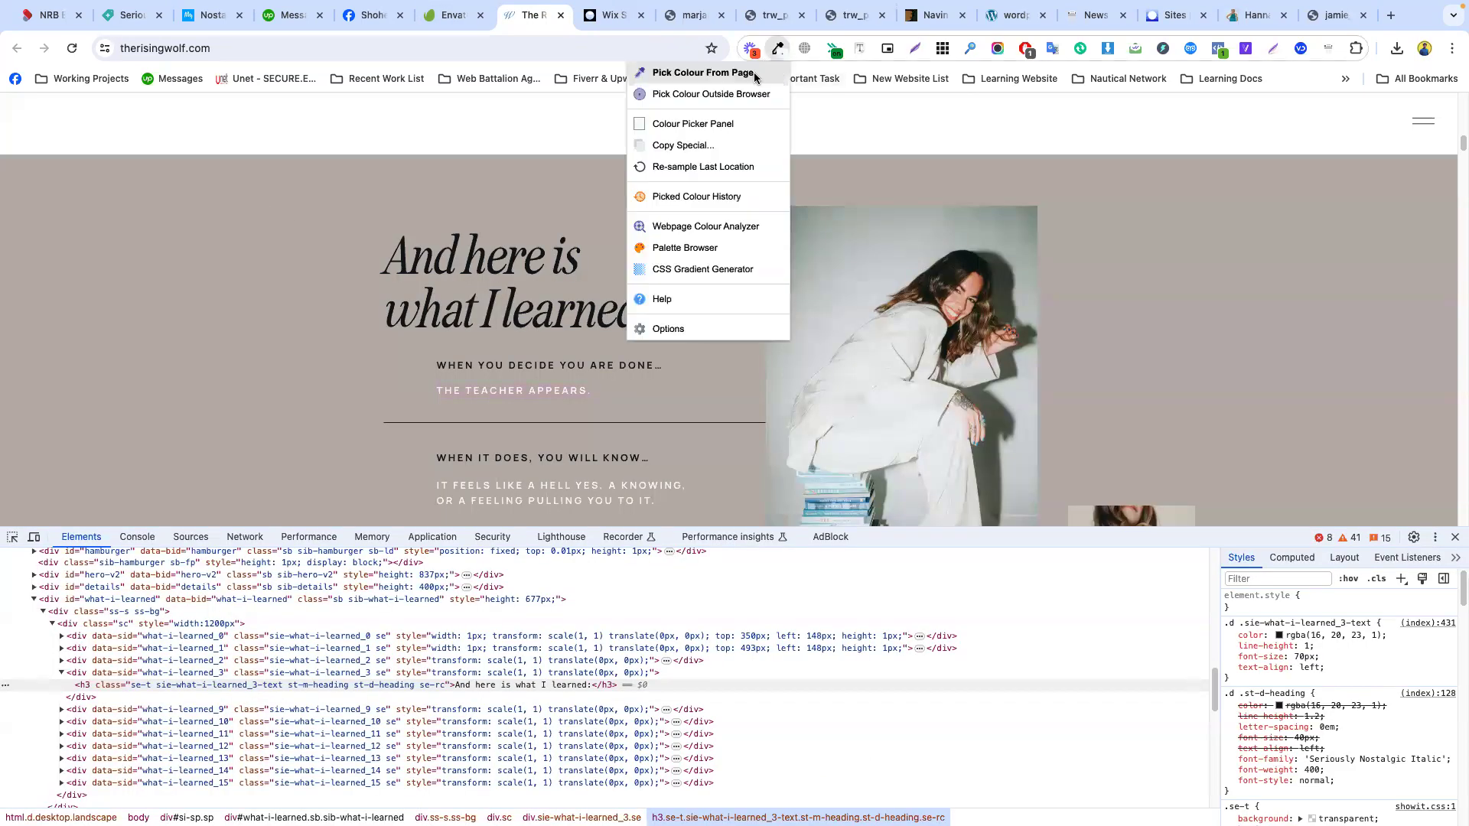
click(713, 79)
click(344, 321)
- In Wix Studio, add the sampled taupe as a custom colour and apply it as the new section's background
click(613, 14)
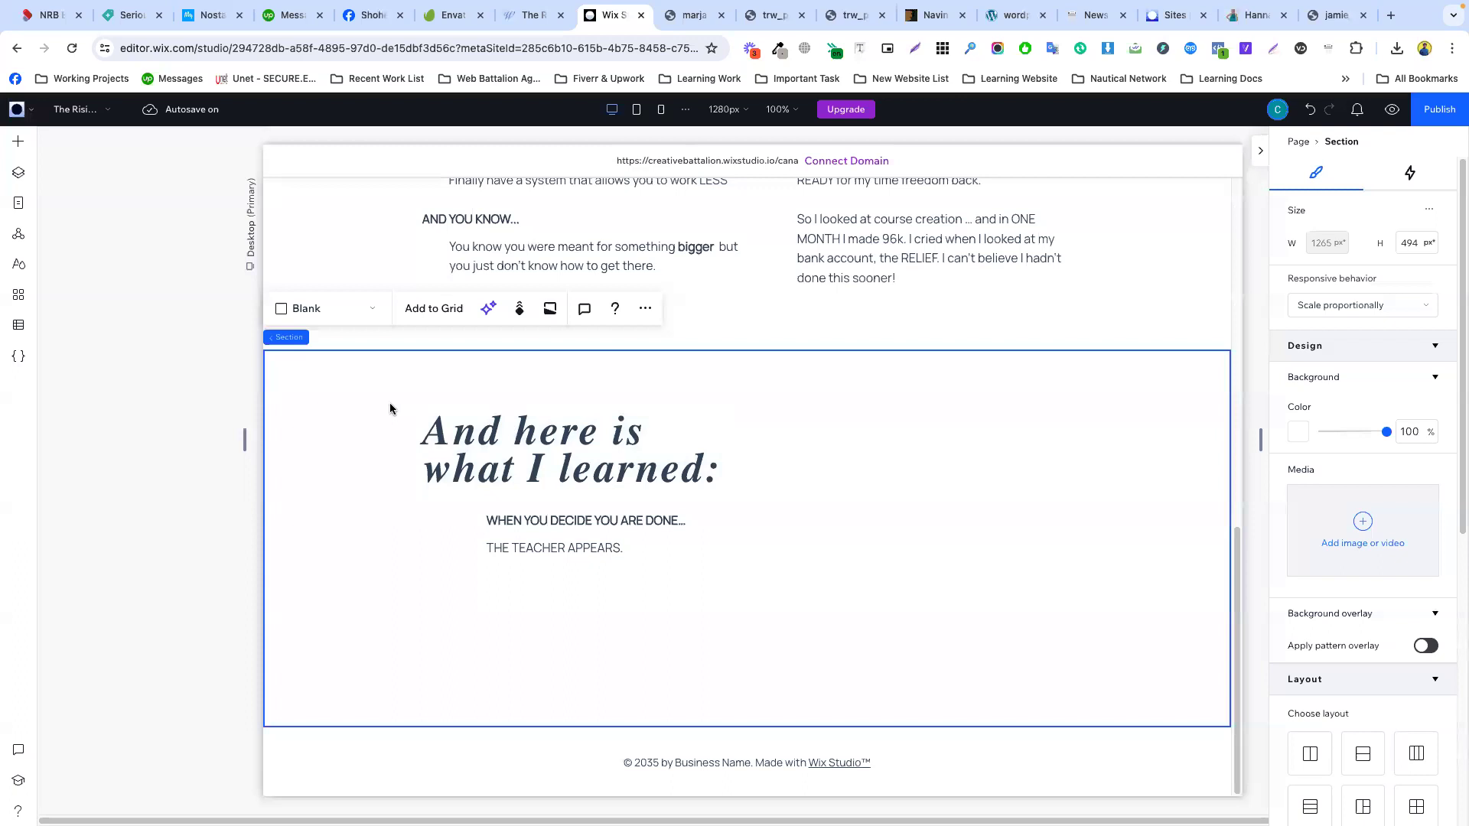
click(1298, 433)
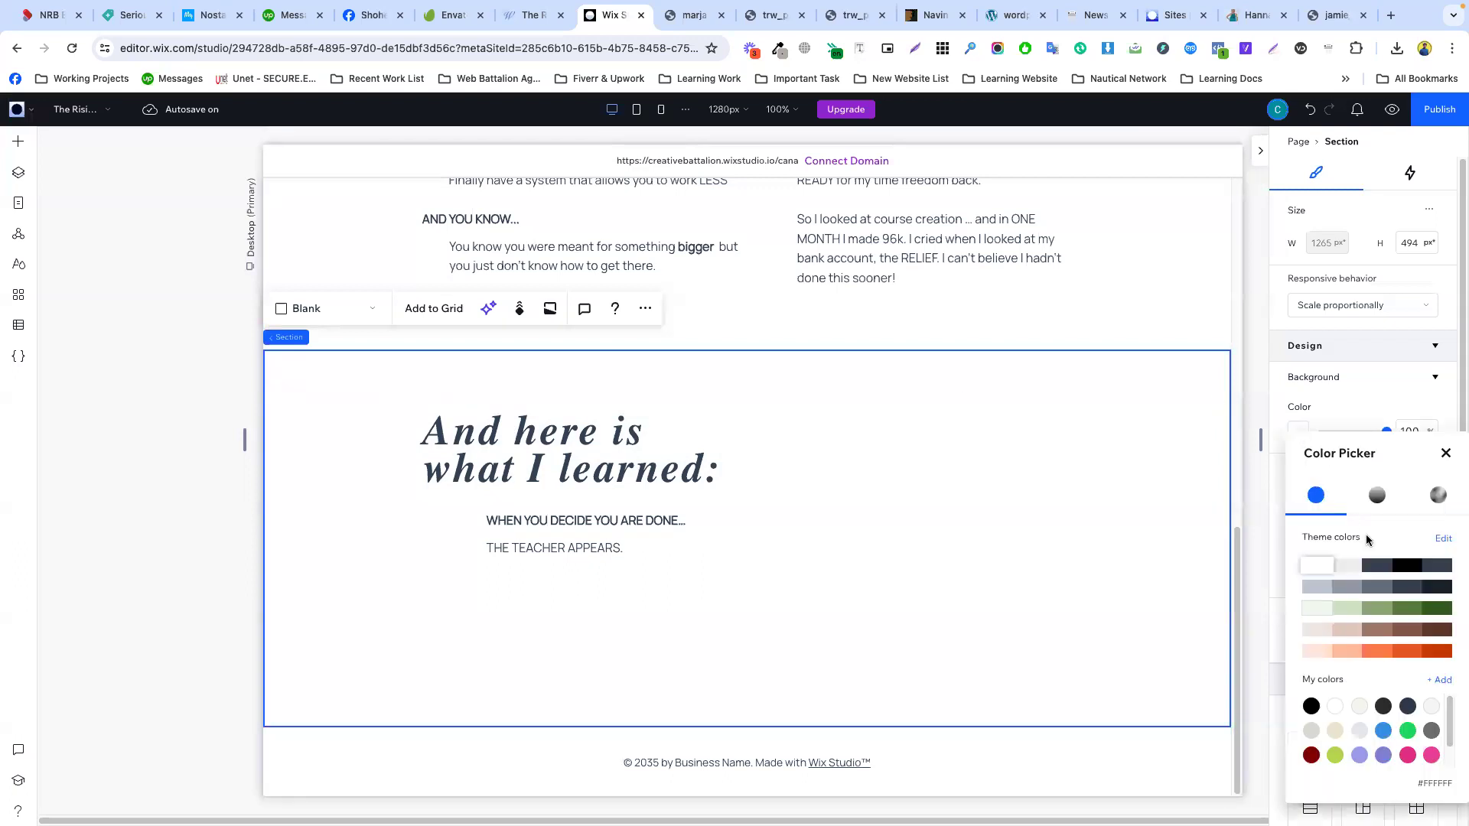
click(1439, 680)
double_click(1394, 679)
key(ctrl+v)
double_click(1374, 681)
click(1425, 721)
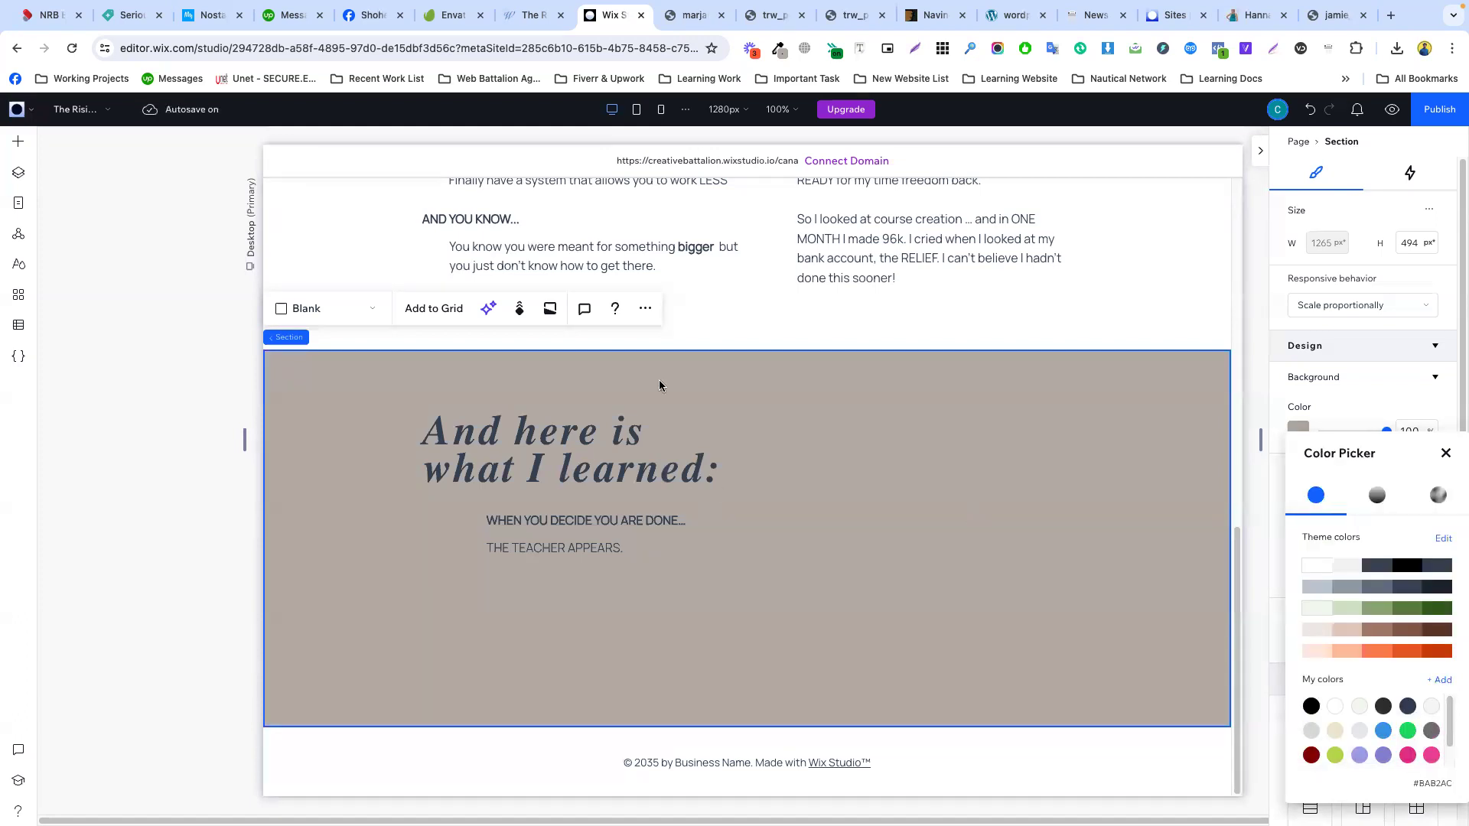
- Try white as the text colour of the "And here is what I learned:" heading
click(547, 436)
click(548, 436)
double_click(548, 436)
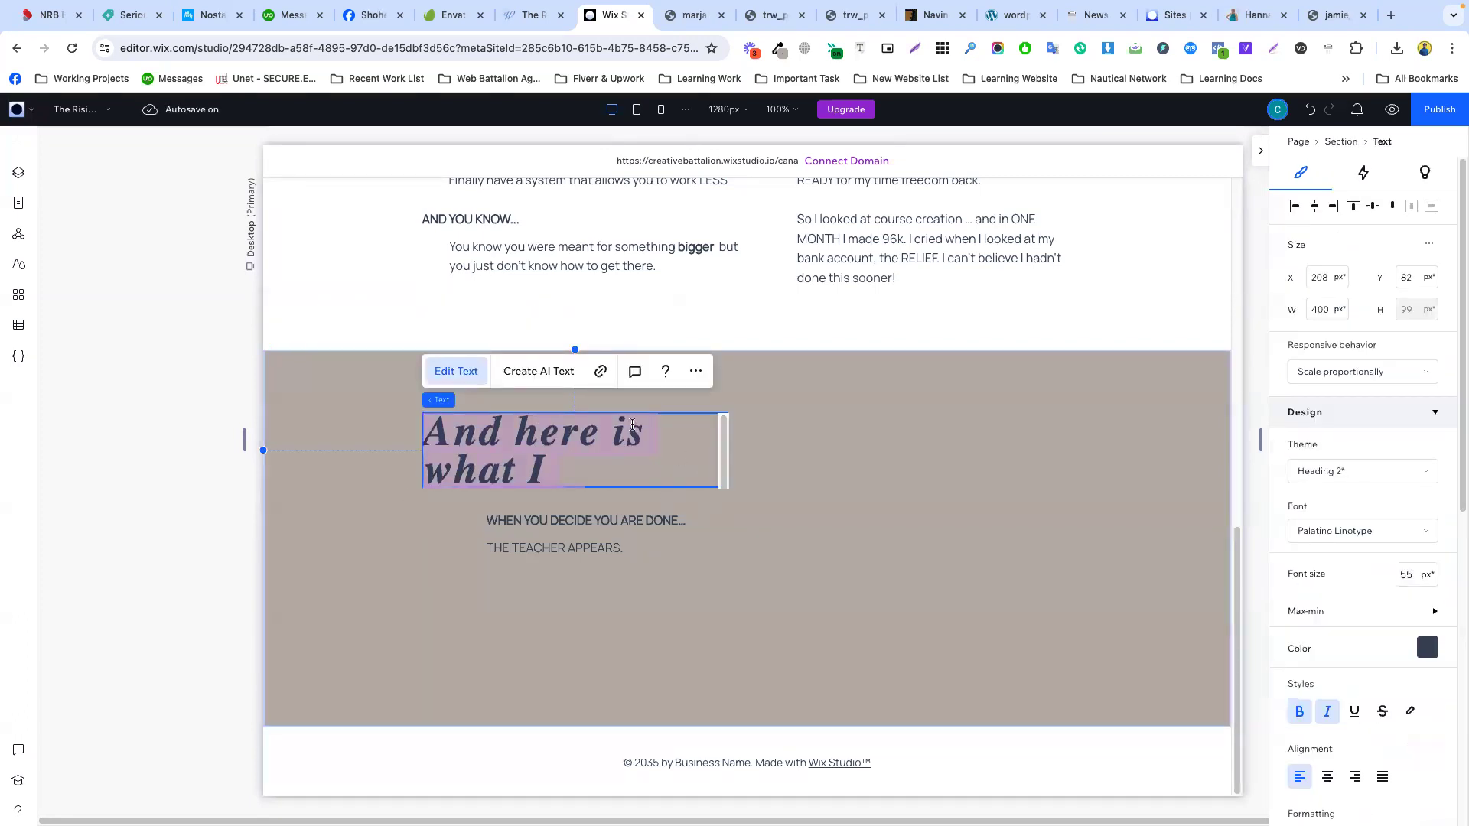
click(1427, 648)
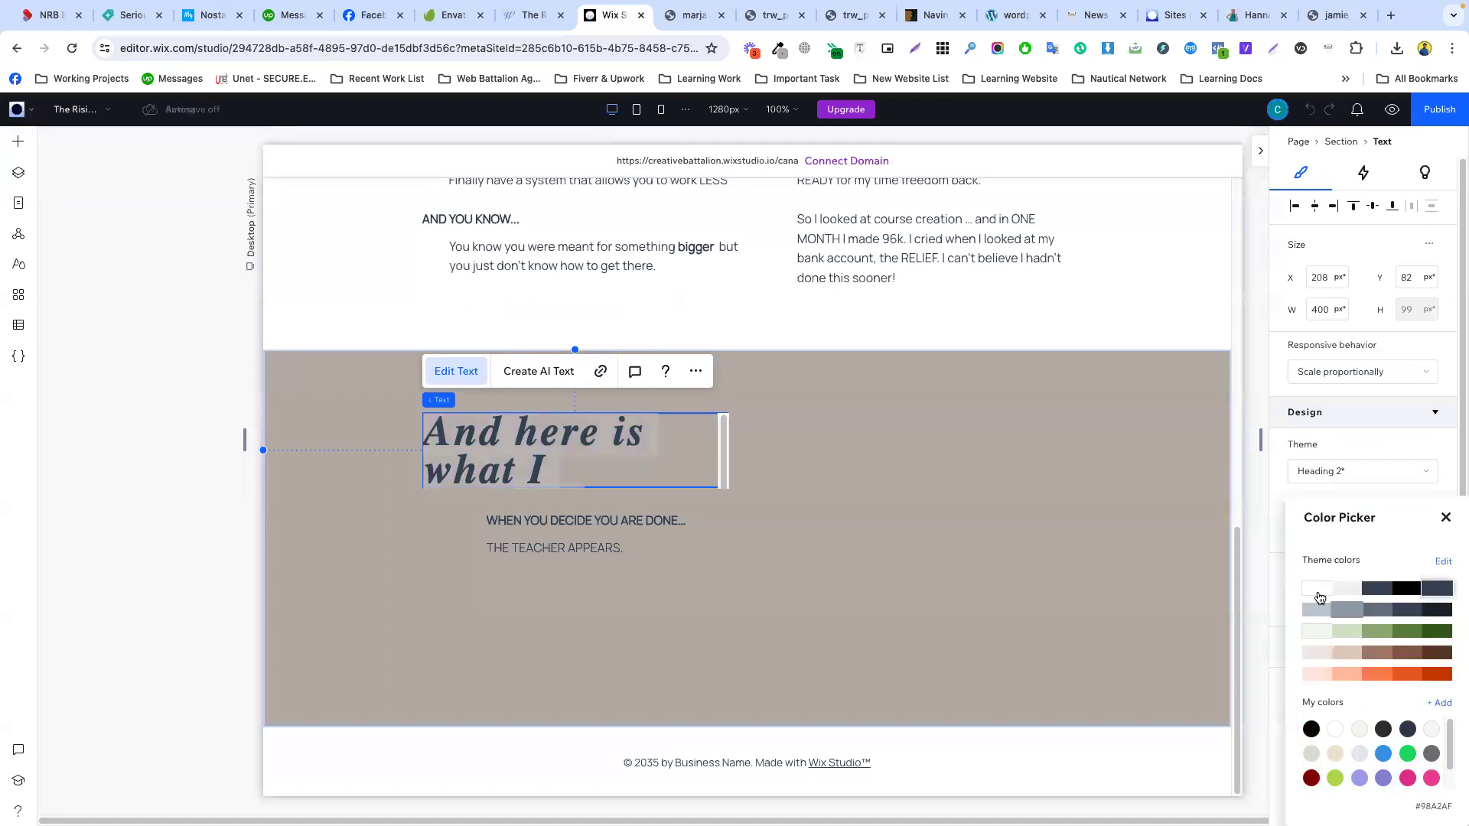
click(1317, 588)
click(633, 525)
click(633, 525)
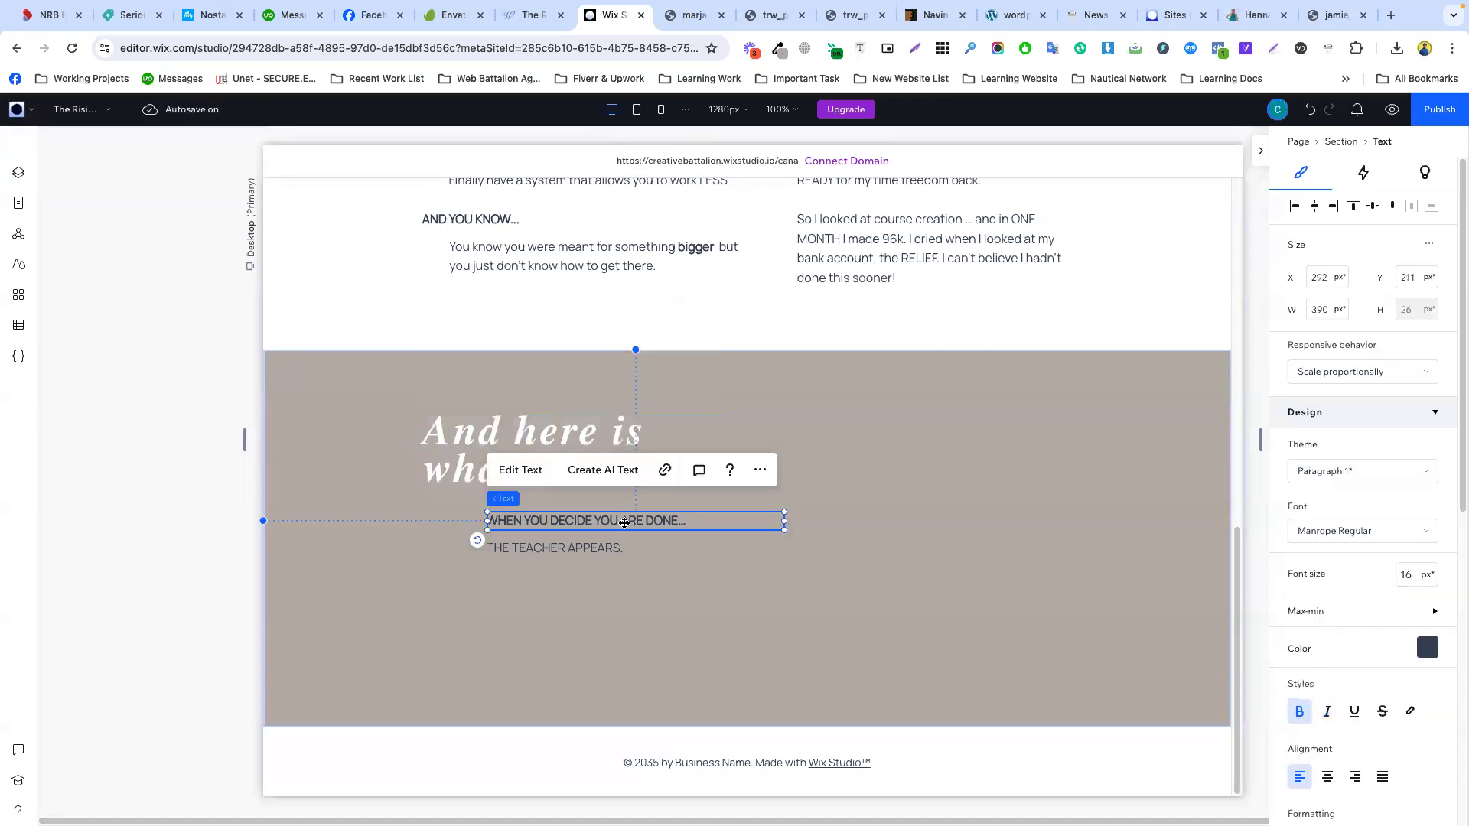
click(837, 525)
- Compare the heading with the reference page and return its text colour to the dark theme colour #3A4A5E
click(534, 15)
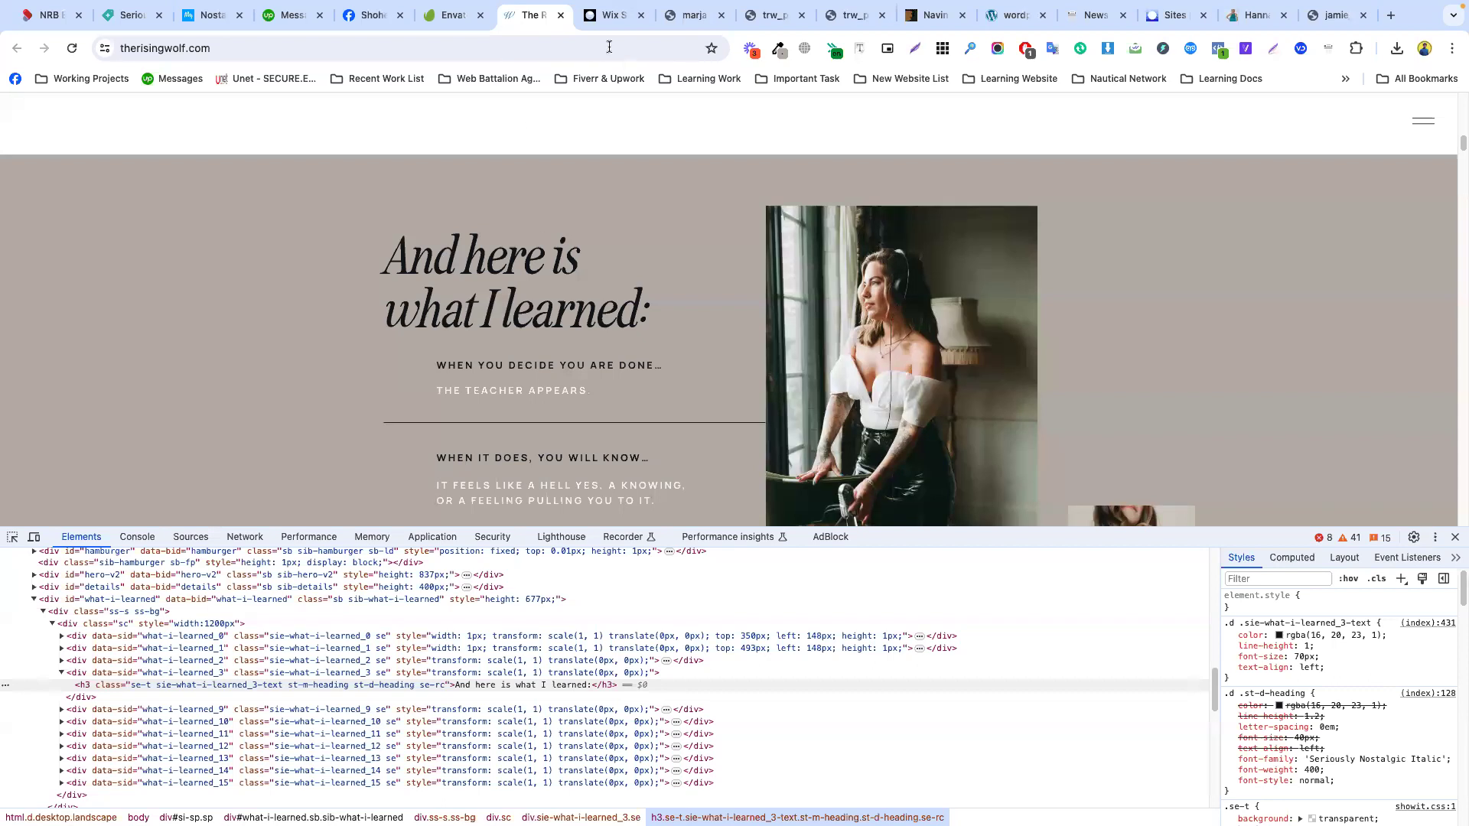
click(610, 15)
double_click(562, 434)
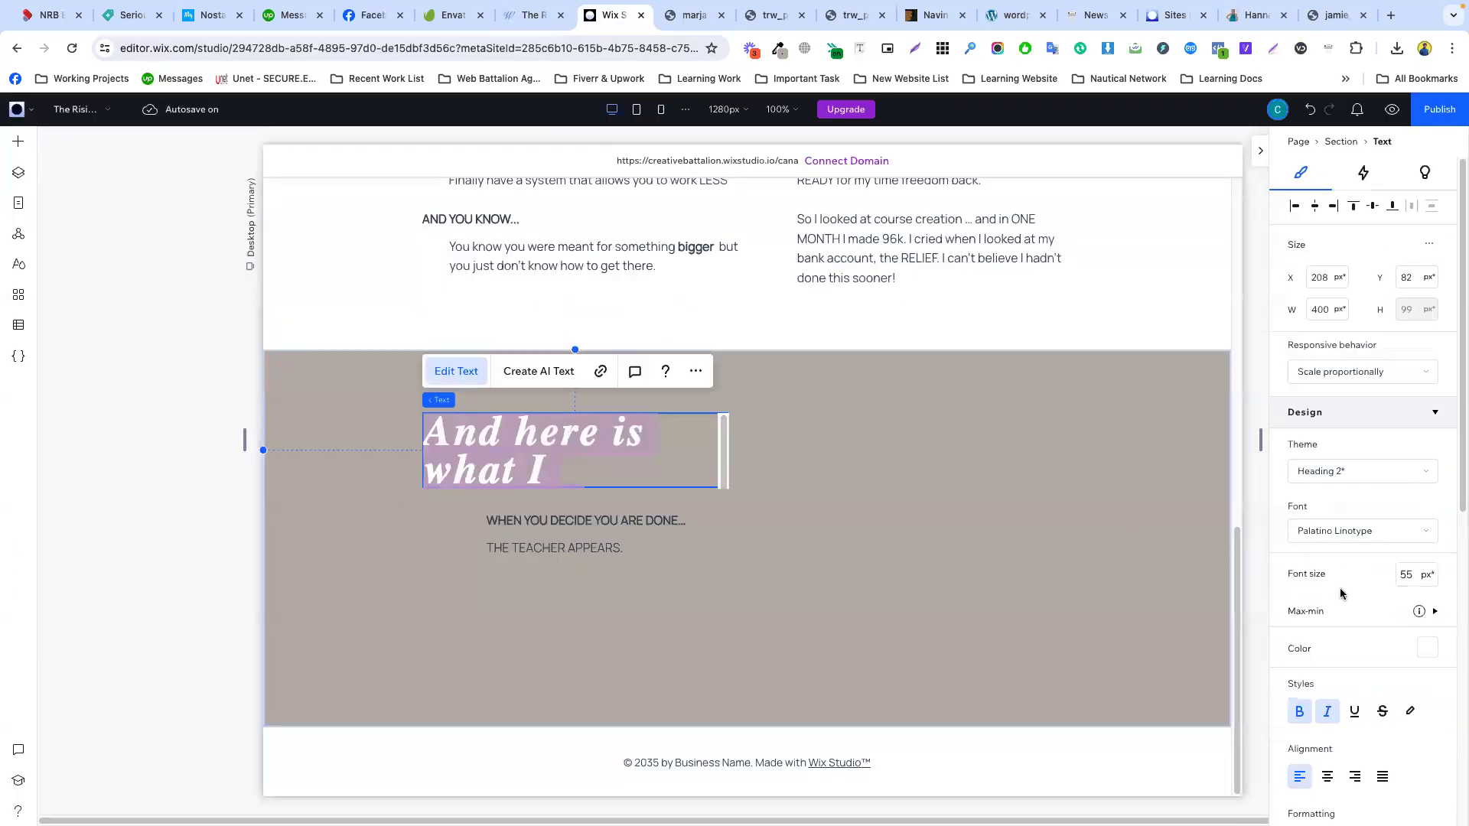
click(1427, 648)
click(1435, 593)
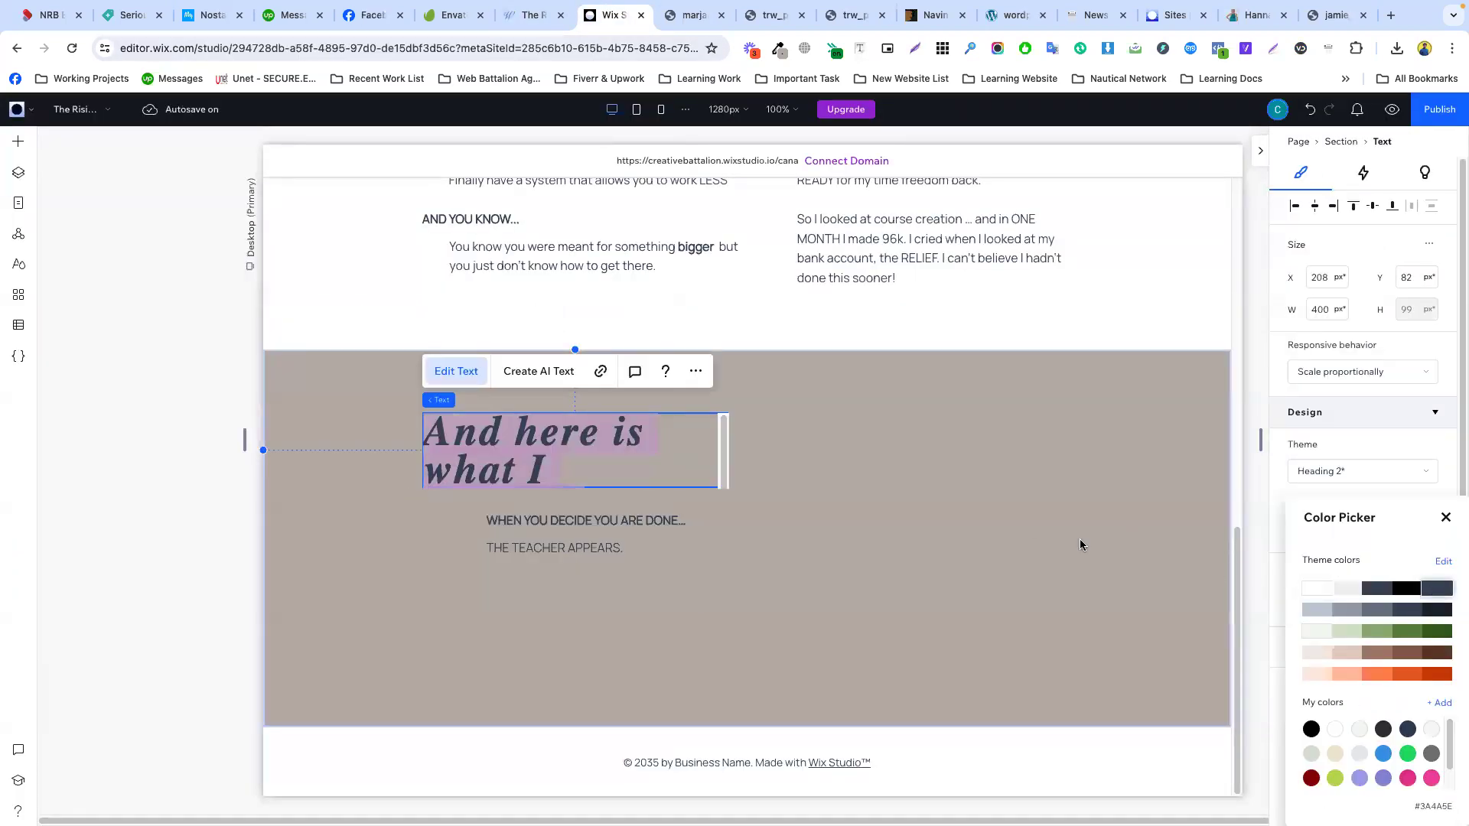
click(1082, 548)
click(696, 493)
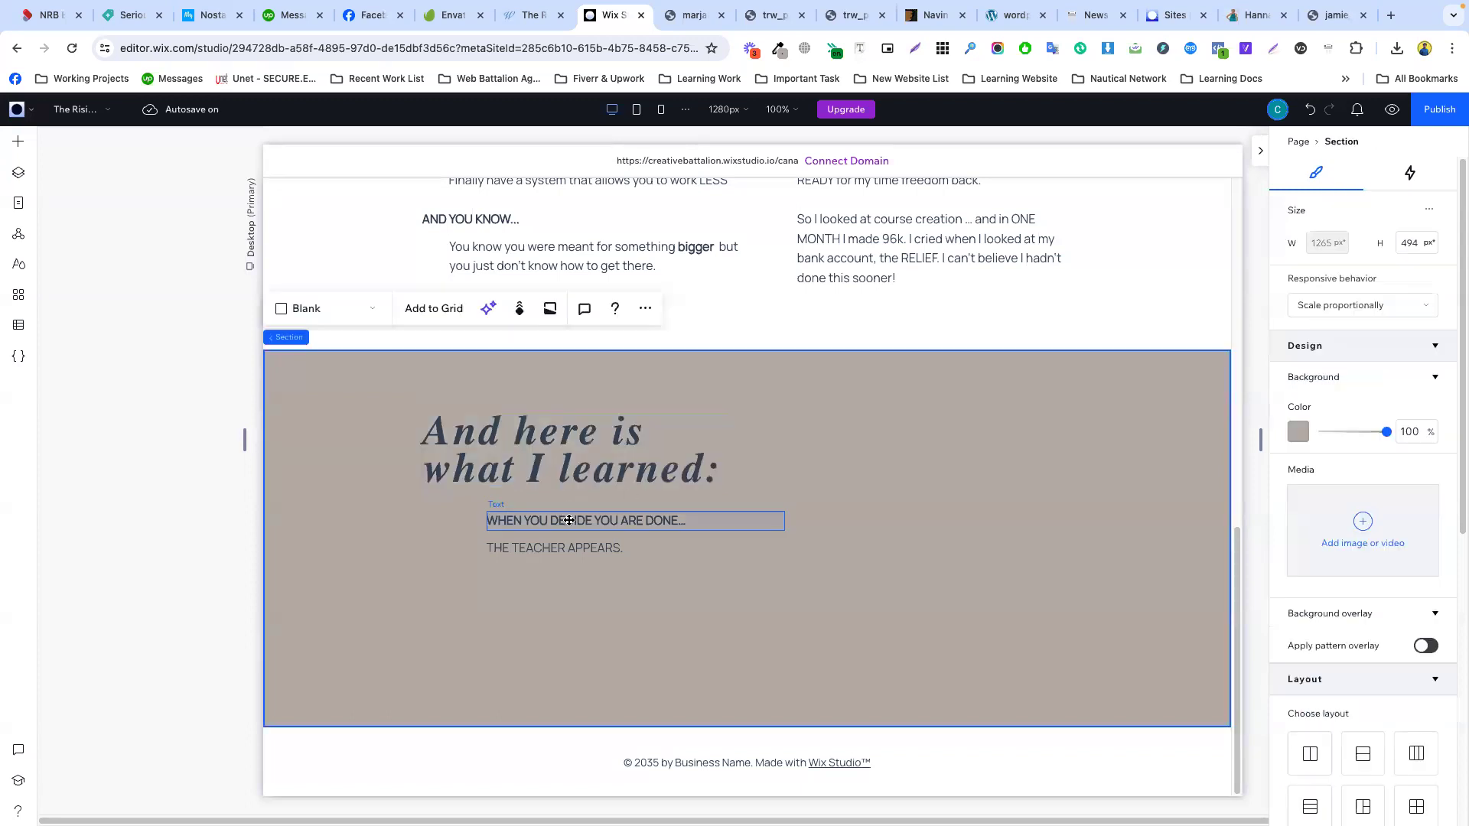
click(566, 519)
click(567, 520)
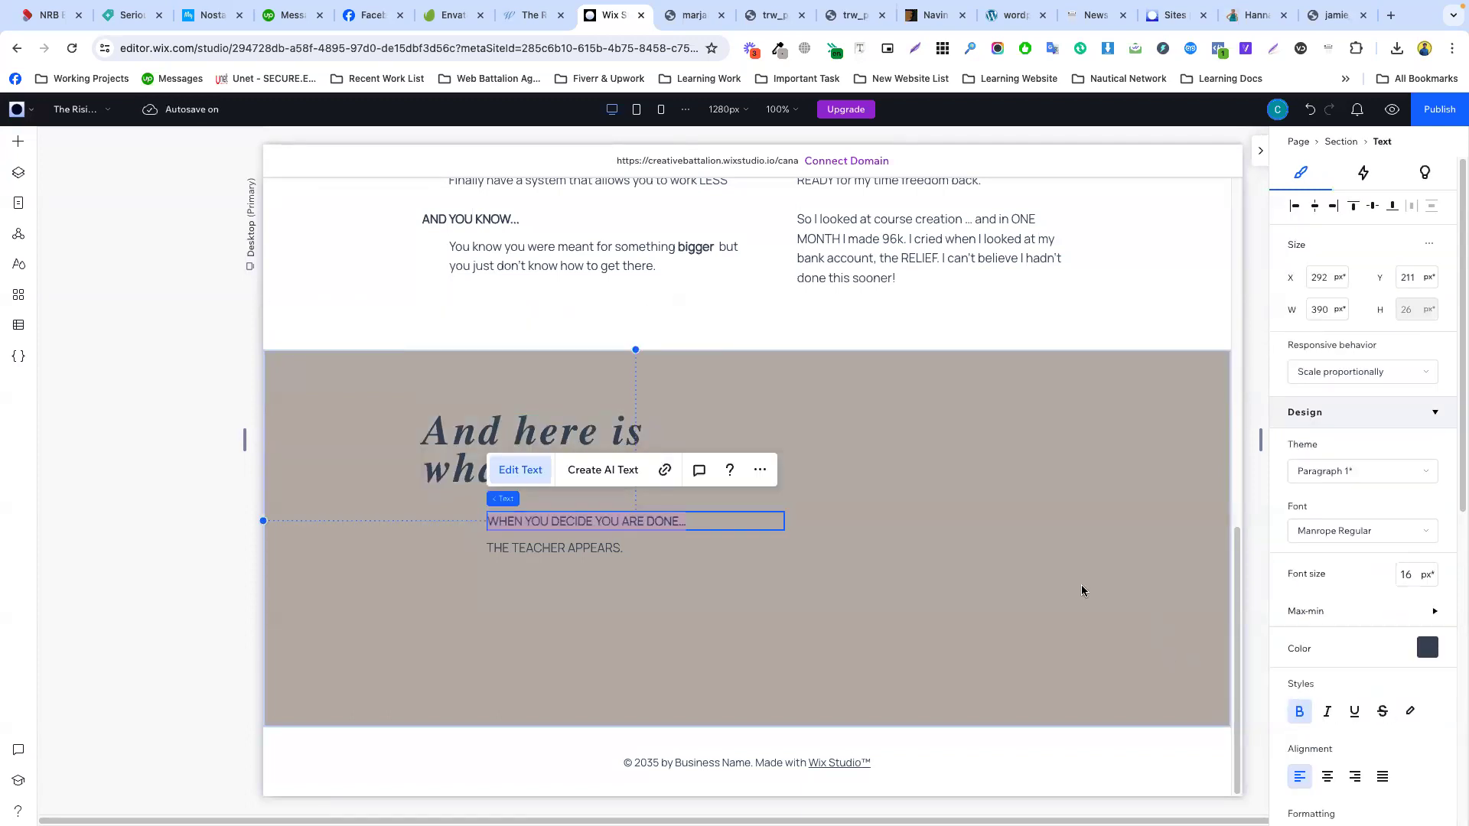
click(850, 581)
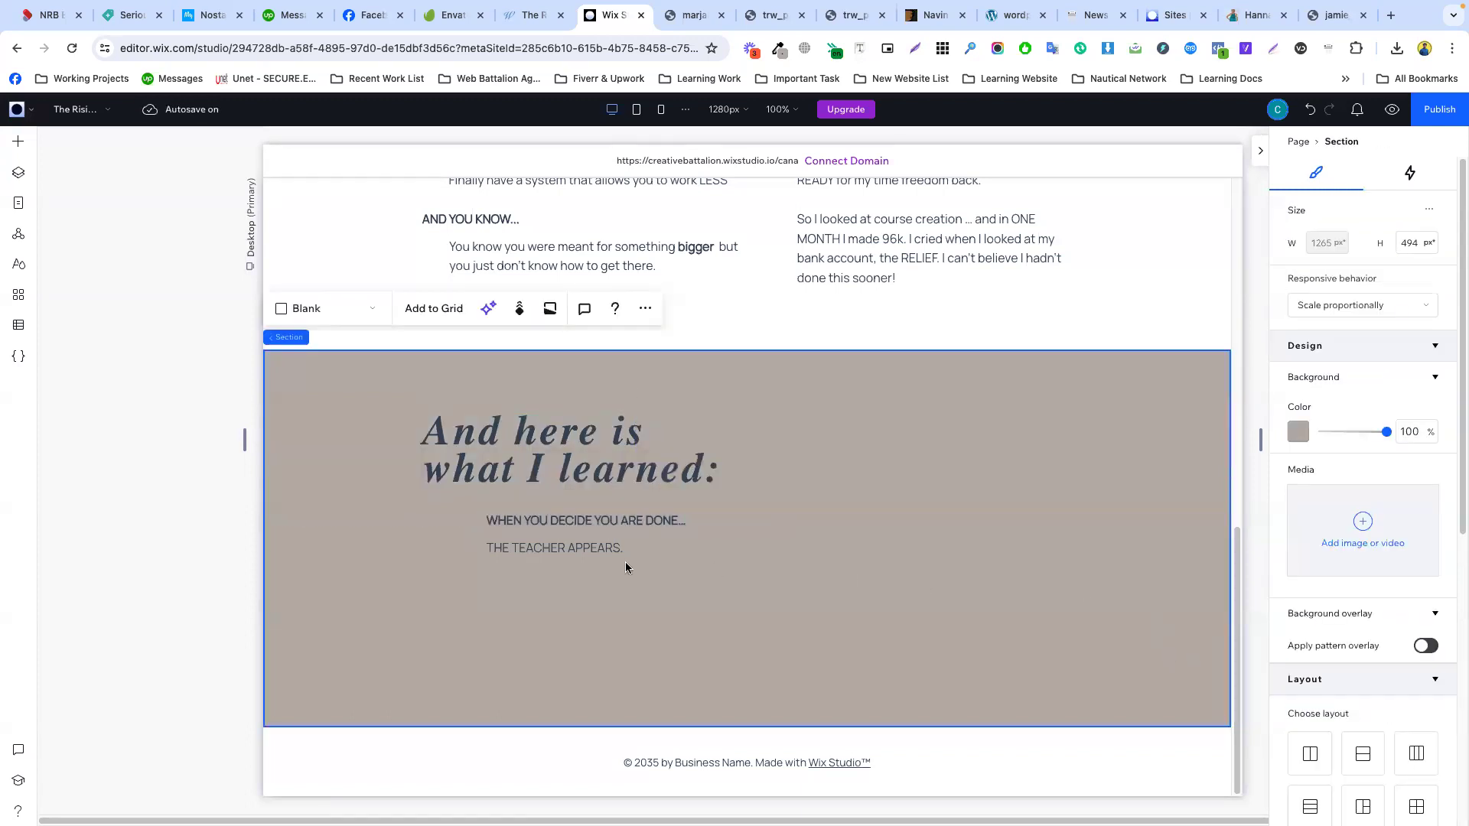
- Check the heading colour on the reference page again and set the "And here is what I learned:" heading to theme colour #1D252F
click(535, 15)
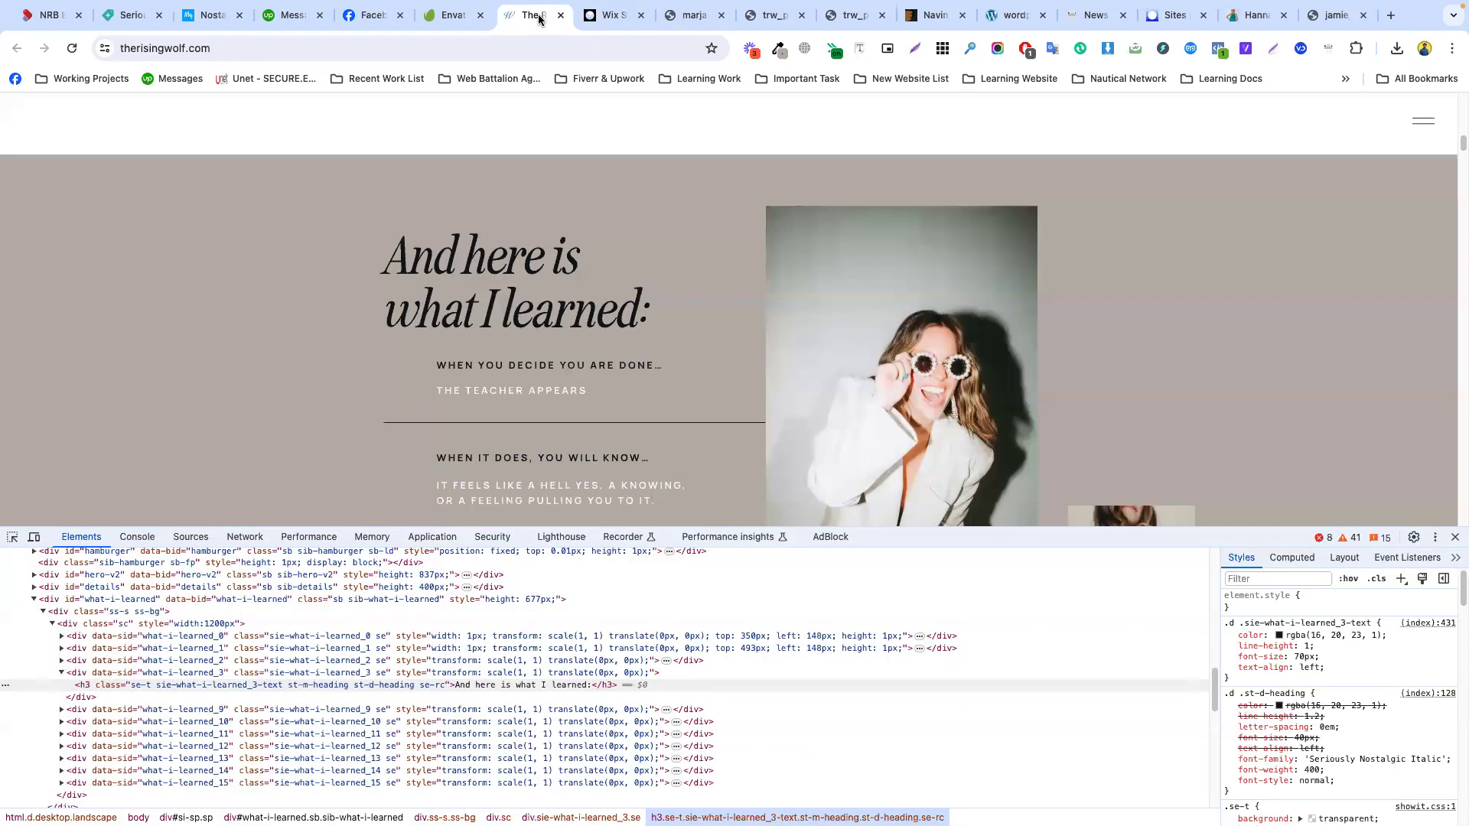
click(608, 15)
click(629, 459)
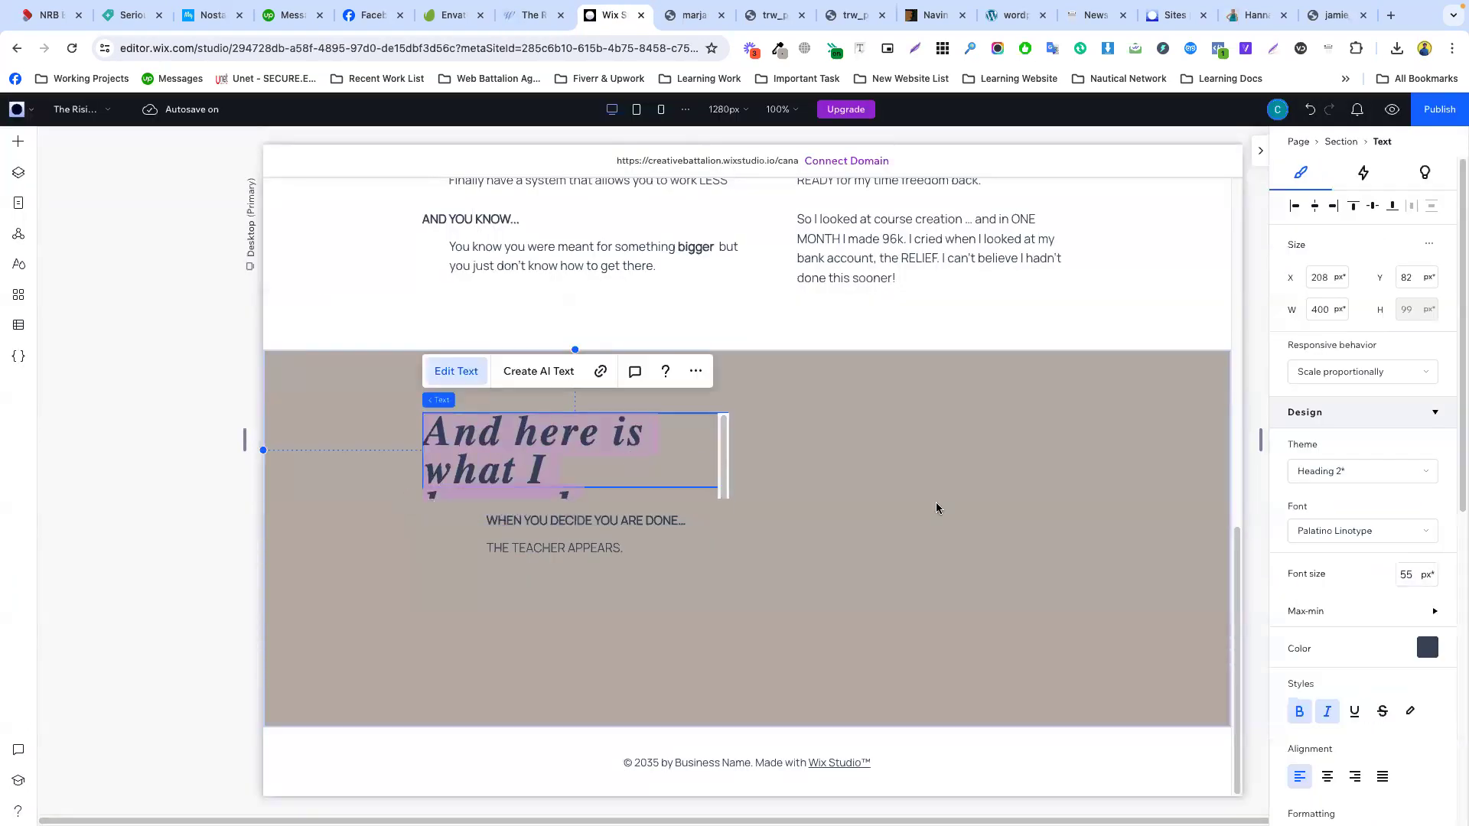
click(1428, 648)
click(1441, 611)
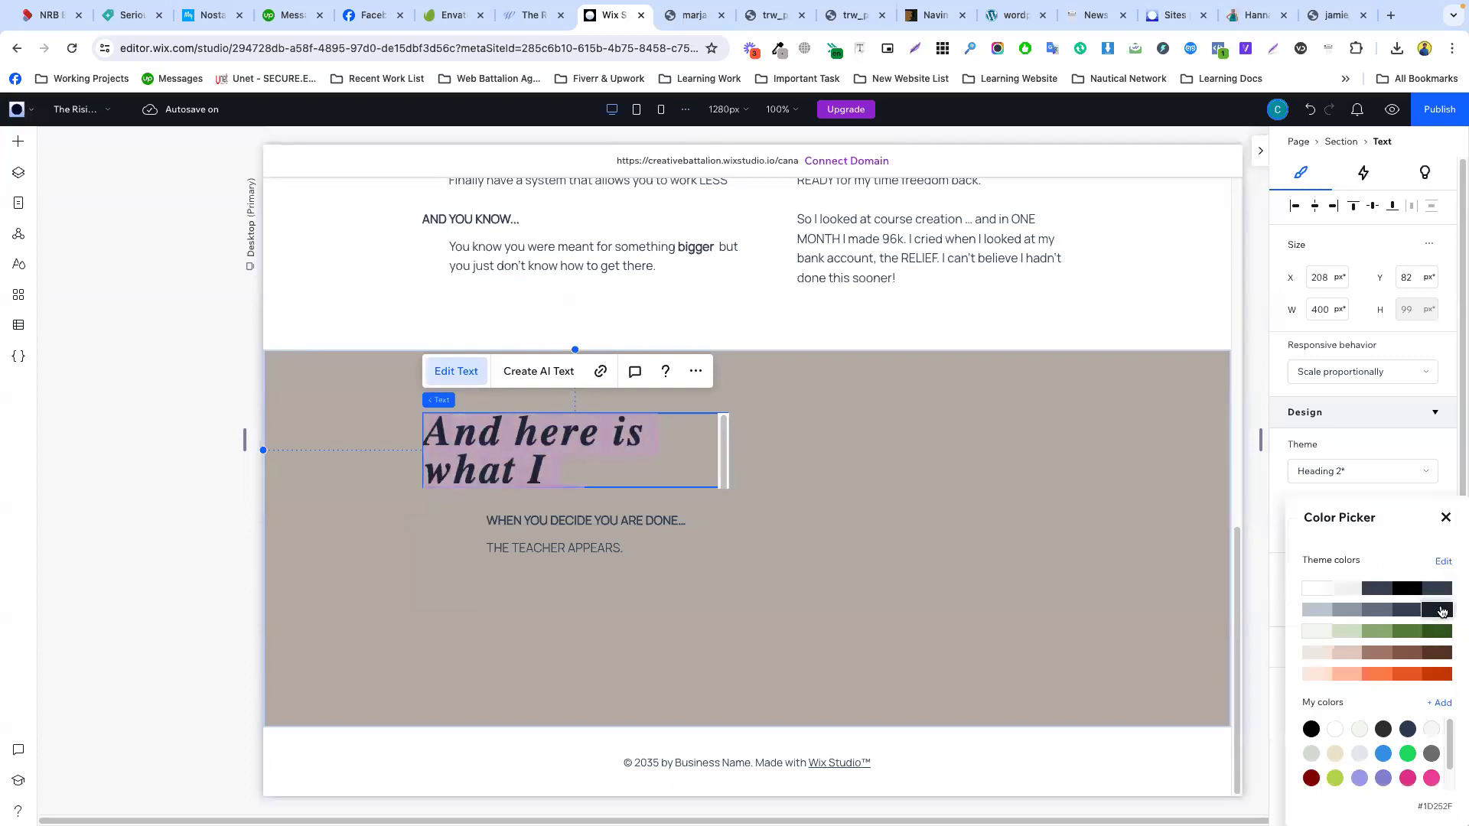
click(1054, 523)
click(1054, 523)
- Set the text colour of "WHEN YOU DECIDE YOU ARE DONE…" to the near-black theme colour #1D252F
click(638, 523)
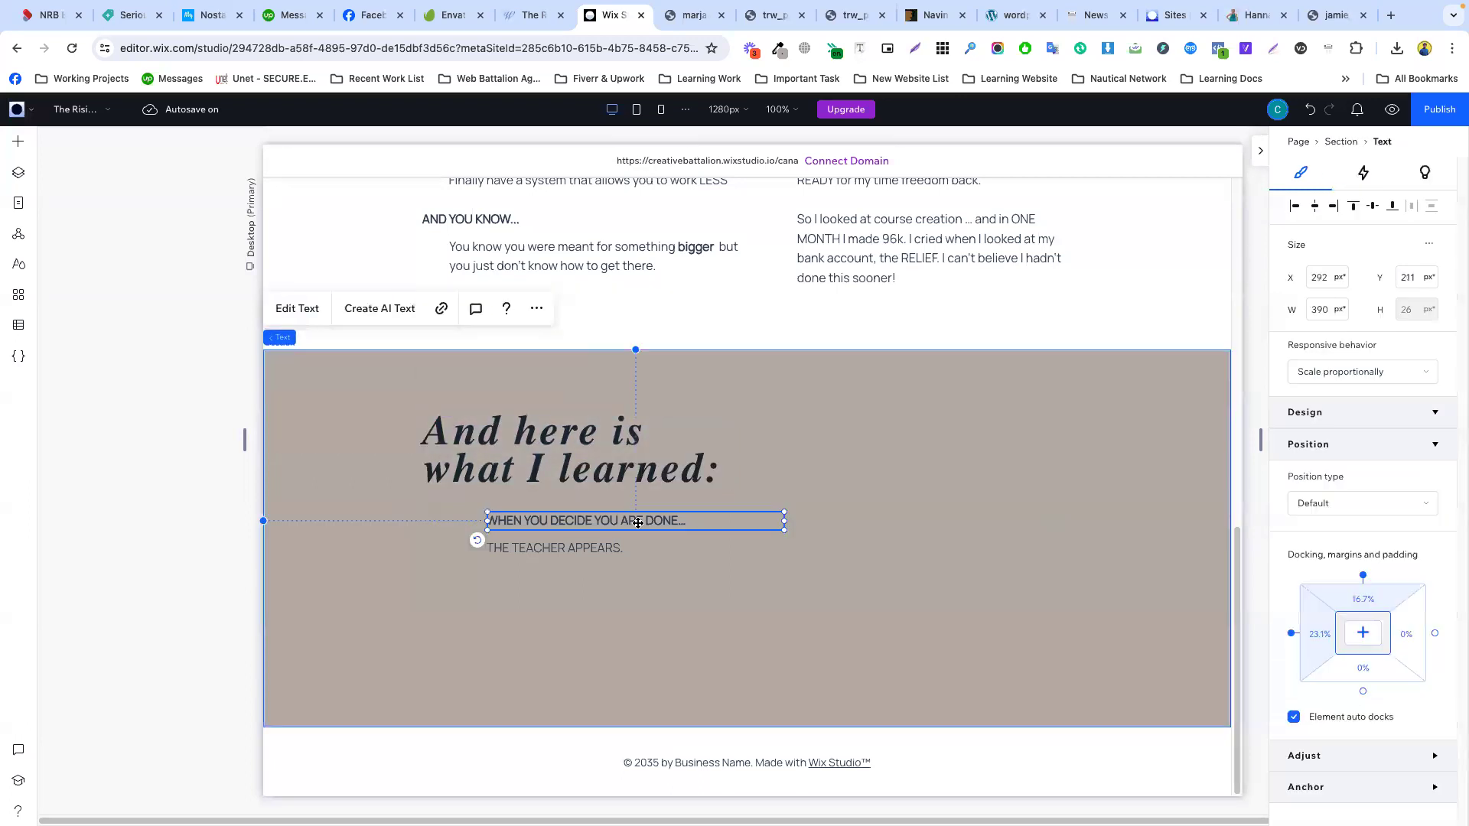
double_click(638, 523)
click(1425, 647)
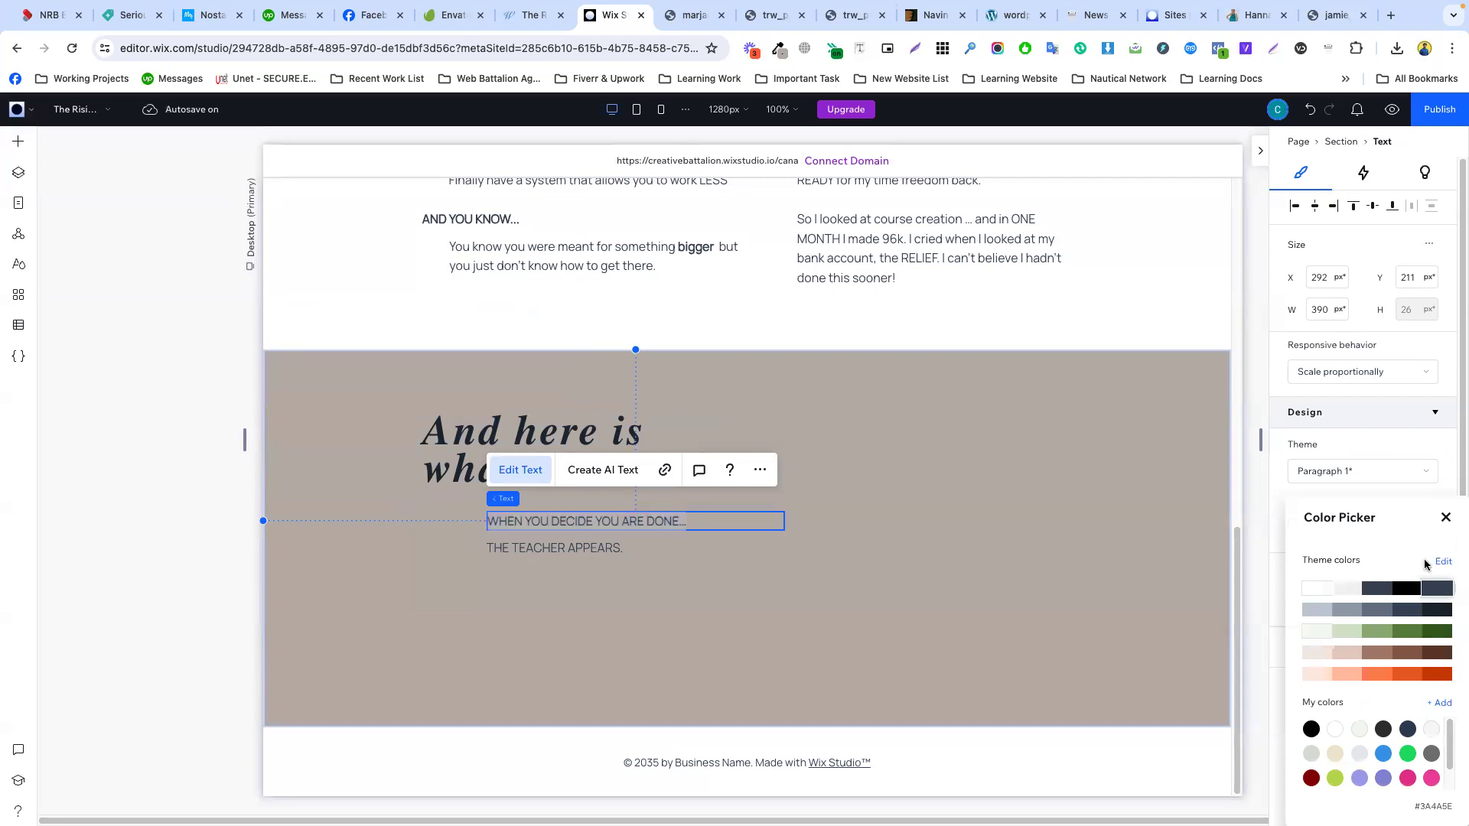
click(1436, 609)
click(809, 539)
click(809, 538)
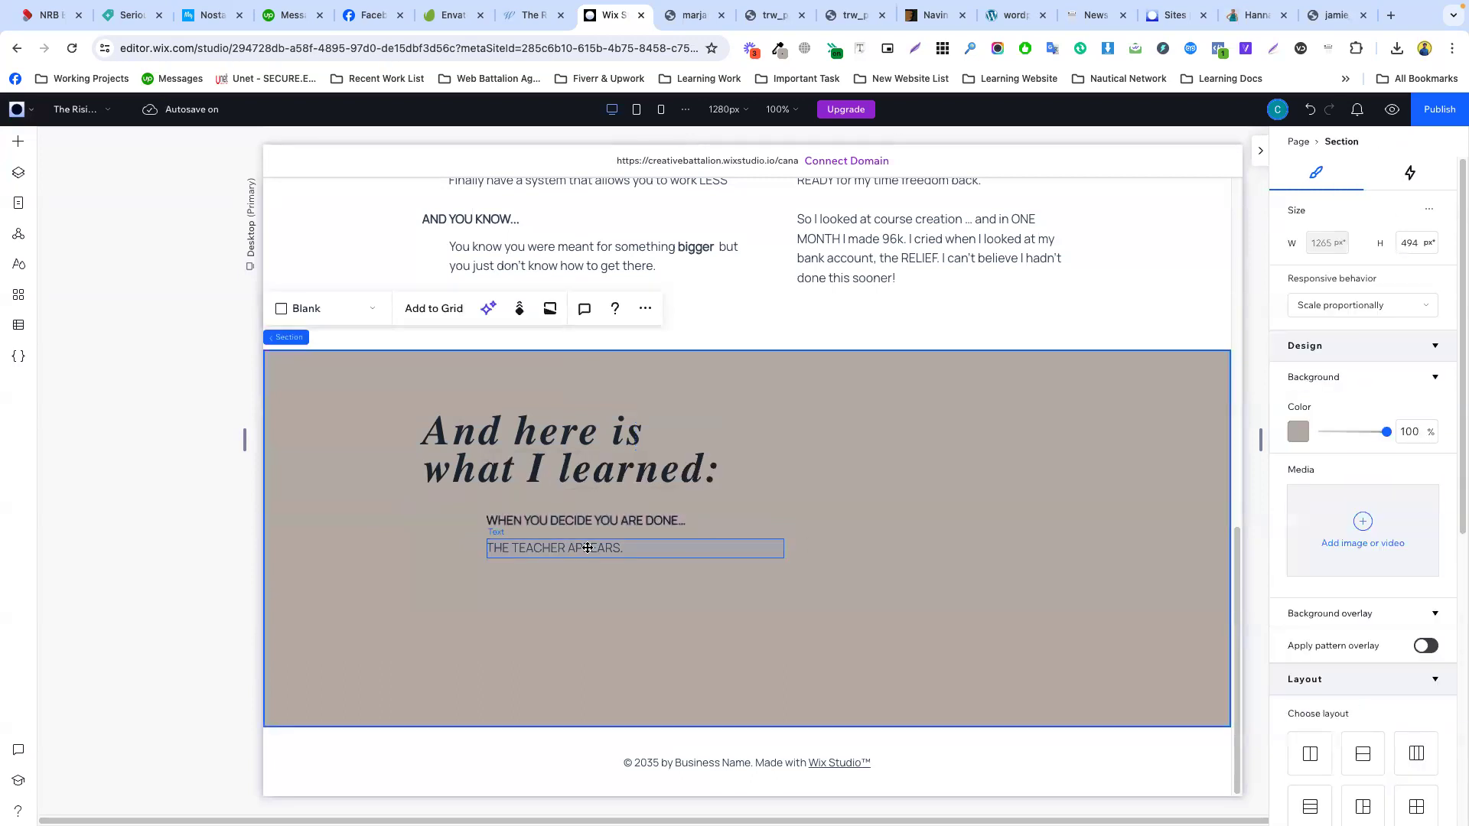
- Set the text colour of "THE TEACHER APPEARS." to white from the theme colours
click(575, 548)
double_click(575, 548)
click(1425, 649)
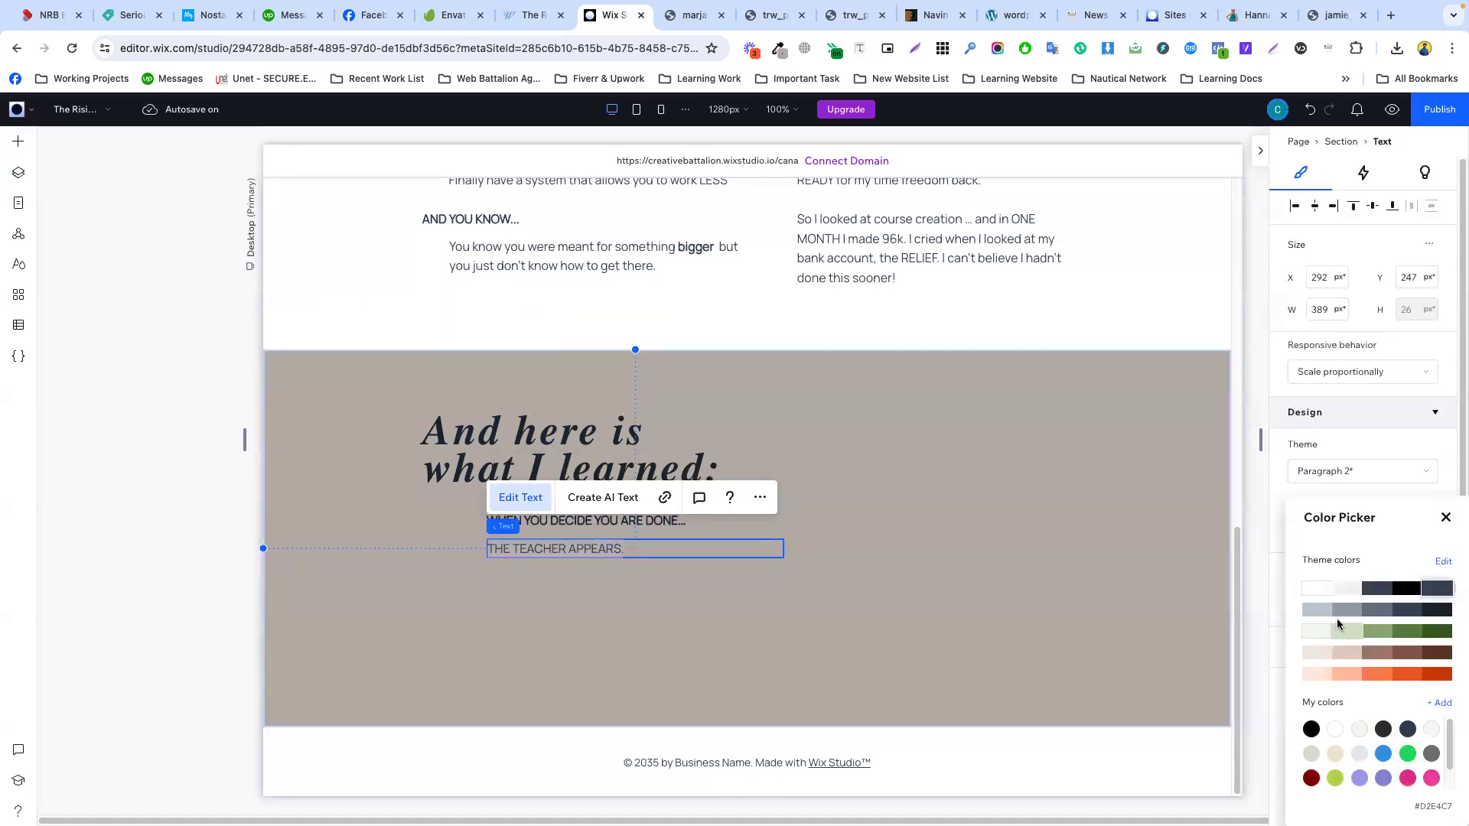
click(1315, 598)
click(870, 551)
click(871, 551)
- Nudge the "THE TEACHER APPEARS." text up to Y 237 px, closer to the line above it
click(560, 549)
key(shift+Up)
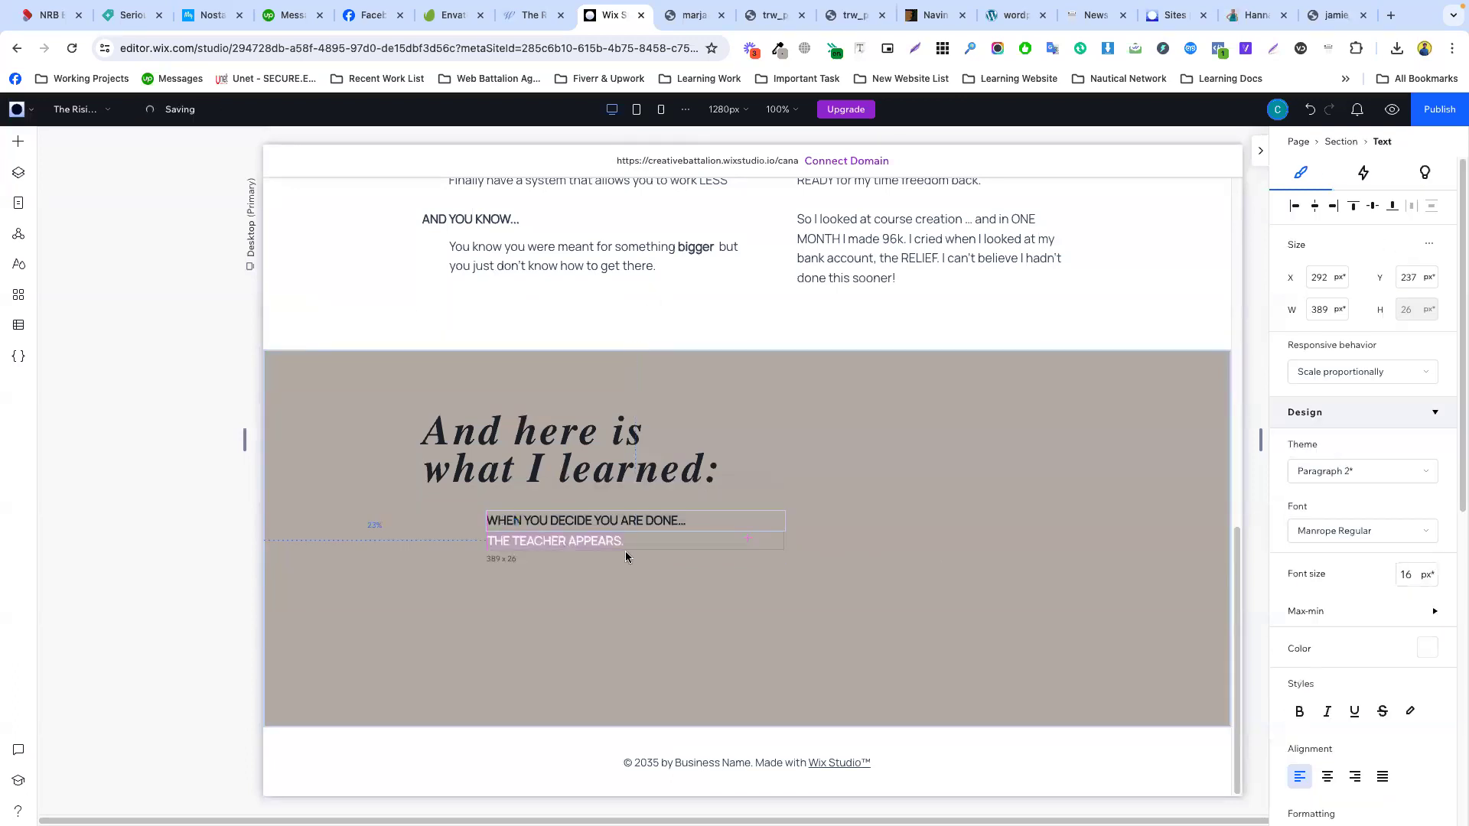
click(827, 551)
- Open the library of addable elements and check the divider line under "THE TEACHER APPEARS" on the reference page
click(20, 145)
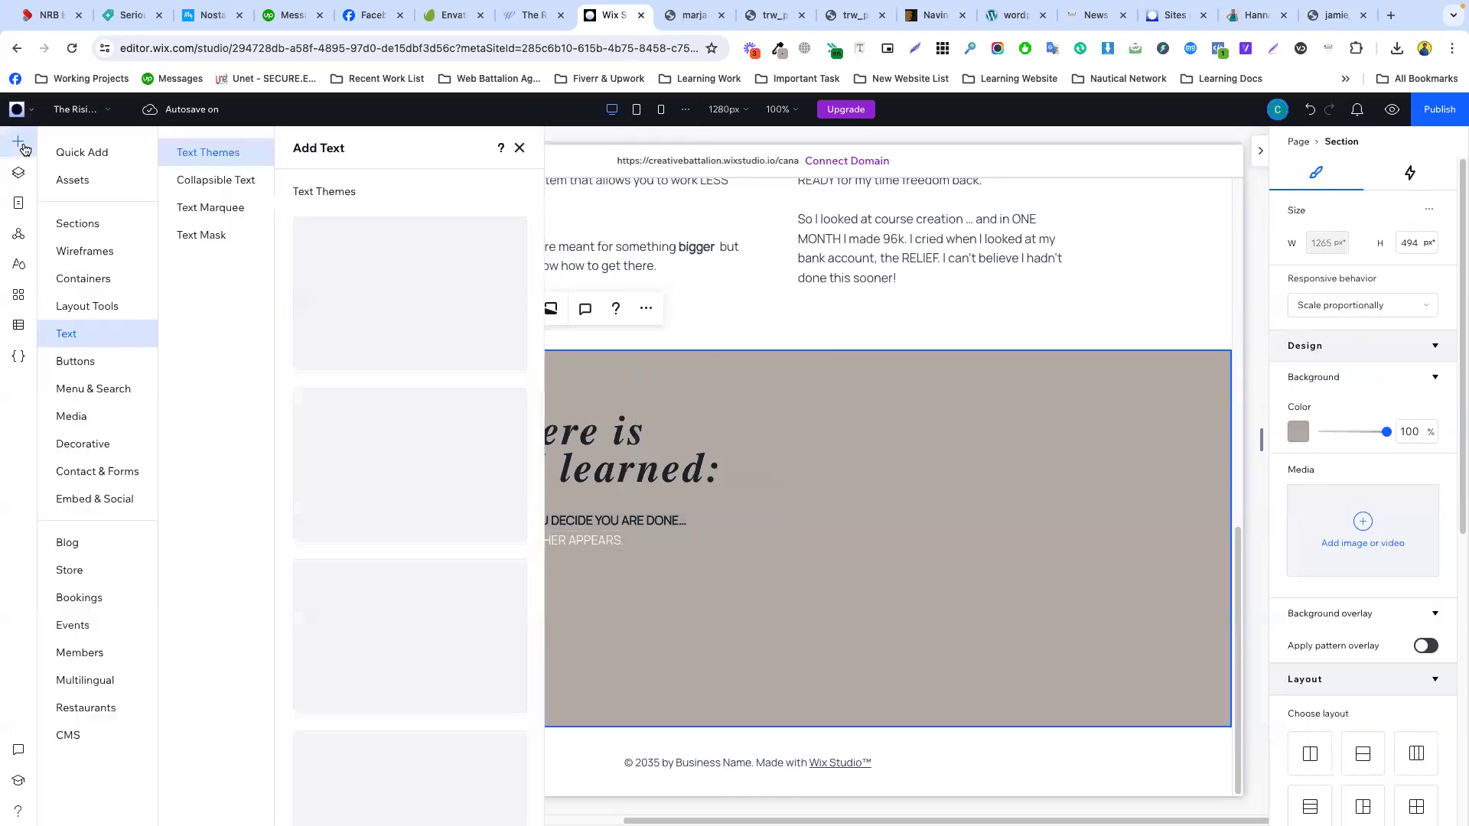
click(532, 14)
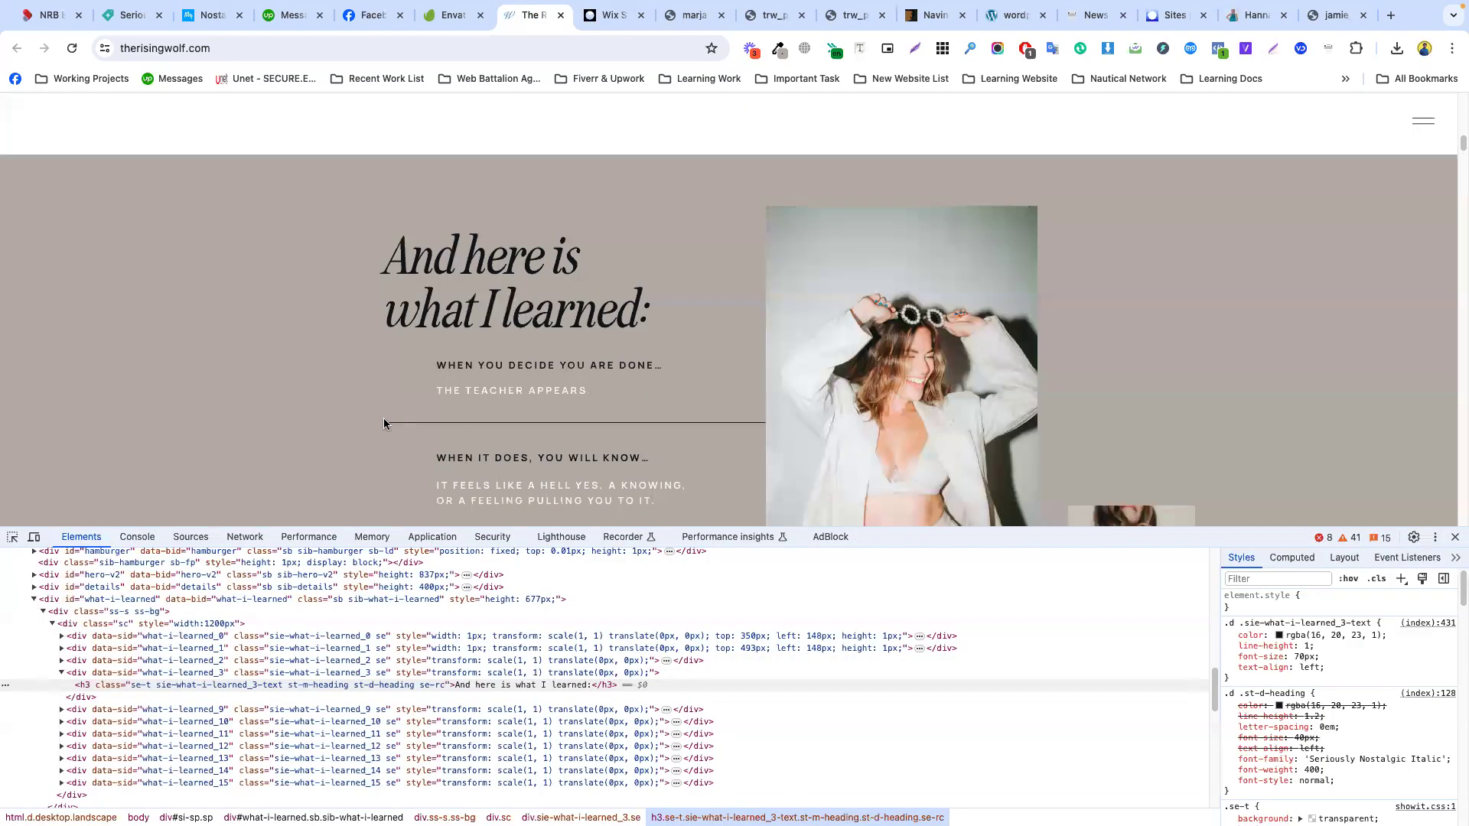
- Switch to the Wix Studio editor and add a solid horizontal line about 459 px wide beneath "THE TEACHER APPEARS.", colored dark #1D252F
click(616, 14)
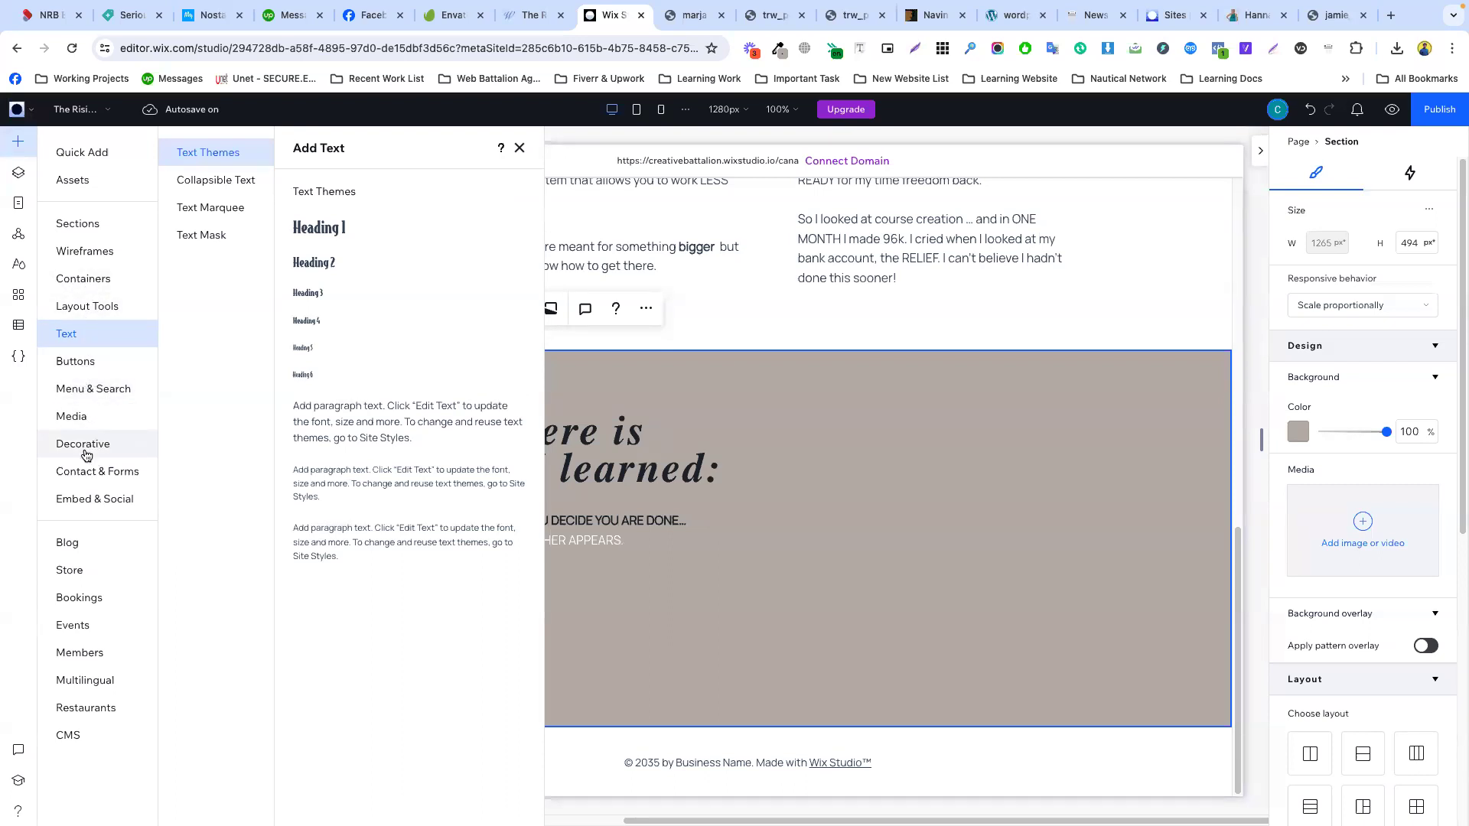
click(84, 445)
click(201, 240)
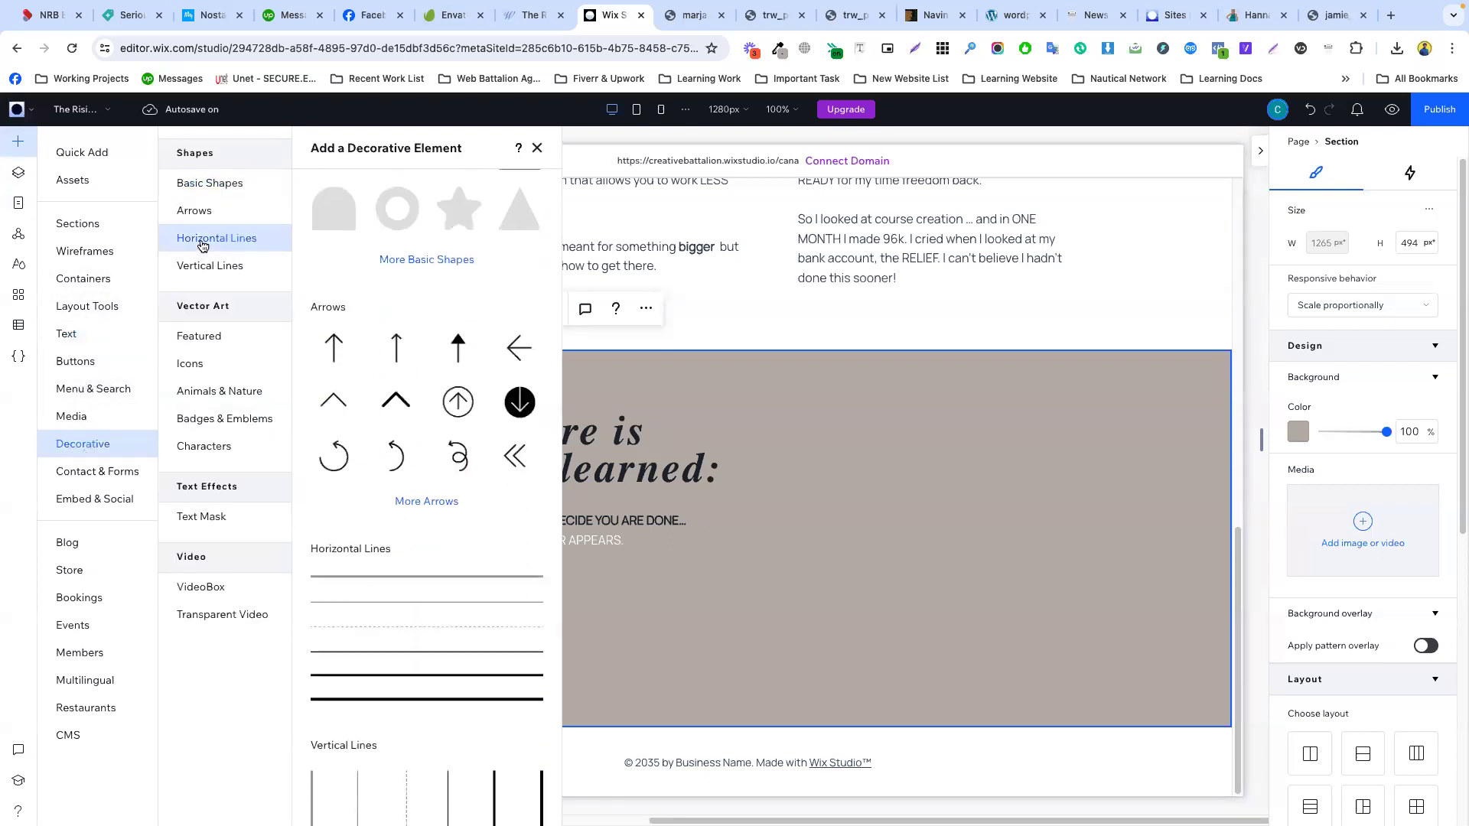
drag(422, 544, 530, 567)
drag(641, 573, 774, 572)
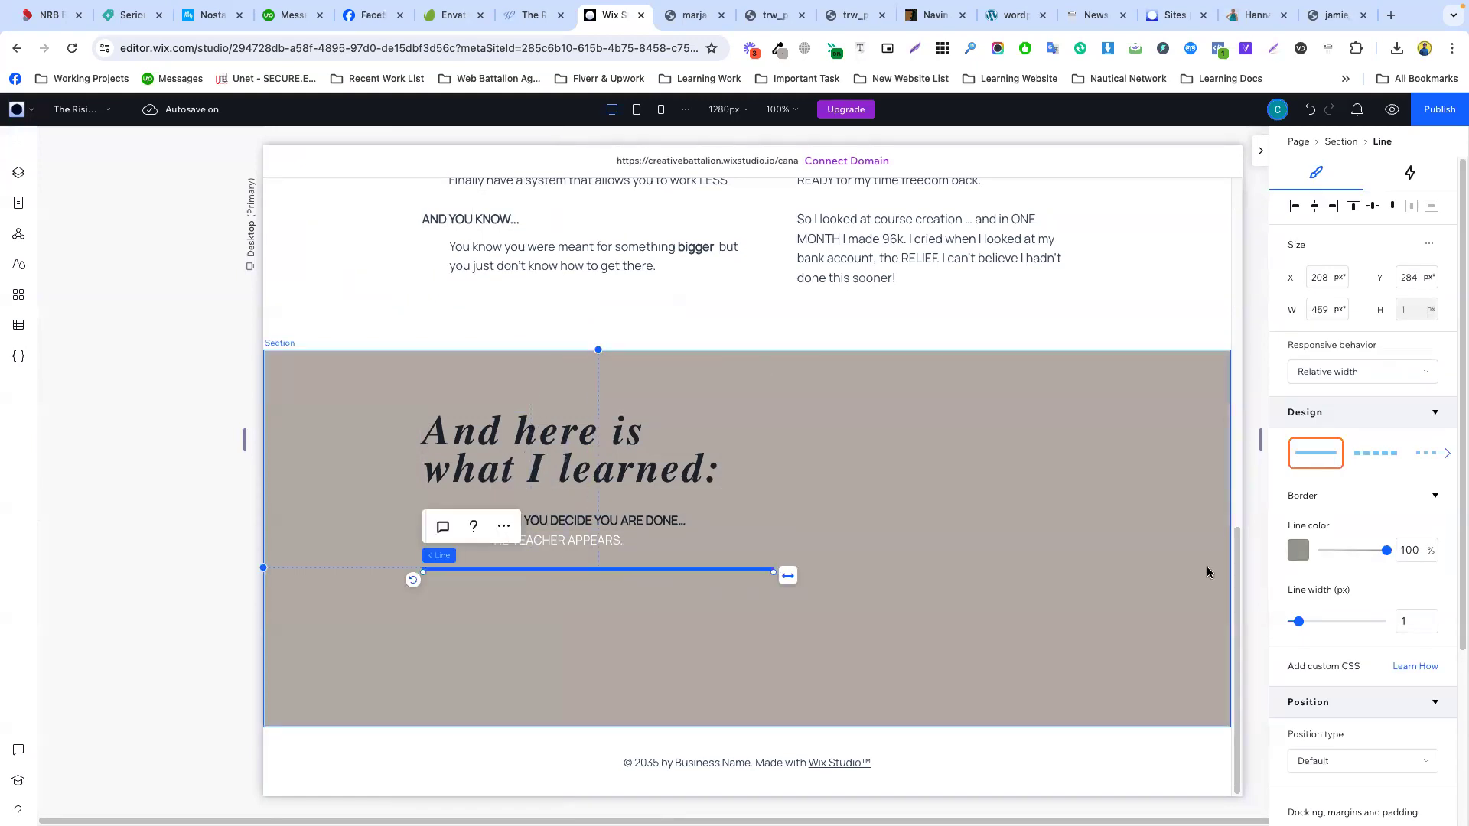
click(1299, 550)
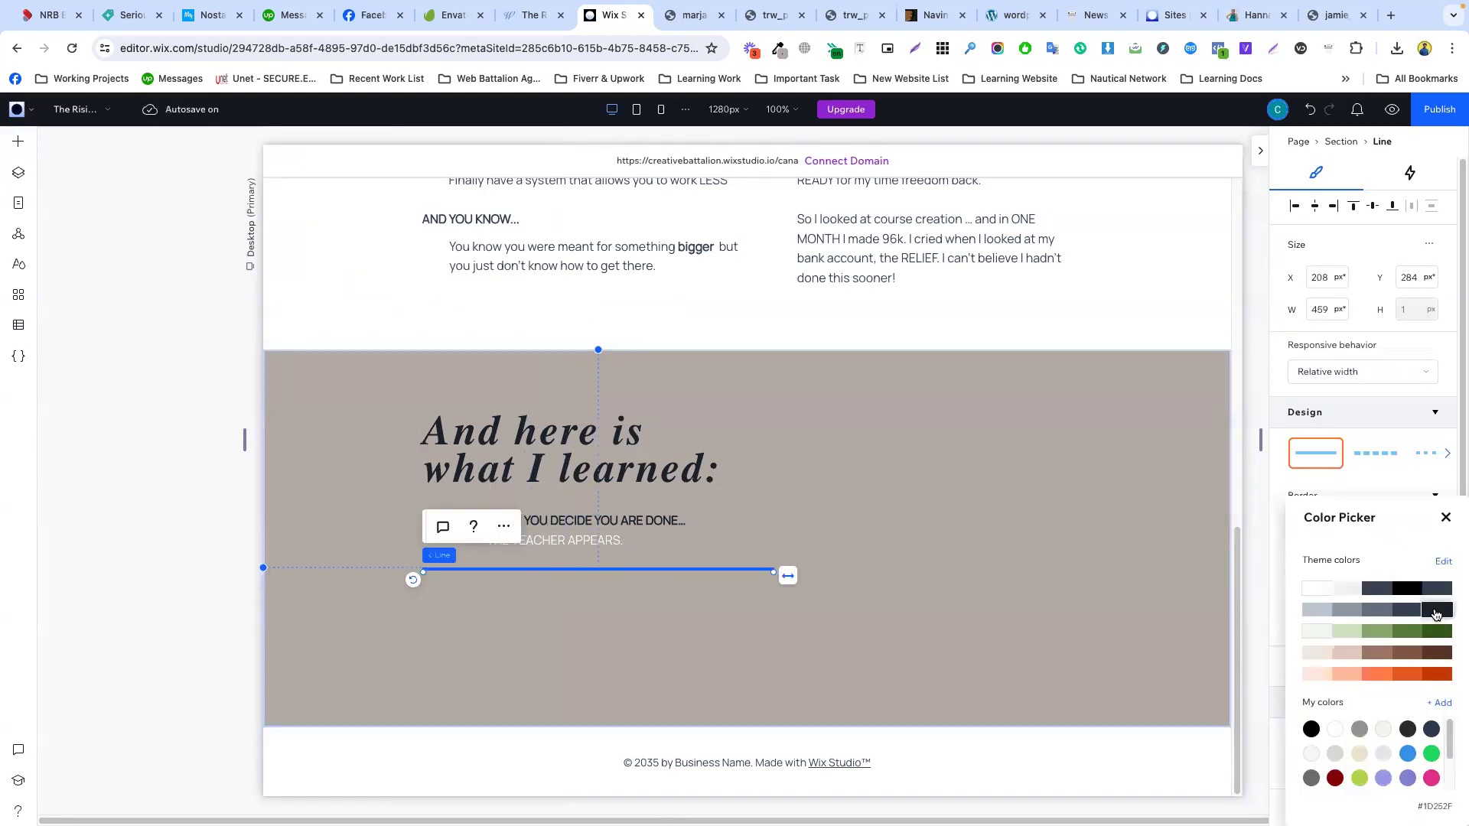
click(879, 520)
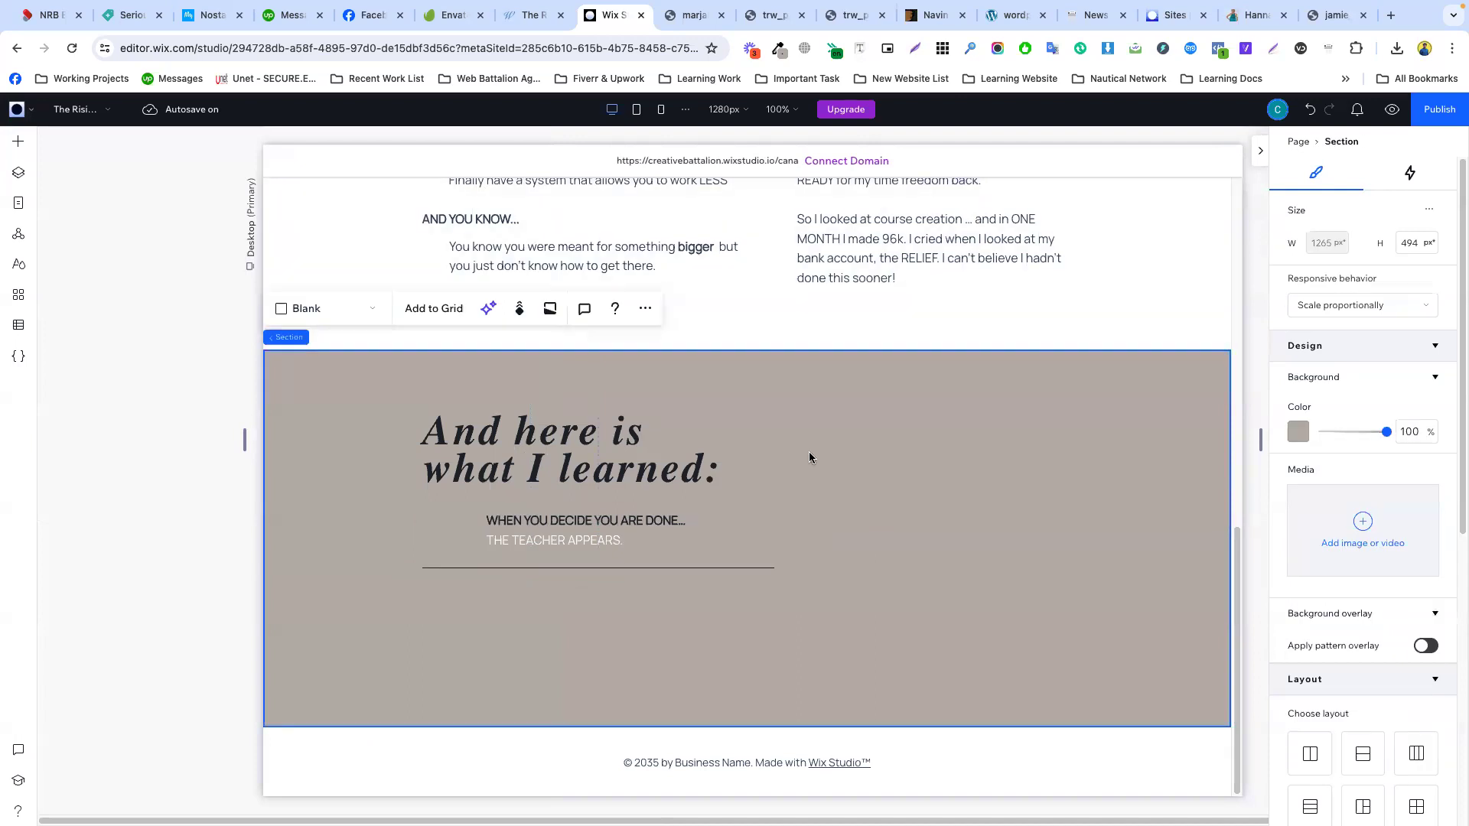
- Extend the taupe section to about 574 px tall and place the line between "WHEN YOU DECIDE YOU ARE DONE..." and "THE TEACHER APPEARS."
drag(866, 724, 880, 786)
scroll(876, 597, down, 1)
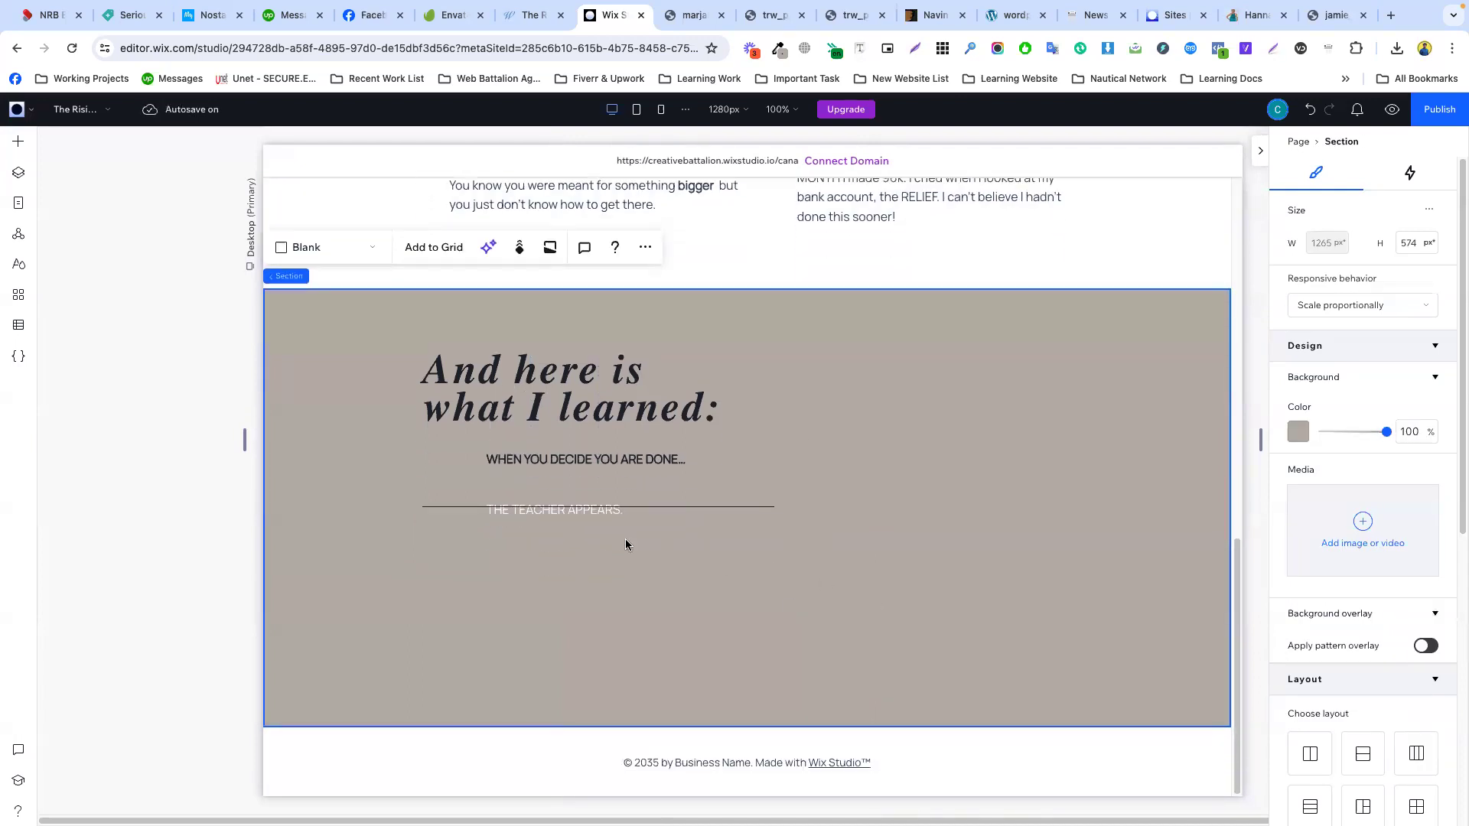
click(584, 508)
click(450, 507)
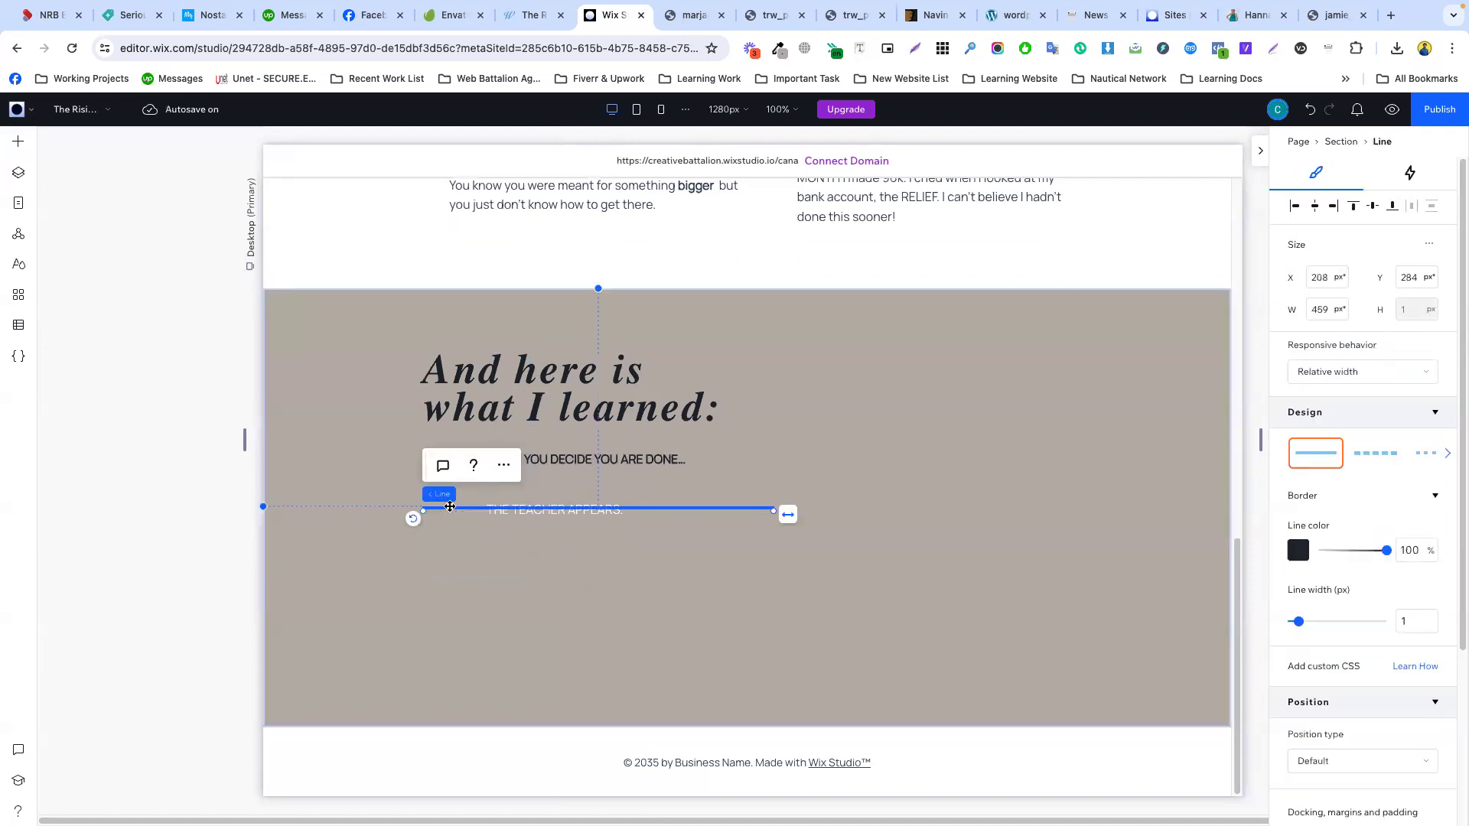
drag(450, 505, 443, 480)
click(546, 510)
drag(564, 511, 564, 499)
click(591, 539)
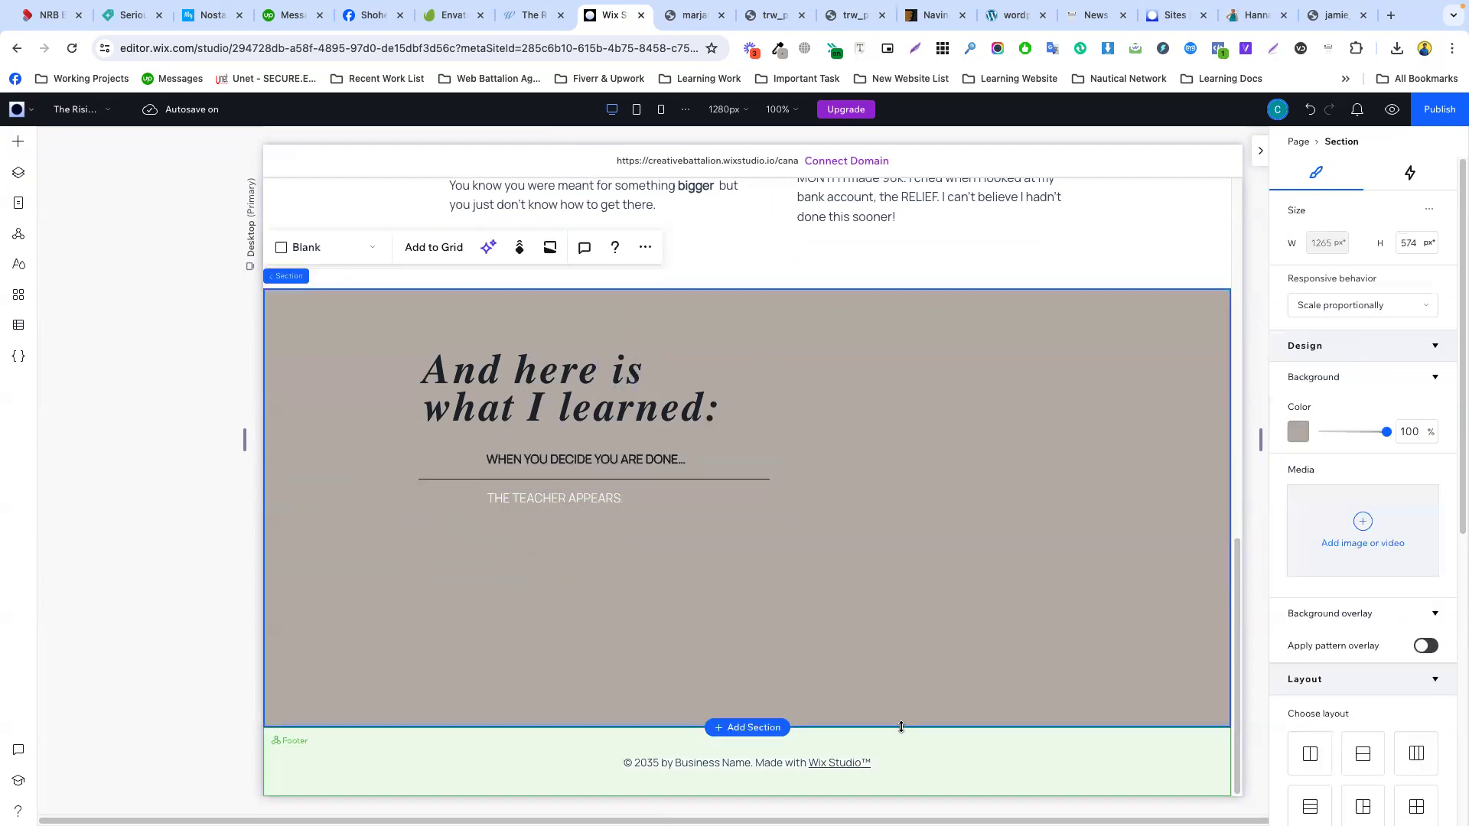
- Try section heights of about 648 px and 588 px while checking how the "THE TEACHER APPEARS." text is docked
drag(901, 726, 908, 784)
scroll(863, 682, down, 1)
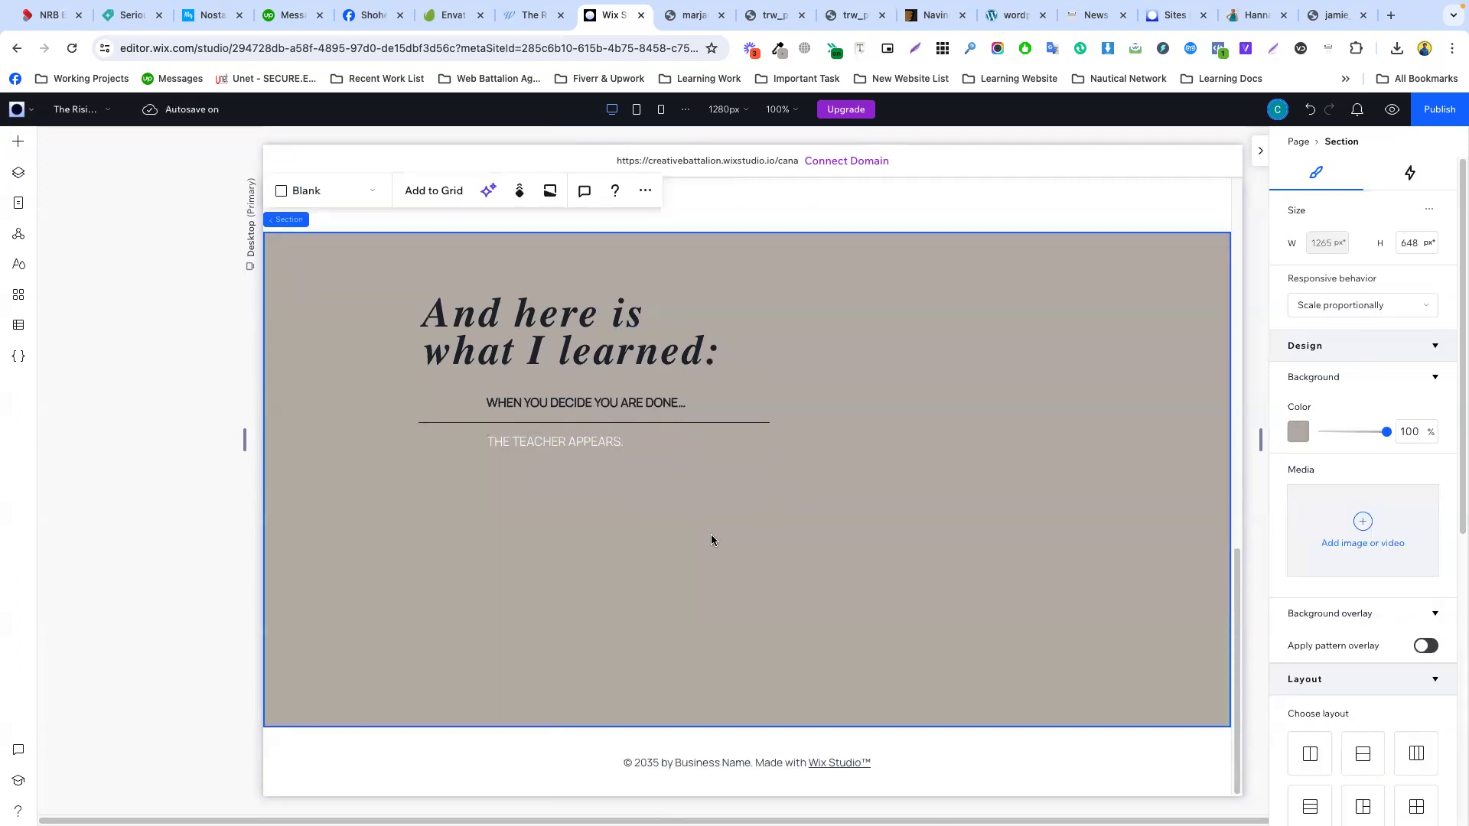
click(545, 441)
scroll(1377, 628, down, 7)
click(1362, 717)
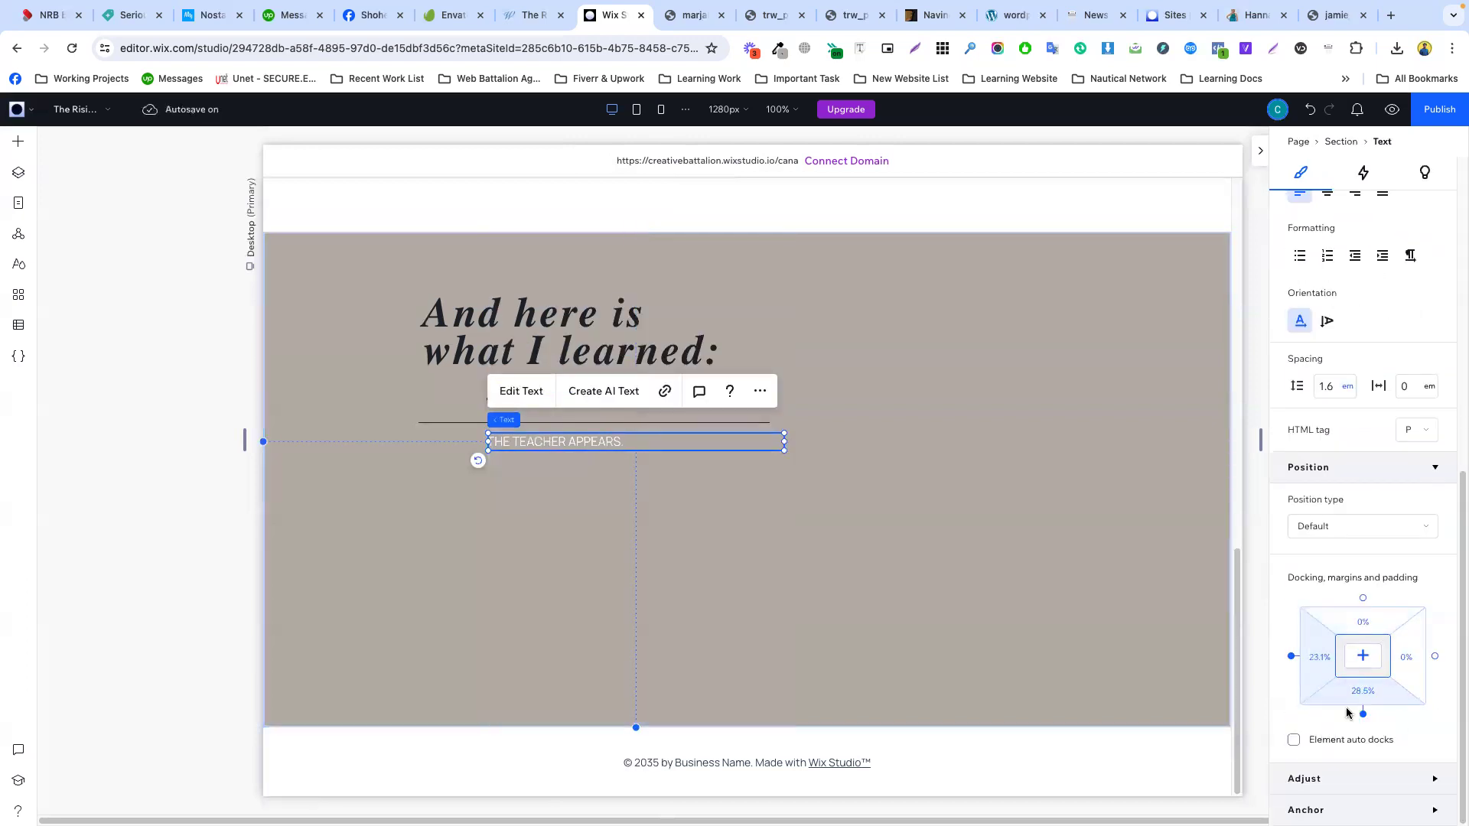
click(809, 698)
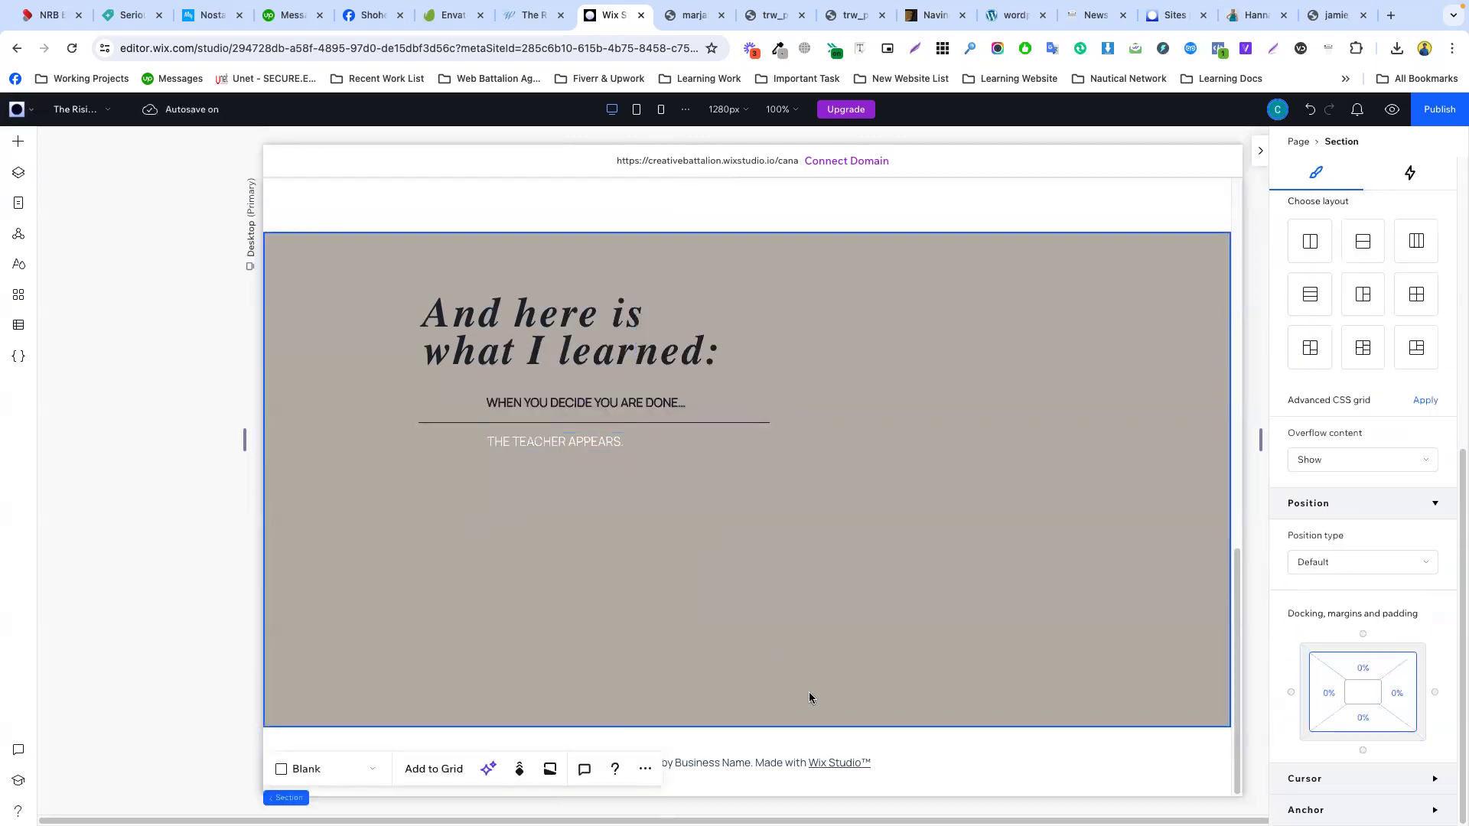
click(584, 442)
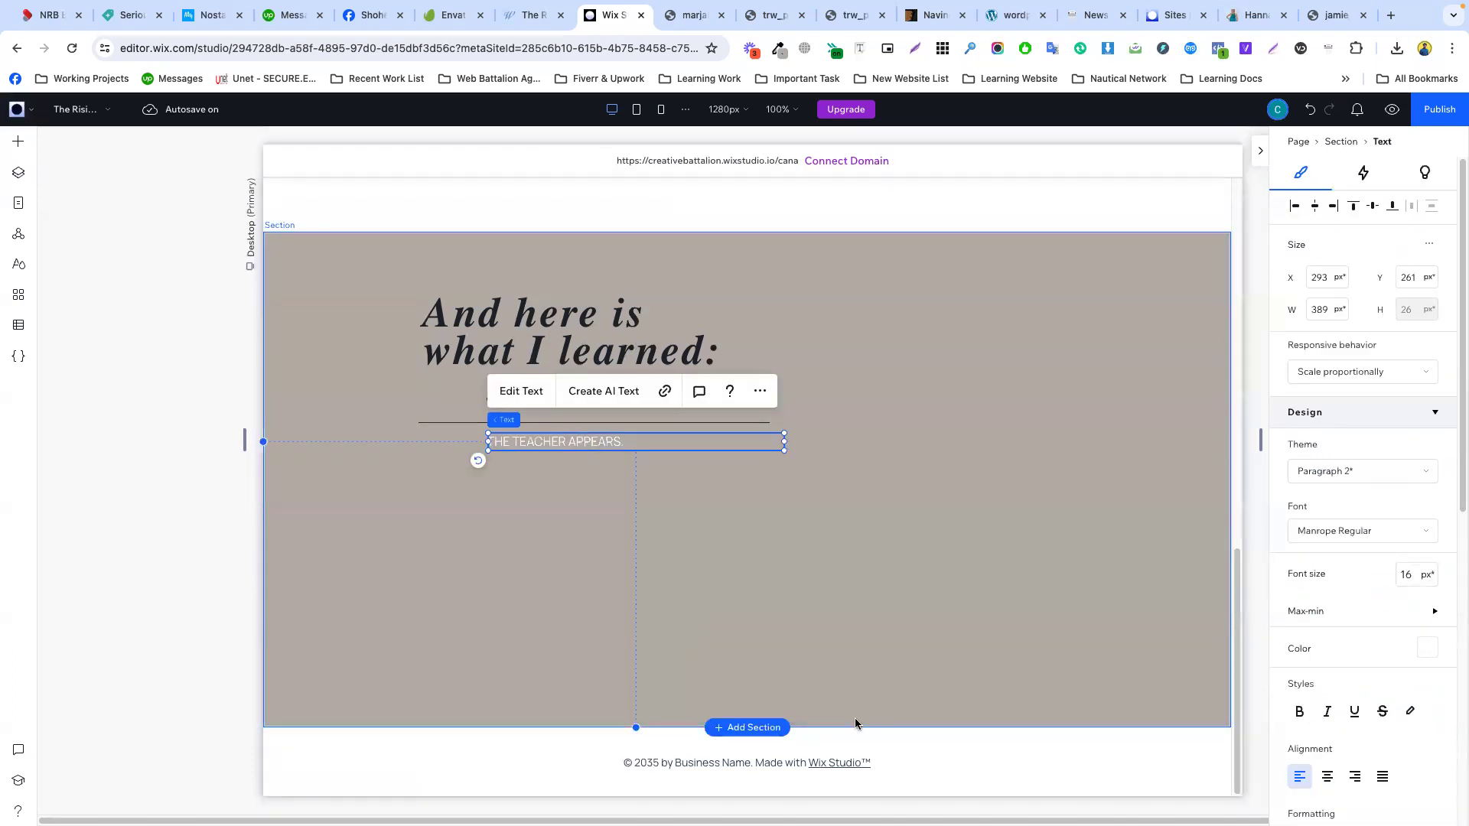
drag(854, 726, 818, 685)
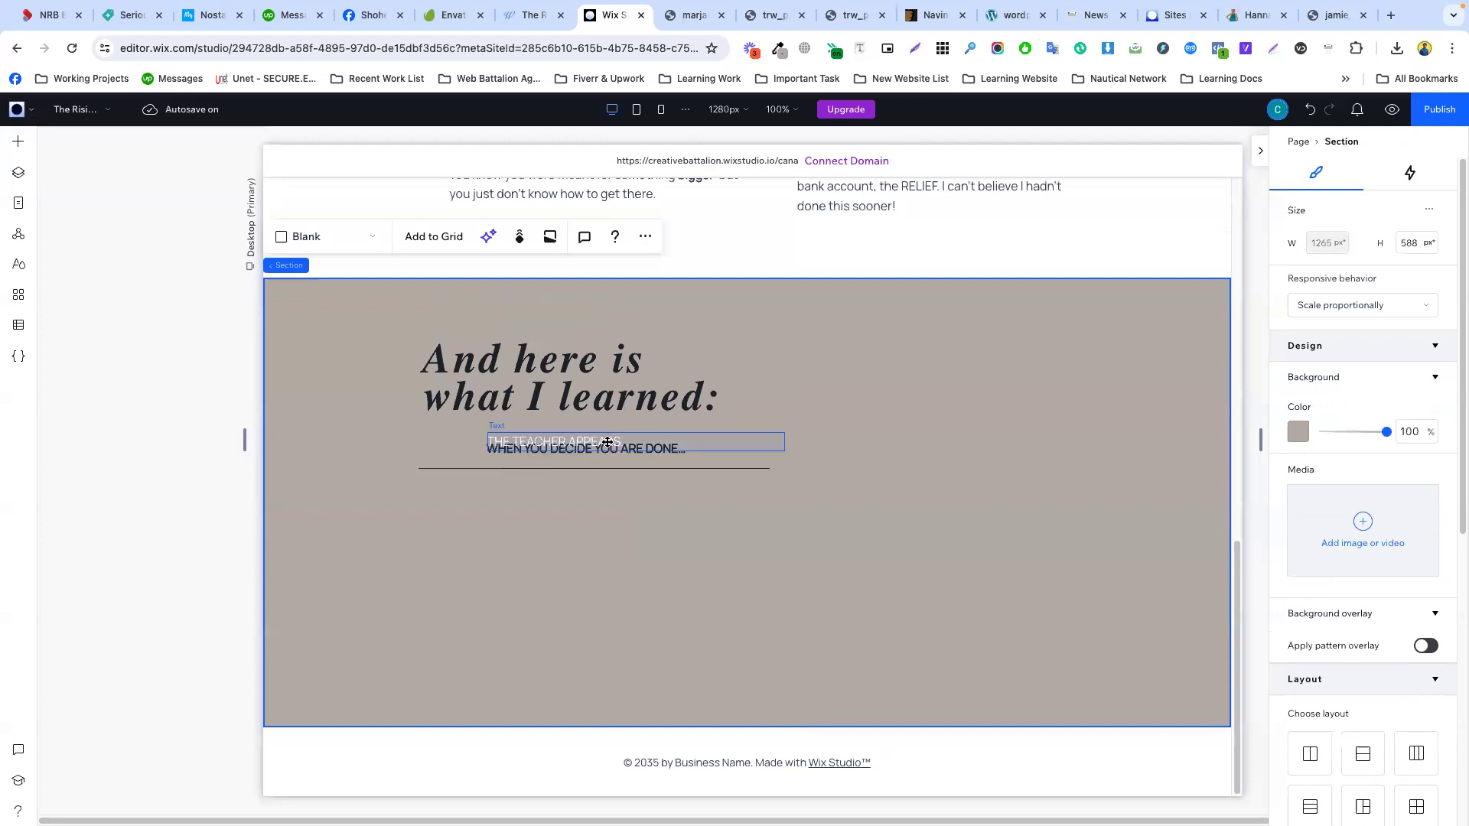
- Dock the "THE TEACHER APPEARS." text below the line to the section's top edge and extend the section to about 597 px tall
click(603, 439)
drag(603, 440, 600, 488)
scroll(1339, 656, down, 8)
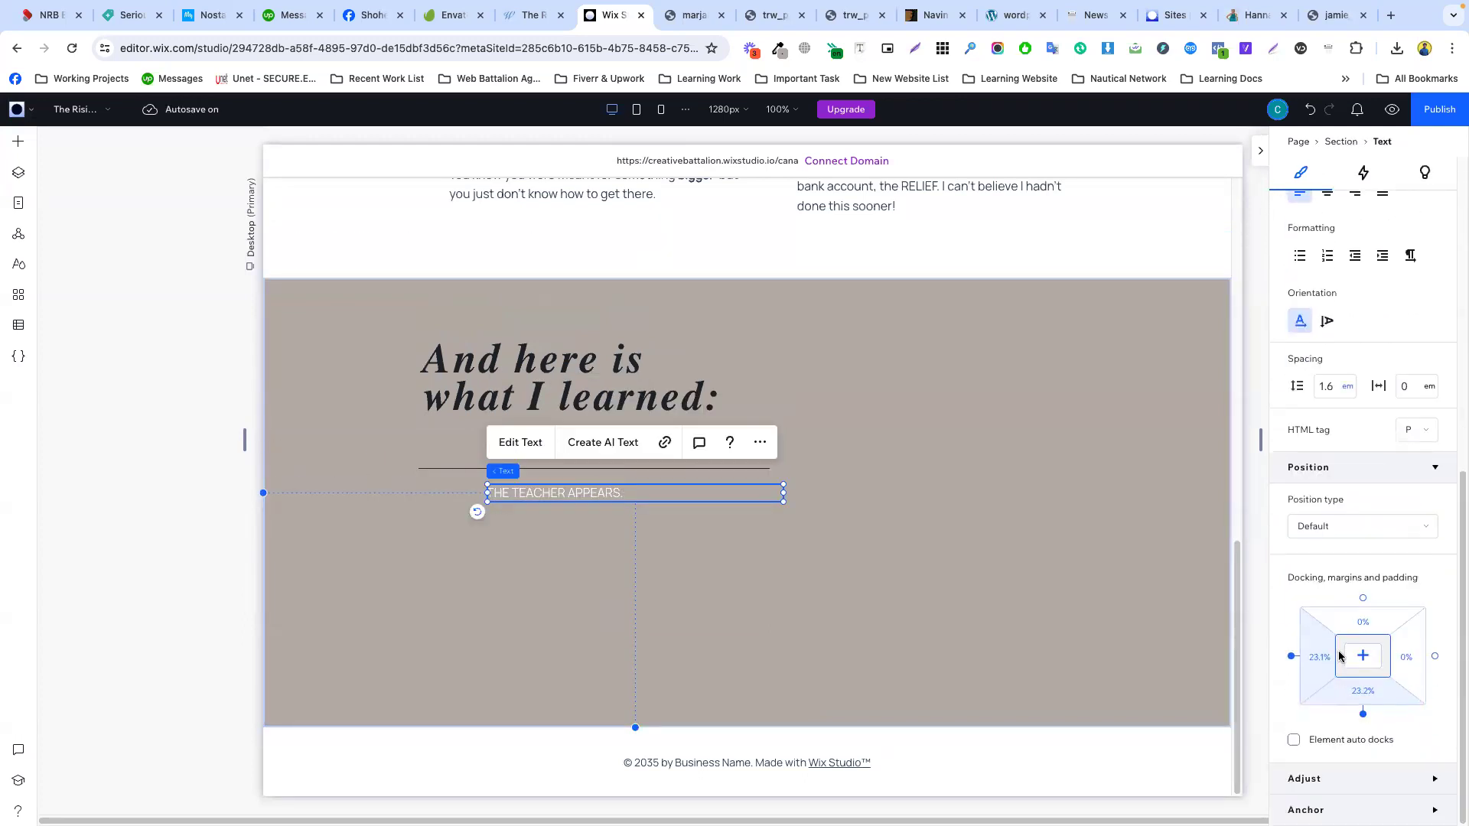
click(1361, 598)
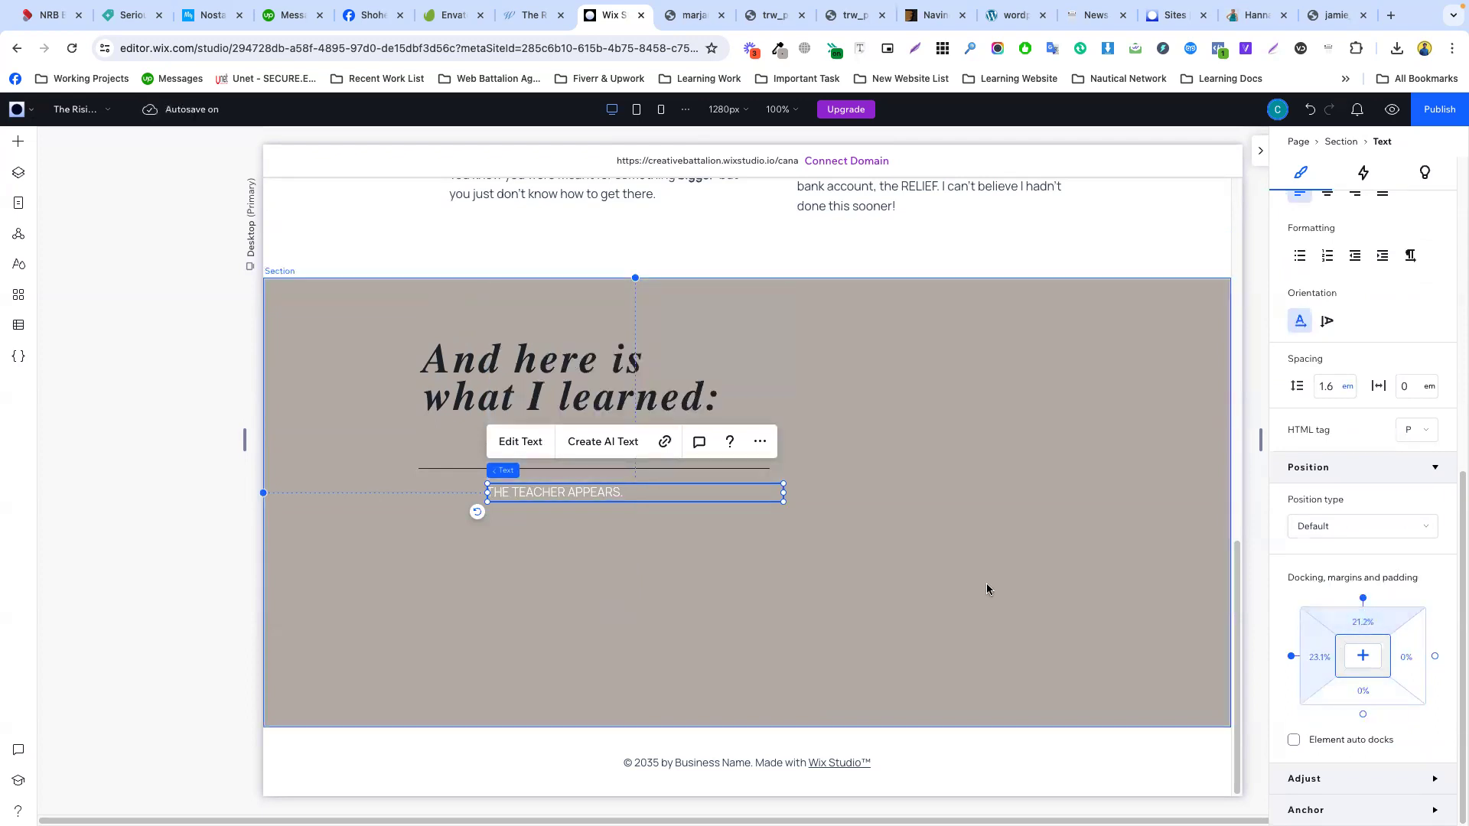
click(749, 637)
mouse_move(840, 725)
mouse_down()
mouse_move(811, 570)
mouse_move(817, 763)
mouse_move(822, 733)
mouse_up()
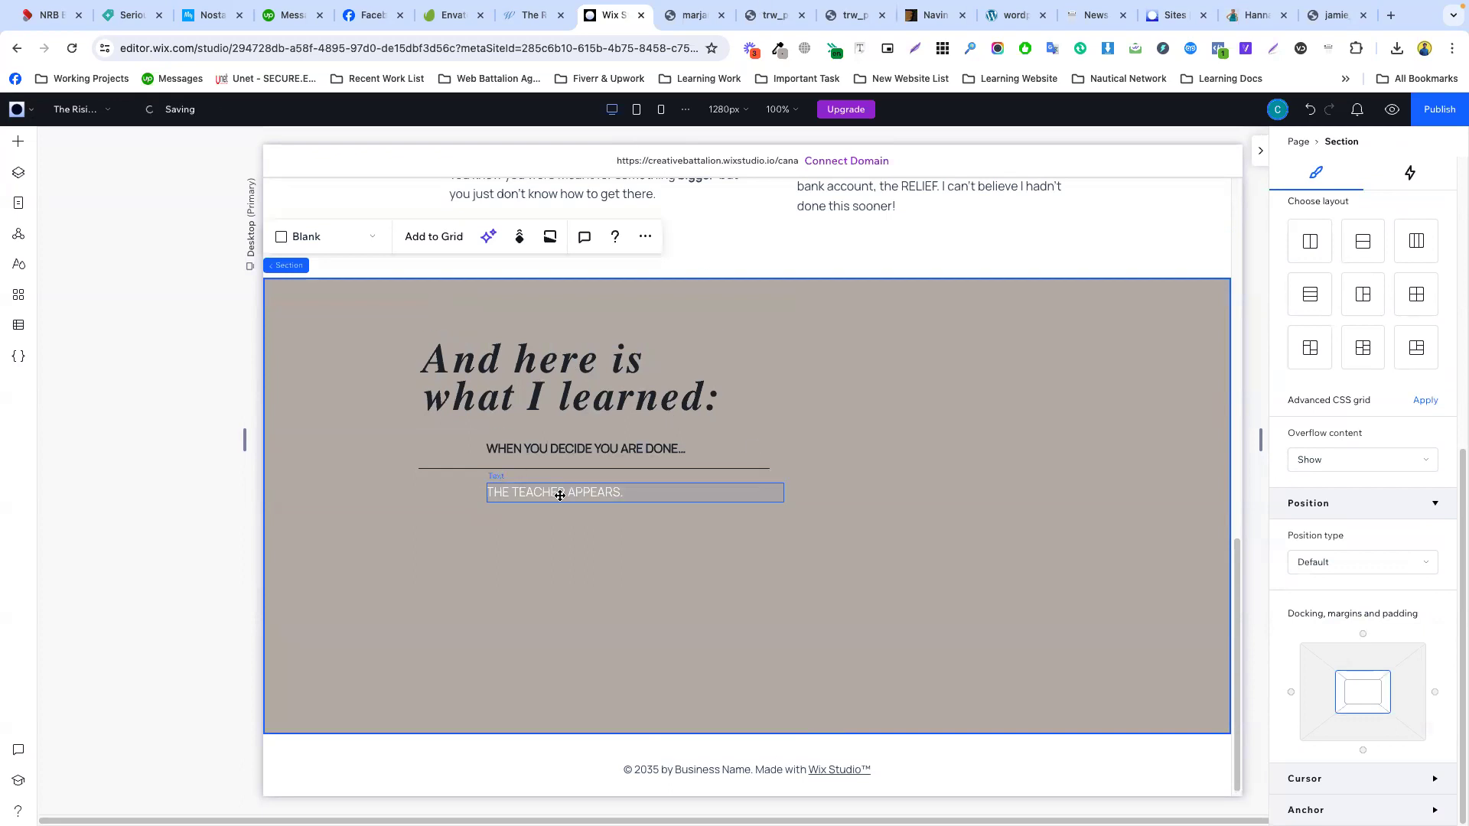
- Arrange "THE TEACHER APPEARS." directly under "WHEN YOU DECIDE YOU ARE DONE..." with the horizontal line beneath both texts
click(559, 492)
click(611, 468)
drag(611, 468, 603, 480)
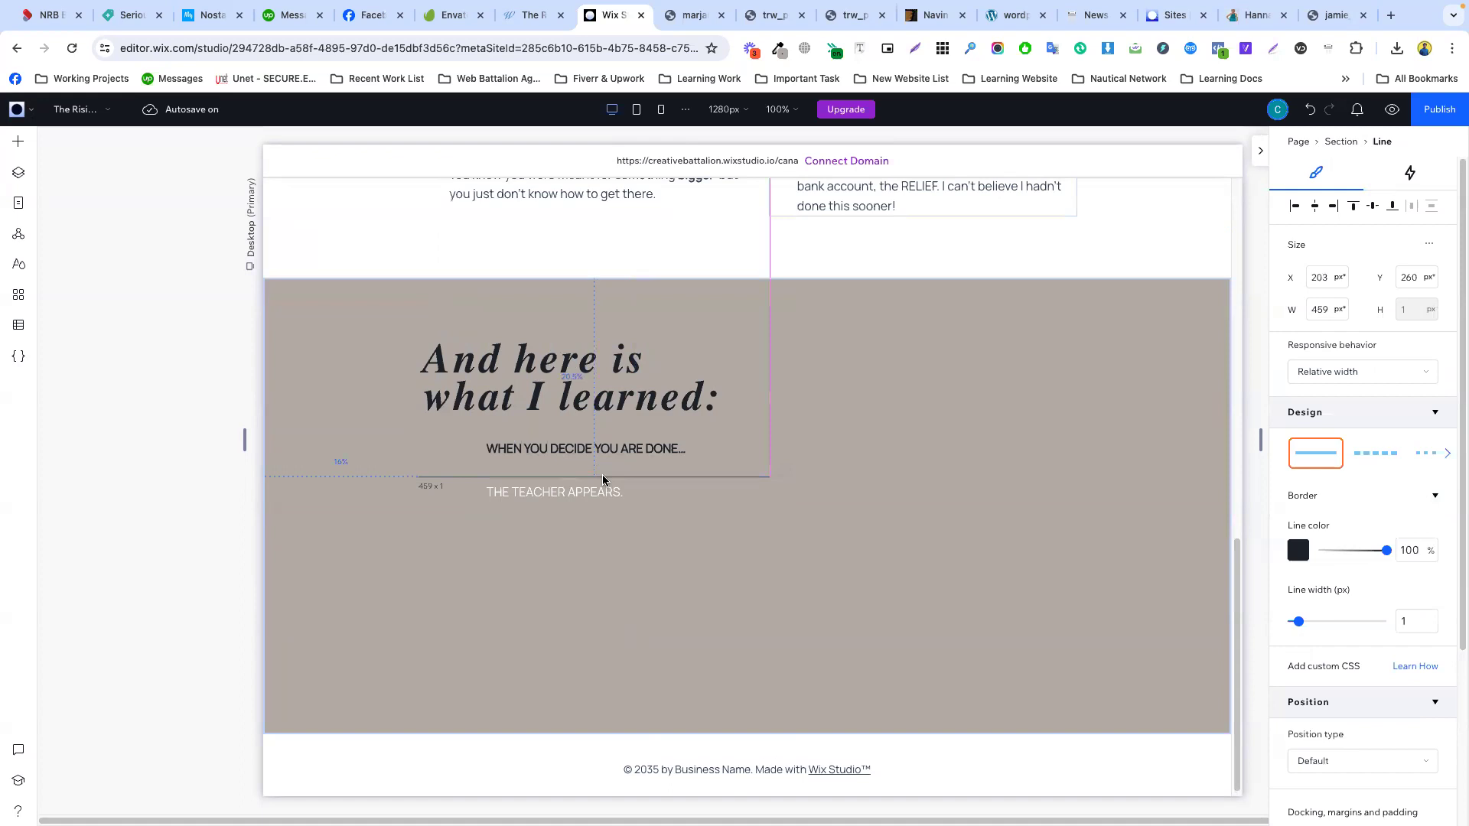
click(589, 492)
drag(589, 492, 671, 490)
click(670, 487)
click(880, 487)
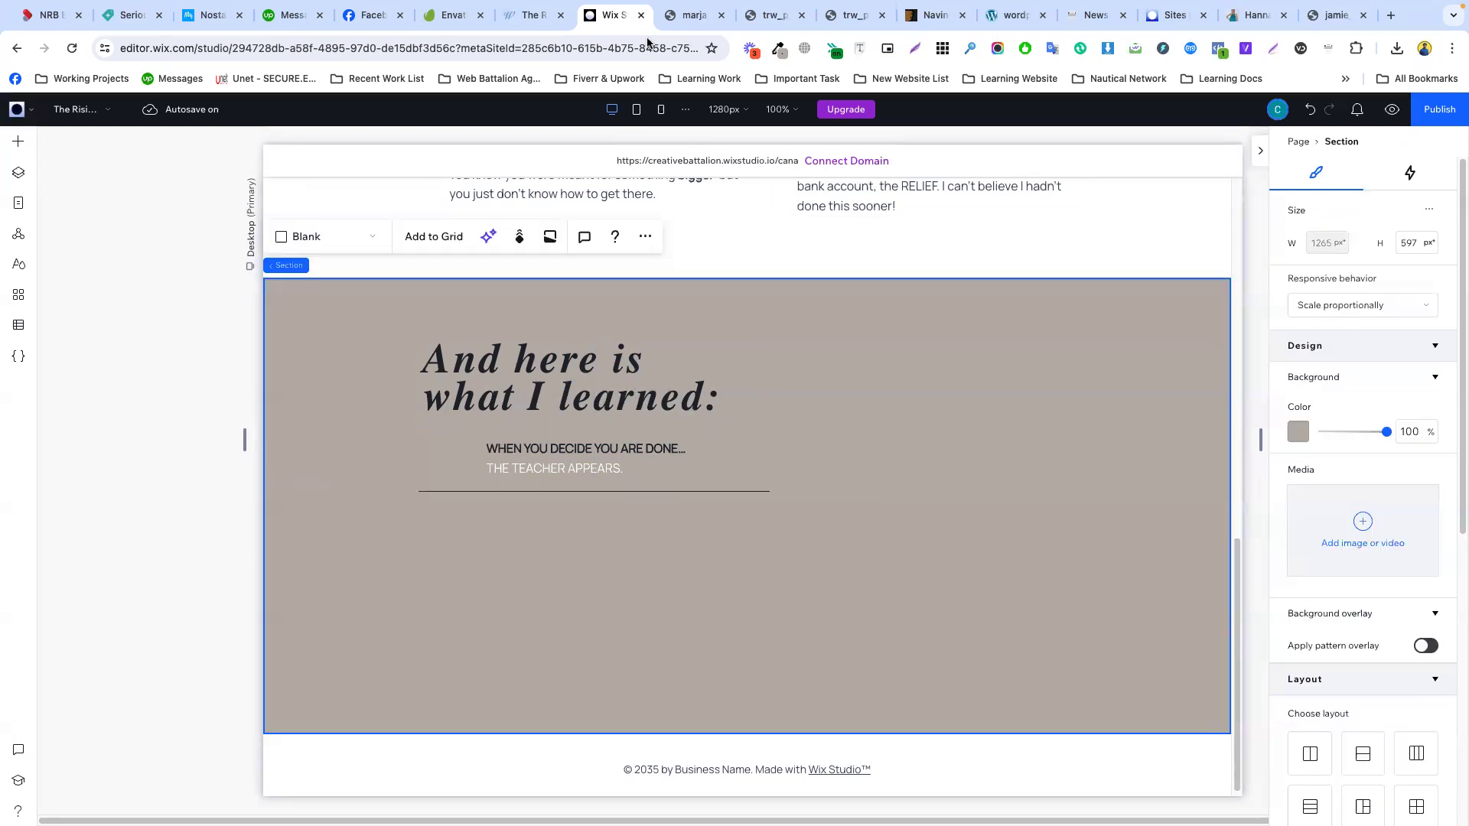
- Try to copy the hero section's image slideshow and paste it into the taupe section
scroll(922, 277, up, 12)
click(1003, 314)
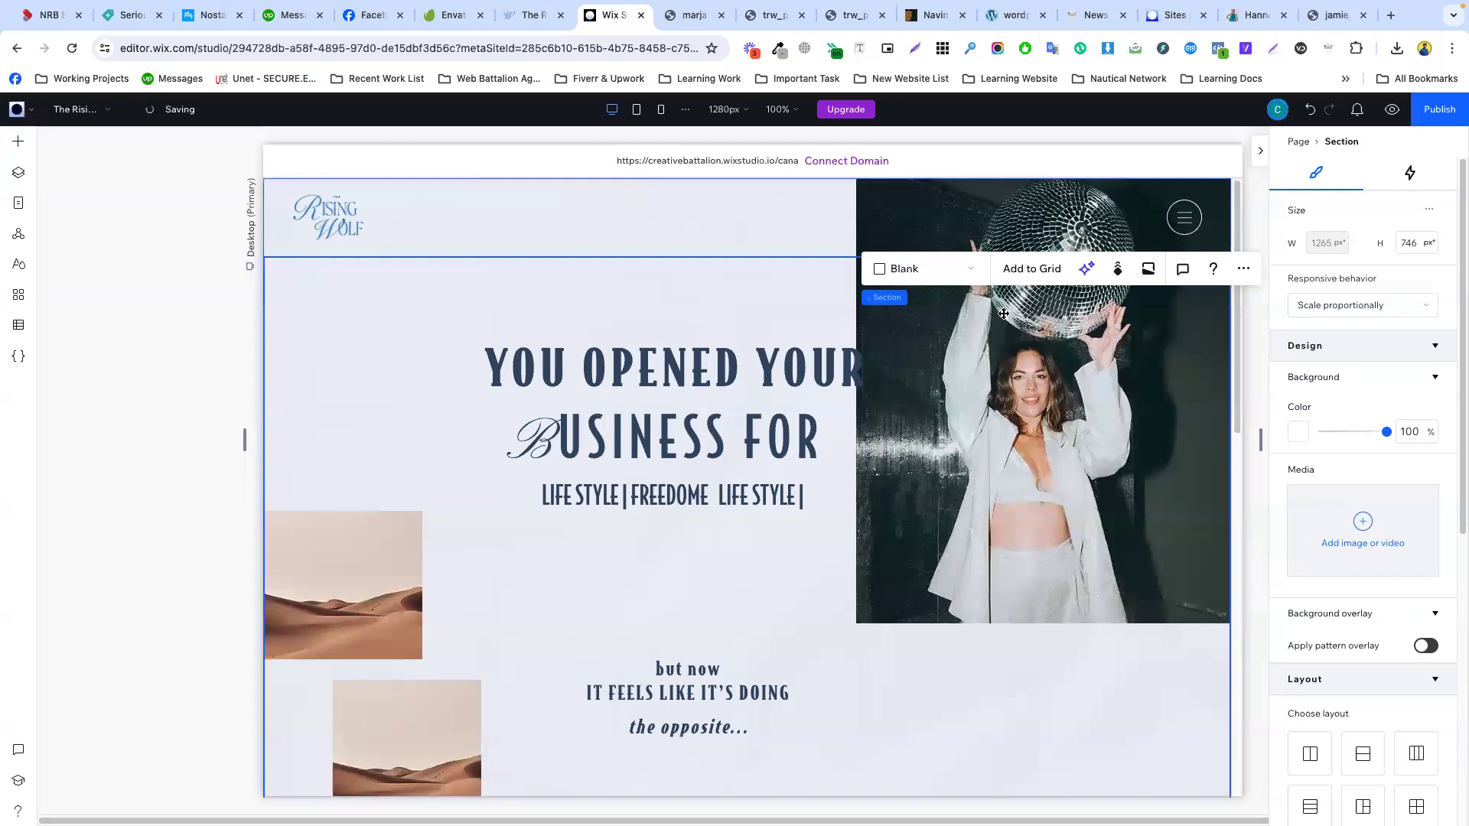
click(1003, 314)
click(966, 344)
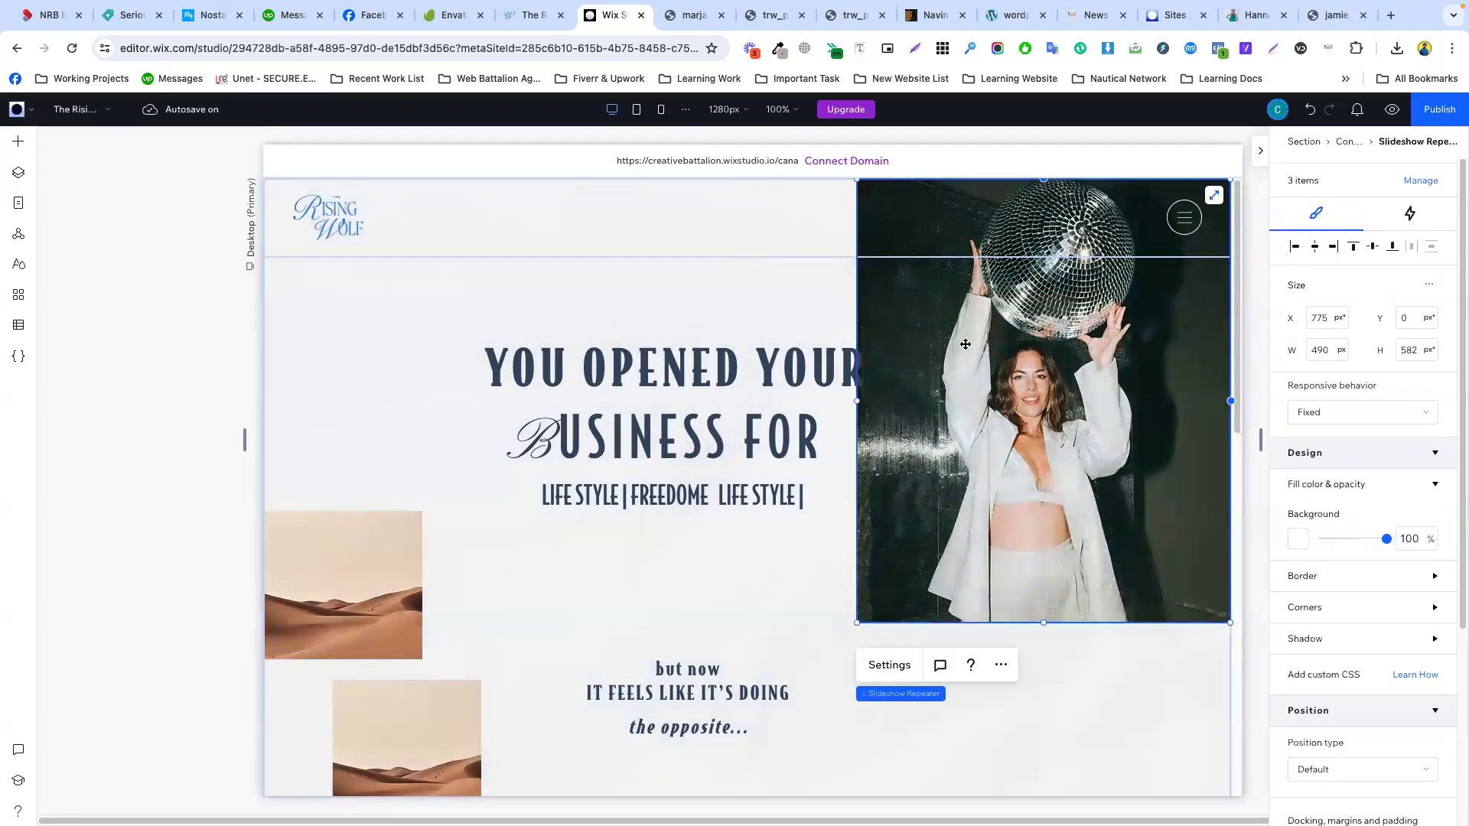
right_click(965, 344)
click(997, 201)
scroll(852, 373, down, 1)
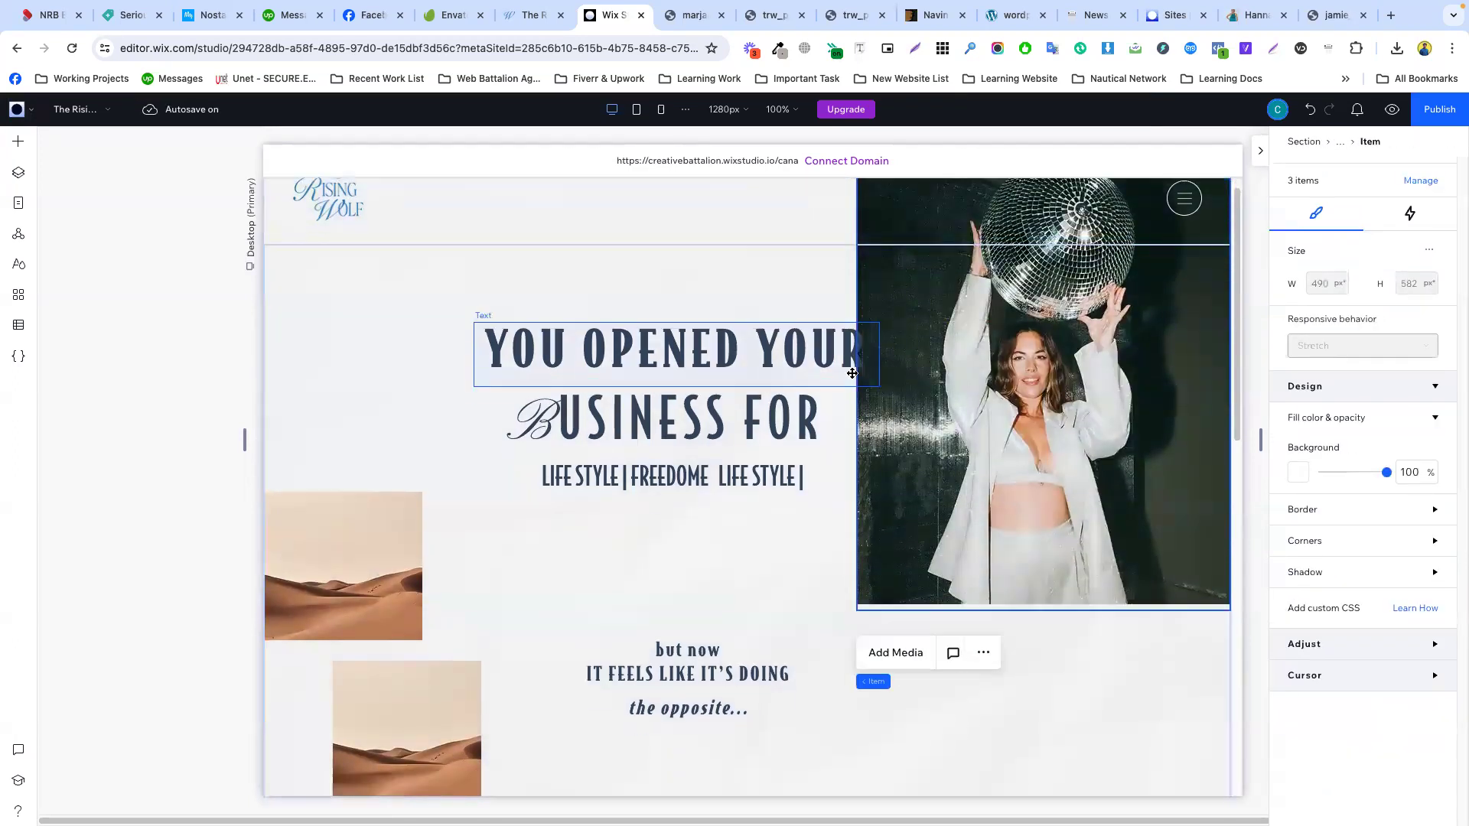
scroll(853, 374, down, 10)
right_click(805, 405)
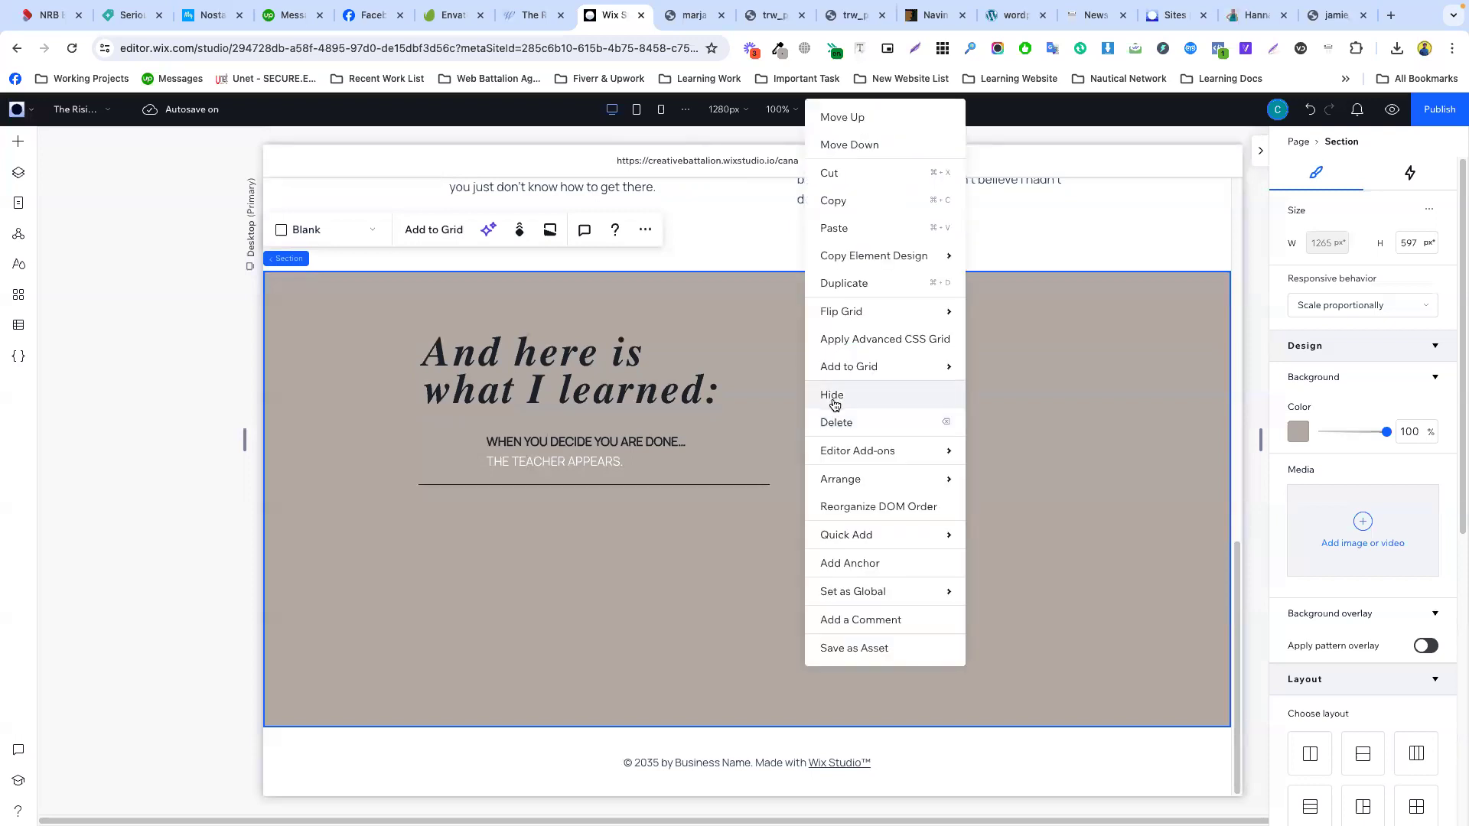
click(842, 231)
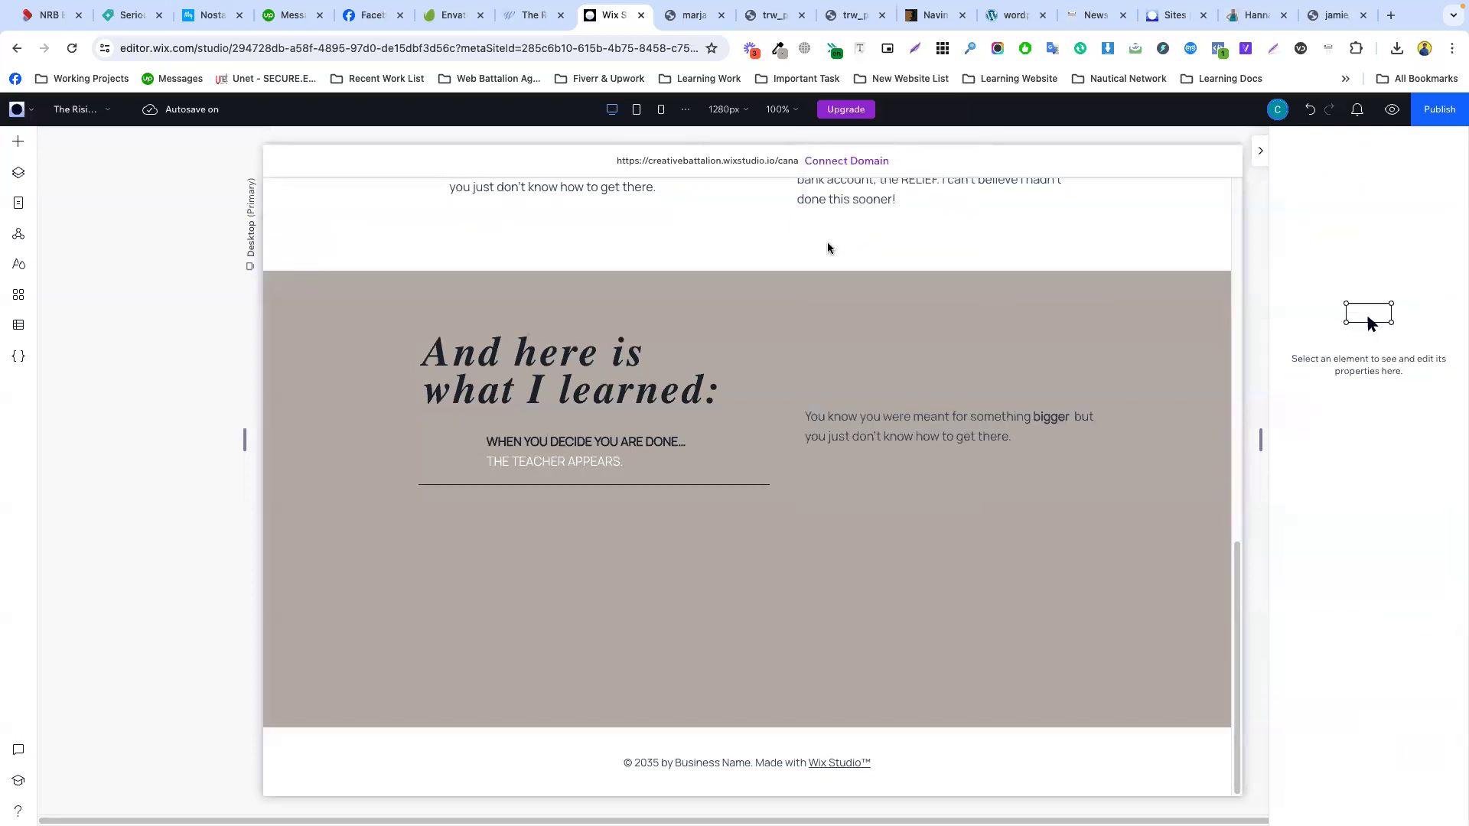
- Delete the paragraph pasted beside the "And here is what I learned:" heading
click(918, 484)
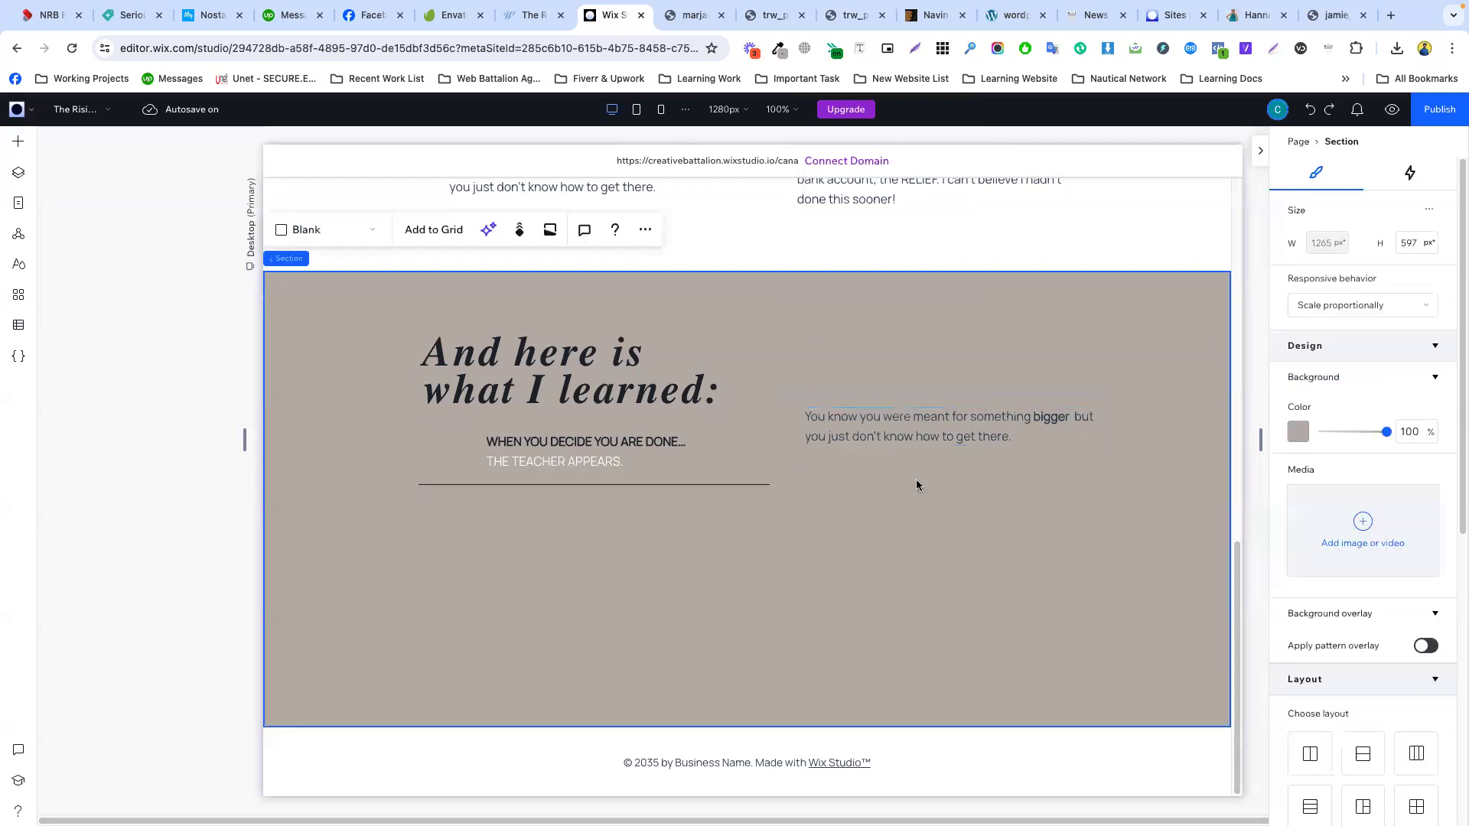
click(888, 439)
key(Delete)
- Try to select the whole slideshow repeater on the hero section's canvas for copying
scroll(924, 438, up, 10)
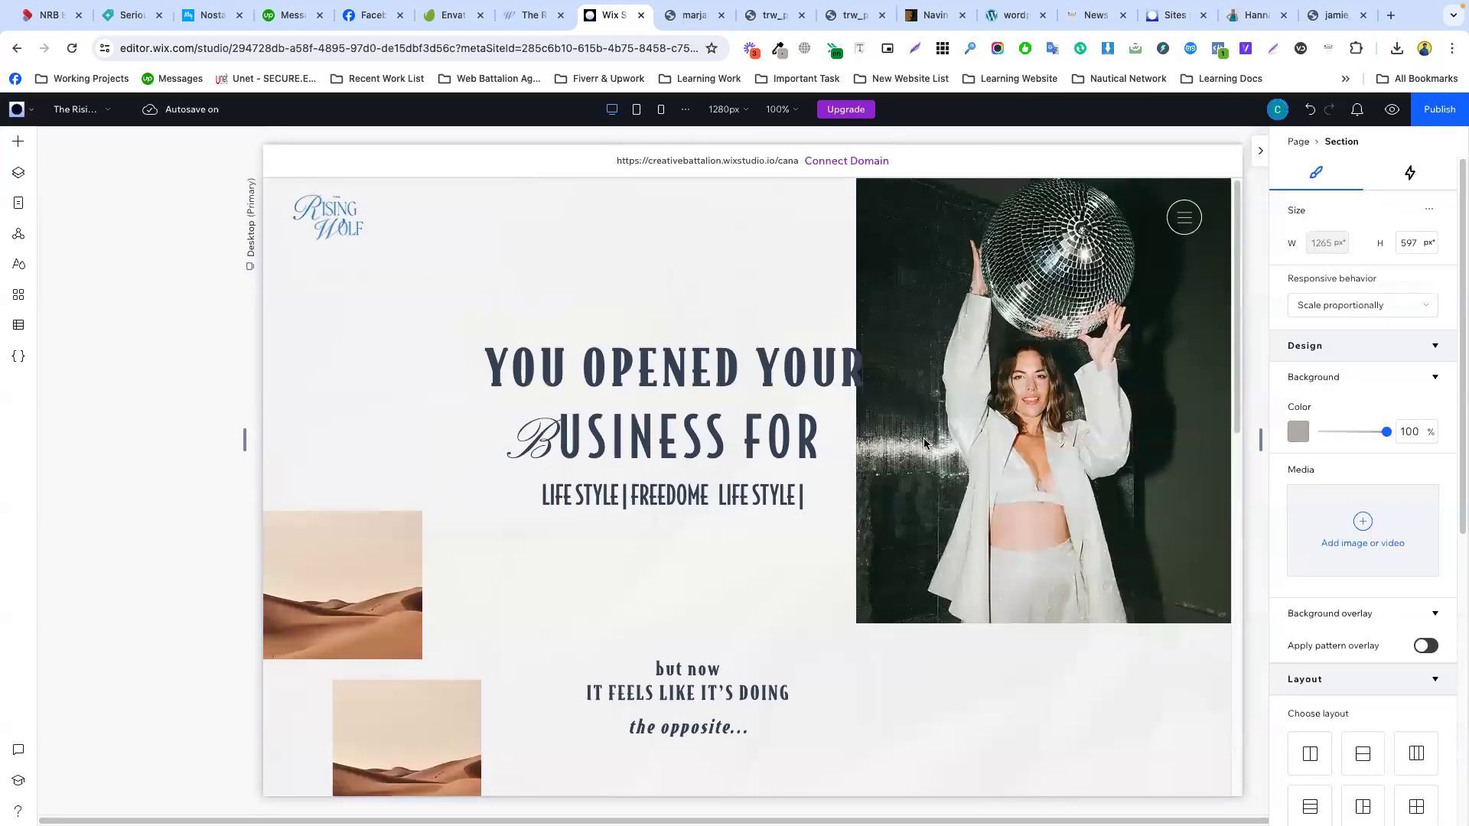
scroll(975, 471, down, 2)
click(929, 451)
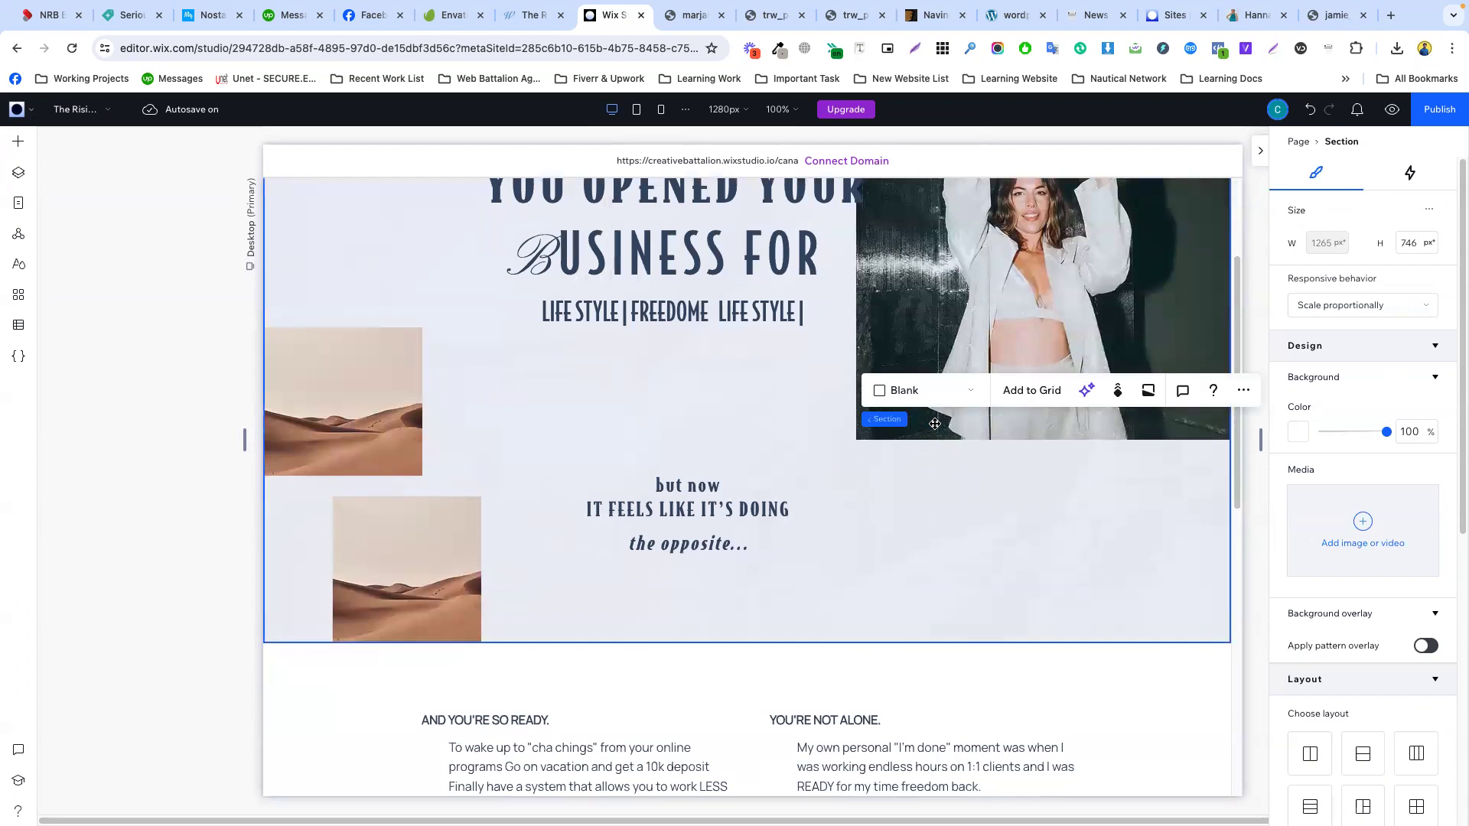
click(935, 424)
click(920, 424)
click(932, 425)
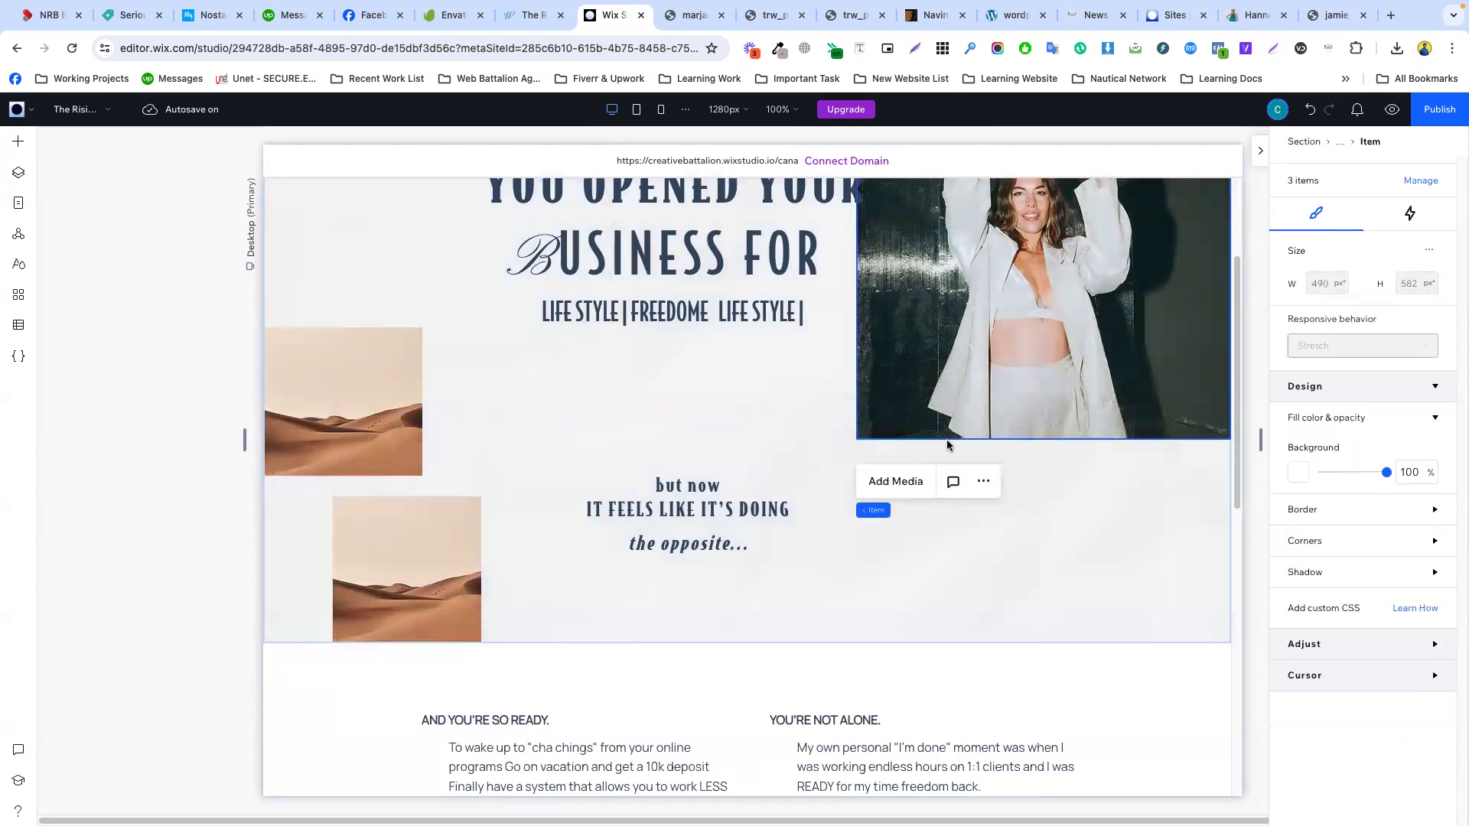
click(935, 411)
click(926, 410)
right_click(925, 409)
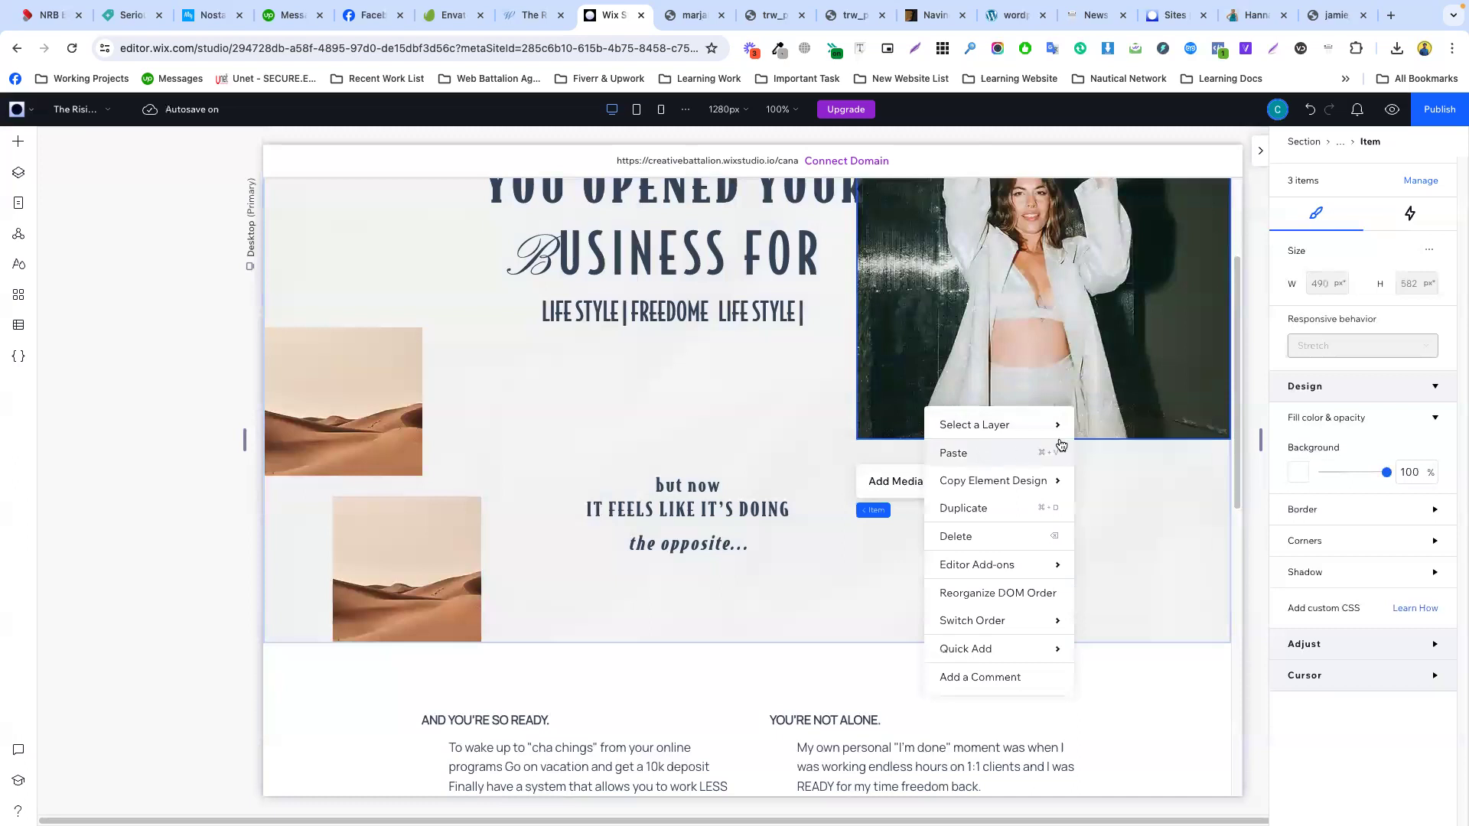
click(1137, 444)
click(1063, 387)
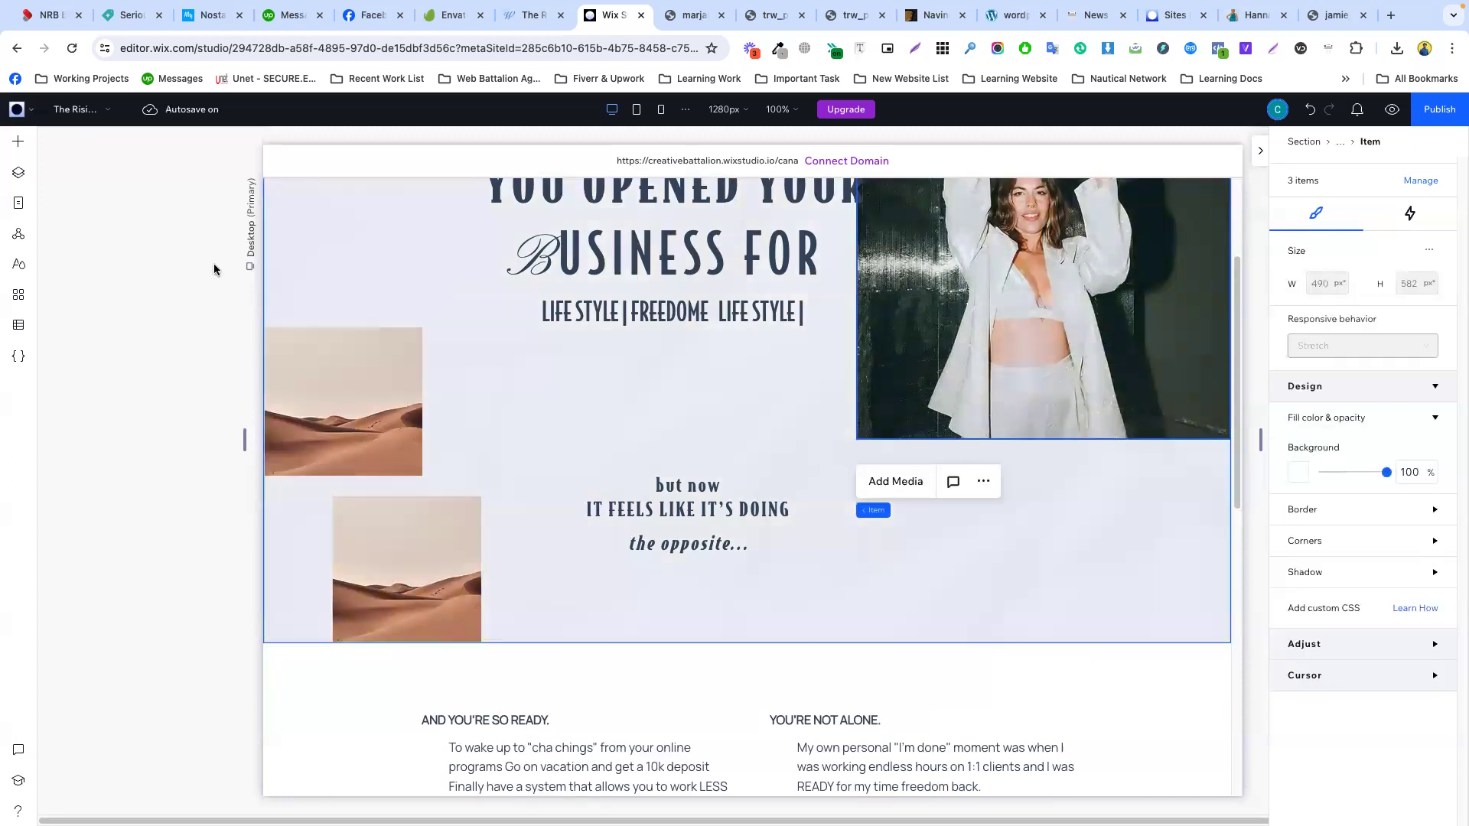
- Select the hero section's slideshow repeater from the page's layers and copy it
click(21, 174)
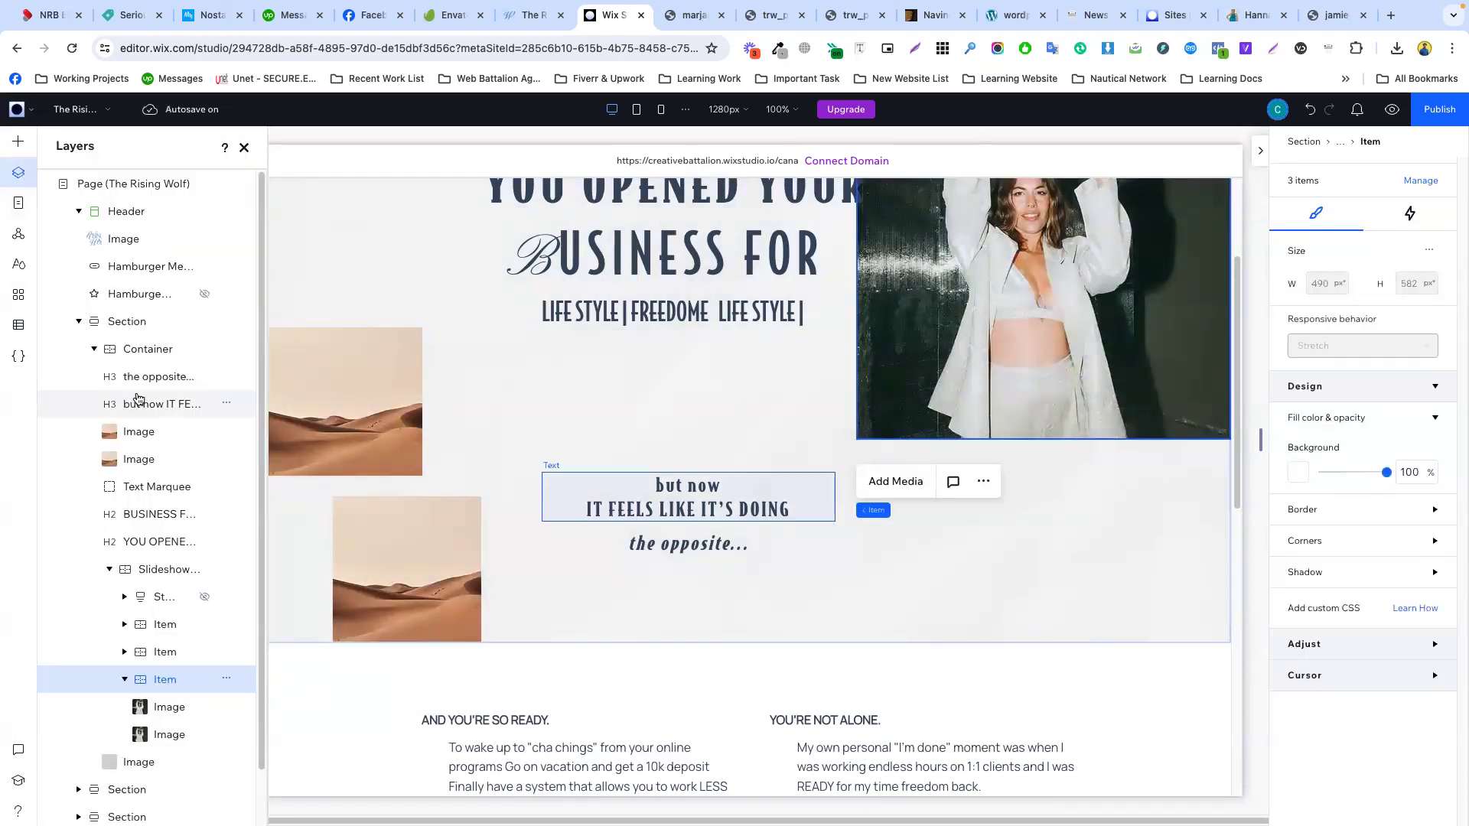
scroll(142, 440, down, 1)
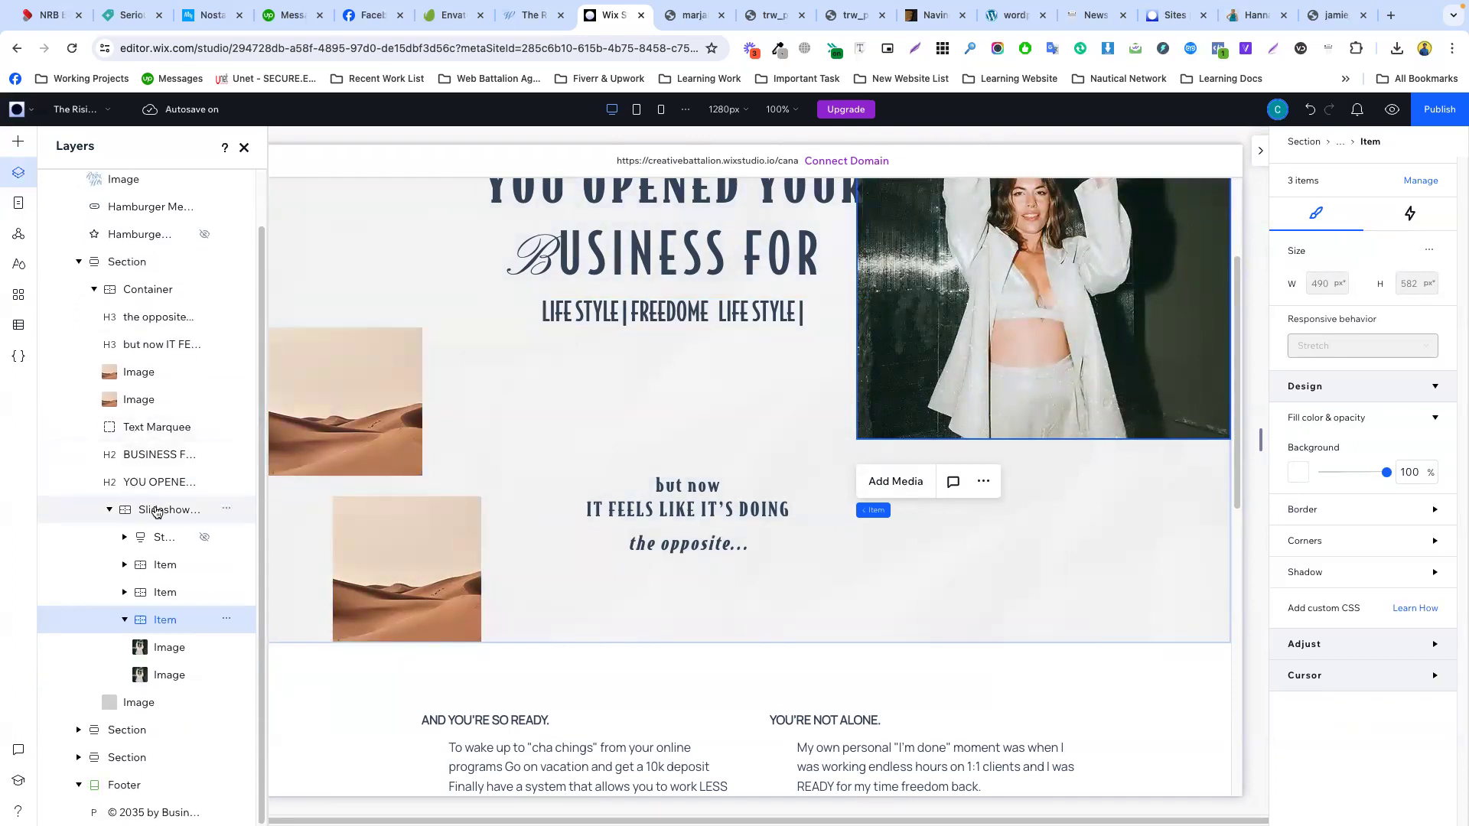
click(157, 511)
right_click(157, 512)
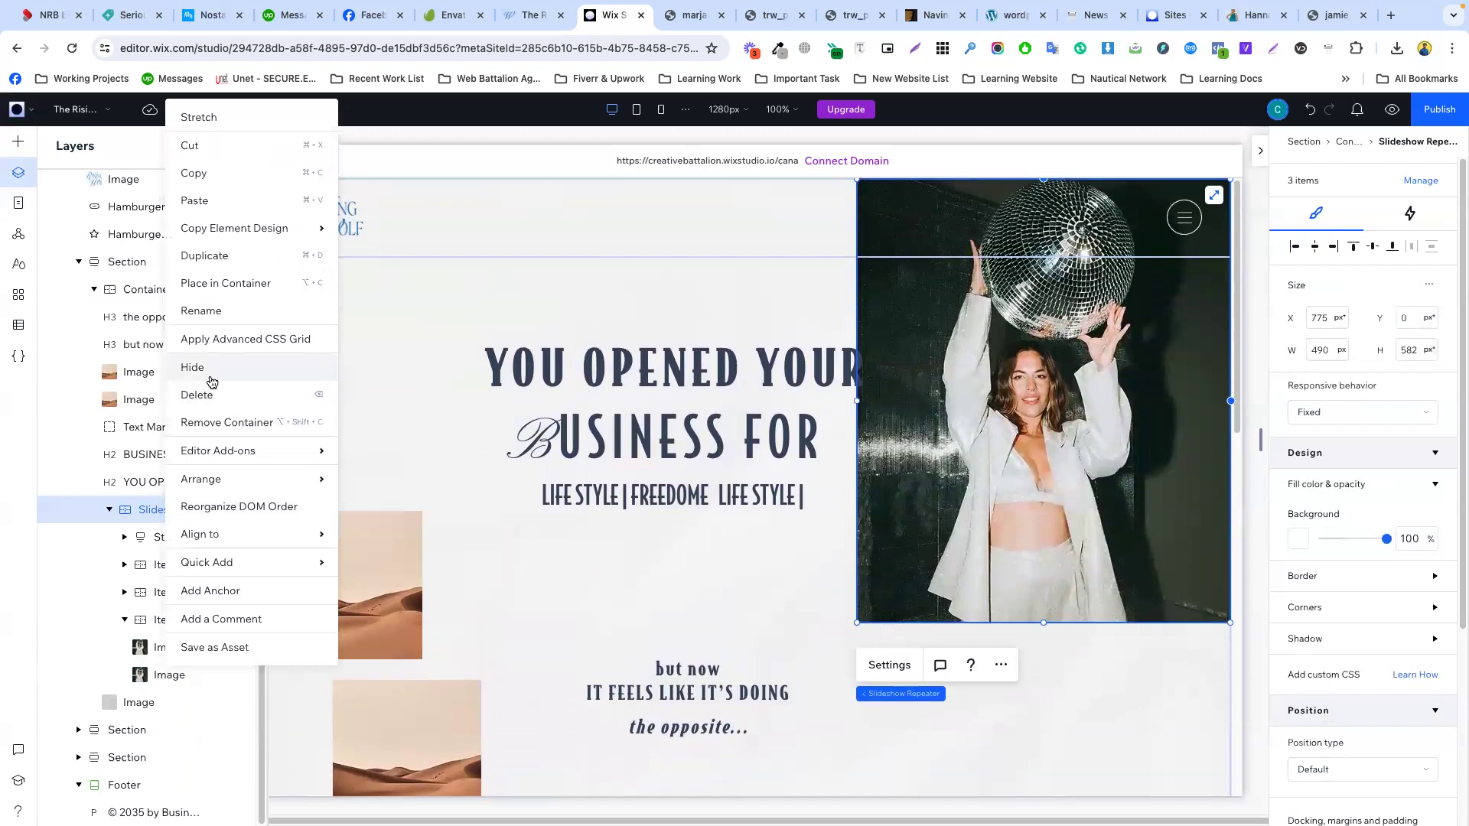
click(196, 178)
- Paste the copied slideshow into the taupe section and scale it down to about 364 × 469 px
scroll(648, 438, down, 12)
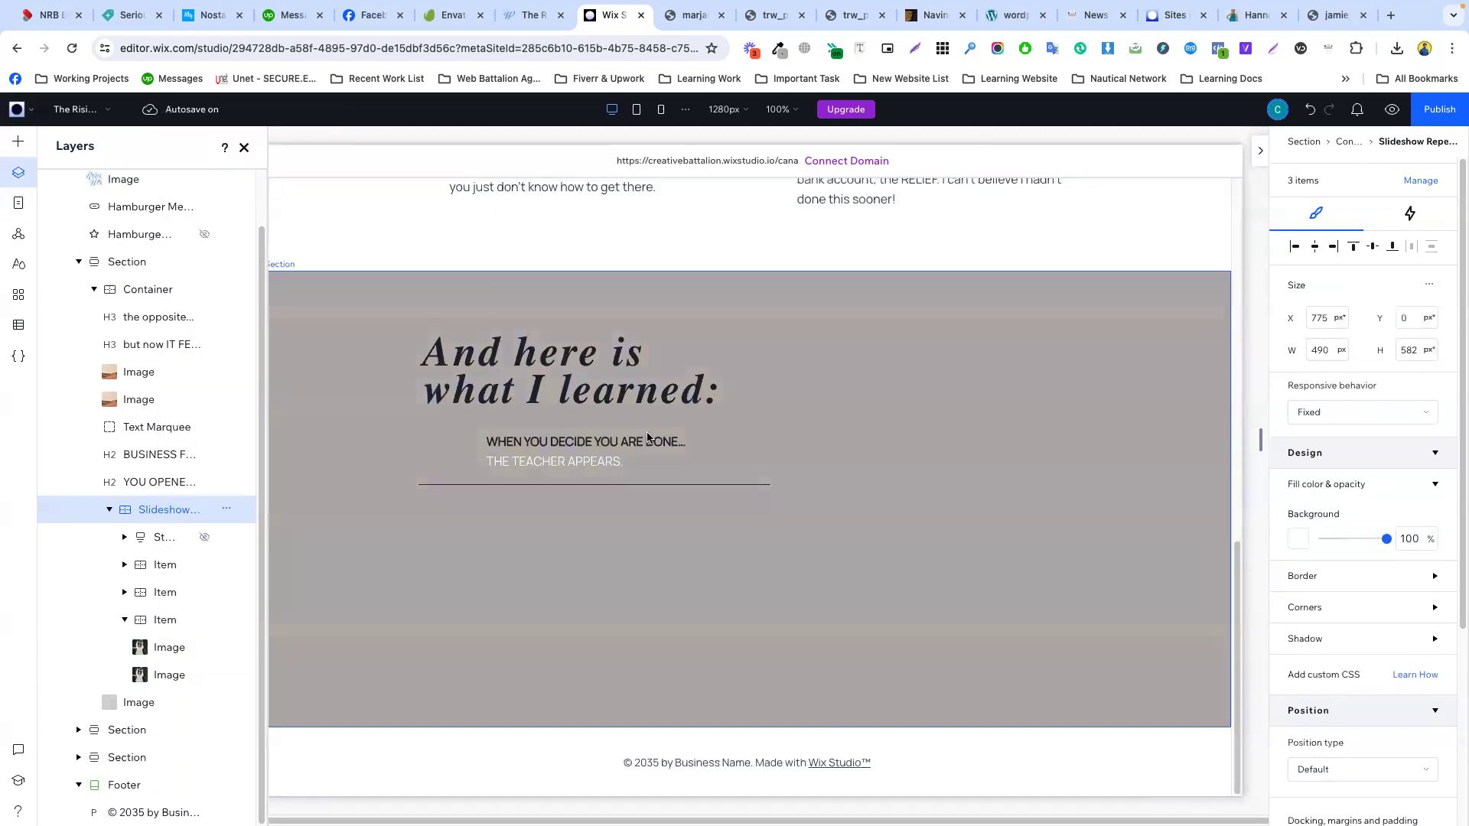
click(775, 520)
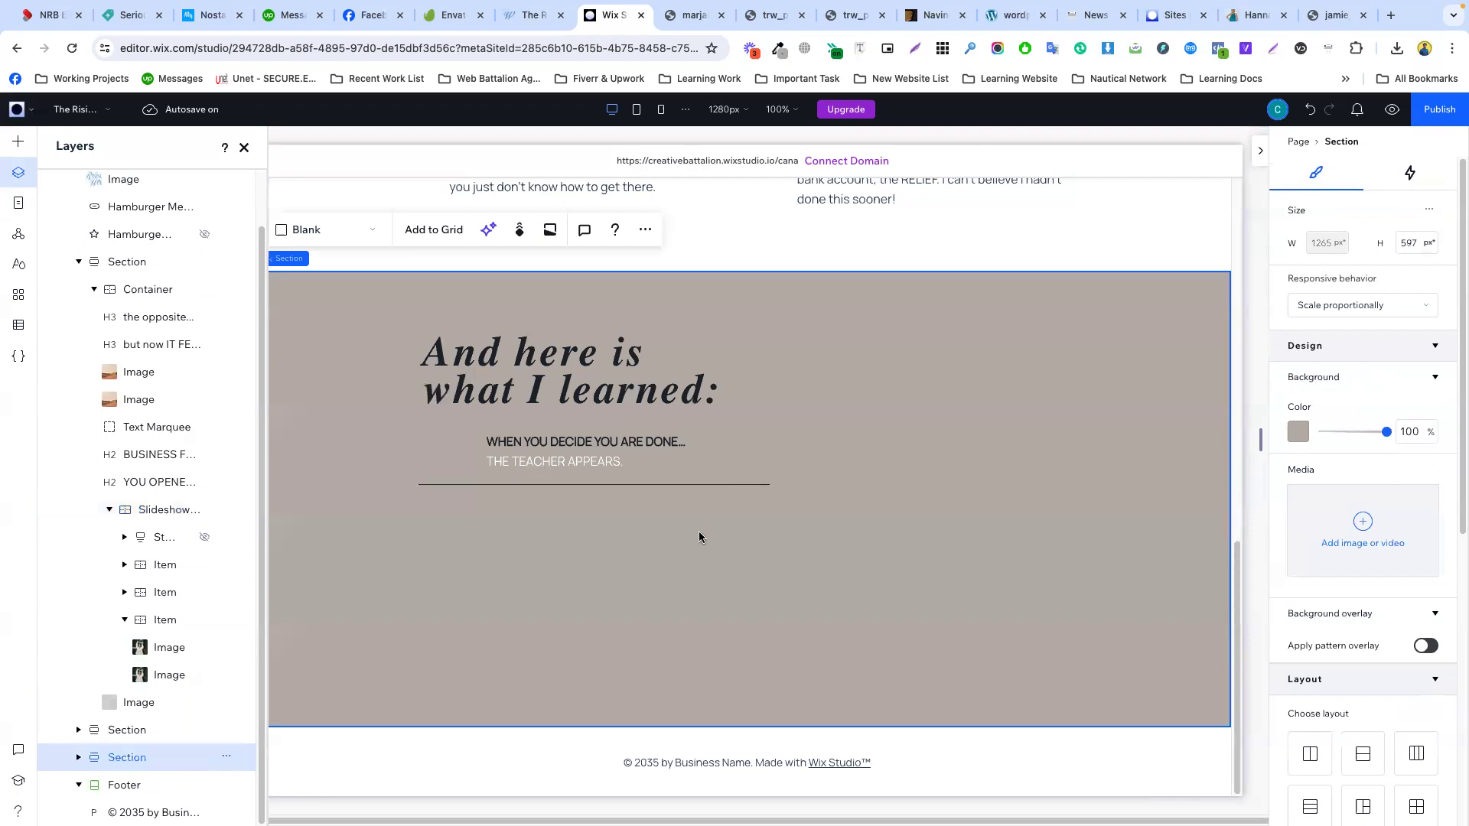
key(ctrl+v)
drag(564, 499, 658, 499)
drag(796, 280, 805, 369)
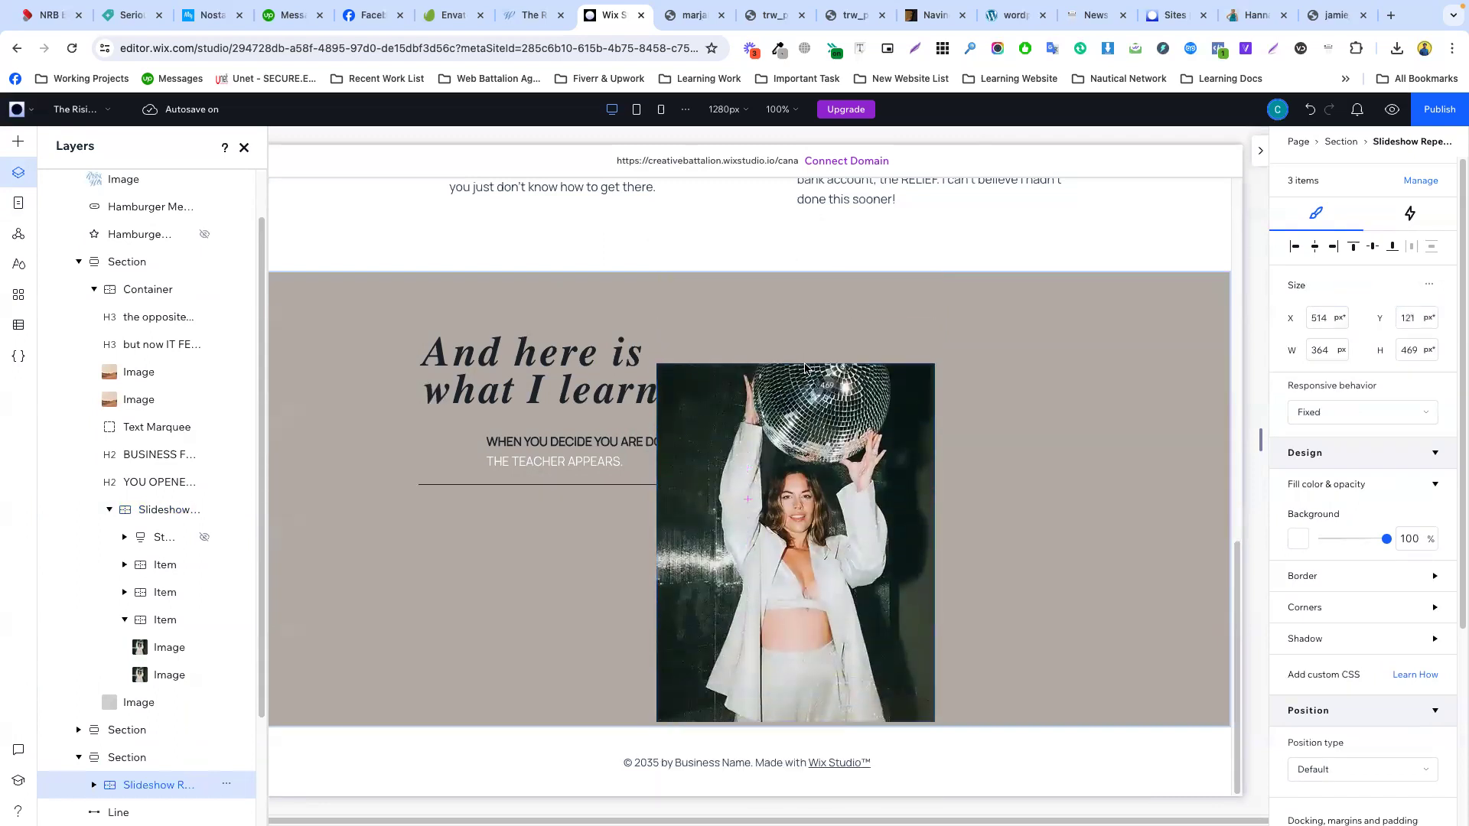
- Extend the taupe section's height to about 784 px and move the slideshow beside the heading, to about X 657, Y 82
click(994, 459)
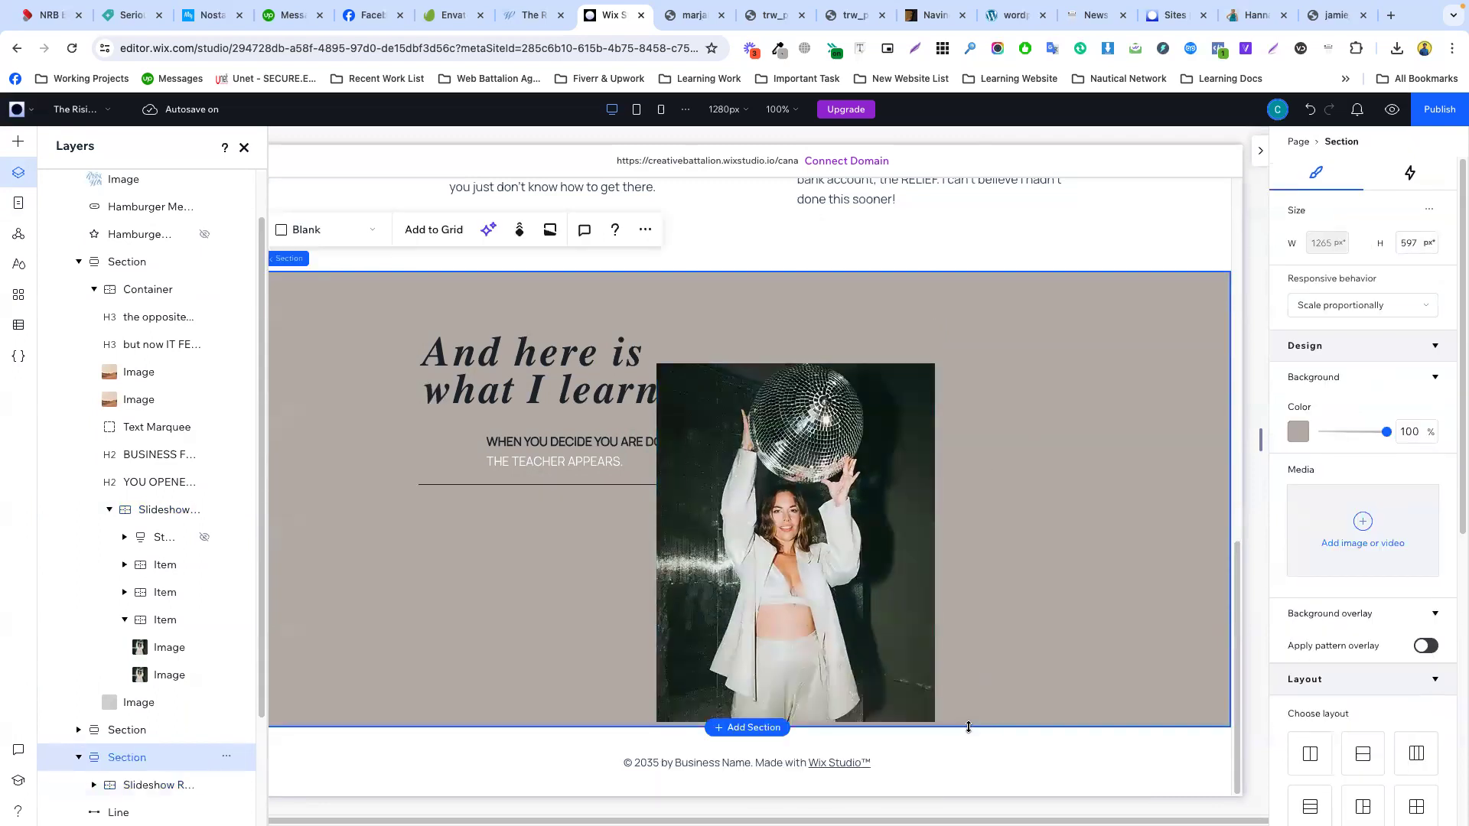
drag(968, 727, 971, 794)
scroll(977, 689, down, 1)
drag(856, 528, 962, 464)
click(1078, 516)
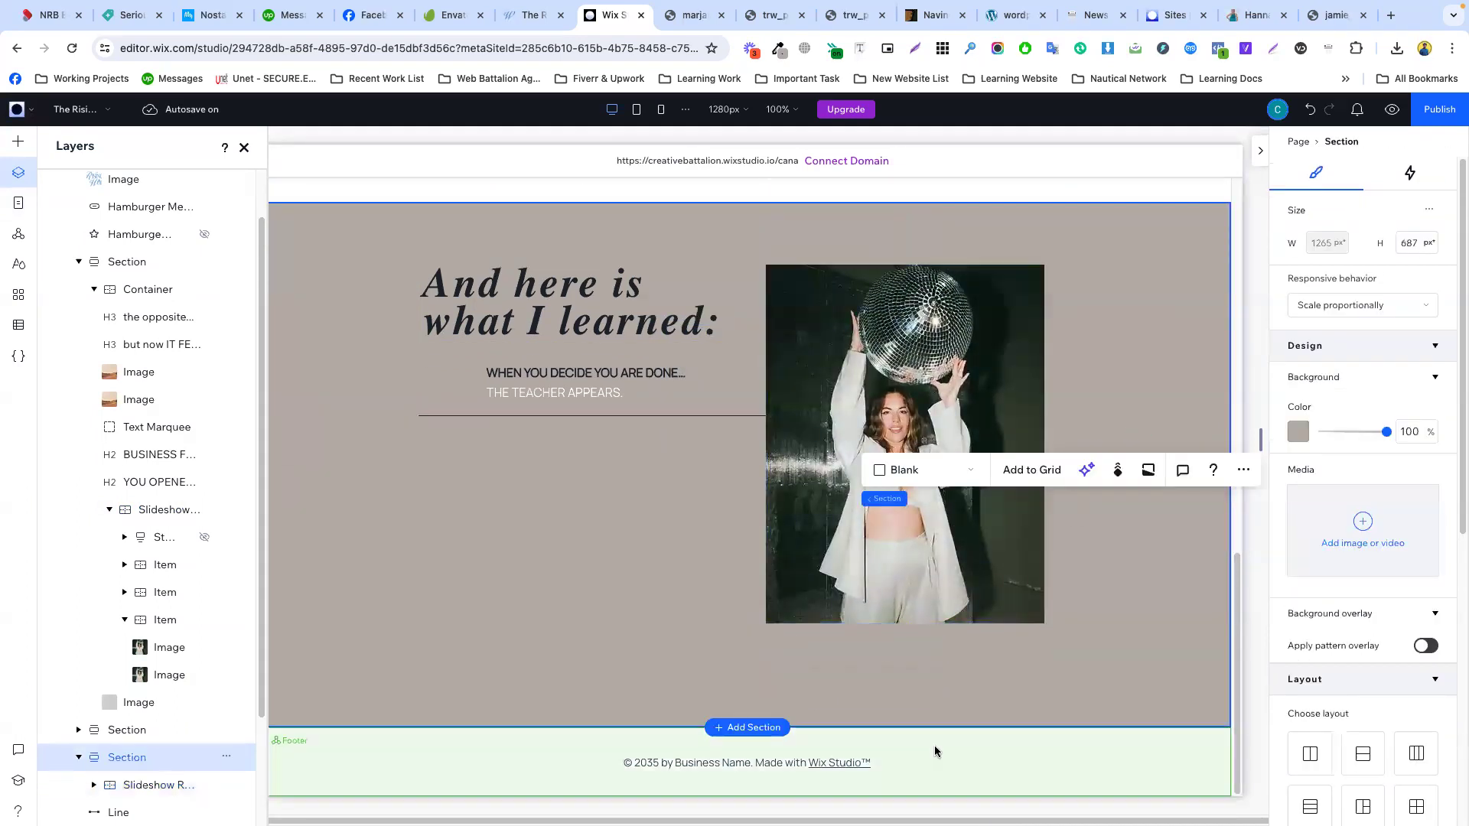
drag(941, 783, 943, 800)
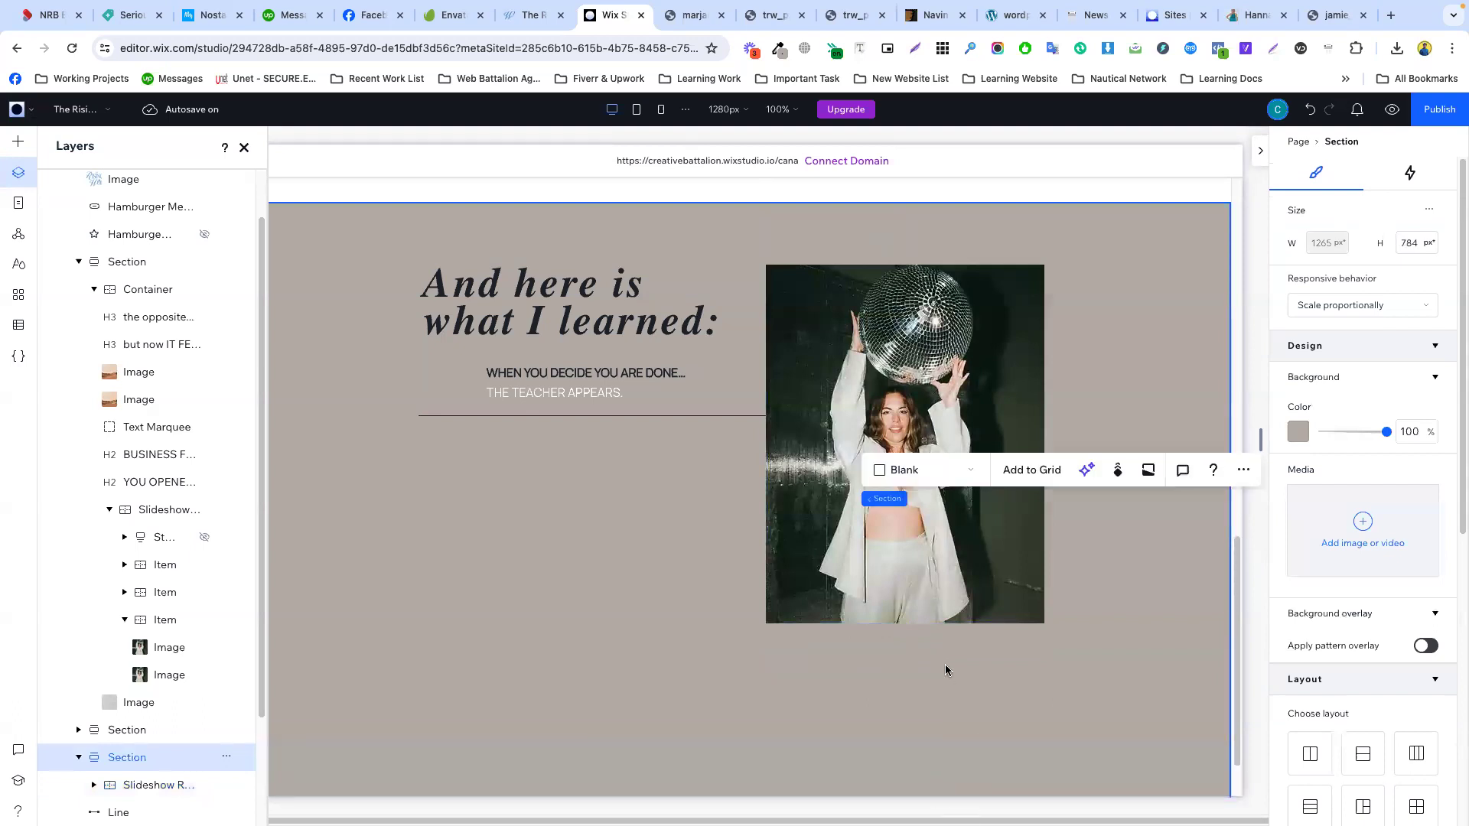
- Shorten the divider line to about 438 px and move the slideshow to about X 641 so it meets the line's end
click(944, 407)
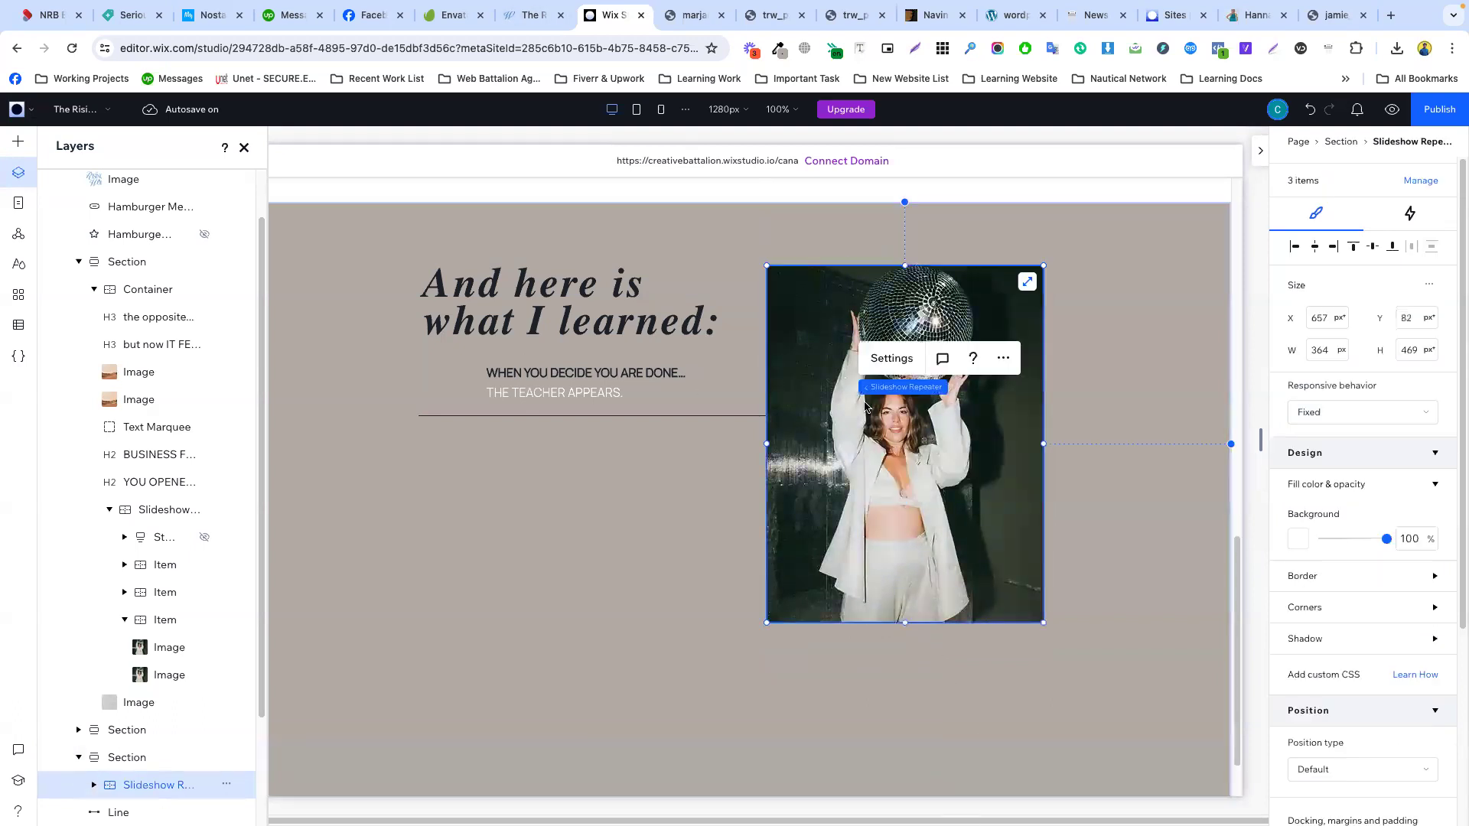
click(723, 416)
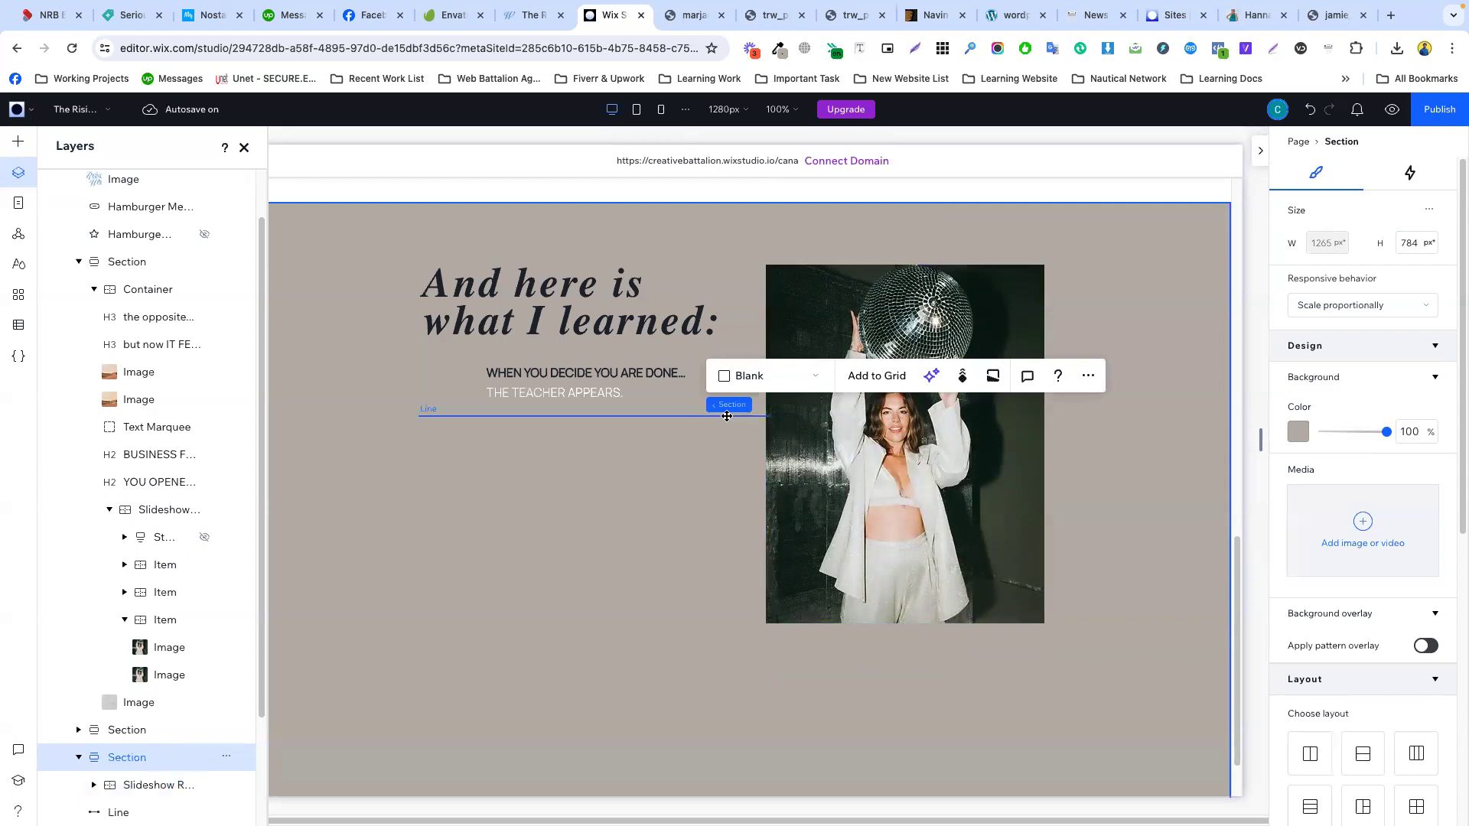
click(727, 416)
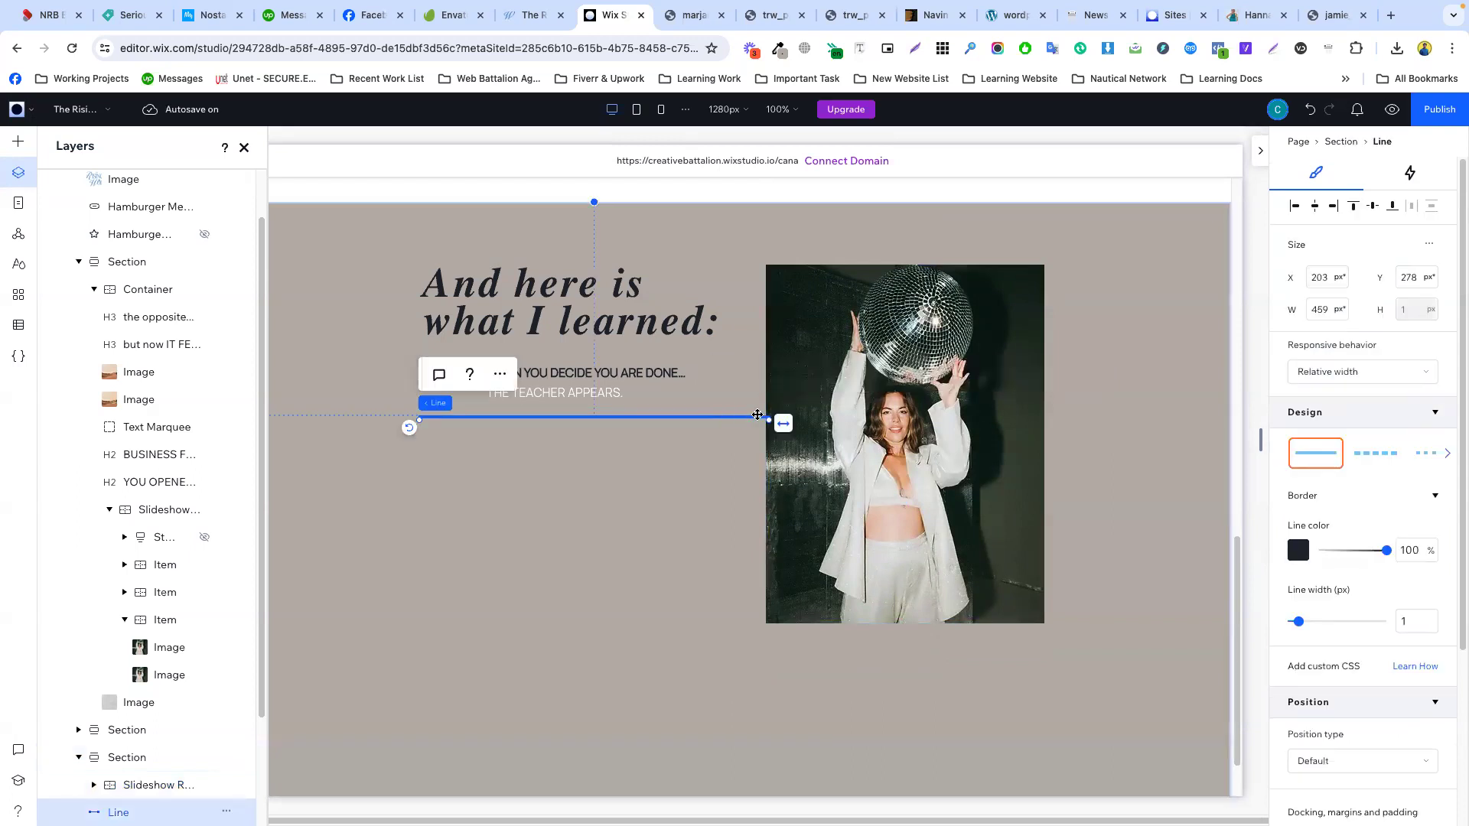
click(832, 409)
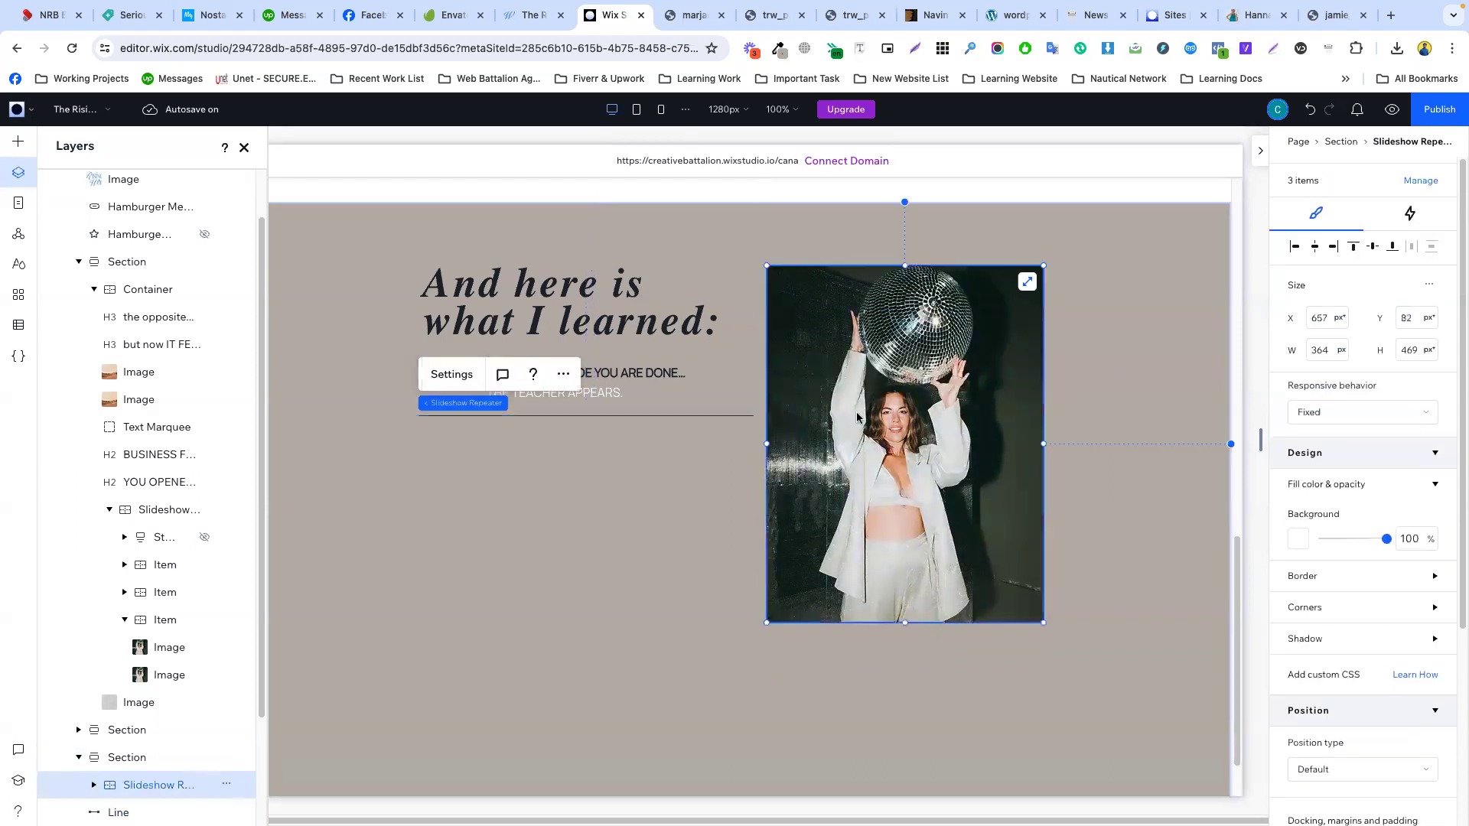
click(1049, 439)
- Check the original section on therisingwolf.com without the developer tools, and narrow the Wix Studio slideshow to about 329 px to match
click(689, 15)
click(534, 15)
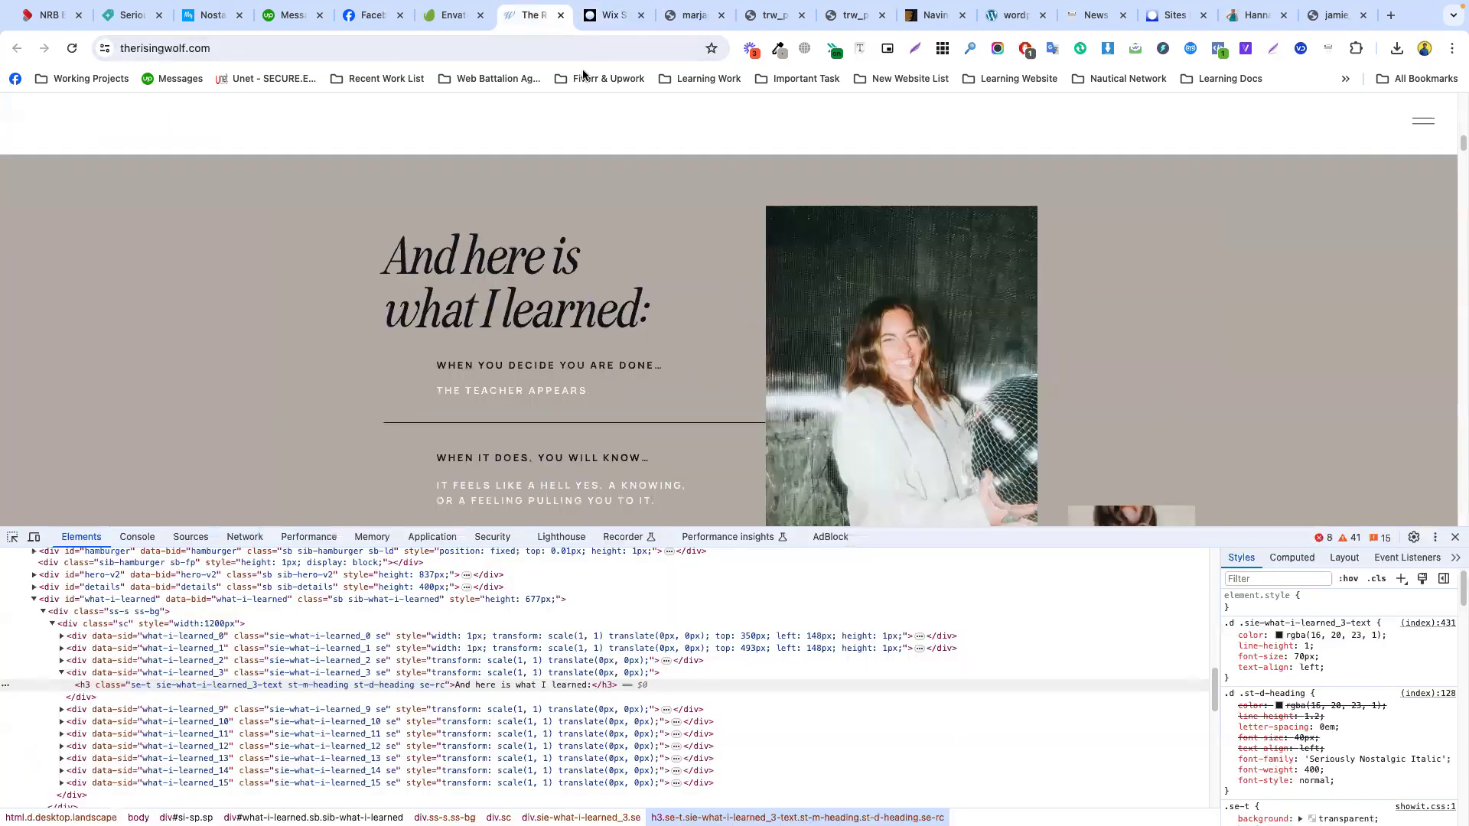
scroll(1454, 490, down, 2)
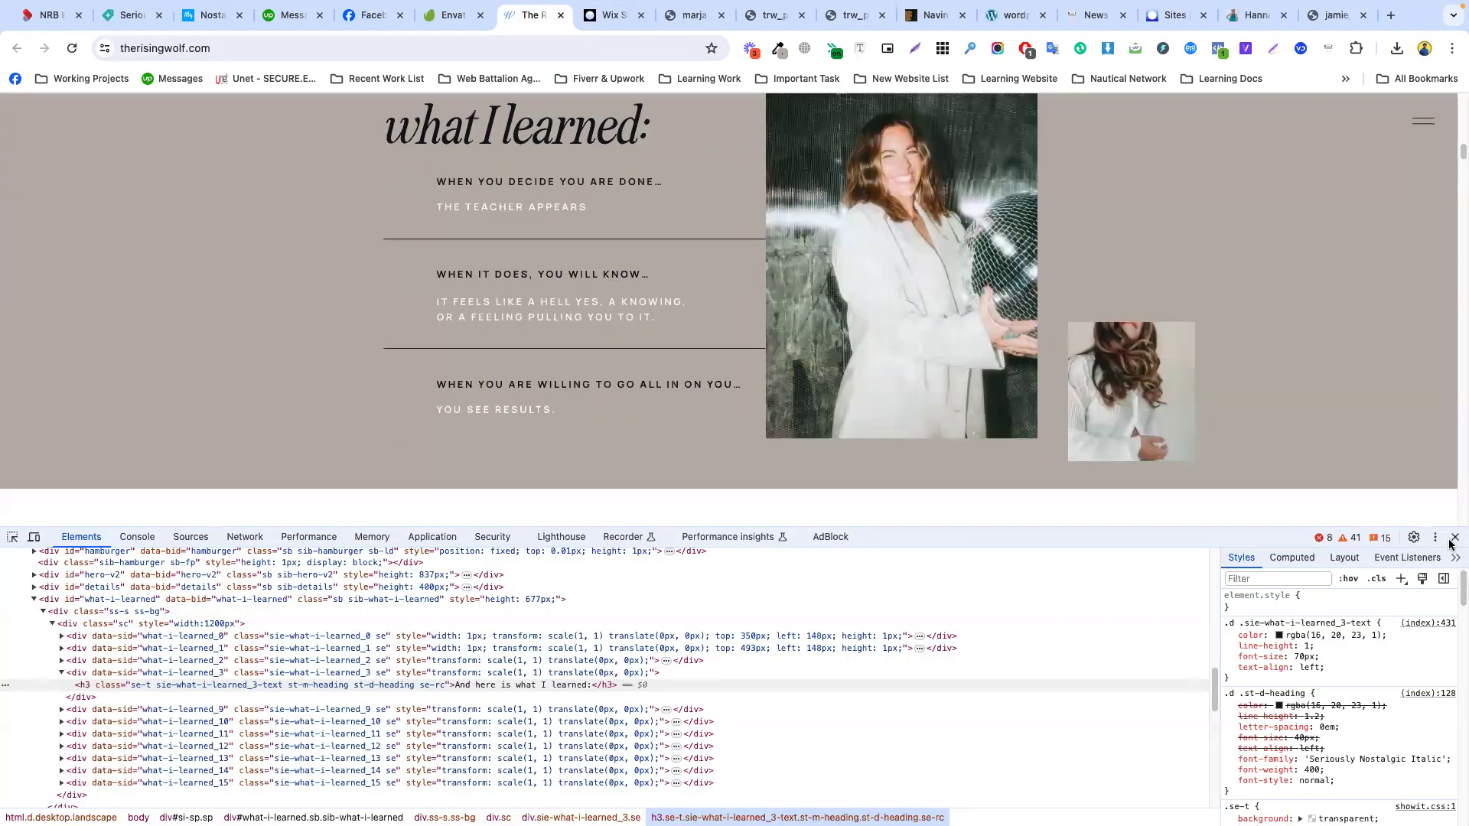
click(1454, 536)
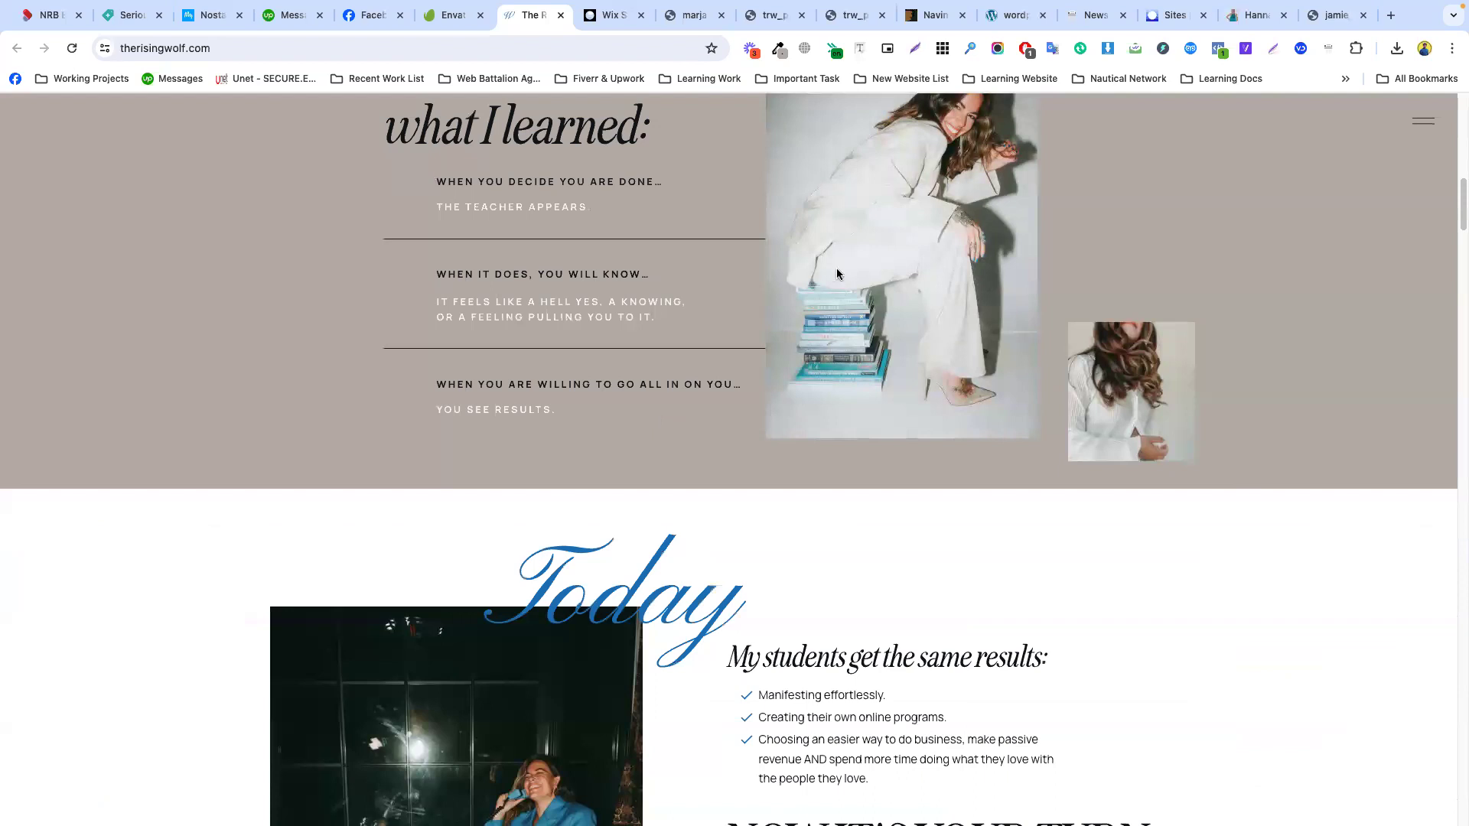
key(ctrl+Tab)
click(1015, 480)
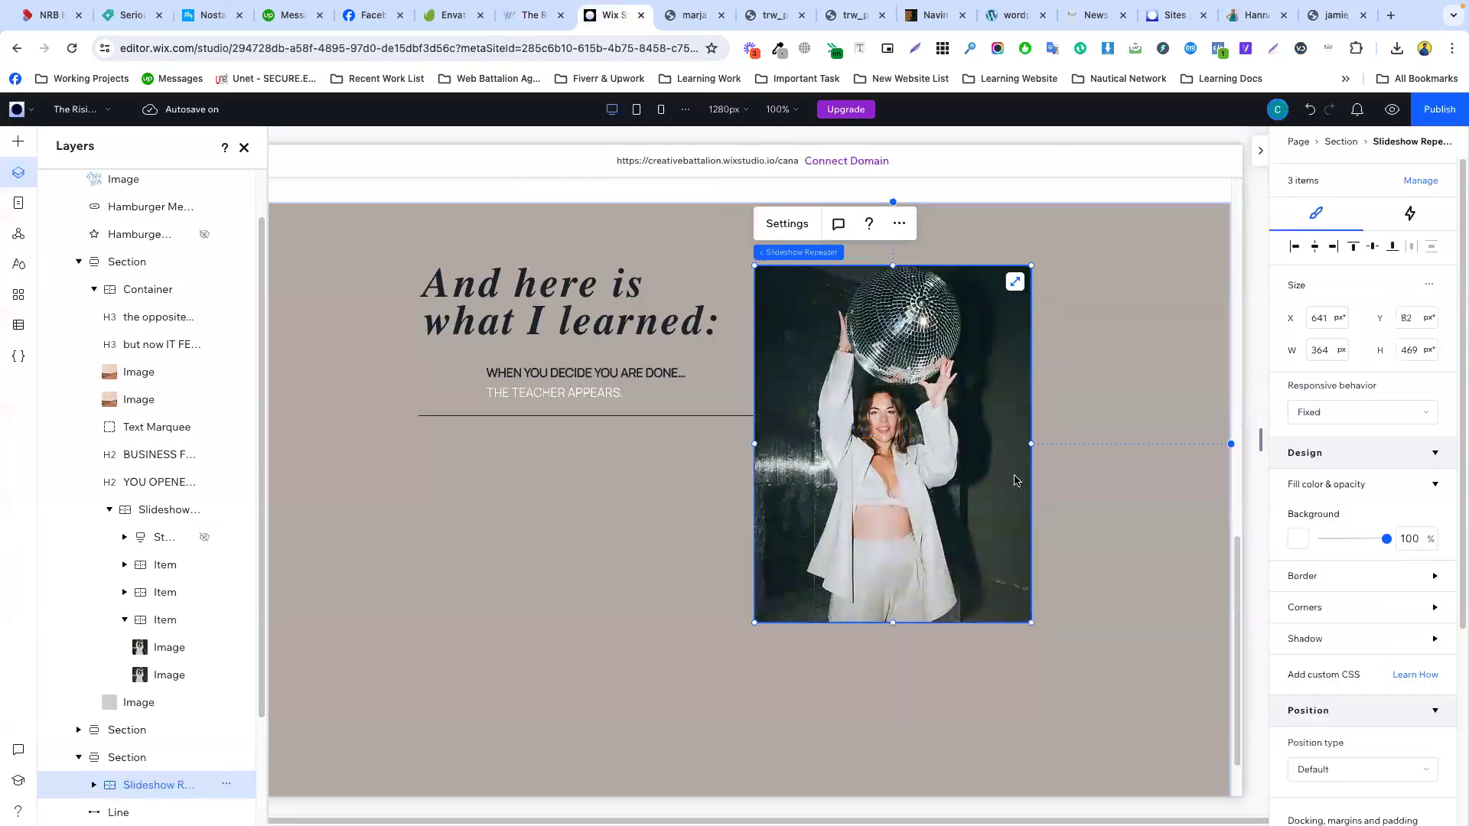
drag(1031, 444, 955, 478)
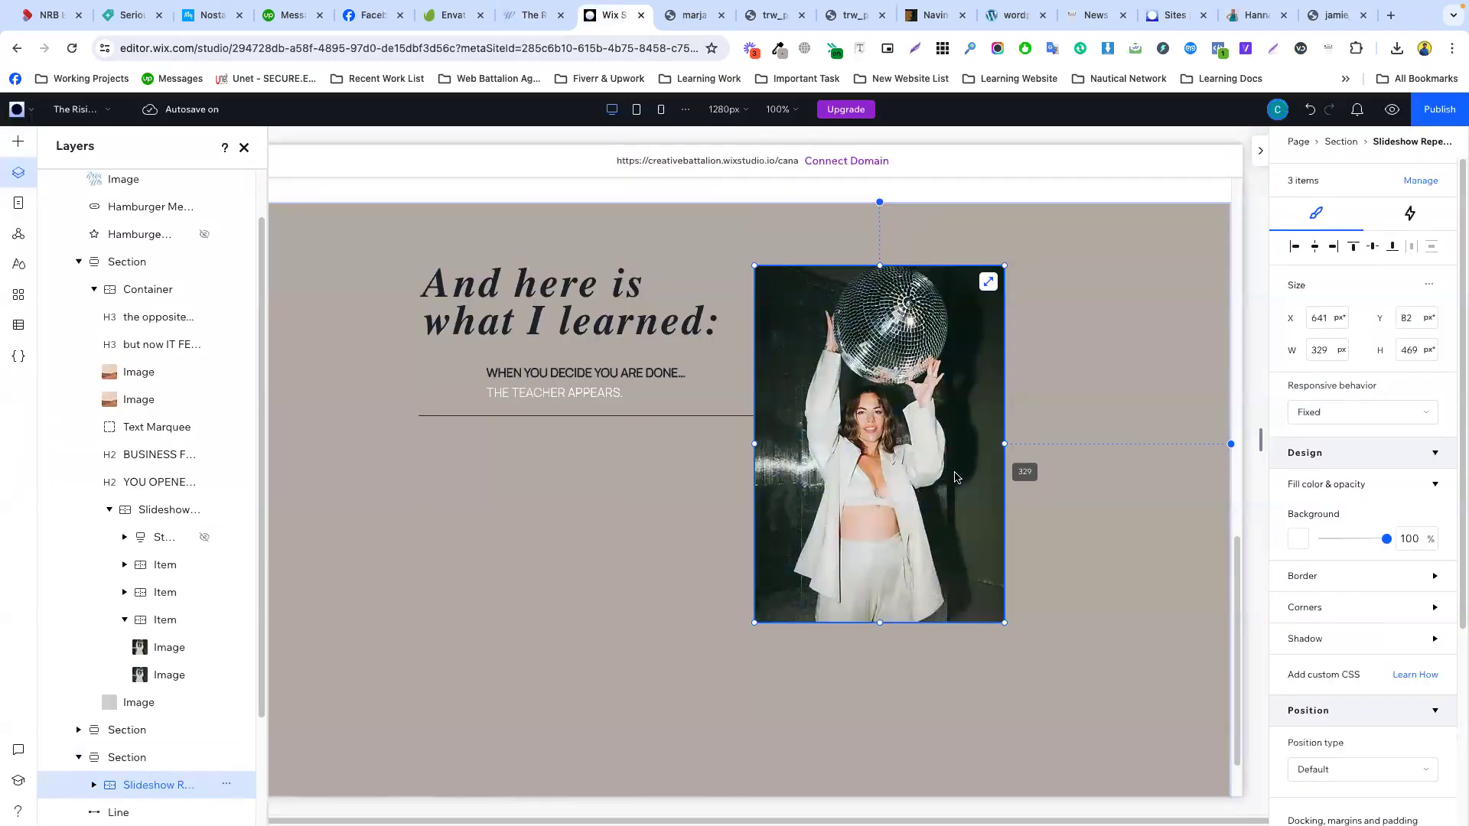
- Move the "And here is what I learned:" heading slightly left, further away from the slideshow
click(597, 433)
click(440, 289)
drag(440, 289, 400, 291)
- Move the "WHEN YOU DECIDE YOU ARE DONE..." and "THE TEACHER APPEARS." lines left together to about X 241
click(545, 375)
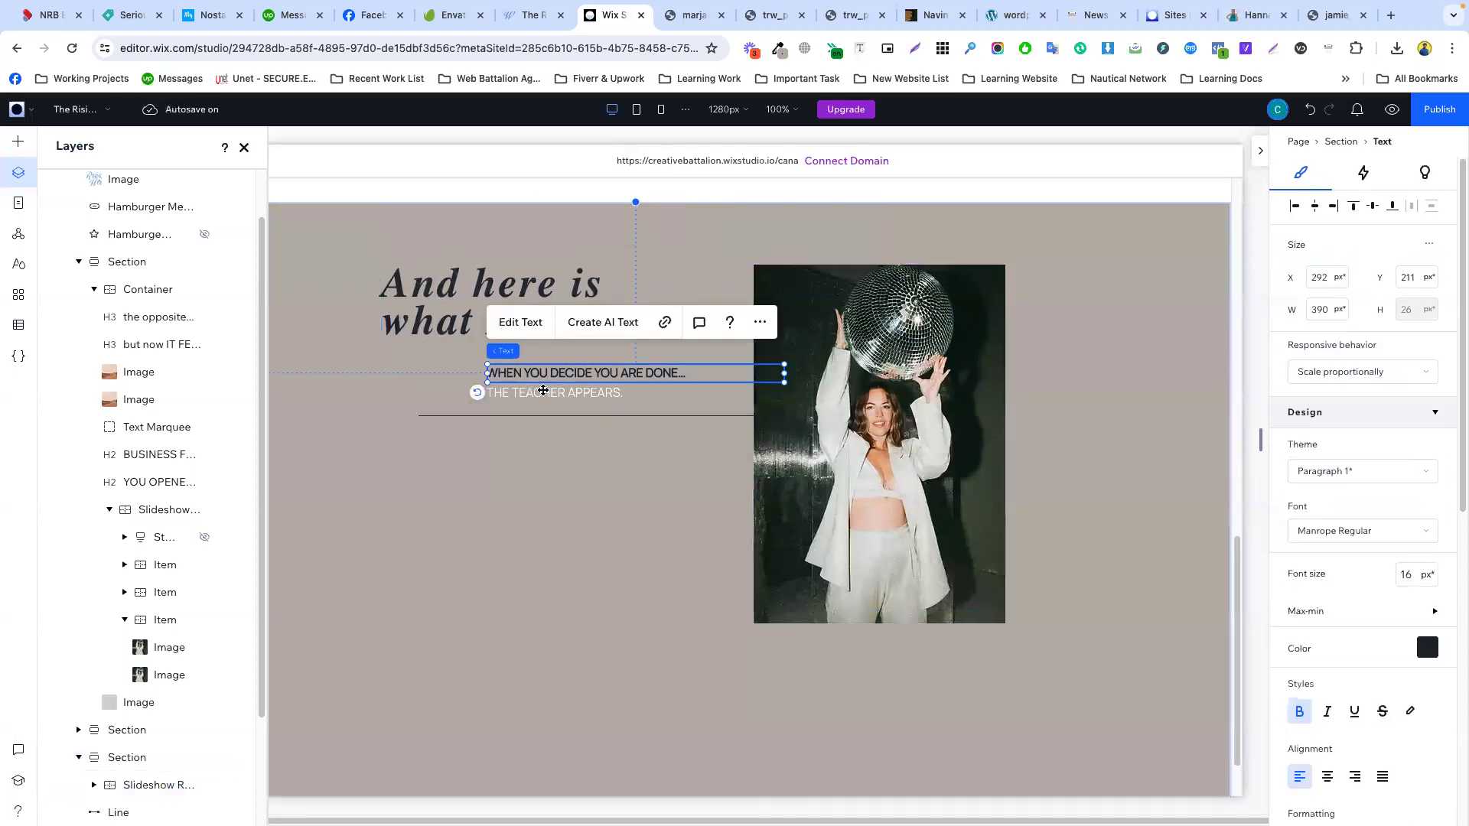
shift+click(539, 394)
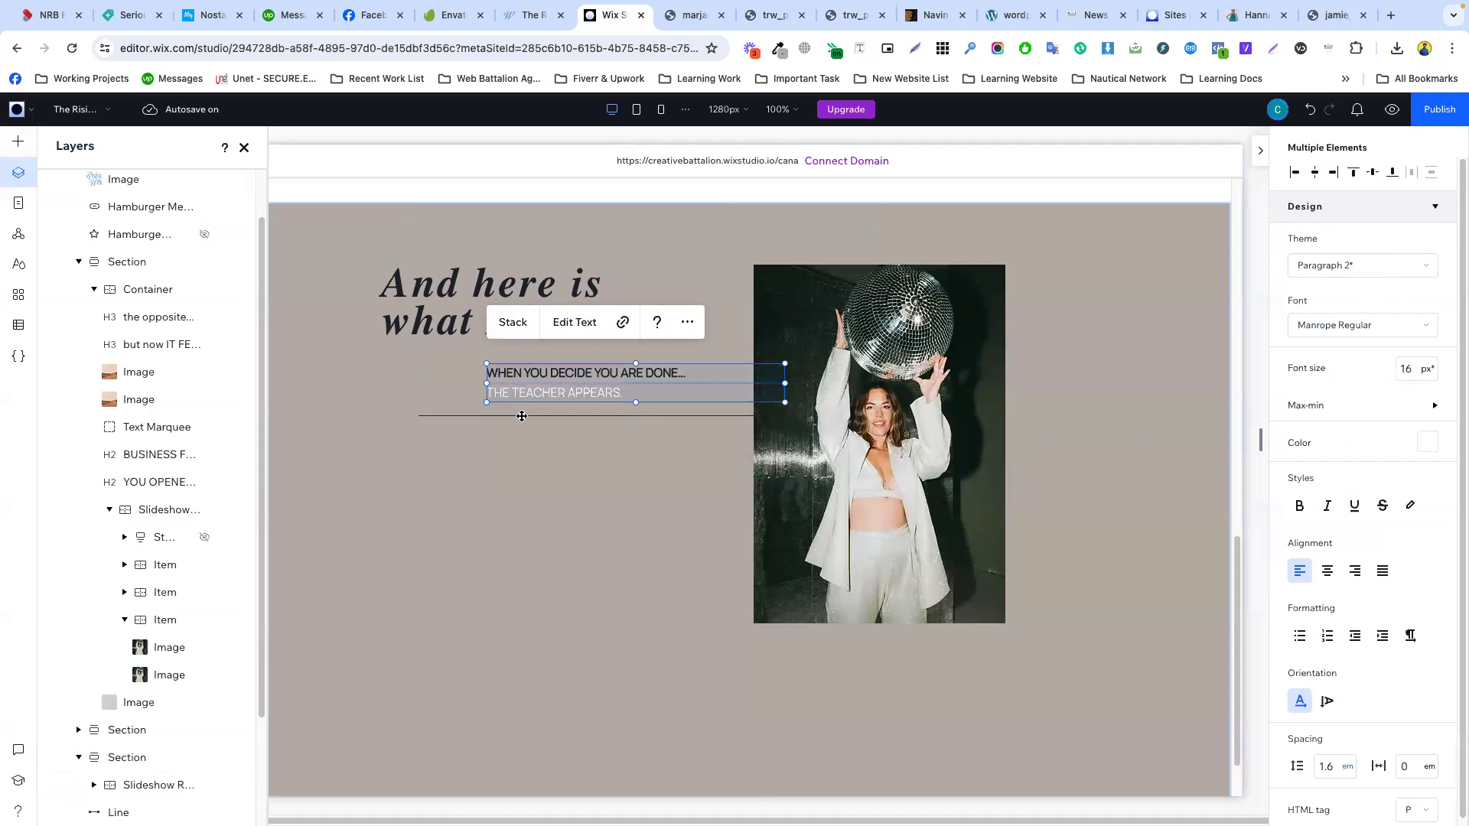
click(491, 430)
click(534, 372)
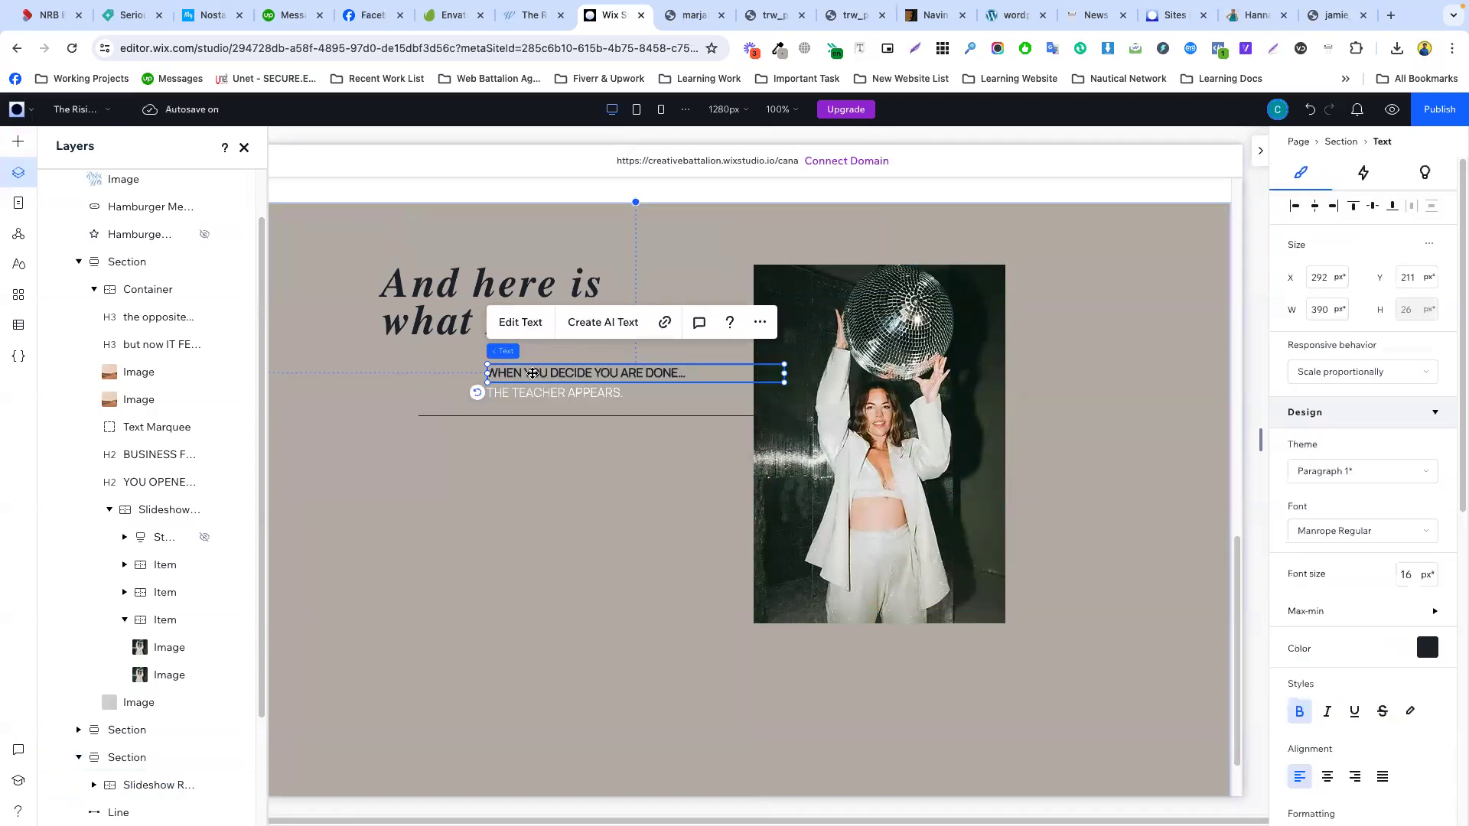
shift+click(537, 391)
drag(537, 391, 502, 394)
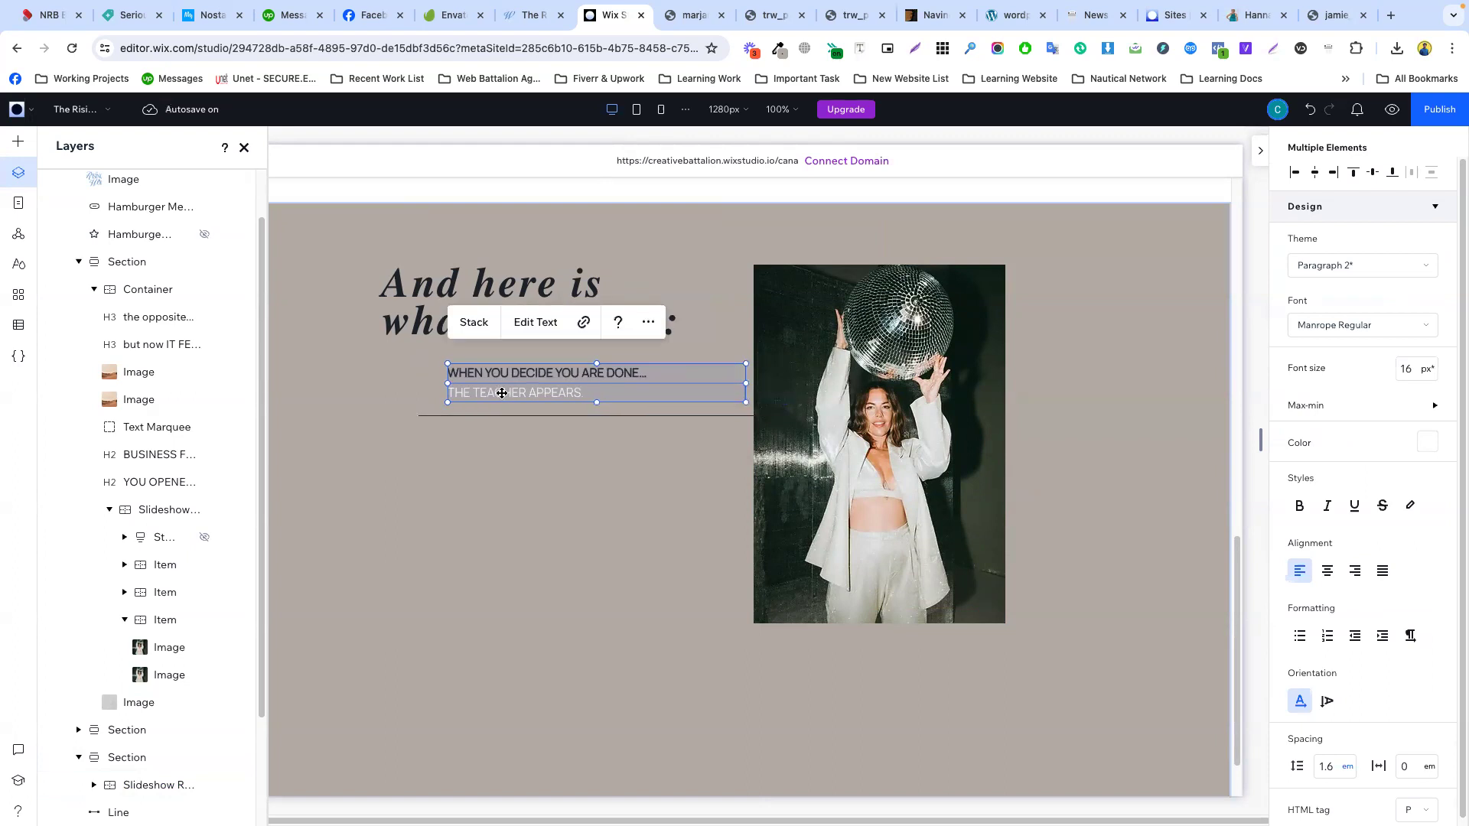
- Align the divider line with the heading's left edge and move the slideshow left to about X 592, against the line's end
click(581, 419)
click(468, 417)
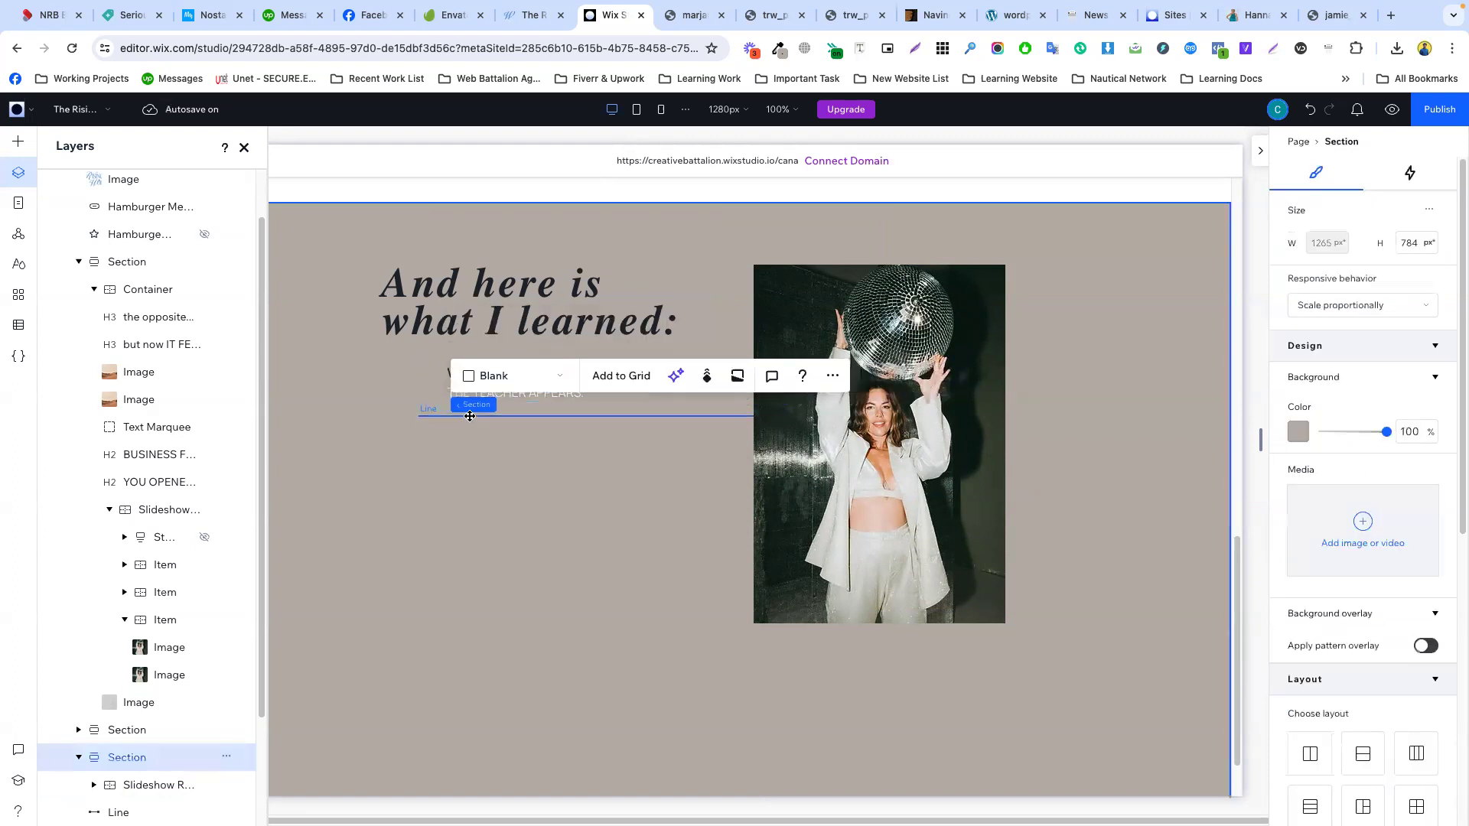
click(470, 416)
drag(470, 416, 442, 414)
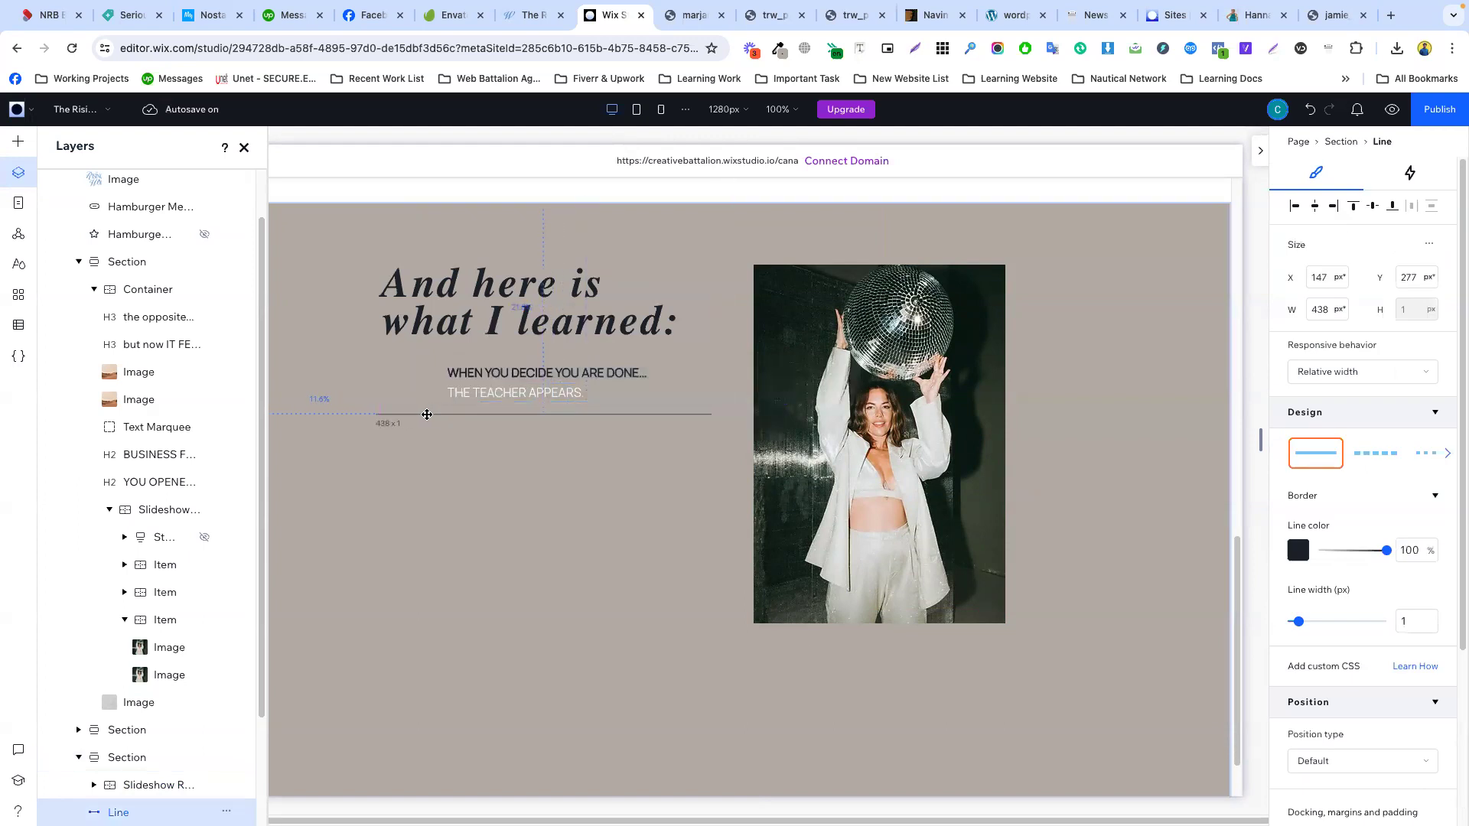
drag(833, 408, 795, 409)
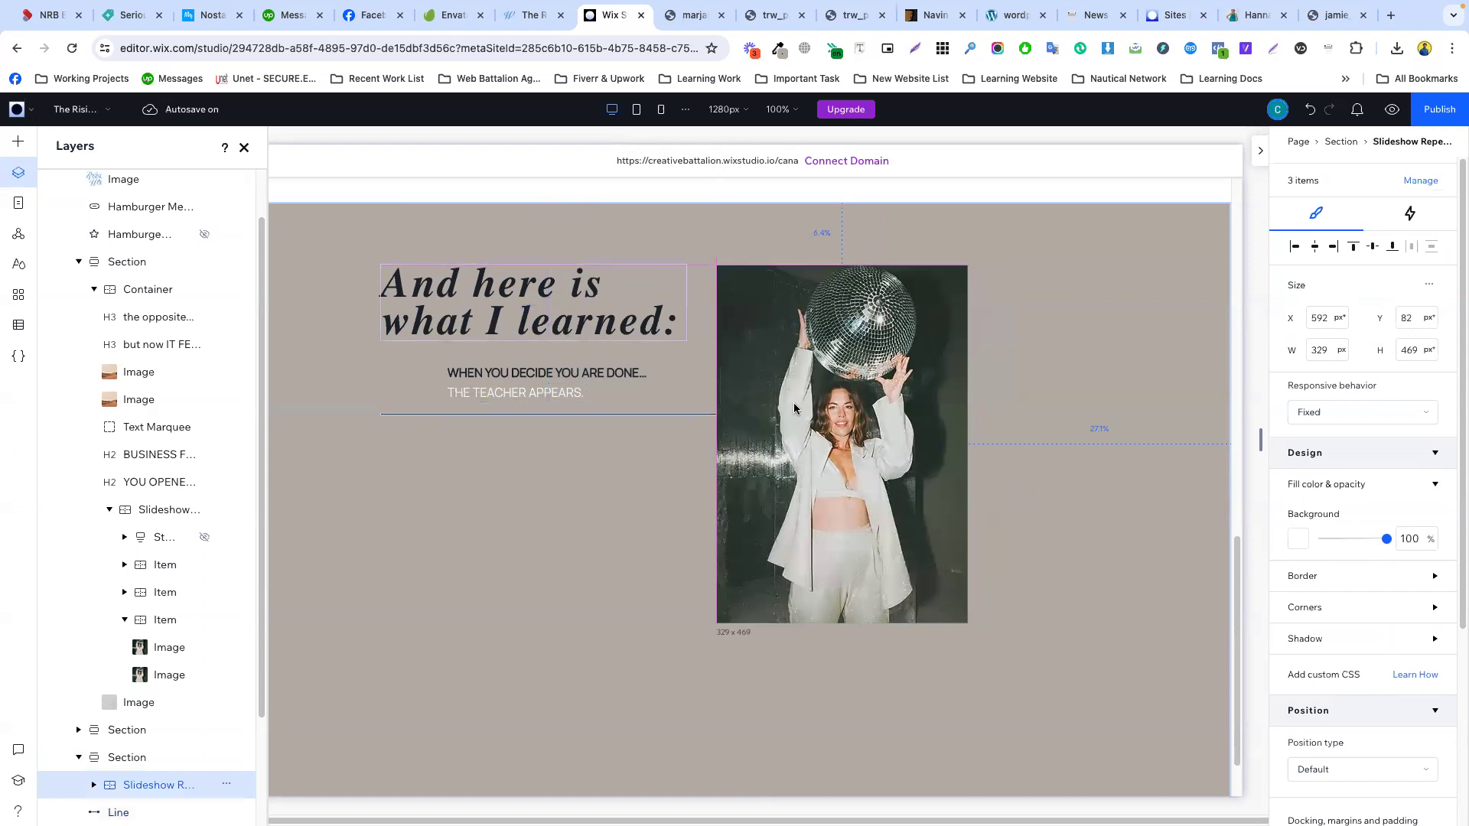
click(1071, 487)
- Copy the lower desert image from the hero section
scroll(505, 307, up, 10)
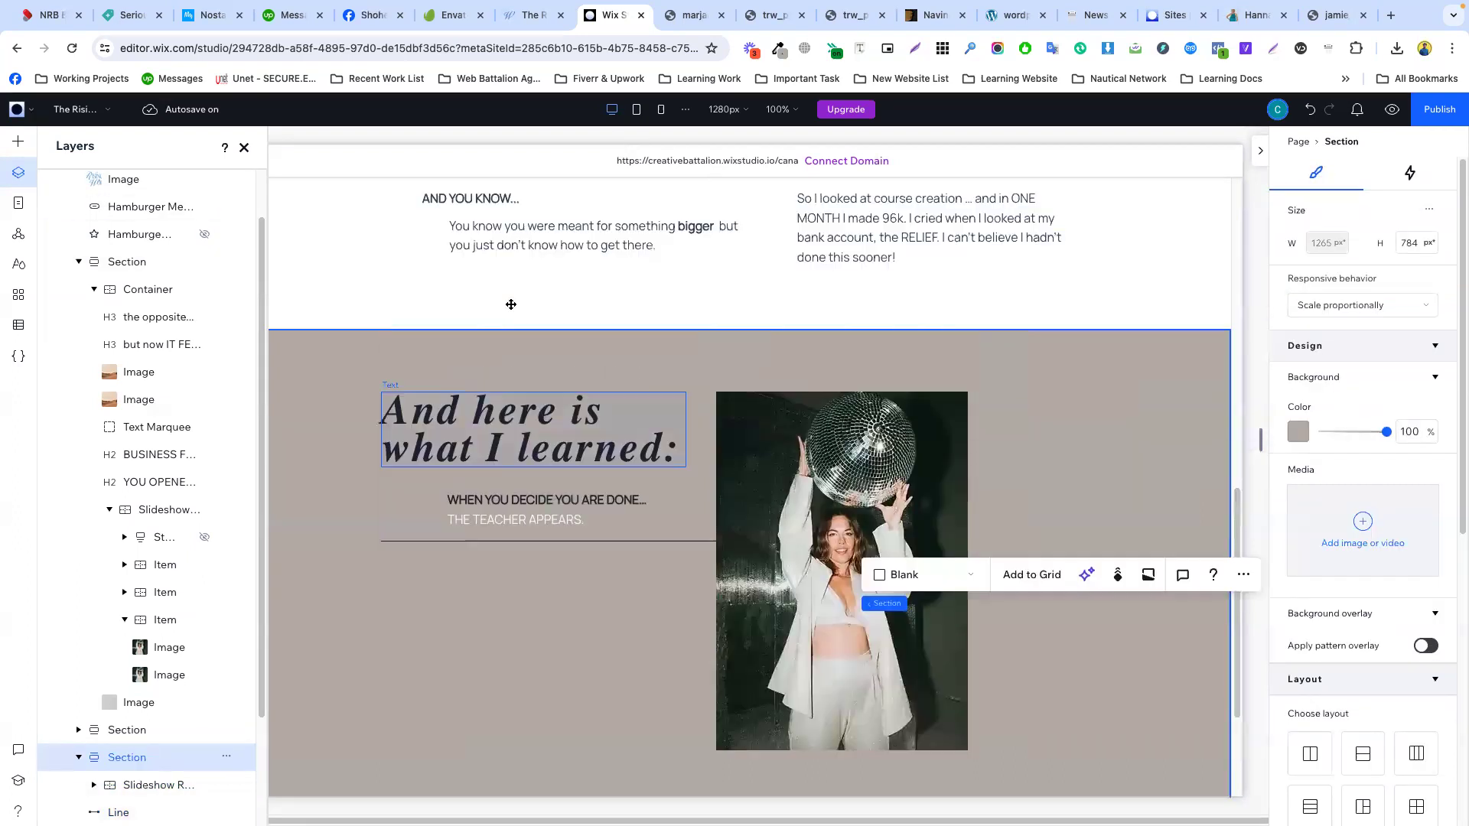
scroll(490, 321, down, 3)
click(430, 472)
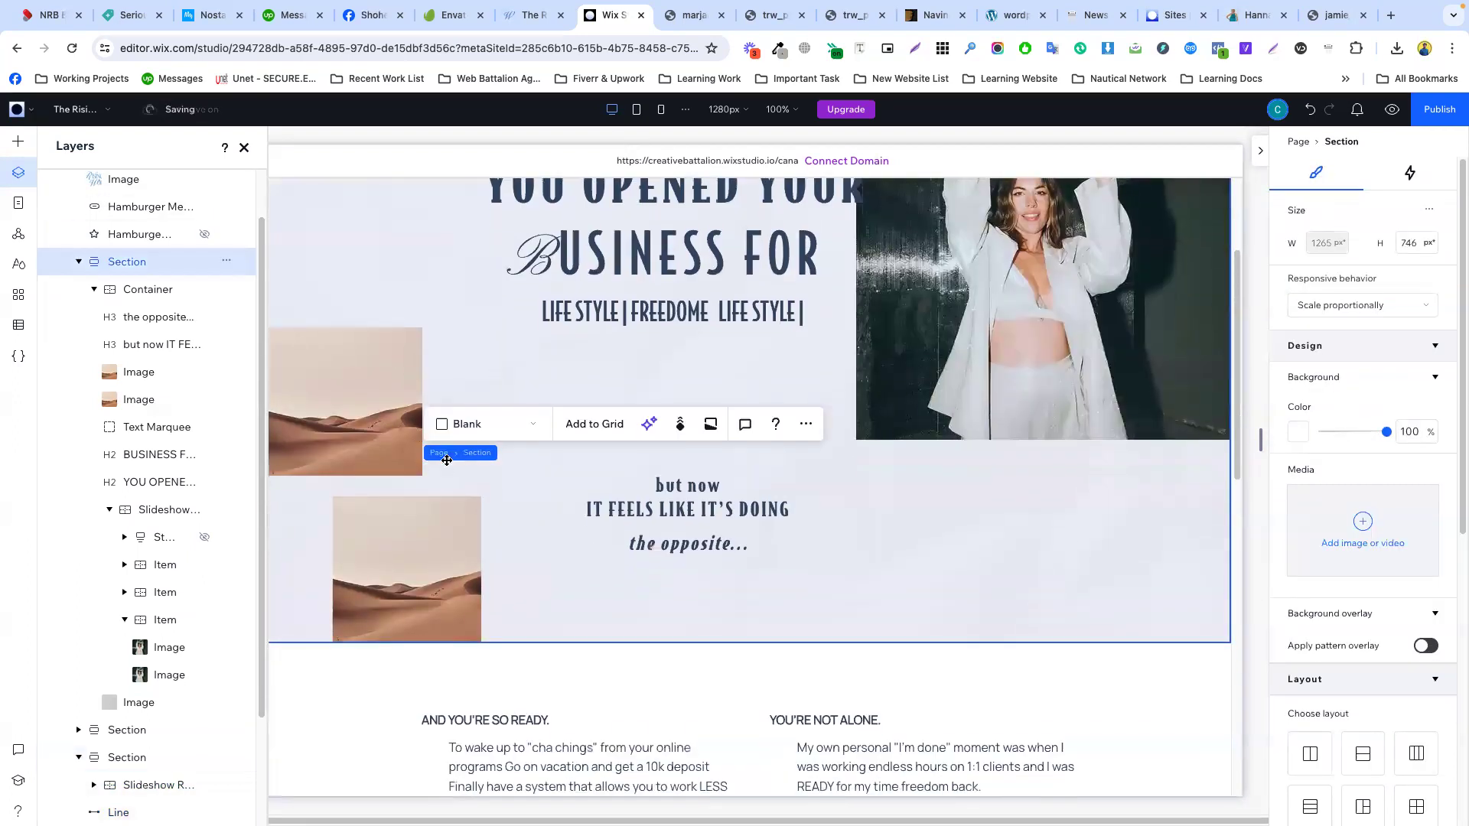
scroll(430, 475, down, 3)
click(407, 369)
click(407, 368)
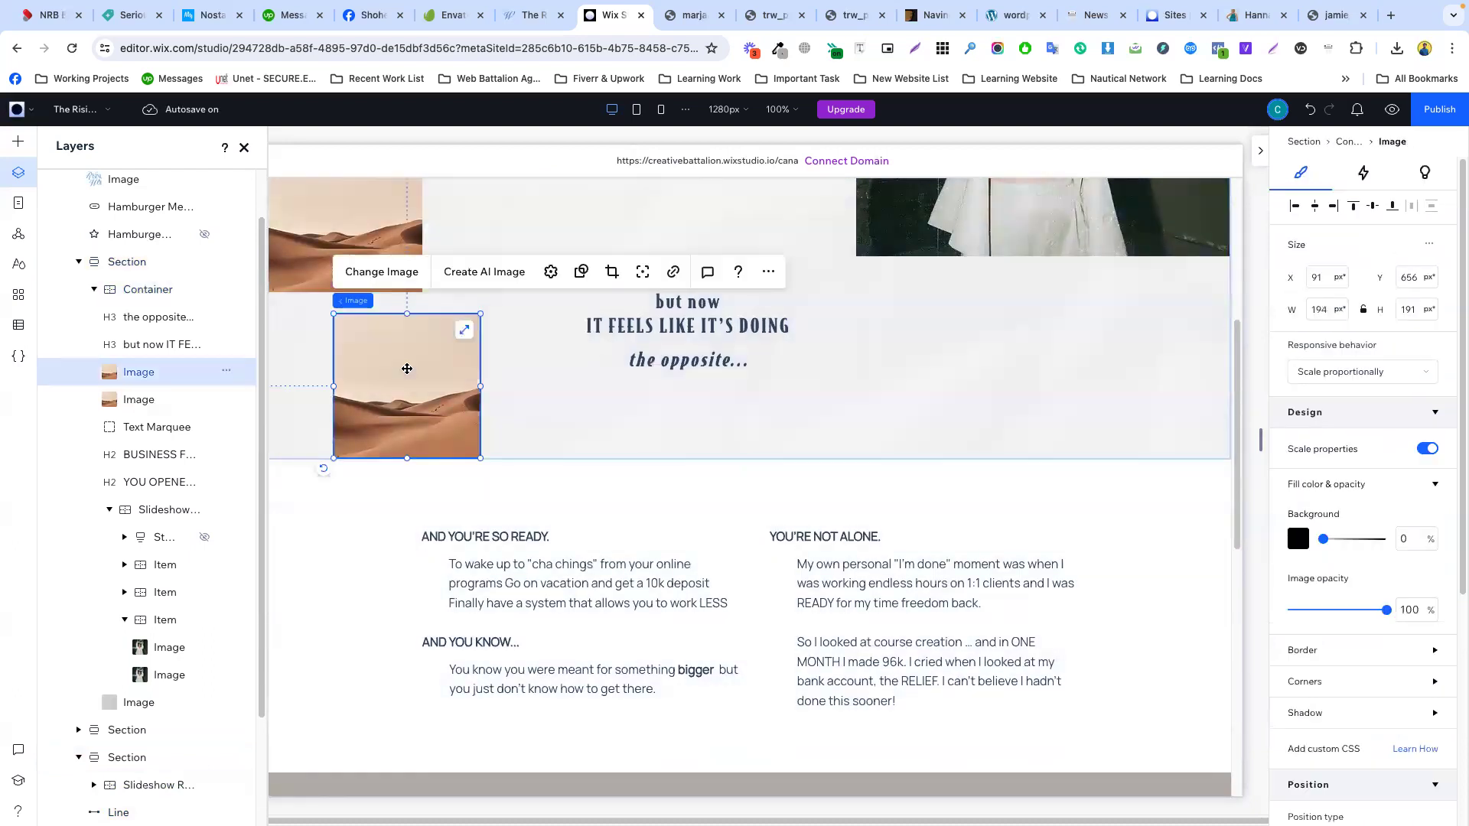
right_click(406, 369)
click(440, 211)
- Paste the desert image into the taupe section, narrow it to about 178 px and place it at the slideshow's lower right, about X 945, Y 465
scroll(689, 382, down, 10)
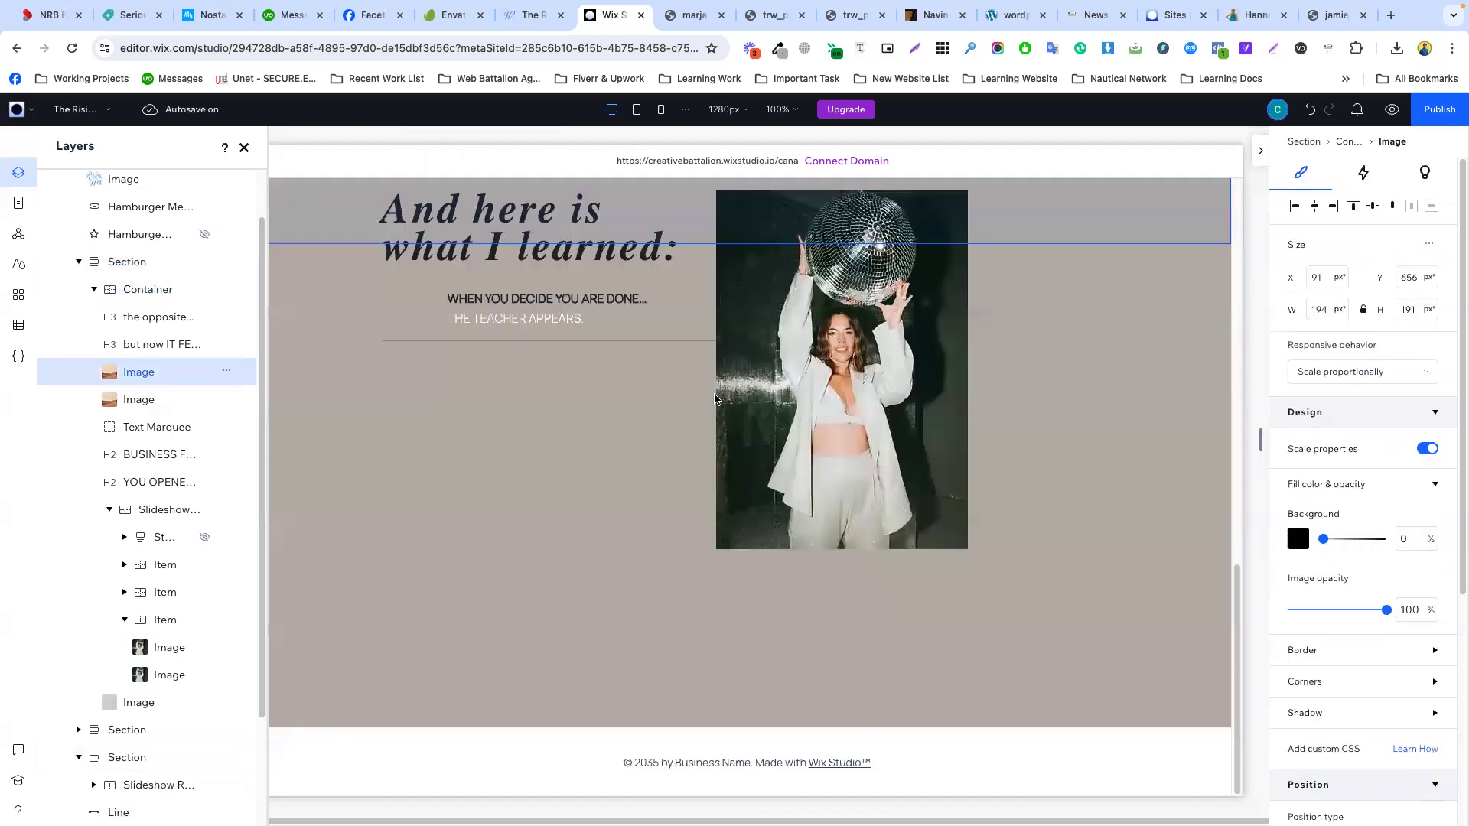
click(1019, 430)
key(super+v)
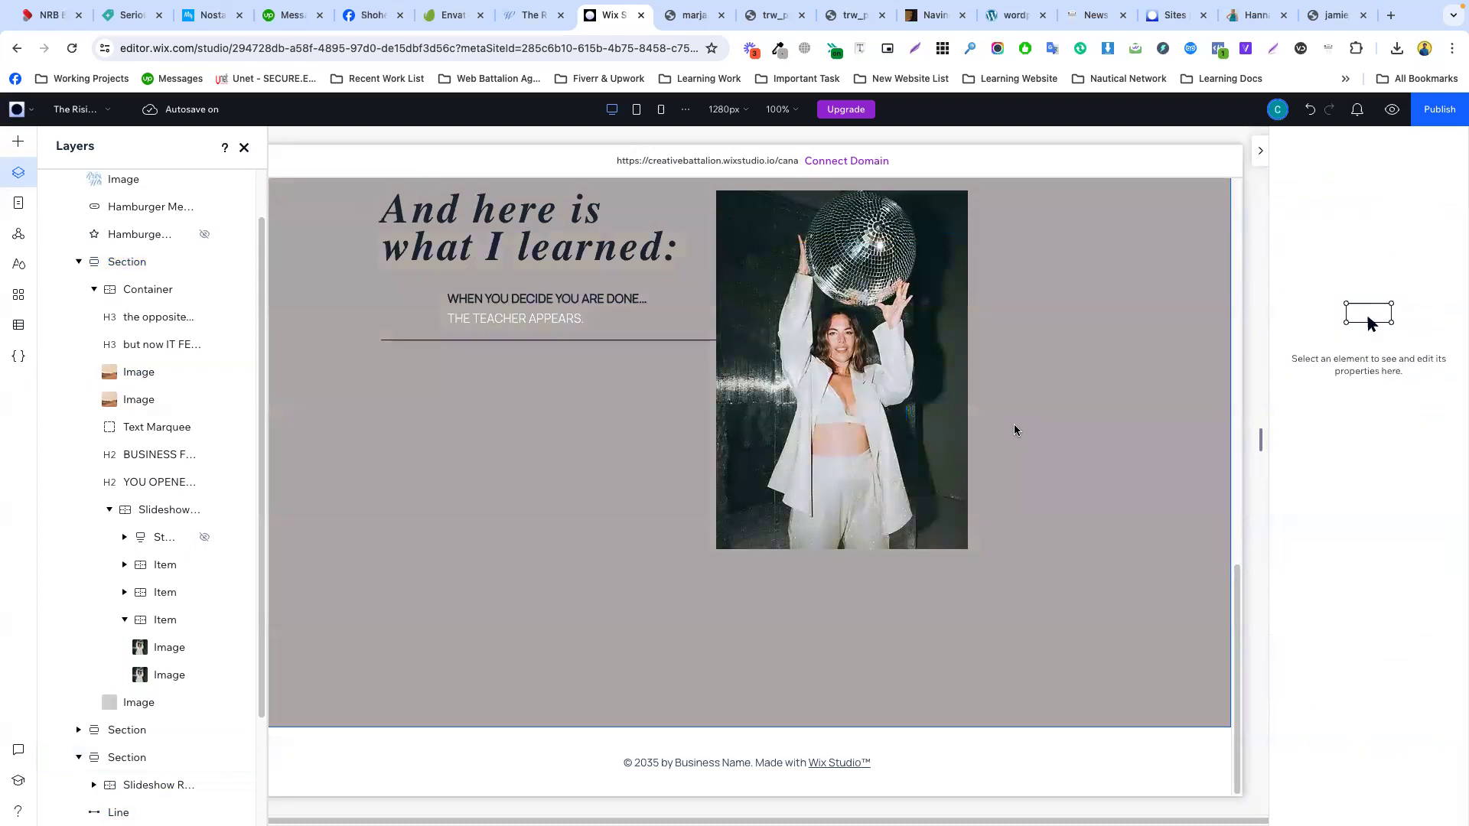
drag(746, 450, 1056, 537)
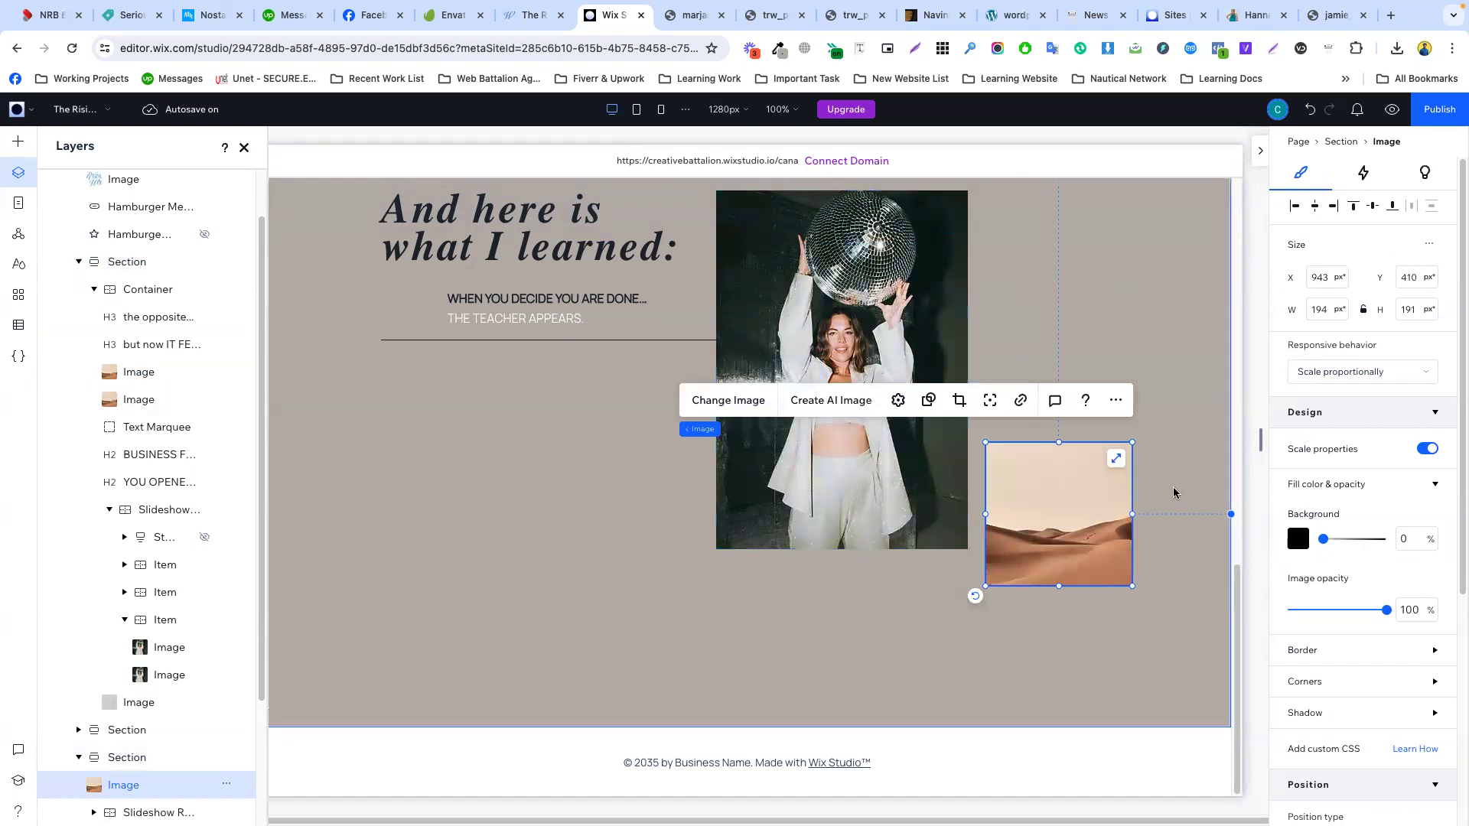
drag(1131, 515, 1057, 556)
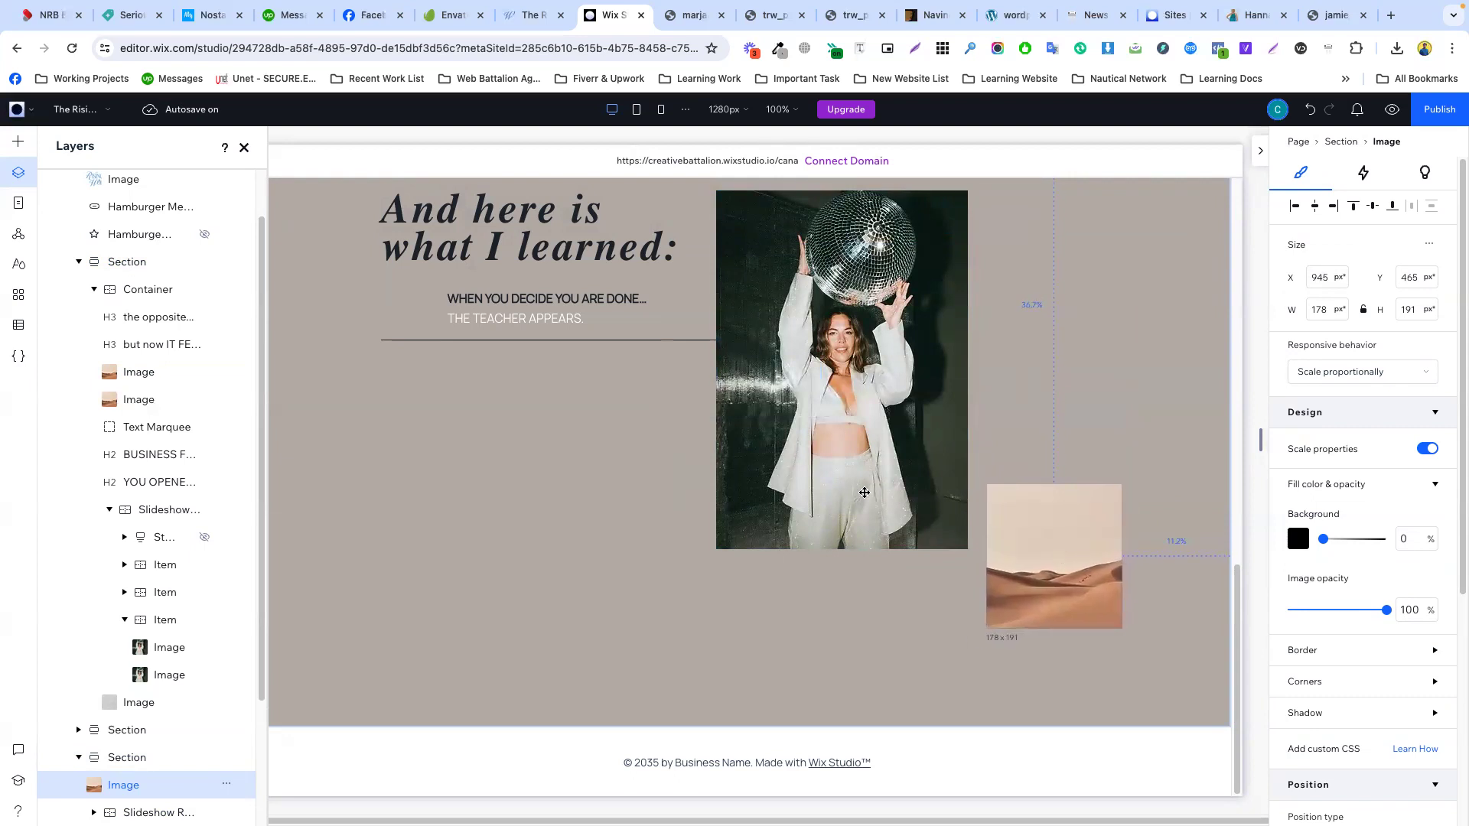
click(536, 413)
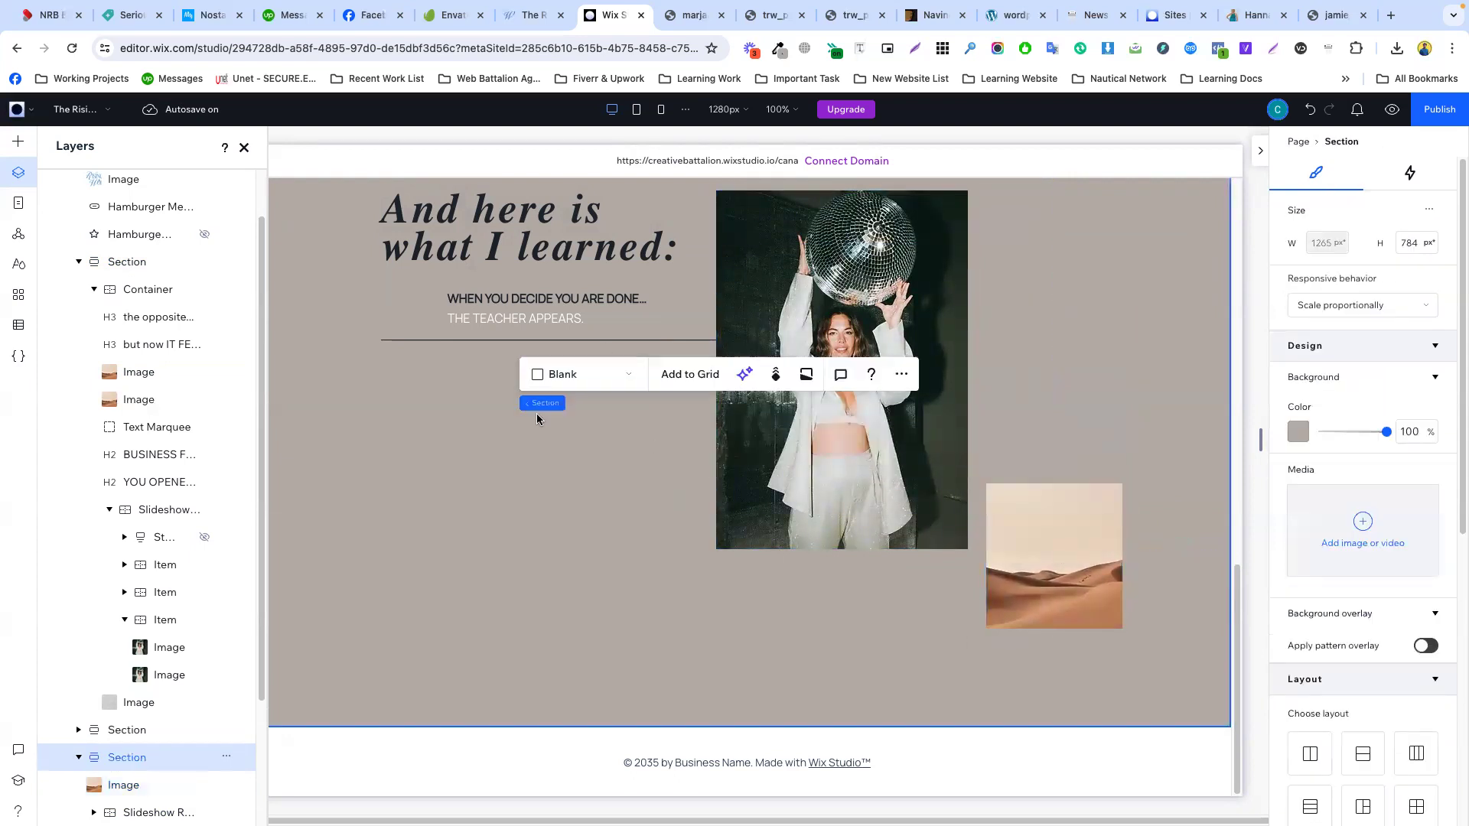
- Review the text items and divider lines below the first entry in the original section on therisingwolf.com, and return to Wix Studio
click(531, 15)
scroll(528, 275, up, 1)
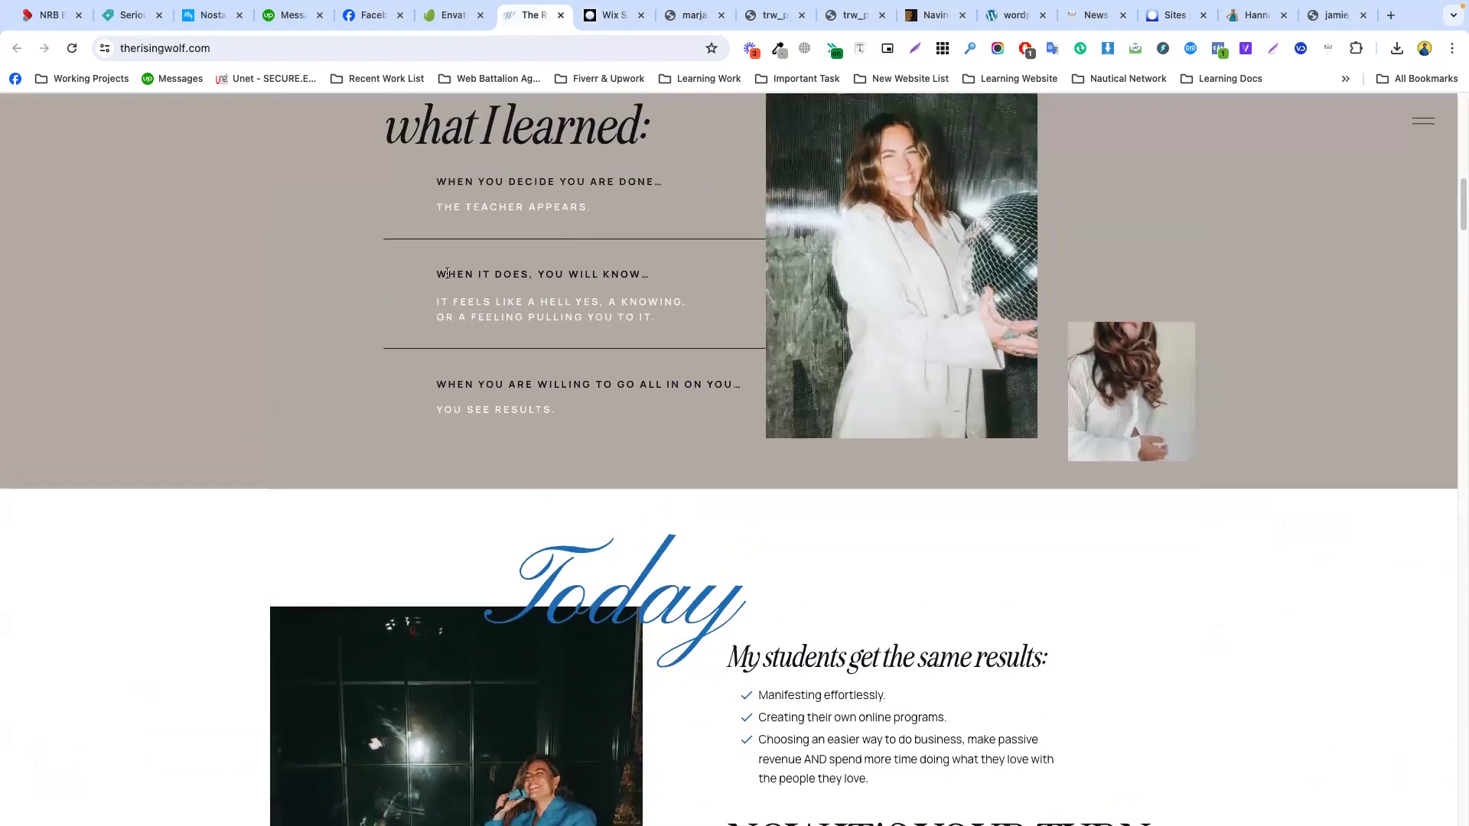
drag(529, 274, 655, 278)
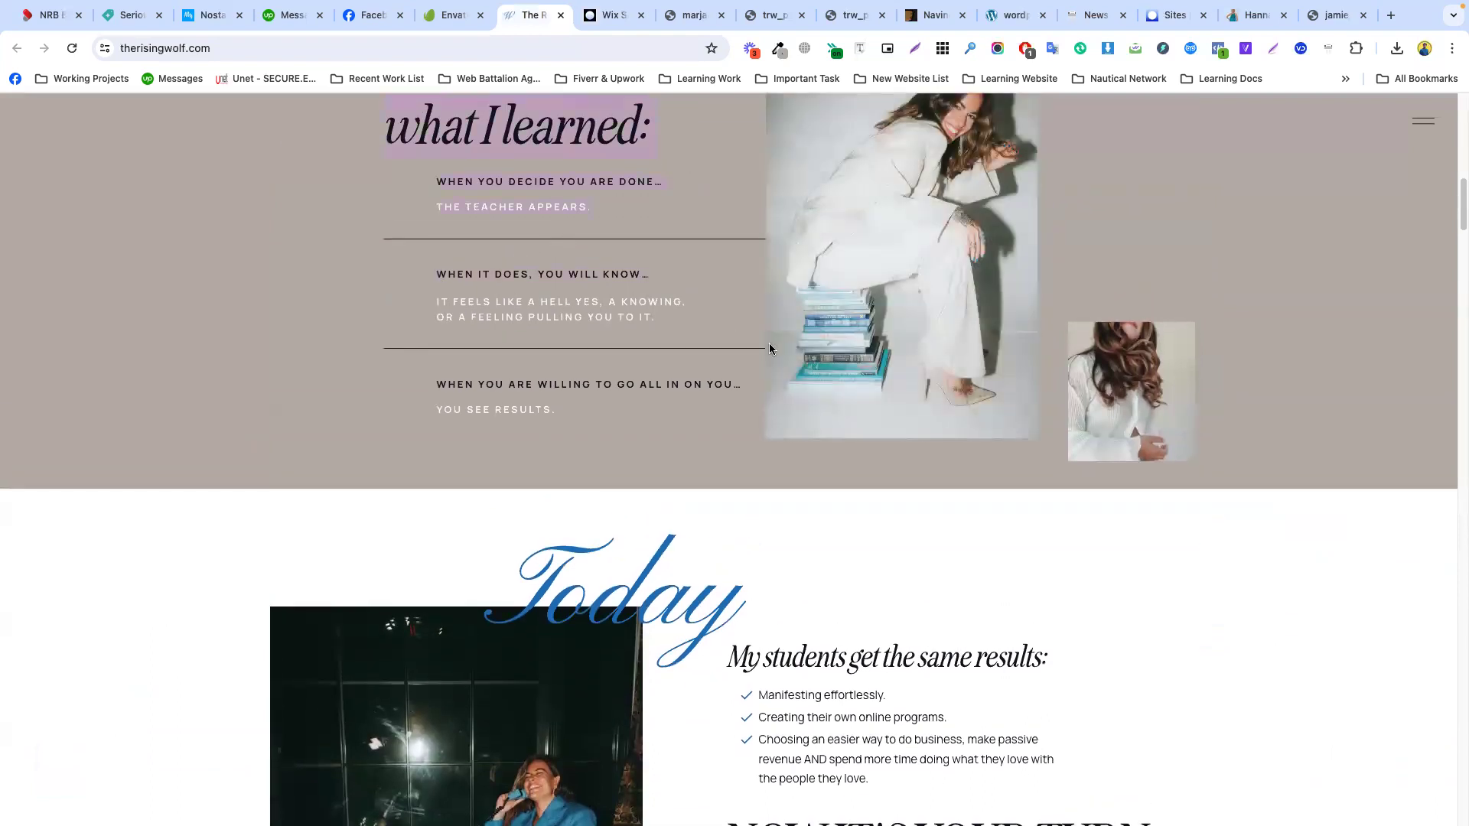
click(612, 23)
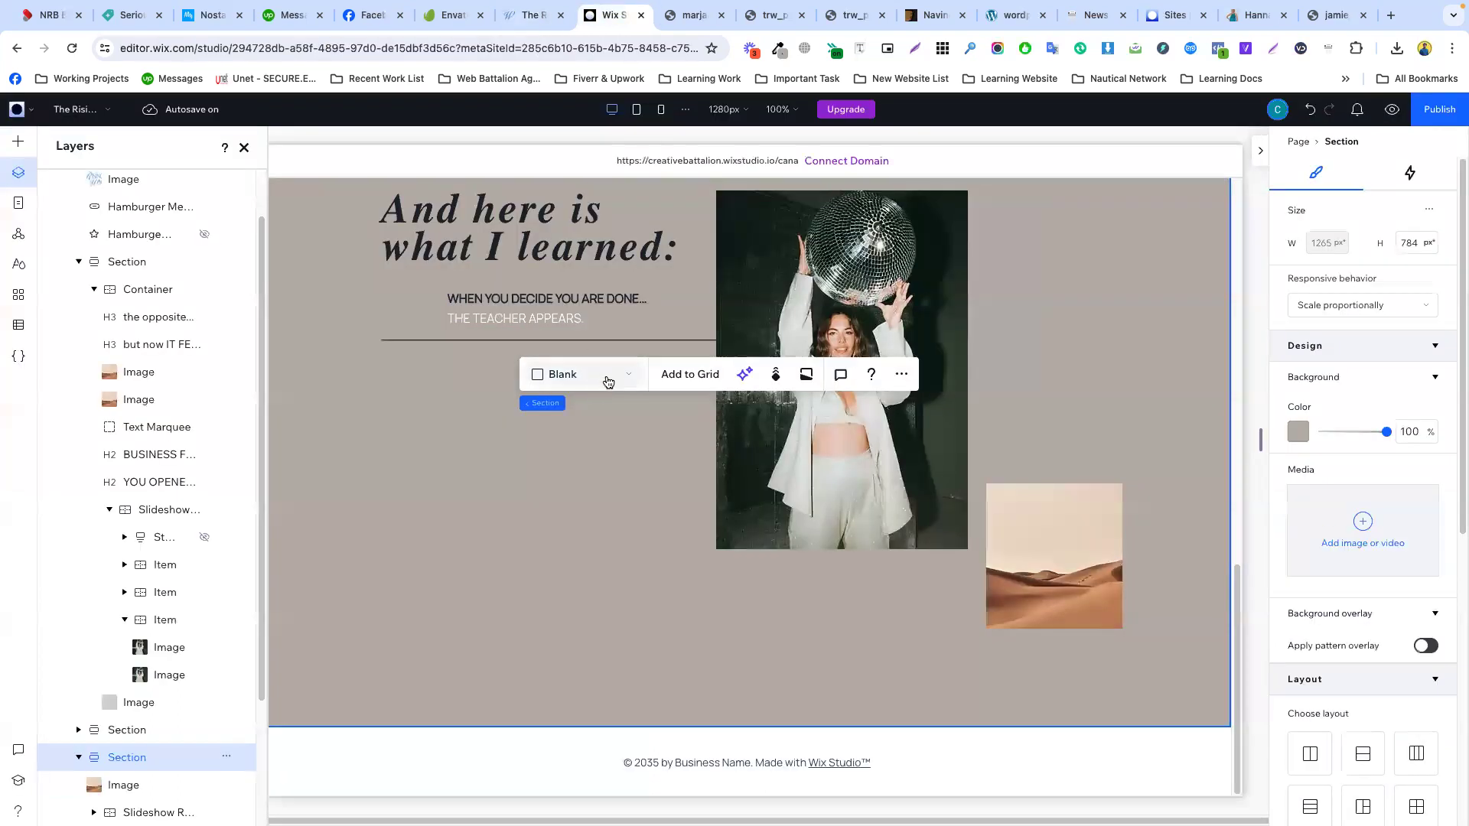
- Copy the white "THE TEACHER APPEARS." text and place the pasted copy below the divider line, at about X 241, Y 326
click(541, 300)
shift+click(538, 320)
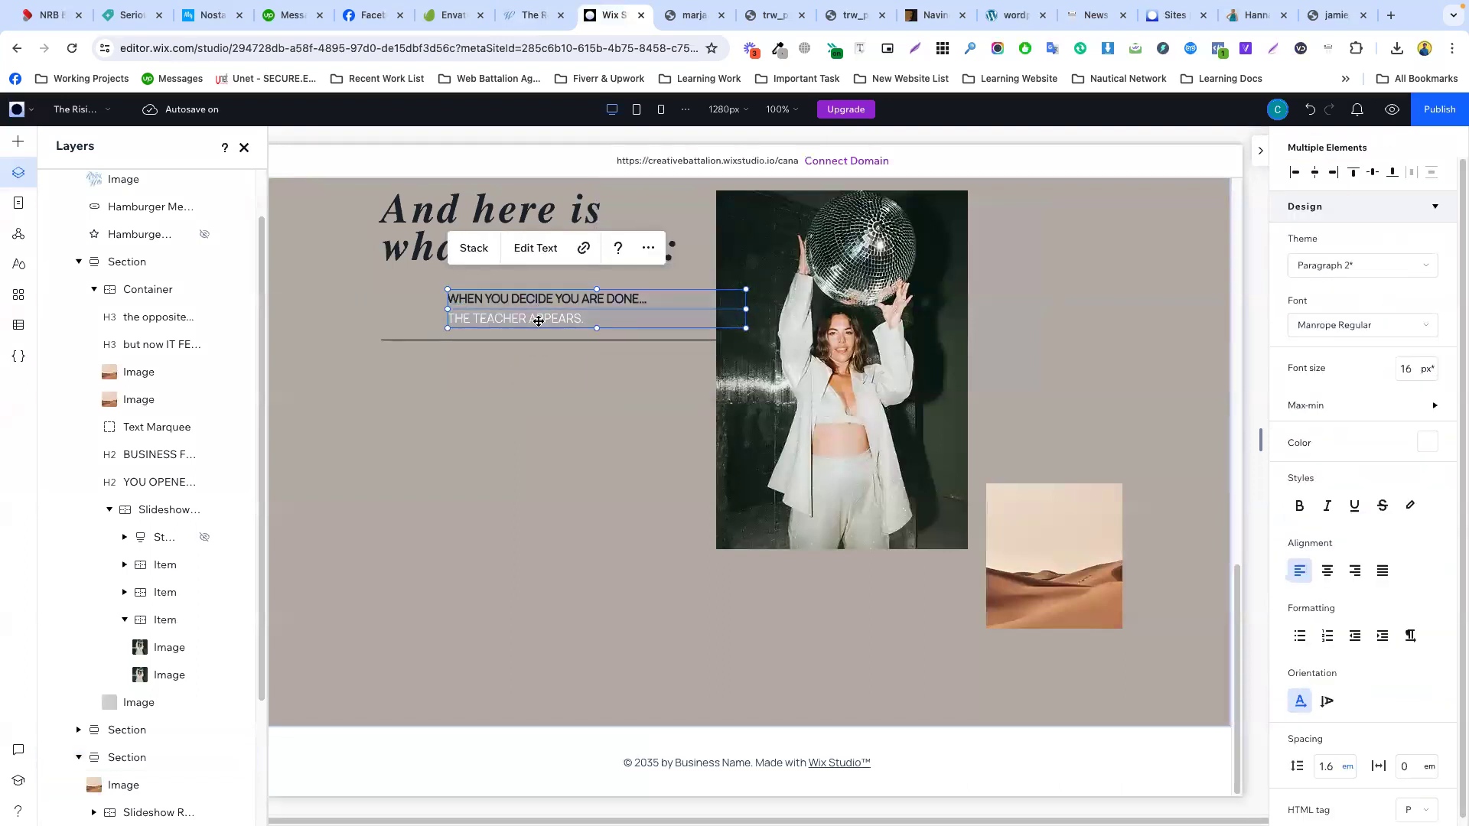
right_click(539, 320)
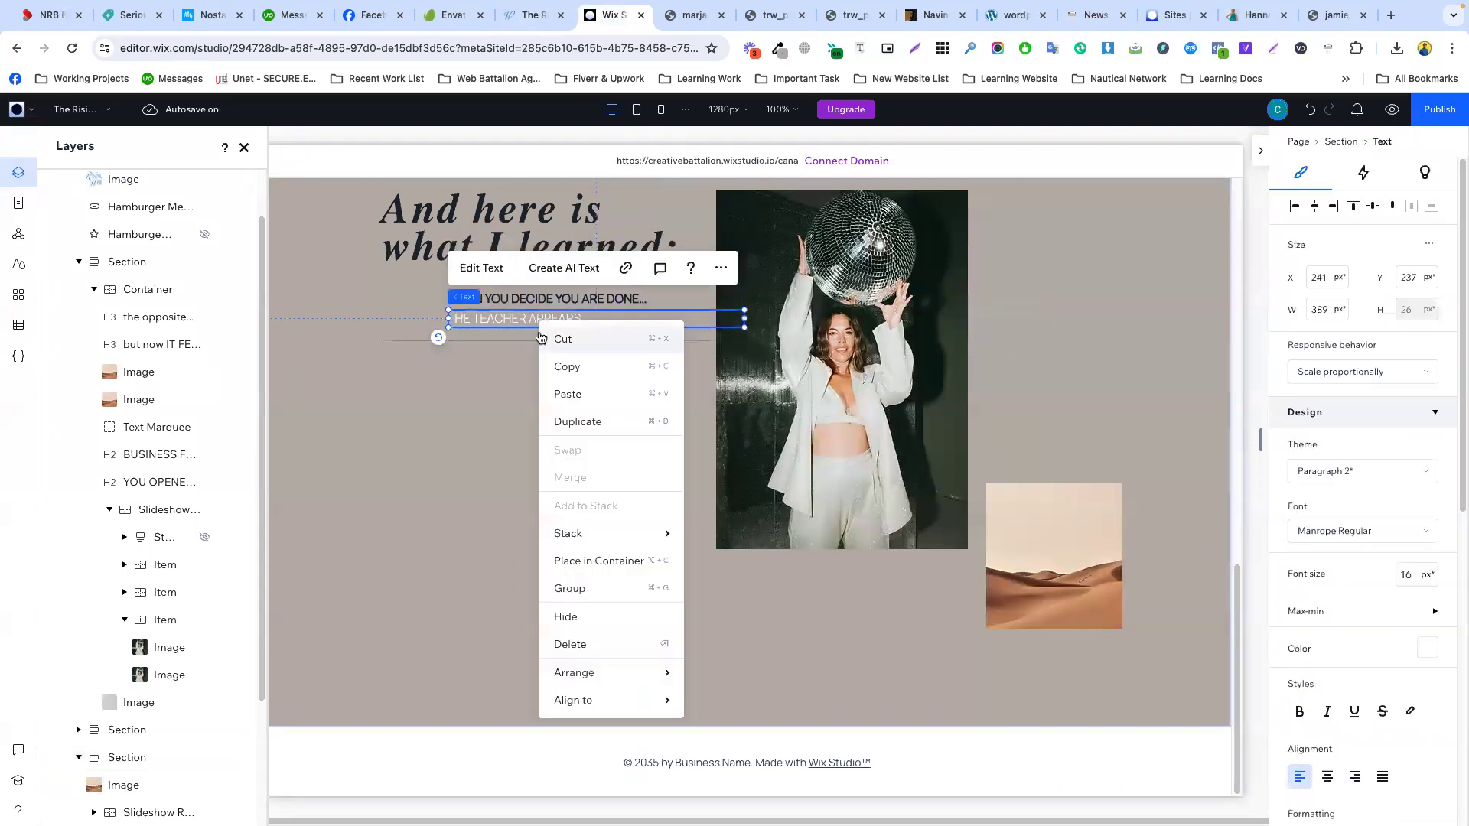
click(558, 364)
click(507, 448)
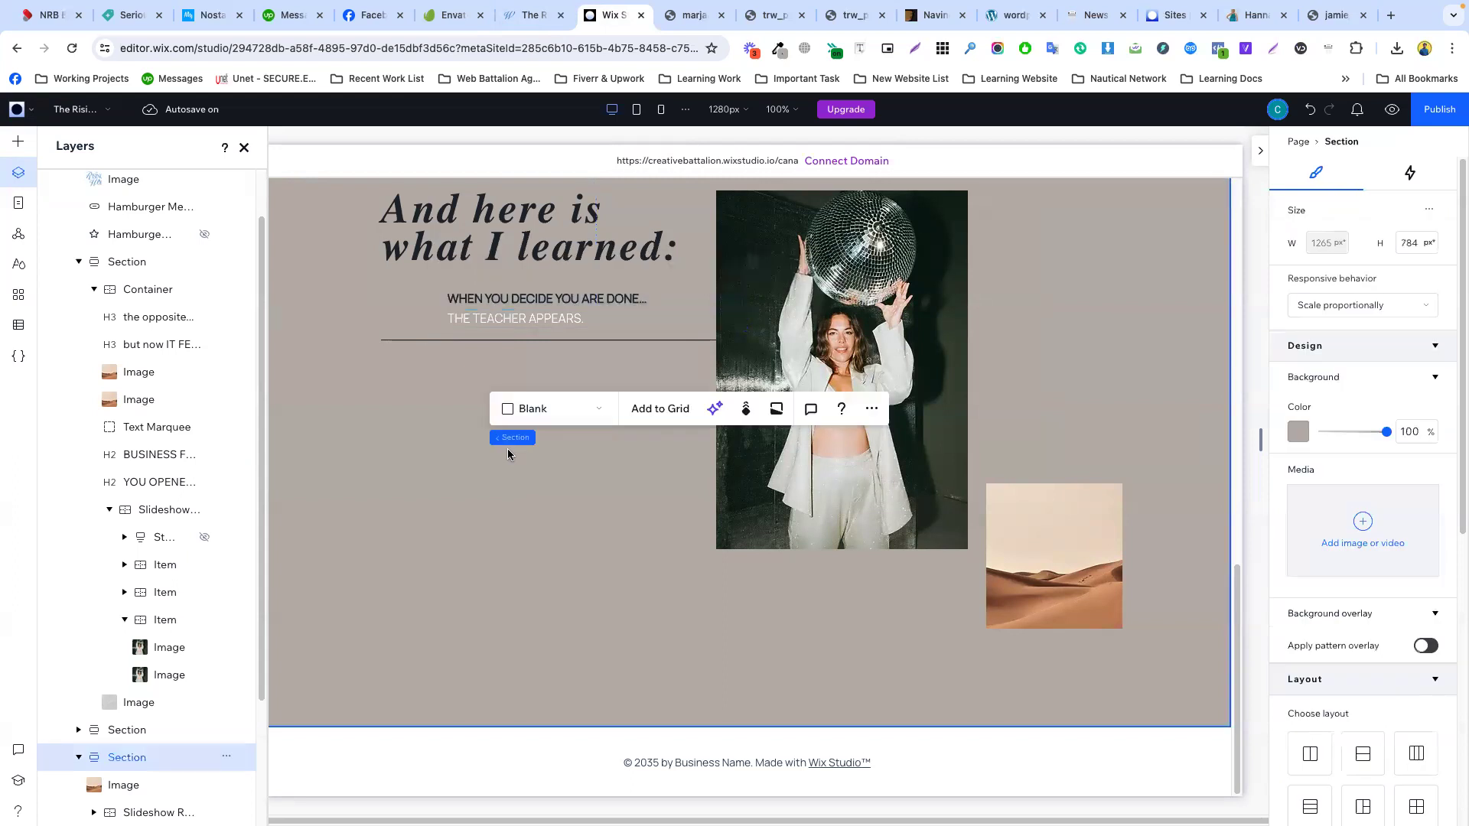
key(ctrl+v)
drag(619, 421, 508, 384)
- Replace the copied text with "IT FEELS LIKE A HELL YES, A KNOWING, OR A FEELING PULLING YOU TO IT." from therisingwolf.com and lower it to about Y 335
click(531, 14)
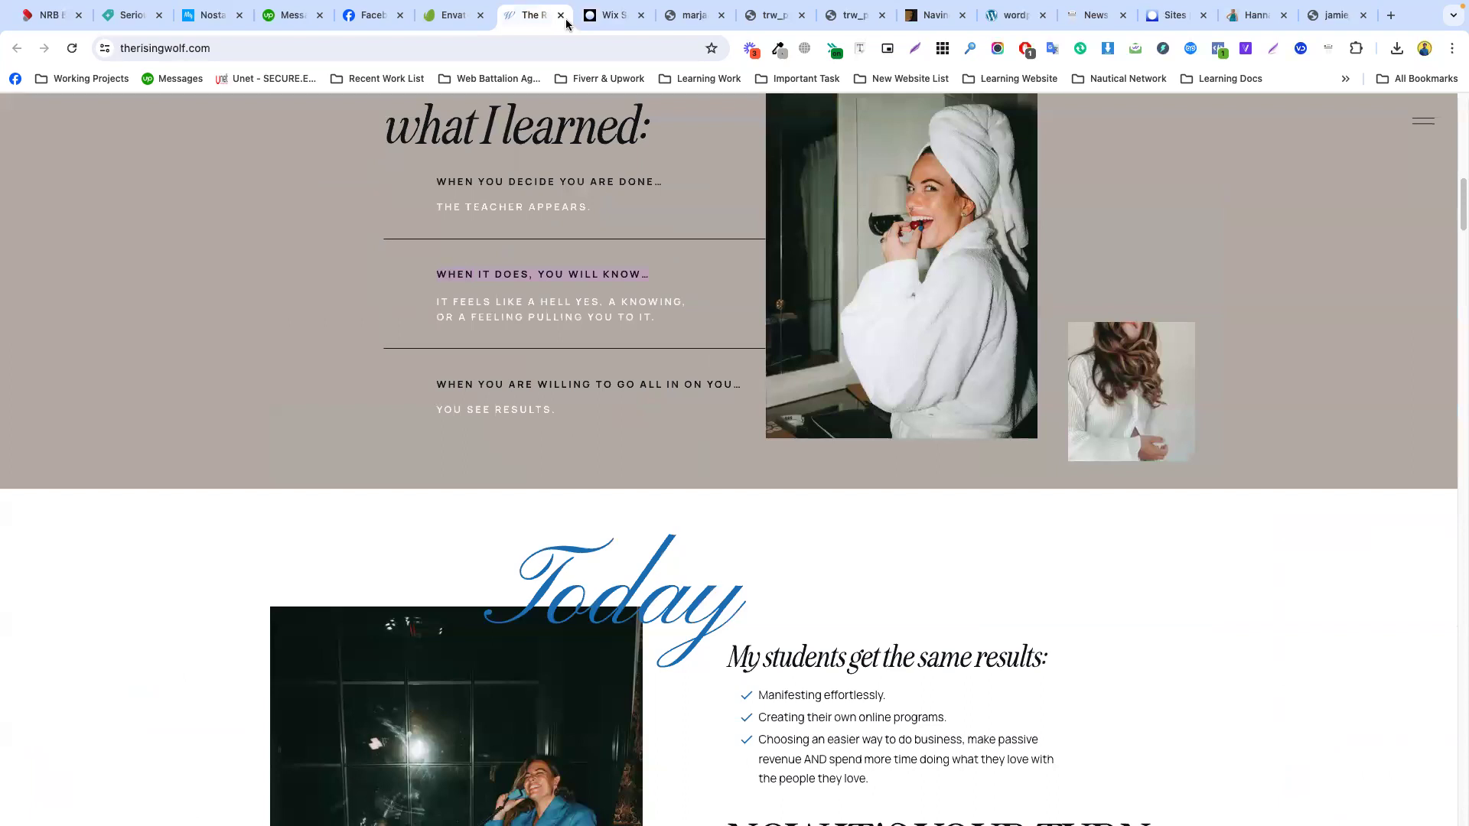
click(591, 16)
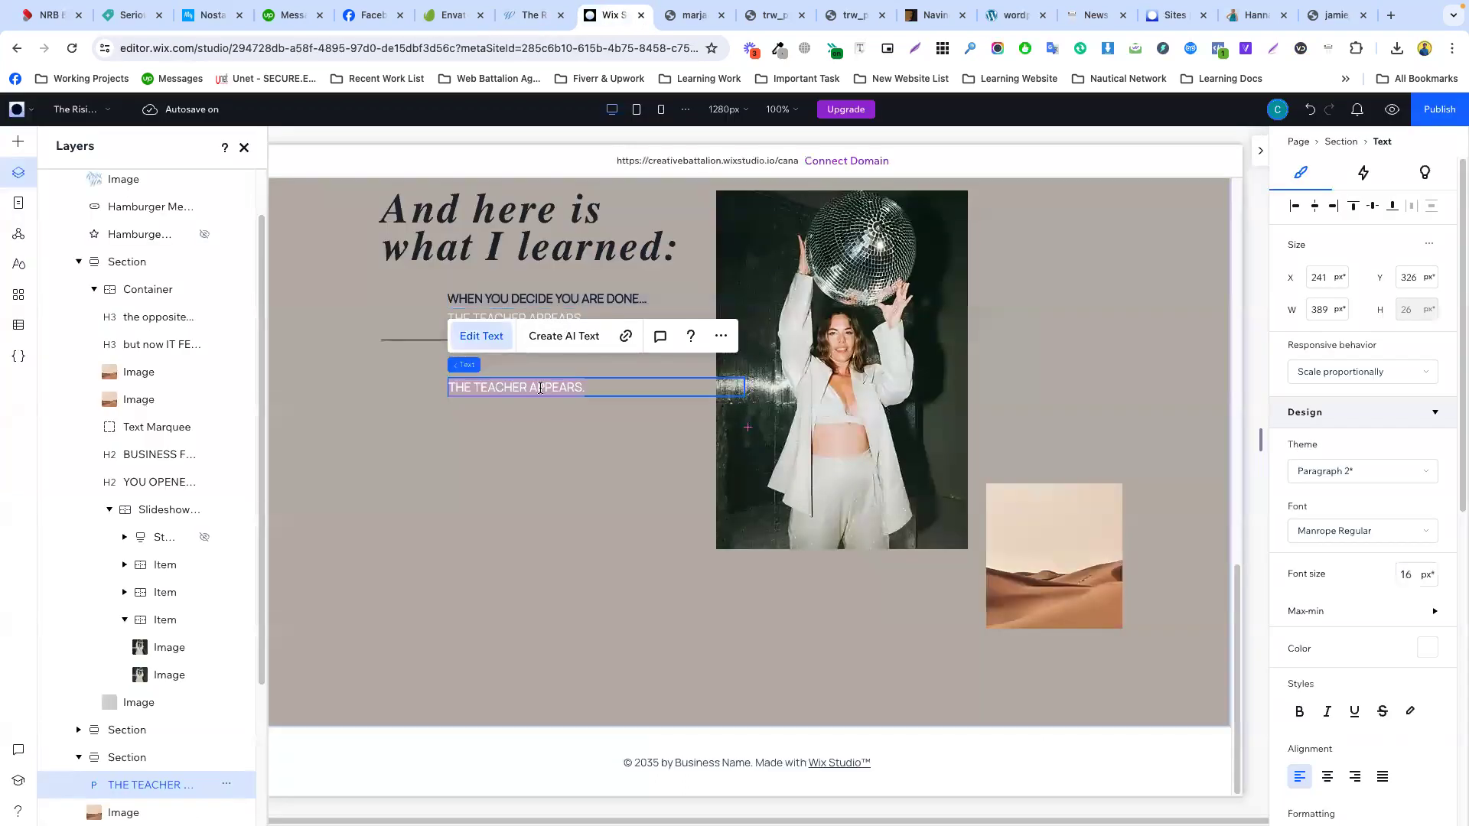
click(528, 14)
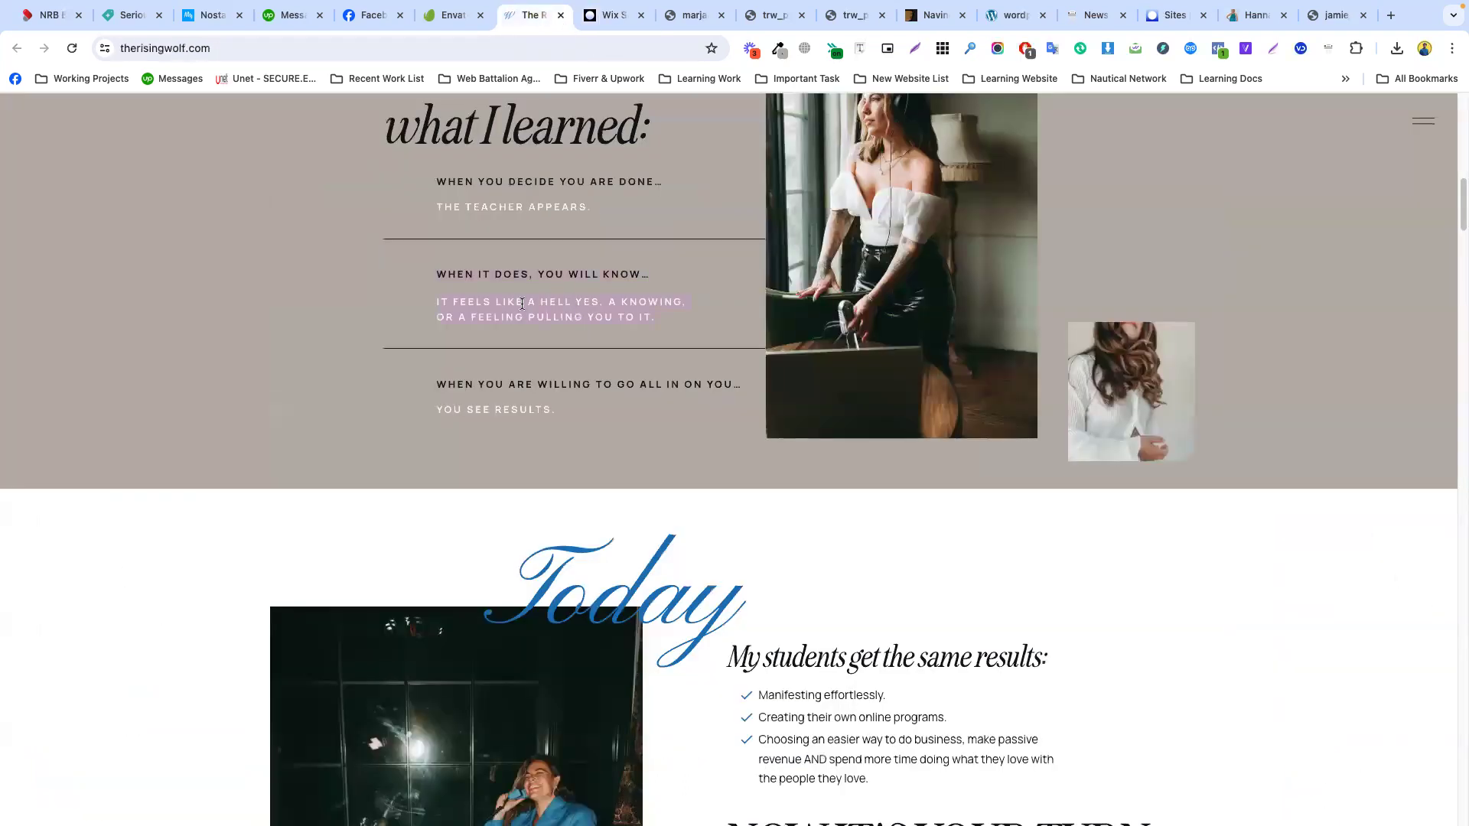
click(614, 16)
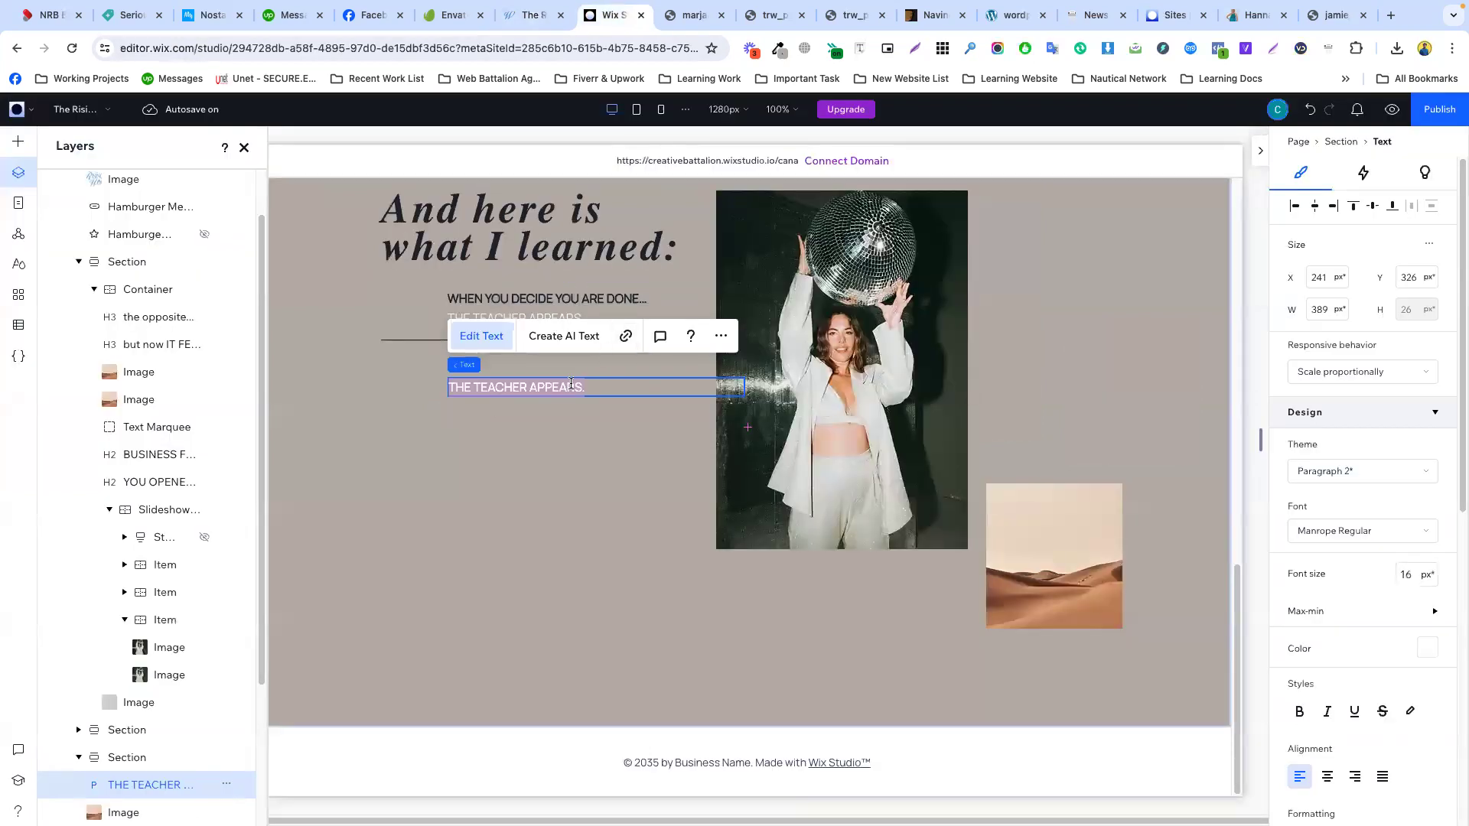
key(ctrl+v)
click(594, 431)
click(514, 390)
drag(515, 390, 514, 409)
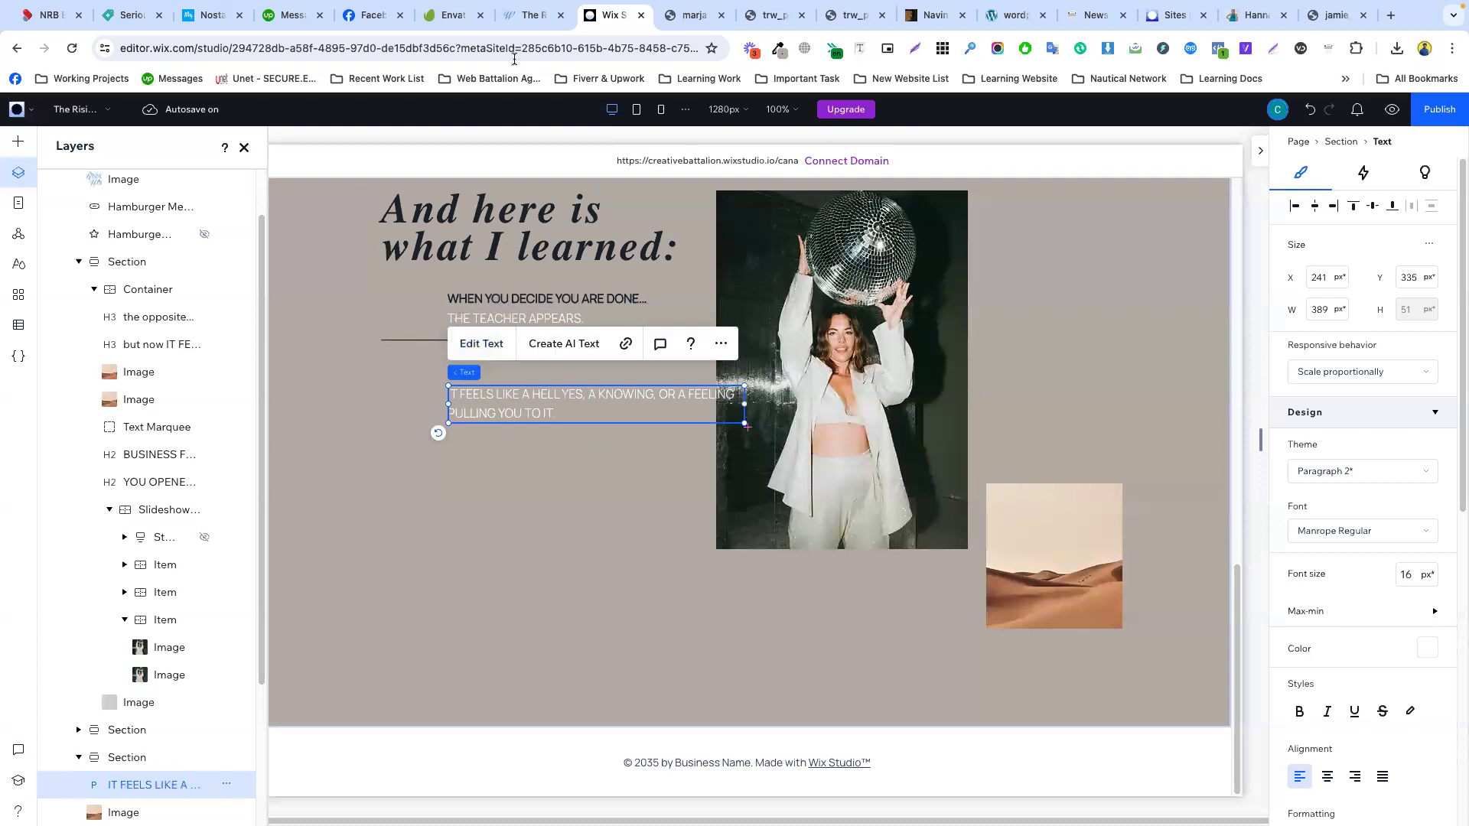
- Duplicate the bold "WHEN YOU DECIDE YOU ARE DONE..." text and place the copy directly above the second entry's paragraph, at about X 241, Y 310
key(ctrl+shift+Tab)
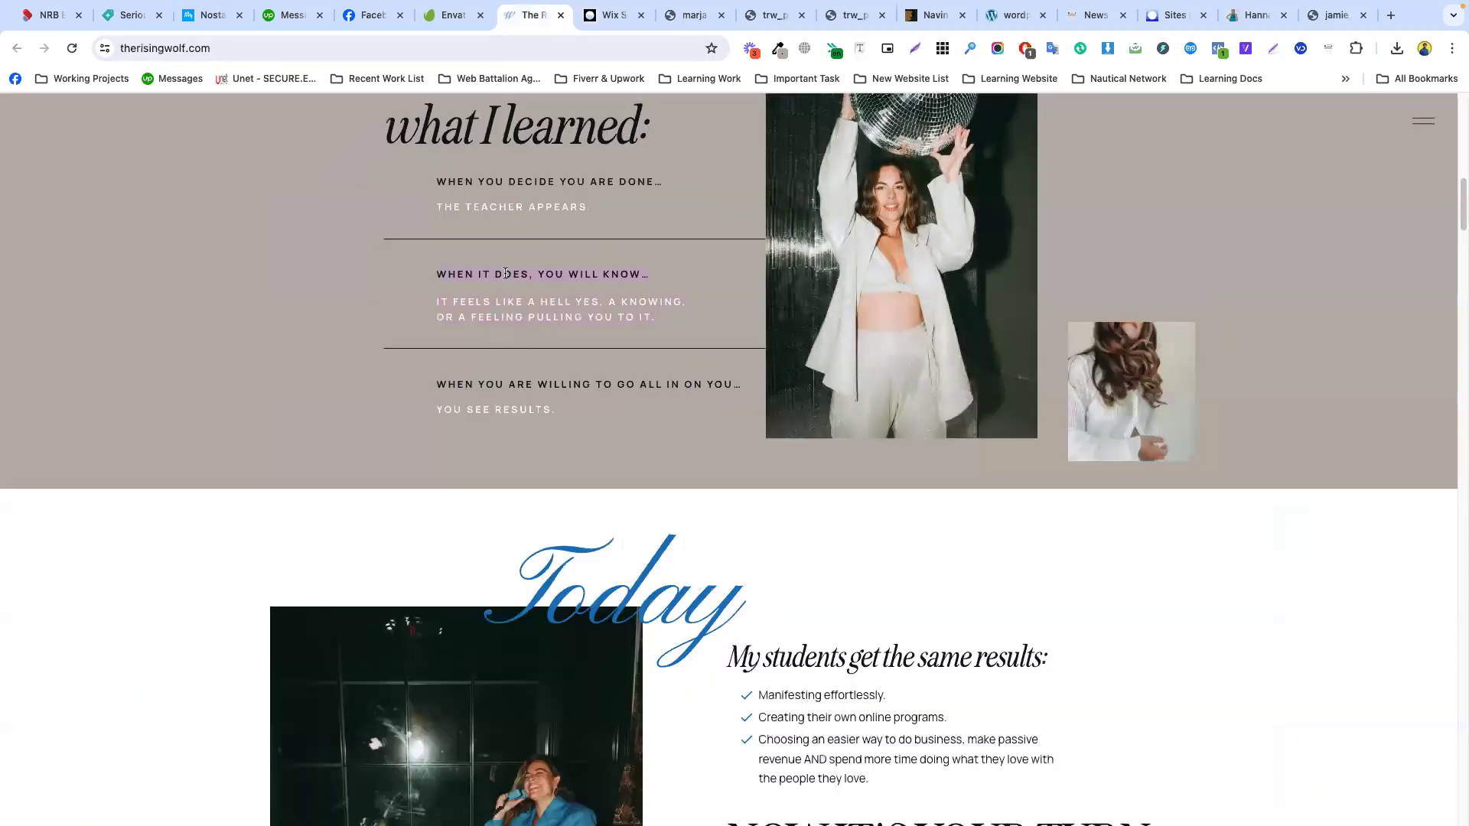
key(ctrl+Tab)
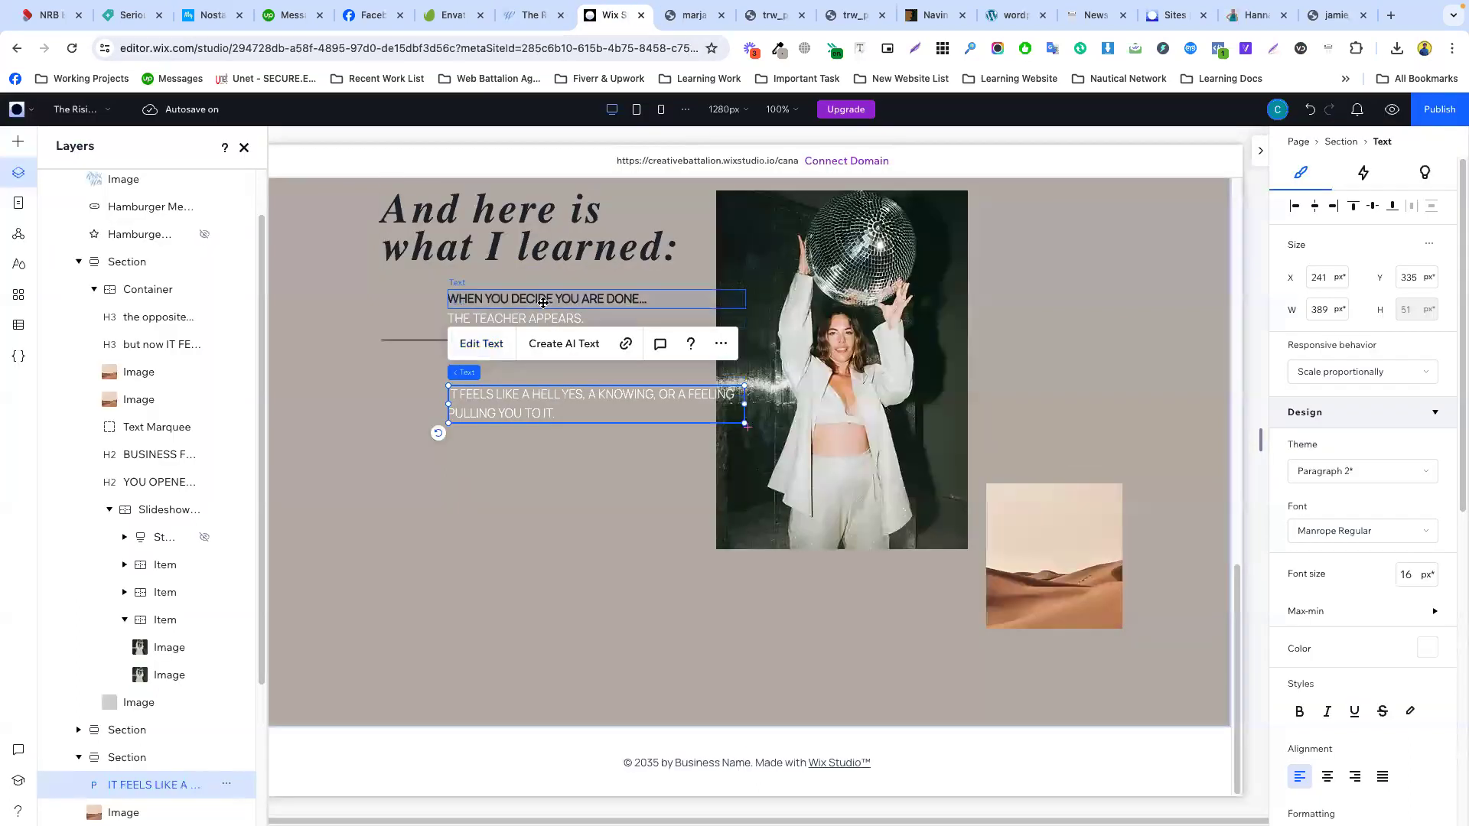
click(543, 301)
right_click(545, 303)
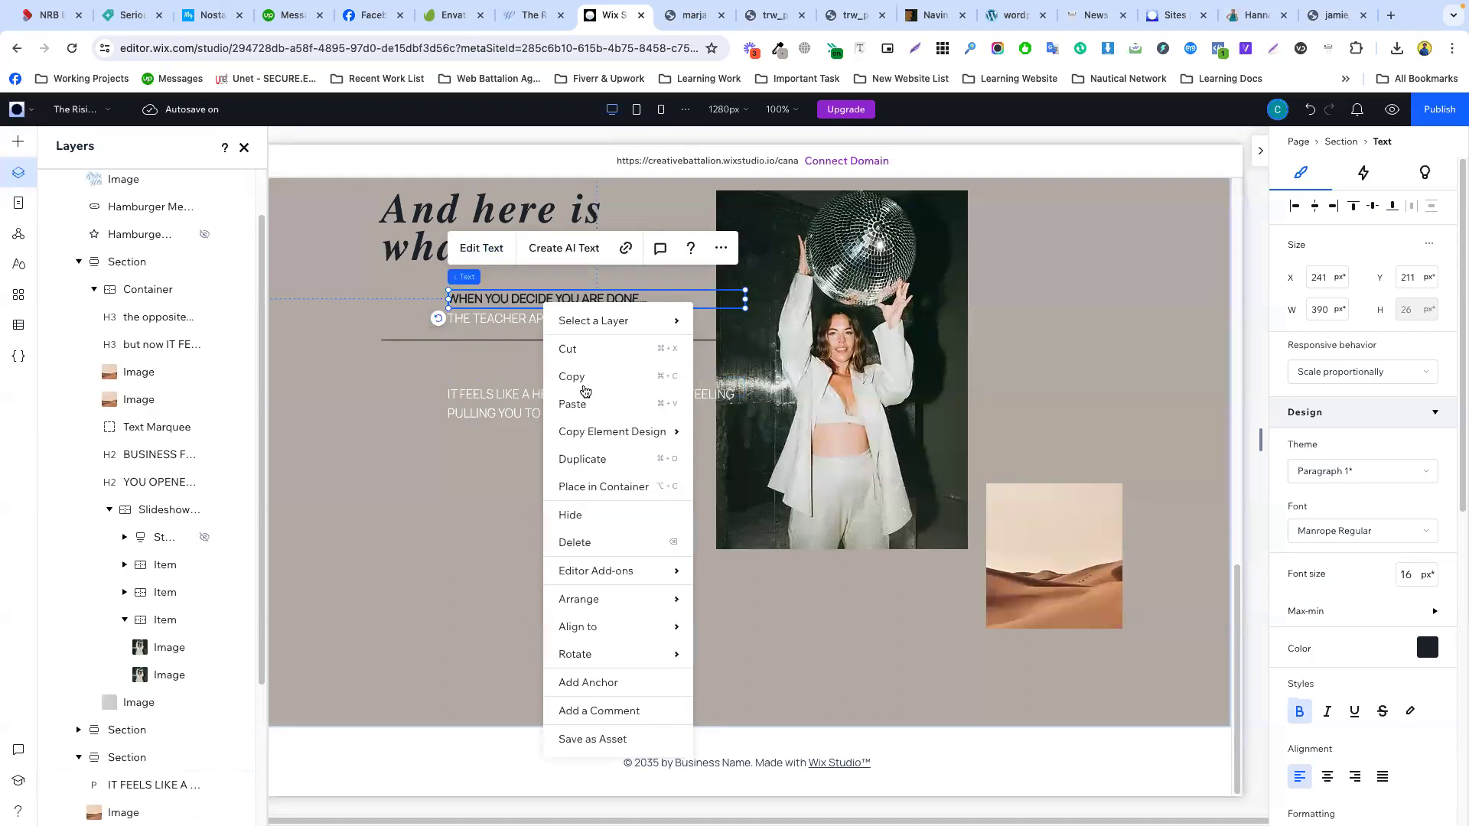
click(583, 460)
drag(559, 315, 544, 374)
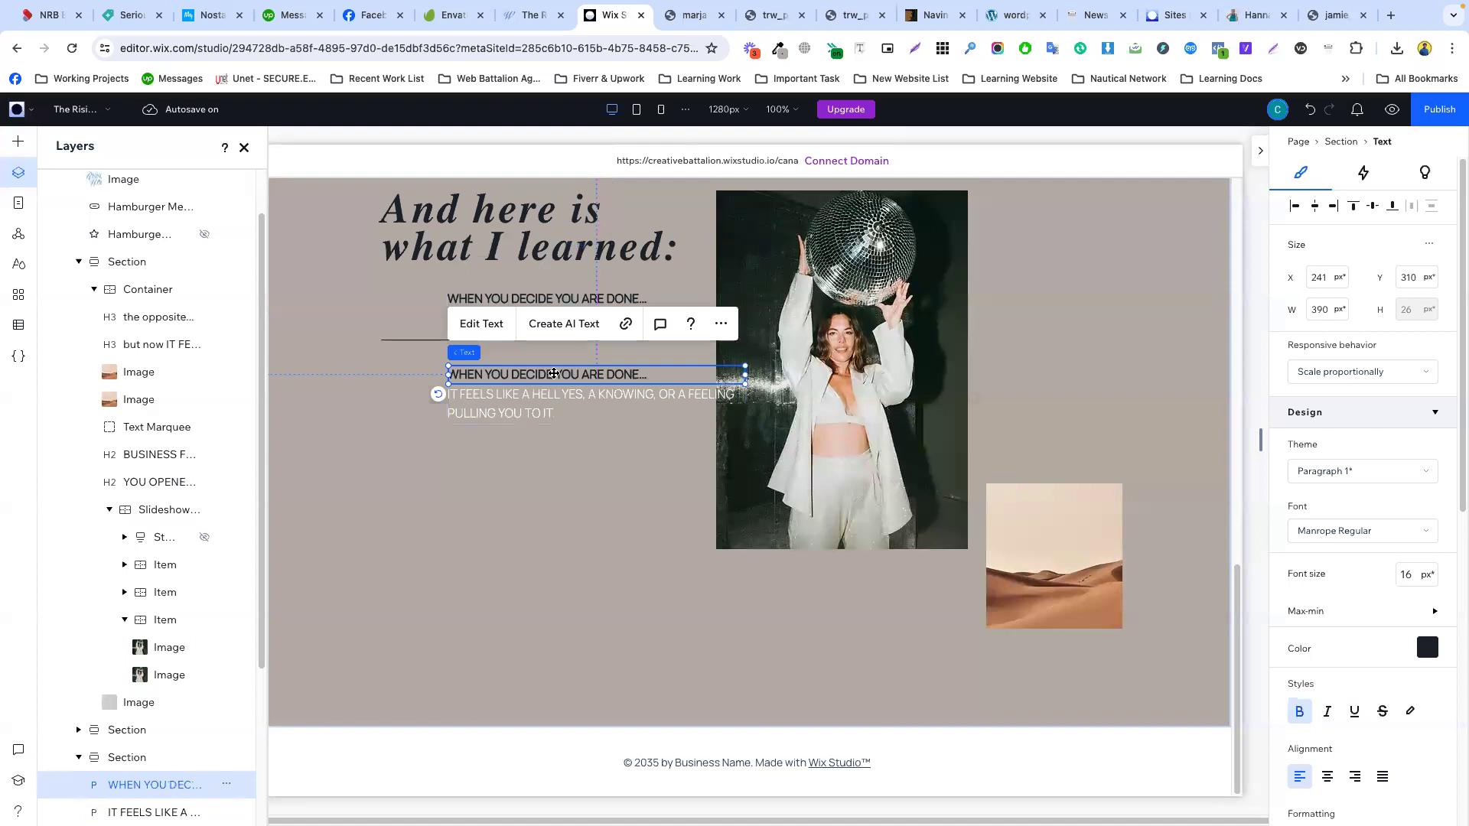
- Change the duplicated bold text to "WHEN IT DOES, YOU WILL KNOW..." and lower the white paragraph beneath it to about Y 341
double_click(554, 374)
text(WHEN IT DOES, YOU WILL KNOW...)
click(613, 454)
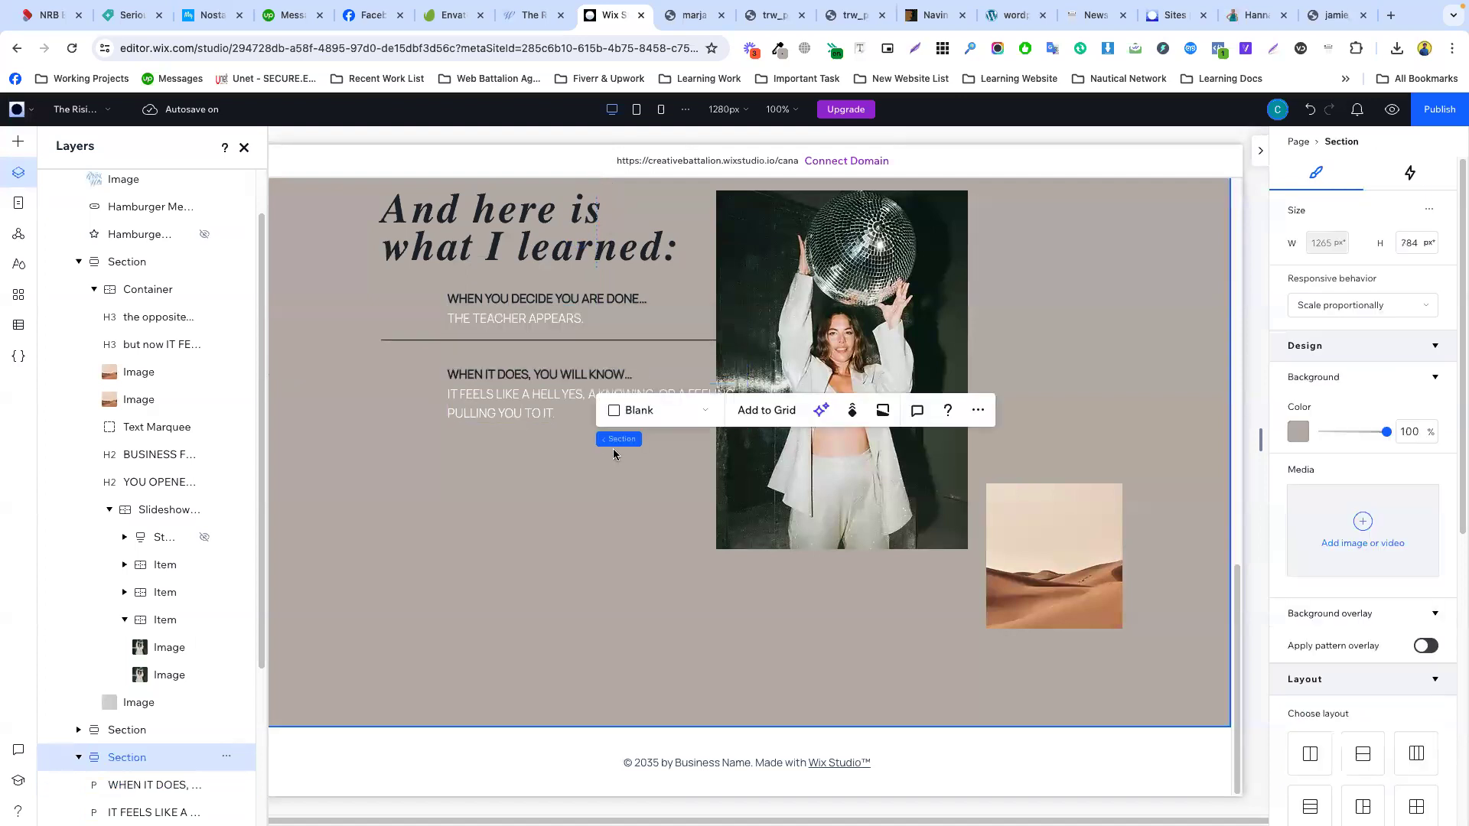
drag(507, 399, 506, 407)
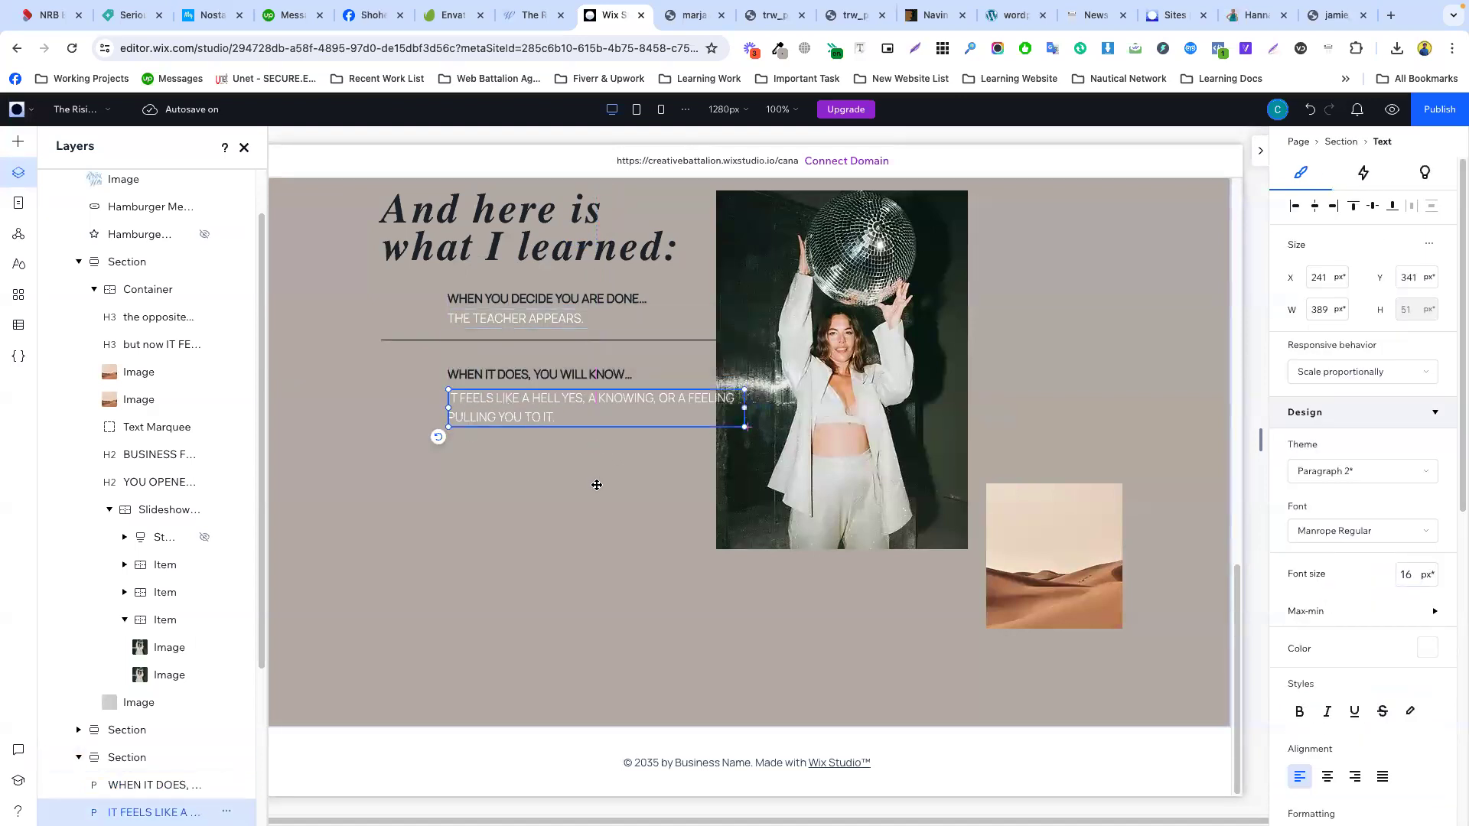
click(596, 486)
- Copy the divider line and place the copy under the second text entry, aligned with the first line at X 154, Y 412
click(503, 340)
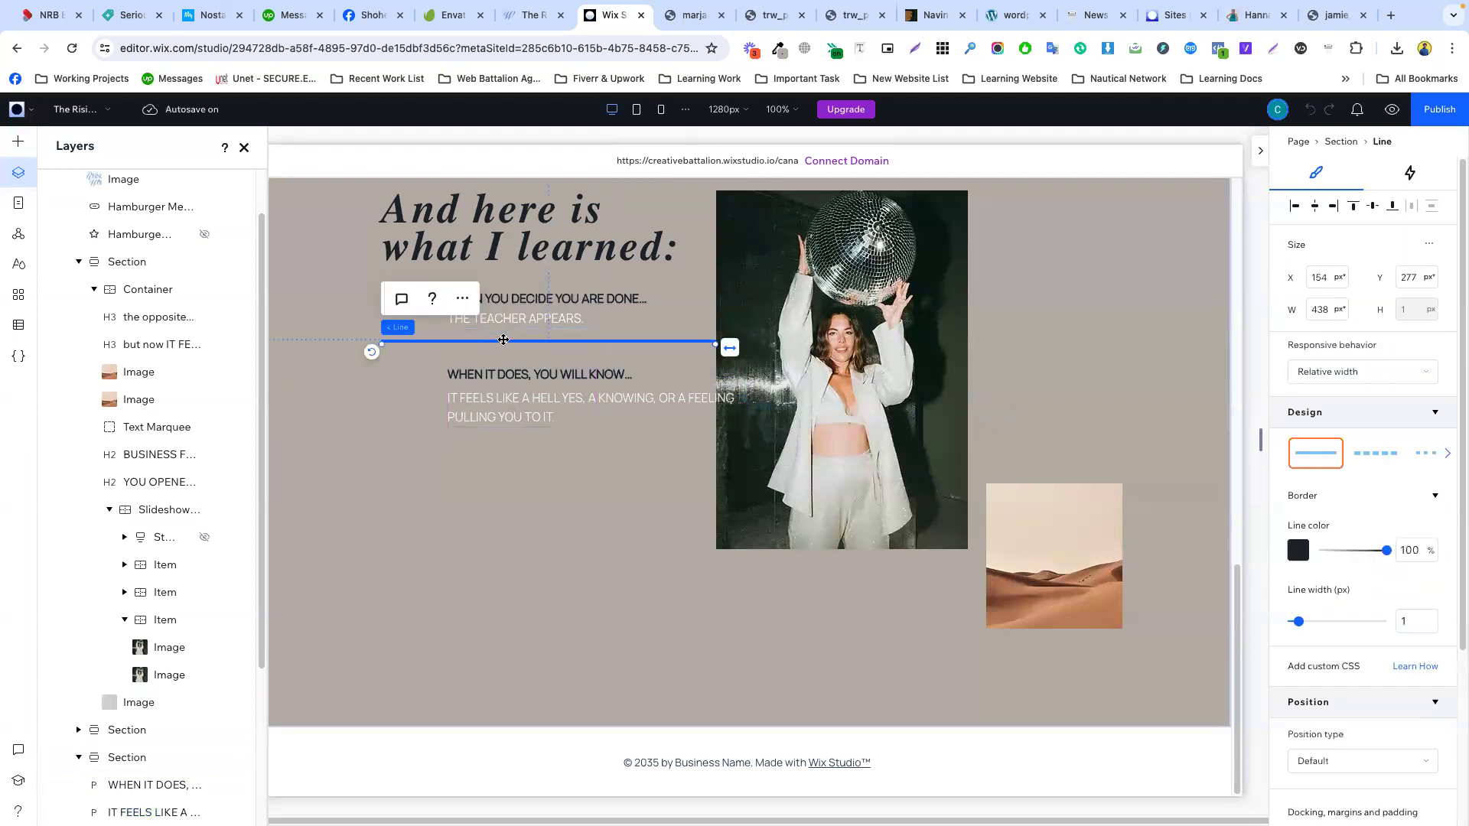
click(541, 495)
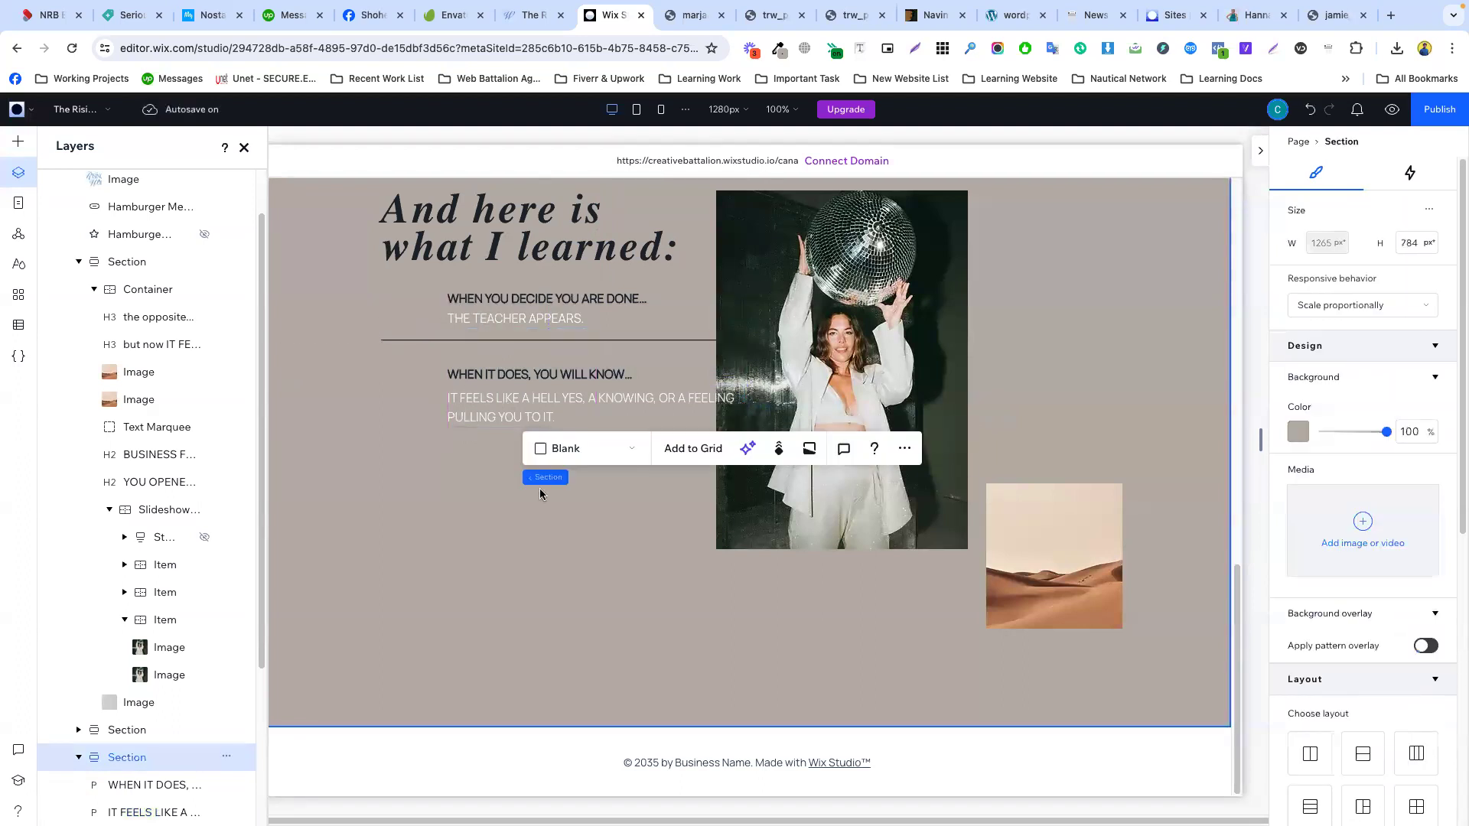
key(ctrl+v)
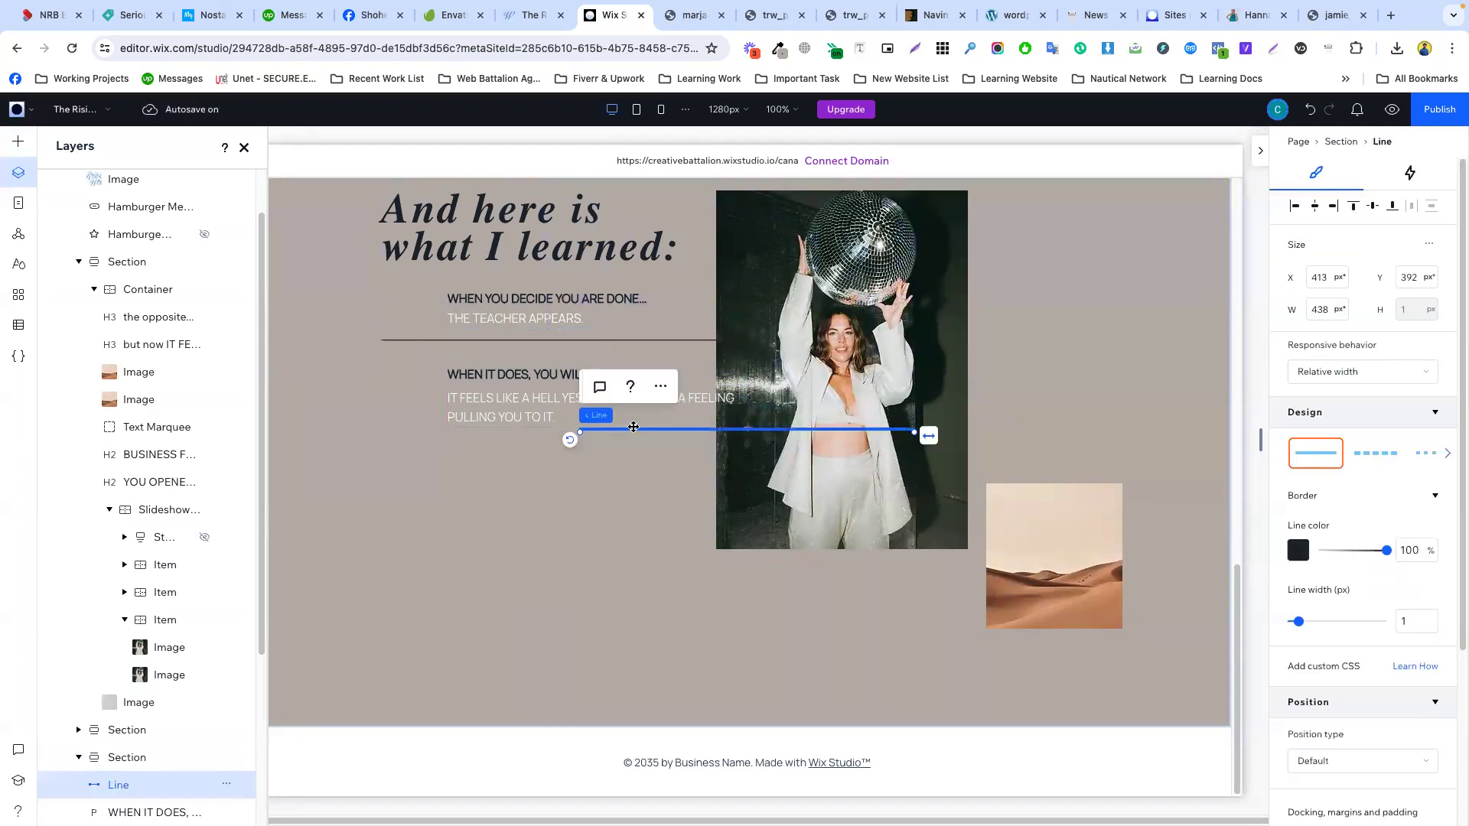
drag(634, 428, 433, 446)
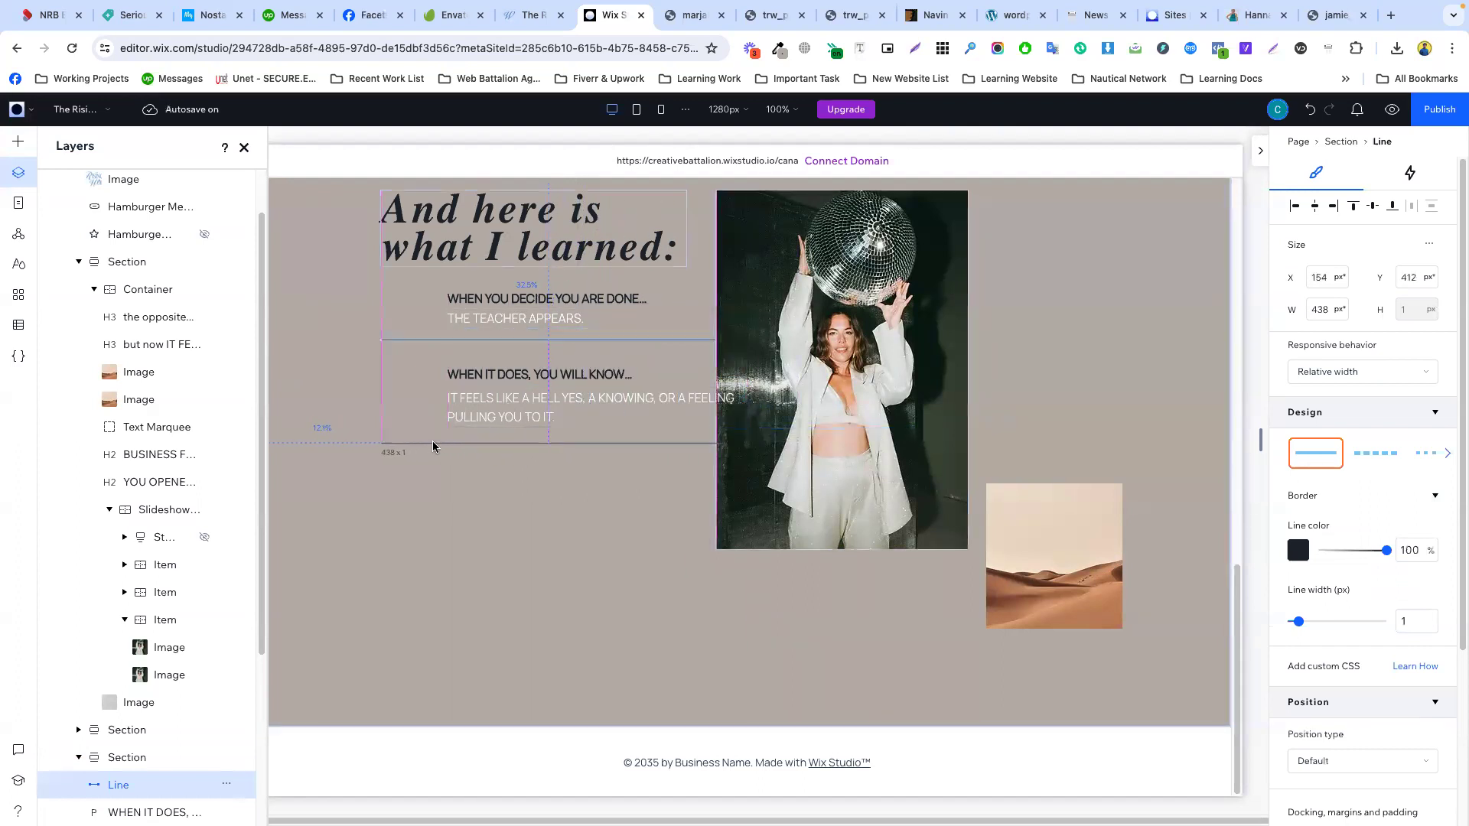
click(596, 511)
scroll(513, 474, up, 3)
scroll(520, 459, down, 3)
- Examine the "Today" heading, photo and text layout of the original section on therisingwolf.com, and return to Wix Studio
click(535, 15)
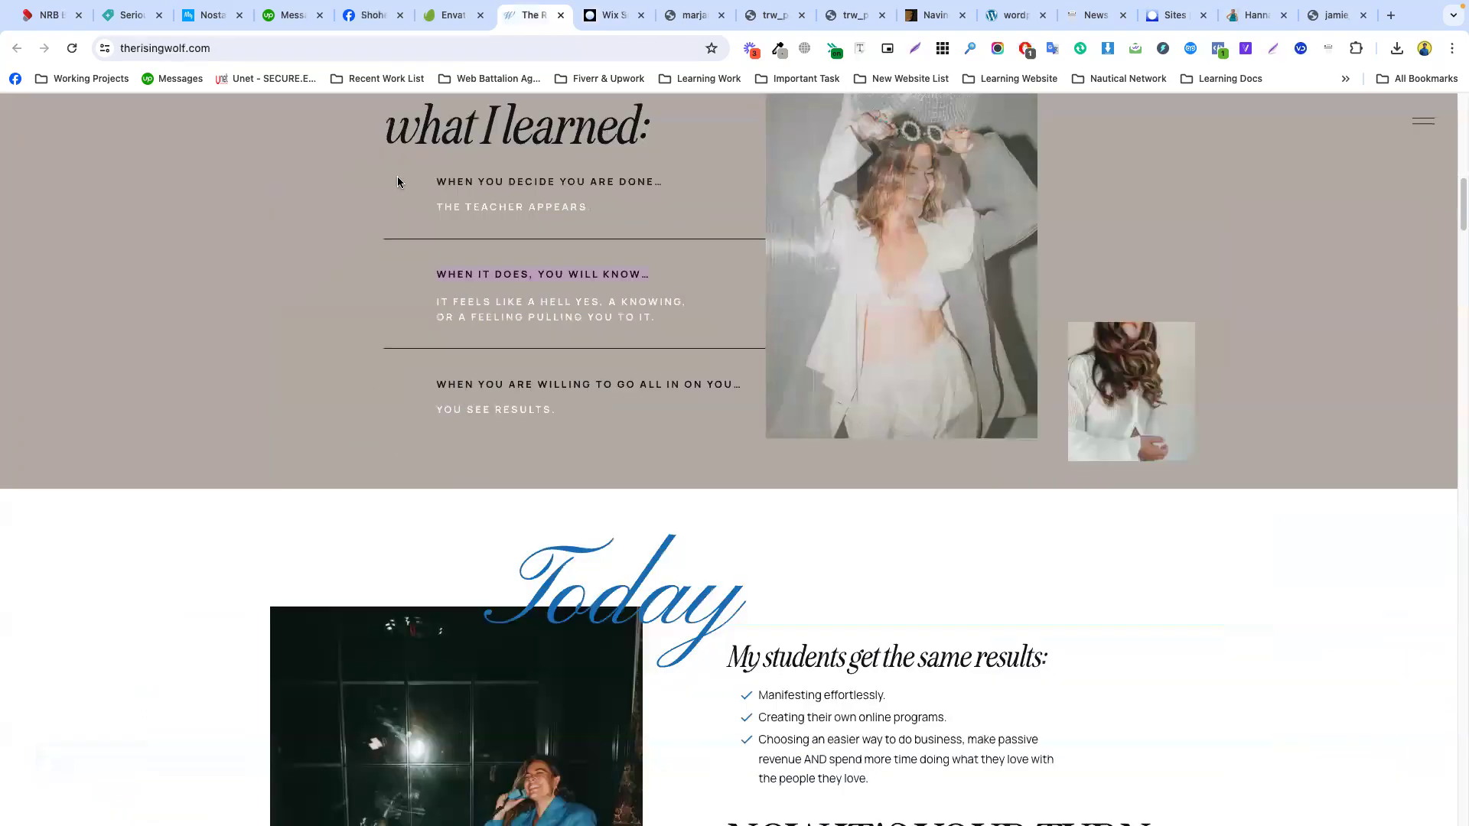
scroll(567, 374, down, 5)
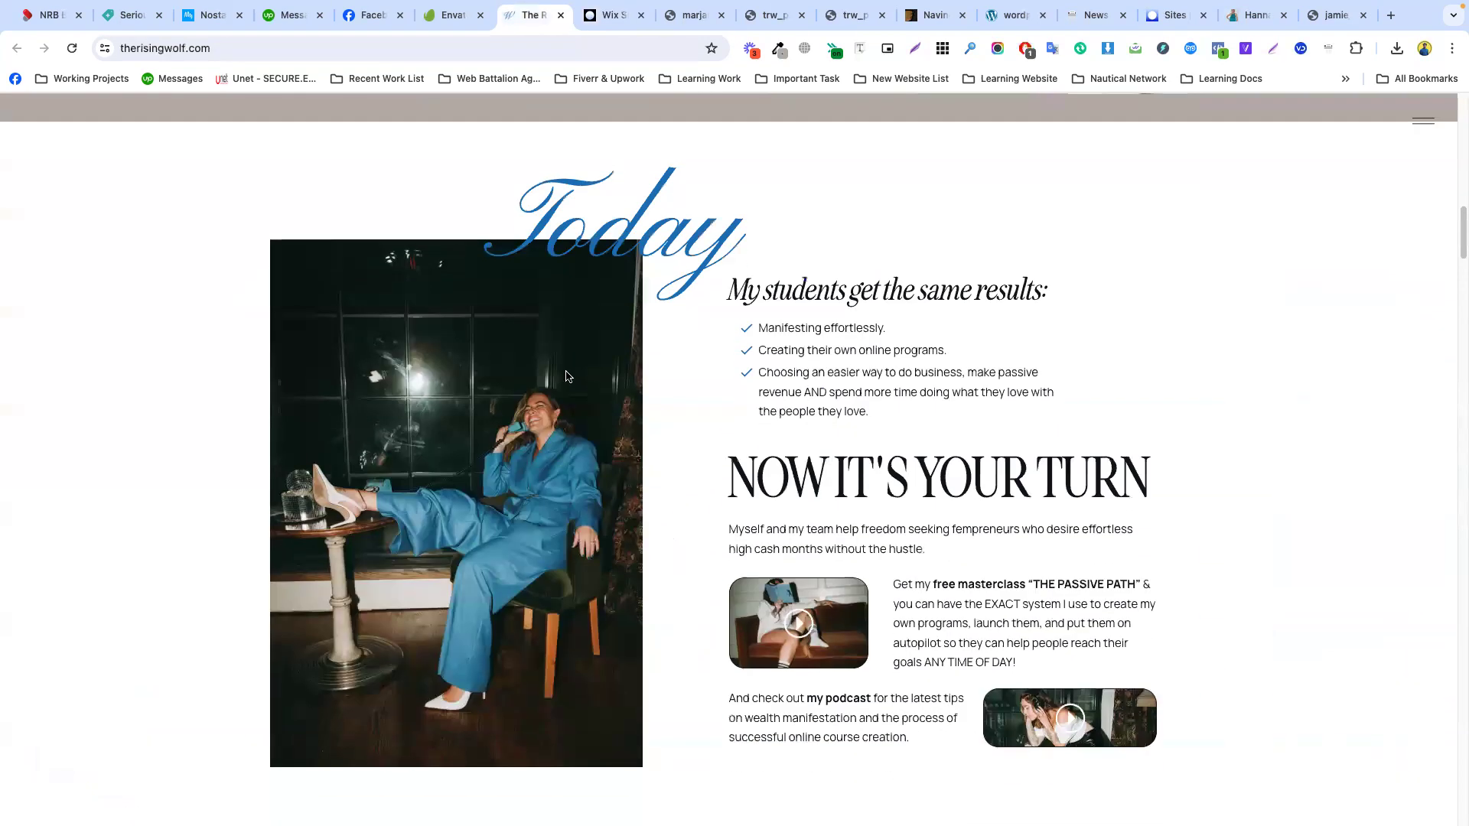
scroll(636, 361, up, 1)
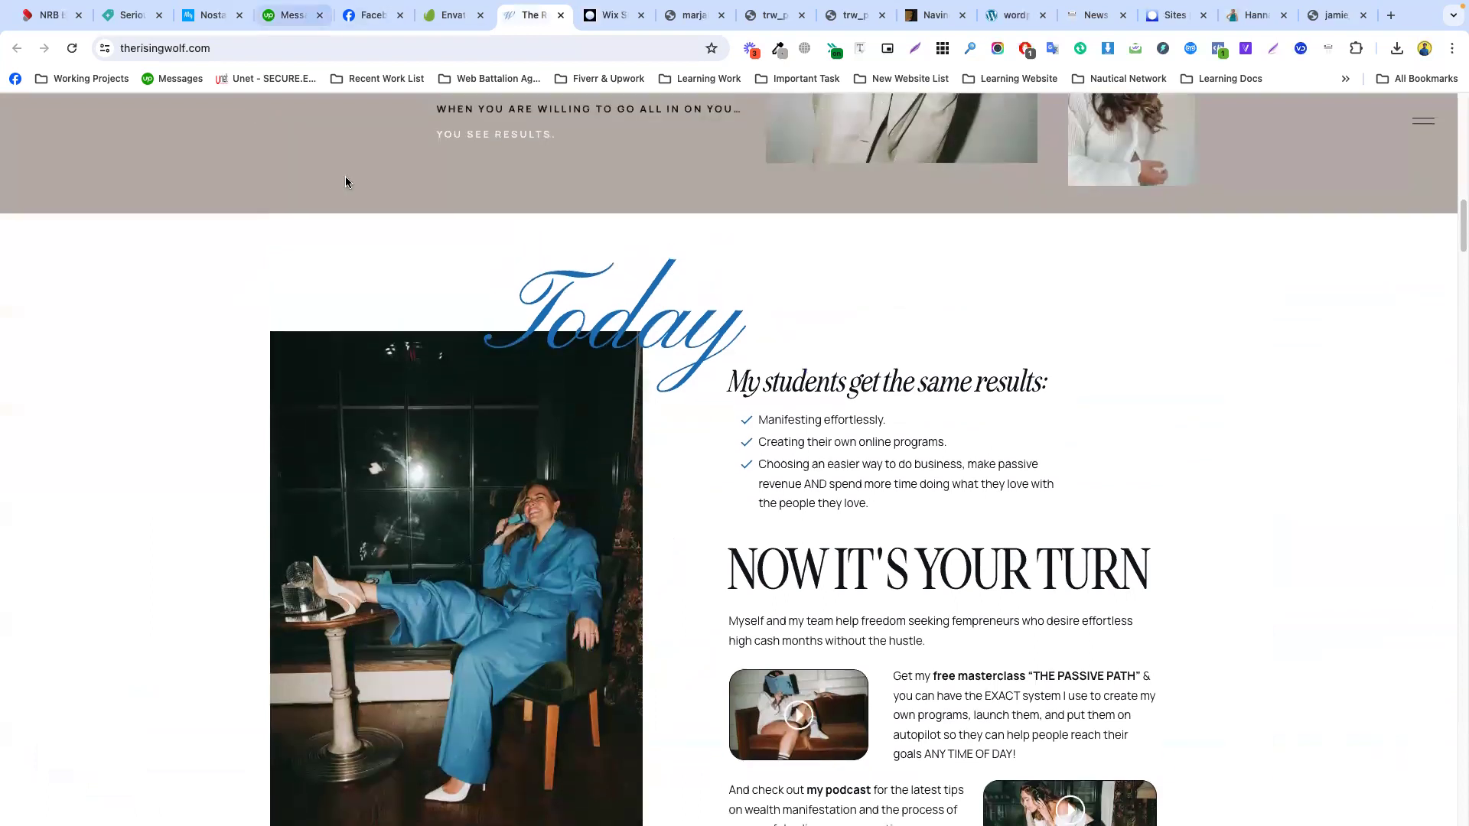
scroll(518, 197, down, 1)
drag(515, 226, 719, 242)
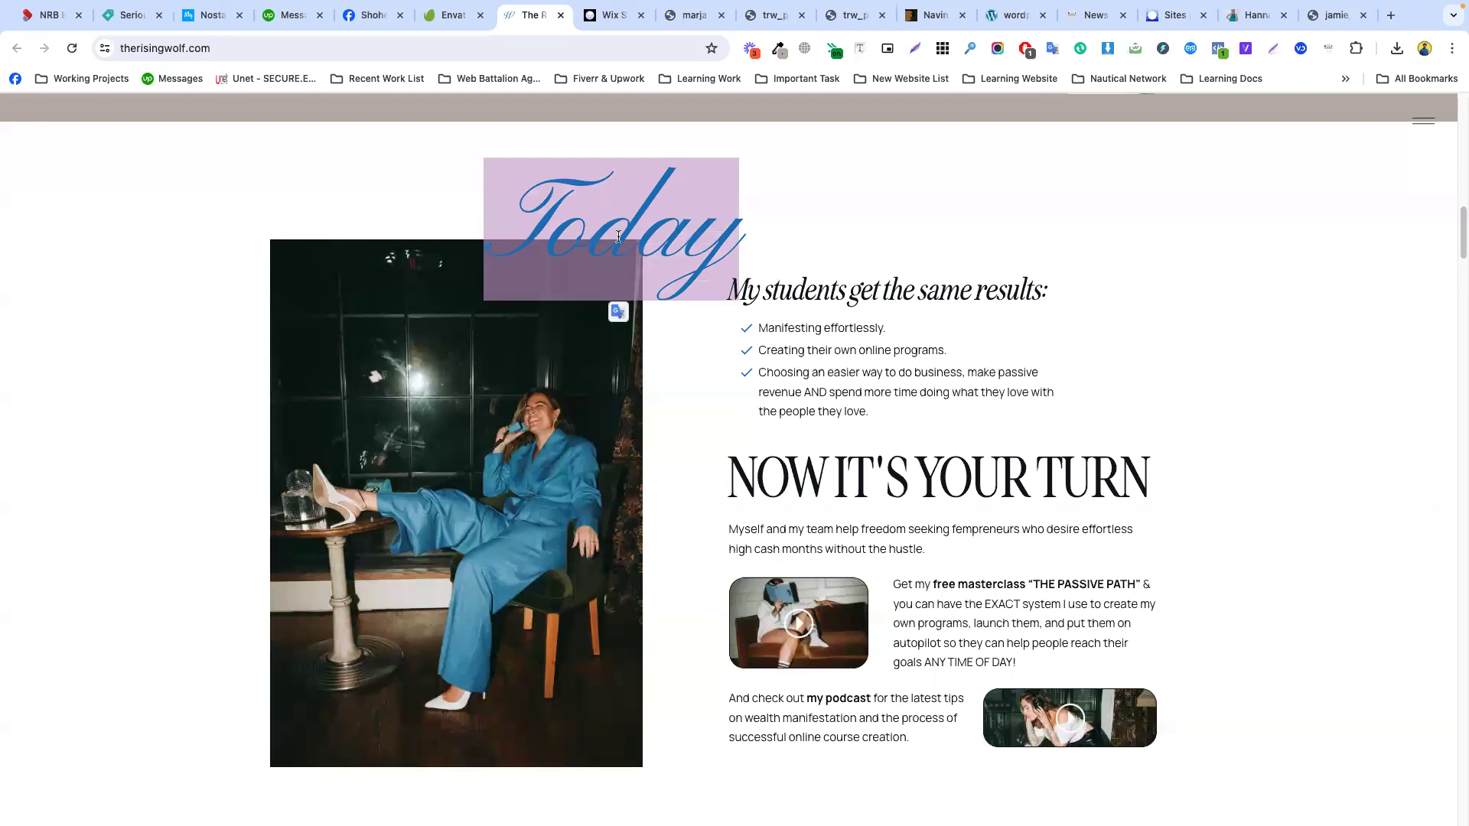
click(482, 384)
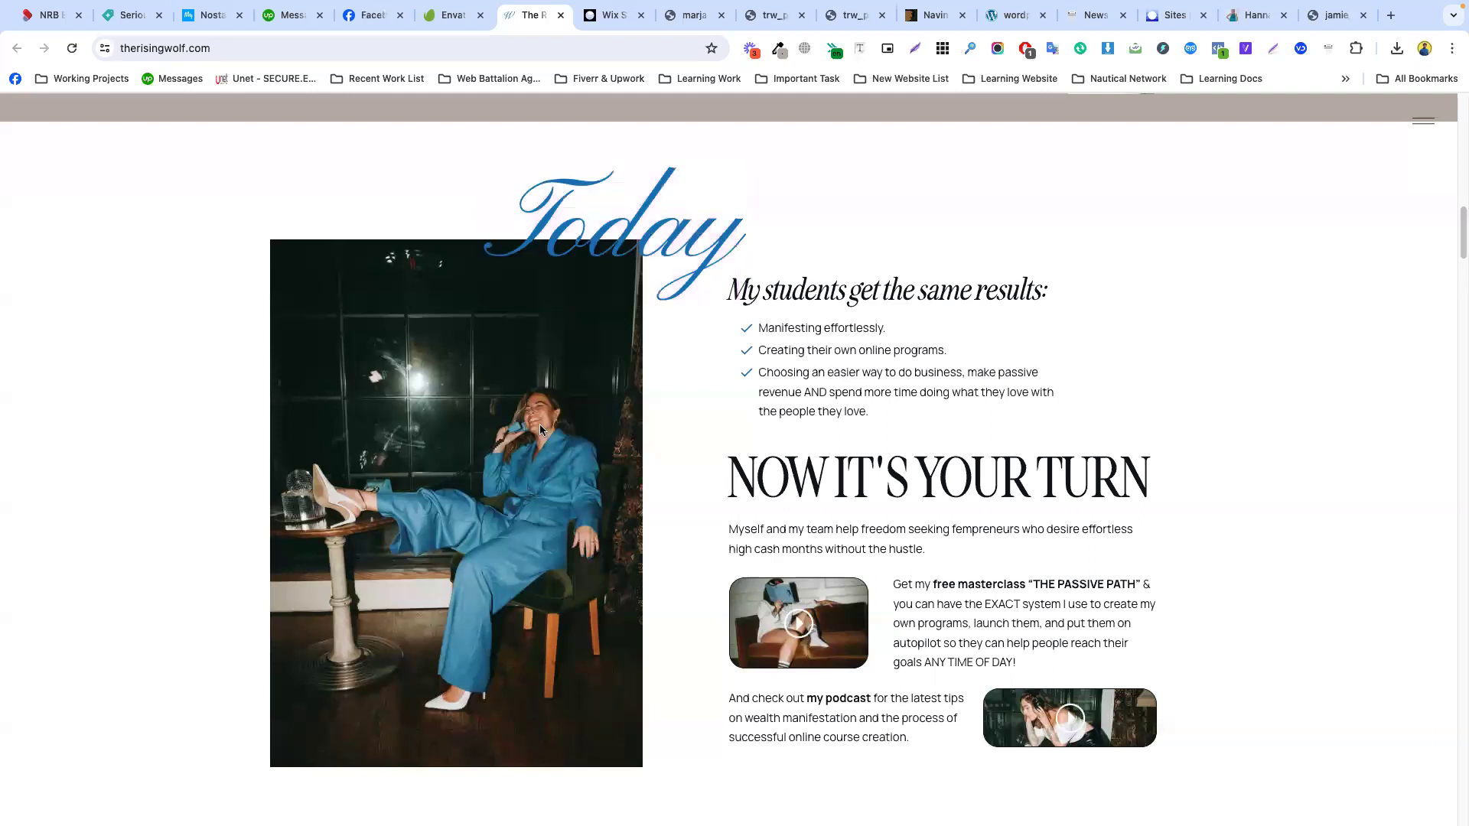
right_click(472, 393)
click(621, 7)
click(606, 16)
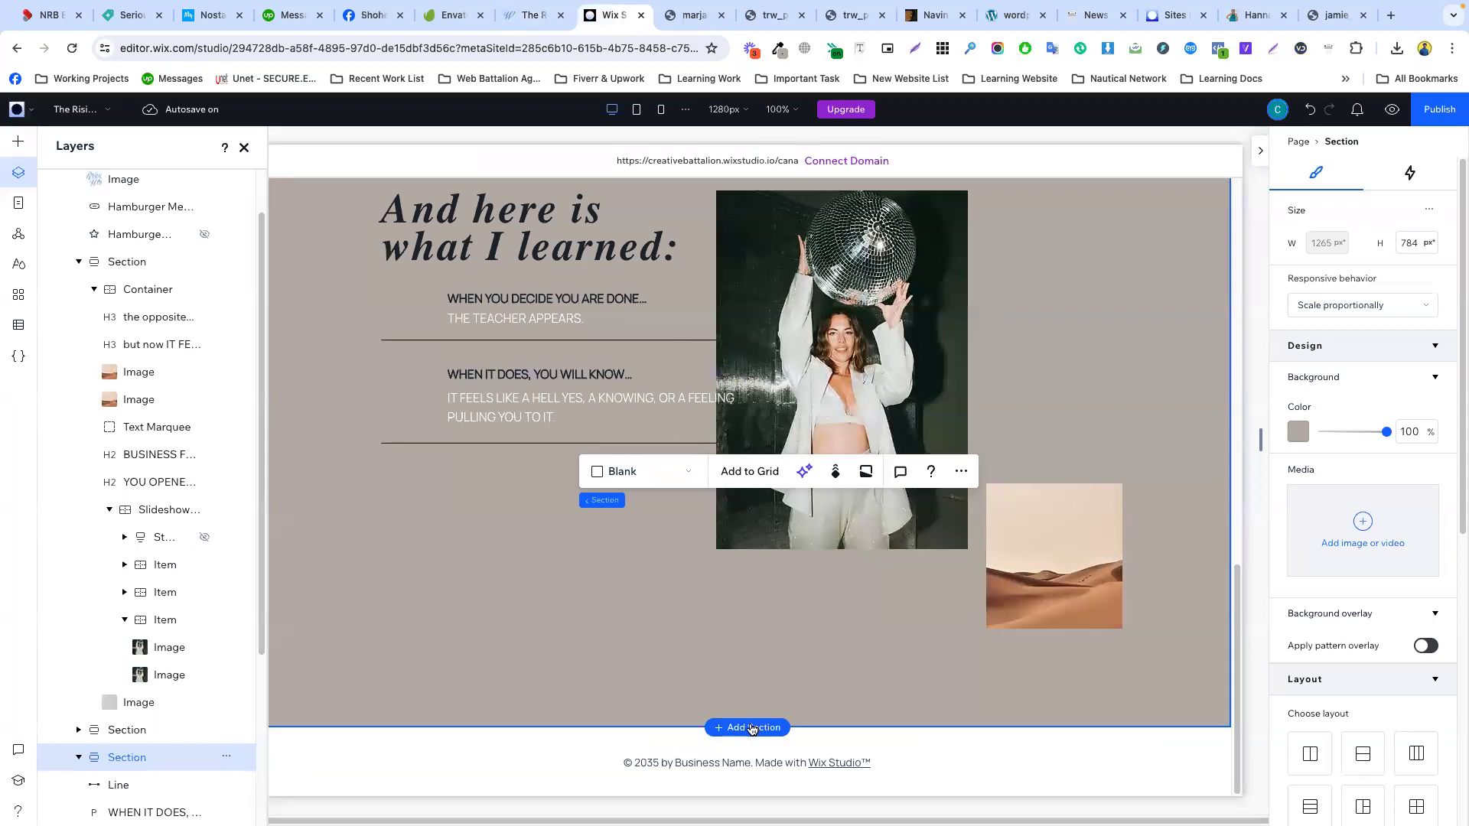
- Add a blank section below the taupe section and increase its height to about 715 px
click(751, 727)
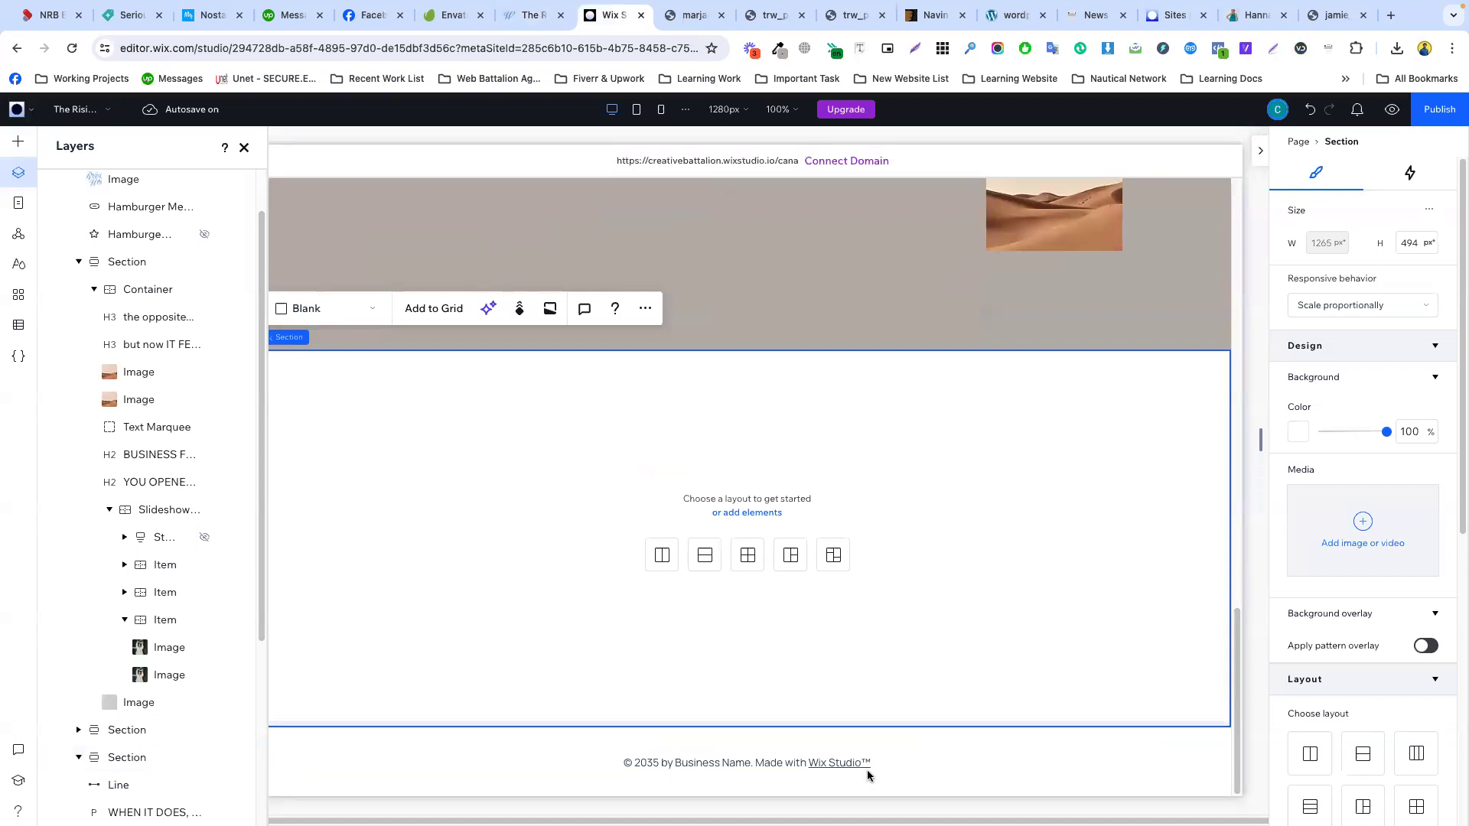
drag(932, 740, 954, 822)
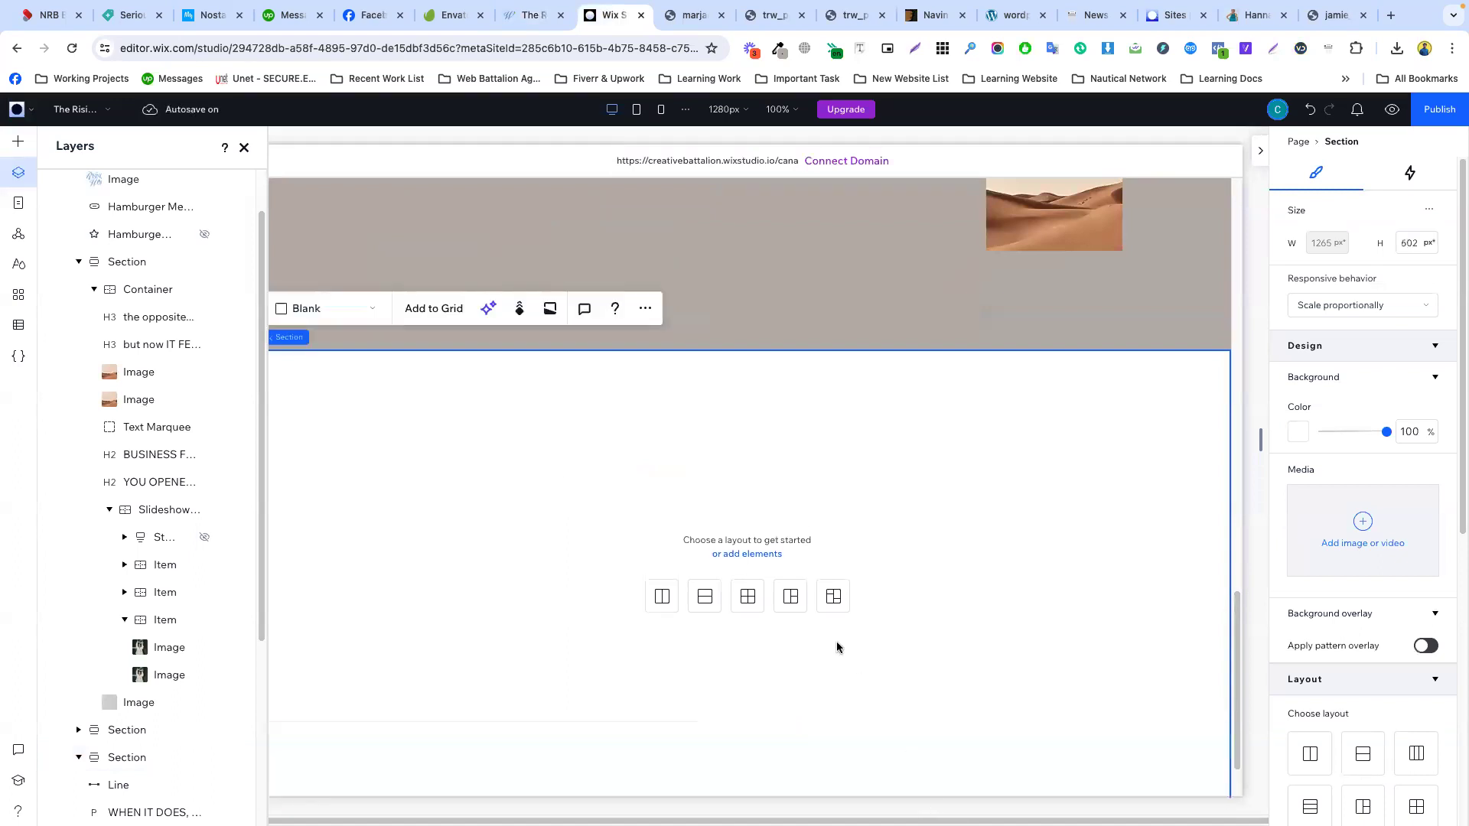
scroll(839, 646, down, 2)
drag(922, 734, 926, 821)
scroll(803, 590, down, 2)
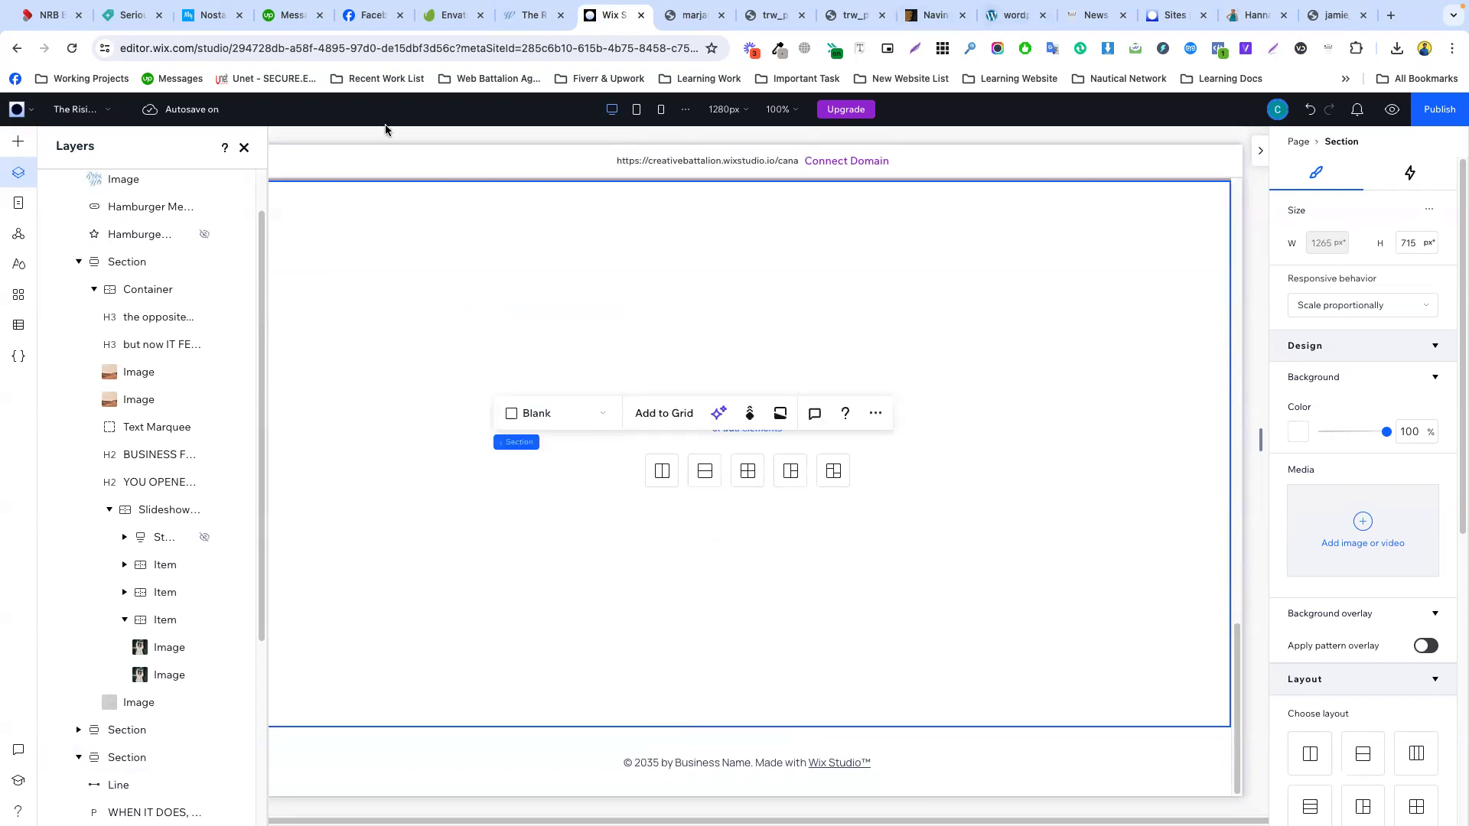
- Review the original "Today" section, press logo row and "Community wins & dreams come true" section with its vertical tabs on therisingwolf.com
click(511, 13)
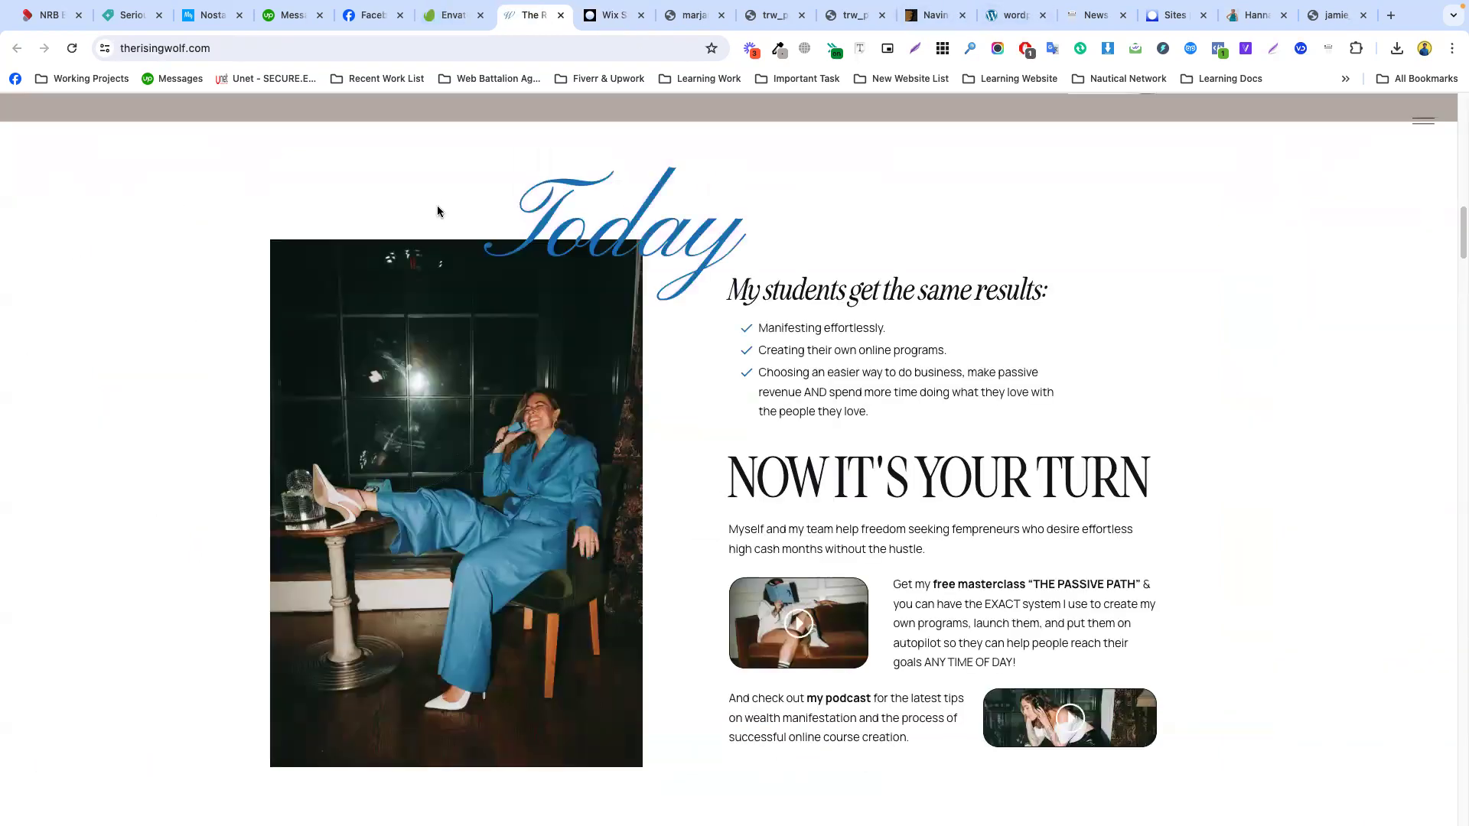
scroll(688, 382, down, 1)
scroll(832, 453, down, 1)
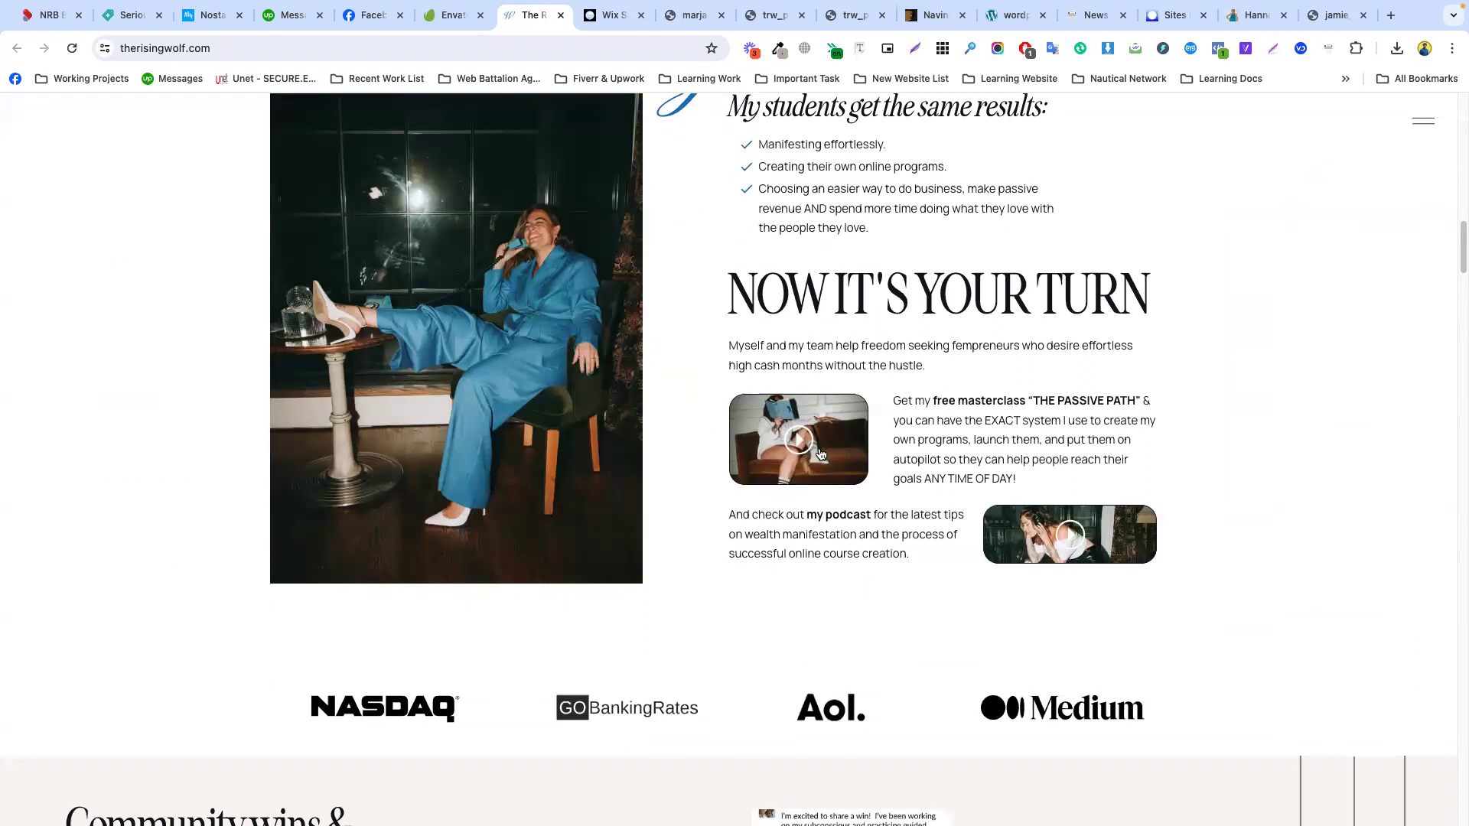
scroll(1044, 533, down, 4)
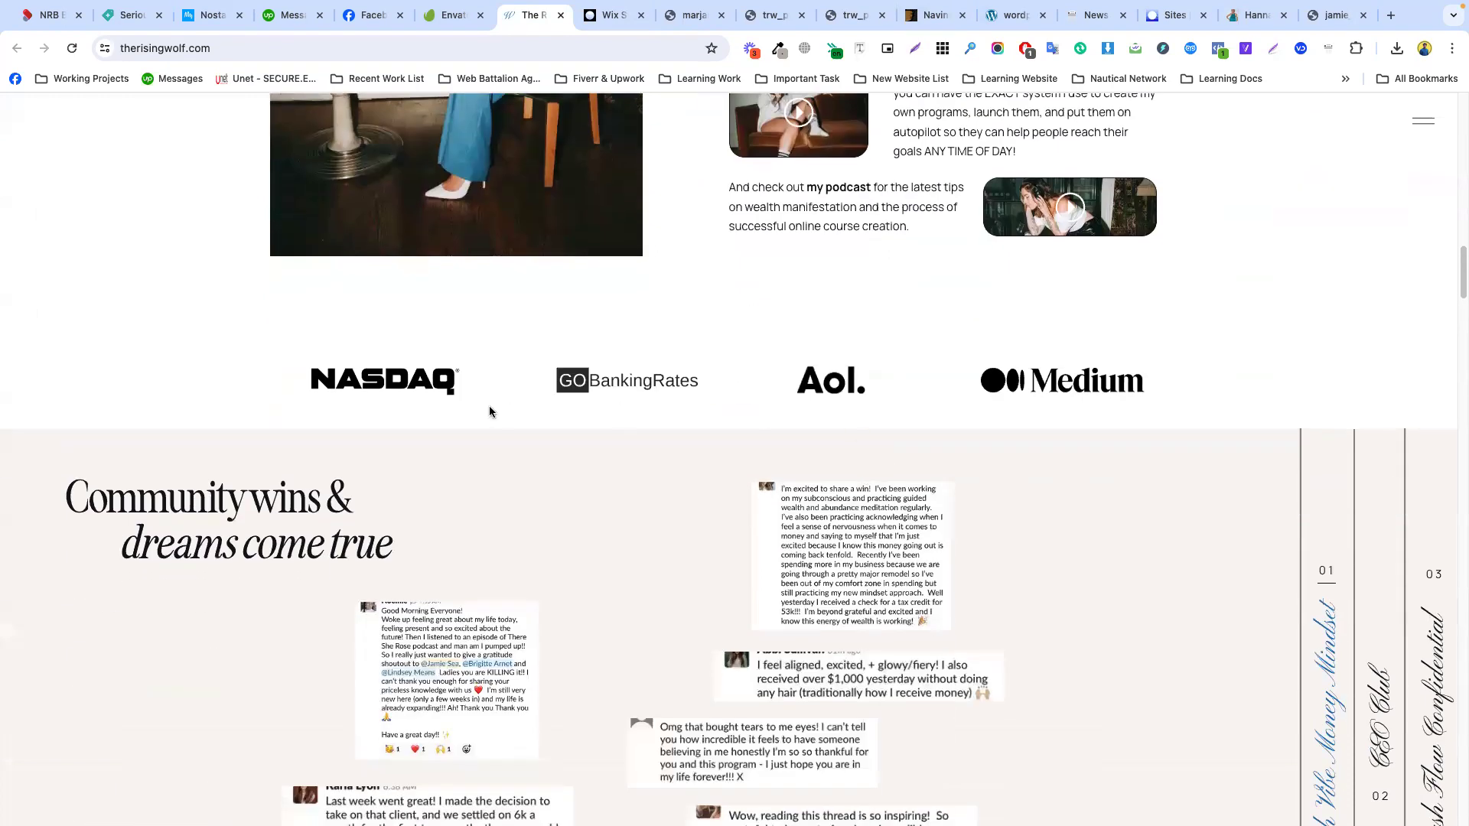
scroll(1039, 390, down, 1)
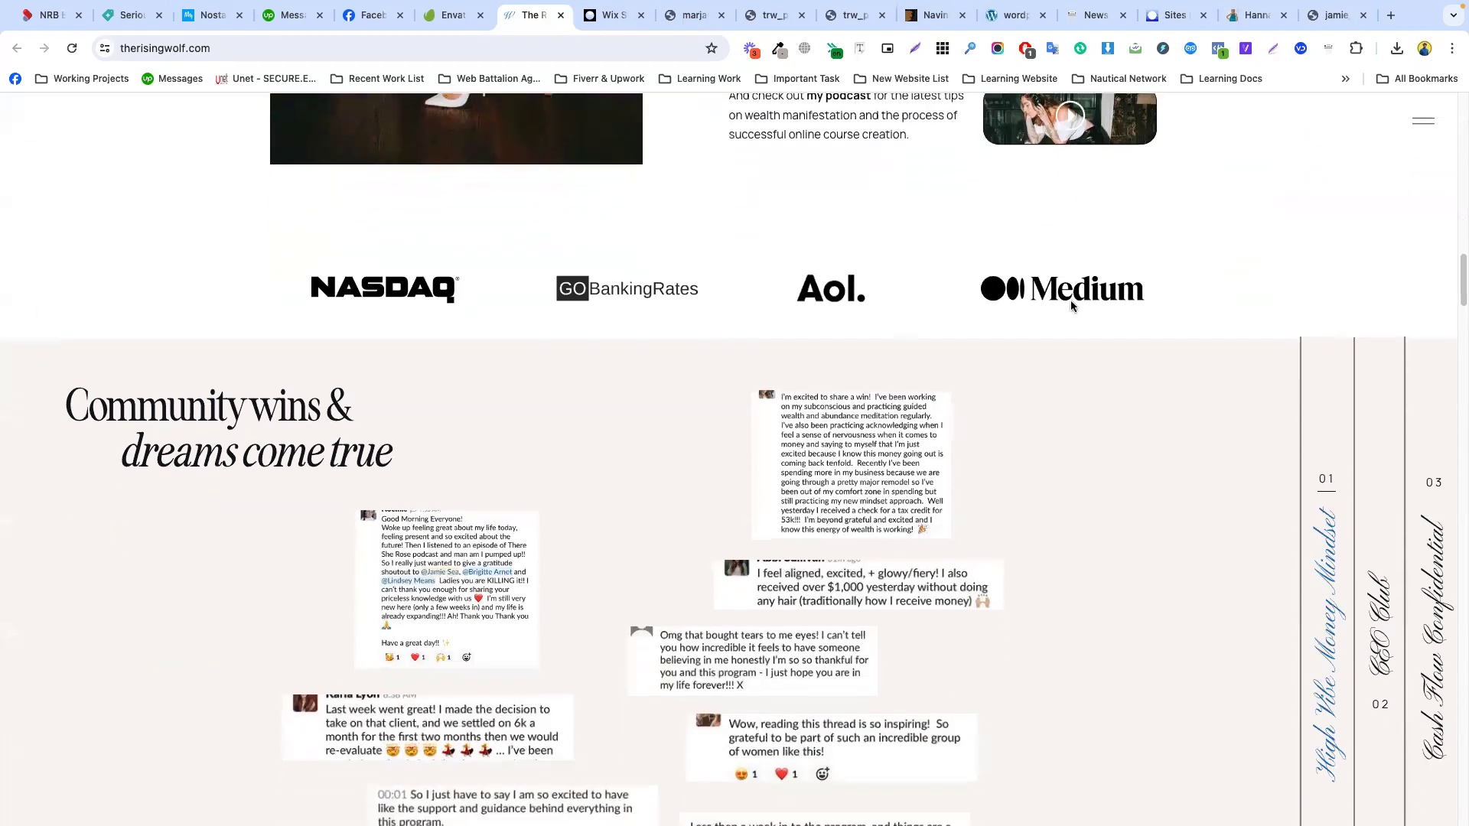
scroll(1055, 295, down, 1)
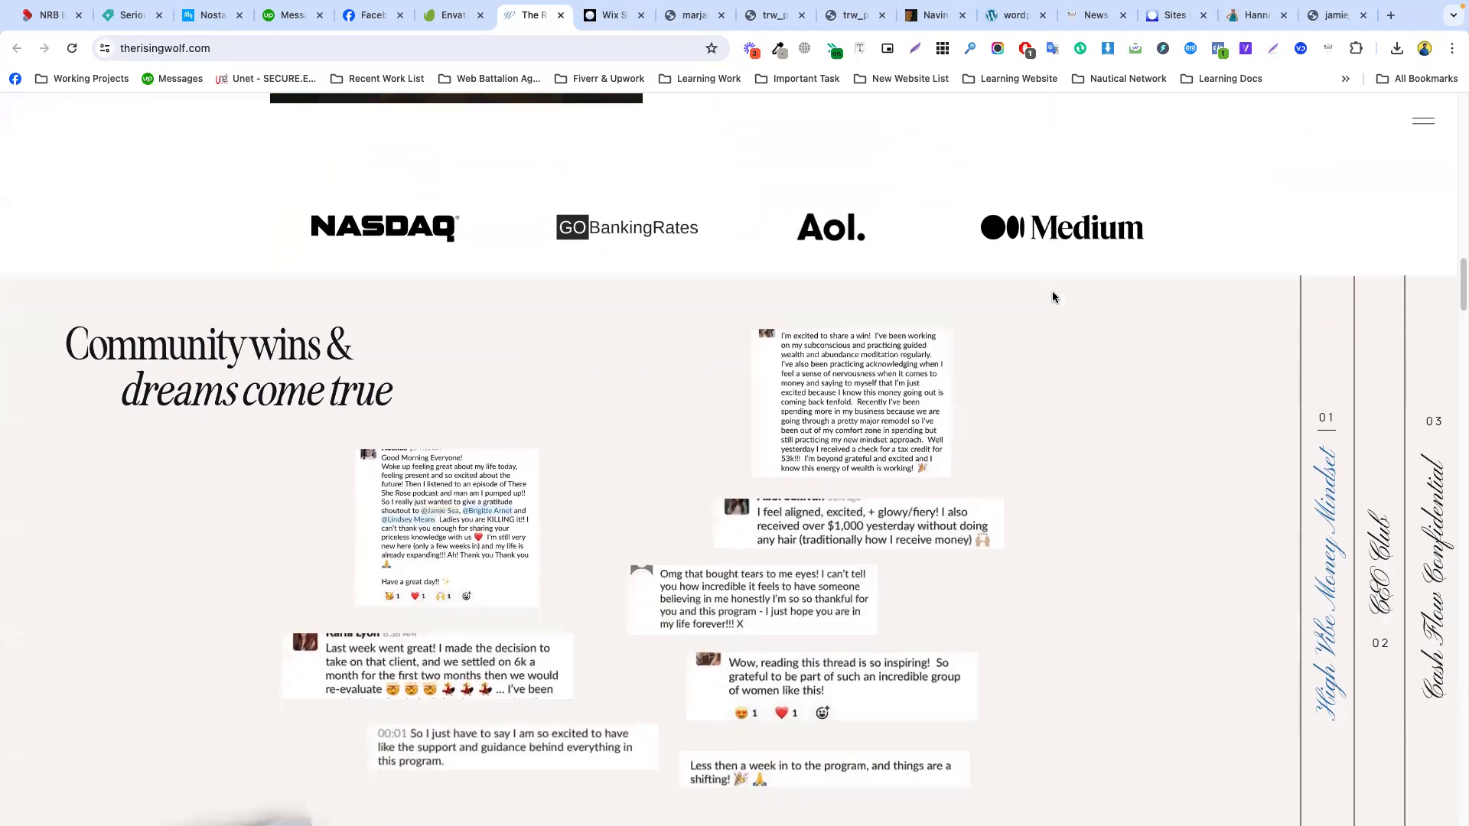
scroll(606, 394, down, 1)
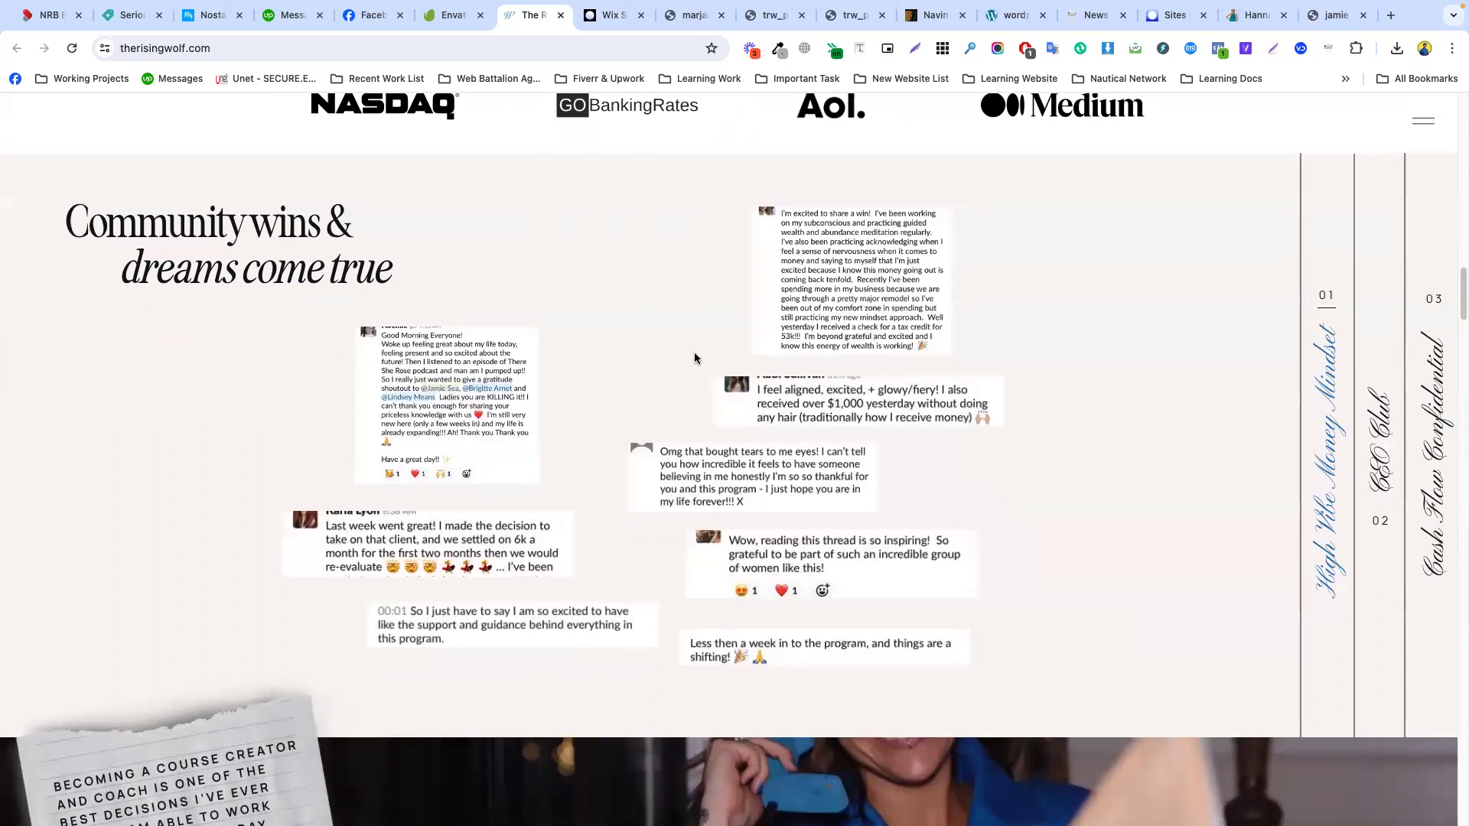
scroll(1331, 429, down, 1)
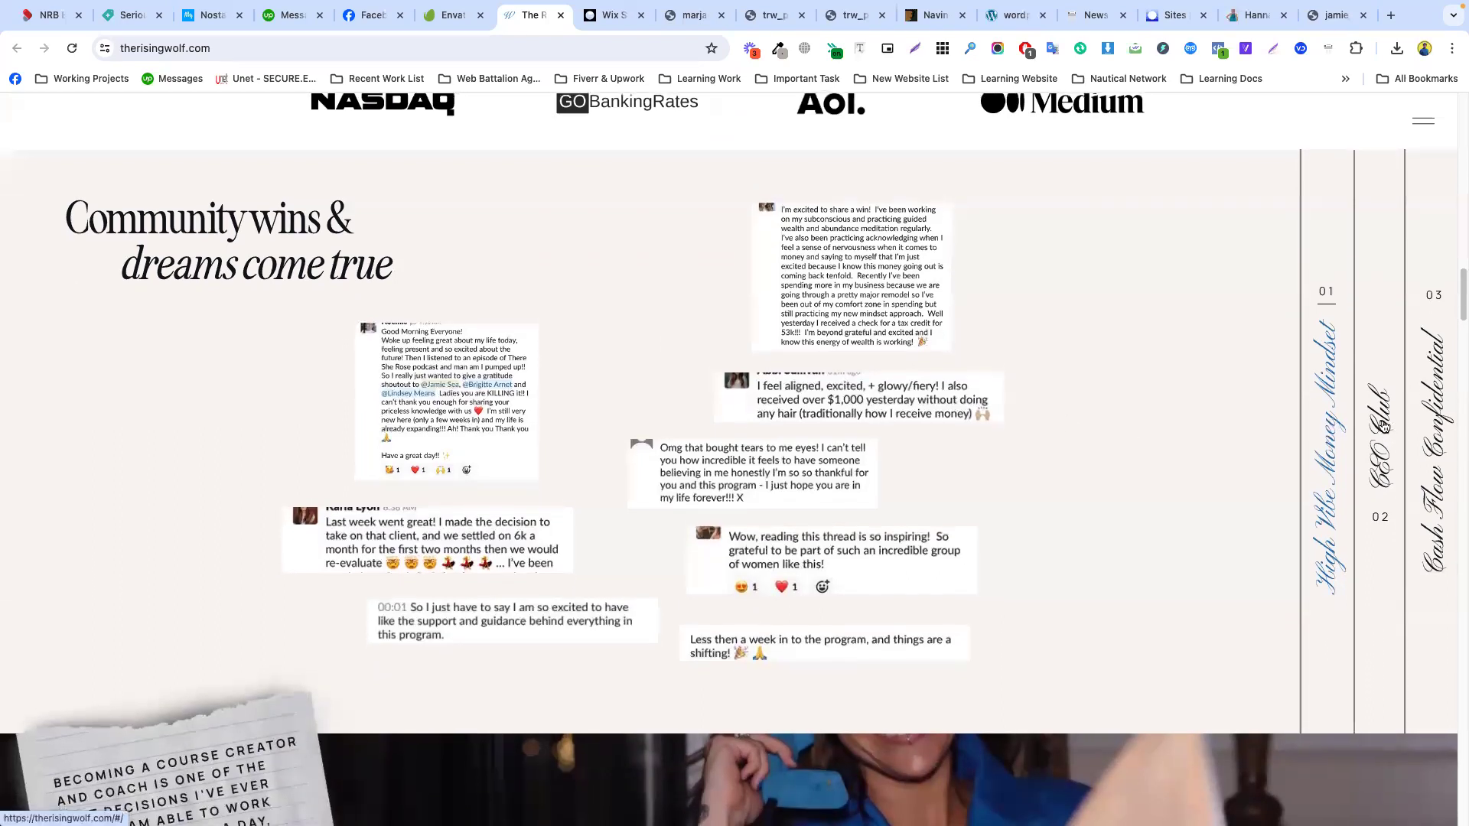
click(1381, 426)
click(1338, 427)
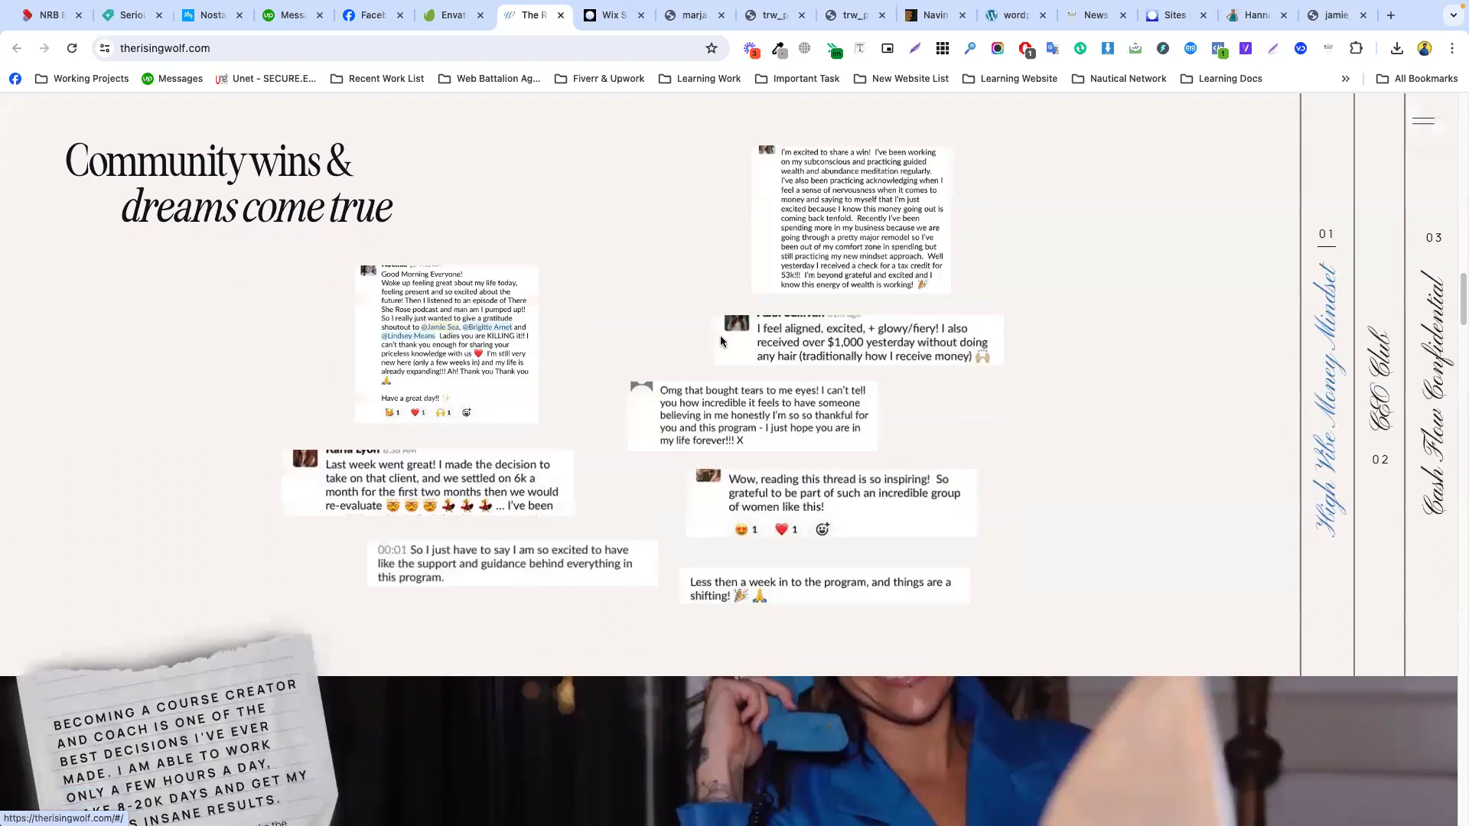
- Examine the testimonials for CEO Club and Cash Flow Confidential in the original "Community wins" section, and return to Wix Studio
click(1381, 383)
click(1434, 384)
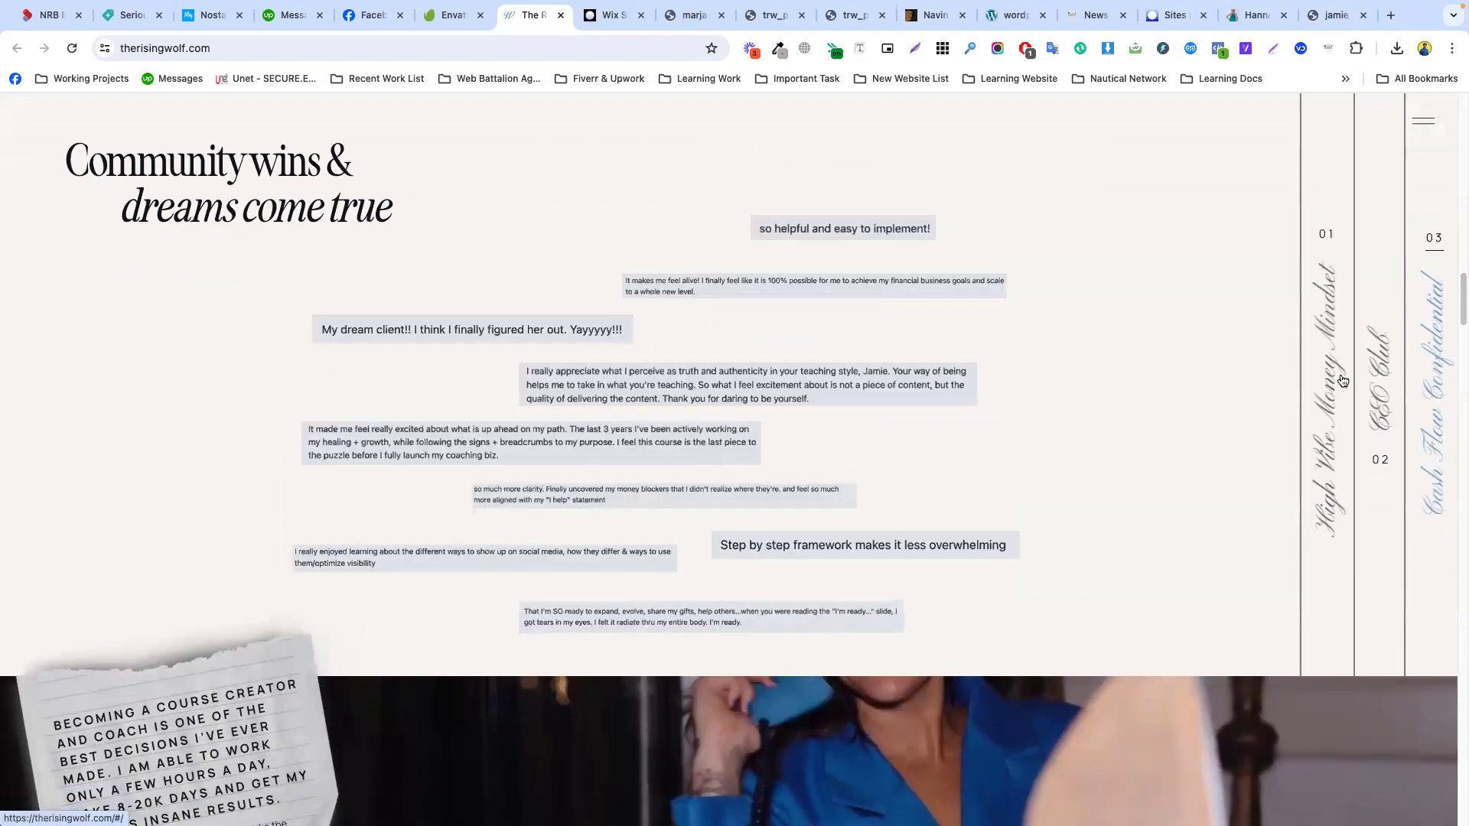
scroll(501, 520, up, 3)
scroll(863, 443, down, 3)
scroll(864, 439, up, 2)
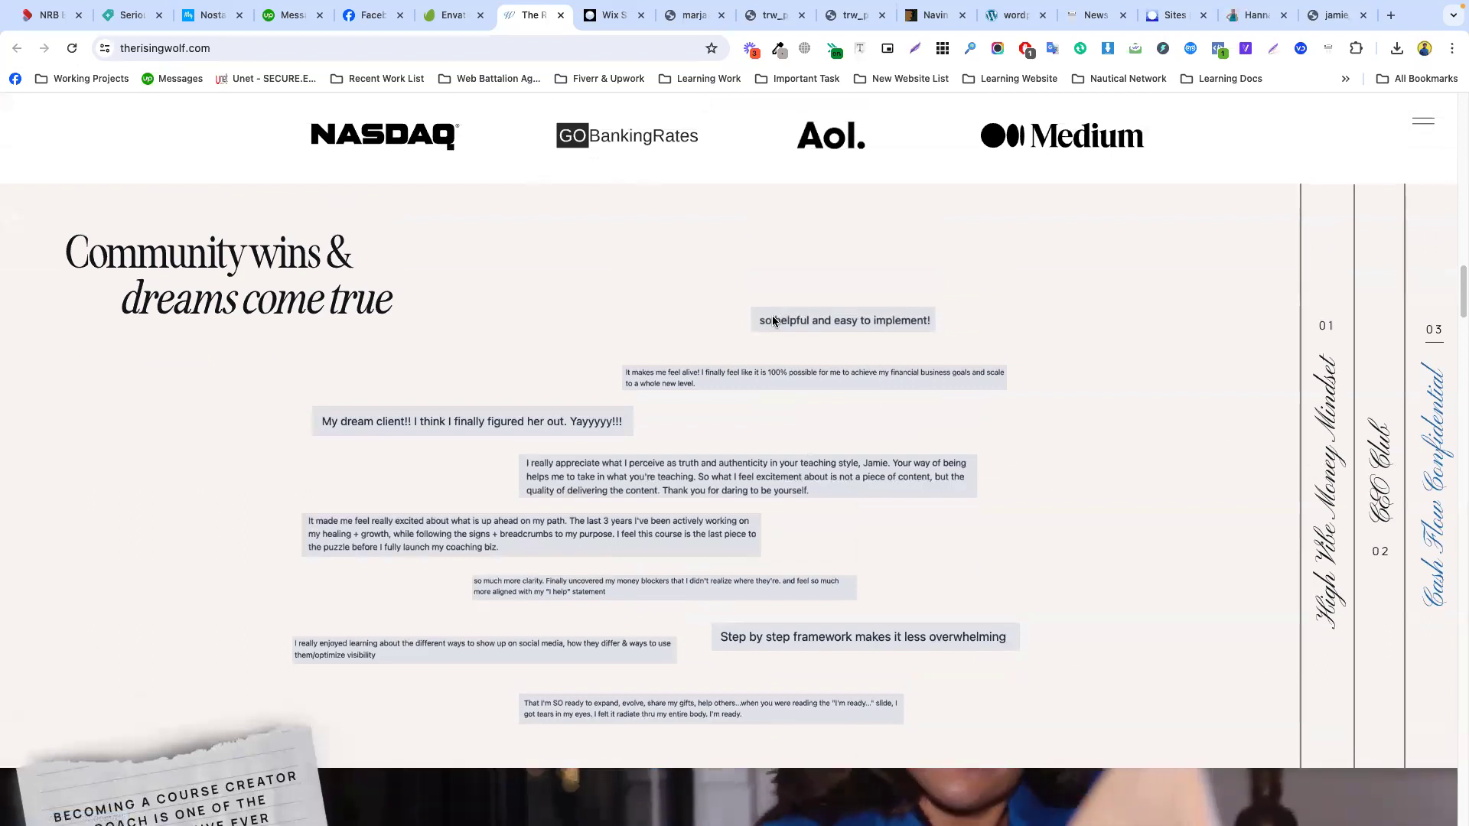
click(610, 15)
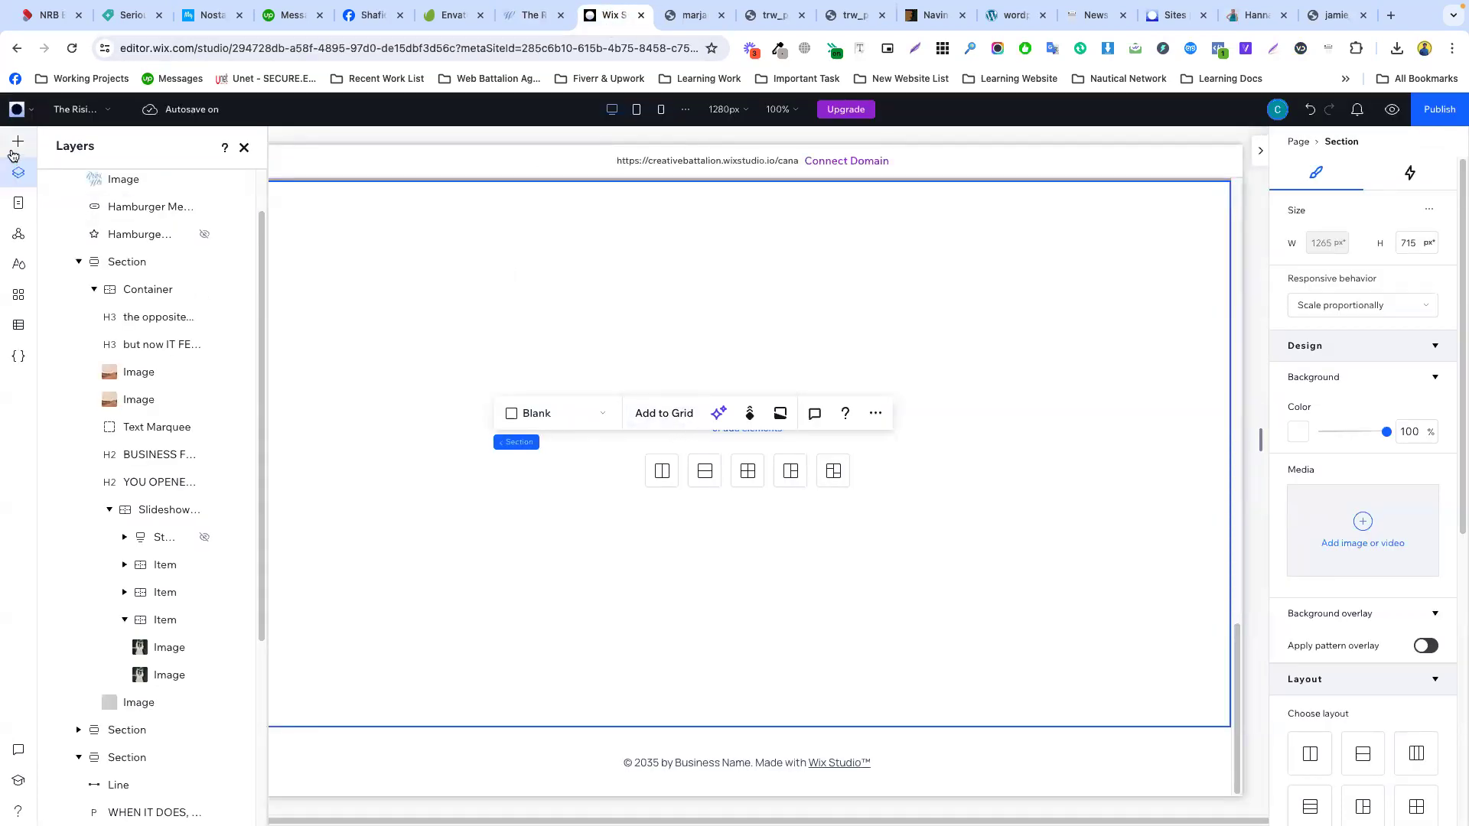
- Add the tabs layout element with the Sets, New and Best sellers tabs to the blank section
click(13, 153)
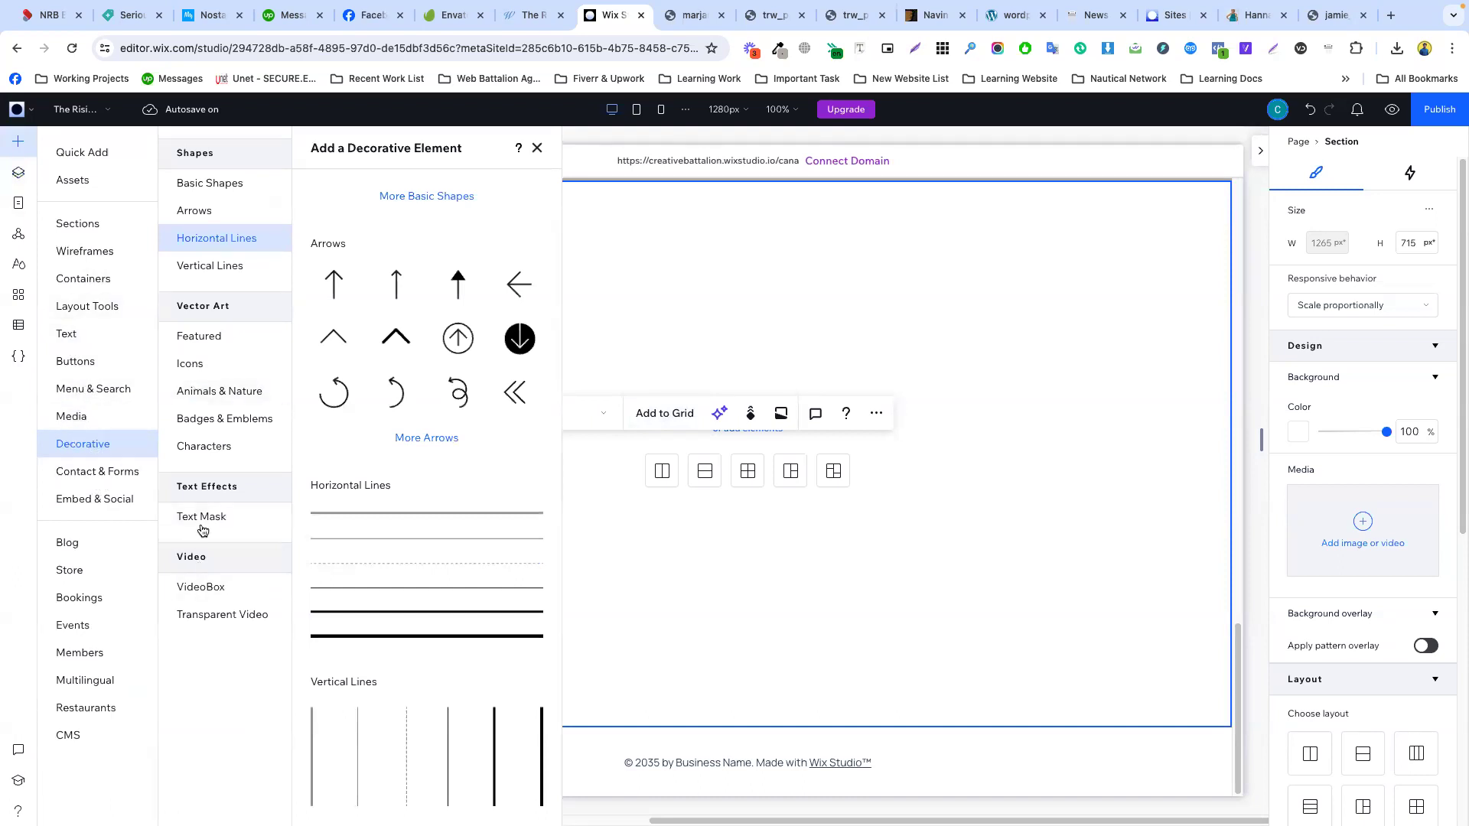
click(69, 391)
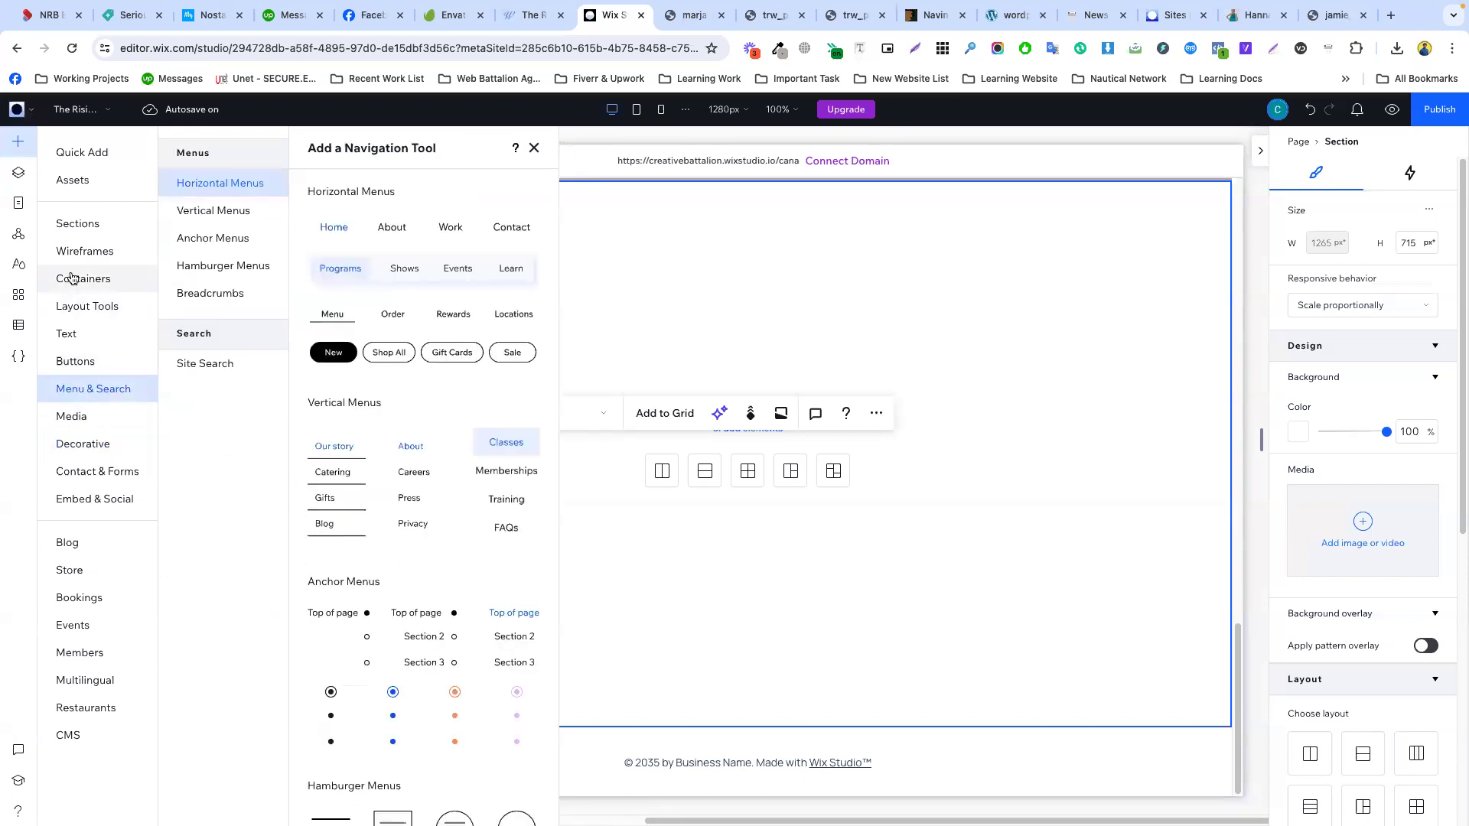
click(74, 281)
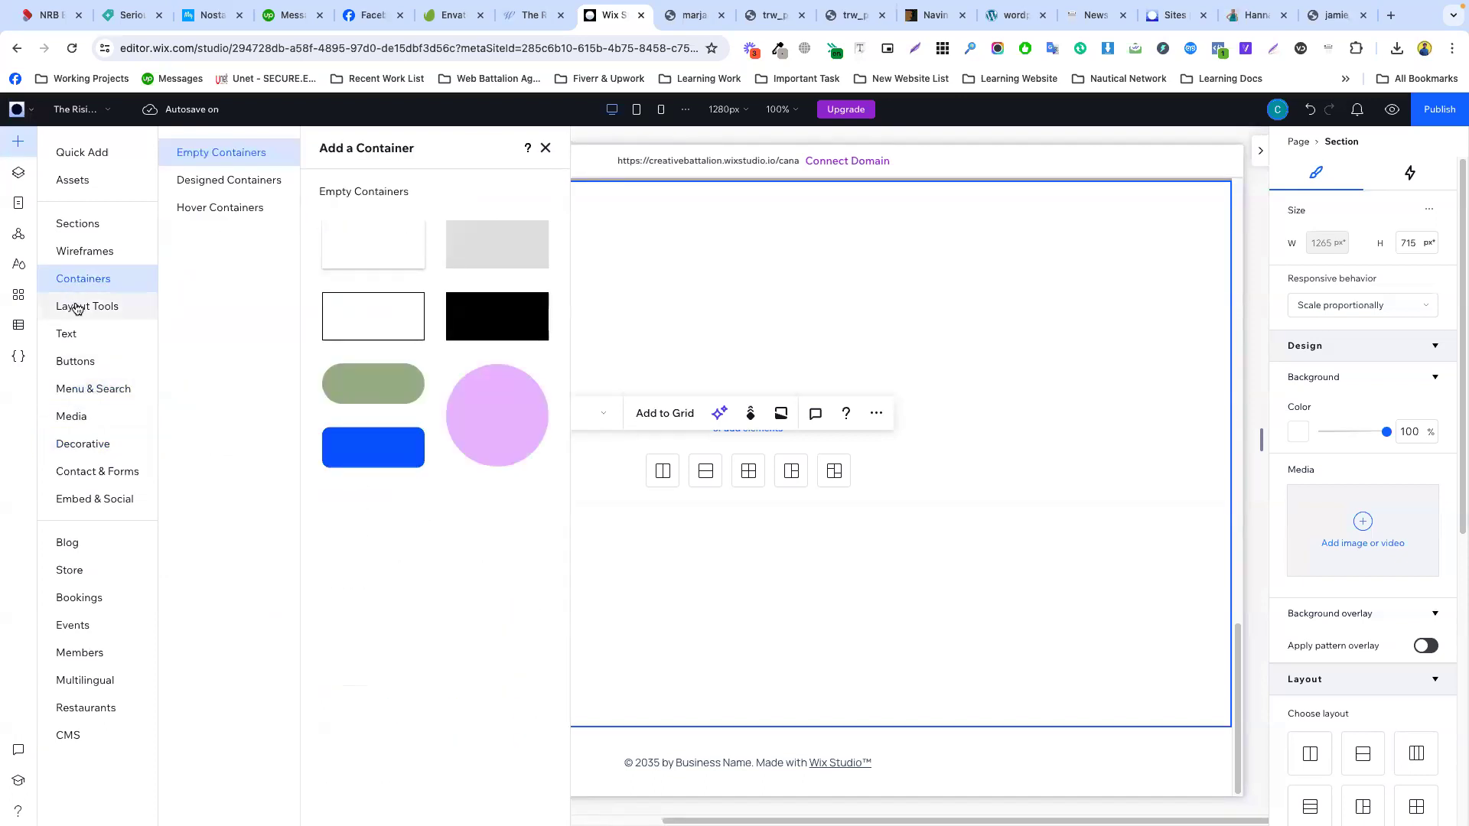
click(77, 308)
click(188, 240)
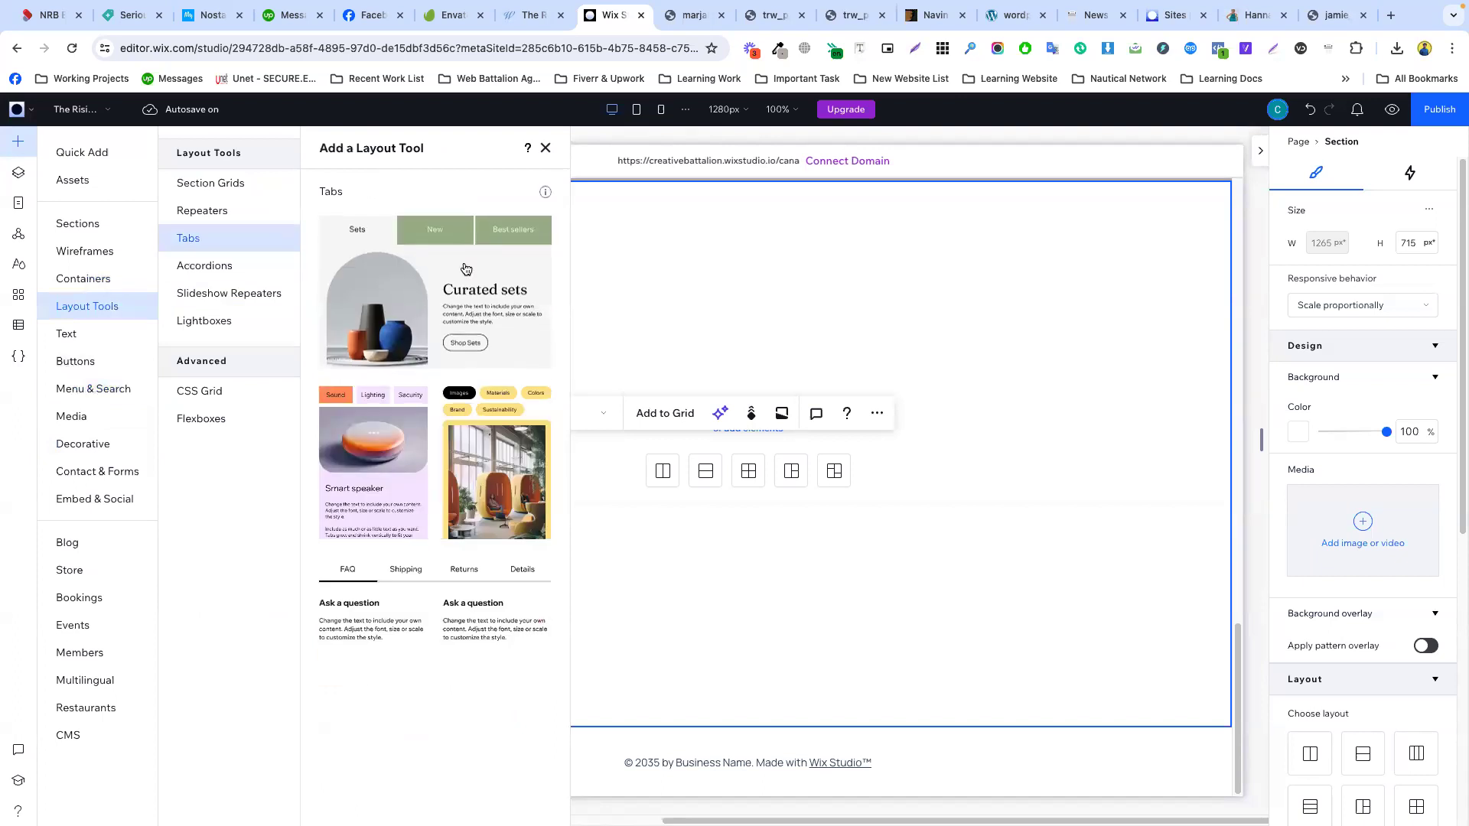
drag(417, 333, 743, 391)
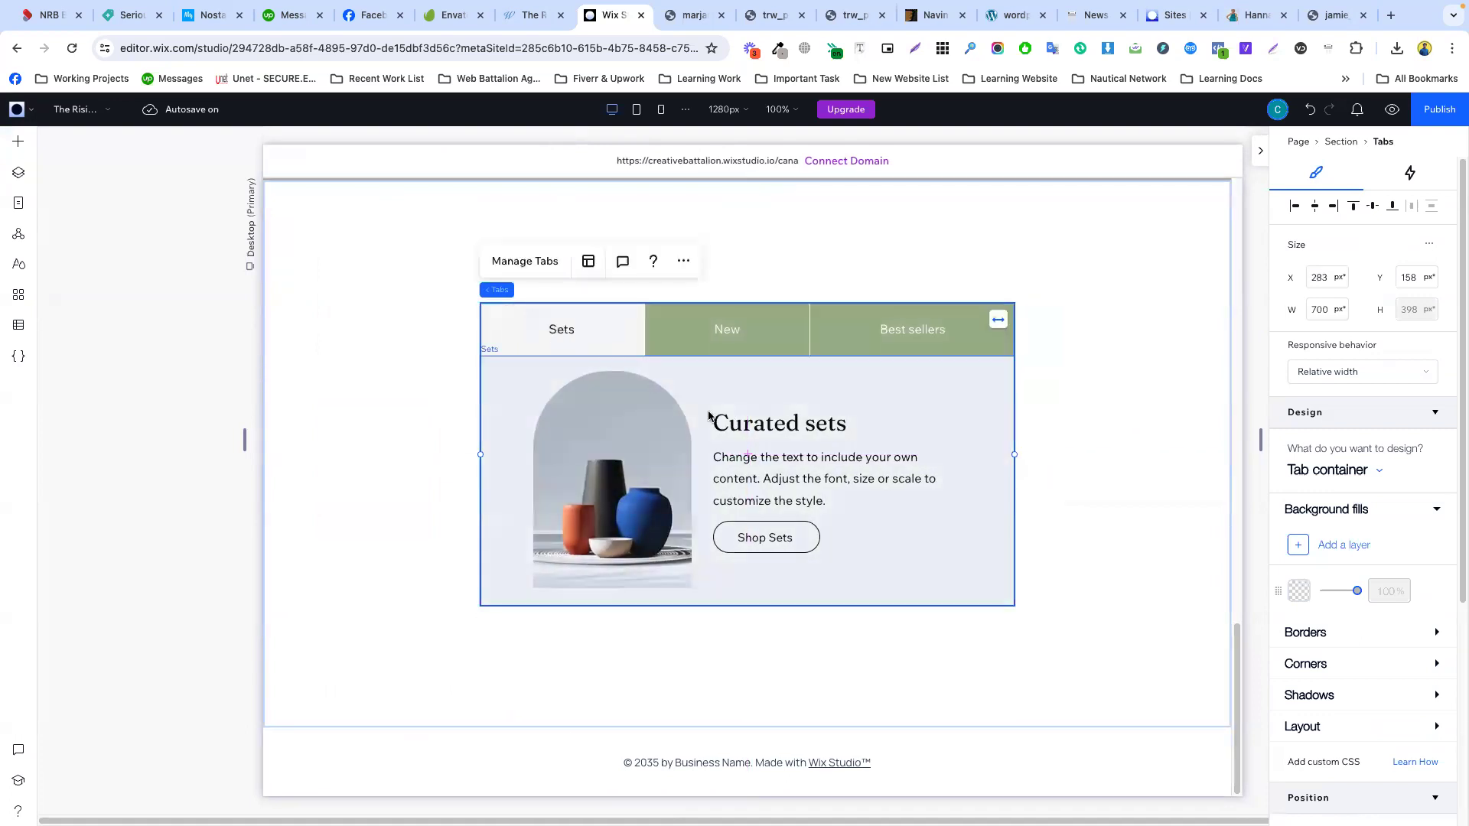
- Widen the tabs element on both sides to about 1153 px and move it up to about Y 79
drag(1015, 454, 1186, 454)
drag(477, 455, 305, 455)
scroll(809, 347, up, 2)
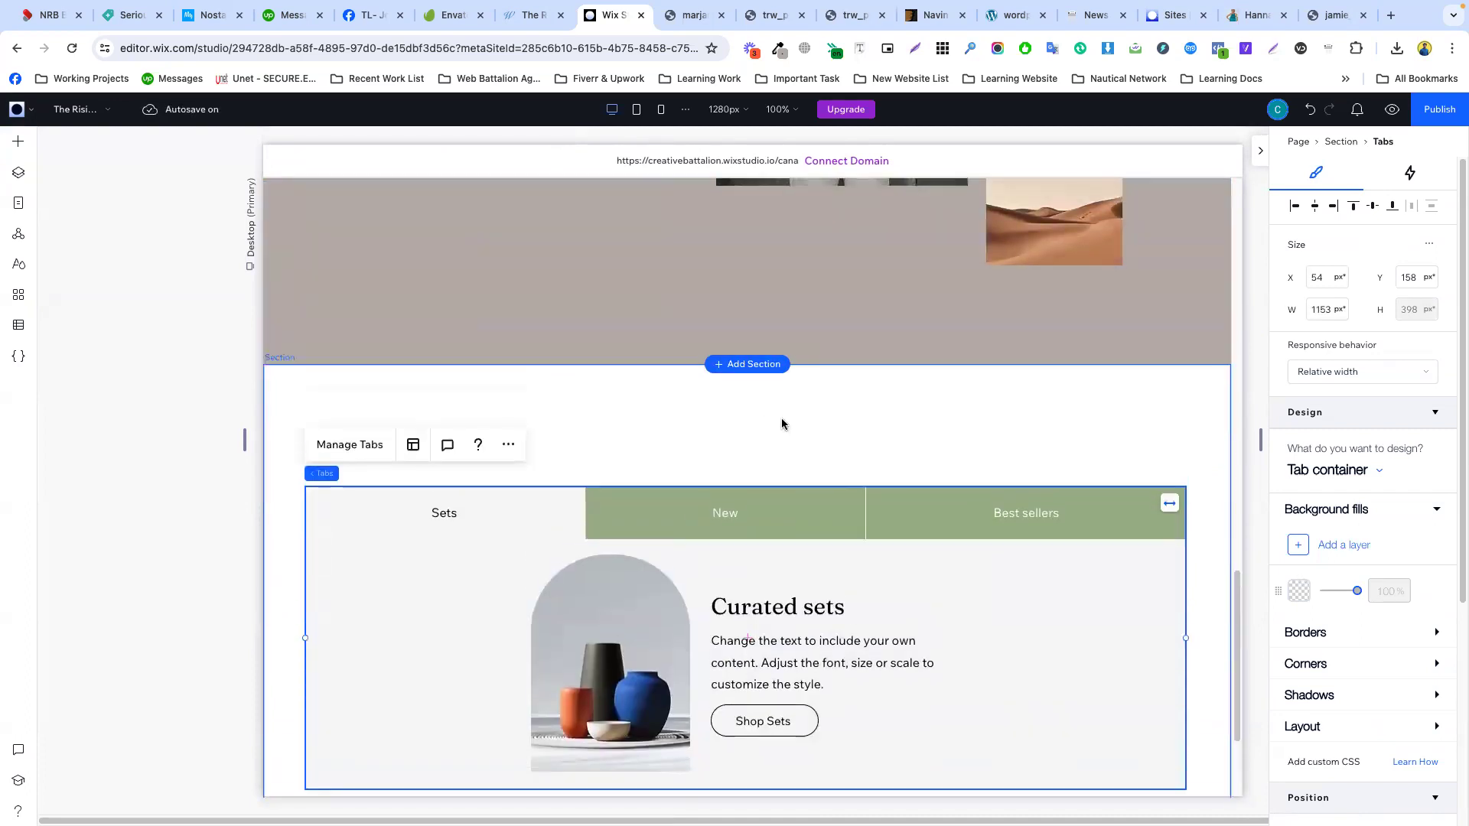
click(785, 427)
click(745, 494)
drag(746, 487, 749, 426)
scroll(978, 450, down, 2)
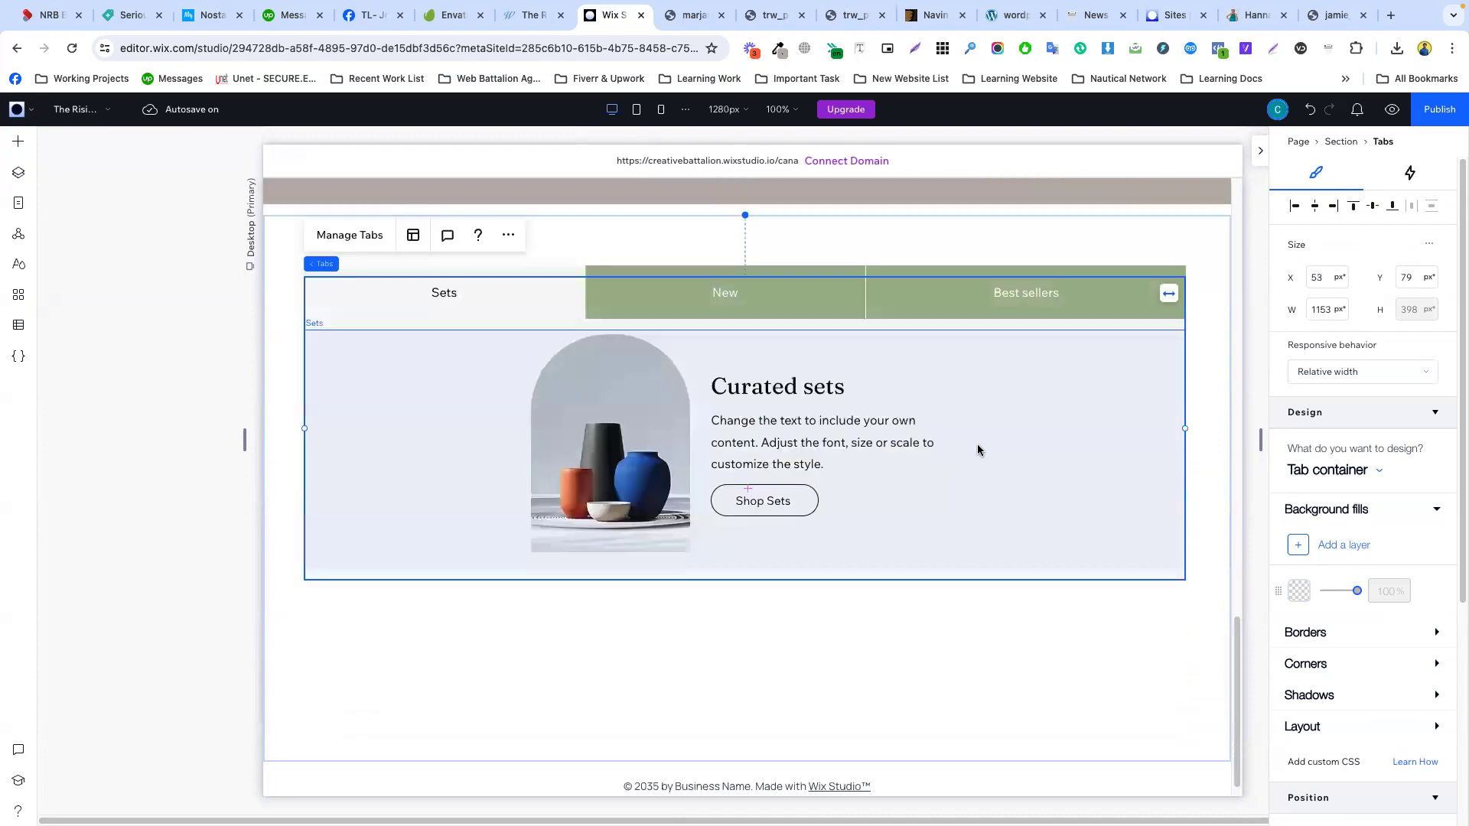
- Copy the "High Vibe Money Mindset" title from the page code of therisingwolf.com and return to Wix Studio
click(536, 16)
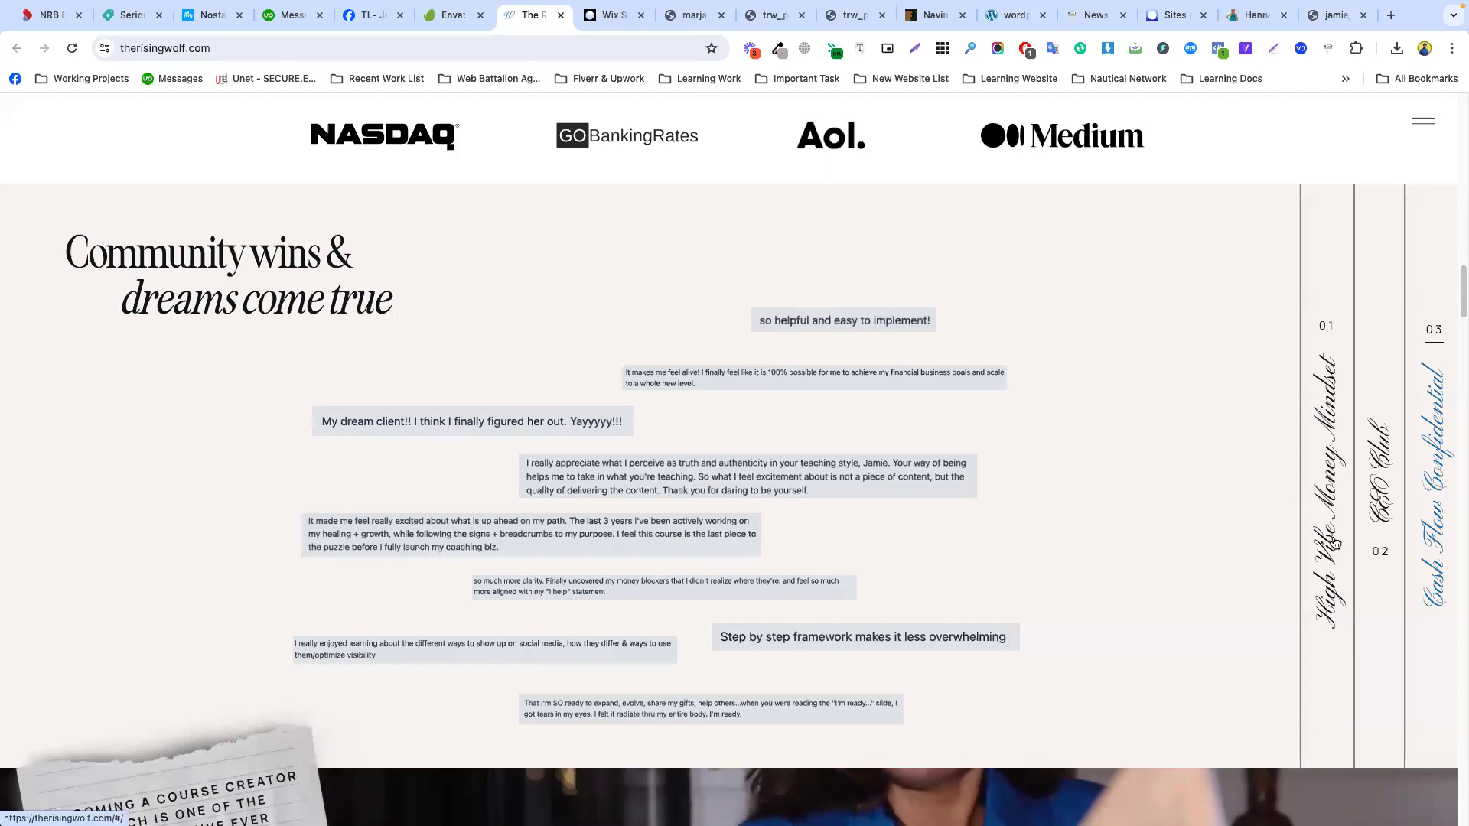
right_click(1333, 545)
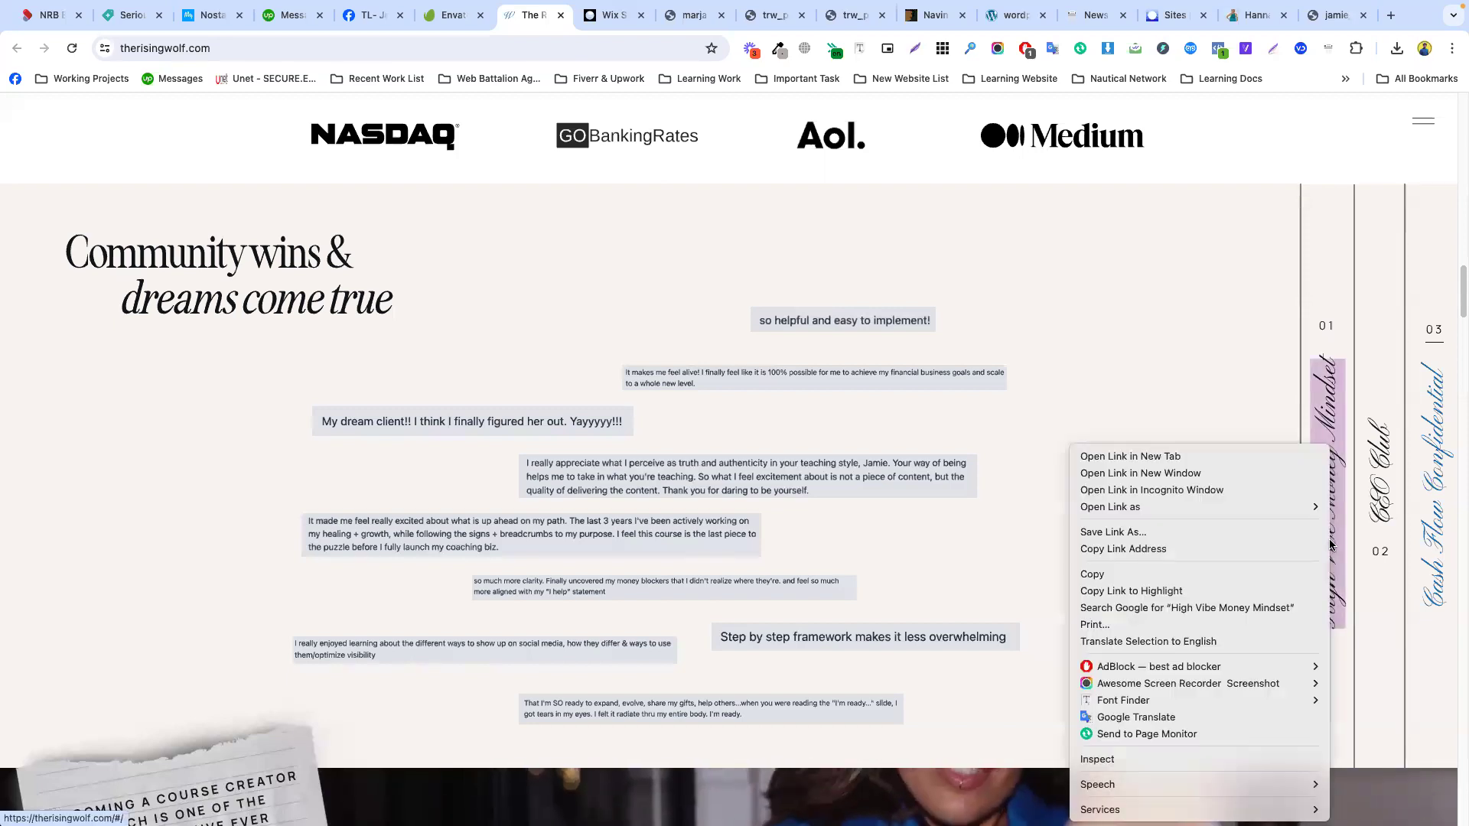
click(1115, 760)
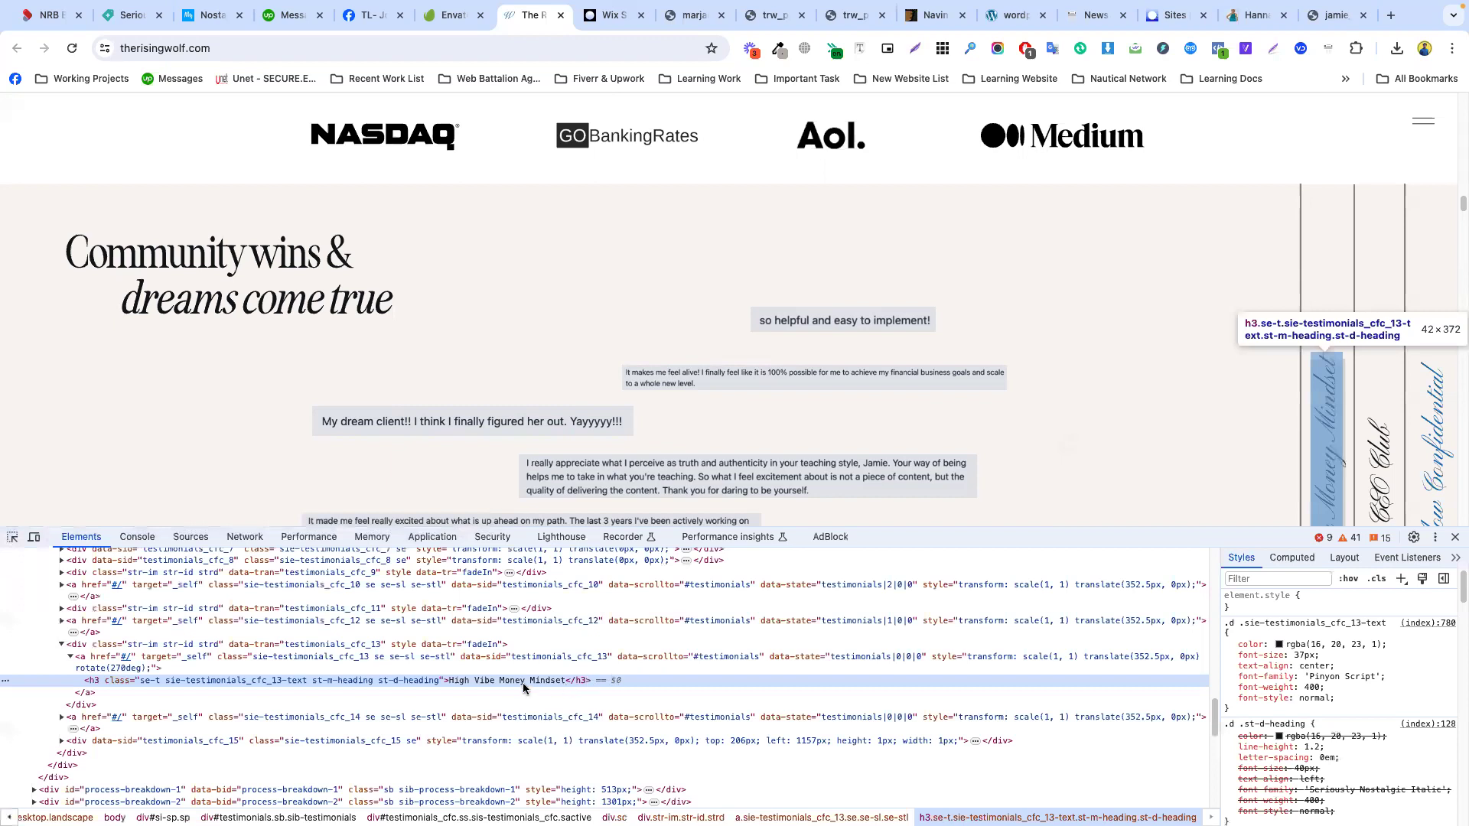
double_click(523, 687)
key(ctrl+c)
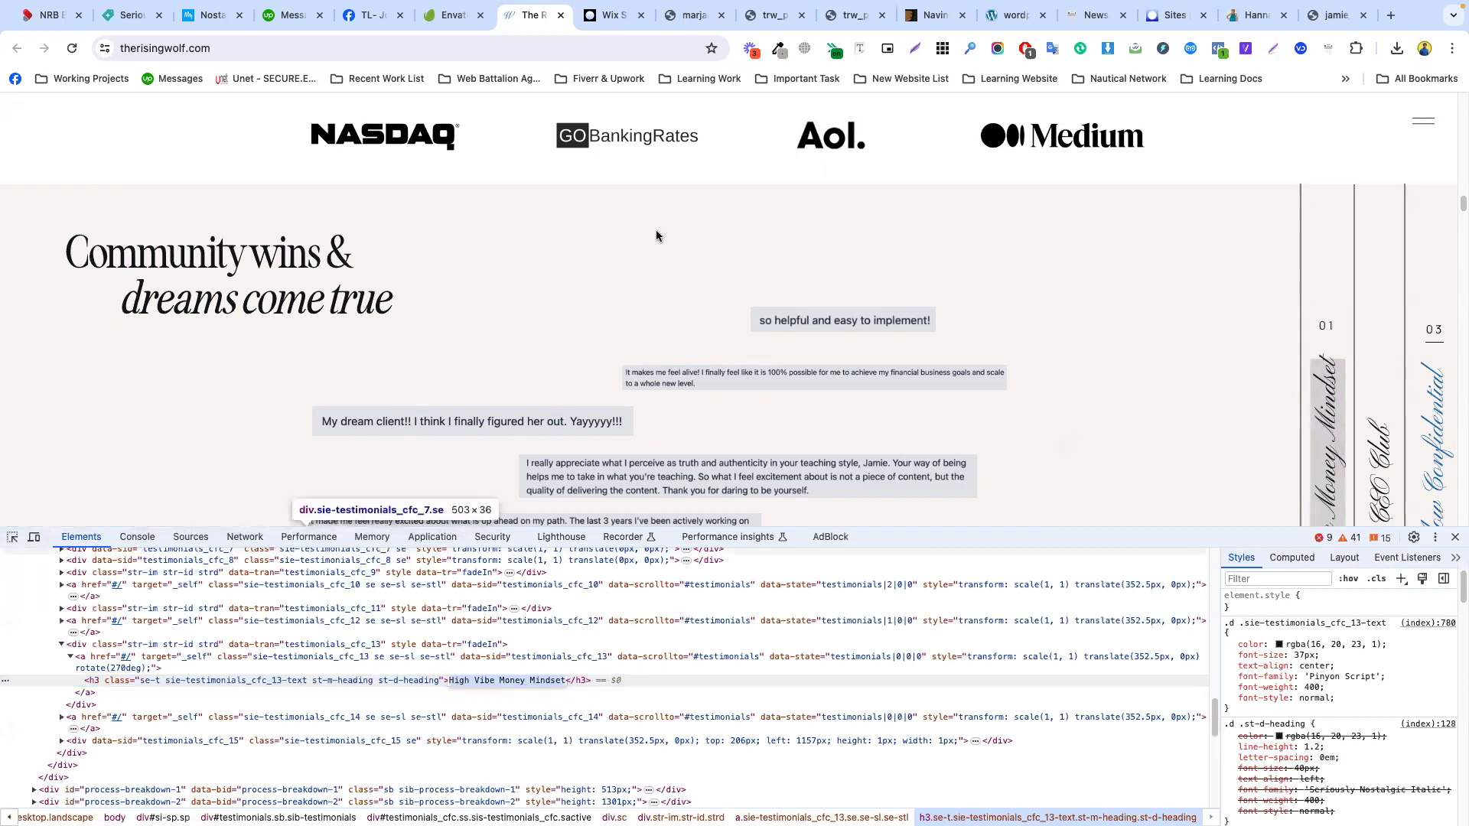
key(ctrl+Tab)
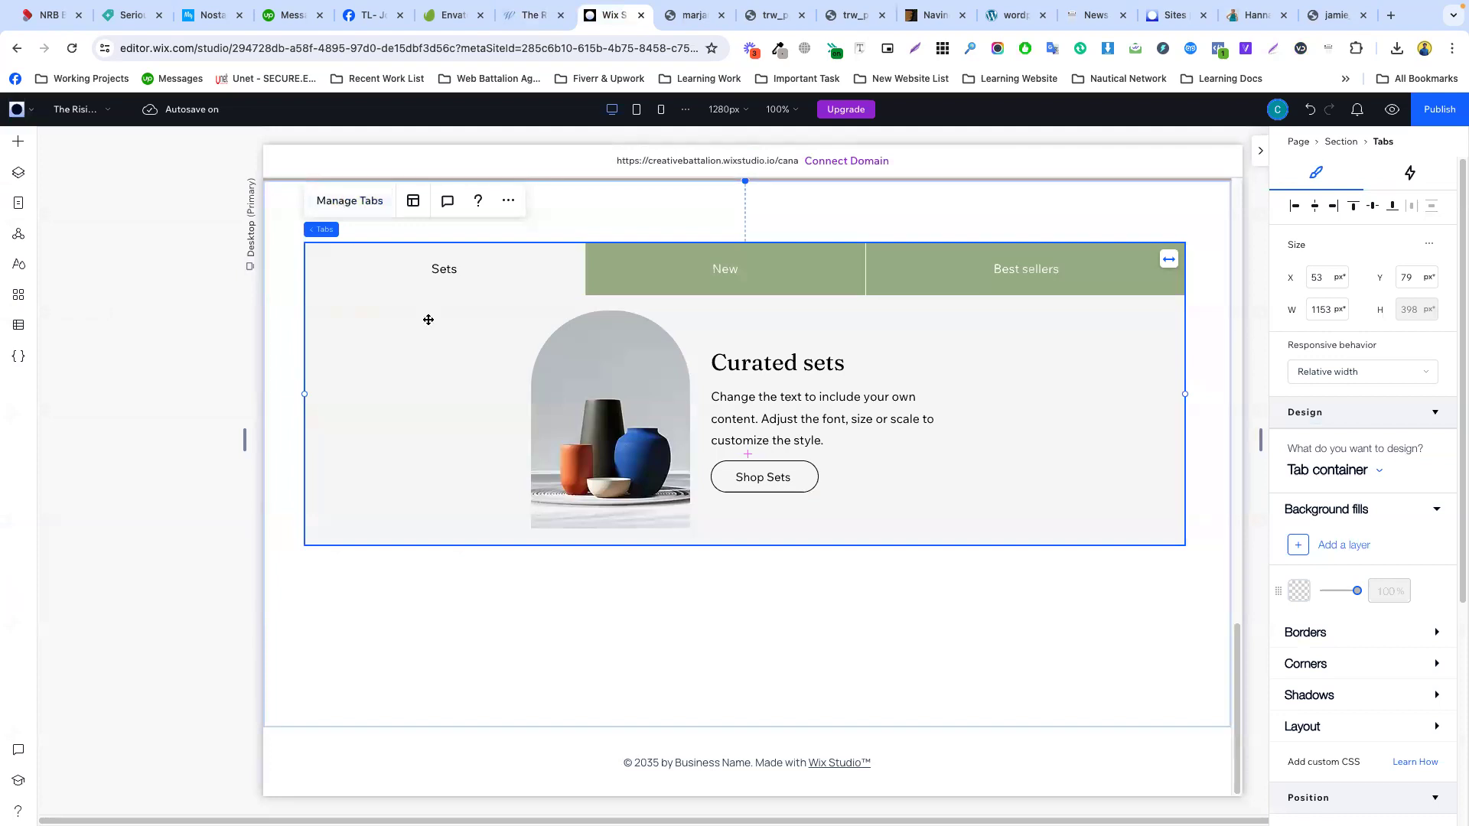
- Rename the "Sets" tab as "High Vibe Money Mindset" using the copied title
click(370, 210)
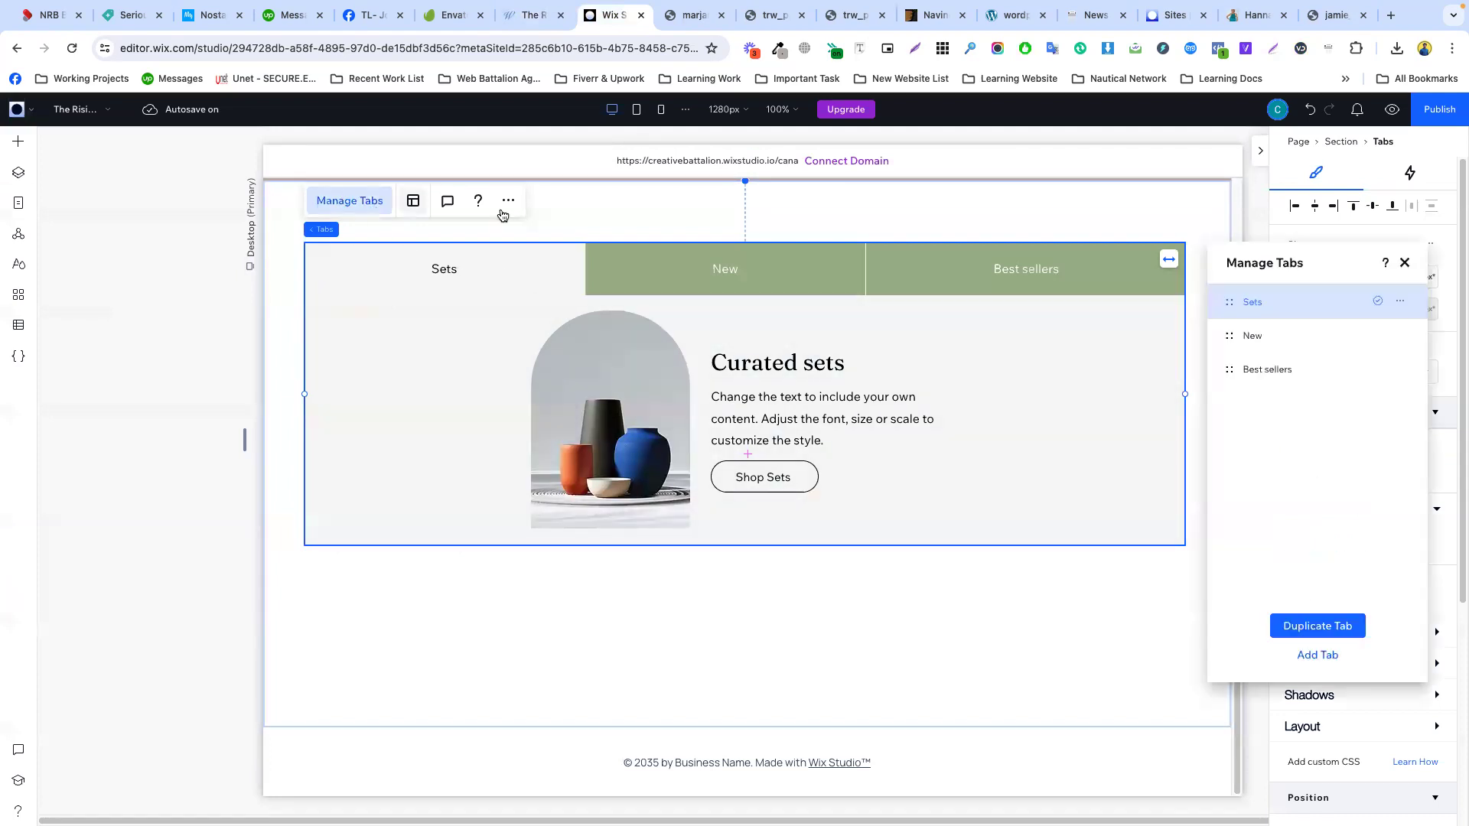
click(1407, 306)
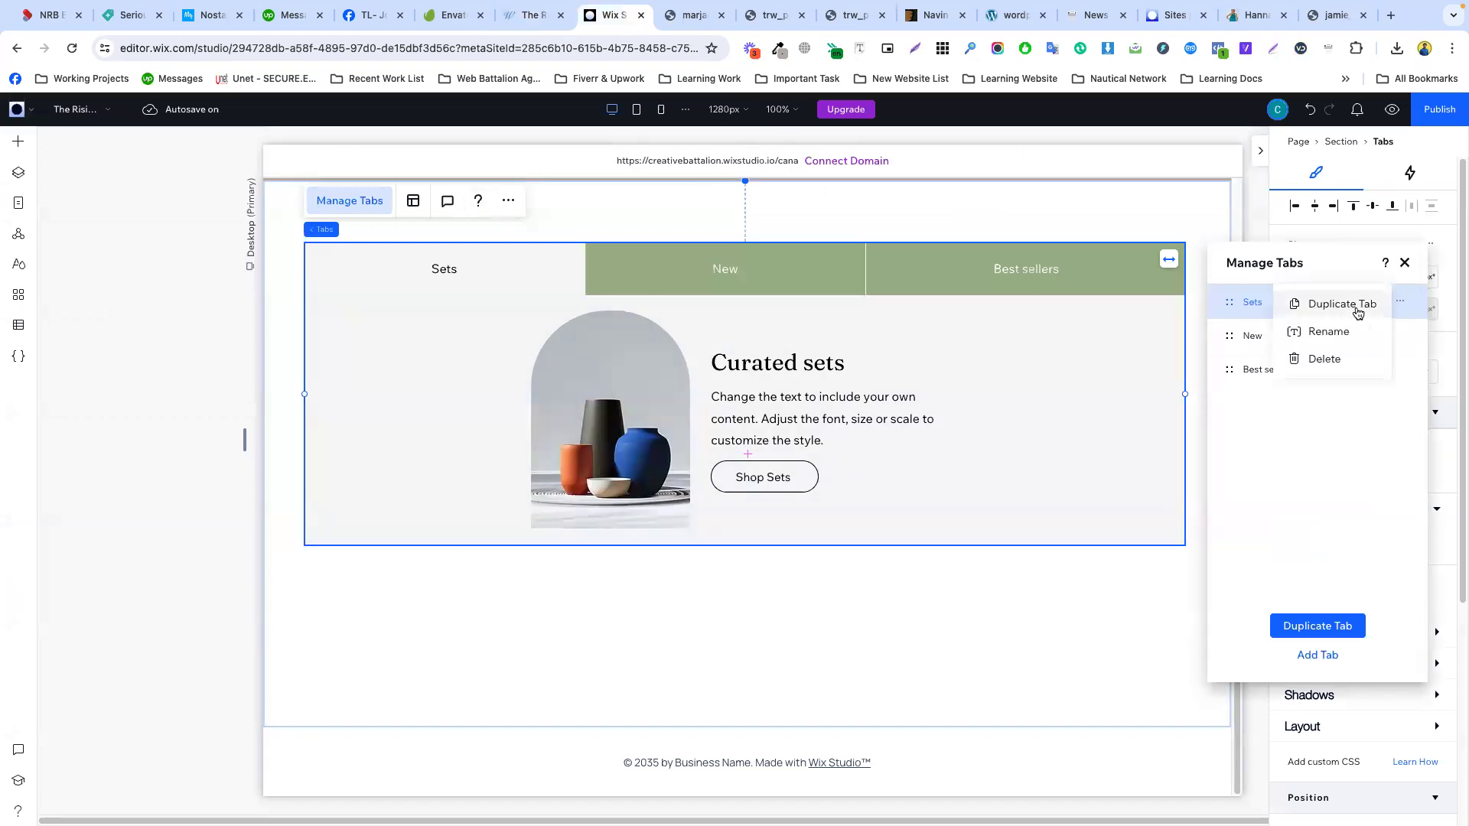
click(1331, 329)
key(ctrl+v)
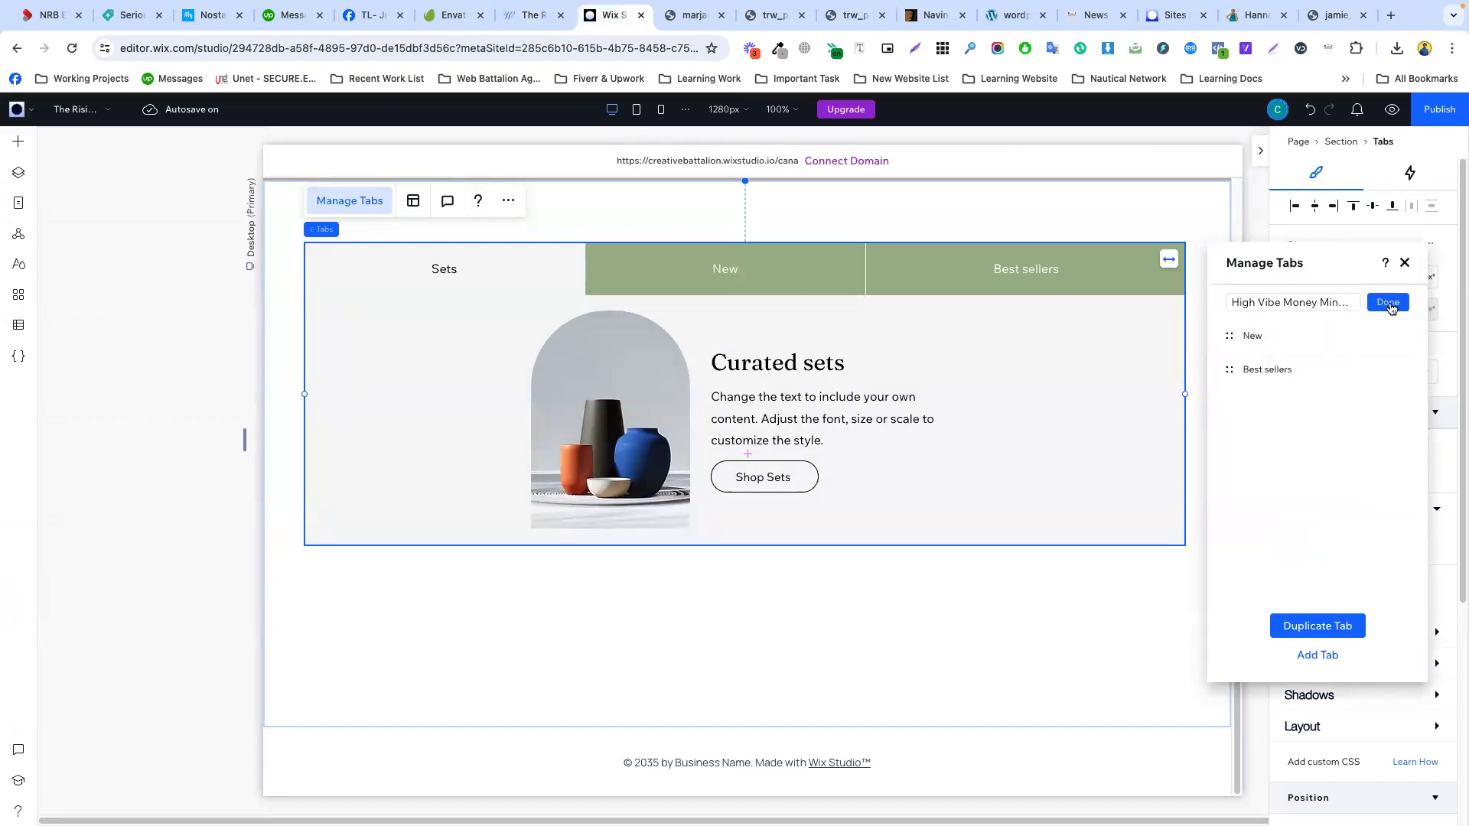
click(1388, 302)
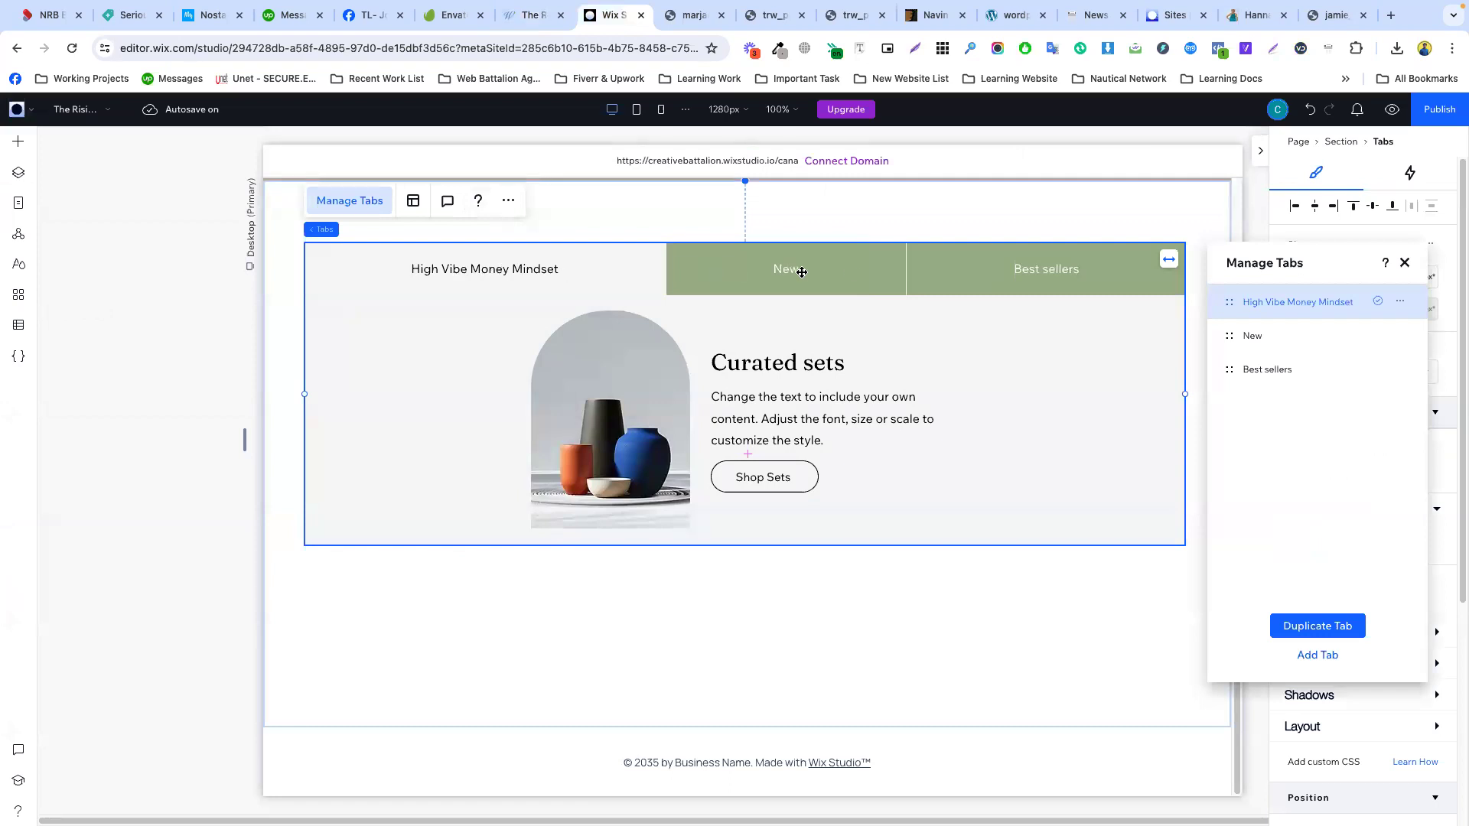
- Try to increase the height of the High Vibe Money Mindset tab's content area by extending its lower edge
click(746, 517)
drag(745, 543, 739, 696)
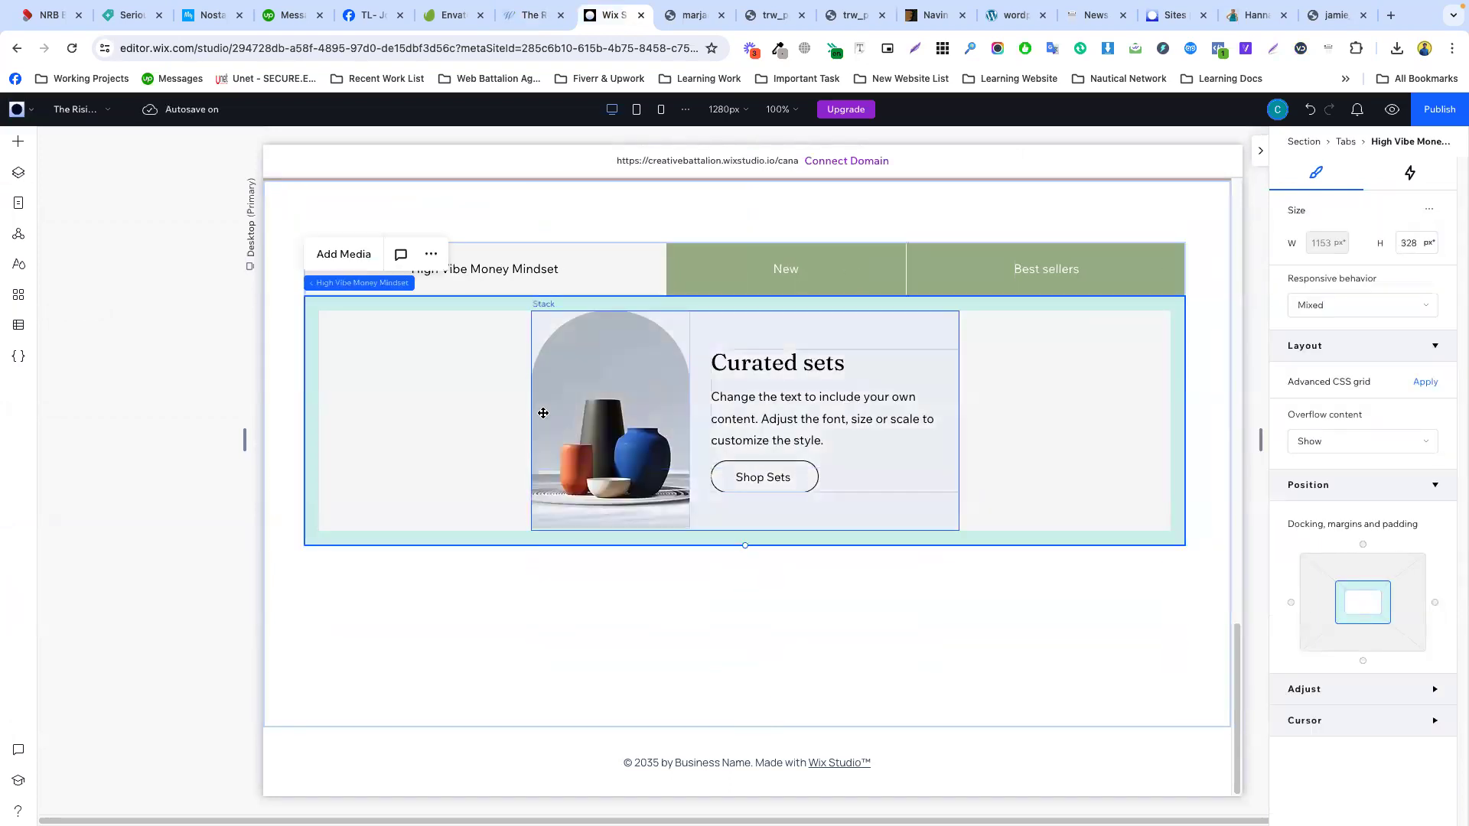
drag(486, 548, 480, 636)
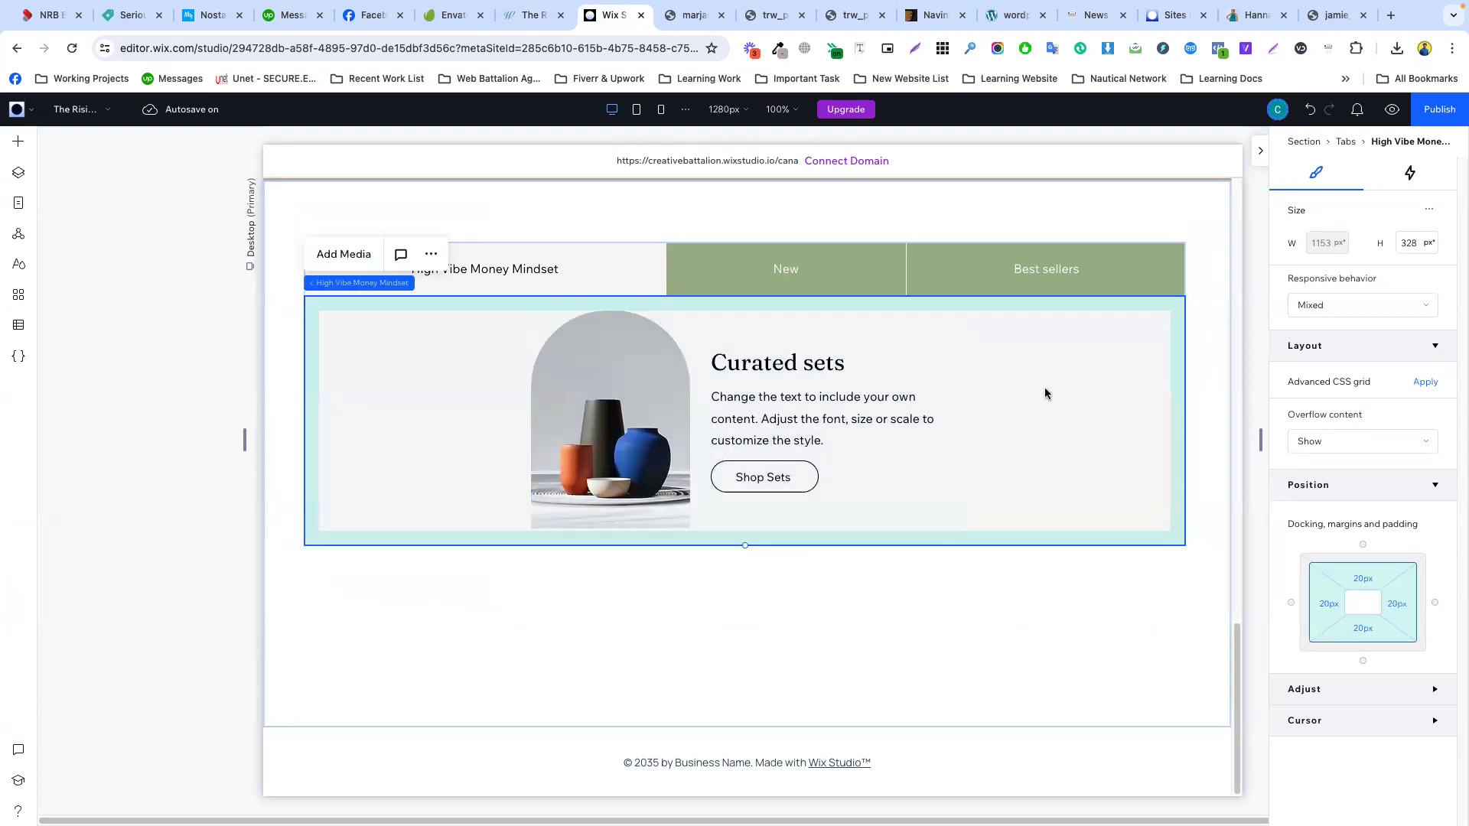
- Unstack the image and text block inside the High Vibe Money Mindset tab
click(726, 341)
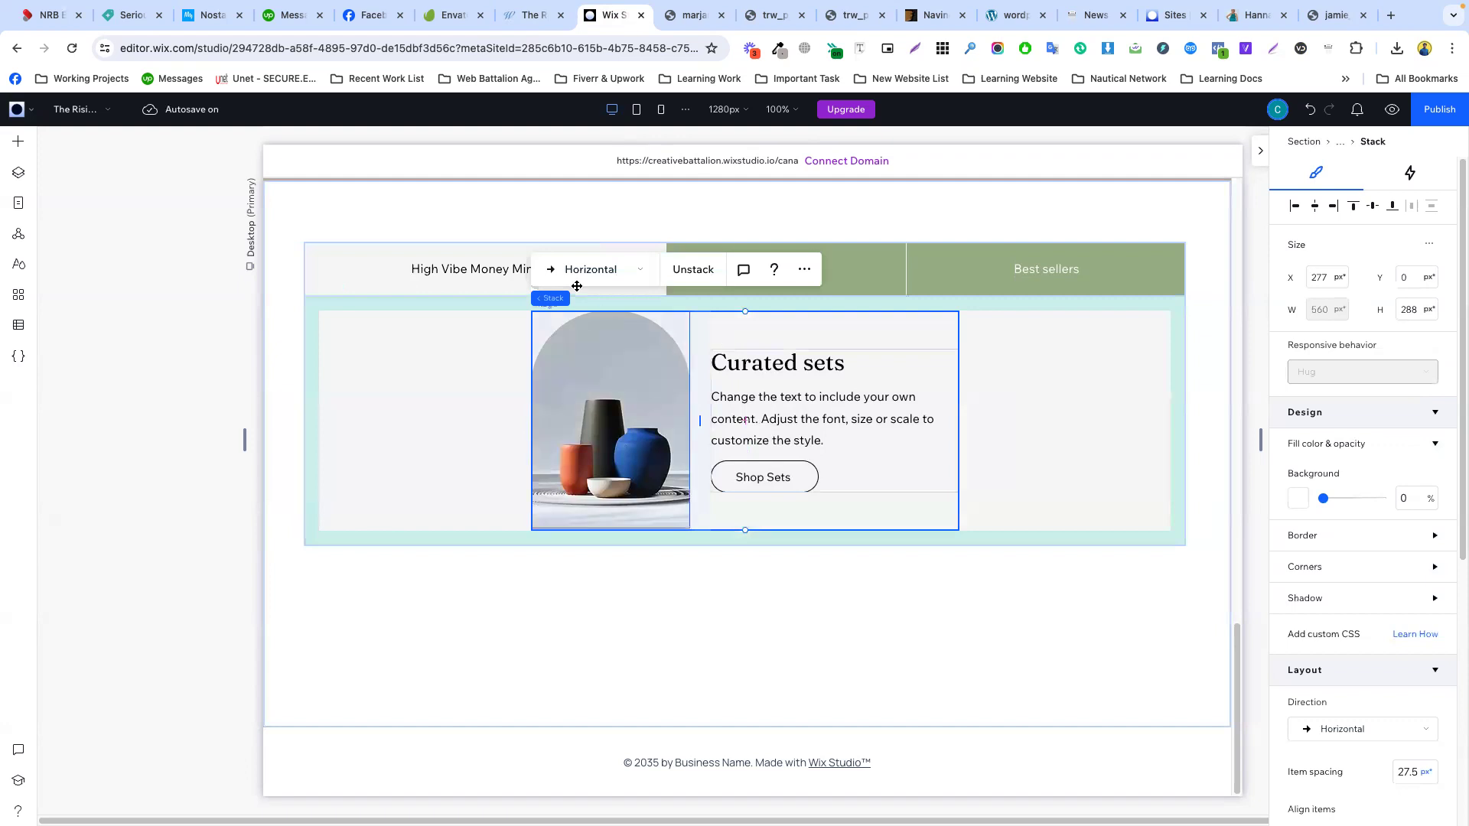
click(692, 270)
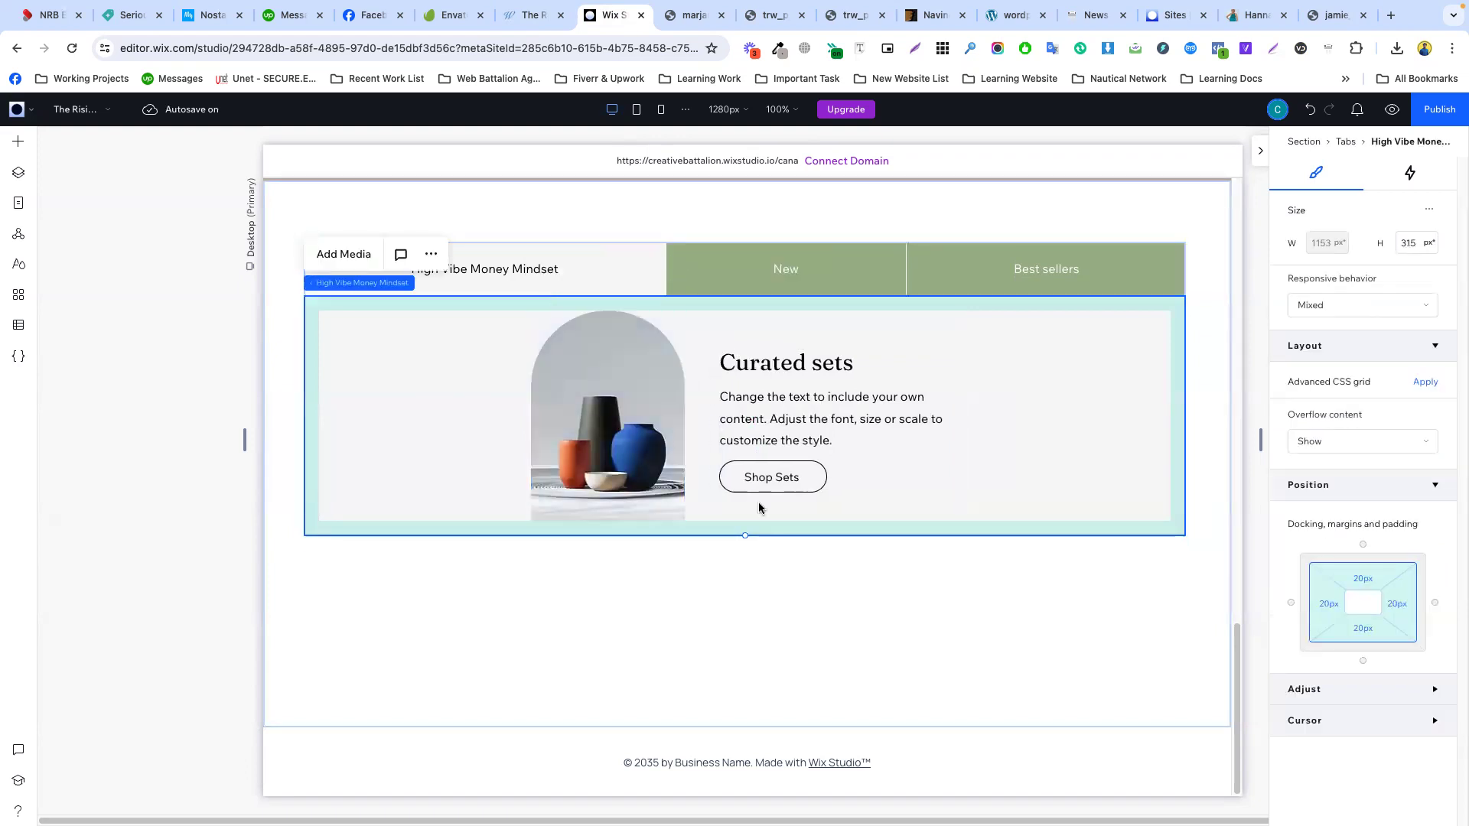
- Try again to enlarge the unstacked tab's content area, and leave its height value as it is
drag(746, 534, 782, 548)
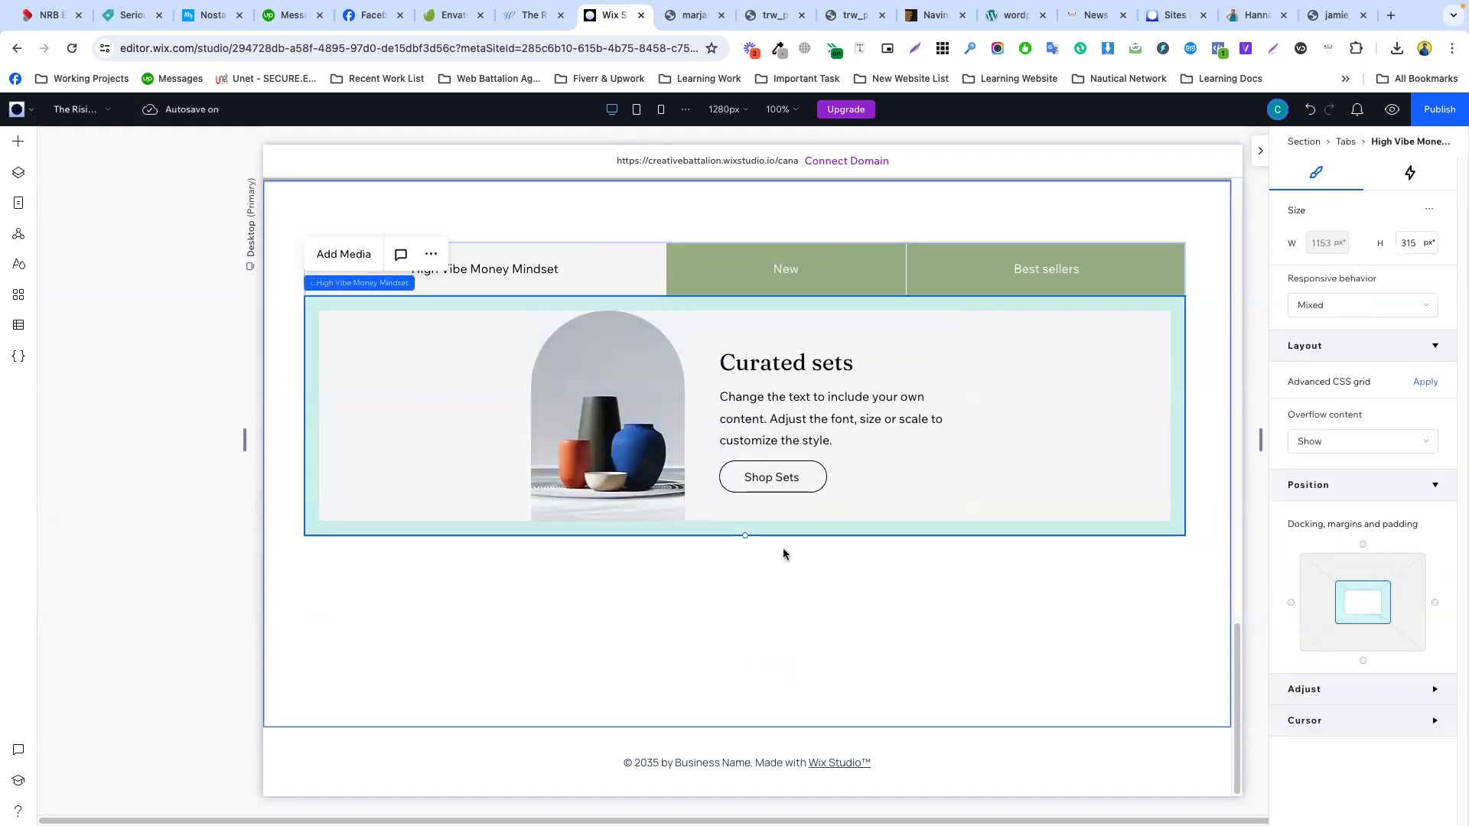
click(1003, 588)
click(883, 475)
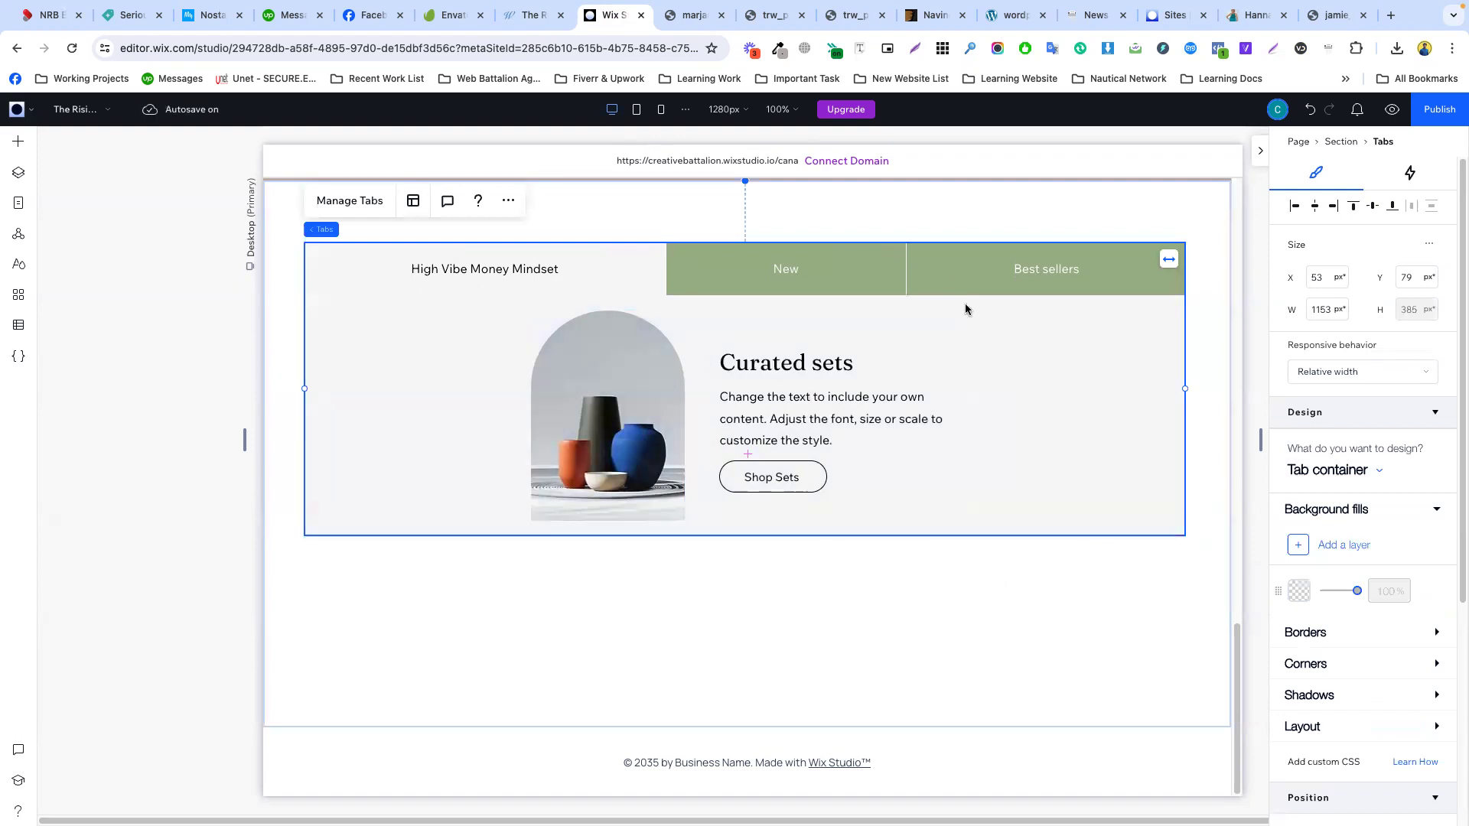
click(688, 331)
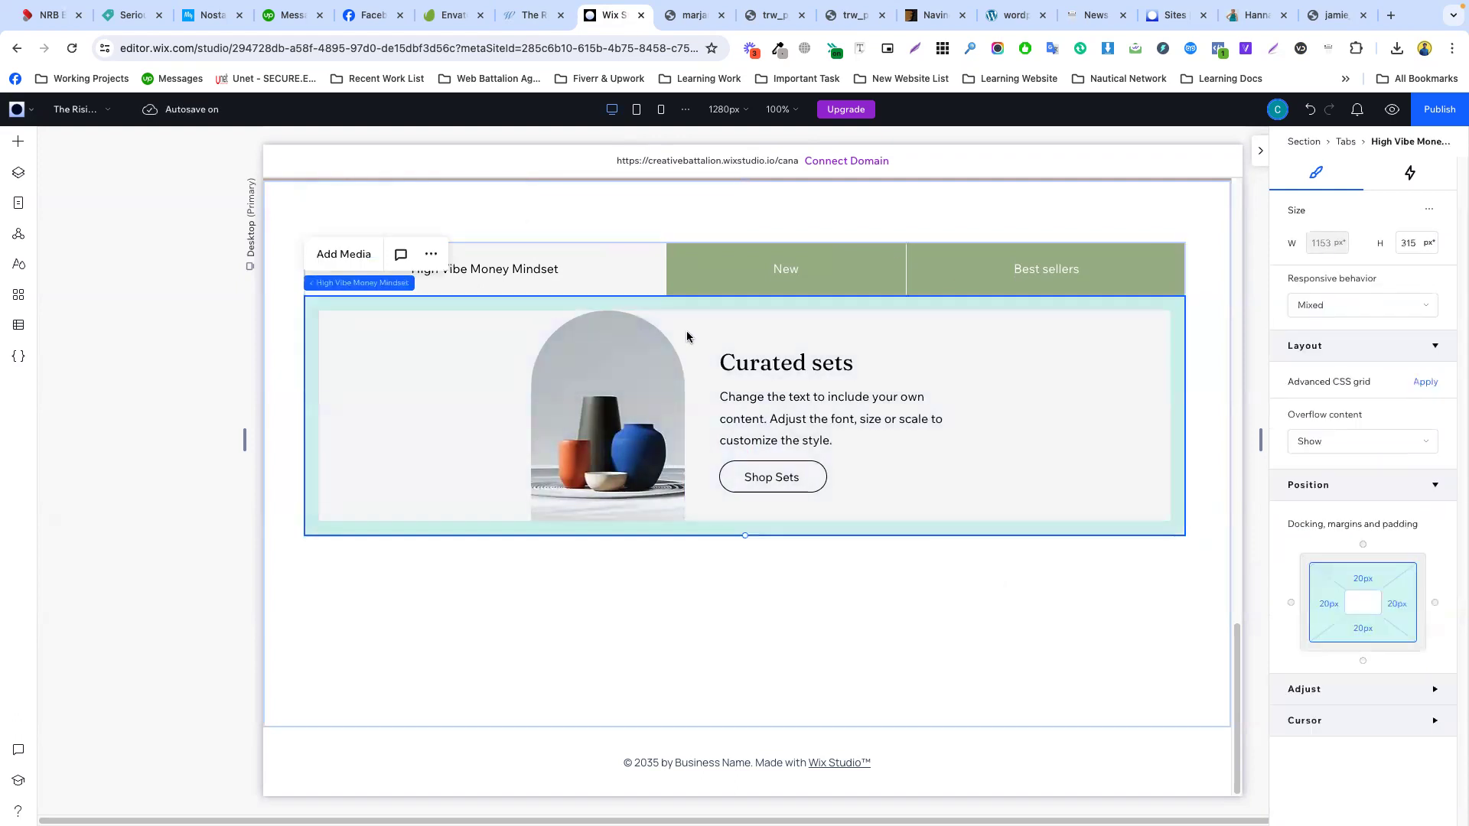
mouse_move(746, 534)
mouse_down()
mouse_move(774, 612)
mouse_move(778, 701)
mouse_move(761, 647)
mouse_move(778, 480)
mouse_move(773, 535)
mouse_up()
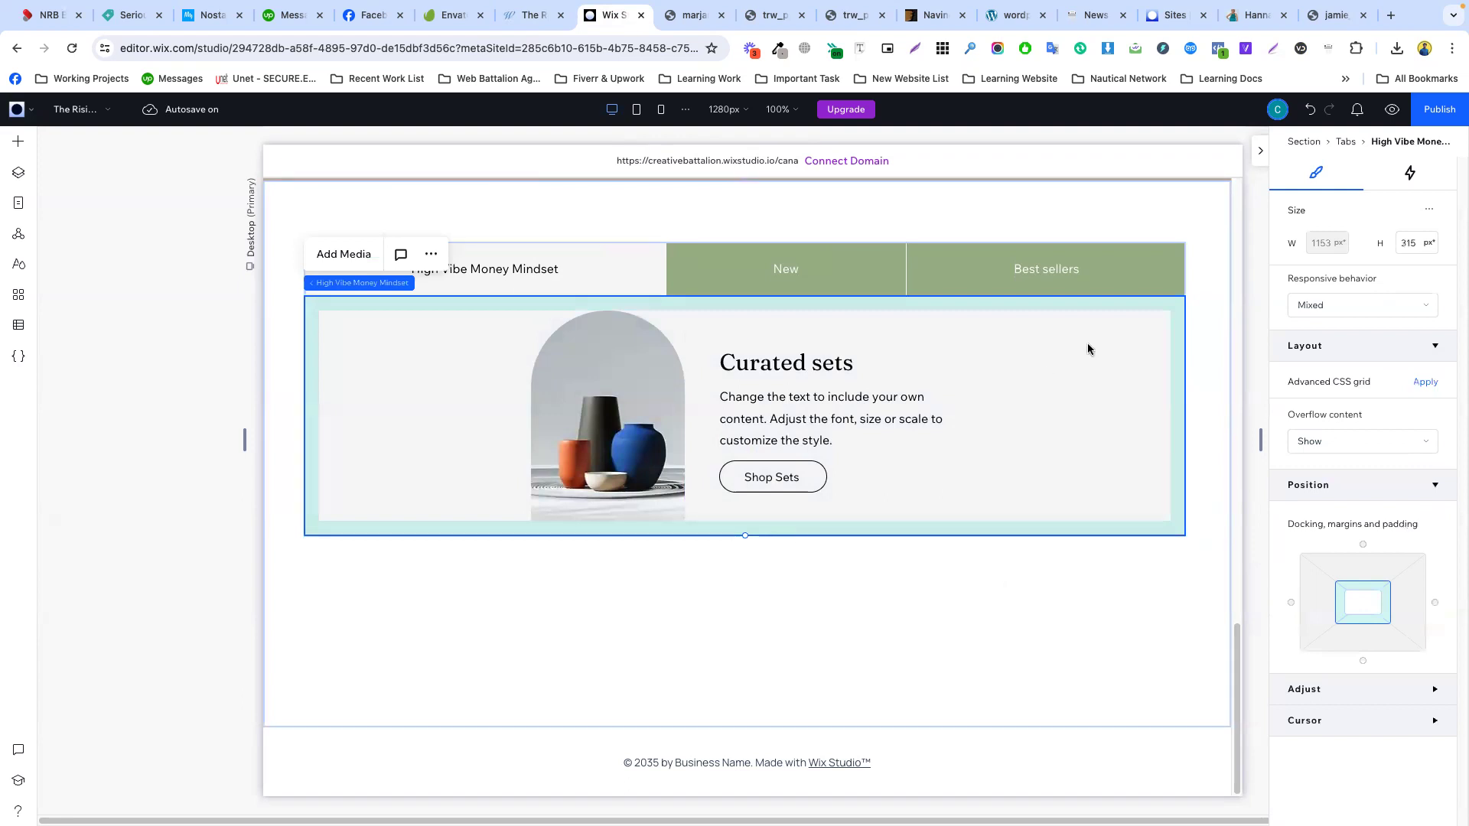
click(1412, 242)
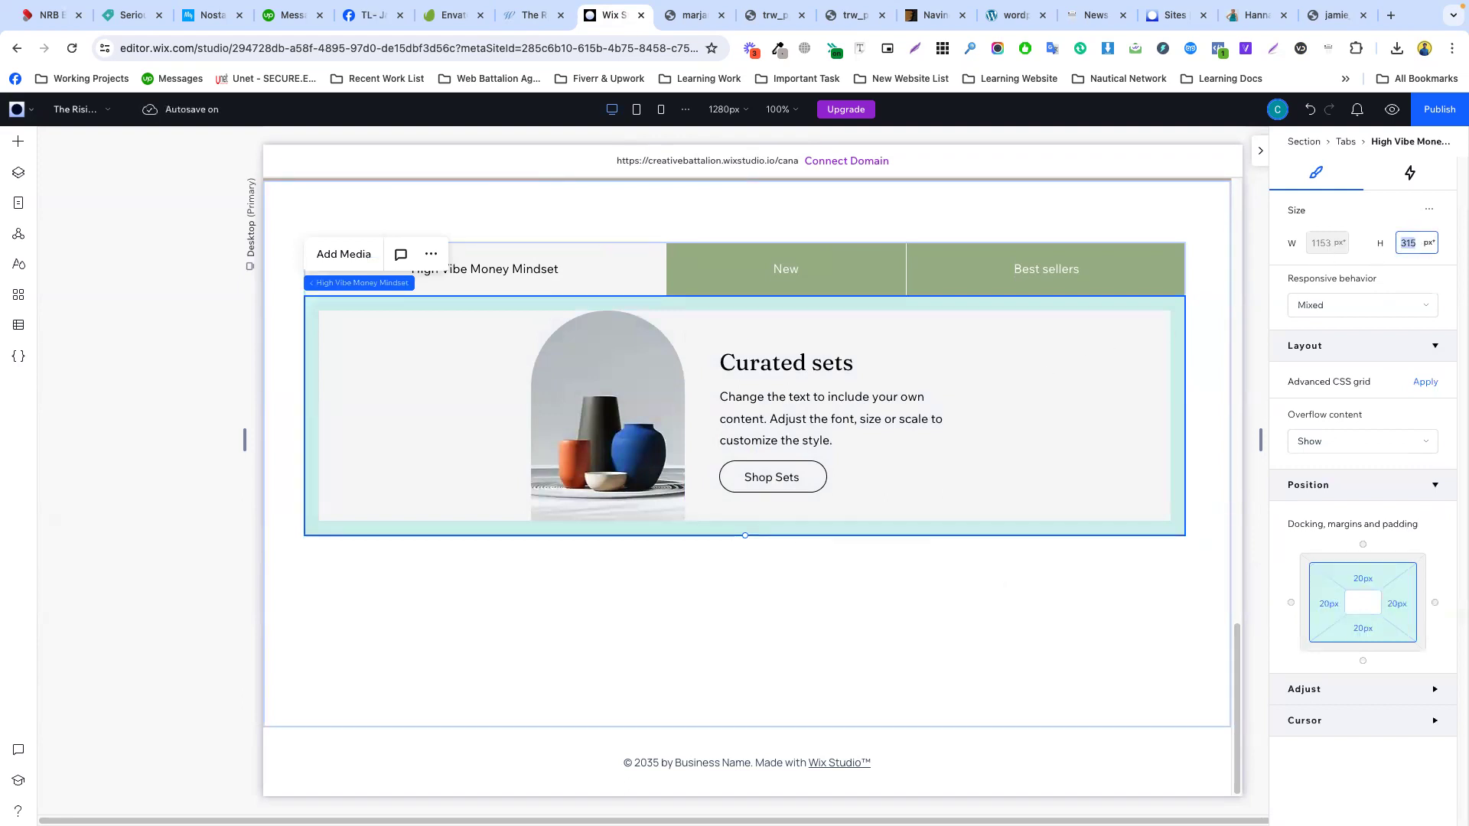
key(Escape)
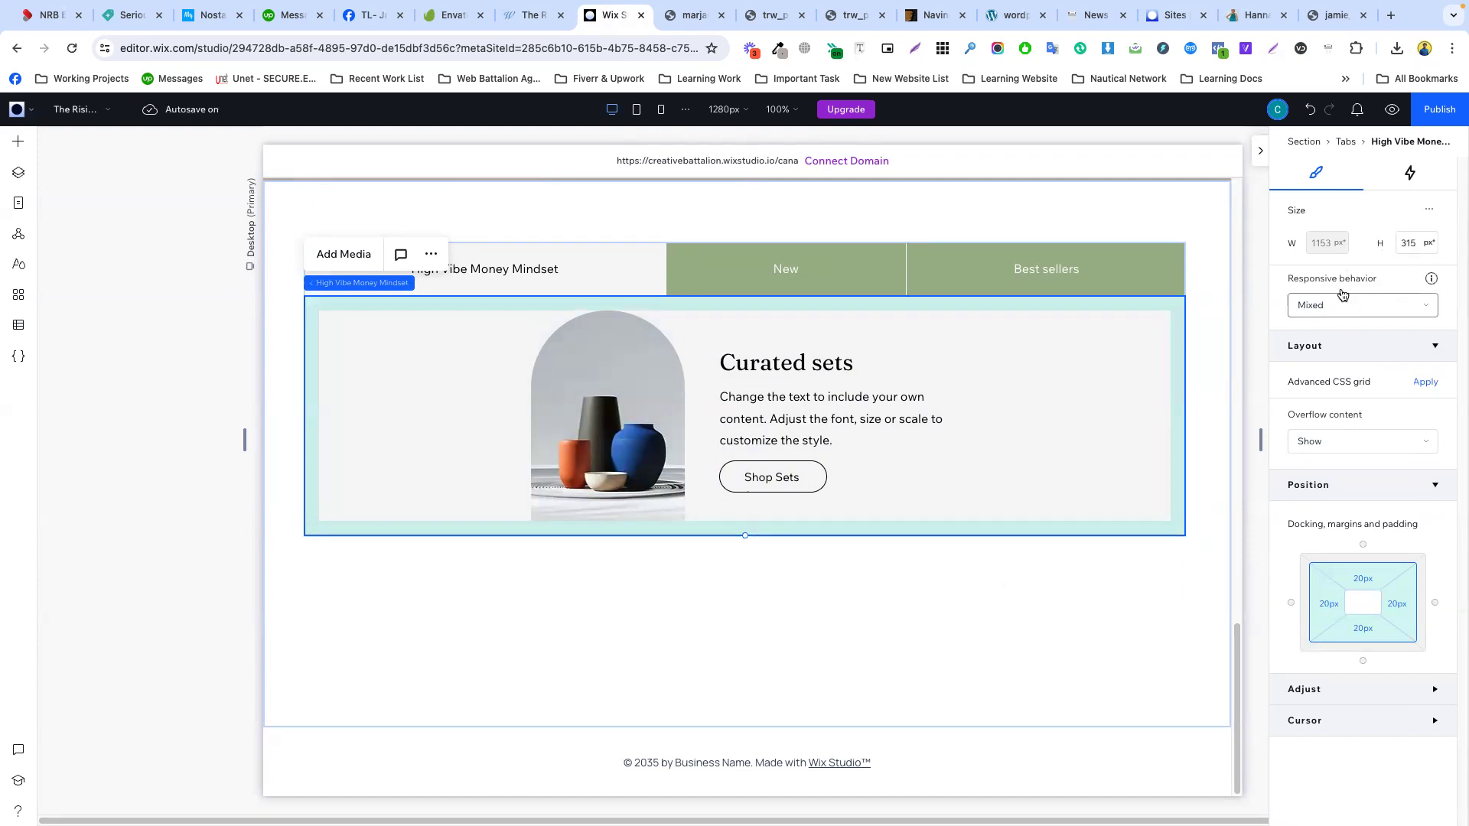
- Try advanced sizing on the High Vibe Money Mindset tab's content area and switch it off again
click(1420, 209)
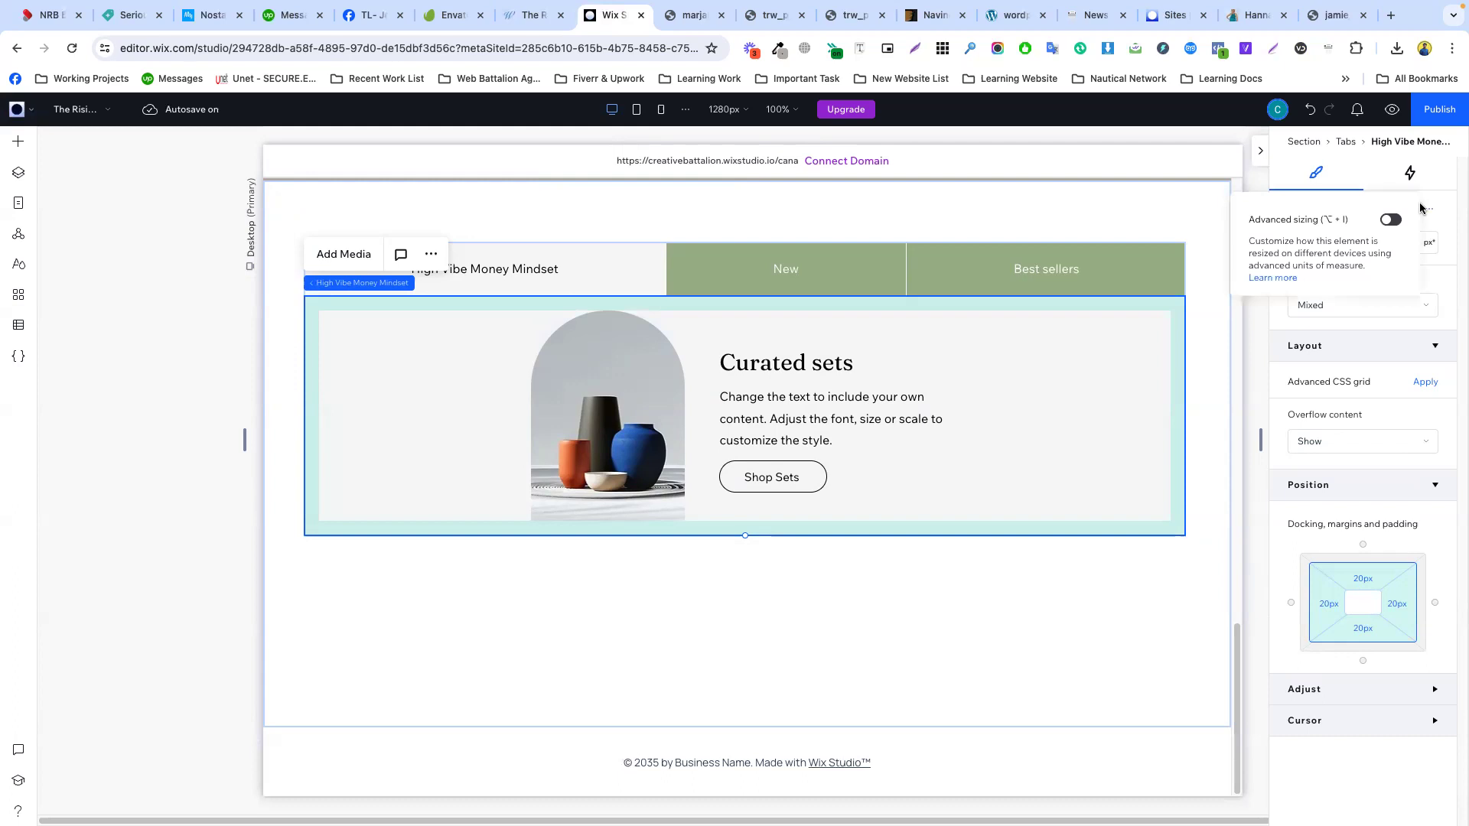
click(1391, 220)
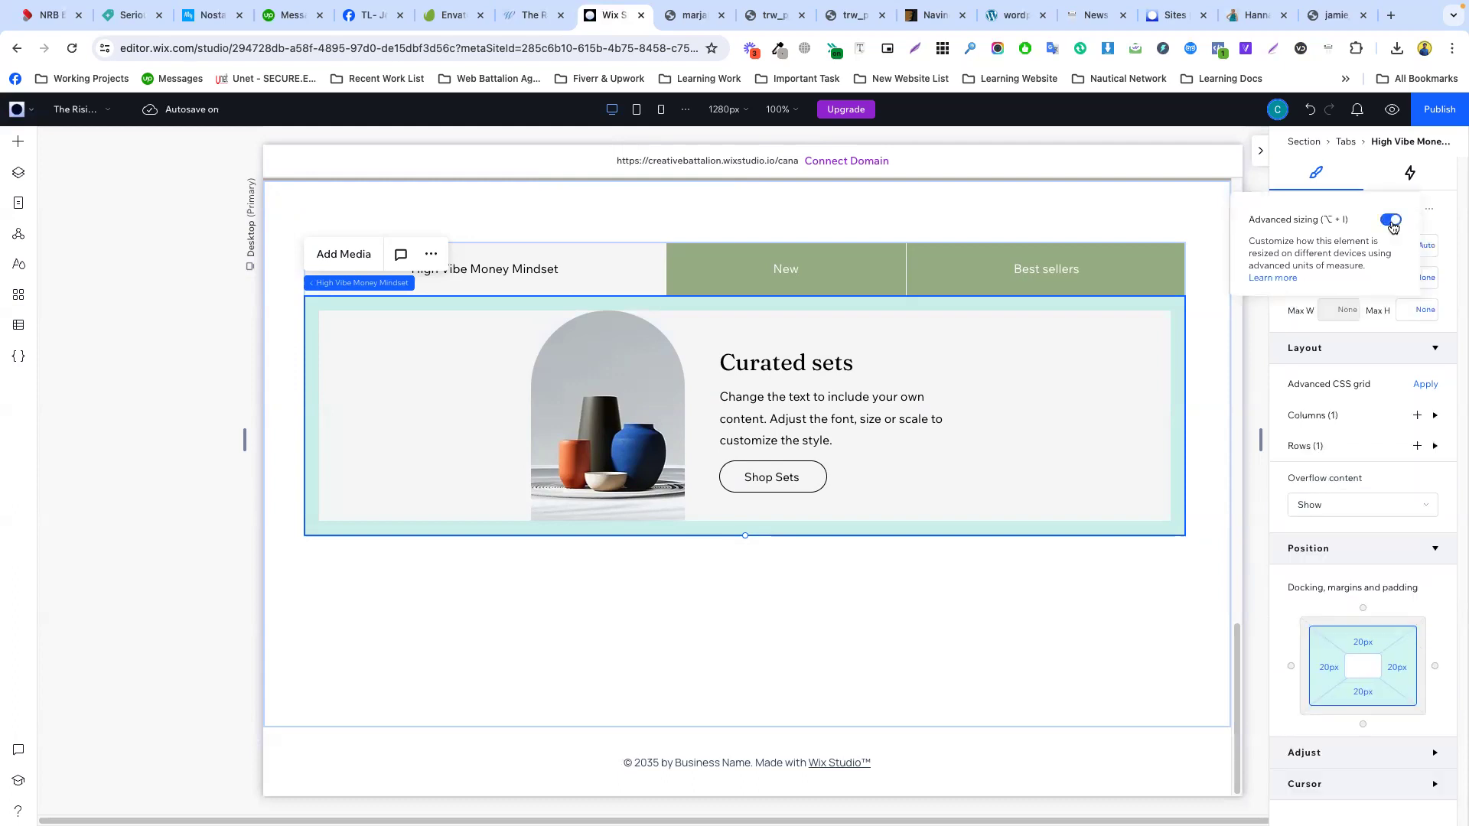
click(1391, 221)
click(1391, 221)
click(1391, 220)
click(1392, 221)
click(1391, 220)
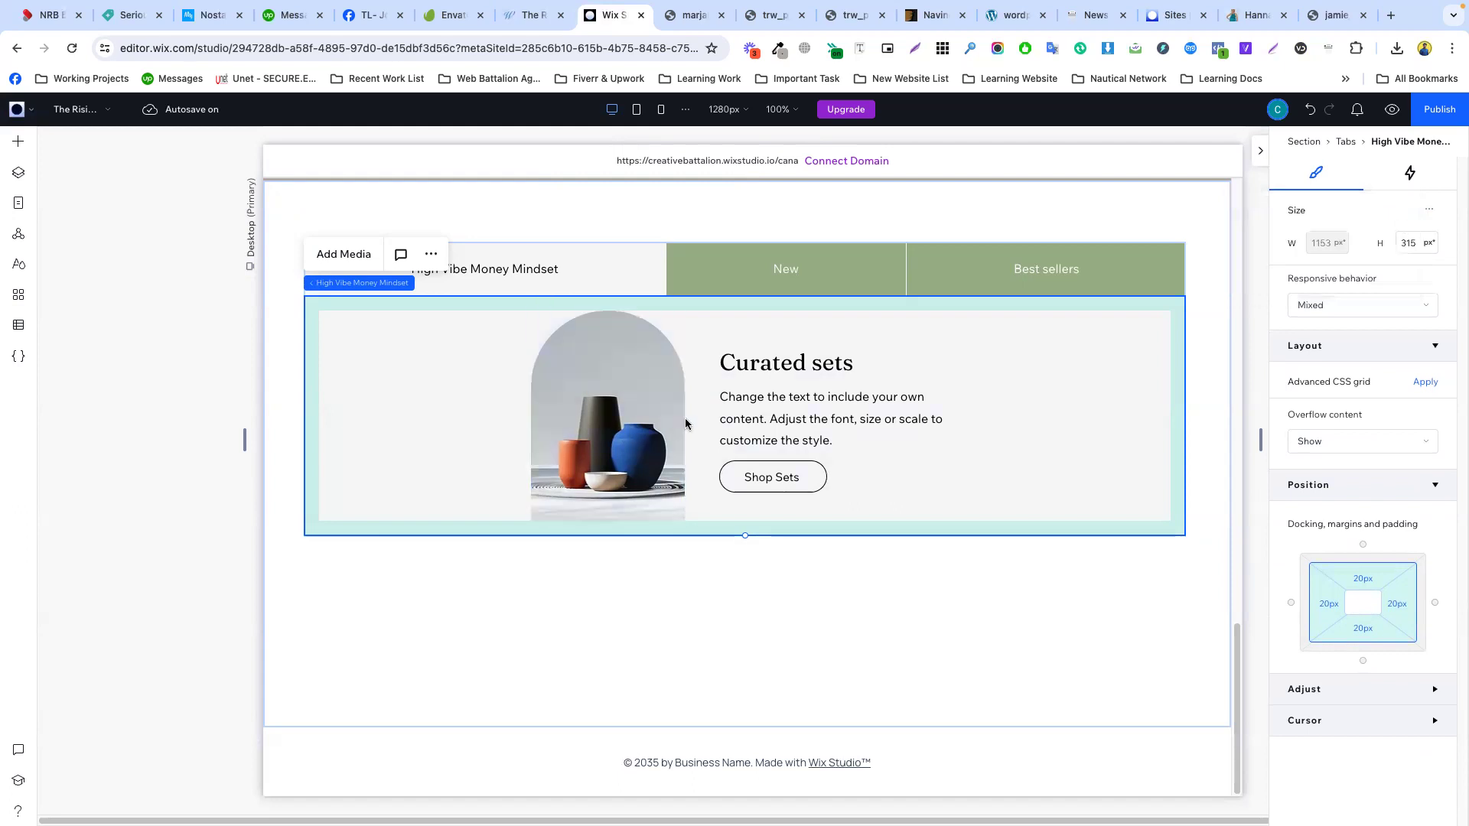
- Reduce the vase image's height from its upper edge to about 177 px, keeping the width at 200 px
click(667, 343)
drag(611, 314, 617, 394)
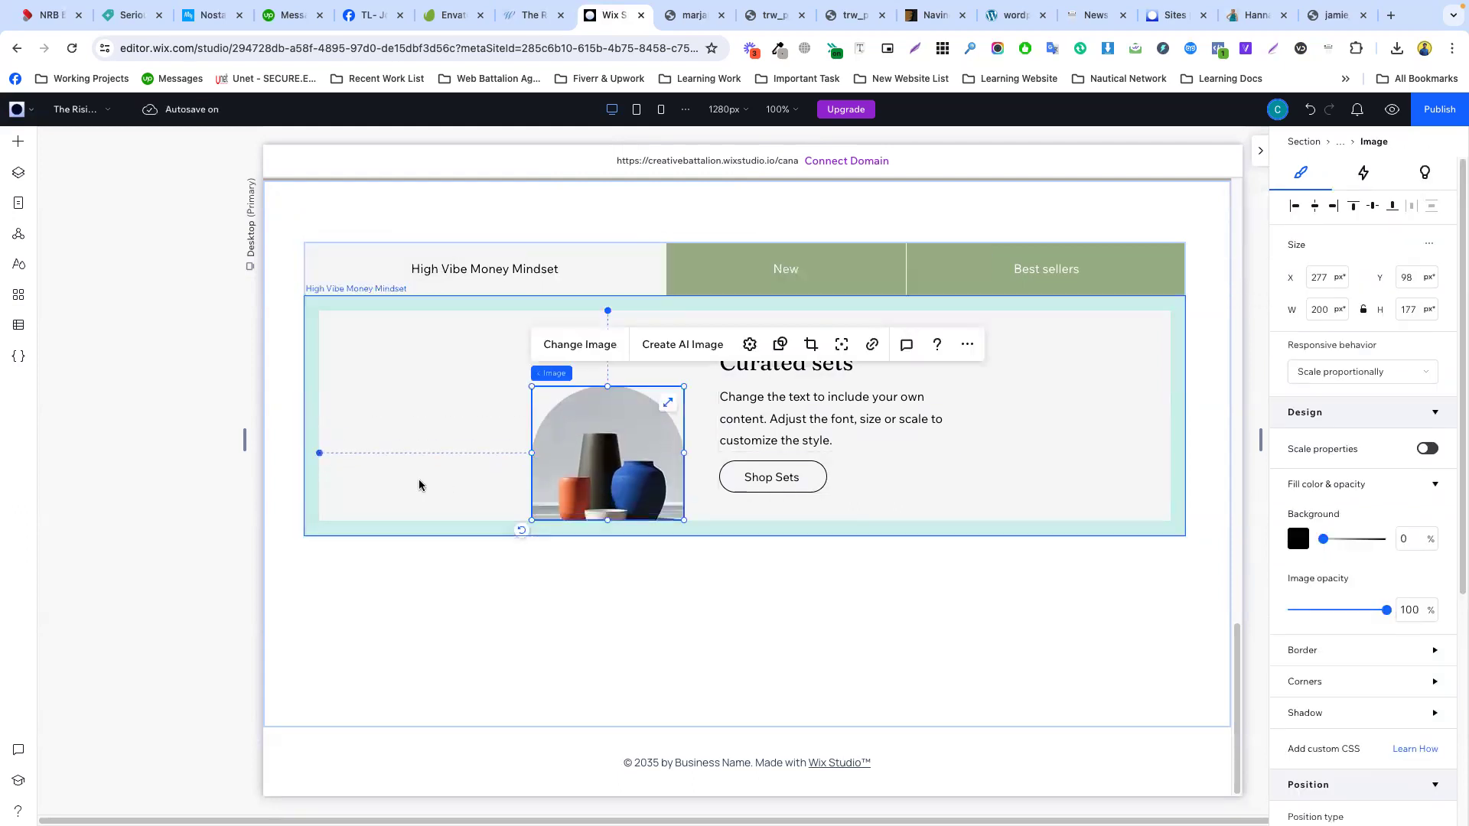
click(482, 319)
- Delete the New and Best sellers tabs from the tabs element
click(502, 272)
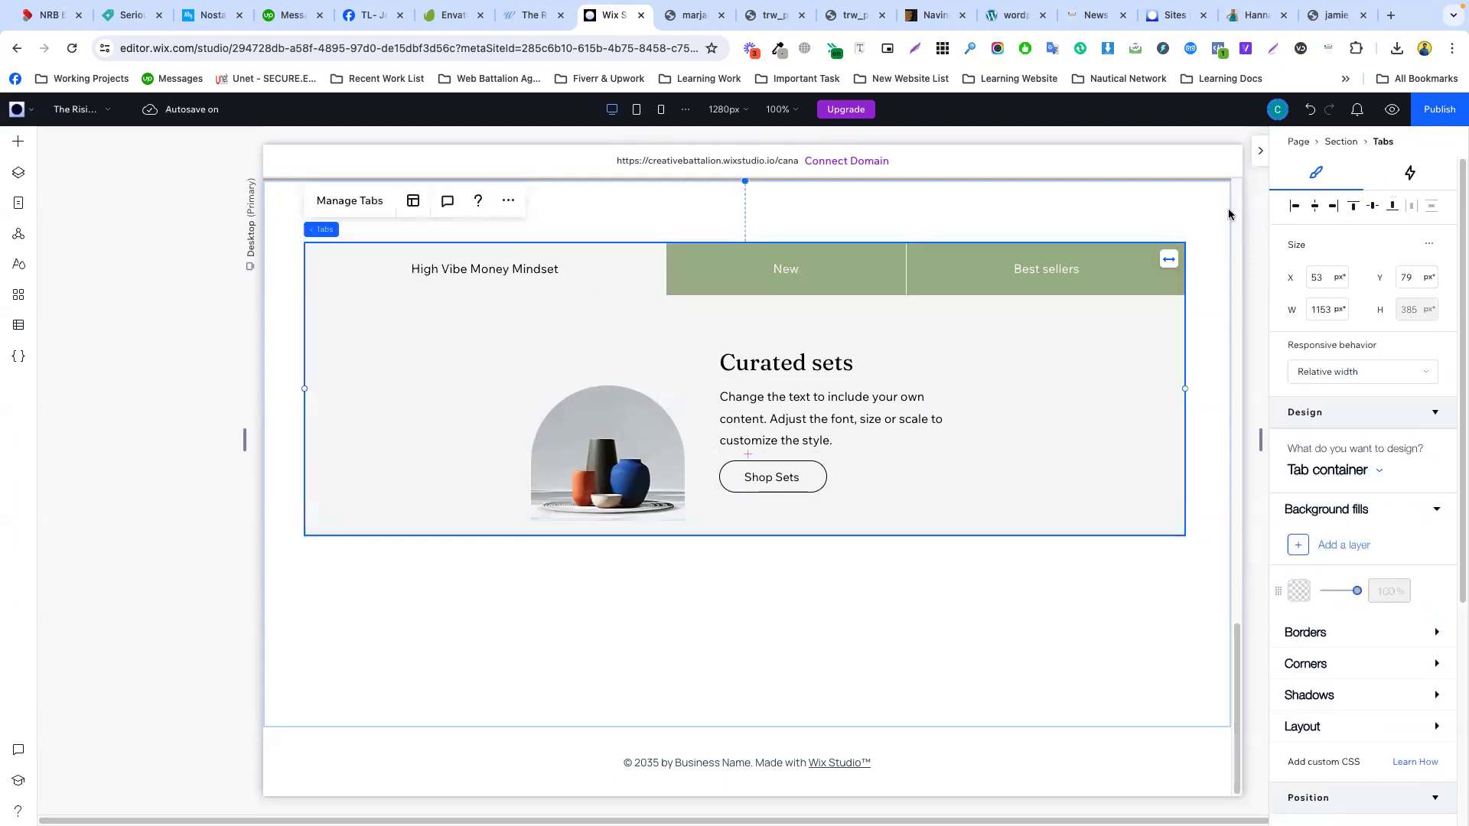
click(353, 200)
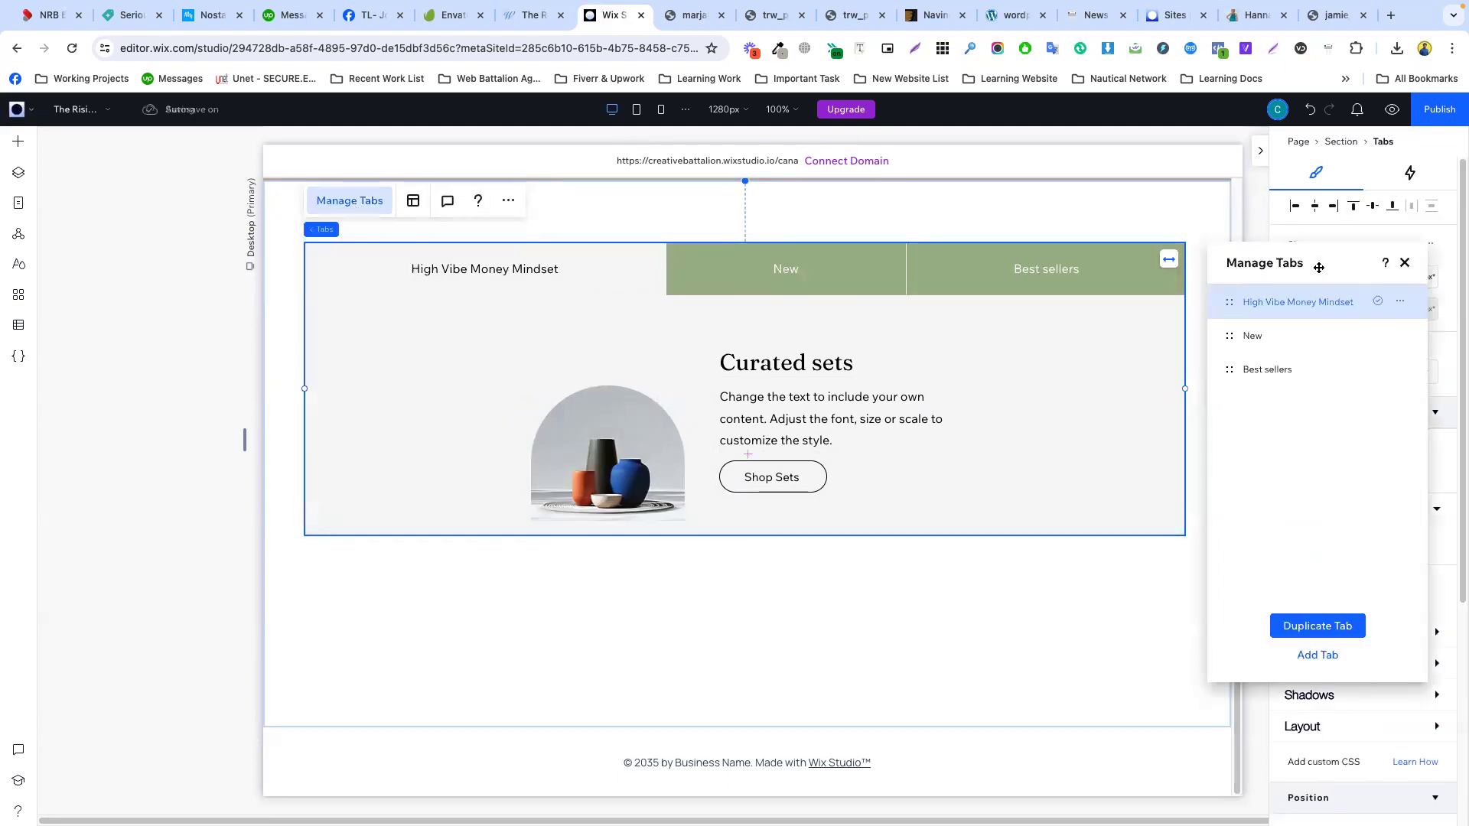
click(1404, 336)
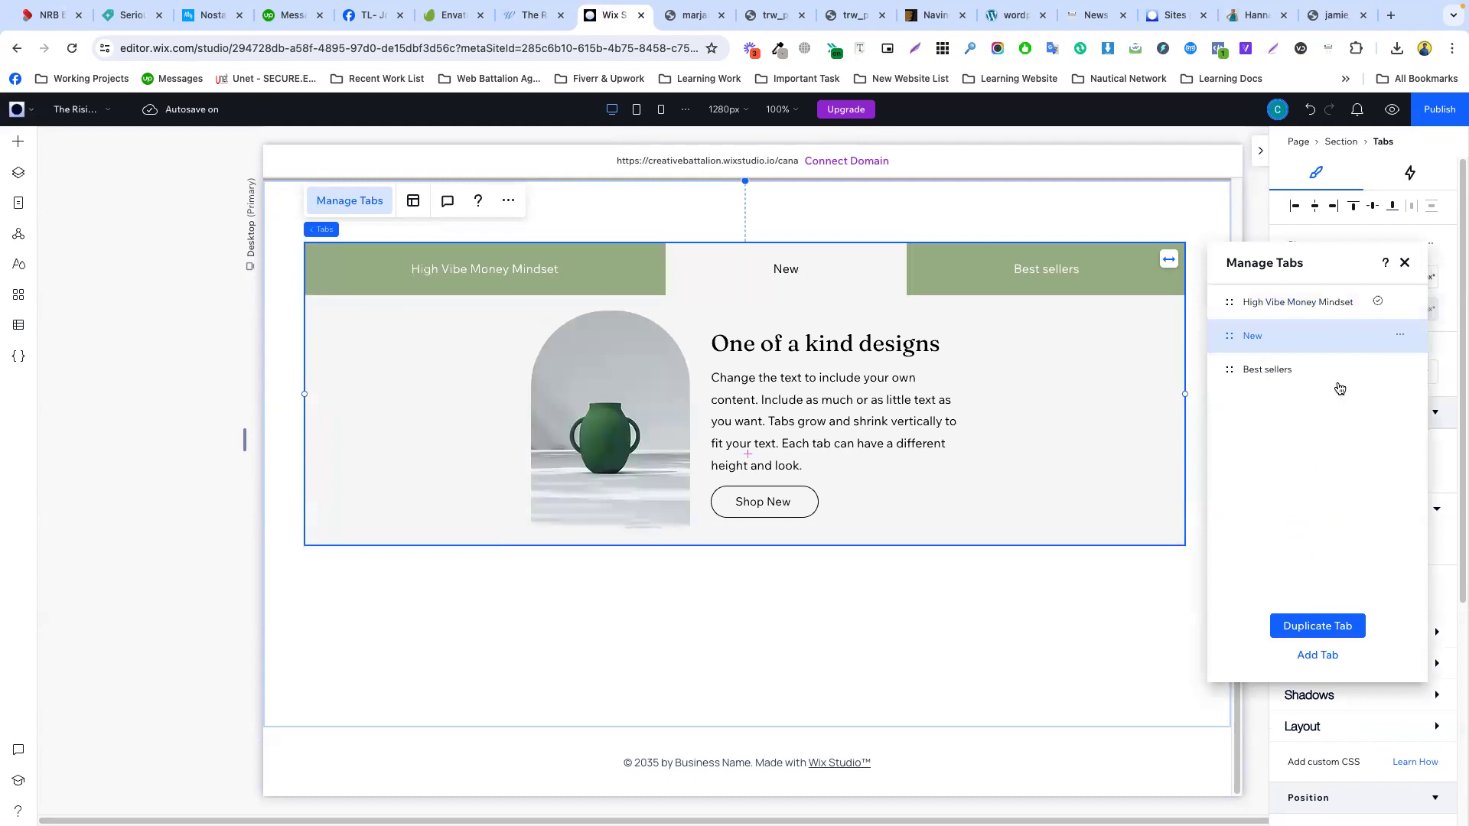
click(1404, 334)
click(1327, 418)
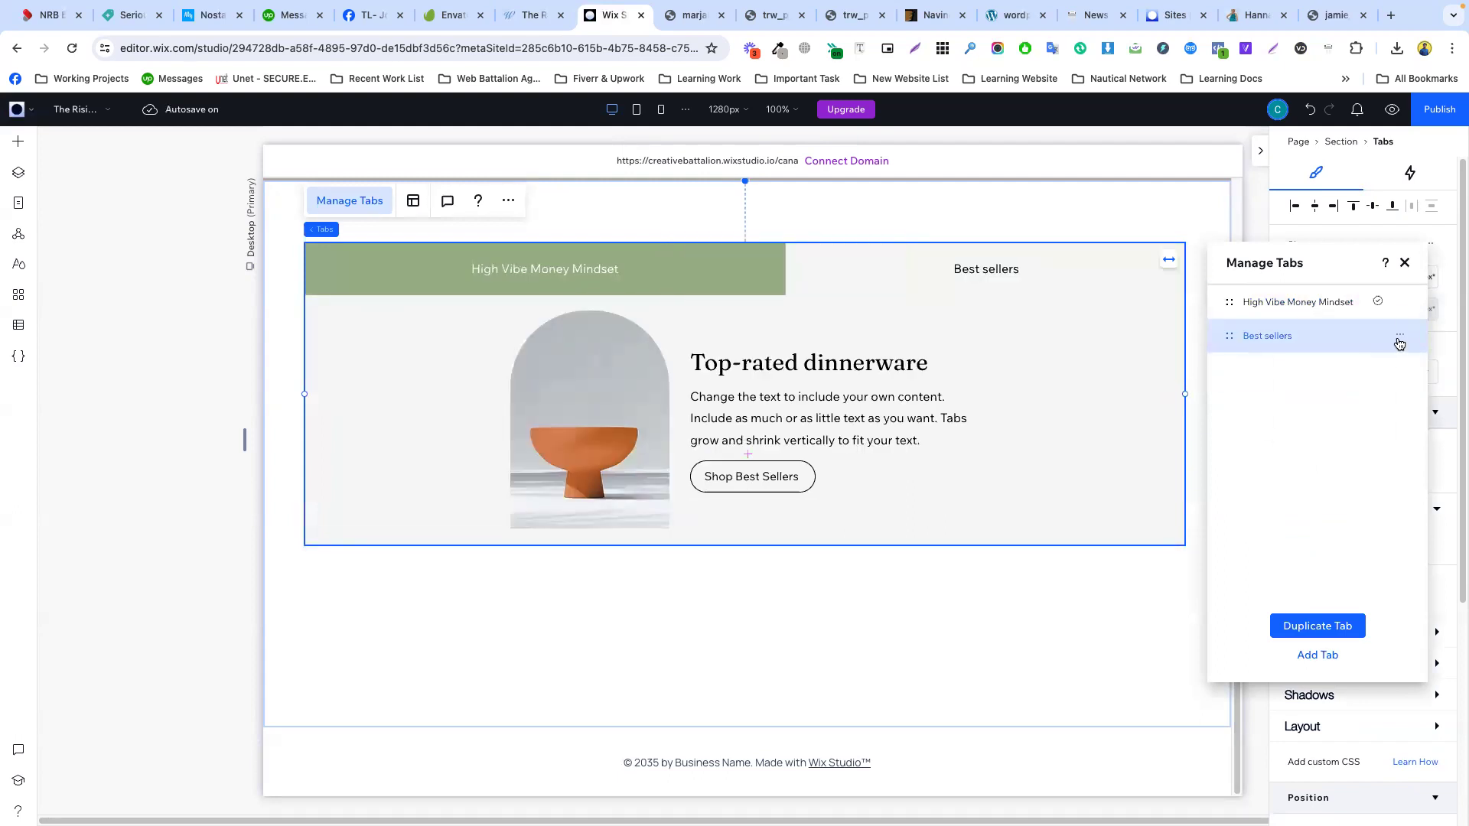
click(1400, 341)
click(1335, 420)
click(848, 357)
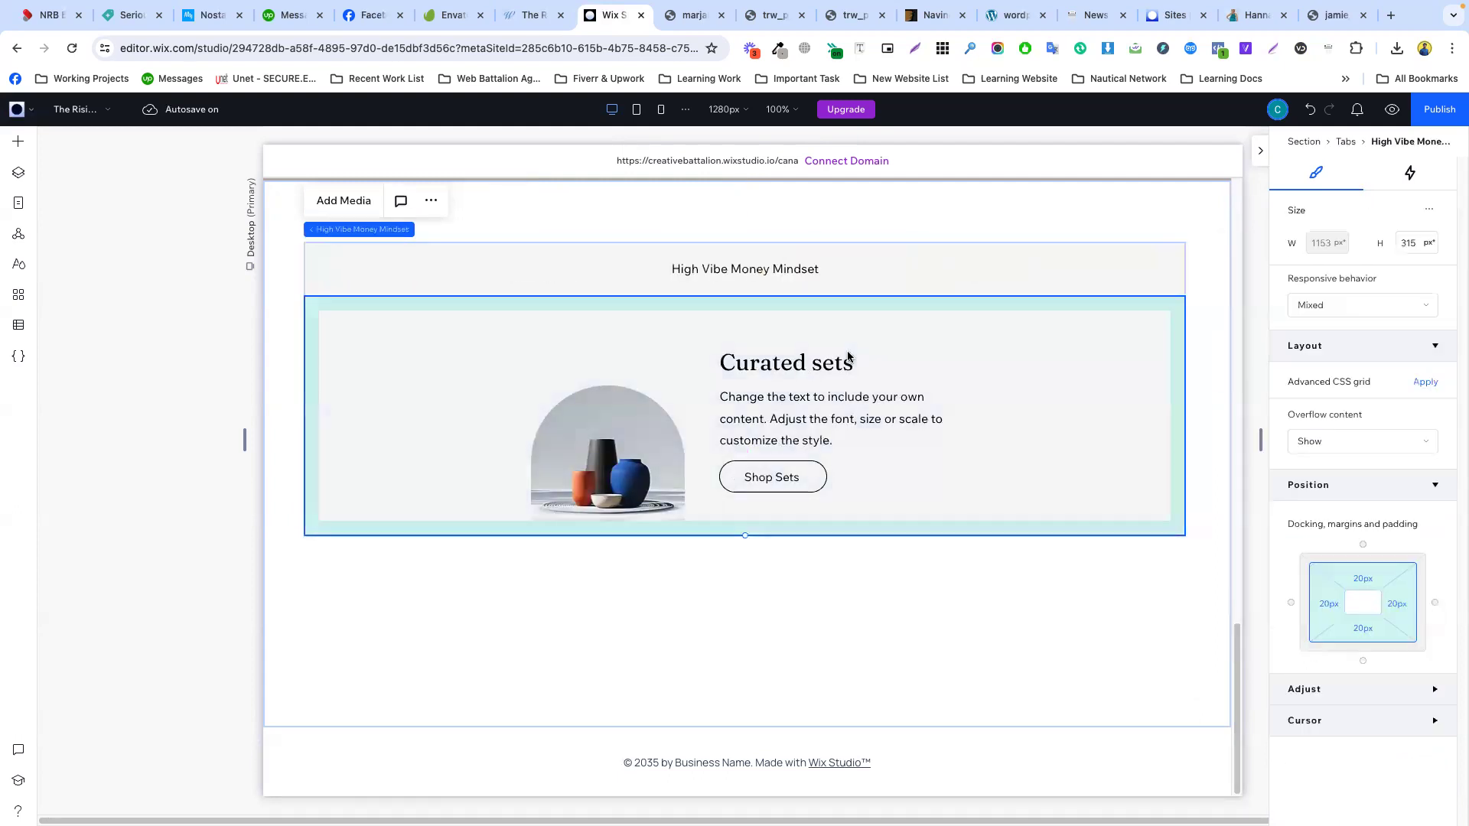
click(794, 366)
click(664, 326)
click(775, 361)
click(497, 350)
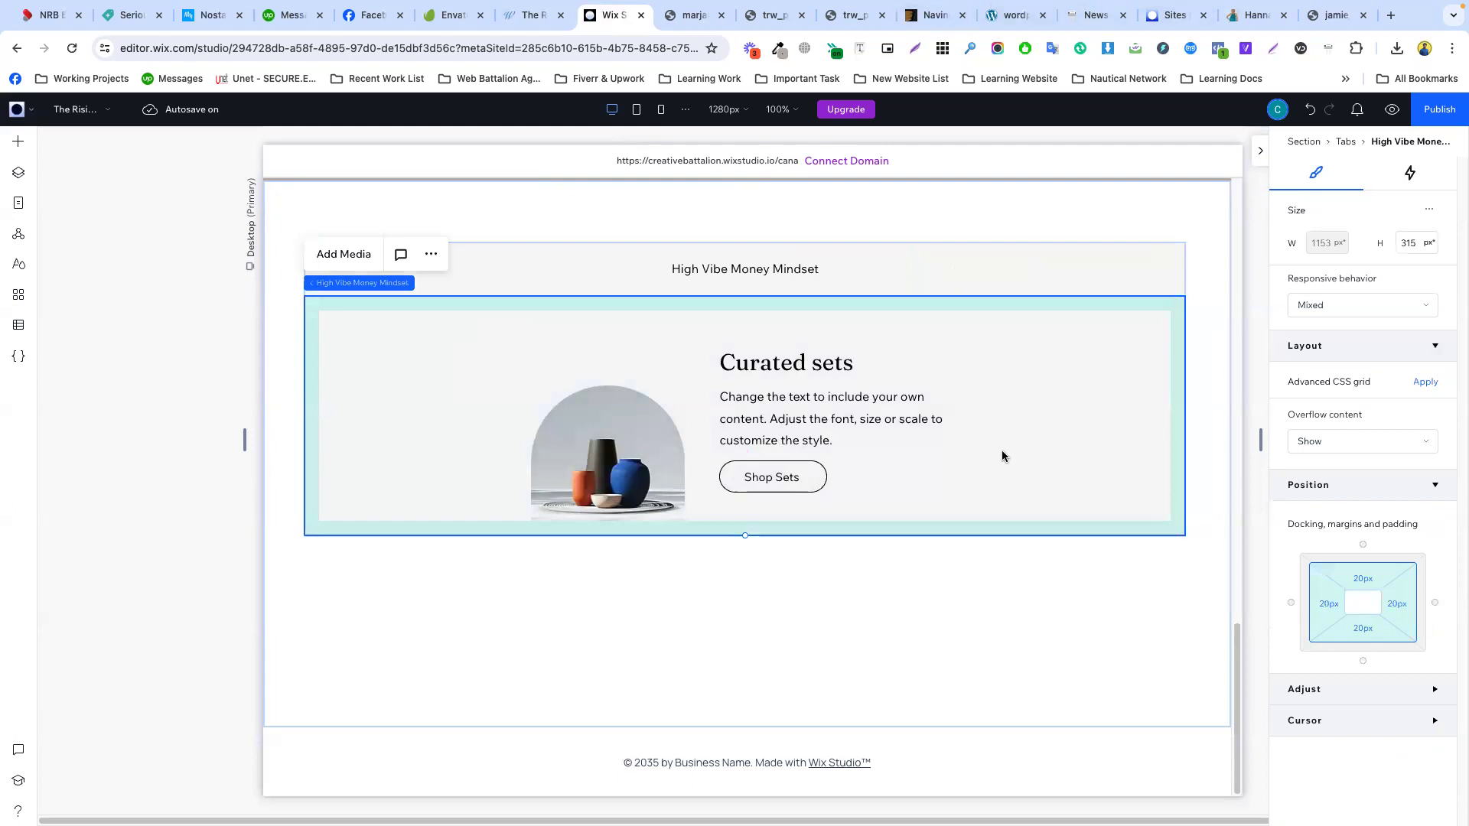
click(535, 567)
click(420, 390)
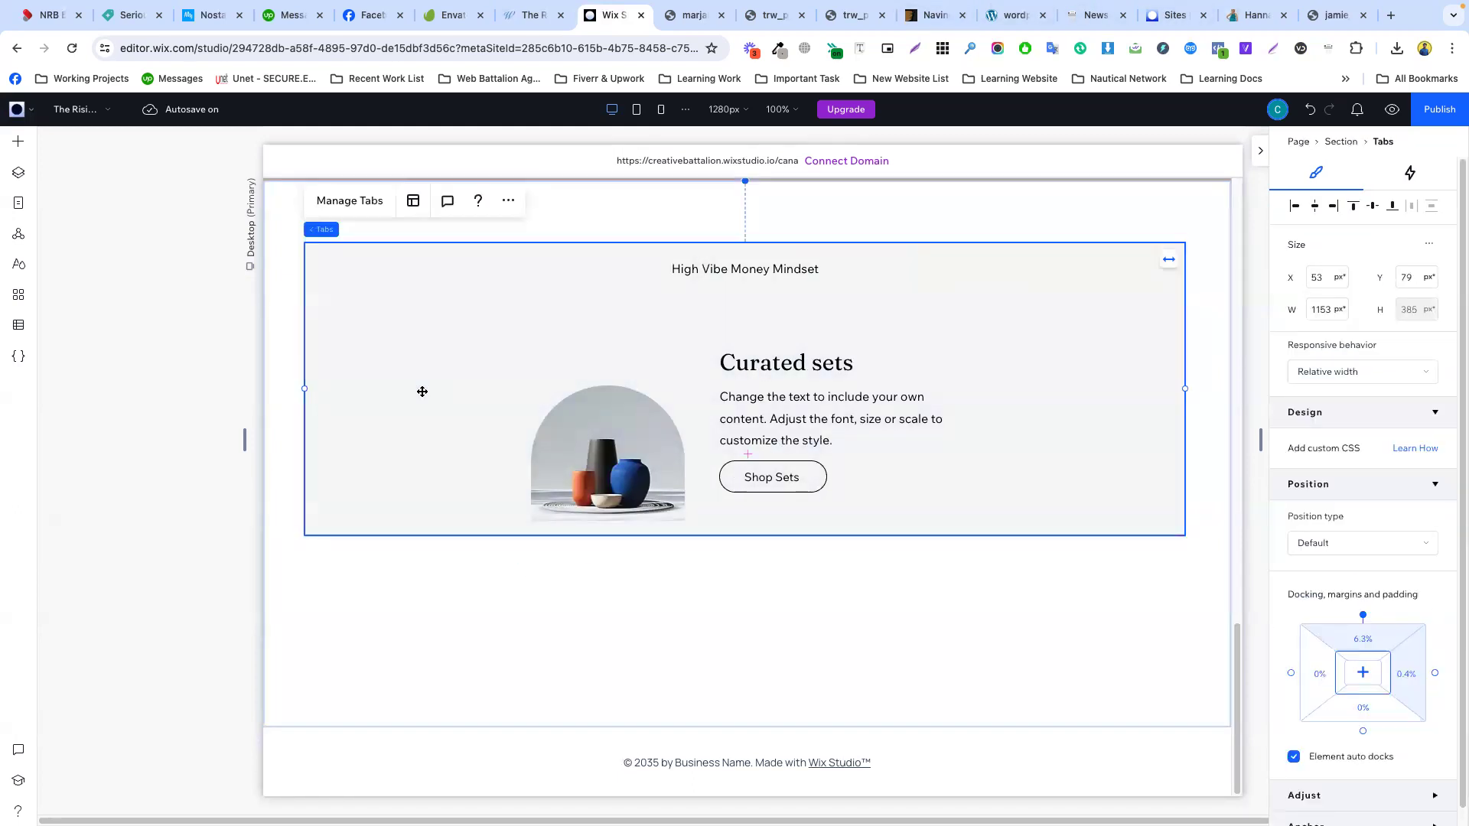
- Move the paragraph under Curated sets out of the tab, to about X 604, Y 488 in the section below the tabs element
click(725, 535)
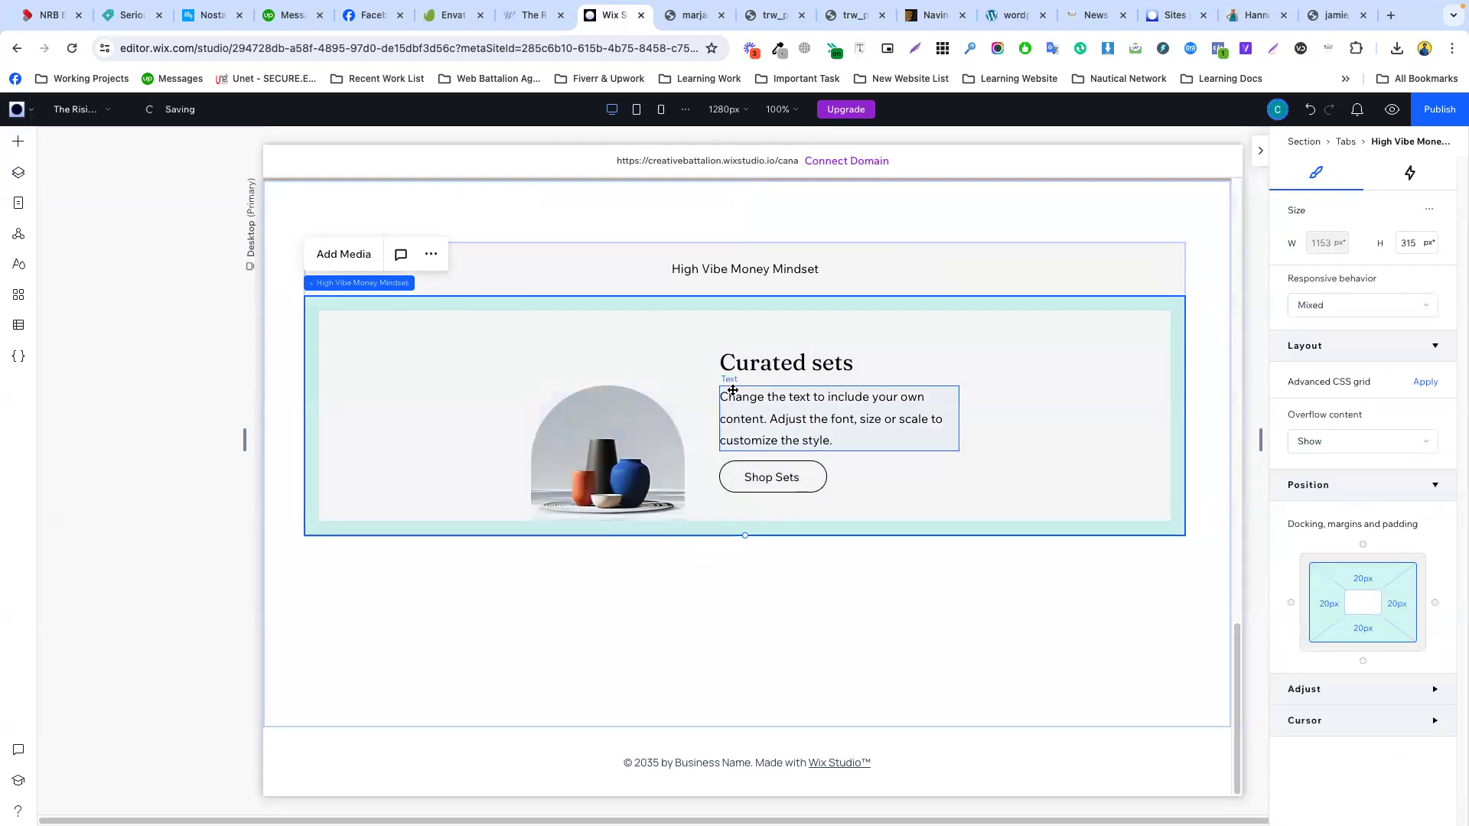
click(853, 407)
drag(867, 403, 900, 544)
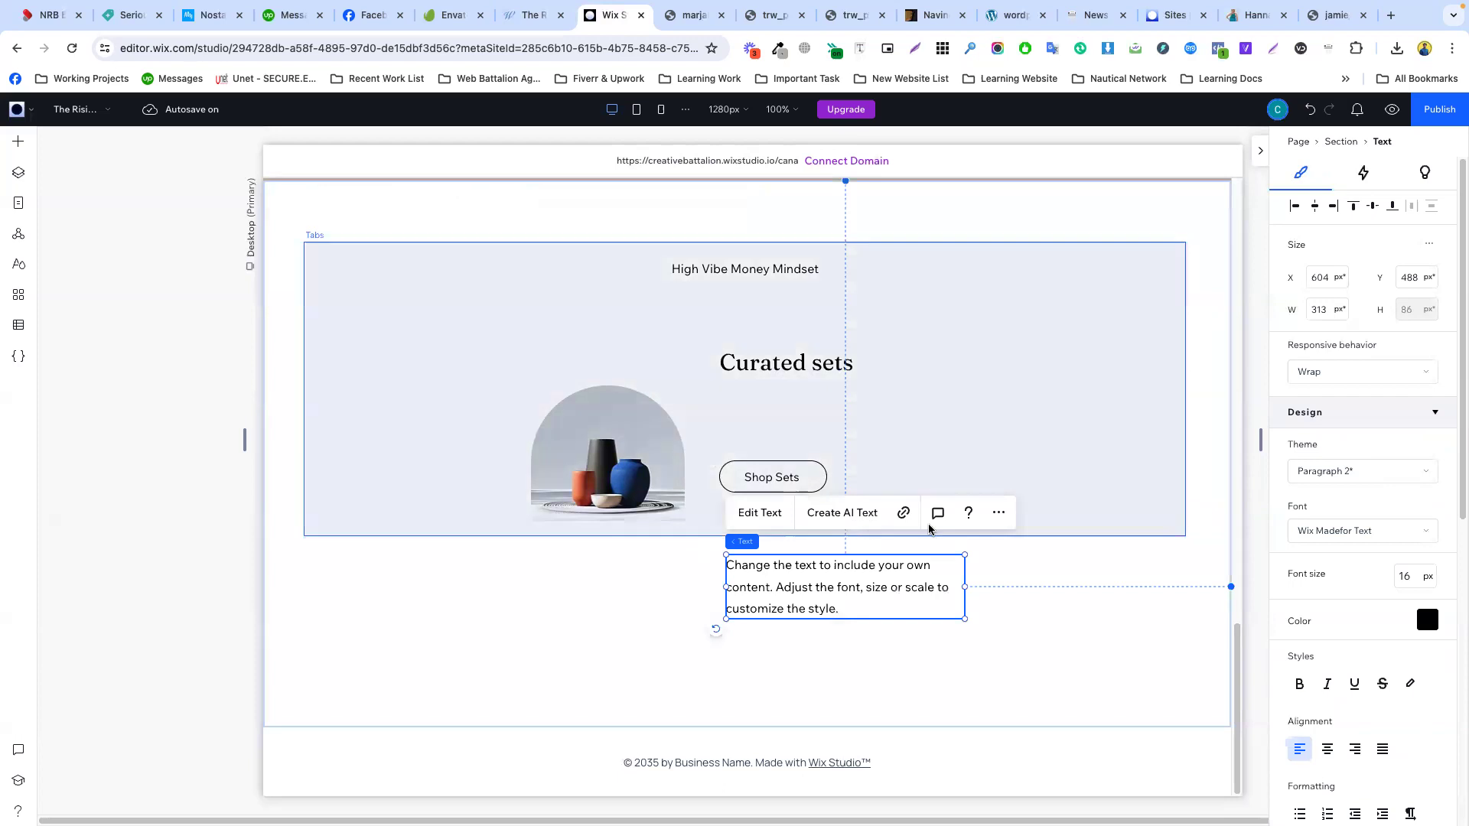
- Try to stretch the content area downward now that the paragraph sits outside the tab
click(1049, 514)
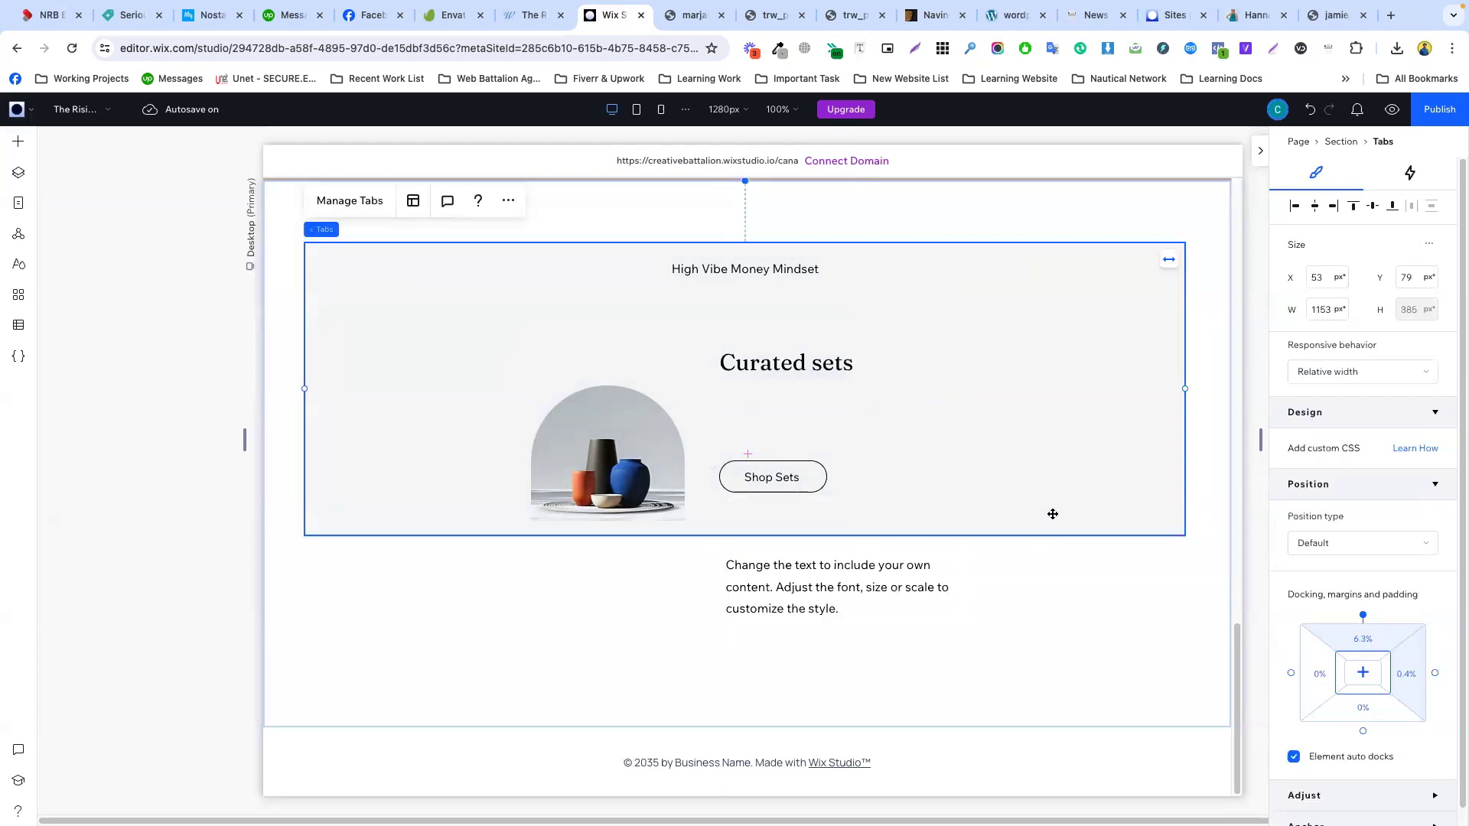
click(1012, 533)
drag(1013, 533, 1012, 693)
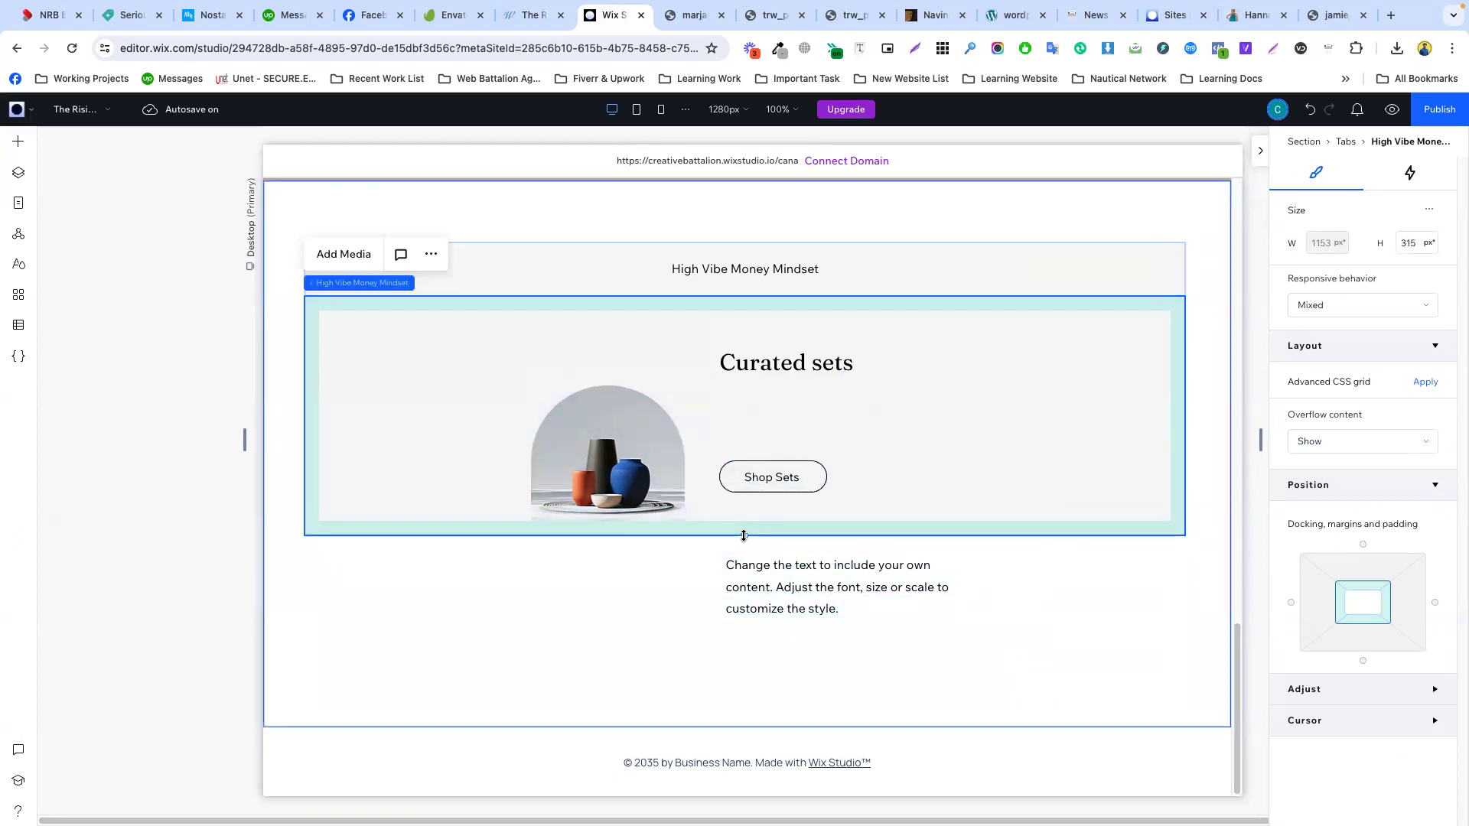
- Publish the site twice and reload the editor page
click(1437, 113)
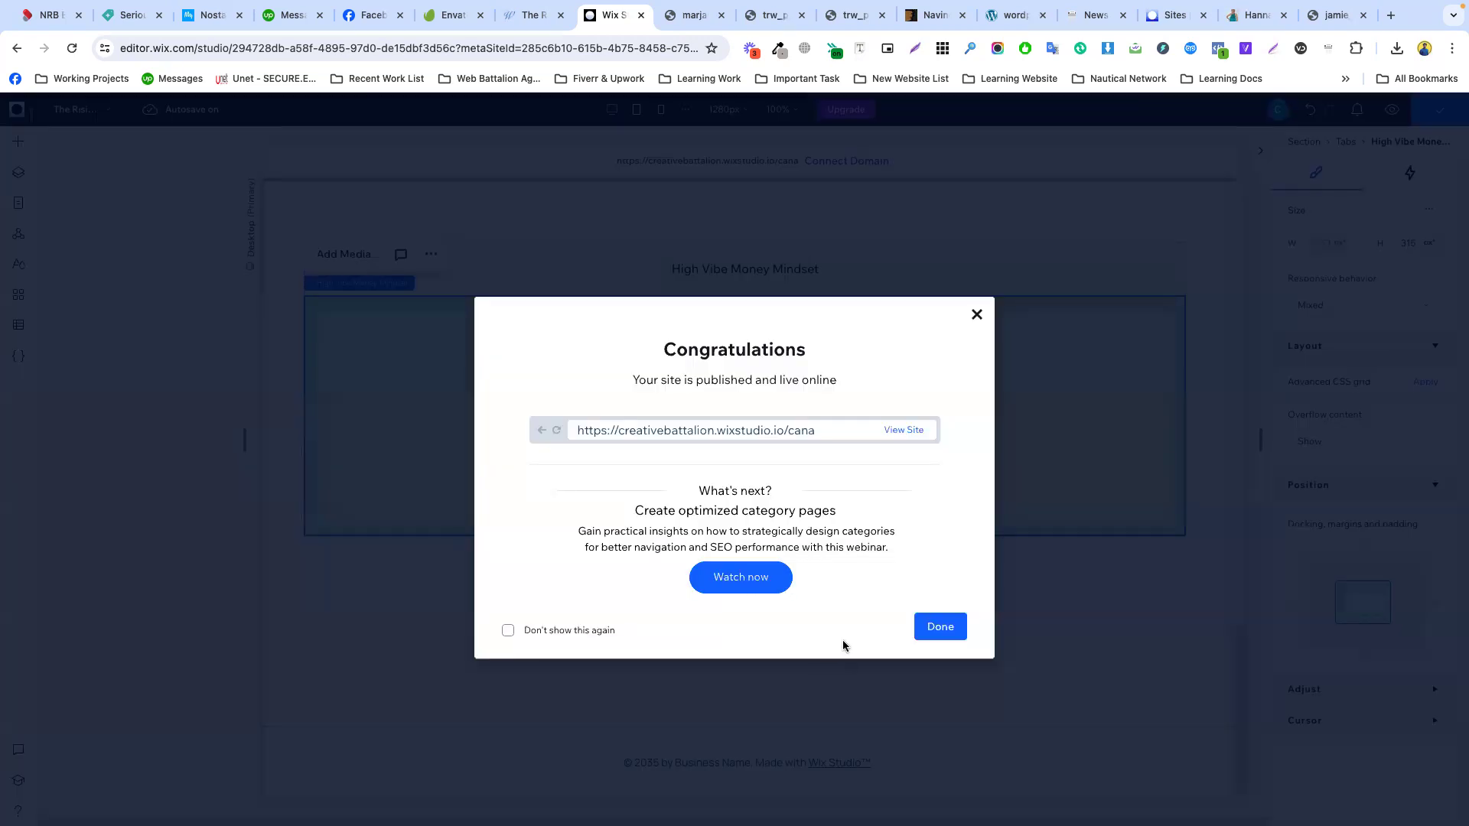
click(941, 627)
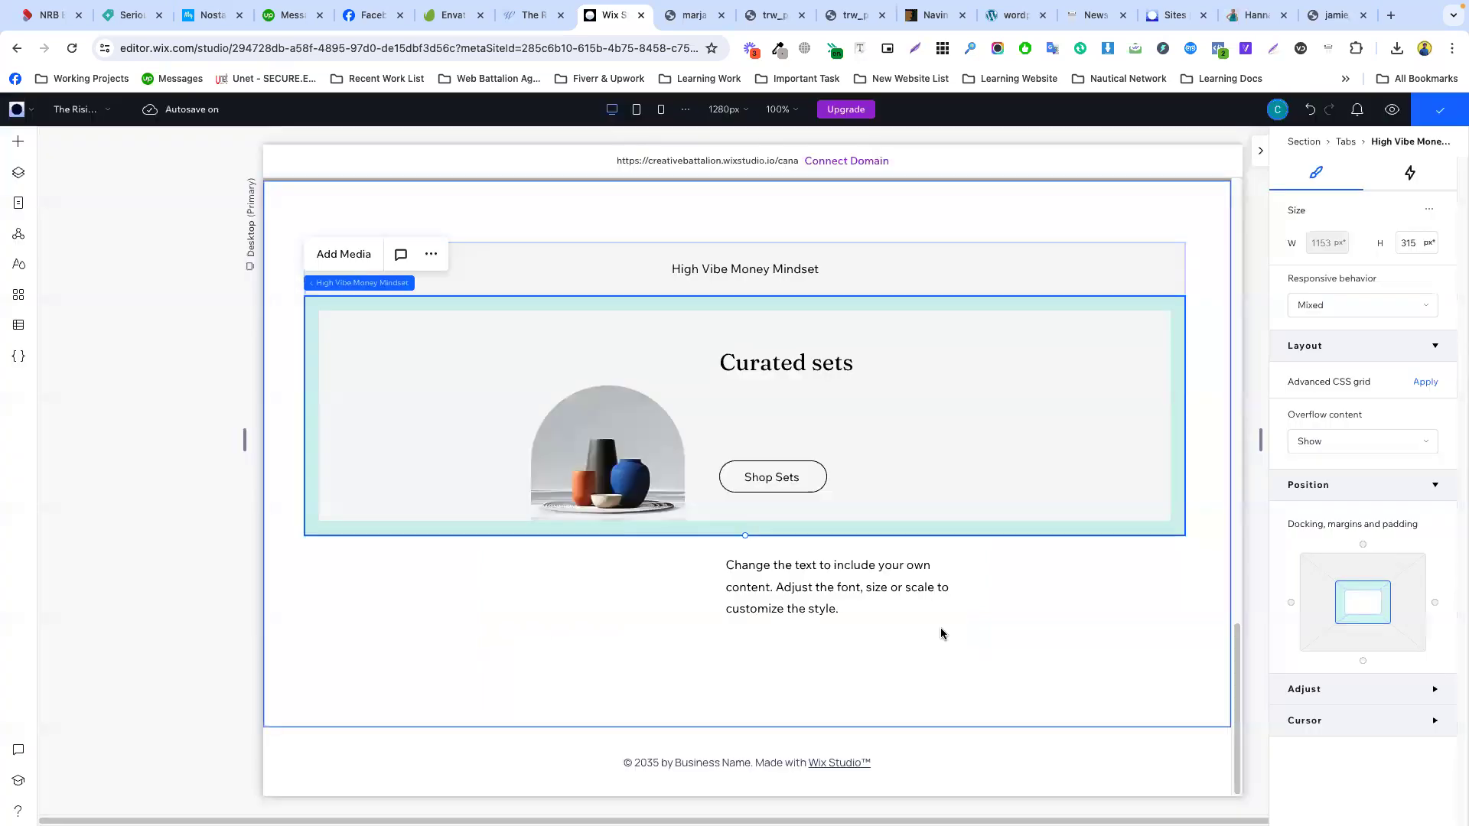
click(72, 49)
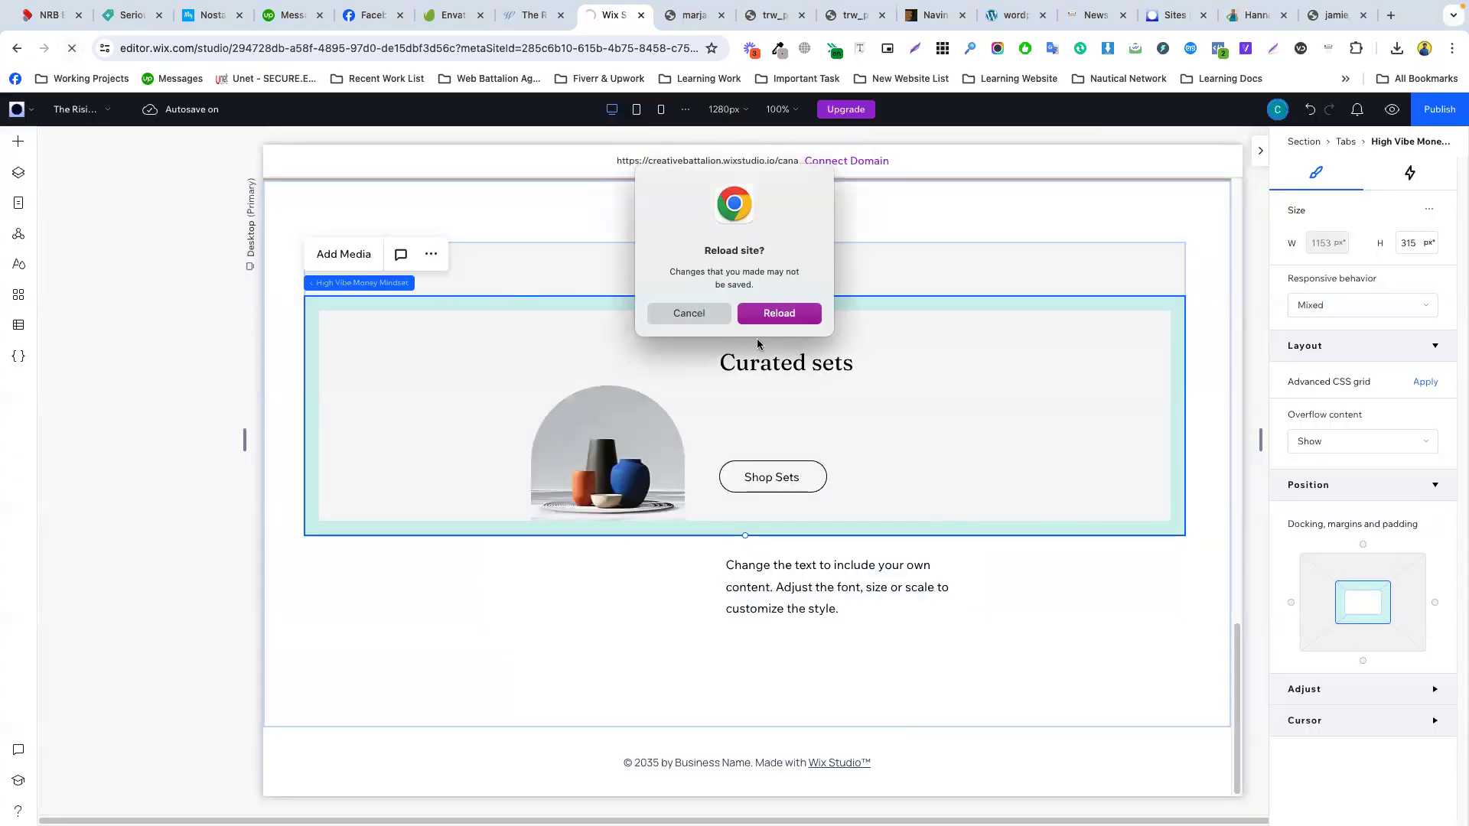
click(689, 313)
click(1420, 116)
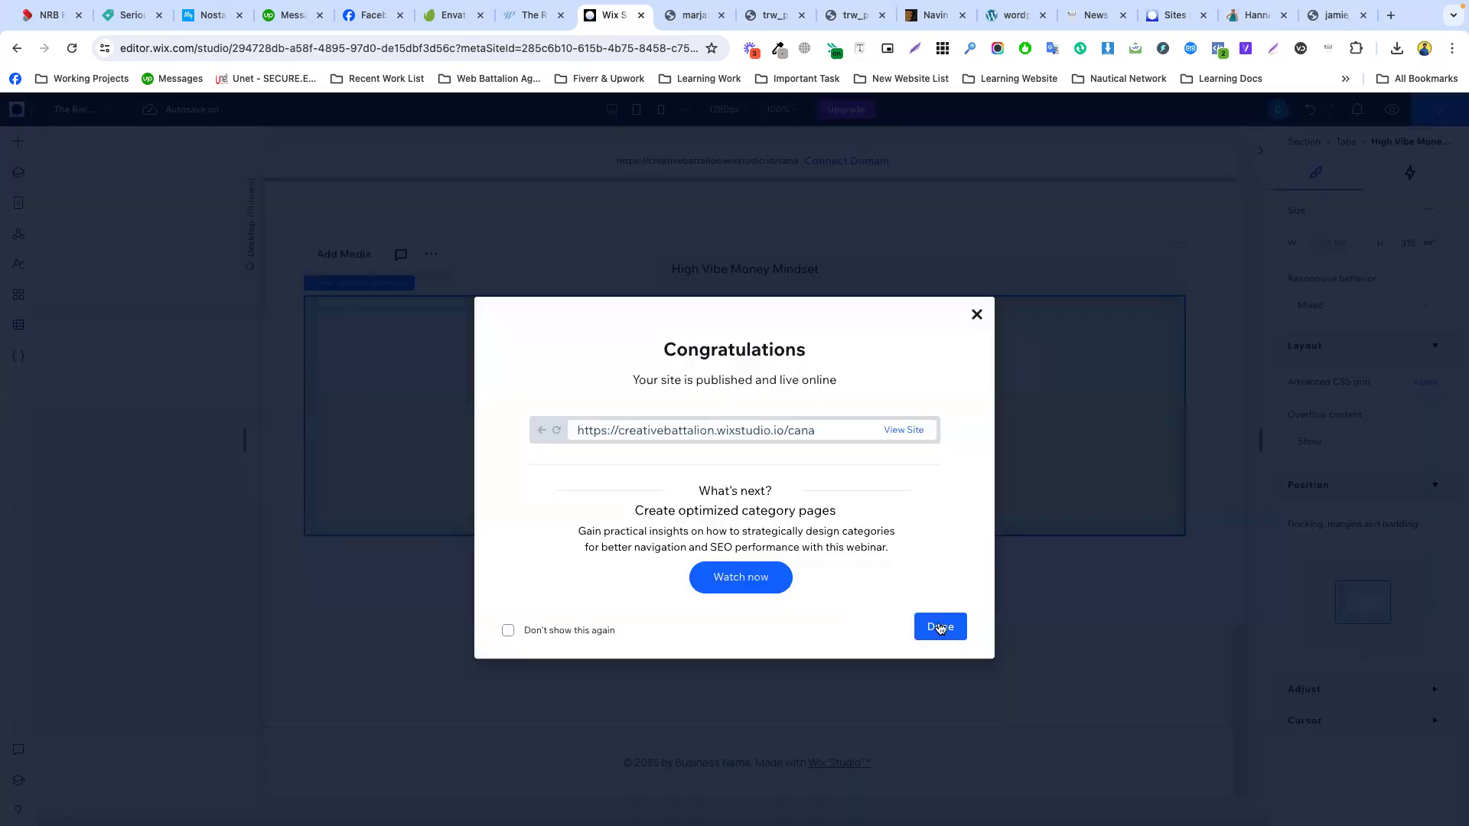
click(941, 629)
key(super+r)
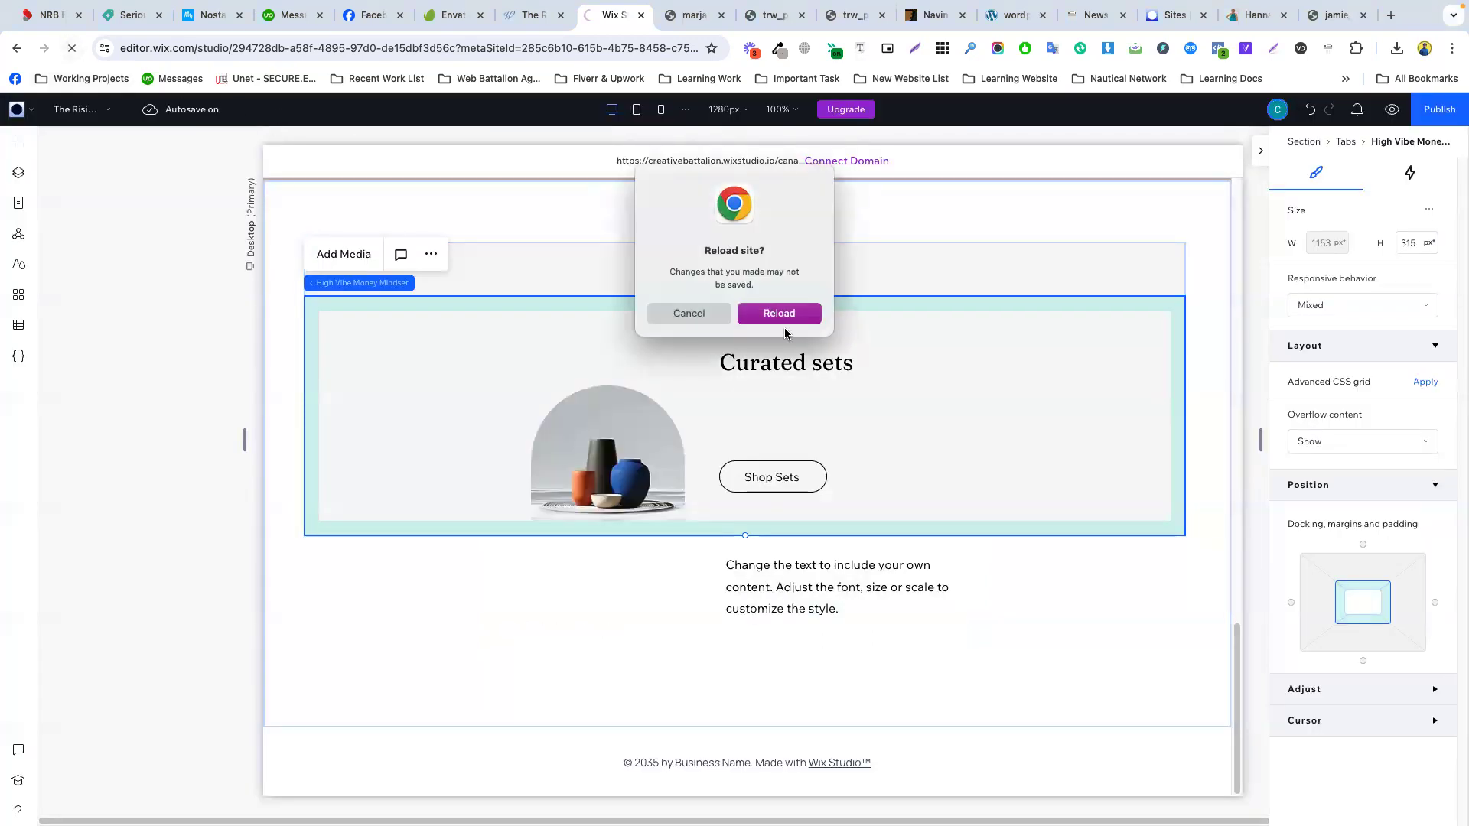
click(779, 316)
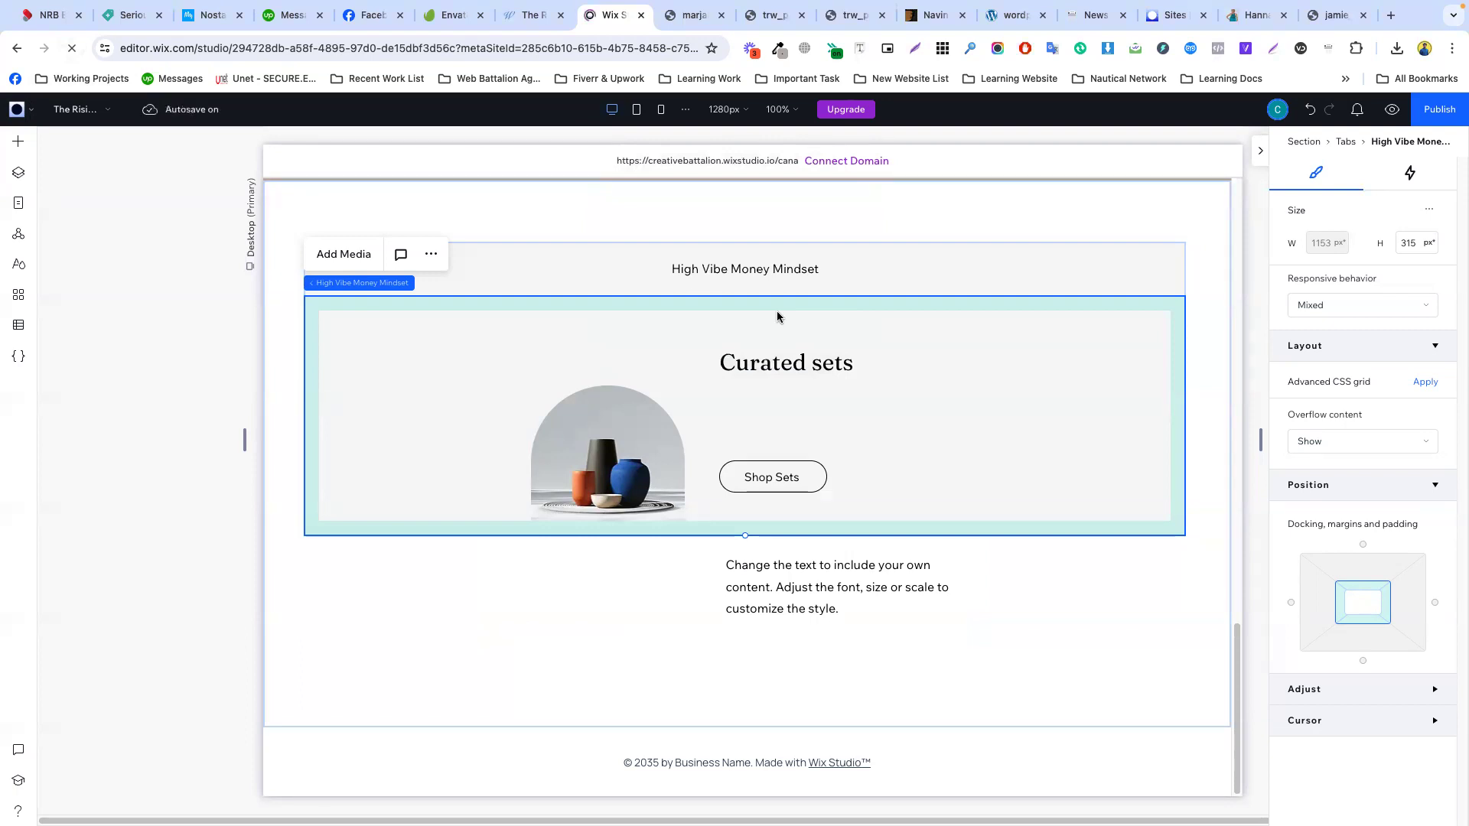
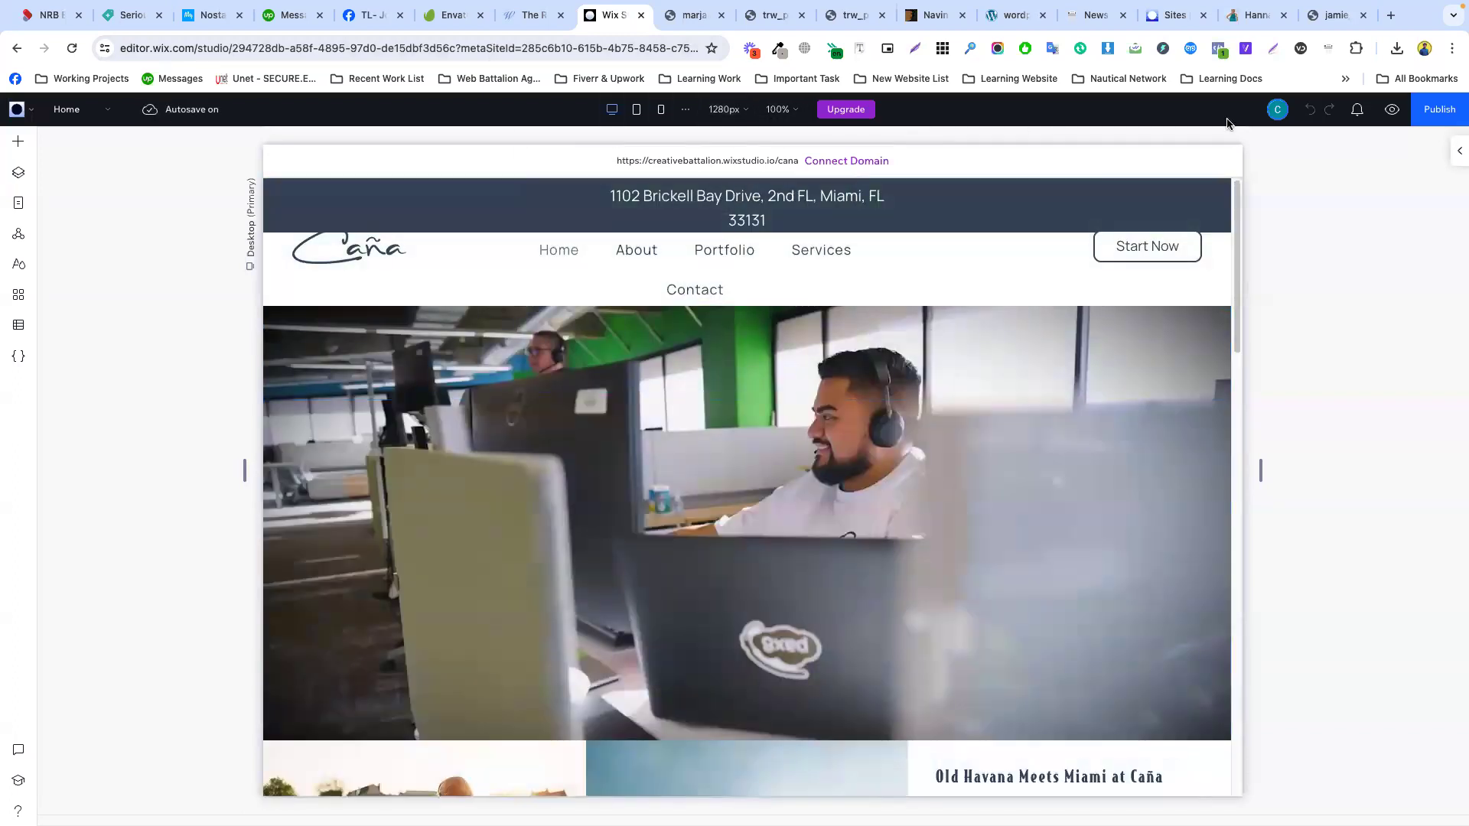
- Open The Rising Wolf page at its tabbed section
click(69, 109)
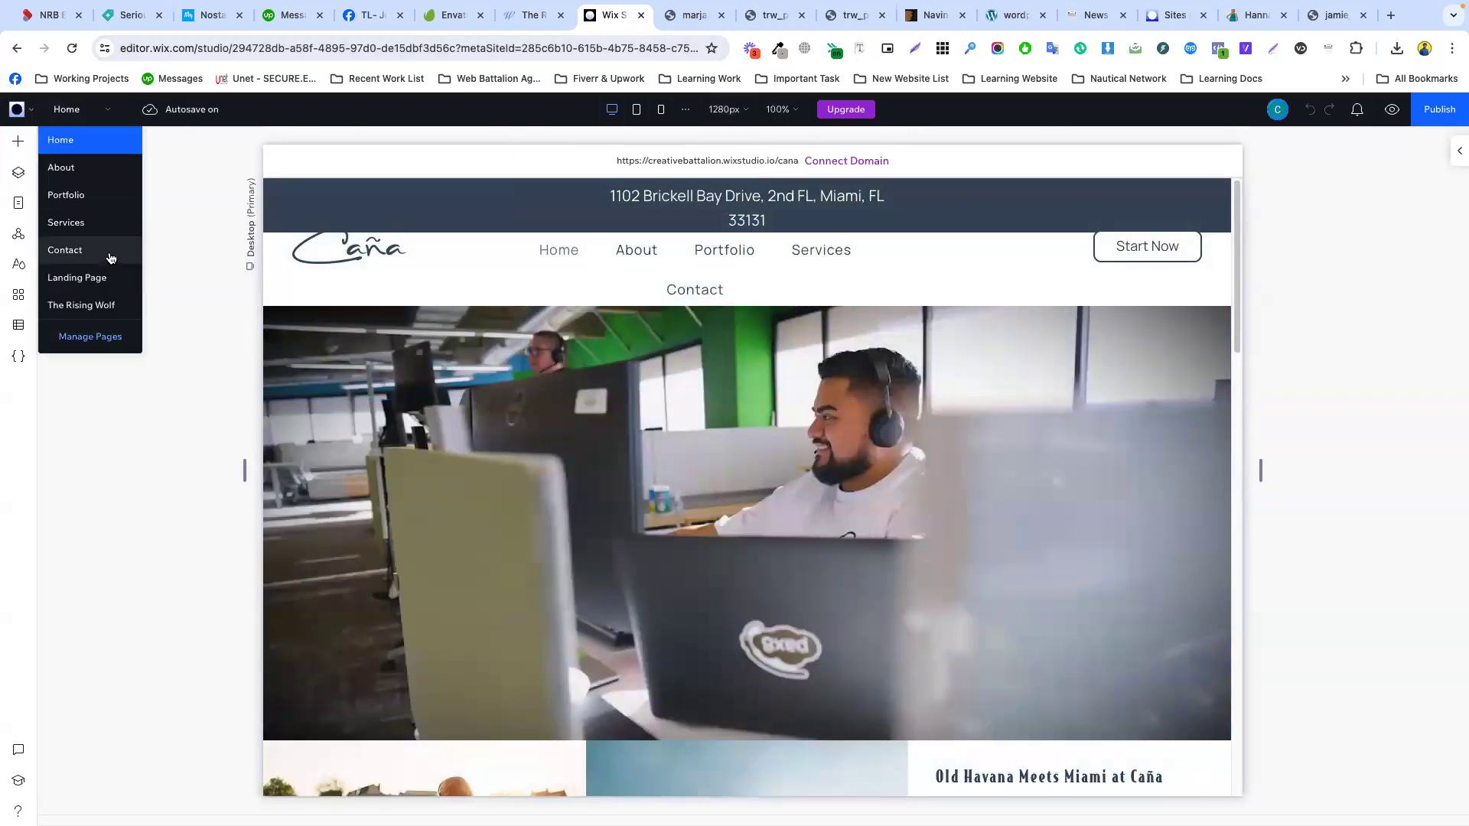
click(88, 306)
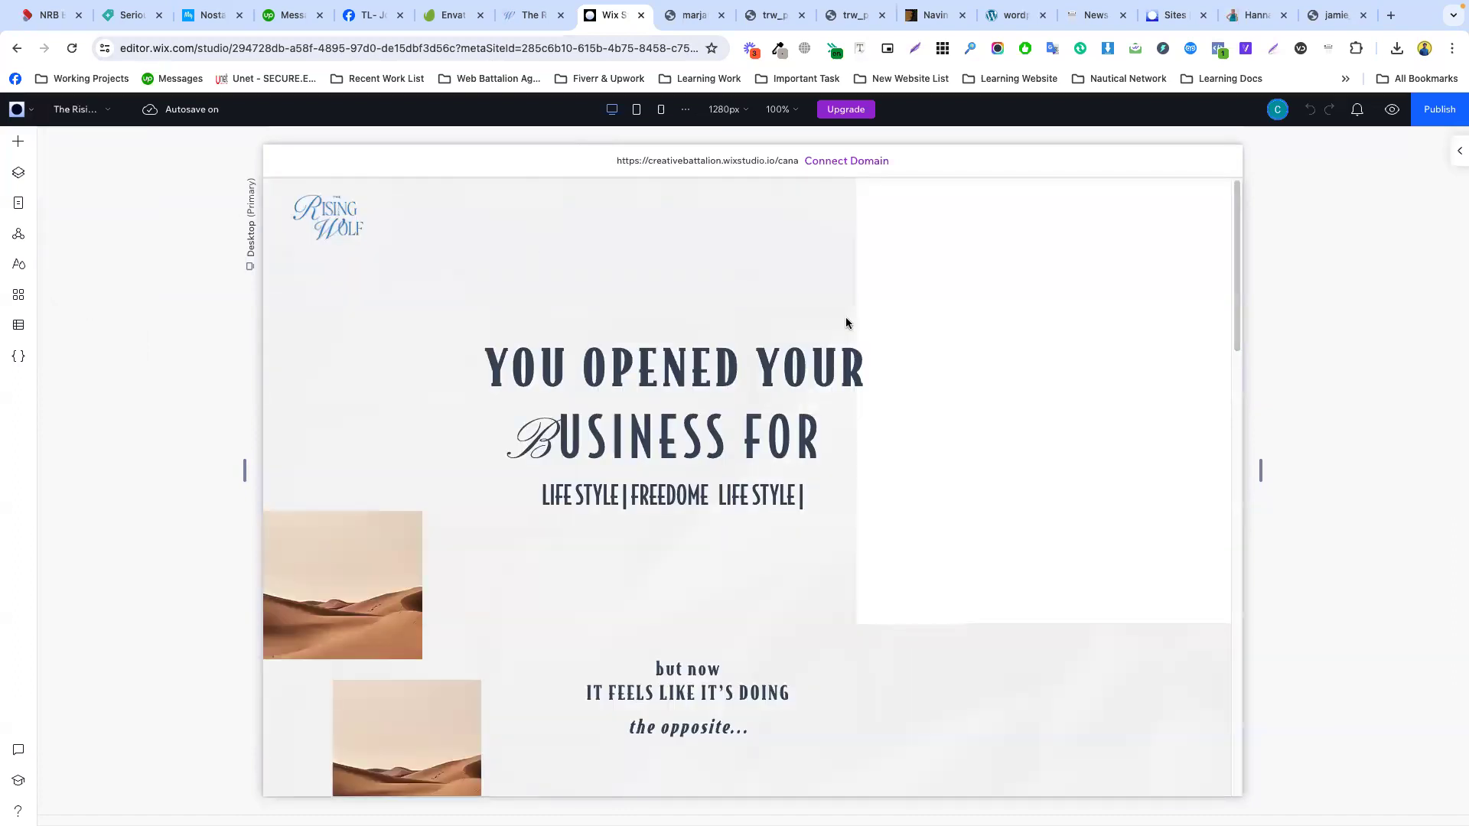
scroll(718, 379, down, 20)
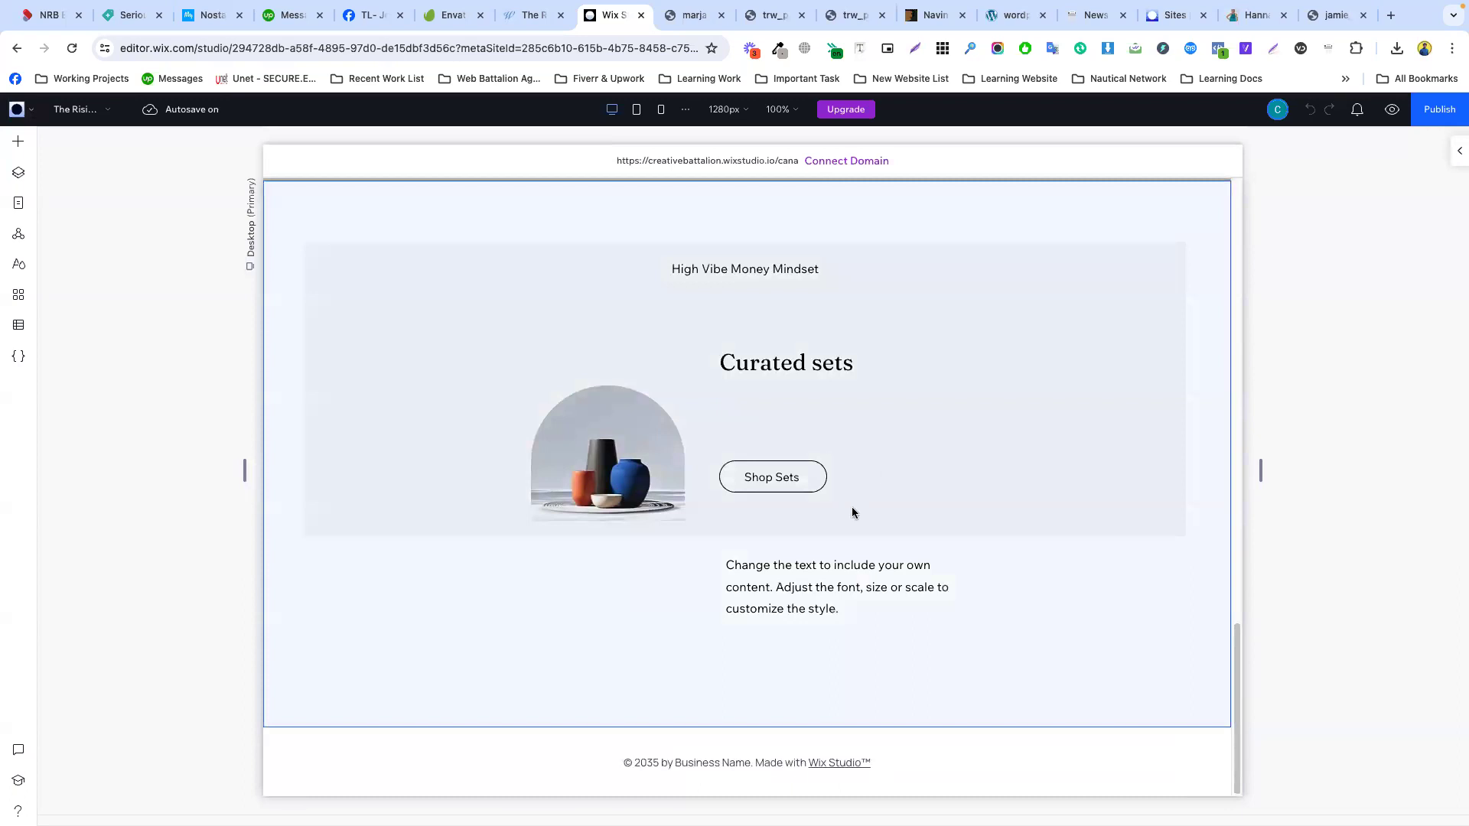
- Retry stretching the High Vibe Money Mindset tab's content area downward in the reloaded editor
click(854, 513)
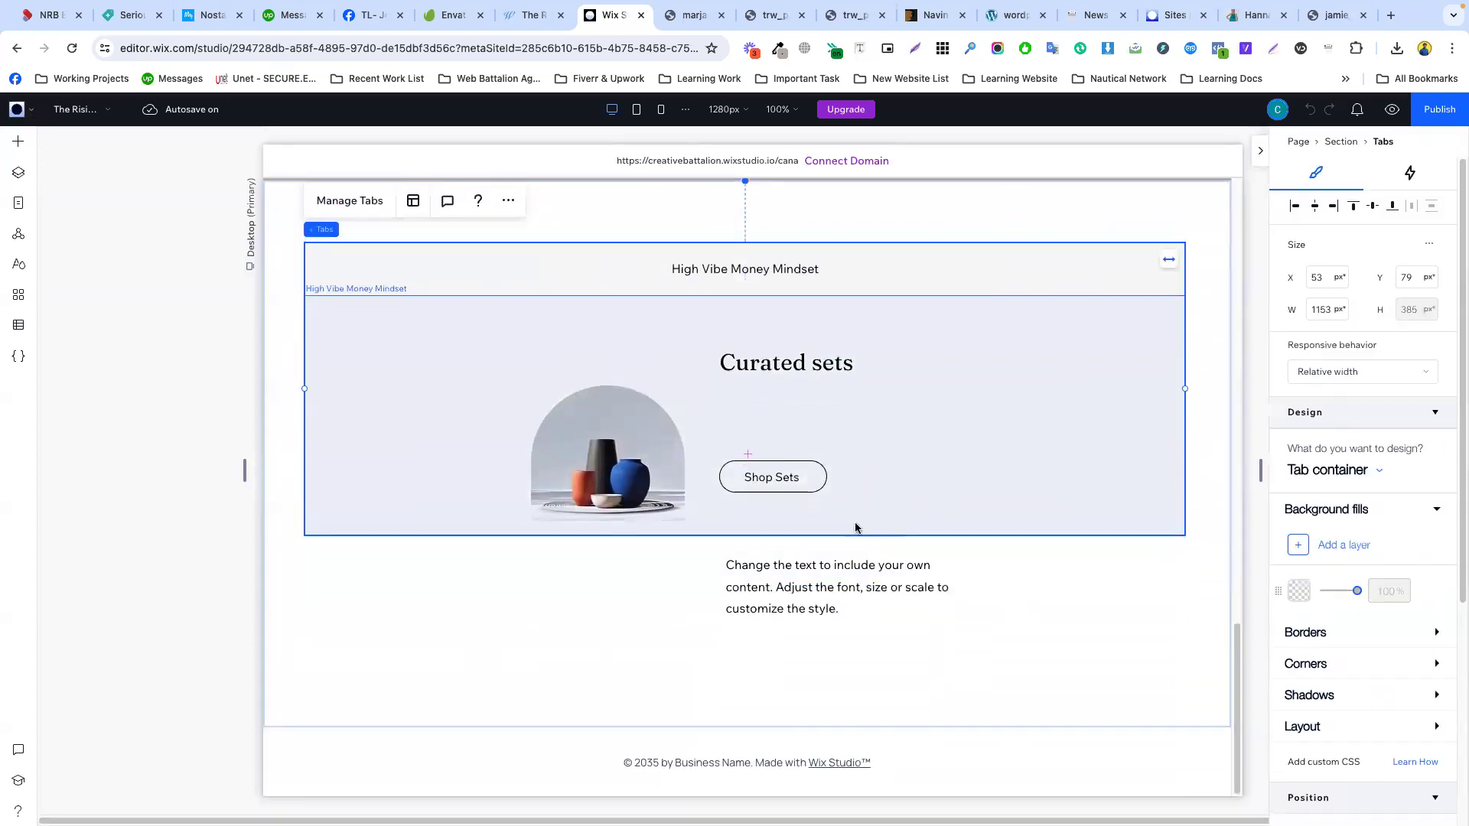
click(800, 532)
drag(749, 536, 745, 656)
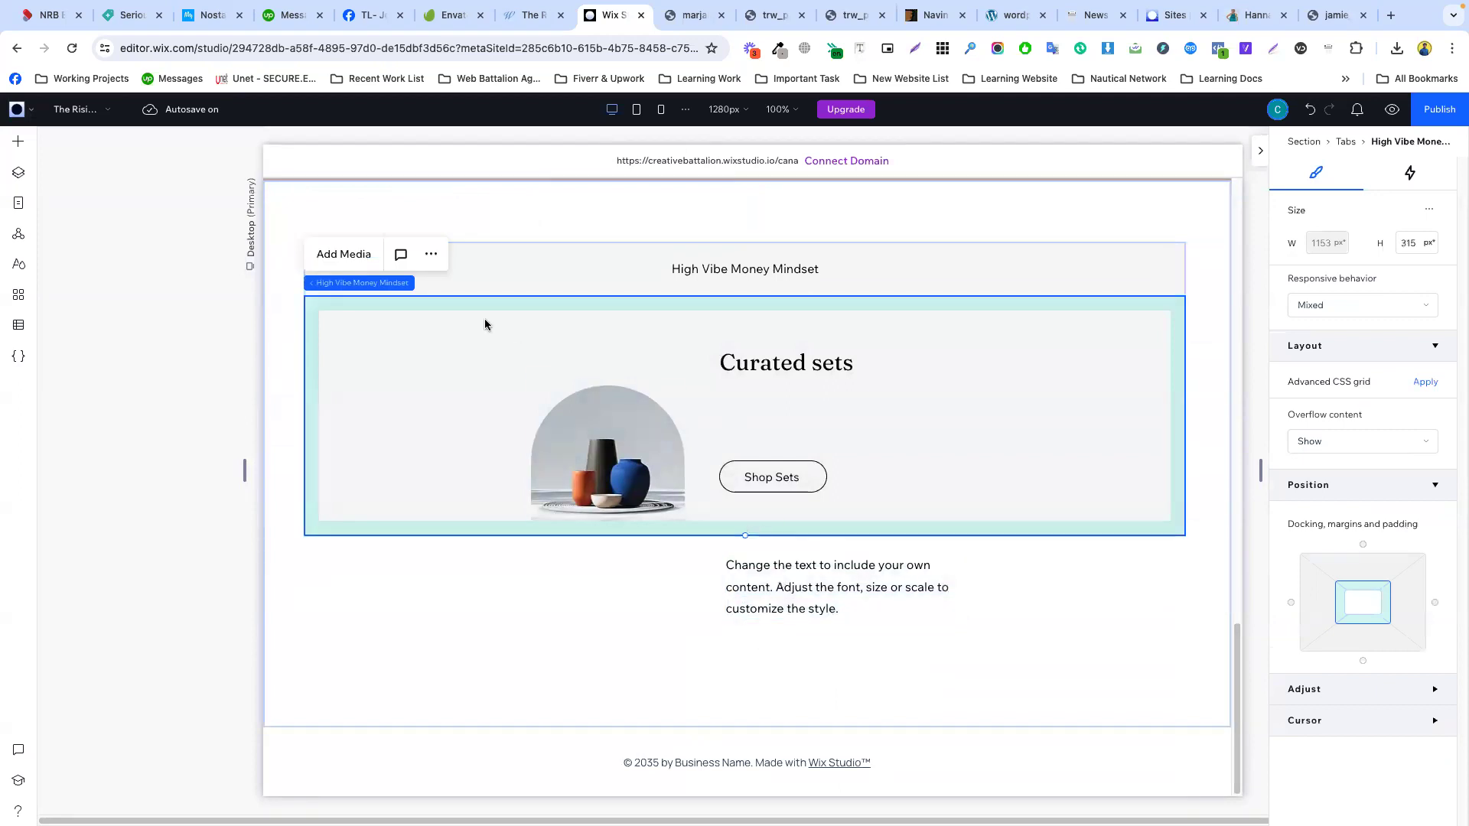
- Delete the whole High Vibe Money Mindset tabs element from the section
click(547, 256)
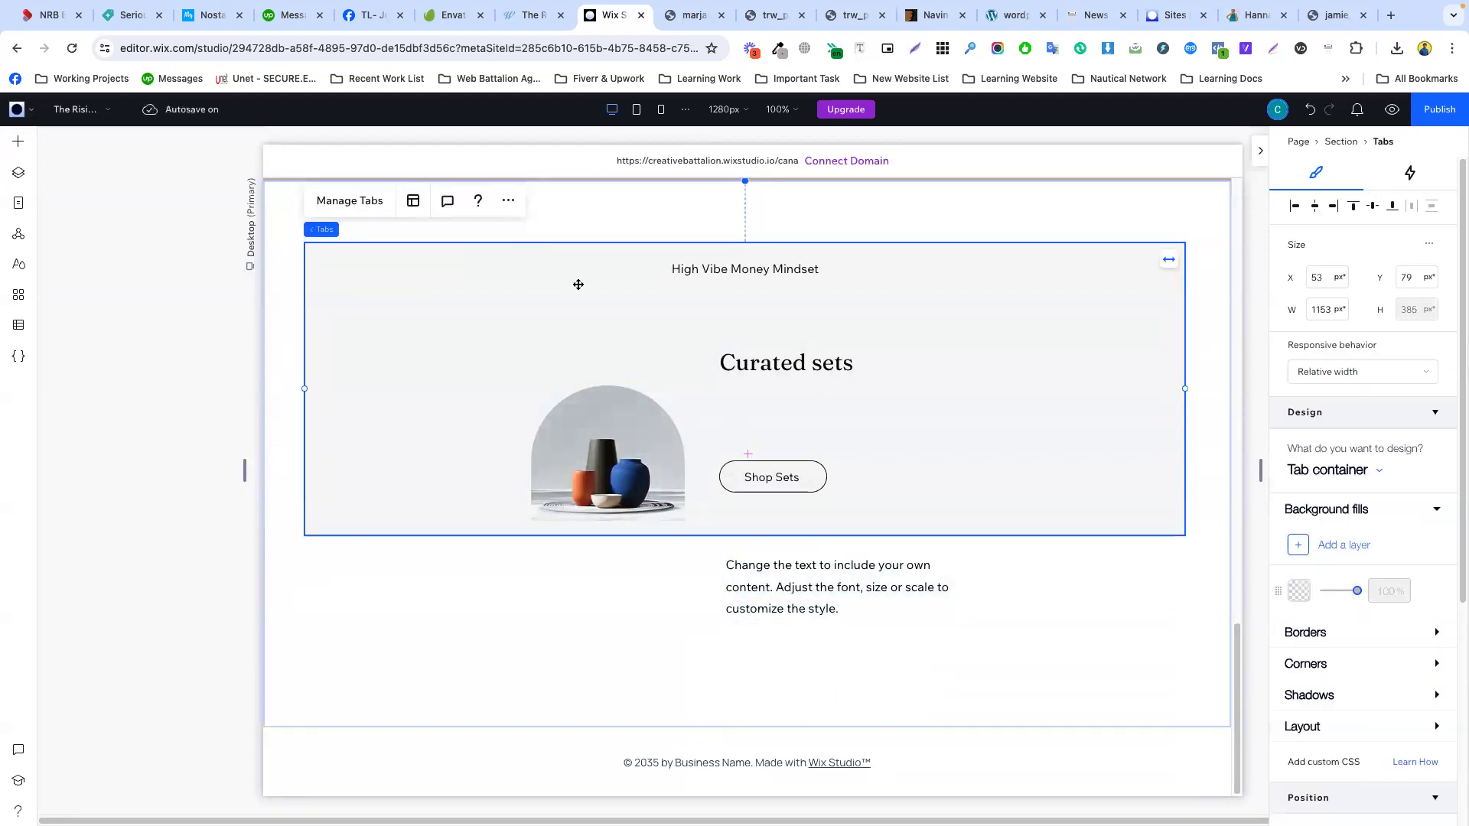
right_click(578, 285)
click(616, 552)
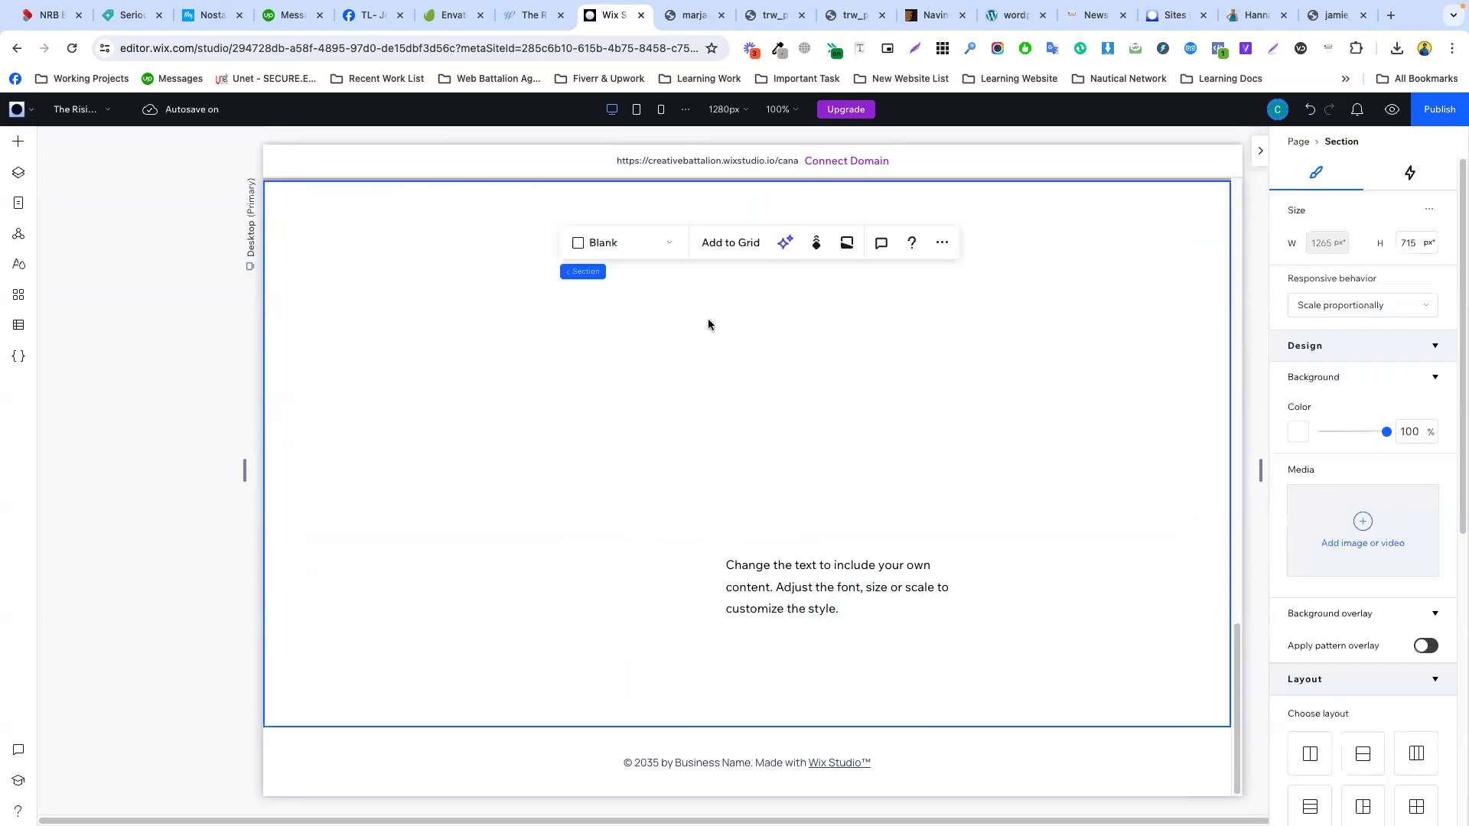
- Add the purple Sound, Lighting and Security tabs preset to the section at about X 324, Y 64
click(19, 144)
click(85, 306)
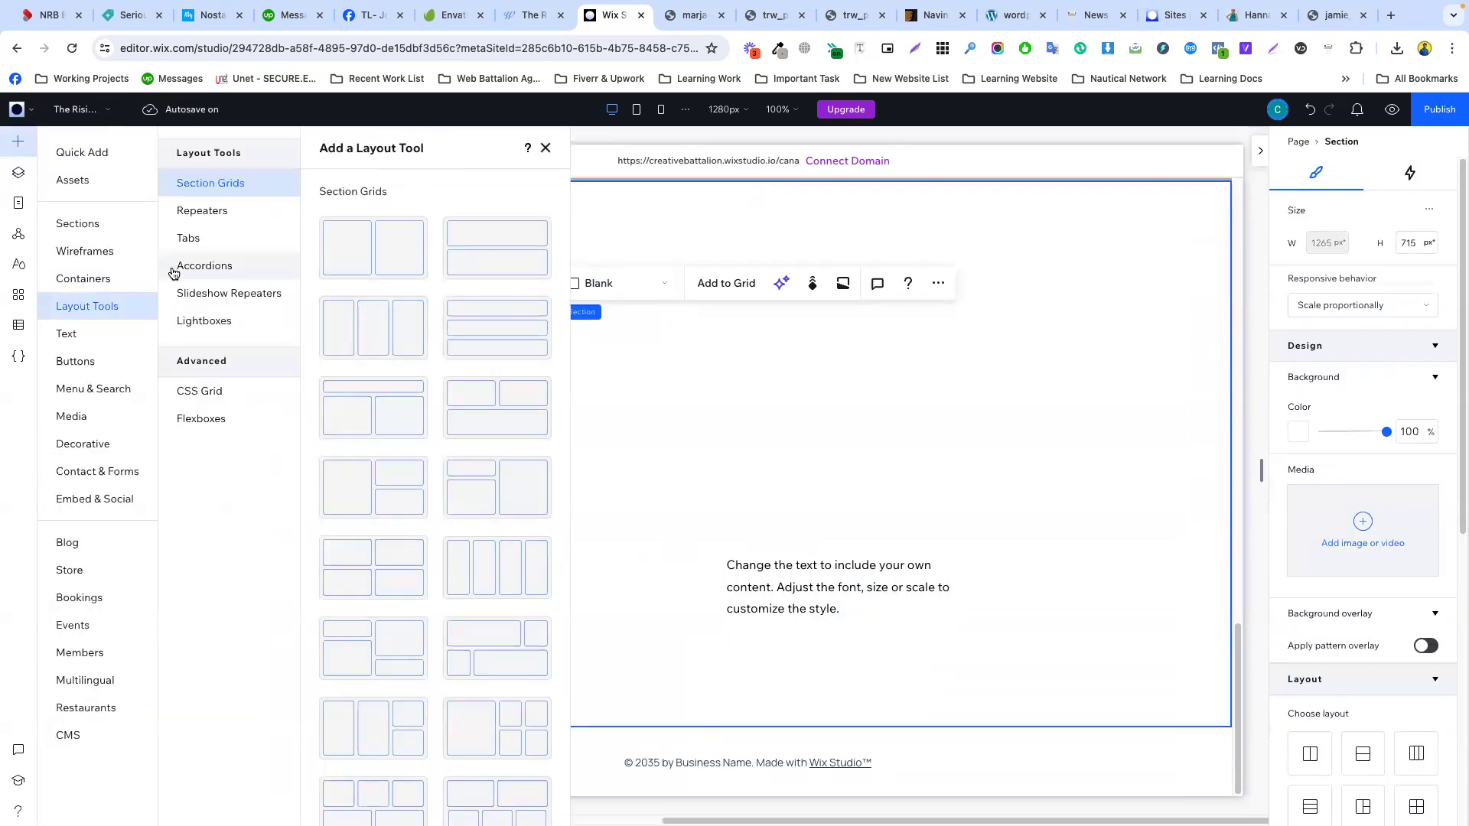
click(179, 262)
click(186, 238)
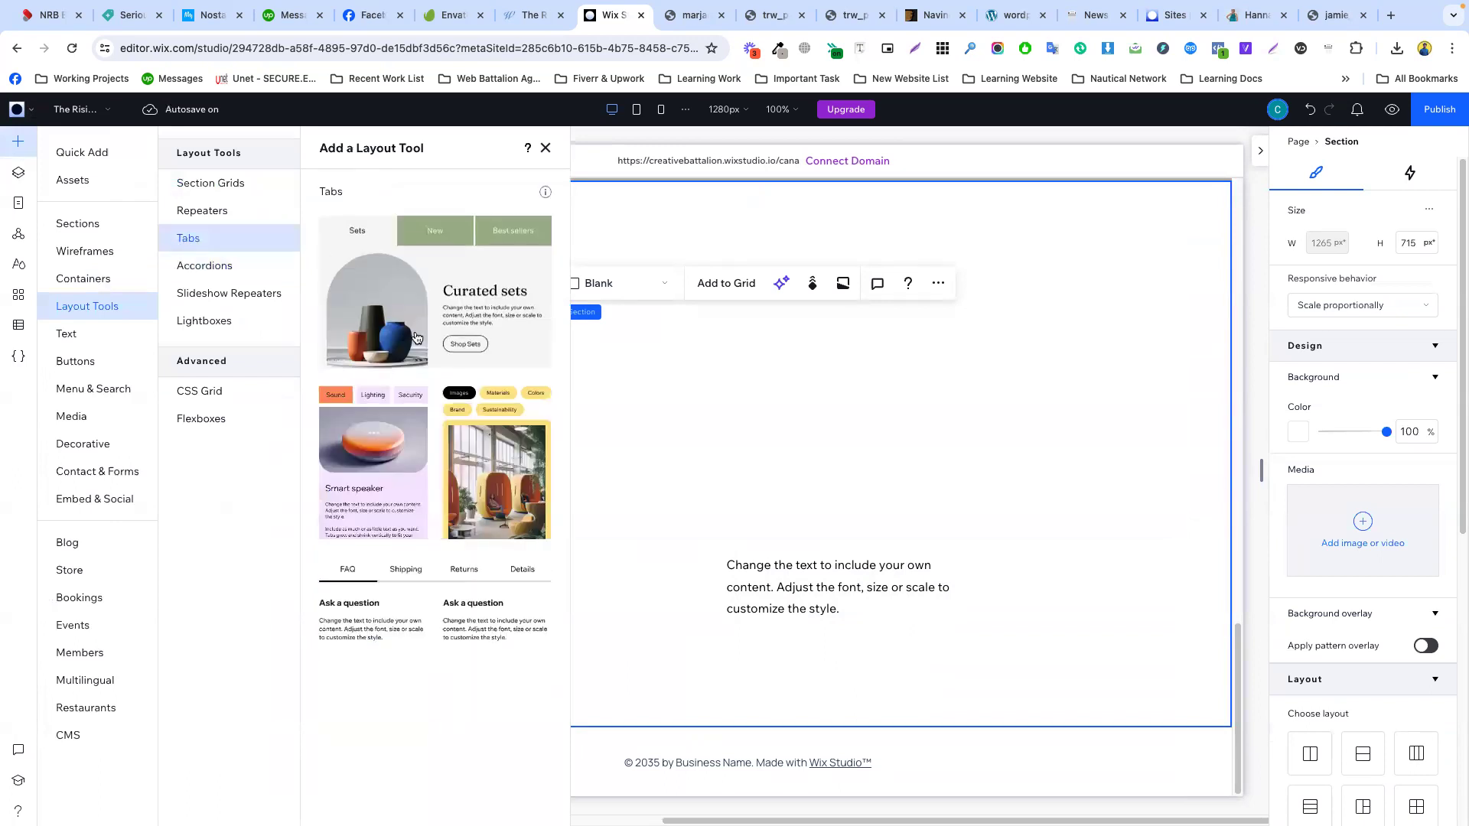
drag(381, 444, 581, 370)
click(868, 414)
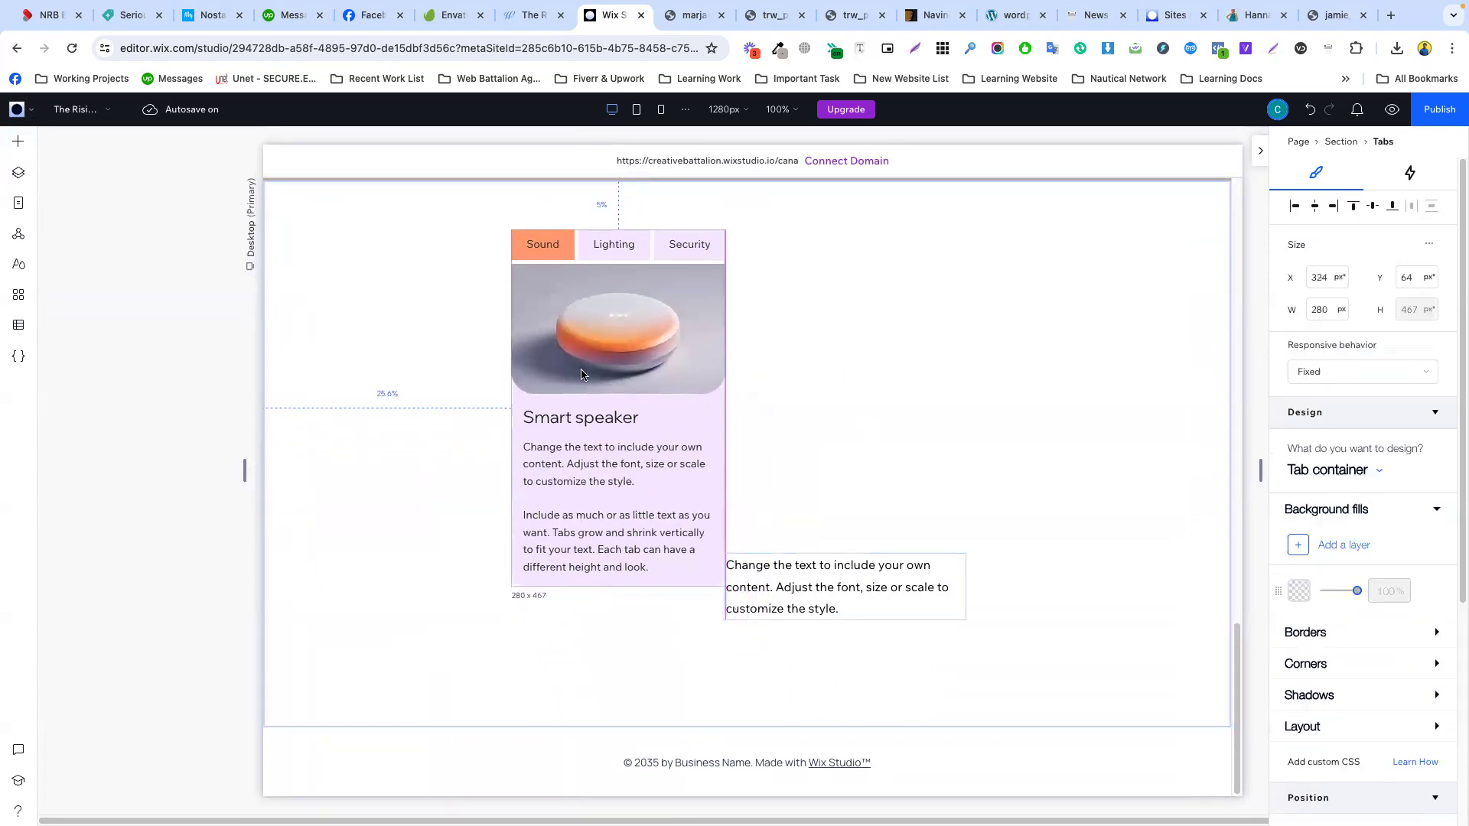
- Stretch the Sound tab's content area to about 560 px high and its stack to about 842 by 565 px
click(621, 574)
drag(618, 586, 620, 693)
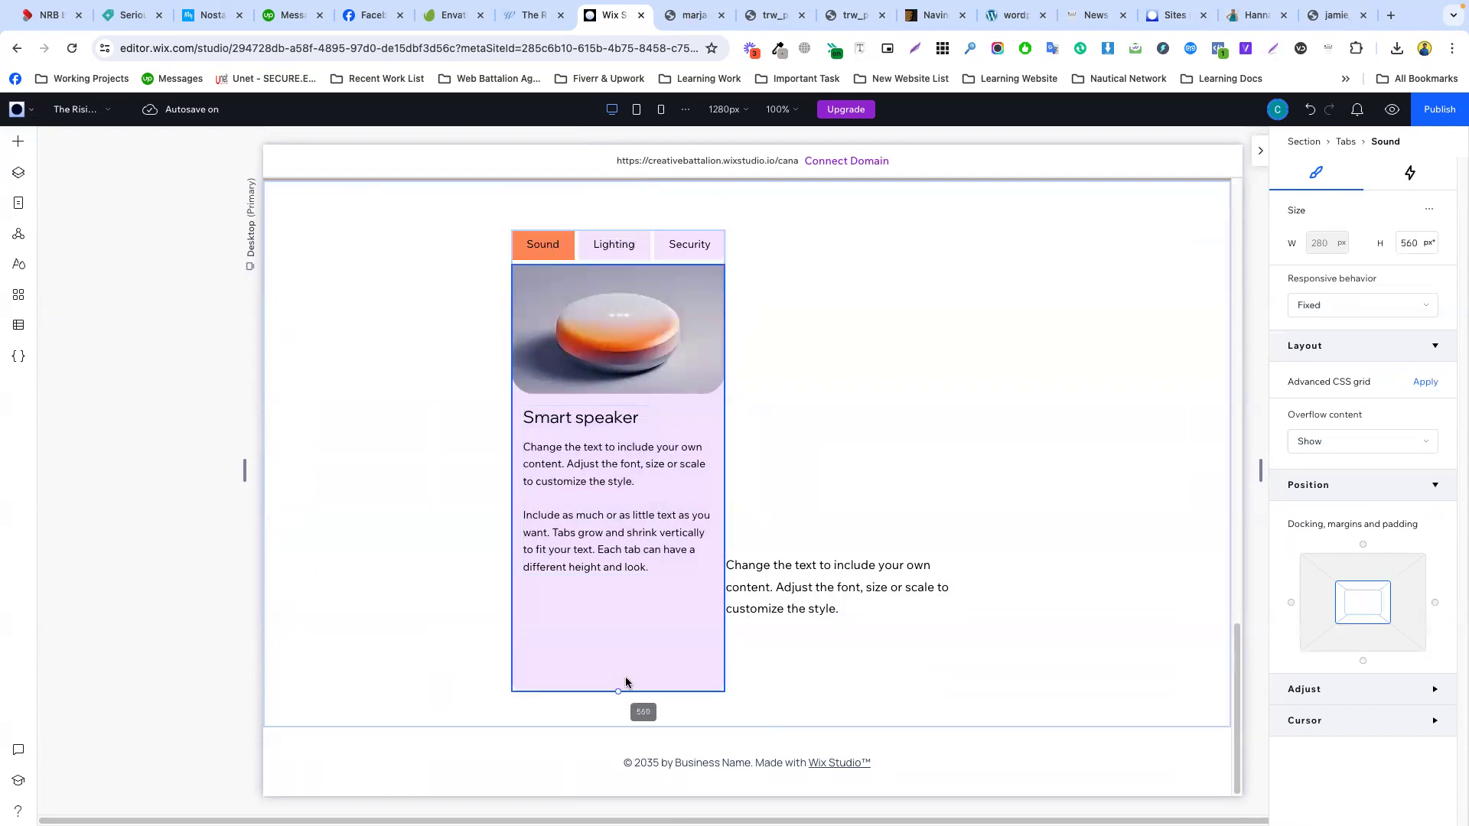
click(702, 416)
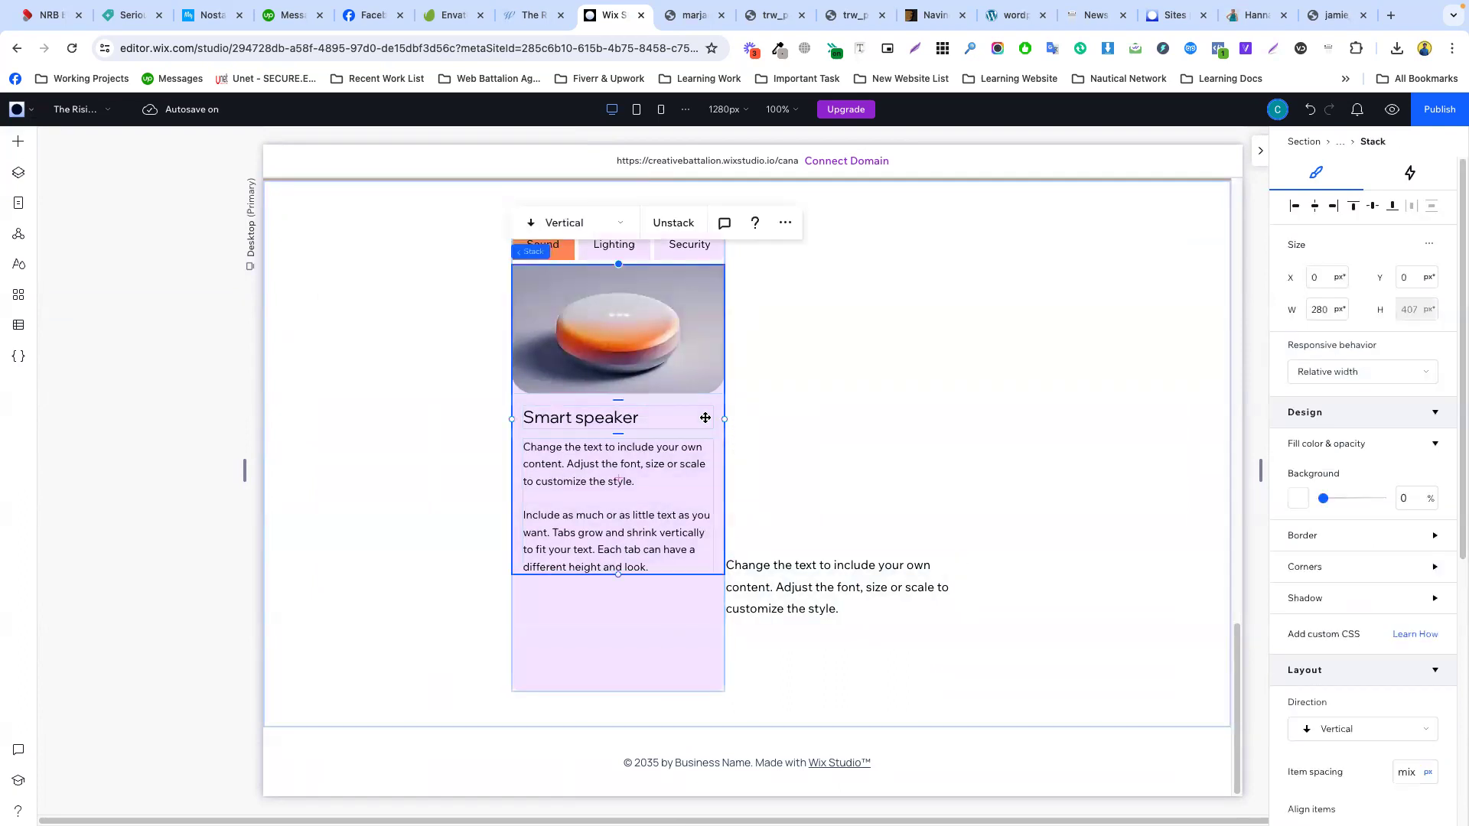
drag(724, 418, 1154, 420)
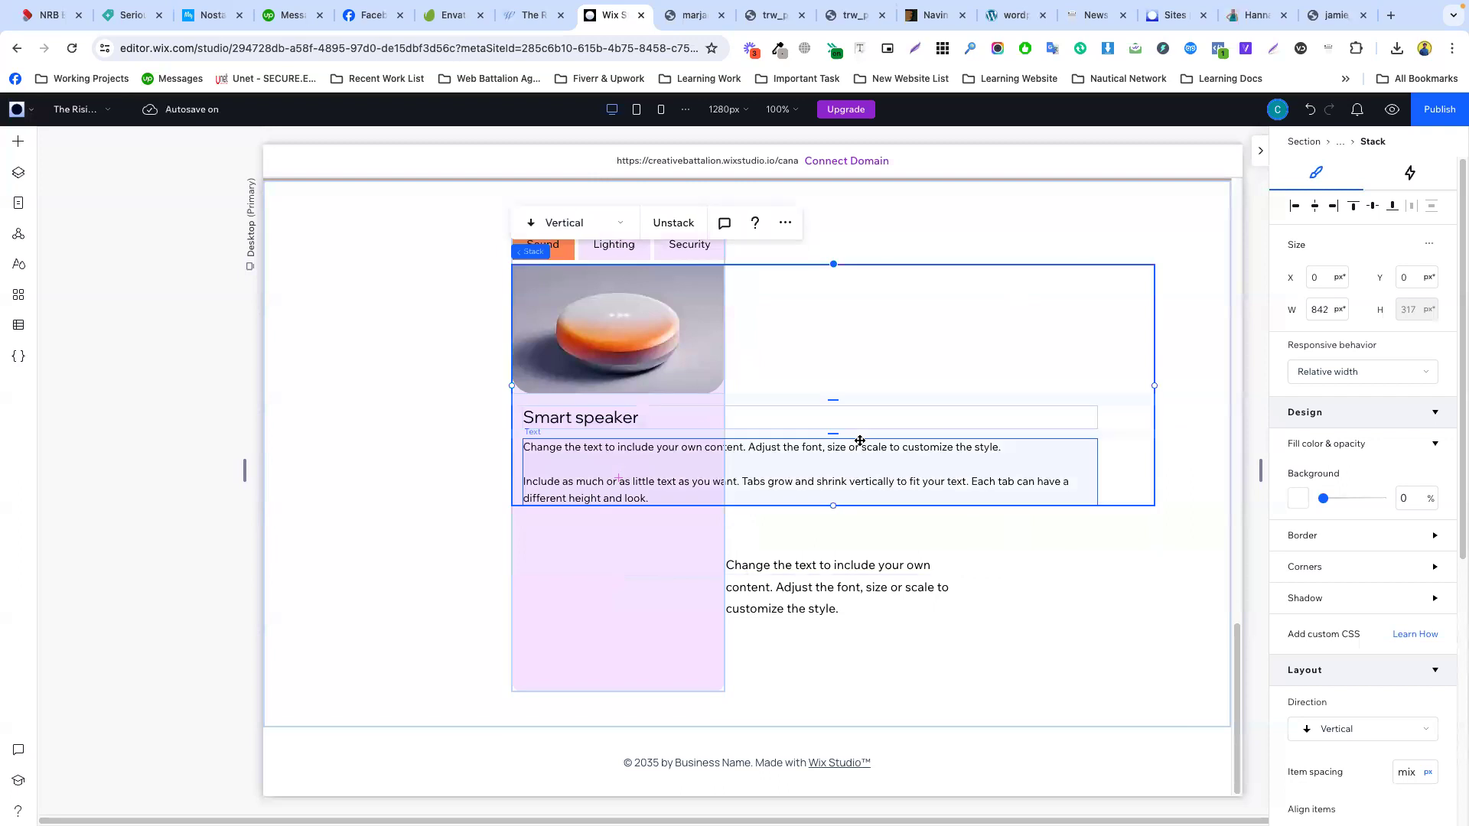
drag(832, 504, 842, 692)
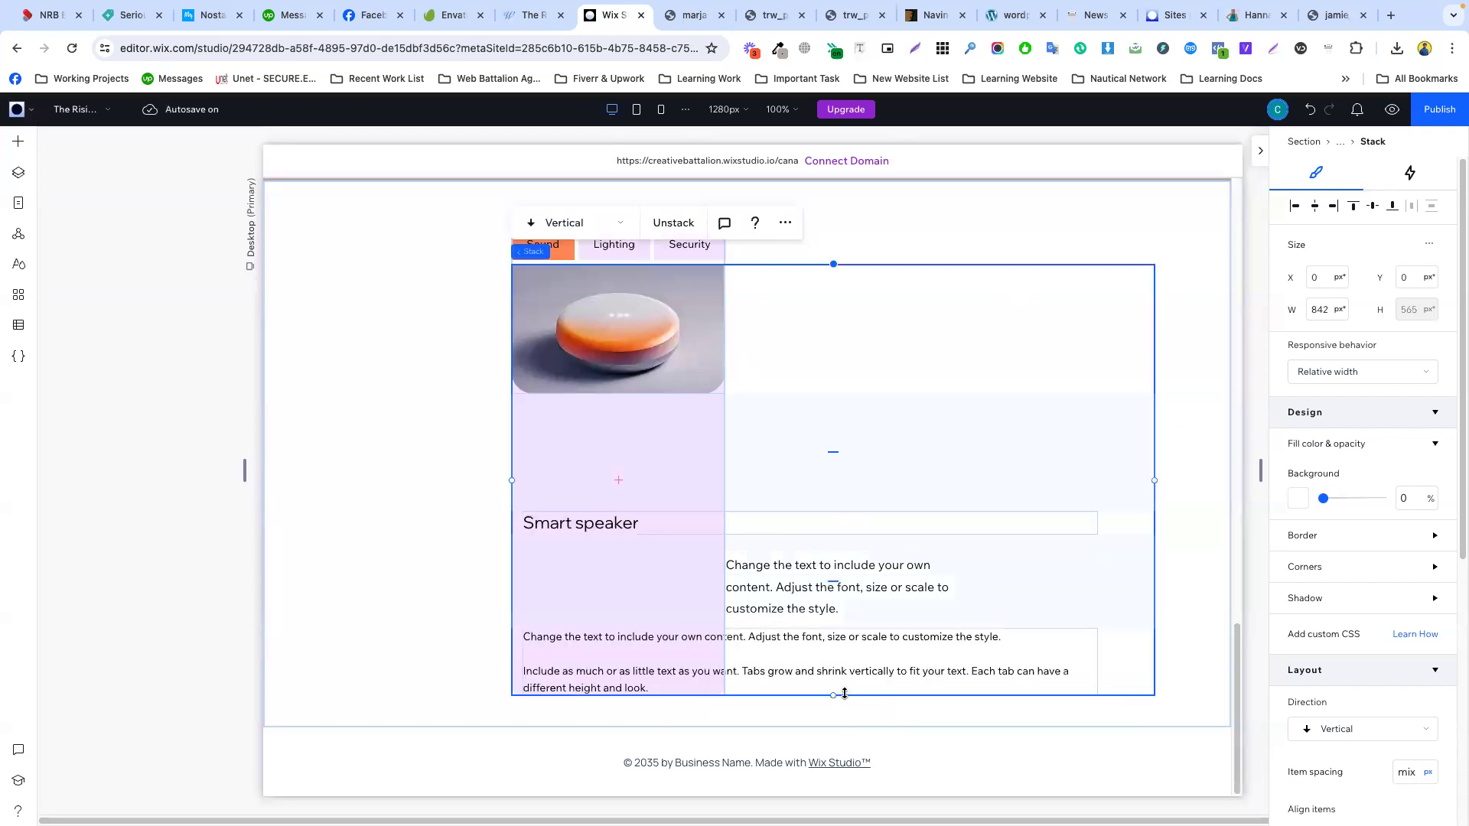
- Widen the tabs element on both sides to about 1139 px at X 79 and extend the Sound tab's content area to about 596 px high
click(399, 367)
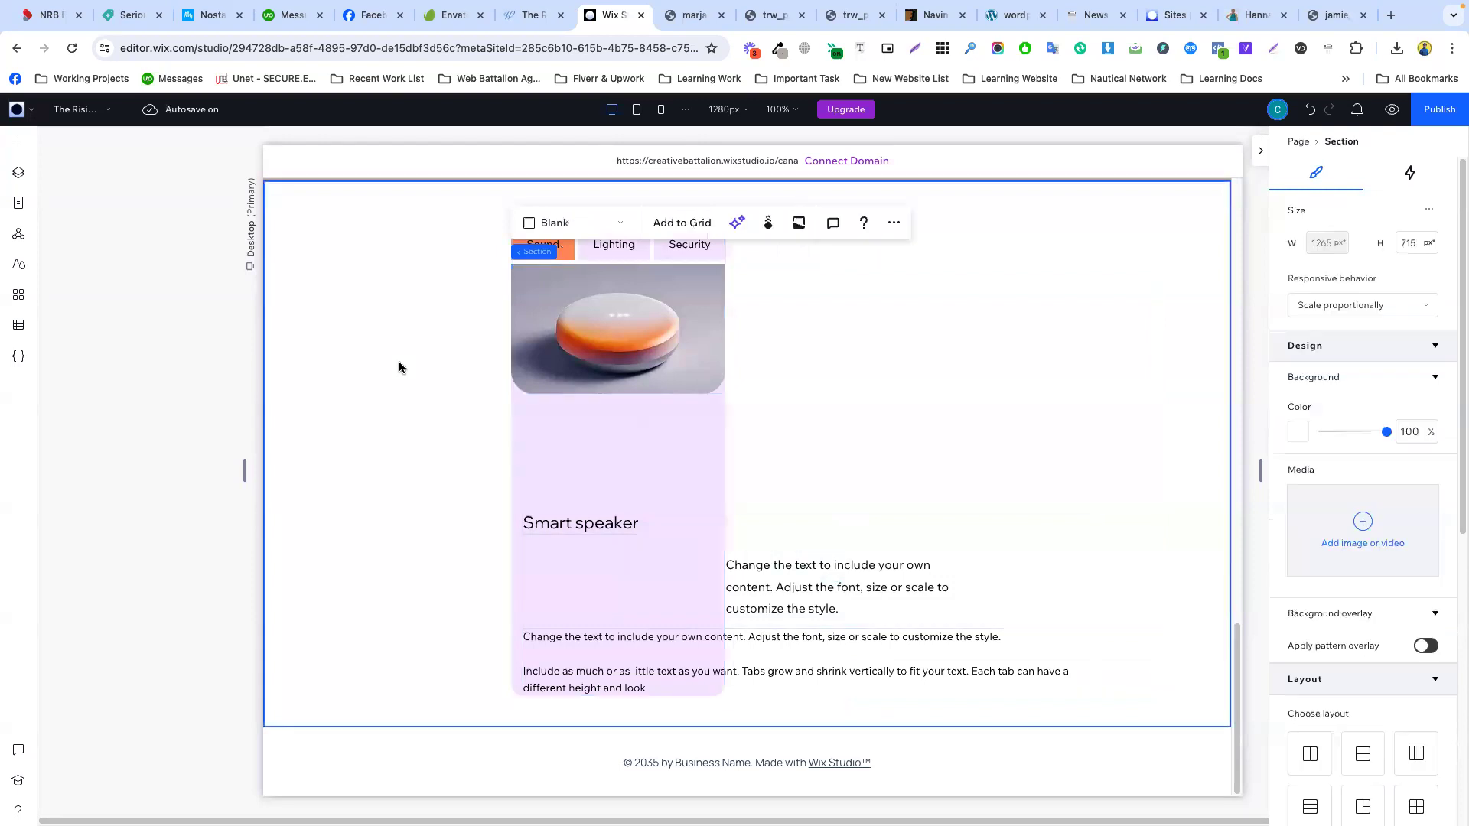
click(645, 382)
drag(726, 461, 1195, 461)
drag(510, 460, 324, 461)
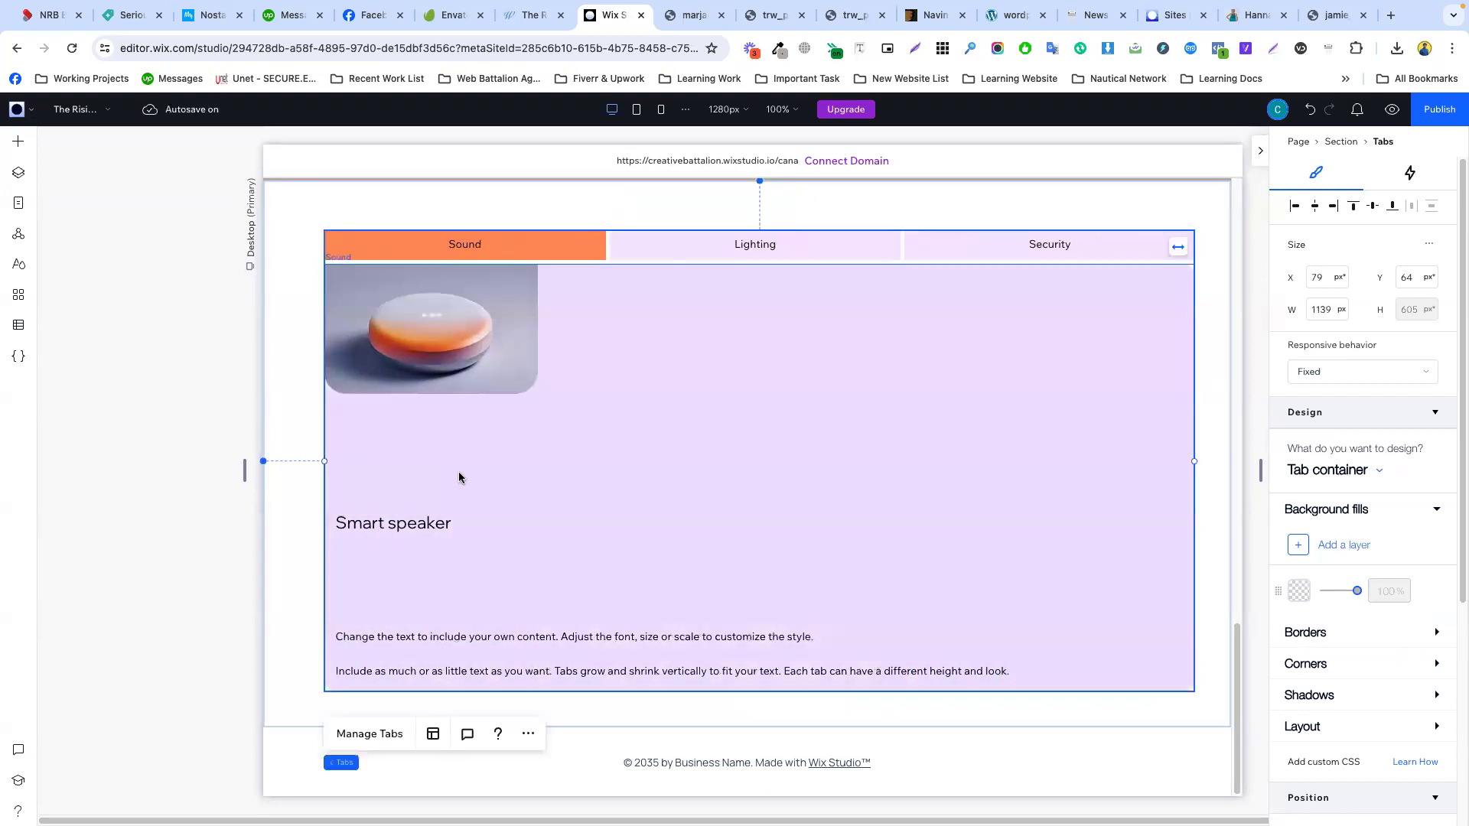
click(694, 686)
drag(759, 692, 761, 716)
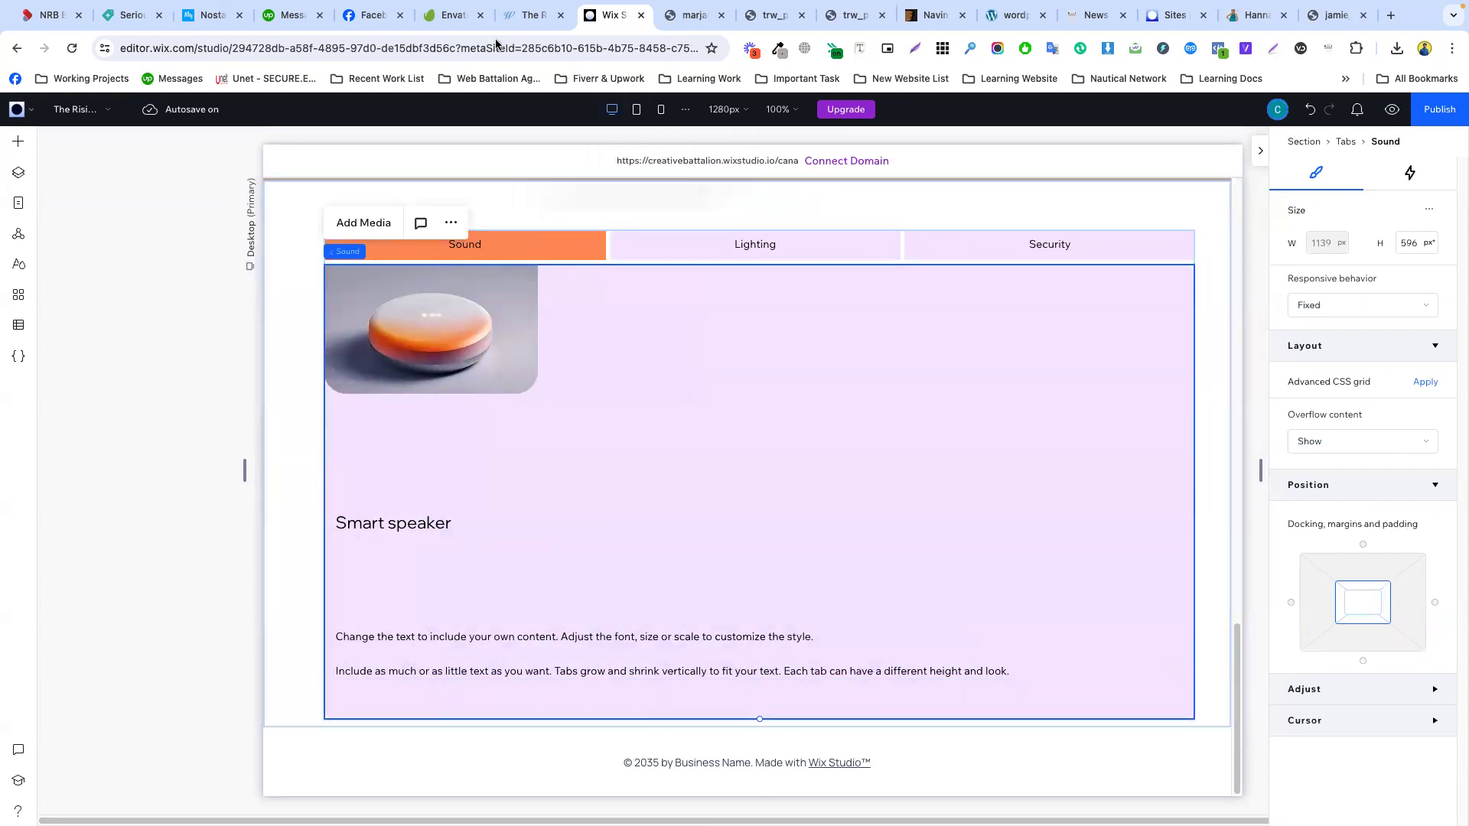
- Switch to The Rising Wolf page and inspect how the scattered testimonial boxes in the community wins section are built
click(531, 15)
scroll(847, 372, down, 3)
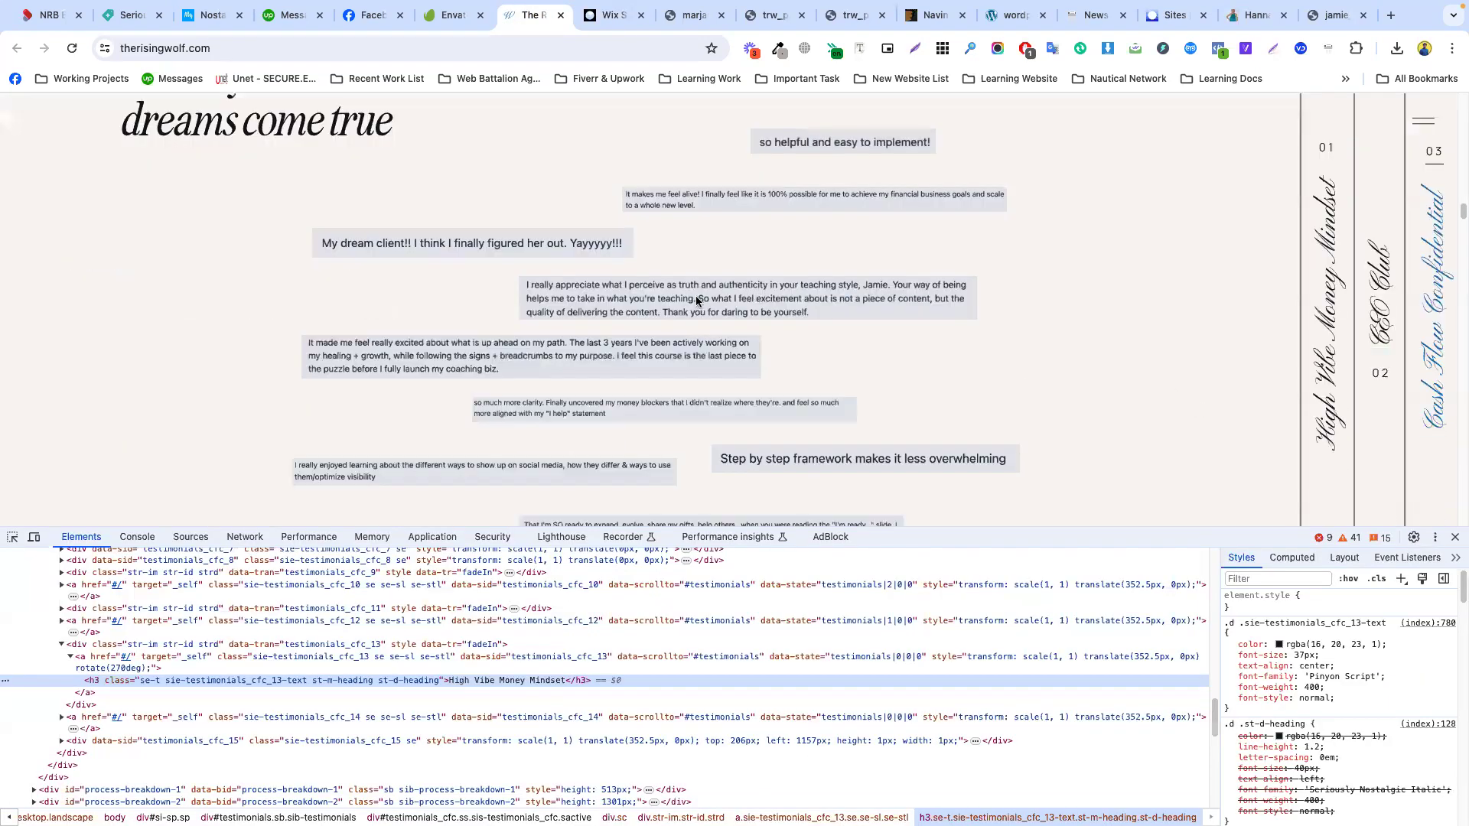
right_click(693, 295)
click(609, 293)
right_click(515, 234)
click(575, 564)
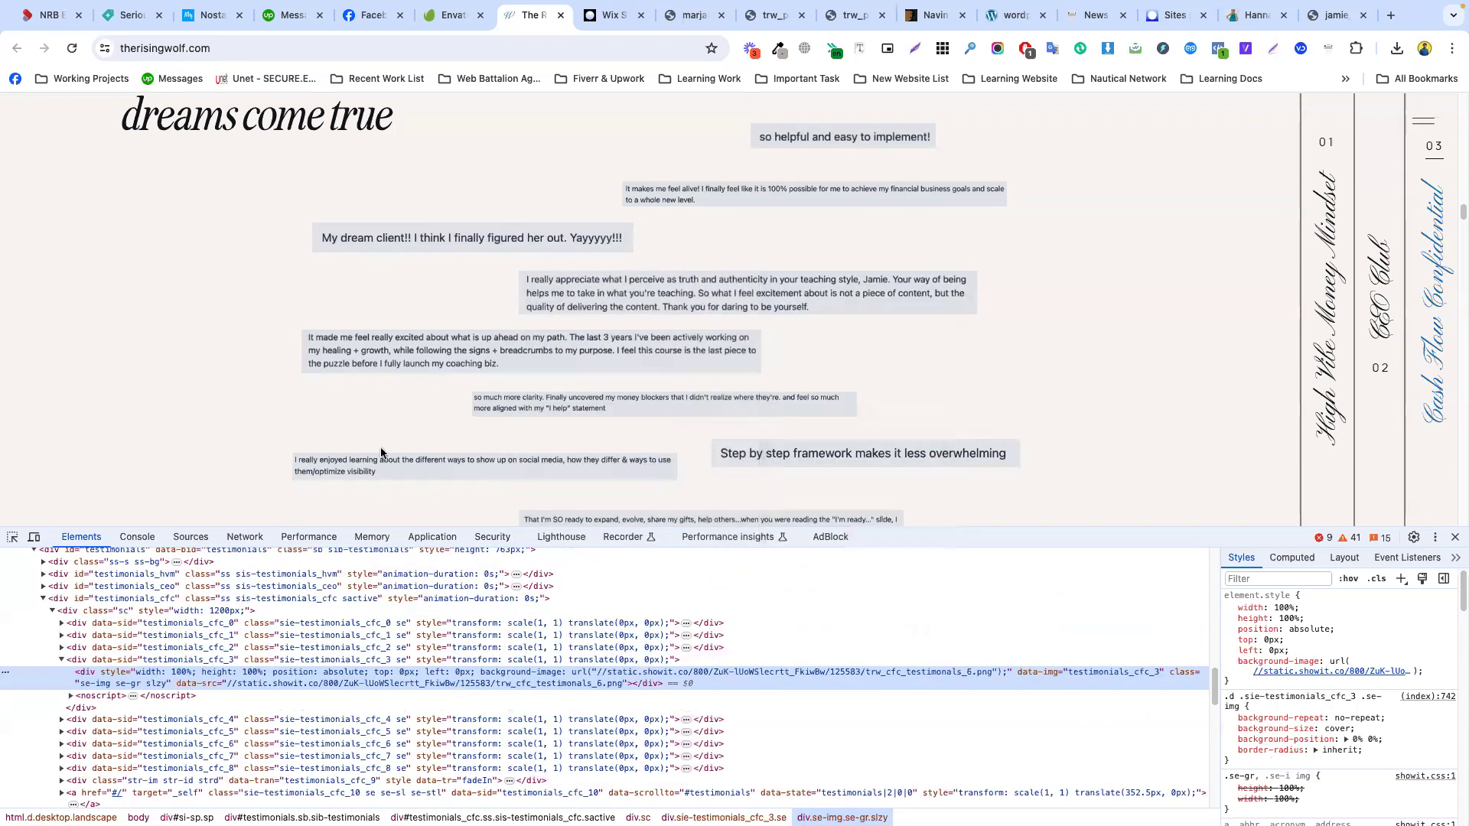
click(530, 242)
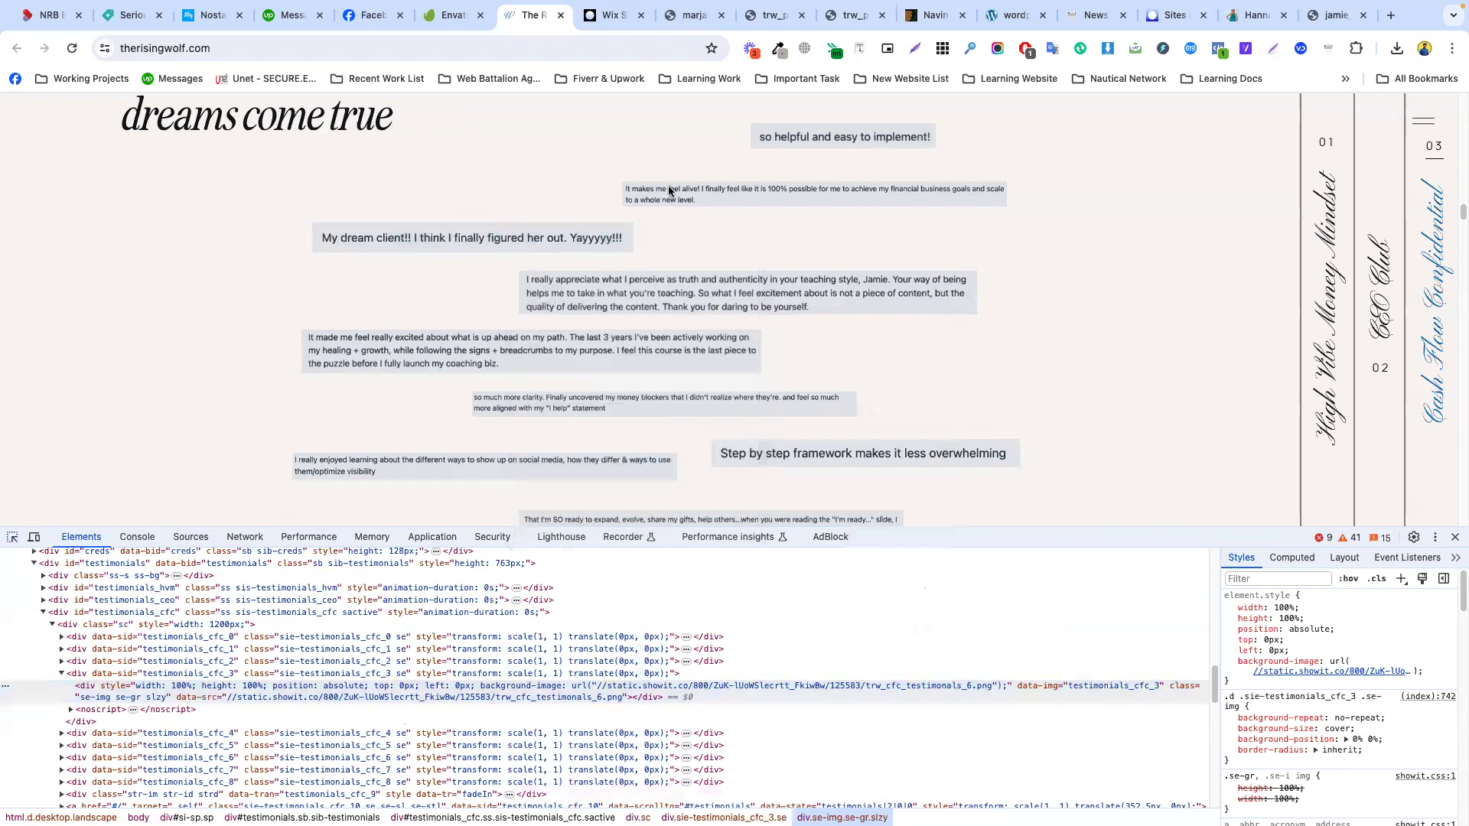
key(ctrl+Tab)
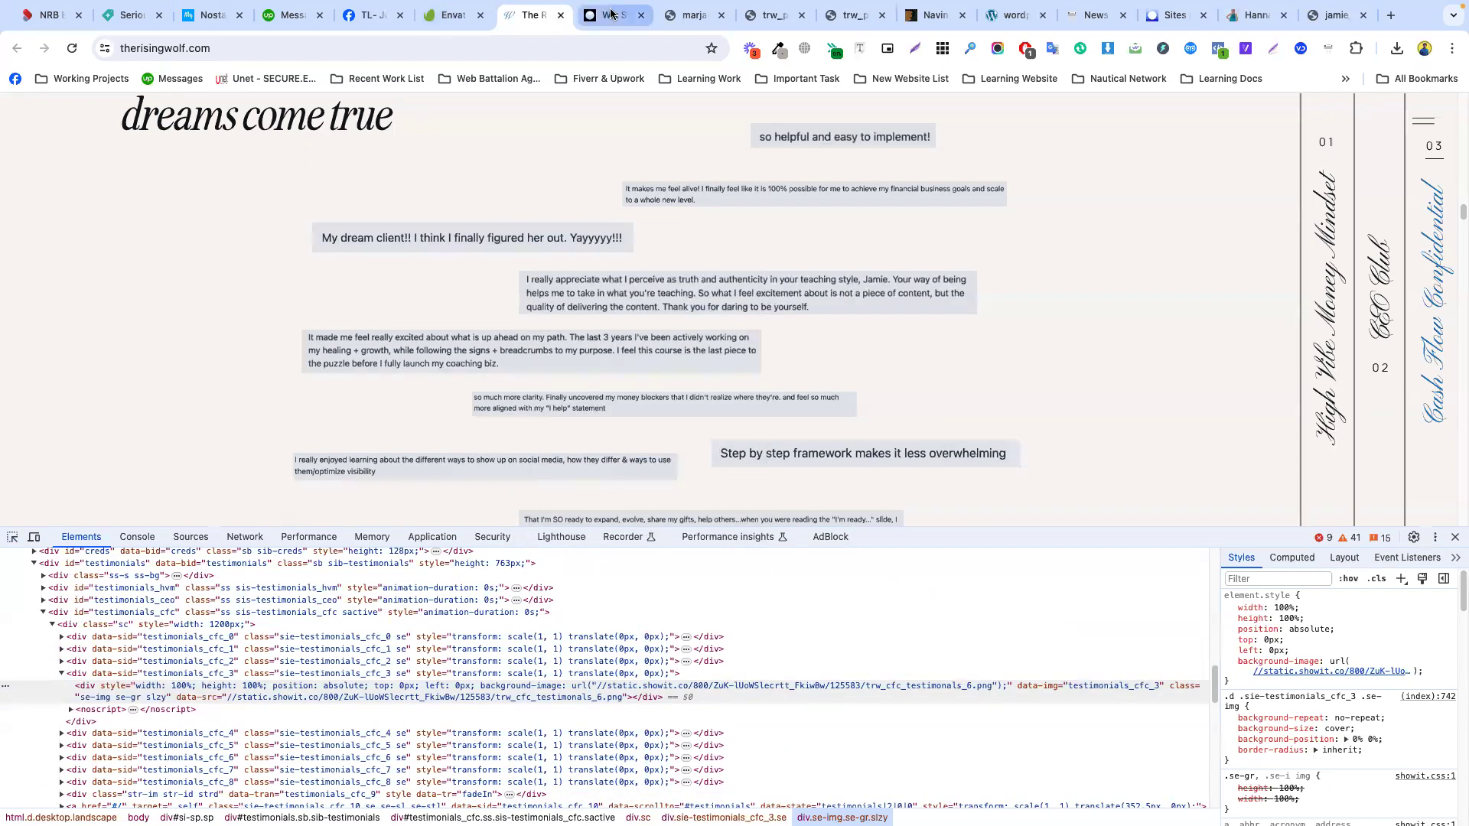
- Add a white empty container to the stack inside the Sound tab in Wix Studio
click(19, 144)
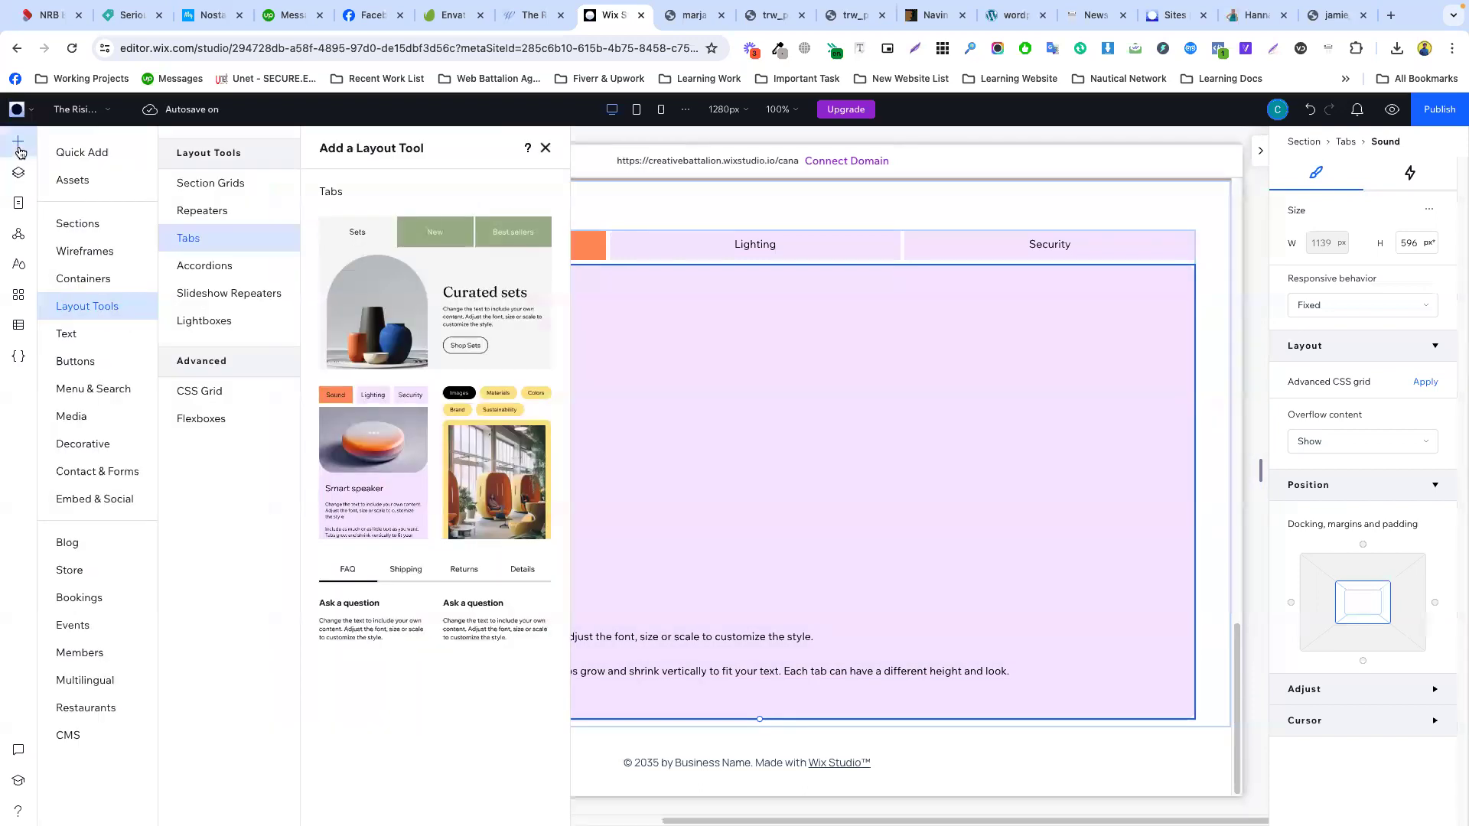
click(75, 154)
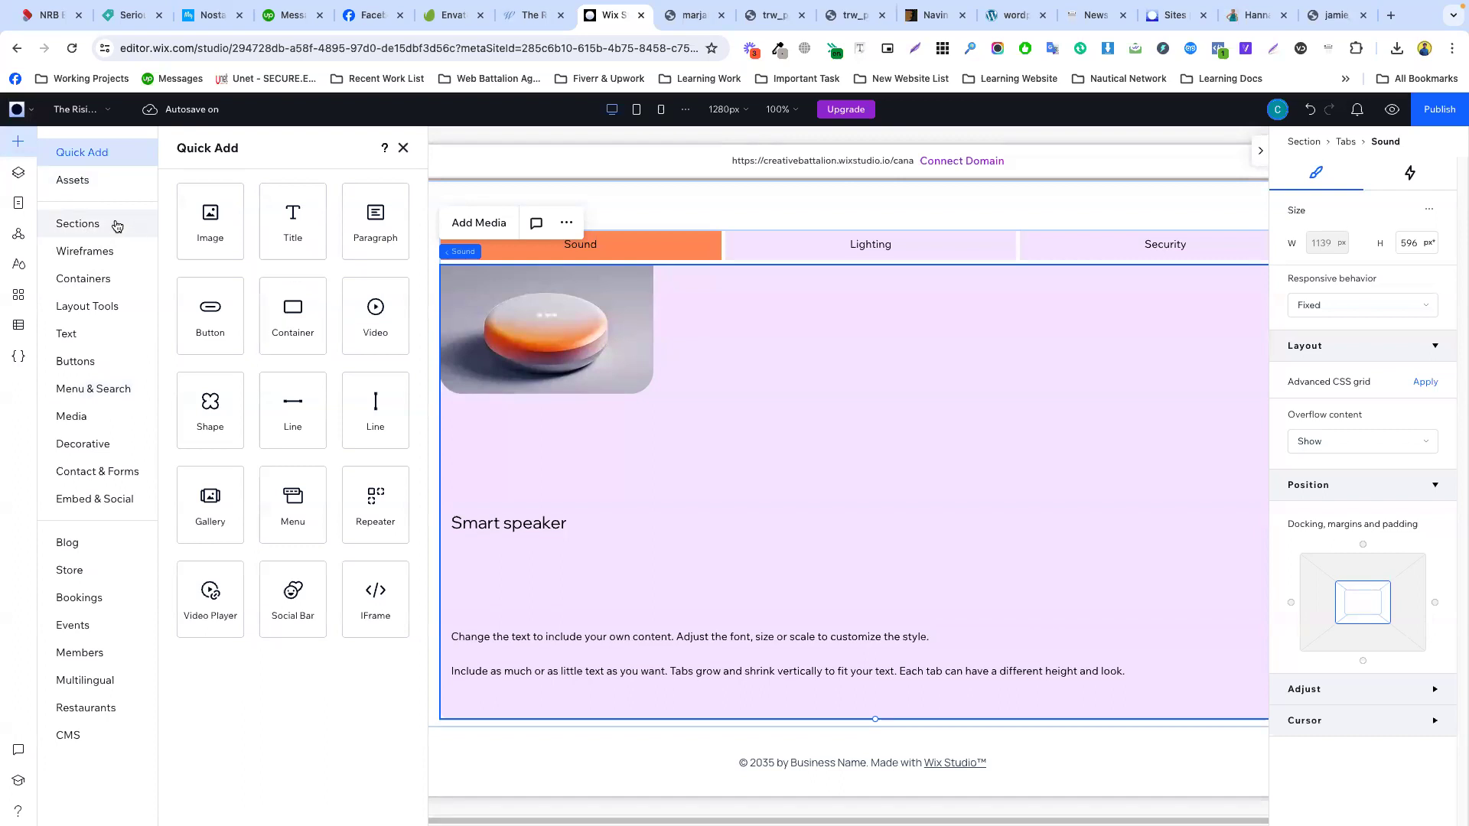
click(69, 181)
click(73, 223)
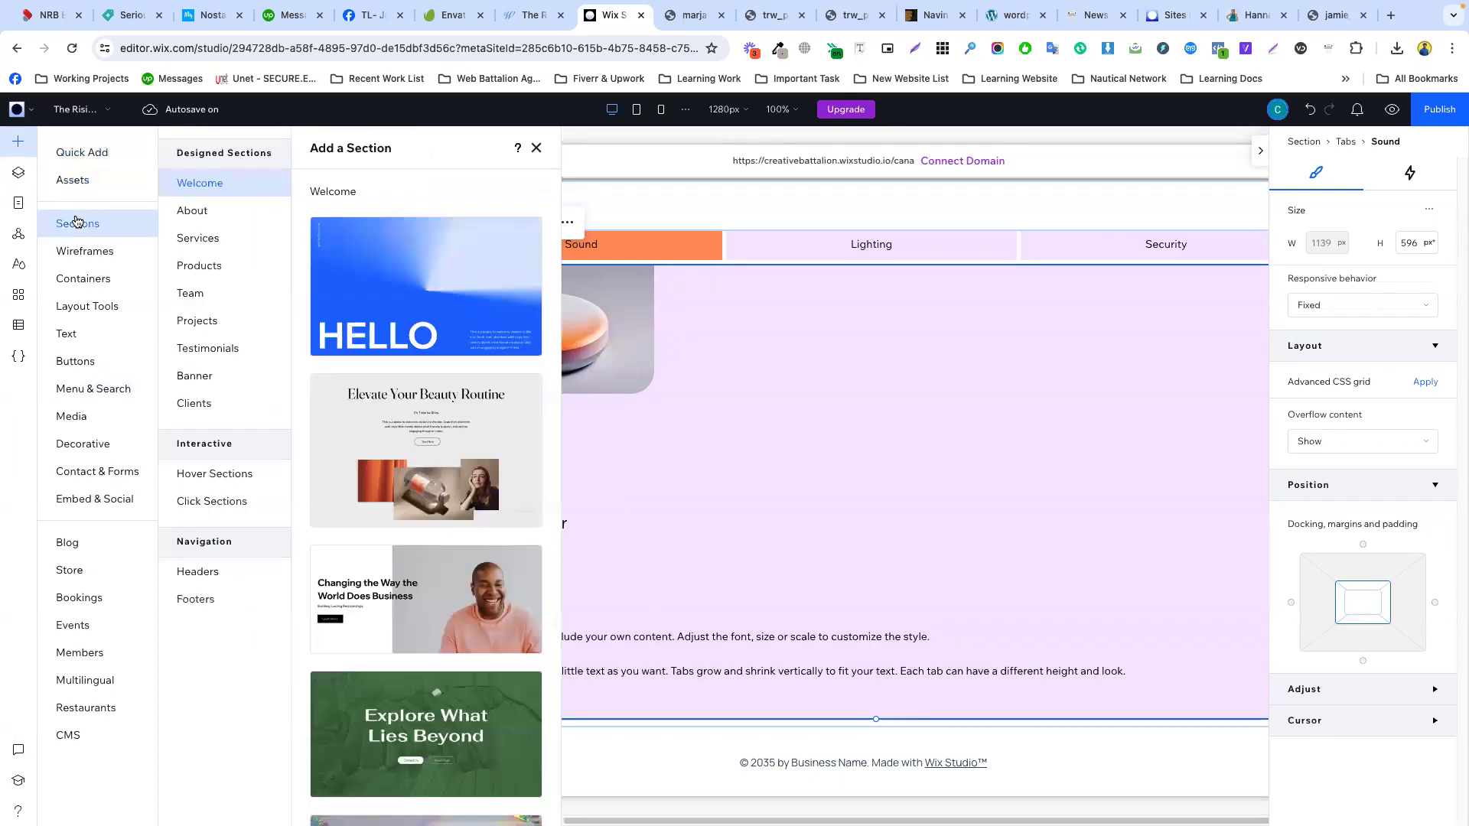
click(75, 248)
click(78, 277)
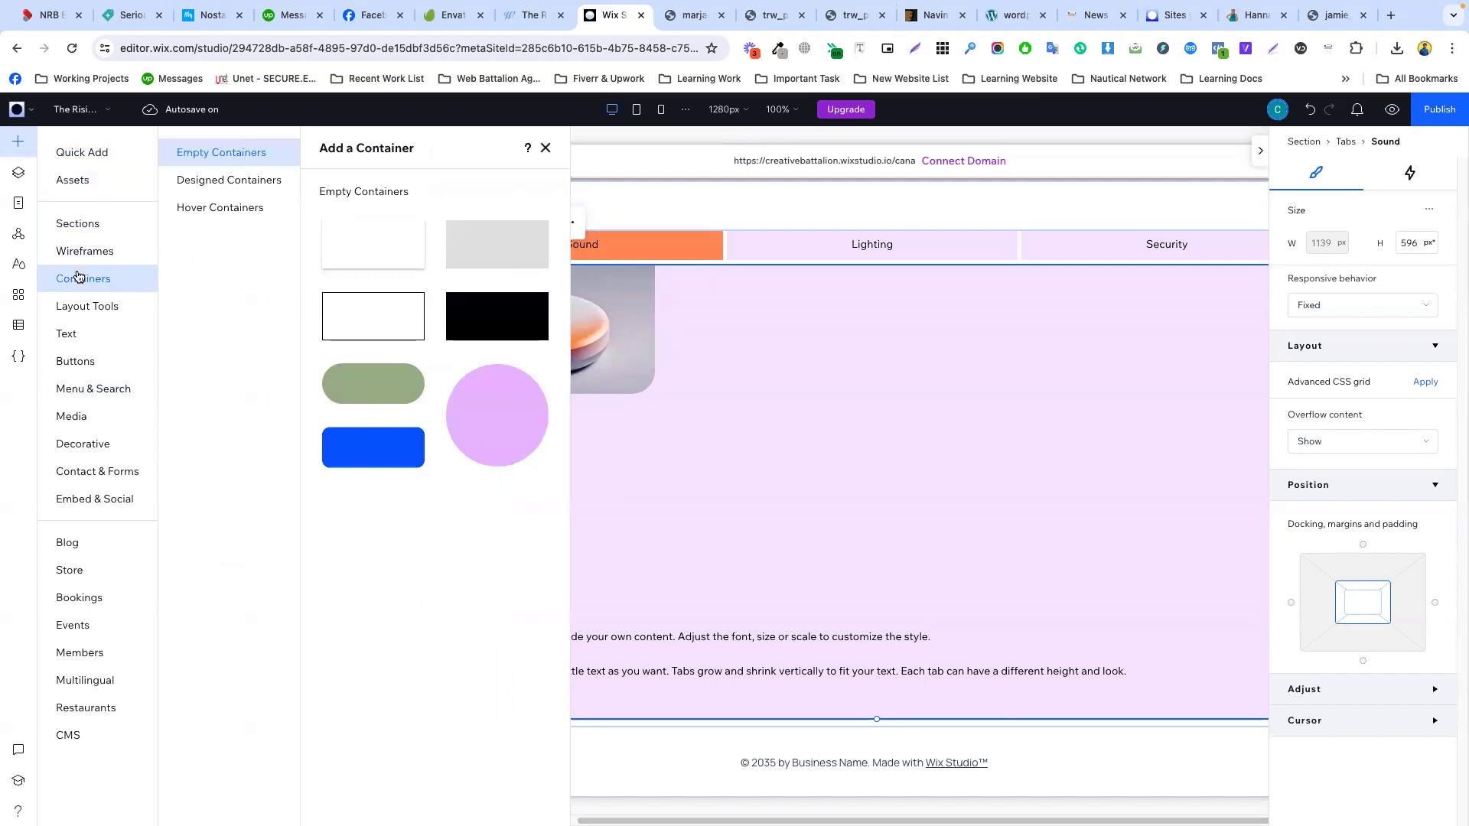
drag(395, 263, 803, 388)
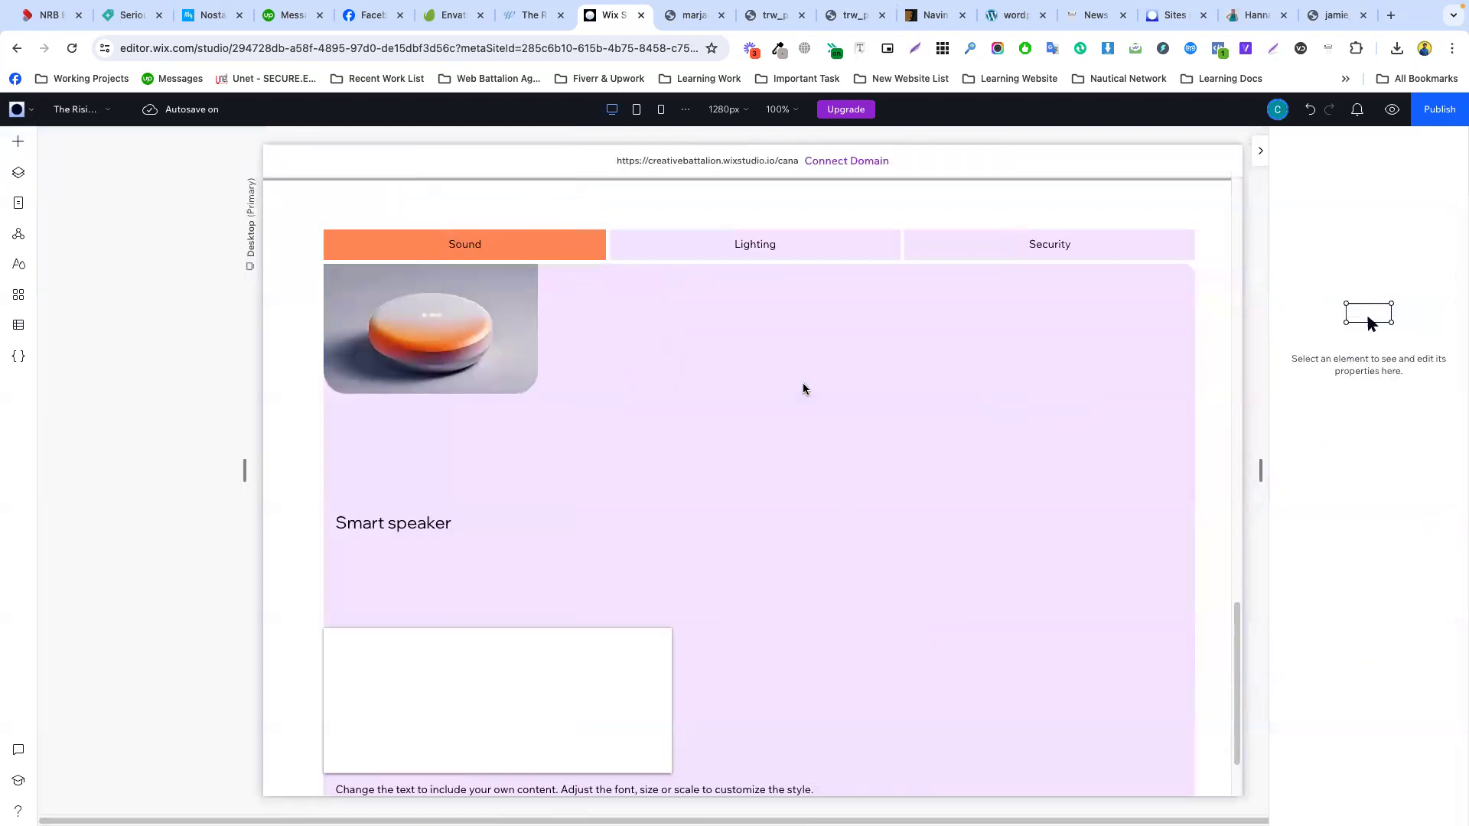
- Try repositioning the white container within the Sound tab's stack, and delete it
drag(567, 569, 891, 393)
drag(768, 473, 769, 473)
drag(750, 546, 718, 467)
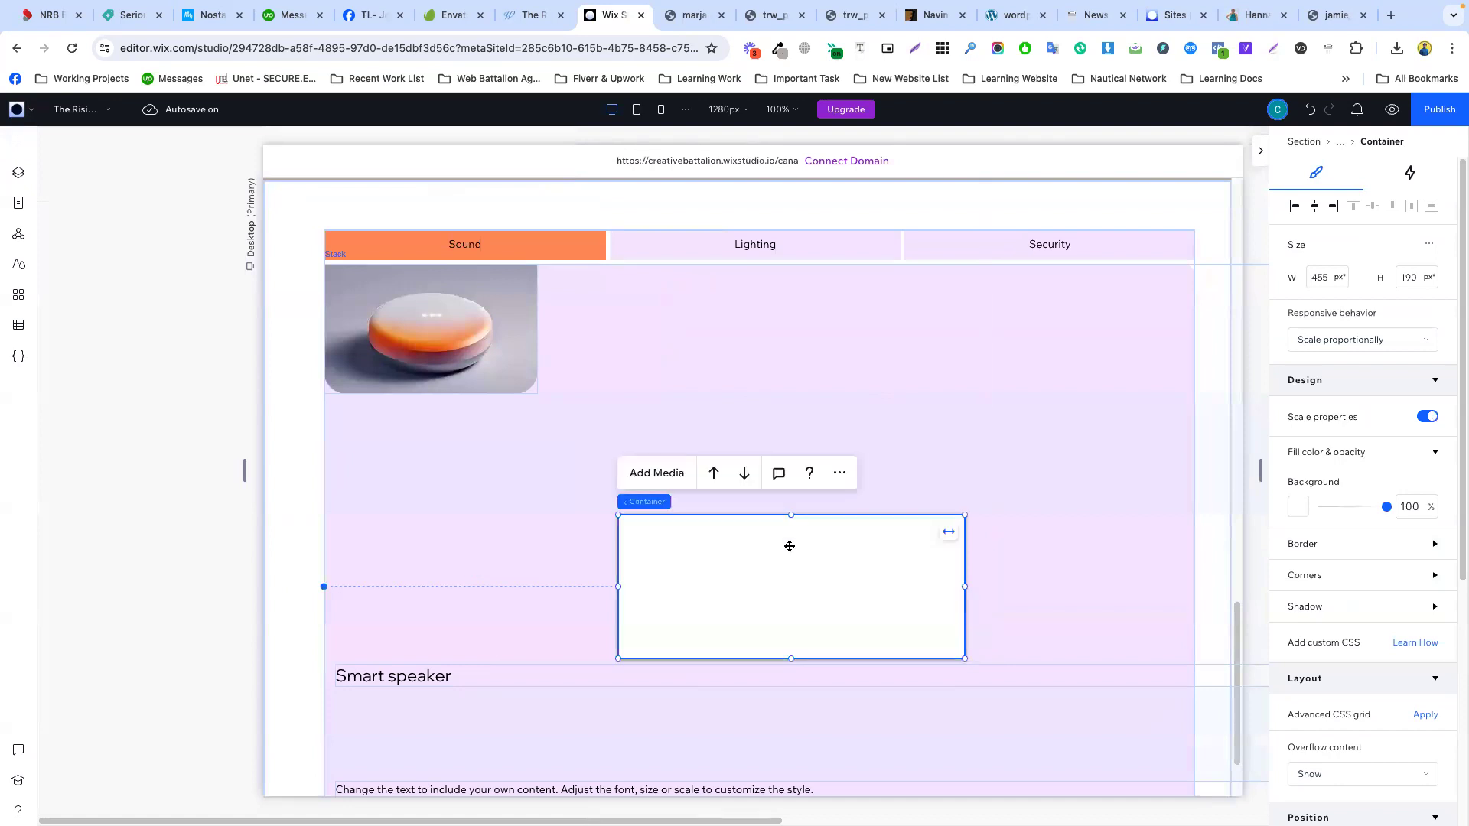
scroll(1385, 581, down, 5)
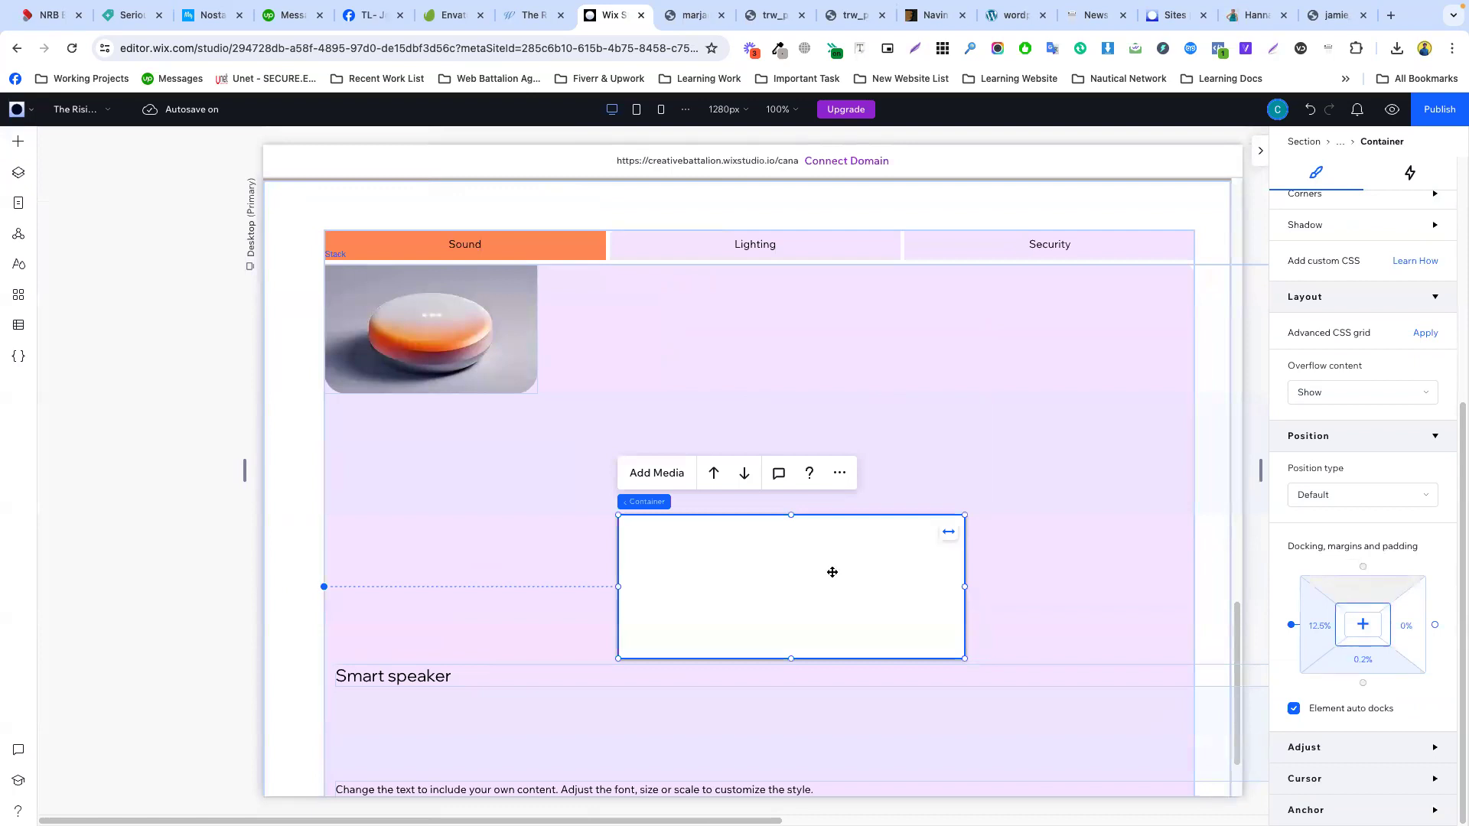
drag(784, 554, 653, 525)
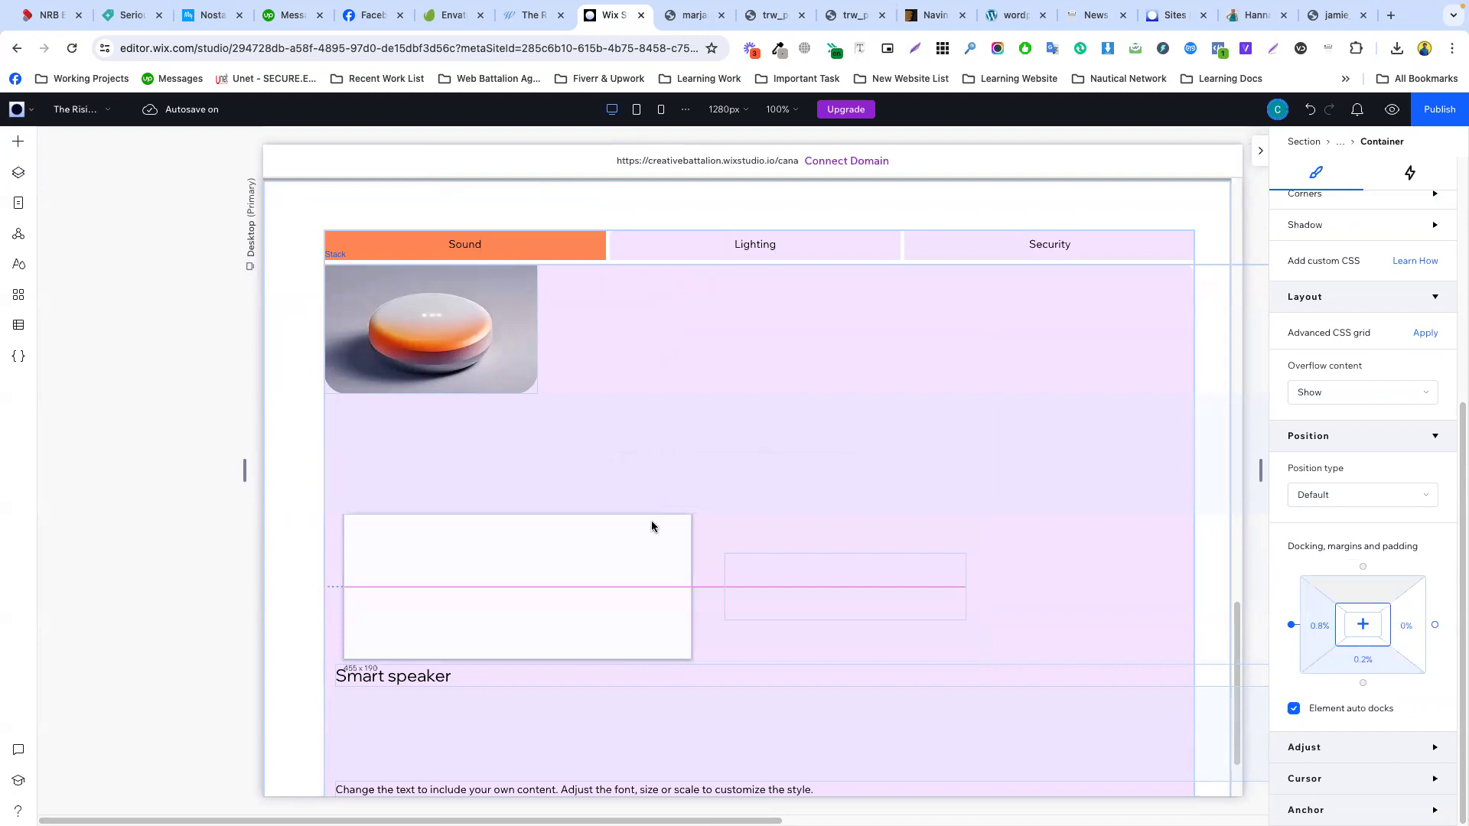
click(825, 599)
click(574, 540)
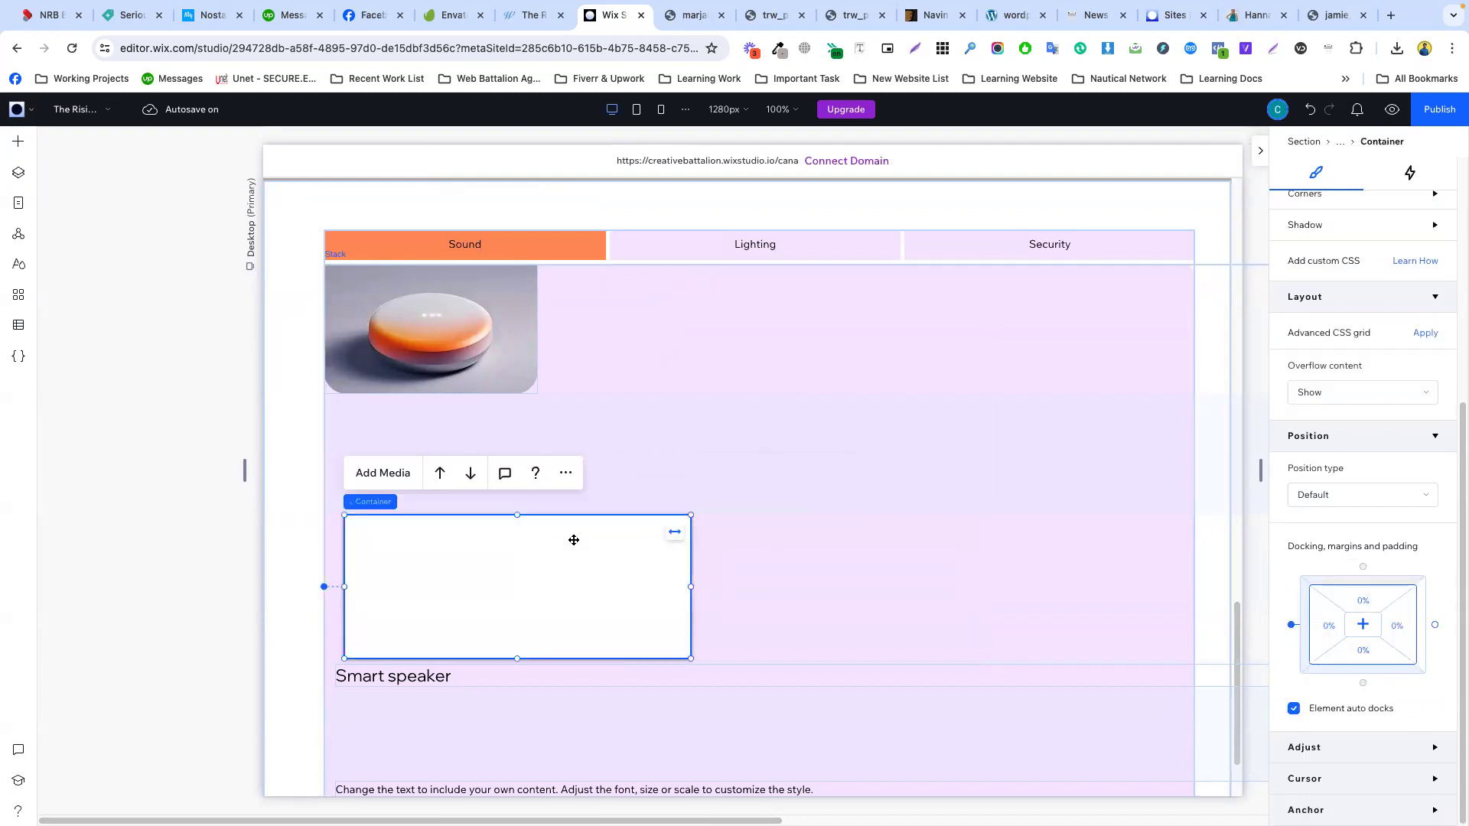
key(Delete)
- Unstack the speaker image, heading and paragraph in the Sound tab
click(572, 537)
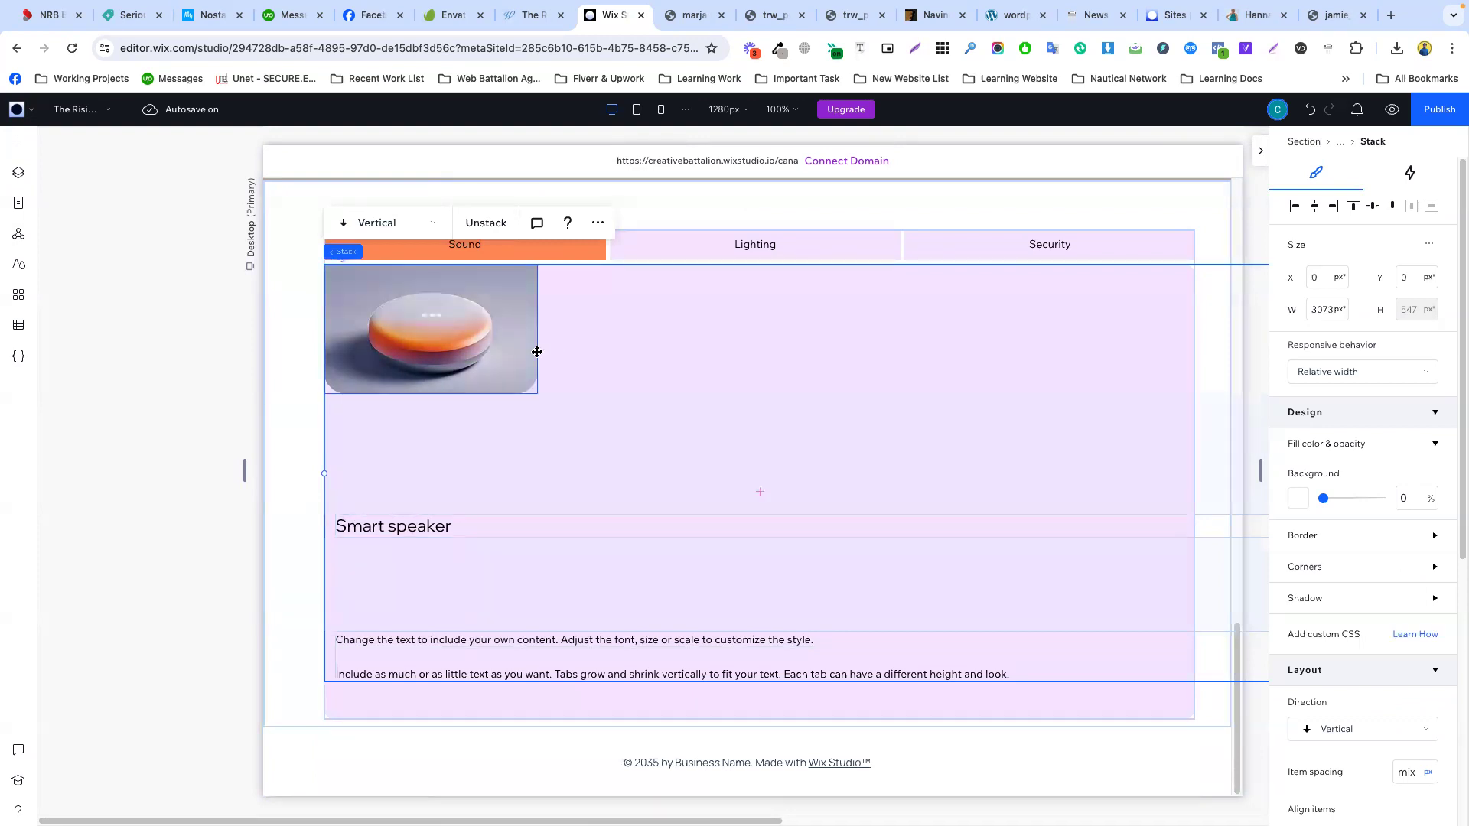
click(482, 227)
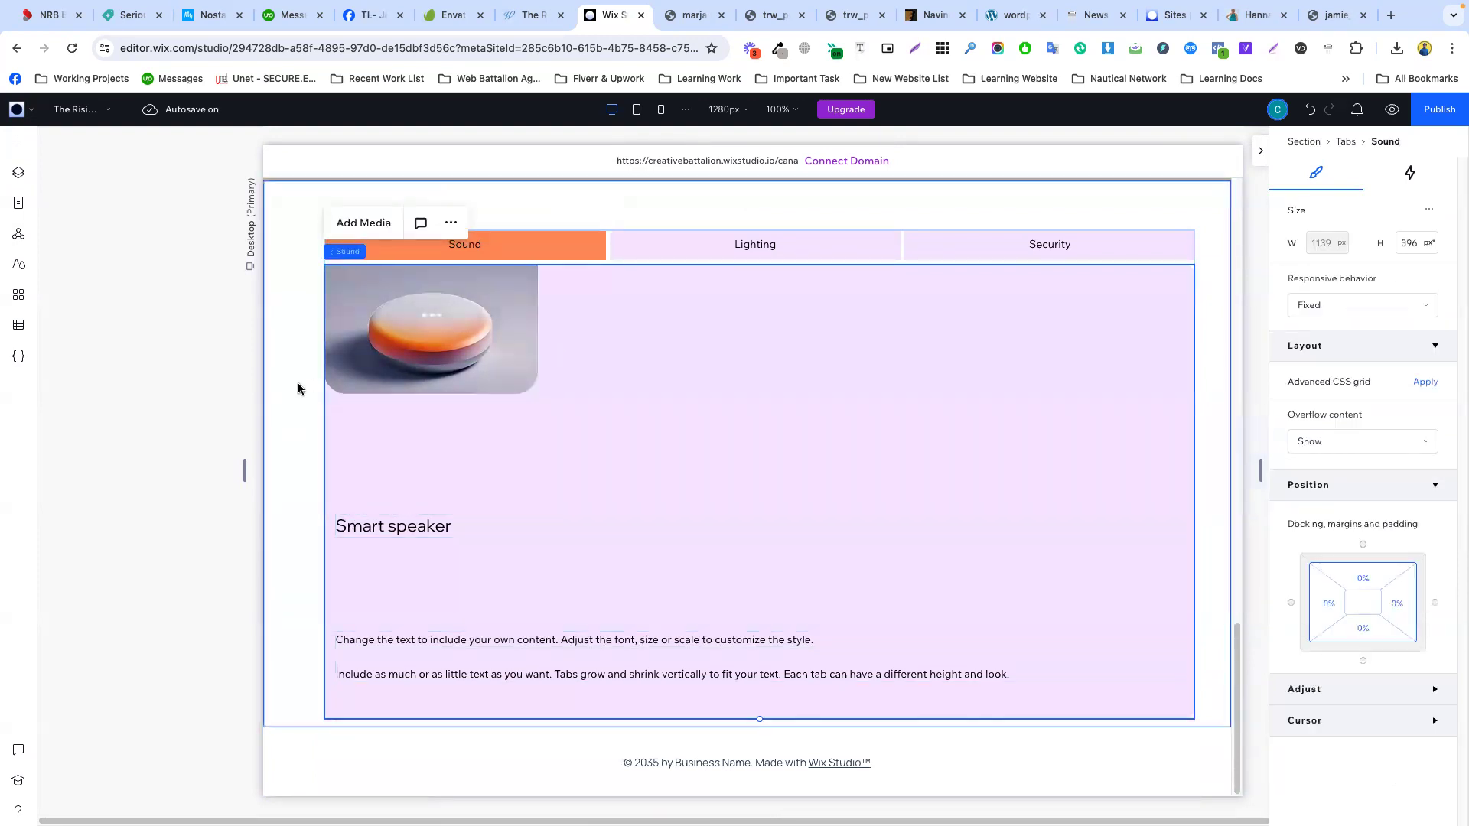
click(587, 410)
click(554, 414)
click(472, 369)
click(506, 369)
click(558, 391)
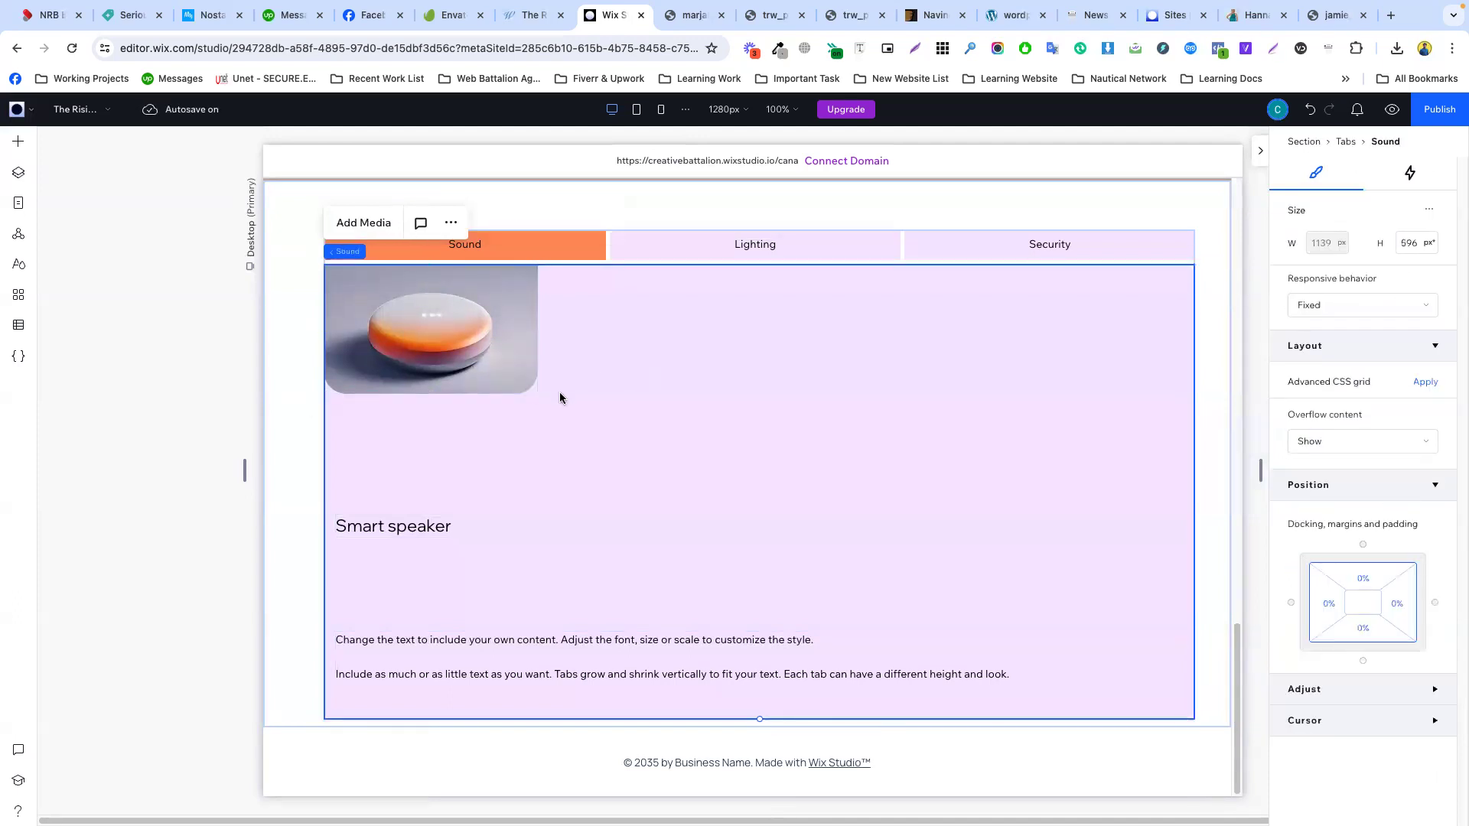
- Add a purple circle container to the Sound tab beside the speaker image at about X 331, Y 27
click(28, 147)
drag(492, 417, 774, 397)
drag(928, 597, 762, 388)
drag(686, 345, 642, 333)
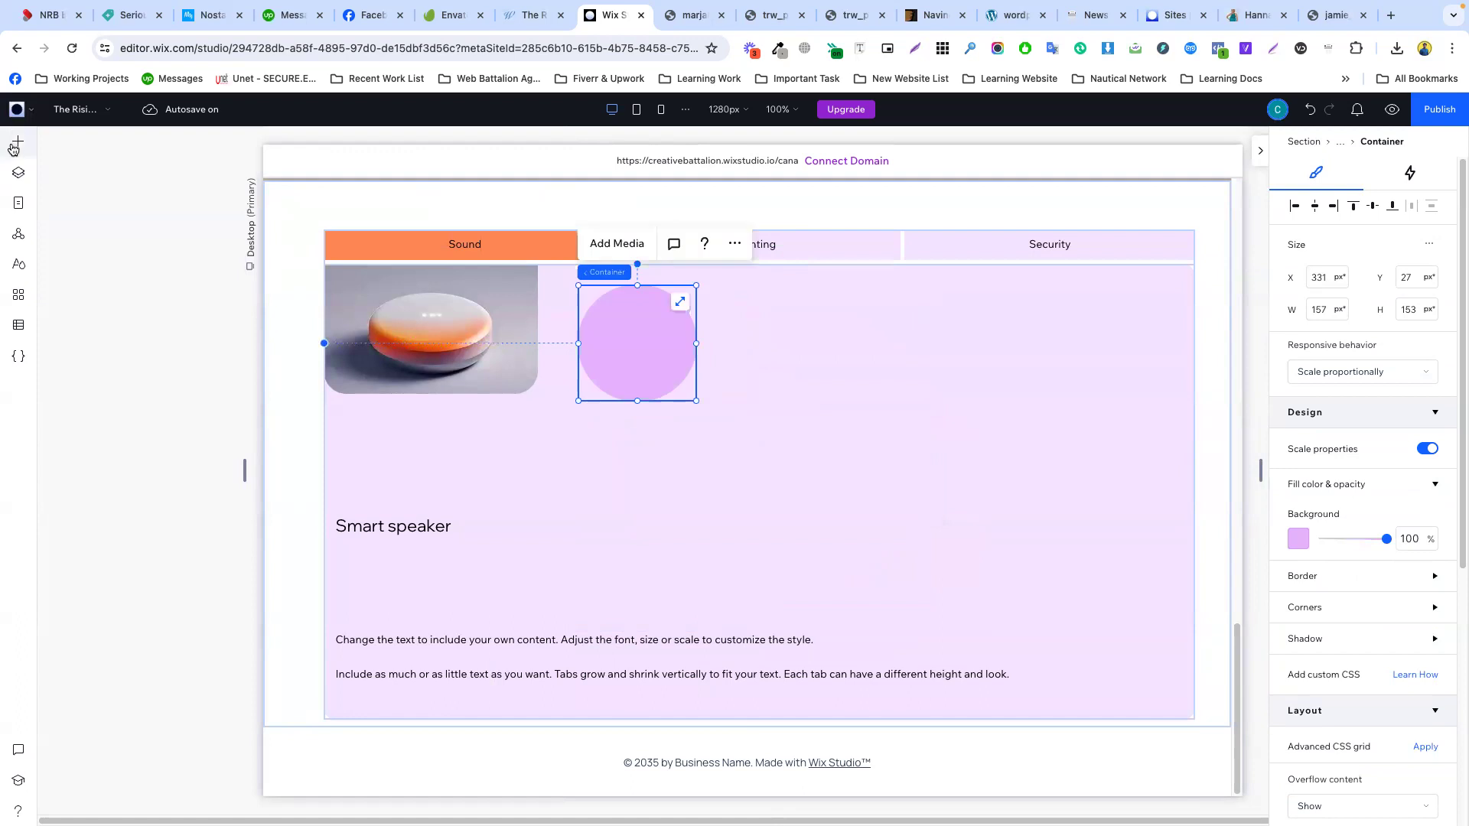
- Add a grey container below the speaker image at about X 53, Y 197, and size it to about 455 by 66 px
drag(523, 244, 903, 325)
click(839, 355)
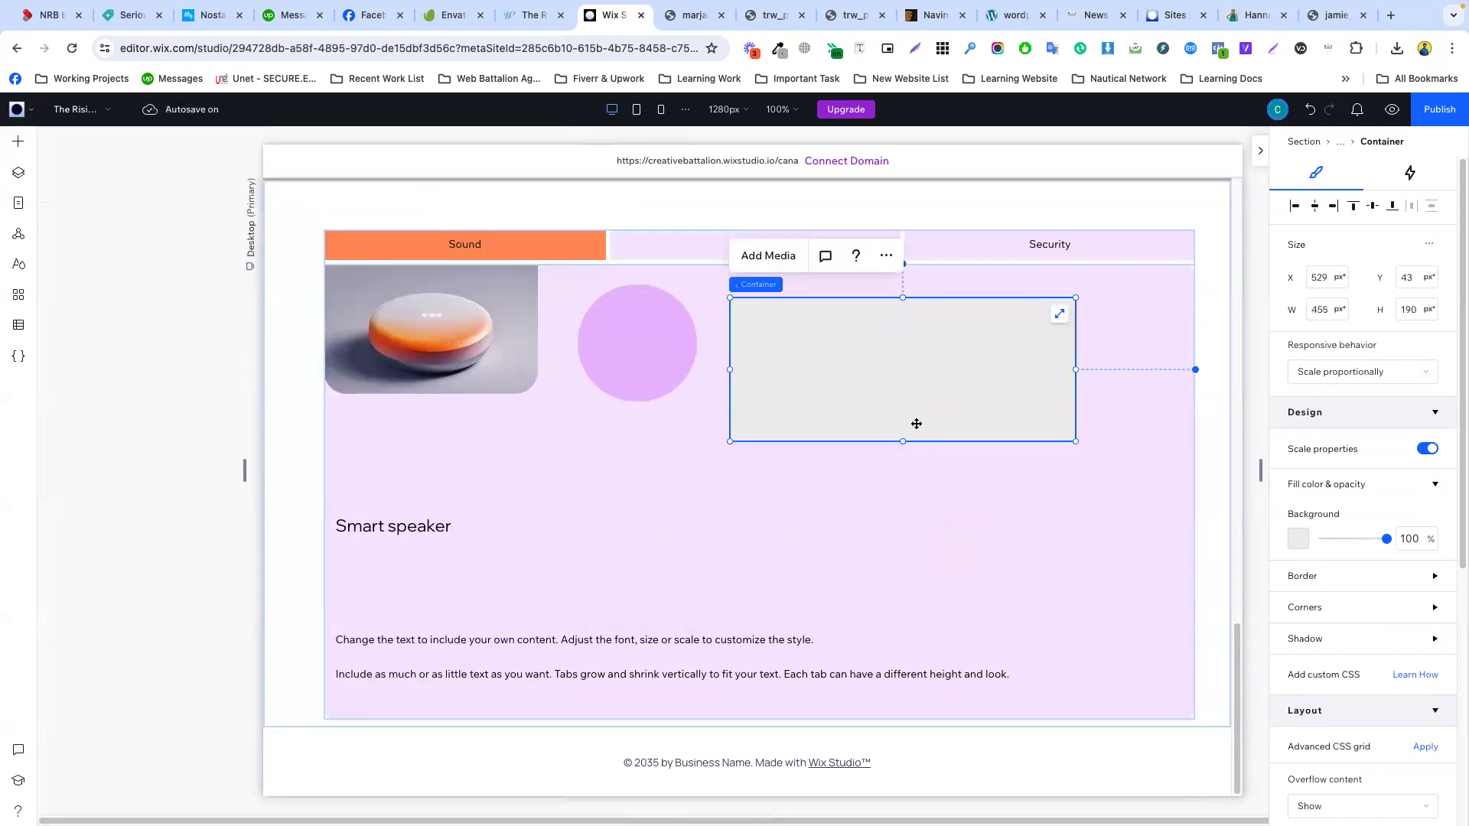
drag(903, 441, 546, 442)
- Switch to The Rising Wolf page to compare its testimonial box layout and vertical program tabs with the editor
click(533, 14)
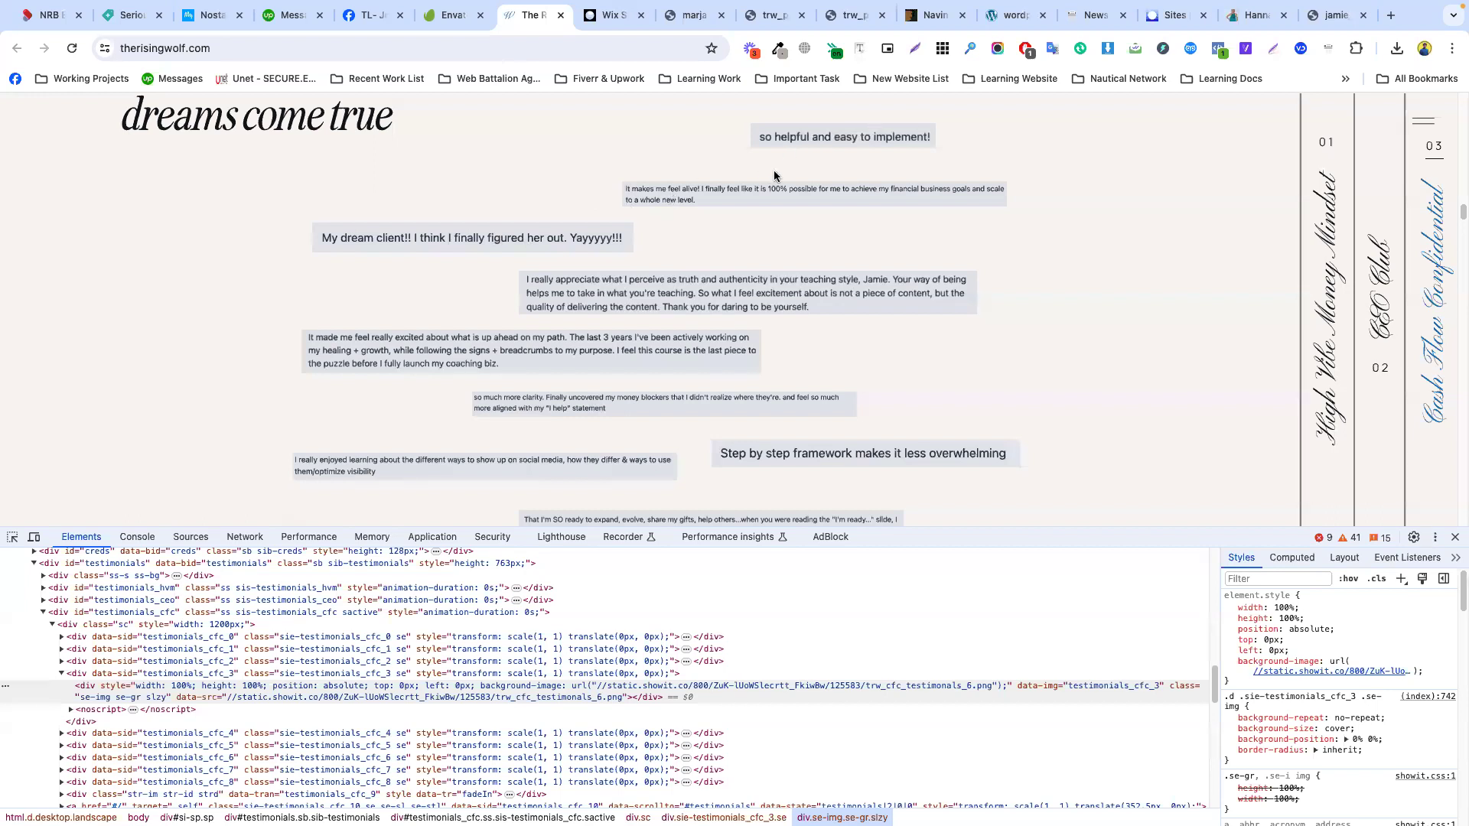
scroll(647, 319, down, 2)
scroll(657, 299, up, 5)
scroll(678, 285, down, 1)
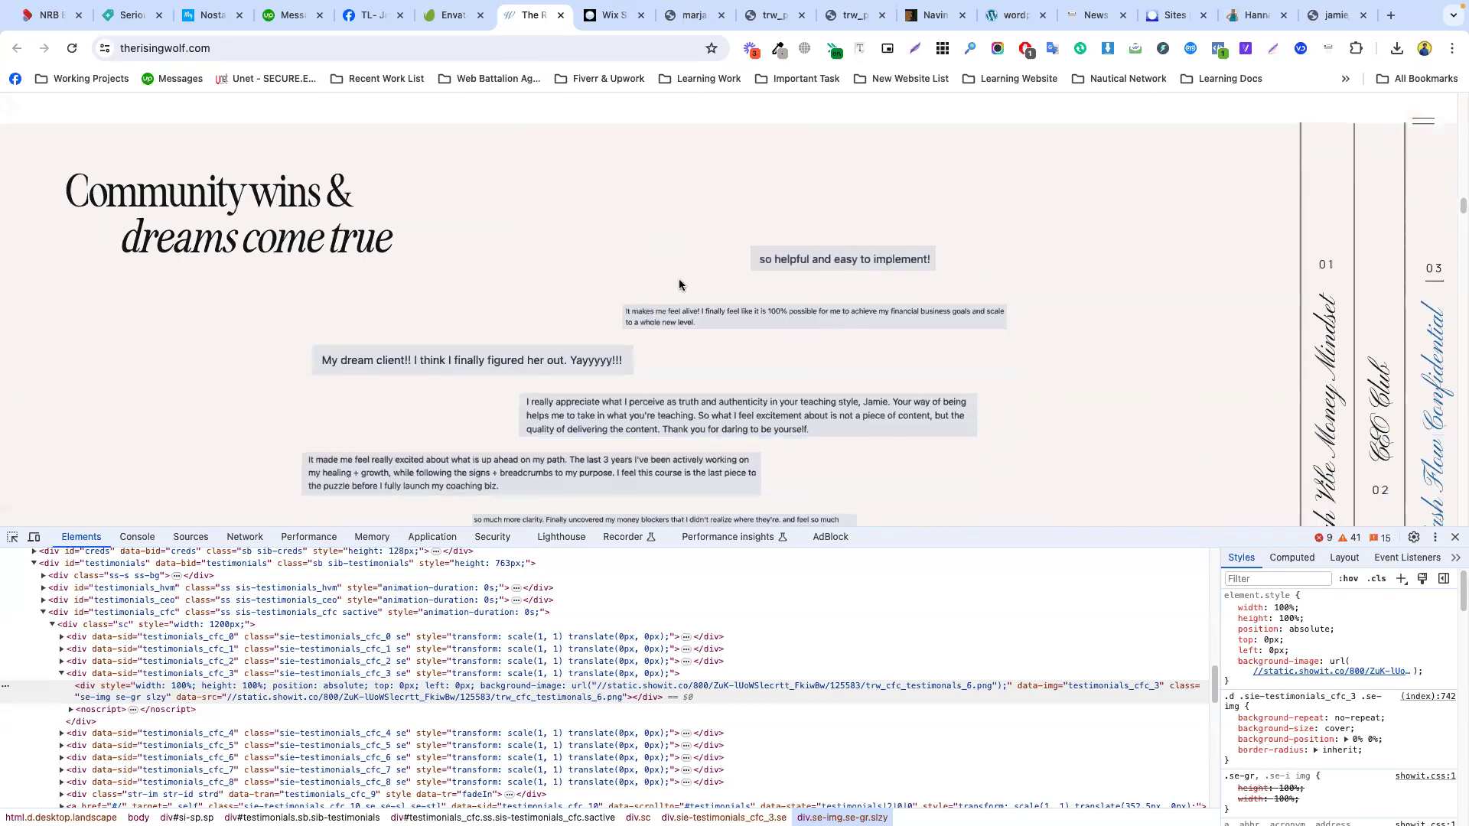
click(610, 10)
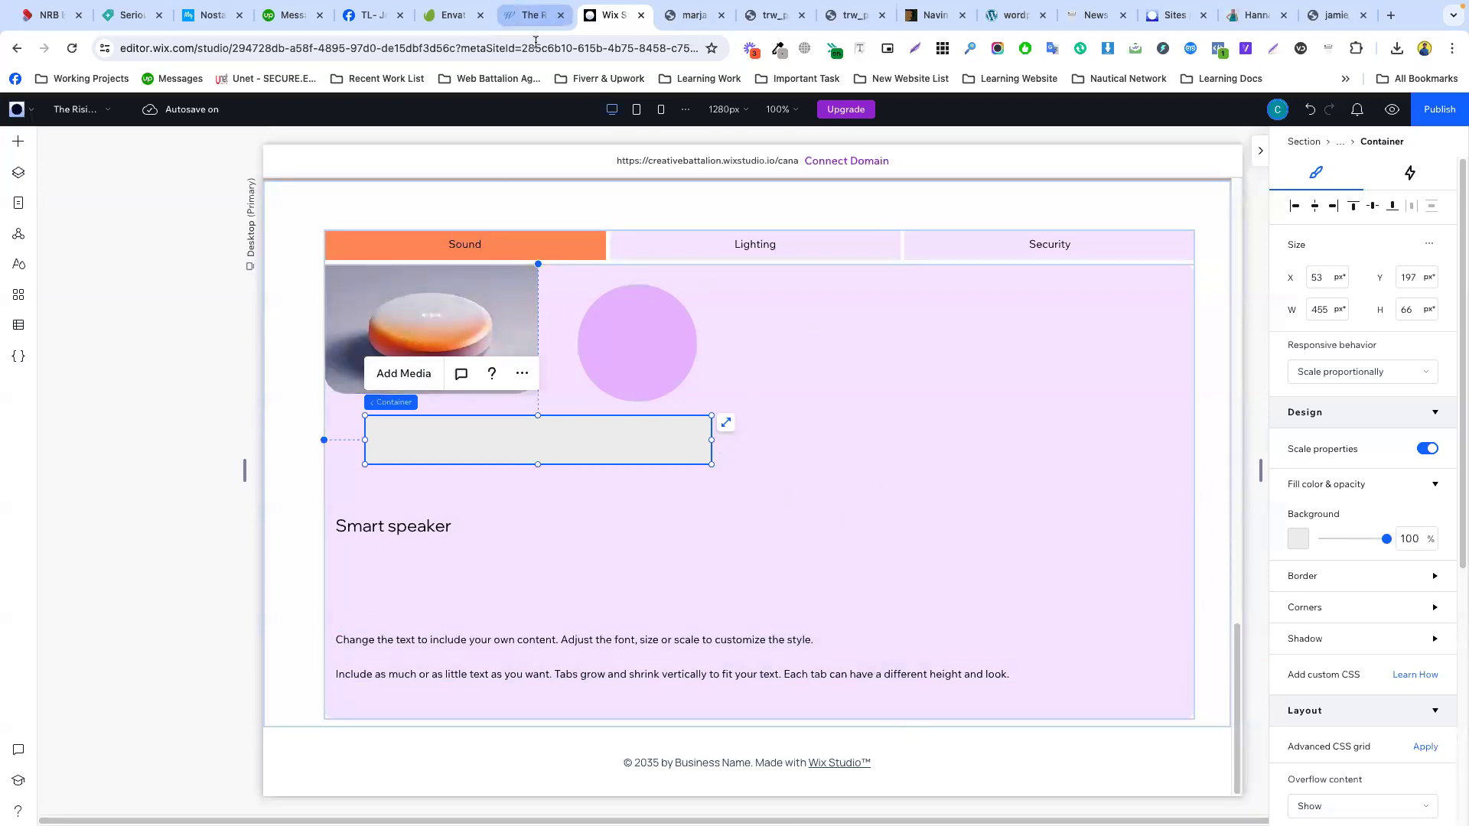
click(533, 15)
scroll(1328, 468, down, 2)
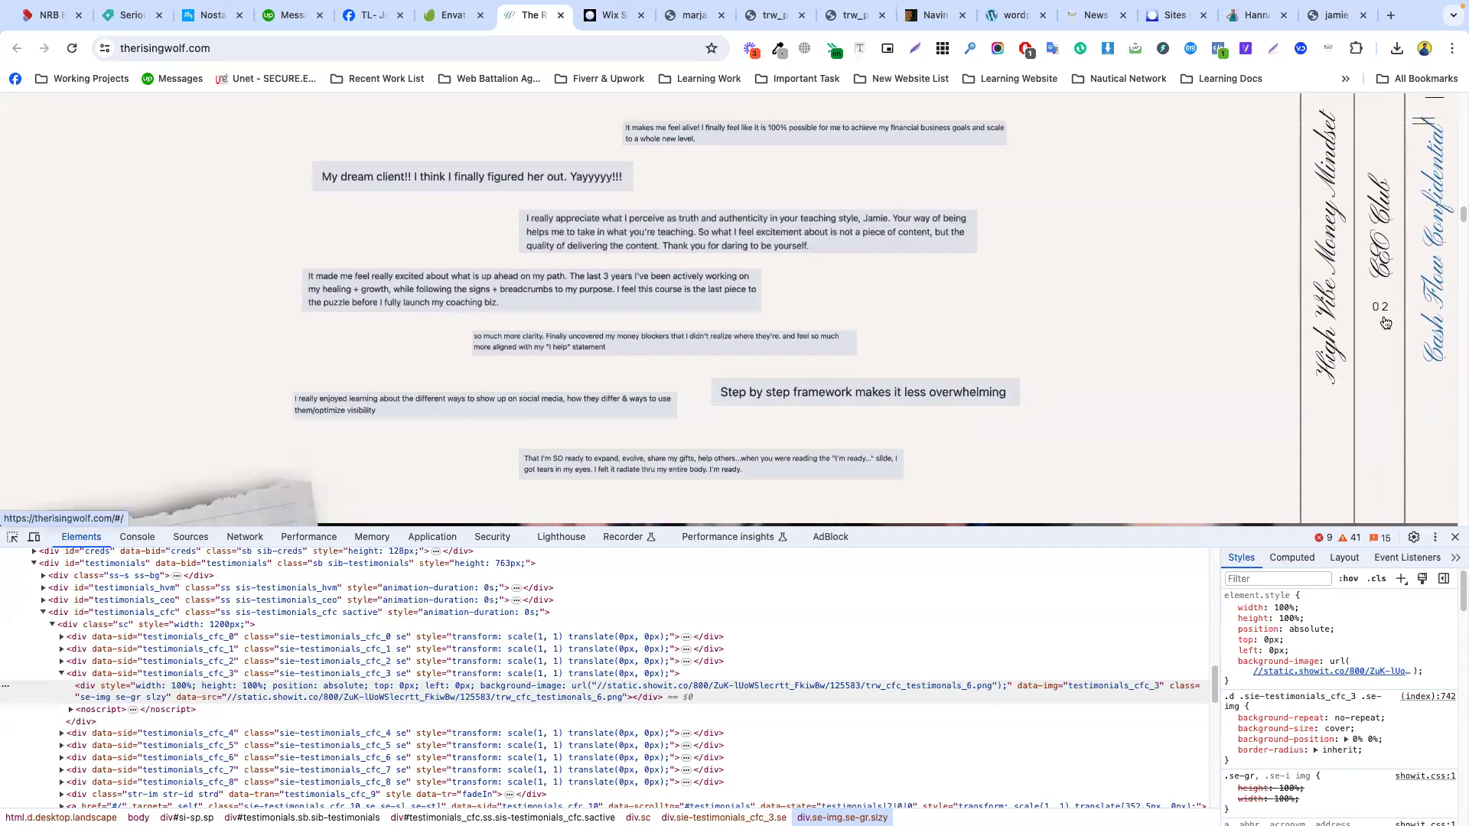
scroll(1422, 329, up, 1)
- Examine the video banner with the paper note below the testimonials, closing the developer tools, and return to Wix Studio
scroll(827, 331, down, 8)
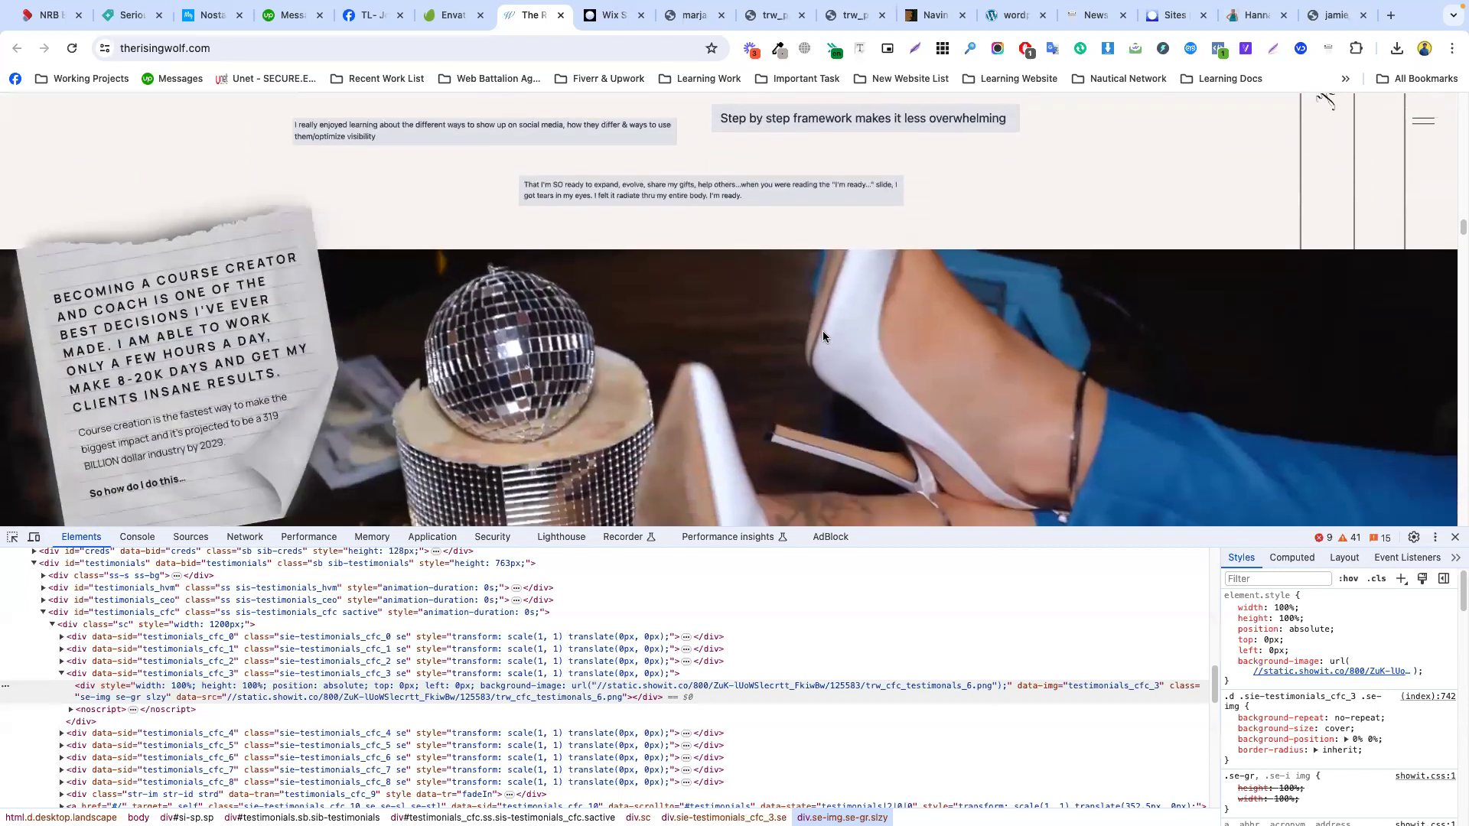
scroll(717, 316, up, 1)
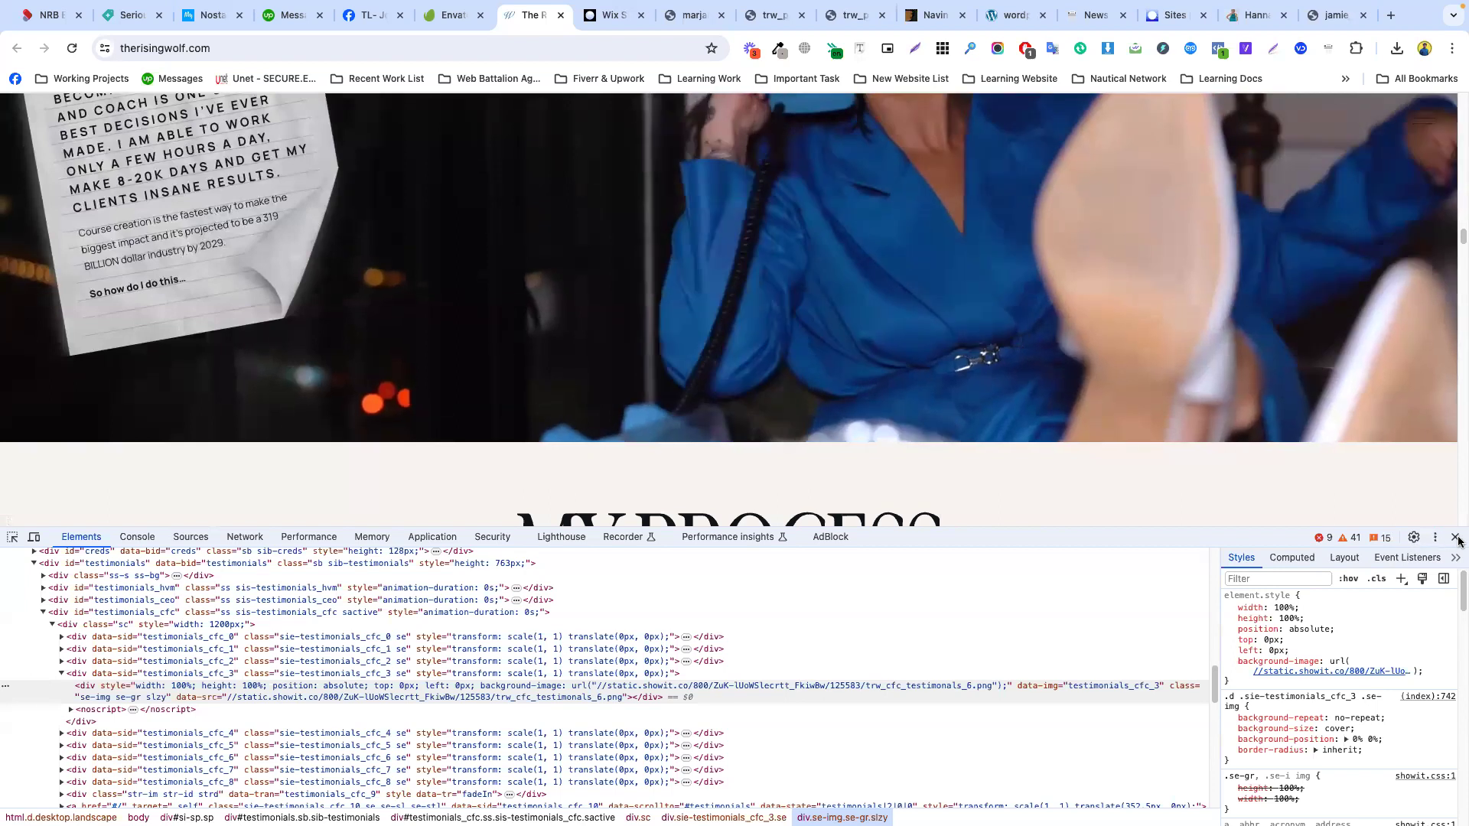
key(super+alt+i)
scroll(763, 374, up, 2)
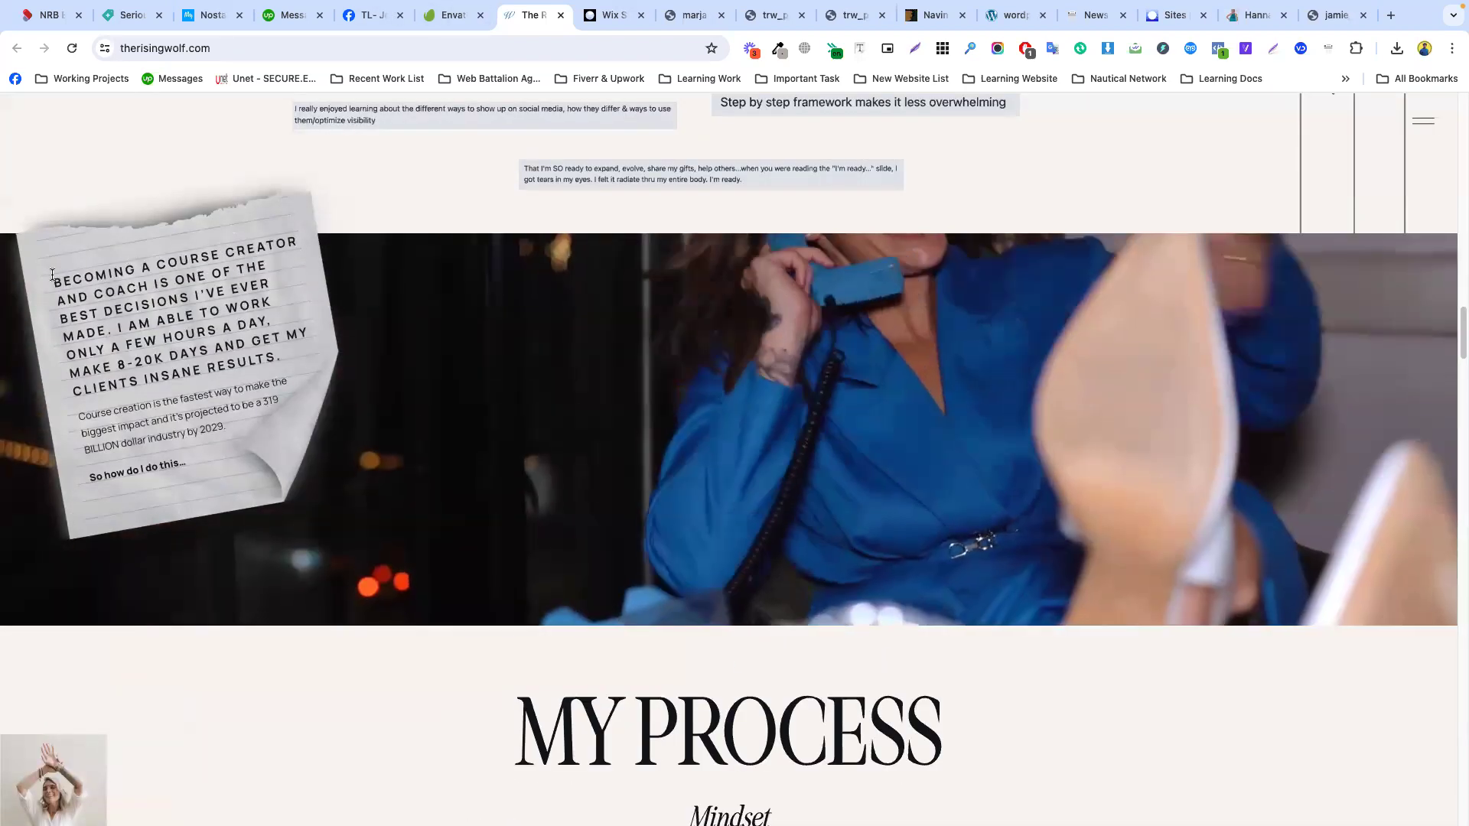
triple_click(236, 263)
click(242, 231)
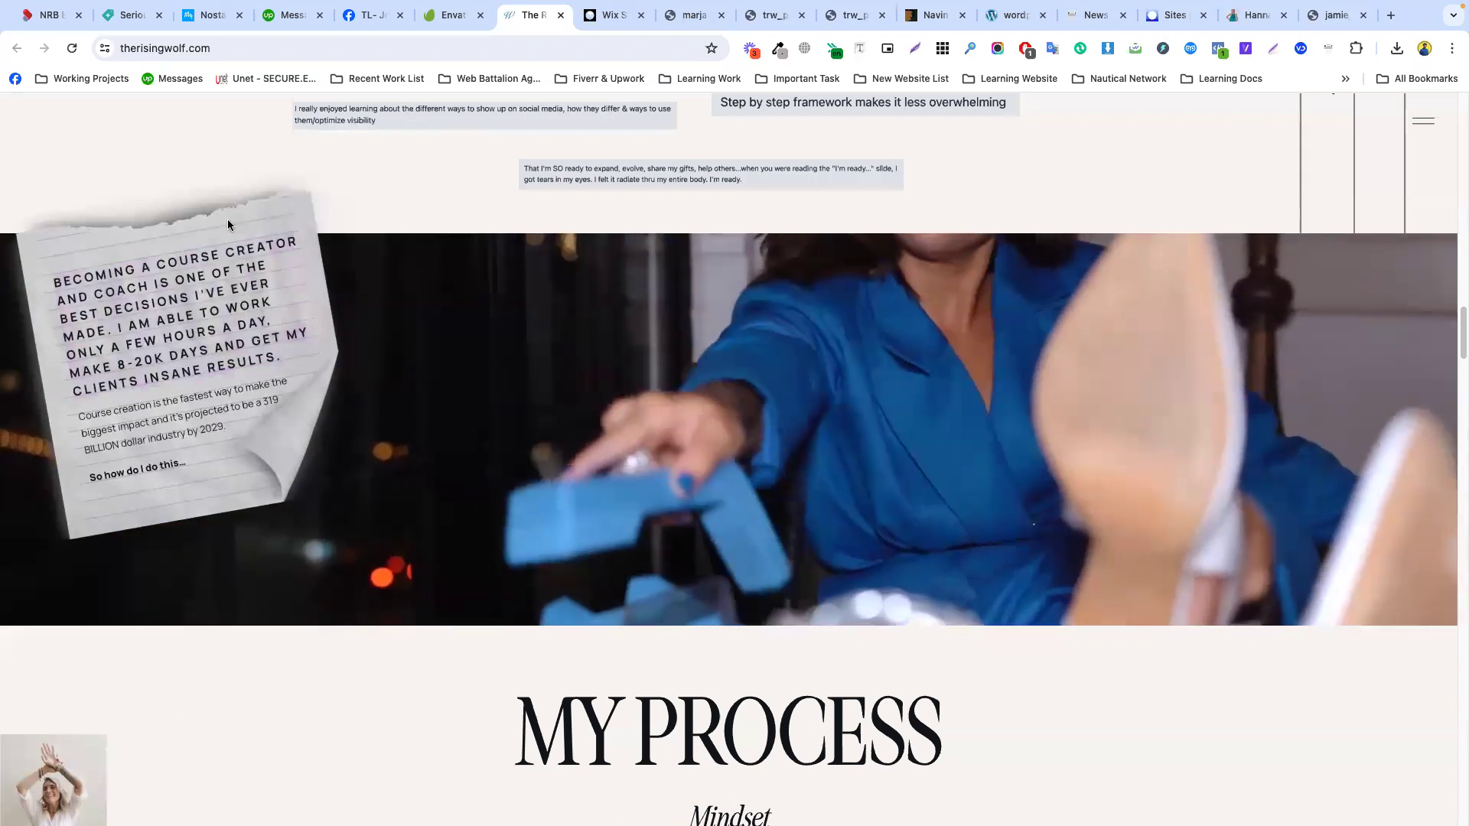
key(ctrl+Tab)
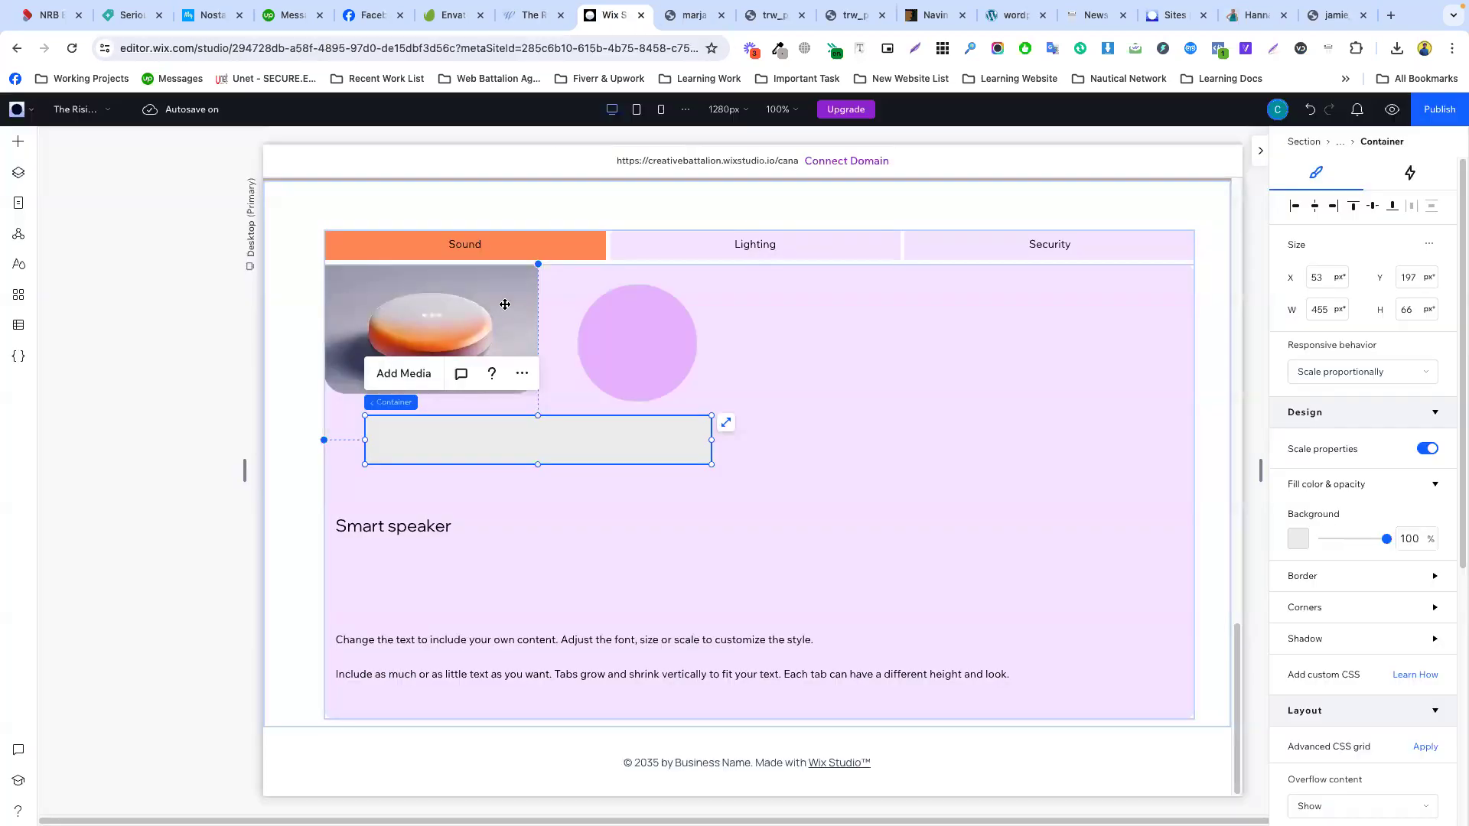
- Add a blank section below the tabs section and select it
click(727, 721)
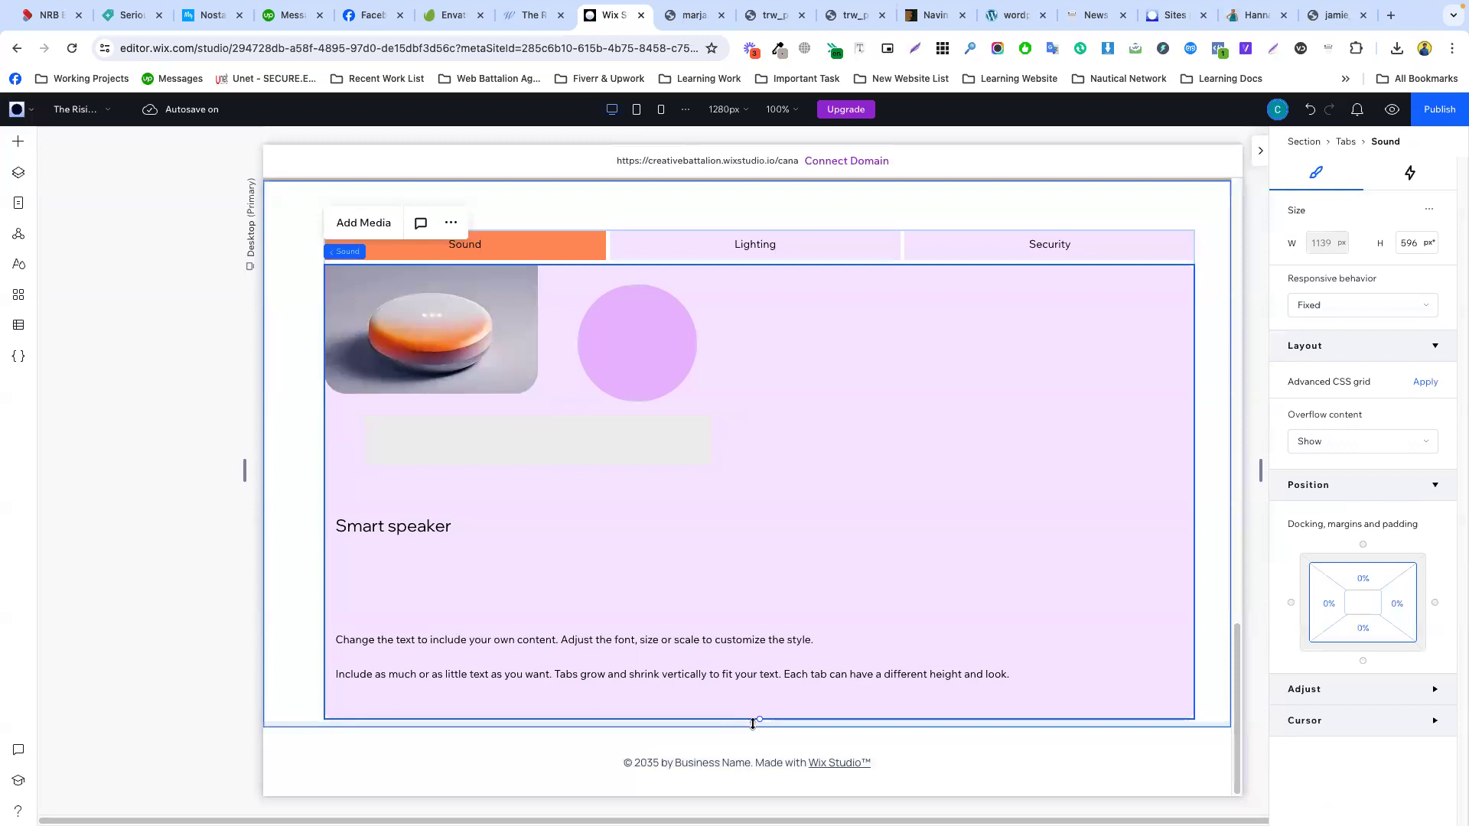
click(310, 354)
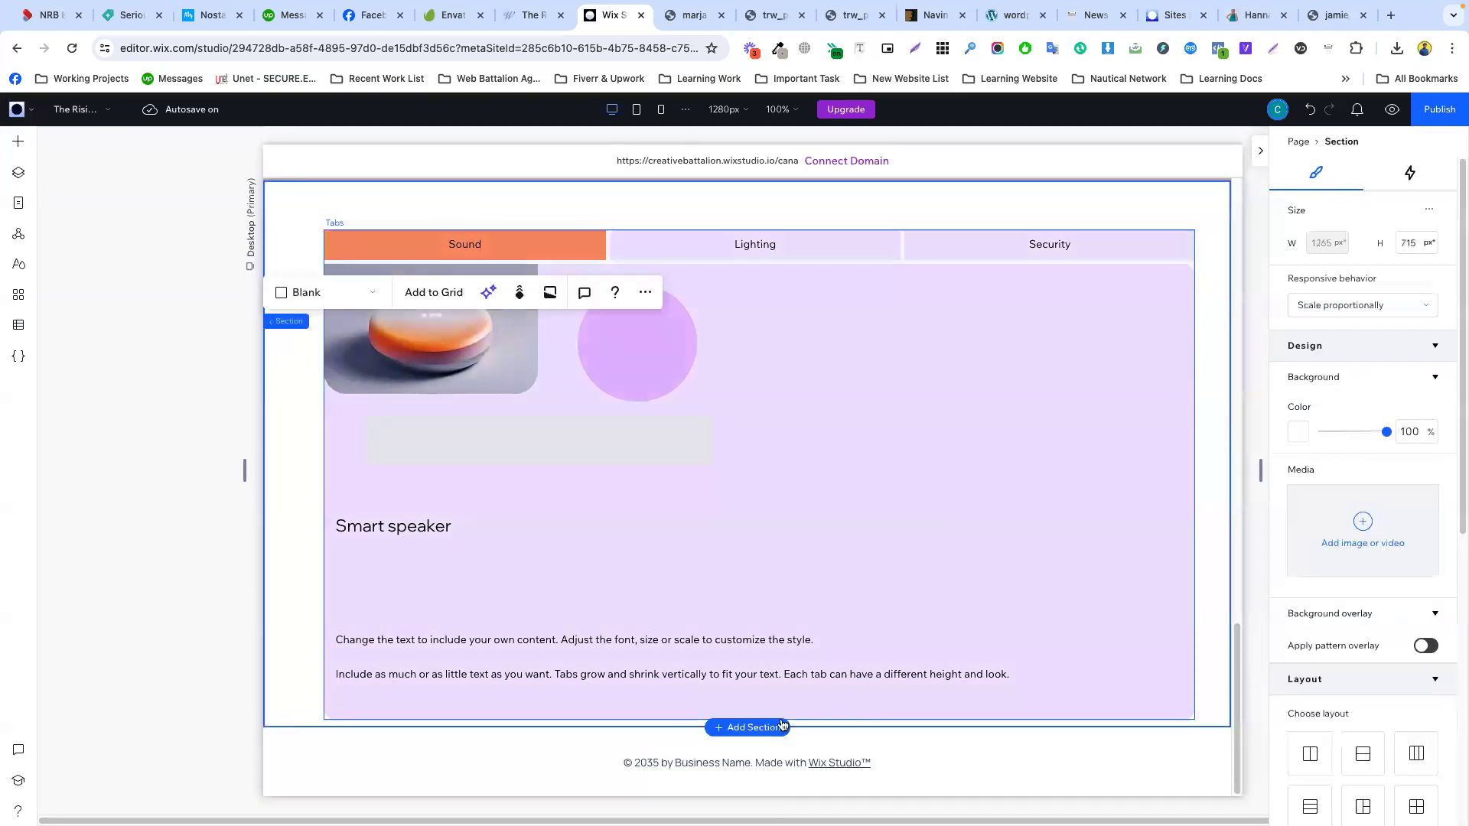
click(748, 727)
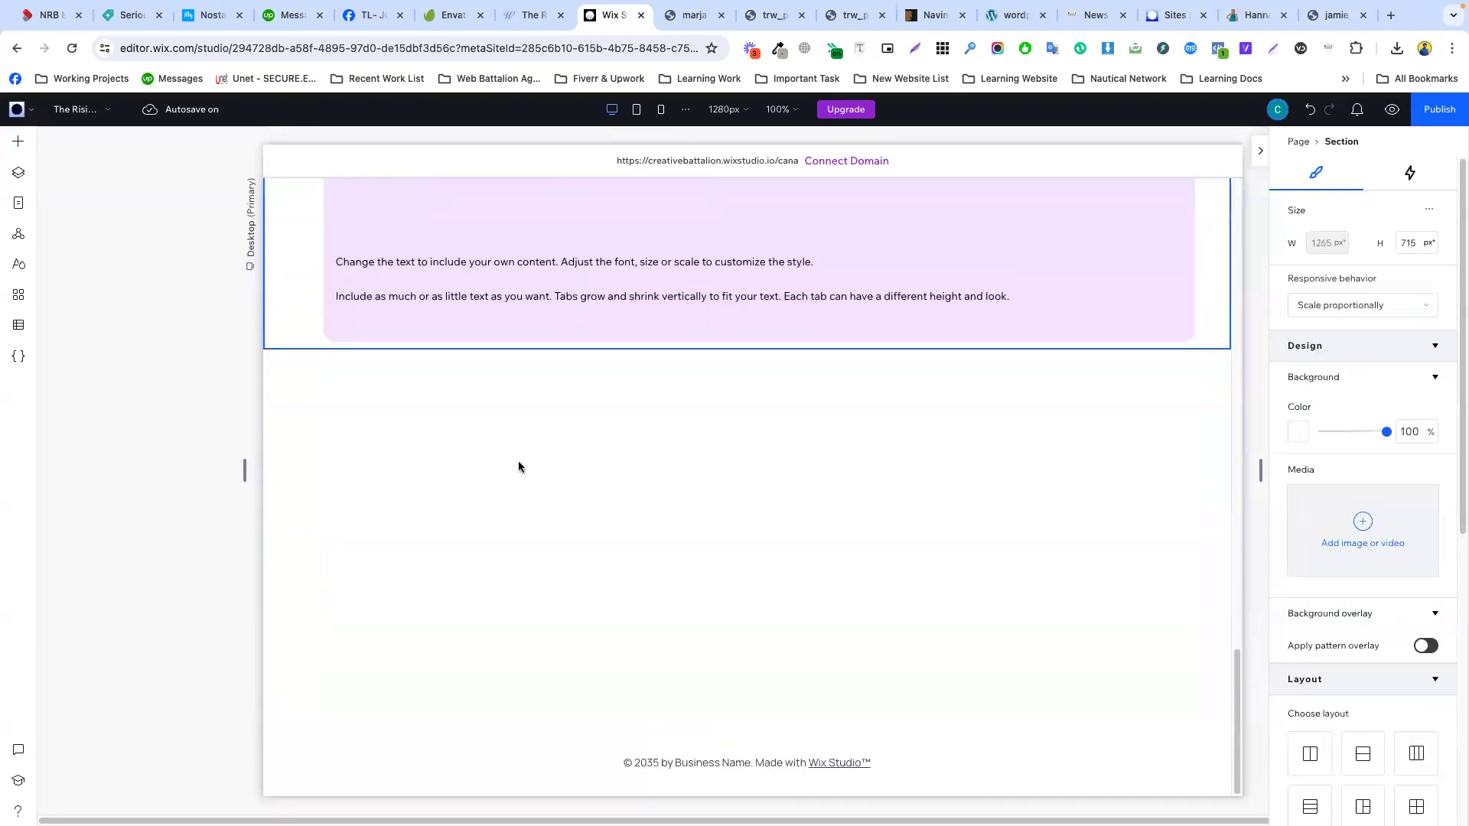
mouse_move(1006, 413)
mouse_down()
mouse_move(1010, 436)
mouse_move(1017, 416)
mouse_up()
click(655, 456)
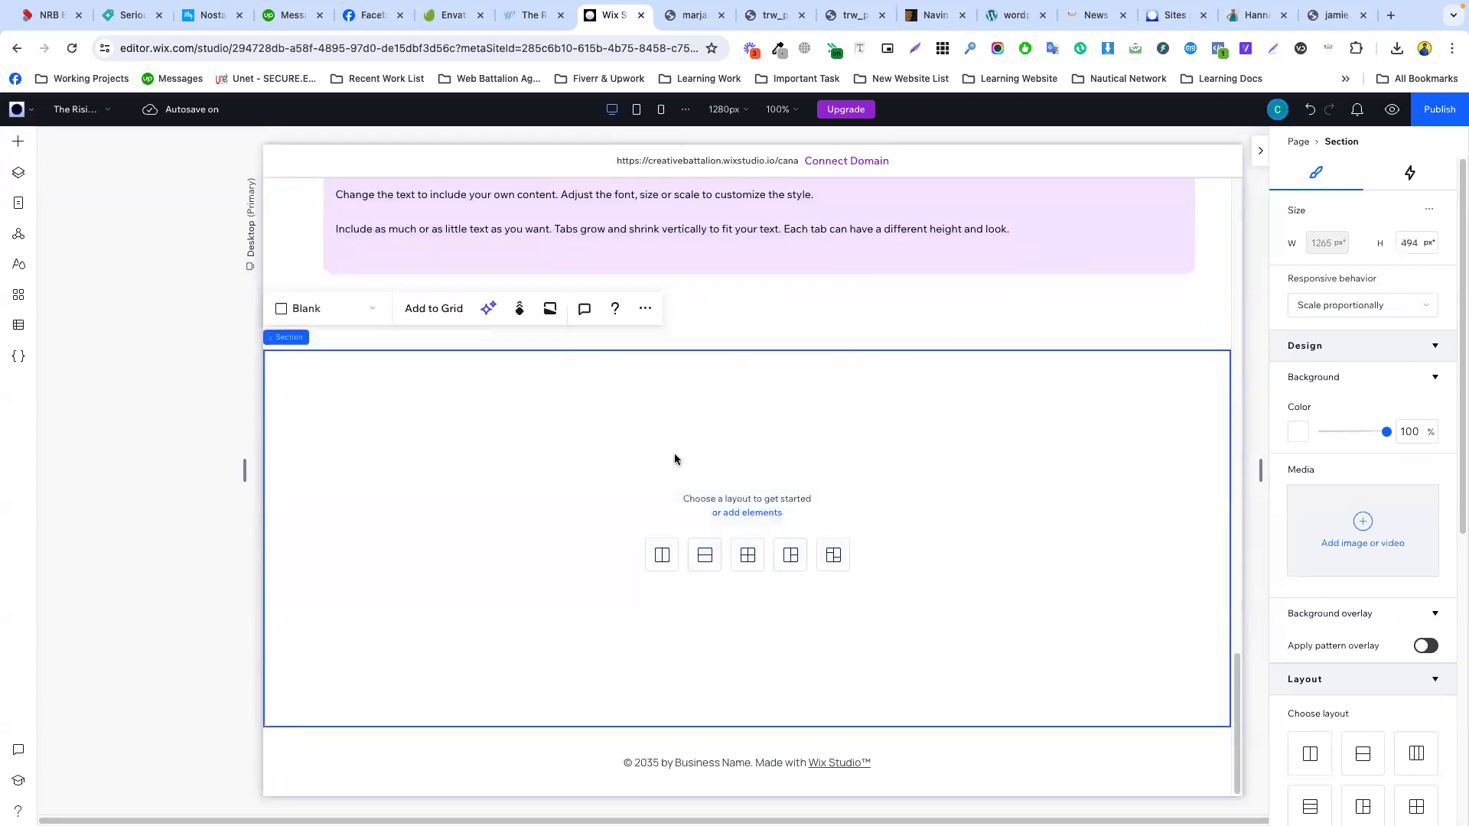
- Search Wix media for "business", narrow the results to videos, and set the Job Interview video as the new section's background
click(1363, 543)
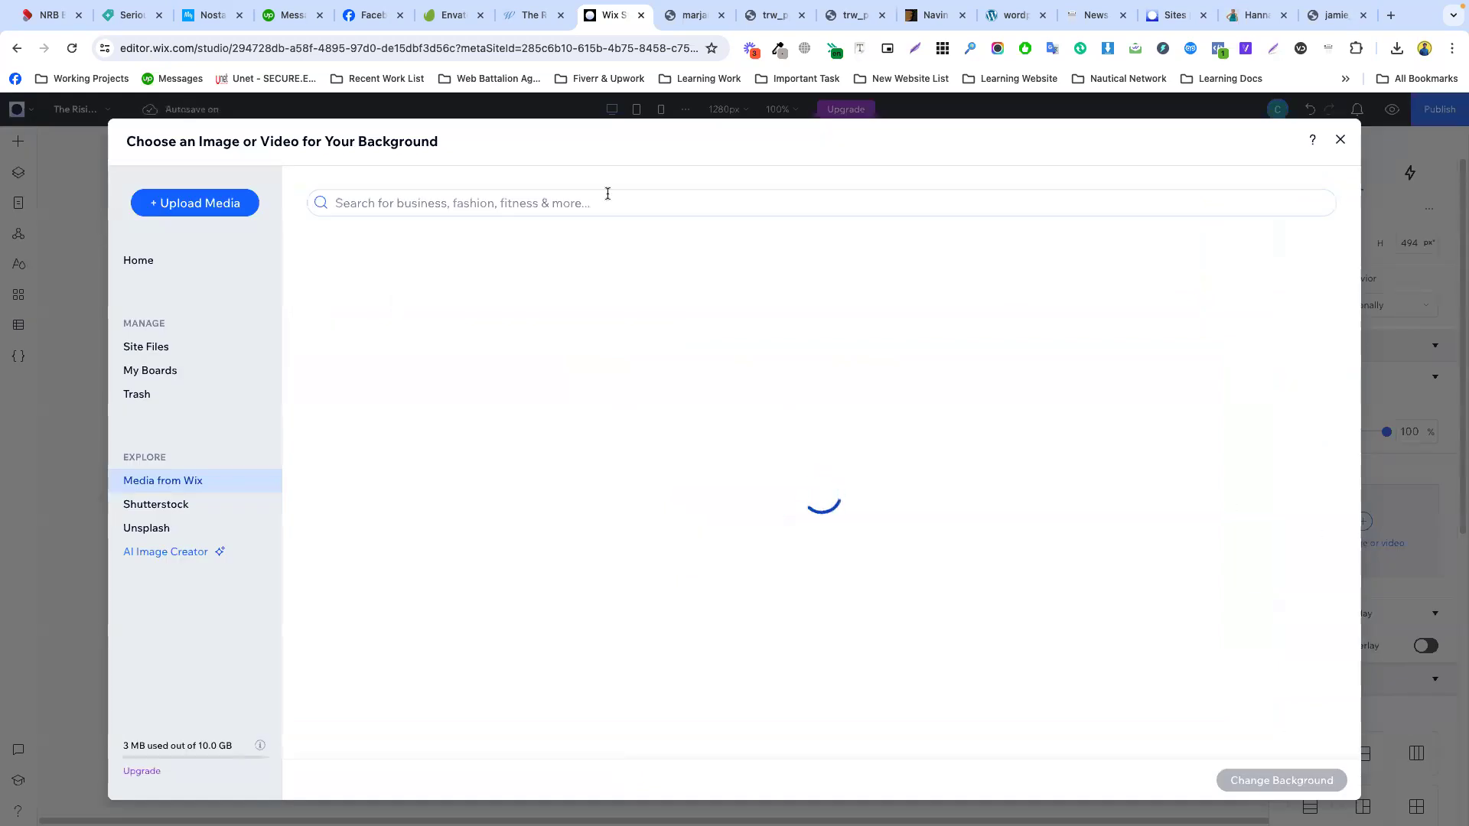
click(574, 198)
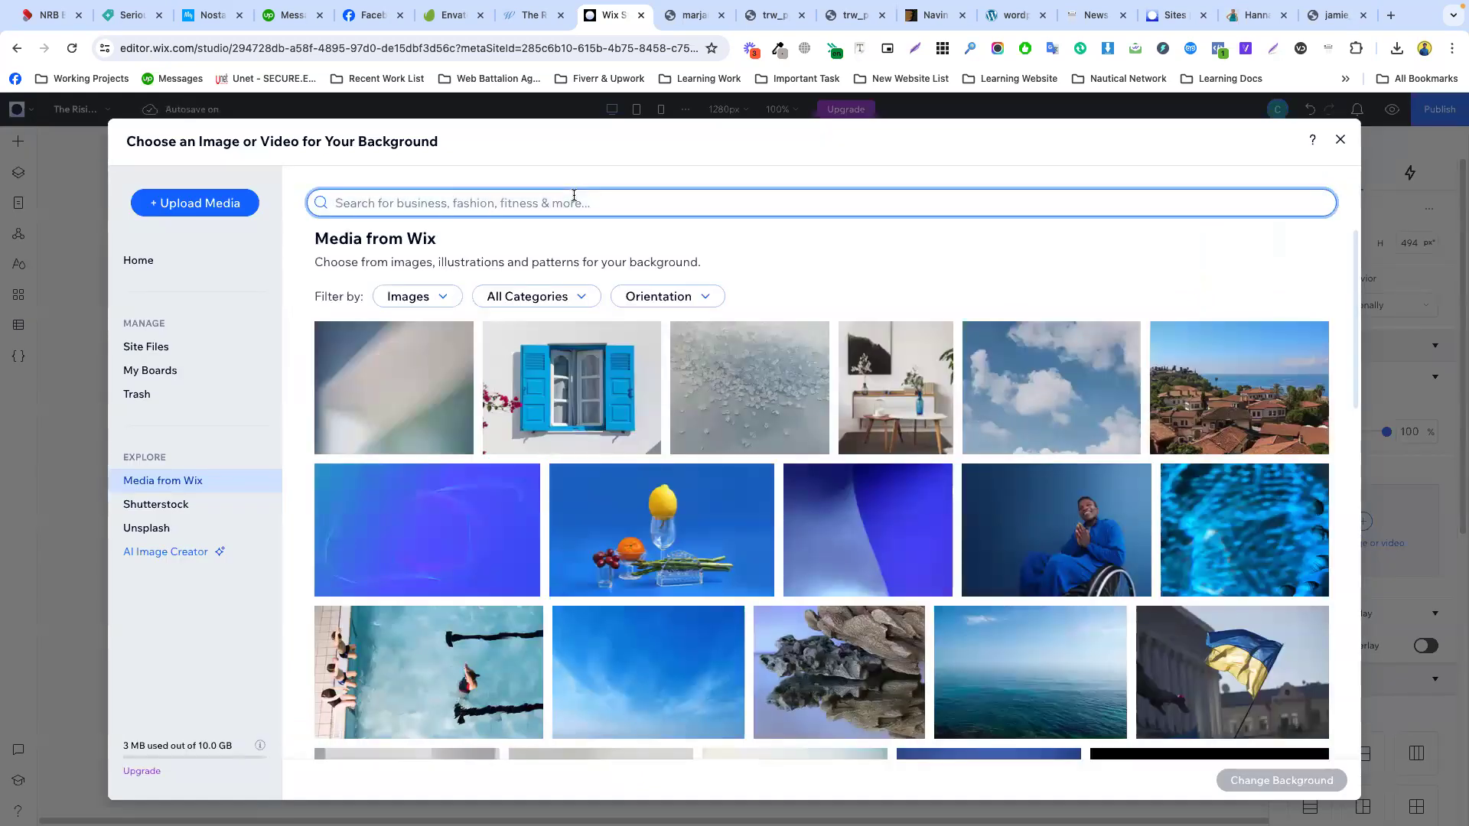
text(business)
key(Return)
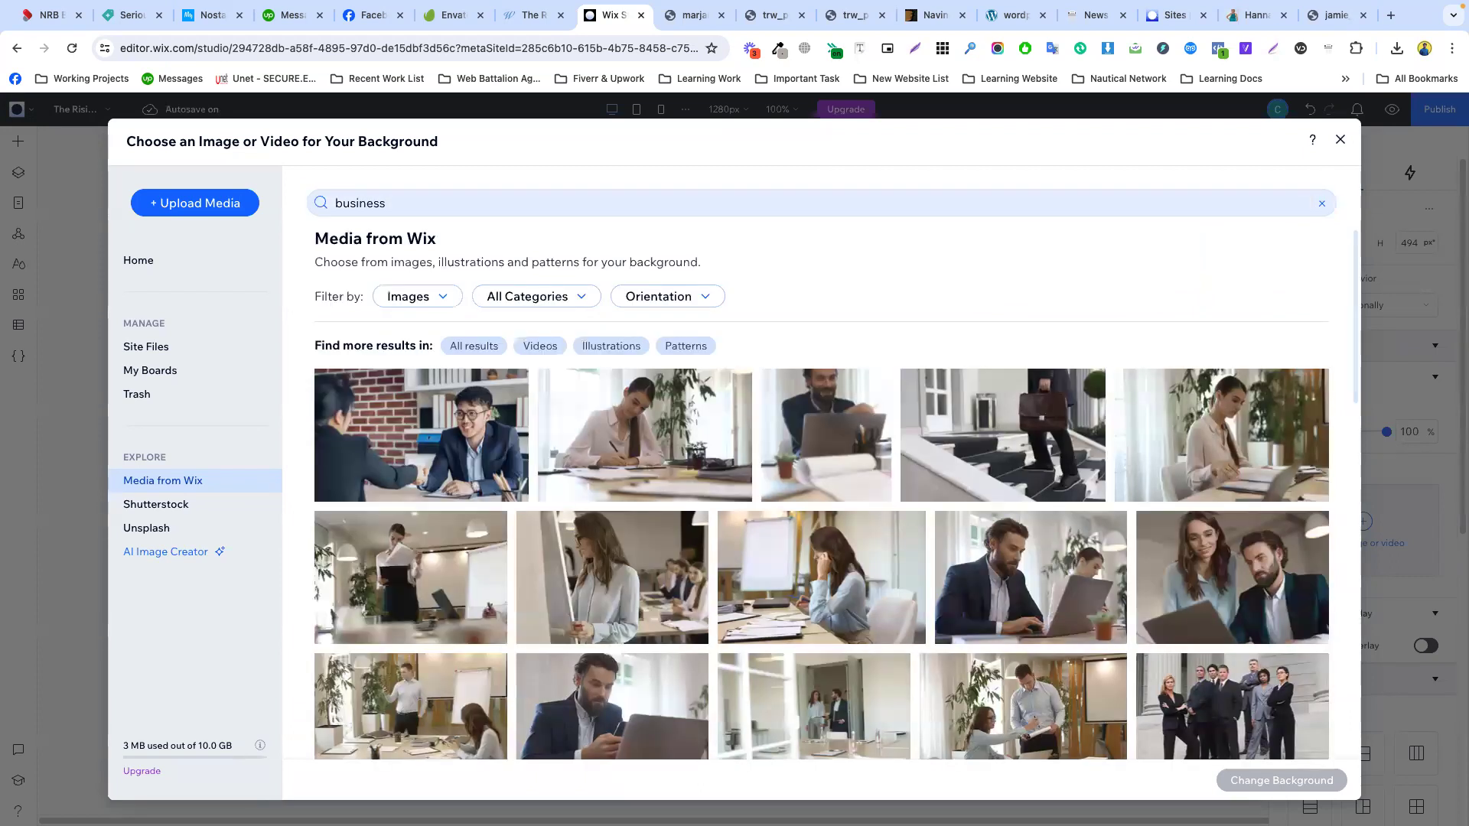
scroll(820, 459, down, 3)
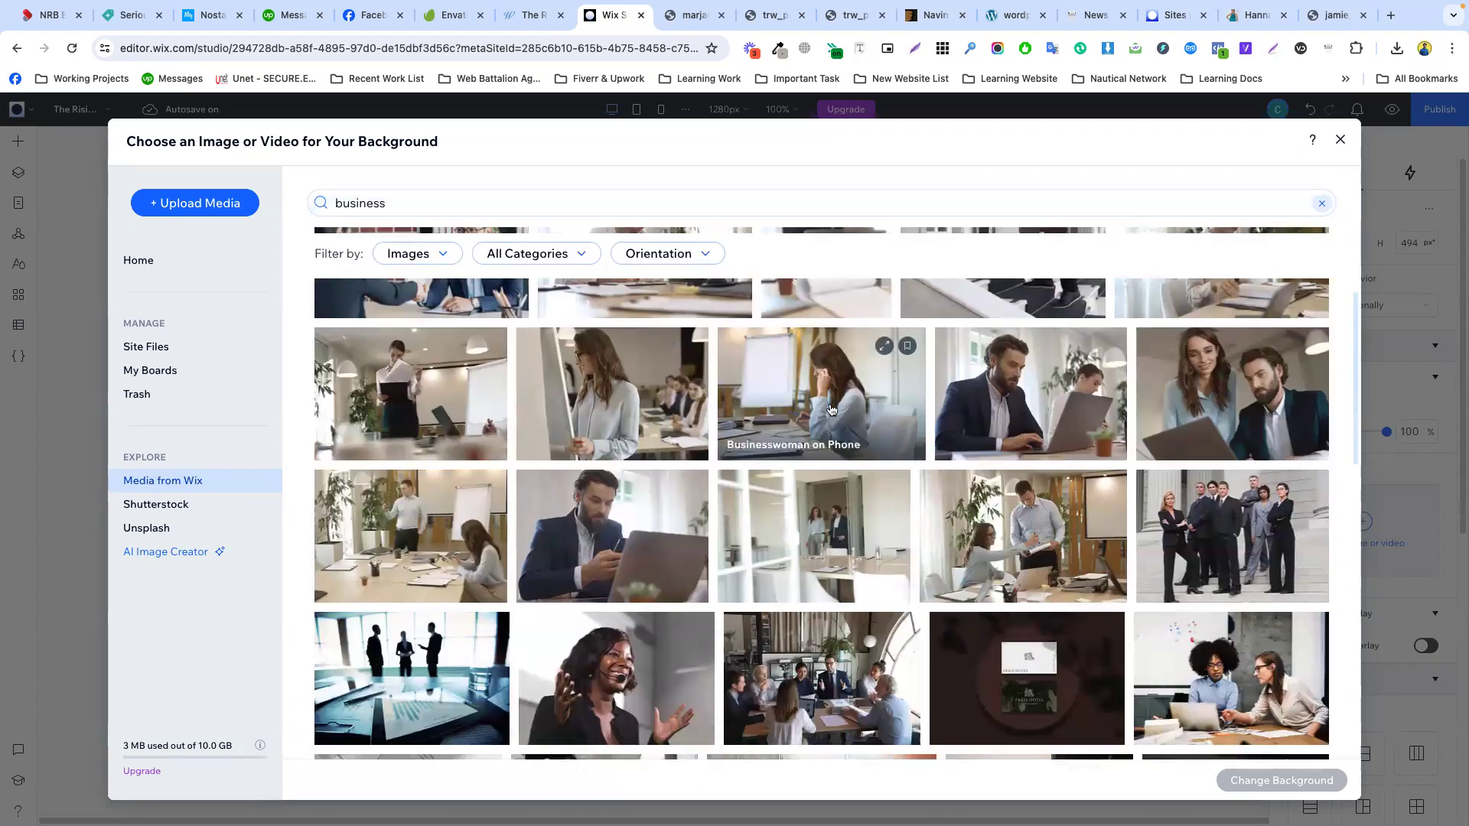
click(832, 409)
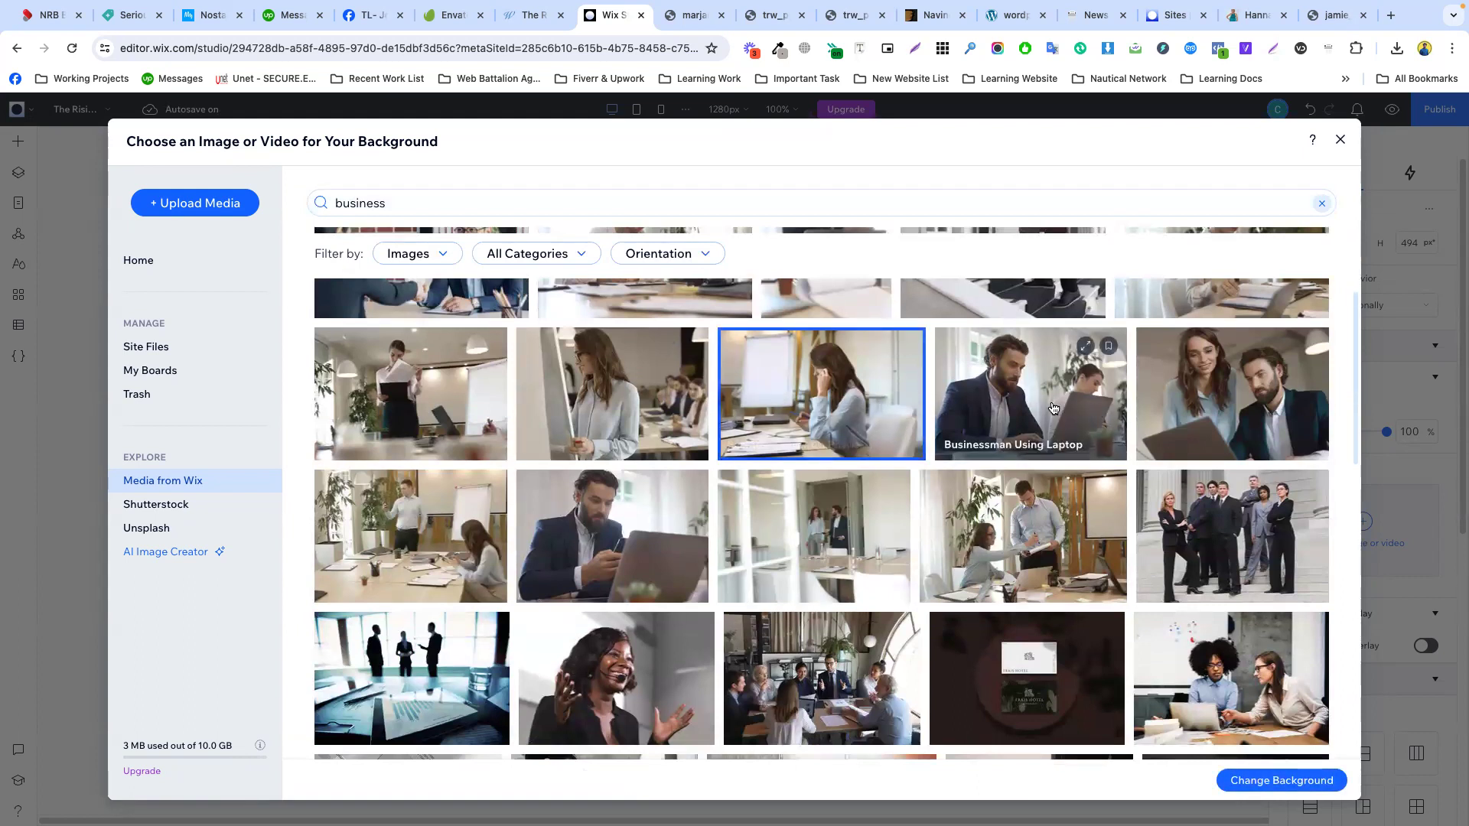
scroll(1052, 408, up, 3)
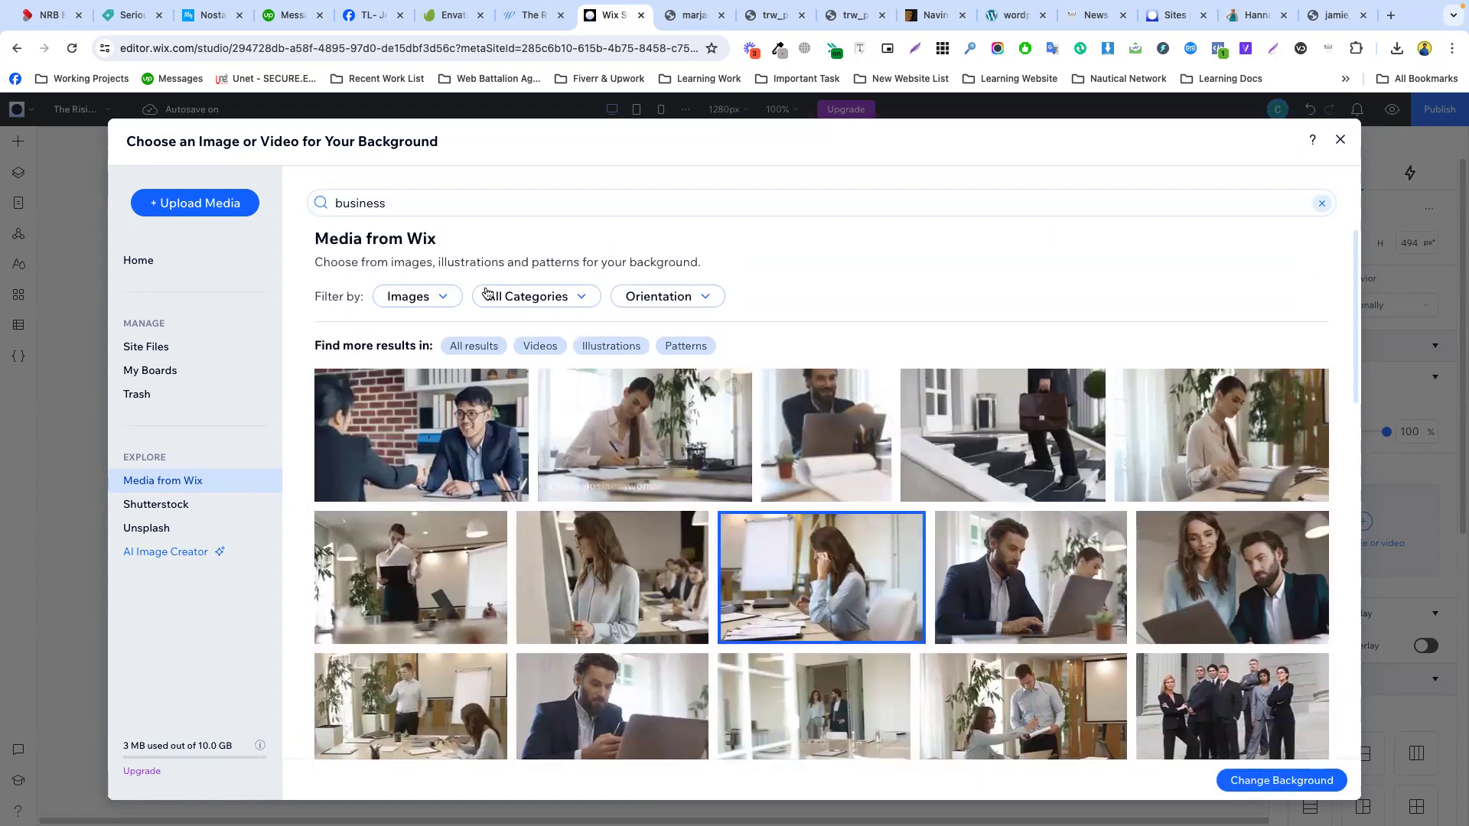
click(534, 344)
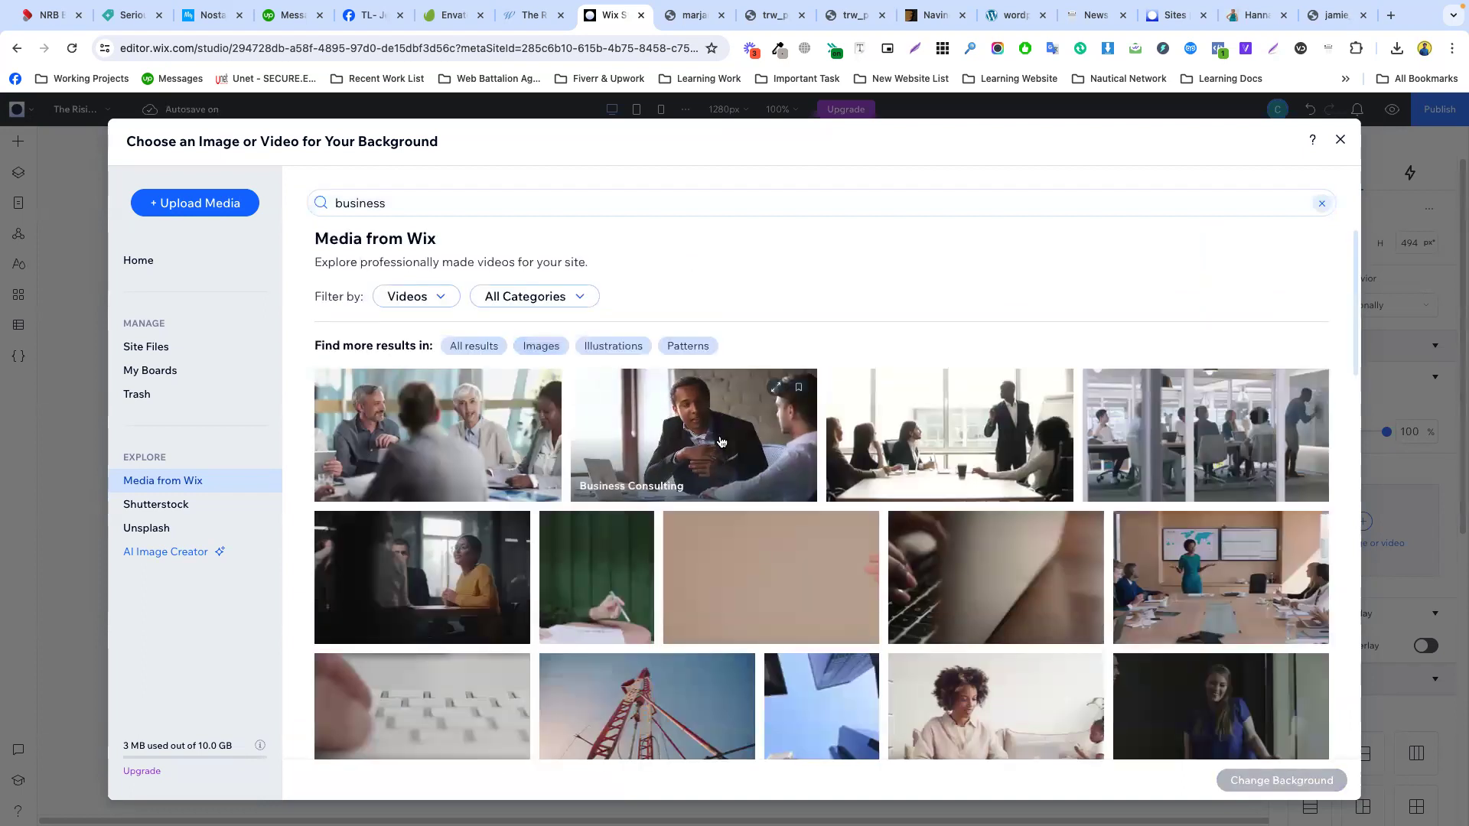
click(605, 414)
click(1272, 756)
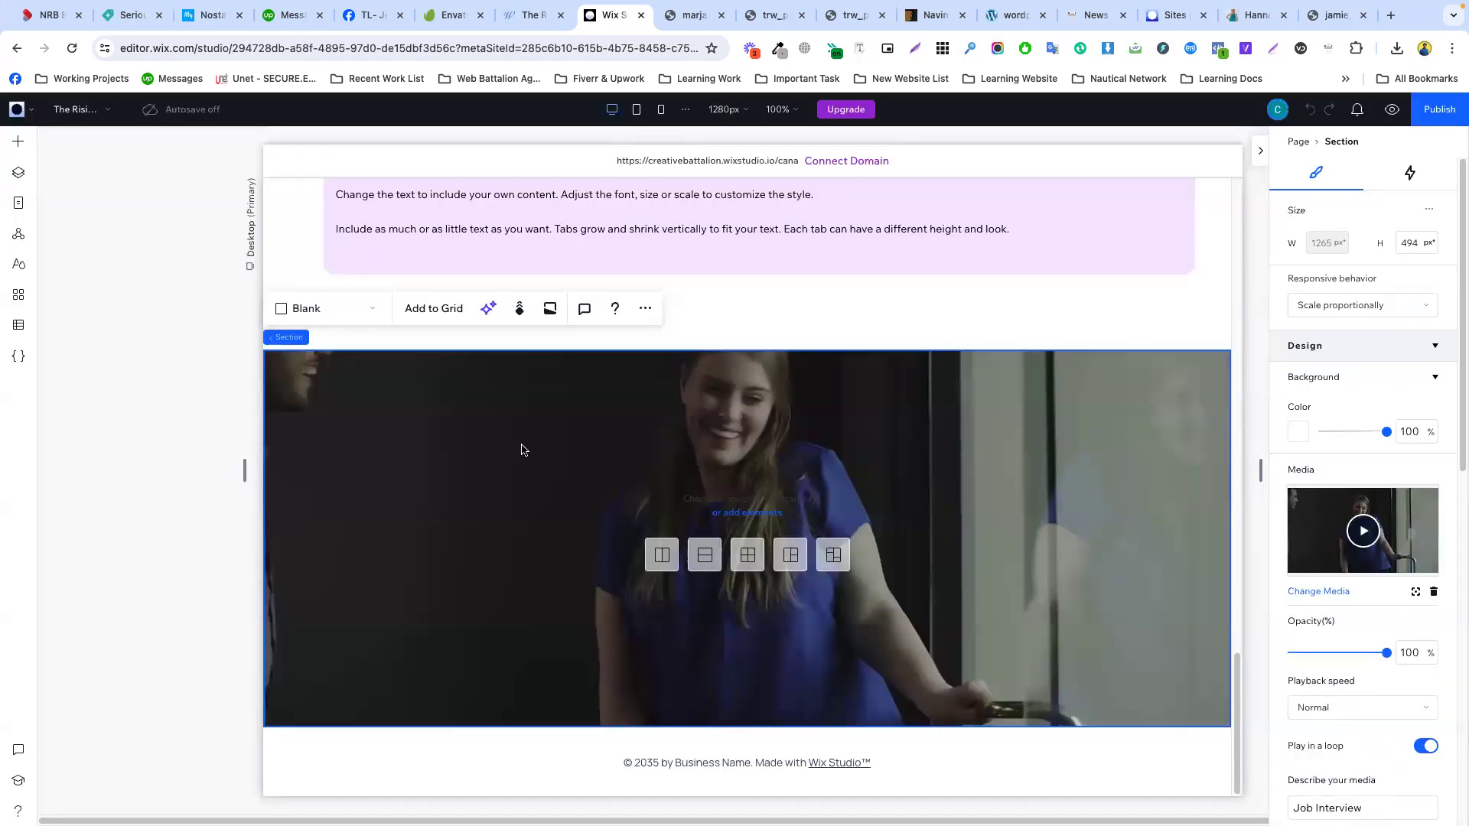
- Switch to The Rising Wolf page, inspect the paper note on the video banner, and save its source image as trw-paper-01 in Downloads
click(530, 15)
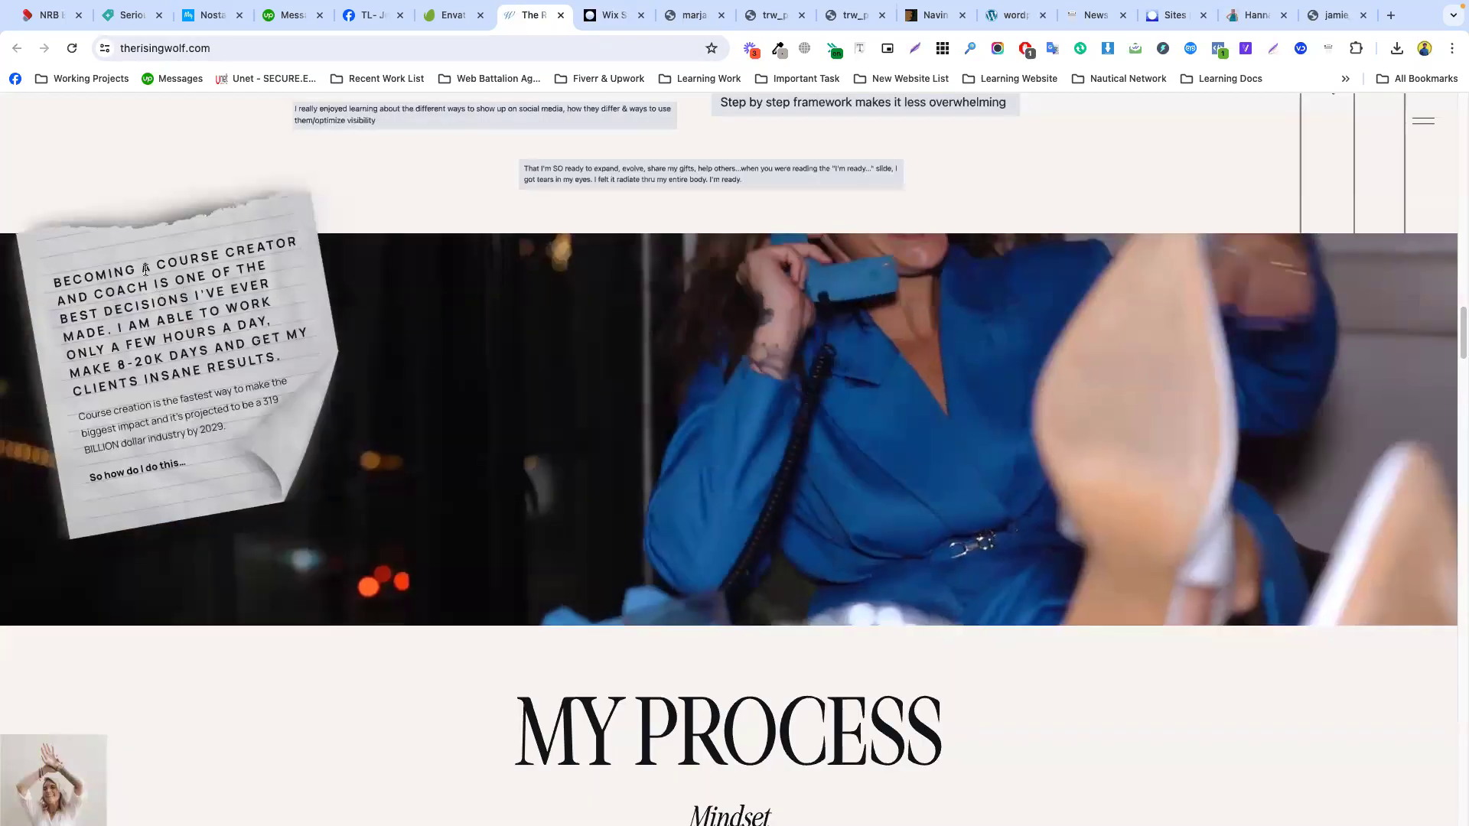
right_click(132, 241)
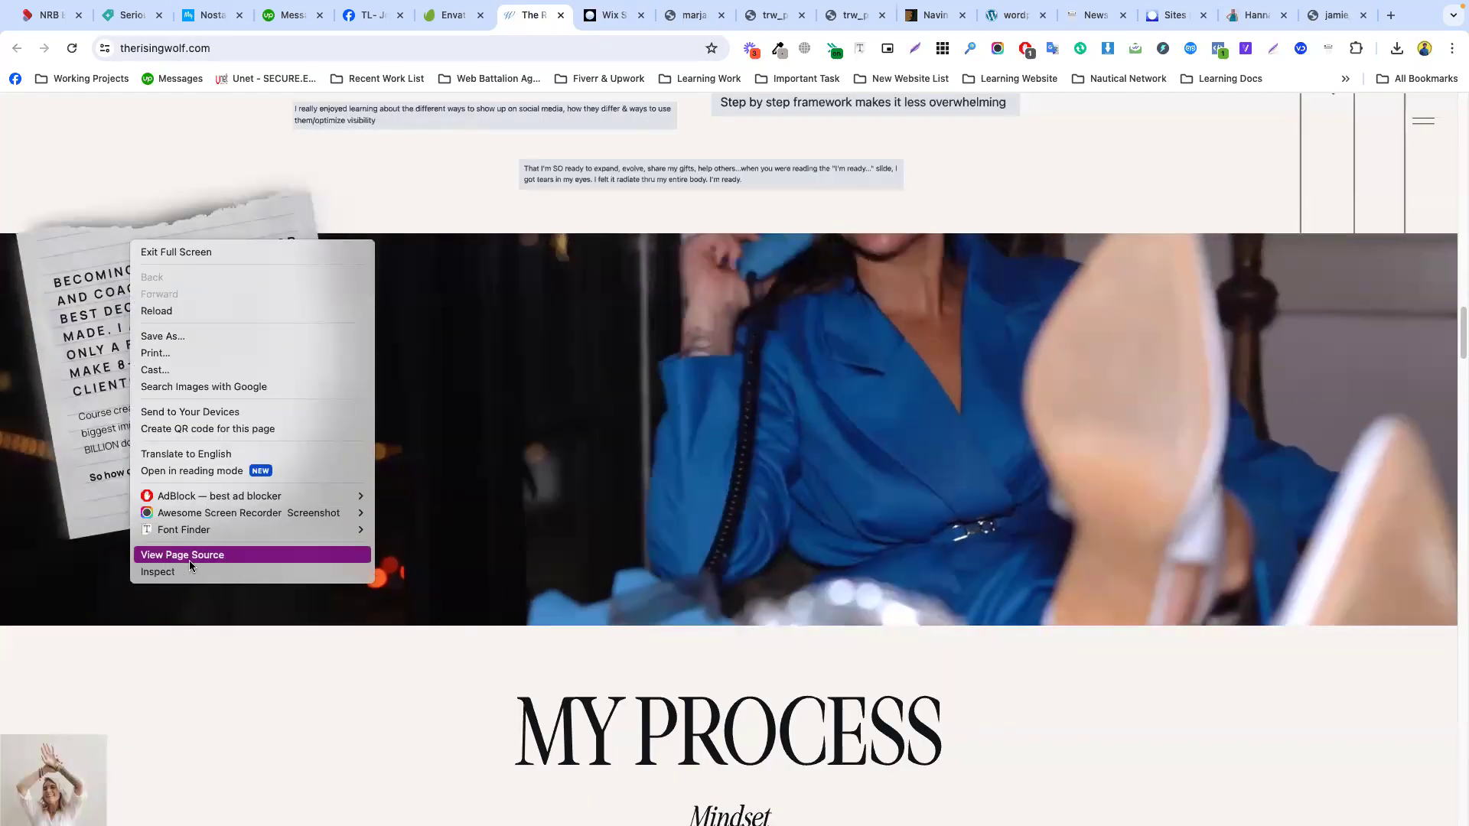
click(190, 571)
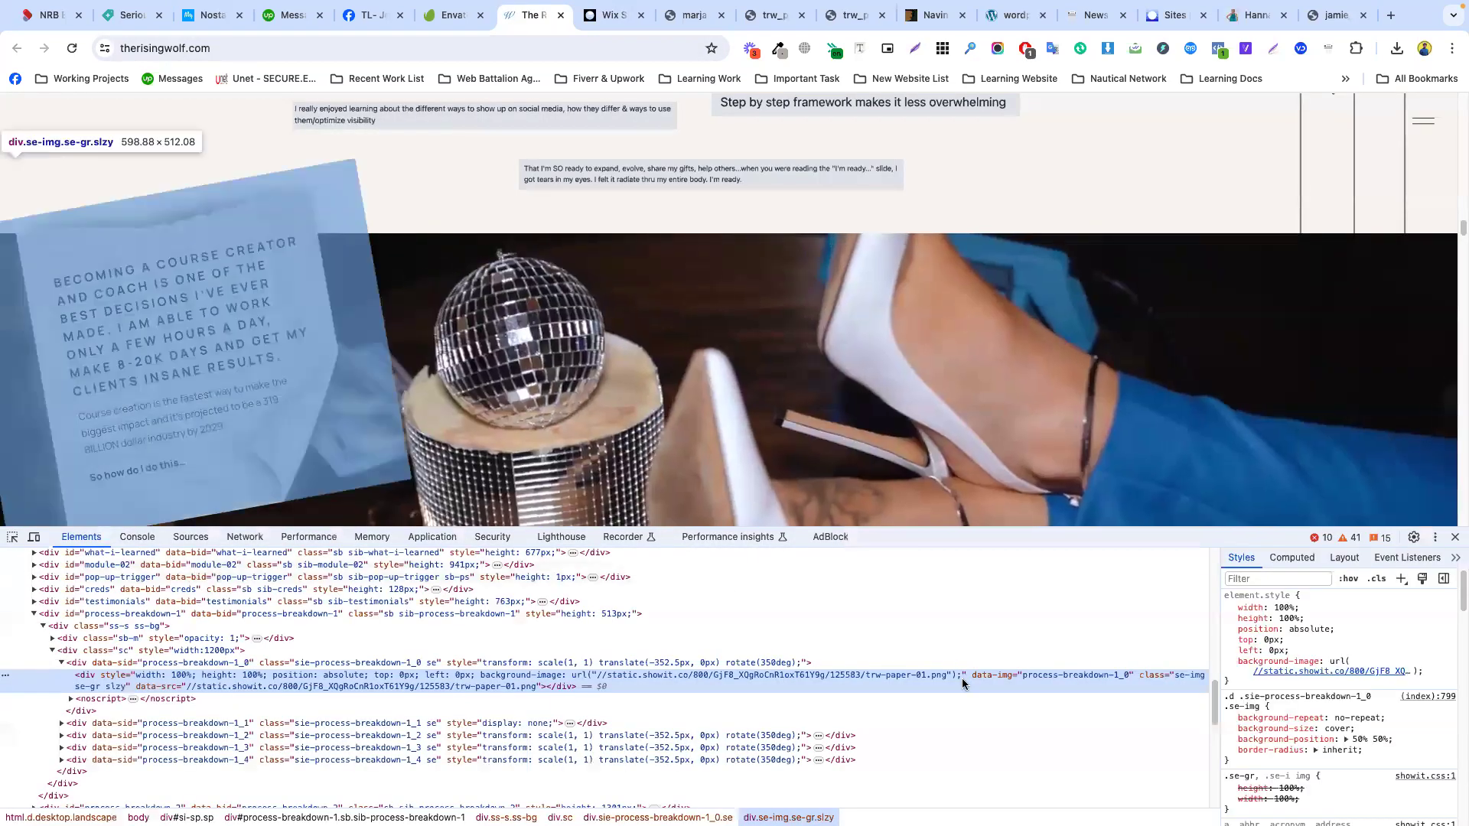
mouse_move(1318, 678)
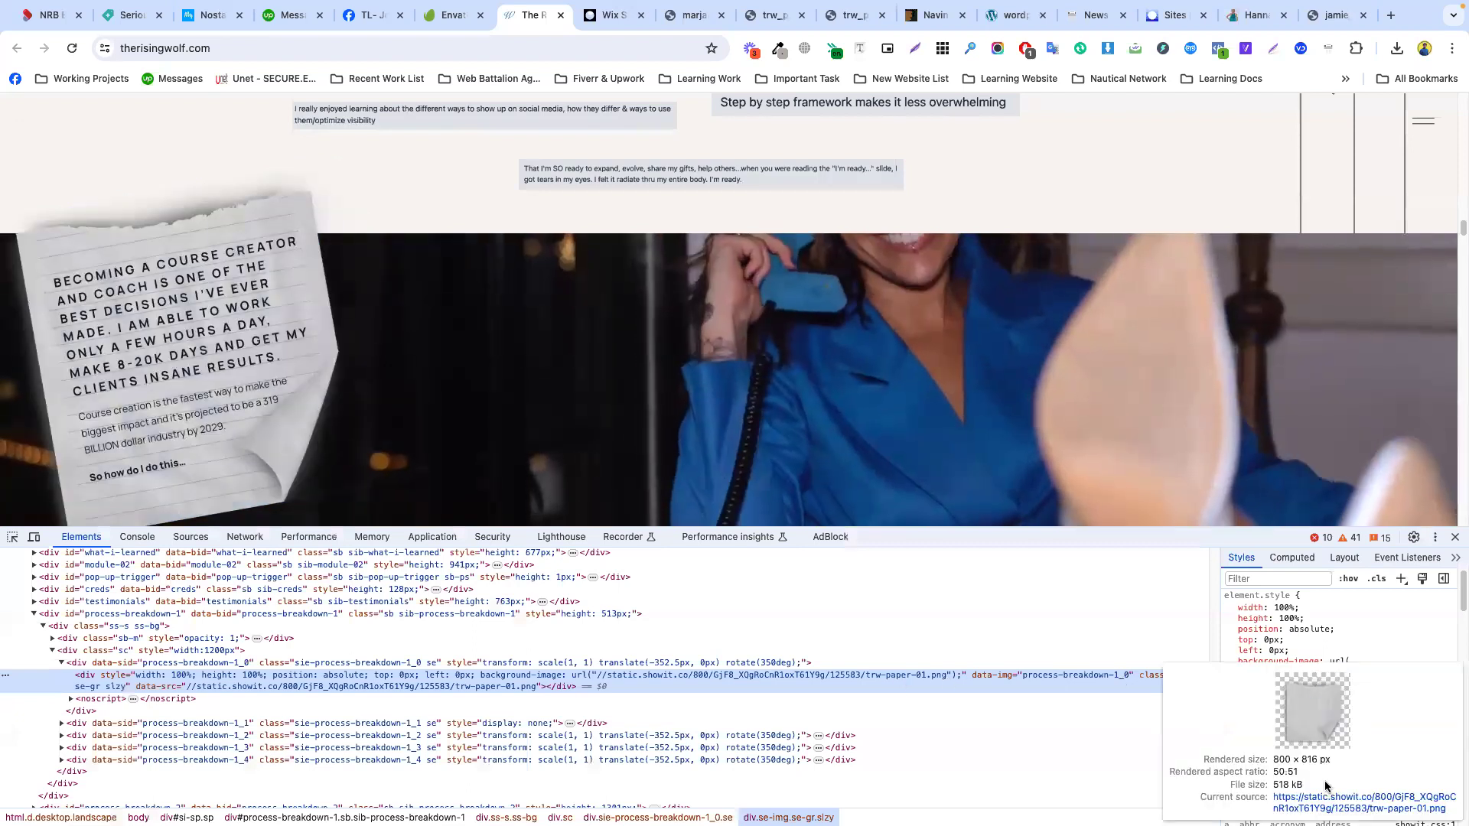
click(1331, 798)
right_click(698, 331)
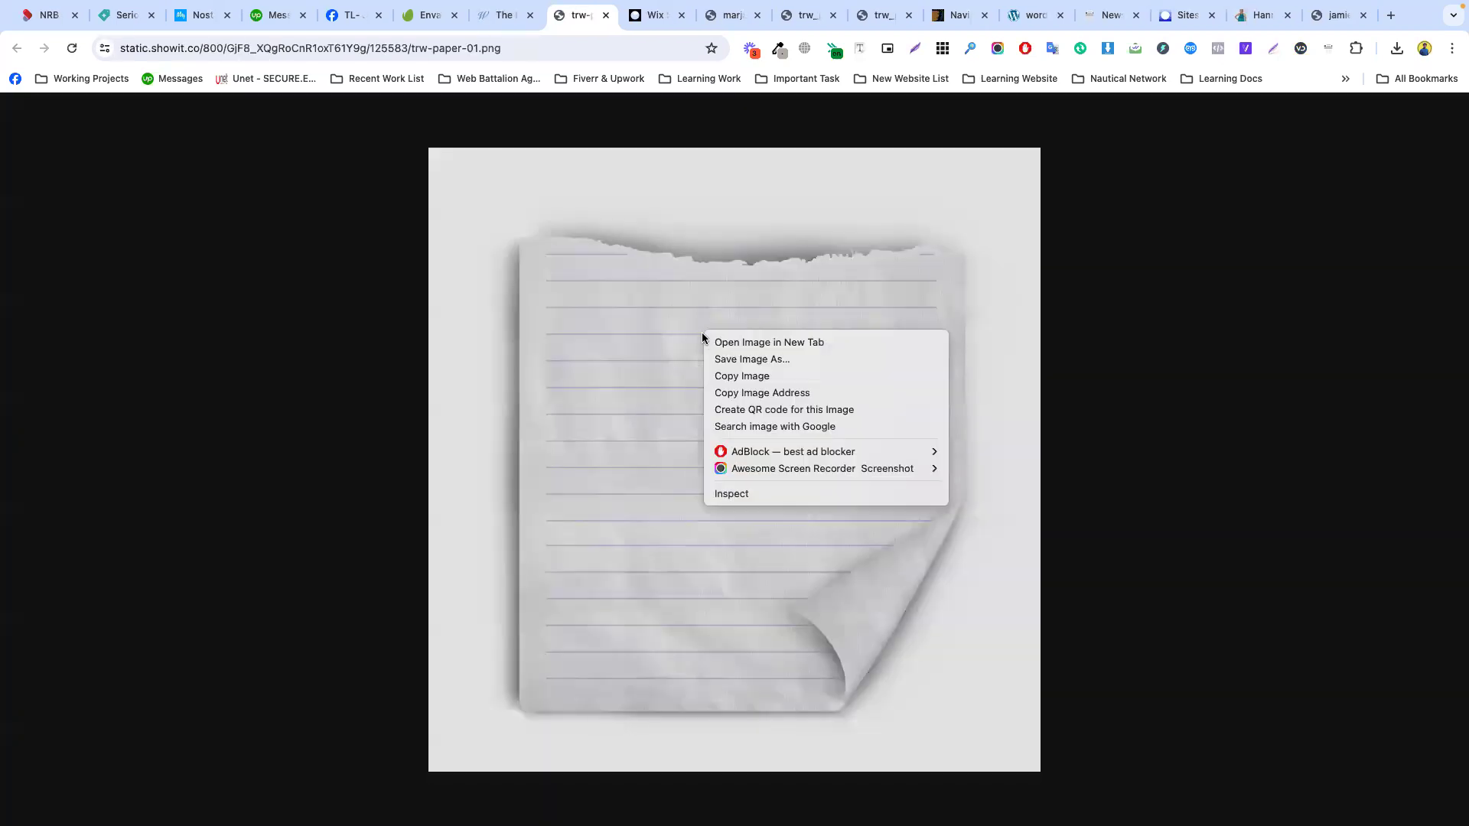
click(747, 359)
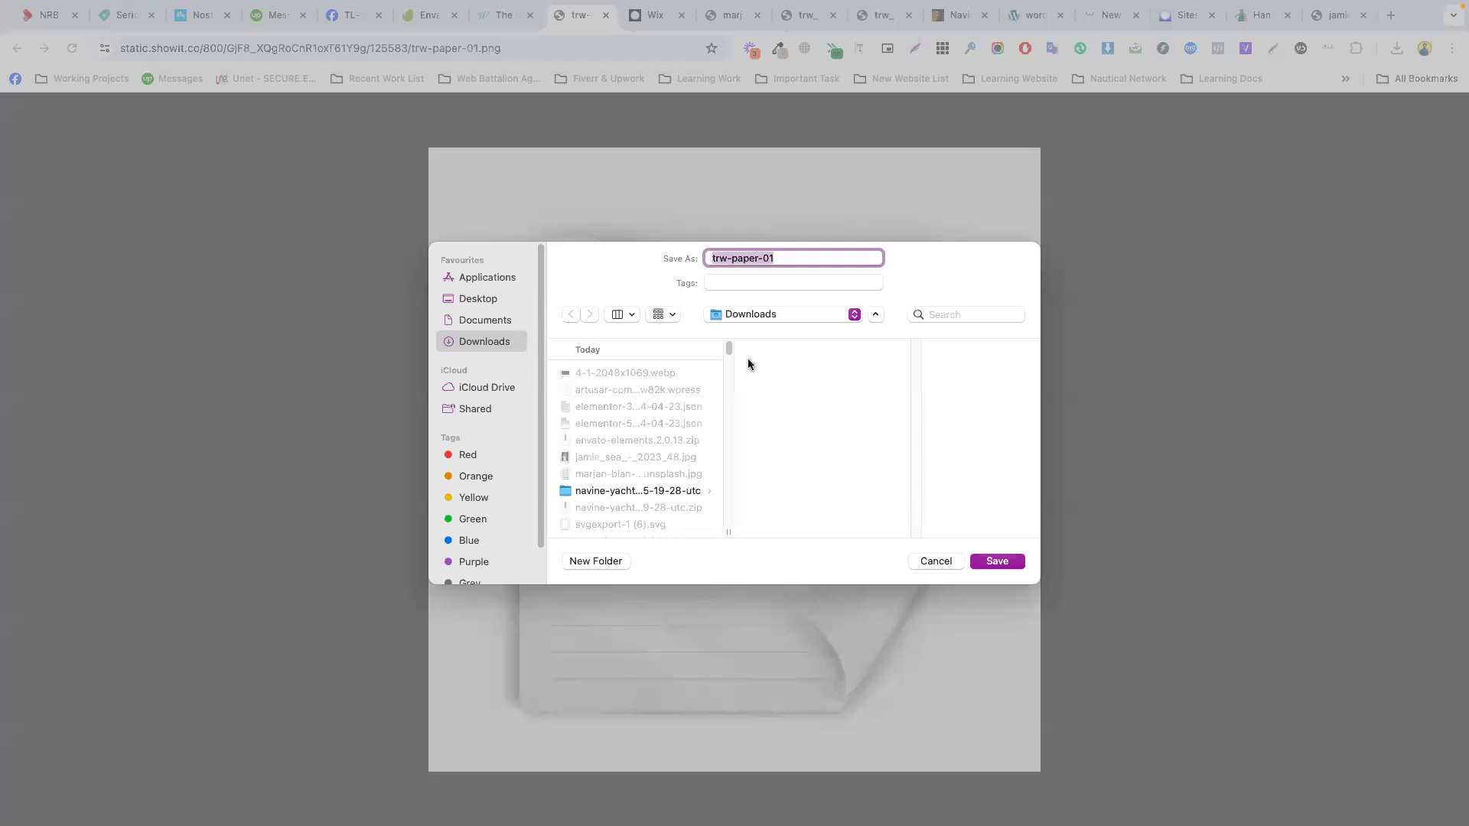
key(Return)
- Back in Wix Studio, copy the small desert image from the "what I learned" section into the video section at about X 127, Y 26
click(654, 15)
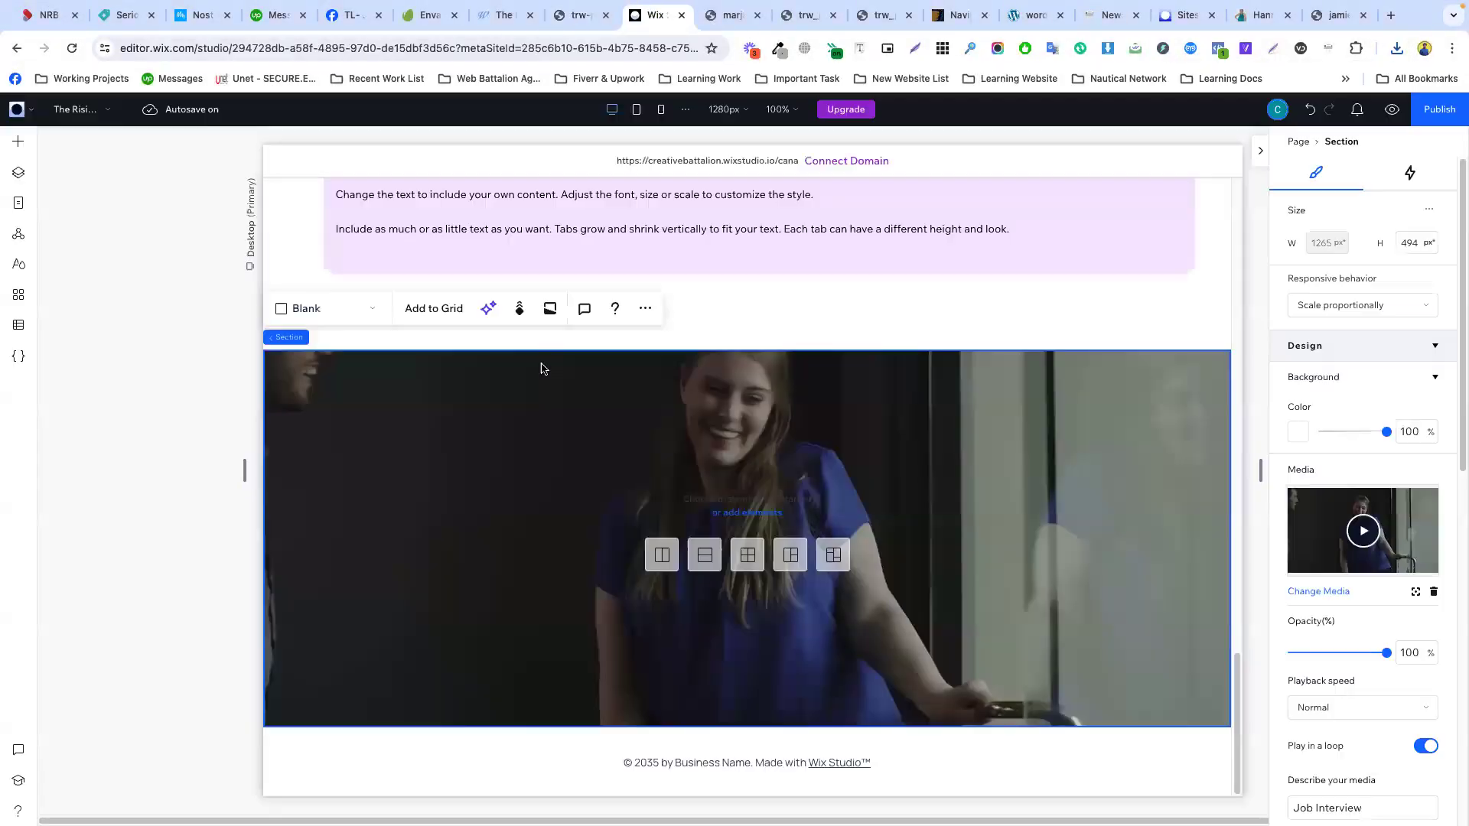
scroll(726, 267, up, 8)
click(1061, 528)
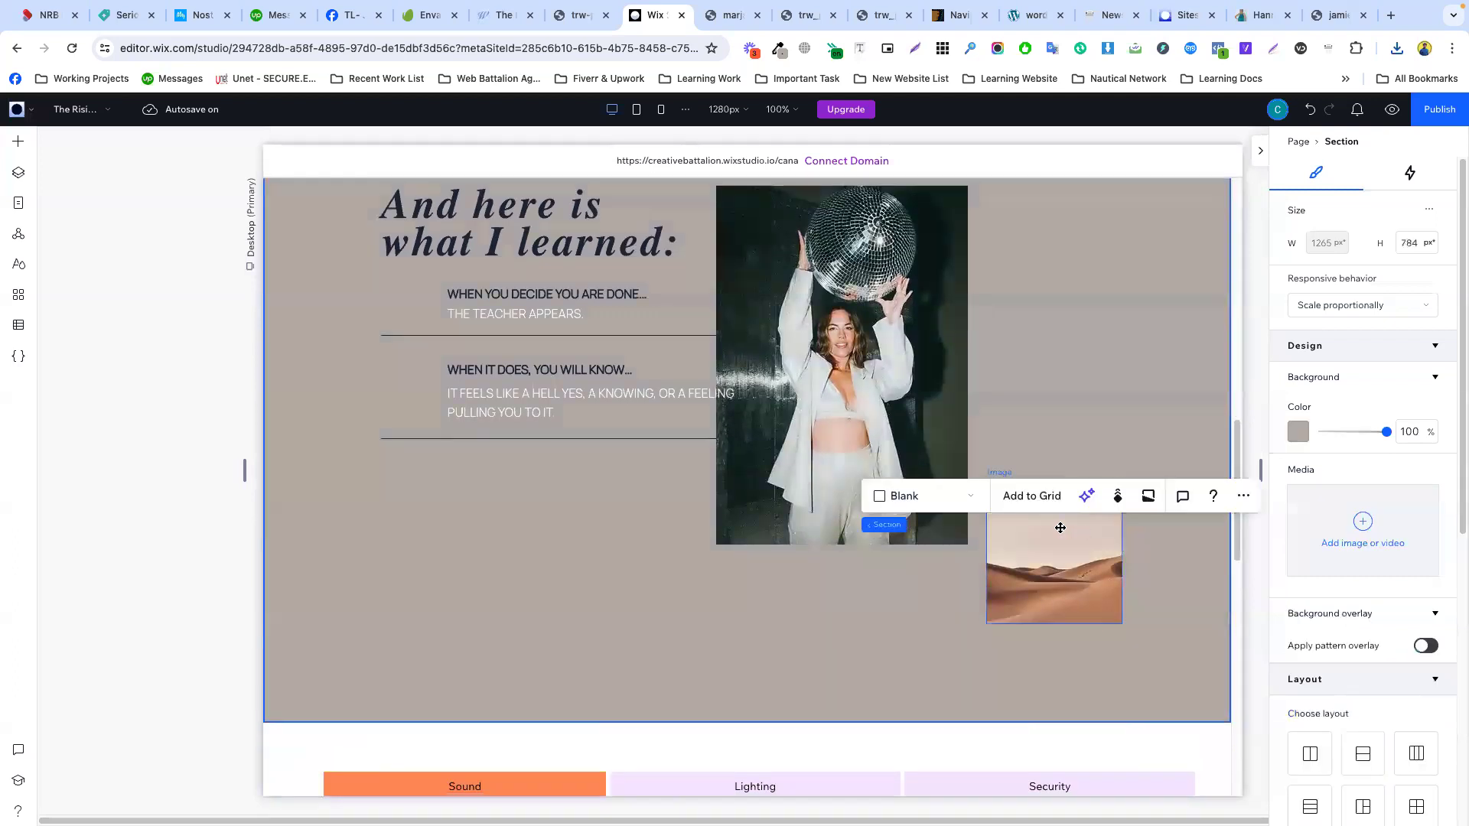
click(1066, 536)
scroll(859, 472, down, 8)
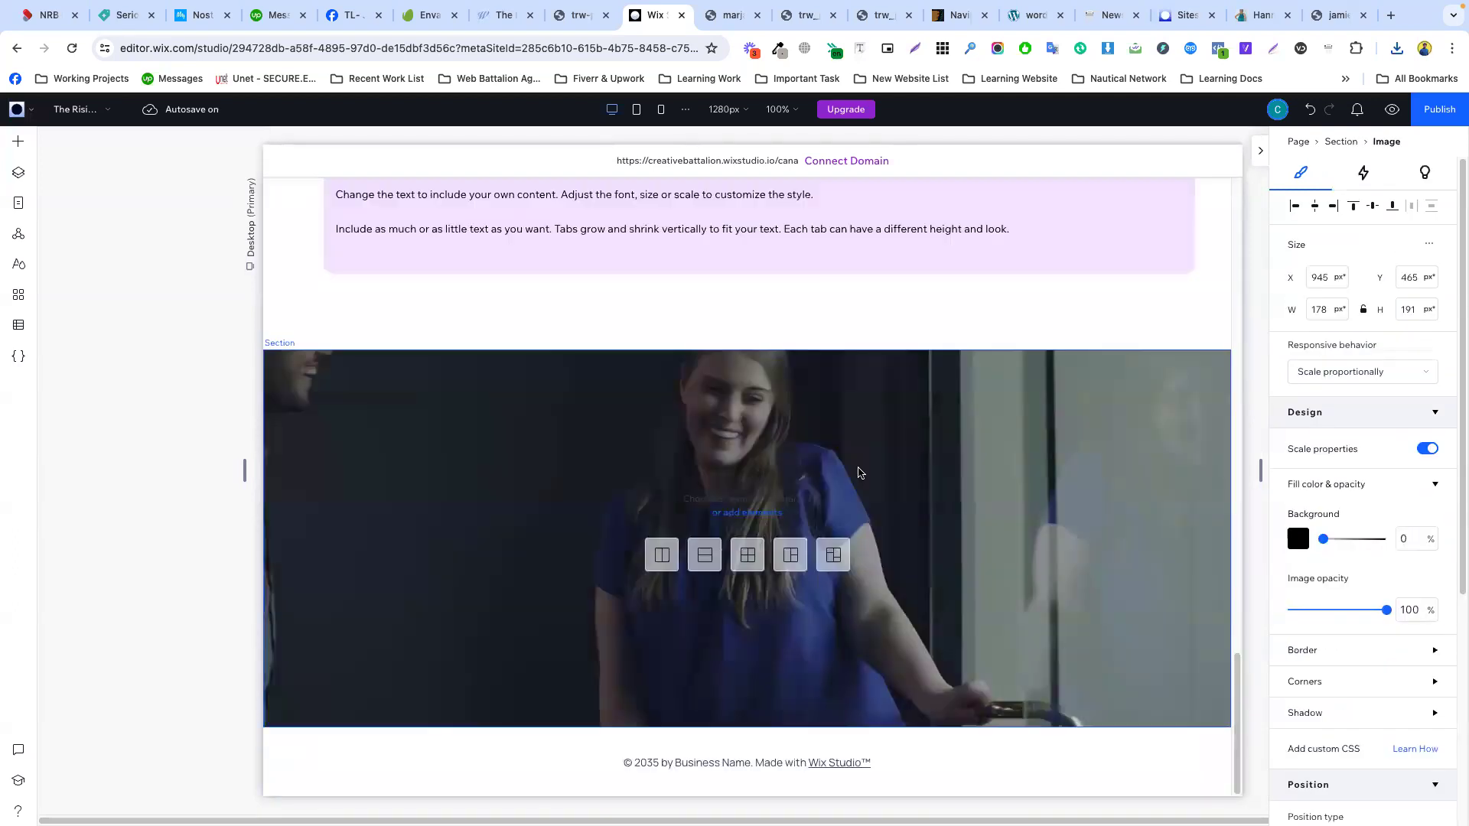
click(641, 439)
key(super+v)
drag(701, 508, 420, 423)
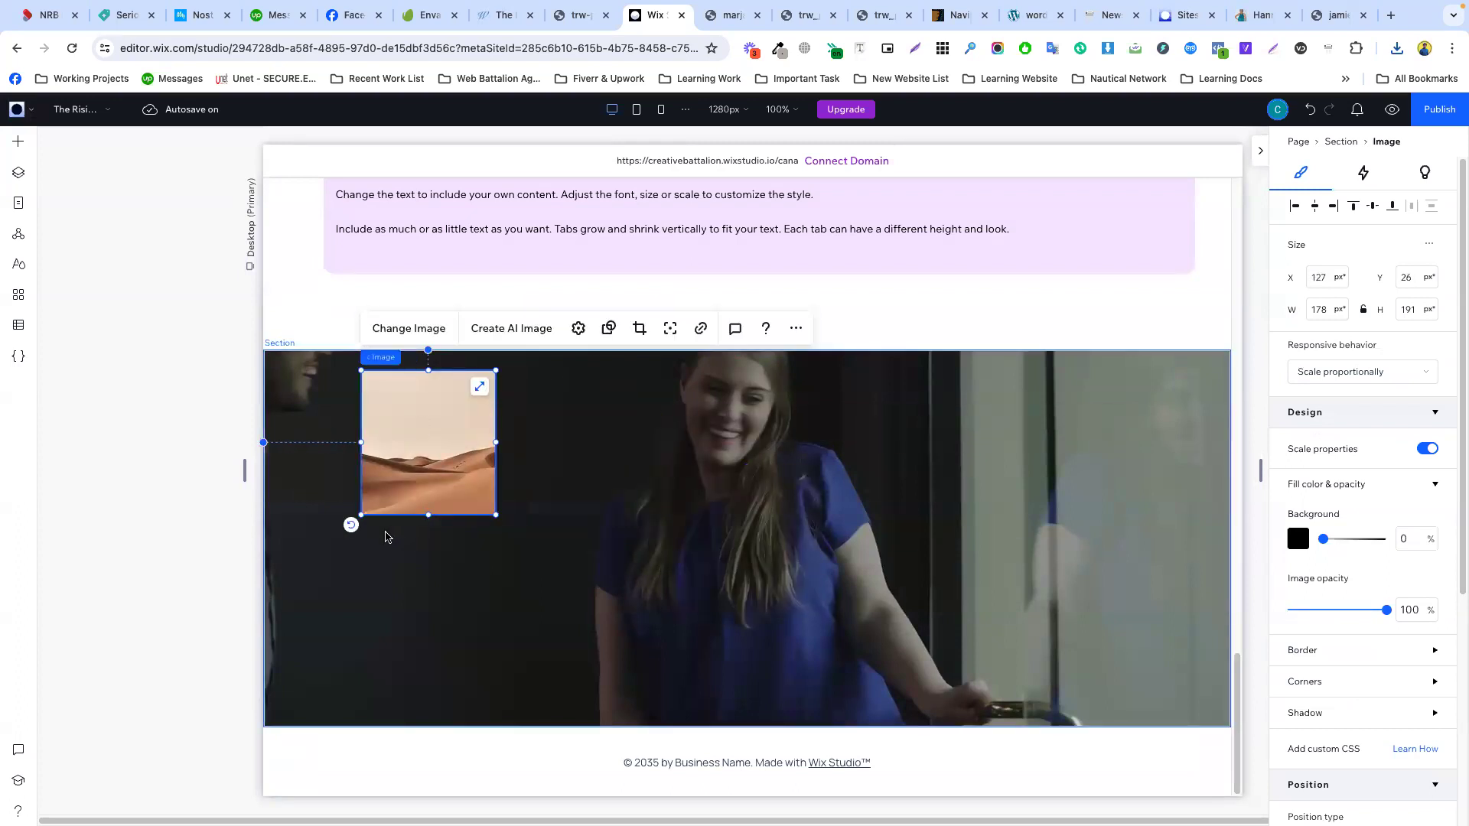
- Tilt the pasted desert image counterclockwise, enlarge it to about 263 by 282 px, and place it at about X 95, Y -42
drag(351, 528, 382, 603)
drag(439, 503, 356, 624)
drag(387, 497, 405, 433)
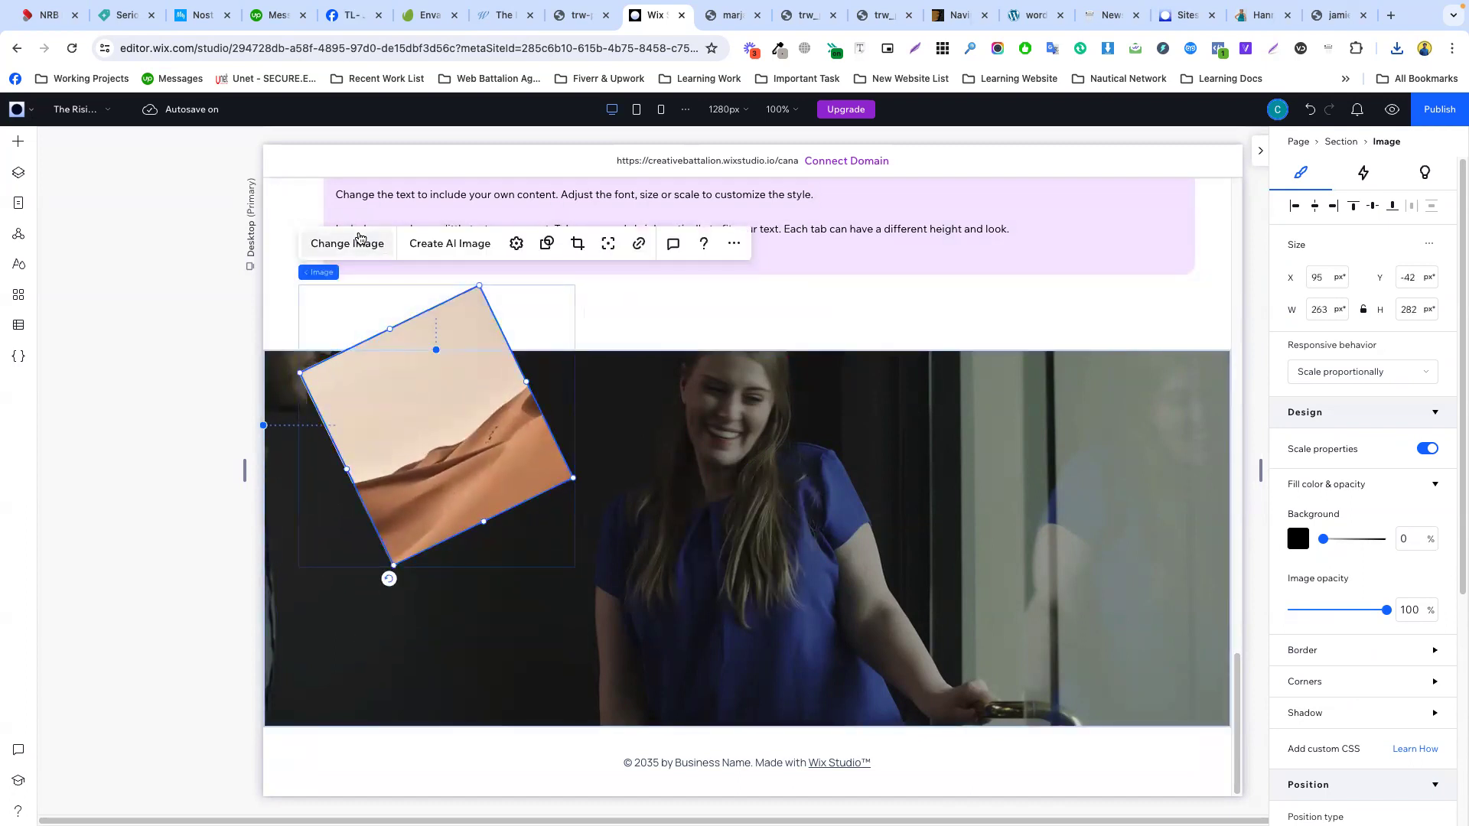
- Upload the downloaded trw-paper-01.png to the site files and replace the tilted desert image with it
click(360, 242)
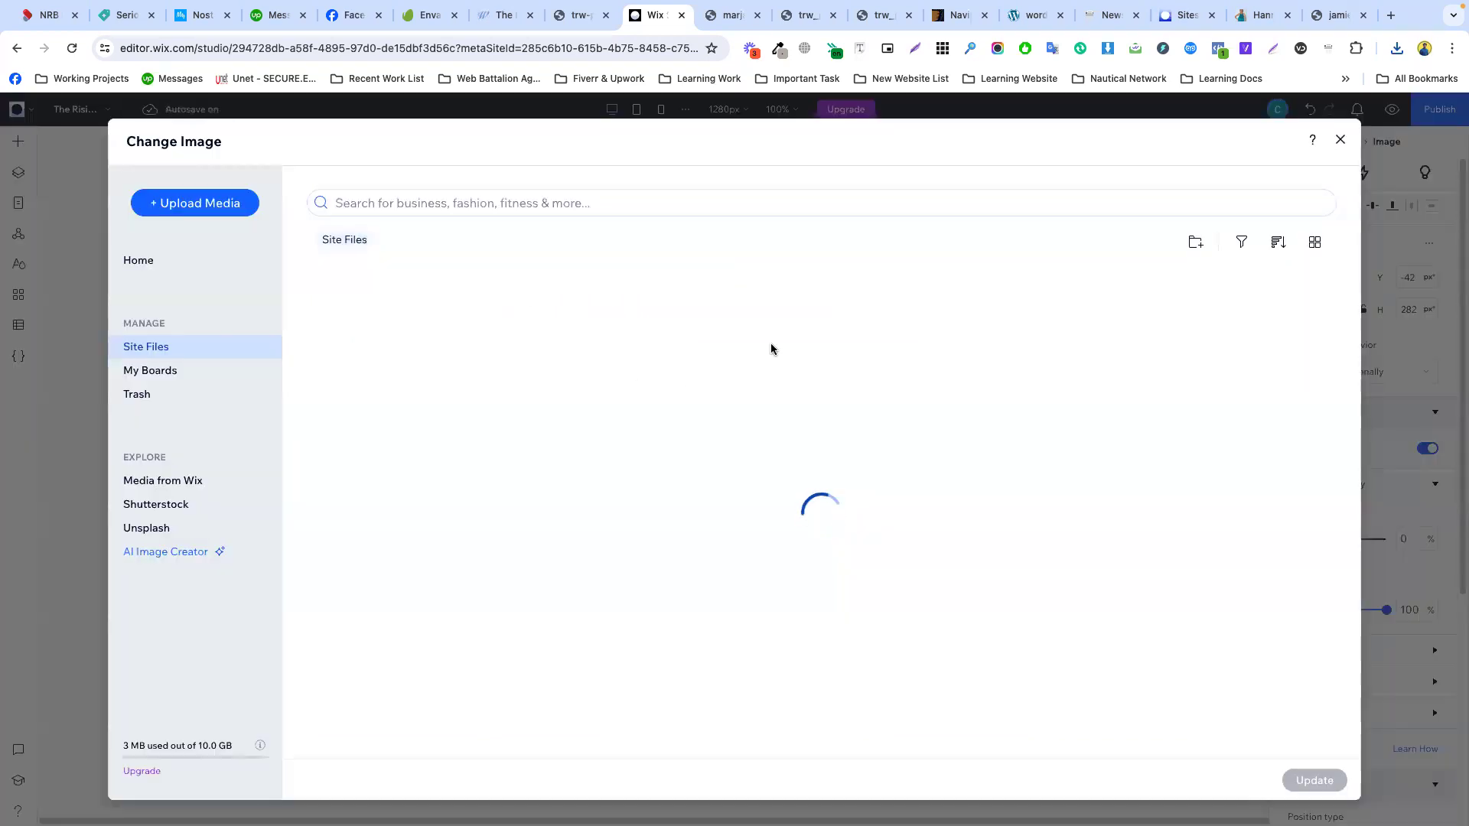
mouse_move(1030, 305)
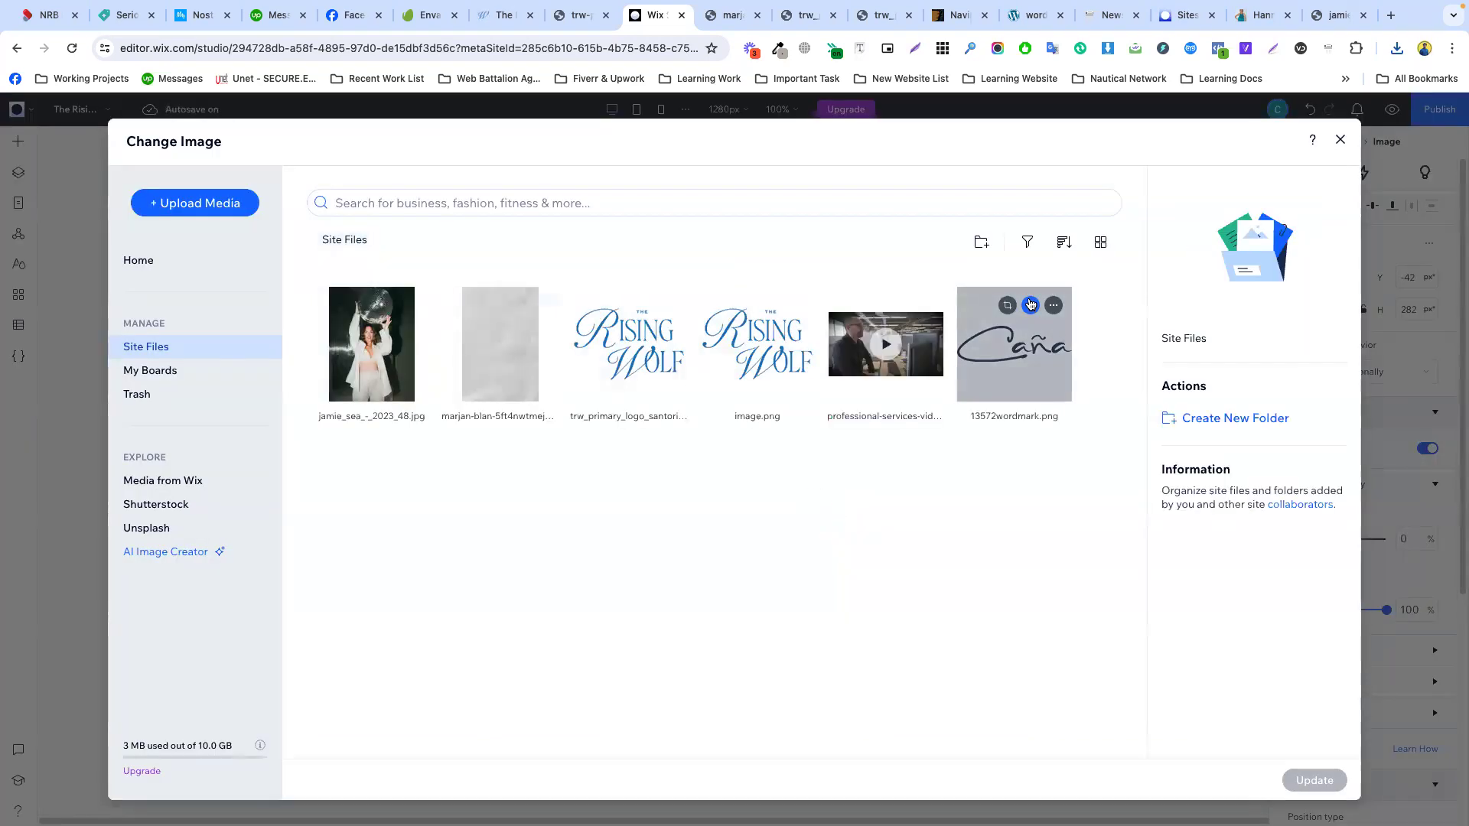
click(1397, 49)
drag(1238, 132, 590, 411)
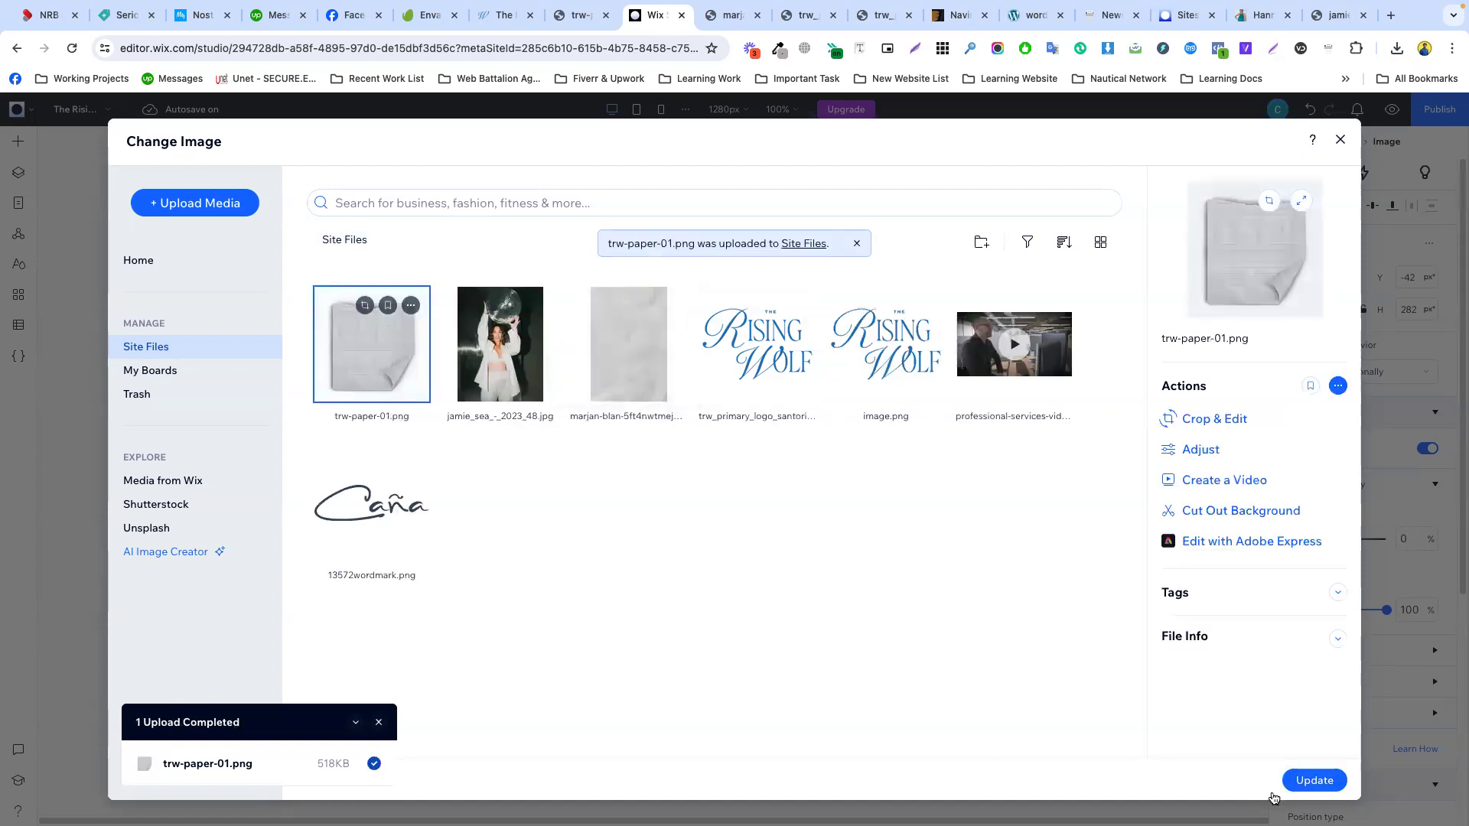
click(1314, 779)
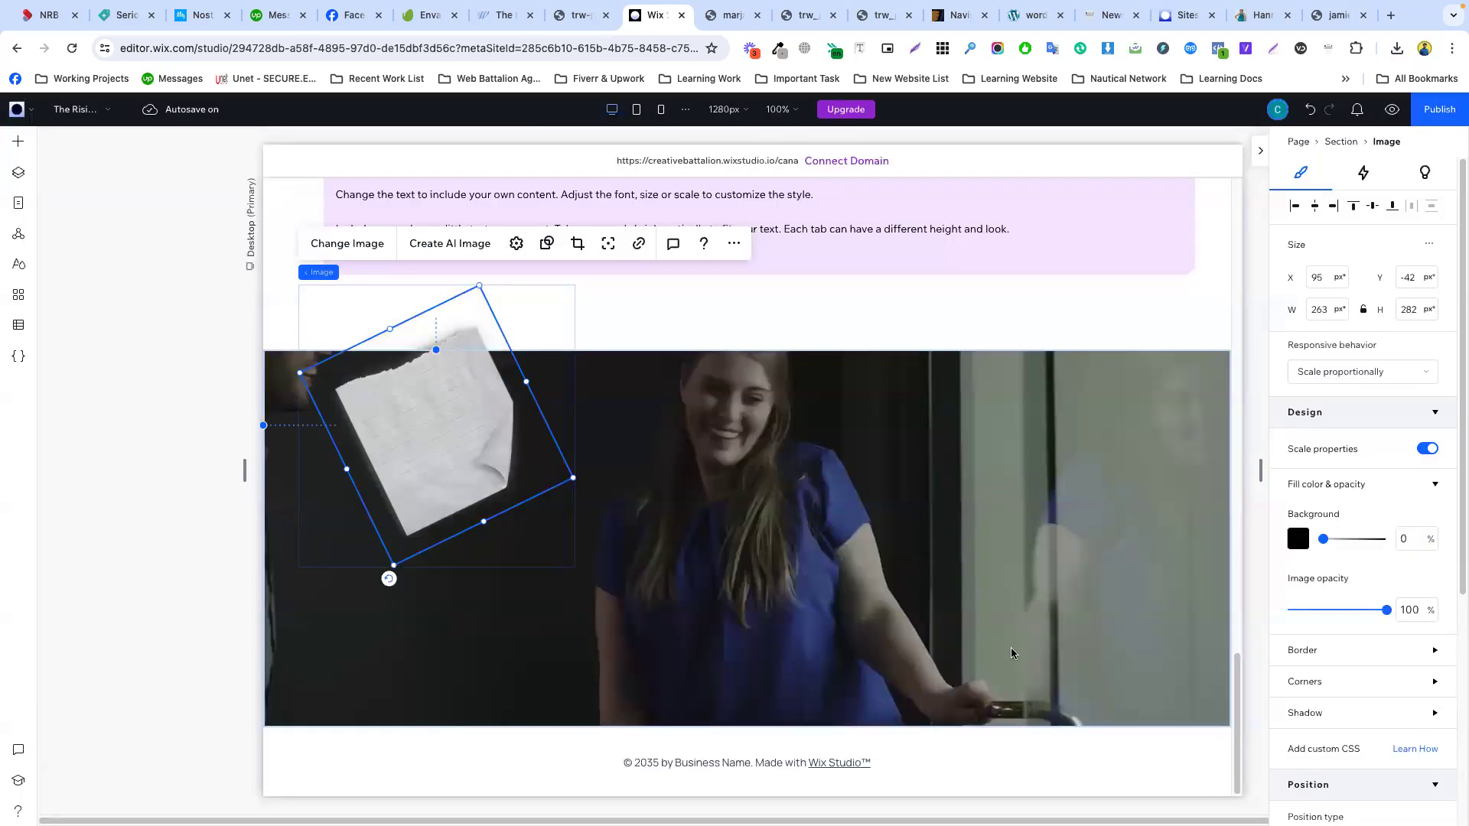
- Enlarge the paper image to about 397 by 426 px and move it to about X 95, Y -120, overlapping the section above
drag(573, 479, 714, 531)
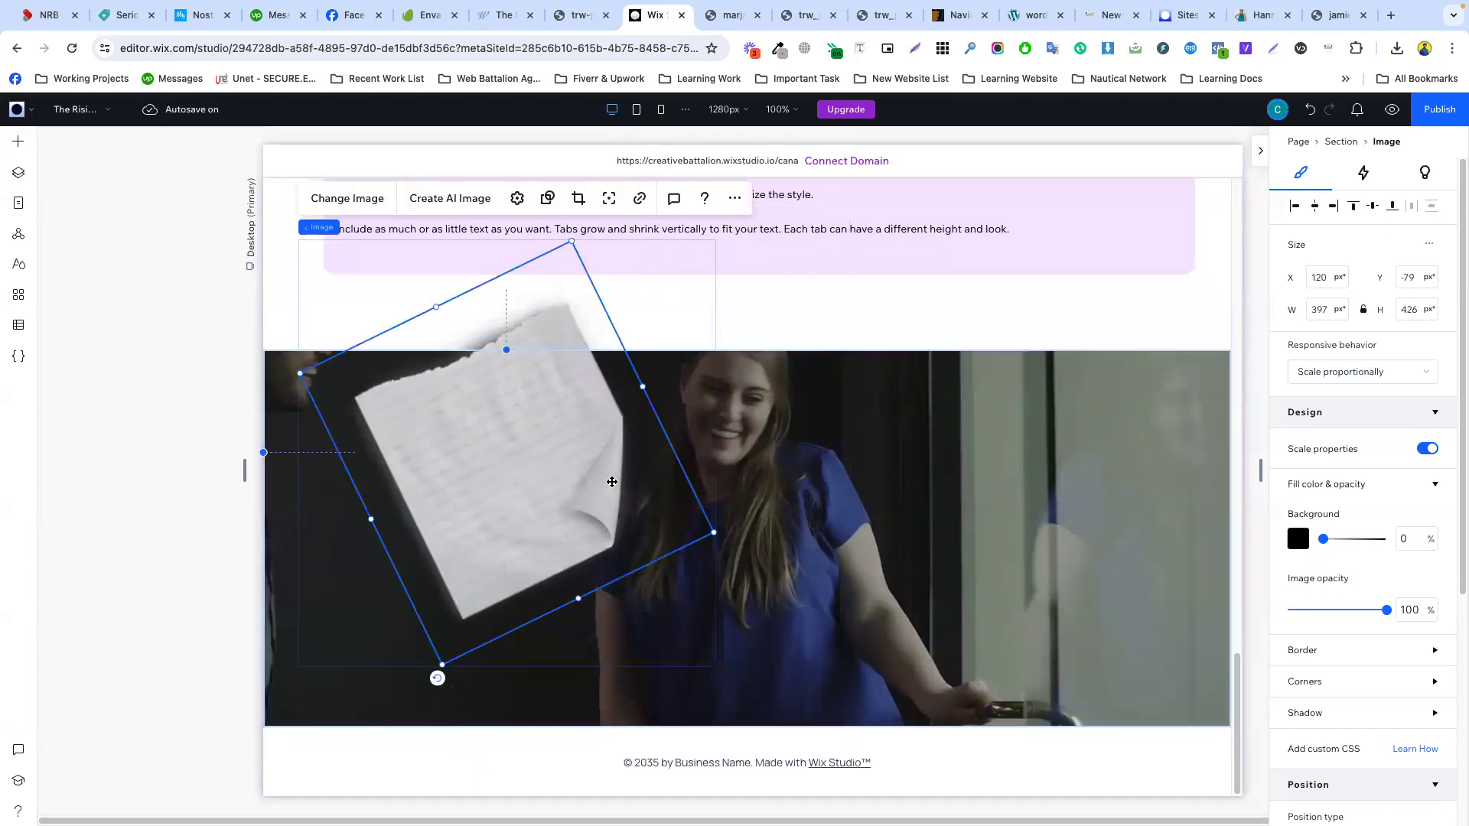
drag(554, 450, 543, 438)
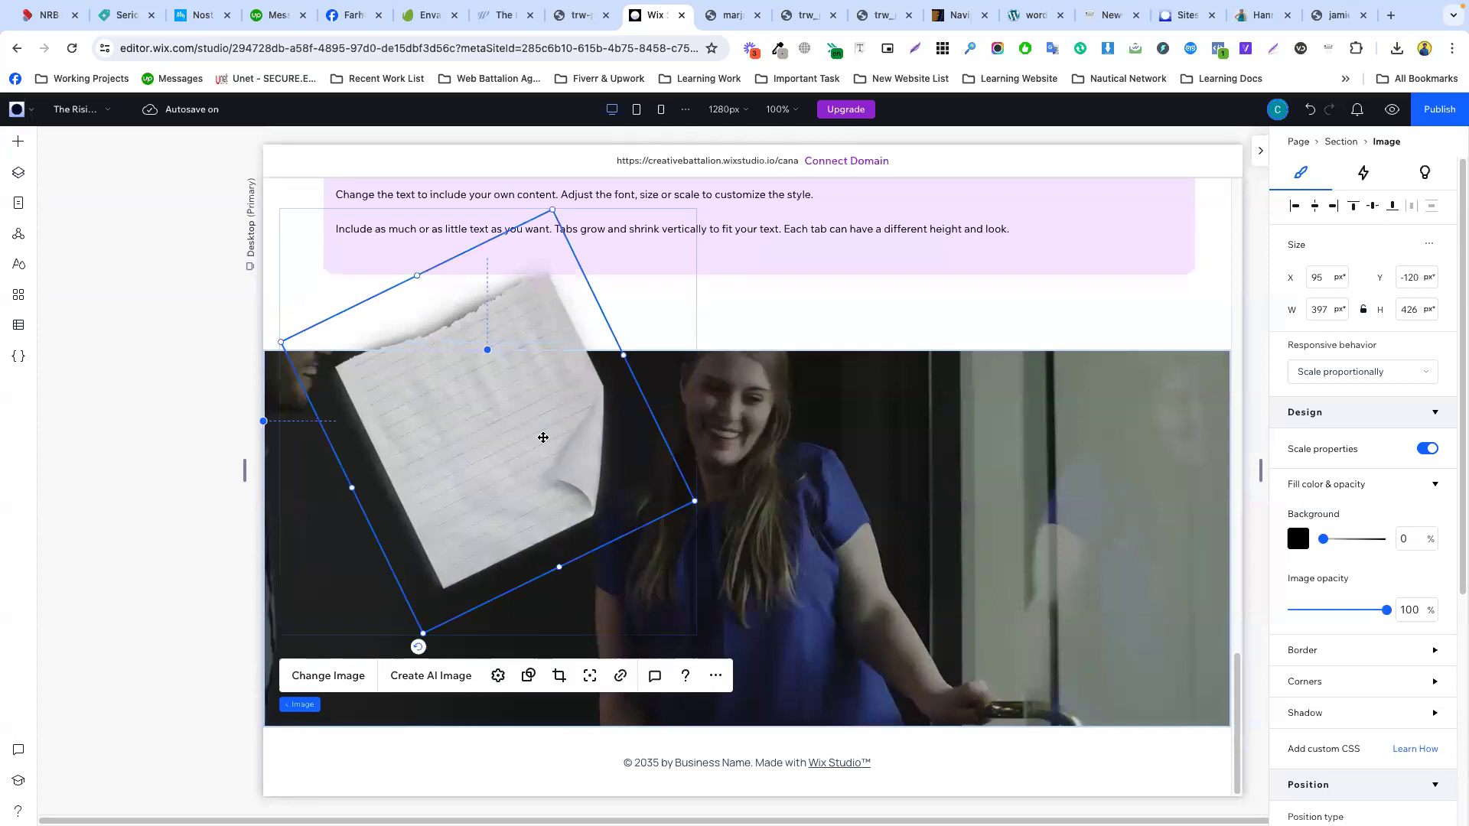
click(422, 389)
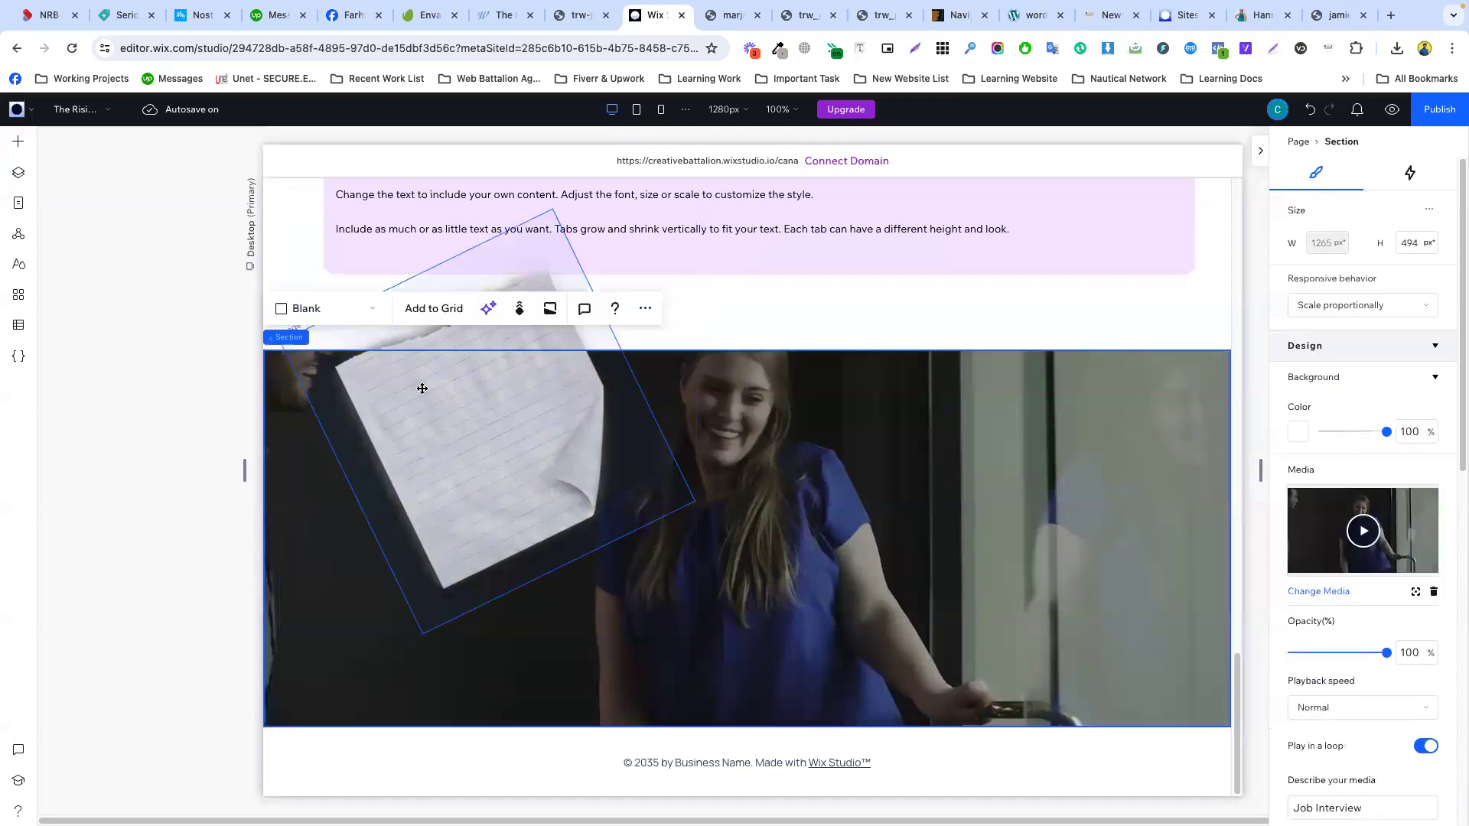
click(433, 406)
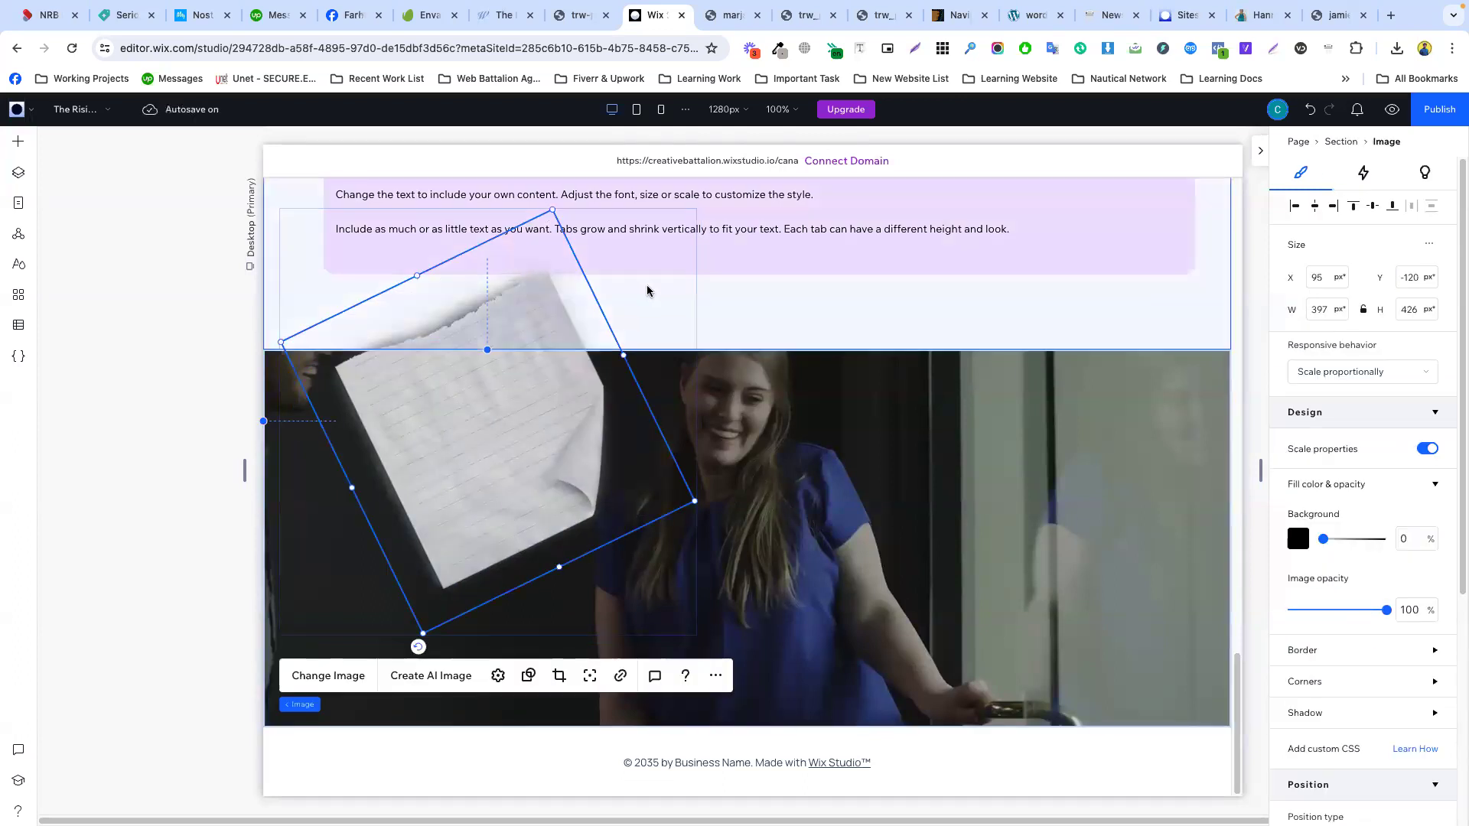
- Reduce the paper image's tilt to match the note on The Rising Wolf page, and move it to about X -30, Y -85
click(492, 24)
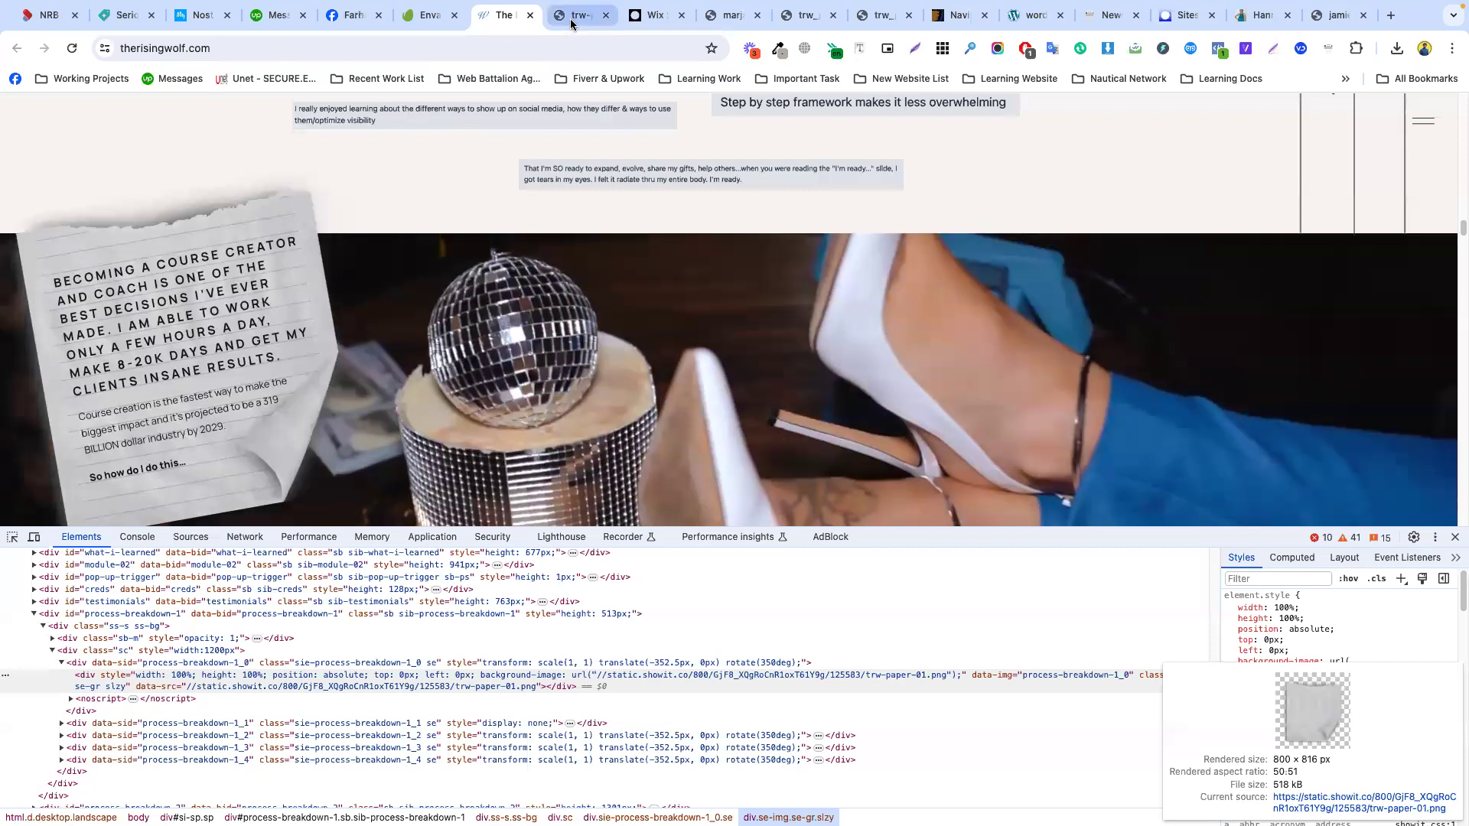
click(650, 15)
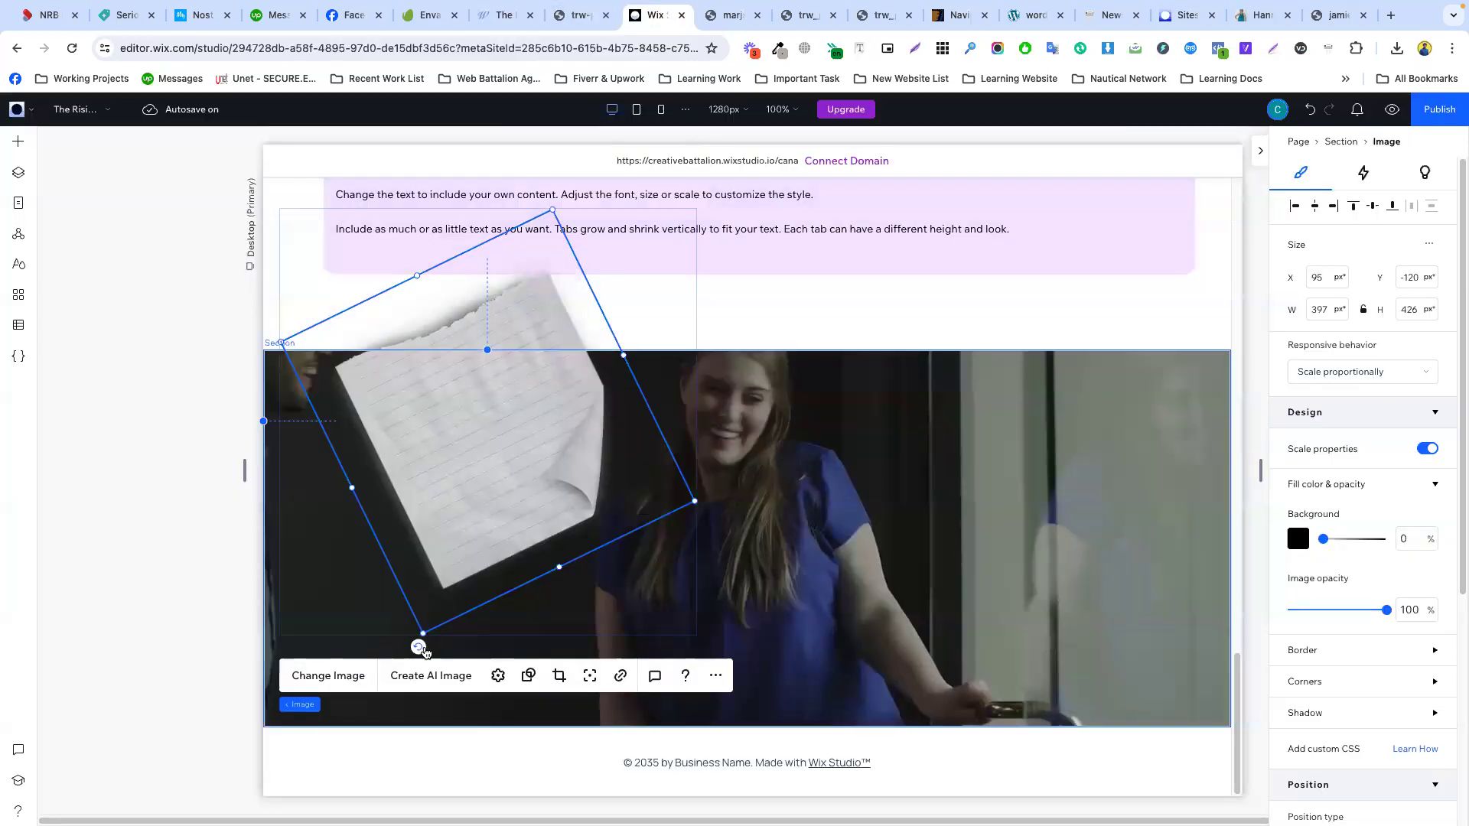
drag(418, 647, 360, 653)
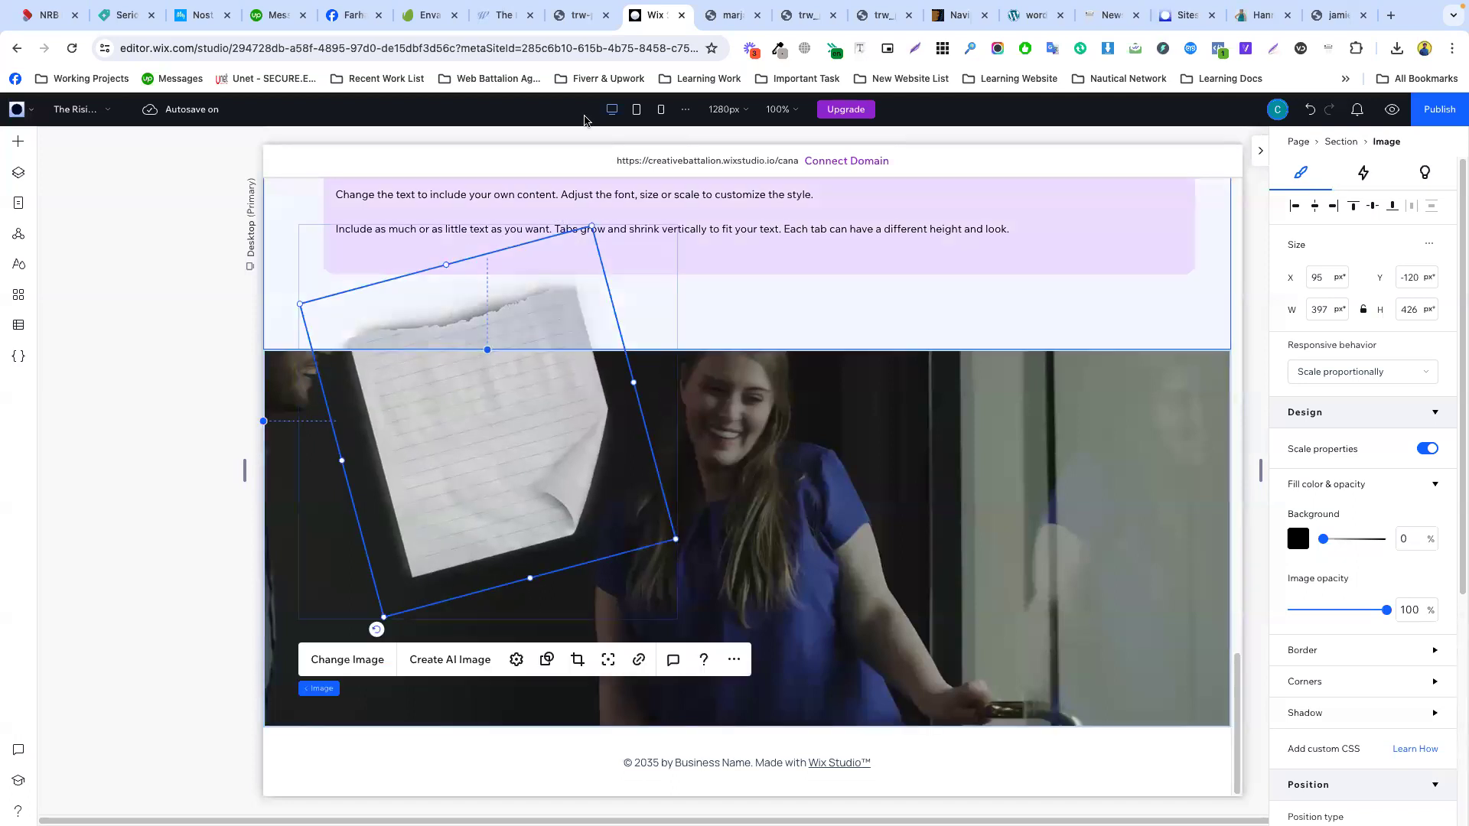
click(581, 15)
click(493, 15)
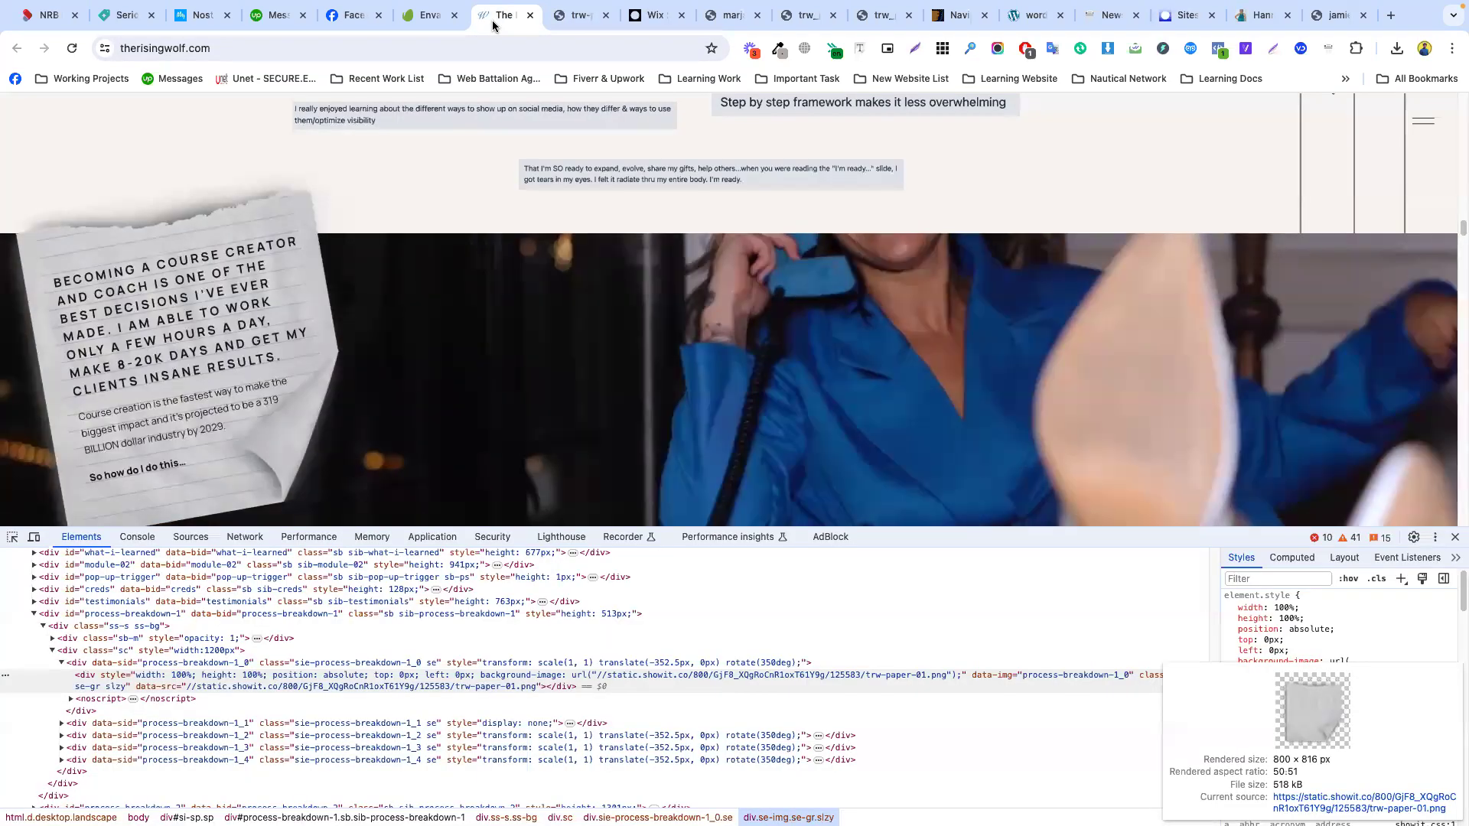
click(640, 19)
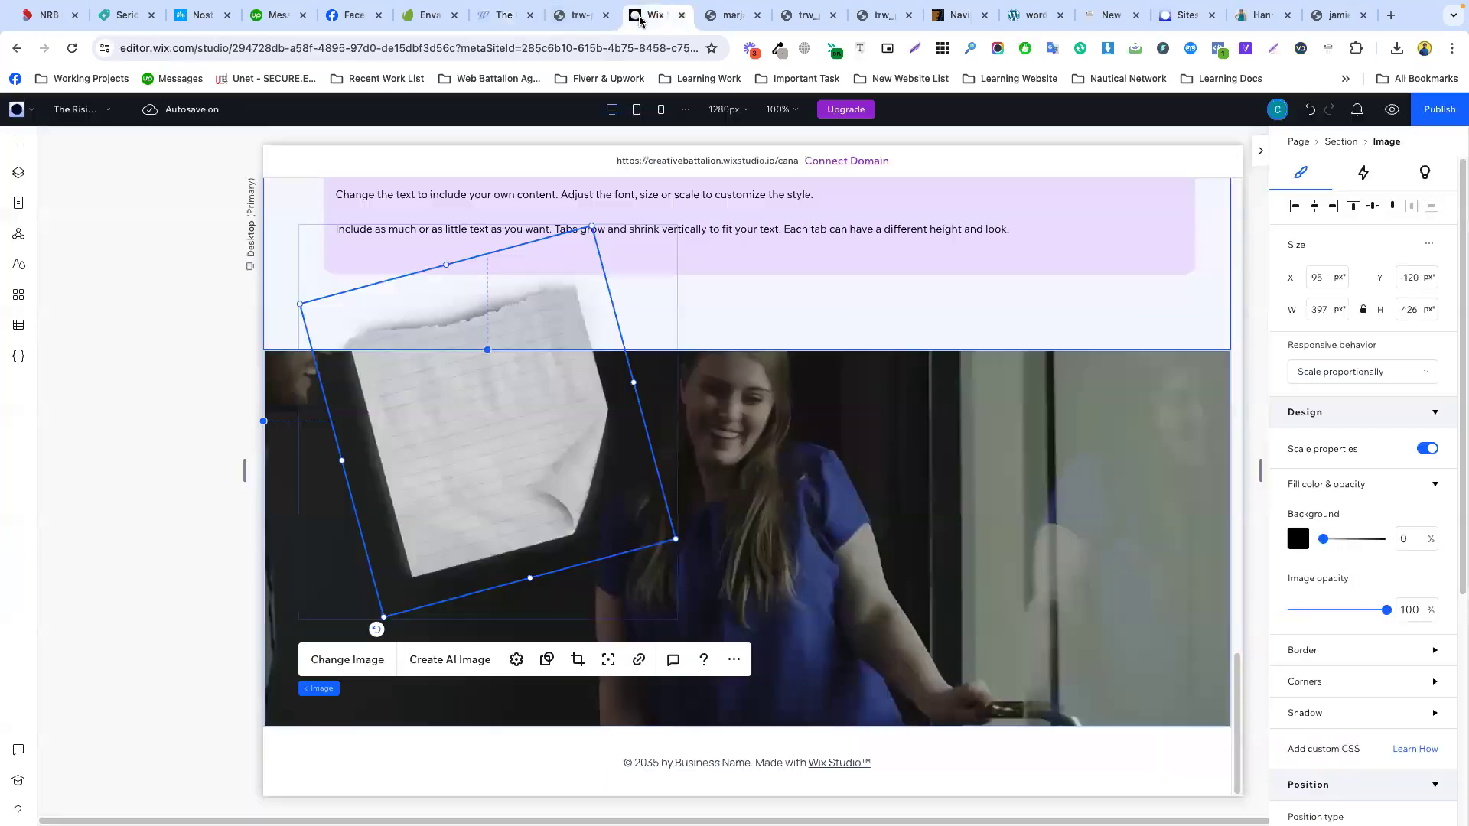
mouse_move(376, 629)
mouse_down()
mouse_move(343, 628)
mouse_move(351, 616)
mouse_up()
drag(541, 414, 410, 428)
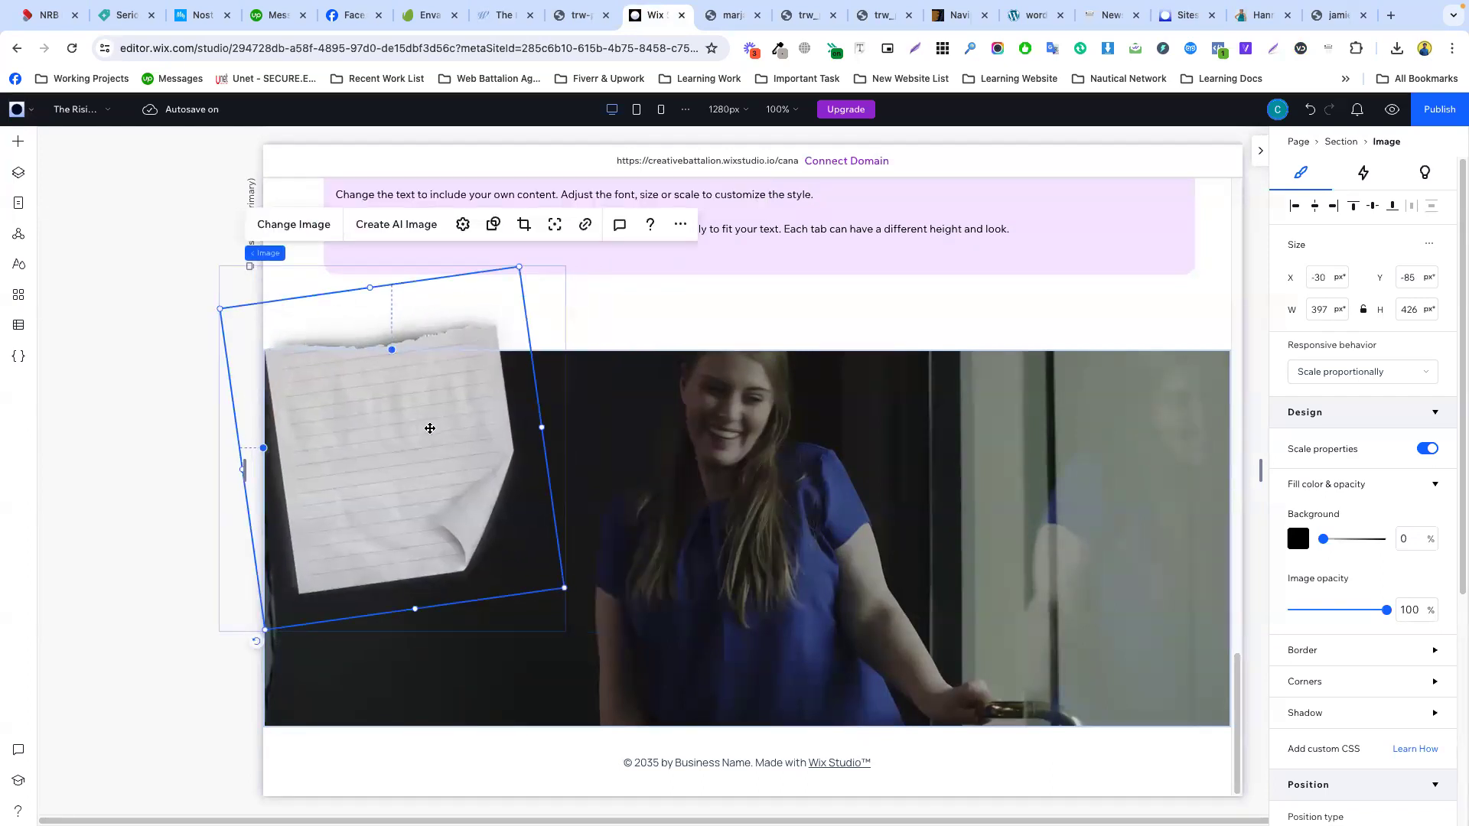
- Narrow the tilted paper image to 325 px wide by cropping its empty edge, and move it to about X 25, Y -86
drag(242, 471, 285, 472)
drag(441, 466, 424, 467)
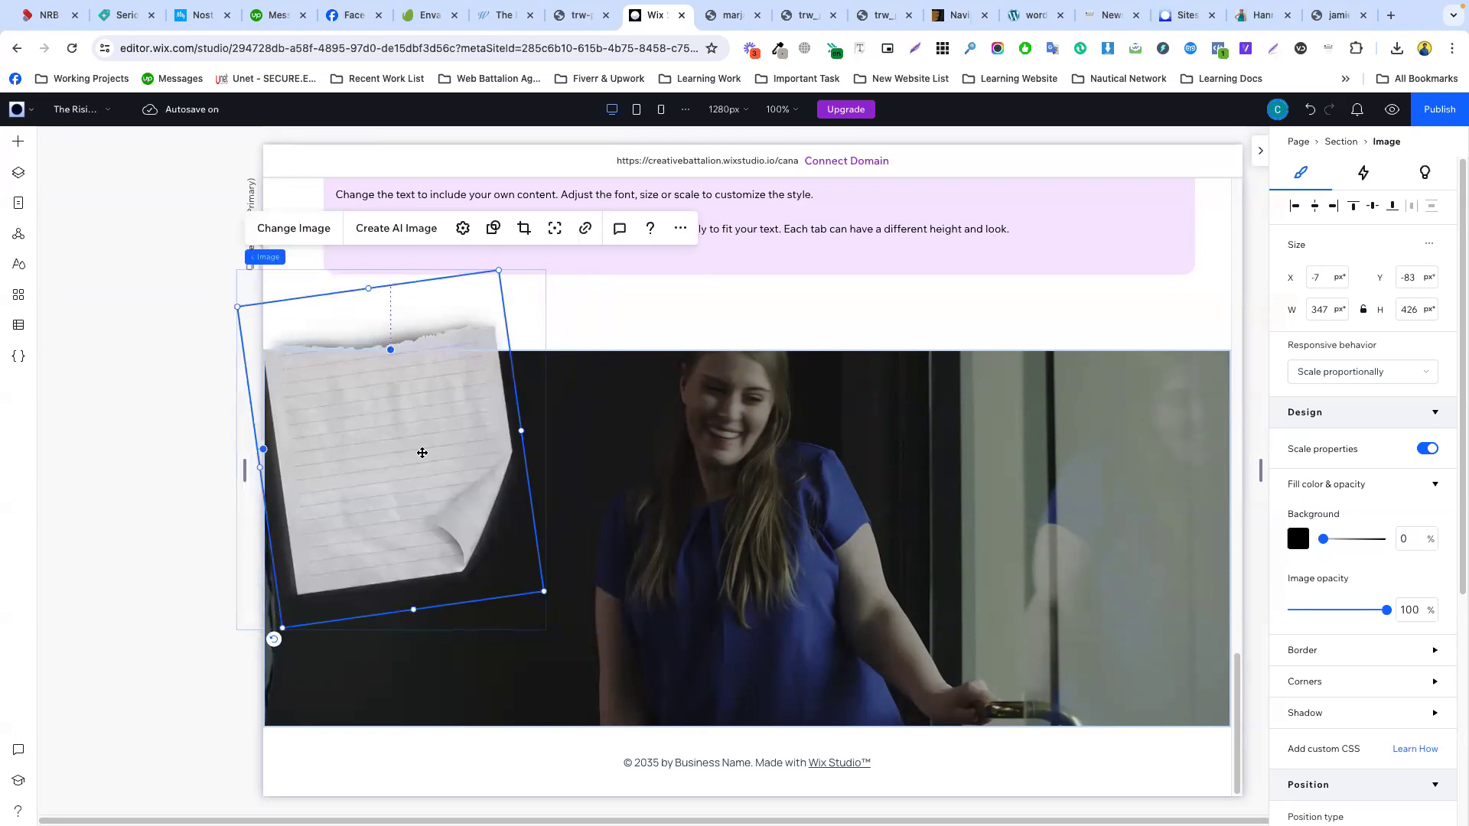
click(525, 229)
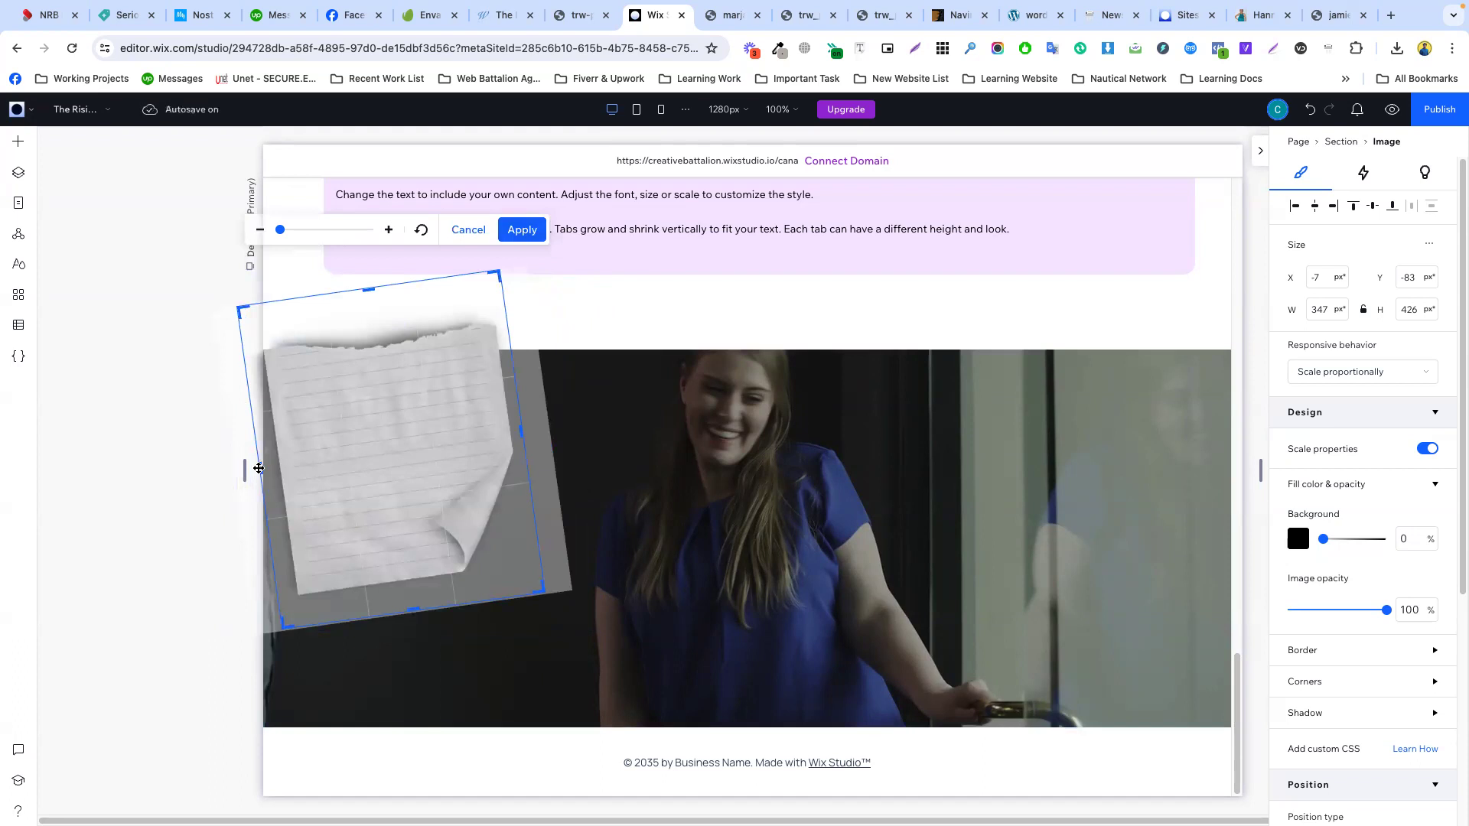
drag(259, 468, 278, 470)
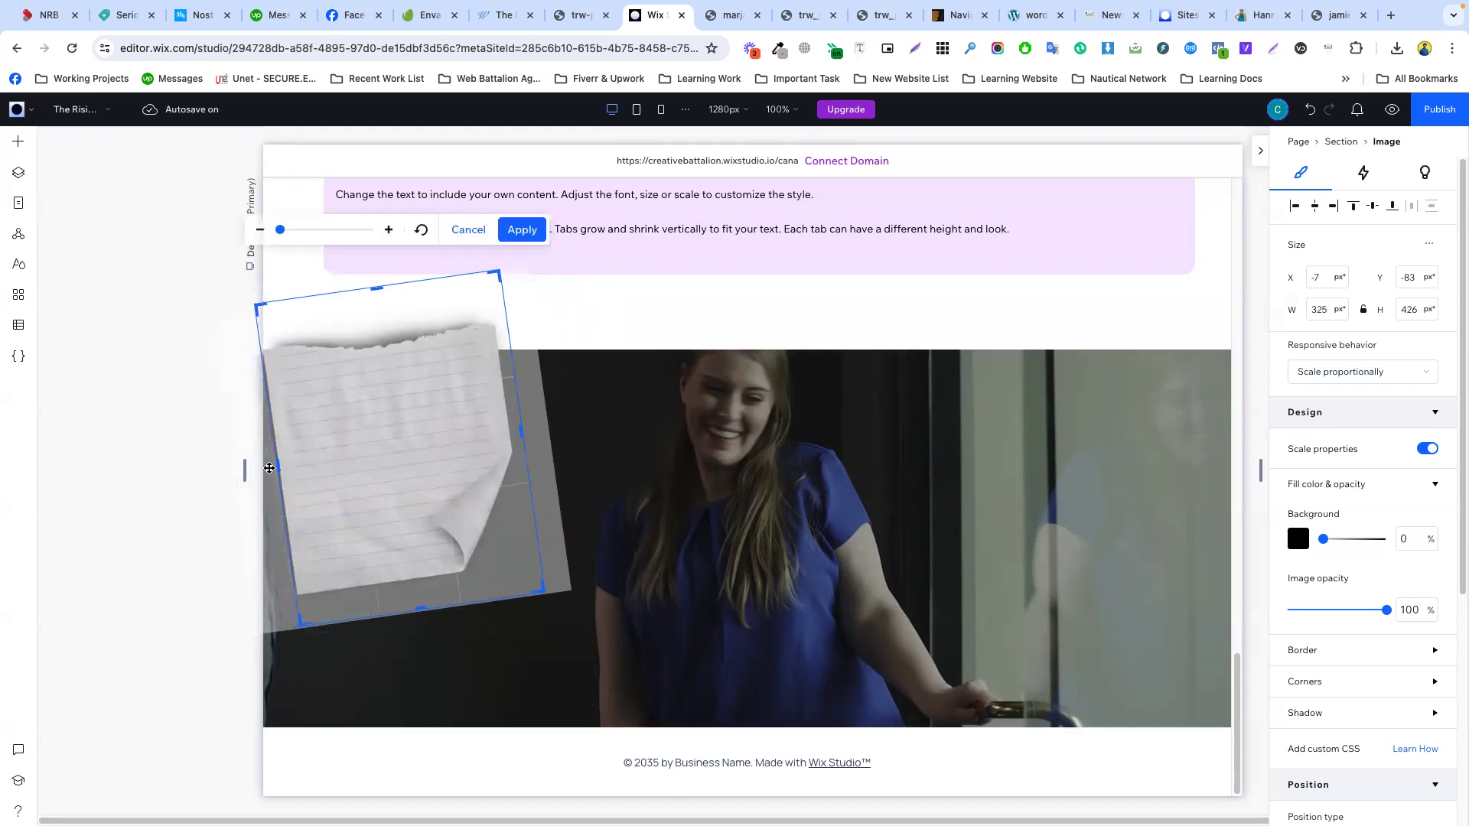
click(528, 230)
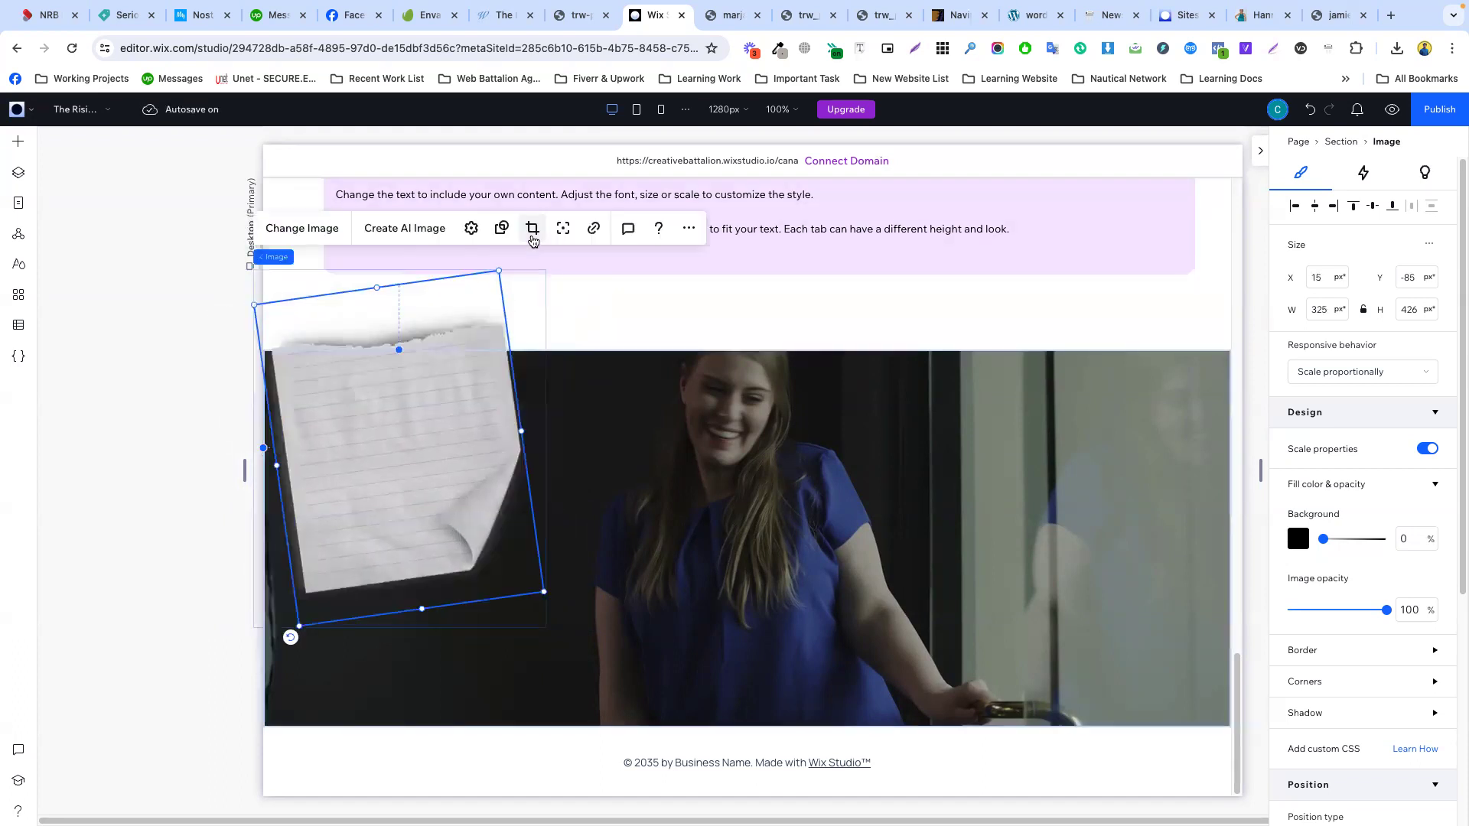
click(574, 427)
click(412, 438)
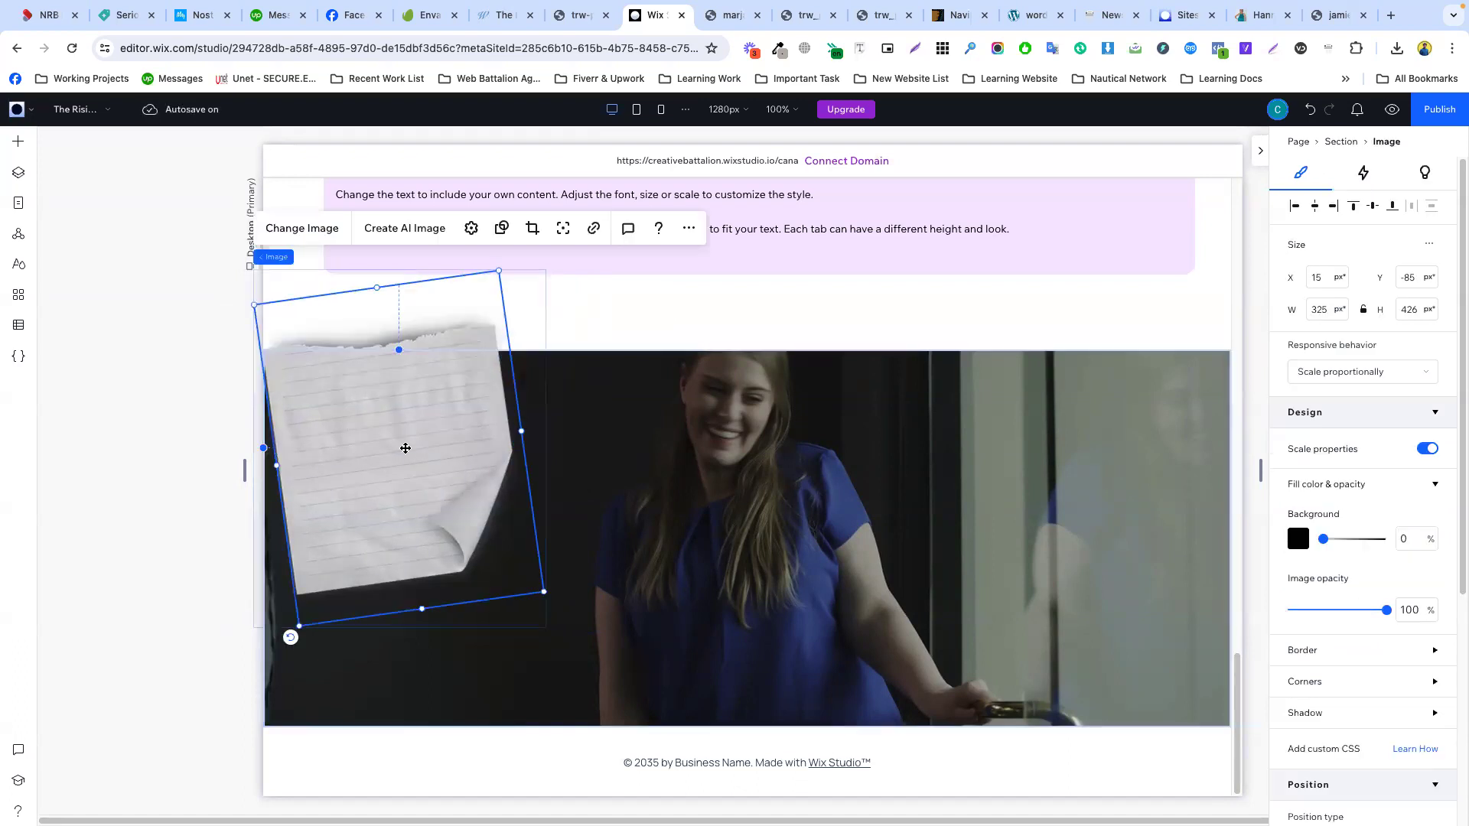
drag(405, 448, 413, 447)
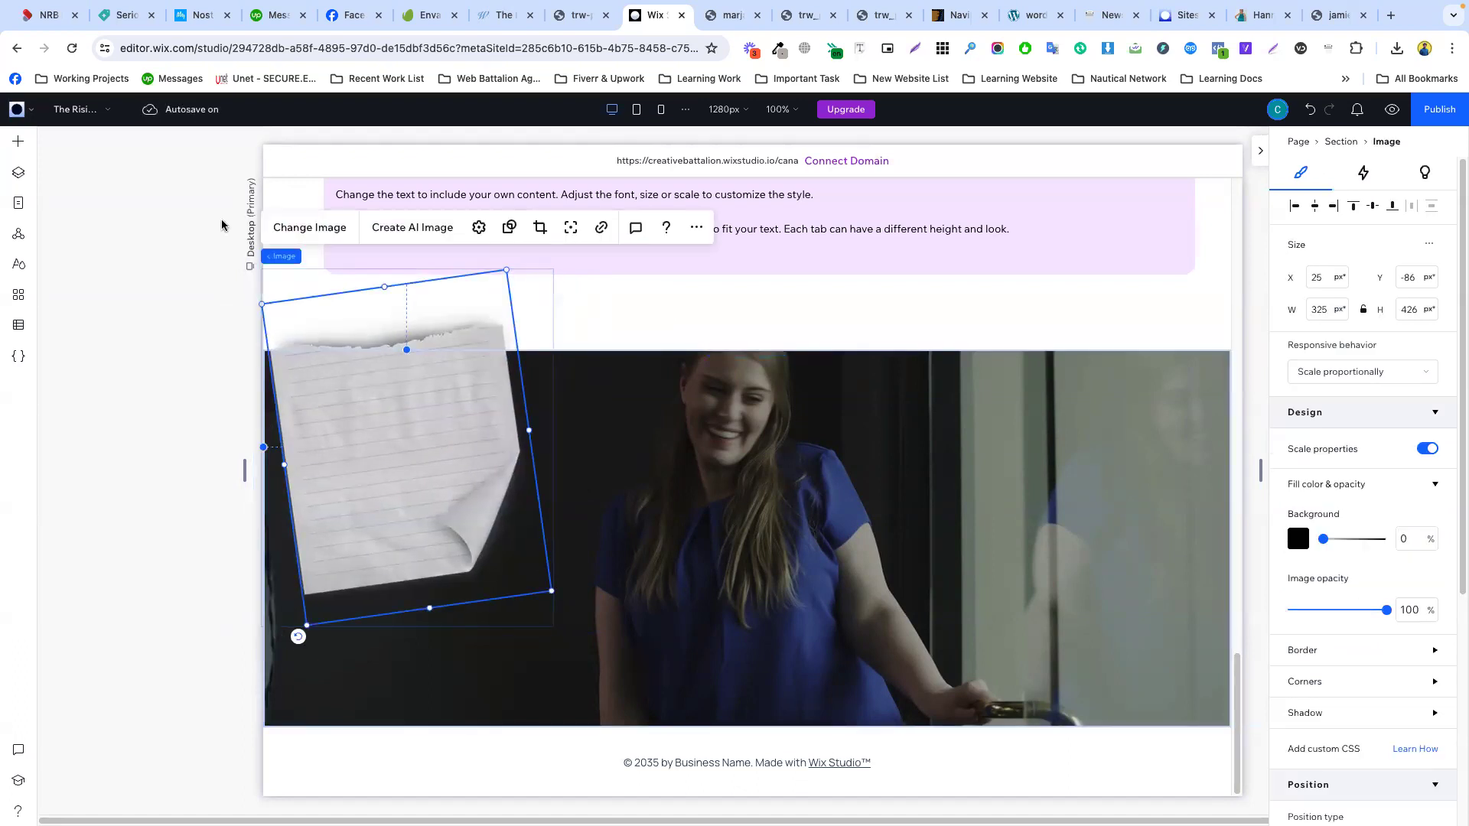
- Copy the "but now IT FEELS LIKE IT'S DOING" text from the section near the page's start and paste it into the video section
scroll(704, 327, up, 15)
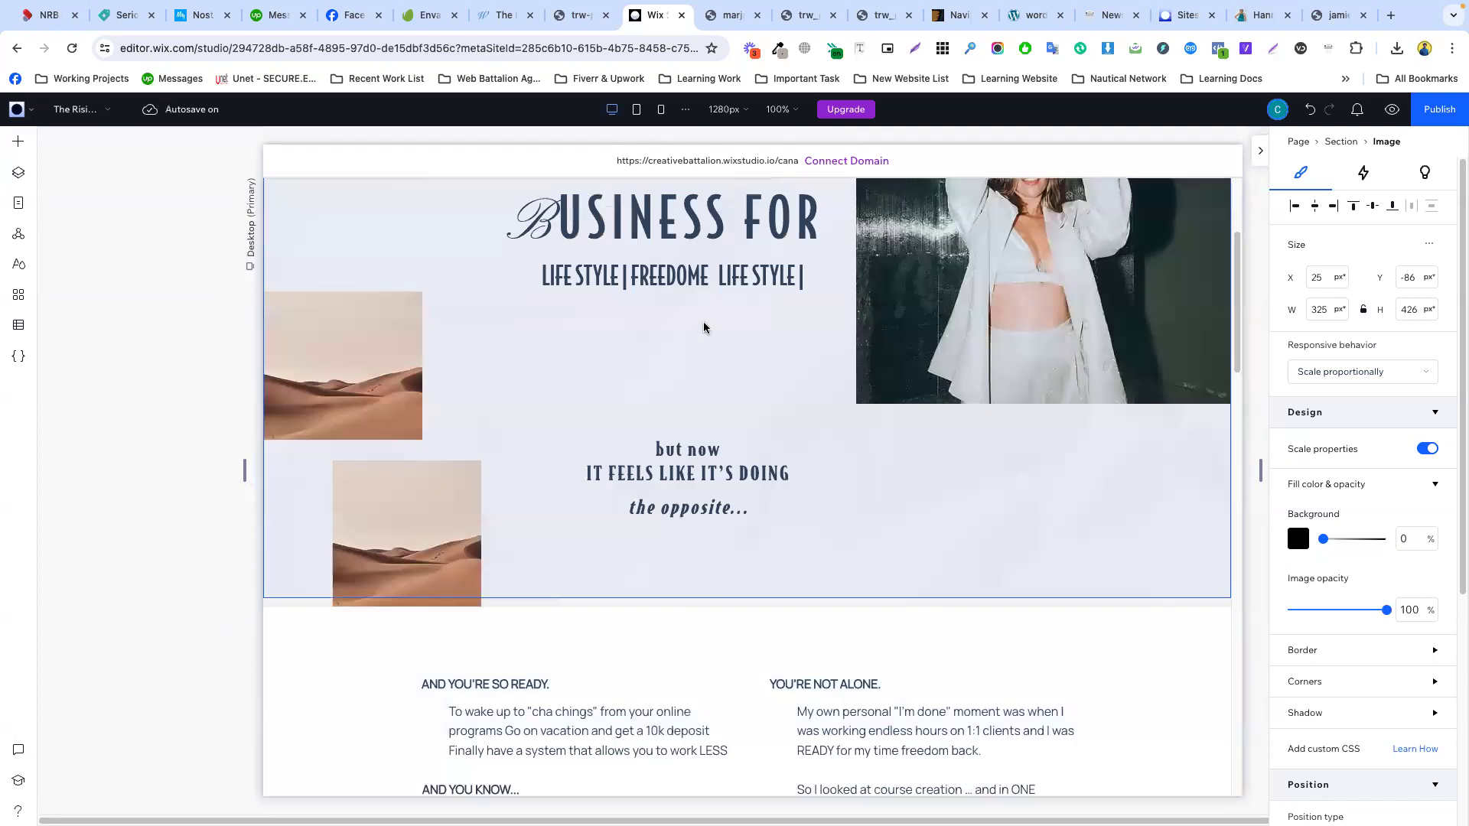
scroll(704, 327, down, 2)
click(490, 506)
click(828, 507)
click(541, 638)
click(492, 613)
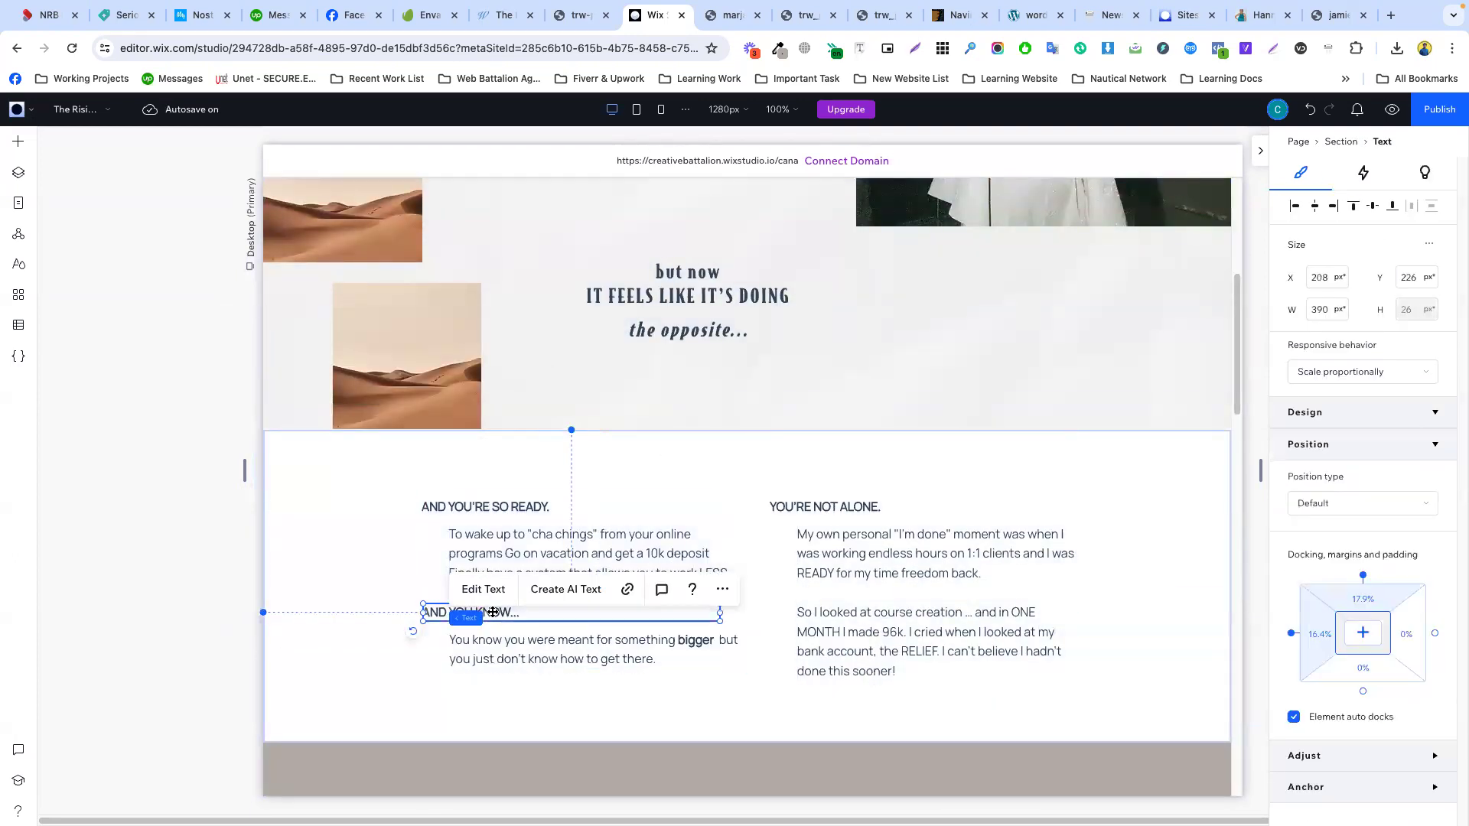
click(692, 264)
click(685, 273)
click(679, 279)
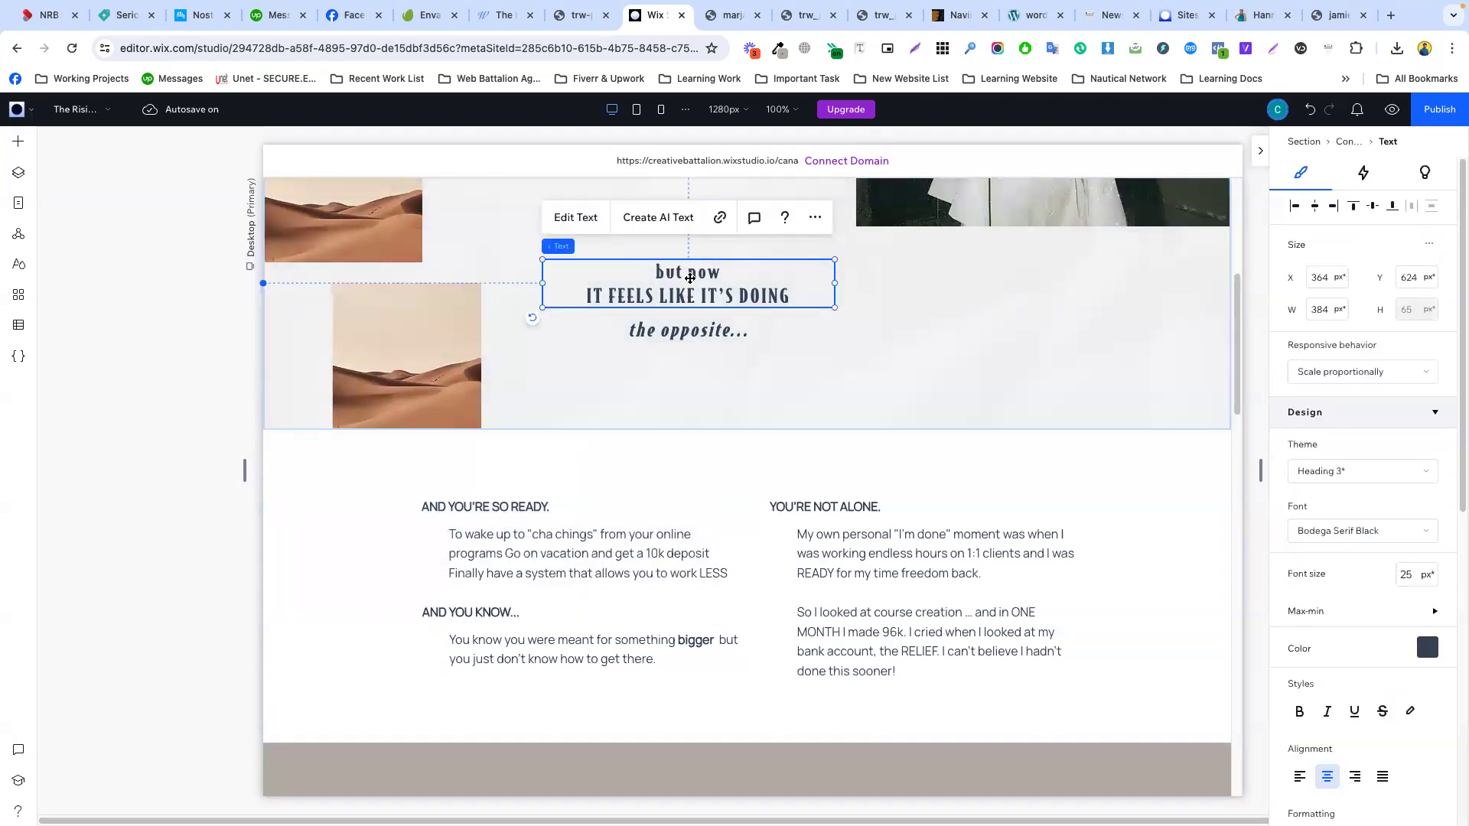
right_click(695, 291)
click(728, 364)
scroll(715, 325, down, 10)
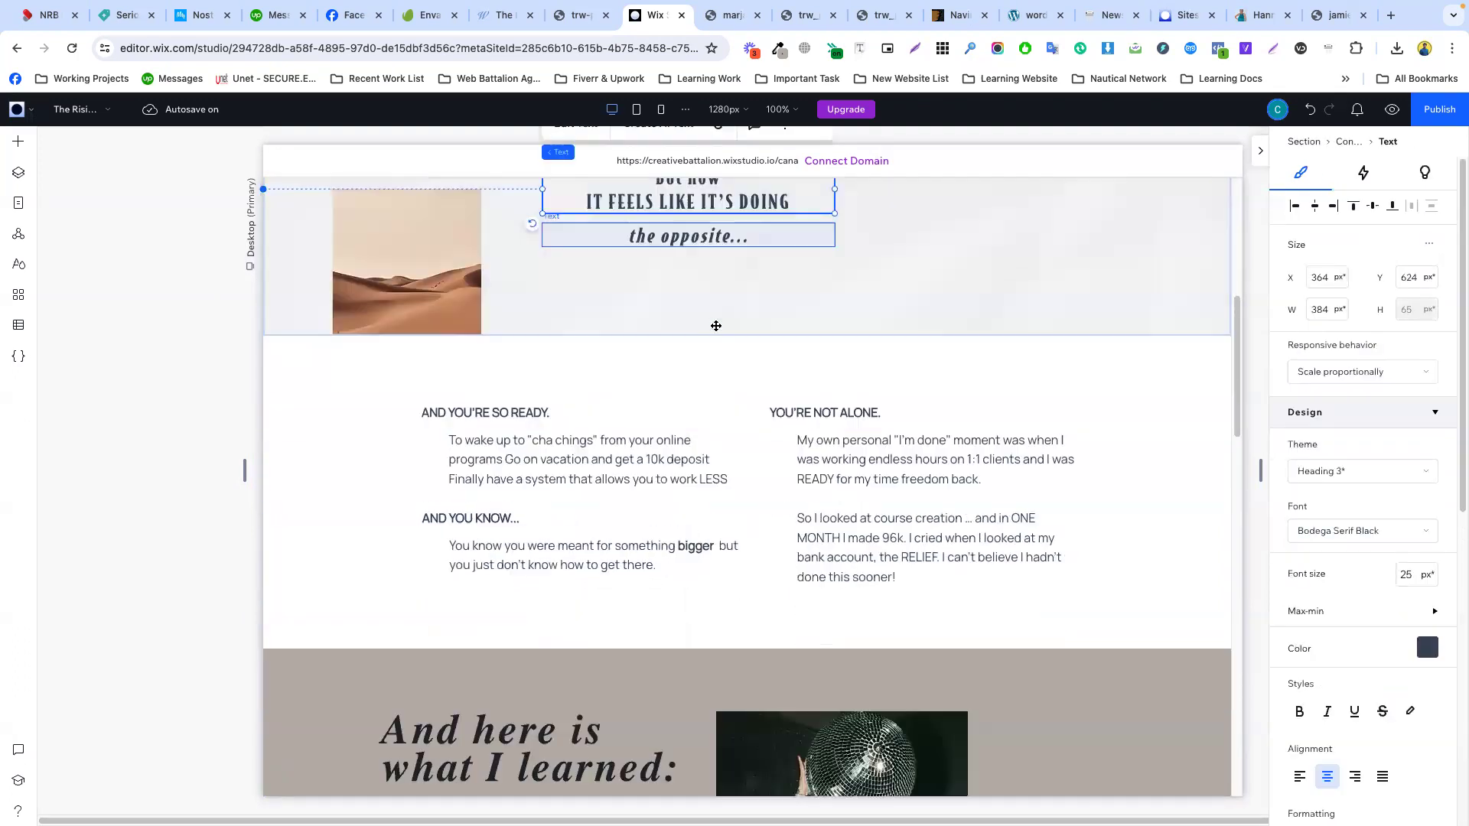
click(423, 416)
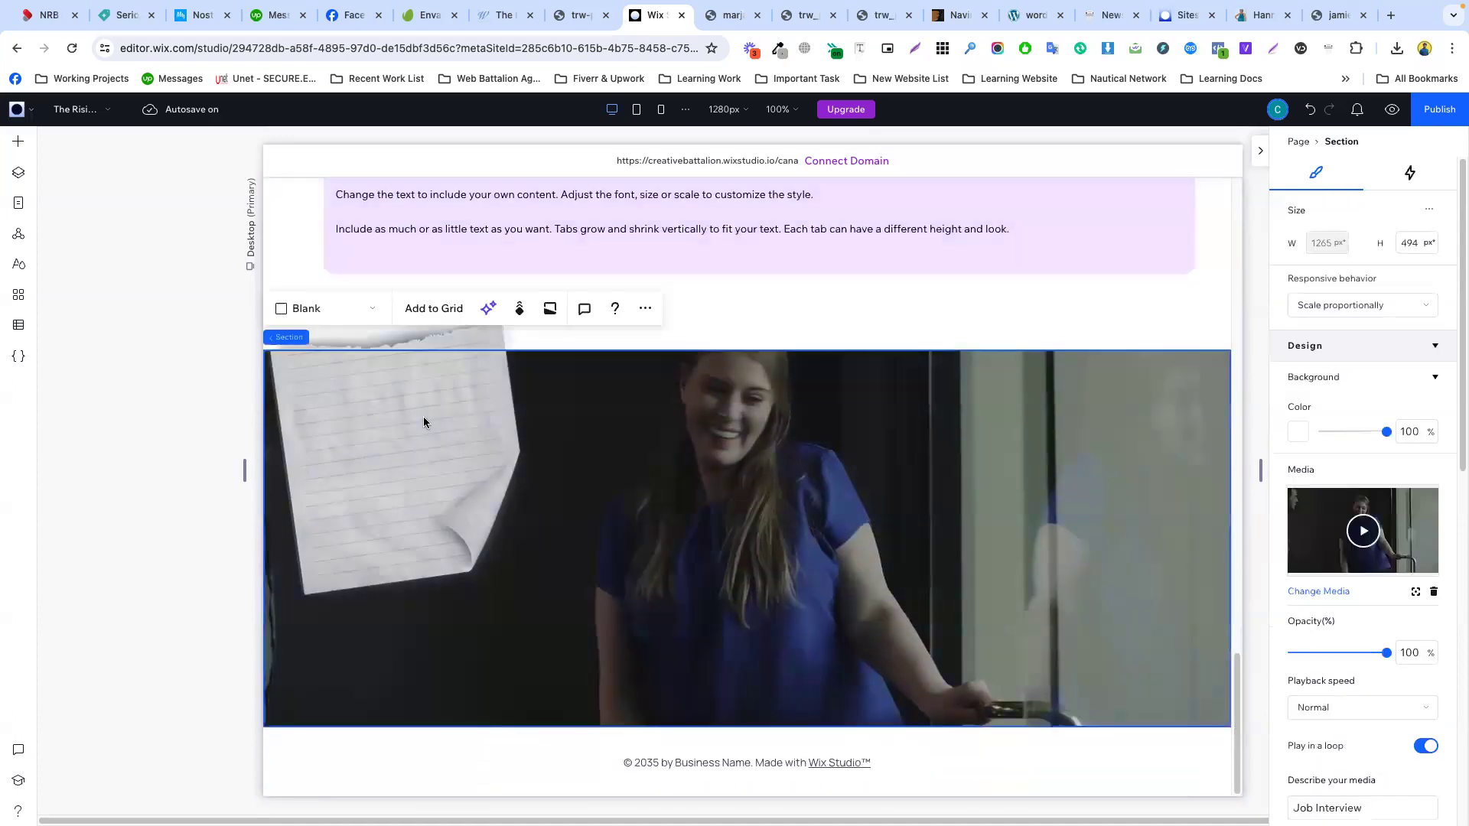
key(ctrl+v)
- Tilt the pasted text to match the paper note, narrow it to about 276 px, and place it on the note at about X 26, Y 6
drag(674, 525, 410, 403)
drag(284, 421, 303, 441)
drag(473, 393, 463, 380)
click(575, 358)
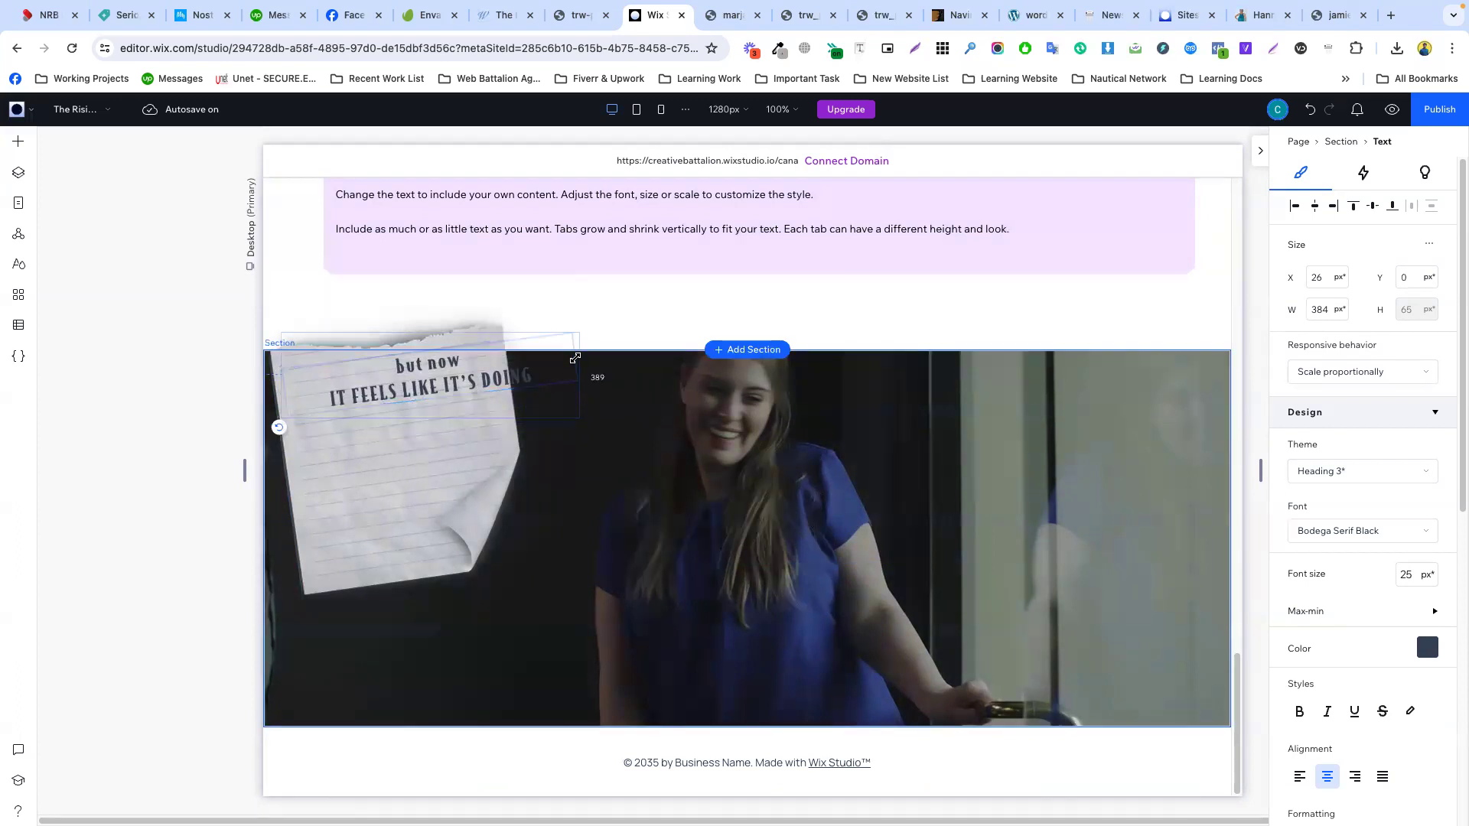
drag(574, 358, 492, 363)
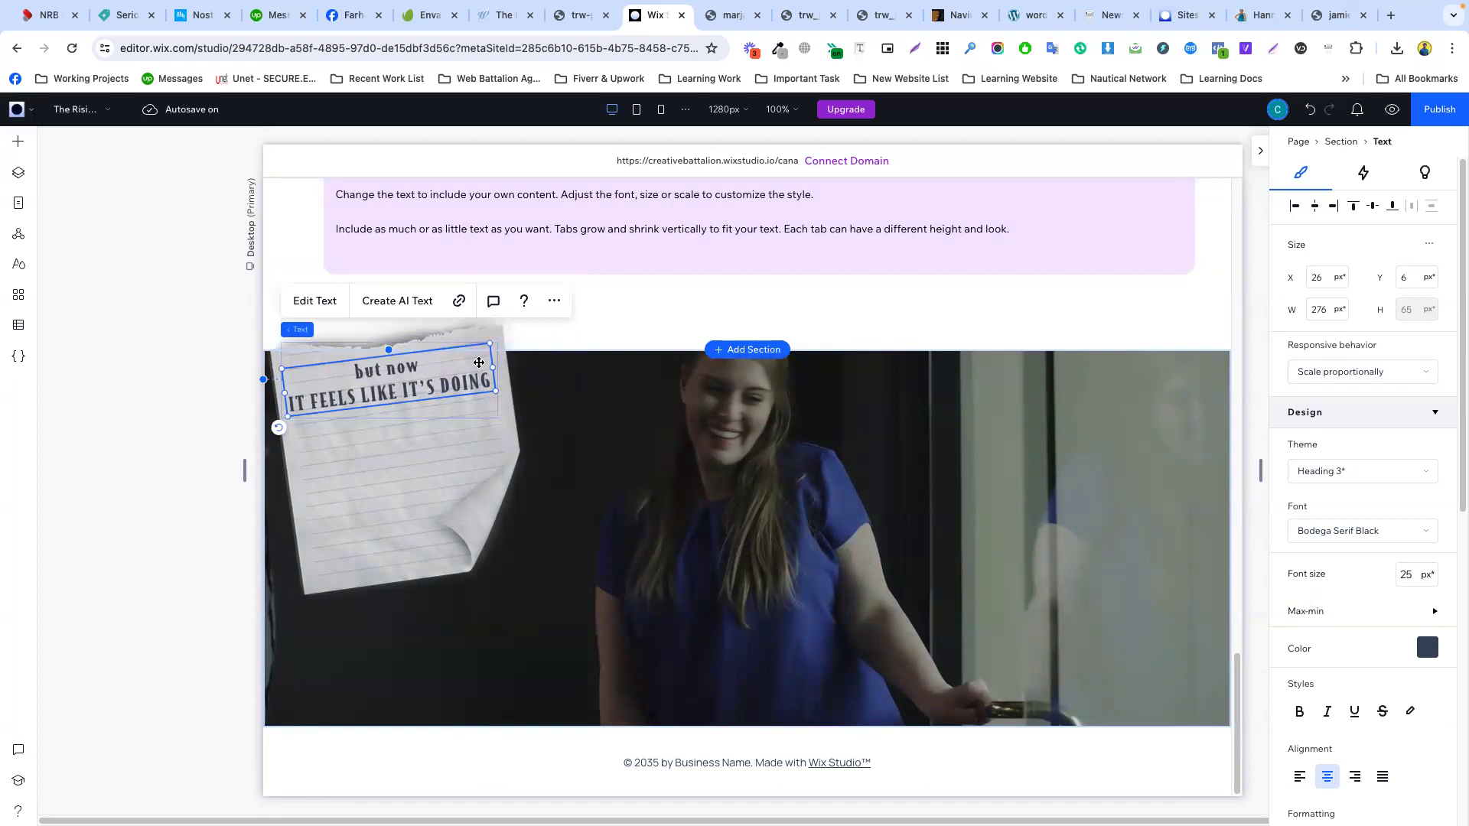
- Examine the paper note's text and the click-to-reveal Strategy circles on The Rising Wolf page, closing the developer tools
click(567, 9)
click(505, 15)
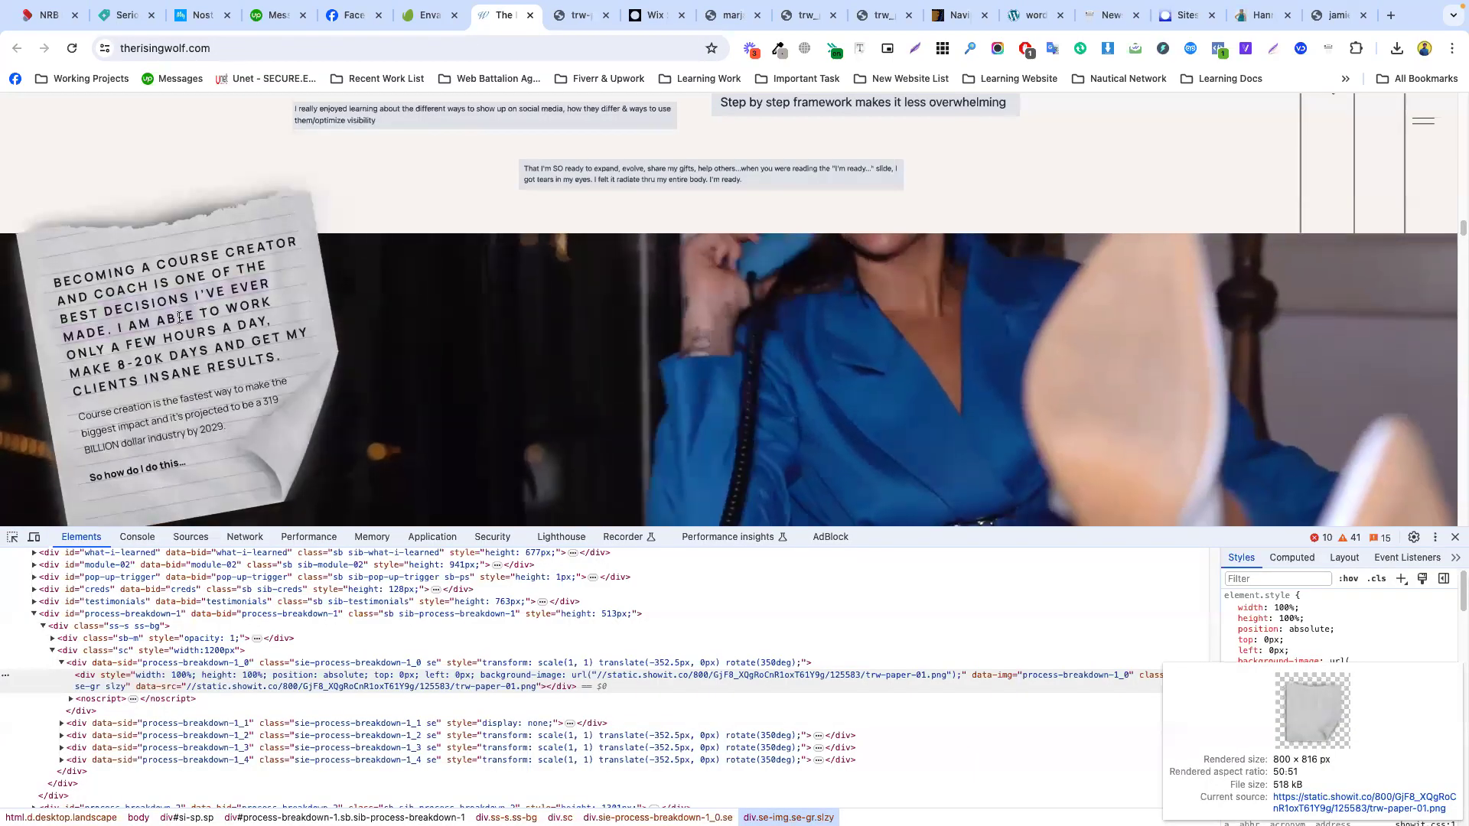
scroll(179, 317, down, 3)
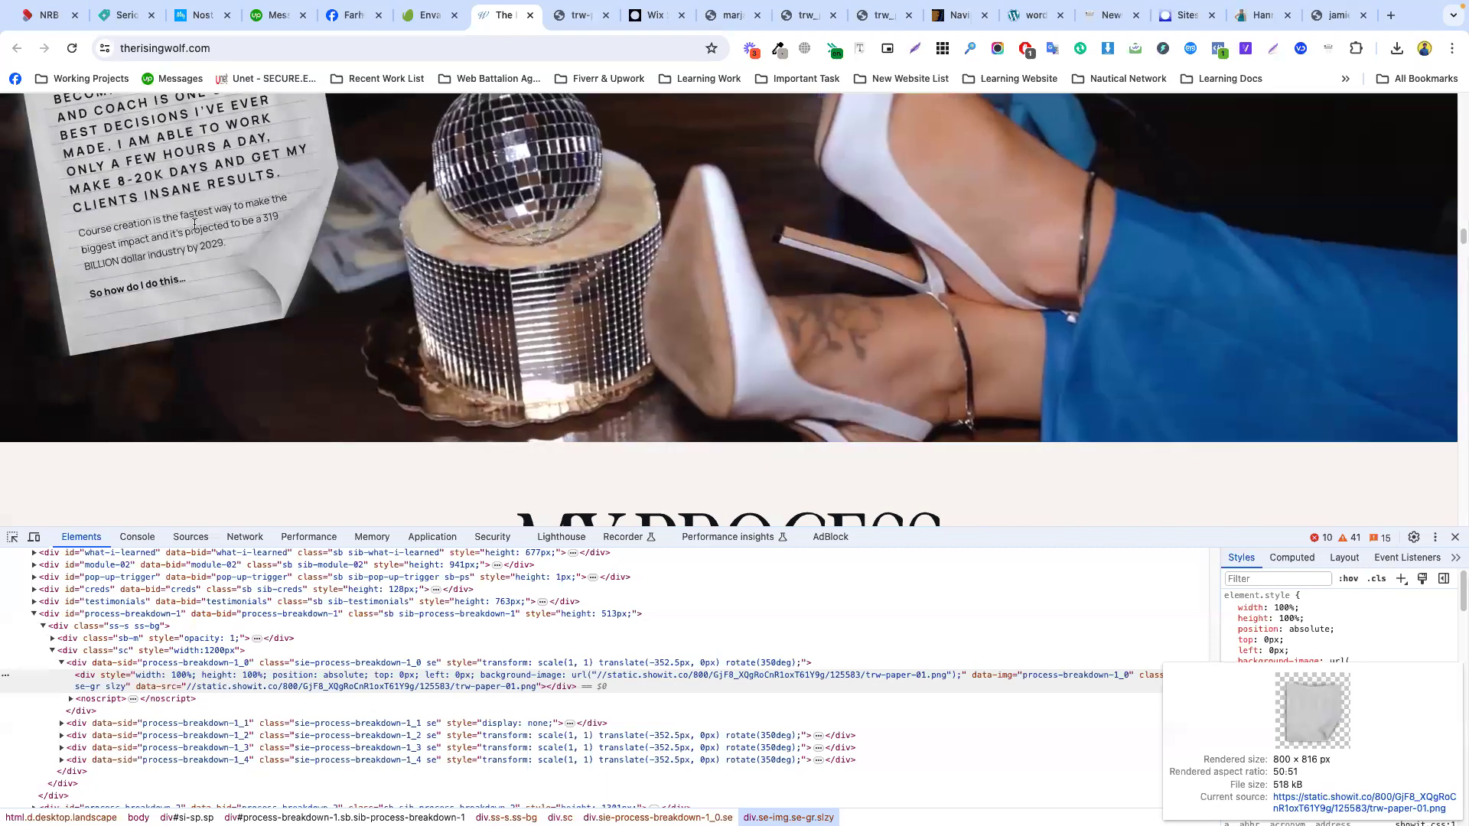
scroll(261, 247, up, 3)
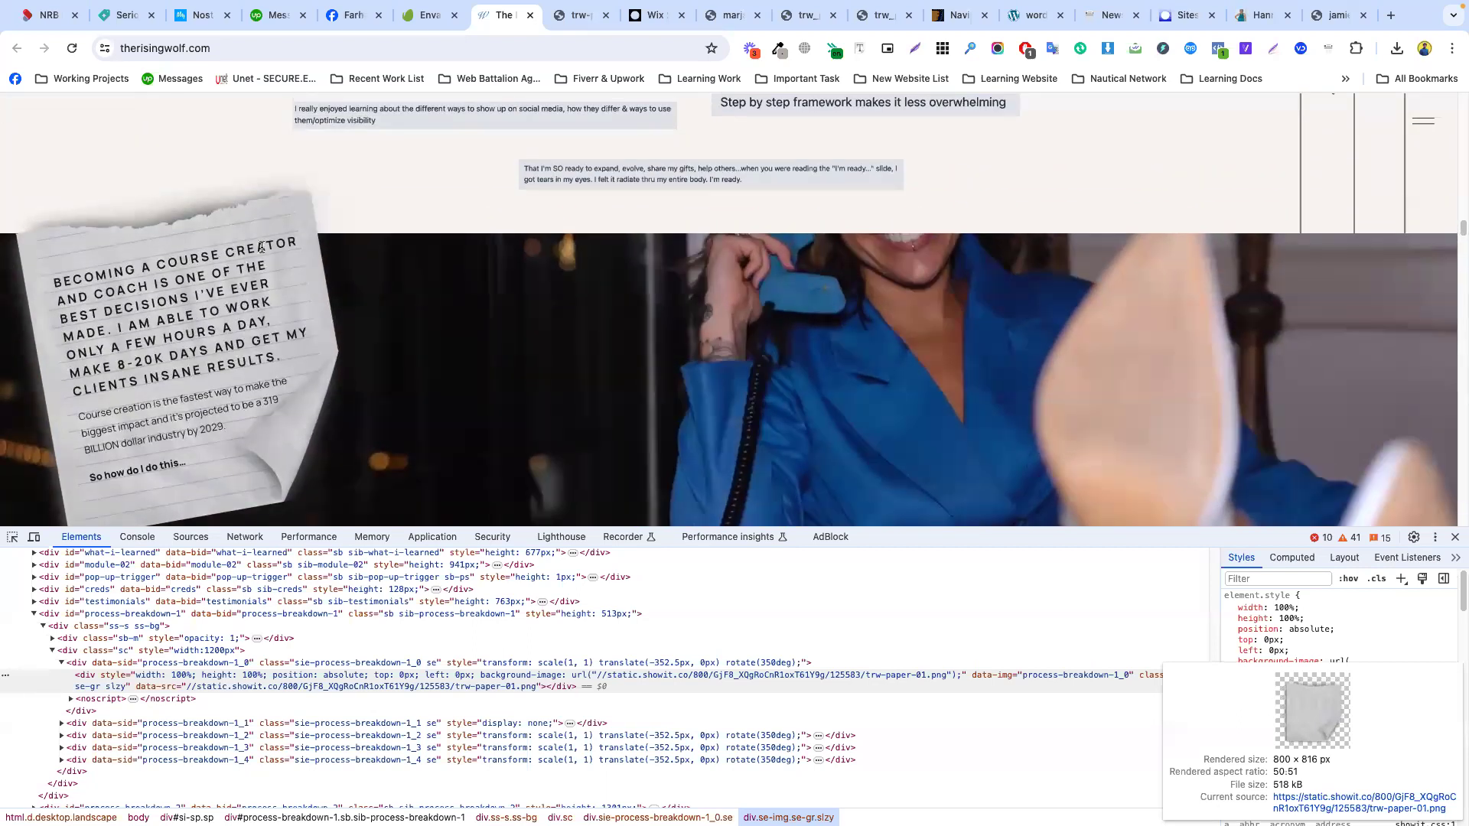
scroll(261, 247, down, 9)
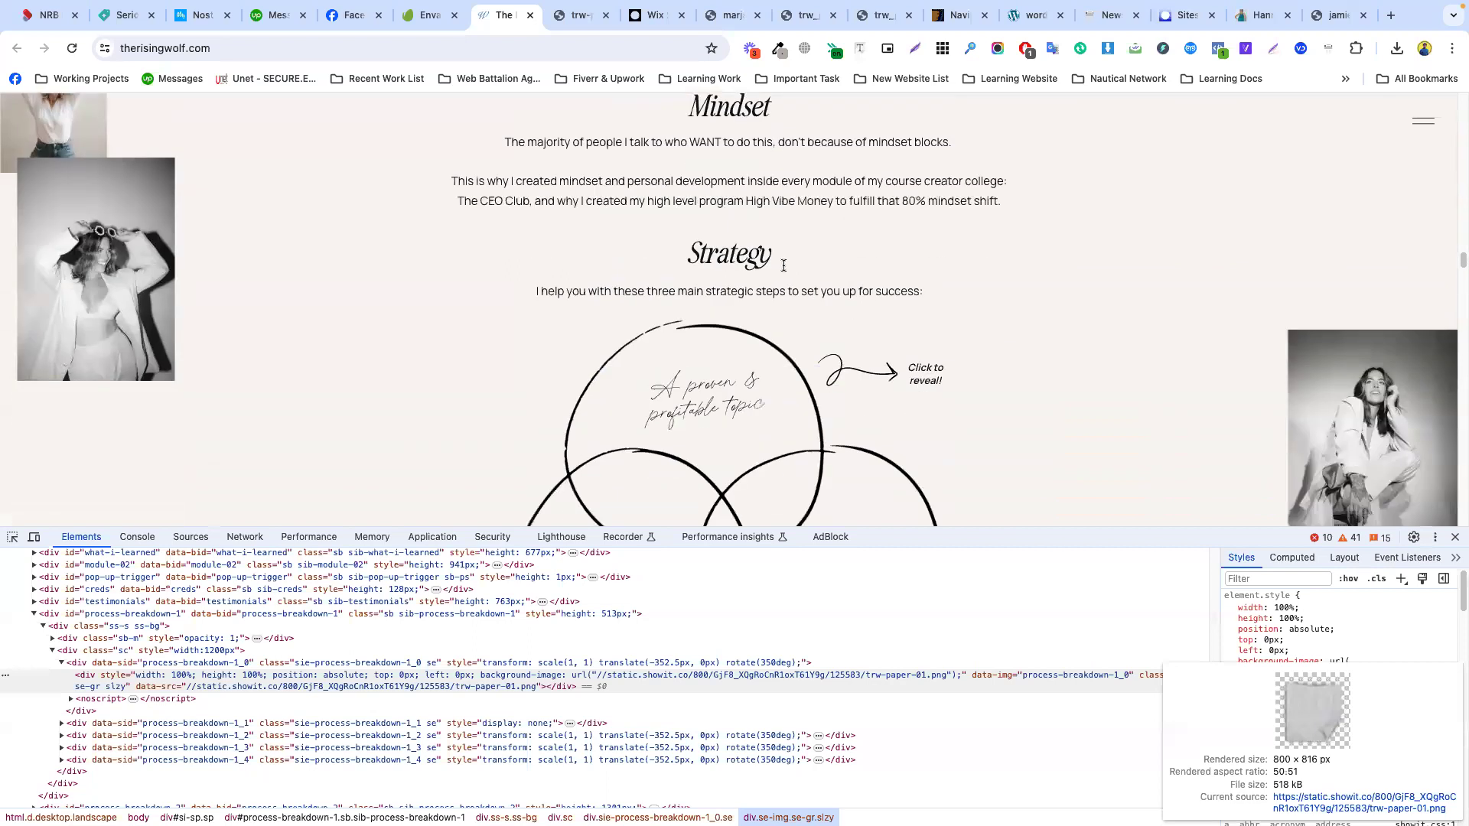
scroll(783, 266, down, 1)
click(1455, 540)
scroll(1071, 459, up, 1)
scroll(841, 398, down, 1)
click(697, 372)
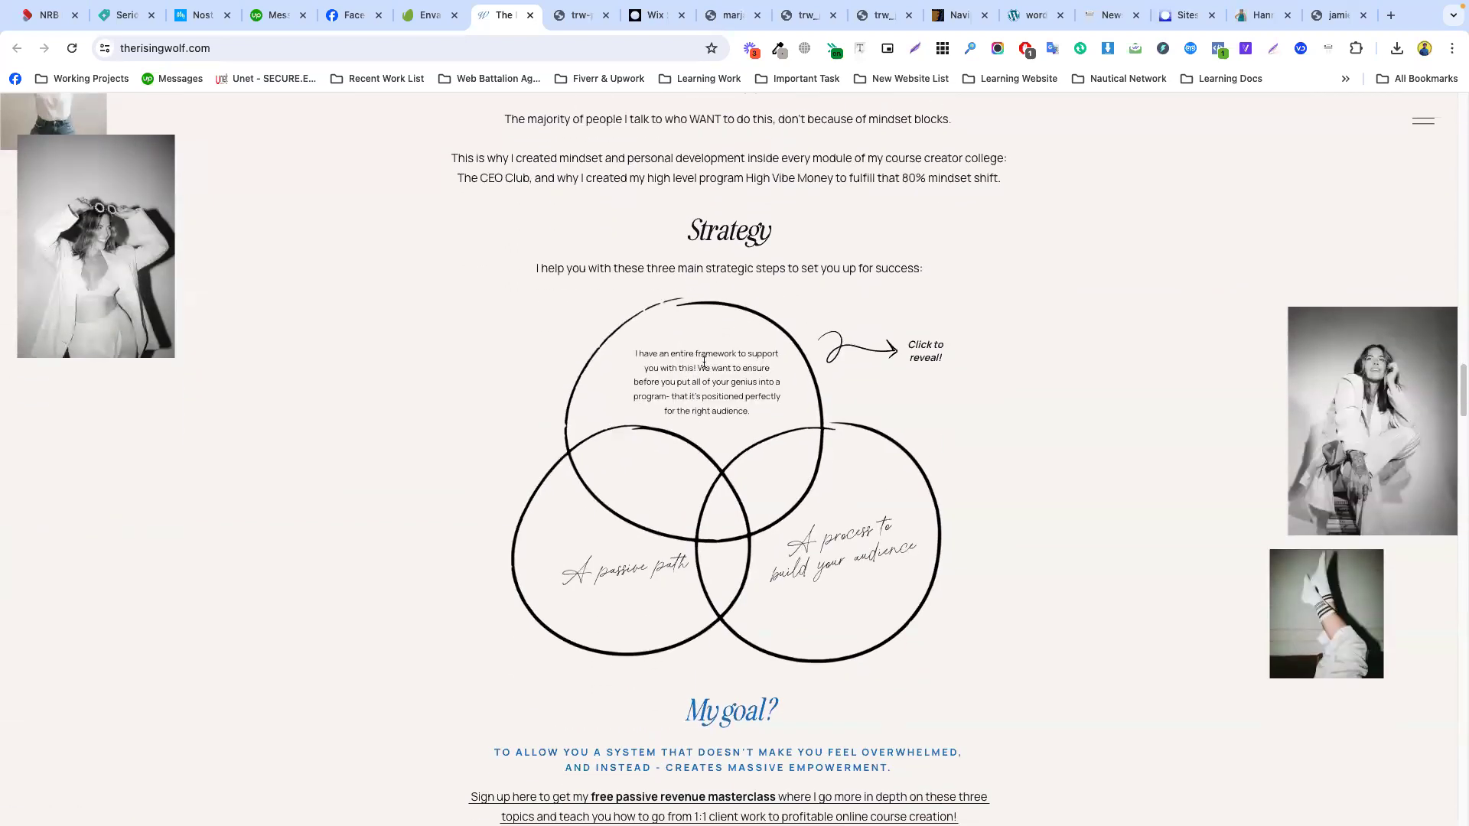
click(599, 581)
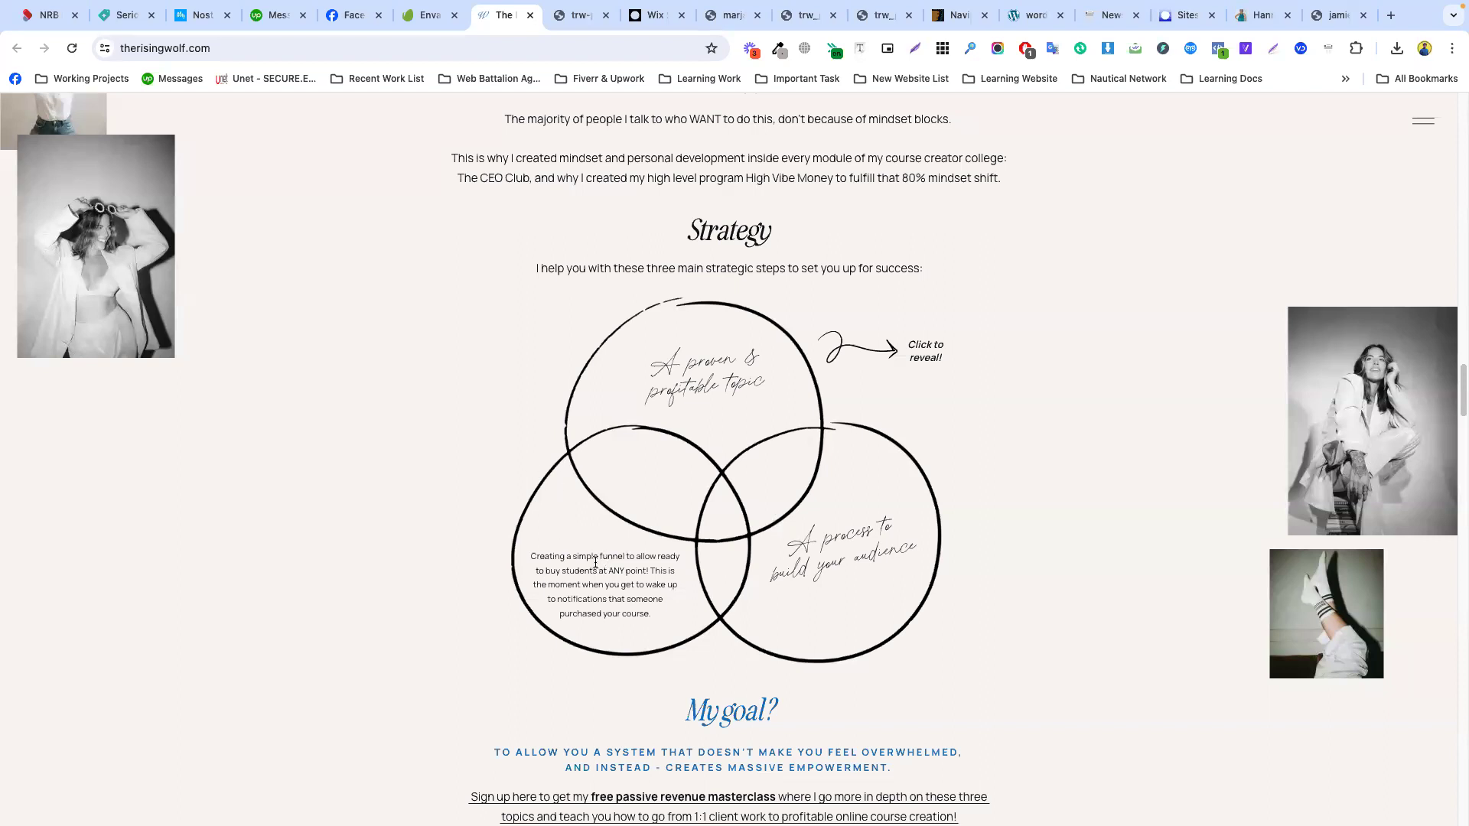
click(667, 422)
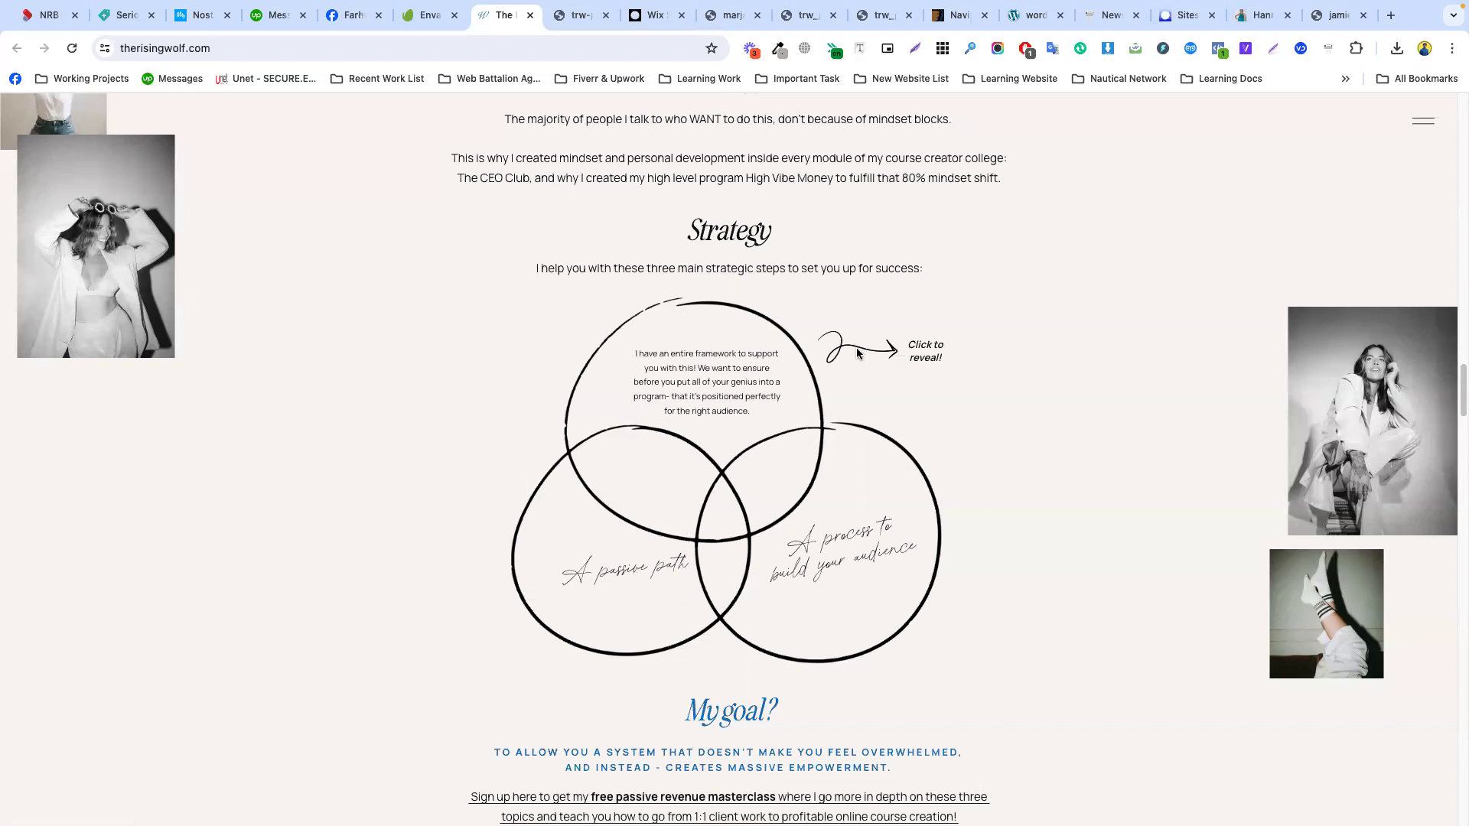
click(612, 556)
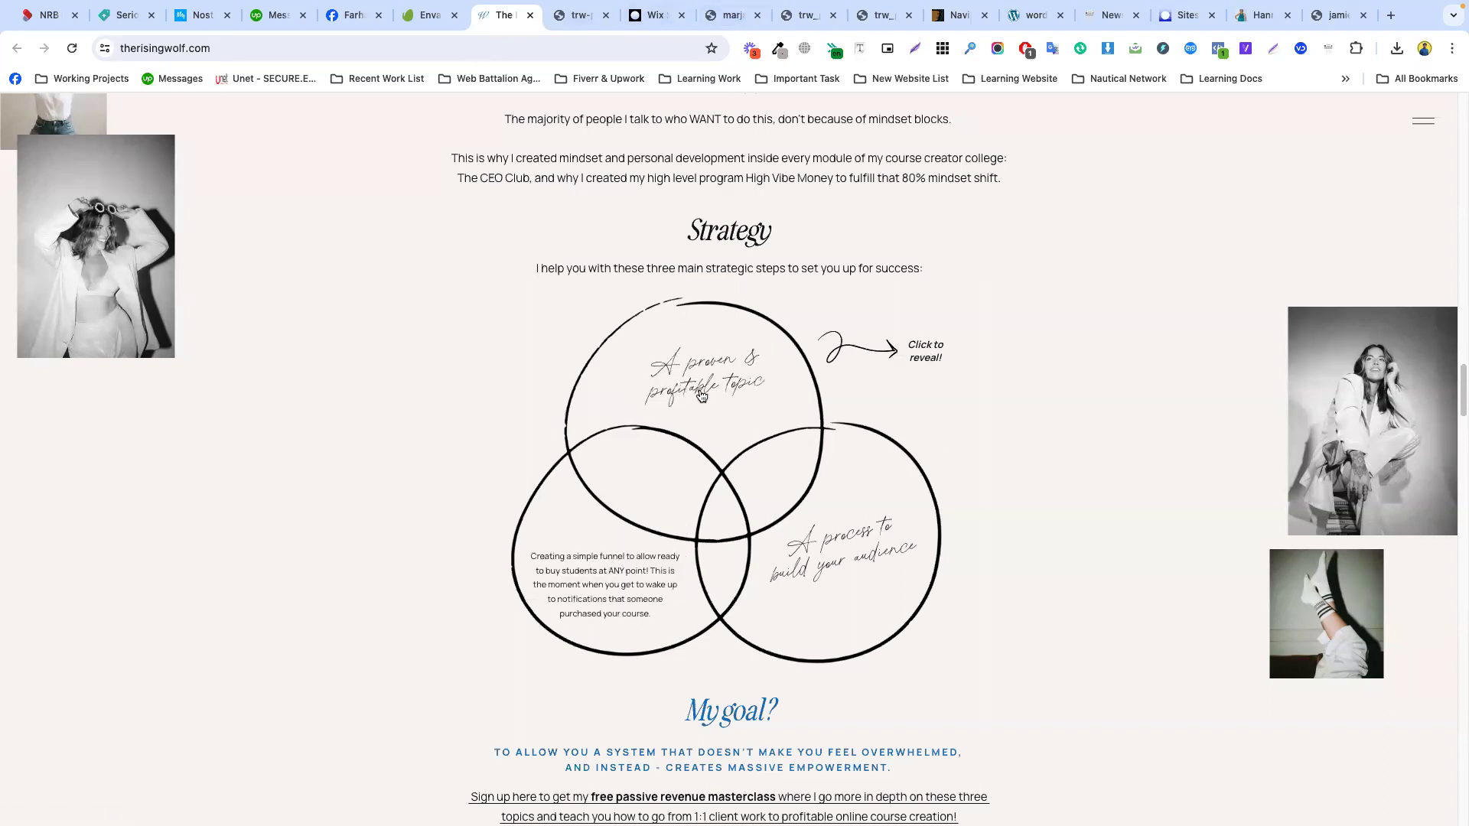
- Examine the "My goal?" text and the two-column "Meet" section on The Rising Wolf page
scroll(603, 362, down, 3)
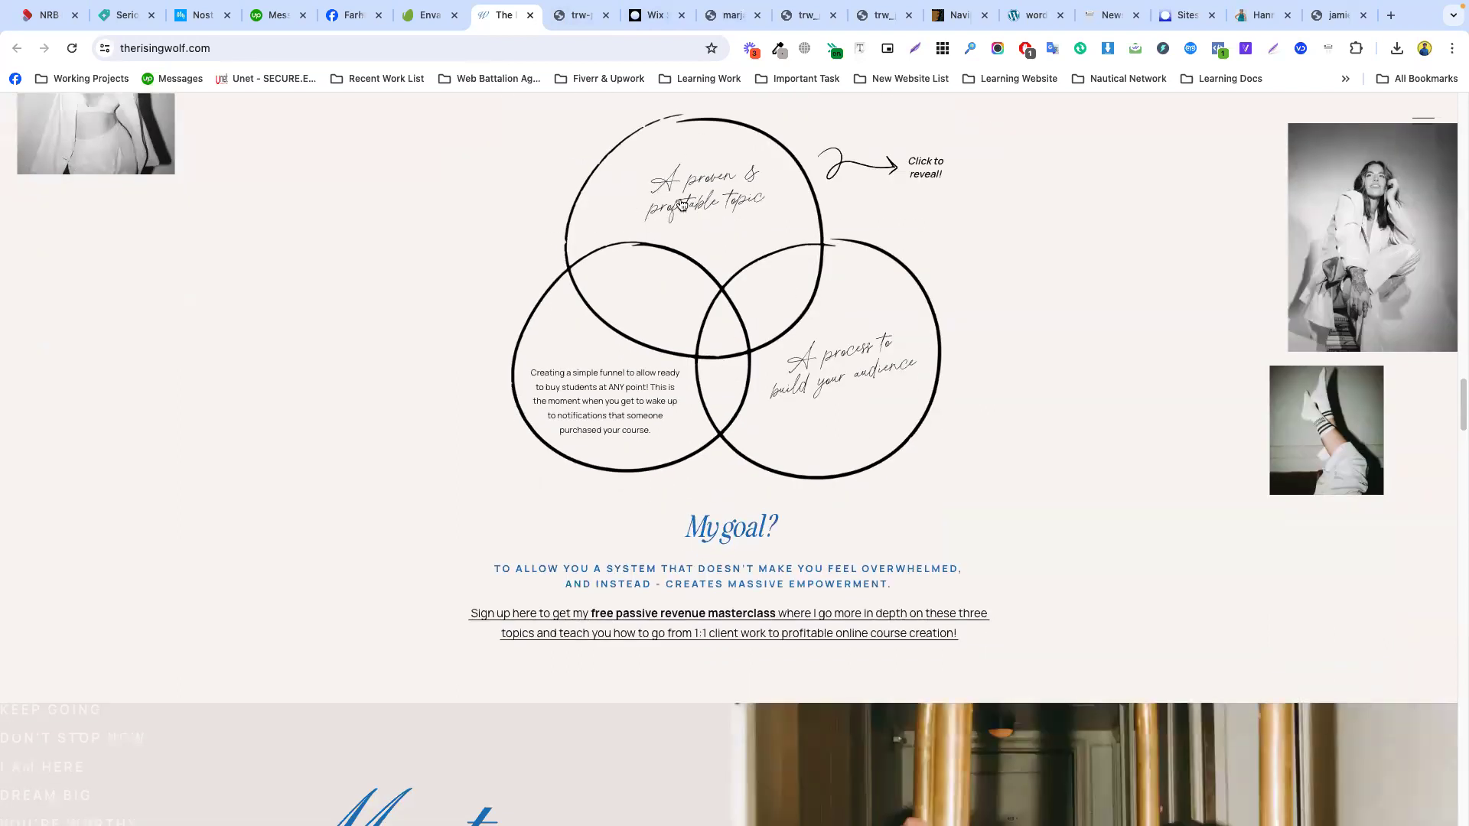
scroll(784, 466, down, 2)
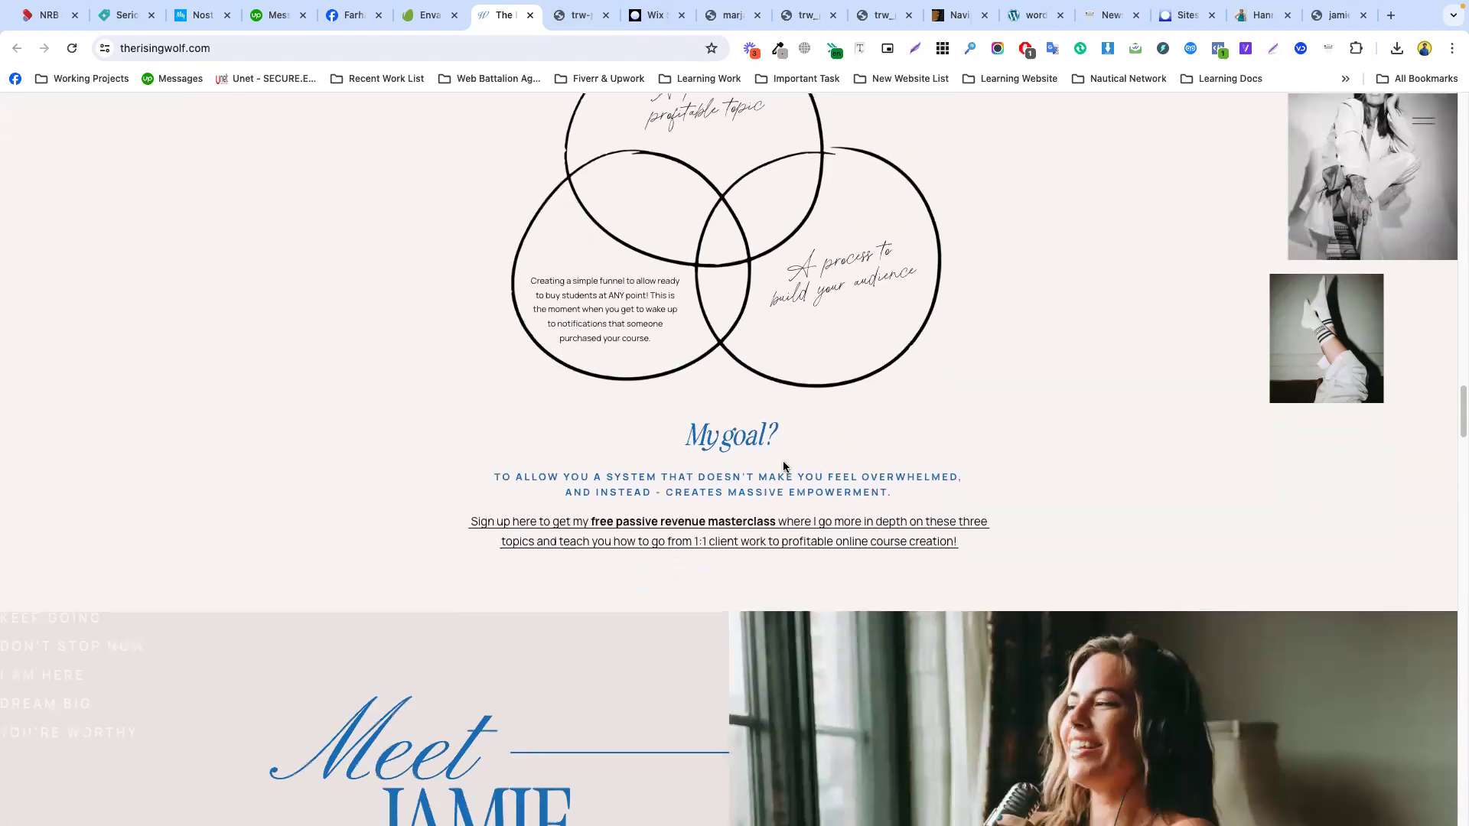
scroll(979, 398, up, 3)
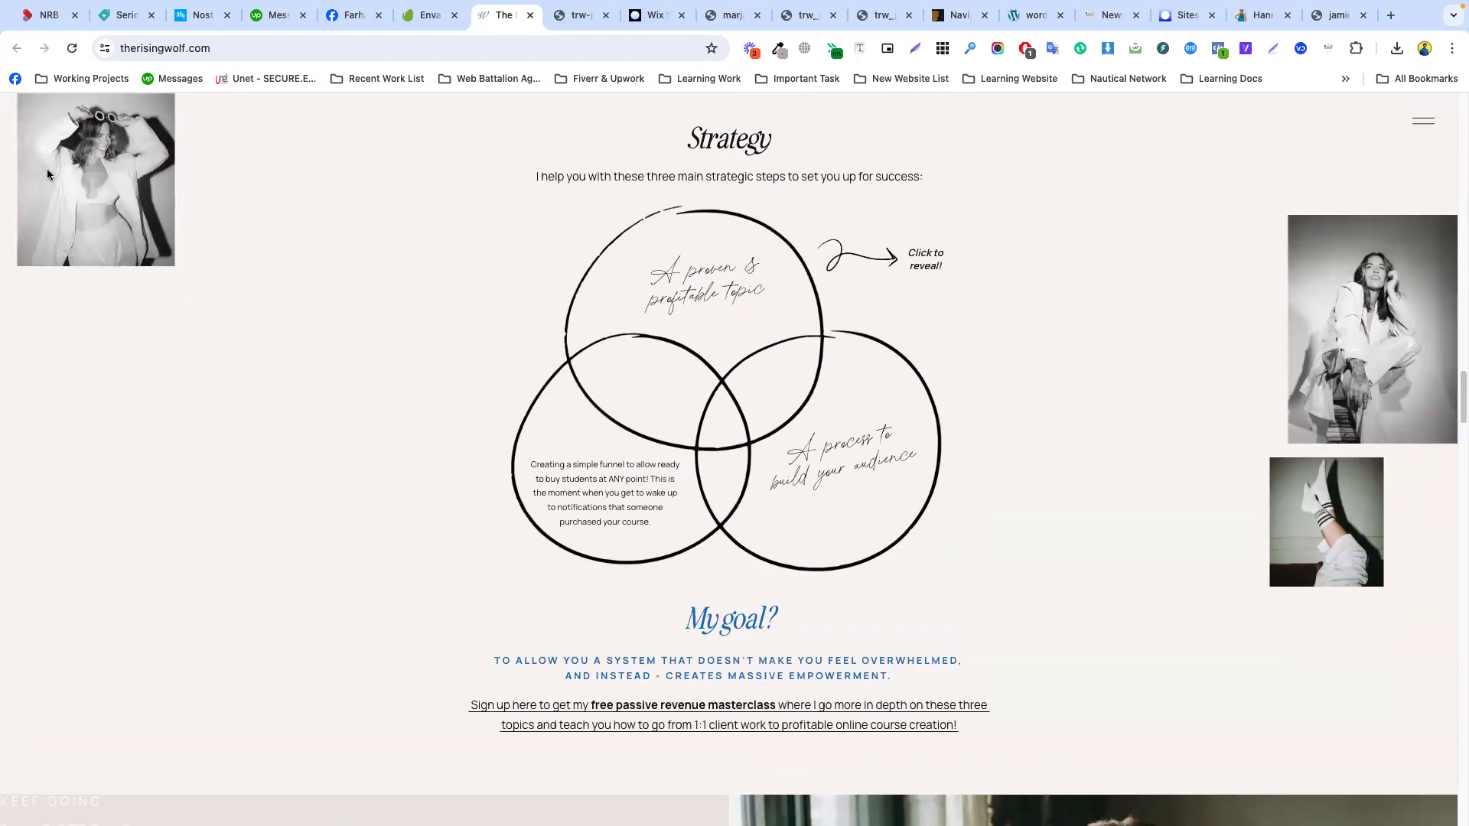
scroll(321, 236, down, 10)
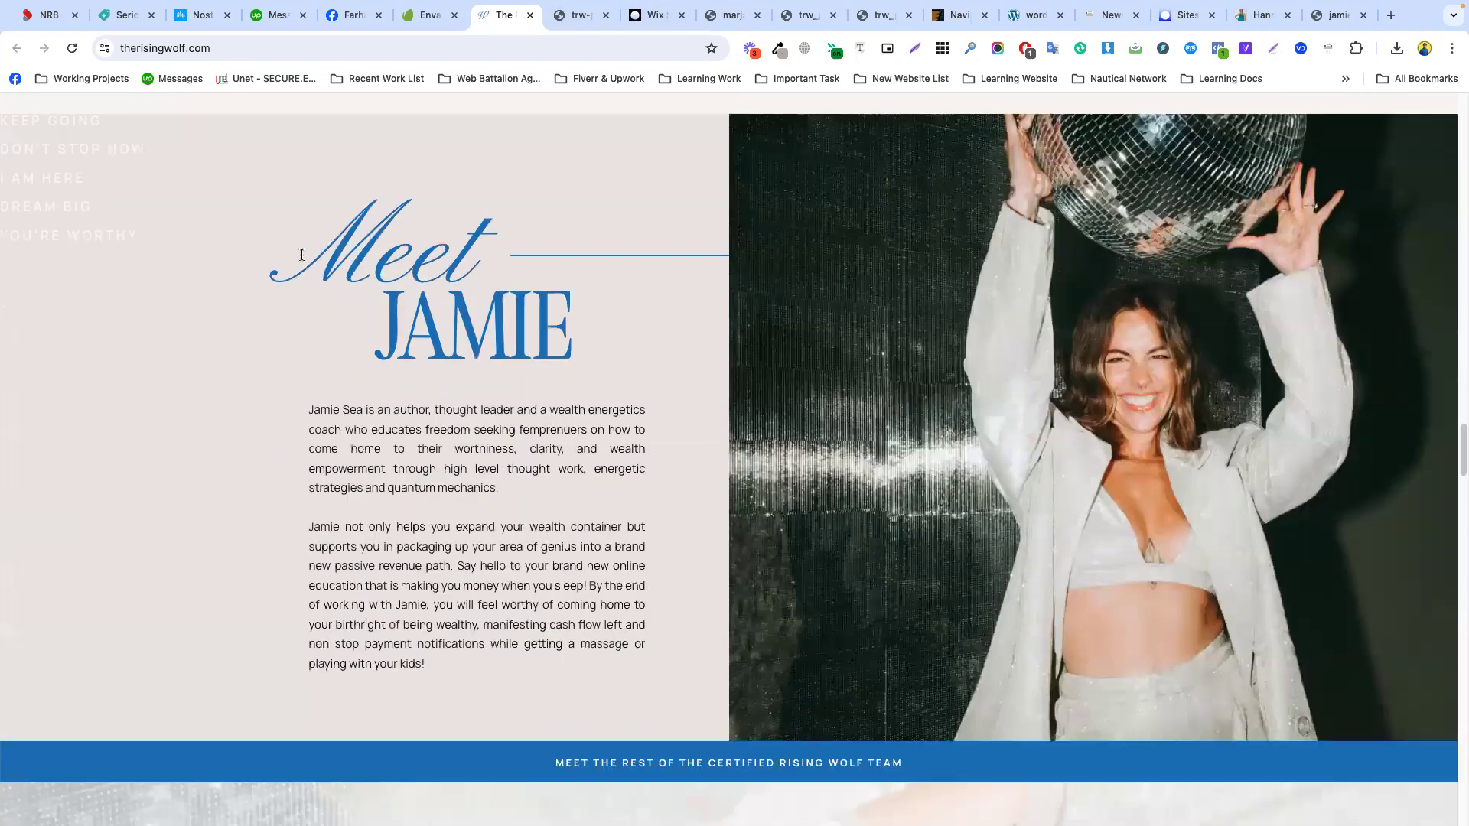
scroll(916, 331, up, 1)
scroll(916, 331, down, 1)
drag(285, 244, 595, 489)
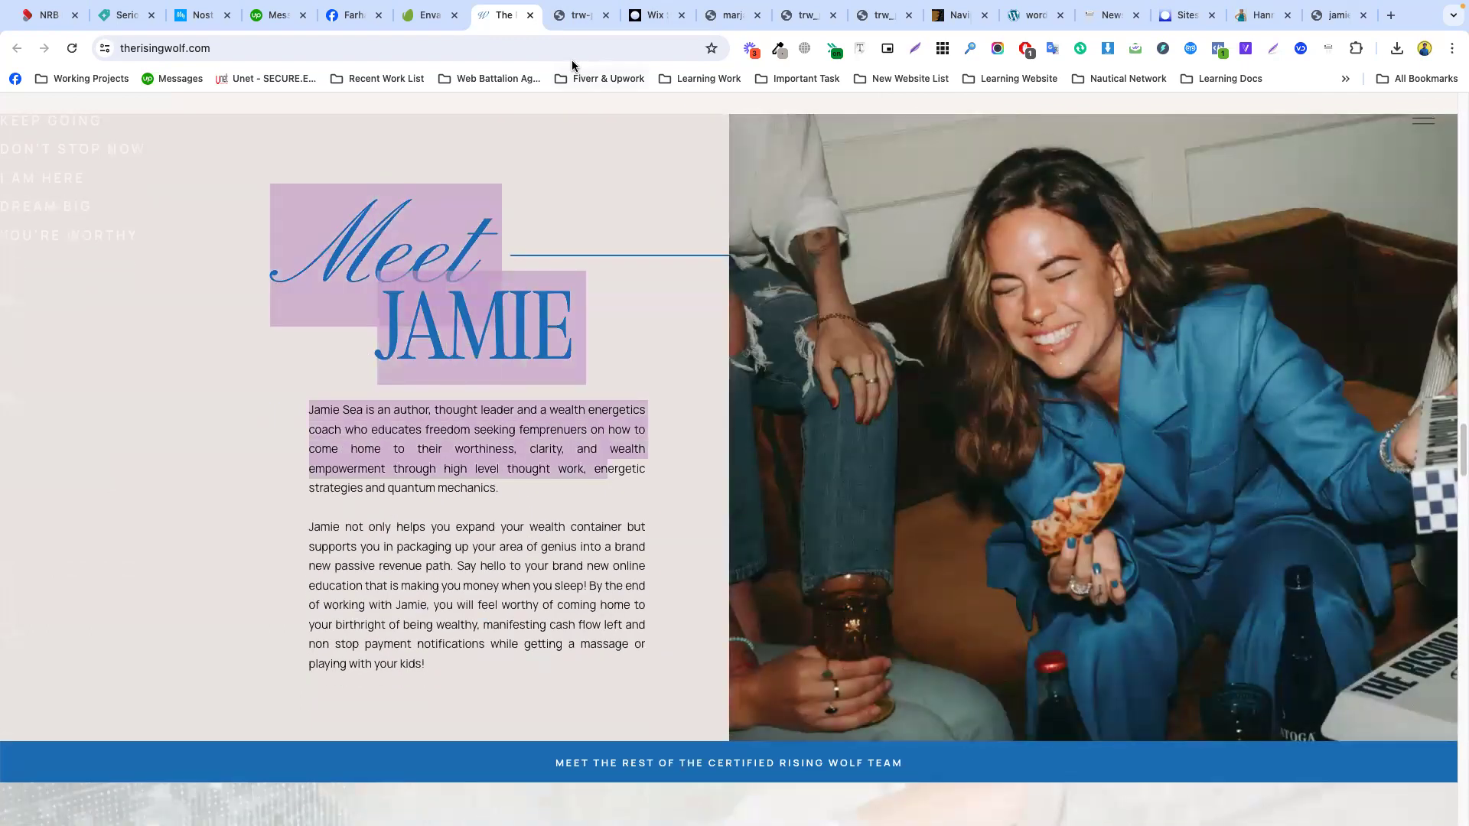
- In the Wix Studio editor, add a blank section between the video section and the footer, and give it a two-column layout
click(627, 23)
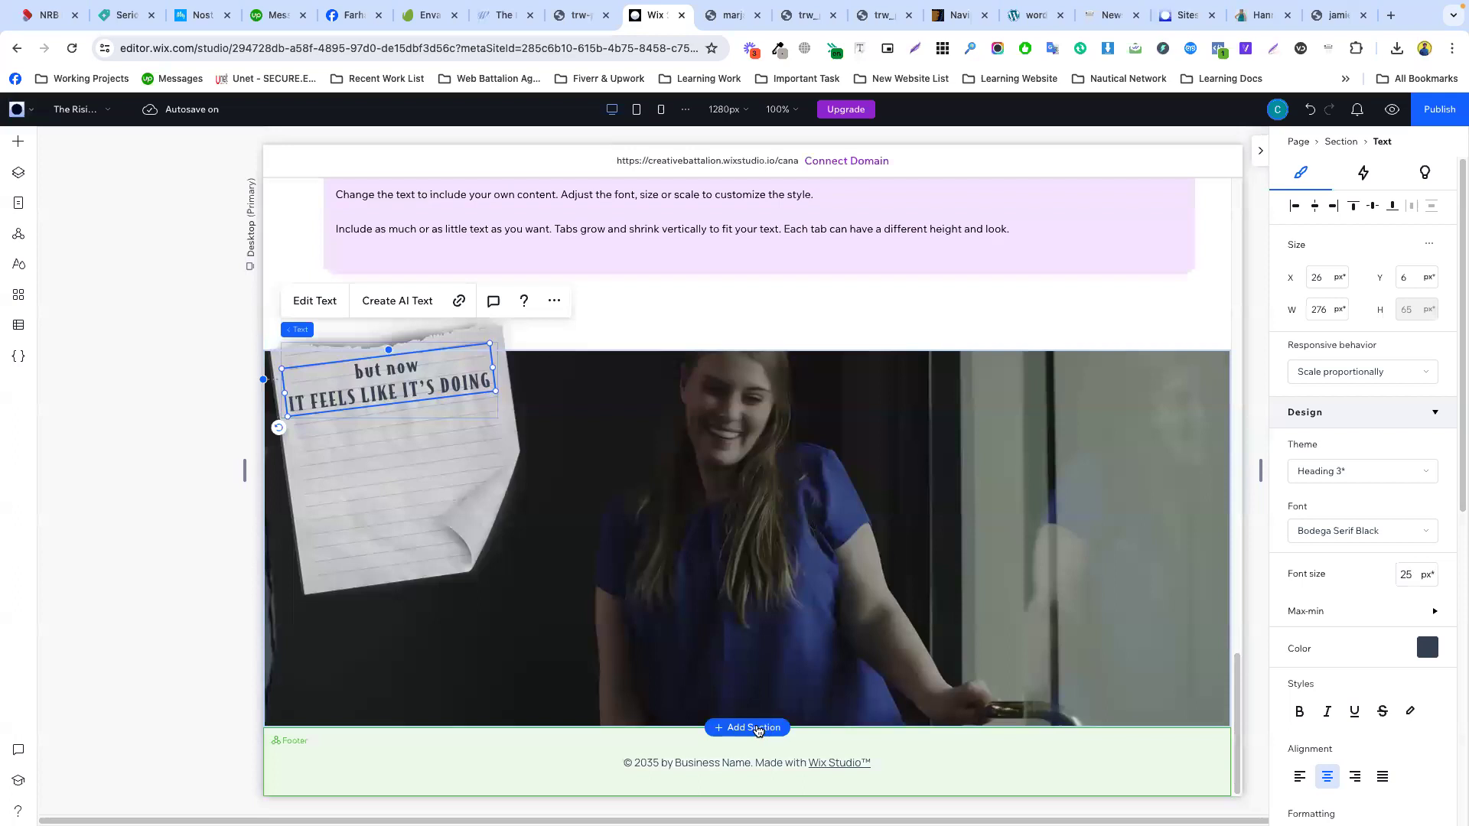
click(758, 728)
click(591, 435)
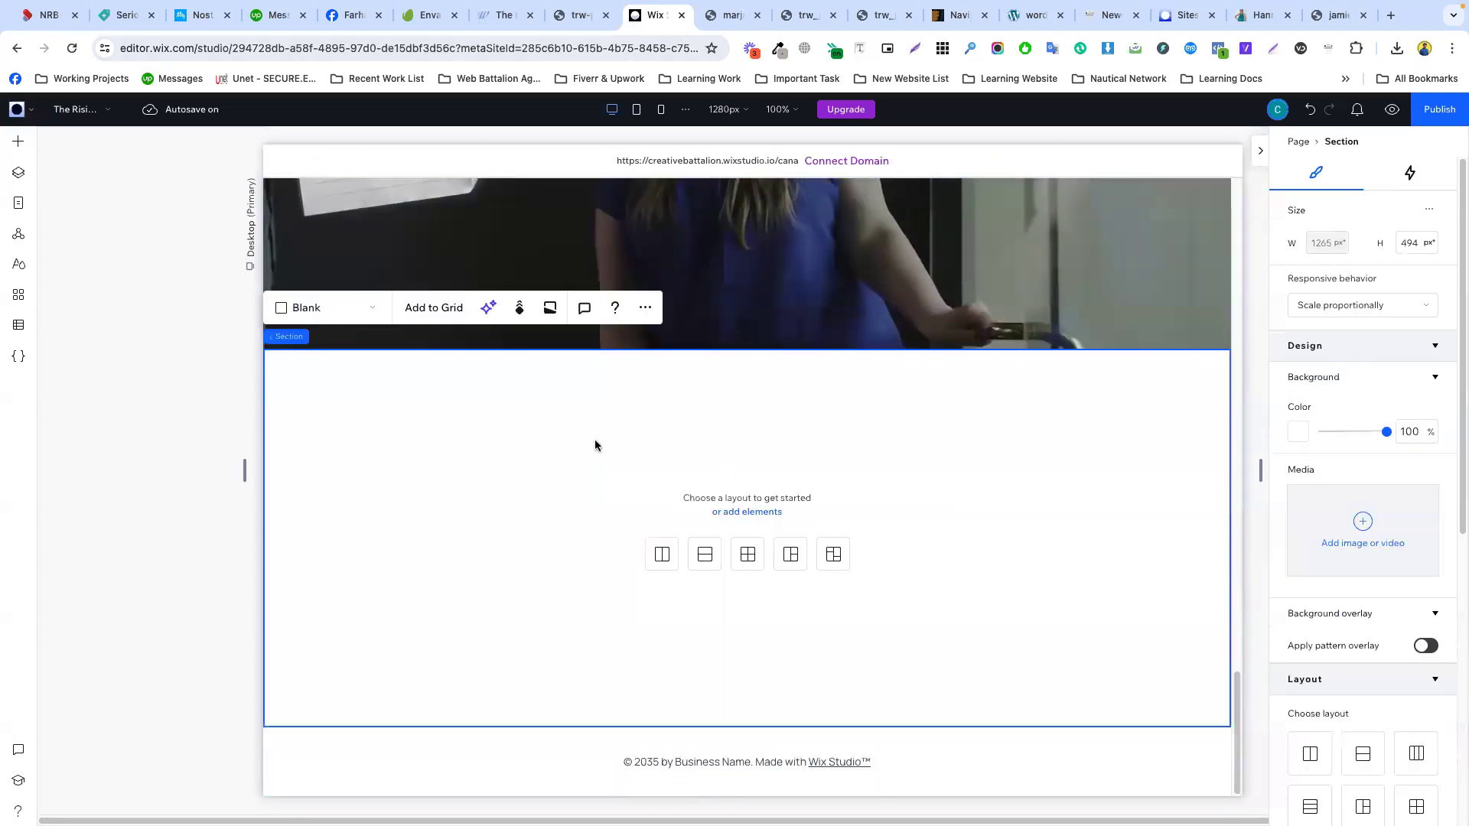
click(662, 554)
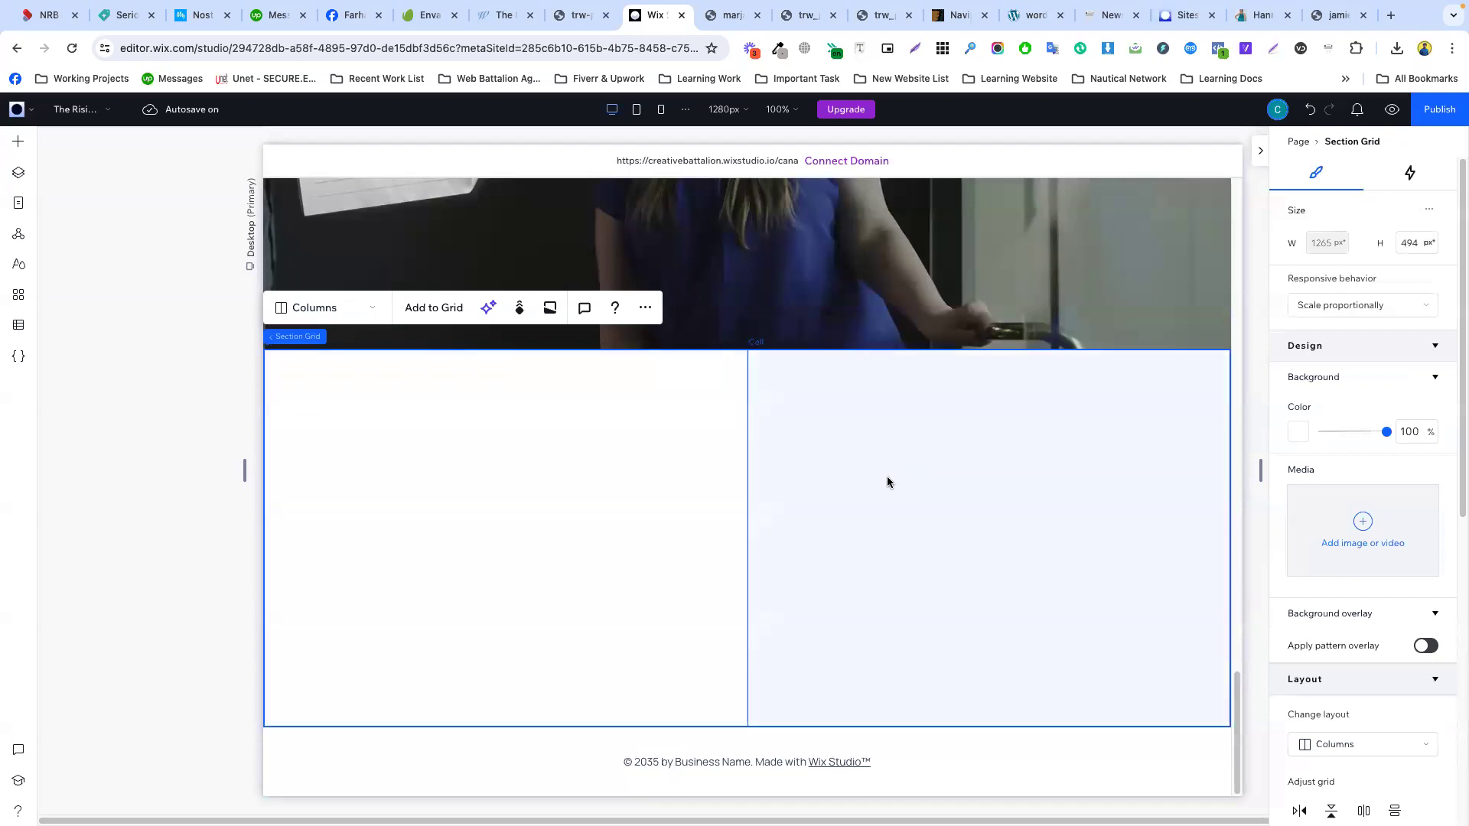
click(876, 468)
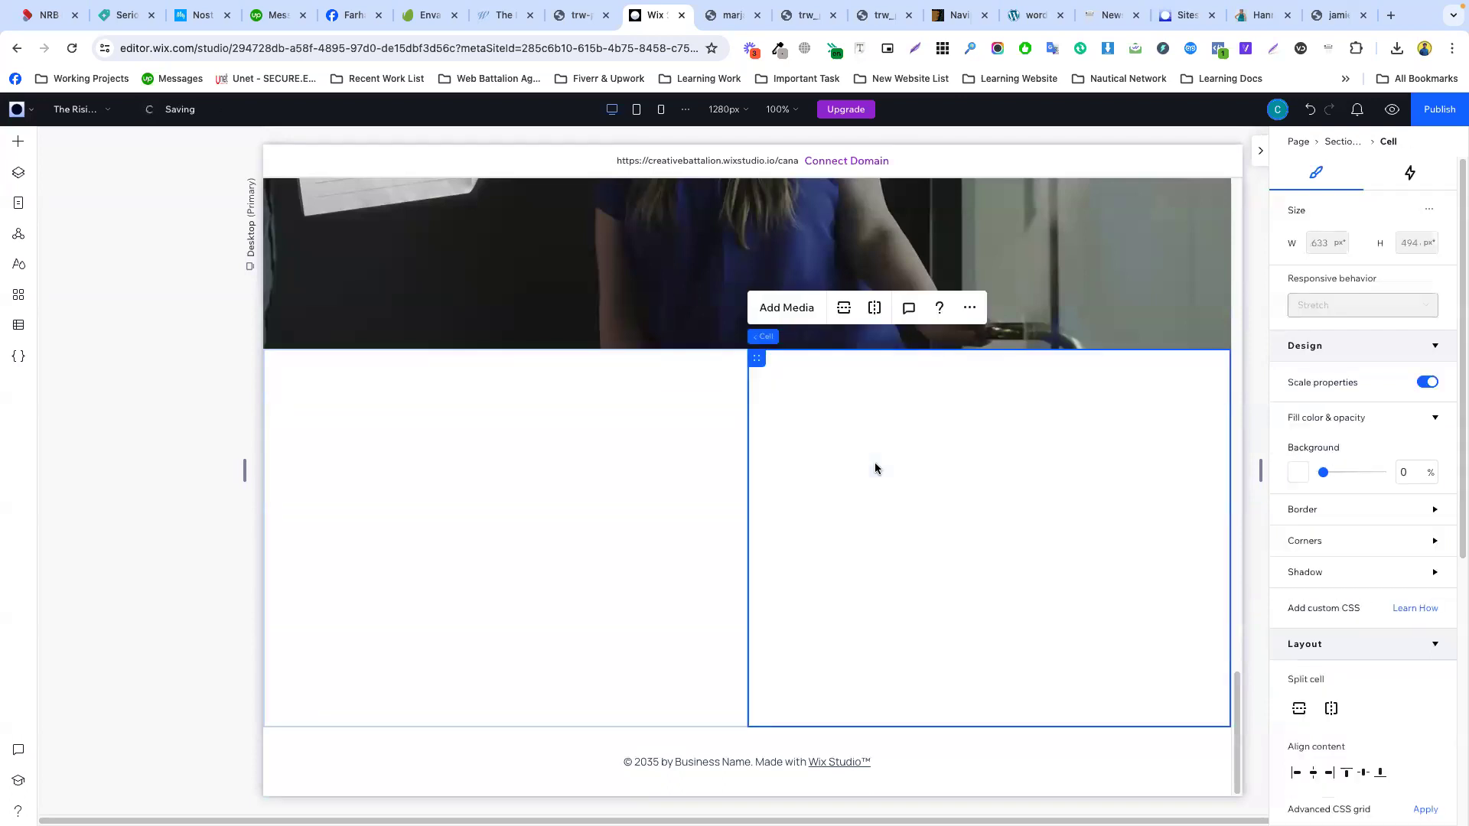
click(1313, 473)
click(1348, 451)
right_click(870, 459)
mouse_move(927, 388)
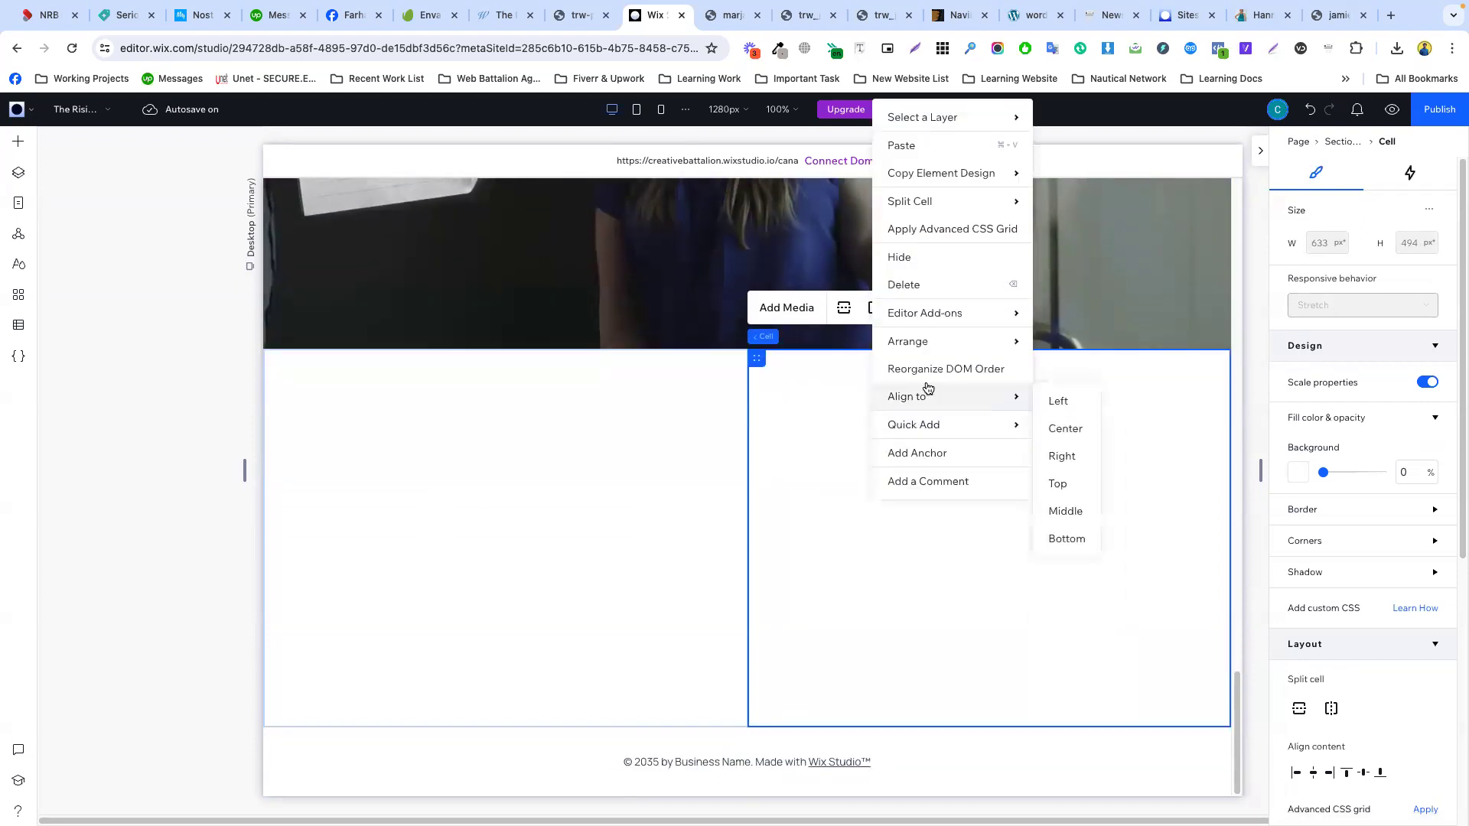
click(905, 147)
click(992, 486)
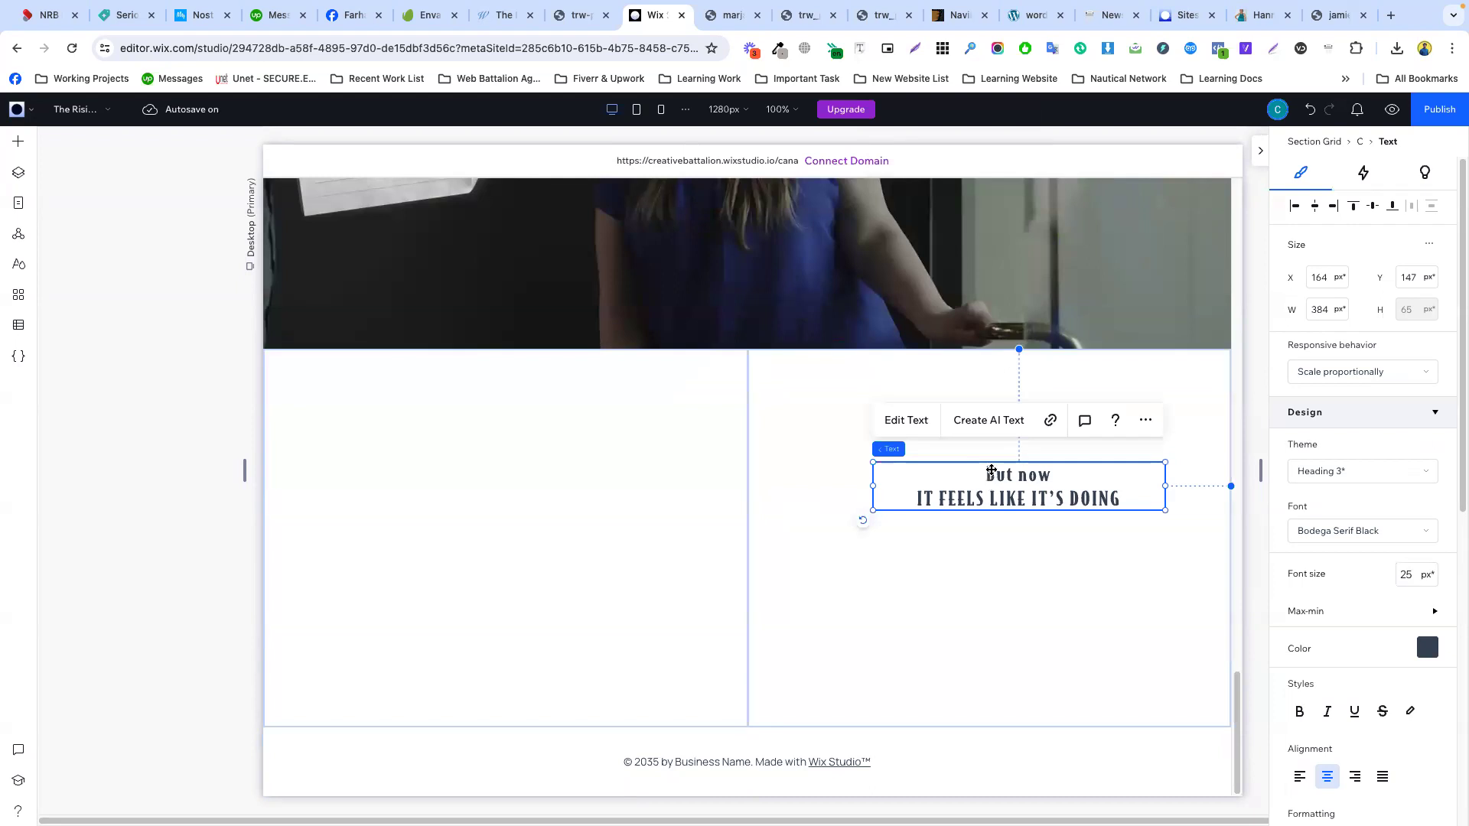
key(Delete)
- Copy the desert image from the "And here is what I learned:" section into the new section's right column, and stretch it to fill the cell
scroll(935, 418, up, 10)
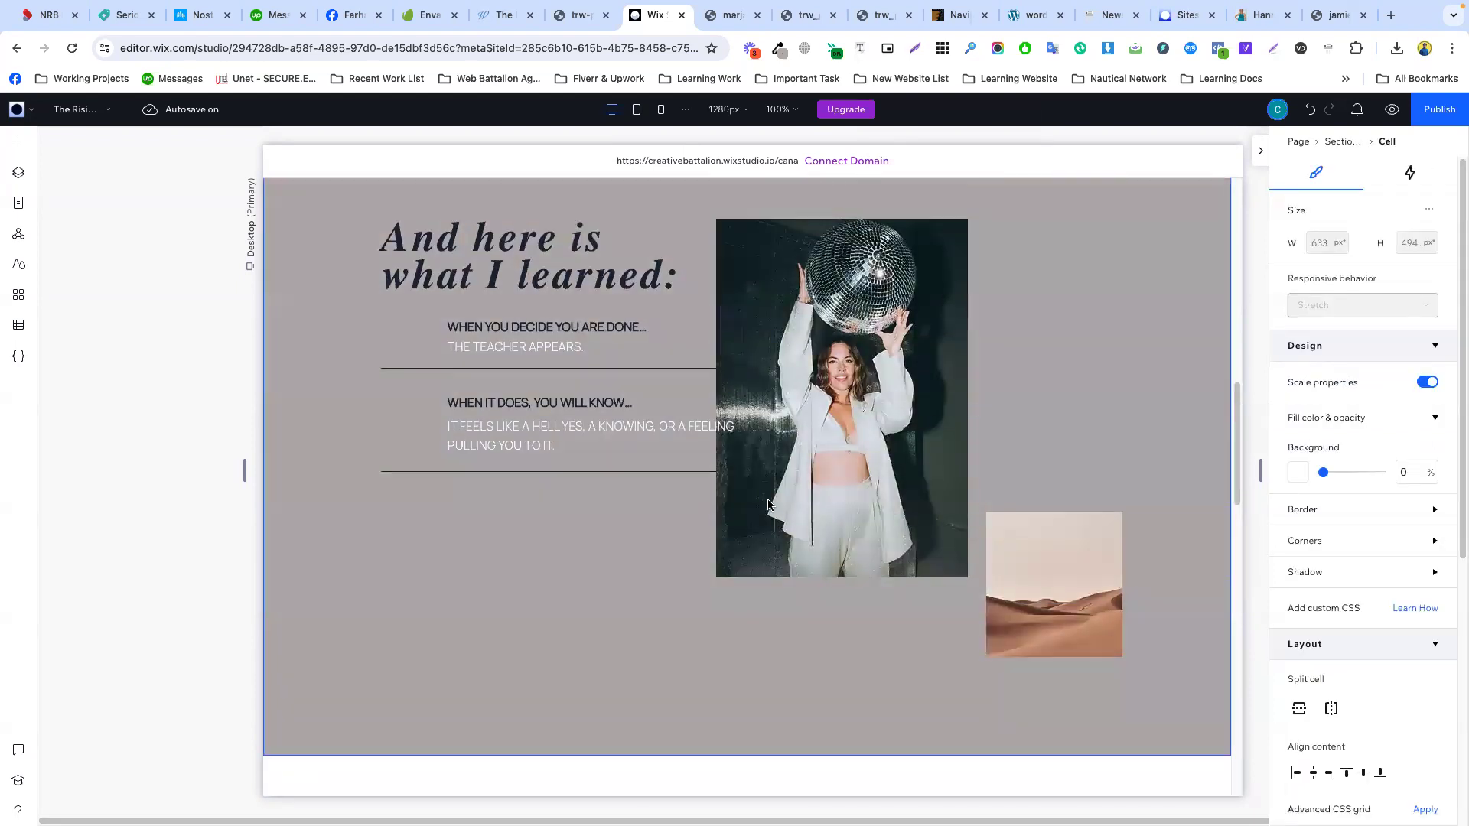
scroll(768, 505, down, 2)
click(1036, 486)
right_click(1036, 488)
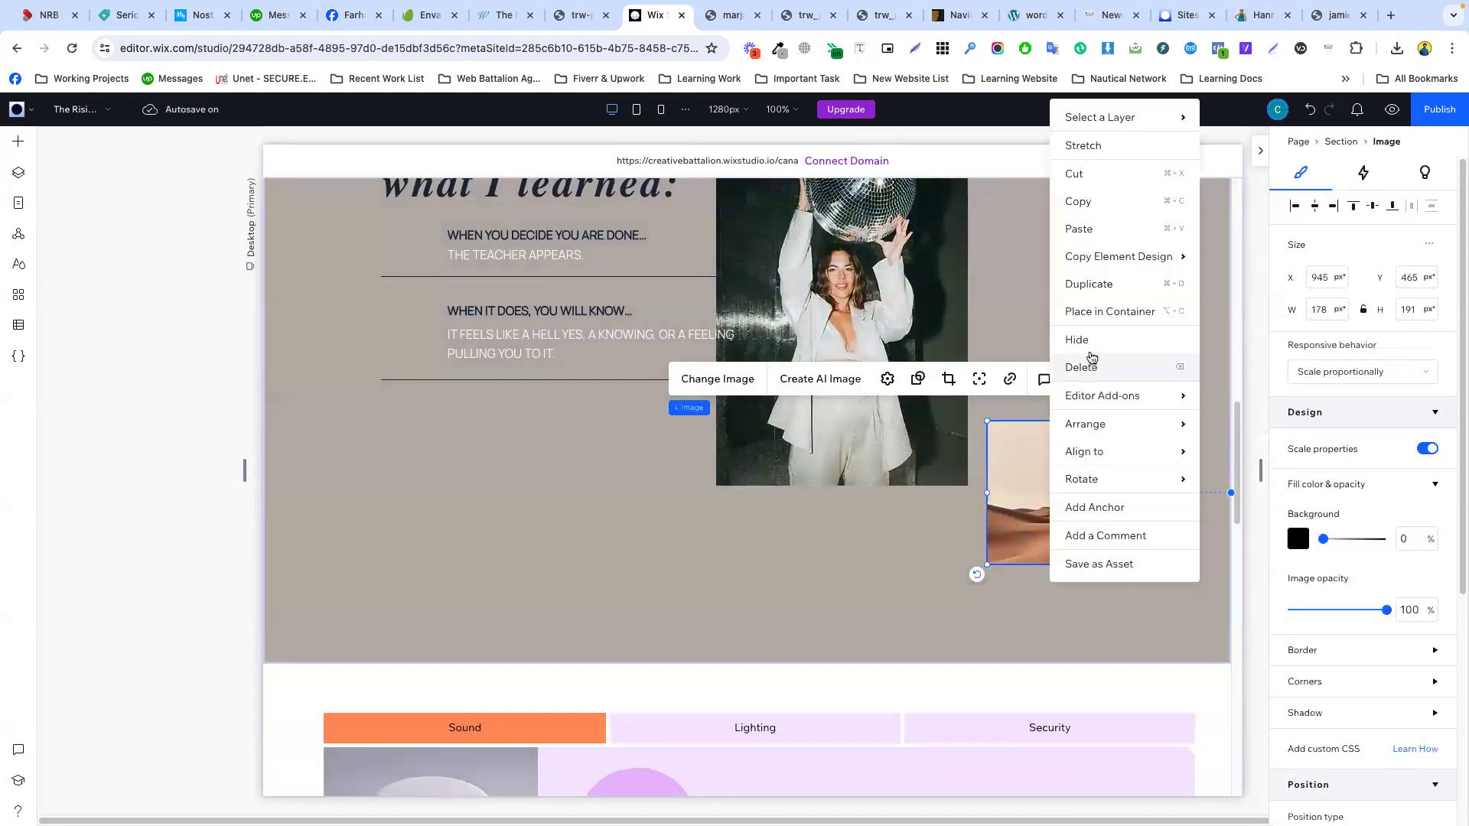
click(1081, 202)
scroll(1003, 536, down, 10)
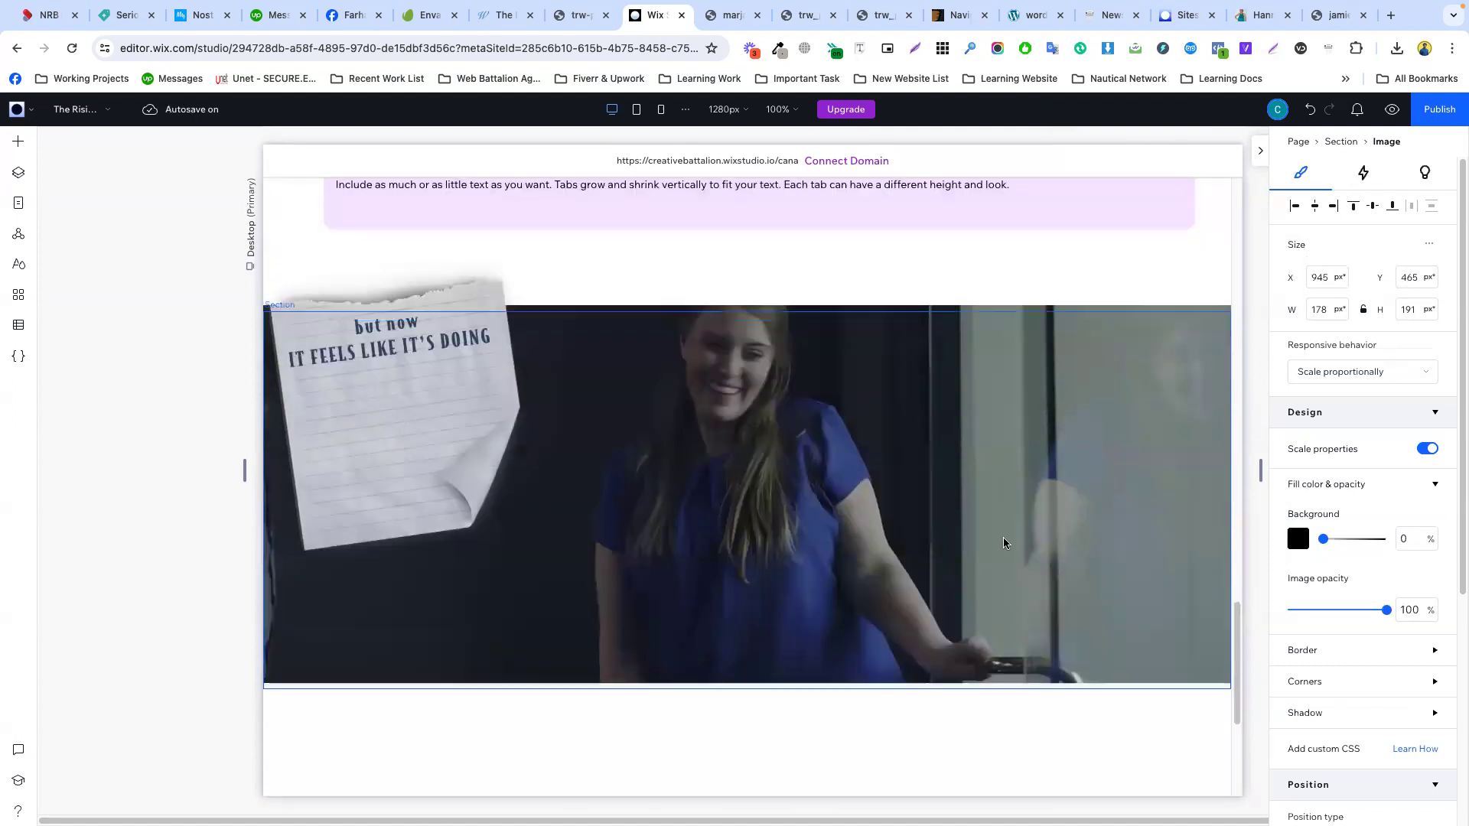
scroll(994, 543, down, 4)
click(963, 551)
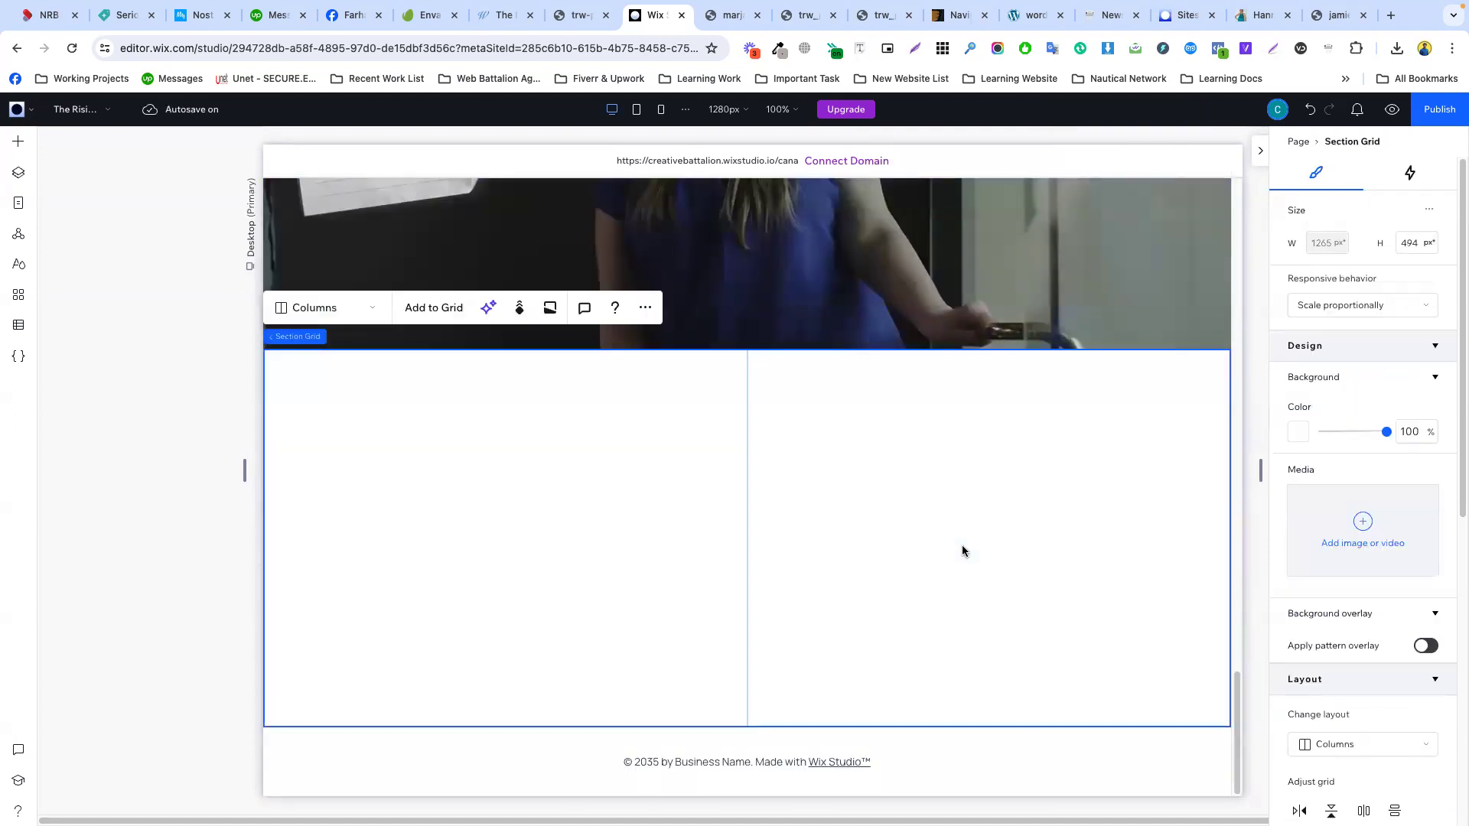
key(ctrl+v)
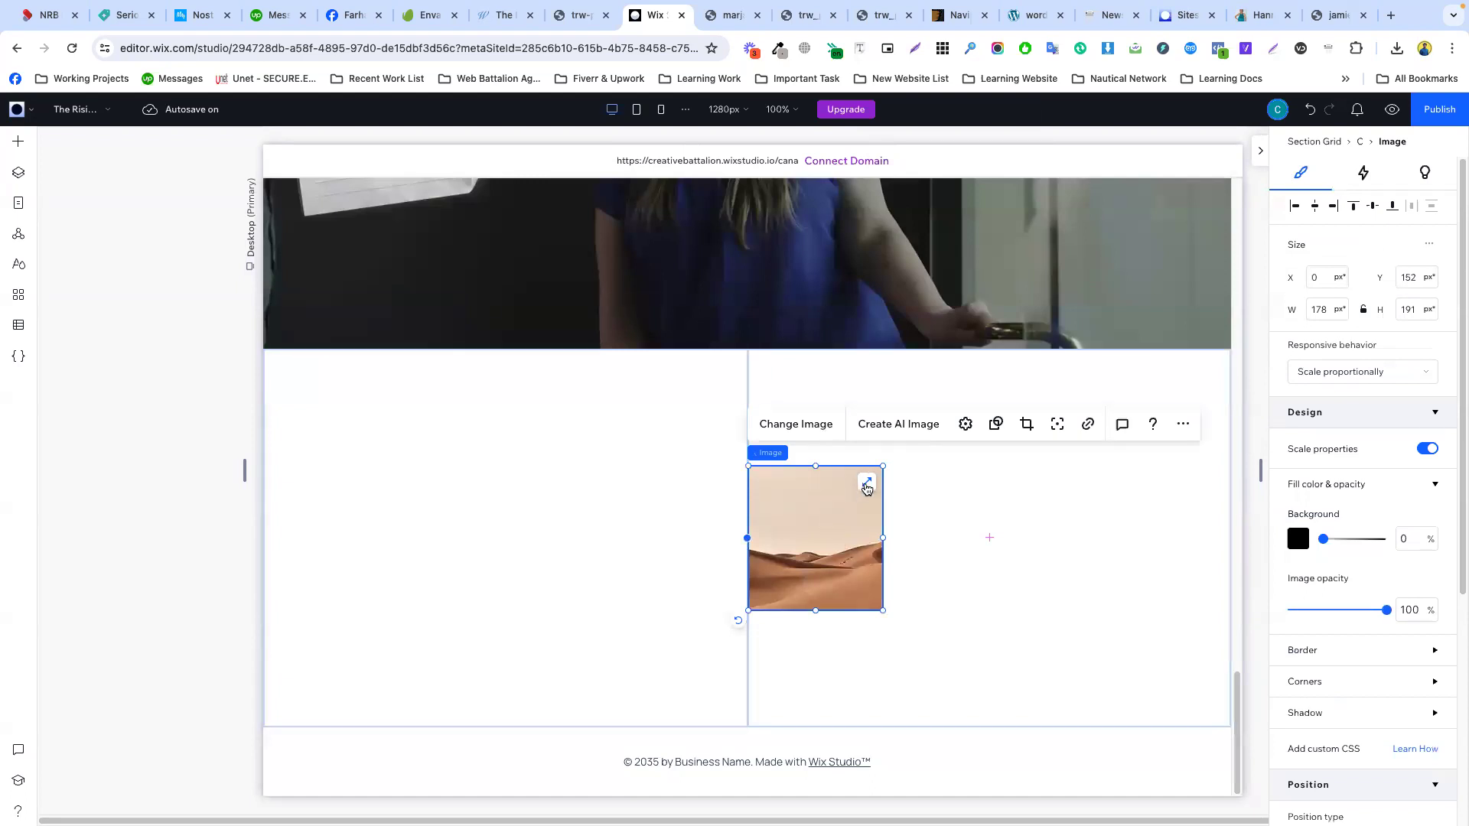
click(867, 485)
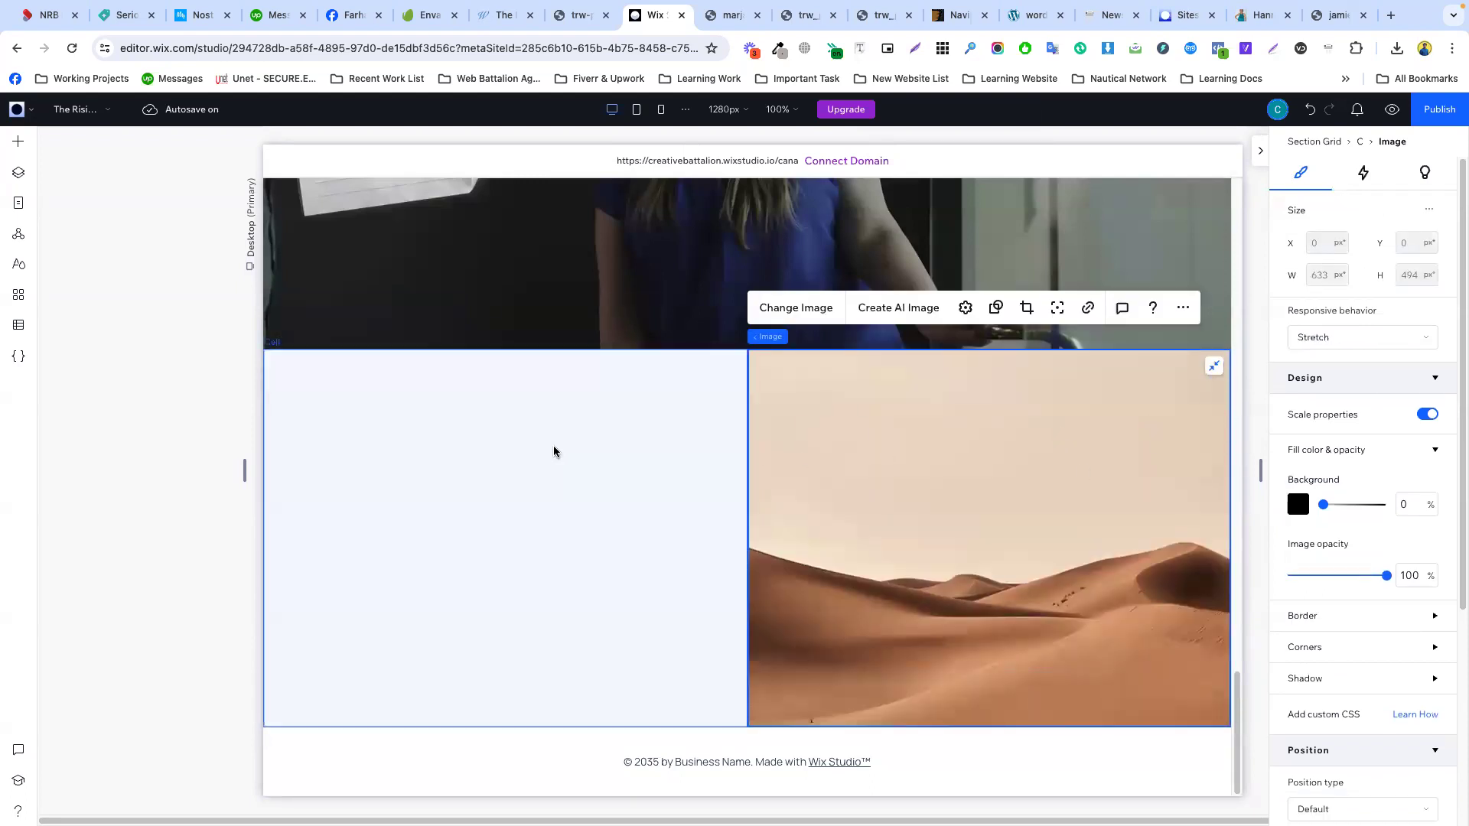
click(557, 454)
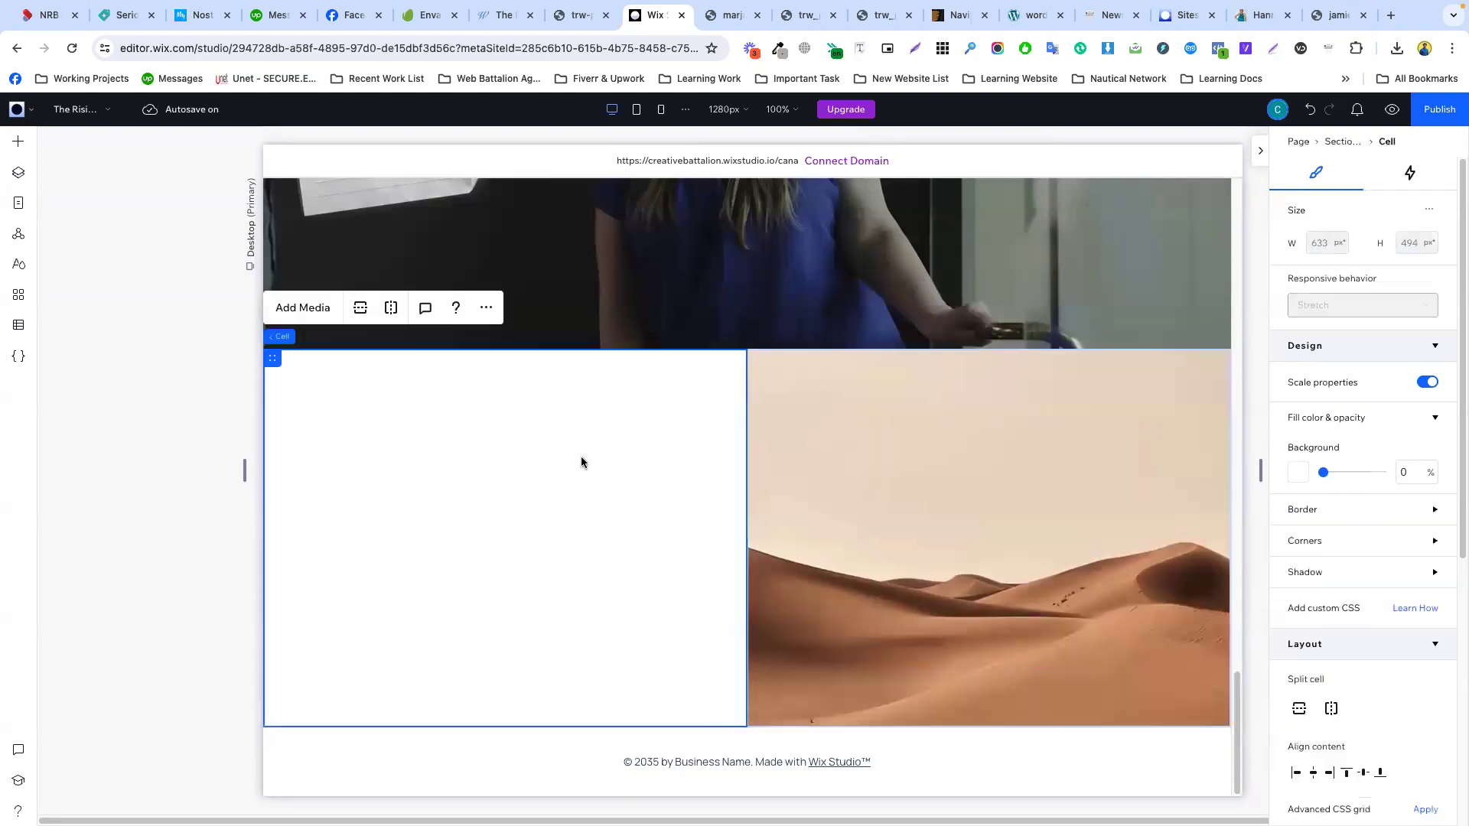
- On The Rising Wolf page, examine the book section, the "So where should you get started?" course list and the podcast section
click(505, 16)
scroll(556, 352, down, 5)
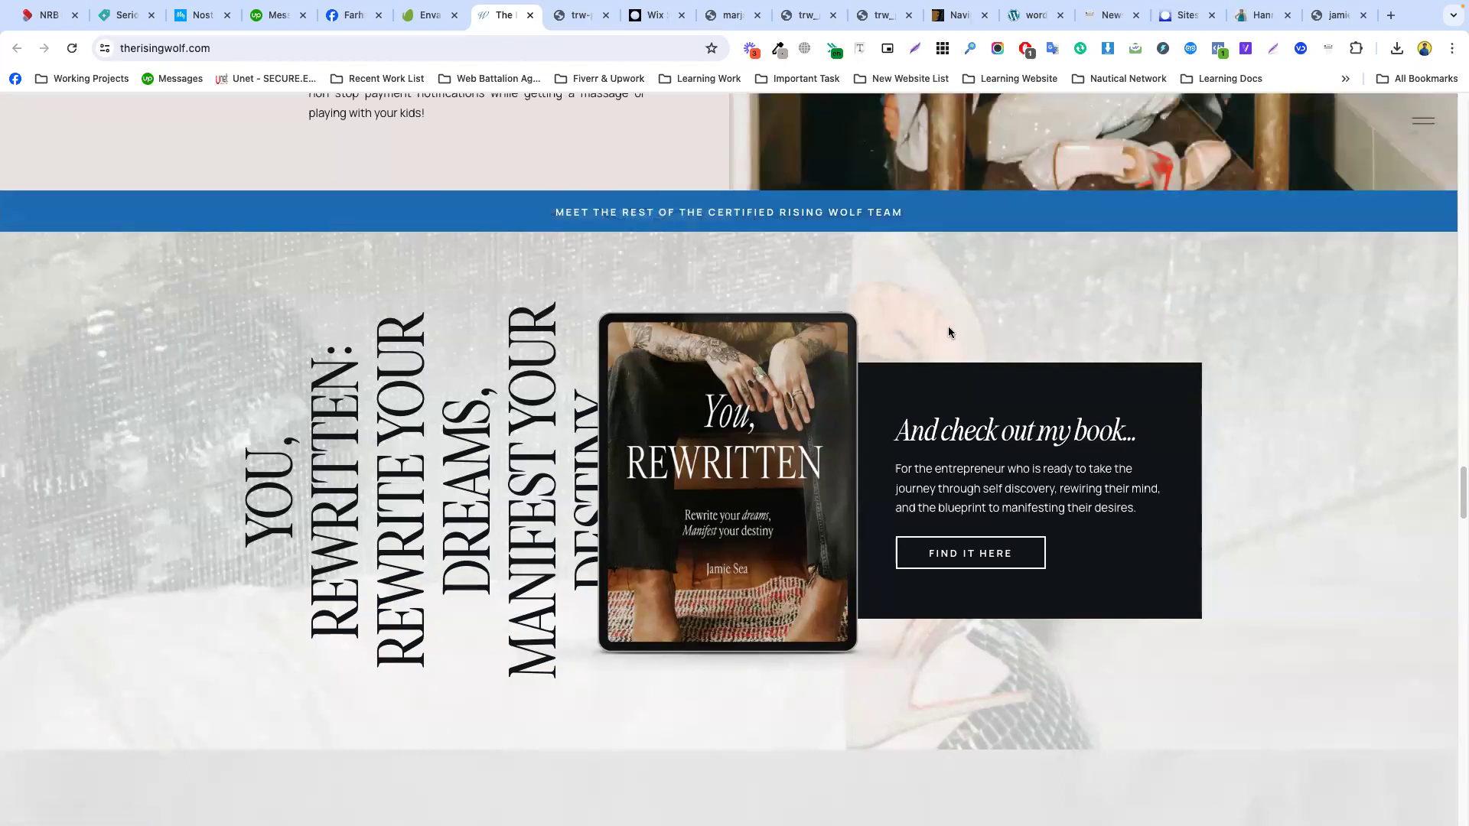
scroll(948, 332, down, 3)
scroll(696, 387, down, 6)
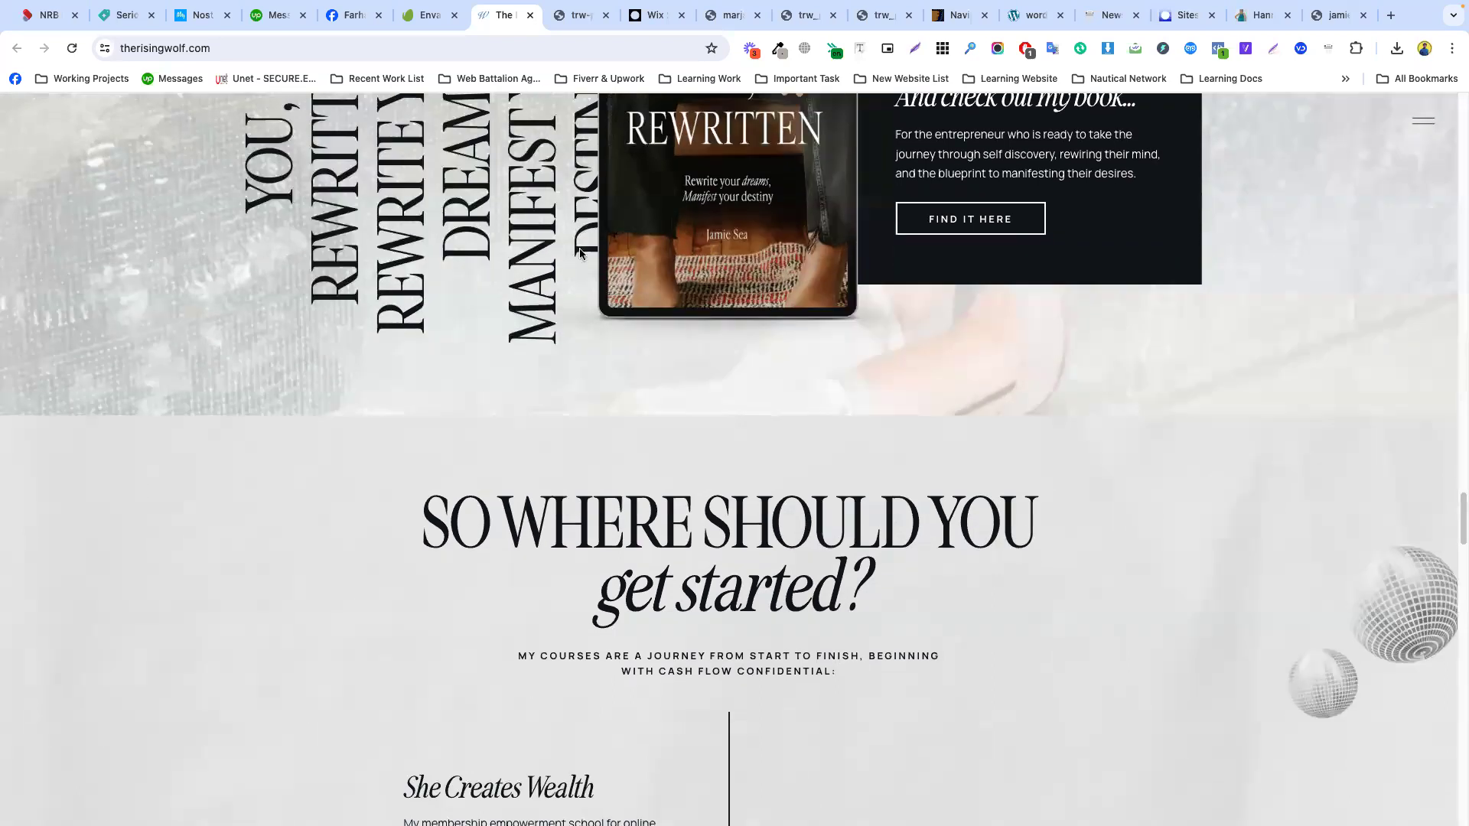
scroll(653, 327, down, 8)
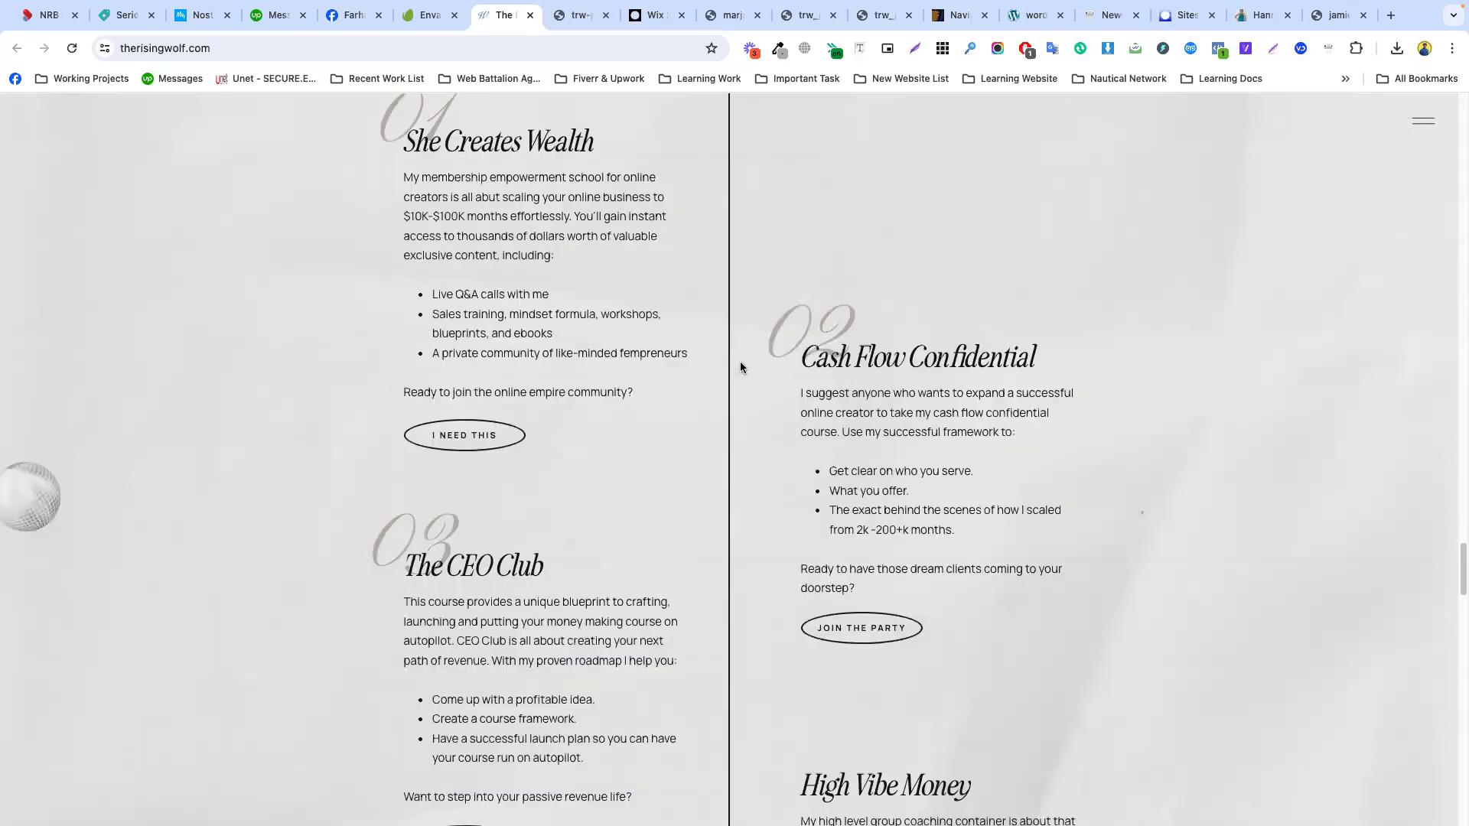
scroll(883, 353, down, 9)
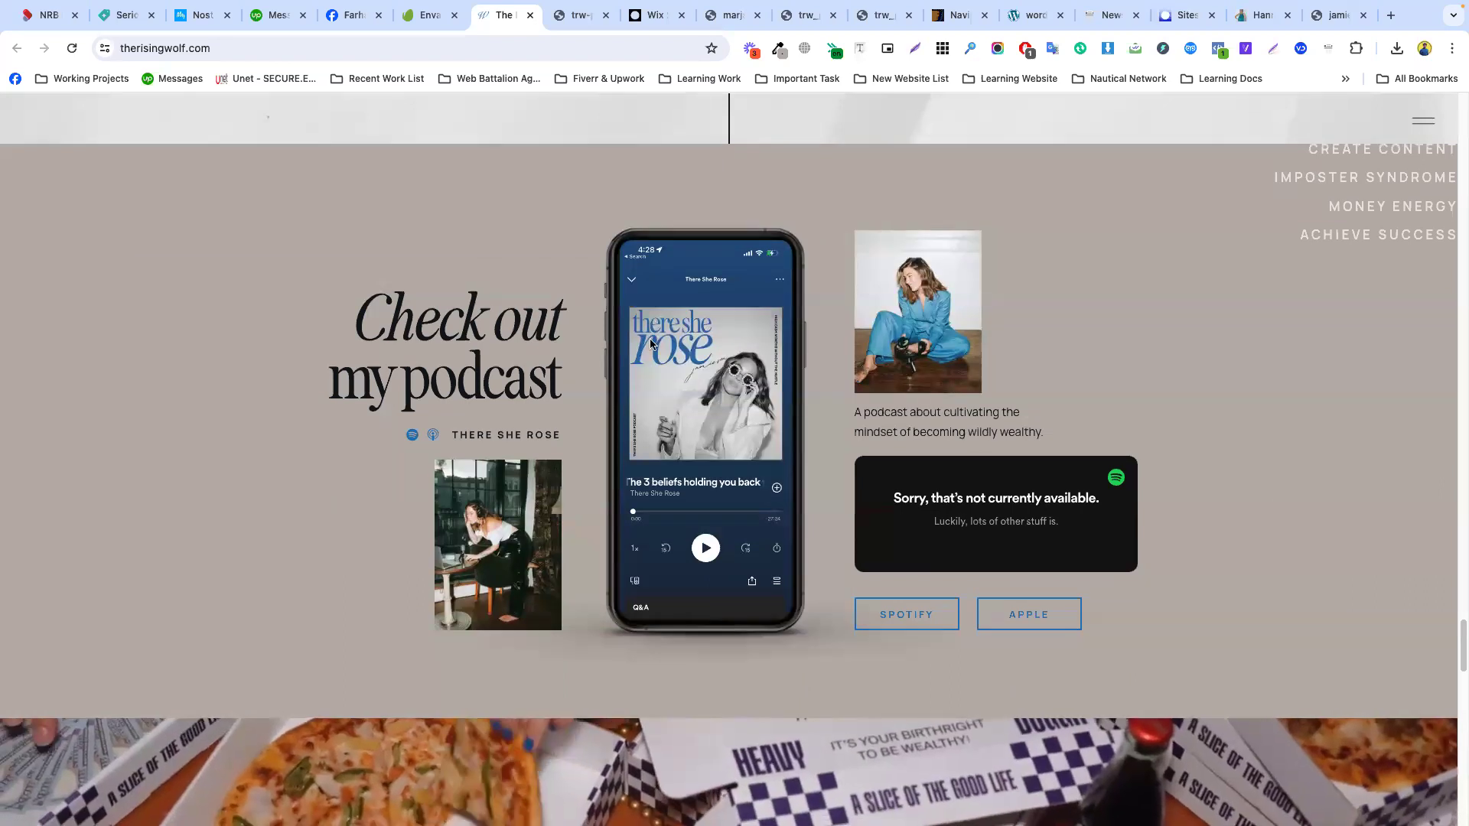
scroll(842, 348, down, 1)
scroll(772, 356, down, 7)
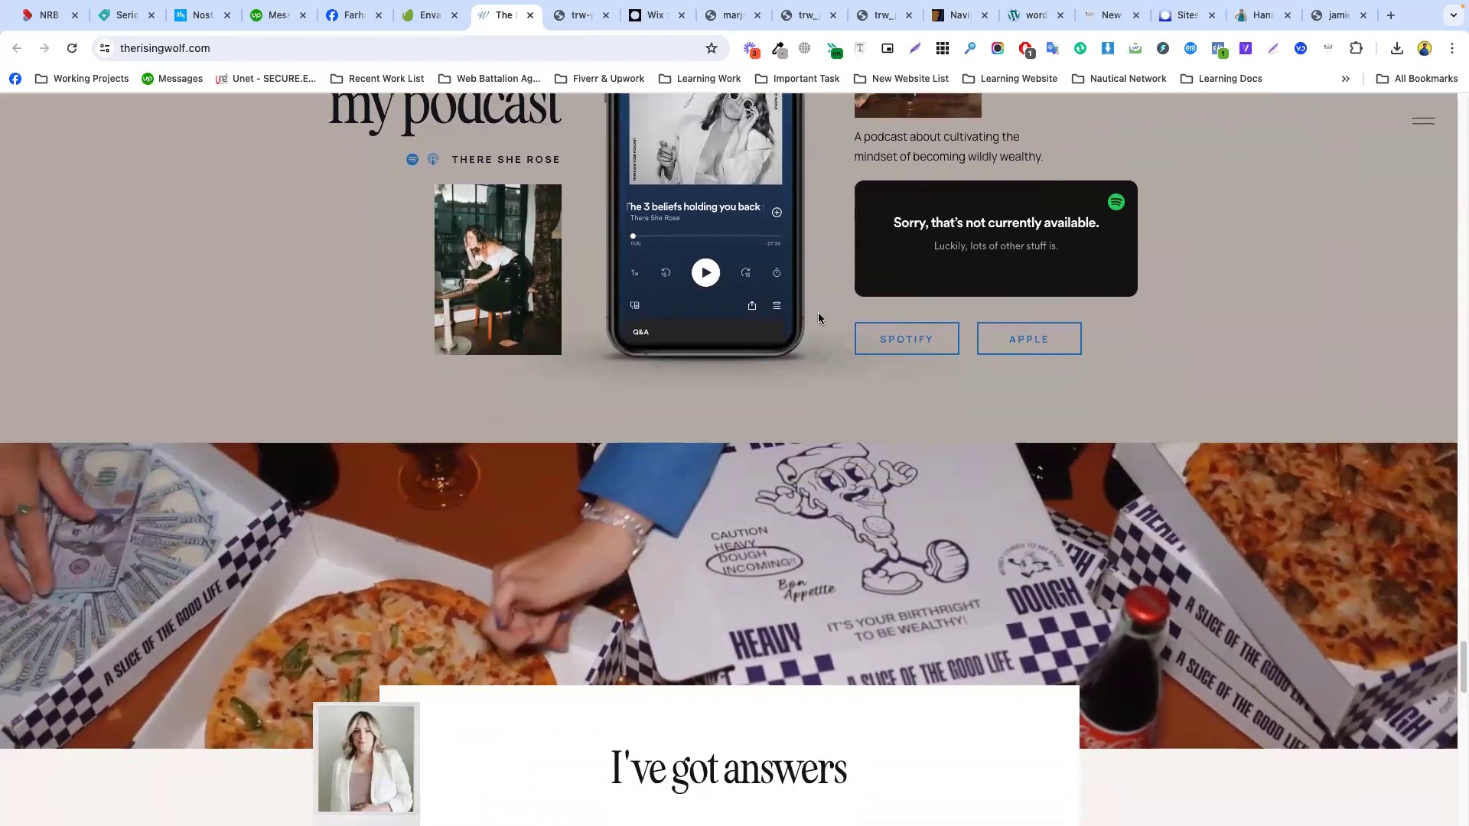
- Expand the one-on-one coaching question under "I've got answers", and examine the FAQ, the exclusive offers section and the footer
scroll(899, 378, down, 2)
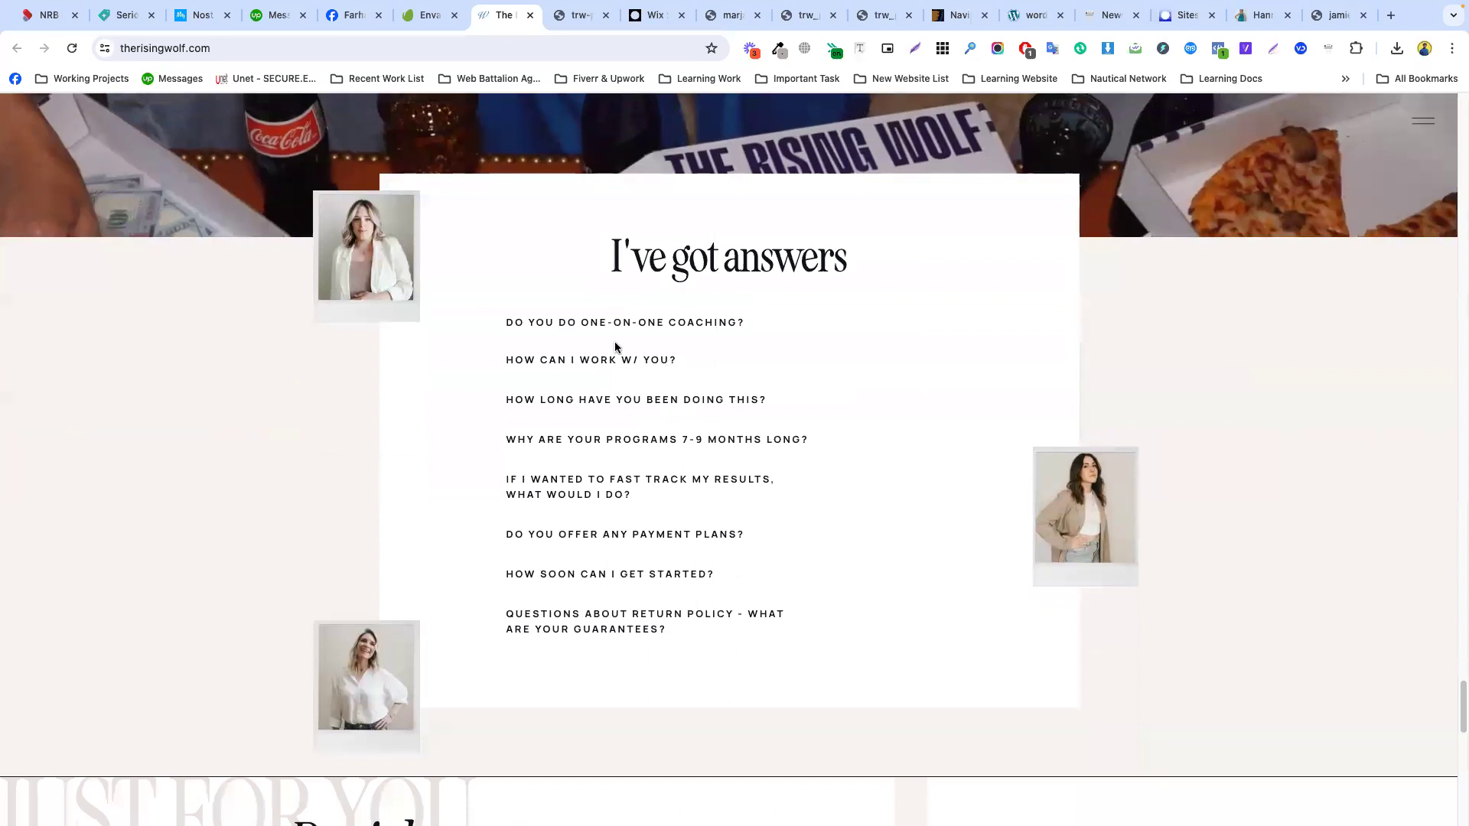
click(662, 324)
scroll(674, 364, down, 1)
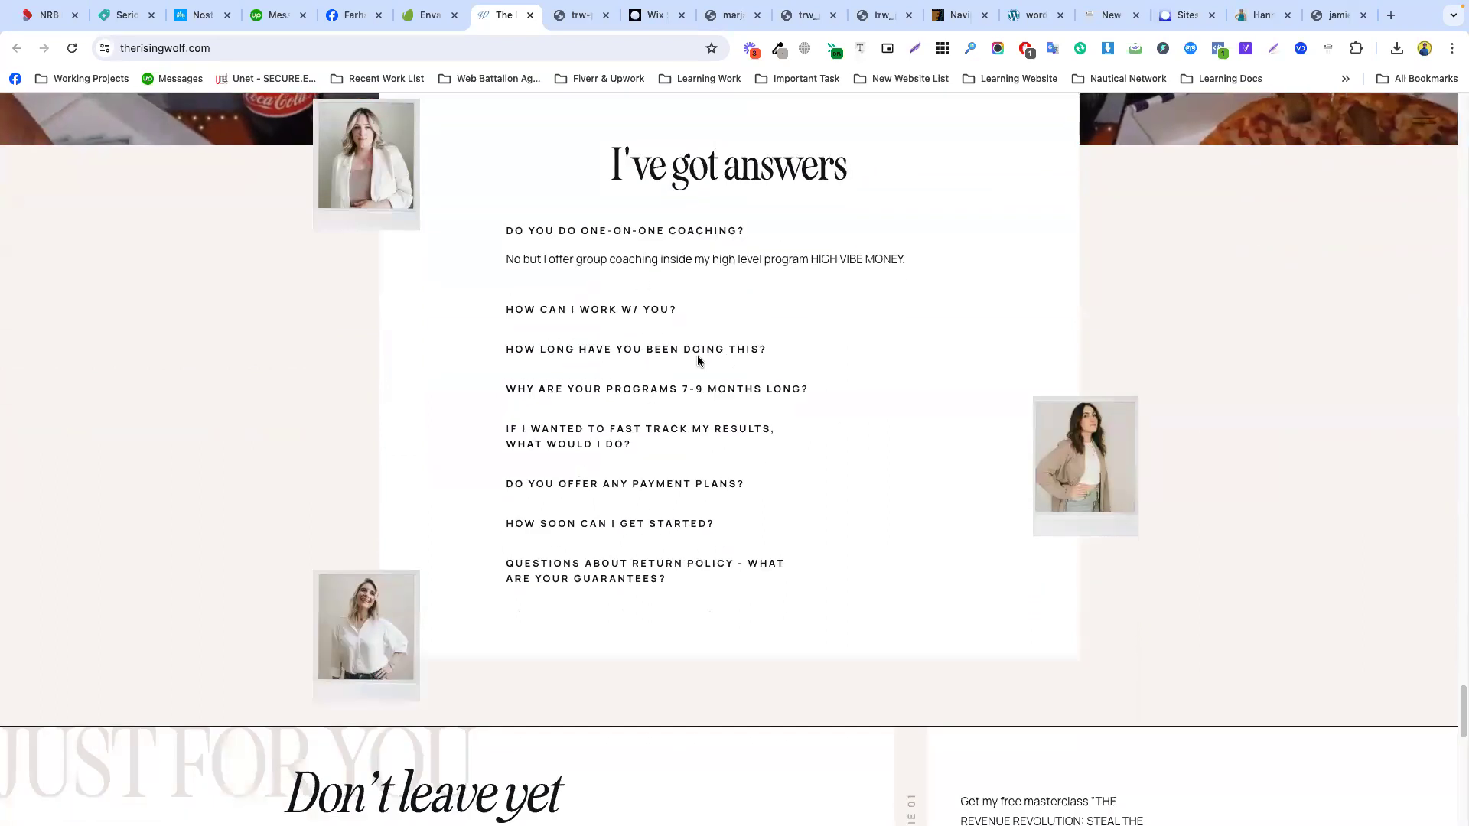
scroll(696, 355, down, 3)
scroll(678, 289, up, 3)
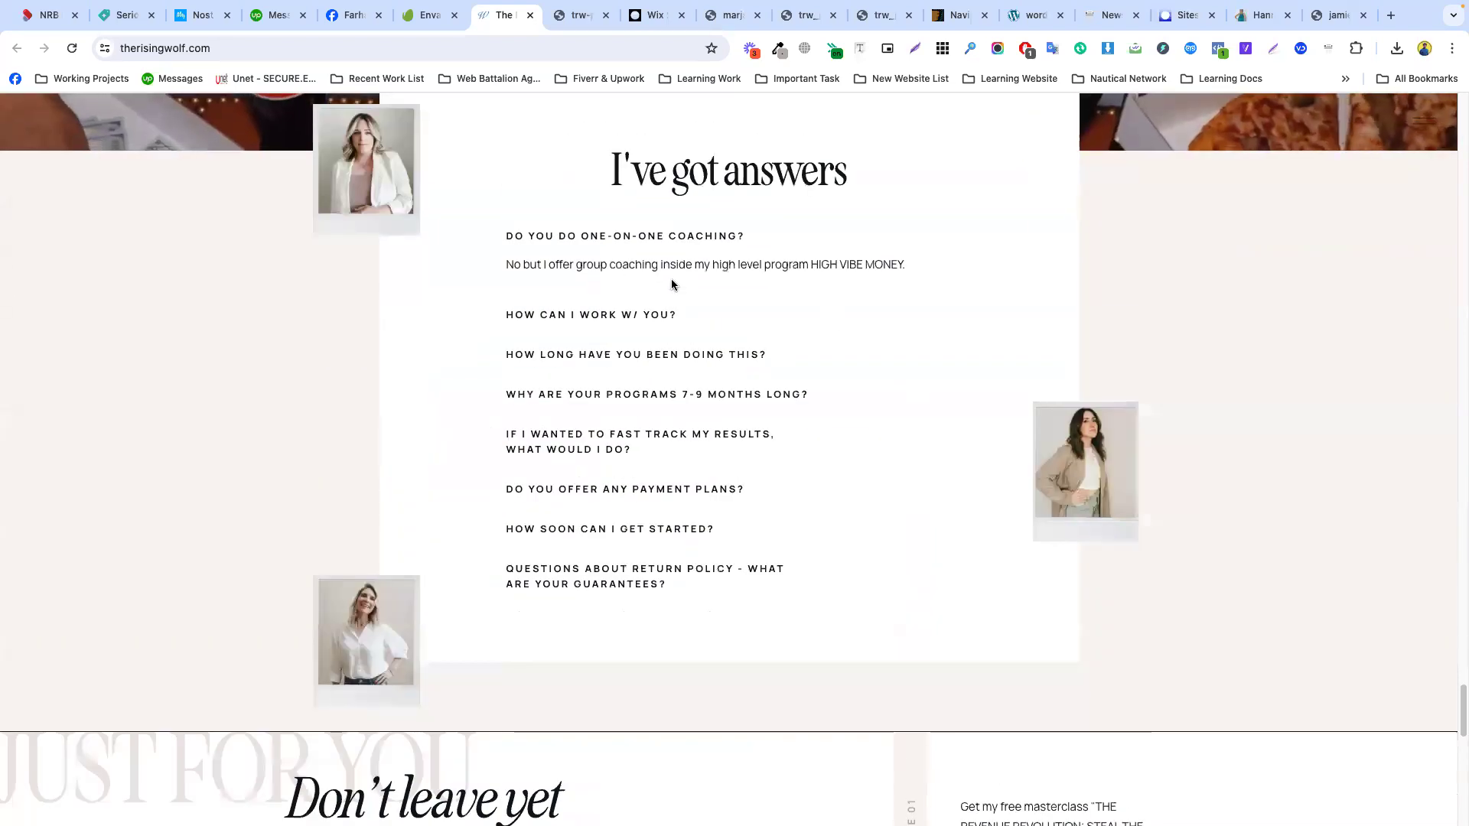
scroll(766, 344, down, 6)
scroll(841, 365, down, 2)
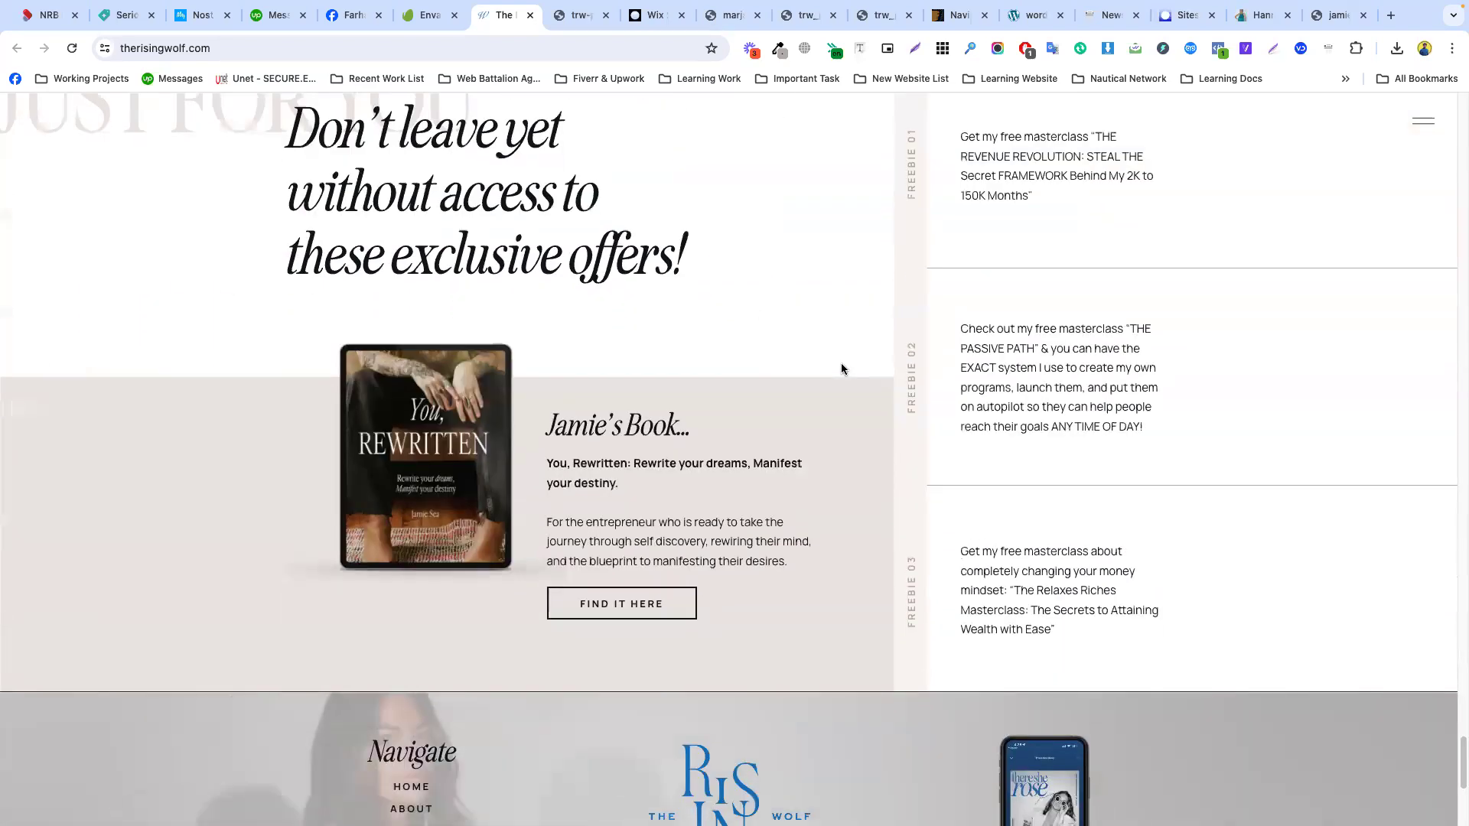
scroll(804, 375, up, 1)
scroll(779, 392, down, 15)
scroll(775, 389, up, 10)
scroll(688, 383, up, 6)
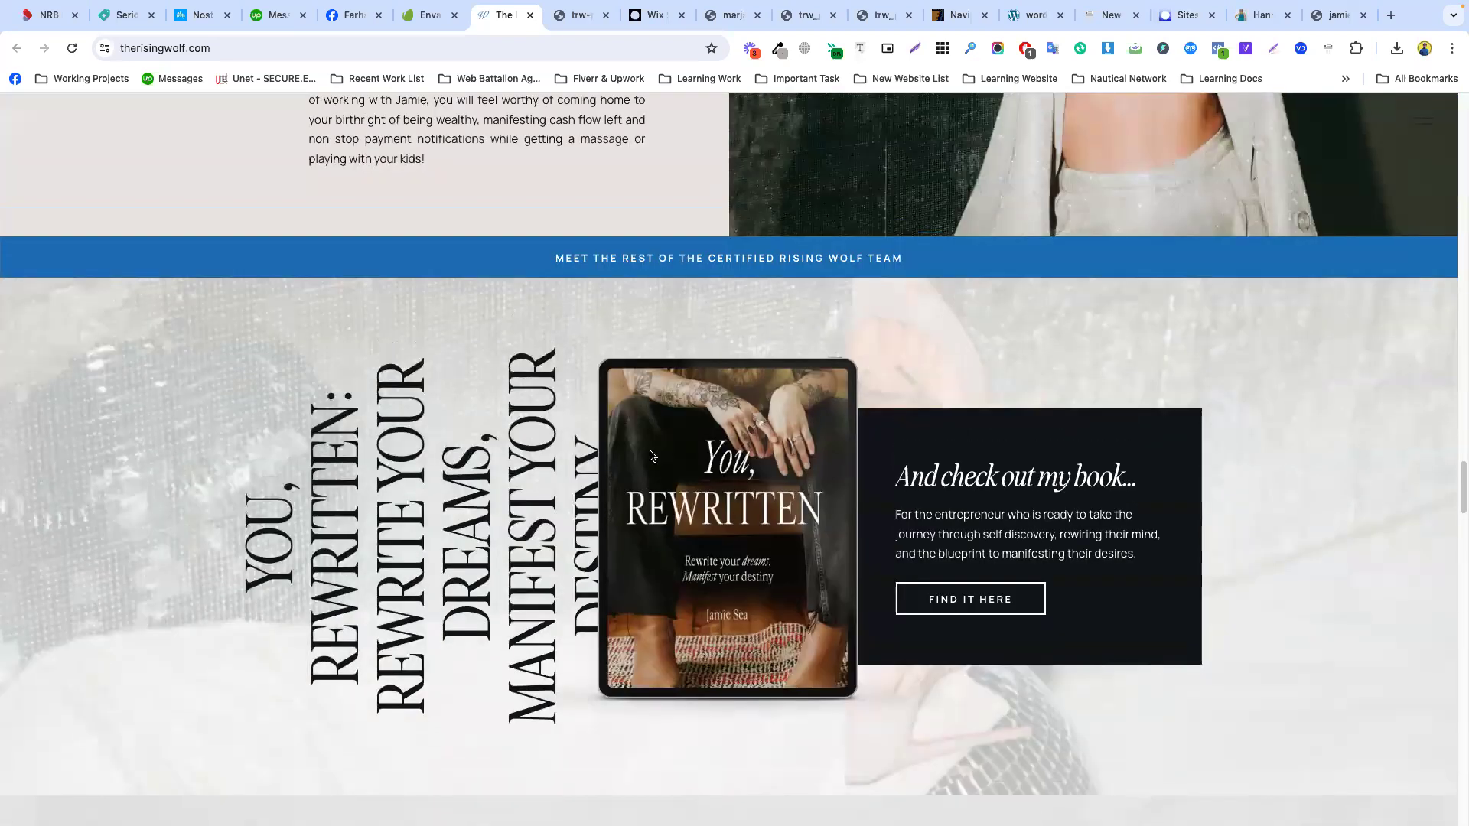
- Review The Rising Wolf page's layout again, from the "My process" and testimonial sections through the courses, podcast and footer
scroll(536, 398, up, 2)
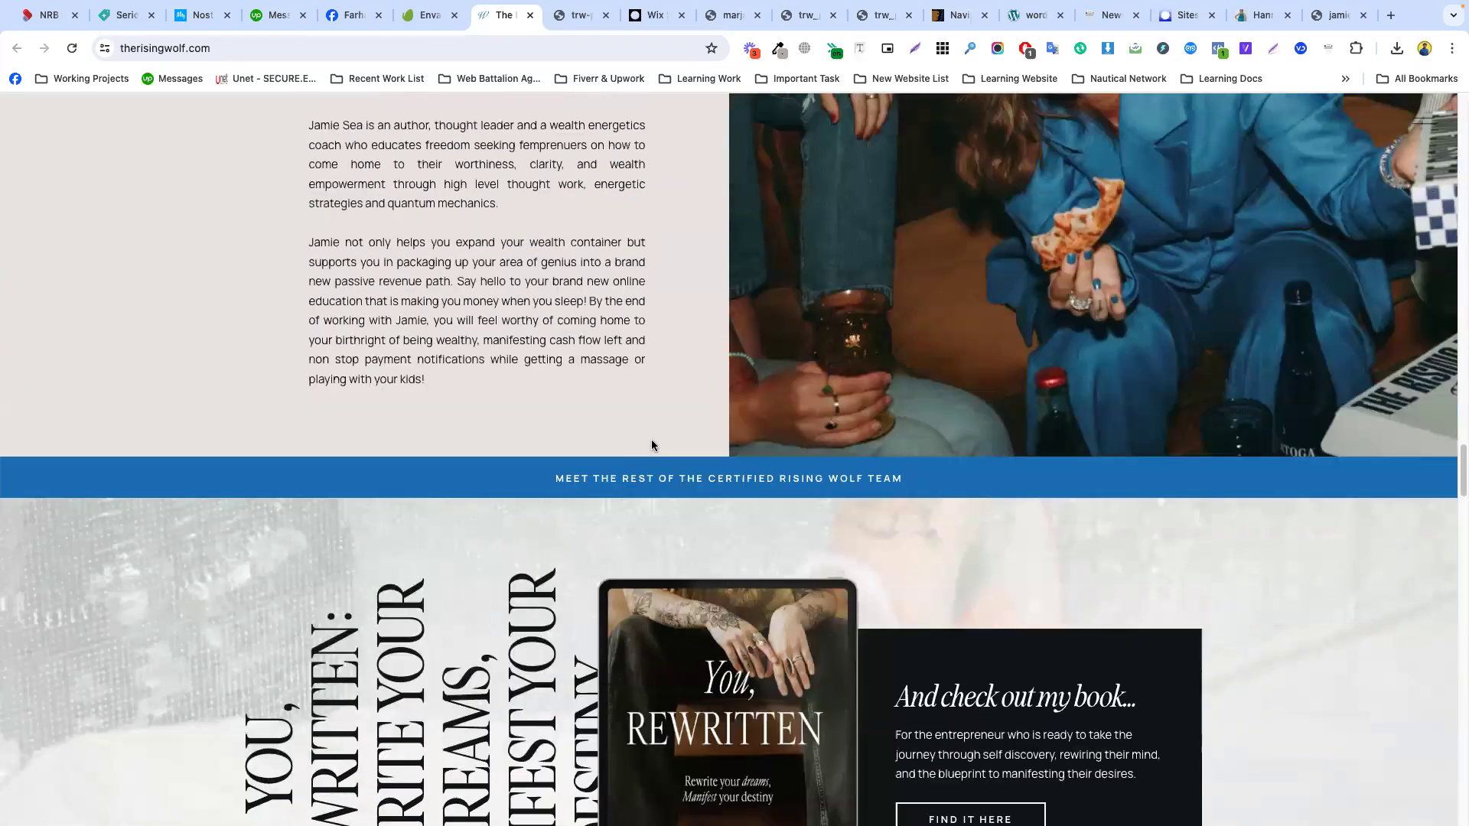
scroll(755, 285, up, 20)
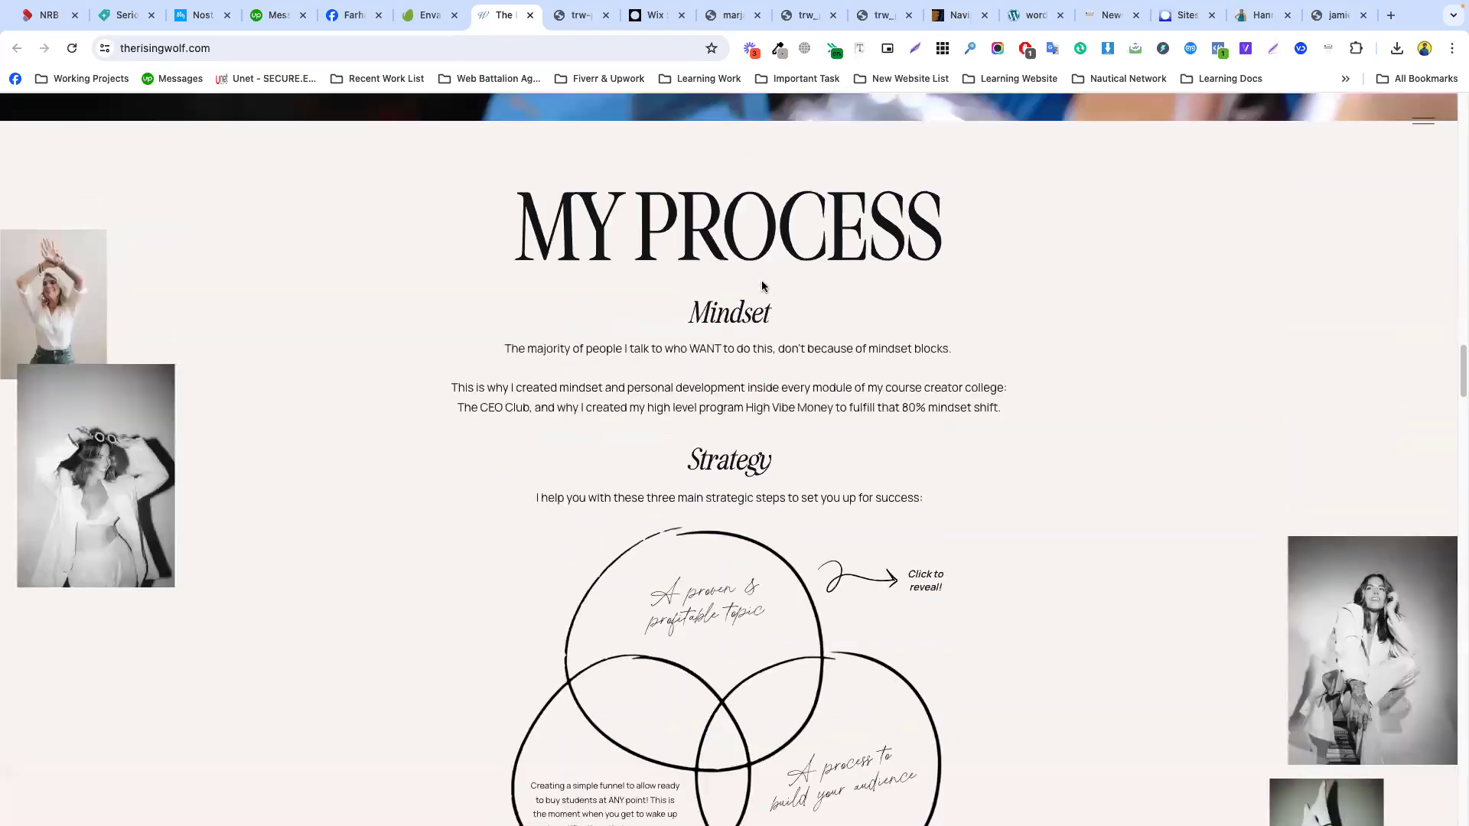
scroll(755, 286, up, 20)
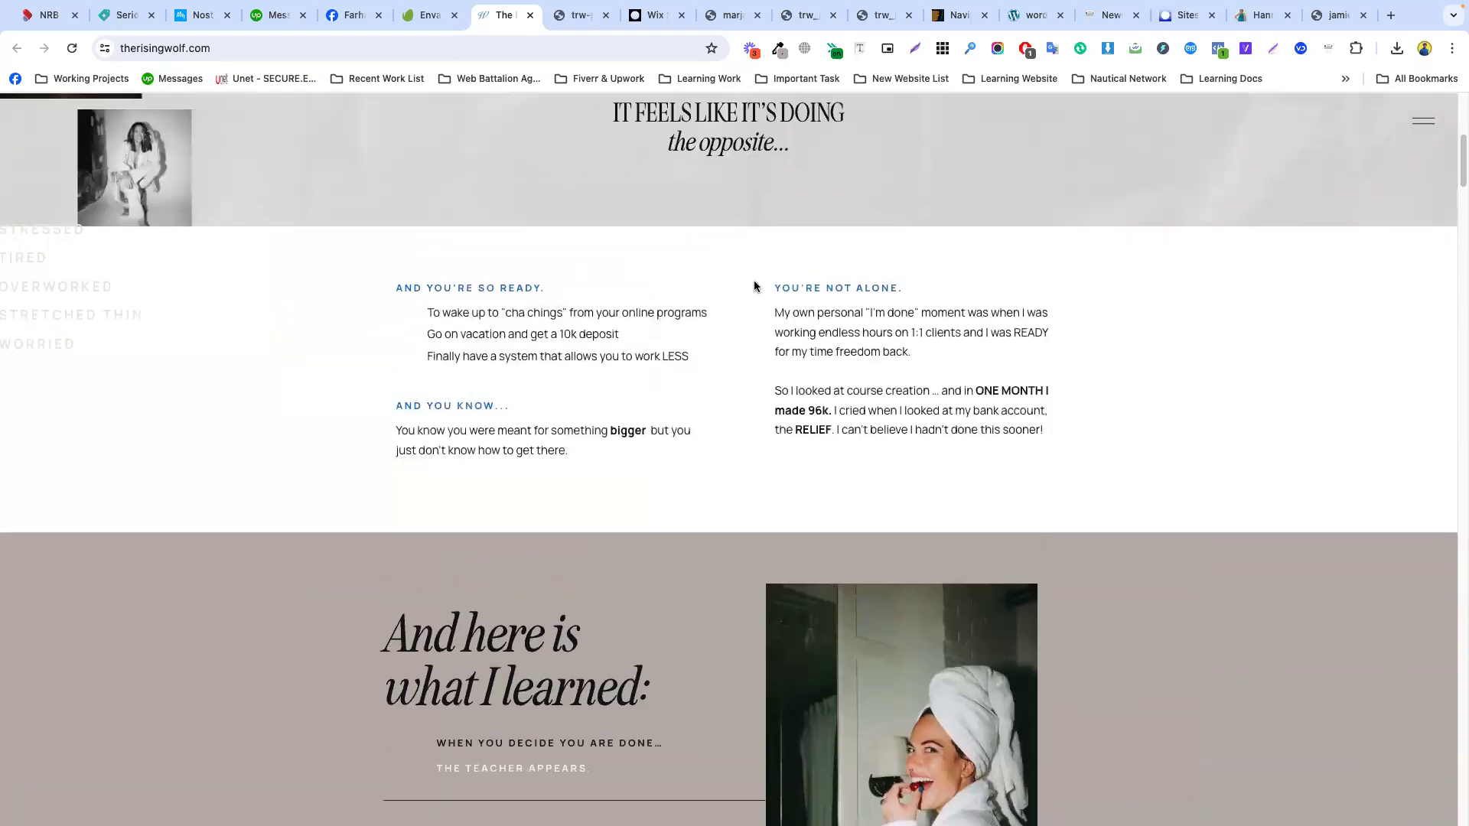
scroll(748, 233, down, 20)
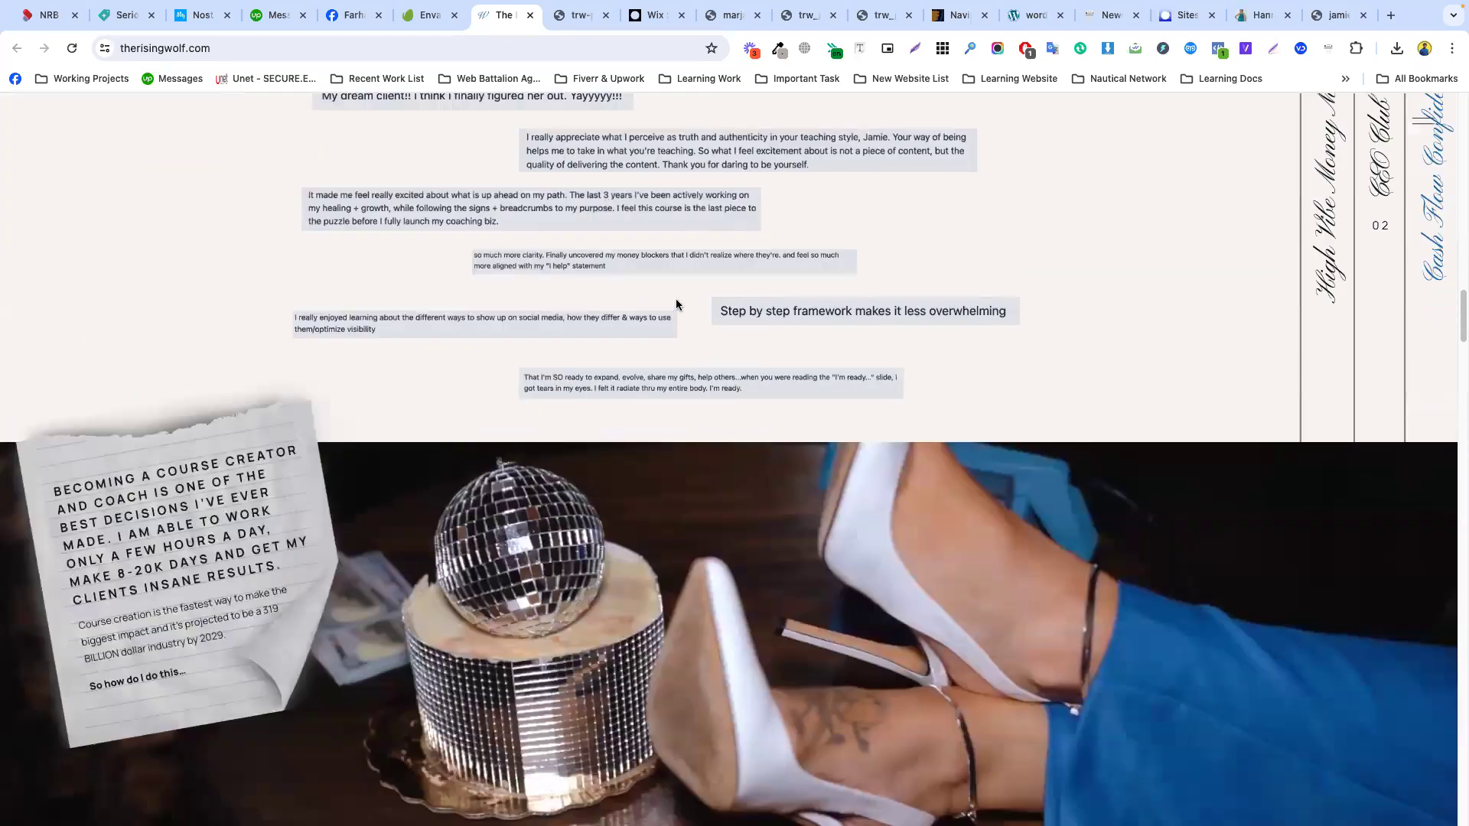
scroll(869, 285, down, 15)
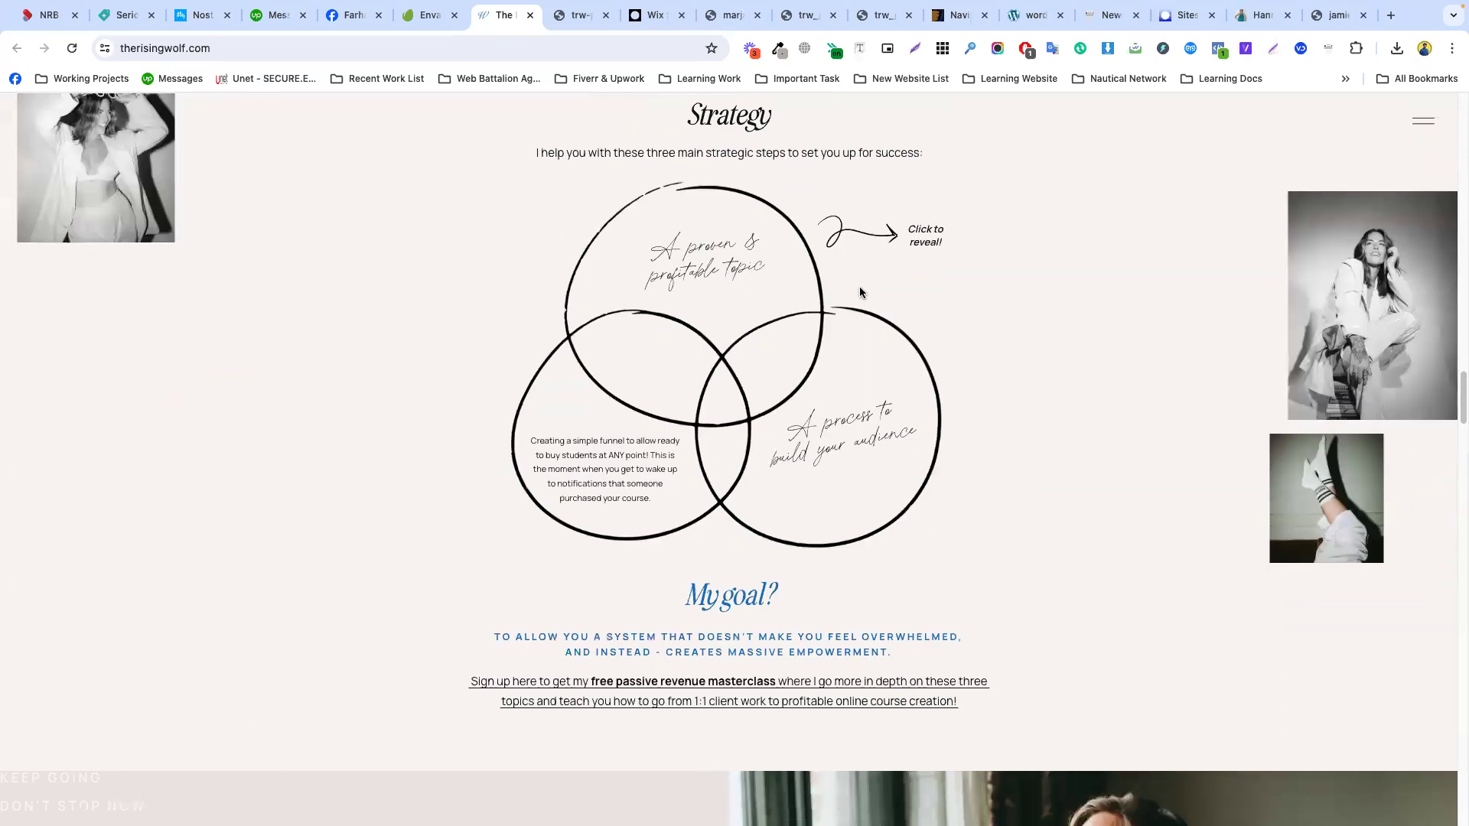
scroll(786, 291, down, 20)
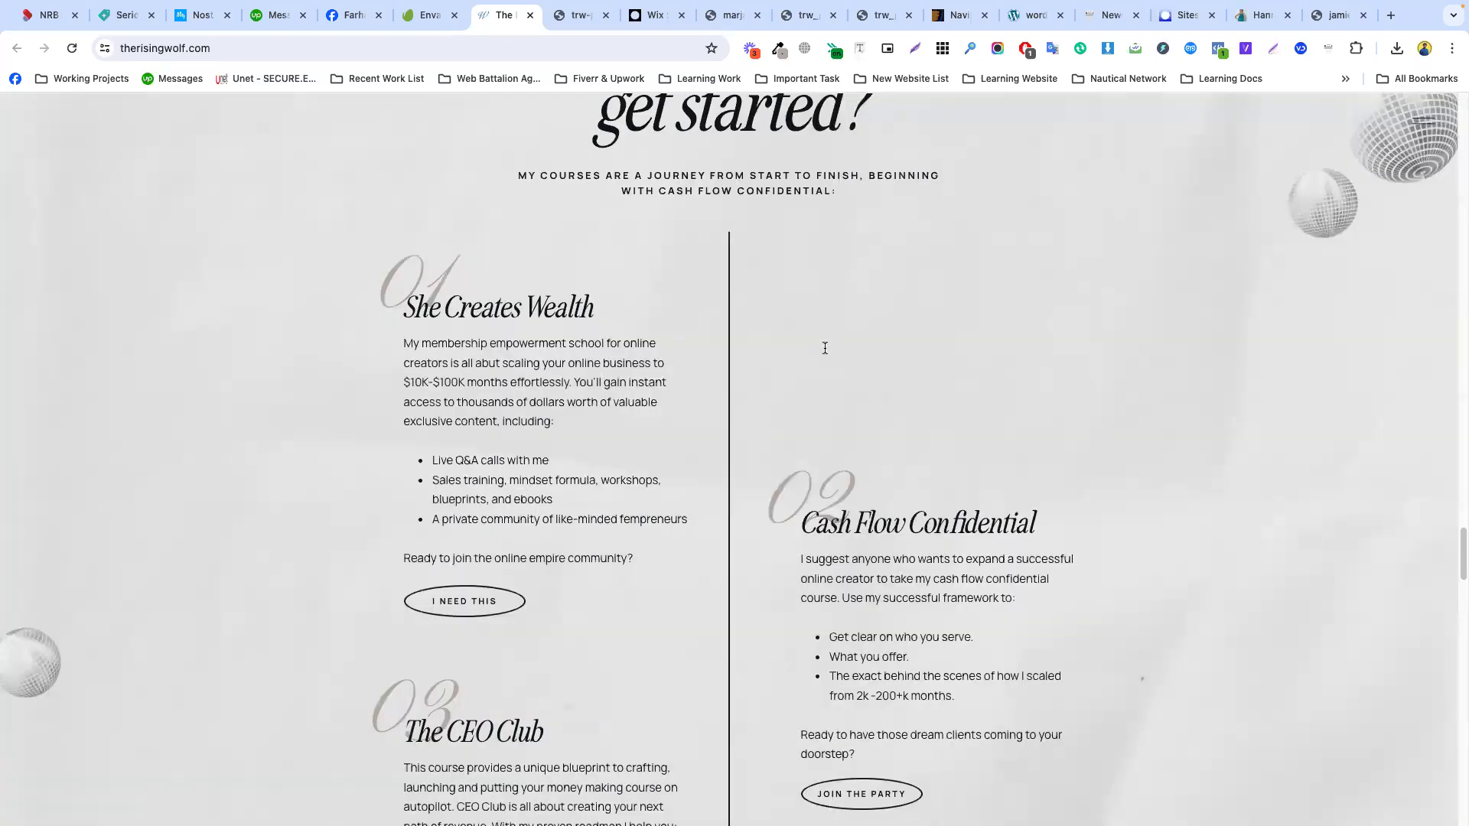
scroll(920, 344, down, 20)
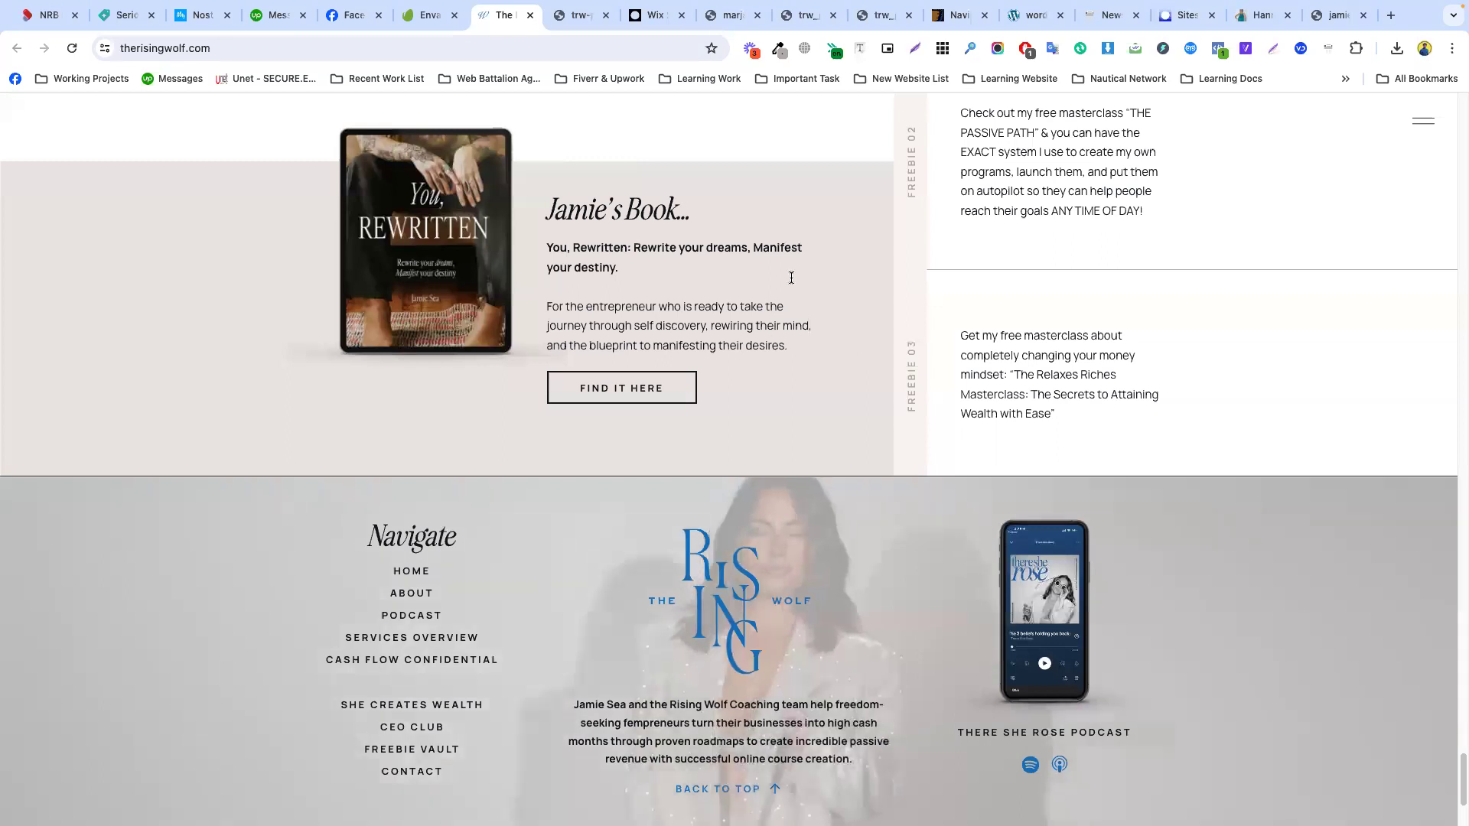
scroll(788, 290, down, 3)
scroll(805, 375, up, 15)
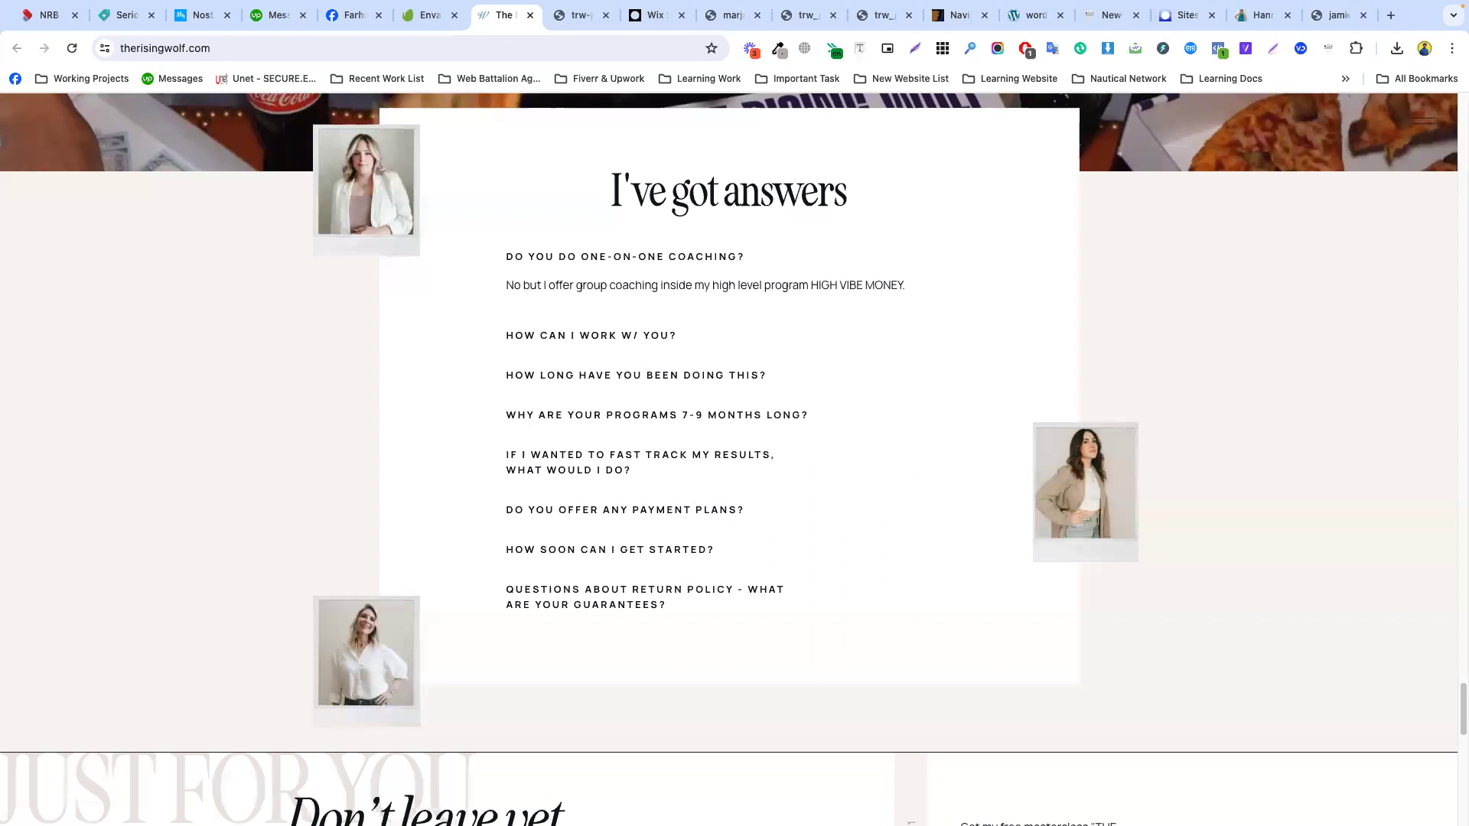
scroll(795, 302, up, 20)
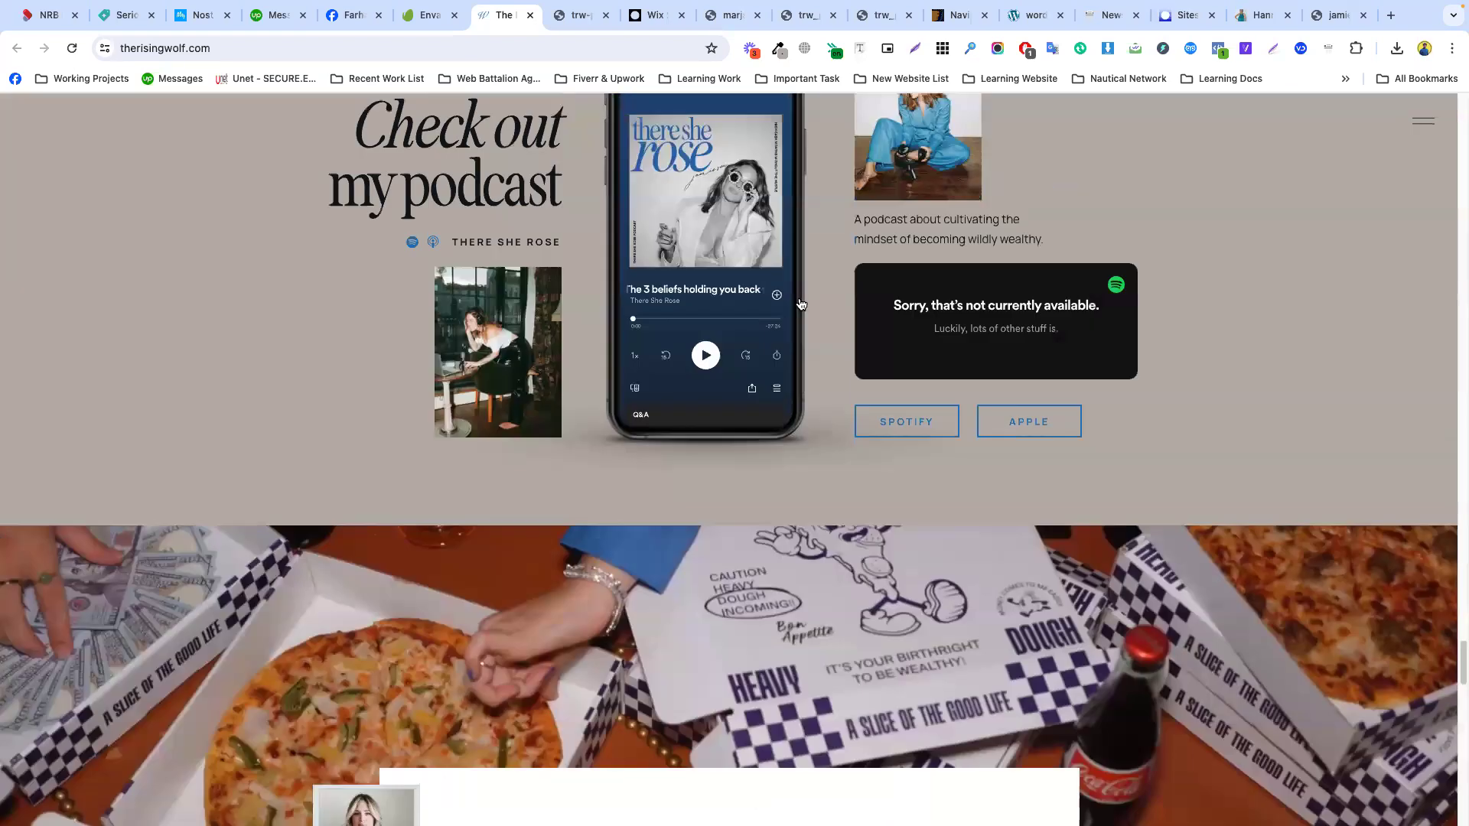
scroll(798, 297, down, 1)
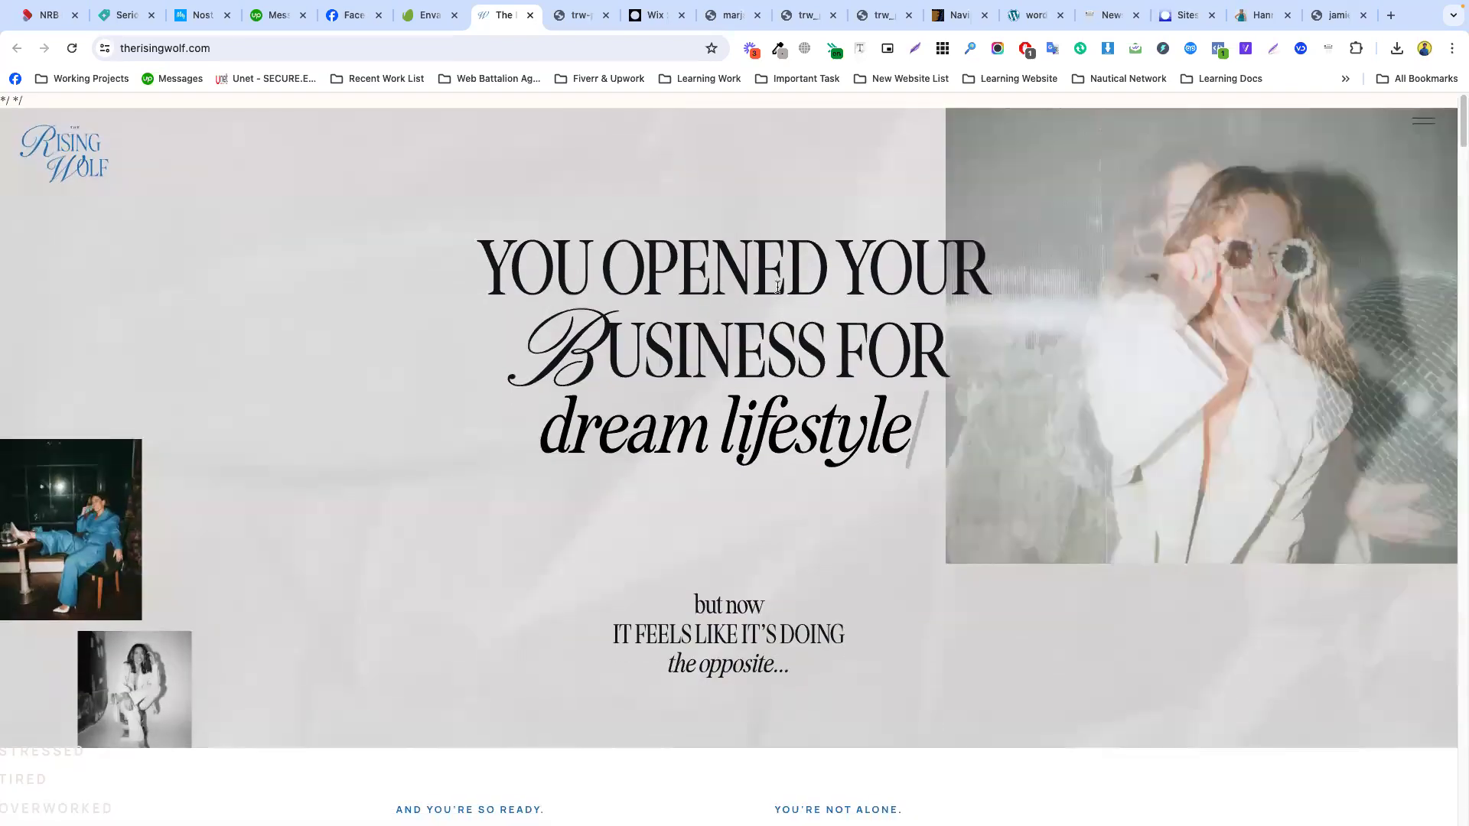
- Highlight the hero heading line "YOU OPENED YOUR" and compare the hero with the testimonial, course and podcast sections further along the page
triple_click(761, 322)
triple_click(760, 341)
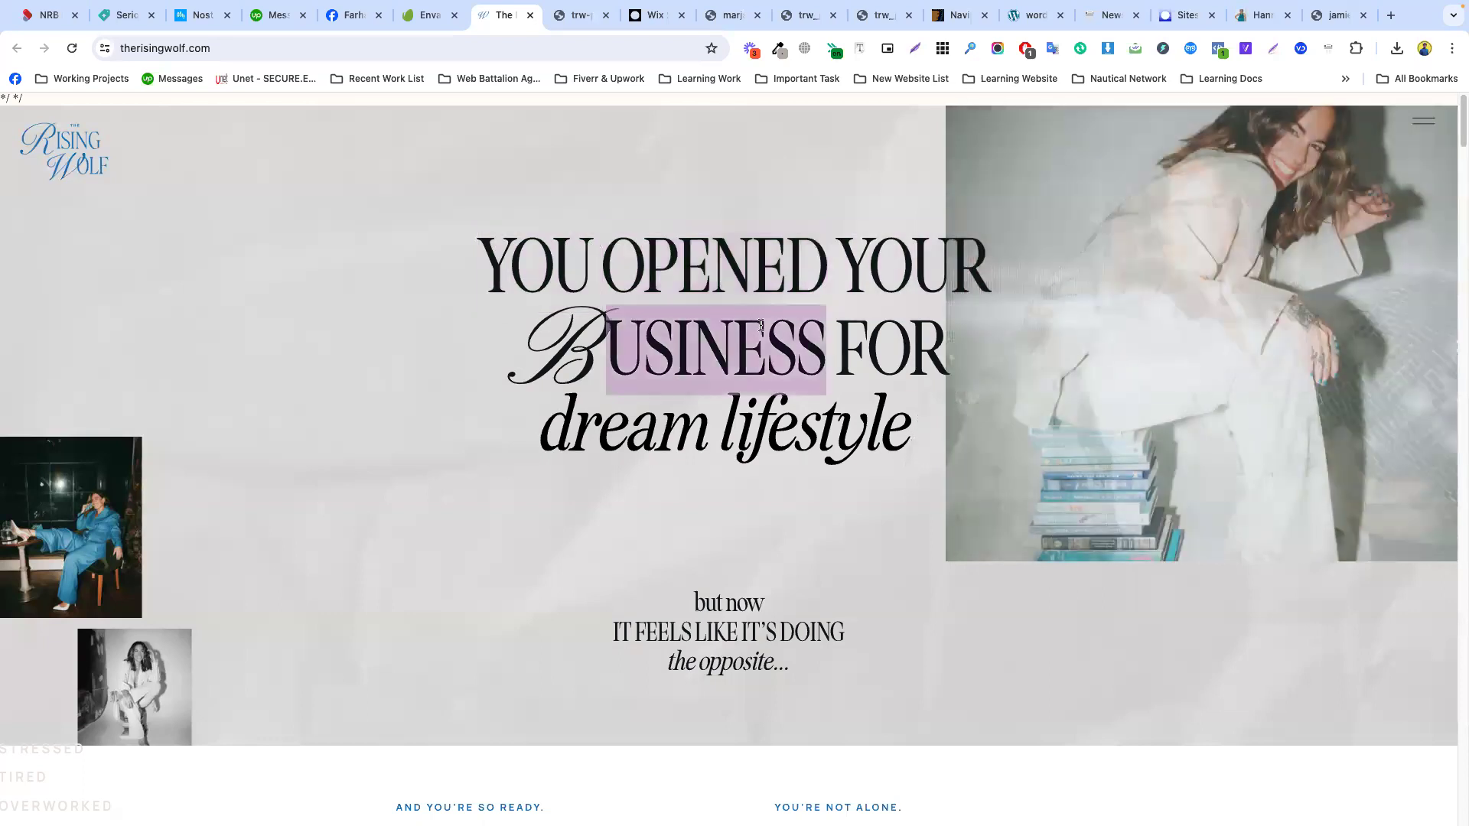
triple_click(707, 262)
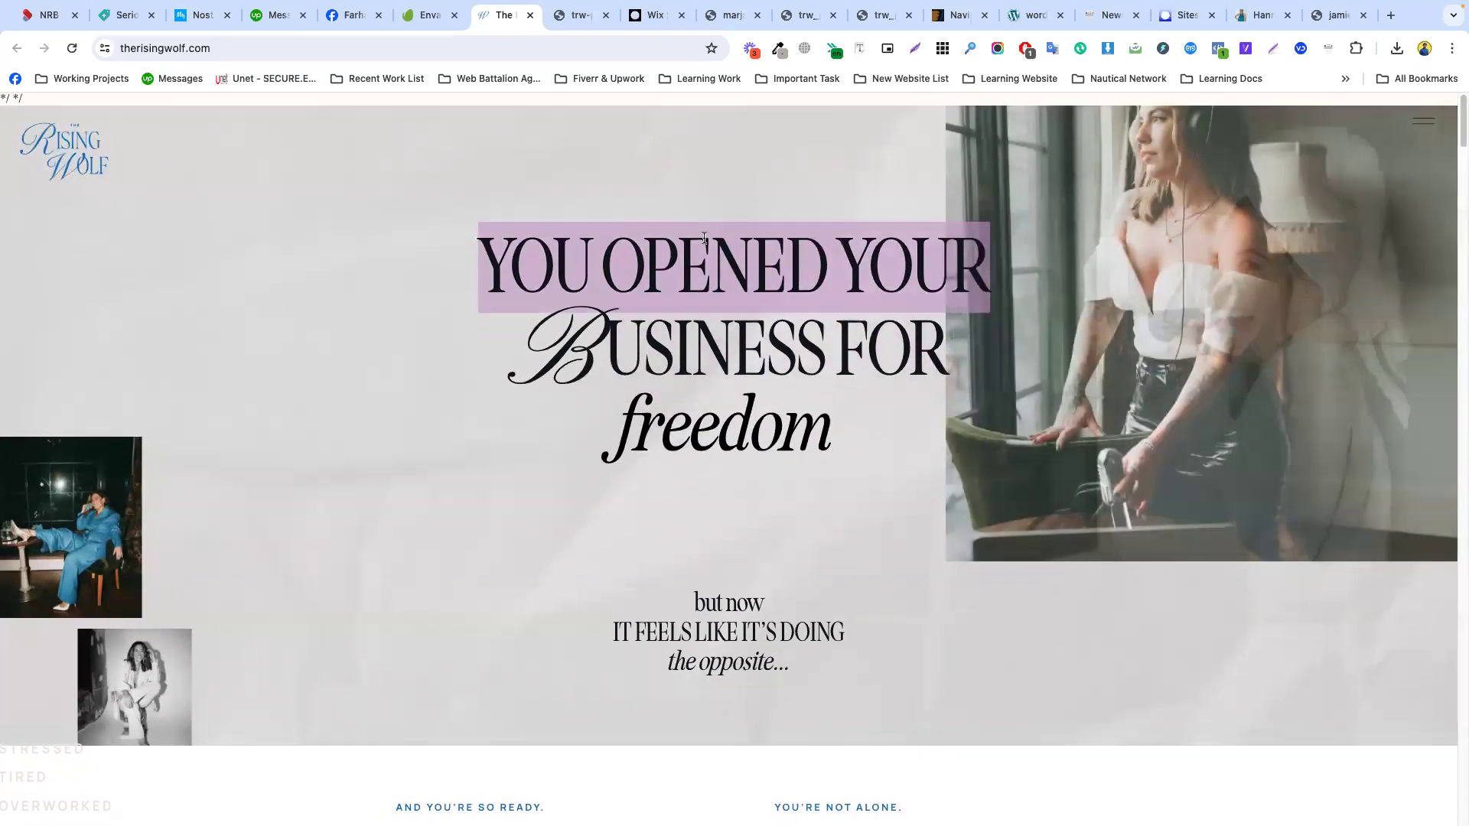
scroll(704, 239, down, 10)
scroll(704, 242, down, 20)
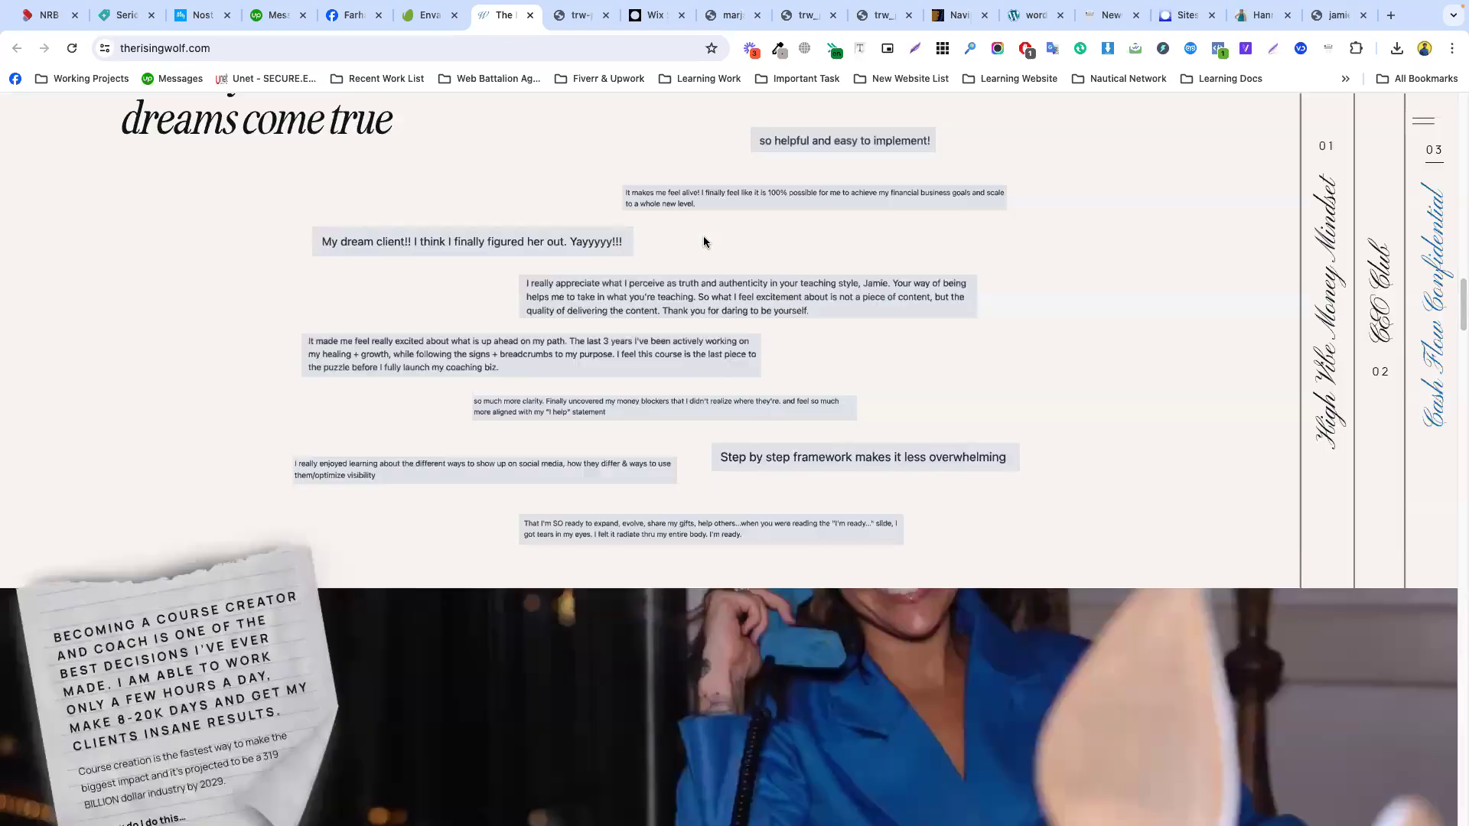
scroll(703, 242, down, 5)
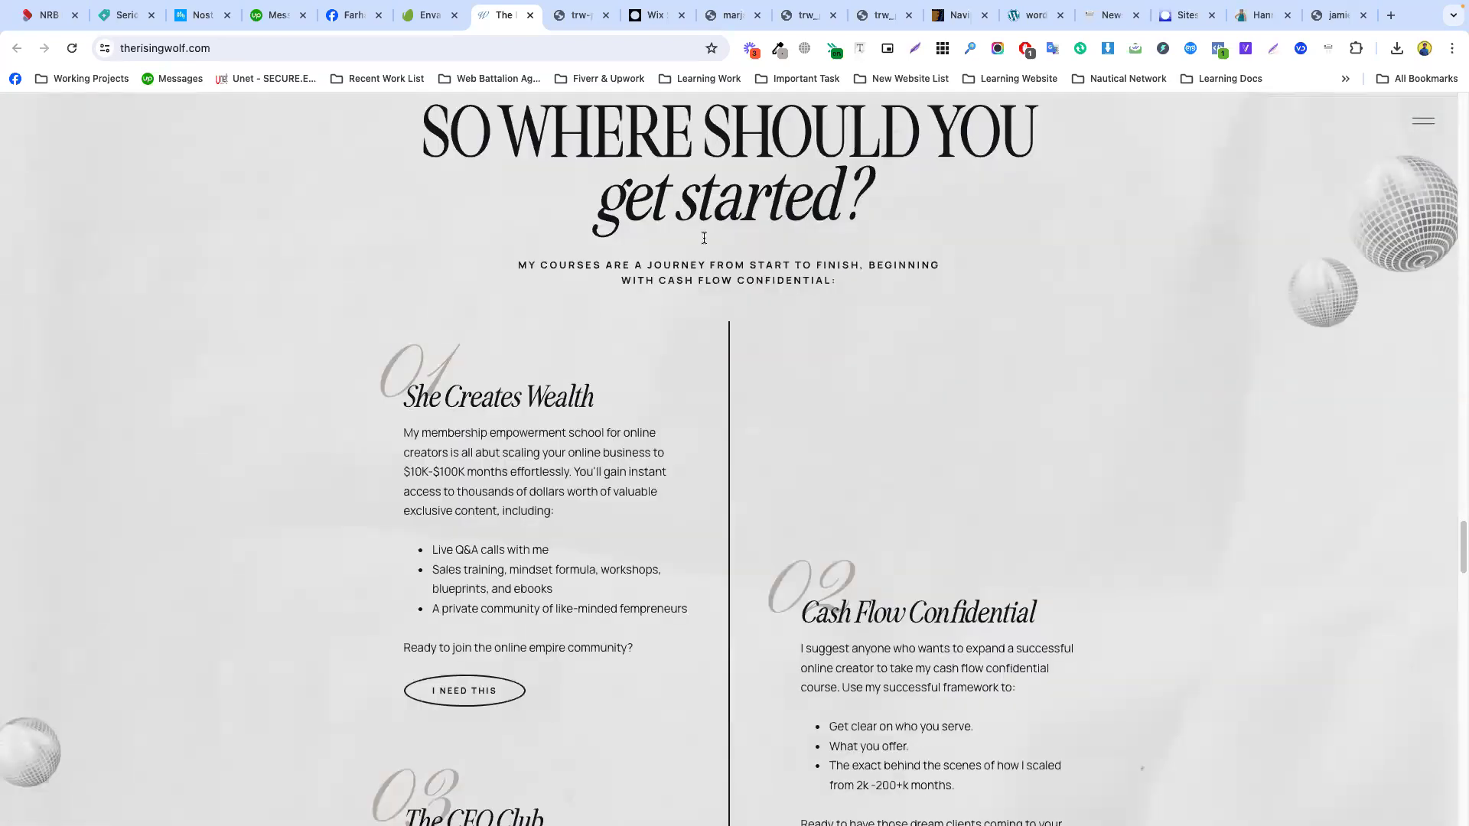
scroll(704, 242, up, 3)
scroll(704, 241, down, 12)
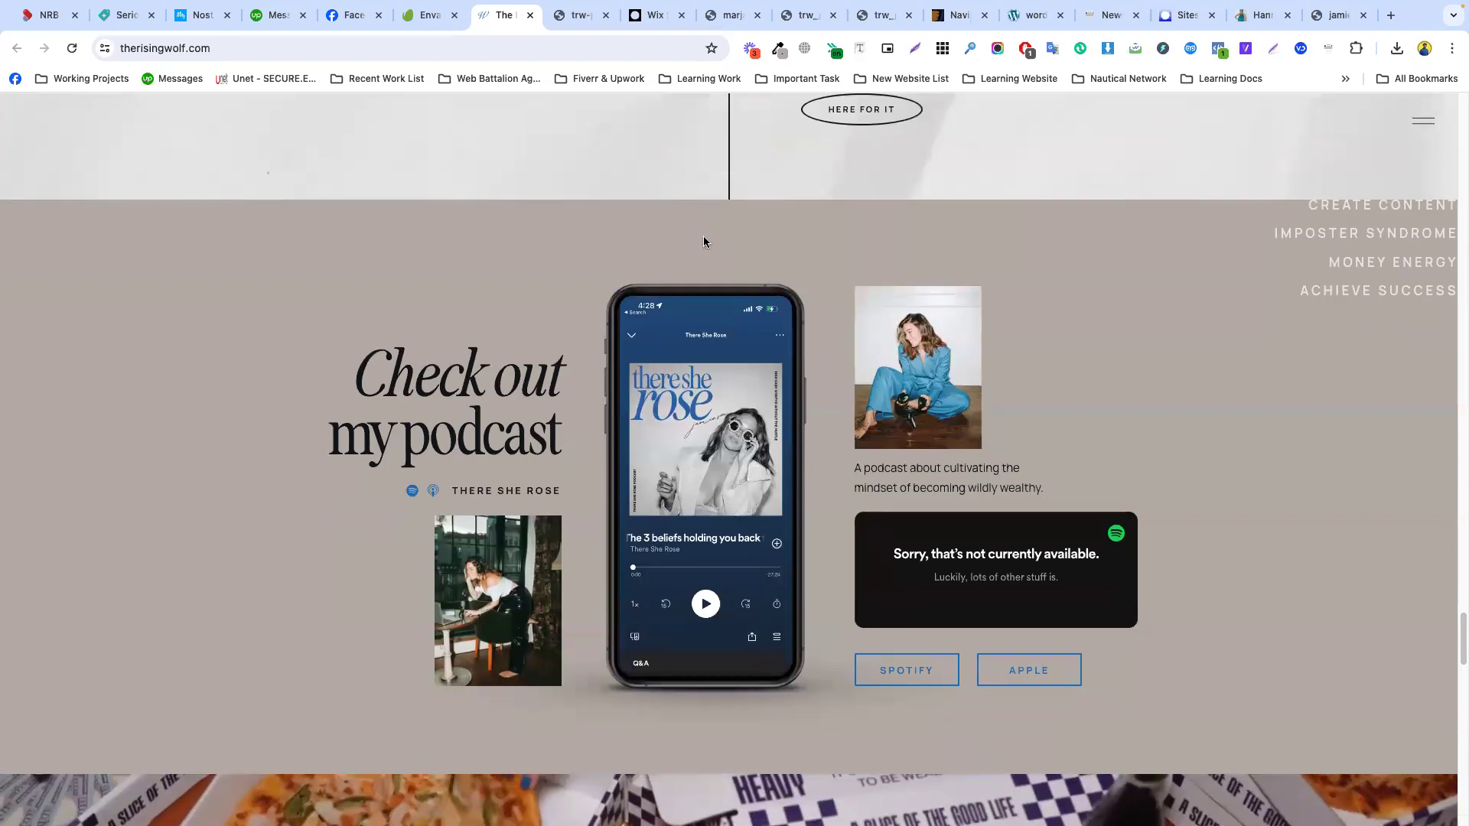
scroll(704, 242, up, 15)
scroll(704, 242, up, 20)
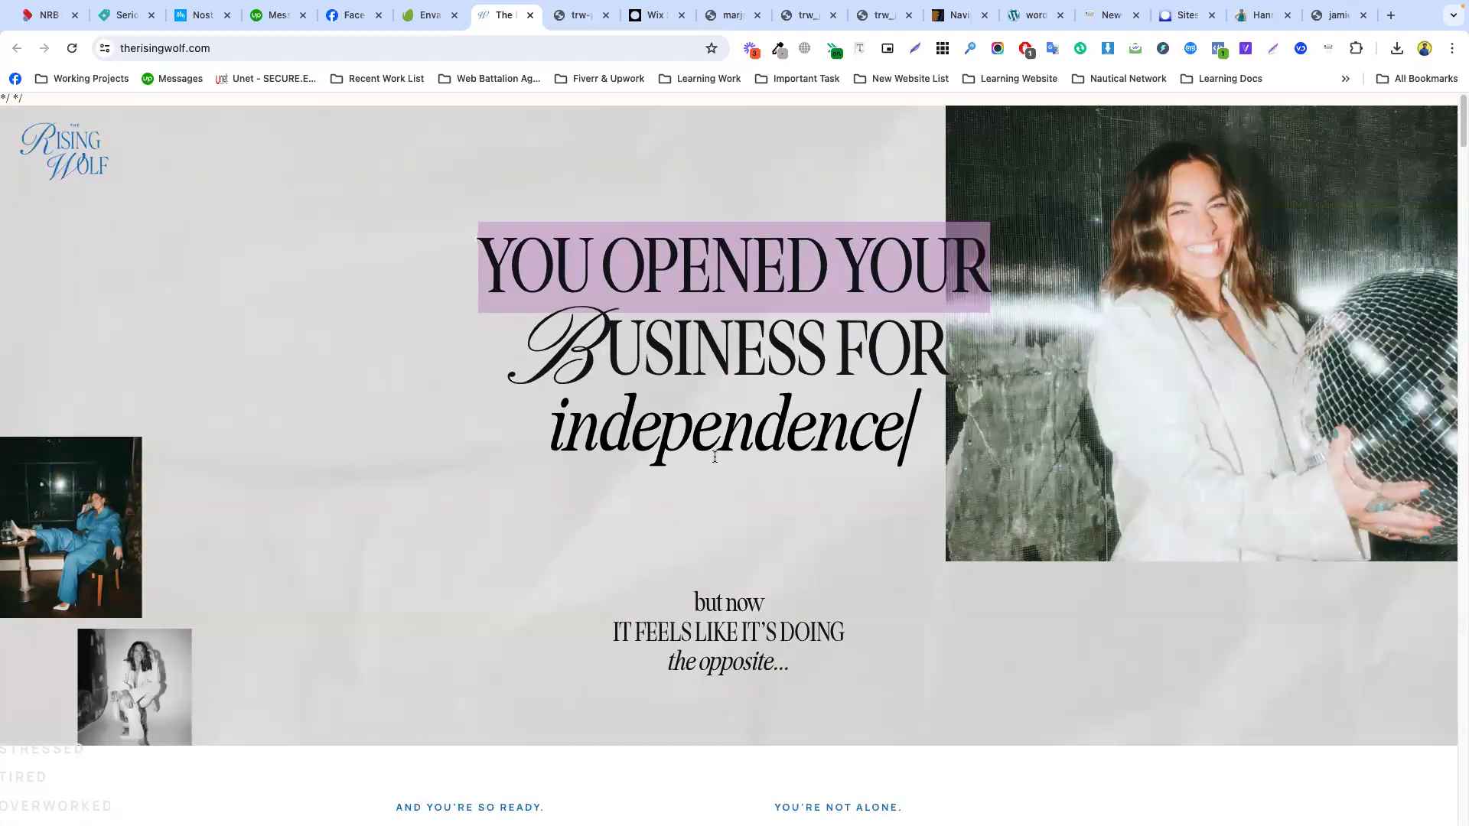
scroll(715, 457, down, 10)
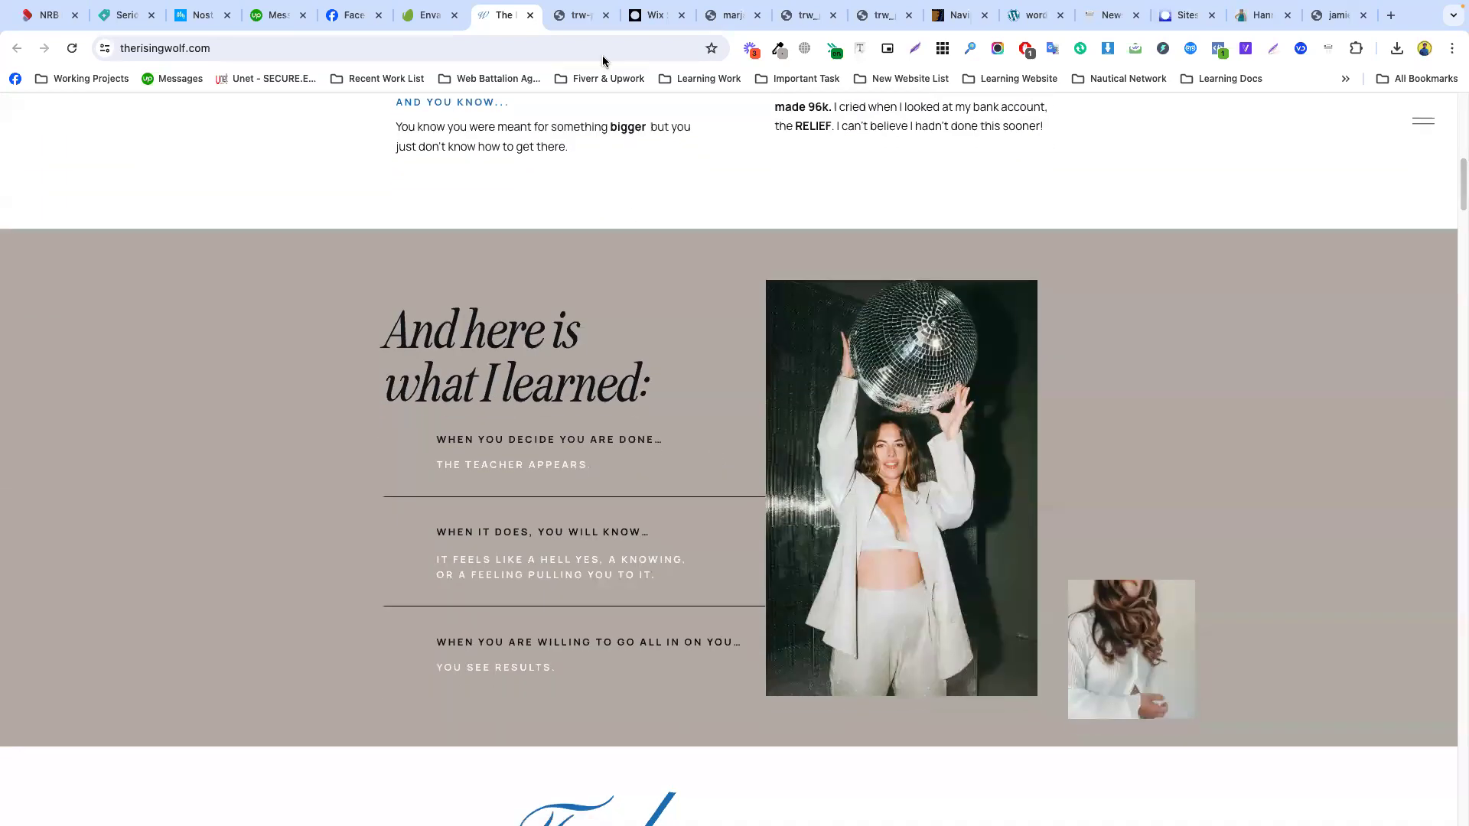
- Return to the Wix Studio editor at the new two-column section
click(581, 15)
click(578, 47)
click(650, 15)
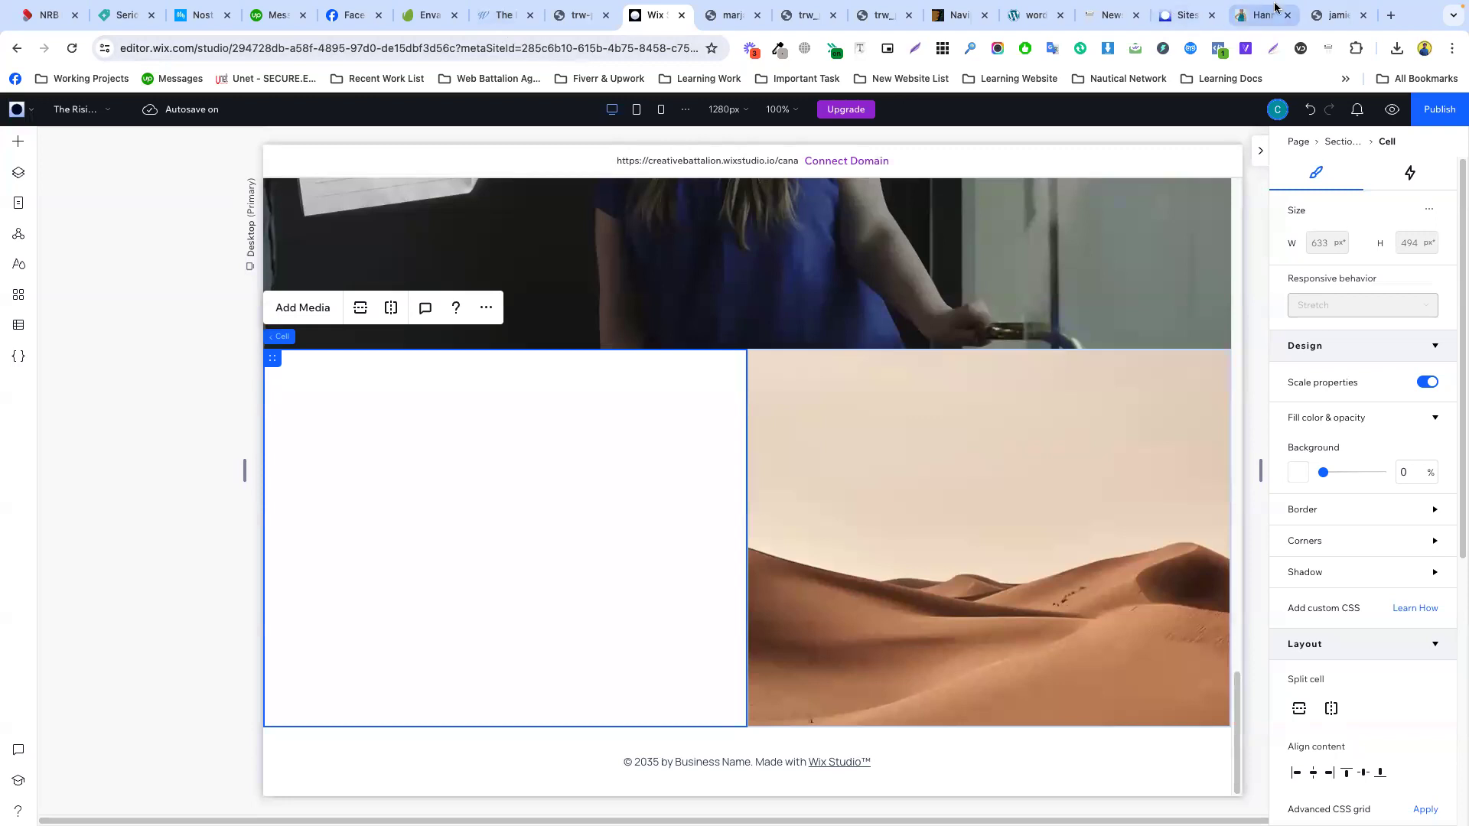
- Open classroom.google.com in place of the German coaching site
click(1244, 15)
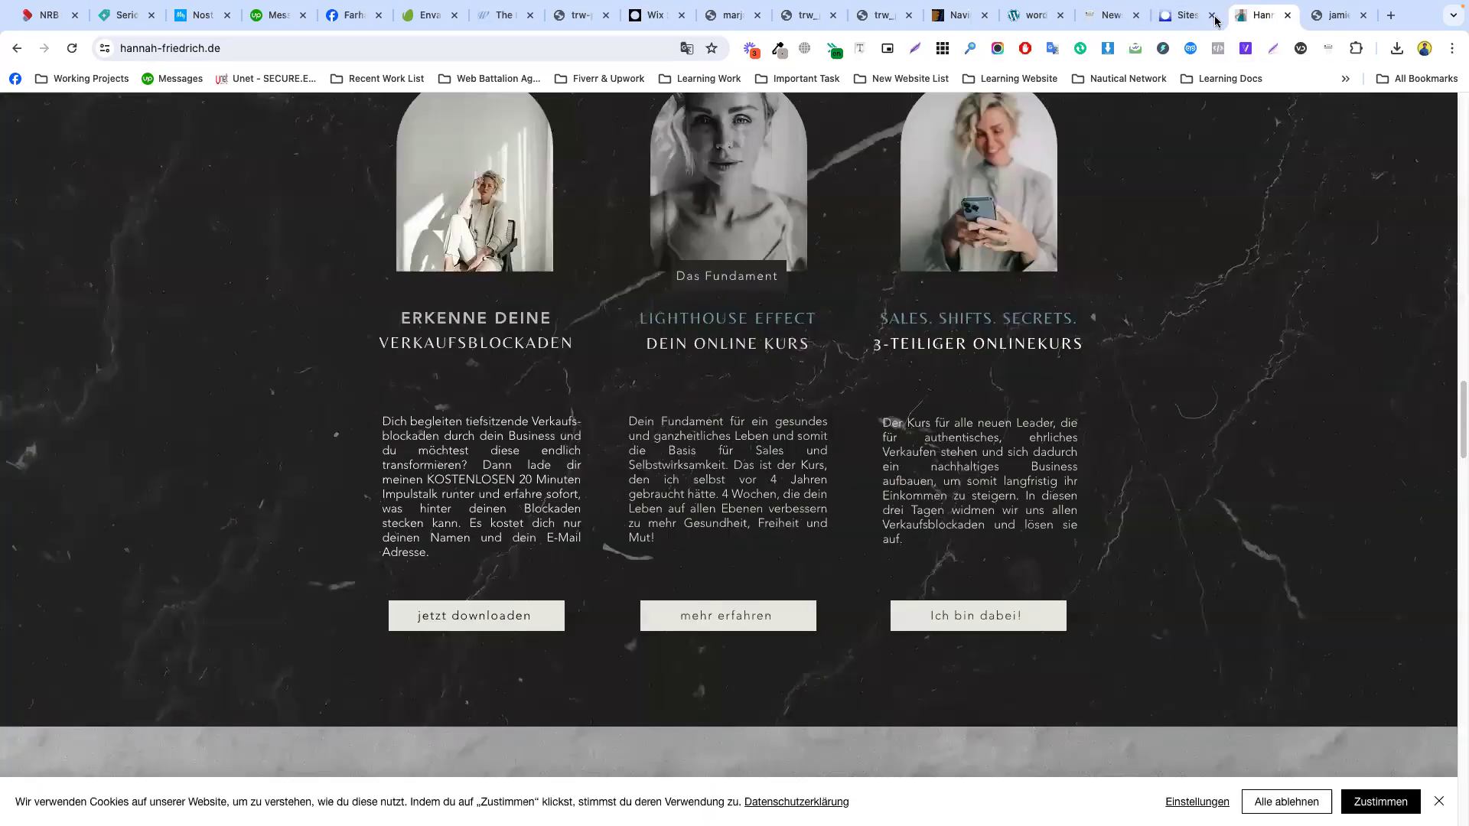
click(604, 51)
text(classroom)
key(Return)
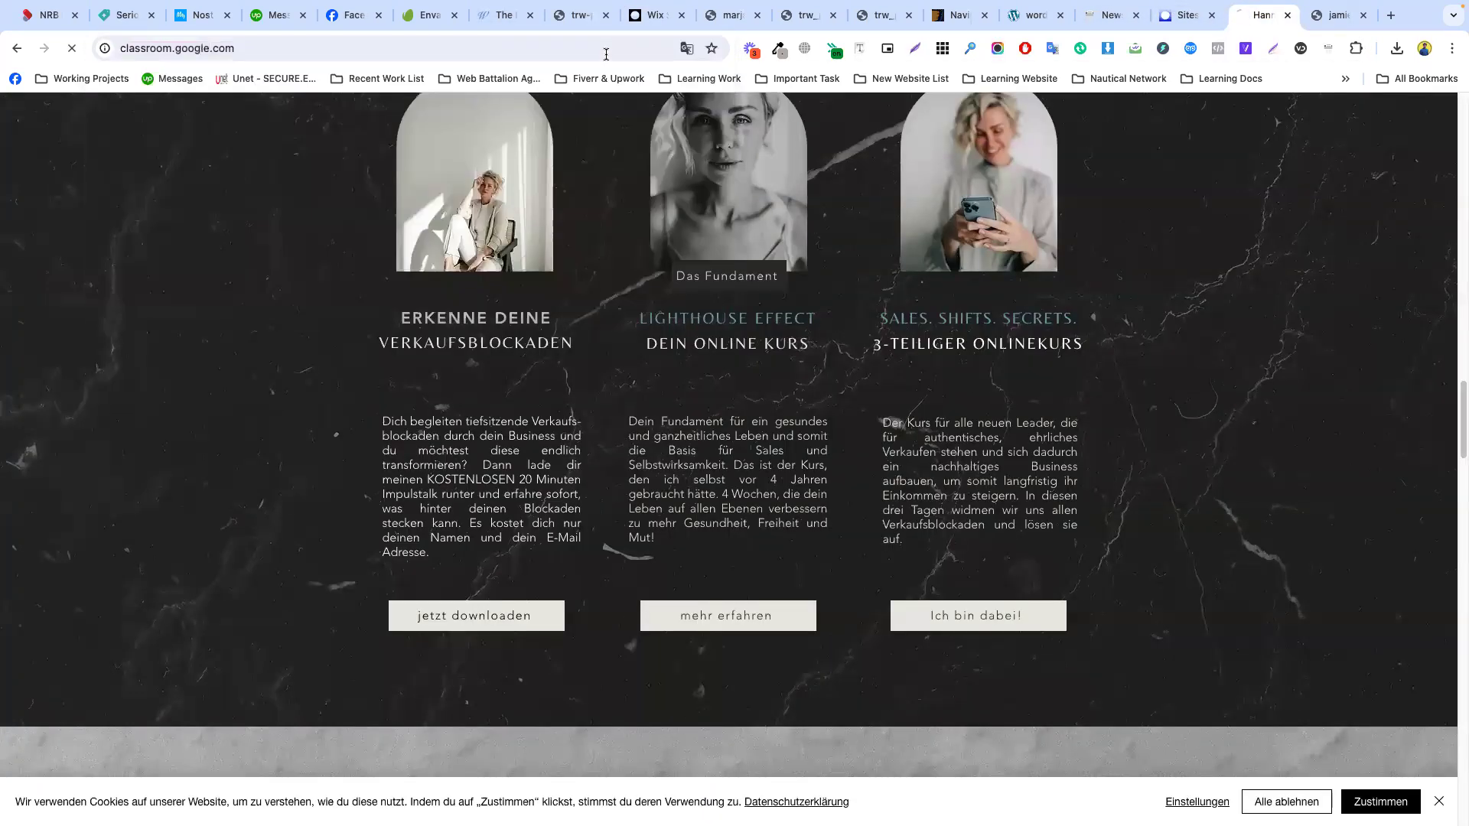
click(606, 52)
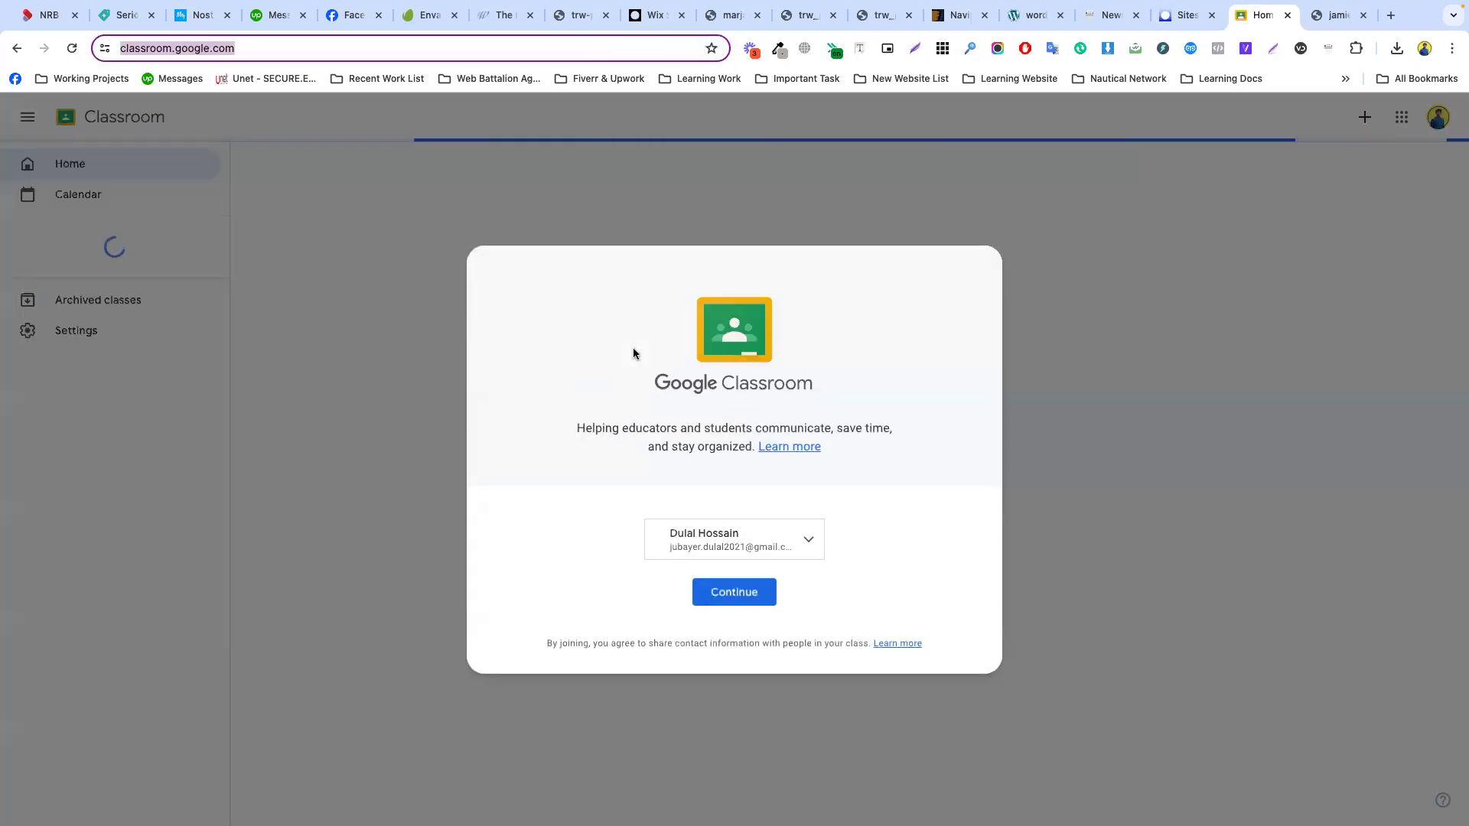
- Choose a different Google account and open the classwork list of the CMBD-251(Wix & Squarespace) class
click(779, 545)
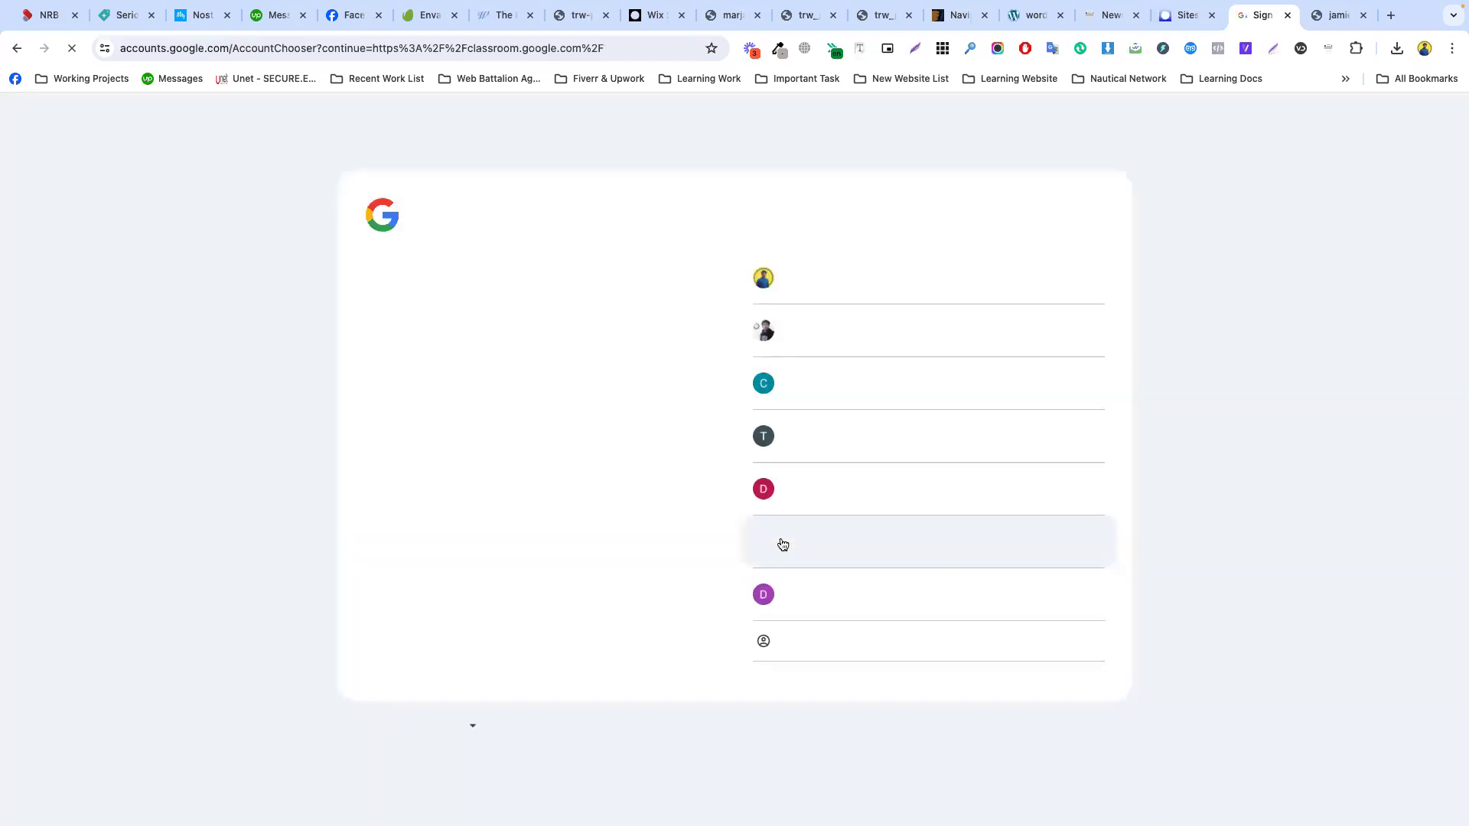
click(858, 329)
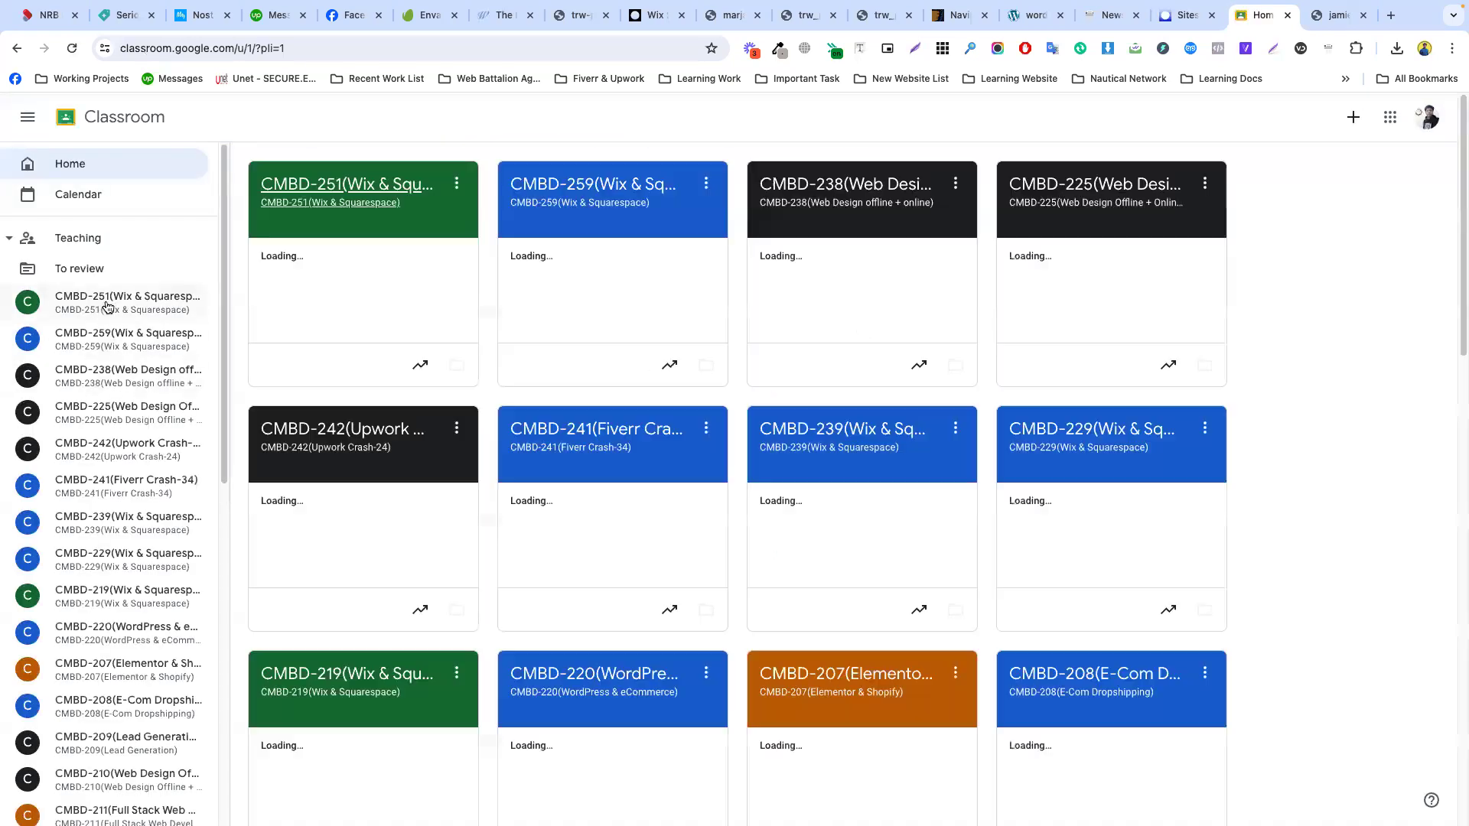
click(107, 306)
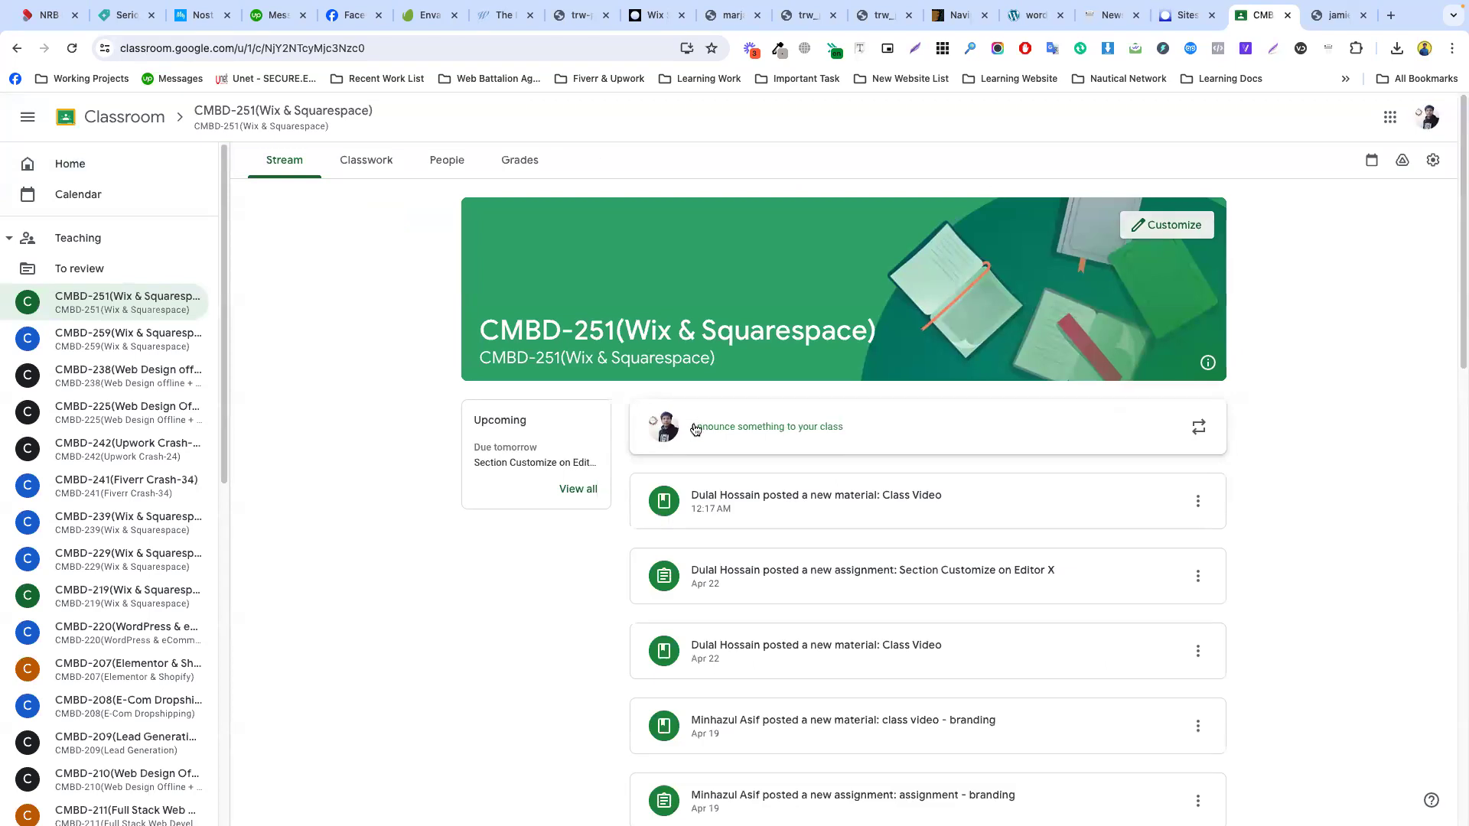
click(369, 163)
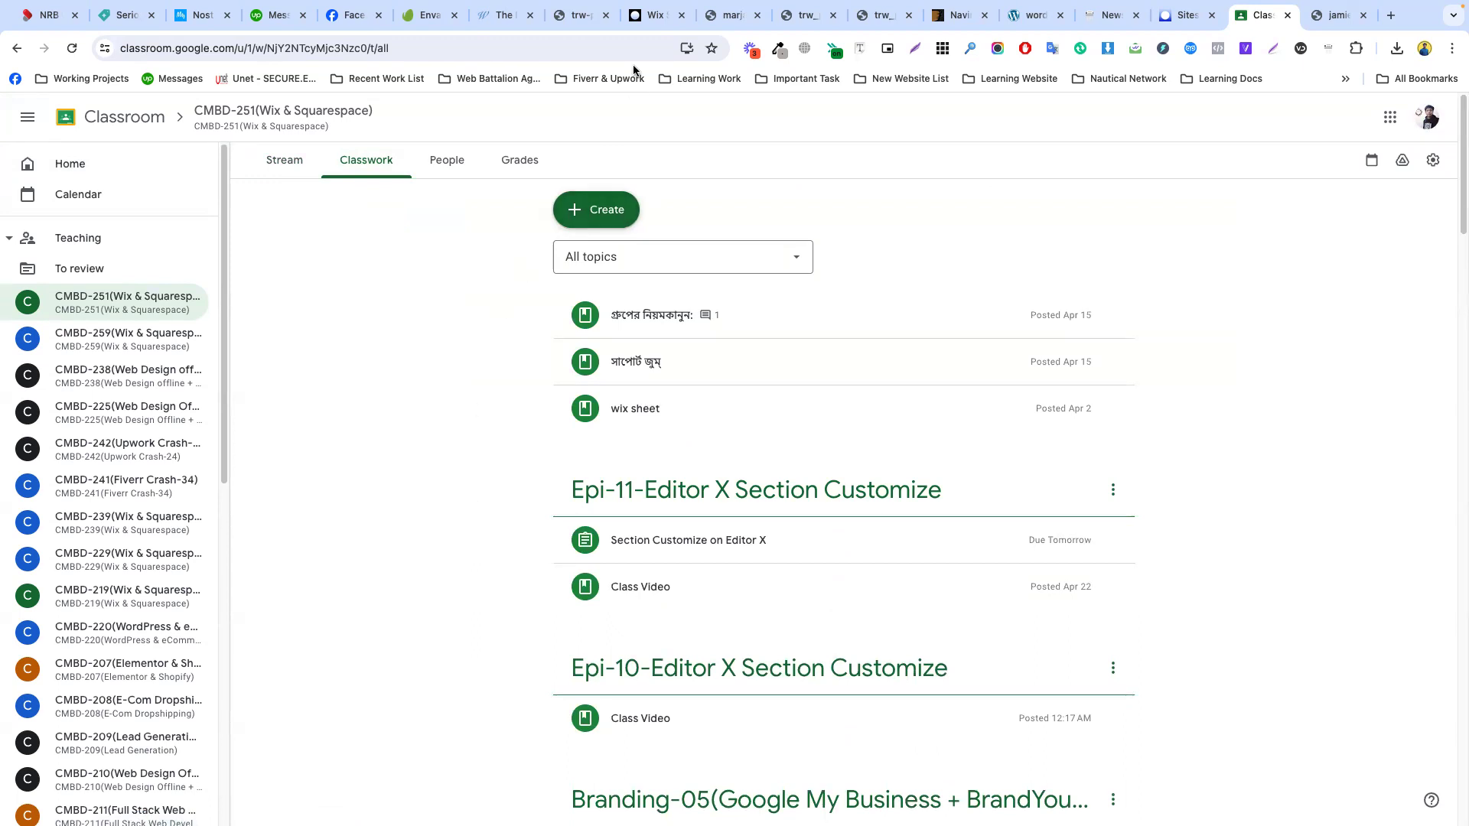
- Return to the Wix Studio editor and add the designed Services section with three image cards above the two-column section
click(638, 12)
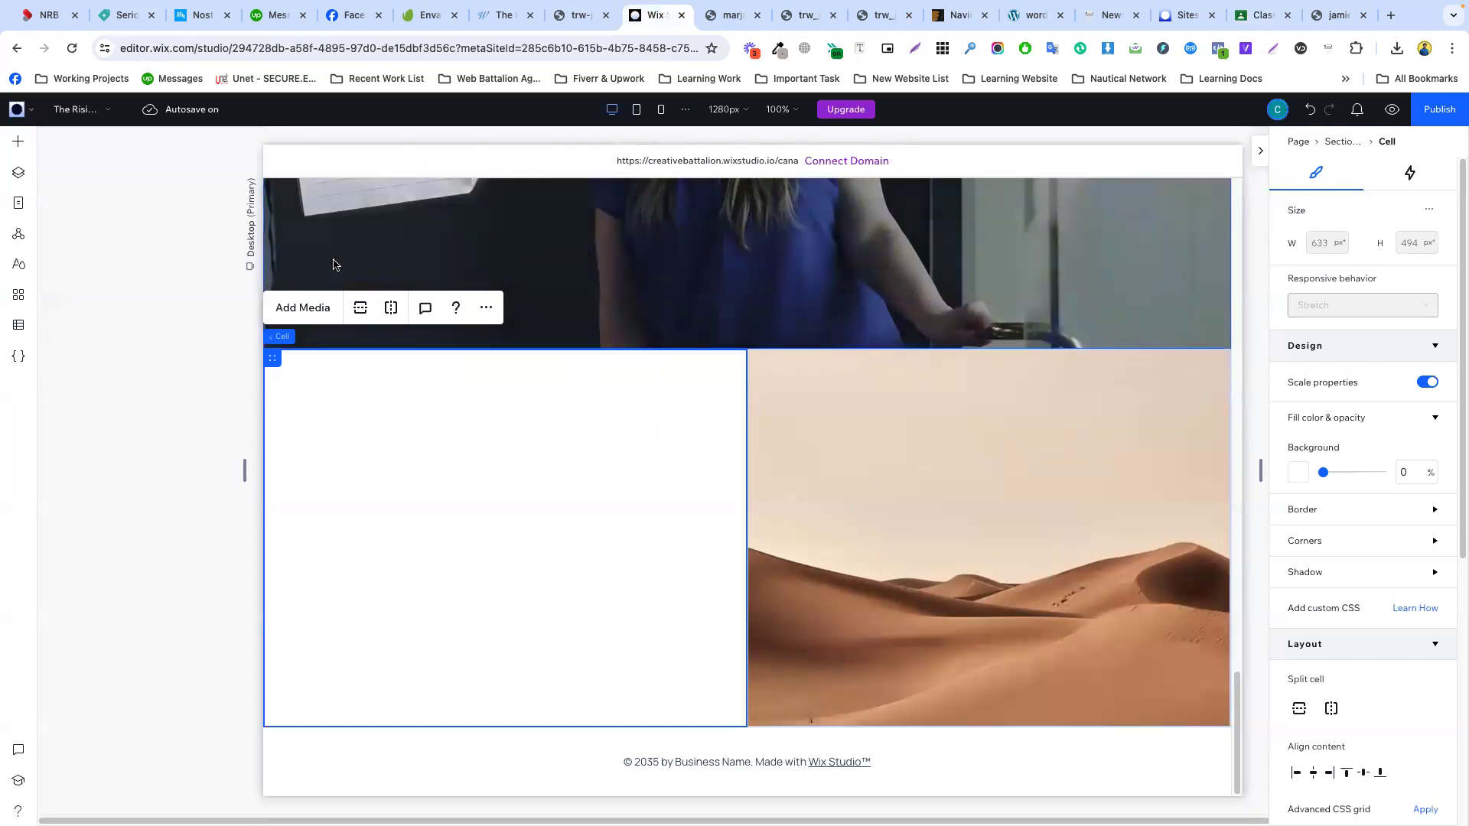
click(18, 145)
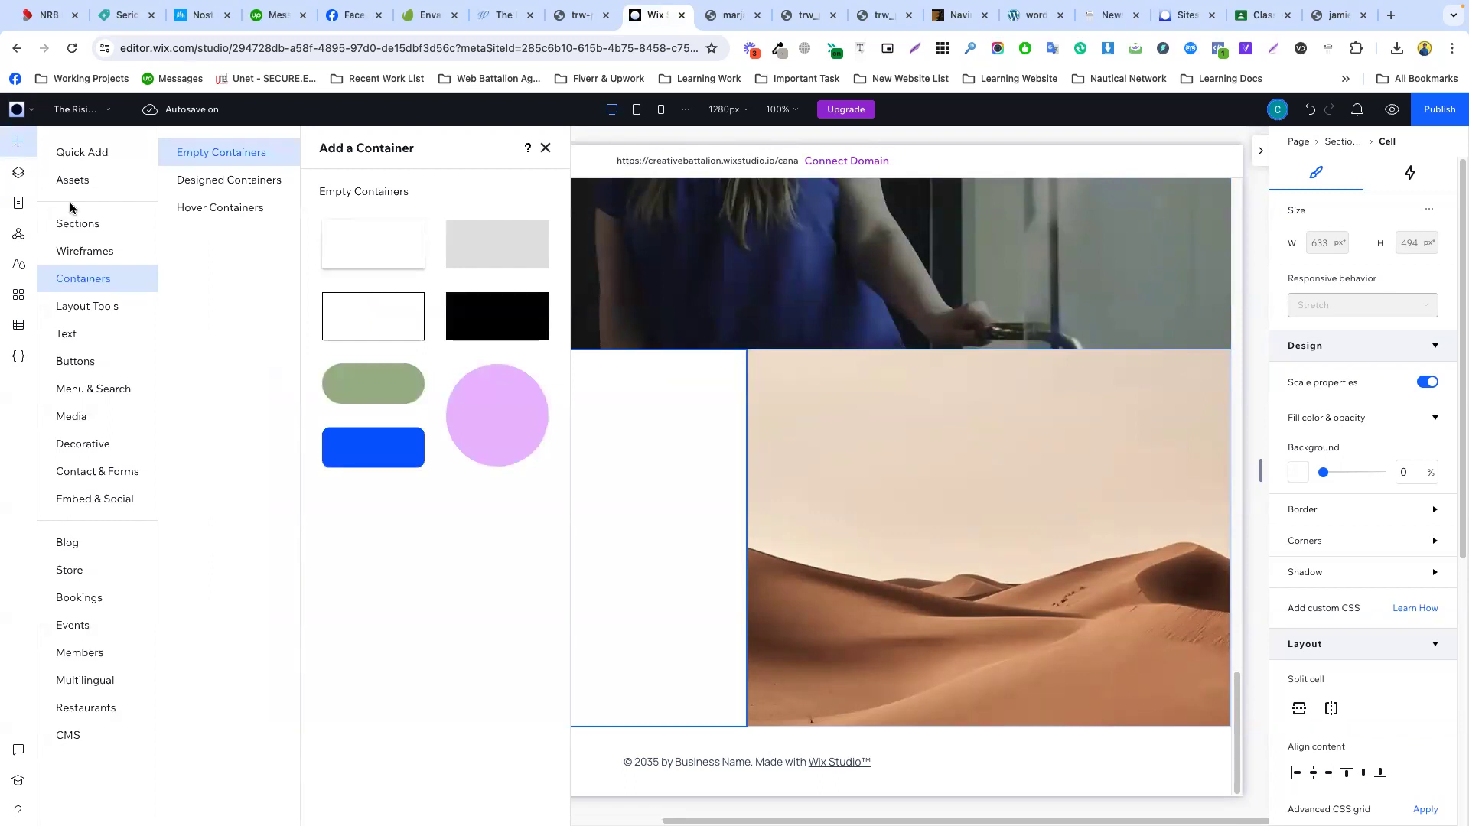
click(76, 225)
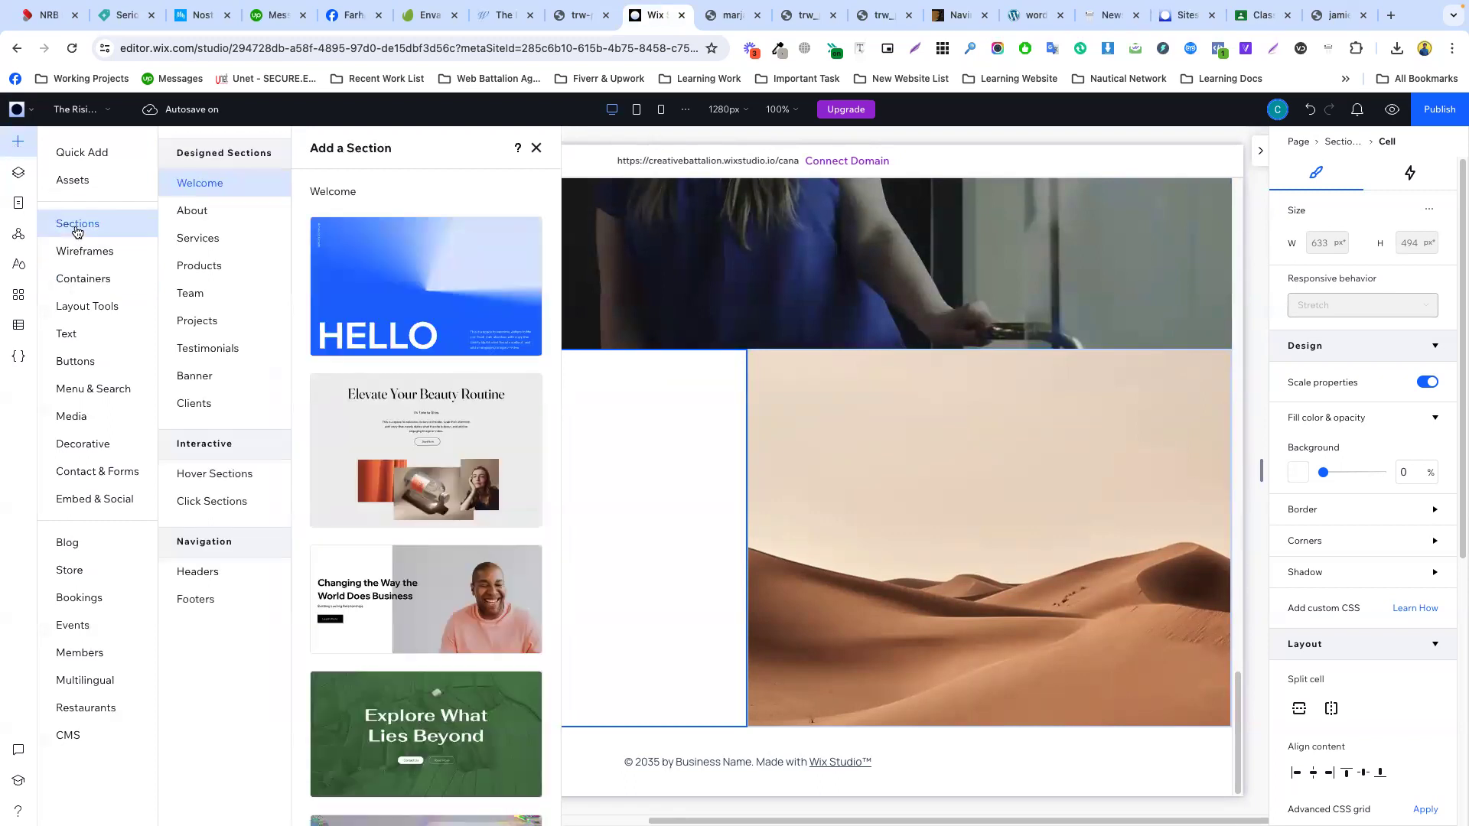
click(210, 240)
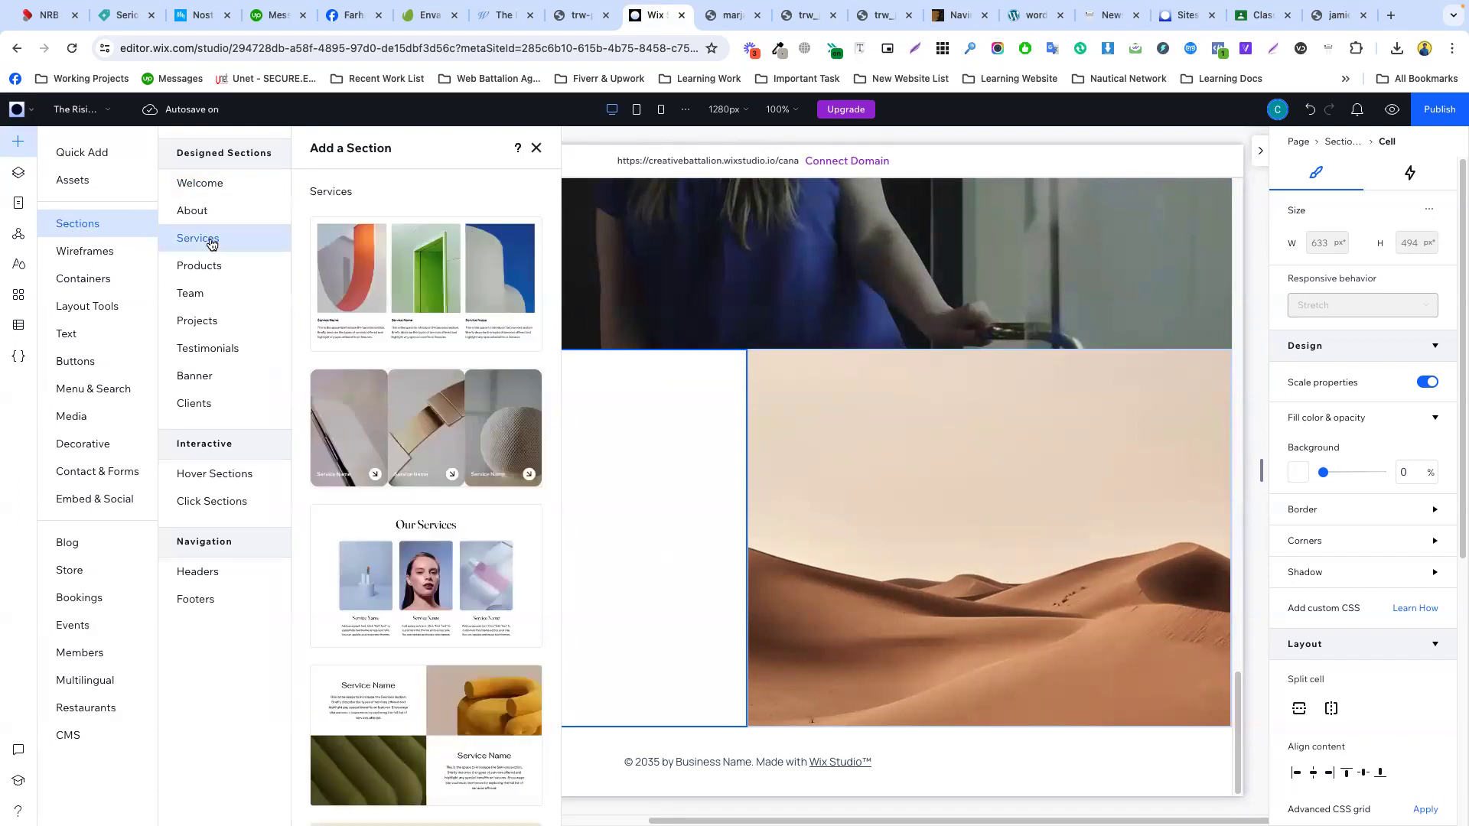
click(432, 257)
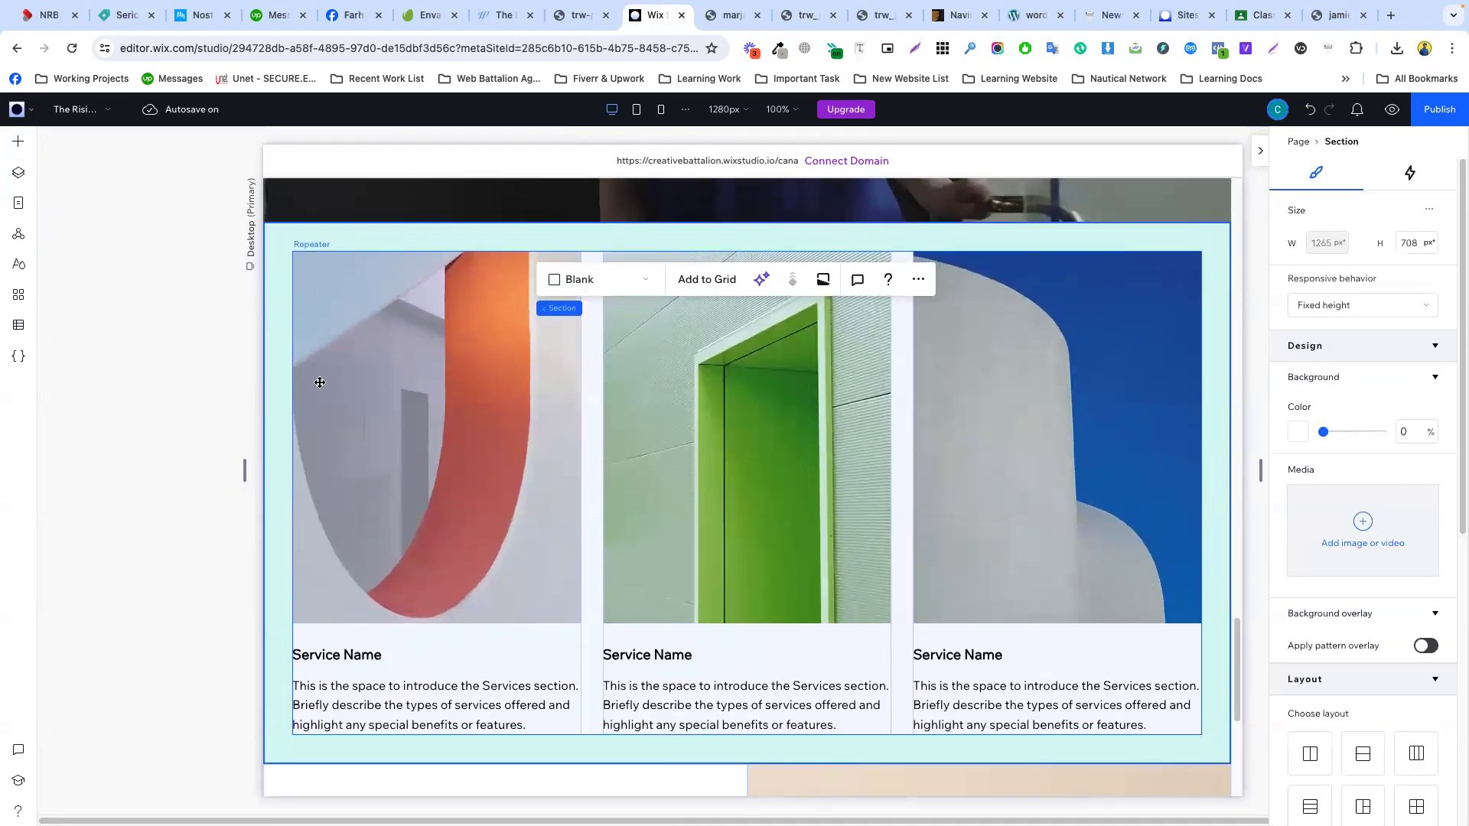
- Inspect the services section's structure by selecting the section, its first card and the repeater holding all three cards
click(288, 341)
click(371, 283)
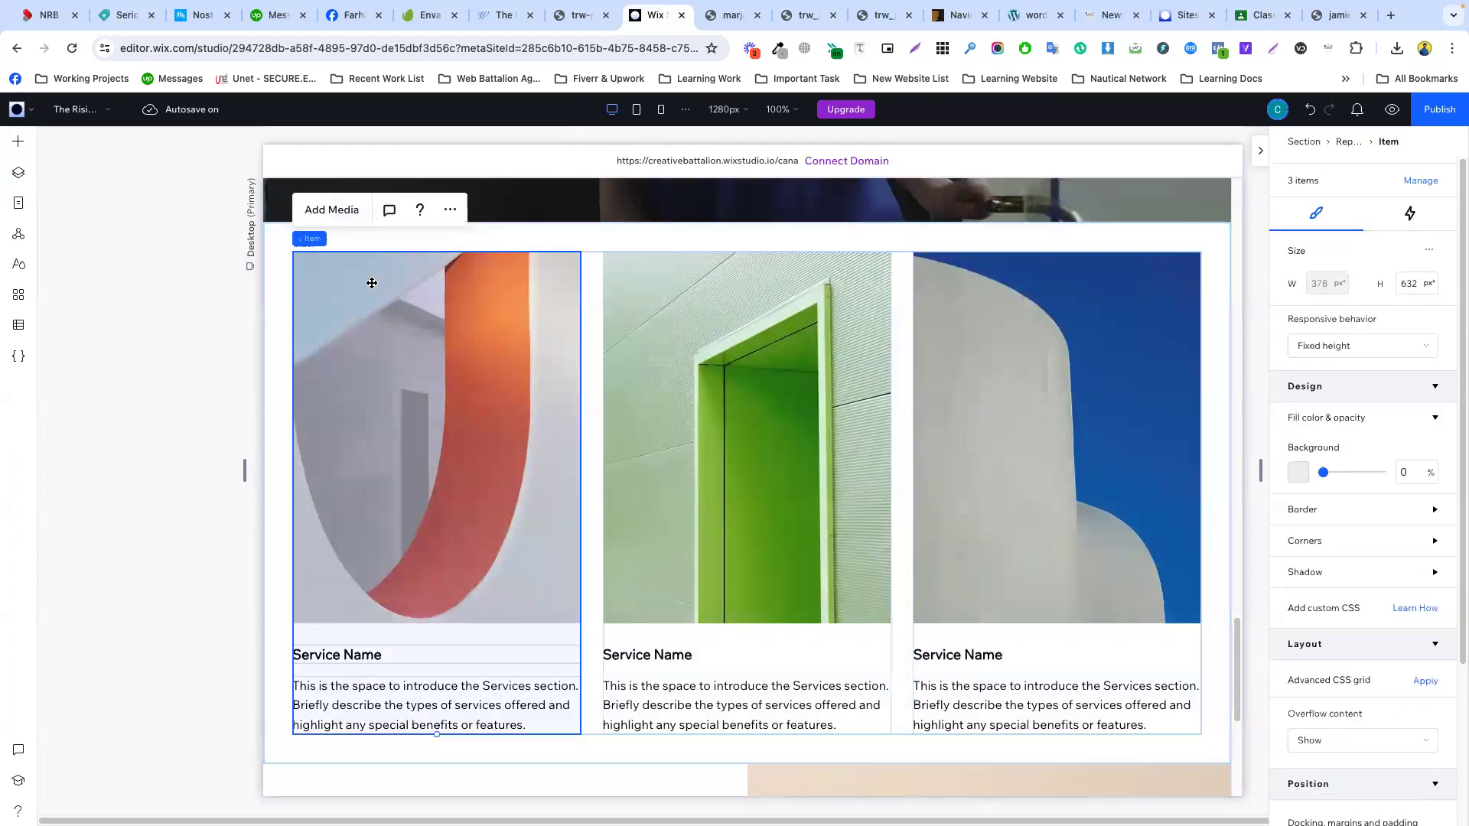
click(594, 332)
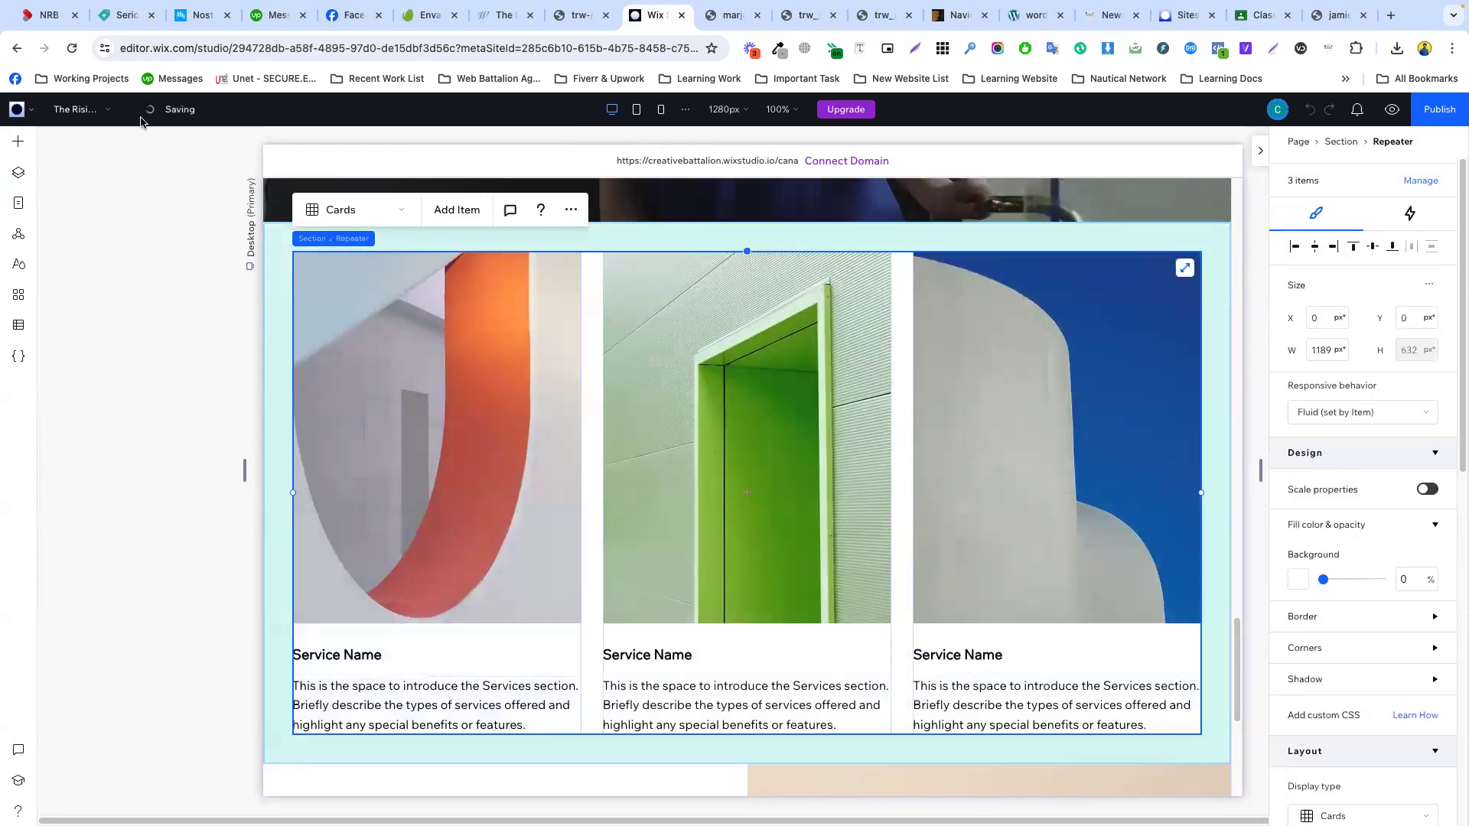
- Add a blank section below the services cards, place a three-item repeater in it and stretch it to fill the section
click(21, 140)
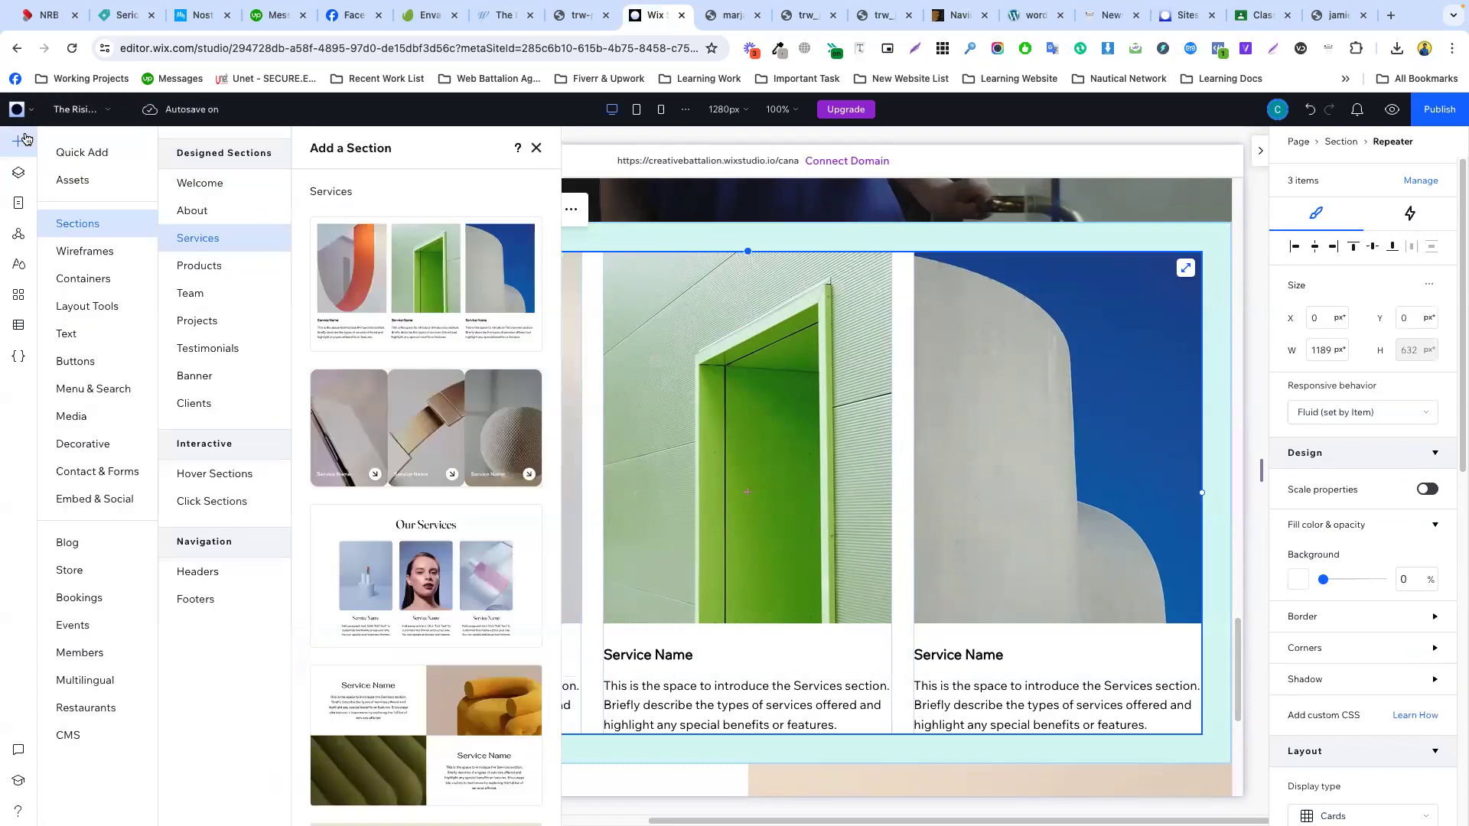
click(87, 151)
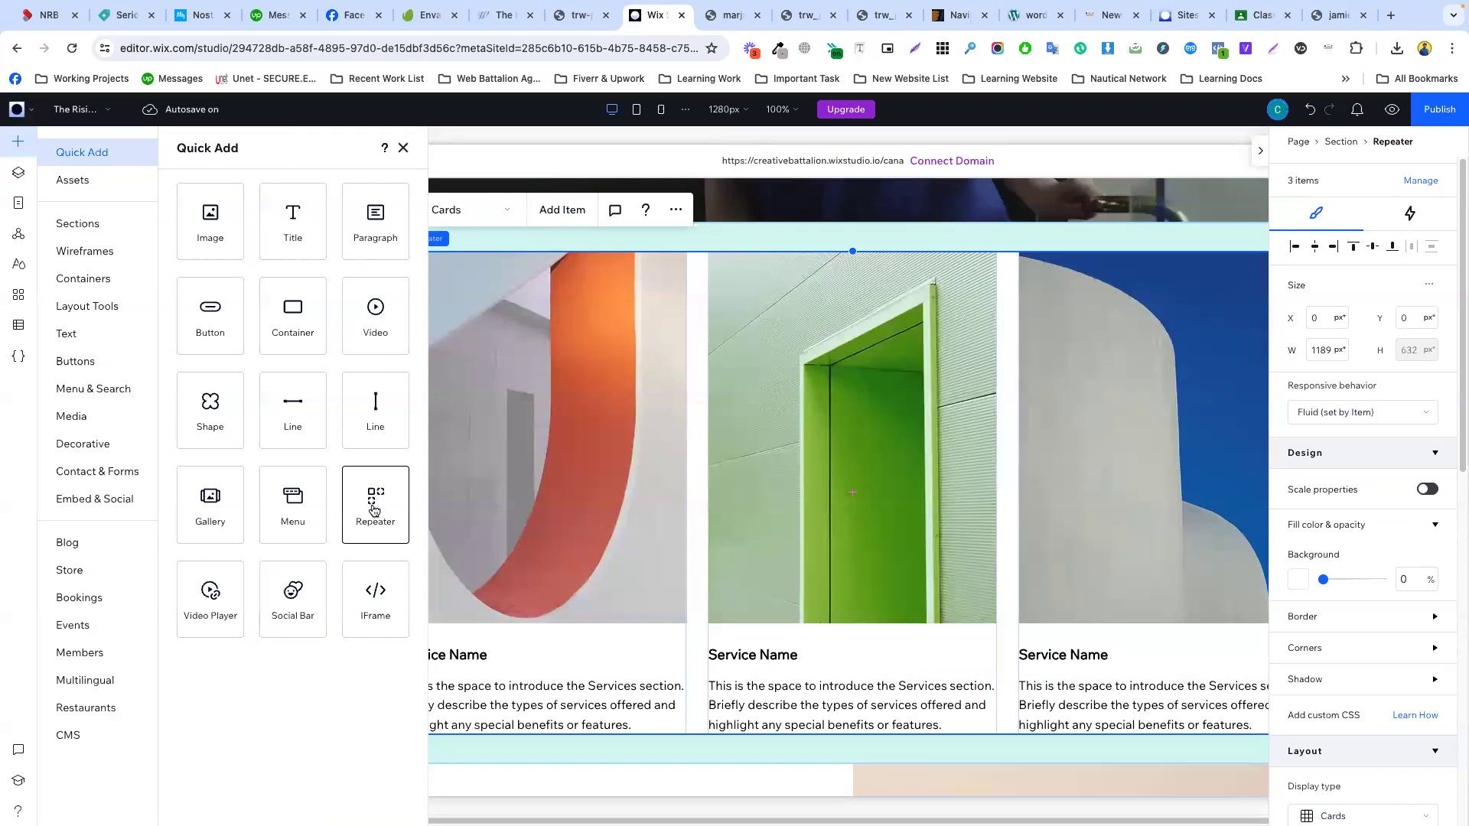
scroll(662, 548, down, 4)
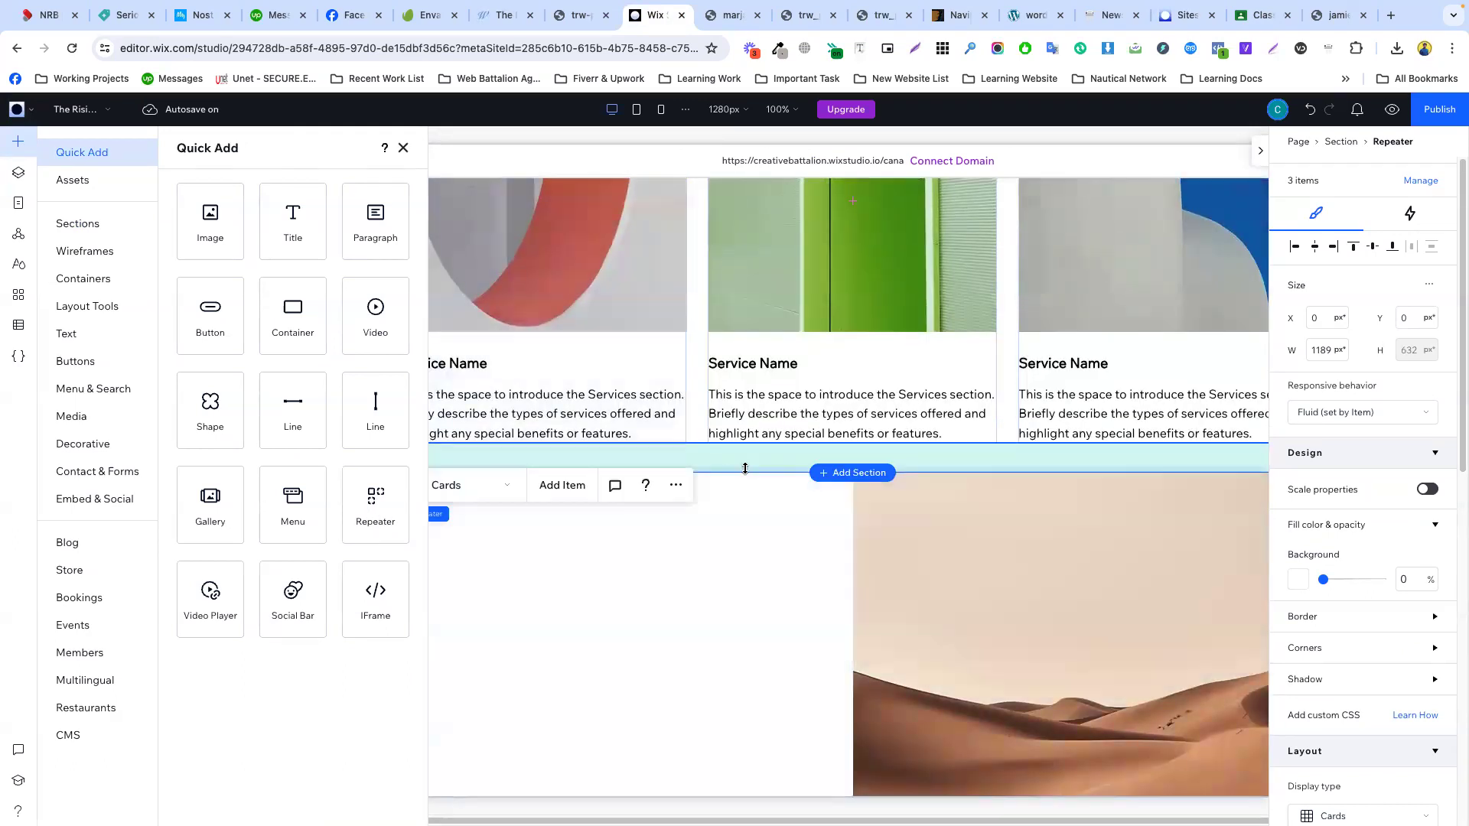
click(824, 482)
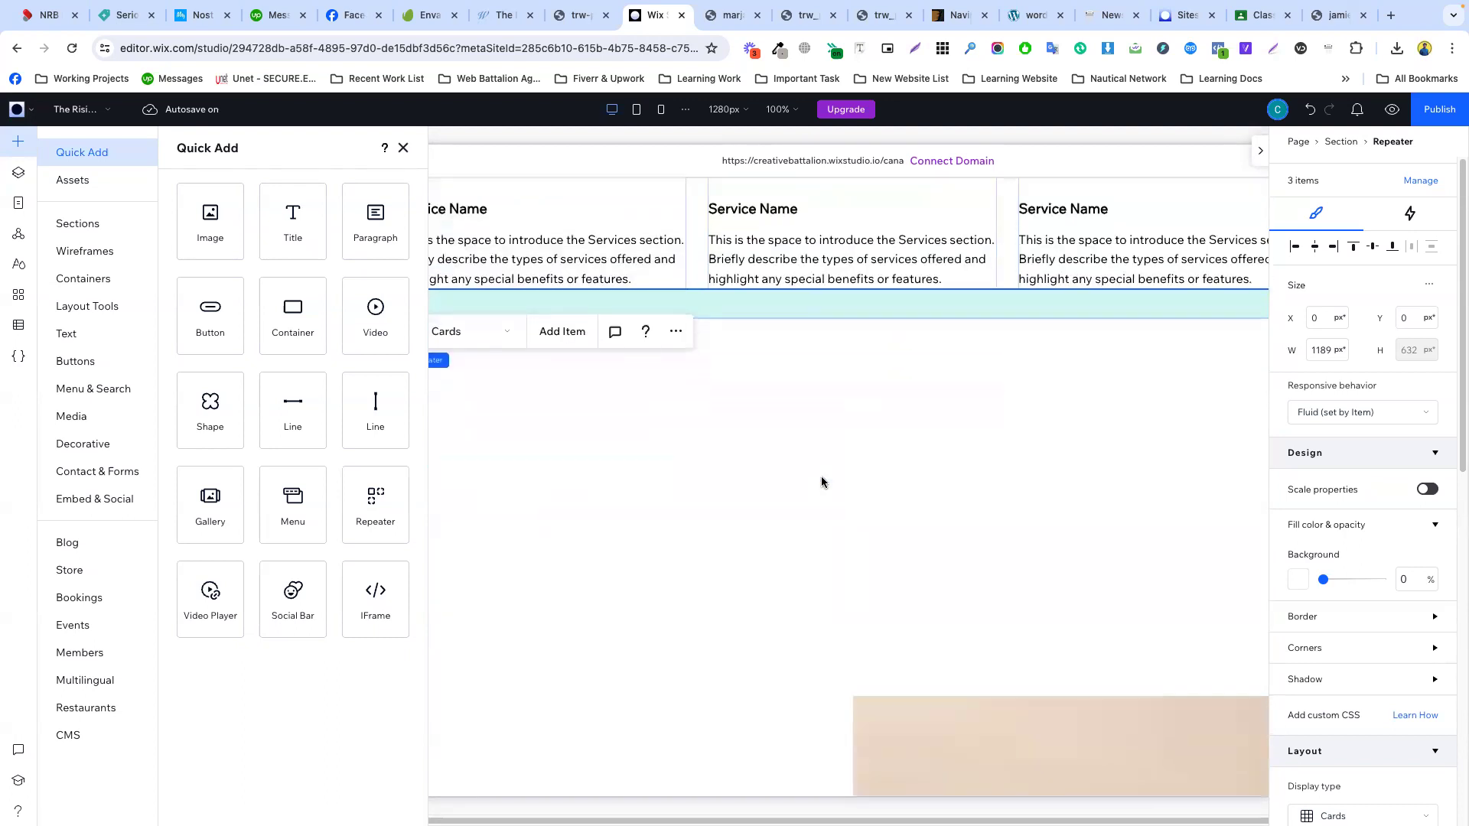
drag(373, 533, 755, 464)
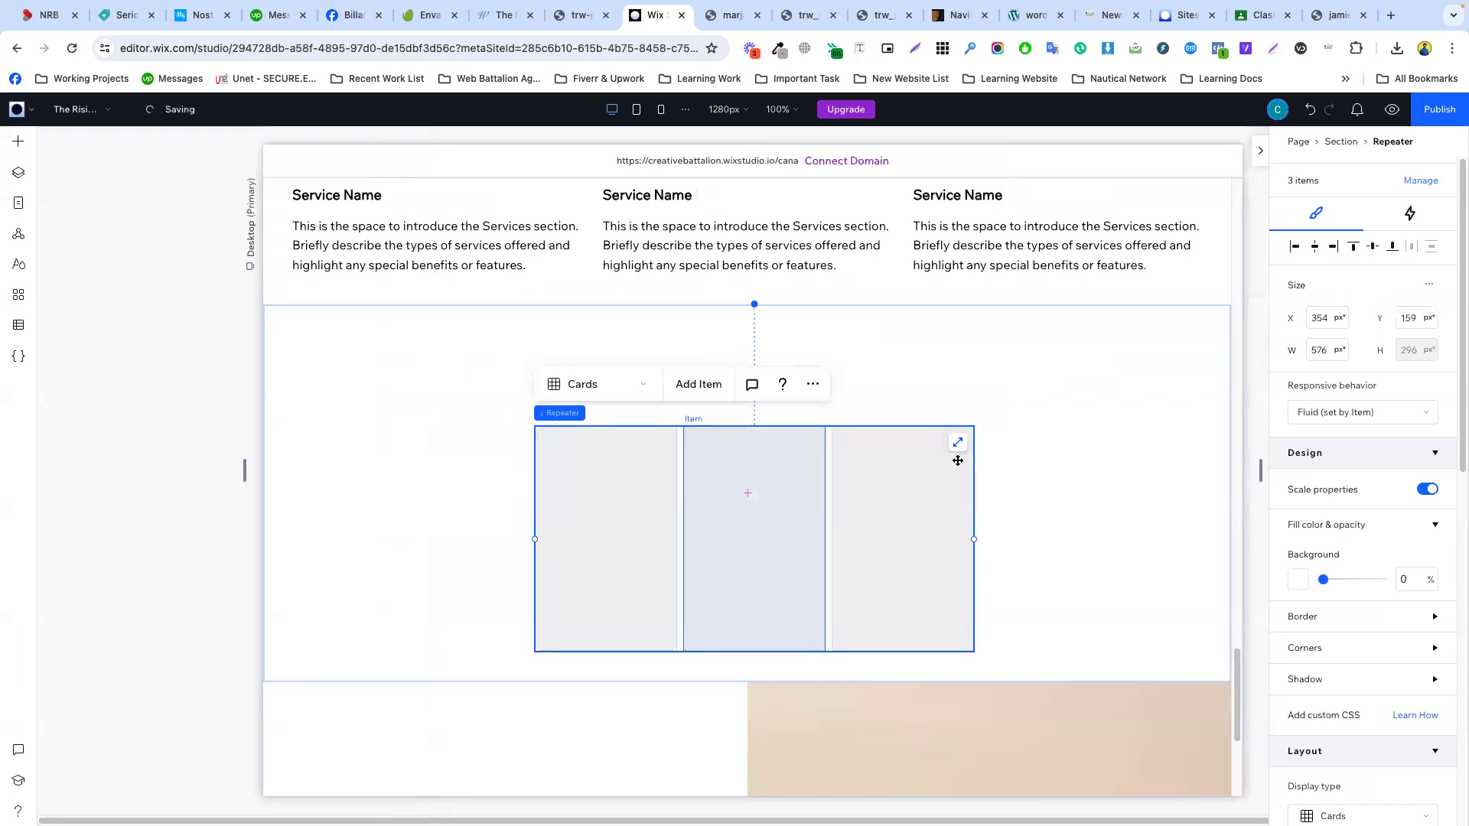
click(960, 446)
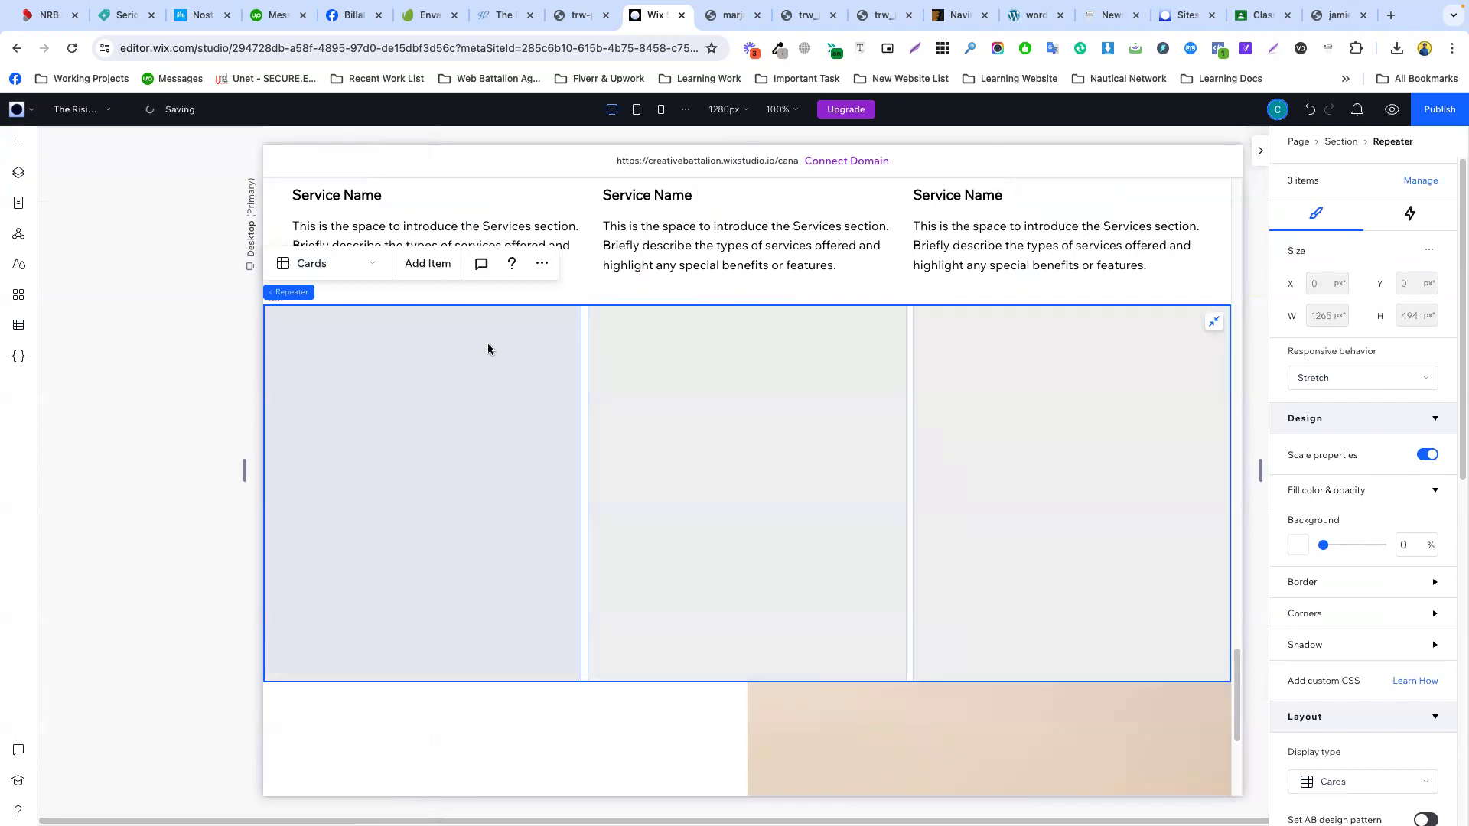
- Select the designed services section and examine its layout and padding settings
scroll(489, 346, up, 3)
scroll(488, 352, up, 5)
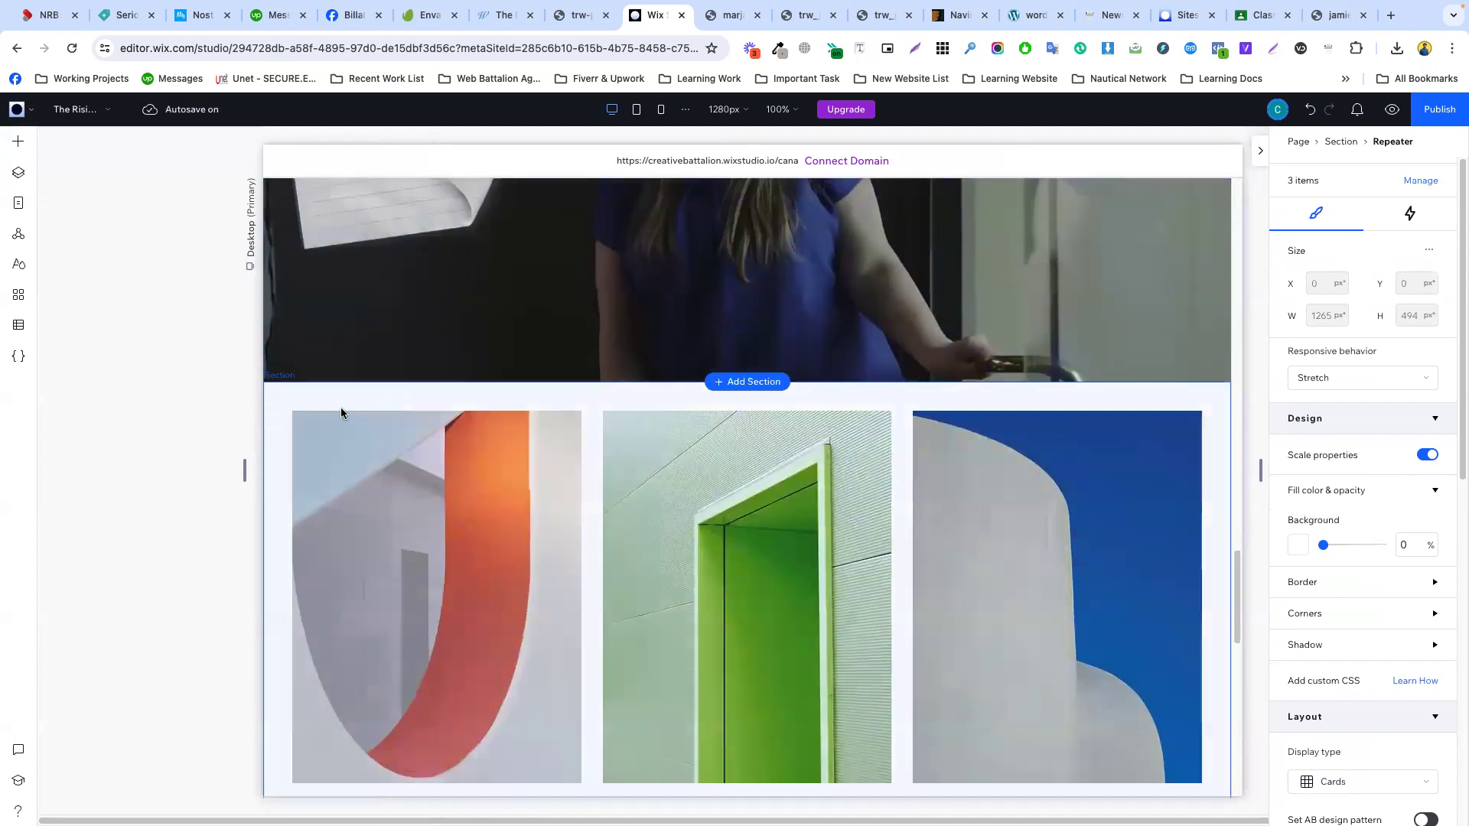
click(286, 405)
scroll(1351, 612, down, 6)
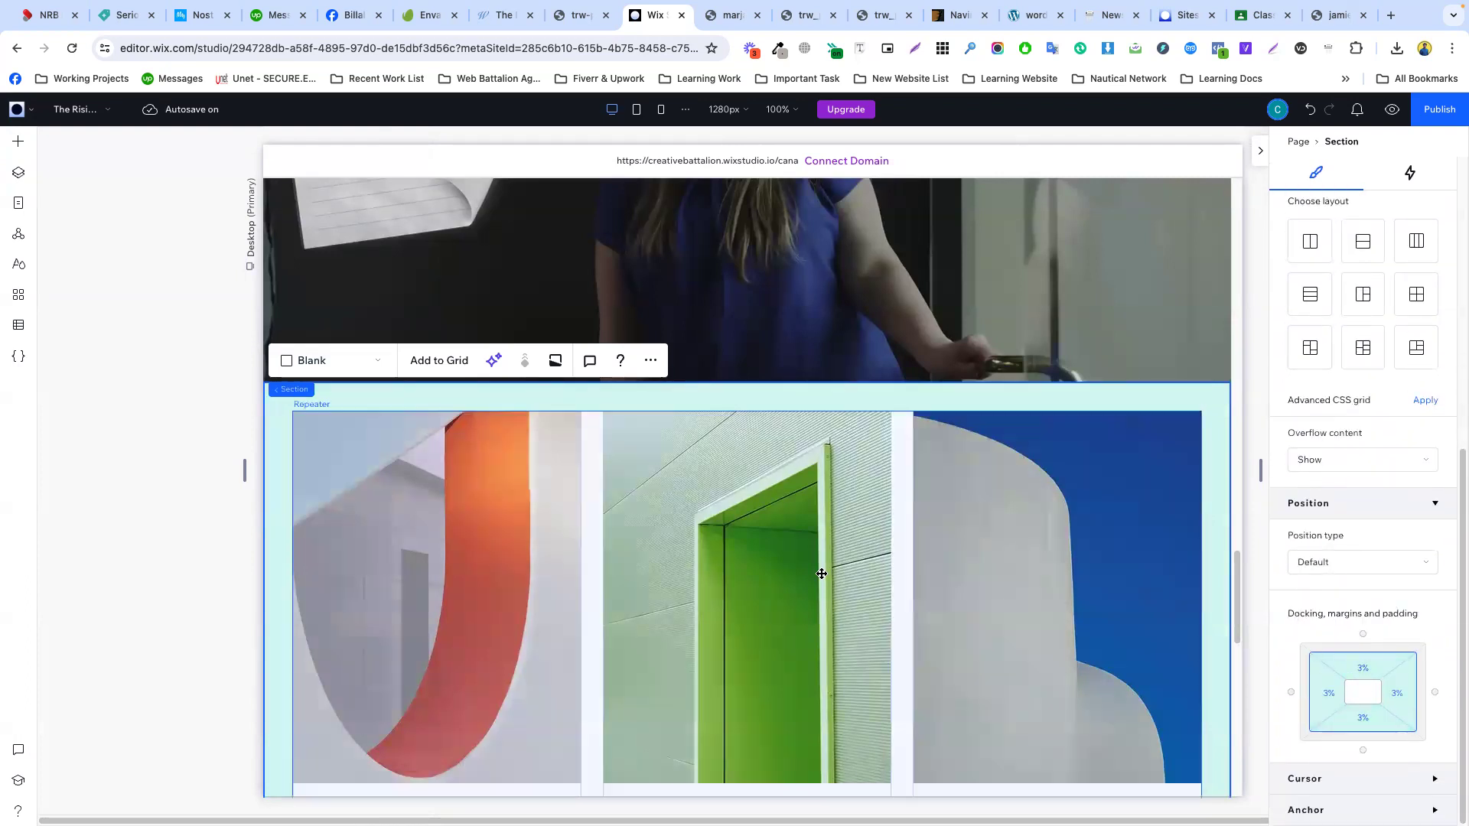
- Examine the blank repeater's display type, items per row, gap and alignment settings
click(783, 581)
click(783, 581)
scroll(783, 582, down, 5)
scroll(780, 579, down, 3)
scroll(780, 580, up, 3)
click(667, 567)
click(667, 565)
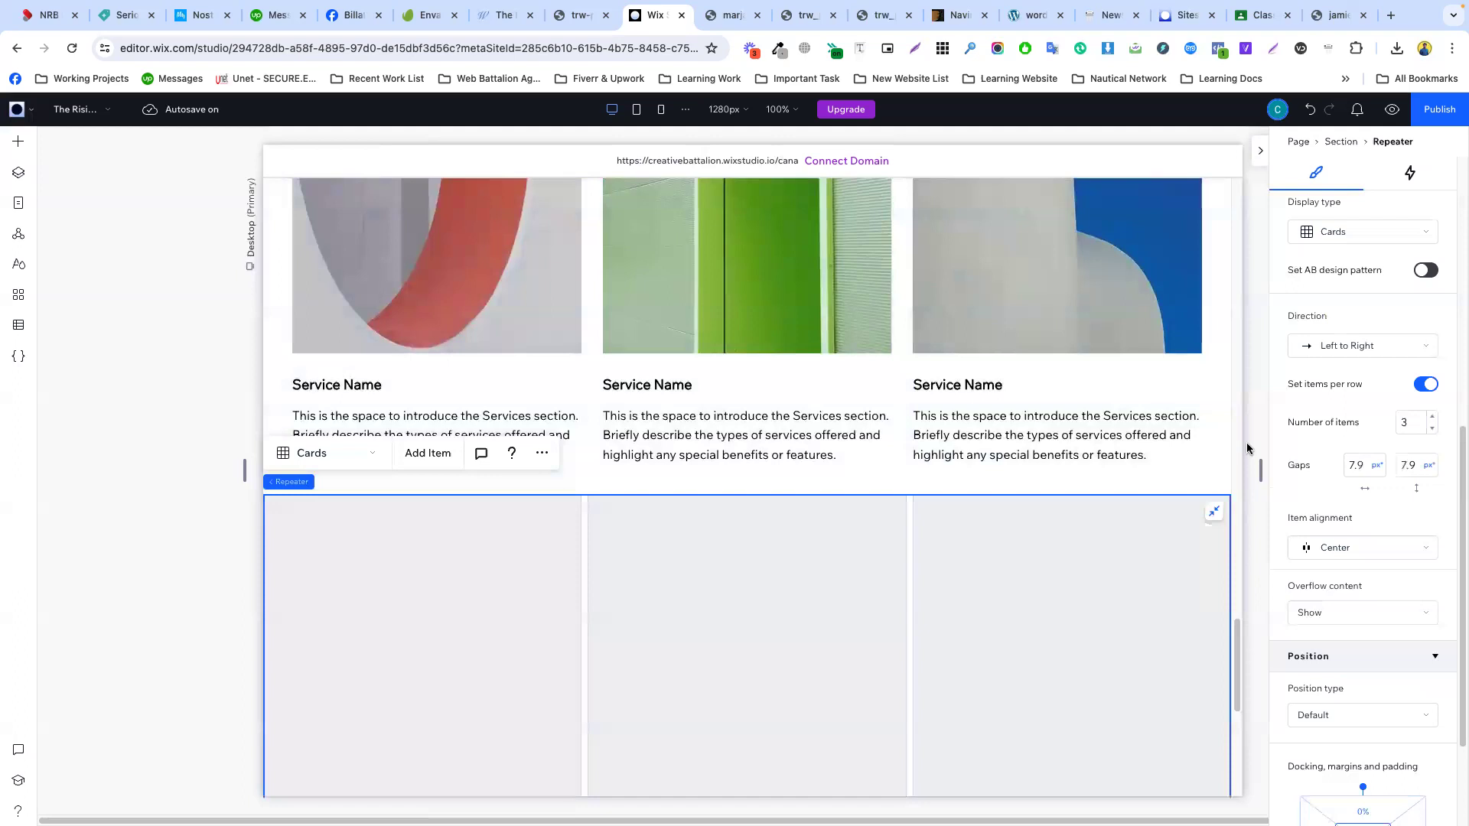
click(819, 478)
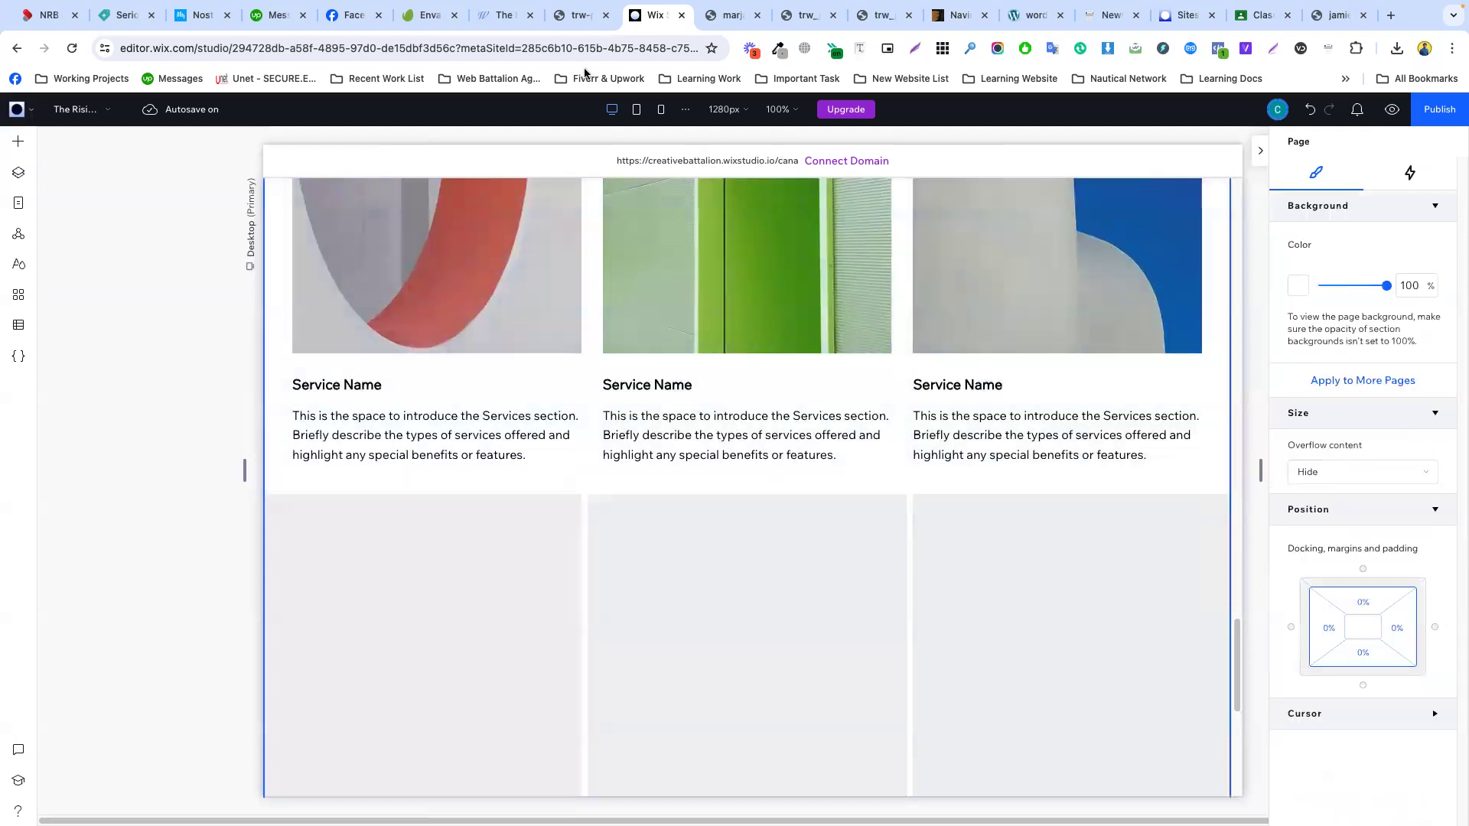
- Switch to The Rising Wolf site and review its sections from "And here is what I learned" through "My process" to the founder's biography
click(502, 15)
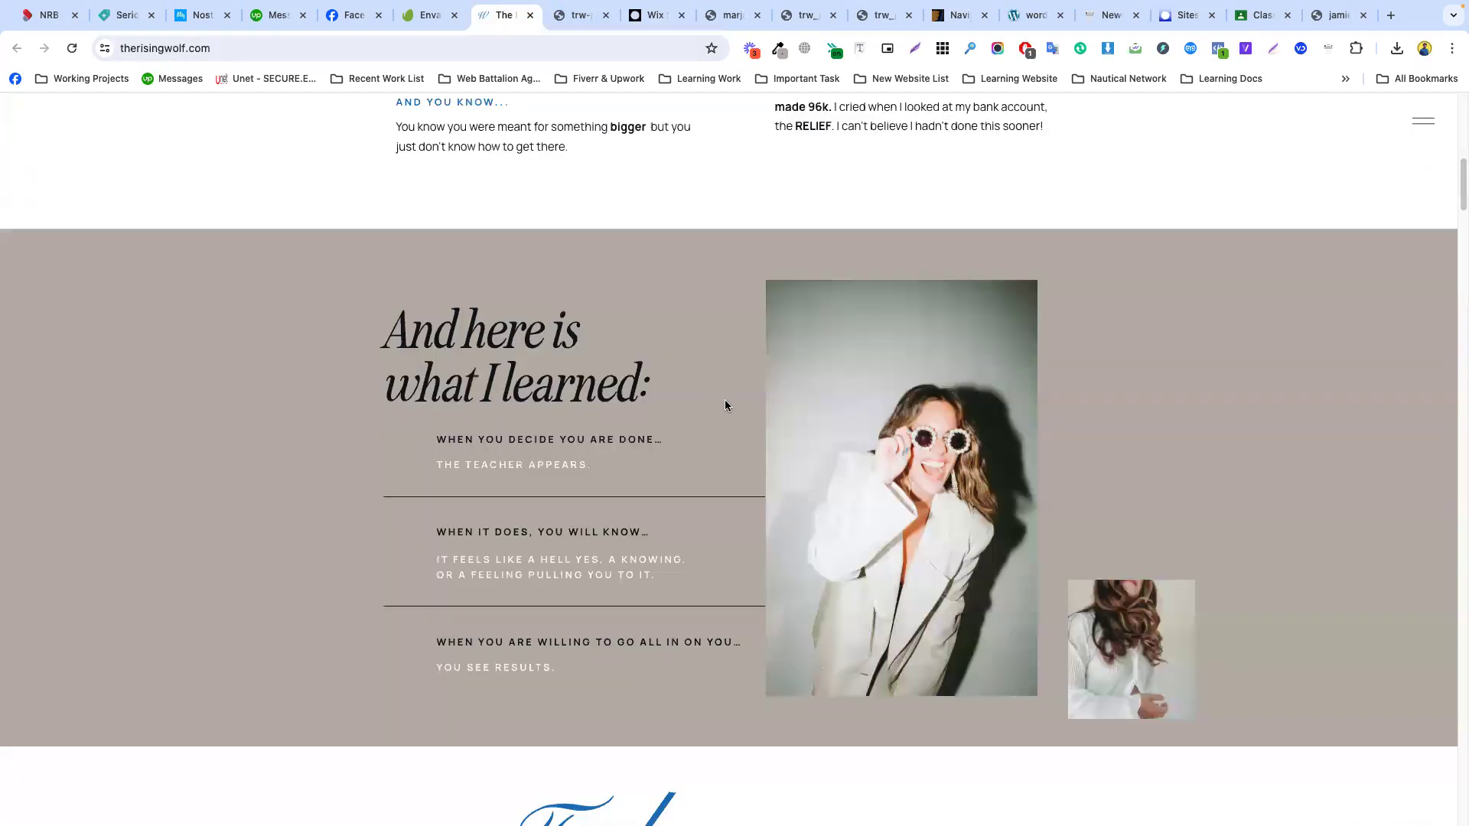
scroll(726, 405, down, 10)
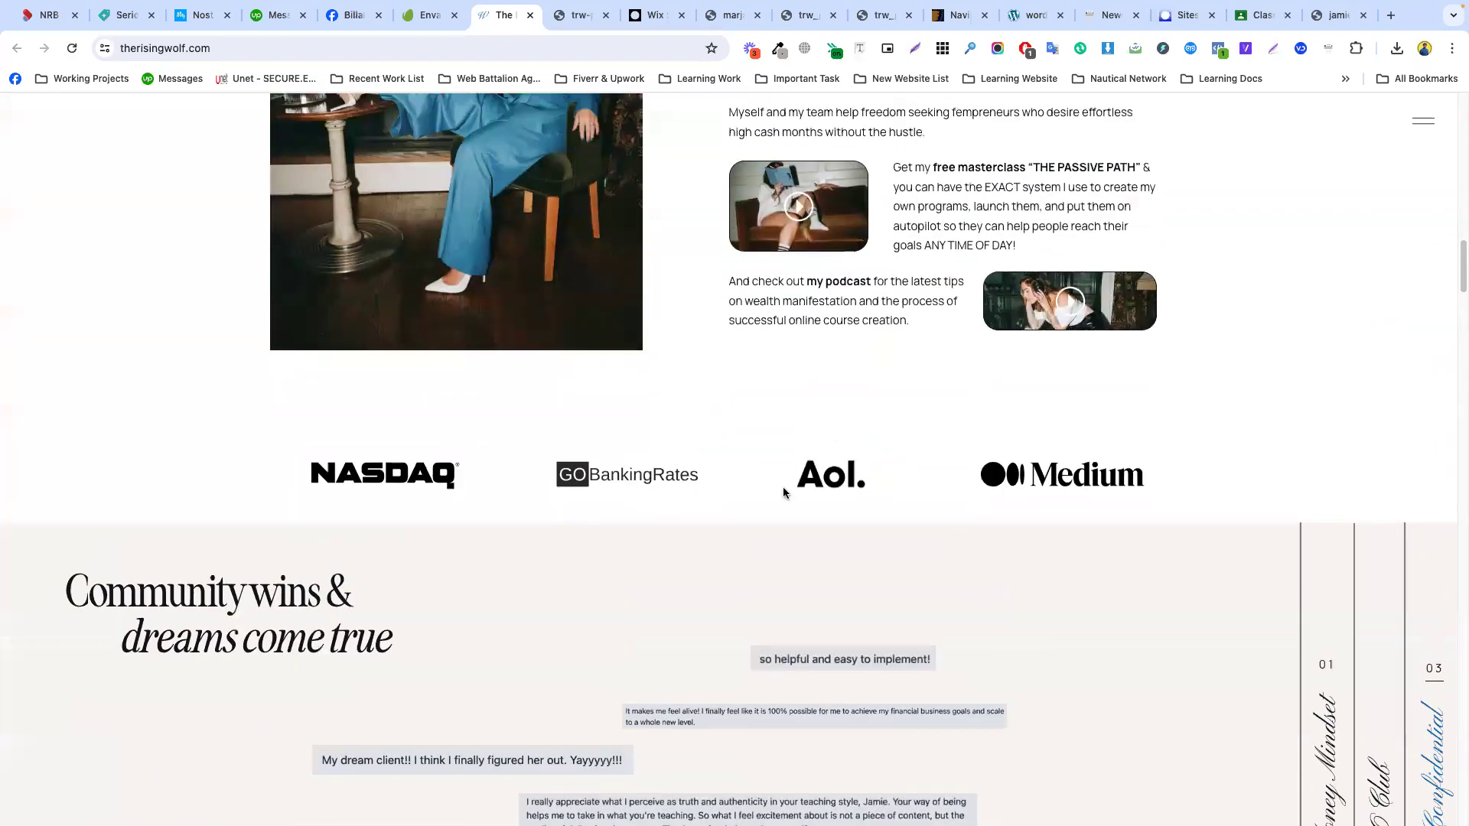
scroll(783, 514, down, 5)
scroll(815, 430, down, 5)
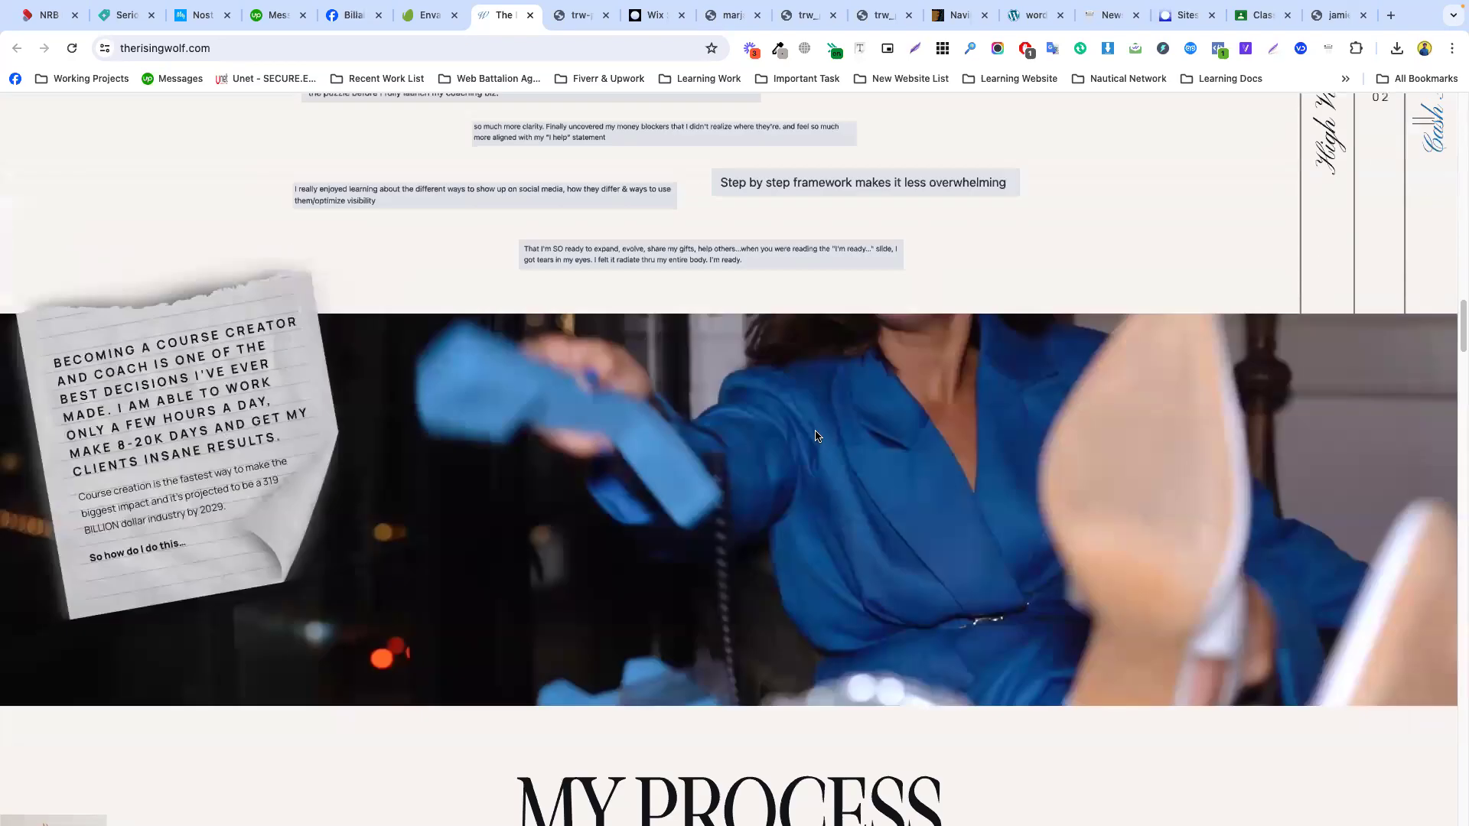
scroll(816, 436, down, 2)
scroll(800, 521, down, 5)
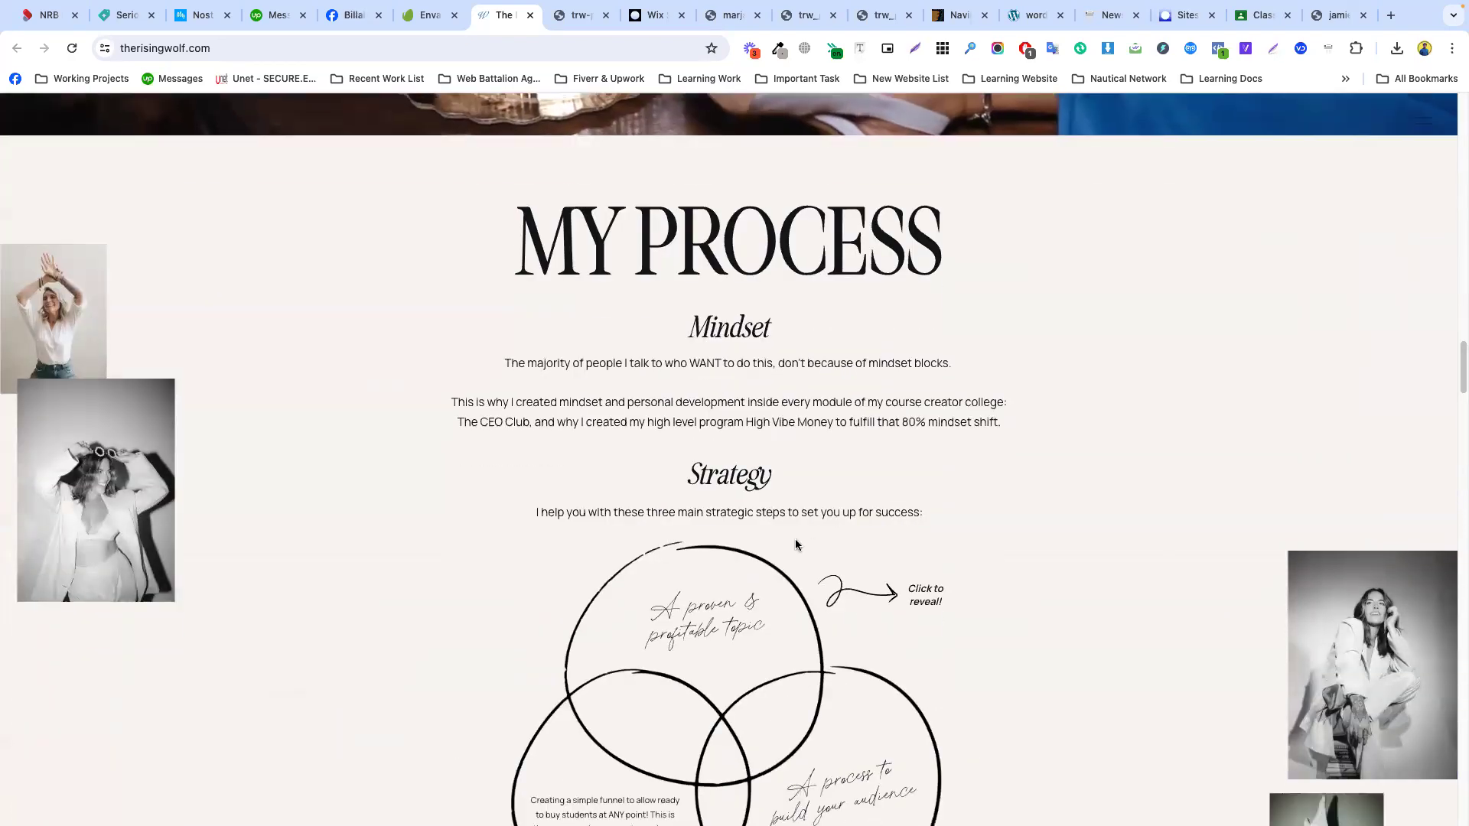
scroll(796, 545, down, 10)
scroll(811, 345, down, 10)
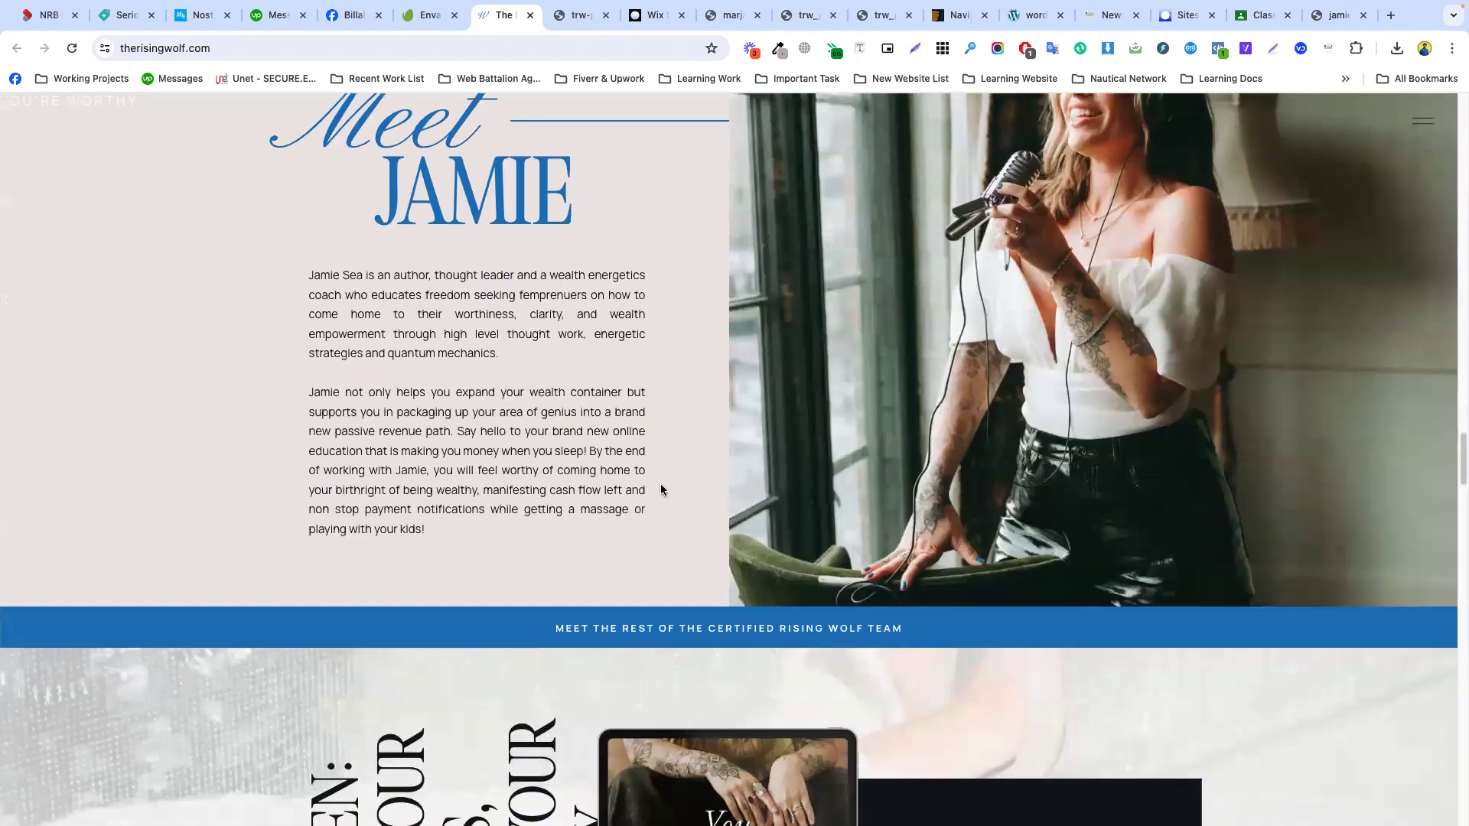